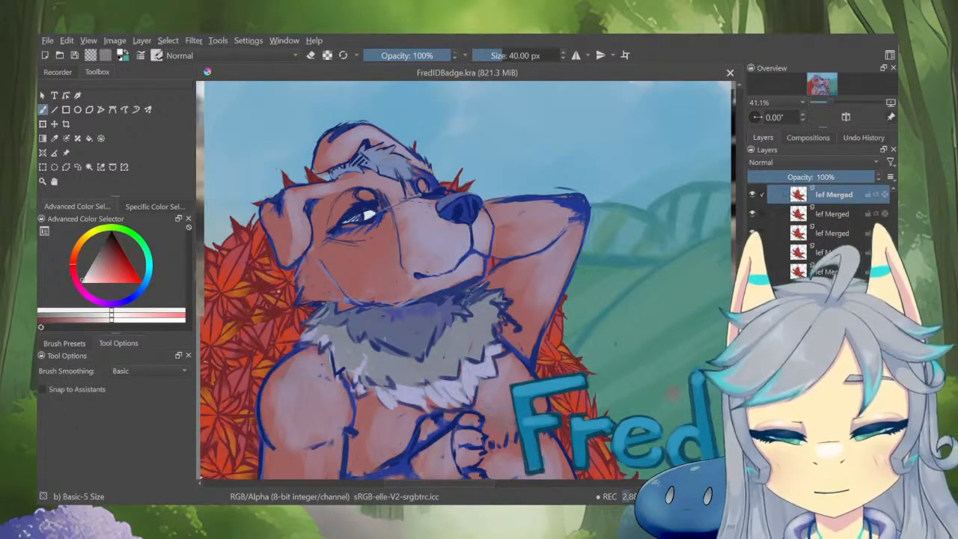
Enlarge the canvas area and look over the badge drawing with its surrounding reference images
left_click_drag(196, 299, 160, 299)
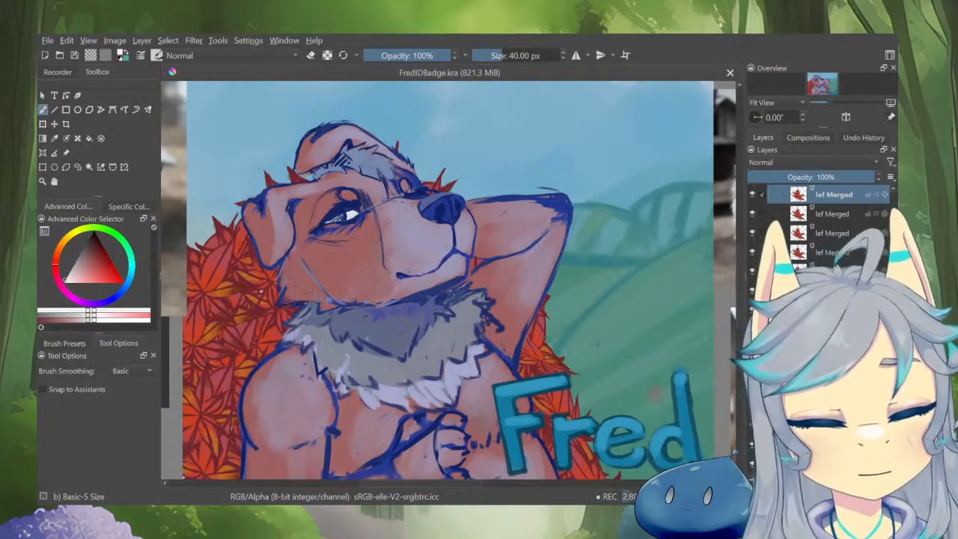
left_click_drag(460, 293, 561, 296)
scroll(562, 296, "up", 3)
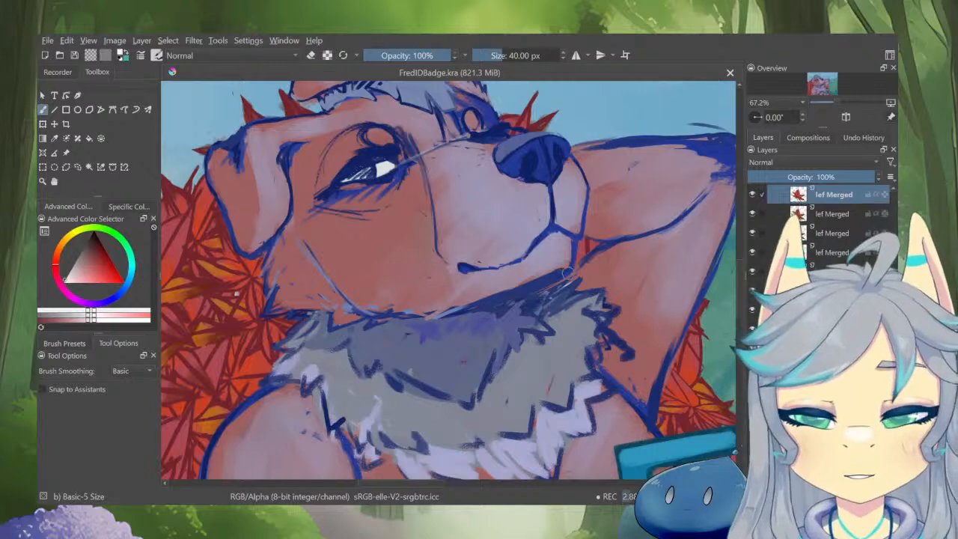
key("i")
scroll(575, 274, "down", 3)
key("i")
scroll(518, 264, "down", 4)
mouse_move(607, 338)
left_mouse_down()
mouse_move(592, 308)
mouse_move(609, 345)
left_mouse_up()
scroll(592, 309, "up", 2)
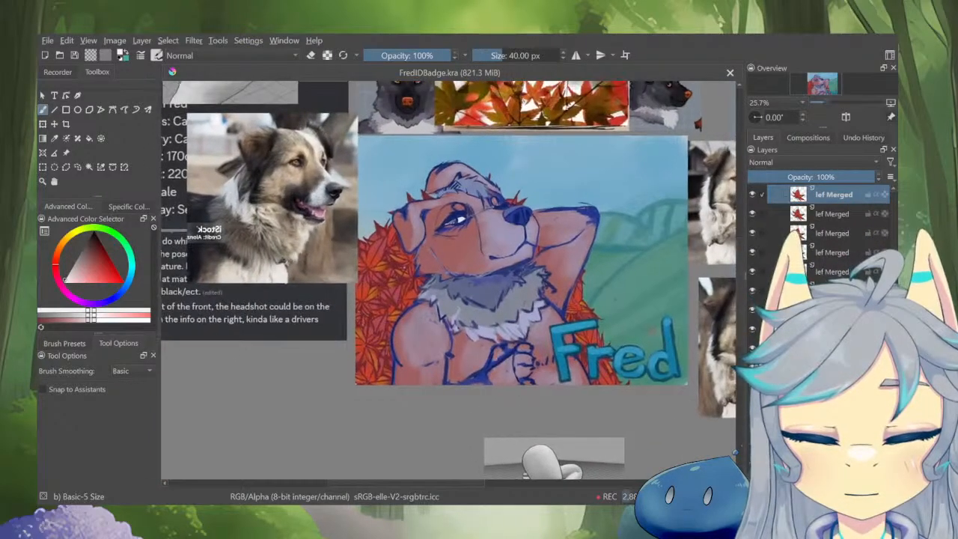
Show the hidden Multiply layer Paint Layer 9 above the sketch group
scroll(831, 254, "up", 5)
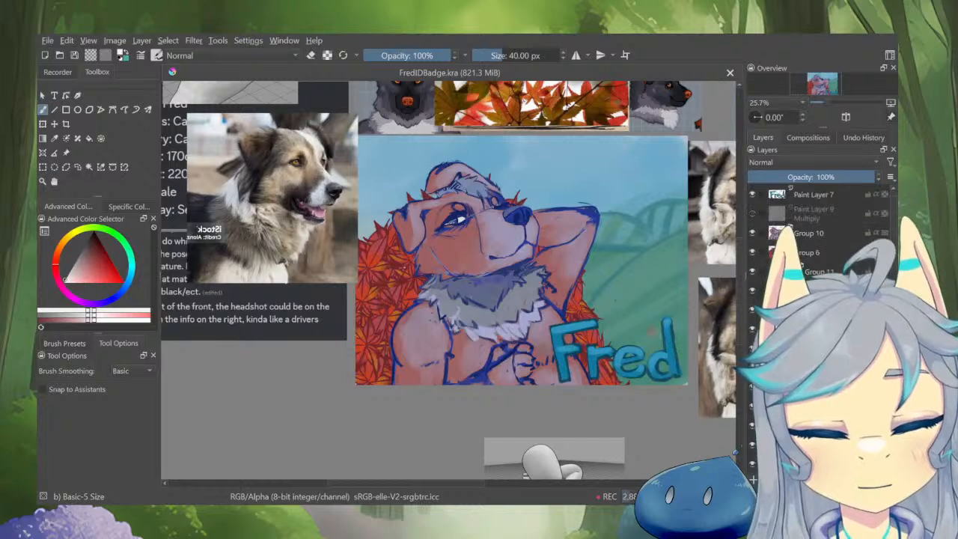
left_click(752, 213)
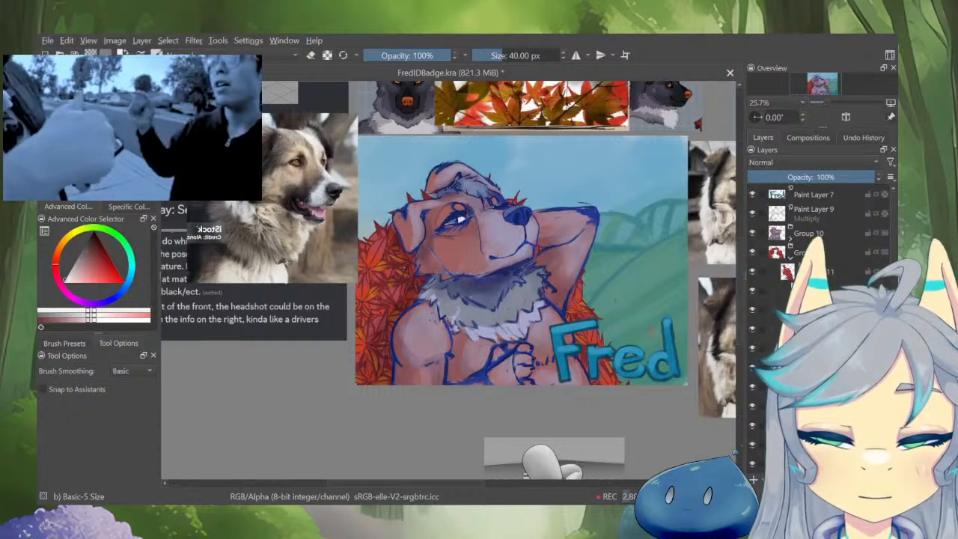
left_click_drag(275, 208, 372, 263)
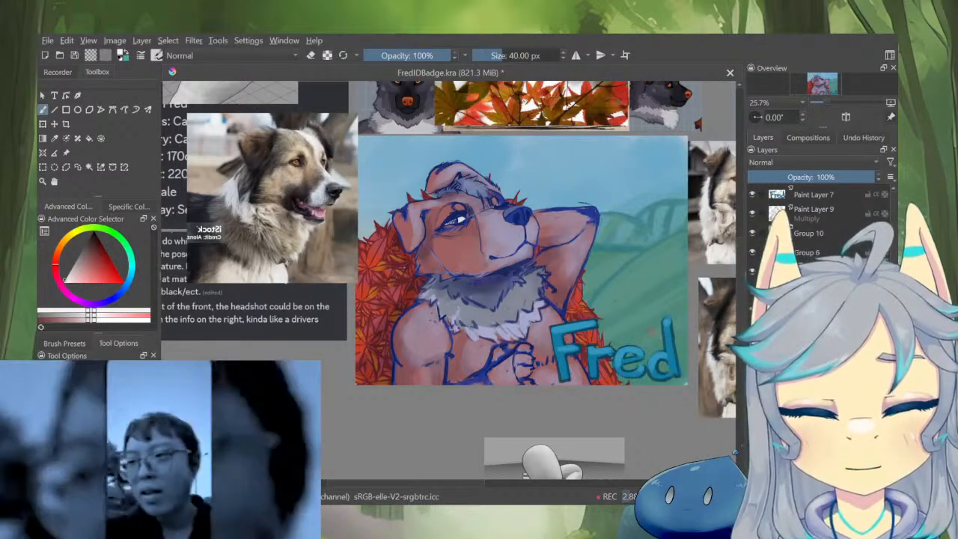
left_click_drag(494, 277, 552, 319)
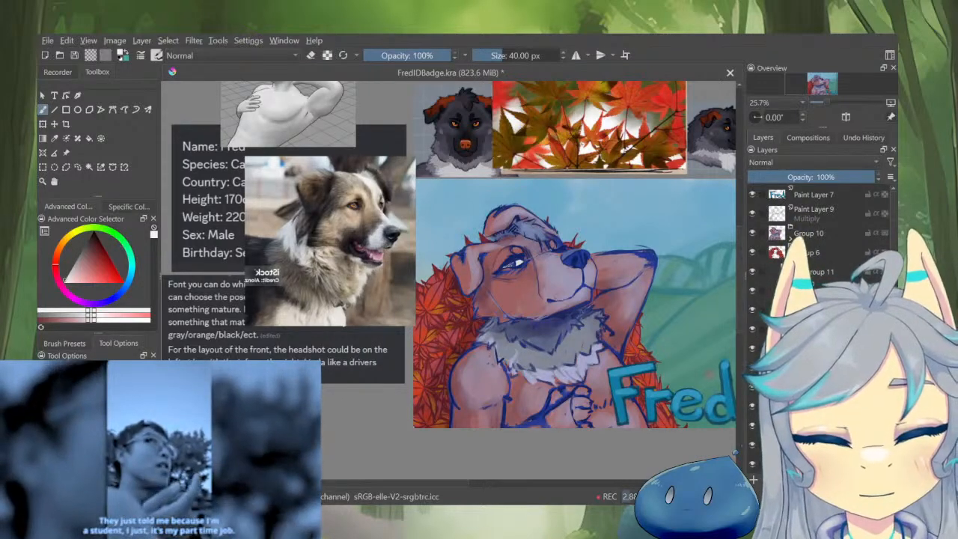
Add a new paint layer directly above Paint Layer 9
left_click(816, 213)
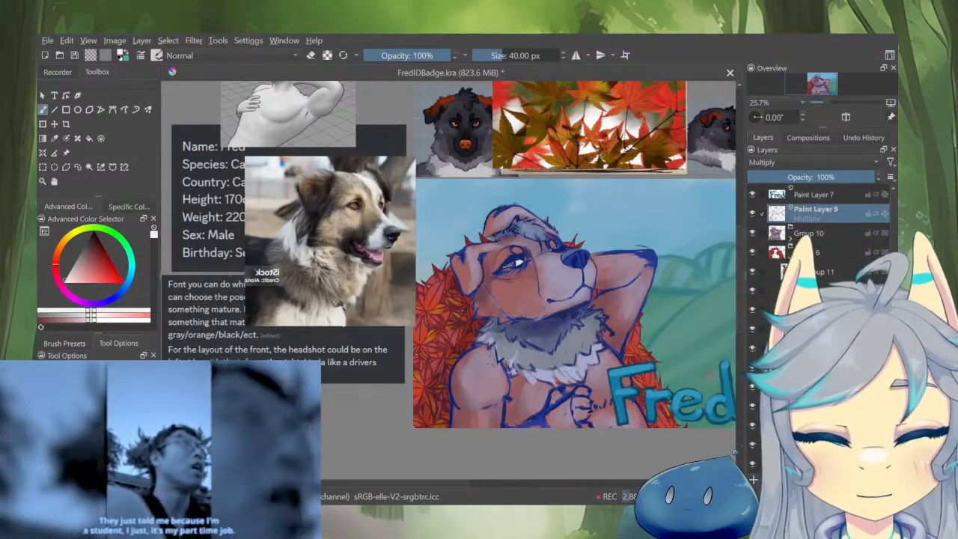
left_click(817, 253)
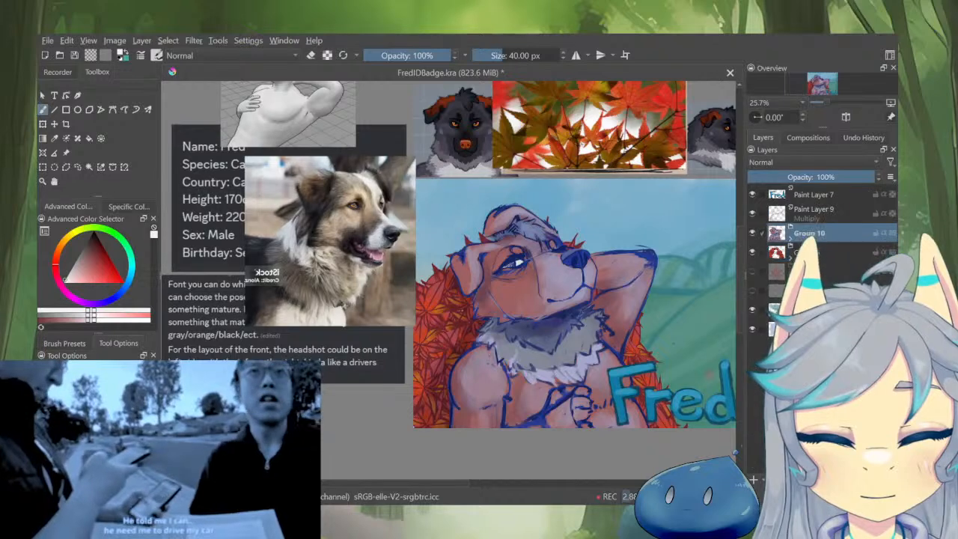
key("Insert")
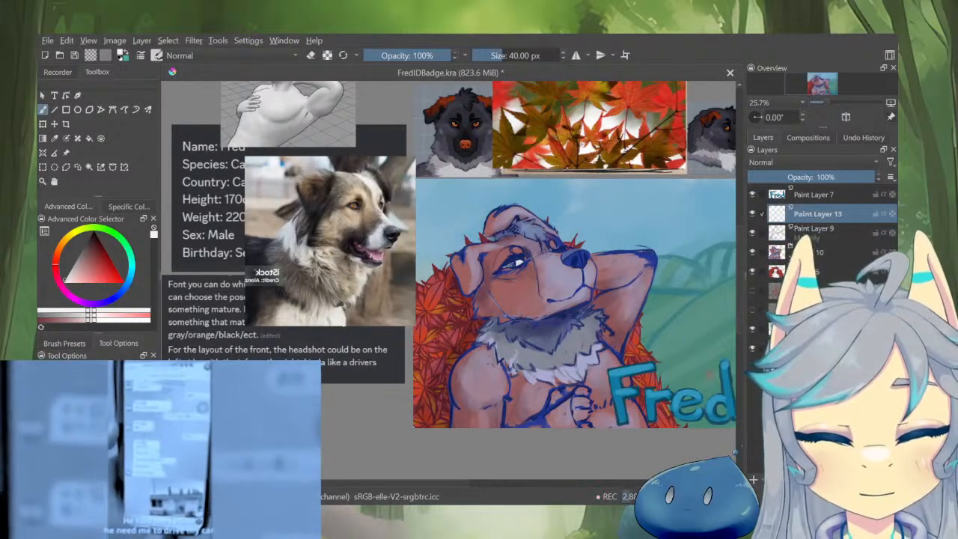
Rename Group 10 as SKETCH and move the lettering layer, Paint Layer 7, into that group
left_click(815, 229)
double_click(816, 253)
type("Ske")
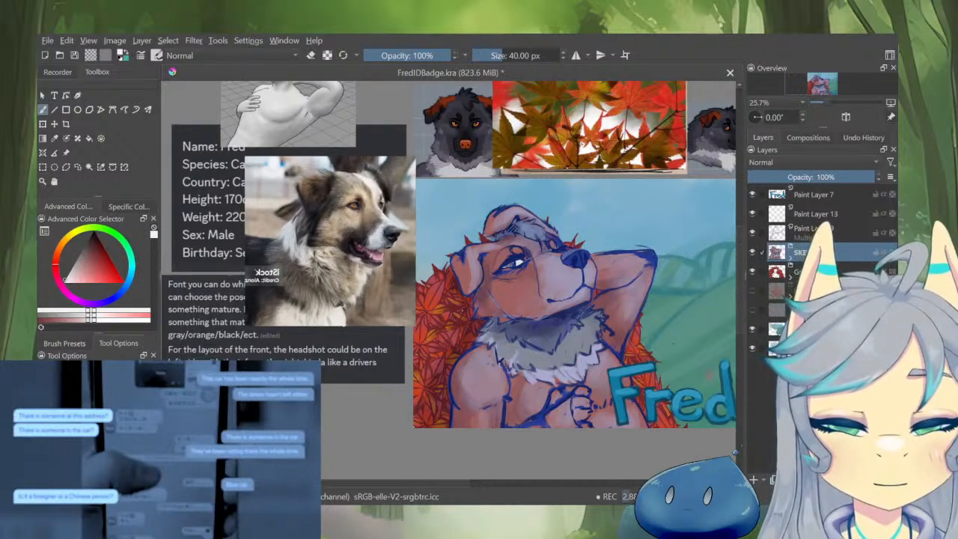
mouse_move(816, 195)
left_mouse_down()
mouse_move(816, 253)
mouse_move(816, 243)
left_mouse_up()
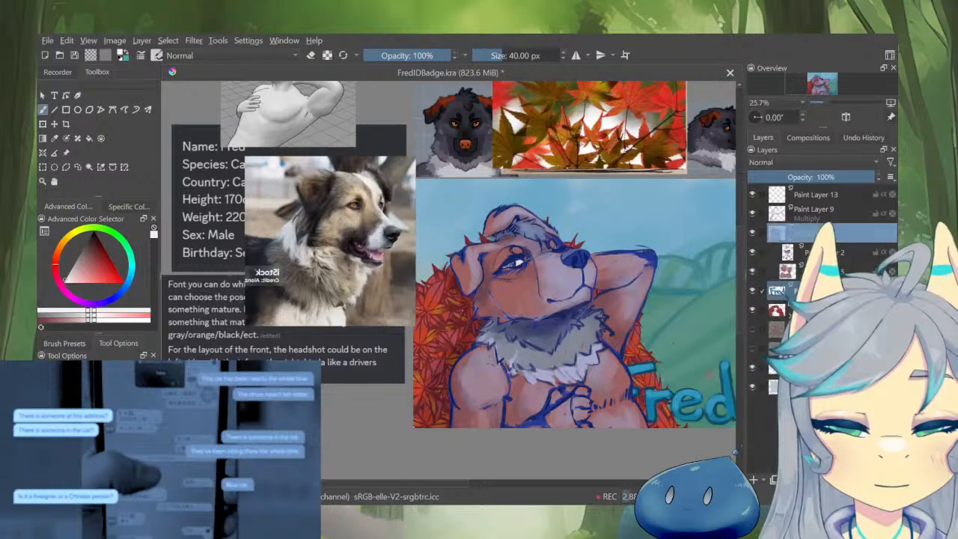
left_click_drag(816, 232, 816, 235)
Rename the Multiply layer Paint Layer 9 as SKETCH SHADOWS
double_click(813, 210)
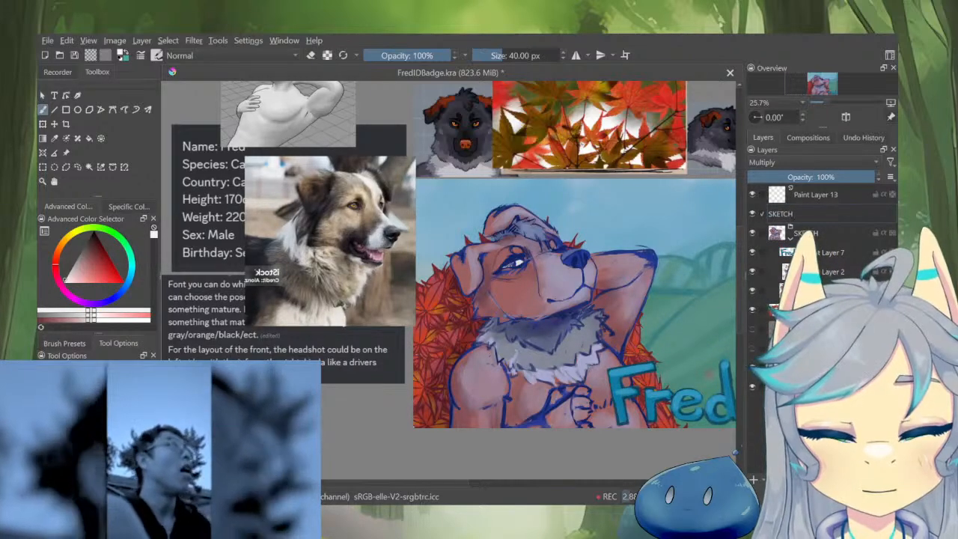
type("SKETCH SHADO")
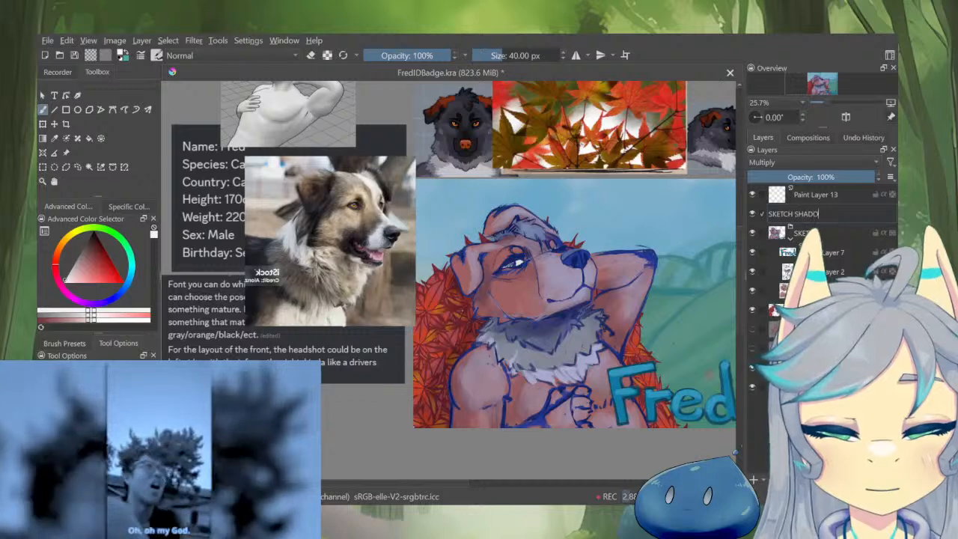
type("WS")
key("Return")
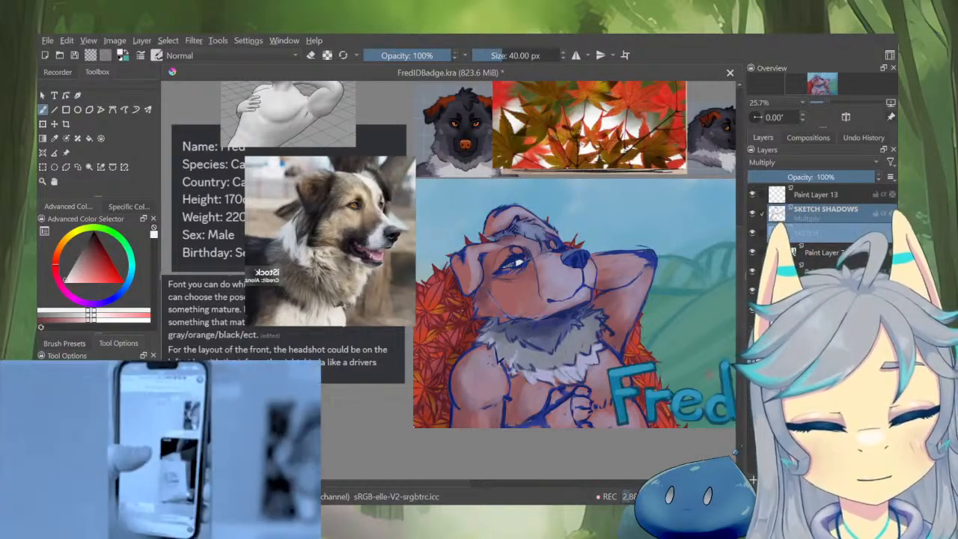
Try moving the SKETCH SHADOWS layer into the SKETCH group with pass-through enabled on the group
left_click_drag(822, 241, 822, 299)
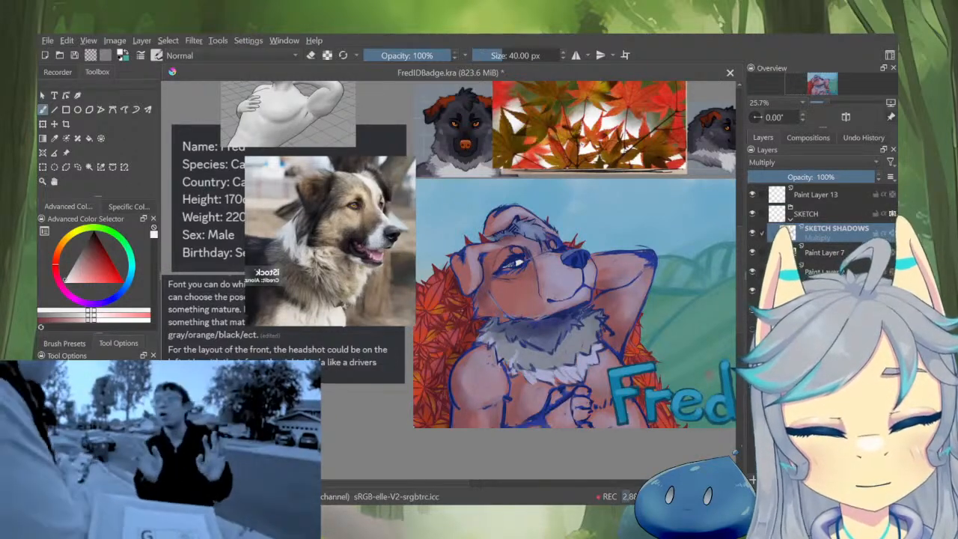
left_click(816, 214)
left_click(816, 195)
left_click(817, 214)
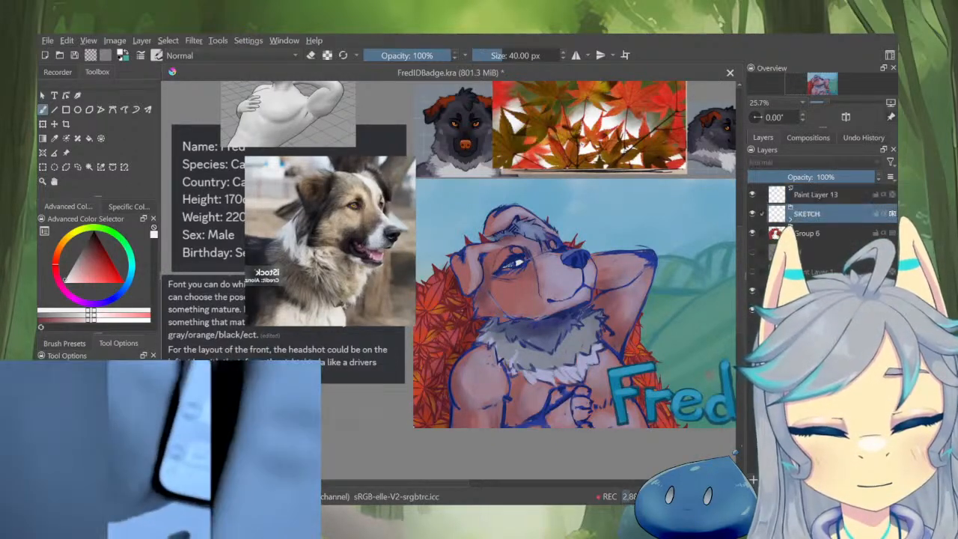
Check the contents of the SKETCH group and turn off its pass-through mode
left_click(816, 214, "alt")
left_click(808, 233)
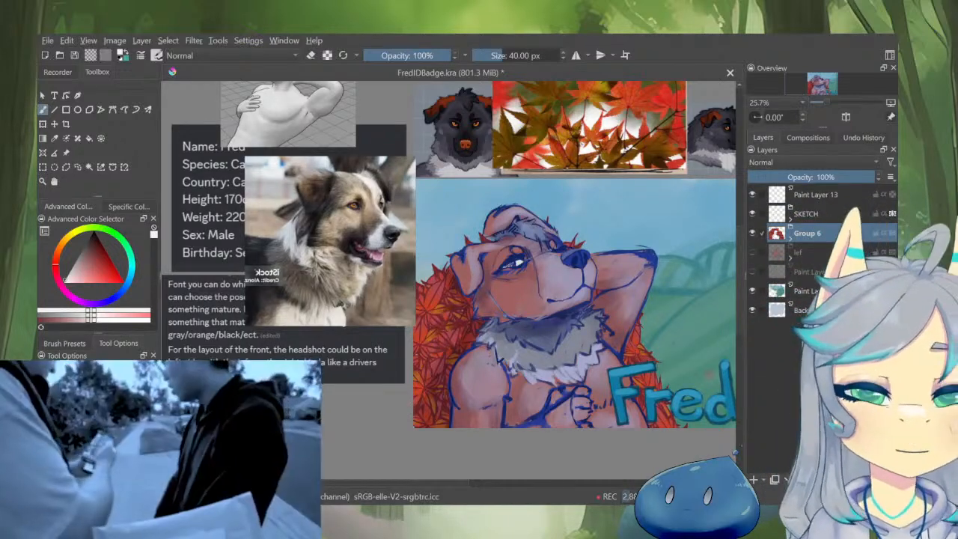
left_click(808, 215)
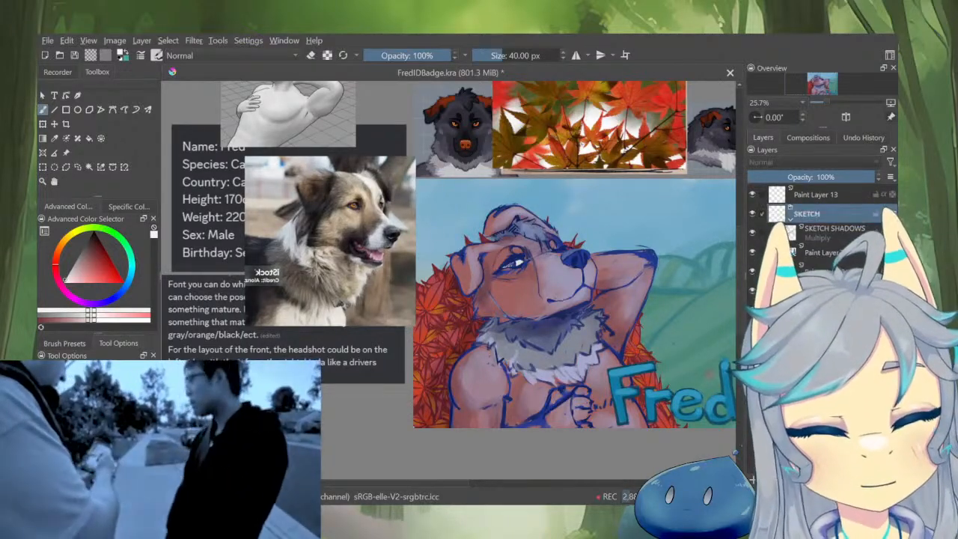
left_click(820, 253)
left_click(808, 215)
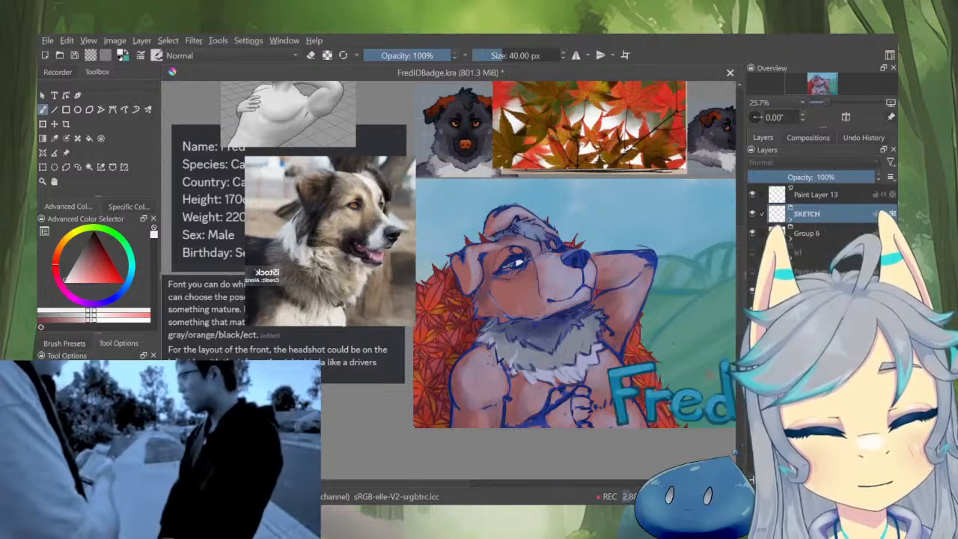
left_click(892, 214)
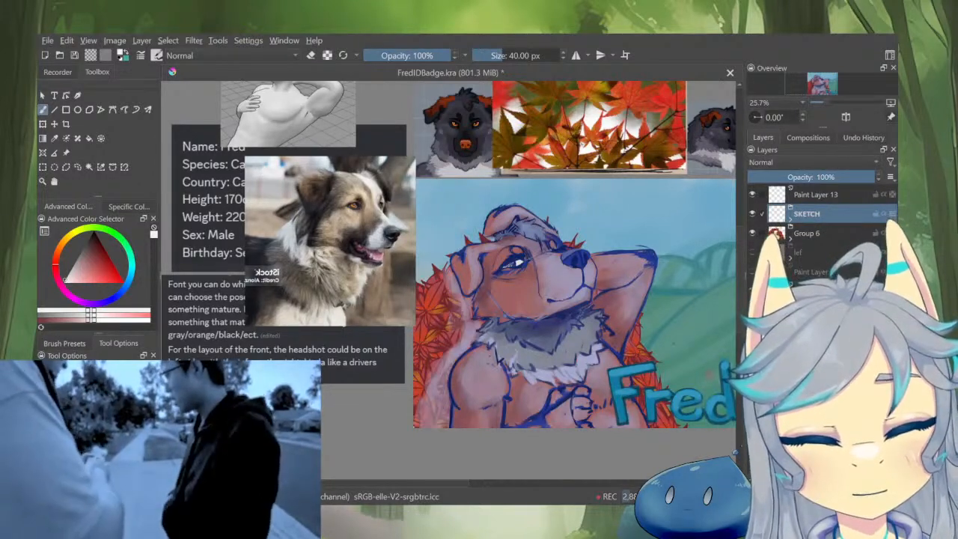
Move the SKETCH SHADOWS layer out of the SKETCH group to directly below it, and collapse the group
left_click(835, 229)
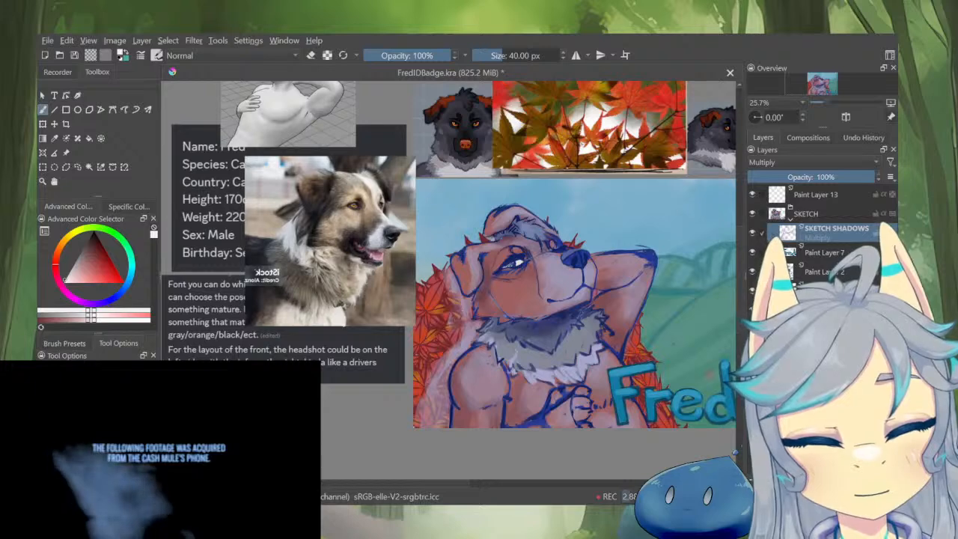
left_click_drag(834, 229, 824, 281)
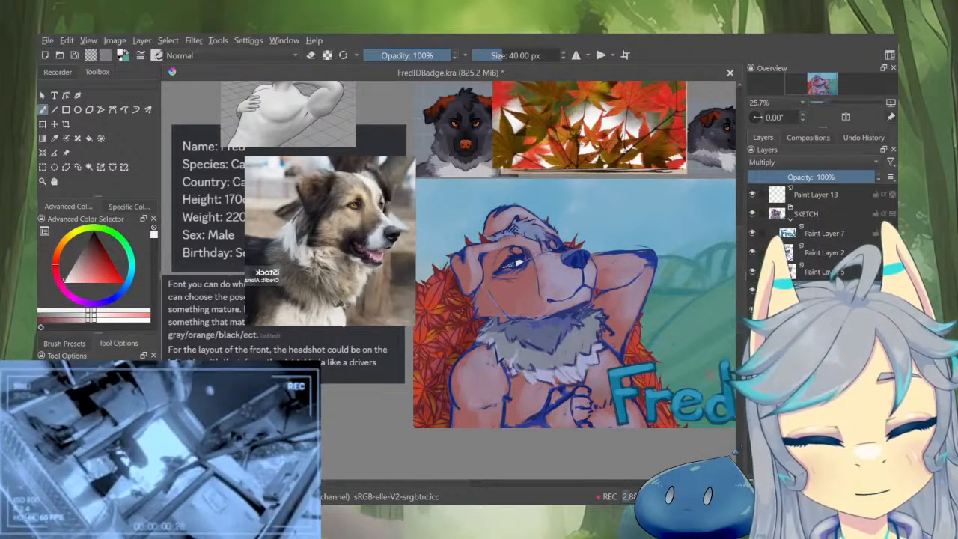
left_click(820, 194)
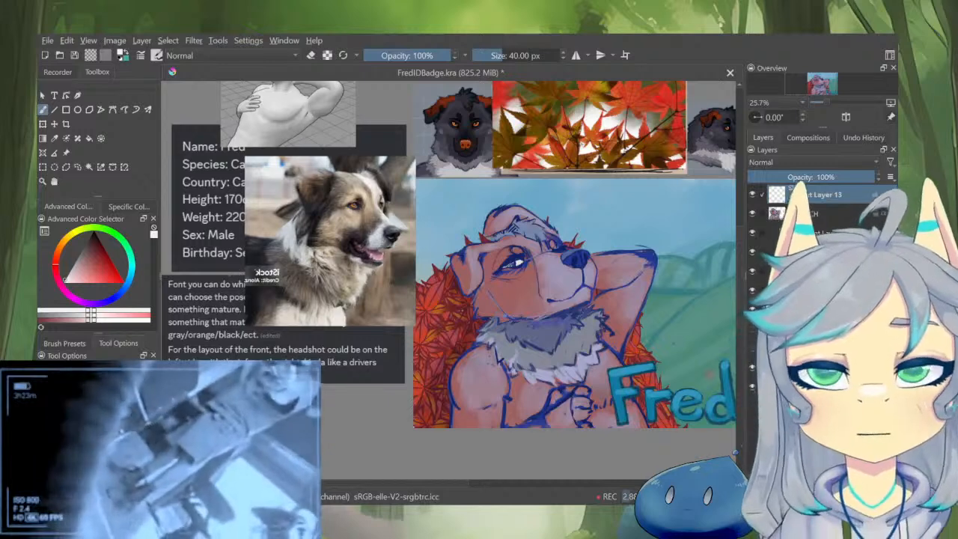
scroll(514, 276, "up", 3)
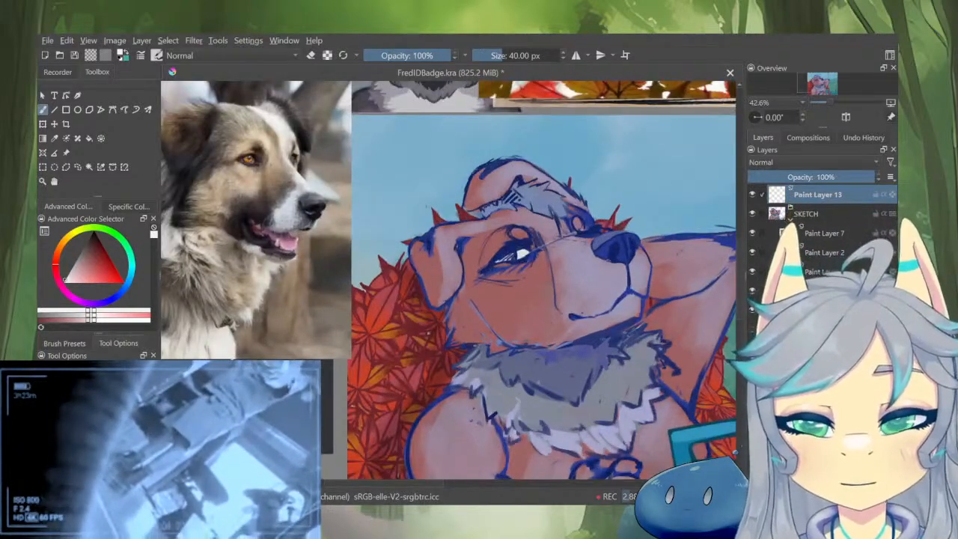
left_click(809, 214)
left_click(791, 220)
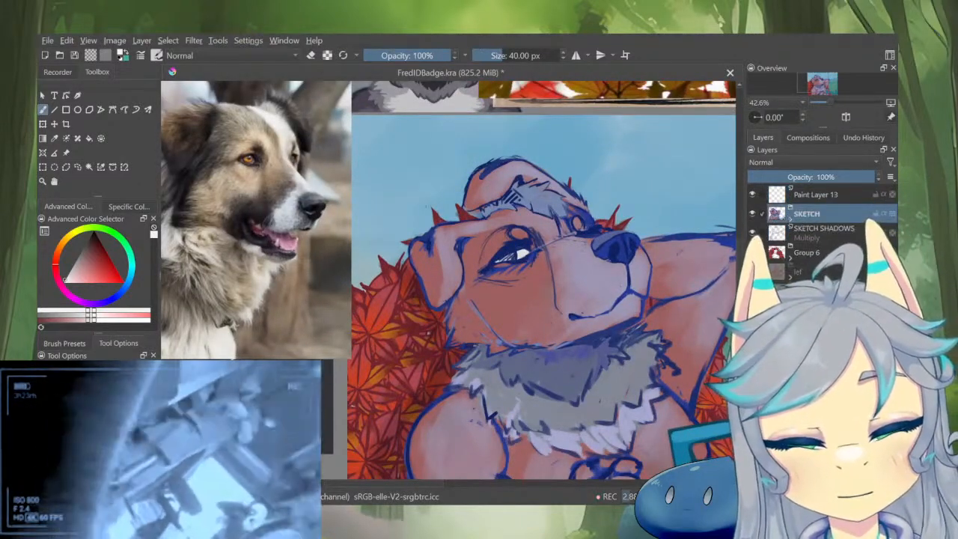
Test the SKETCH group at a lower opacity, and hide the SKETCH SHADOWS layer and Group 6
left_click(834, 178)
left_click(873, 177)
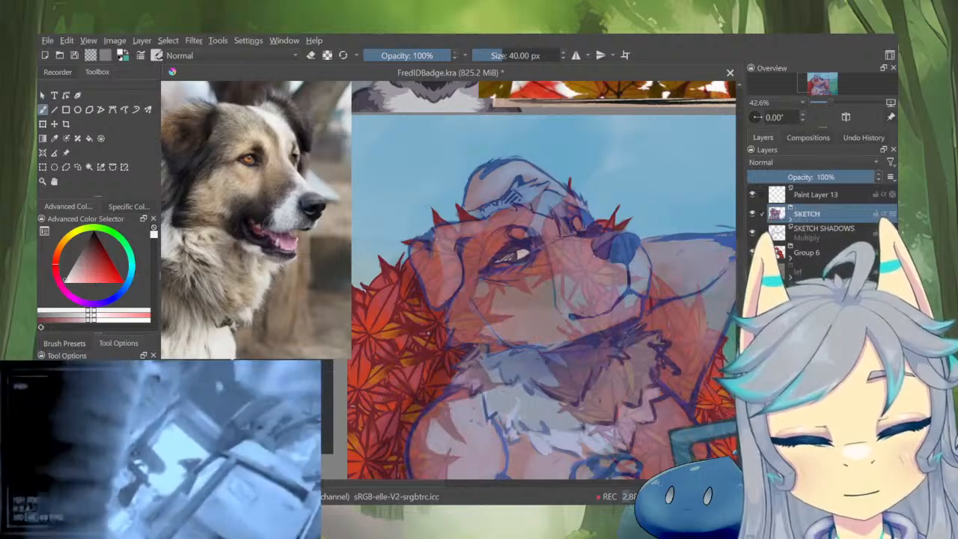
left_click_drag(752, 232, 753, 253)
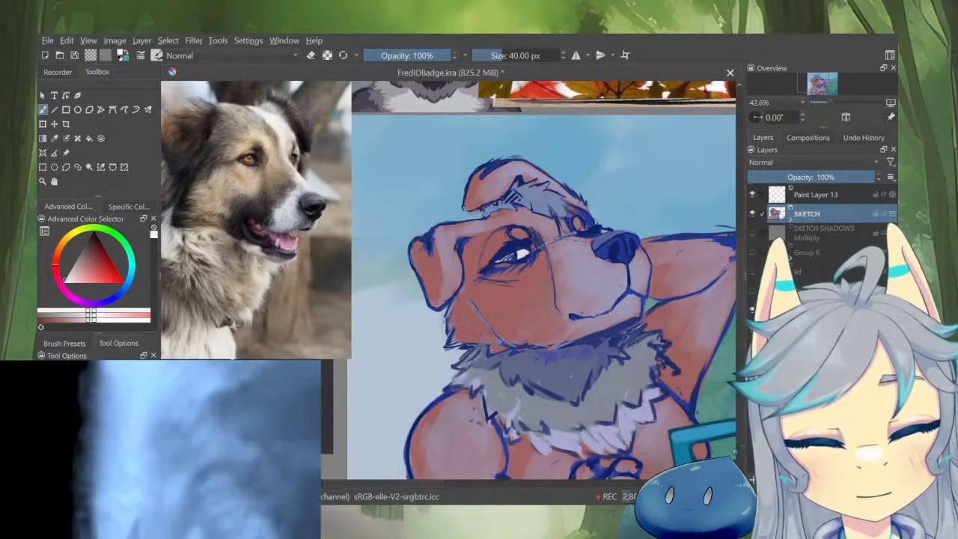
Isolate the background hills layer and sample its green for a 361.21 px brush, tilting the canvas to about -19.63°
scroll(662, 305, "down", 3)
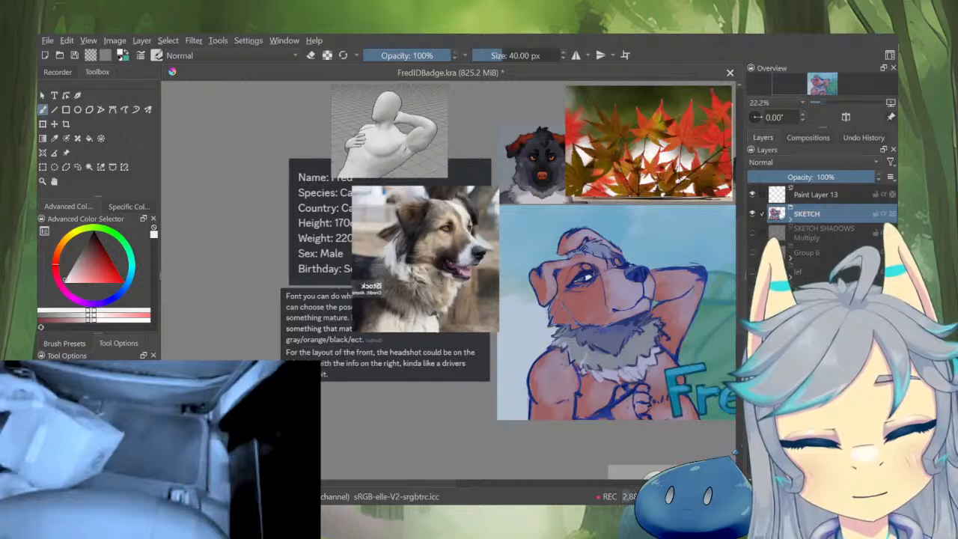
left_click(778, 310, "alt")
left_click_drag(727, 392, 632, 352)
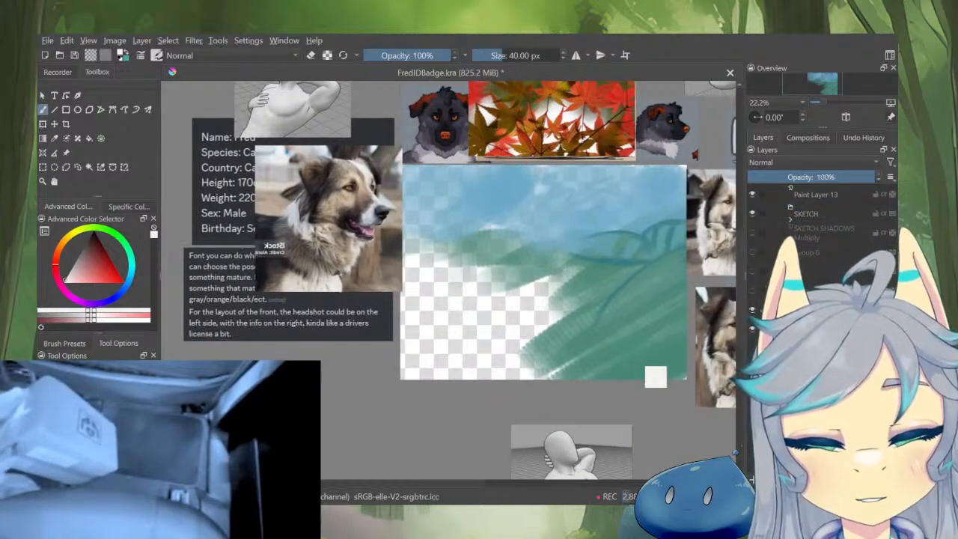
left_click(631, 359, "ctrl")
left_click_drag(503, 56, 534, 56)
left_click_drag(631, 359, 648, 293)
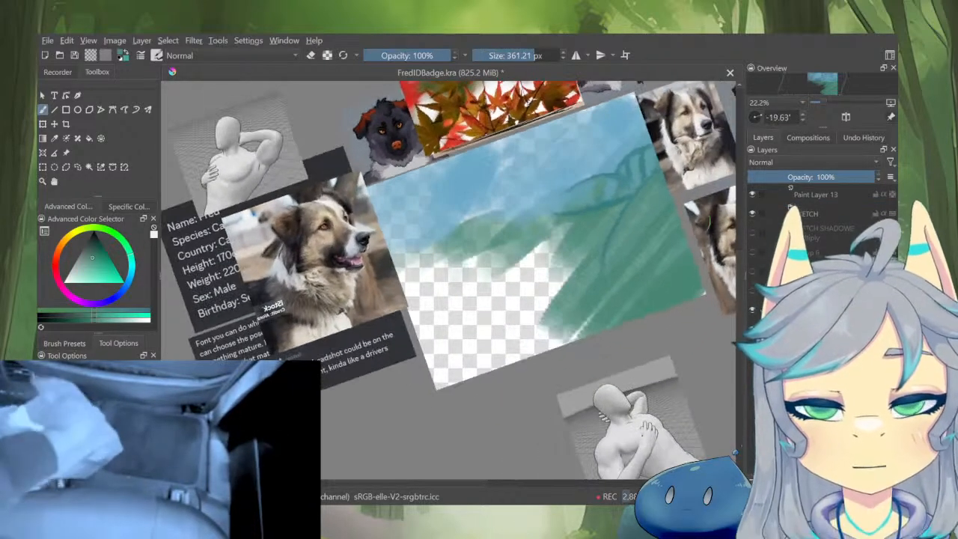
Choose an eraser brush preset at 266.77 px and erase part of the green hill's ragged edge beside the transparent area
right_click(517, 310)
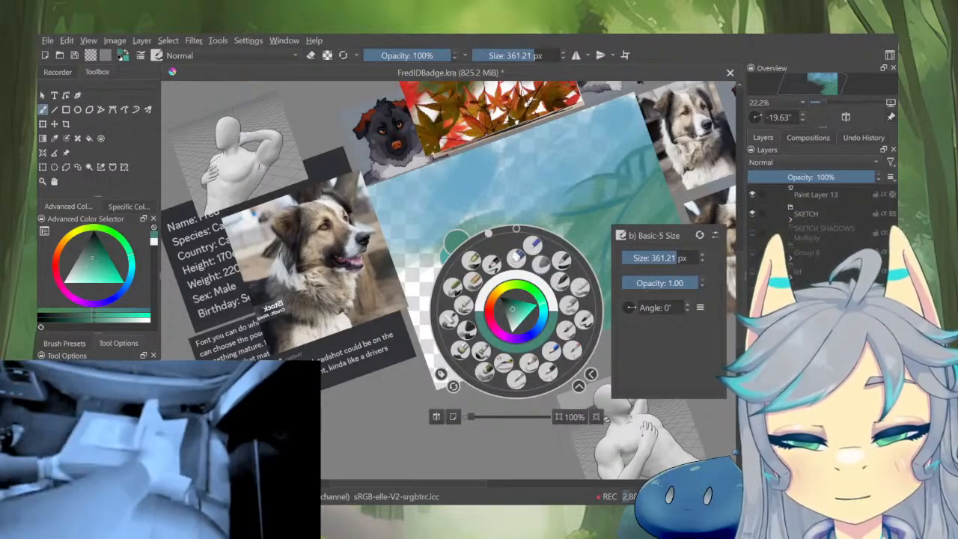
left_click(541, 264)
left_click_drag(493, 321, 576, 318)
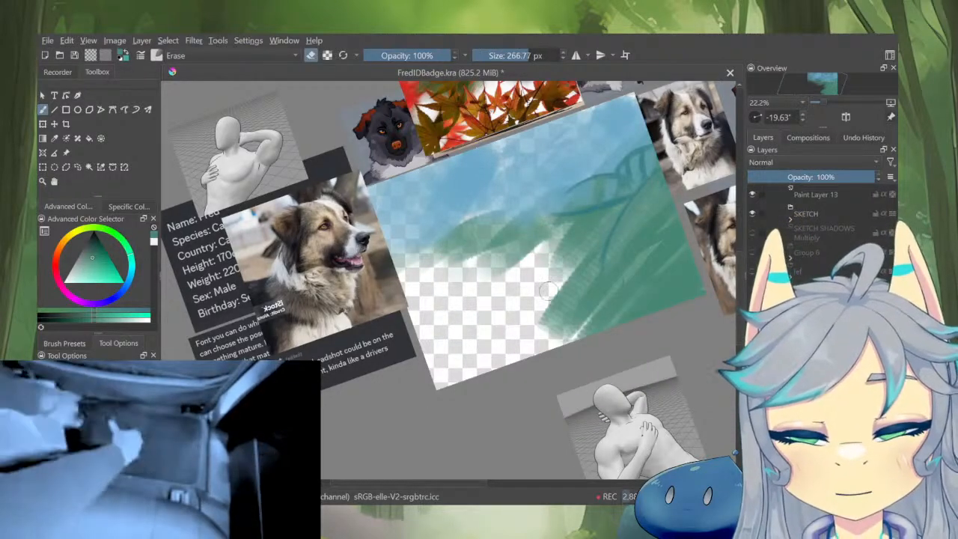
left_click_drag(583, 247, 540, 270)
key("e")
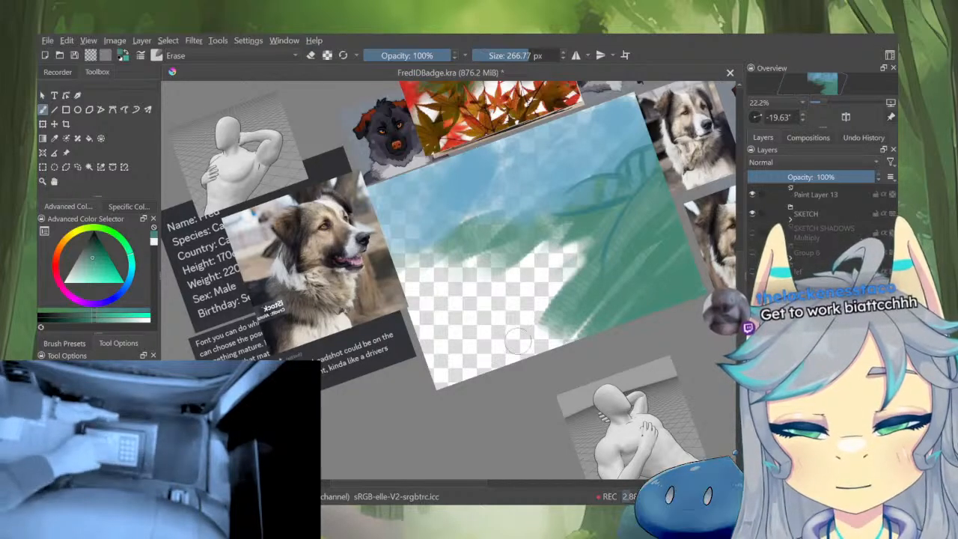
key("e")
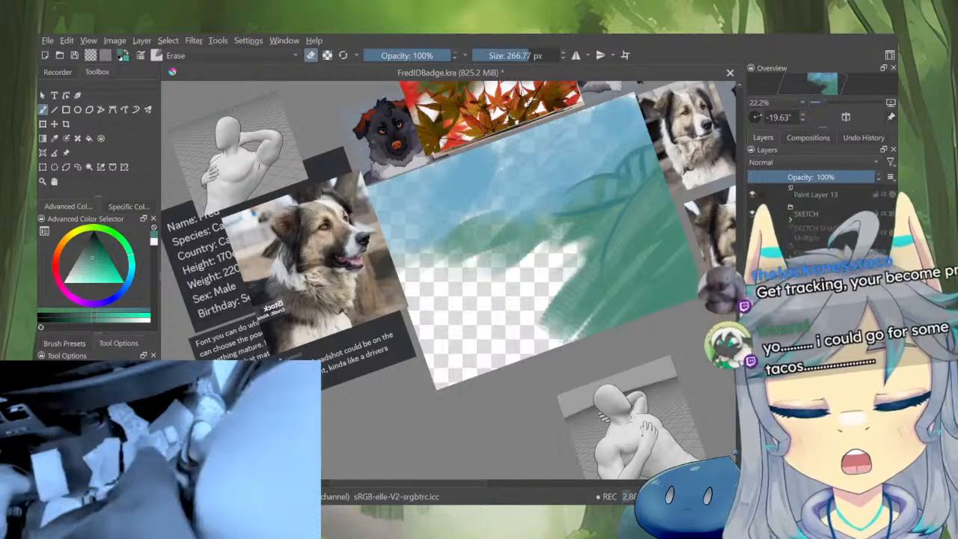
Choose a paint brush preset at 199.48 px and paint loose green strokes across the transparent gap in the hills
right_click(516, 295)
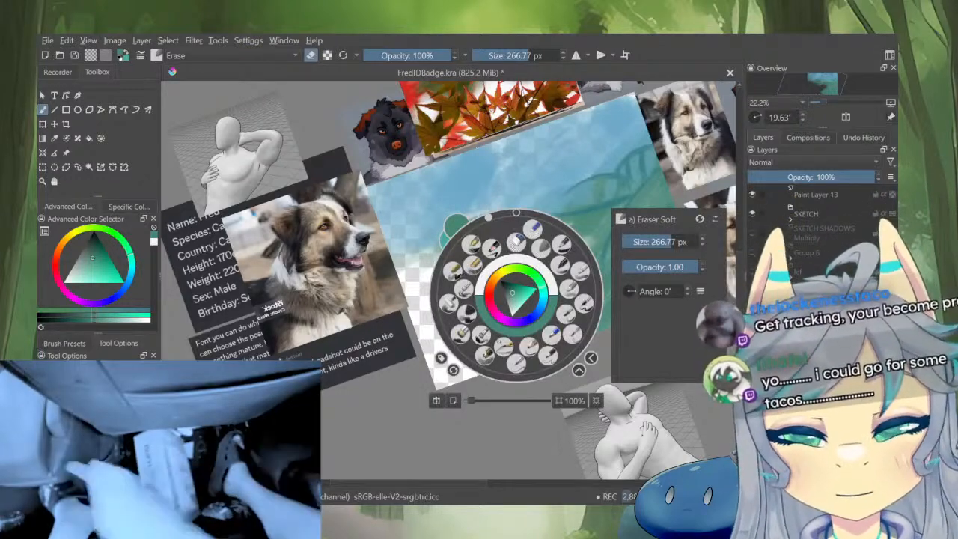
left_click(460, 334)
mouse_move(563, 268)
left_mouse_down()
mouse_move(454, 344)
mouse_move(494, 333)
left_mouse_up()
left_click_drag(513, 56, 524, 55)
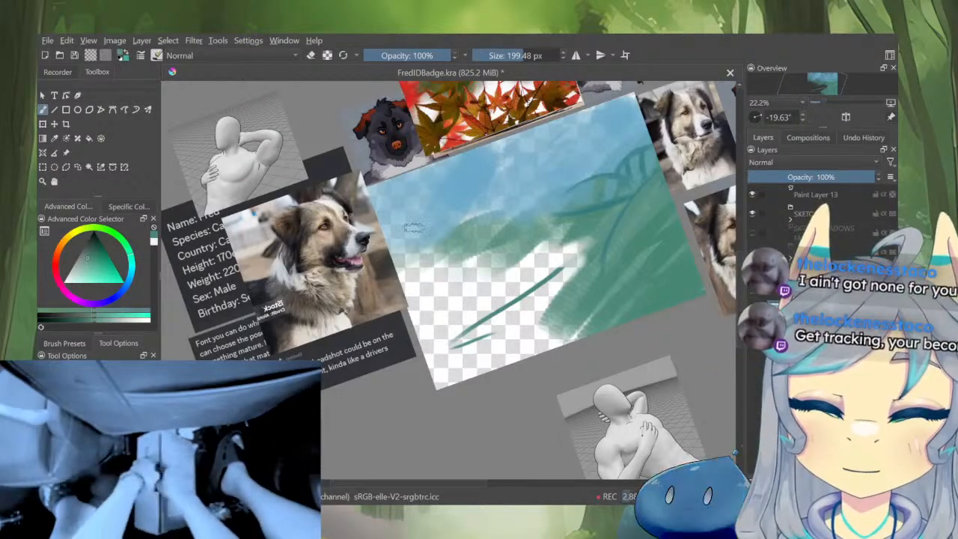
mouse_move(547, 243)
left_mouse_down()
mouse_move(468, 271)
mouse_move(542, 251)
mouse_move(536, 329)
left_mouse_up()
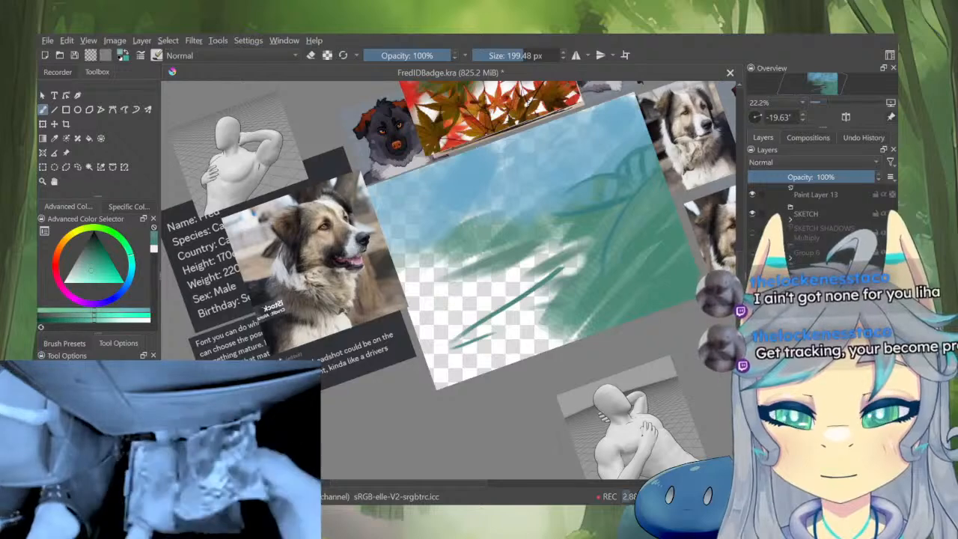
mouse_move(658, 275)
left_mouse_down()
mouse_move(445, 370)
mouse_move(506, 344)
mouse_move(584, 258)
mouse_move(524, 240)
mouse_move(516, 249)
left_mouse_up()
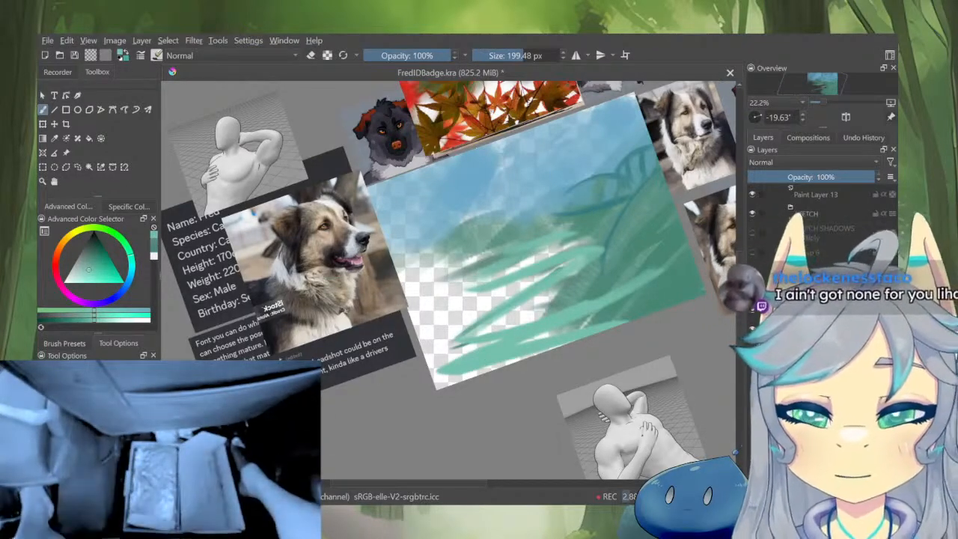
Choose a slightly more saturated green and fill most of the remaining transparent gap in the hills
left_click(92, 266)
left_click(128, 247)
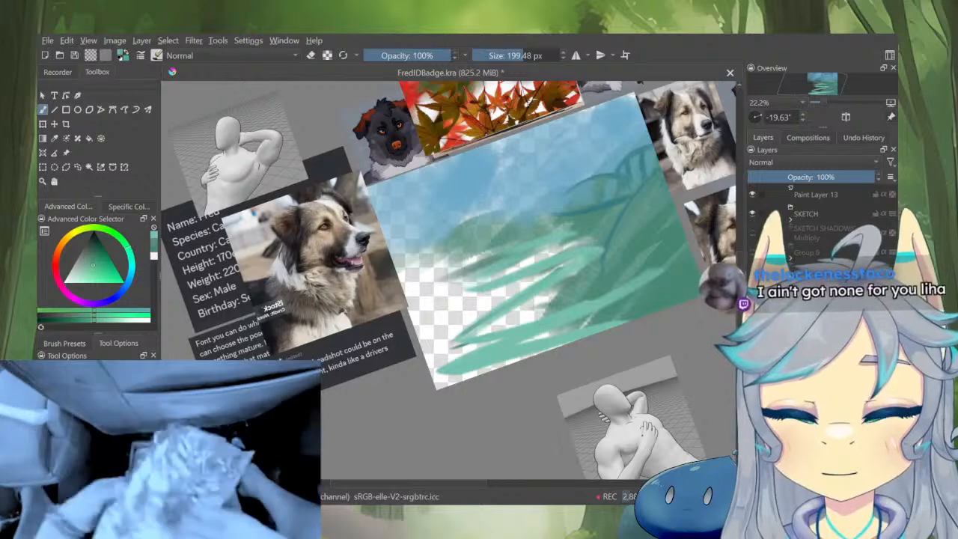
left_click_drag(533, 272, 496, 304)
left_click_drag(522, 347, 541, 318)
mouse_move(596, 258)
left_mouse_down()
mouse_move(511, 311)
mouse_move(488, 309)
mouse_move(524, 224)
mouse_move(427, 299)
mouse_move(474, 353)
mouse_move(524, 327)
left_mouse_up()
Sample the darker green of the hill beside the gap and paint it along the lower edge of the landscape
left_click(610, 187, "ctrl")
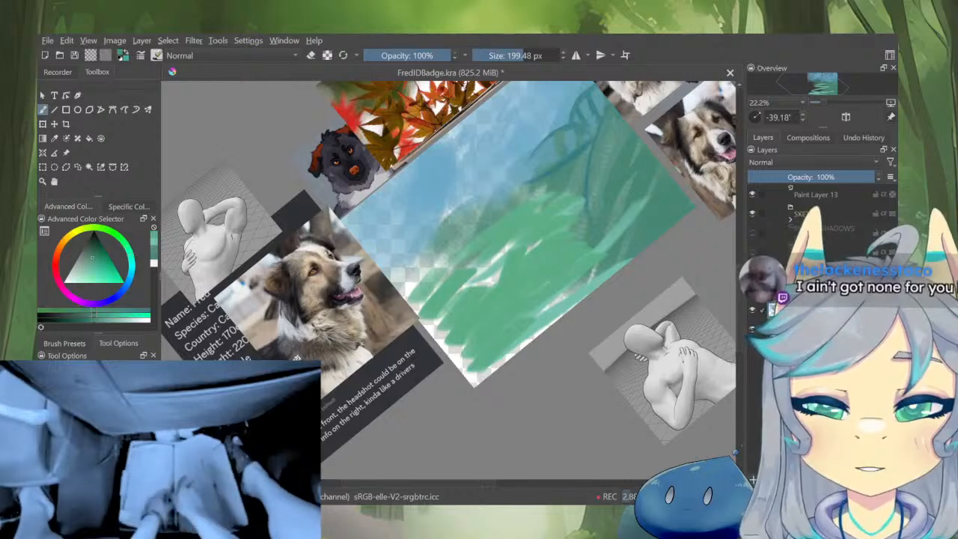
left_click_drag(609, 155, 610, 171)
mouse_move(641, 205)
left_mouse_down()
mouse_move(603, 259)
mouse_move(477, 370)
mouse_move(469, 341)
mouse_move(414, 301)
left_mouse_up()
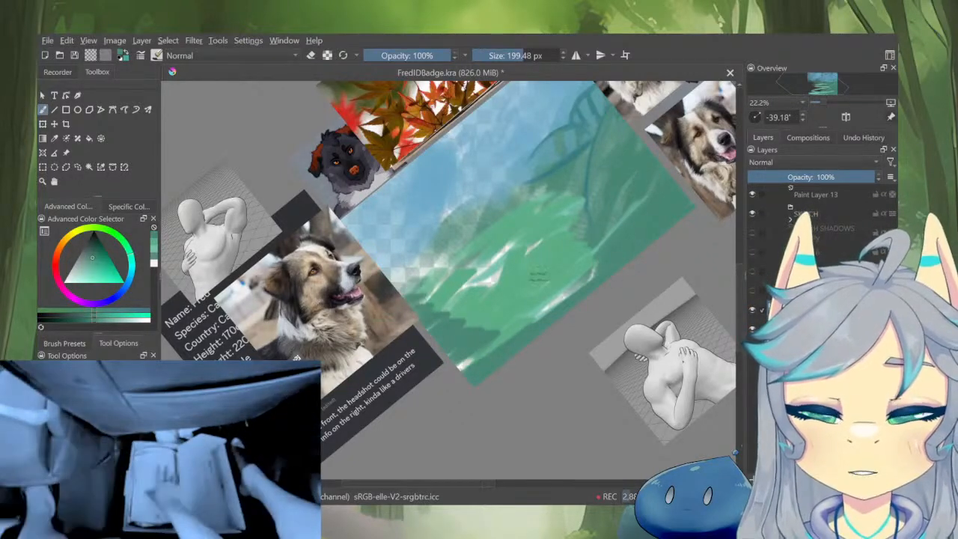
left_click_drag(539, 275, 517, 329)
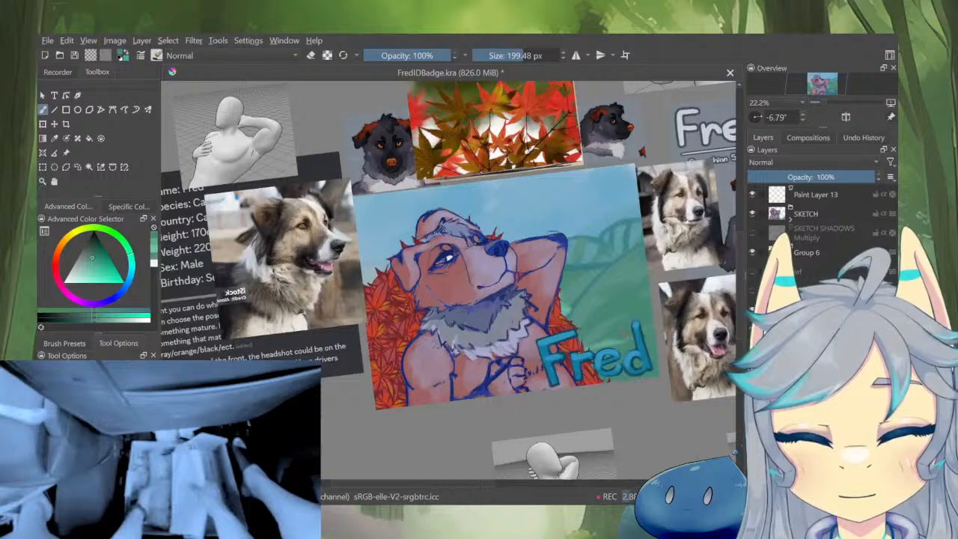
Examine the repainted hills with the full illustration, mirrored, and in isolation
left_click_drag(567, 304, 566, 307)
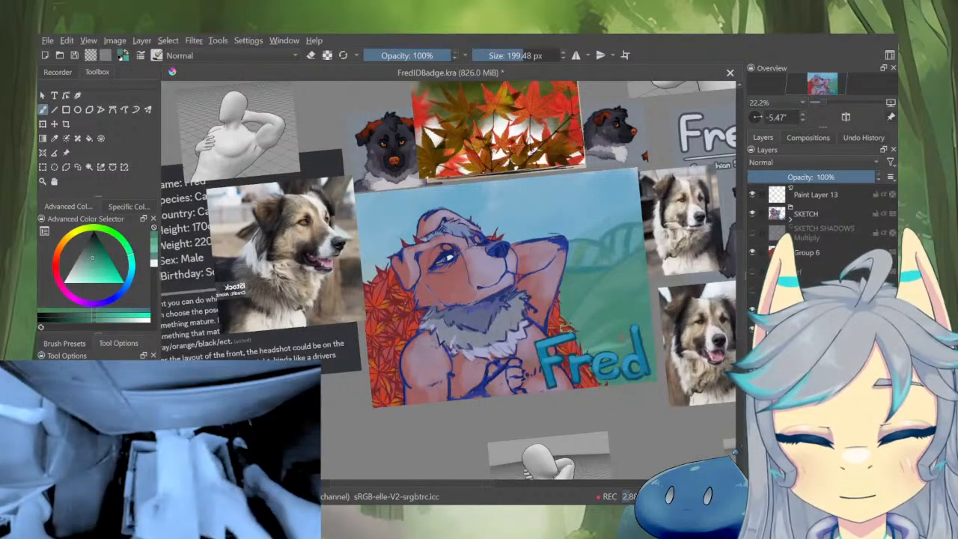
scroll(599, 307, "down", 4)
scroll(590, 313, "up", 4)
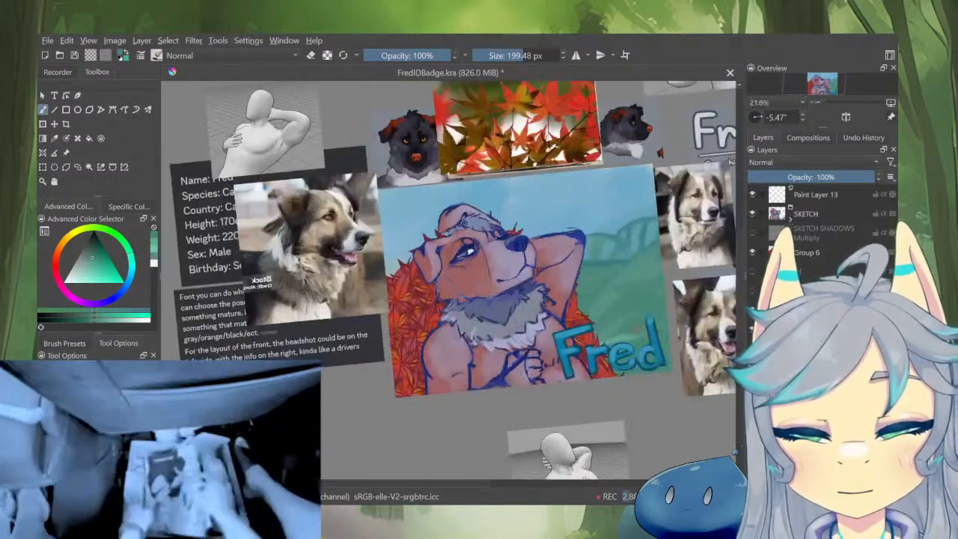
key("m")
key("m")
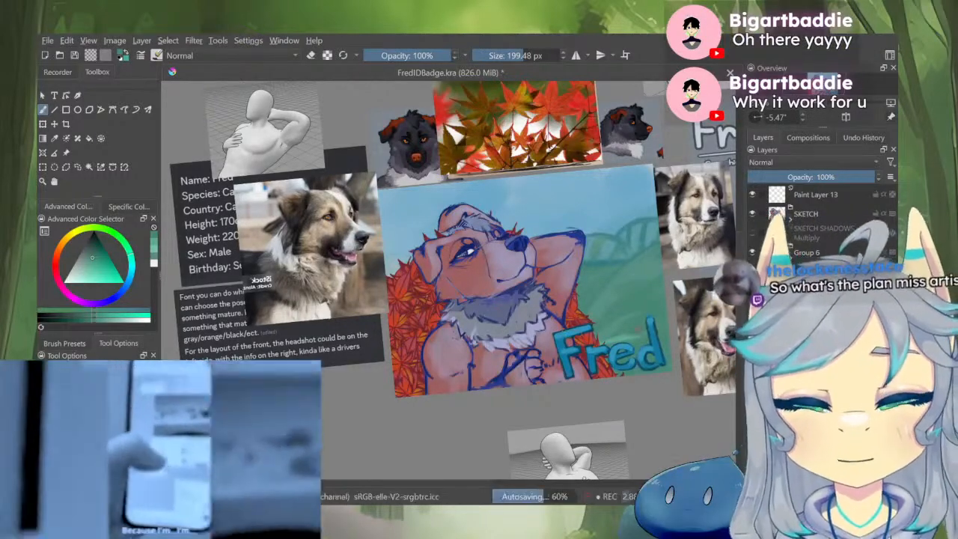
scroll(638, 349, "up", 2)
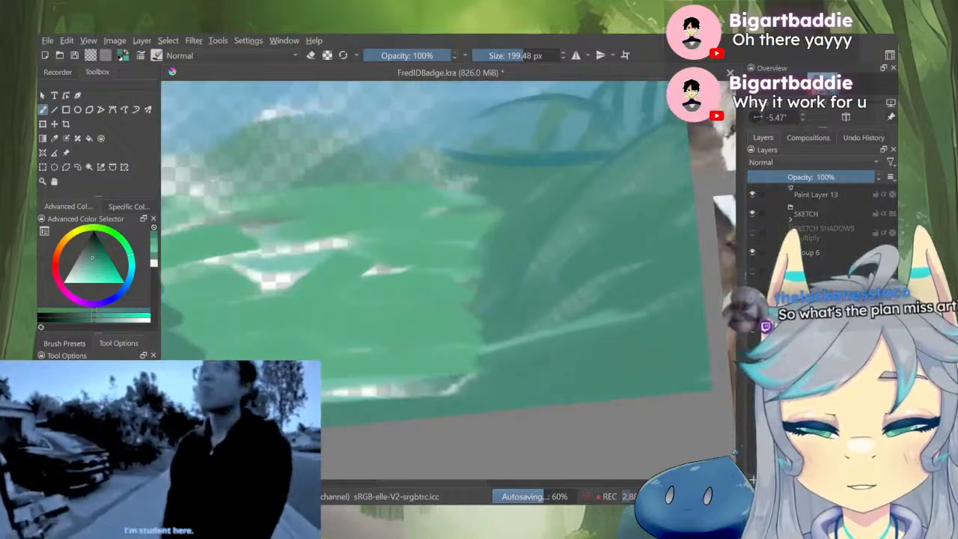
key("alt+i")
scroll(611, 288, "down", 2)
key("alt+i")
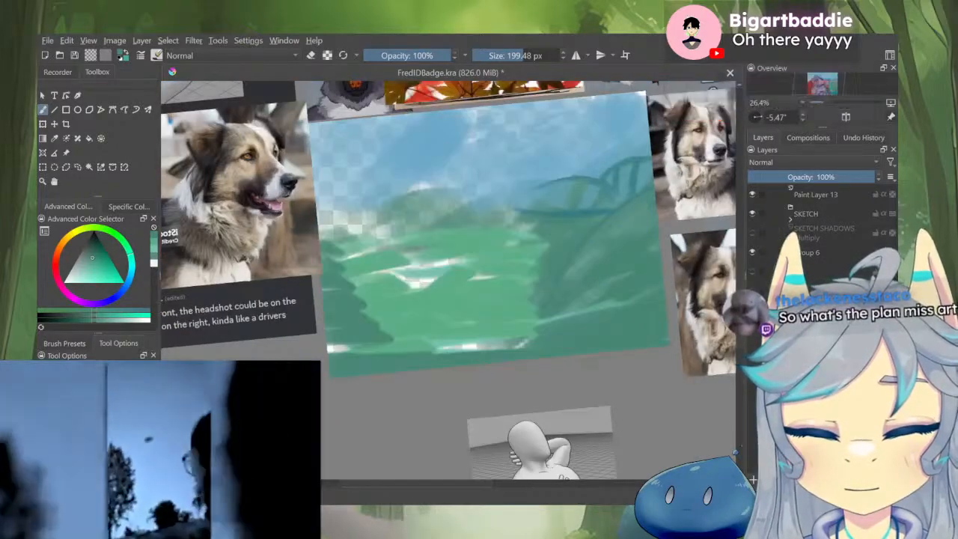
key("alt+i")
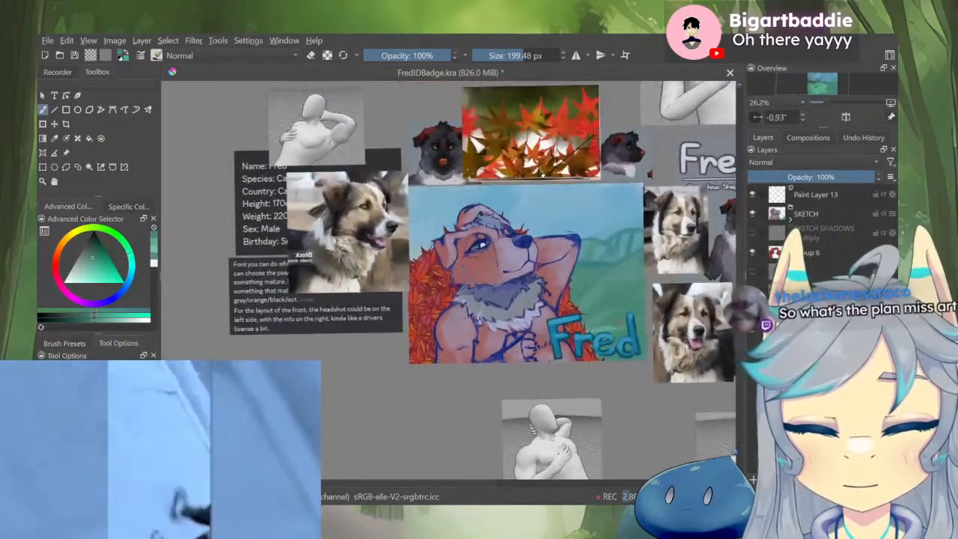
Sample a golden brown from the maple leaf photo and test vertical trunk strokes on the green hill, reducing the brush to 184.91 px
scroll(481, 179, "up", 3)
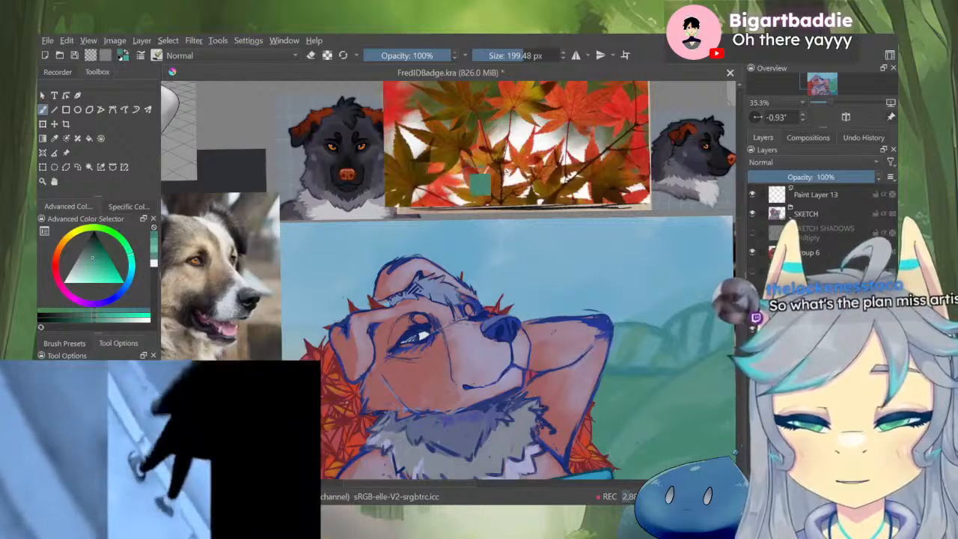
scroll(480, 184, "down", 3)
scroll(573, 397, "up", 2)
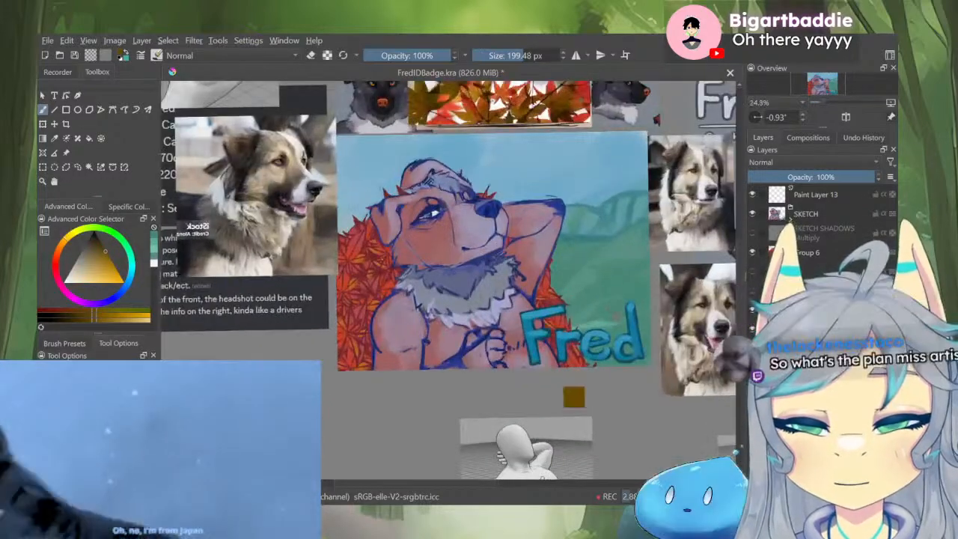
left_click_drag(618, 336, 620, 277)
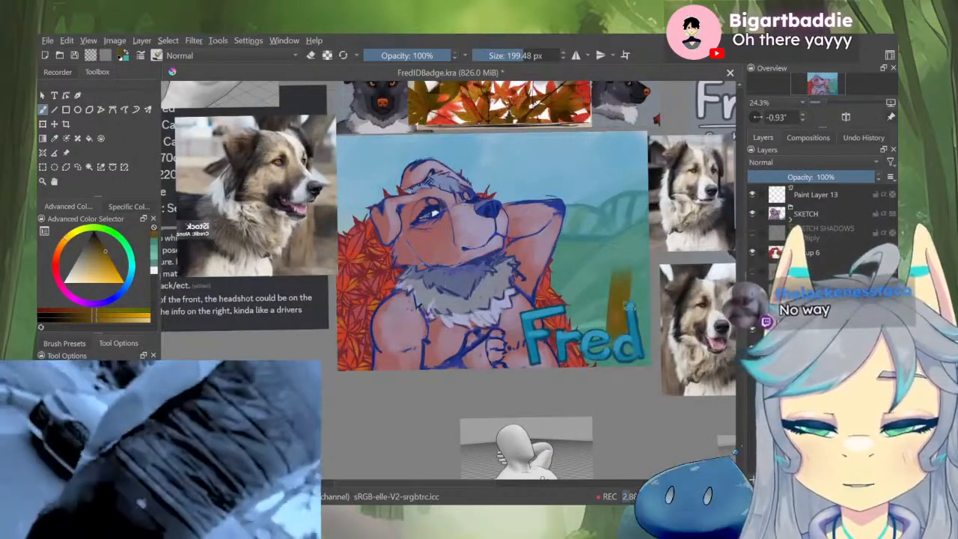
key("ctrl+z")
key("bracketleft")
left_click_drag(638, 184, 635, 350)
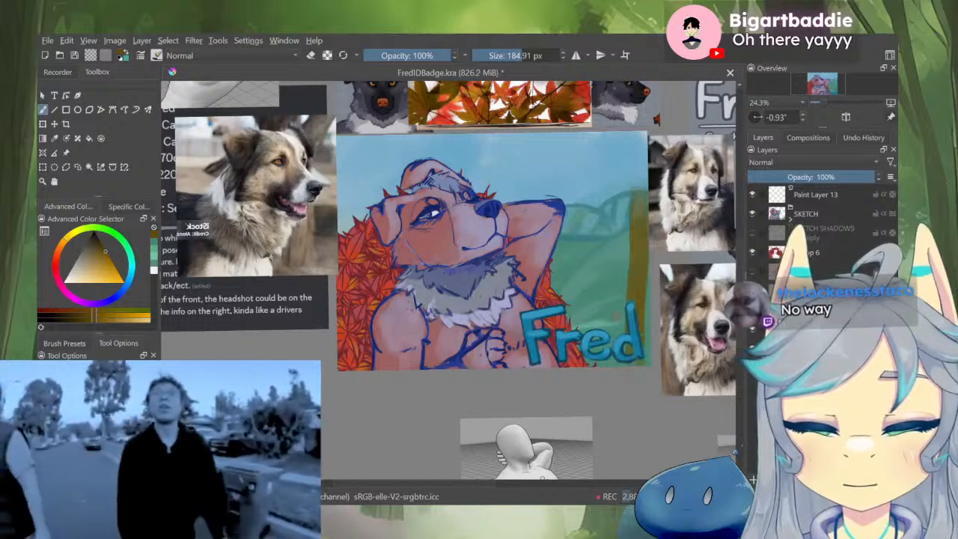
key("ctrl+z")
Paint a golden-brown vertical tree trunk on the green hill above the name lettering, checking it in the mirrored view
left_click_drag(626, 215, 617, 337)
key("m")
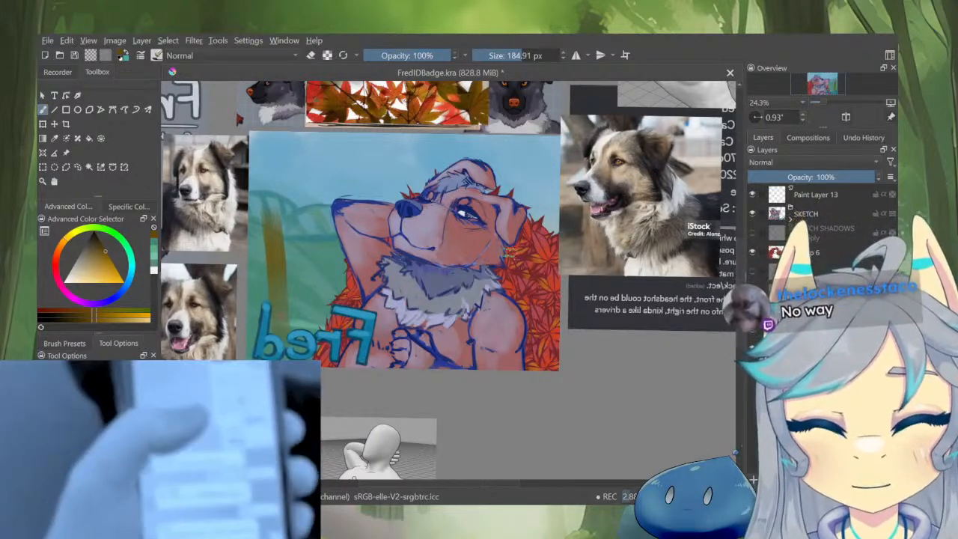
key("m")
left_click_drag(618, 223, 616, 329)
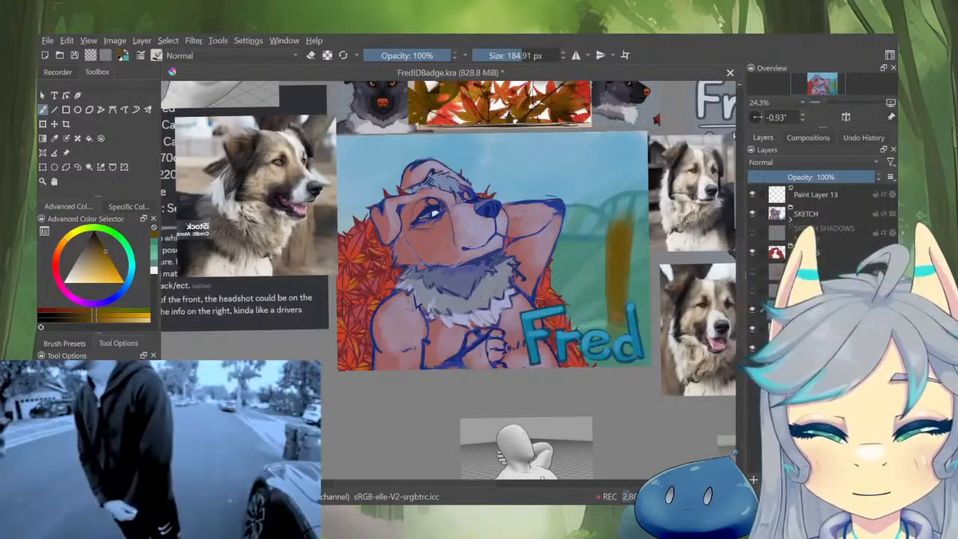
left_click_drag(616, 243, 613, 333)
Choose a dark reddish brown and shade the length of the golden-brown trunk with it
mouse_move(130, 257)
left_mouse_down()
mouse_move(59, 253)
mouse_move(57, 268)
mouse_move(88, 244)
left_mouse_up()
left_click(616, 317, "ctrl")
mouse_move(611, 232)
left_mouse_down()
mouse_move(614, 315)
mouse_move(623, 245)
mouse_move(631, 322)
left_mouse_up()
key("[")
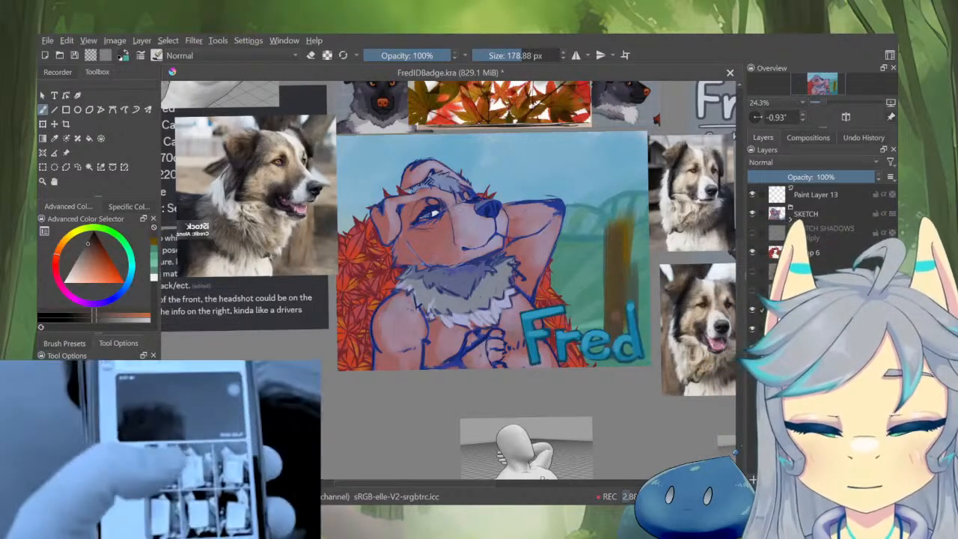
key("]")
left_click_drag(621, 230, 619, 347)
Paint a second dark trunk between the raised arm and the first trunk with a 223.99 px brush
left_click_drag(578, 256, 577, 286)
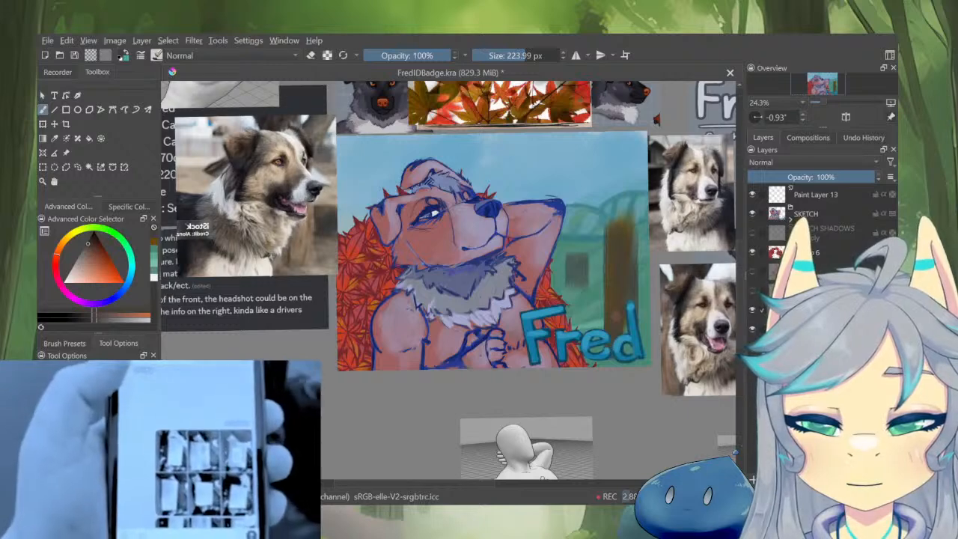
mouse_move(580, 213)
left_mouse_down()
mouse_move(579, 265)
mouse_move(580, 195)
left_mouse_up()
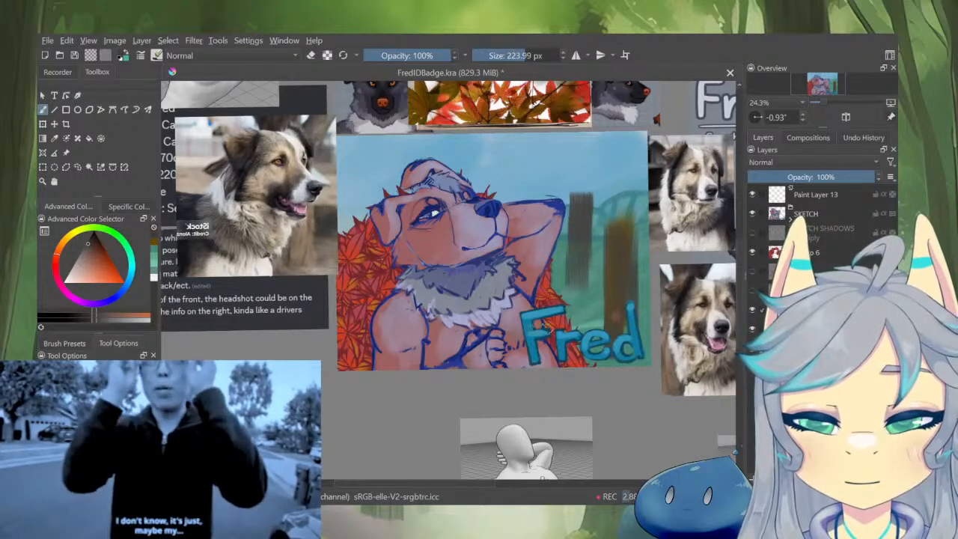
key("m")
key("m")
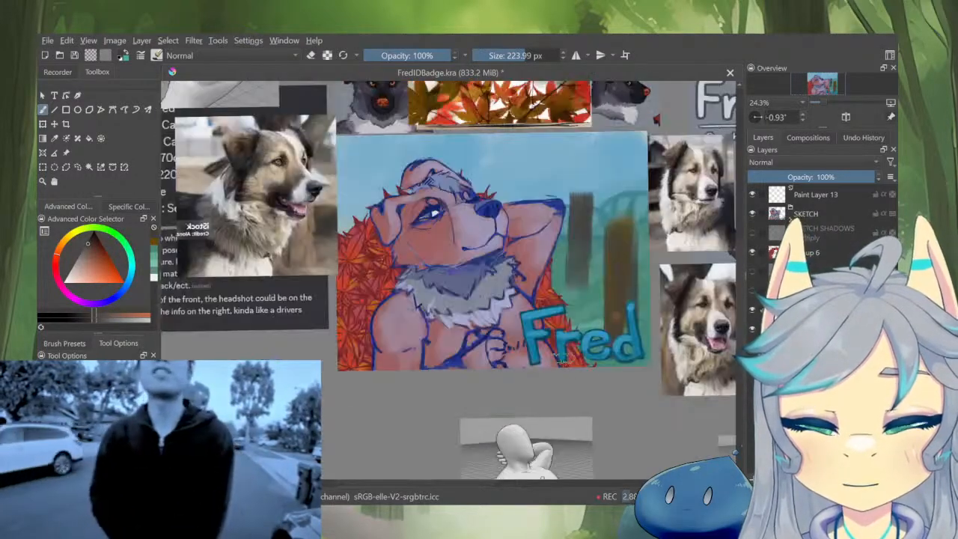
left_click_drag(581, 245, 584, 324)
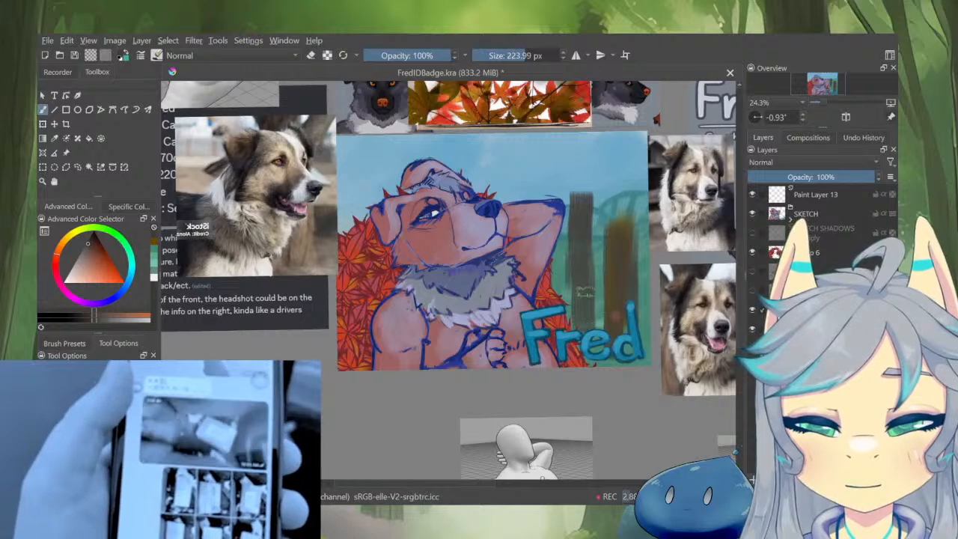
Sample the brown of the first trunk and work it into both trunks
left_click(620, 247, "ctrl")
left_click_drag(582, 224, 587, 322)
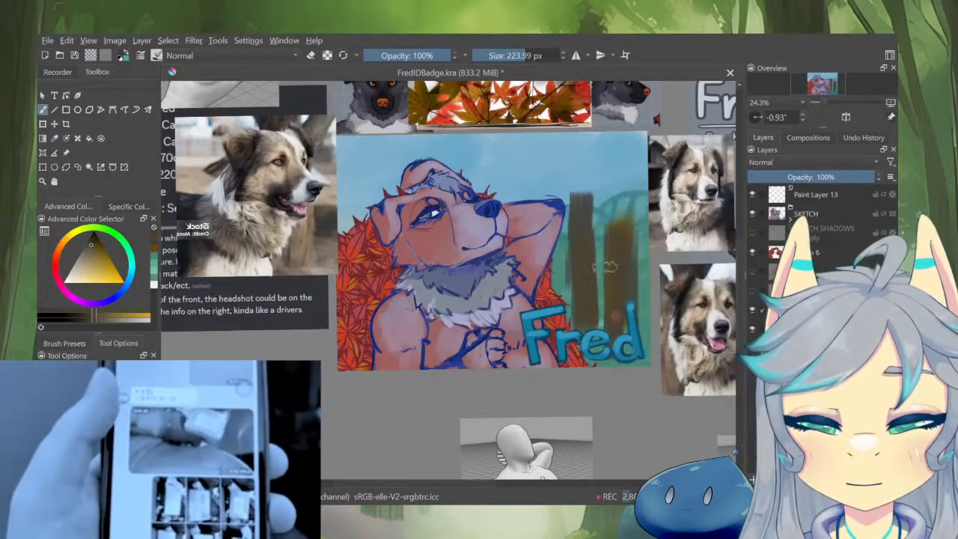
left_click_drag(618, 226, 613, 326)
Sample a dark olive brown and paint a taller trunk rising into the sky between the two trunks
left_click(608, 235, "ctrl")
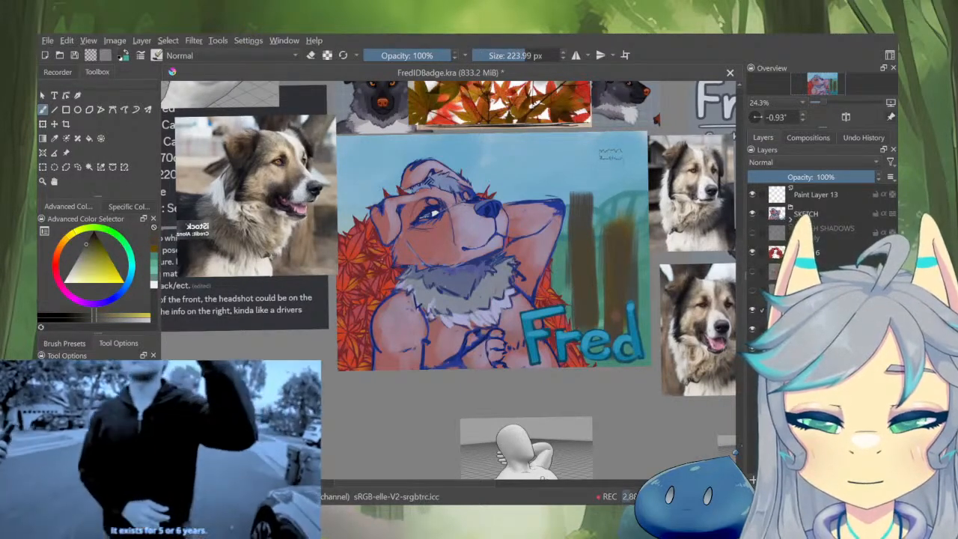
left_click_drag(613, 159, 610, 253)
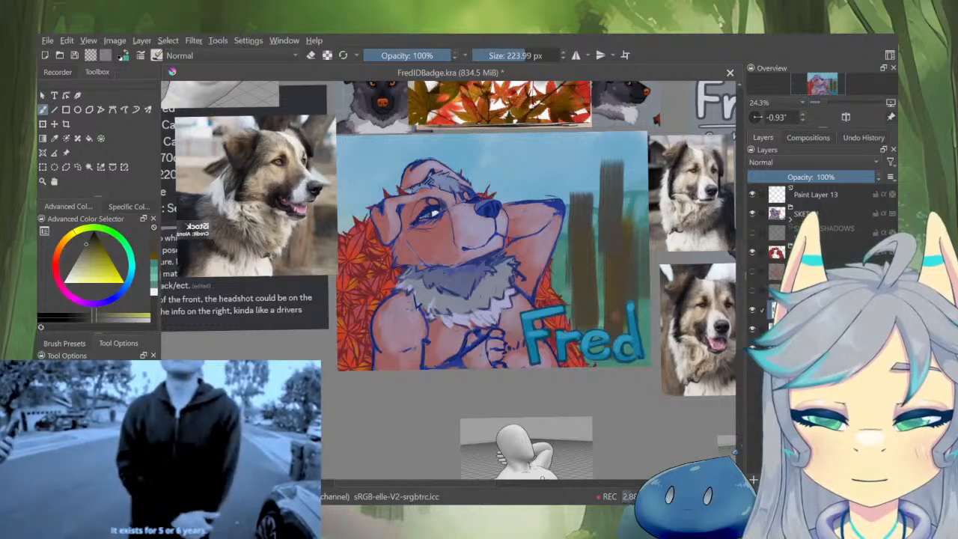
scroll(622, 288, "down", 5)
key("m")
key("m")
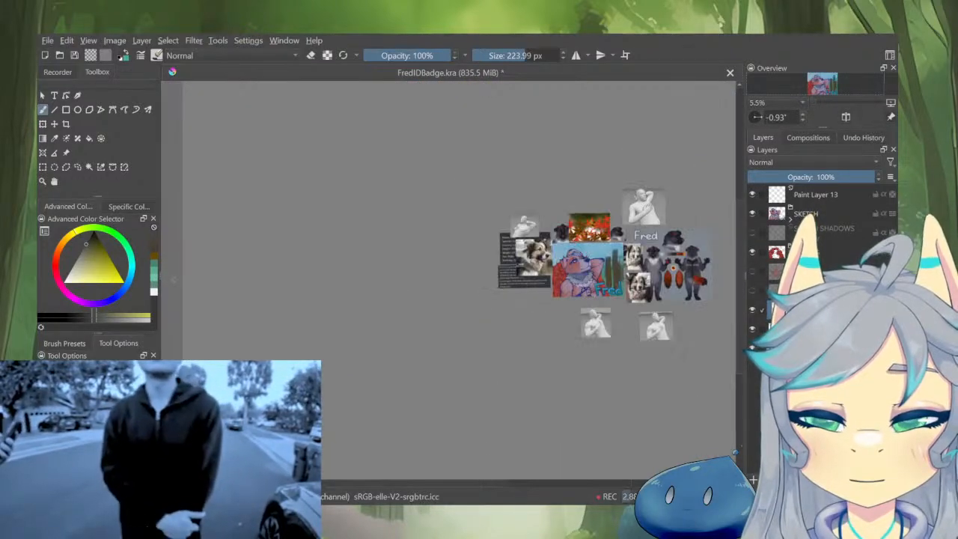
Reduce the brush to 179.36 px and paint more vertical trunks in the sky behind the dog's arm and head
scroll(599, 273, "up", 3)
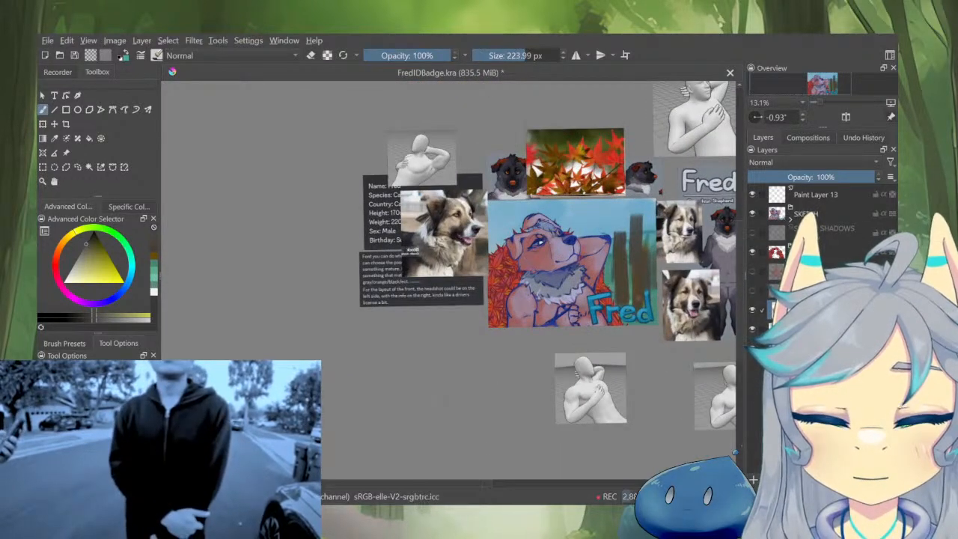
scroll(595, 228, "up", 1)
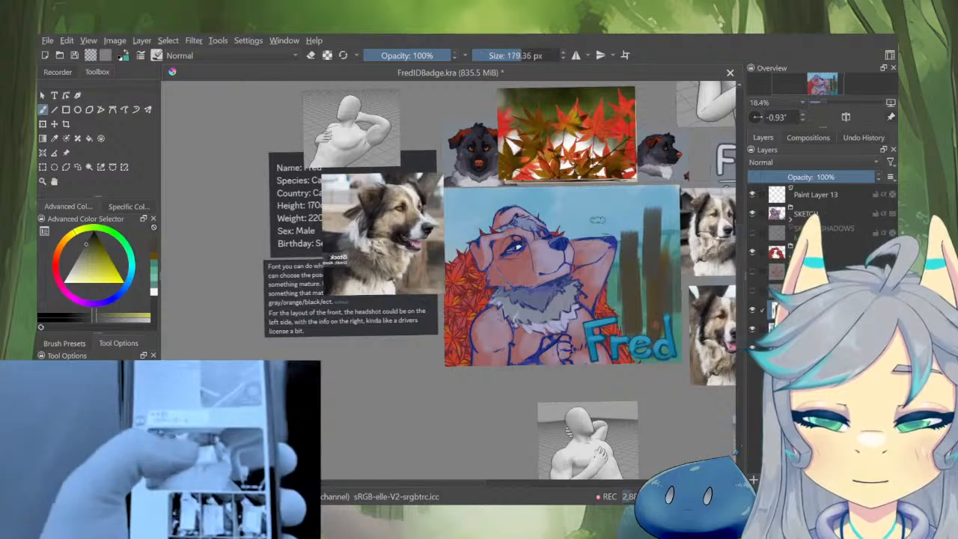
left_click_drag(598, 221, 605, 287)
left_click_drag(581, 227, 580, 298)
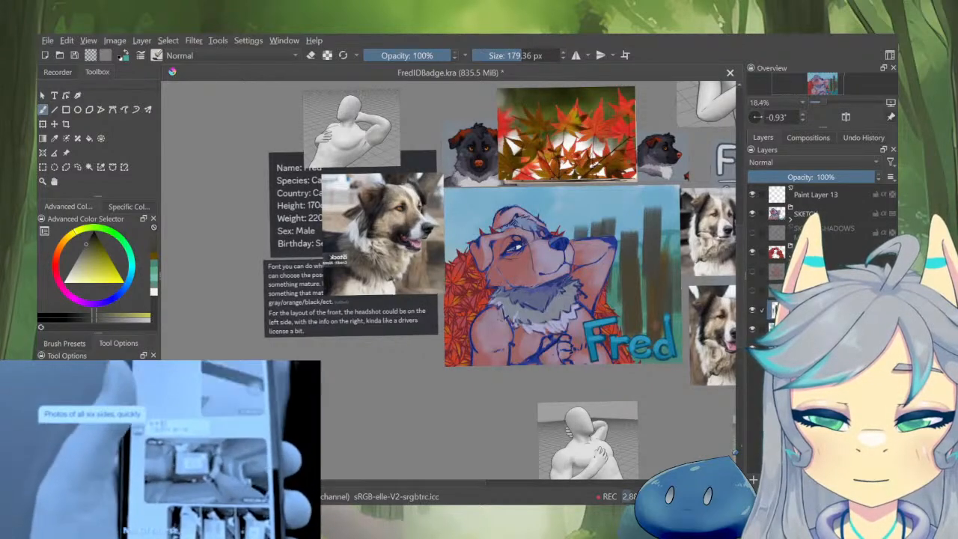
left_click_drag(553, 218, 553, 236)
mouse_move(537, 200)
left_mouse_down()
mouse_move(535, 223)
mouse_move(476, 291)
left_mouse_up()
left_click_drag(459, 244, 459, 262)
scroll(491, 285, "down", 3)
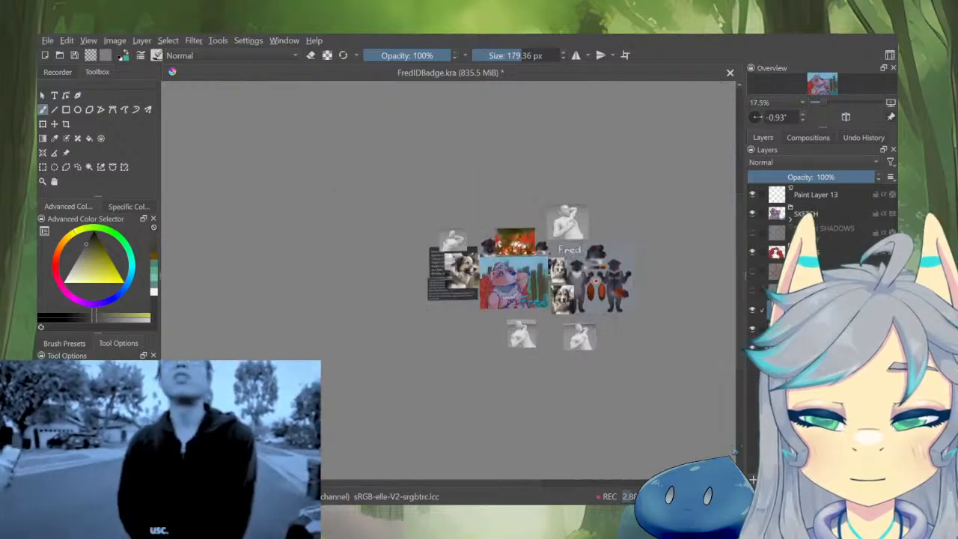
scroll(518, 332, "up", 3)
left_click_drag(518, 332, 538, 359)
key("m")
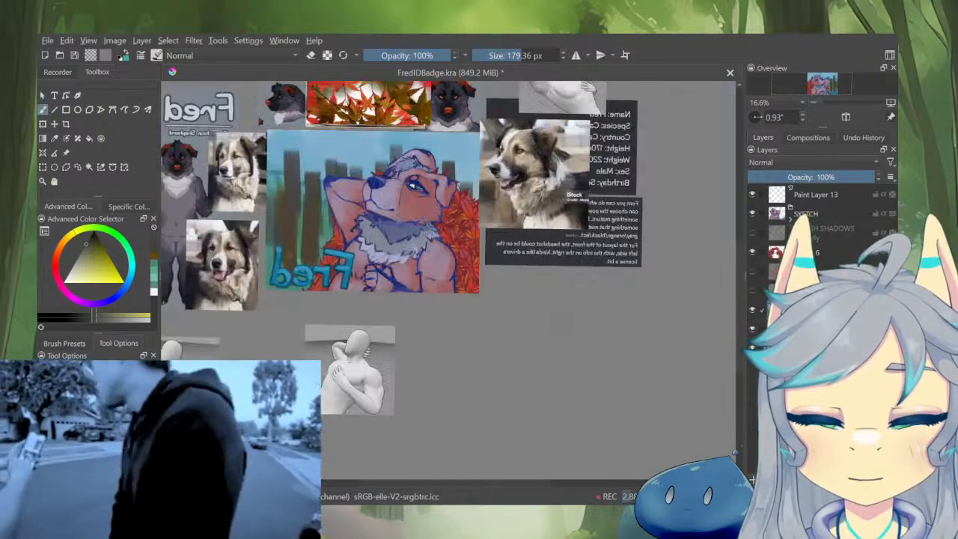
key("m")
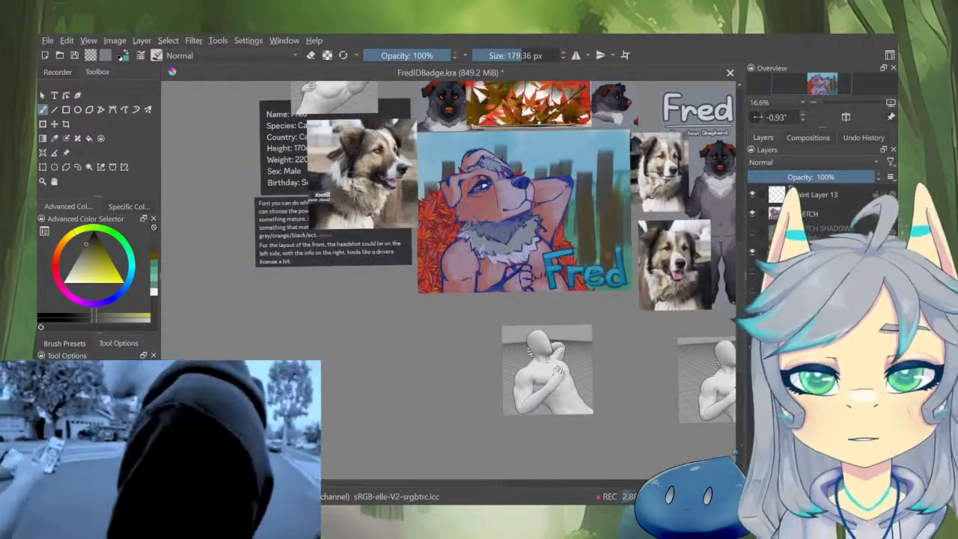
Check the trunk composition in a mirrored view and restore the normal orientation
scroll(553, 230, "up", 2)
left_click_drag(554, 236, 560, 301)
scroll(577, 315, "down", 1)
key("m")
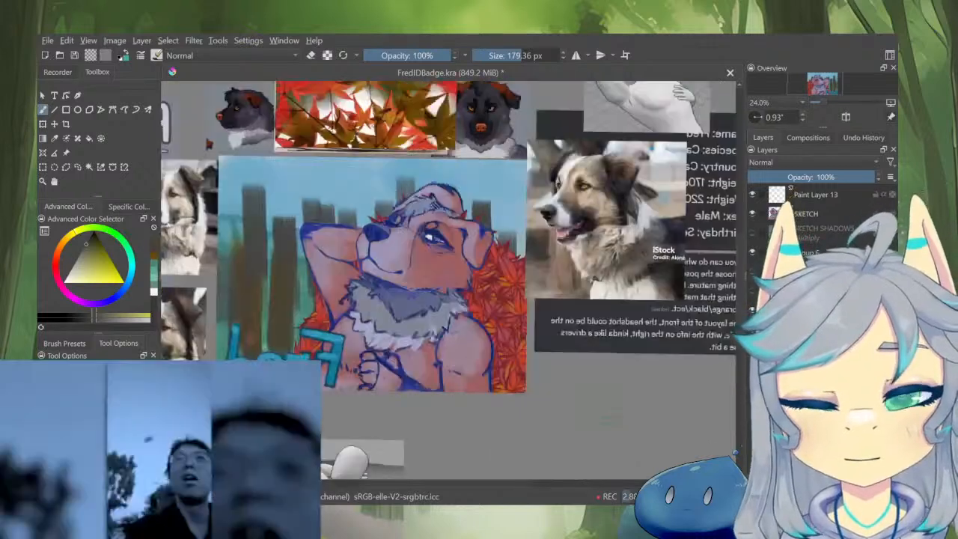
key("m")
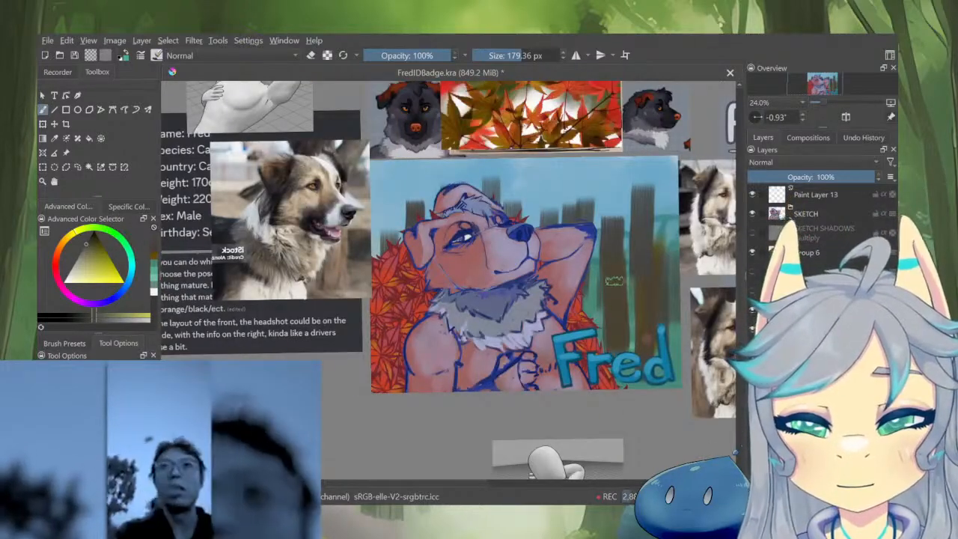
Sample a dark orange-brown from the front-facing dog head reference and outline the tall trunk's upper left edge with a 19.06 px brush
left_click_drag(616, 284, 565, 285)
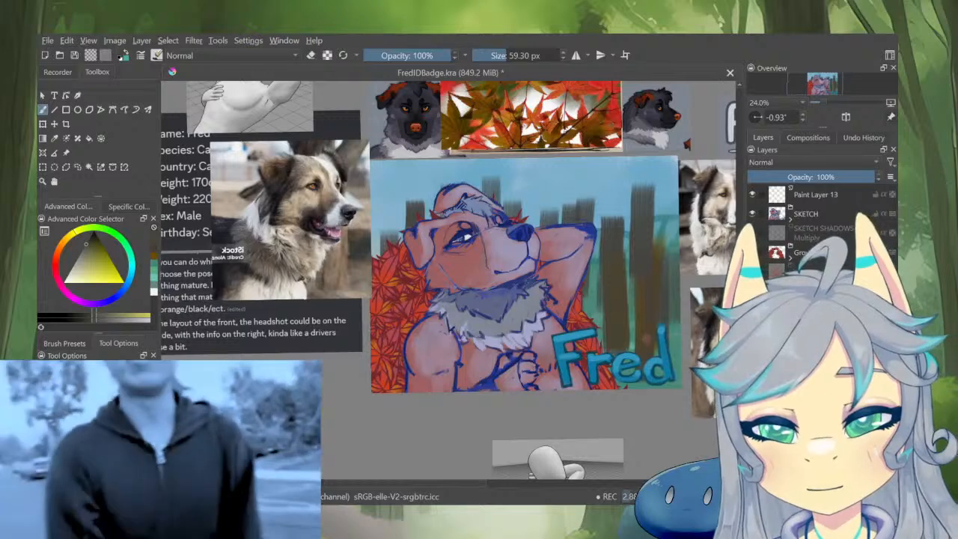
left_click(394, 114, "ctrl")
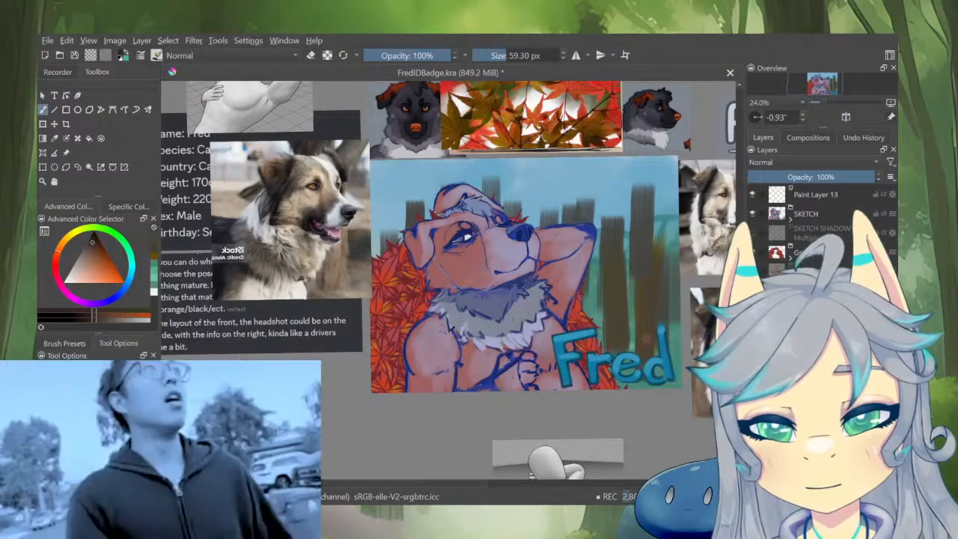
key("bracketleft")
key("bracketleft")
key("bracketleft")
key("bracketleft")
key("bracketleft")
key("bracketleft")
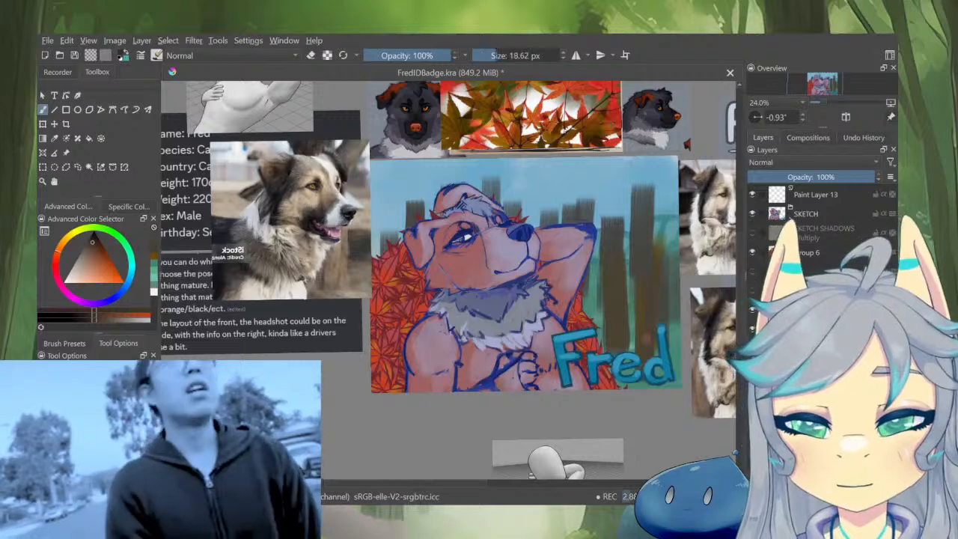
left_click_drag(632, 187, 631, 273)
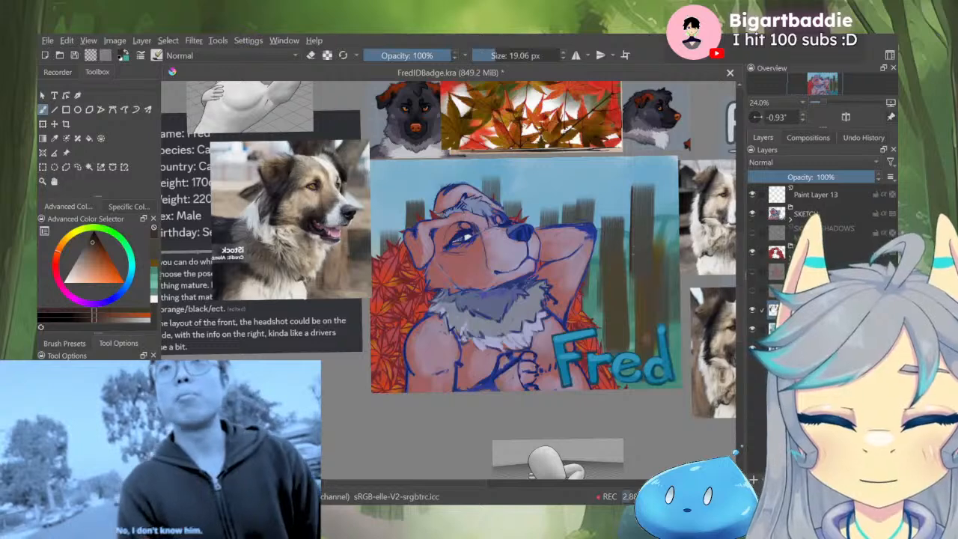
left_click_drag(635, 274, 638, 352)
key("ctrl+z")
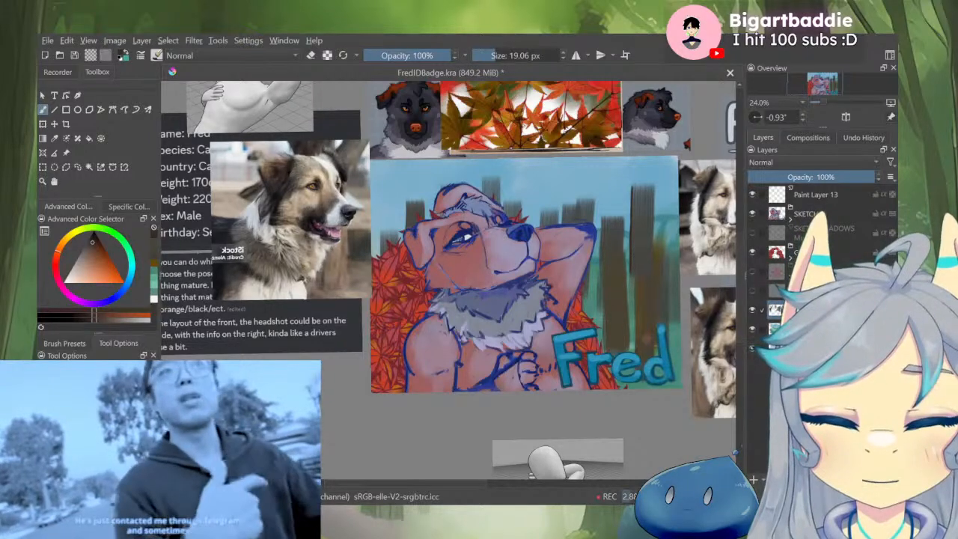
left_click_drag(638, 278, 638, 352)
key("ctrl+z")
left_click_drag(634, 265, 634, 352)
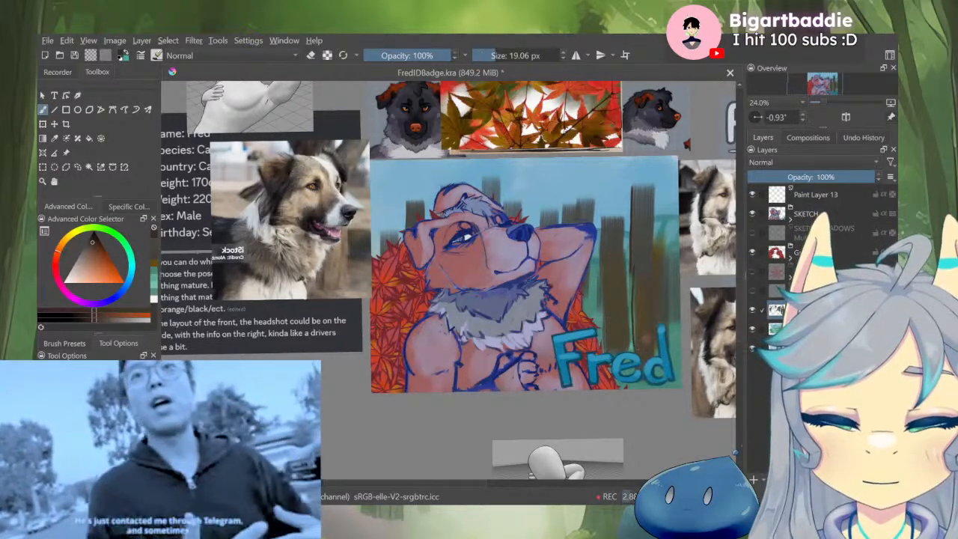
key("ctrl+z")
mouse_move(639, 265)
left_mouse_down()
mouse_move(638, 338)
mouse_move(660, 324)
left_mouse_up()
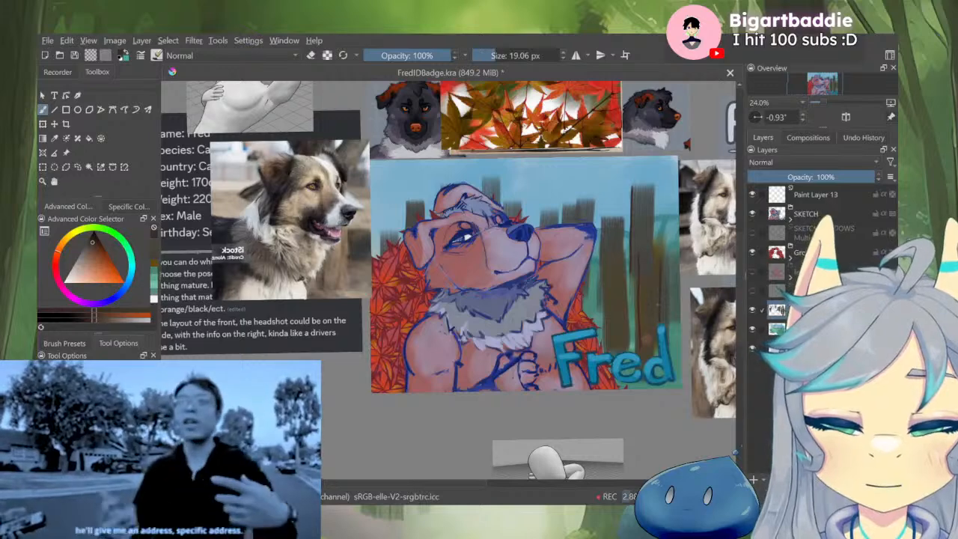
key("ctrl+z")
Outline the tall trunk's right edge and sketch thin angular branches on it and on the neighbouring trunk beside the raised arm
left_click_drag(660, 262, 660, 324)
mouse_move(658, 258)
left_mouse_down()
mouse_move(676, 232)
mouse_move(668, 212)
left_mouse_up()
left_click_drag(669, 211, 667, 228)
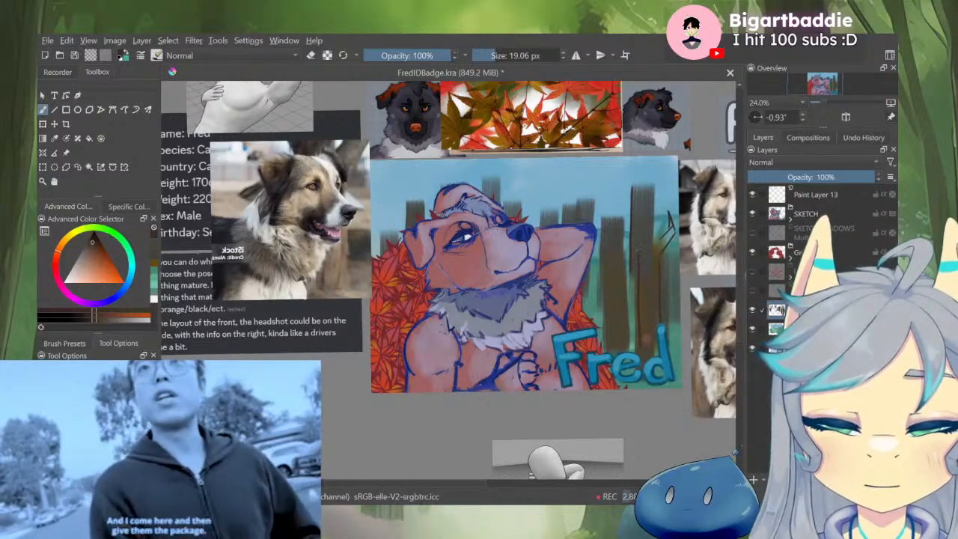
mouse_move(608, 265)
left_mouse_down()
mouse_move(632, 252)
mouse_move(601, 253)
left_mouse_up()
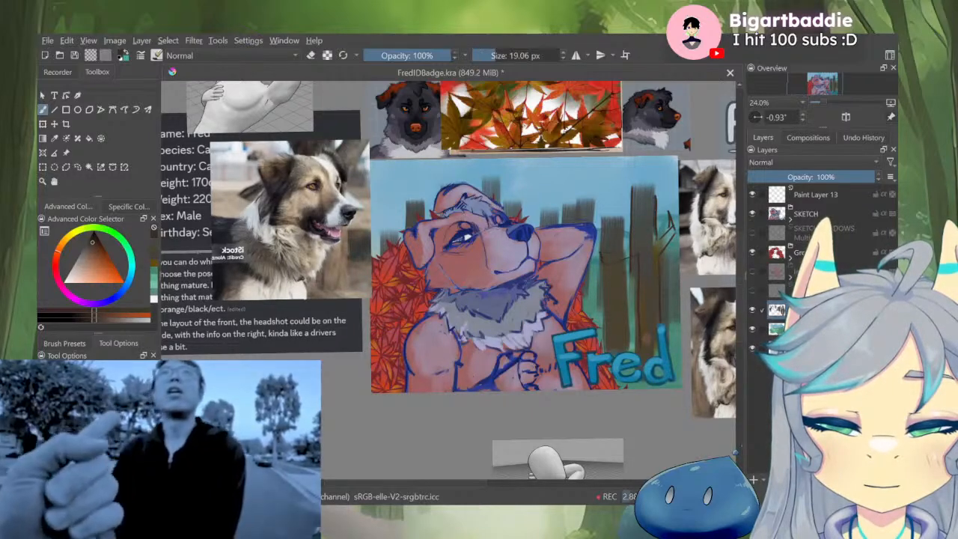
mouse_move(658, 239)
left_mouse_down()
mouse_move(674, 202)
mouse_move(659, 196)
left_mouse_up()
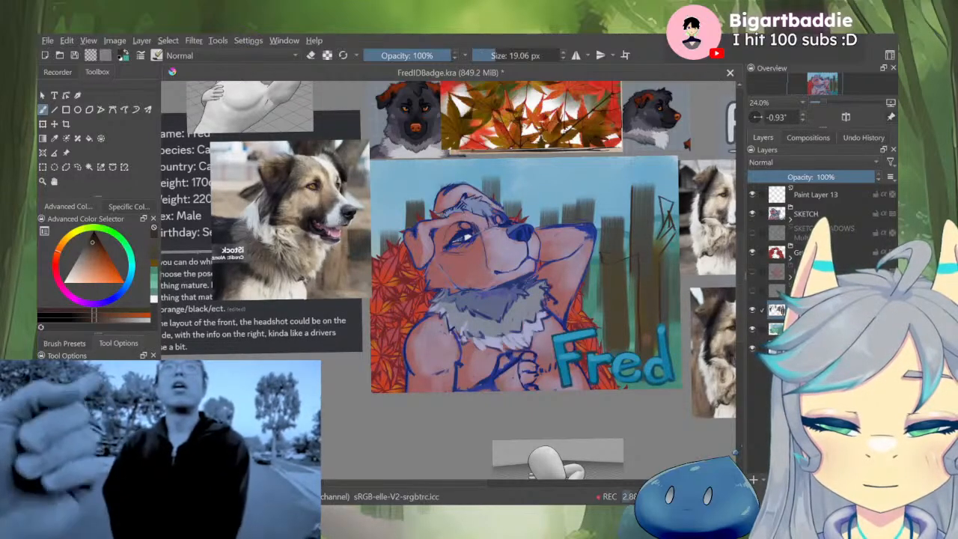
mouse_move(610, 224)
left_mouse_down()
mouse_move(618, 210)
mouse_move(629, 238)
left_mouse_up()
left_click_drag(612, 218, 617, 205)
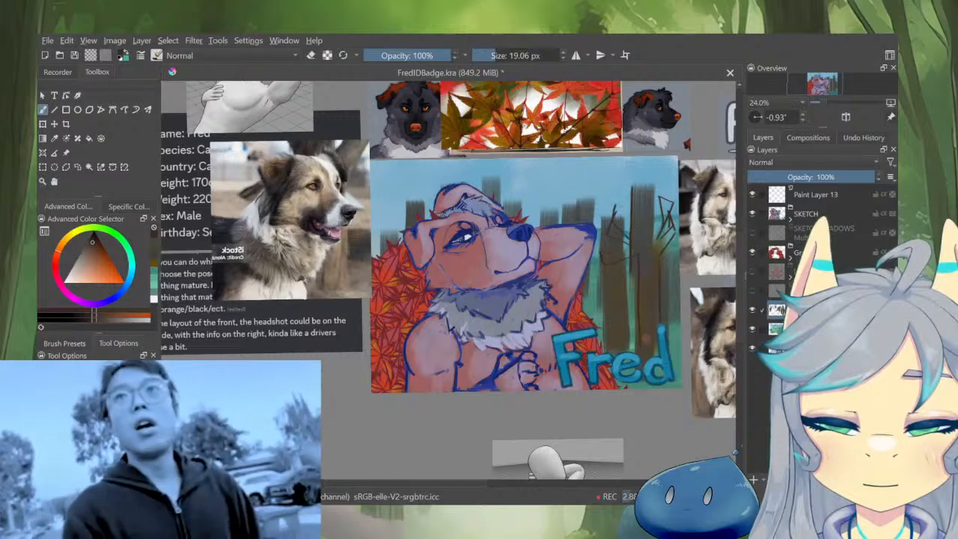
Review the branch sketch from a distance, both mirrored and unmirrored
scroll(632, 250, "down", 5)
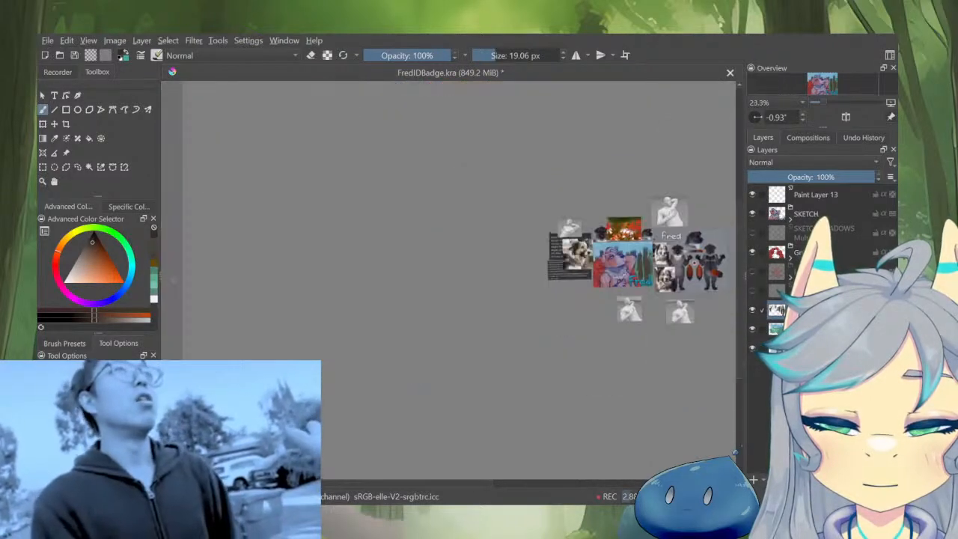
scroll(632, 250, "up", 3)
key("m")
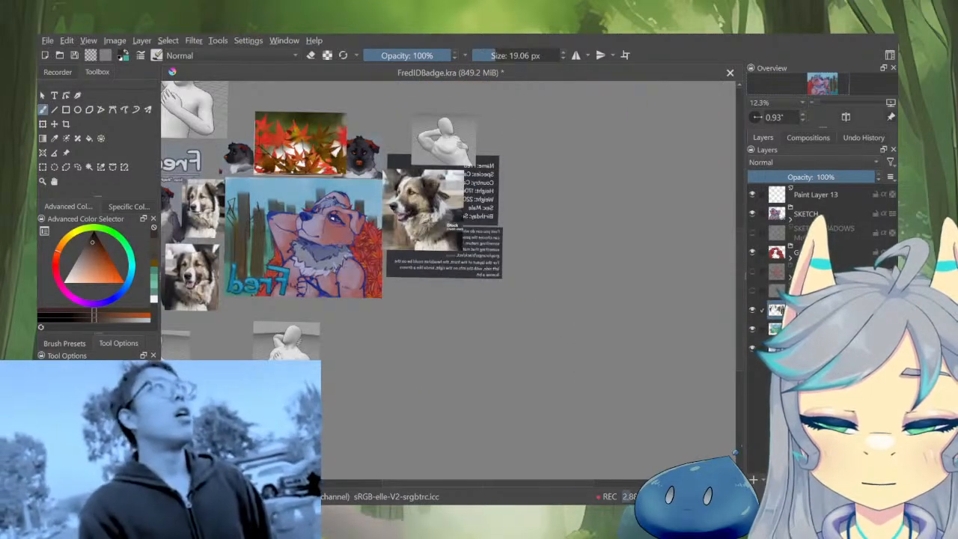
key("m")
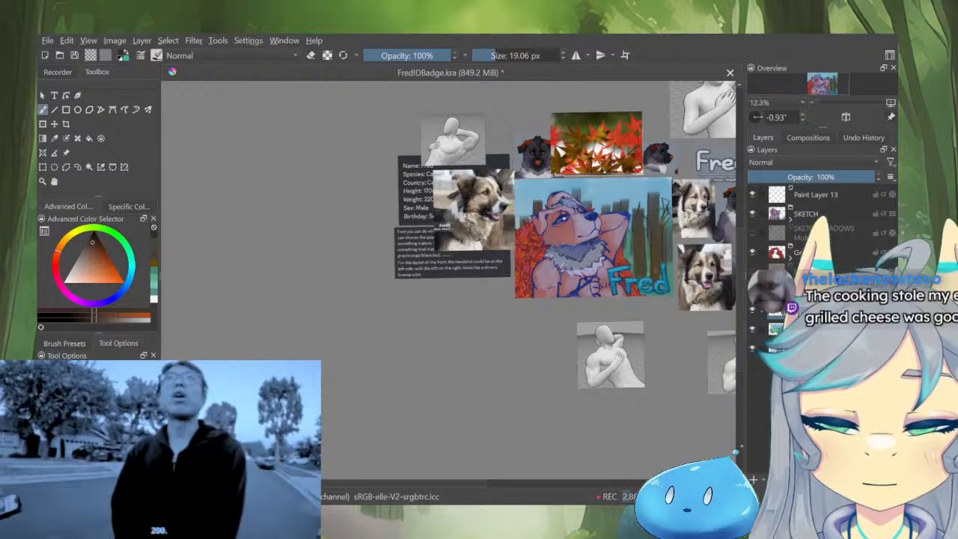
scroll(643, 229, "up", 2)
scroll(644, 229, "down", 1)
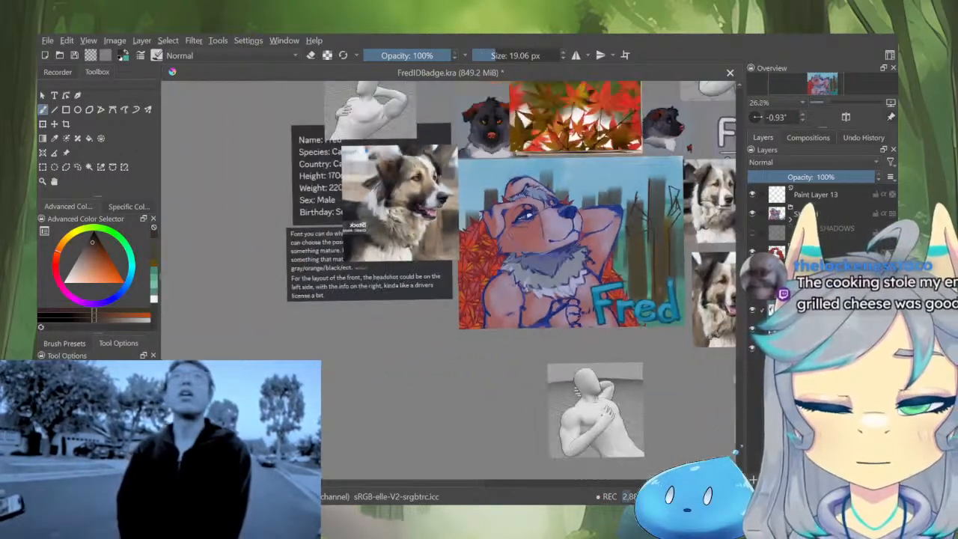
scroll(633, 222, "up", 1)
Erase along both sides of the tall trunk's lower part with a 26.38 px eraser
key("e")
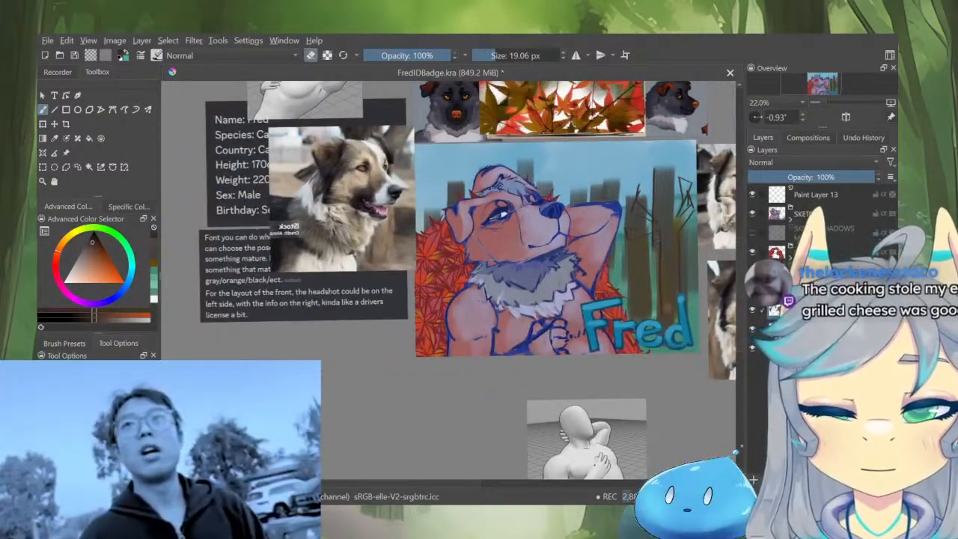
left_click_drag(651, 253, 655, 269)
left_click_drag(657, 235, 659, 317)
left_click_drag(659, 266, 659, 289)
left_click_drag(652, 235, 657, 324)
left_click_drag(682, 235, 682, 266)
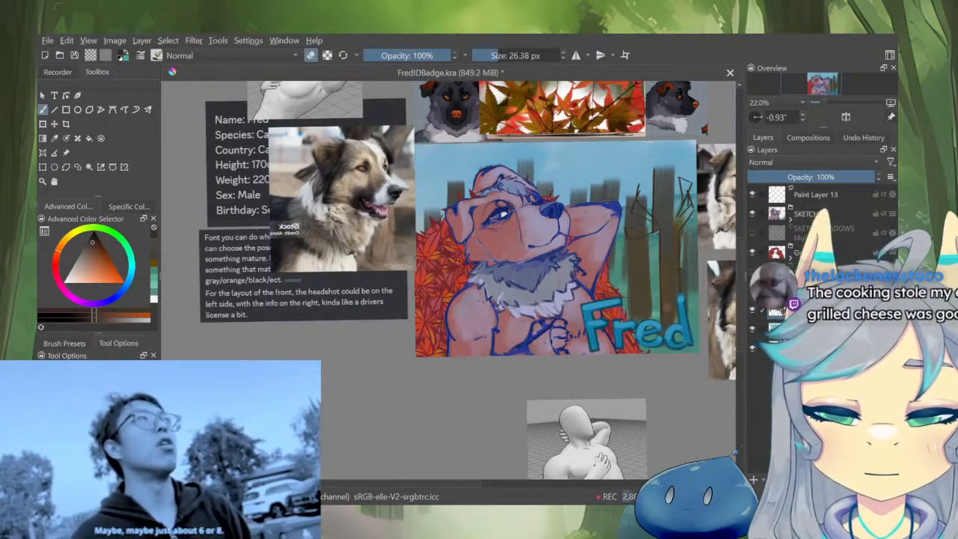
mouse_move(683, 226)
left_mouse_down()
mouse_move(685, 297)
mouse_move(689, 287)
left_mouse_up()
Enlarge the eraser to 47.45 px and clean up the area right of the tall trunk
left_click(504, 56)
left_click_drag(692, 230, 695, 289)
left_click_drag(694, 254, 693, 289)
scroll(680, 304, "down", 3)
scroll(695, 254, "up", 3)
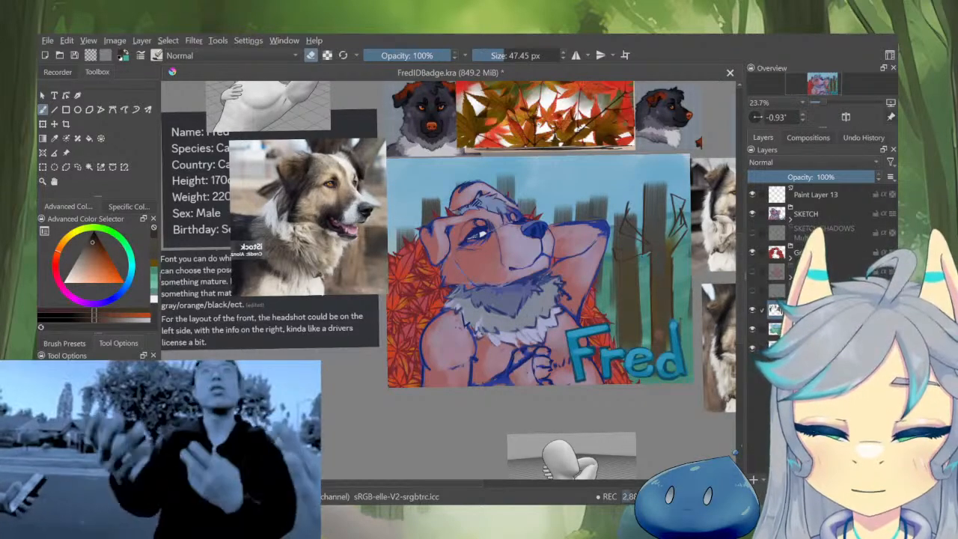
Add the autumn forest picture as a reference image and place it over the upper dog photo beside the illustration
scroll(536, 327, "down", 2)
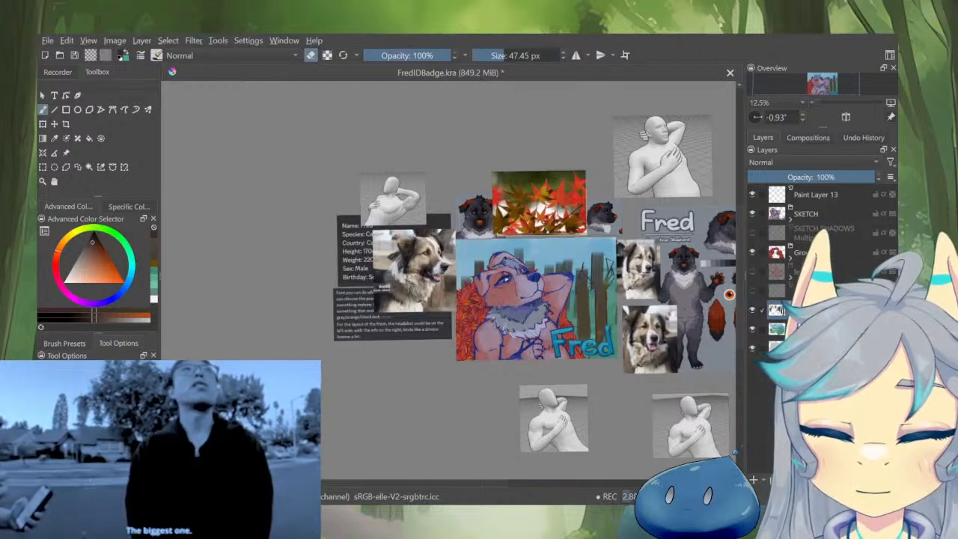
left_click_drag(524, 300, 458, 263)
left_click(66, 153)
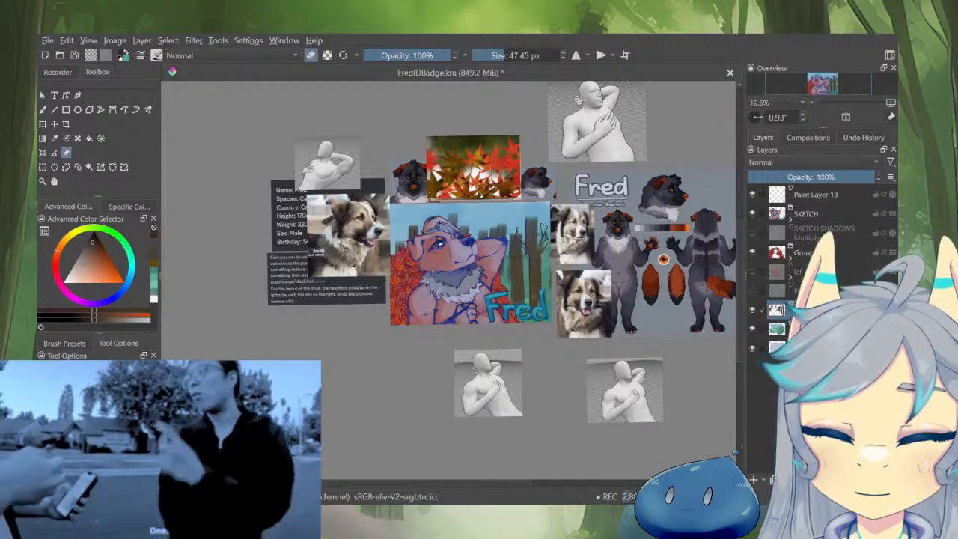
left_click_drag(417, 233, 561, 217)
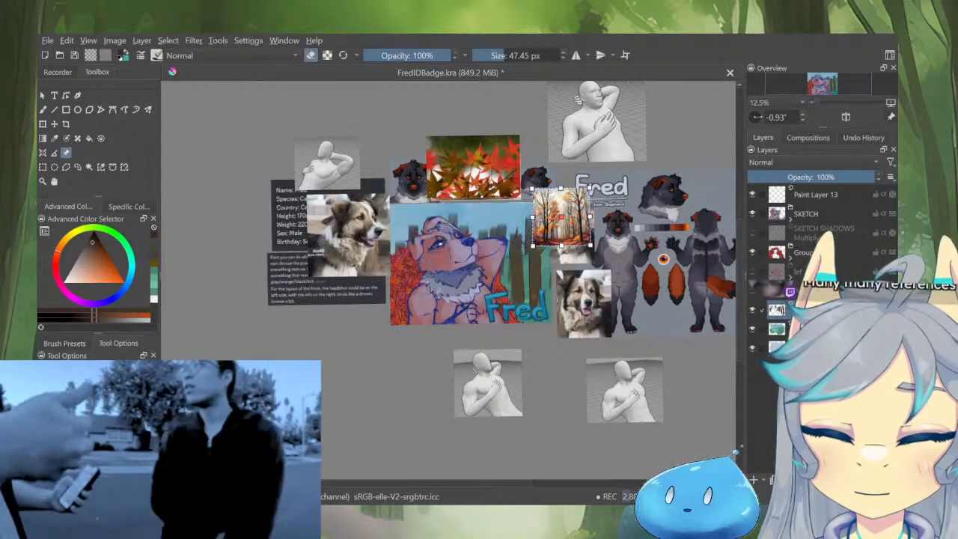
scroll(569, 199, "up", 3)
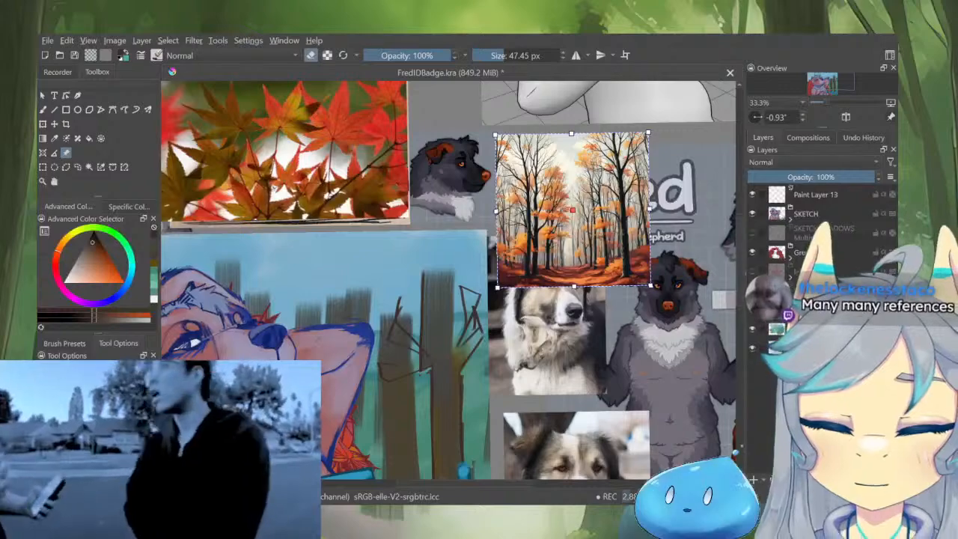
left_click_drag(515, 295, 651, 192)
scroll(651, 192, "down", 2)
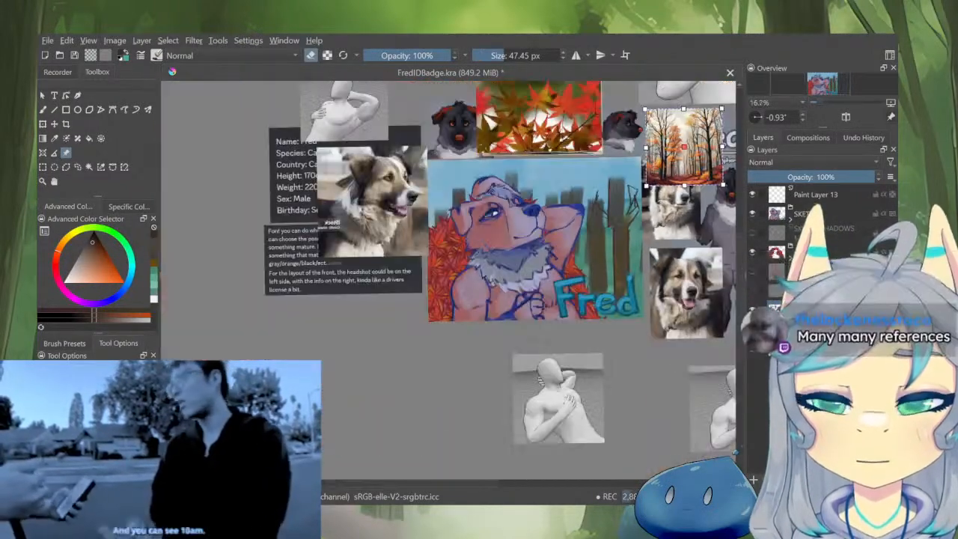
Move the forest reference image below the large dog photo left of the illustration and enlarge it
left_click_drag(684, 146, 310, 297)
left_click_drag(348, 336, 394, 379)
left_click_drag(375, 348, 359, 334)
scroll(360, 334, "up", 3)
scroll(352, 301, "down", 2)
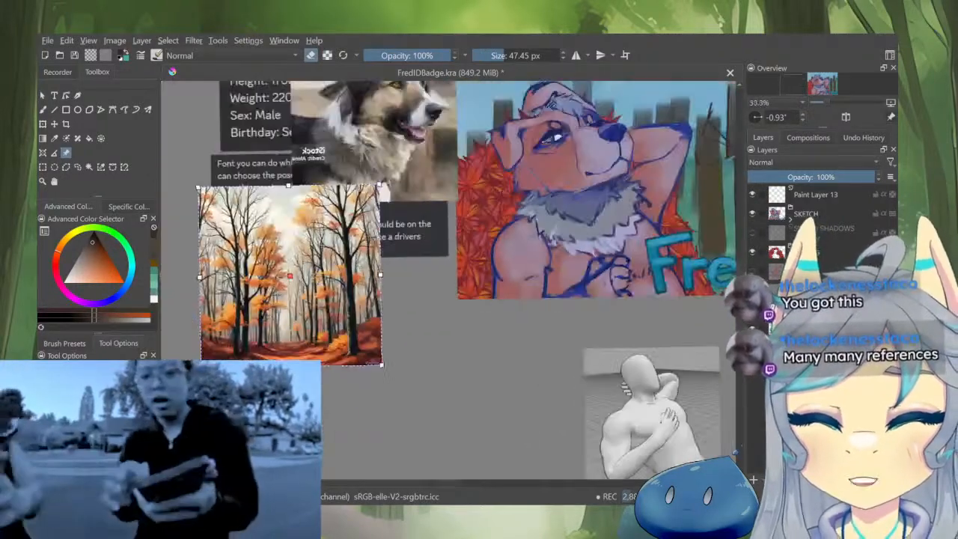
Toggle the visibility of the tree trunk layer and the layer above it to compare the background
left_click_drag(353, 301, 409, 275)
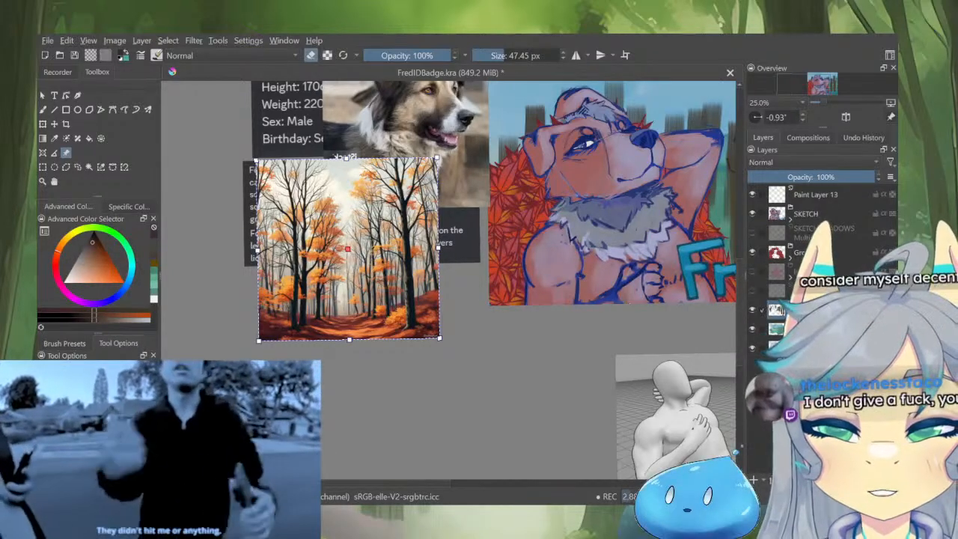
left_click_drag(464, 285, 377, 380)
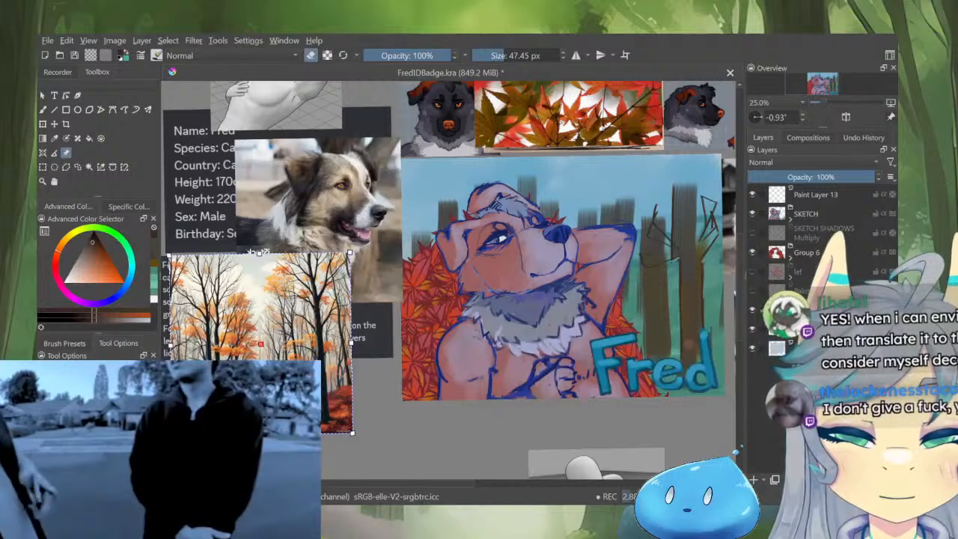
left_click(753, 310)
left_click(752, 310)
left_click(753, 292)
left_click(752, 292)
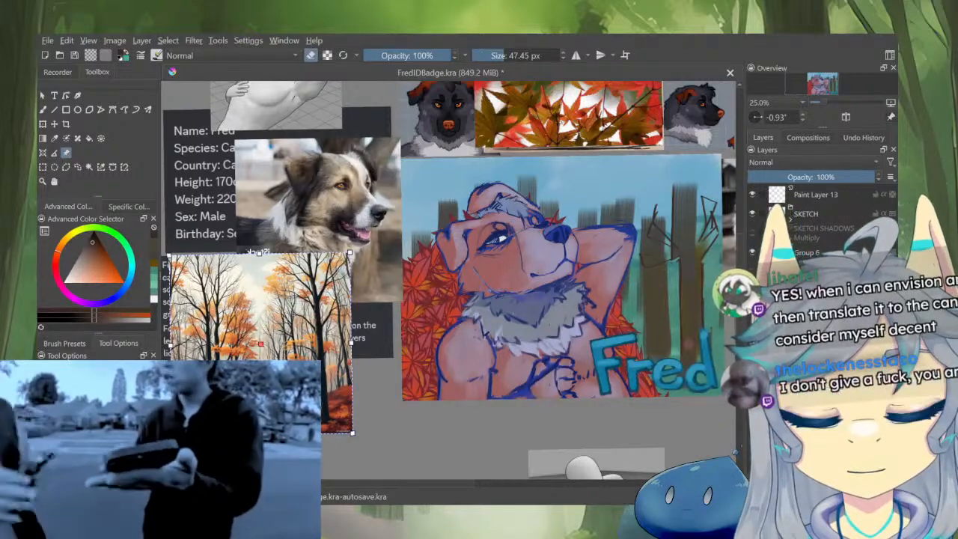
Paste a second autumn forest picture as a reference image, place it below the first, and return to the Brush tool
key("ctrl+v")
mouse_move(459, 214)
left_mouse_down()
mouse_move(599, 248)
mouse_move(460, 214)
mouse_move(462, 333)
mouse_move(491, 263)
mouse_move(345, 306)
mouse_move(305, 381)
mouse_move(380, 438)
mouse_move(386, 363)
mouse_move(460, 371)
mouse_move(374, 300)
mouse_move(379, 356)
mouse_move(331, 349)
mouse_move(416, 376)
mouse_move(413, 223)
mouse_move(443, 325)
mouse_move(411, 372)
mouse_move(354, 399)
mouse_move(351, 385)
left_mouse_up()
key("b")
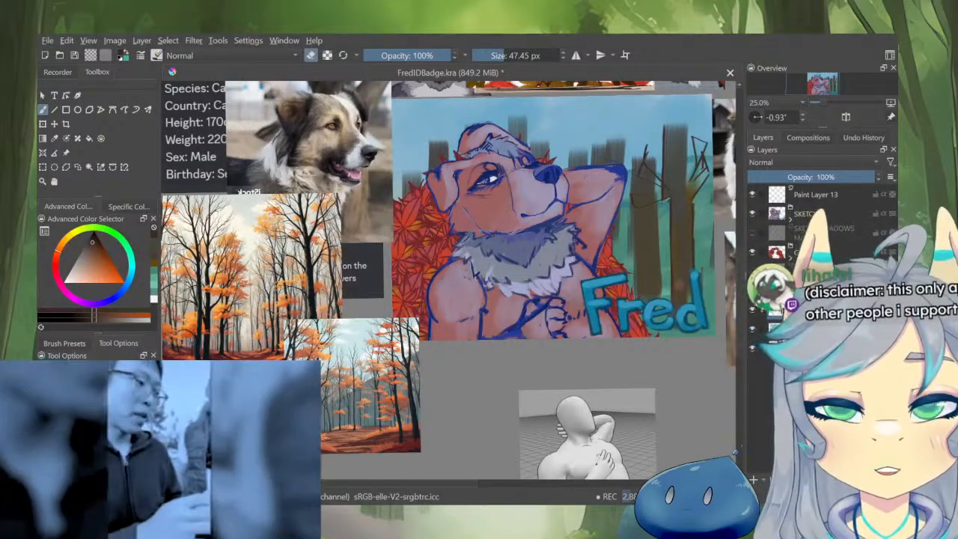
Transform the pasted autumn forest picture layer behind the dog, moving and scaling it to cover the whole illustration background
scroll(592, 360, "down", 1)
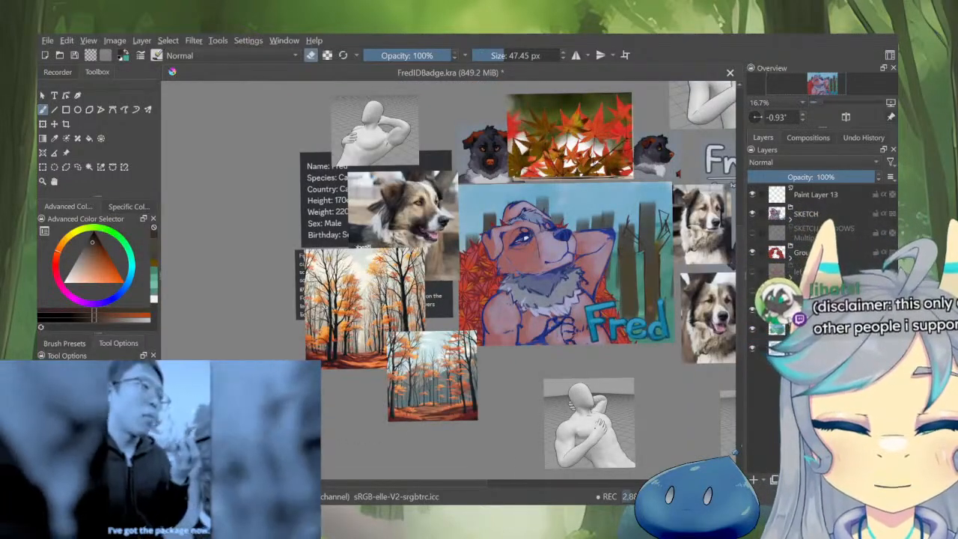
scroll(576, 367, "up", 1)
left_click_drag(611, 406, 658, 436)
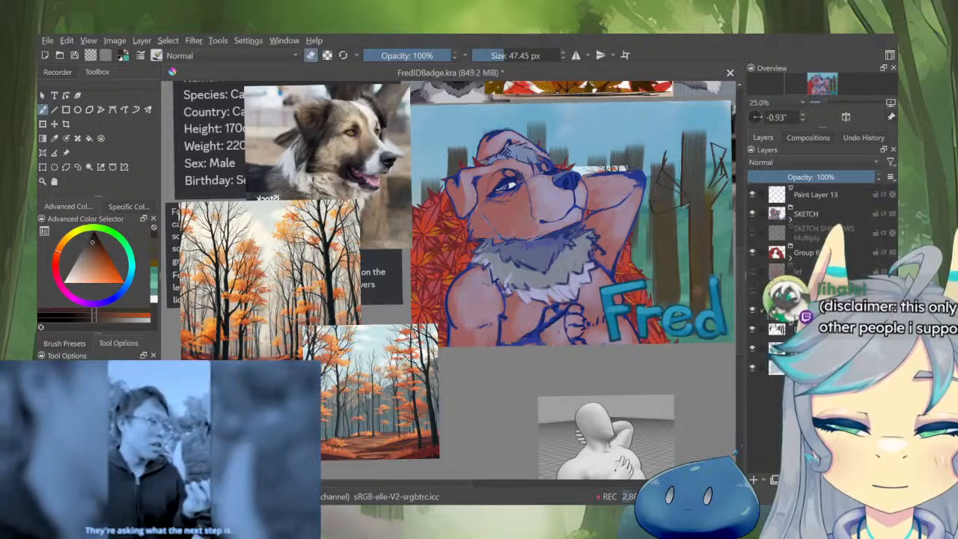
key("ctrl+t")
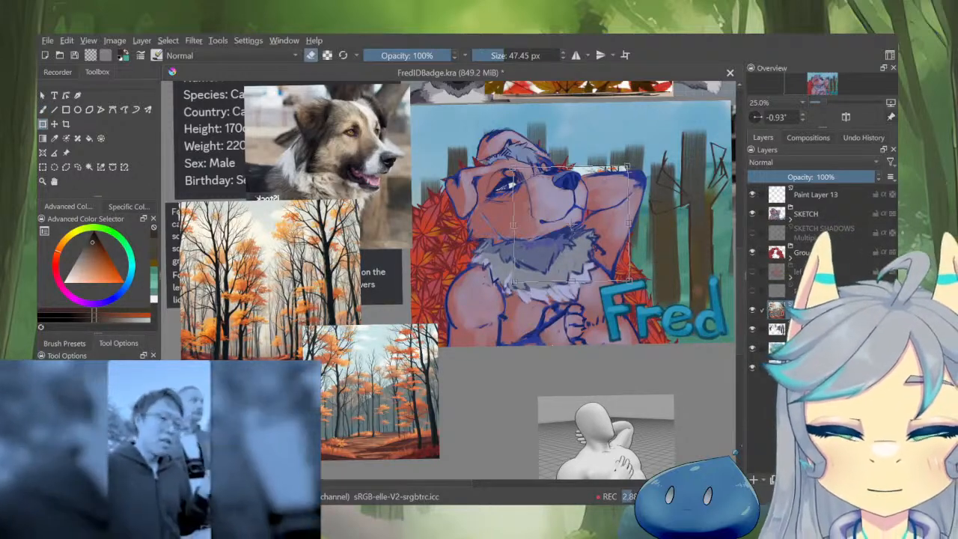
scroll(572, 223, "down", 1)
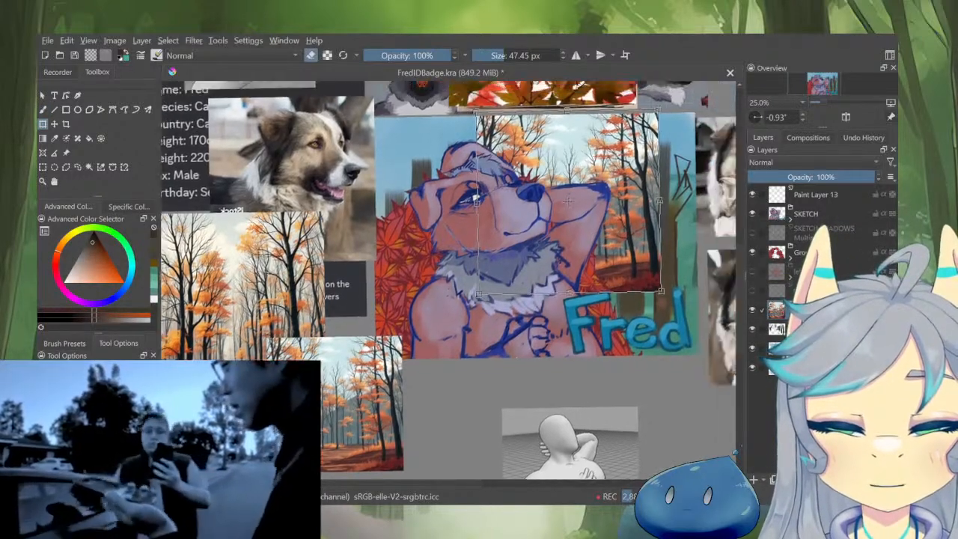
left_click_drag(640, 269, 706, 335)
key("Return")
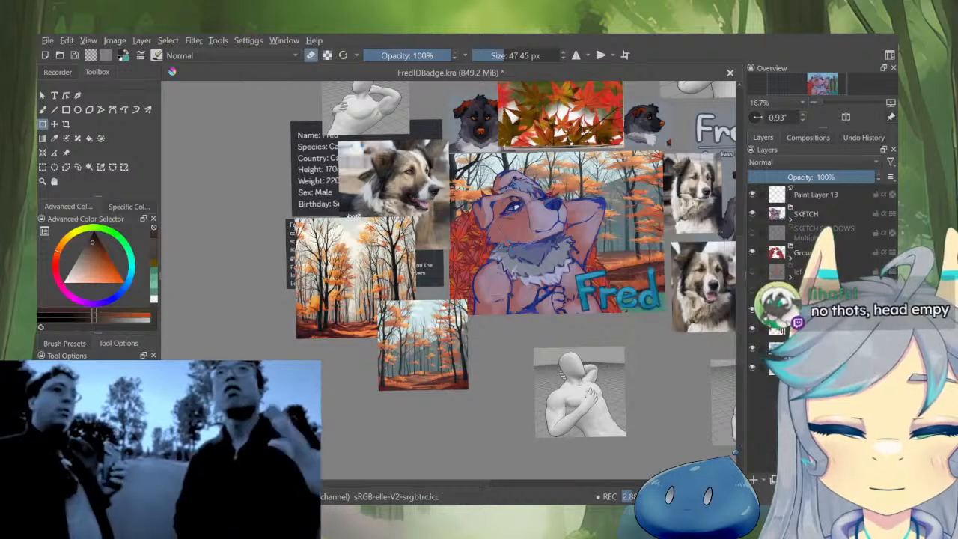
Check the composition in a mirrored view and apply the transform of the forest picture behind the dog
key("m")
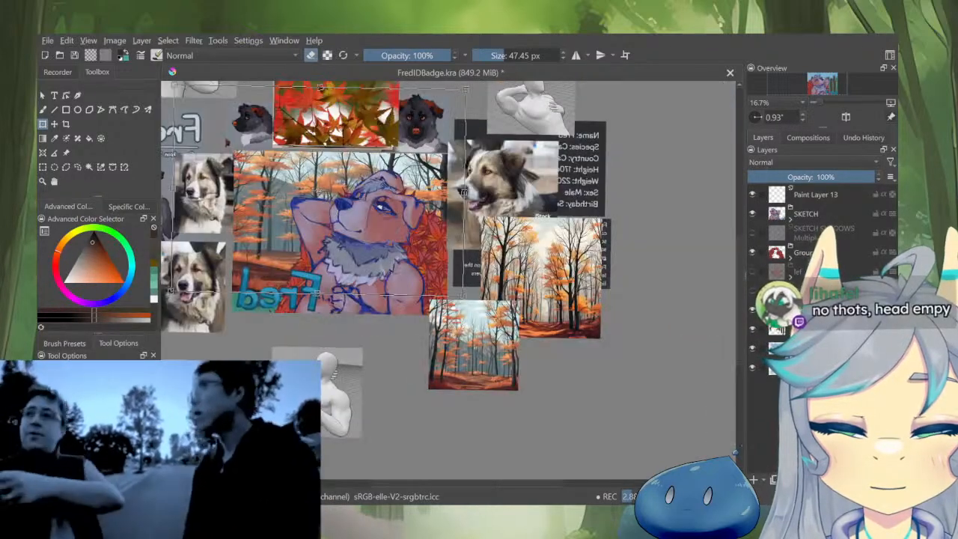
key("m")
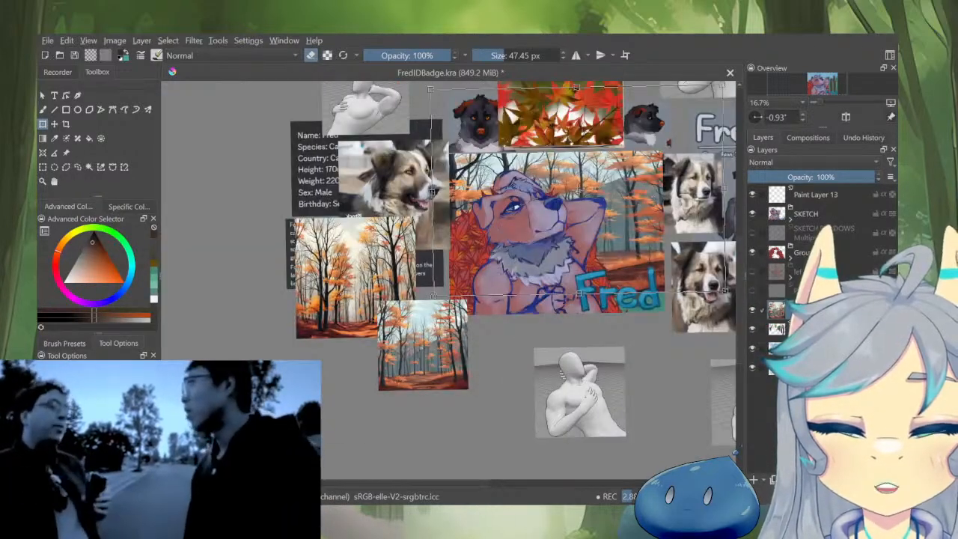
scroll(607, 251, "up", 2)
left_click_drag(608, 252, 614, 299)
scroll(614, 299, "down", 1)
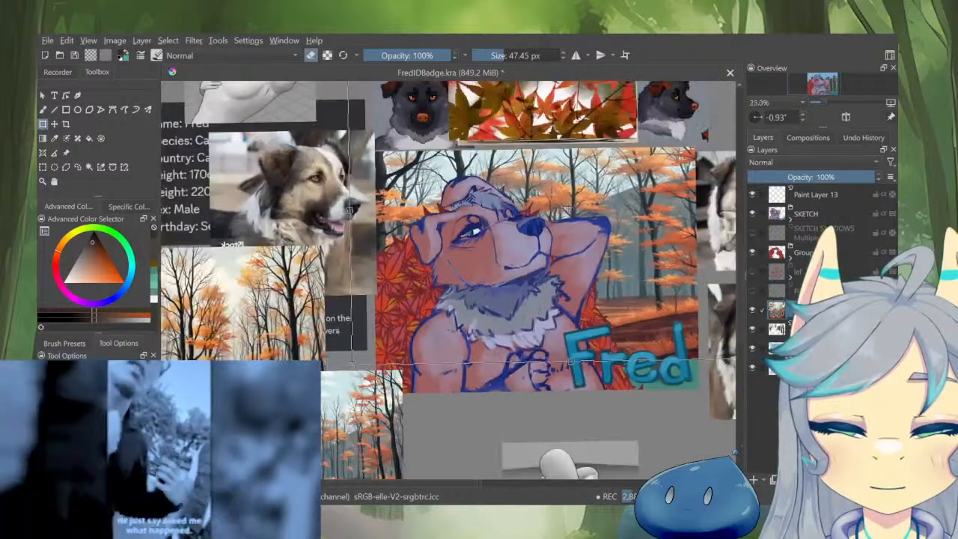
key("Return")
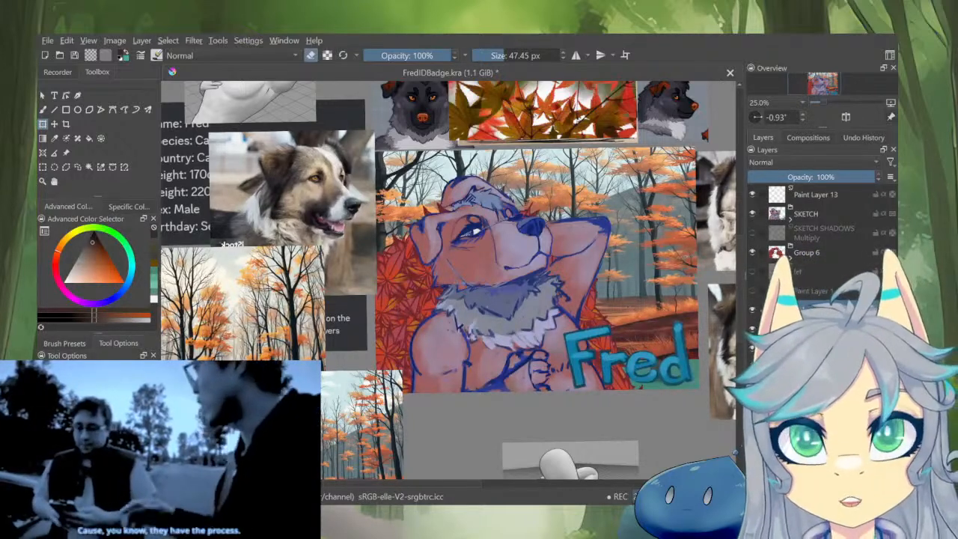
Isolate the forest picture layer and brush sampled dark brown ground over the transparent strip at the picture's lower right corner
left_click(775, 308, "alt")
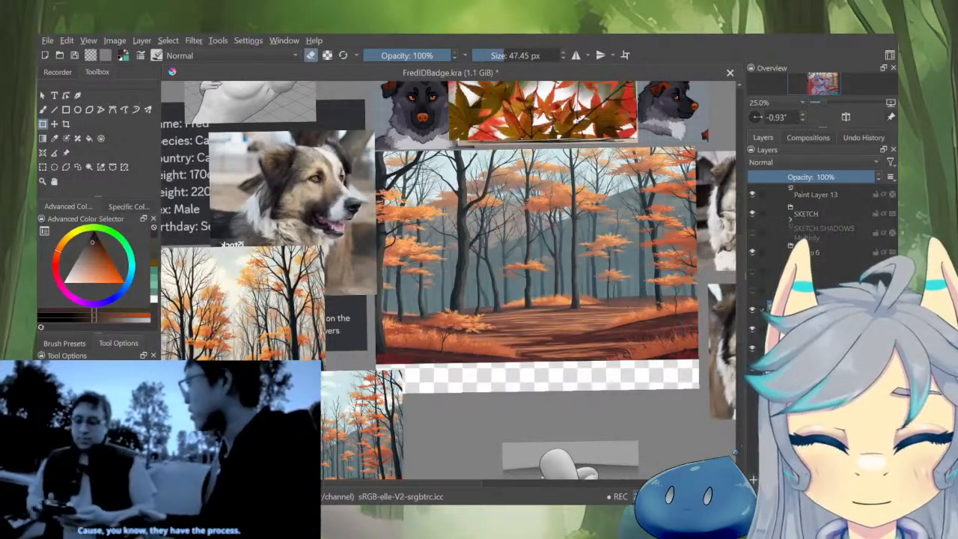
key("b")
scroll(416, 357, "up", 3)
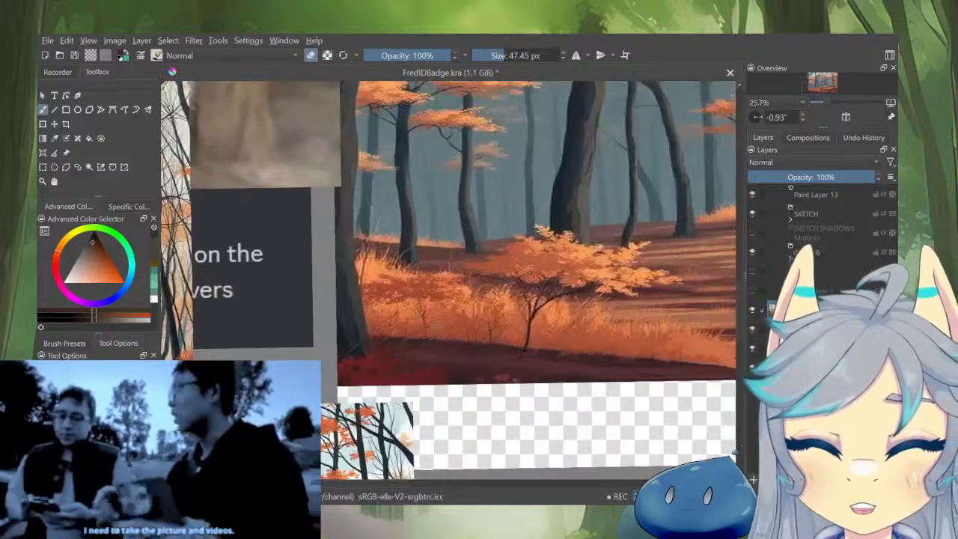
scroll(416, 357, "down", 1)
key("4")
key("4")
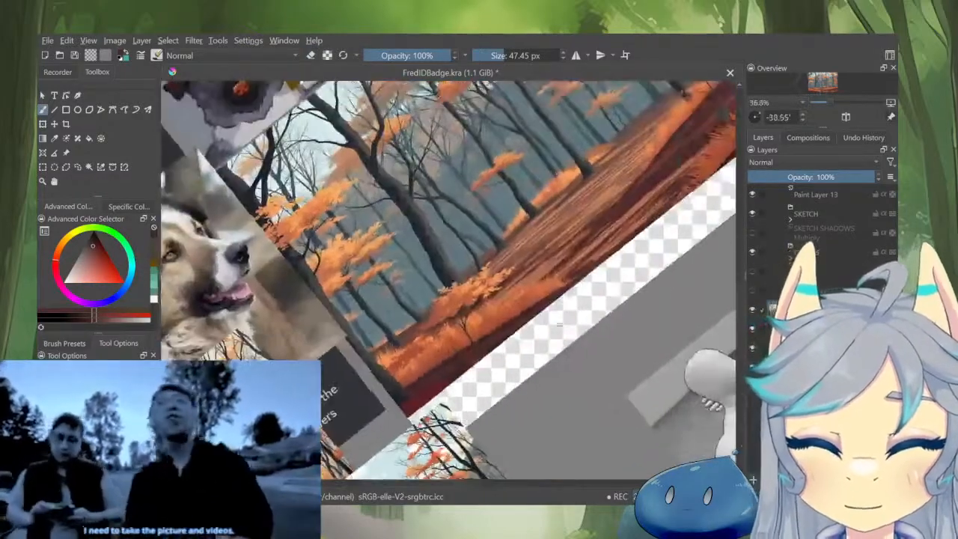
mouse_move(466, 385)
left_mouse_down()
mouse_move(479, 384)
mouse_move(526, 328)
mouse_move(624, 270)
left_mouse_up()
mouse_move(540, 314)
left_mouse_down()
mouse_move(635, 260)
mouse_move(496, 356)
mouse_move(694, 221)
mouse_move(620, 298)
left_mouse_up()
left_click(635, 241, "ctrl")
mouse_move(649, 256)
left_mouse_down()
mouse_move(669, 239)
mouse_move(686, 266)
mouse_move(652, 256)
mouse_move(579, 314)
mouse_move(622, 265)
left_mouse_up()
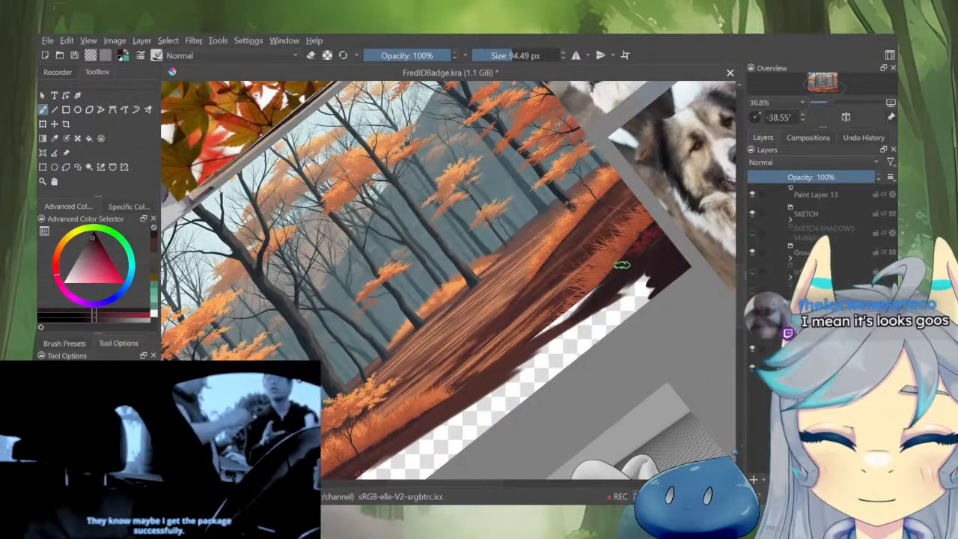
mouse_move(591, 296)
left_mouse_down()
mouse_move(642, 262)
mouse_move(667, 270)
mouse_move(642, 269)
mouse_move(689, 241)
left_mouse_up()
mouse_move(625, 280)
left_mouse_down()
mouse_move(573, 363)
mouse_move(635, 281)
mouse_move(509, 405)
mouse_move(514, 391)
mouse_move(487, 380)
left_mouse_up()
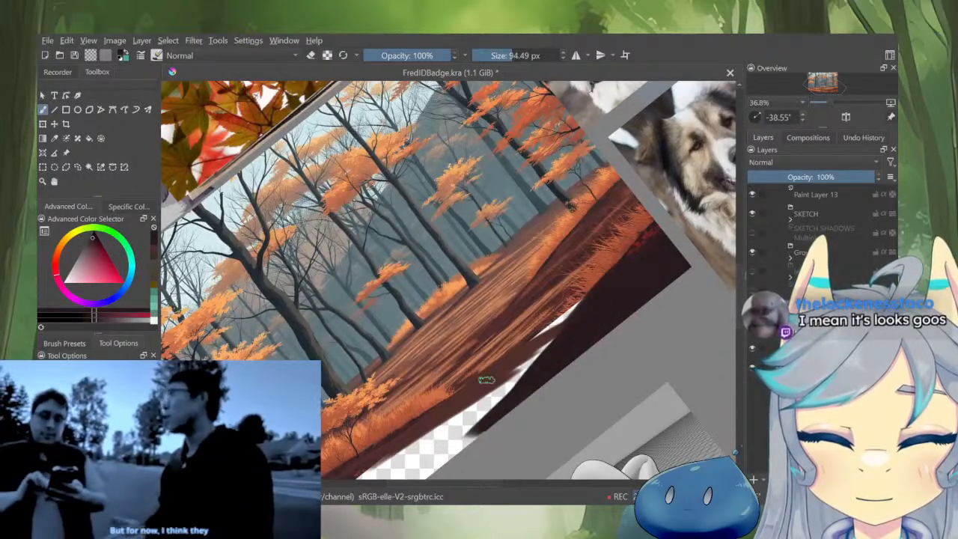
Touch up the edge of the dark ground and paint an orange-red grass clump into the lower right corner
left_click(557, 318, "ctrl")
left_click_drag(569, 316, 527, 337)
left_click(605, 258, "ctrl")
mouse_move(614, 259)
left_mouse_down()
mouse_move(553, 353)
mouse_move(624, 316)
mouse_move(619, 328)
left_mouse_up()
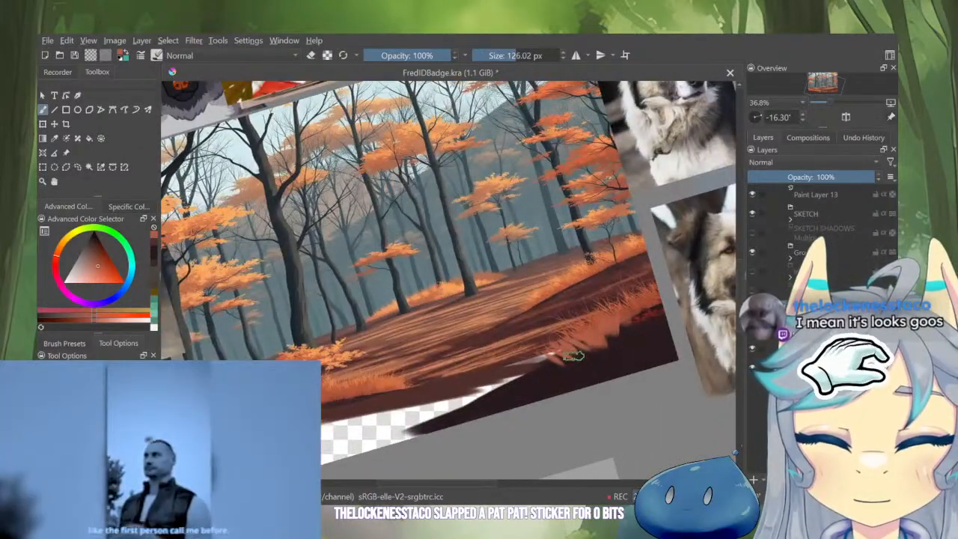
mouse_move(575, 360)
left_mouse_down()
mouse_move(619, 327)
mouse_move(611, 349)
mouse_move(610, 340)
mouse_move(555, 364)
mouse_move(607, 354)
mouse_move(590, 377)
mouse_move(606, 369)
mouse_move(613, 352)
mouse_move(573, 384)
mouse_move(537, 381)
left_mouse_up()
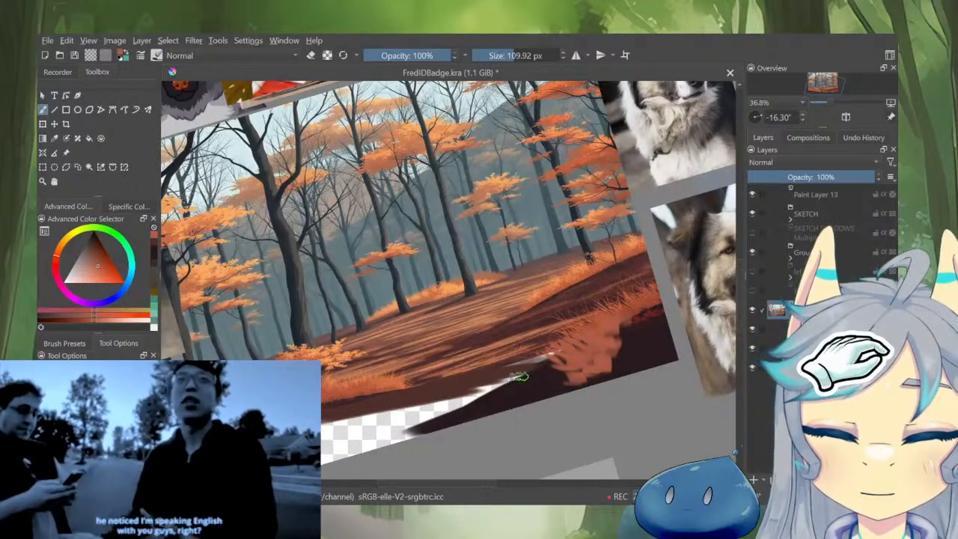
Brush sampled brown along the lower edge of the path and extend the orange-red grass clump beside it
left_click(483, 370, "ctrl")
left_click_drag(483, 369, 521, 350)
left_click_drag(568, 302, 542, 318)
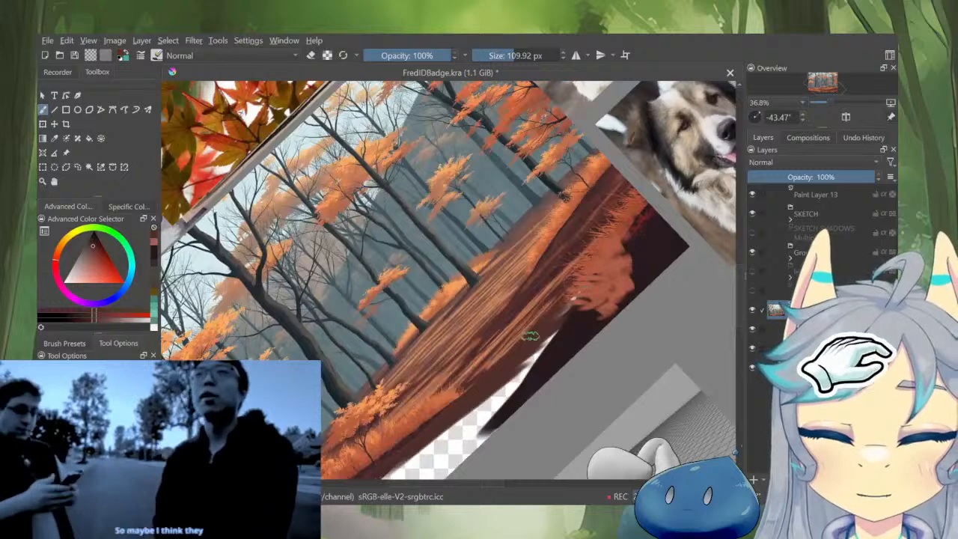
left_click(580, 296, "ctrl")
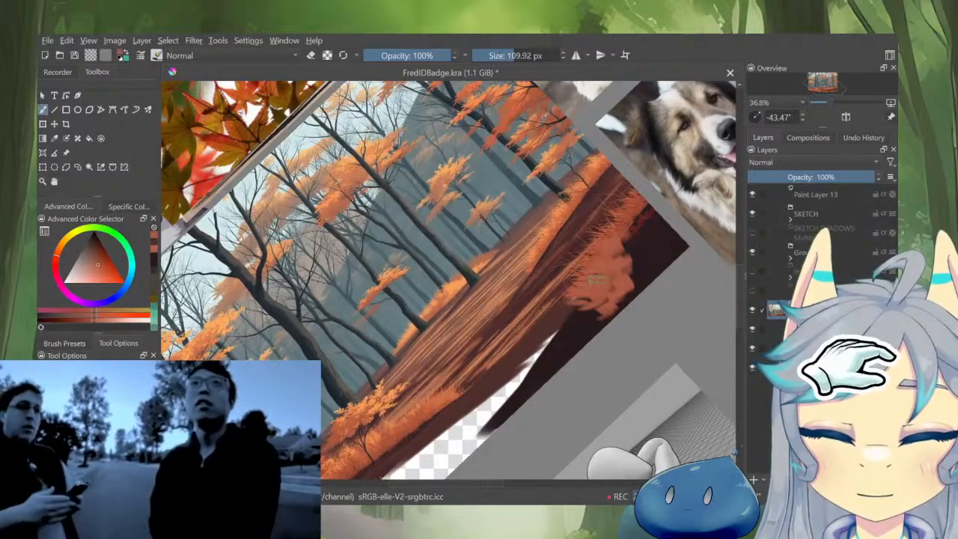
mouse_move(596, 279)
left_mouse_down()
mouse_move(592, 312)
mouse_move(622, 298)
mouse_move(640, 269)
mouse_move(641, 292)
left_mouse_up()
left_click_drag(640, 292, 730, 186)
left_click_drag(578, 284, 661, 361)
Try painting orange and pale sky-blue strokes over the trees at the picture's upper left, and undo the strokes
left_click_drag(517, 127, 582, 246)
key("5")
mouse_move(425, 130)
left_mouse_down()
mouse_move(493, 184)
mouse_move(539, 162)
mouse_move(481, 250)
mouse_move(442, 256)
left_mouse_up()
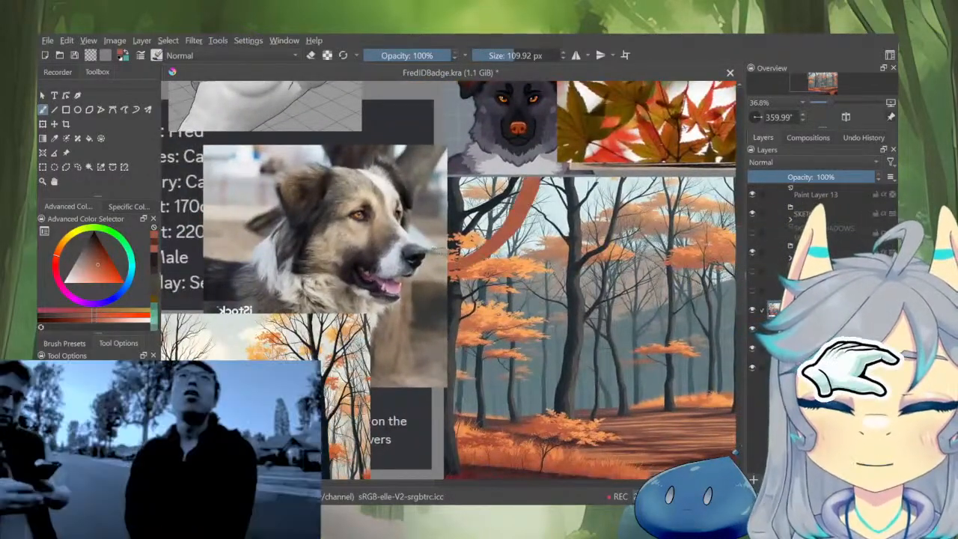
mouse_move(474, 182)
left_mouse_down()
mouse_move(490, 181)
mouse_move(449, 212)
mouse_move(455, 251)
mouse_move(499, 217)
mouse_move(479, 241)
left_mouse_up()
left_click(538, 222, "ctrl")
mouse_move(538, 223)
left_mouse_down()
mouse_move(538, 212)
mouse_move(596, 207)
mouse_move(638, 228)
mouse_move(587, 237)
left_mouse_up()
left_click(589, 277)
key("ctrl+z")
key("ctrl+z")
key("ctrl+z")
key("ctrl+z")
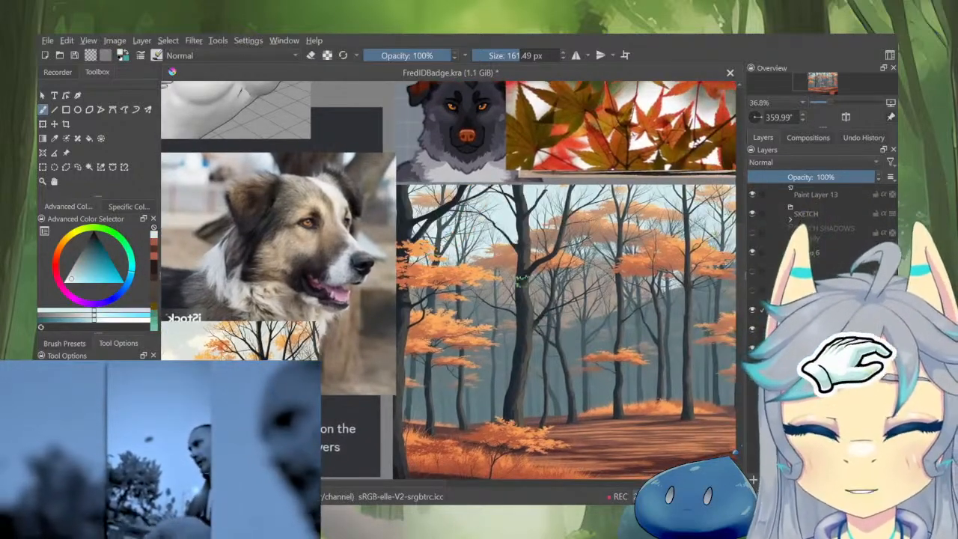
Extend the reddish-brown ground with sampled color across the middle of the transparent strip below the forest path
scroll(563, 270, "down", 3)
left_click_drag(600, 401, 579, 319)
scroll(580, 319, "up", 3)
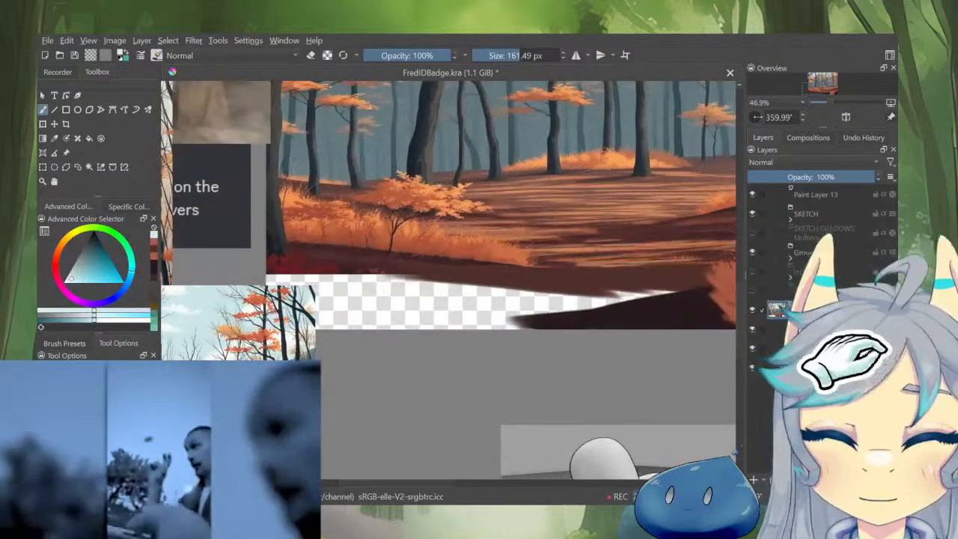
left_click(637, 288, "ctrl")
left_click_drag(665, 297, 649, 204)
mouse_move(662, 215)
left_mouse_down()
mouse_move(569, 259)
mouse_move(670, 206)
mouse_move(549, 270)
mouse_move(605, 232)
mouse_move(652, 220)
mouse_move(529, 292)
mouse_move(600, 246)
mouse_move(486, 307)
left_mouse_up()
left_click_drag(558, 262, 480, 302)
mouse_move(496, 278)
left_mouse_down()
mouse_move(432, 312)
mouse_move(393, 305)
left_mouse_up()
left_click_drag(581, 239, 569, 211)
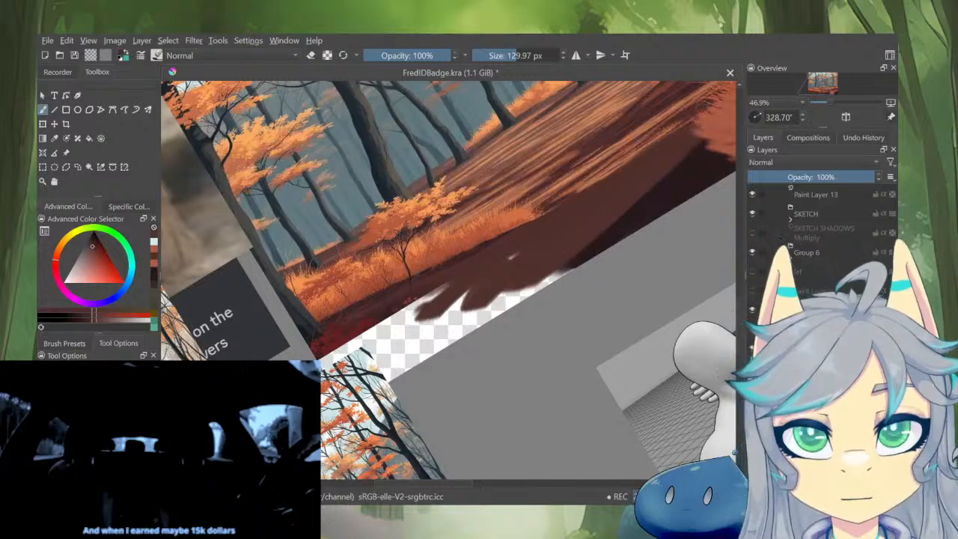
Cover the remaining gaps along the picture's bottom edge with sampled brown ground toward the lower left corner
left_click_drag(539, 252, 452, 308)
left_click_drag(586, 211, 491, 307)
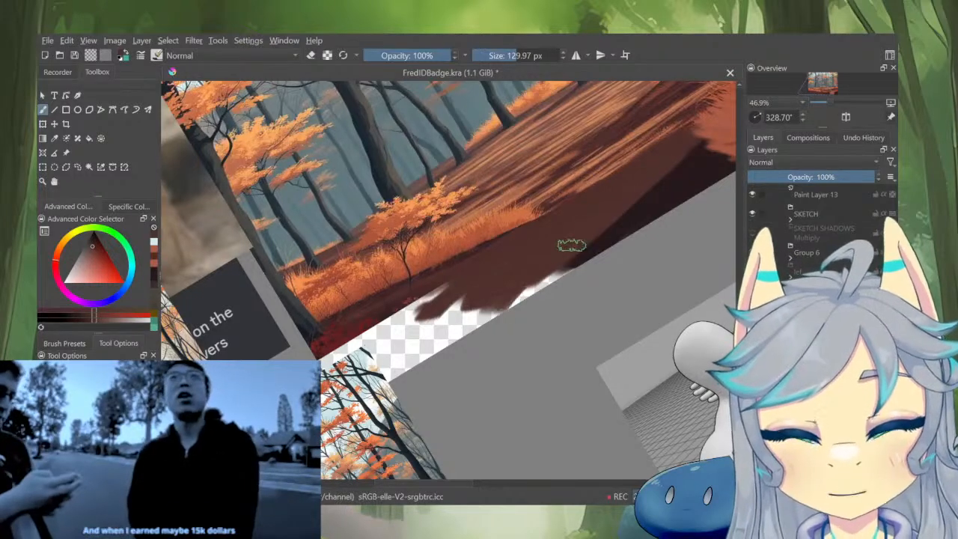
left_click_drag(572, 246, 490, 317)
left_click(656, 185, "ctrl")
mouse_move(618, 226)
left_mouse_down()
mouse_move(646, 175)
mouse_move(448, 337)
left_mouse_up()
left_click(646, 177, "ctrl")
left_click_drag(475, 302, 424, 341)
left_click_drag(443, 298, 397, 333)
Fill the lower left corner with sampled dark red and brown tones, blending them into the ground under the small bush
left_click(419, 322, "ctrl")
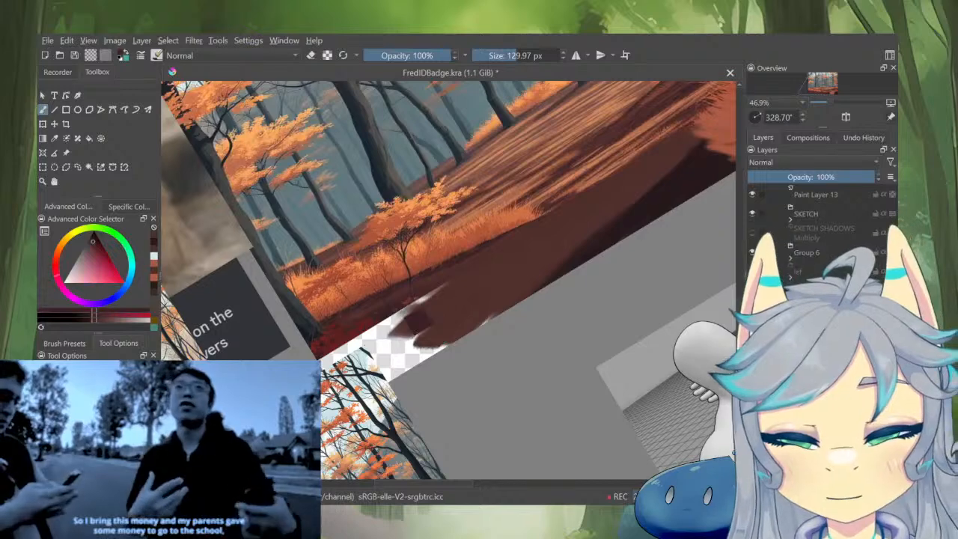
mouse_move(433, 306)
left_mouse_down()
mouse_move(377, 347)
mouse_move(391, 329)
left_mouse_up()
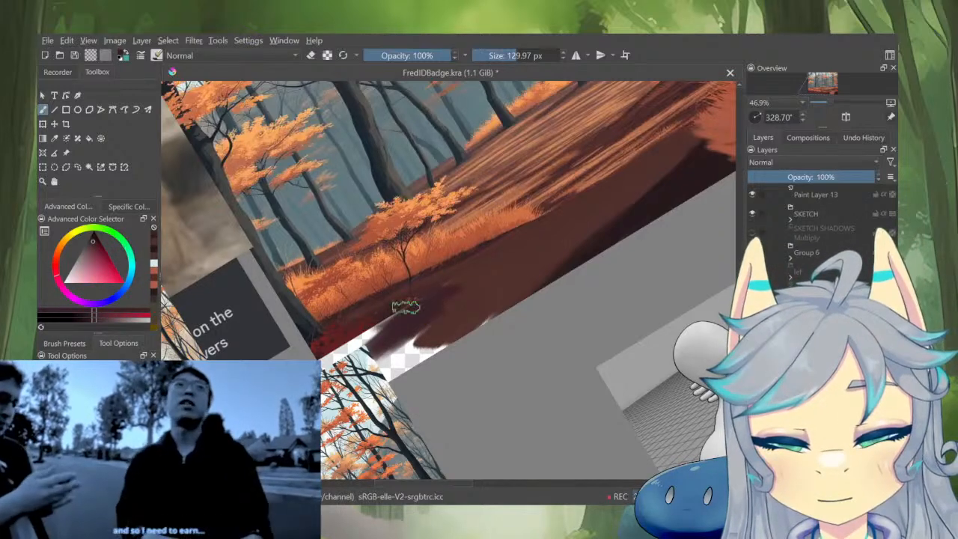
left_click(432, 287, "ctrl")
mouse_move(498, 258)
left_mouse_down()
mouse_move(412, 316)
mouse_move(423, 329)
left_mouse_up()
mouse_move(452, 303)
left_mouse_down()
mouse_move(366, 337)
mouse_move(370, 348)
mouse_move(381, 330)
left_mouse_up()
left_click(393, 313, "ctrl")
left_click(440, 292, "ctrl")
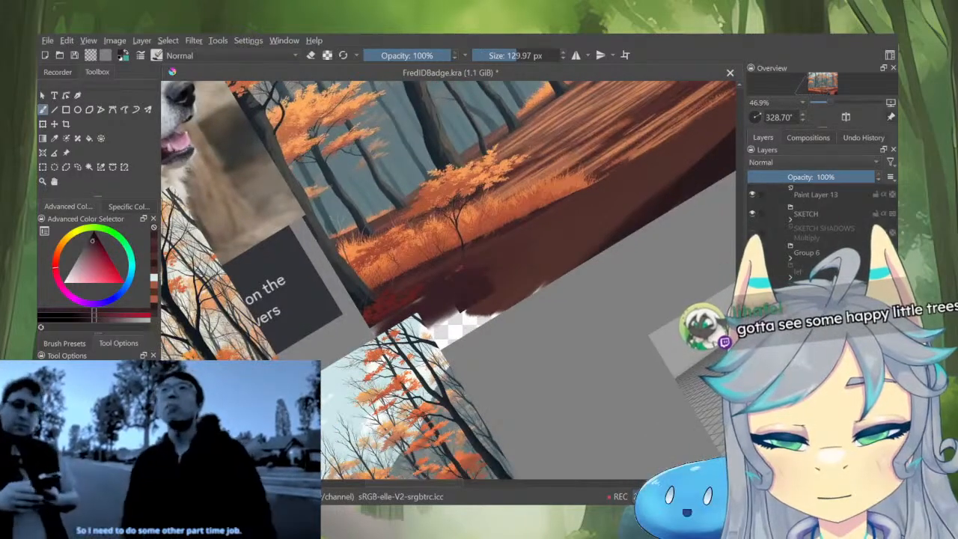
left_click_drag(437, 289, 431, 290)
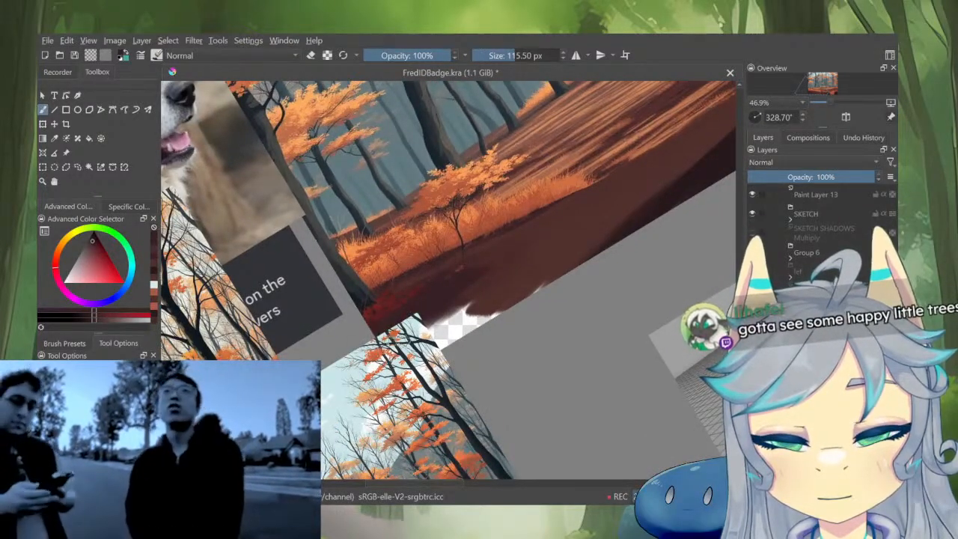
left_click(496, 275, "ctrl")
left_click_drag(500, 273, 507, 273)
mouse_move(473, 306)
left_mouse_down()
mouse_move(437, 330)
mouse_move(536, 289)
mouse_move(443, 334)
left_mouse_up()
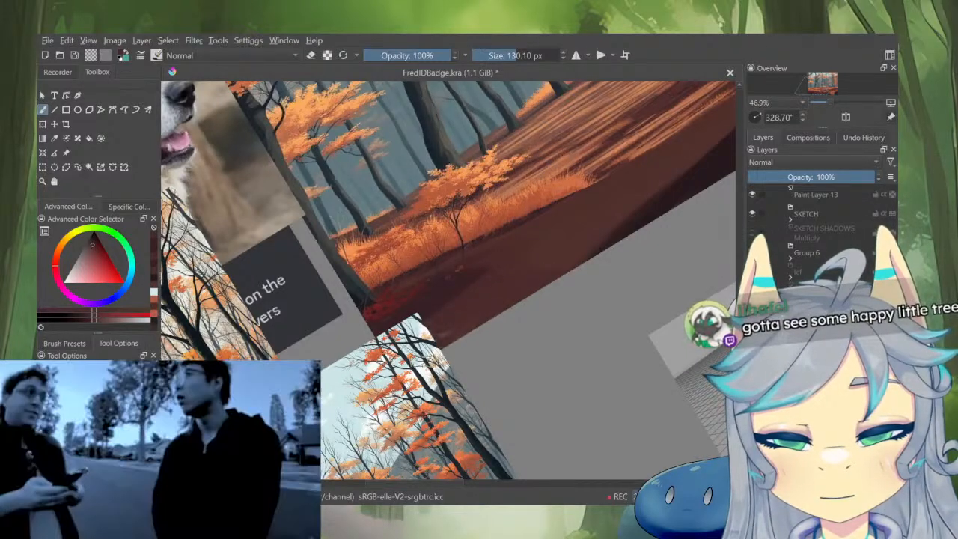
Try applying the Morphology Painting filter with the Dilation method and Circular shape to the forest picture layer
scroll(521, 275, "down", 6)
left_click_drag(542, 250, 541, 307)
scroll(540, 308, "up", 3)
scroll(539, 308, "down", 3)
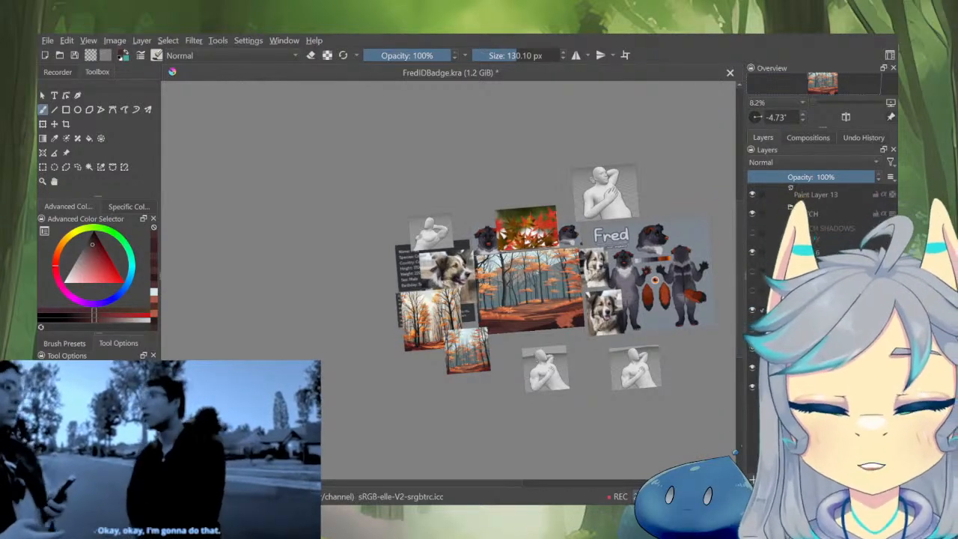
scroll(643, 241, "up", 3)
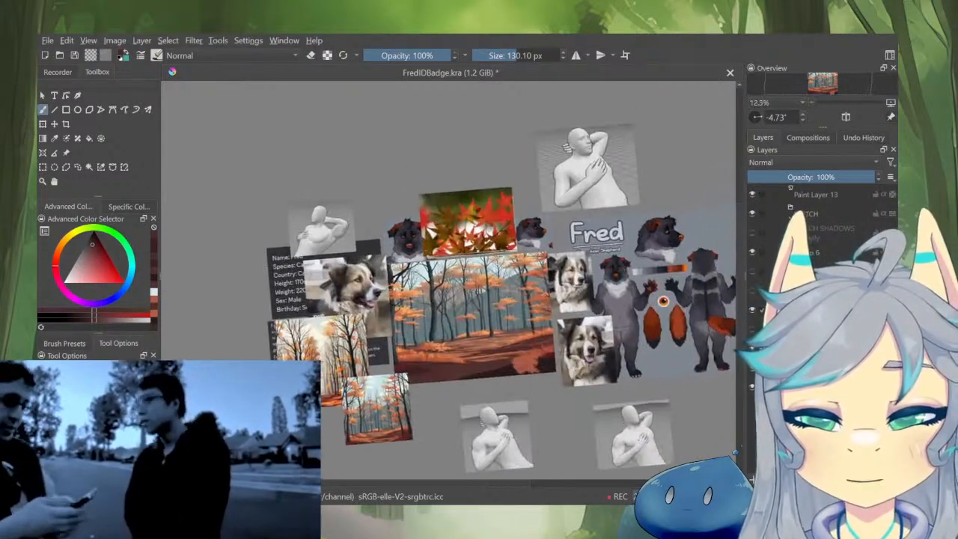
scroll(458, 346, "up", 2)
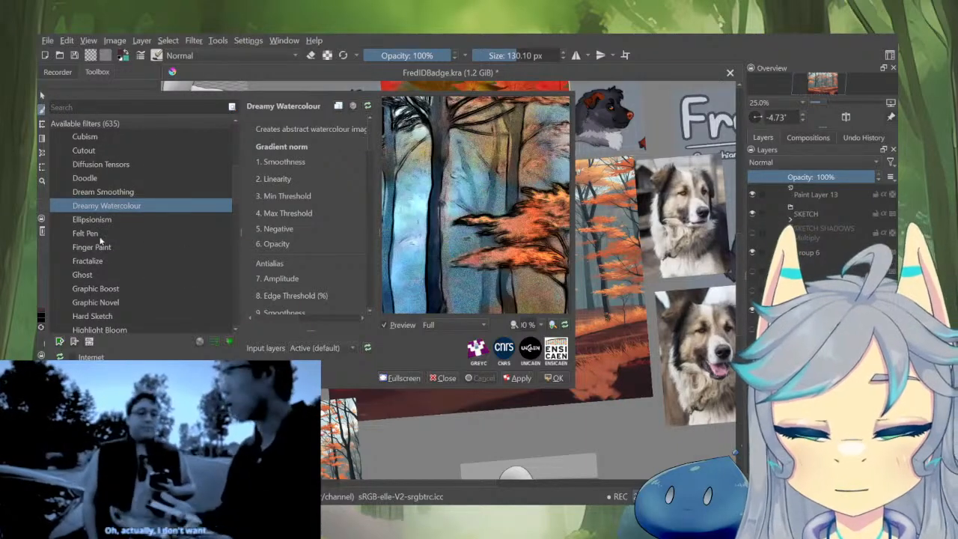
scroll(98, 235, "down", 2)
scroll(111, 254, "down", 4)
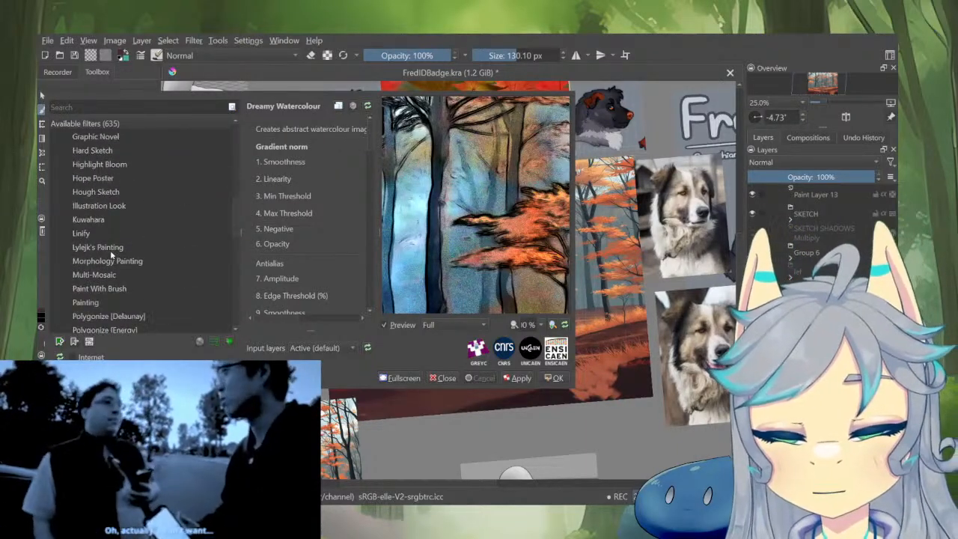
left_click(118, 220)
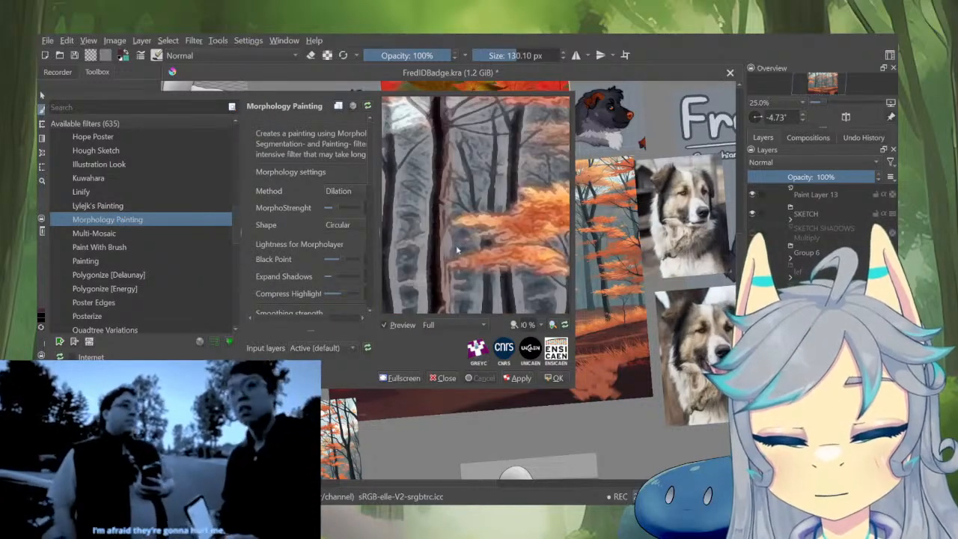
mouse_move(526, 251)
left_mouse_down()
mouse_move(410, 242)
mouse_move(504, 247)
mouse_move(480, 234)
mouse_move(523, 252)
left_mouse_up()
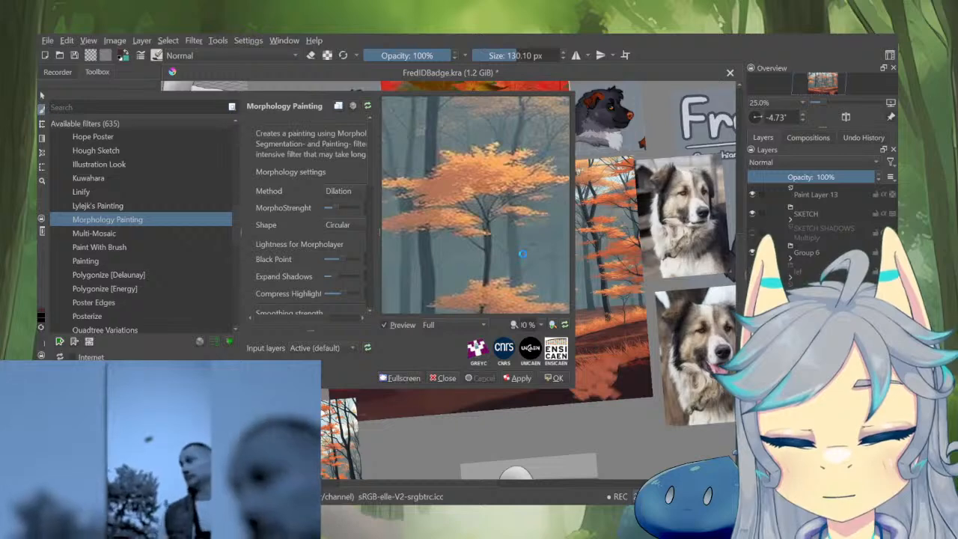
left_click(523, 378)
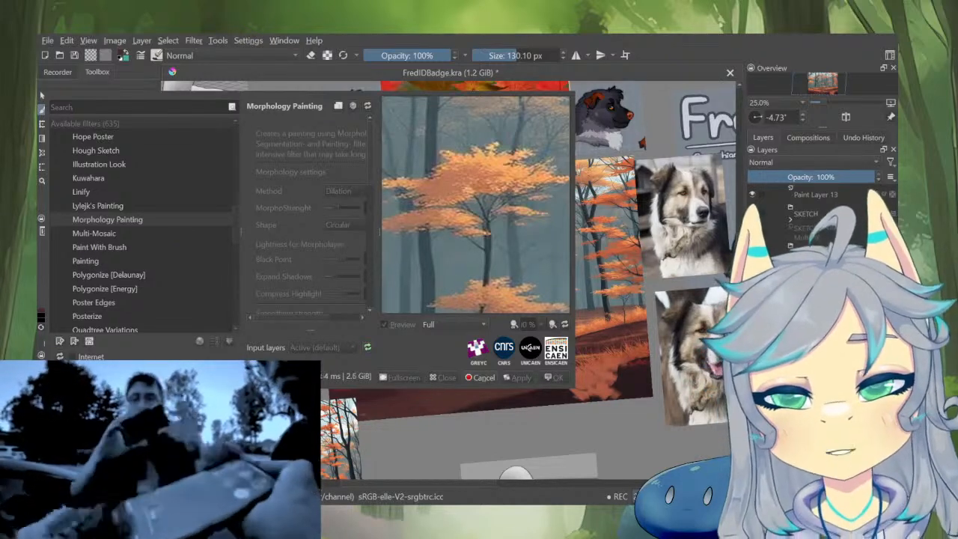
left_click_drag(310, 84, 427, 19)
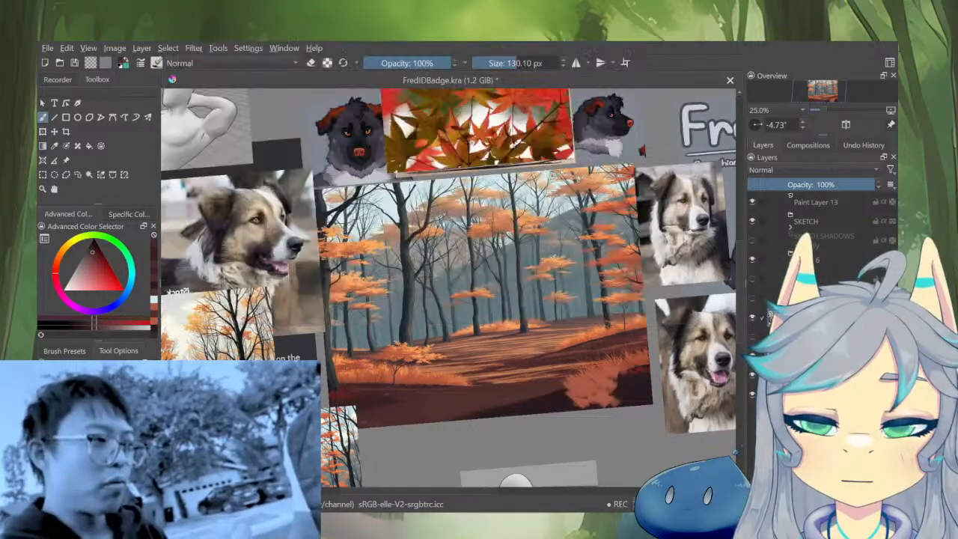
scroll(582, 247, "up", 4)
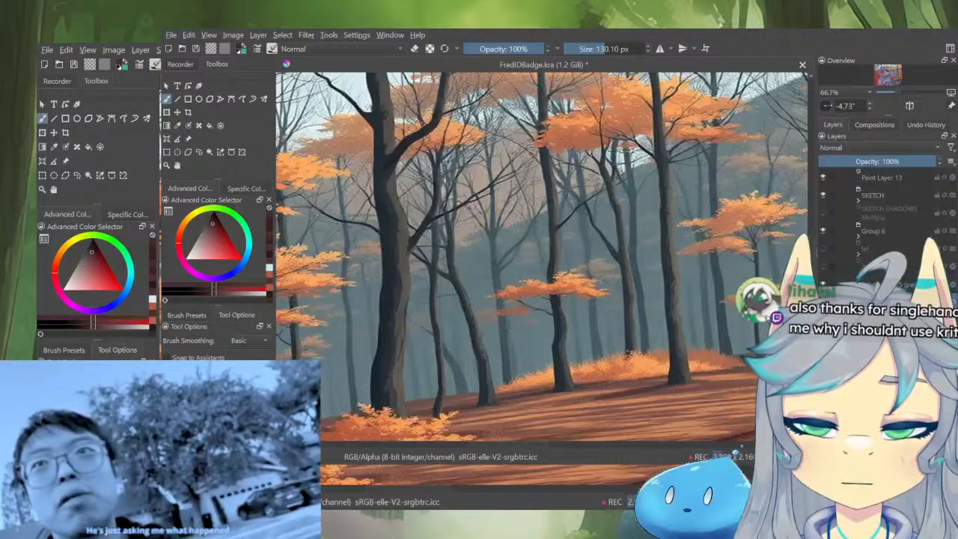
scroll(620, 249, "down", 4)
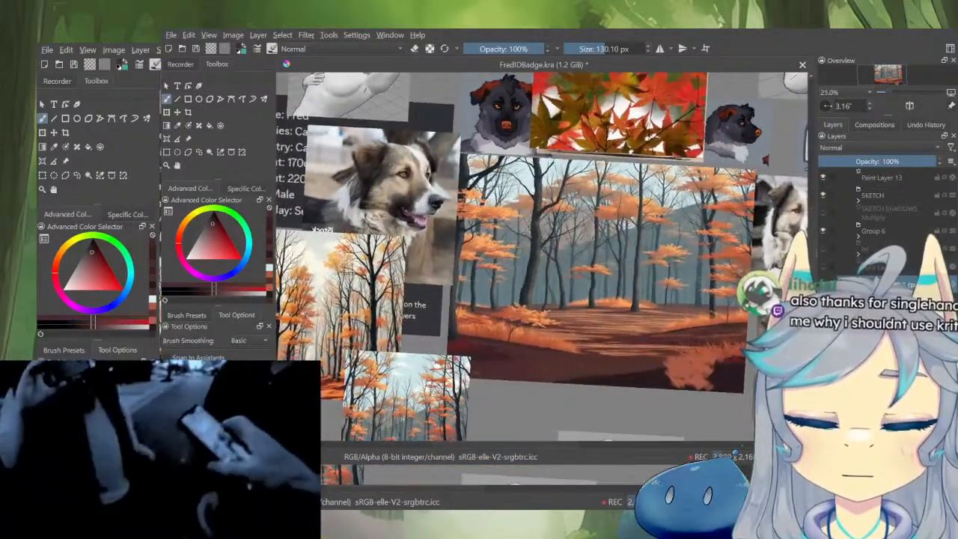
scroll(671, 239, "up", 3)
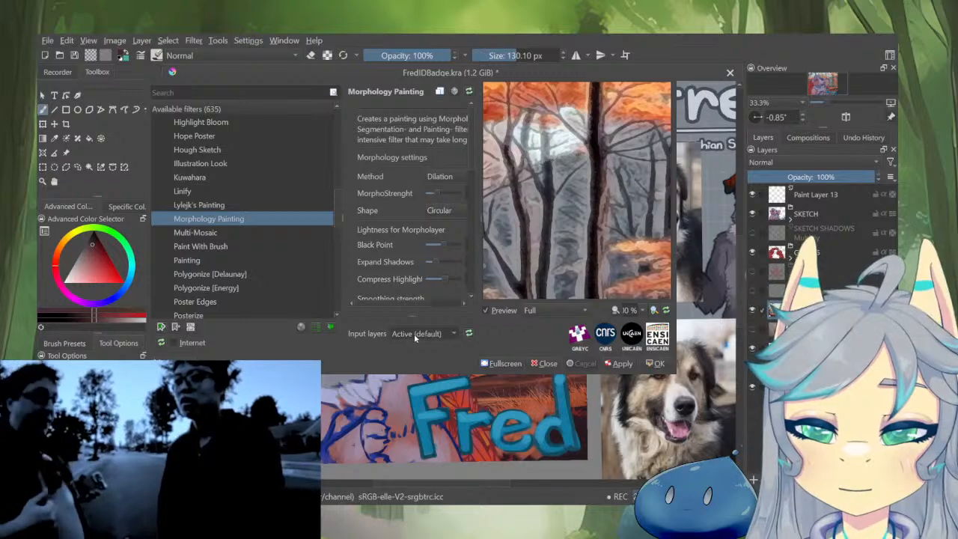
Preview the Multi-Mosaic filter on the whole forest picture and look through its parameters
left_click(214, 233)
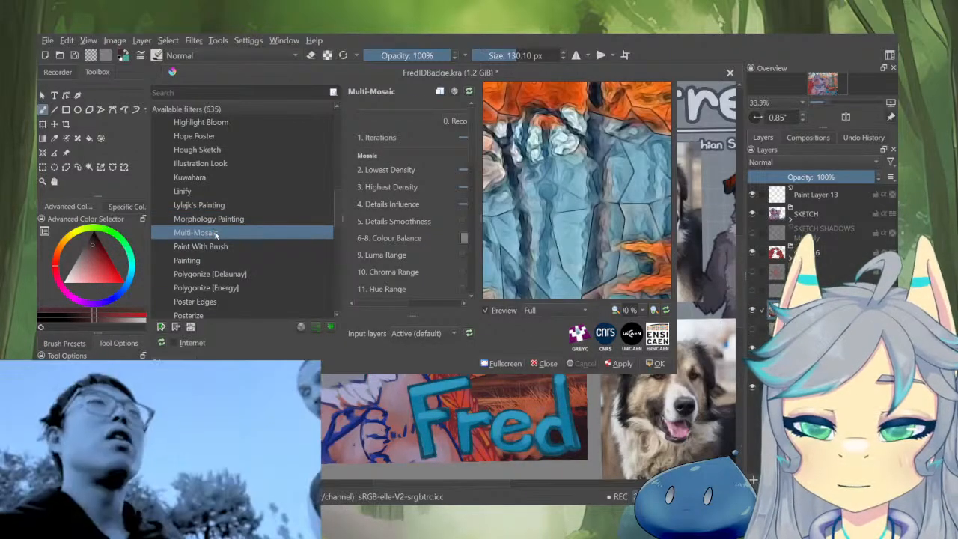
scroll(575, 216, "down", 7)
scroll(578, 219, "down", 1)
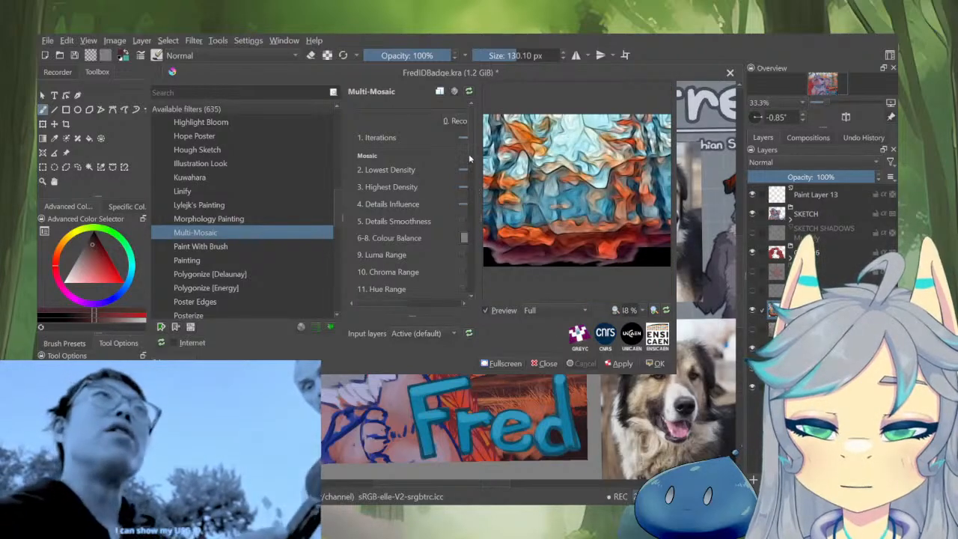
scroll(473, 177, "down", 3)
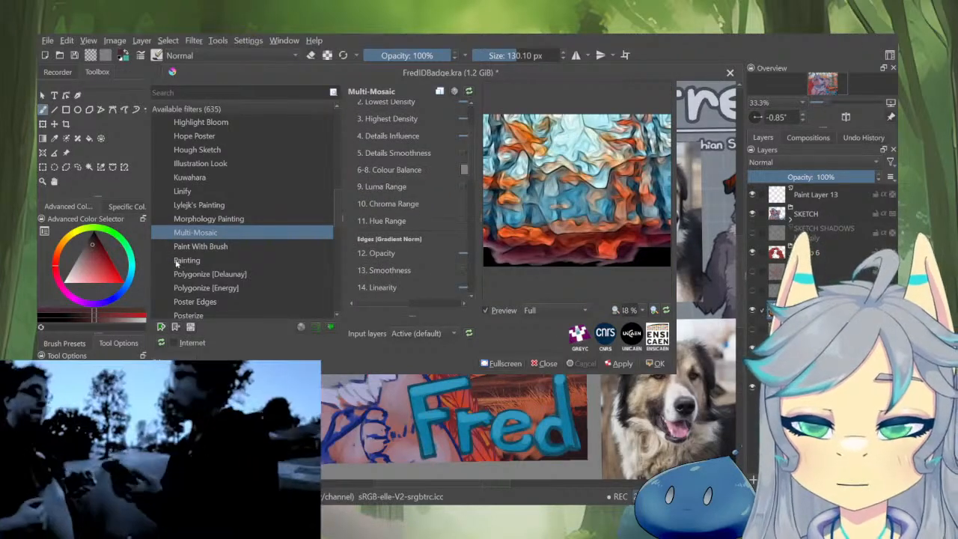
Switch to the Paint With Brush filter, try the Dreamy preset and settle on the Fuzzy preset for the forest picture
left_click(184, 249)
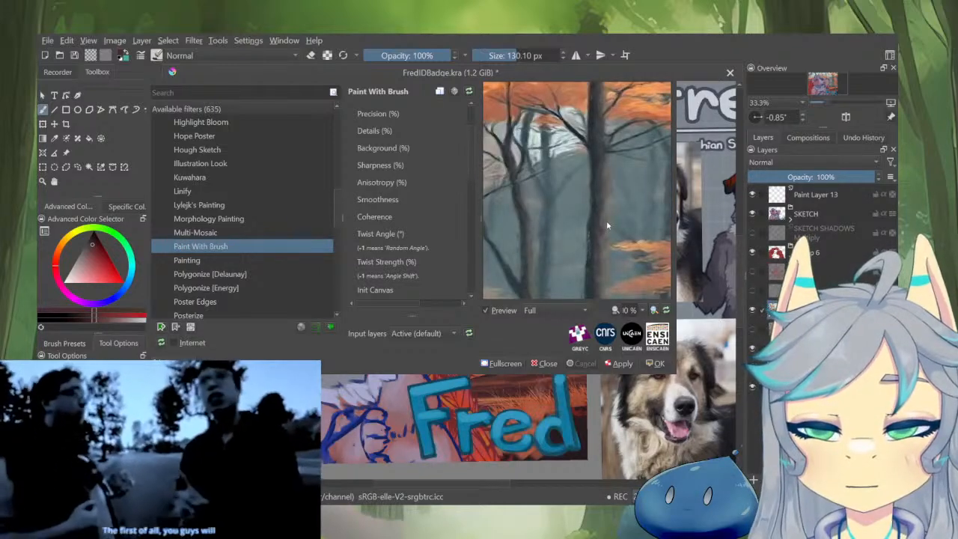
scroll(413, 302, "right", 1)
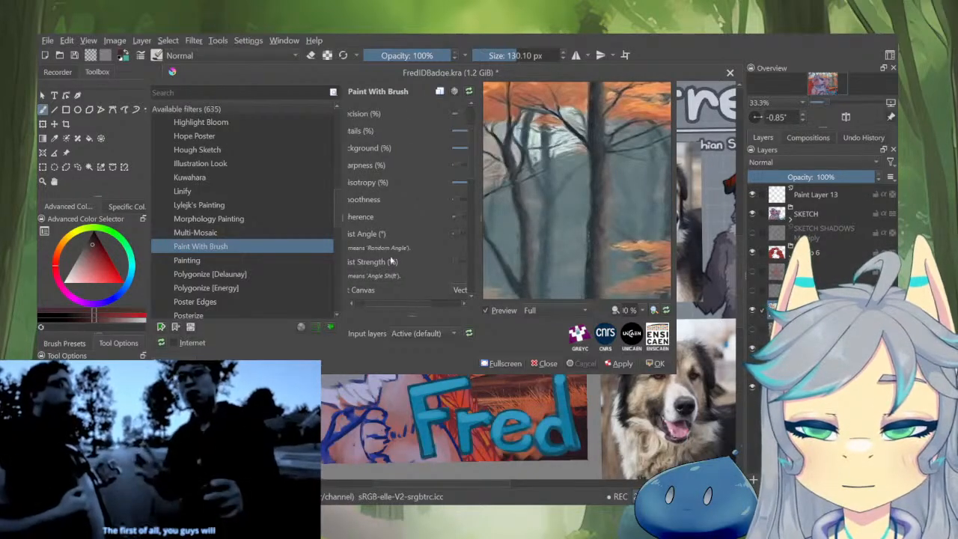
scroll(392, 256, "up", 3)
scroll(412, 210, "right", 3)
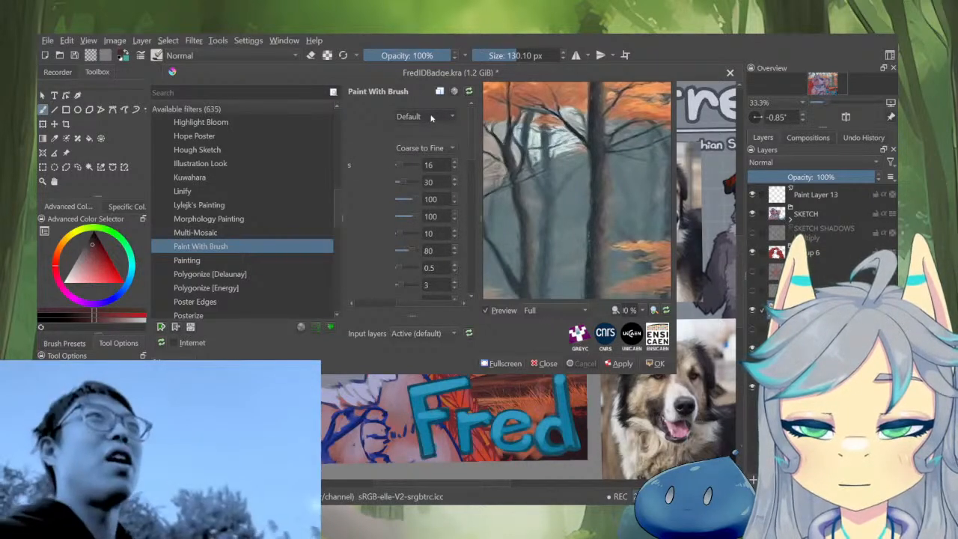
left_click(426, 172)
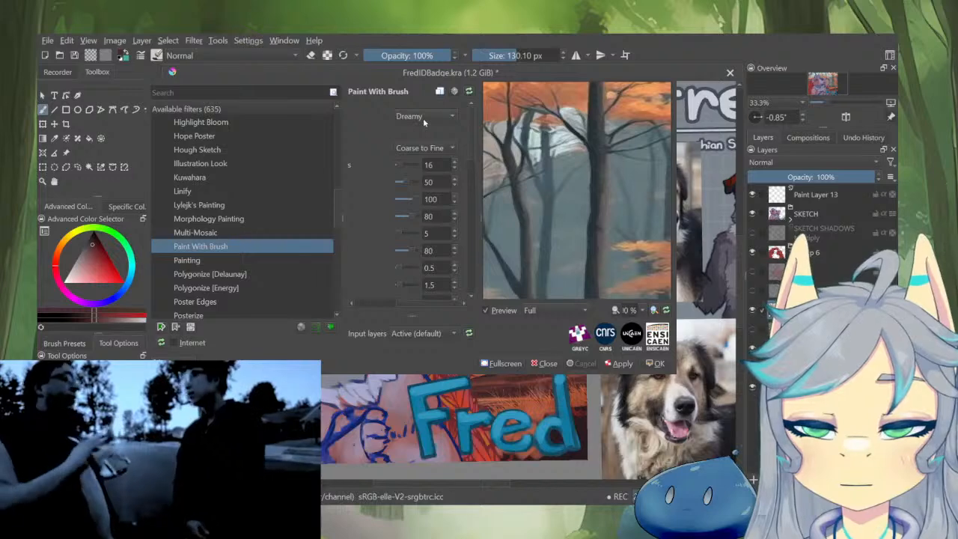
left_click(424, 130)
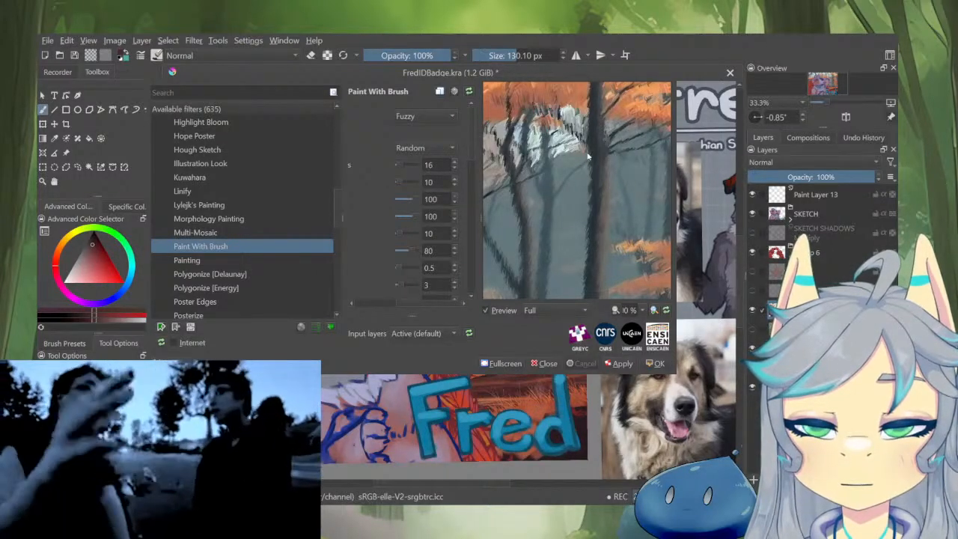
left_click_drag(587, 156, 663, 260)
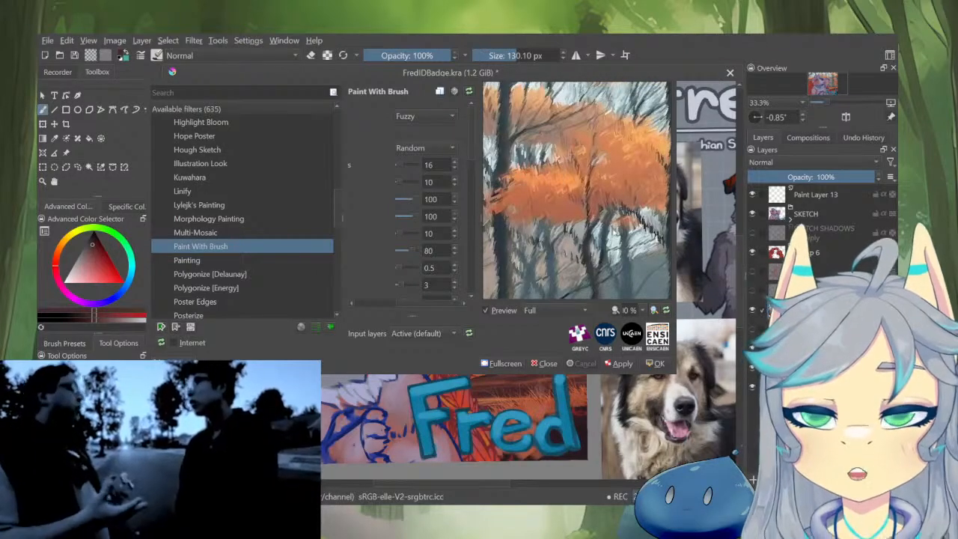
left_click_drag(612, 229, 590, 241)
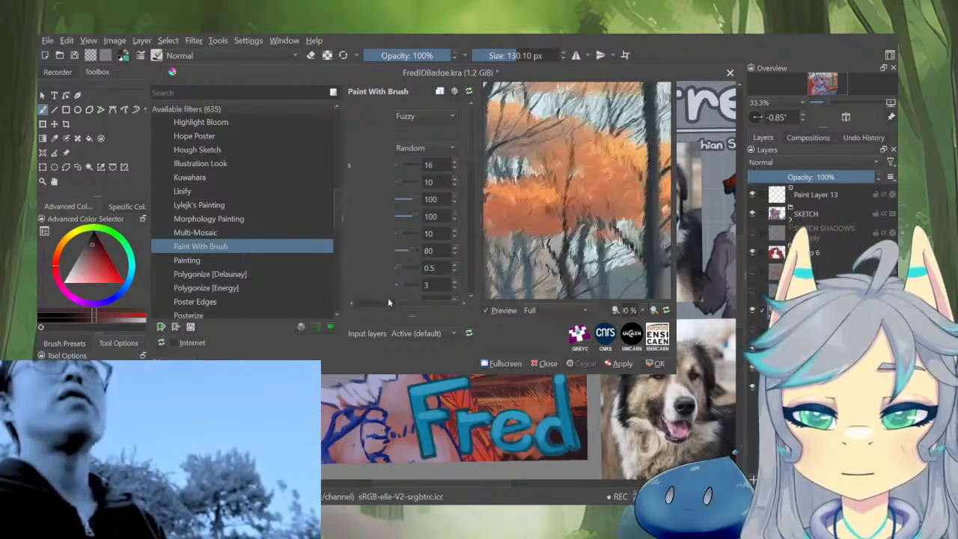
Lower the brush filter's Details to 98.1% and Background to 99.1%
mouse_move(387, 302)
left_mouse_down()
mouse_move(348, 303)
mouse_move(399, 309)
mouse_move(342, 307)
mouse_move(401, 310)
left_mouse_up()
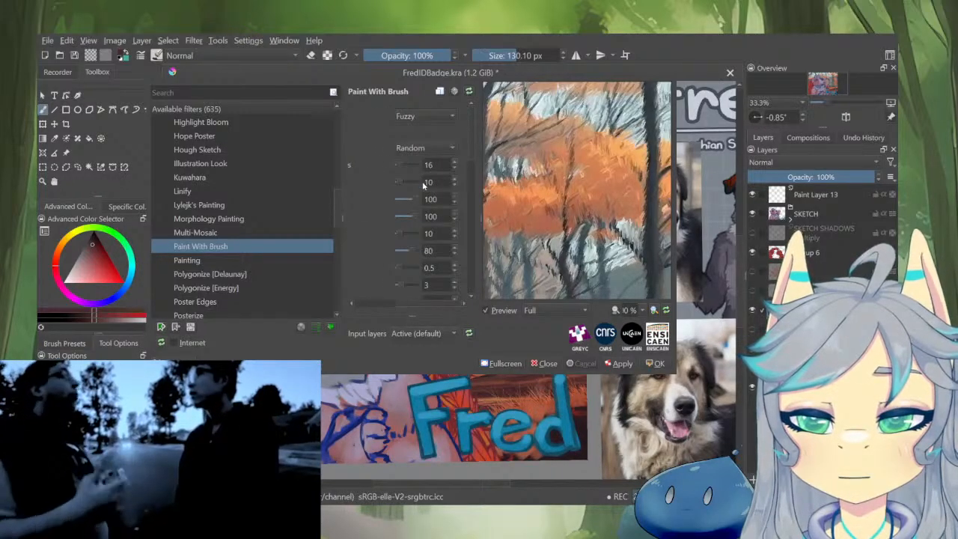
scroll(413, 203, "down", 3)
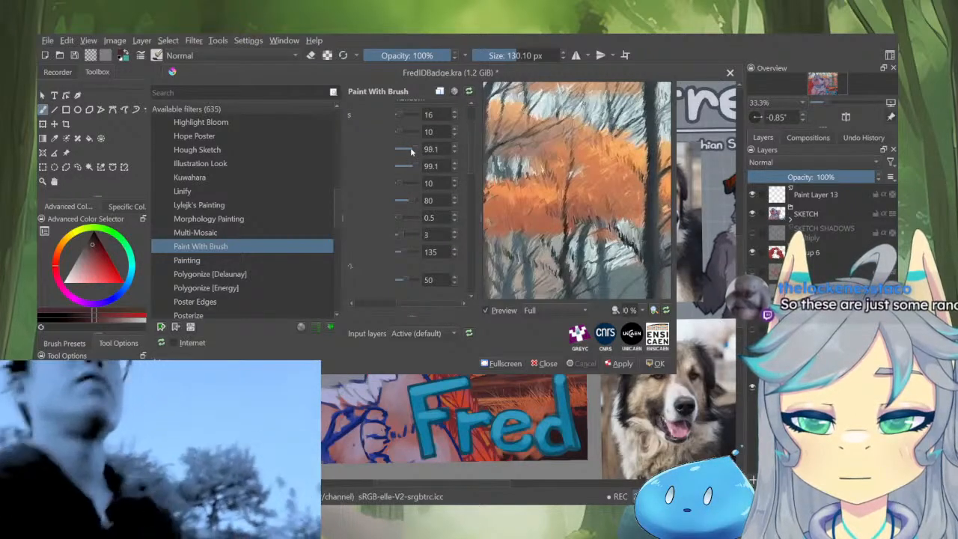
left_click(411, 149)
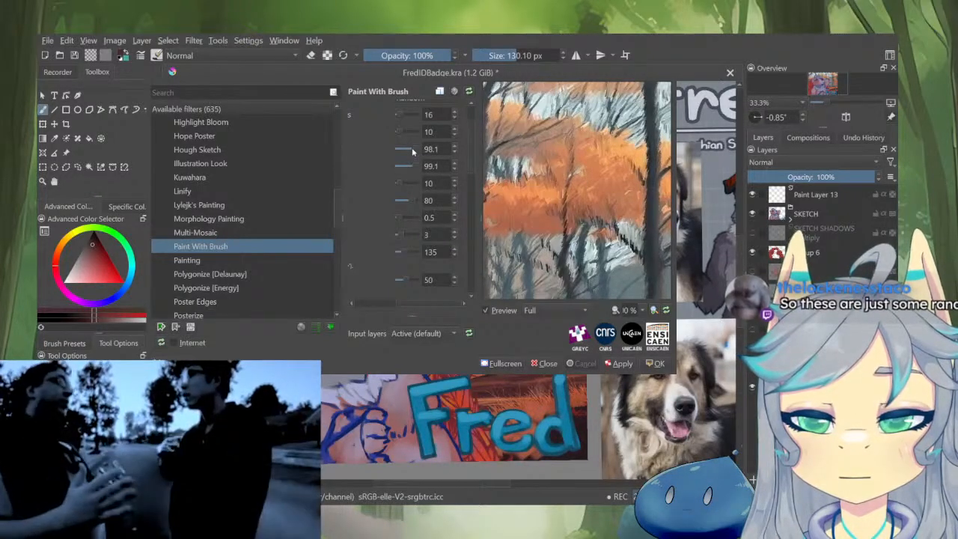
Examine the brush texture of the orange foliage and tree trunks in the filter preview at several magnifications
left_click_drag(606, 189, 597, 227)
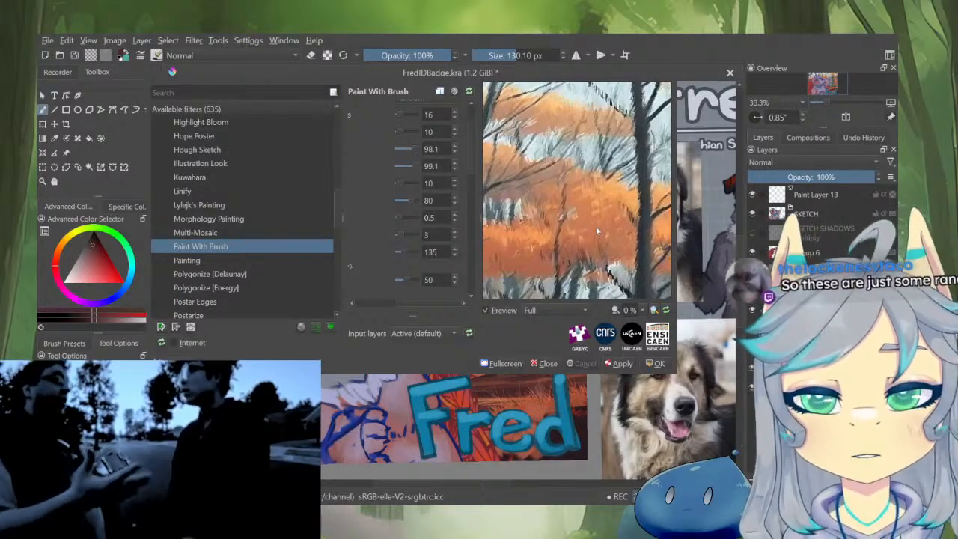
left_click_drag(596, 226, 591, 190)
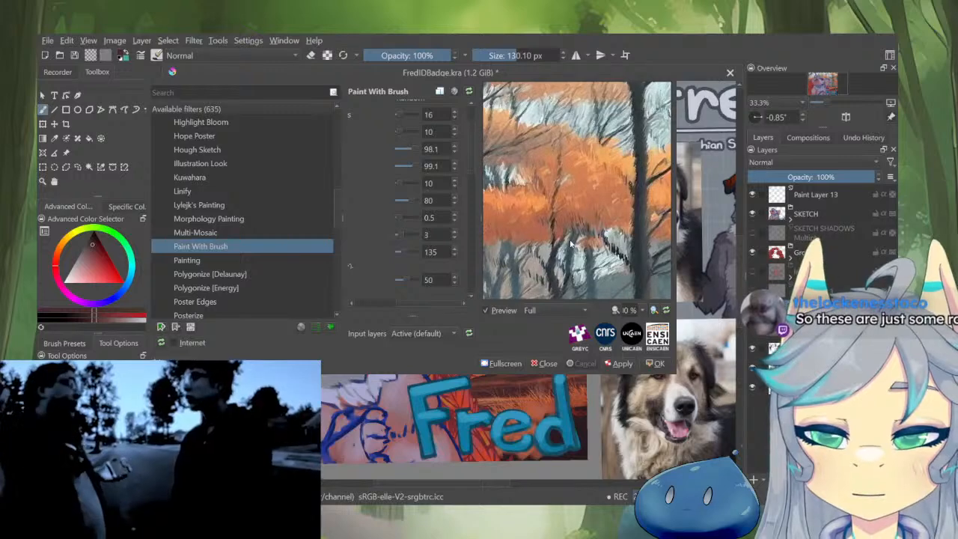
left_click_drag(571, 246, 584, 211)
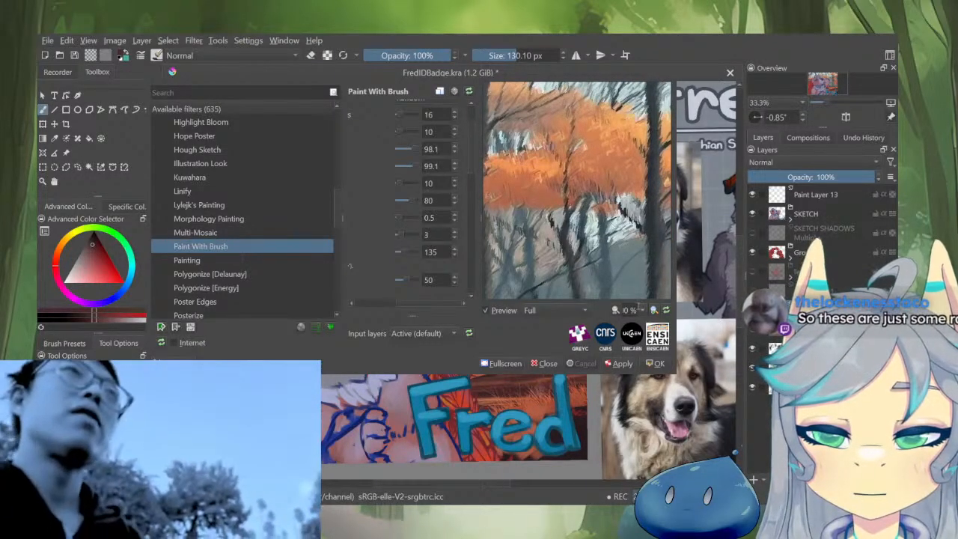
left_click(633, 350)
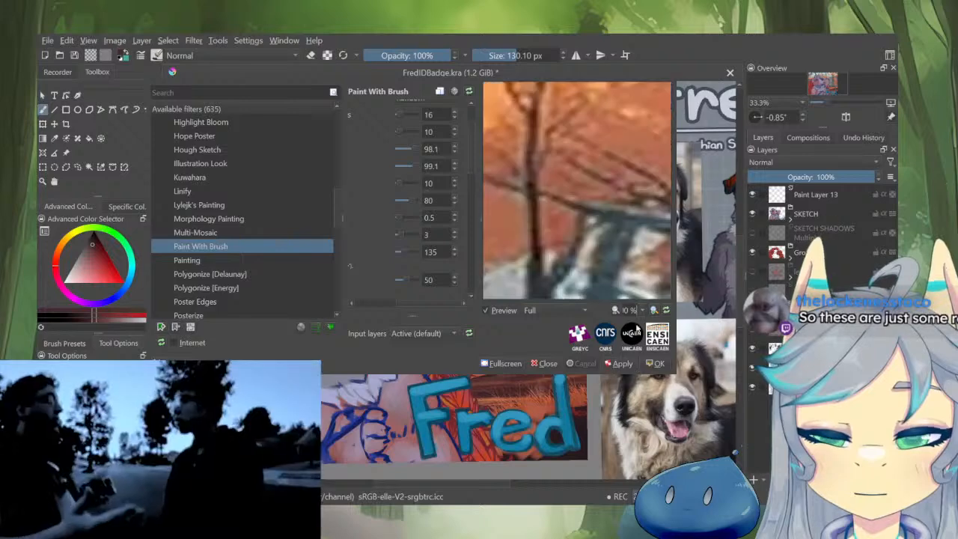
left_click(638, 341)
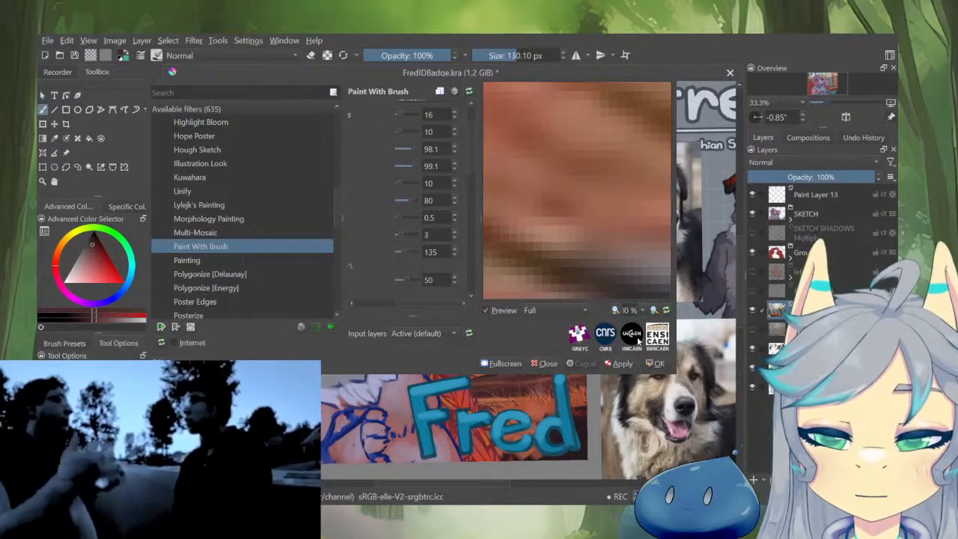
left_click(641, 310)
left_click(640, 322)
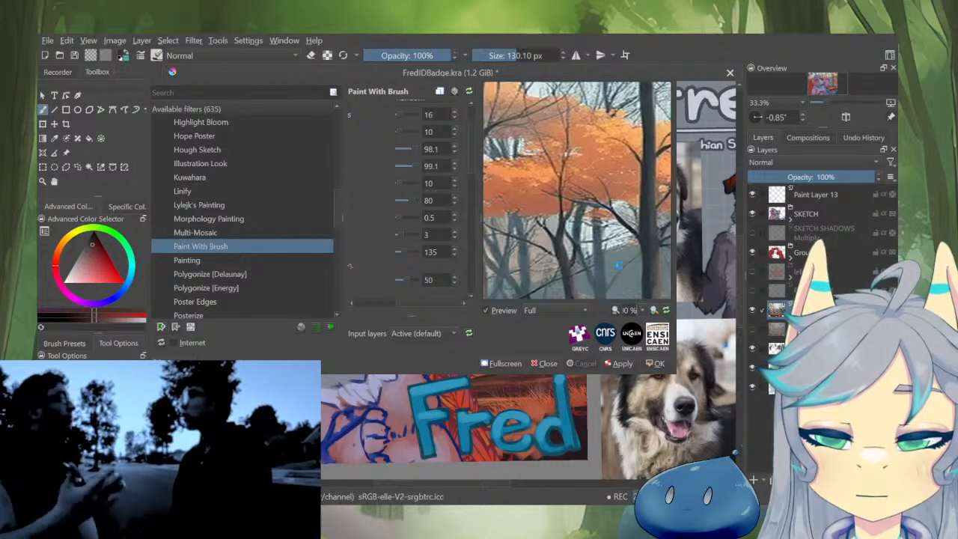
left_click_drag(619, 265, 525, 237)
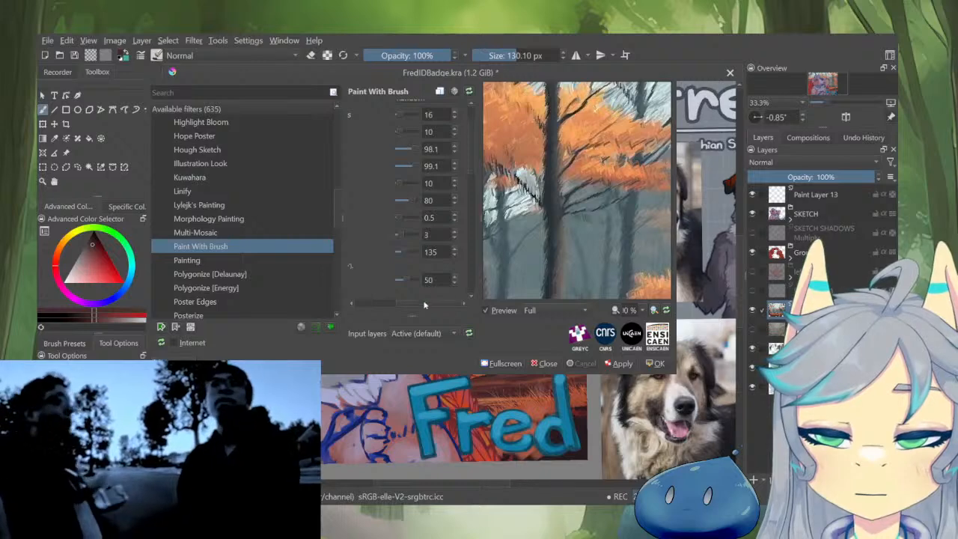
Set the Paint With Brush filter's Details to 69.1% and Background to 75.1%
mouse_move(423, 303)
left_mouse_down()
mouse_move(384, 299)
mouse_move(435, 301)
left_mouse_up()
double_click(440, 166)
double_click(439, 149)
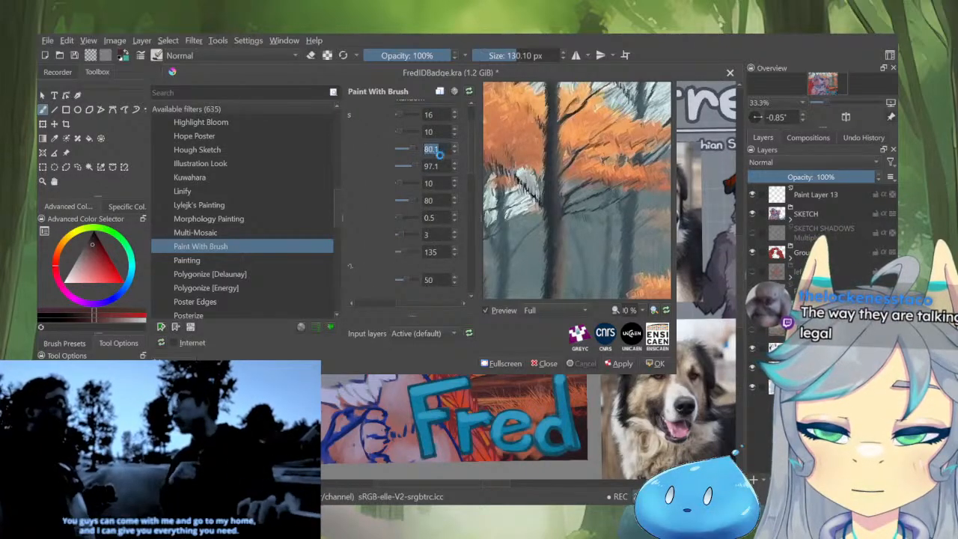
scroll(440, 152, "down", 12)
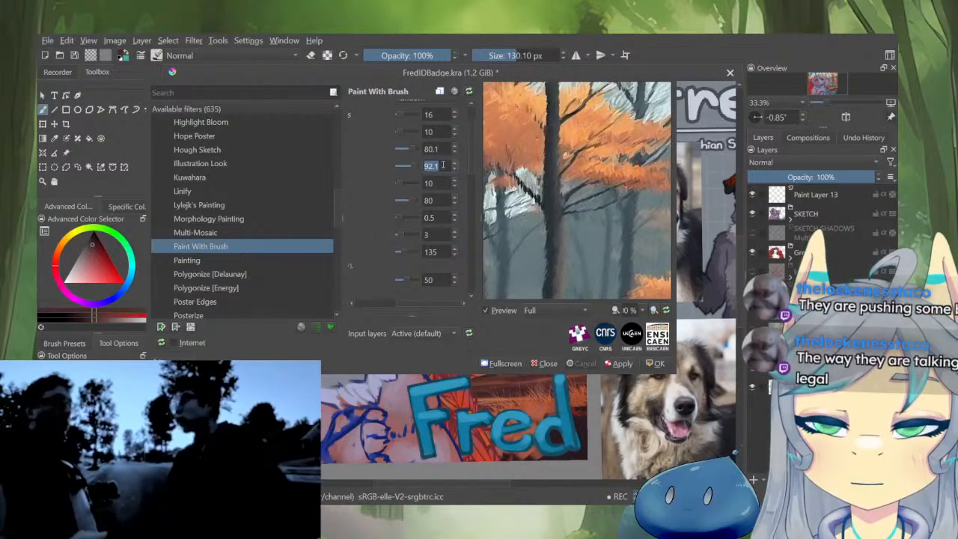
scroll(442, 165, "down", 5)
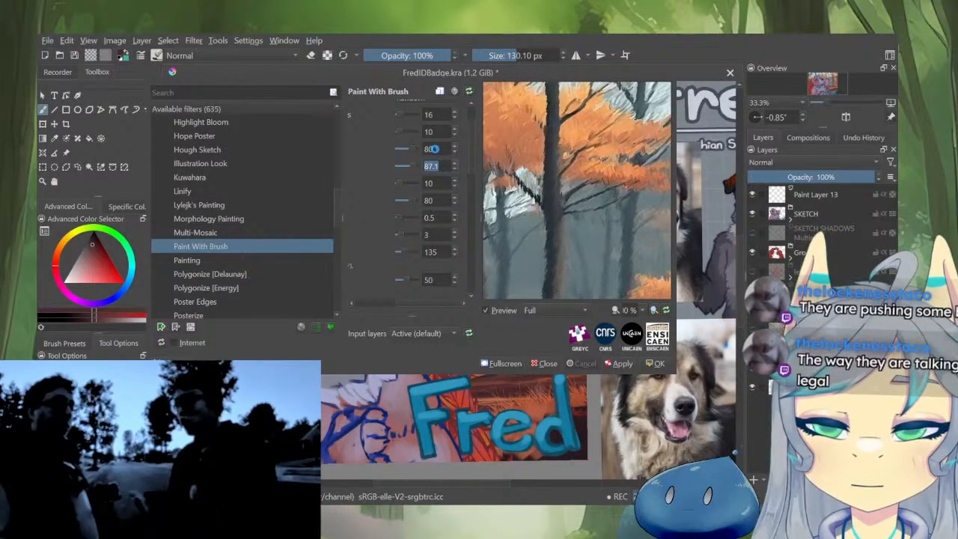
scroll(432, 149, "down", 6)
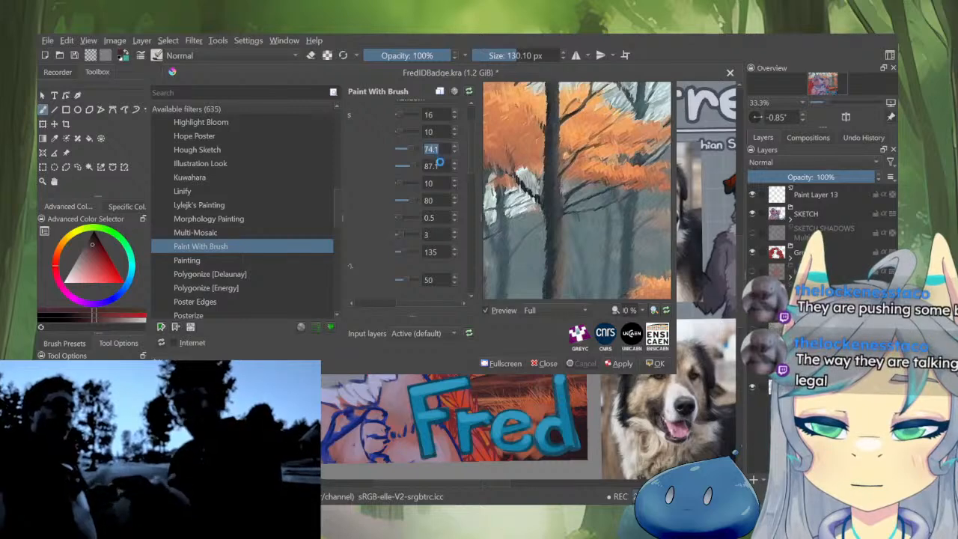
scroll(438, 165, "down", 2)
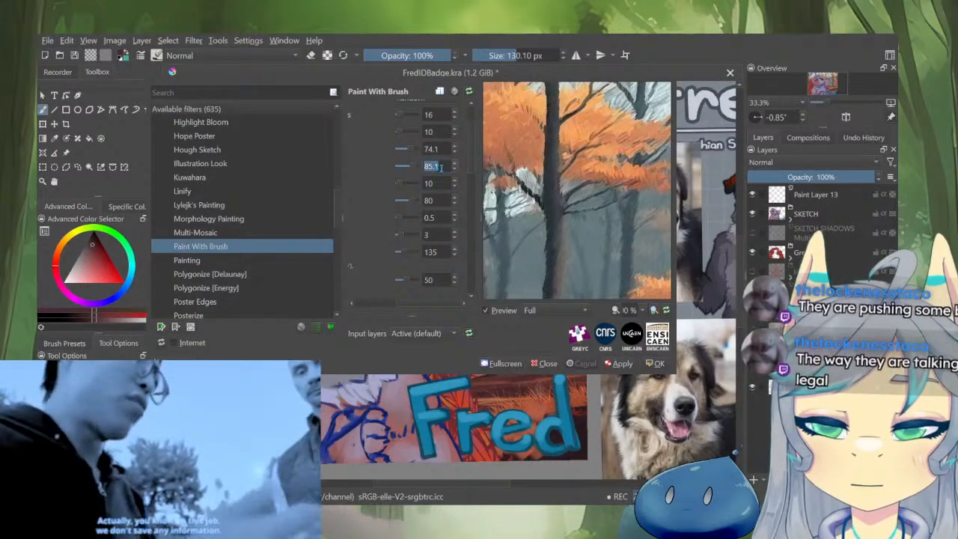
scroll(433, 149, "down", 5)
scroll(439, 165, "down", 2)
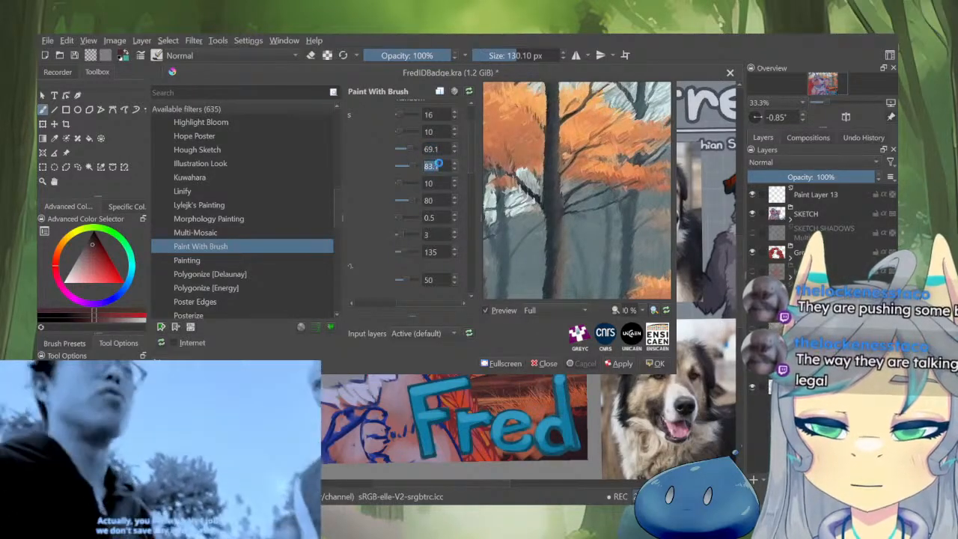
scroll(439, 166, "down", 3)
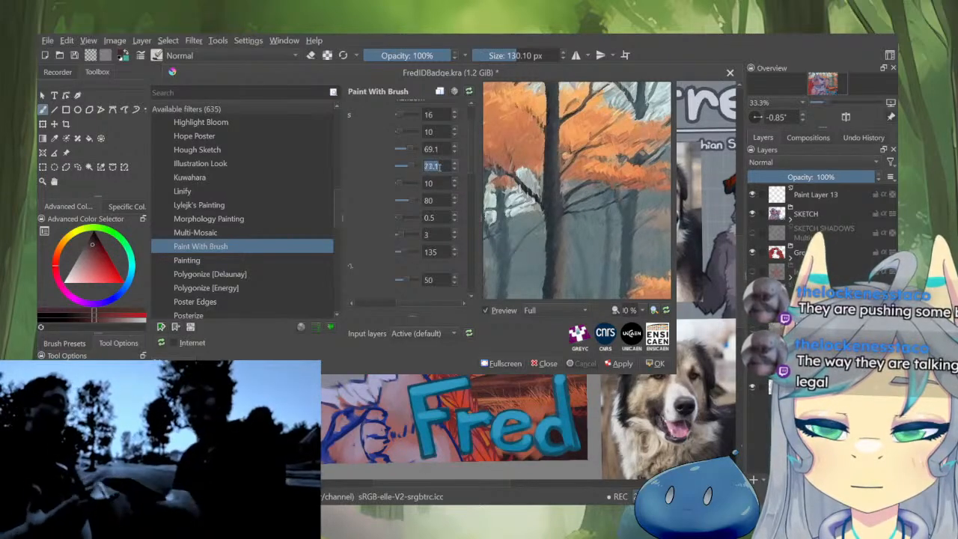
scroll(439, 166, "up", 2)
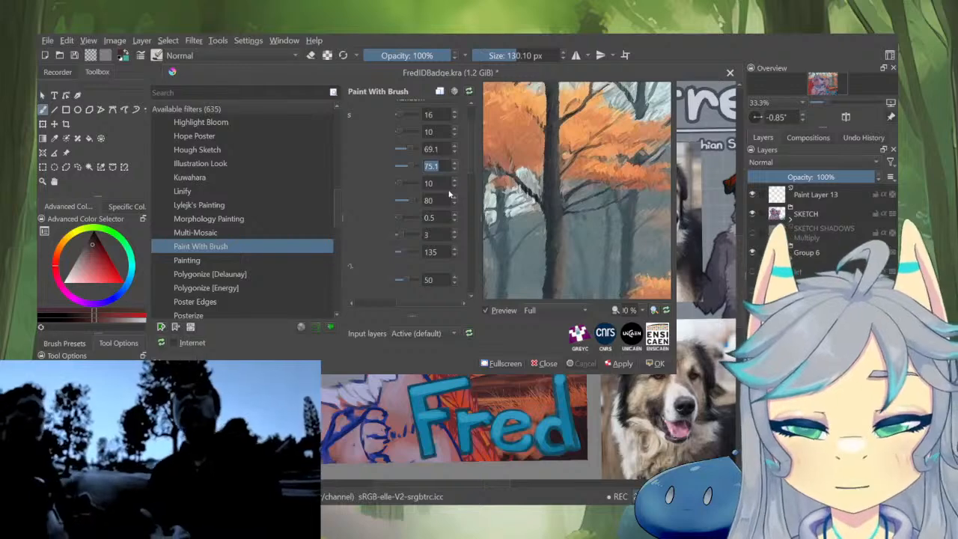
Apply the Paint With Brush filter to the forest picture layer and uncover the canvas behind the filter dialog
left_click_drag(583, 207, 589, 220)
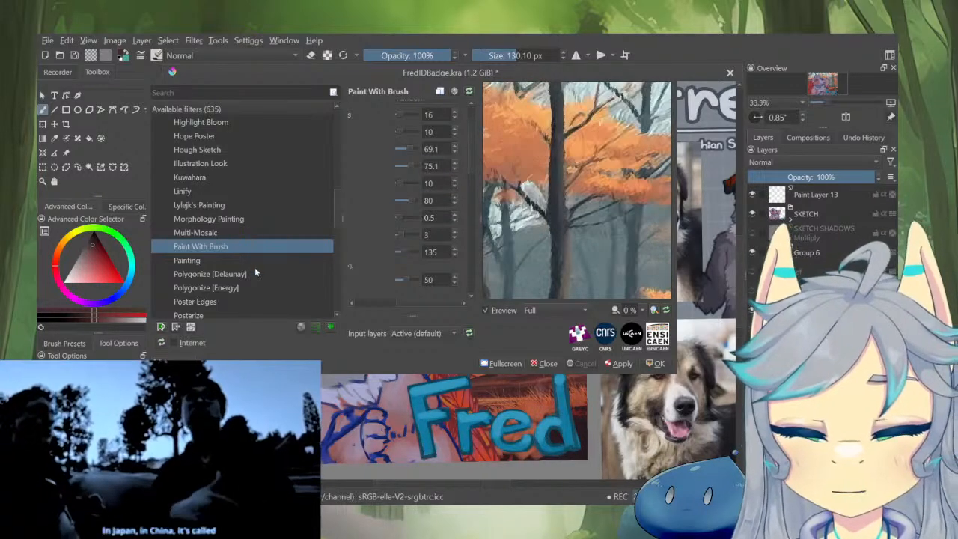
left_click(623, 363)
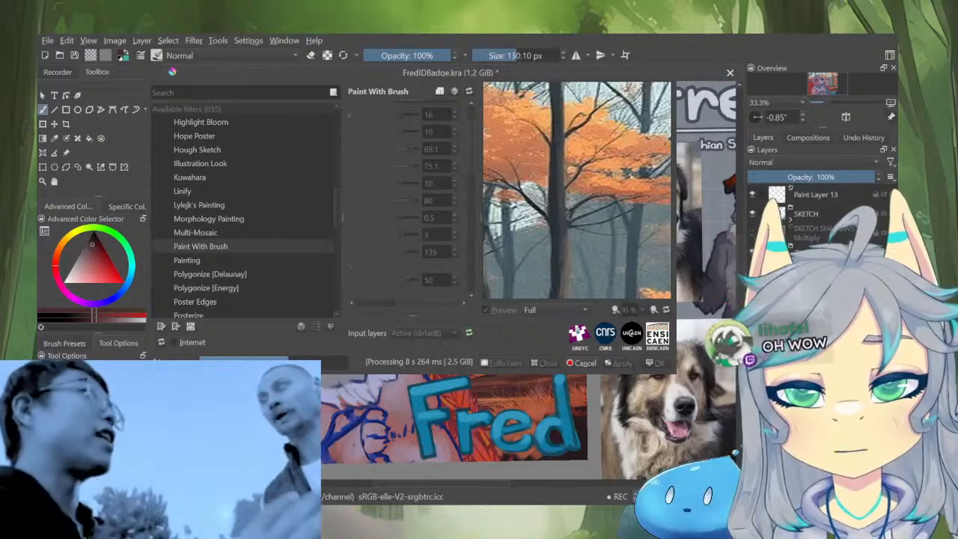
mouse_move(398, 72)
left_mouse_down()
mouse_move(518, 40)
mouse_move(442, 35)
left_mouse_up()
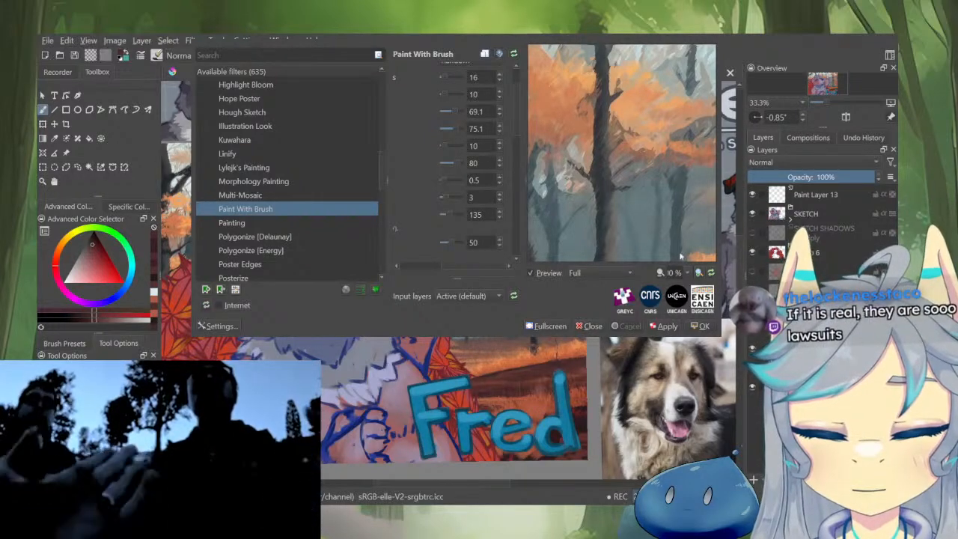
Apply the Paint With Brush filter with its current settings once more and finish with the filter dialog
left_click(667, 326)
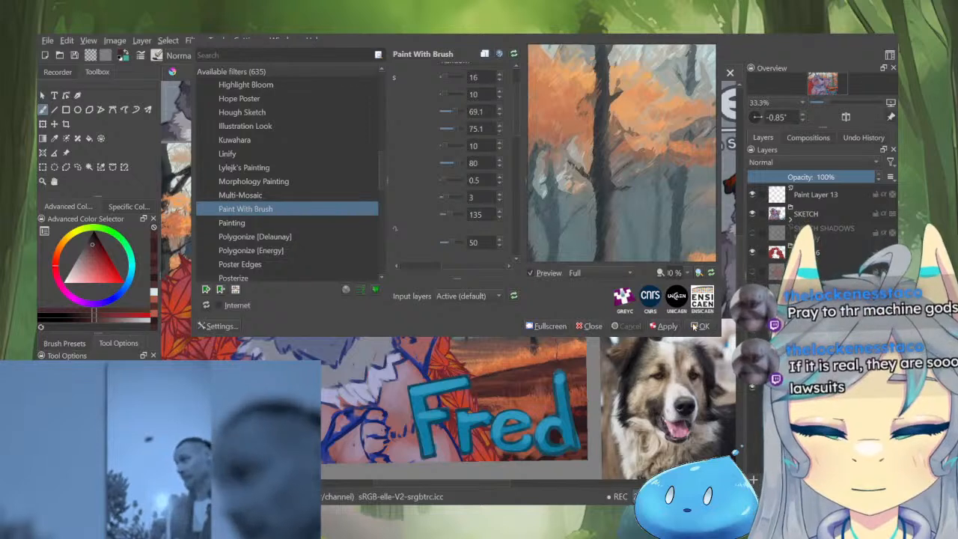
left_click(695, 326)
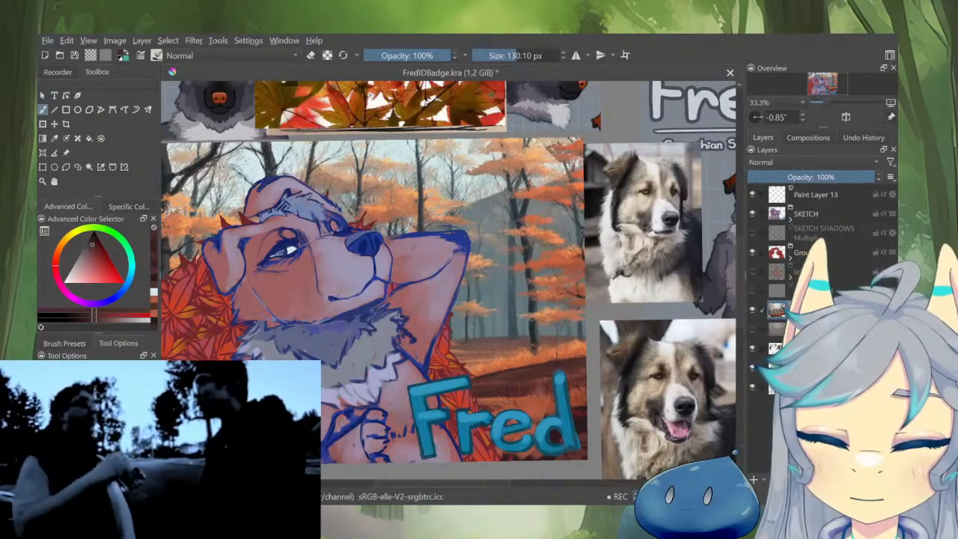
Examine the filtered forest's trunks, branches, foliage and ground for brush texture at several magnifications
left_click_drag(405, 177, 490, 232)
scroll(491, 232, "up", 4)
left_click_drag(644, 236, 537, 301)
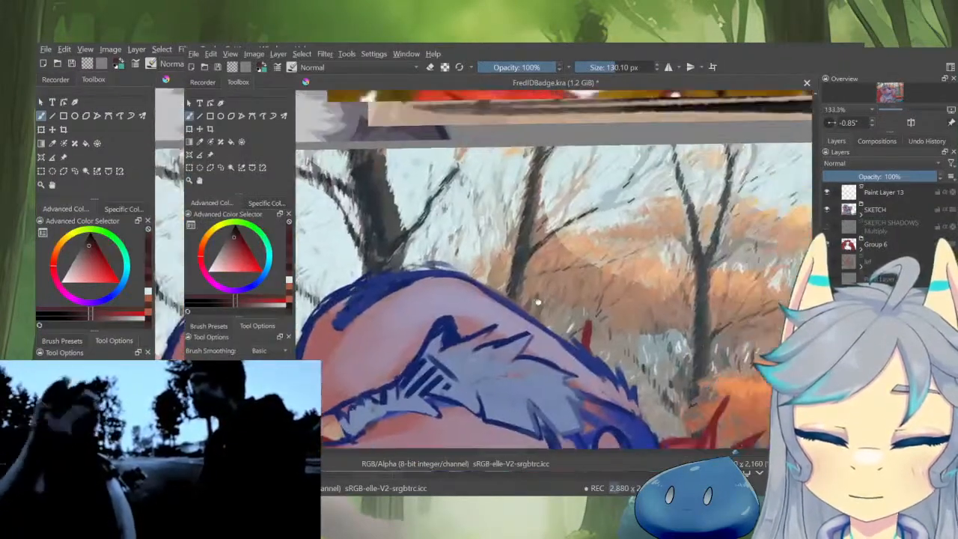
scroll(538, 301, "down", 2)
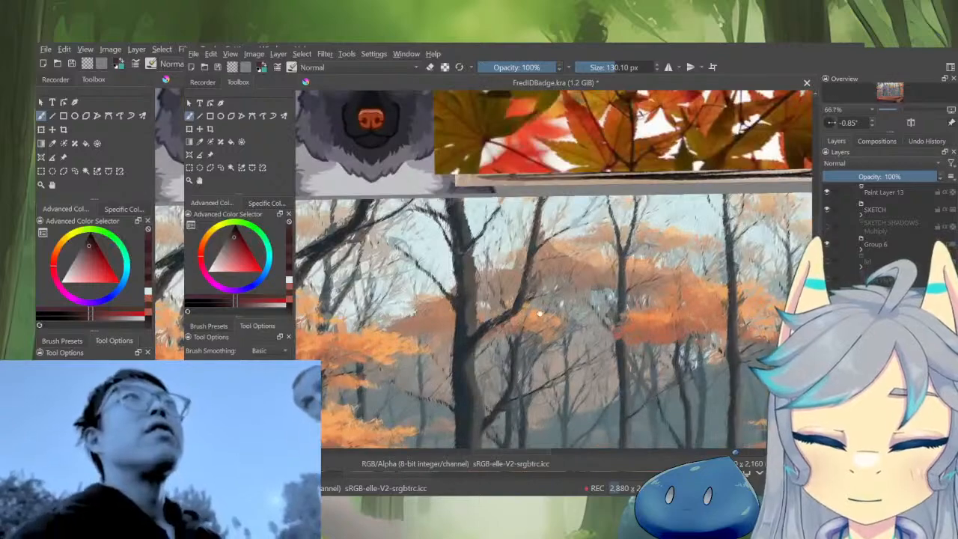
scroll(539, 313, "up", 7)
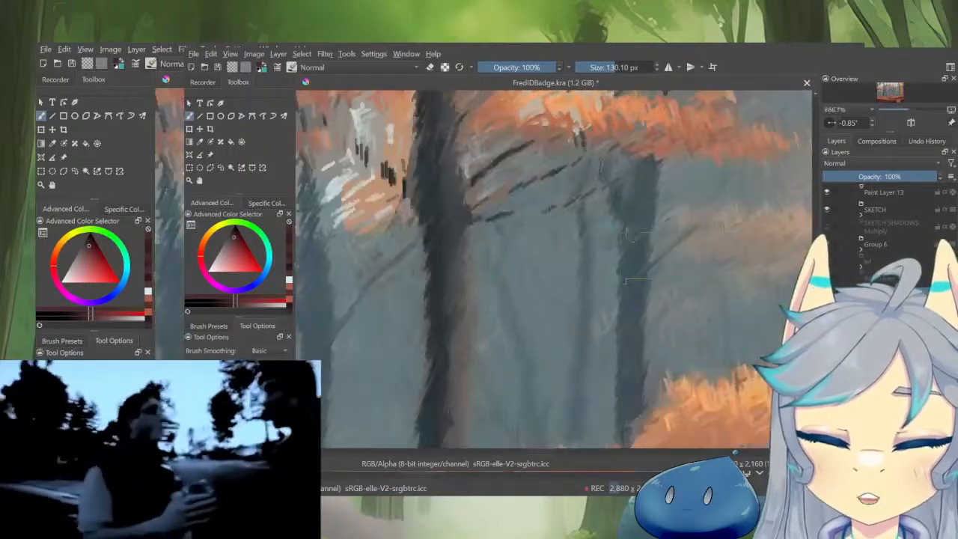
scroll(468, 273, "down", 8)
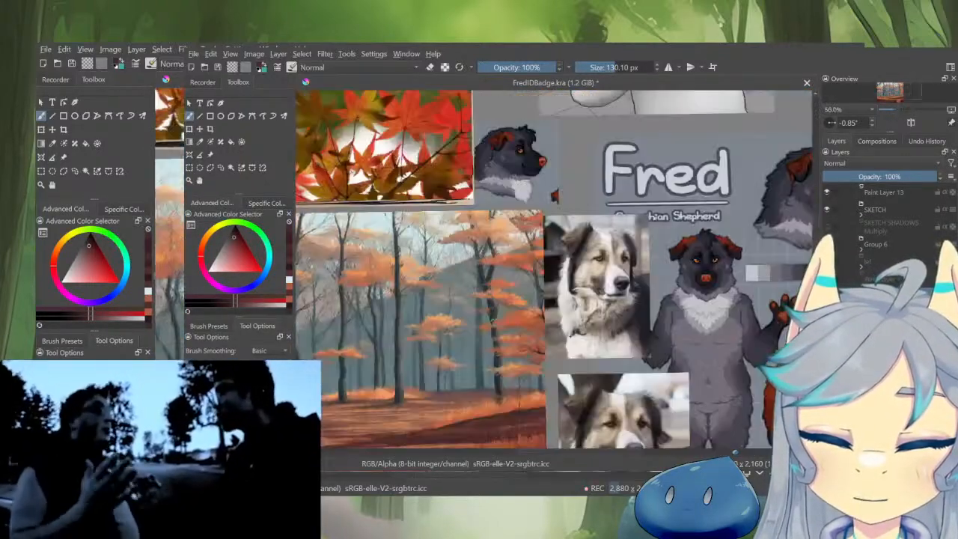
scroll(652, 337, "up", 4)
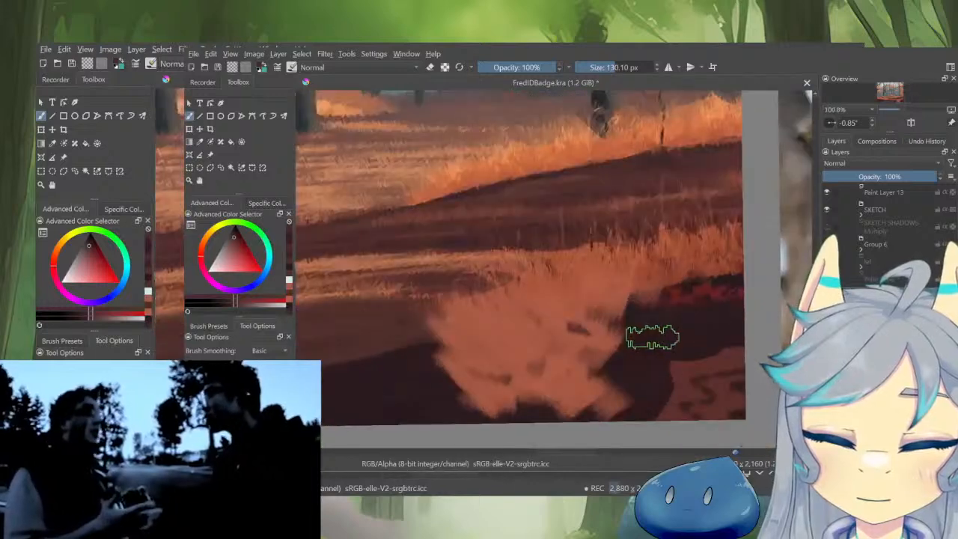
Isolate the forest layer and paint sampled dark browns over the reddish swirls in the ground's lower-right corner
mouse_move(652, 337)
left_mouse_down()
mouse_move(711, 280)
mouse_move(604, 287)
mouse_move(675, 305)
left_mouse_up()
scroll(714, 287, "up", 1)
scroll(605, 287, "down", 1)
key("alt+i")
key("alt+i")
key("alt+i")
scroll(605, 288, "down", 3)
scroll(689, 306, "up", 2)
key("alt+i")
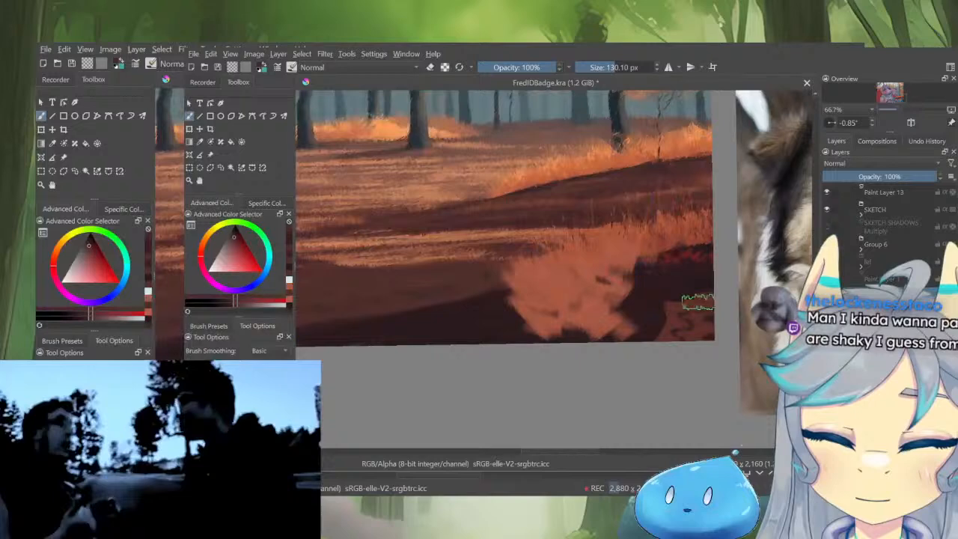
left_click(691, 283, "ctrl")
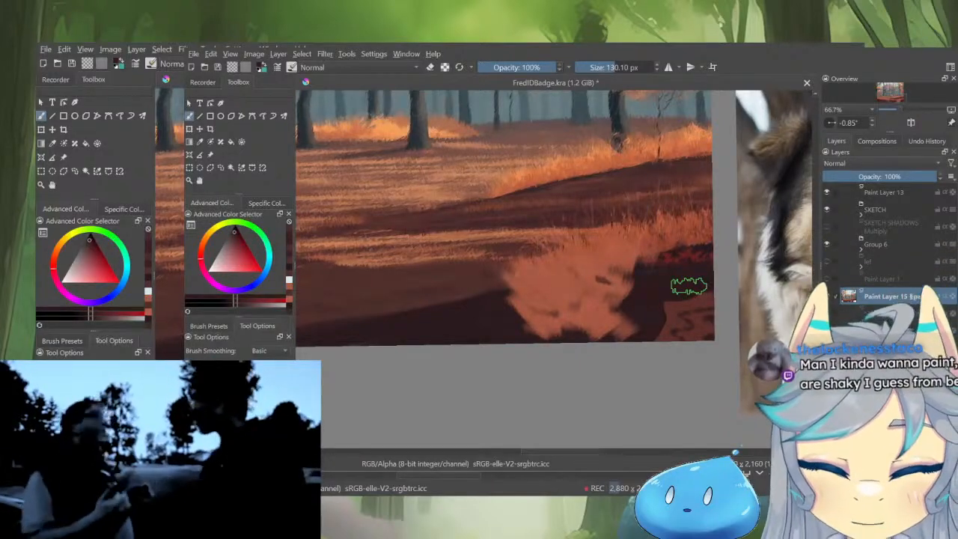
left_click_drag(685, 313, 690, 301)
left_click(703, 297, "ctrl")
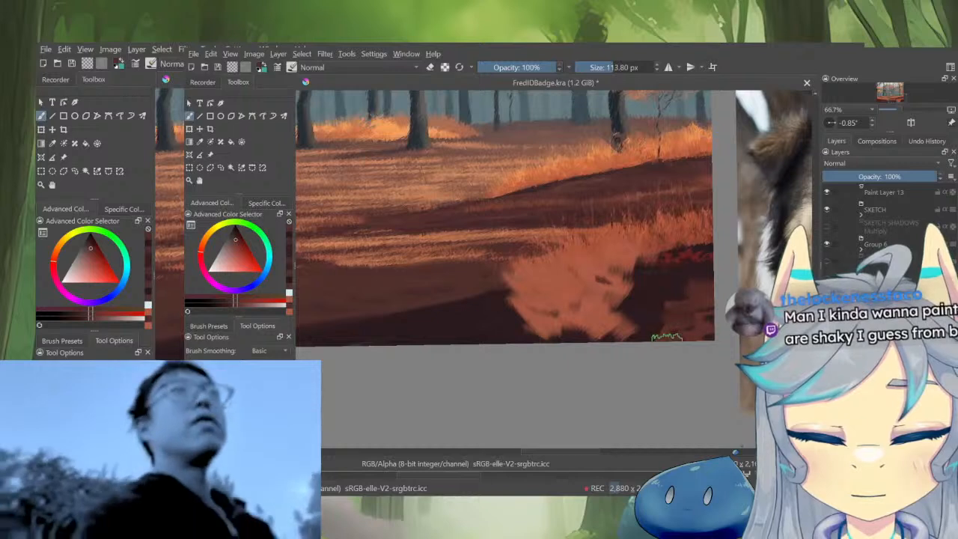
Break up the flat orange patch in the foreground with dark strokes, using a 68.11 px brush at 57% opacity
left_click(659, 284, "ctrl")
mouse_move(636, 277)
left_mouse_down()
mouse_move(613, 274)
mouse_move(625, 250)
mouse_move(590, 294)
mouse_move(567, 271)
left_mouse_up()
left_click(523, 68)
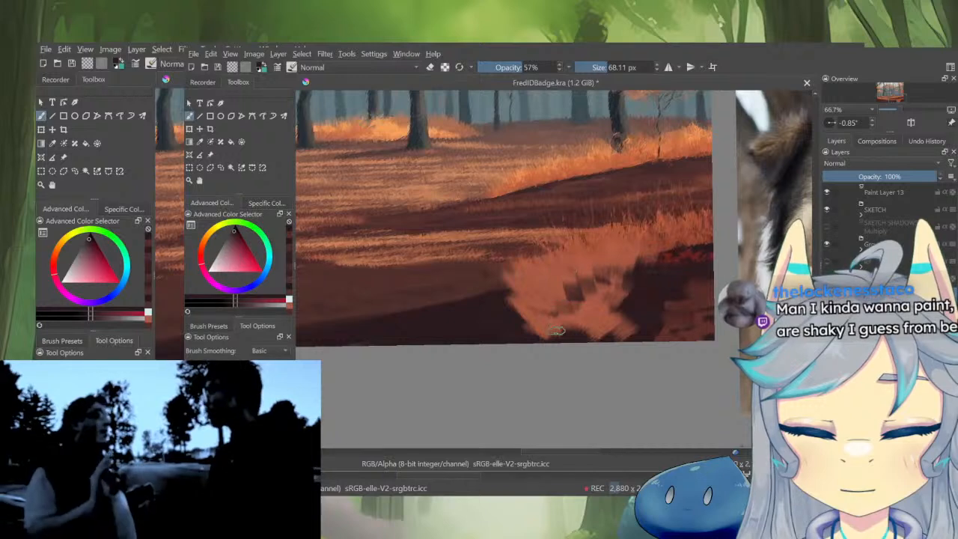
mouse_move(573, 330)
left_mouse_down()
mouse_move(606, 310)
mouse_move(628, 304)
left_mouse_up()
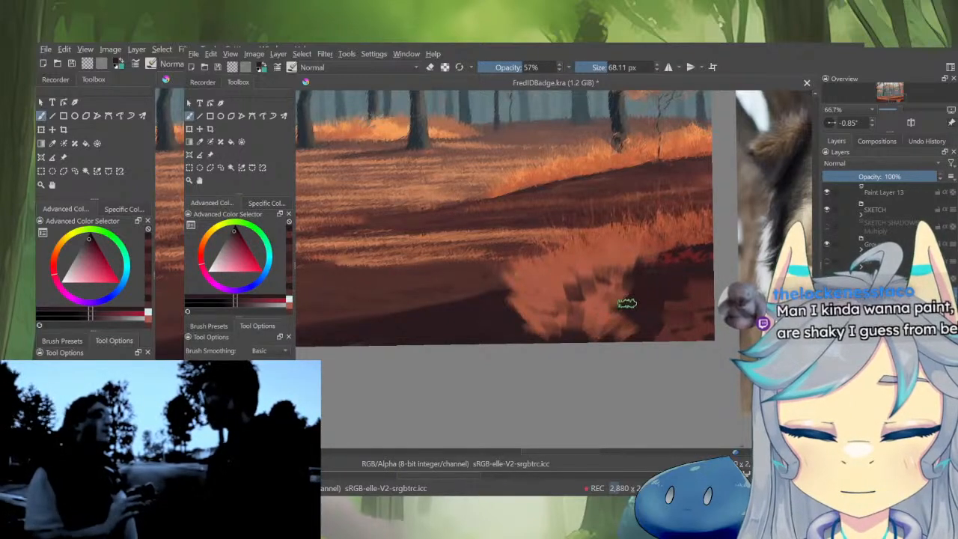
Shape the orange patch's edges into grass with sampled colours and blend dark red into the shadow beside it
left_click(582, 303, "ctrl")
left_click_drag(540, 311, 516, 271)
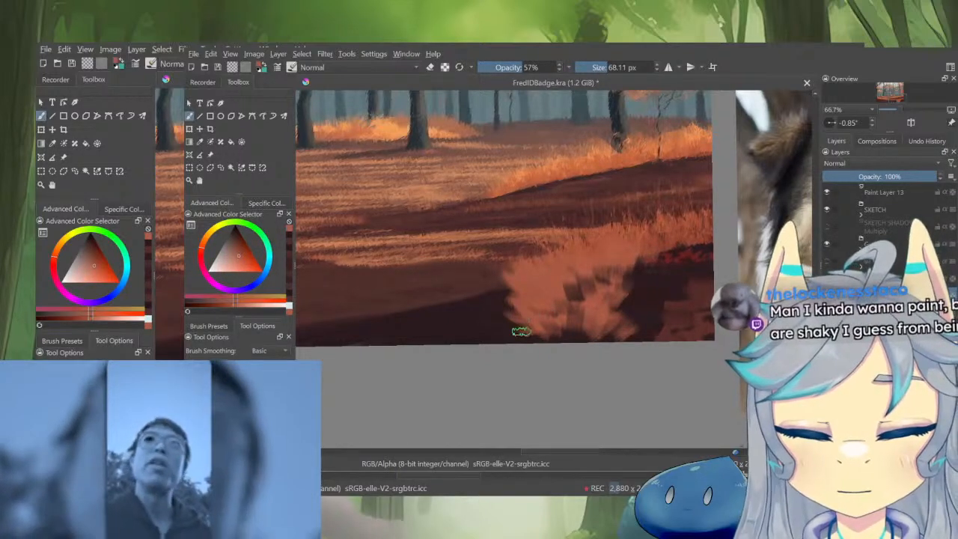
left_click(687, 251, "ctrl")
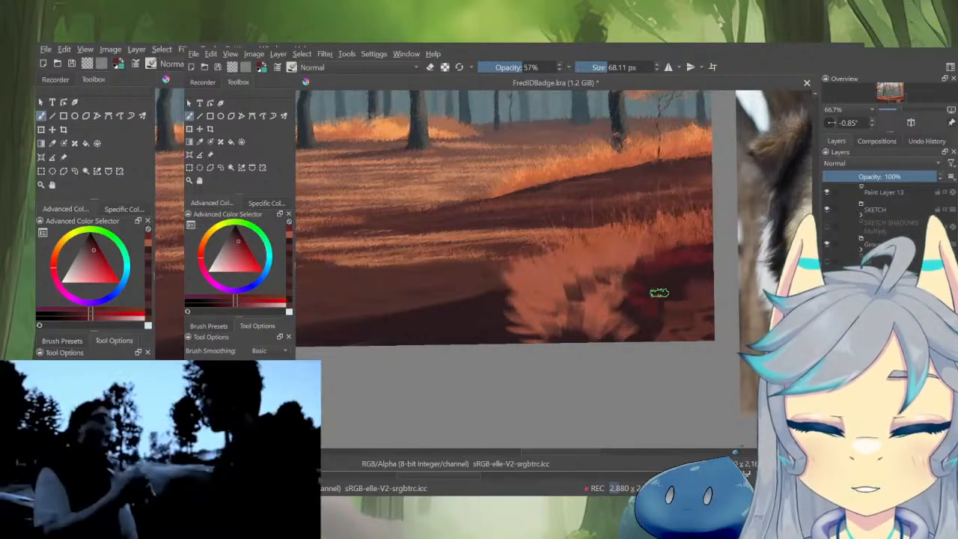
left_click(642, 317, "ctrl")
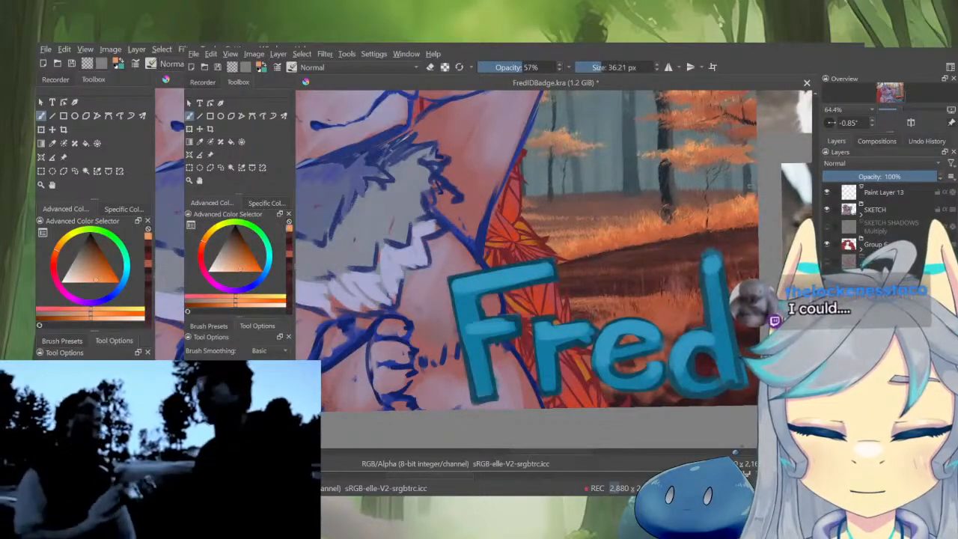
Strengthen the thin sapling's trunk and root base with sampled dark blue, using a 5.02 px brush at 43% opacity
left_click_drag(727, 194, 778, 146)
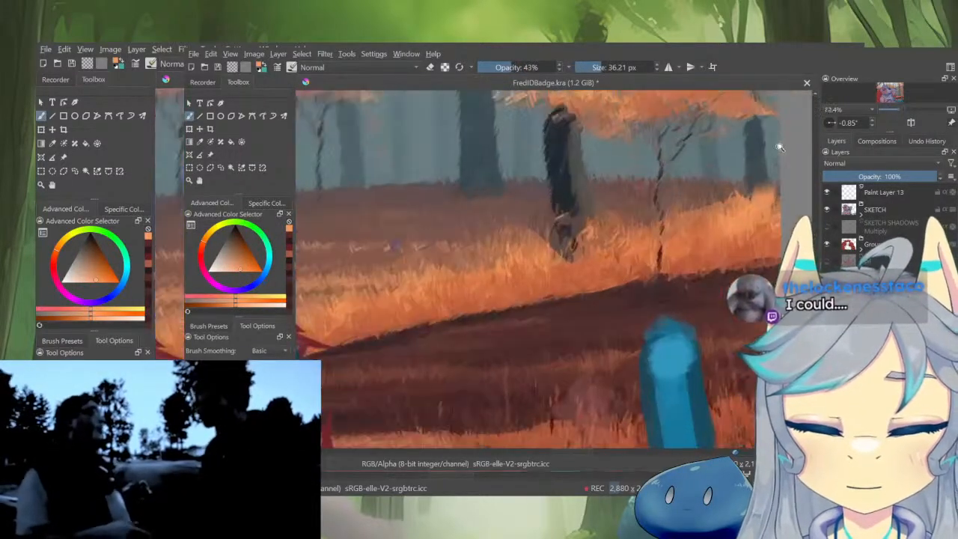
left_click(727, 188, "ctrl")
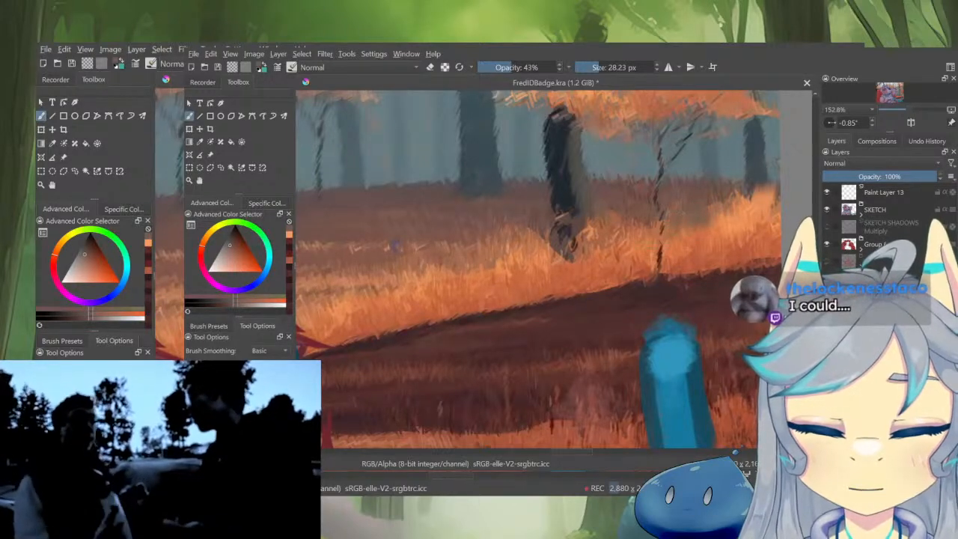
left_click_drag(674, 200, 704, 126)
left_click(551, 230, "ctrl")
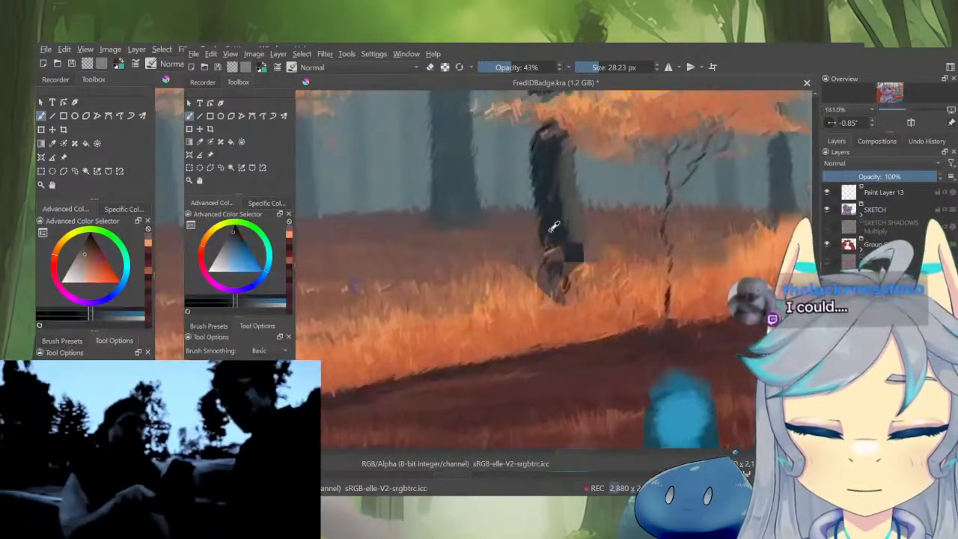
mouse_move(635, 236)
left_mouse_down()
mouse_move(619, 236)
mouse_move(669, 261)
mouse_move(667, 320)
left_mouse_up()
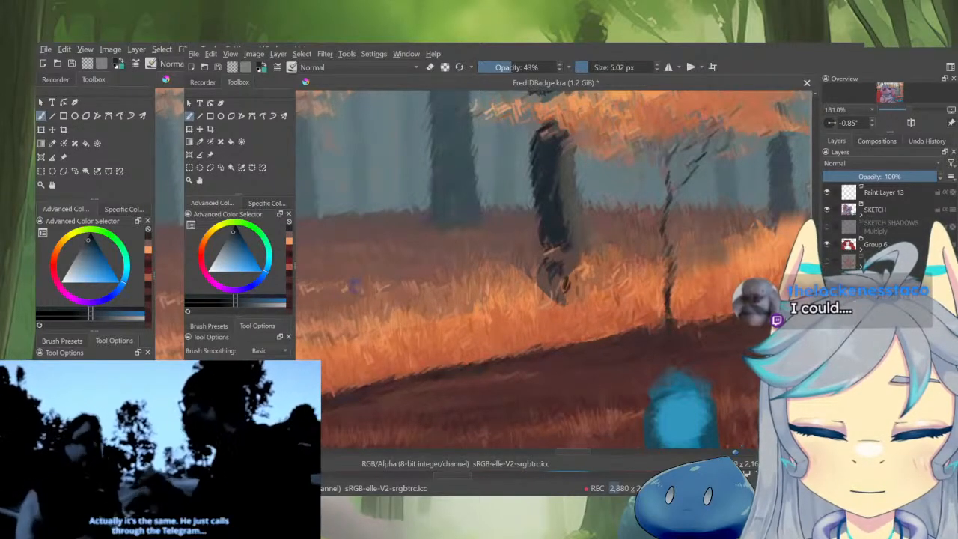
left_click_drag(697, 290, 749, 192)
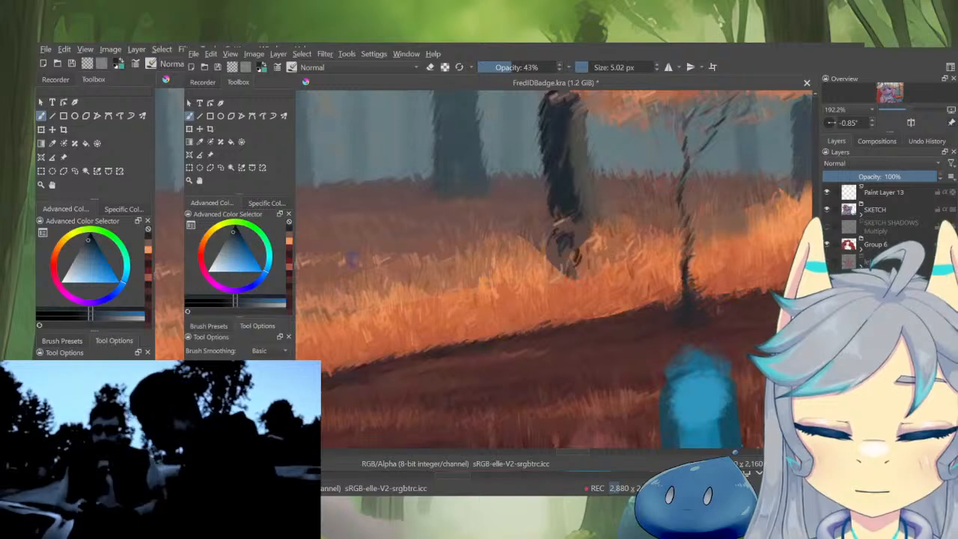
Paint sampled dark brown and orange strokes over the stray marks at the base of the thick dark tree trunk
left_click_drag(616, 270, 674, 322)
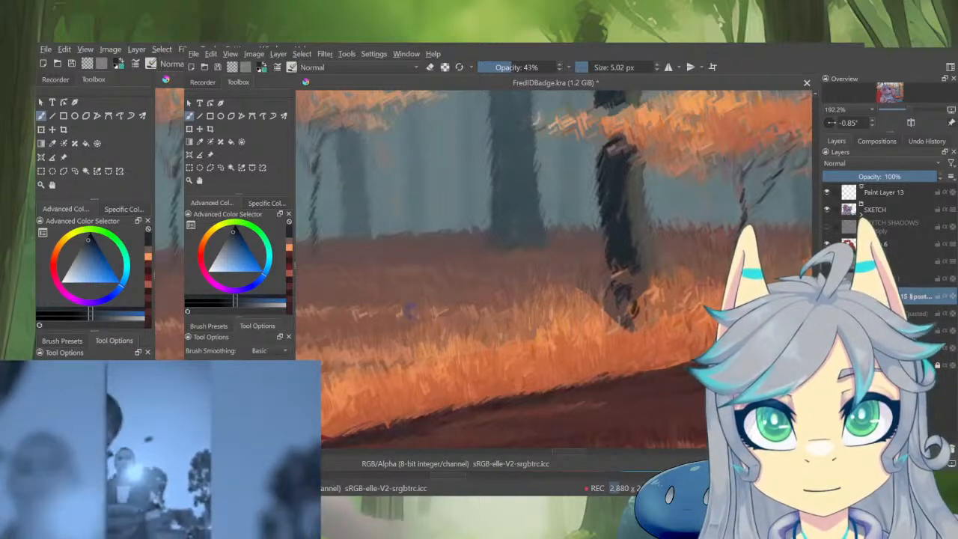
left_click(639, 293, "ctrl")
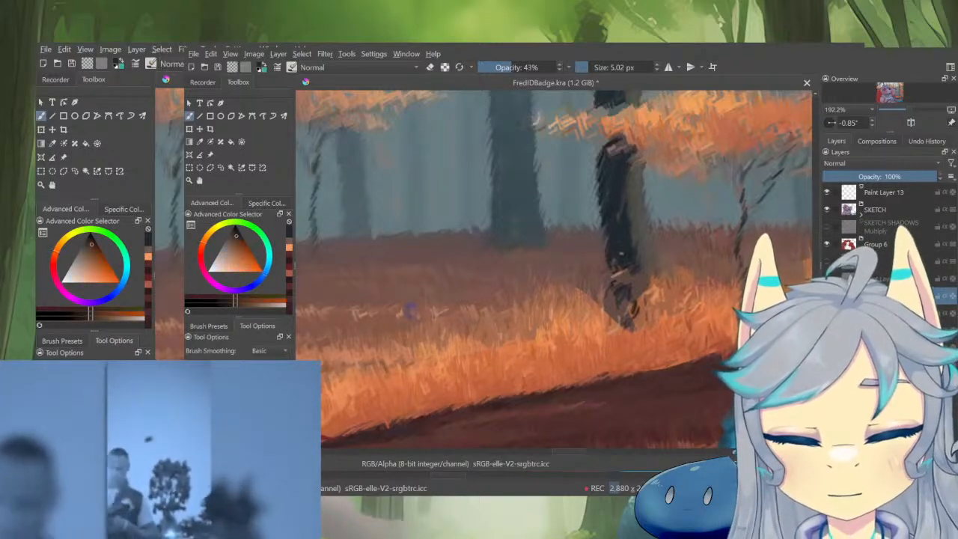
left_click_drag(611, 269, 618, 277)
left_click_drag(620, 271, 629, 280)
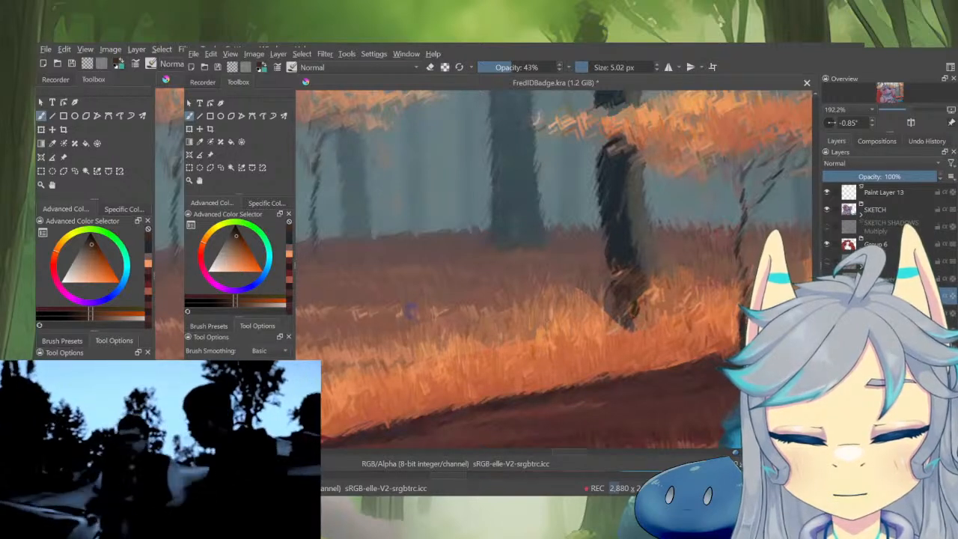
left_click(643, 291, "ctrl")
left_click_drag(638, 298, 631, 313)
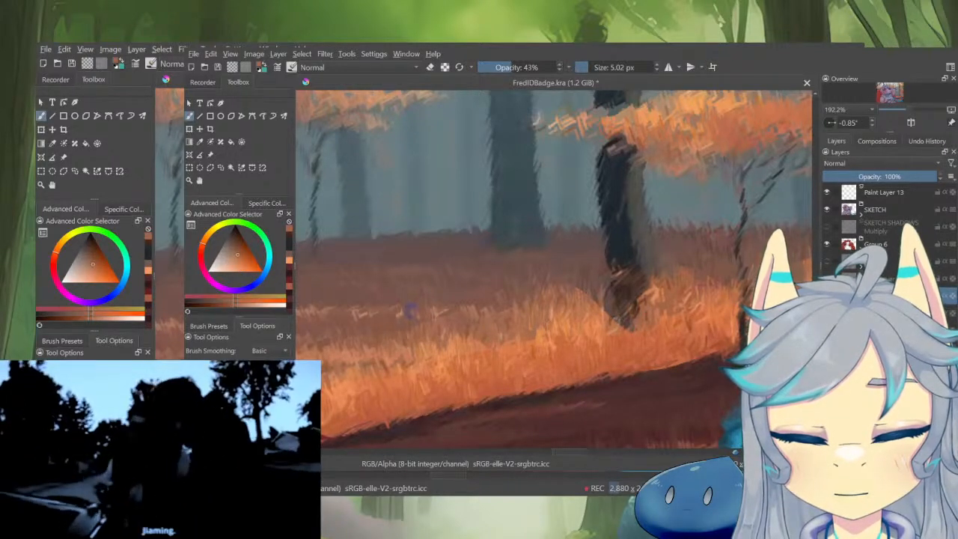
Blend the thick trunk's foot into the surrounding grass with short strokes in sampled orange, brown and dark tones
left_click(601, 304, "ctrl")
mouse_move(604, 307)
left_mouse_down()
mouse_move(595, 318)
mouse_move(630, 334)
left_mouse_up()
left_click(629, 321, "ctrl")
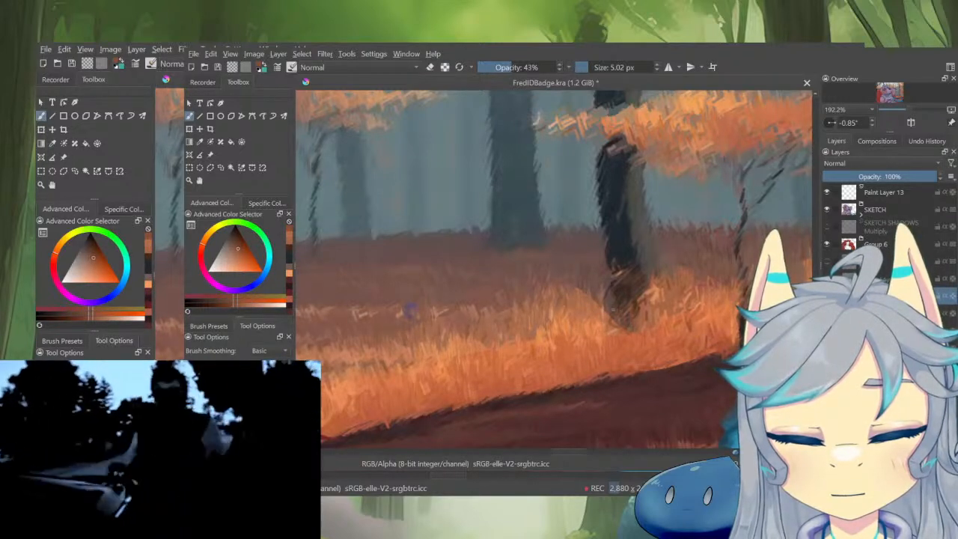
left_click_drag(600, 303, 605, 340)
left_click(604, 334, "ctrl")
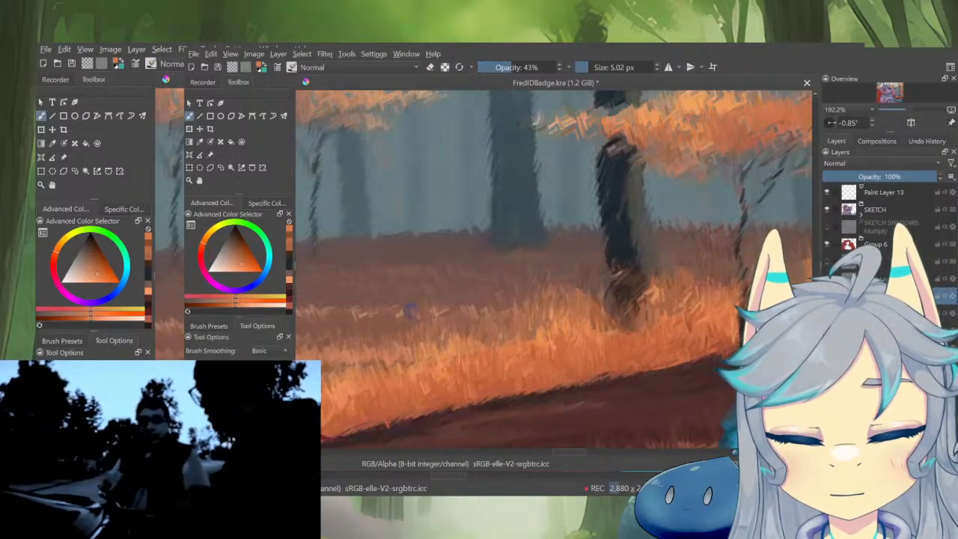
left_click(637, 295, "ctrl")
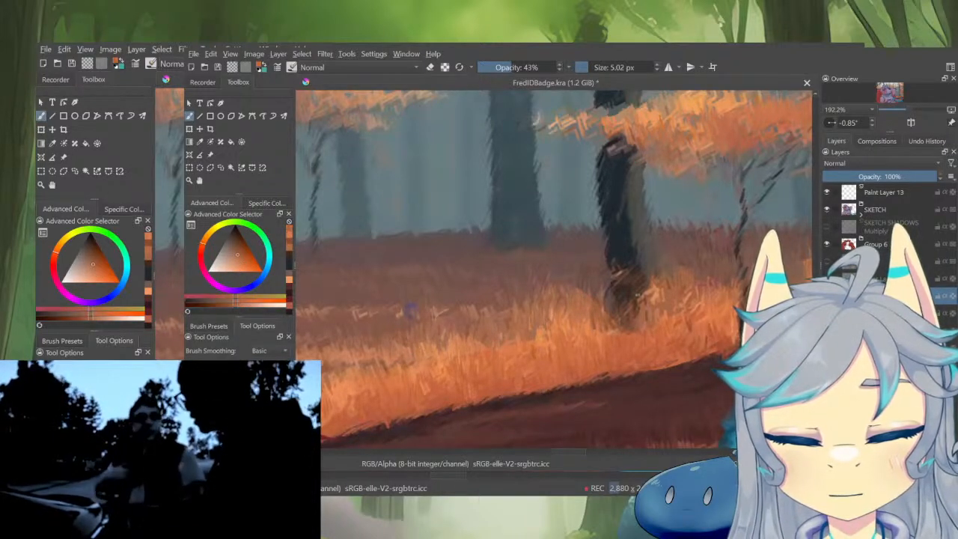
left_click(626, 299, "ctrl")
mouse_move(635, 307)
left_mouse_down()
mouse_move(630, 326)
mouse_move(627, 317)
left_mouse_up()
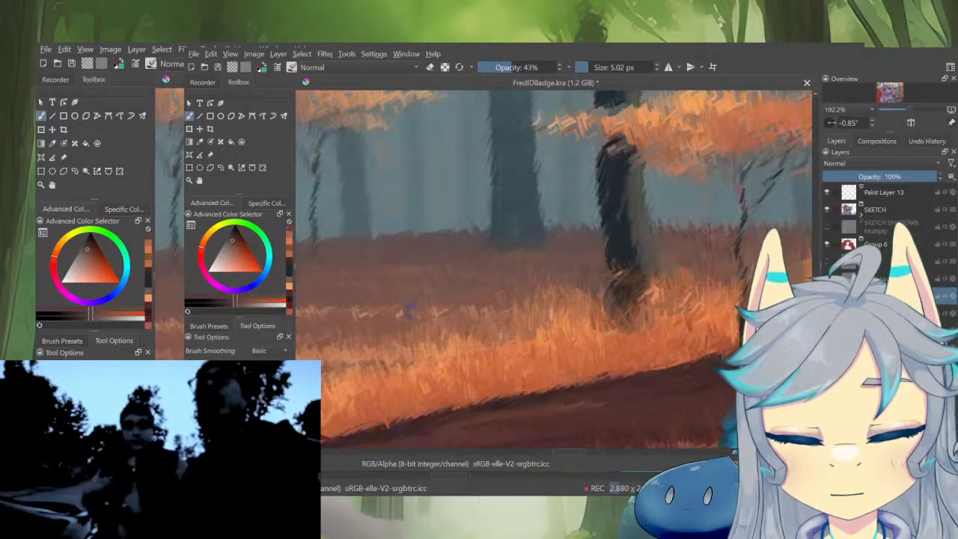
left_click(616, 286, "ctrl")
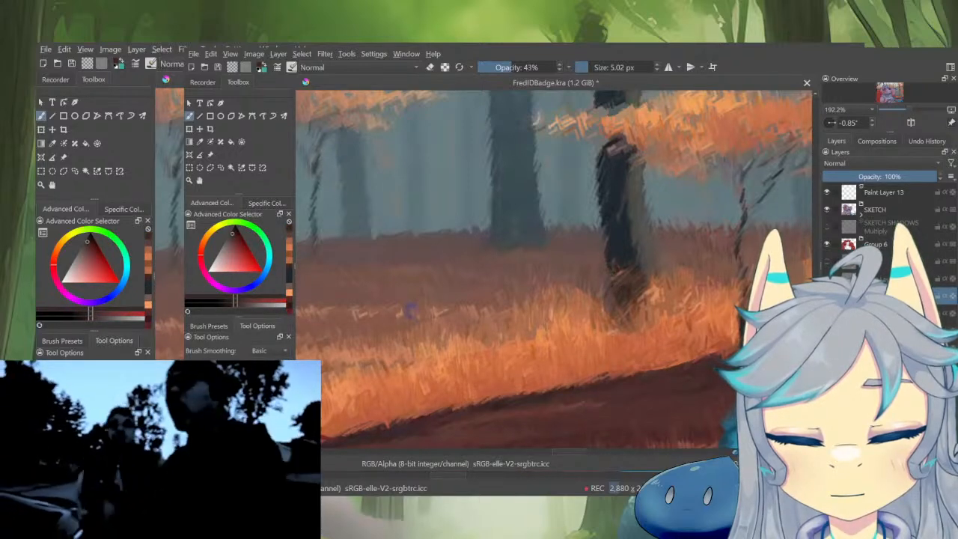
scroll(633, 267, "down", 4)
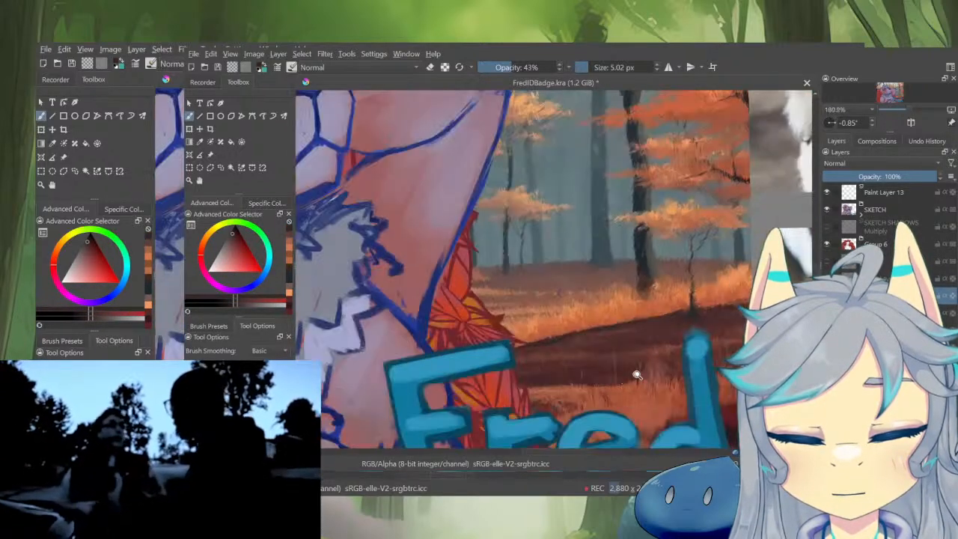
scroll(641, 341, "up", 5)
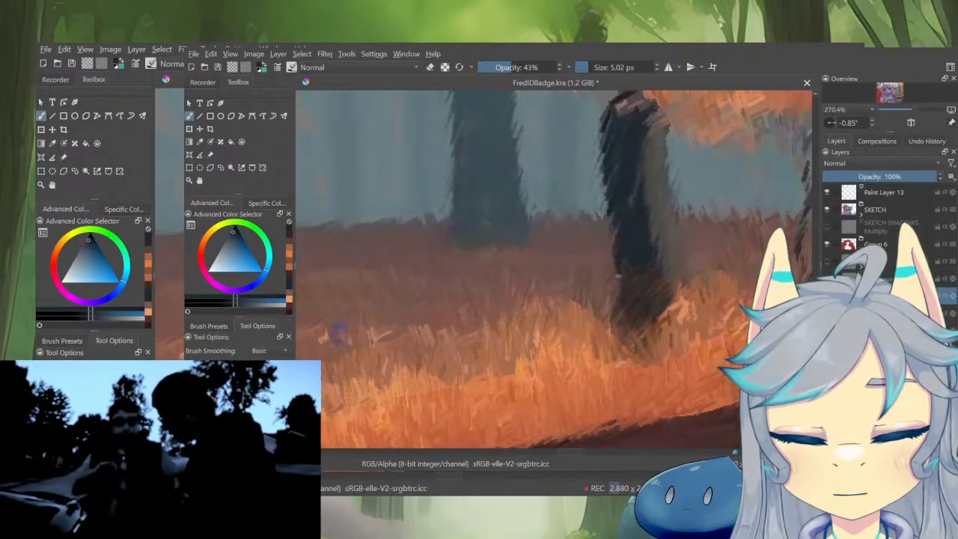
View the whole illustration and compare it with the forest layer in isolation
scroll(587, 410, "down", 4)
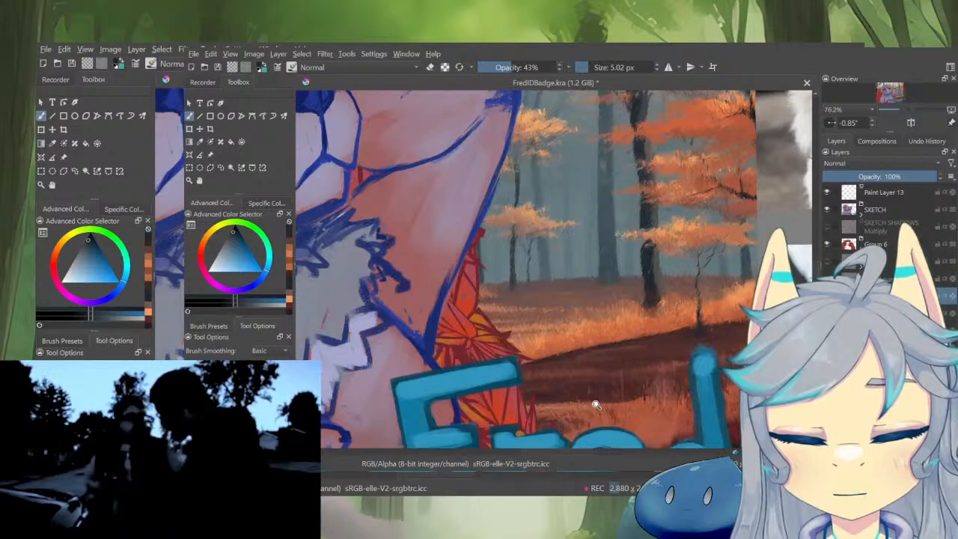
left_click_drag(618, 308, 724, 342)
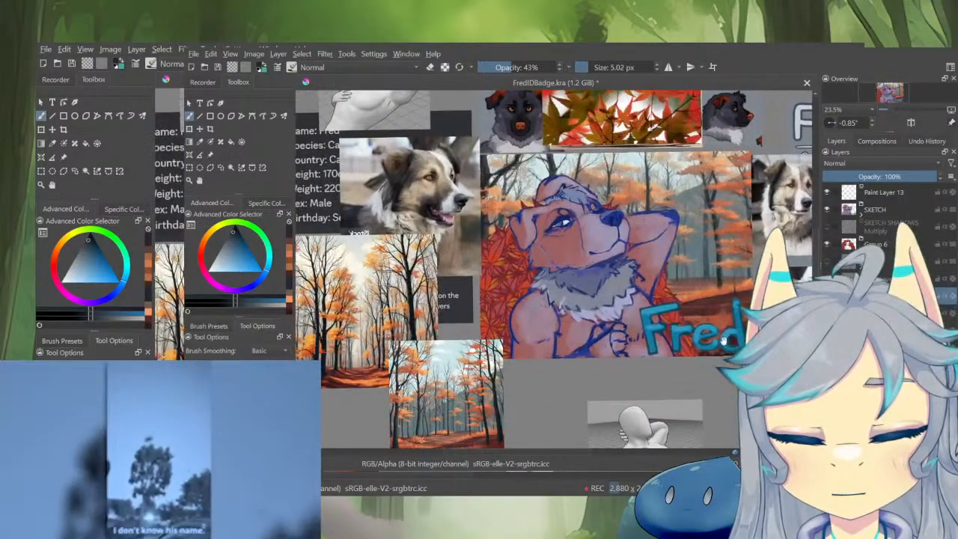
left_click(849, 296, "alt")
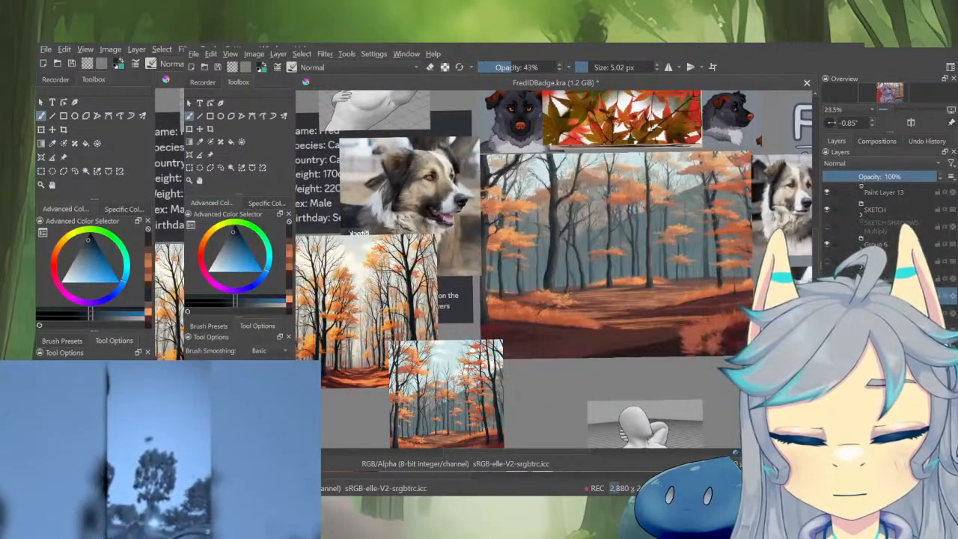
left_click(849, 296, "alt")
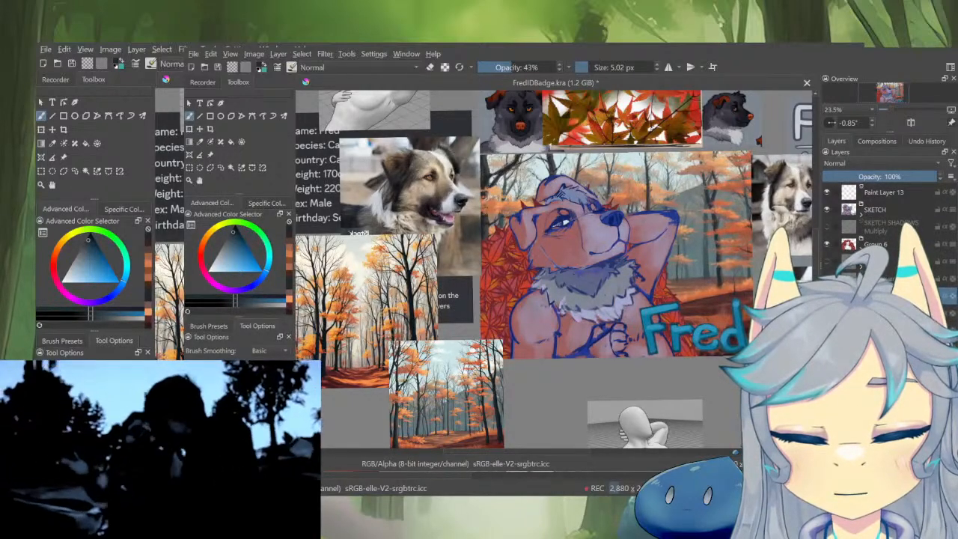
Examine how the painted forest sits behind the character, showing the forest layer alone and restoring the full picture
left_click_drag(715, 245, 664, 379)
left_click_drag(715, 271, 765, 212)
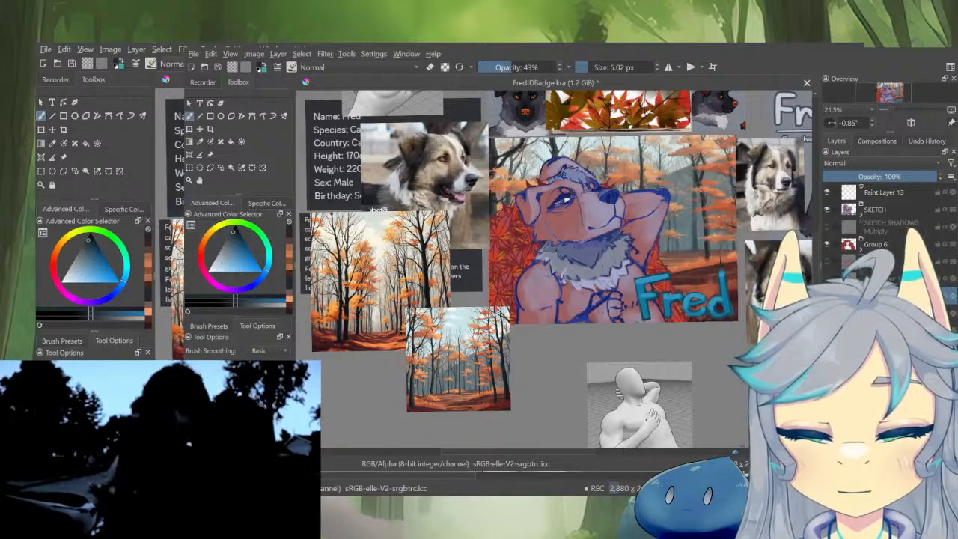
left_click_drag(681, 245, 685, 263)
scroll(685, 264, "up", 2)
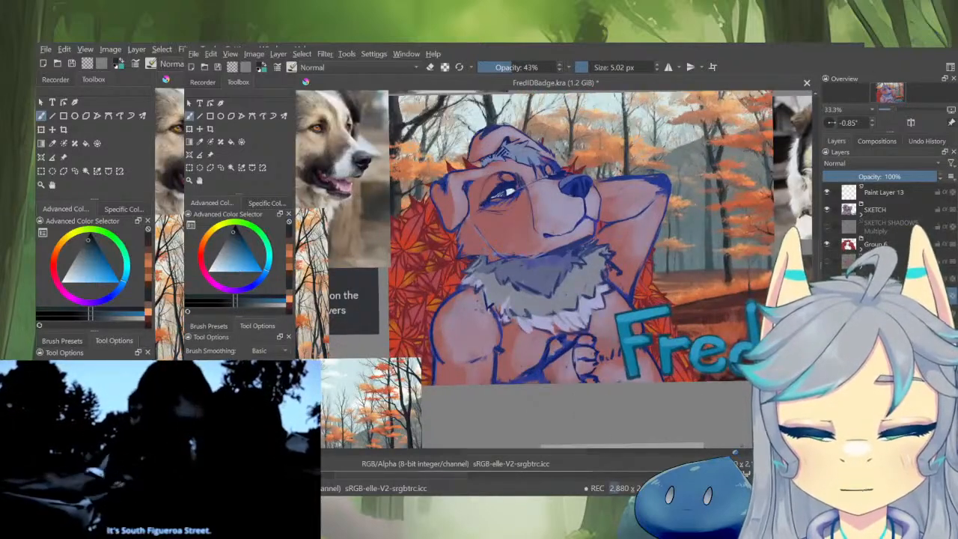
scroll(710, 292, "down", 2)
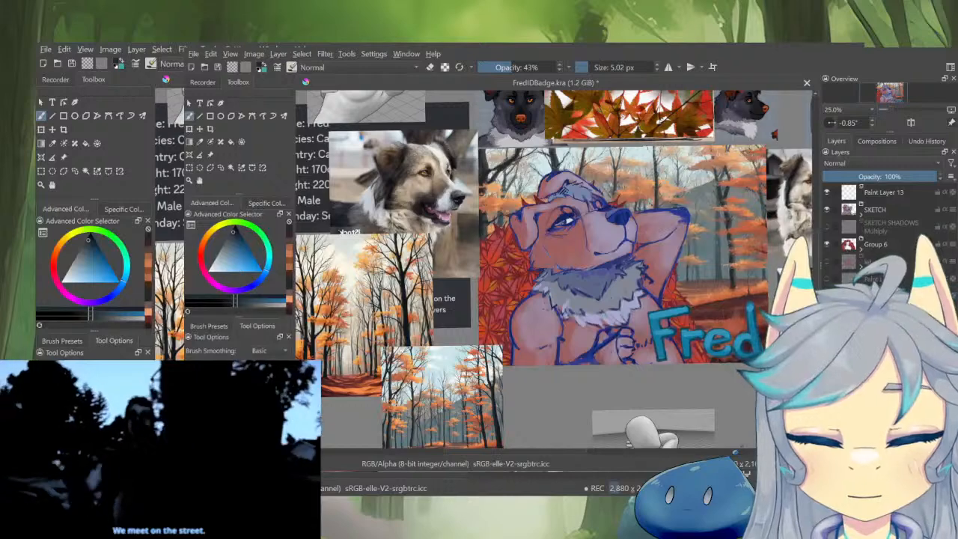
left_click(849, 296, "alt")
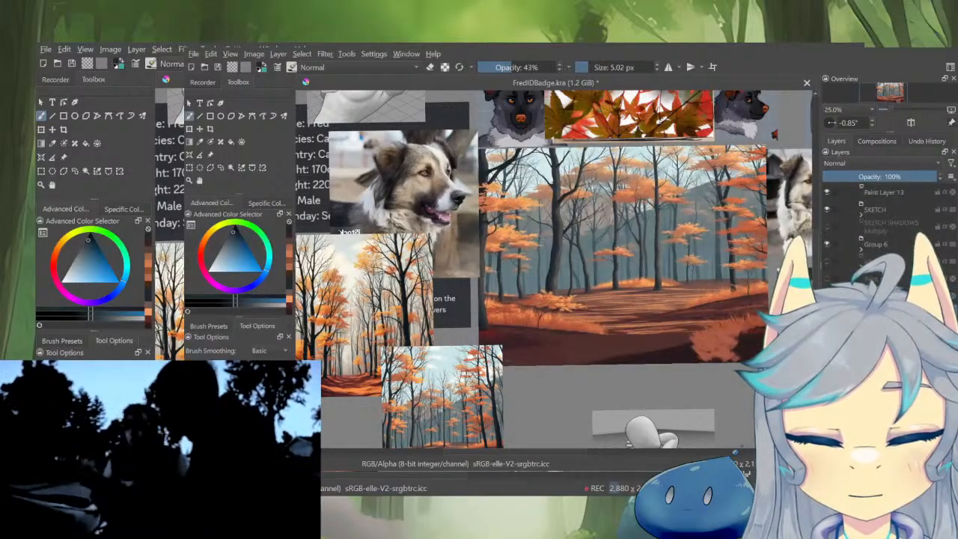
left_click(849, 296, "alt")
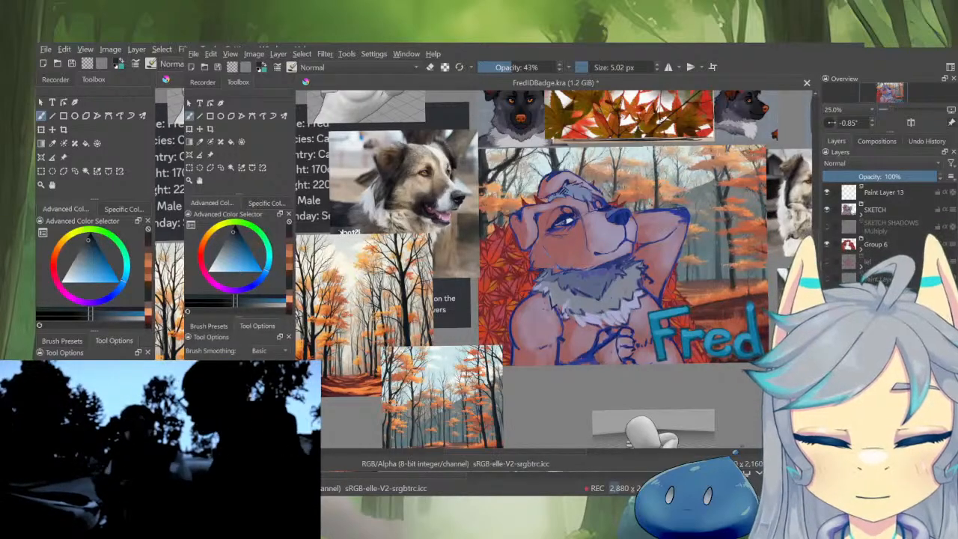
Reshape the forest layer slightly with a mesh transform, pulling the middle of its upper edge a little higher, and apply it
key("ctrl+t")
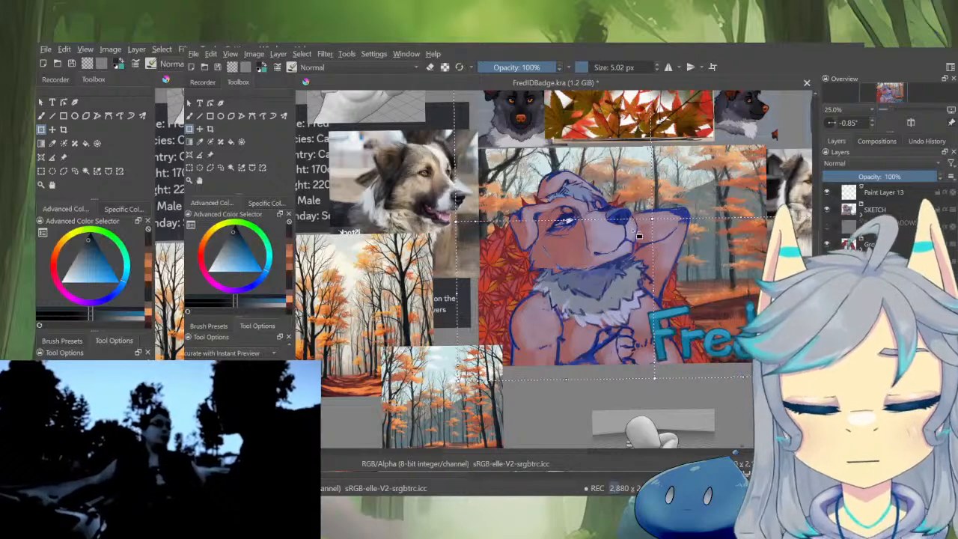
left_click_drag(698, 214, 693, 194)
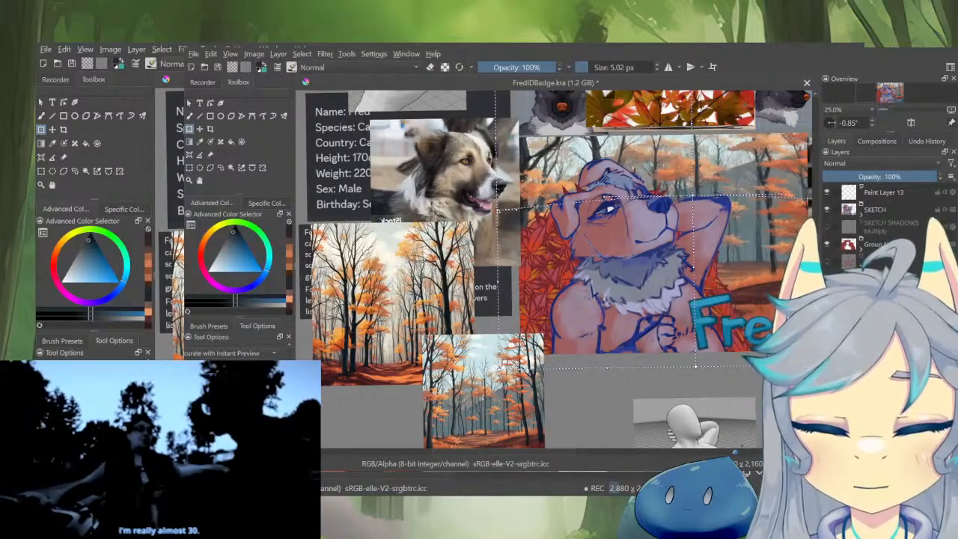
left_click_drag(809, 202, 701, 230)
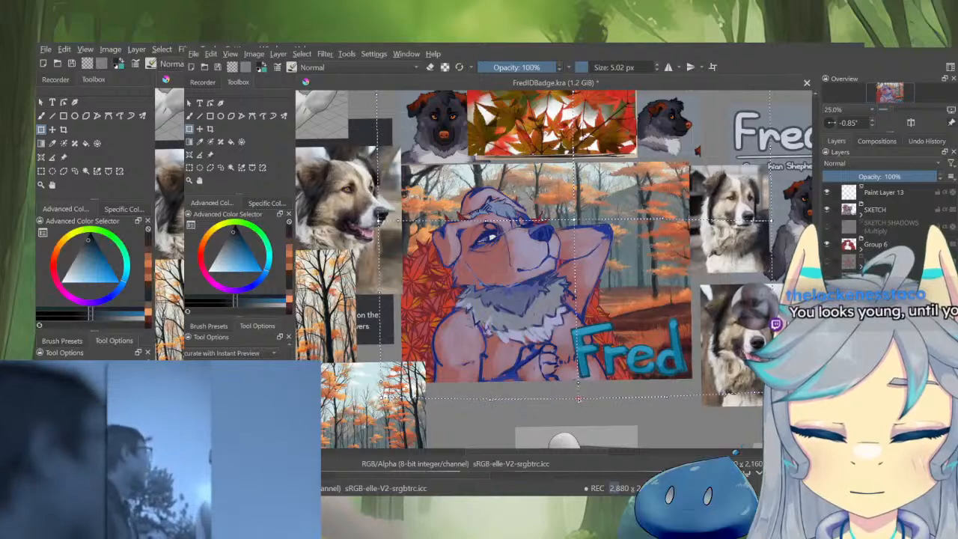
scroll(595, 220, "up", 2)
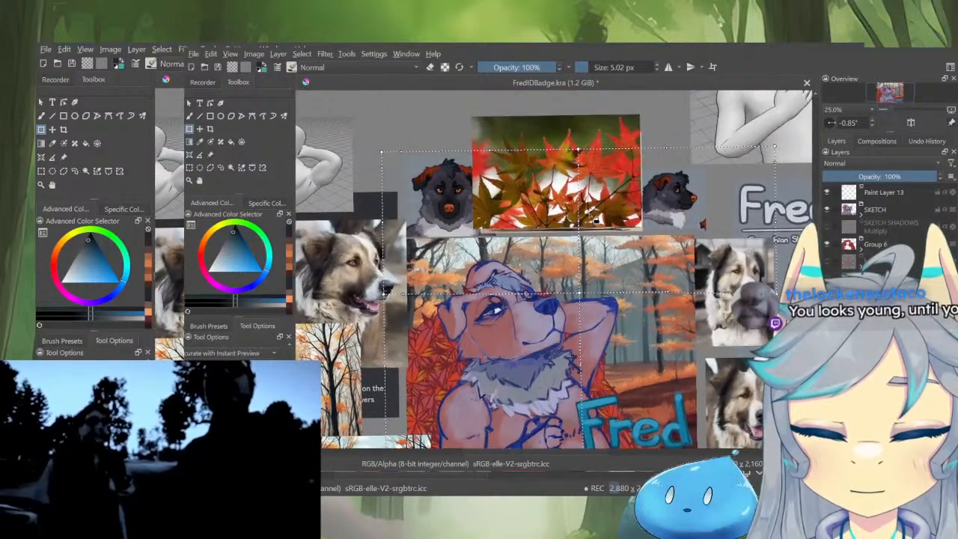
left_click_drag(579, 150, 580, 142)
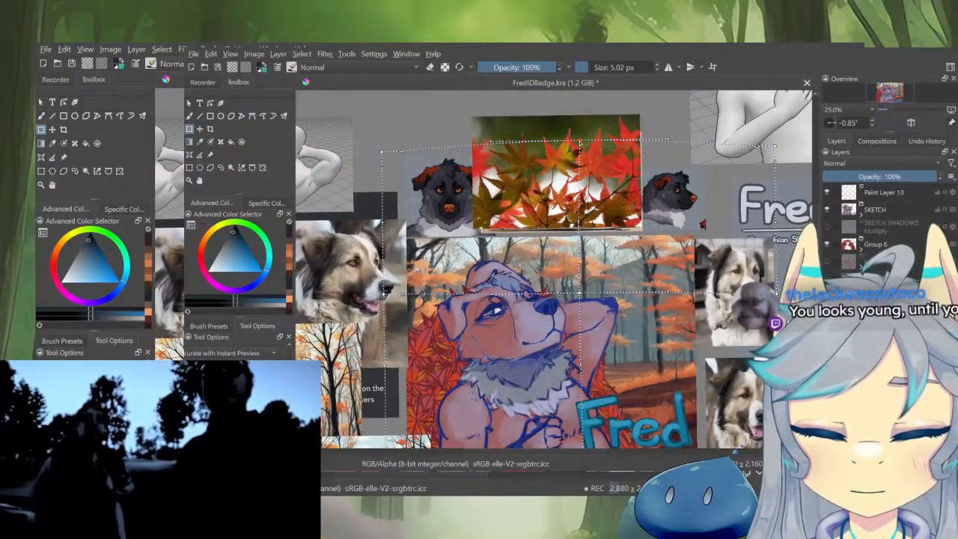
scroll(629, 255, "down", 2)
scroll(627, 273, "up", 1)
left_click_drag(626, 273, 644, 232)
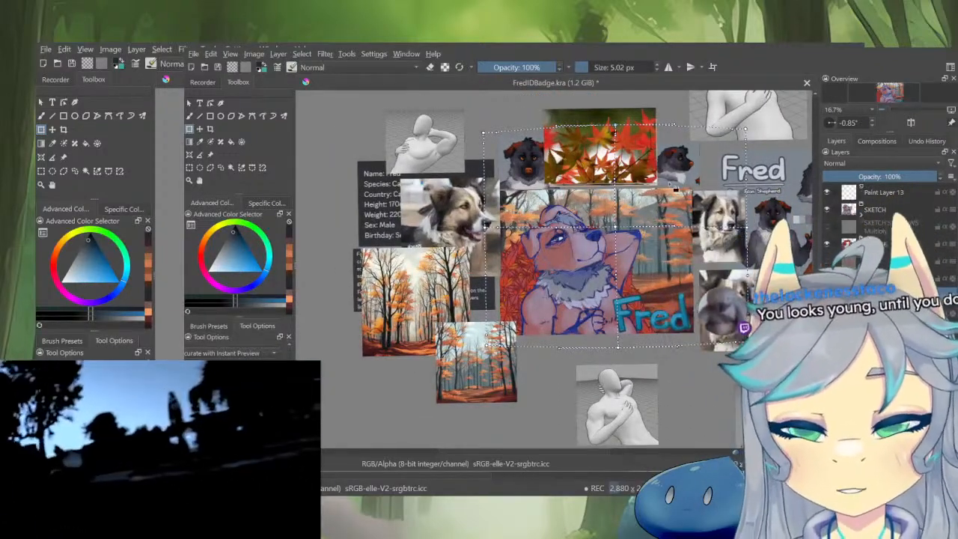
scroll(644, 202, "up", 2)
scroll(641, 209, "down", 2)
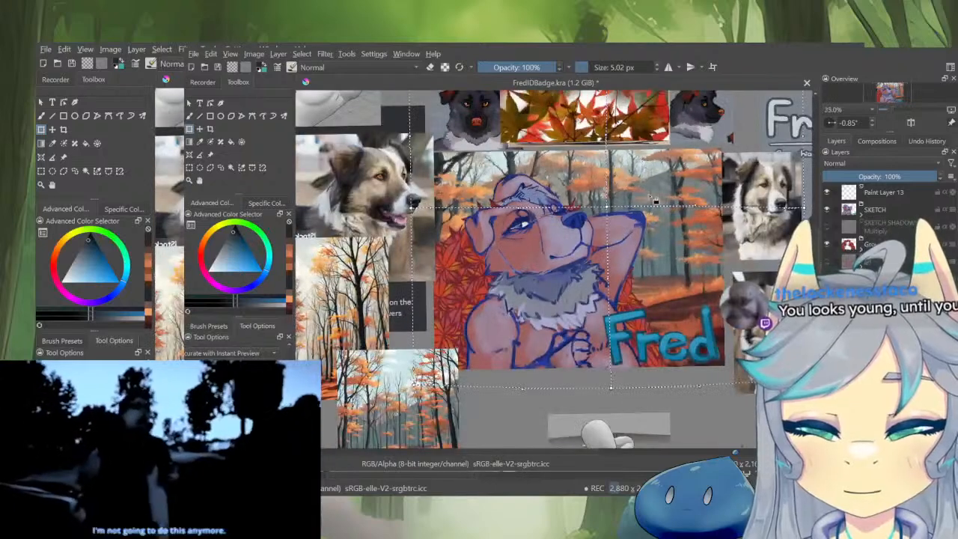
left_click_drag(637, 213, 641, 205)
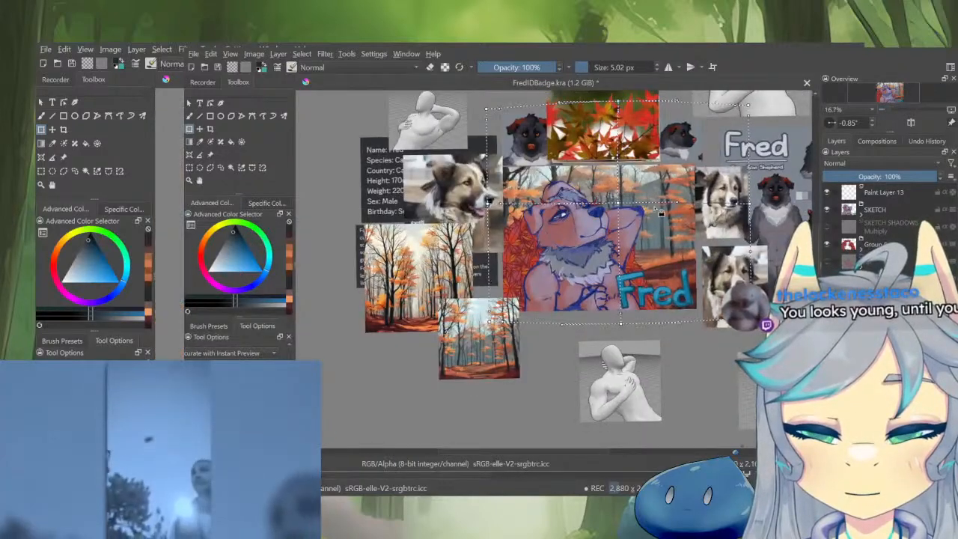
scroll(645, 207, "up", 2)
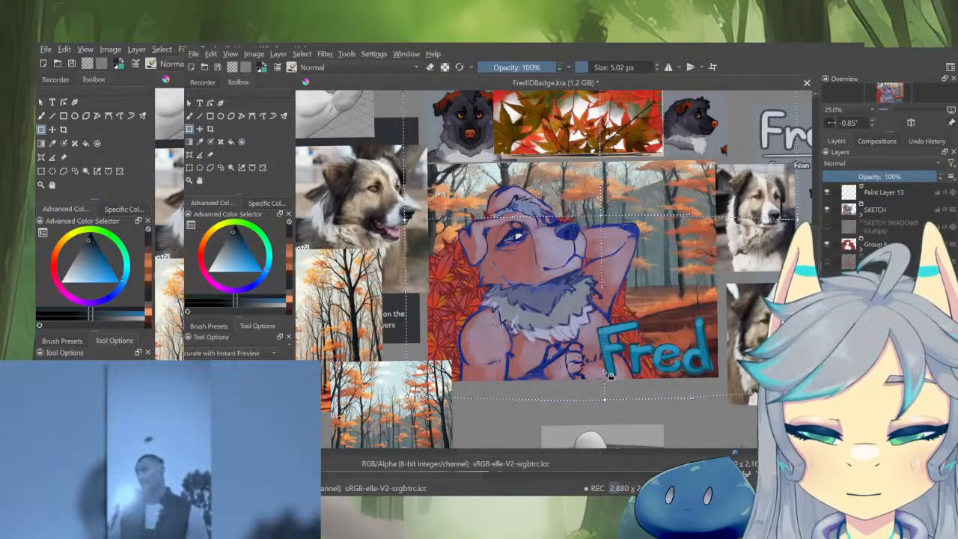
key("Return")
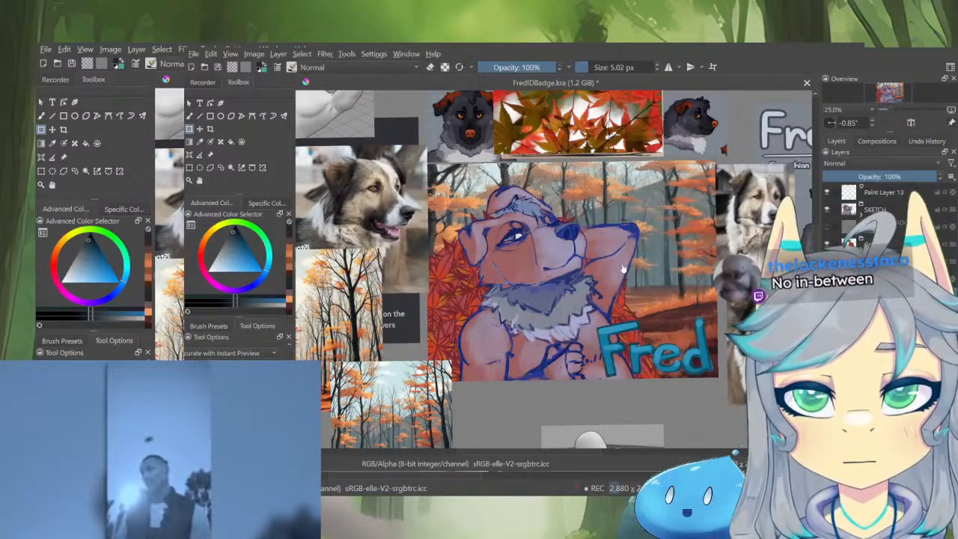
Check Group 6 in isolation and inspect the character's sketch up close and as a whole
scroll(622, 268, "down", 1)
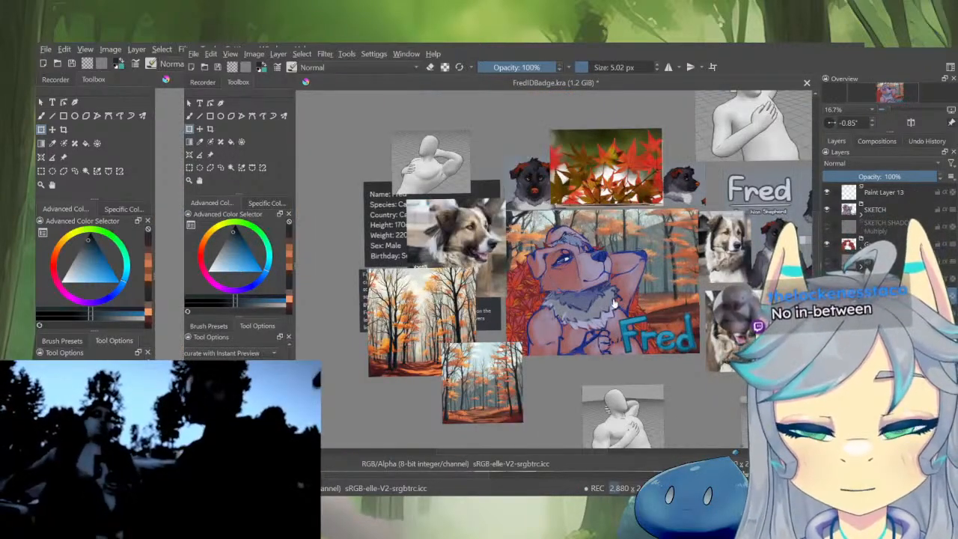
scroll(613, 302, "up", 1)
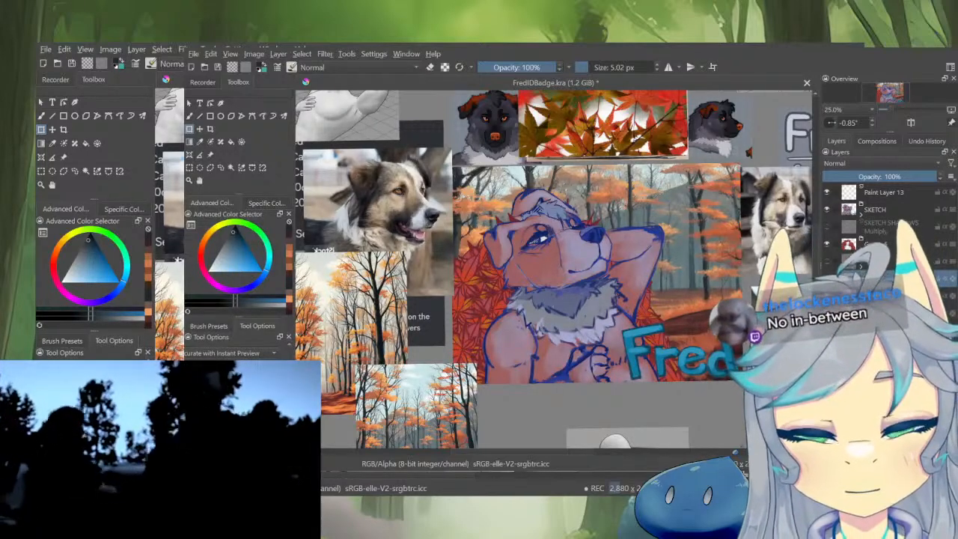
left_click(826, 244, "shift")
left_click(827, 244, "shift")
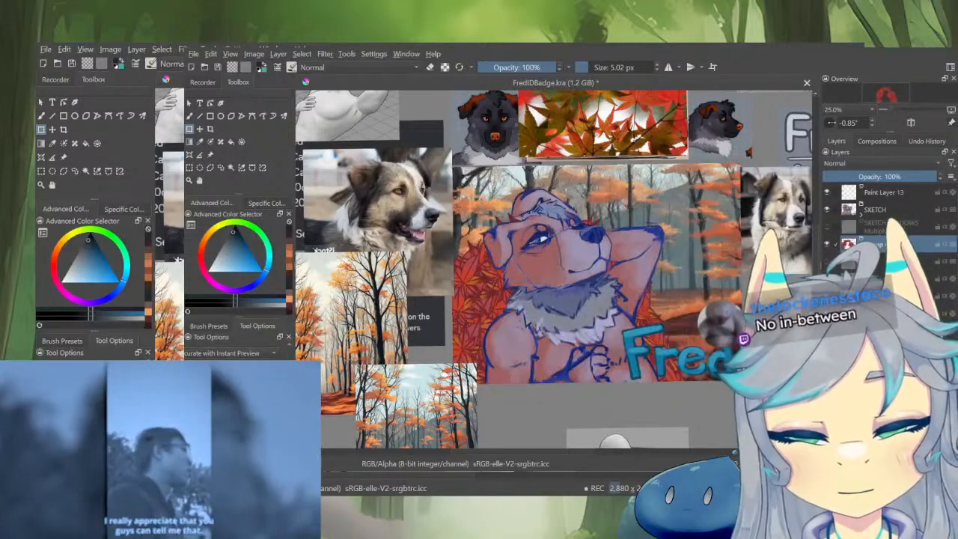
left_click_drag(625, 336, 663, 331)
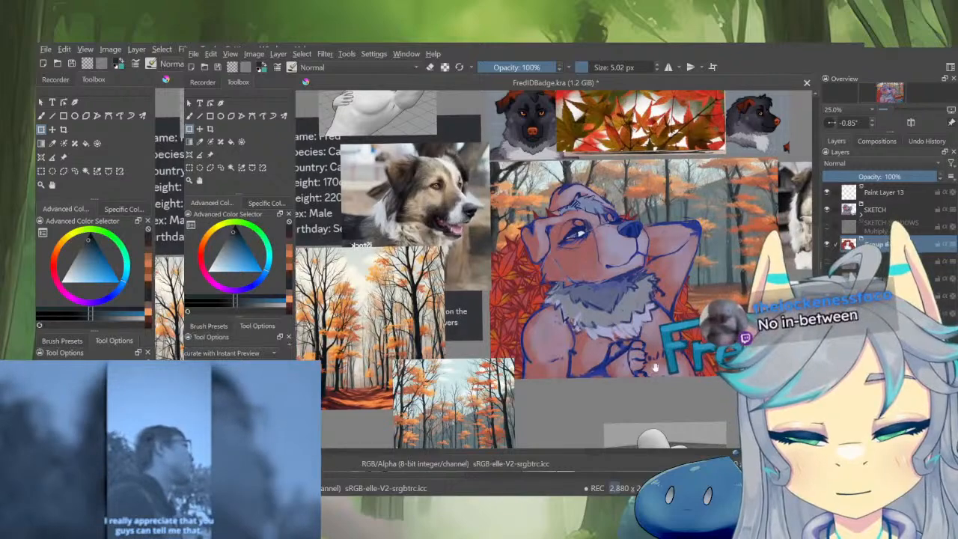
left_click(885, 192)
left_click_drag(602, 238, 599, 310)
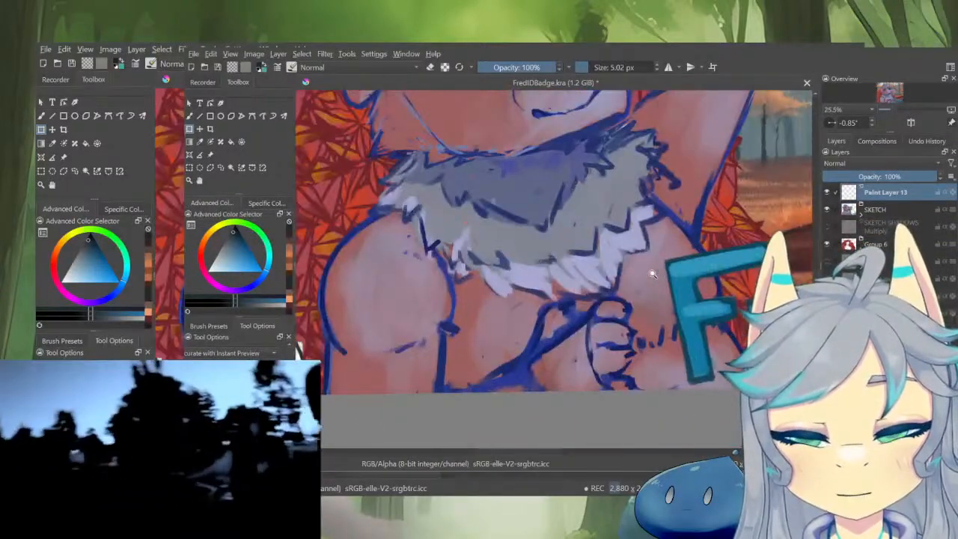
left_click_drag(653, 274, 608, 385)
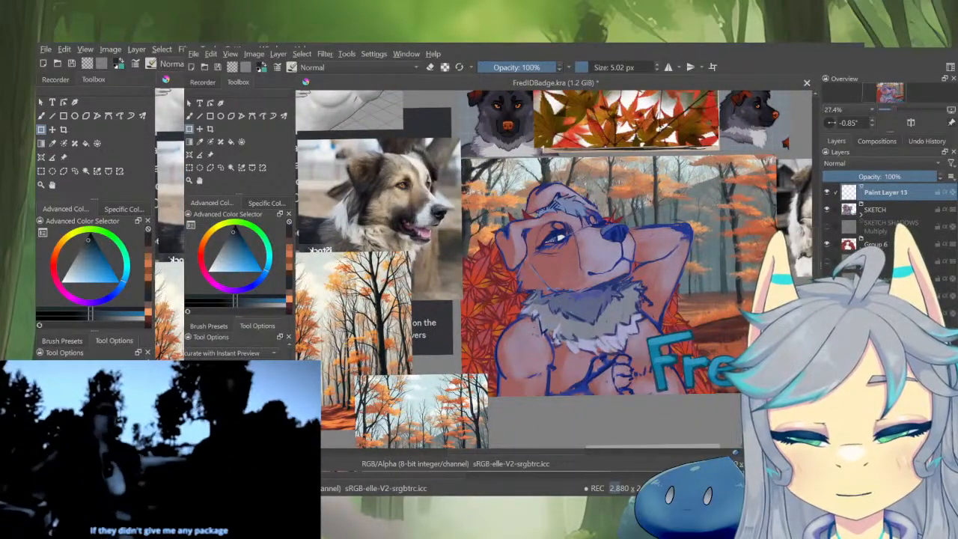
Select Paint Layer 2 and Paint Layer 5 inside the SKETCH group together and start a mesh transform on them
left_click(872, 211)
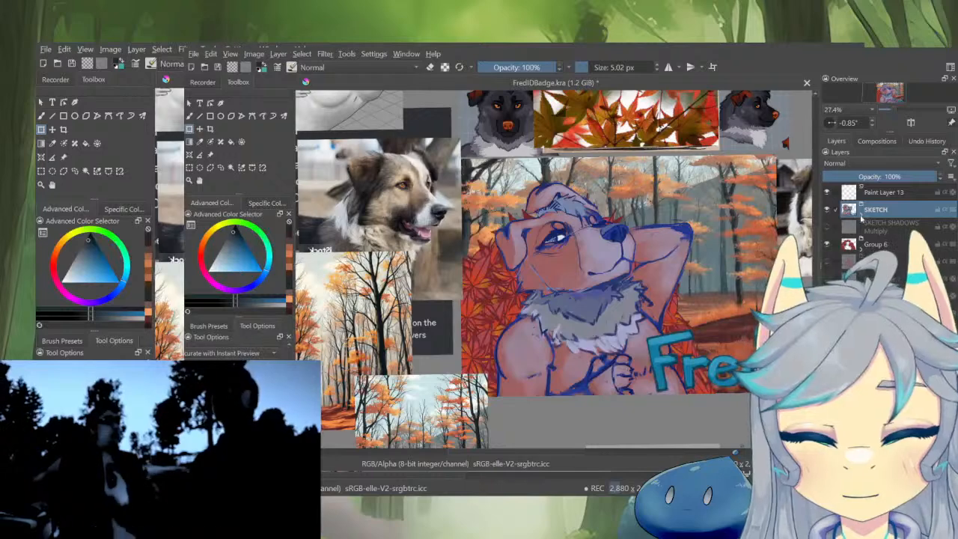
left_click(861, 215)
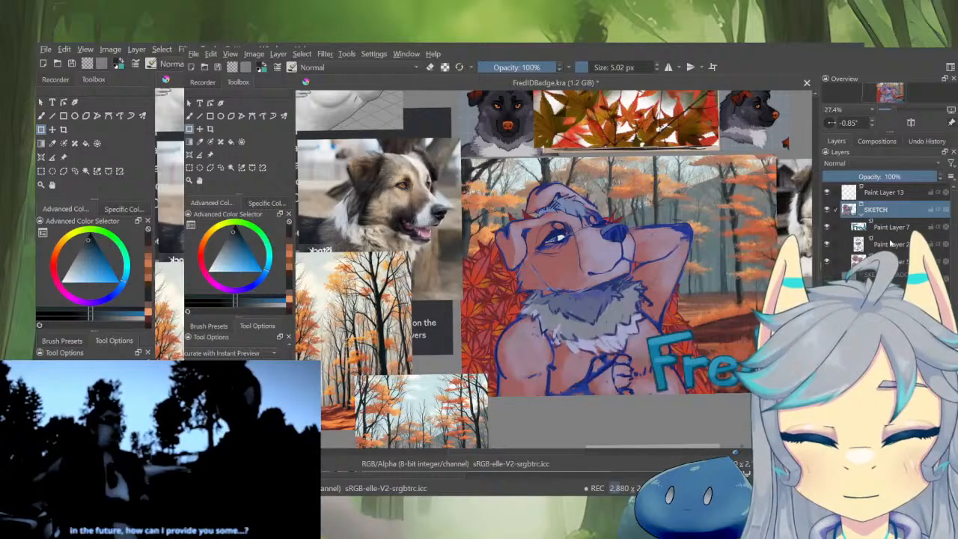
left_click(826, 246)
left_click(858, 262, "ctrl")
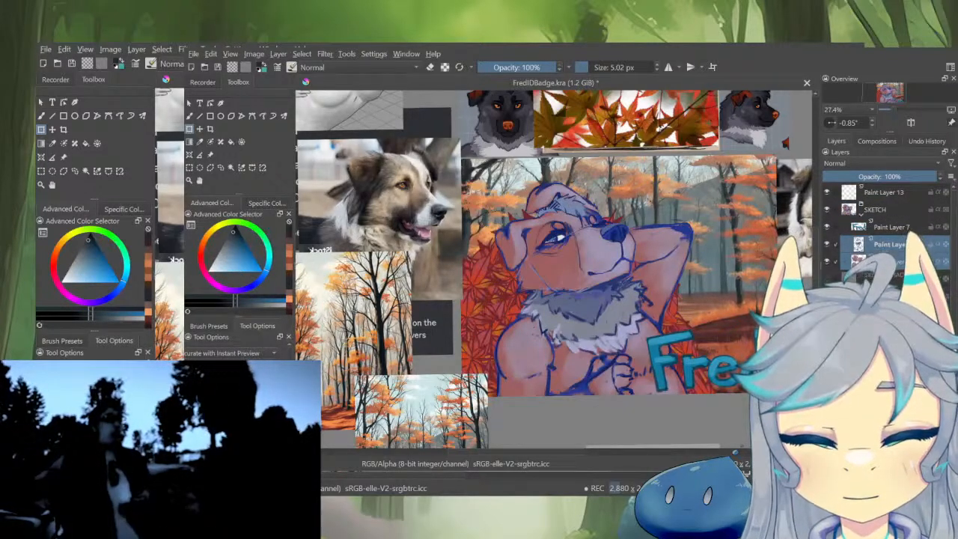
left_click(693, 311)
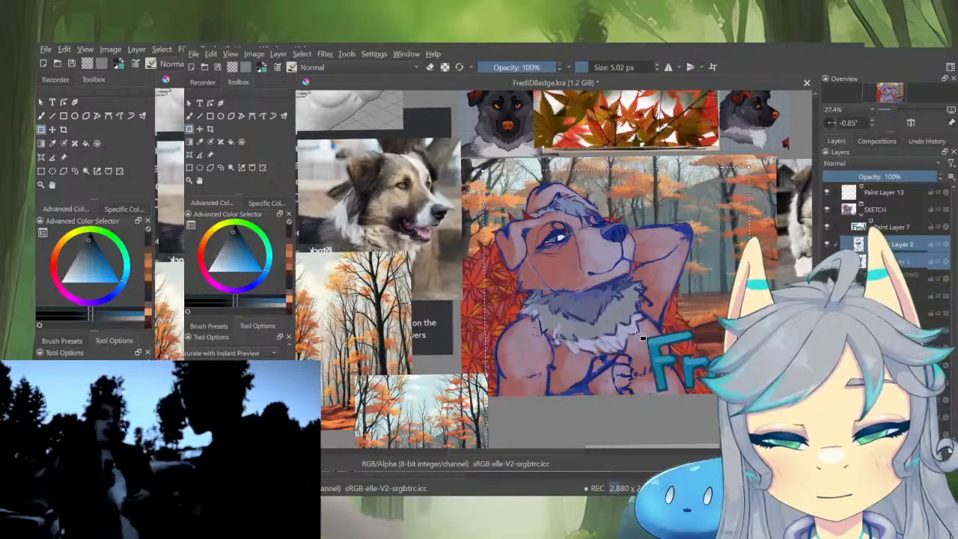
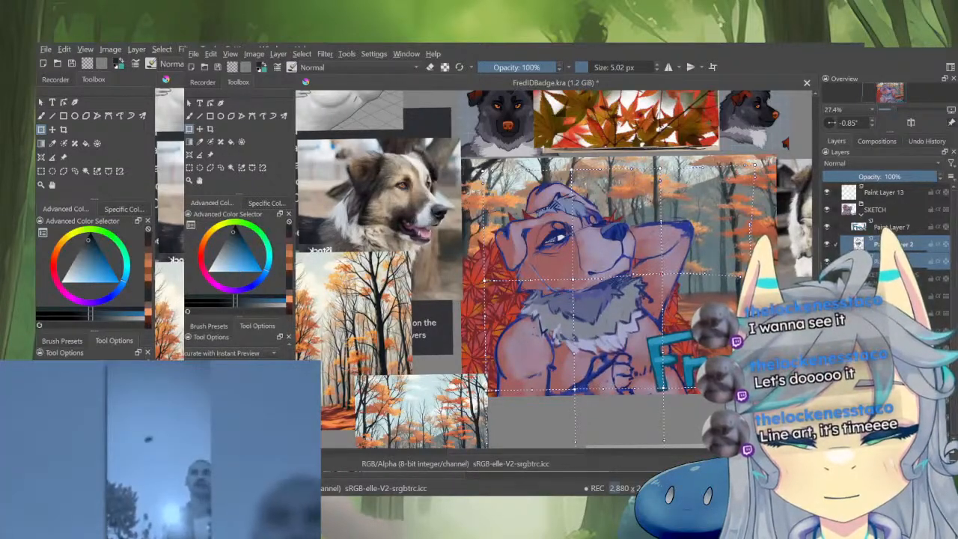
Check the character in mirrored view and divide the sketch's transform mesh into a four-by-four grid
key("m")
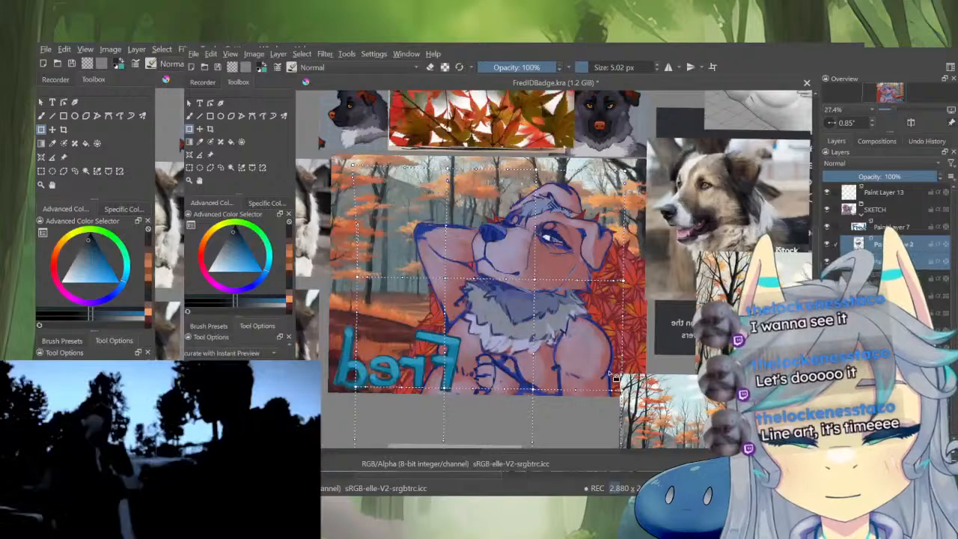
key("m")
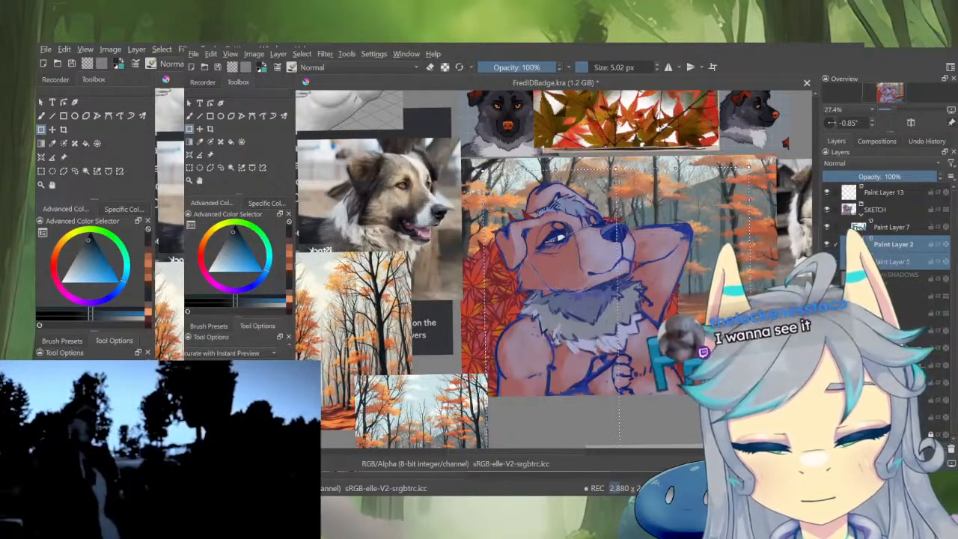
left_click(276, 389)
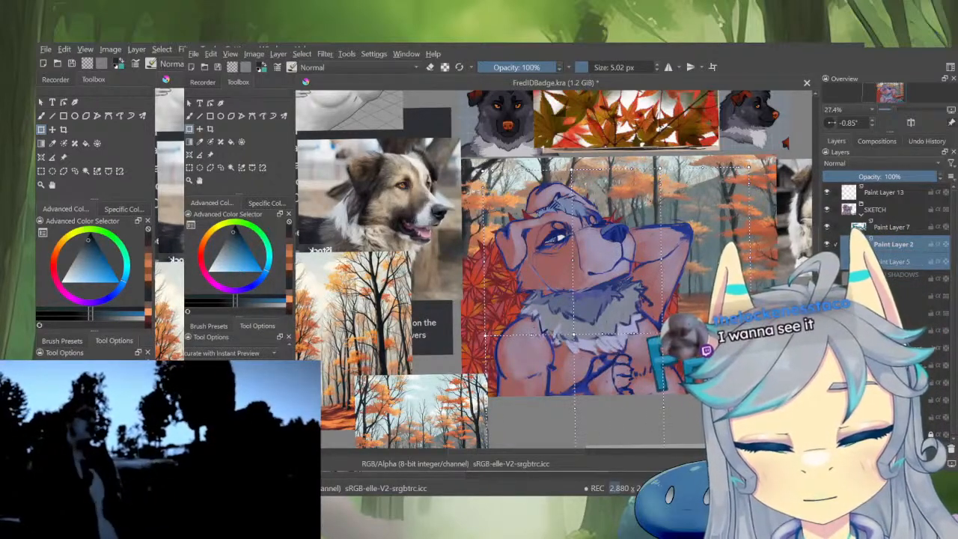
left_click(276, 405)
left_click(276, 390)
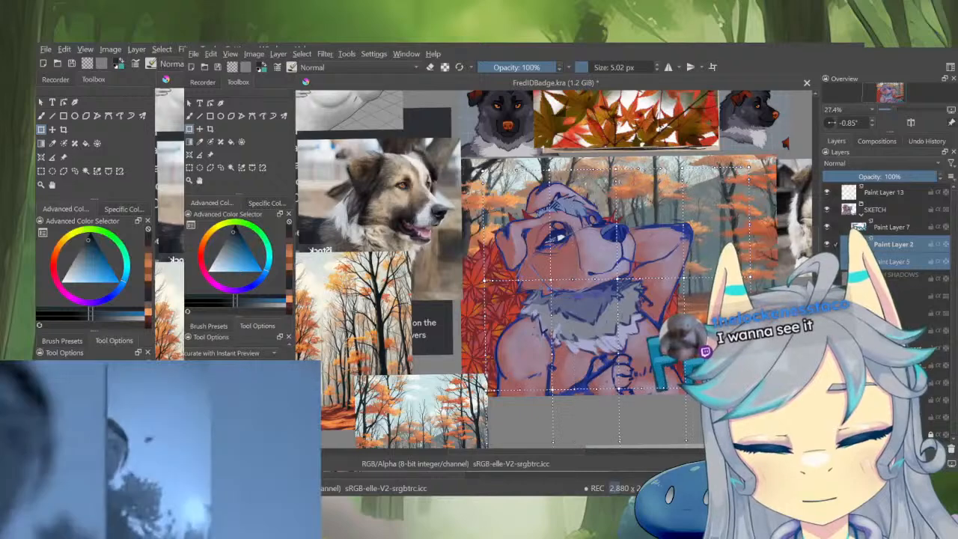
left_click(275, 404)
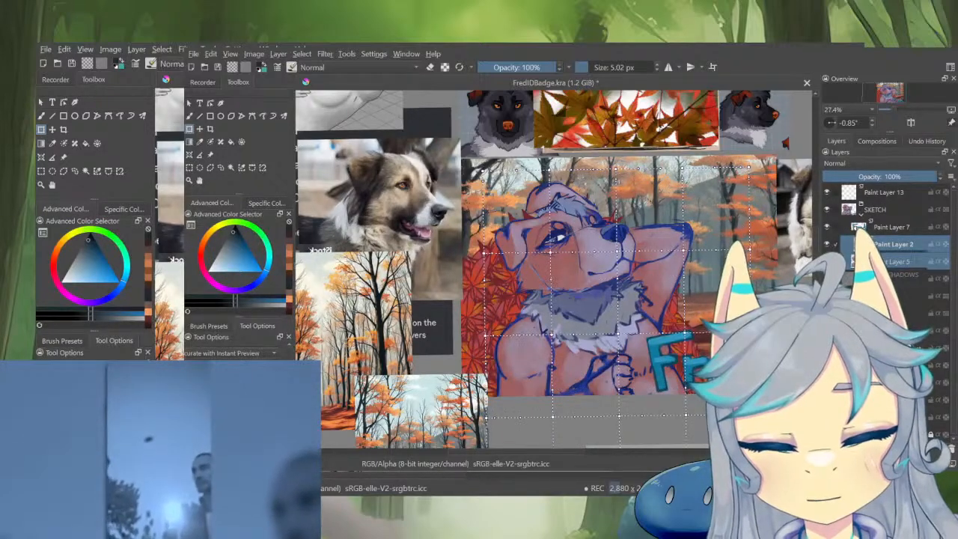
Nudge the mesh points at the raised elbow and by the muzzle slightly, comparing the sketch's proportions in mirrored view
left_click_drag(685, 249, 691, 251)
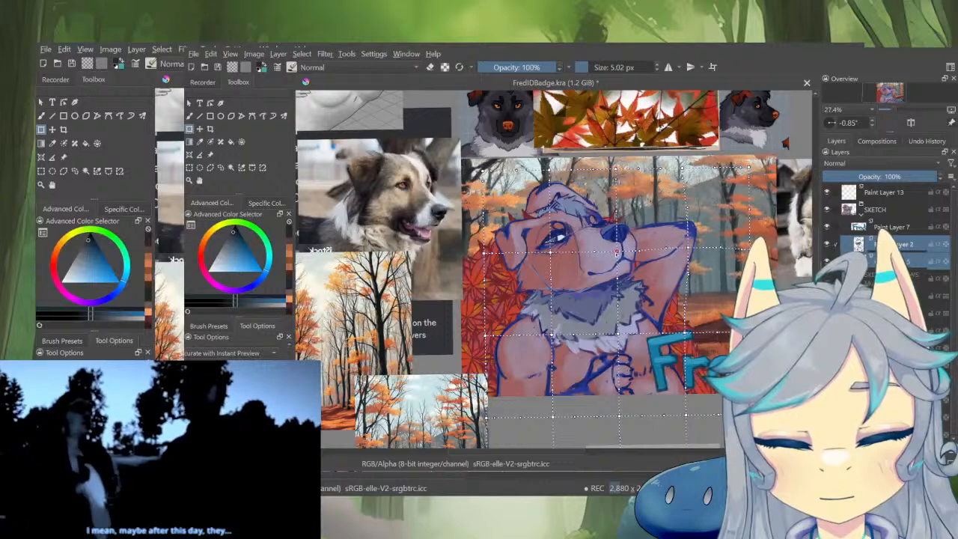
left_click_drag(617, 253, 614, 254)
key("m")
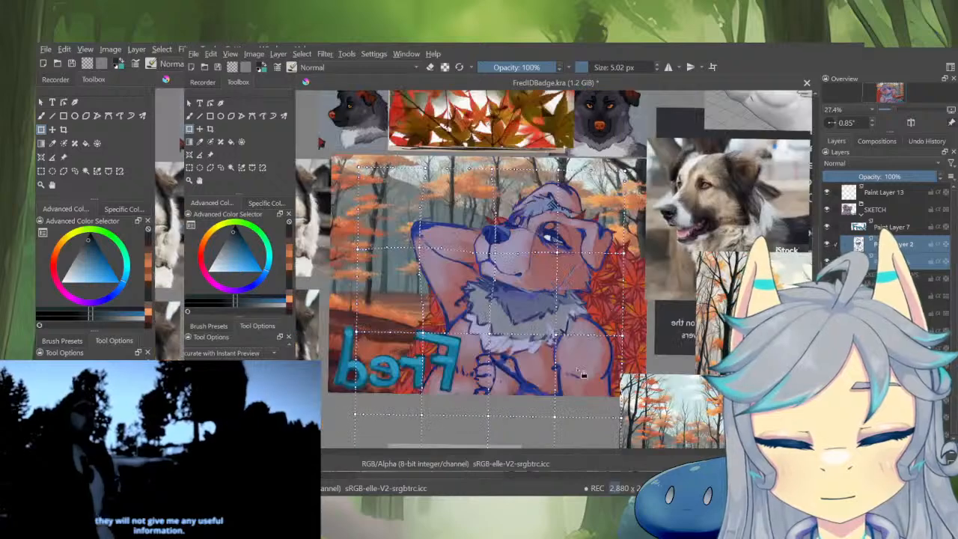
key("m")
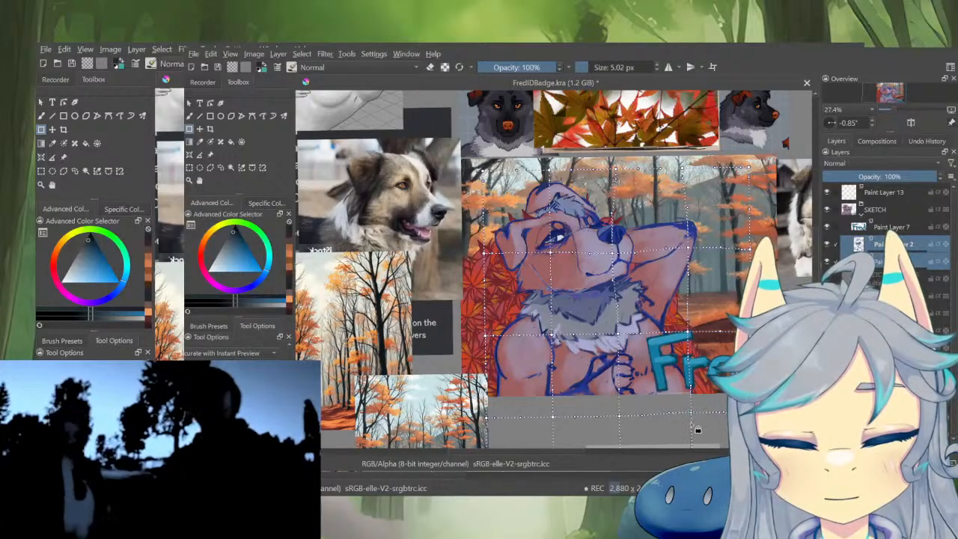
key("m")
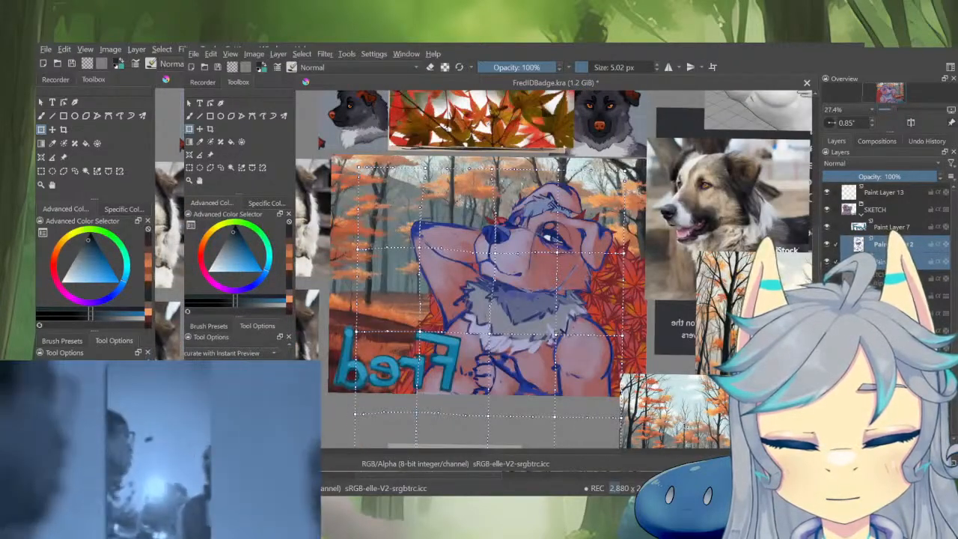
key("m")
key("m")
key("m")
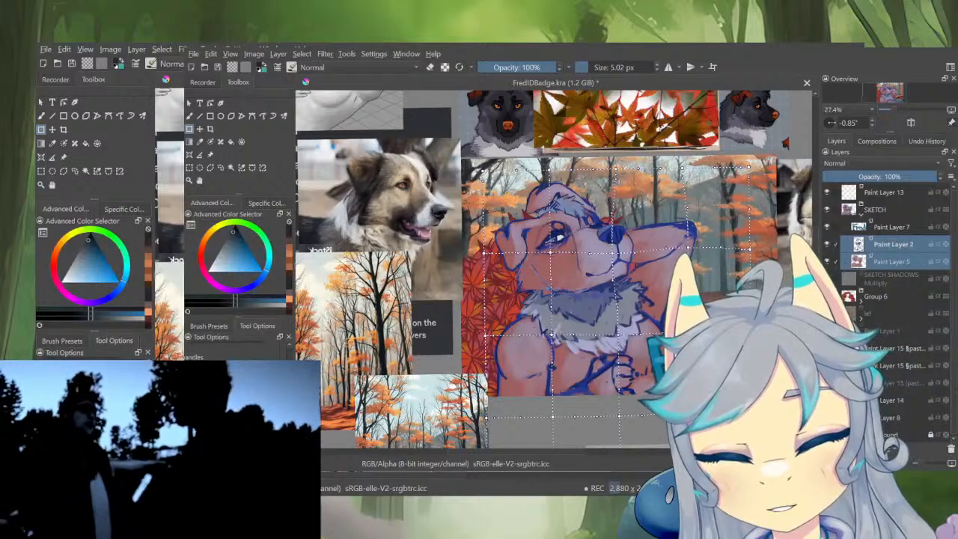
Apply the sketch's mesh transform after a mirrored check and merge Paint Layer 2 with Paint Layer 5
scroll(240, 354, "down", 2)
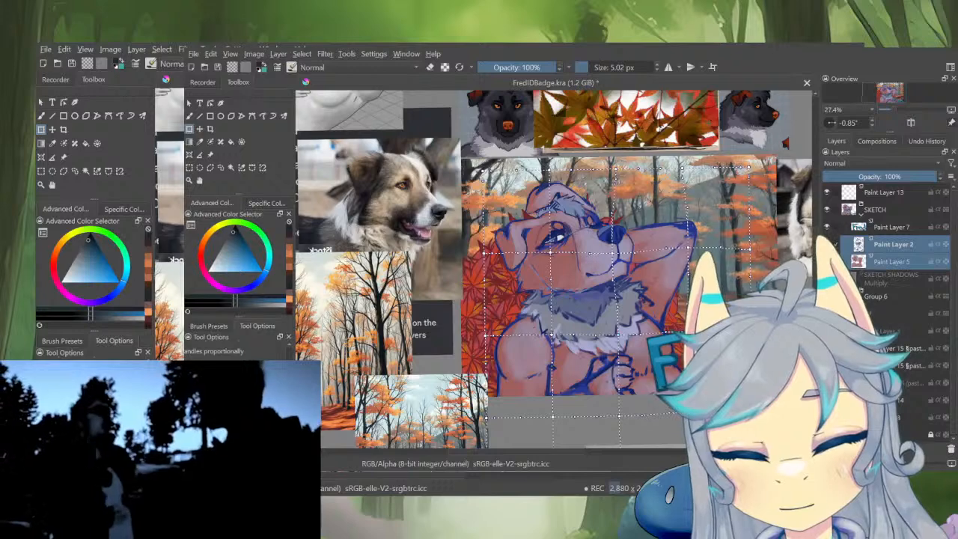
scroll(240, 352, "up", 1)
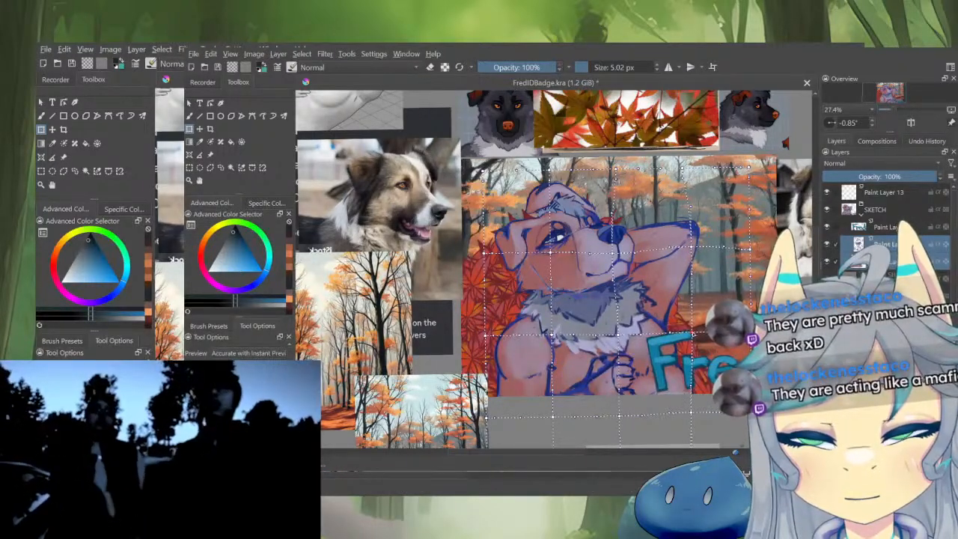
key("m")
left_click_drag(563, 333, 630, 342)
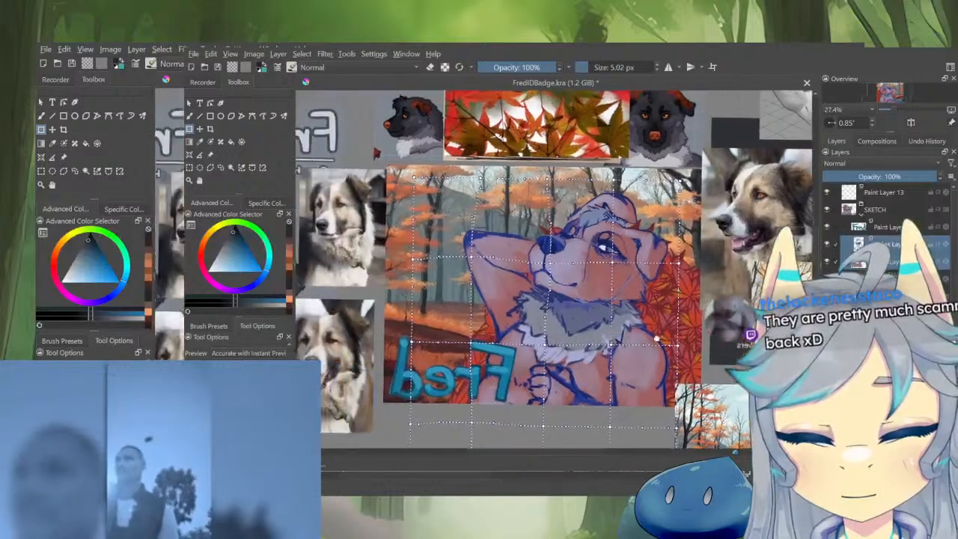
key("m")
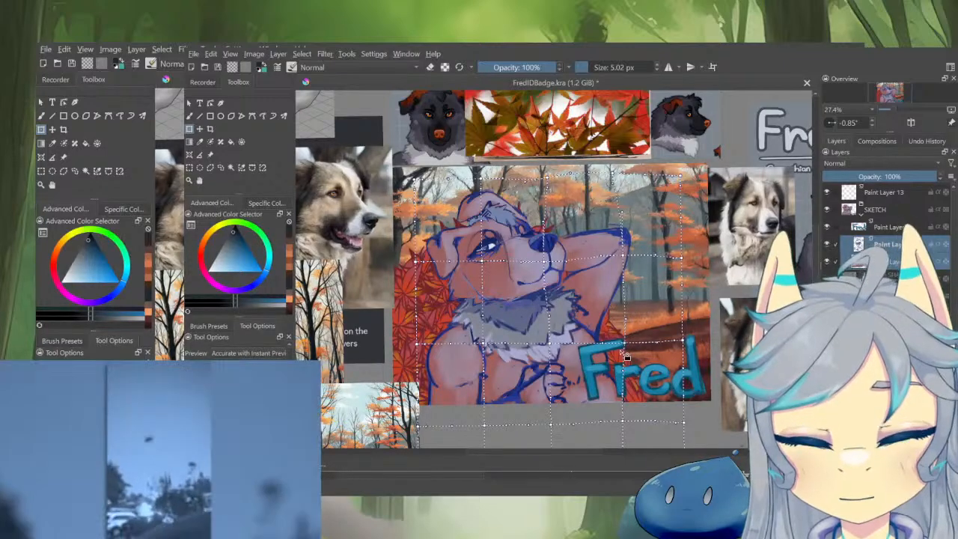
key("Return")
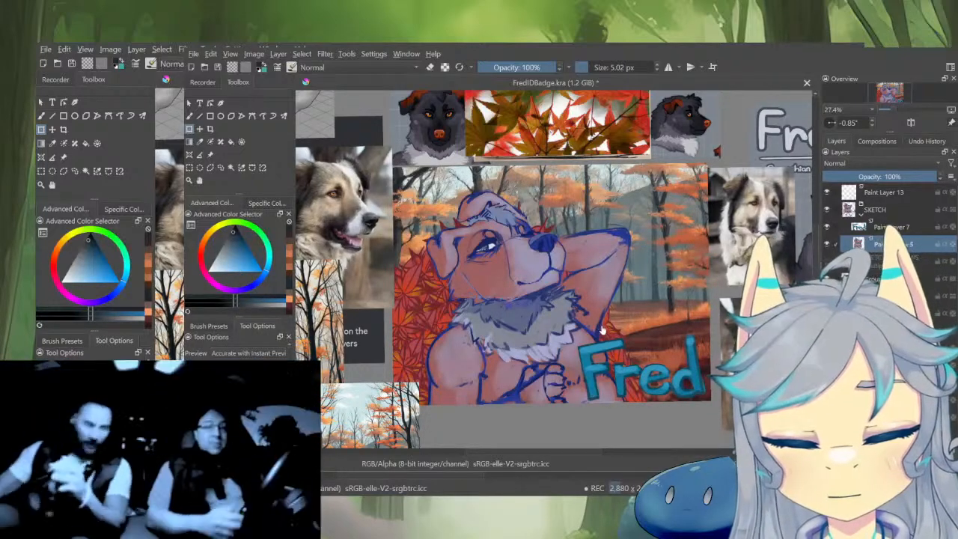
Touch up the lower end of the raised arm's outline beside the lettering with an 18.94 px brush at 43% opacity, using sampled colors
scroll(557, 269, "up", 4)
key("b")
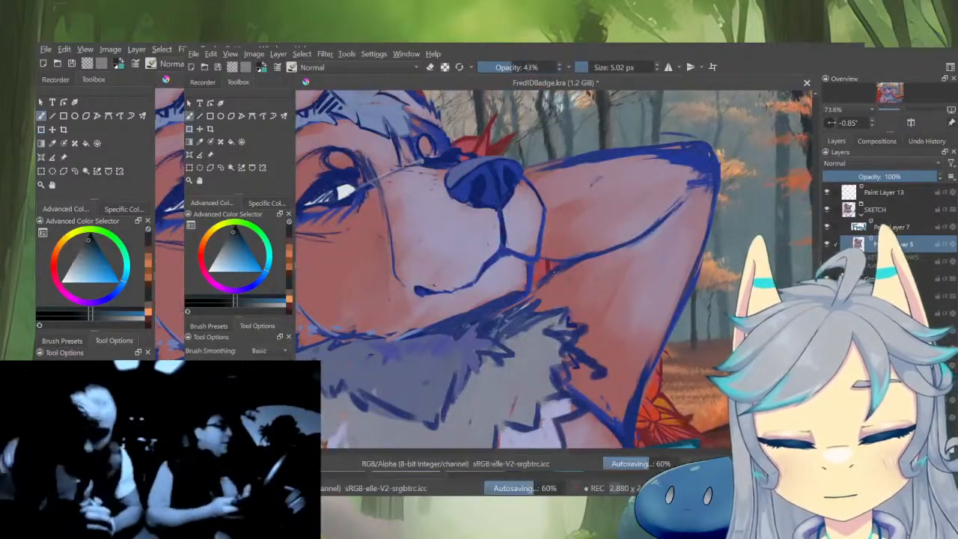
left_click(570, 265, "ctrl")
scroll(575, 270, "down", 2)
mouse_move(613, 356)
left_mouse_down()
mouse_move(625, 356)
mouse_move(609, 370)
mouse_move(614, 357)
left_mouse_up()
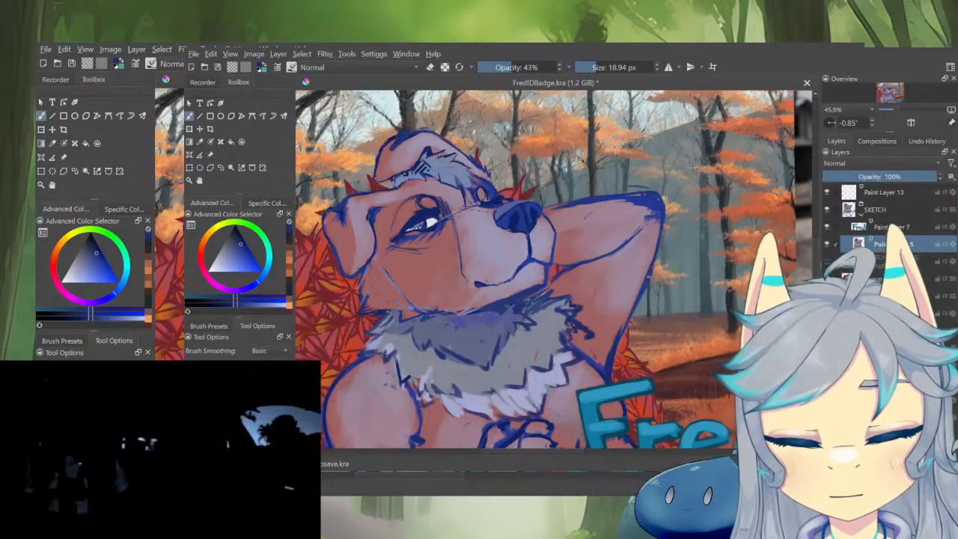
left_click(604, 370, "ctrl")
left_click_drag(603, 367, 606, 374)
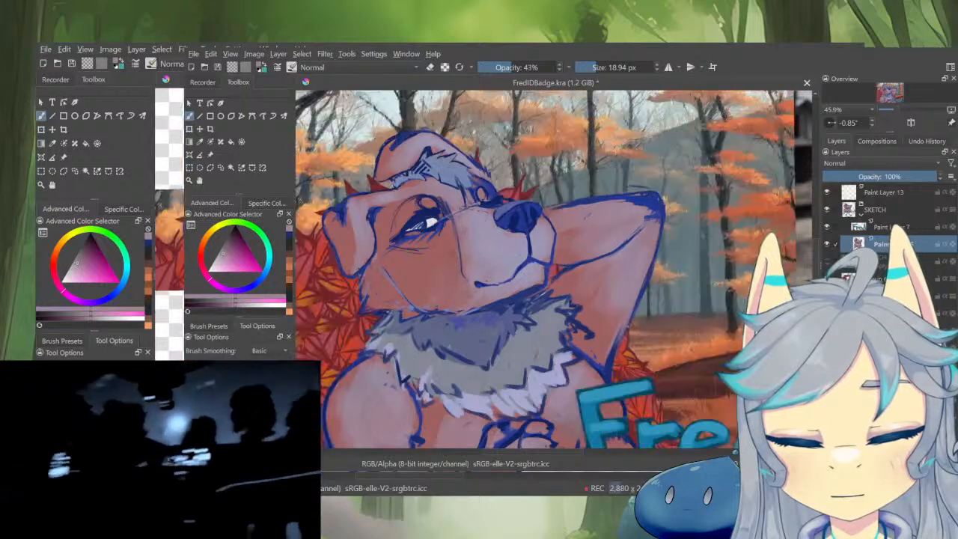
Retouch the area where the raised arm meets the chin with sampled skin tones and compare it in mirrored view
left_click(605, 346, "ctrl")
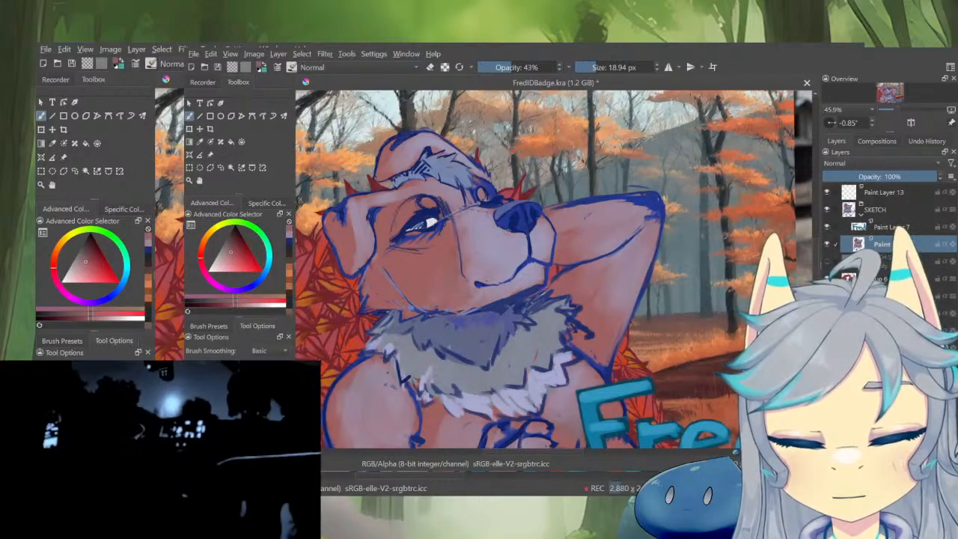
left_click(566, 286, "ctrl")
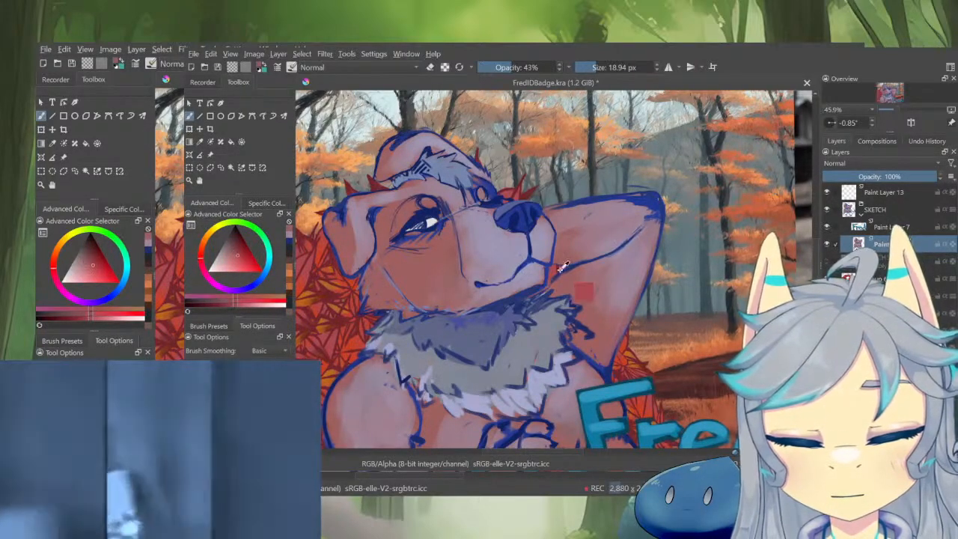
left_click_drag(555, 280, 564, 268)
left_click(570, 267, "ctrl")
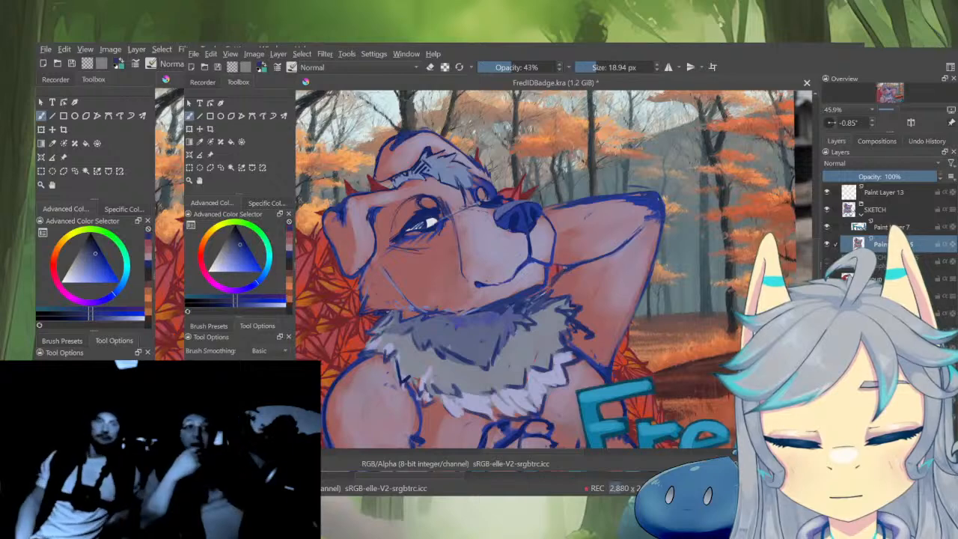
key("m")
key("m")
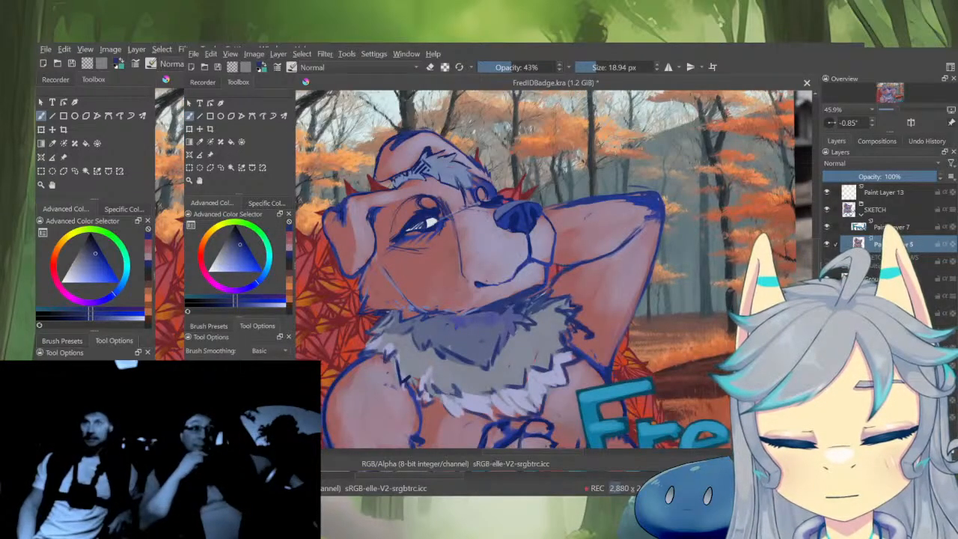
Enlarge the brush to 29.49 px and blend sampled skin tones into the raised arm below the elbow crease
left_click(575, 259, "ctrl")
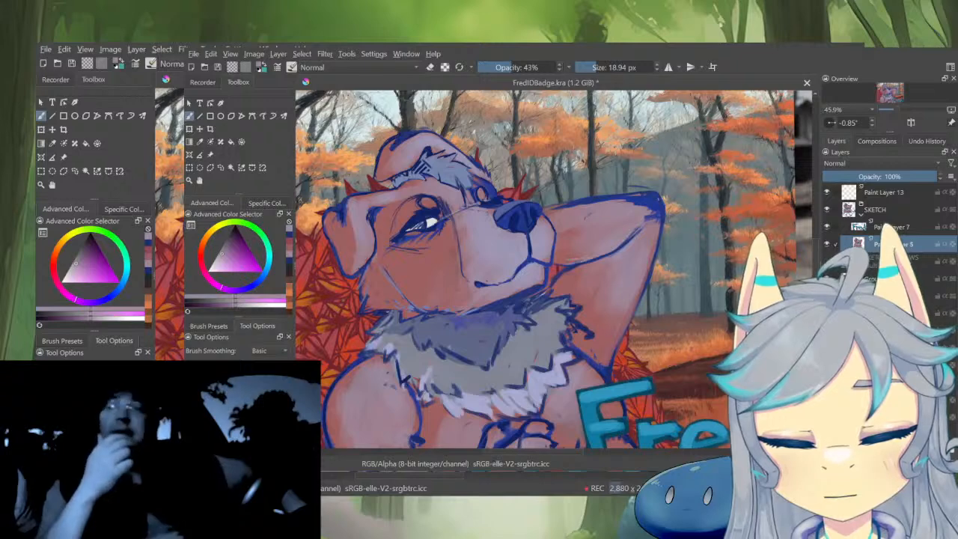
left_click(568, 253, "ctrl")
left_click_drag(584, 276, 591, 276, "shift")
left_click_drag(584, 281, 610, 272)
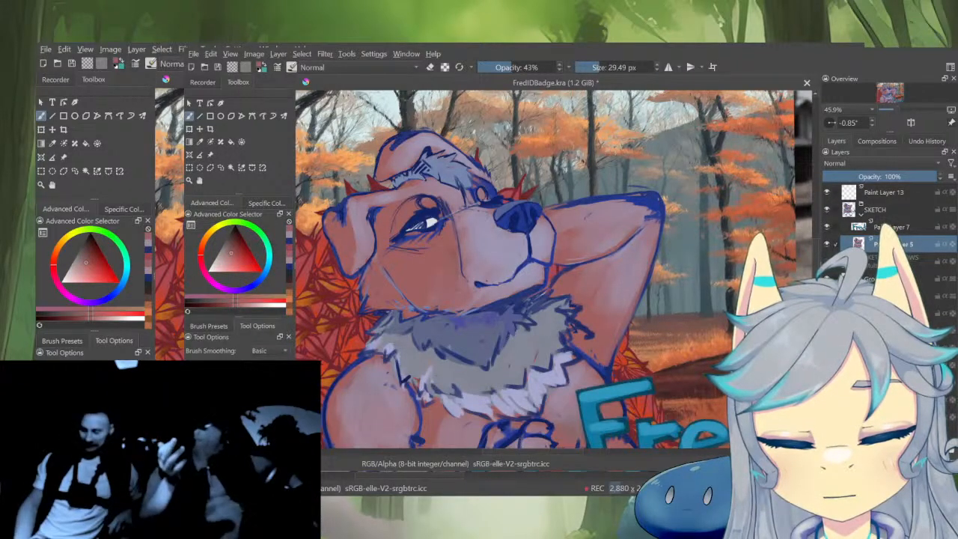
Redraw the upper outline of the raised arm from the muzzle to the elbow in sampled blue with a 19.15 px brush
left_click_drag(577, 213, 627, 165, "ctrl")
left_click(542, 177, "ctrl")
left_click_drag(570, 193, 564, 193, "shift")
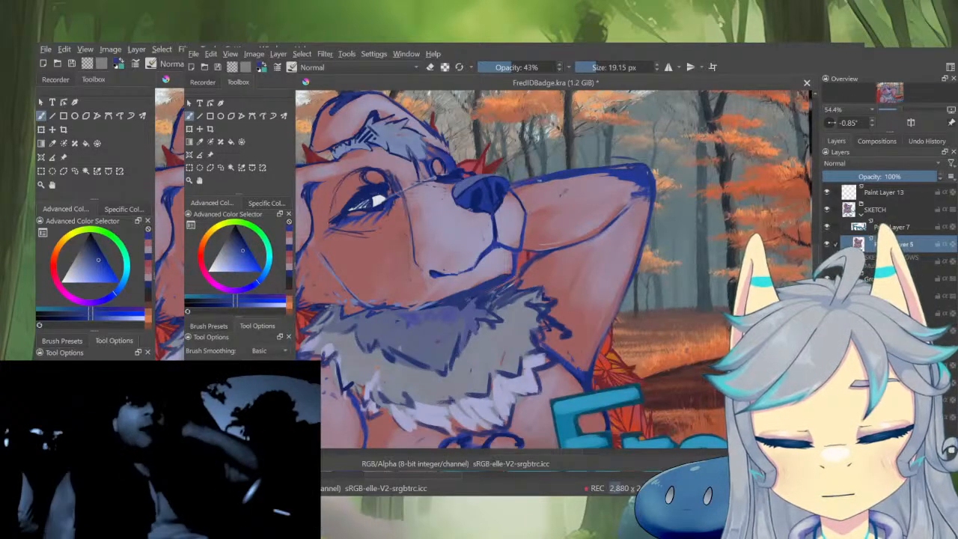
left_click(574, 189, "ctrl")
left_click_drag(552, 179, 621, 173)
left_click(533, 170, "ctrl")
left_click_drag(558, 173, 644, 172)
left_click(627, 171, "ctrl")
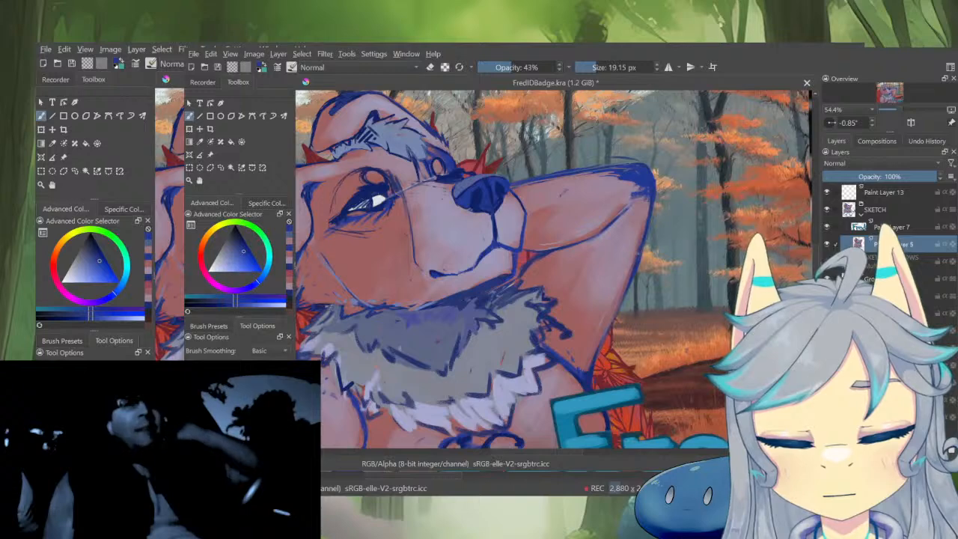
Refine the outer outline of the raised arm below the elbow and check the whole picture in mirrored and normal view
left_click_drag(627, 294, 605, 353)
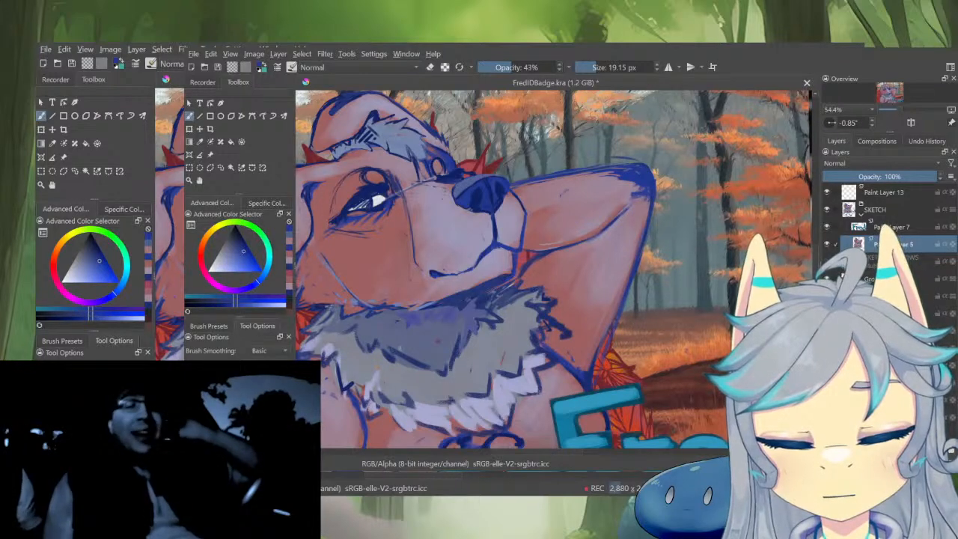
key("ctrl+z")
left_click_drag(627, 277, 618, 310)
left_click(614, 291, "ctrl")
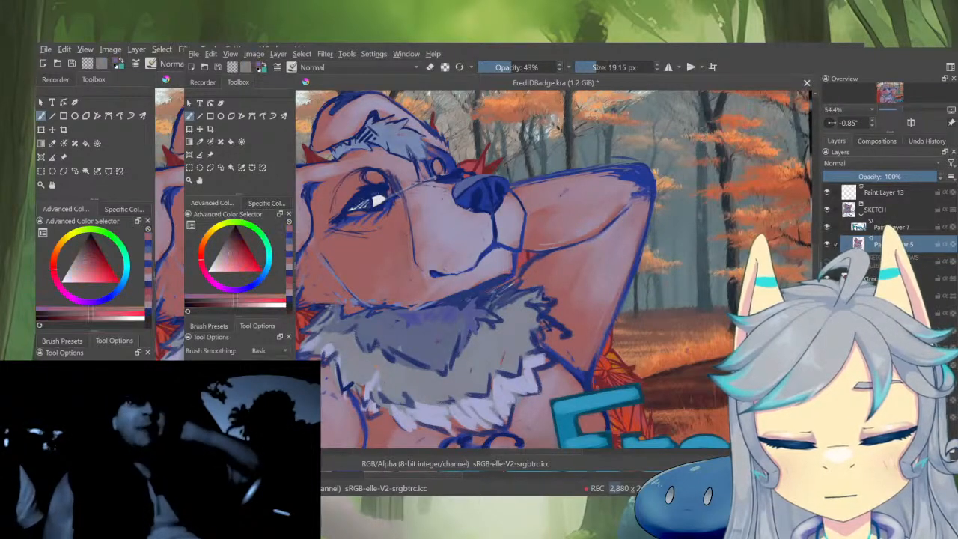
scroll(653, 253, "down", 4)
scroll(642, 251, "up", 3)
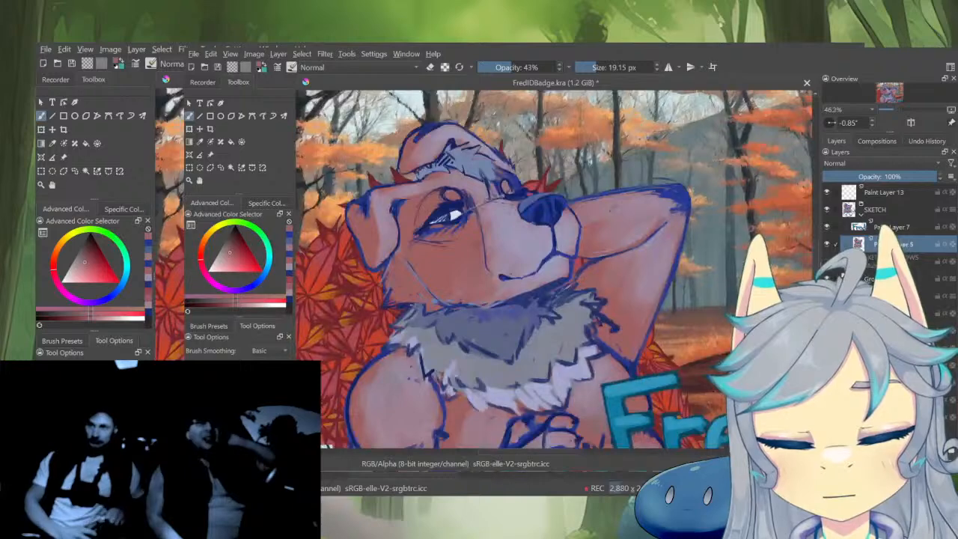
scroll(599, 264, "down", 5)
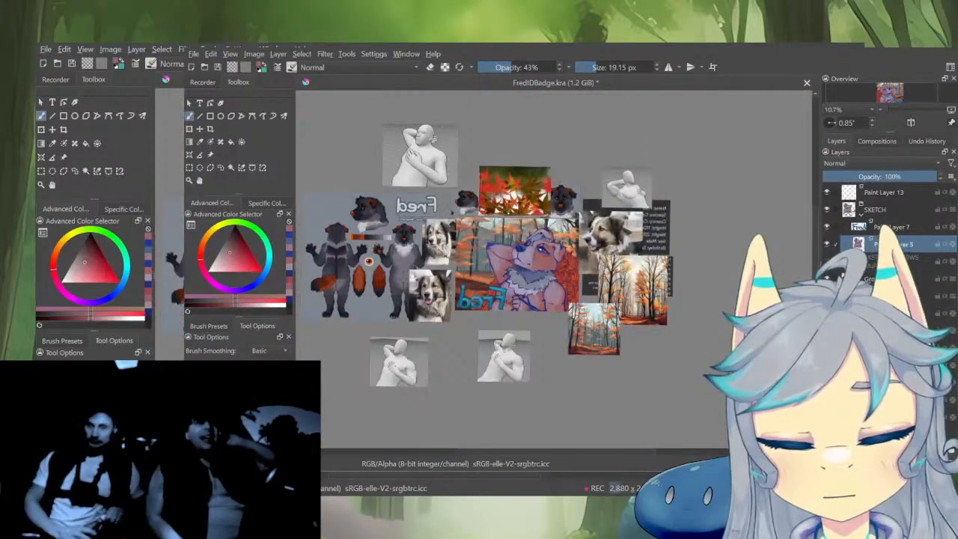
key("m")
scroll(614, 236, "up", 3)
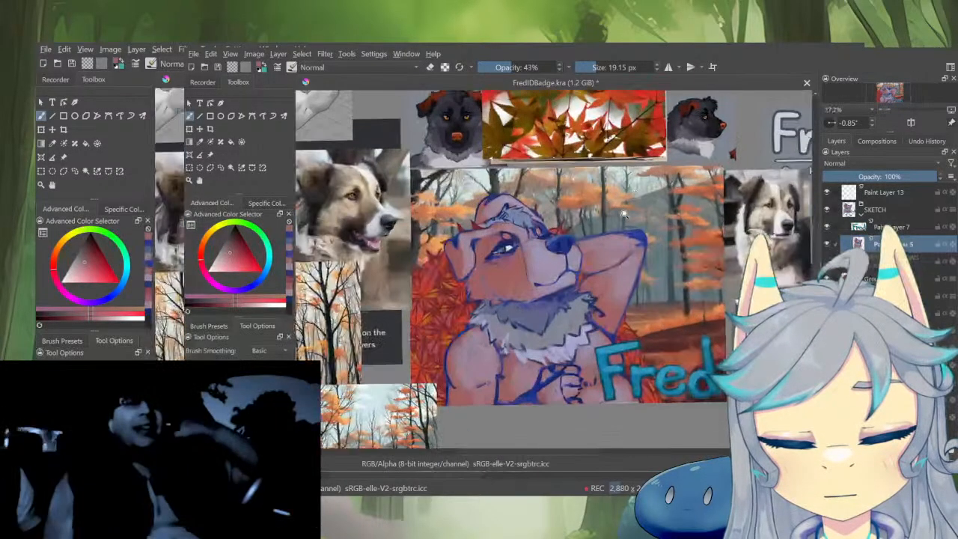
scroll(613, 236, "up", 3)
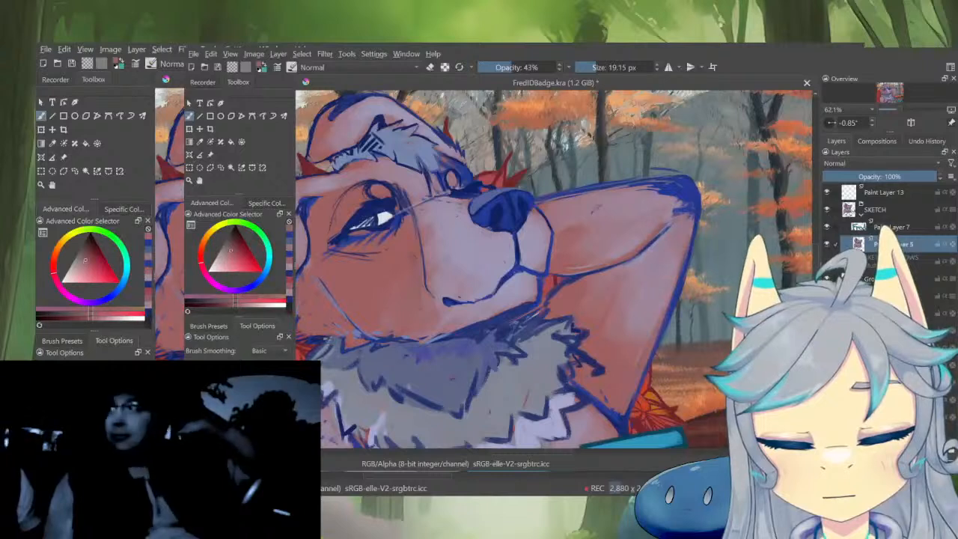
Thin and clean up the inner crease line of the raised arm by alternating sampled line and skin colors
left_click(658, 236, "ctrl")
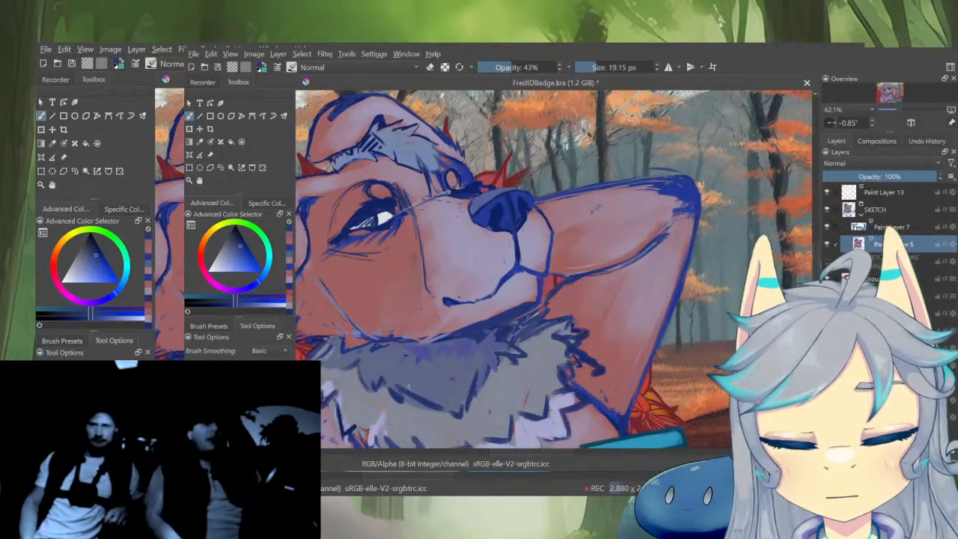
left_click(653, 255, "ctrl")
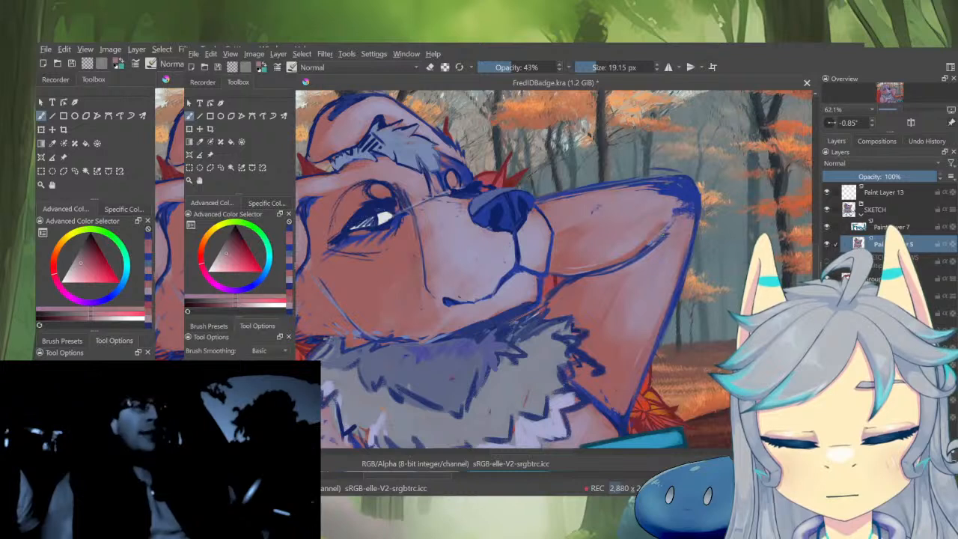
left_click_drag(666, 234, 607, 269)
left_click(650, 238, "ctrl")
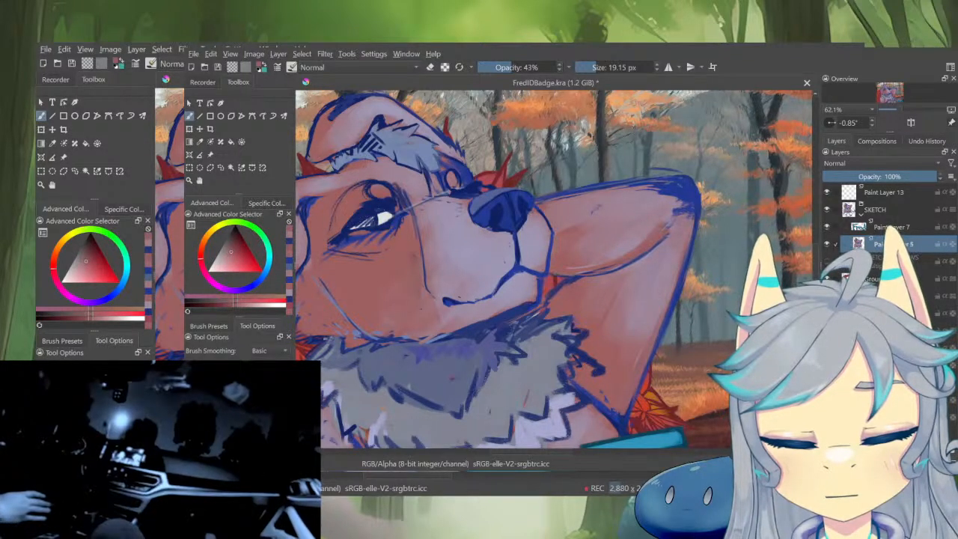
left_click_drag(661, 256, 644, 274)
left_click(648, 265, "ctrl")
mouse_move(664, 232)
left_mouse_down()
mouse_move(629, 255)
mouse_move(576, 270)
mouse_move(578, 289)
mouse_move(591, 278)
mouse_move(578, 275)
left_mouse_up()
left_click(596, 283, "ctrl")
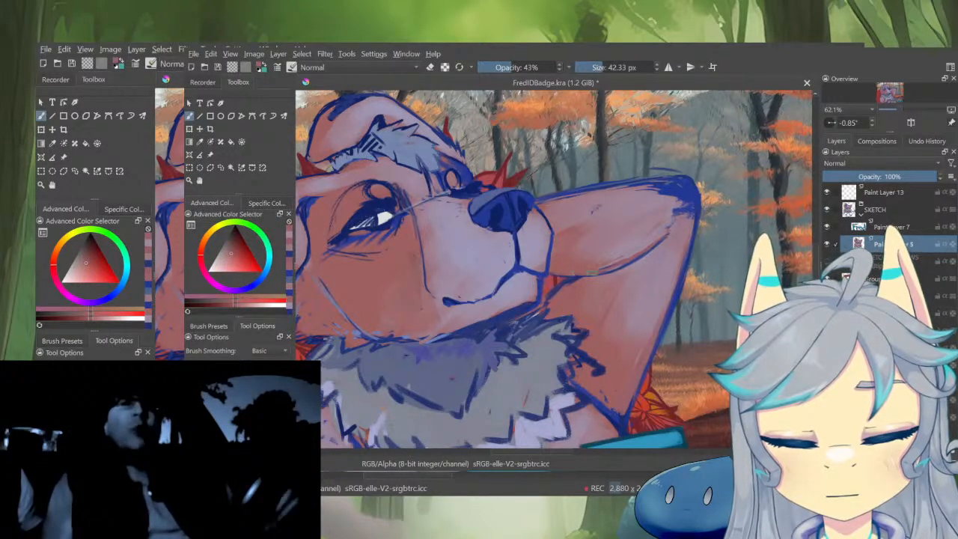
Smooth the skin shading inside the raised arm with a 42.33 px brush and review the picture in mirrored view
mouse_move(627, 257)
left_mouse_down()
mouse_move(609, 267)
mouse_move(612, 257)
left_mouse_up()
left_click(597, 222, "ctrl")
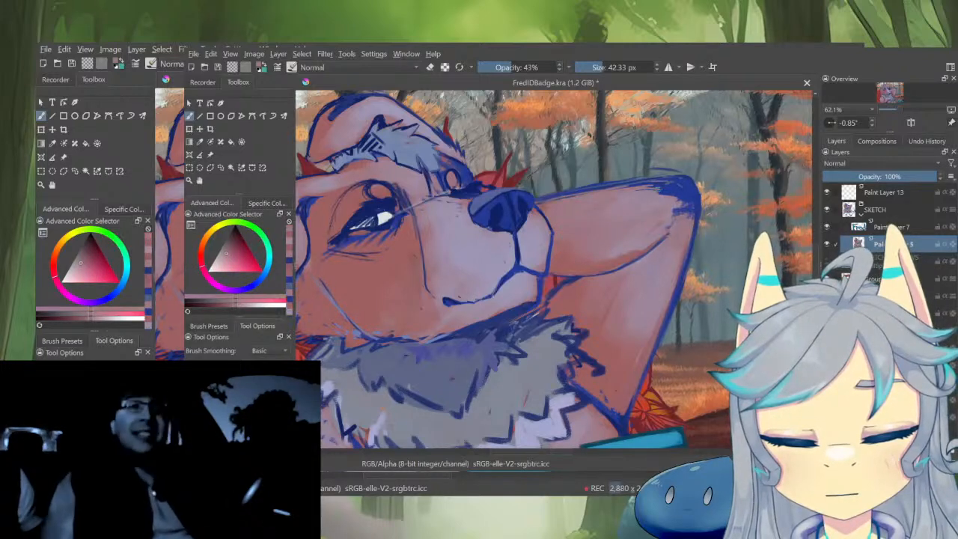
scroll(691, 155, "down", 6)
key("m")
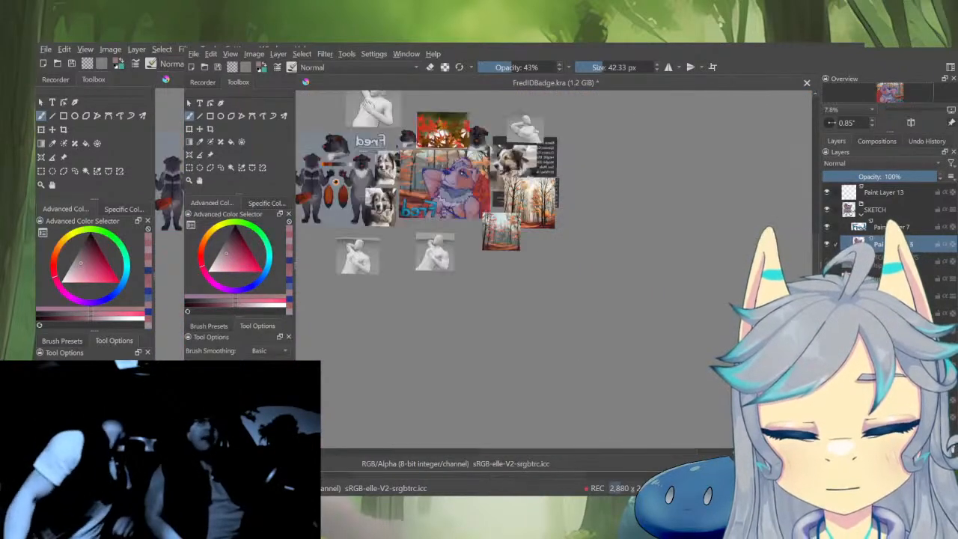
left_click_drag(441, 180, 502, 222)
scroll(532, 138, "up", 4)
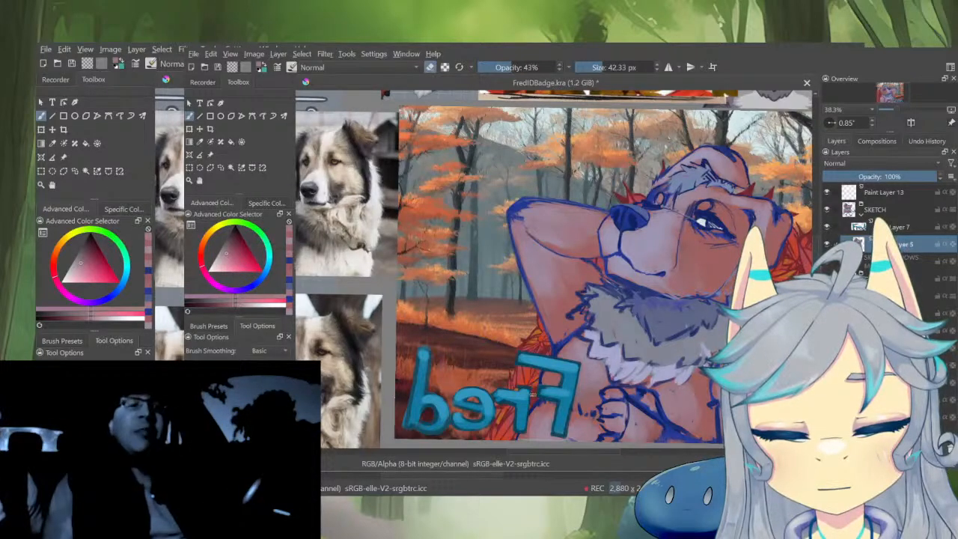
key("m")
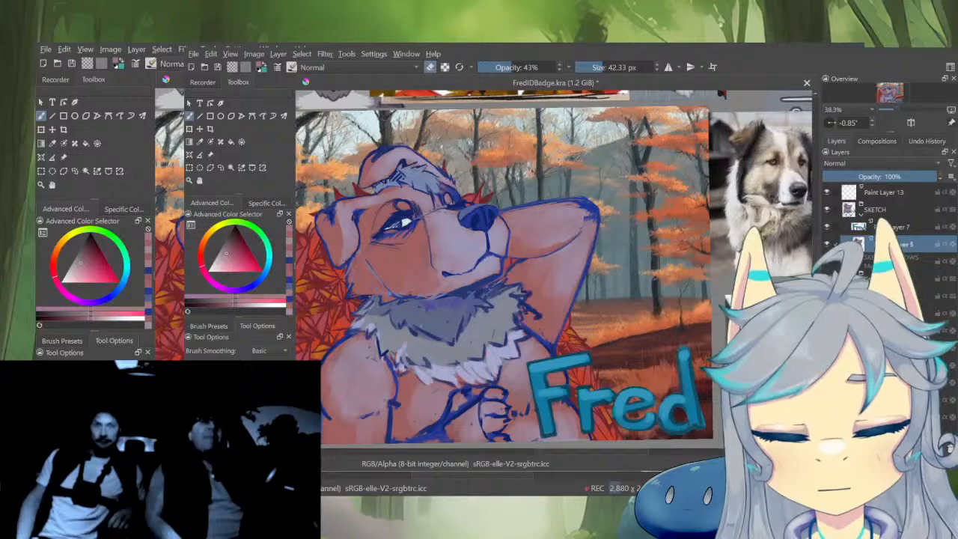
Check the picture in mirrored view and touch up the junction of chin and raised arm in sampled colors with a 25.51 px brush
scroll(602, 161, "down", 4)
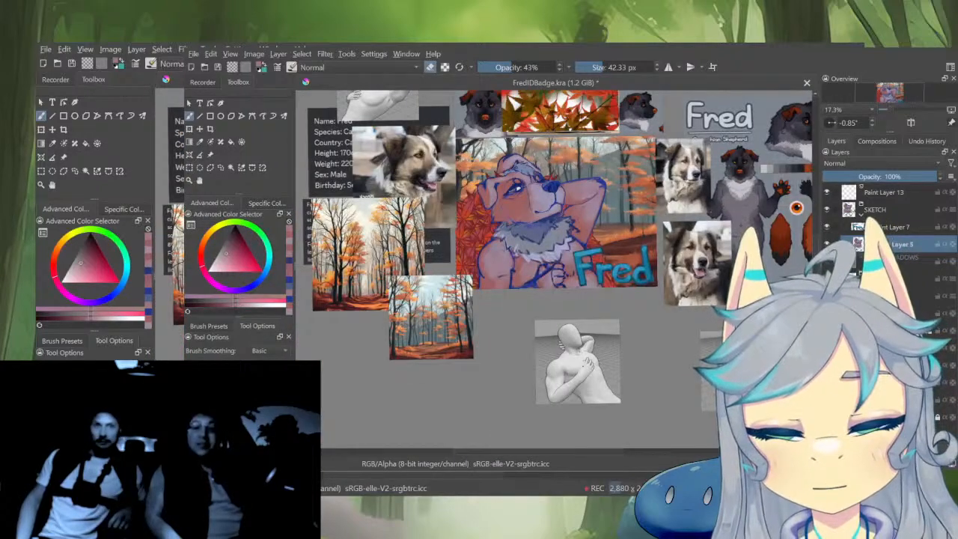
key("m")
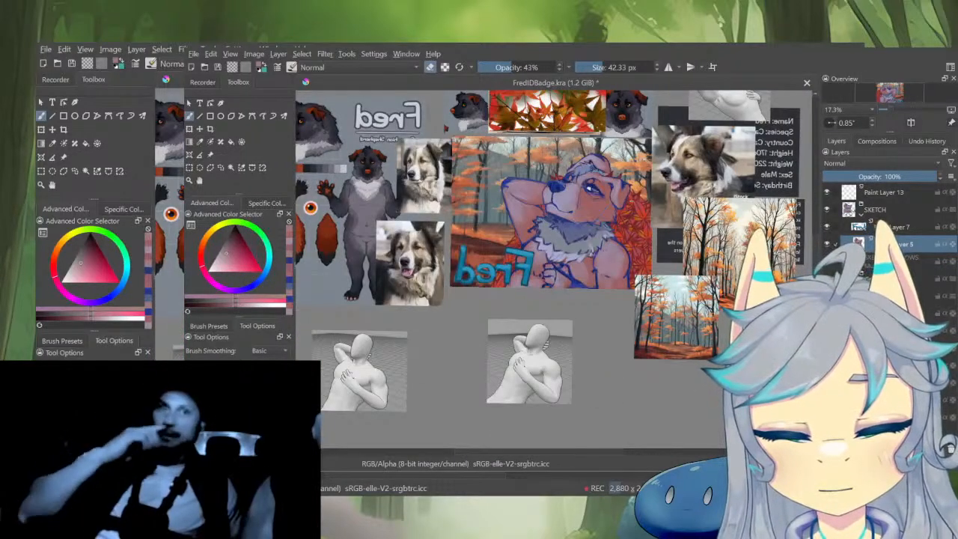
key("m")
scroll(575, 213, "up", 5)
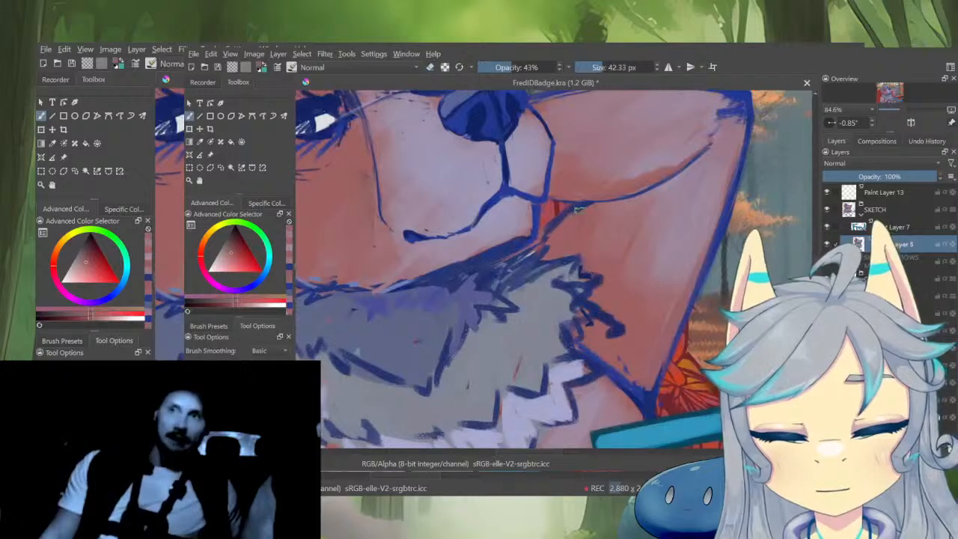
key("bracketleft")
key("bracketleft")
key("bracketleft")
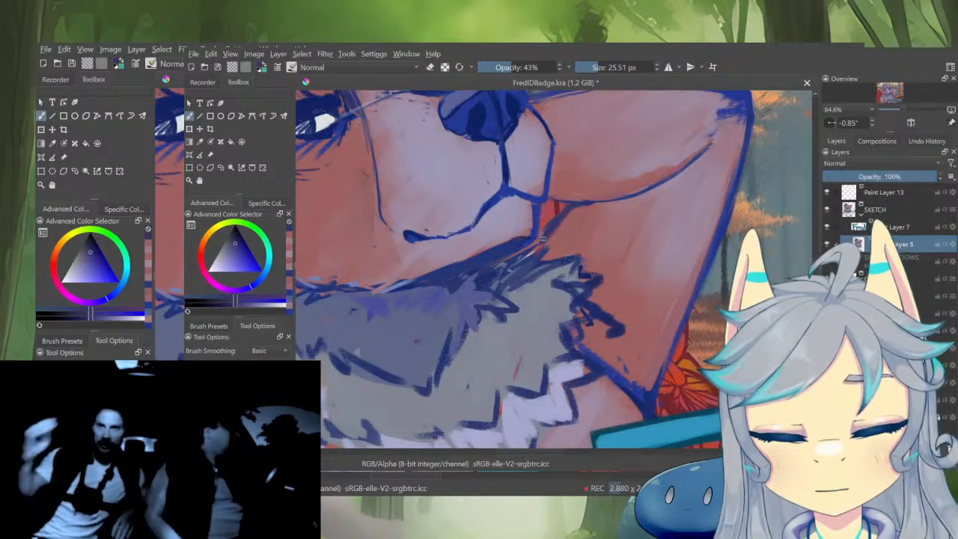
left_click(539, 243, "ctrl")
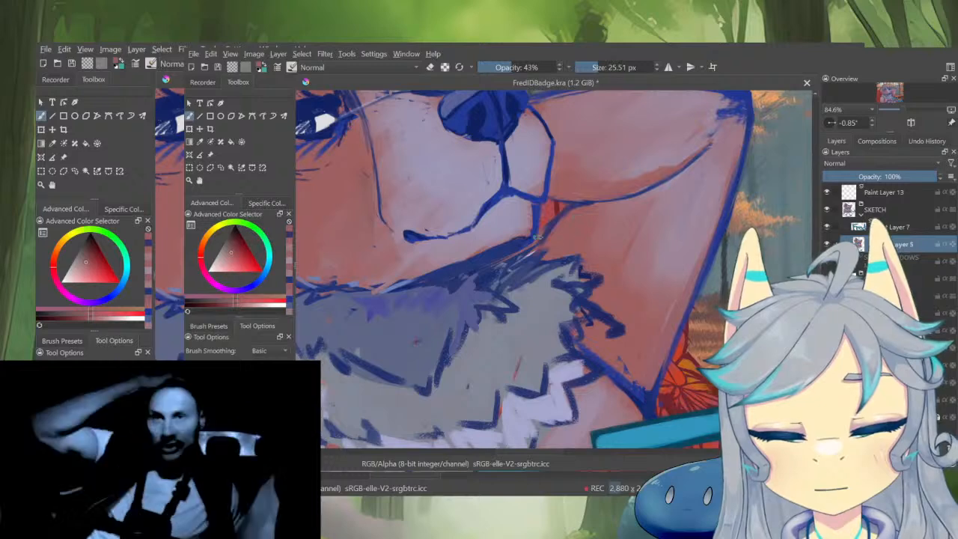
left_click(528, 255, "ctrl")
Redraw the upper edge of the neck fur beside the chin in sampled blue with a 13.73 px brush
key("bracketleft")
key("bracketleft")
key("bracketleft")
key("bracketleft")
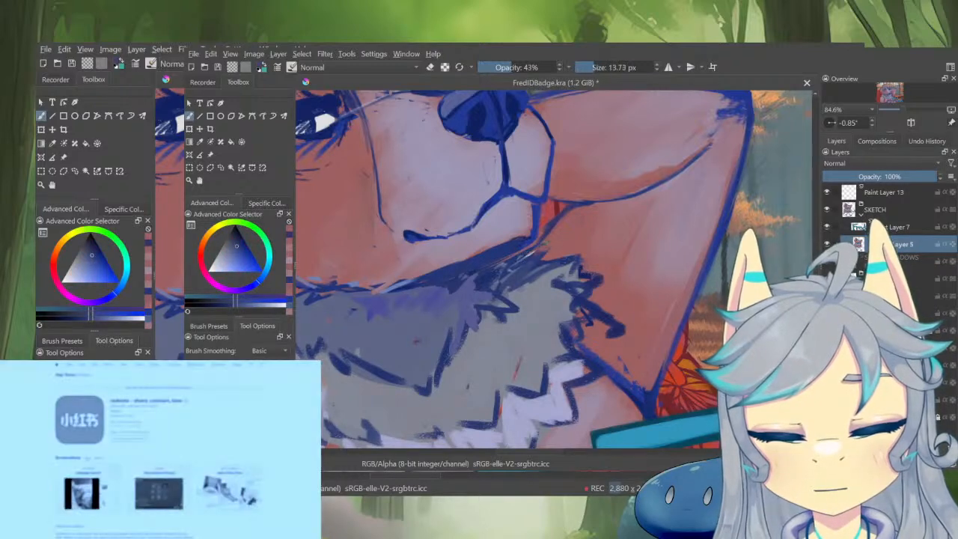
left_click(529, 258, "ctrl")
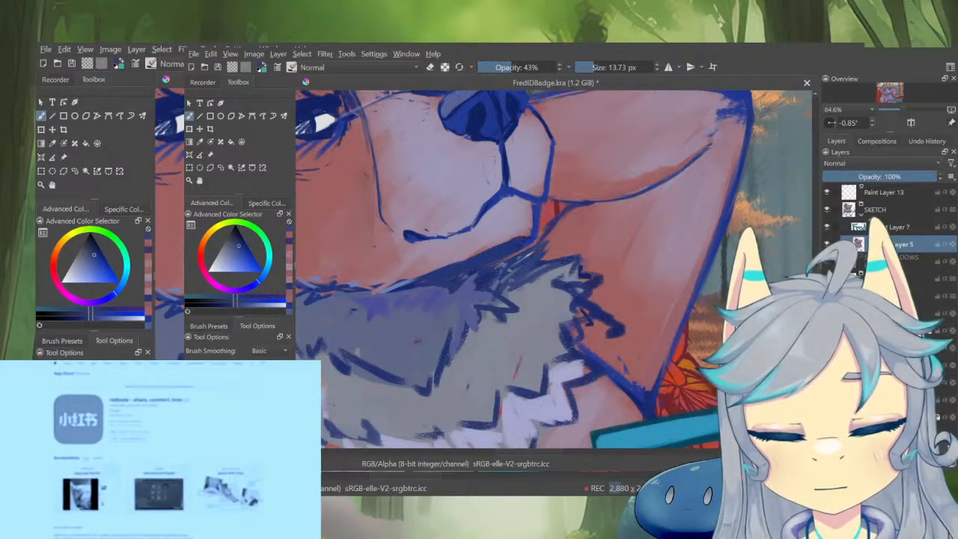
left_click_drag(537, 268, 589, 270)
scroll(589, 237, "up", 3)
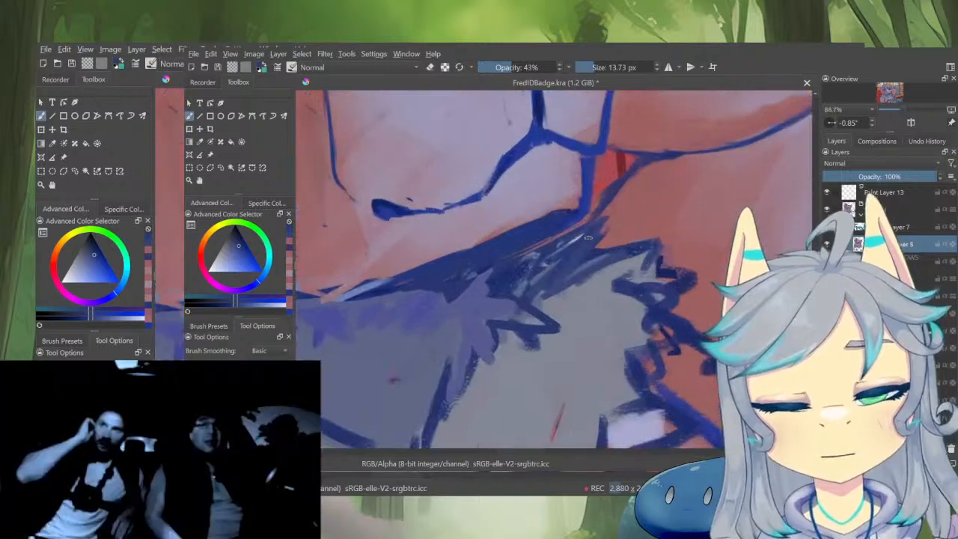
mouse_move(649, 240)
left_mouse_down()
mouse_move(653, 256)
mouse_move(627, 259)
left_mouse_up()
left_click(638, 259, "ctrl")
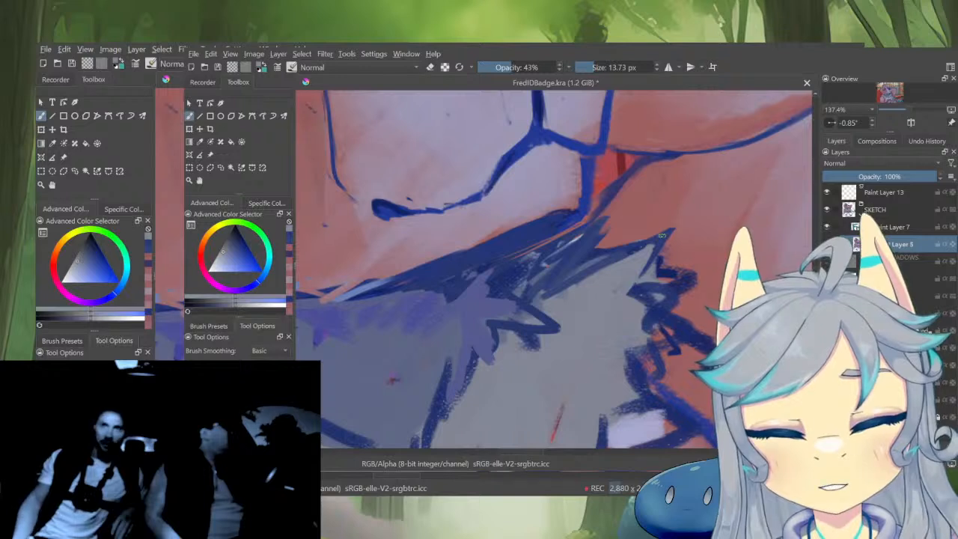
Shape the pointed fur tufts overlapping the raised arm by alternating sampled blue, fur grey and skin colors
left_click(662, 235, "ctrl")
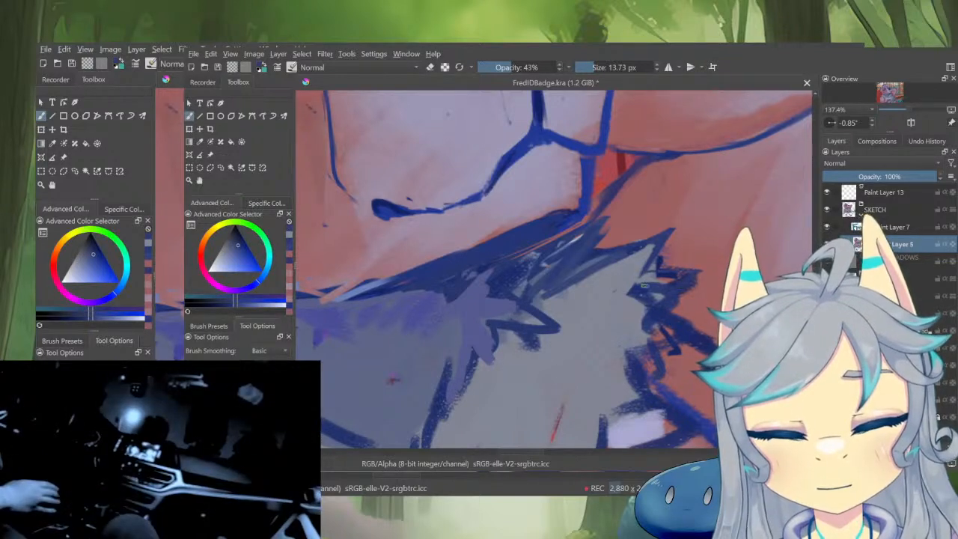
left_click(644, 286, "ctrl")
left_click_drag(649, 278, 686, 278)
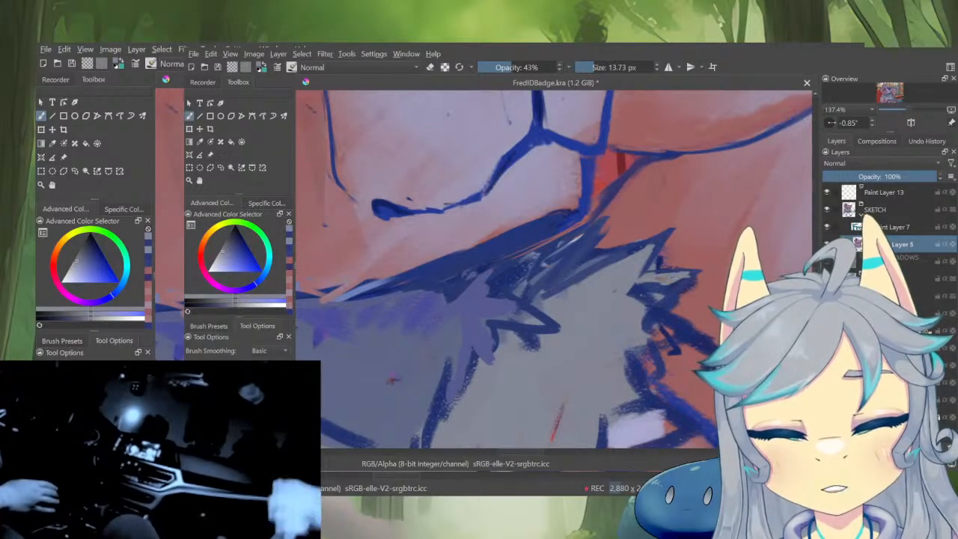
key("e")
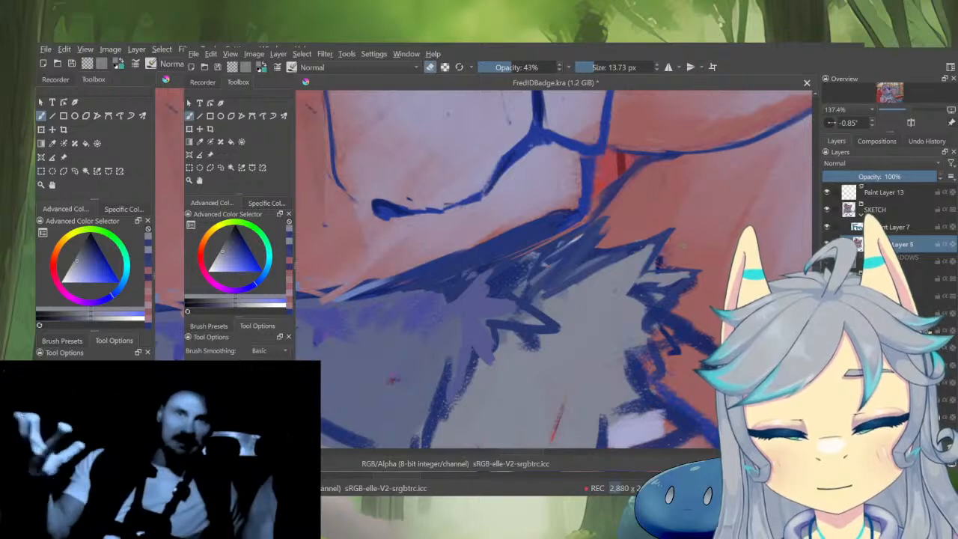
key("e")
left_click(682, 246, "ctrl")
left_click_drag(683, 246, 666, 282)
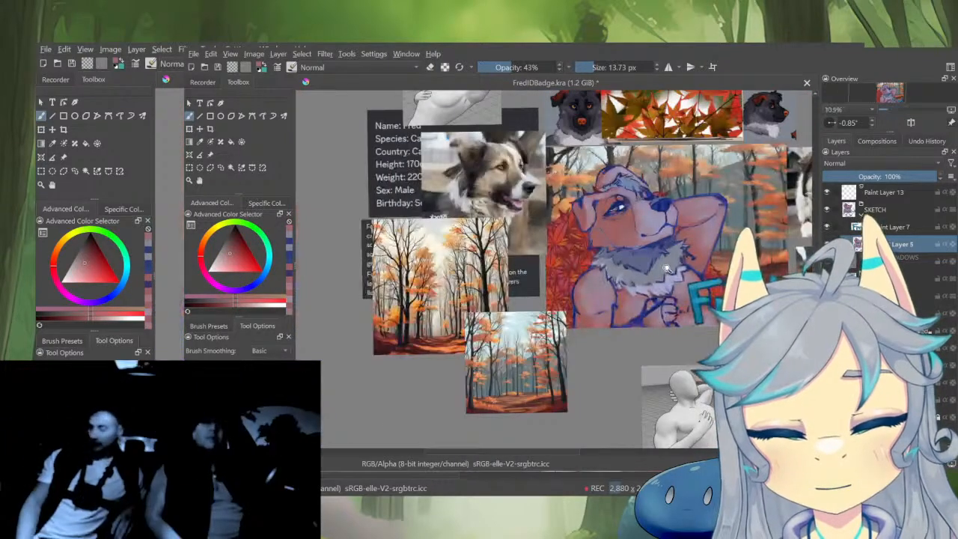
Rework the neck fur tufts beside the red leaves in sampled blue and grey with a 23.03 px brush
scroll(676, 274, "up", 1)
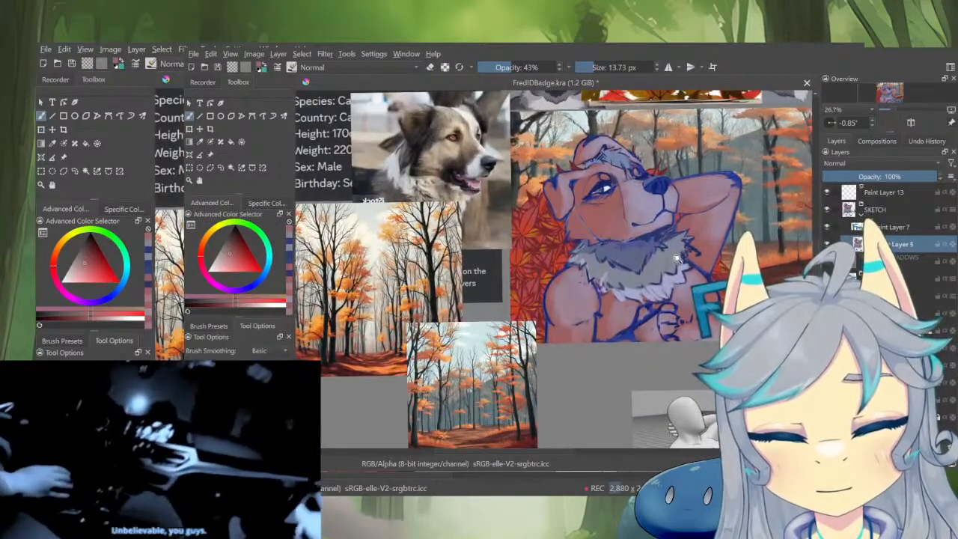
scroll(676, 261, "up", 4)
left_click(614, 268, "ctrl")
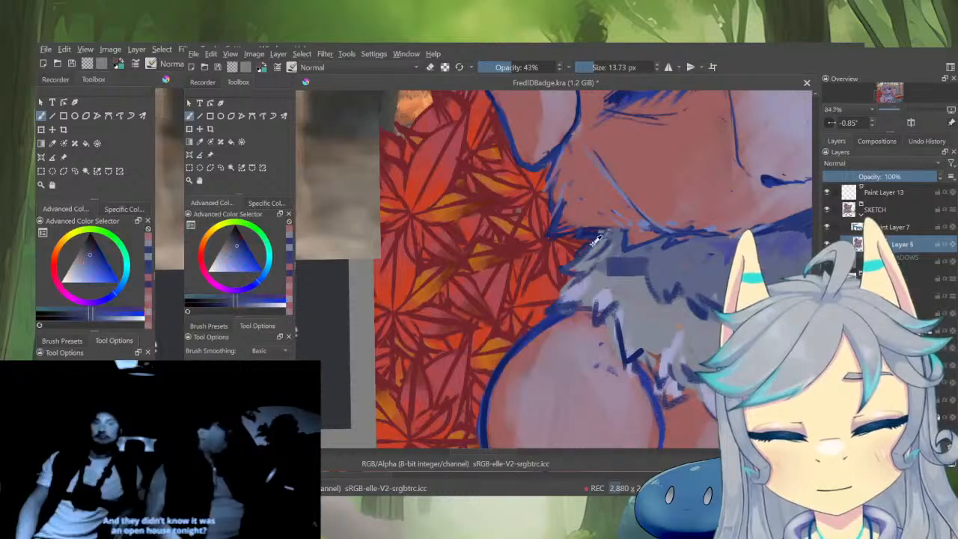
left_click(597, 68)
mouse_move(603, 243)
left_mouse_down()
mouse_move(583, 262)
mouse_move(585, 242)
mouse_move(573, 267)
mouse_move(598, 238)
mouse_move(581, 238)
mouse_move(595, 233)
left_mouse_up()
left_click(593, 244, "ctrl")
left_click(604, 292, "ctrl")
left_click(597, 240, "ctrl")
left_click(597, 232, "ctrl")
left_click(589, 247, "ctrl")
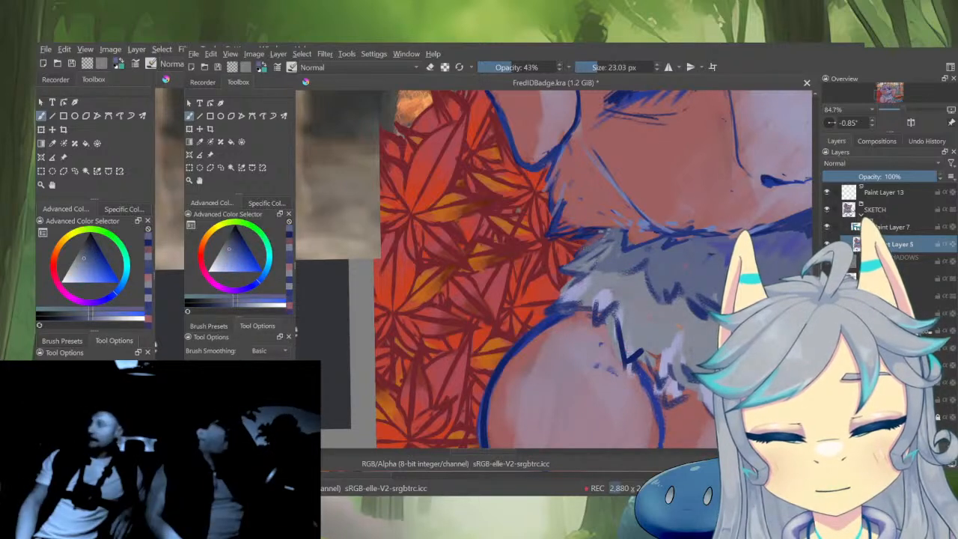
left_click(594, 259, "ctrl")
Extend the pale fur tuft over the lowered shoulder and clean up the shoulder's top outline with sampled colors
mouse_move(603, 252)
left_mouse_down()
mouse_move(558, 293)
mouse_move(553, 325)
mouse_move(530, 343)
left_mouse_up()
left_click(569, 303, "ctrl")
left_click(581, 290, "ctrl")
left_click(570, 305, "ctrl")
key("e")
key("e")
left_click(569, 306, "ctrl")
left_click(554, 318, "ctrl")
left_click_drag(566, 315, 515, 354)
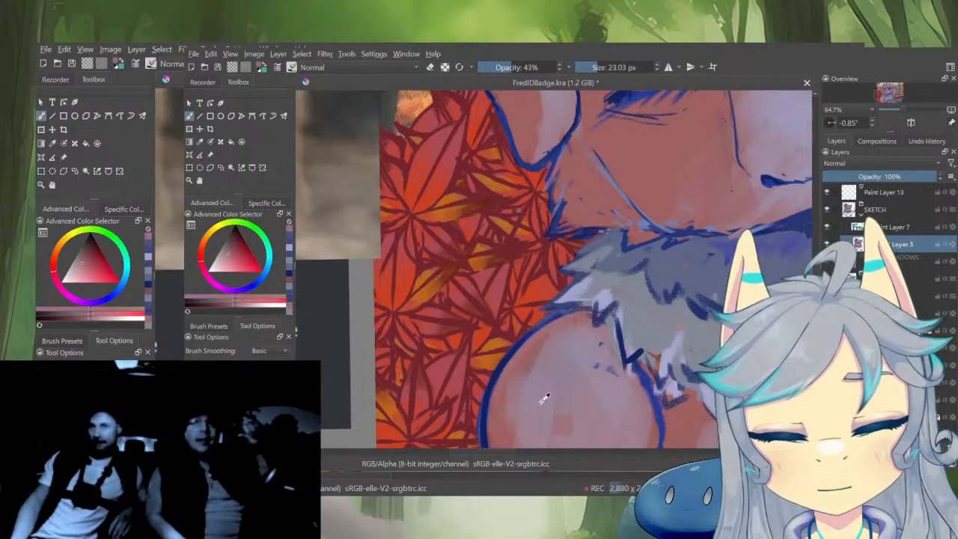
Refine the outlines of the lowered shoulder and upper arm with sampled line and skin colors and check the picture in mirrored view
mouse_move(600, 194)
left_mouse_down()
mouse_move(606, 264)
mouse_move(590, 185)
left_mouse_up()
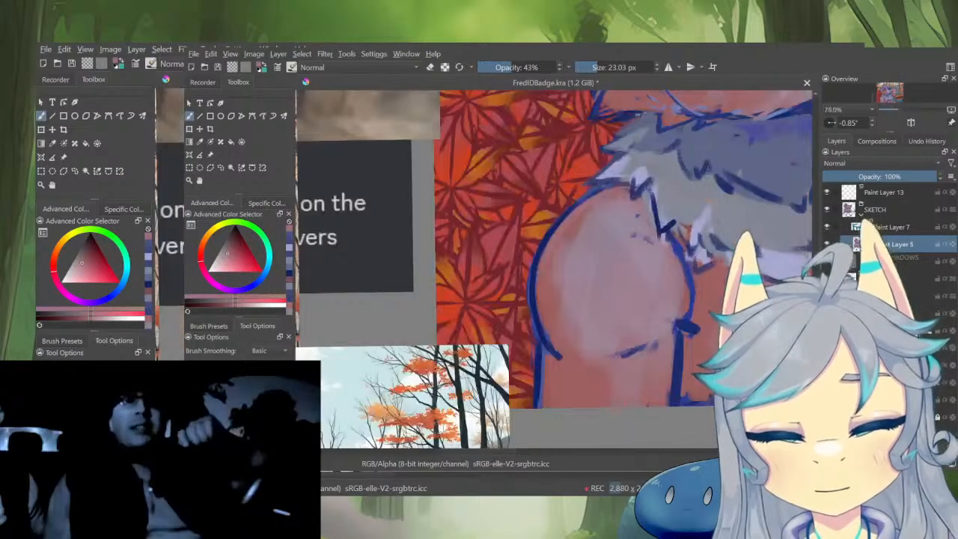
left_click_drag(555, 305, 553, 326)
left_click(559, 317, "ctrl")
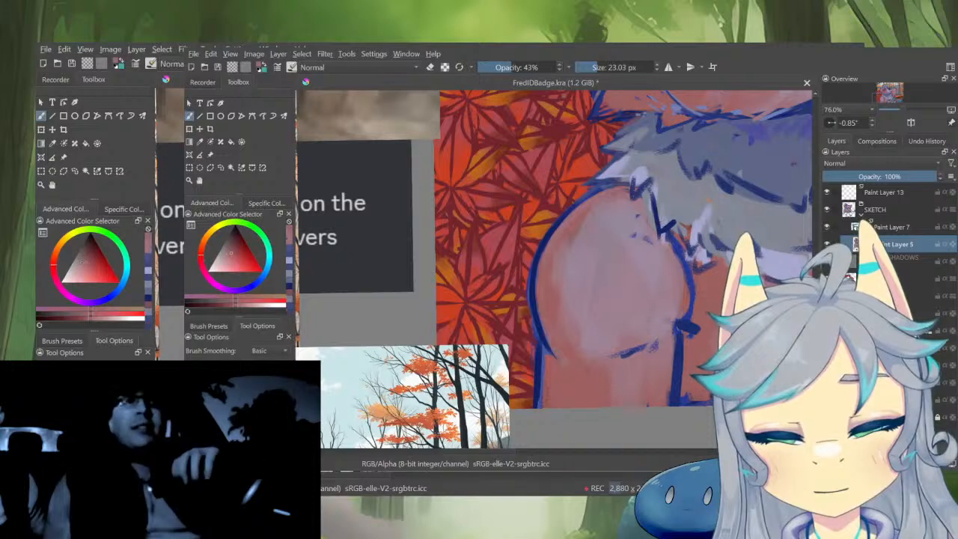
key("e")
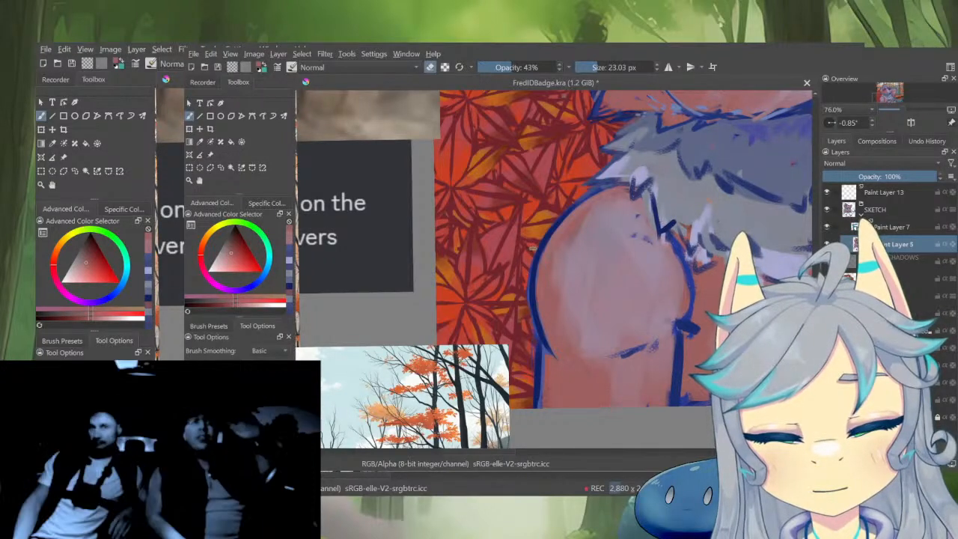
key("e")
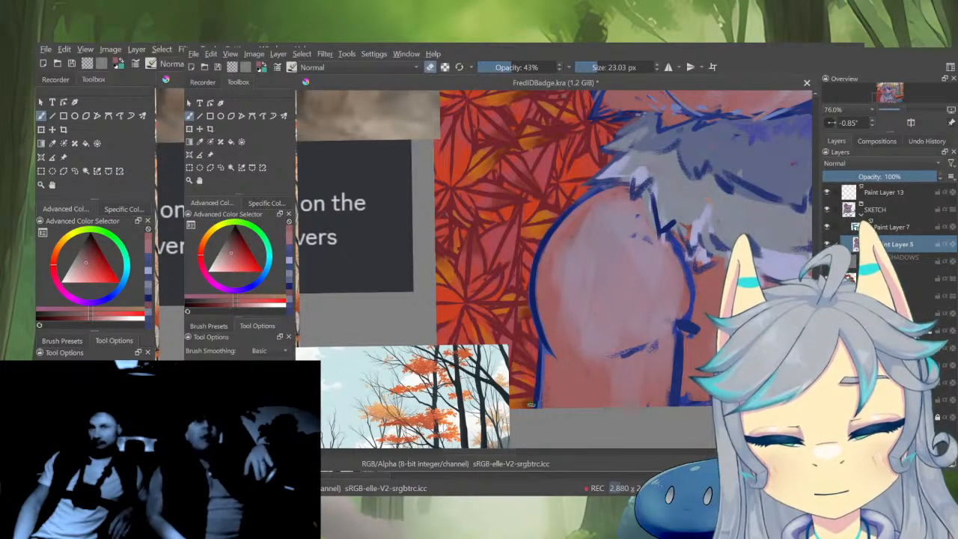
left_click(533, 397, "ctrl")
mouse_move(544, 351)
left_mouse_down()
mouse_move(555, 361)
mouse_move(540, 407)
left_mouse_up()
left_click(553, 389, "ctrl")
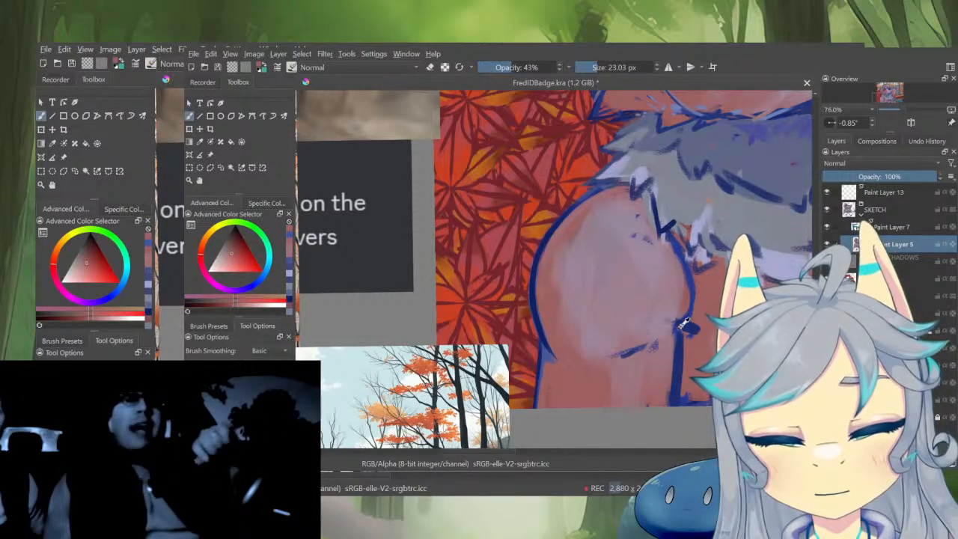
mouse_move(693, 285)
left_mouse_down()
mouse_move(610, 330)
mouse_move(569, 420)
left_mouse_up()
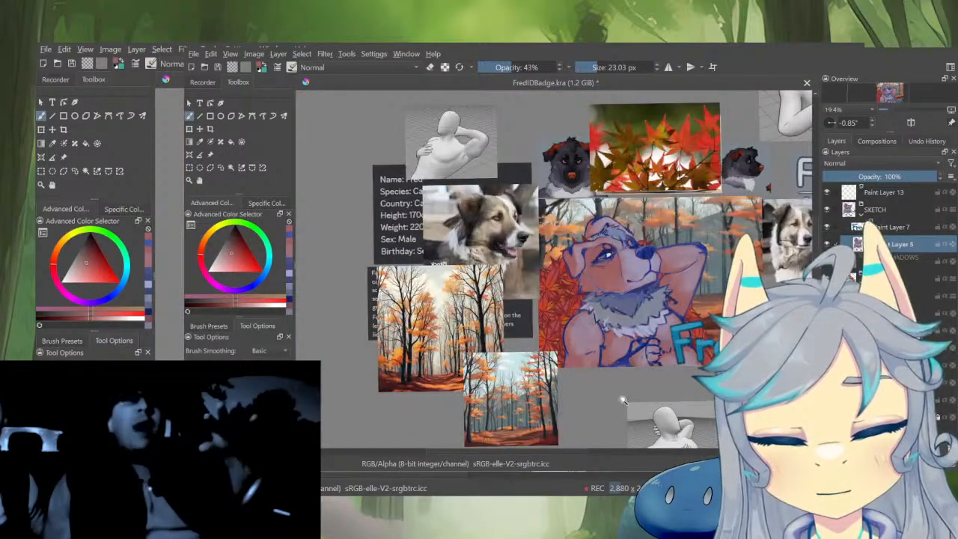
key("m")
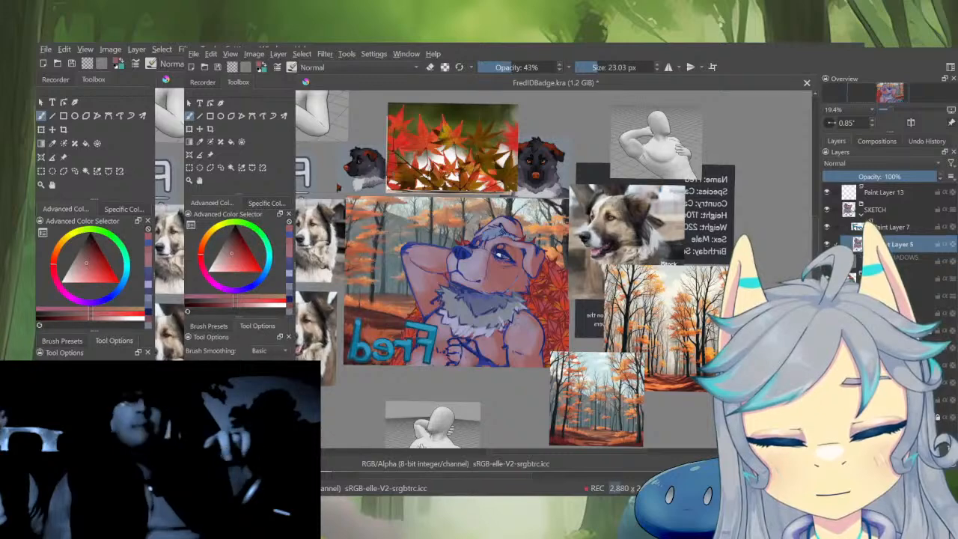
key("m")
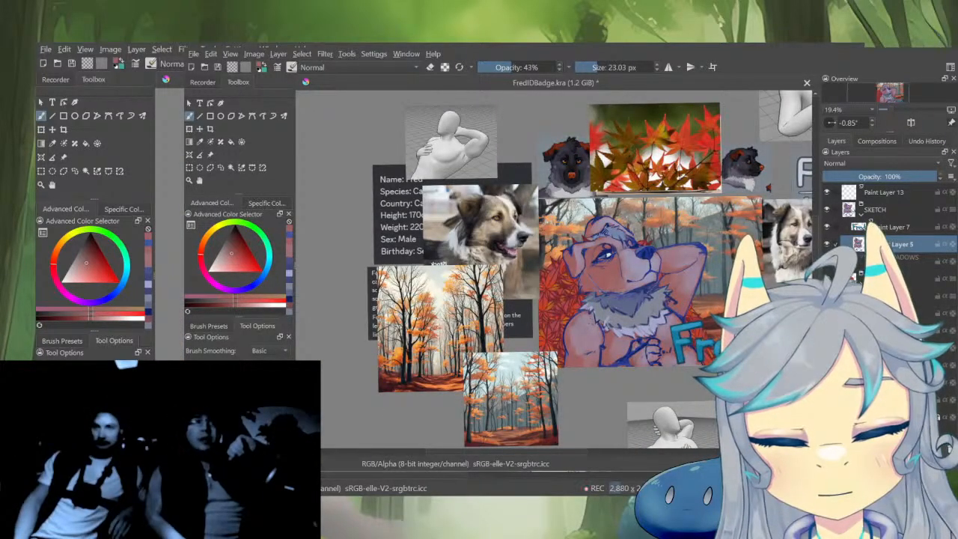
Clean up the raised arm's outer outline down to the name lettering using sampled skin and blue colors and the eraser
scroll(705, 292, "up", 4)
left_click(464, 198, "ctrl")
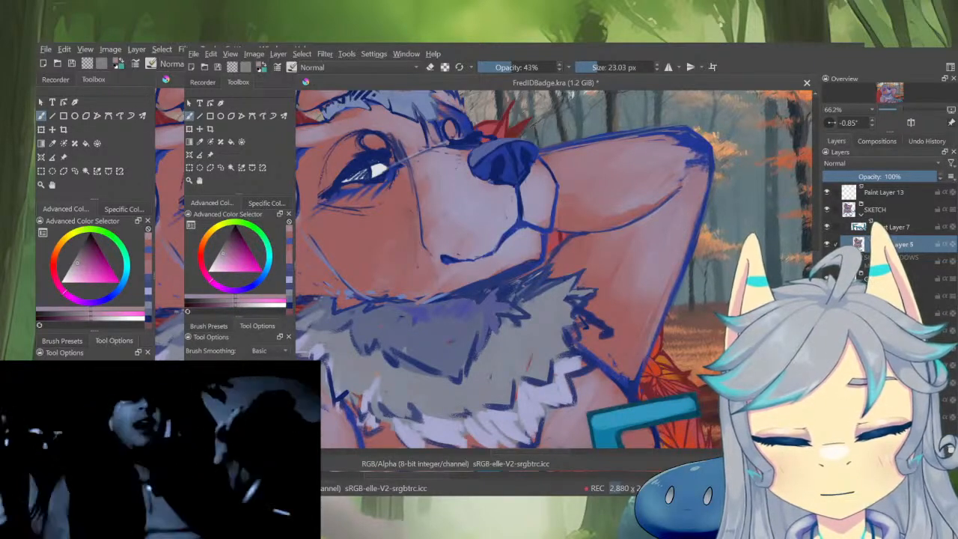
left_click(649, 299, "ctrl")
left_click_drag(674, 284, 658, 320)
left_click_drag(642, 365, 637, 377)
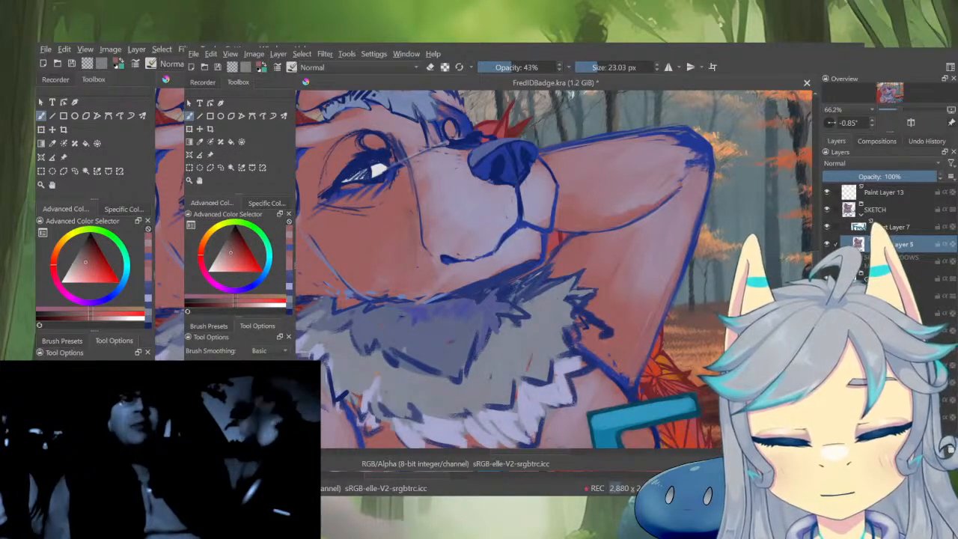
left_click(649, 367, "ctrl")
key("e")
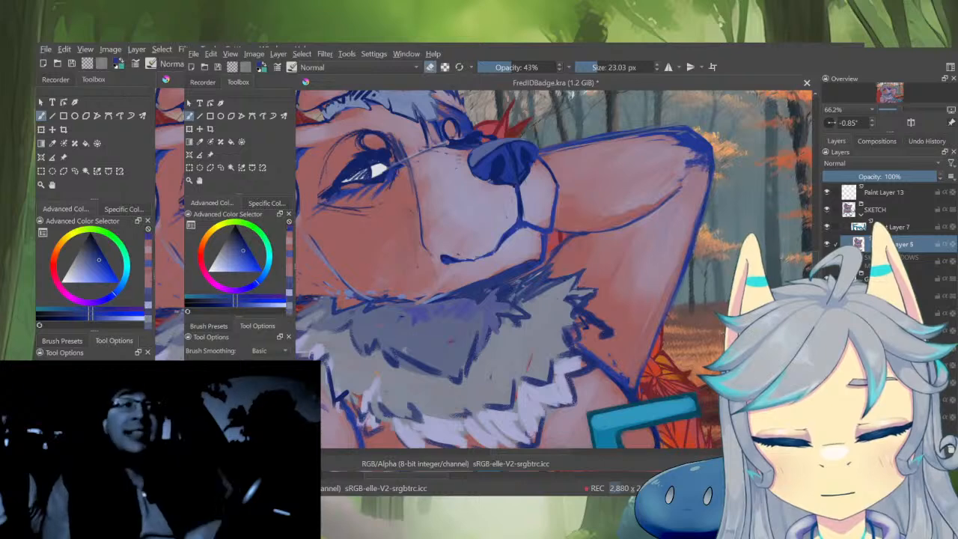
scroll(524, 270, "down", 2)
key("e")
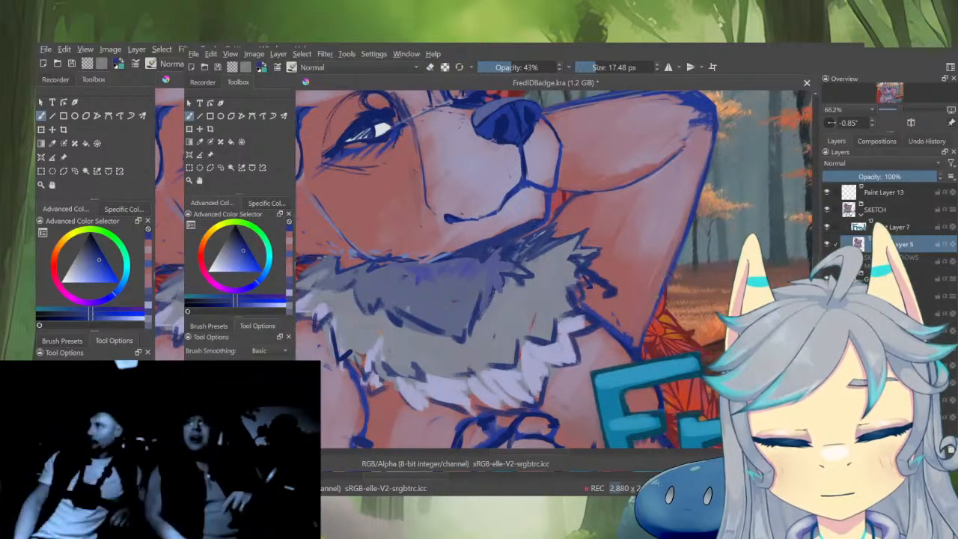
Compare the whole character with its mirrored view to judge the pose and the neck fur
scroll(638, 350, "down", 5)
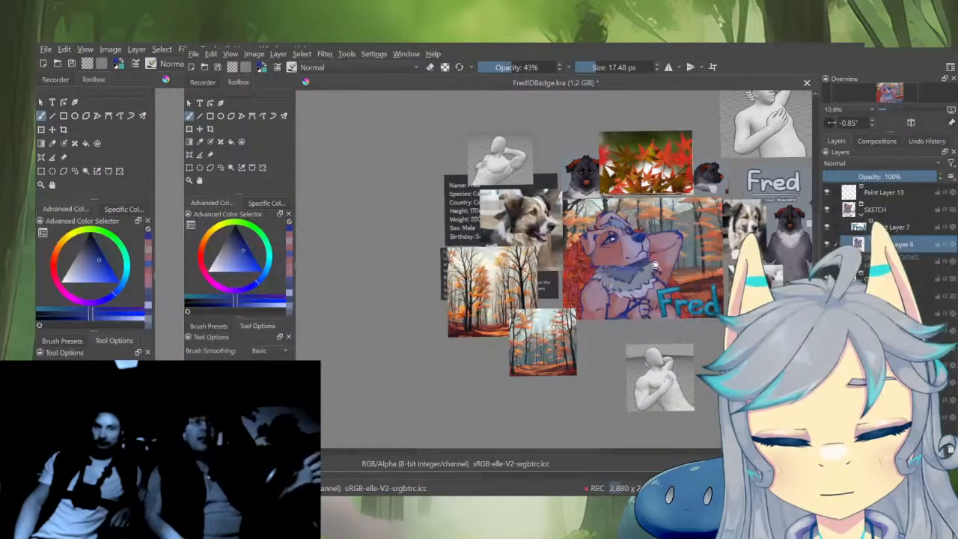
left_click_drag(657, 265, 658, 217)
scroll(658, 217, "up", 4)
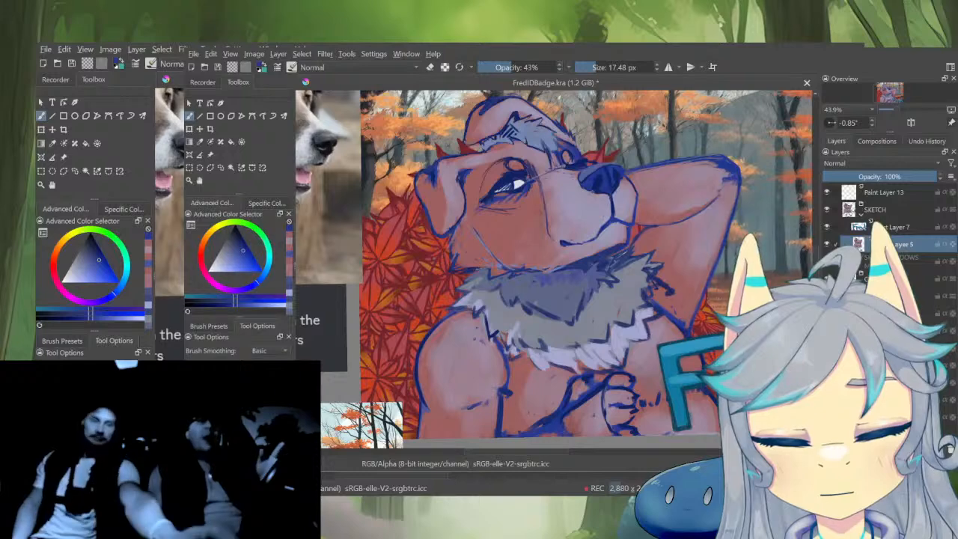
key("m")
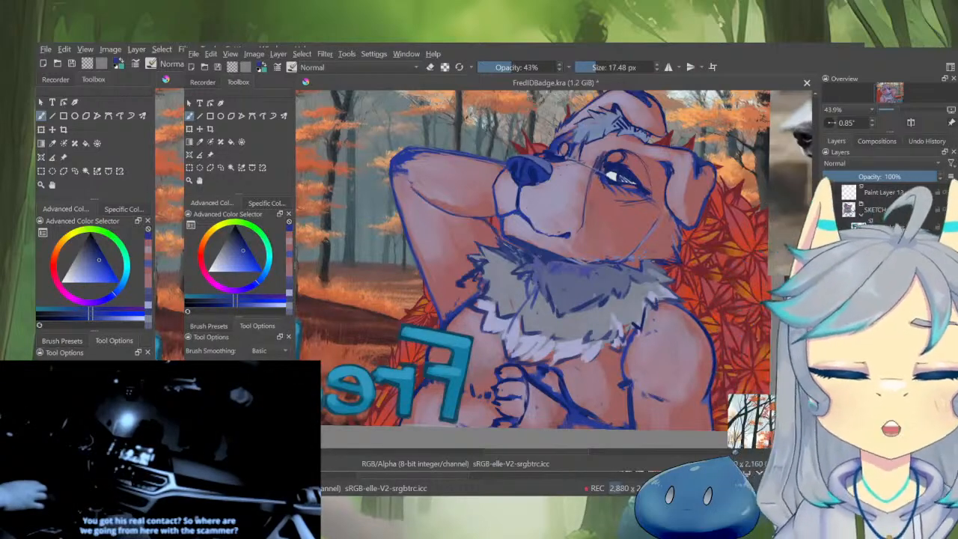
key("m")
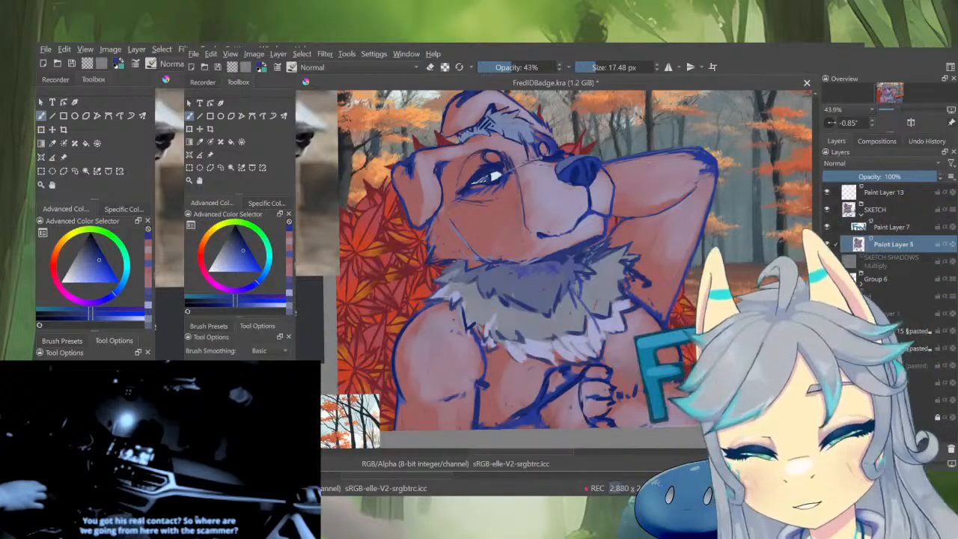
key("m")
scroll(641, 272, "up", 3)
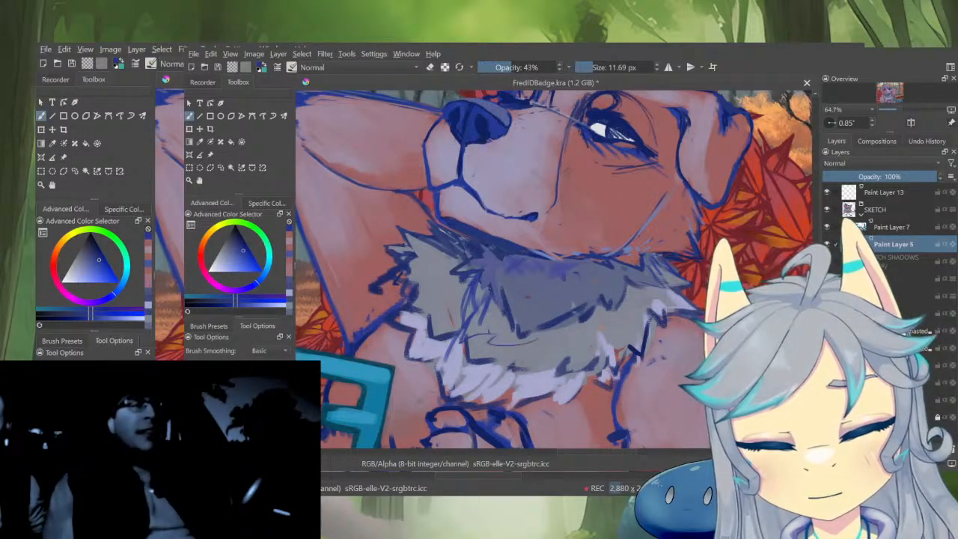
Paint over the loose sketch lines in the dark centre patch of the neck fur with sampled grey-blue colors
left_click_drag(589, 306, 558, 326)
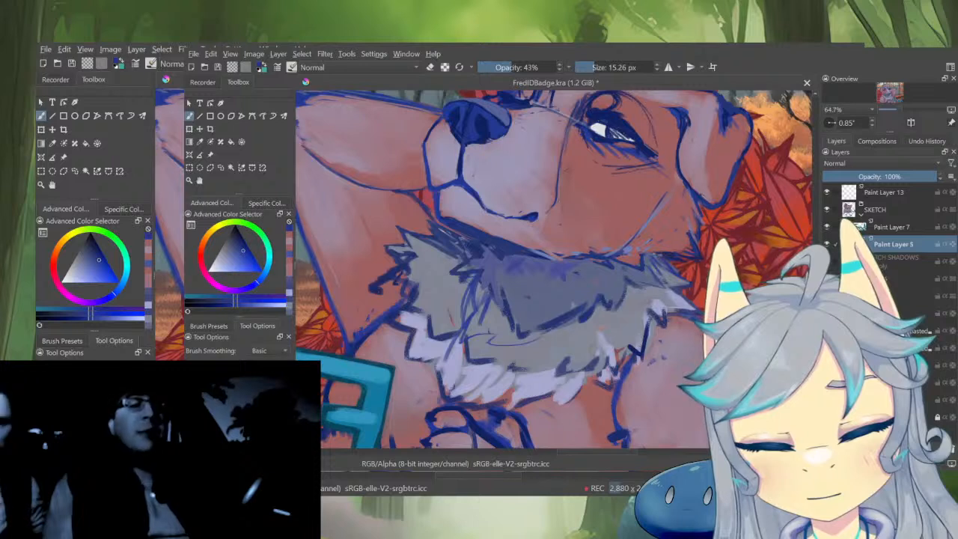
left_click(552, 292, "ctrl")
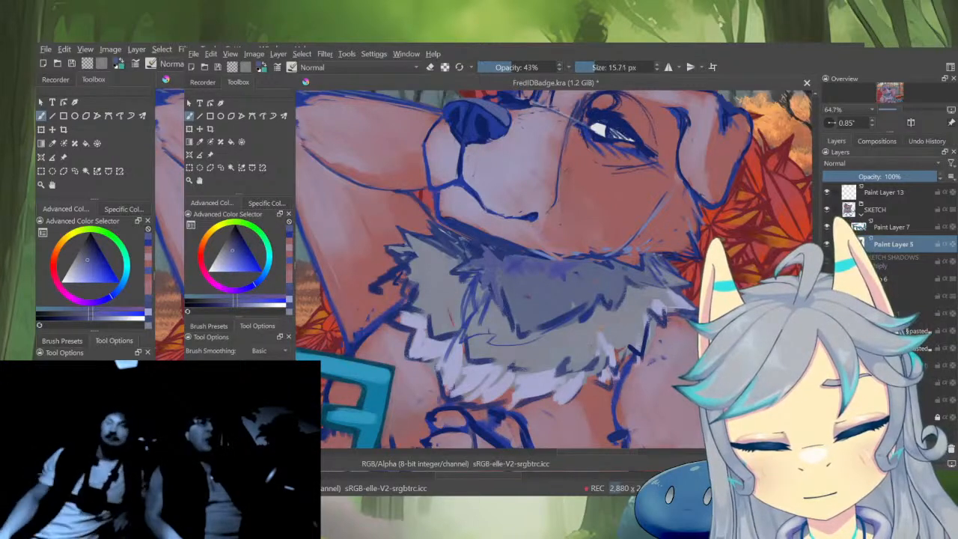
mouse_move(479, 289)
left_mouse_down()
mouse_move(487, 288)
mouse_move(470, 303)
mouse_move(473, 321)
mouse_move(490, 321)
left_mouse_up()
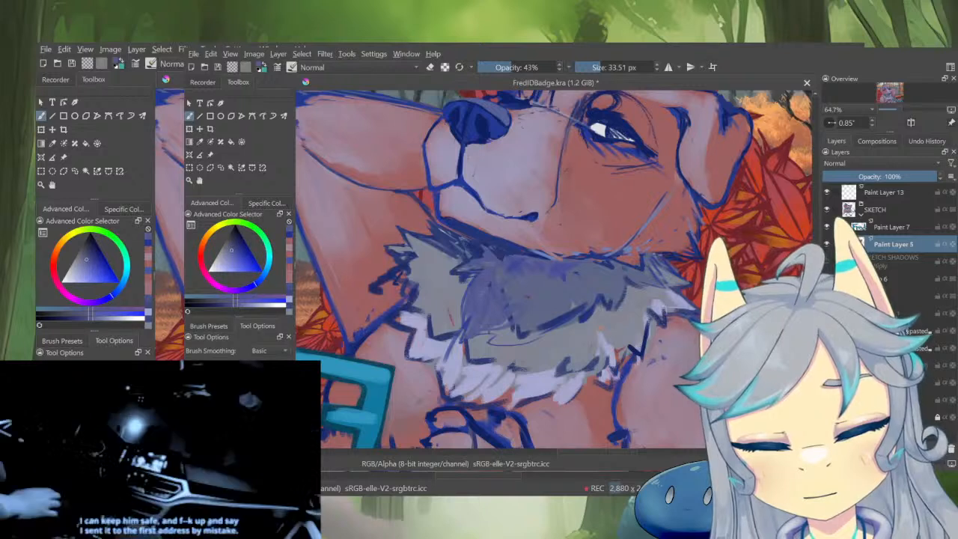
left_click(499, 304, "ctrl")
left_click(524, 282, "ctrl")
left_click_drag(518, 275, 523, 276)
left_click_drag(517, 265, 498, 267)
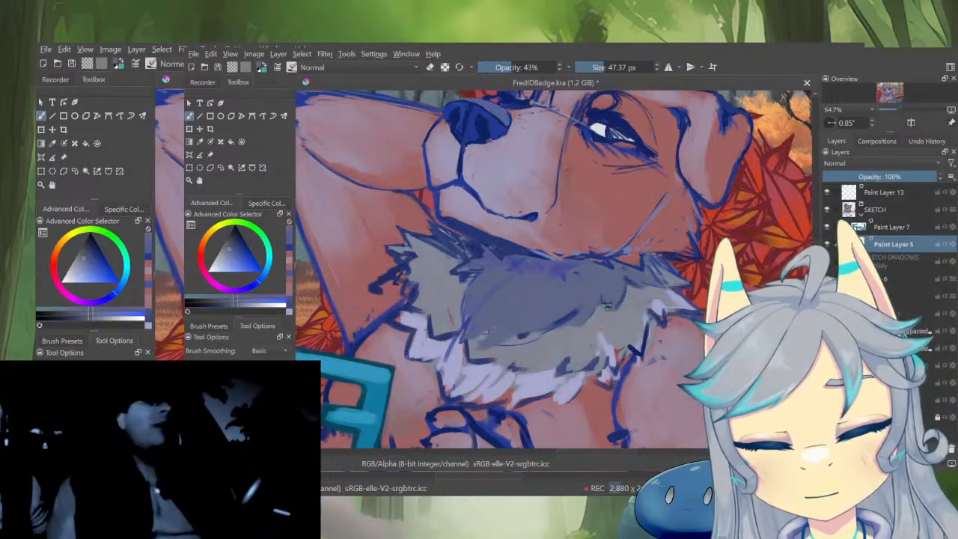
Reshape the side of the dark neck fur patch nearest the raised arm with sampled colors and a 31.37 px brush
key("m")
scroll(628, 322, "down", 5)
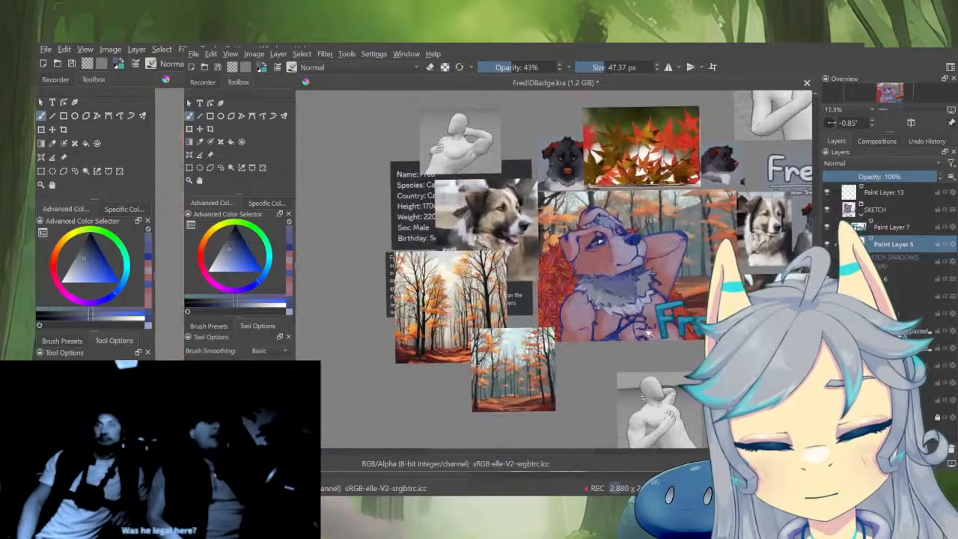
scroll(649, 315, "up", 4)
key("bracketleft")
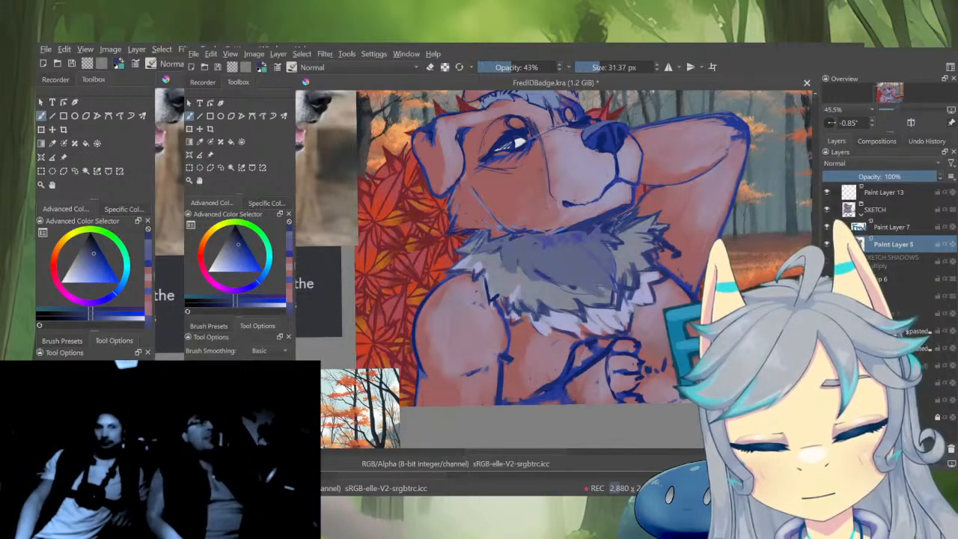
mouse_move(585, 309)
left_mouse_down()
mouse_move(609, 356)
mouse_move(611, 214)
left_mouse_up()
left_click(601, 291, "ctrl")
mouse_move(604, 291)
left_mouse_down()
mouse_move(602, 330)
mouse_move(583, 337)
left_mouse_up()
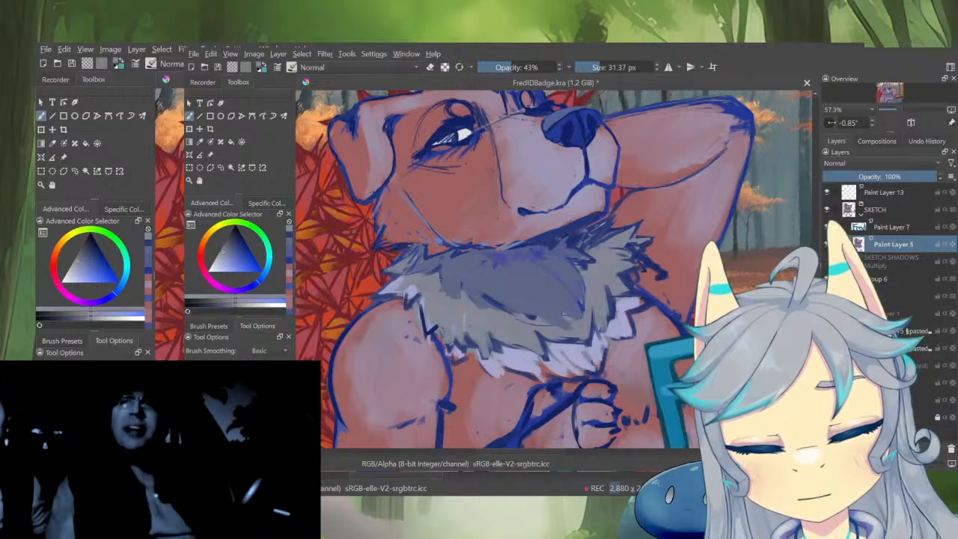
Paint grey and white fur tufts along the lower neck fringe and beside the raised arm with sampled colors
left_click_drag(413, 294, 413, 429)
mouse_move(494, 343)
left_mouse_down()
mouse_move(542, 338)
mouse_move(537, 255)
mouse_move(549, 208)
left_mouse_up()
left_click(531, 248, "ctrl")
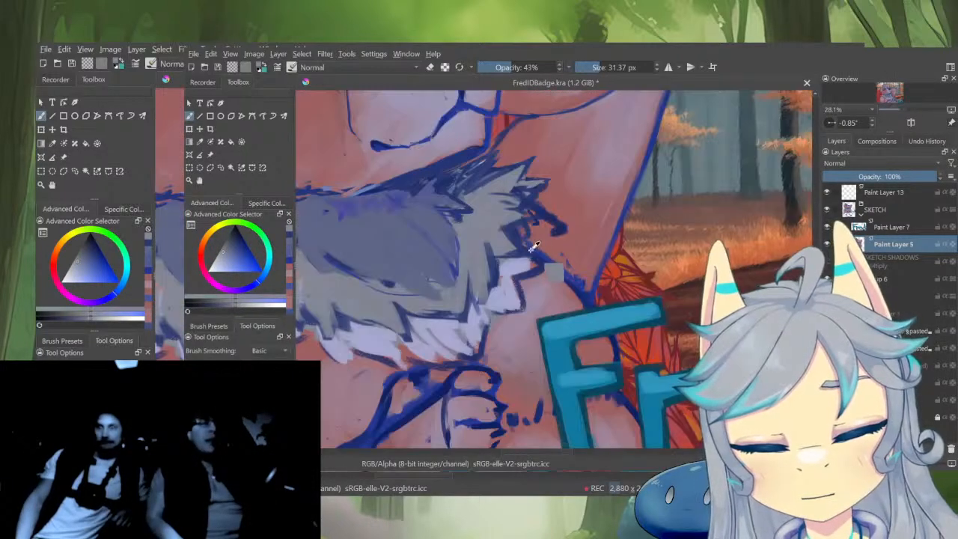
mouse_move(532, 241)
left_mouse_down()
mouse_move(521, 238)
mouse_move(553, 256)
mouse_move(518, 244)
left_mouse_up()
left_click(515, 271, "ctrl")
mouse_move(515, 278)
left_mouse_down()
mouse_move(519, 303)
mouse_move(479, 356)
mouse_move(456, 352)
left_mouse_up()
mouse_move(481, 316)
left_mouse_down()
mouse_move(482, 334)
mouse_move(454, 337)
mouse_move(452, 358)
left_mouse_up()
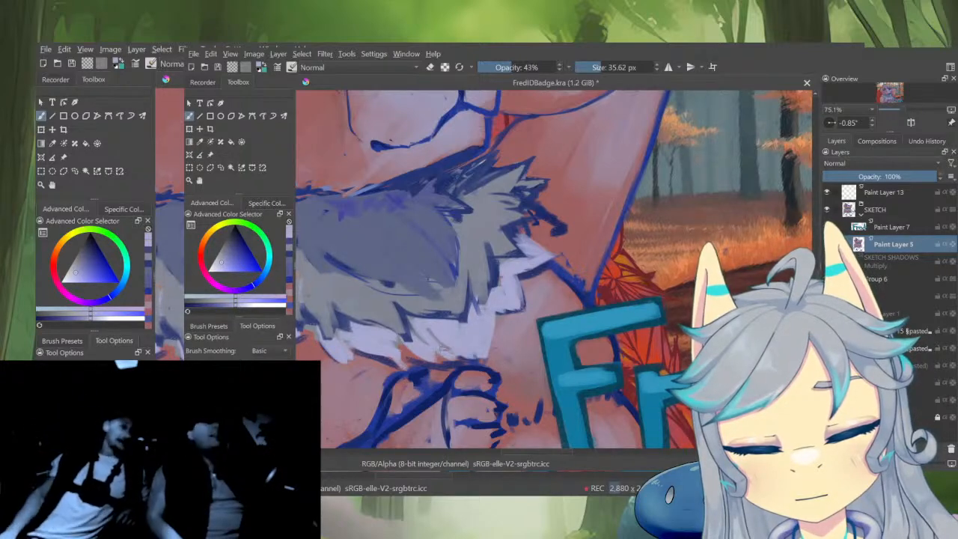
Touch up the pale neck fringe with a sampled color and rework the fur edge under the chin in mirrored view
left_click_drag(472, 303, 473, 424)
left_click_drag(466, 290, 471, 204)
left_click(511, 291, "ctrl")
left_click_drag(534, 309, 522, 322)
mouse_move(508, 275)
left_mouse_down()
mouse_move(499, 289)
mouse_move(533, 362)
left_mouse_up()
key("m")
left_click_drag(601, 270, 601, 149)
left_click_drag(513, 314, 557, 341)
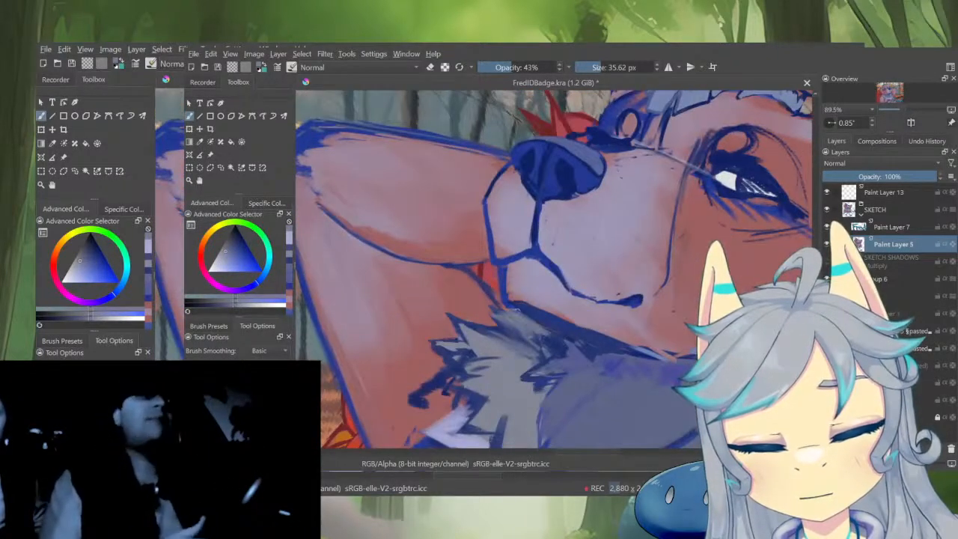
left_click(516, 309, "ctrl")
left_click_drag(494, 305, 509, 325)
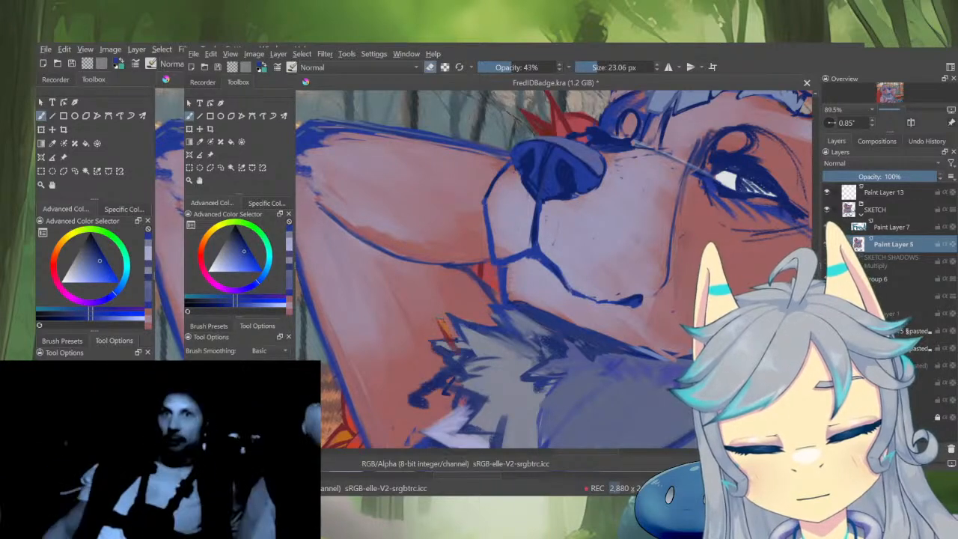
Clean up the stray dark marks beside the raised arm with sampled skin color and redraw the fur tips in sampled blue
left_click(441, 319, "ctrl")
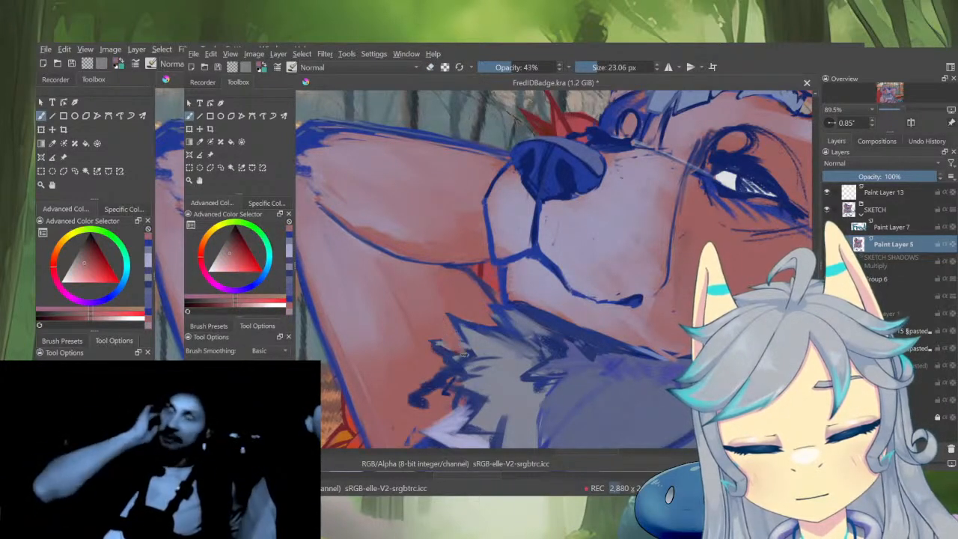
left_click_drag(437, 340, 440, 352)
left_click(447, 359, "ctrl")
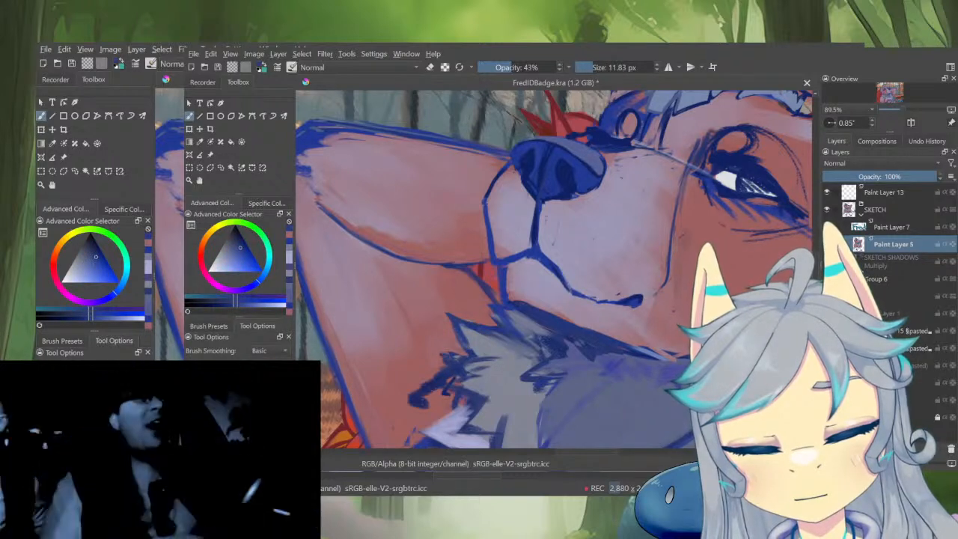
left_click(448, 387, "ctrl")
left_click_drag(441, 378, 414, 404)
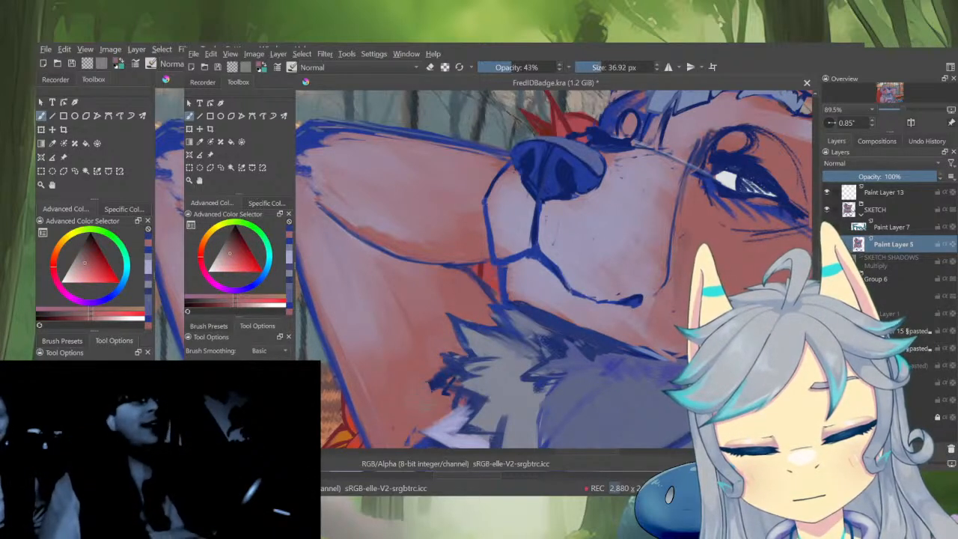
mouse_move(445, 360)
left_mouse_down()
mouse_move(461, 375)
mouse_move(447, 355)
mouse_move(454, 390)
mouse_move(435, 396)
left_mouse_up()
left_click(472, 363, "ctrl")
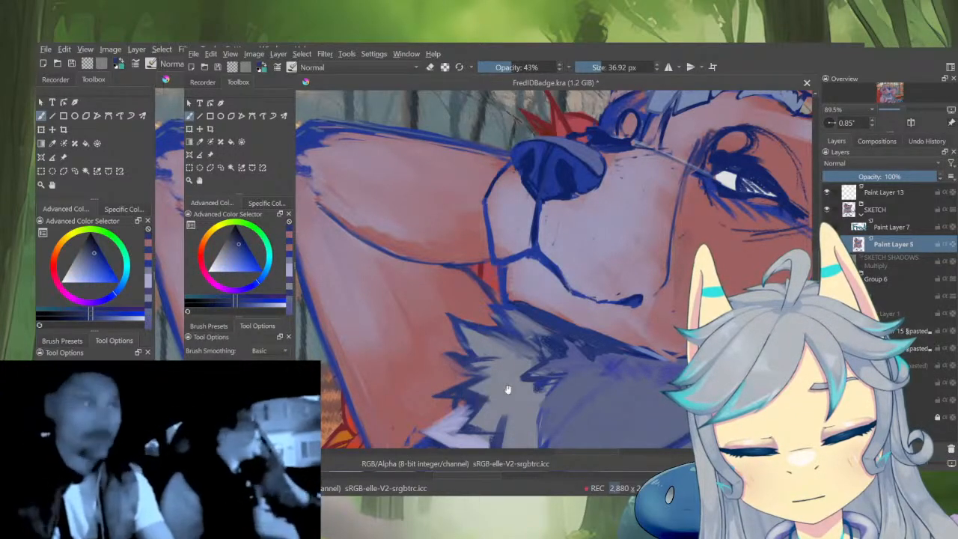
left_click_drag(508, 390, 506, 323)
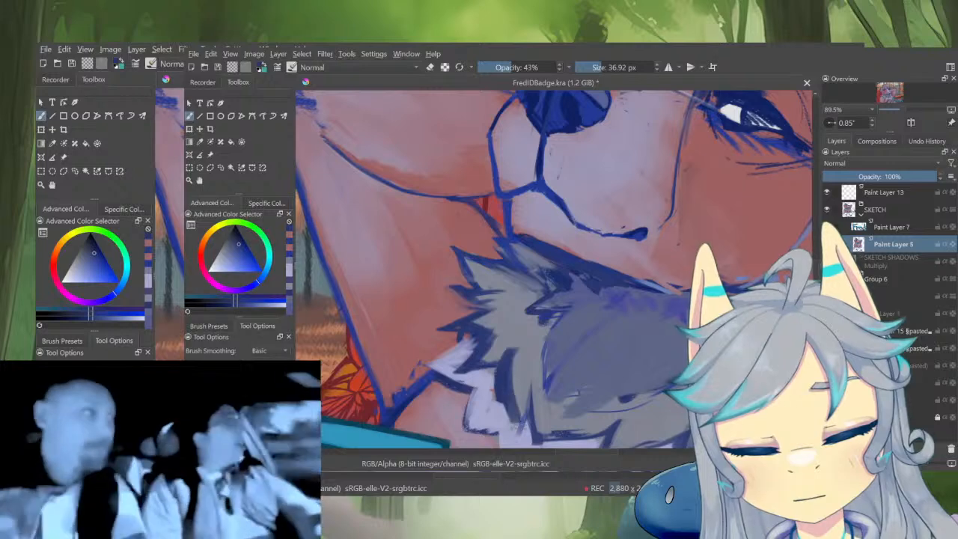
Fill out the white lower fringe and redraw the spiky edge of the dark neck patch with sampled colors
left_click(496, 404, "ctrl")
mouse_move(495, 408)
left_mouse_down()
mouse_move(498, 373)
mouse_move(511, 422)
left_mouse_up()
left_click_drag(518, 362, 552, 438)
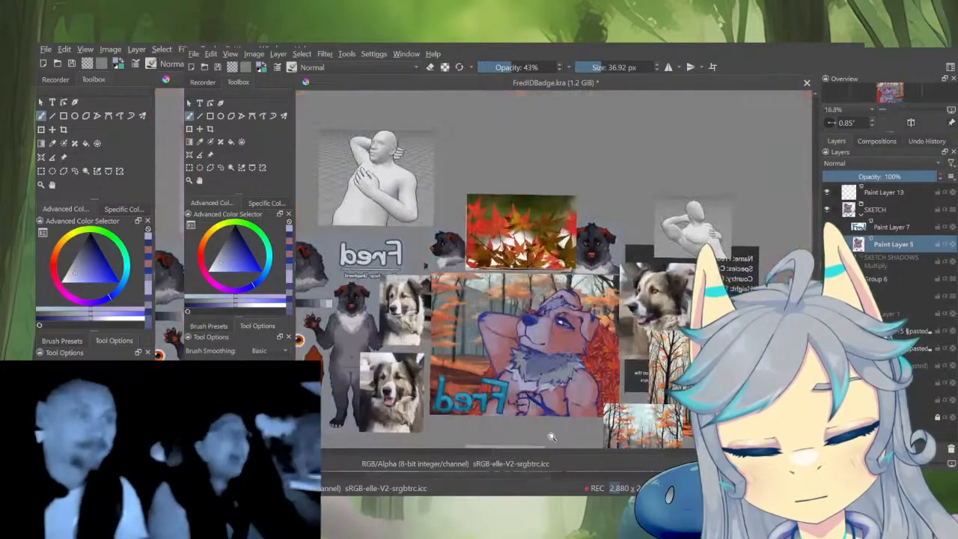
mouse_move(536, 380)
left_mouse_down()
mouse_move(531, 300)
mouse_move(499, 304)
left_mouse_up()
left_click(504, 307, "ctrl")
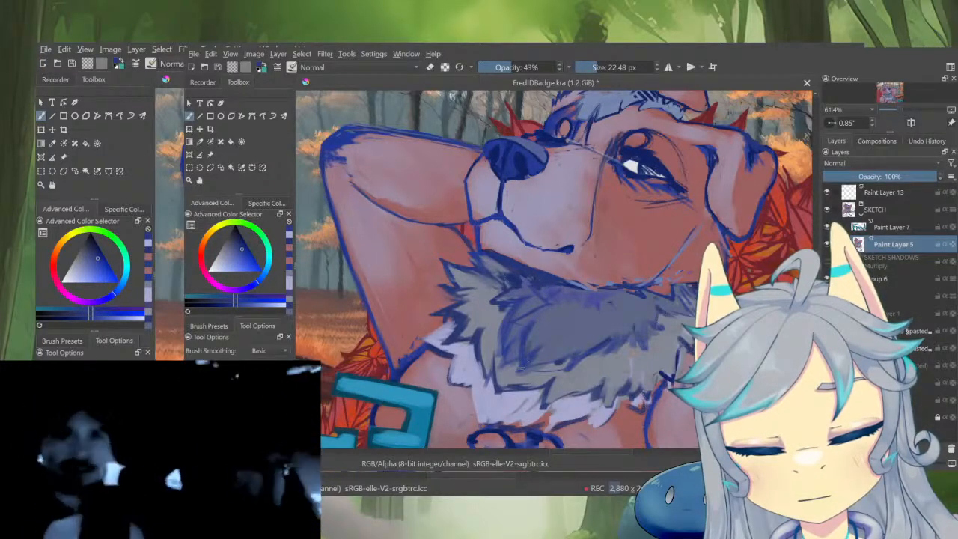
left_click(527, 355, "ctrl")
left_click_drag(527, 356, 521, 368)
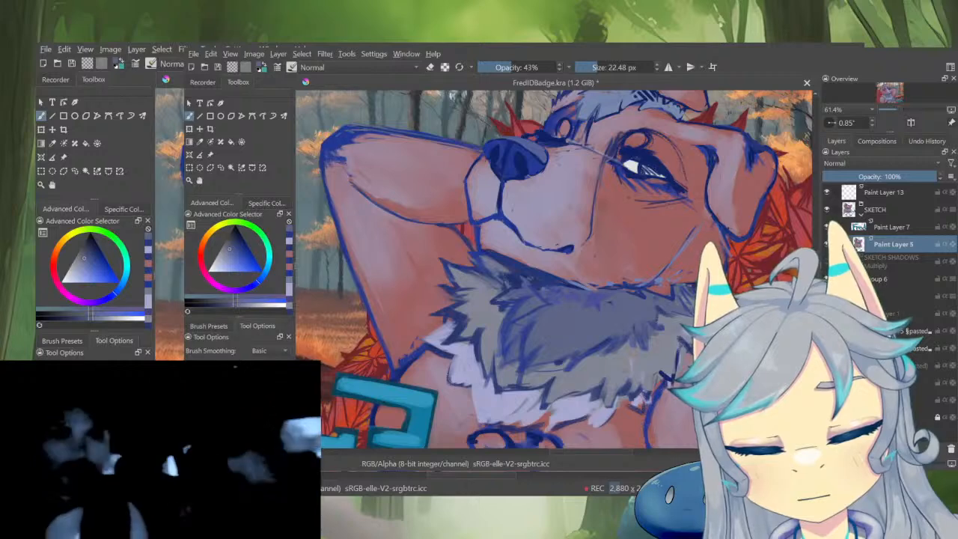
Return to the unmirrored view and blend the fur strokes under the chin and in the dark patch with sampled grey-blues
scroll(549, 302, "down", 10)
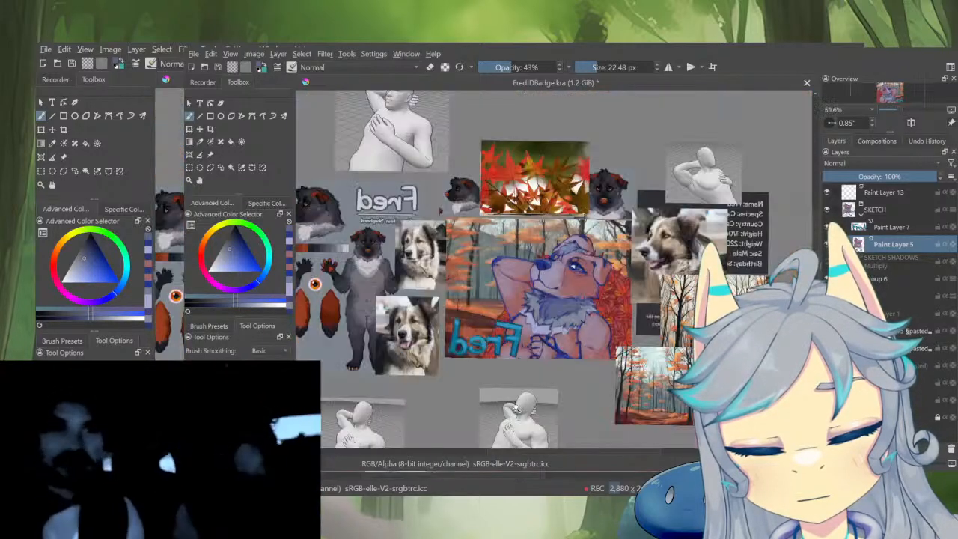
key("m")
scroll(569, 305, "up", 8)
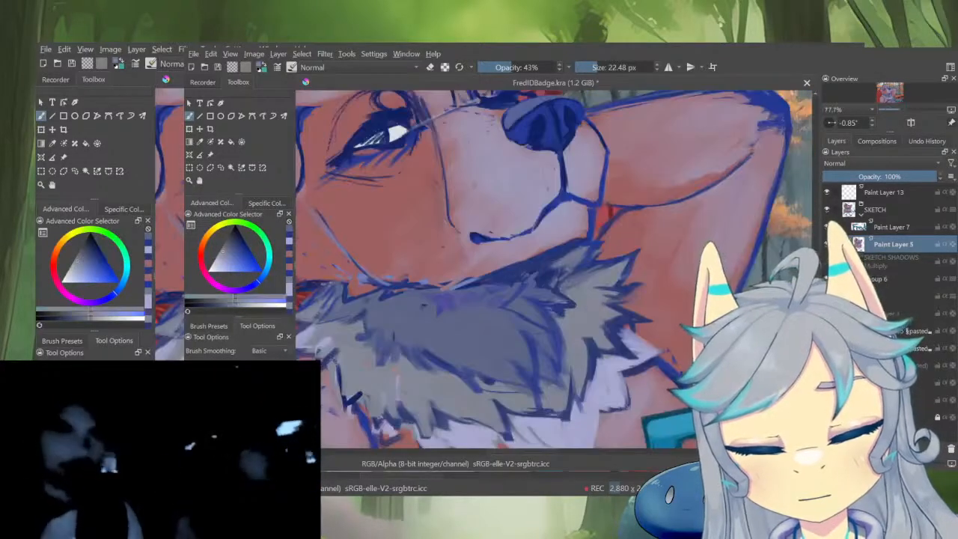
left_click(558, 276, "ctrl")
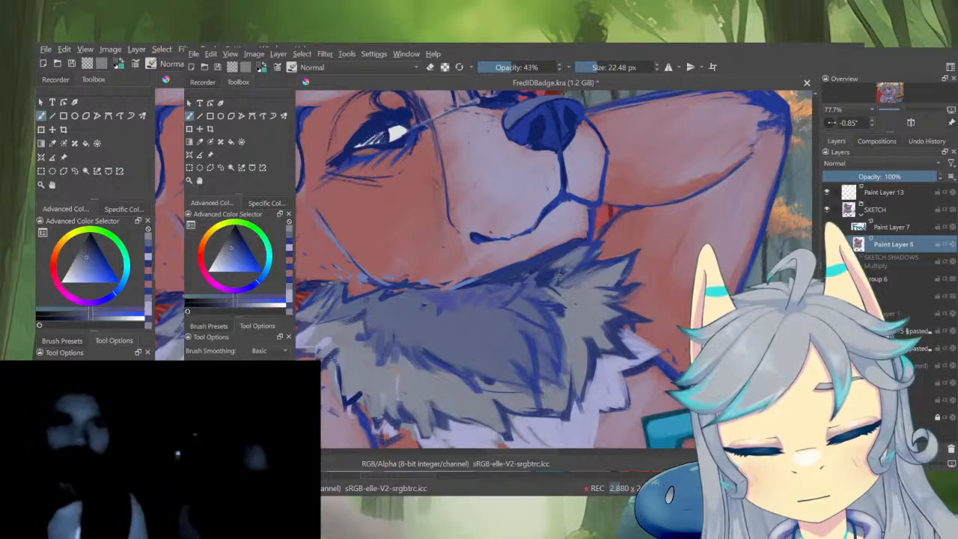
left_click_drag(542, 276, 548, 268)
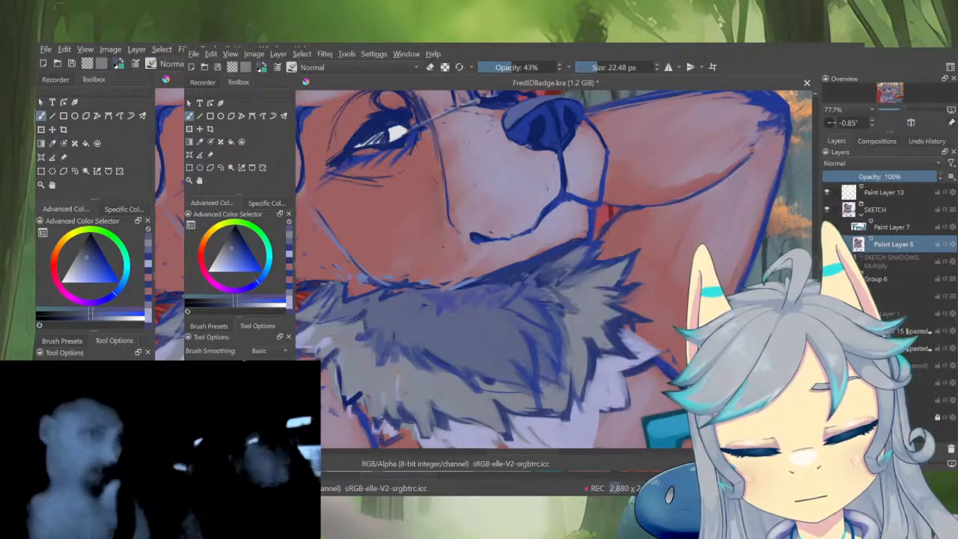
left_click(537, 290, "ctrl")
left_click_drag(538, 289, 527, 298)
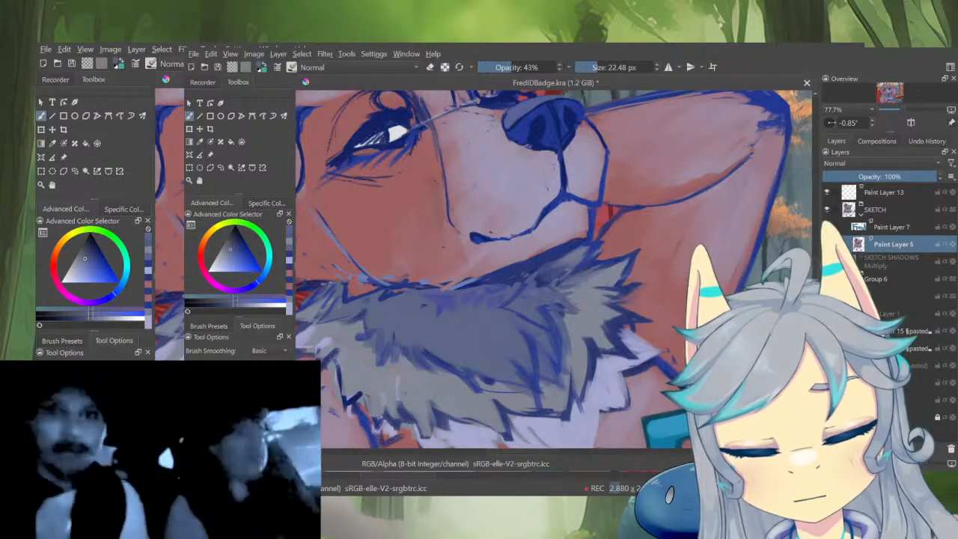
left_click_drag(523, 331, 532, 387)
left_click_drag(513, 361, 526, 382)
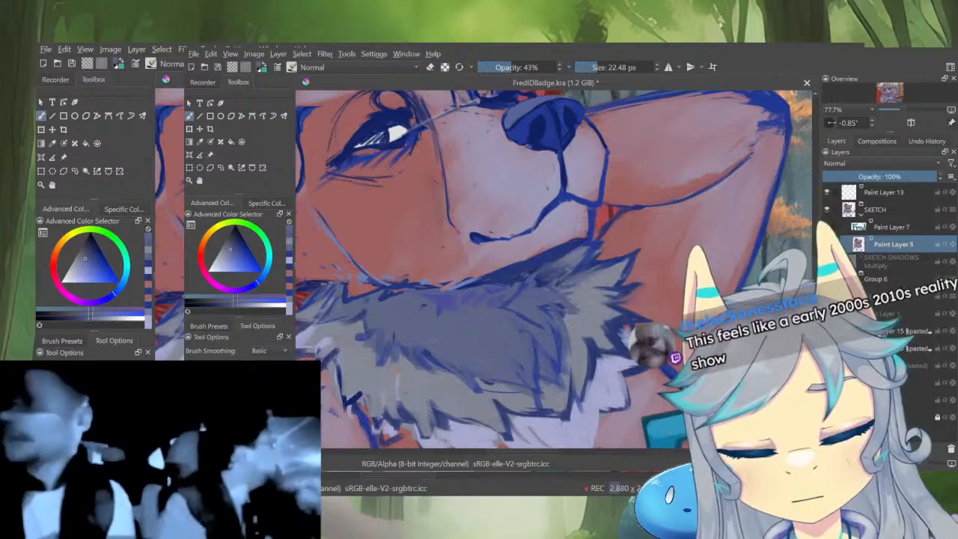
Review the whole badge beside its reference images at several zoom levels and sample the reddish color of the cheek
scroll(637, 339, "down", 5)
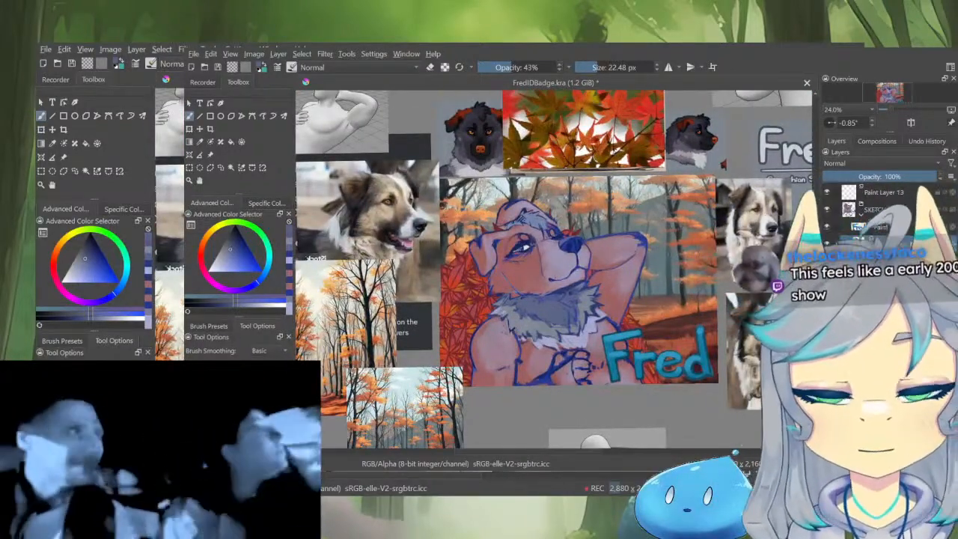
left_click_drag(664, 255, 725, 195)
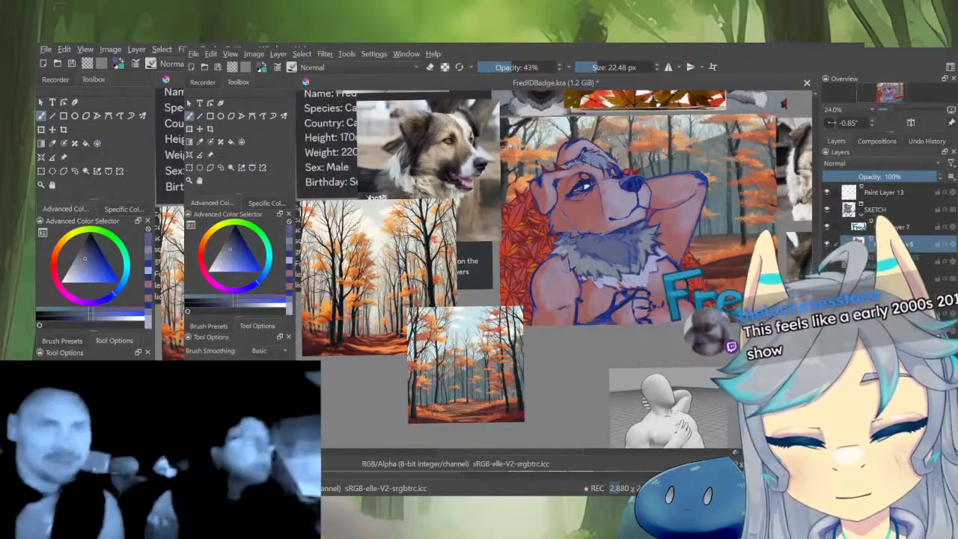
left_click_drag(665, 236, 686, 203)
left_click_drag(649, 247, 707, 248)
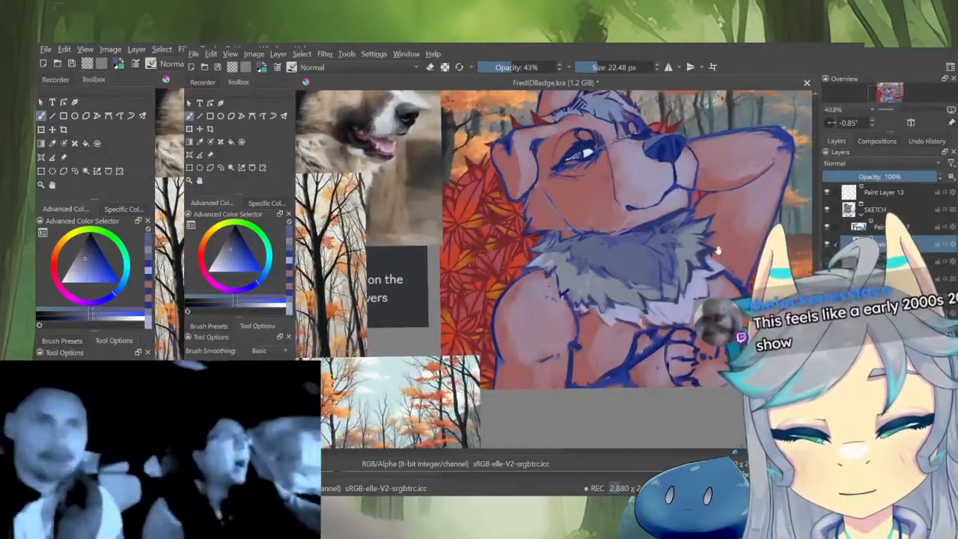
left_click_drag(640, 232, 581, 312)
left_click_drag(631, 258, 640, 241)
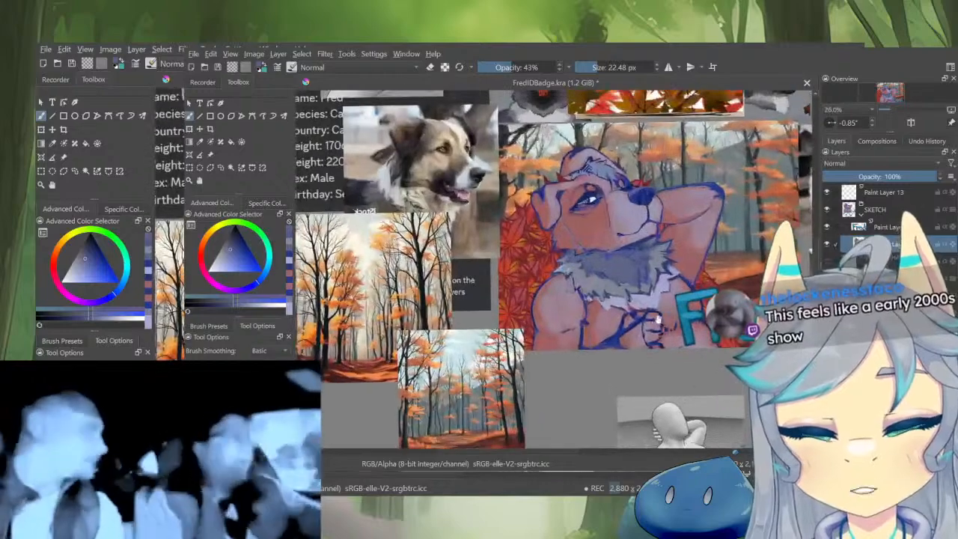
left_click_drag(591, 267, 627, 210)
left_click(627, 213, "ctrl")
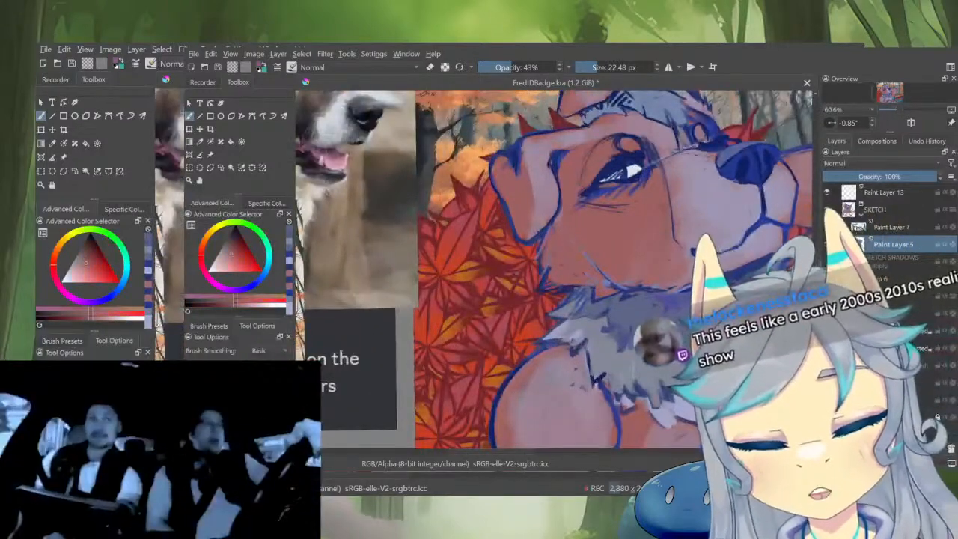
Review the whole badge beside its reference images at several zoom levels, briefly isolating the character layer to check its silhouette
left_click_drag(602, 262, 584, 357)
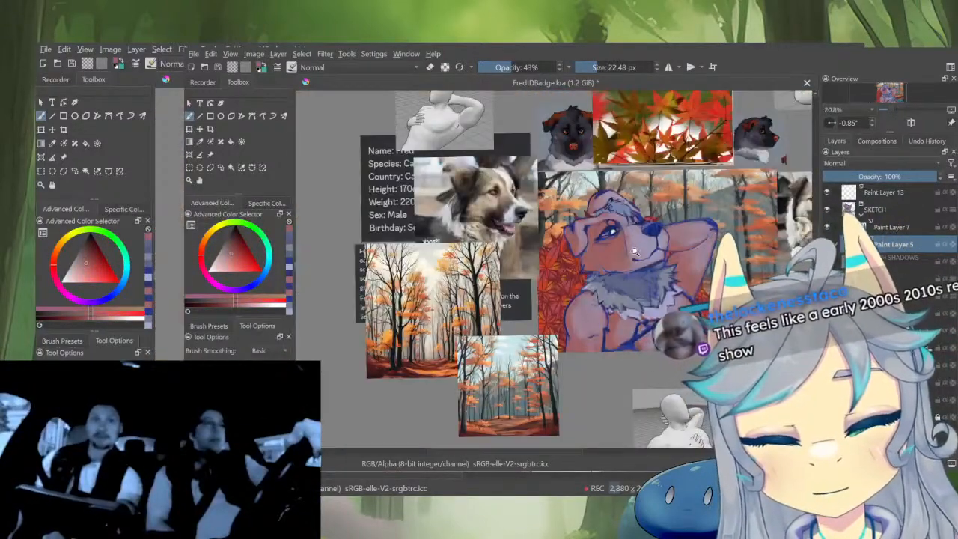
left_click_drag(707, 316, 660, 290)
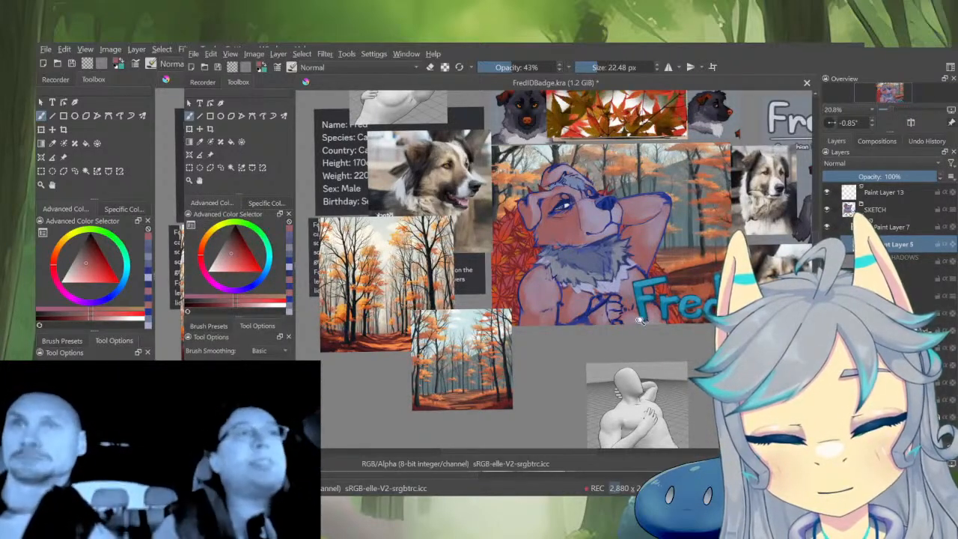
scroll(653, 325, "up", 3)
key("alt+i")
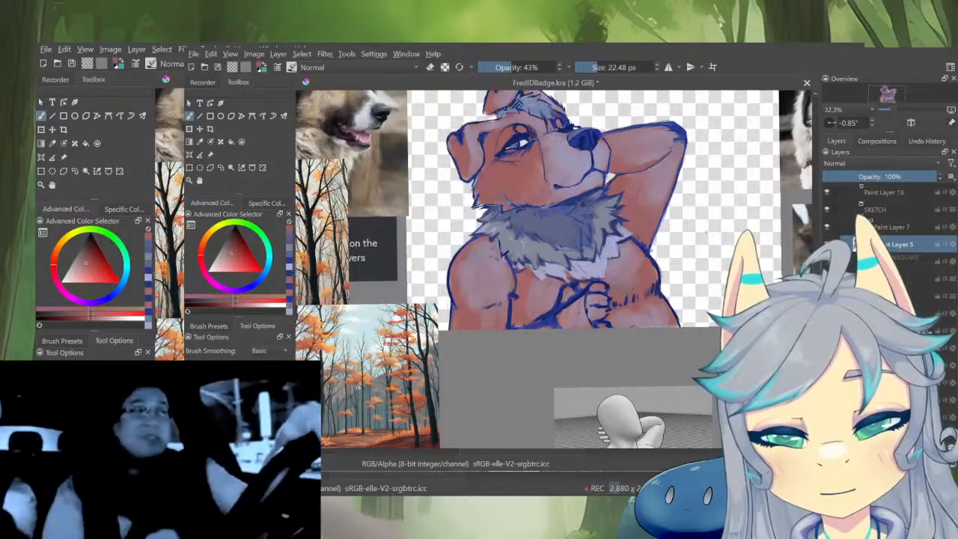
key("alt+i")
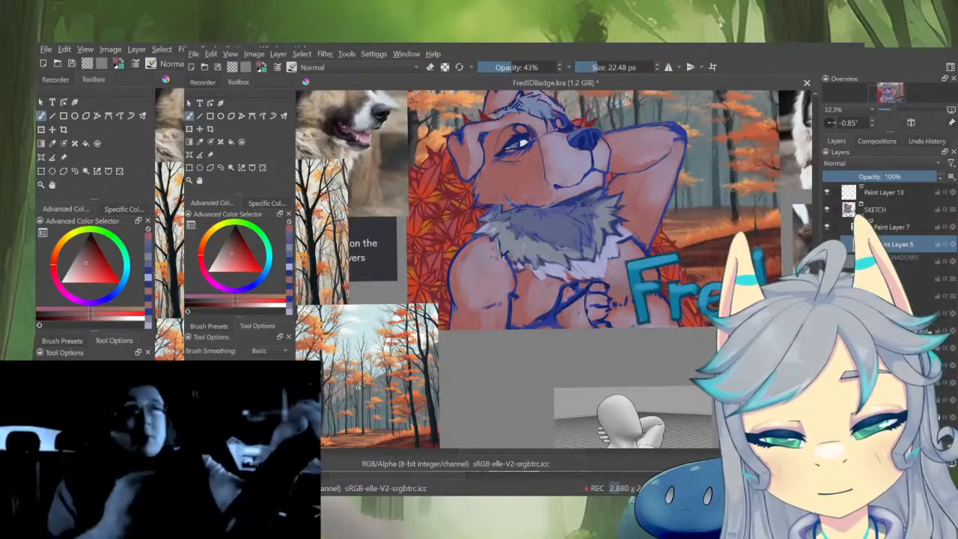
scroll(631, 309, "down", 3)
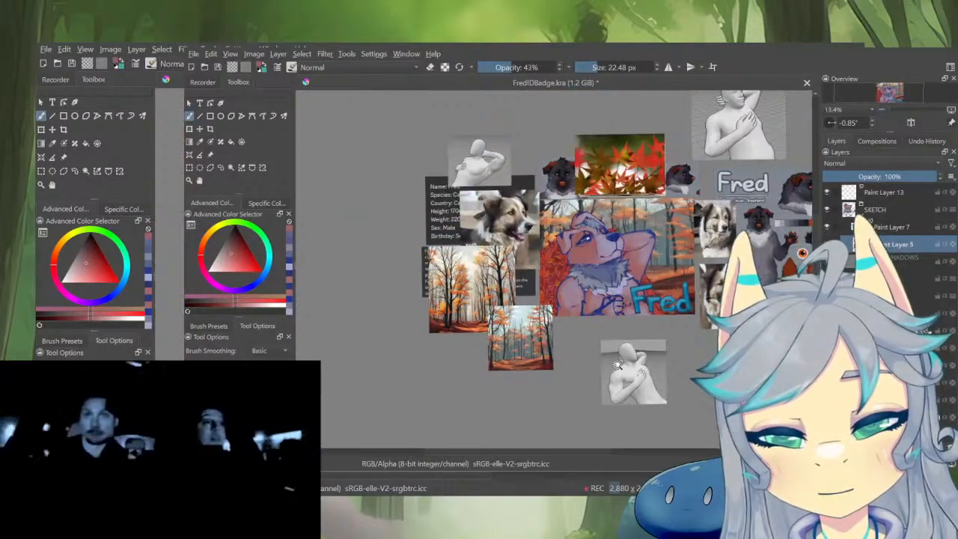
scroll(642, 244, "up", 3)
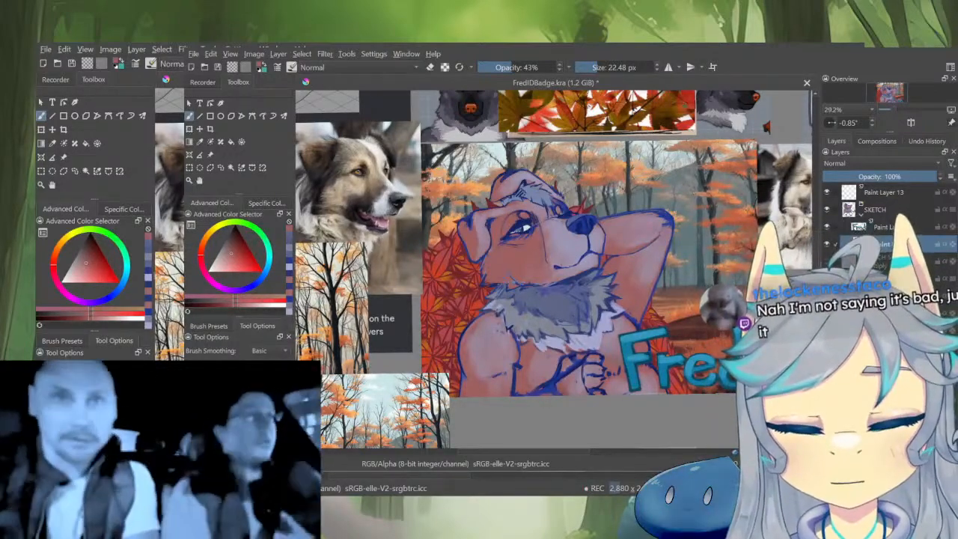
left_click_drag(626, 227, 676, 167)
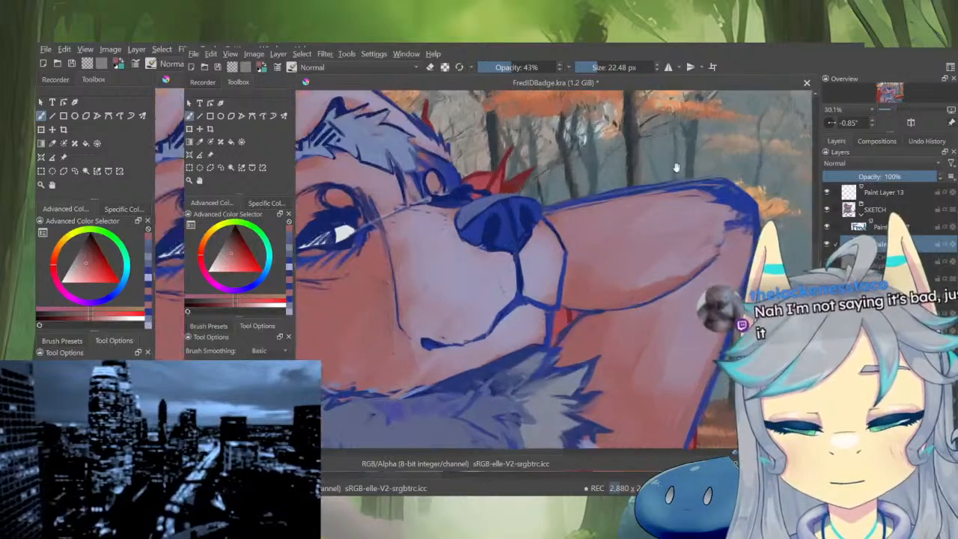
Strengthen the raised arm's contour line beside the muzzle with sampled dark blue, using a brush of about 12 px, and resample the skin color
left_click(610, 279, "ctrl")
left_click(602, 290, "ctrl")
left_click_drag(594, 328, 616, 305)
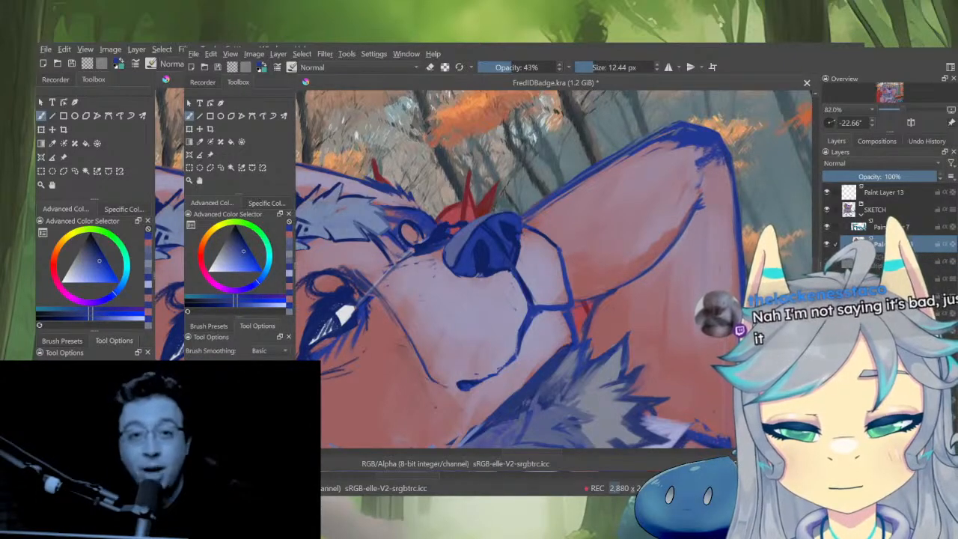
left_click(617, 295, "ctrl")
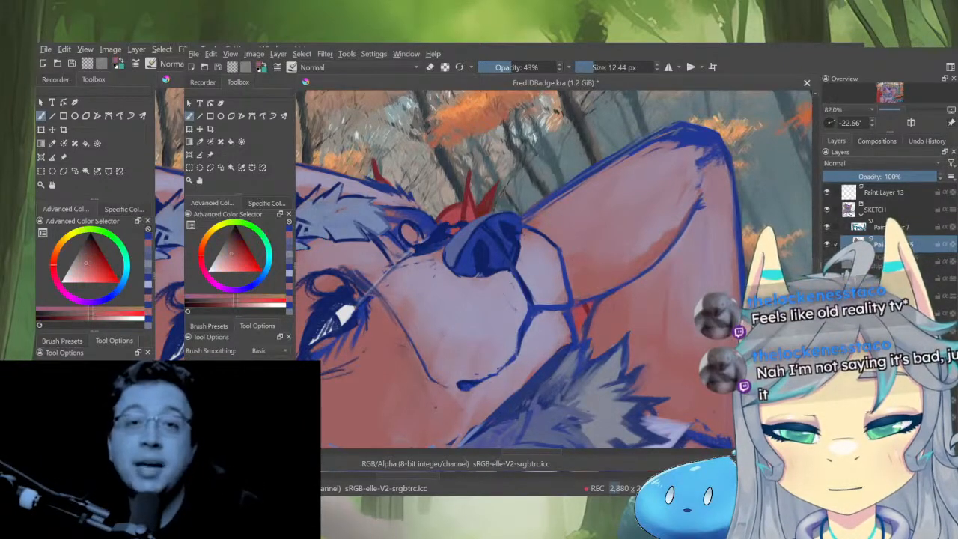
Sharpen the fur tips beside the raised arm and the pale tuft below them with sampled dark blue at about 16 px
scroll(648, 254, "down", 4)
scroll(587, 246, "up", 3)
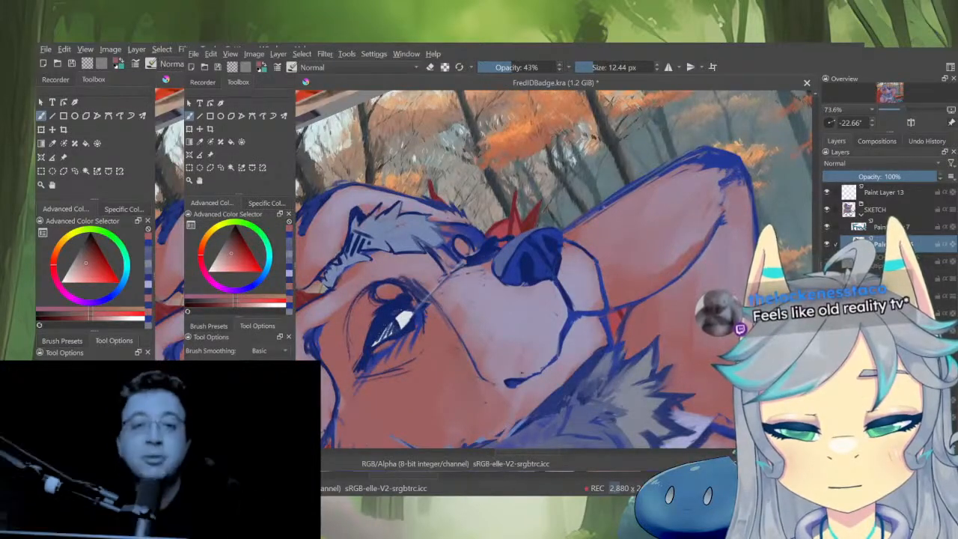
scroll(680, 188, "down", 4)
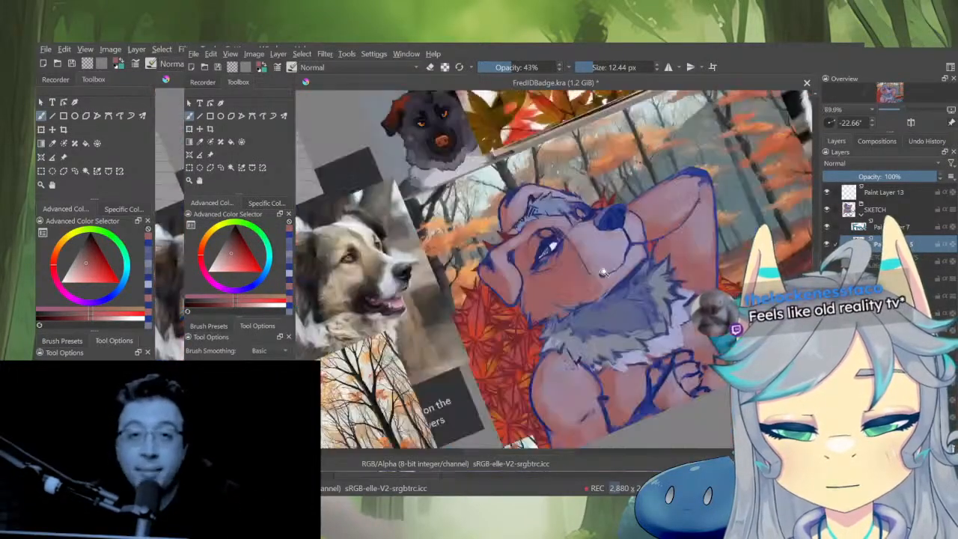
left_click_drag(693, 280, 690, 304)
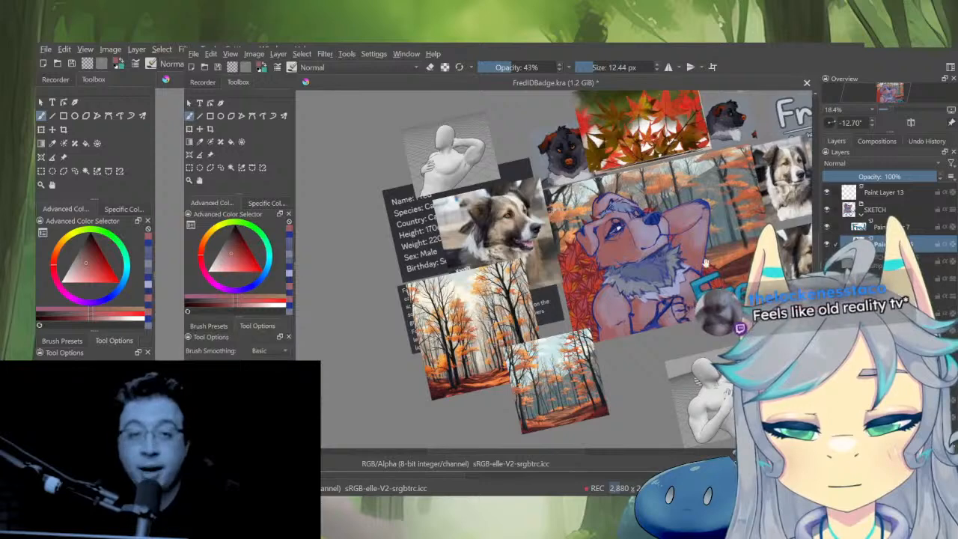
scroll(706, 263, "up", 4)
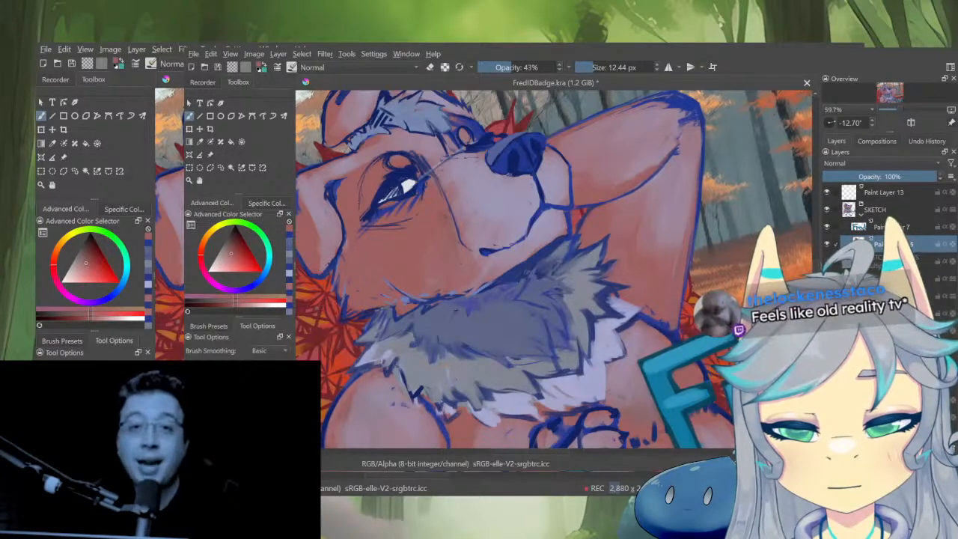
scroll(637, 346, "down", 4)
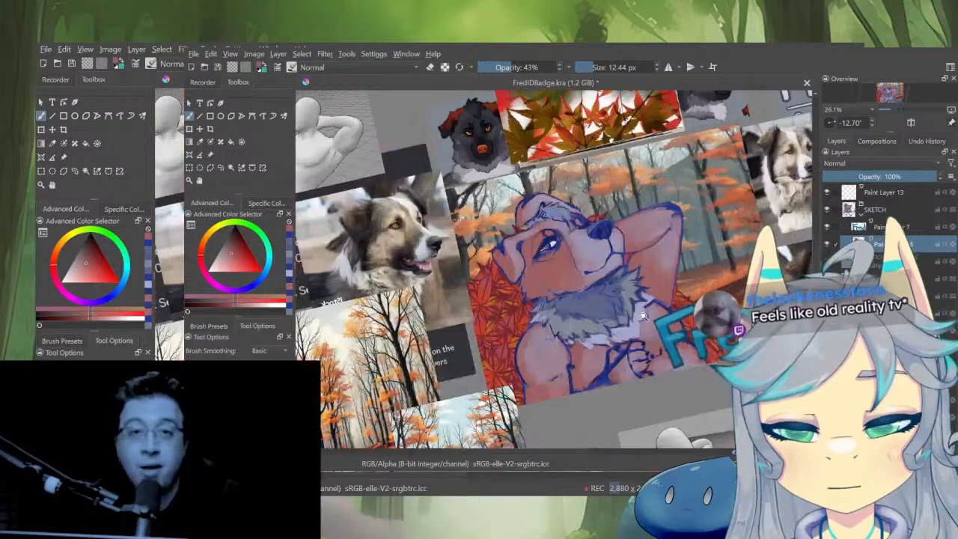
scroll(642, 317, "up", 4)
left_click(651, 288, "ctrl")
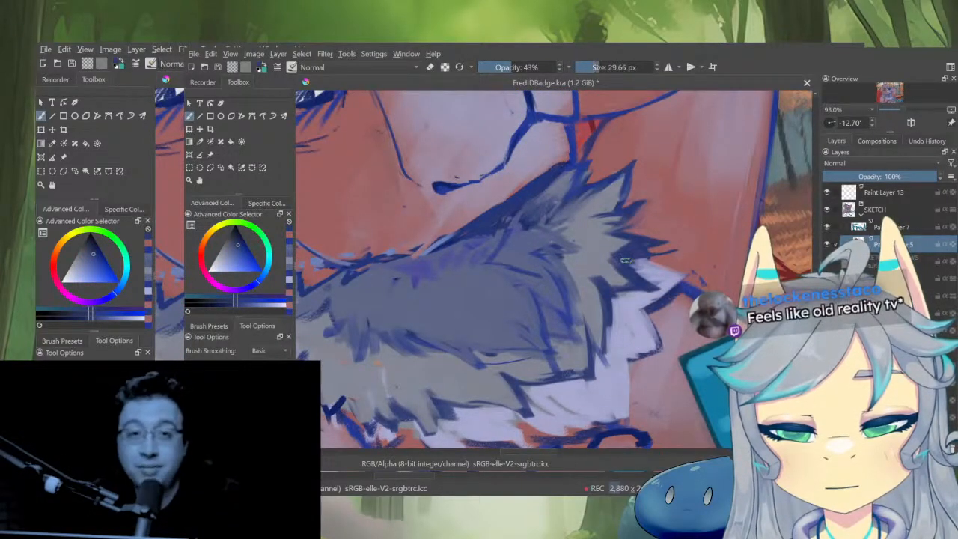
left_click_drag(652, 254, 668, 268)
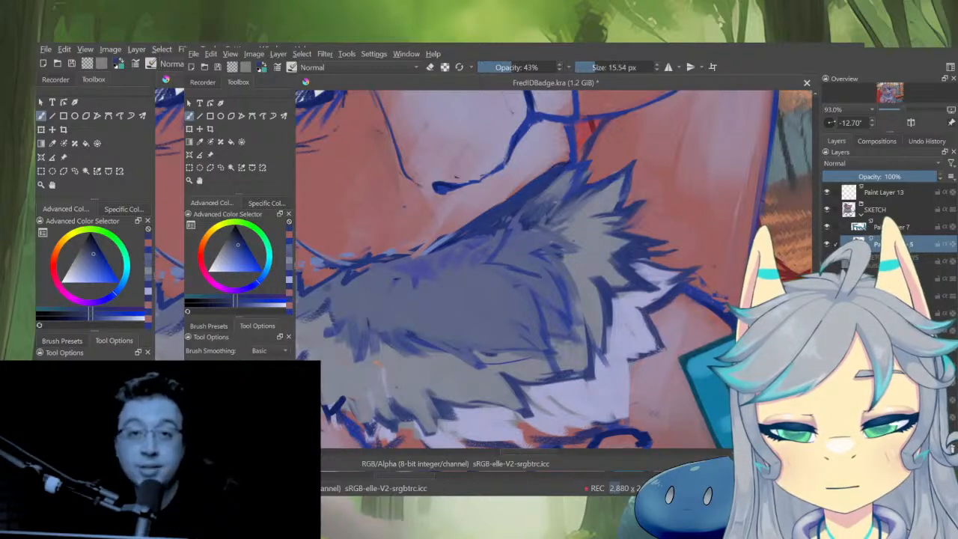
mouse_move(631, 349)
left_mouse_down()
mouse_move(662, 288)
mouse_move(671, 363)
left_mouse_up()
left_click_drag(610, 377, 645, 322)
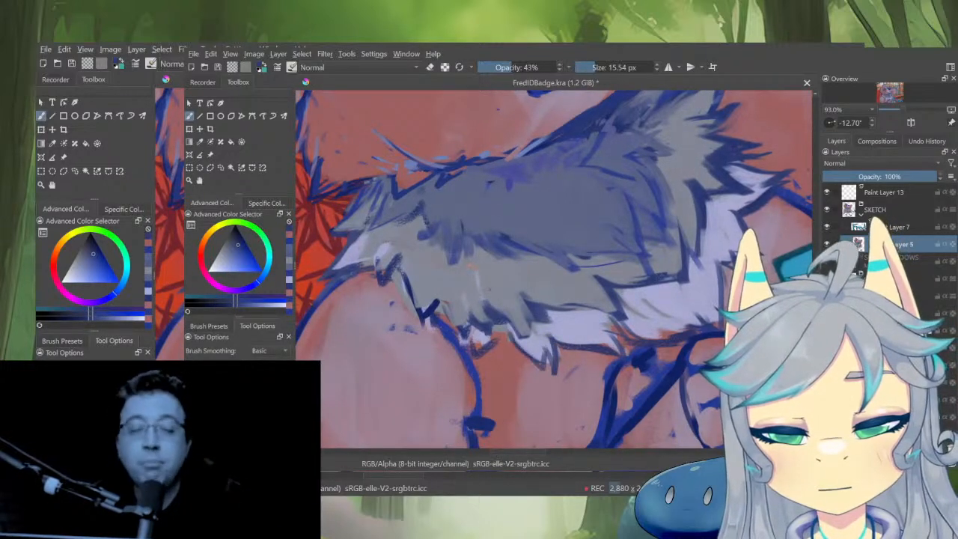
Redraw the spiky dark blue edge of the neck fur over the lowered shoulder and along the chest
left_click_drag(474, 346, 566, 395)
left_click_drag(520, 349, 517, 297)
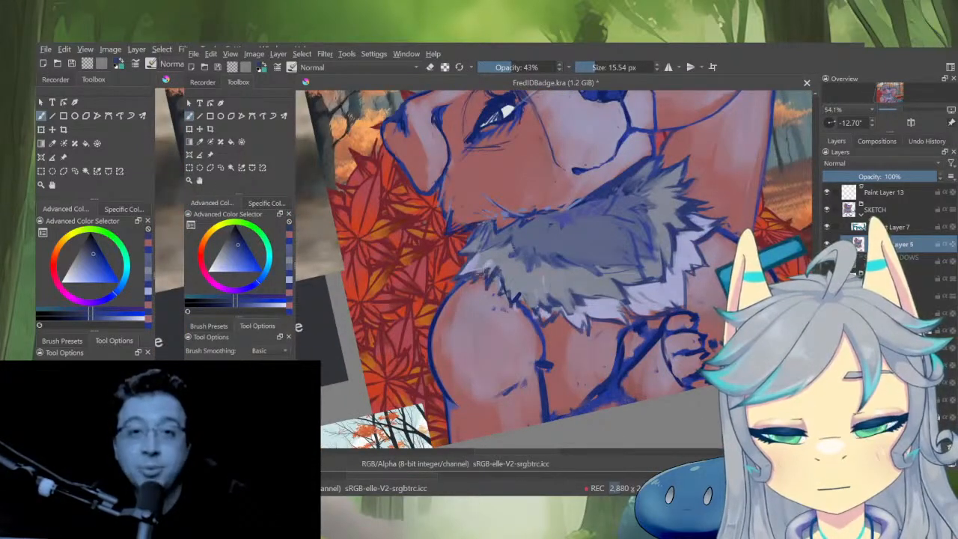
left_click_drag(491, 274, 564, 194)
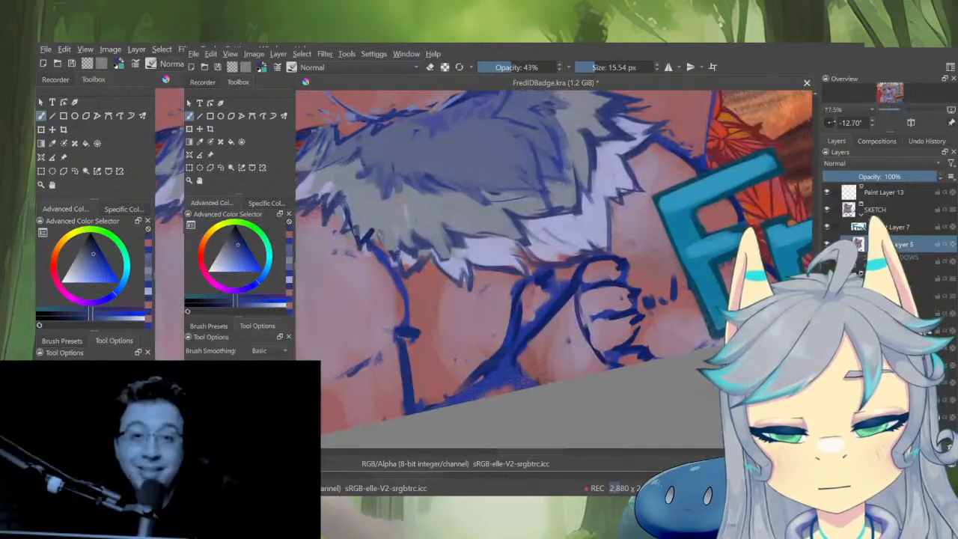
Fill out the white lower fringe with sampled pale lavender and outline its tips above the hand in sampled dark blue at about 13 px
left_click_drag(512, 244, 528, 267)
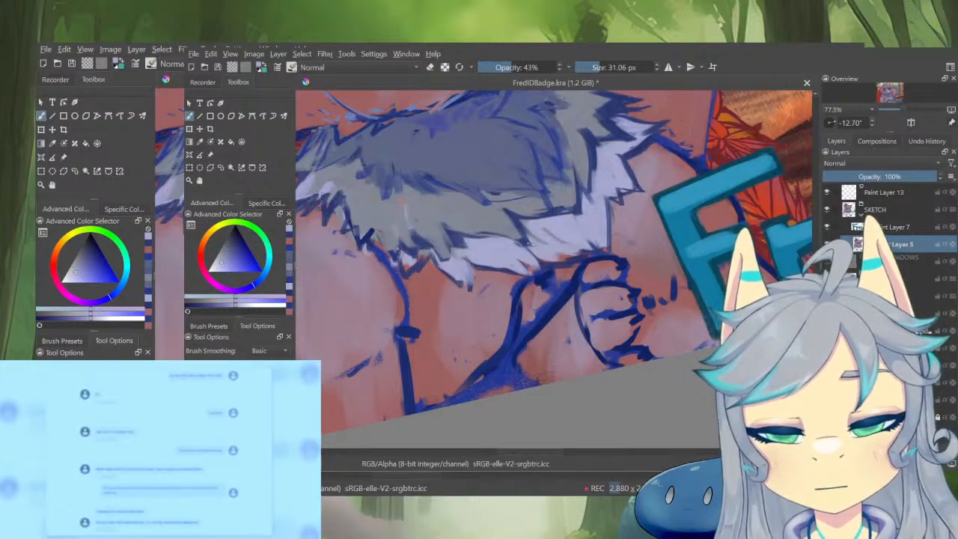
left_click_drag(529, 248, 601, 257)
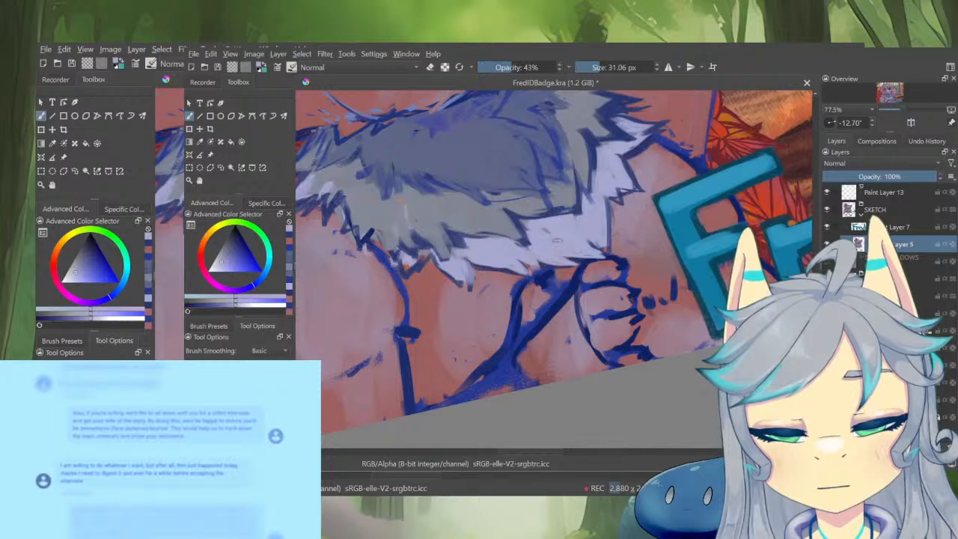
left_click(614, 258, "ctrl")
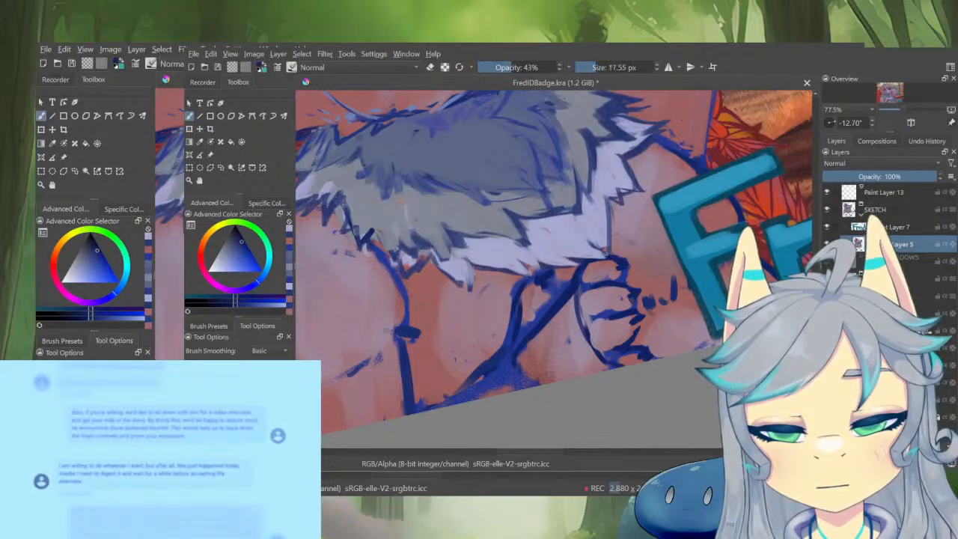
left_click_drag(606, 253, 607, 201)
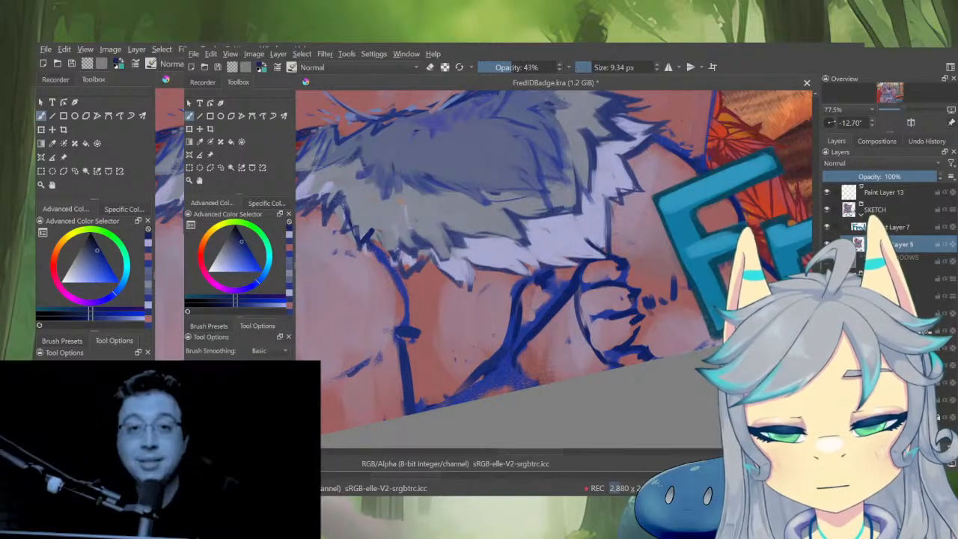
key("]")
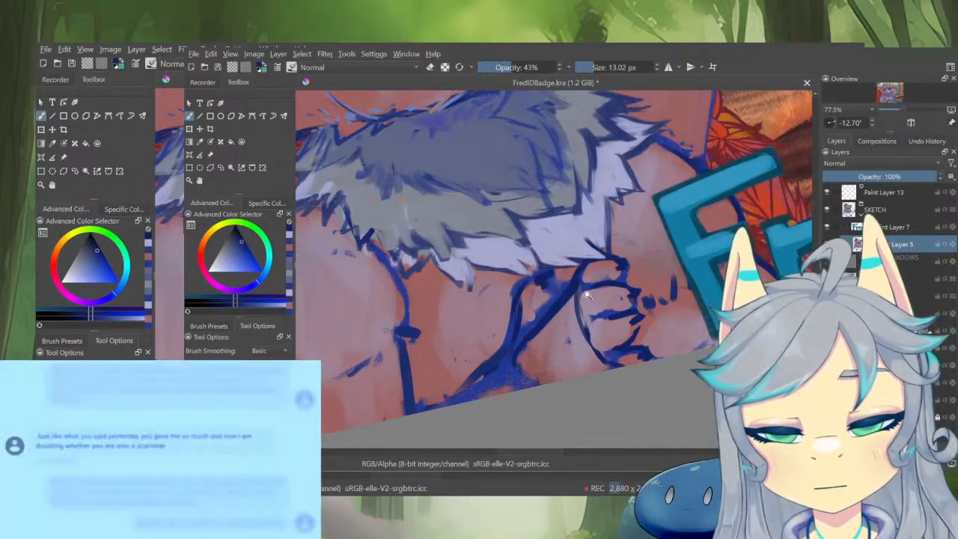
mouse_move(586, 295)
left_mouse_down()
mouse_move(589, 350)
mouse_move(608, 255)
mouse_move(599, 232)
mouse_move(606, 256)
mouse_move(590, 259)
left_mouse_up()
left_click(590, 253, "ctrl")
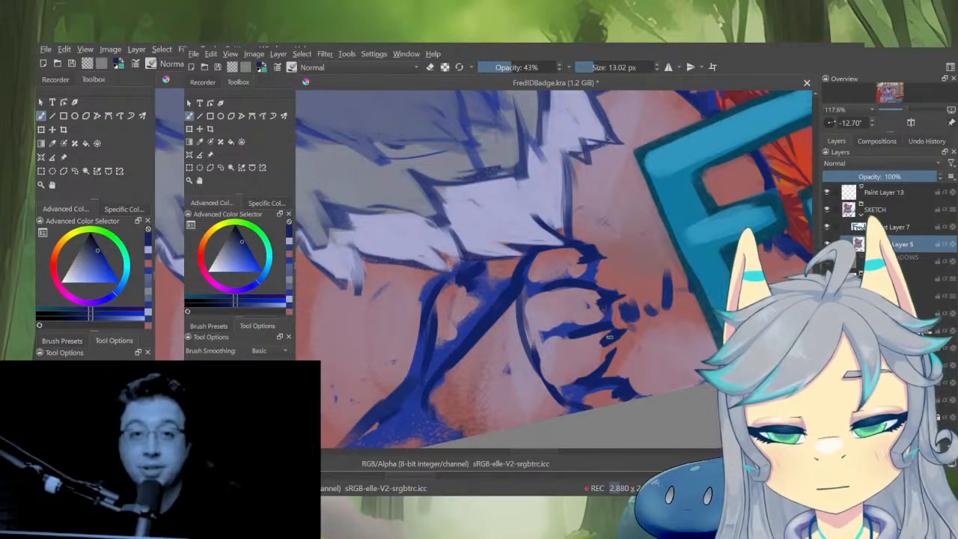
left_click_drag(640, 324, 628, 384)
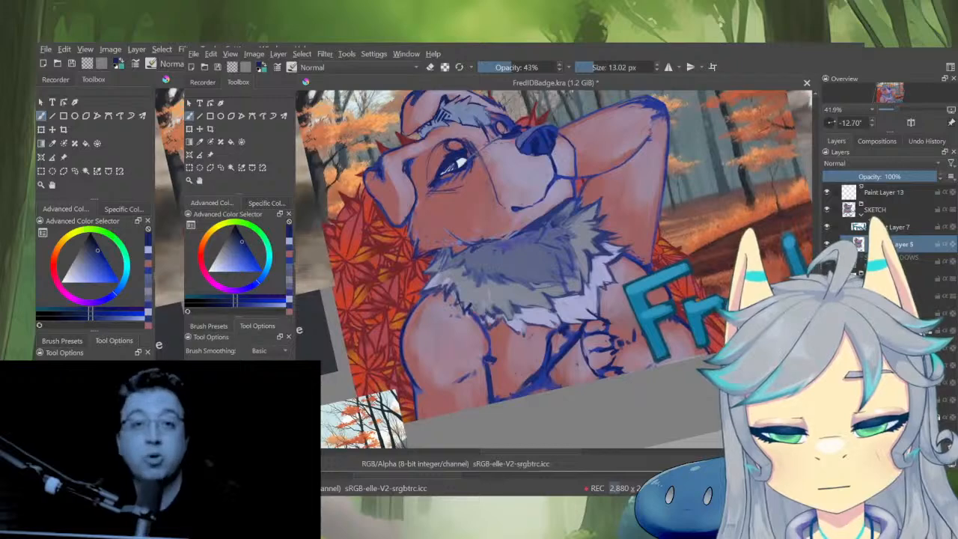
Isolate Paint Layer 5 and examine the character's silhouette in mirrored and unmirrored views, including the shoulder and outer arm
left_click(884, 244, "alt")
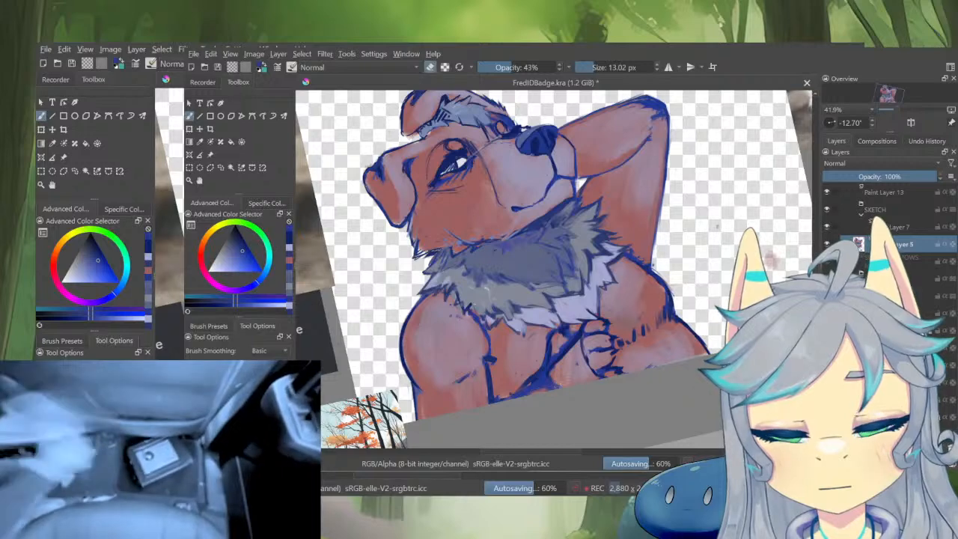
key("e")
key("m")
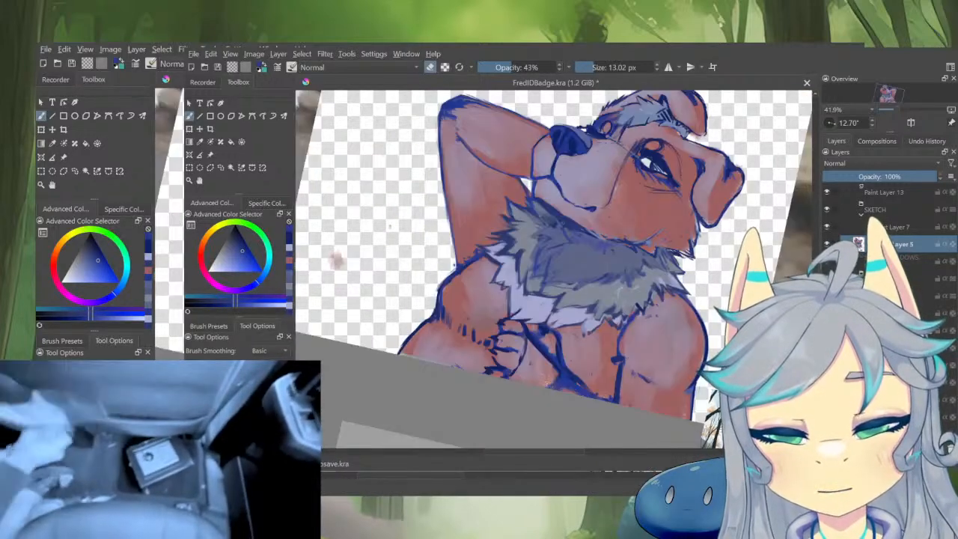
key("e")
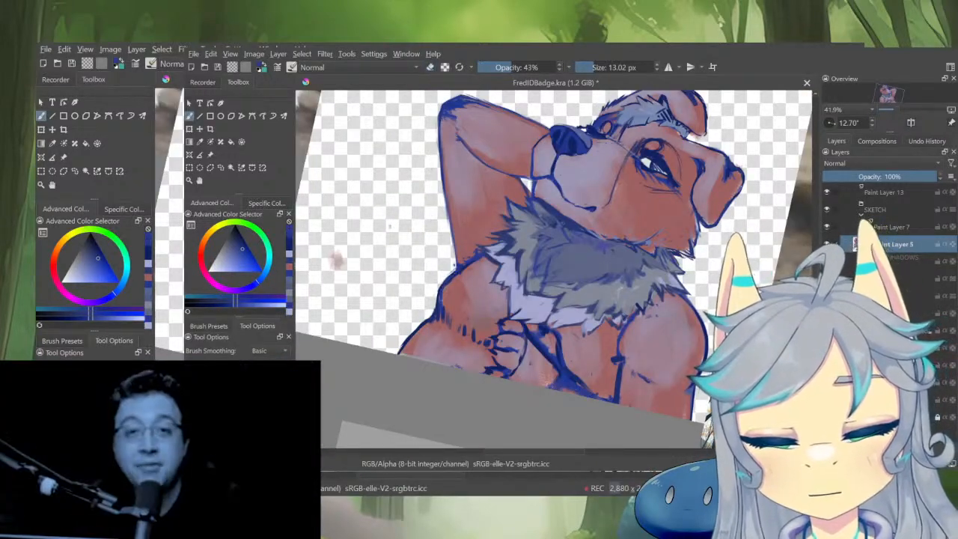
left_click_drag(486, 280, 497, 377)
key("m")
left_click_drag(623, 313, 697, 259)
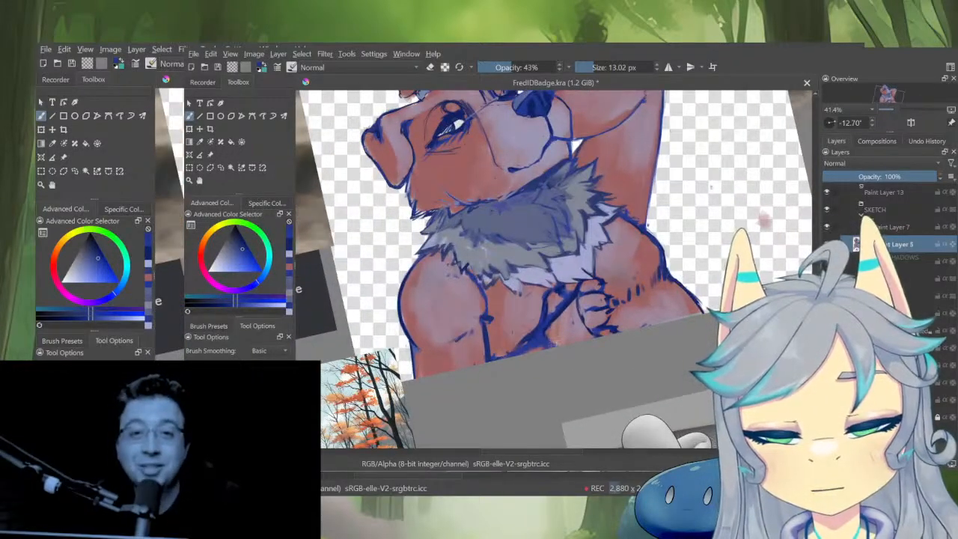
left_click_drag(667, 331, 654, 363)
left_click_drag(523, 324, 535, 246)
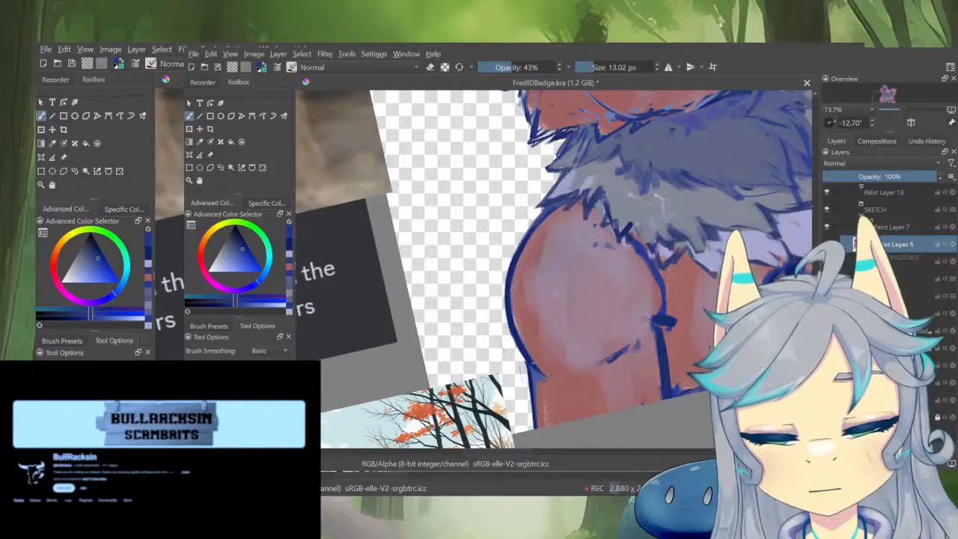
left_click_drag(565, 333, 666, 345)
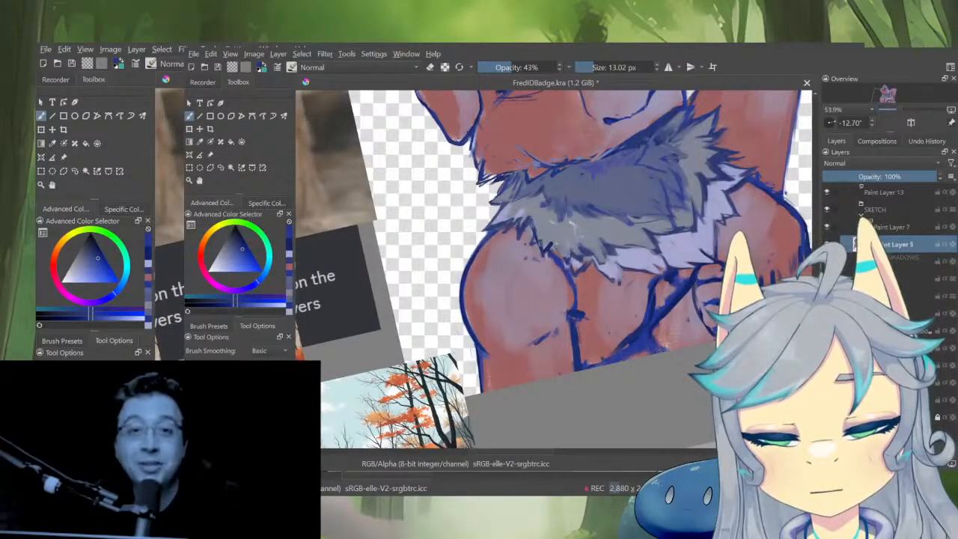
Refine the outlines and edges around the chest fur and upper arm on Paint Layer 5, using colours sampled from the drawing
left_click_drag(577, 324, 578, 346)
left_click(585, 326, "ctrl")
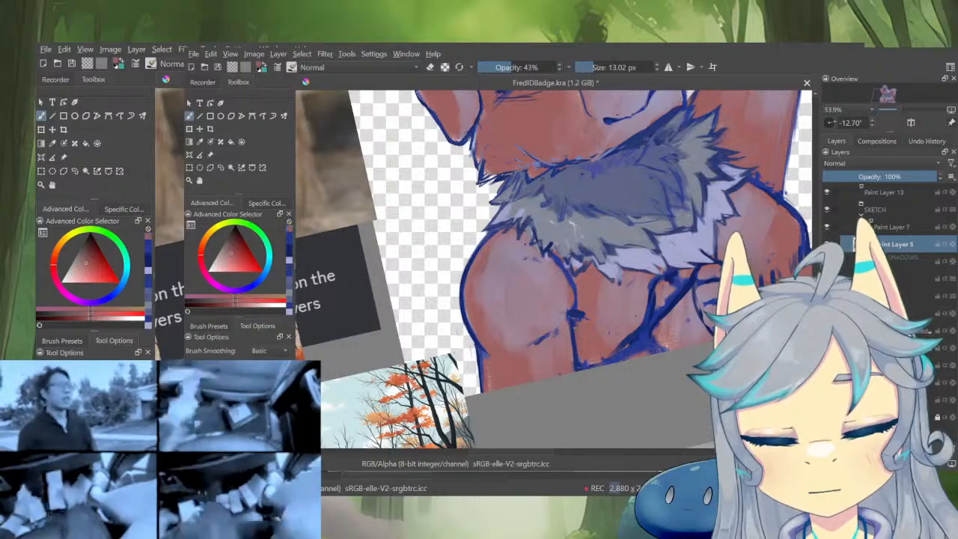
left_click_drag(580, 273, 538, 382)
left_click_drag(564, 250, 553, 229)
left_click(547, 272, "ctrl")
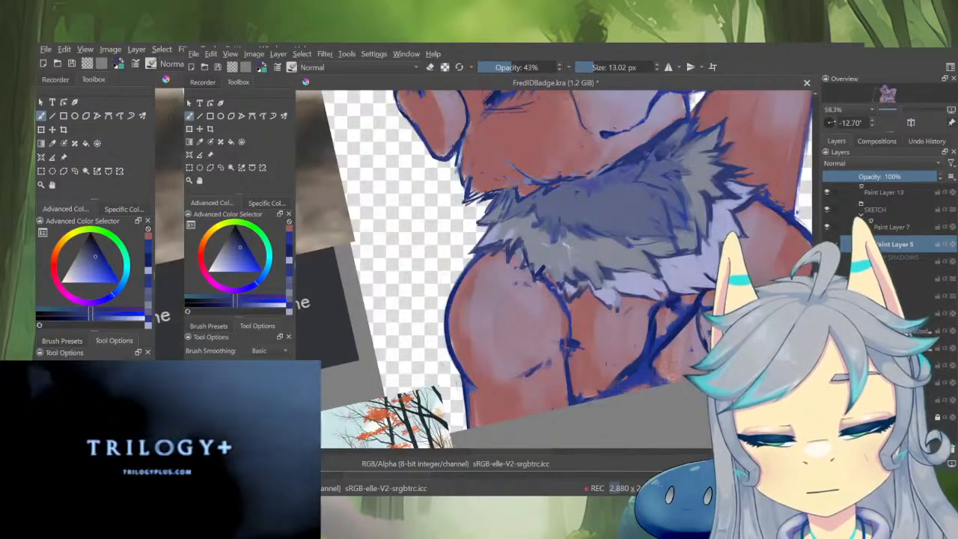
left_click_drag(539, 269, 557, 298)
left_click(548, 292, "ctrl")
left_click(555, 293, "ctrl")
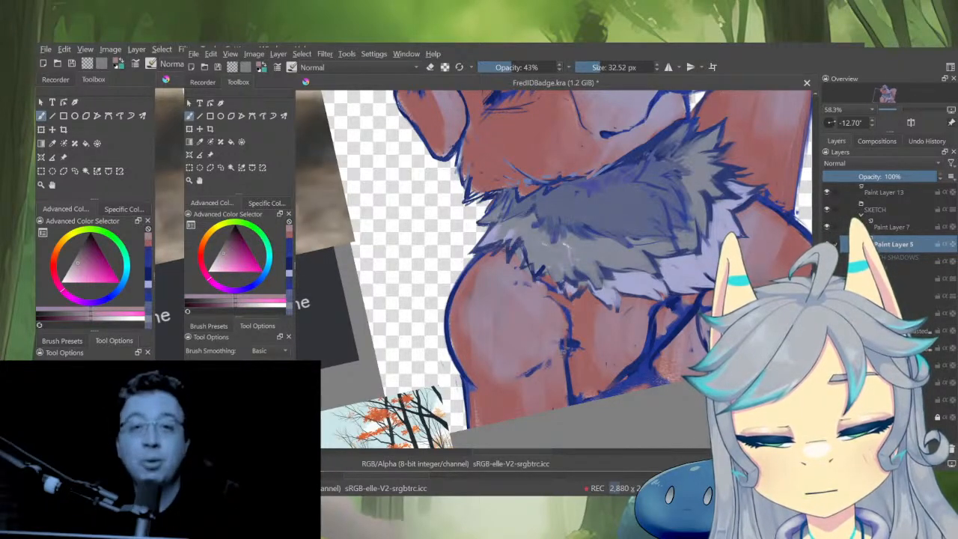
Shade the lower part of the dog's upper arm and chest with a sampled colour, using a 32.52 px brush
left_click(536, 370, "ctrl")
left_click_drag(524, 378, 507, 392)
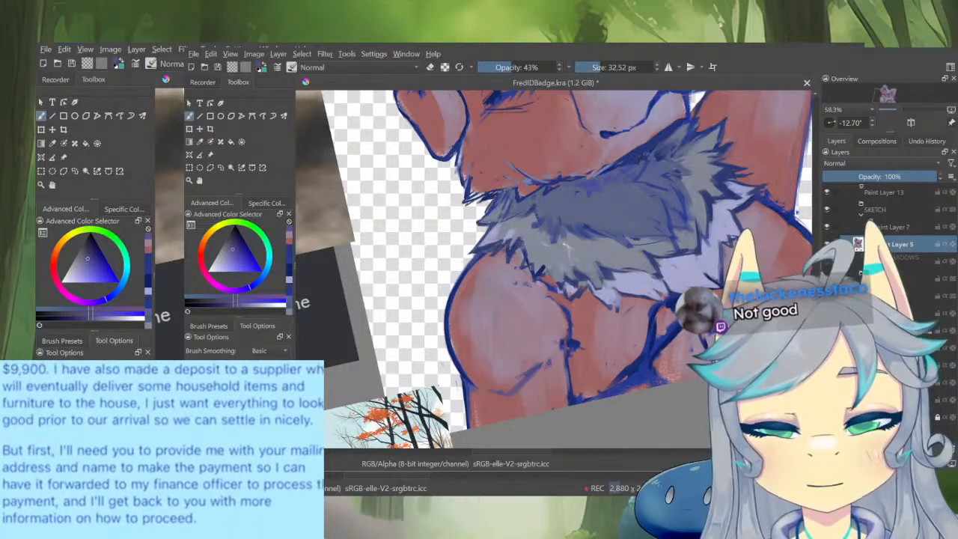
scroll(607, 406, "down", 3)
left_click_drag(606, 405, 565, 415)
left_click_drag(685, 406, 690, 366)
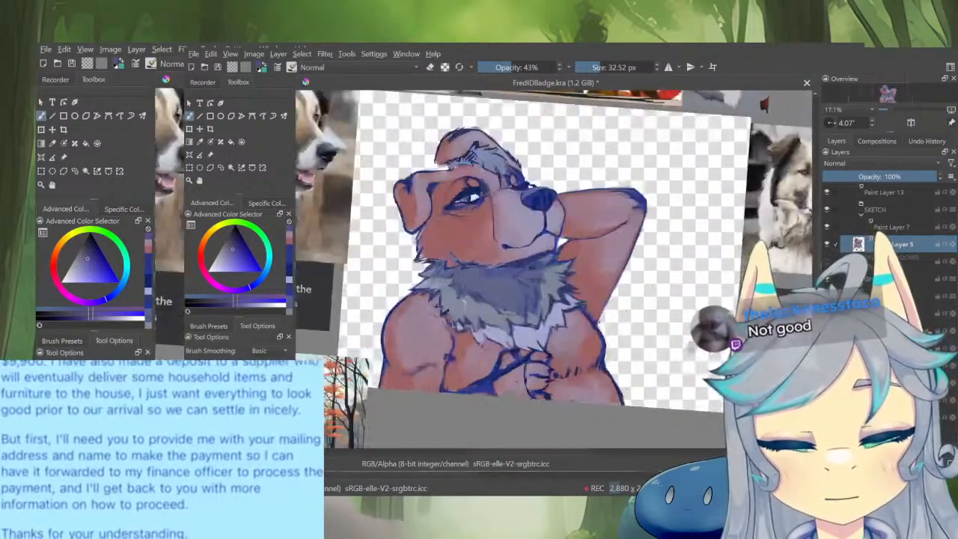
Leave the isolated layer view to show the full artwork, and make Paint Layer 13 the active layer
key("e")
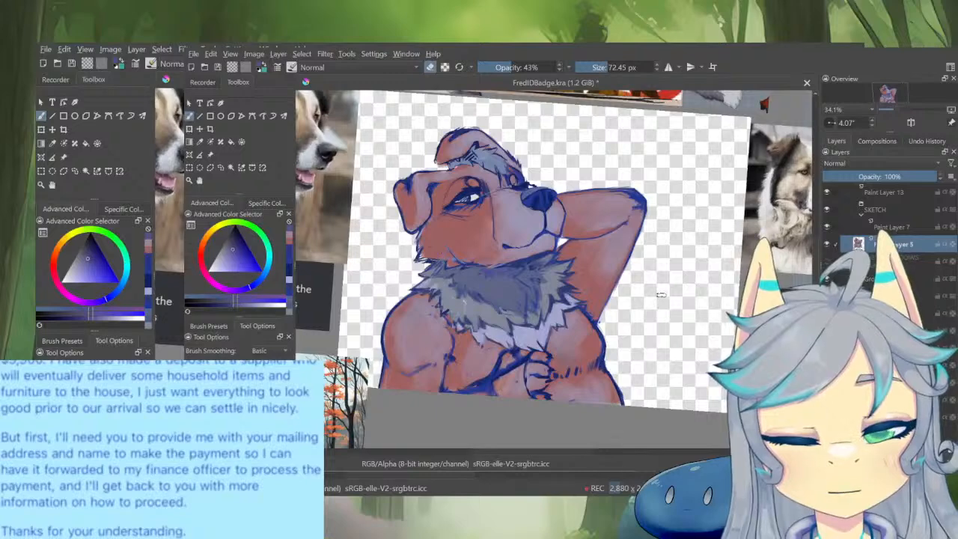
left_click_drag(664, 341, 712, 355)
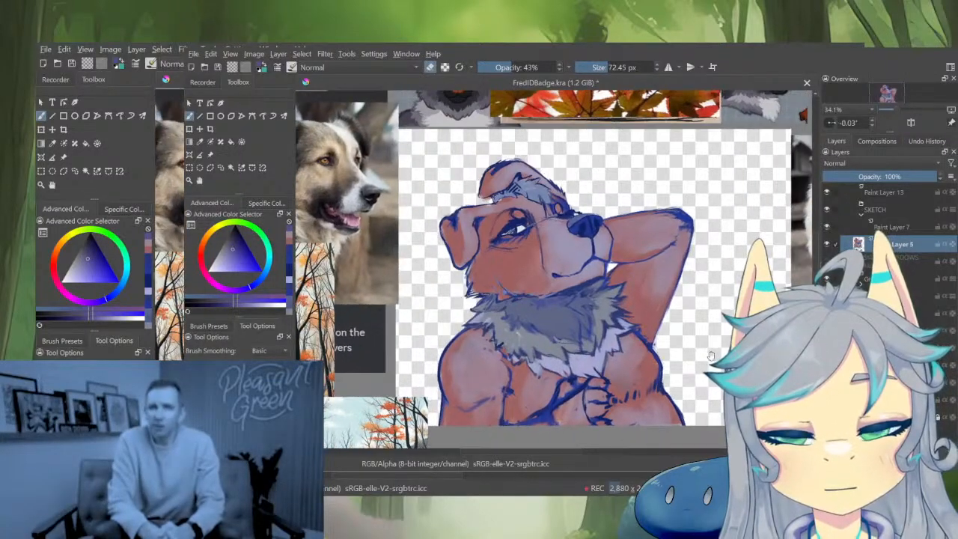
left_click(891, 227, "alt")
left_click(891, 227, "alt")
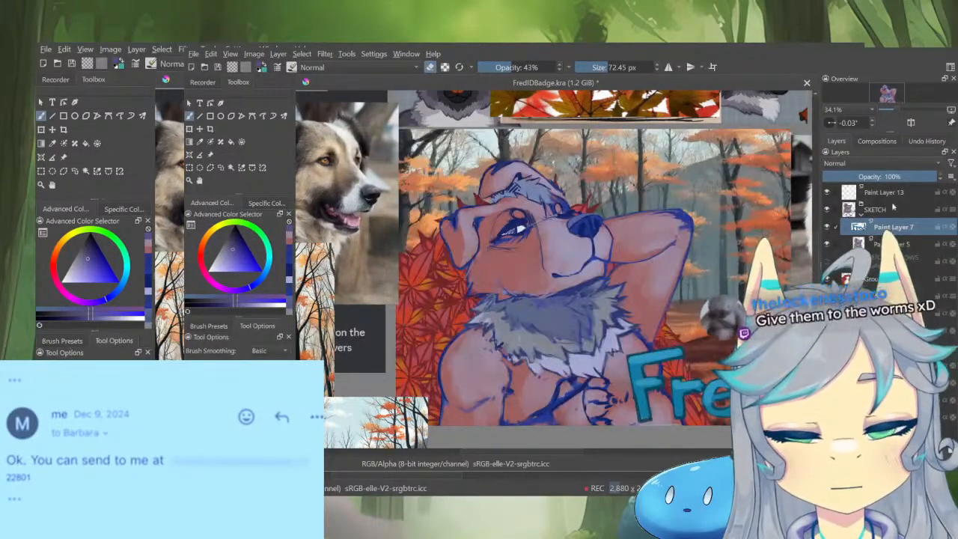
left_click(885, 193)
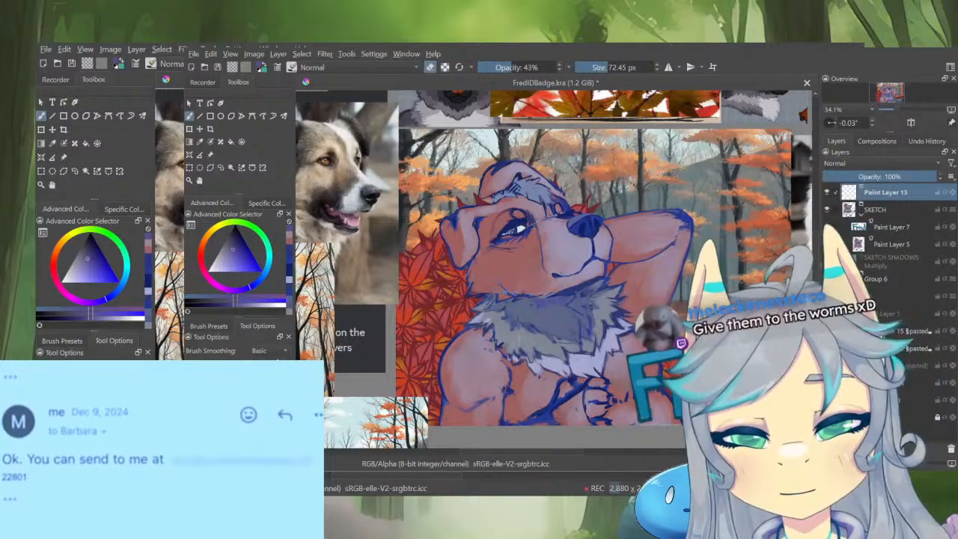
Review the dog and maple-leaf references, and switch the brush from erasing to painting in near-black
left_click_drag(568, 134, 585, 255)
scroll(584, 255, "up", 3)
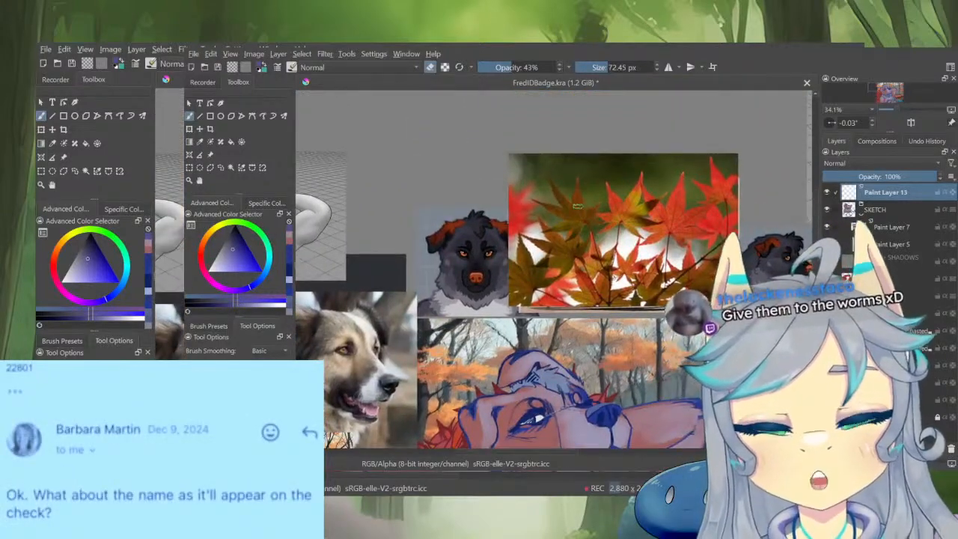
left_click_drag(510, 257, 553, 228)
left_click_drag(542, 265, 638, 242)
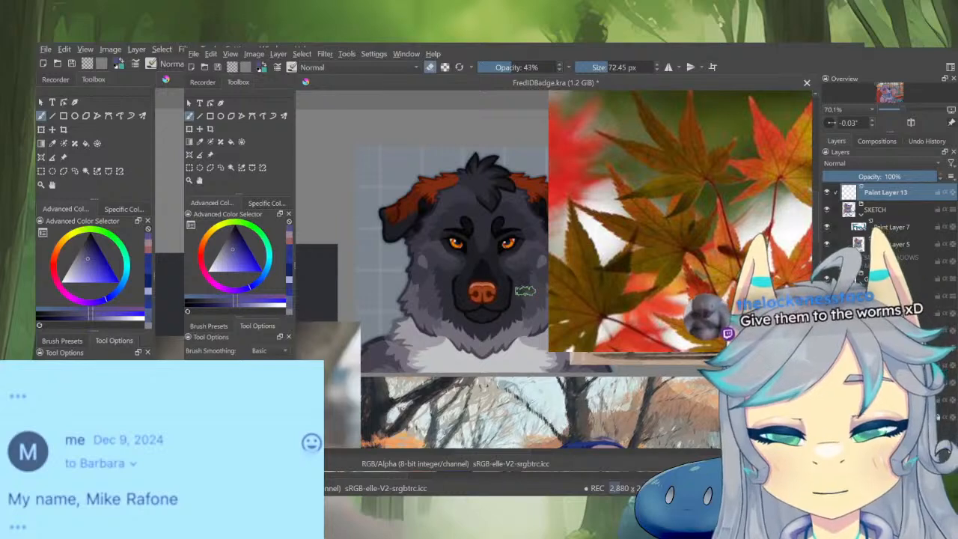
left_click_drag(463, 355, 512, 287)
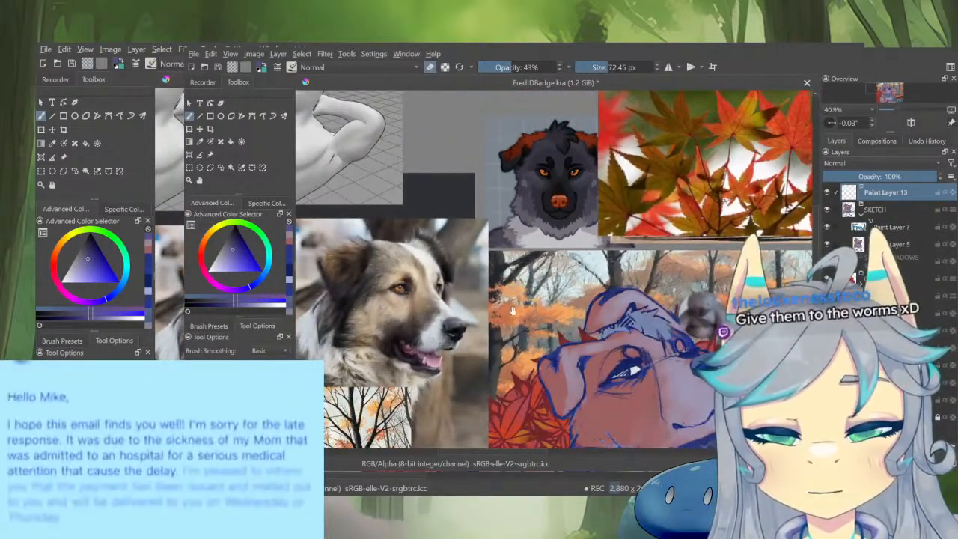
left_click_drag(613, 332, 533, 183)
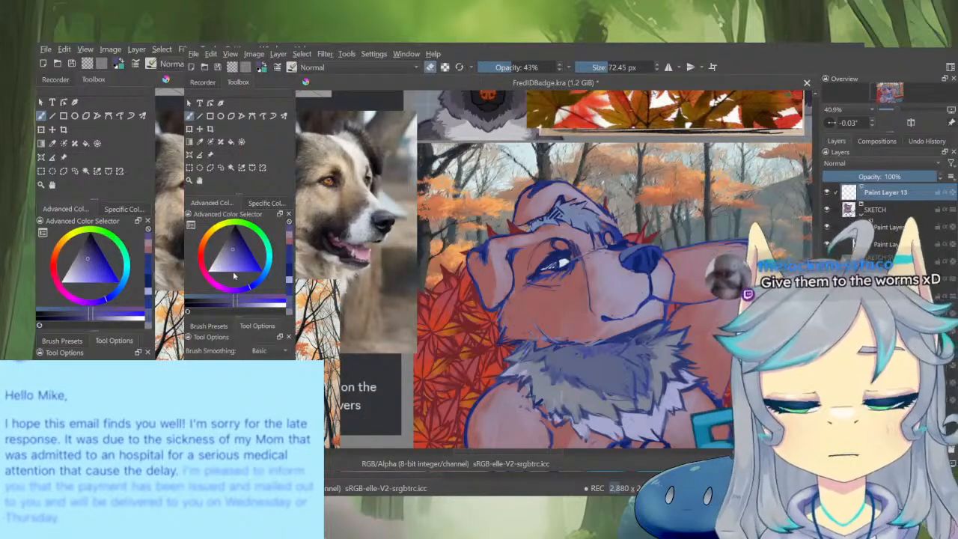
left_click_drag(235, 265, 253, 182)
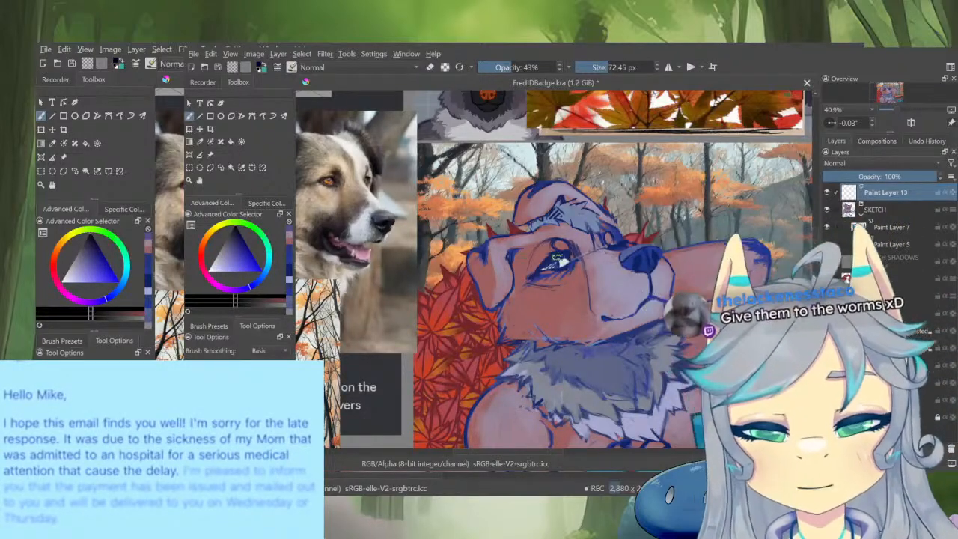
Reduce the brush size to 5.84 px for fine line work on the dog's upper ear on Paint Layer 13
left_click_drag(486, 252, 520, 176)
left_click_drag(558, 247, 553, 316)
left_click_drag(541, 223, 612, 250)
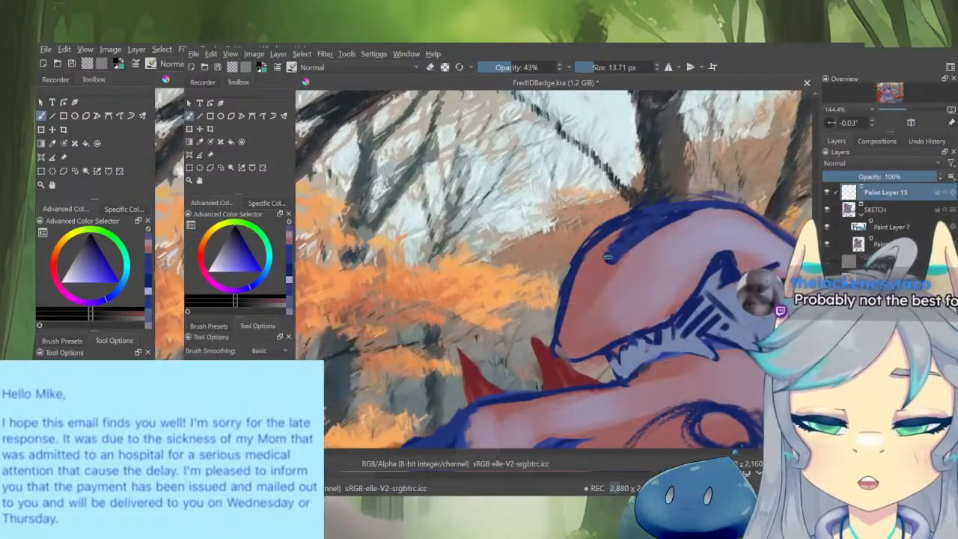
key("[")
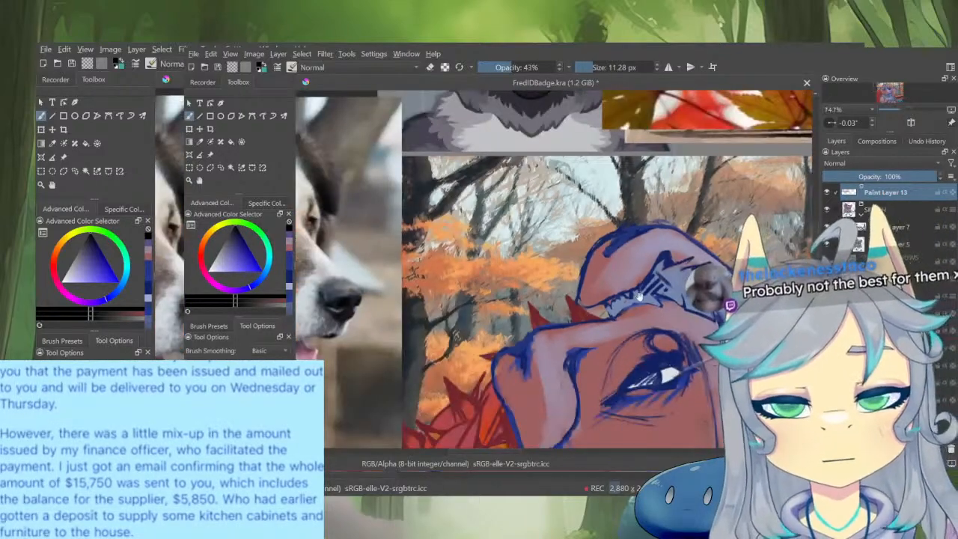
scroll(640, 298, "down", 3)
scroll(641, 245, "down", 3)
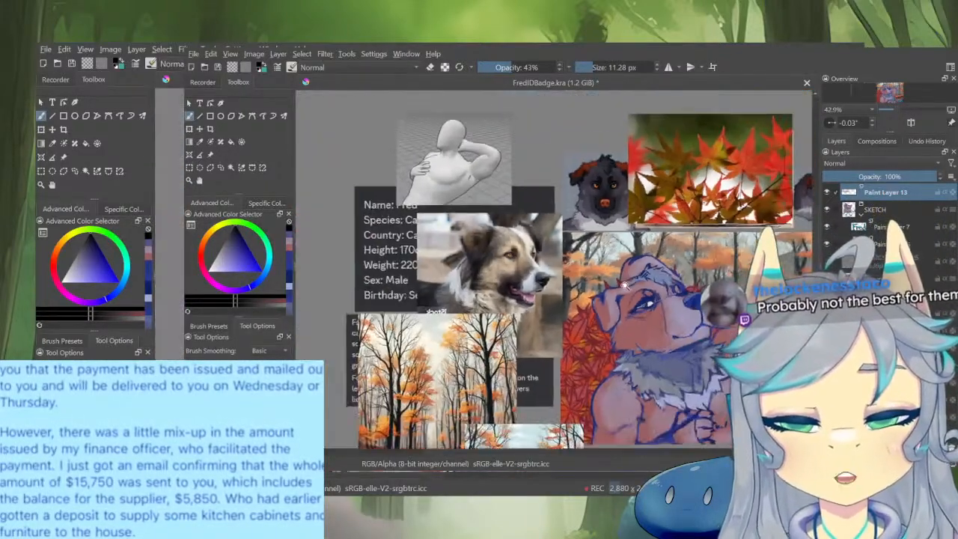
scroll(621, 203, "up", 11)
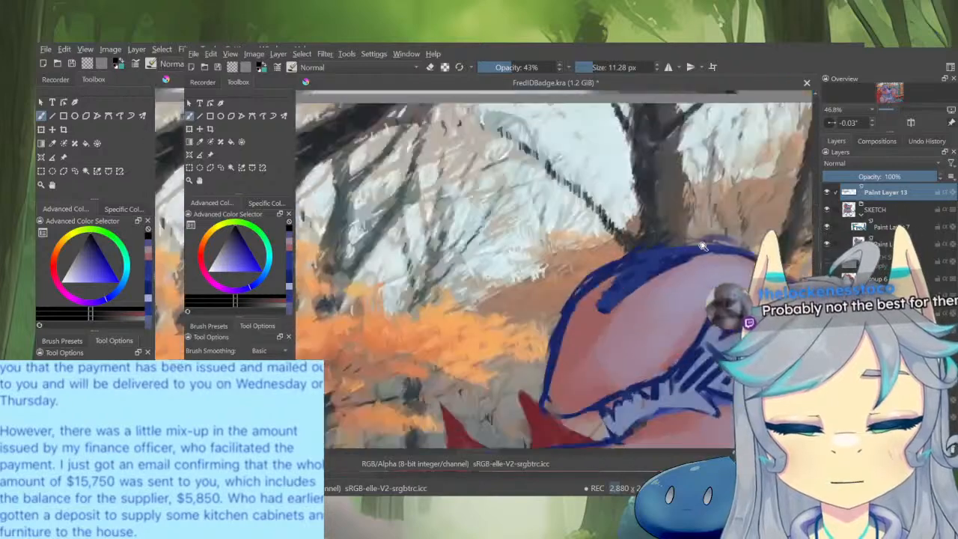
key("bracketleft")
key("bracketleft")
key("bracketleft")
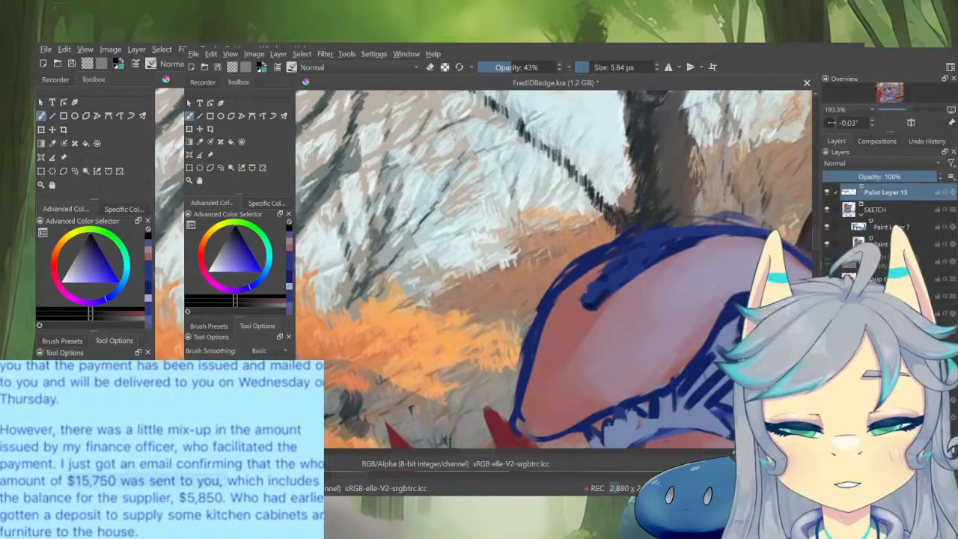
Set the opacity of the SKETCH group to 79% and compare the picture with Paint Layer 7 hidden and shown
left_click(895, 211)
left_click_drag(914, 176, 909, 178)
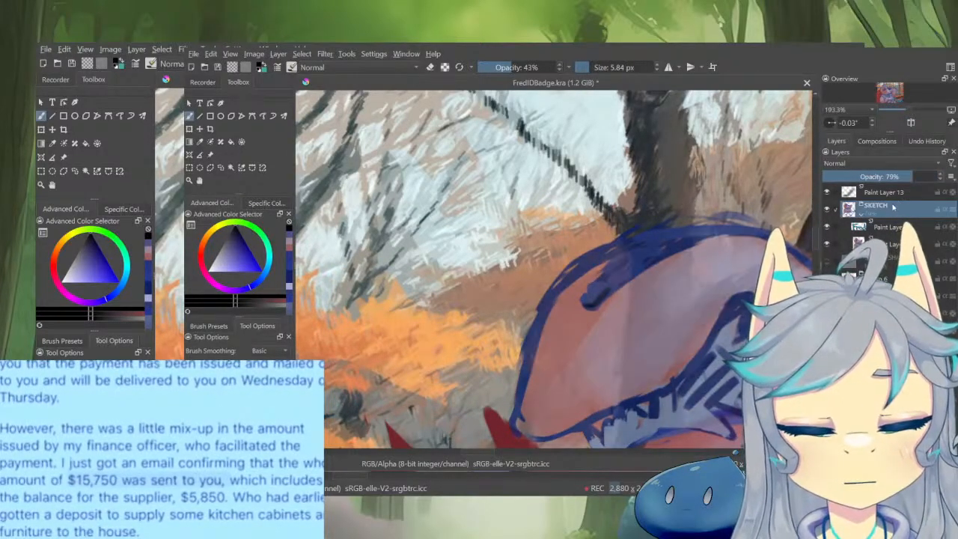
left_click(828, 227)
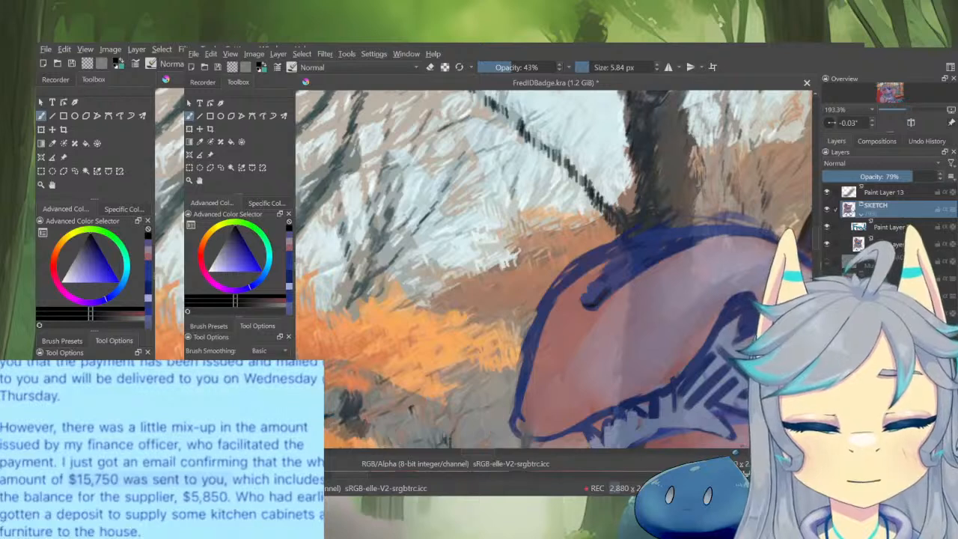
left_click(828, 227)
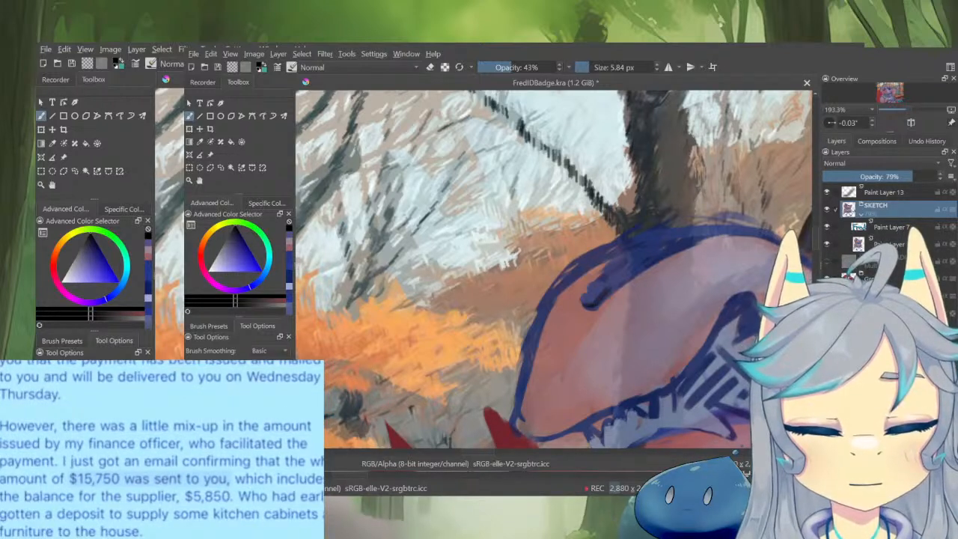
Group the layers from SKETCH SHADOWS downward under the name Background, and hide the collapsed group
left_click(891, 313)
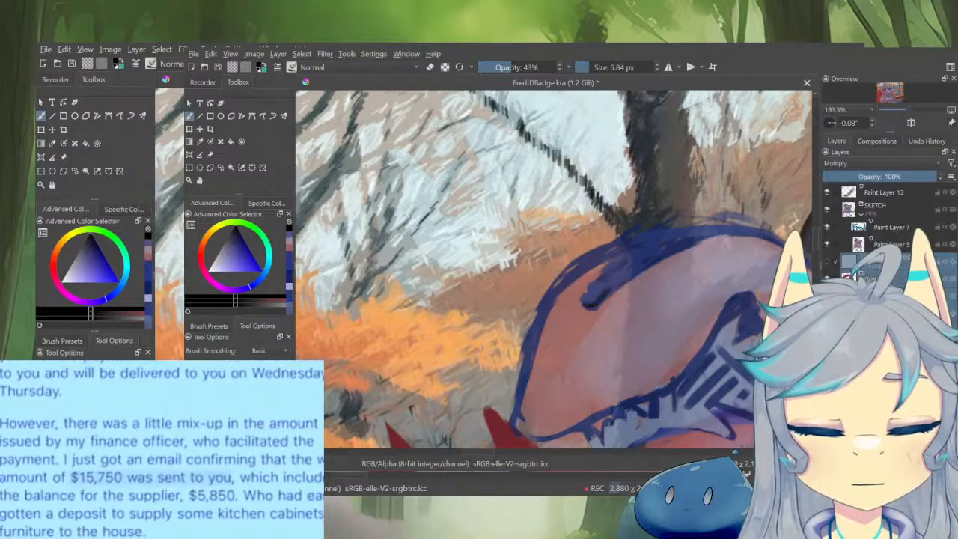
key("ctrl+g")
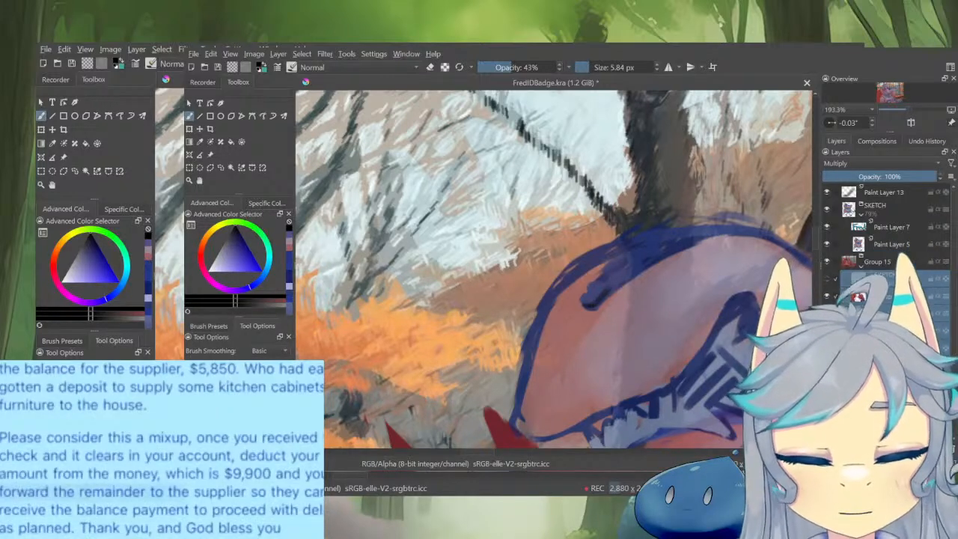
double_click(881, 261)
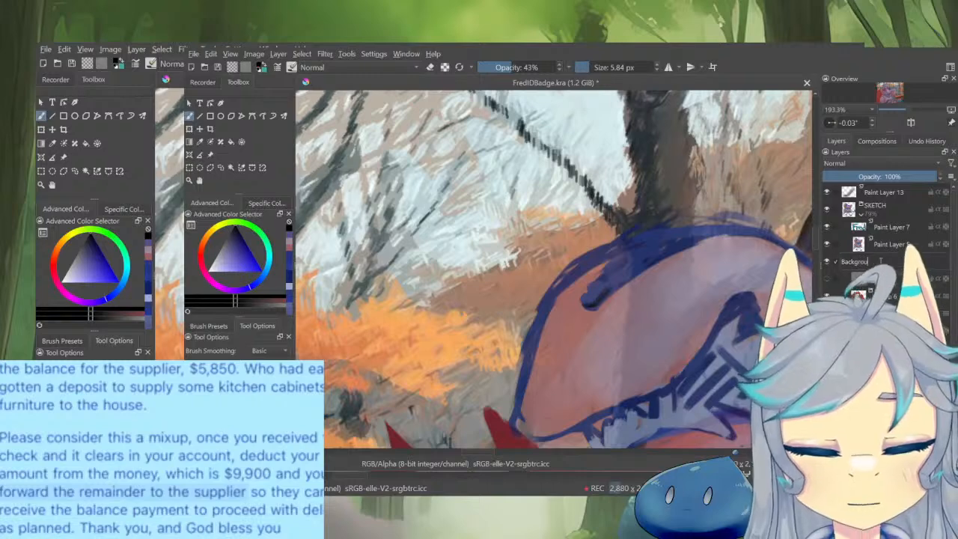
left_click(861, 266)
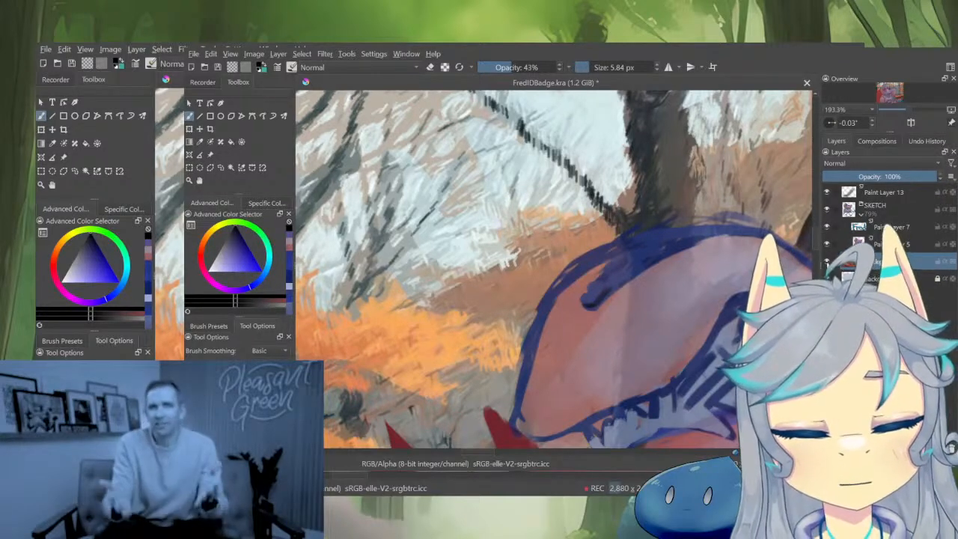
left_click(827, 262)
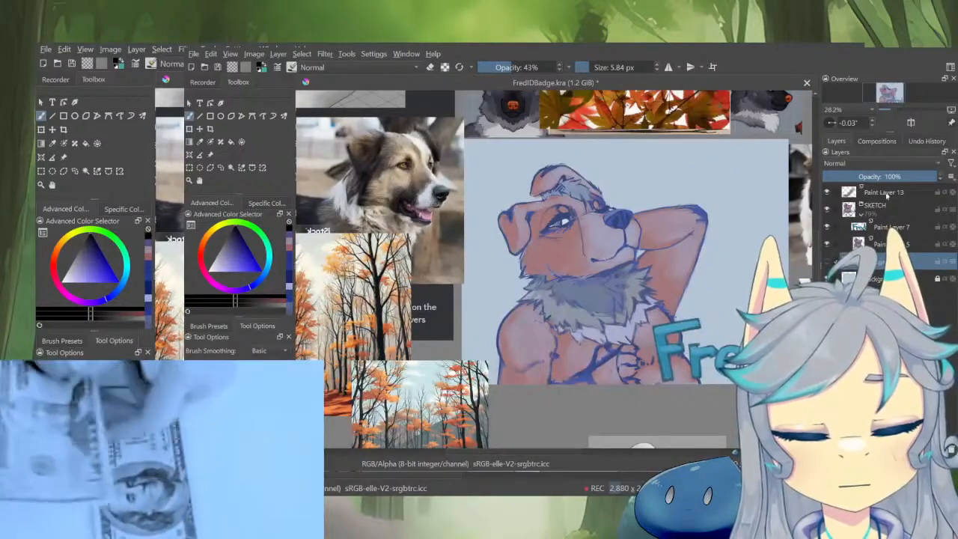
Lower the SKETCH group's opacity to about 68% and make Paint Layer 13 active for drawing
left_click(887, 193)
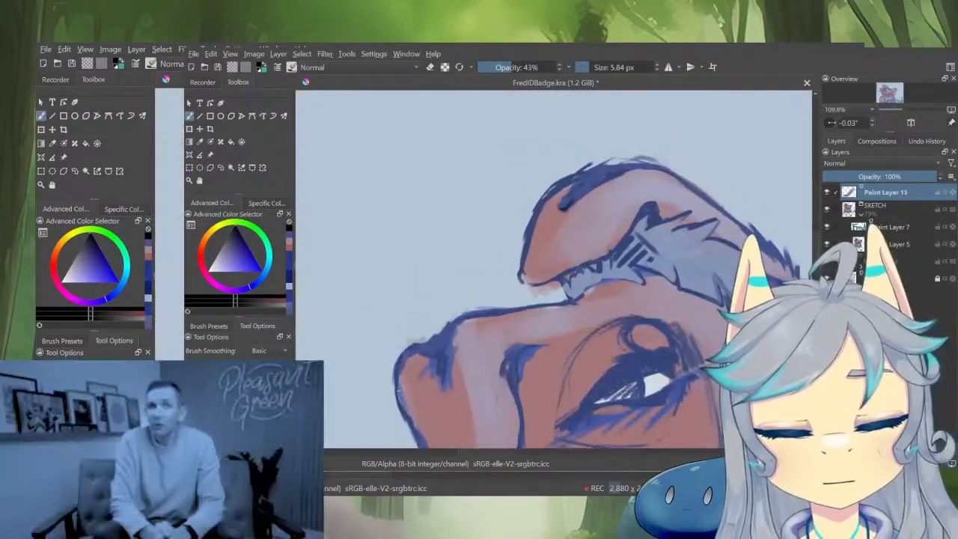
left_click(891, 212)
left_click_drag(897, 177, 897, 194)
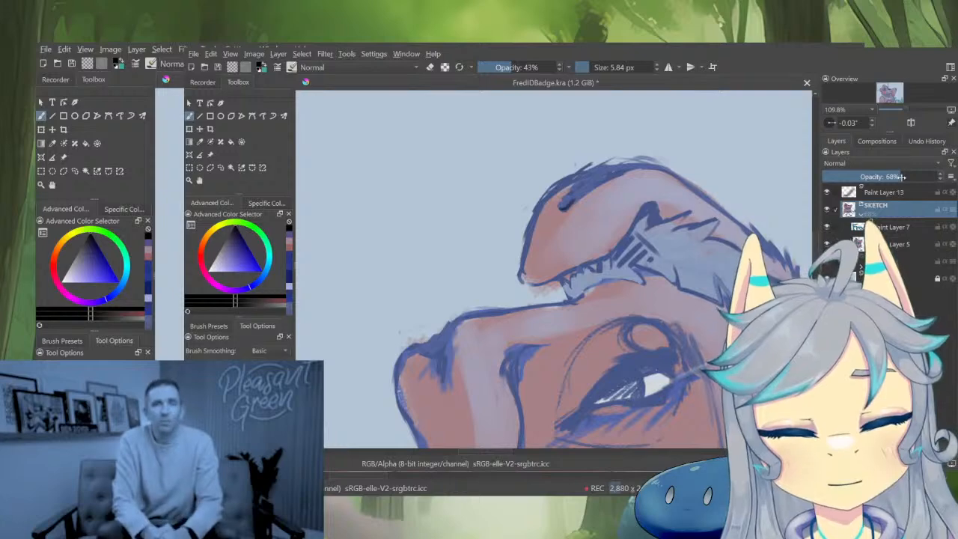
left_click(893, 193)
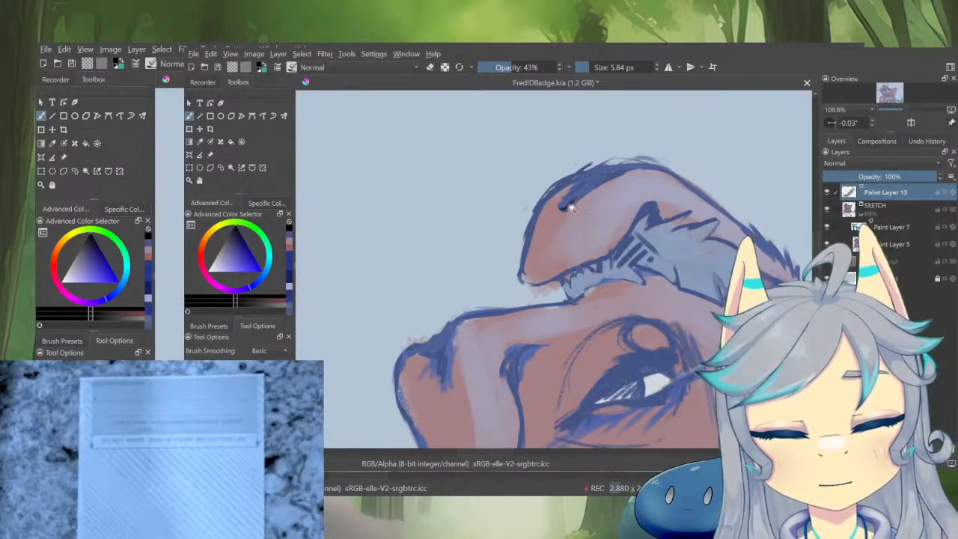
Isolate Paint Layer 13, try a few curved strokes with a slightly larger brush, undo them and leave the isolated view
left_click_drag(566, 204, 605, 319)
left_click_drag(715, 343, 742, 301)
left_click_drag(626, 175, 625, 192)
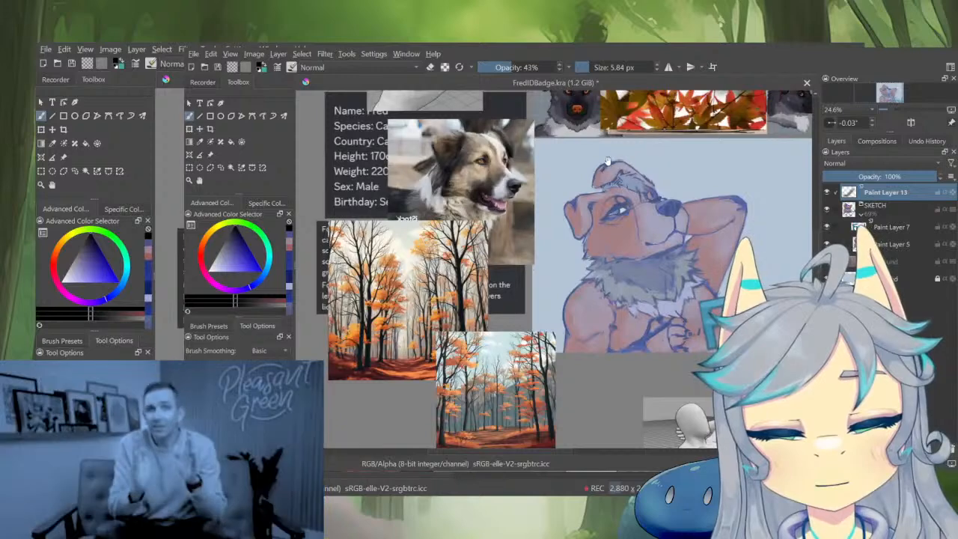
scroll(603, 168, "up", 1)
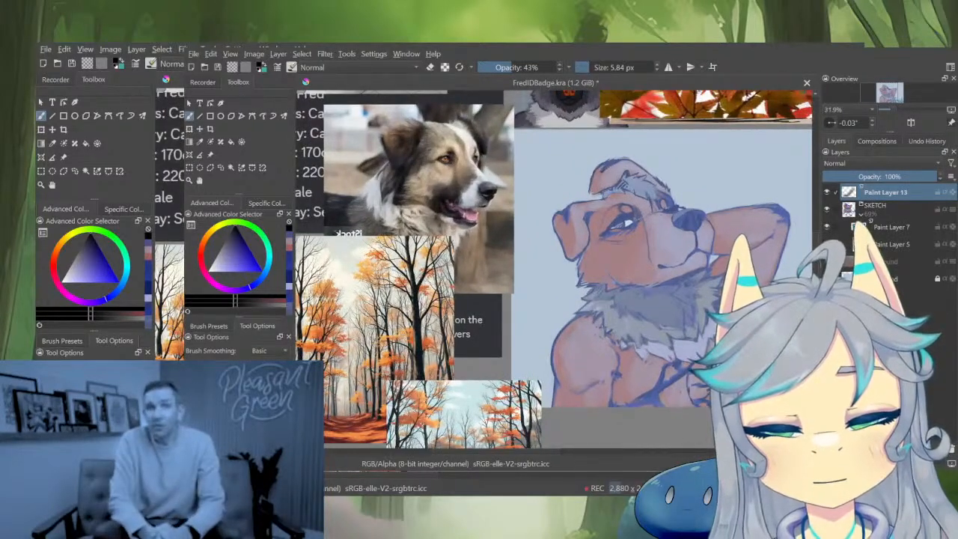
left_click(849, 192, "alt")
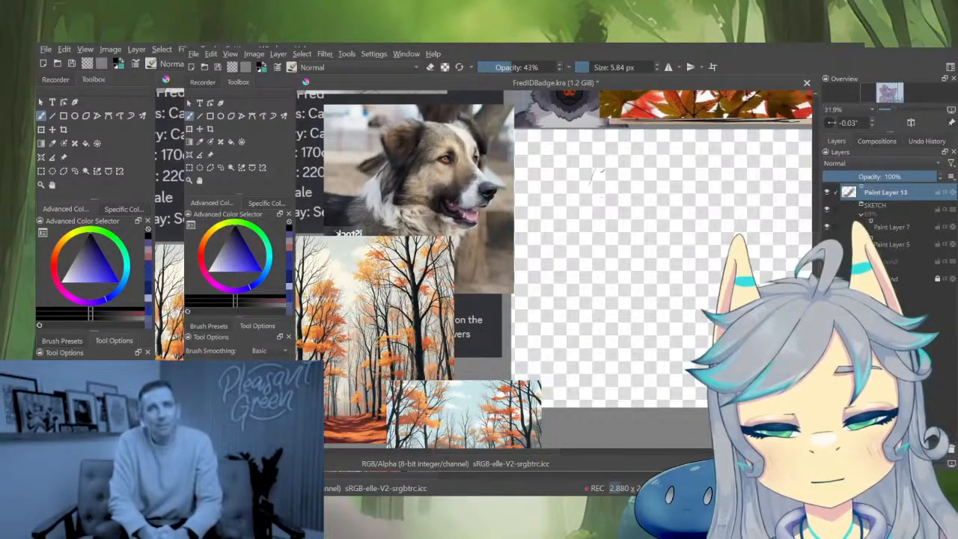
left_click_drag(598, 191, 623, 267, "shift")
key("ctrl+z")
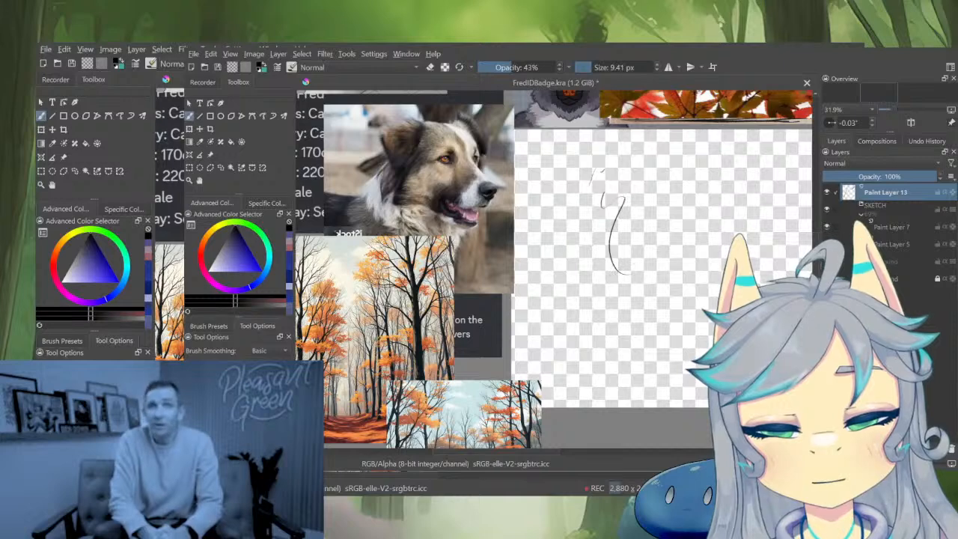
key("ctrl+z")
scroll(611, 172, "up", 1)
left_click(849, 192, "alt")
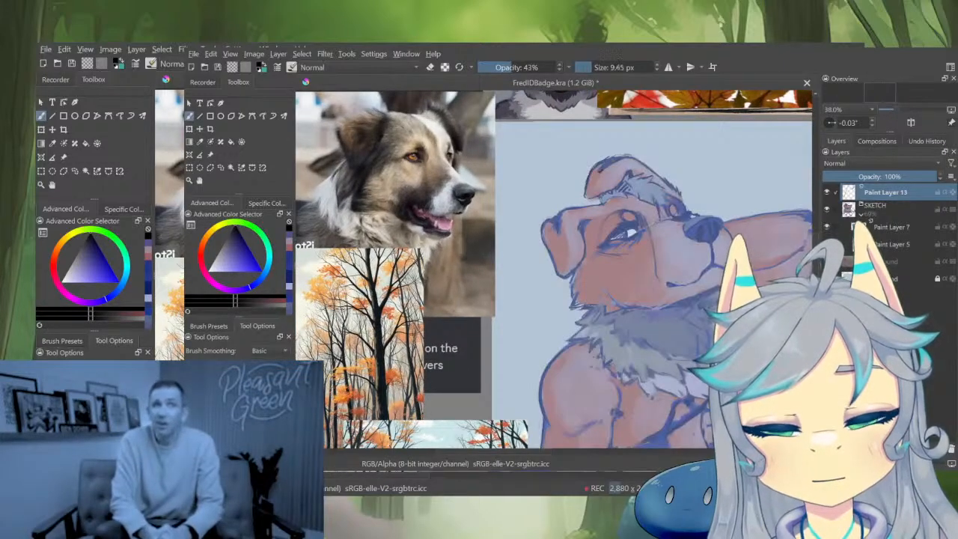
Set the brush size to 11.18 px and ink the outline of the raised ear and head on Paint Layer 13, checking it mirrored
left_click_drag(612, 180, 617, 180, "shift")
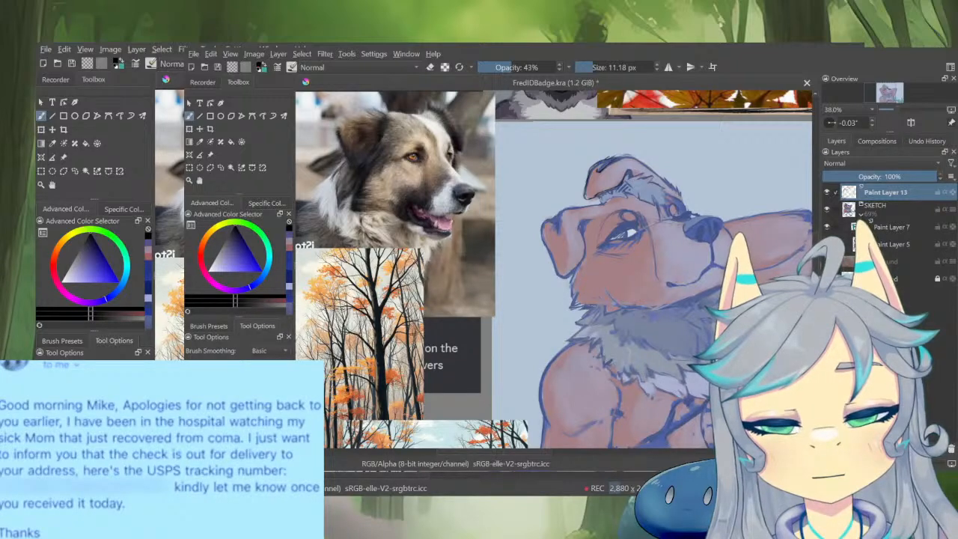
key("m")
left_click_drag(494, 229, 529, 245)
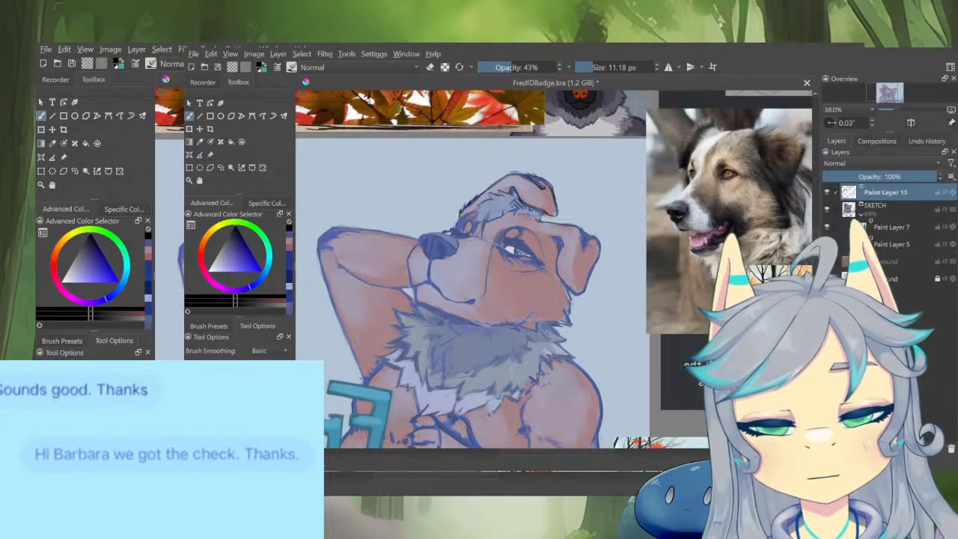
key("m")
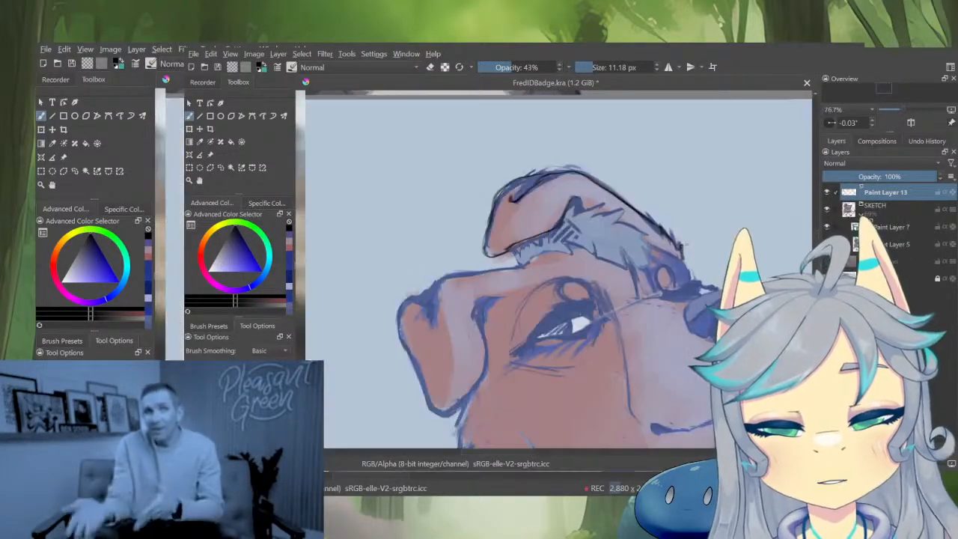
Switch to another brush preset at 100% opacity, try broad strokes beside the head while reducing the size, and undo them
right_click(615, 226)
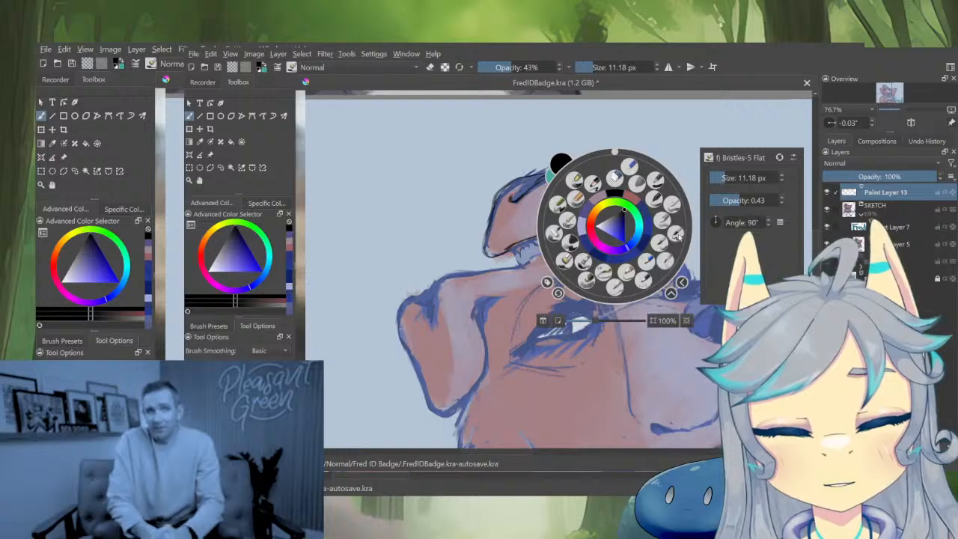
left_click(667, 262)
left_click_drag(706, 213, 662, 250)
left_click_drag(752, 233, 607, 376)
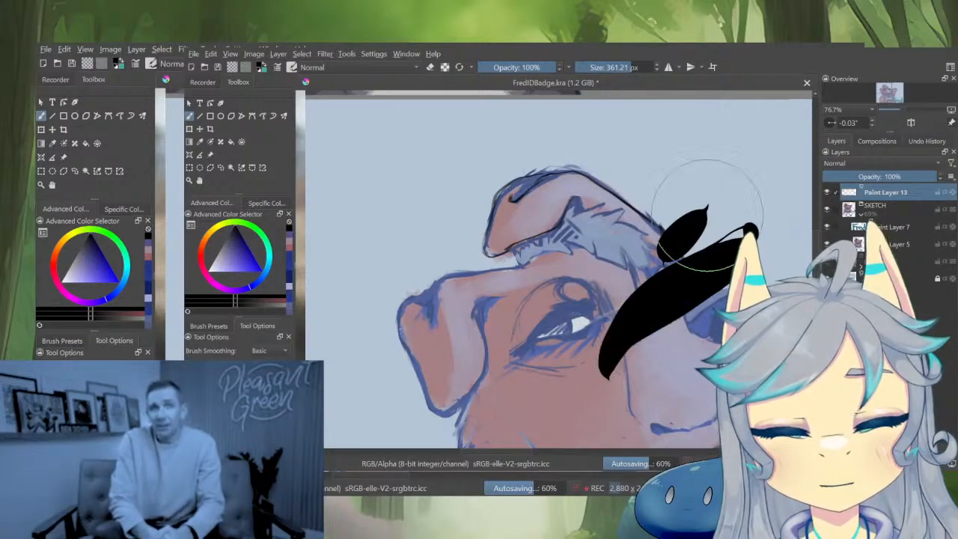
key("ctrl+z")
key("ctrl+z")
mouse_move(725, 186)
left_mouse_down()
mouse_move(667, 186)
mouse_move(751, 176)
mouse_move(690, 211)
left_mouse_up()
mouse_move(767, 183)
left_mouse_down()
mouse_move(607, 286)
mouse_move(583, 322)
left_mouse_up()
key("ctrl+z")
key("ctrl+z")
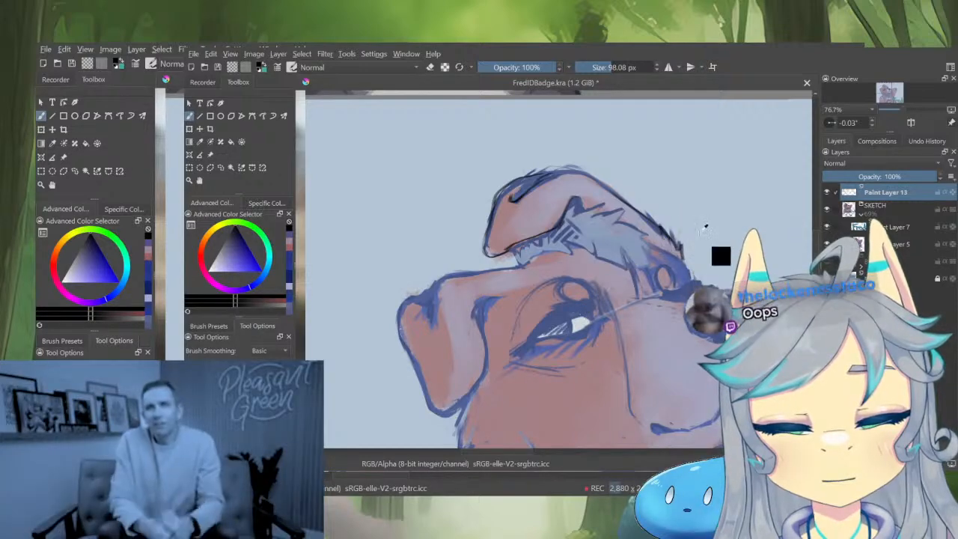
Reduce the brush size to 57.40 px, try it on the ear outline, compare the mirrored picture and undo the last stroke
left_click_drag(711, 223, 636, 180)
key("i")
key("i")
left_click_drag(560, 167, 557, 192)
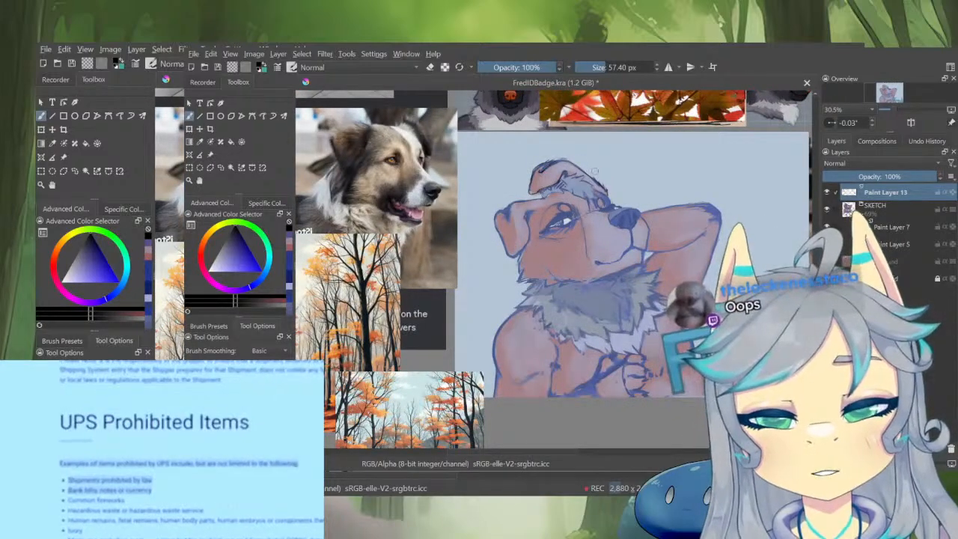
key("m")
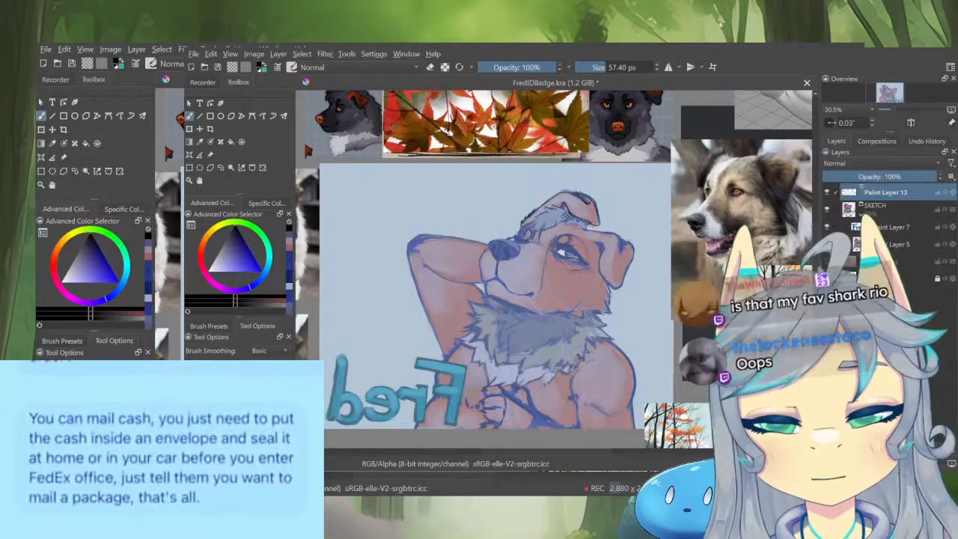
scroll(526, 195, "up", 1)
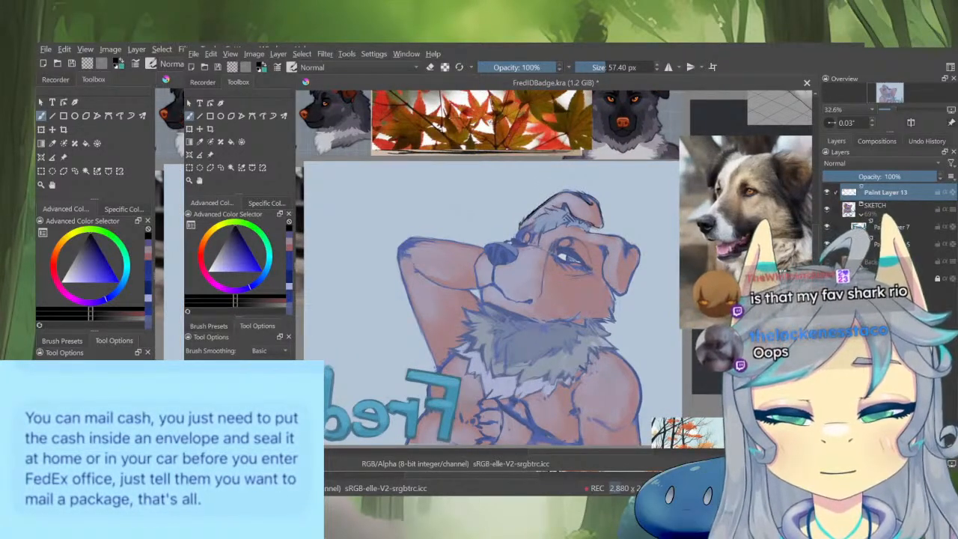
key("ctrl+z")
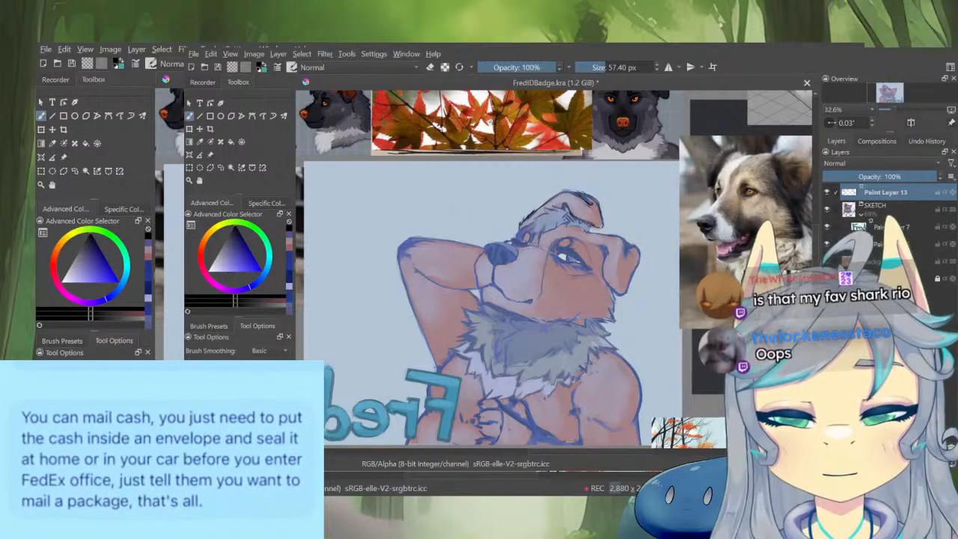
Check Paint Layer 13 isolated and mirrored, and darken the folded ear and head outline with a 35.75 px brush over the sketch
key("m")
scroll(529, 201, "up", 3)
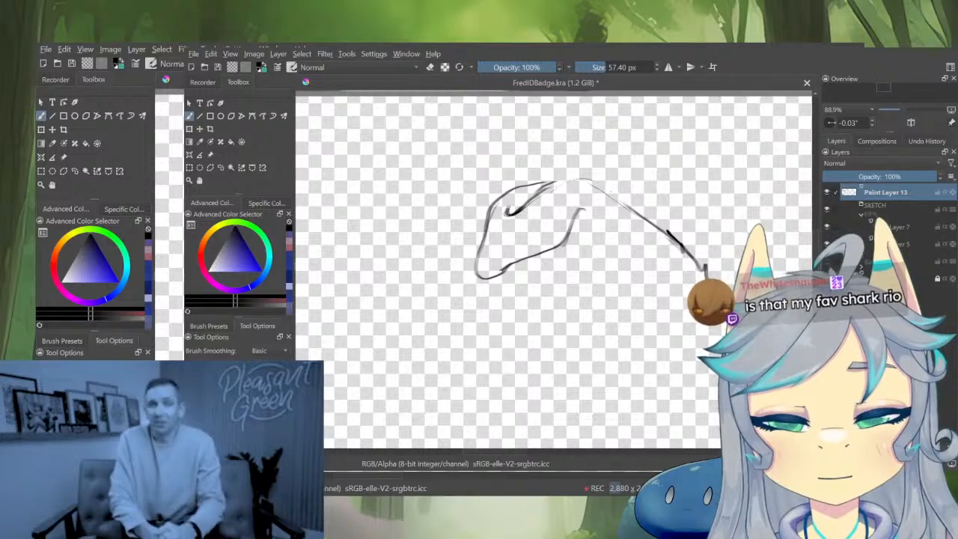
key("m")
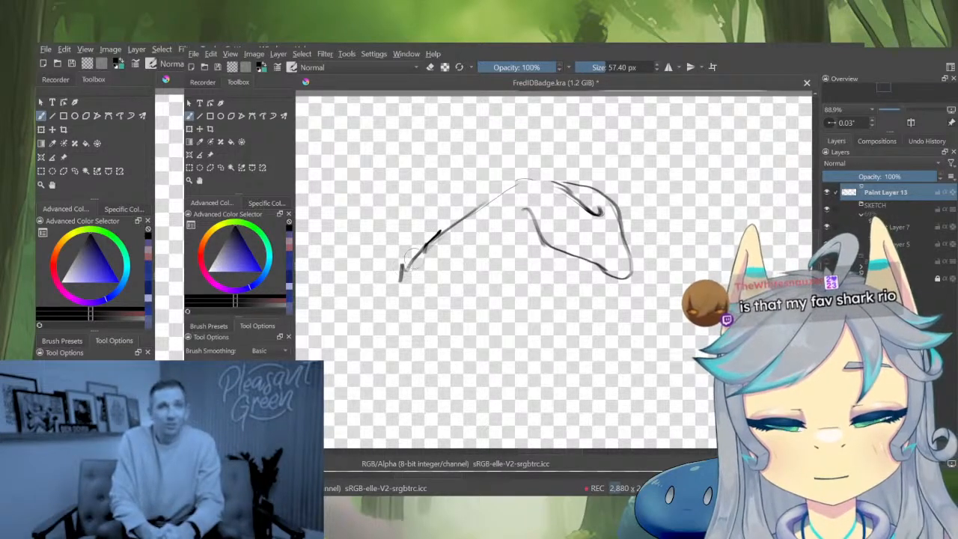
key("alt+i")
left_click_drag(428, 243, 414, 262)
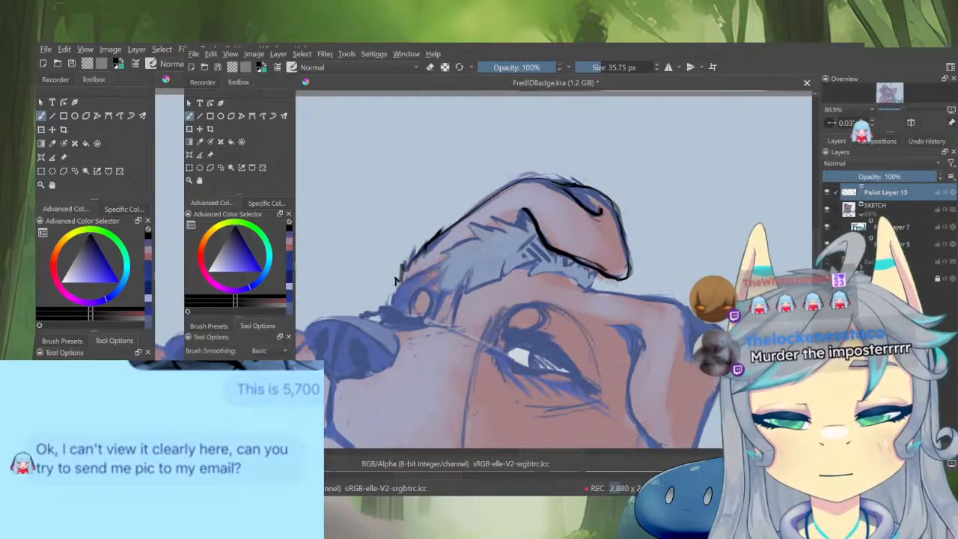
Isolate Paint Layer 13 and refine the ear's lower edge and tip, alternating erasing and redrawing with a 15.69 px brush
key("m")
key("e")
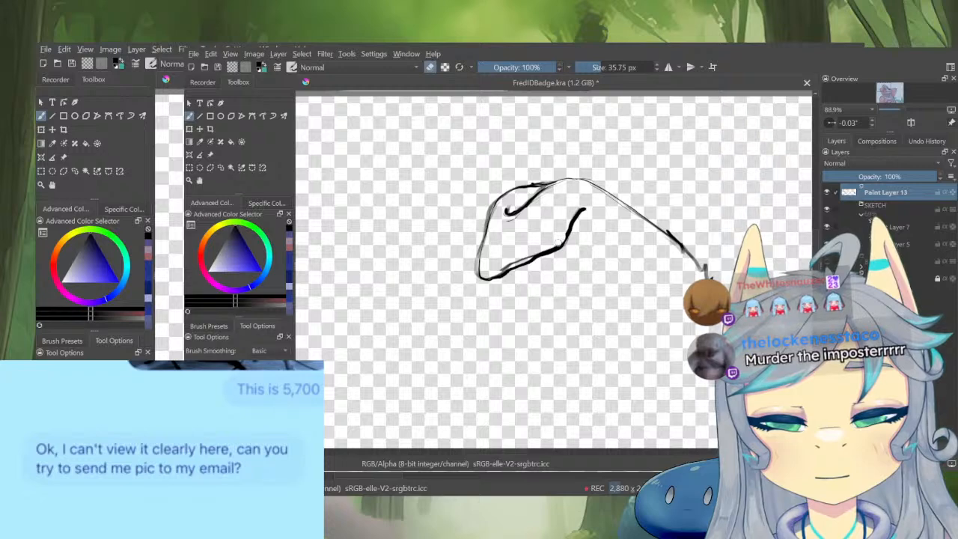
mouse_move(557, 242)
left_mouse_down()
mouse_move(494, 265)
mouse_move(533, 237)
mouse_move(504, 221)
mouse_move(512, 167)
left_mouse_up()
key("e")
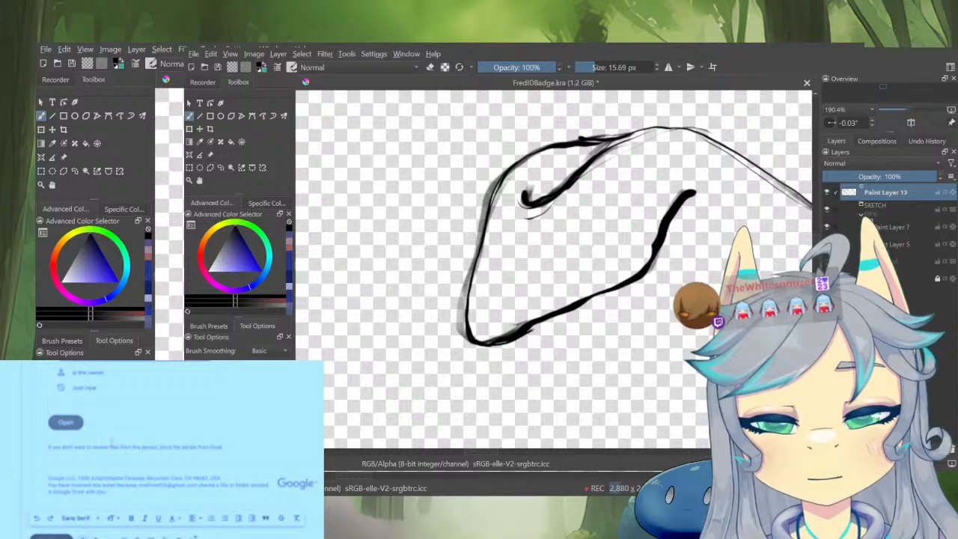
key("e")
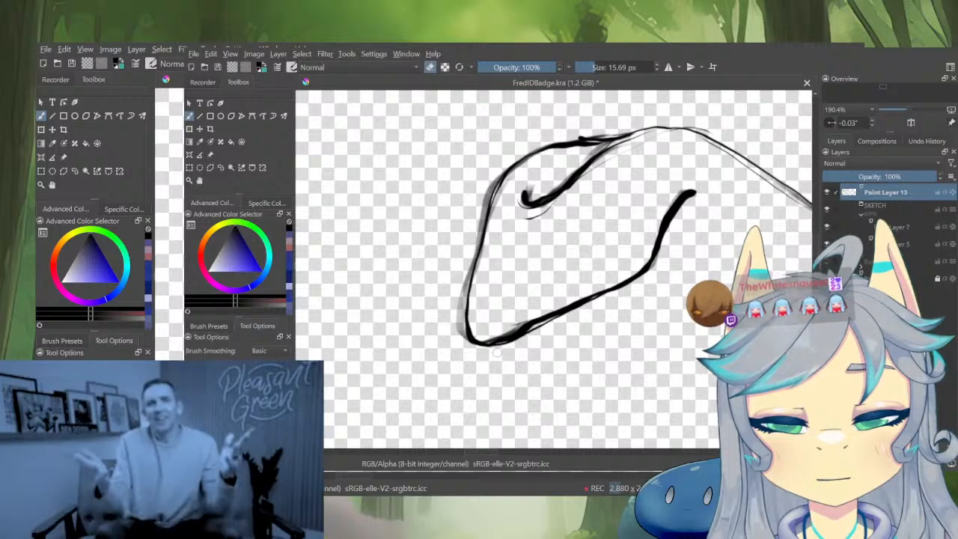
left_click_drag(554, 310, 498, 330)
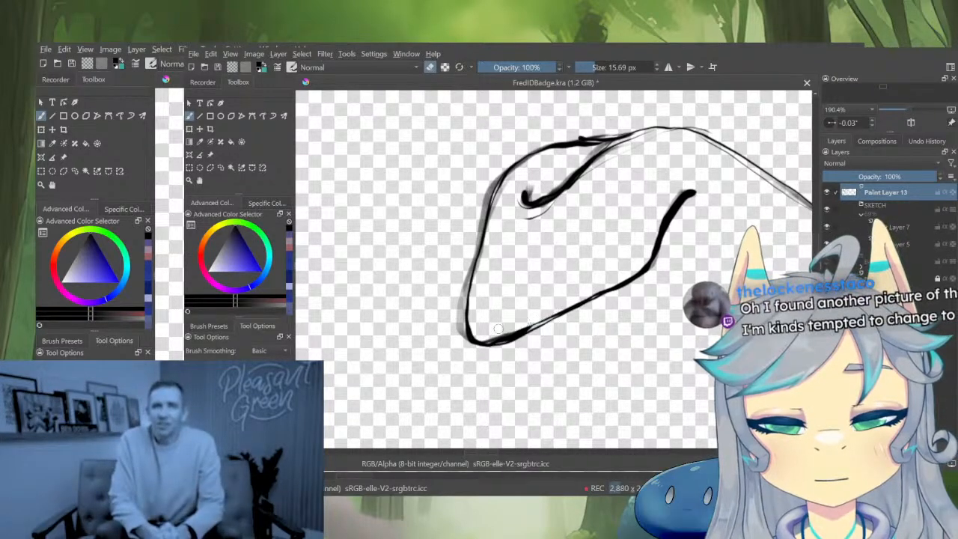
key("e")
mouse_move(599, 294)
left_mouse_down()
mouse_move(509, 340)
mouse_move(488, 343)
mouse_move(486, 334)
mouse_move(521, 330)
mouse_move(491, 337)
left_mouse_up()
key("e")
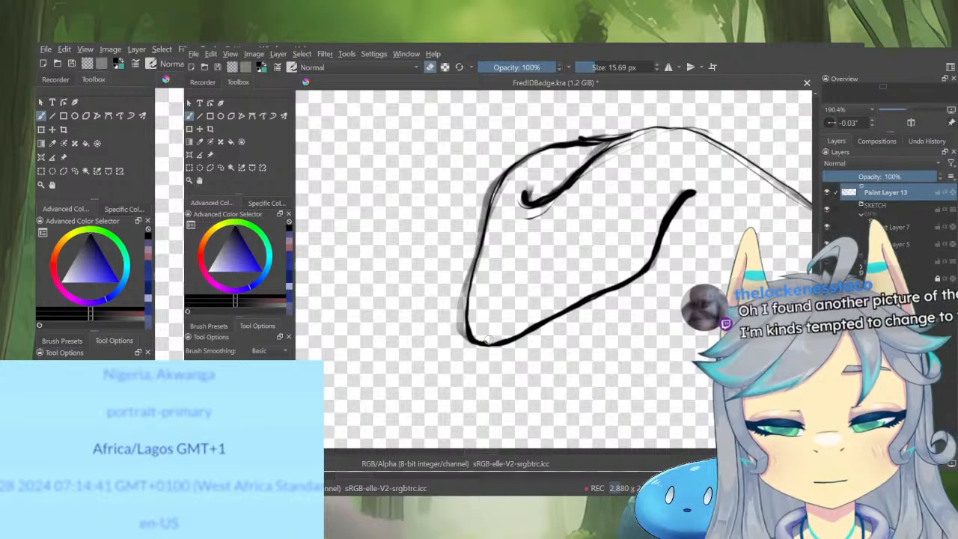
Erase the stray grey strokes along the ear's outer edge and clean up the fold line and the top outline
left_click_drag(473, 223, 457, 328)
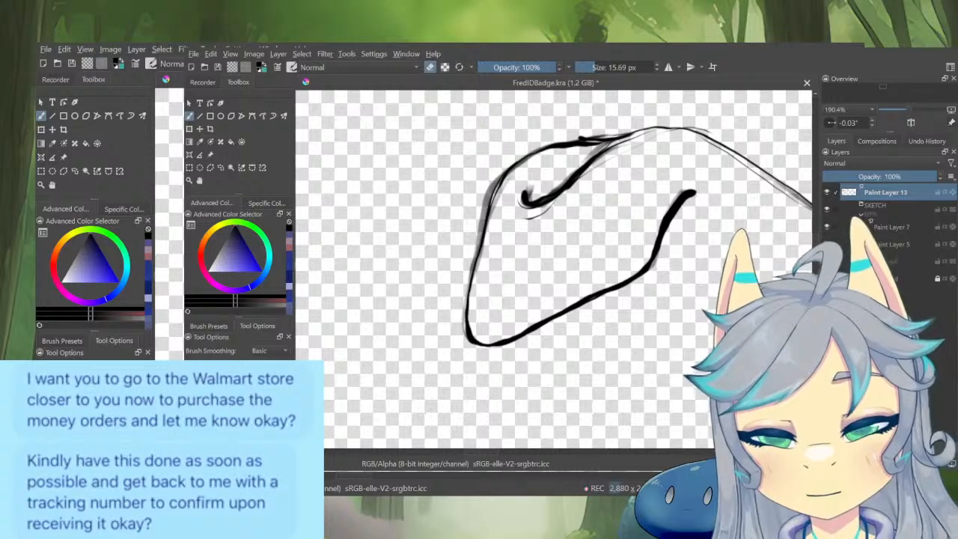
left_click_drag(499, 174, 459, 330)
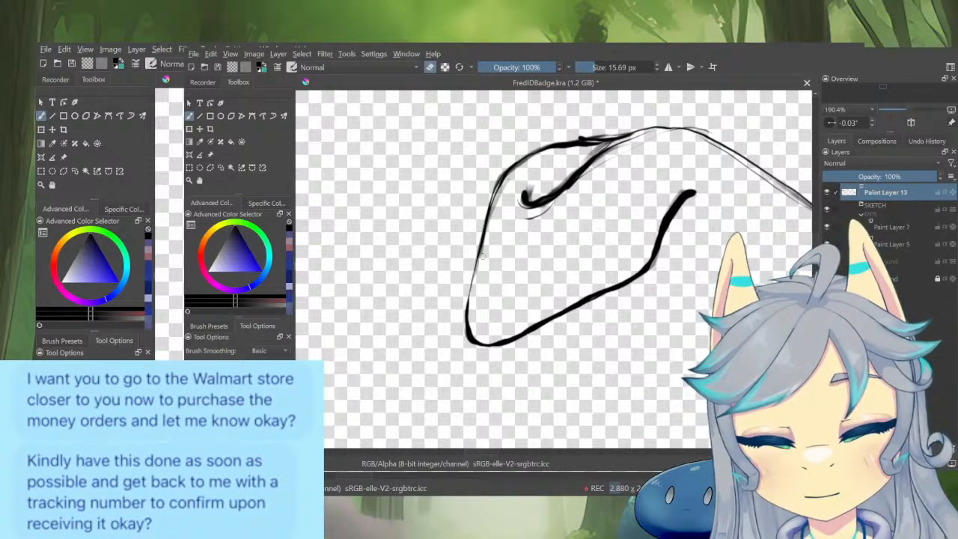
mouse_move(501, 196)
left_mouse_down()
mouse_move(558, 147)
mouse_move(516, 155)
mouse_move(549, 140)
mouse_move(635, 128)
left_mouse_up()
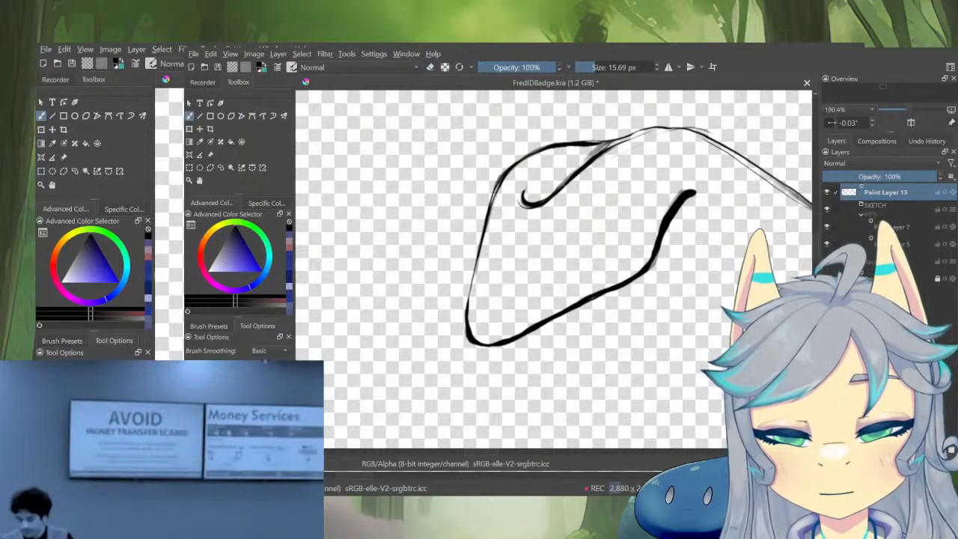
left_click_drag(610, 142, 697, 134)
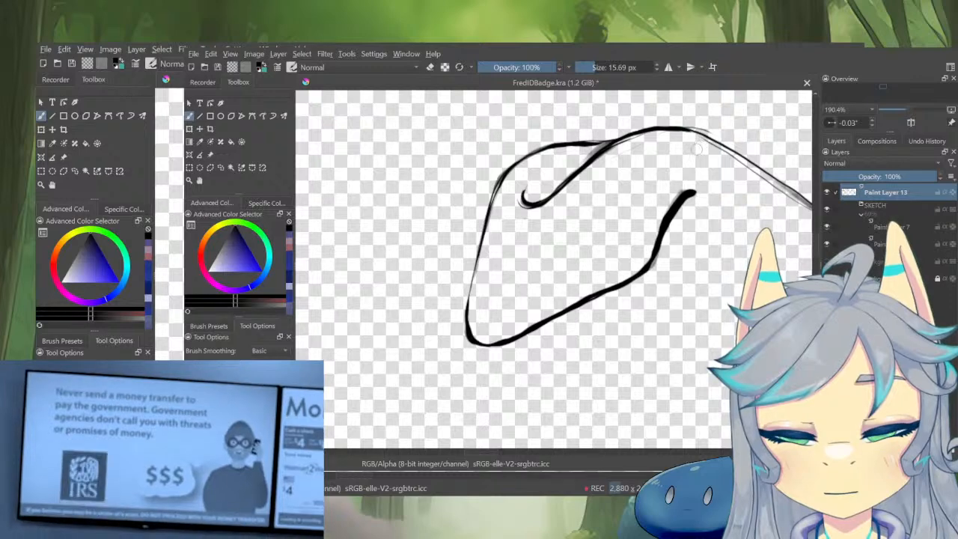
key("e")
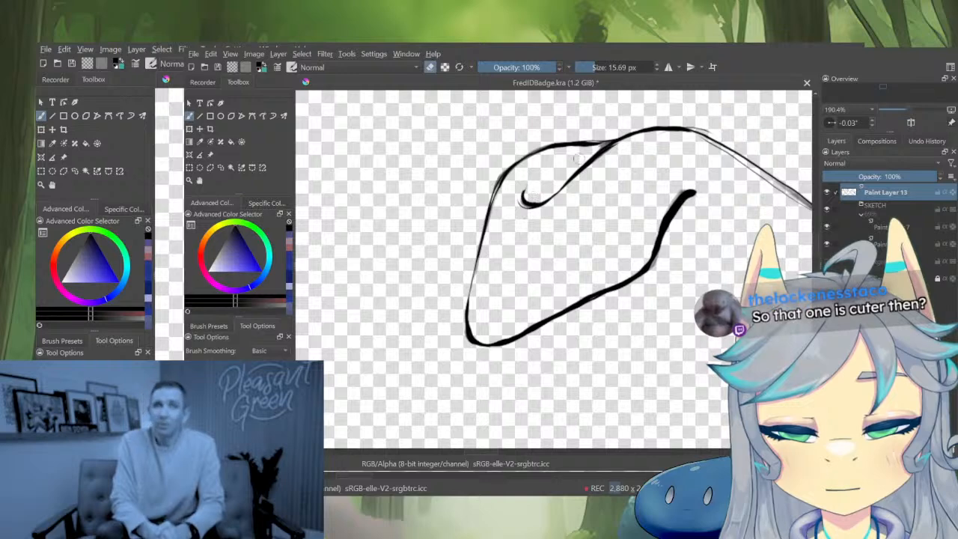
key("e")
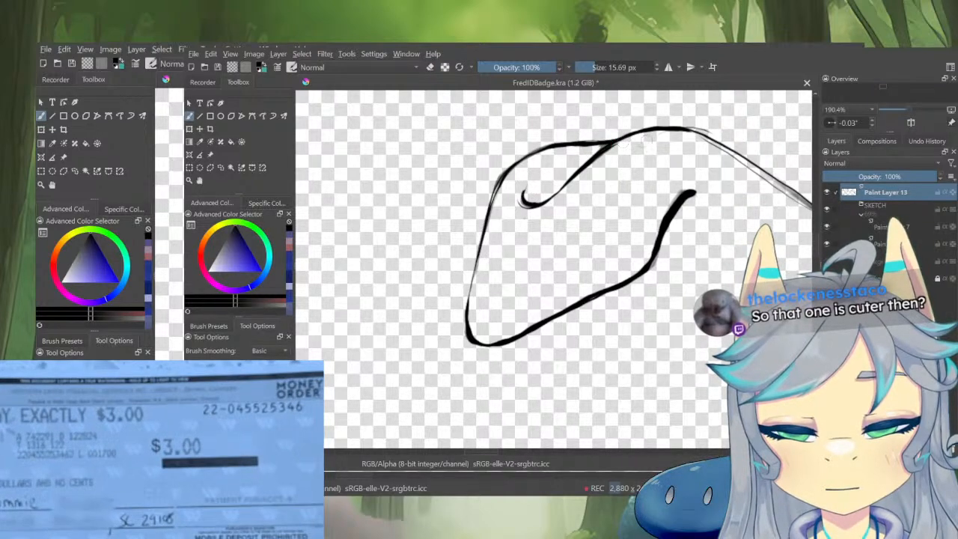
Mirror the view, smooth the ear's outer edge and the line over the head, and leave the isolated layer view
key("m")
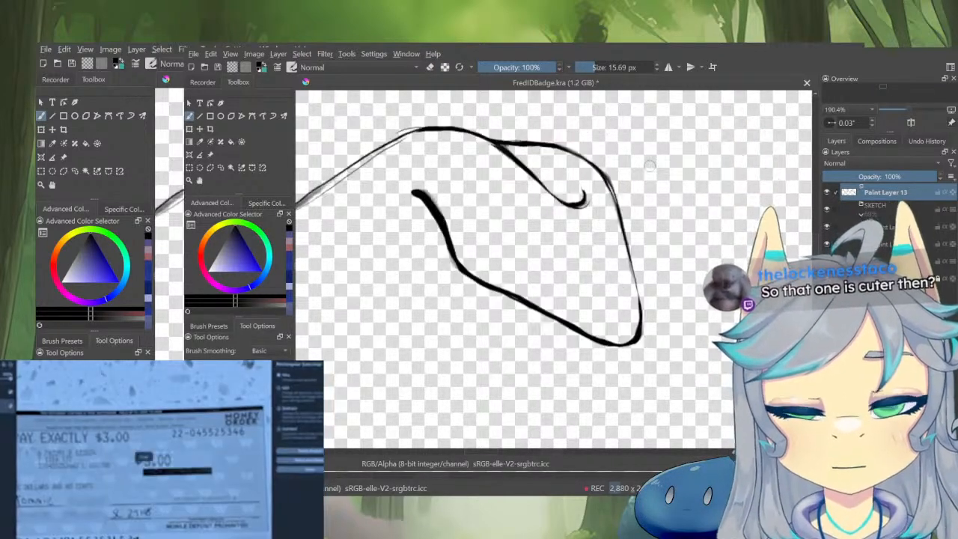
mouse_move(617, 173)
left_mouse_down()
mouse_move(620, 222)
mouse_move(635, 217)
left_mouse_up()
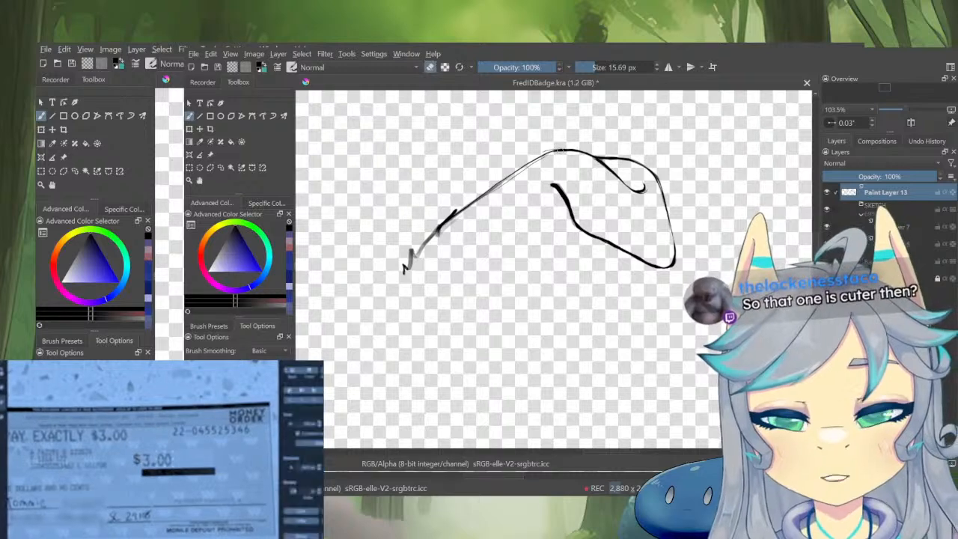
key("e")
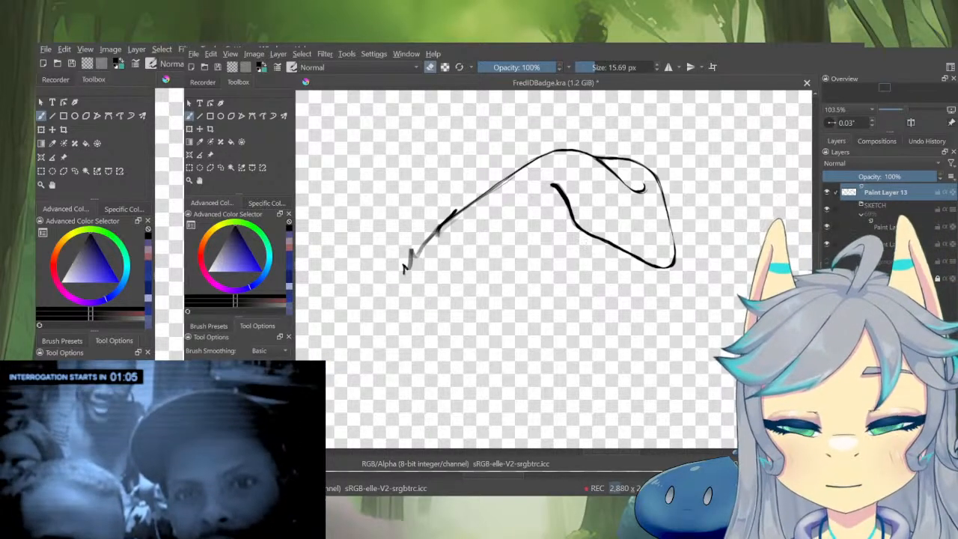
left_click(849, 193, "alt")
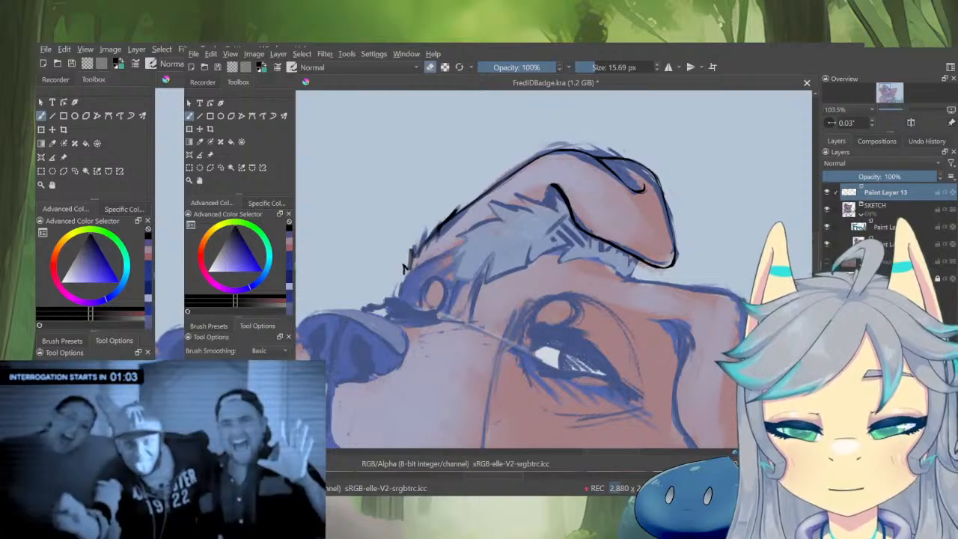
Compare the inked ear with the sketch mirrored and unmirrored, and tidy the junction of the fold and top outline
left_click_drag(622, 277, 583, 353)
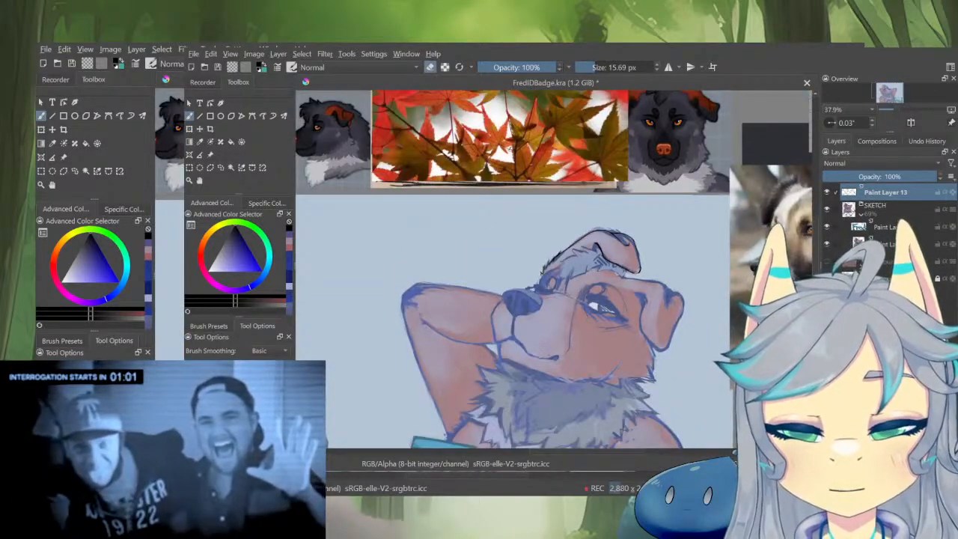
key("m")
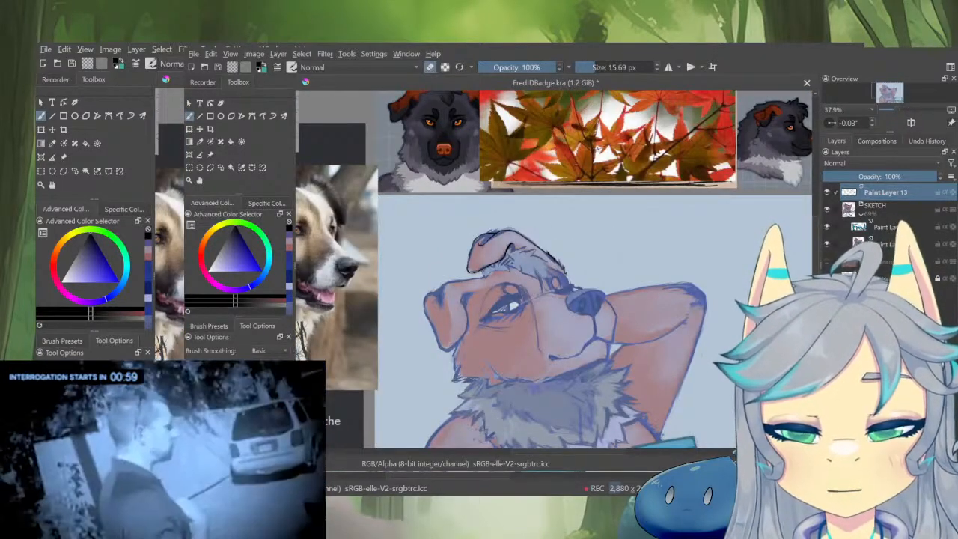
left_click_drag(585, 307, 610, 288)
left_click_drag(594, 236, 599, 116)
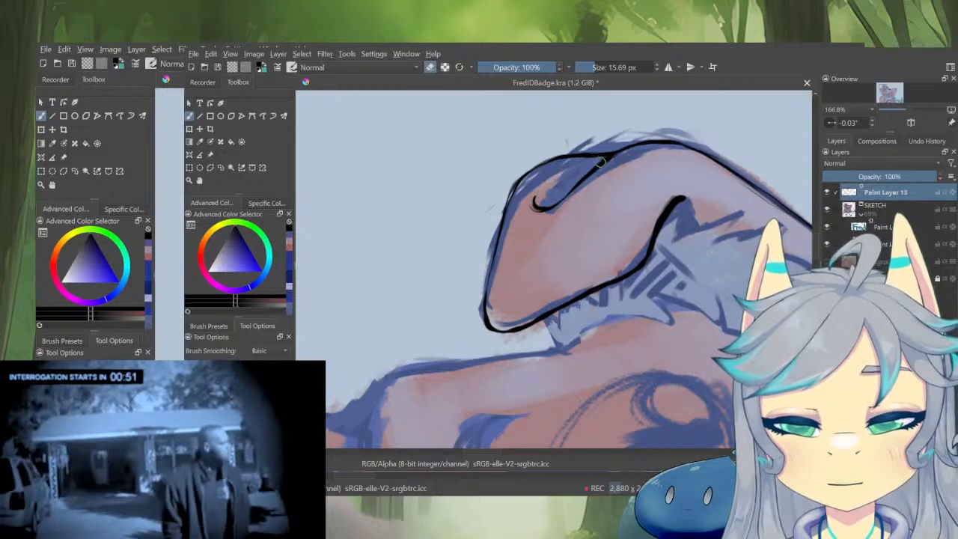
key("alt+i")
key("alt+i")
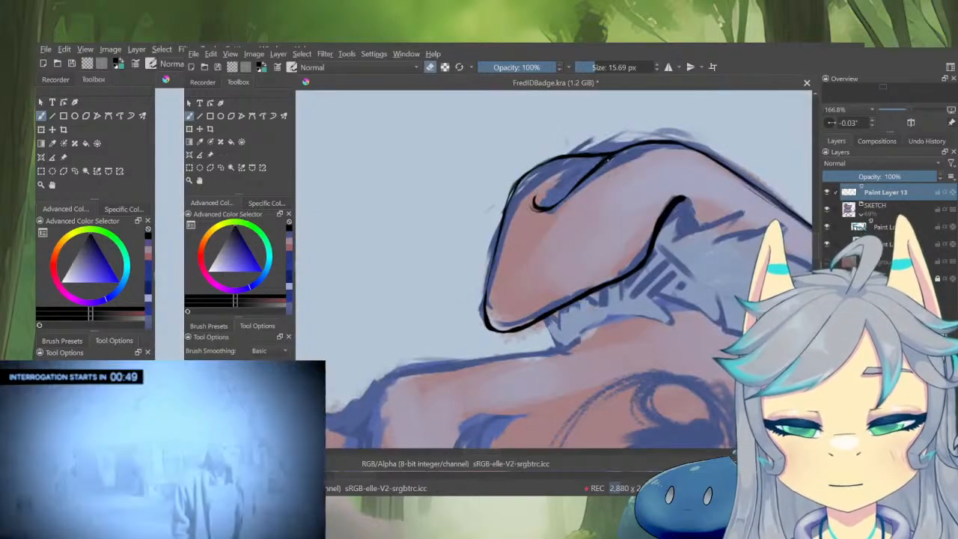
mouse_move(605, 164)
left_mouse_down()
mouse_move(624, 150)
mouse_move(664, 248)
mouse_move(609, 256)
left_mouse_up()
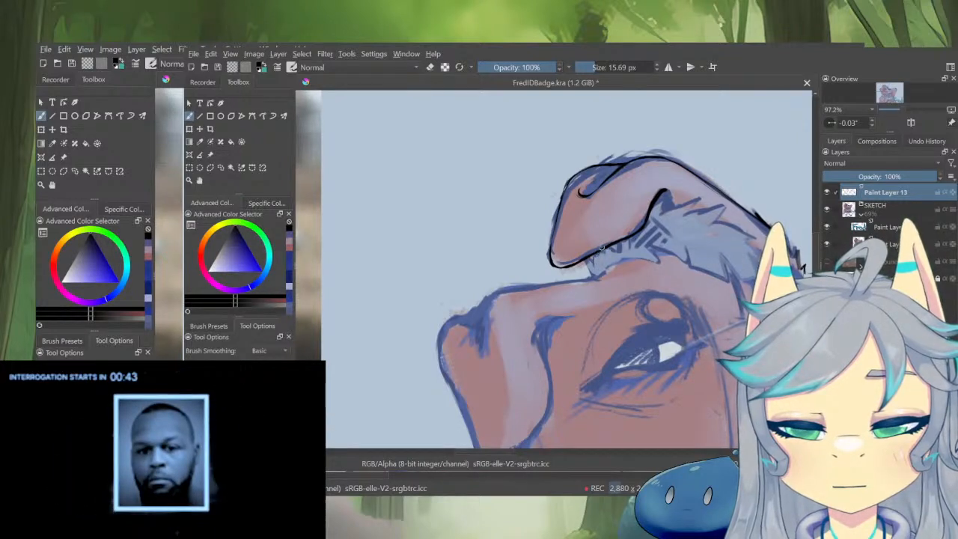
Undo the short stroke at the fold's peak, mirror the view and ink the inner ear line from the peak down towards the forehead
left_click_drag(665, 193, 678, 219)
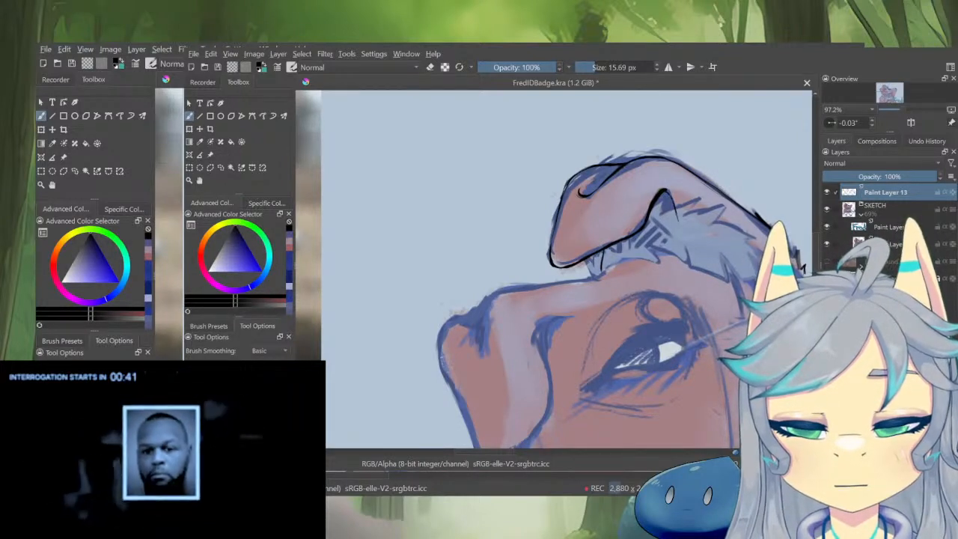
key("ctrl+z")
key("m")
left_click_drag(534, 249, 673, 262)
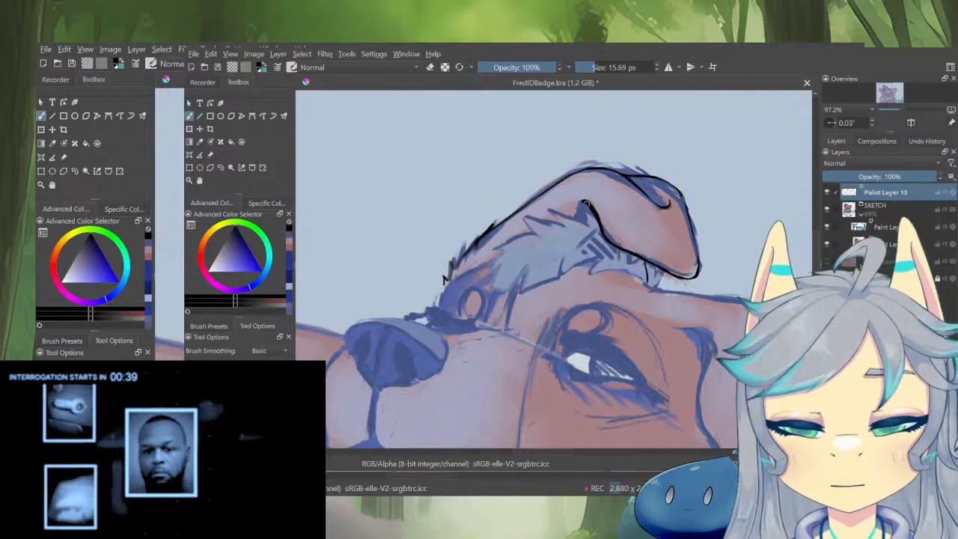
mouse_move(587, 202)
left_mouse_down()
mouse_move(555, 224)
mouse_move(519, 281)
left_mouse_up()
mouse_move(565, 253)
left_mouse_down()
mouse_move(546, 359)
mouse_move(563, 243)
left_mouse_up()
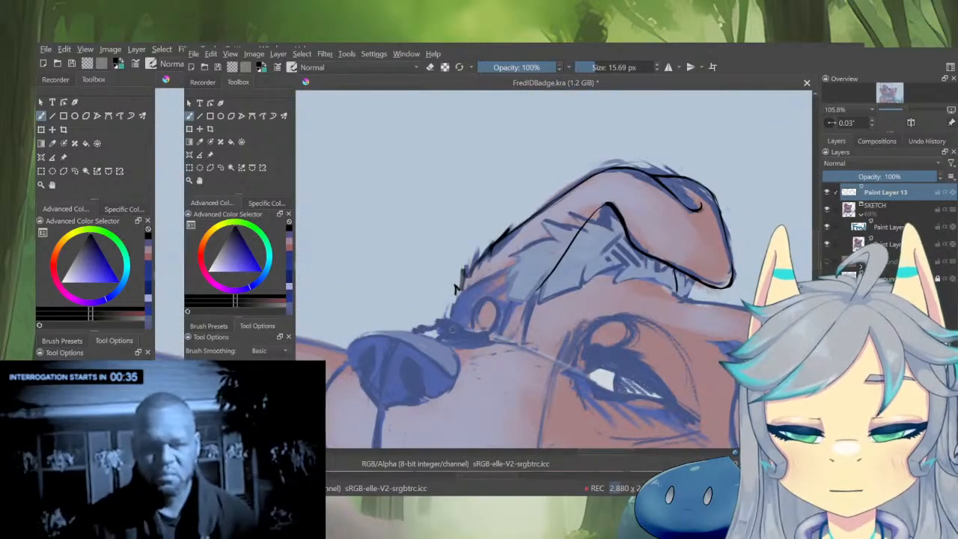
Compare the inked ear with the whole unmirrored character sketch and the surrounding reference images
key("m")
left_click_drag(648, 346, 648, 244)
left_click_drag(648, 244, 579, 297)
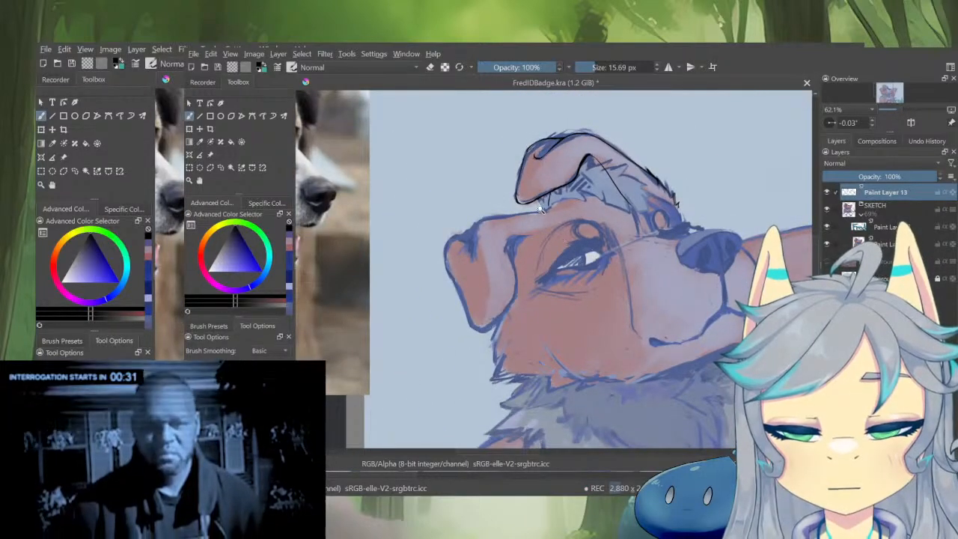
left_click_drag(570, 238, 543, 311)
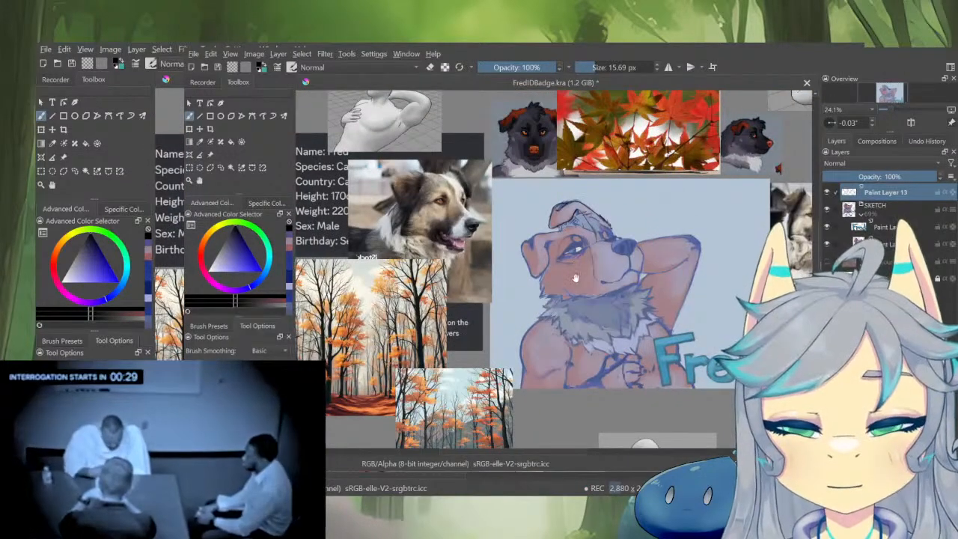
left_click_drag(576, 278, 573, 306)
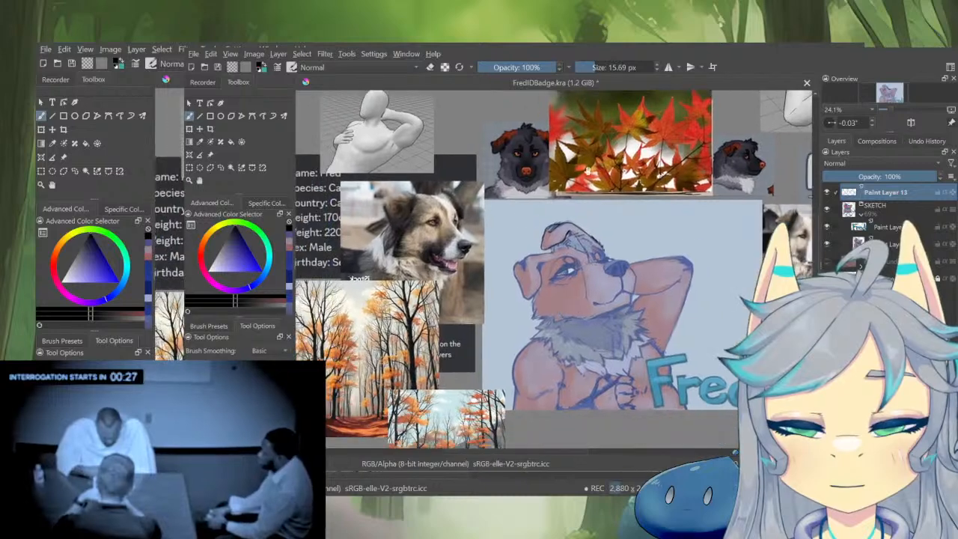
left_click_drag(550, 246, 559, 155)
mouse_move(572, 260)
left_mouse_down()
mouse_move(578, 217)
mouse_move(572, 278)
mouse_move(580, 221)
mouse_move(597, 244)
mouse_move(633, 223)
mouse_move(581, 232)
mouse_move(579, 253)
left_mouse_up()
Ink a short head line beneath the ear's lower edge and check it with Paint Layer 13 isolated
key("alt+i")
key("alt+i")
key("e")
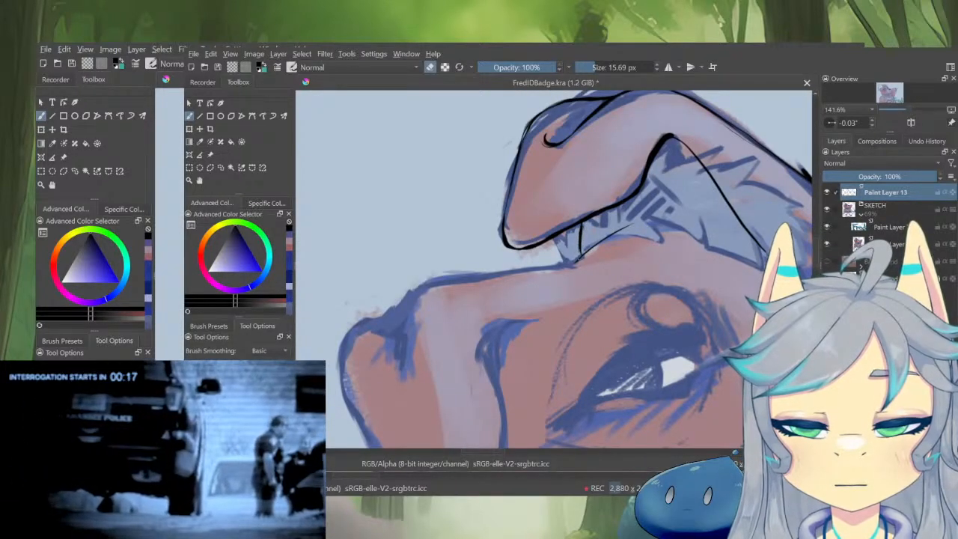
key("e")
key("e")
key("alt+i")
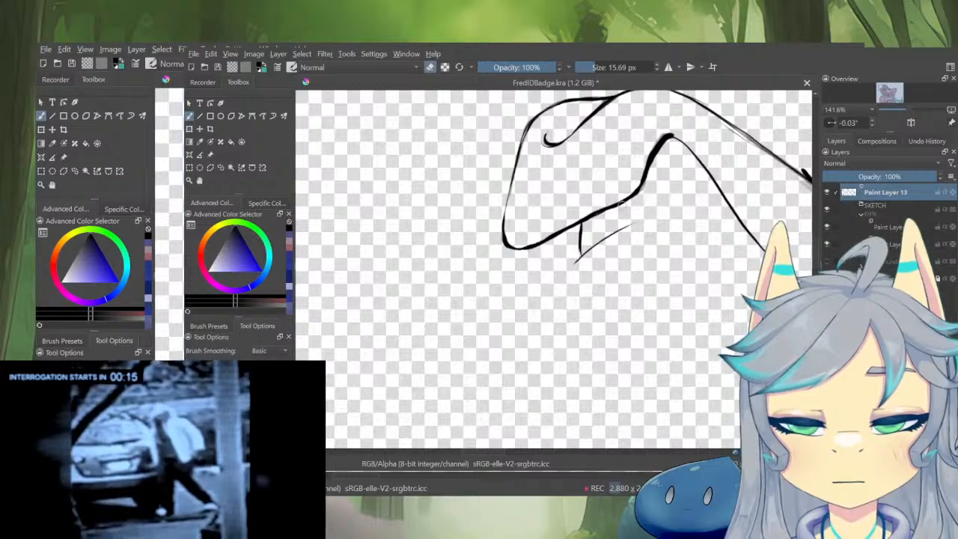
key("alt+i")
key("e")
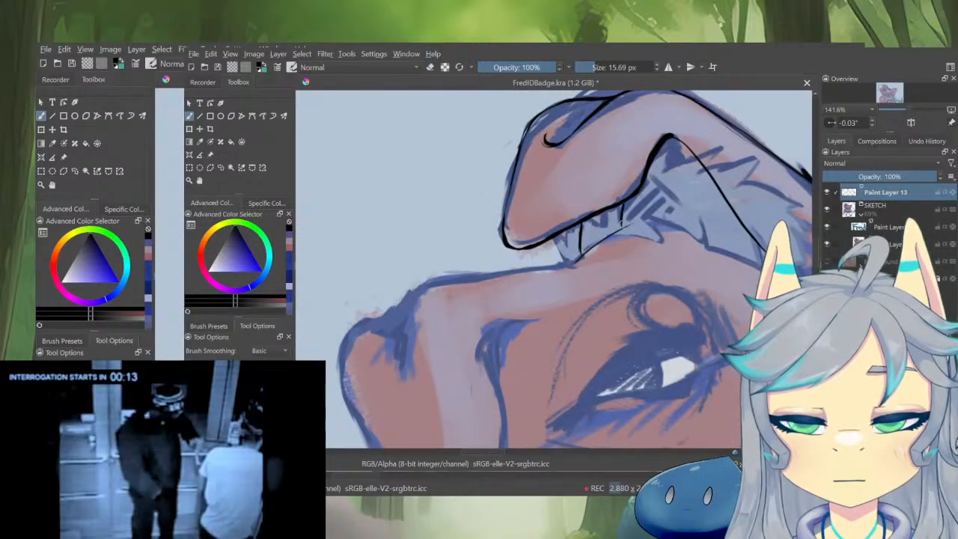
Mirror the view and add a second short stroke joining the ear's lower edge to the head line beneath it
left_click_drag(614, 248, 603, 316)
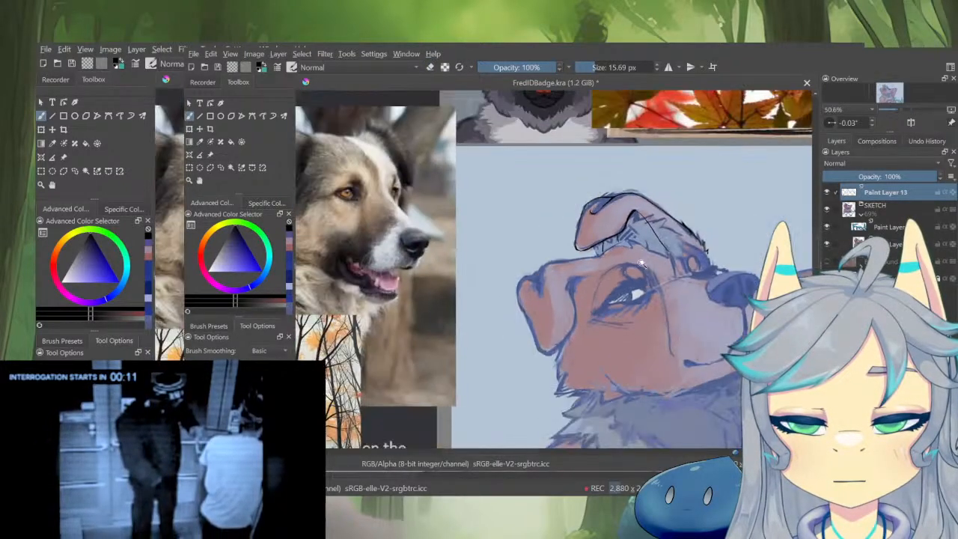
key("m")
left_click_drag(509, 256, 583, 215)
key("alt+i")
key("alt+i")
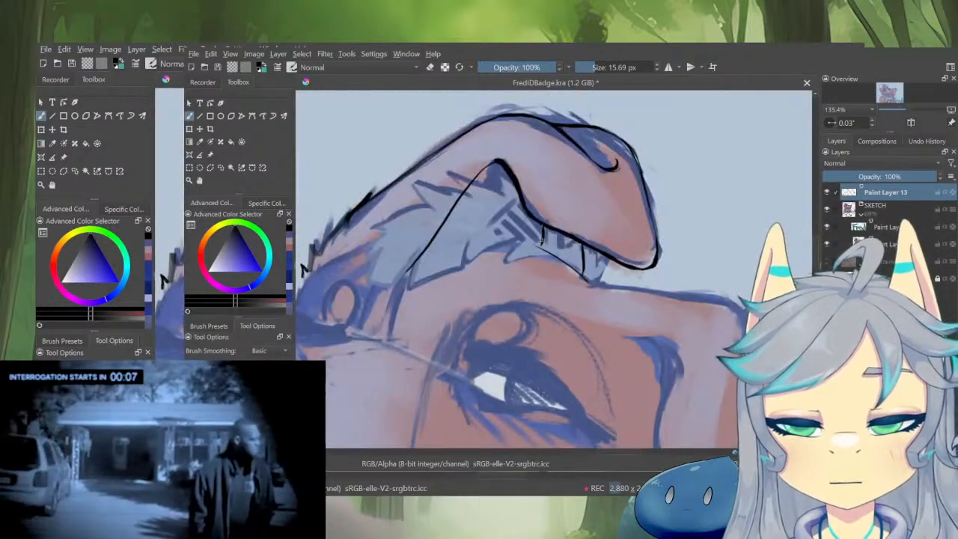
key("e")
left_click_drag(563, 240, 442, 299)
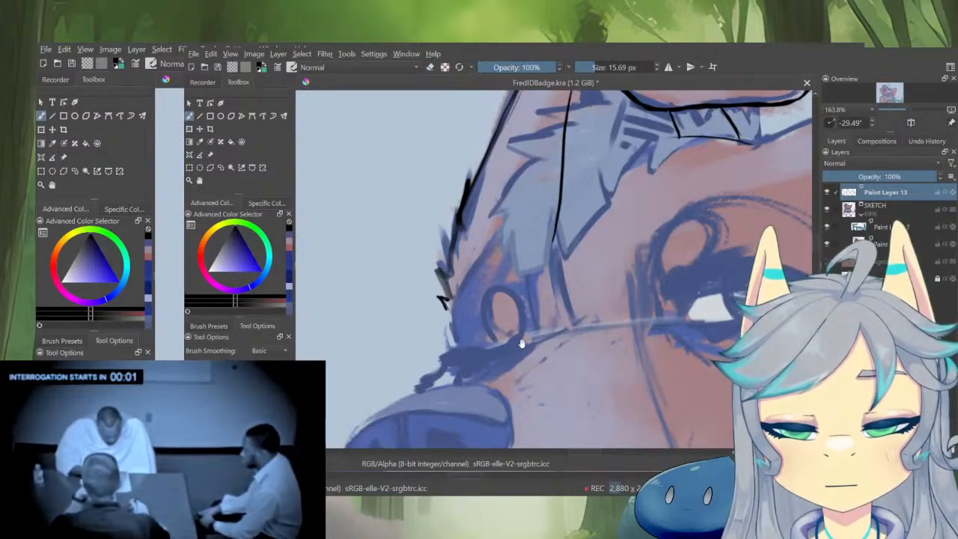
Ink the long head curve from beneath the ear down past the far eye at 14.03 px and erase the inner ear line beyond it
left_click_drag(520, 338, 629, 351)
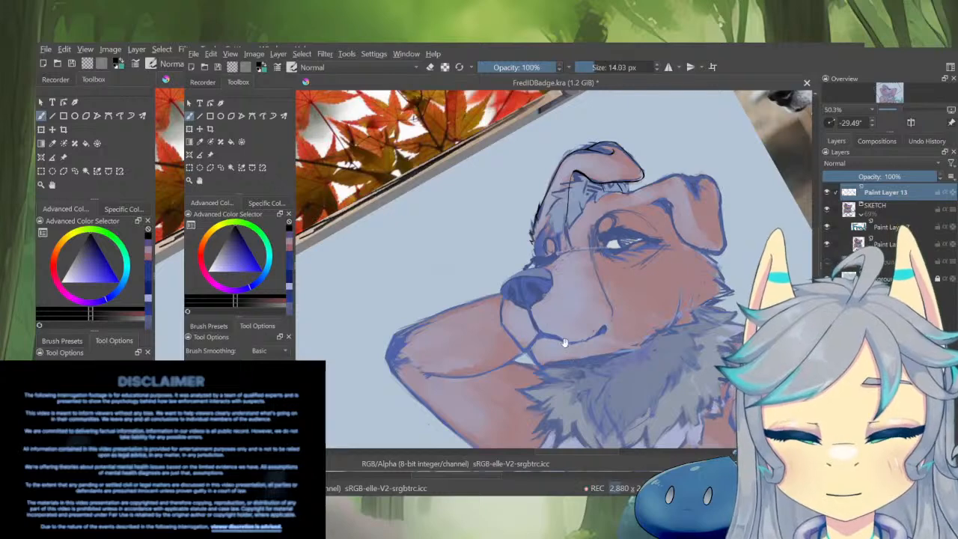
left_click_drag(565, 343, 551, 206)
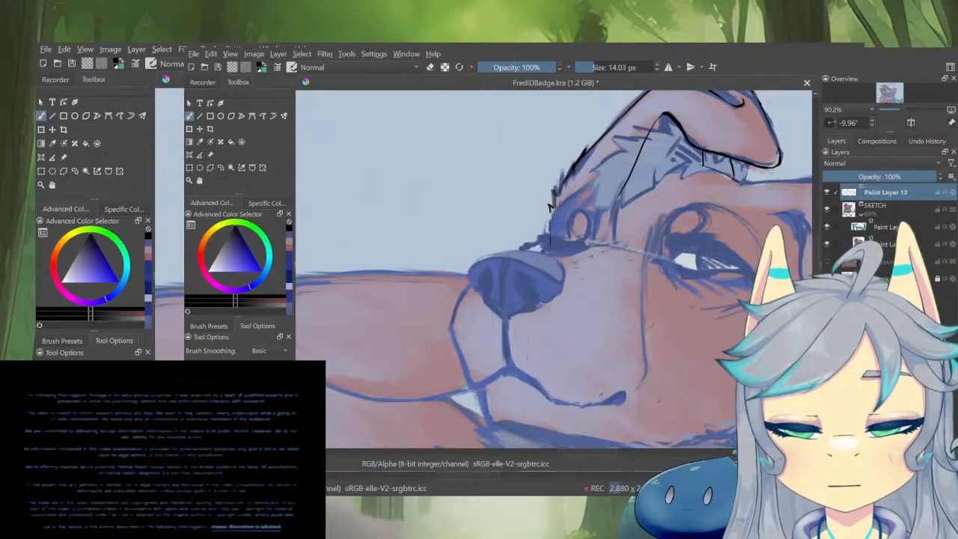
left_click_drag(560, 204, 656, 166)
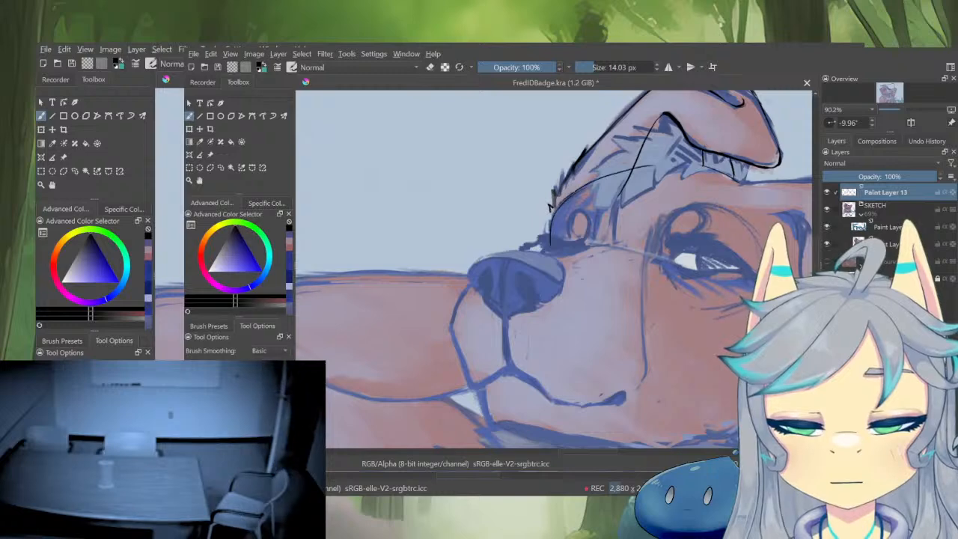
key("ctrl+z")
left_click_drag(560, 204, 667, 166)
key("ctrl+z")
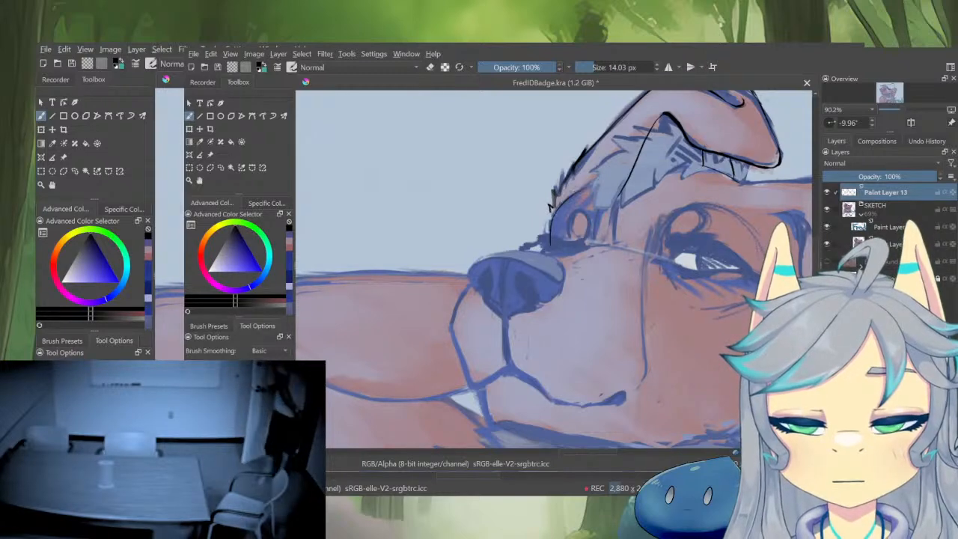
mouse_move(558, 205)
left_mouse_down()
mouse_move(674, 165)
mouse_move(671, 141)
mouse_move(661, 194)
mouse_move(620, 199)
mouse_move(599, 149)
left_mouse_up()
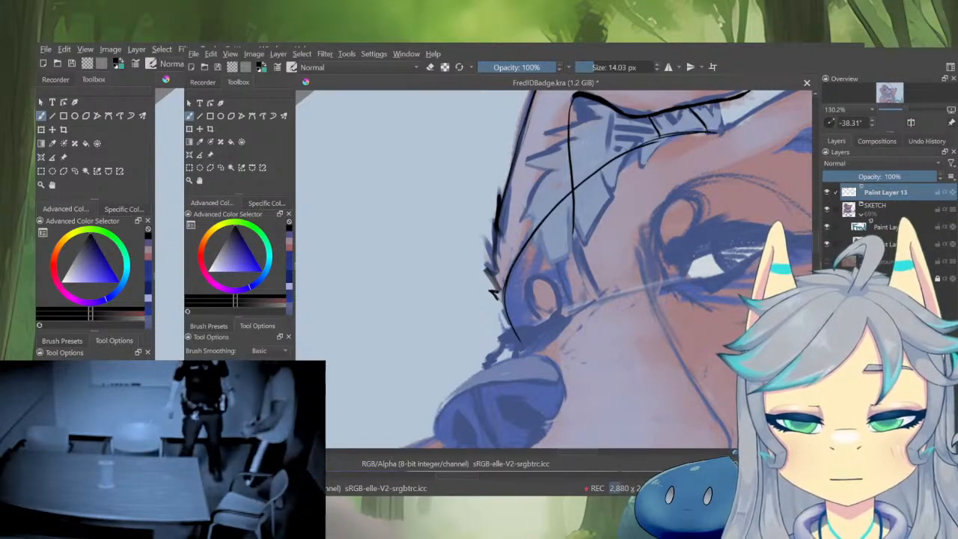
key("e")
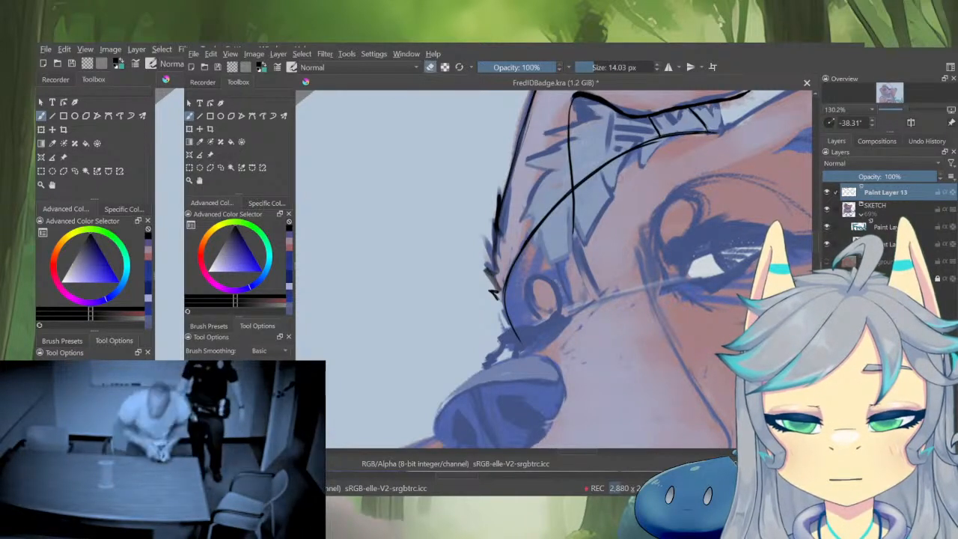
left_click_drag(574, 193, 575, 233)
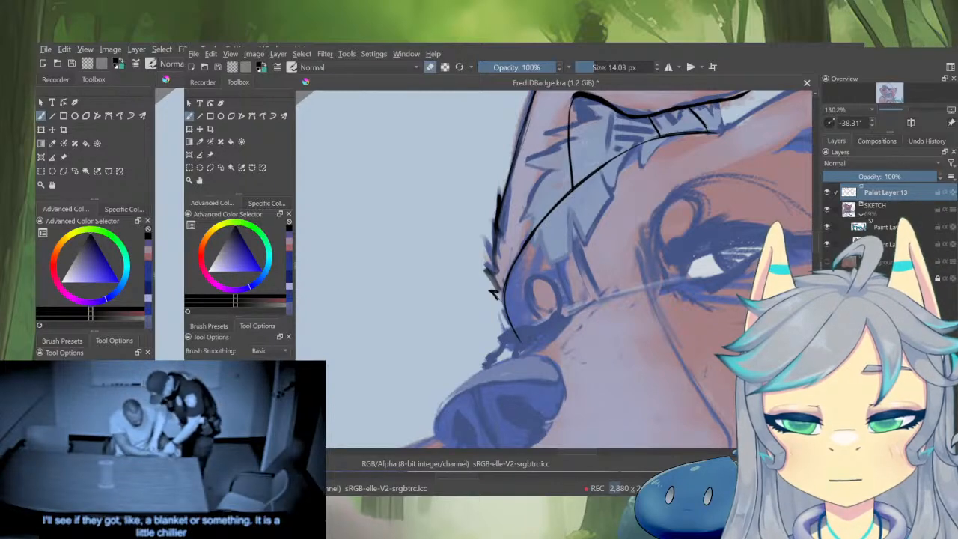
Isolate Paint Layer 13 and reposition the two short strokes connecting the ear's lower edge to the head curve
scroll(580, 213, "down", 8)
left_click(827, 210)
left_click_drag(639, 288, 613, 313)
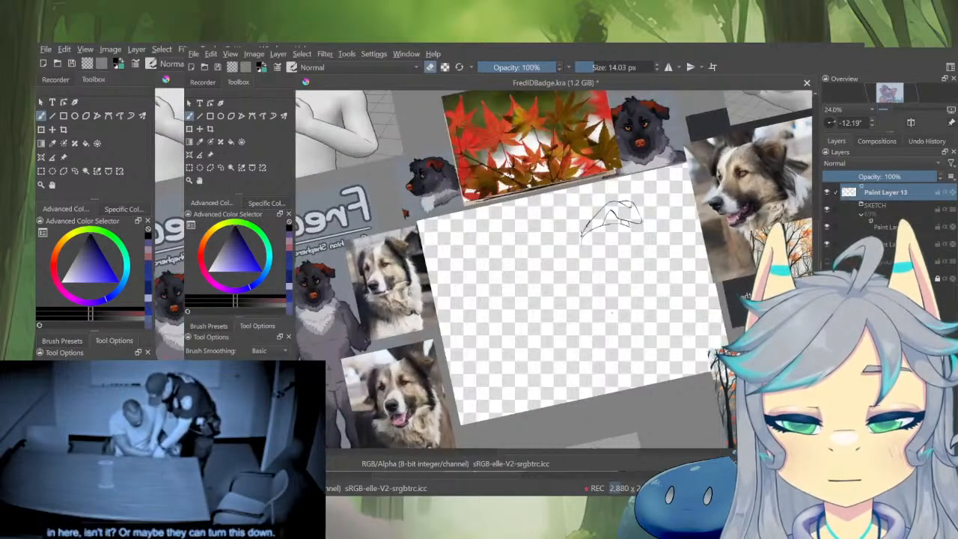
scroll(616, 218, "up", 6)
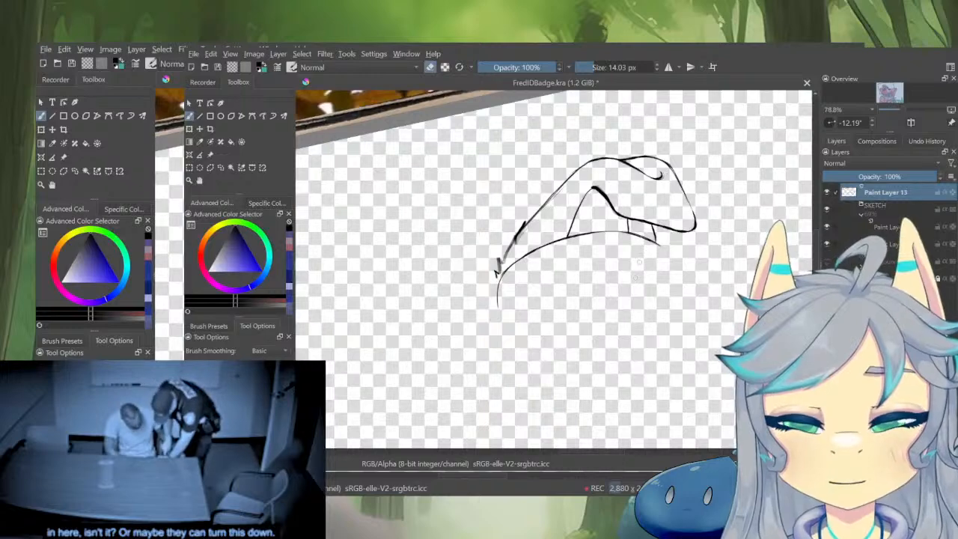
scroll(640, 262, "up", 4)
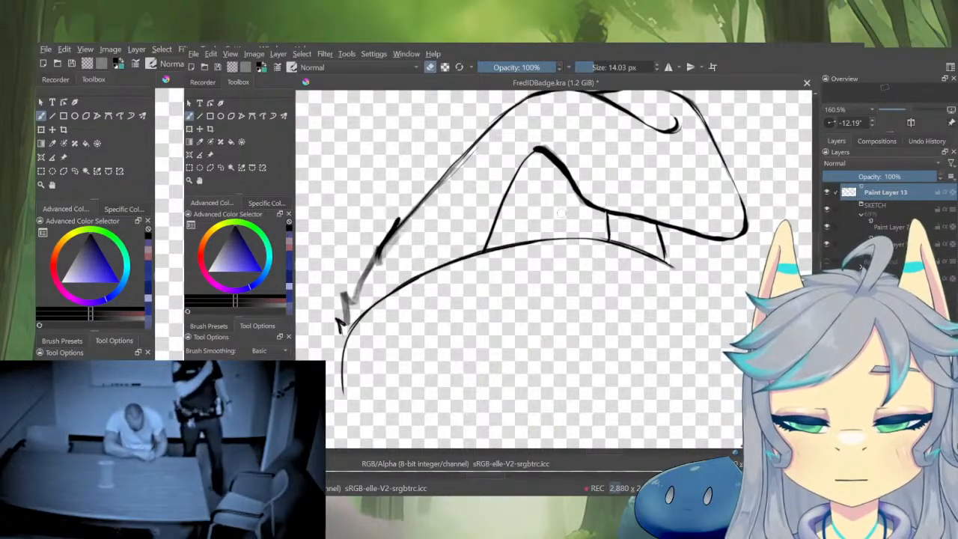
scroll(561, 213, "down", 5)
scroll(652, 154, "up", 4)
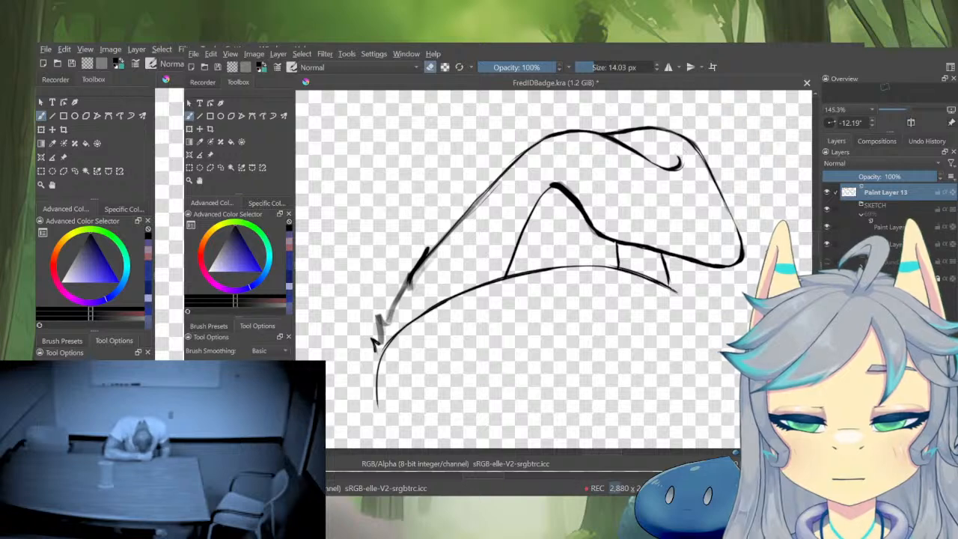
key("e")
mouse_move(643, 249)
left_mouse_down()
mouse_move(644, 272)
mouse_move(662, 259)
left_mouse_up()
key("e")
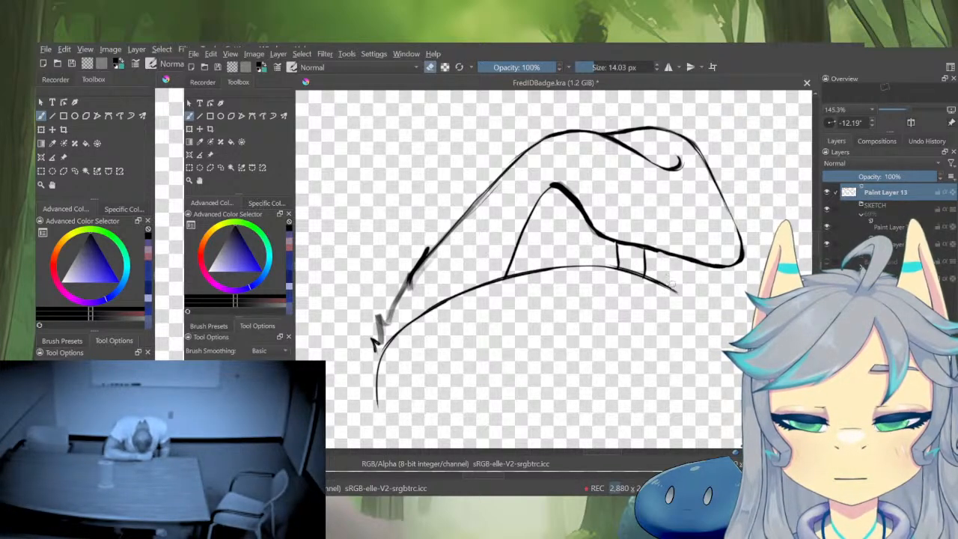
key("e")
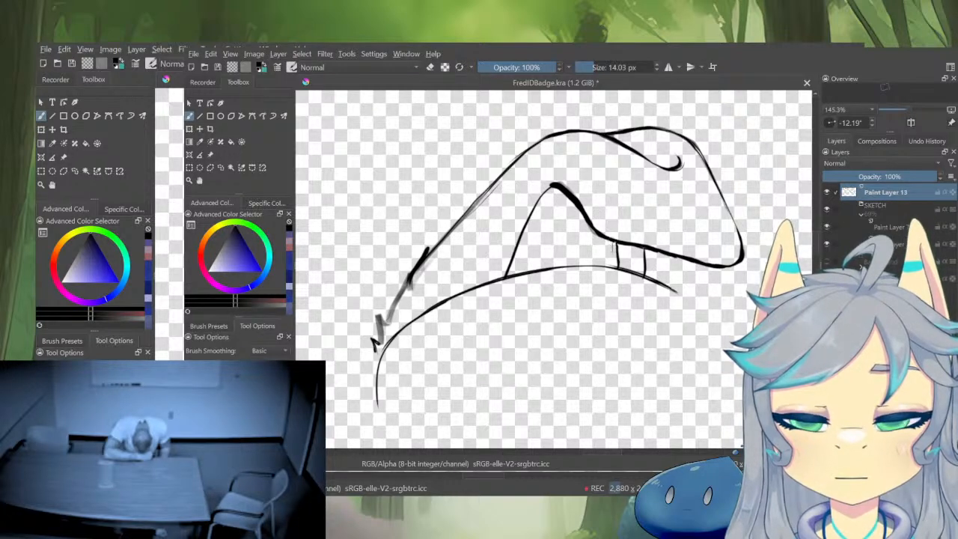
key("e")
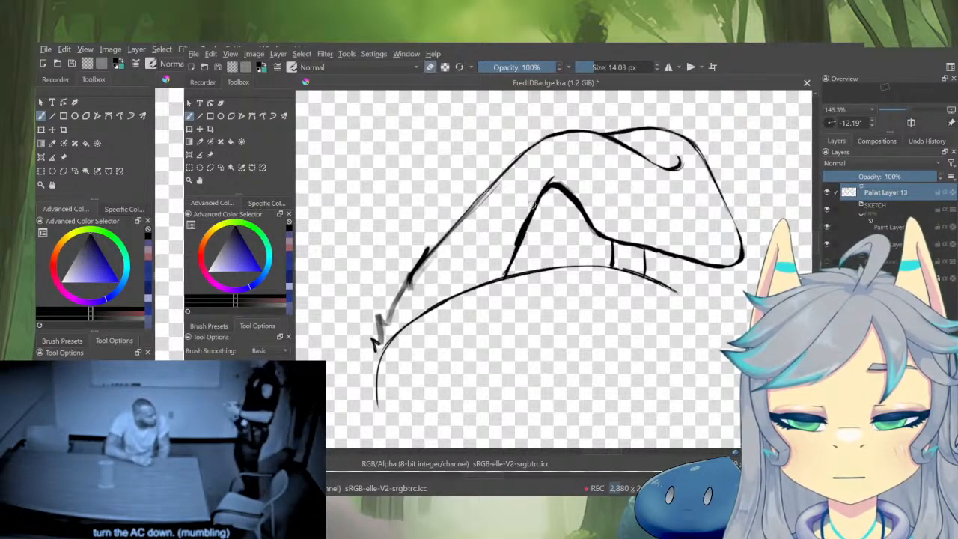
Erase and redraw the inner ear line from the fold's peak to the head curve, and clean up their junction
key("e")
left_click_drag(550, 184, 503, 278)
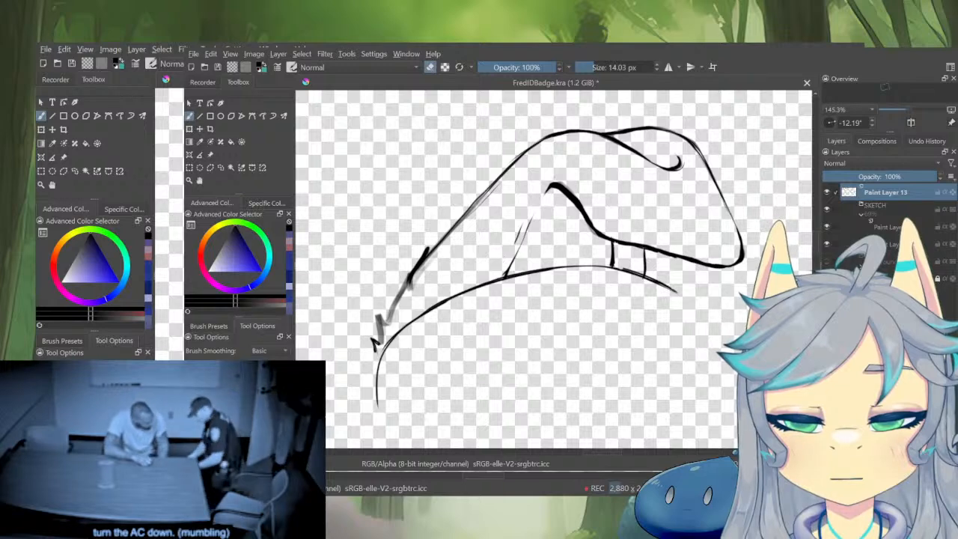
key("e")
left_click_drag(549, 187, 496, 281)
left_click_drag(488, 316, 511, 296)
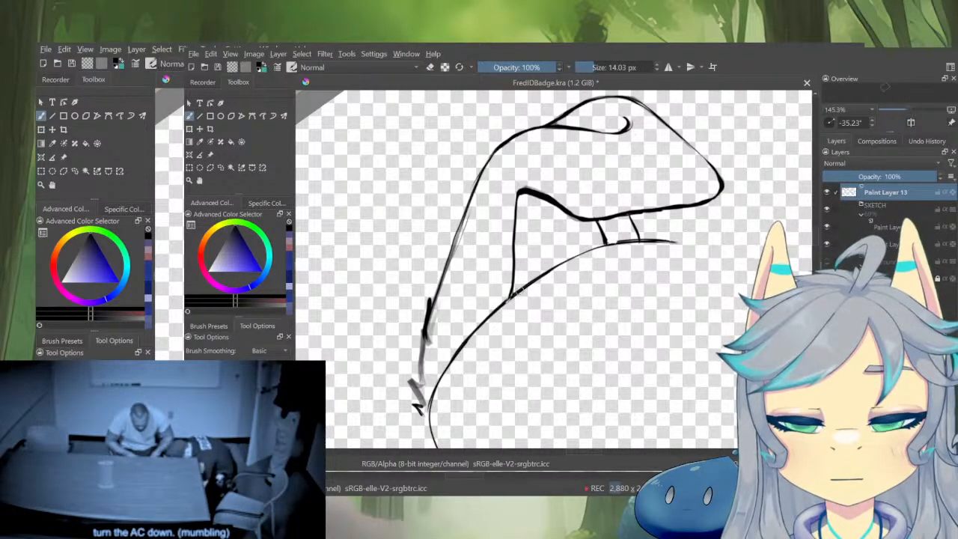
key("e")
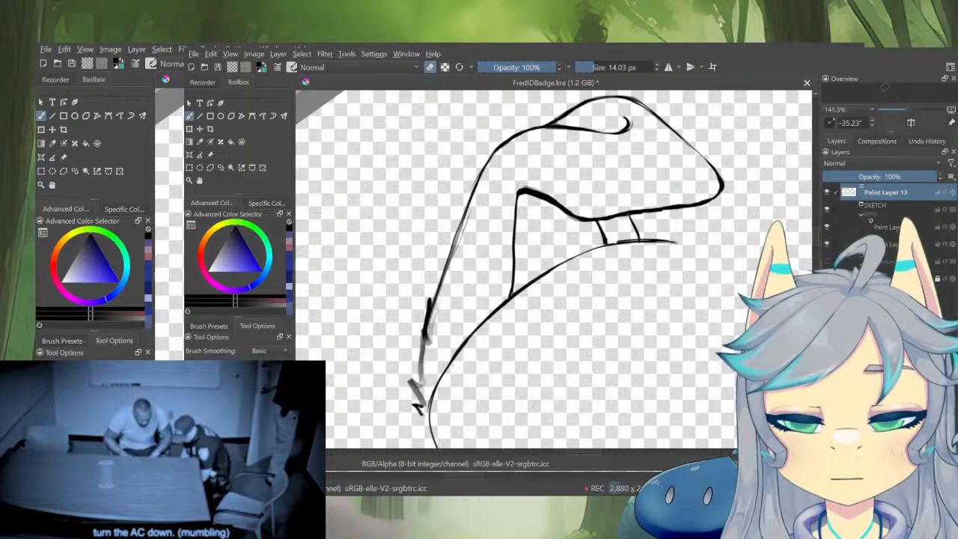
left_click_drag(493, 298, 437, 308)
key("e")
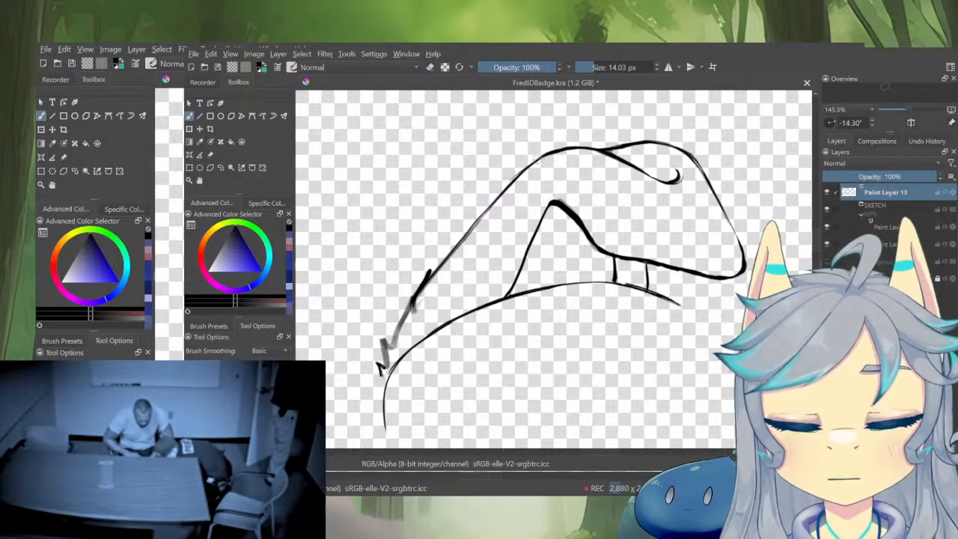
Erase the stray grey marks along the ear's long outer edge and thin it to a single clean line
key("e")
left_click_drag(512, 181, 434, 270)
key("e")
key("e")
left_click_drag(479, 224, 411, 313)
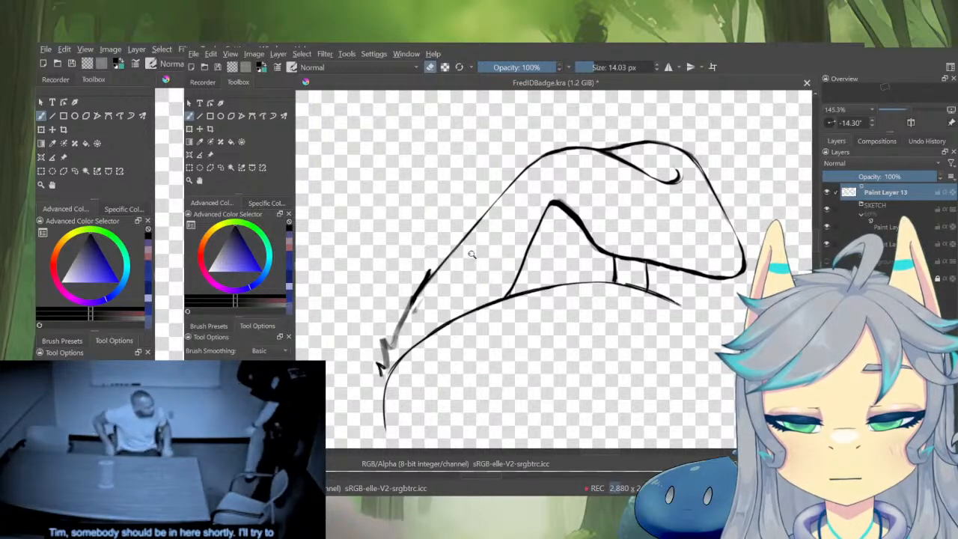
Compare the ear with the sketch and refine the rounded tip's line by alternately drawing and erasing
mouse_move(473, 254)
left_mouse_down()
mouse_move(503, 312)
mouse_move(537, 294)
left_mouse_up()
key("i")
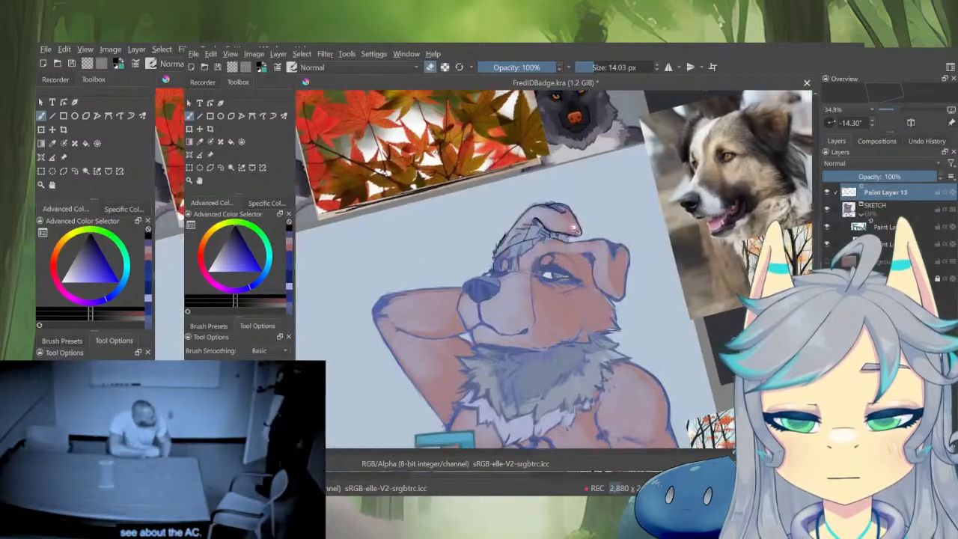
key("i")
left_click_drag(565, 243, 565, 180)
key("e")
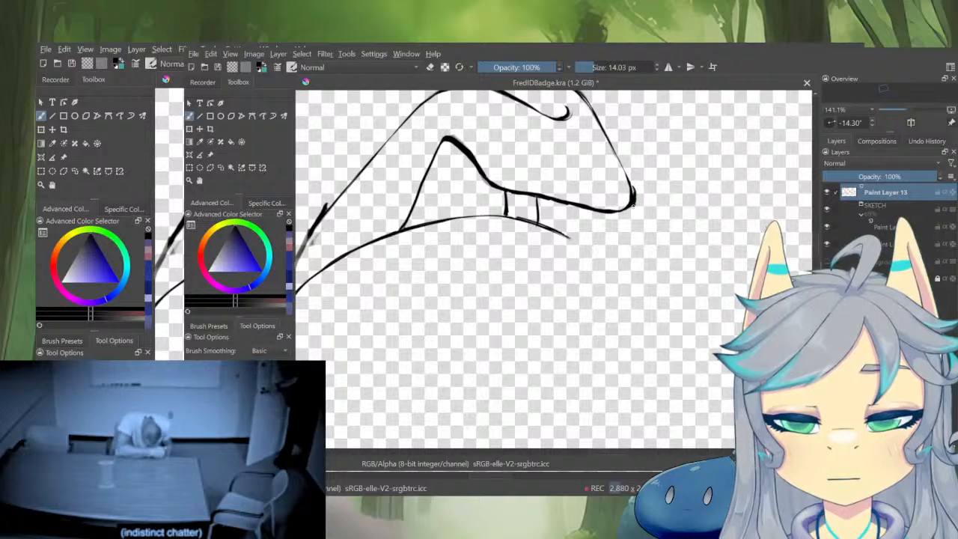
key("e")
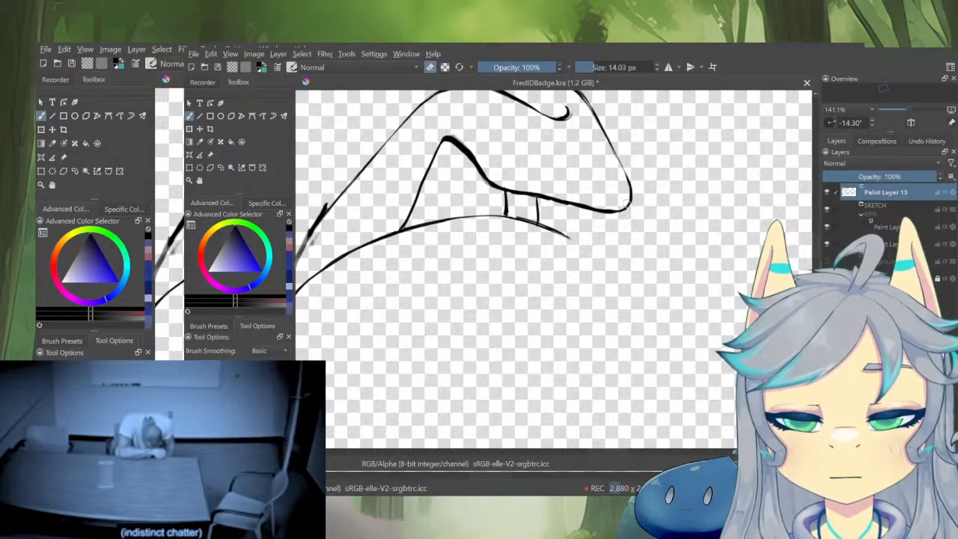
key("i")
key("e")
left_click_drag(626, 203, 660, 229)
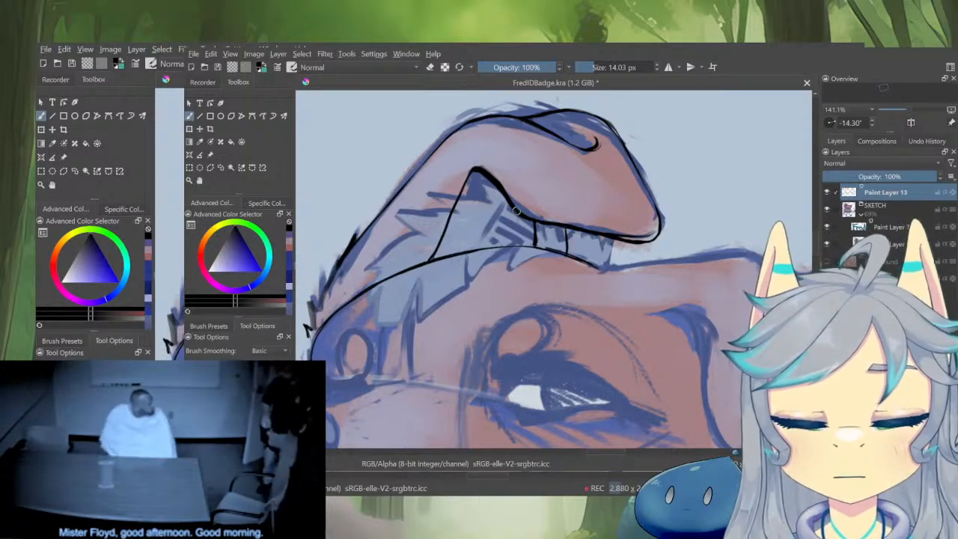
Touch up the folded ear's lower edge and ink the head's top line across to the fold of the second ear
left_click_drag(575, 234, 653, 243)
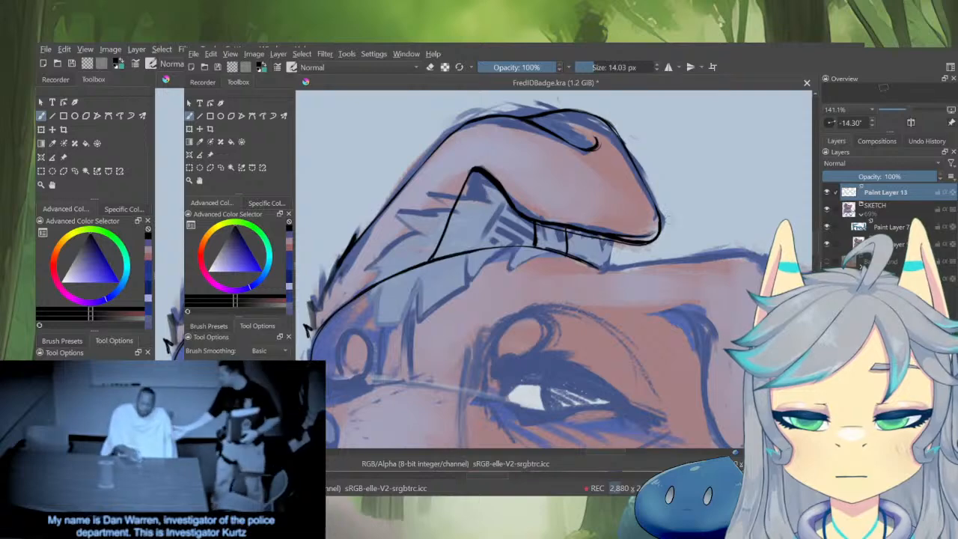
scroll(633, 265, "down", 5)
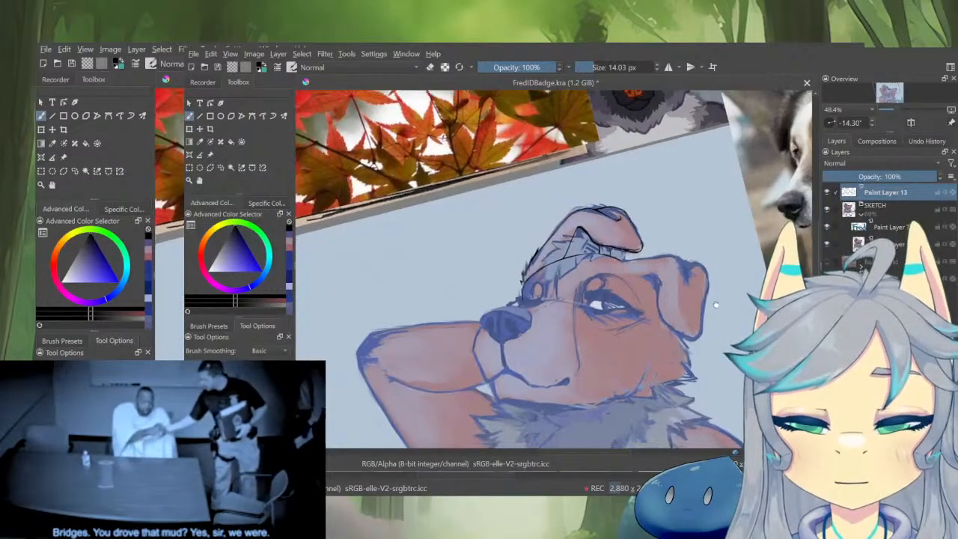
left_click_drag(716, 305, 697, 255)
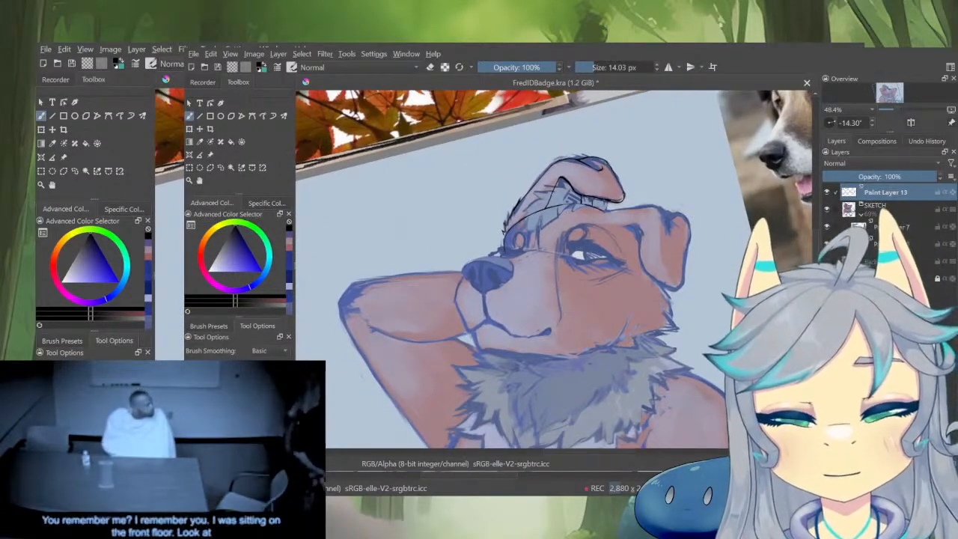
scroll(644, 188, "up", 5)
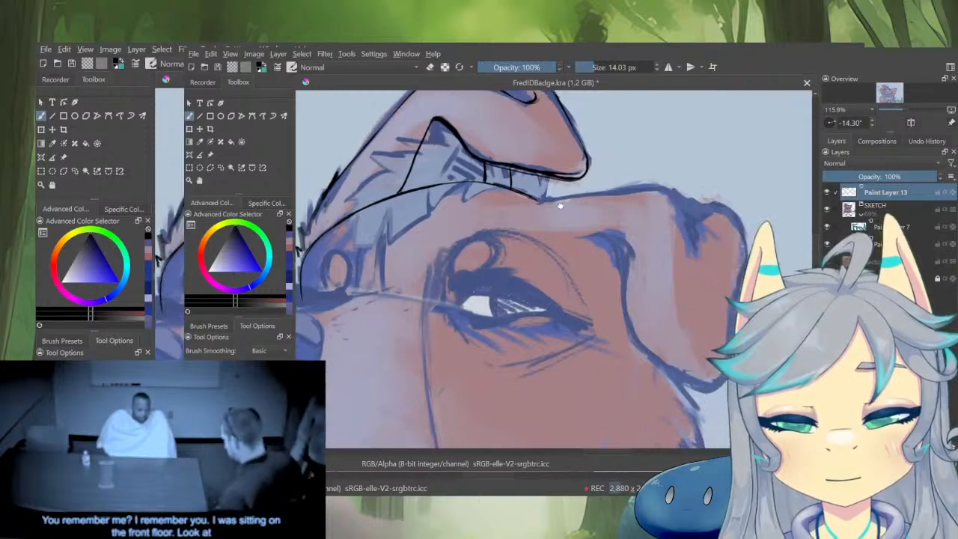
mouse_move(538, 199)
left_mouse_down()
mouse_move(670, 195)
mouse_move(690, 256)
left_mouse_up()
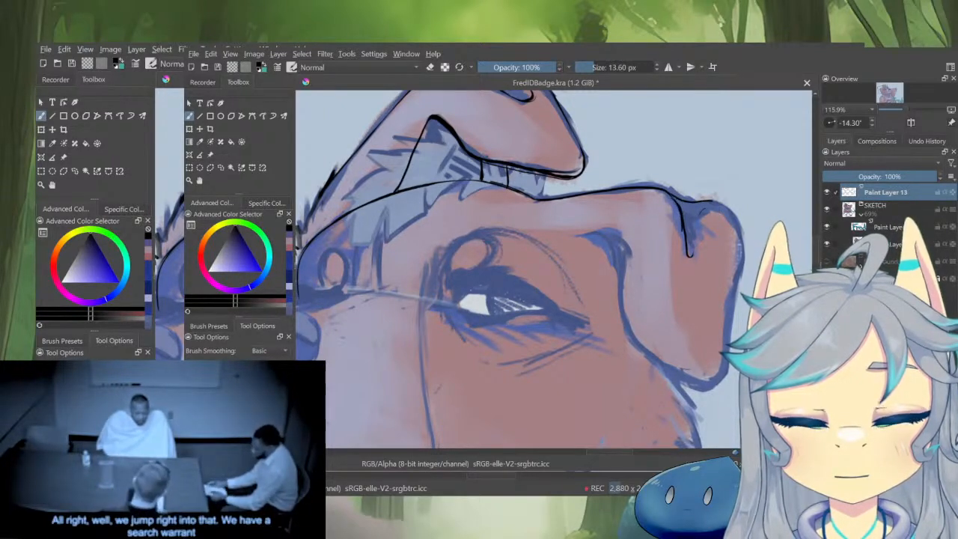
Close the crease in the second ear's fold and hatch its shadow with fine strokes, setting the brush size to 7.54 px
left_click_drag(692, 254, 696, 230)
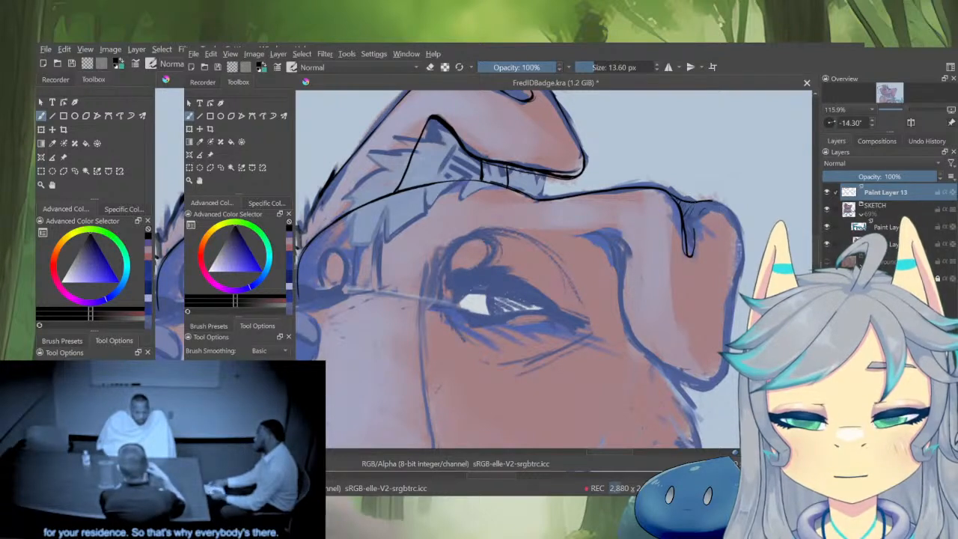
key("e")
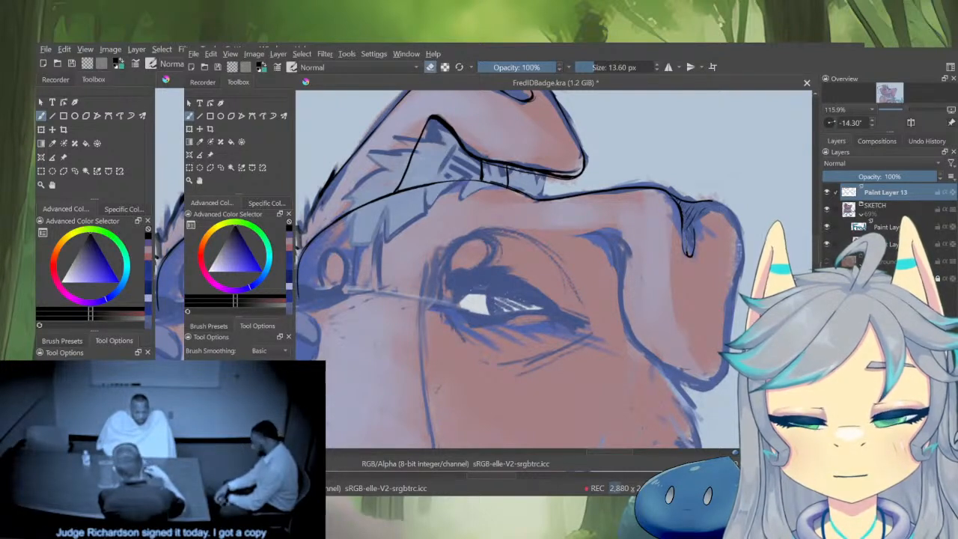
key("e")
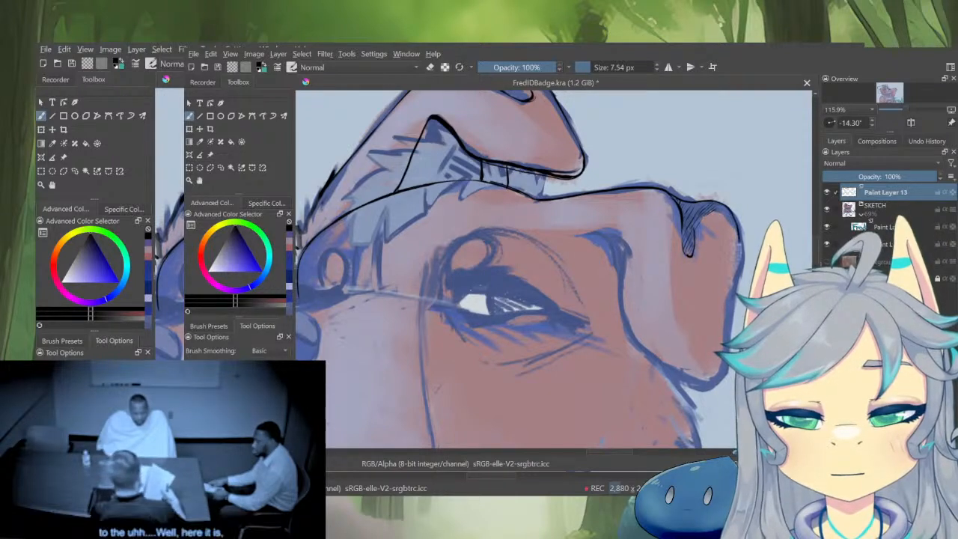
Ink the second ear's outer edge, its inner edge from the brow side, and the rounded tip joining them
left_click_drag(742, 250, 718, 197)
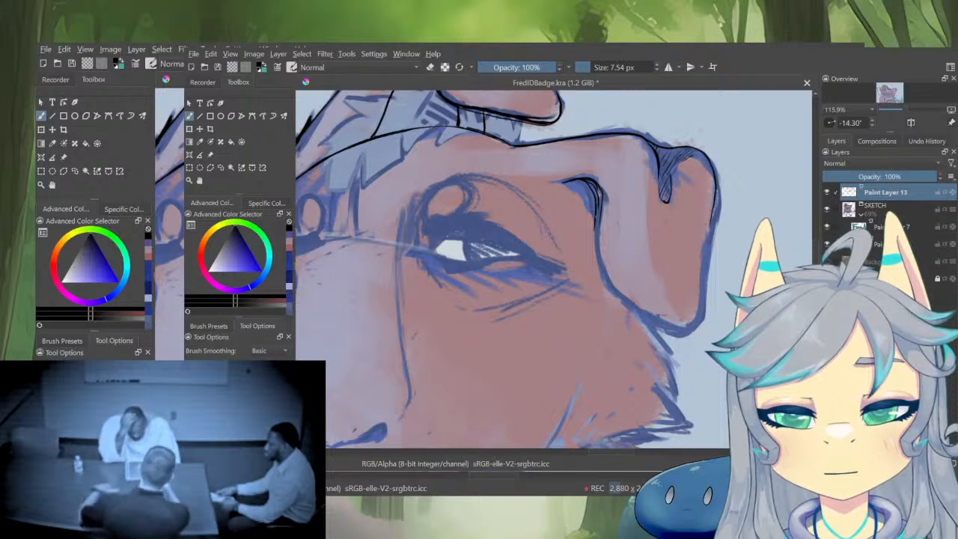
mouse_move(602, 271)
left_mouse_down()
mouse_move(647, 323)
mouse_move(670, 336)
left_mouse_up()
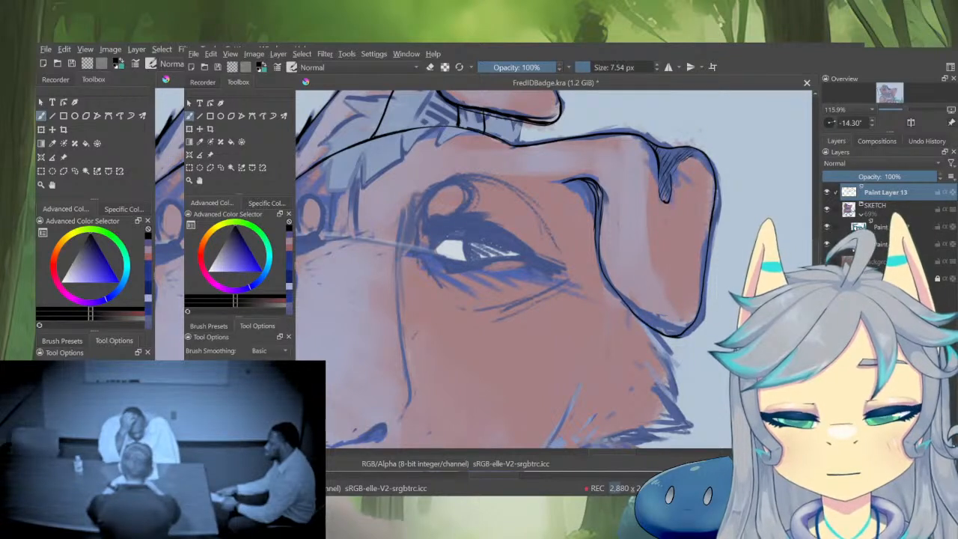
left_click_drag(603, 273, 666, 333)
left_click_drag(720, 260, 664, 356)
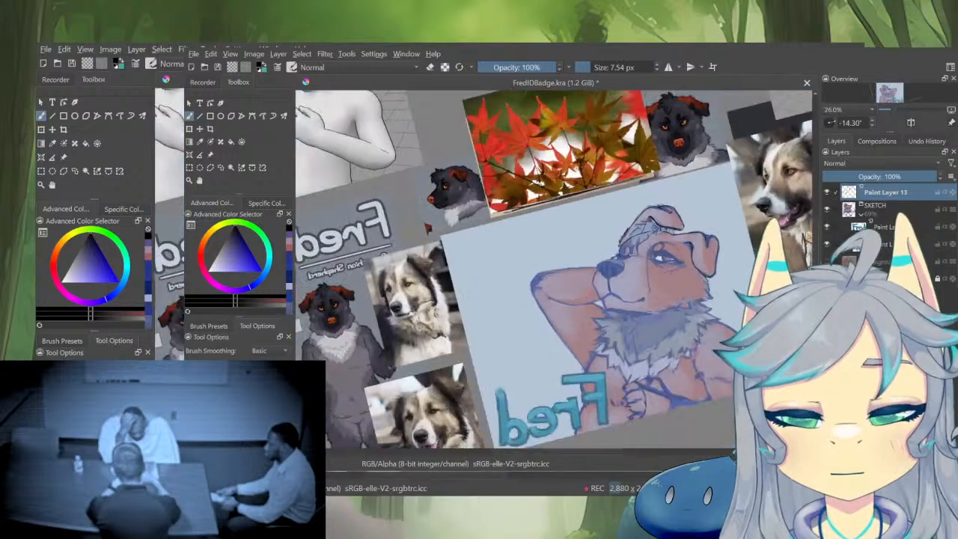
Isolate Paint Layer 13 to examine the second ear's outline without the sketch, and show all layers again
left_click(886, 192, "alt")
left_click_drag(723, 274, 723, 203)
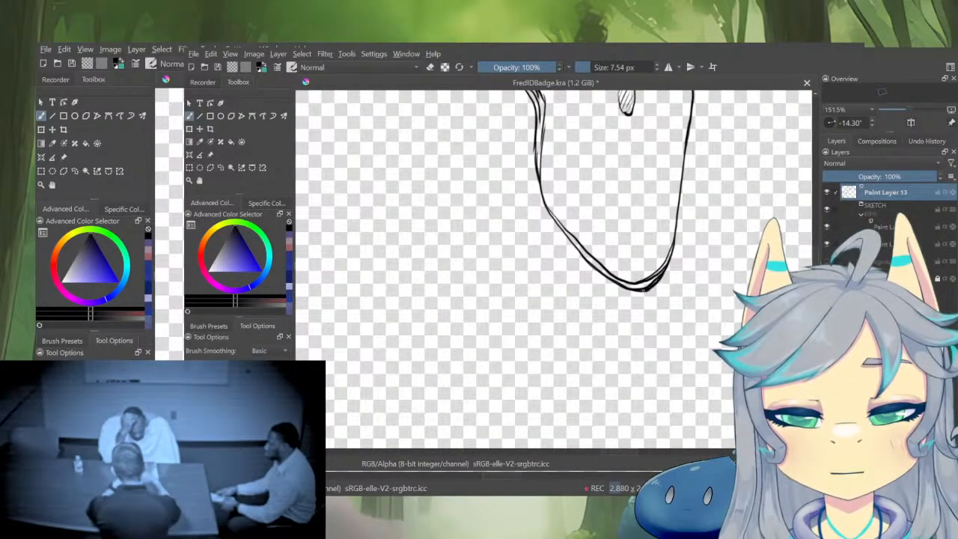
left_click_drag(689, 253, 628, 327)
left_click(885, 192, "alt")
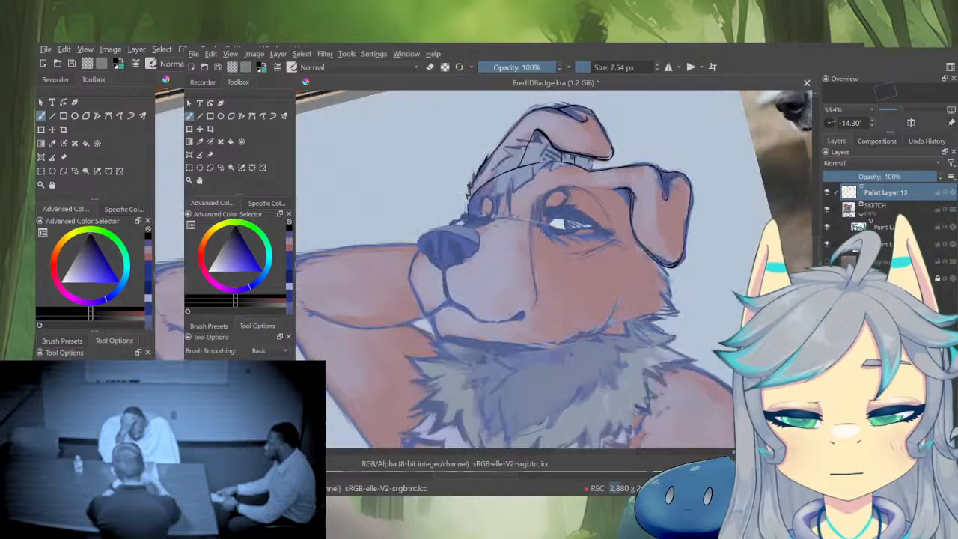
Ink the jaw line from the cheek along the top of the neck fur towards the chin
left_click_drag(610, 316, 671, 261)
left_click_drag(666, 174, 699, 139)
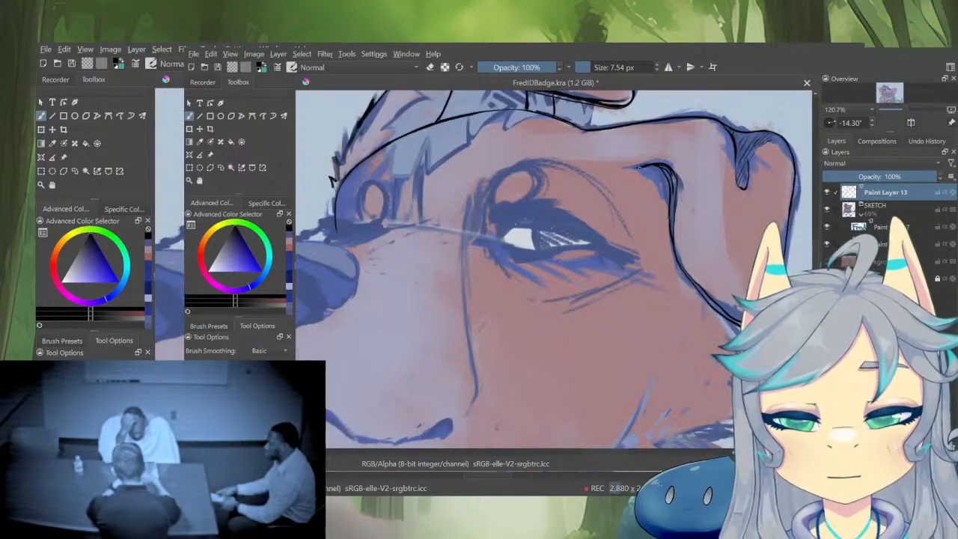
left_click_drag(682, 258, 741, 131)
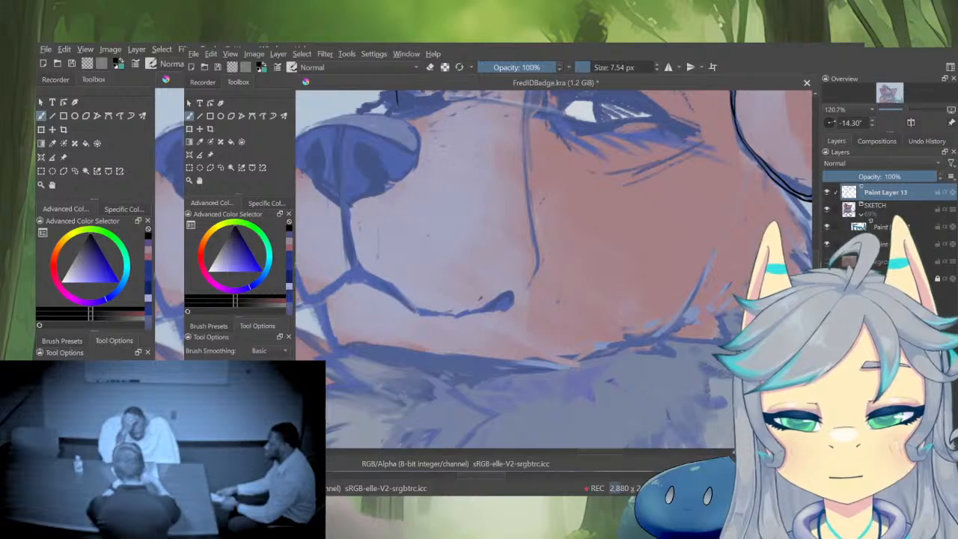
left_click_drag(614, 378, 646, 350)
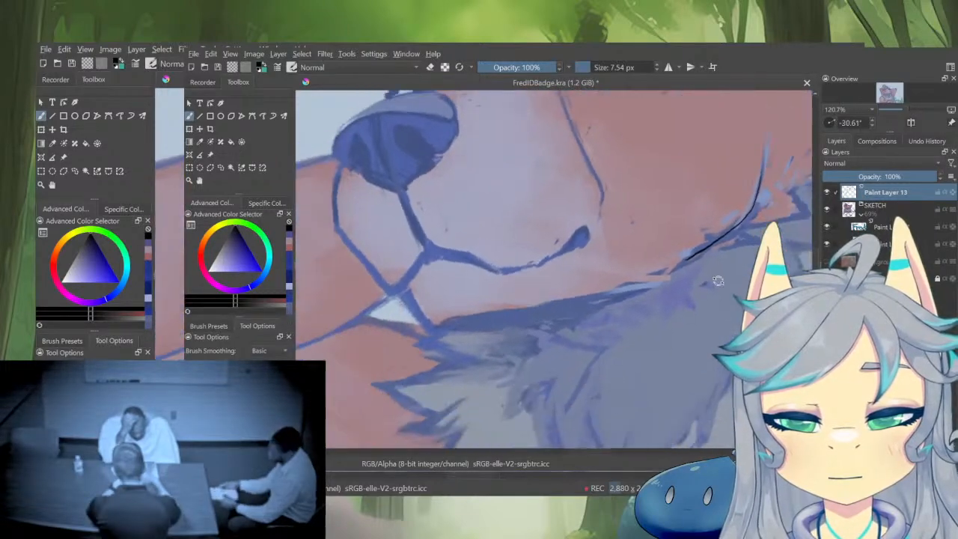
mouse_move(755, 203)
left_mouse_down()
mouse_move(687, 259)
mouse_move(613, 290)
left_mouse_up()
left_click_drag(673, 212, 493, 350)
left_click_drag(664, 294, 635, 363)
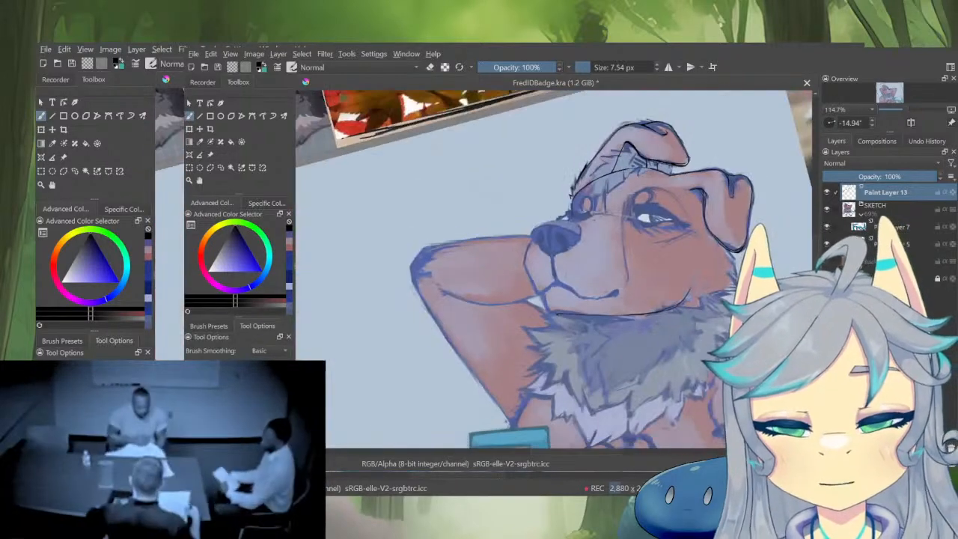
Mirror the canvas view and refine the jaw line's curve at the cheek by alternately drawing and erasing
key("m")
left_click_drag(570, 357, 663, 378)
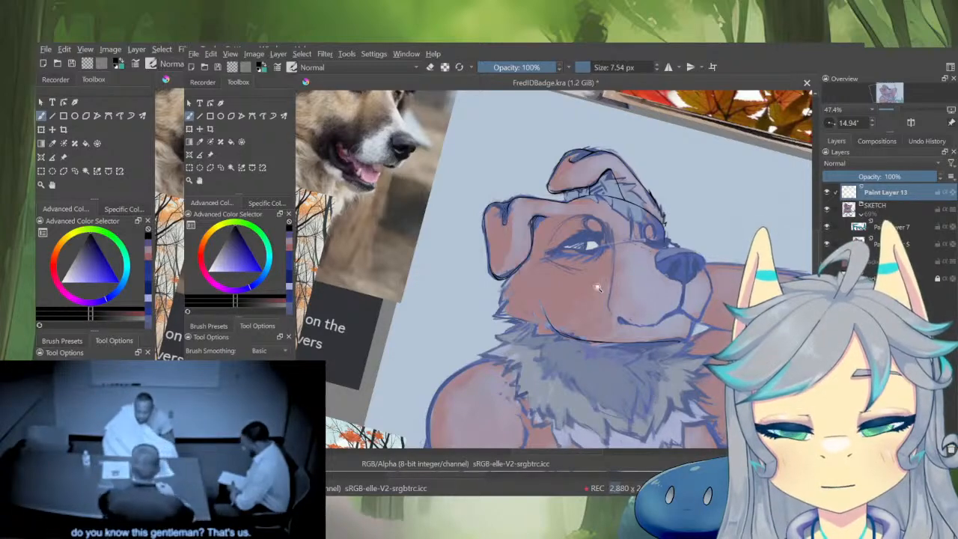
scroll(602, 269, "up", 3)
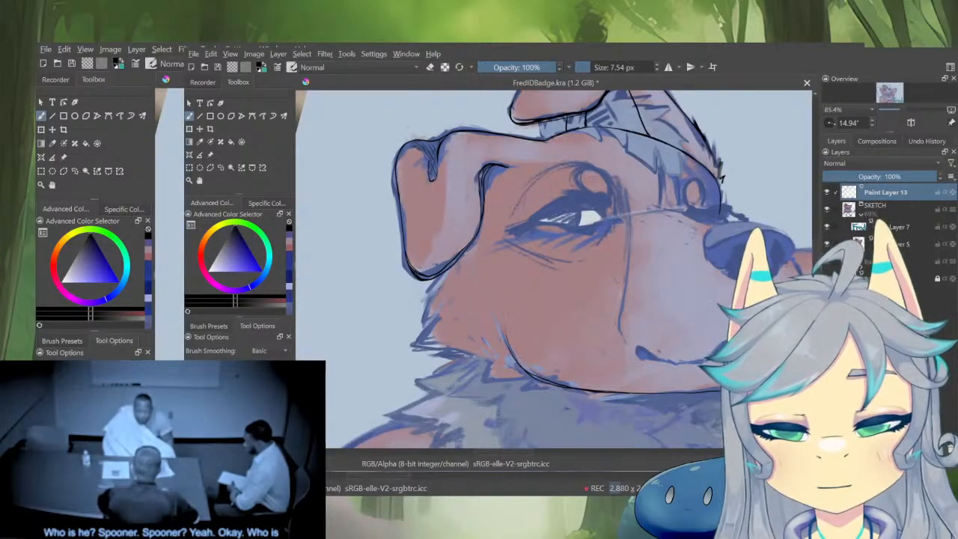
left_click_drag(640, 383, 674, 323)
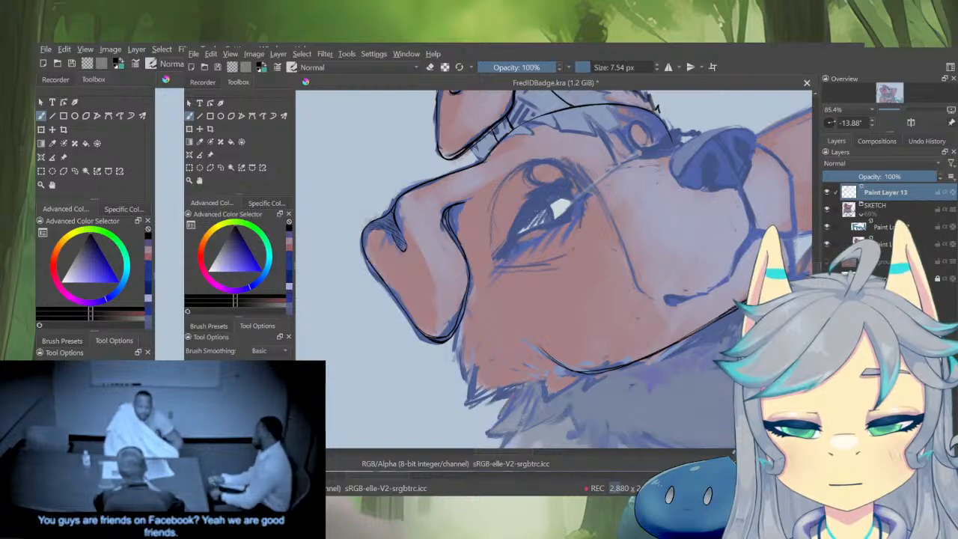
key("e")
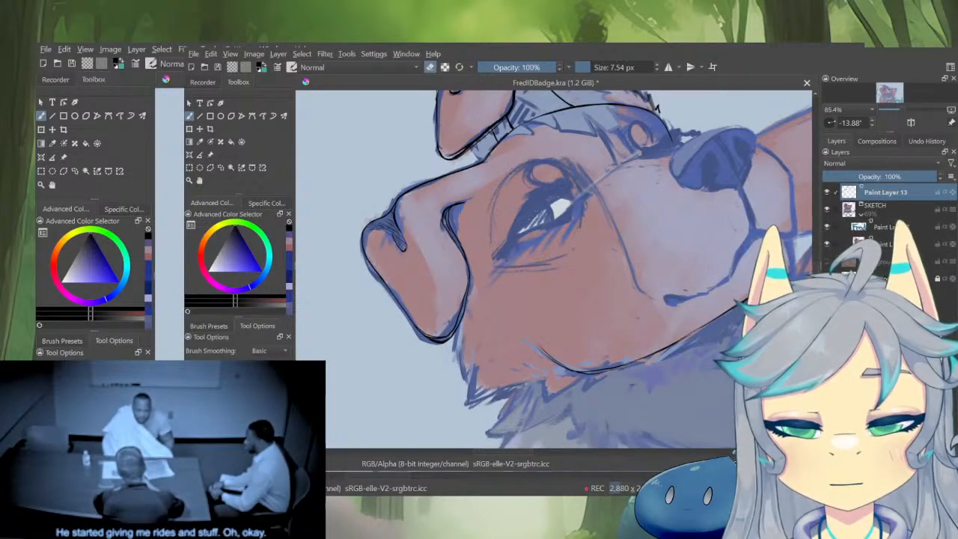
key("e")
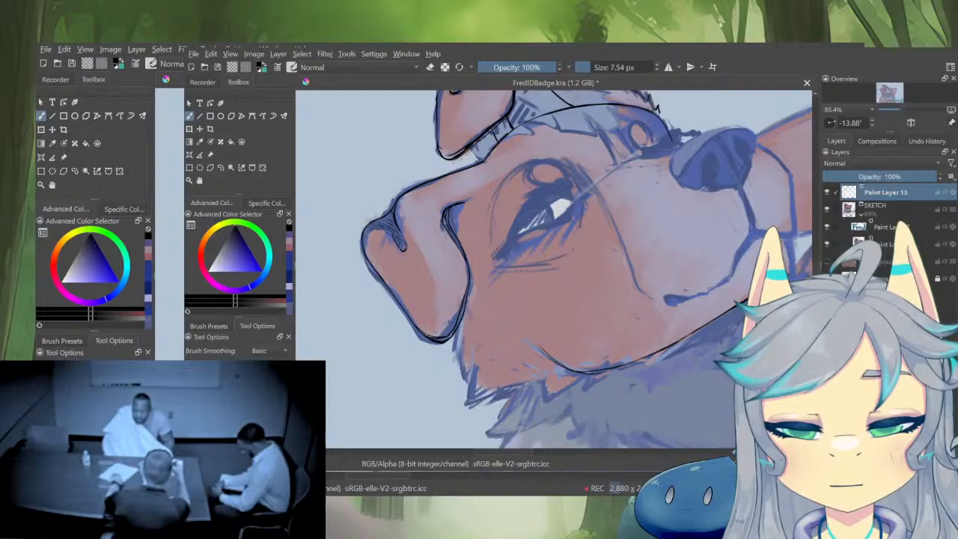
mouse_move(698, 330)
left_mouse_down()
mouse_move(594, 371)
mouse_move(573, 371)
mouse_move(542, 348)
left_mouse_up()
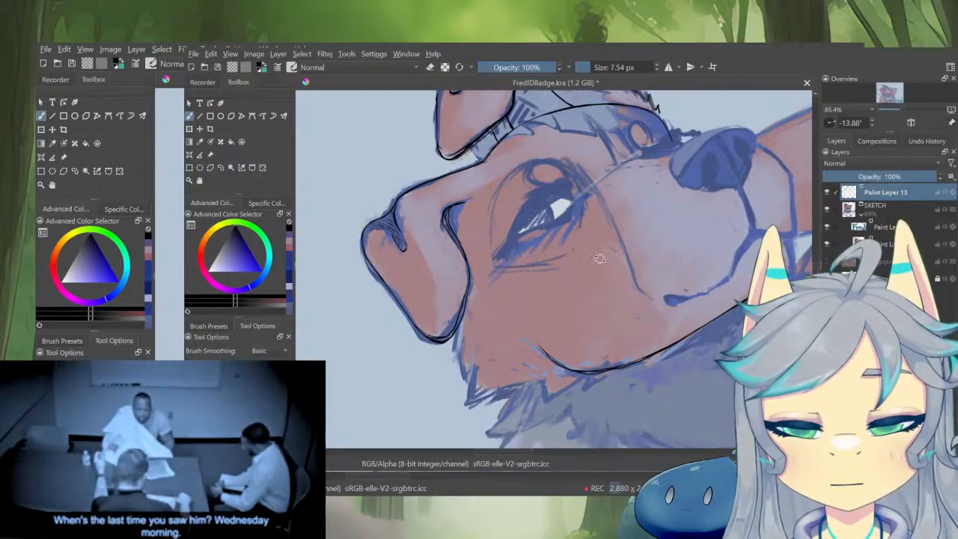
Draw a thin arc above the near eye and compare the isolated Paint Layer 13 with the sketch
left_click_drag(600, 259, 595, 339)
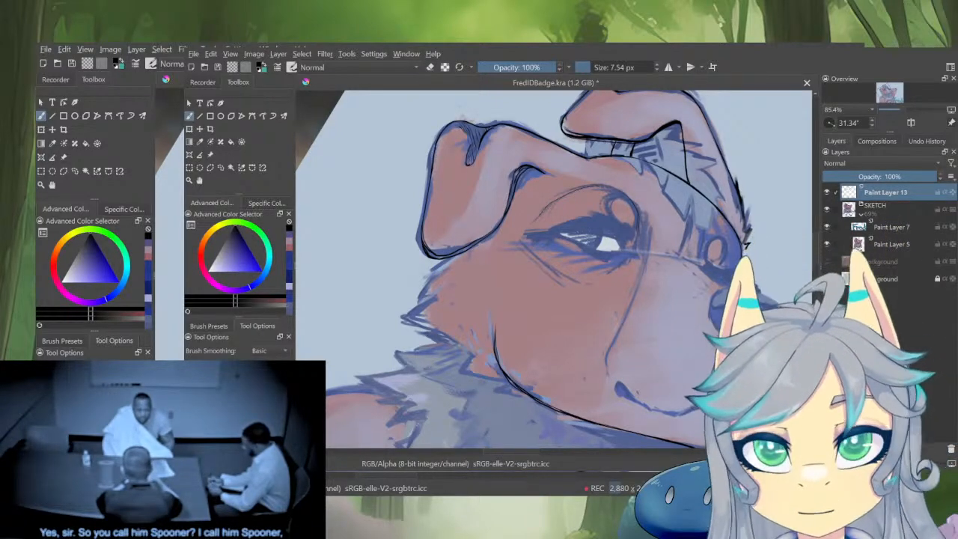
left_click(886, 193, "alt")
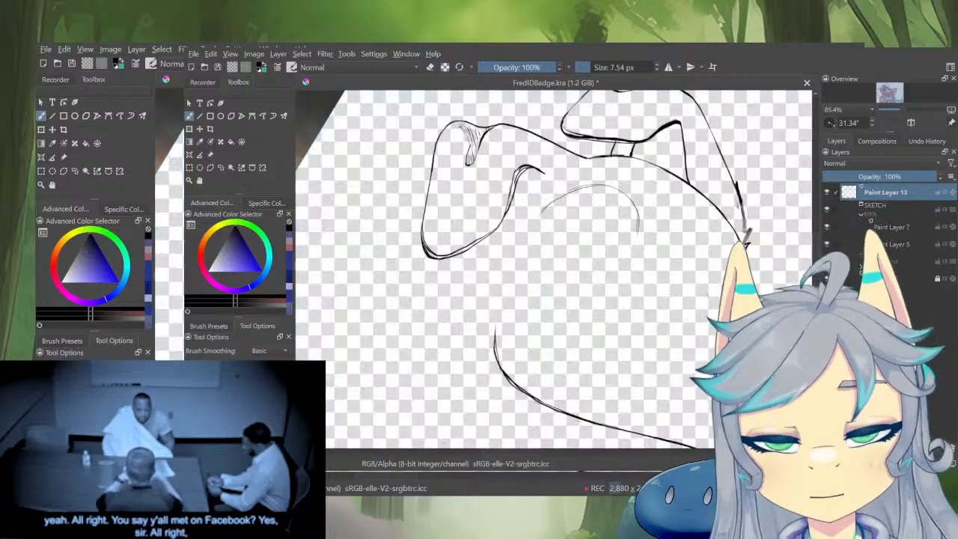
left_click(886, 192, "alt")
left_click_drag(727, 299, 699, 296)
left_click_drag(700, 296, 701, 269)
left_click(886, 192, "alt")
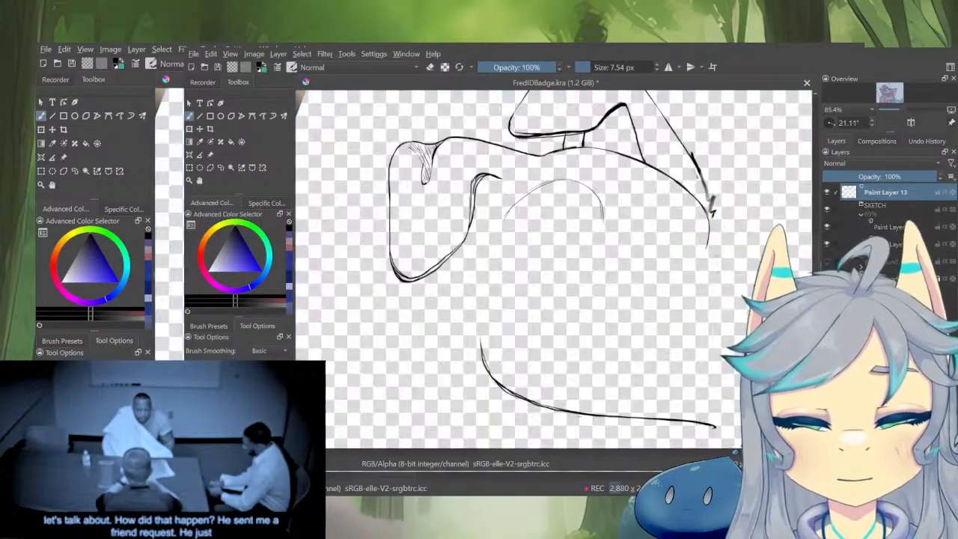
left_click_drag(715, 237, 684, 193)
left_click(885, 193, "alt")
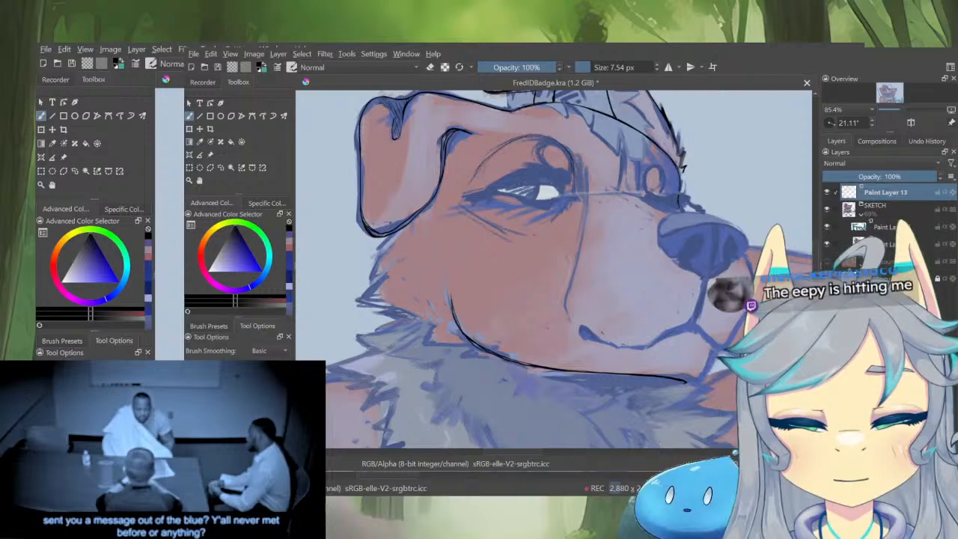
scroll(554, 269, "down", 4)
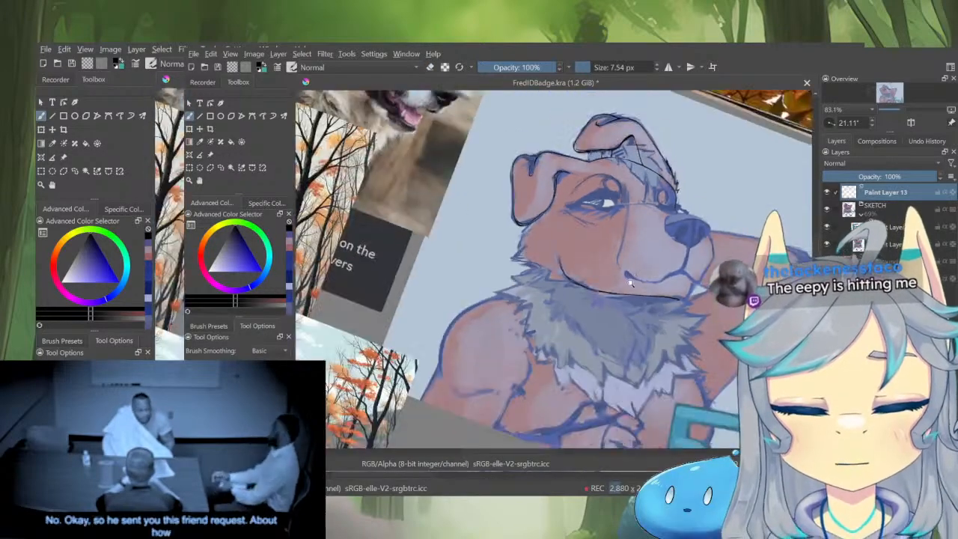
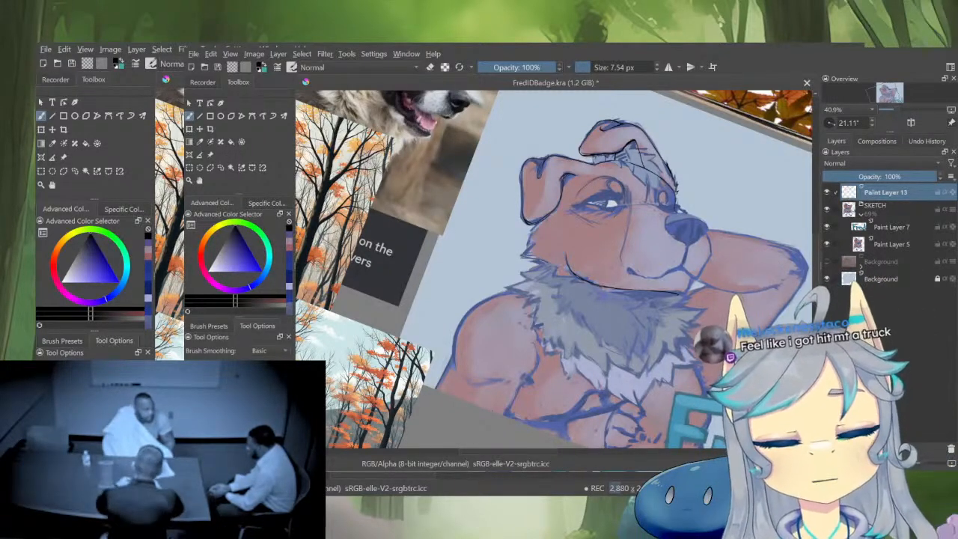
Examine the second ear's tip and the cheek up close, reset the canvas rotation, and check the overall line art with and without the sketch
left_click_drag(605, 276, 703, 167)
mouse_move(740, 228)
left_mouse_down()
mouse_move(687, 208)
mouse_move(705, 322)
left_mouse_up()
left_click_drag(563, 304, 593, 147)
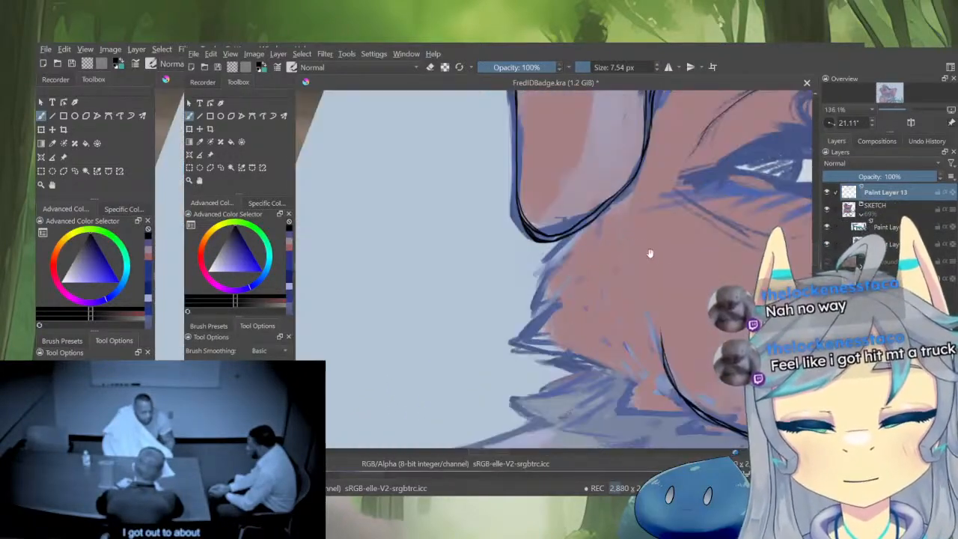
left_click_drag(664, 267, 673, 285)
key("e")
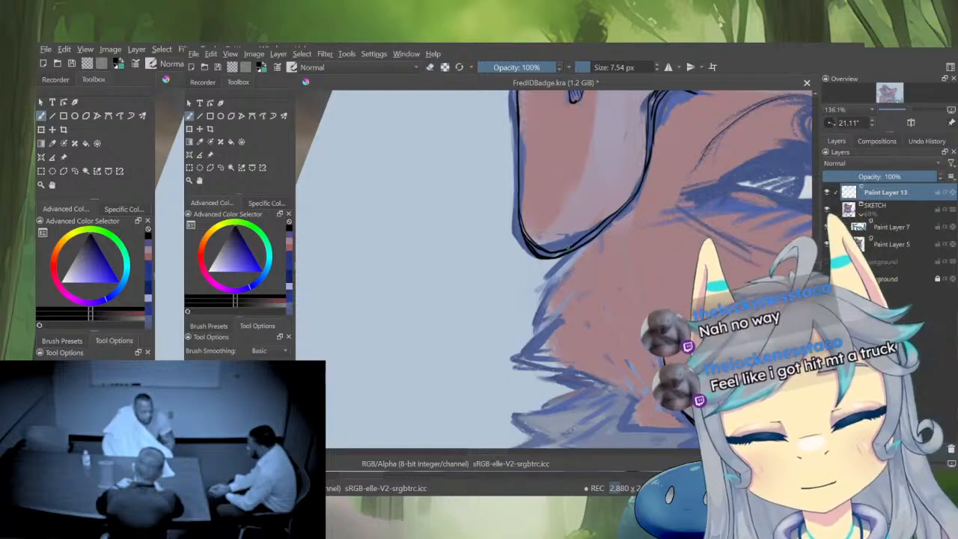
mouse_move(636, 235)
left_mouse_down()
mouse_move(659, 430)
mouse_move(636, 393)
mouse_move(663, 311)
mouse_move(661, 337)
left_mouse_up()
key("5")
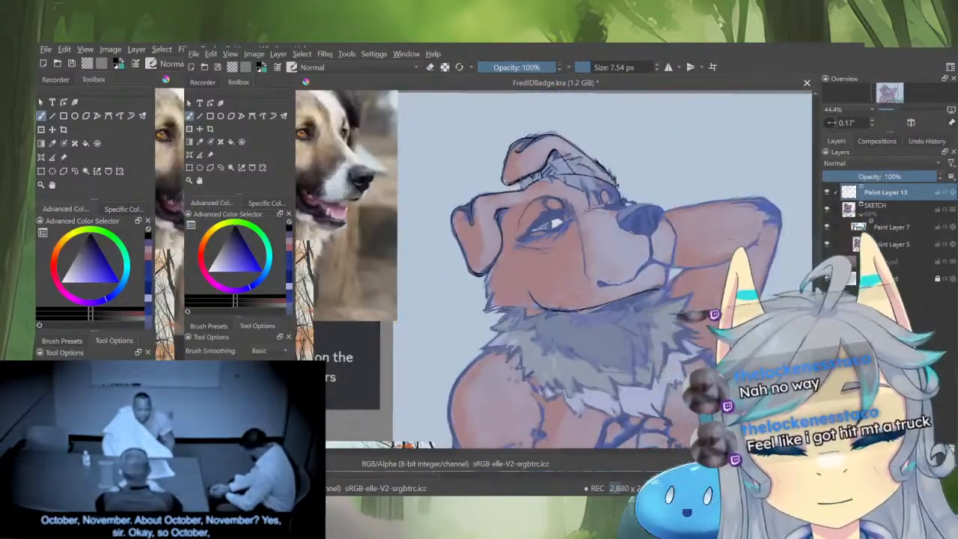
left_click_drag(596, 245, 596, 176)
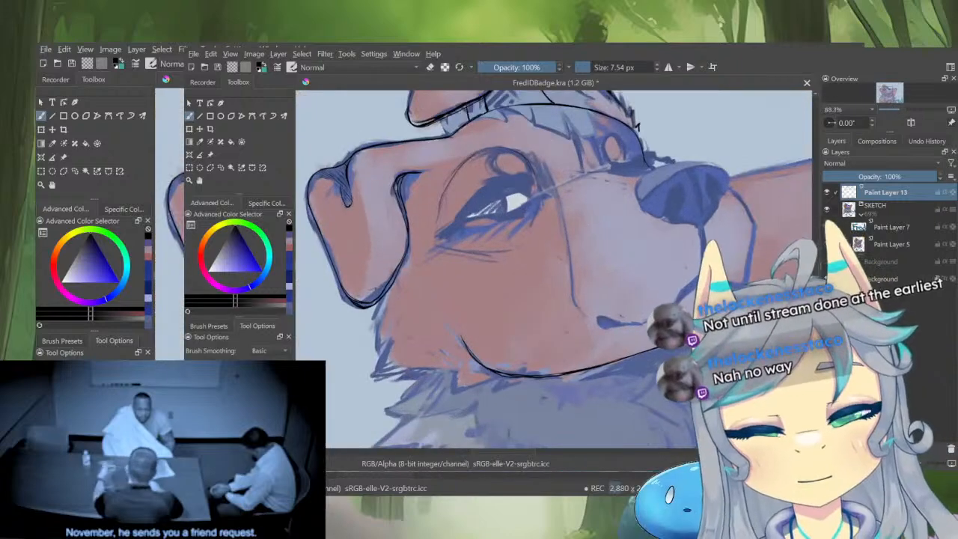
mouse_move(625, 222)
left_mouse_down()
mouse_move(662, 243)
mouse_move(623, 343)
left_mouse_up()
left_click(849, 192, "alt")
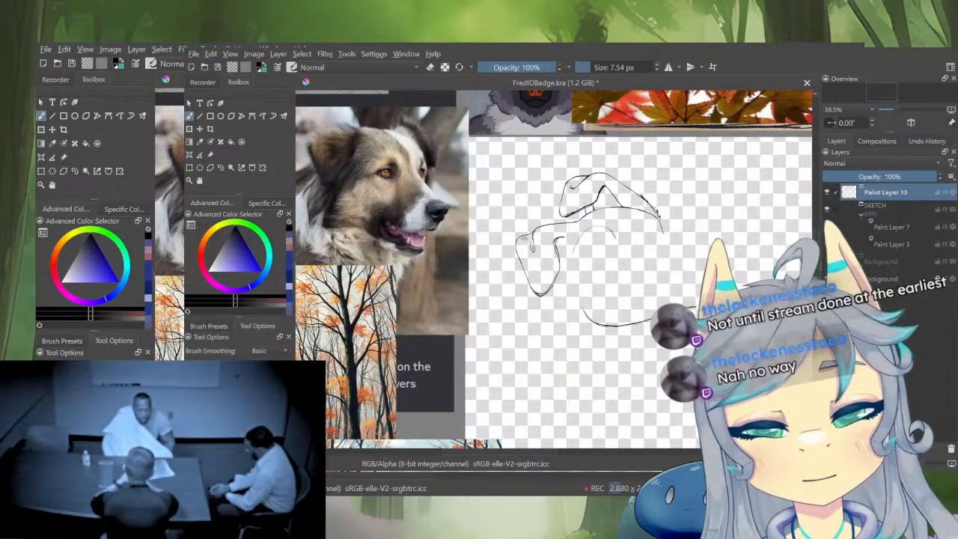
left_click(849, 193, "alt")
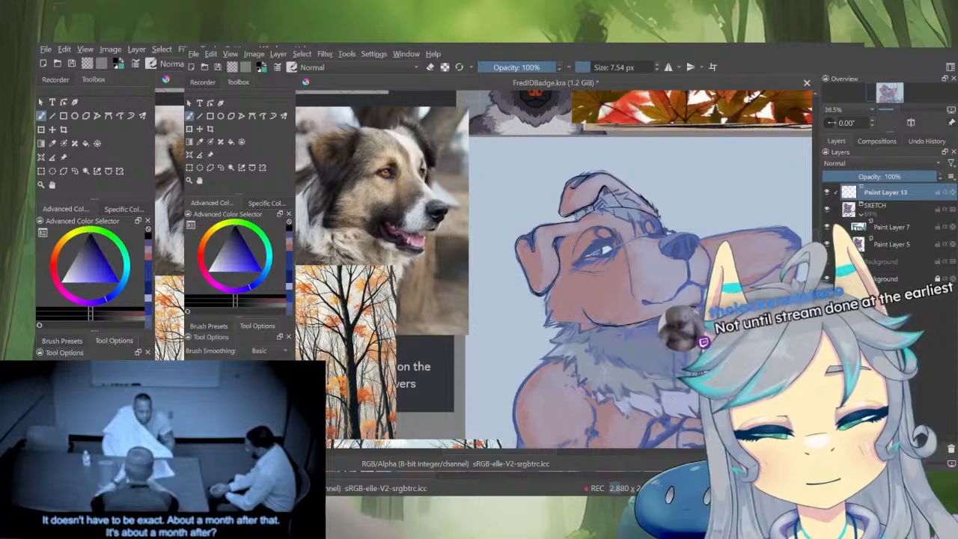
Ink jagged fur tufts along the cheek edge from beneath the near ear to the start of the jaw line
scroll(561, 219, "up", 4)
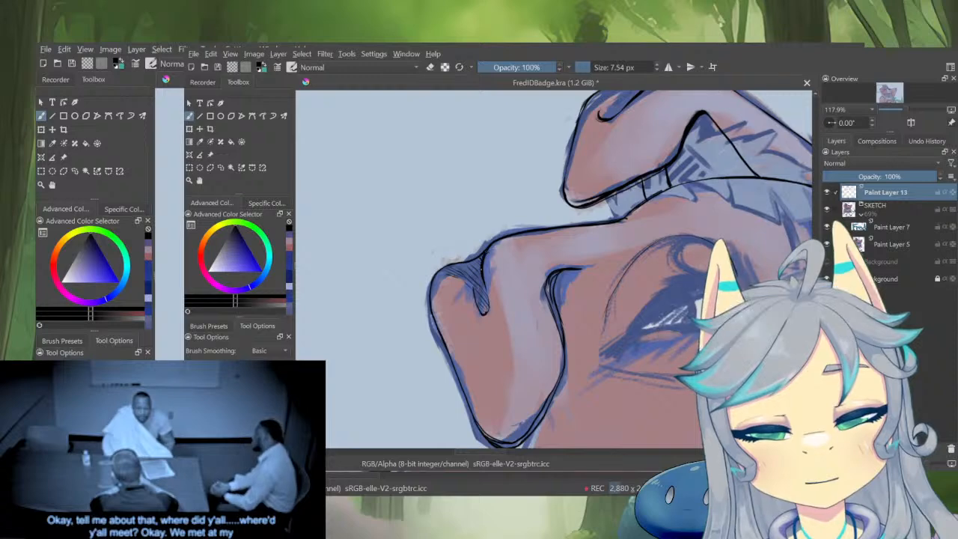
scroll(649, 300, "down", 3)
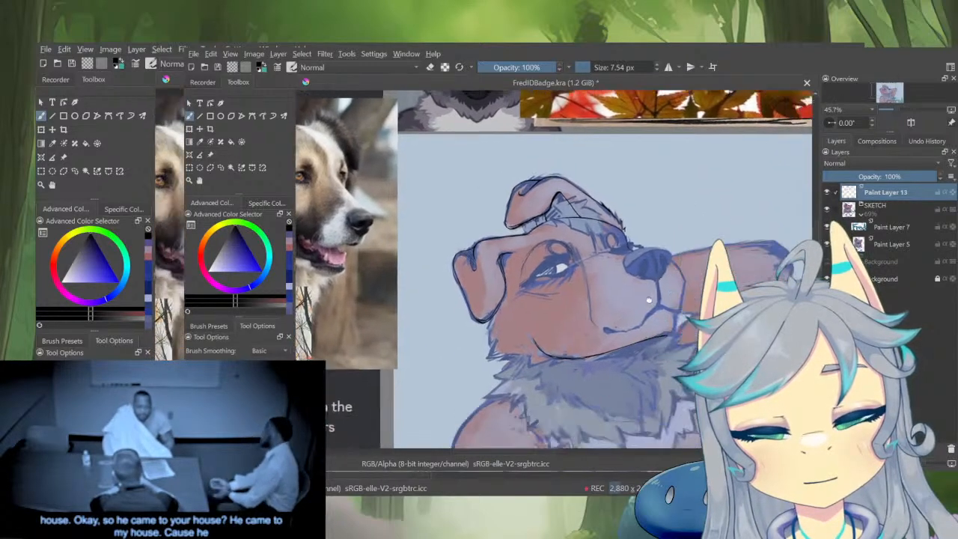
left_click_drag(649, 300, 645, 292)
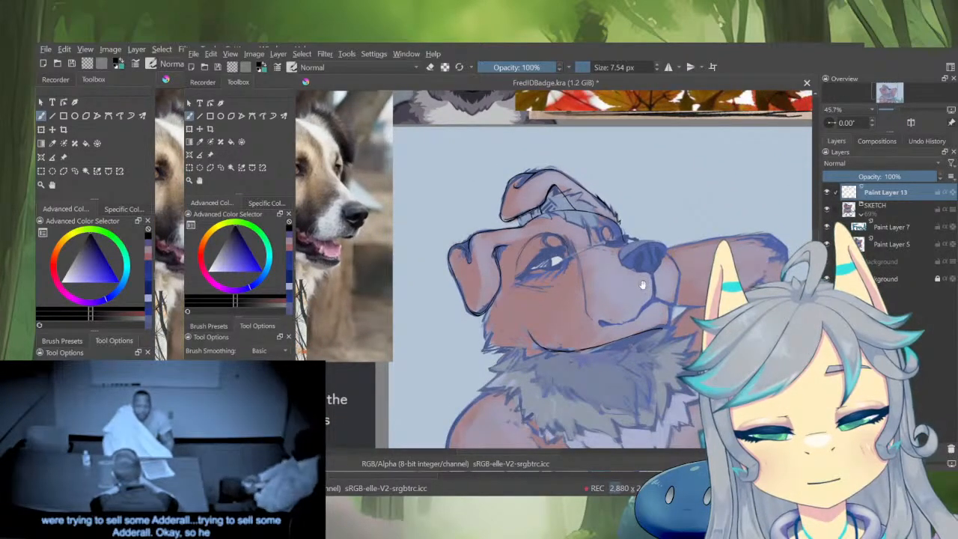
scroll(537, 276, "up", 2)
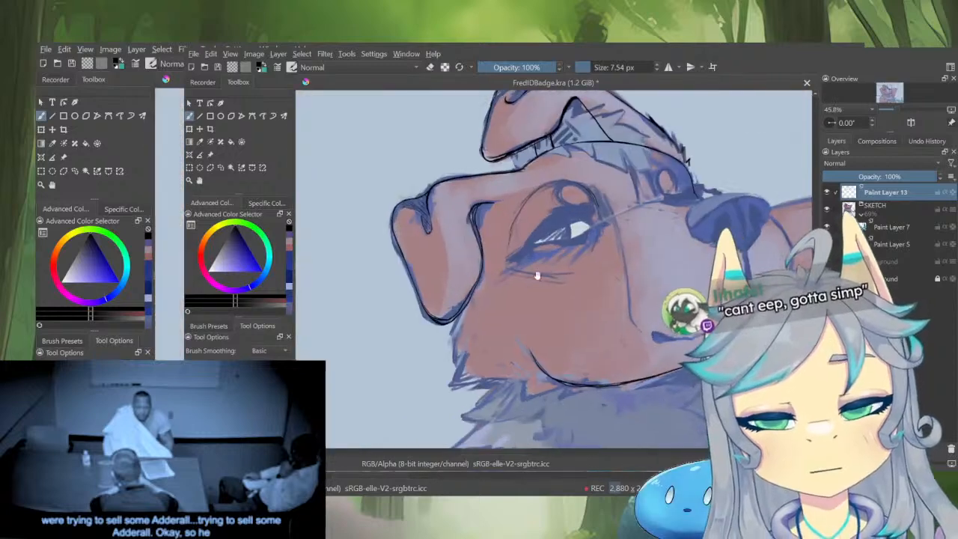
scroll(537, 275, "up", 3)
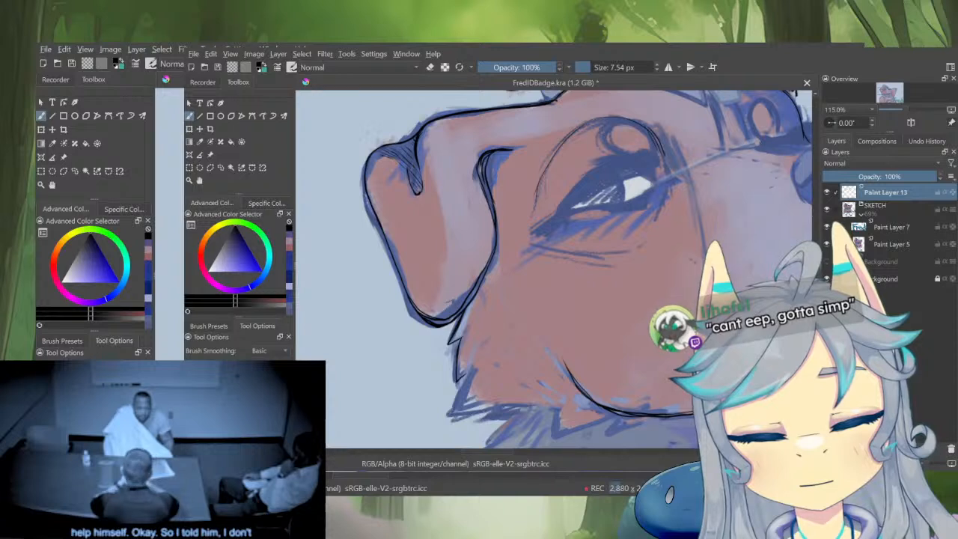
left_click_drag(458, 411, 501, 405)
left_click_drag(564, 380, 552, 328)
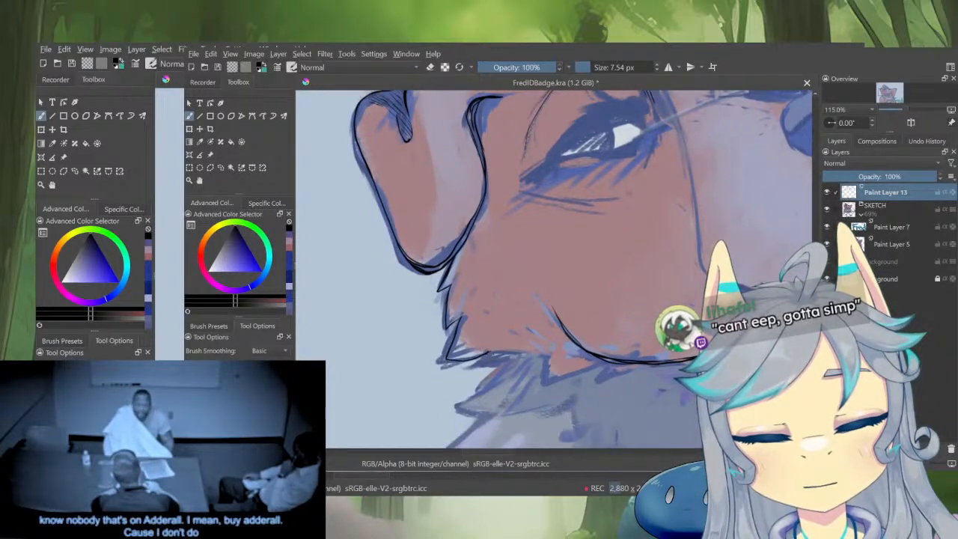
left_click_drag(485, 356, 563, 346)
key("ctrl+z")
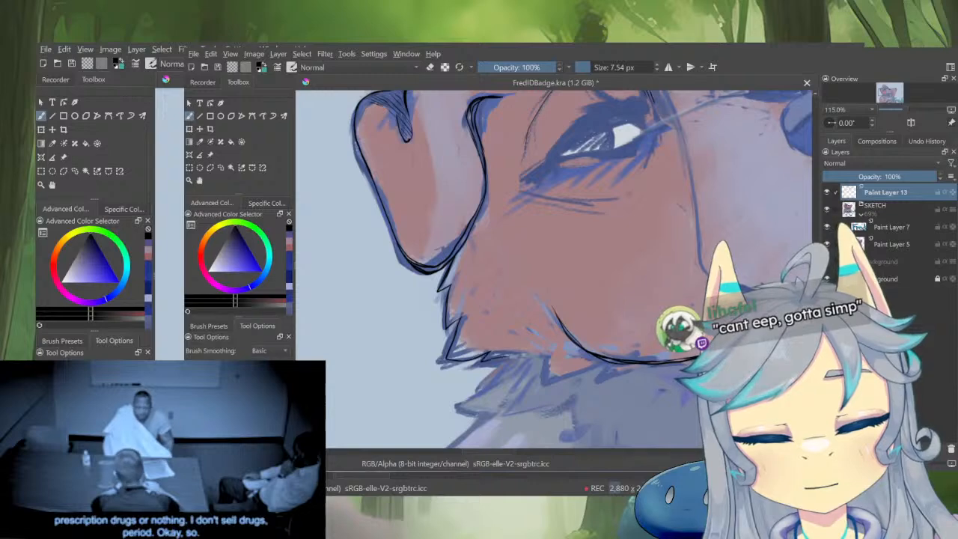
mouse_move(553, 353)
left_mouse_down()
mouse_move(542, 385)
mouse_move(596, 368)
left_mouse_up()
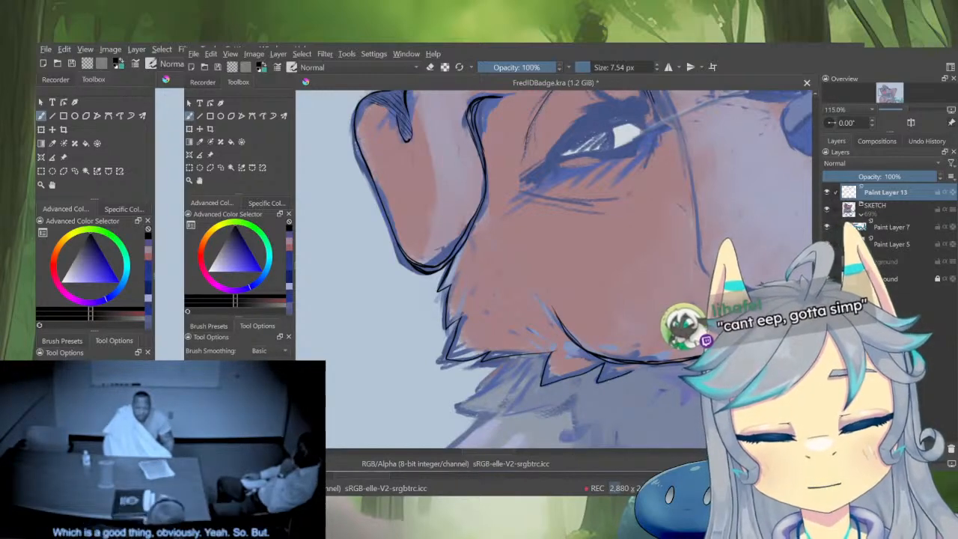
scroll(629, 385, "down", 6)
scroll(629, 386, "up", 6)
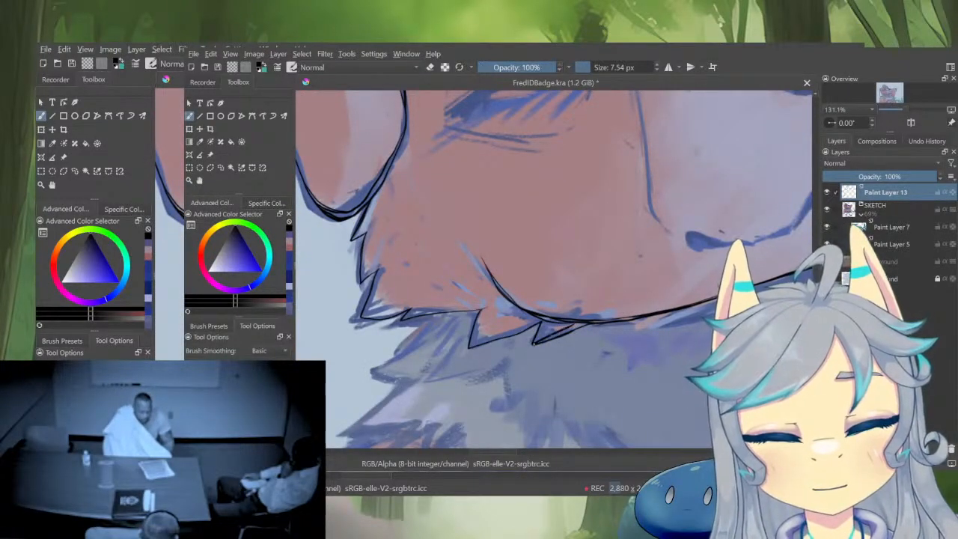
Reinforce the lower edge and pointed tip of the cheek fur tuft beneath the near ear with darker strokes
scroll(569, 333, "down", 6)
scroll(589, 259, "up", 7)
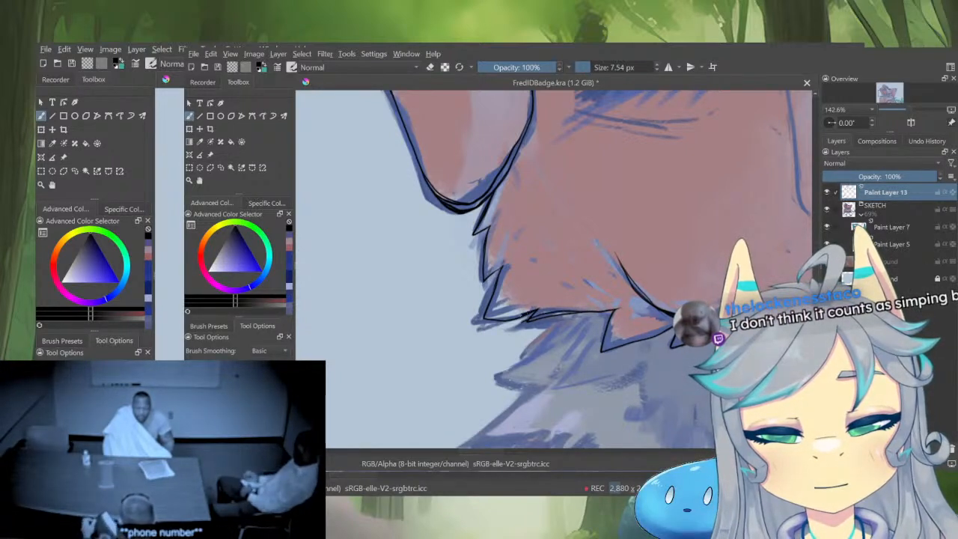
mouse_move(560, 337)
left_mouse_down()
mouse_move(589, 351)
mouse_move(539, 328)
mouse_move(523, 346)
left_mouse_up()
key("ctrl+z")
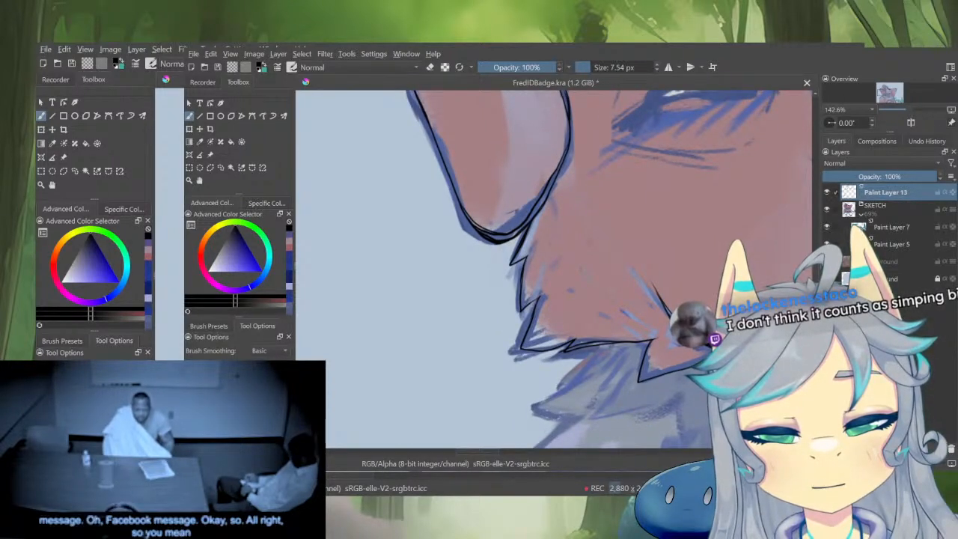
left_click_drag(571, 340, 527, 348)
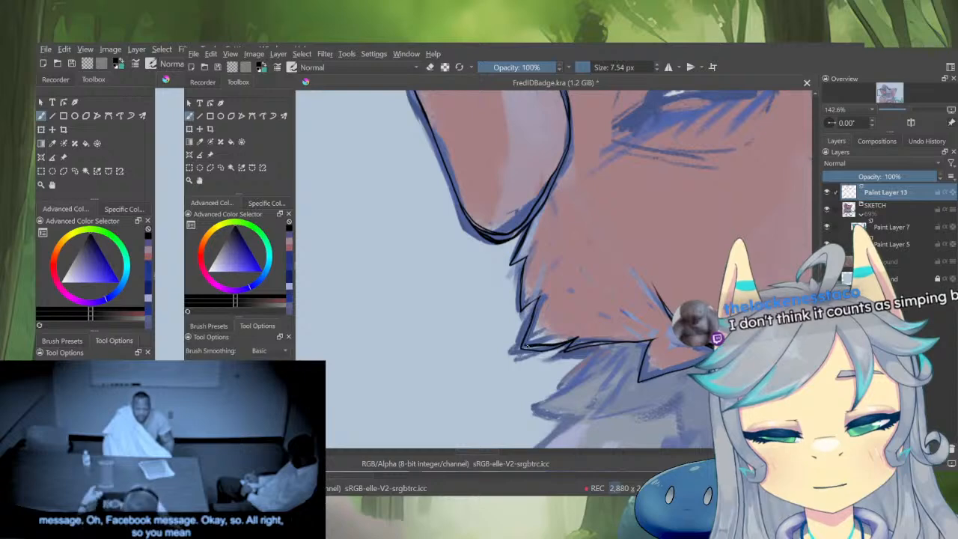
mouse_move(539, 313)
left_mouse_down()
mouse_move(547, 340)
mouse_move(549, 320)
mouse_move(544, 365)
left_mouse_up()
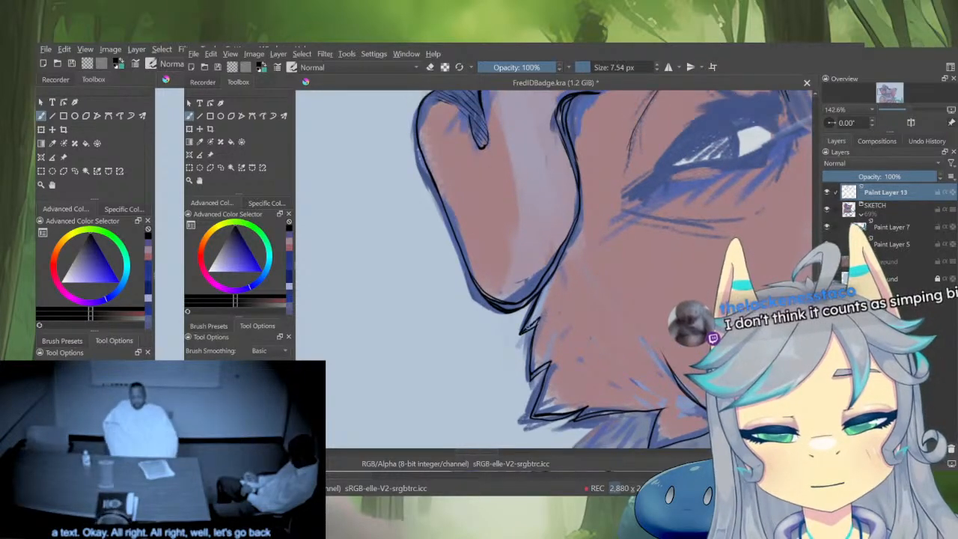
Ink a line from the near eye along the top of the muzzle to the nose
scroll(599, 327, "down", 5)
left_click_drag(700, 345, 660, 311)
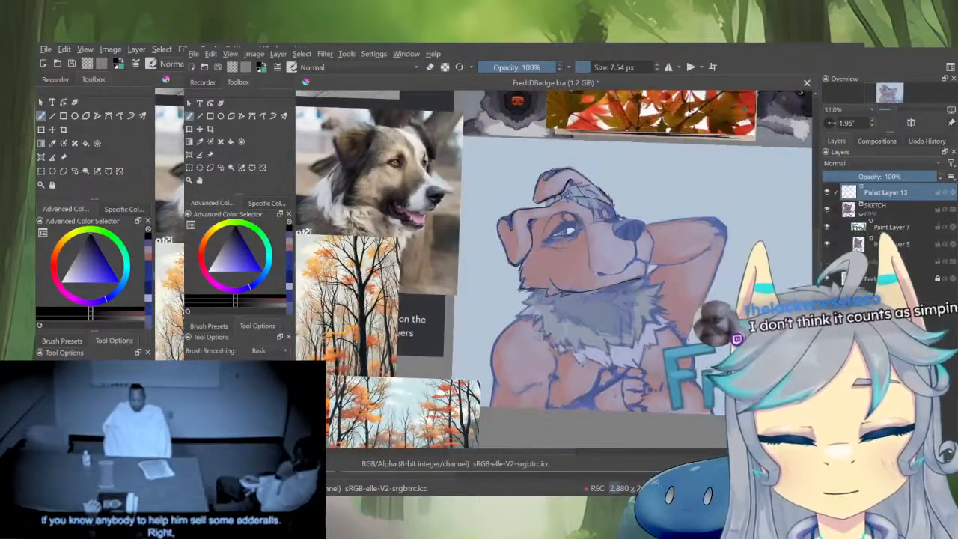
scroll(572, 211, "up", 4)
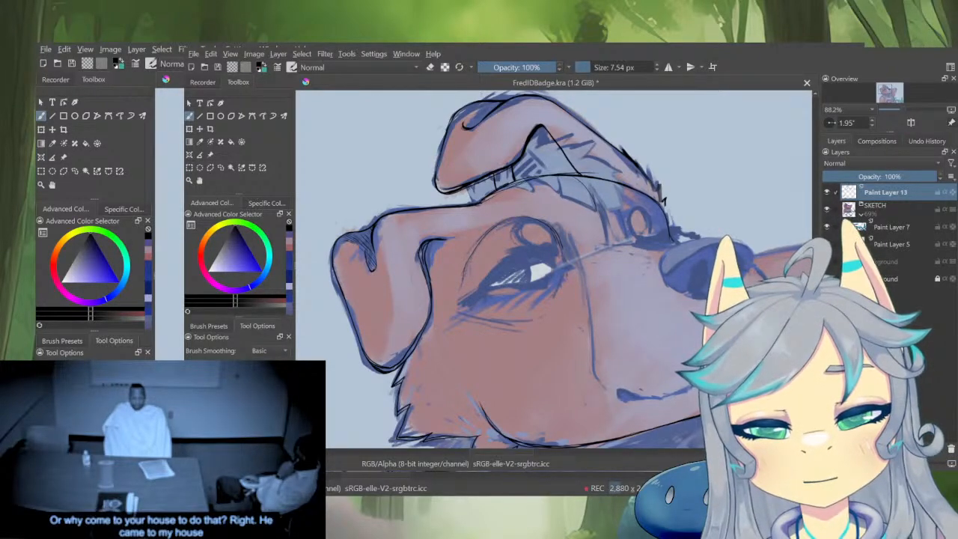
scroll(632, 278, "down", 5)
scroll(681, 239, "up", 3)
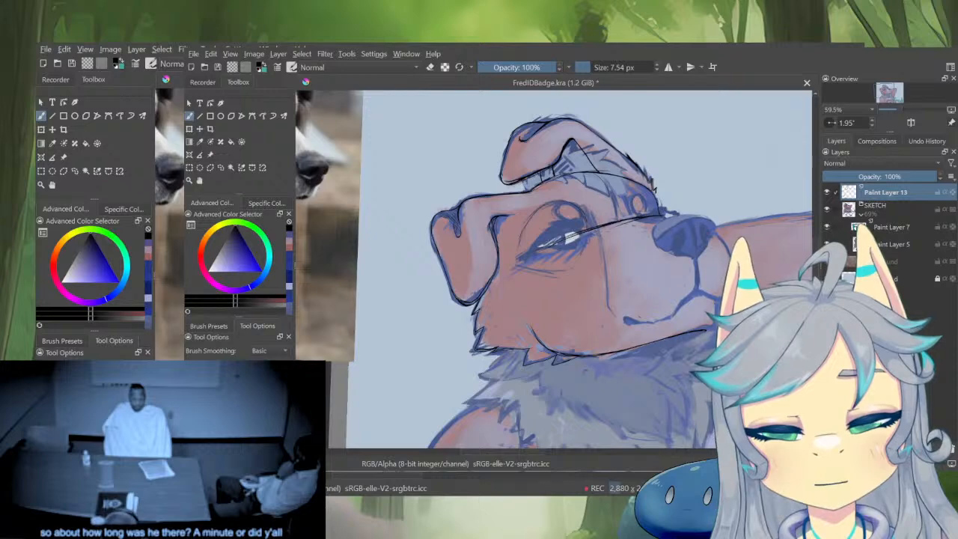
Erase the fur-line ends overlapping the head outline beneath the second ear with a 15.43 px eraser and touch up the outline
key("e")
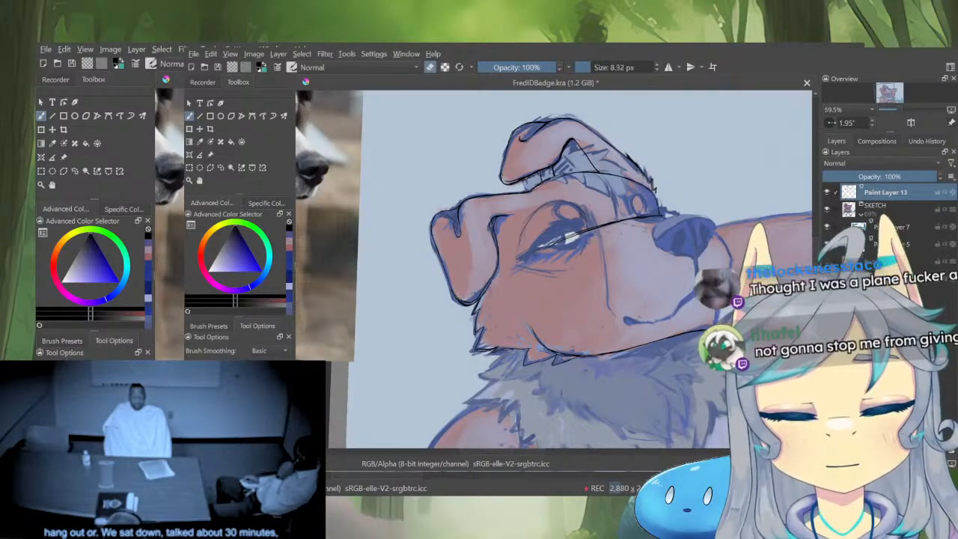
key("e")
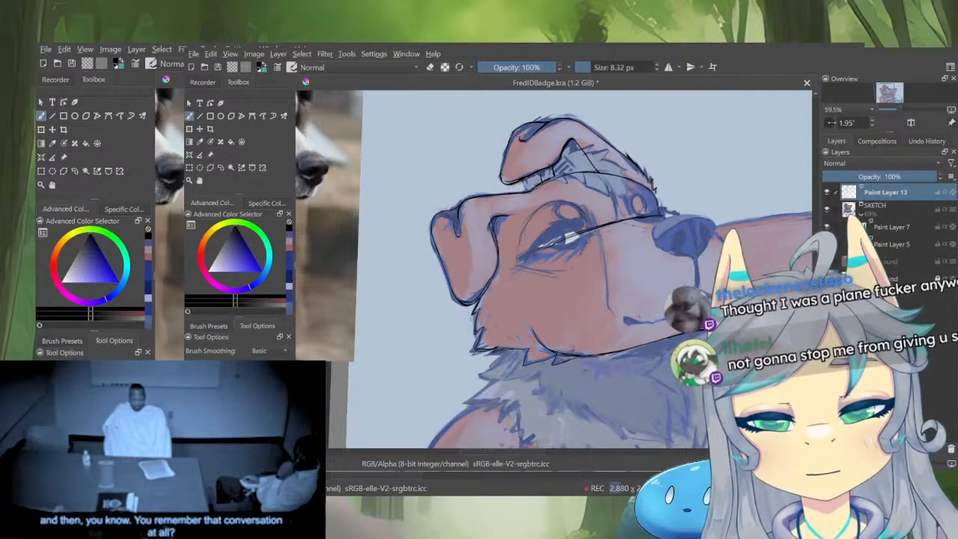
key("e")
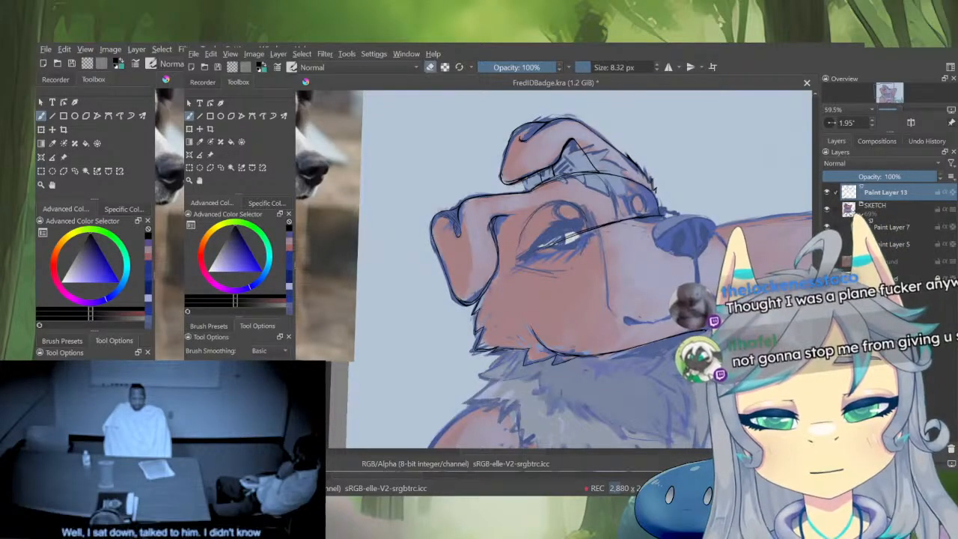
left_click_drag(545, 182, 554, 182, "shift")
left_click_drag(544, 183, 593, 171)
left_click_drag(600, 171, 593, 166)
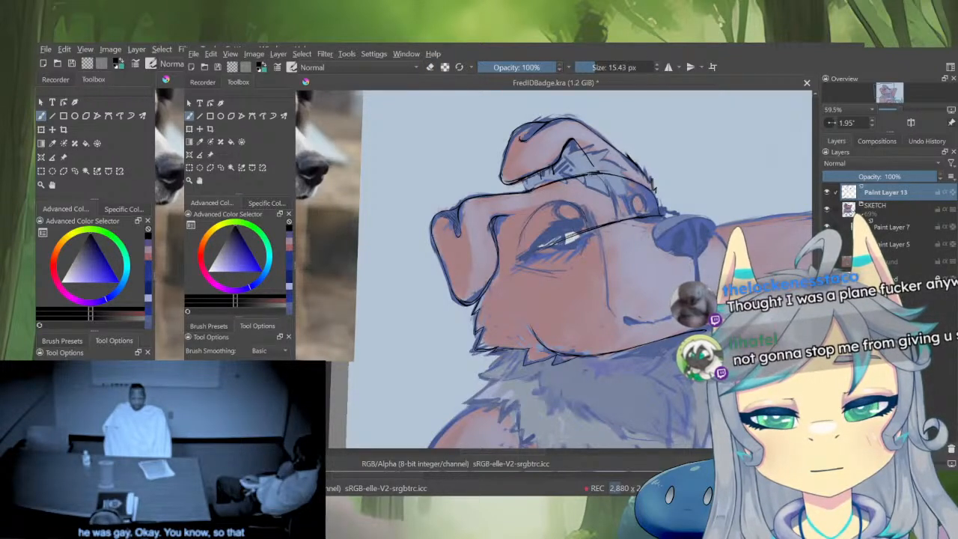
left_click_drag(543, 186, 604, 171)
key("e")
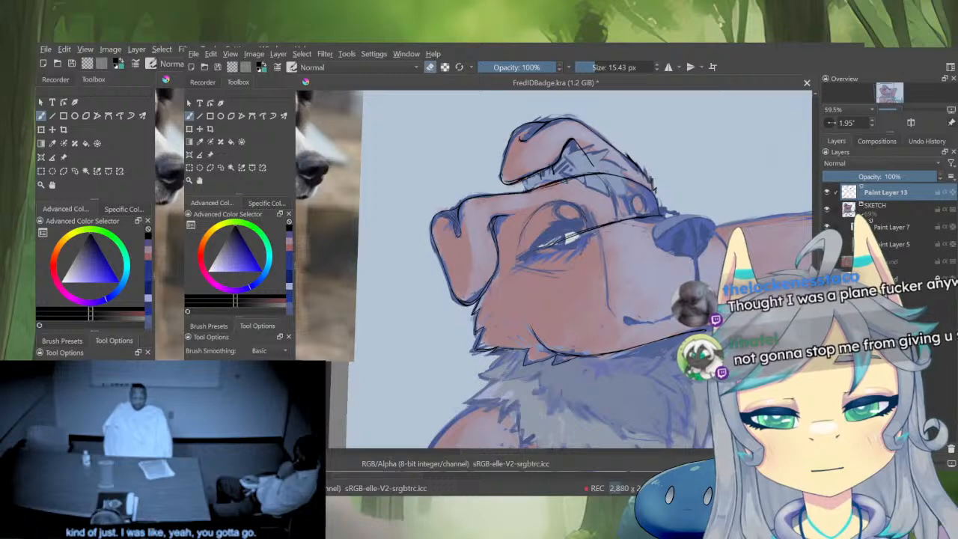
left_click_drag(543, 184, 590, 175)
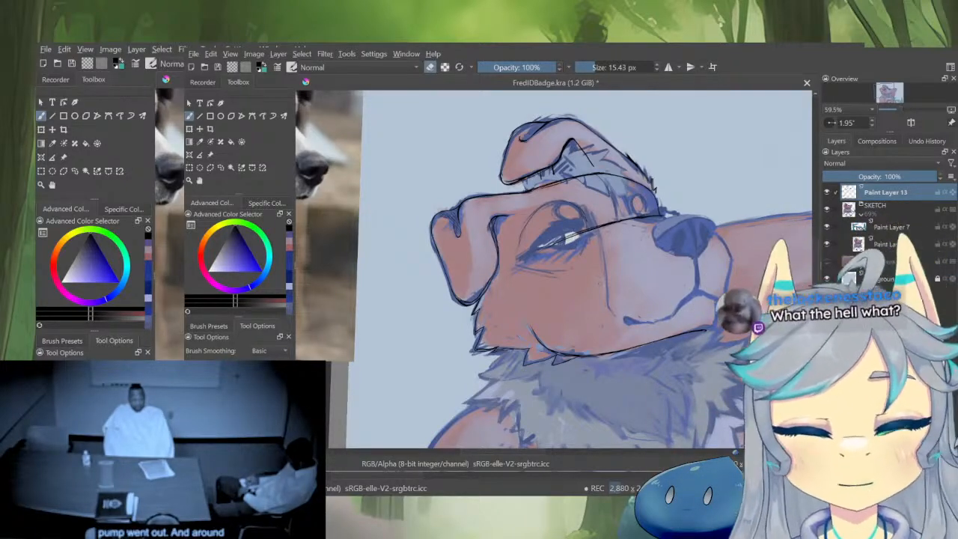
Set the brush size to 4.43 px and inspect the isolated Paint Layer 13 line art around the ears and eye
scroll(530, 201, "up", 4)
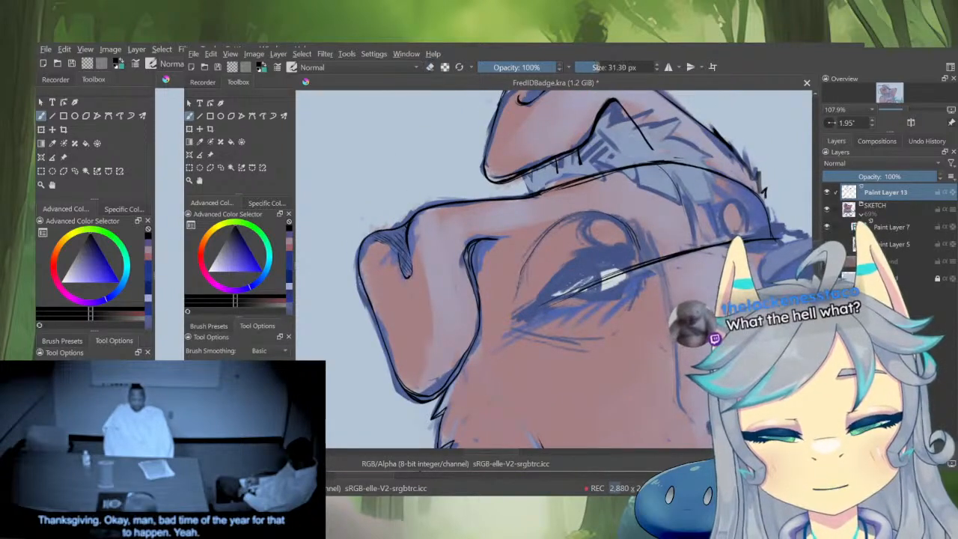
key("e")
key("[")
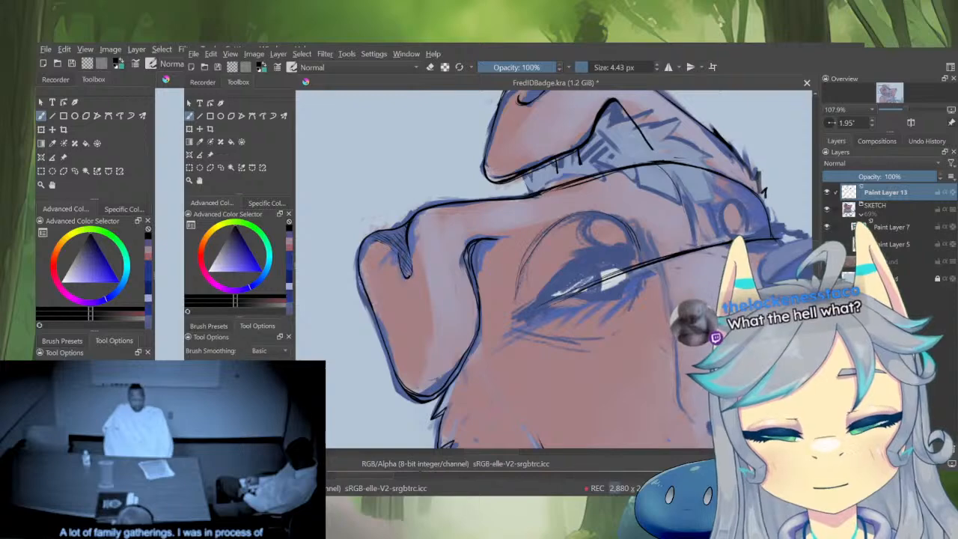
scroll(671, 224, "down", 5)
left_click(827, 193, "shift")
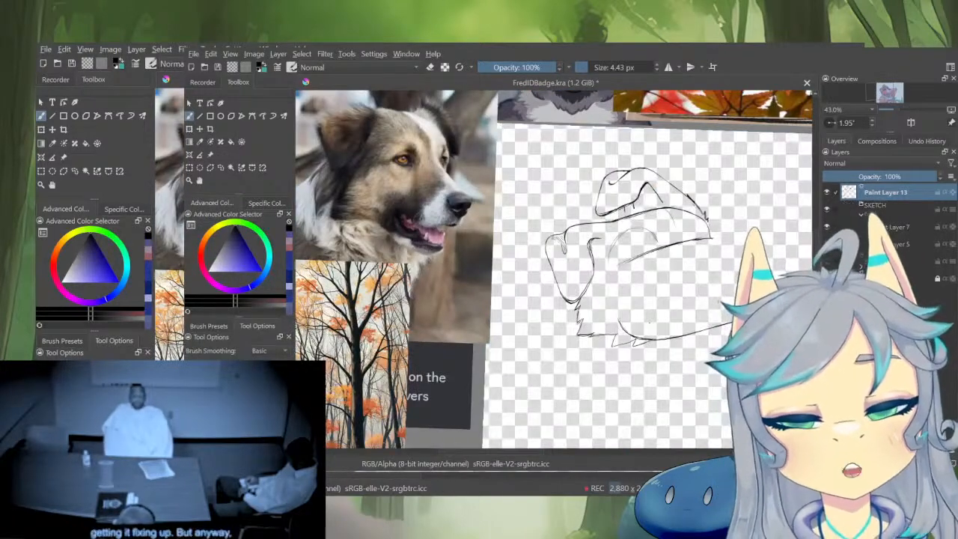
scroll(618, 219, "up", 6)
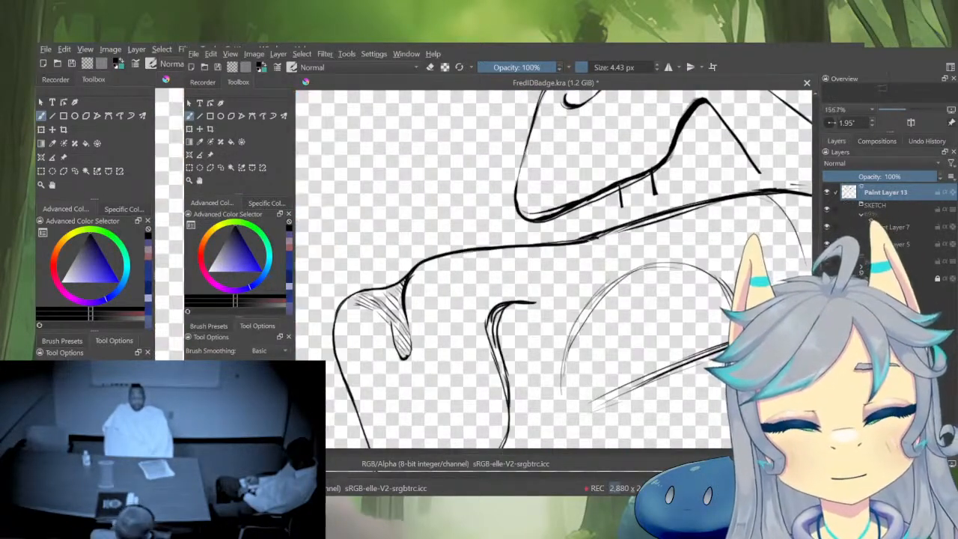
scroll(624, 285, "down", 4)
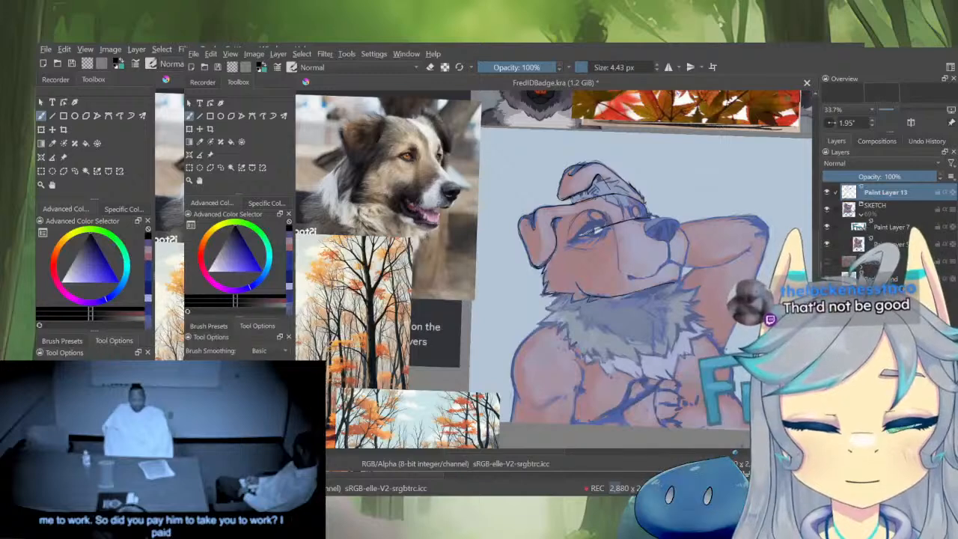
Check the character in mirrored view and compare the head's line art with and without the sketch
key("m")
key("m")
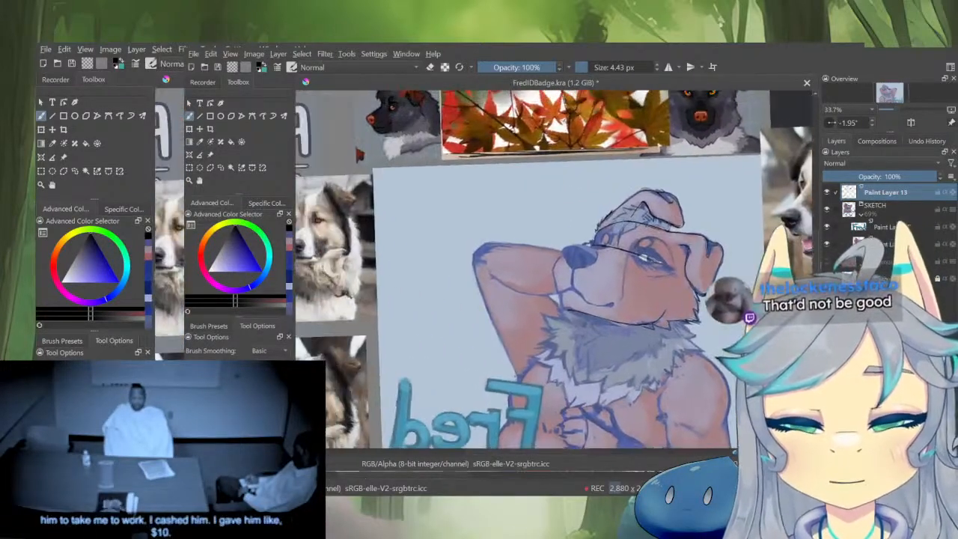
left_click_drag(618, 314, 703, 287)
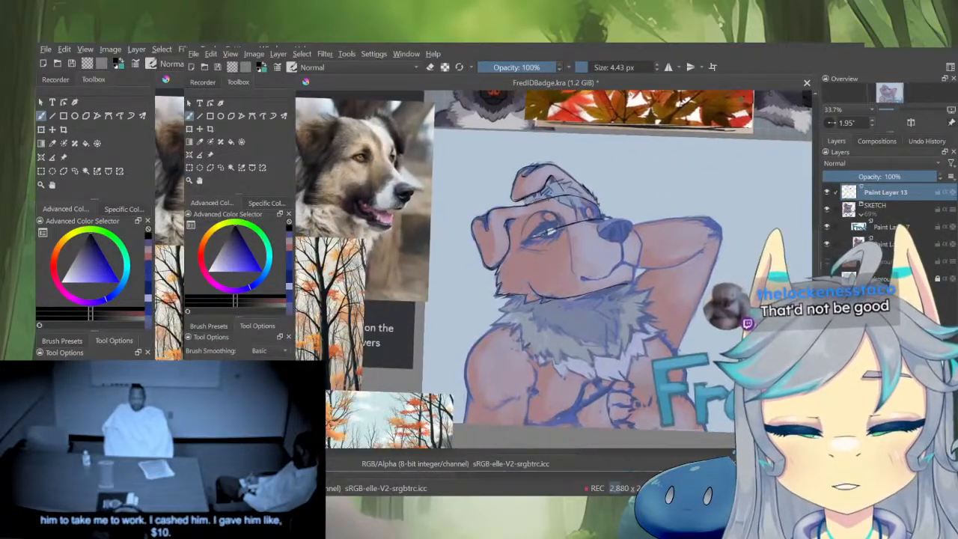
left_click_drag(589, 257, 604, 180)
left_click_drag(604, 226, 648, 288)
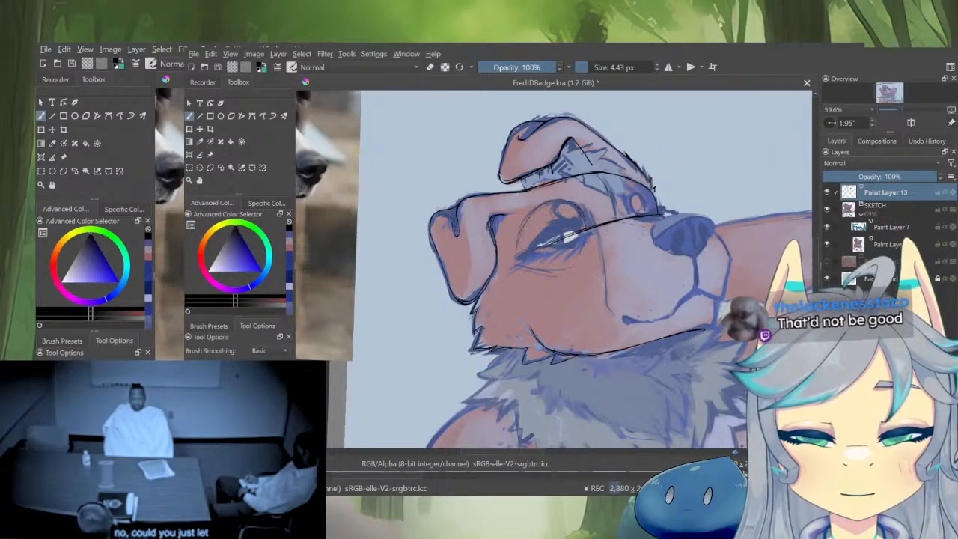
key("i")
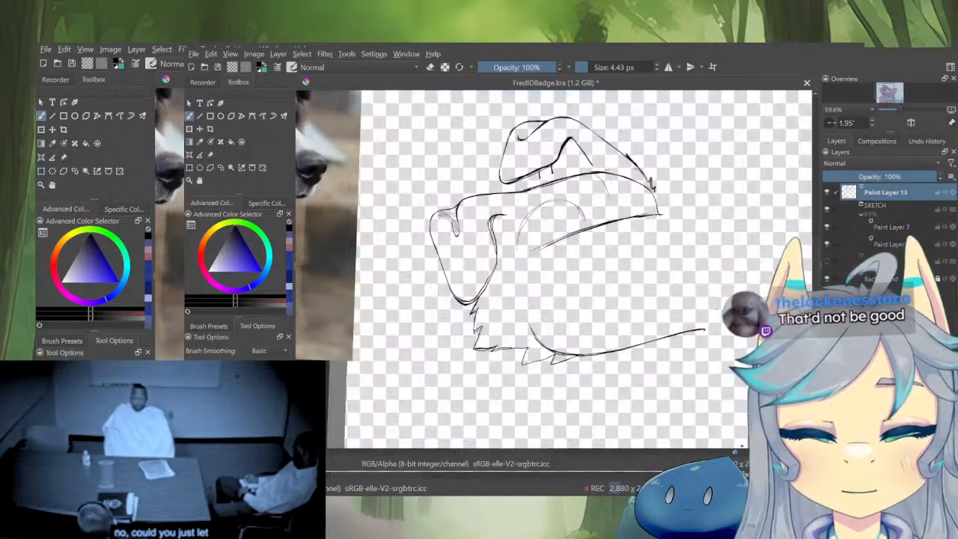
key("i")
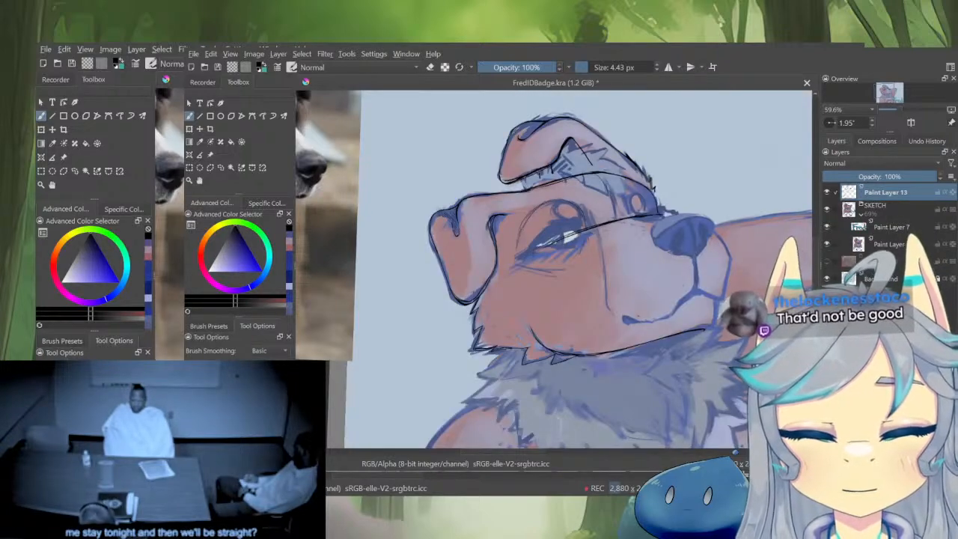
Outline the near eye's upper arc, corner and lower curve with a 4.09 px brush, and check the lines with the sketch hidden
scroll(563, 217, "up", 3)
key("bracketleft")
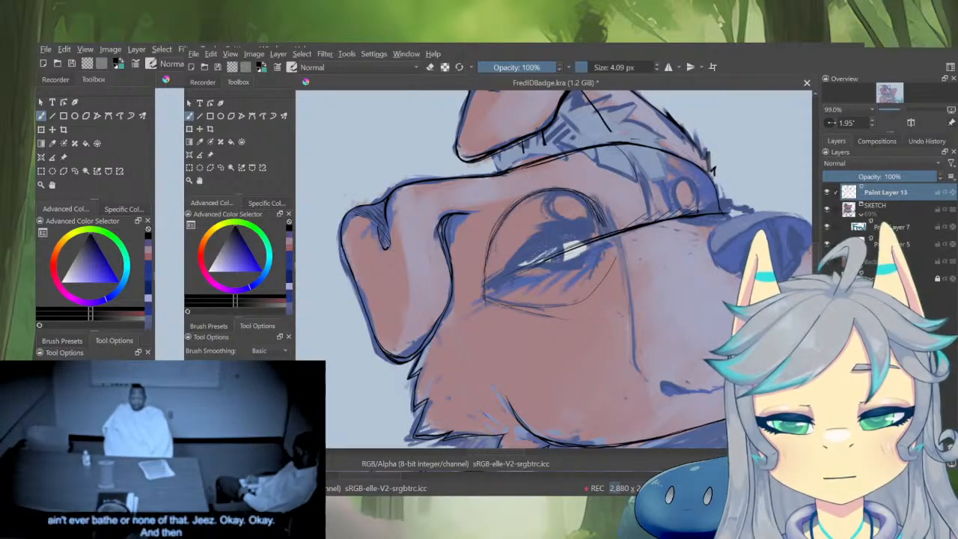
left_click_drag(554, 269, 502, 280)
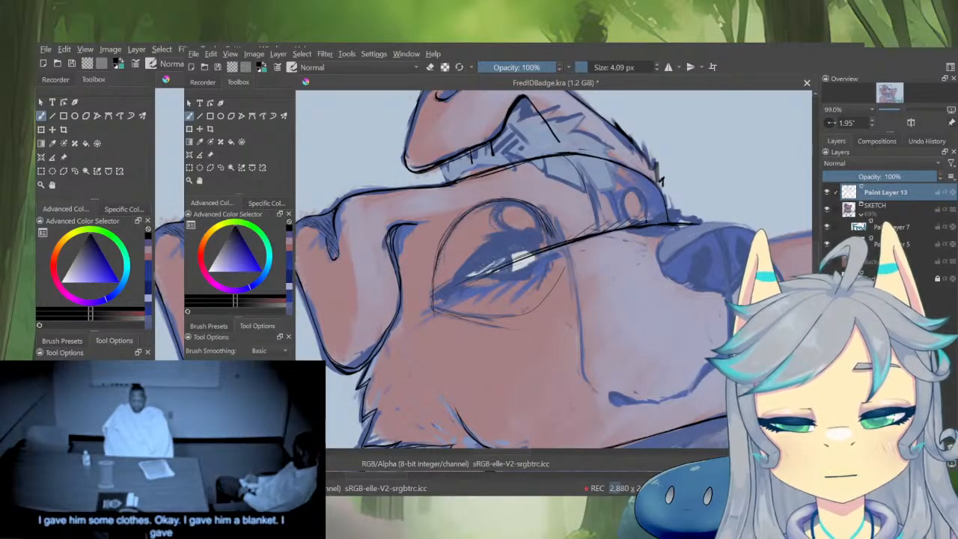
scroll(677, 229, "down", 4)
left_click(827, 210)
left_click(828, 209)
scroll(667, 230, "up", 5)
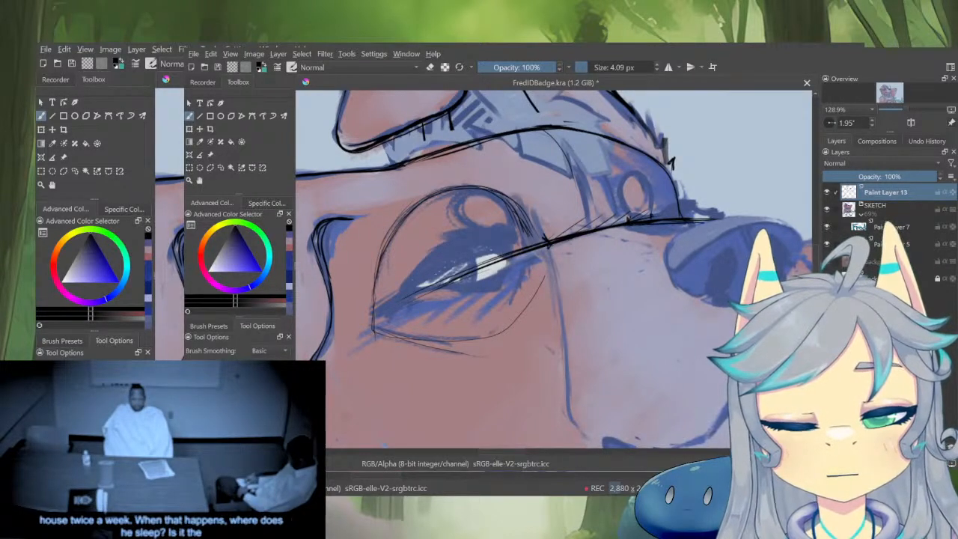
Trim the end of the muzzle bridge line and ink the nose's near edge, underside and near nostril at 13.57 px
key("e")
left_click_drag(643, 223, 699, 222, "shift")
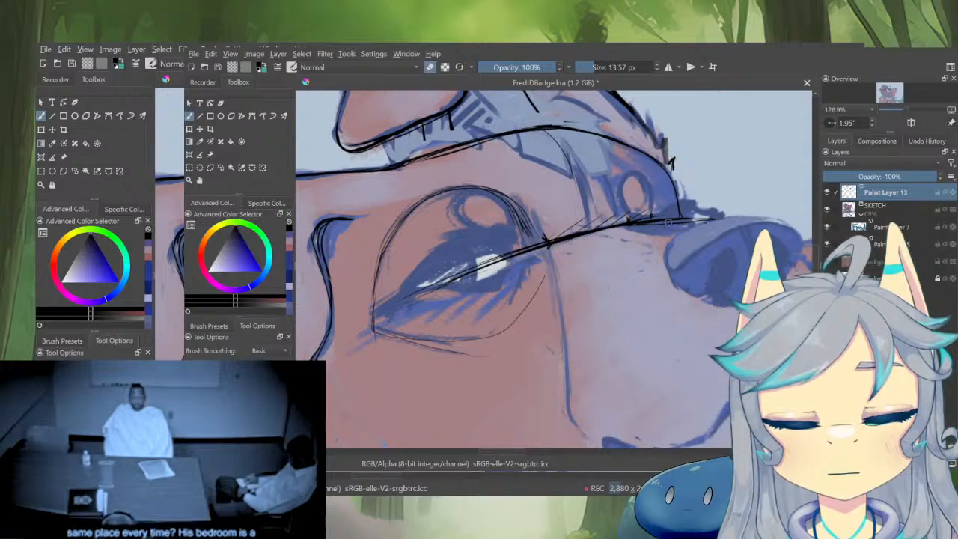
key("e")
mouse_move(631, 228)
left_mouse_down()
mouse_move(717, 220)
mouse_move(617, 222)
left_mouse_up()
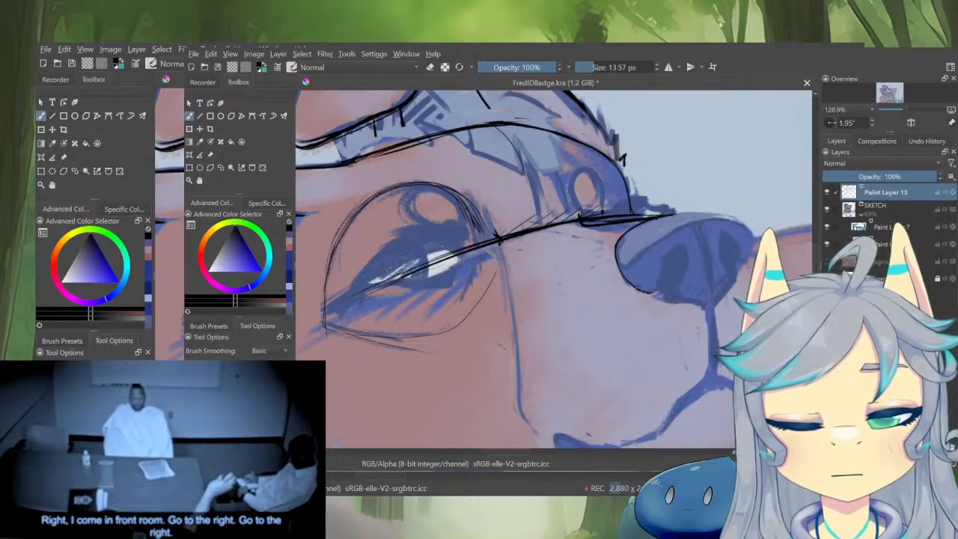
left_click_drag(679, 250, 656, 294)
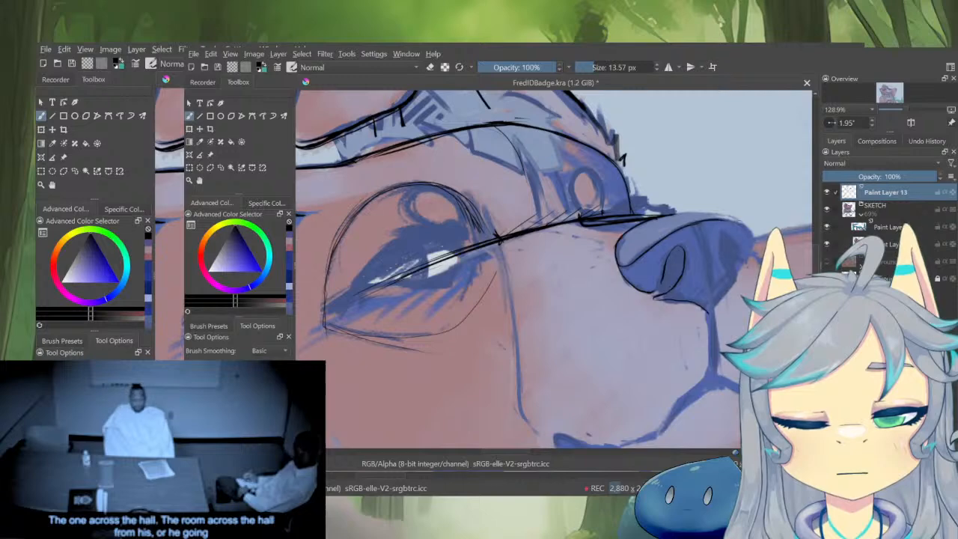
In mirrored view, ink the curved marking line running from the forehead to the muzzle bridge
key("m")
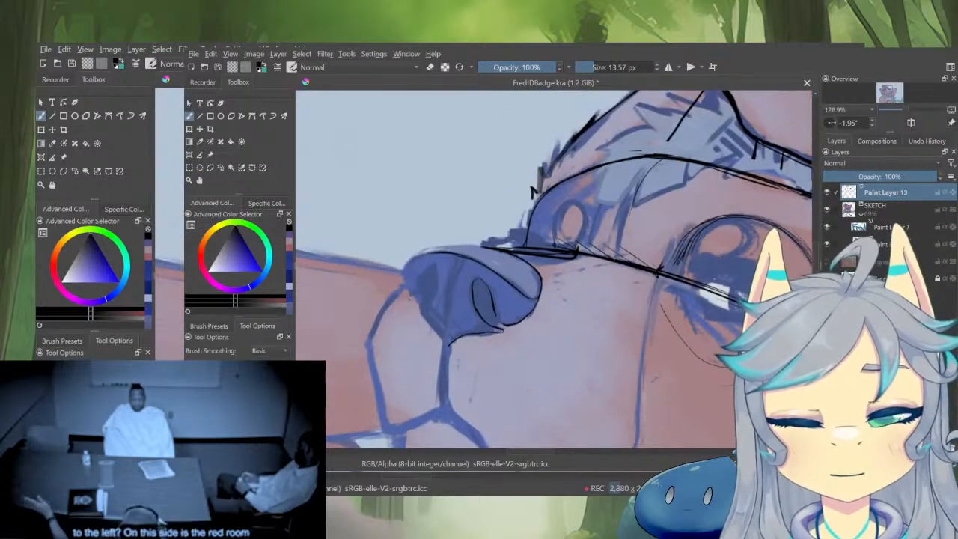
mouse_move(652, 169)
left_mouse_down()
mouse_move(618, 223)
mouse_move(614, 258)
left_mouse_up()
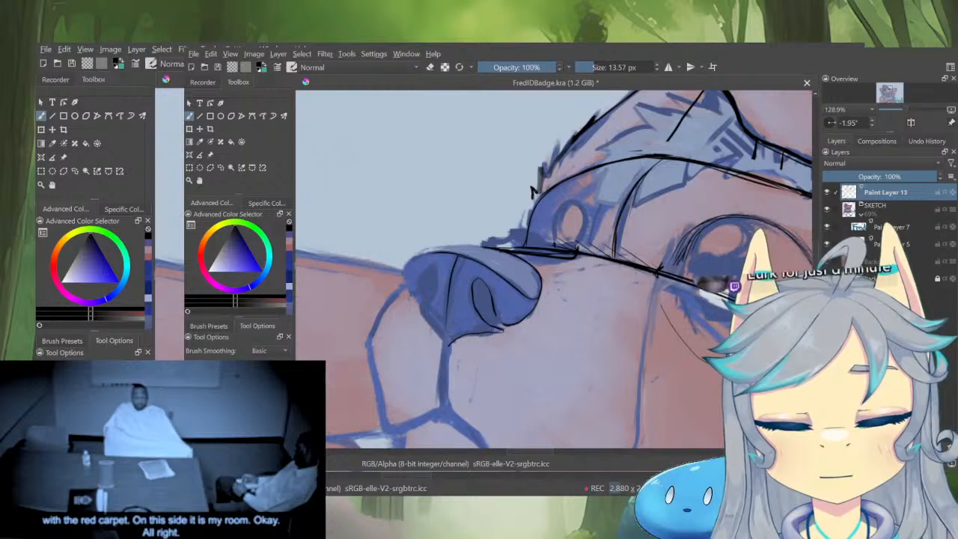
left_click_drag(534, 191, 676, 174)
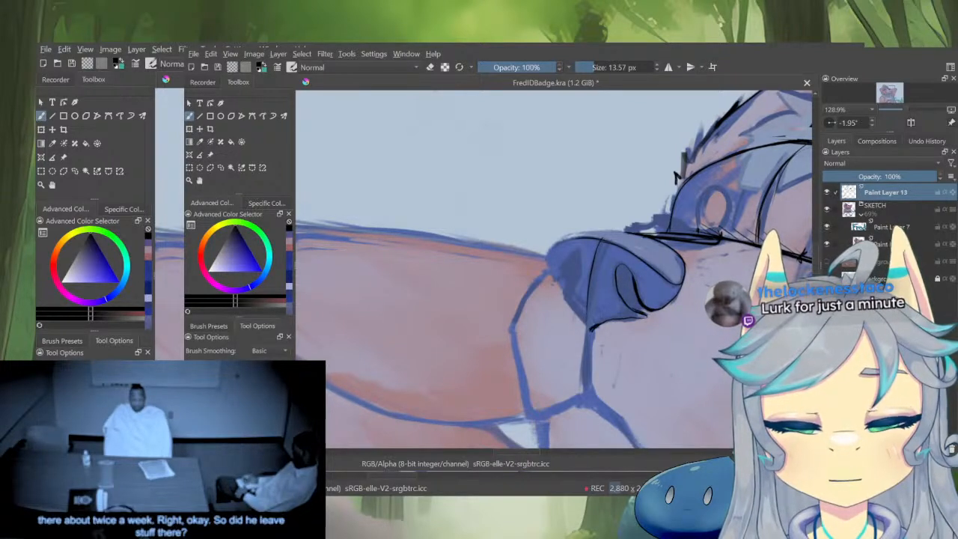
Ink the line from nose to mouth, the nose's far lower edge, the far nostril and the nose's top outline
left_click_drag(588, 319, 587, 359)
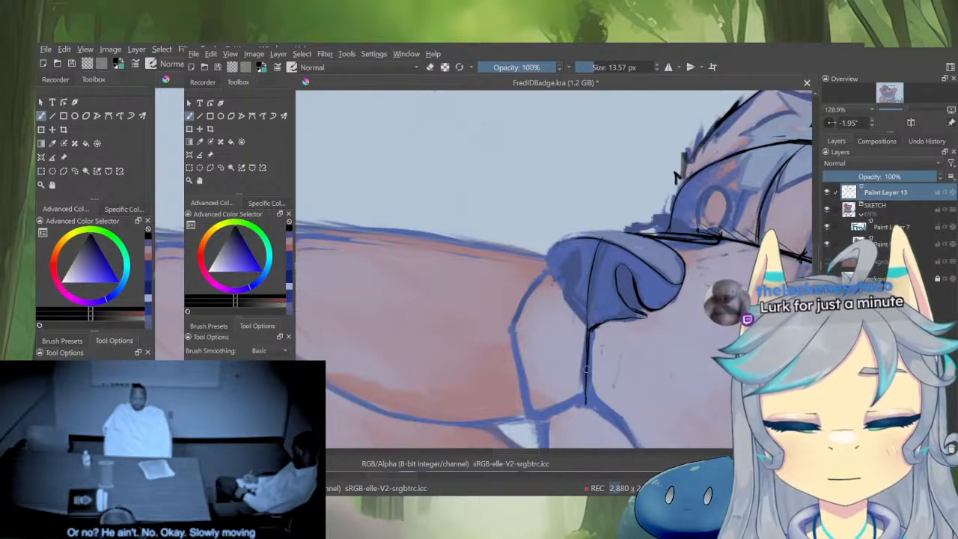
left_click_drag(558, 295, 589, 327)
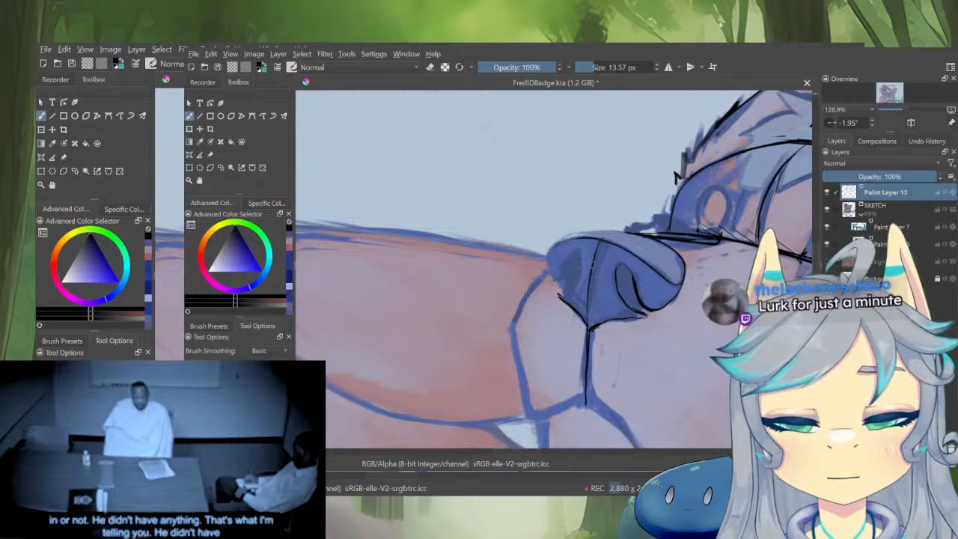
left_click_drag(569, 294, 577, 256)
key("m")
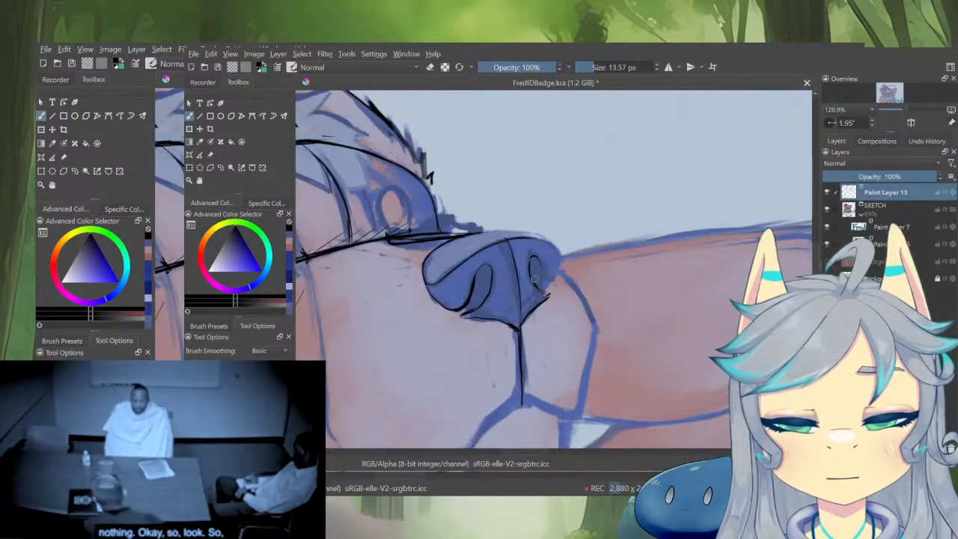
left_click_drag(583, 307, 626, 328)
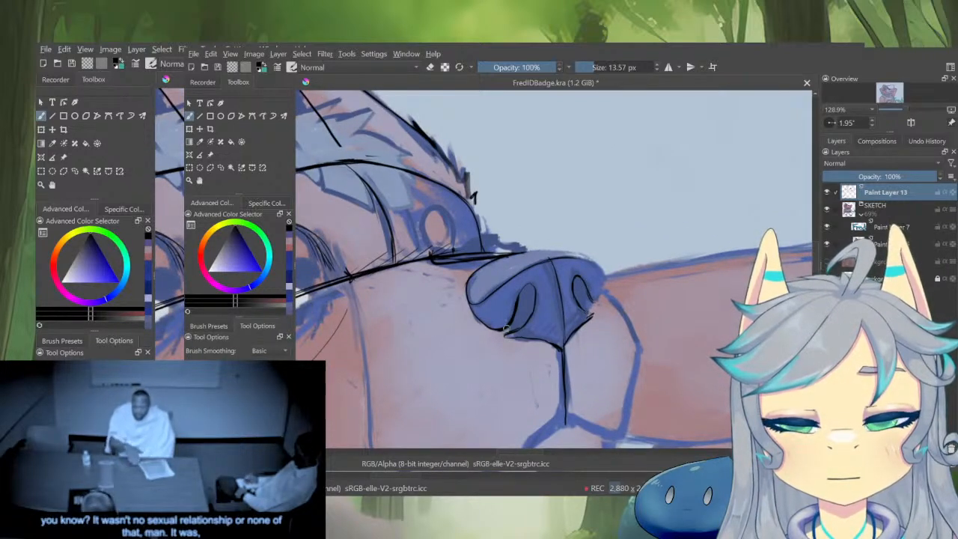
left_click_drag(507, 330, 497, 330)
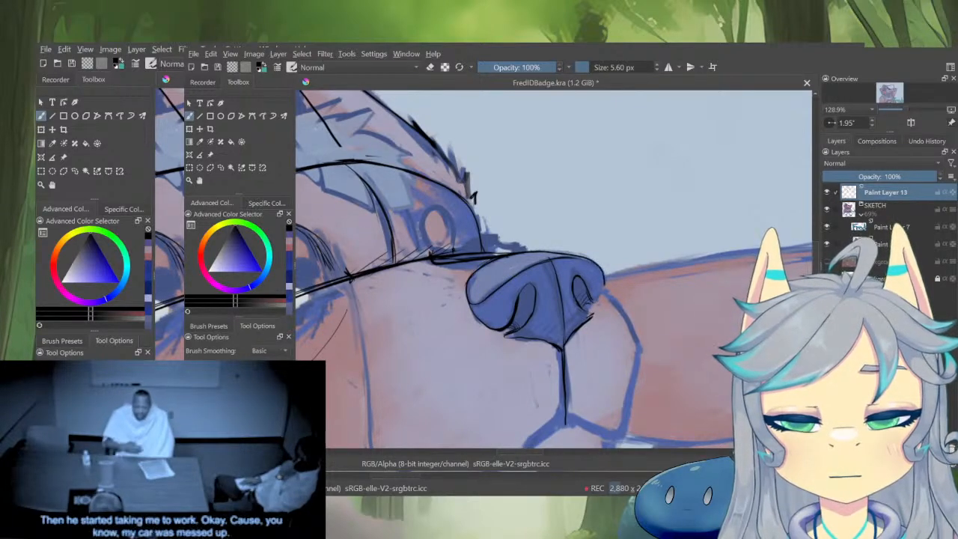
Compare the inked head with the full sketch and reference photos, and inspect the isolated Paint Layer 13 line art
scroll(595, 352, "down", 6)
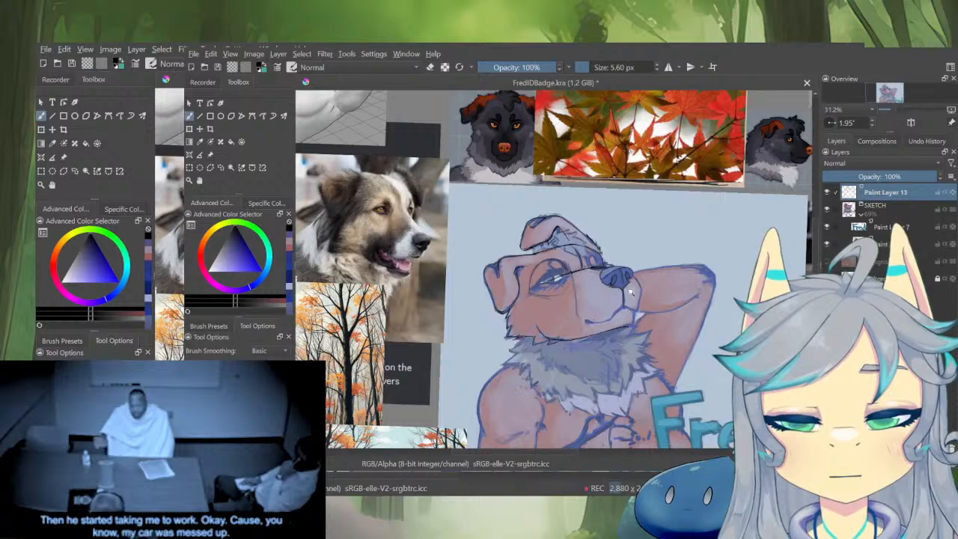
scroll(631, 292, "up", 6)
scroll(537, 294, "up", 2)
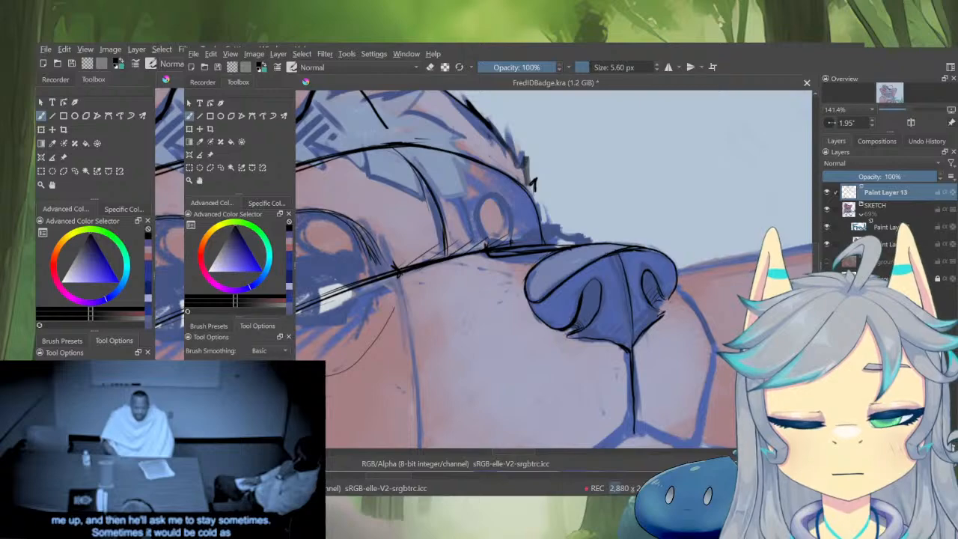
scroll(632, 265, "down", 4)
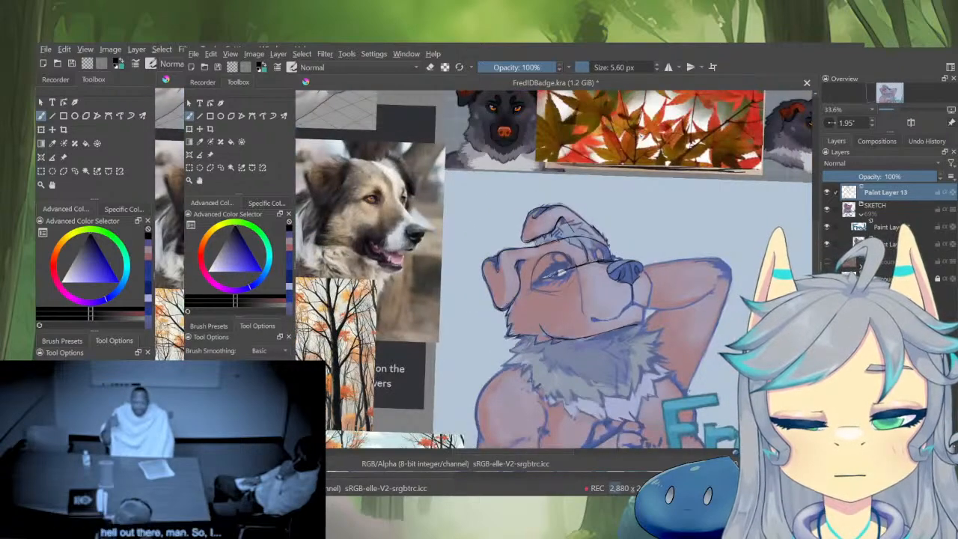
left_click_drag(632, 264, 647, 338)
left_click_drag(527, 263, 629, 193)
left_click_drag(641, 239, 604, 316)
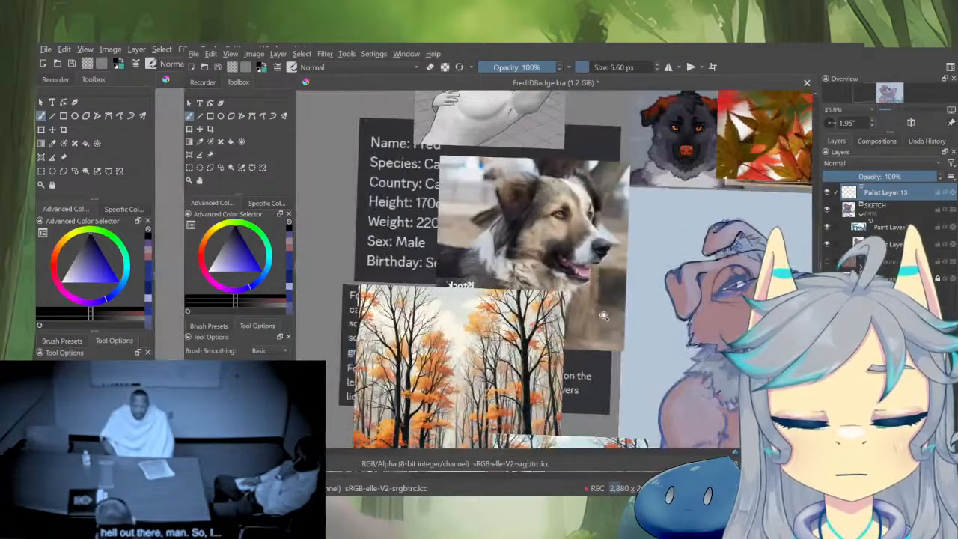
left_click_drag(709, 316, 604, 295)
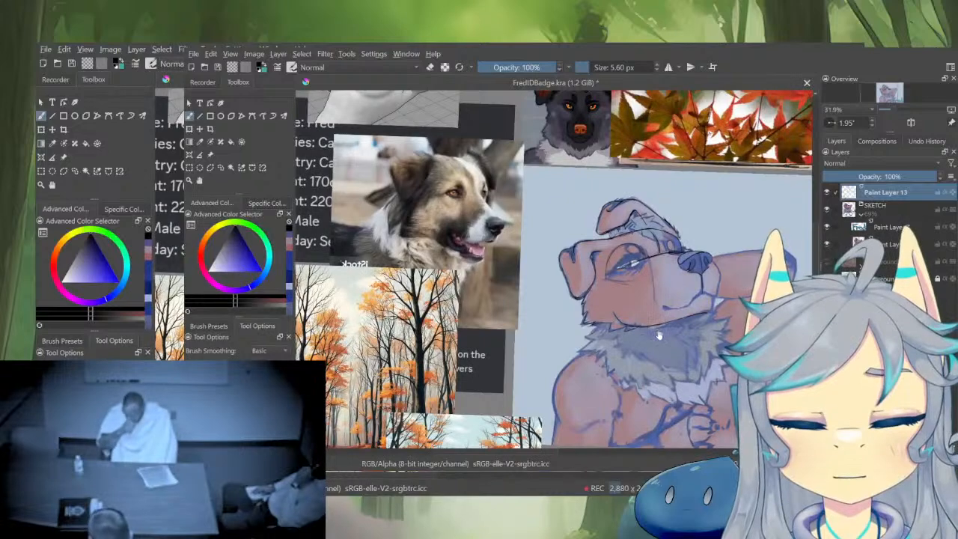
left_click(886, 192, "alt")
left_click_drag(717, 257, 751, 197)
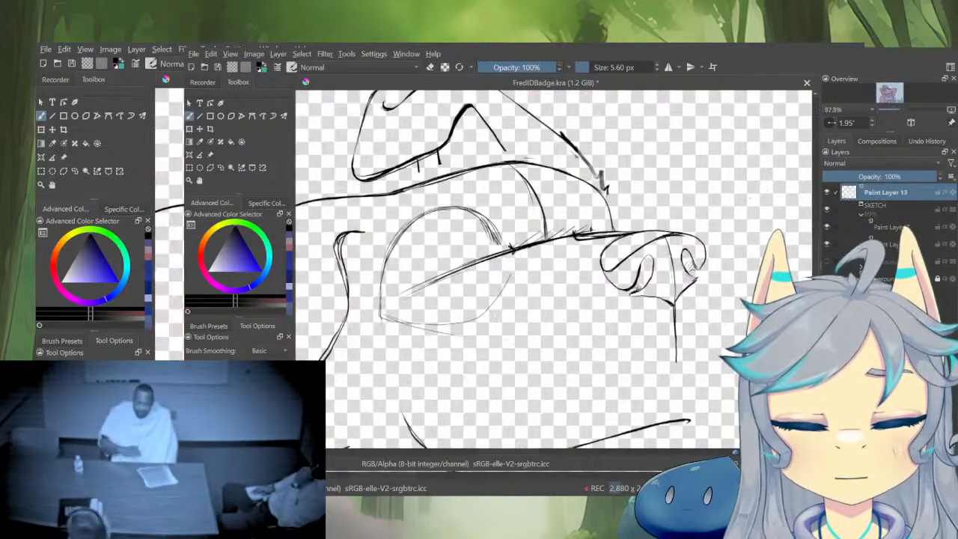
Erase the doubled strokes along the muzzle bridge with an 8.18 px eraser, checking against the isolated line art
left_click(885, 193, "alt")
left_click_drag(694, 293, 647, 317)
left_click(885, 193, "alt")
key("e")
mouse_move(542, 268)
left_mouse_down()
mouse_move(562, 264)
mouse_move(520, 259)
left_mouse_up()
key("e")
left_click(886, 192, "alt")
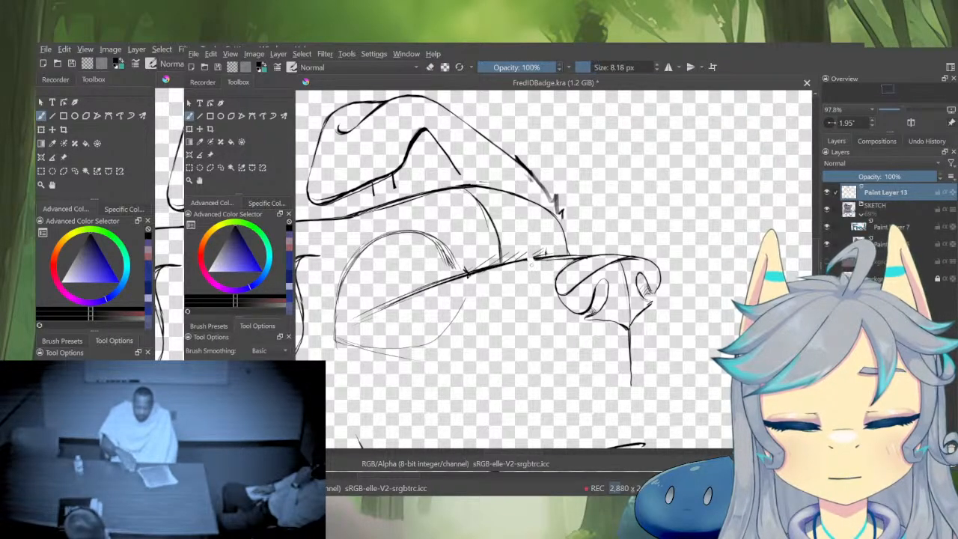
Reinforce the muzzle bridge line with short dark strokes where it meets the inner corners of both eyes
left_click_drag(585, 68, 583, 67)
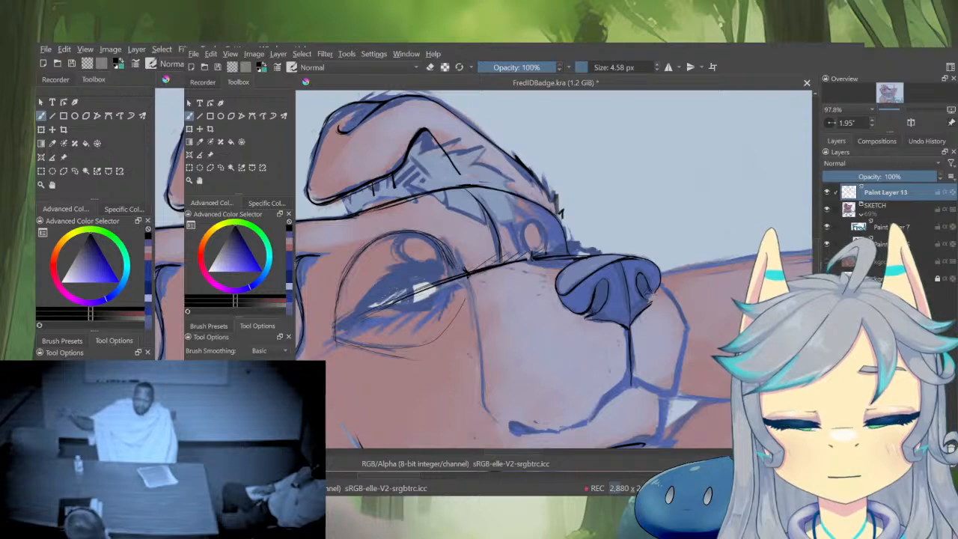
left_click_drag(532, 249, 531, 259)
left_click_drag(459, 268, 465, 275)
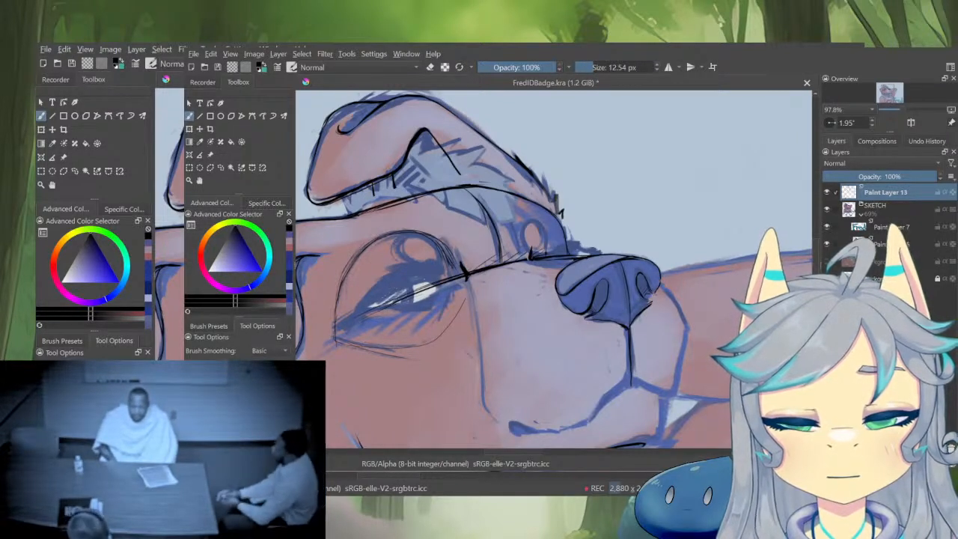
Ink the muzzle's far side, the mouth line with its pointed corner, and the chin with a 12.54 px brush
left_click_drag(660, 281, 676, 301)
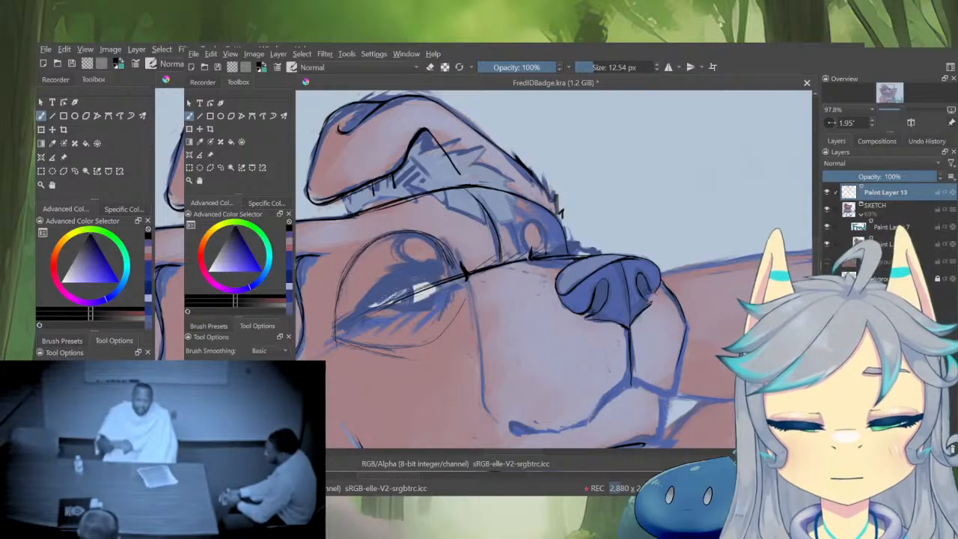
left_click_drag(707, 317, 639, 370)
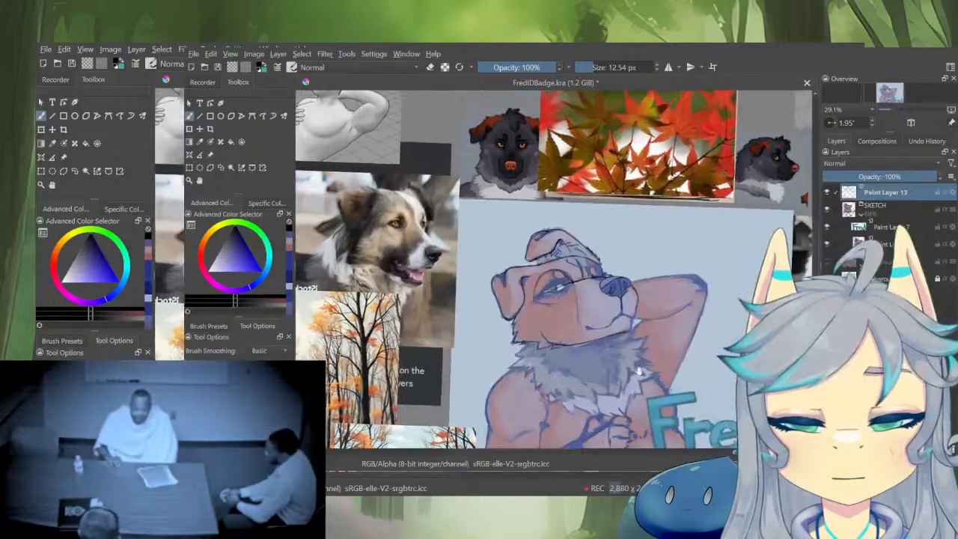
left_click_drag(628, 319, 619, 284)
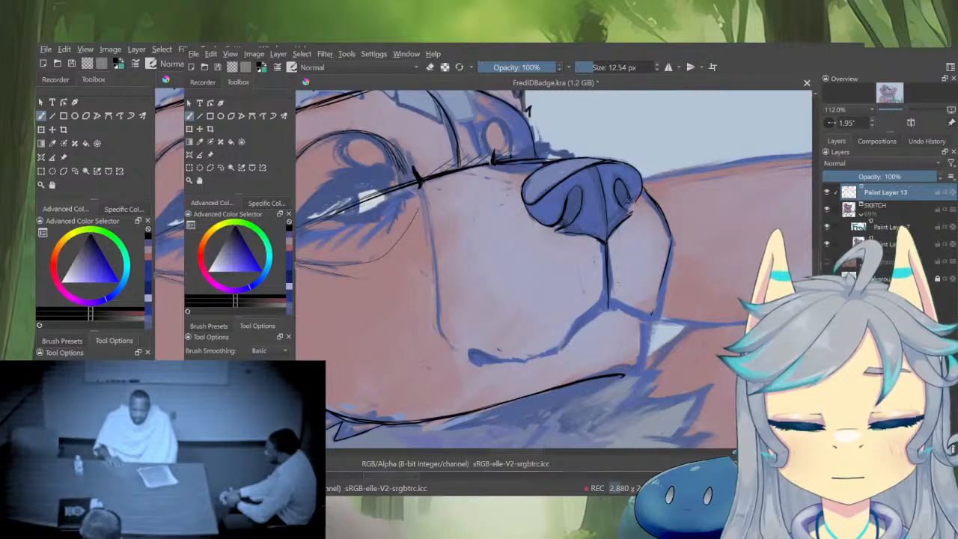
key("ctrl+z")
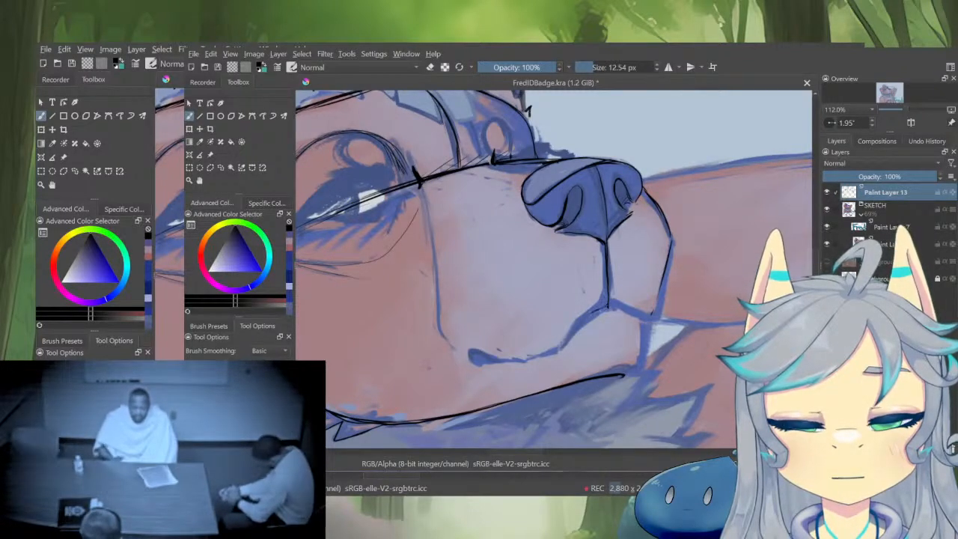
mouse_move(607, 306)
left_mouse_down()
mouse_move(557, 344)
mouse_move(528, 351)
left_mouse_up()
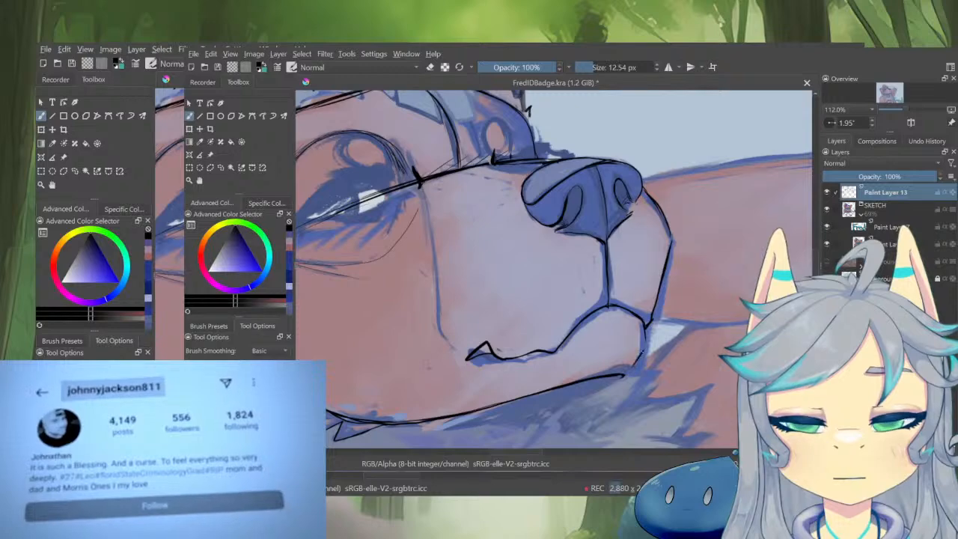
left_click_drag(659, 368, 687, 306)
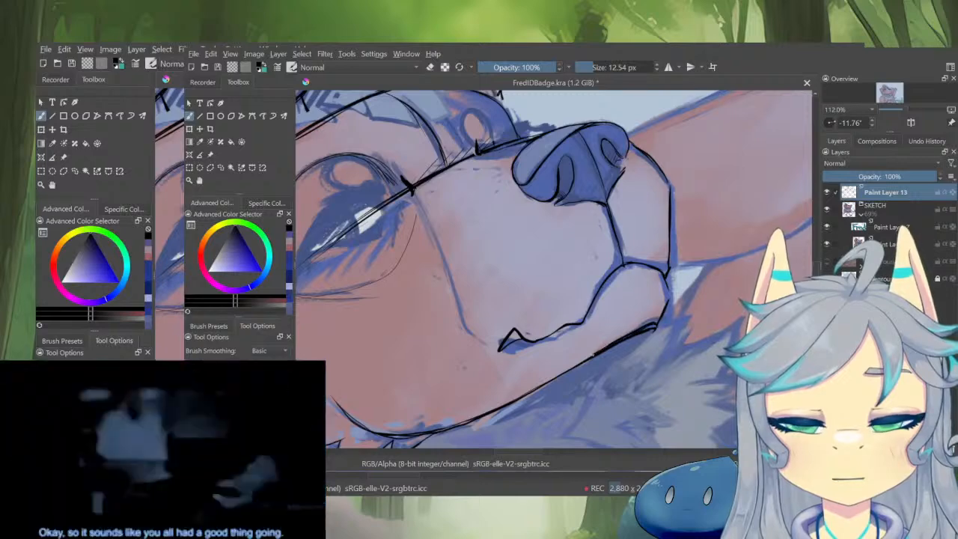
Clean up the lower jaw outline beneath the chin with a 12.54 px eraser and check it with the sketch hidden
key("e")
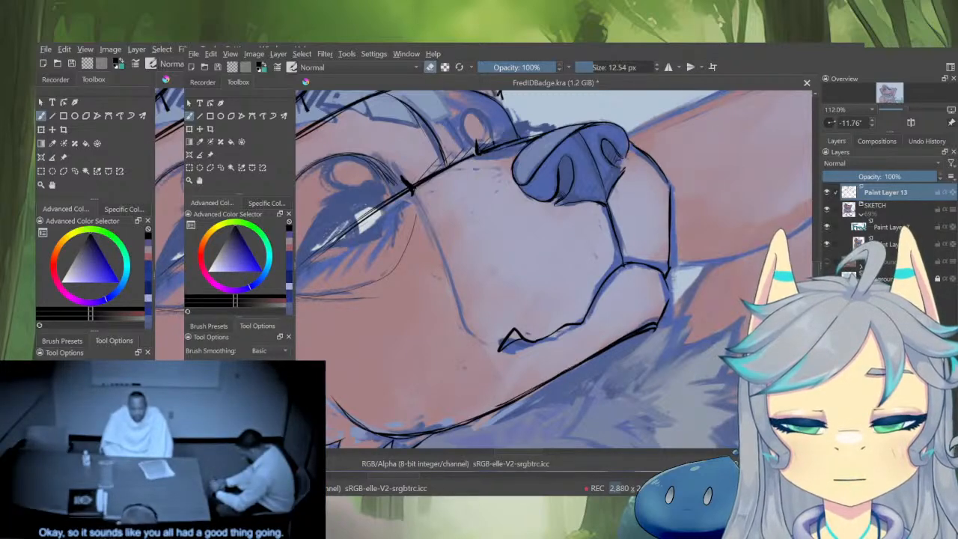
left_click_drag(573, 372, 502, 407)
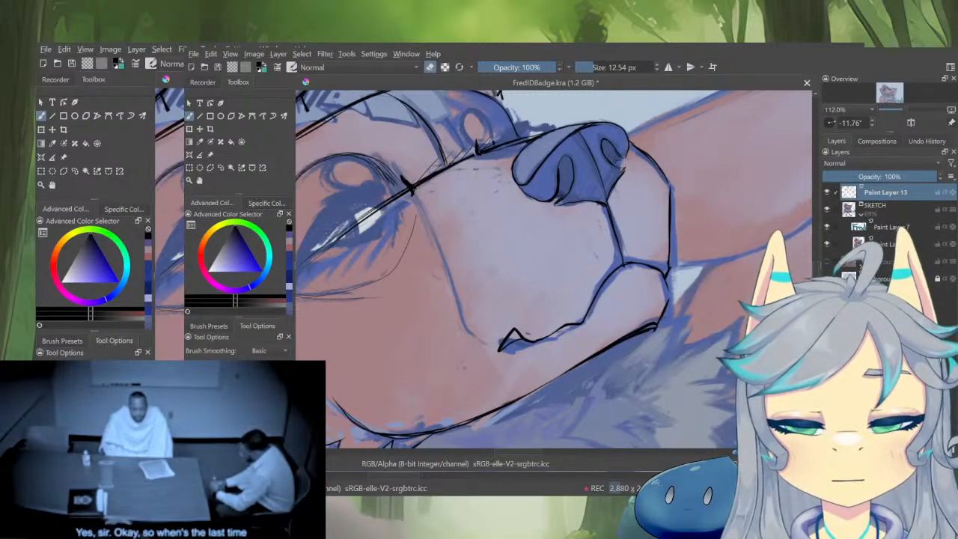
mouse_move(610, 345)
left_mouse_down()
mouse_move(619, 380)
mouse_move(581, 394)
left_mouse_up()
left_click(827, 209)
mouse_move(623, 359)
left_mouse_down()
mouse_move(608, 387)
mouse_move(619, 357)
mouse_move(657, 356)
left_mouse_up()
key("i")
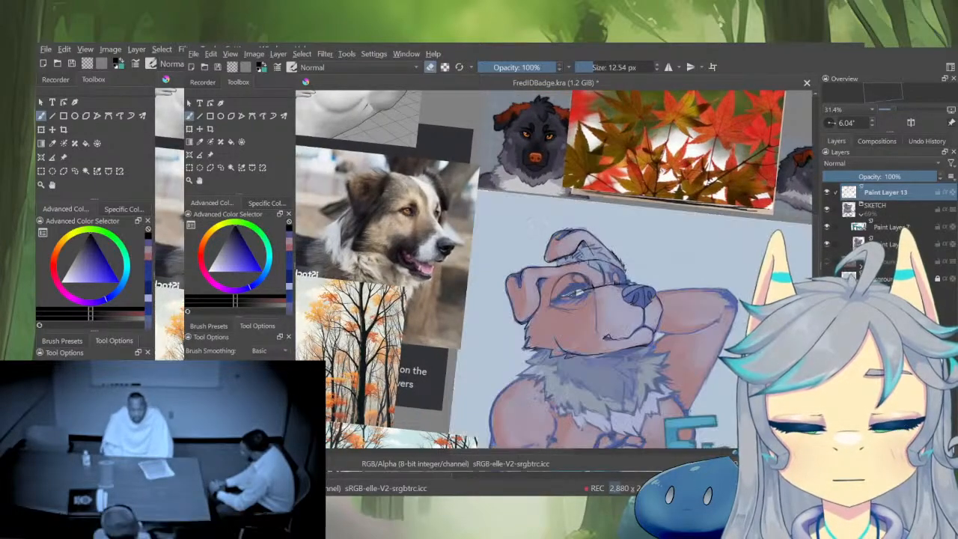
Ink the far eye's round iris and its solid pointed lashes above the nose with a 12.54 px brush
left_click_drag(616, 278, 668, 220)
left_click_drag(615, 298, 619, 293)
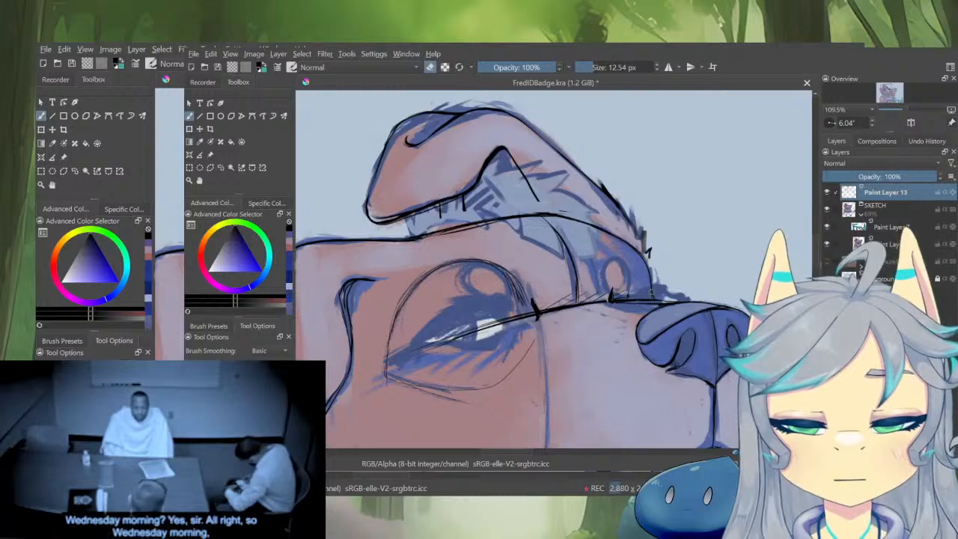
key("e")
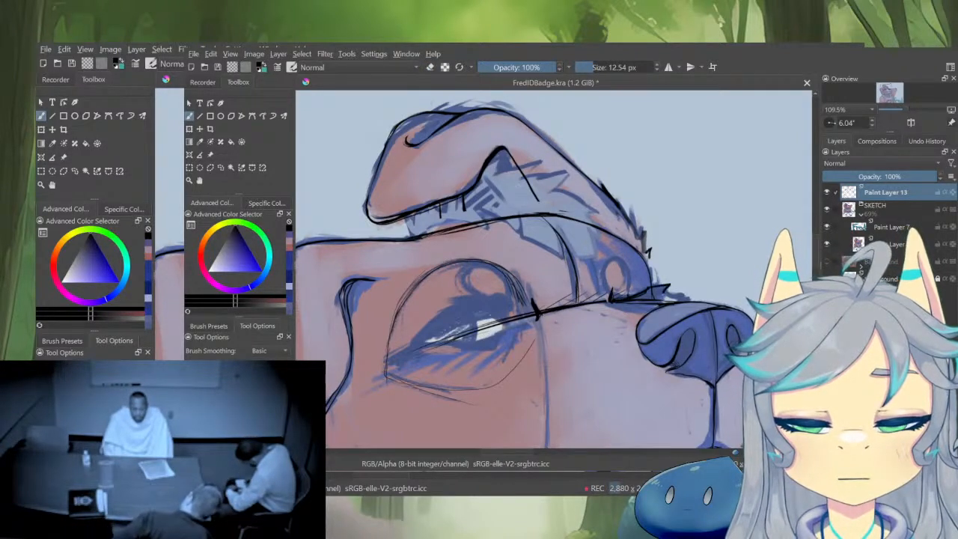
left_click_drag(634, 298, 669, 290)
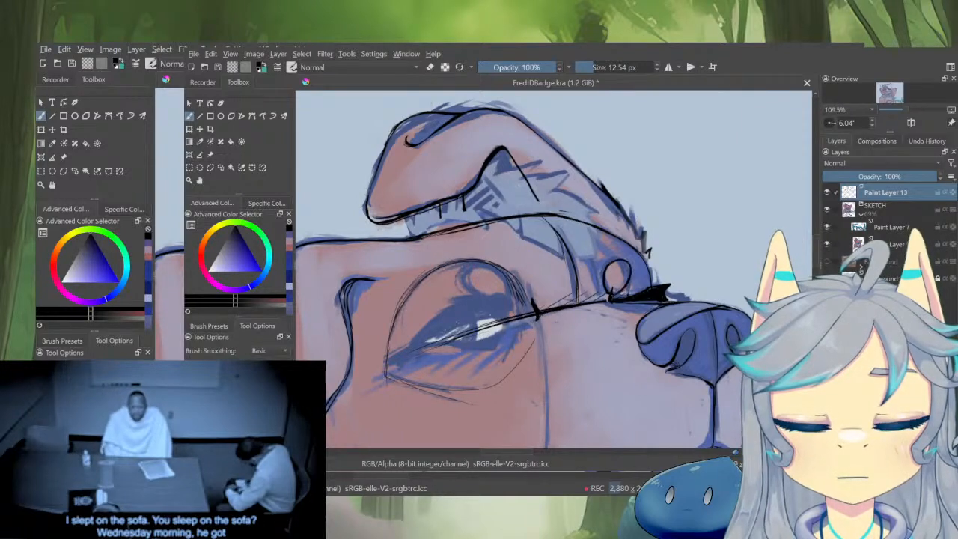
Ink the near eye's upper lid and lower lid over the sketch with a 12.54 px brush, redoing the lid stroke
left_click_drag(578, 317, 644, 326)
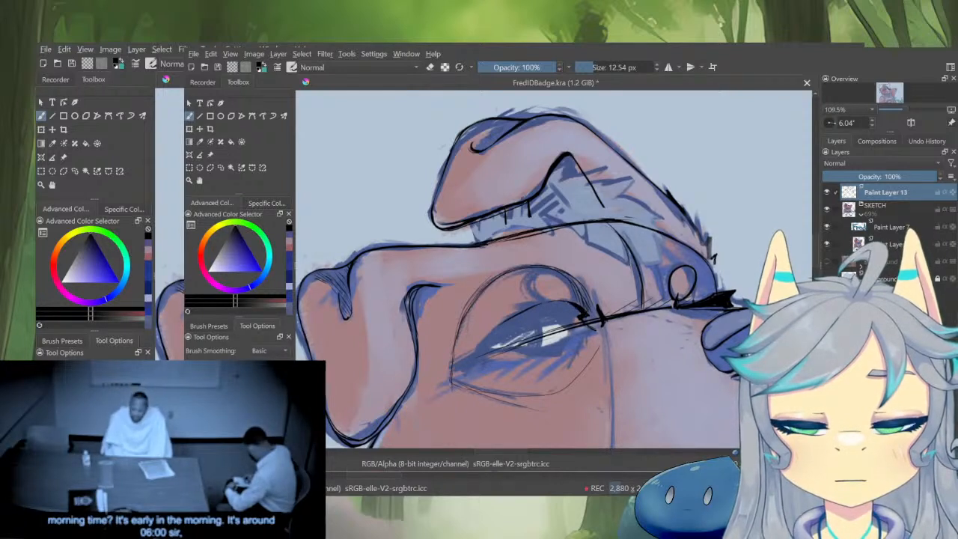
left_click_drag(536, 307, 485, 343)
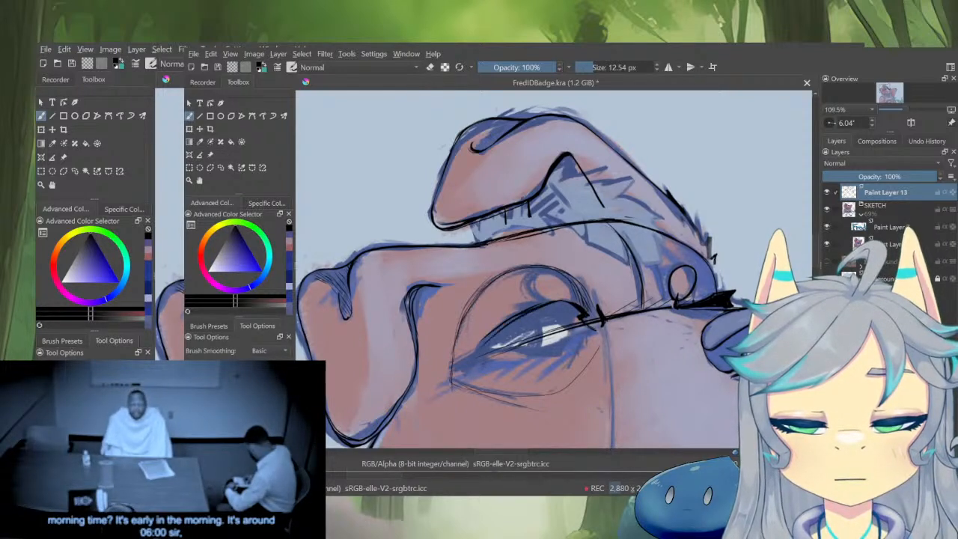
key("ctrl+z")
mouse_move(572, 303)
left_mouse_down()
mouse_move(509, 322)
mouse_move(479, 347)
mouse_move(586, 313)
mouse_move(595, 331)
mouse_move(540, 359)
mouse_move(514, 354)
left_mouse_up()
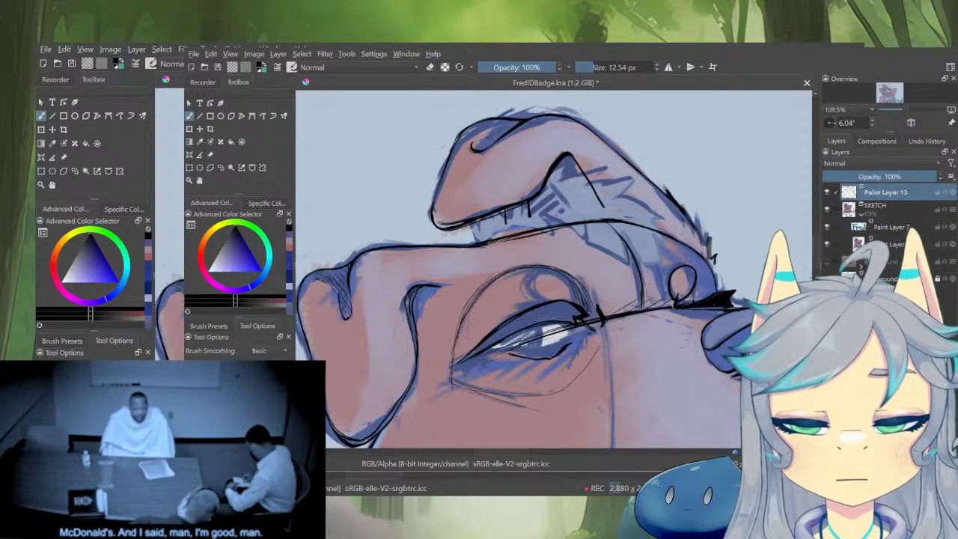
Undo the near eye's lower lid stroke and re-ink the lid line with a 12.54 px brush
key("ctrl+z")
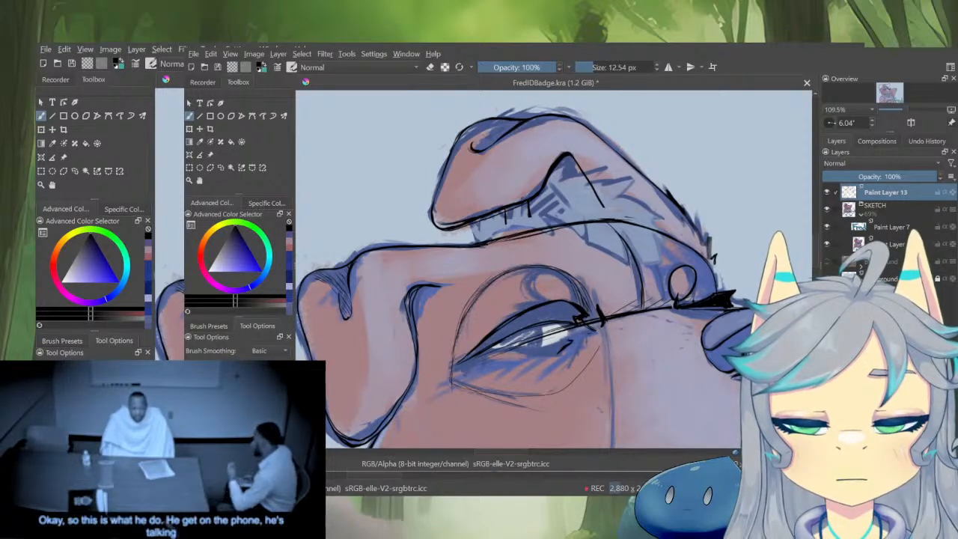
left_click_drag(563, 343, 476, 356)
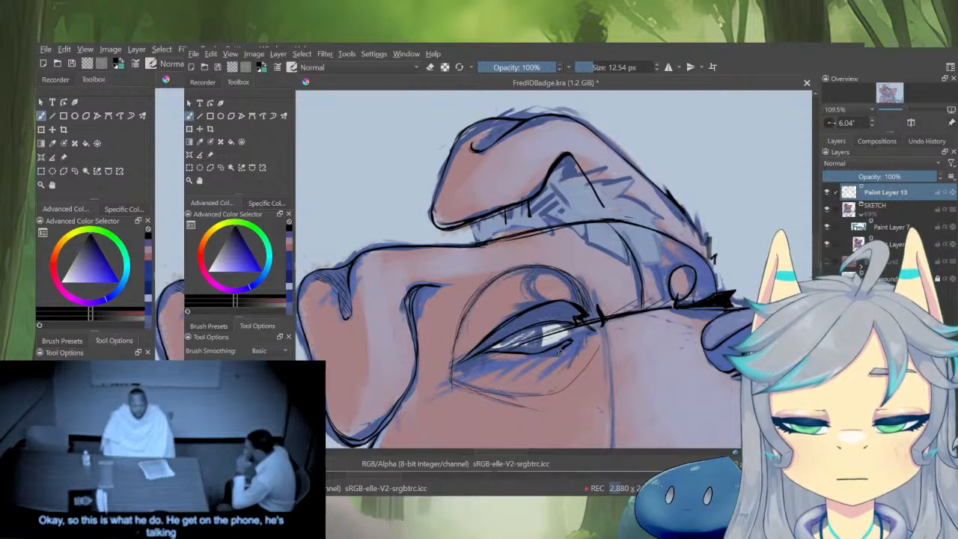
left_click_drag(554, 360, 458, 366)
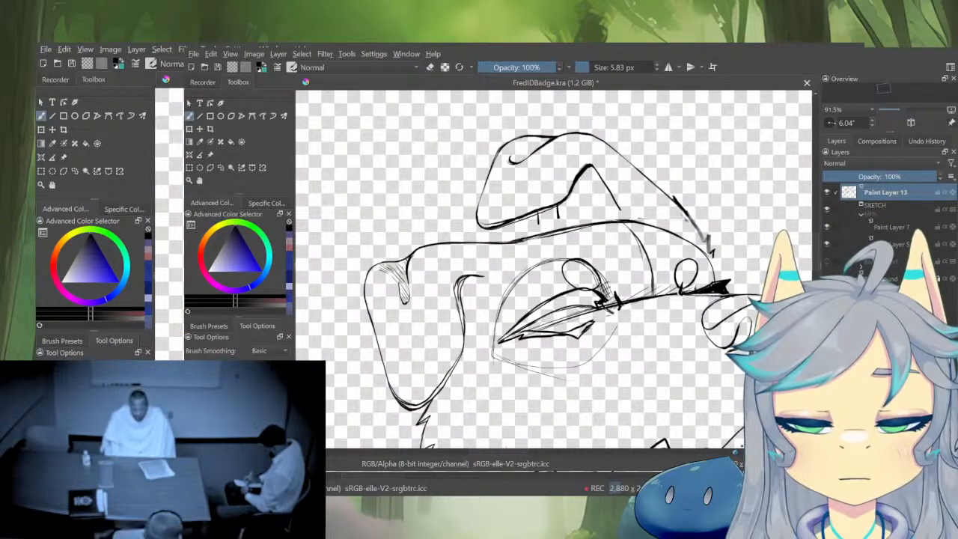
Hatch shading at the near eye's inner corner with a 5.83 px brush and check the head mirrored
left_click_drag(597, 285, 609, 276)
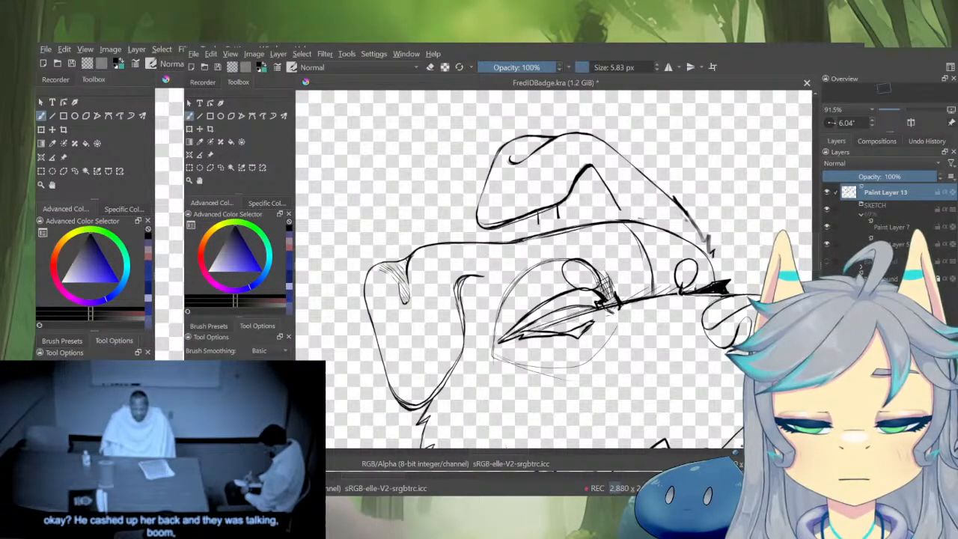
scroll(581, 272, "down", 4)
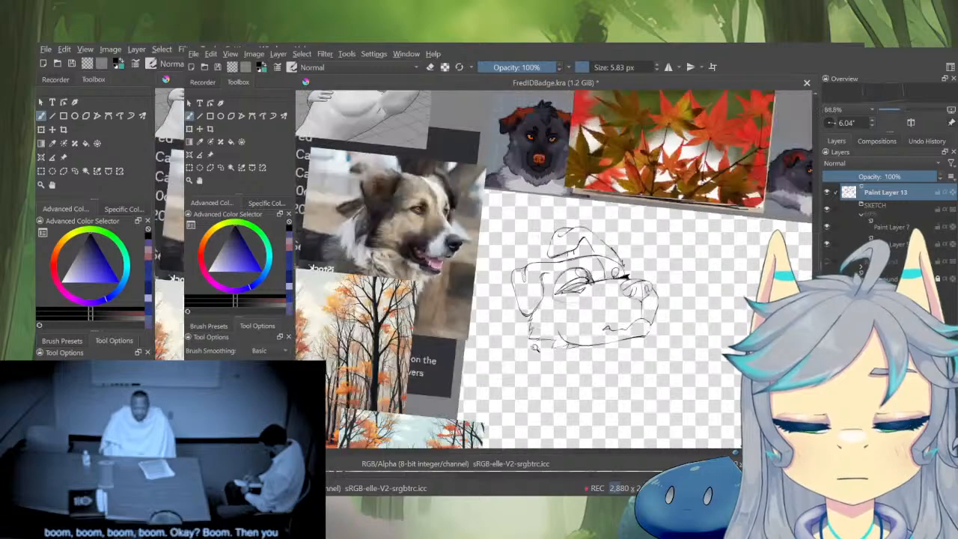
key("m")
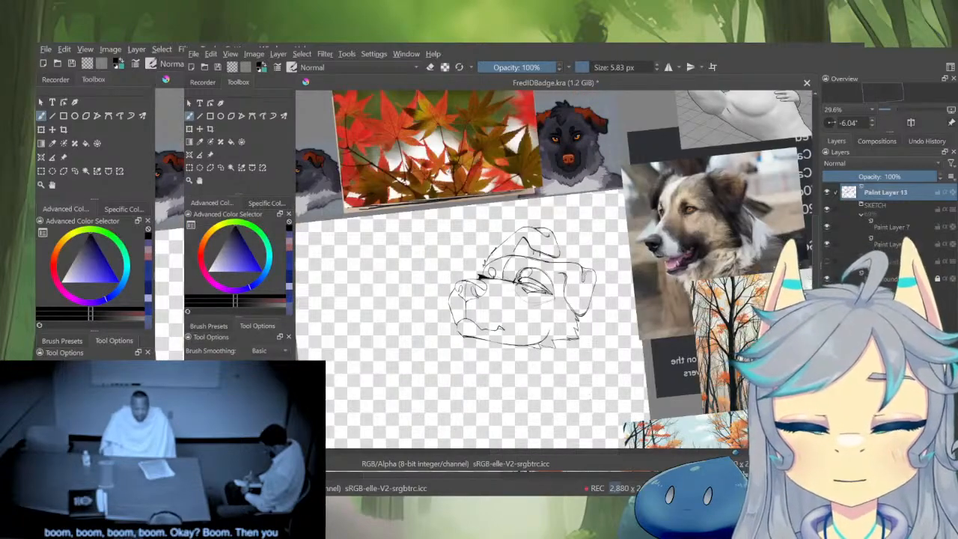
key("m")
scroll(479, 300, "up", 6)
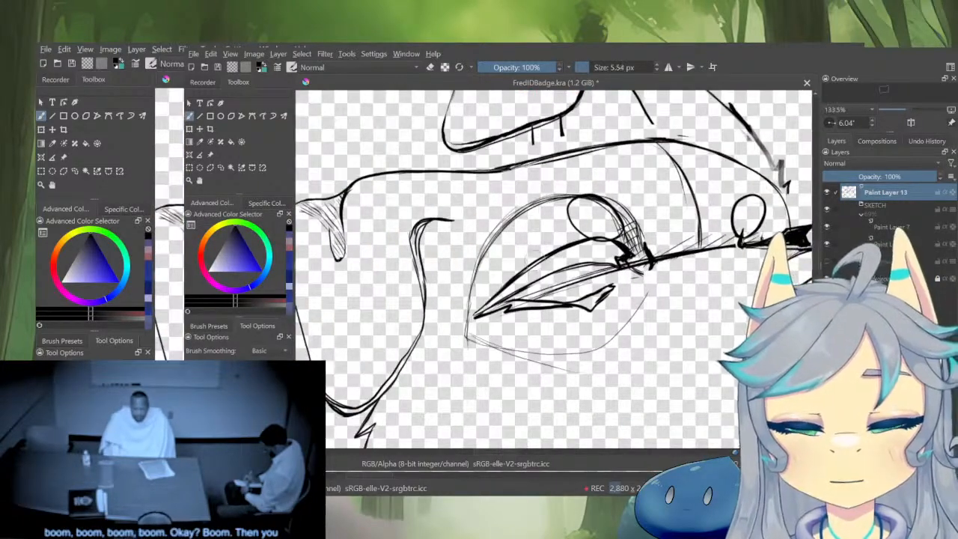
Thicken the near eye's upper and lower lid lines with a 38.14 px brush and fill the lower lid's pointed corner
mouse_move(476, 321)
left_mouse_down()
mouse_move(526, 274)
mouse_move(595, 244)
mouse_move(627, 247)
mouse_move(522, 284)
left_mouse_up()
left_click_drag(482, 313, 566, 247)
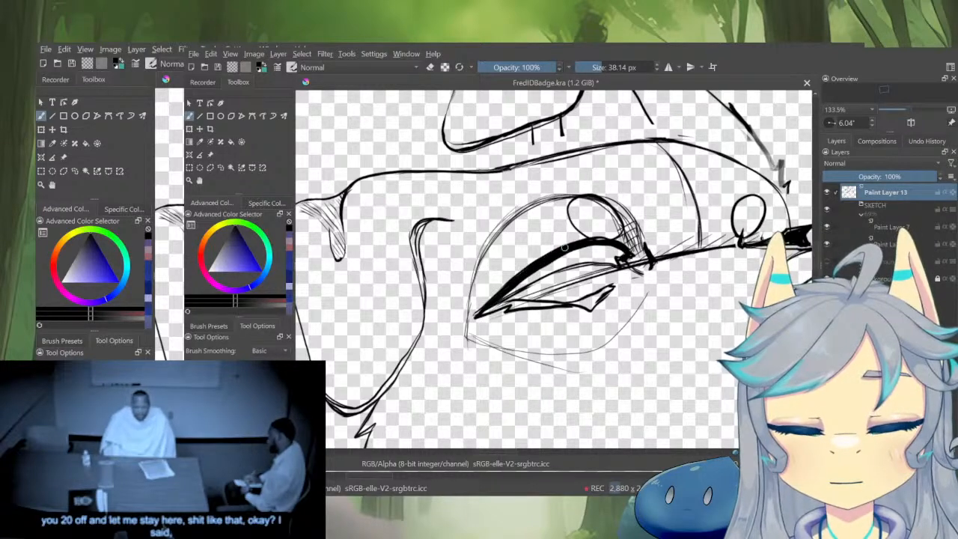
mouse_move(484, 313)
left_mouse_down()
mouse_move(531, 302)
mouse_move(511, 300)
mouse_move(566, 305)
left_mouse_up()
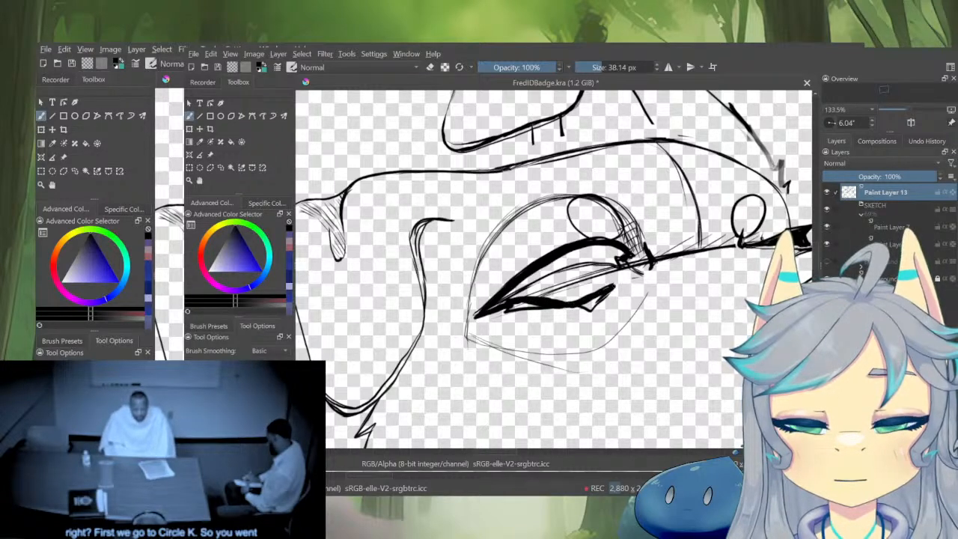
left_click_drag(600, 300, 613, 288)
Fill the near eye's upper lid as a solid black band and solidify the lower lid's outer end with a 24.33 px brush
key("e")
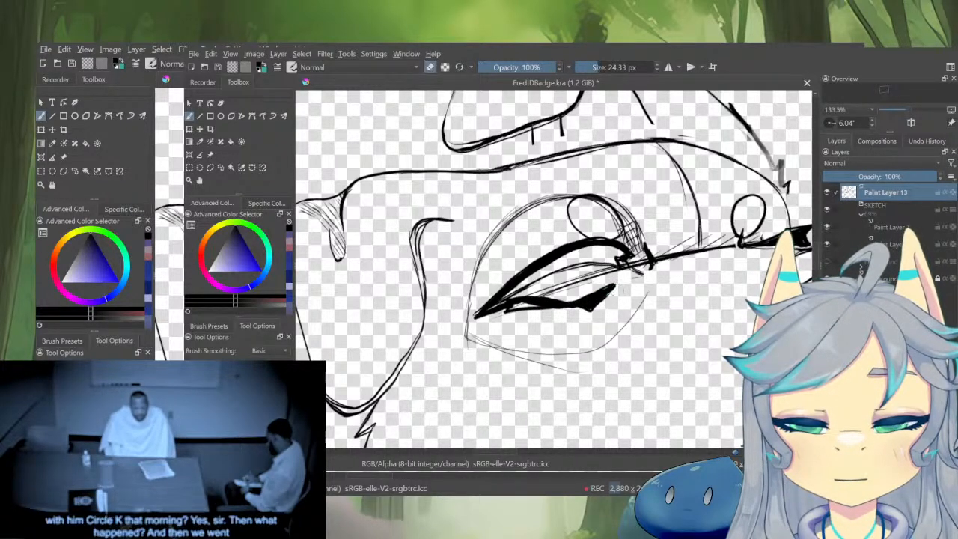
key("e")
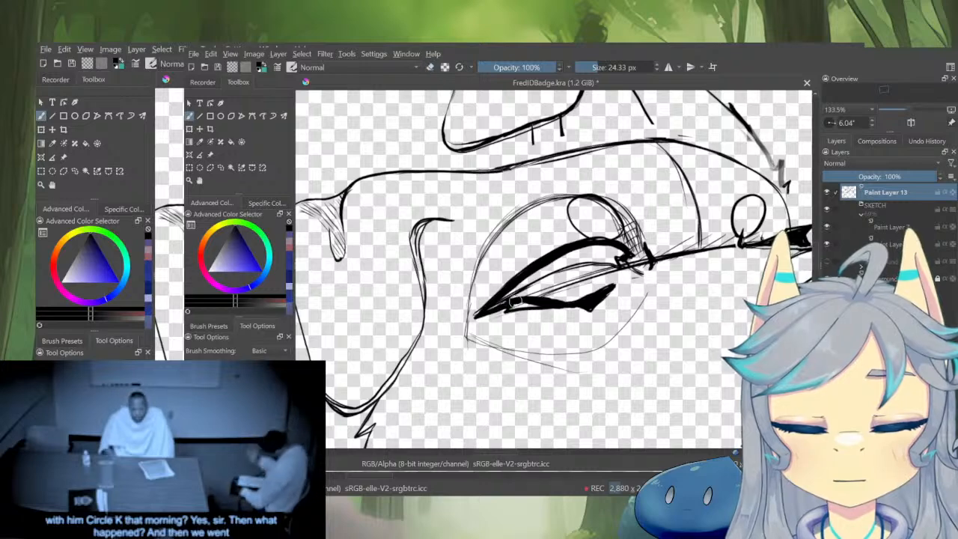
left_click_drag(520, 303, 494, 306)
mouse_move(533, 278)
left_mouse_down()
mouse_move(508, 296)
mouse_move(561, 260)
mouse_move(526, 282)
mouse_move(573, 261)
mouse_move(614, 264)
mouse_move(553, 267)
mouse_move(611, 258)
left_mouse_up()
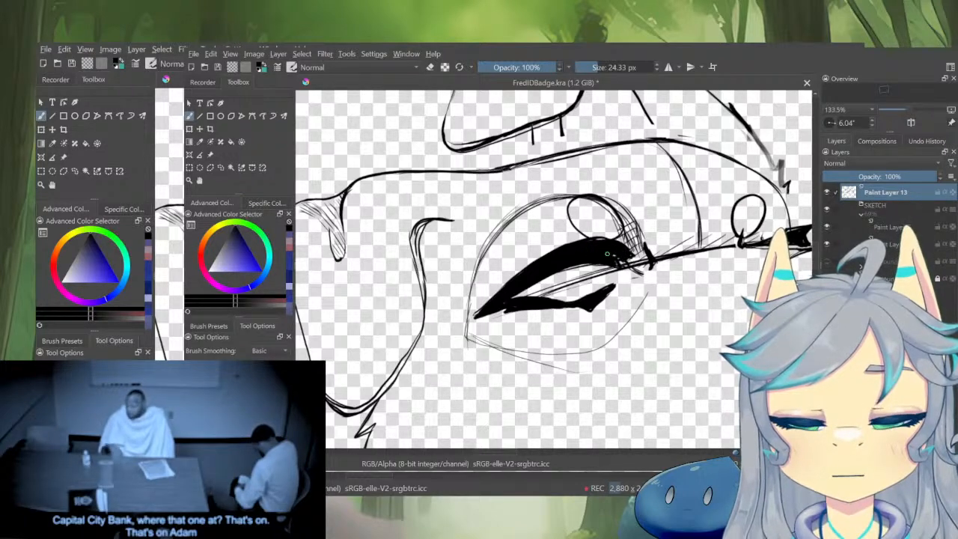
Erase the stray lines inside the near eye opening with a 24.33 px eraser and check the whole head mirrored
key("e")
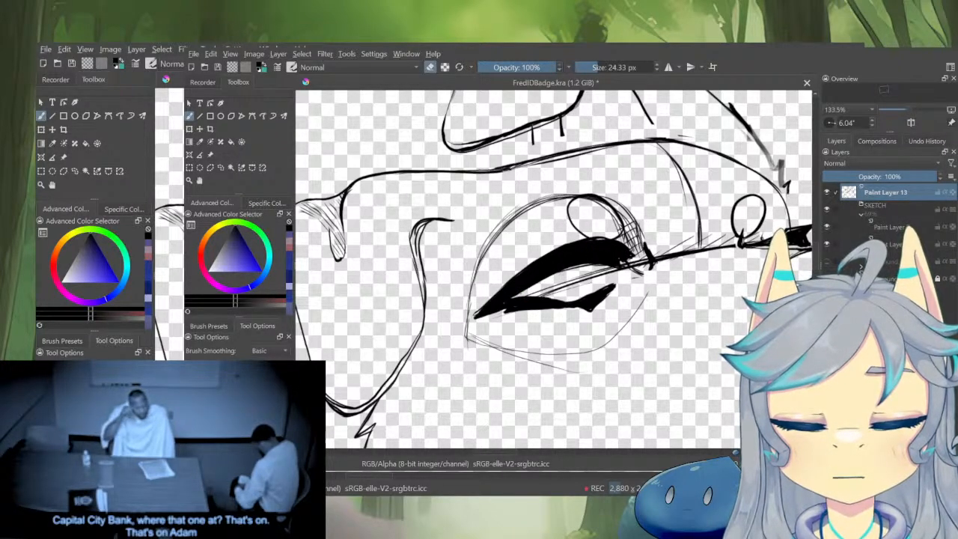
mouse_move(560, 270)
left_mouse_down()
mouse_move(623, 274)
mouse_move(630, 266)
mouse_move(545, 289)
left_mouse_up()
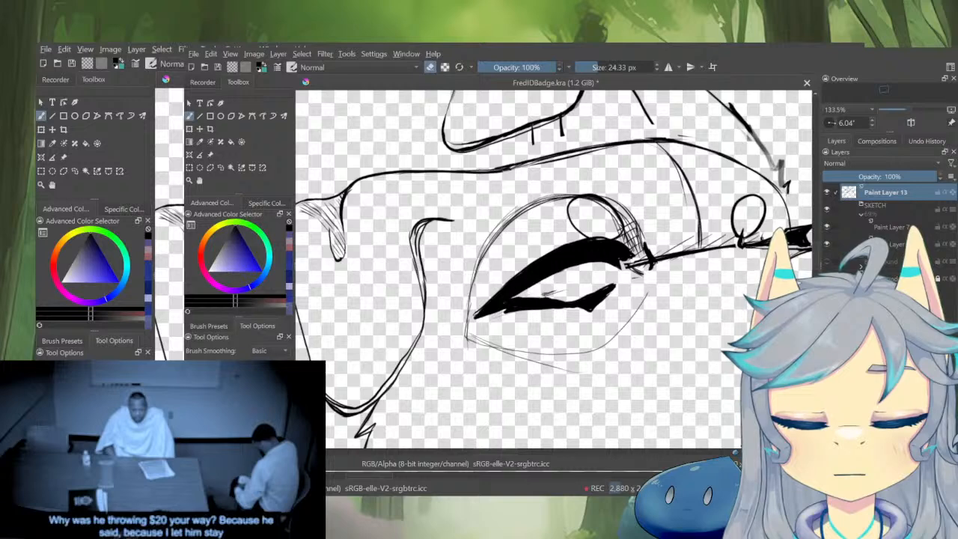
key("e")
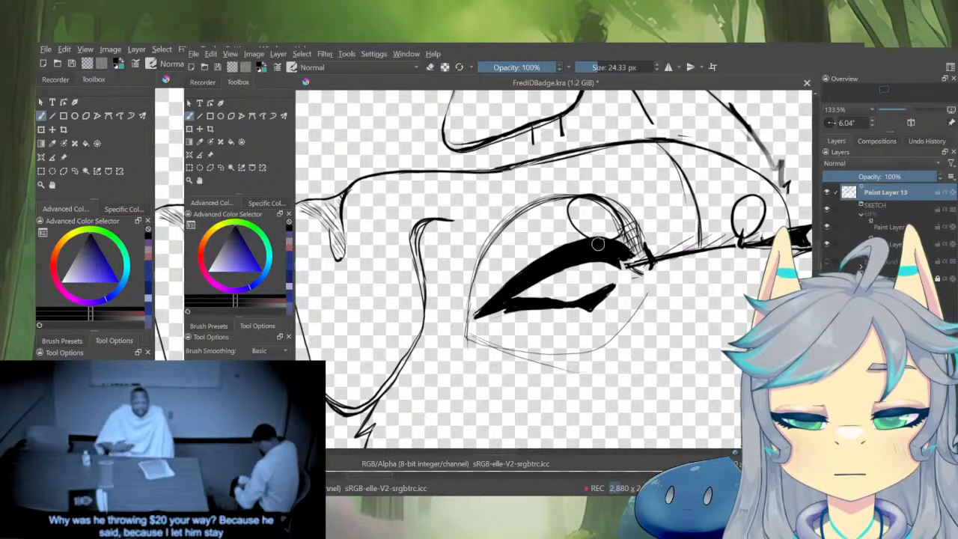
key("e")
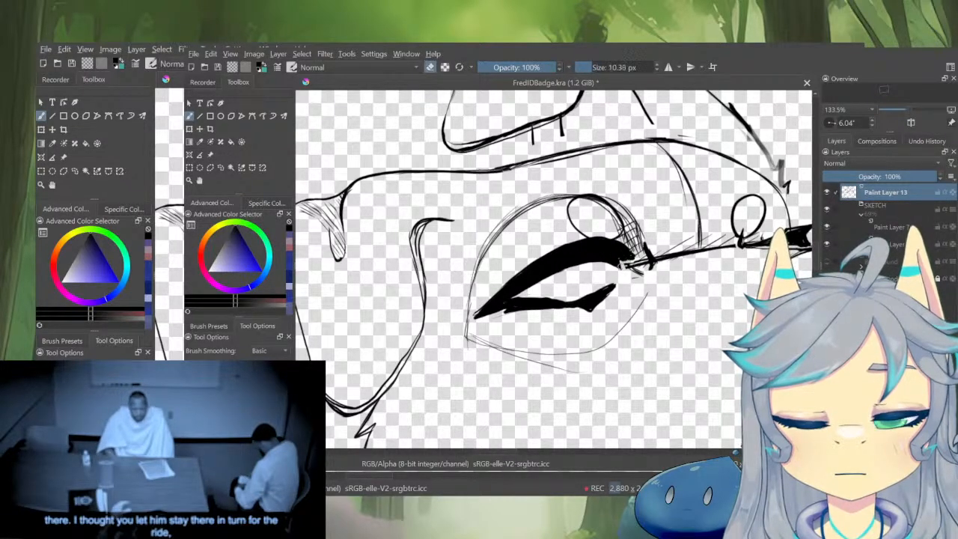
scroll(659, 238, "down", 6)
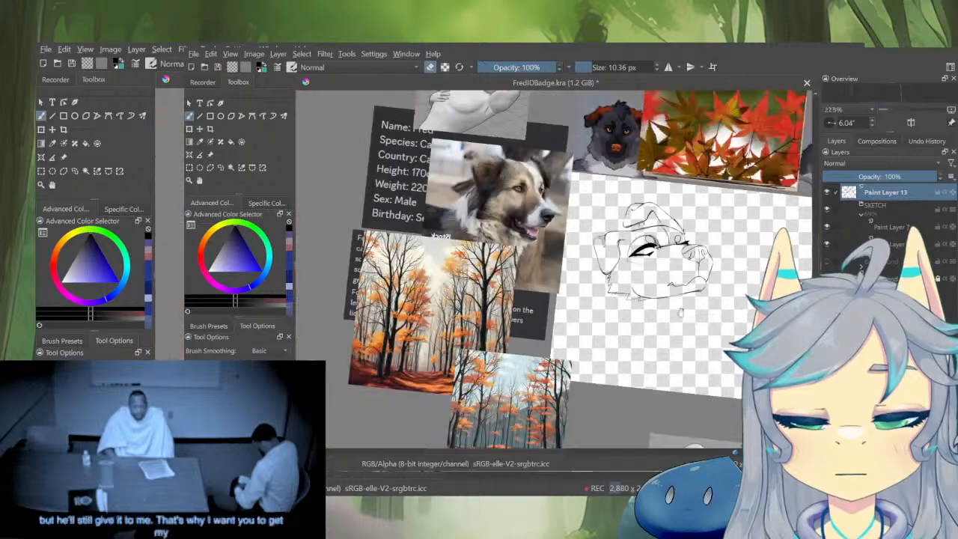
left_click_drag(659, 238, 636, 270)
scroll(647, 289, "up", 3)
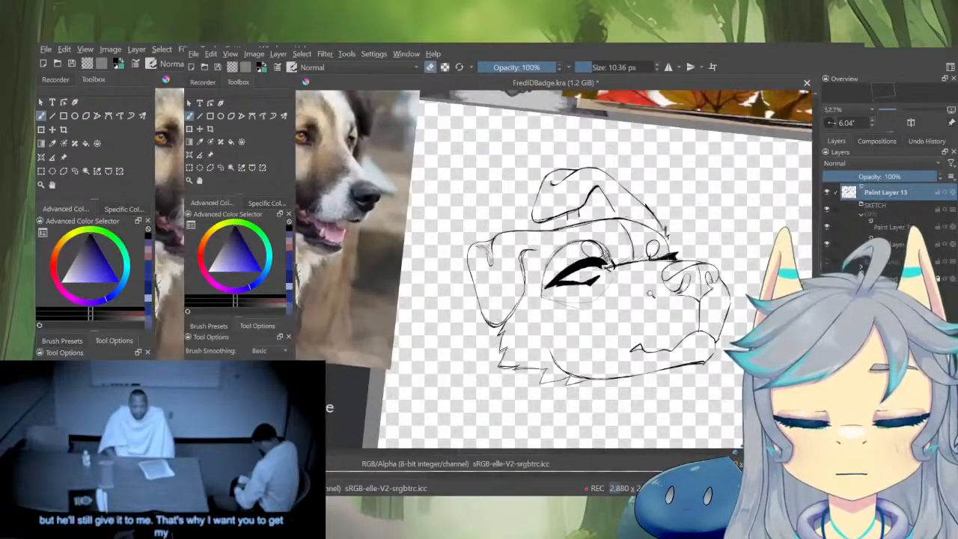
scroll(626, 367, "down", 2)
key("m")
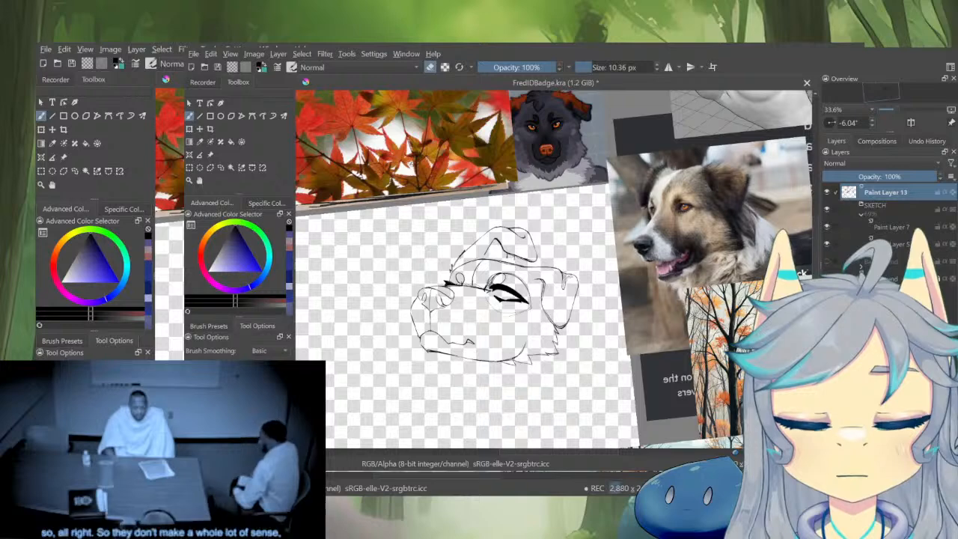
key("m")
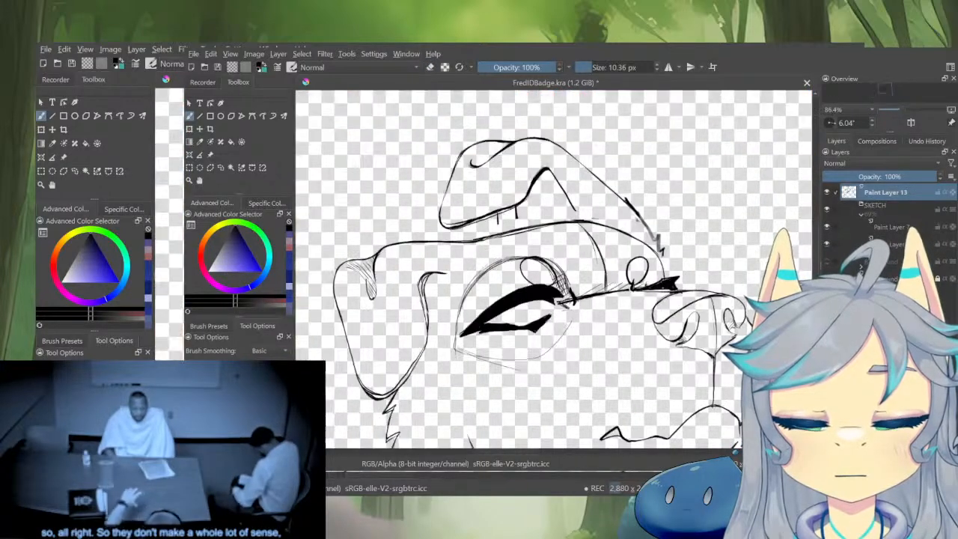
scroll(658, 292, "up", 4)
left_click(589, 67)
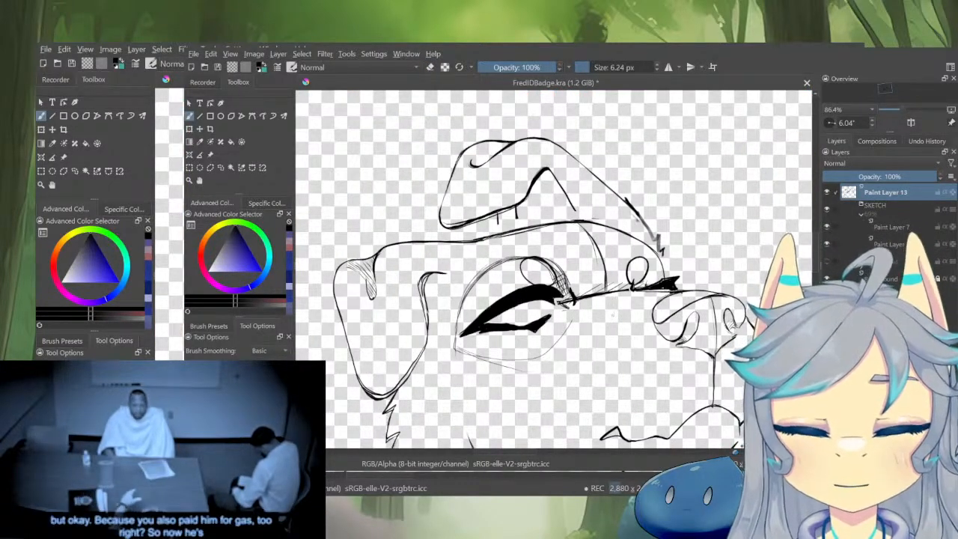
left_click_drag(620, 317, 574, 389)
key("ctrl+z")
left_click_drag(590, 67, 575, 68)
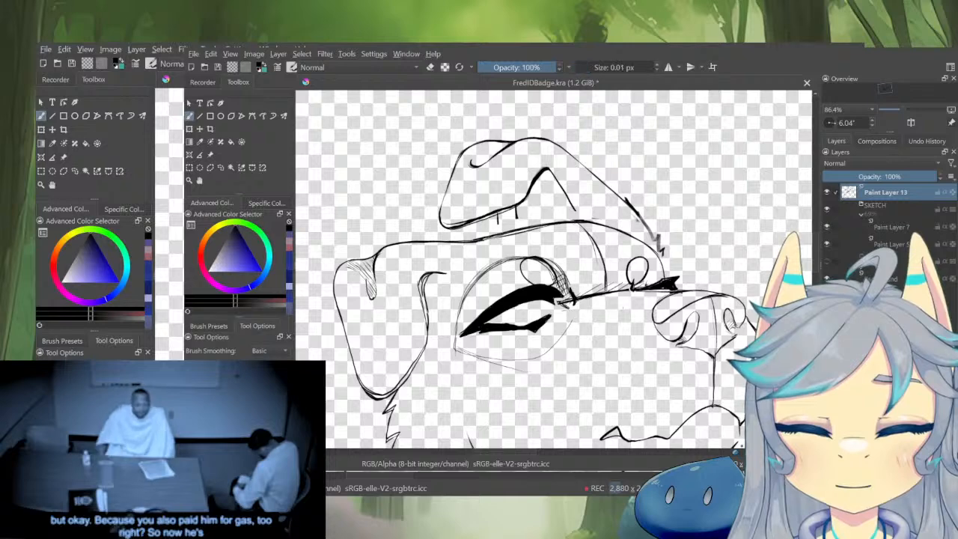
Compare the line art with the sketch, ink a thin arc around the far eye with a 5.15 px brush, and trim it
key("e")
left_click(849, 192, "alt")
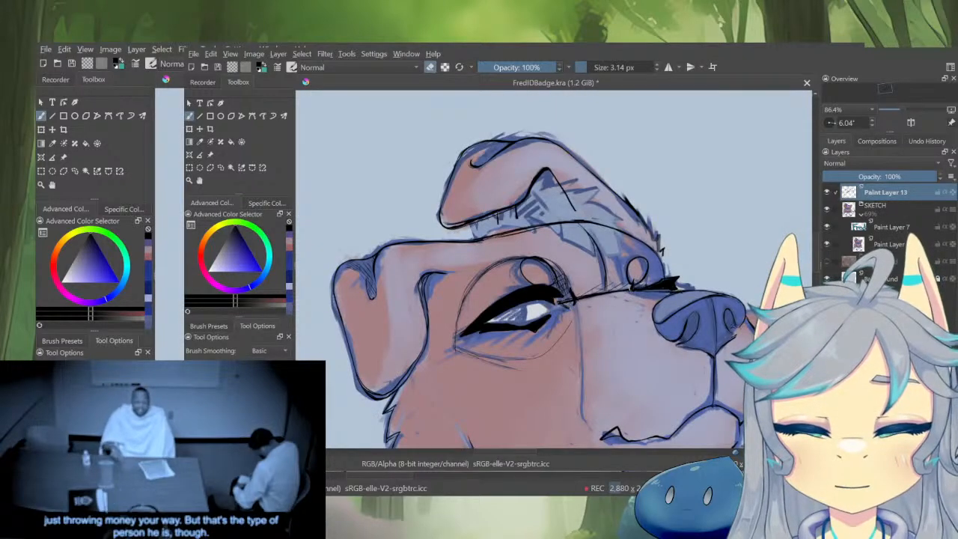
left_click(849, 192, "alt")
key("e")
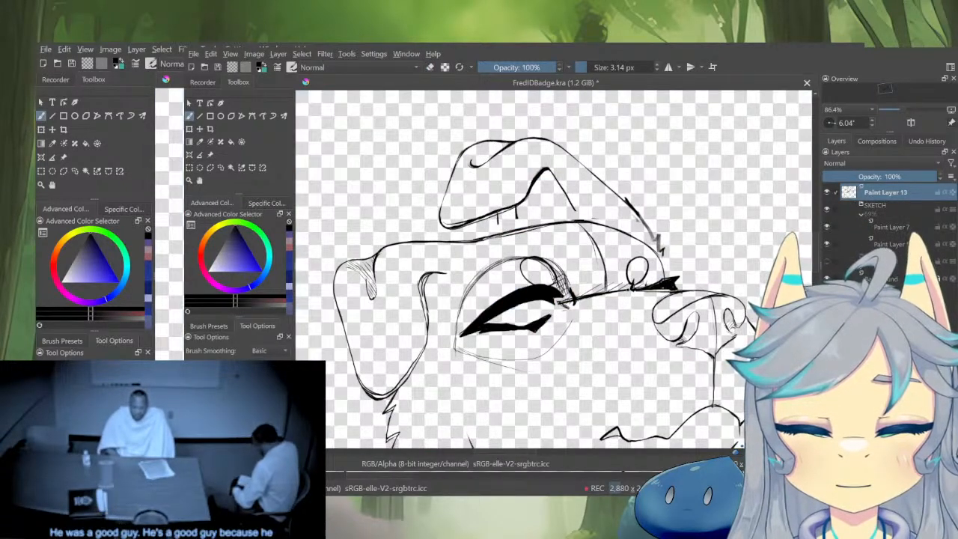
key("e")
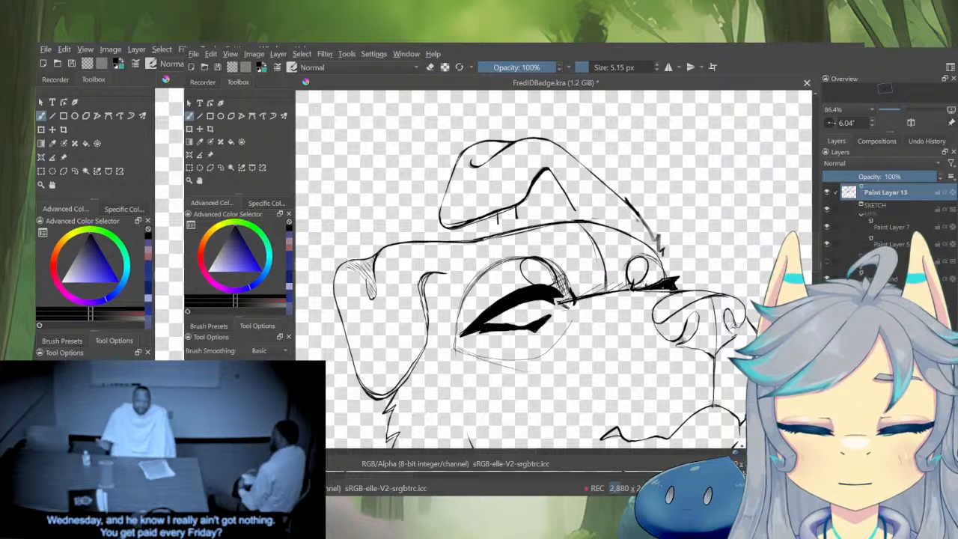
key("e")
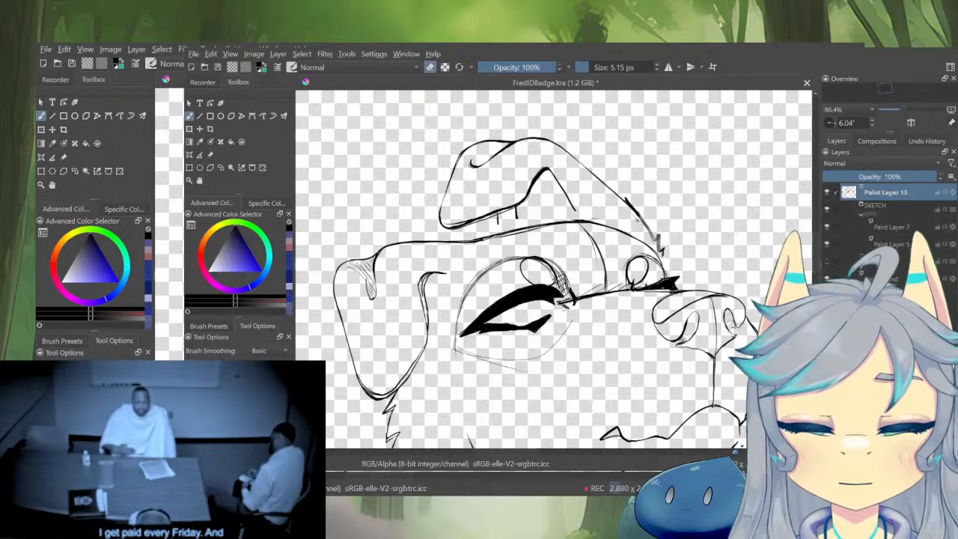
mouse_move(667, 261)
left_mouse_down()
mouse_move(663, 270)
mouse_move(684, 210)
left_mouse_up()
key("e")
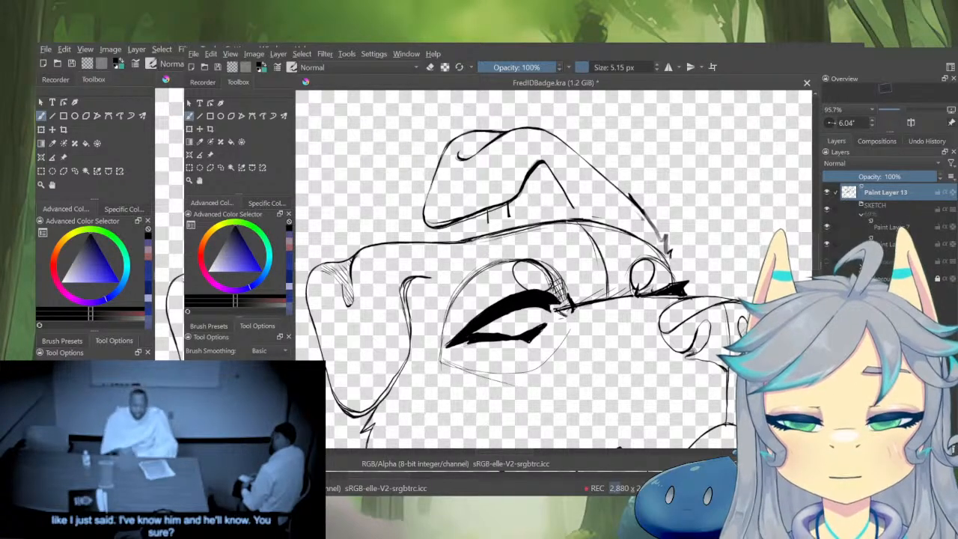
Reinforce the forehead outline above the near eye and clean up its edge with a 20.64 px eraser
mouse_move(599, 231)
left_mouse_down()
mouse_move(542, 211)
mouse_move(507, 234)
mouse_move(518, 234)
left_mouse_up()
key("e")
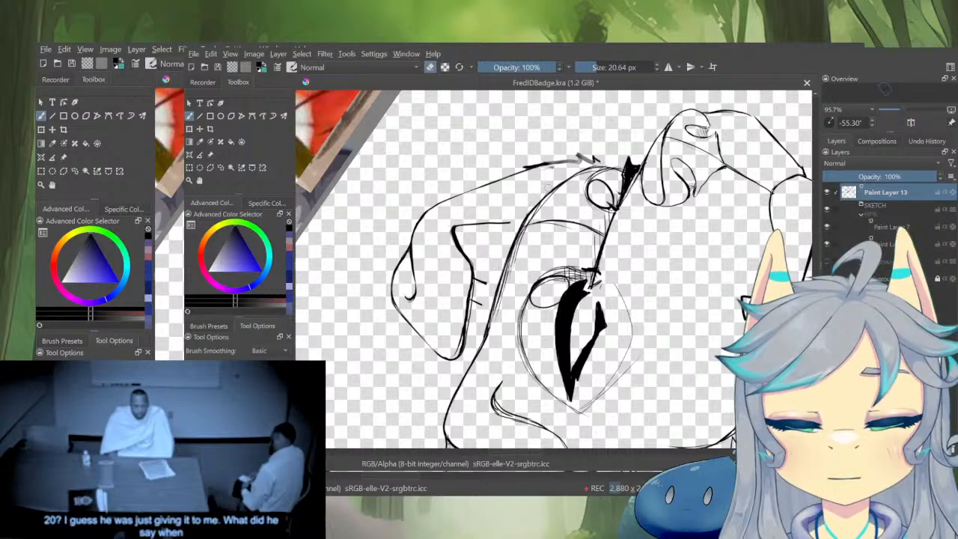
left_click_drag(562, 202, 555, 352)
left_click_drag(524, 381, 429, 301)
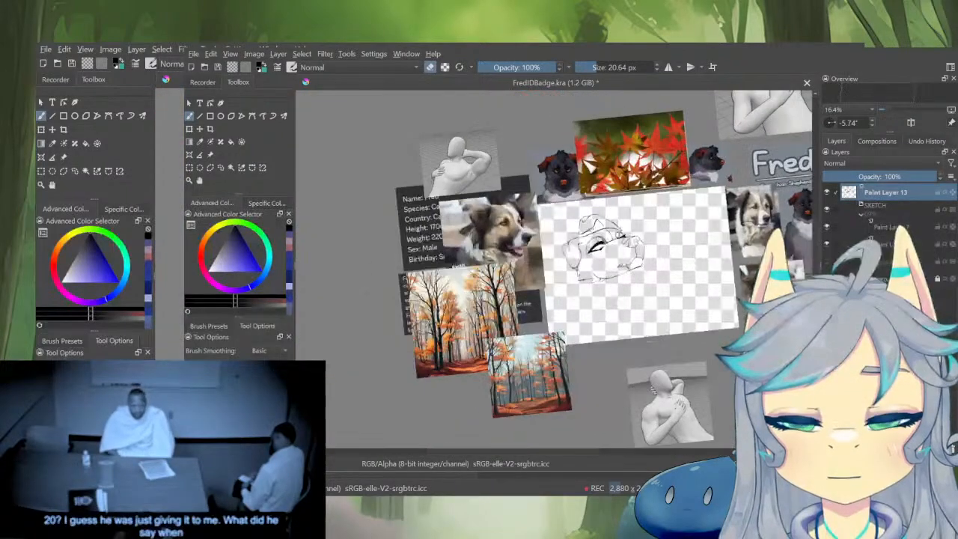
Check the head line art in mirrored and normal view and compare it with the sketch shown and hidden
left_click_drag(623, 253, 625, 187)
left_click_drag(664, 318, 657, 332)
key("m")
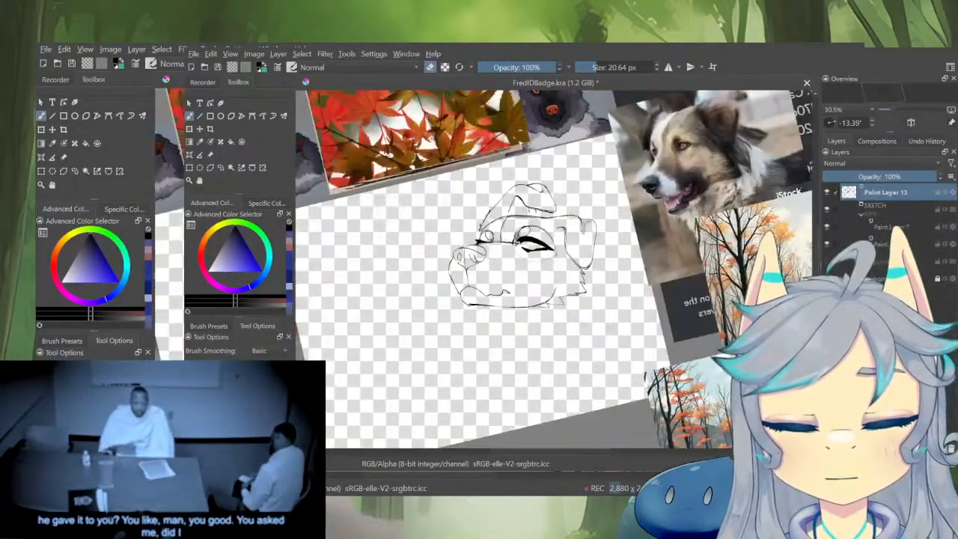
left_click_drag(615, 348, 679, 365)
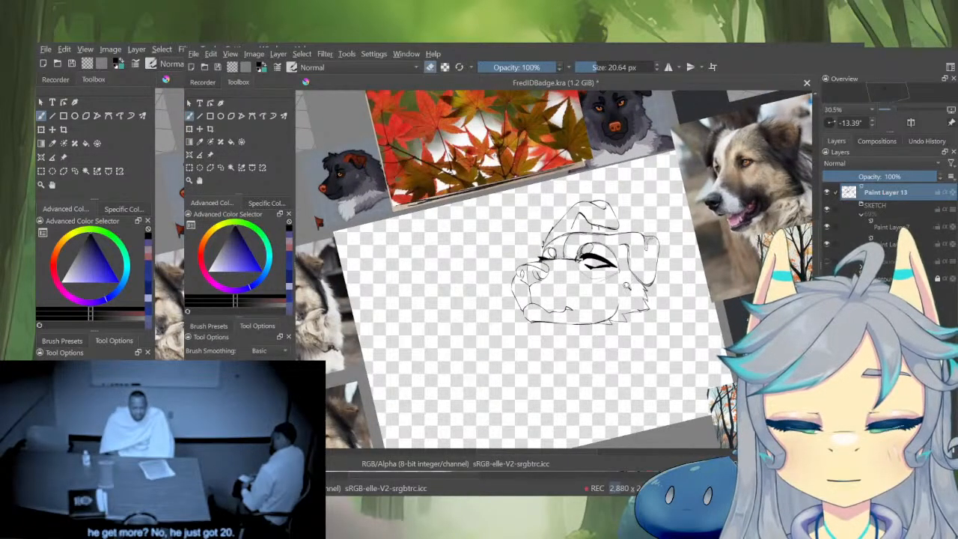
left_click_drag(628, 286, 677, 216)
left_click(827, 209)
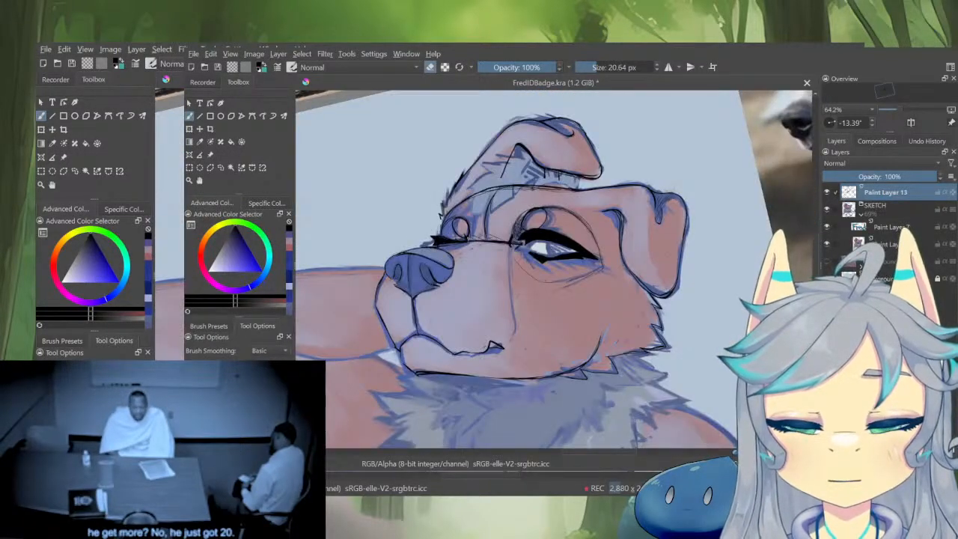
left_click(827, 209)
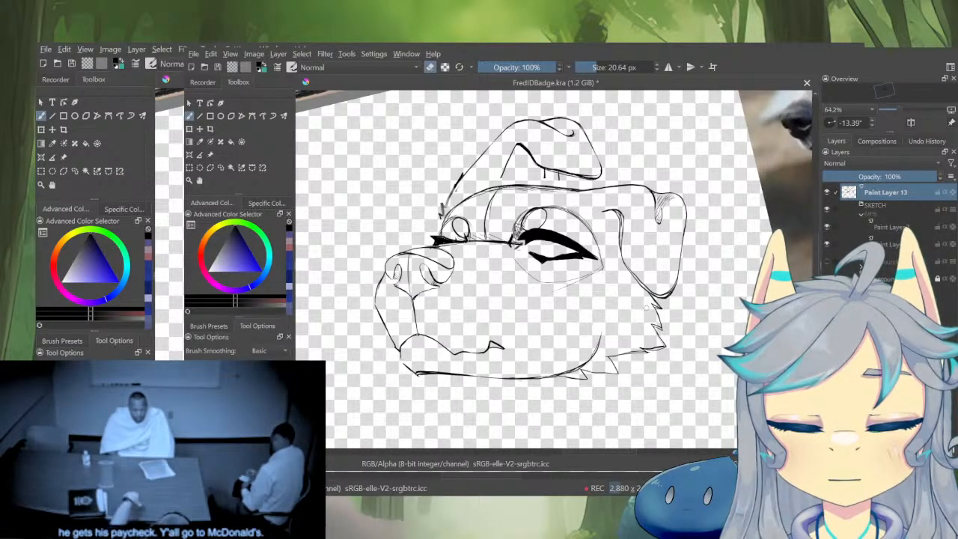
key("m")
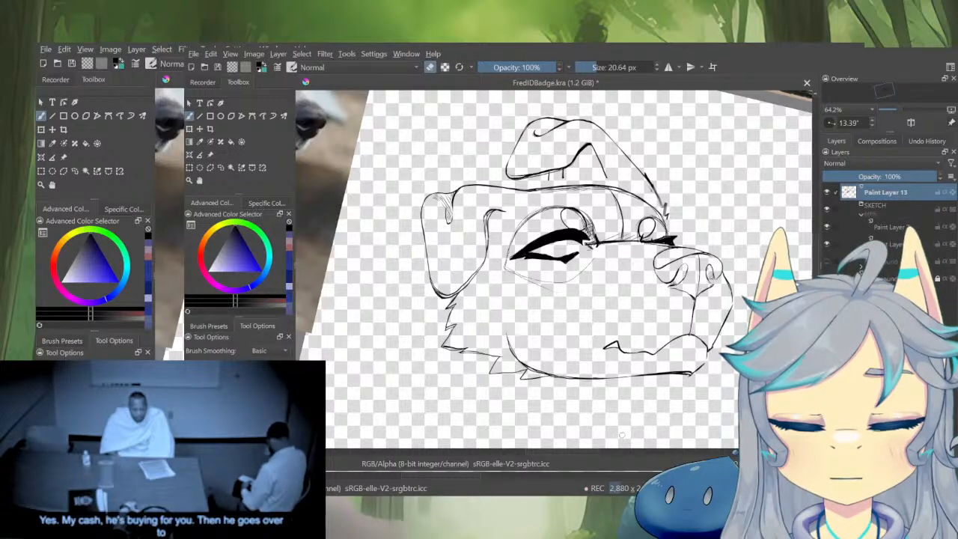
key("m")
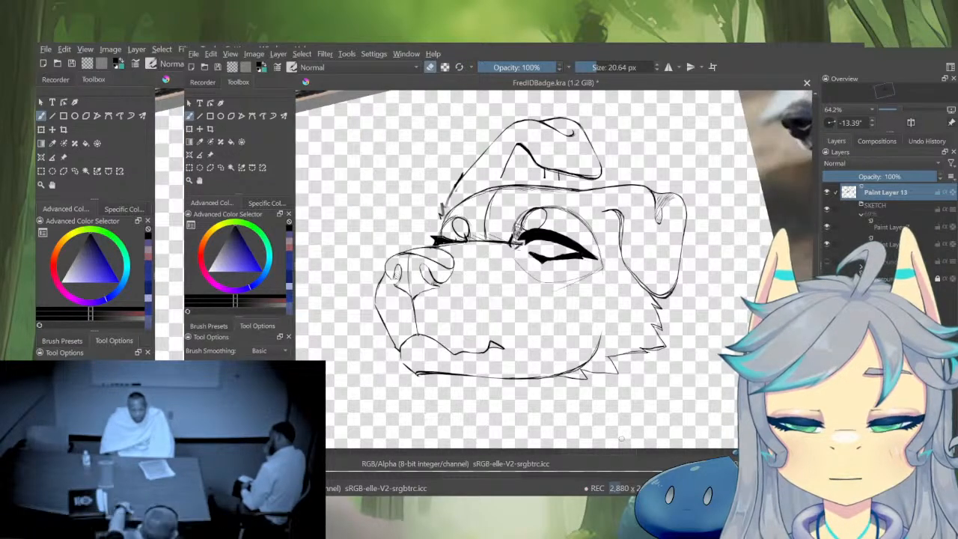
Compare the line art with the sketch and ink a short thin cheek line under the near ear's tip
scroll(639, 269, "up", 3)
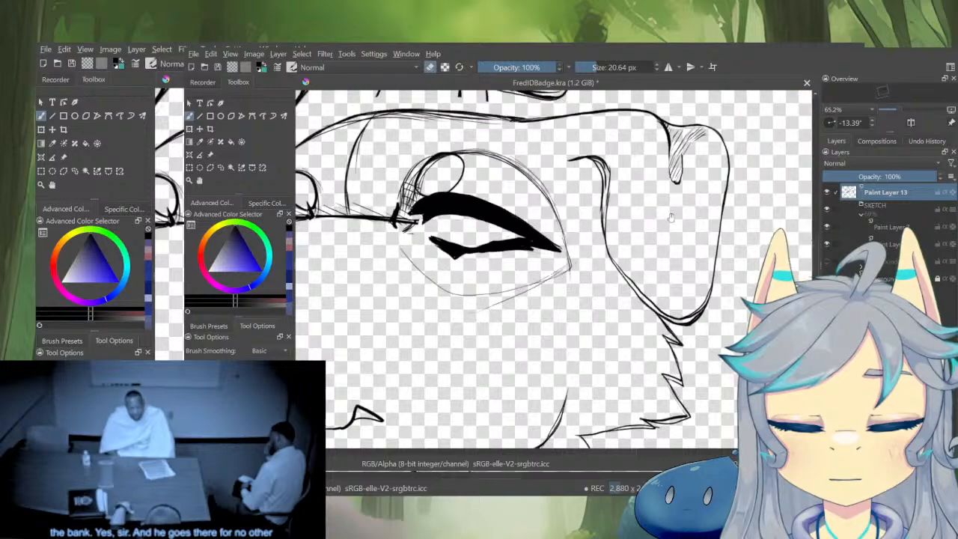
left_click_drag(636, 271, 625, 271)
scroll(640, 278, "down", 3)
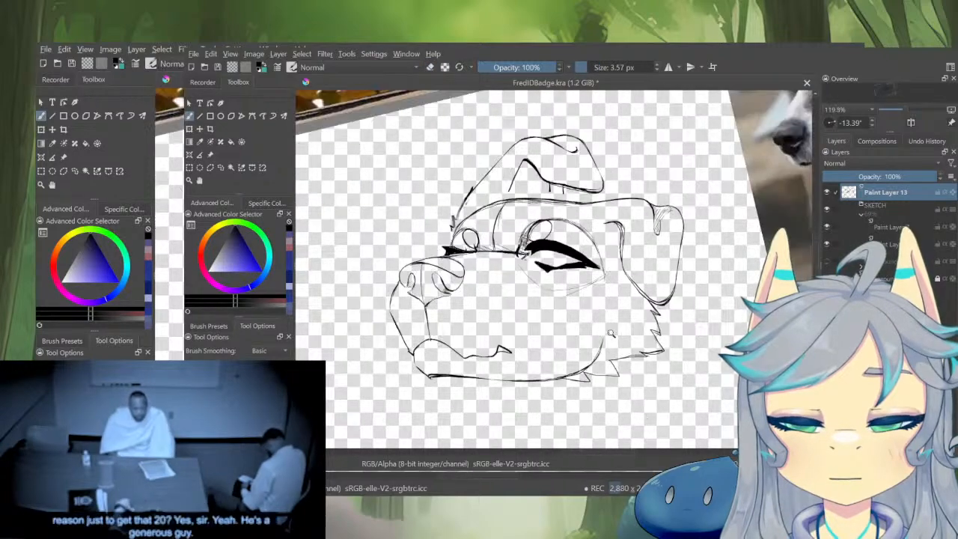
key("i")
left_click_drag(622, 305, 663, 214)
left_click_drag(649, 278, 649, 349)
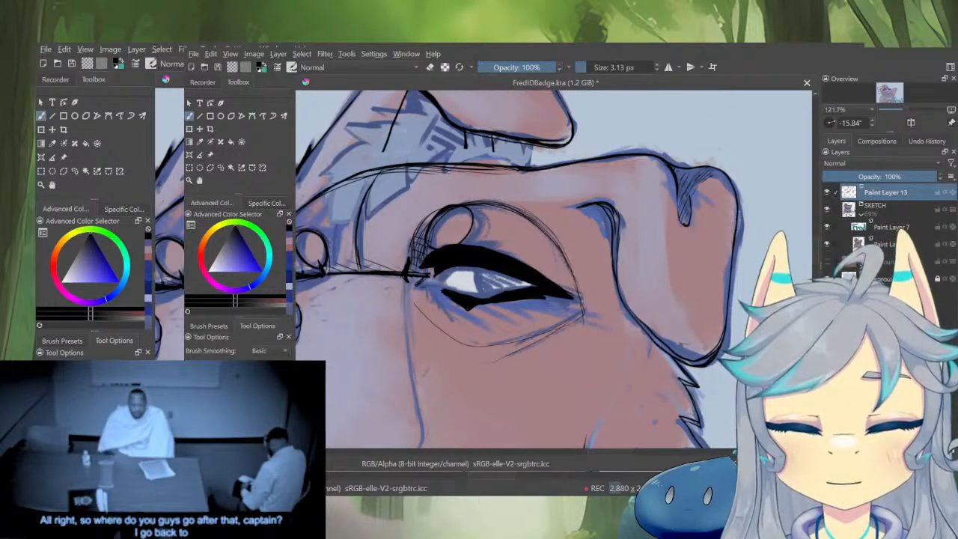
key("i")
key("[")
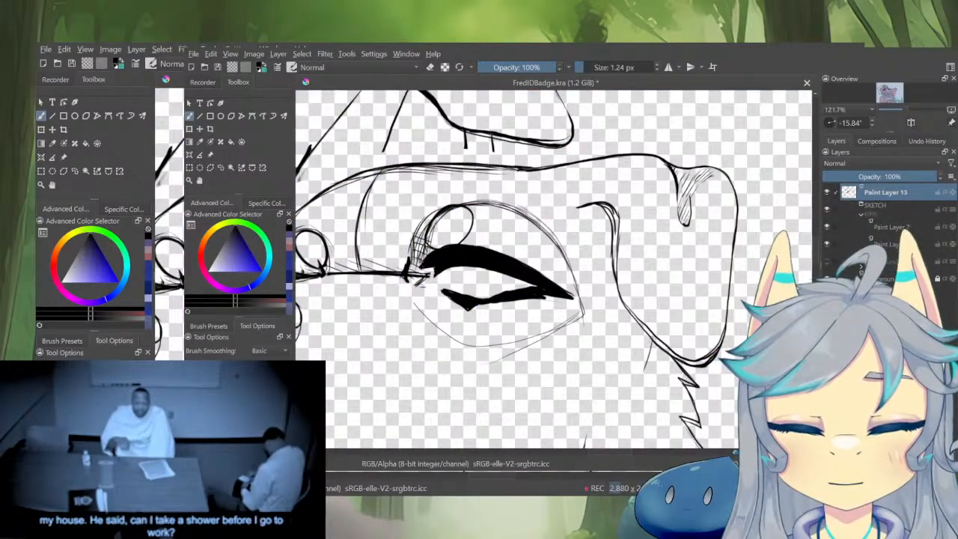
mouse_move(651, 337)
left_mouse_down()
mouse_move(652, 351)
mouse_move(649, 330)
left_mouse_up()
mouse_move(650, 271)
left_mouse_down()
mouse_move(647, 245)
mouse_move(631, 268)
left_mouse_up()
Check the head line art against the sketch and examine the whole head in mirrored view
key("i")
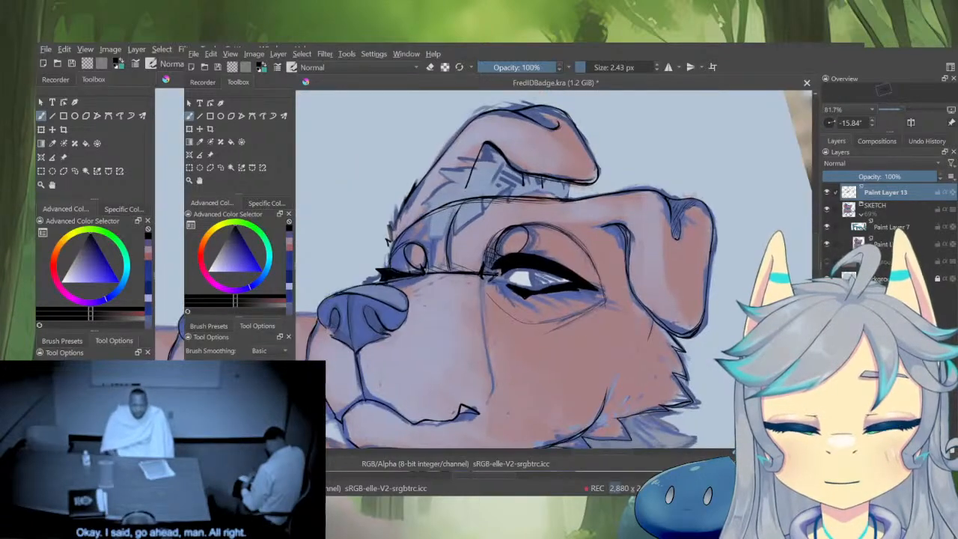
key("i")
key("m")
left_click_drag(555, 271, 637, 230)
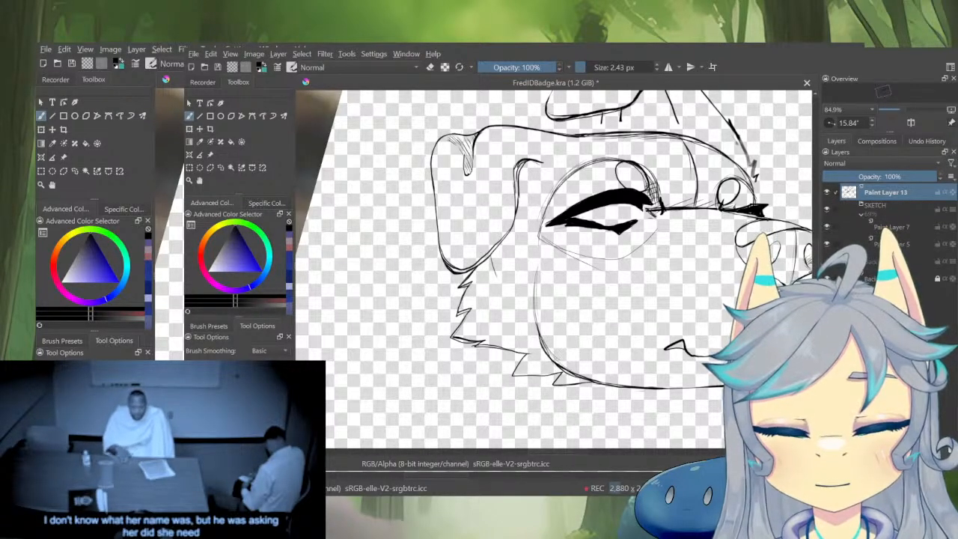
left_click_drag(644, 284, 614, 370)
left_click_drag(672, 300, 666, 251)
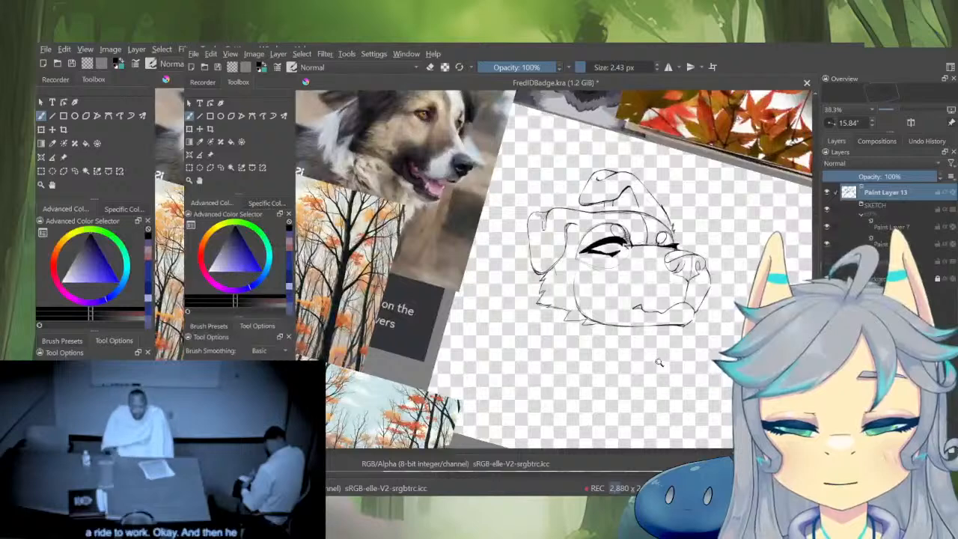
left_click_drag(599, 242, 639, 159)
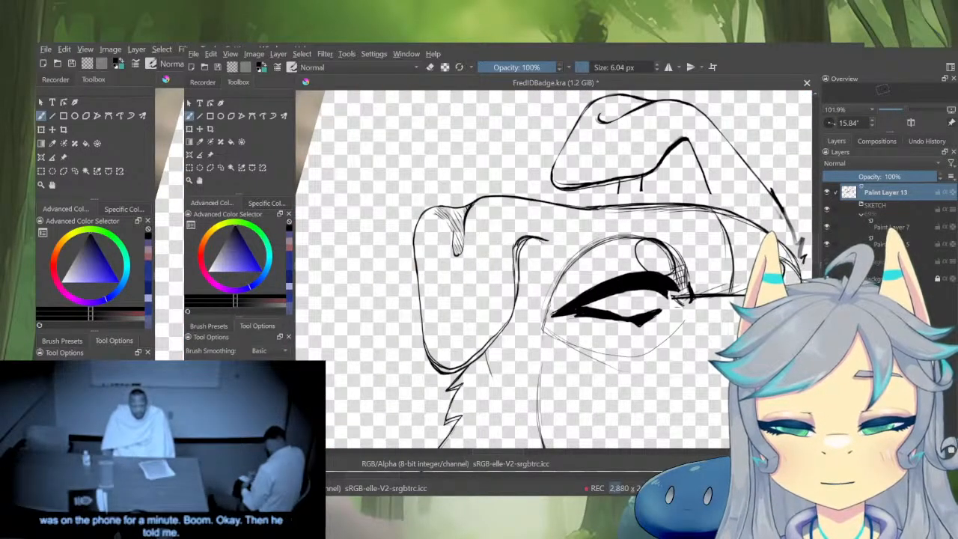
Extend the near ear's fold line toward the eye, trimming it with a 17.74 px eraser, and ink curved cheek lines below the ear
key("e")
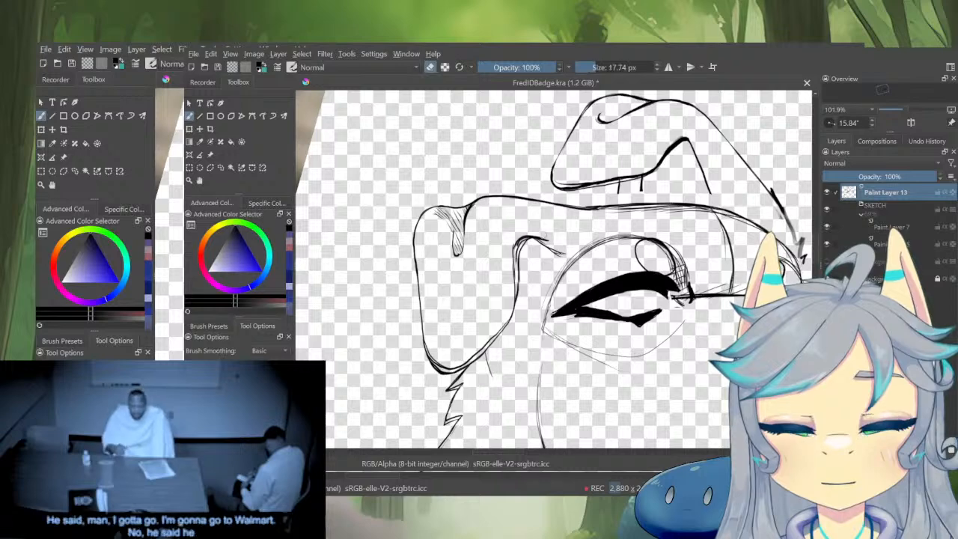
key("e")
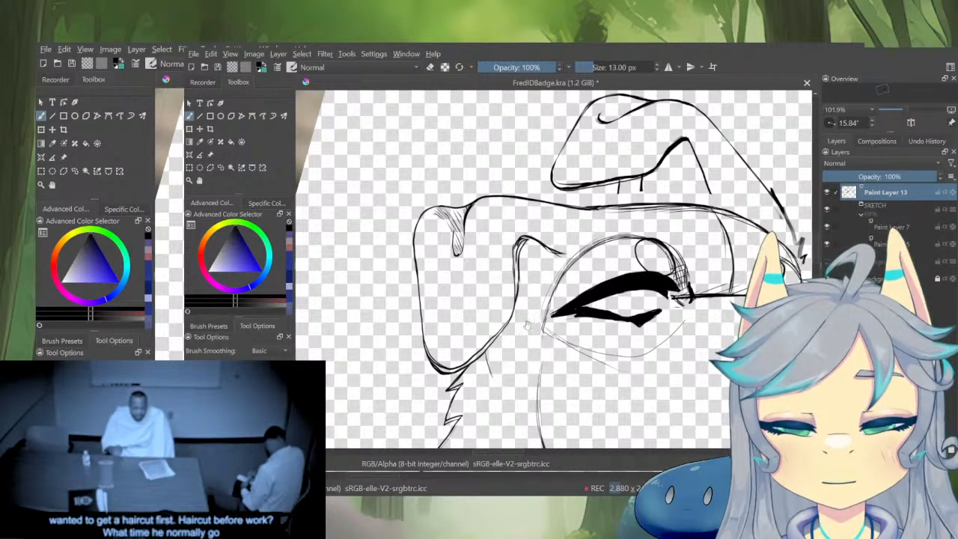
mouse_move(527, 326)
left_mouse_down()
mouse_move(553, 262)
mouse_move(539, 262)
left_mouse_up()
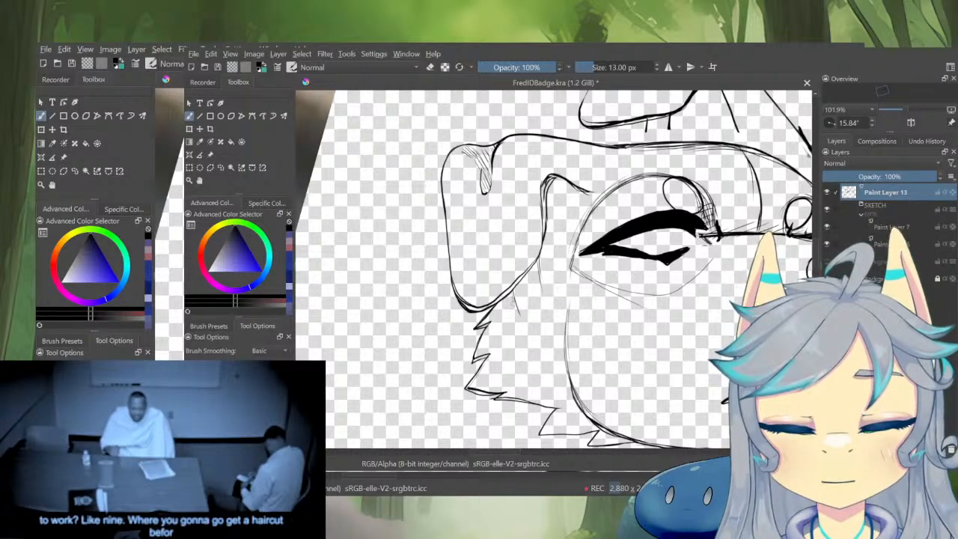
key("m")
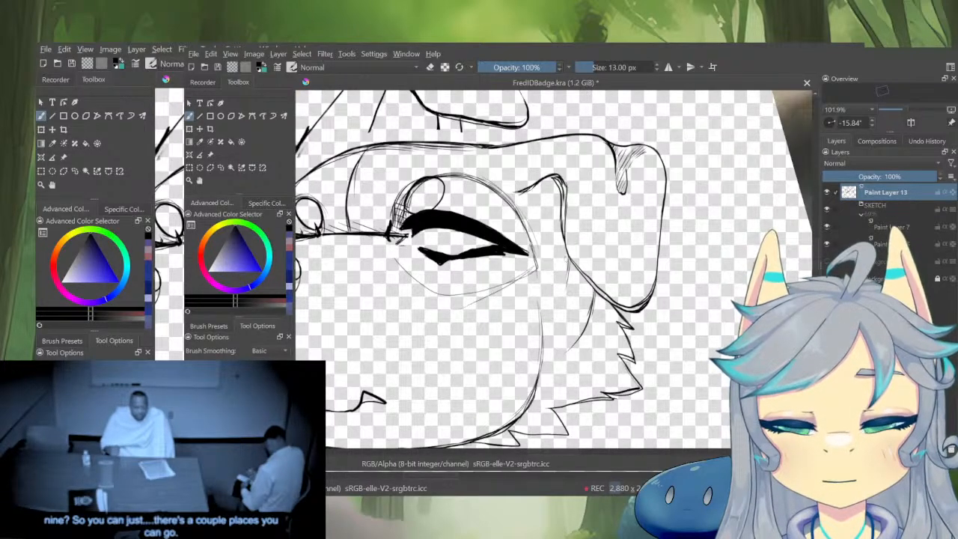
left_click_drag(569, 259, 552, 312)
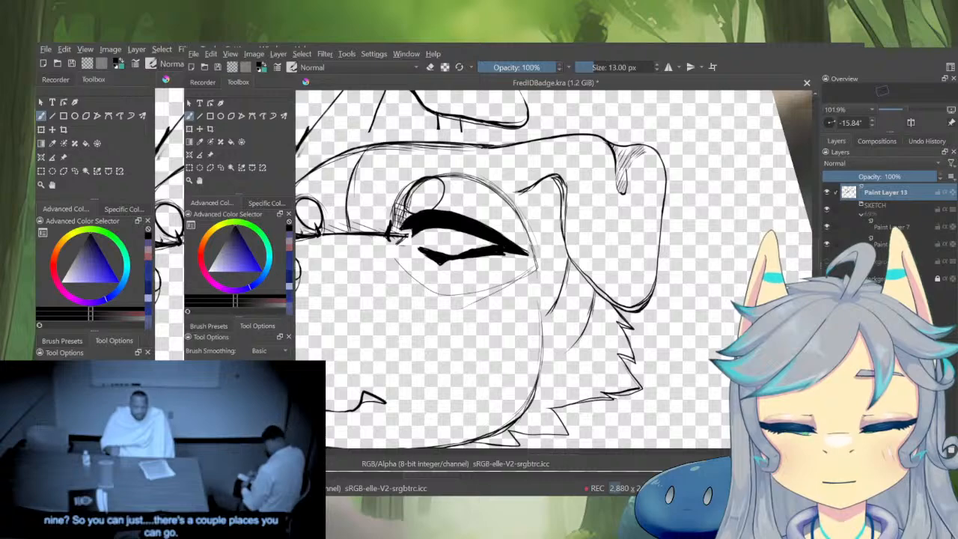
left_click_drag(587, 327, 569, 388)
Examine the new ear and cheek lines up close and on the whole head, mirrored and against the sketch
left_click_drag(588, 120, 607, 199)
mouse_move(608, 198)
left_mouse_down()
mouse_move(610, 145)
mouse_move(637, 152)
mouse_move(530, 383)
mouse_move(642, 320)
left_mouse_up()
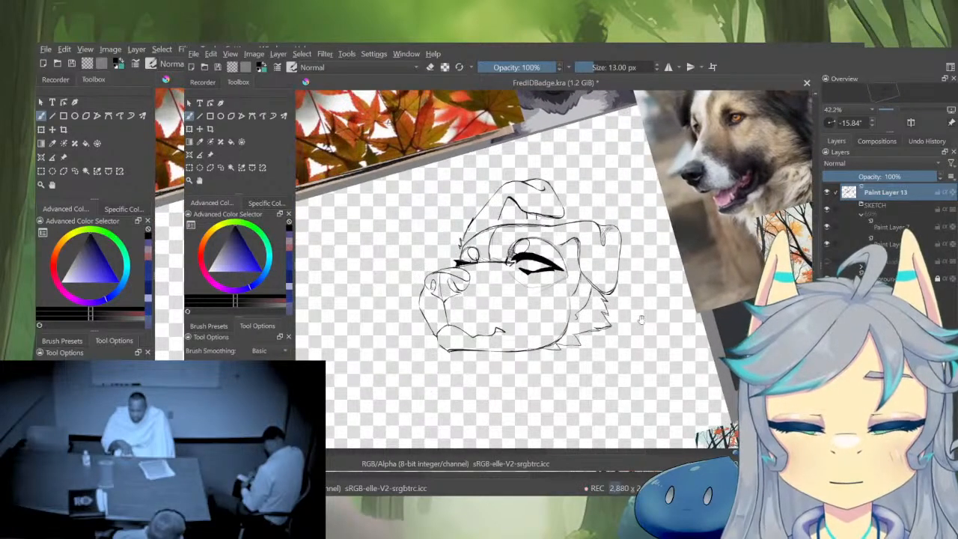
scroll(569, 232, "up", 5)
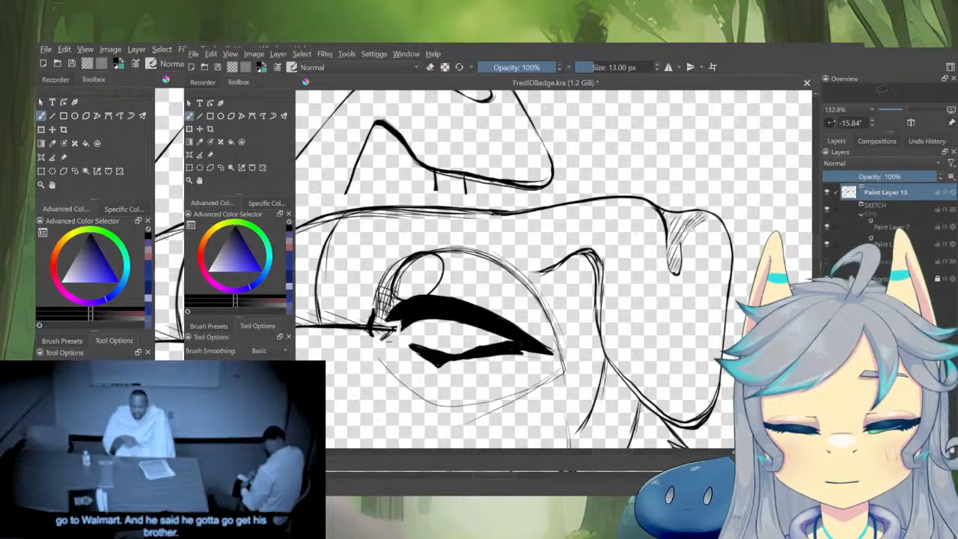
scroll(667, 384, "down", 5)
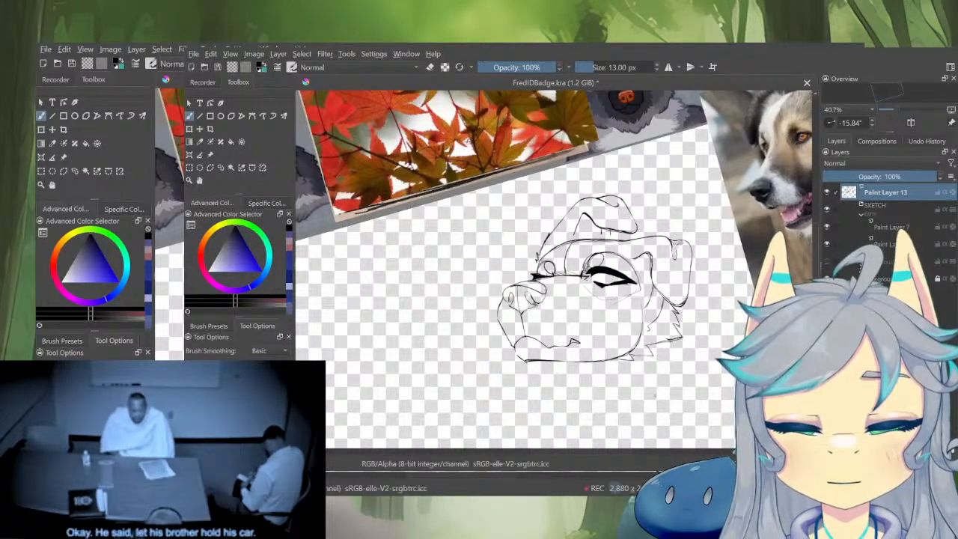
key("m")
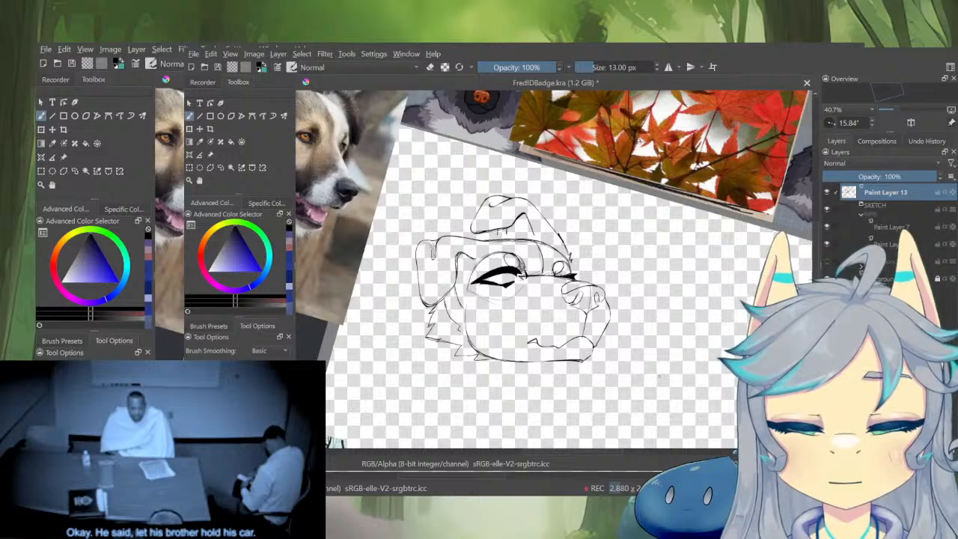
scroll(655, 267, "up", 3)
key("alt+i")
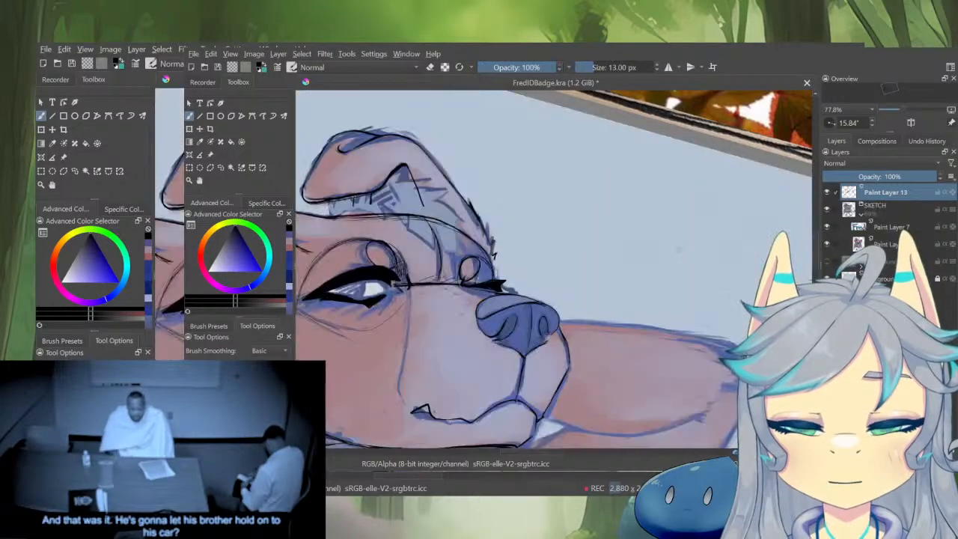
key("alt+i")
key("m")
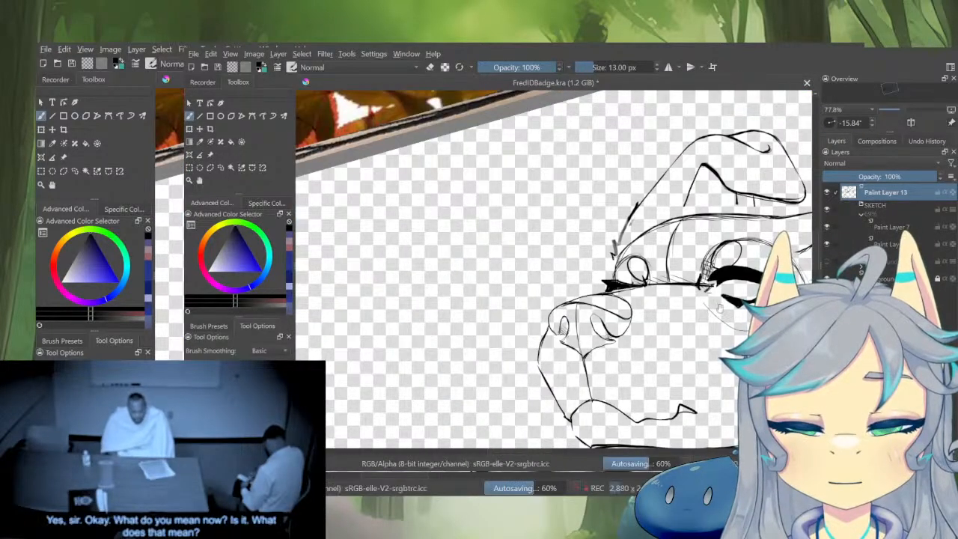
left_click_drag(678, 270, 524, 274)
scroll(697, 258, "up", 3)
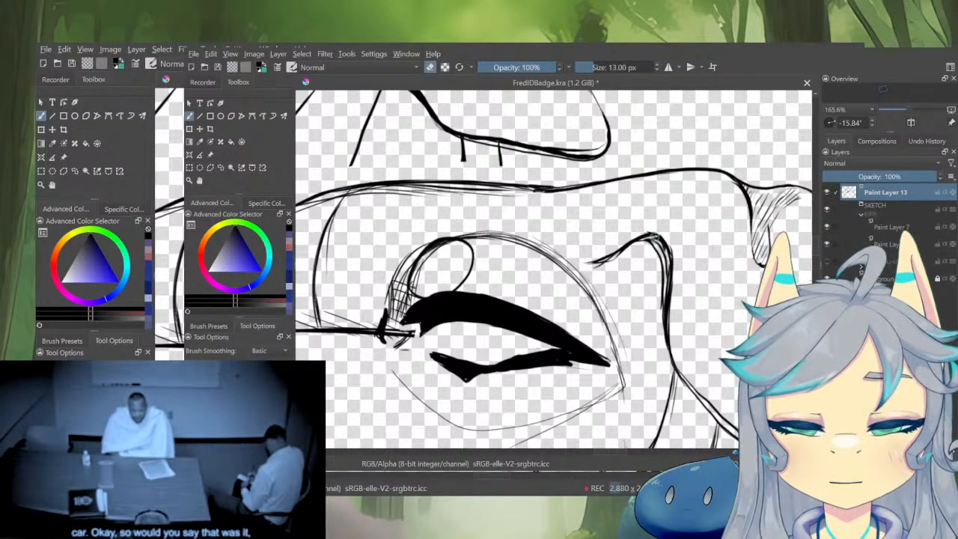
Replace the near ear fold's shallow front line with a steeper curved one at 13 px and check it mirrored
left_click_drag(642, 236, 618, 283)
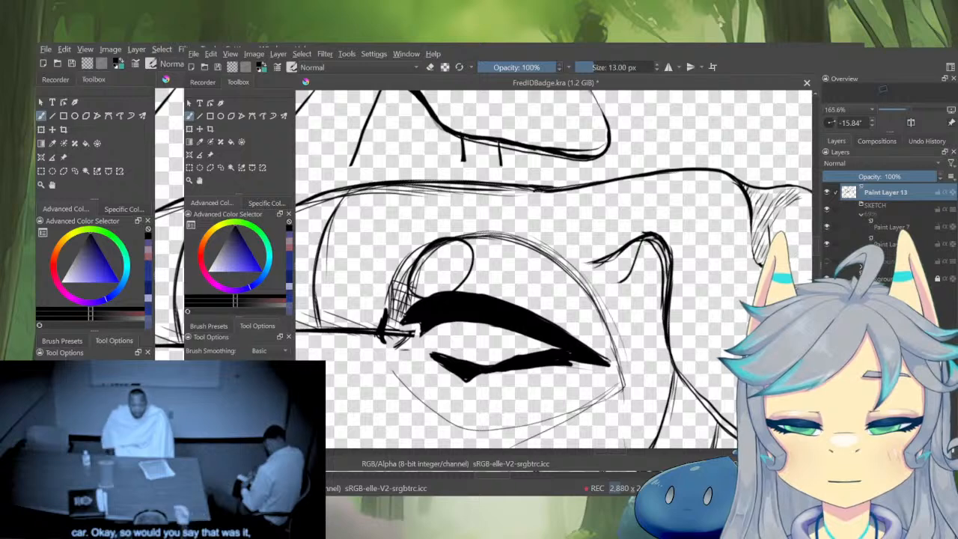
mouse_move(635, 244)
left_mouse_down()
mouse_move(620, 282)
mouse_move(605, 259)
mouse_move(593, 264)
mouse_move(578, 363)
left_mouse_up()
key("m")
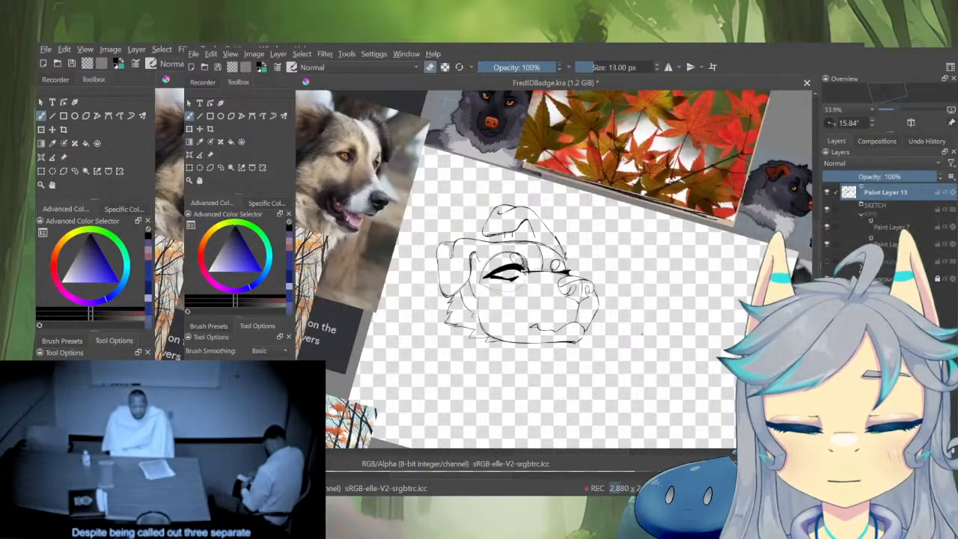
key("m")
Thicken the top bend of the near ear's fold line and check the whole head mirrored
left_click_drag(635, 258, 644, 153)
key("e")
mouse_move(628, 229)
left_mouse_down()
mouse_move(610, 226)
mouse_move(642, 239)
mouse_move(601, 272)
mouse_move(609, 254)
mouse_move(629, 339)
left_mouse_up()
key("e")
key("m")
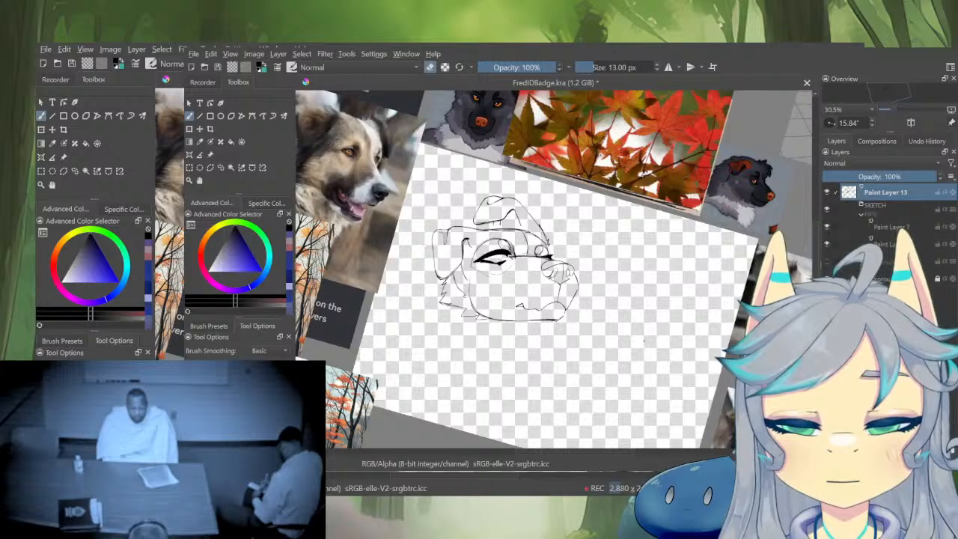
key("m")
left_click_drag(633, 241, 638, 170)
Erase the short front line of the near ear's fold with a 12.28 px eraser and redraw it
key("e")
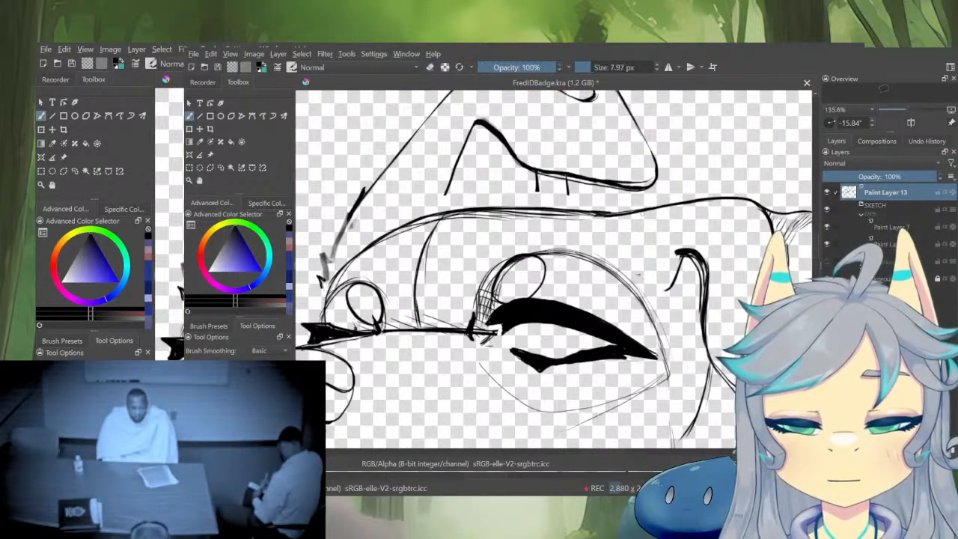
key("e")
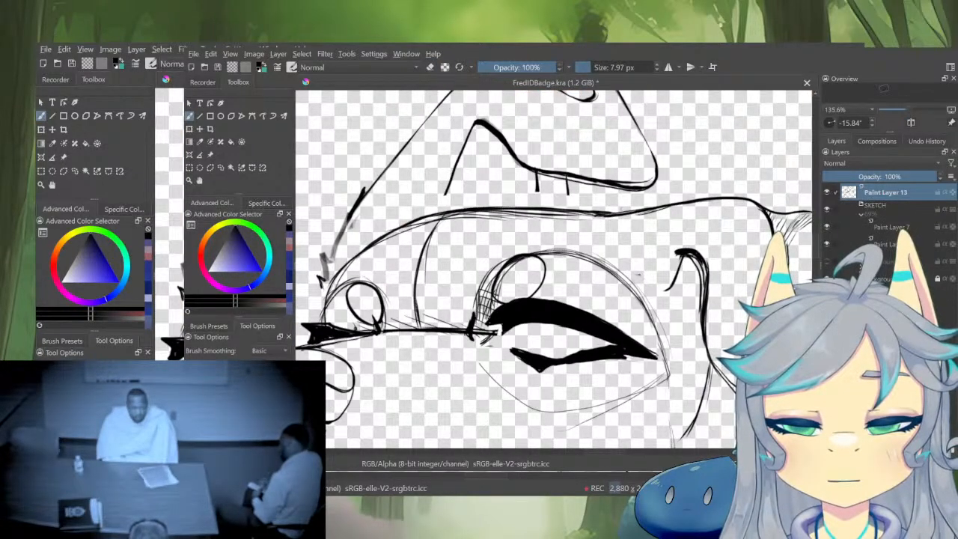
mouse_move(676, 262)
left_mouse_down()
mouse_move(670, 284)
mouse_move(663, 277)
left_mouse_up()
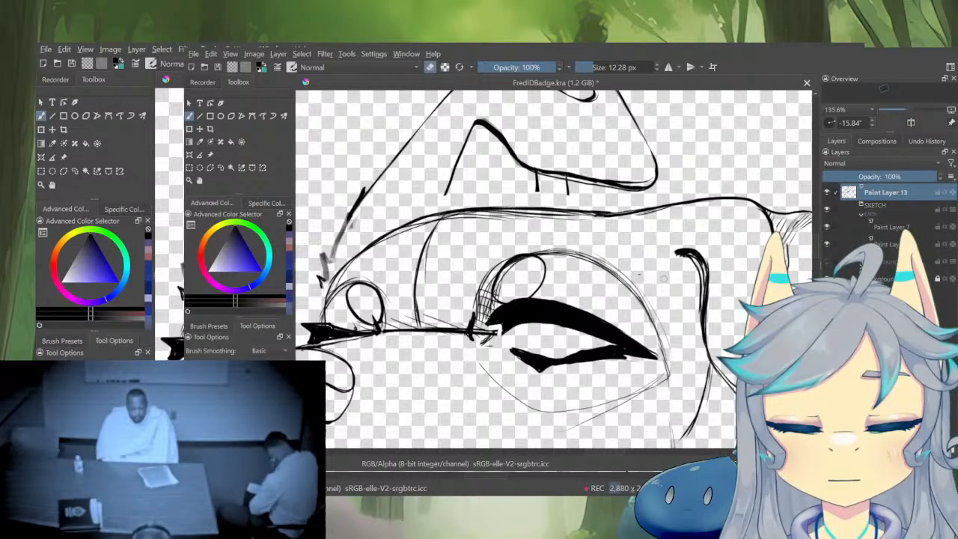
key("e")
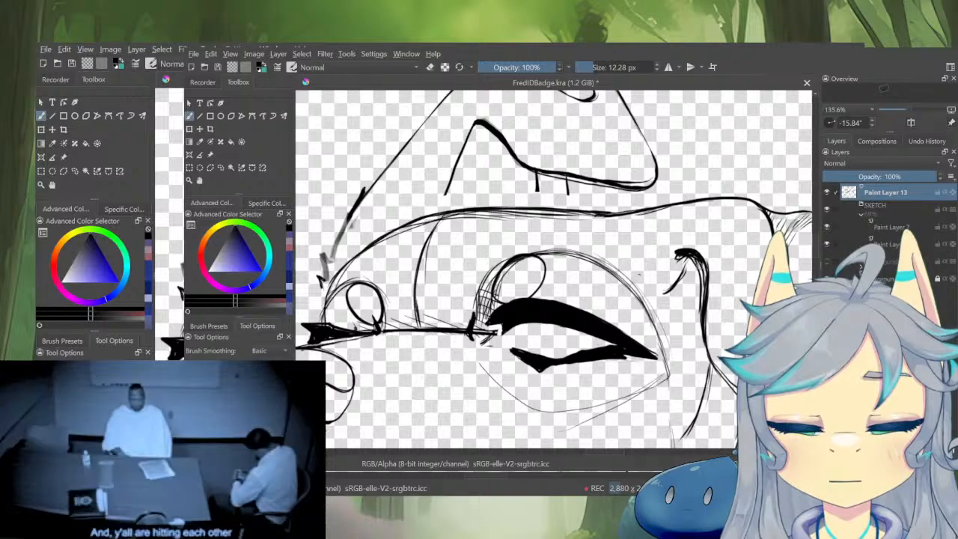
scroll(662, 262, "down", 4)
scroll(701, 238, "up", 3)
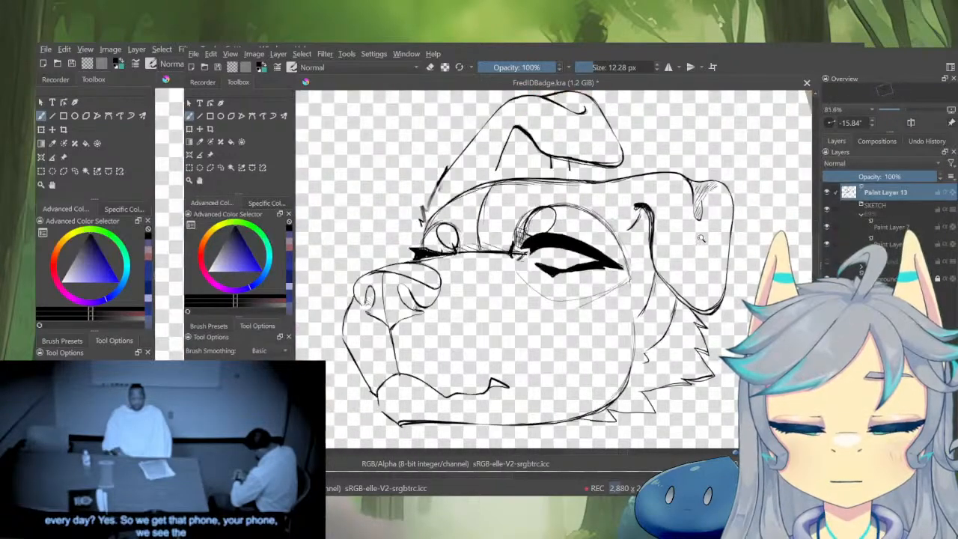
scroll(701, 240, "up", 3)
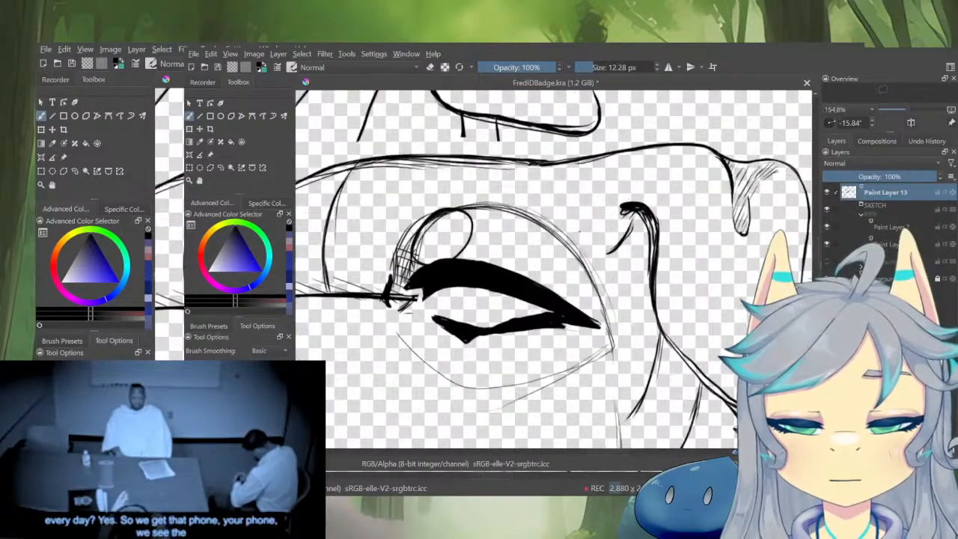
Ink the ear fold's front line steeply down toward the outer eye corner, erase the leftover stroke at 12.28 px, and check it mirrored
key("e")
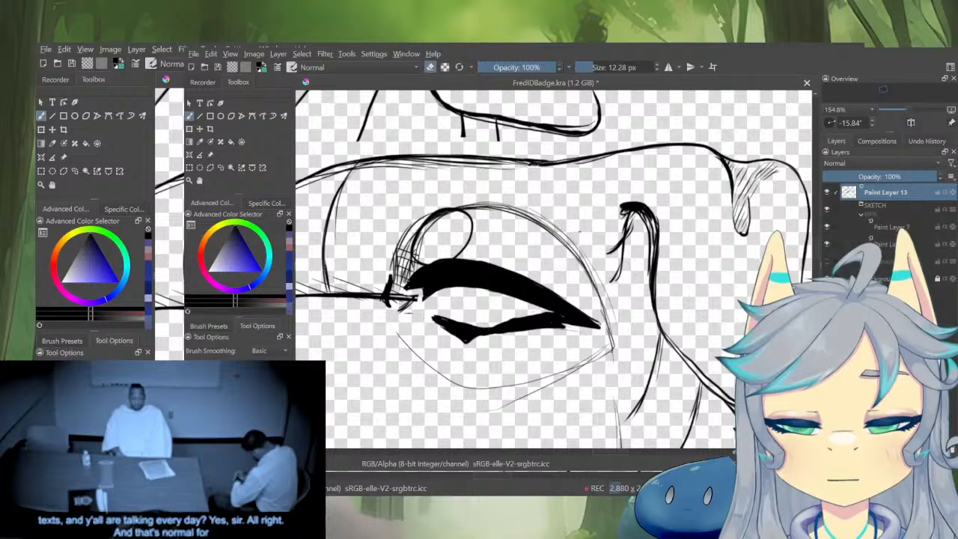
left_click_drag(622, 238, 610, 256)
scroll(633, 273, "down", 5)
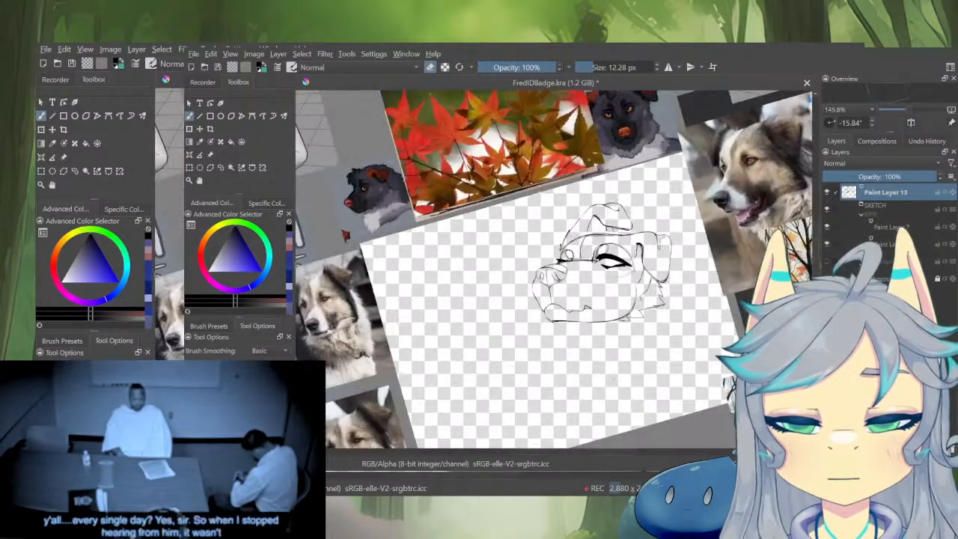
key("m")
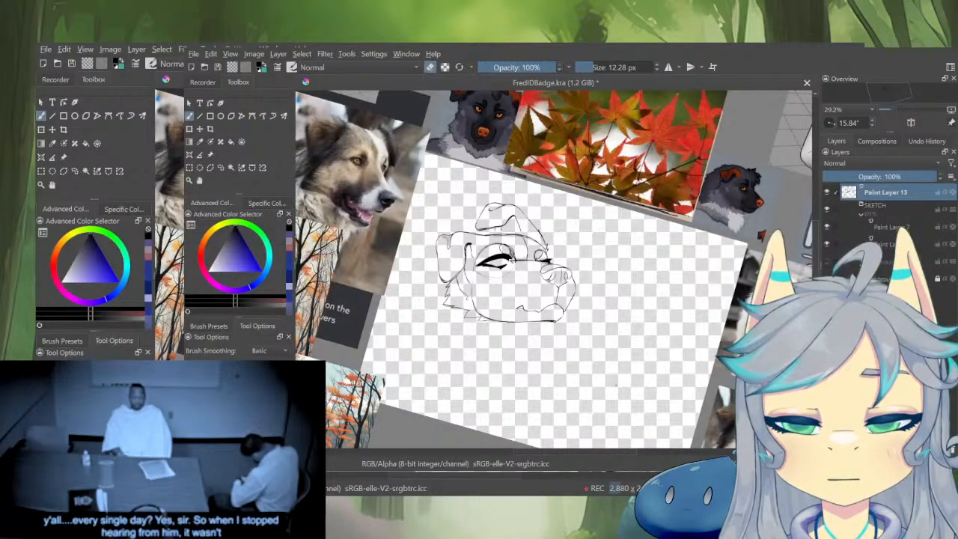
scroll(449, 232, "up", 4)
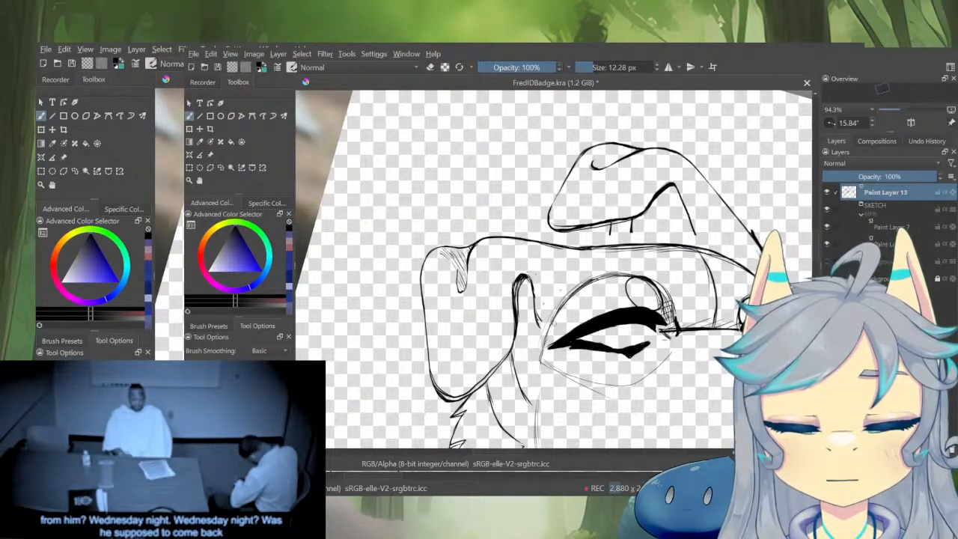
scroll(576, 309, "down", 4)
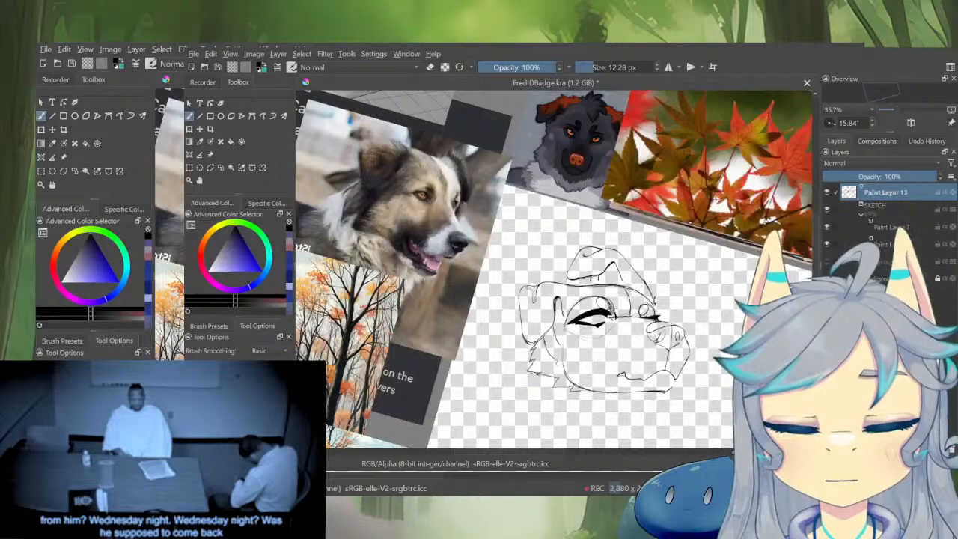
scroll(592, 314, "up", 4)
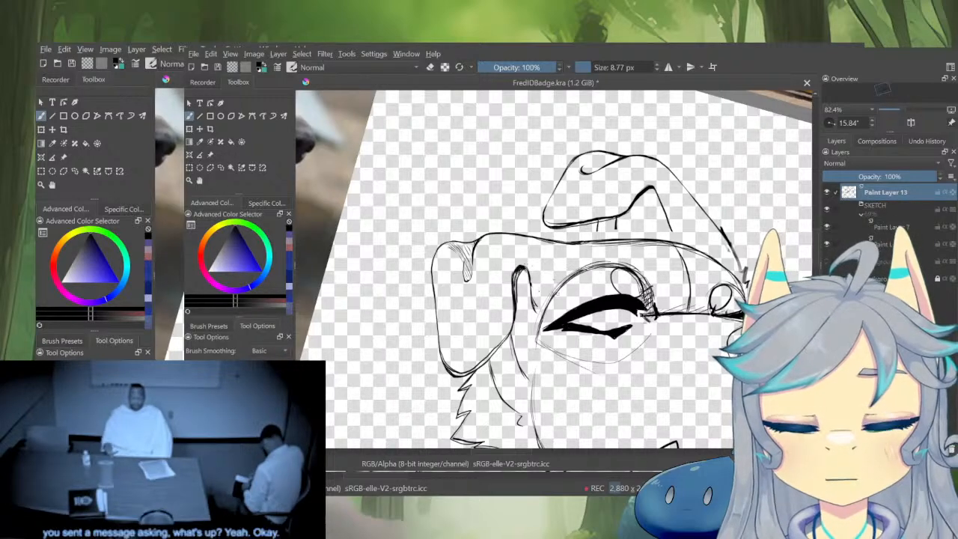
Tidy the cheek line below the near eye's outer corner with a 19.84 px eraser and check the muzzle and jaw mirrored
key("e")
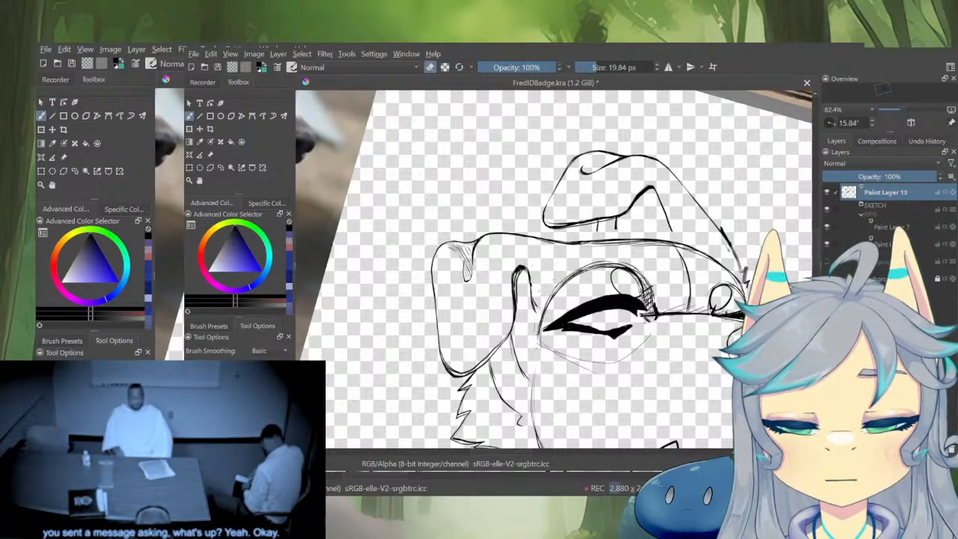
left_click_drag(563, 355, 578, 316)
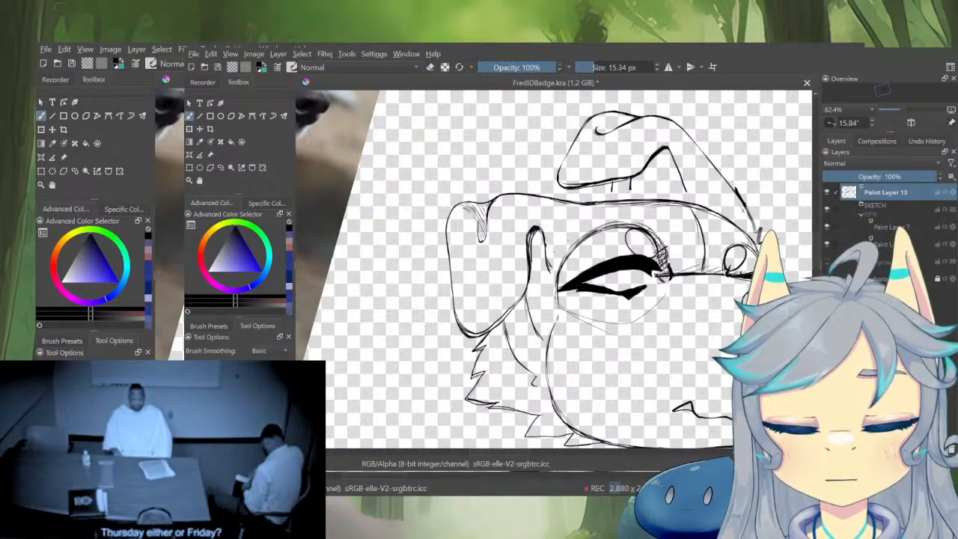
key("m")
left_click_drag(567, 271, 683, 286)
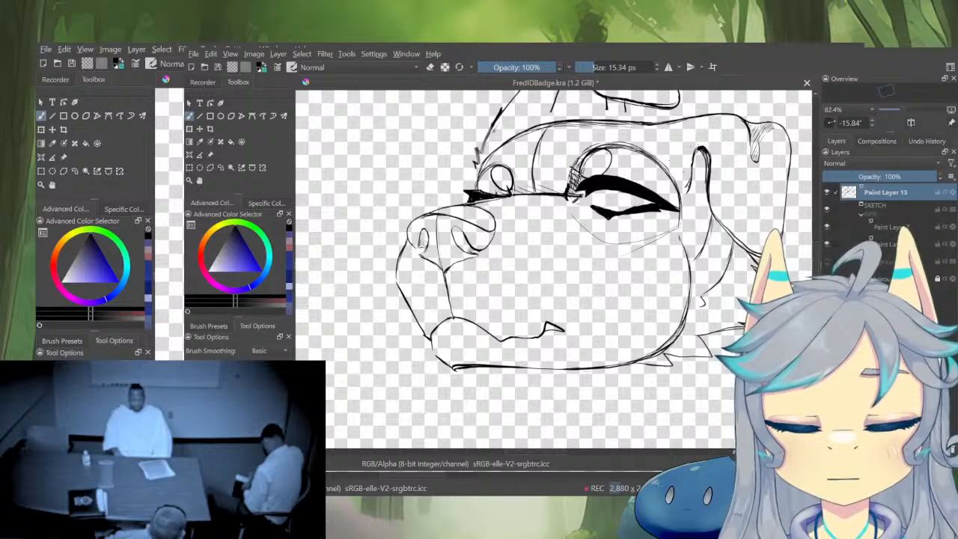
left_click_drag(647, 355, 623, 364)
left_click_drag(673, 329, 680, 329, "shift")
left_click_drag(693, 285, 682, 329)
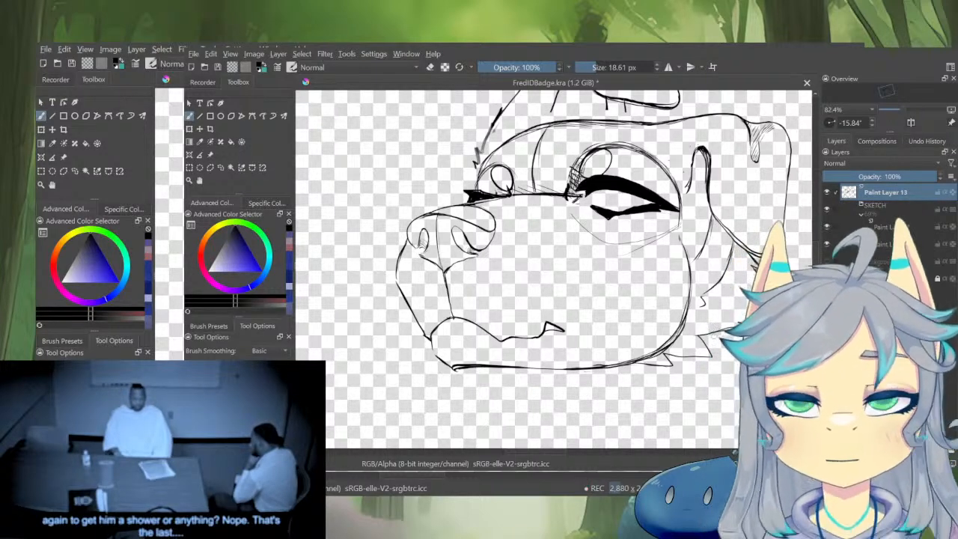
left_click_drag(706, 319, 766, 313)
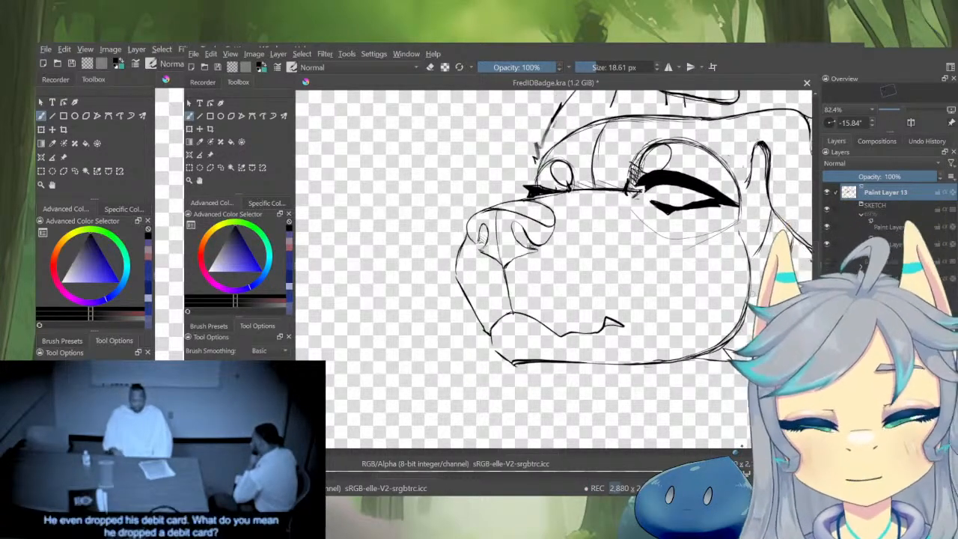
key("shift+Delete")
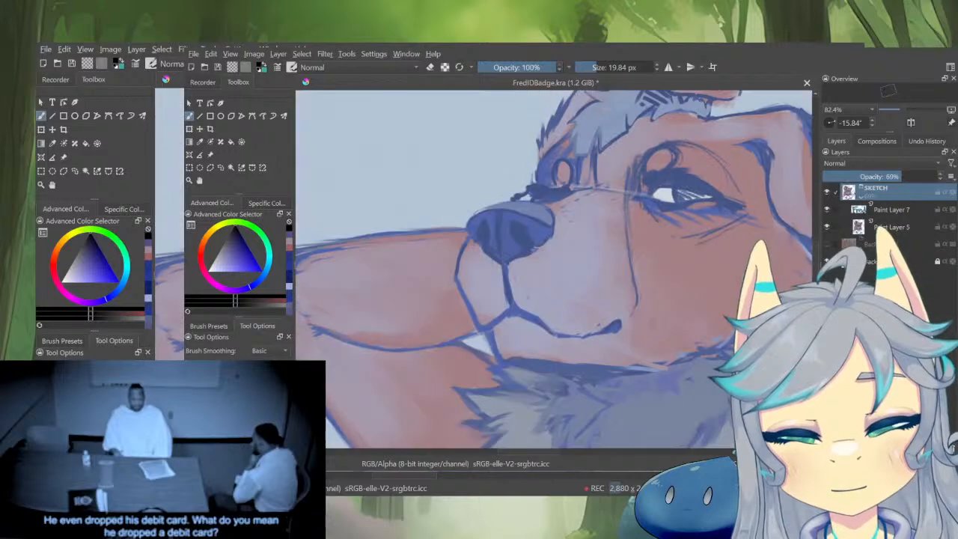
key("ctrl+z")
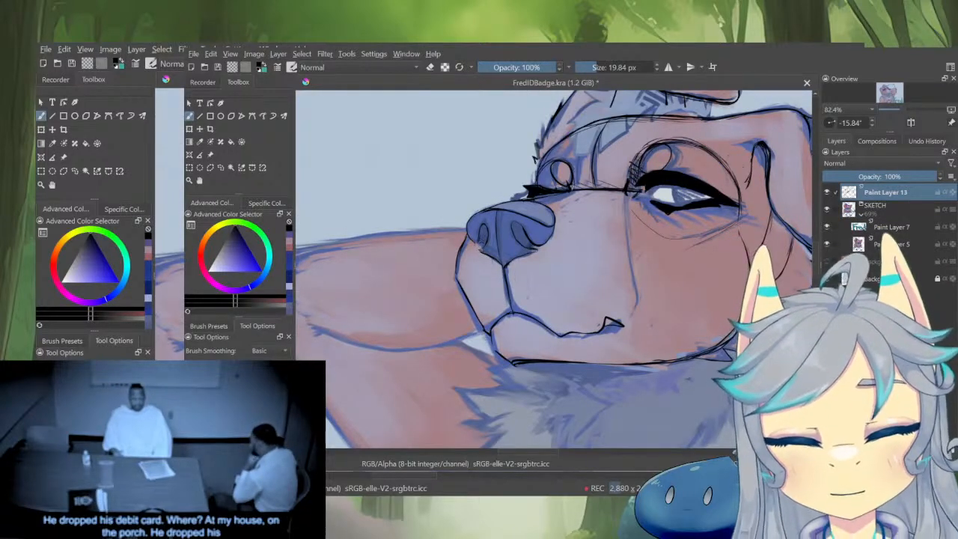
left_click(849, 193, "alt")
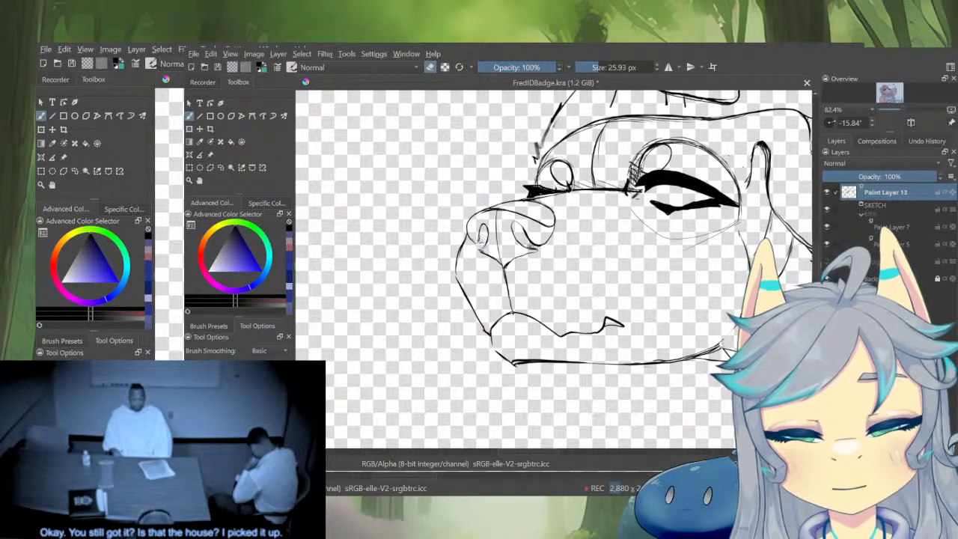
Erase the rear stretch of the jawline with a 25.93 px eraser and redraw it thinner, curving up into the cheek
key("e")
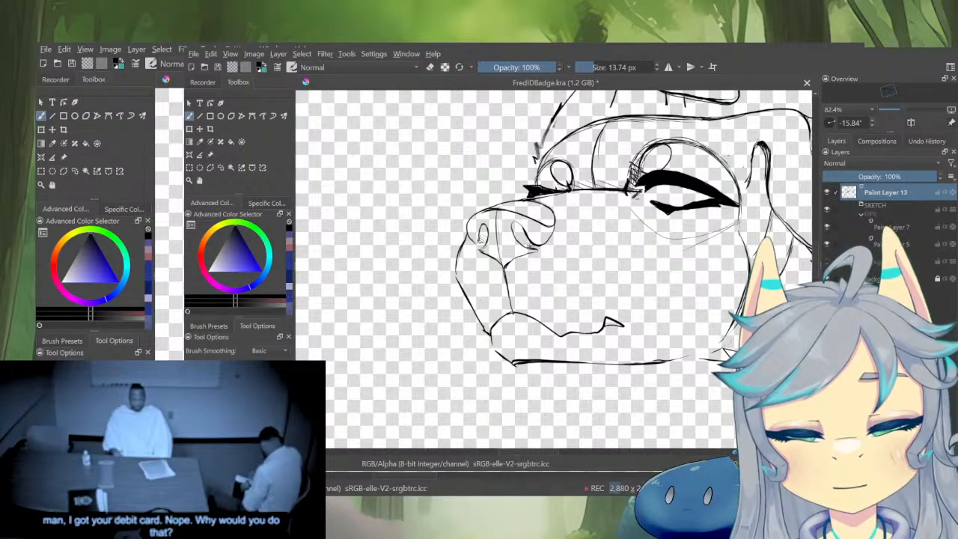
key("e")
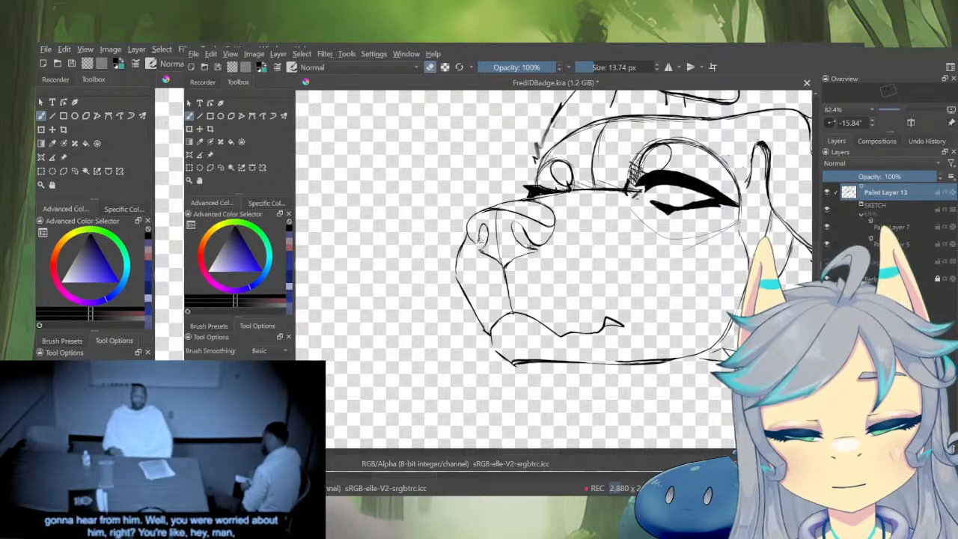
key("e")
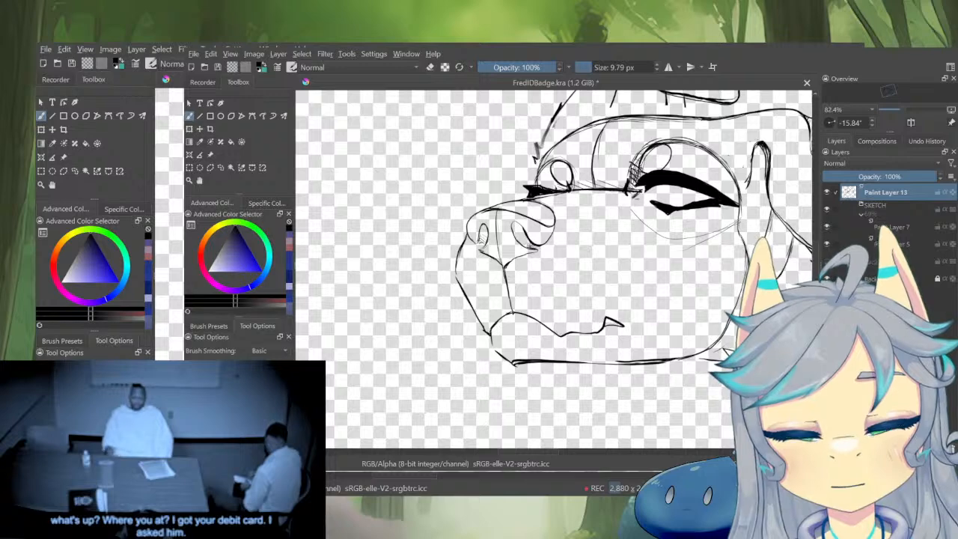
Thicken the underside of the jawline with a 9.79 px brush and erase a short break midway along it
key("shift+space")
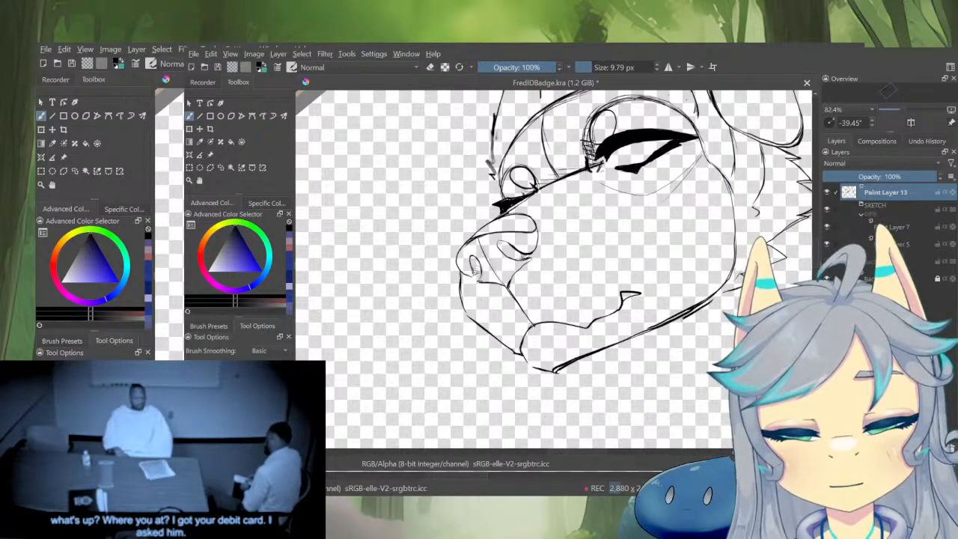
left_click_drag(646, 337, 693, 312)
mouse_move(604, 349)
left_mouse_down()
mouse_move(692, 307)
mouse_move(647, 367)
mouse_move(653, 281)
left_mouse_up()
key("ctrl+space")
key("e")
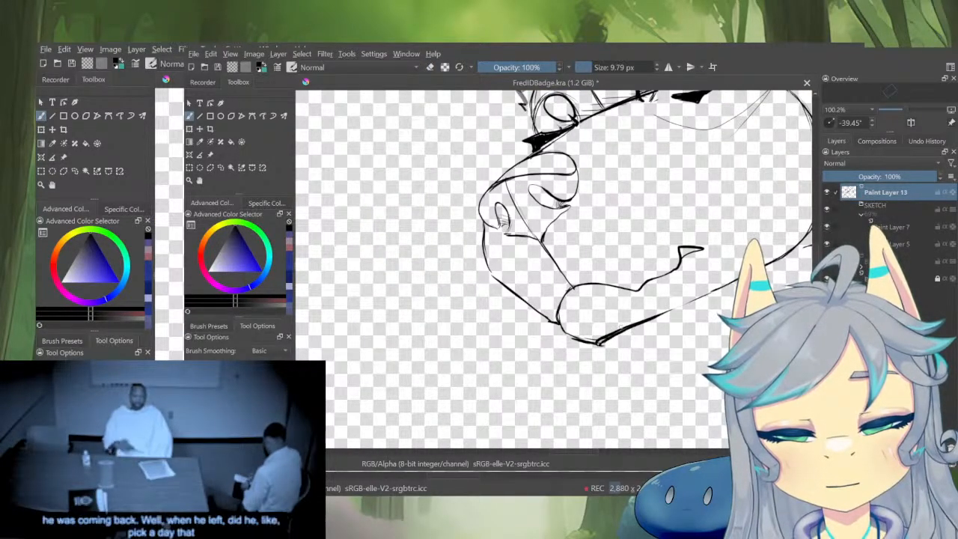
Redraw the chin's lower corner and clean up its doubled line with a 25.82 px eraser
key("e")
left_click_drag(597, 342, 632, 325)
left_click_drag(580, 341, 632, 342)
key("ctrl+space")
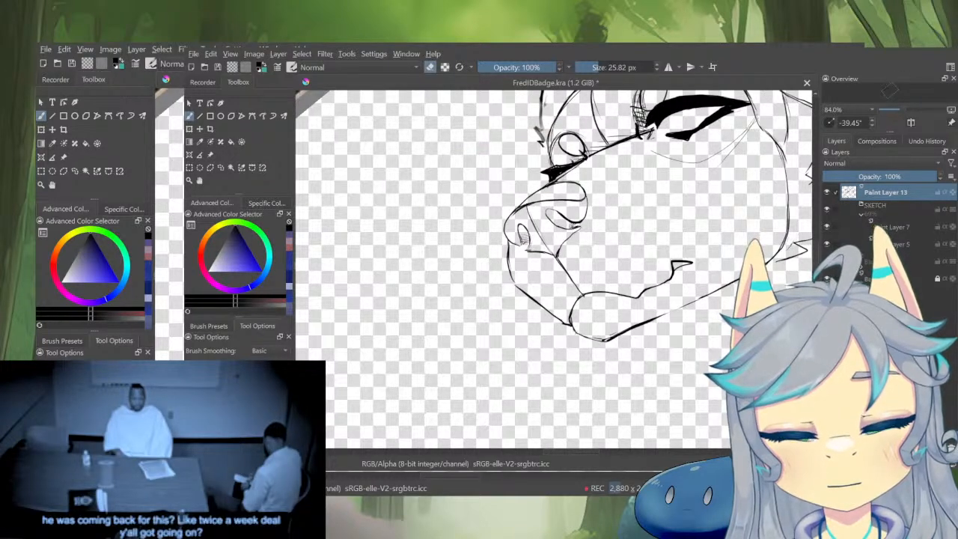
key("e")
mouse_move(571, 313)
left_mouse_down()
mouse_move(575, 330)
mouse_move(663, 290)
mouse_move(649, 355)
mouse_move(630, 378)
left_mouse_up()
Unmirror the view and compare the whole head's line art with the coloured sketch, leaving only Paint Layer 13 visible
key("m")
key("shift+space")
key("ctrl+space")
key("shift+space")
key("space")
left_click_drag(630, 378, 702, 369)
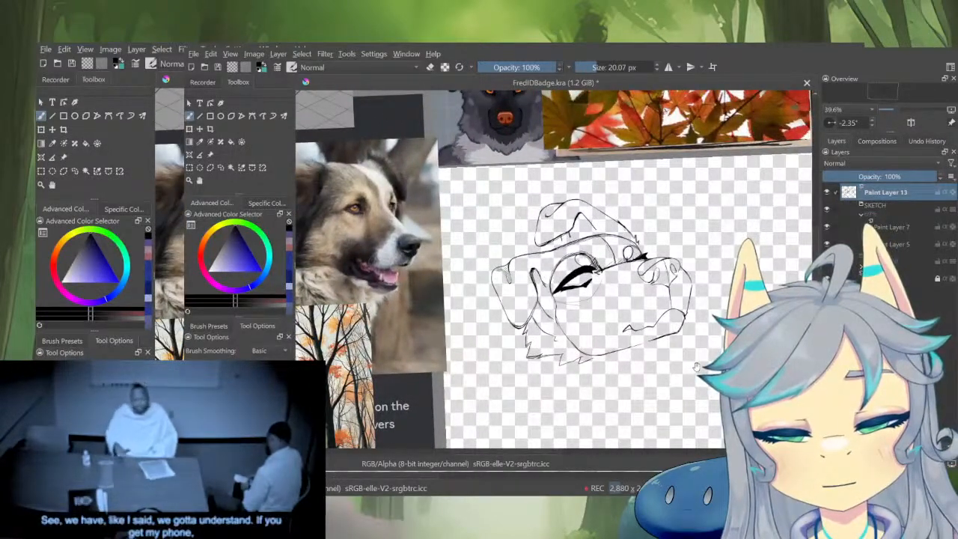
scroll(681, 346, "up", 2)
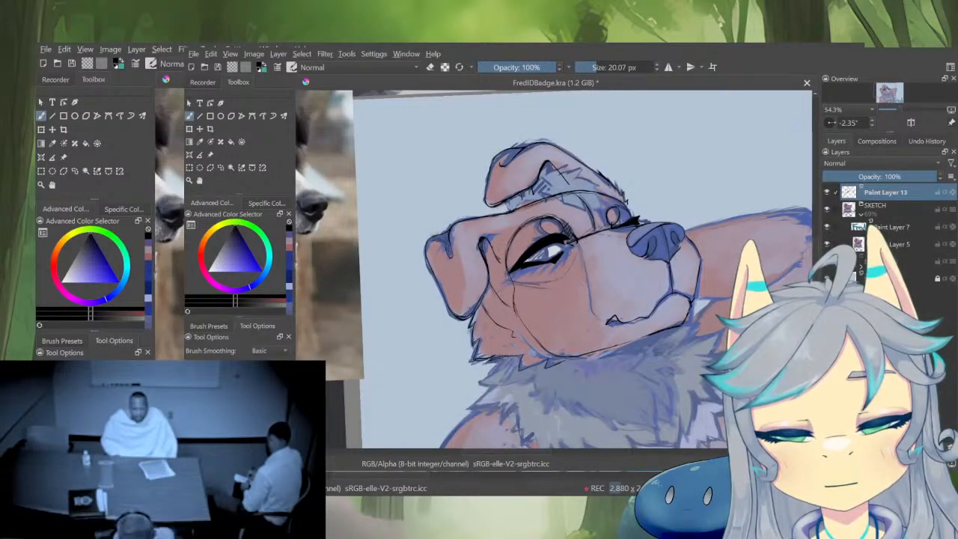
left_click(827, 193, "shift")
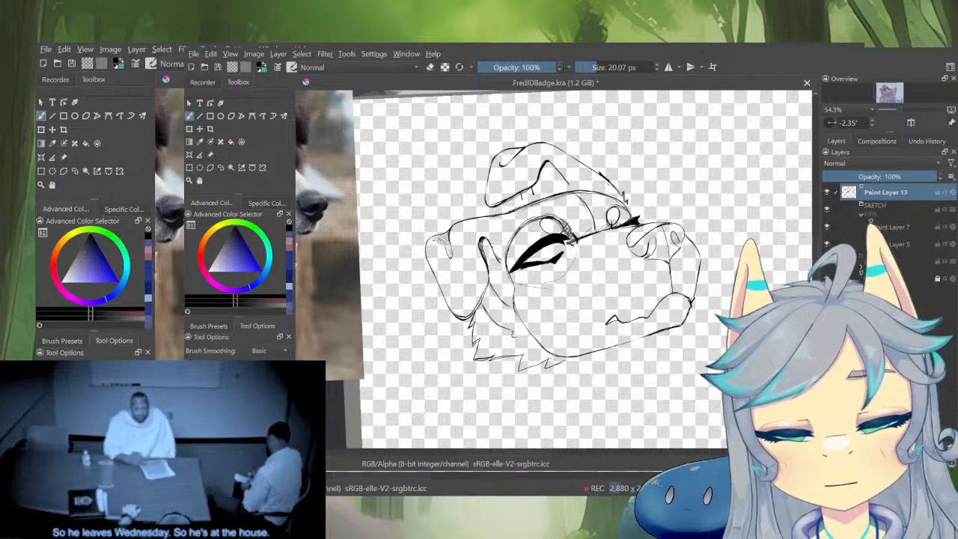
left_click_drag(724, 212, 723, 250)
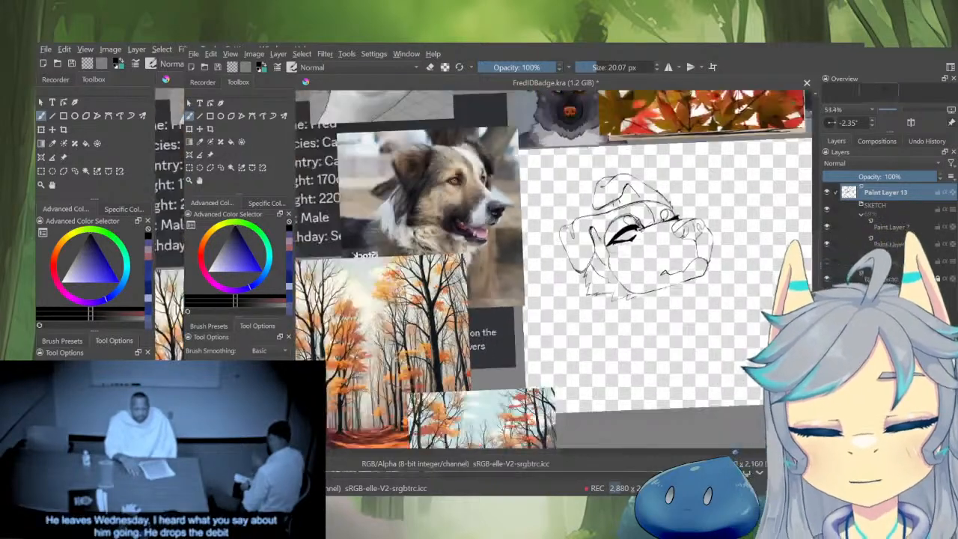
left_click(827, 192, "shift")
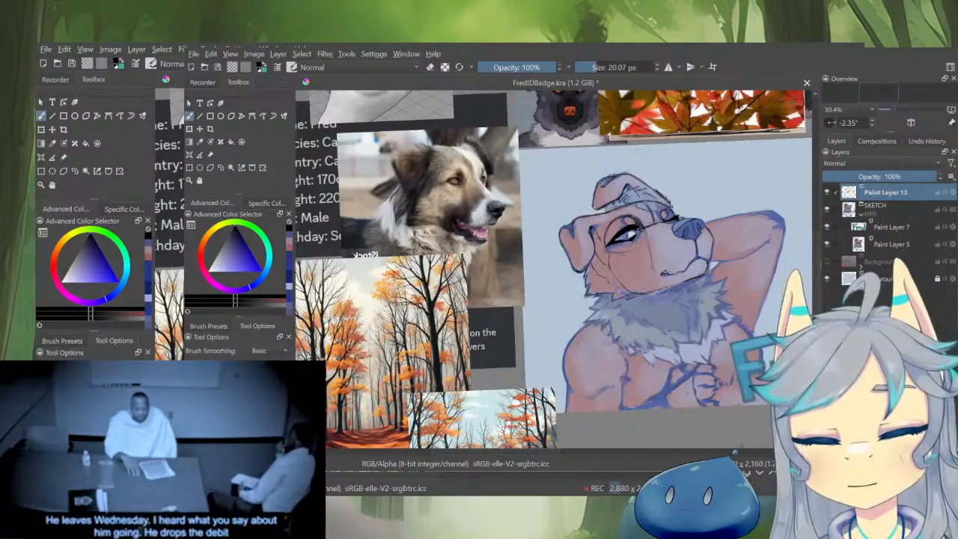
left_click(827, 192, "shift")
mouse_move(720, 241)
left_mouse_down()
mouse_move(731, 209)
mouse_move(759, 244)
left_mouse_up()
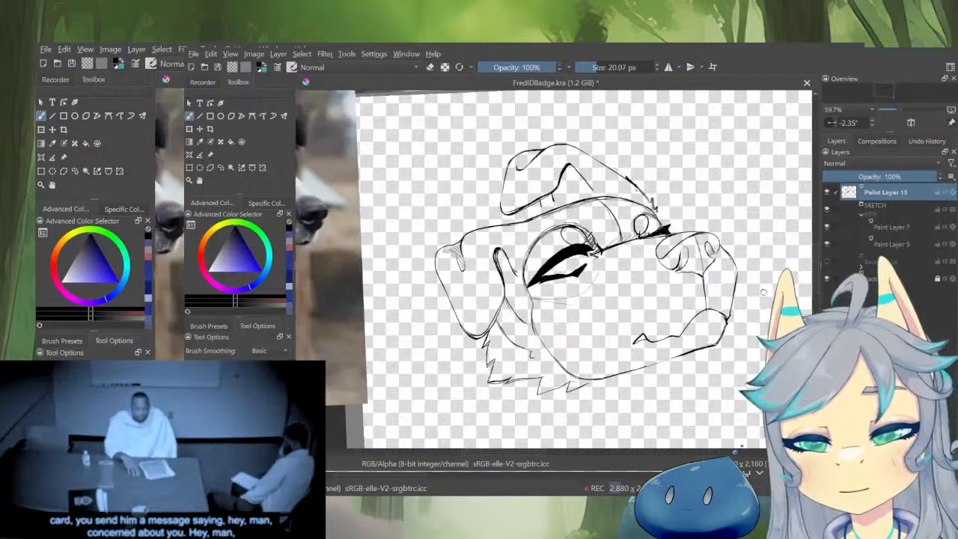
Sketch a light rounded brow curve above the near eye's inner corner with a 4.40 px brush
left_click_drag(609, 219, 612, 191)
left_click_drag(647, 222, 641, 222)
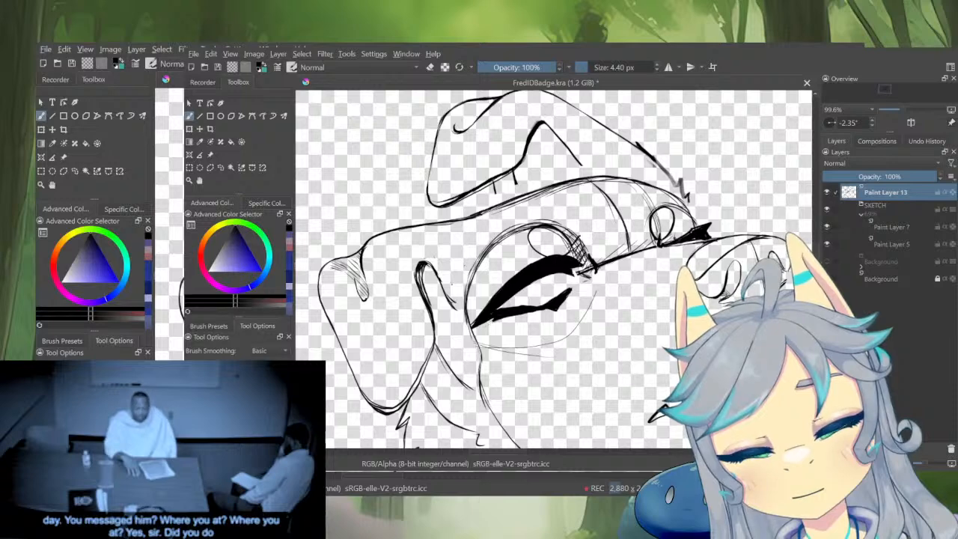
left_click_drag(555, 195, 555, 227)
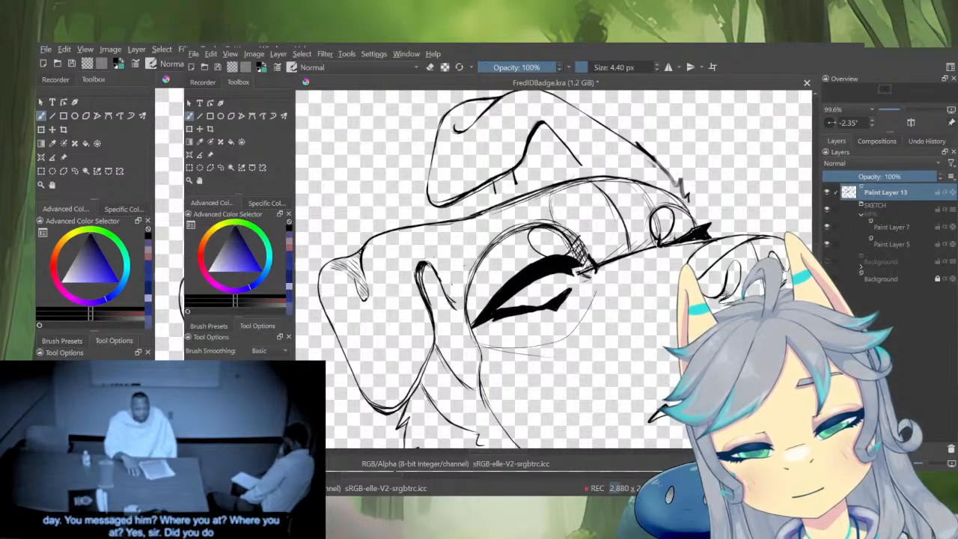
left_click_drag(564, 185, 551, 209)
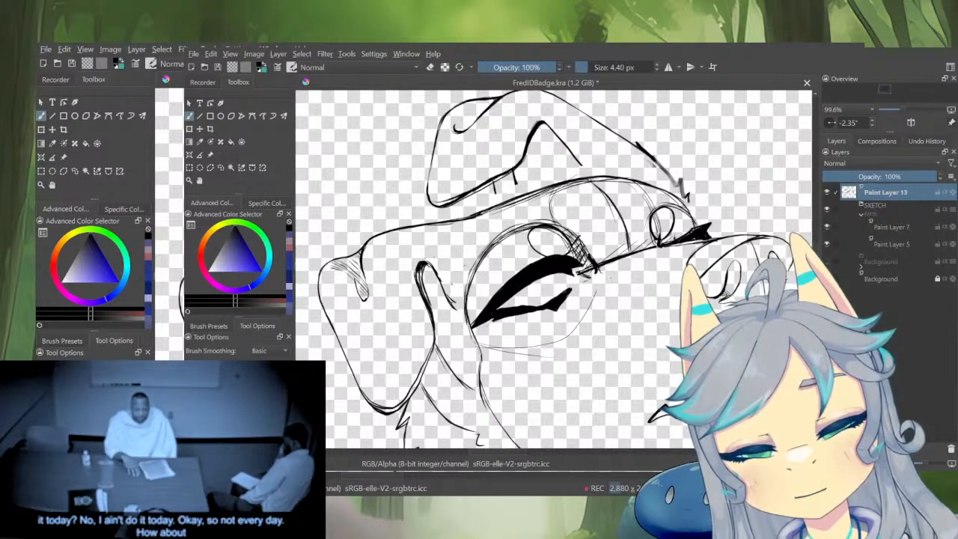
left_click_drag(653, 211, 656, 234)
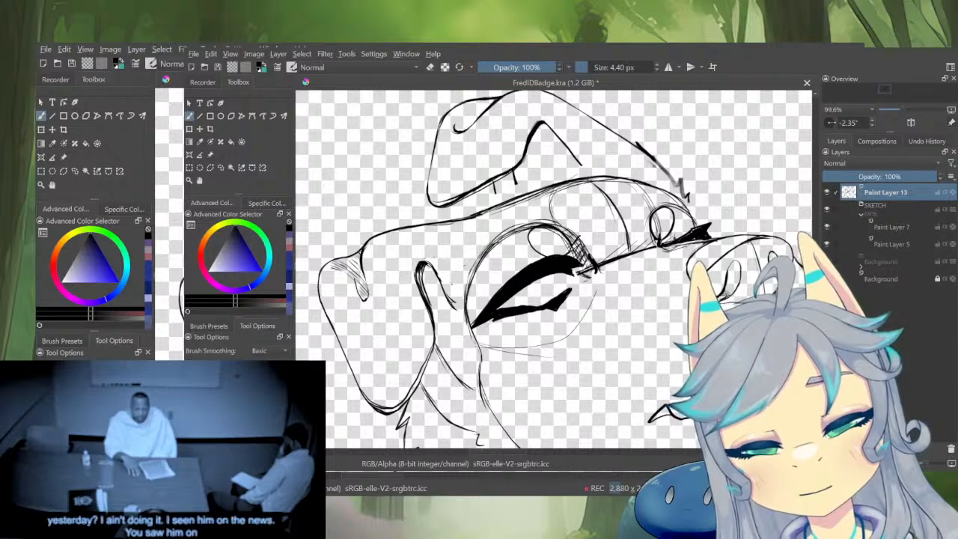
Erase the straight bridge line between the two eyes with a 19.54 px eraser
key("e")
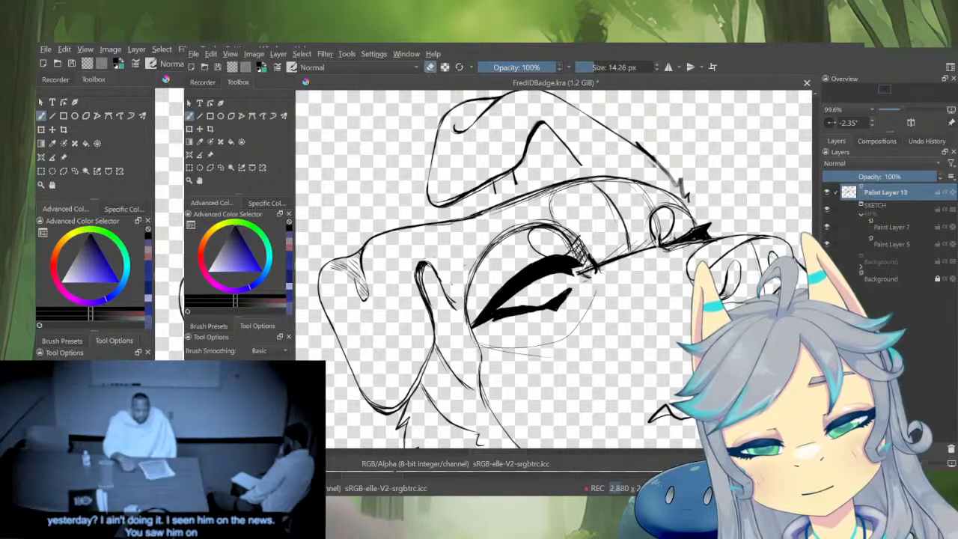
left_click_drag(665, 229, 658, 227)
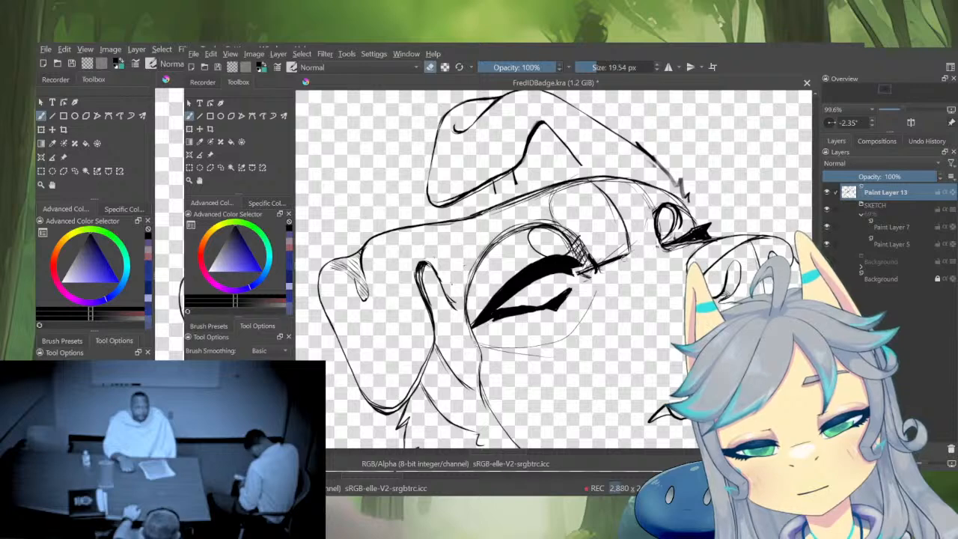
key("e")
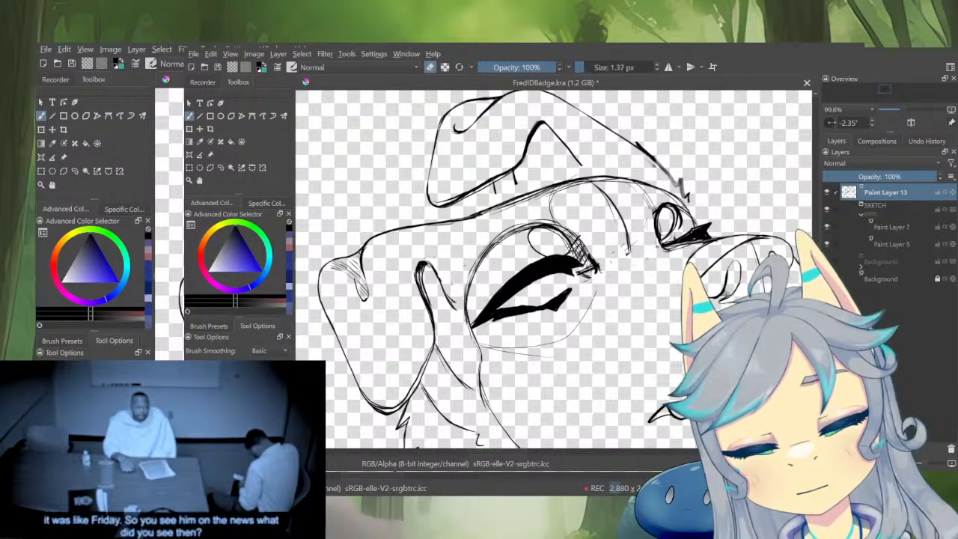
Ink a downward-dipping bridge curve between the two eyes in the mirrored view with a 6.08 px brush
key("m")
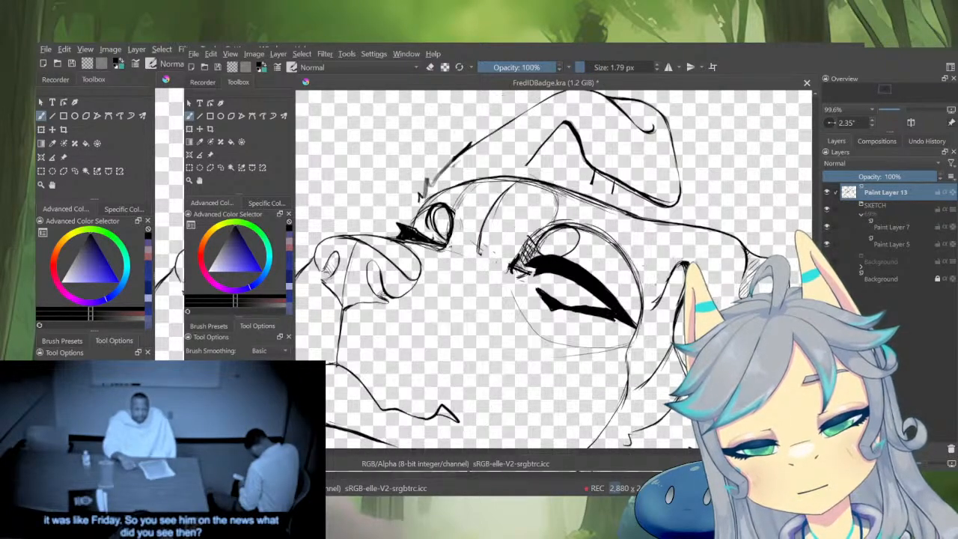
left_click_drag(479, 254, 621, 253)
key("e")
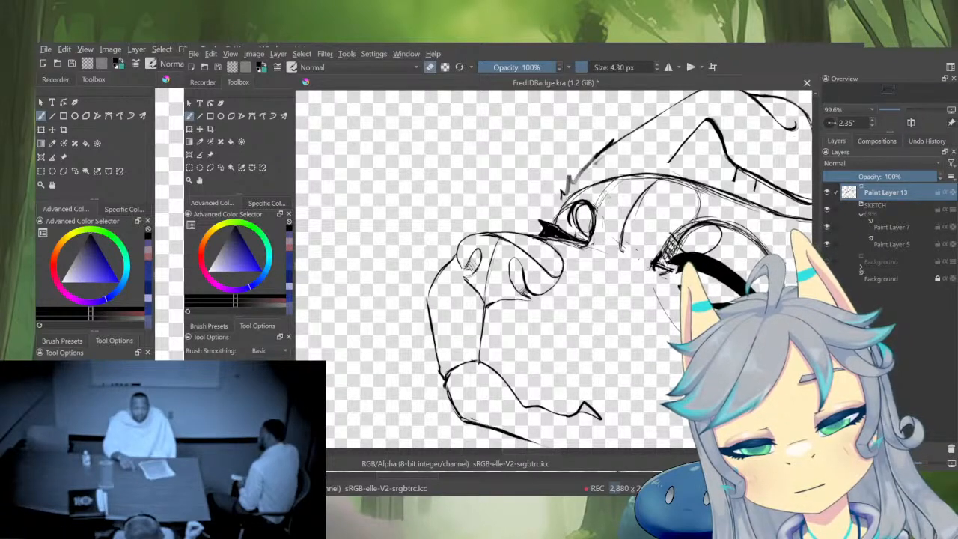
key("e")
left_click_drag(587, 247, 598, 261)
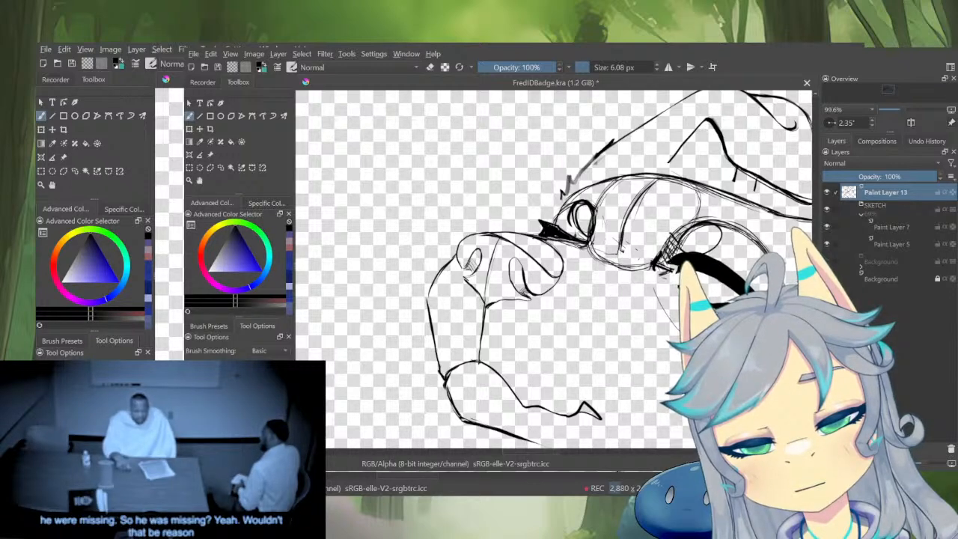
scroll(554, 269, "down", 3)
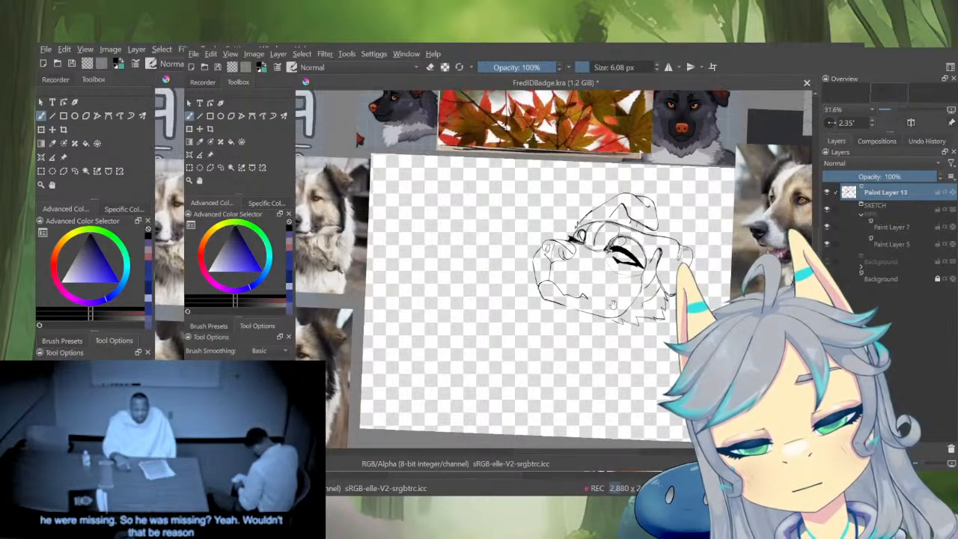
Touch up the bridge line beneath the far eye and check the whole head unmirrored
key("m")
left_click_drag(473, 247, 560, 245)
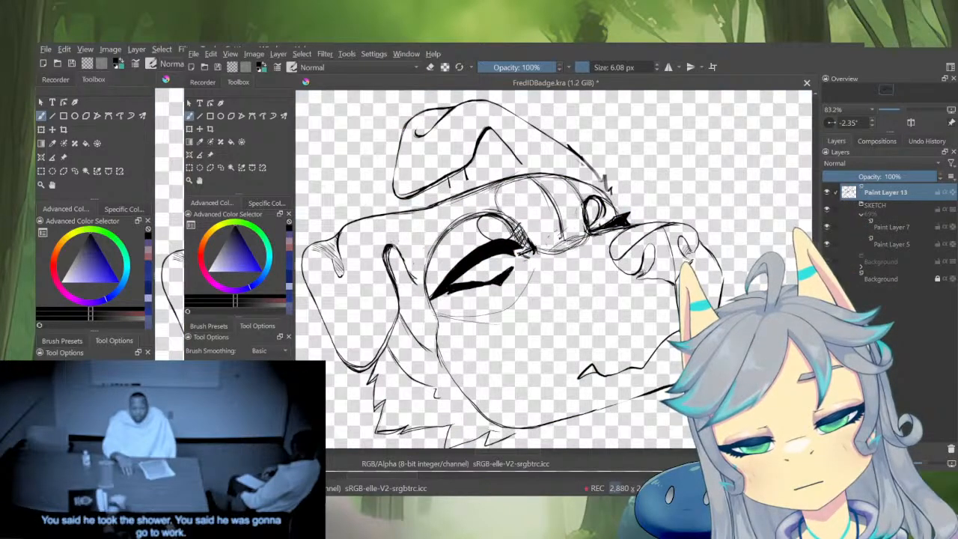
left_click_drag(608, 233, 624, 229)
scroll(711, 250, "down", 3)
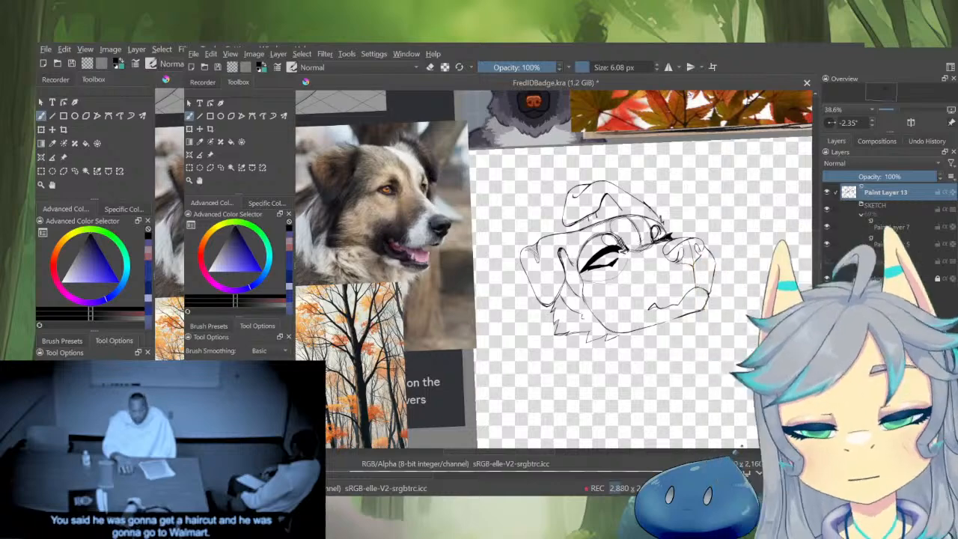
scroll(713, 262, "up", 3)
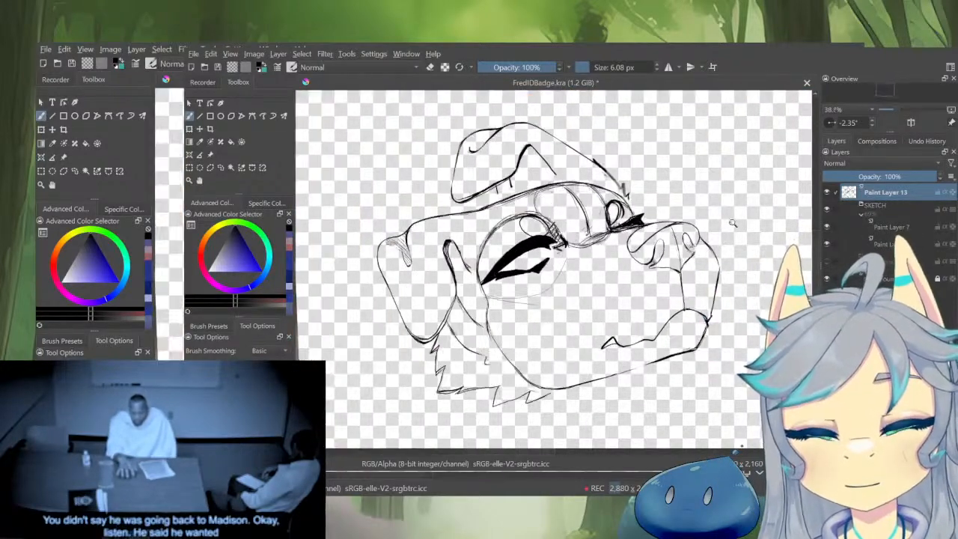
scroll(717, 243, "down", 3)
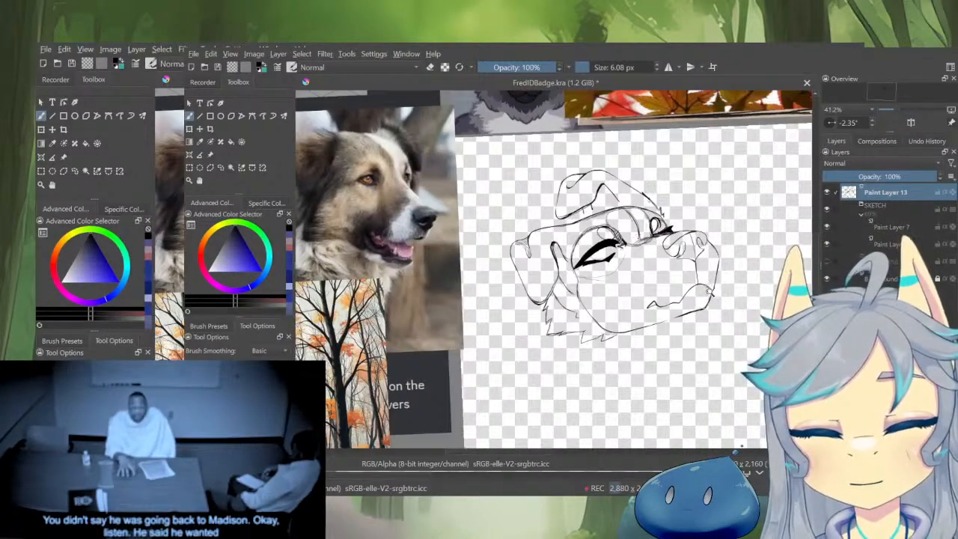
Compare the dog's head line art with and without the coloured sketch underneath at several zoom levels
scroll(722, 236, "down", 2)
scroll(727, 230, "up", 1)
scroll(727, 230, "up", 3)
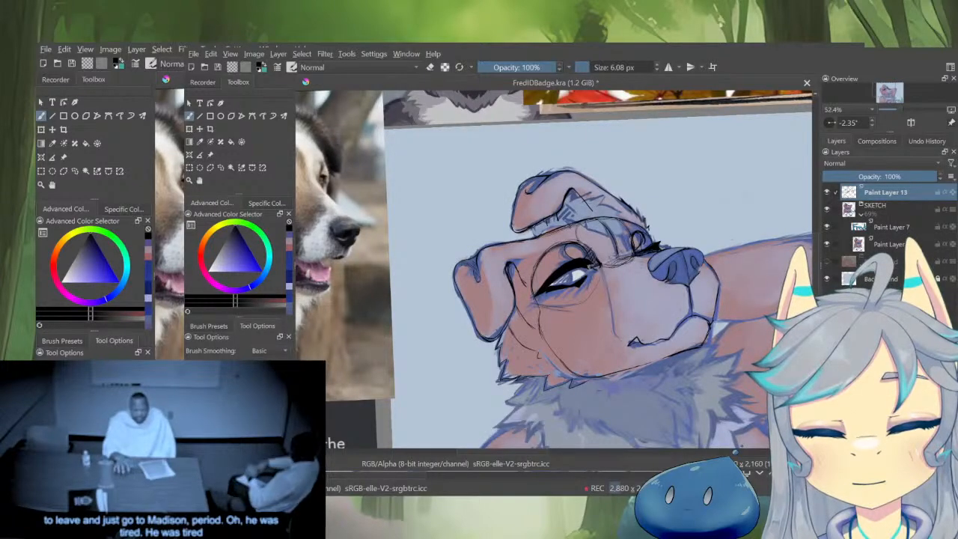
key("alt+i")
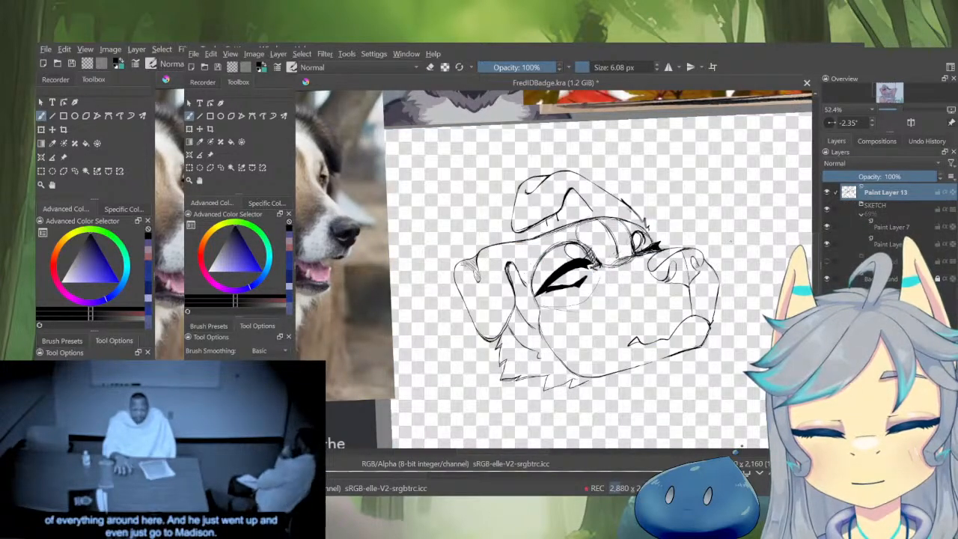
key("alt+i")
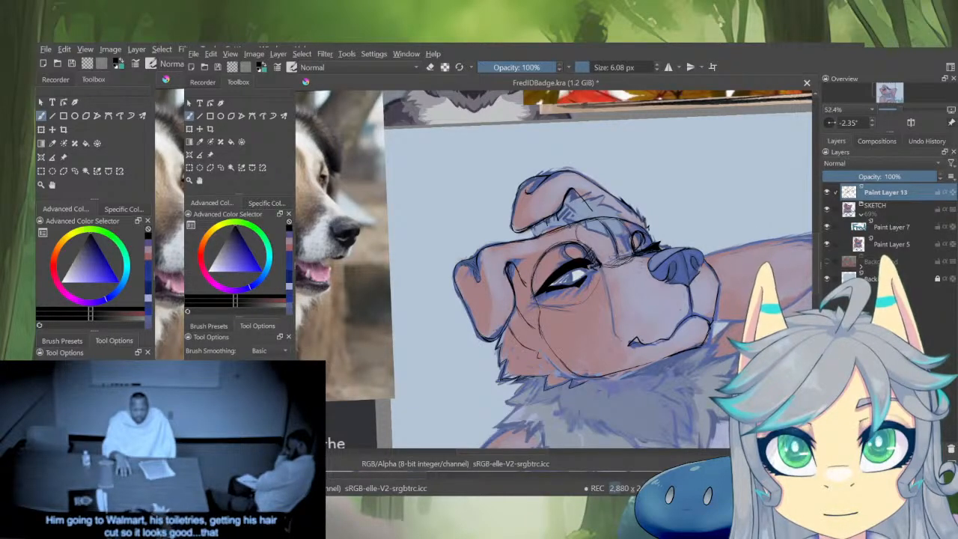
scroll(694, 280, "down", 4)
left_click(849, 192, "alt")
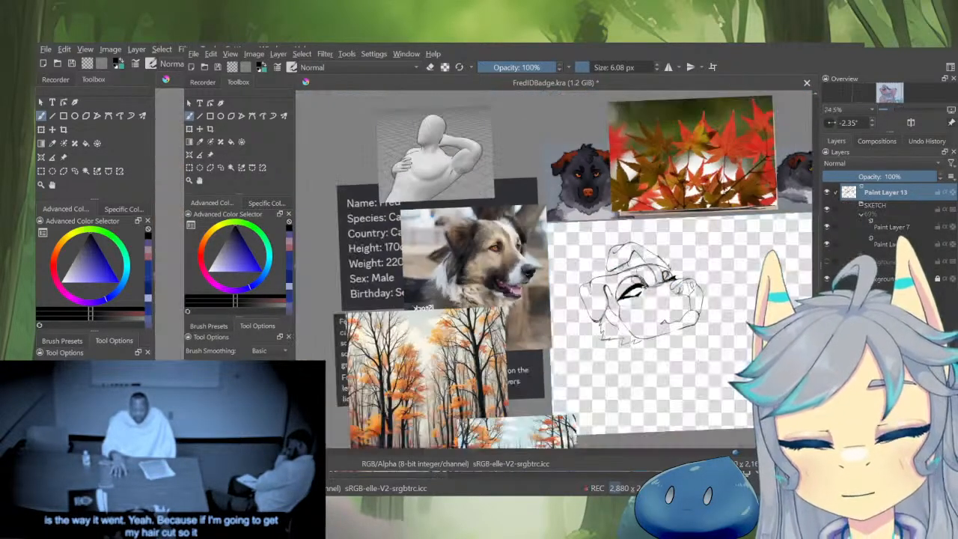
Examine the shepherd character head and the open-mouthed dog photo as references for the snout and nose
scroll(677, 316, "up", 5)
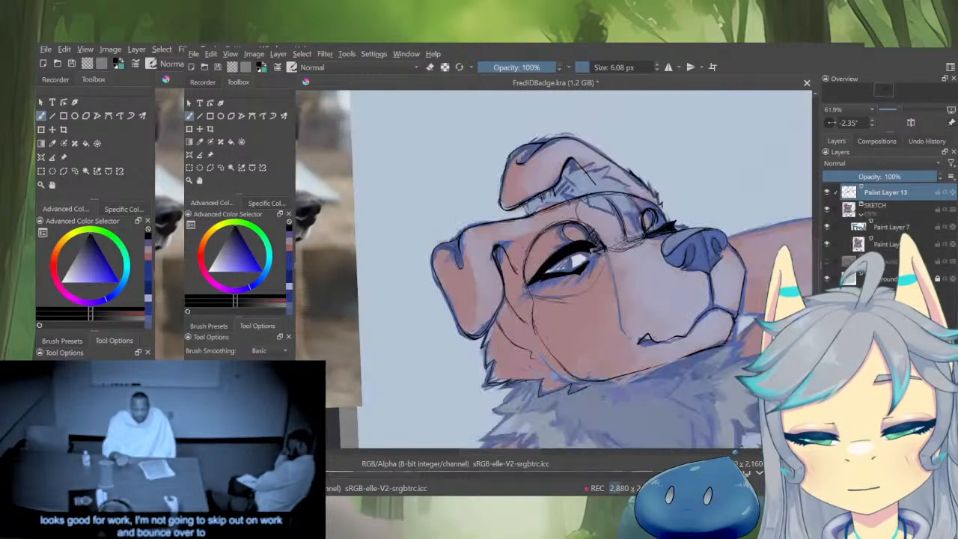
scroll(673, 225, "down", 5)
scroll(673, 222, "up", 5)
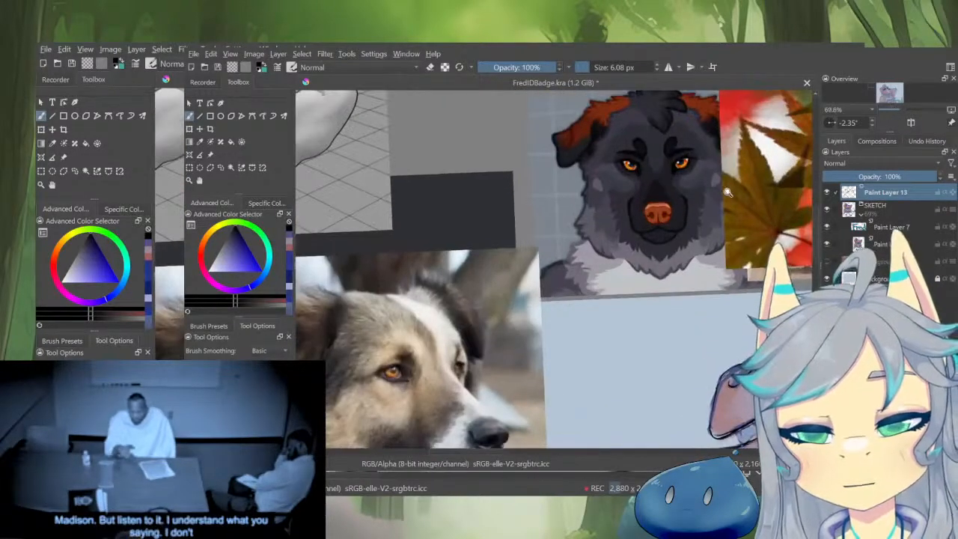
scroll(739, 225, "down", 4)
scroll(738, 316, "up", 5)
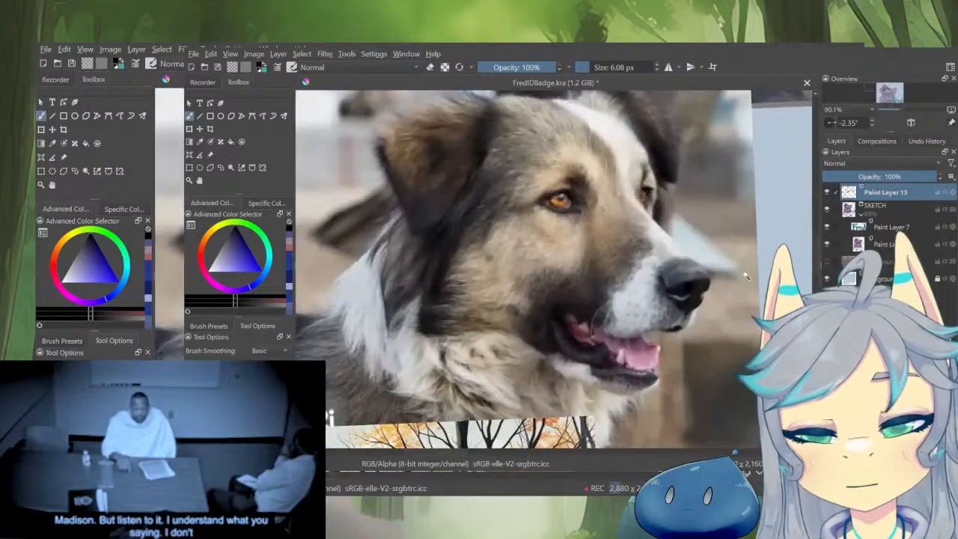
scroll(738, 316, "down", 5)
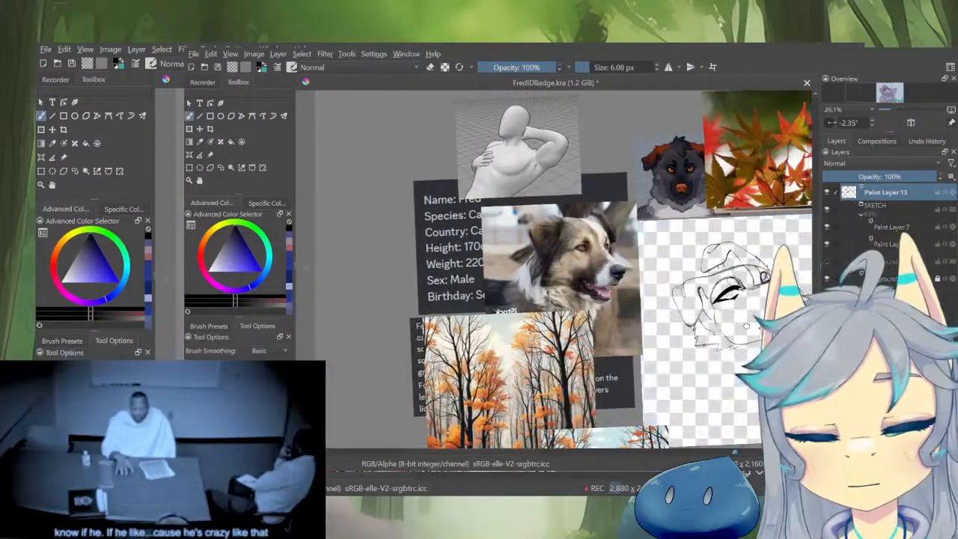
scroll(760, 212, "up", 5)
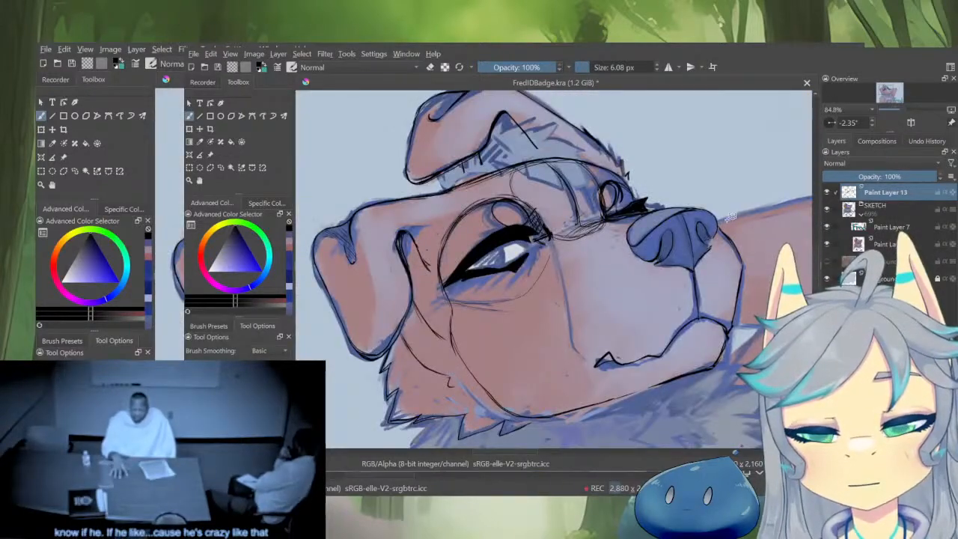
Select the nose line art on Paint Layer 13 with a freehand outline around the whole nose
key("l")
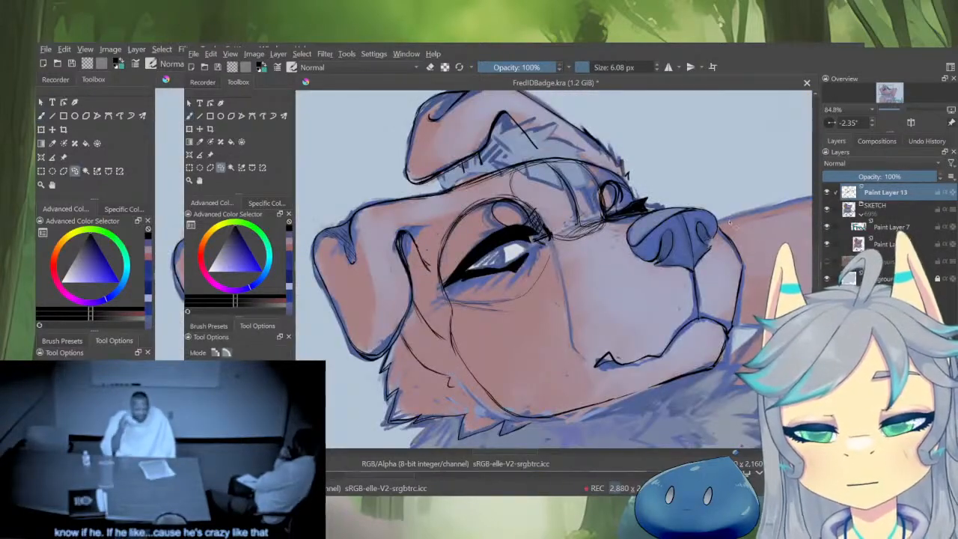
scroll(713, 284, "up", 3)
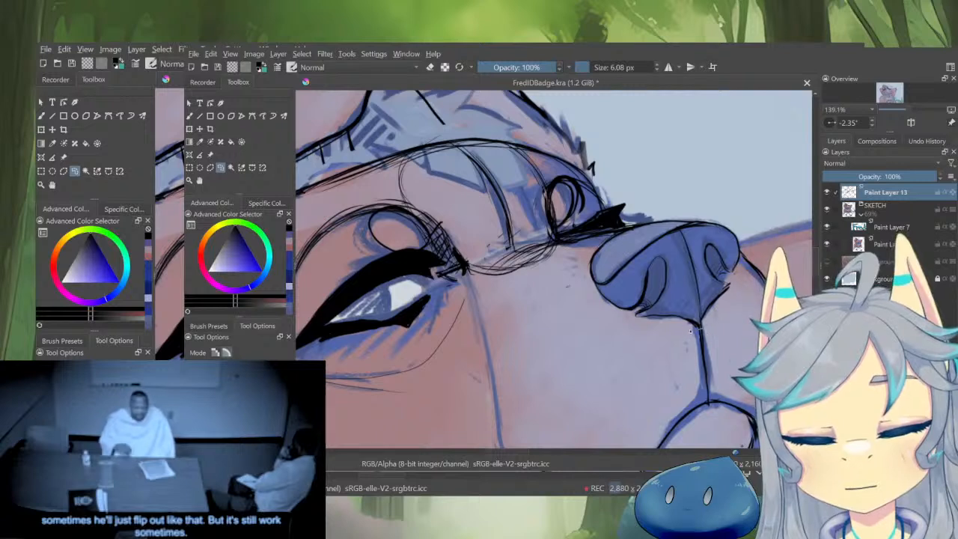
mouse_move(592, 257)
left_mouse_down()
mouse_move(625, 223)
mouse_move(693, 211)
left_mouse_up()
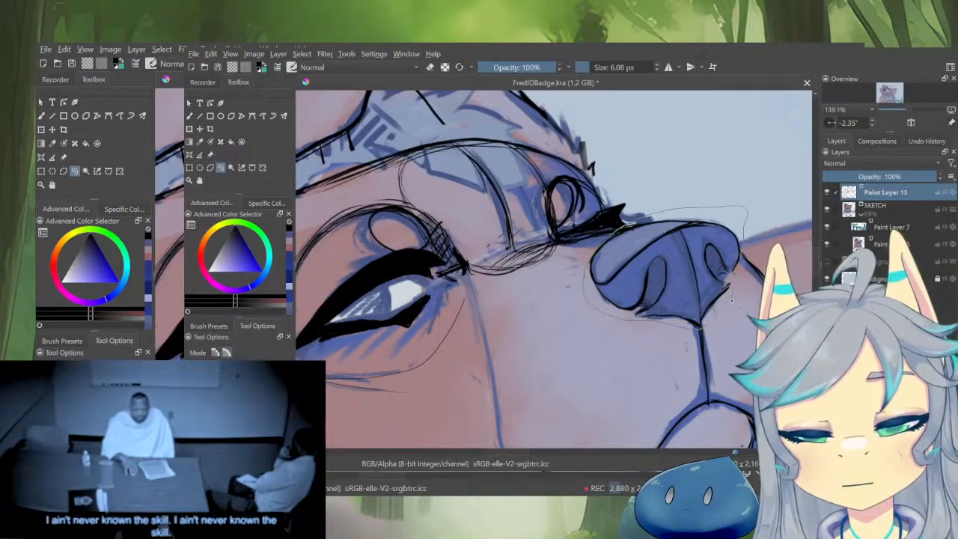
mouse_move(731, 301)
left_mouse_down()
mouse_move(756, 323)
mouse_move(720, 292)
mouse_move(735, 304)
mouse_move(717, 374)
left_mouse_up()
Scale the selected nose down slightly and reposition it on the muzzle, checking it in the mirrored view, and clear the selection
key("ctrl+t")
scroll(726, 307, "down", 4)
left_click(872, 209, "alt")
key("m")
left_click_drag(368, 290, 645, 335)
left_click(615, 310)
left_click_drag(616, 299, 786, 268)
key("m")
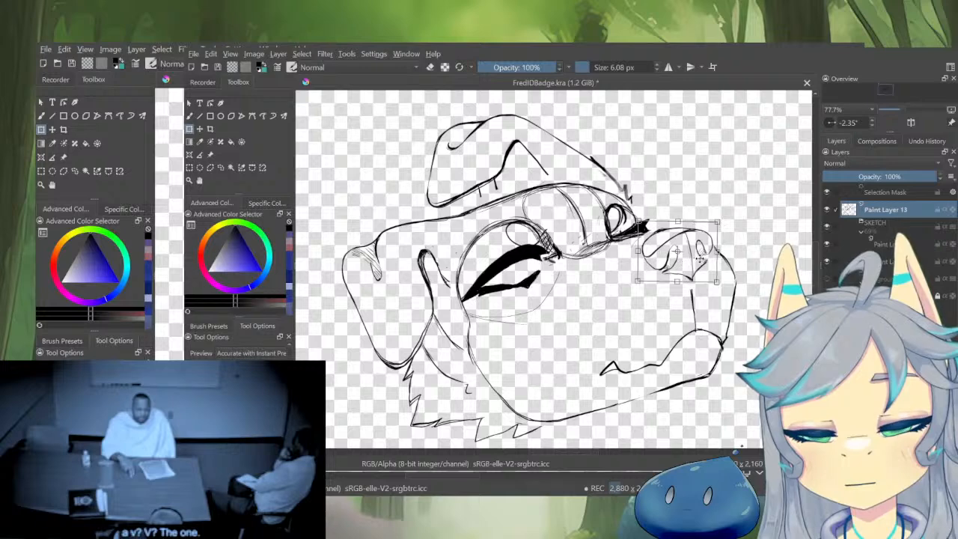
key("m")
key("m")
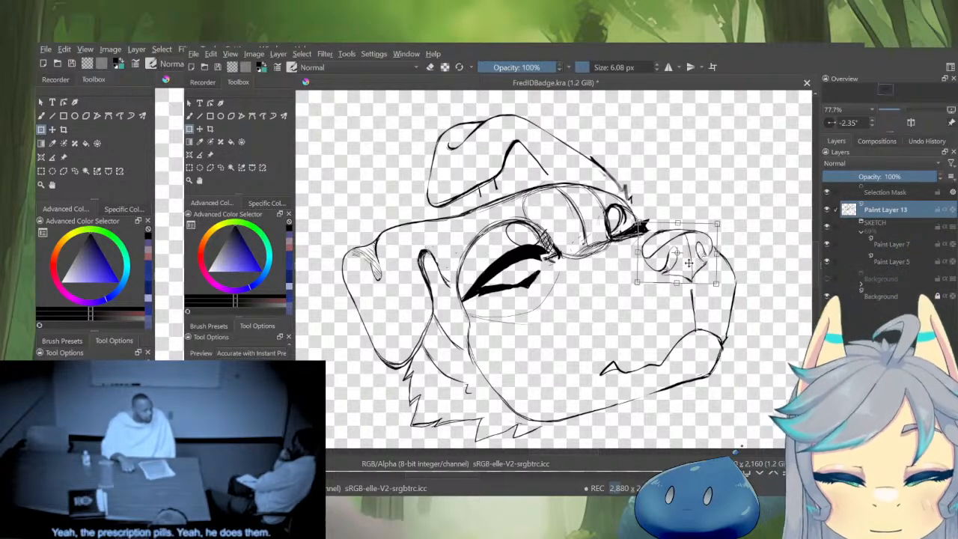
key("ctrl+shift+a")
Ink the vertical line joining the nose to the mouth with an 8.56 px brush and clean up its edges with the eraser
key("b")
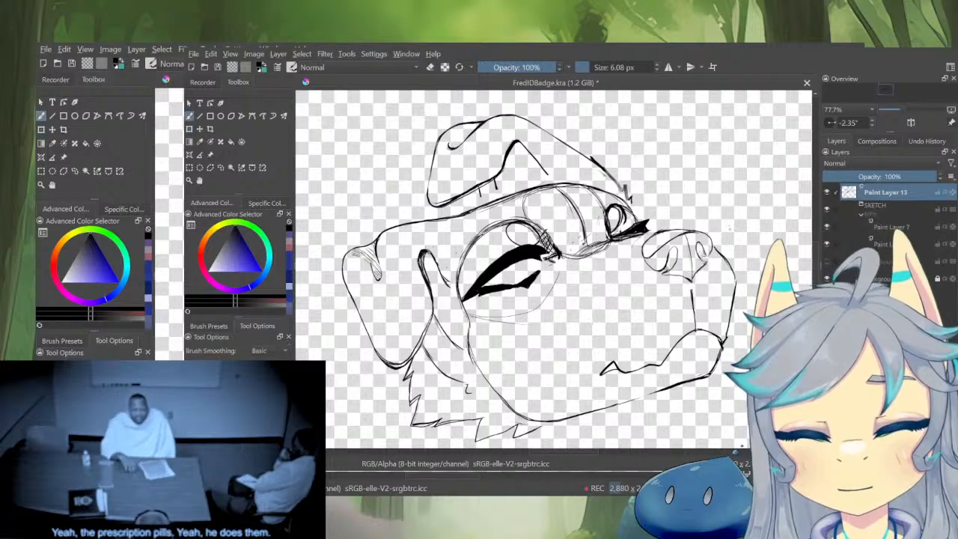
scroll(696, 275, "up", 3)
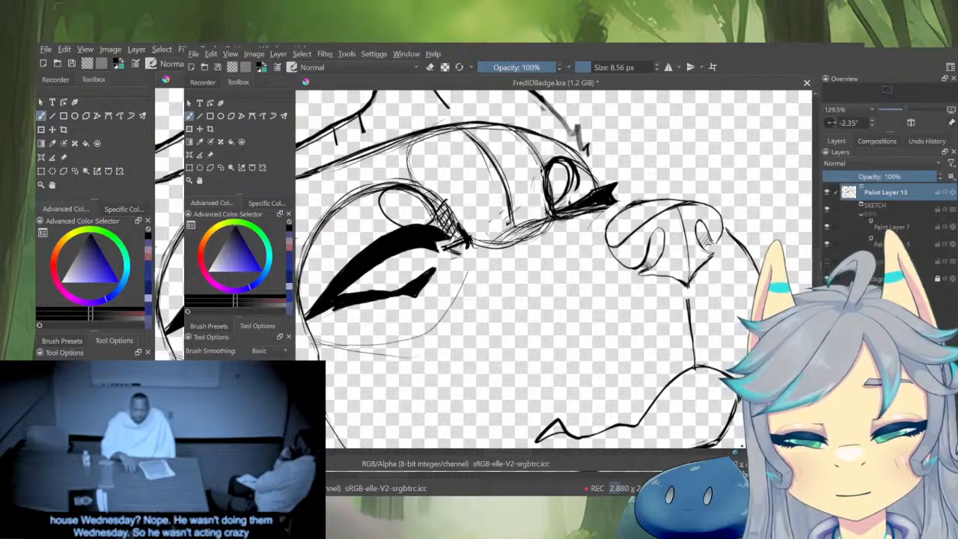
key("e")
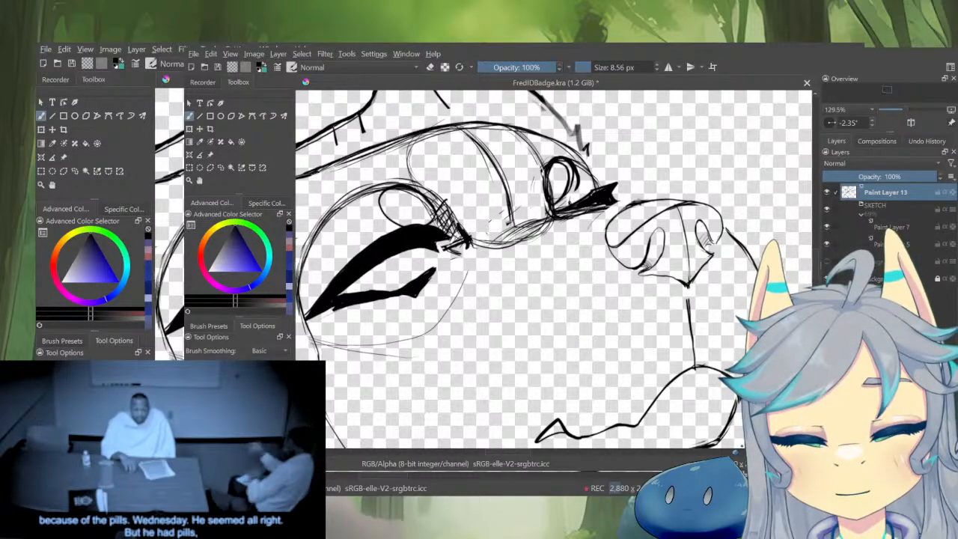
left_click_drag(688, 283, 692, 363)
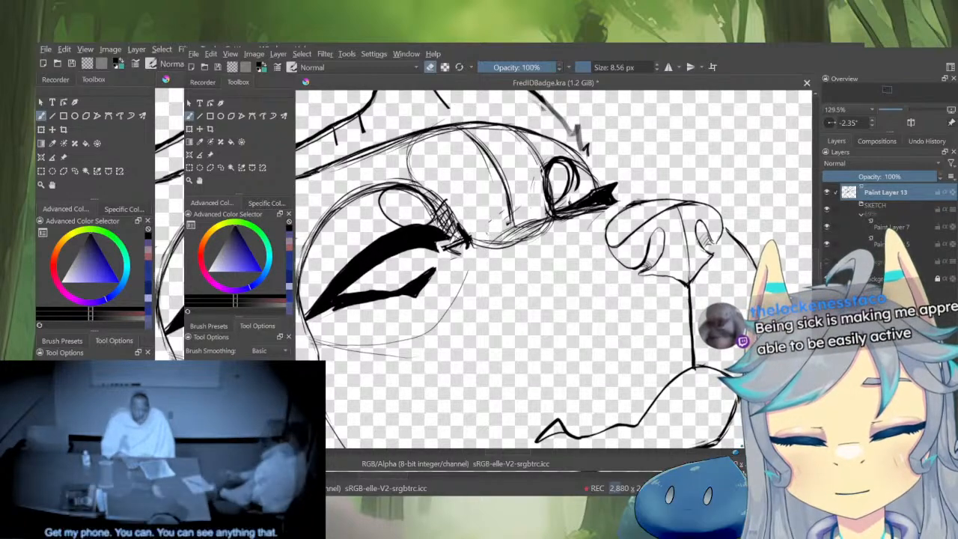
mouse_move(708, 323)
left_mouse_down()
mouse_move(703, 344)
mouse_move(704, 323)
left_mouse_up()
key("e")
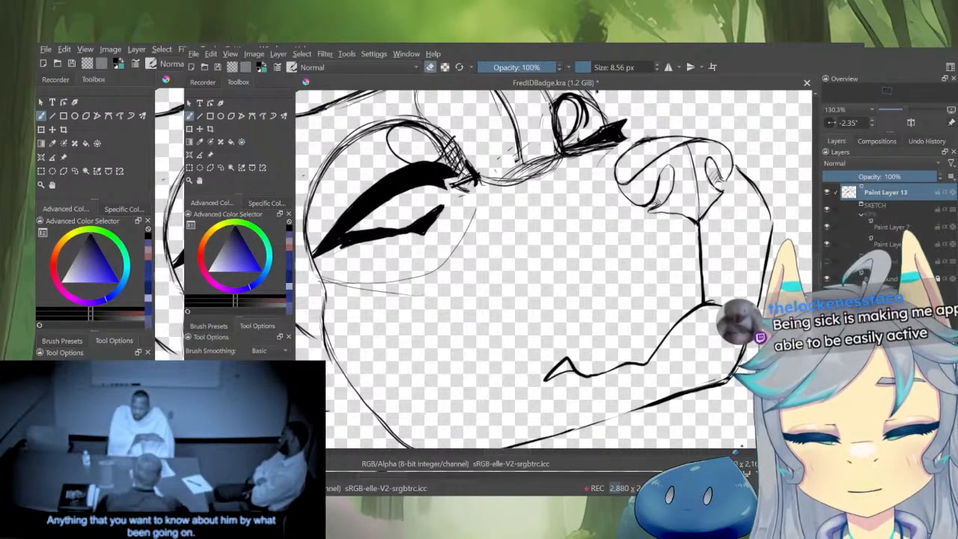
mouse_move(704, 293)
left_mouse_down()
mouse_move(703, 314)
mouse_move(702, 301)
left_mouse_up()
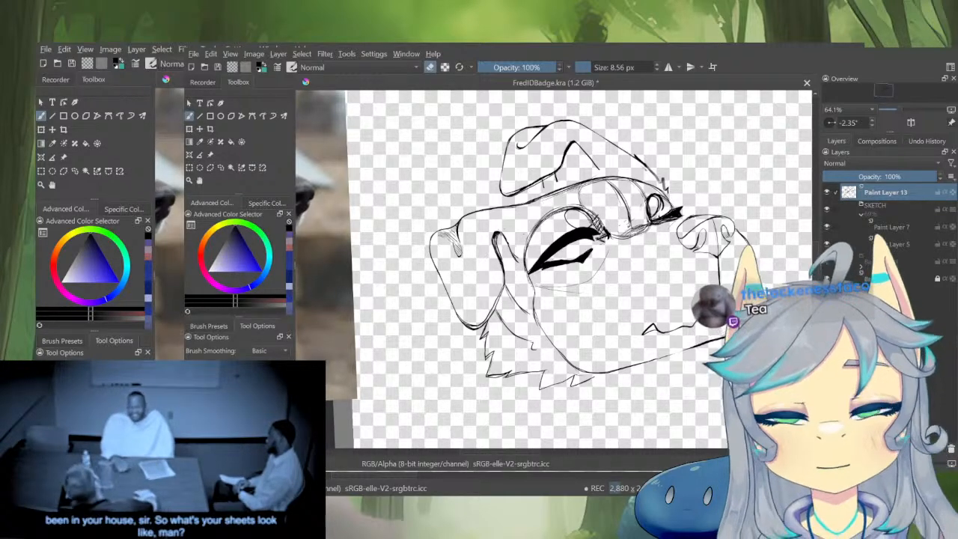
Review the head with and without the sketch and study the dog photos around the canvas for nose and muzzle proportions
scroll(655, 267, "down", 4)
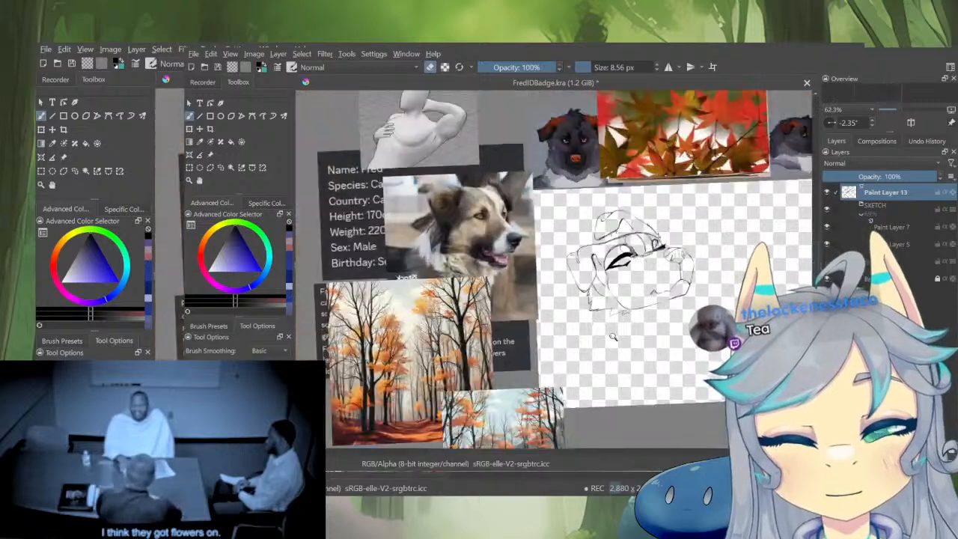
scroll(672, 270, "up", 5)
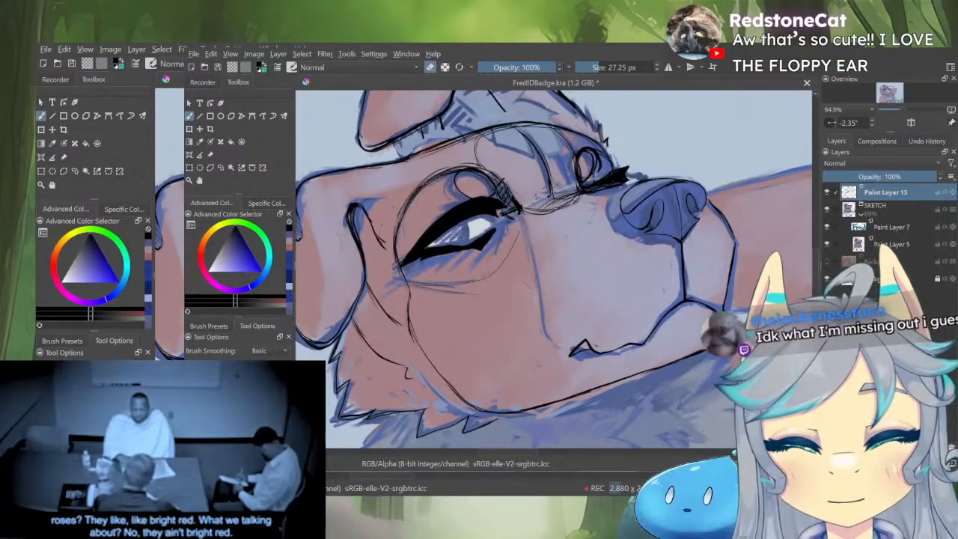
scroll(676, 382, "down", 3)
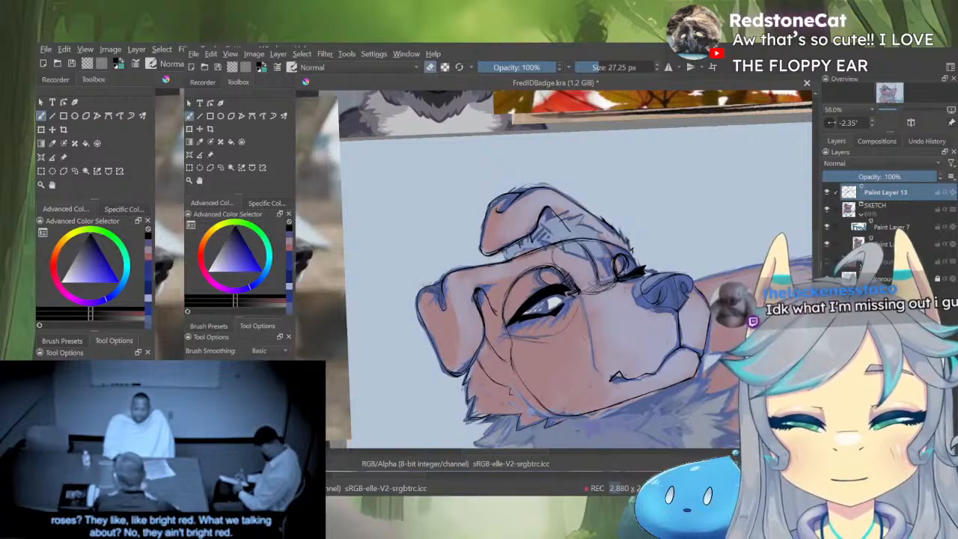
key("shift+i")
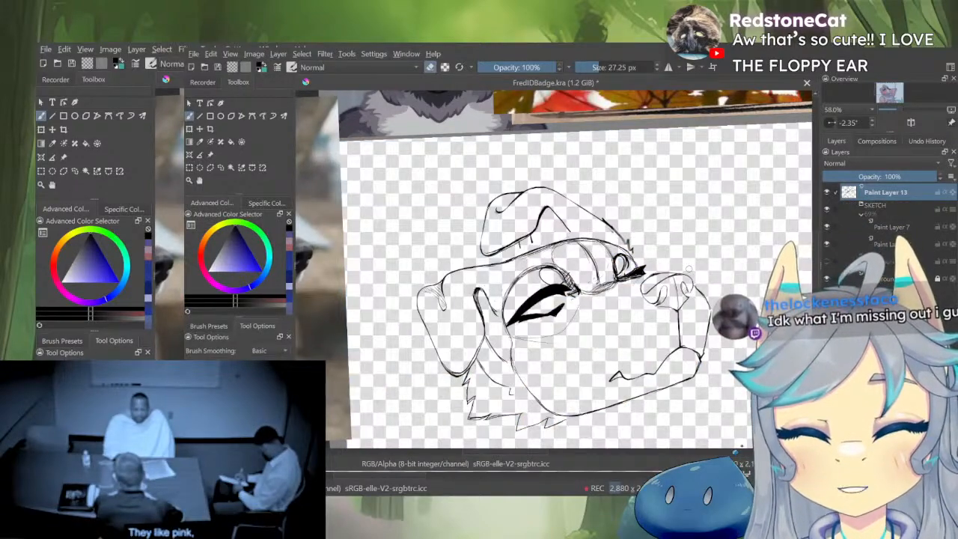
key("shift+i")
mouse_move(728, 218)
left_mouse_down()
mouse_move(608, 364)
mouse_move(524, 411)
left_mouse_up()
mouse_move(692, 230)
left_mouse_down()
mouse_move(761, 150)
mouse_move(734, 238)
mouse_move(721, 247)
mouse_move(739, 161)
mouse_move(692, 261)
mouse_move(687, 376)
mouse_move(583, 350)
left_mouse_up()
left_click_drag(723, 326, 728, 228)
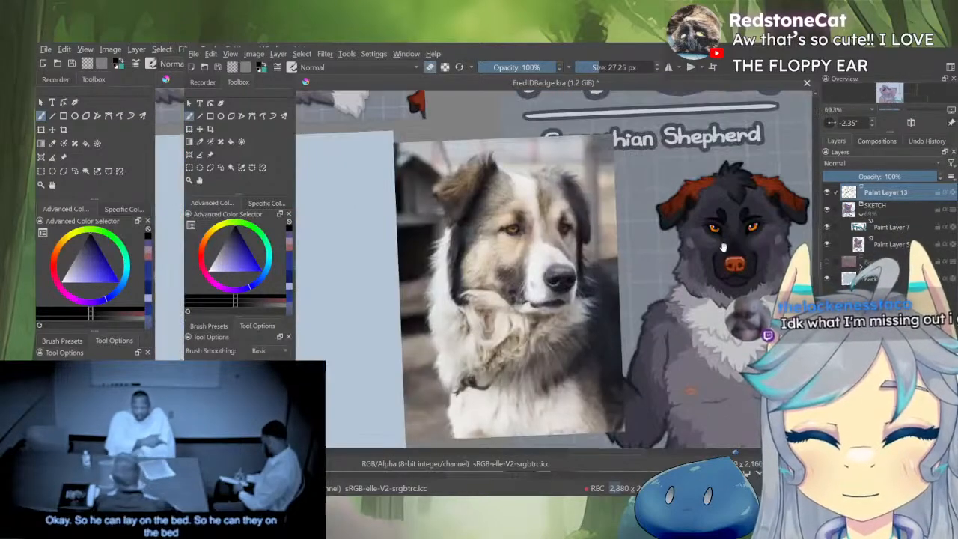
left_click_drag(620, 264, 723, 263)
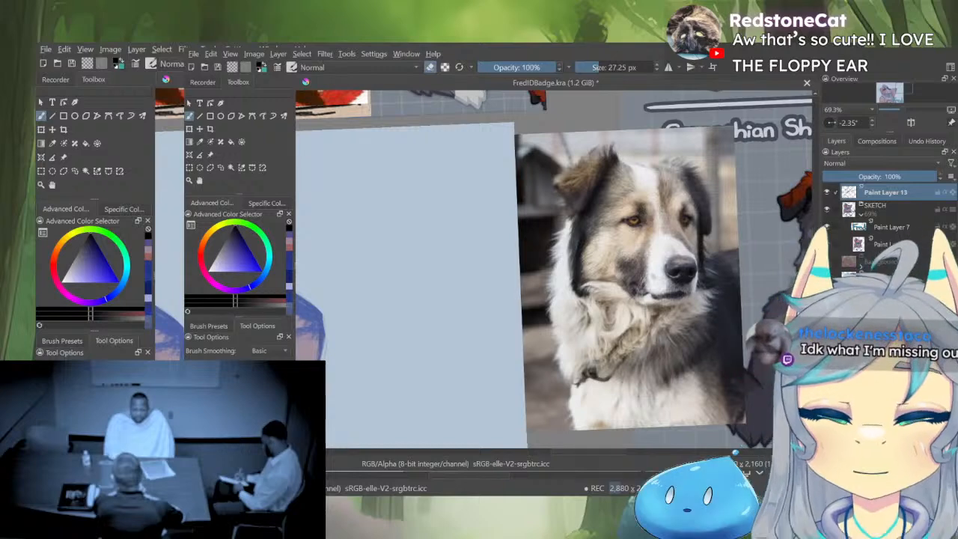
scroll(642, 211, "up", 2)
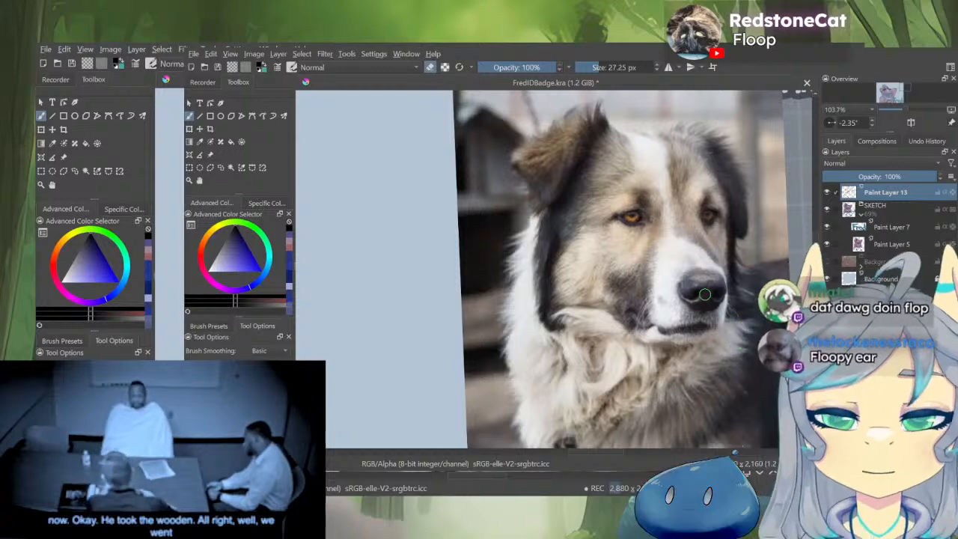
left_click_drag(660, 254, 664, 344)
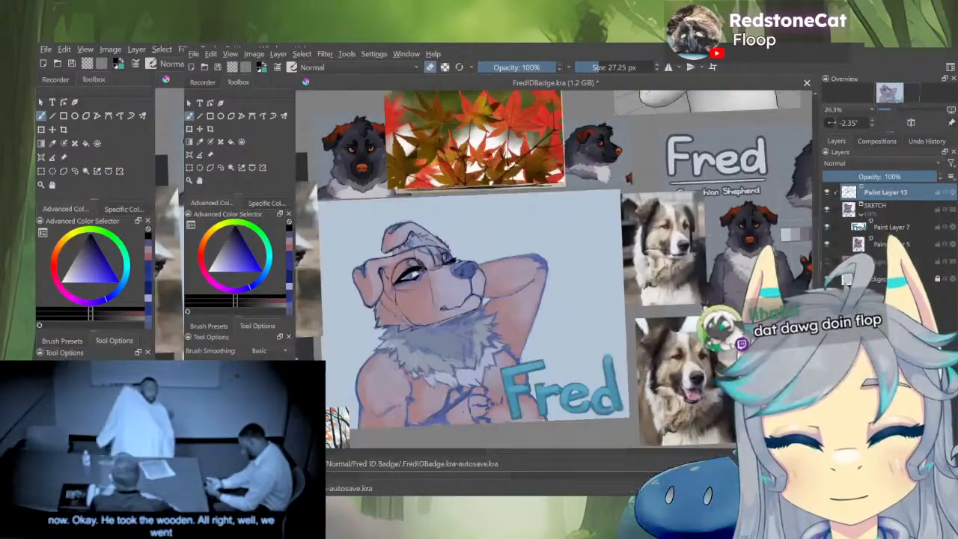
left_click_drag(716, 272, 736, 223)
left_click_drag(740, 259, 756, 239)
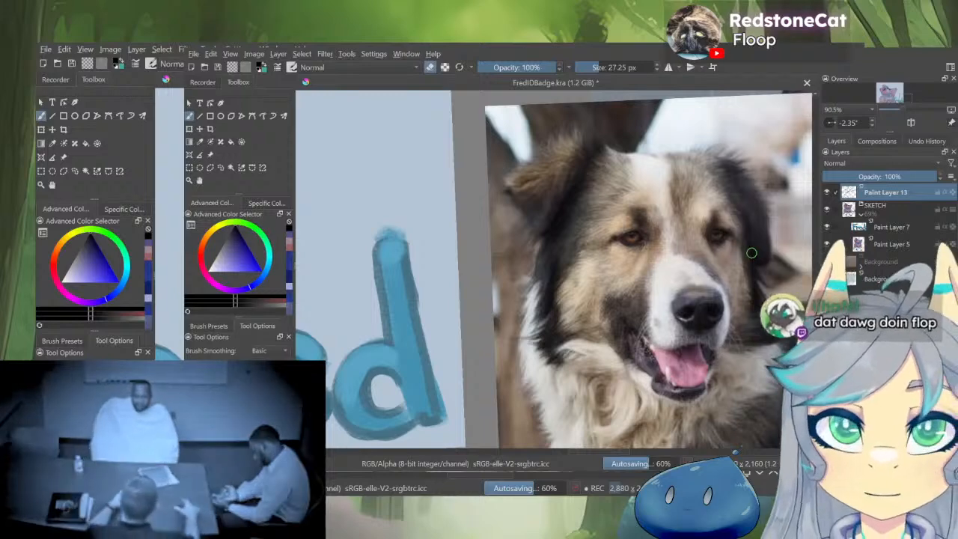
left_click_drag(682, 223, 852, 395)
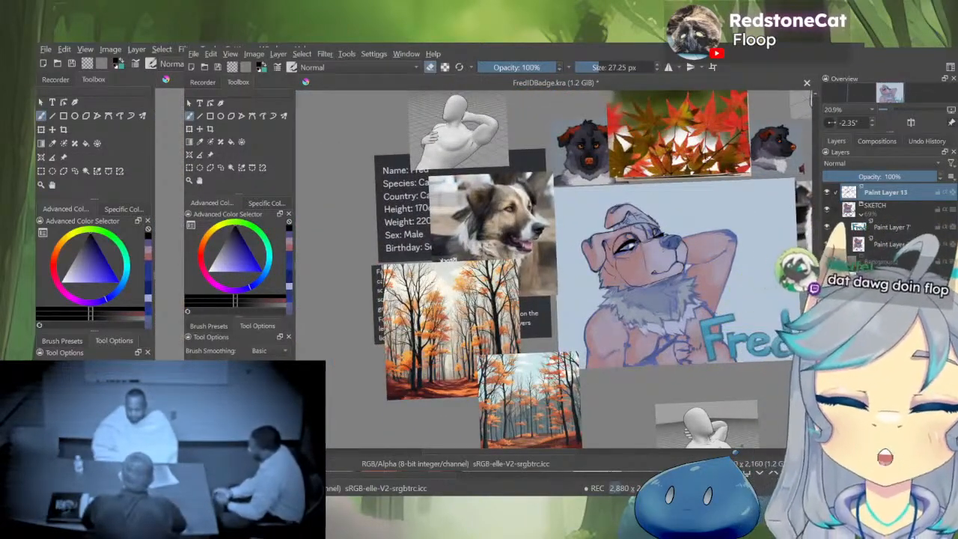
left_click_drag(653, 238, 702, 163)
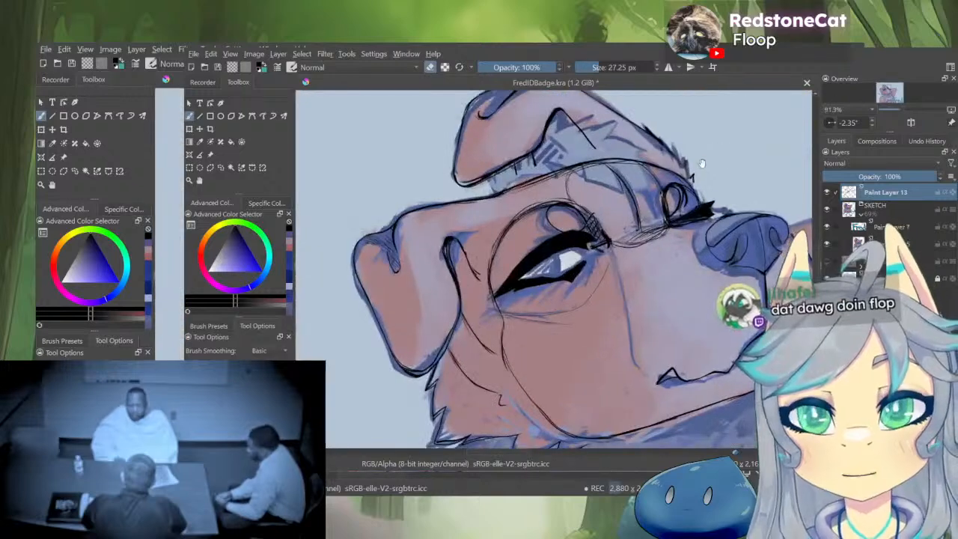
Isolate the line art on Paint Layer 13, comparing the head with and without the sketch beneath it
key("alt+i")
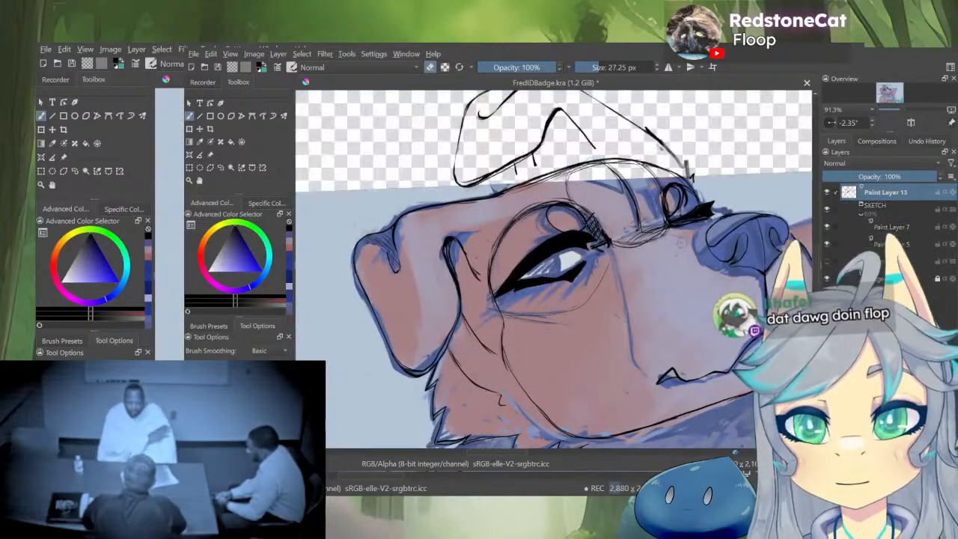
key("alt+i")
key("alt+i")
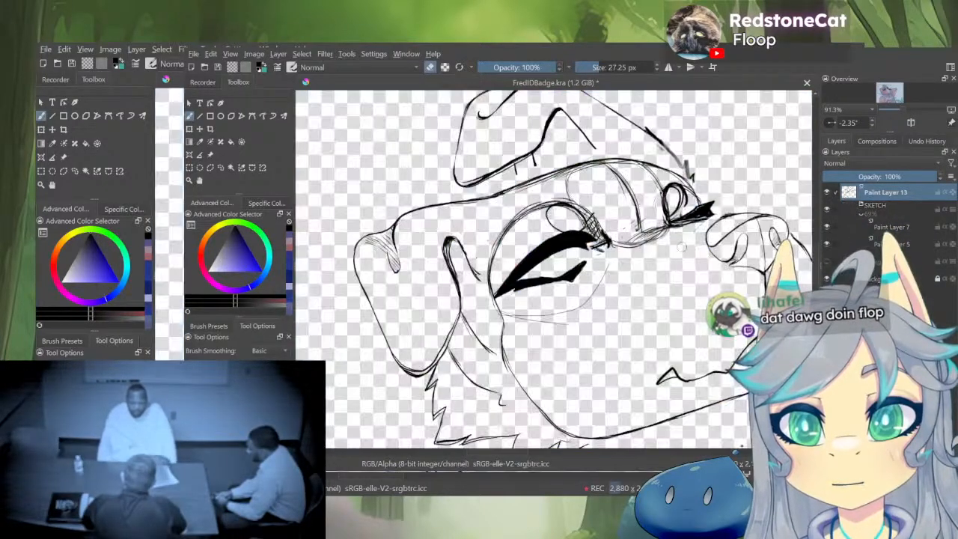
left_click_drag(683, 244, 664, 313)
key("alt+i")
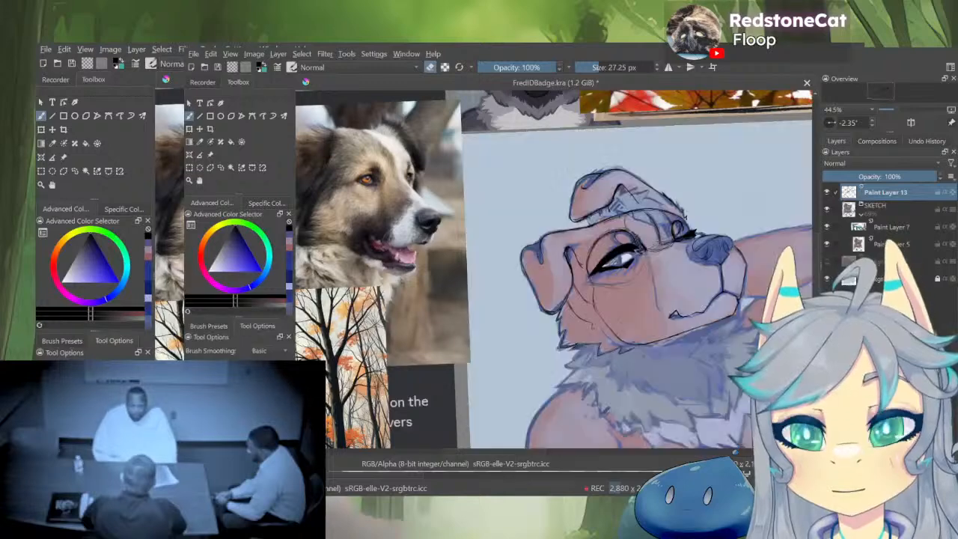
key("alt+i")
Select the line art of the near drooping ear with a freehand outline around the whole ear
left_click_drag(551, 258, 574, 196)
key("l")
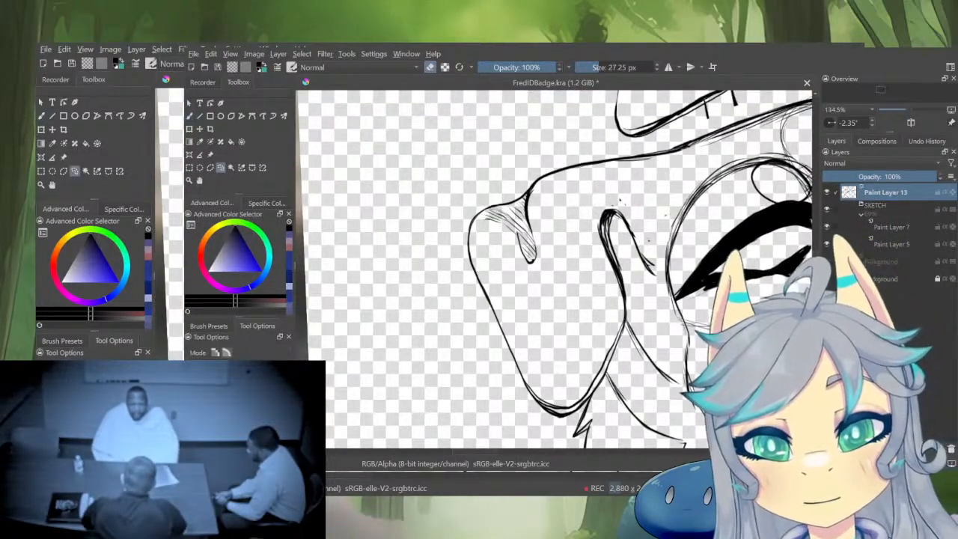
mouse_move(662, 245)
left_mouse_down()
mouse_move(659, 310)
mouse_move(715, 289)
mouse_move(717, 275)
left_mouse_up()
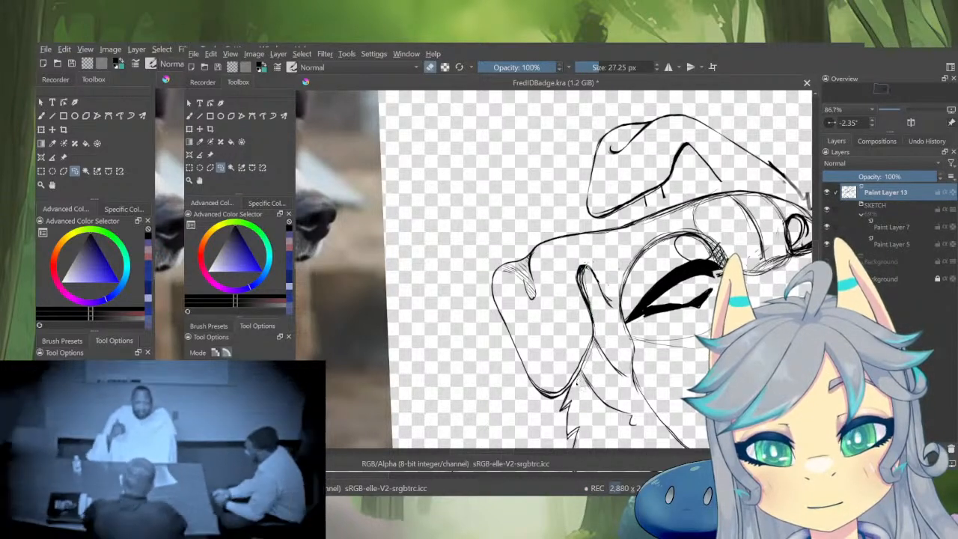
mouse_move(565, 398)
left_mouse_down()
mouse_move(489, 372)
mouse_move(499, 242)
mouse_move(581, 227)
mouse_move(599, 241)
left_mouse_up()
Transform the selected near ear, scaling it up slightly and shifting it toward the eye
key("ctrl+t")
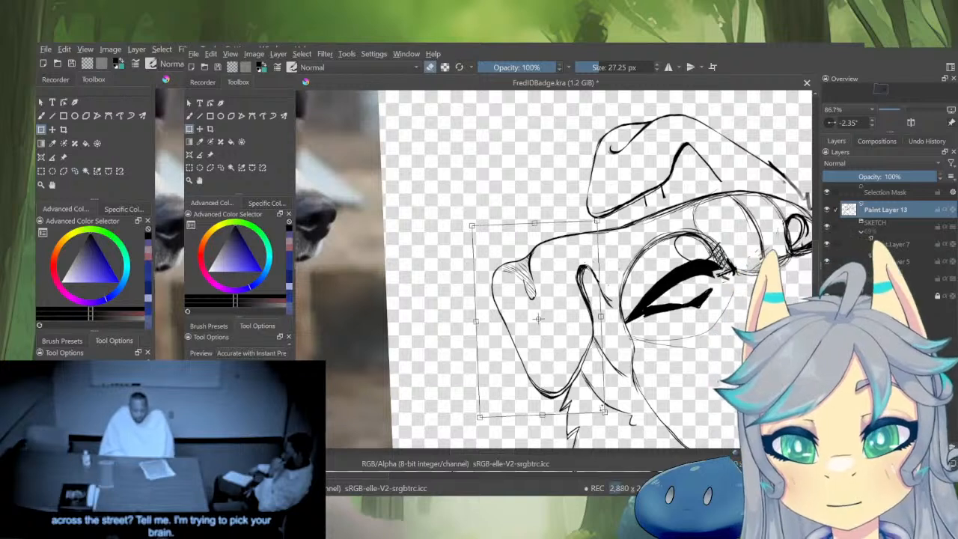
key("Return")
left_click(607, 415)
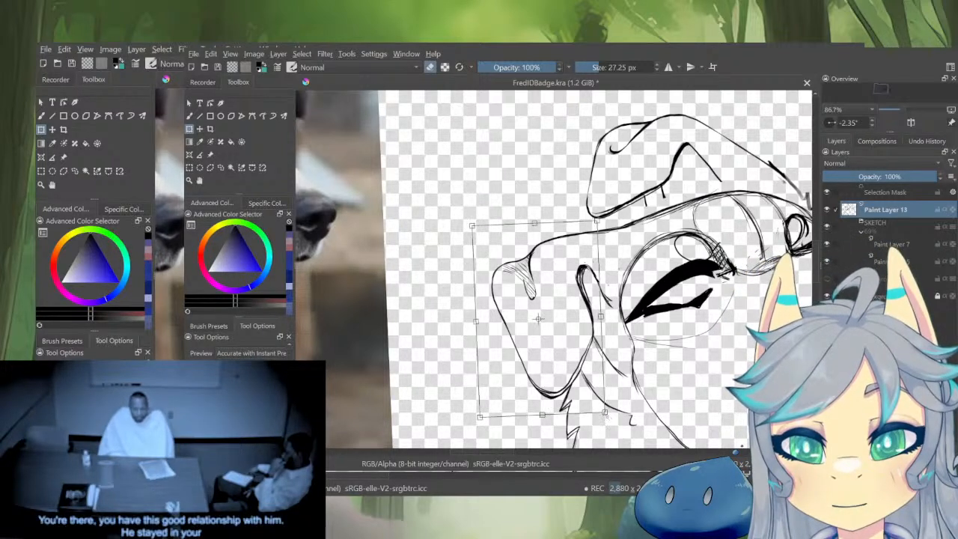
key("Return")
left_click_drag(605, 414, 611, 423)
left_click_drag(587, 376, 592, 383)
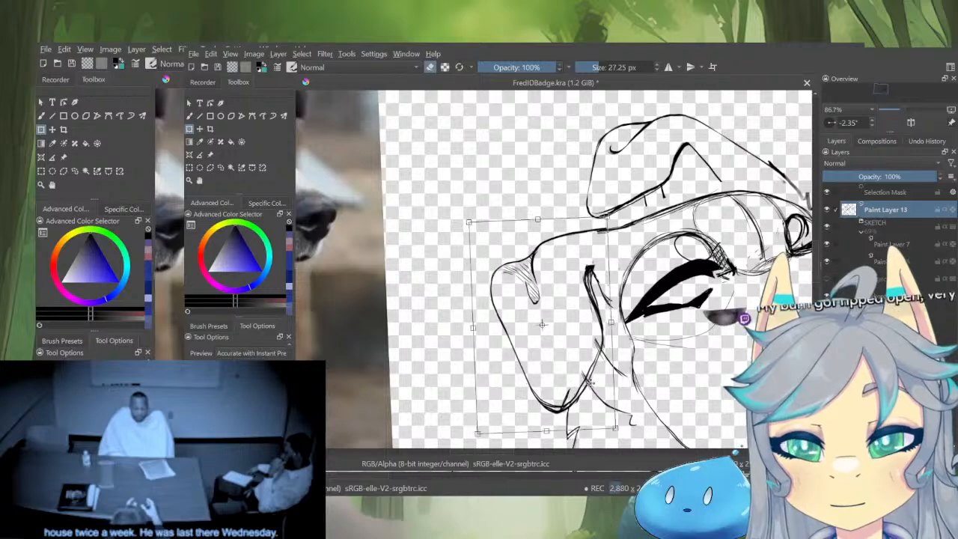
Check the enlarged ear in the mirrored view and scale it back down slightly against the head
scroll(599, 352, "down", 2)
key("m")
left_click_drag(650, 301, 709, 264)
scroll(704, 269, "down", 2)
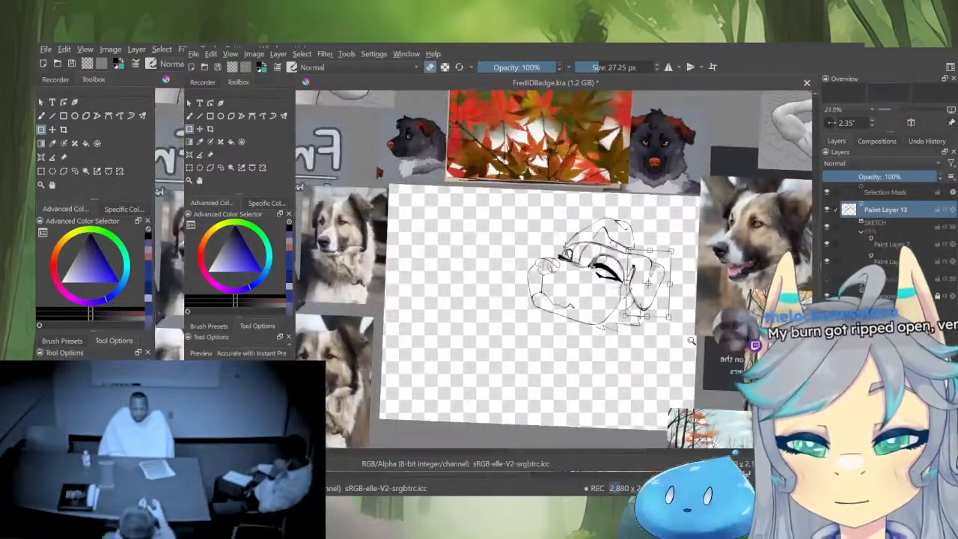
left_click_drag(689, 345, 697, 356)
scroll(671, 301, "up", 3)
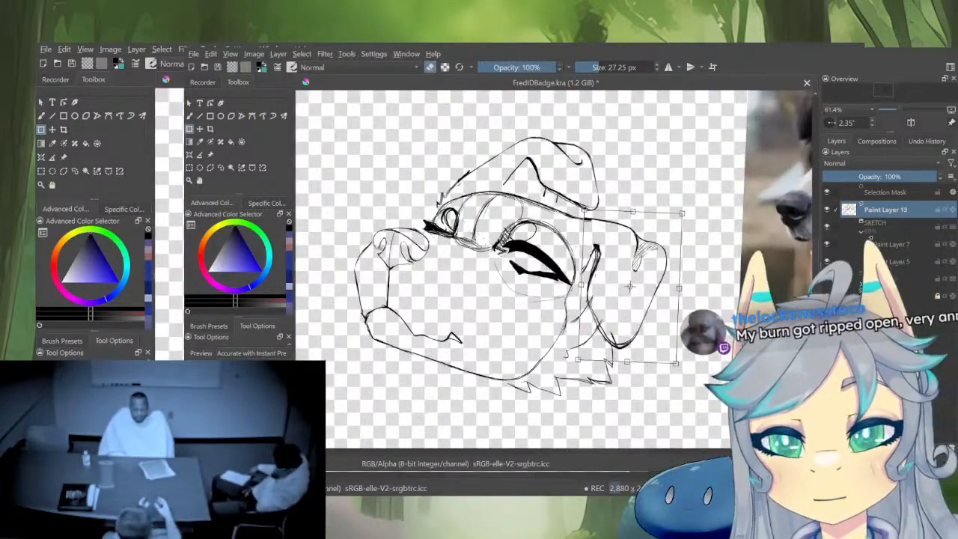
left_click_drag(641, 281, 648, 258)
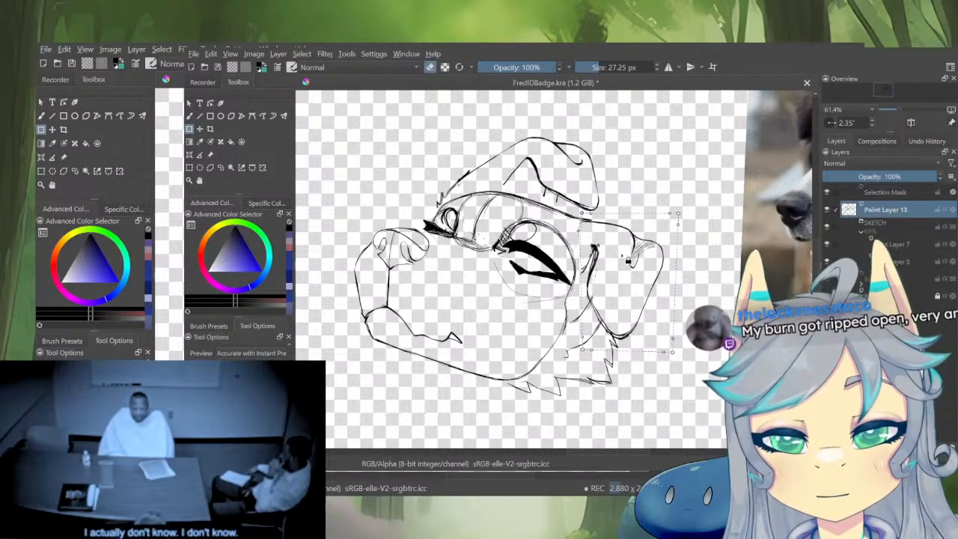
Widen the near ear slightly and compare it with the dog photo in both normal and mirrored views
key("m")
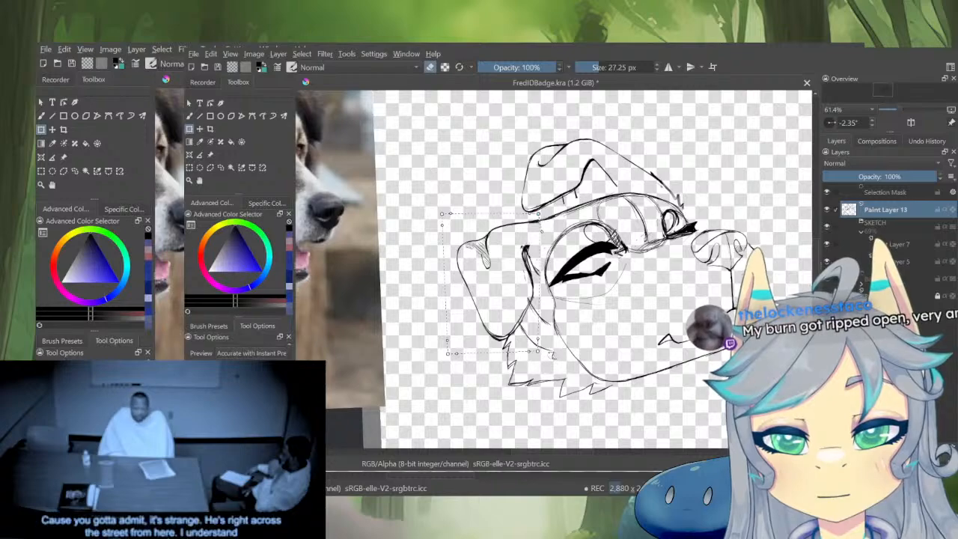
left_click_drag(539, 351, 545, 350)
scroll(616, 297, "down", 3)
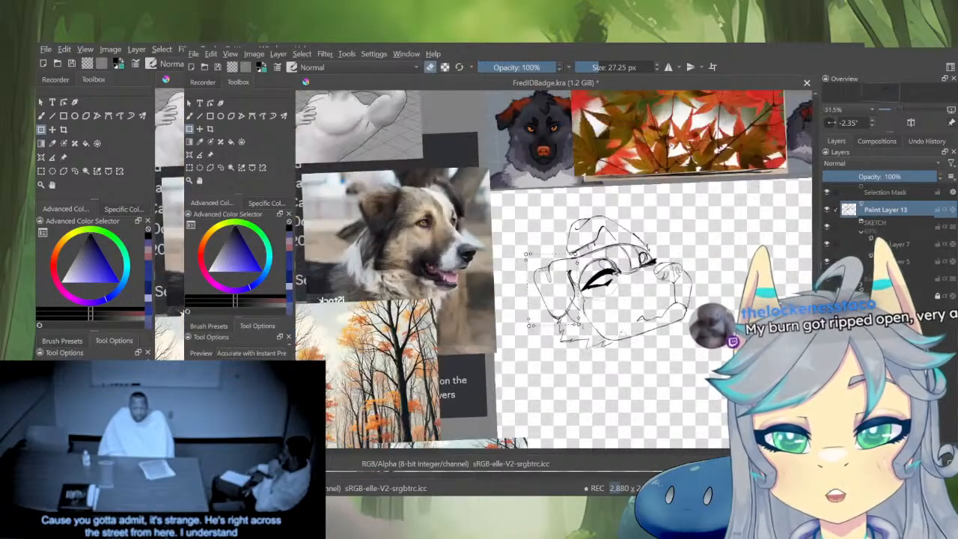
key("m")
scroll(626, 373, "up", 5)
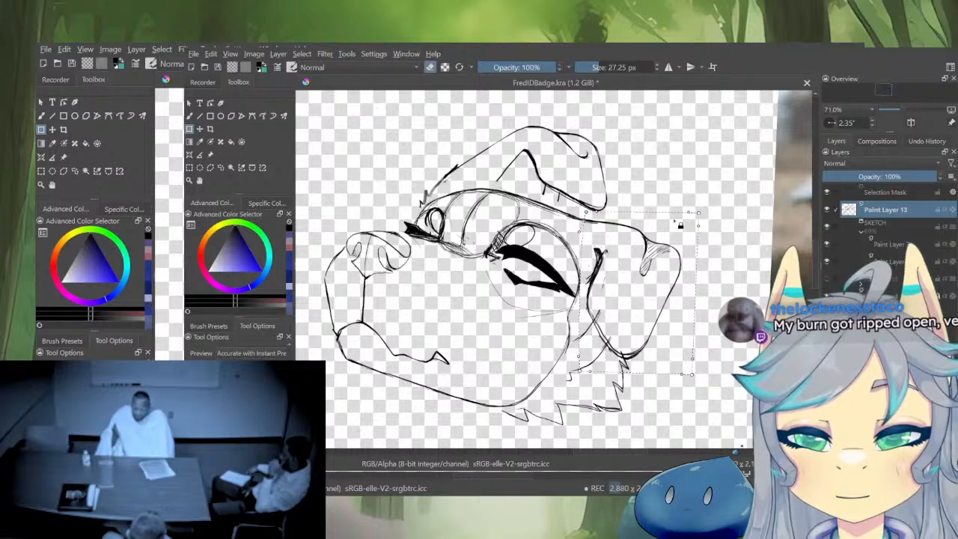
Fine-tune the near ear's size and placement while checking the whole head mirrored, apply the transform and clear the selection
key("m")
left_click_drag(509, 286, 559, 286)
left_click_drag(571, 212, 572, 212)
key("m")
mouse_move(582, 377)
left_mouse_down()
mouse_move(579, 440)
mouse_move(628, 391)
mouse_move(651, 342)
left_mouse_up()
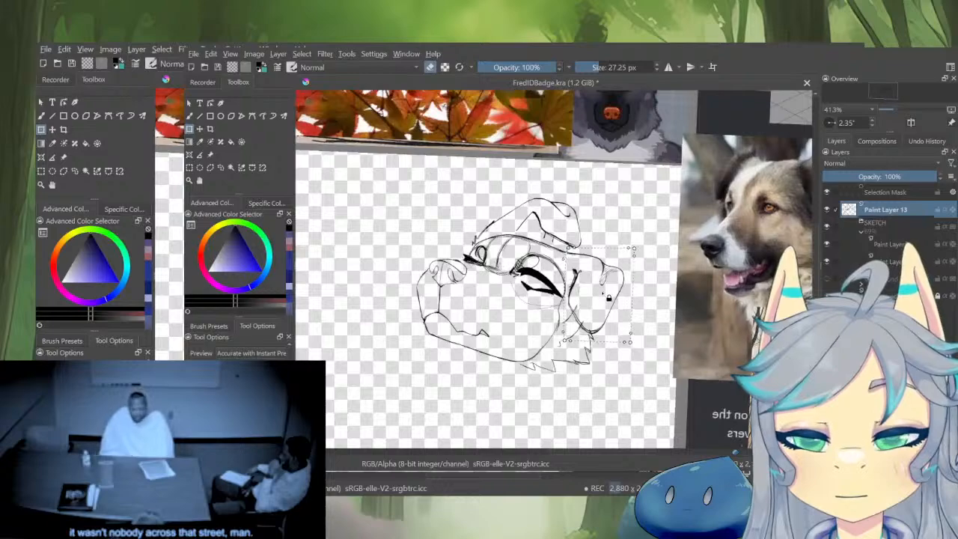
left_click_drag(602, 295, 593, 359)
key("m")
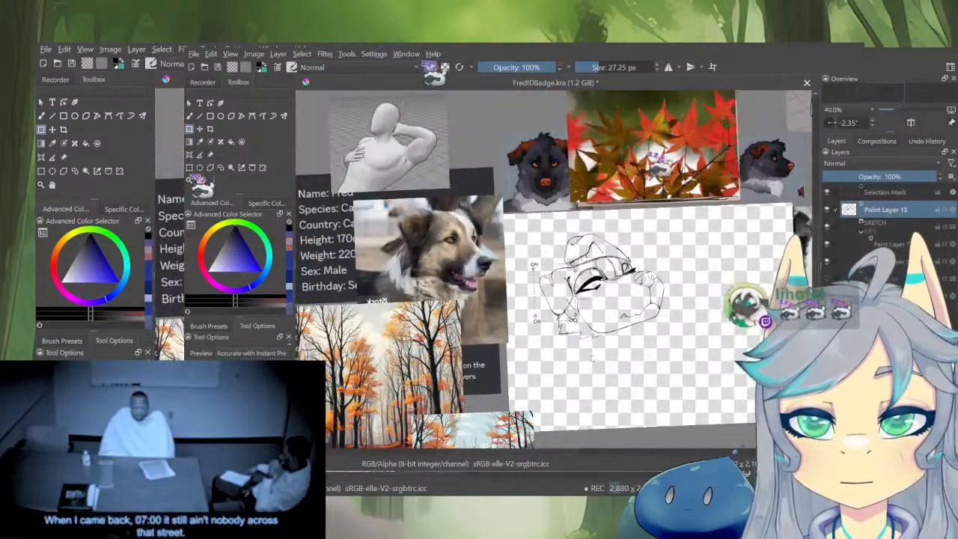
left_click_drag(582, 293, 605, 264)
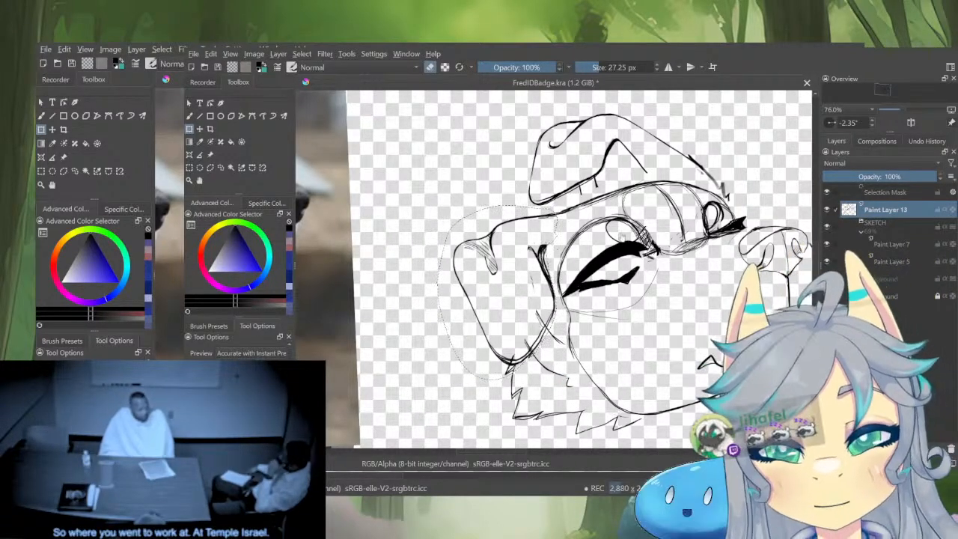
key("ctrl+shift+a")
Erase the stray lines around the near ear's inner fold and lower tip, checking the ear against the dog photos
mouse_move(664, 260)
left_mouse_down()
mouse_move(708, 369)
mouse_move(723, 170)
left_mouse_up()
key("b")
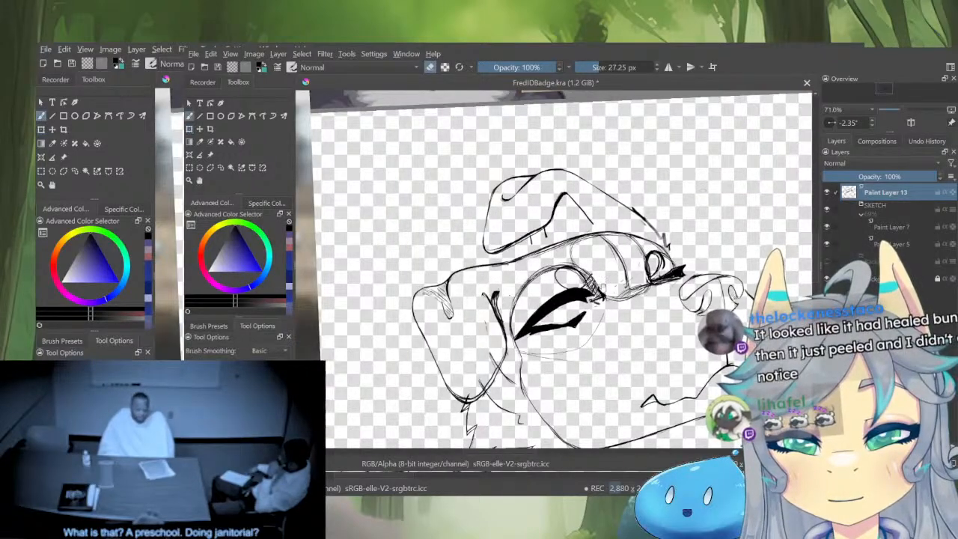
mouse_move(509, 291)
left_mouse_down()
mouse_move(644, 227)
mouse_move(621, 191)
mouse_move(614, 353)
mouse_move(624, 356)
left_mouse_up()
key("e")
key("e")
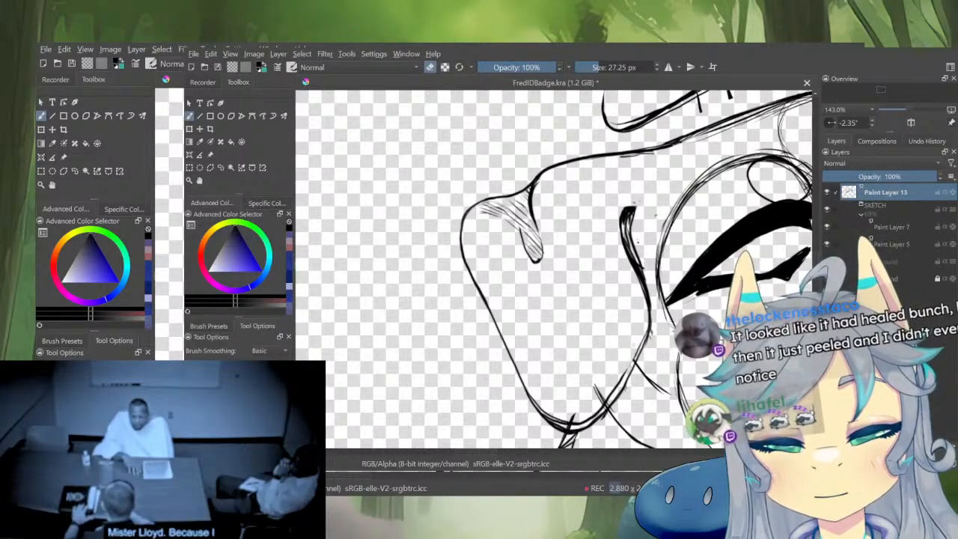
mouse_move(596, 385)
left_mouse_down()
mouse_move(598, 401)
mouse_move(570, 420)
left_mouse_up()
scroll(640, 294, "down", 4)
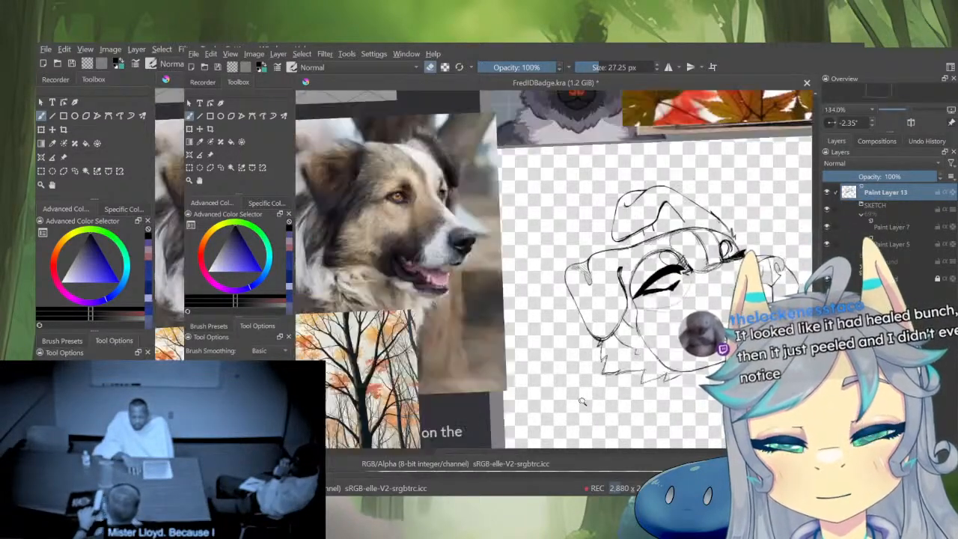
scroll(647, 292, "up", 2)
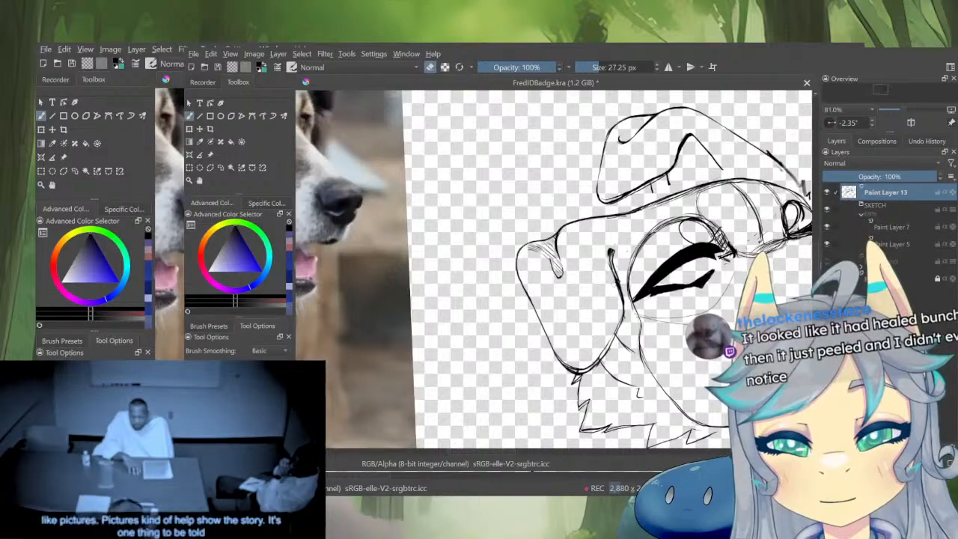
scroll(633, 376, "down", 4)
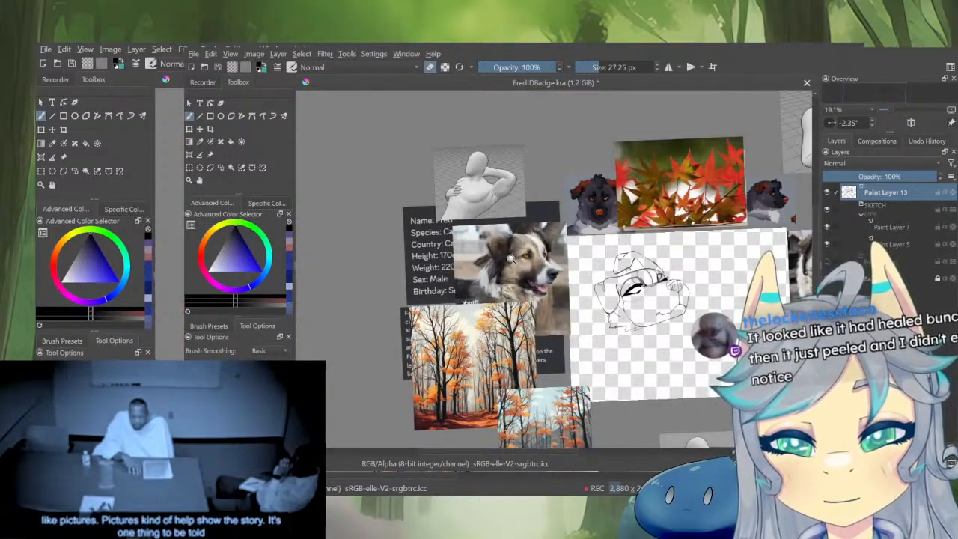
Erase the rough lower stretch of the floppy ear's outer line and redraw it as a cleaner contour down to the tip
scroll(511, 258, "up", 5)
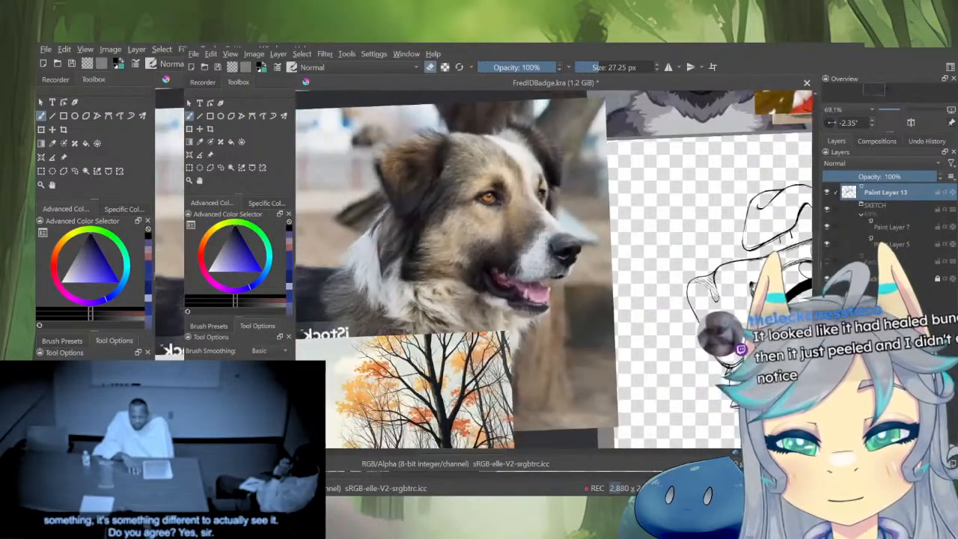
mouse_move(747, 314)
left_mouse_down()
mouse_move(678, 262)
mouse_move(676, 282)
left_mouse_up()
left_click_drag(648, 247, 676, 280)
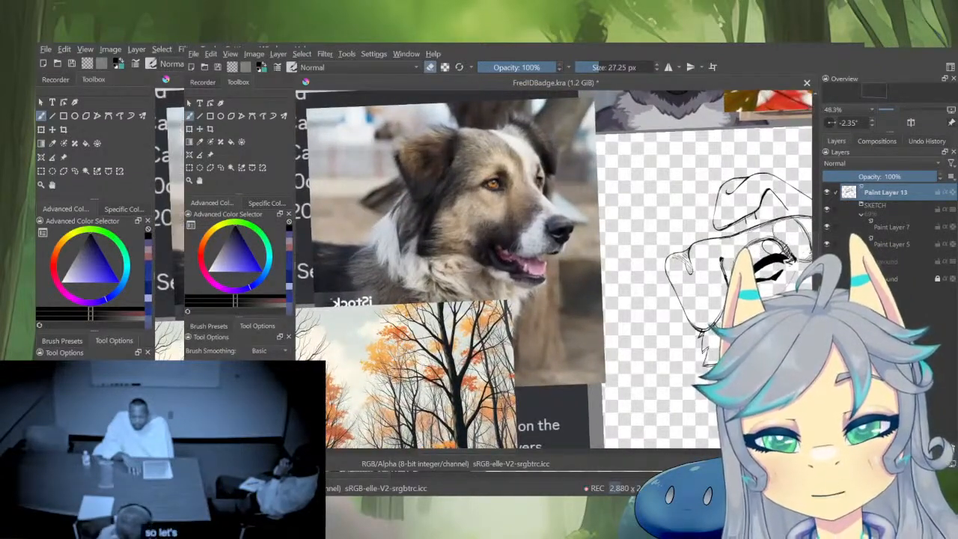
mouse_move(715, 343)
left_mouse_down()
mouse_move(710, 299)
mouse_move(713, 346)
left_mouse_up()
left_click_drag(702, 292, 715, 239)
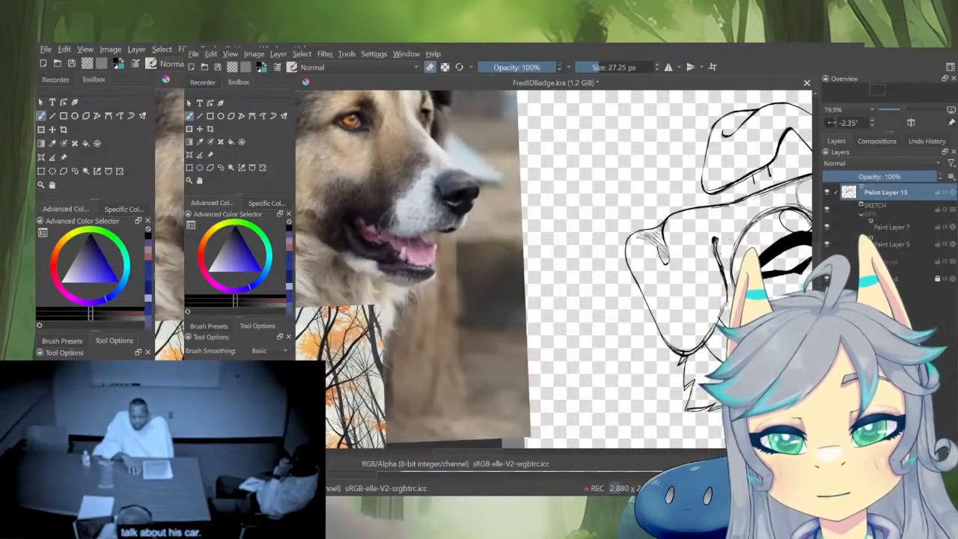
left_click_drag(731, 238, 710, 226)
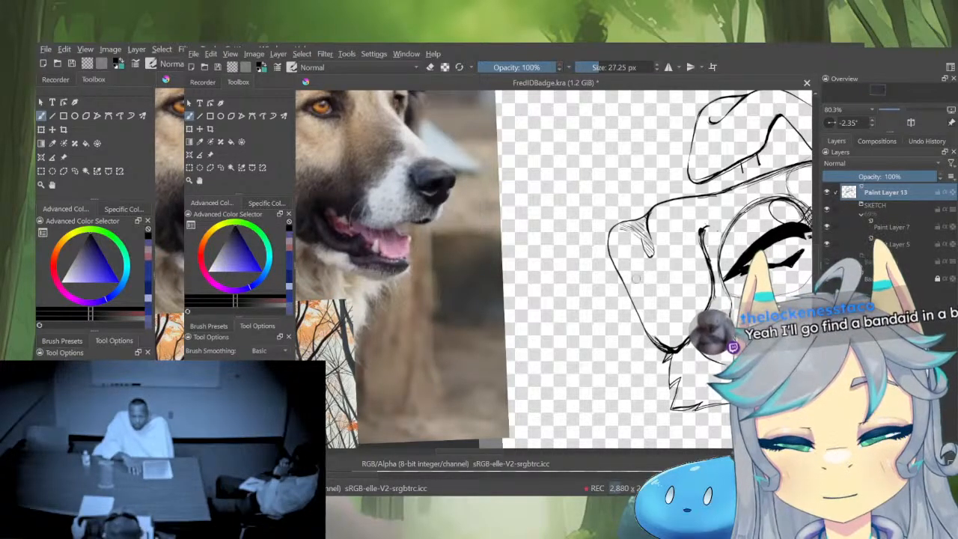
scroll(659, 309, "down", 4)
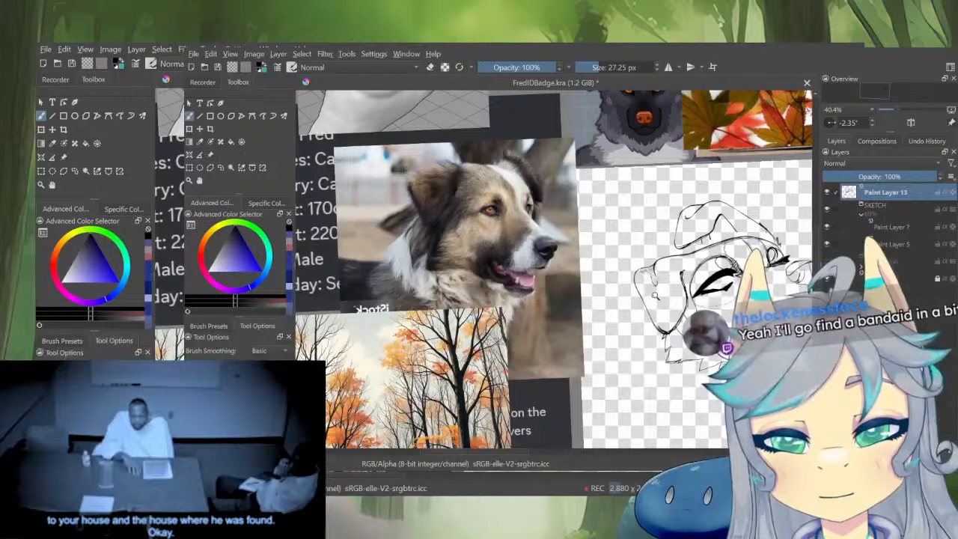
scroll(654, 294, "up", 6)
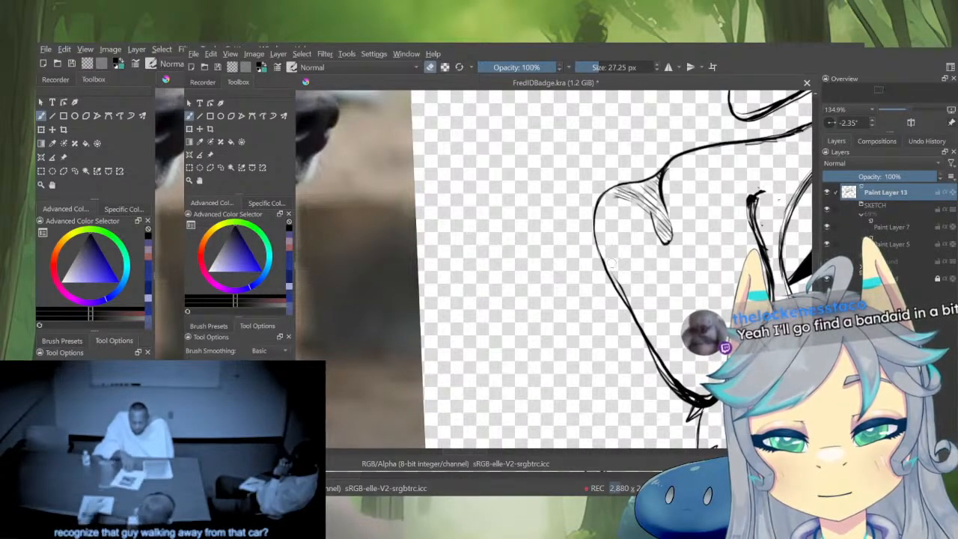
left_click_drag(612, 265, 663, 367)
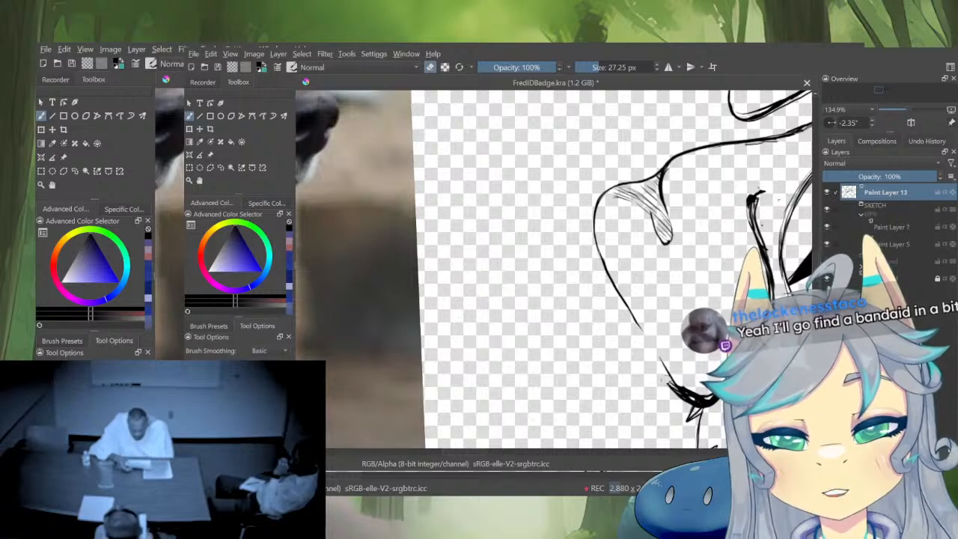
key("e")
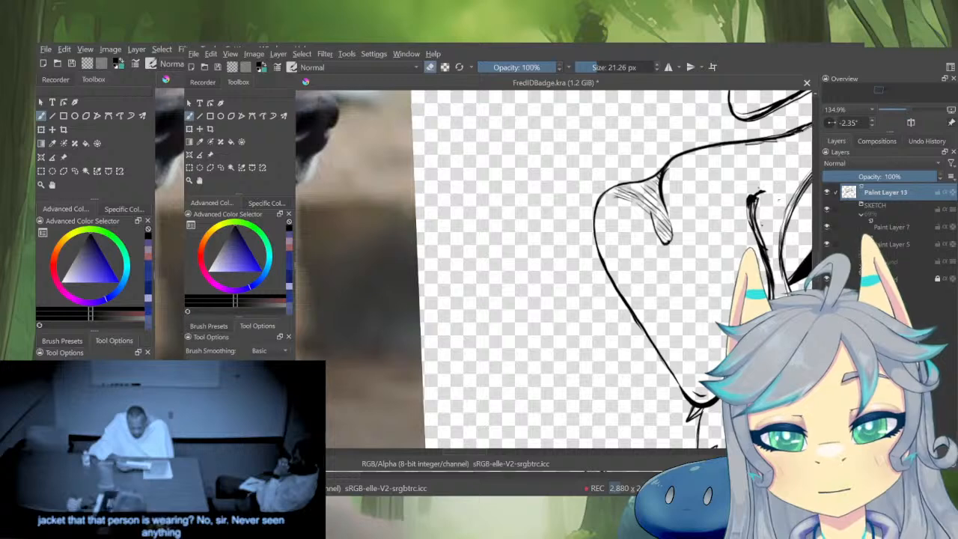
Thicken the upper part of the ear's outer line with a 21.26 px brush and trim its inner edge with the eraser
left_click_drag(599, 270, 531, 269)
key("e")
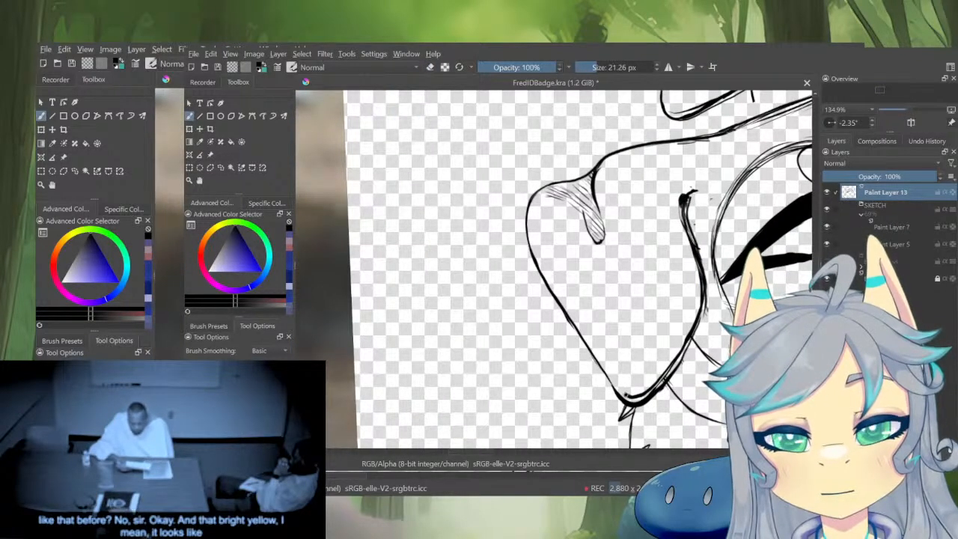
key("ctrl+z")
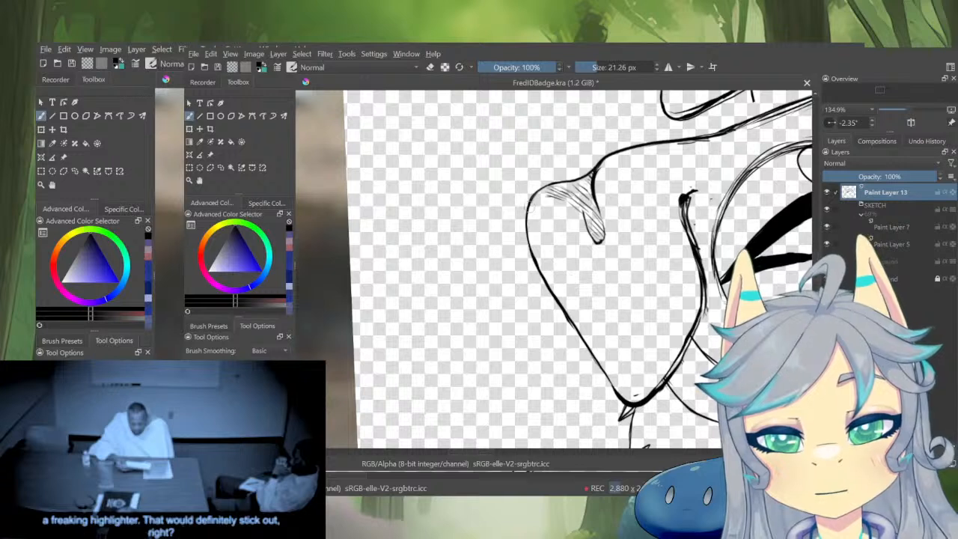
left_click_drag(527, 208, 554, 302)
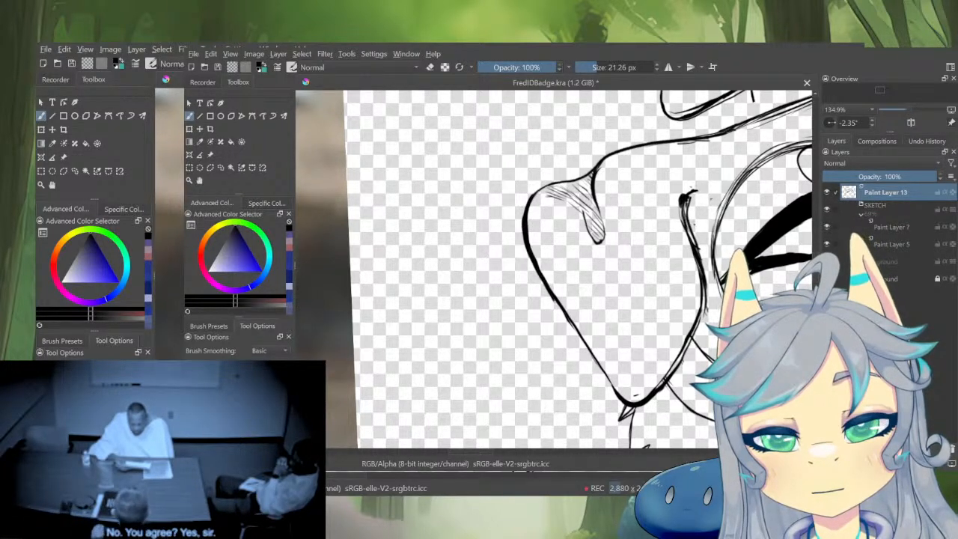
key("e")
left_click_drag(532, 204, 537, 259)
Examine the ear's line art from a distance and up close beside the dog reference photo
left_click_drag(649, 339, 634, 455)
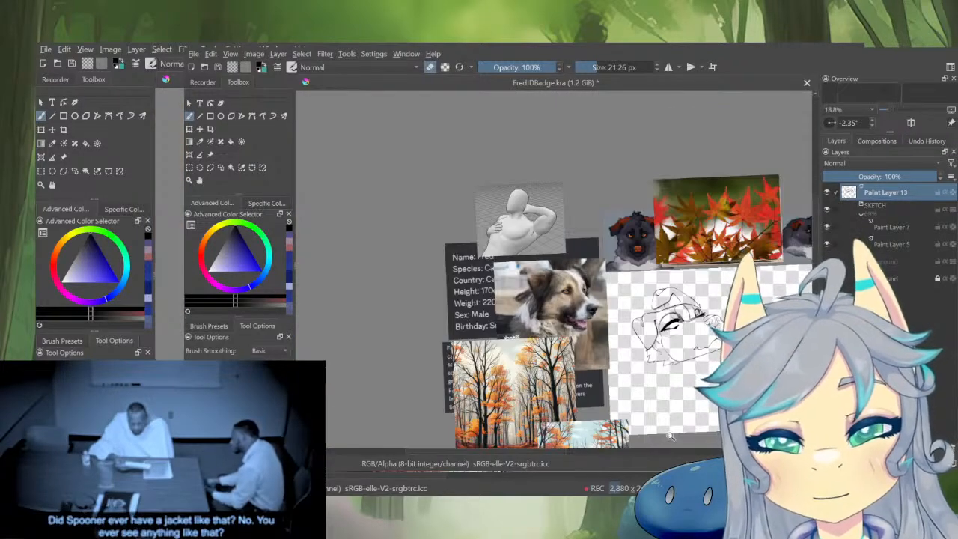
mouse_move(671, 307)
left_mouse_down()
mouse_move(709, 238)
mouse_move(678, 421)
left_mouse_up()
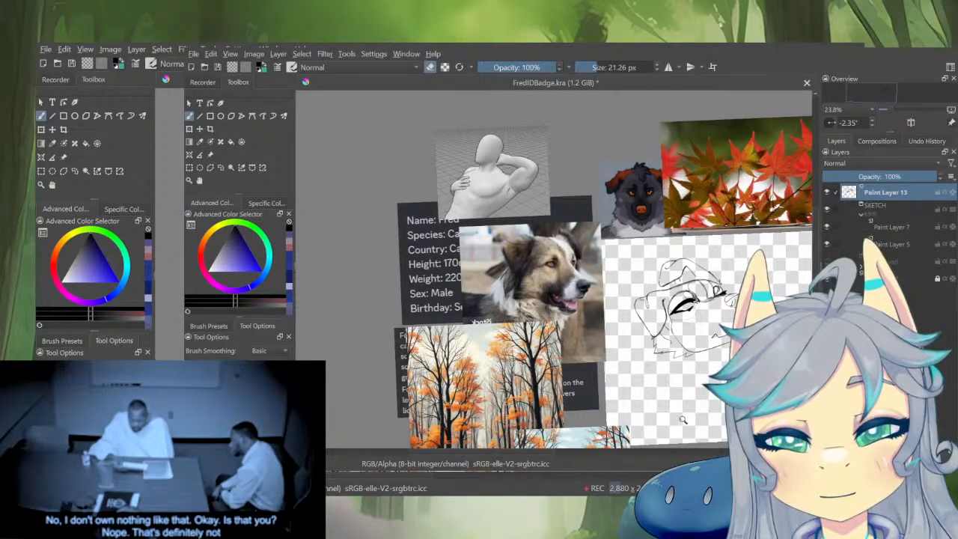
left_click_drag(667, 310, 685, 225)
key("e")
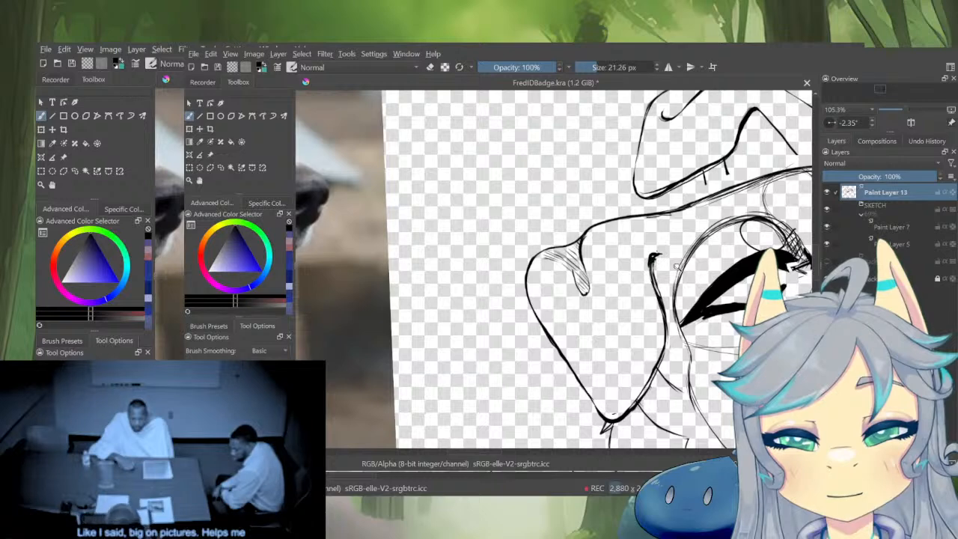
scroll(676, 266, "down", 4)
scroll(661, 357, "down", 2)
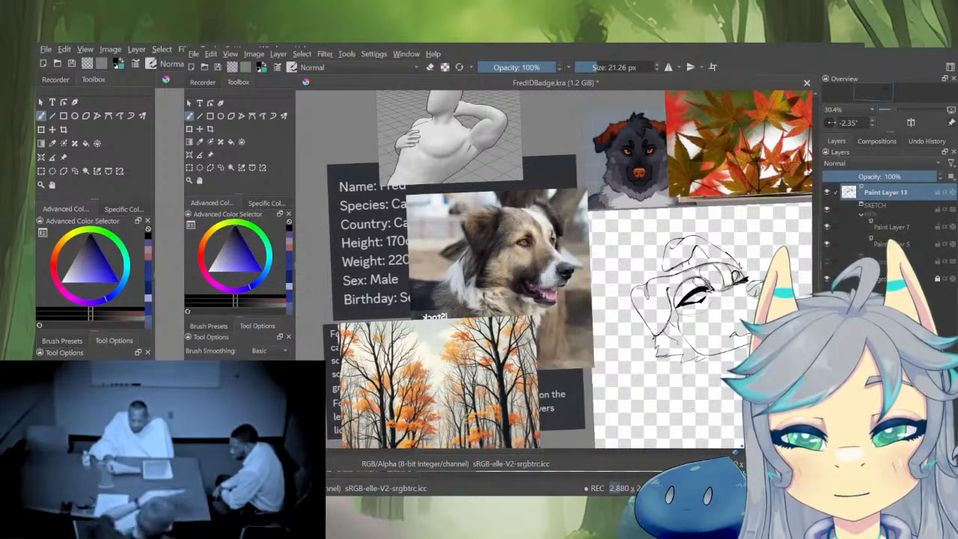
scroll(676, 326, "up", 3)
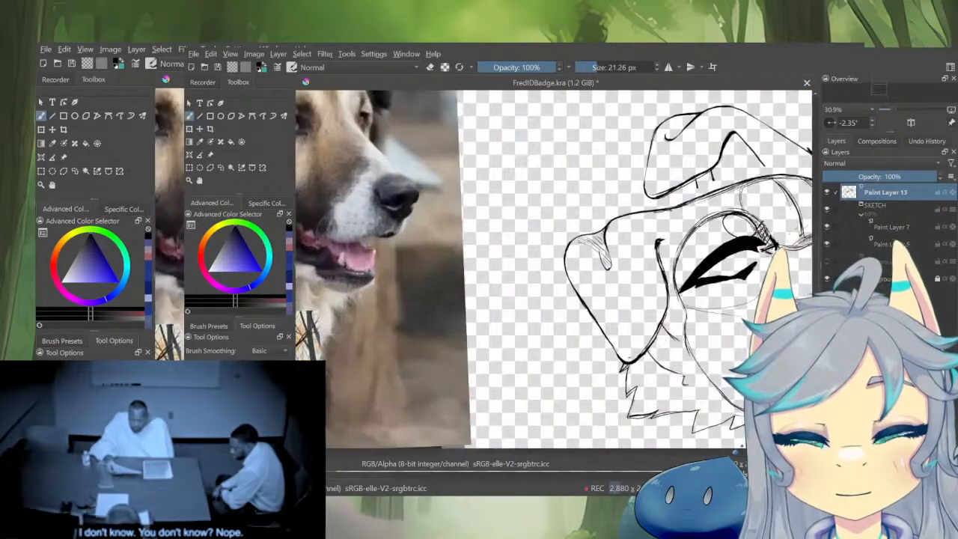
scroll(676, 280, "down", 5)
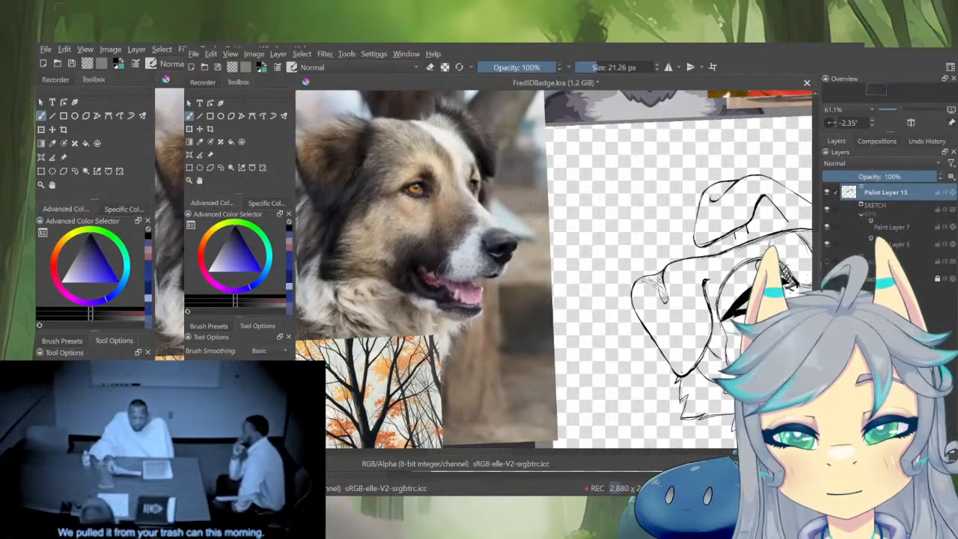
Check the lines against the coloured sketch, then erase the stray curves between the ear and the cheek with a 28.92 px eraser
key("bracketleft")
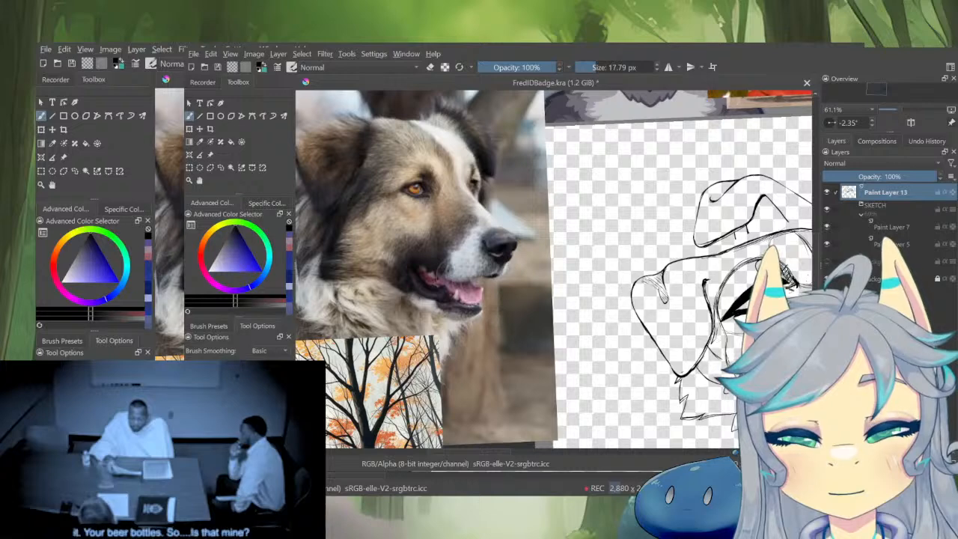
left_click_drag(706, 362, 683, 339)
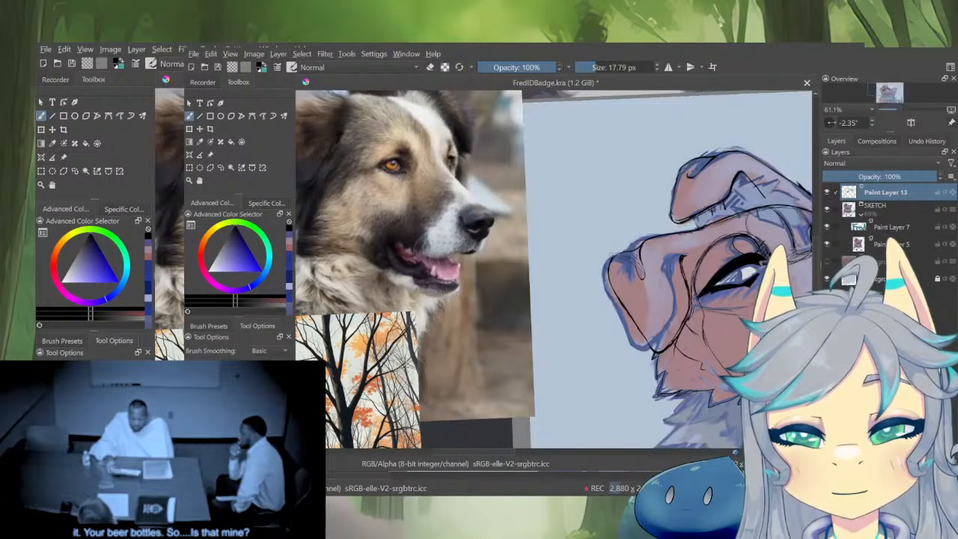
key("i")
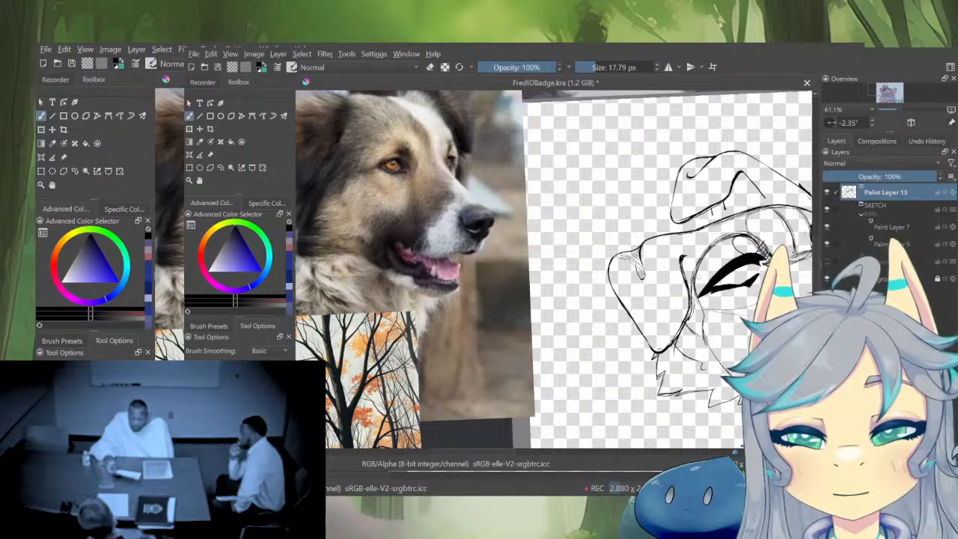
key("e")
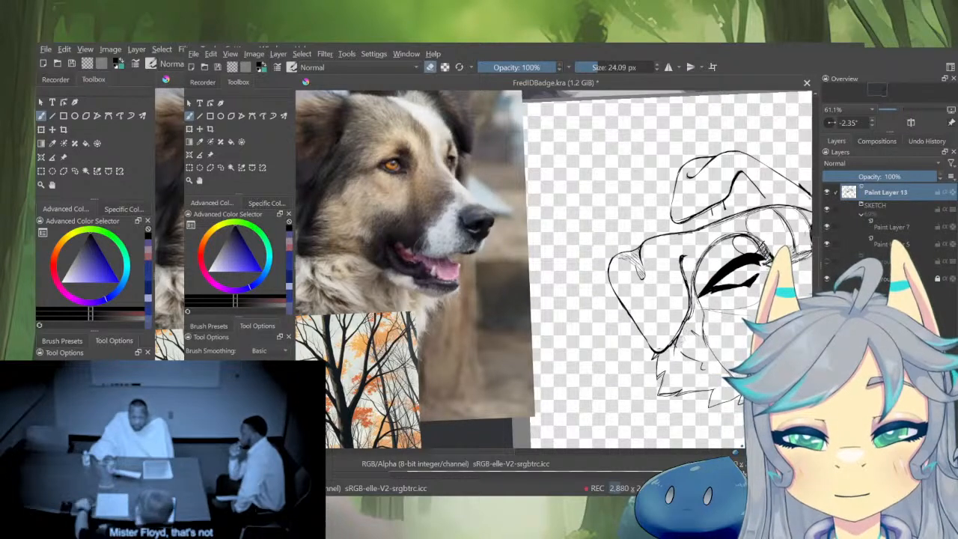
key("]")
left_click_drag(693, 331, 700, 354)
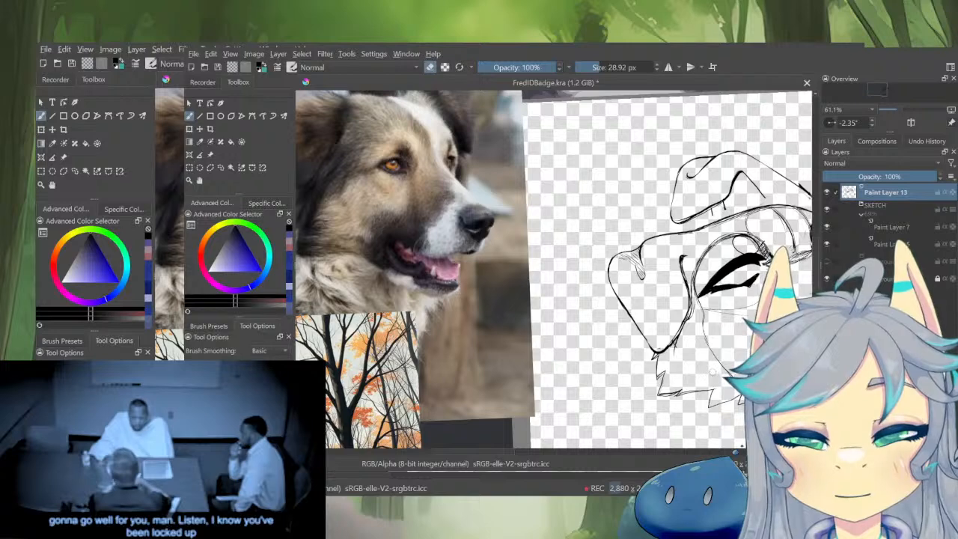
Redraw the lower contour of the near eye with a thin brush of about 8 px
scroll(714, 307, "down", 1)
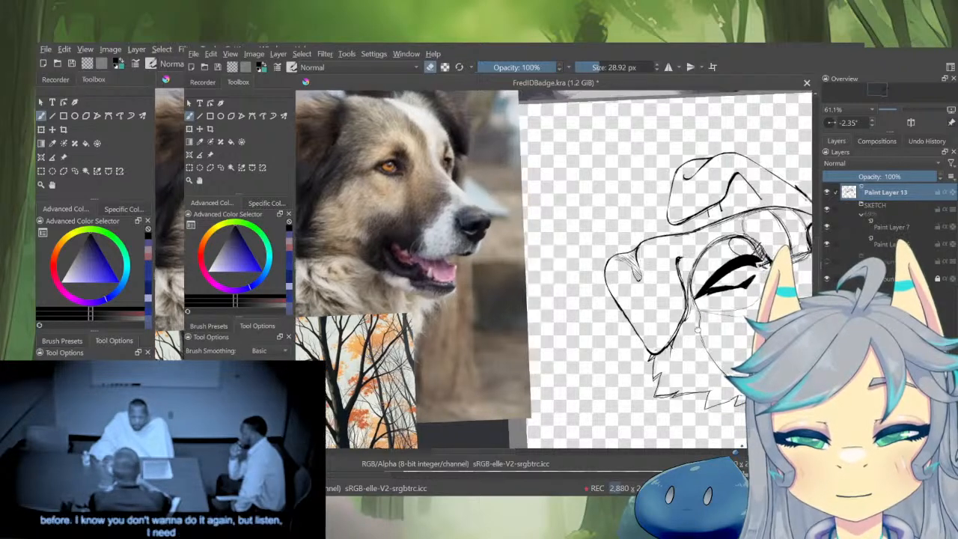
key("e")
key("bracketleft")
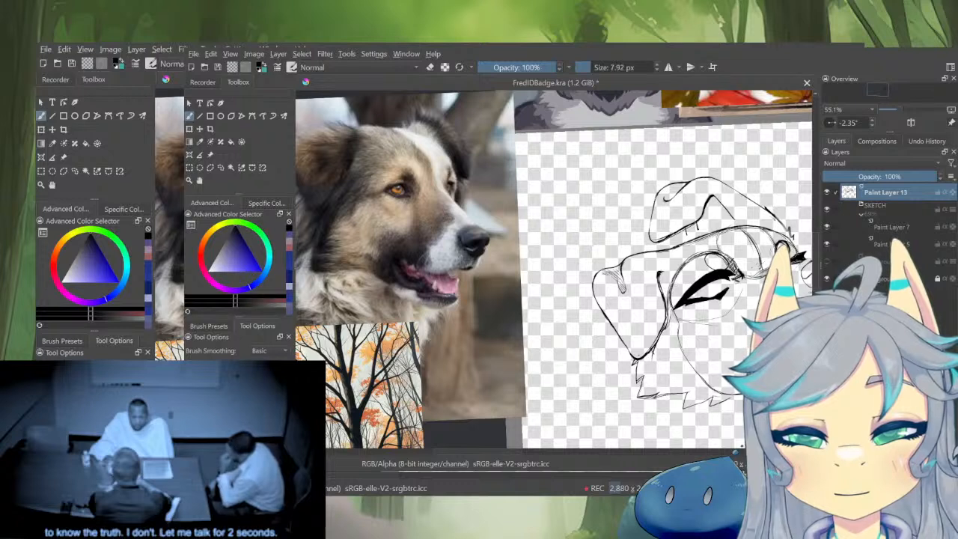
key("bracketright")
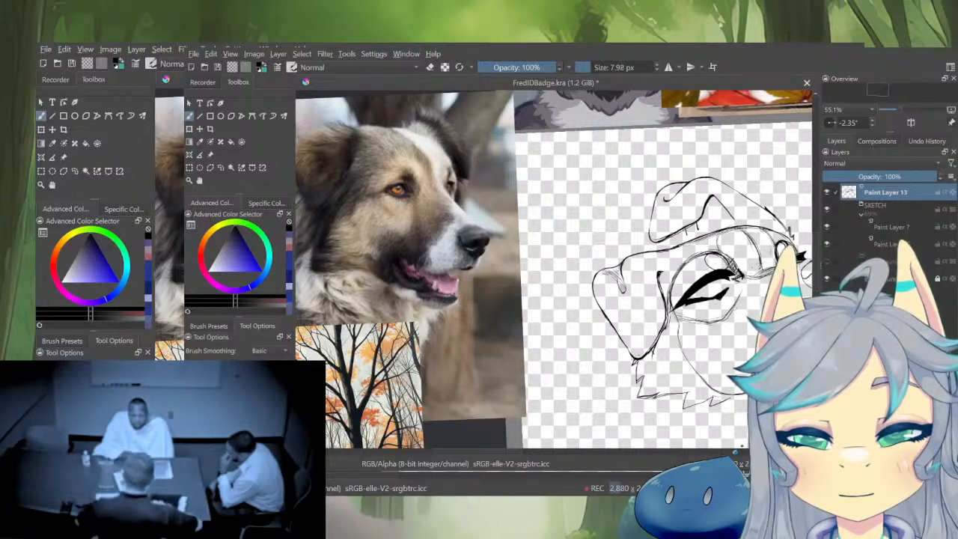
key("e")
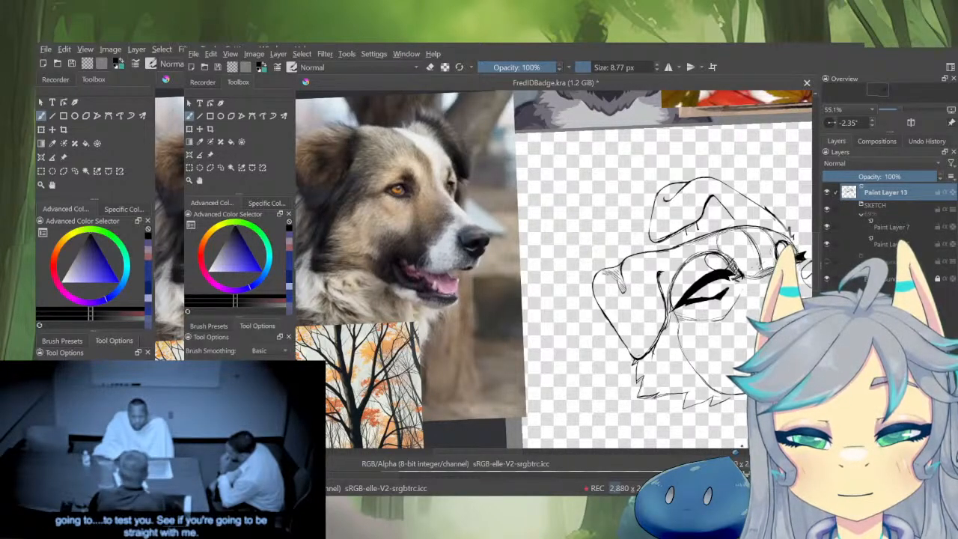
Check the head's line art in a mirrored canvas view and against the coloured sketch
key("m")
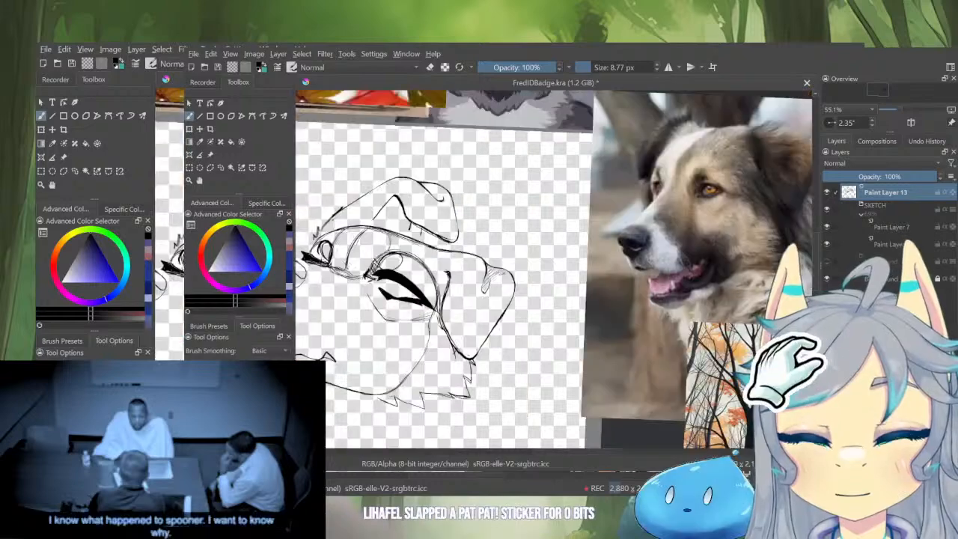
mouse_move(400, 387)
left_mouse_down()
mouse_move(595, 343)
mouse_move(646, 398)
mouse_move(658, 366)
left_mouse_up()
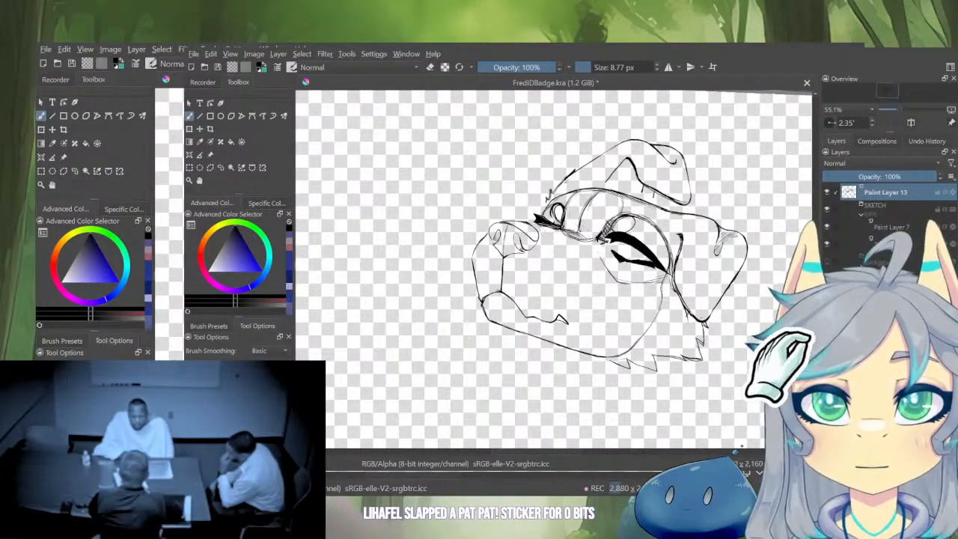
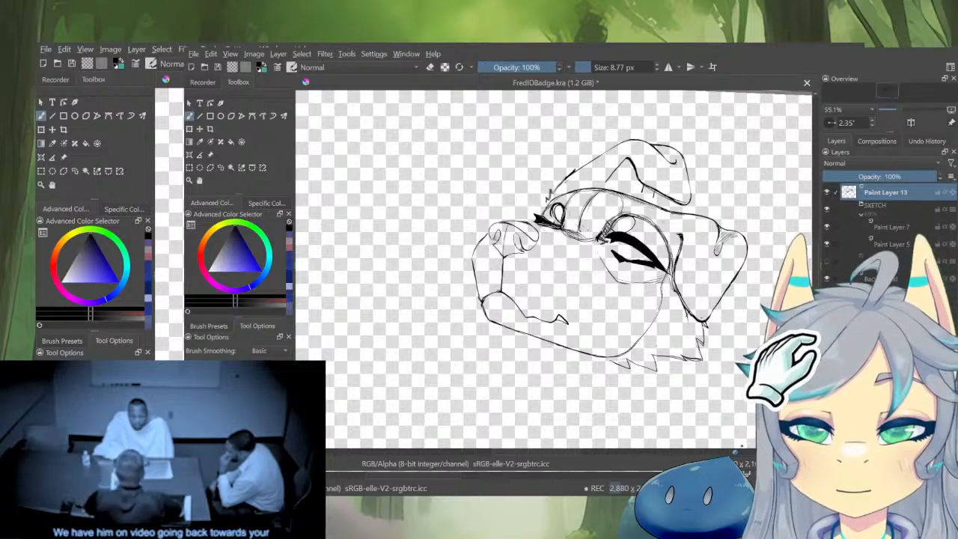
scroll(714, 274, "down", 5)
scroll(715, 285, "up", 3)
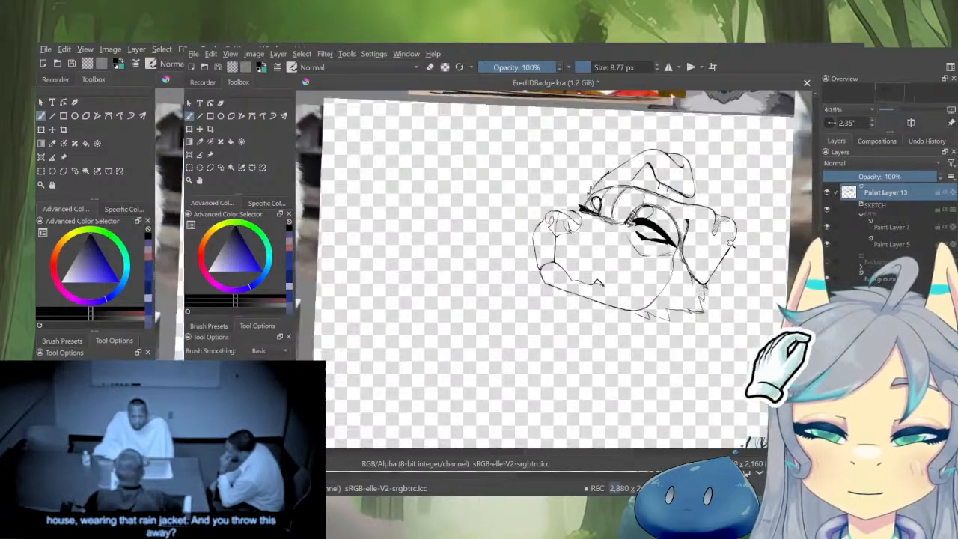
key("m")
left_click_drag(580, 302, 692, 308)
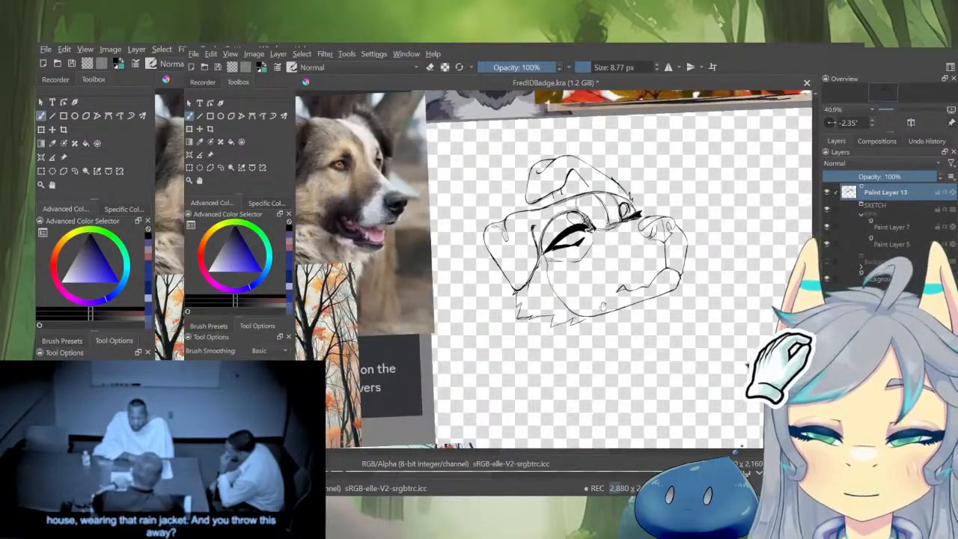
left_click(849, 192, "alt")
left_click(849, 193, "alt")
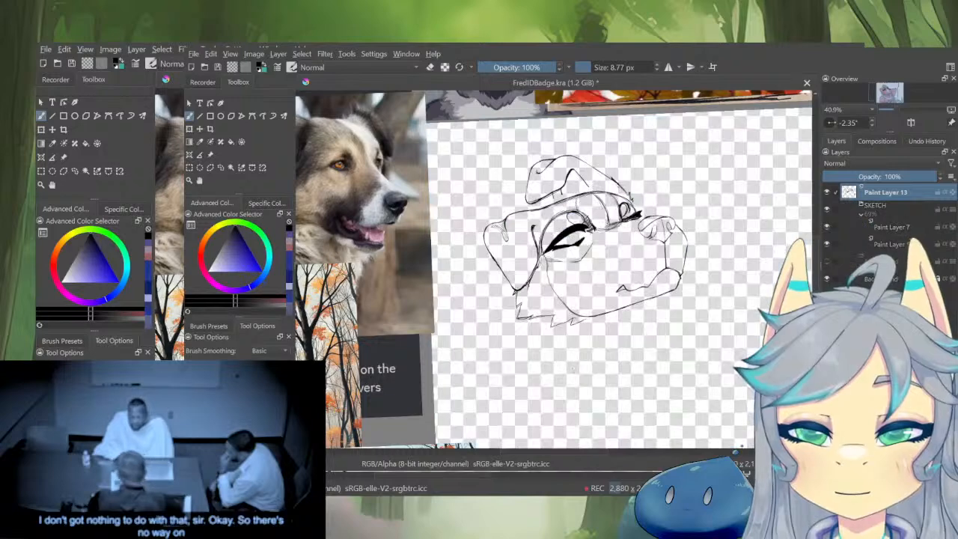
Lasso the cheek fur below the ear, start transforming it with a slight corner adjustment, and check it in a mirrored view
left_click_drag(569, 351, 621, 365)
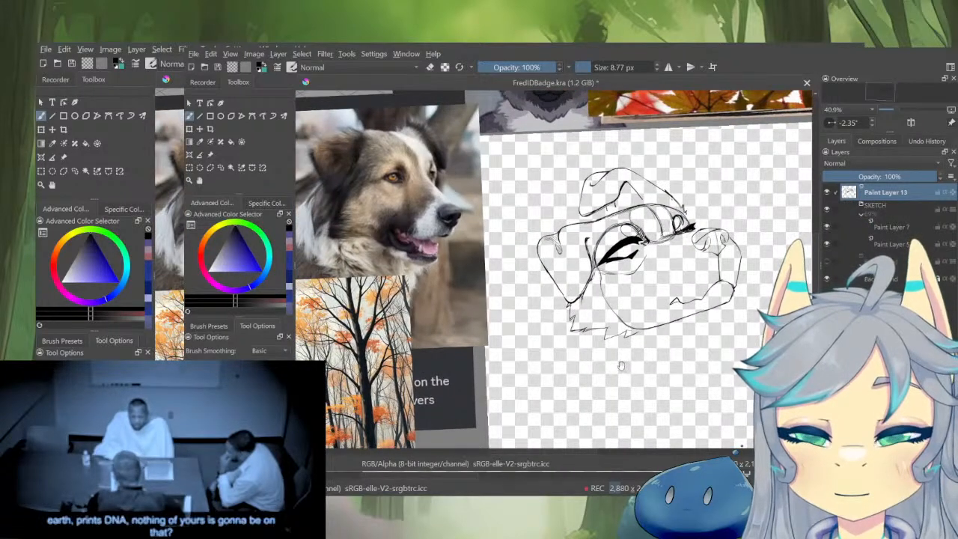
scroll(588, 323, "up", 4)
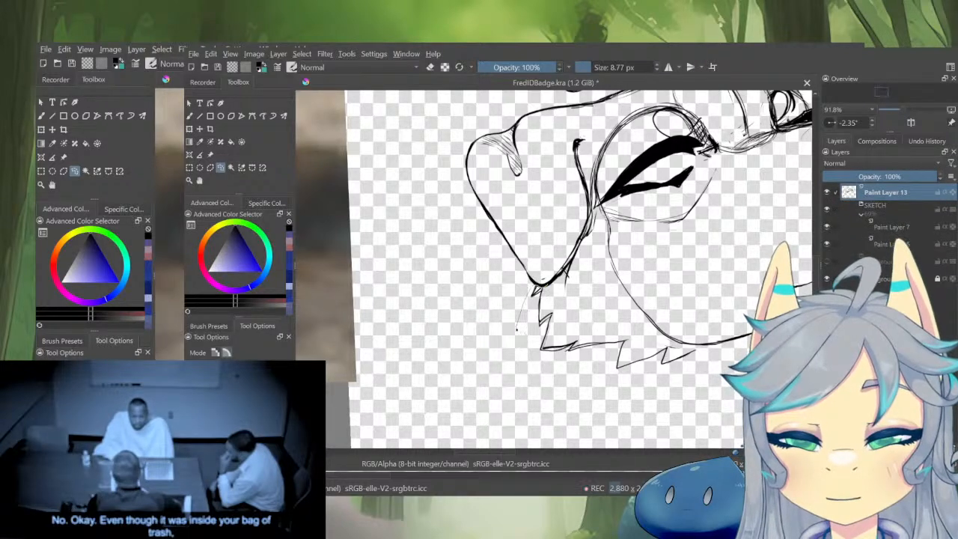
mouse_move(573, 388)
left_mouse_down()
mouse_move(674, 383)
mouse_move(696, 350)
mouse_move(581, 271)
mouse_move(567, 274)
left_mouse_up()
key("ctrl+t")
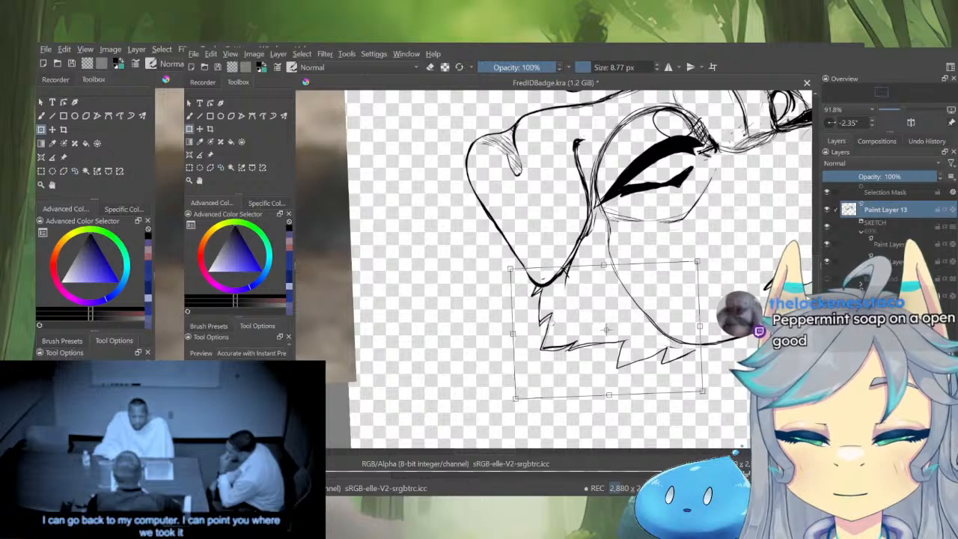
scroll(603, 319, "down", 4)
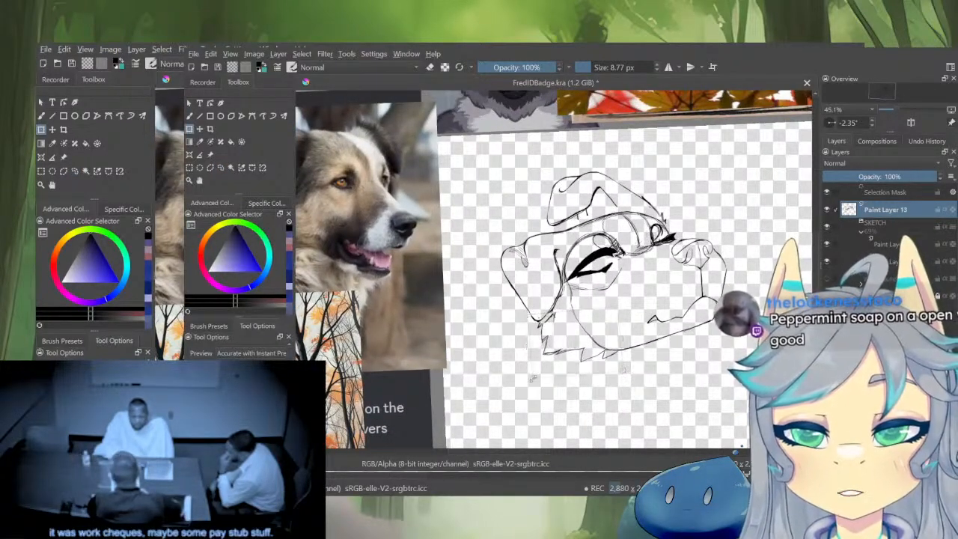
left_click_drag(530, 380, 534, 378)
key("m")
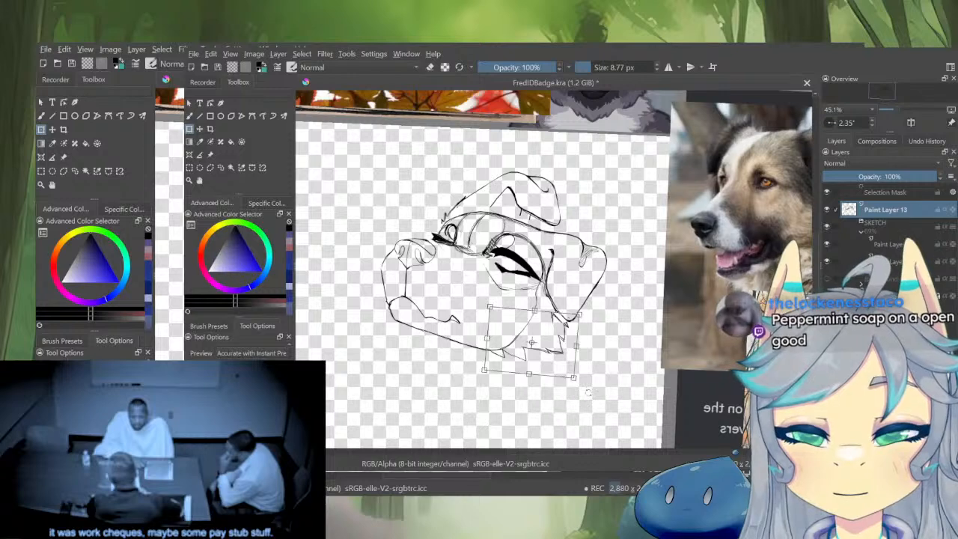
key("m")
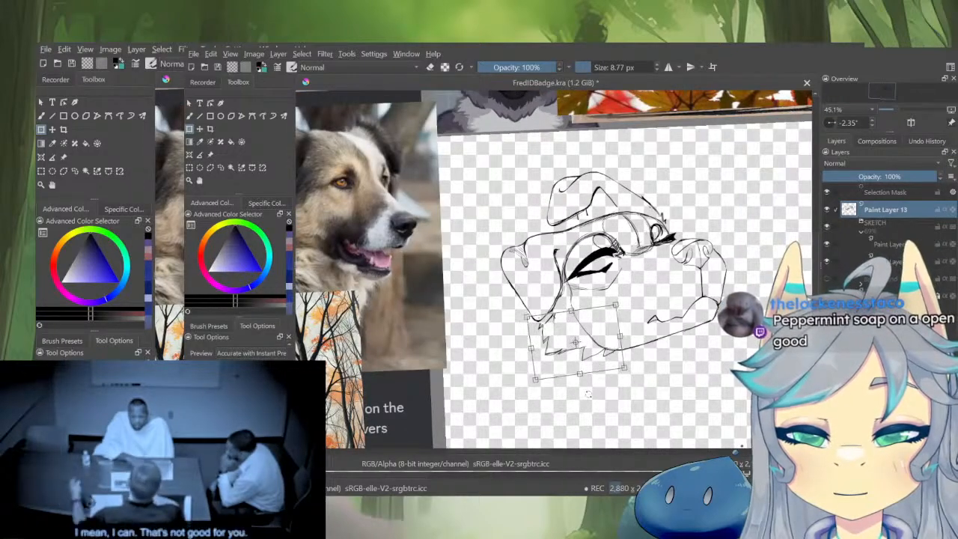
Shift the selected cheek fur slightly toward the muzzle and narrow it a little, then apply the transform and deselect
left_click_drag(588, 394, 591, 393)
left_click_drag(602, 352, 607, 351)
key("m")
key("m")
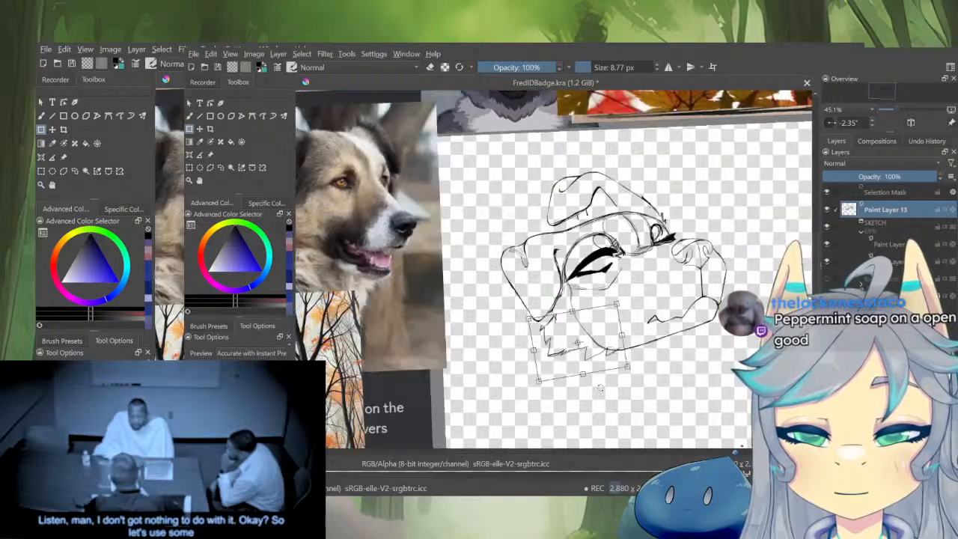
left_click_drag(656, 380, 689, 380)
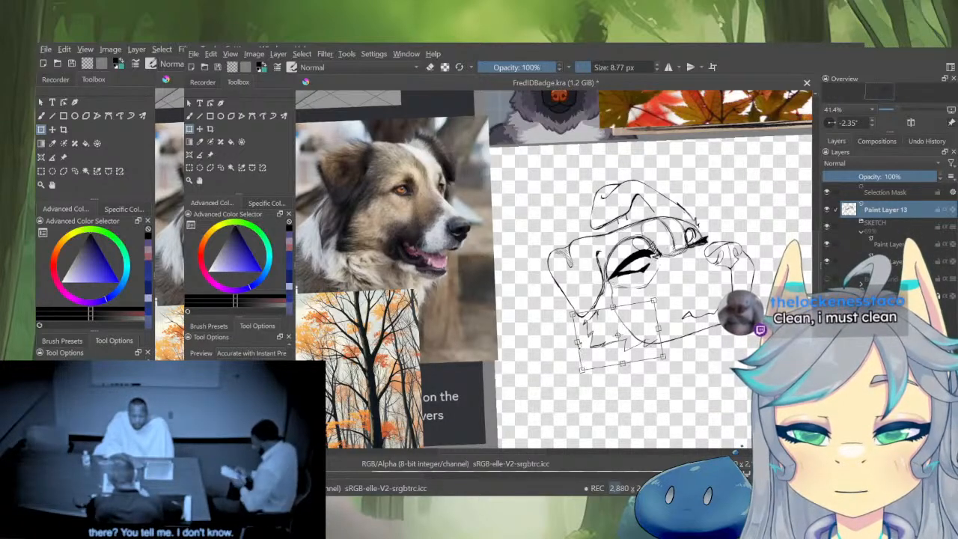
left_click_drag(577, 342, 580, 342)
key("Return")
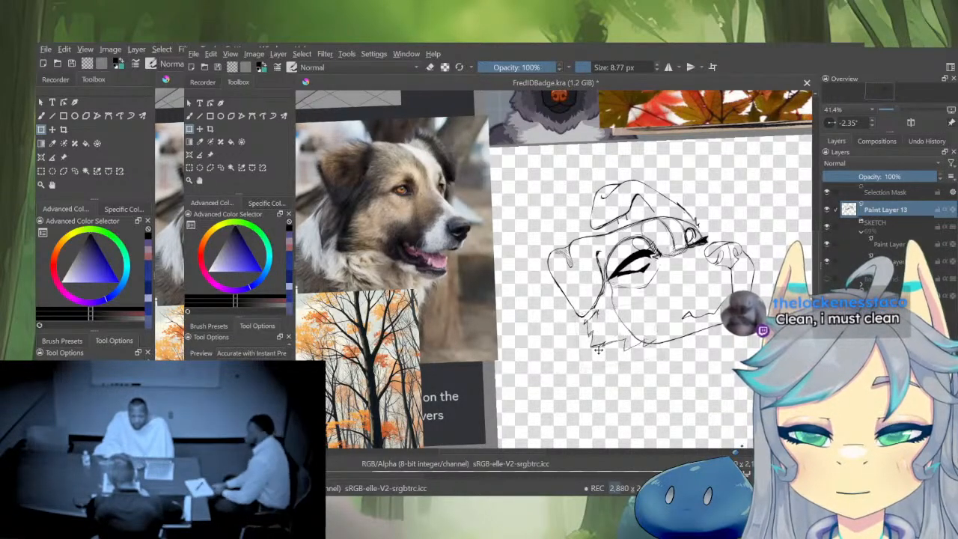
left_click(599, 351)
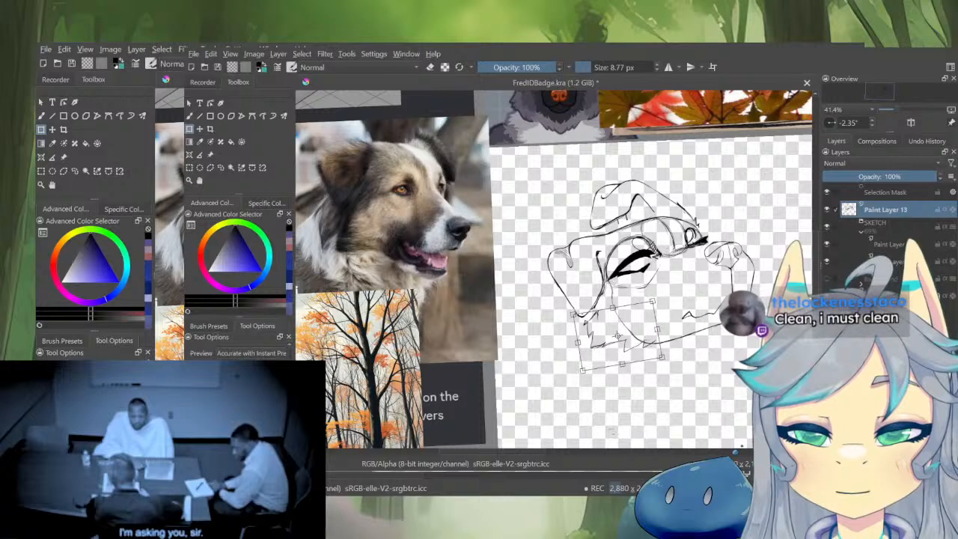
key("Return")
key("ctrl+shift+a")
left_click(658, 327)
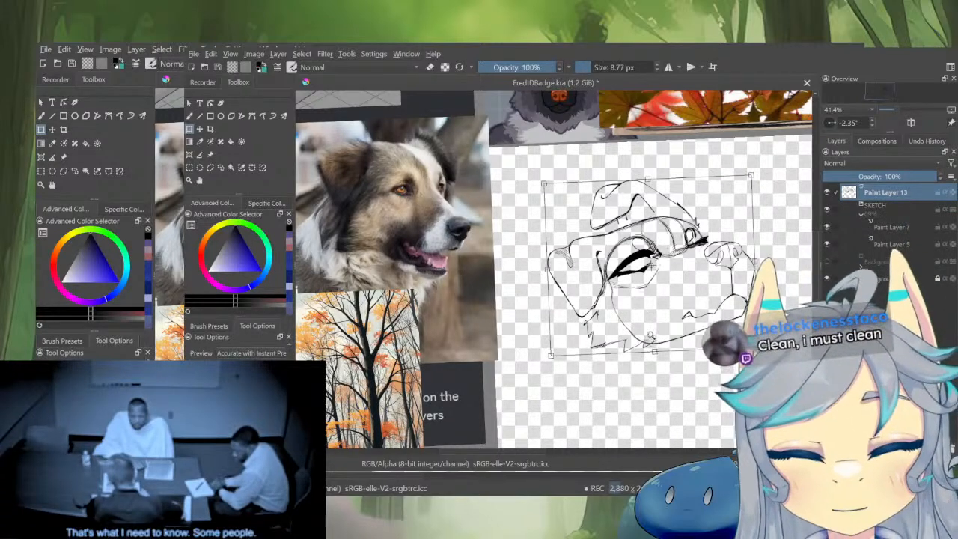
Erase the overlapping strokes where the cheek fur meets the jawline and the ear tip with a 32.22 px eraser
key("b")
scroll(657, 338, "up", 4)
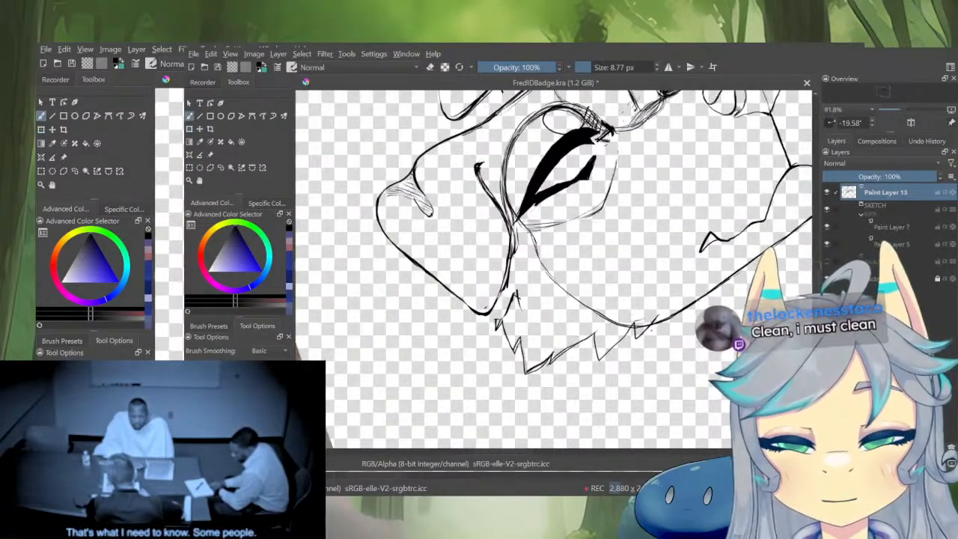
left_click_drag(711, 292, 736, 278)
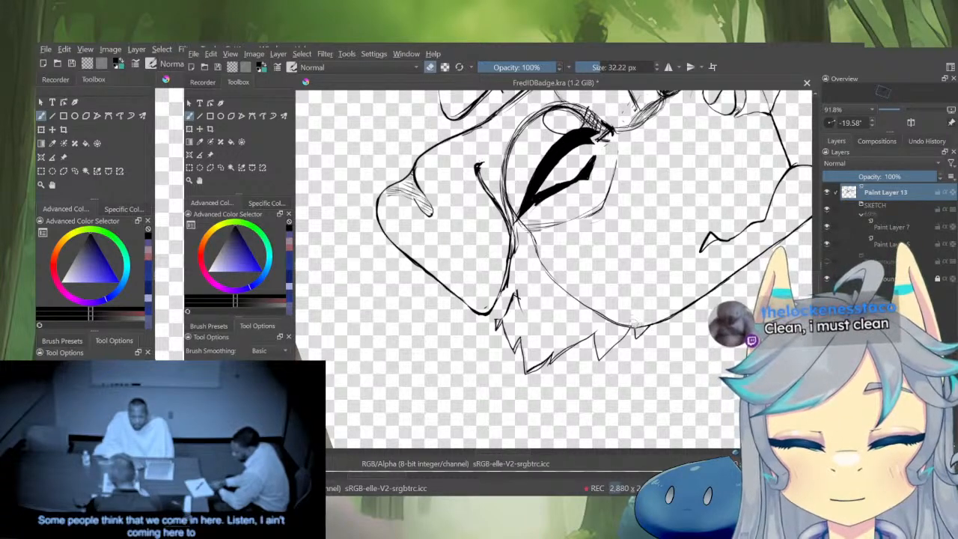
left_click_drag(610, 250, 653, 303)
mouse_move(554, 299)
left_mouse_down()
mouse_move(583, 308)
mouse_move(567, 329)
left_mouse_up()
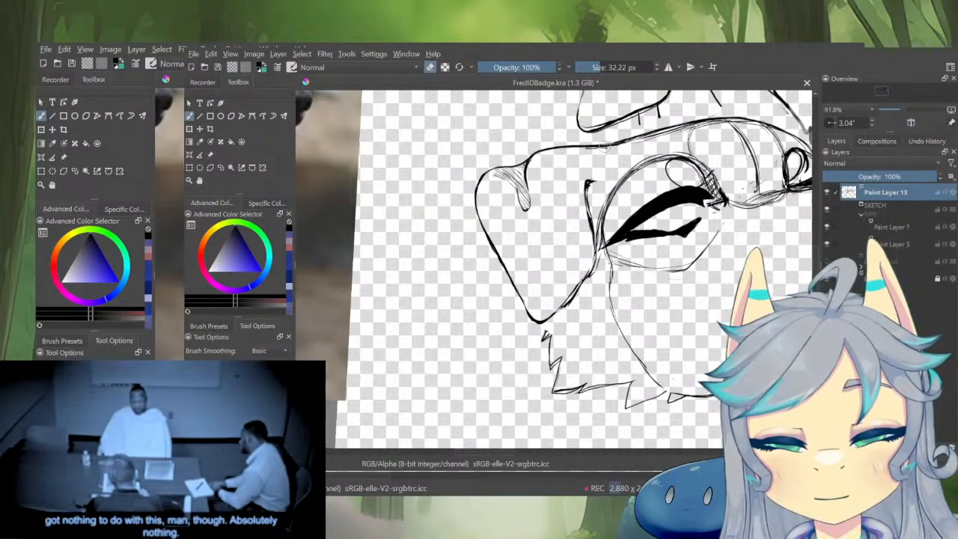
Thin the rough strokes along the ear's eye-side edge with a 23.44 px eraser, then join the ear tip to the cheek fur with a 12.41 px brush
key("e")
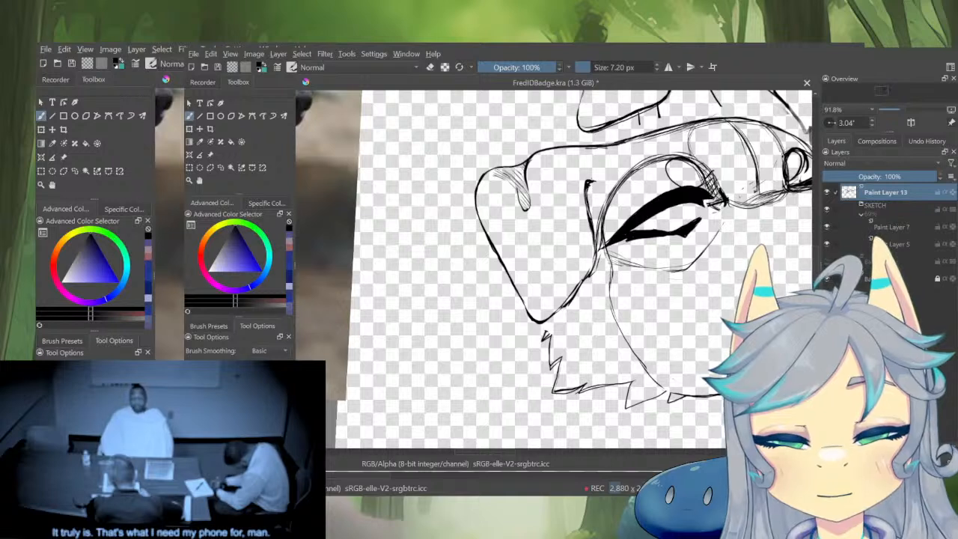
key("e")
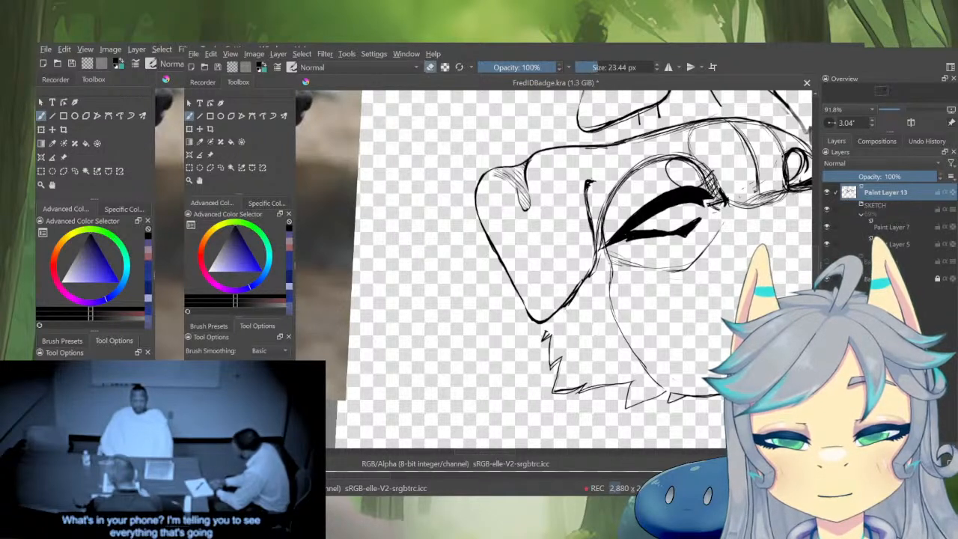
mouse_move(565, 310)
left_mouse_down()
mouse_move(602, 270)
mouse_move(548, 312)
left_mouse_up()
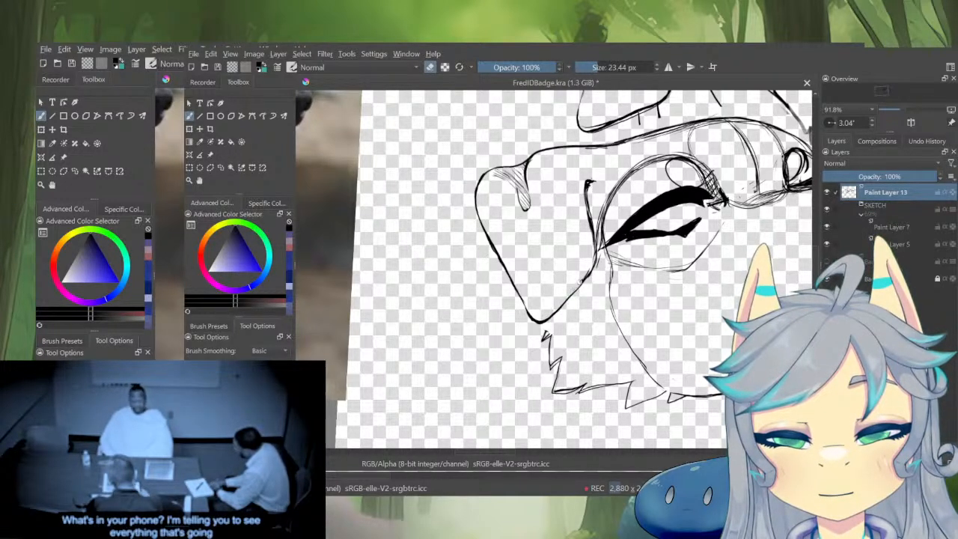
mouse_move(579, 282)
left_mouse_down()
mouse_move(590, 261)
mouse_move(582, 204)
left_mouse_up()
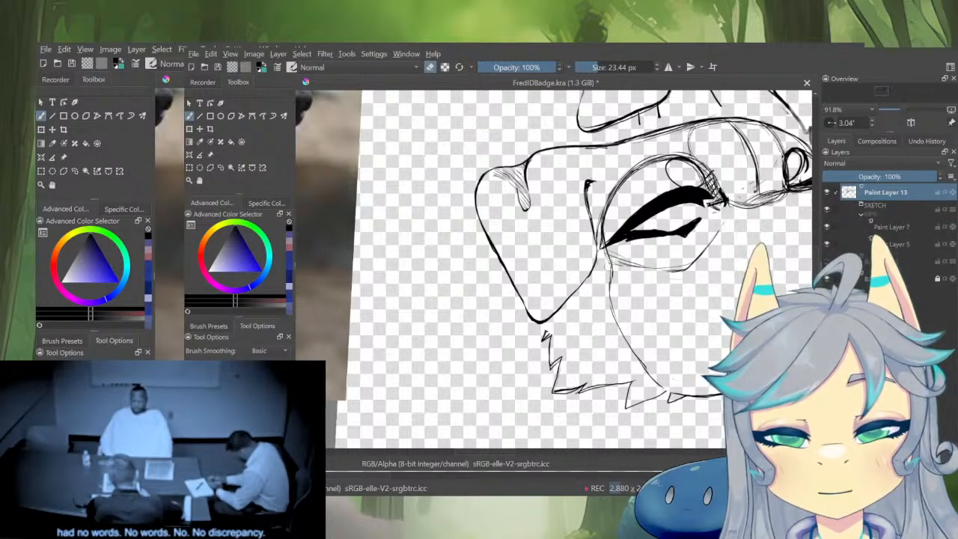
left_click_drag(545, 322, 540, 322)
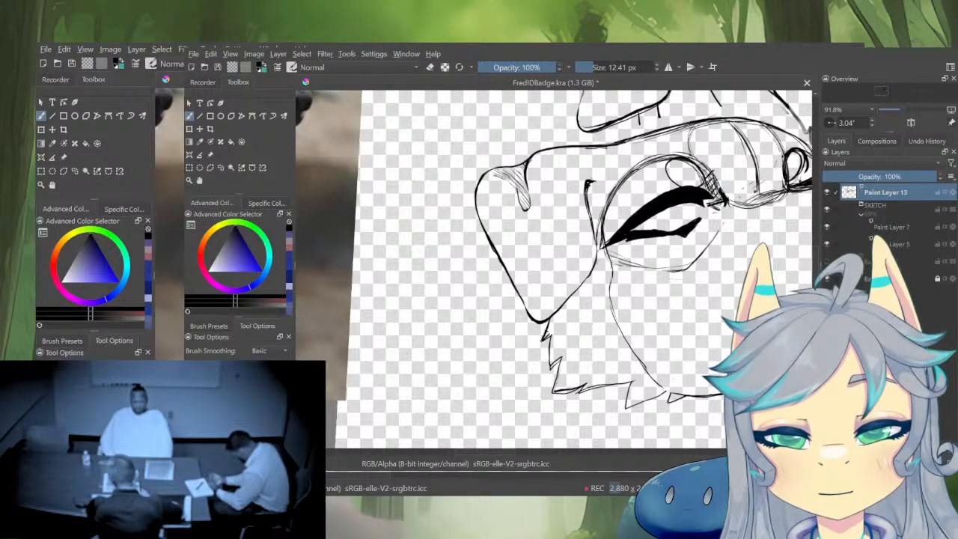
Compare the head's line art from a distance and up close with the dog reference photo's ear, cheek and neck fur
left_click_drag(595, 319, 563, 427)
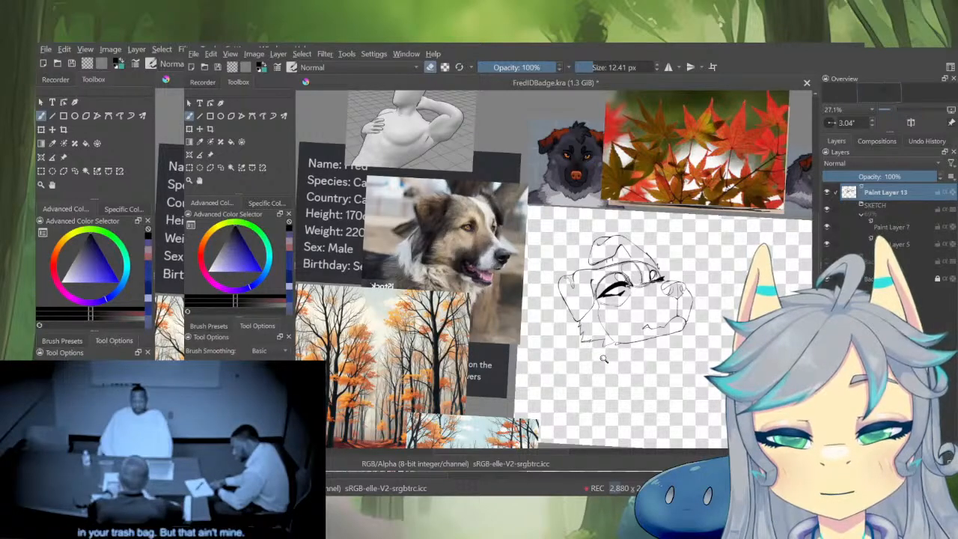
left_click_drag(604, 359, 636, 304)
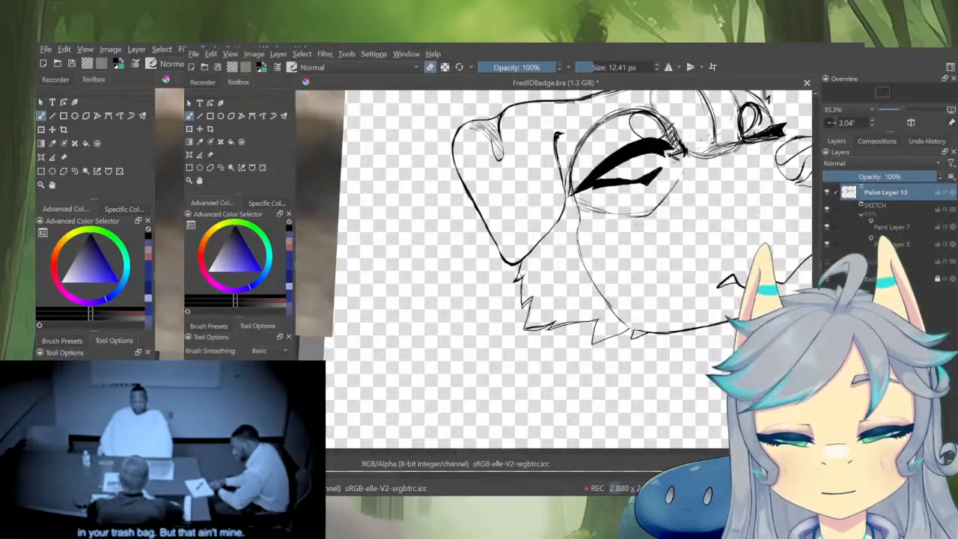
key("e")
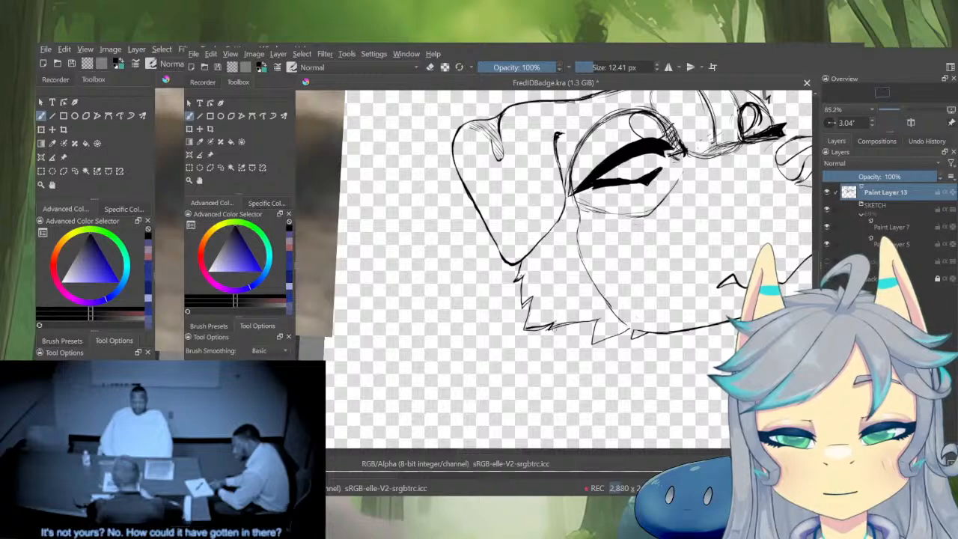
mouse_move(608, 332)
left_mouse_down()
mouse_move(608, 413)
mouse_move(647, 387)
left_mouse_up()
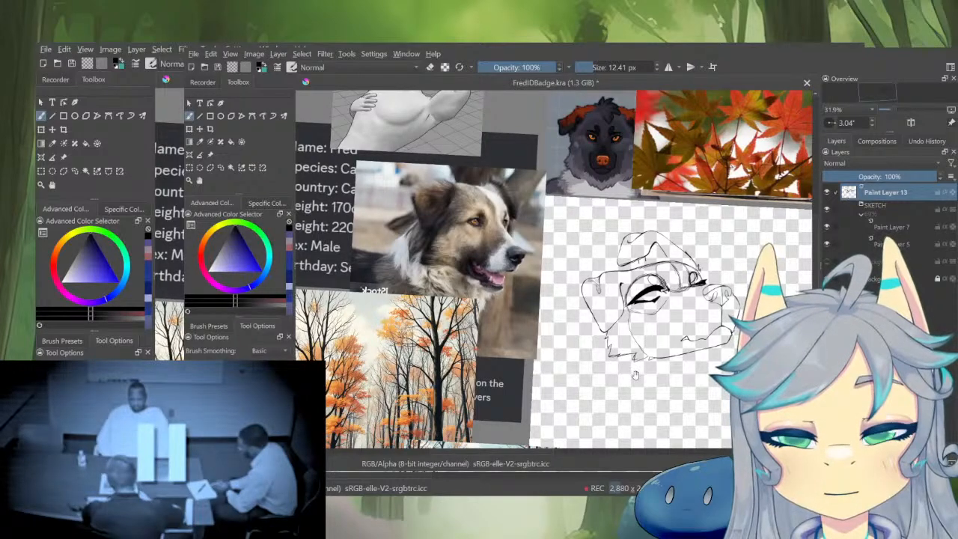
left_click_drag(561, 326, 524, 233)
mouse_move(397, 184)
left_mouse_down()
mouse_move(659, 356)
mouse_move(616, 367)
mouse_move(645, 388)
left_mouse_up()
left_click_drag(709, 298, 735, 296)
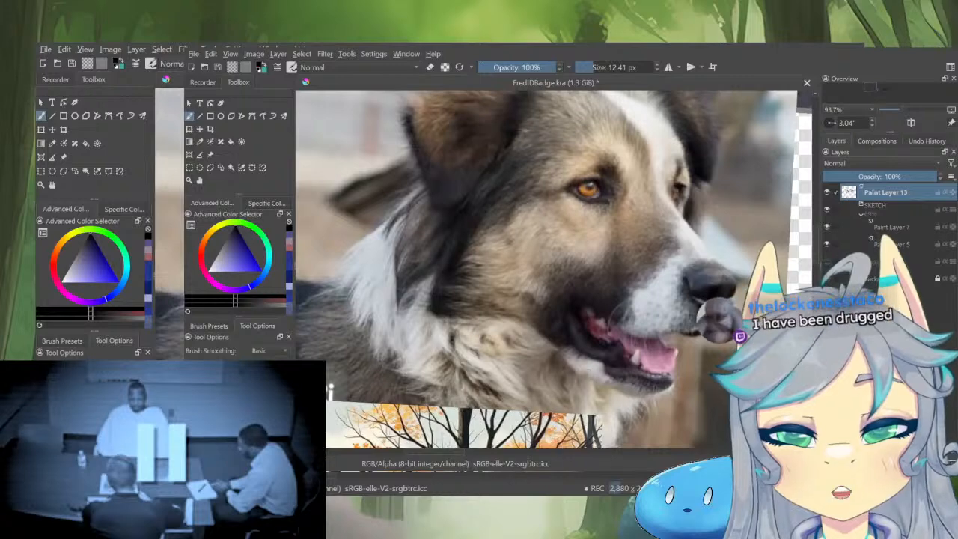
left_click_drag(638, 361, 643, 423)
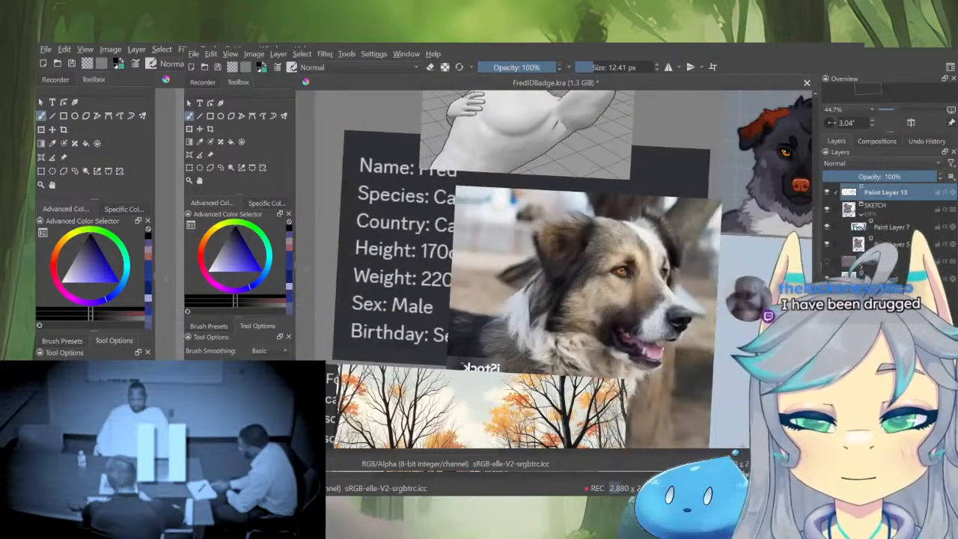
Capture the dog reference photo in a mirrored view and paste it into the illustration as a separate layer at 46% opacity
mouse_move(660, 370)
left_mouse_down()
mouse_move(666, 304)
mouse_move(663, 371)
left_mouse_up()
key("m")
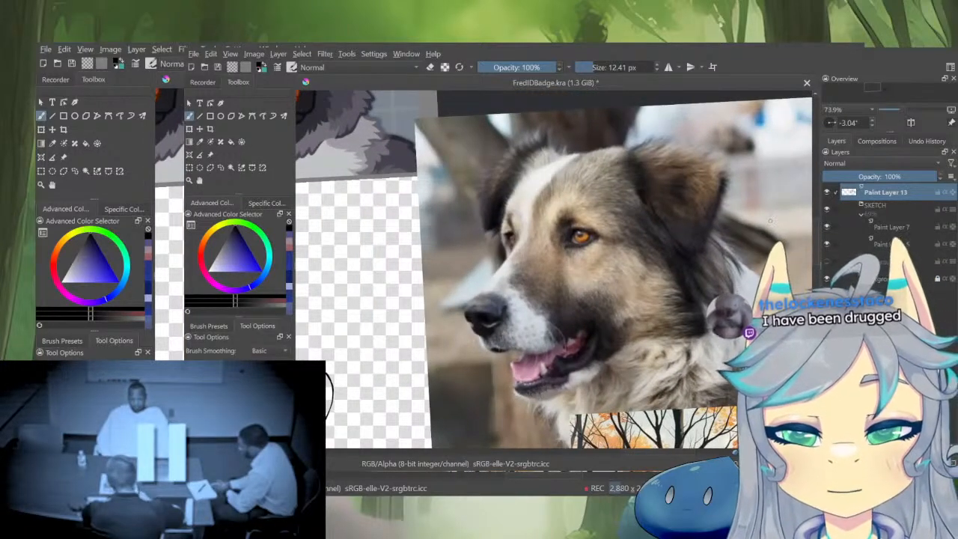
key("alt+shift+d")
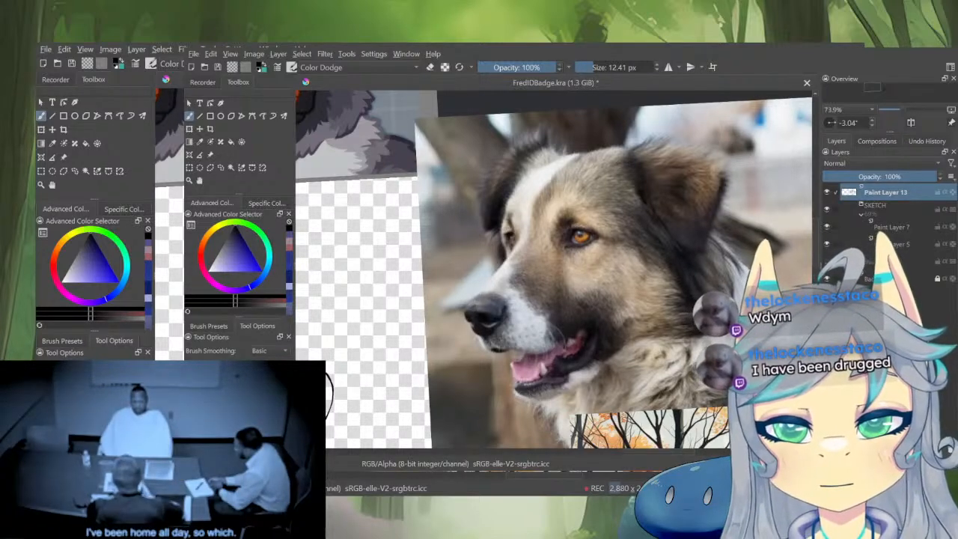
scroll(749, 269, "down", 6)
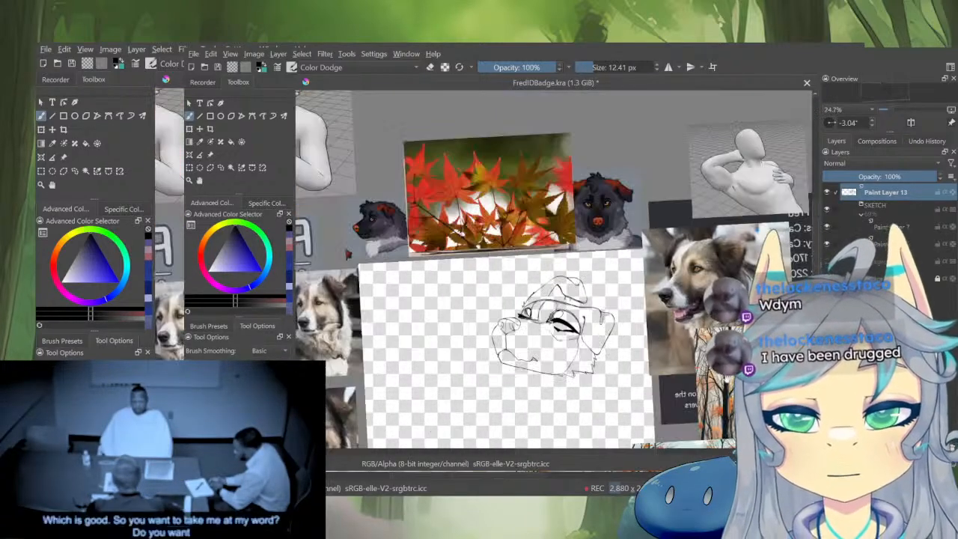
mouse_move(637, 322)
left_mouse_down()
mouse_move(476, 238)
mouse_move(663, 239)
left_mouse_up()
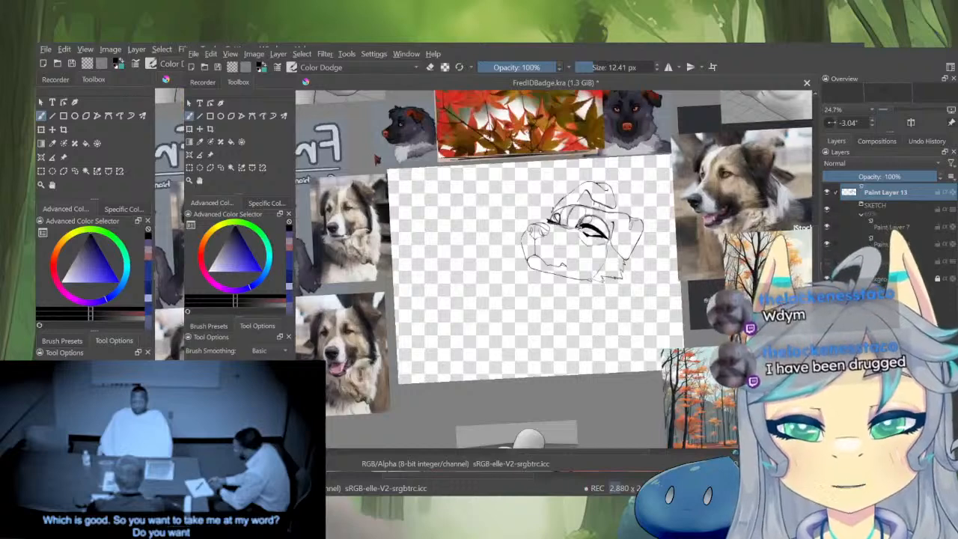
left_click(828, 193)
key("Insert")
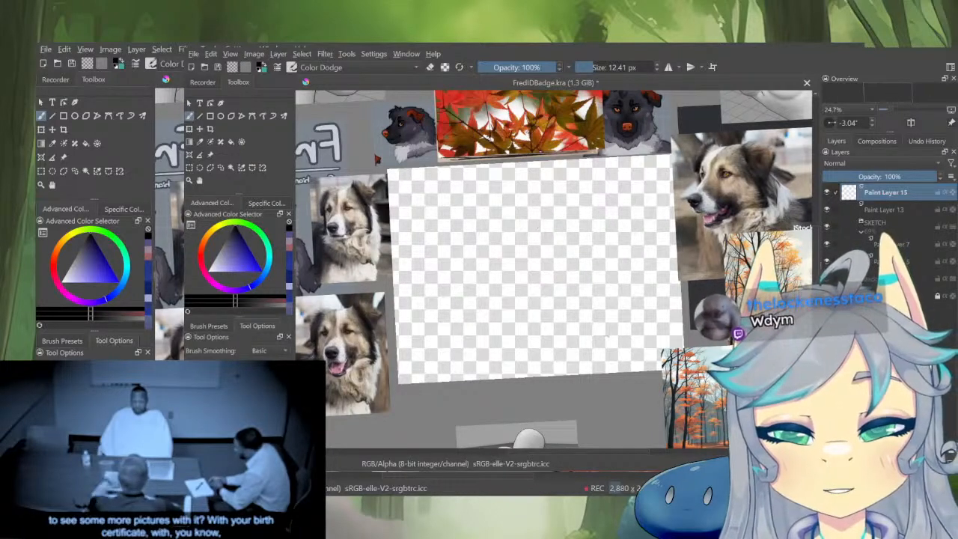
key("ctrl+v")
scroll(529, 267, "up", 4)
left_click(878, 176)
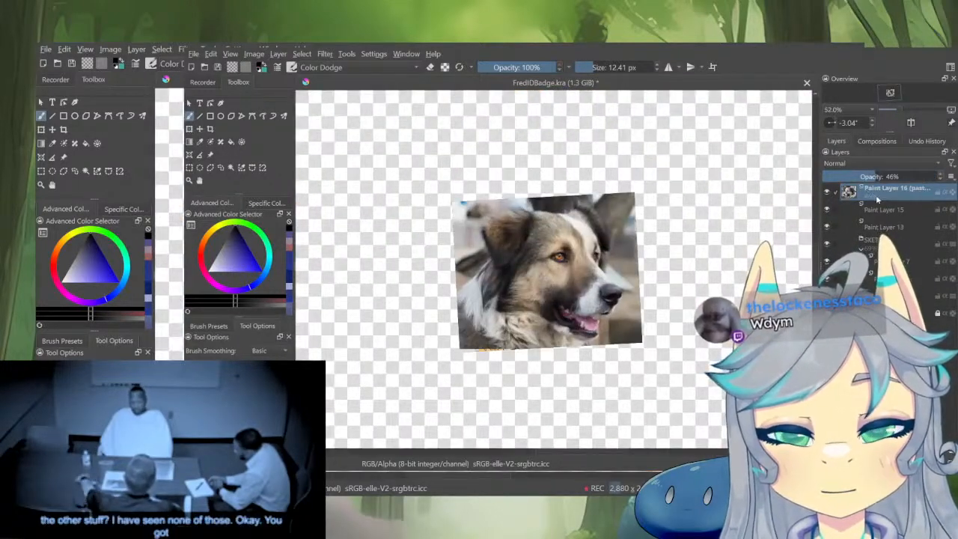
Add an empty layer above the pasted photo, show the other layers again, and hide the SKETCH group and Paint Layer 15
key("Insert")
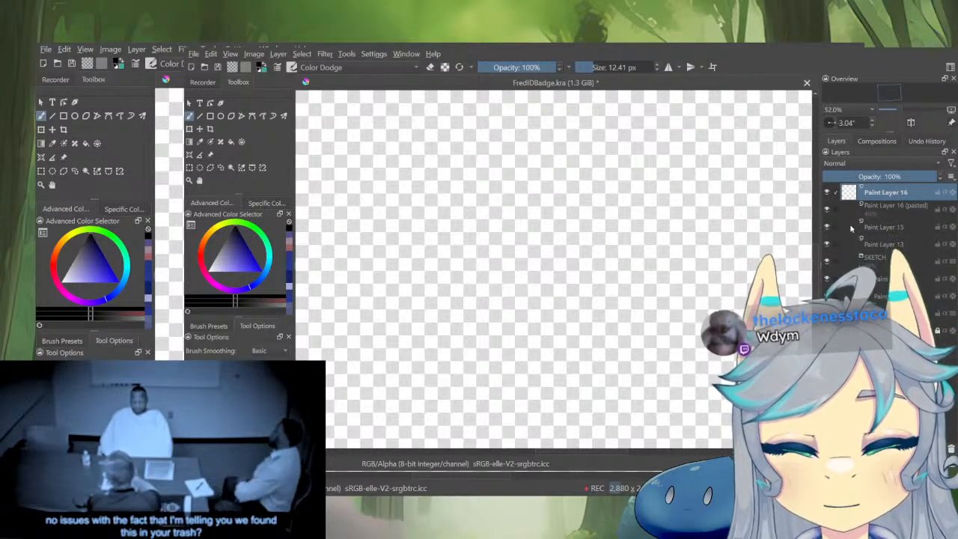
key("f")
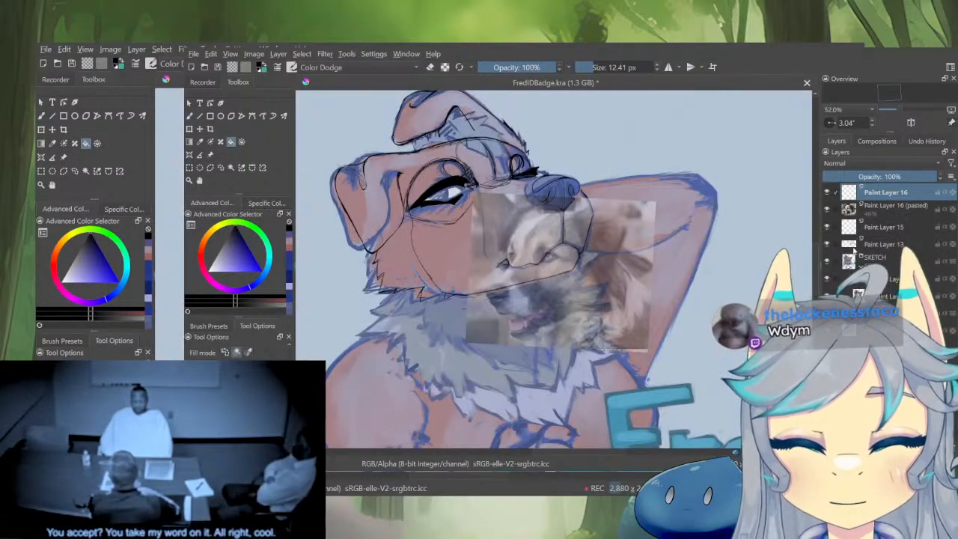
left_click(827, 260)
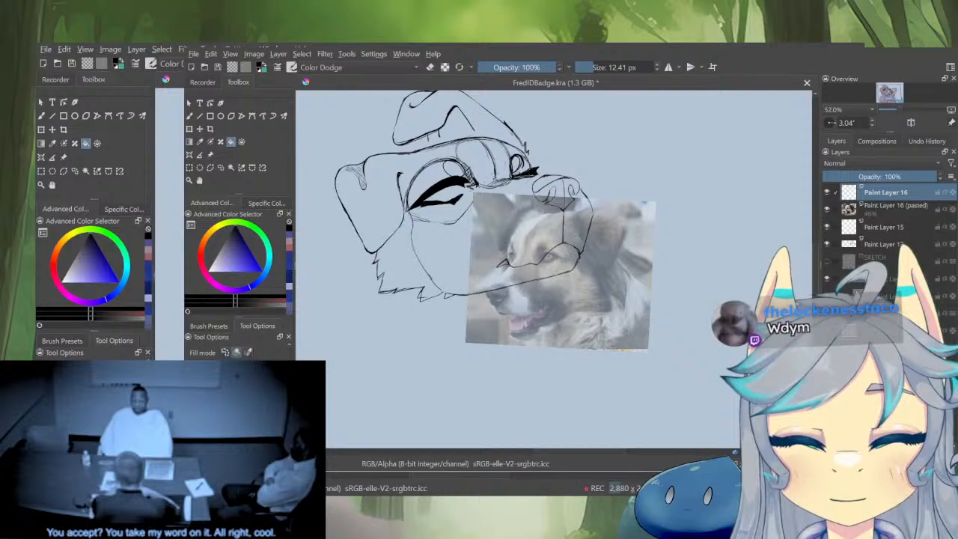
left_click(827, 228)
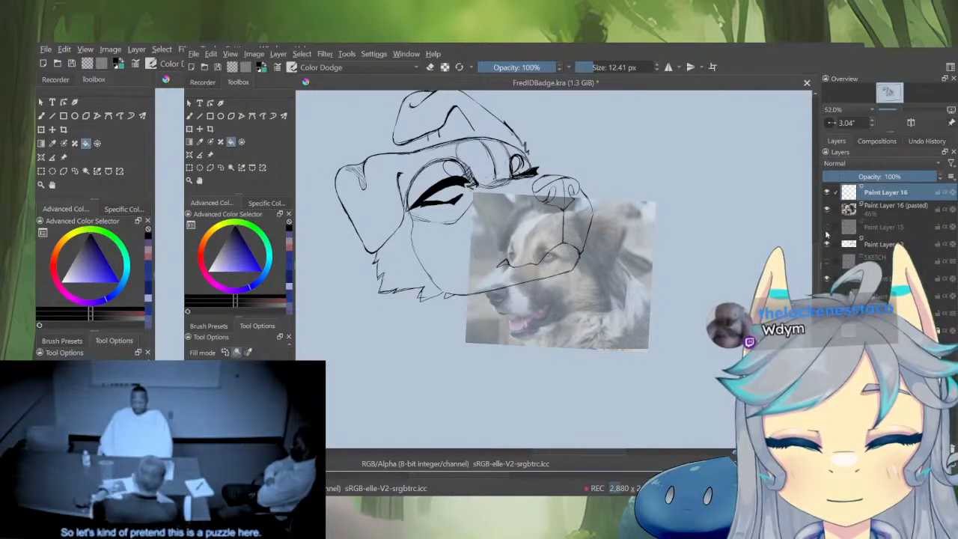
Hide Paint Layer 13 and trace the dog's muzzle bridge, nose outline and nostril over the photo with a 6.92 px brush
left_click(828, 243)
scroll(503, 236, "up", 4)
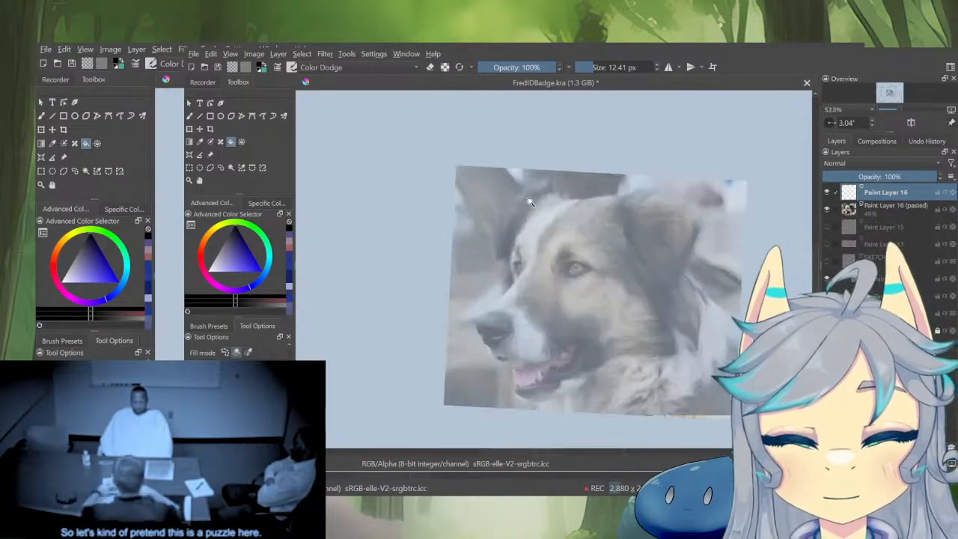
key("b")
left_click_drag(553, 222, 551, 194)
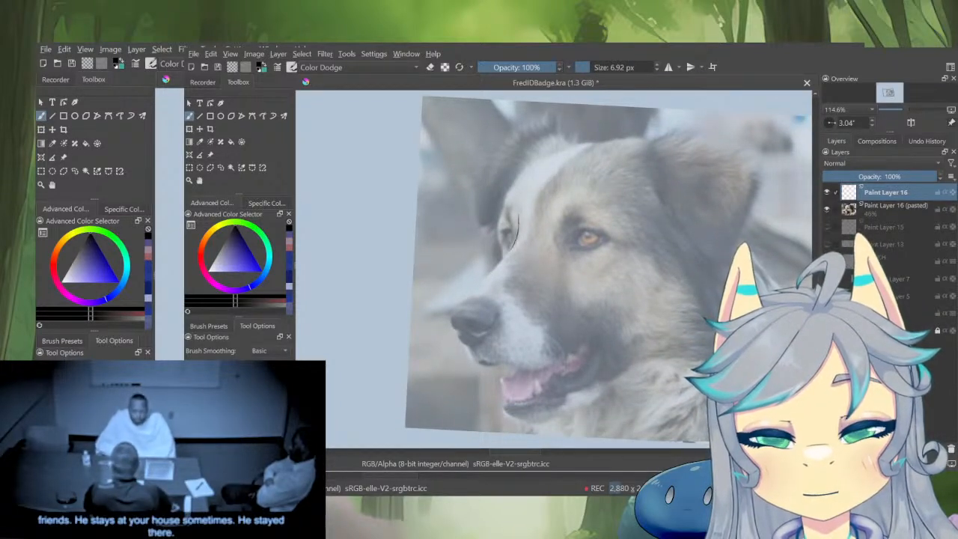
mouse_move(519, 215)
left_mouse_down()
mouse_move(488, 275)
mouse_move(451, 314)
left_mouse_up()
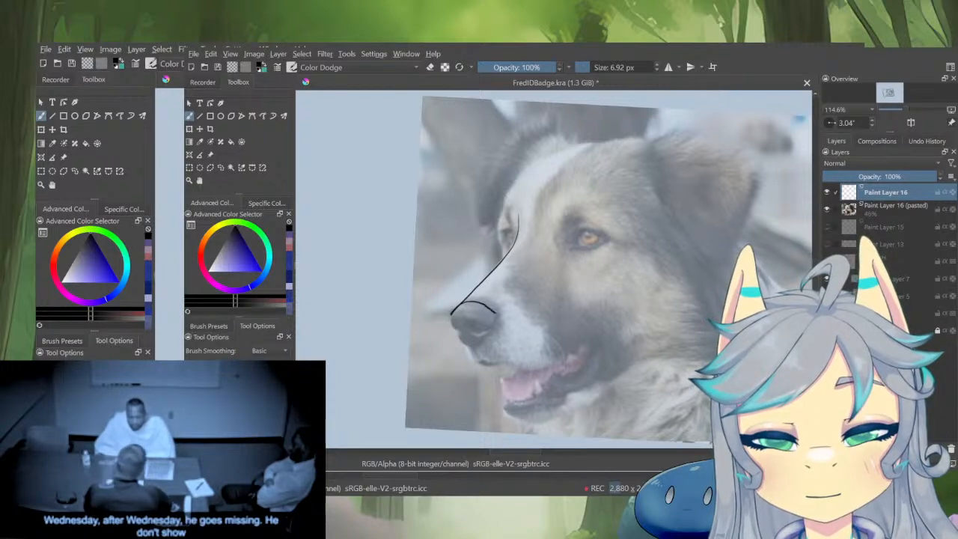
left_click_drag(486, 337, 478, 349)
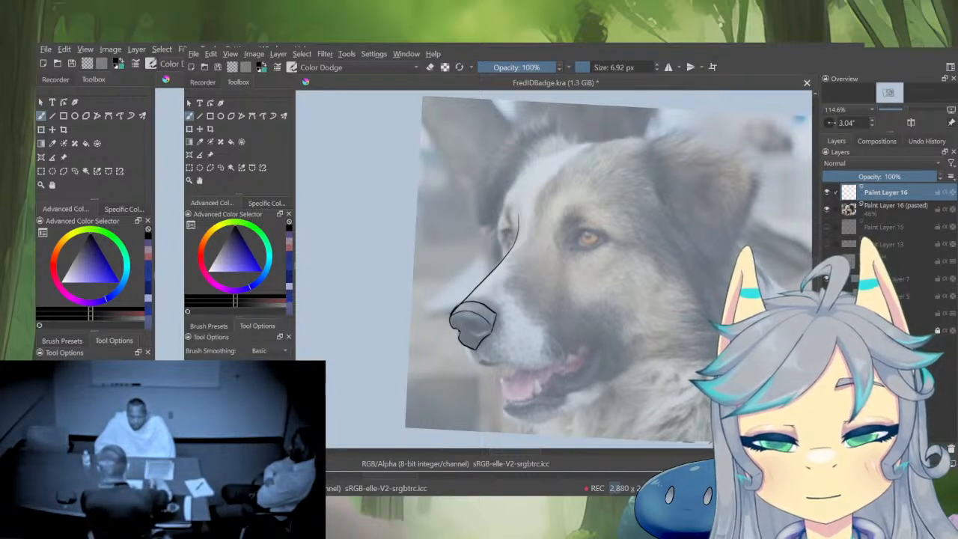
left_click_drag(490, 329, 468, 330)
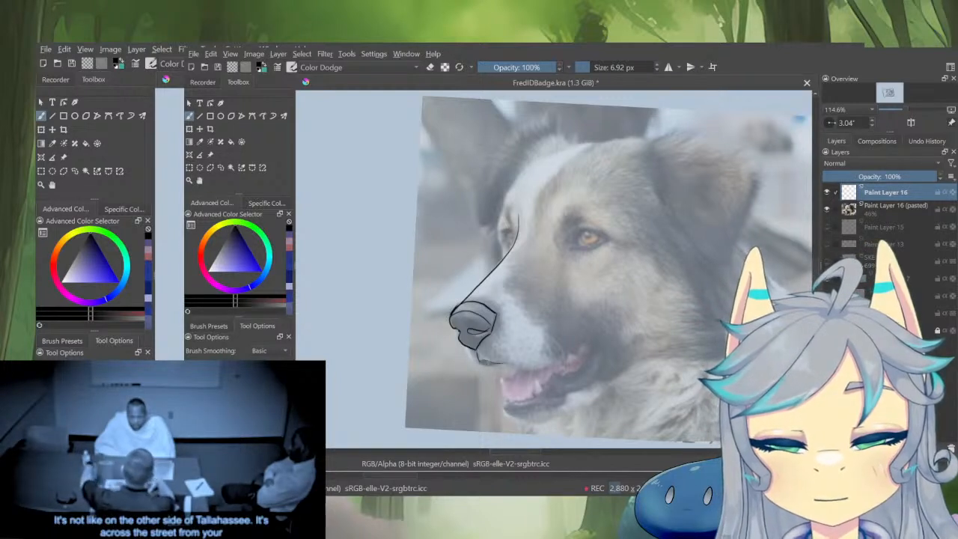
Set the pasted dog photo's opacity to 54% and make Paint Layer 16 the active layer again
left_click(876, 212)
left_click(898, 177)
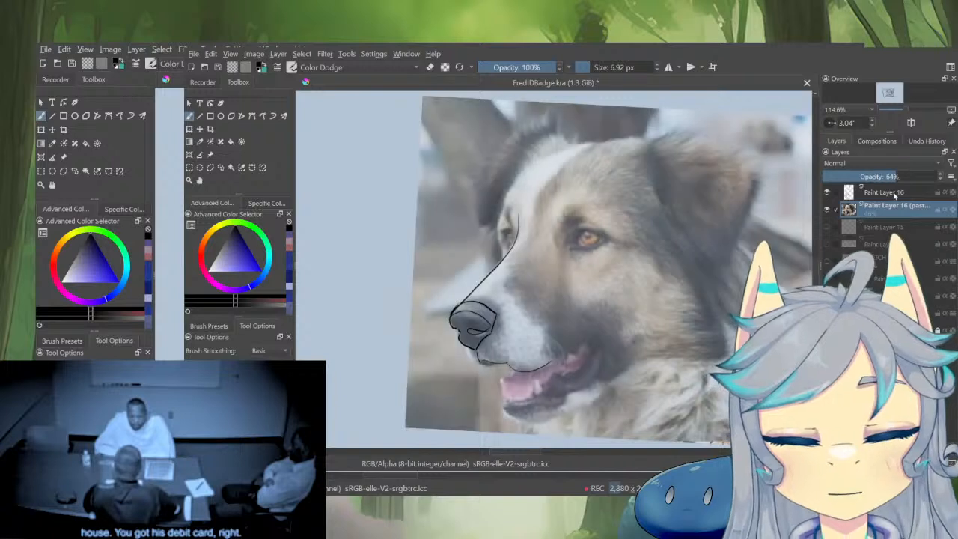
left_click(894, 194)
left_click(872, 210)
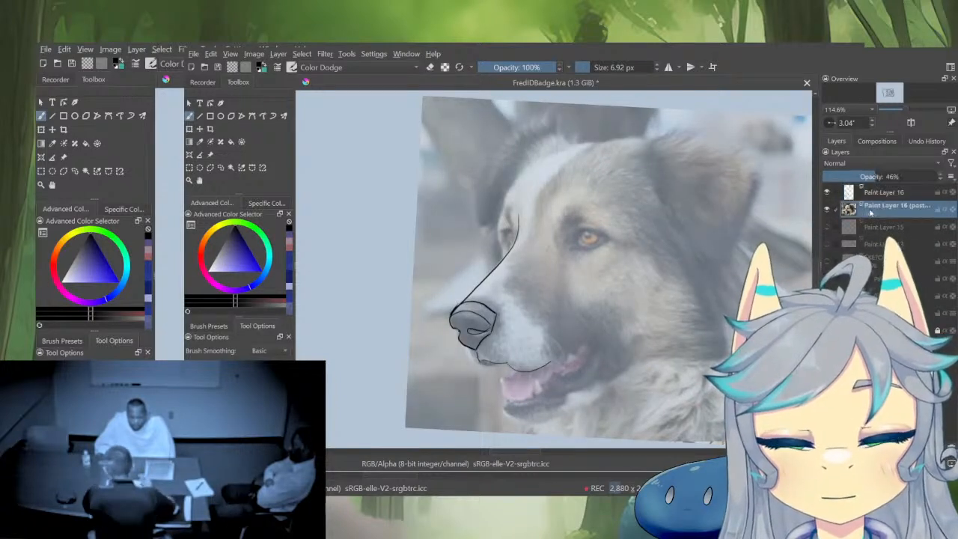
left_click(885, 178)
left_click(886, 193)
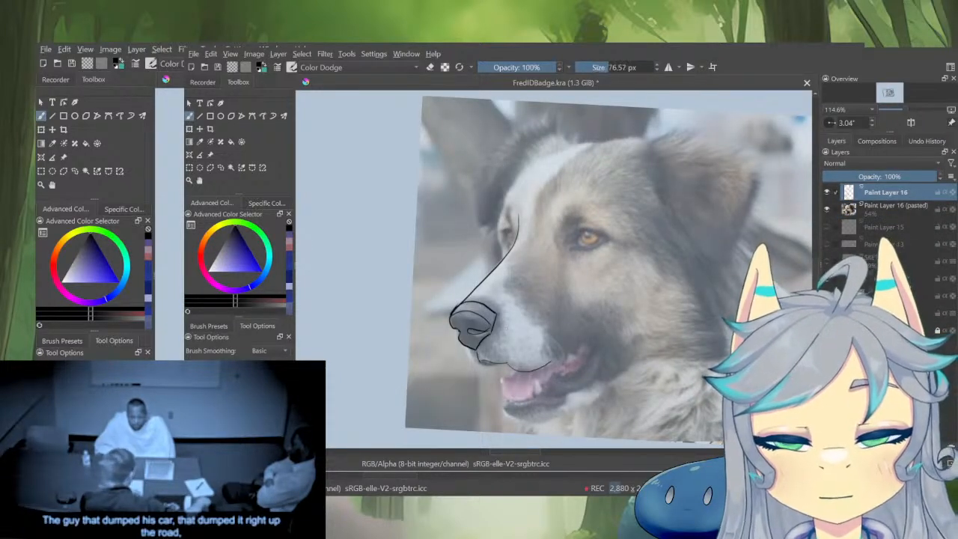
Undo the thin upper-lip line, then trace the front of the muzzle and the dark lower lip with an 8.10 px brush
mouse_move(556, 363)
left_mouse_down()
mouse_move(530, 374)
mouse_move(452, 364)
mouse_move(522, 333)
left_mouse_up()
key("ctrl+z")
key("e")
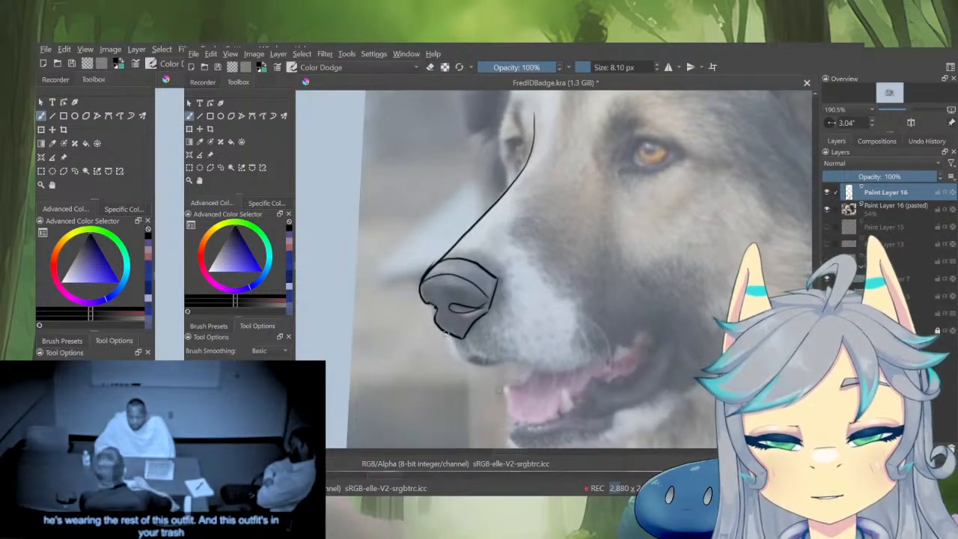
left_click_drag(447, 334, 482, 373)
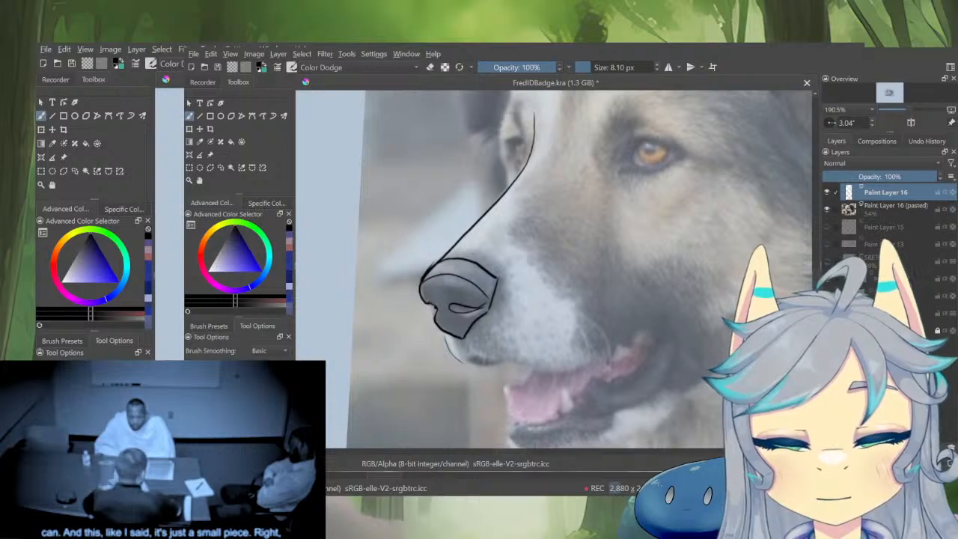
left_click_drag(604, 380, 595, 376)
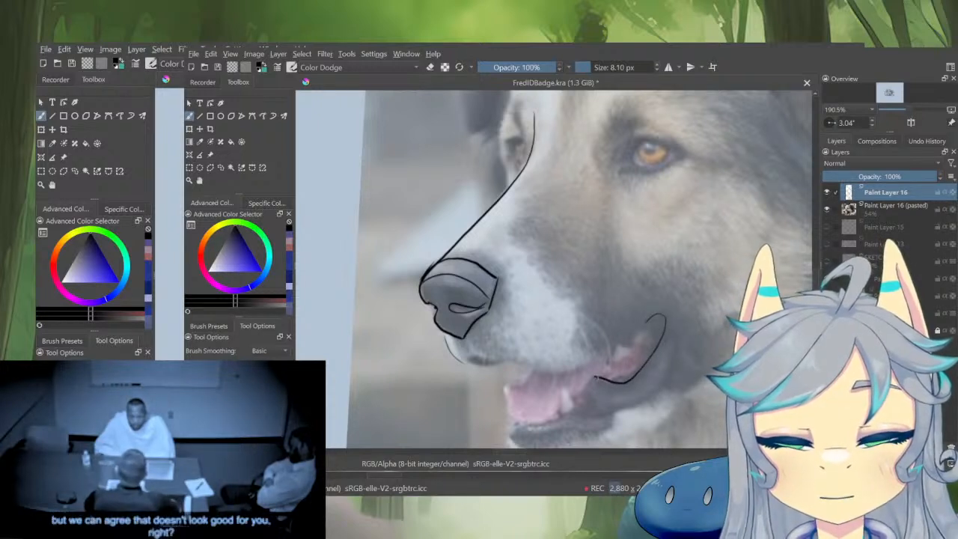
mouse_move(642, 407)
left_mouse_down()
mouse_move(634, 304)
mouse_move(617, 358)
mouse_move(568, 371)
mouse_move(554, 345)
mouse_move(566, 390)
mouse_move(480, 403)
left_mouse_up()
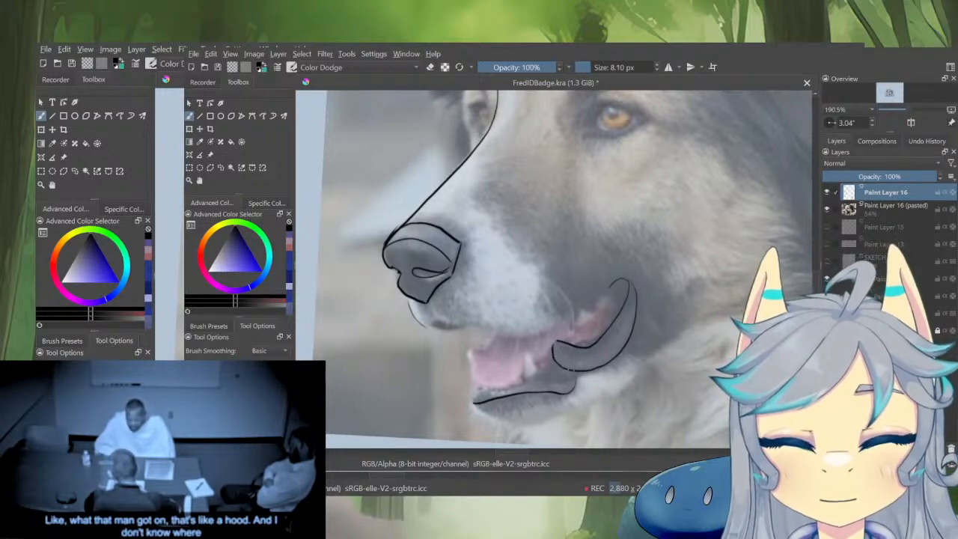
Trace the inner lower-lip edge, the teeth, the gum at the mouth corner, the upper lip and the tongue
left_click_drag(512, 385, 487, 388)
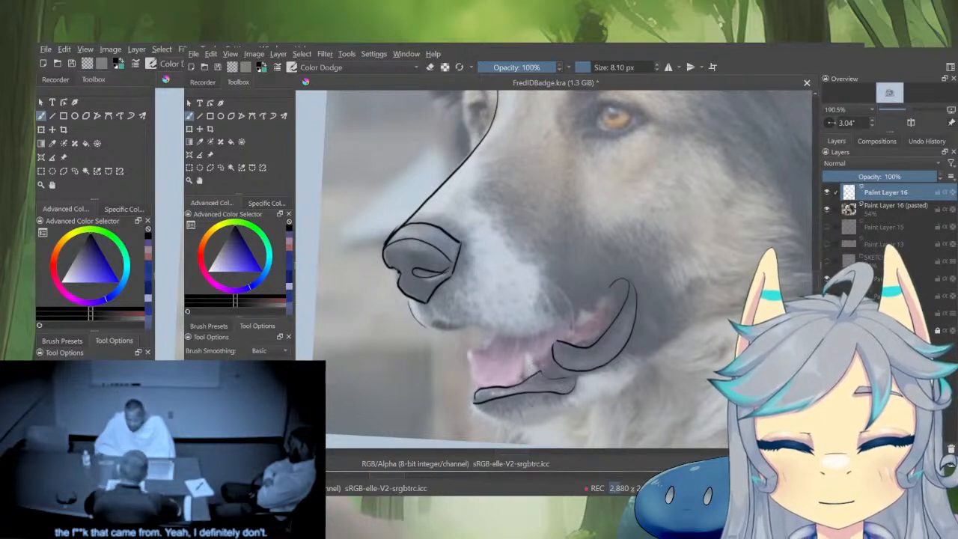
left_click_drag(522, 373, 533, 369)
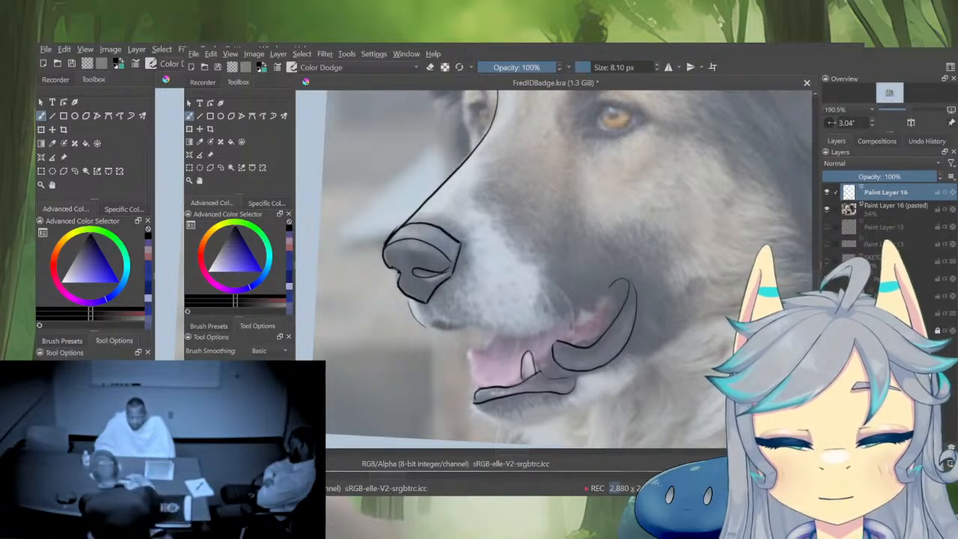
left_click_drag(576, 329, 620, 281)
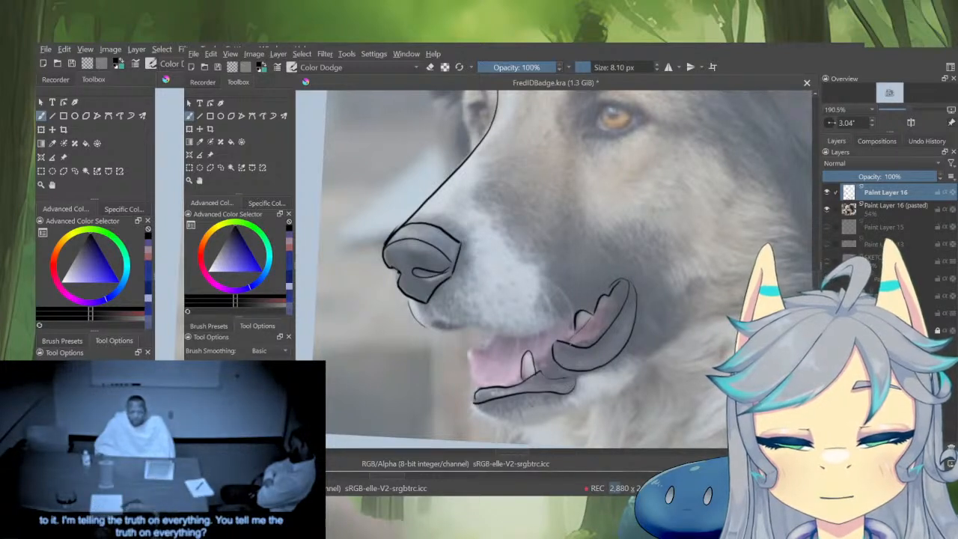
left_click_drag(606, 327, 620, 297)
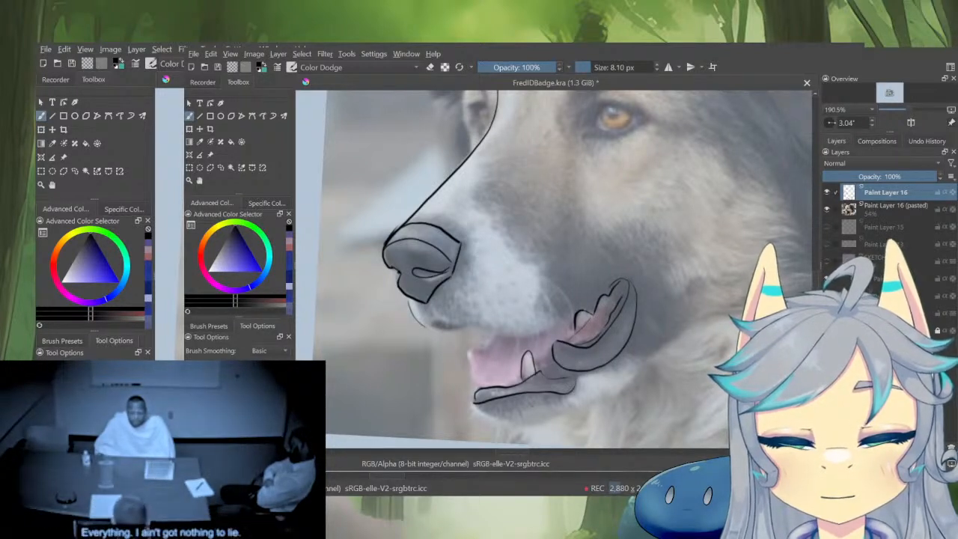
mouse_move(557, 326)
left_mouse_down()
mouse_move(528, 335)
mouse_move(474, 327)
left_mouse_up()
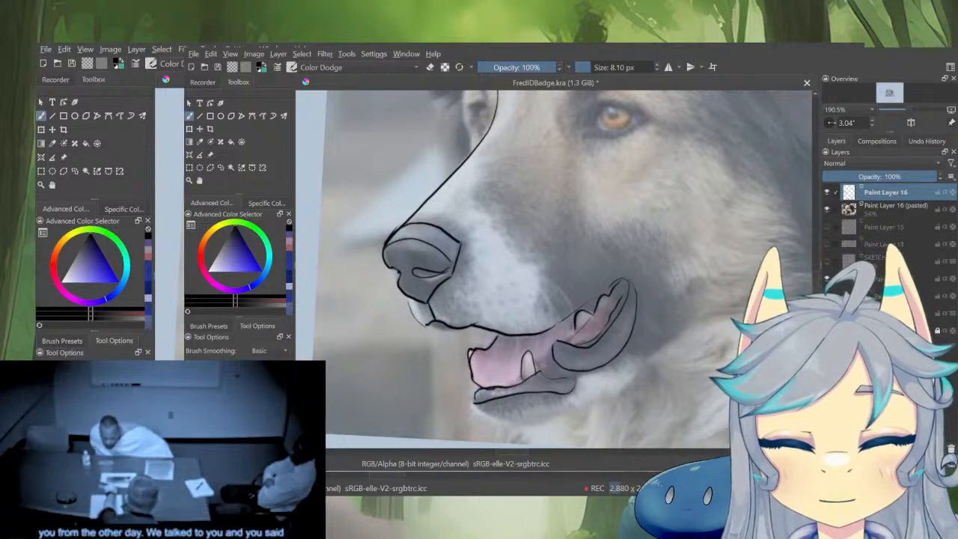
Trace the underside of the lower jaw and continue the line along the cheek's edge above the neck fur
scroll(557, 270, "down", 2)
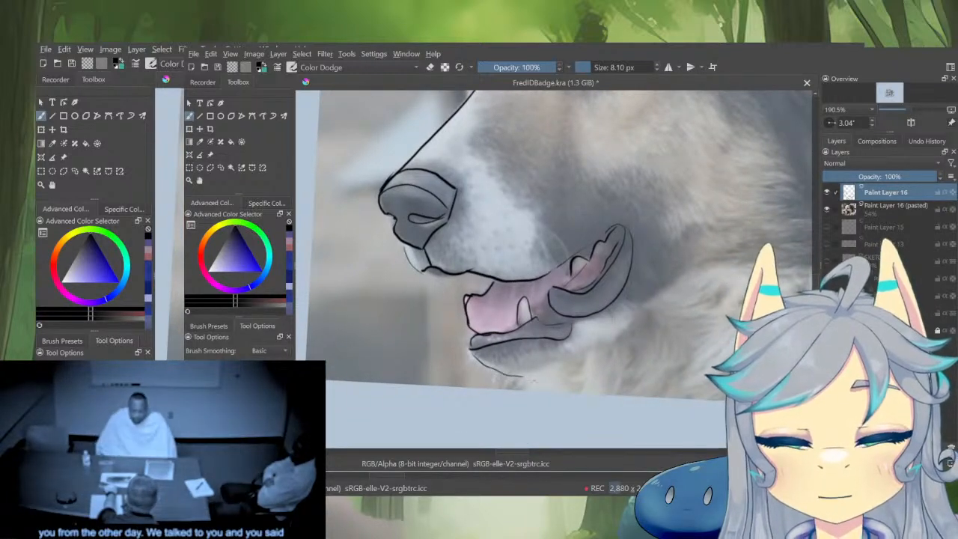
left_click_drag(623, 372, 538, 389)
left_click_drag(386, 366, 438, 392)
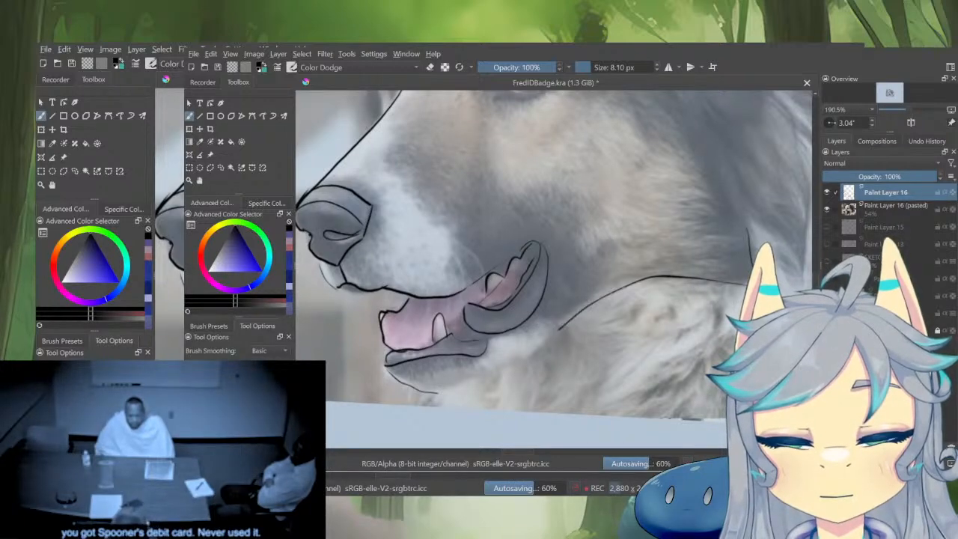
left_click_drag(525, 355, 438, 393)
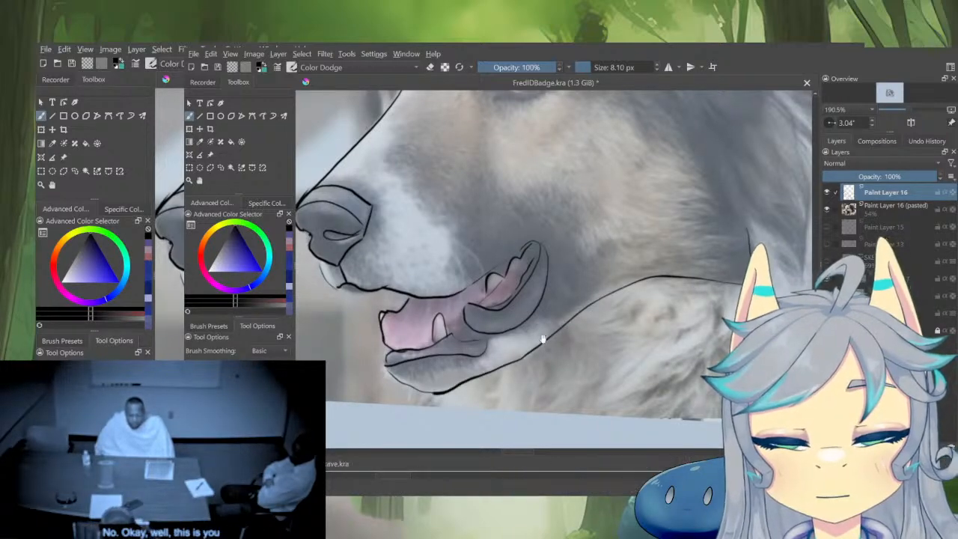
Sketch a large oval around the mouth corner to mark the rounded cheek and lip form
left_click_drag(582, 333, 564, 391)
key("alt+i")
mouse_move(560, 336)
left_mouse_down("ctrl")
mouse_move(568, 279)
mouse_move(531, 248)
mouse_move(479, 286)
mouse_move(485, 260)
left_mouse_up("ctrl")
key("alt+i")
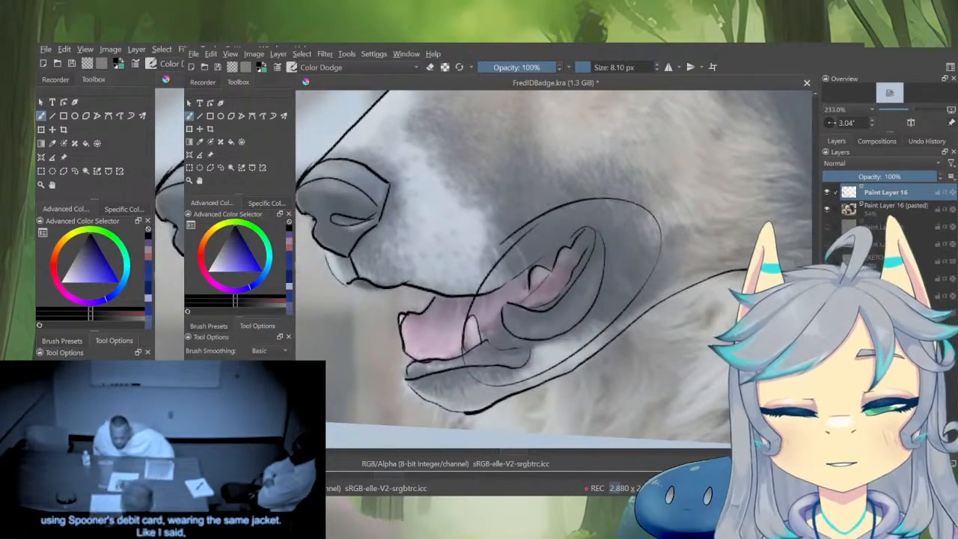
Trace the pointed fur tufts on the neck below and behind the dog's ear
left_click_drag(675, 326, 578, 382)
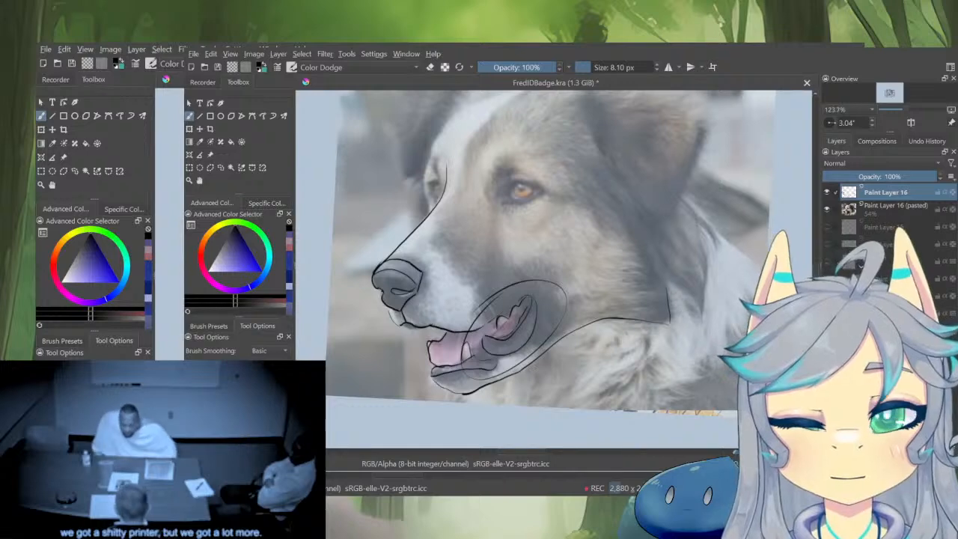
left_click_drag(695, 219, 704, 311)
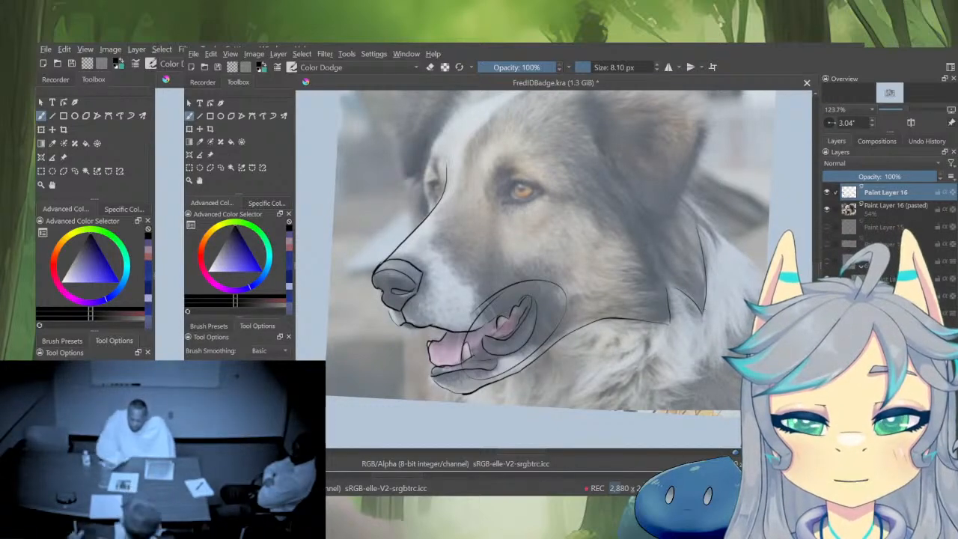
left_click_drag(693, 198, 720, 243)
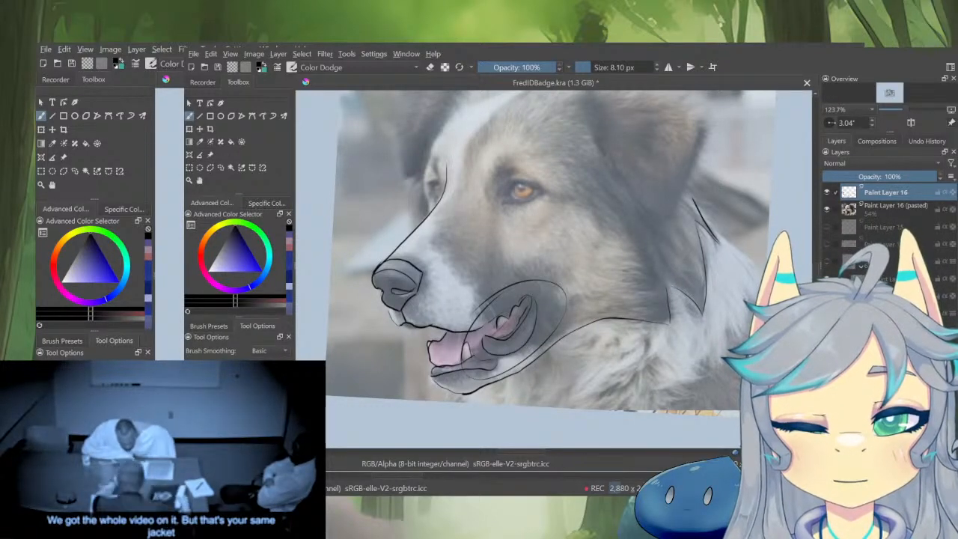
Examine the pasted photo on its own in normal and mirrored views, then the traced lines alone, and restore all layers
left_click(891, 210, "alt")
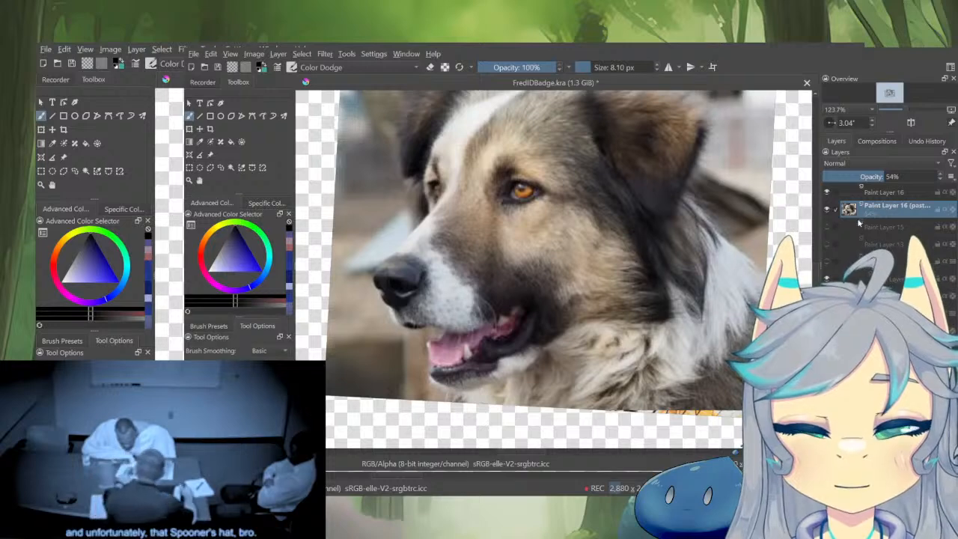
key("m")
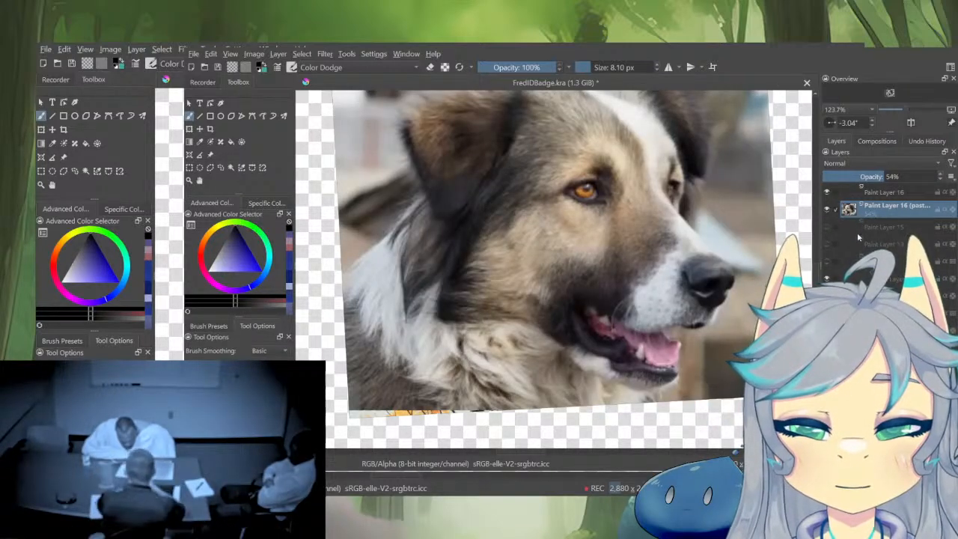
key("m")
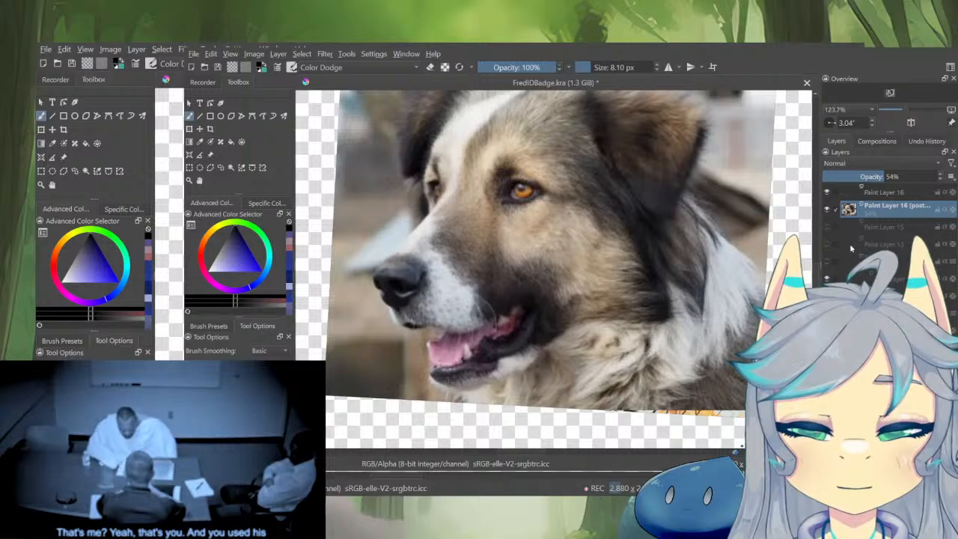
key("m")
left_click(885, 195)
key("m")
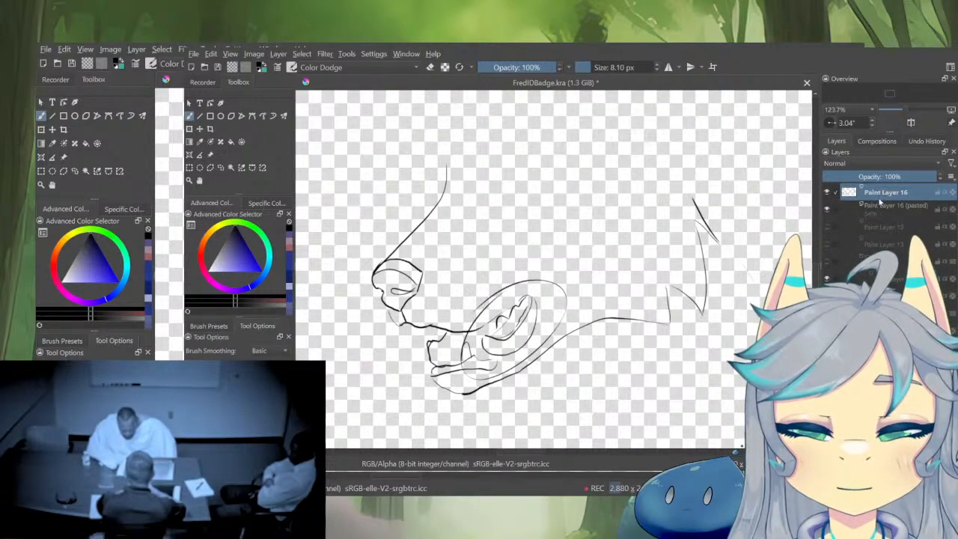
left_click(879, 198, "alt")
Trace both eyes, a contour from the near eye to the mouth, and the edge of the white blaze down the muzzle
left_click_drag(579, 289, 648, 349)
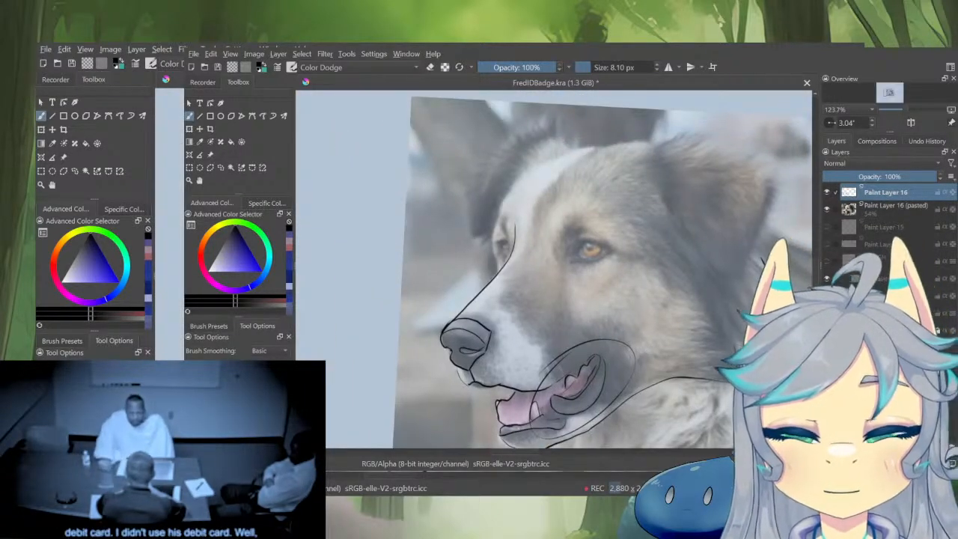
mouse_move(578, 247)
left_mouse_down()
mouse_move(608, 253)
mouse_move(576, 255)
mouse_move(612, 248)
mouse_move(583, 264)
left_mouse_up()
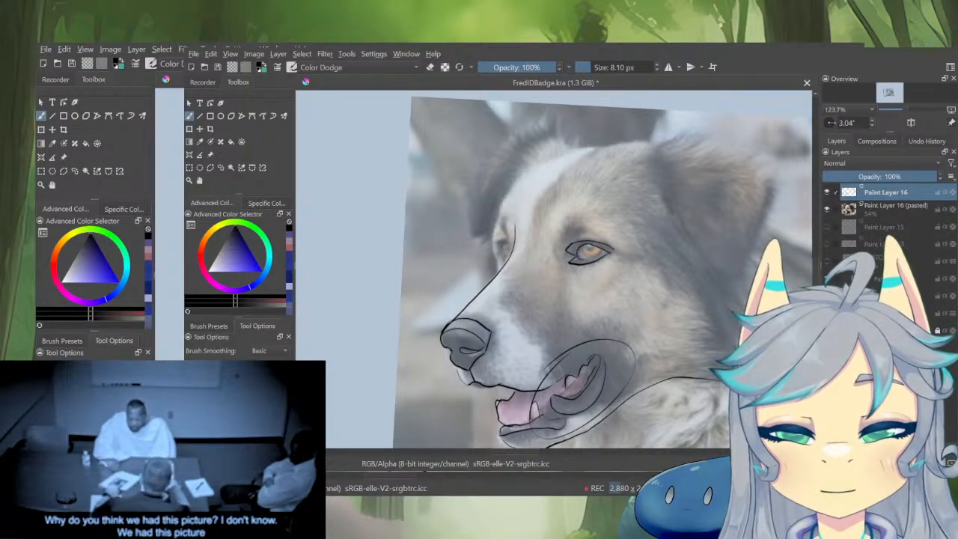
left_click_drag(565, 255, 557, 341)
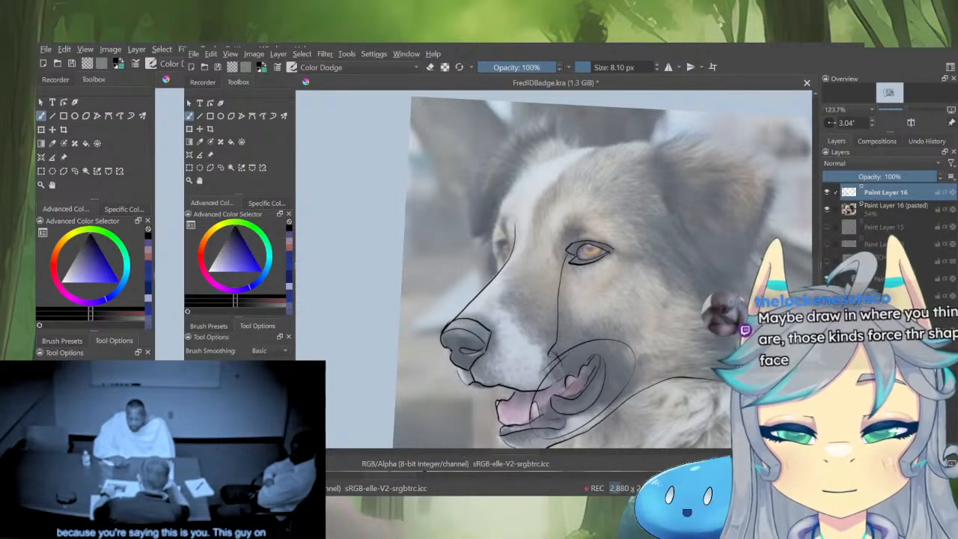
left_click_drag(514, 263, 551, 351)
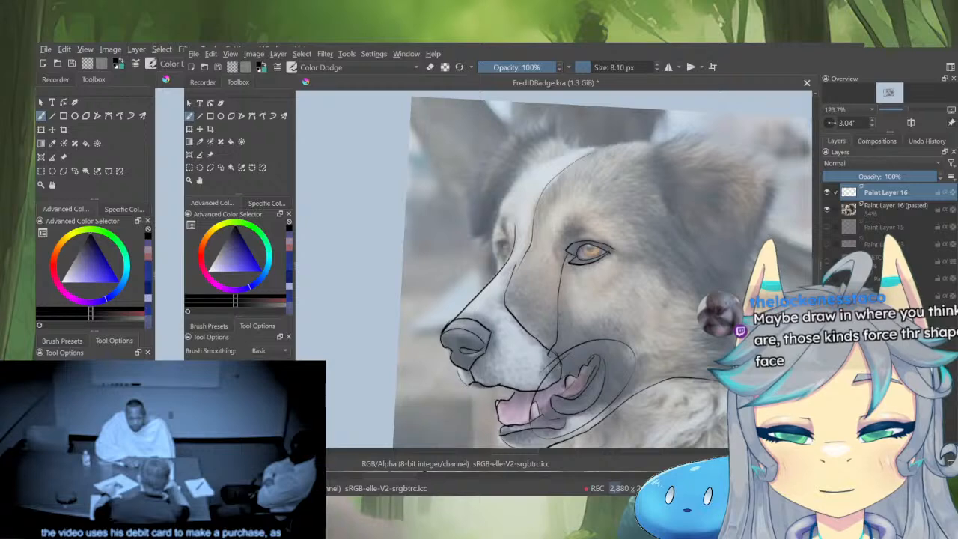
left_click_drag(497, 240, 509, 249)
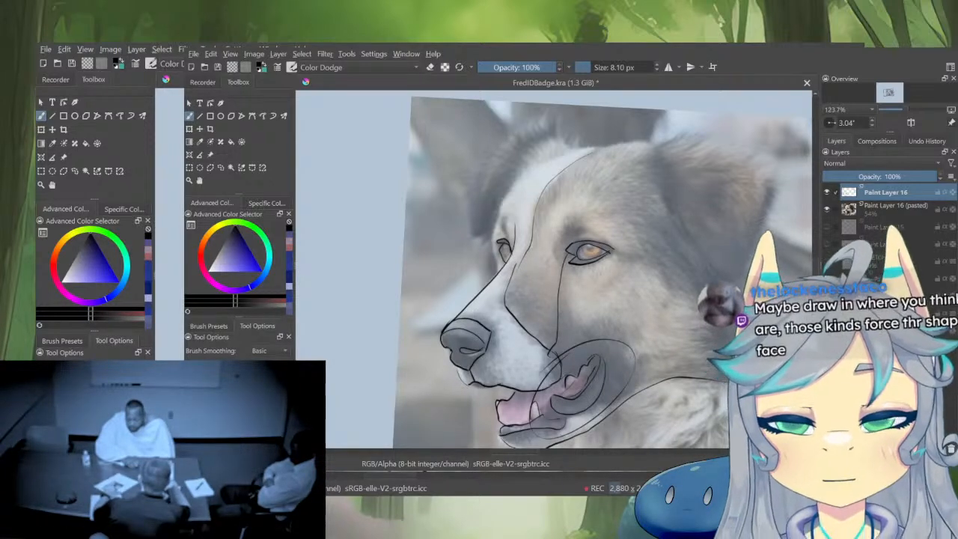
scroll(696, 257, "down", 3)
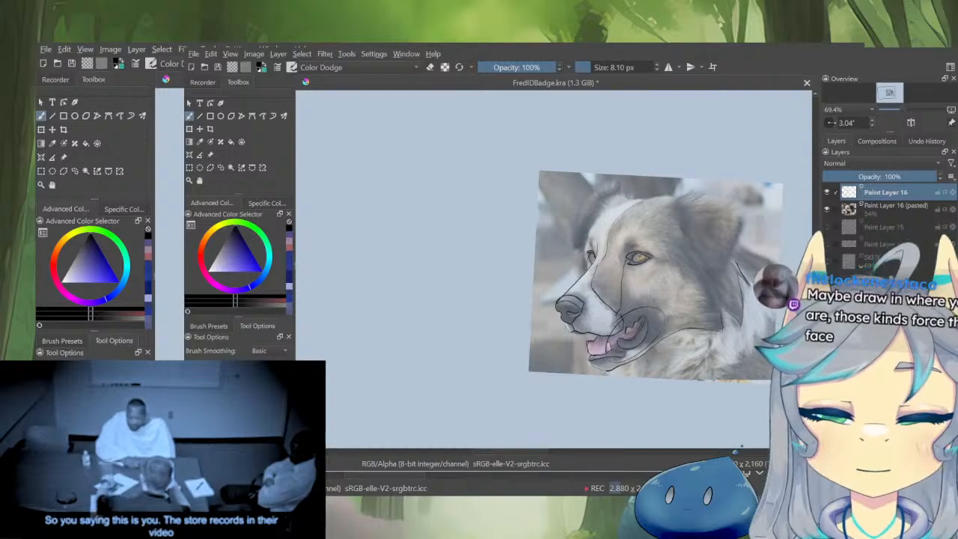
left_click(849, 192, "alt")
left_click(849, 193, "alt")
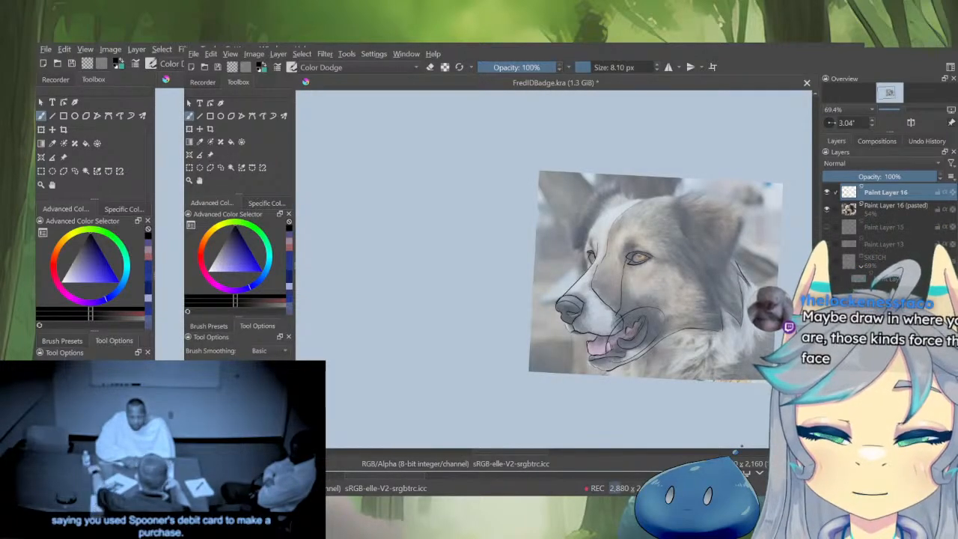
Inspect the traced dog lines on their own, and delete both the tracing layer and the pasted photo layer
left_click(849, 193, "alt")
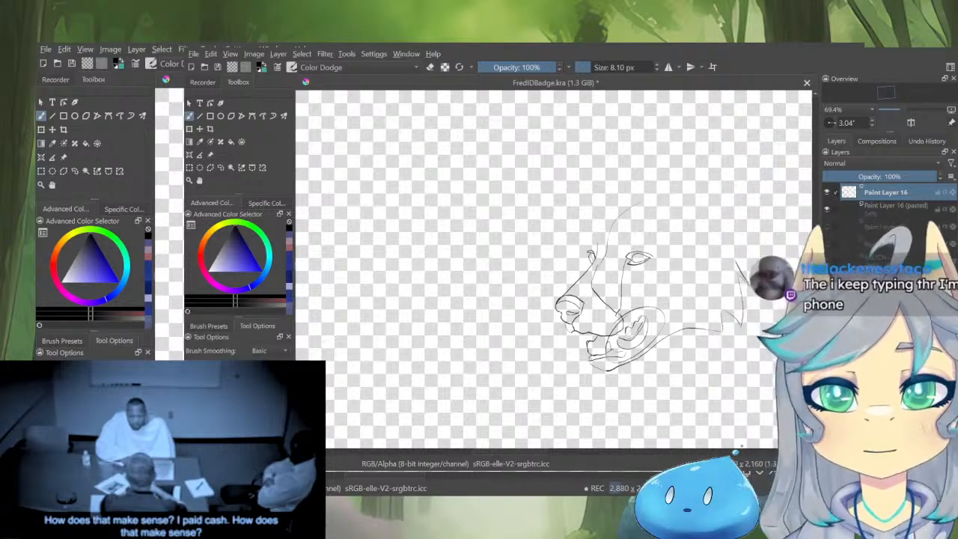
left_click_drag(675, 318, 743, 288)
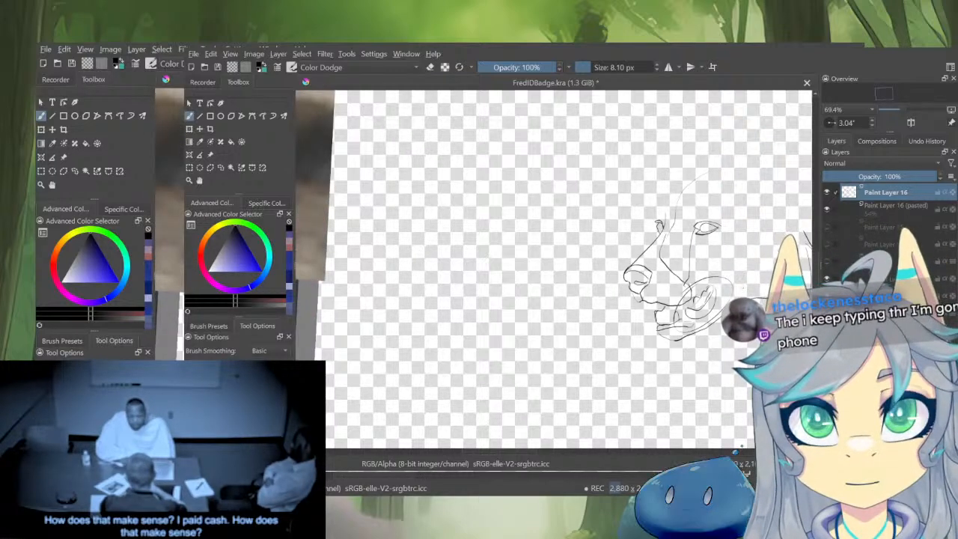
left_click_drag(696, 254, 661, 259)
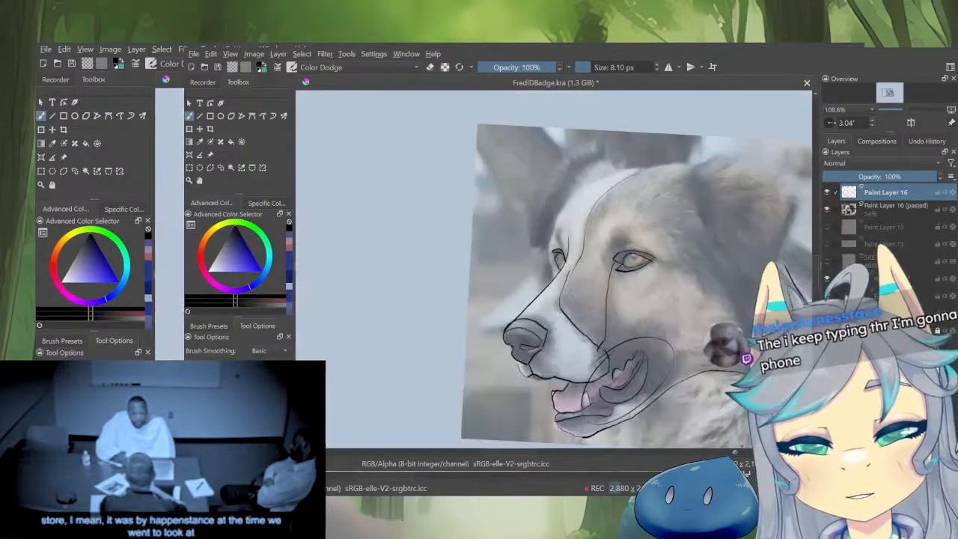
key("shift+Delete")
left_click(955, 455)
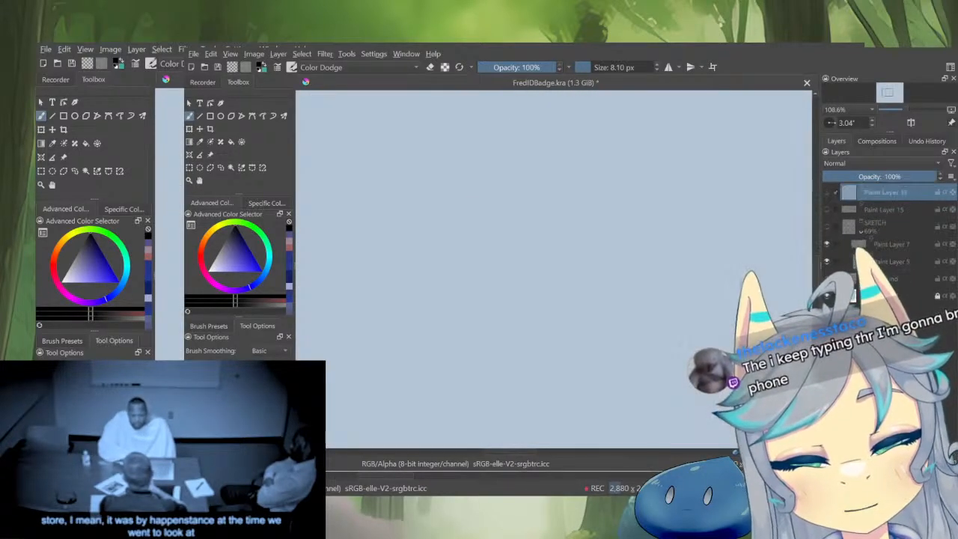
Make Paint Layer 15, Paint Layer 13 and the SKETCH group visible again
left_click(827, 296)
left_click(827, 297)
left_click_drag(697, 224, 710, 313)
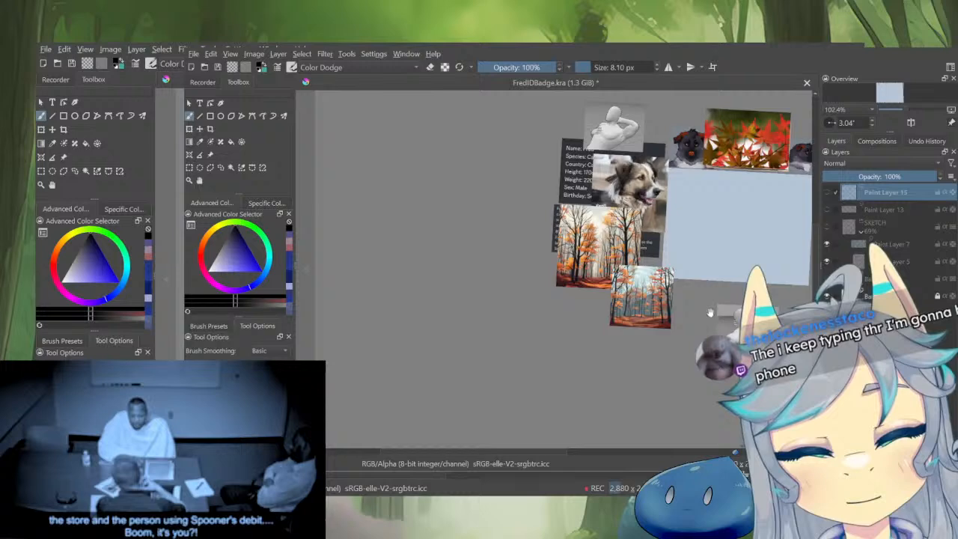
left_click(828, 193)
left_click(827, 210)
left_click(828, 210)
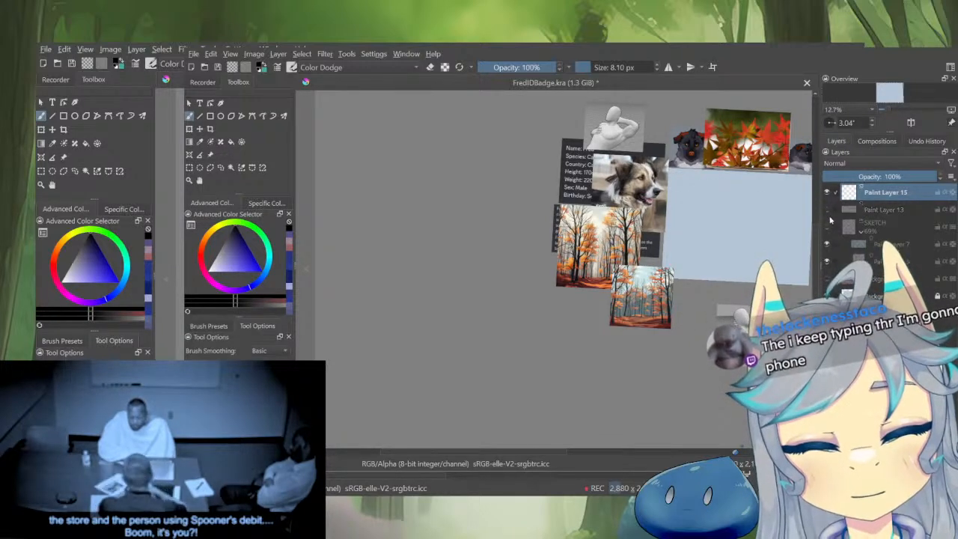
left_click(828, 226)
scroll(725, 218, "up", 3)
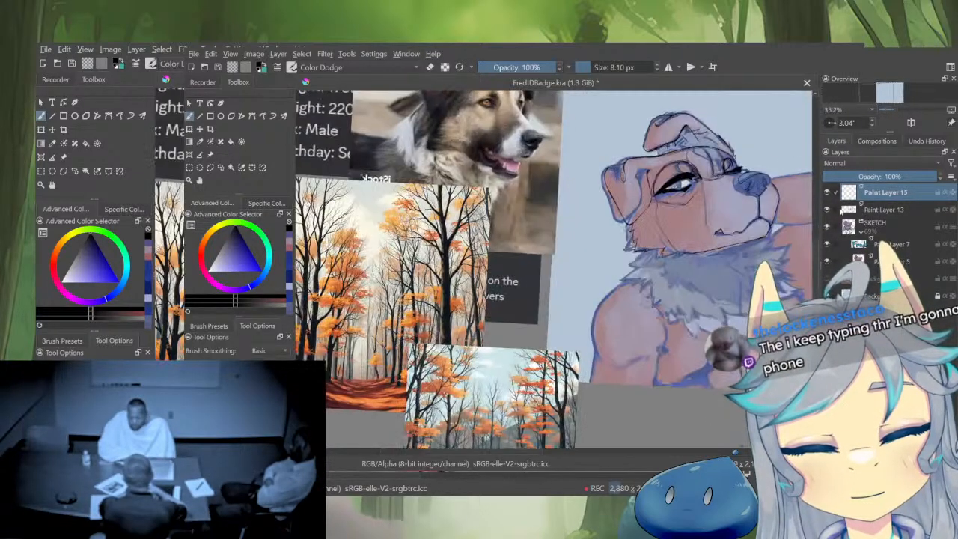
Isolate Paint Layer 13 and sharpen the jagged cheek fur tufts below the near ear with an 11.98 px brush
left_click(891, 210, "alt")
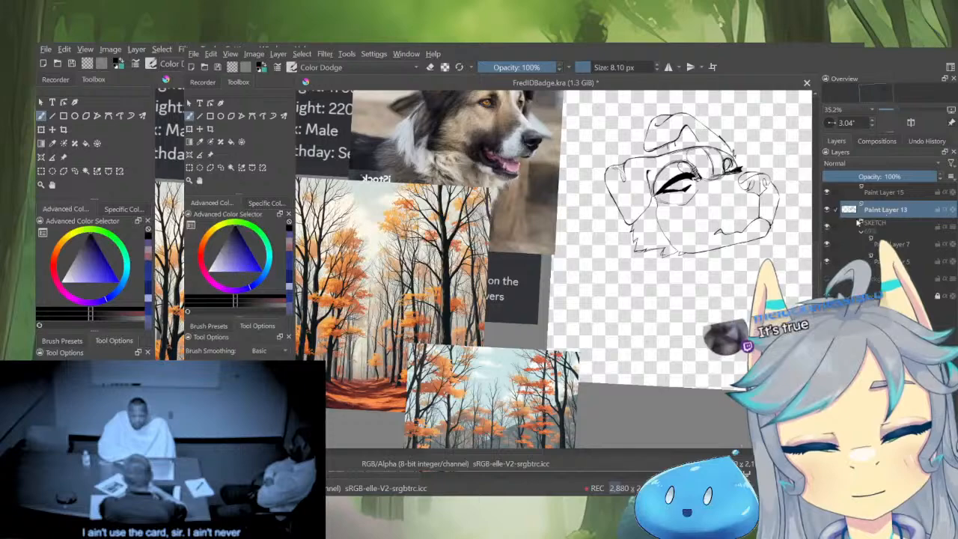
left_click_drag(653, 274, 665, 359)
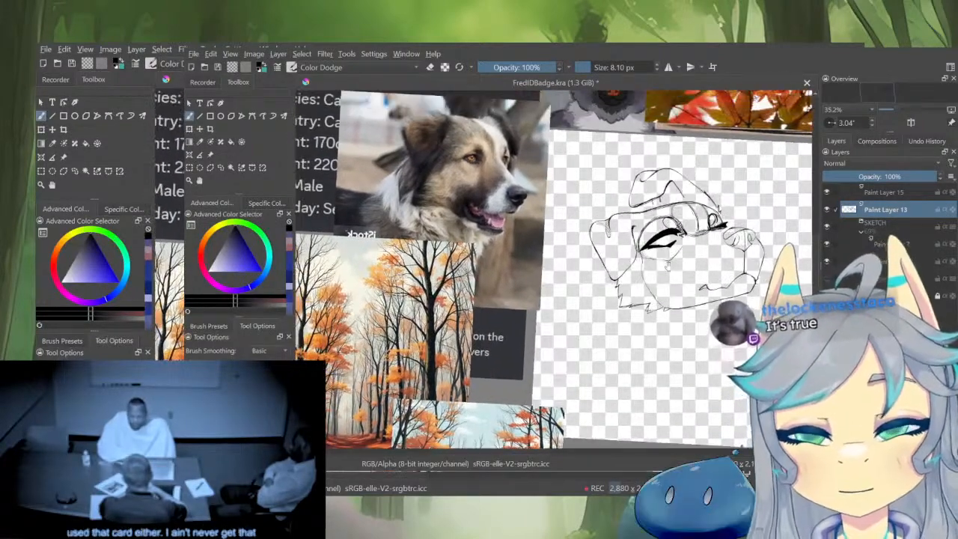
scroll(681, 315, "up", 1)
mouse_move(681, 315)
left_mouse_down()
mouse_move(687, 308)
mouse_move(613, 325)
left_mouse_up()
scroll(687, 308, "up", 2)
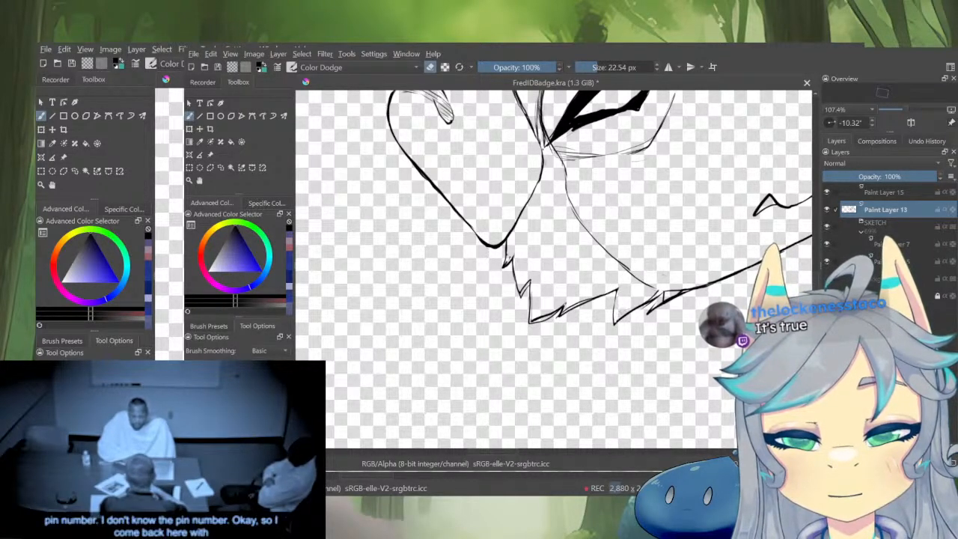
key("e")
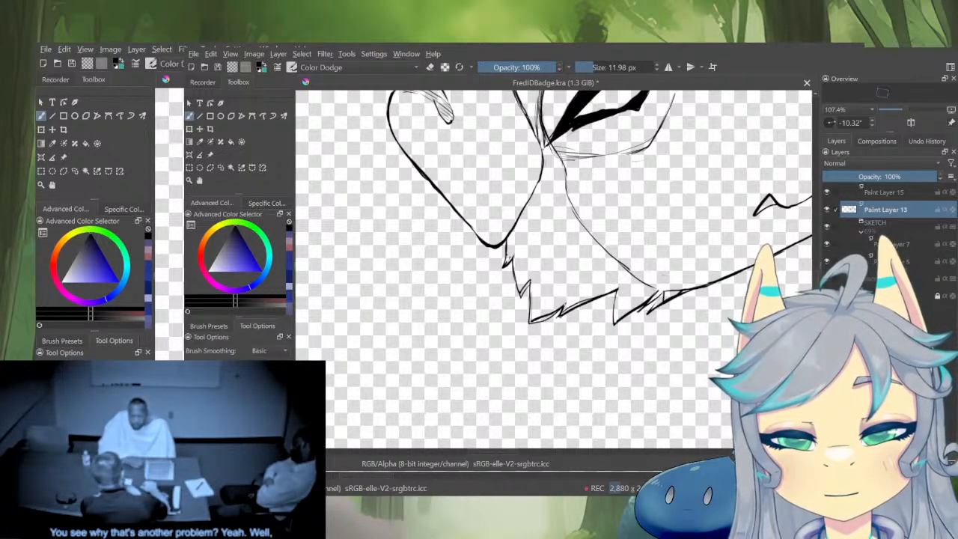
key("e")
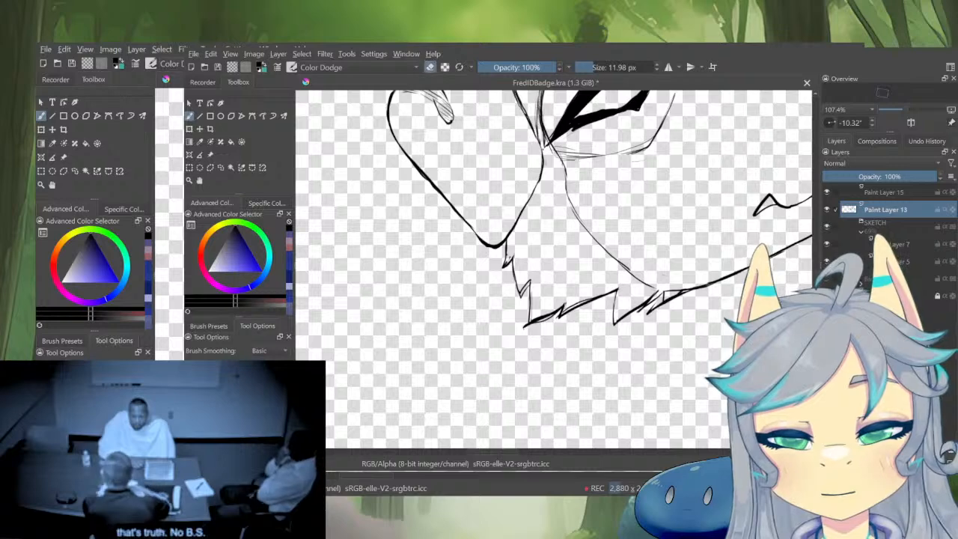
Refine the small fur spike where the cheek tufts meet the jaw line
scroll(574, 332, "down", 4)
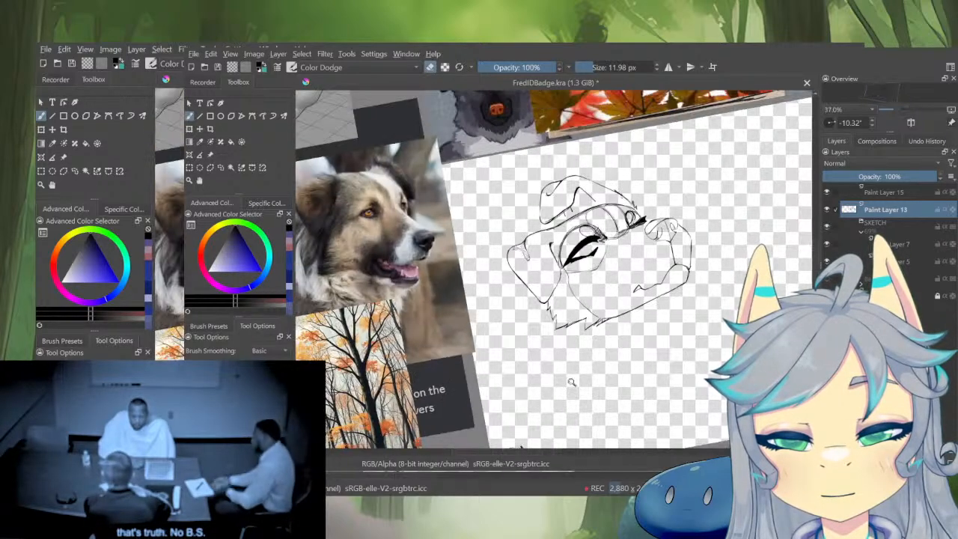
scroll(614, 319, "up", 3)
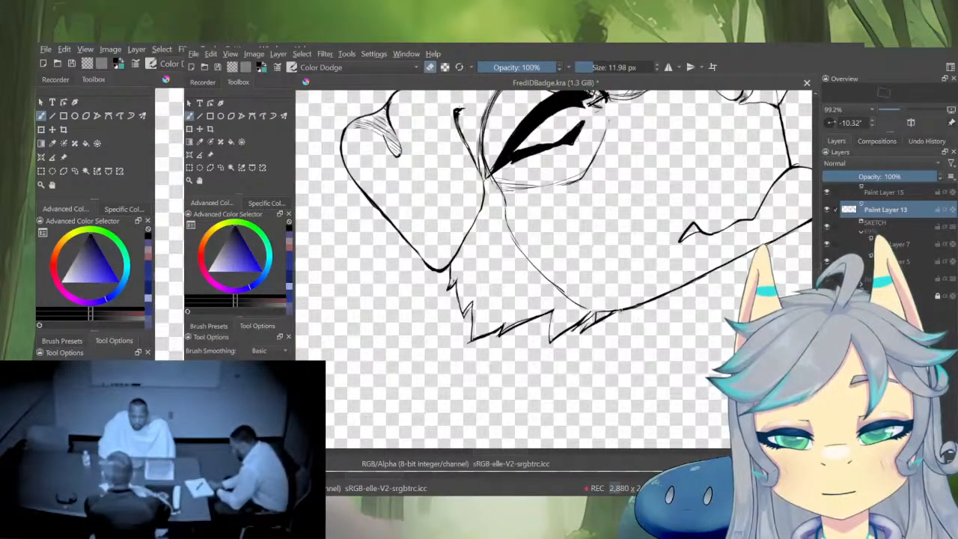
key("e")
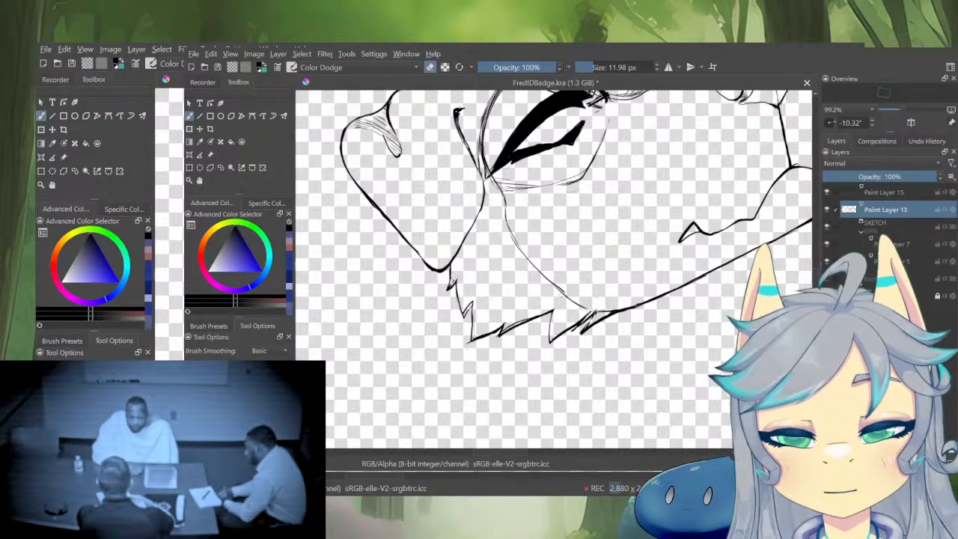
left_click_drag(621, 327, 581, 352)
mouse_move(581, 352)
left_mouse_down()
mouse_move(579, 423)
mouse_move(524, 423)
left_mouse_up()
Thicken the cheek contour running from the near eye's outer corner down to the jaw with a 6.73 px brush
key("e")
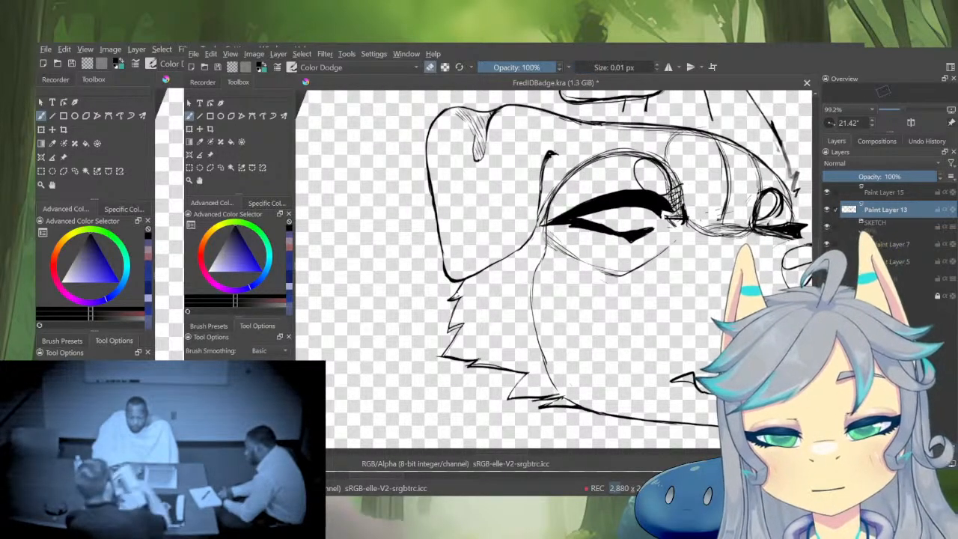
key("e")
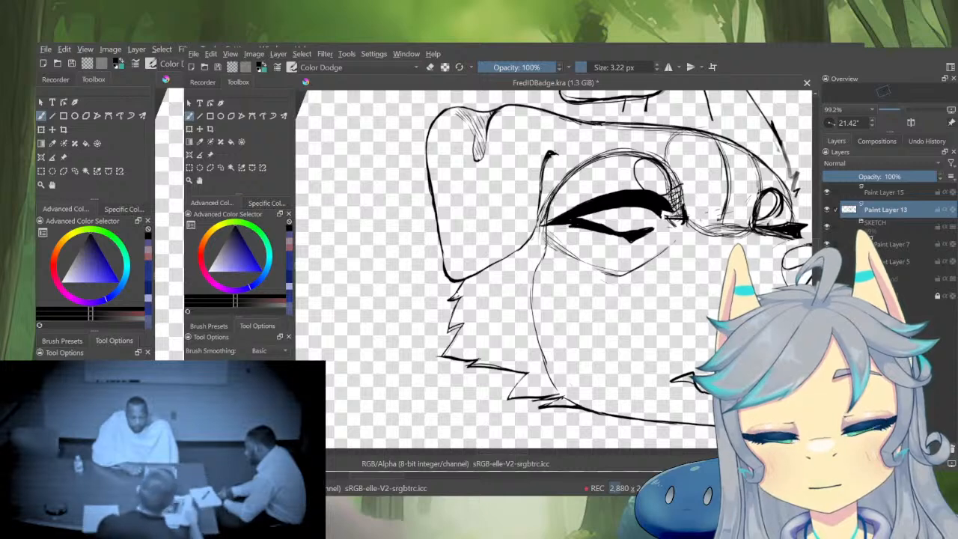
key("bracketright")
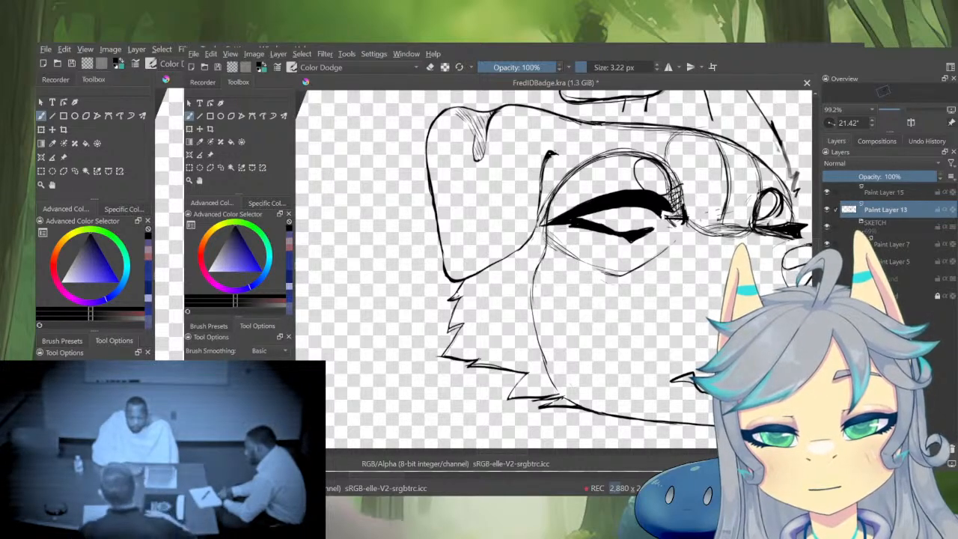
key("bracketright")
key("bracketright")
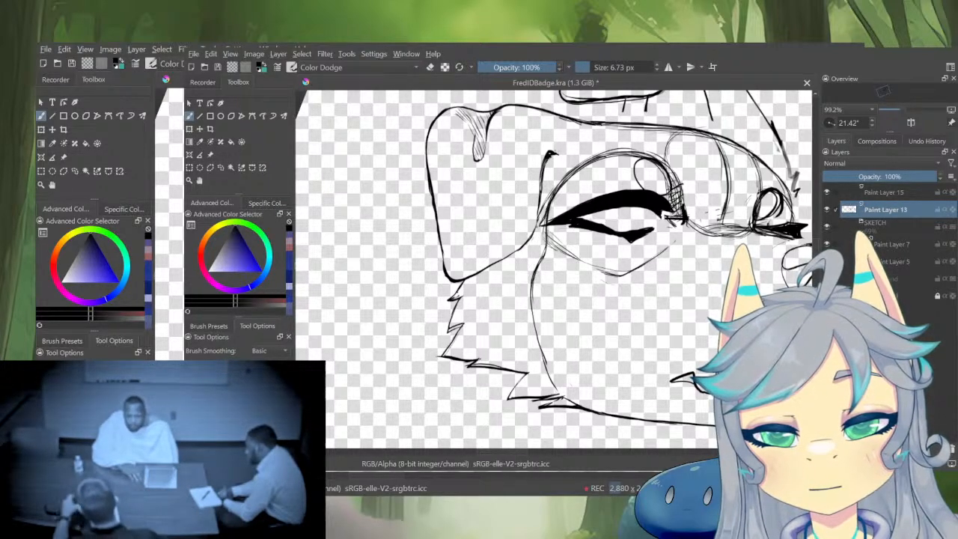
mouse_move(638, 327)
left_mouse_down()
mouse_move(641, 401)
mouse_move(682, 316)
mouse_move(677, 275)
left_mouse_up()
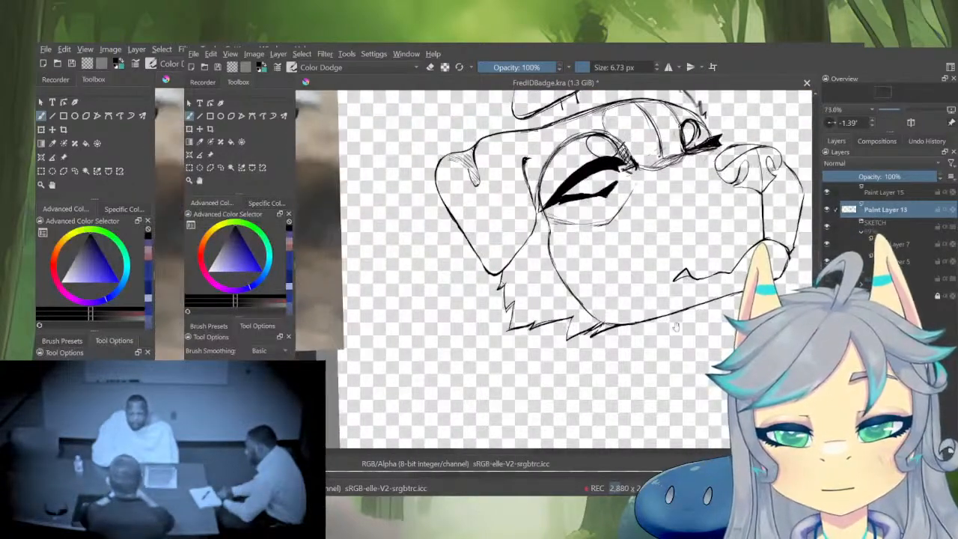
left_click_drag(671, 348, 625, 424)
Show all layers to draw the near eye's curved iris edge over the sketch, and isolate Paint Layer 13 again
left_click(848, 210, "alt")
left_click_drag(614, 313, 638, 231)
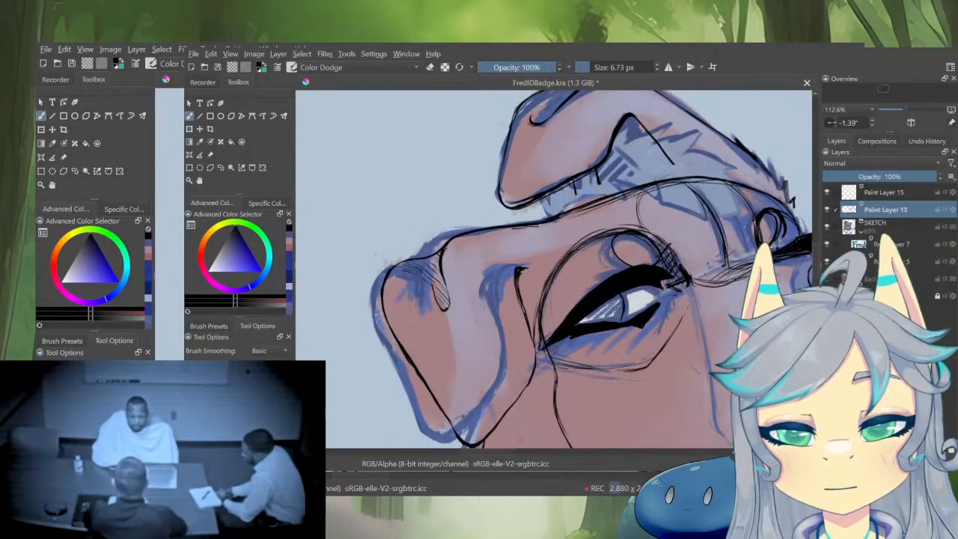
key("e")
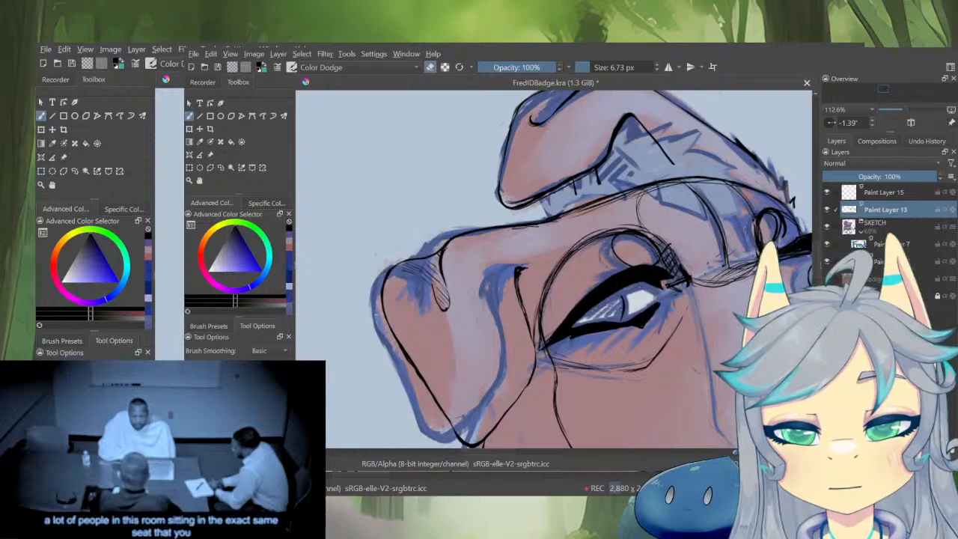
left_click(885, 210, "alt")
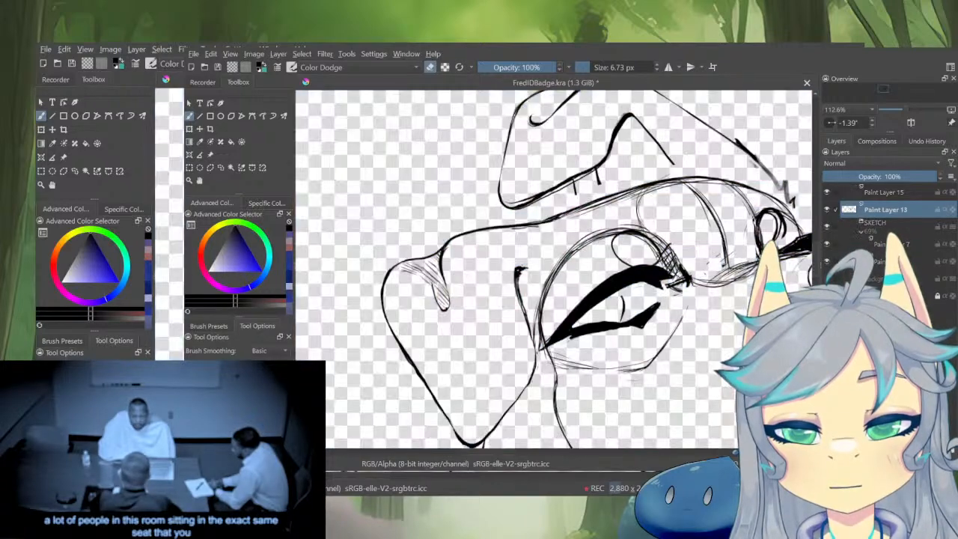
Examine the isolated head line art beside the dog photo, checking the mouth, nose and far eye up close
scroll(675, 289, "down", 3)
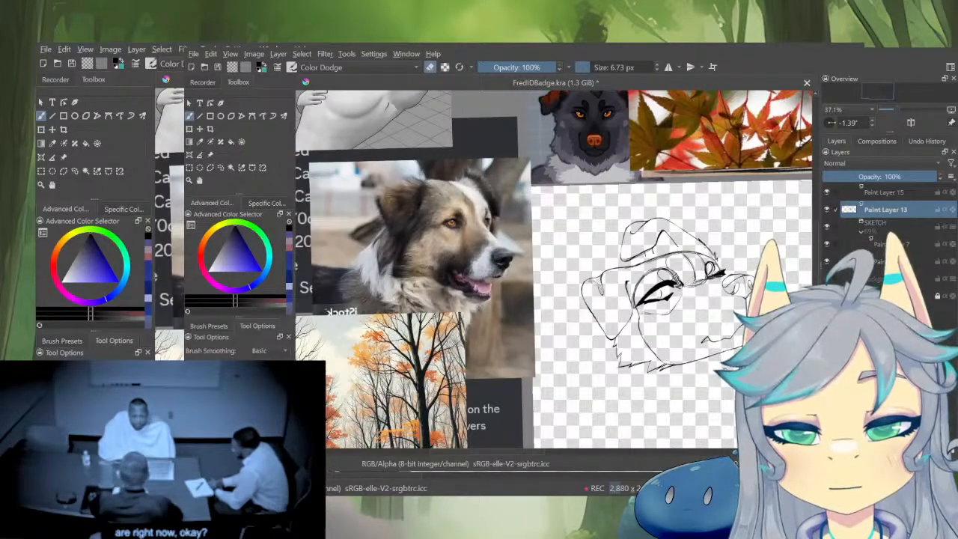
left_click_drag(741, 373, 706, 363)
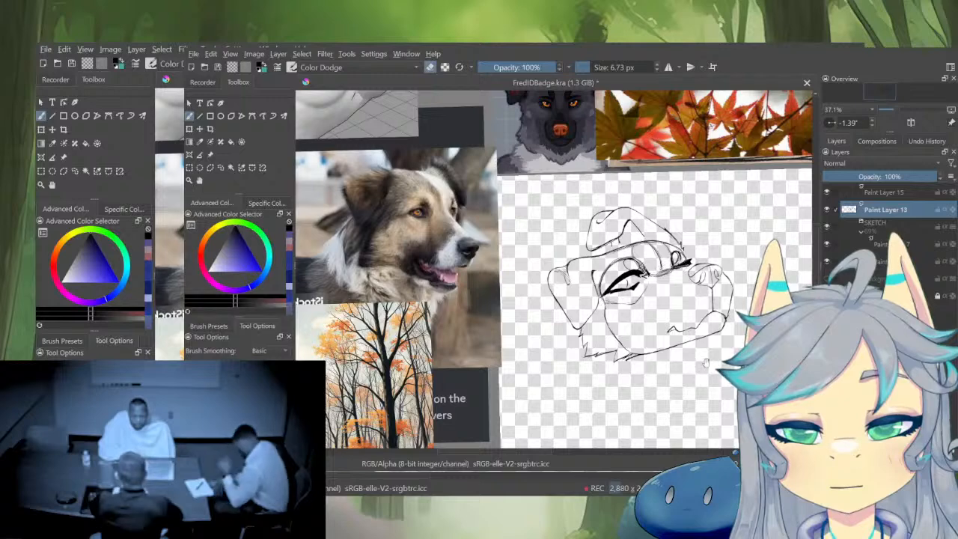
scroll(706, 363, "up", 3)
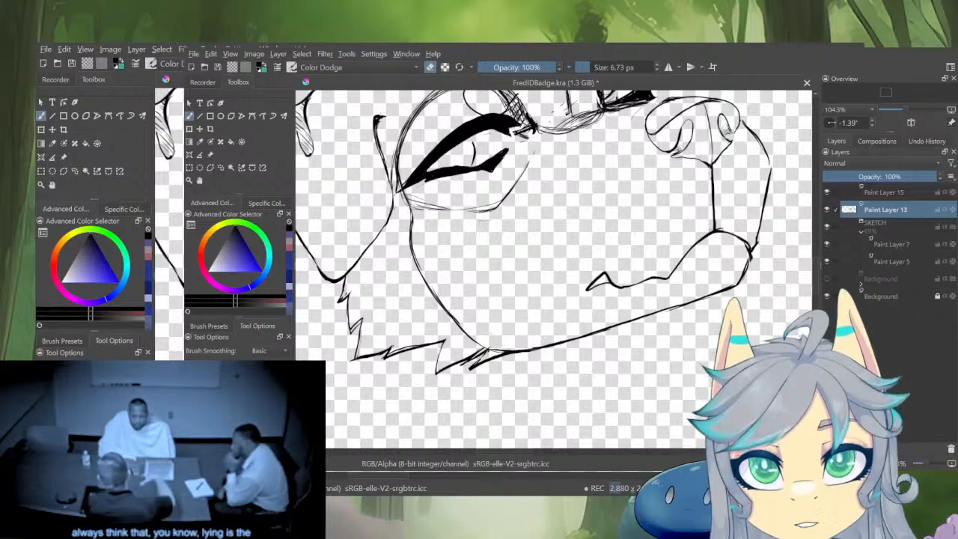
scroll(754, 229, "up", 1)
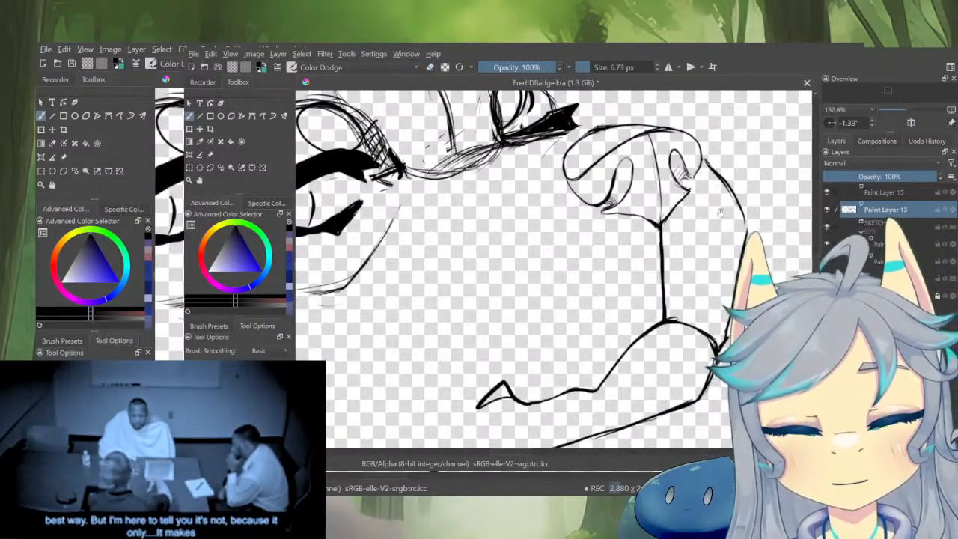
scroll(706, 277, "down", 2)
left_click_drag(706, 277, 708, 320)
scroll(698, 324, "down", 1)
scroll(698, 325, "up", 4)
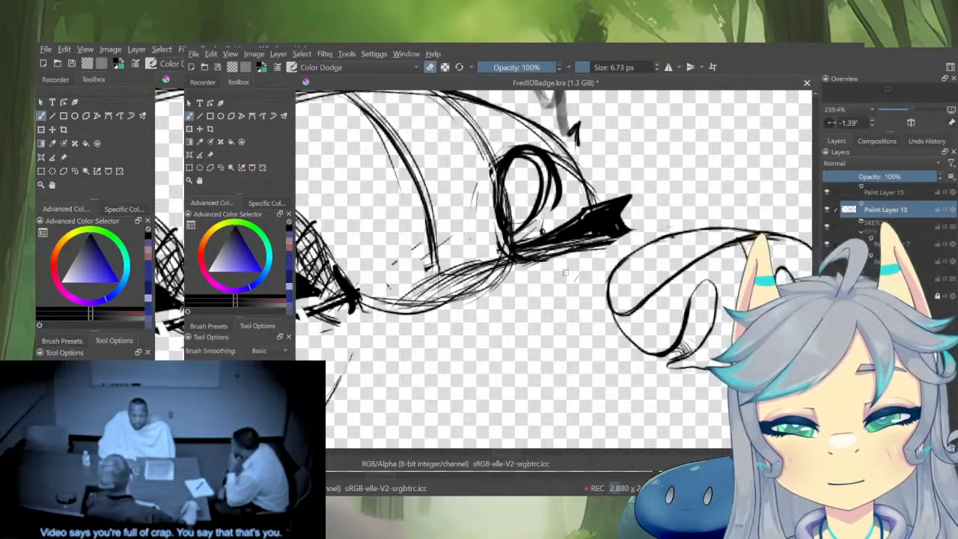
Compare the head lines with the coloured sketch and the dog photo with all layers shown, and isolate Paint Layer 13 again
key("alt+i")
left_click_drag(527, 247, 575, 265)
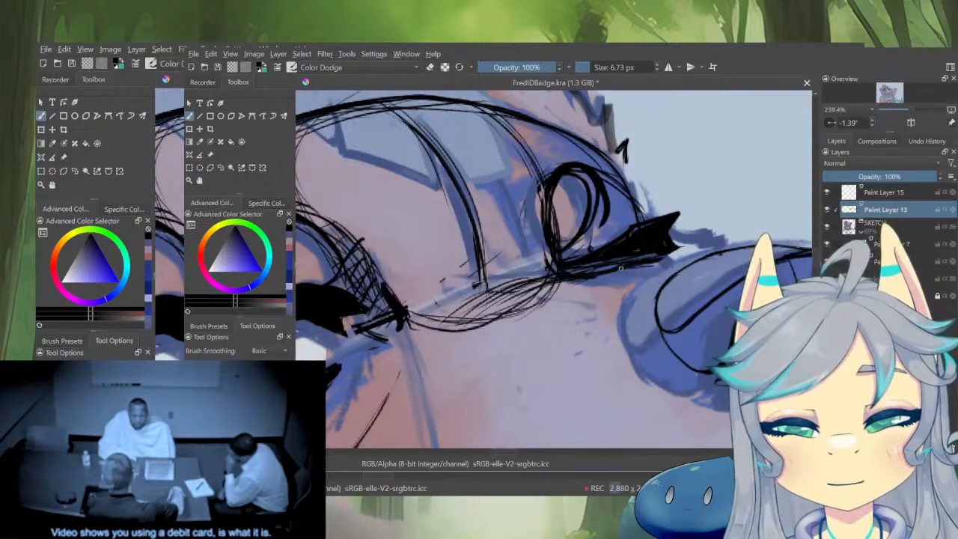
scroll(554, 270, "down", 3)
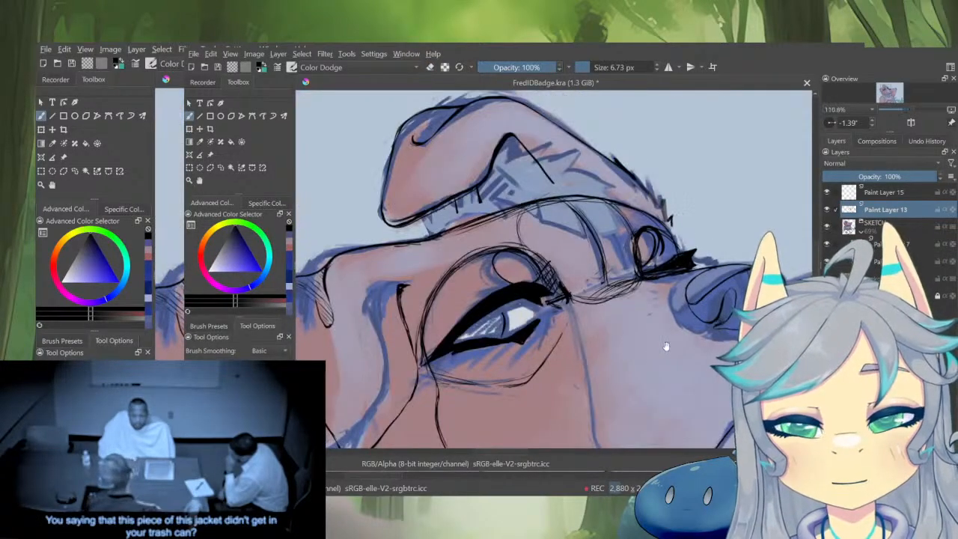
scroll(651, 303, "down", 4)
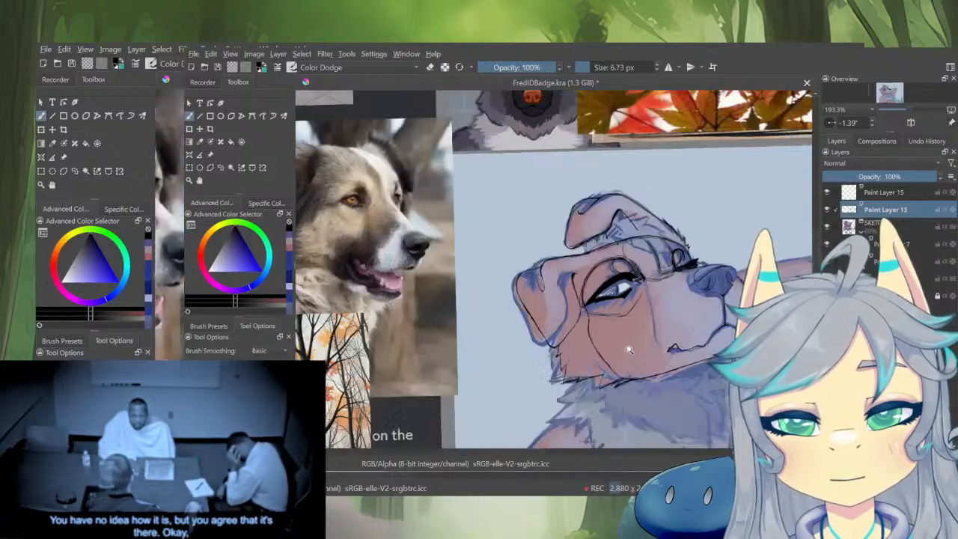
scroll(652, 303, "up", 5)
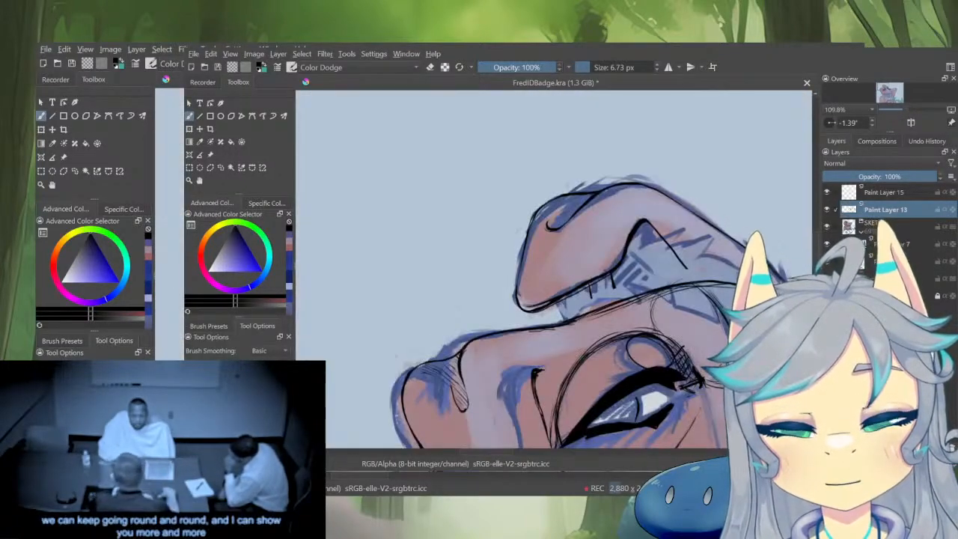
scroll(642, 303, "down", 5)
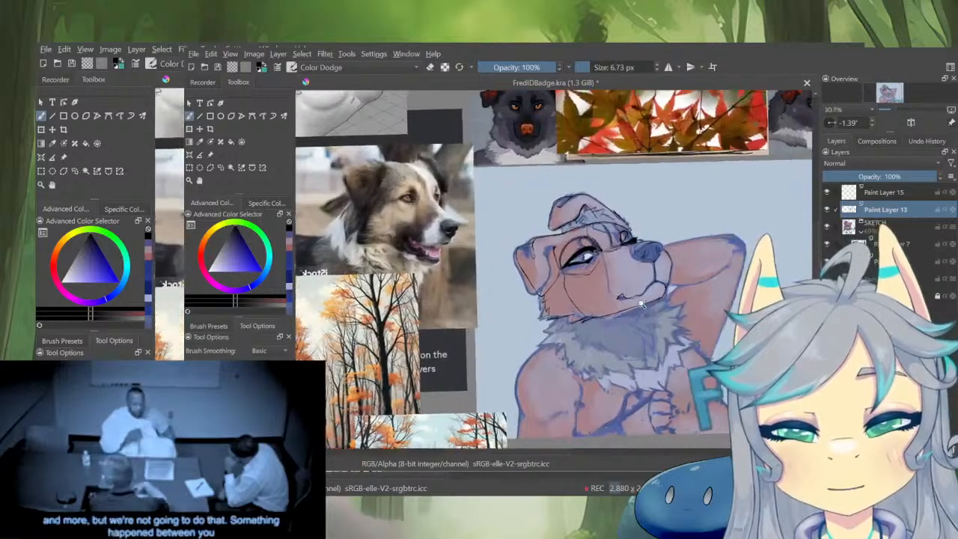
scroll(642, 304, "up", 3)
key("i")
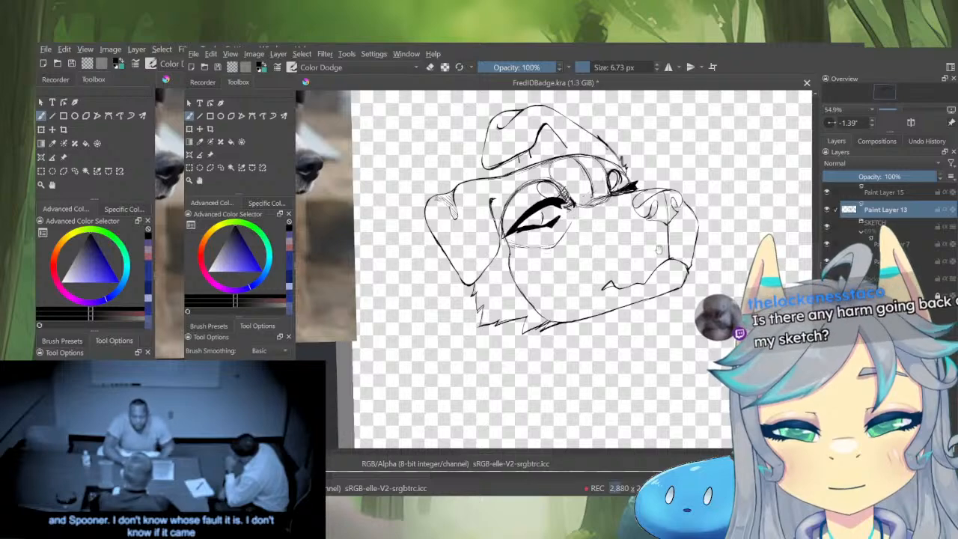
scroll(659, 249, "down", 4)
scroll(682, 274, "up", 2)
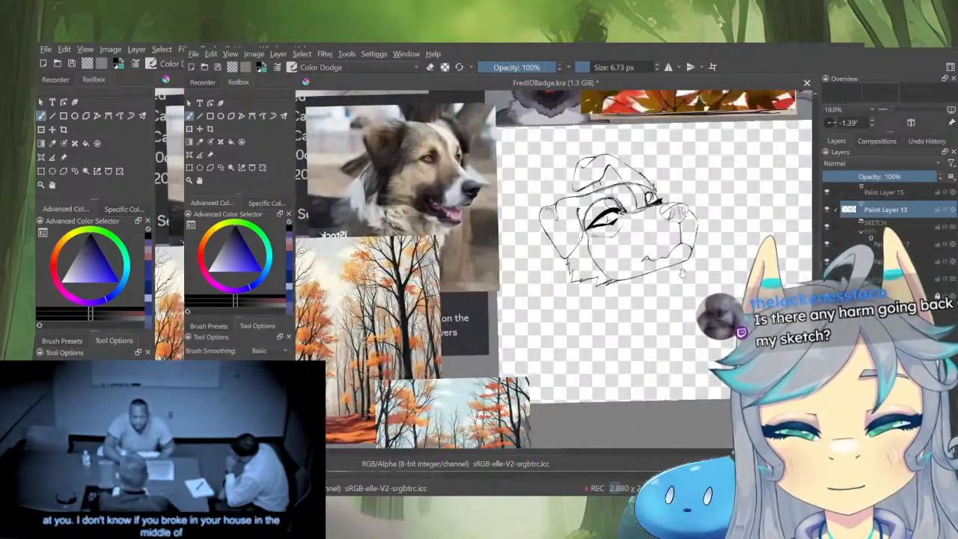
Thicken the vertical line joining the nose to the mouth and set the brush size to 13.29 px
scroll(682, 274, "up", 6)
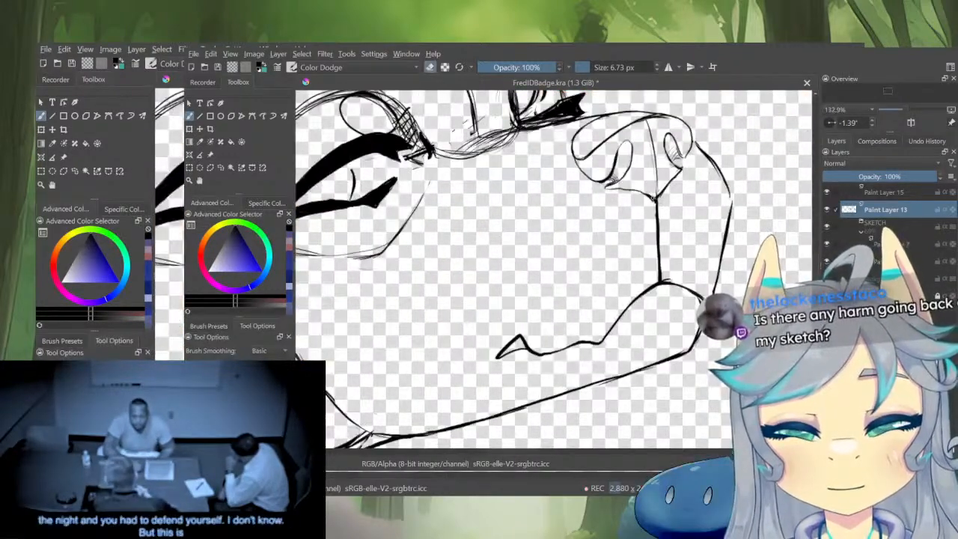
scroll(655, 195, "up", 2)
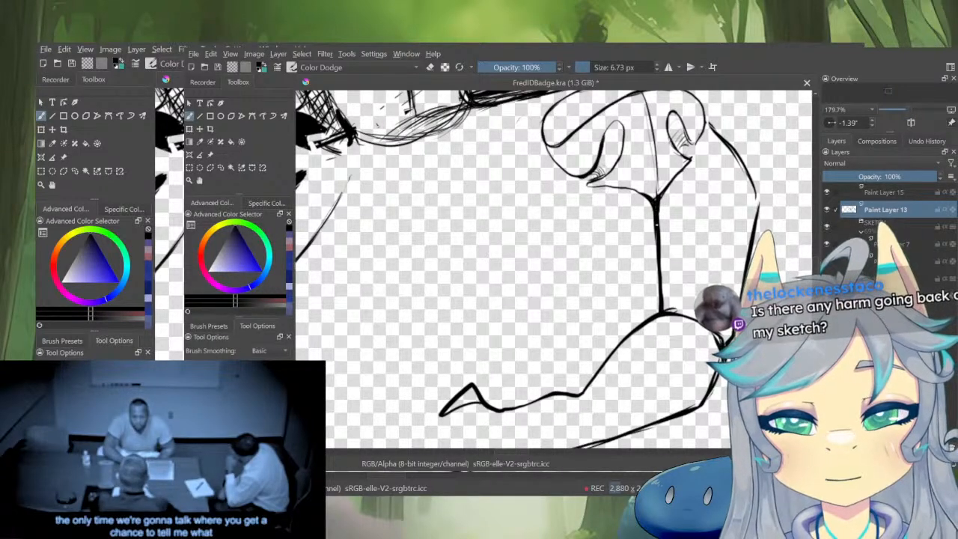
mouse_move(676, 251)
left_mouse_down()
mouse_move(683, 293)
mouse_move(669, 251)
left_mouse_up()
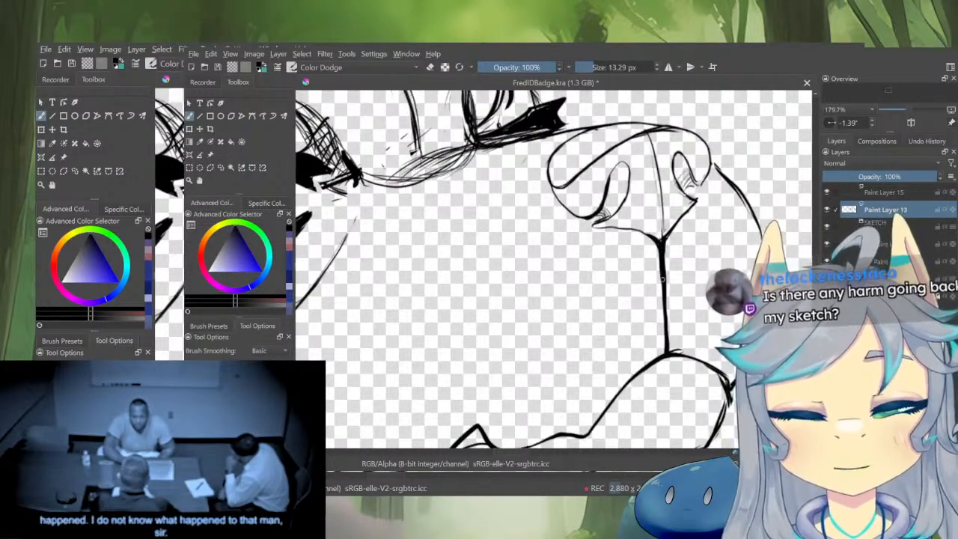
Compare the whole head line art with the coloured sketch and with Paint Layer 13 isolated beside the references
scroll(664, 329, "down", 8)
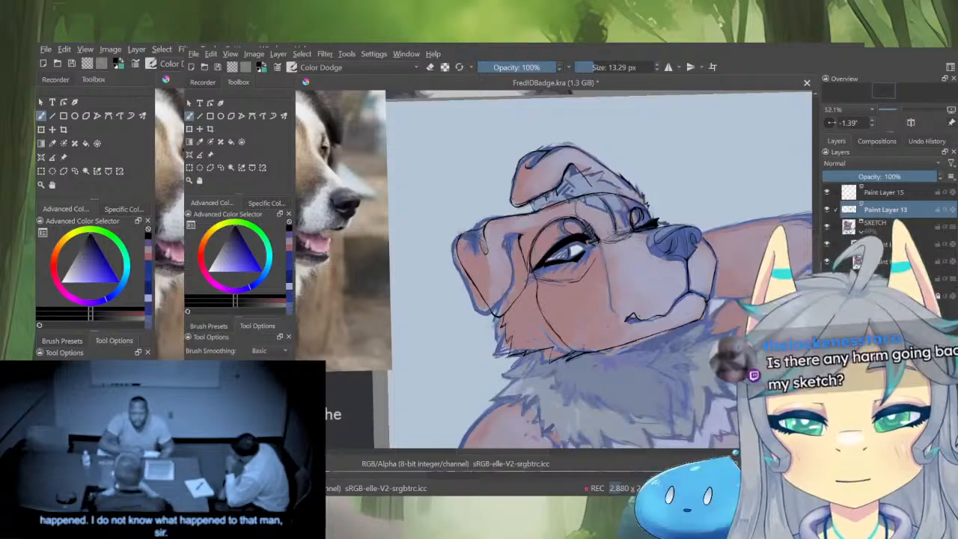
scroll(664, 319, "up", 6)
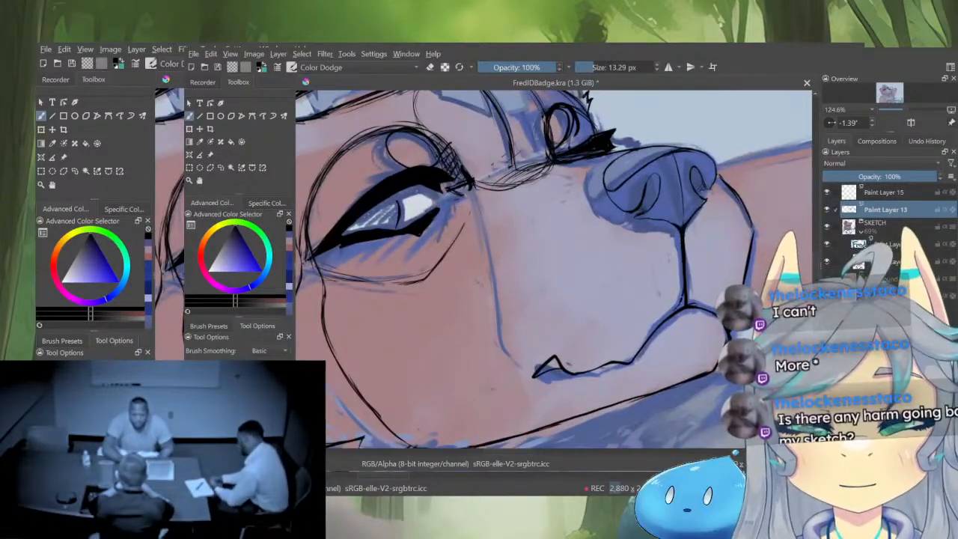
scroll(684, 374, "down", 5)
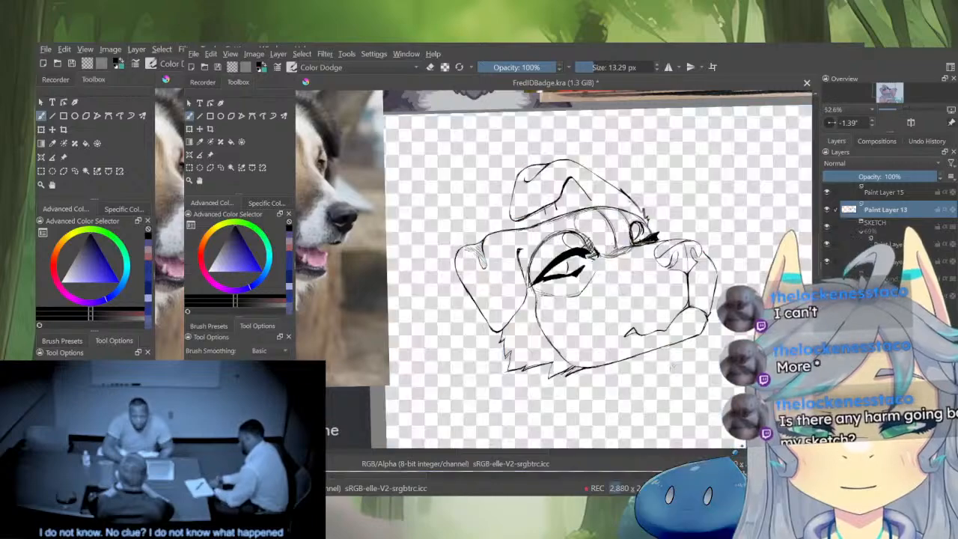
scroll(684, 374, "up", 3)
scroll(636, 356, "down", 5)
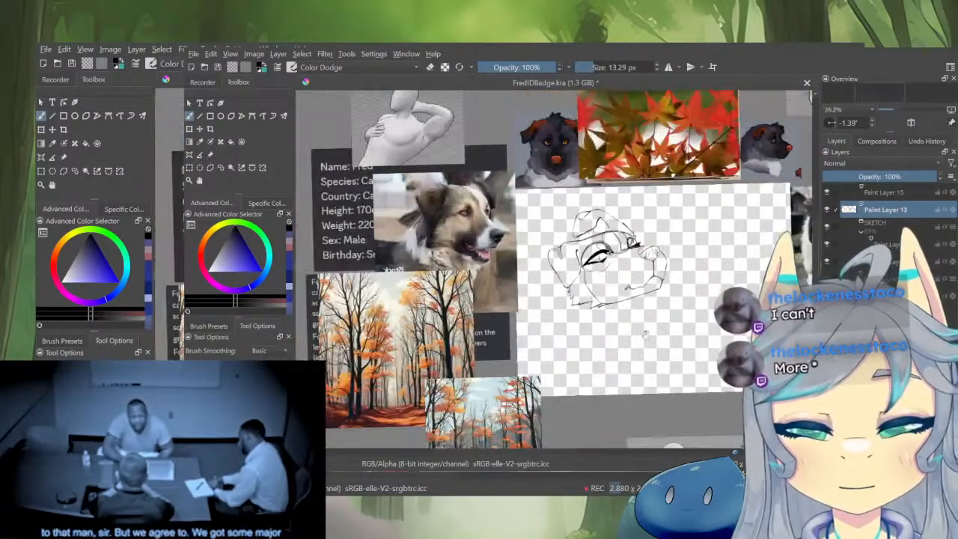
scroll(585, 341, "up", 5)
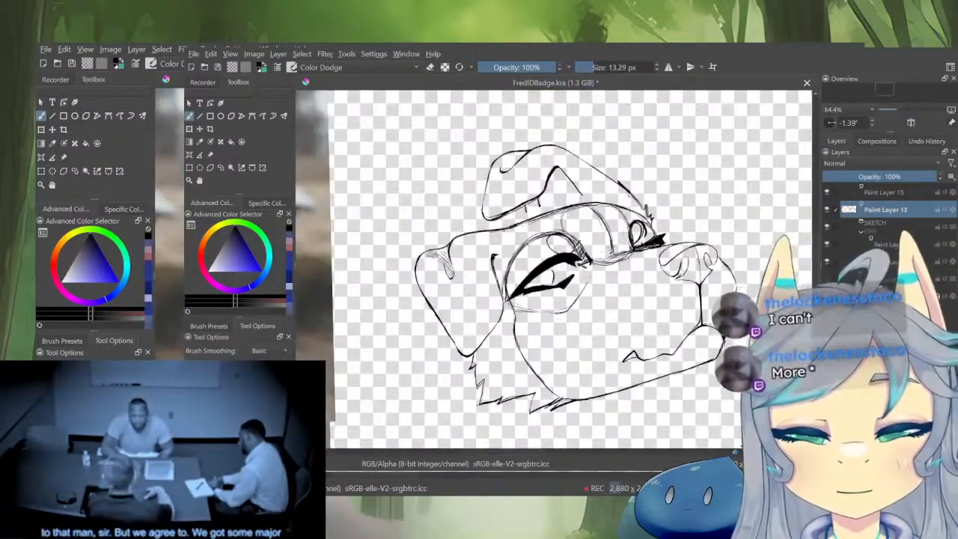
Adjust the muzzle side of the head line art on Paint Layer 13 with the Transform tool, apply it and return to the brush
key("ctrl+t")
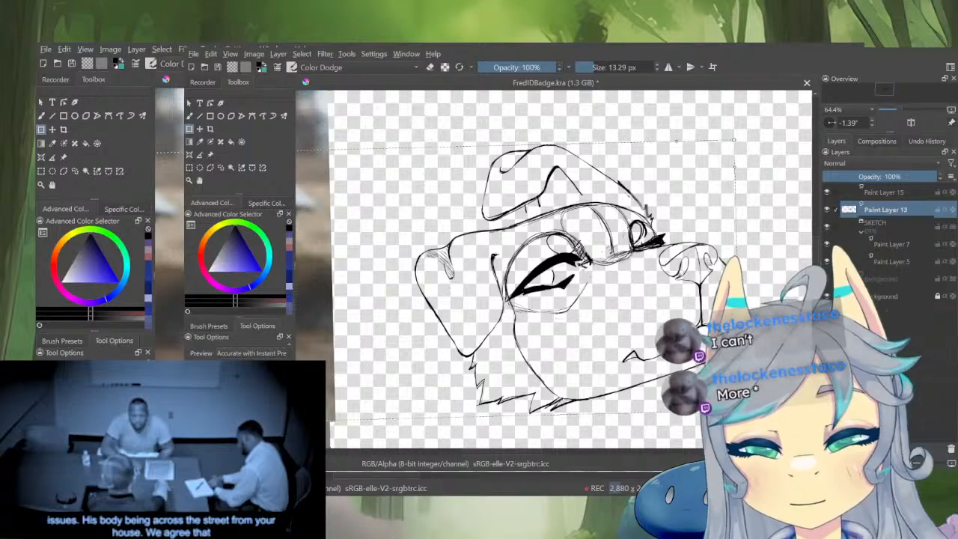
left_click_drag(296, 300, 338, 299)
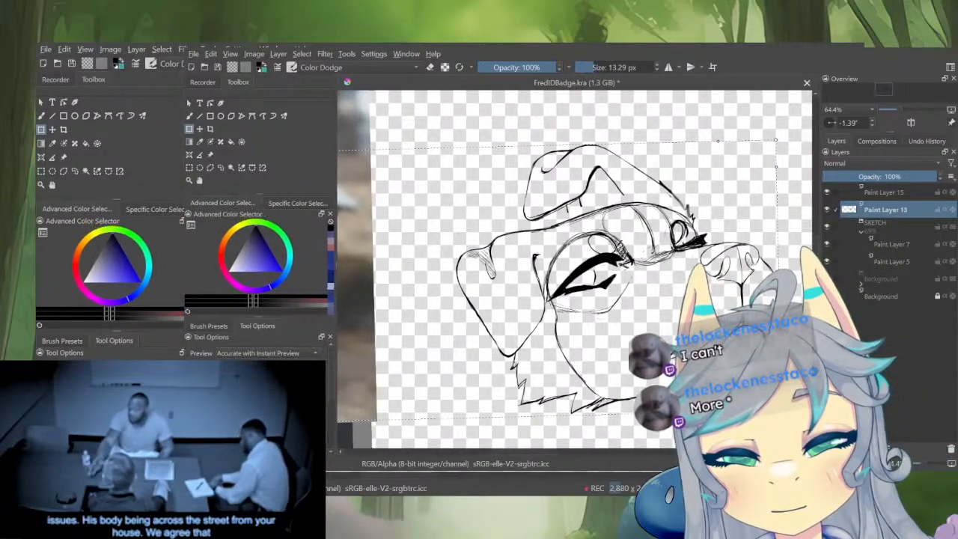
scroll(575, 269, "down", 2)
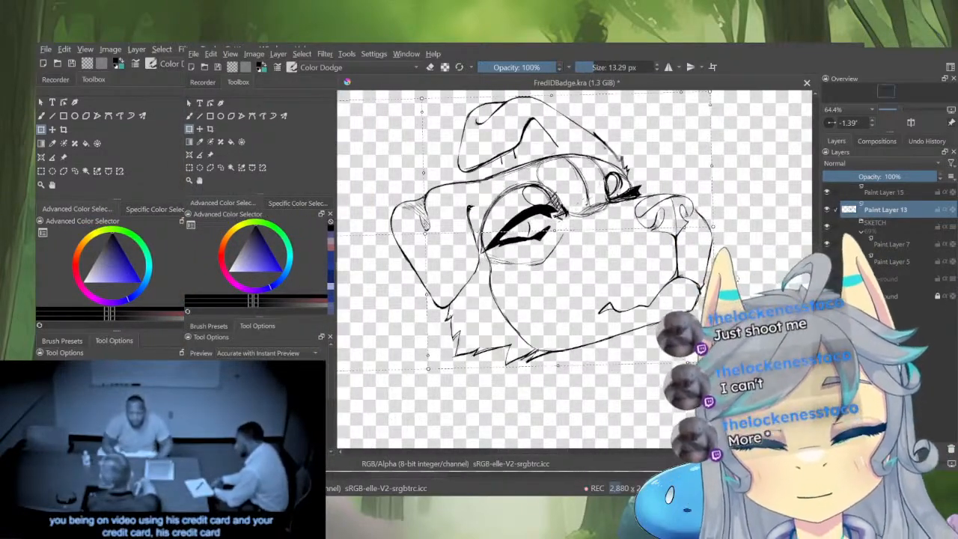
left_click_drag(729, 358, 735, 381)
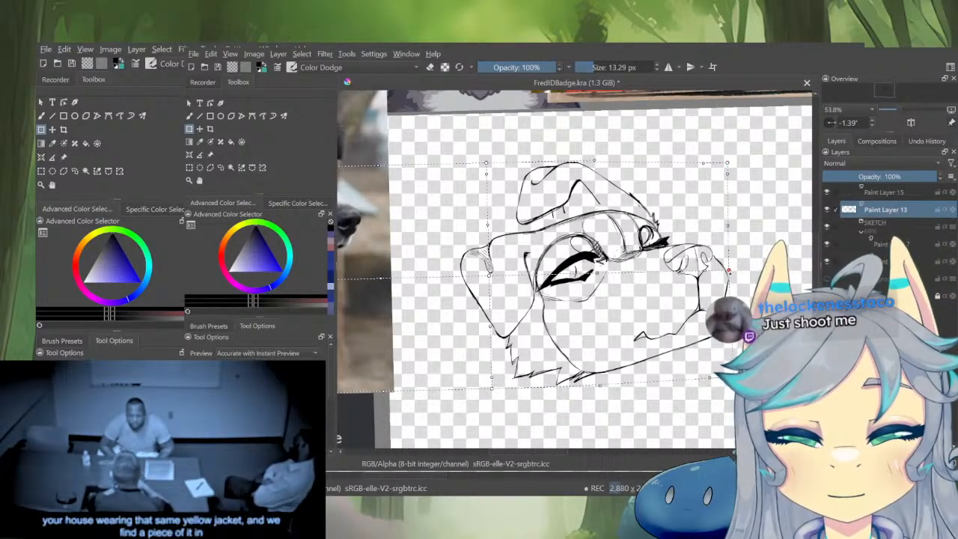
key("Return")
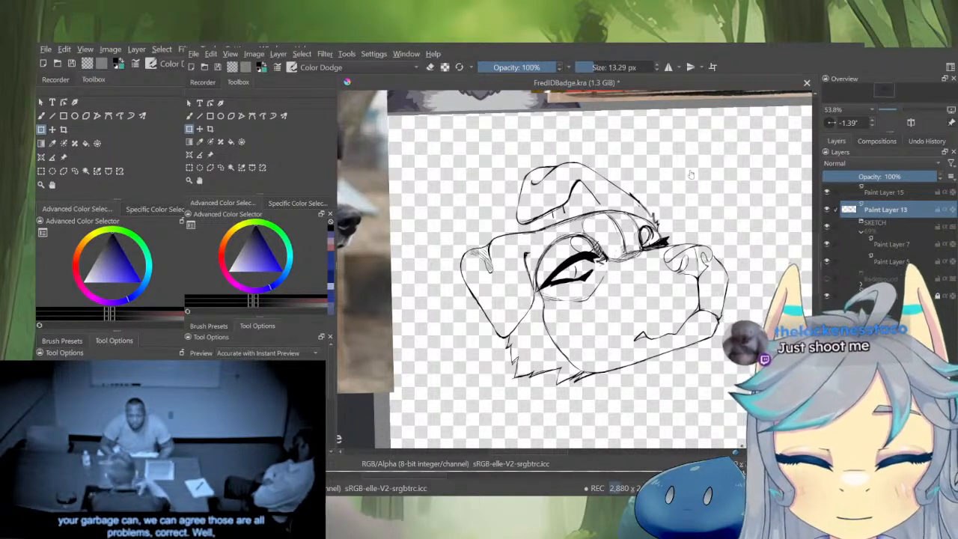
key("b")
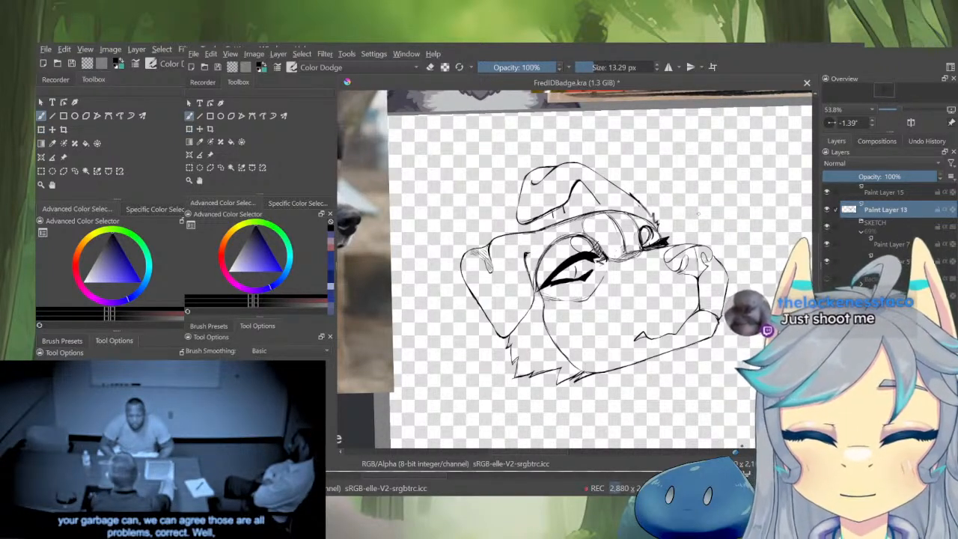
Show all layers and examine the character headshot and dog photo references beside the sketch's ears and forehead
key("i")
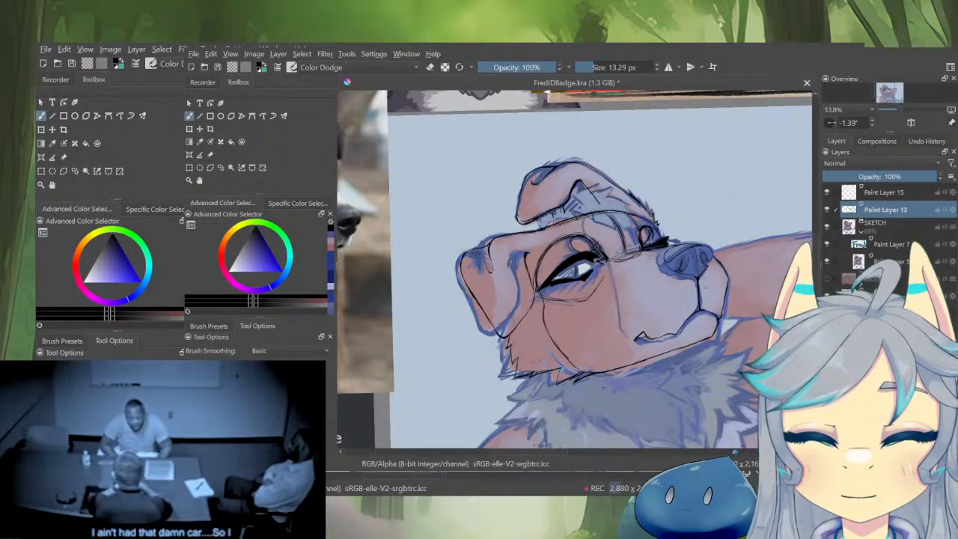
left_click_drag(696, 256, 679, 331)
left_click_drag(697, 230, 650, 310)
left_click_drag(618, 253, 715, 152)
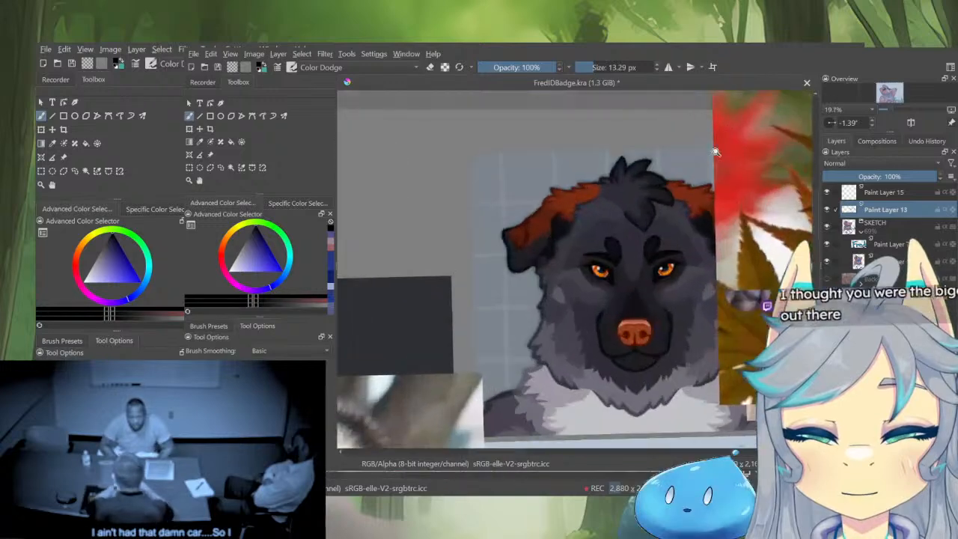
left_click_drag(759, 213, 741, 299)
left_click_drag(737, 273, 636, 225)
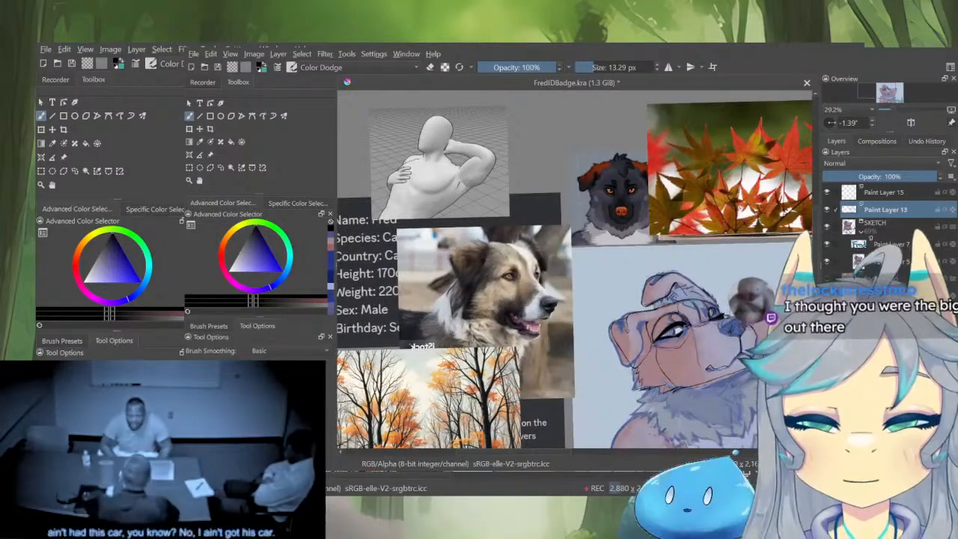
left_click_drag(670, 315, 699, 212, "ctrl")
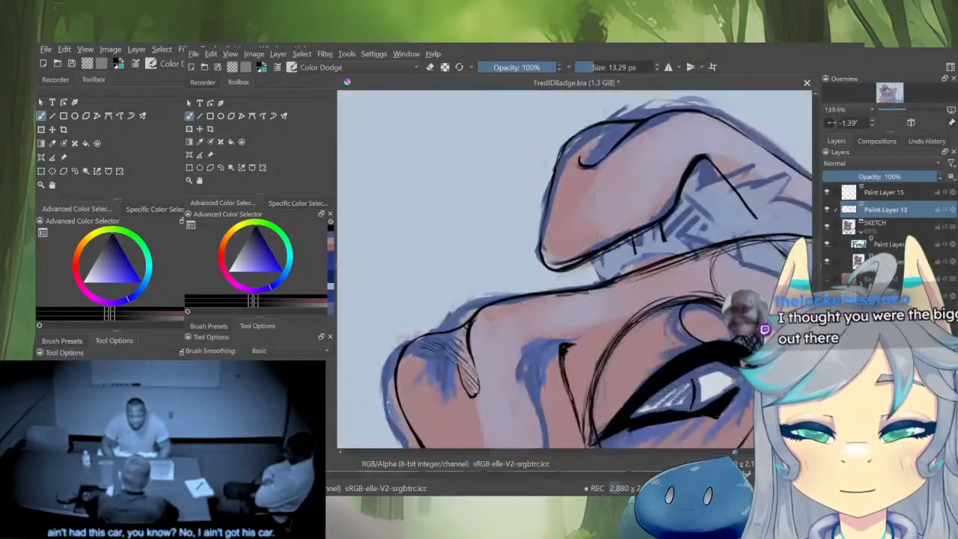
Draw short fur tufts between the far ear's lower edge and the forehead line, checking them with Paint Layer 13 isolated
mouse_move(596, 259)
left_mouse_down()
mouse_move(605, 280)
mouse_move(592, 291)
left_mouse_up()
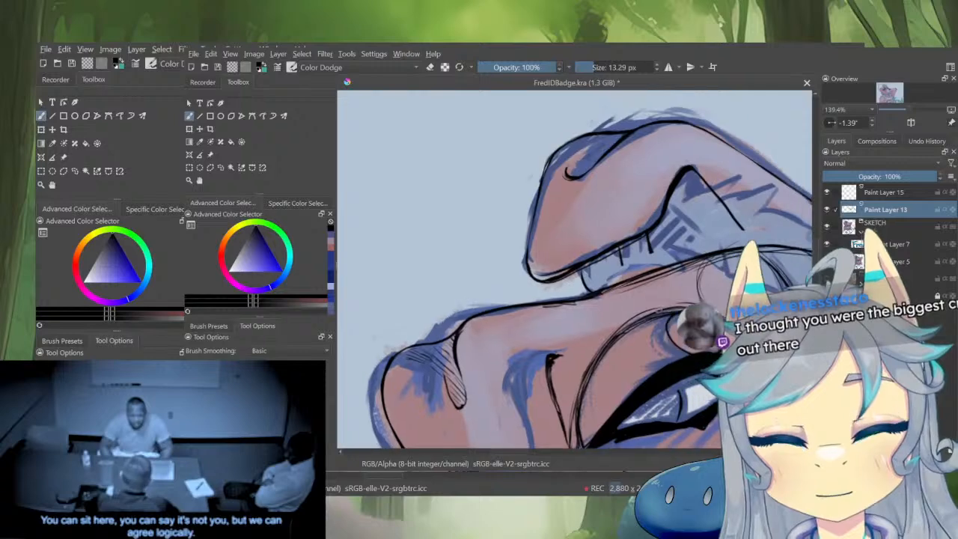
left_click_drag(650, 275, 630, 280)
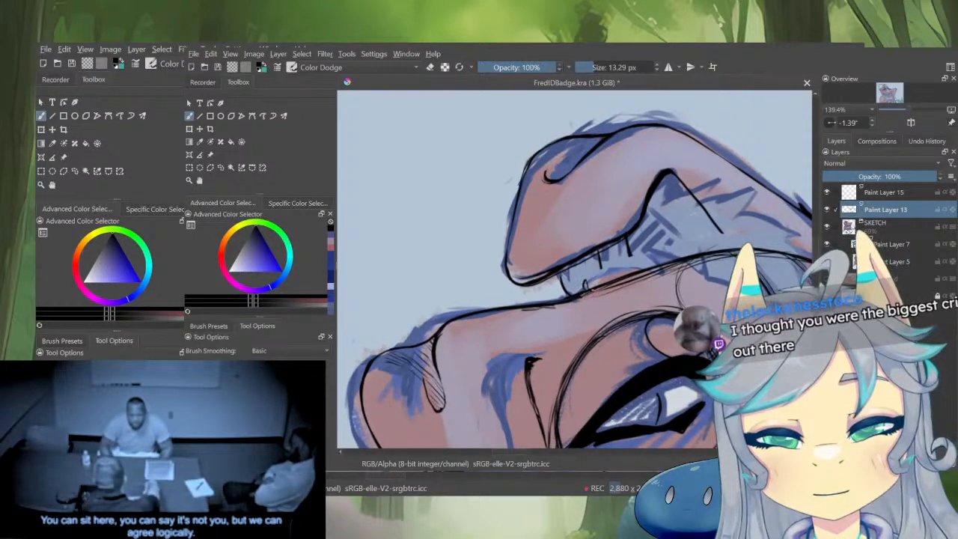
left_click(849, 210, "alt")
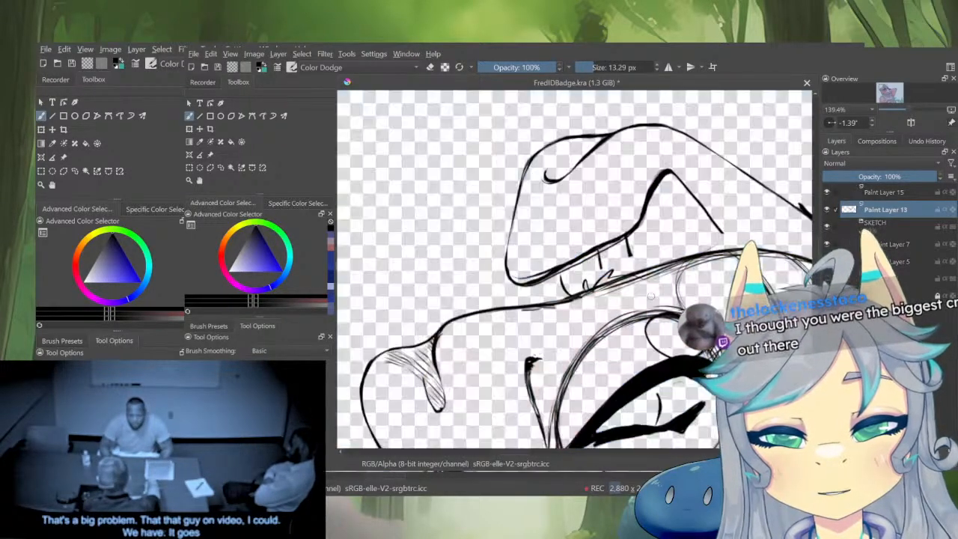
left_click(849, 210, "alt")
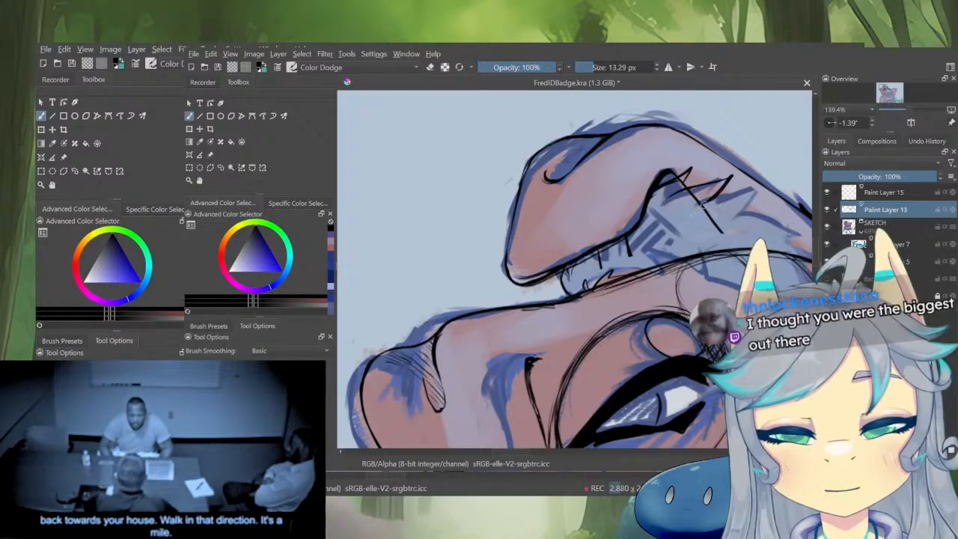
Draw jagged fur tufts inside the far ear and across the forehead over the sketch, and isolate Paint Layer 13 to check them
left_click_drag(717, 197, 768, 192)
scroll(636, 337, "down", 6)
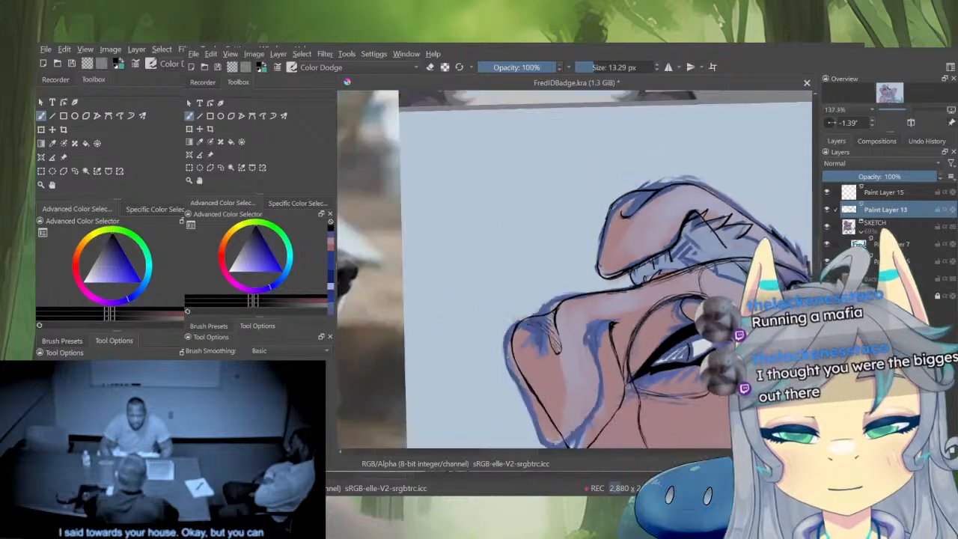
scroll(681, 316, "up", 4)
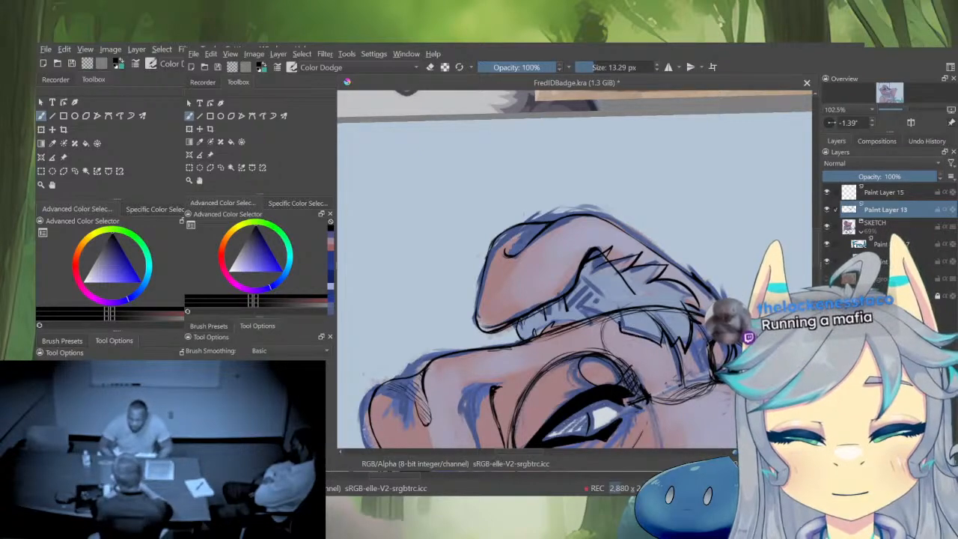
left_click_drag(540, 314, 600, 308)
left_click(849, 210, "alt")
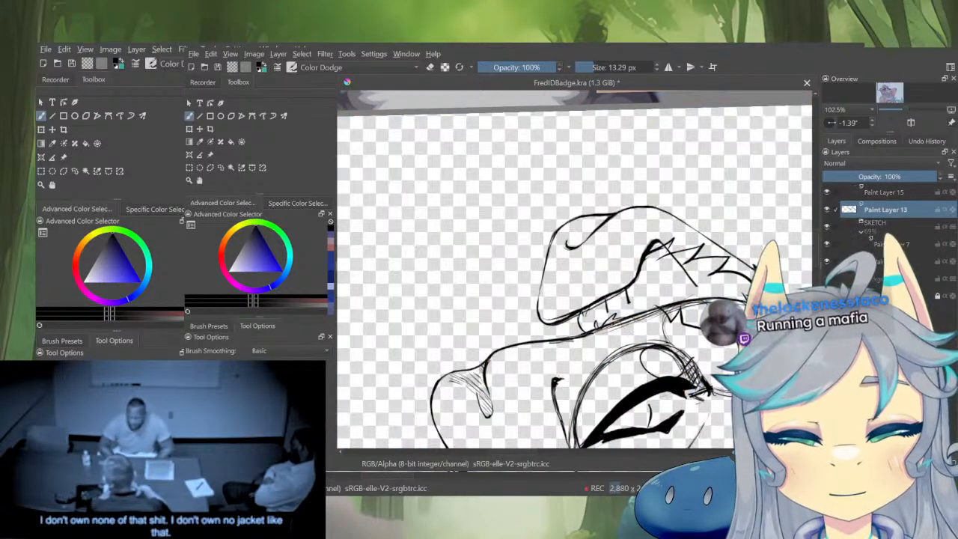
left_click(849, 210, "alt")
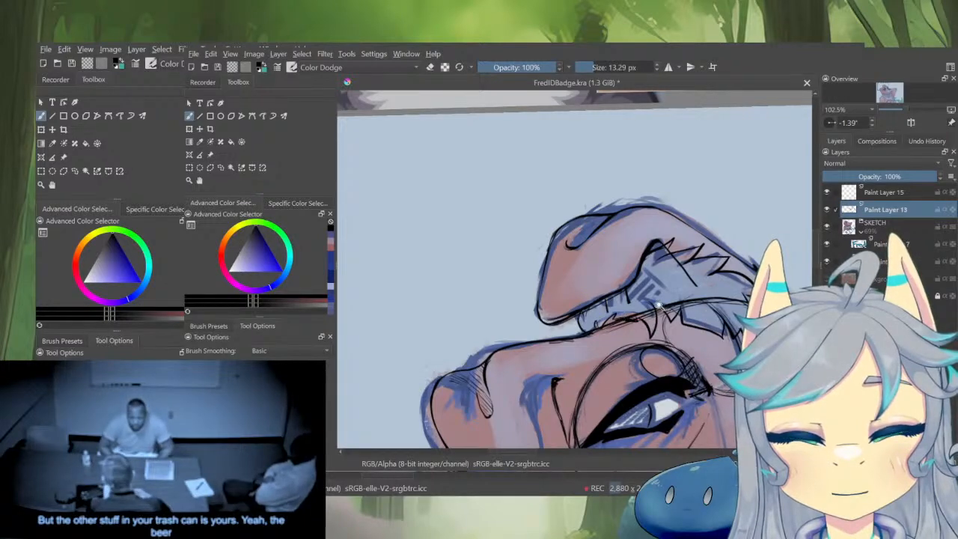
scroll(658, 304, "down", 8)
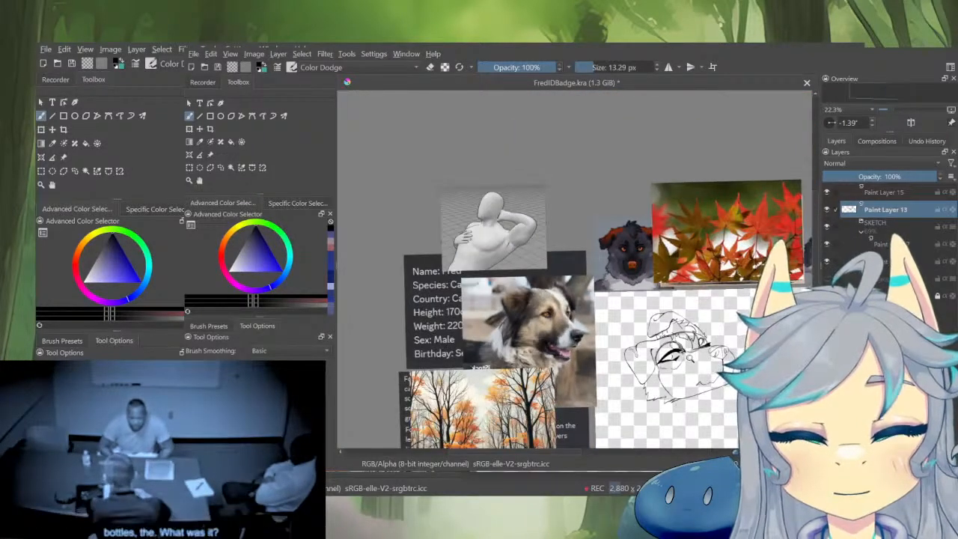
Thicken the far ear's outer edge with a 25.14 px brush and refine its inner edge at 17.59 px
scroll(690, 358, "up", 8)
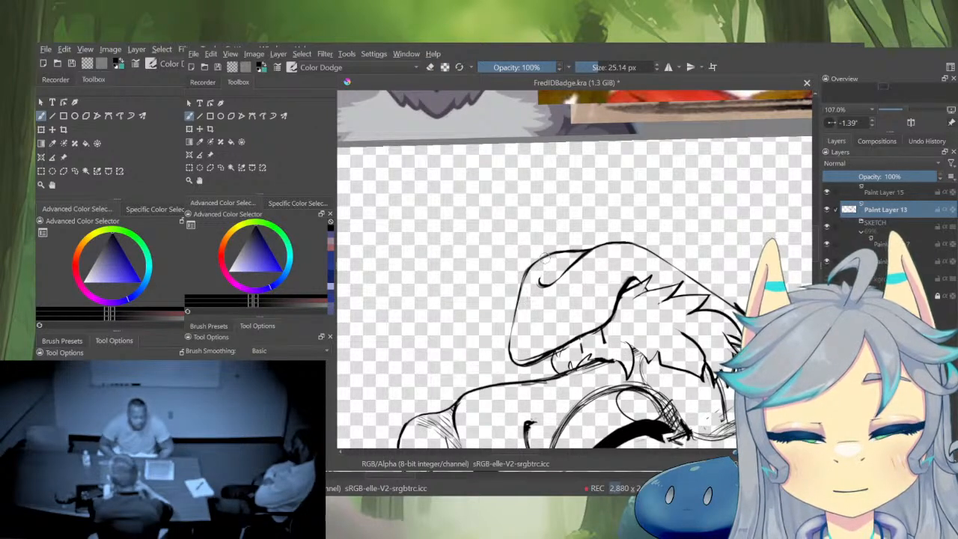
left_click_drag(524, 277, 509, 360)
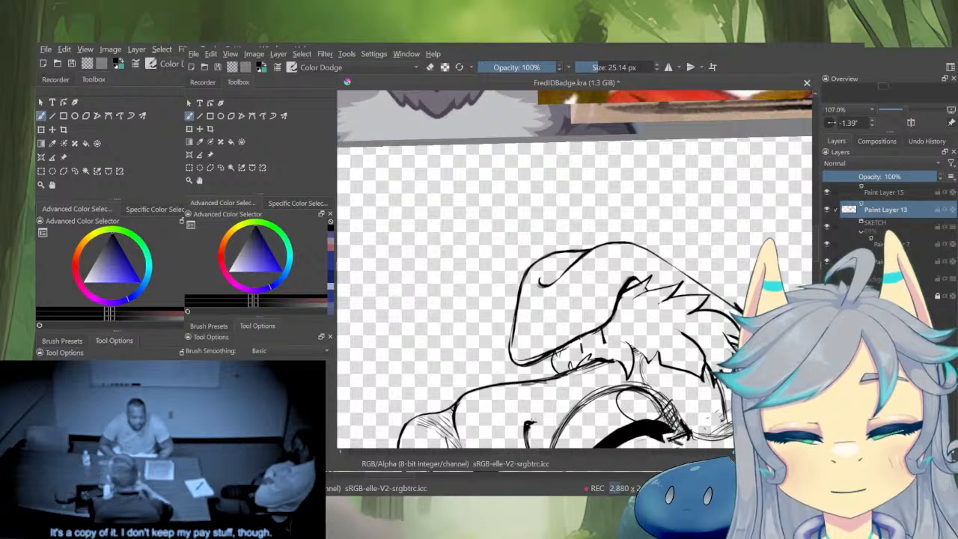
key("e")
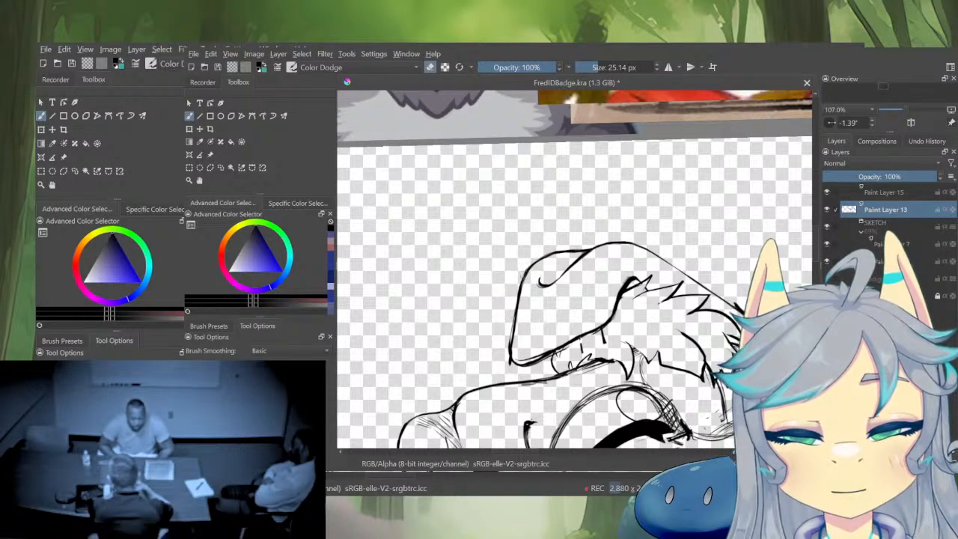
key("e")
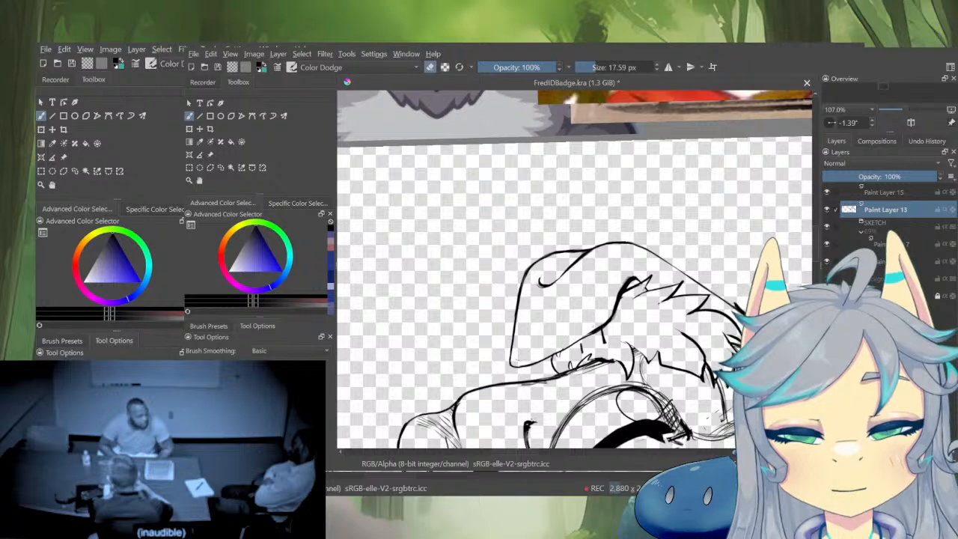
left_click_drag(616, 298, 626, 273)
key("e")
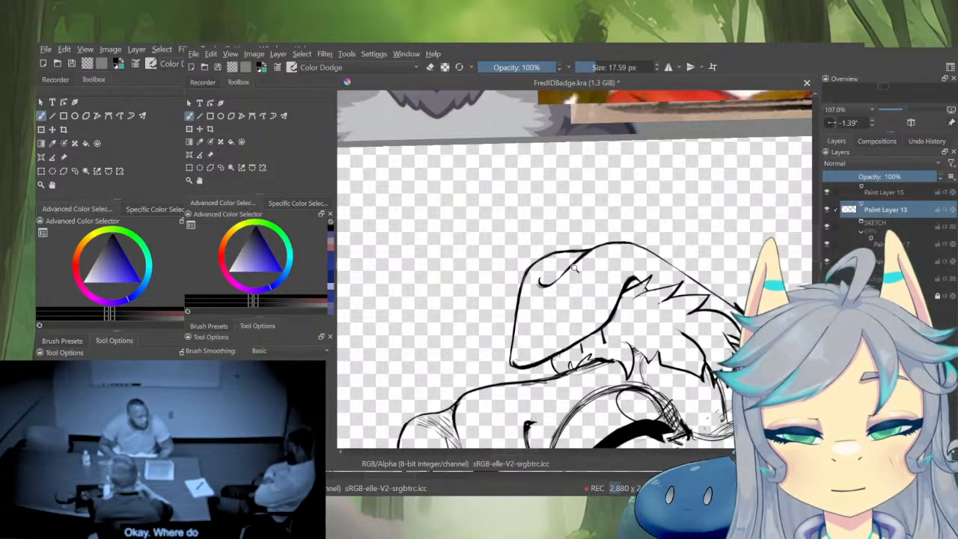
Mirror the canvas view to check the head's proportions and flip it back to the normal orientation
scroll(574, 268, "down", 10)
scroll(565, 341, "up", 4)
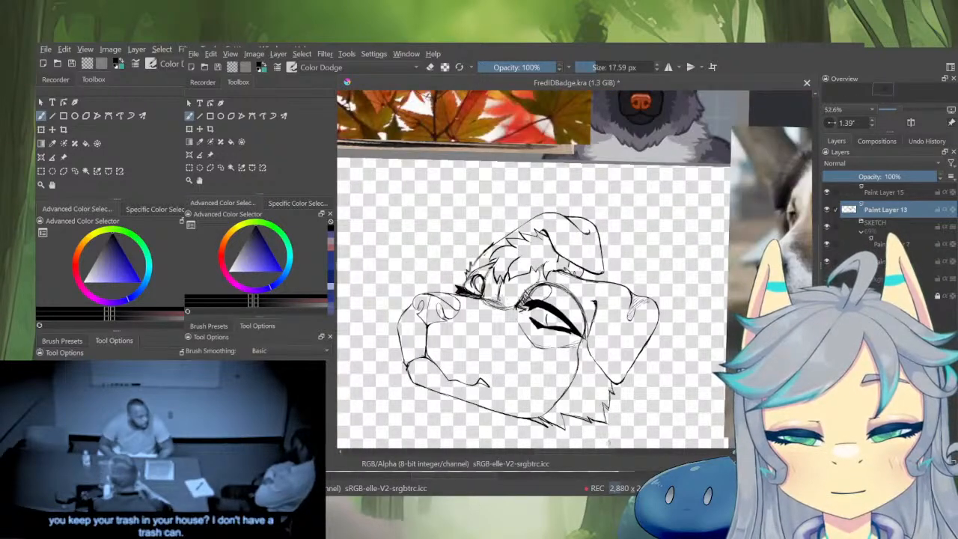
key("m")
scroll(680, 294, "up", 2)
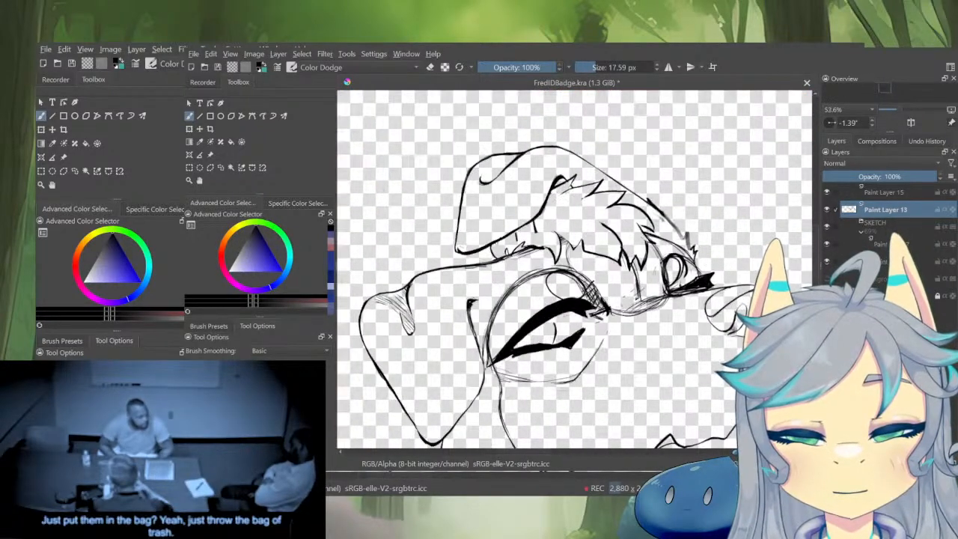
key("e")
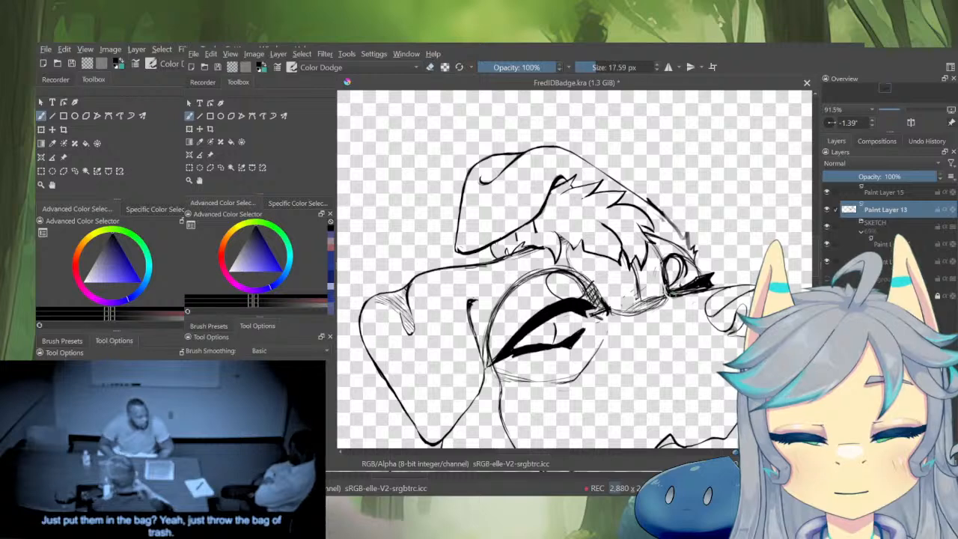
Touch up the far eye's lid and brow lines with the brush and eraser at 7.31 px
mouse_move(668, 296)
left_mouse_down()
mouse_move(728, 271)
mouse_move(695, 282)
left_mouse_up()
scroll(696, 281, "up", 3)
key("e")
key("e")
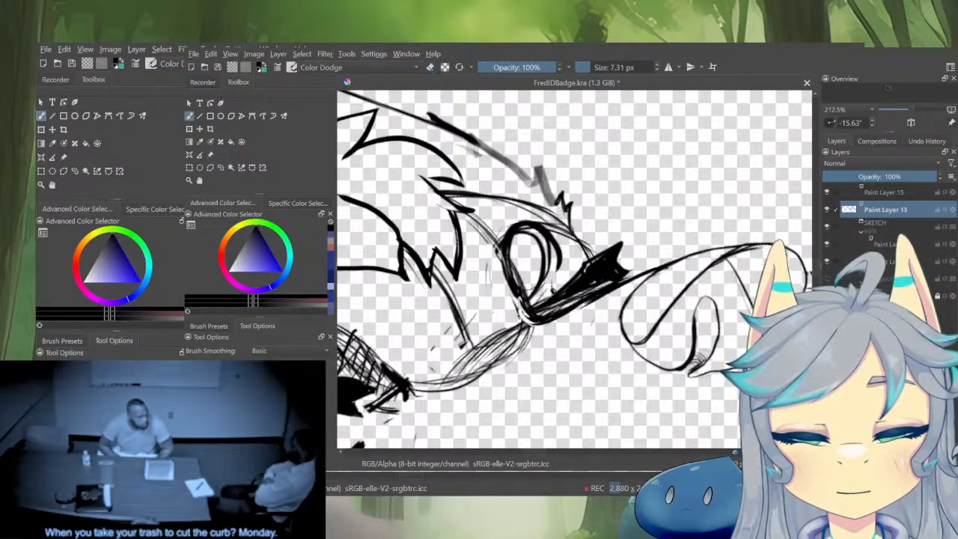
key("e")
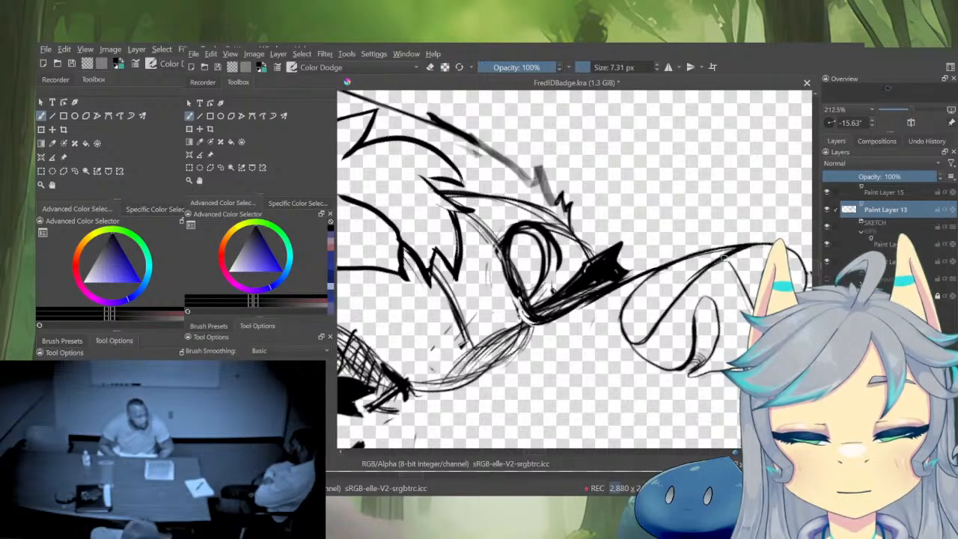
key("e")
left_click_drag(715, 261, 688, 280)
scroll(713, 262, "down", 4)
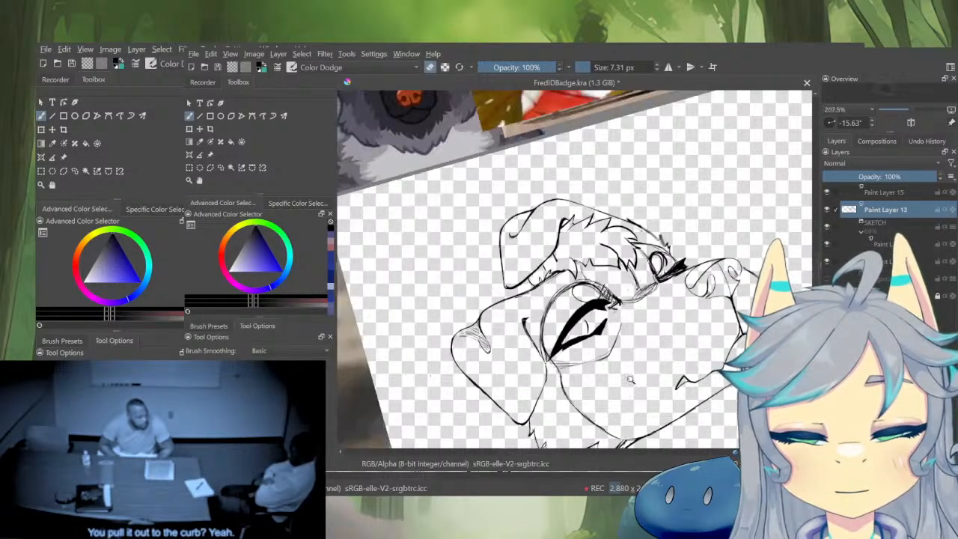
Erase the scratchy muzzle bridge lines between the eyes and redraw them as one clean line with a 12.02 px brush
scroll(682, 279, "up", 2)
key("e")
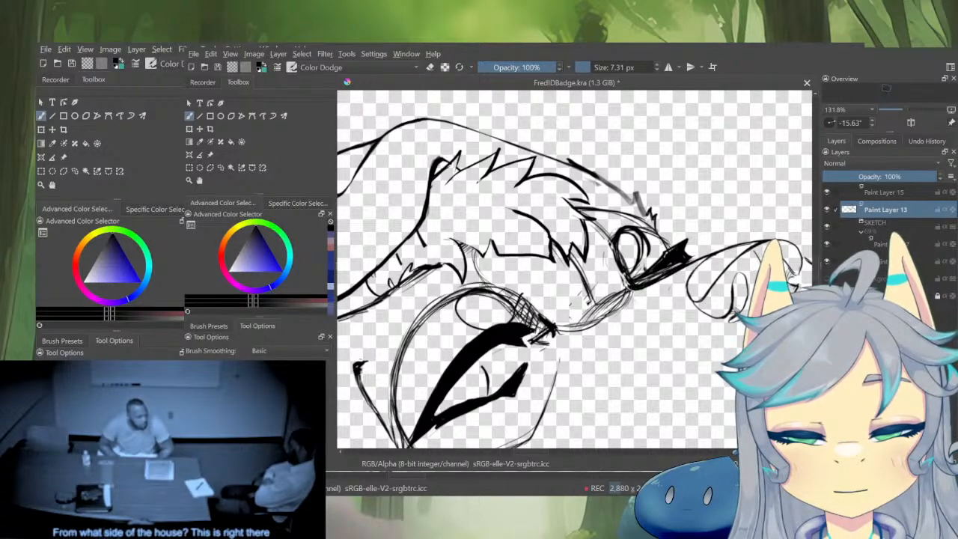
key("e")
mouse_move(629, 298)
left_mouse_down()
mouse_move(576, 336)
mouse_move(574, 318)
mouse_move(563, 329)
left_mouse_up()
key("e")
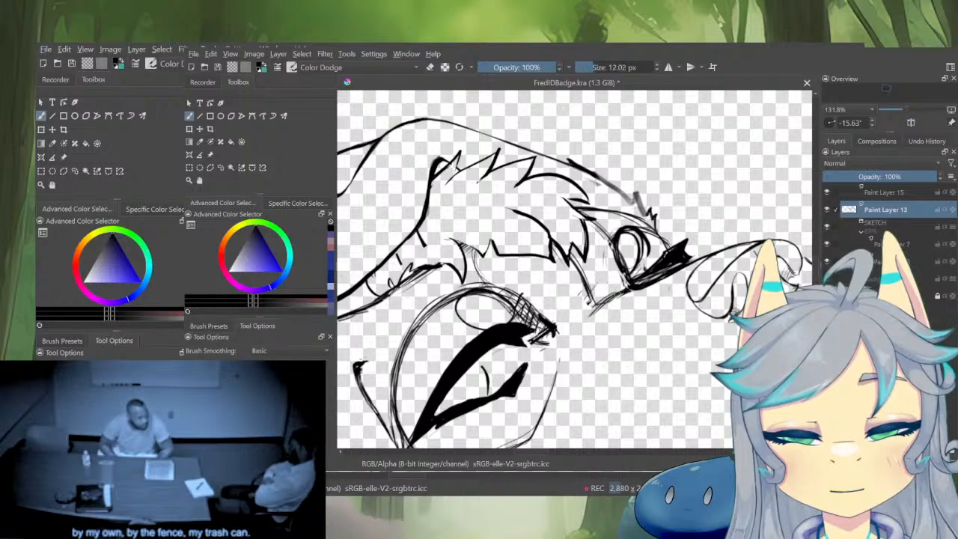
left_click_drag(634, 277, 559, 344)
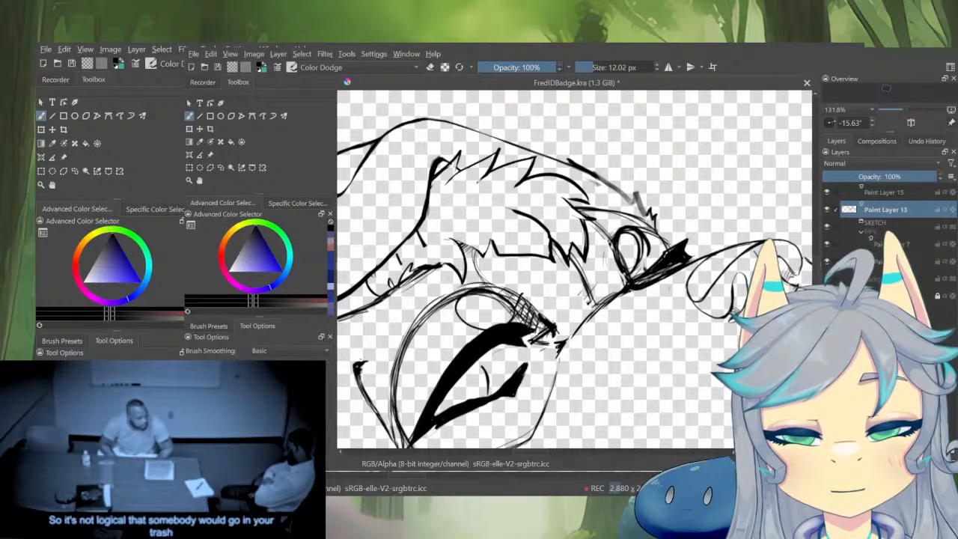
Mirror the canvas view to check the redrawn muzzle bridge and return to the normal orientation
scroll(704, 370, "down", 5)
left_click_drag(674, 337, 704, 370)
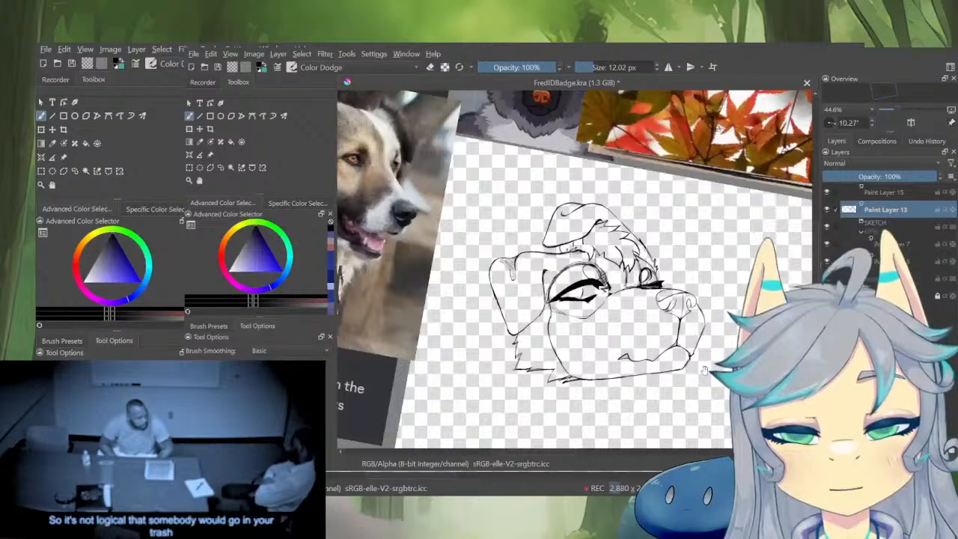
key("m")
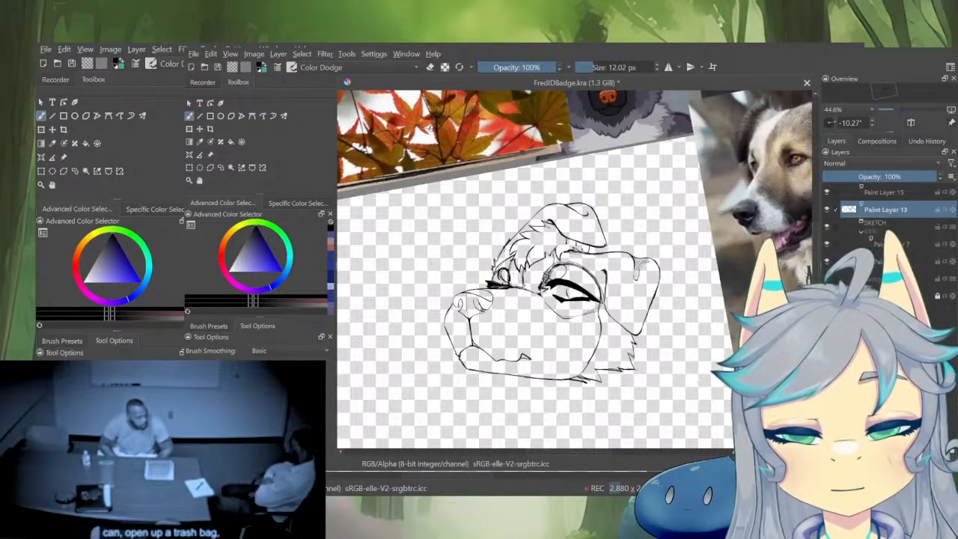
key("m")
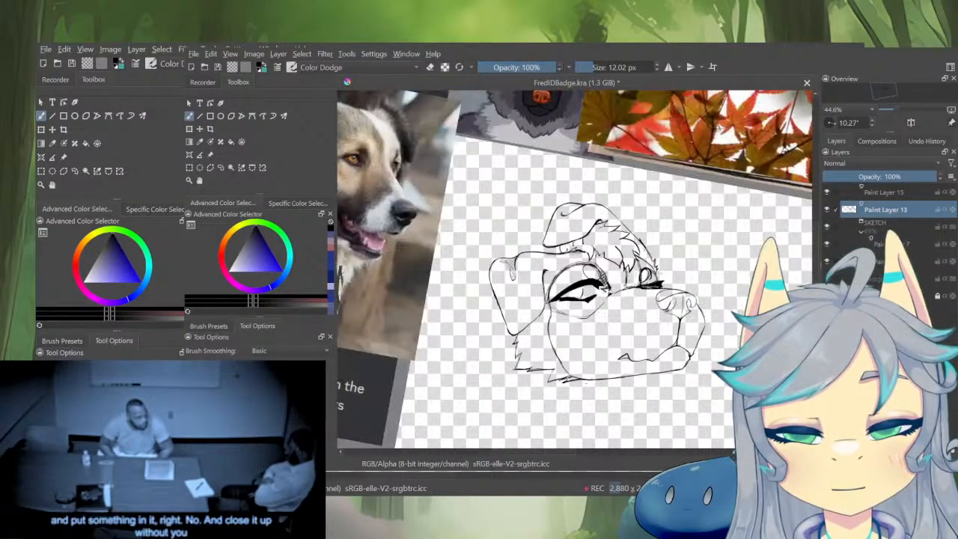
Examine the near eye and whole head up close, zoomed out and mirrored, comparing them with the dog reference photo
scroll(634, 281, "up", 4)
key("[")
key("[")
key("[")
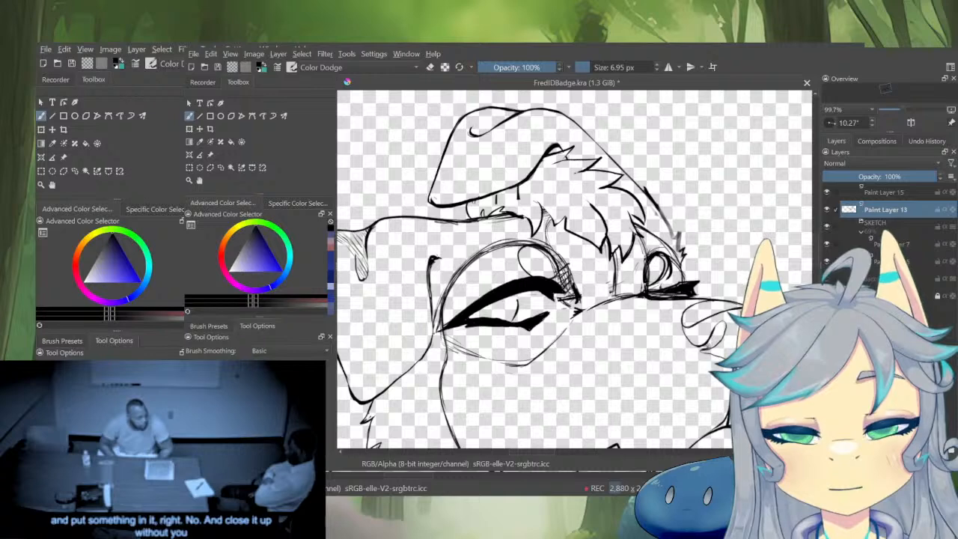
left_click_drag(554, 262, 608, 278)
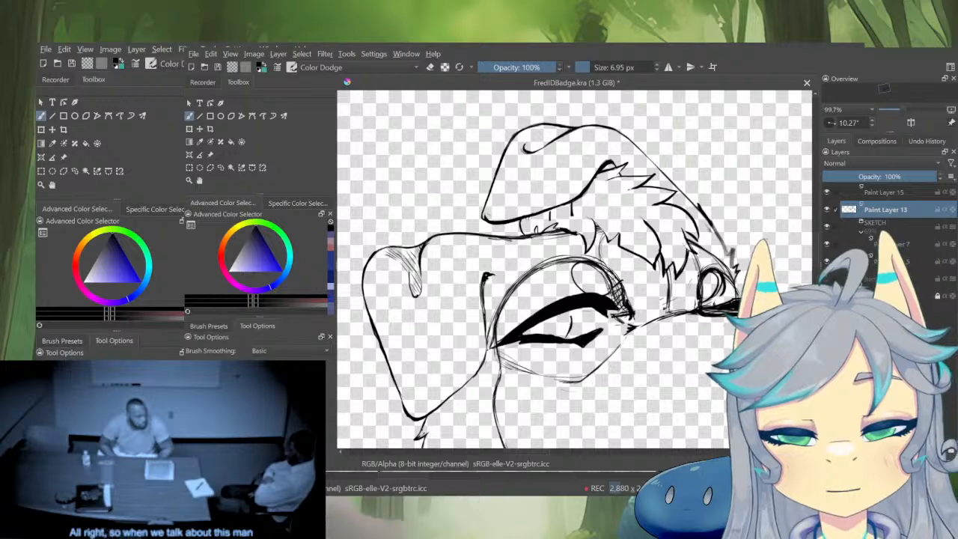
left_click_drag(582, 262, 592, 385)
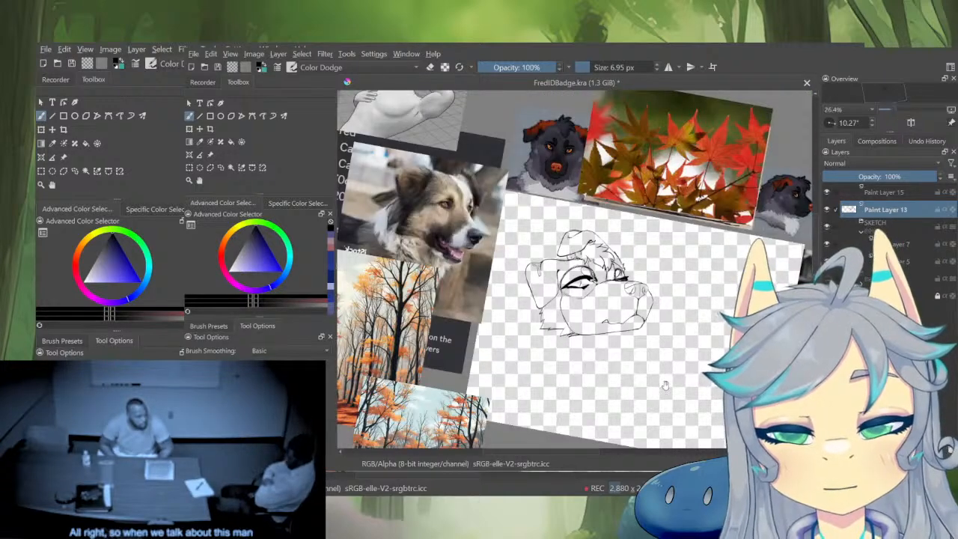
left_click_drag(565, 257, 650, 166)
key("e")
left_click_drag(644, 233, 622, 357)
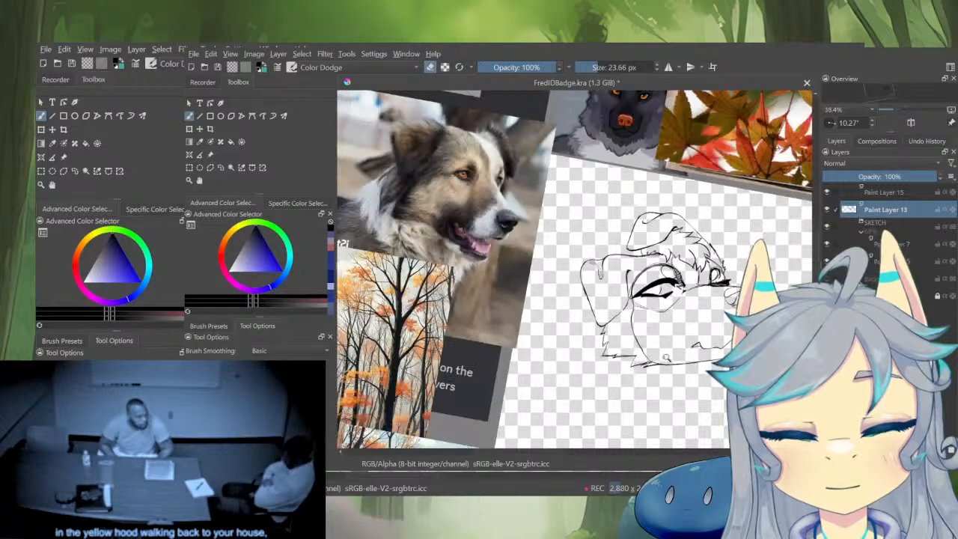
left_click_drag(741, 391, 665, 387)
key("m")
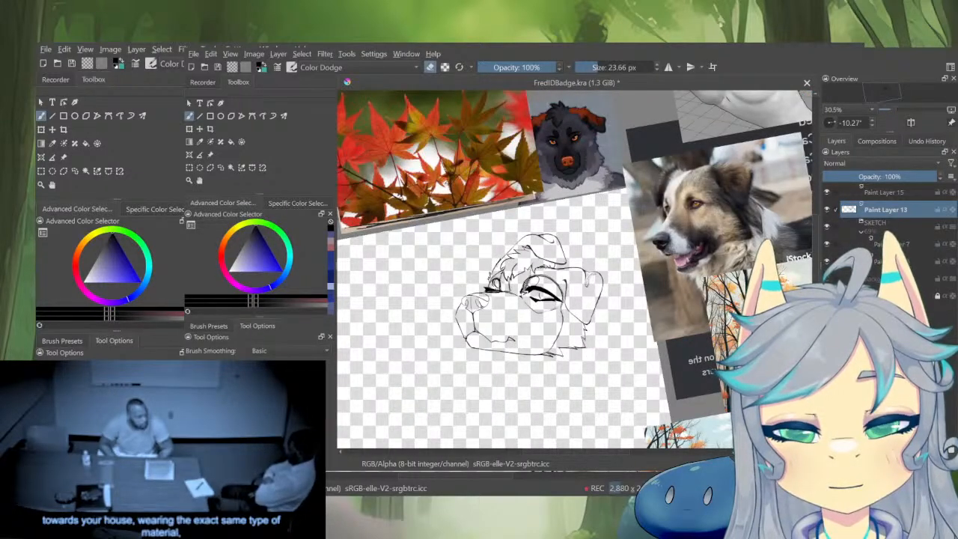
key("m")
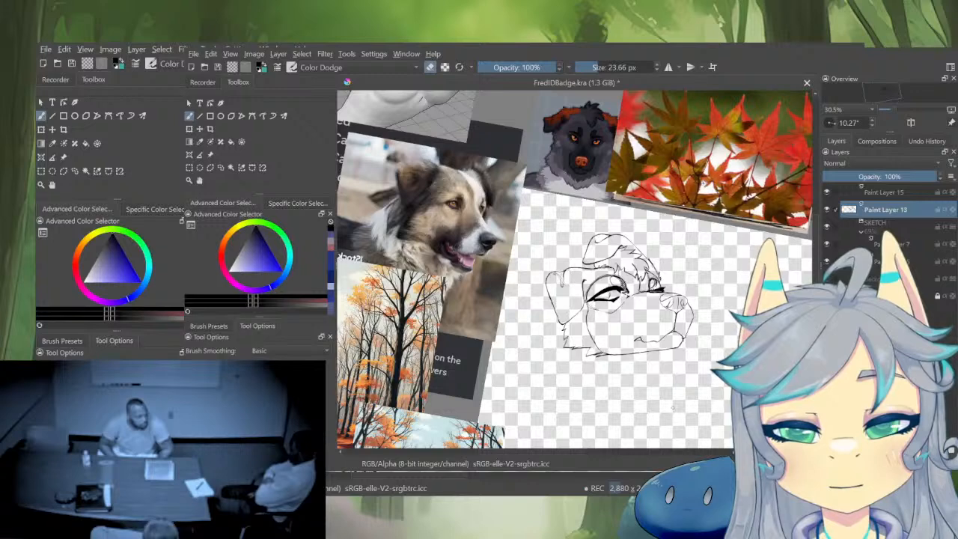
left_click_drag(678, 377, 680, 358)
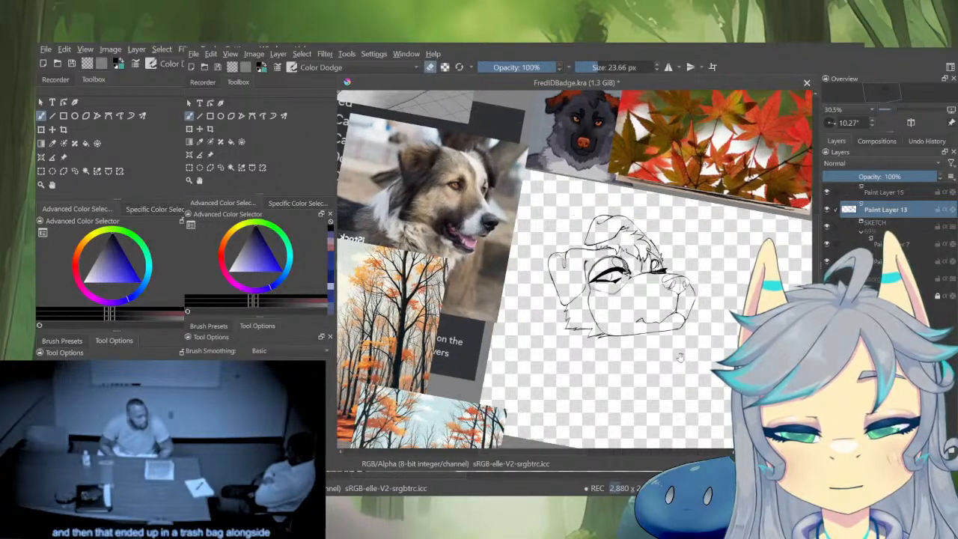
left_click_drag(691, 299, 689, 391)
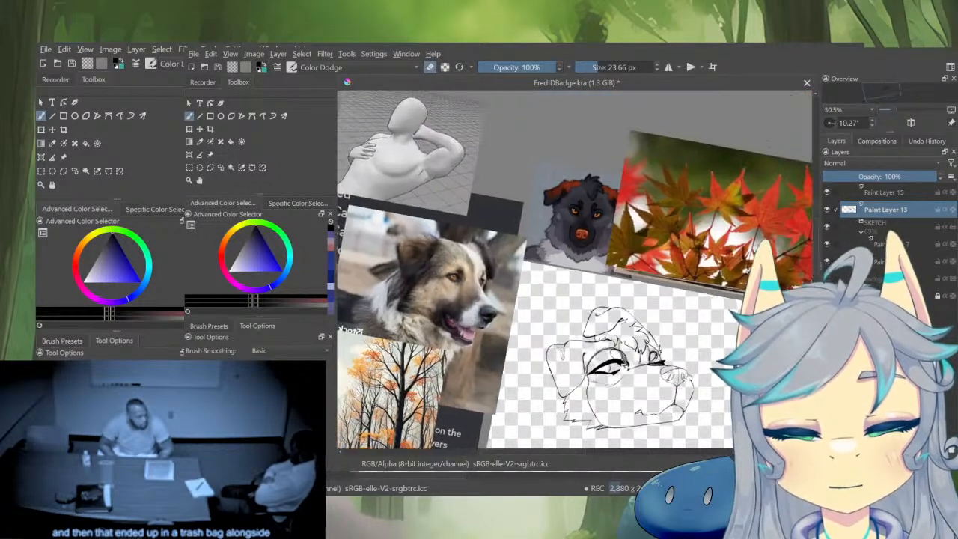
Turn off isolation of Paint Layer 13 to compare the head's line art with the coloured sketch
left_click_drag(587, 197, 673, 138)
mouse_move(638, 197)
left_mouse_down()
mouse_move(639, 305)
mouse_move(666, 259)
left_mouse_up()
left_click_drag(670, 330, 660, 274)
left_click_drag(660, 308, 654, 362)
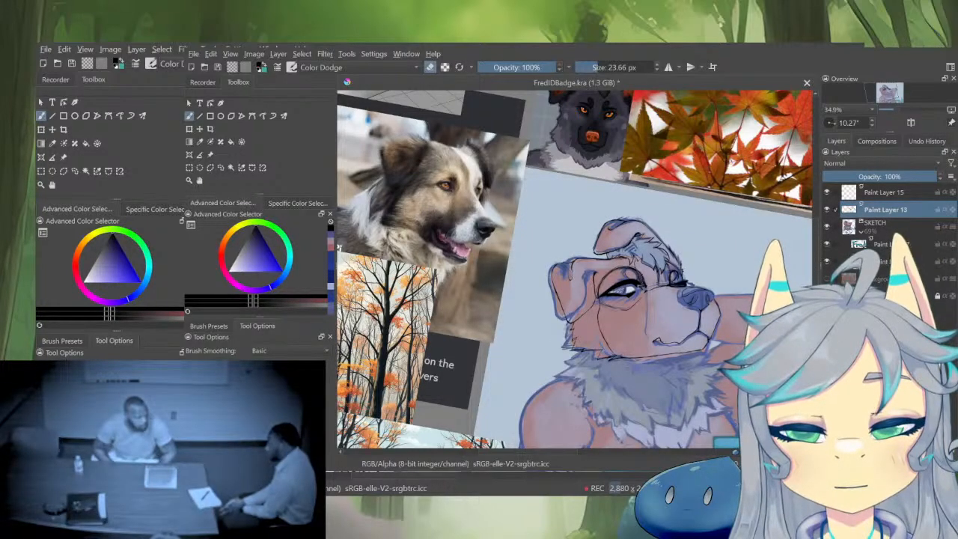
left_click(849, 210, "alt")
left_click(849, 210, "alt")
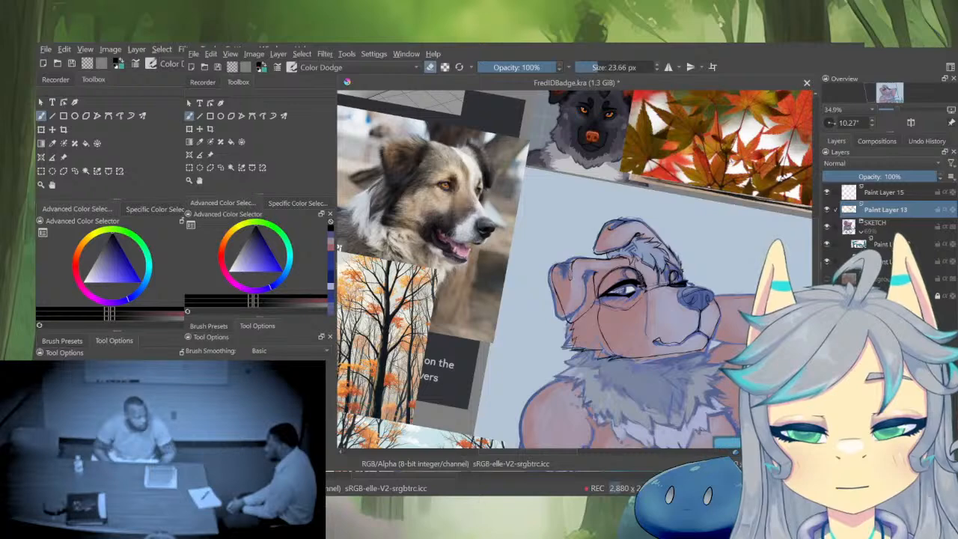
Hatch the muzzle's side edge from the near eye's inner corner down toward the mouth with a 12.44 px brush
left_click_drag(672, 405, 680, 370)
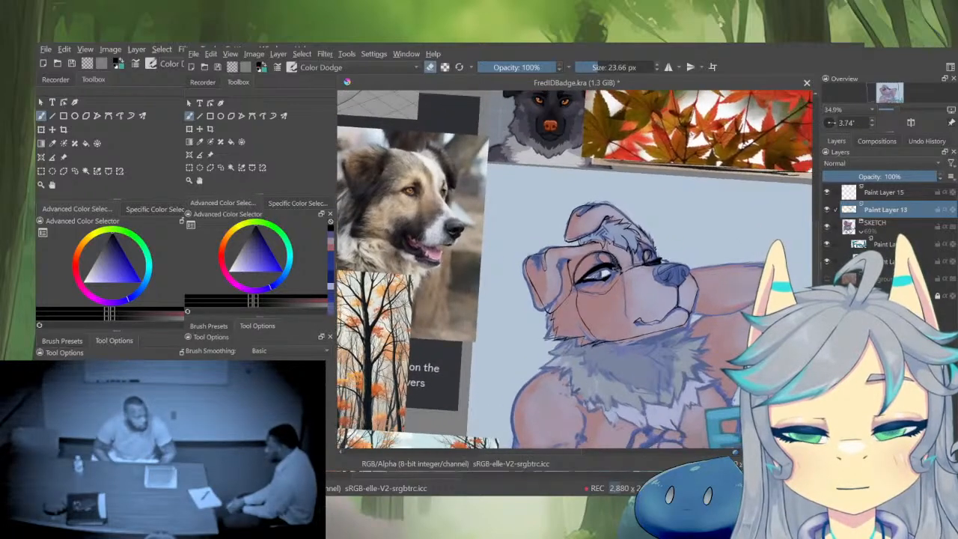
left_click_drag(619, 273, 668, 191)
key("bracketleft")
key("e")
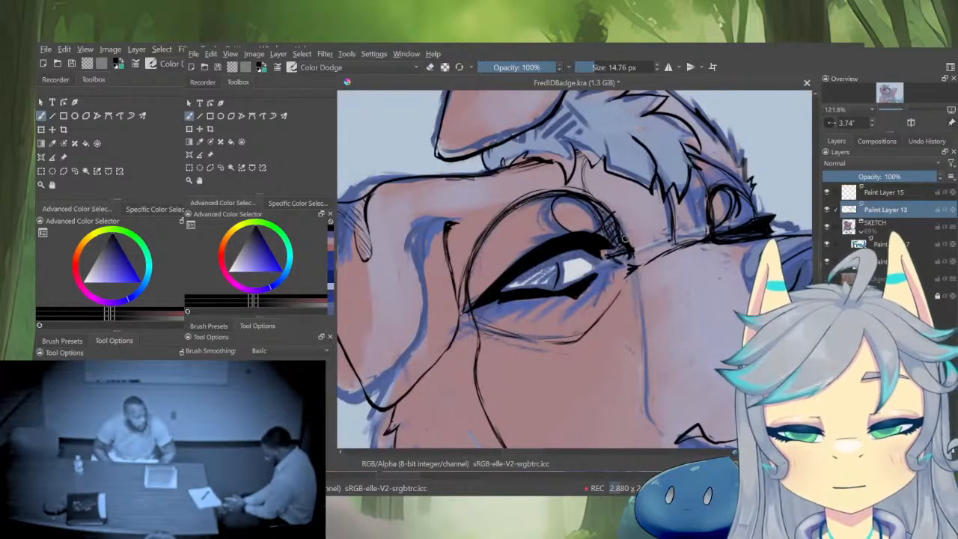
mouse_move(636, 266)
left_mouse_down()
mouse_move(639, 298)
mouse_move(643, 267)
mouse_move(617, 268)
left_mouse_up()
key("bracketleft")
left_click_drag(624, 265, 617, 292)
left_click_drag(628, 289, 617, 308)
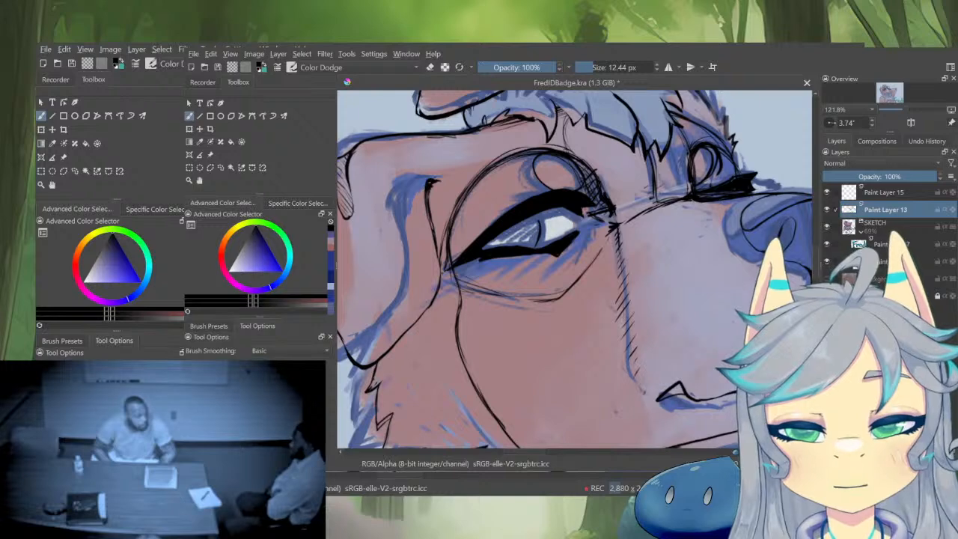
Isolate Paint Layer 13, check the hatched muzzle edge in a mirrored view, and restore the normal orientation
scroll(698, 364, "down", 3)
left_click_drag(700, 374, 614, 368)
left_click(849, 209, "alt")
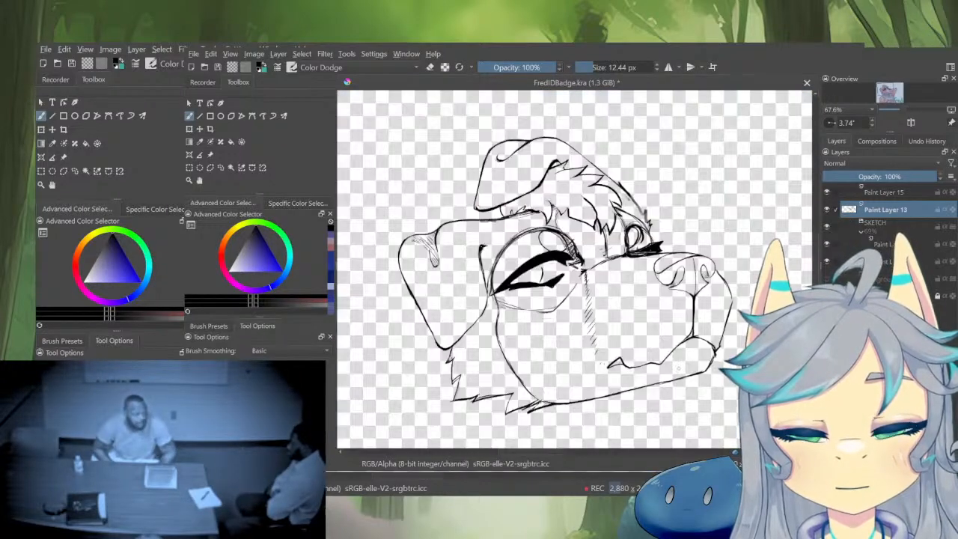
scroll(680, 379, "down", 3)
key("m")
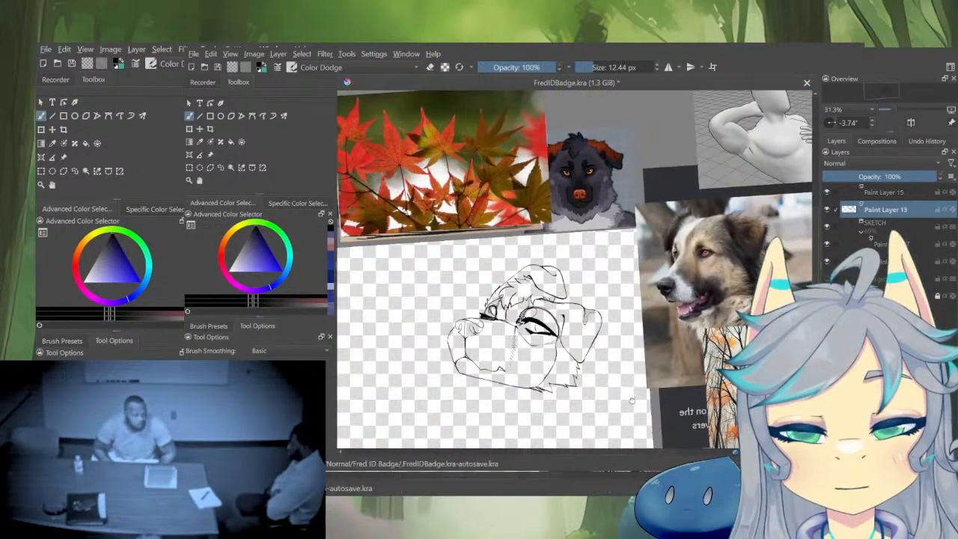
left_click_drag(468, 366, 547, 362)
scroll(547, 362, "up", 4)
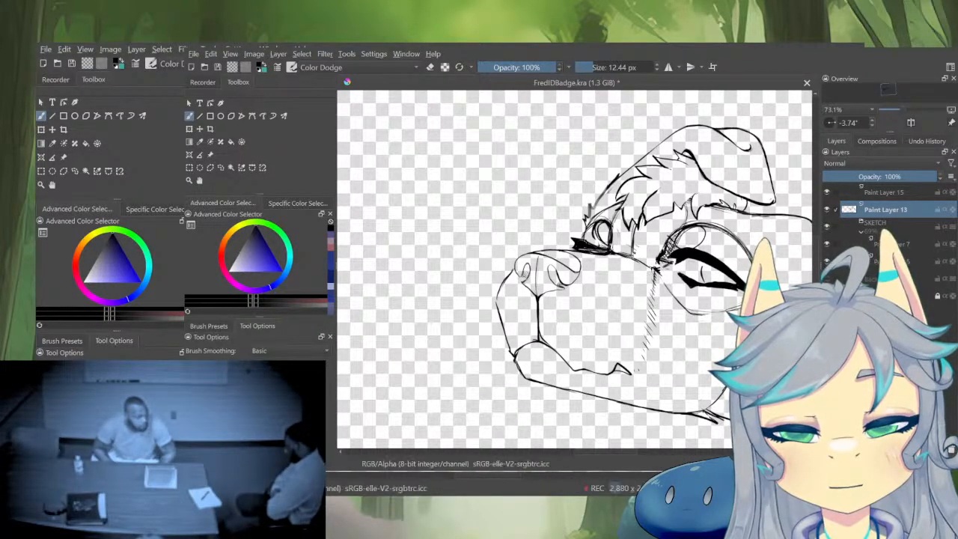
key("m")
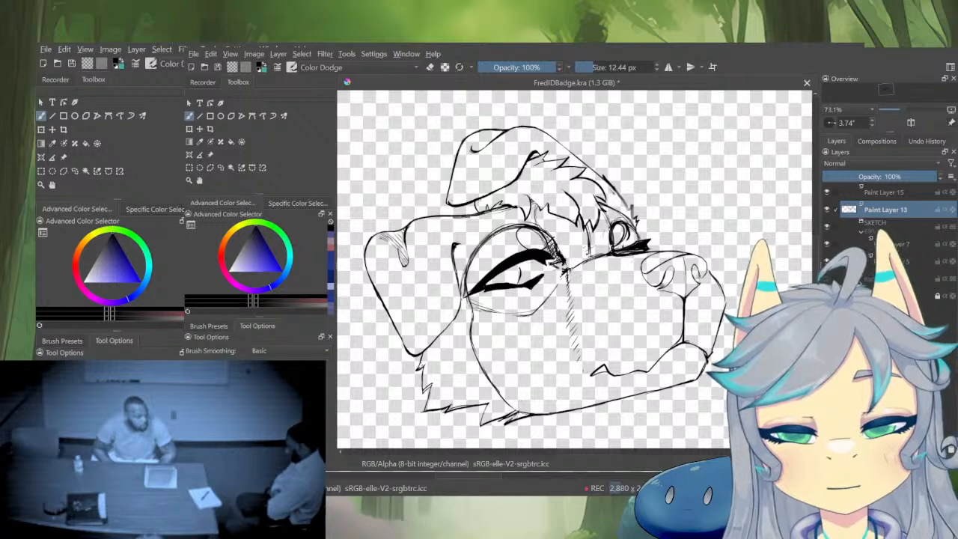
Fill the corner of the mouth with solid black using the 12.44 px brush
left_click_drag(648, 284, 679, 350)
left_click_drag(637, 326, 707, 288)
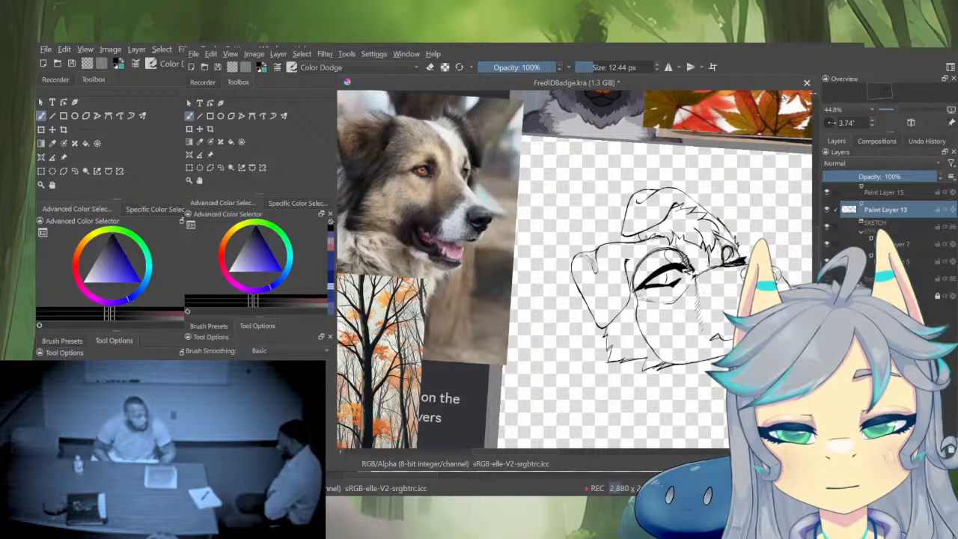
left_click_drag(743, 337, 743, 307)
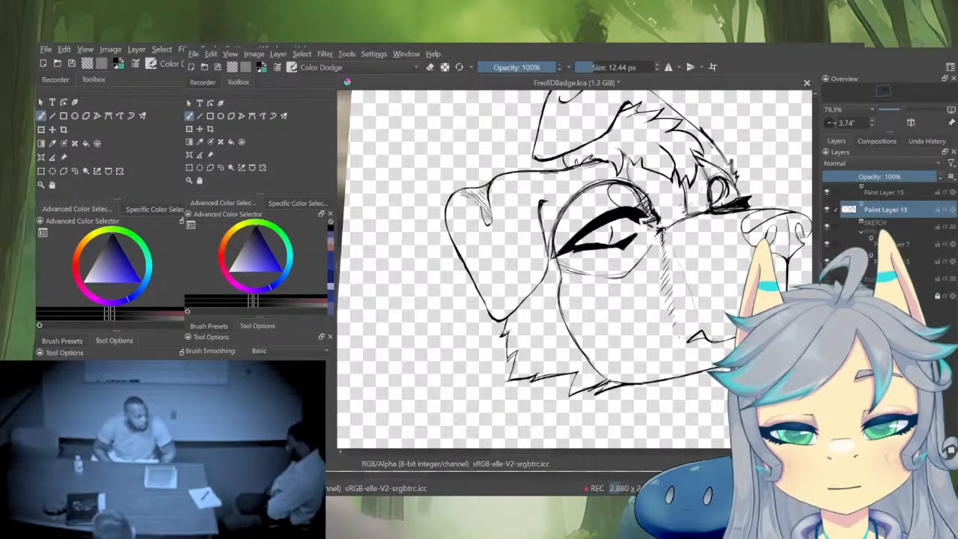
key("e")
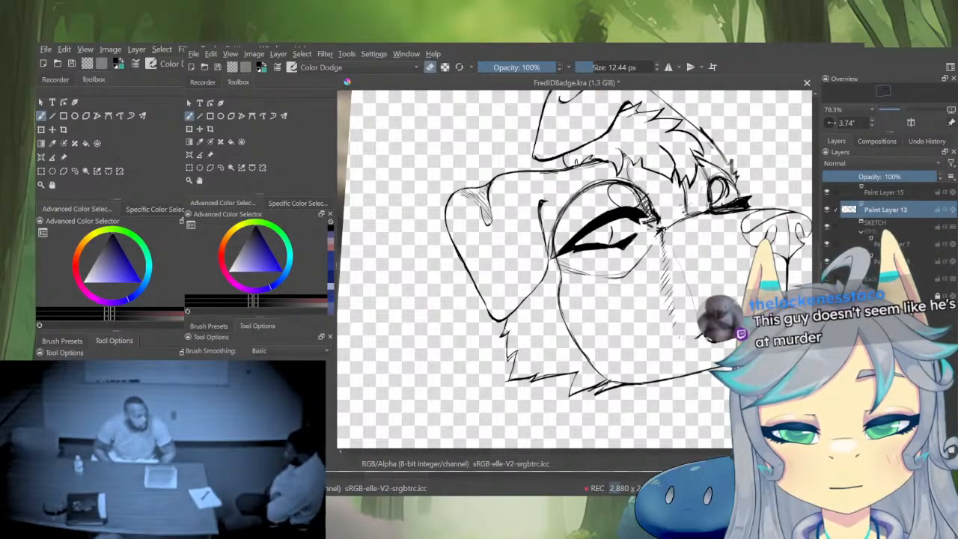
key("e")
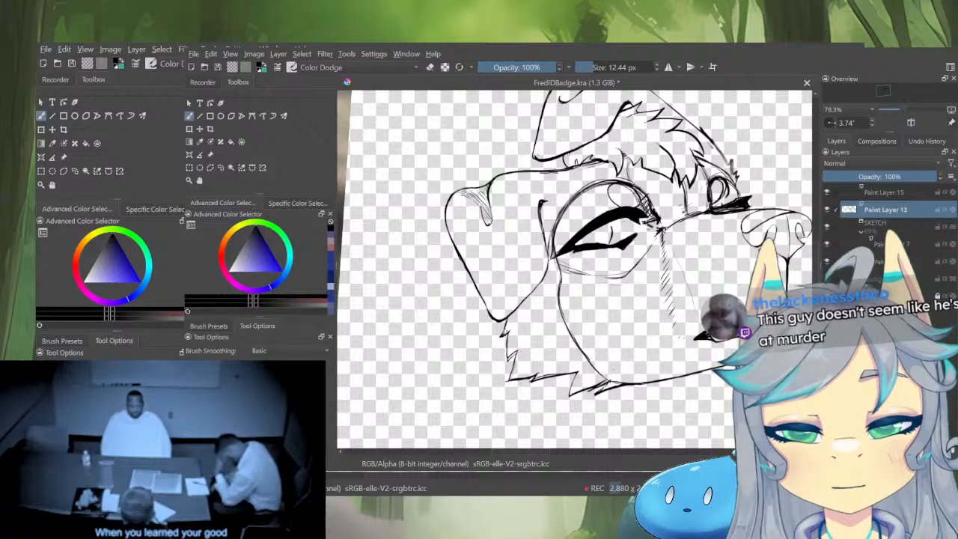
mouse_move(721, 351)
left_mouse_down()
mouse_move(693, 392)
mouse_move(693, 335)
mouse_move(701, 334)
left_mouse_up()
key("e")
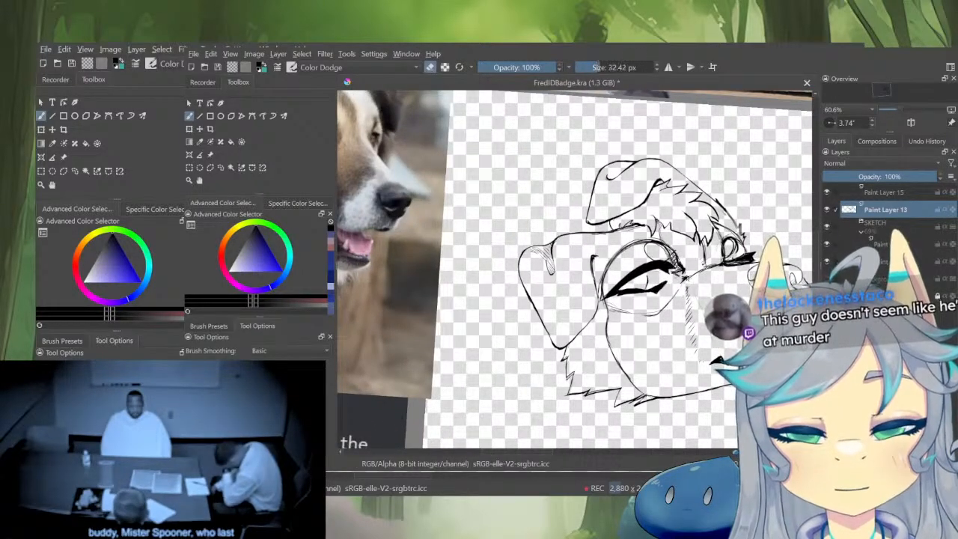
Erase the hatching along the muzzle's side between the near eye and the mouth corner with a 32.42 px eraser
left_click_drag(689, 288, 712, 404)
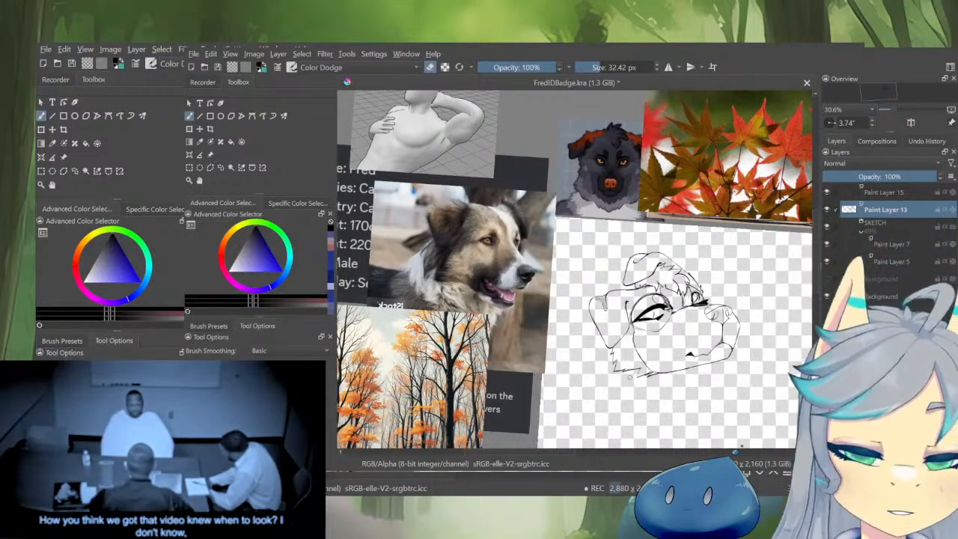
left_click_drag(684, 281, 729, 219)
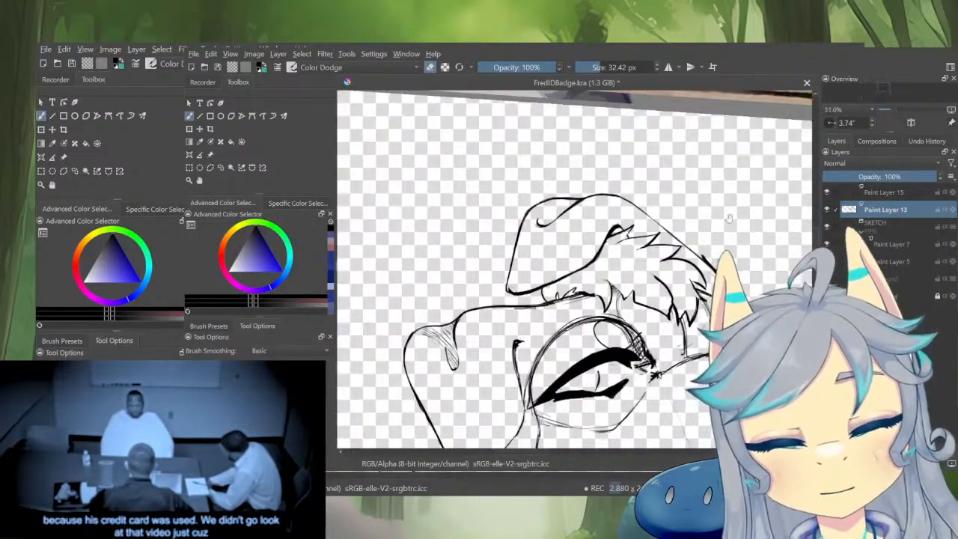
Mirror the view and darken the forehead outline running down toward the far eye with a 3.95 px brush, erasing its rough edges
key("m")
left_click_drag(599, 270, 647, 224)
key("e")
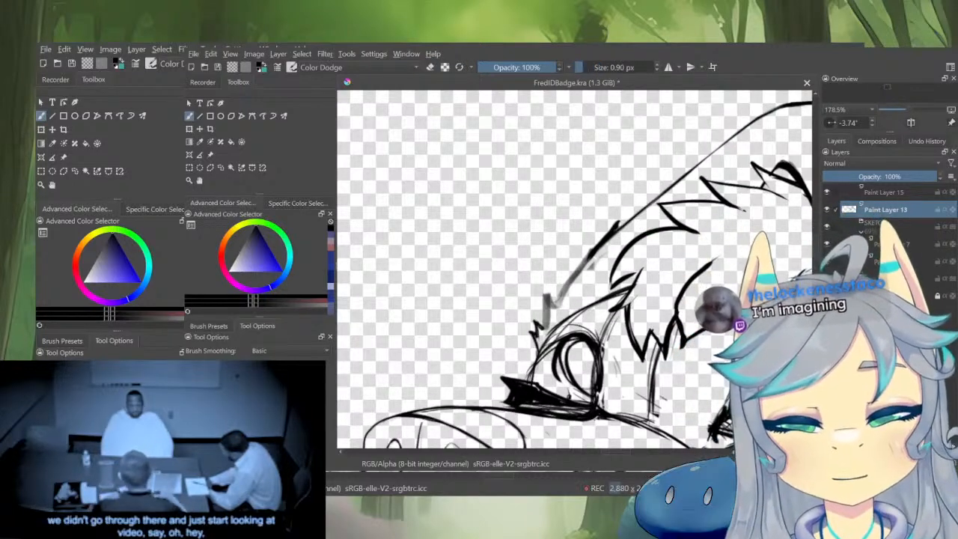
key("e")
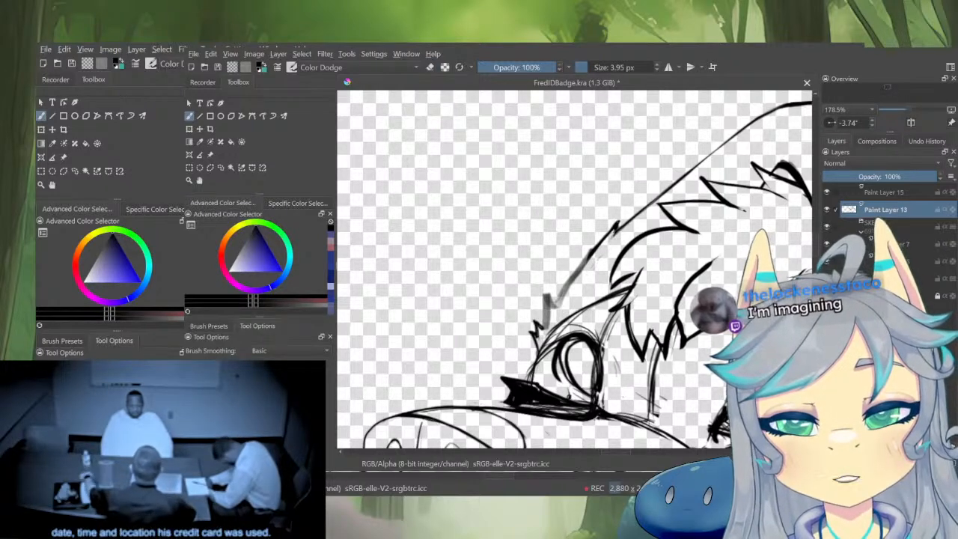
key("e")
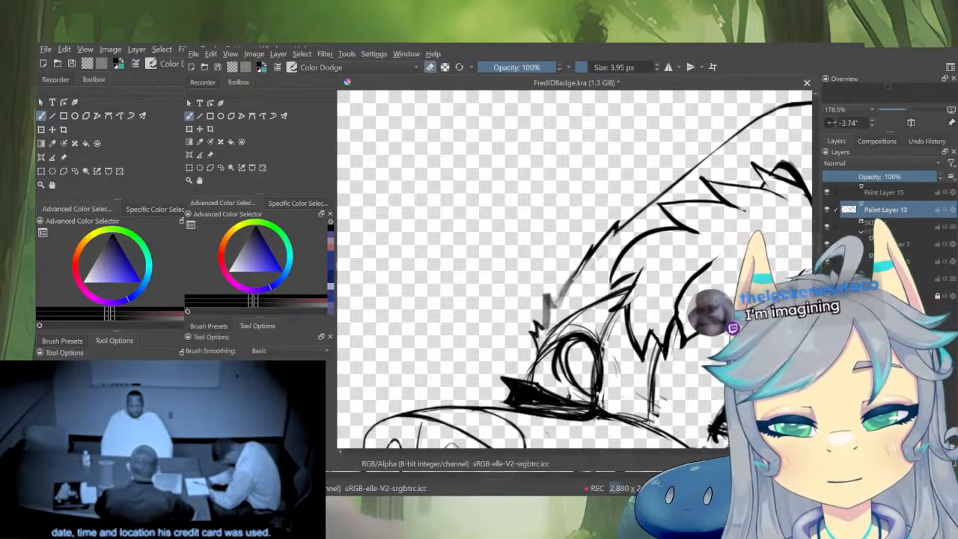
left_click_drag(757, 232, 691, 262)
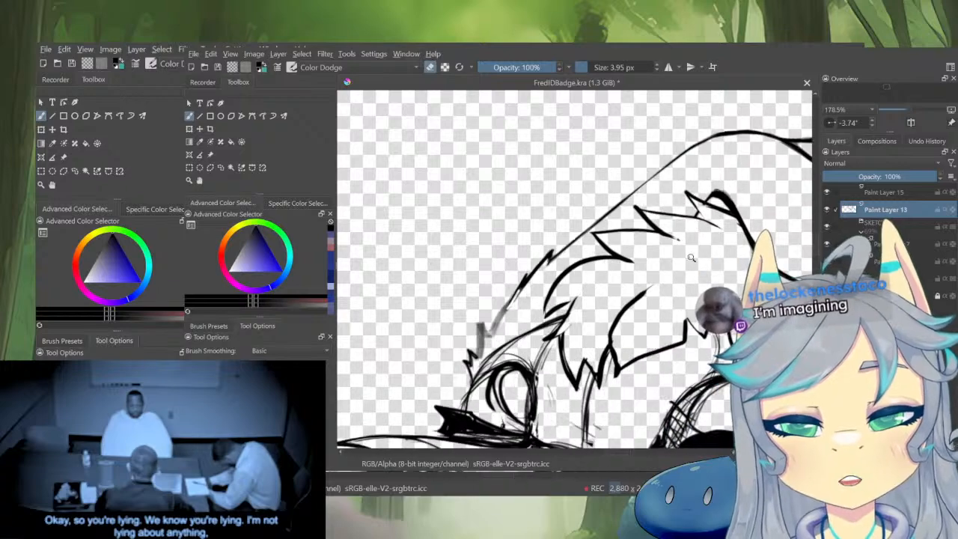
scroll(712, 260, "down", 4)
scroll(801, 251, "up", 3)
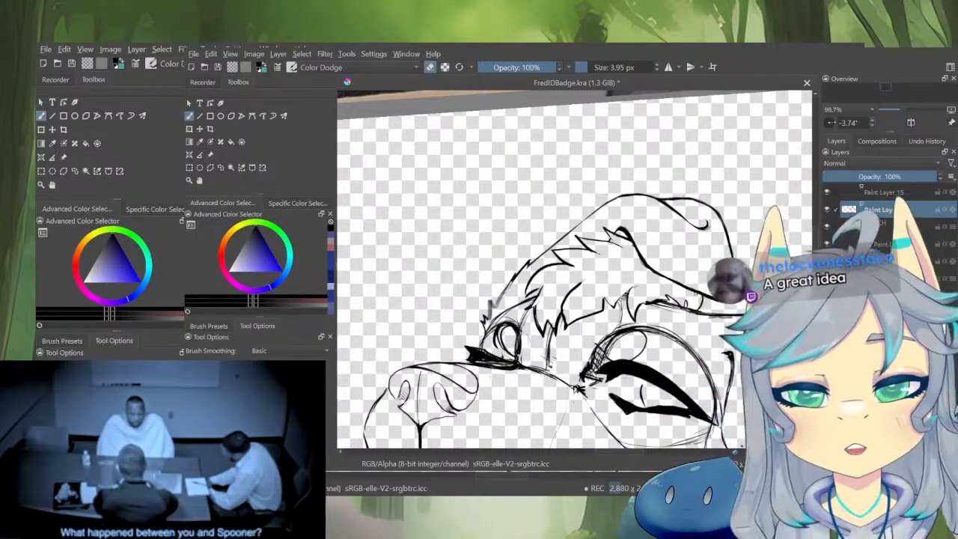
Touch up the forehead outline and fur tufts with a 6.06 px eraser, and restore the normal view orientation
left_click_drag(638, 255, 732, 229)
left_click_drag(672, 222, 671, 184)
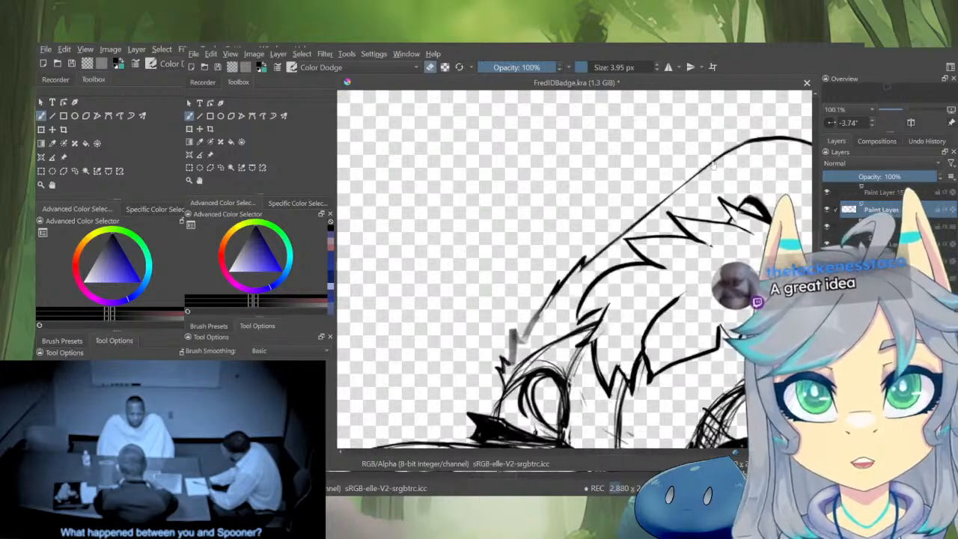
left_click_drag(563, 295, 596, 269)
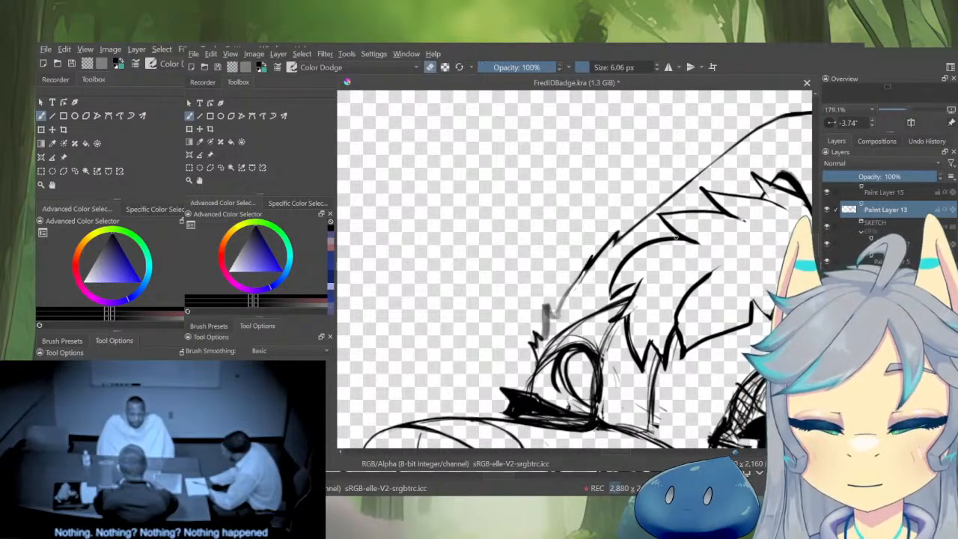
left_click_drag(676, 237, 588, 404)
left_click_drag(587, 405, 672, 332)
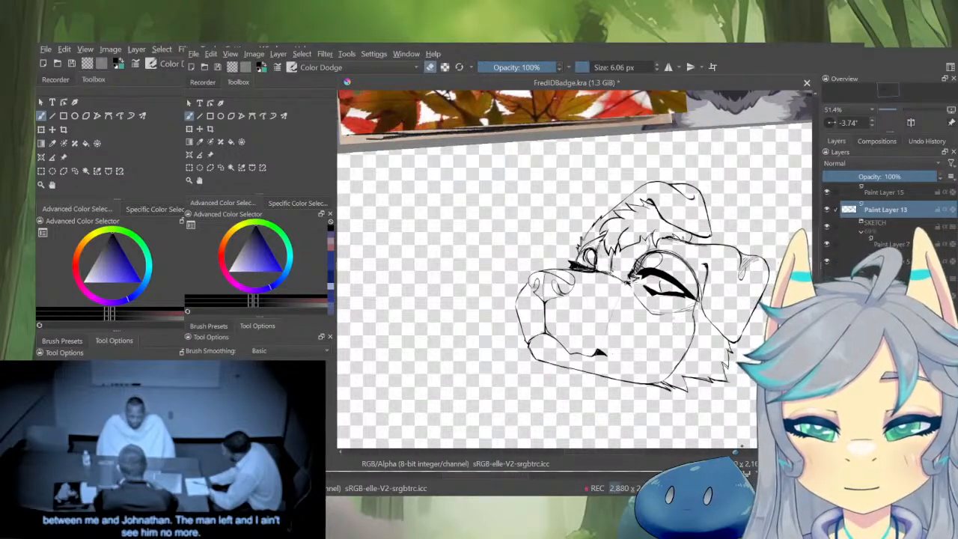
key("m")
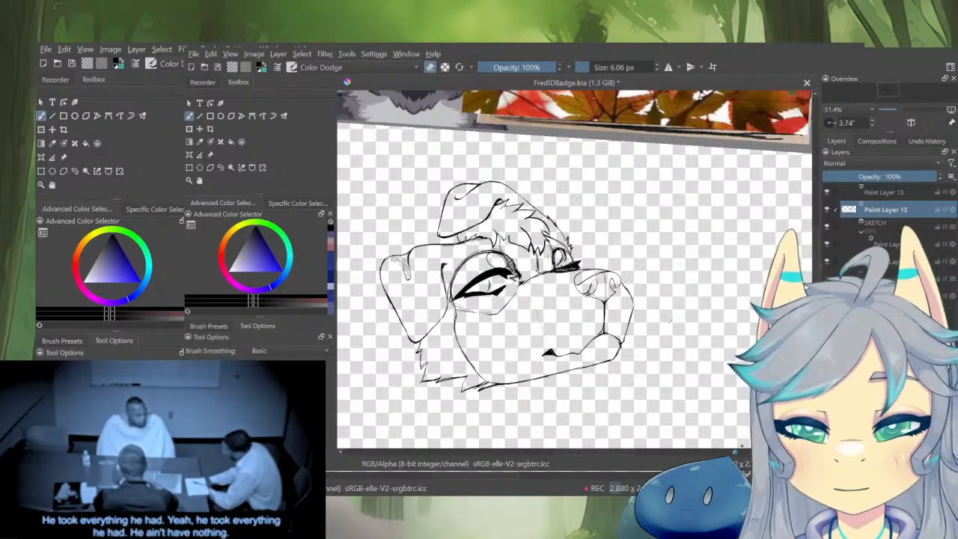
left_click_drag(671, 320, 750, 274)
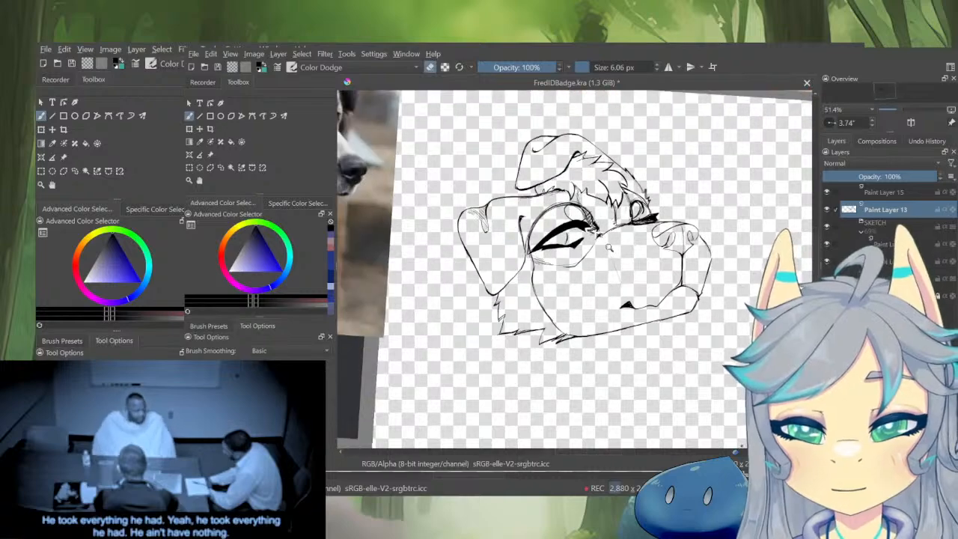
Draw a thin line with a 6.06 px brush from the near eye's inner corner down to the mouth corner
left_click_drag(609, 248, 625, 272)
left_click_drag(606, 222, 611, 193)
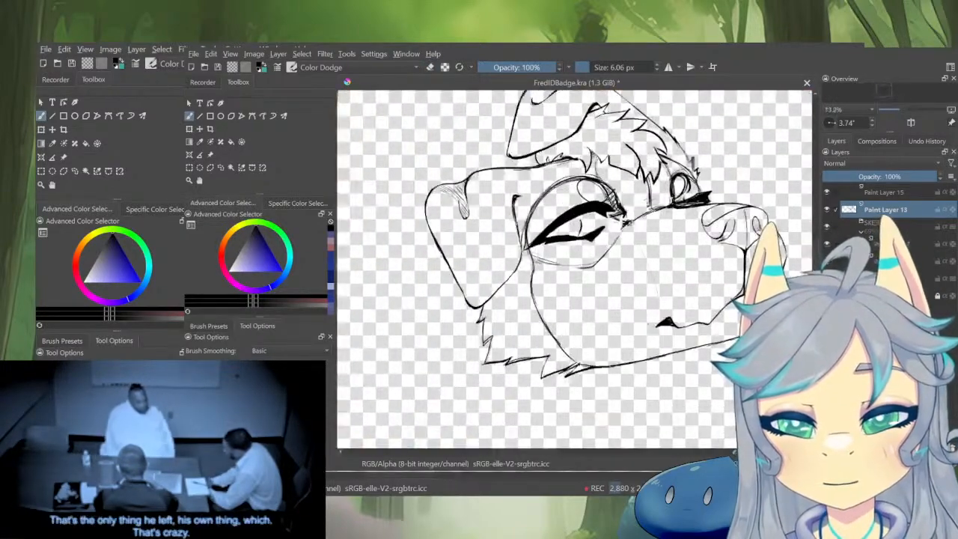
left_click_drag(634, 225, 674, 324)
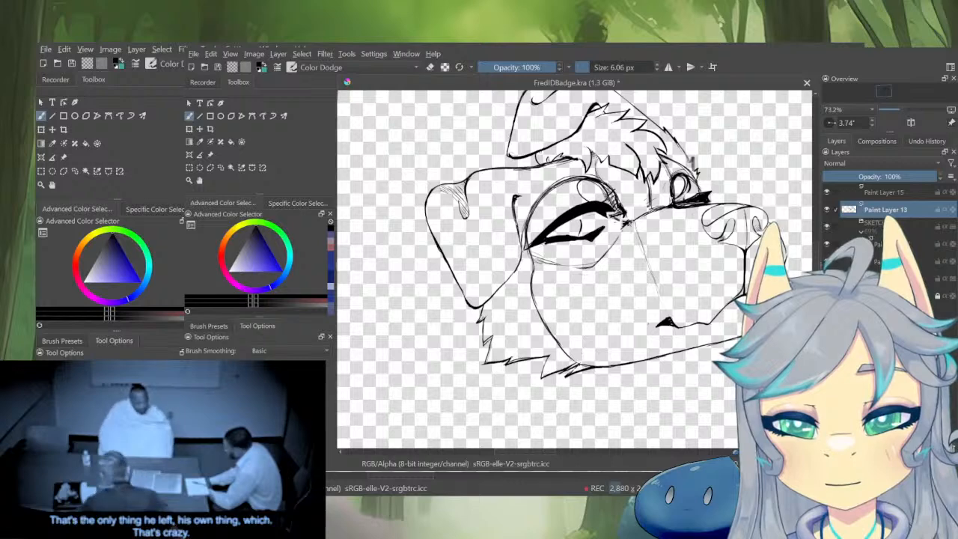
left_click_drag(734, 334, 677, 335)
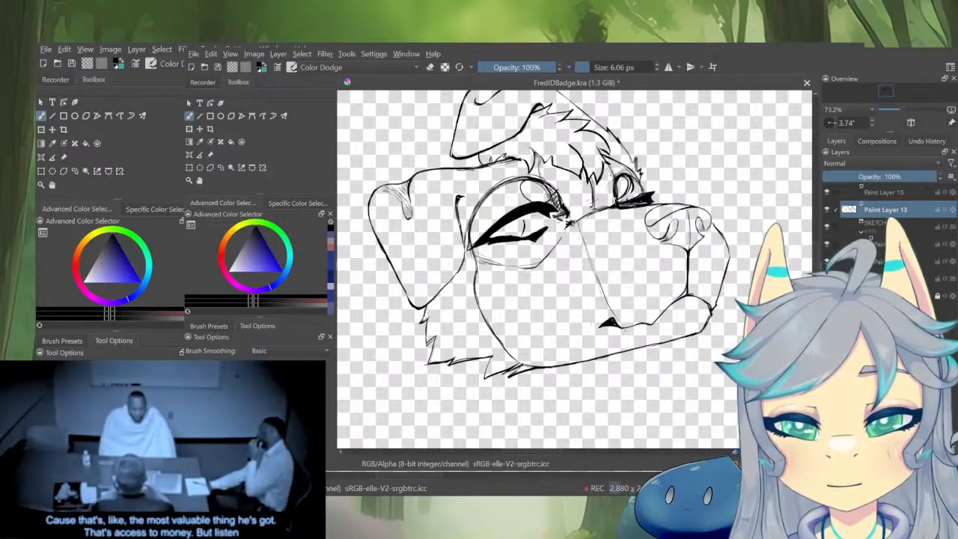
Lasso the corner of the mouth, shift it slightly toward the nose with the Transform tool, and clear the selection
key("l")
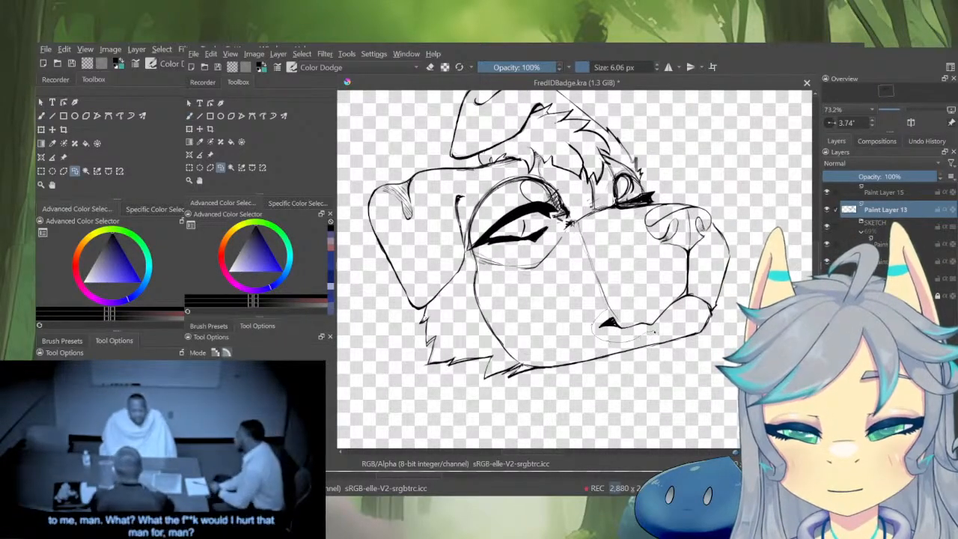
mouse_move(602, 314)
left_mouse_down()
mouse_move(594, 323)
mouse_move(642, 331)
mouse_move(604, 330)
mouse_move(663, 334)
left_mouse_up()
key("ctrl+t")
left_click_drag(641, 331, 639, 330)
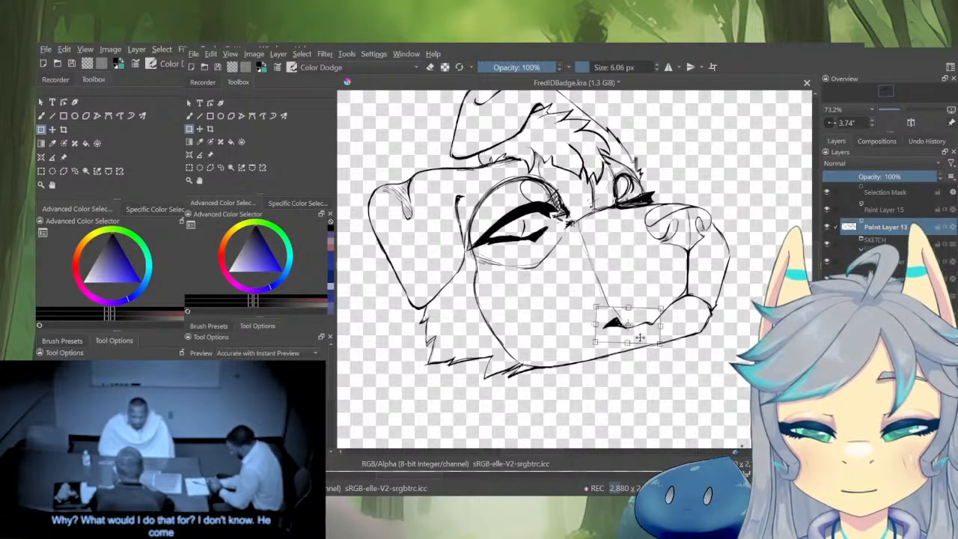
key("Return")
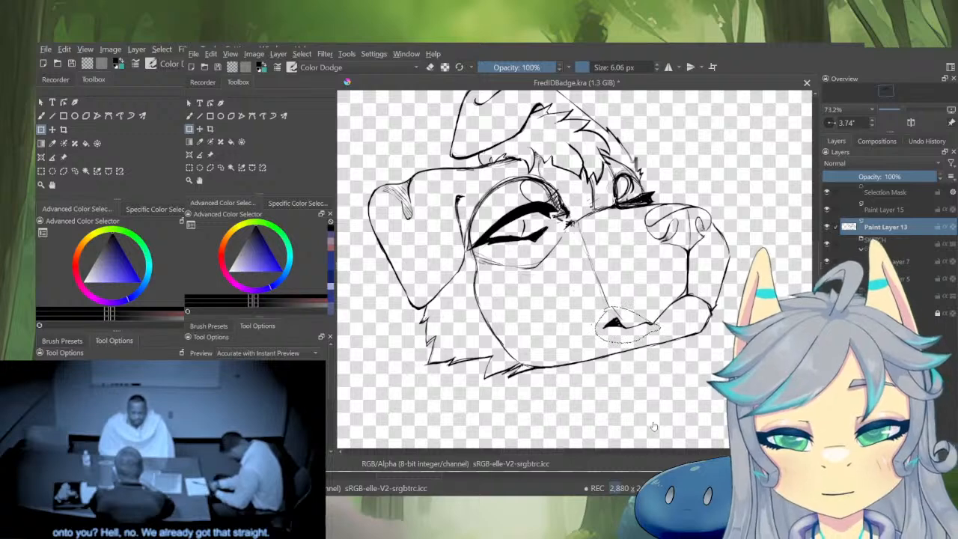
key("ctrl+shift+a")
Thin the muzzle's side line between the near eye and the mouth corner with an eraser of about 10.8 px
left_click_drag(660, 246, 694, 208)
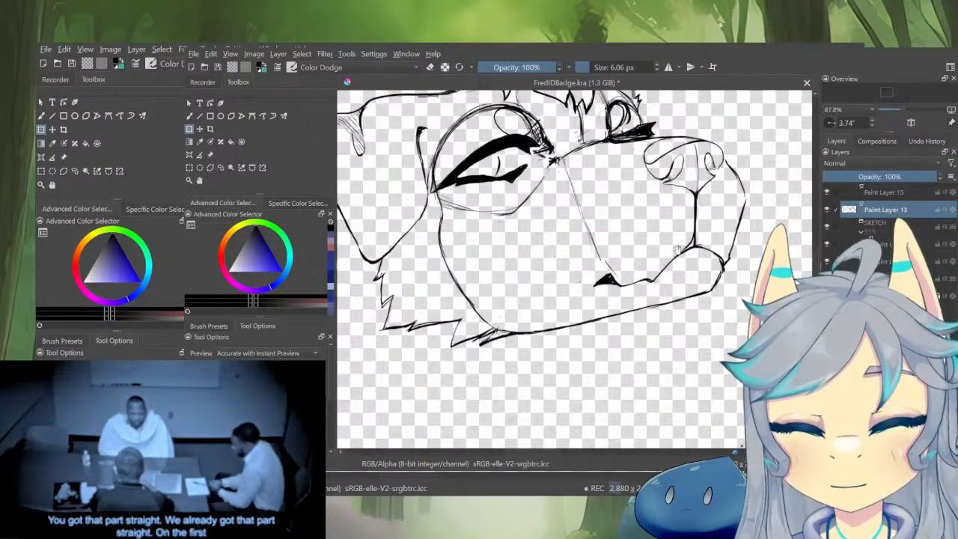
left_click_drag(678, 251, 682, 307)
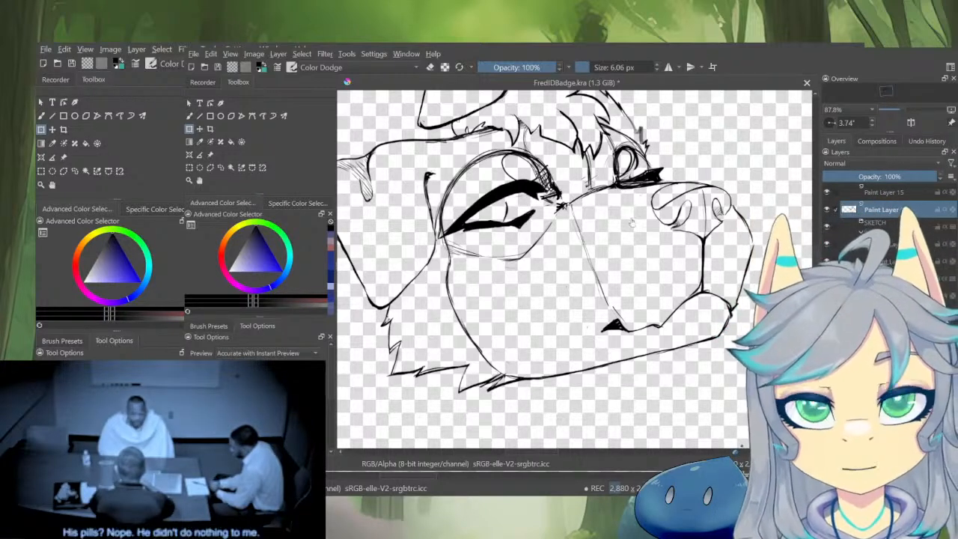
left_click_drag(571, 211, 586, 179)
key("b")
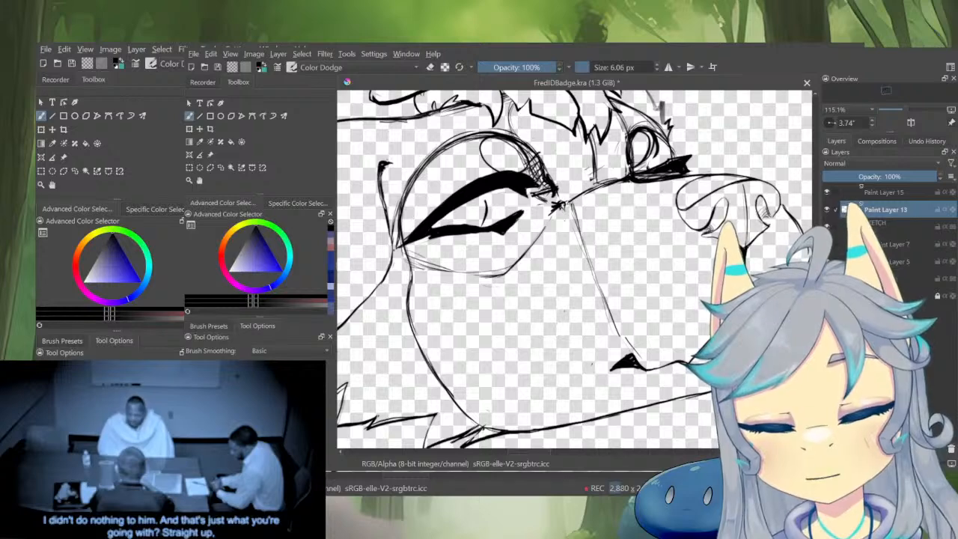
key("e")
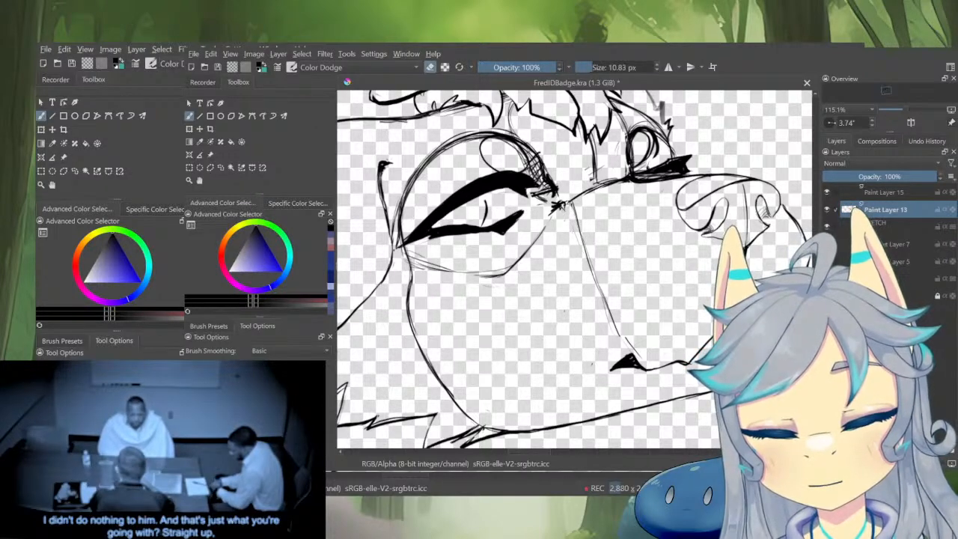
left_click_drag(579, 221, 617, 331)
key("bracketleft")
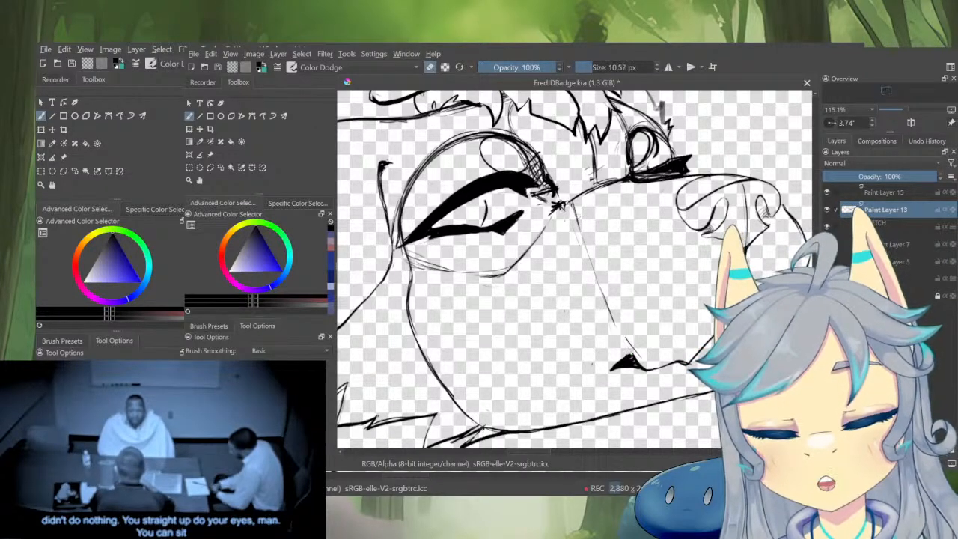
Mirror the view, undo the last stroke, and redraw the muzzle's side line down to the mouth corner with a 7.86 px brush
key("e")
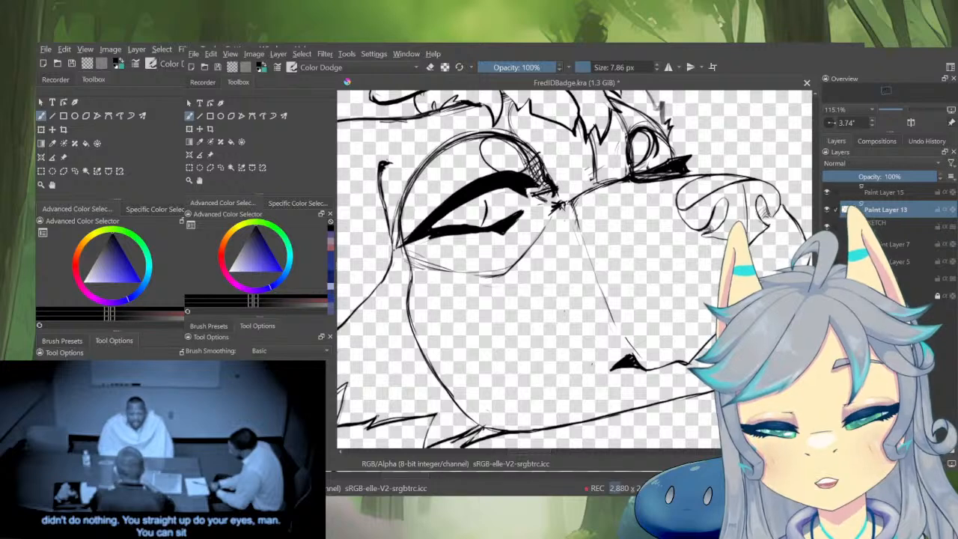
key("m")
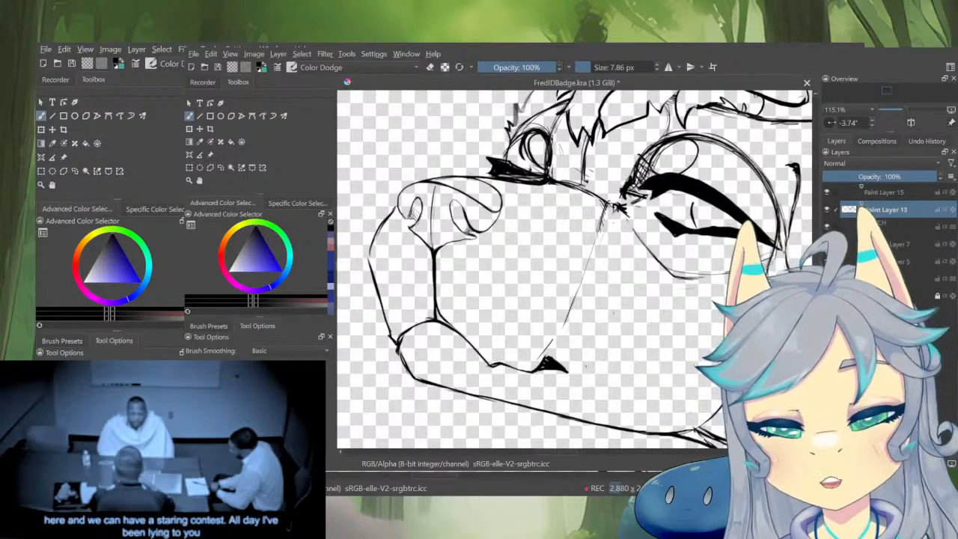
key("ctrl+z")
left_click_drag(603, 213, 554, 350)
key("e")
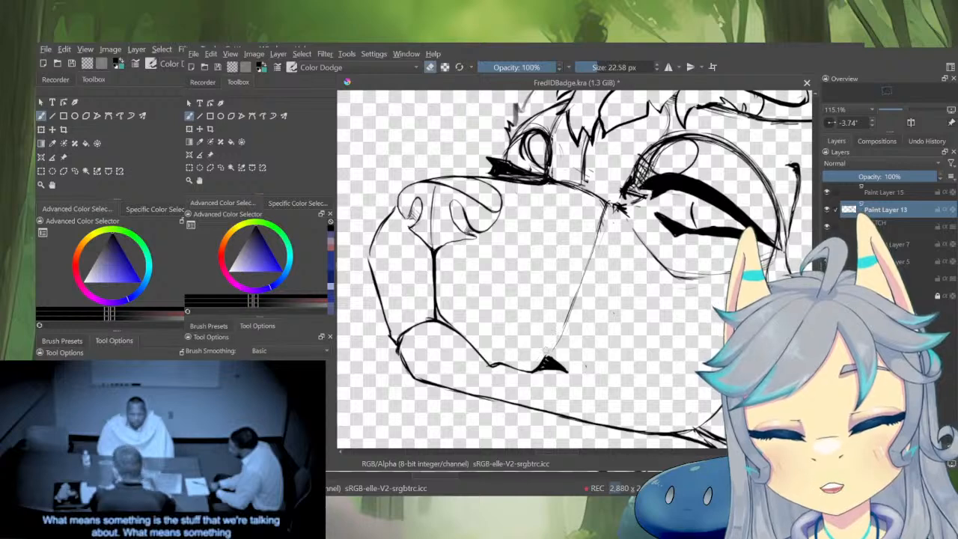
Thicken the junction where the line below the nose meets the mouth with a 22.58 px brush, checking it in both view orientations
scroll(581, 258, "down", 4)
scroll(518, 277, "up", 4)
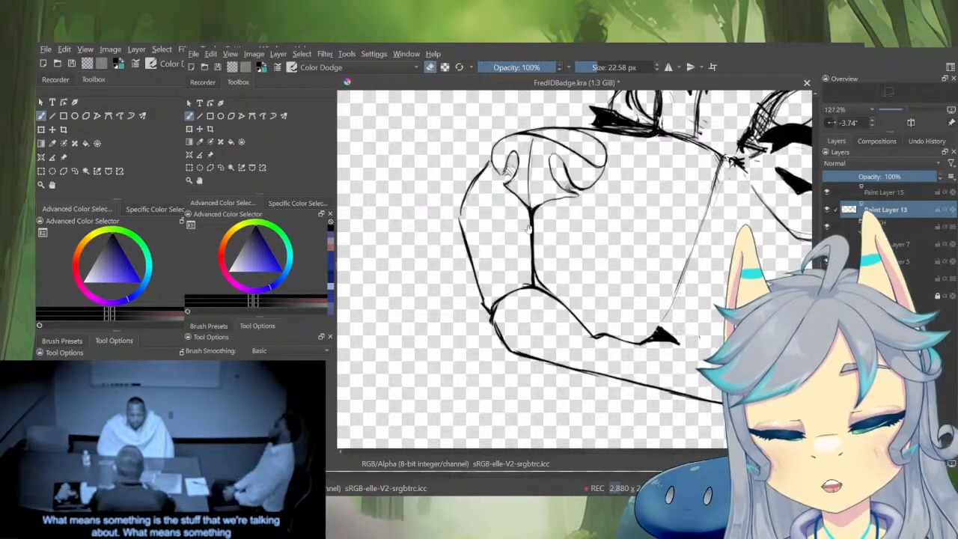
key("e")
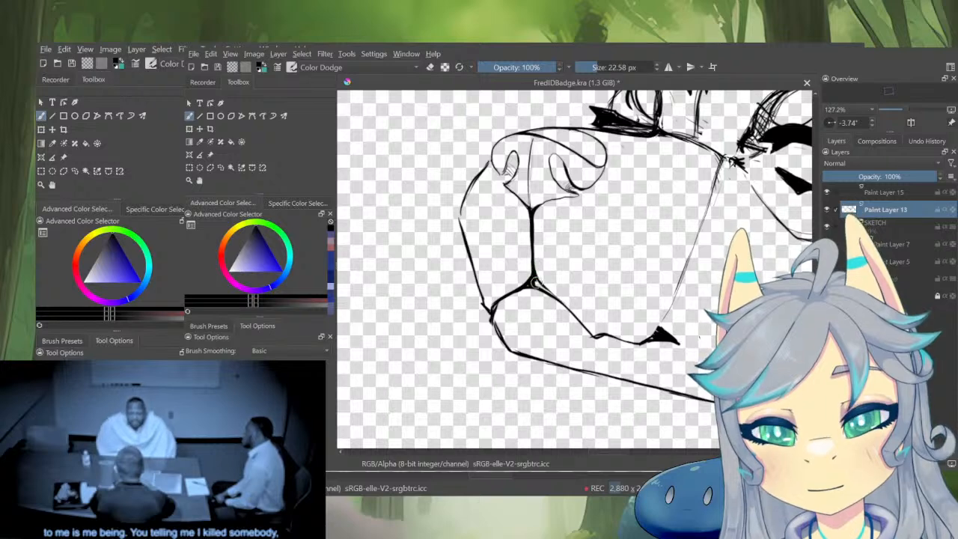
key("m")
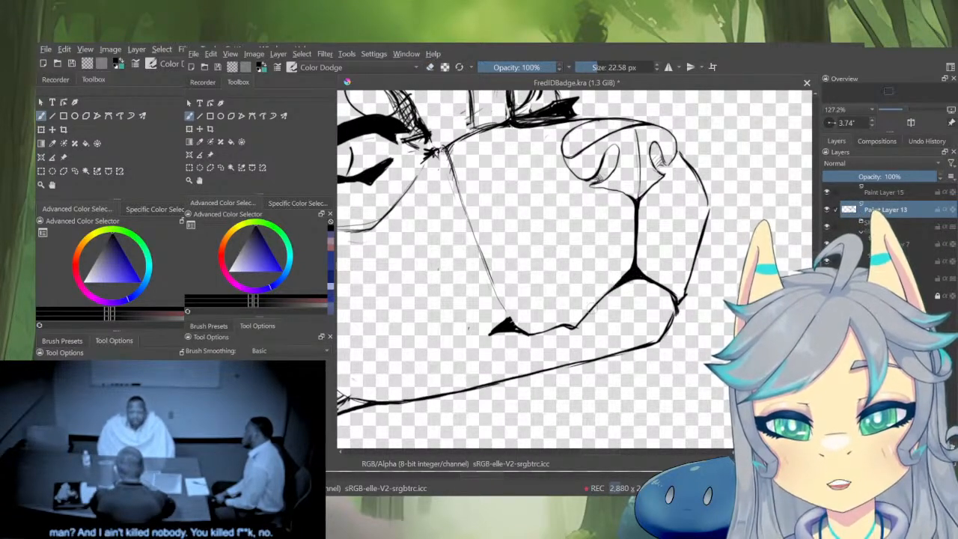
left_click_drag(618, 281, 670, 199)
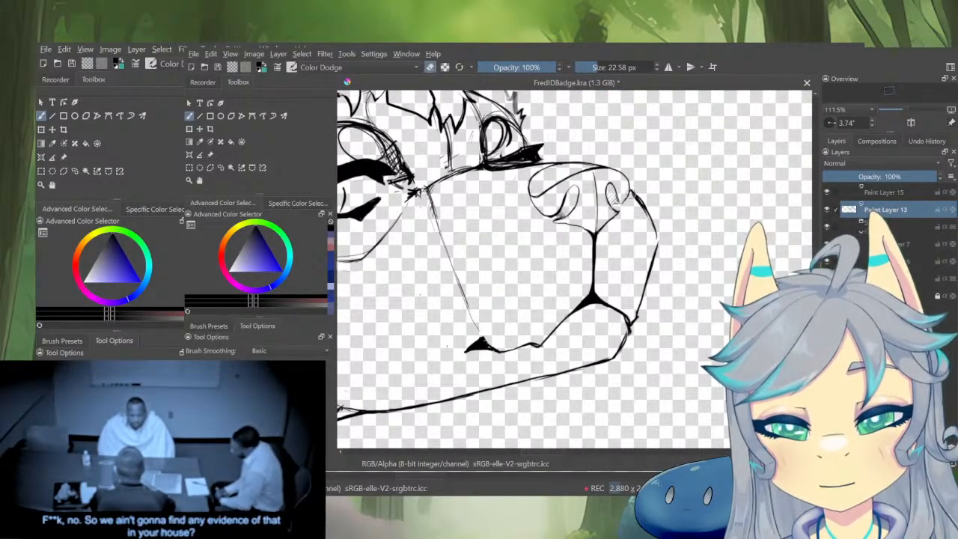
key("m")
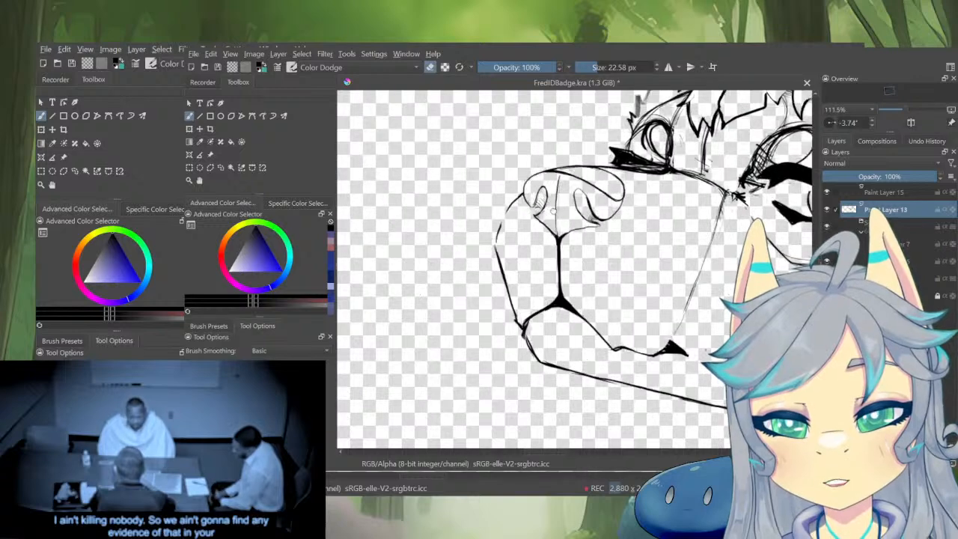
Smooth the muzzle's front outline below the nose with a 9.70 px brush and eraser, and check the whole head in normal orientation
key("e")
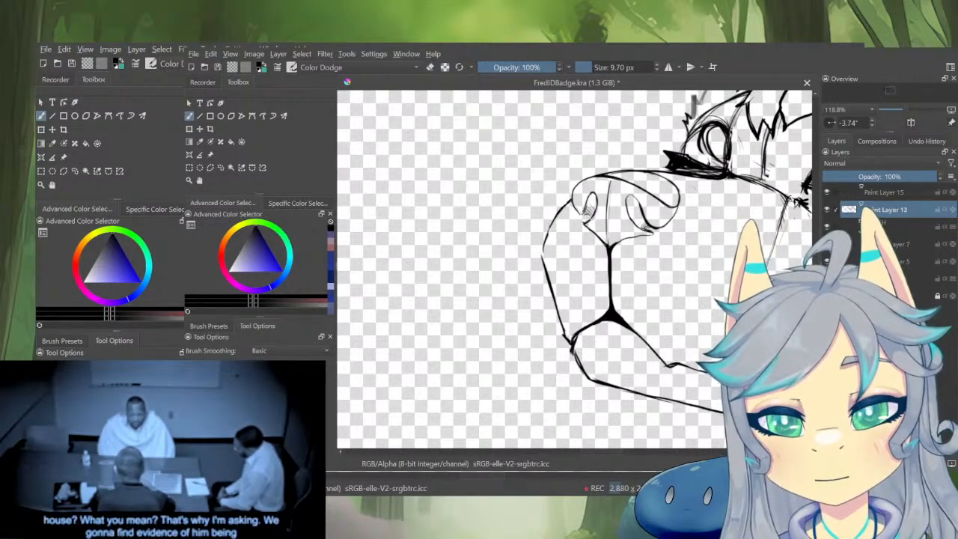
key("e")
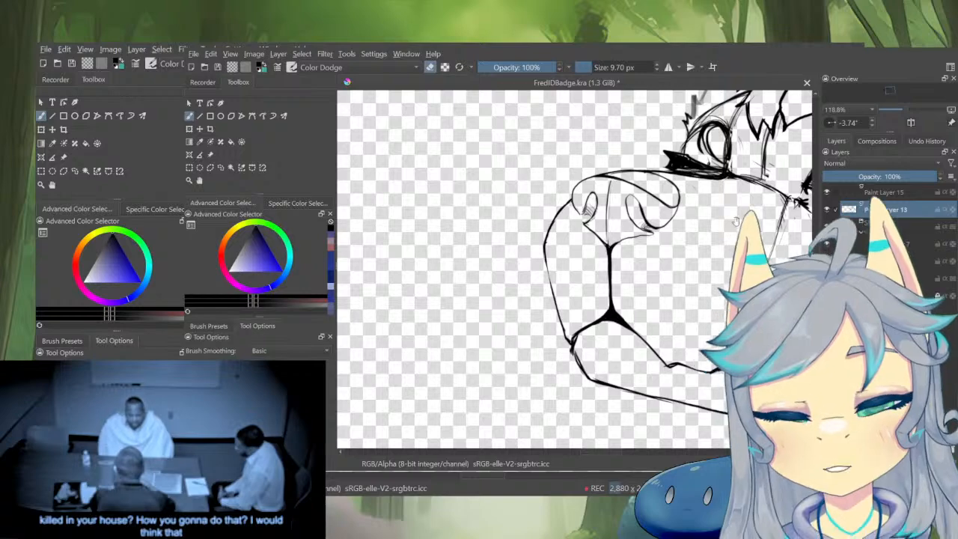
left_click_drag(736, 222, 667, 277)
key("m")
left_click_drag(710, 238, 726, 251)
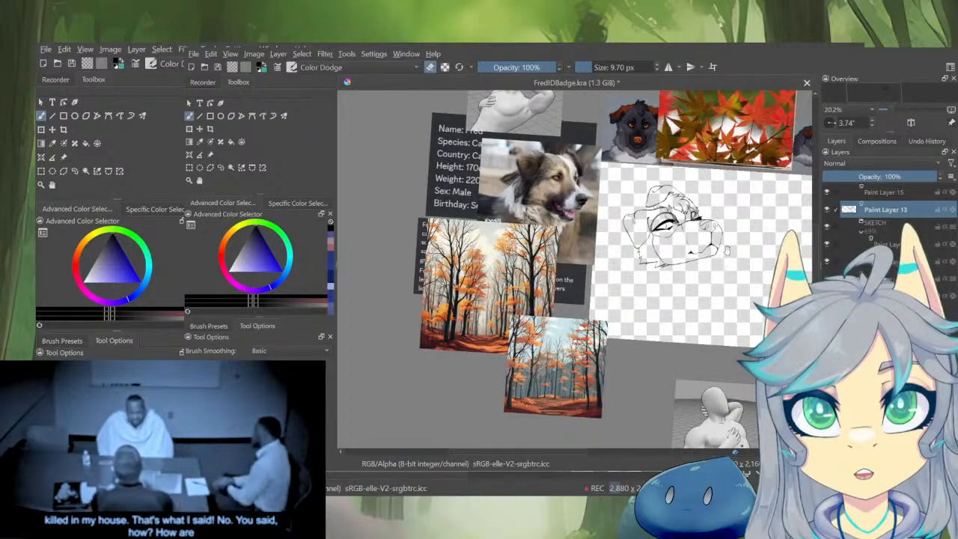
left_click_drag(687, 227, 737, 160)
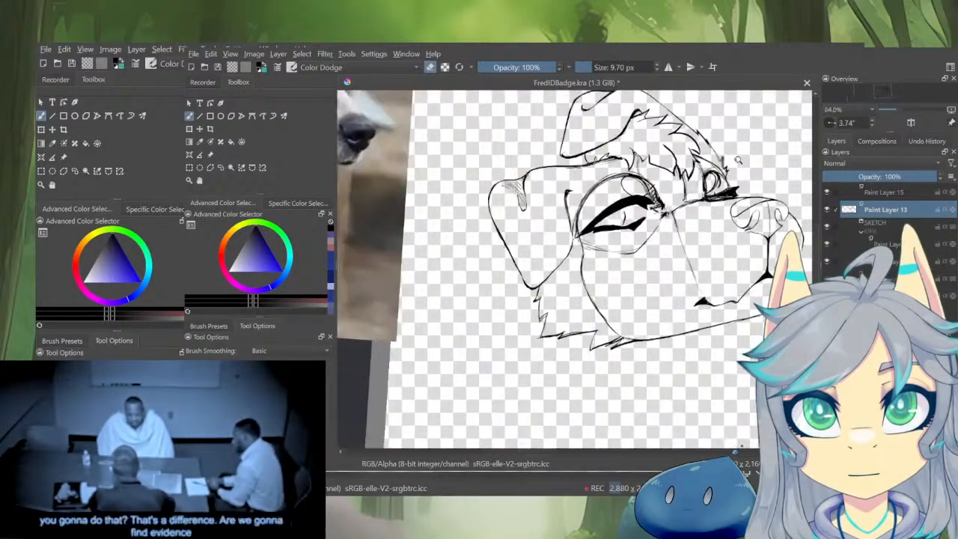
Mirror the view and erase the middle of the muzzle's side line with a 16 px eraser
mouse_move(684, 218)
left_mouse_down()
mouse_move(755, 242)
mouse_move(779, 278)
mouse_move(752, 259)
left_mouse_up()
left_click_drag(741, 217, 749, 196)
key("e")
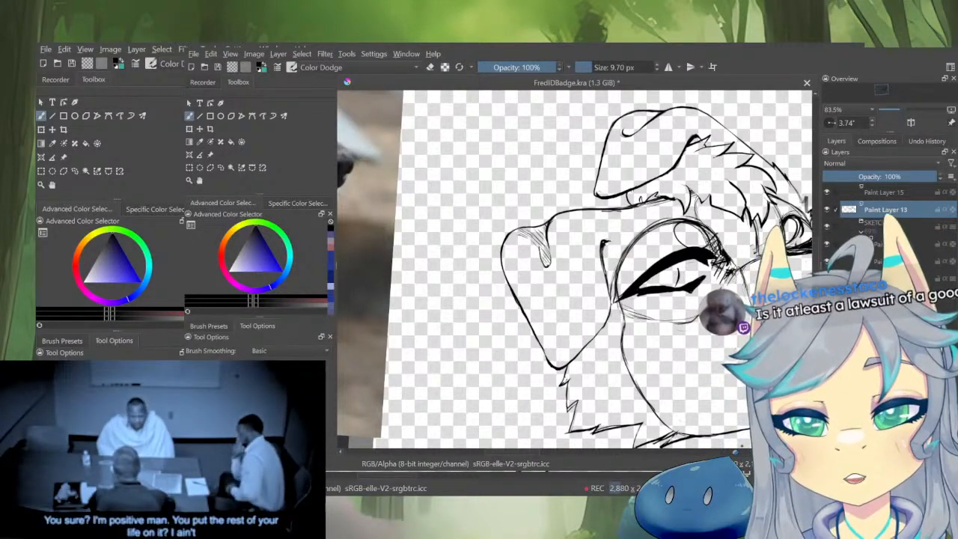
left_click_drag(755, 270, 753, 322)
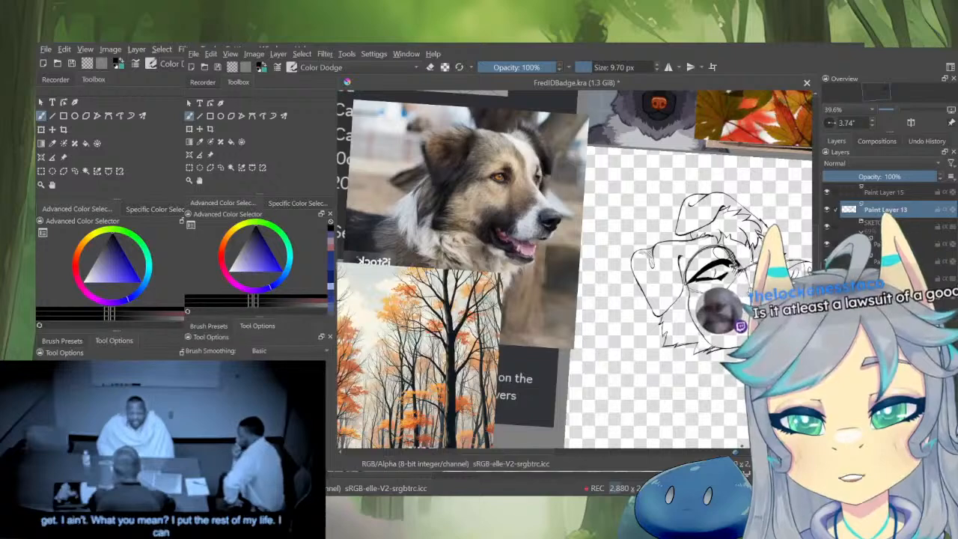
mouse_move(762, 282)
left_mouse_down()
mouse_move(761, 241)
mouse_move(720, 291)
mouse_move(731, 253)
left_mouse_up()
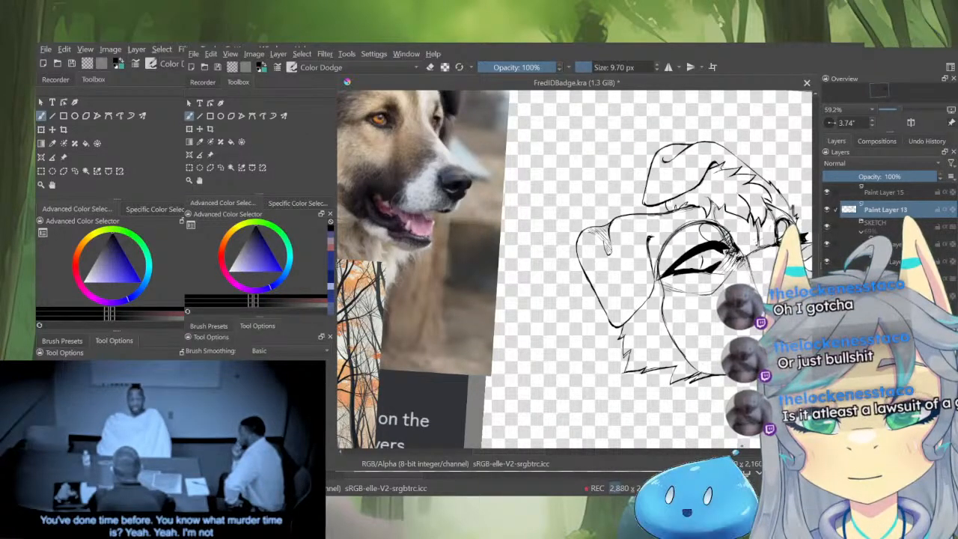
left_click_drag(592, 67, 598, 68)
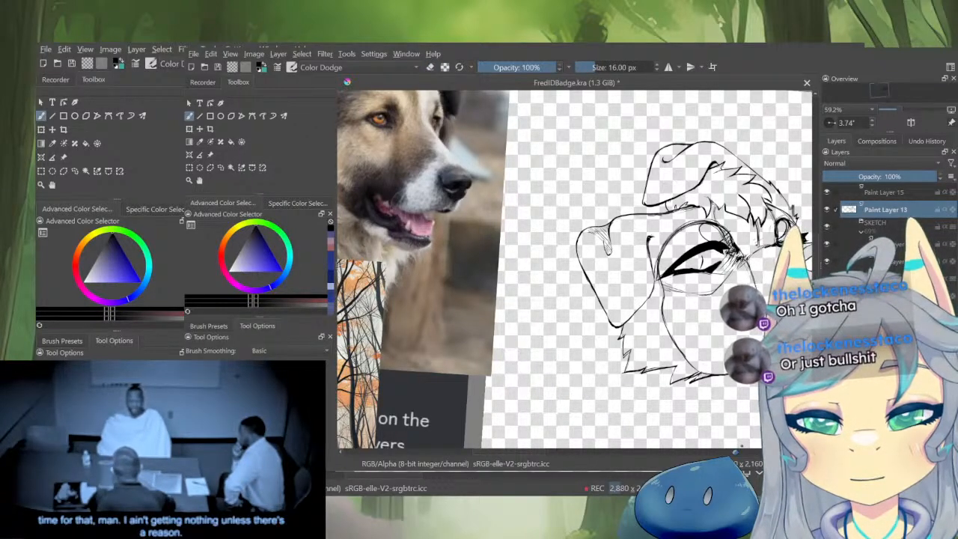
key("m")
mouse_move(549, 382)
left_mouse_down()
mouse_move(683, 364)
mouse_move(706, 345)
left_mouse_up()
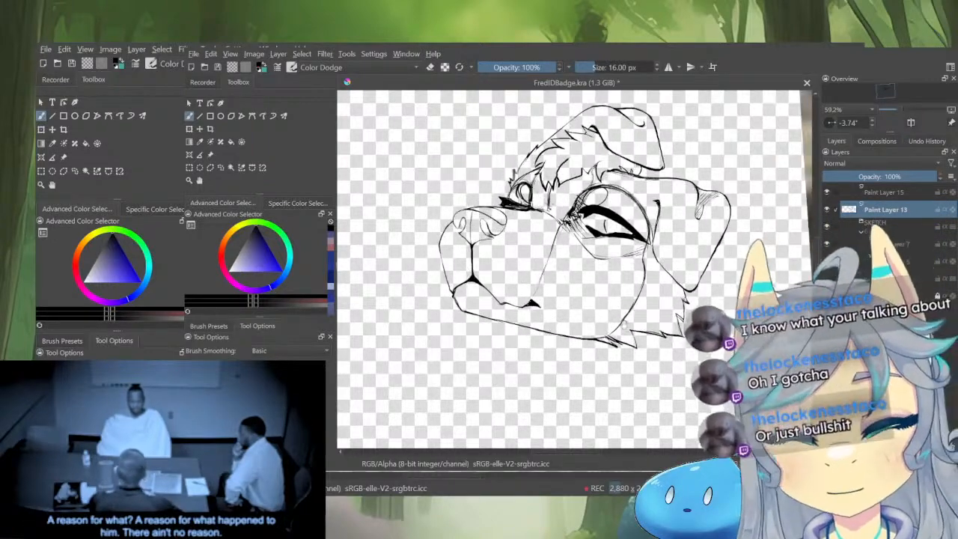
left_click_drag(625, 324, 690, 309)
scroll(608, 226, "up", 3)
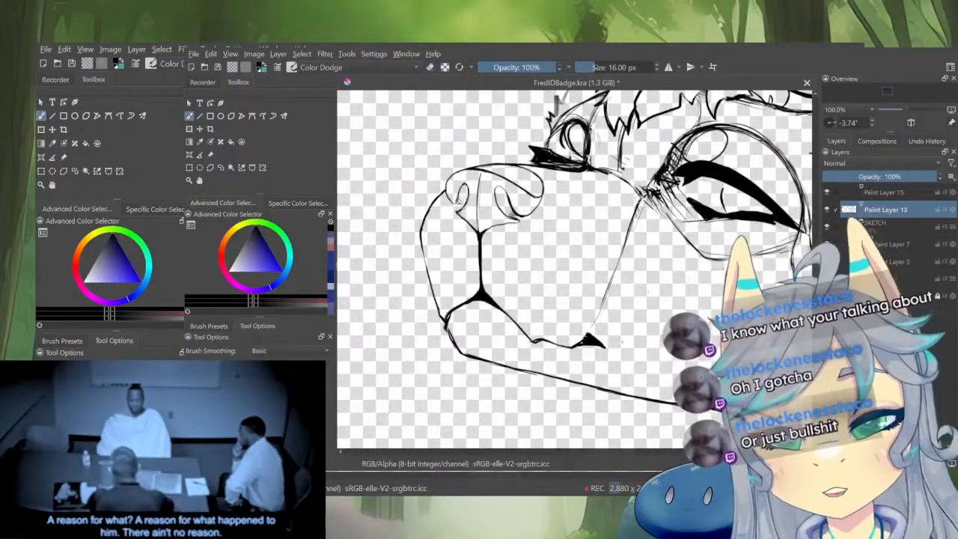
left_click_drag(639, 197, 608, 288)
key("e")
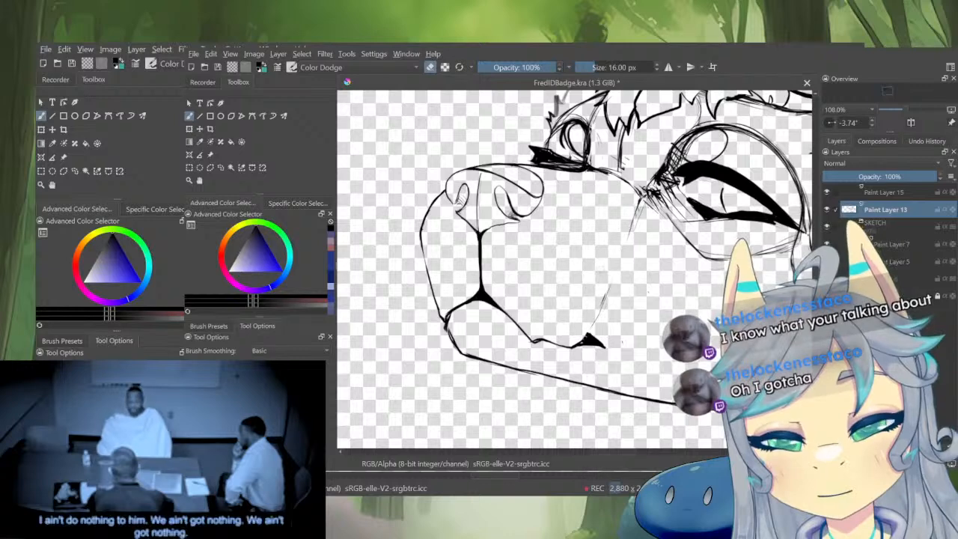
Redraw the muzzle's side line from below the near eye down to the mouth corner with a 6.33 px brush
key("e")
left_click_drag(641, 196, 608, 298)
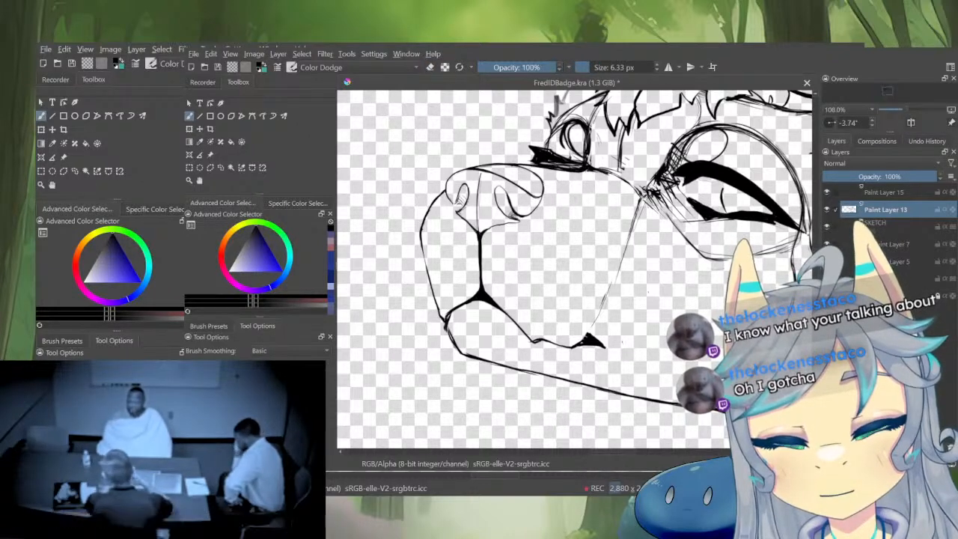
key("e")
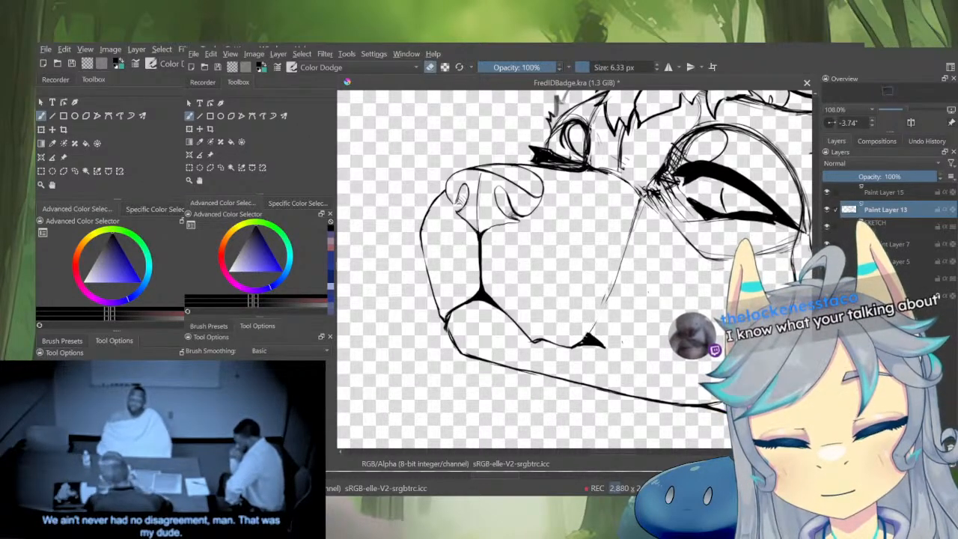
key("e")
left_click_drag(613, 287, 584, 336)
key("e")
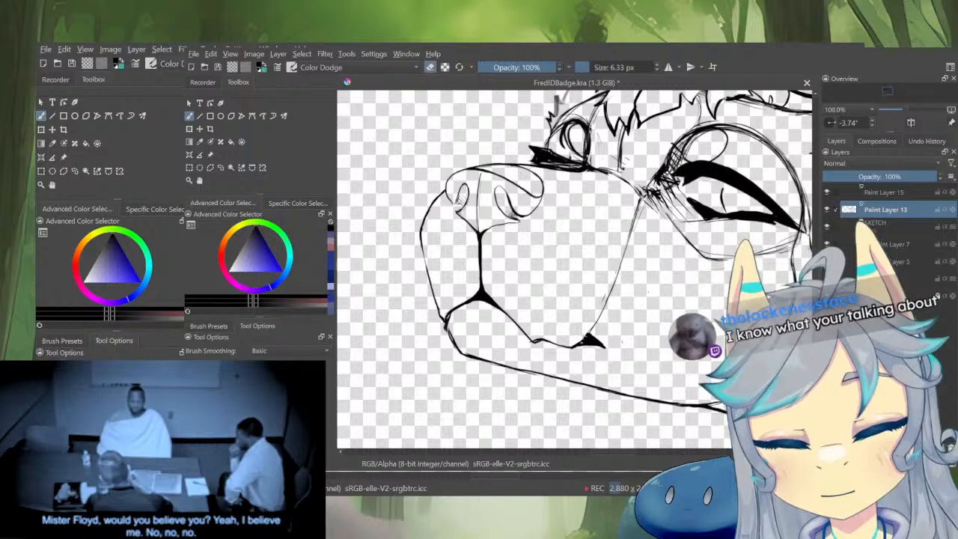
Return the view to its unmirrored orientation and touch up the outline of the chin and lower jaw with the 6.33 px brush
key("m")
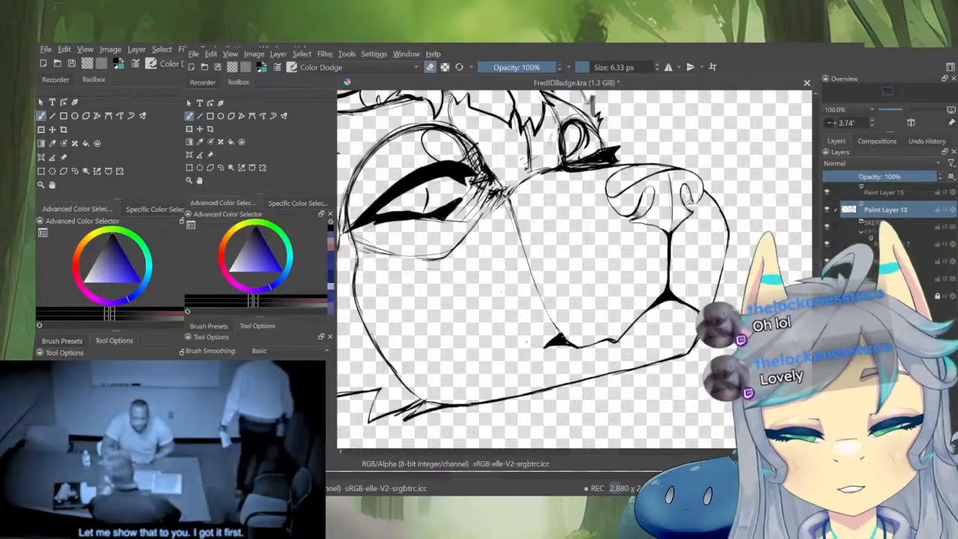
left_click_drag(677, 269, 709, 236)
scroll(709, 237, "up", 2)
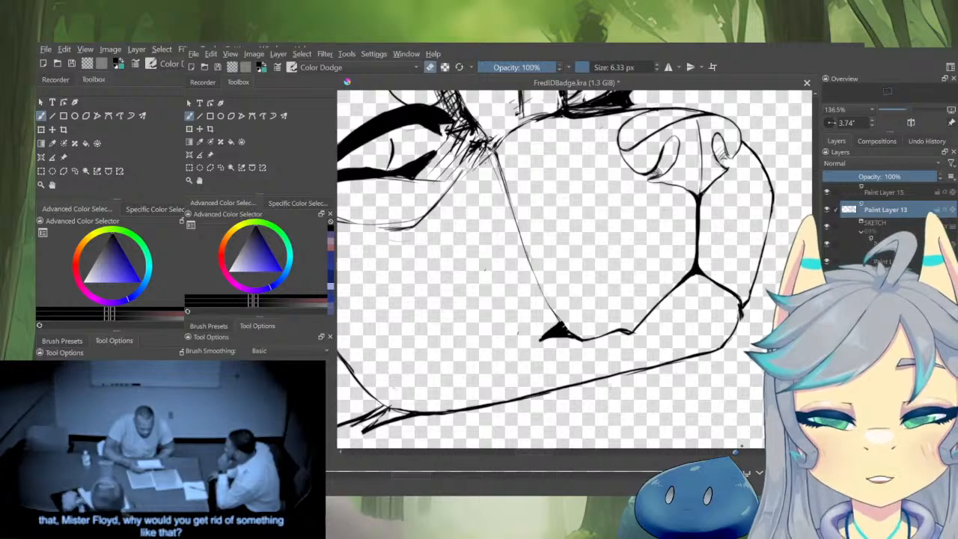
key("e")
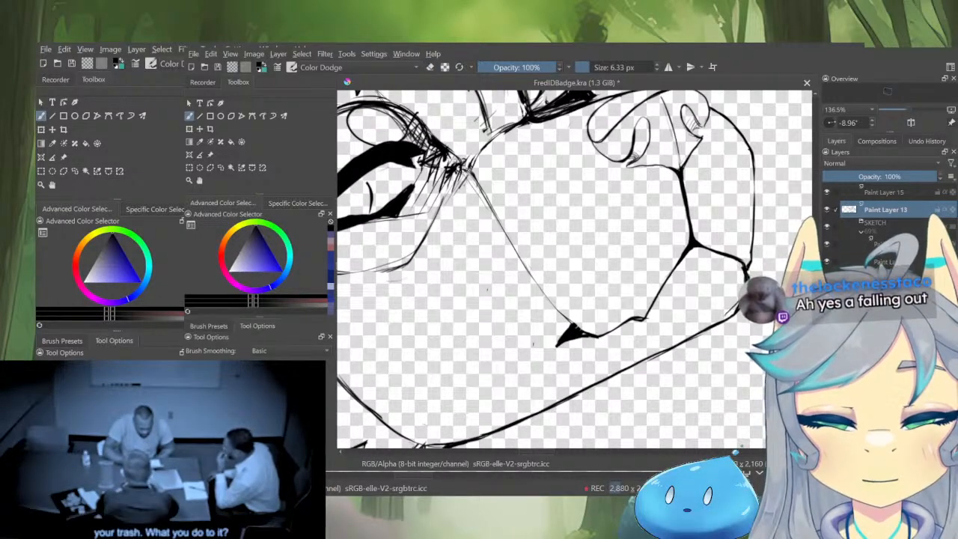
left_click_drag(681, 386, 712, 325)
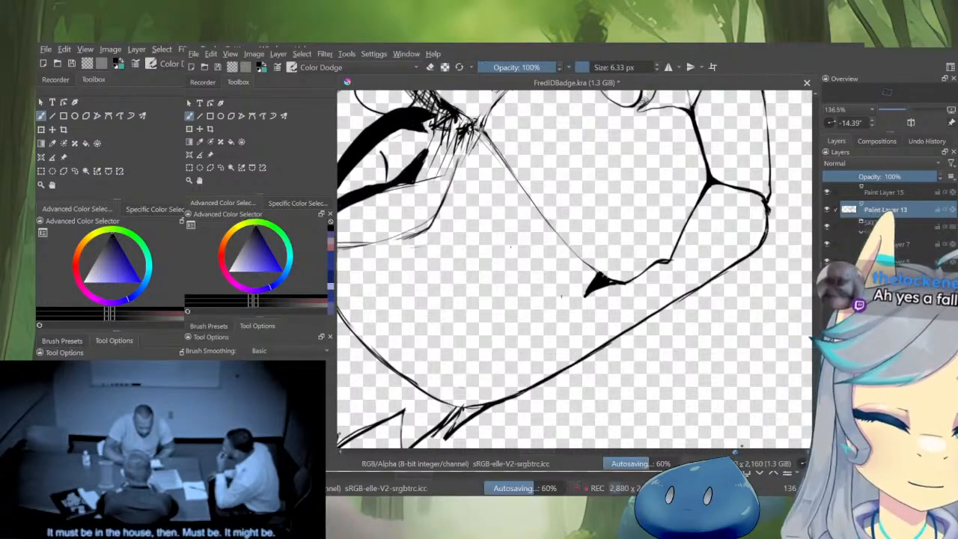
key("e")
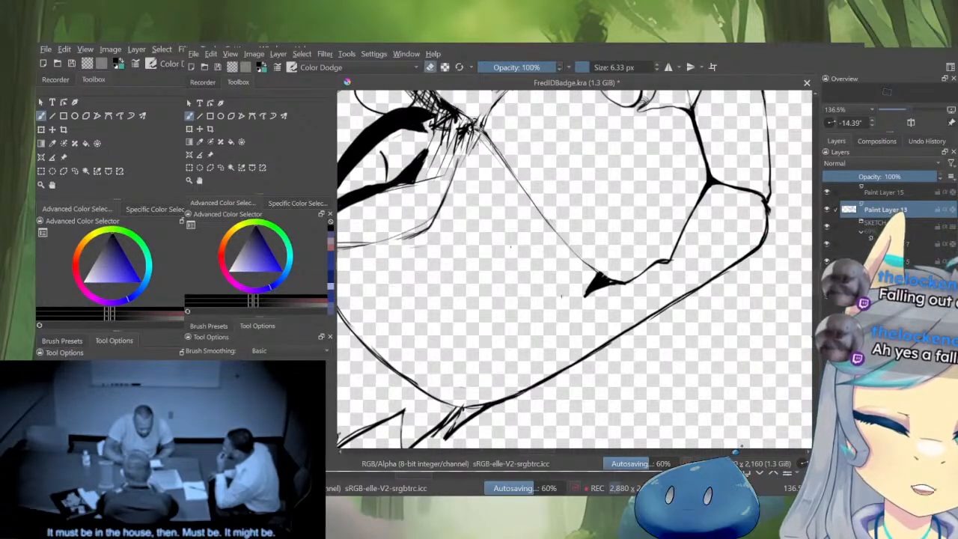
Show the colour sketch, move Paint Layer 13 into the SKETCH group between Paint Layer 7 and Paint Layer 5, and select Paint Layer 5
scroll(662, 385, "down", 3)
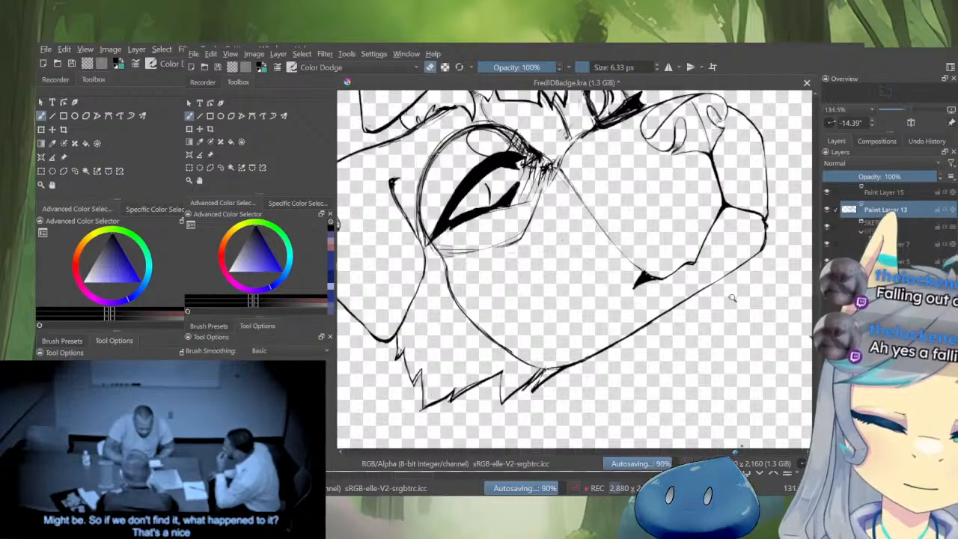
scroll(674, 299, "down", 3)
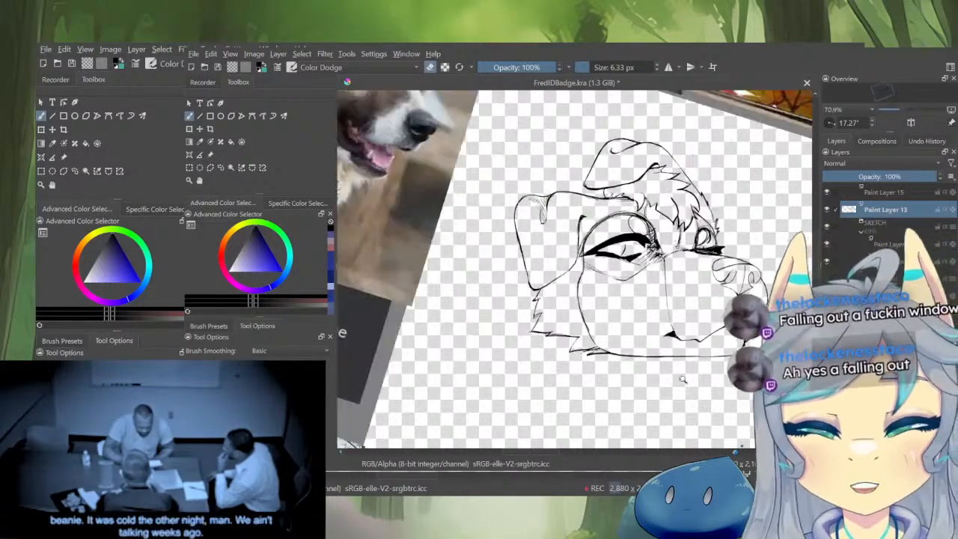
scroll(727, 334, "down", 3)
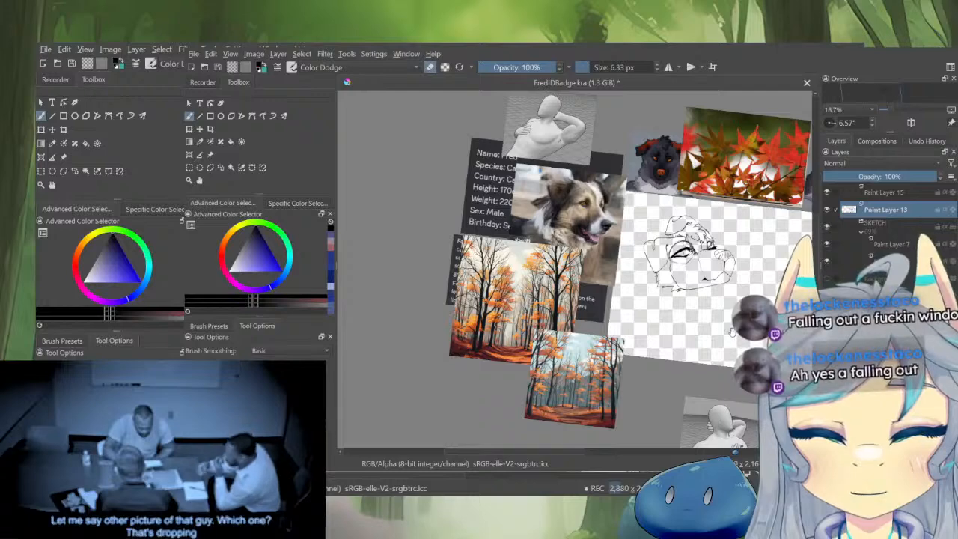
scroll(682, 261, "up", 5)
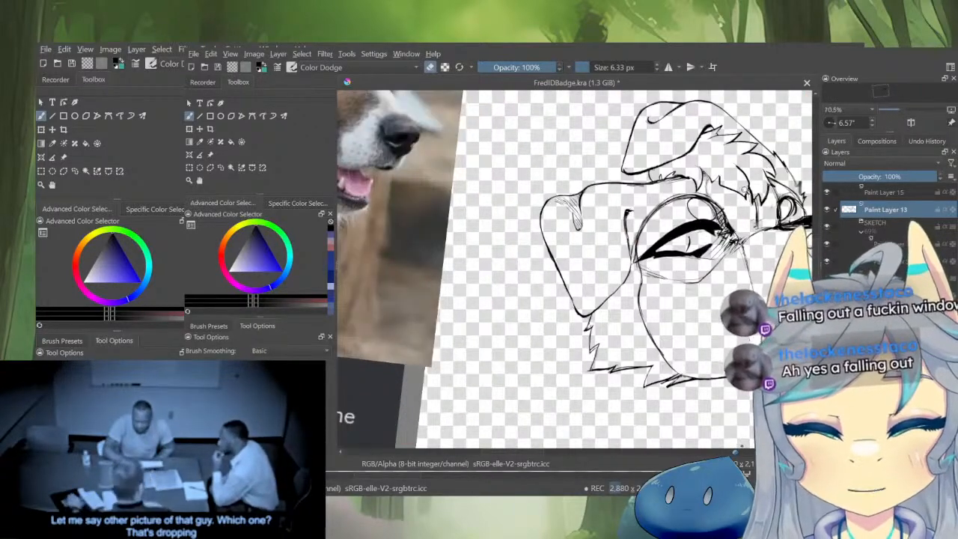
scroll(659, 277, "down", 4)
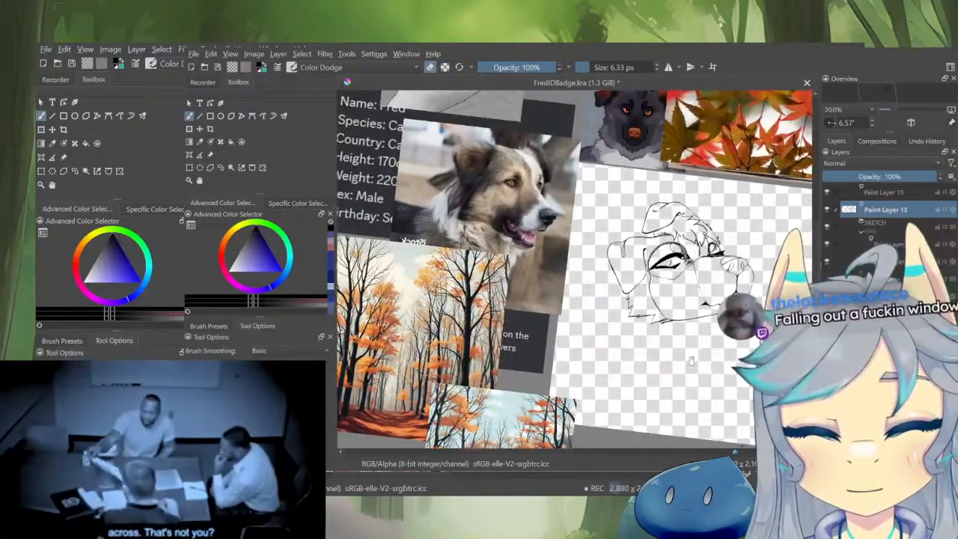
left_click_drag(690, 362, 693, 384)
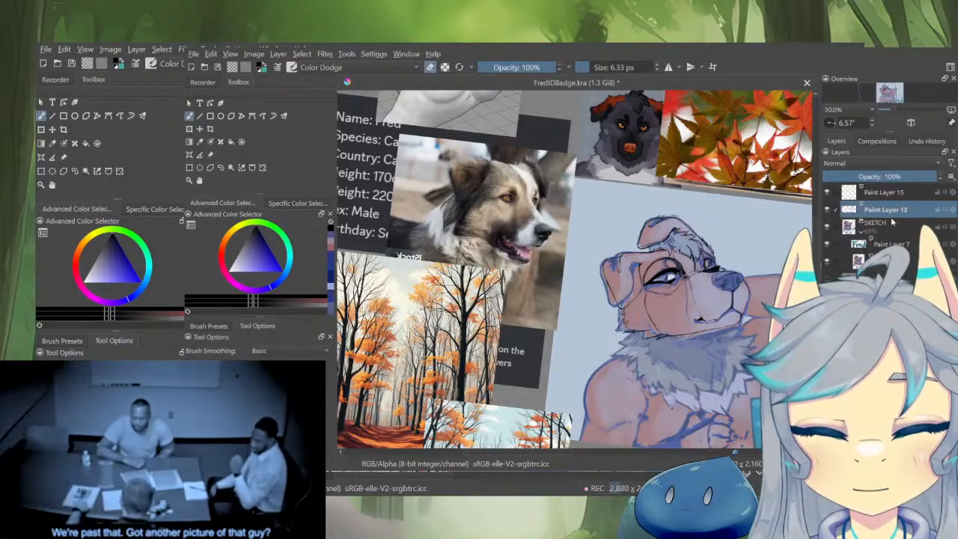
left_click_drag(912, 253, 912, 257)
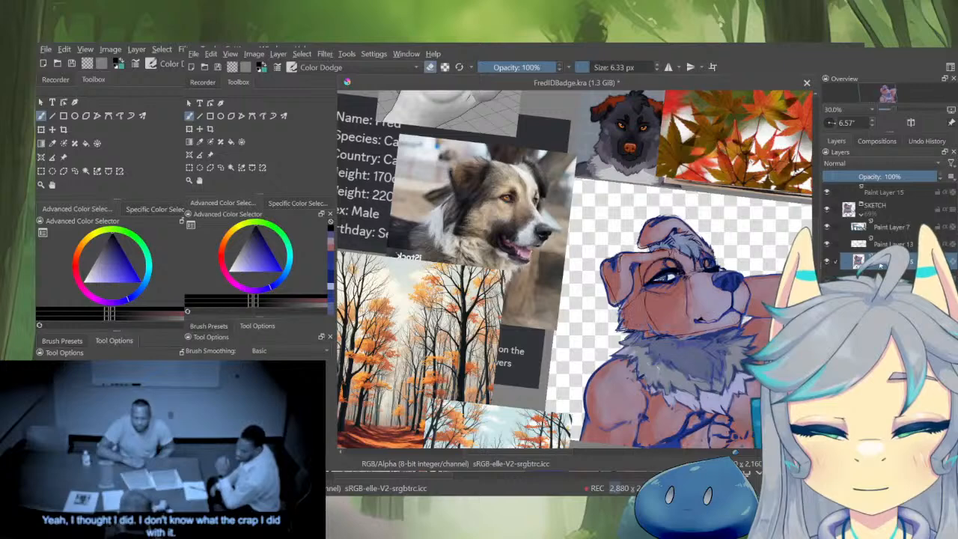
Paint sampled fur colour along the muzzle's front edge with a 26.89 px brush and set the brush blending mode to Normal
scroll(738, 300, "up", 3)
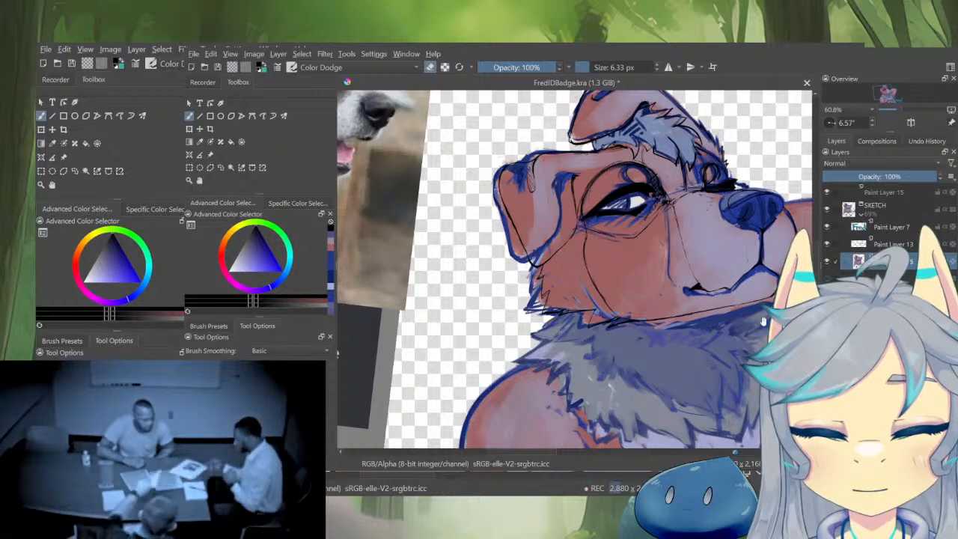
left_click_drag(763, 322, 720, 338)
key("e")
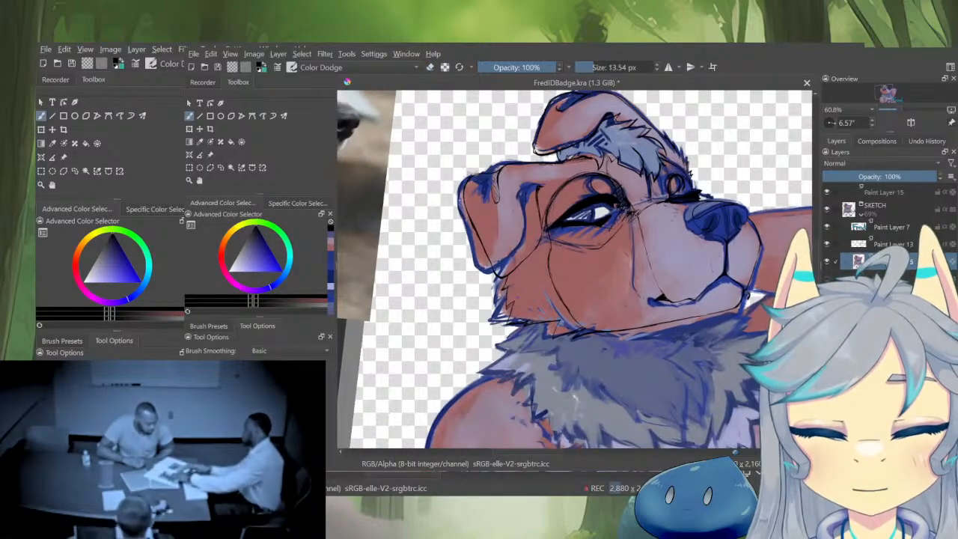
left_click(768, 259, "ctrl")
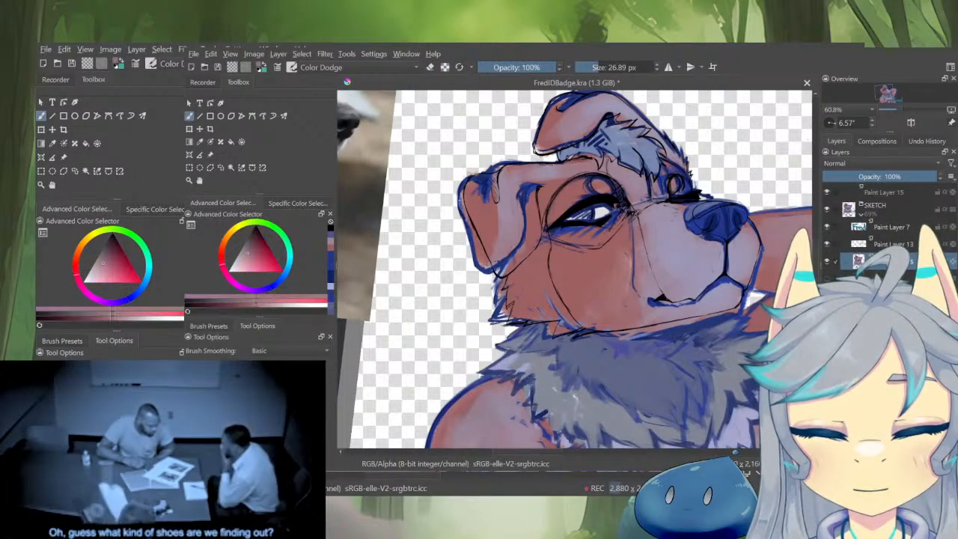
left_click_drag(763, 247, 761, 277)
left_click(764, 267, "ctrl")
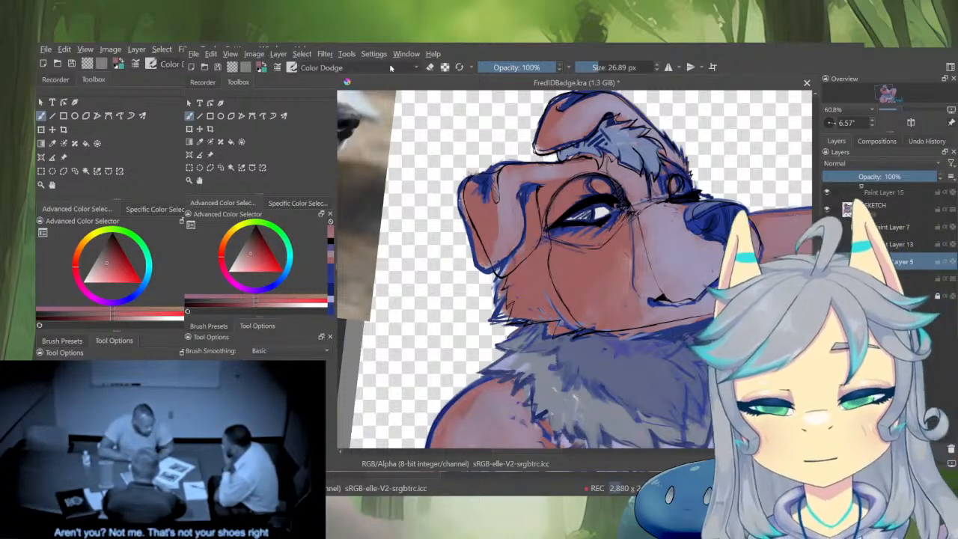
left_click(363, 161)
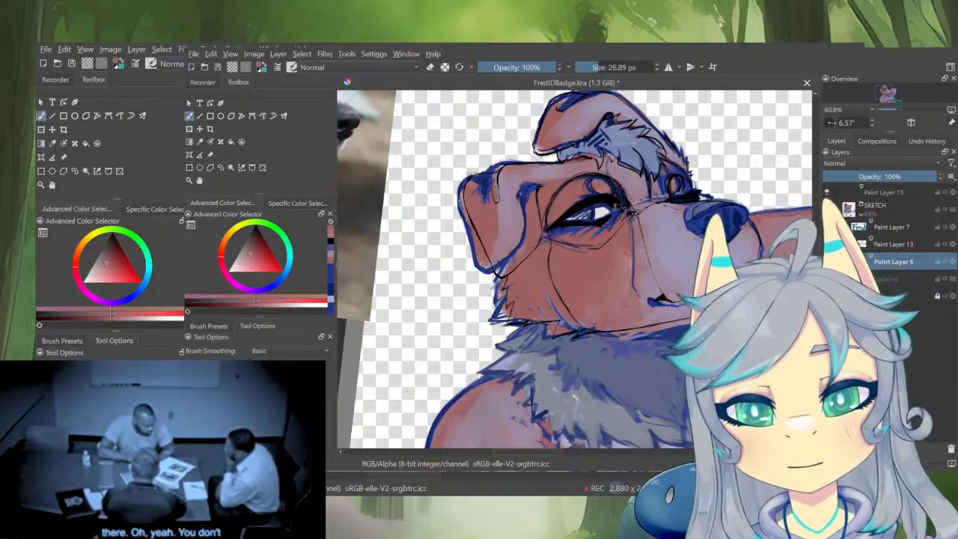
left_click_drag(766, 292, 736, 288)
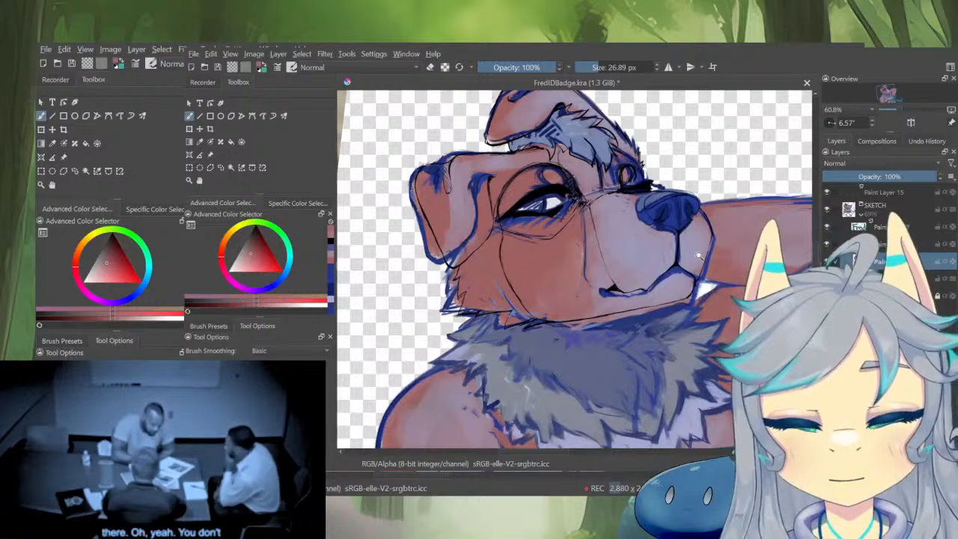
Cover the blue sketch colour spilling behind and below the line-art nose with sampled fur colours
scroll(719, 255, "up", 1)
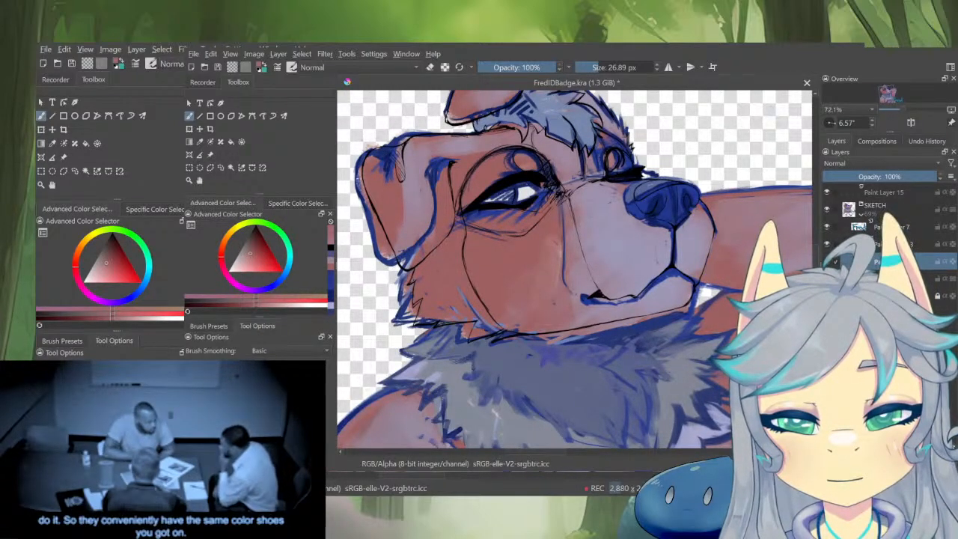
scroll(673, 270, "up", 4)
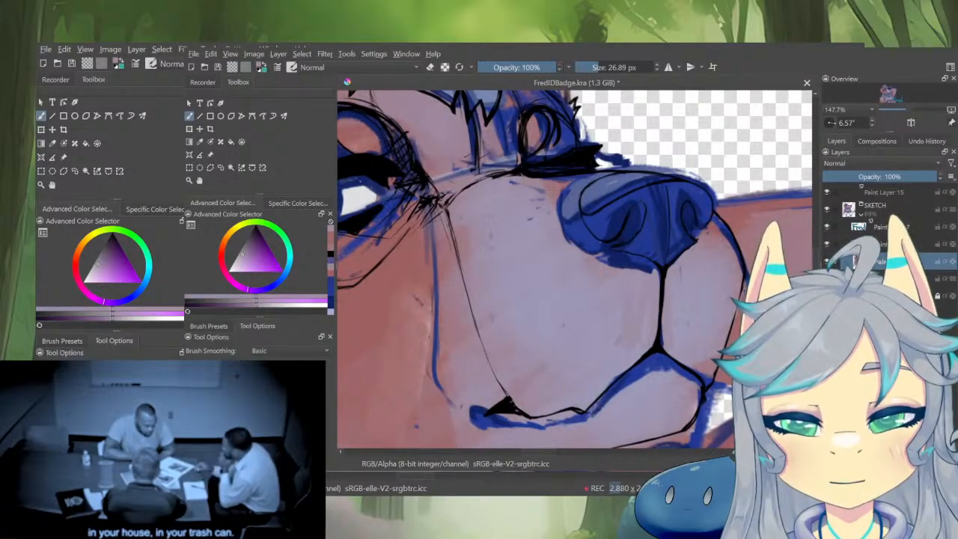
left_click_drag(644, 269, 598, 246)
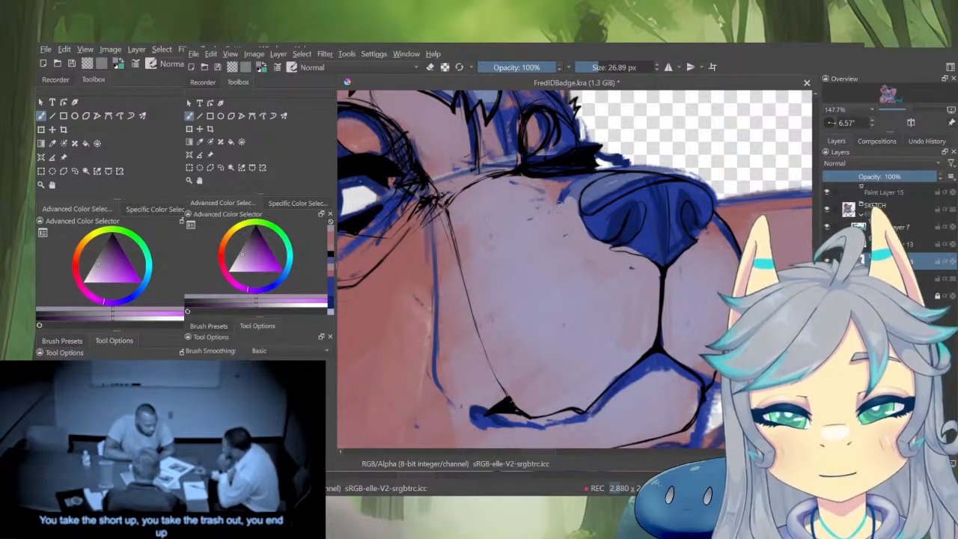
left_click(558, 187, "ctrl")
left_click_drag(560, 205, 583, 175)
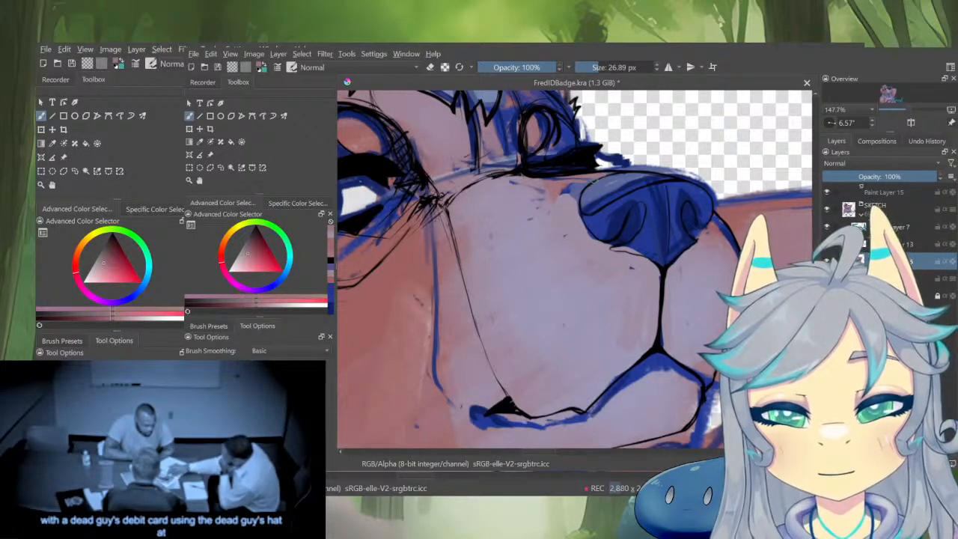
left_click_drag(553, 179, 509, 280)
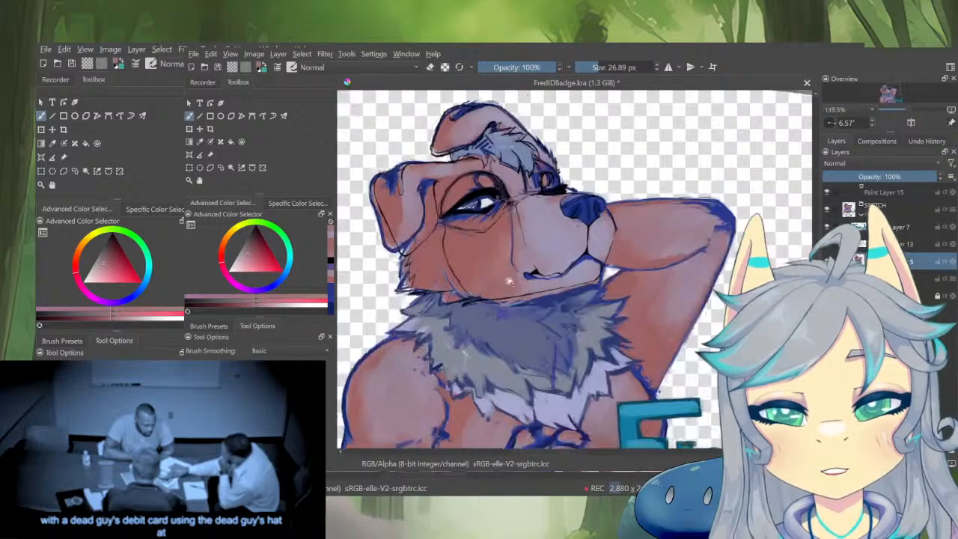
Paint the dog's nose with sampled blue to fit its line art and erase the colour spilling above its upper edge
left_click_drag(620, 247, 629, 182)
left_click(642, 219, "ctrl")
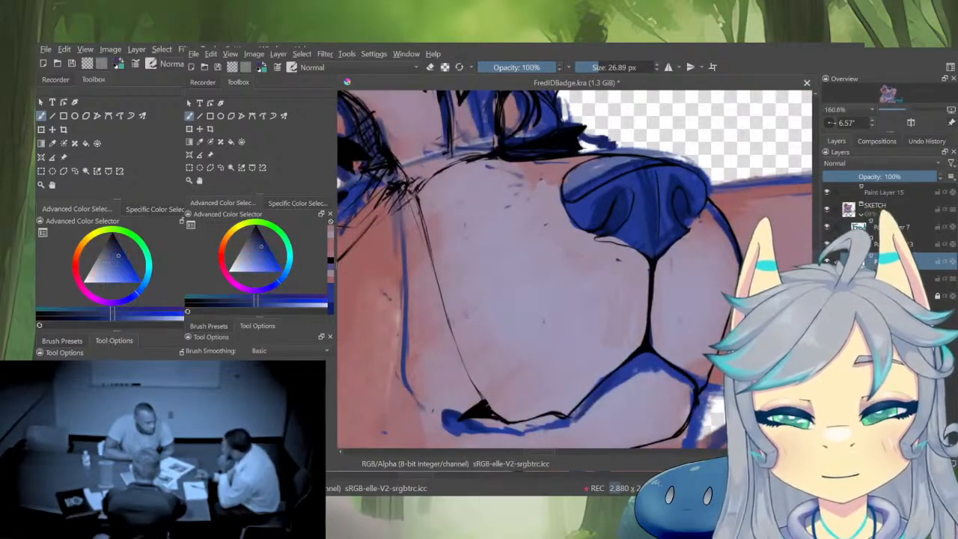
left_click_drag(613, 241, 601, 239)
left_click(691, 219, "ctrl")
mouse_move(693, 219)
left_mouse_down()
mouse_move(715, 177)
mouse_move(708, 182)
mouse_move(697, 162)
mouse_move(664, 152)
left_mouse_up()
key("e")
left_click_drag(603, 142, 633, 152)
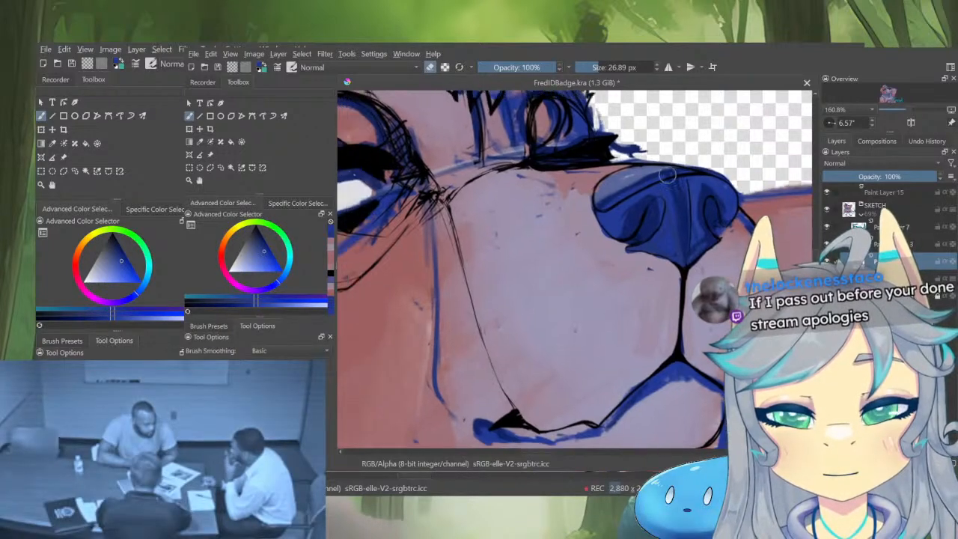
Repaint the highlight along the top of the nose and the shading around the nostrils with sampled blues
key("e")
left_click(636, 185, "ctrl")
left_click_drag(601, 201, 677, 175)
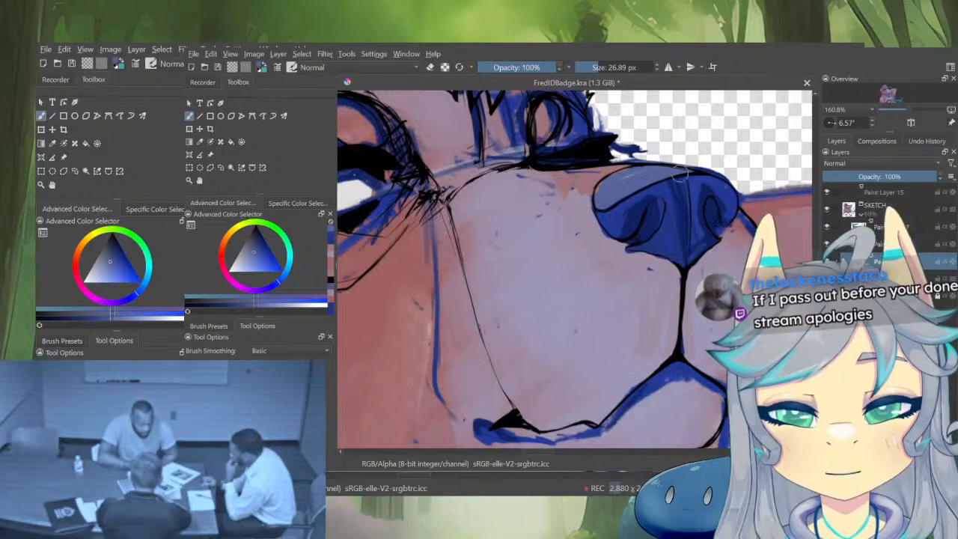
left_click(659, 225, "ctrl")
mouse_move(647, 233)
left_mouse_down()
mouse_move(659, 220)
mouse_move(643, 204)
mouse_move(630, 229)
mouse_move(656, 251)
mouse_move(659, 319)
mouse_move(675, 236)
left_mouse_up()
left_click(639, 224, "ctrl")
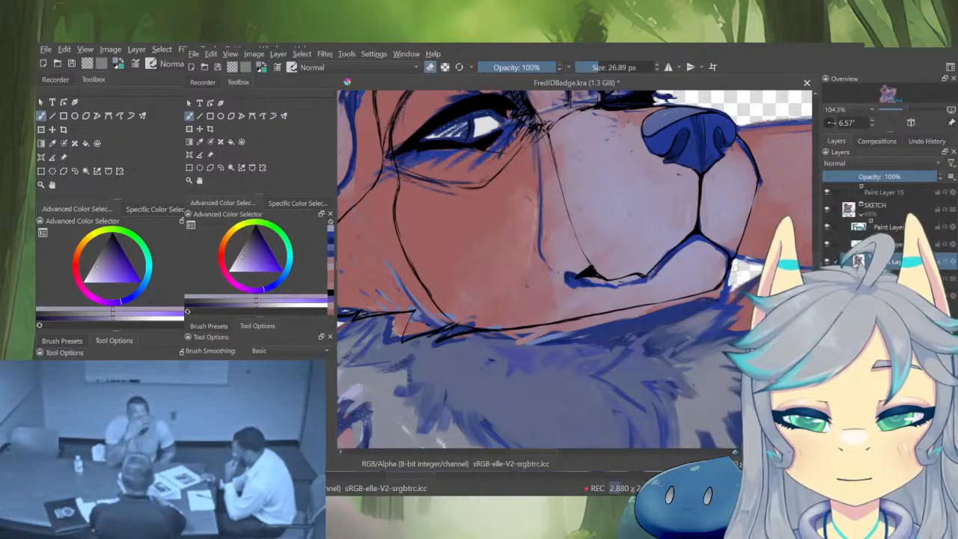
Extend sampled red-brown fur from the cheek to the muzzle's line art, covering the old blue muzzle stroke
left_click_drag(618, 264, 709, 312)
key("e")
left_click(620, 202, "ctrl")
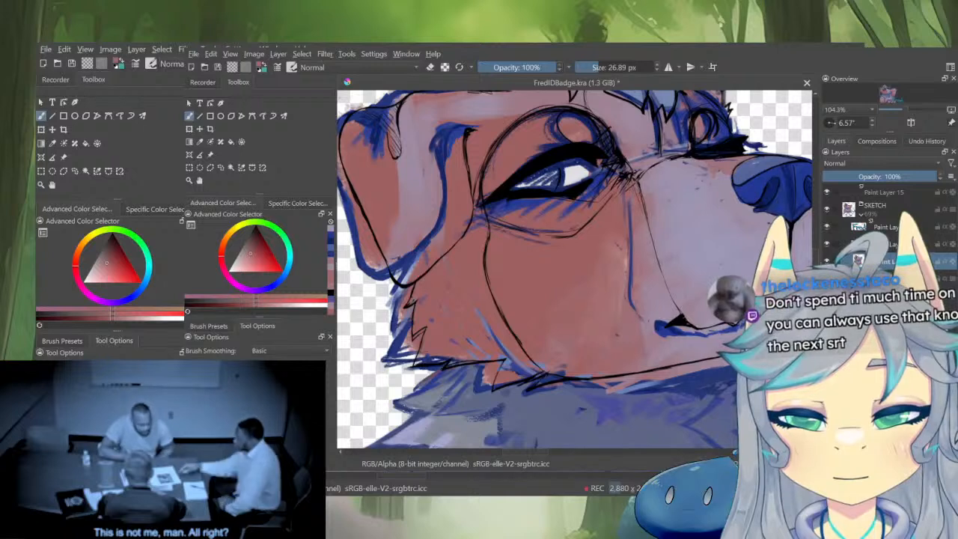
mouse_move(628, 192)
left_mouse_down()
mouse_move(630, 243)
mouse_move(649, 265)
left_mouse_up()
left_click_drag(649, 222, 671, 295)
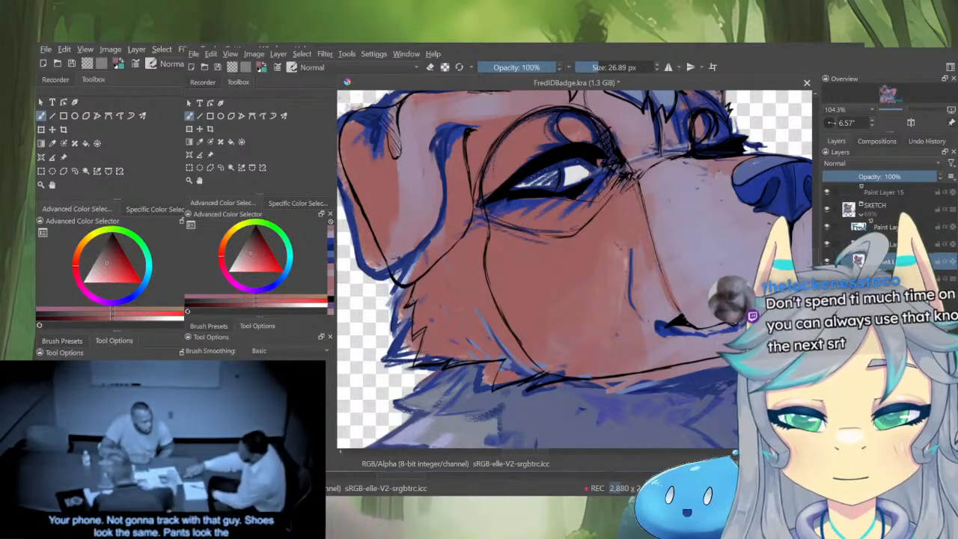
left_click(678, 258, "ctrl")
left_click(622, 232, "ctrl")
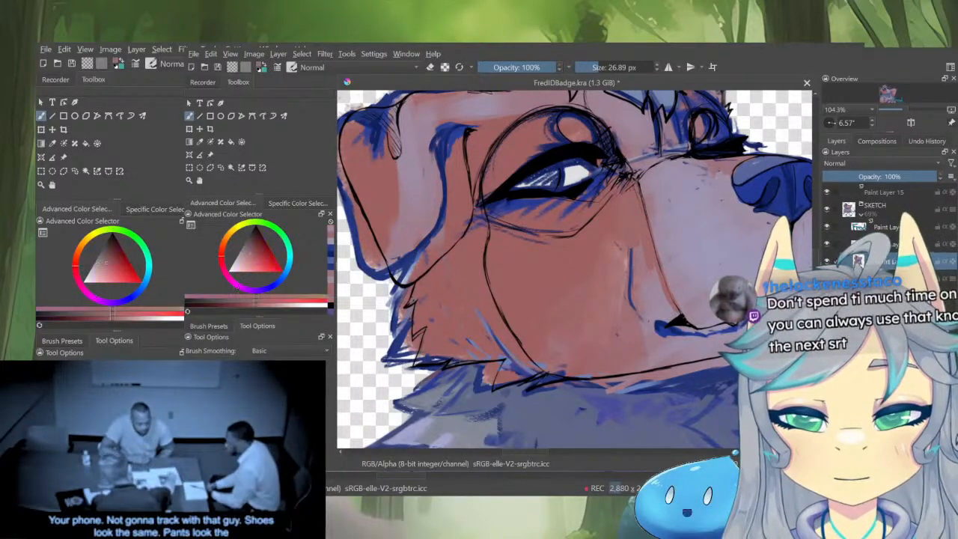
mouse_move(627, 244)
left_mouse_down()
mouse_move(646, 244)
mouse_move(641, 262)
mouse_move(661, 300)
left_mouse_up()
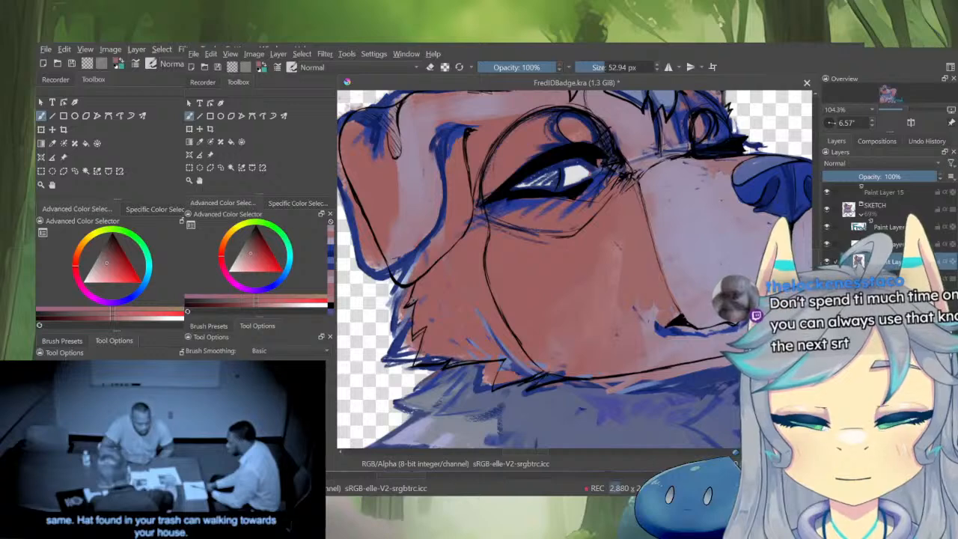
Rework the fur around the mouth corner with sampled lavender and red-brown using a 52.94 px brush, checking the mirrored view
scroll(774, 280, "down", 3)
scroll(786, 292, "up", 3)
left_click(637, 232, "ctrl")
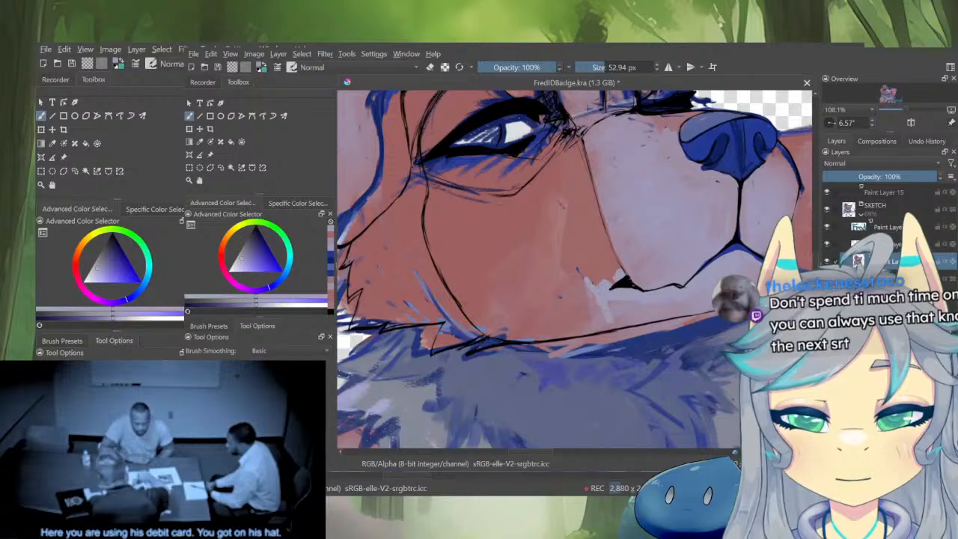
left_click(588, 303, "ctrl")
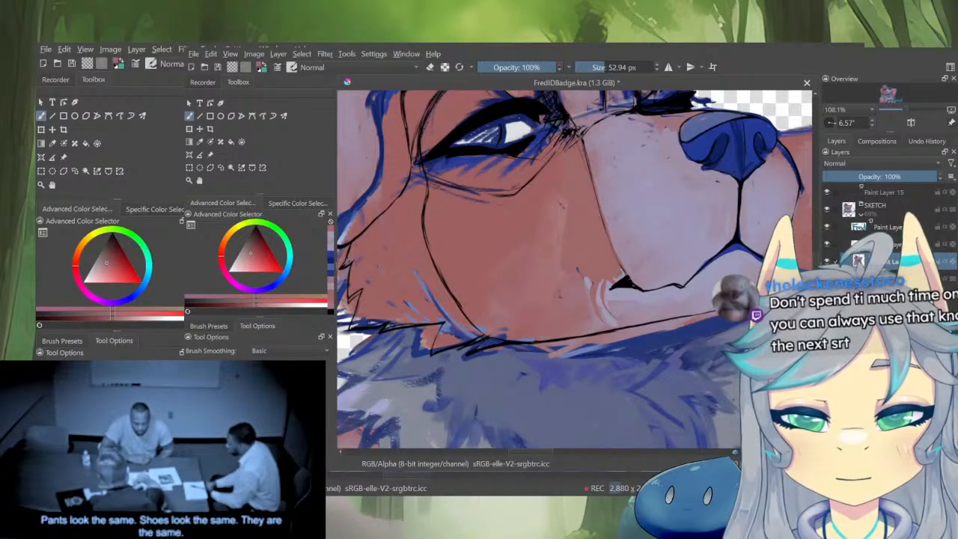
scroll(587, 221, "down", 5)
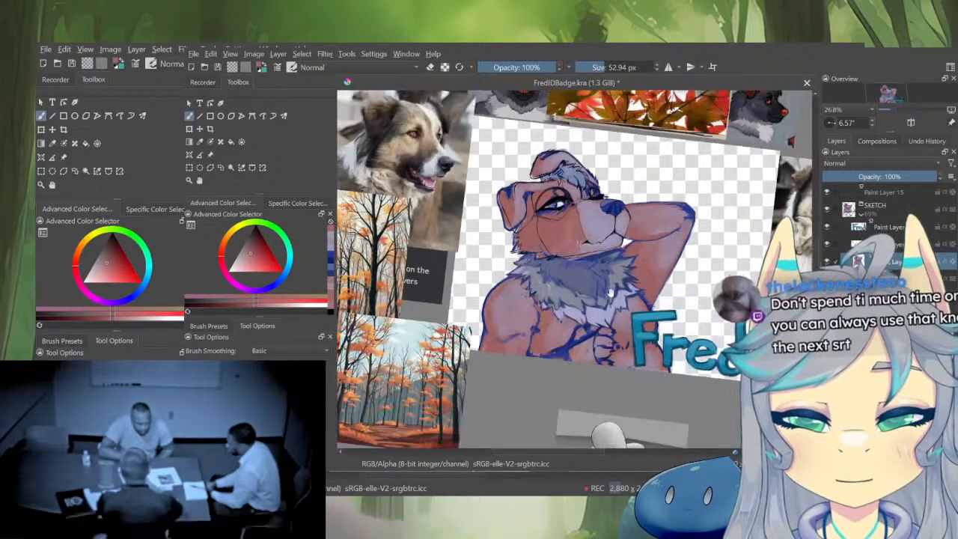
scroll(644, 237, "up", 3)
key("m")
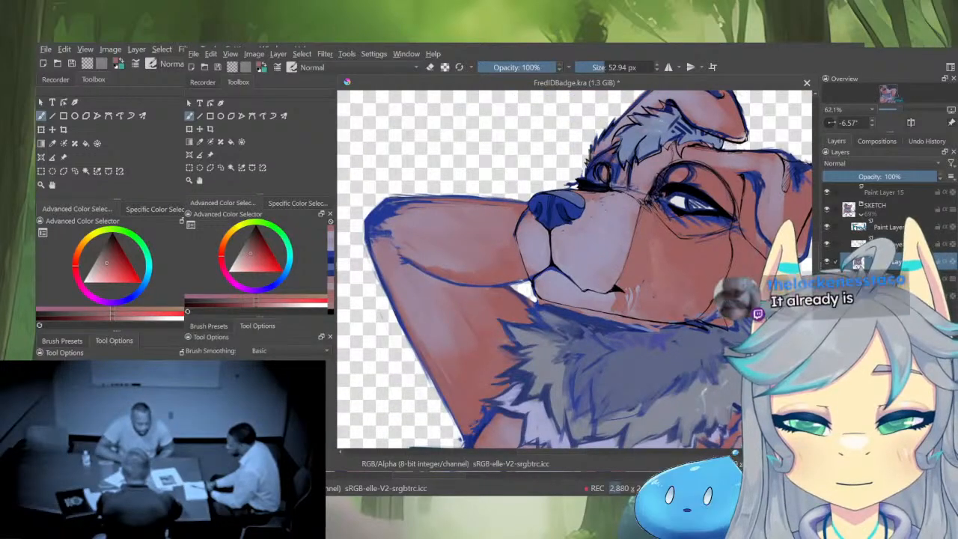
key("m")
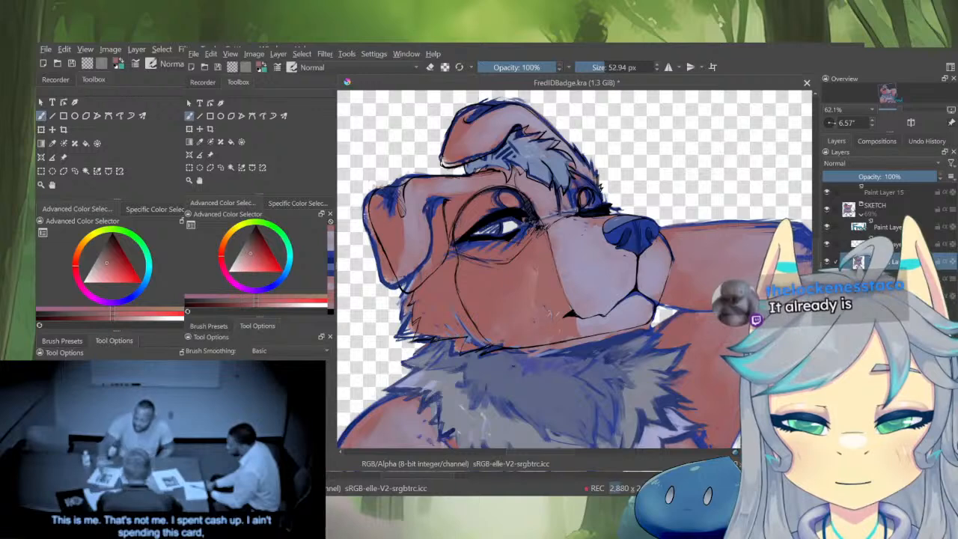
Erase the sketch colour and blue strokes lying outside the near ear's black outline with a 70.55 px eraser
left_click_drag(513, 301, 652, 293)
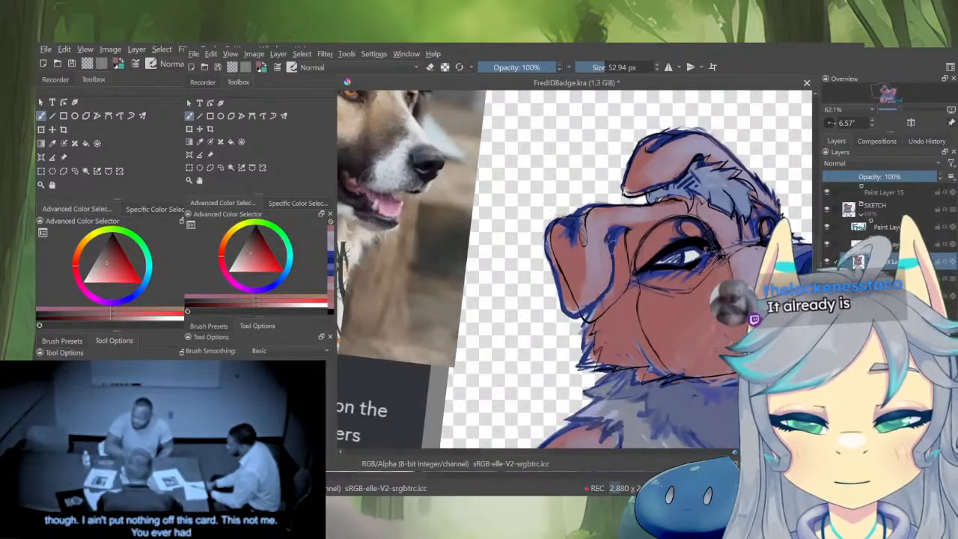
left_click_drag(611, 234, 654, 189)
left_click(635, 227, "ctrl")
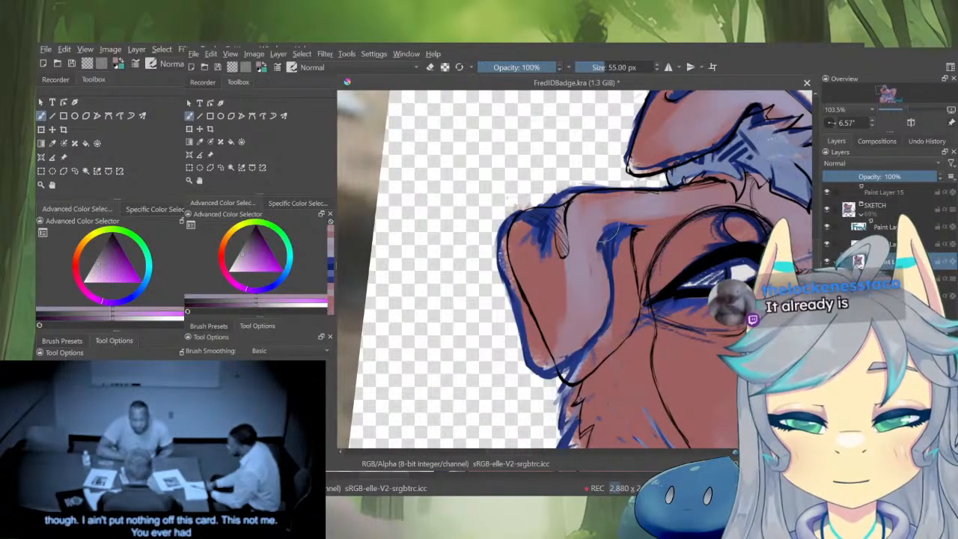
key("e")
mouse_move(562, 184)
left_mouse_down()
mouse_move(537, 197)
mouse_move(563, 182)
mouse_move(533, 201)
mouse_move(604, 179)
mouse_move(518, 199)
mouse_move(494, 267)
mouse_move(525, 352)
left_mouse_up()
mouse_move(490, 263)
left_mouse_down()
mouse_move(515, 299)
mouse_move(541, 377)
mouse_move(555, 283)
mouse_move(534, 283)
left_mouse_up()
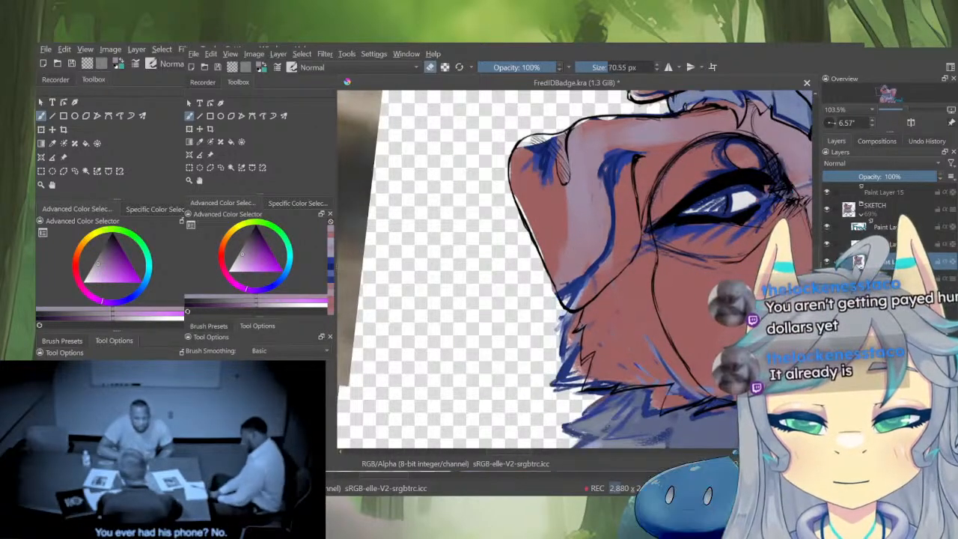
Cover the blue shading in the near ear's tip with sampled red-brown fur colour and erase the spill outside its outline
mouse_move(641, 239)
left_mouse_down()
mouse_move(678, 278)
mouse_move(640, 246)
mouse_move(626, 177)
left_mouse_up()
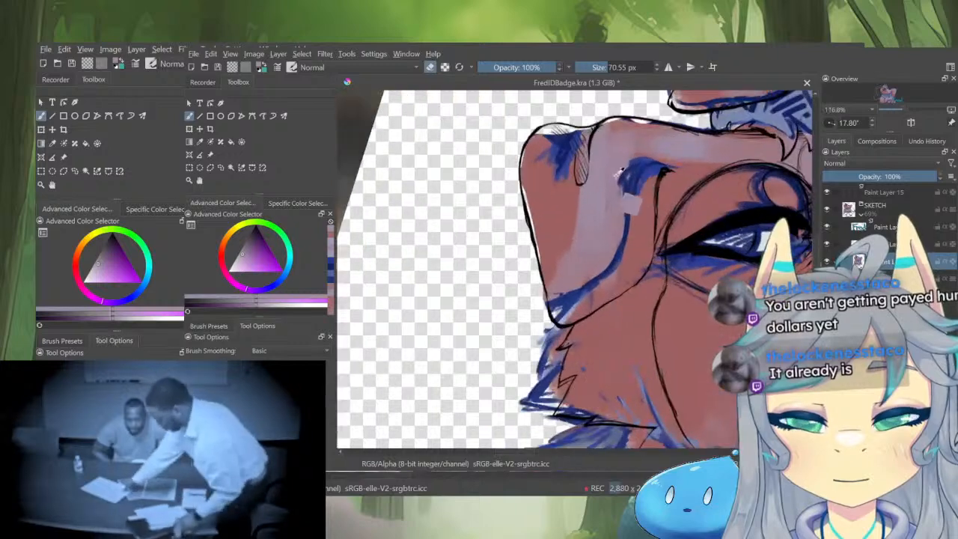
key("e")
left_click(608, 200, "ctrl")
mouse_move(553, 140)
left_mouse_down()
mouse_move(563, 140)
mouse_move(568, 175)
left_mouse_up()
left_click(549, 186, "ctrl")
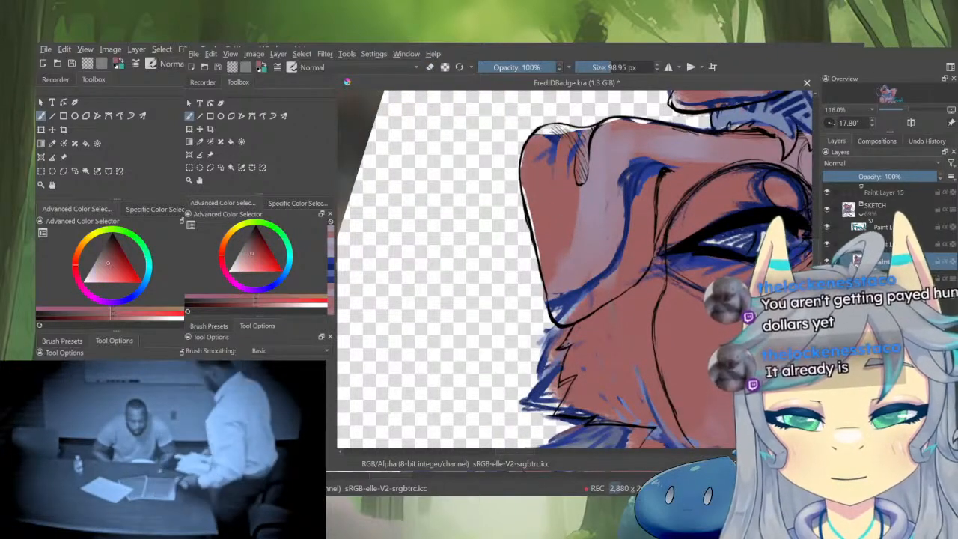
left_click_drag(565, 142, 550, 161)
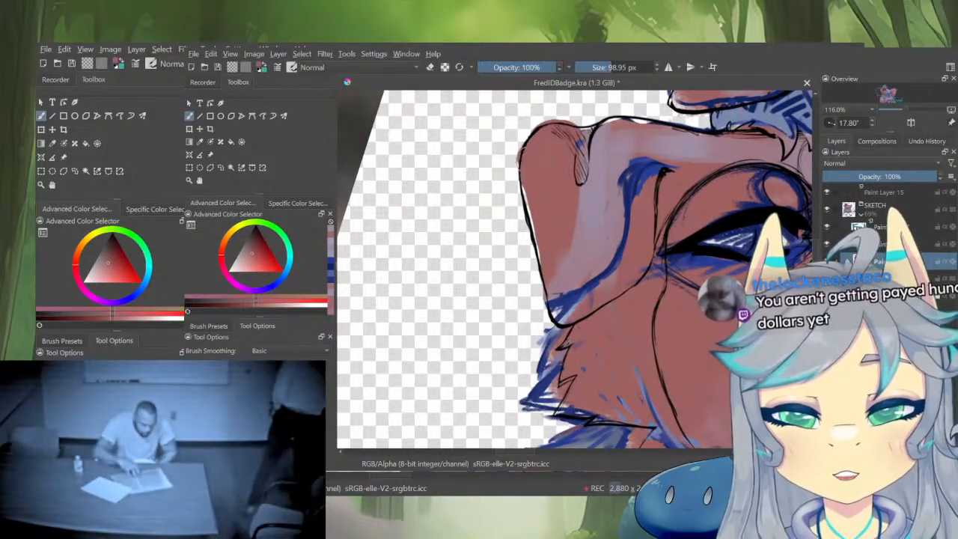
left_click_drag(555, 241, 554, 276)
key("e")
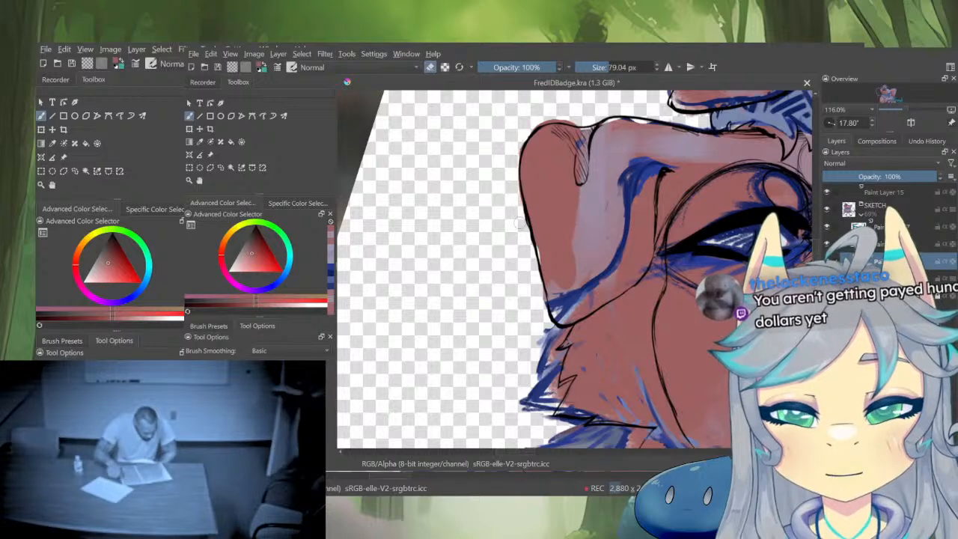
left_click_drag(515, 161, 511, 200)
key("e")
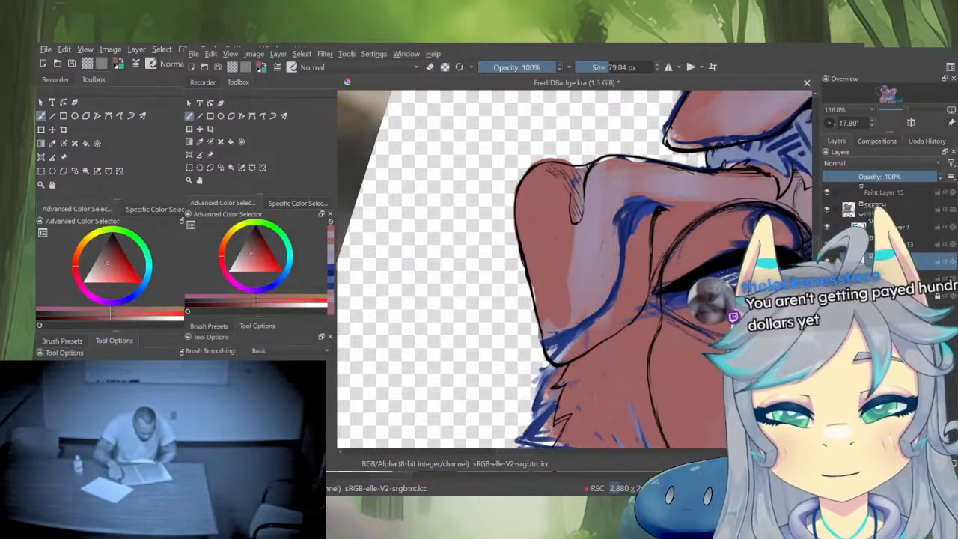
Clean up above the near ear's upper edge and fill the head's hair tuft with sampled light blue at 79.04 px
mouse_move(627, 159)
left_mouse_down()
mouse_move(702, 171)
mouse_move(603, 153)
left_mouse_up()
mouse_move(723, 193)
left_mouse_down()
mouse_move(697, 224)
mouse_move(603, 250)
left_mouse_up()
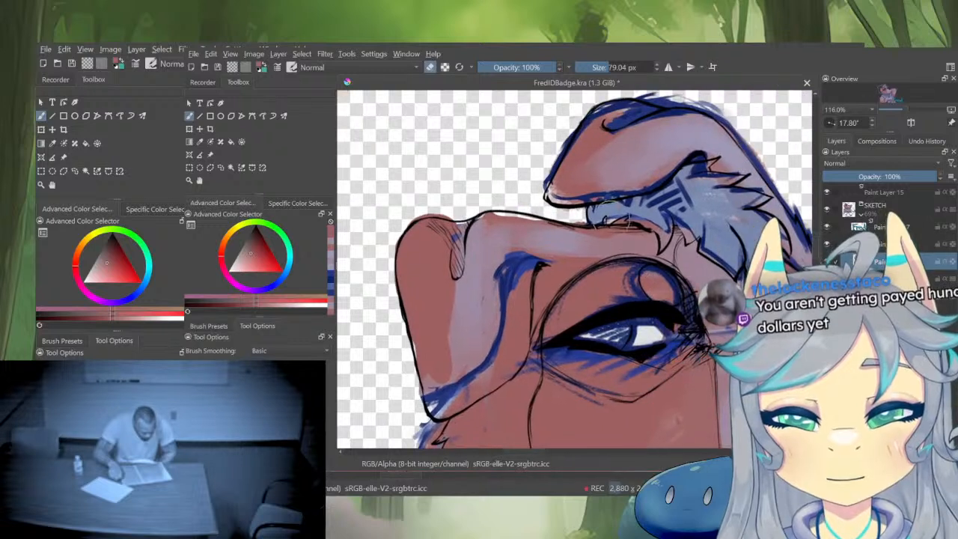
left_click(606, 201, "ctrl")
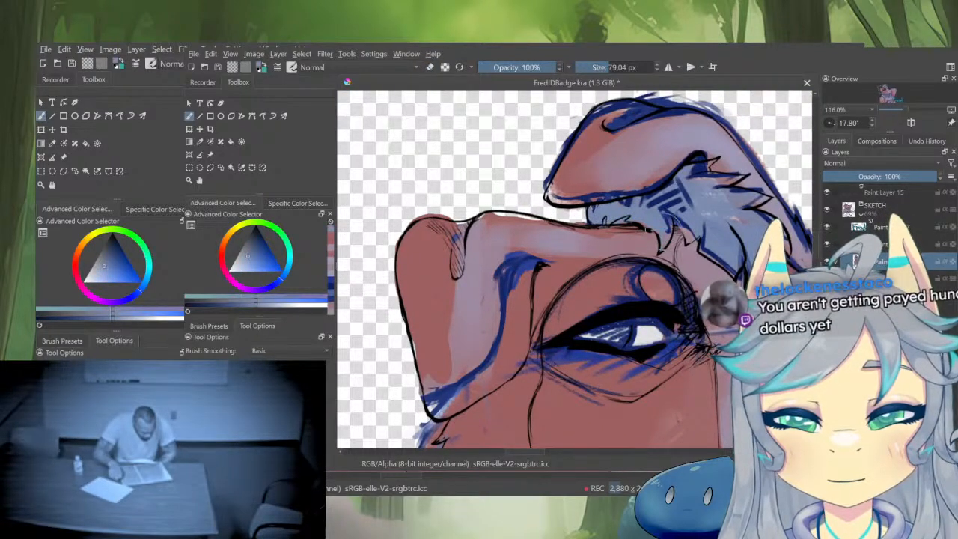
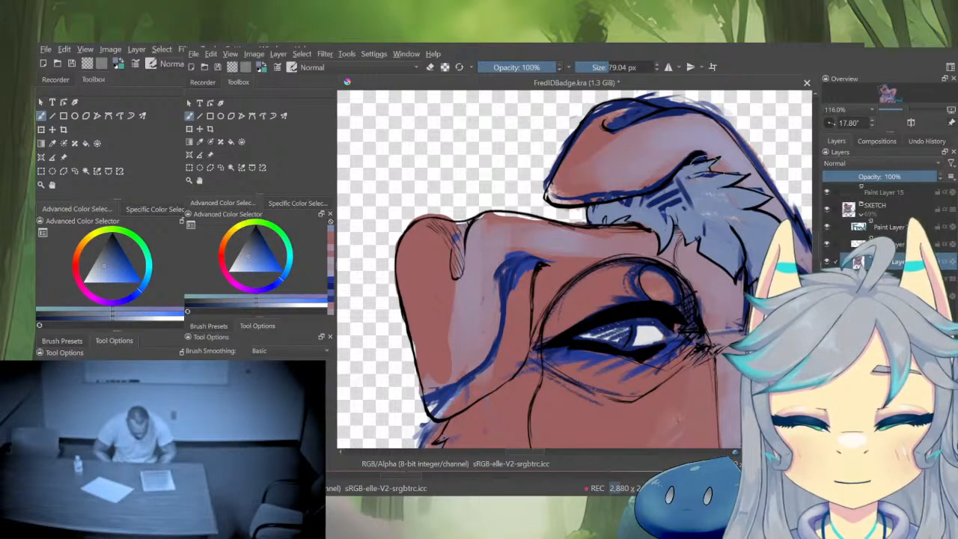
left_click_drag(717, 208, 711, 273)
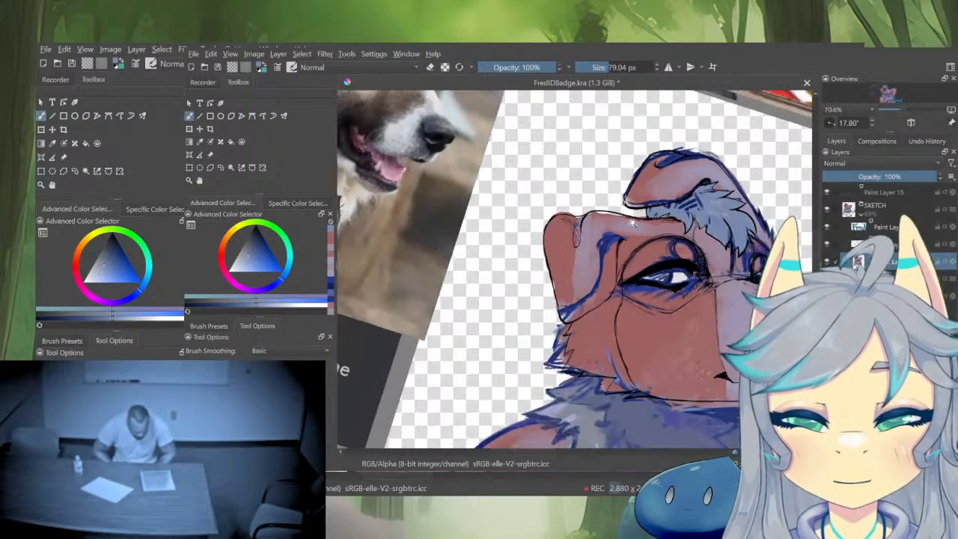
Touch up the near ear's upper fold and the far ear with sampled pink and red-brown fur colours
left_click_drag(651, 240, 654, 214)
left_click(653, 224, "ctrl")
left_click_drag(577, 214, 593, 209)
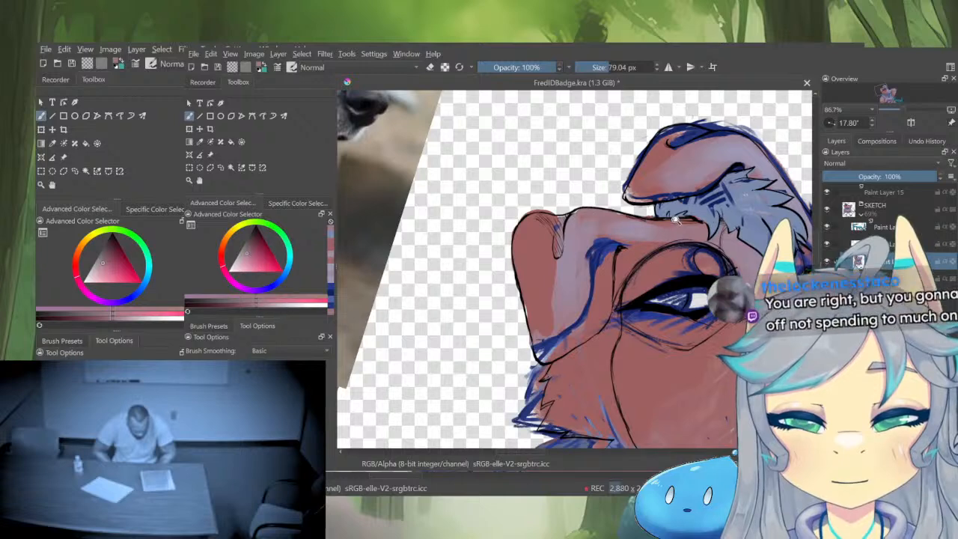
left_click_drag(676, 220, 635, 258)
left_click(621, 187, "ctrl")
mouse_move(605, 196)
left_mouse_down()
mouse_move(589, 226)
mouse_move(615, 237)
left_mouse_up()
left_click_drag(729, 210, 757, 185)
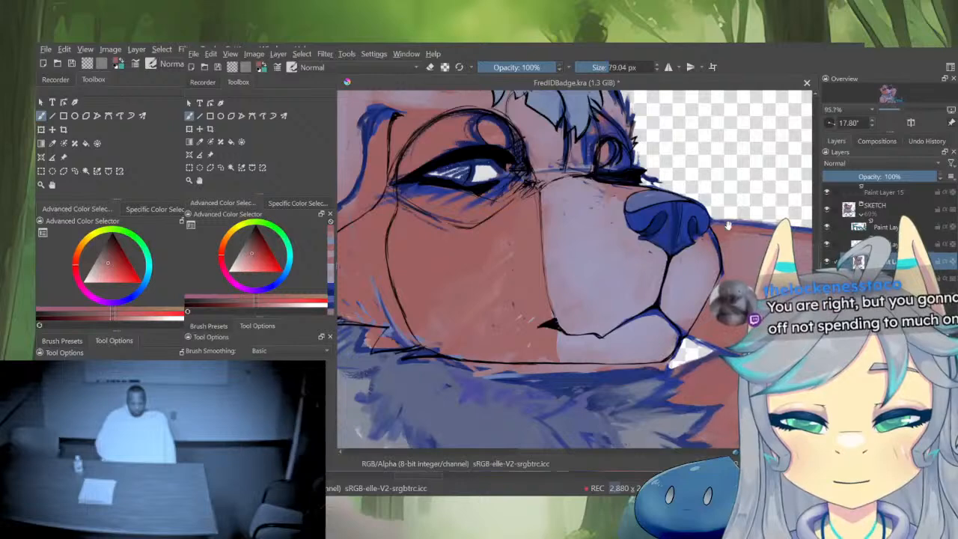
Paint sampled grey-blue neck fur up to the cheek tuft's line art and erase the blue strokes outside the jagged cheek outline
left_click_drag(719, 243, 723, 288)
left_click_drag(545, 303, 549, 262)
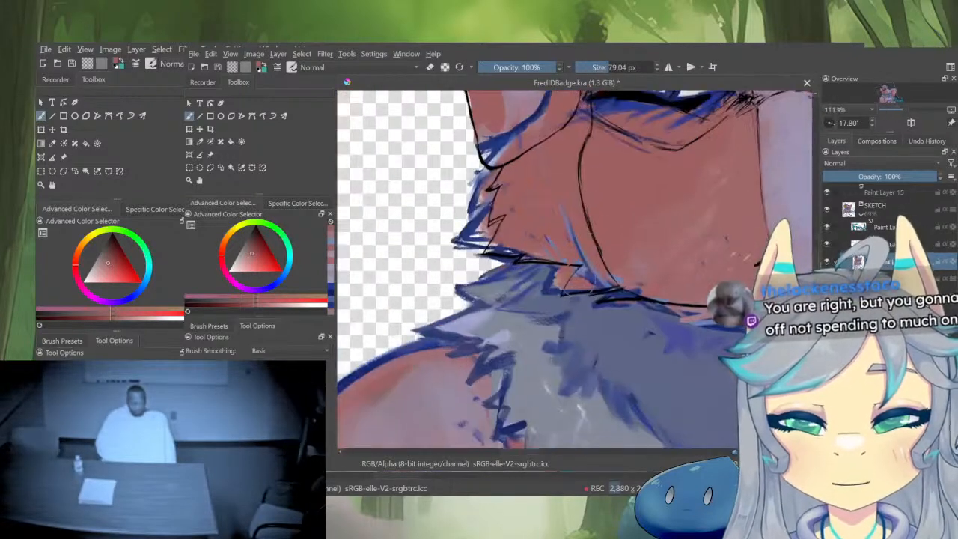
left_click(543, 301, "ctrl")
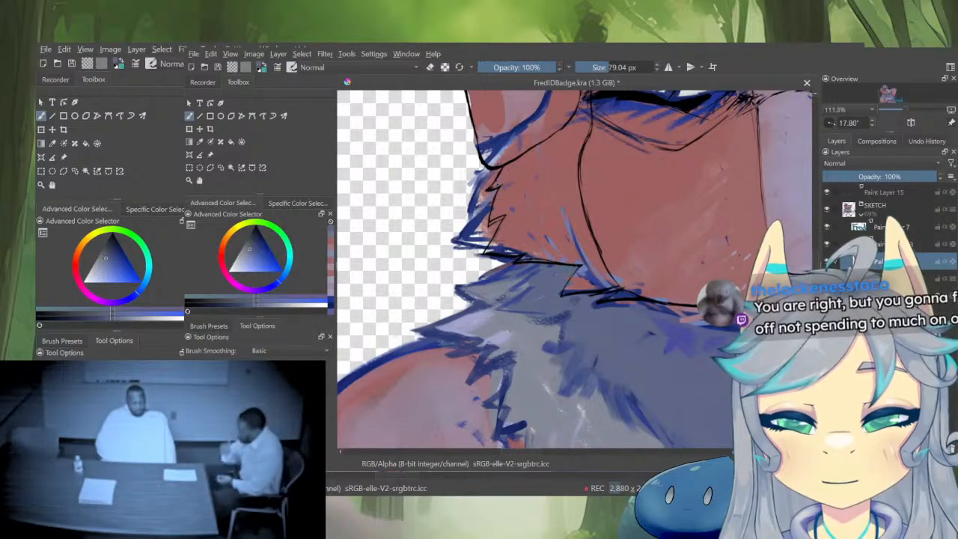
mouse_move(524, 264)
left_mouse_down()
mouse_move(516, 265)
mouse_move(539, 314)
mouse_move(550, 238)
mouse_move(540, 220)
mouse_move(541, 243)
left_mouse_up()
key("e")
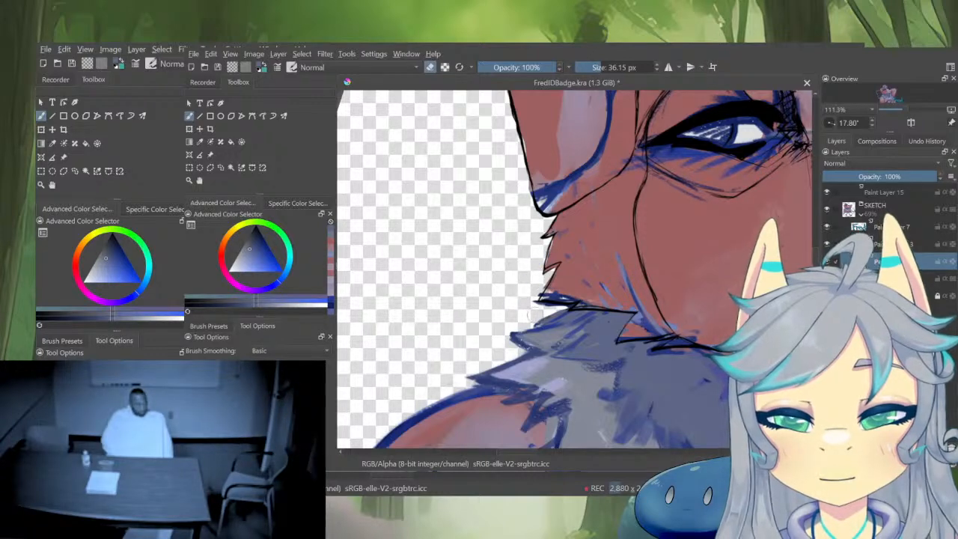
Paint sampled blues onto the neck fur beneath the chin and jaw line with a 36.15 px brush
scroll(597, 357, "down", 5)
scroll(703, 277, "up", 4)
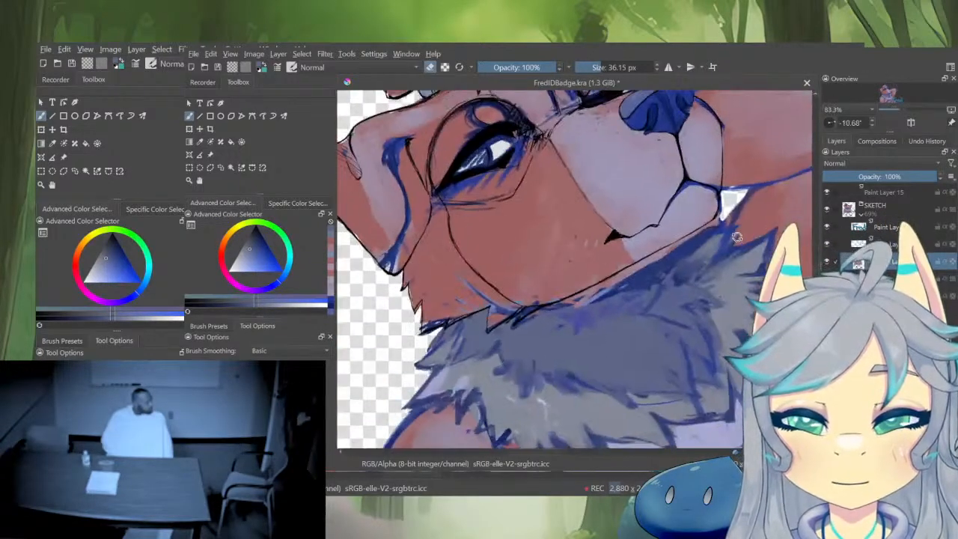
left_click(729, 223, "ctrl")
left_click_drag(747, 190, 728, 217)
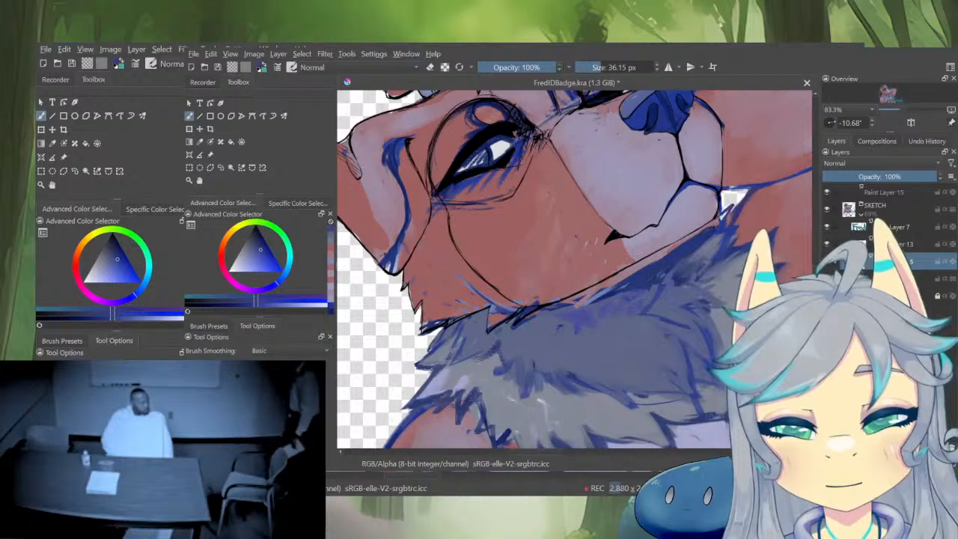
mouse_move(710, 230)
left_mouse_down()
mouse_move(646, 264)
mouse_move(655, 274)
mouse_move(622, 281)
left_mouse_up()
left_click(714, 237, "ctrl")
left_click(666, 264, "ctrl")
mouse_move(669, 247)
left_mouse_down()
mouse_move(584, 295)
mouse_move(609, 289)
mouse_move(535, 310)
mouse_move(638, 304)
mouse_move(614, 300)
left_mouse_up()
Fill the cheek tuft with sampled red-brown at 48.88 px and touch up the jaw edge and neck fur with sampled blue
left_click(544, 249, "ctrl")
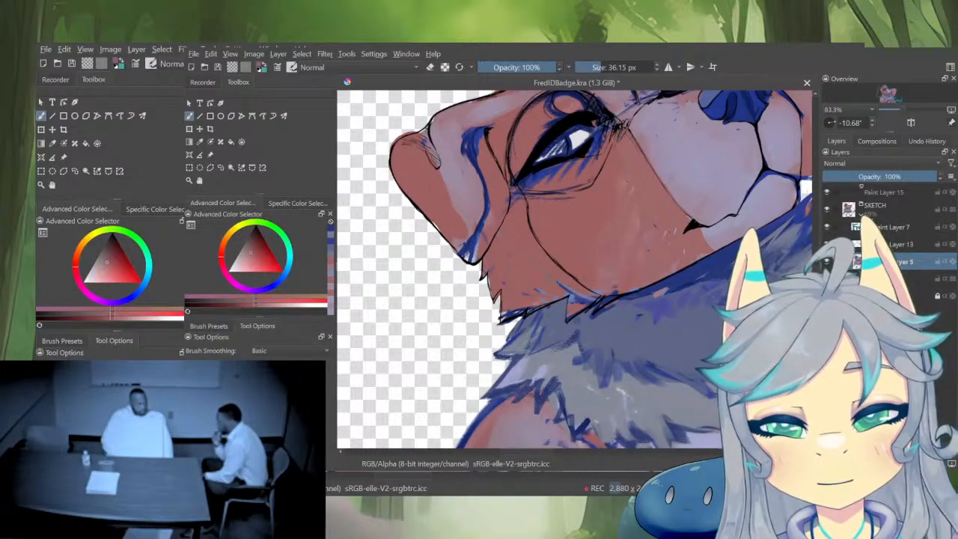
left_click(573, 309, "ctrl")
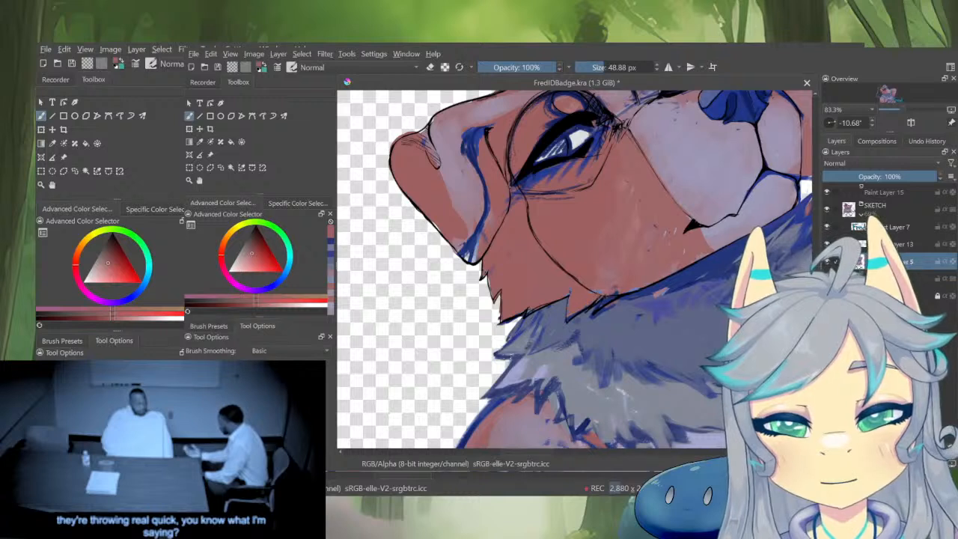
left_click(682, 293, "ctrl")
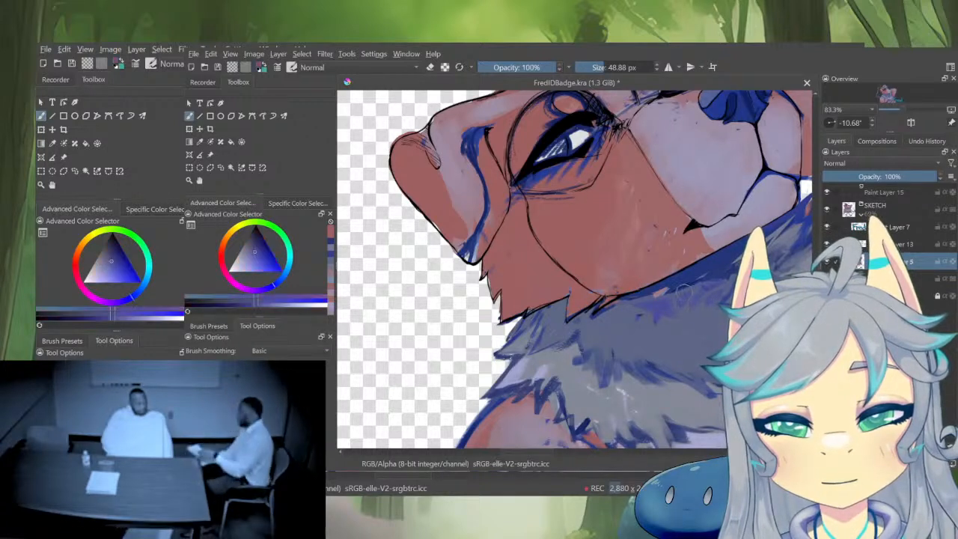
left_click_drag(638, 298, 669, 287)
left_click(660, 295, "ctrl")
left_click(651, 292, "ctrl")
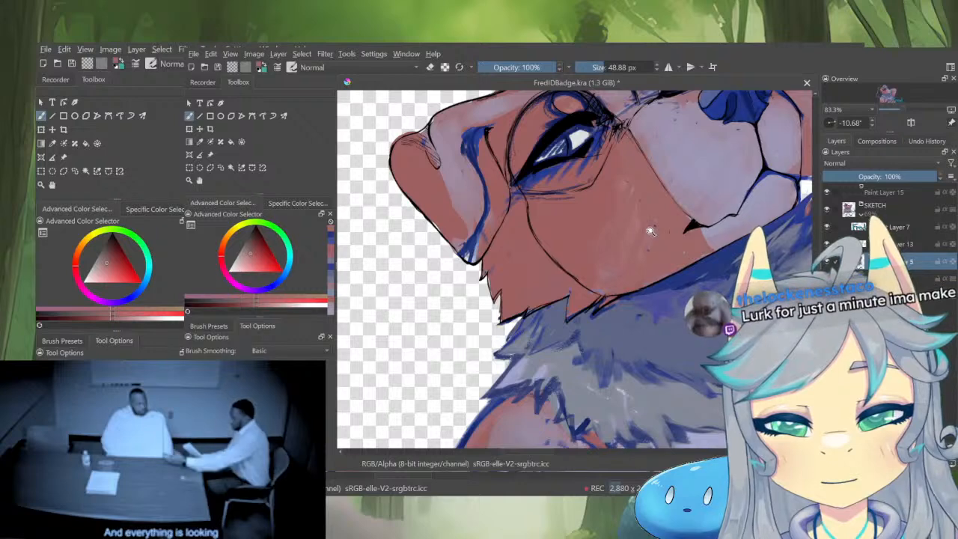
Paint red-brown fur along the muzzle's bridge between the eye and nose, checking the head in mirrored view
left_click_drag(650, 232, 620, 371)
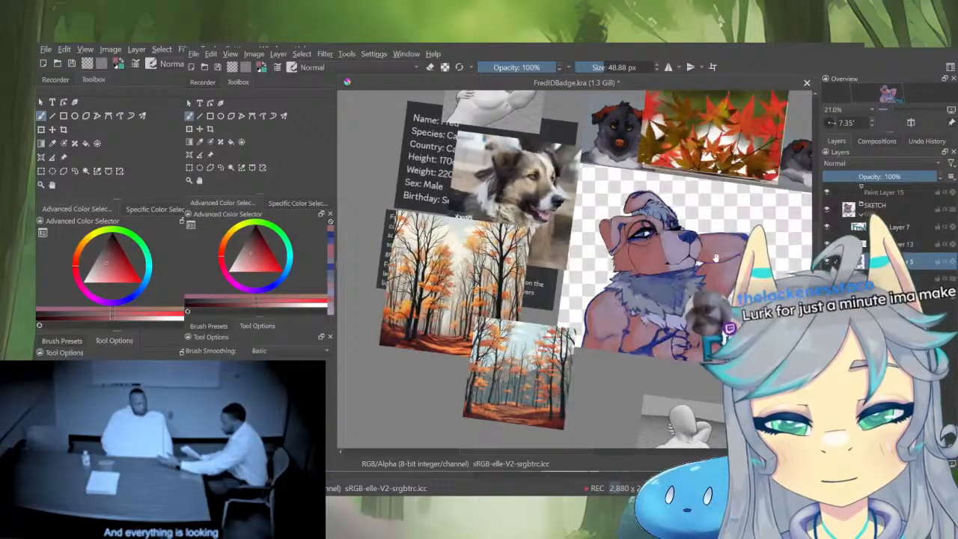
left_click_drag(716, 258, 733, 189)
key("m")
left_click_drag(547, 224, 581, 224)
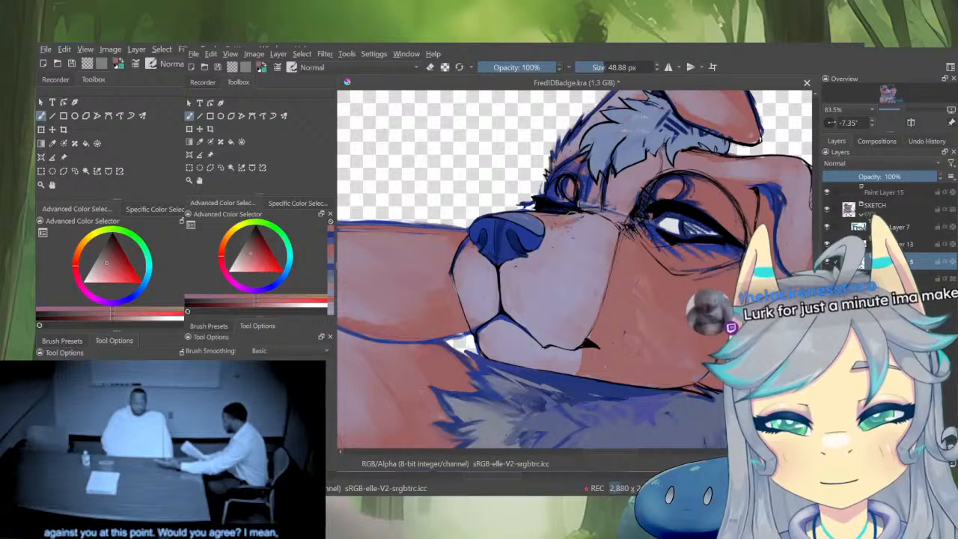
left_click_drag(573, 230, 608, 221)
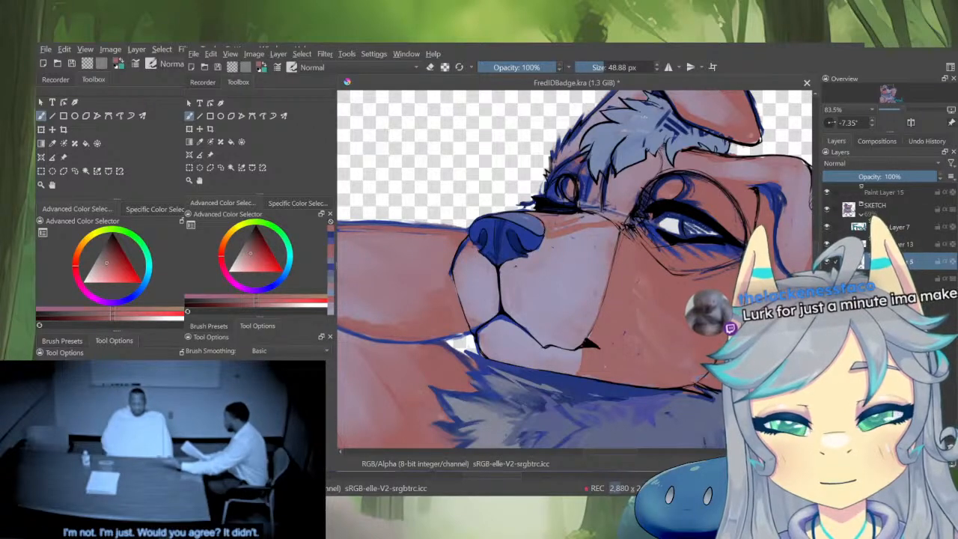
key("m")
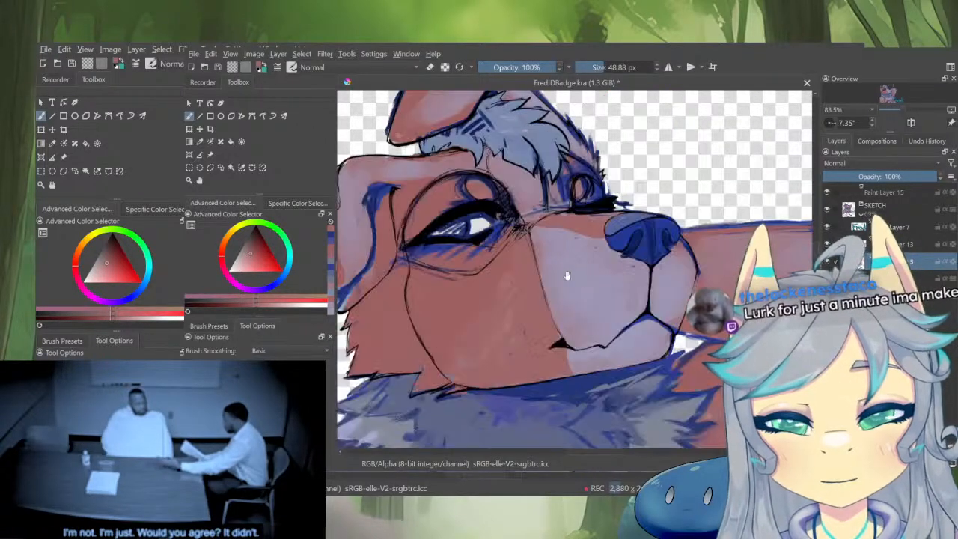
left_click_drag(567, 274, 558, 302)
left_click_drag(591, 231, 552, 240)
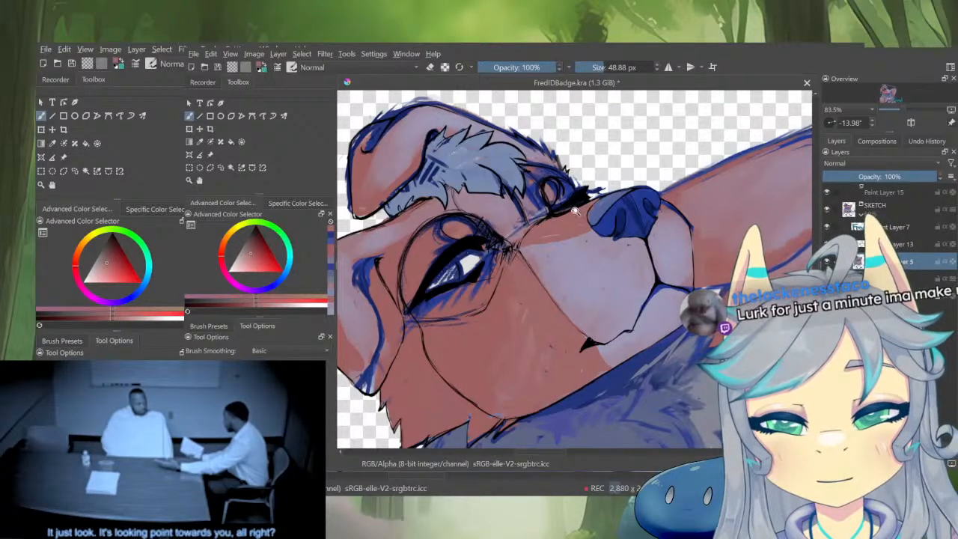
left_click_drag(575, 211, 599, 371)
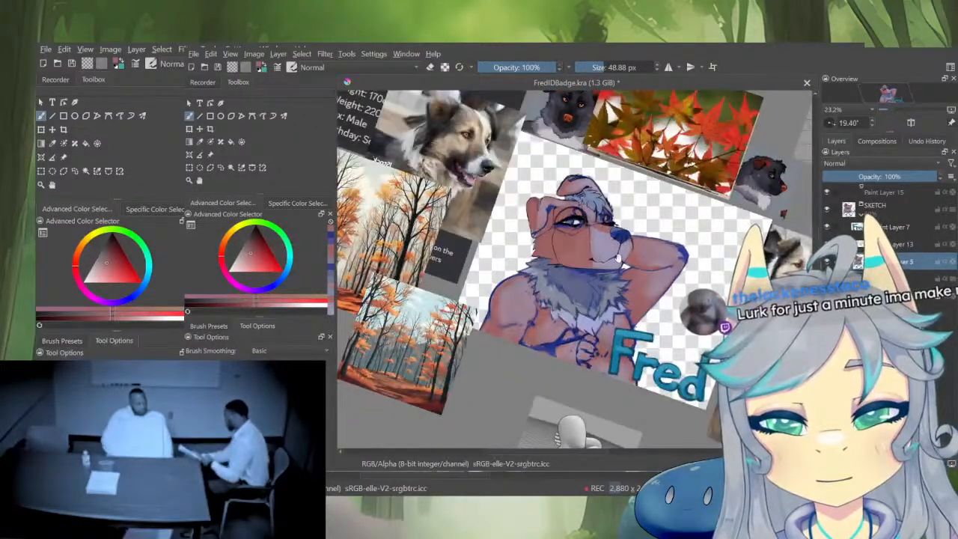
left_click_drag(607, 238, 602, 175)
Touch up the muzzle's upper edge with sampled lavender and the nose area with sampled blue and red-brown
left_click(432, 155, "ctrl")
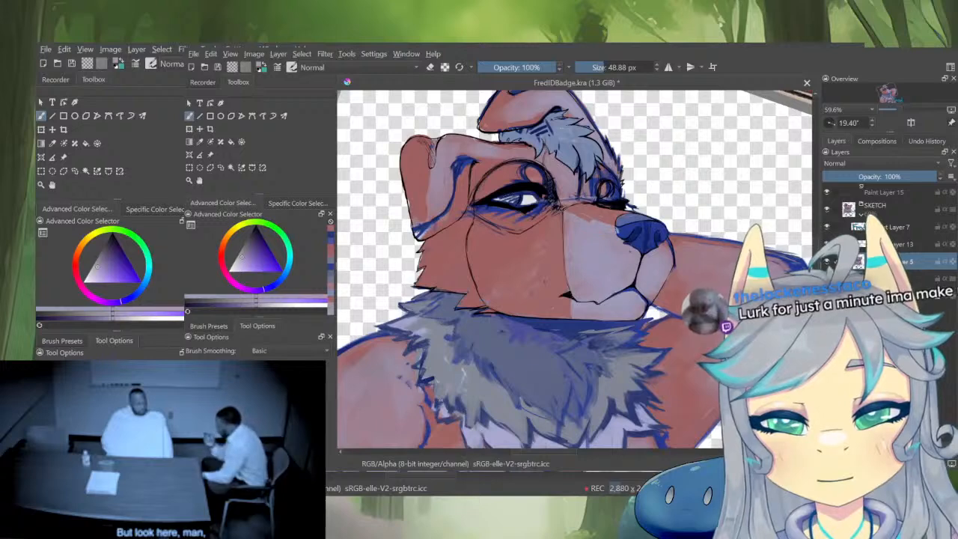
left_click_drag(566, 213, 567, 236)
mouse_move(614, 274)
left_mouse_down()
mouse_move(607, 345)
mouse_move(626, 197)
left_mouse_up()
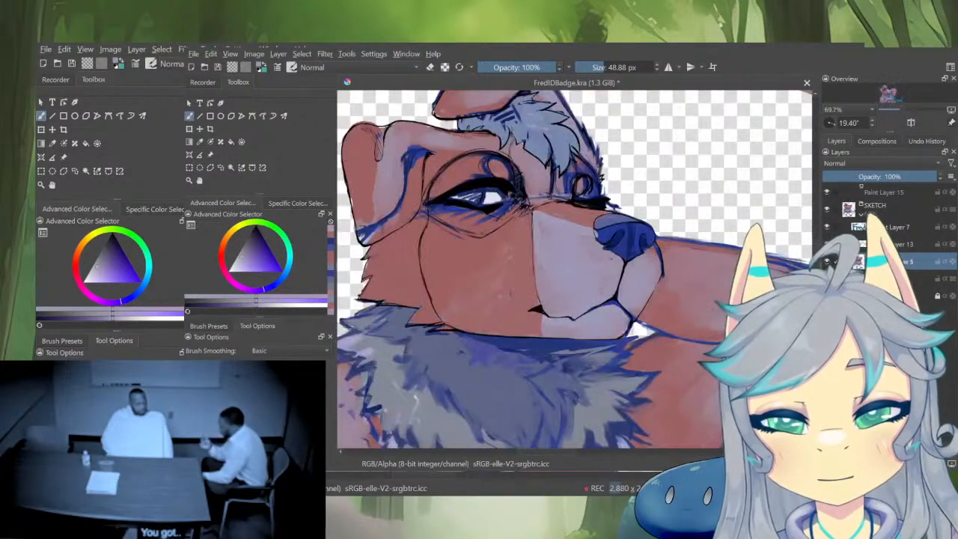
left_click(601, 236, "ctrl")
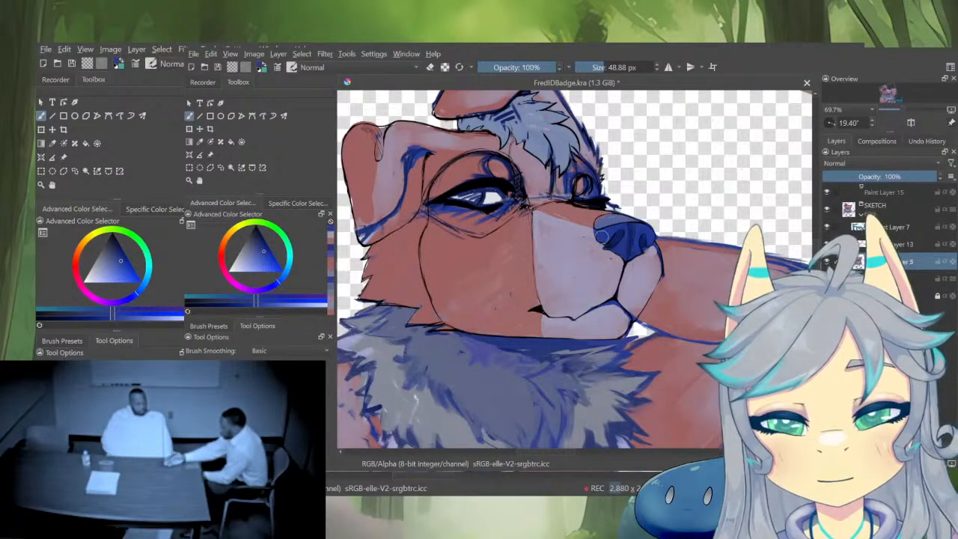
mouse_move(601, 236)
left_mouse_down()
mouse_move(597, 359)
mouse_move(659, 328)
left_mouse_up()
left_click_drag(615, 255, 646, 196)
left_click_drag(651, 338, 691, 360)
left_click_drag(633, 266, 653, 217)
left_click(632, 266, "ctrl")
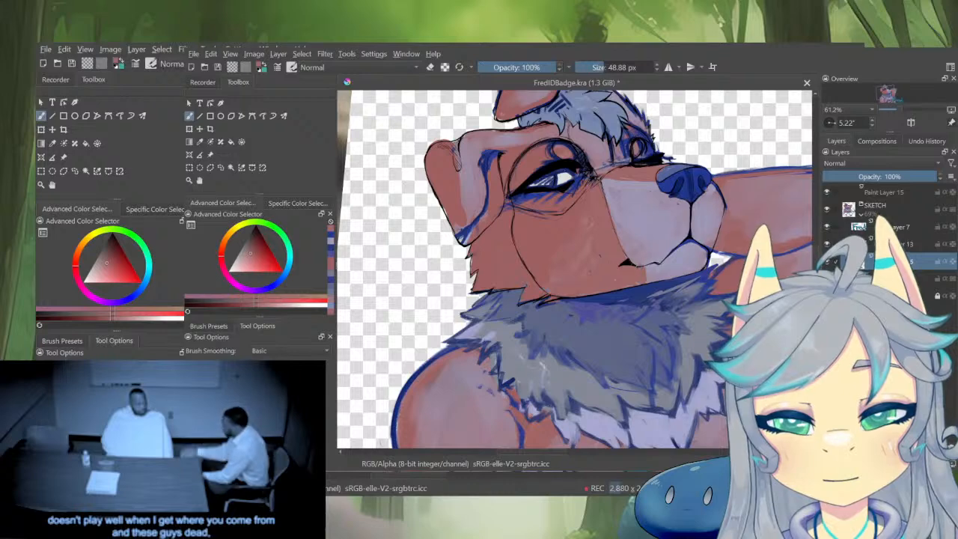
left_click_drag(656, 275, 629, 378)
scroll(650, 256, "up", 5)
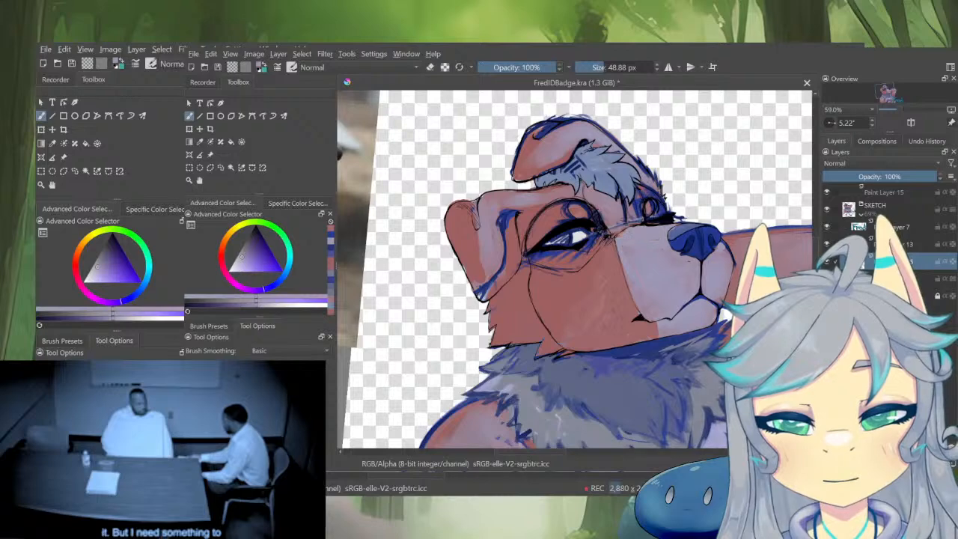
Paint sampled pink over the blue sketch strokes inside the near ear, up to its inner and lower line art
left_click(645, 223, "ctrl")
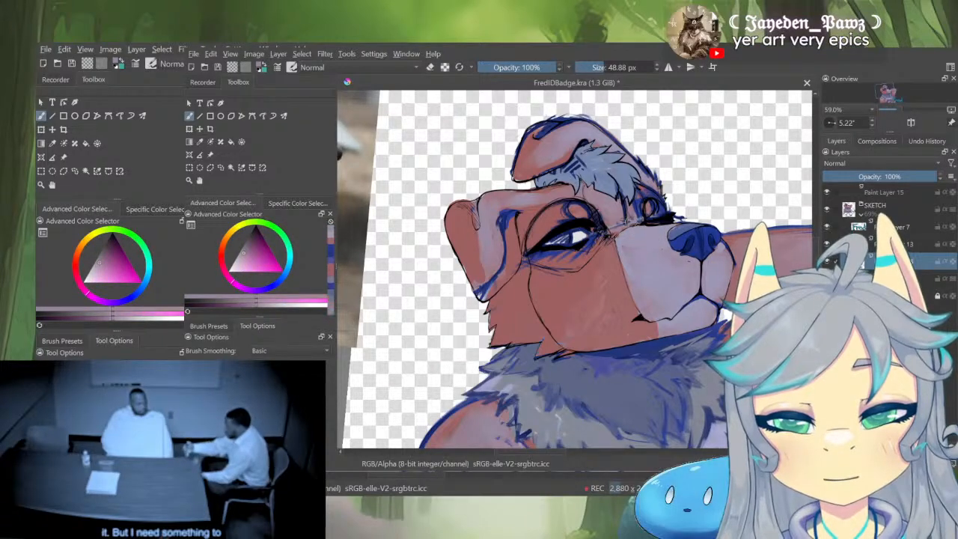
left_click_drag(659, 235, 689, 267)
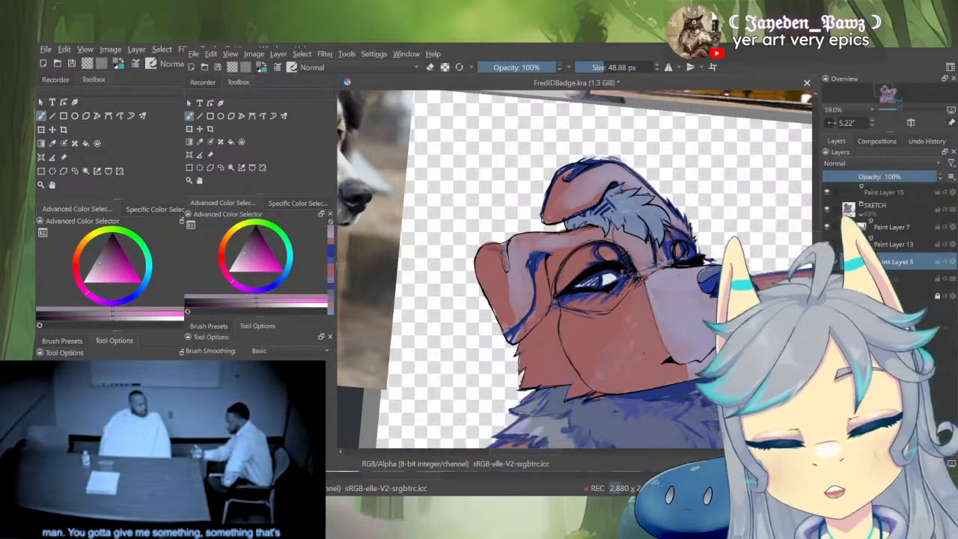
scroll(595, 362, "down", 5)
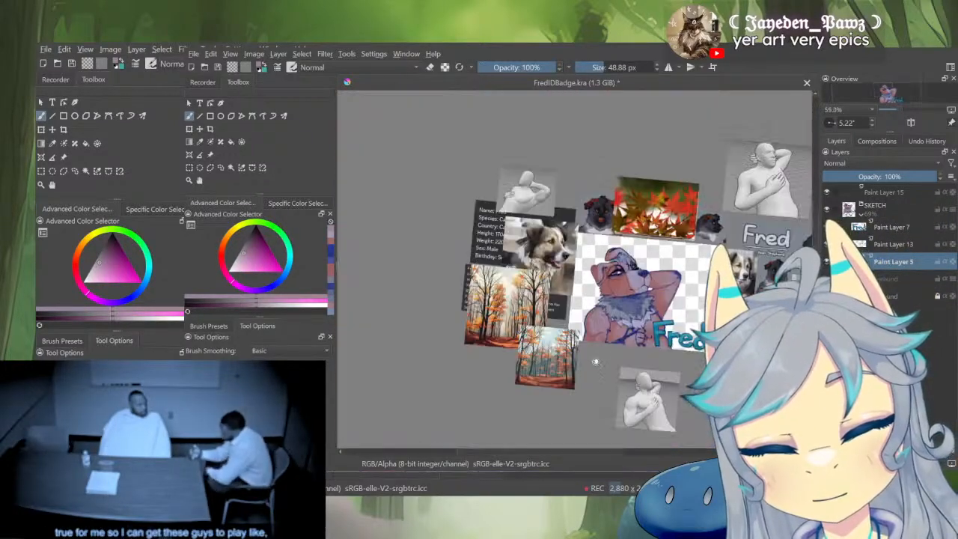
scroll(597, 283, "up", 5)
scroll(621, 260, "up", 5)
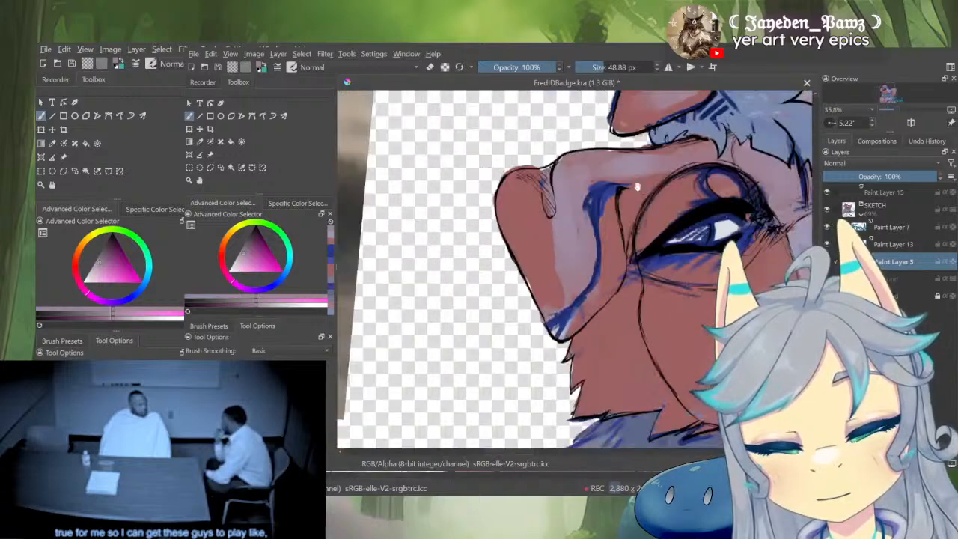
mouse_move(593, 217)
left_mouse_down()
mouse_move(605, 183)
mouse_move(618, 262)
mouse_move(601, 304)
left_mouse_up()
mouse_move(599, 238)
left_mouse_down()
mouse_move(606, 290)
mouse_move(569, 329)
mouse_move(576, 296)
left_mouse_up()
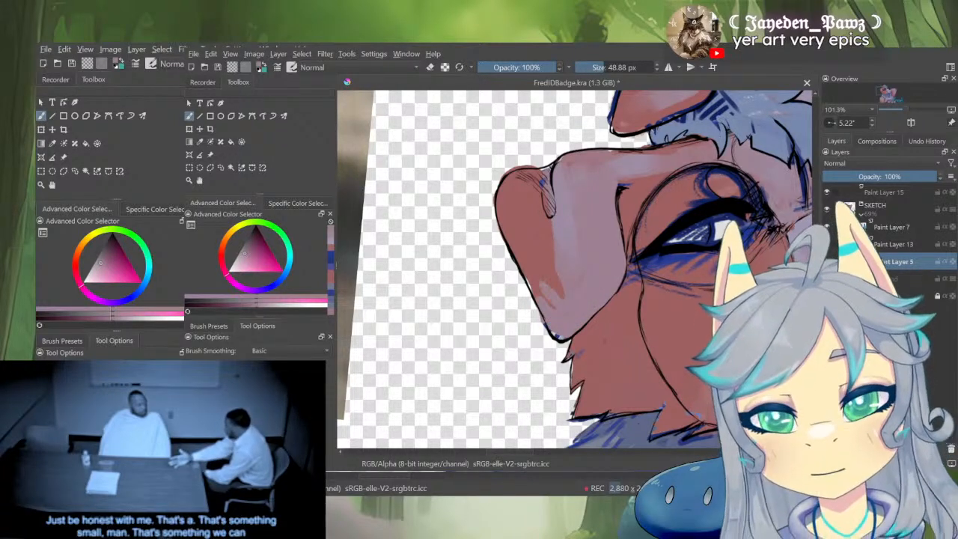
scroll(614, 341, "down", 5)
scroll(614, 341, "up", 5)
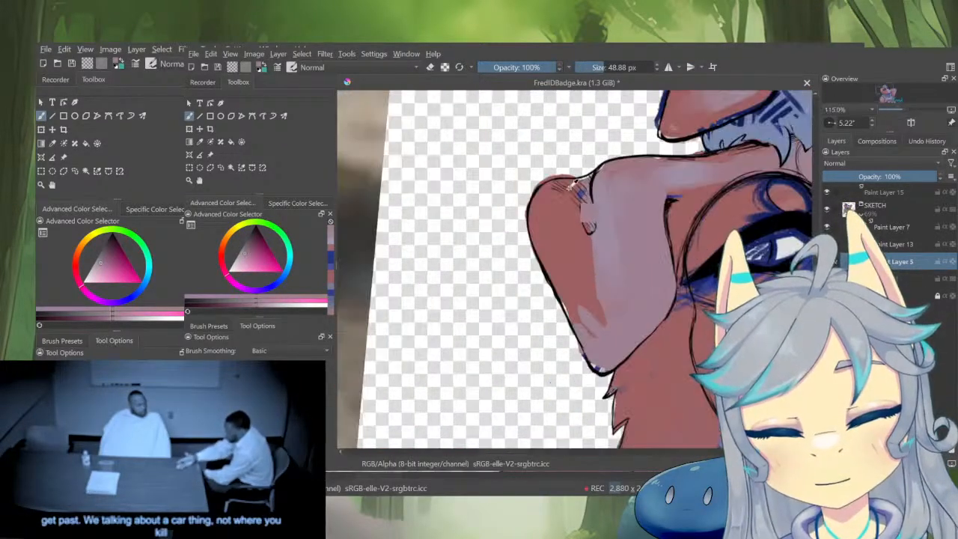
Fill the near ear's folded flap with sampled red-brown and its lower tip with sampled pink, then check the mirrored figure
left_click(591, 240, "ctrl")
mouse_move(582, 193)
left_mouse_down()
mouse_move(602, 306)
mouse_move(545, 268)
left_mouse_up()
left_click(615, 278, "ctrl")
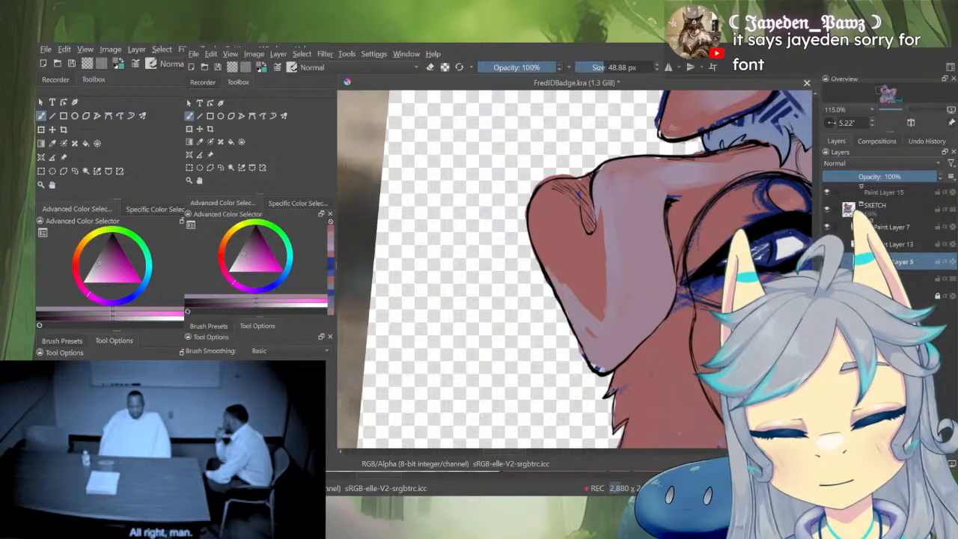
left_click_drag(595, 366, 608, 369)
scroll(712, 221, "down", 4)
scroll(711, 221, "up", 4)
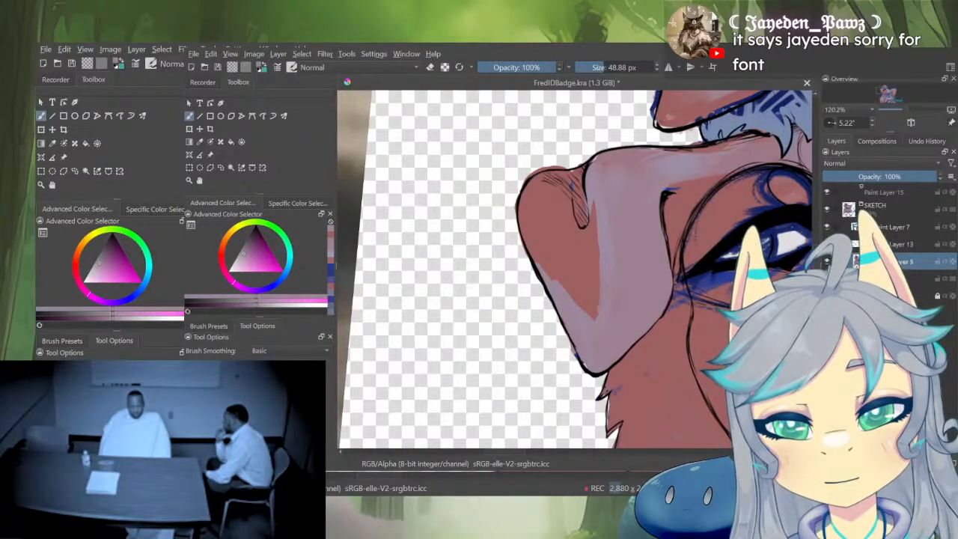
scroll(676, 313, "down", 6)
scroll(703, 223, "up", 3)
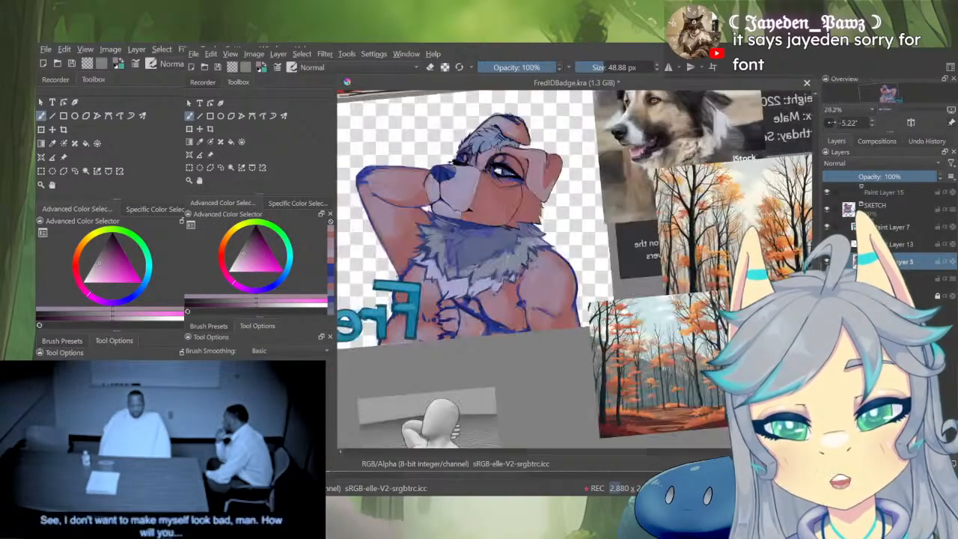
scroll(634, 263, "down", 3)
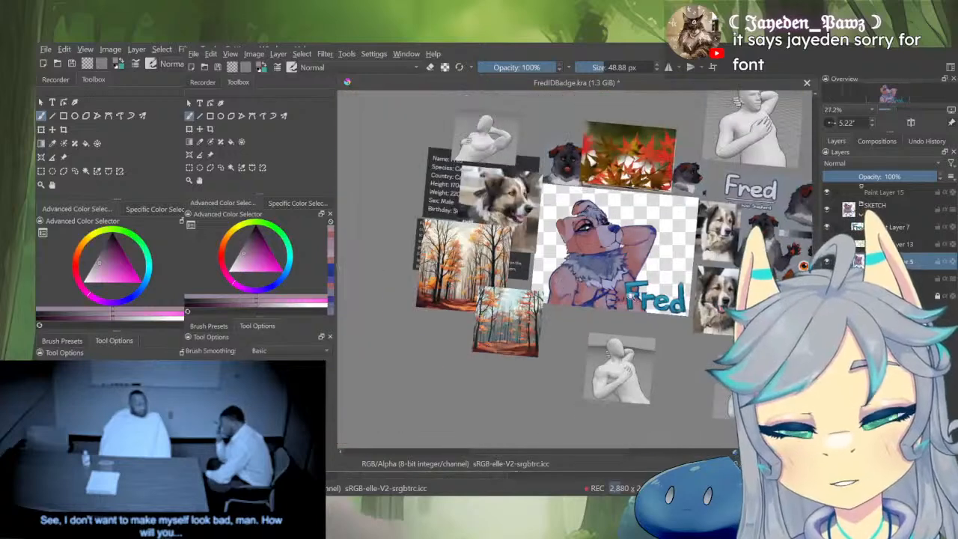
Blend the dark strokes of the neck fur beneath the jaw with sampled blue and grey-blue at 48.88 px
scroll(645, 229, "up", 5)
scroll(645, 229, "up", 2)
left_click(627, 231, "ctrl")
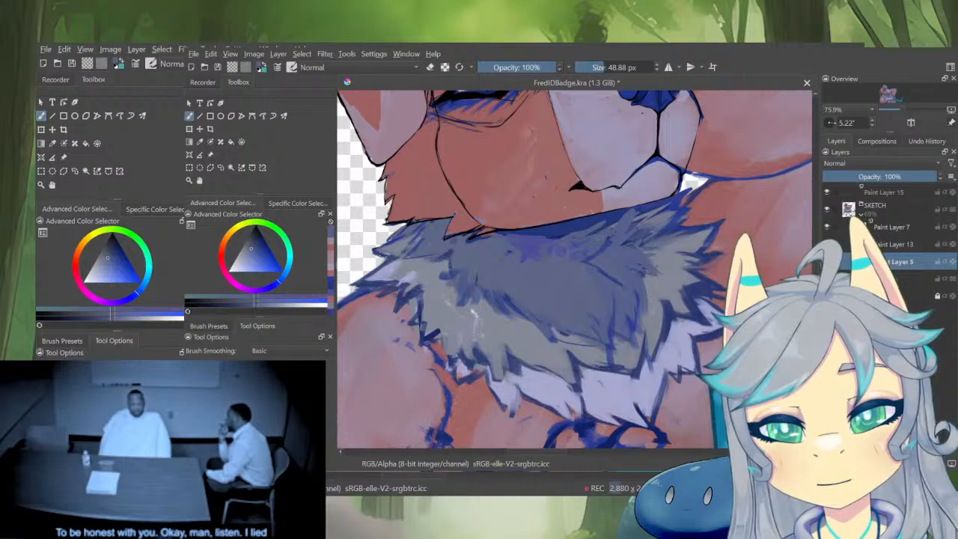
left_click_drag(552, 260, 588, 274)
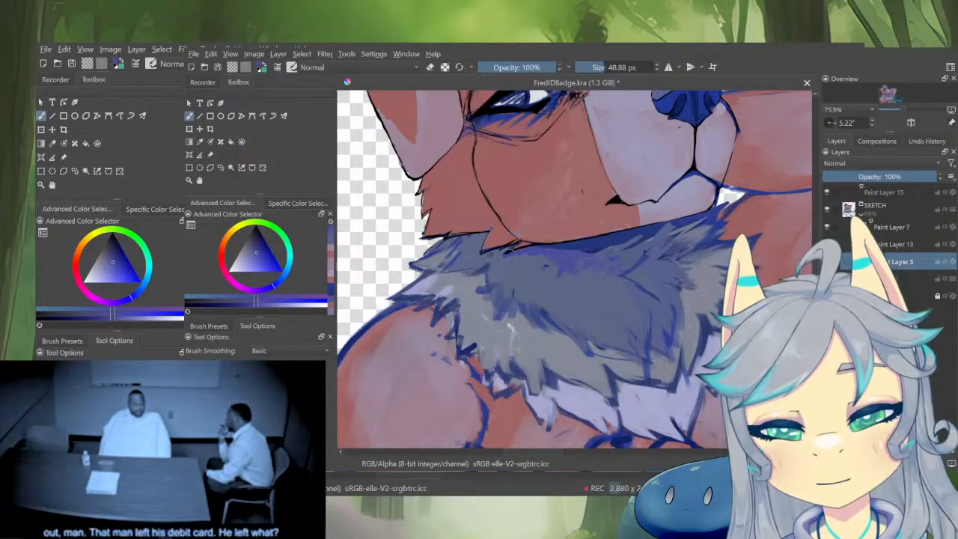
scroll(569, 255, "down", 4)
scroll(569, 253, "up", 3)
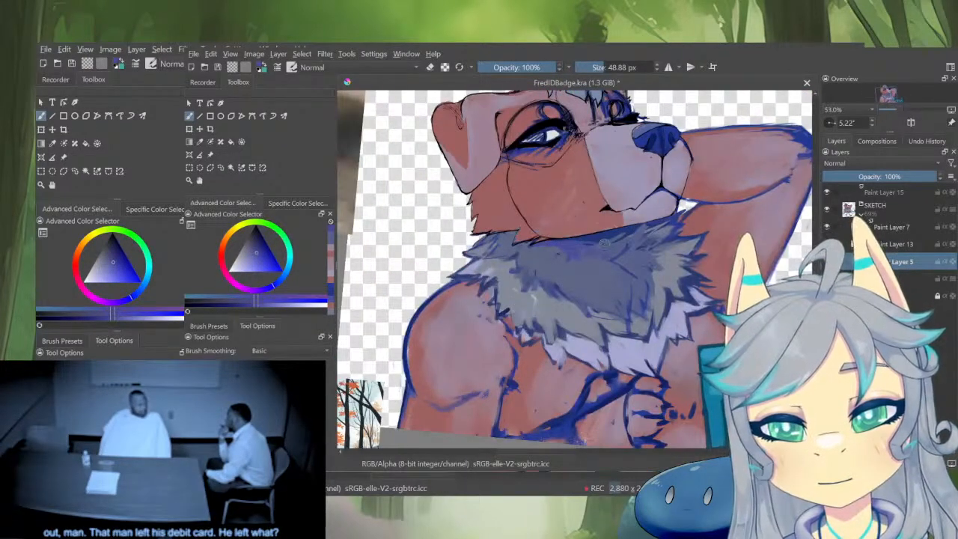
left_click(621, 236, "ctrl")
scroll(681, 215, "down", 3)
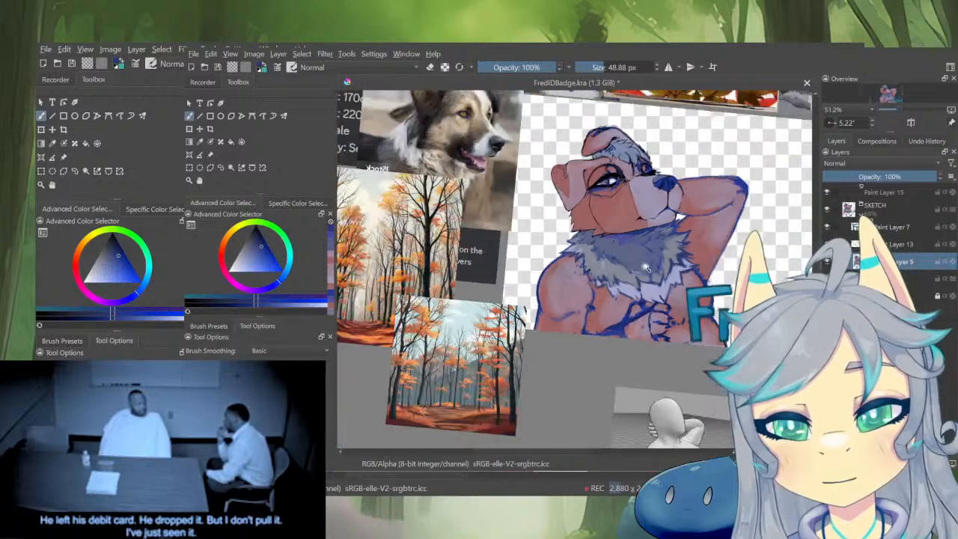
Erase the colour in the narrow gap between the chin and the raised arm, checking the figure in mirrored view
scroll(681, 203, "up", 4)
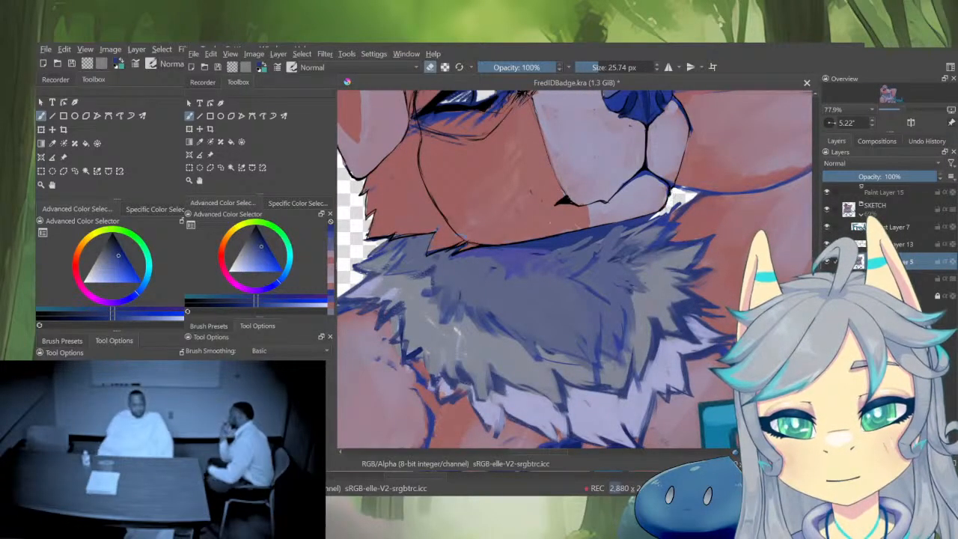
scroll(687, 205, "down", 4)
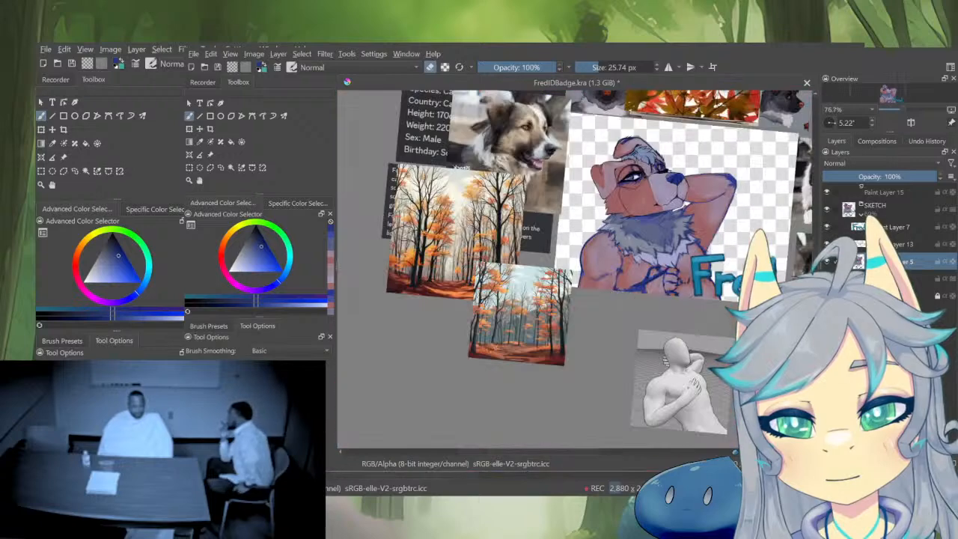
key("m")
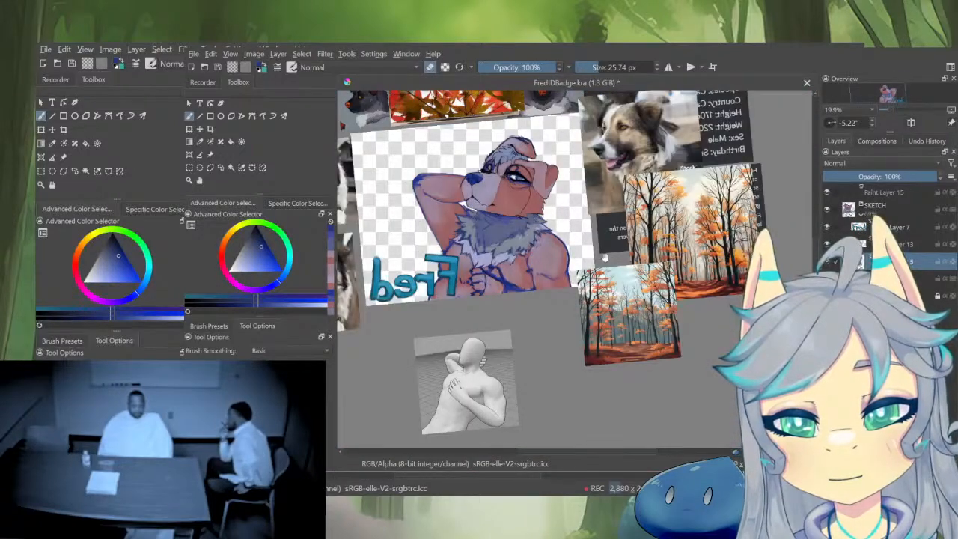
key("m")
scroll(605, 257, "up", 6)
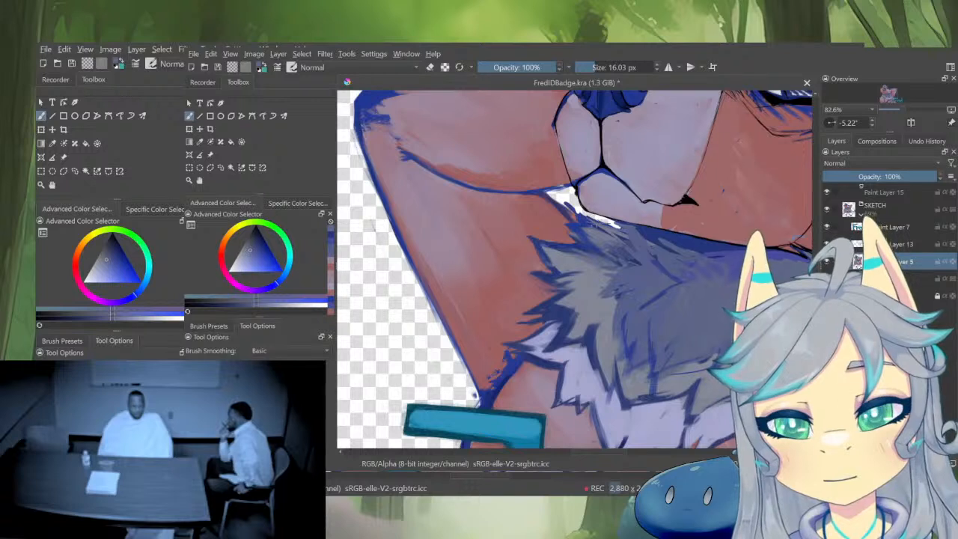
key("m")
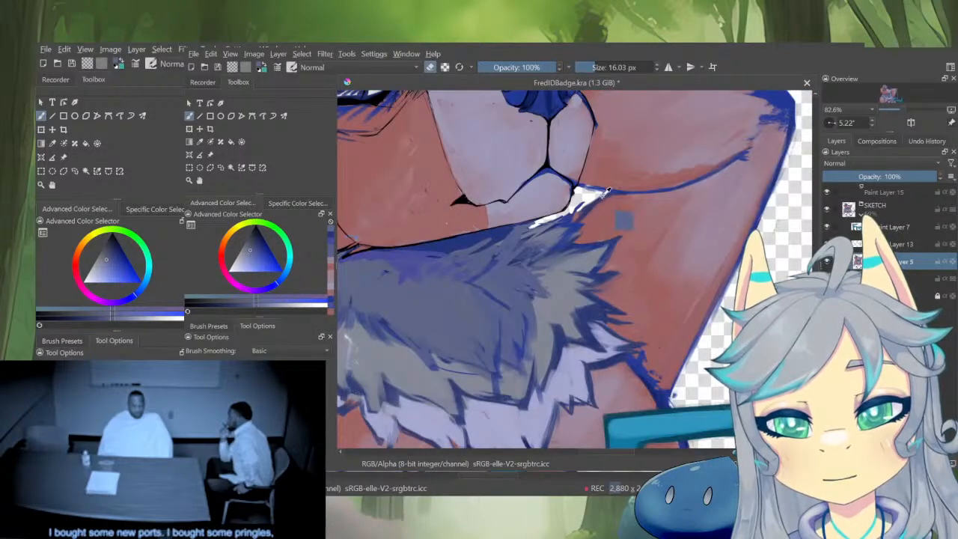
Touch up the raised arm's edge beside the chin gap with sampled dark blue and red-brown at 16.03 px
left_click(608, 192, "ctrl")
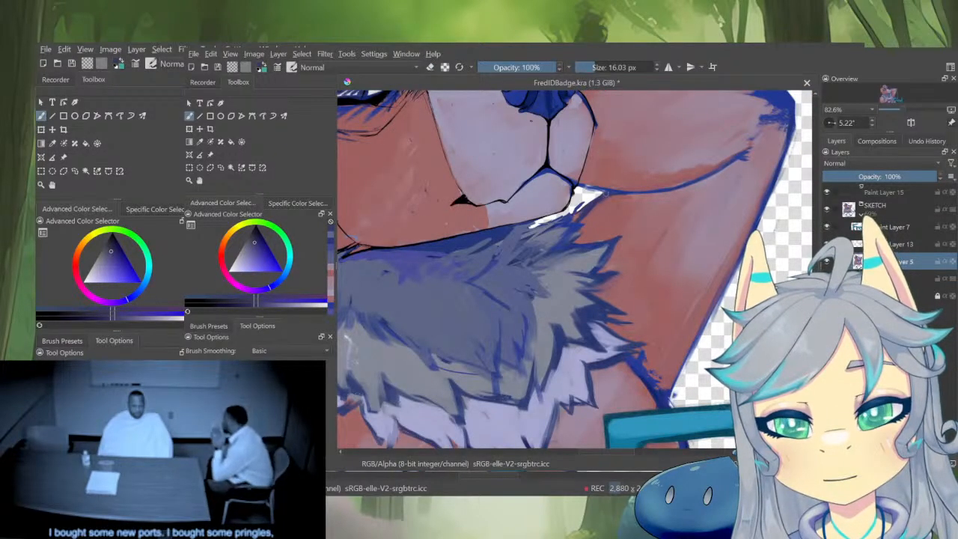
left_click(601, 214, "ctrl")
mouse_move(600, 196)
left_mouse_down()
mouse_move(567, 217)
mouse_move(580, 219)
mouse_move(581, 322)
left_mouse_up()
left_click_drag(592, 218, 599, 112)
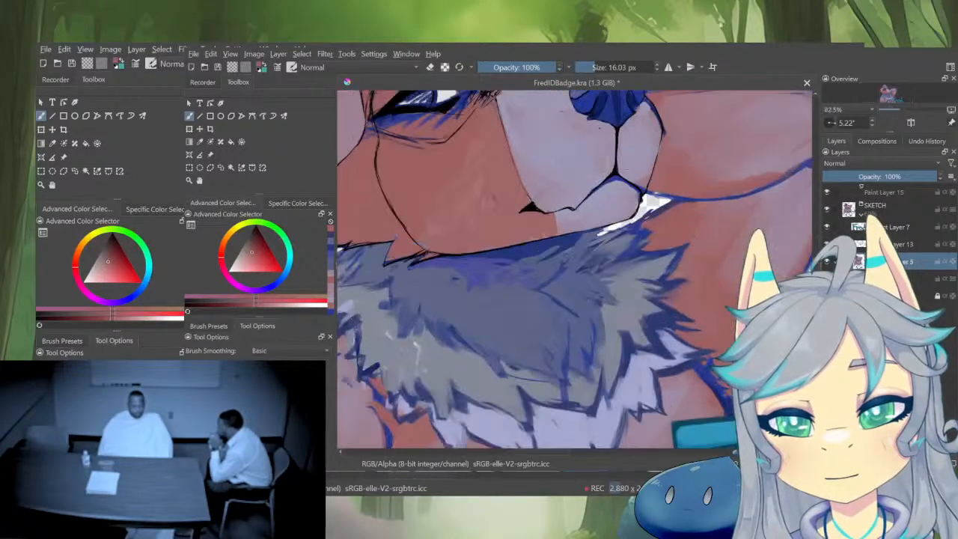
Blend the neck fur tufts beneath the muzzle with sampled blue and grey-blue strokes at 16.03 px
left_click(588, 251, "ctrl")
left_click_drag(615, 224, 577, 277)
left_click(591, 259, "ctrl")
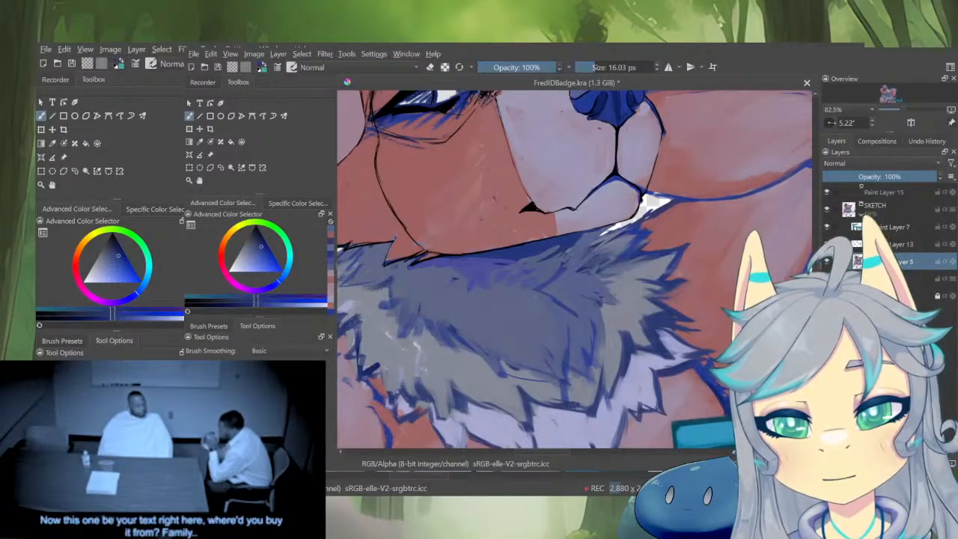
left_click(582, 263, "ctrl")
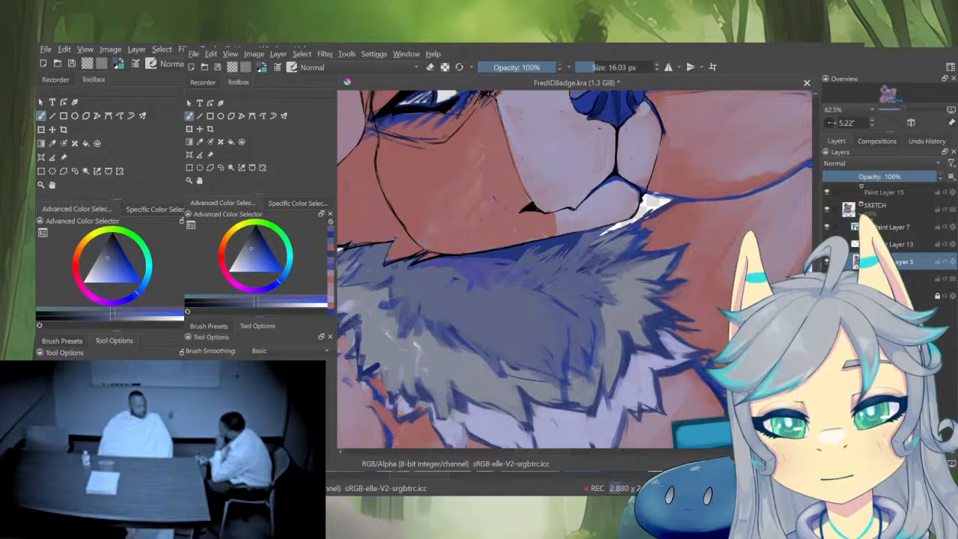
left_click(555, 276, "ctrl")
mouse_move(565, 271)
left_mouse_down()
mouse_move(545, 285)
mouse_move(578, 316)
mouse_move(563, 299)
mouse_move(576, 393)
left_mouse_up()
left_click(566, 305, "ctrl")
left_click(566, 302, "ctrl")
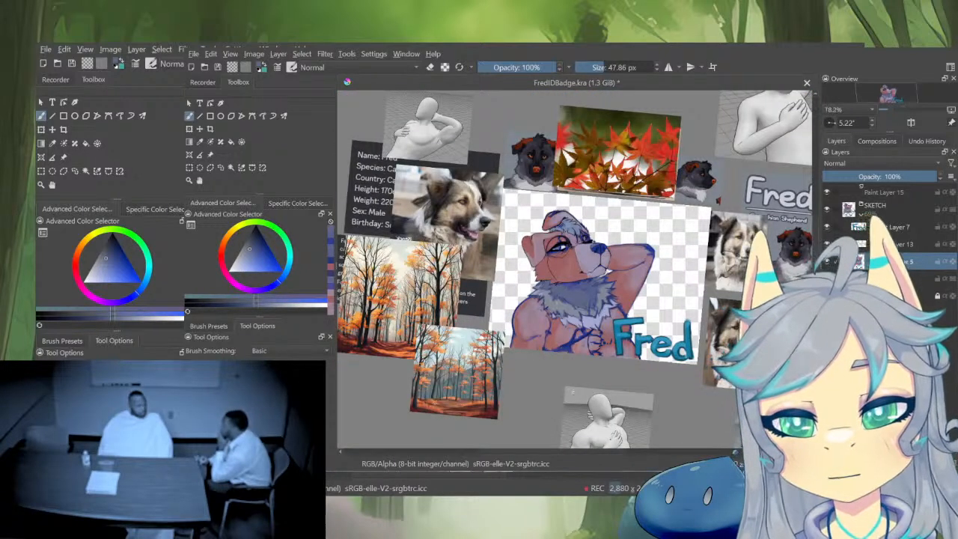
Recolour the head line art on Paint Layer 13 with blue sampled from the raised arm's outline at 328.30 px
left_click_drag(658, 267, 710, 233)
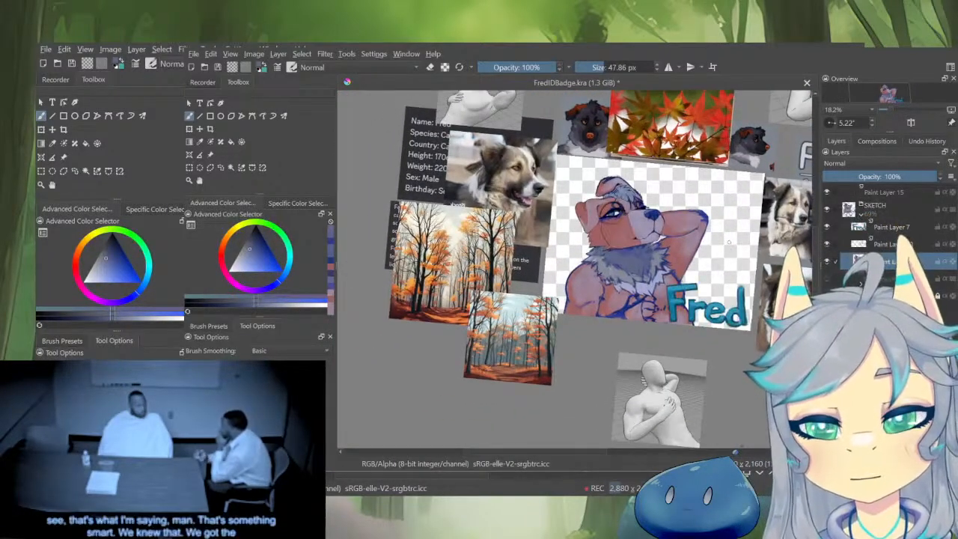
key("m")
left_click_drag(548, 235, 640, 213)
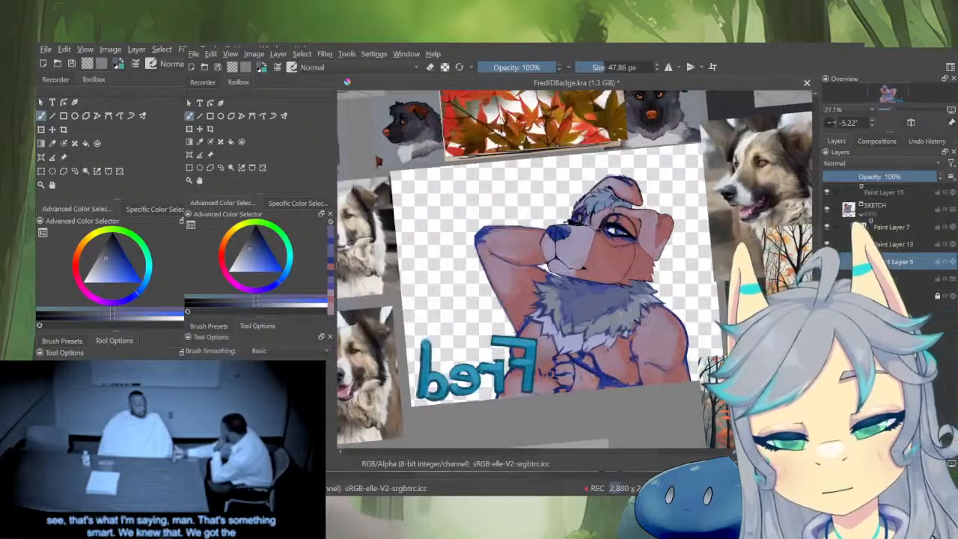
left_click_drag(676, 293, 744, 272)
left_click(898, 244)
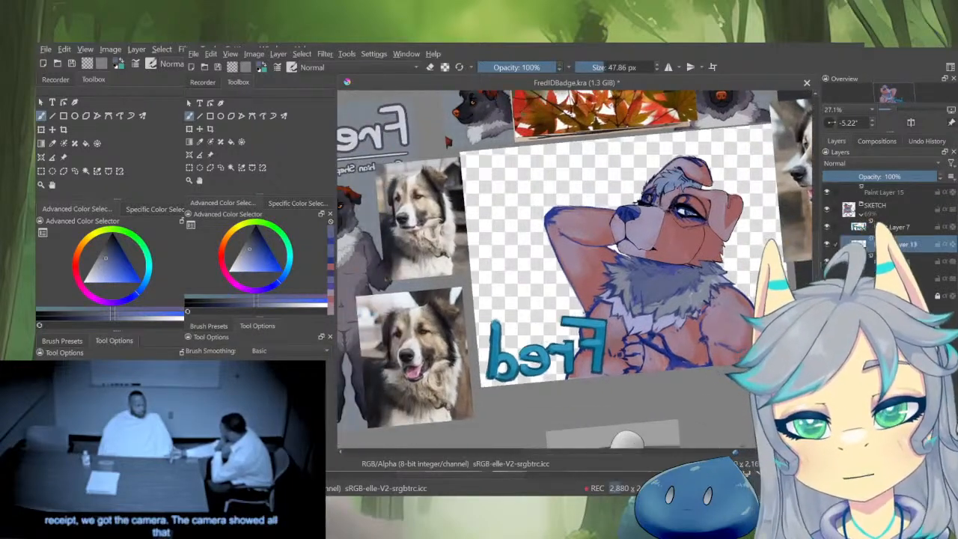
left_click_drag(627, 209, 663, 134)
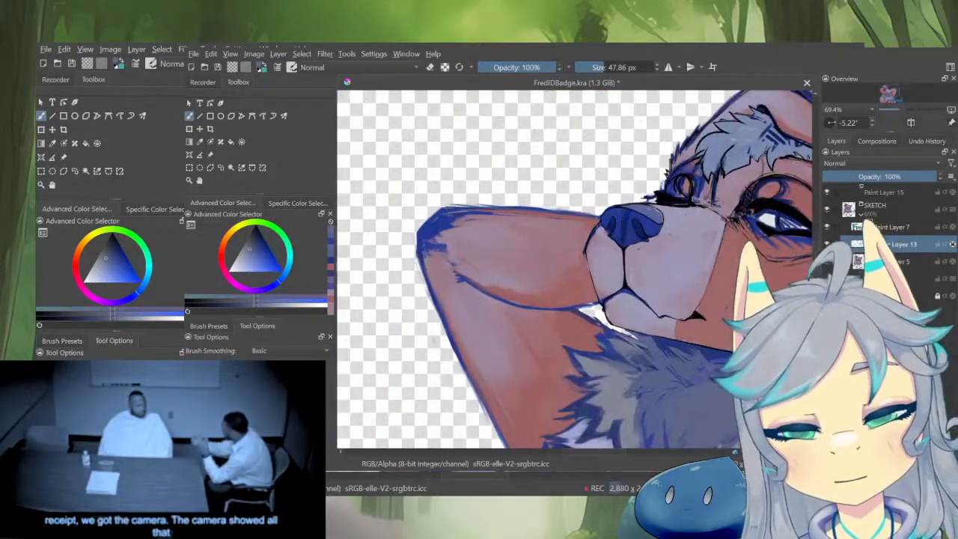
left_click(479, 218, "ctrl")
mouse_move(491, 232)
left_mouse_down()
mouse_move(489, 279)
mouse_move(599, 277)
left_mouse_up()
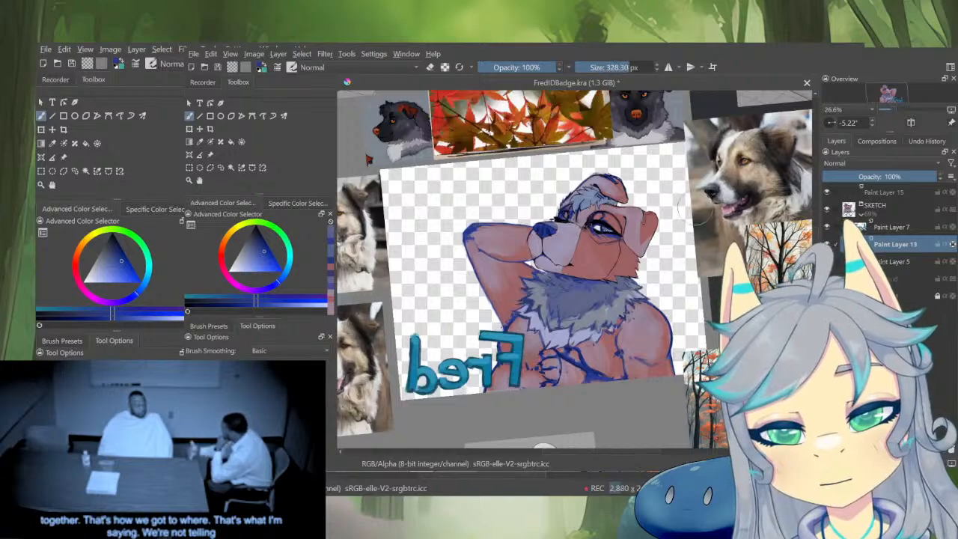
Merge Paint Layer 13 down into Paint Layer 5 and check the recoloured head in the unmirrored view
mouse_move(642, 228)
left_mouse_down()
mouse_move(644, 196)
mouse_move(628, 179)
mouse_move(542, 222)
left_mouse_up()
key("m")
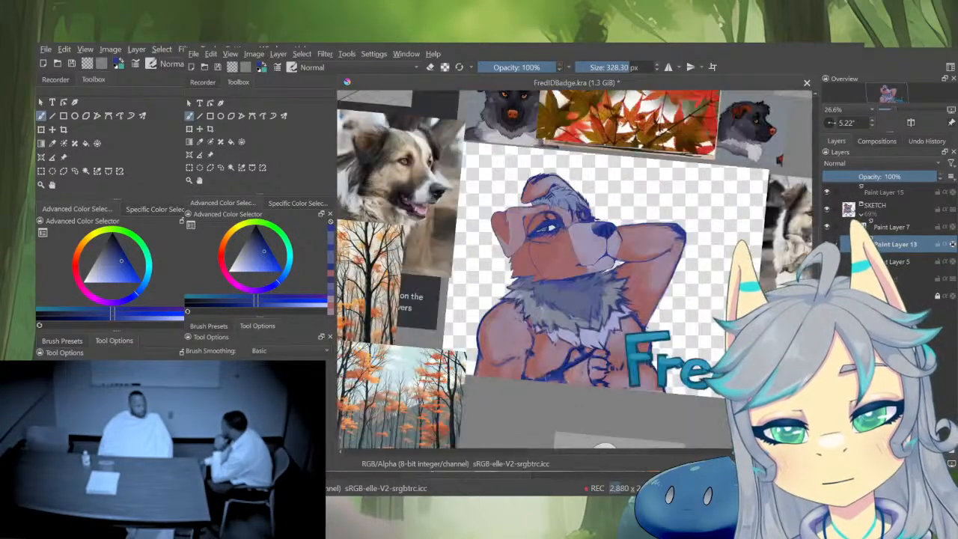
left_click_drag(642, 367, 717, 343)
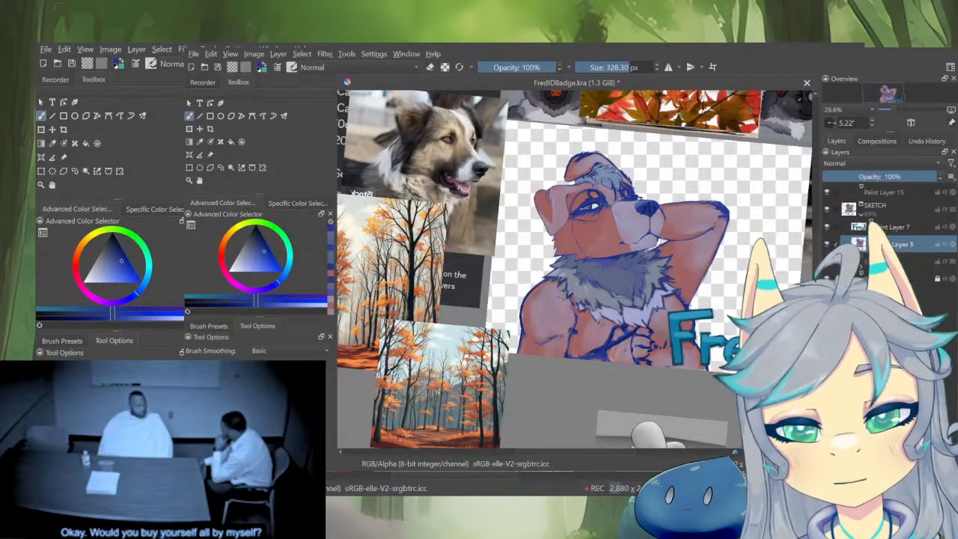
scroll(642, 342, "up", 8)
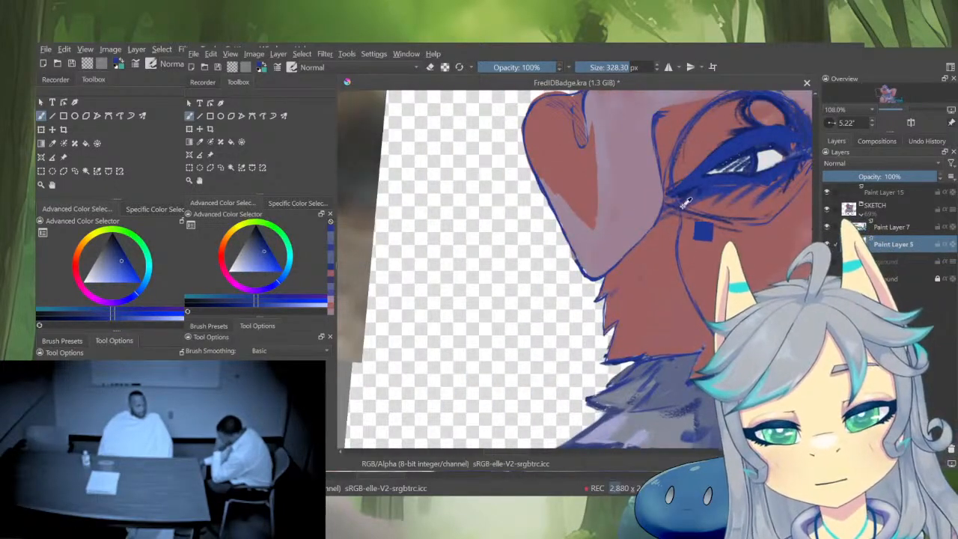
scroll(677, 320, "down", 6)
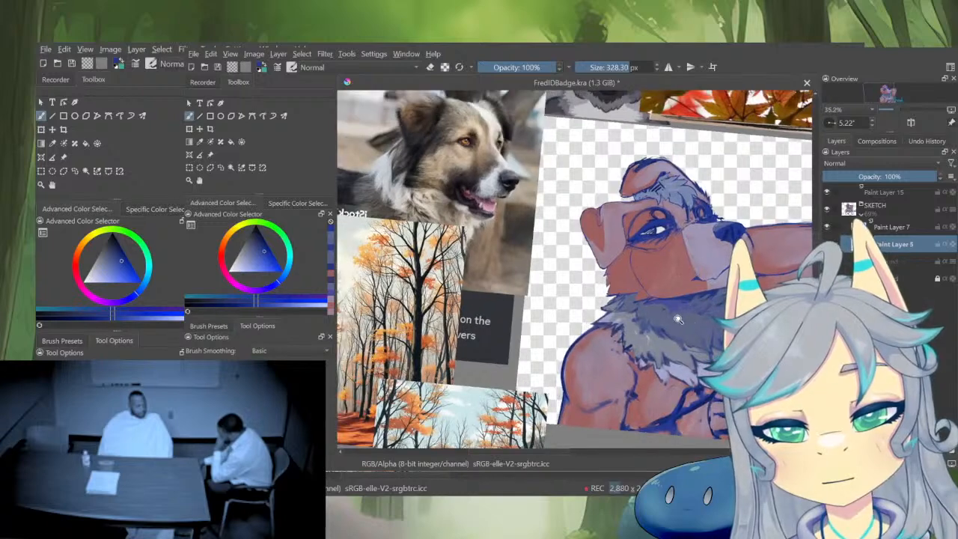
Reduce the brush size and clean up the sketch lines between the near ear and the eye's outer corner with sampled colours
scroll(616, 257, "up", 4)
key("bracketleft")
key("bracketleft")
key("bracketleft")
key("bracketleft")
key("bracketleft")
key("bracketleft")
key("bracketleft")
key("bracketleft")
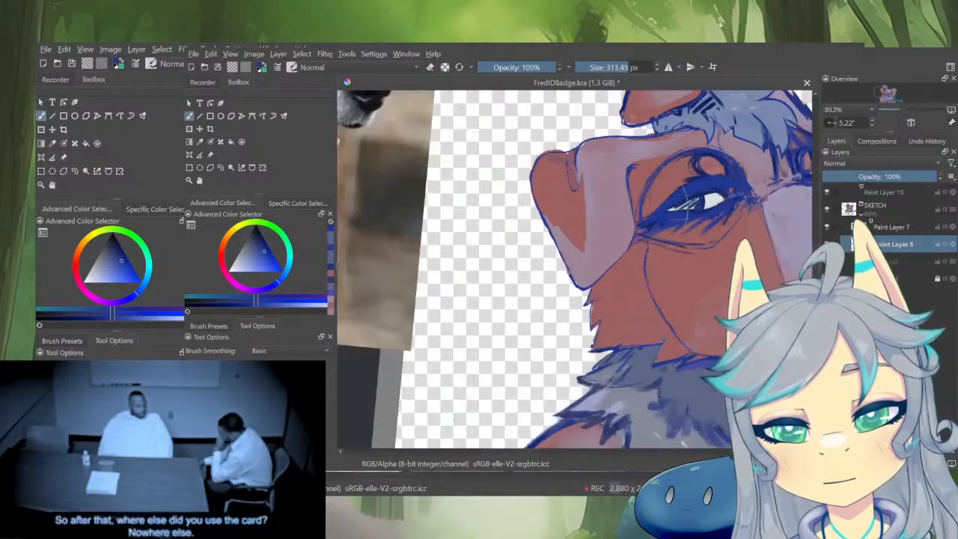
key("bracketleft")
key("bracketleft")
key("bracketleft")
key("bracketleft")
key("bracketleft")
key("bracketleft")
key("bracketleft")
key("bracketleft")
scroll(610, 287, "down", 2)
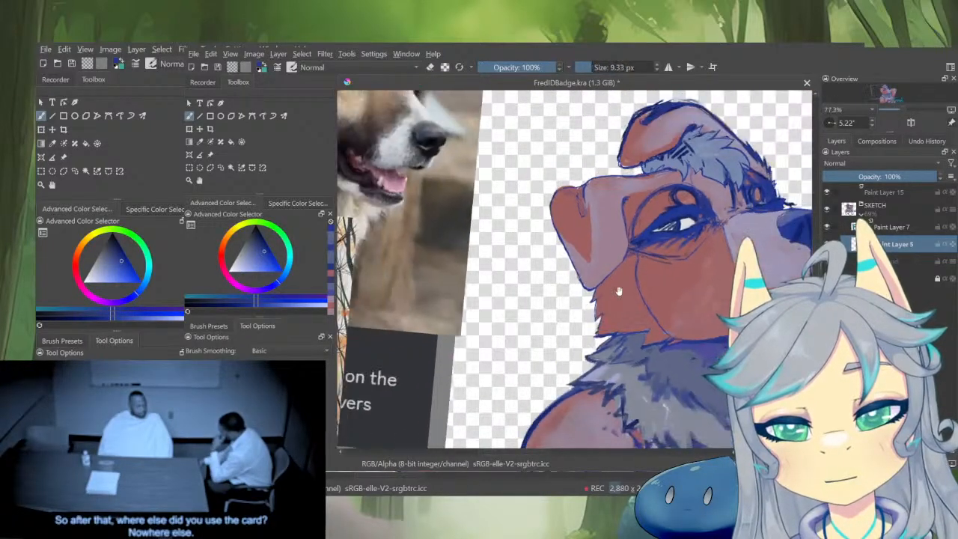
mouse_move(620, 291)
left_mouse_down()
mouse_move(689, 325)
mouse_move(705, 281)
left_mouse_up()
scroll(689, 325, "down", 1)
scroll(705, 282, "up", 1)
key("bracketleft")
key("bracketleft")
key("bracketleft")
key("bracketleft")
key("bracketleft")
scroll(757, 281, "up", 2)
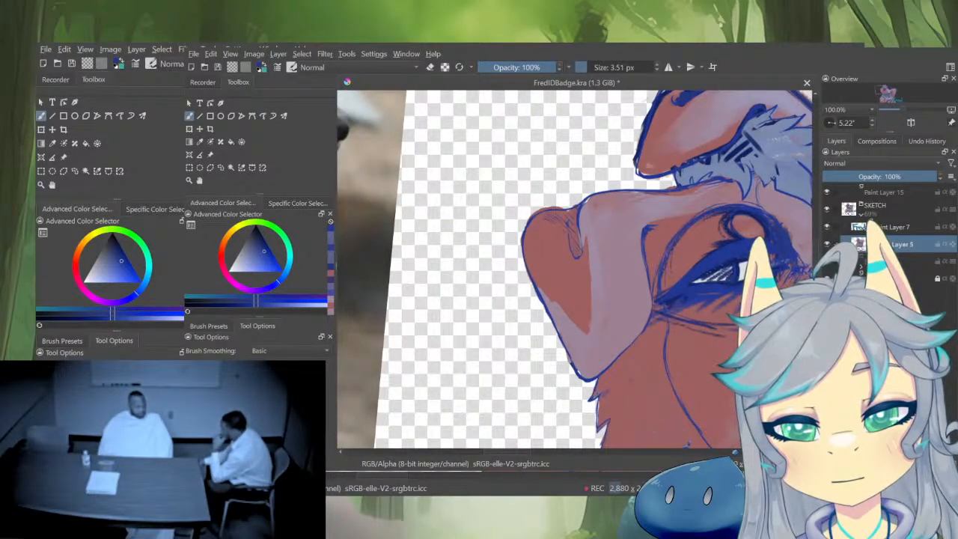
left_click(668, 262, "ctrl")
left_click_drag(658, 273, 665, 273)
left_click_drag(659, 259, 660, 320)
left_click(696, 298, "ctrl")
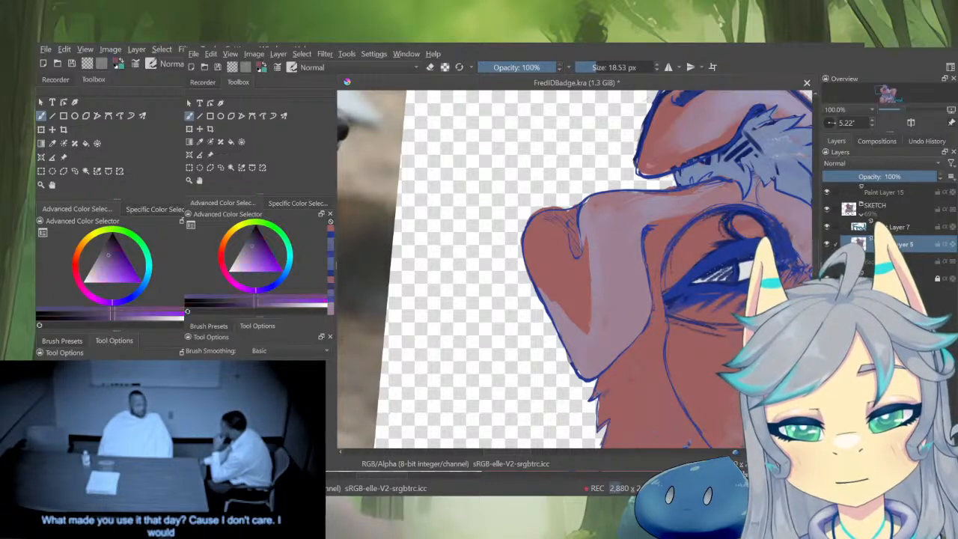
mouse_move(700, 293)
left_mouse_down()
mouse_move(693, 311)
mouse_move(730, 288)
mouse_move(700, 282)
mouse_move(724, 274)
mouse_move(727, 304)
left_mouse_up()
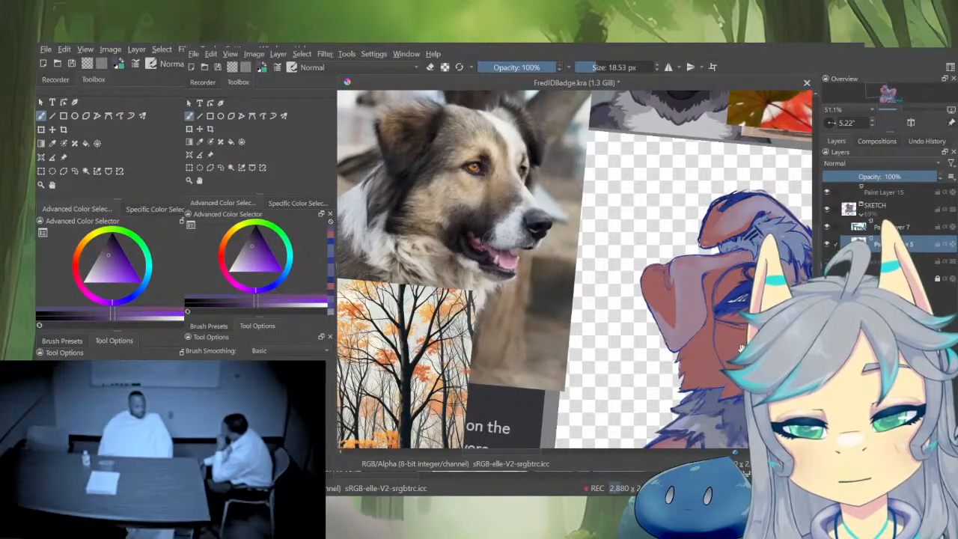
Examine the near ear, eye and cheek up close and alongside the dog reference photo
left_click_drag(741, 347, 728, 341)
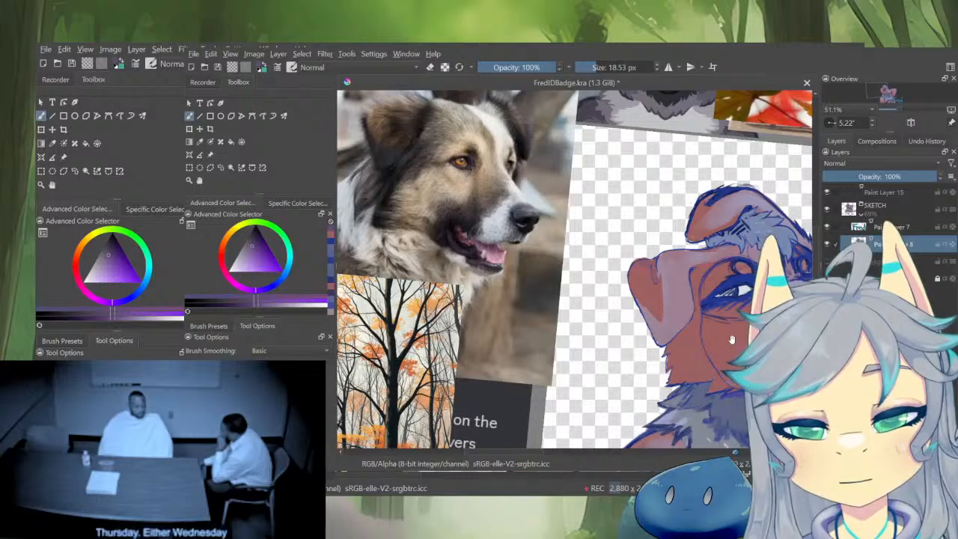
scroll(734, 334, "up", 6)
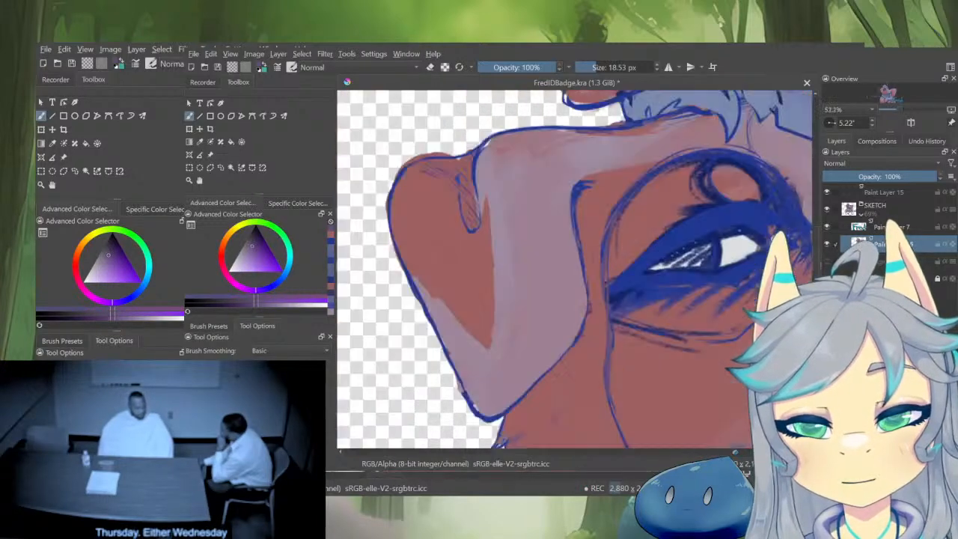
scroll(722, 314, "down", 3)
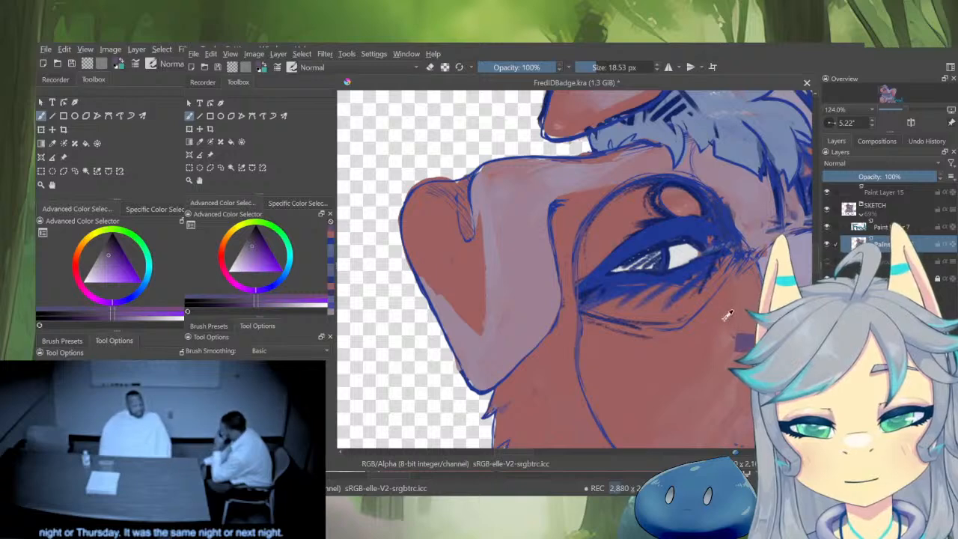
scroll(721, 314, "down", 4)
scroll(735, 358, "up", 5)
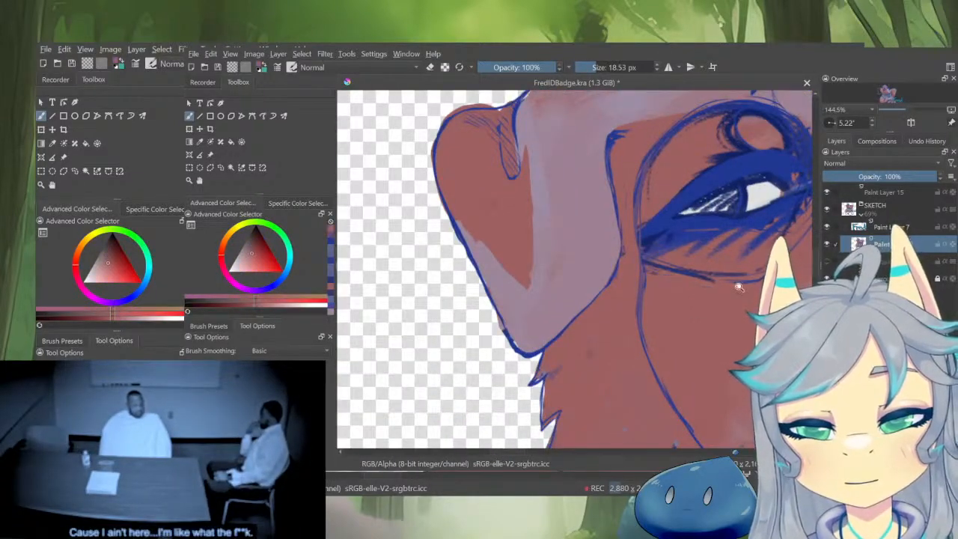
scroll(719, 298, "down", 4)
left_click_drag(719, 297, 779, 341)
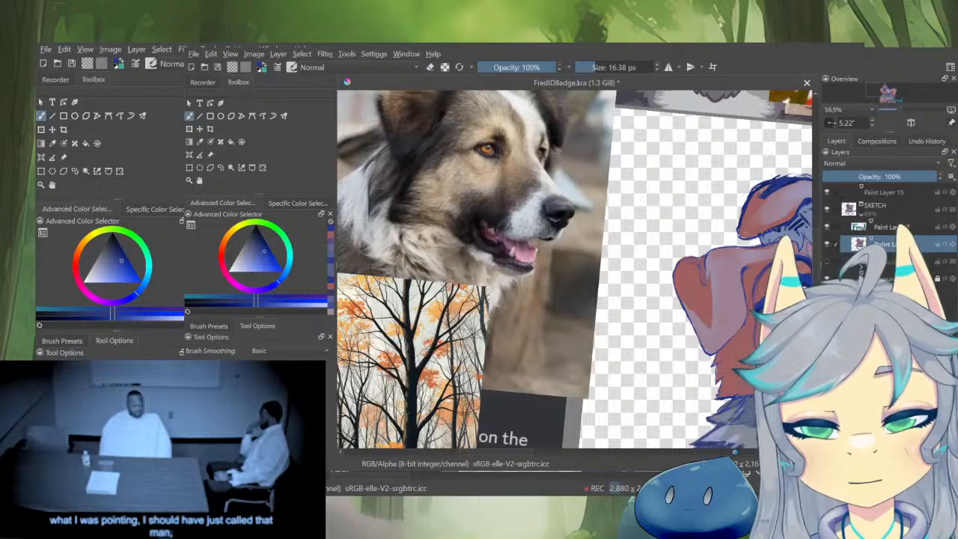
mouse_move(789, 369)
left_mouse_down()
mouse_move(710, 332)
mouse_move(722, 328)
left_mouse_up()
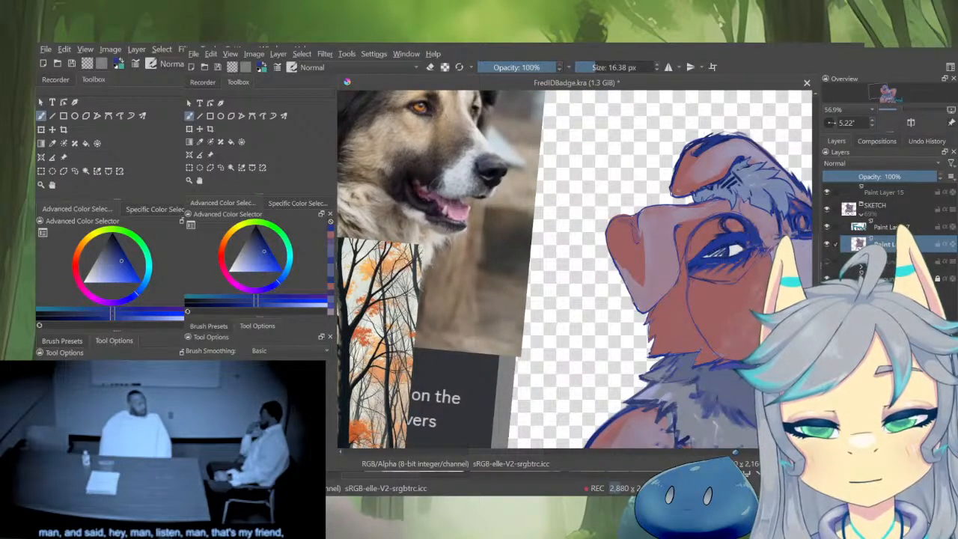
mouse_move(729, 366)
left_mouse_down()
mouse_move(728, 404)
mouse_move(726, 273)
left_mouse_up()
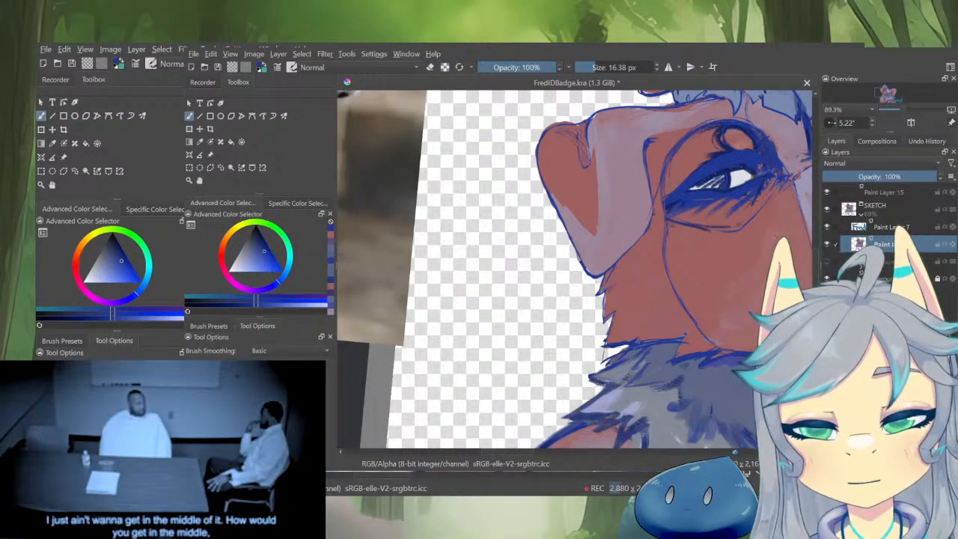
Redraw the cheek fur's outer edge below the near ear in dark blue and trim it with the eraser at 29.32 px
left_click_drag(629, 244, 608, 357)
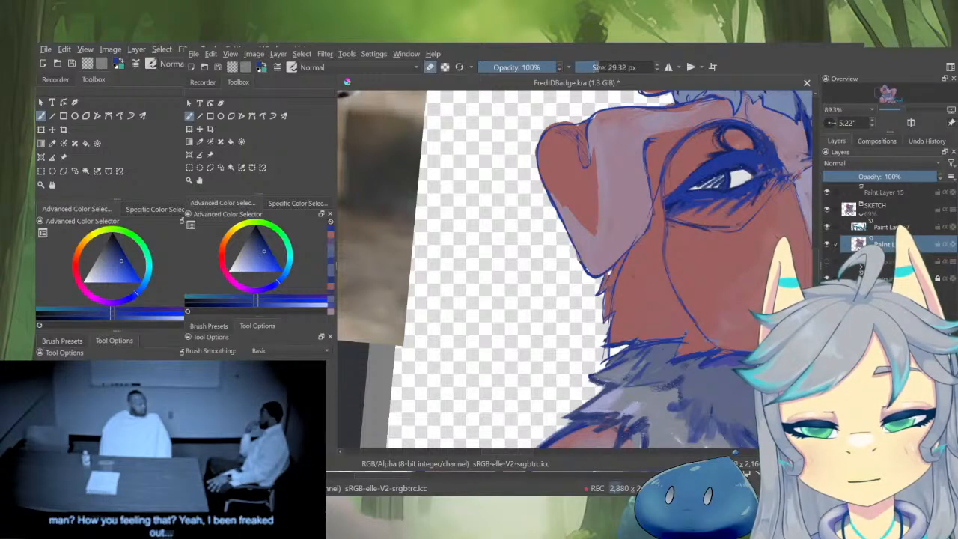
left_click_drag(614, 265, 600, 309)
key("e")
Fill the cheek fur's lower edge with sampled red-brown at 29.32 px and touch up the neck fur just below it
left_click(638, 322, "ctrl")
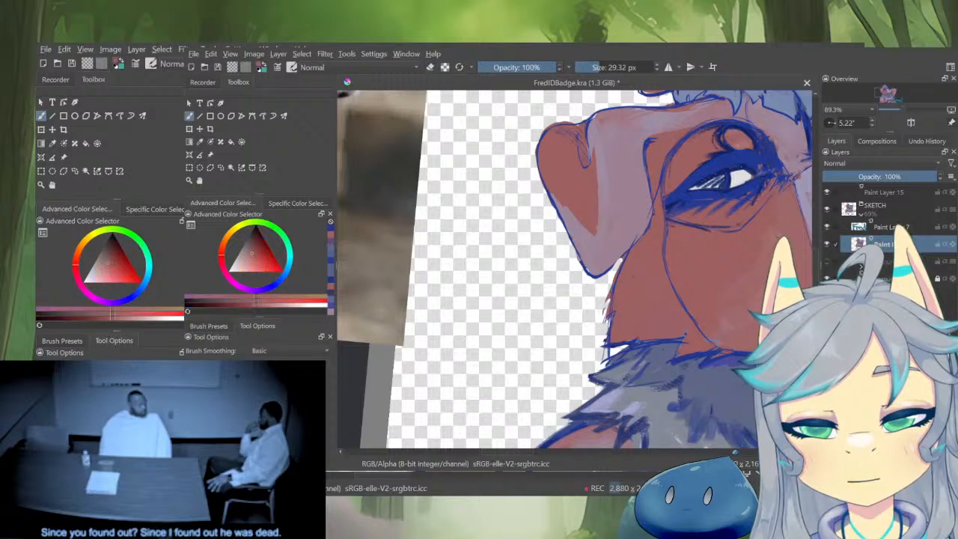
left_click_drag(617, 340, 660, 345)
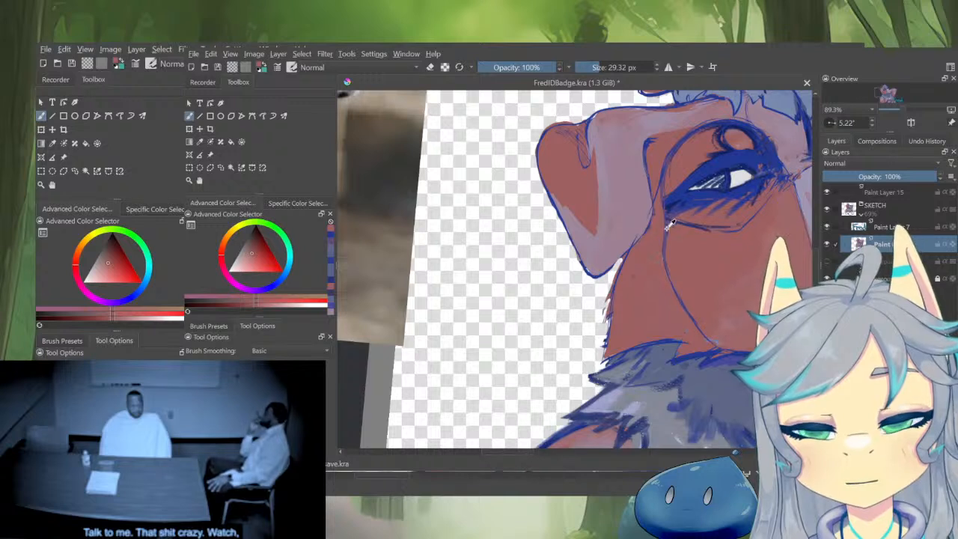
left_click(659, 374, "ctrl")
left_click_drag(659, 374, 646, 374)
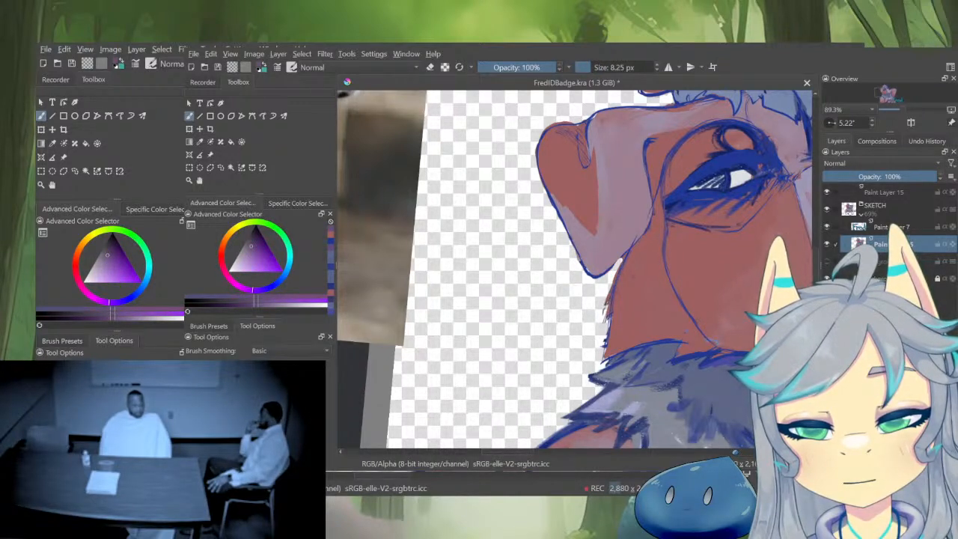
Set the brush size to 11.58 px and examine the dog sketch's overall shape, mirrored and unmirrored, beside the reference images
left_click_drag(646, 375, 649, 374)
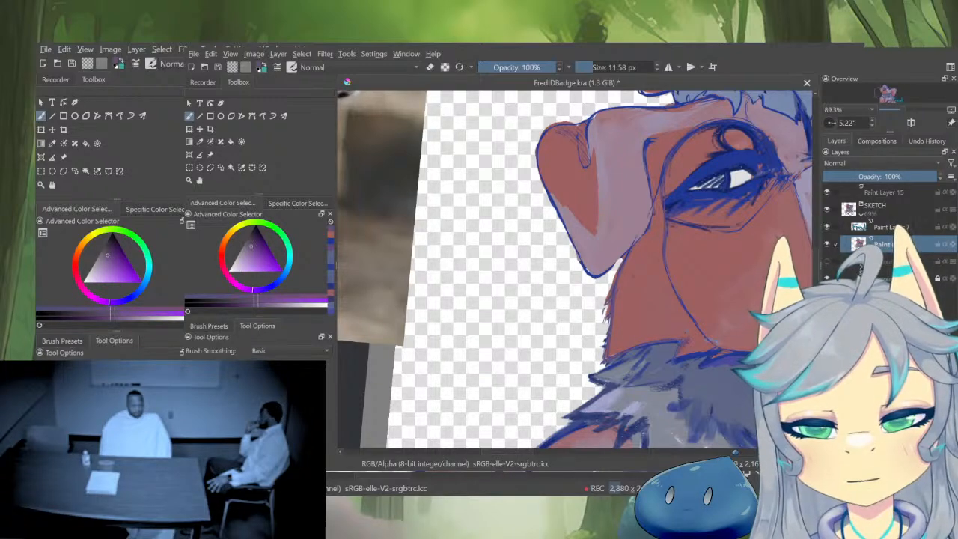
scroll(678, 413, "down", 5)
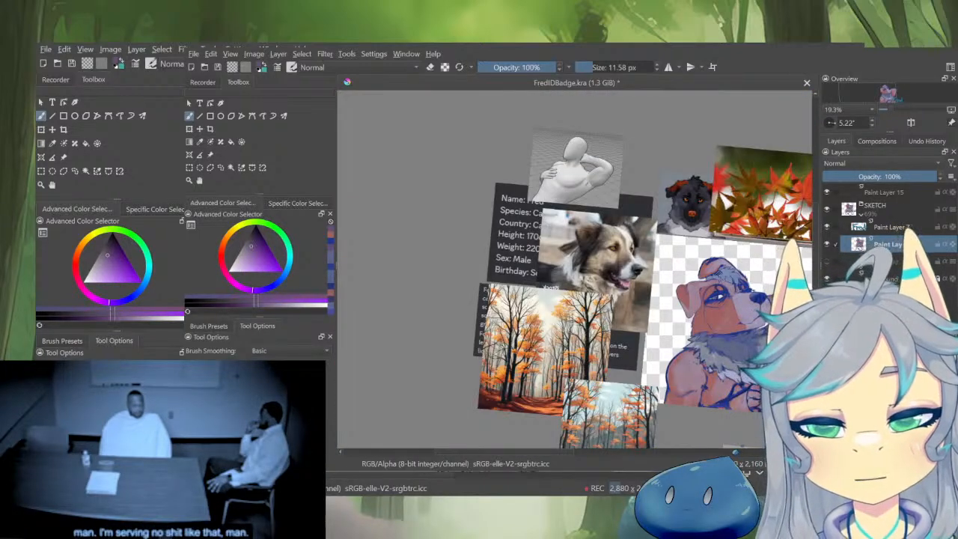
key("m")
left_click_drag(495, 285, 642, 257)
scroll(597, 271, "up", 5)
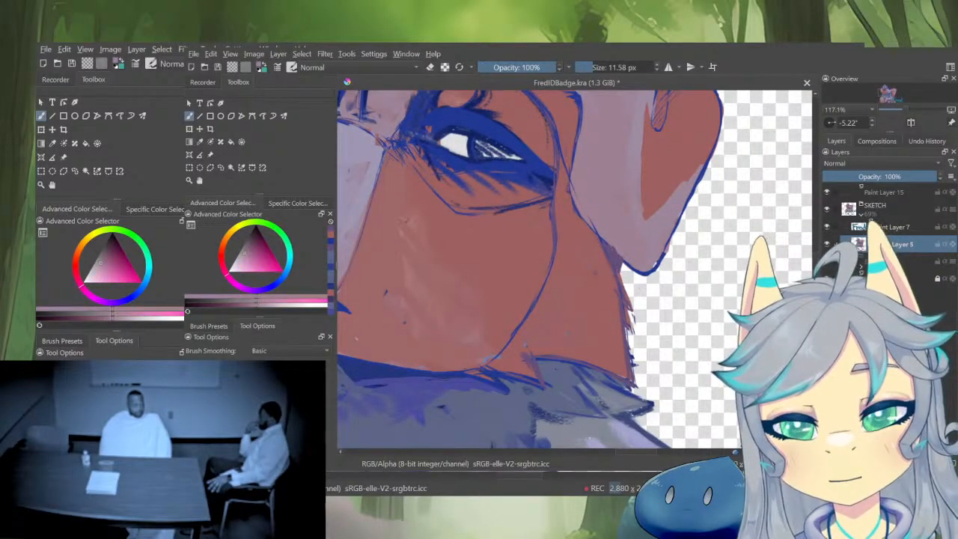
scroll(575, 270, "down", 8)
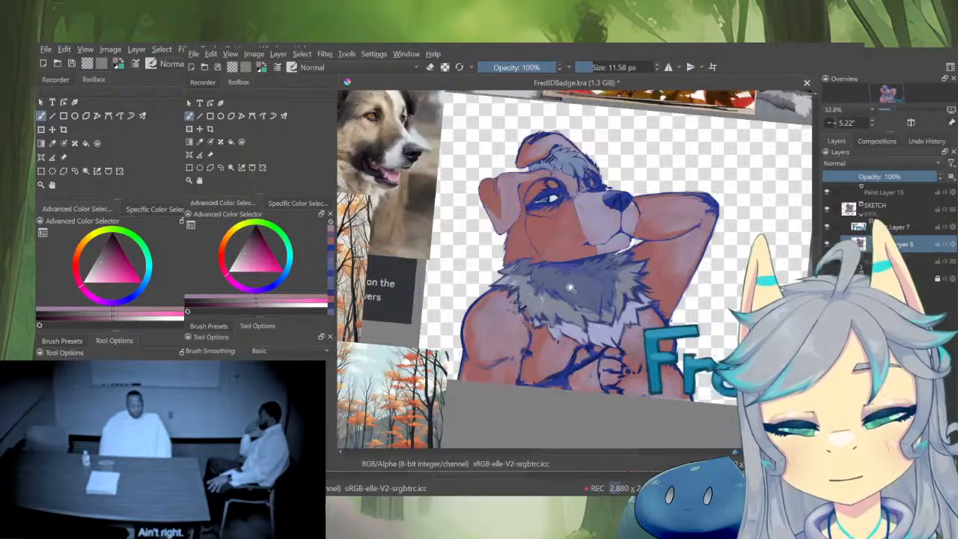
scroll(570, 288, "down", 5)
left_click_drag(615, 415, 707, 387)
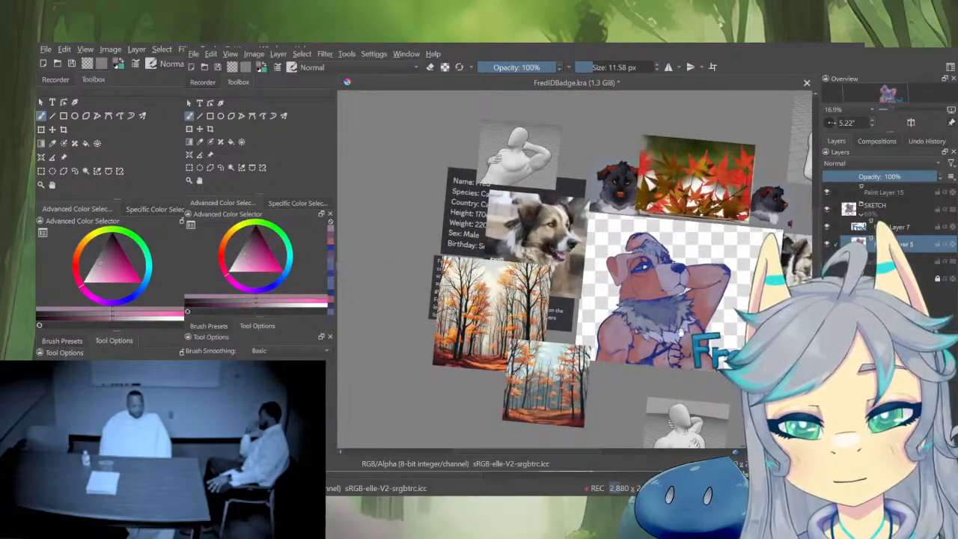
scroll(681, 332, "up", 4)
scroll(612, 293, "up", 5)
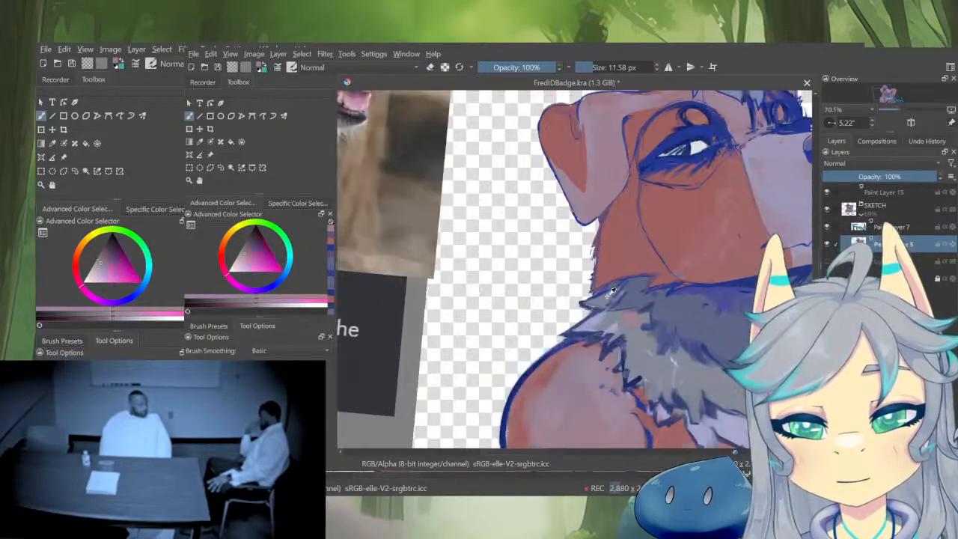
scroll(611, 293, "down", 4)
Sample the dark fur colour from the side-profile dog head reference beside the maple leaves
left_click_drag(629, 315, 559, 392)
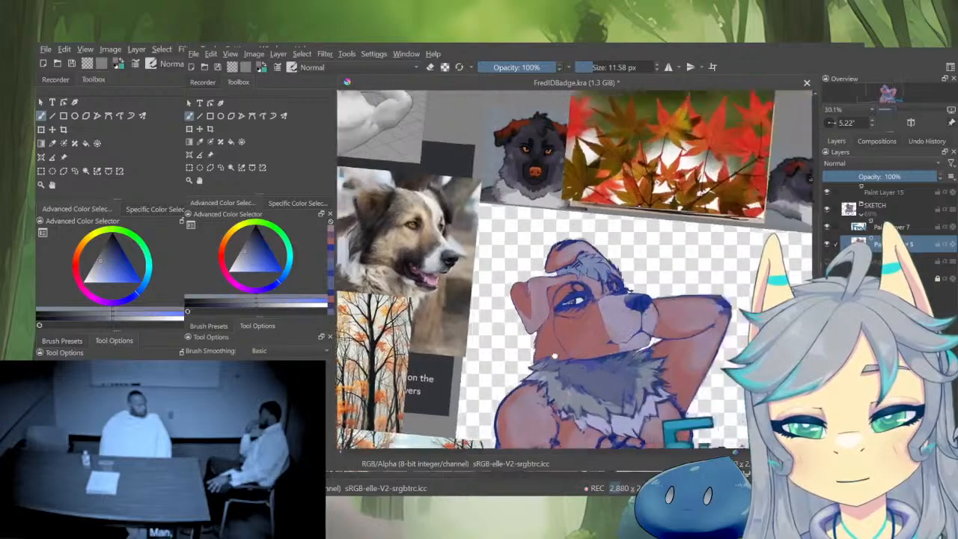
left_click_drag(556, 292, 558, 319)
left_click_drag(707, 203, 745, 156)
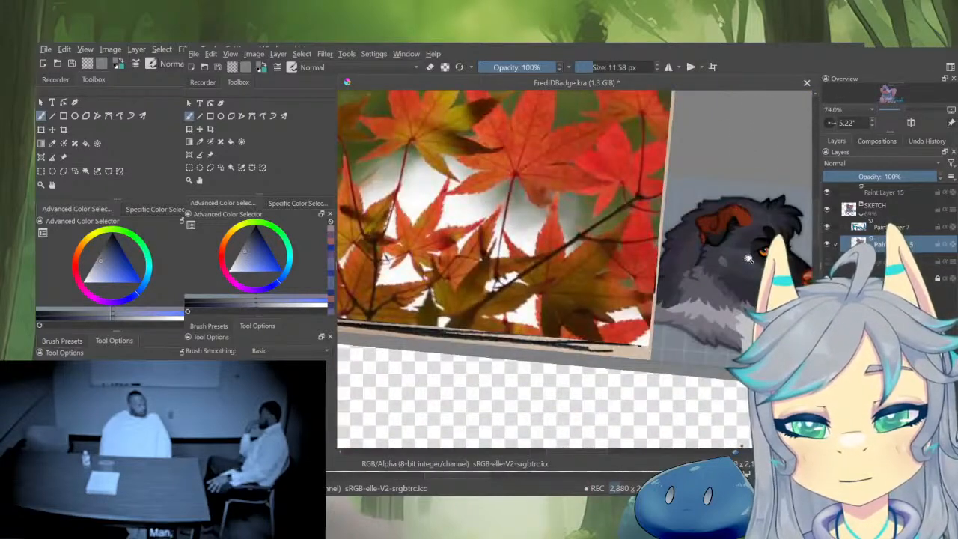
left_click(719, 263, "ctrl")
left_click_drag(720, 262, 717, 296)
left_click_drag(597, 414, 669, 289)
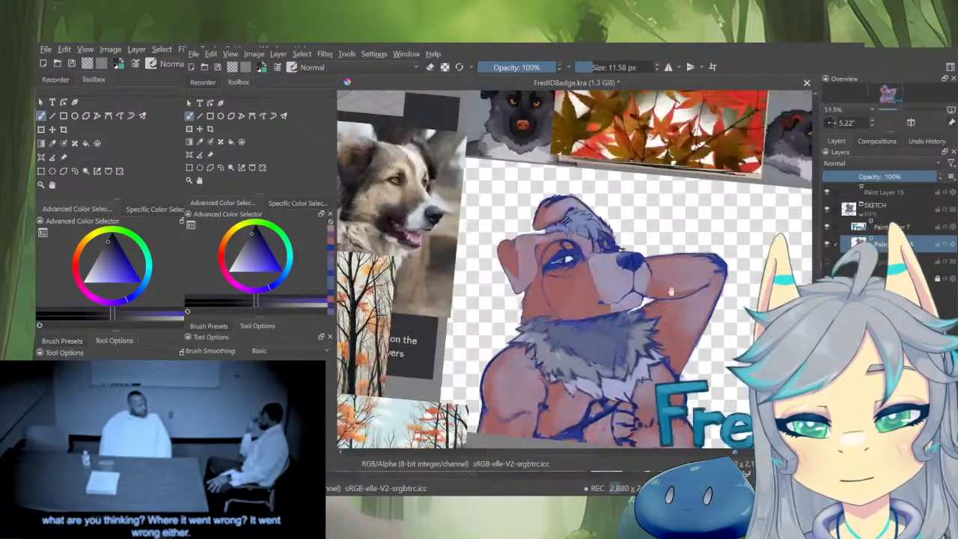
Compare the sketch's cheek and neck fur with the side-profile dog head reference
left_click_drag(515, 338, 533, 320)
left_click_drag(536, 325, 578, 340)
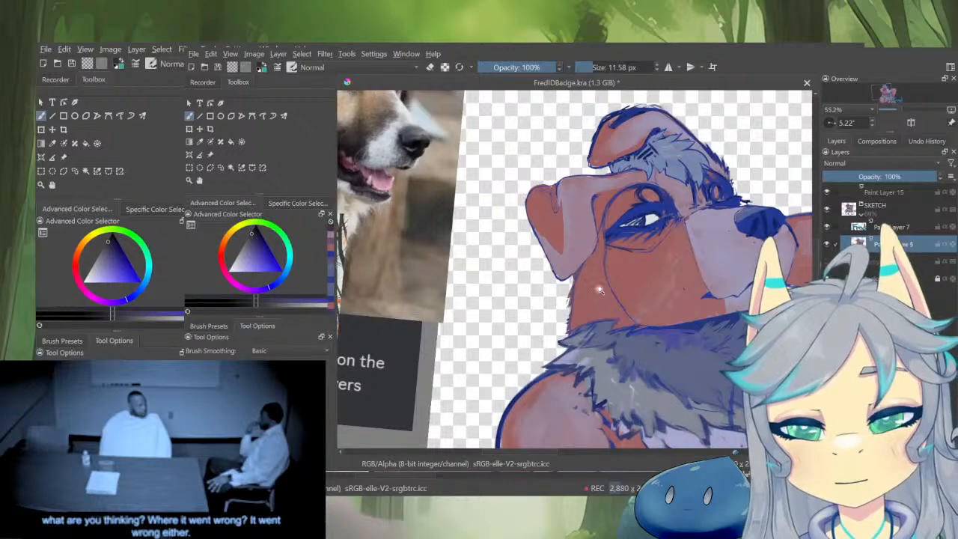
left_click_drag(602, 291, 575, 359)
left_click_drag(642, 355, 520, 421)
left_click_drag(665, 259, 729, 181)
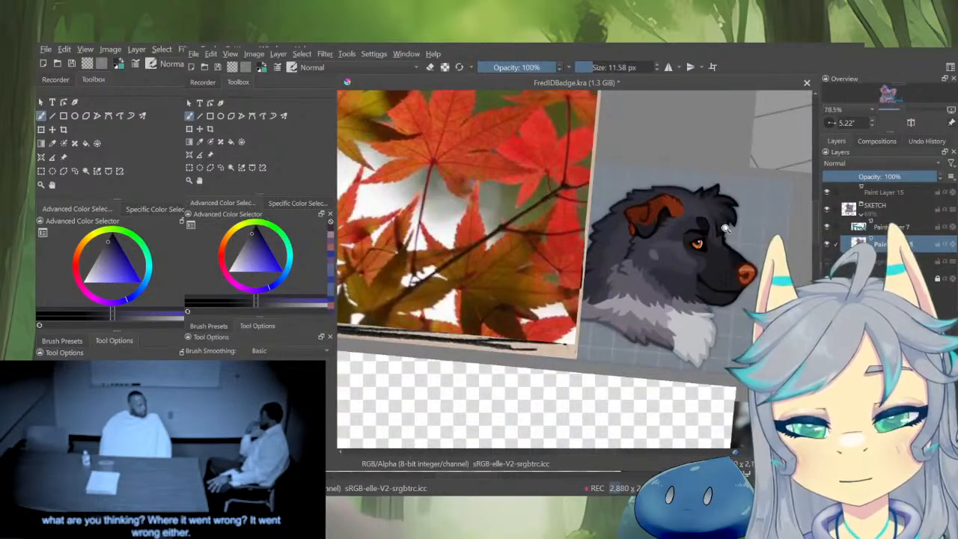
left_click_drag(727, 233, 639, 347)
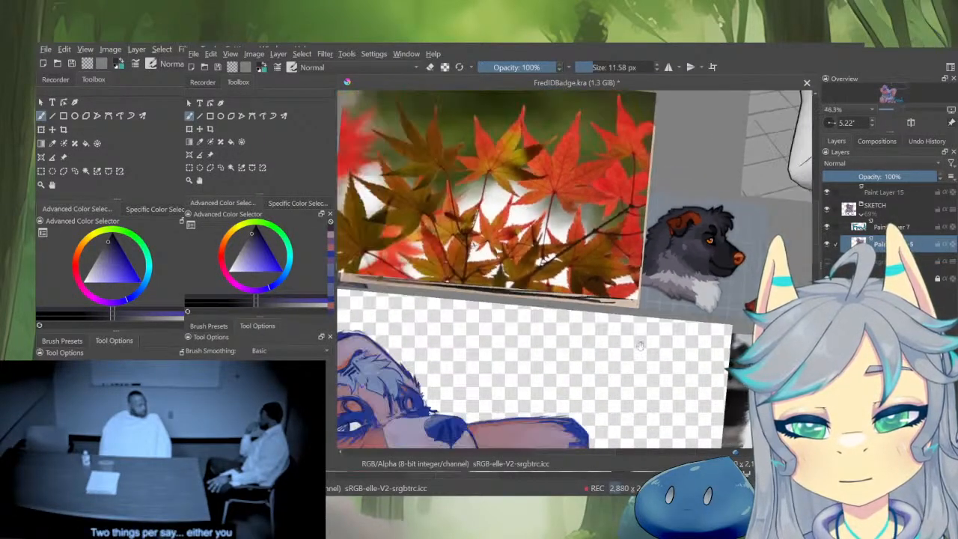
Draw dark jagged fur tufts from below the ear to the neck ruff with a 21.28 px brush
mouse_move(509, 442)
left_mouse_down()
mouse_move(599, 363)
mouse_move(590, 384)
mouse_move(701, 339)
left_mouse_up()
left_click_drag(466, 438, 503, 383)
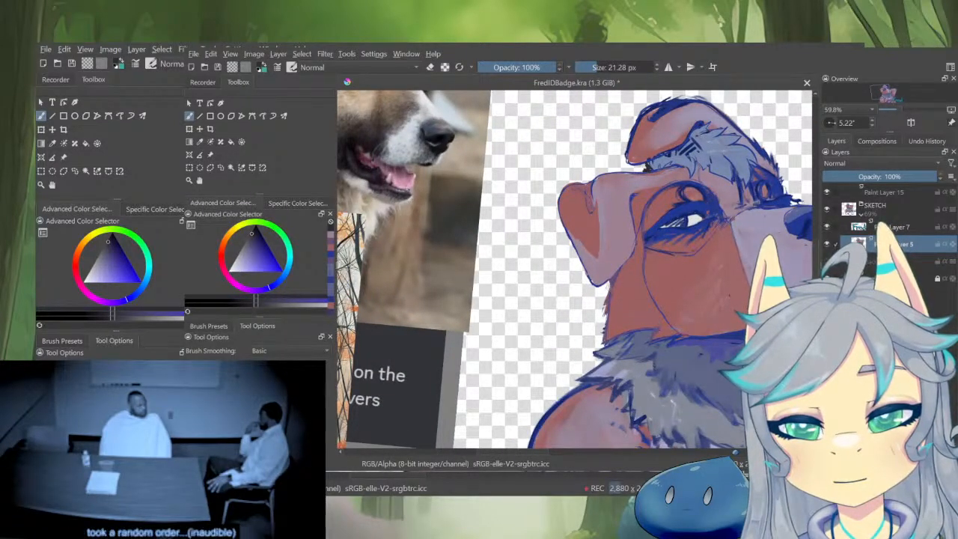
mouse_move(609, 282)
left_mouse_down()
mouse_move(590, 323)
mouse_move(602, 322)
mouse_move(598, 343)
mouse_move(585, 353)
left_mouse_up()
key("m")
scroll(492, 281, "up", 4)
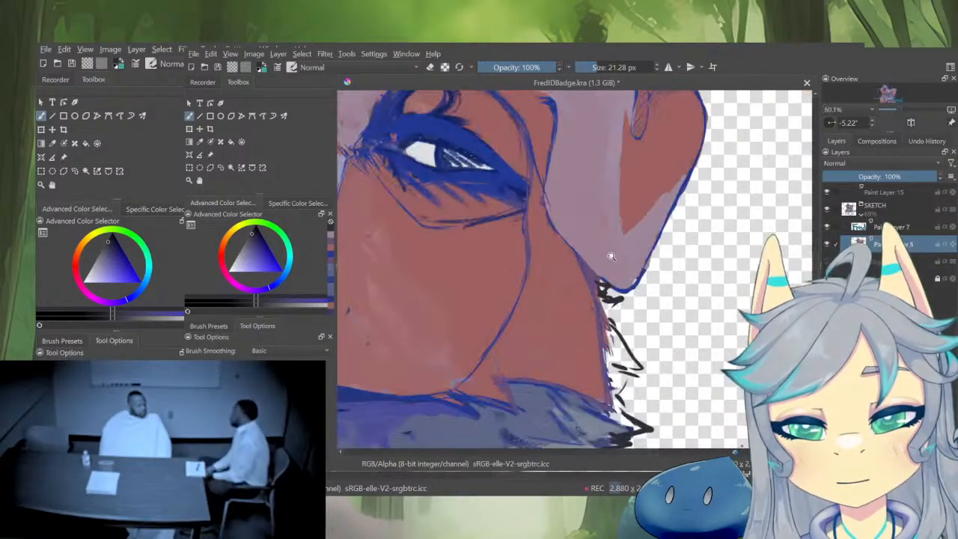
scroll(657, 309, "down", 3)
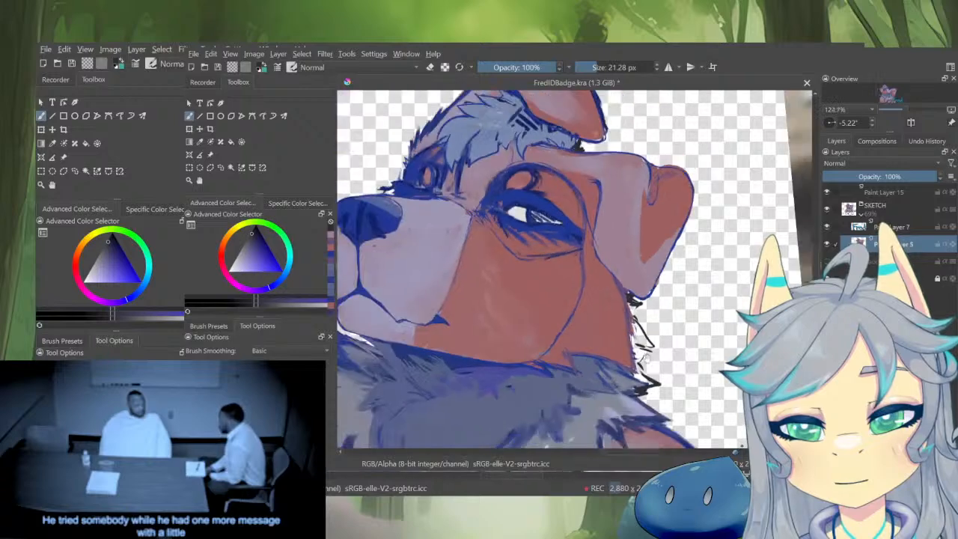
scroll(653, 418, "up", 1)
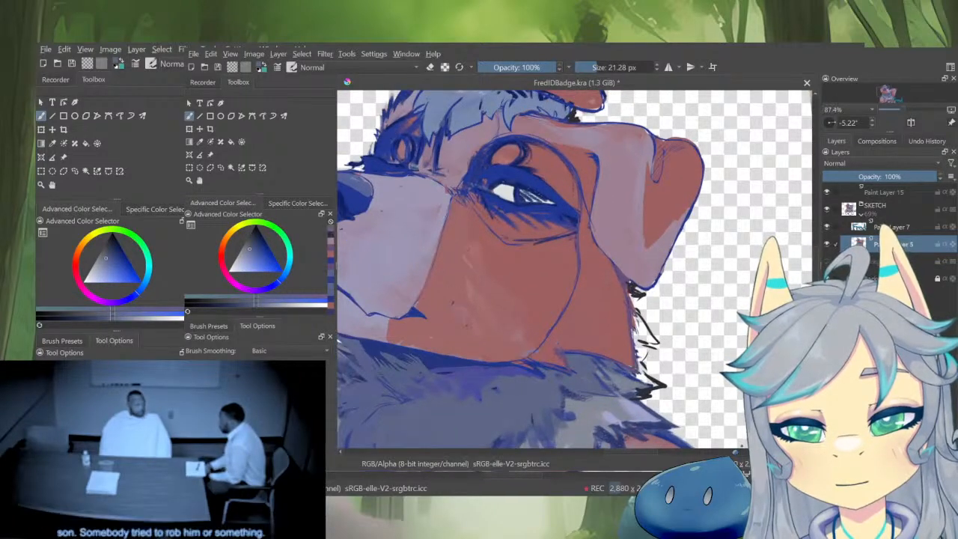
Fill the new cheek tufts below the ear with blue-grey fur using a 41.20 px brush
mouse_move(660, 384)
left_mouse_down()
mouse_move(639, 380)
mouse_move(648, 327)
mouse_move(635, 298)
mouse_move(599, 374)
left_mouse_up()
key("m")
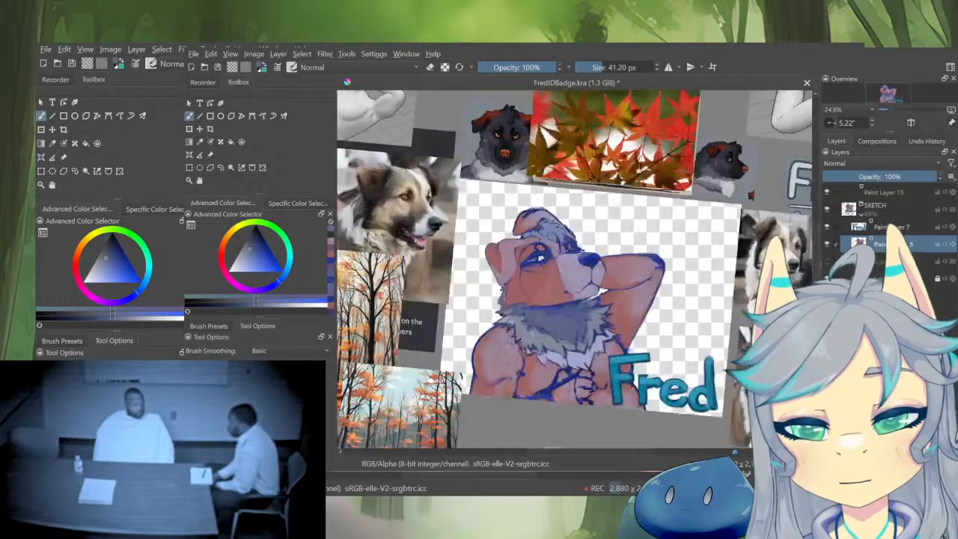
left_click_drag(466, 315, 557, 306)
left_click_drag(557, 306, 620, 226)
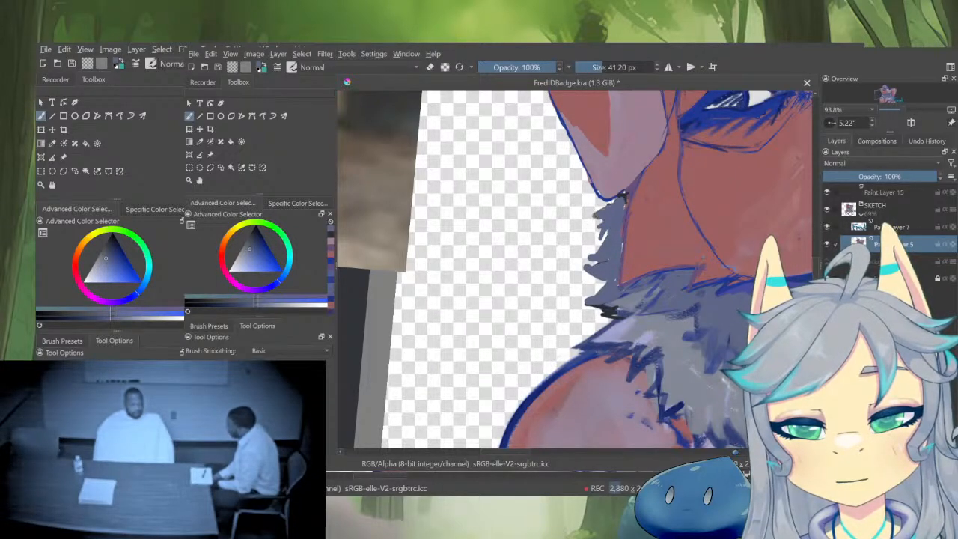
mouse_move(624, 196)
left_mouse_down()
mouse_move(598, 211)
mouse_move(626, 289)
mouse_move(609, 372)
left_mouse_up()
left_click_drag(664, 234, 651, 280)
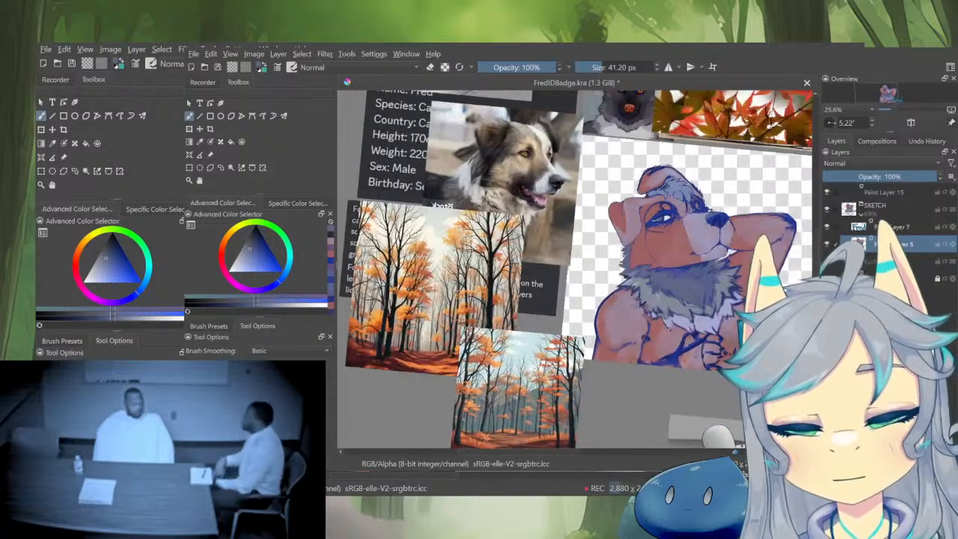
Extend the blue-grey cheek fur just beneath the ear tip and check the silhouette in mirrored and normal views
key("m")
left_click_drag(509, 224, 603, 150)
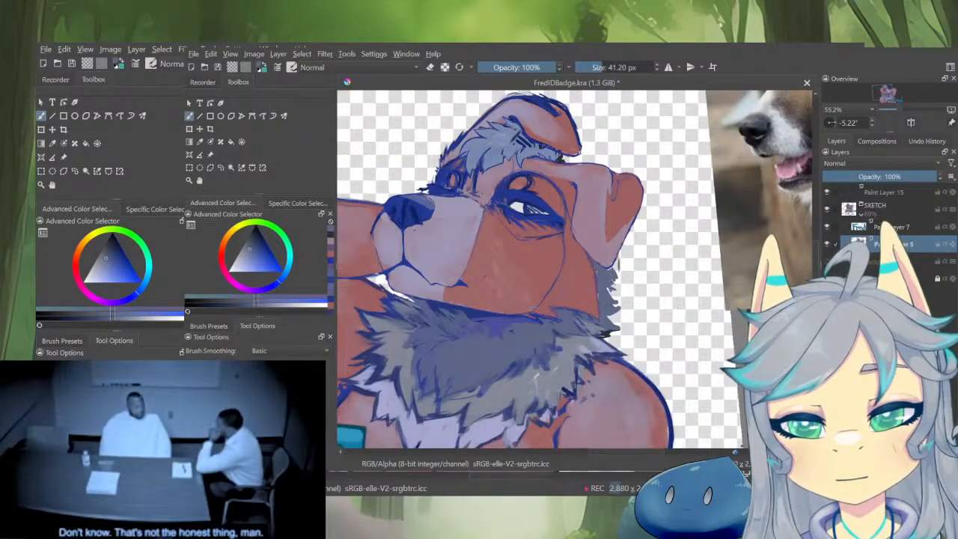
left_click_drag(617, 256, 622, 277)
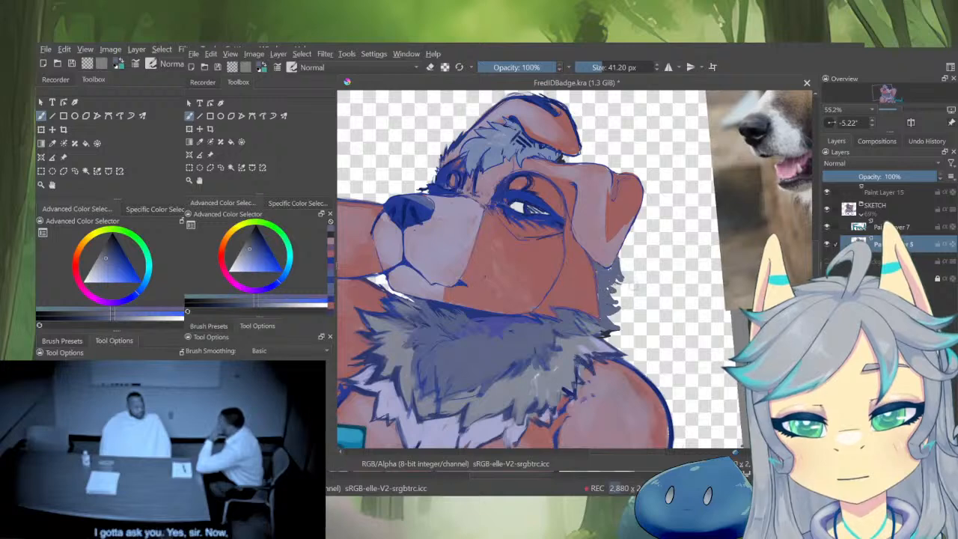
key("m")
left_click_drag(602, 342, 635, 418)
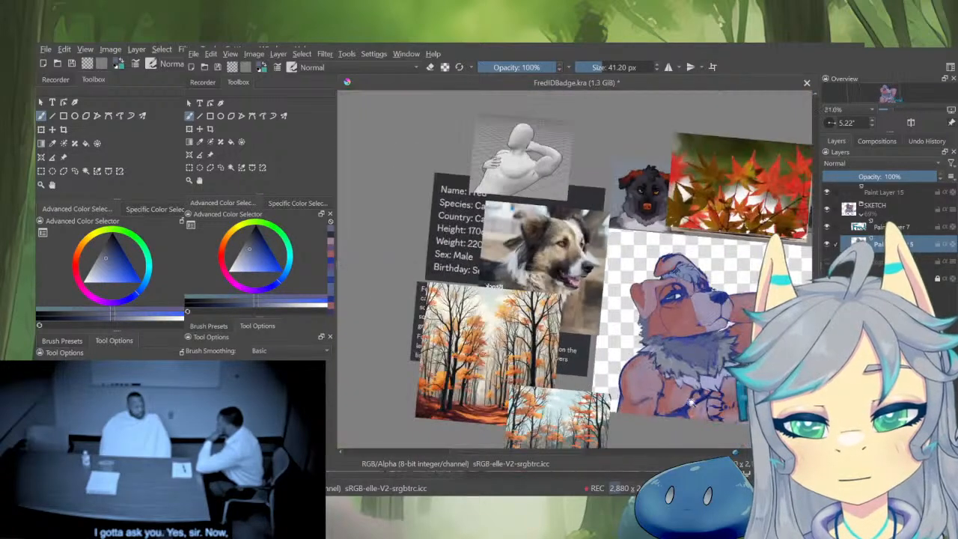
left_click_drag(655, 365, 661, 322)
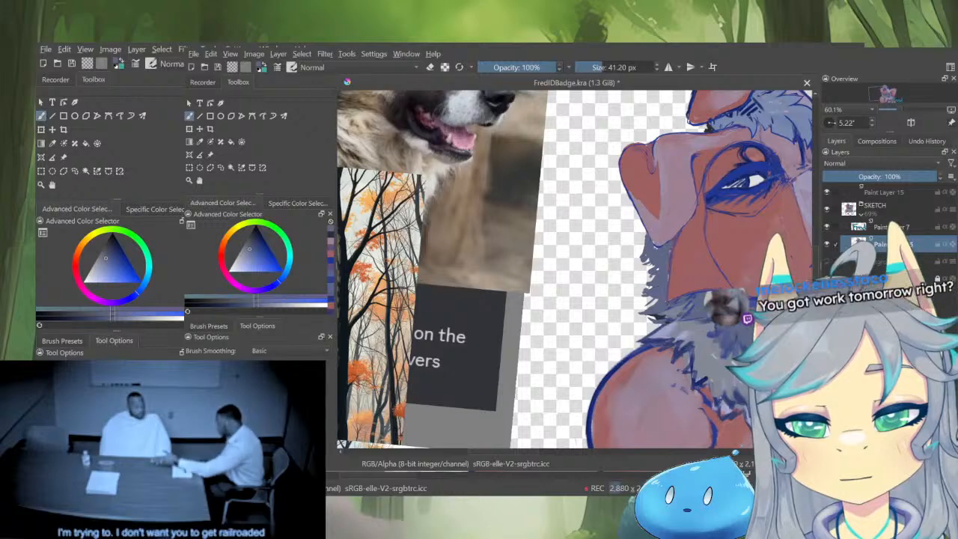
left_click_drag(650, 298, 620, 396)
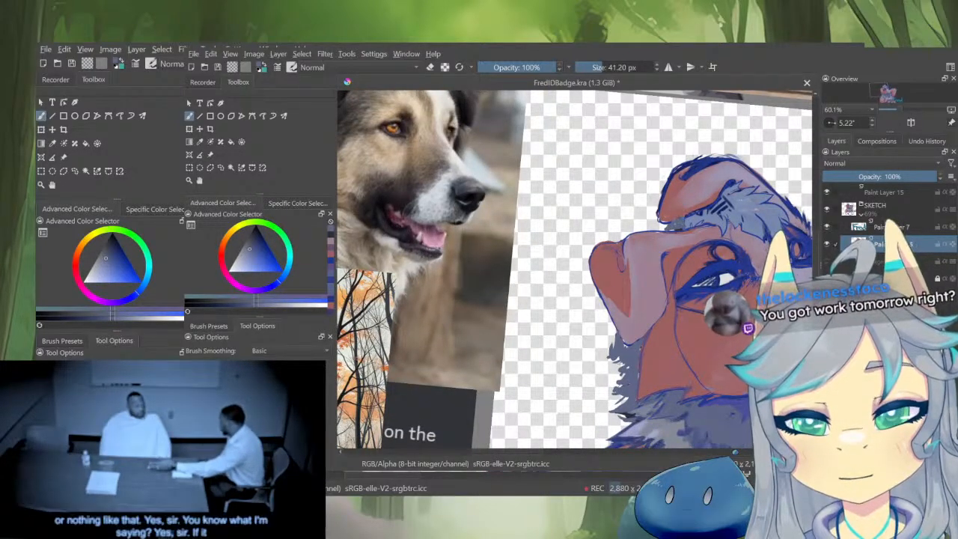
Sample the reddish ear colour and erase stray sketch lines outside the raised ear and top of the head at 41.20 px
scroll(721, 244, "down", 3)
scroll(721, 244, "up", 4)
left_click(629, 289, "ctrl")
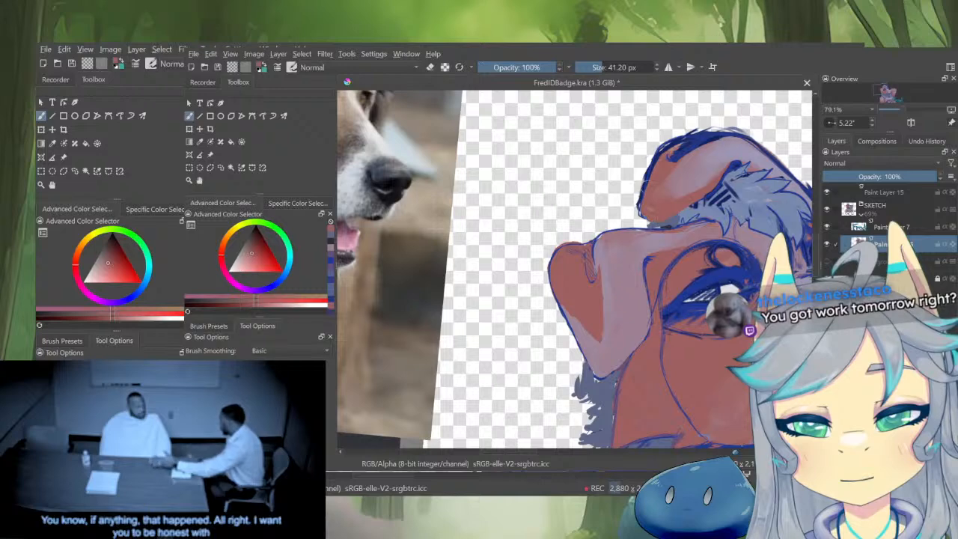
key("e")
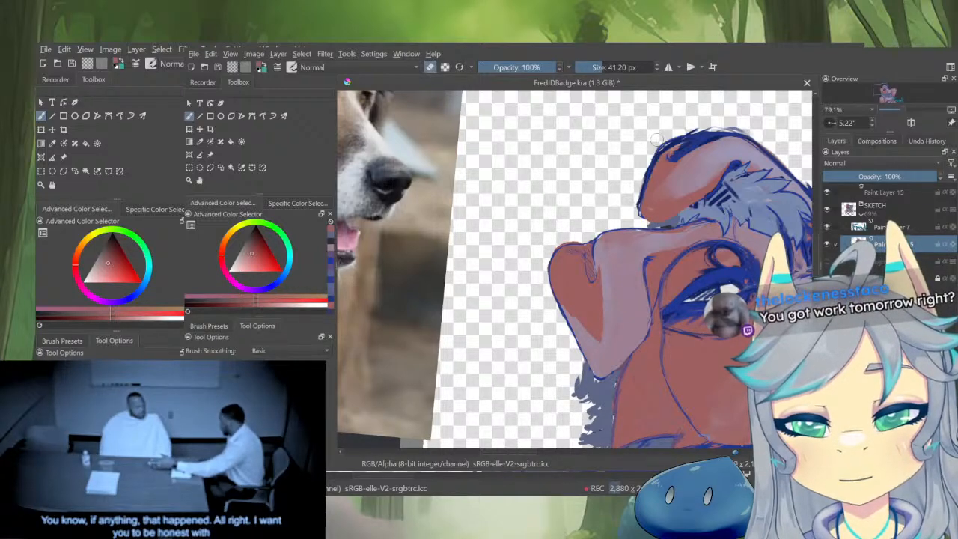
left_click_drag(692, 180, 648, 184)
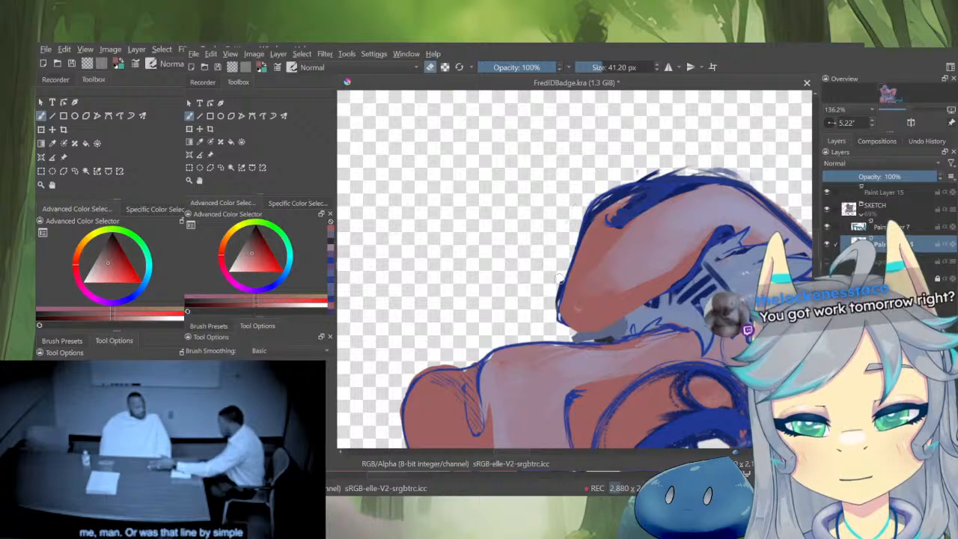
mouse_move(597, 193)
left_mouse_down()
mouse_move(715, 166)
mouse_move(741, 175)
mouse_move(680, 305)
mouse_move(646, 302)
mouse_move(632, 349)
mouse_move(765, 252)
mouse_move(723, 390)
left_mouse_up()
left_click_drag(723, 391, 699, 292)
mouse_move(678, 232)
left_mouse_down()
mouse_move(617, 335)
mouse_move(558, 379)
mouse_move(681, 322)
mouse_move(713, 196)
mouse_move(705, 239)
left_mouse_up()
key("e")
Sample the light lavender fur, erase the rough edge beside the far brow at 27.91 px, and paint over the upper muzzle
left_click(587, 341, "ctrl")
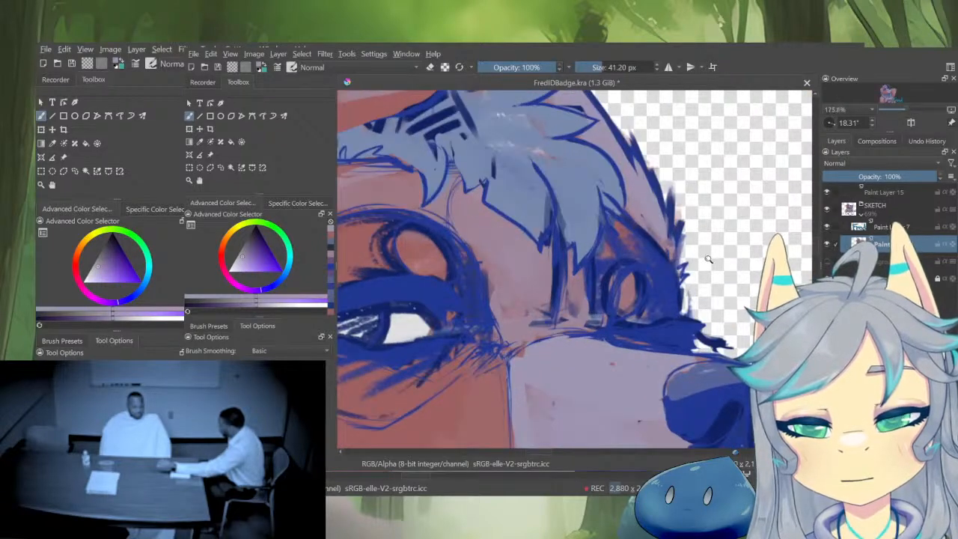
left_click_drag(712, 294, 734, 220)
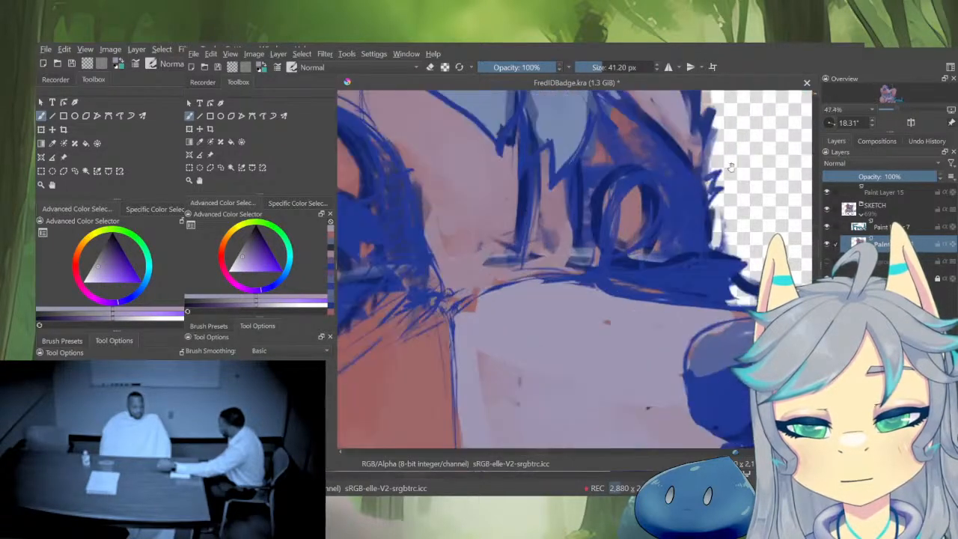
key("e")
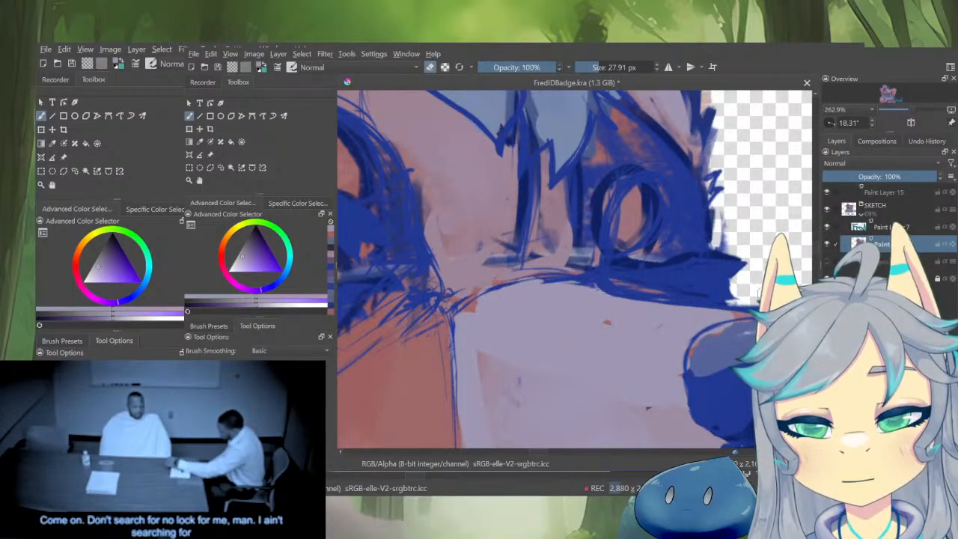
left_click_drag(675, 277, 672, 196)
key("e")
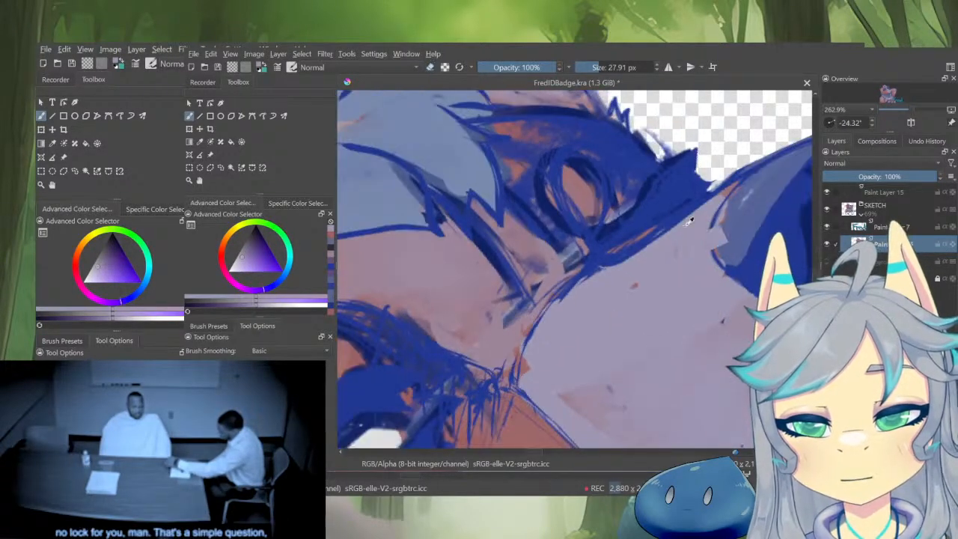
mouse_move(640, 247)
left_mouse_down()
mouse_move(622, 259)
mouse_move(636, 256)
left_mouse_up()
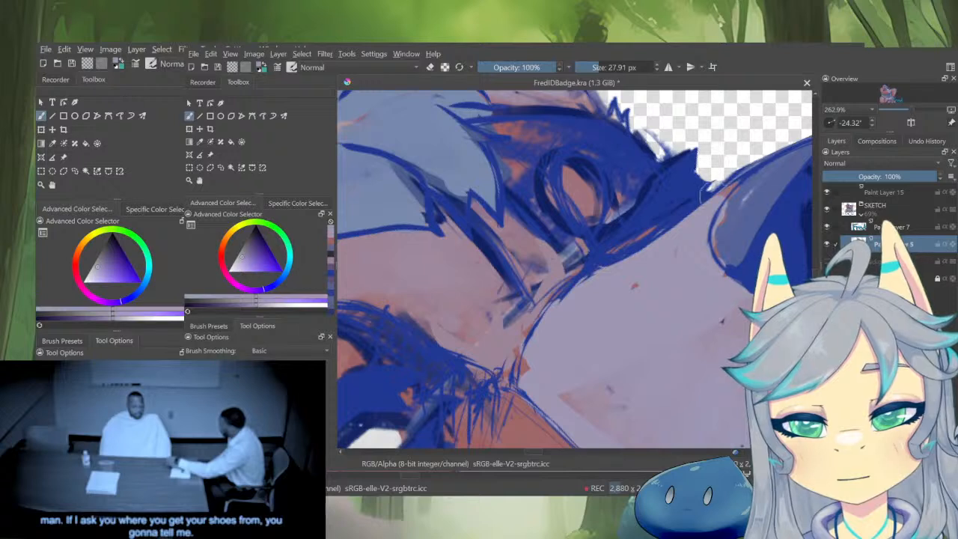
Sample dark blue, redraw the muzzle's upper outline between the far brow and nose, and clean its edge with a 9.52 px eraser
left_click(734, 171, "ctrl")
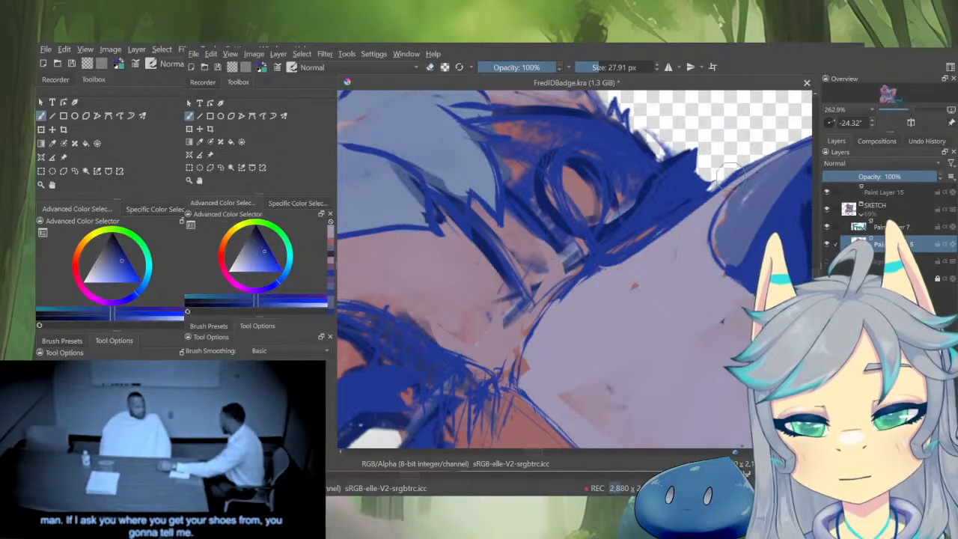
left_click_drag(729, 176, 711, 177)
left_click_drag(591, 247, 575, 262)
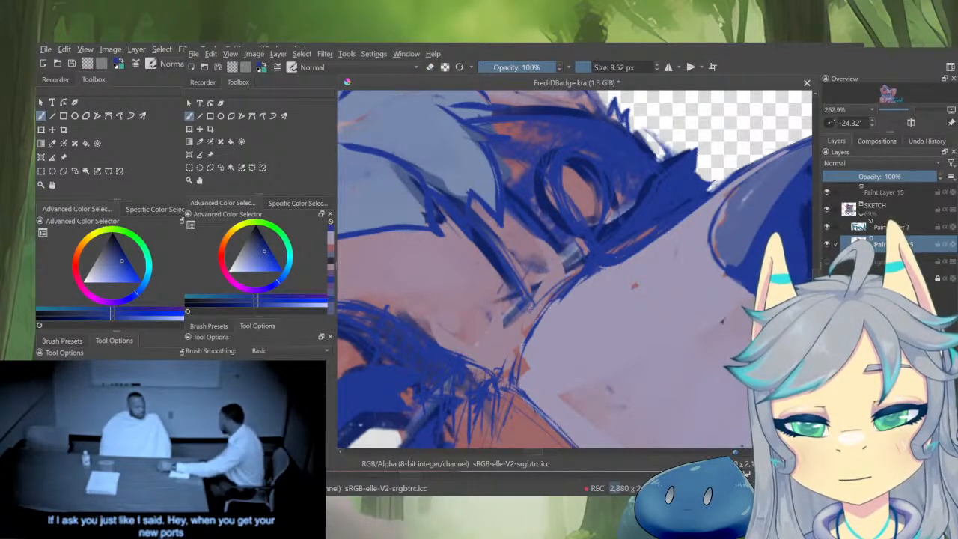
left_click_drag(659, 232, 612, 263)
mouse_move(741, 179)
left_mouse_down()
mouse_move(683, 214)
mouse_move(741, 181)
left_mouse_up()
key("e")
left_click_drag(663, 223, 729, 181)
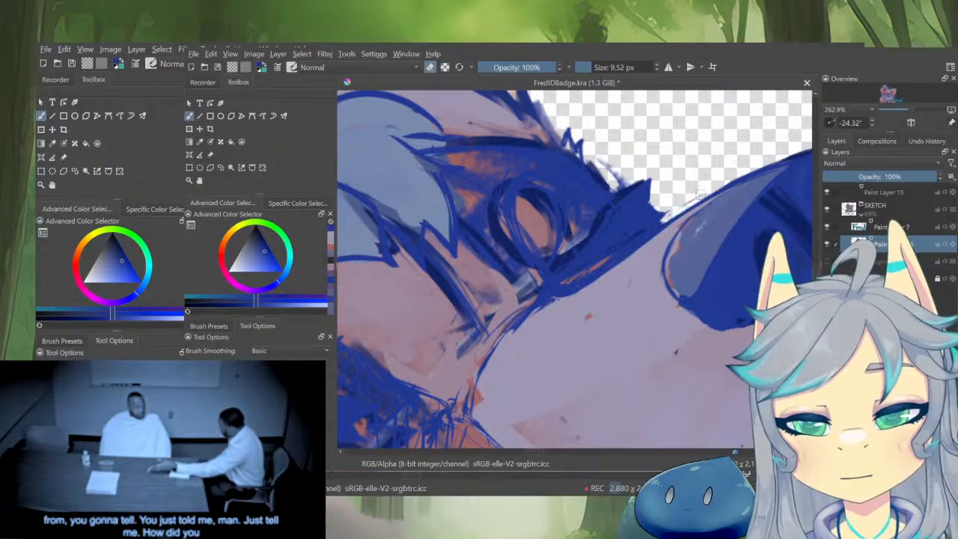
left_click_drag(686, 205, 790, 158)
mouse_move(656, 239)
left_mouse_down()
mouse_move(657, 282)
mouse_move(712, 300)
left_mouse_up()
key("e")
Sample the nose's dark blues and repaint its nostrils and centre groove with a 13.77 px brush
left_click(724, 266, "ctrl")
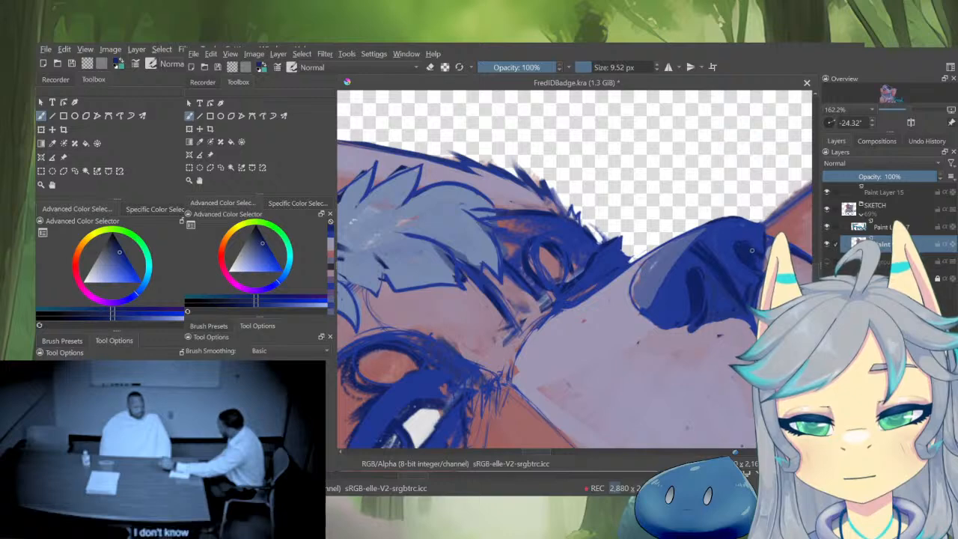
left_click(743, 293, "ctrl")
left_click_drag(747, 299, 751, 300)
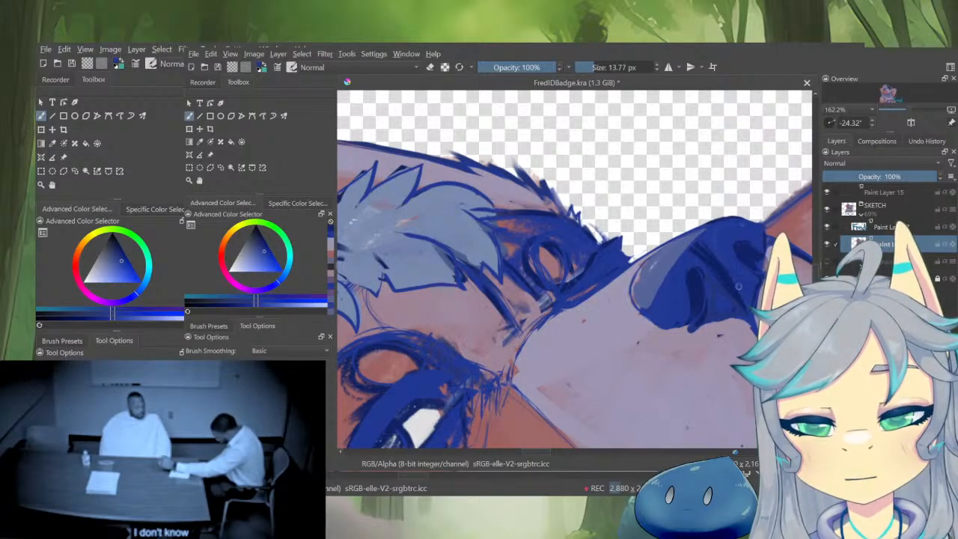
left_click_drag(738, 247, 706, 290)
left_click(677, 346, "ctrl")
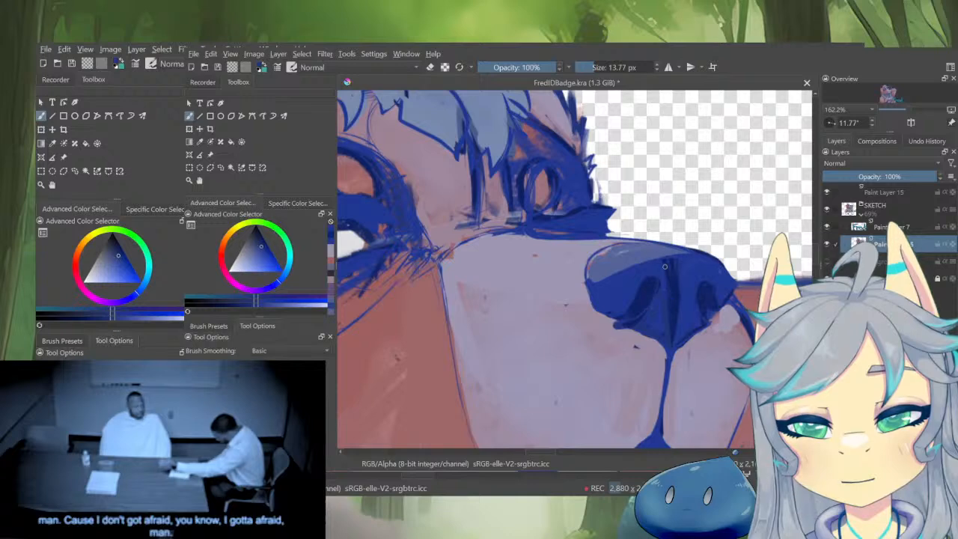
left_click_drag(666, 271, 672, 338)
left_click(674, 272, "ctrl")
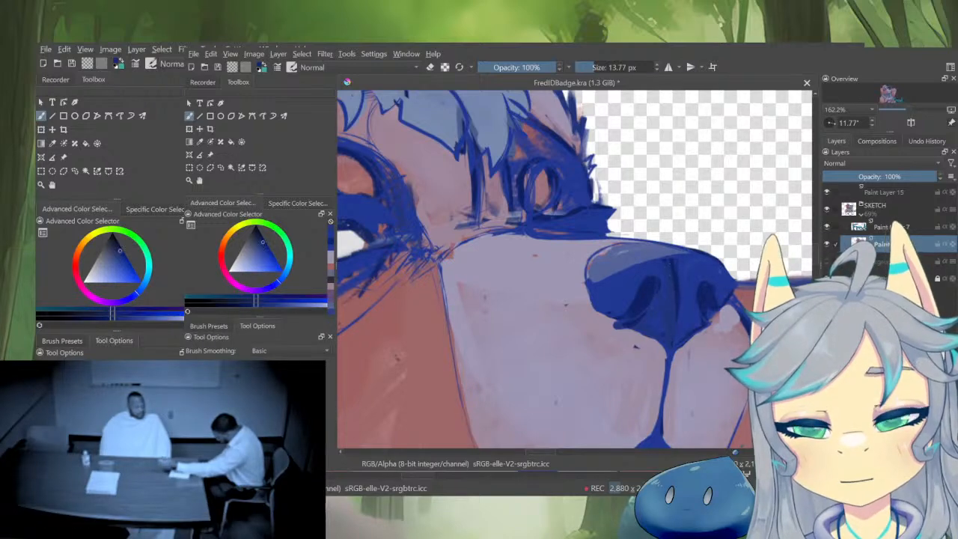
left_click_drag(668, 305, 637, 364)
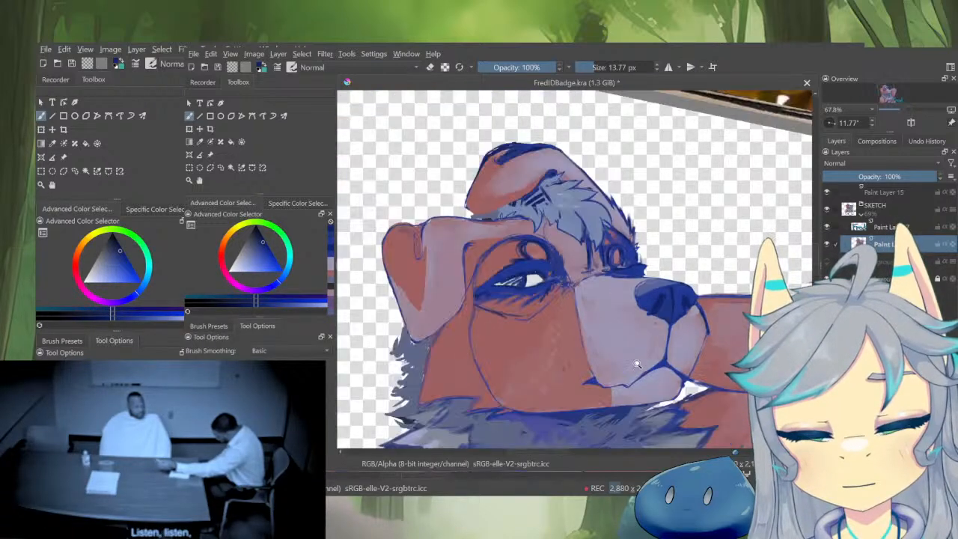
Redraw the far side of the muzzle below the nose as a rounder dark blue outline and check it in mirrored view
left_click_drag(710, 319, 697, 268)
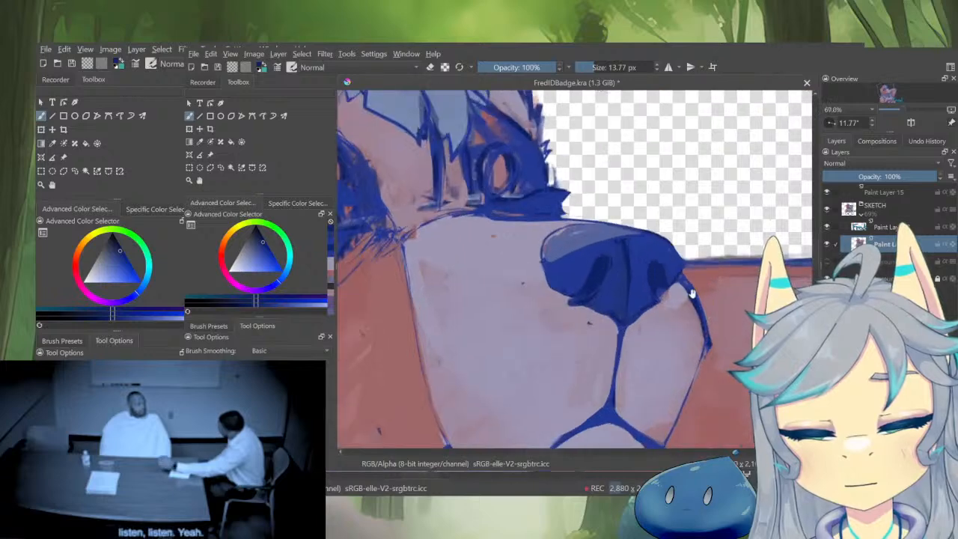
left_click(682, 313, "ctrl")
left_click_drag(668, 303, 680, 296)
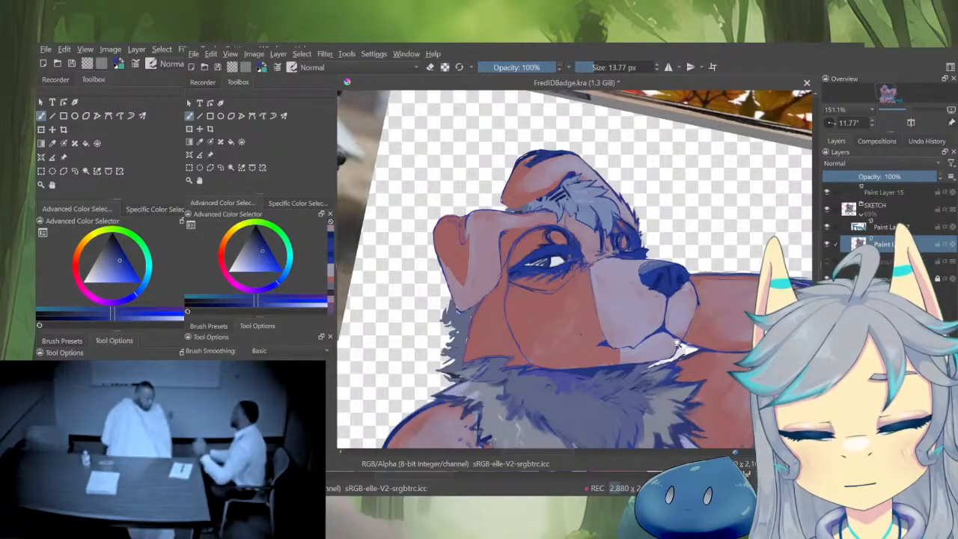
left_click_drag(701, 330, 706, 299)
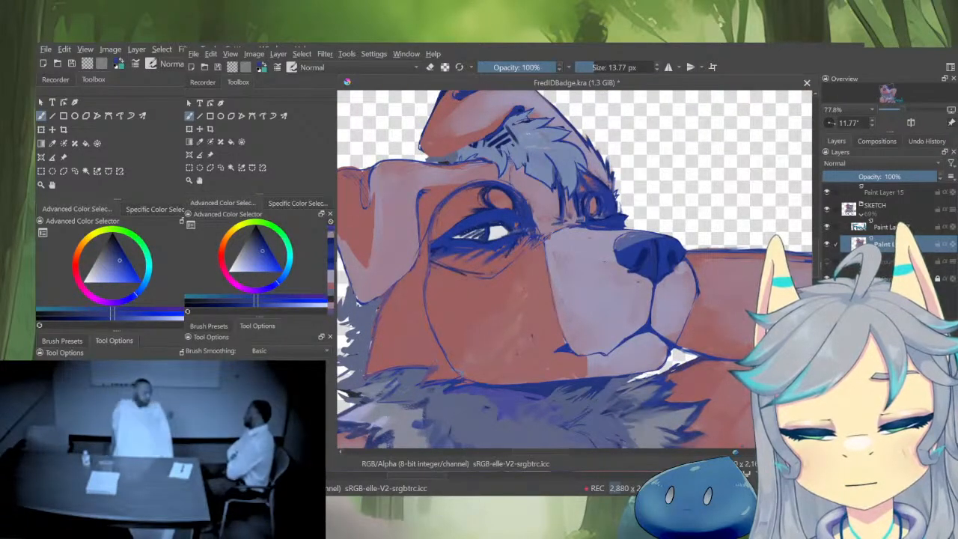
key("m")
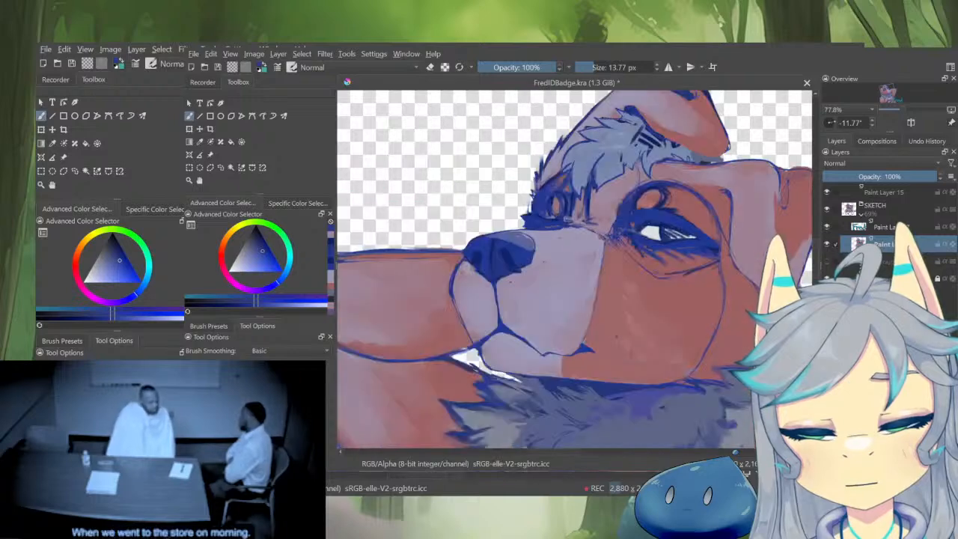
left_click_drag(571, 346, 572, 311)
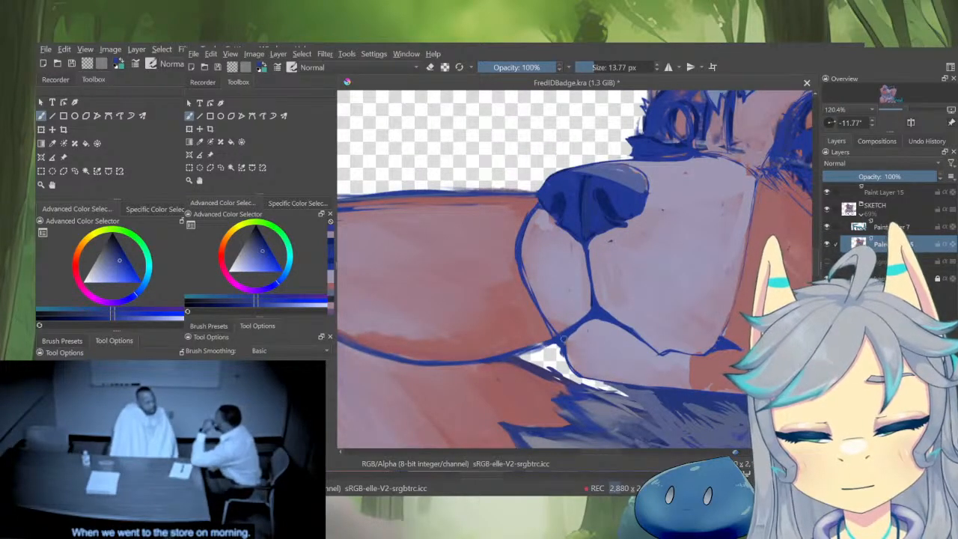
Sample the muzzle's lavender tones and clean up the lines around the far mouth corner and lower lip at 13.77 px
left_click(563, 342, "ctrl")
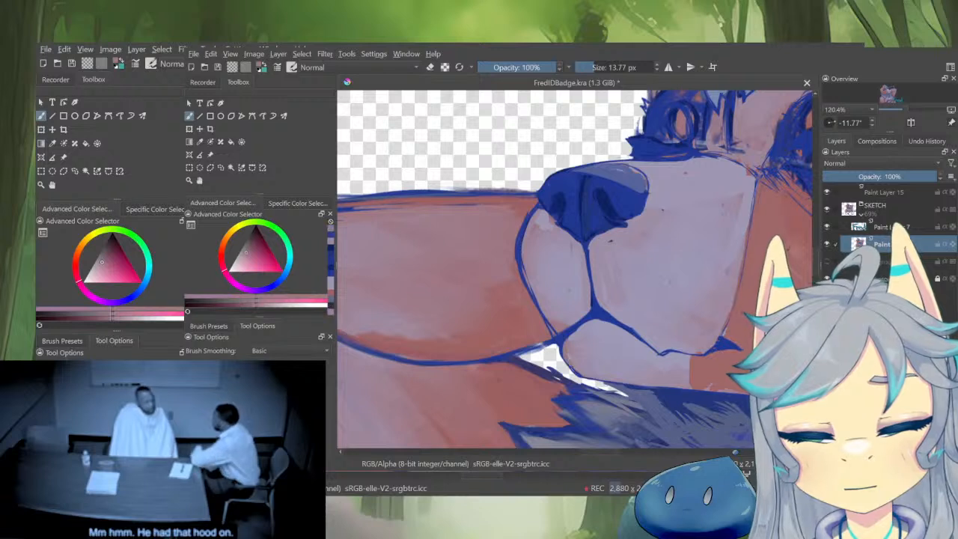
left_click(561, 320, "ctrl")
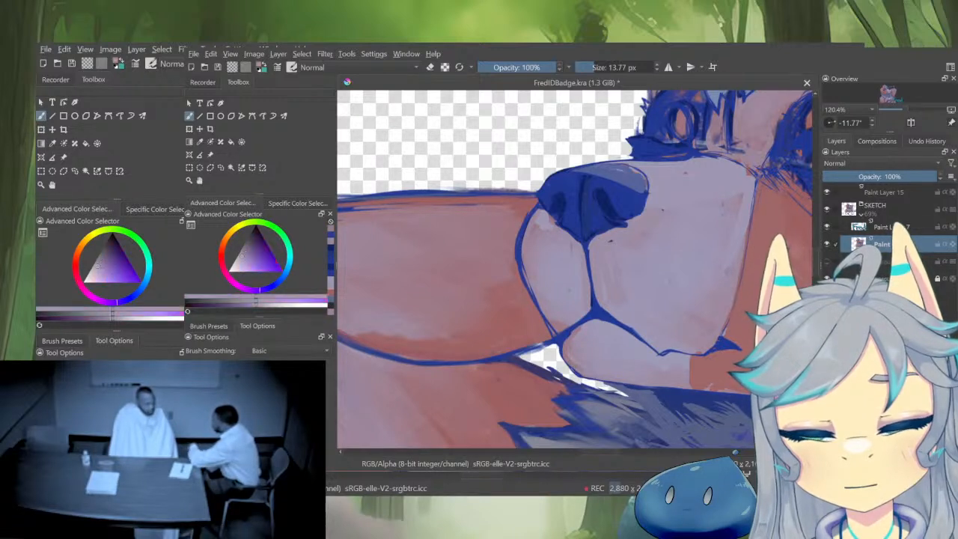
left_click_drag(552, 323, 559, 331)
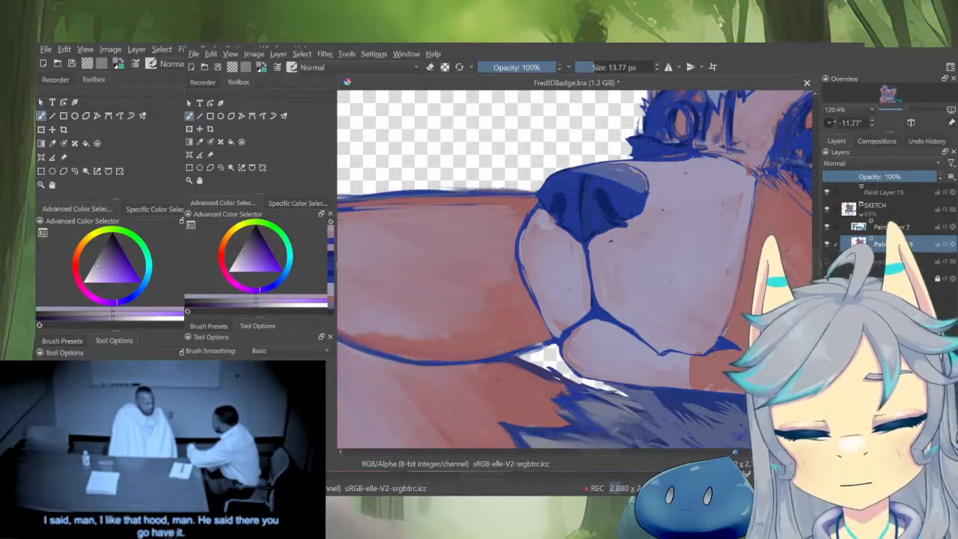
mouse_move(564, 337)
left_mouse_down()
mouse_move(573, 327)
mouse_move(622, 353)
mouse_move(674, 354)
left_mouse_up()
scroll(607, 307, "down", 6)
key("m")
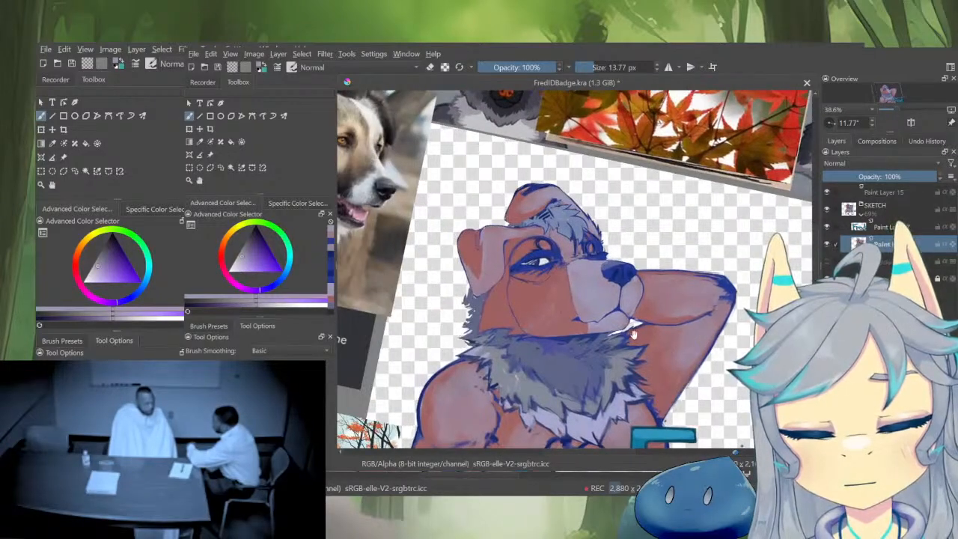
Sample dark blue, touch up the mouth line across the muzzle, and check the figure as a whole
scroll(599, 324, "up", 7)
left_click(652, 280, "ctrl")
left_click_drag(655, 278, 628, 297)
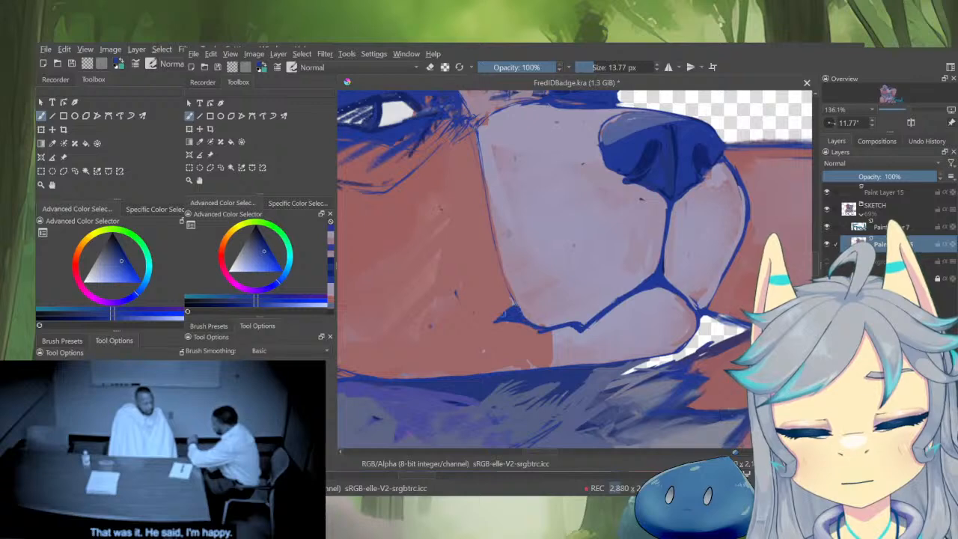
scroll(517, 318, "down", 7)
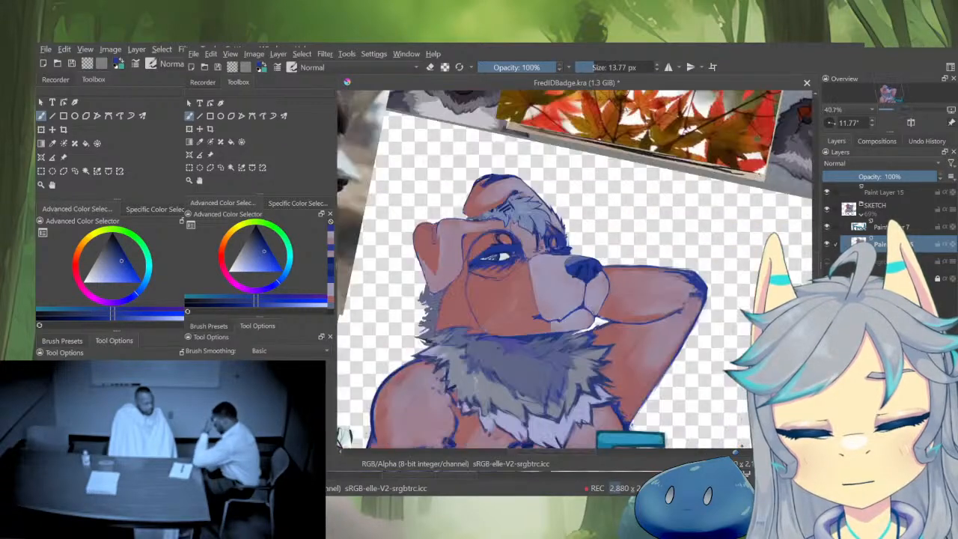
scroll(607, 319, "up", 6)
Sample the reddish cheek colour, tidy the near mouth corner, and smooth the cheek beside the muzzle at 29.29 px
left_click(608, 318, "ctrl")
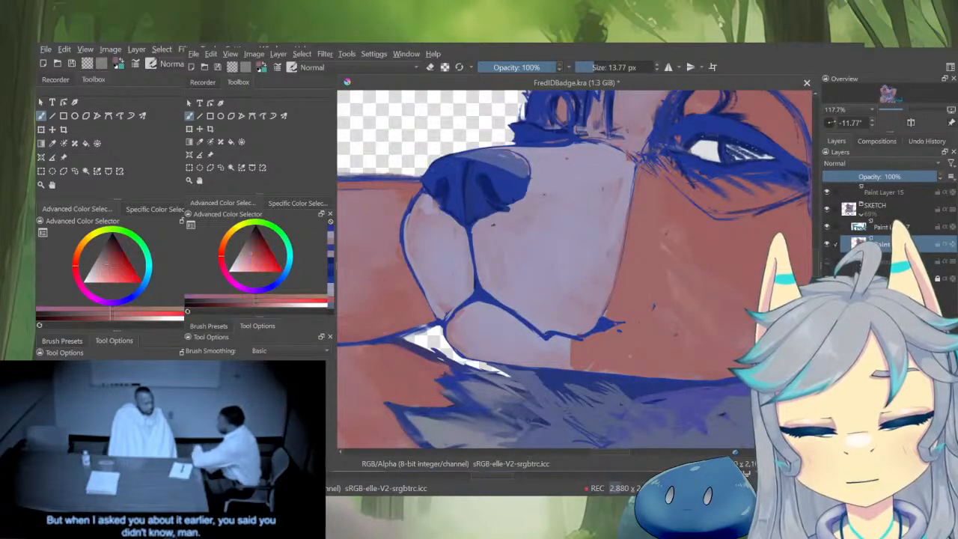
scroll(603, 308, "down", 7)
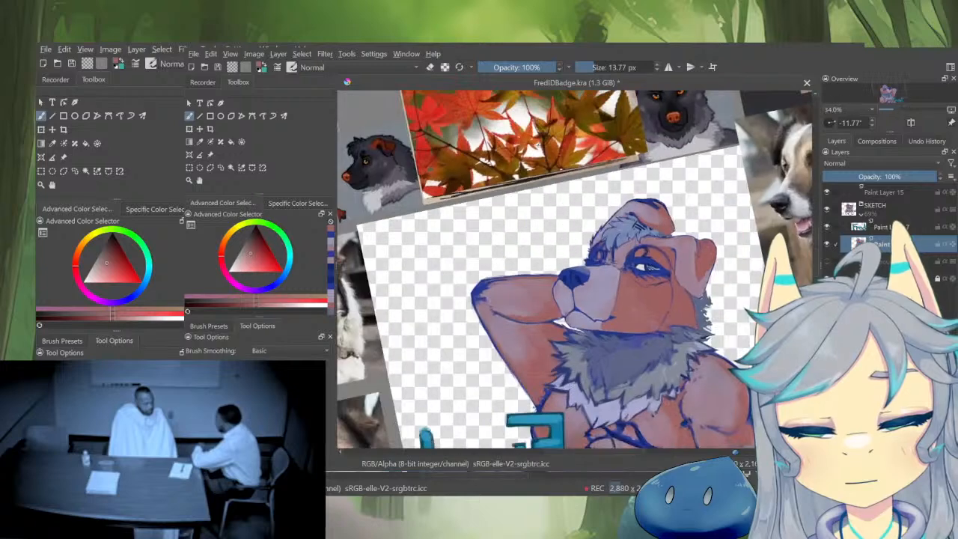
scroll(600, 304, "up", 8)
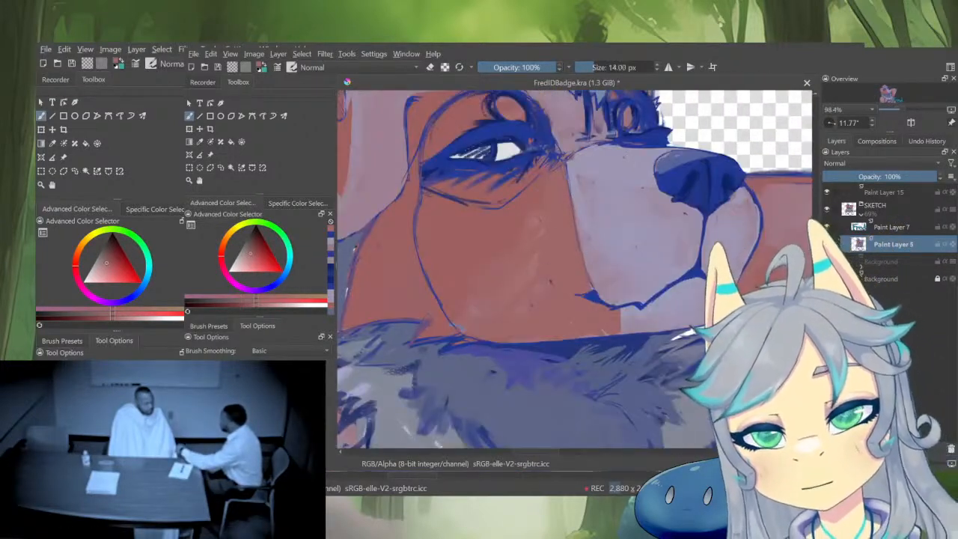
scroll(601, 238, "down", 6)
scroll(604, 228, "up", 7)
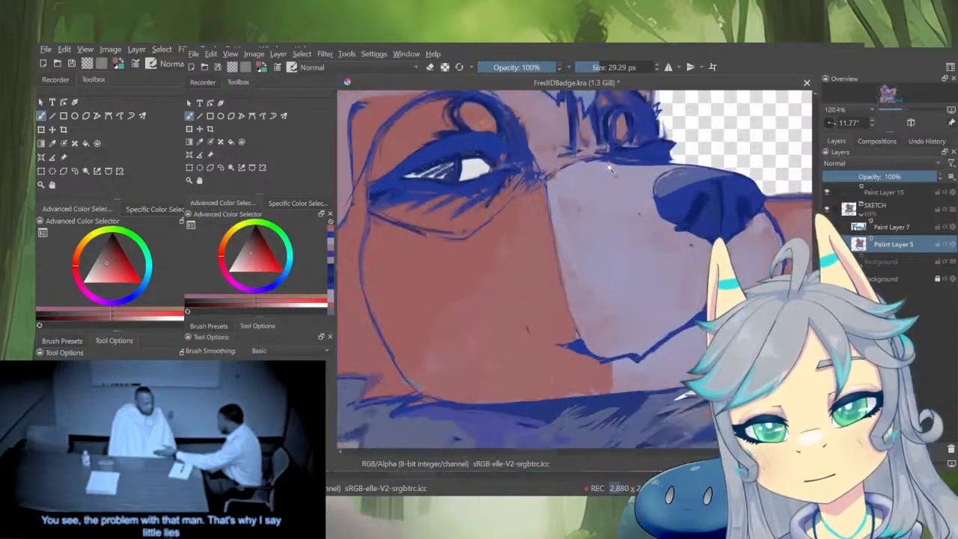
Smooth the muzzle's colouring with sampled lavender tones using larger brushes of 54.76 and 48.23 px
left_click(603, 232, "ctrl")
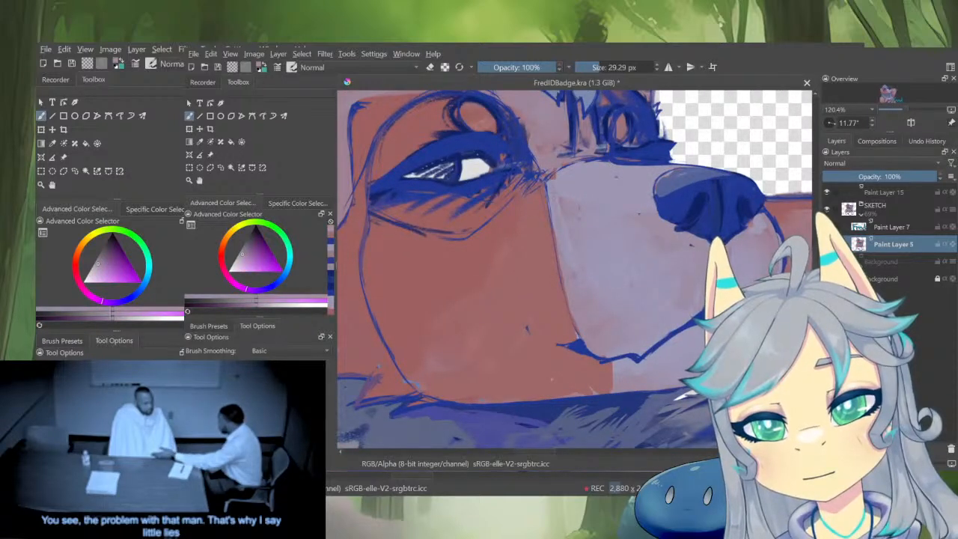
left_click_drag(630, 249, 642, 249)
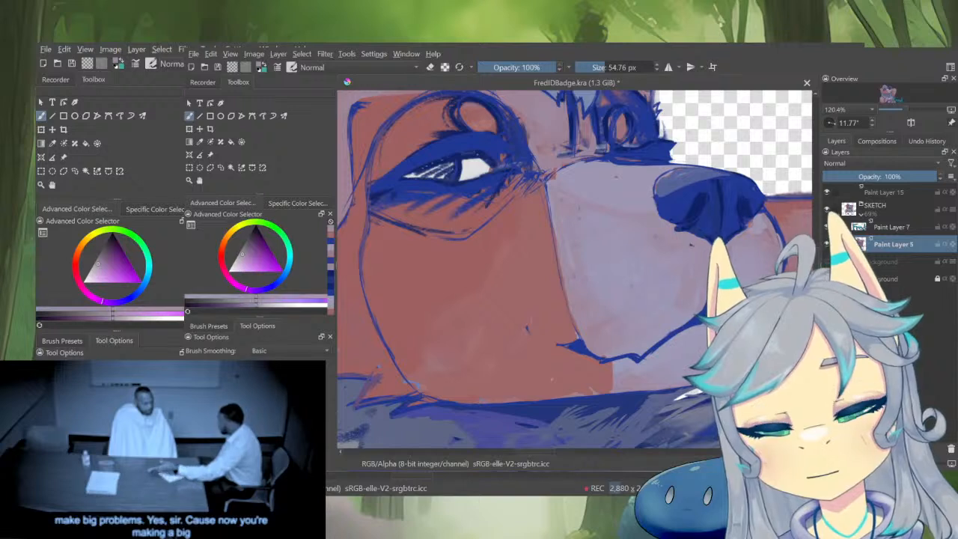
left_click(632, 283, "ctrl")
left_click_drag(633, 284, 629, 285)
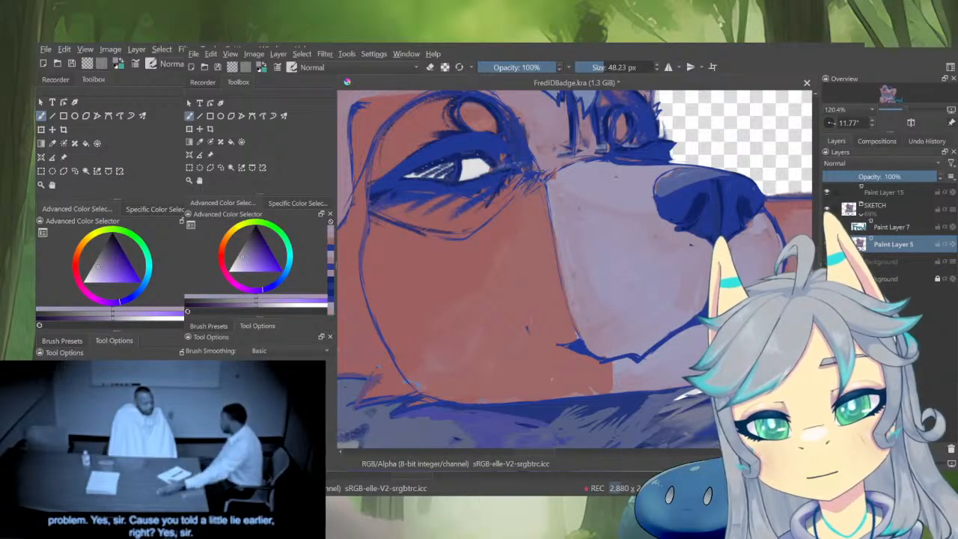
left_click(569, 202, "ctrl")
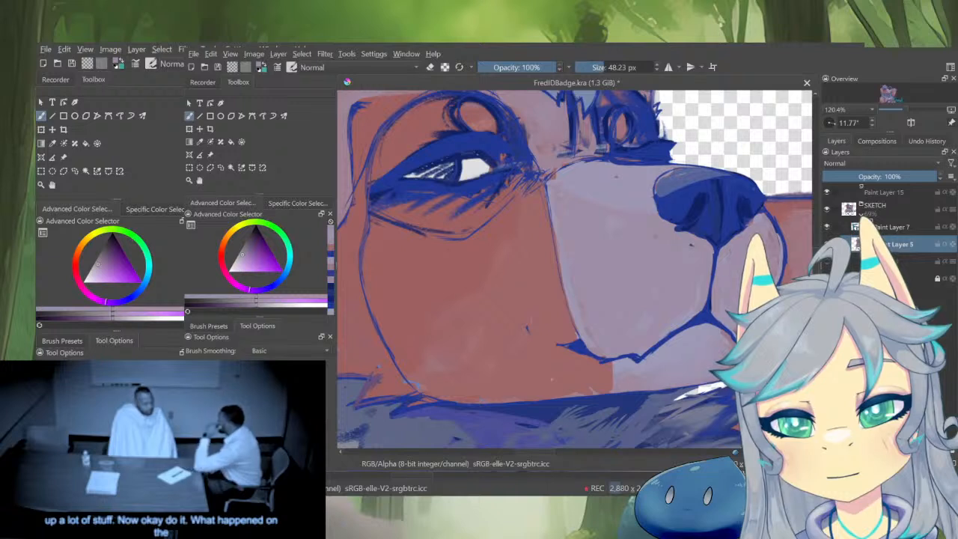
Tidy the muzzle linework with a 13.43 px eraser and touch up the chin's edge against the neck fur at 13.46 px
key("e")
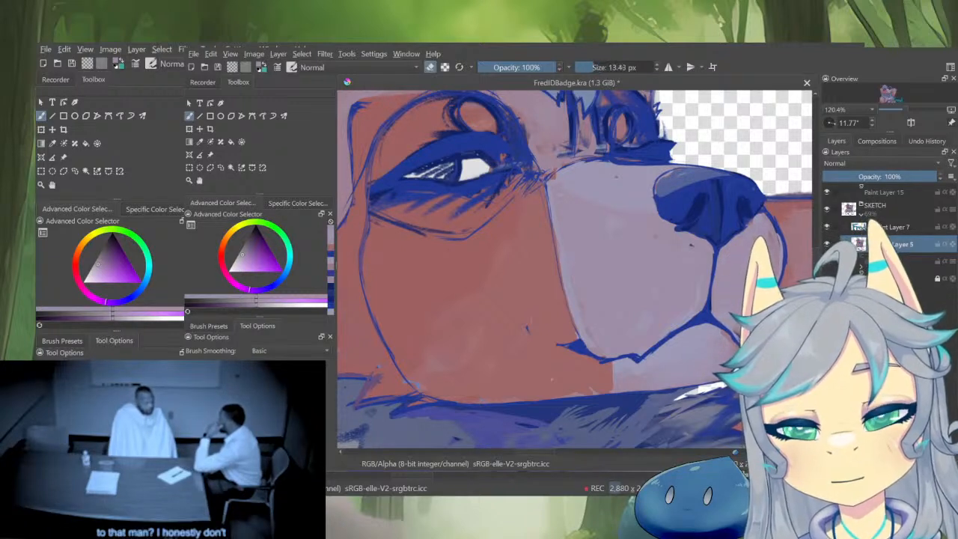
key("e")
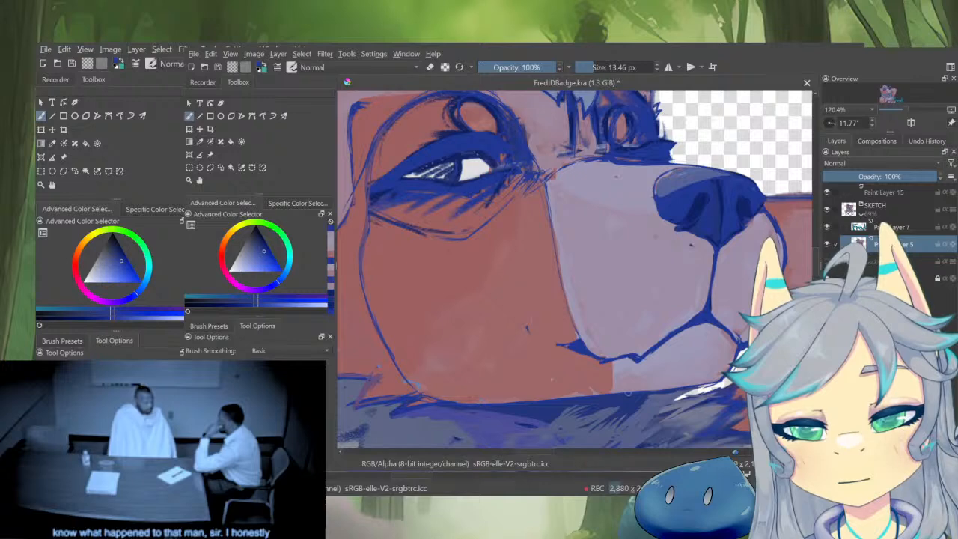
left_click_drag(674, 300, 674, 240)
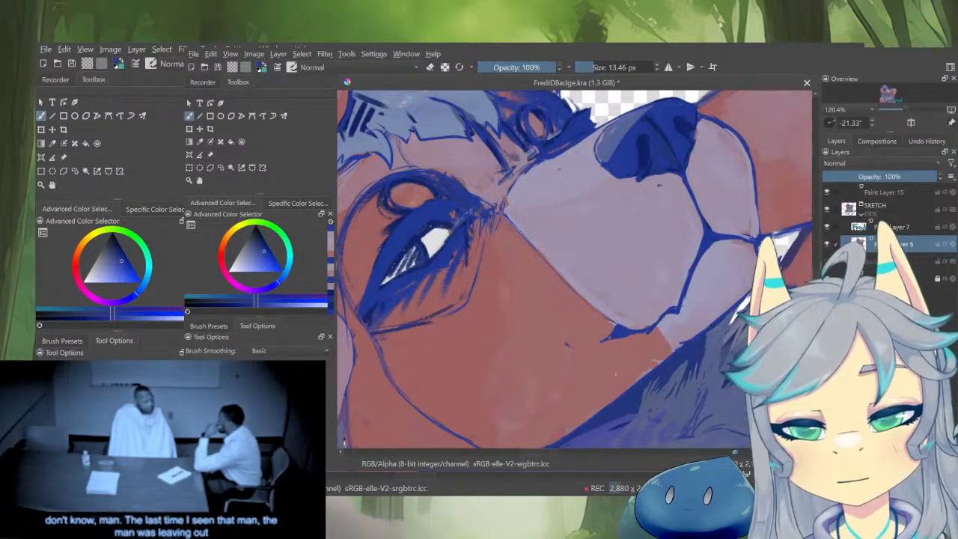
left_click(569, 217, "ctrl")
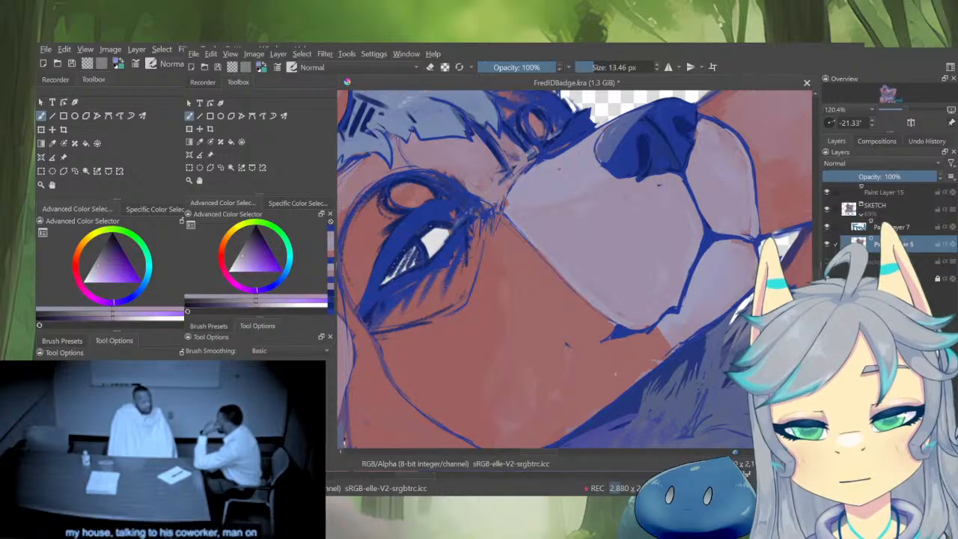
left_click(674, 346, "ctrl")
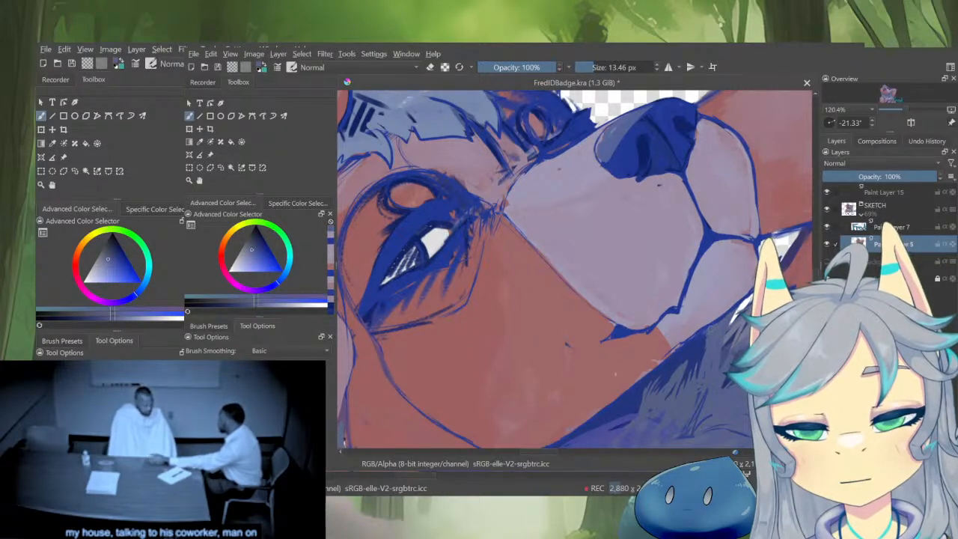
left_click_drag(687, 344, 671, 359)
left_click(677, 325, "ctrl")
Check the whole figure beside the reference images and examine the head and ears up close
scroll(732, 354, "down", 5)
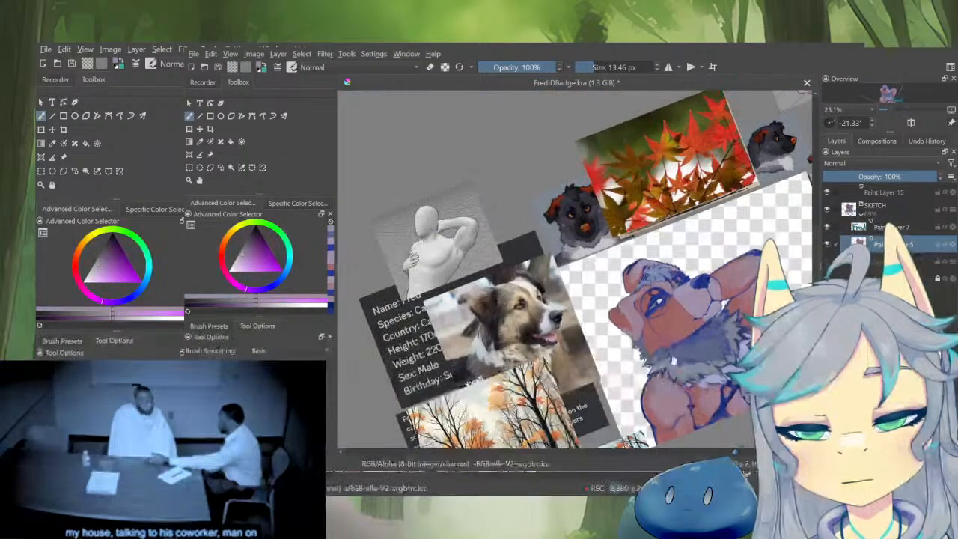
left_click_drag(730, 359, 708, 395)
scroll(715, 389, "up", 2)
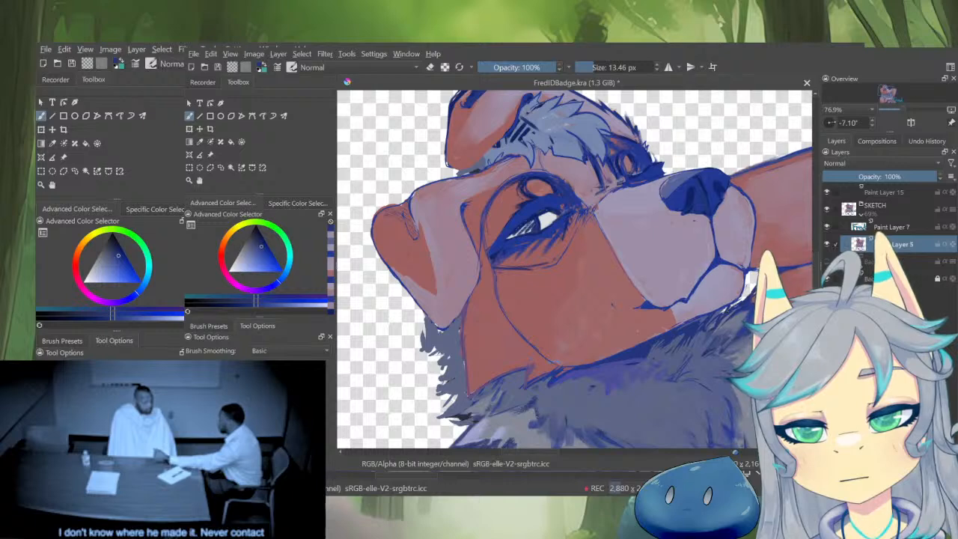
scroll(725, 397, "down", 5)
scroll(683, 318, "up", 6)
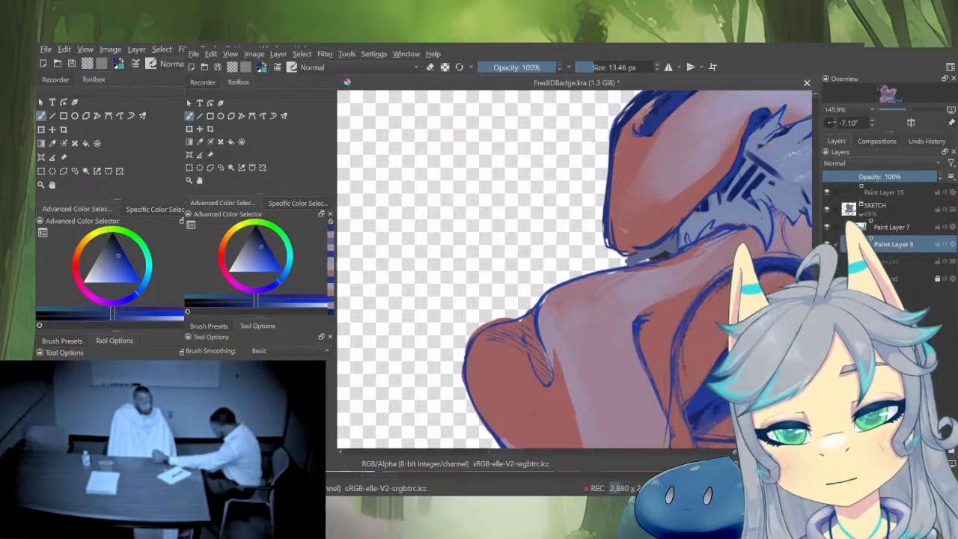
Examine the ear, eye and cheek up close and compare the whole figure, also mirrored, with the reference images
left_click_drag(691, 236, 687, 205)
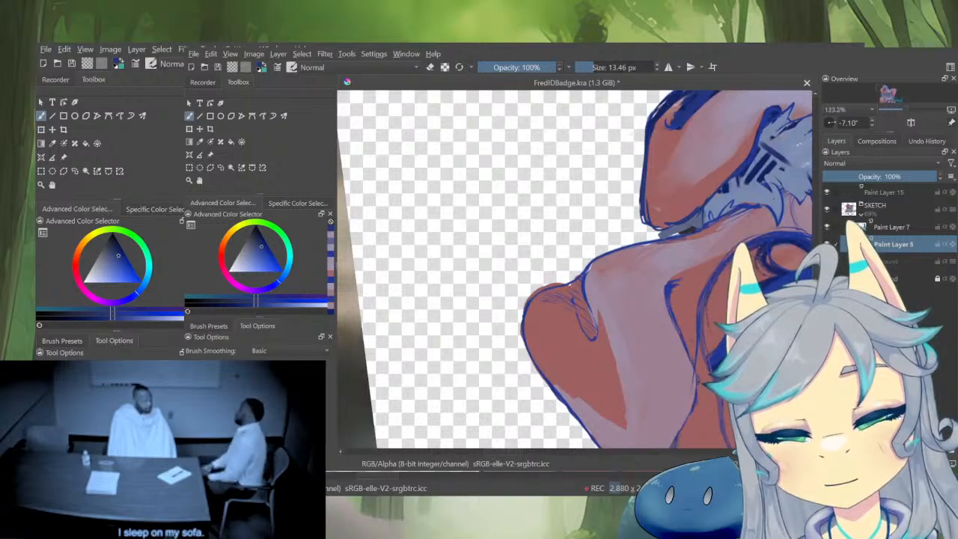
left_click_drag(693, 268, 656, 268)
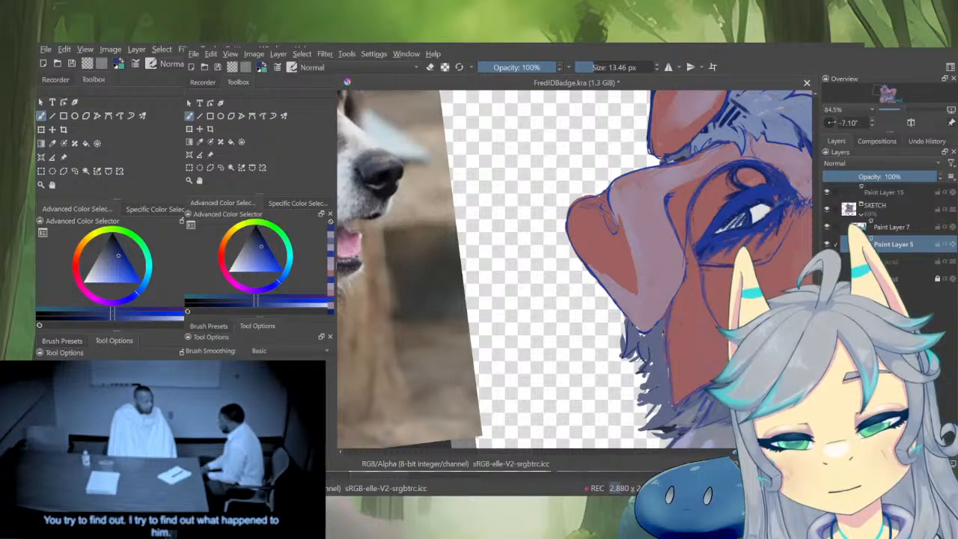
left_click_drag(668, 369, 668, 325)
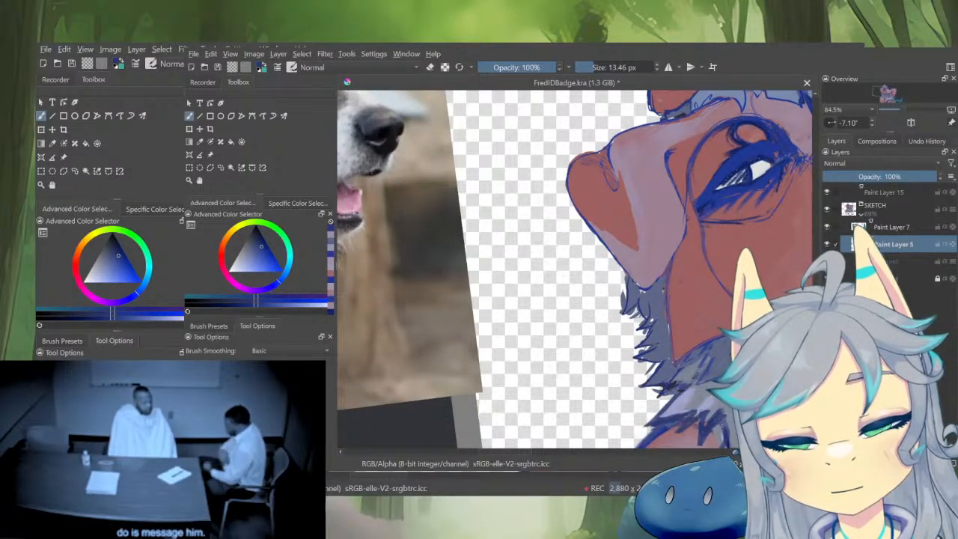
scroll(677, 341, "down", 5)
left_click_drag(677, 341, 721, 300)
key("m")
scroll(722, 299, "down", 3)
key("m")
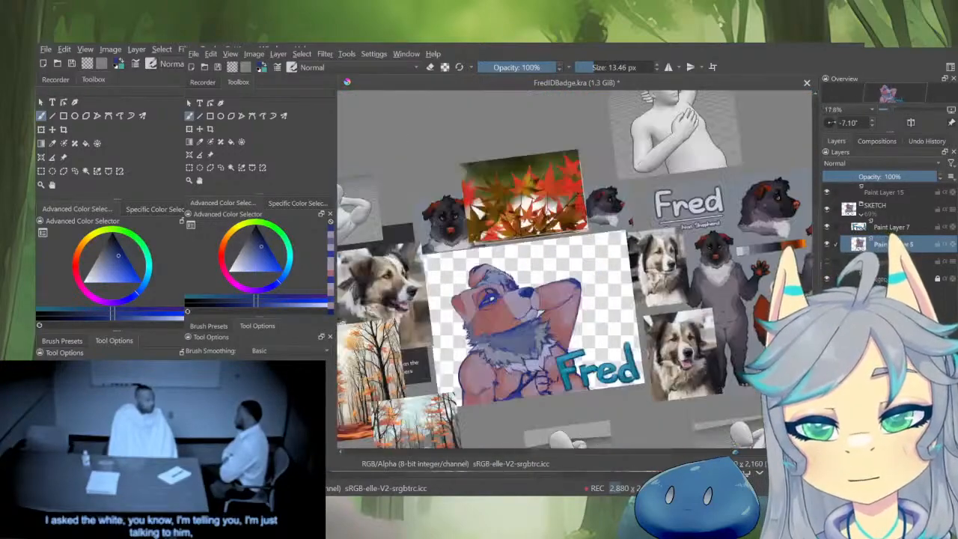
scroll(732, 282, "up", 5)
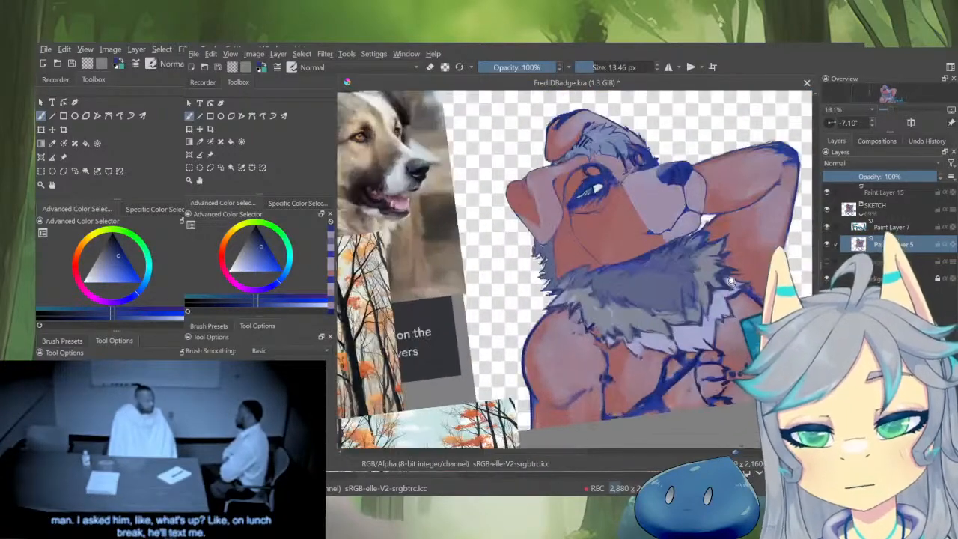
scroll(726, 306, "up", 7)
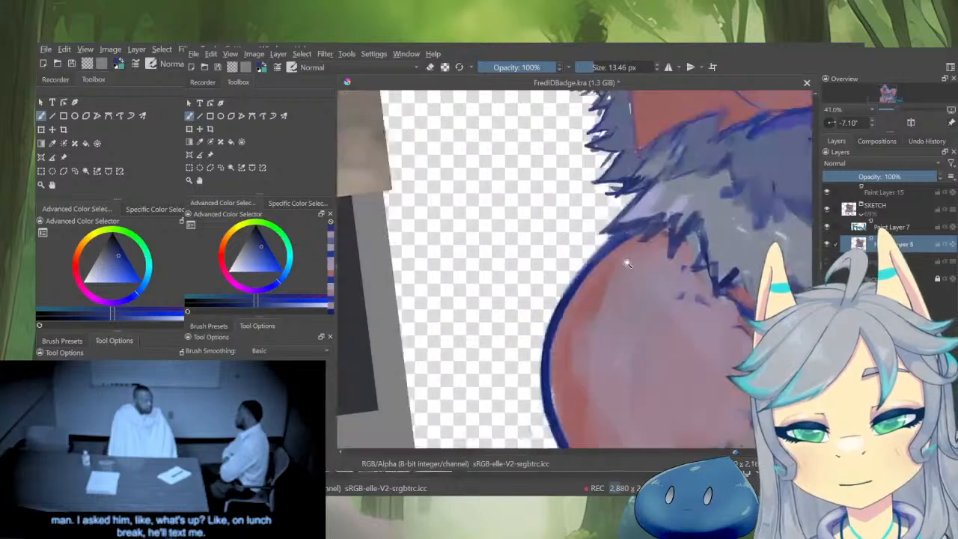
Erase stray marks outside the near shoulder's outer edge with the eraser enlarged to 28.53 px
left_click_drag(653, 180, 593, 268)
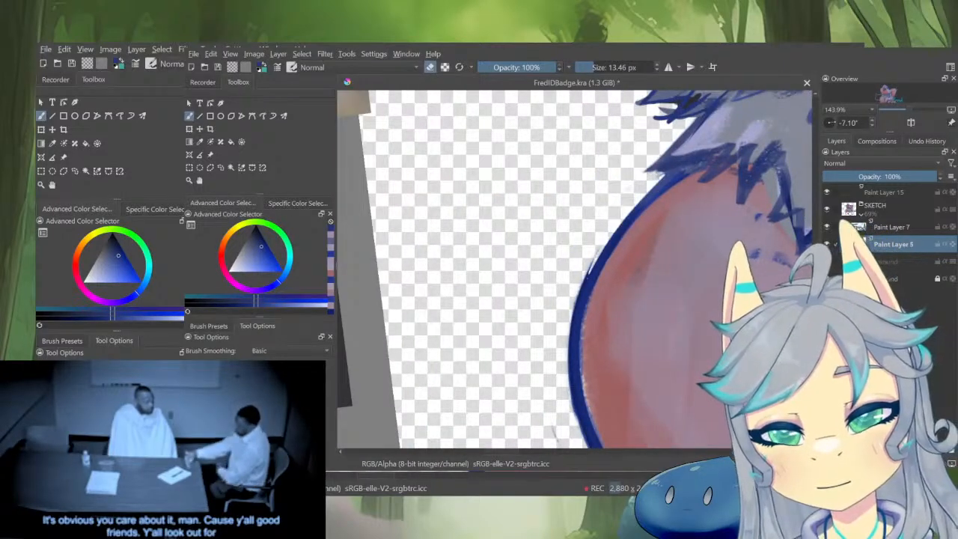
left_click_drag(635, 201, 574, 330)
mouse_move(601, 251)
left_mouse_down()
mouse_move(571, 346)
mouse_move(648, 194)
mouse_move(658, 194)
mouse_move(619, 204)
mouse_move(602, 320)
mouse_move(612, 370)
left_mouse_up()
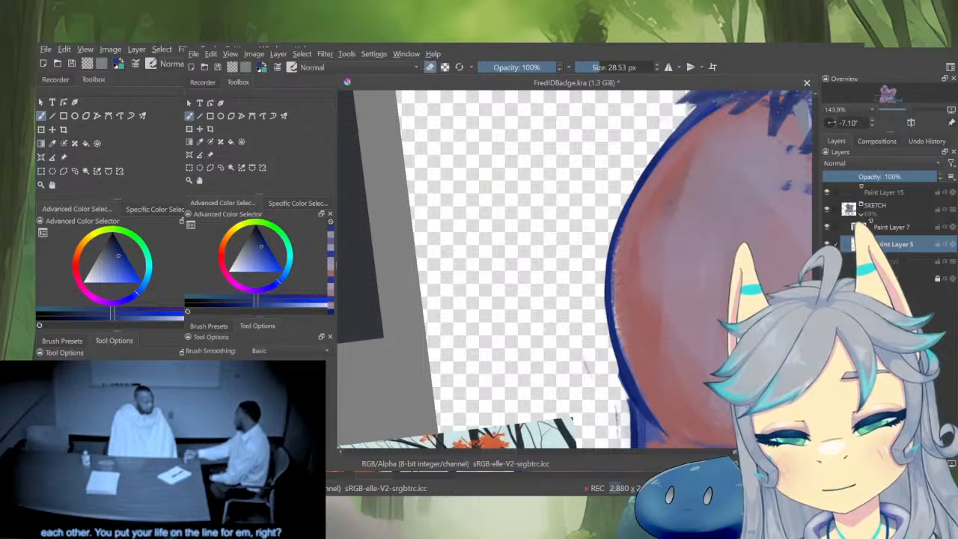
mouse_move(623, 205)
left_mouse_down()
mouse_move(606, 265)
mouse_move(609, 347)
mouse_move(621, 384)
left_mouse_up()
left_click_drag(633, 353, 624, 288)
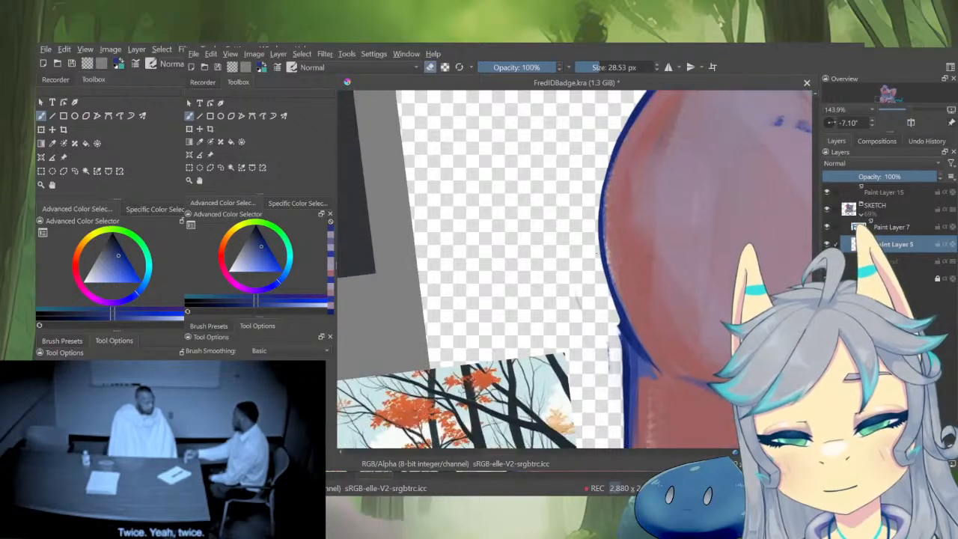
left_click_drag(602, 355, 605, 367)
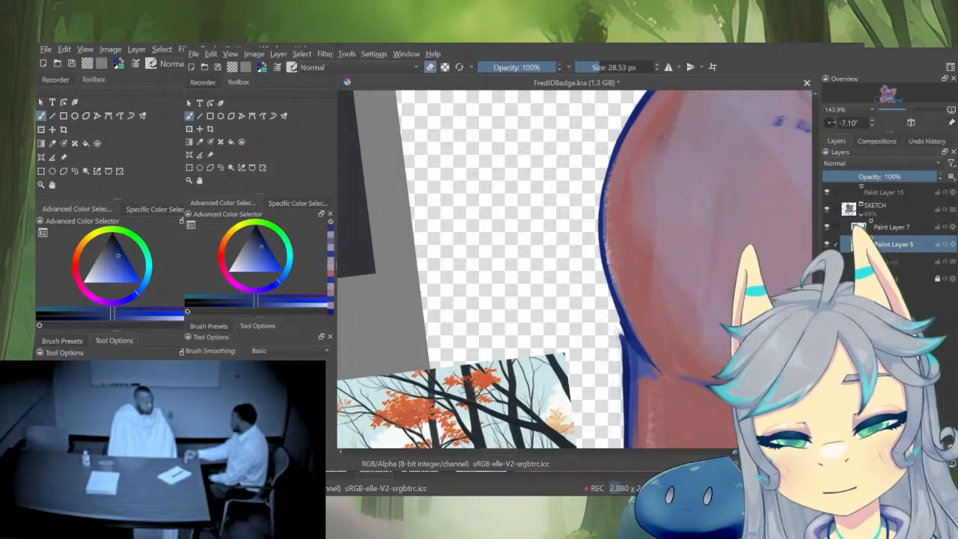
Trim the notch where the shoulder meets the upper arm and redraw its outline in blue with an 8.19 px brush
mouse_move(618, 331)
left_mouse_down()
mouse_move(623, 419)
mouse_move(666, 270)
left_mouse_up()
mouse_move(702, 285)
left_mouse_down()
mouse_move(704, 295)
mouse_move(612, 347)
left_mouse_up()
left_click_drag(658, 261, 602, 367)
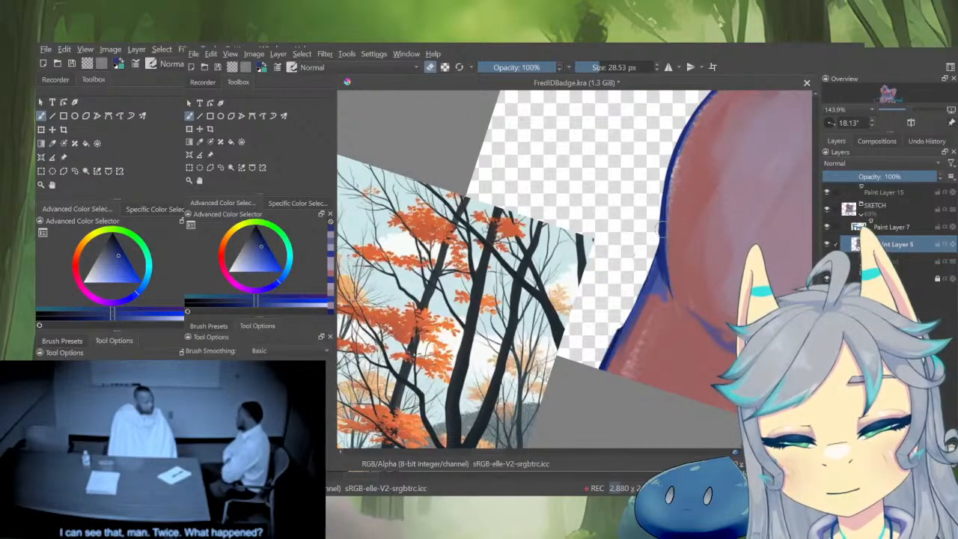
left_click_drag(659, 196, 658, 235)
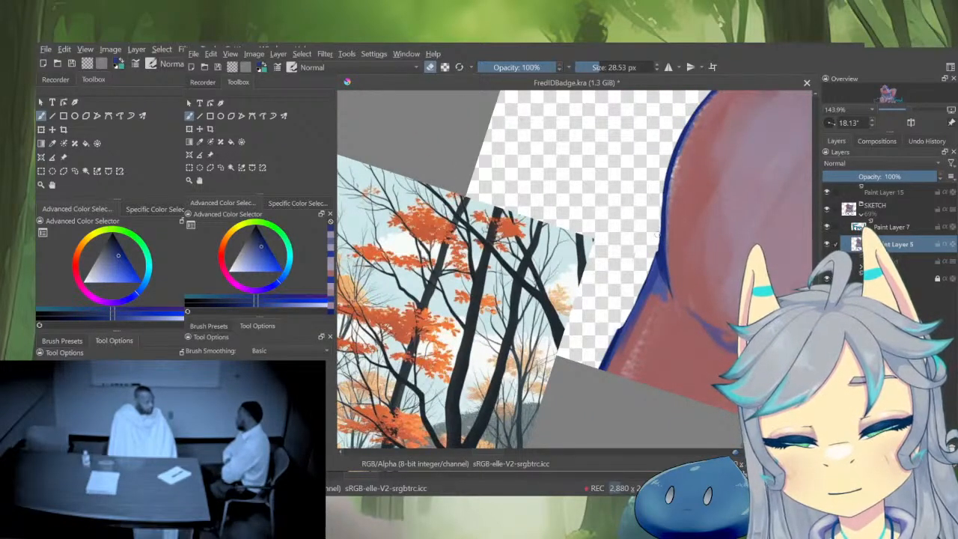
key("e")
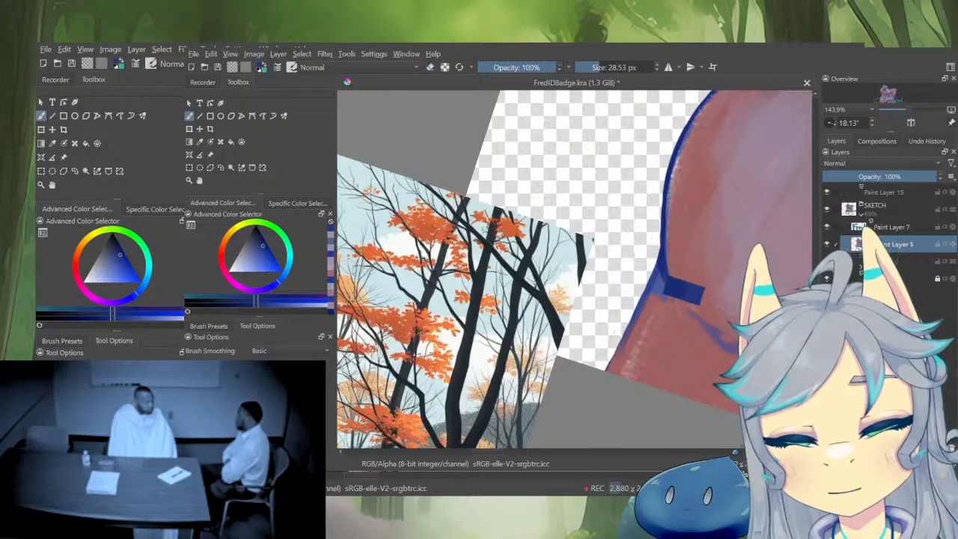
left_click_drag(689, 291, 635, 364)
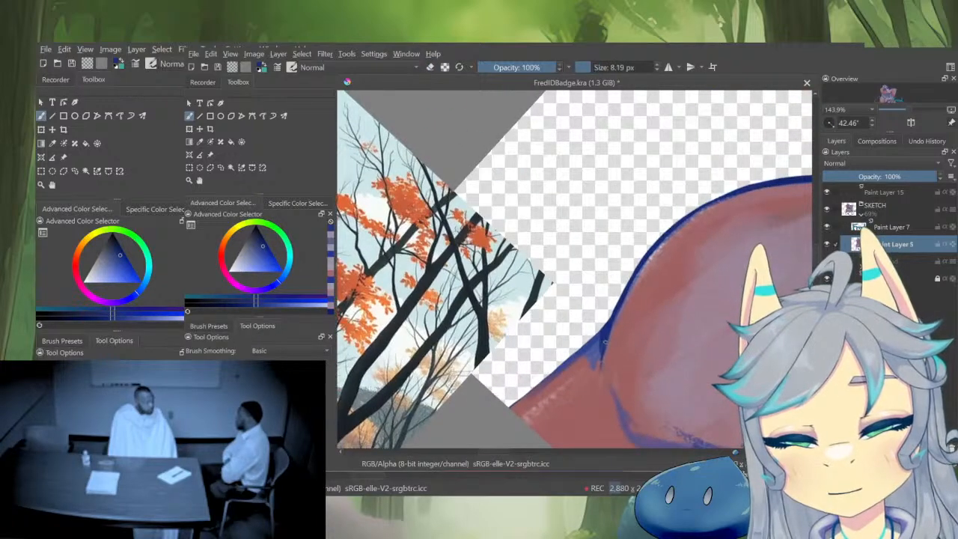
mouse_move(566, 367)
left_mouse_down()
mouse_move(576, 377)
mouse_move(662, 287)
left_mouse_up()
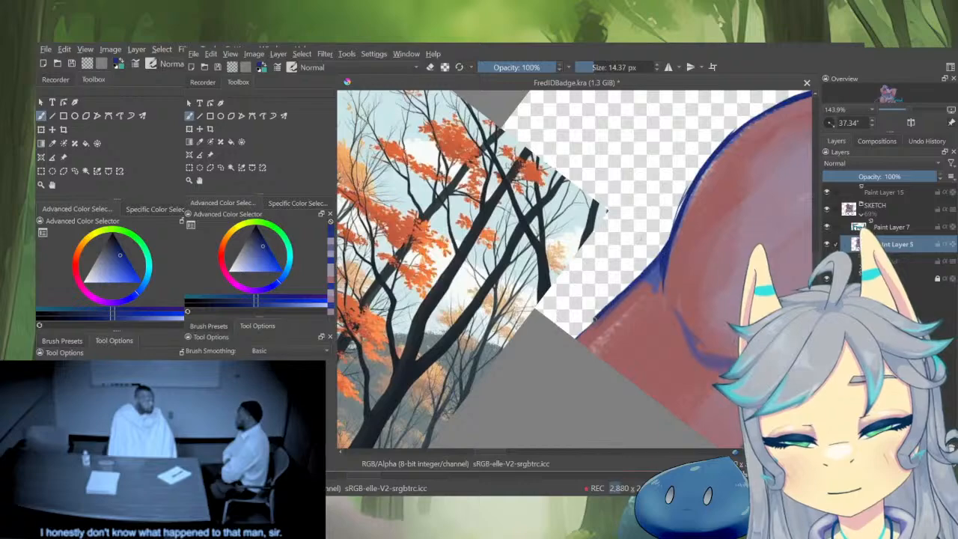
Check the whole figure's silhouette beside the references in normal and mirrored view
left_click_drag(584, 333, 524, 457)
left_click_drag(524, 457, 663, 442)
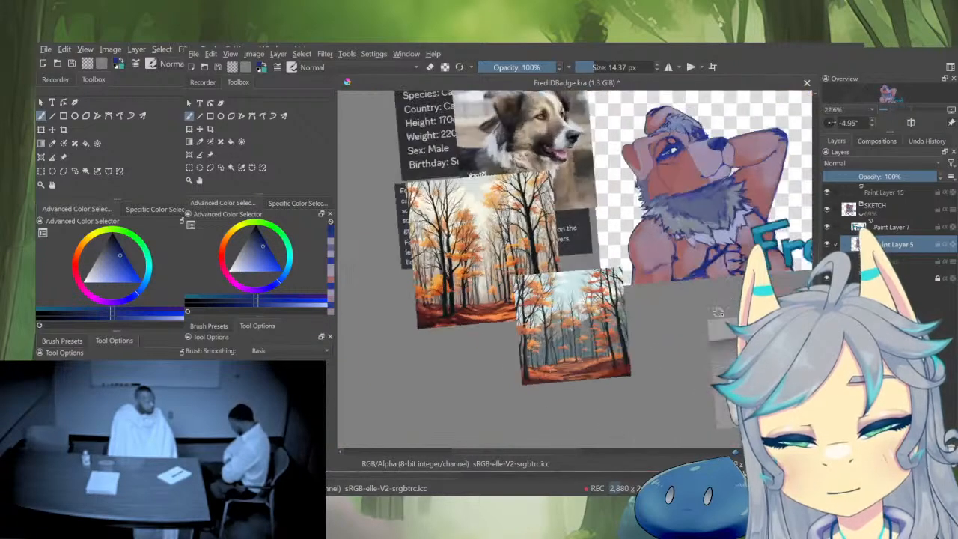
left_click_drag(755, 248, 806, 342)
key("m")
left_click_drag(653, 329, 662, 287)
left_click_drag(703, 312, 743, 395)
key("m")
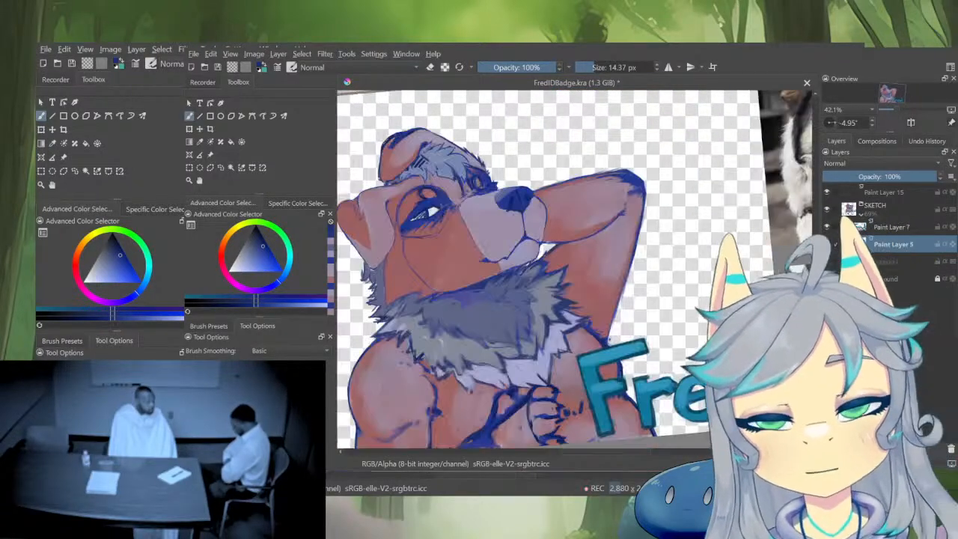
Erase the rough line edges along the underside of the raised arm with a 38.33 px eraser
left_click_drag(597, 377, 516, 363)
left_click_drag(615, 389, 616, 289)
mouse_move(558, 373)
left_mouse_down()
mouse_move(526, 378)
mouse_move(538, 389)
mouse_move(659, 289)
mouse_move(634, 316)
left_mouse_up()
key("e")
key("ctrl+z")
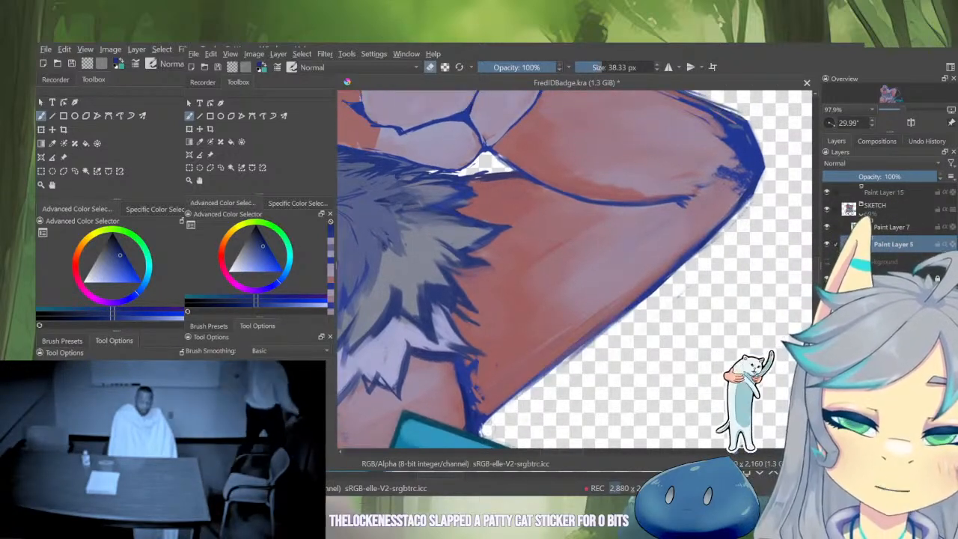
mouse_move(577, 353)
left_mouse_down()
mouse_move(721, 234)
mouse_move(737, 247)
mouse_move(567, 379)
mouse_move(694, 269)
mouse_move(623, 325)
left_mouse_up()
left_click_drag(599, 380, 579, 439)
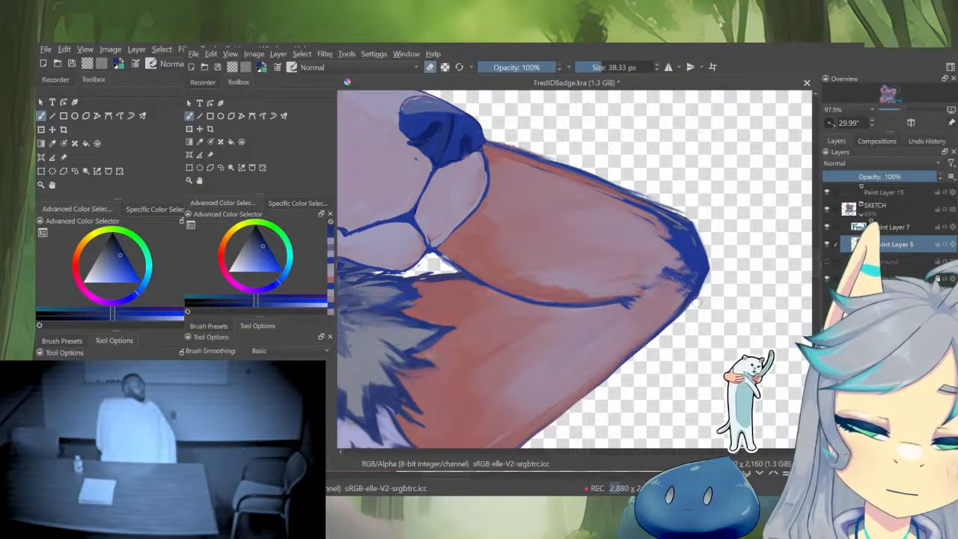
Erase the stray lines along the raised forearm's upper edge between the nose and the elbow
mouse_move(682, 317)
left_mouse_down()
mouse_move(706, 283)
mouse_move(710, 241)
mouse_move(586, 392)
mouse_move(519, 390)
mouse_move(483, 366)
left_mouse_up()
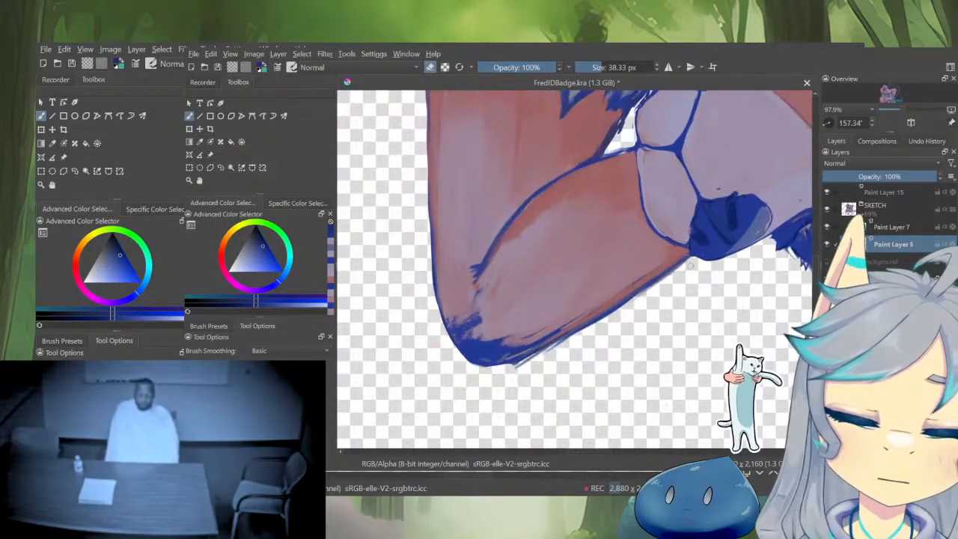
left_click_drag(674, 274, 604, 318)
mouse_move(663, 280)
left_mouse_down()
mouse_move(676, 273)
mouse_move(534, 362)
mouse_move(695, 325)
left_mouse_up()
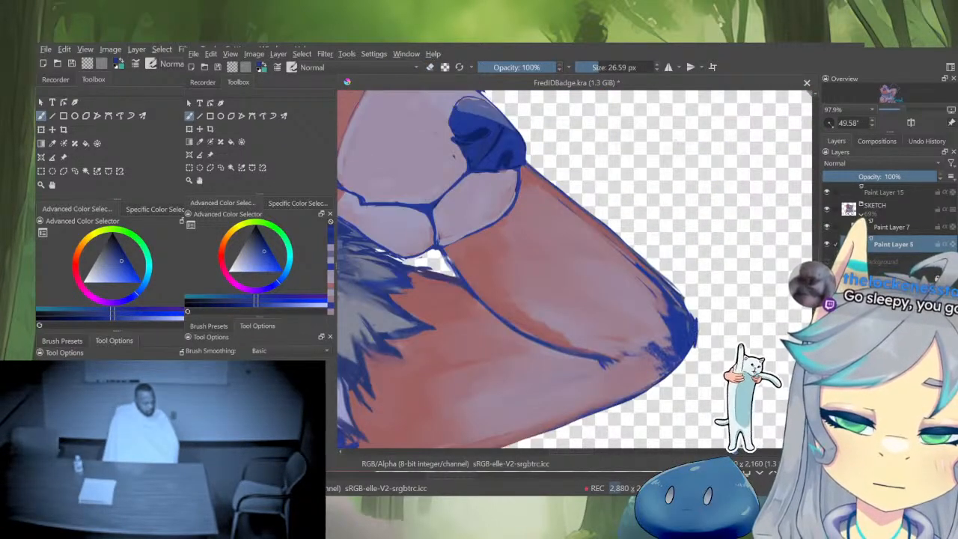
Redraw the raised elbow's outline in blue at 19.17 px and sample the mauve arm tone beside it
left_click_drag(670, 371, 664, 446)
left_click_drag(720, 367, 679, 203)
left_click_drag(651, 161, 645, 86)
left_click_drag(621, 270, 668, 232)
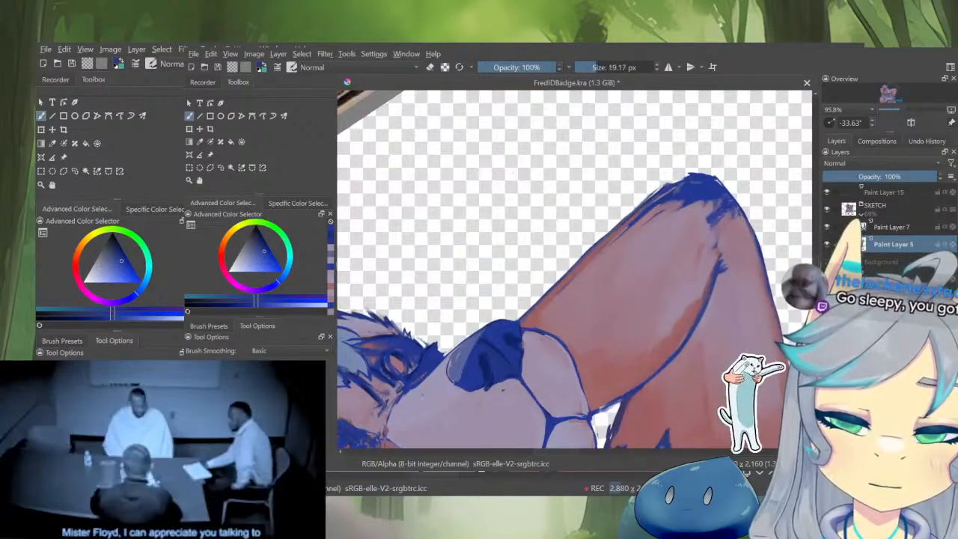
left_click_drag(671, 182, 695, 174)
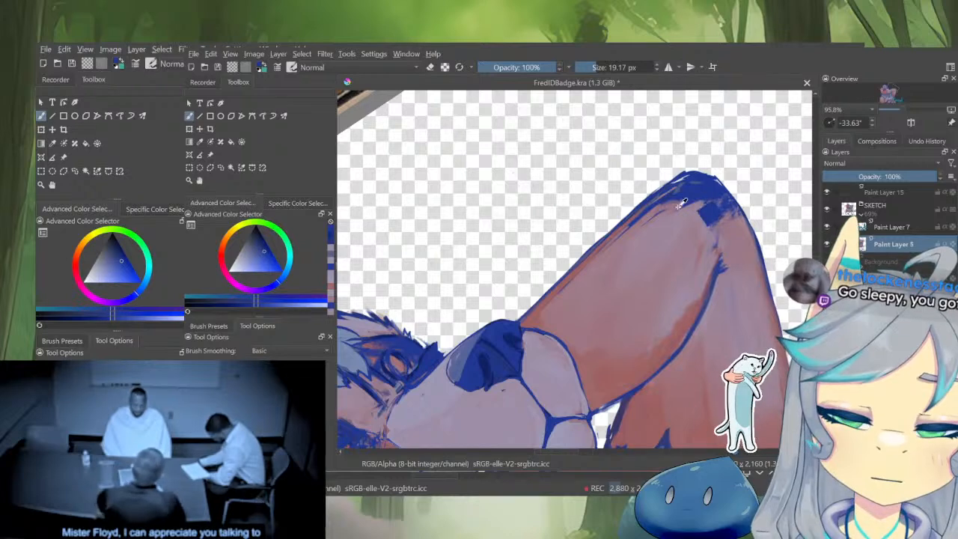
left_click(709, 215, "ctrl")
mouse_move(646, 214)
left_mouse_down()
mouse_move(612, 244)
mouse_move(685, 194)
mouse_move(697, 319)
mouse_move(737, 443)
left_mouse_up()
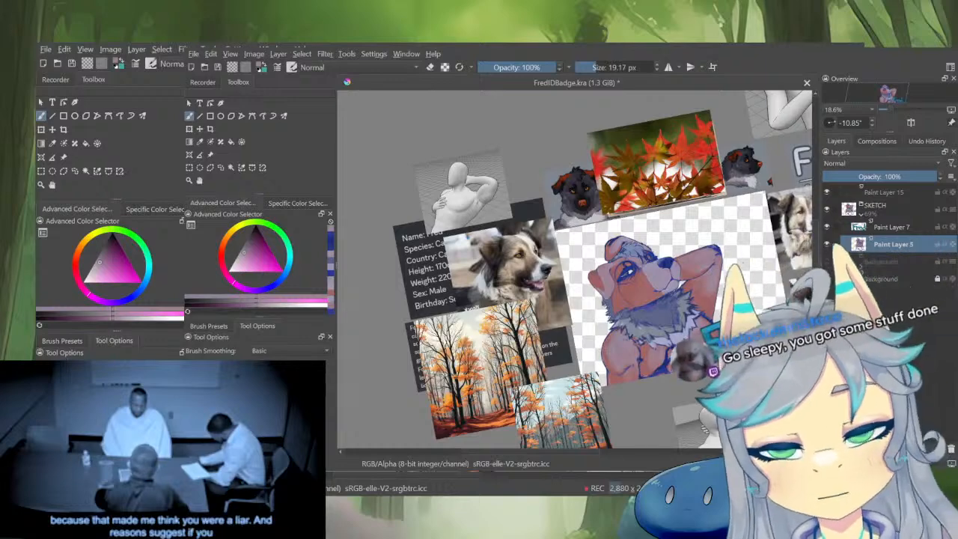
Sample the outline blue and tidy the raised arm's lower corner above the lettering, erasing and redrawing at 16.31 px
mouse_move(724, 295)
left_mouse_down()
mouse_move(746, 252)
mouse_move(758, 275)
left_mouse_up()
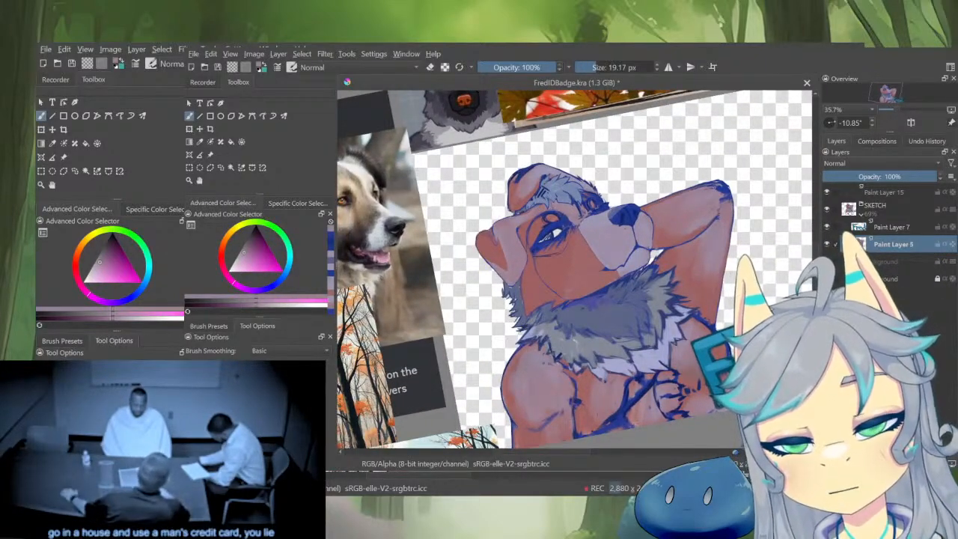
left_click_drag(752, 255, 746, 201)
left_click(727, 193, "ctrl")
left_click_drag(719, 239, 705, 164)
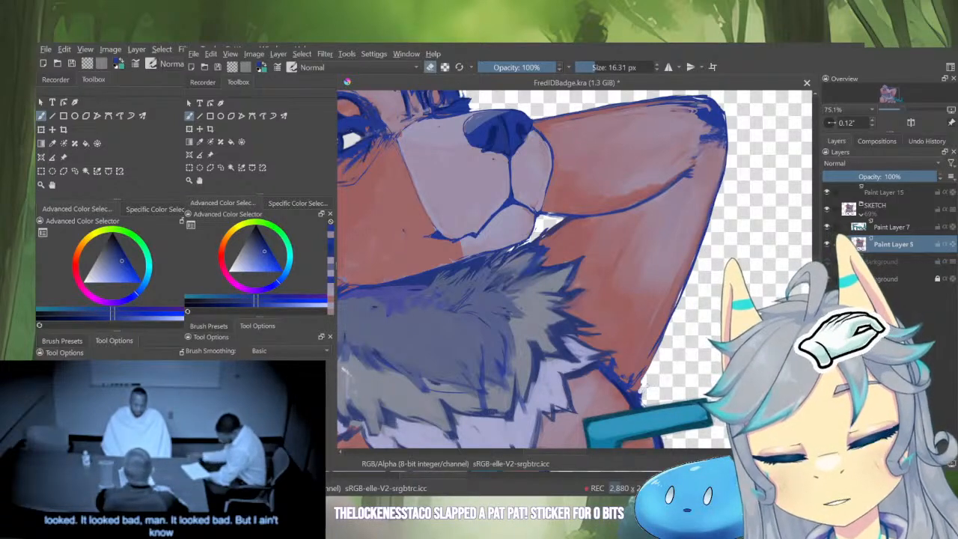
left_click_drag(643, 380, 635, 394)
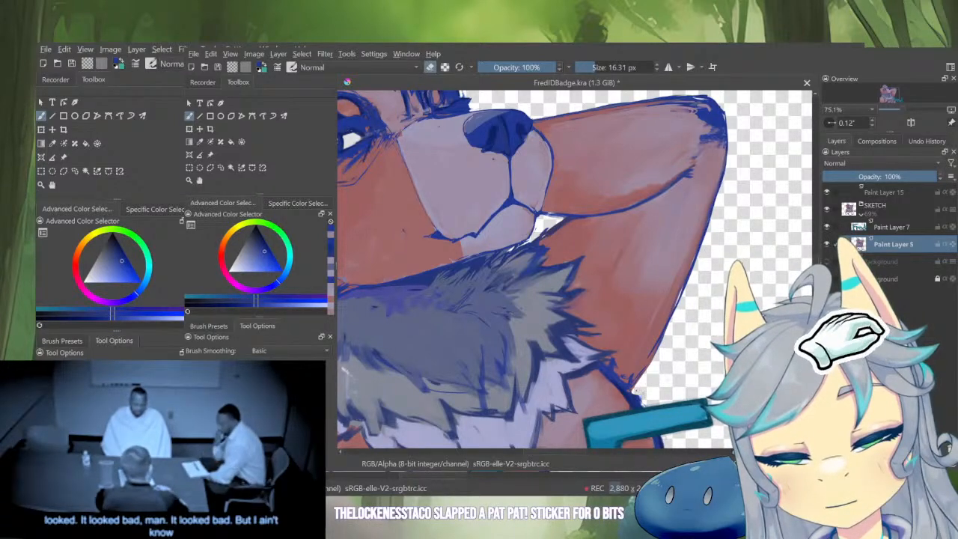
key("e")
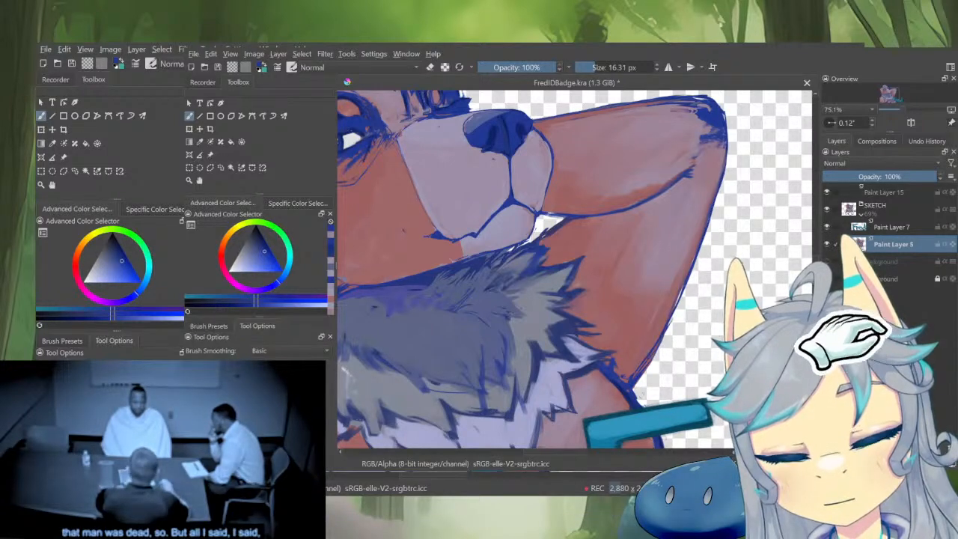
Paint reddish fur tufts along the cheek's edge below the ear at 25.52 px and outline them in sampled blue
scroll(666, 327, "down", 5)
key("m")
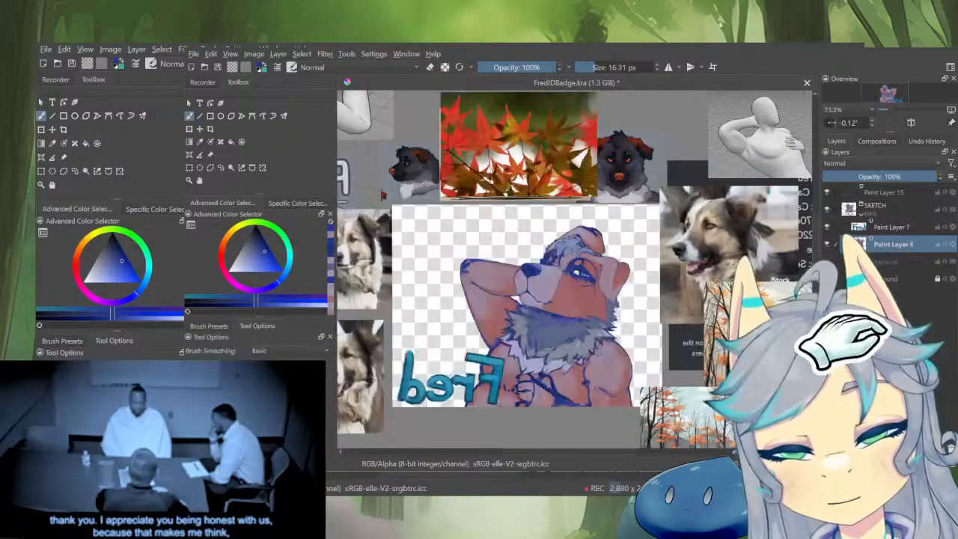
key("m")
scroll(717, 262, "down", 3)
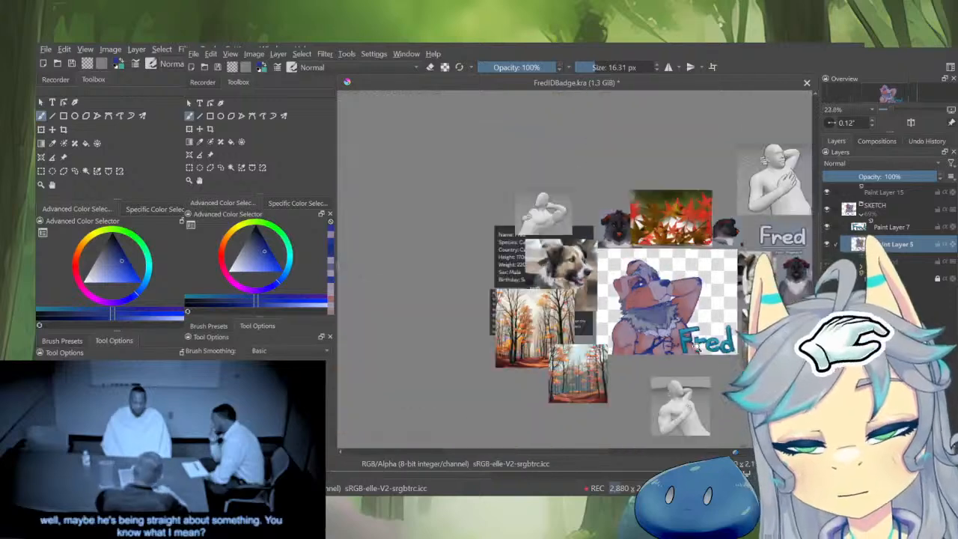
scroll(717, 261, "up", 4)
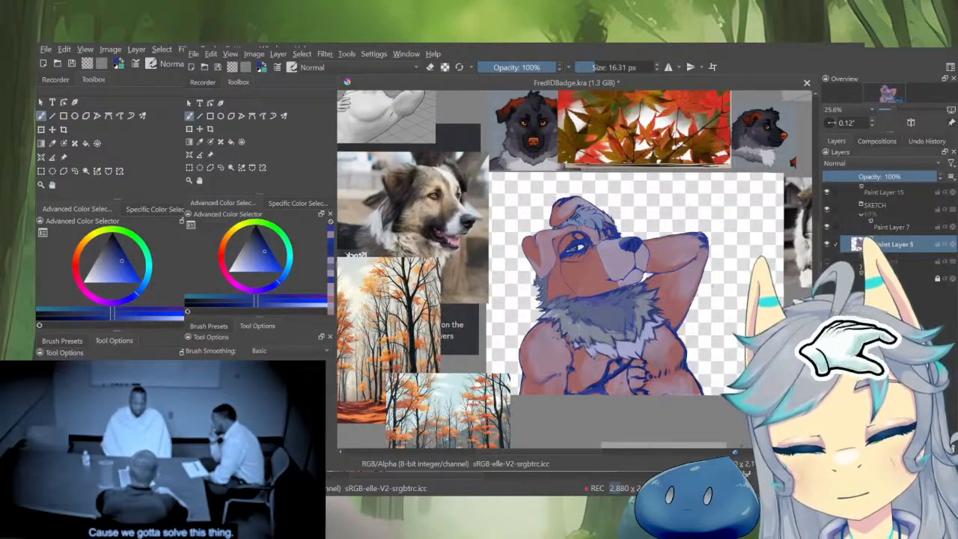
scroll(629, 285, "up", 6)
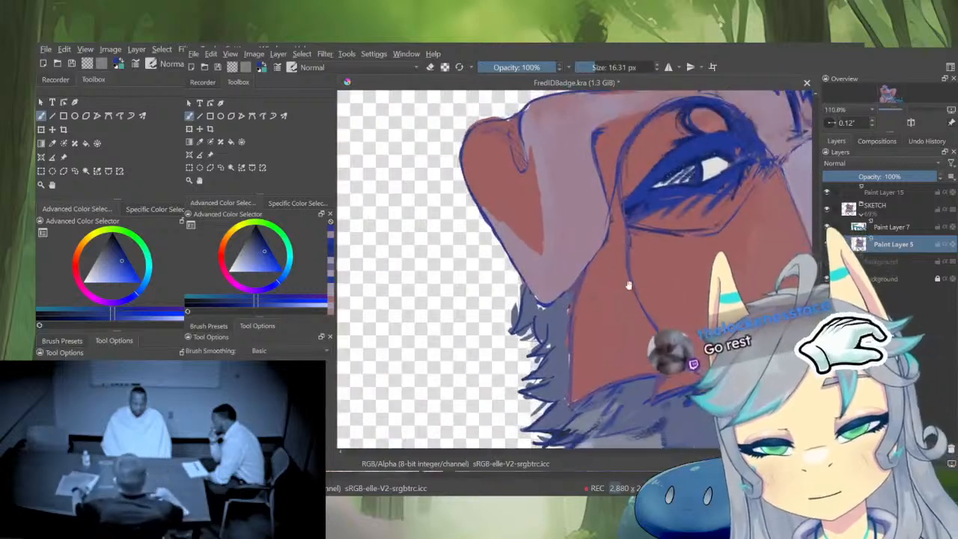
left_click(629, 285, "ctrl")
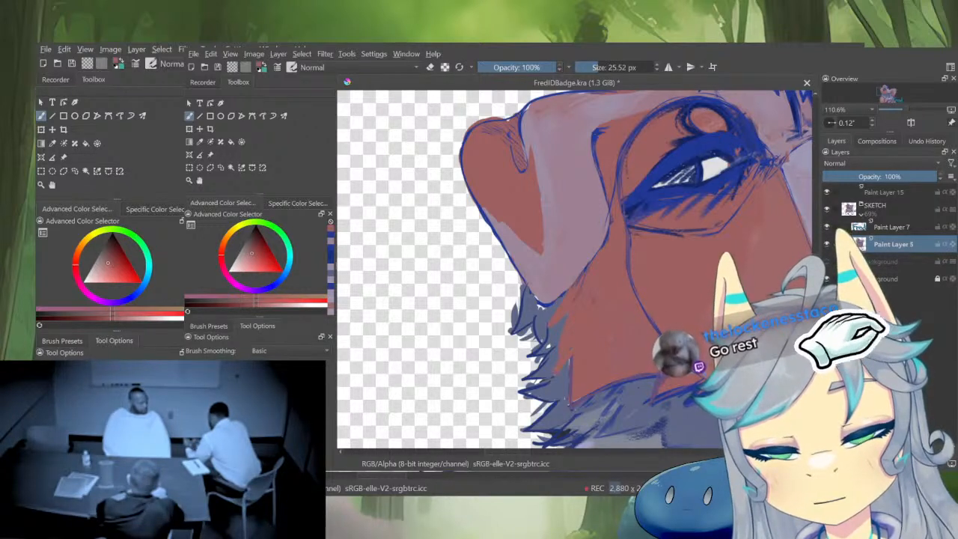
left_click(654, 187, "ctrl")
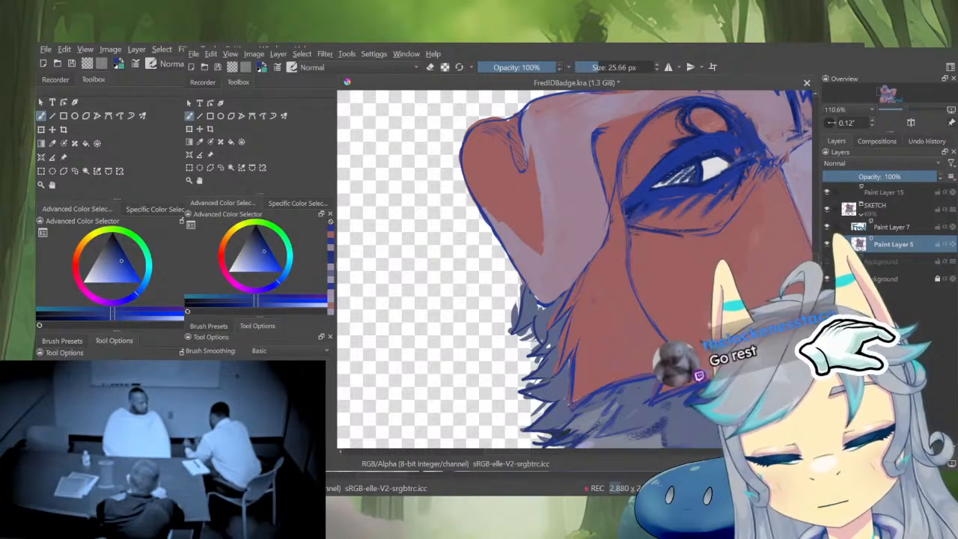
Sample the cheek's red and review the whole sketch beside the dog reference photo
scroll(709, 325, "down", 3)
scroll(710, 325, "up", 4)
left_click(708, 317, "ctrl")
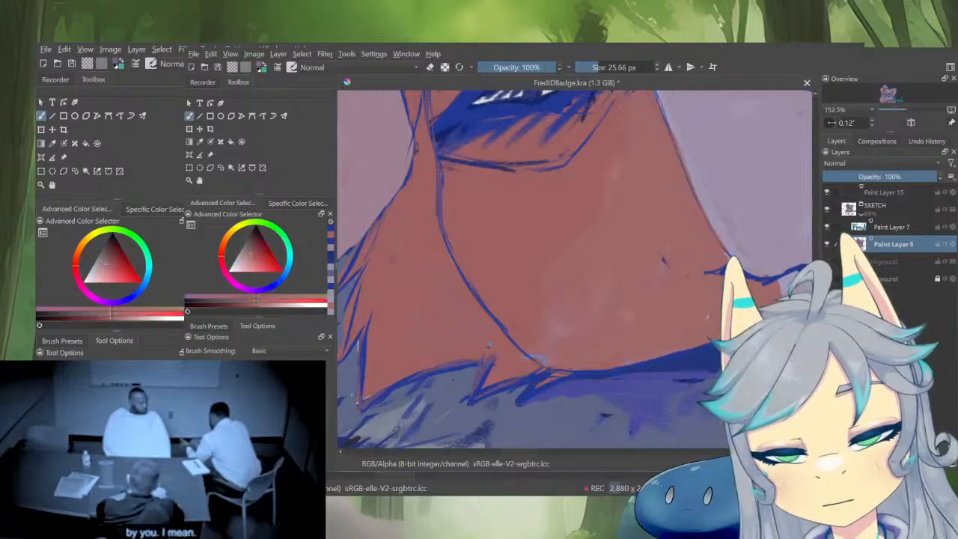
scroll(710, 325, "down", 4)
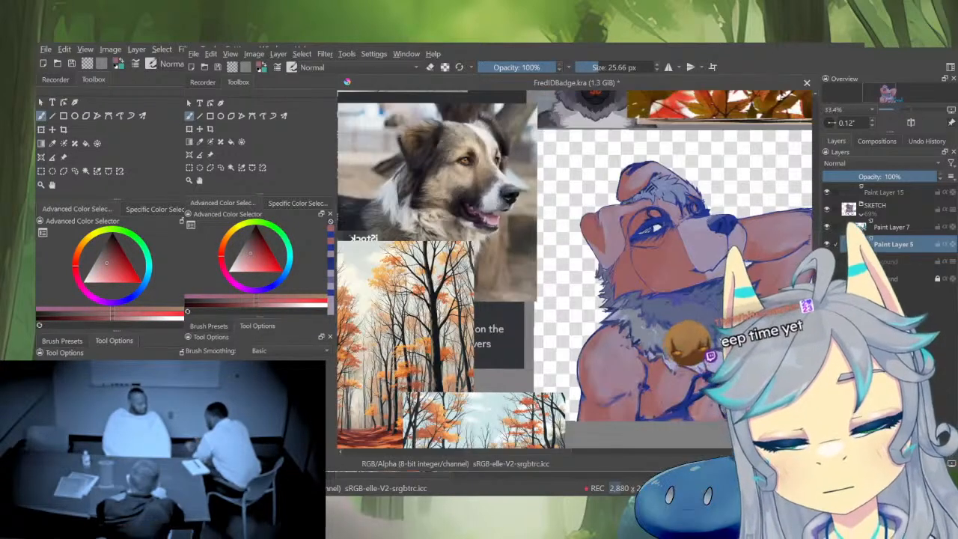
left_click_drag(710, 325, 692, 358)
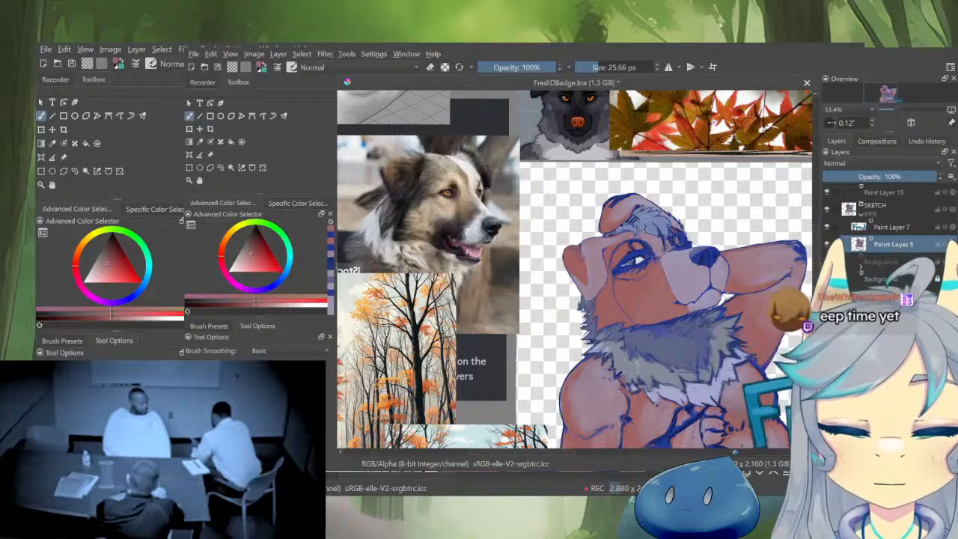
scroll(696, 277, "down", 2)
scroll(741, 292, "up", 2)
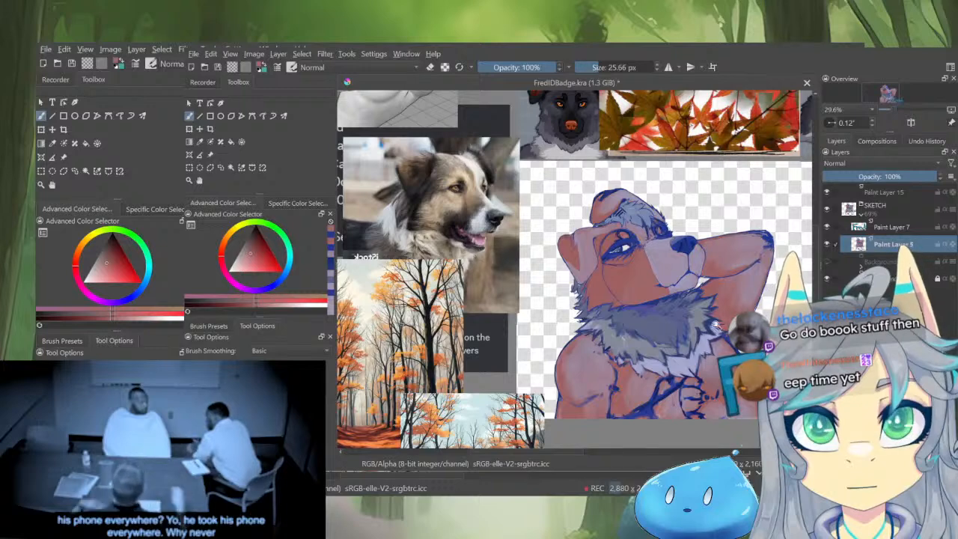
Touch up the neck ruff's fur edge beside the raised arm with sampled blue and pale fur tones at 25.66 px
scroll(716, 326, "up", 5)
left_click(717, 326, "ctrl")
left_click(713, 338, "ctrl")
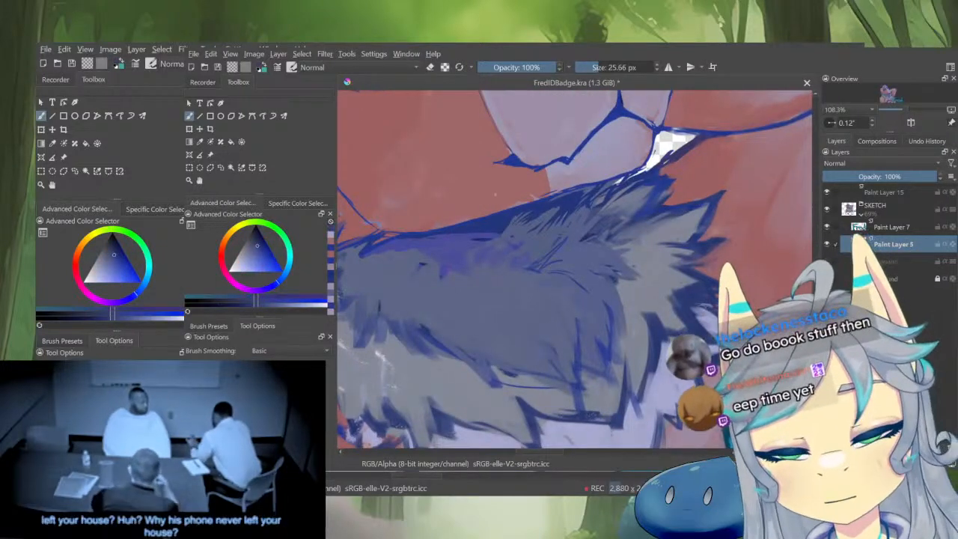
left_click(712, 305, "ctrl")
left_click_drag(712, 304, 701, 295)
left_click(708, 293, "ctrl")
left_click(705, 301, "ctrl")
Paint pale lavender tufts along the ruff's lower edge above the shoulder and check the sketch in mirrored view
scroll(696, 299, "down", 2)
left_click_drag(535, 382, 667, 367)
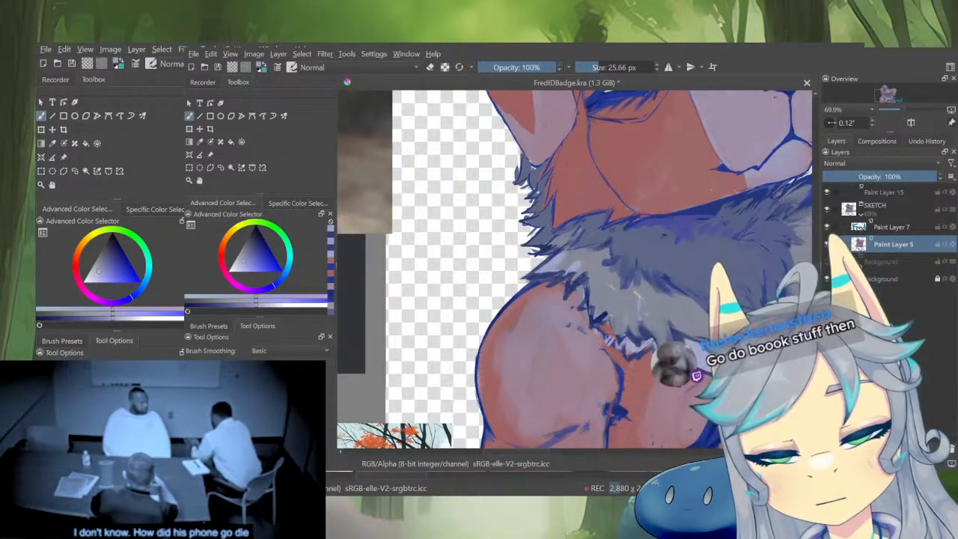
left_click_drag(603, 321, 608, 339)
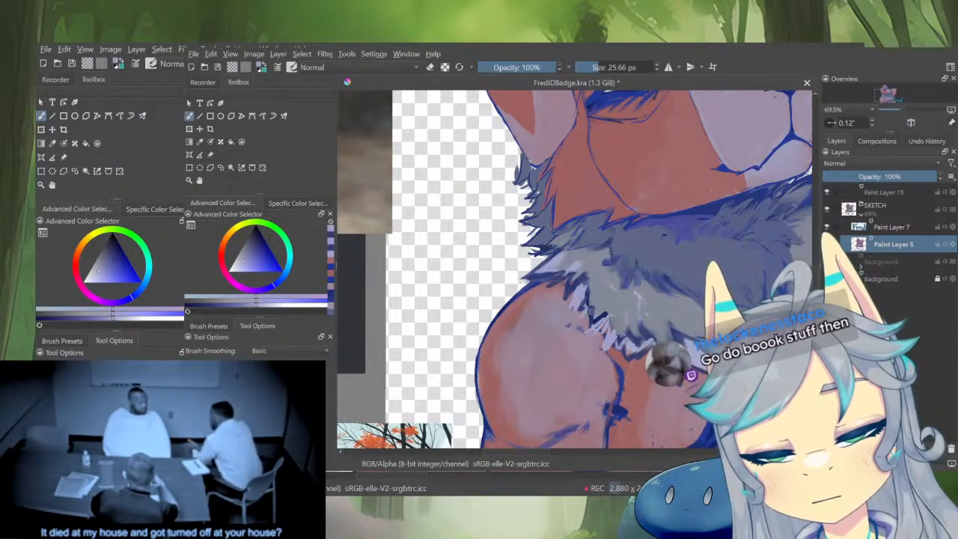
left_click_drag(582, 319, 589, 329)
left_click_drag(588, 328, 612, 360)
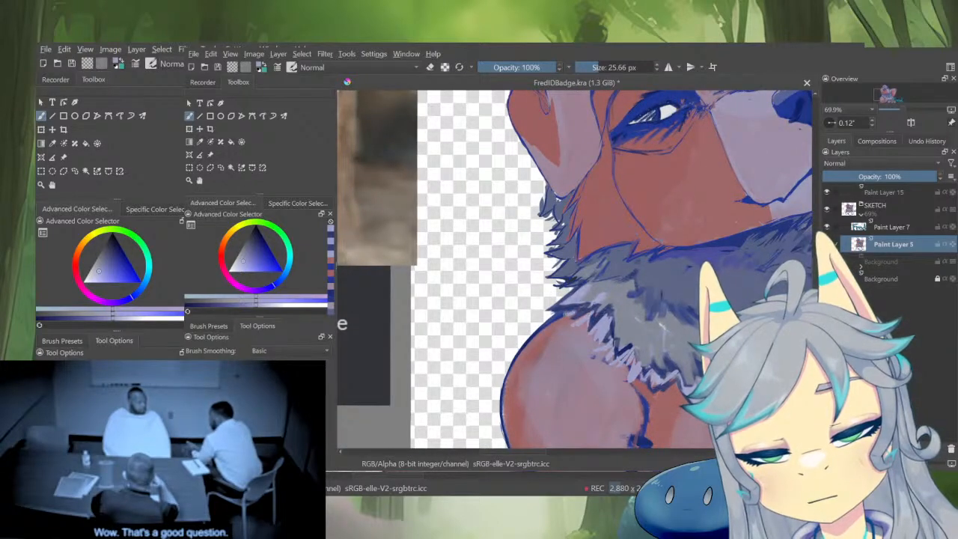
left_click_drag(570, 295, 552, 280)
left_click_drag(575, 285, 556, 372)
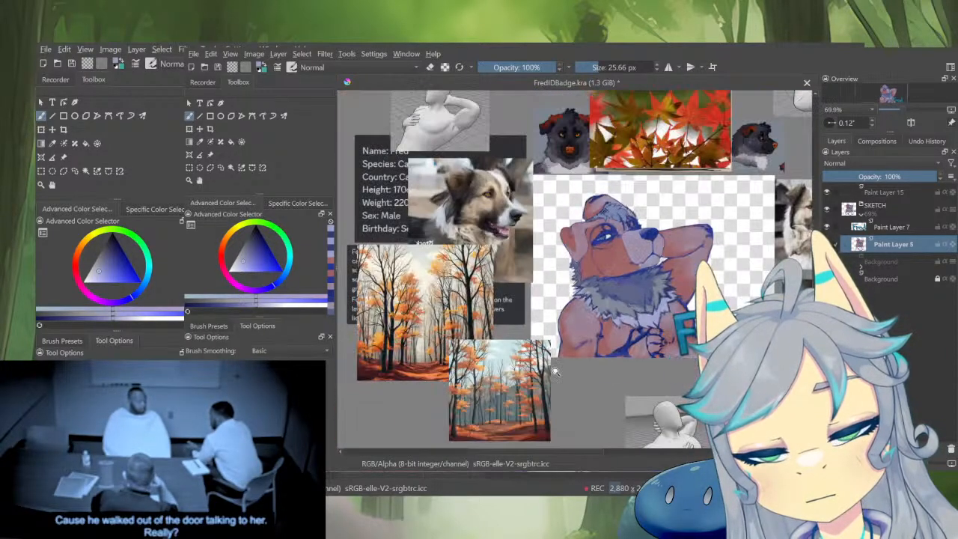
key("m")
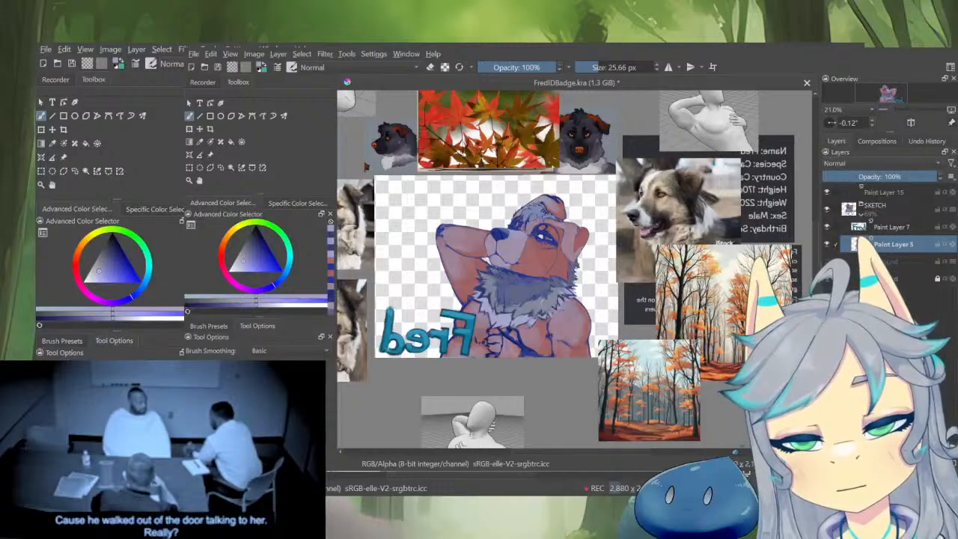
key("m")
Switch to the dark blue and outline the pale tufts between the shoulder and the chest at 25.66 px
left_click_drag(589, 318, 612, 217)
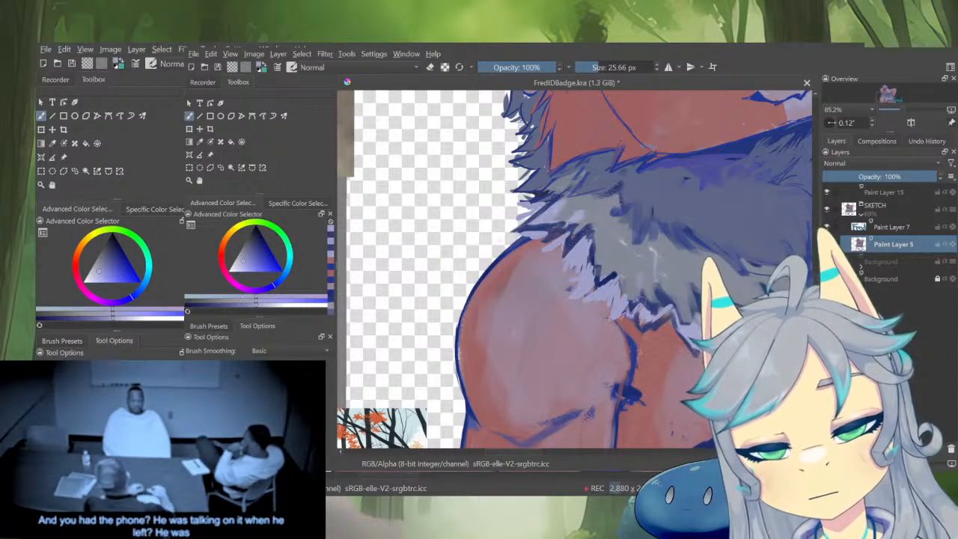
key("x")
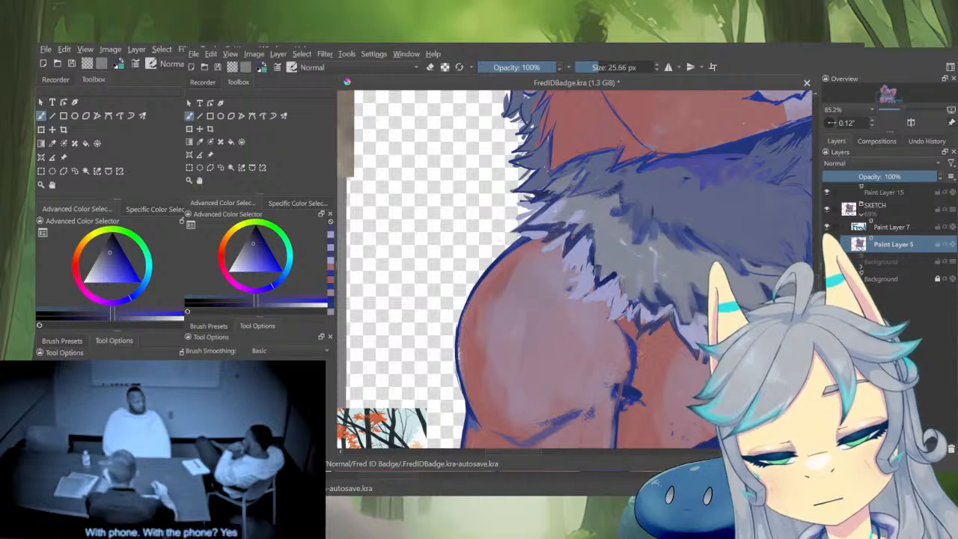
left_click_drag(653, 148, 589, 167)
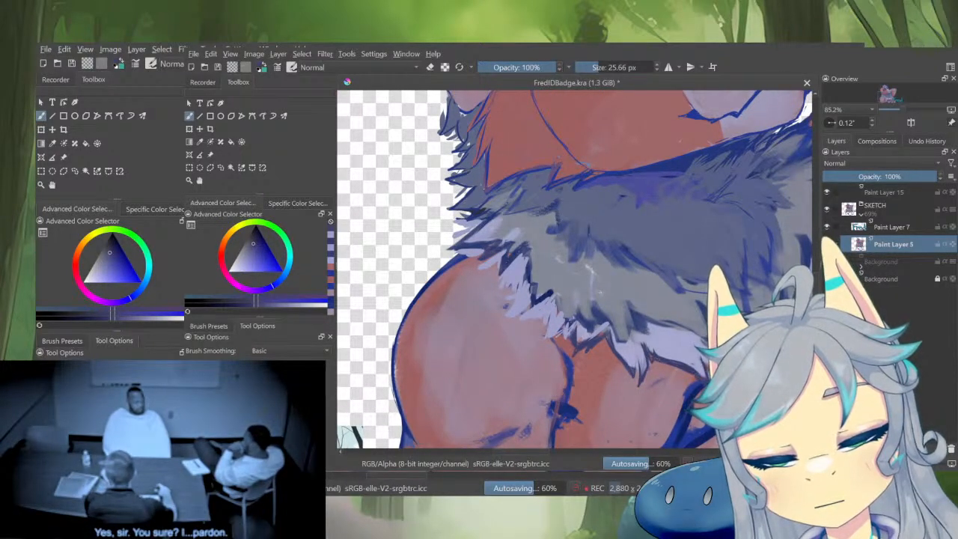
left_click_drag(689, 184, 611, 174)
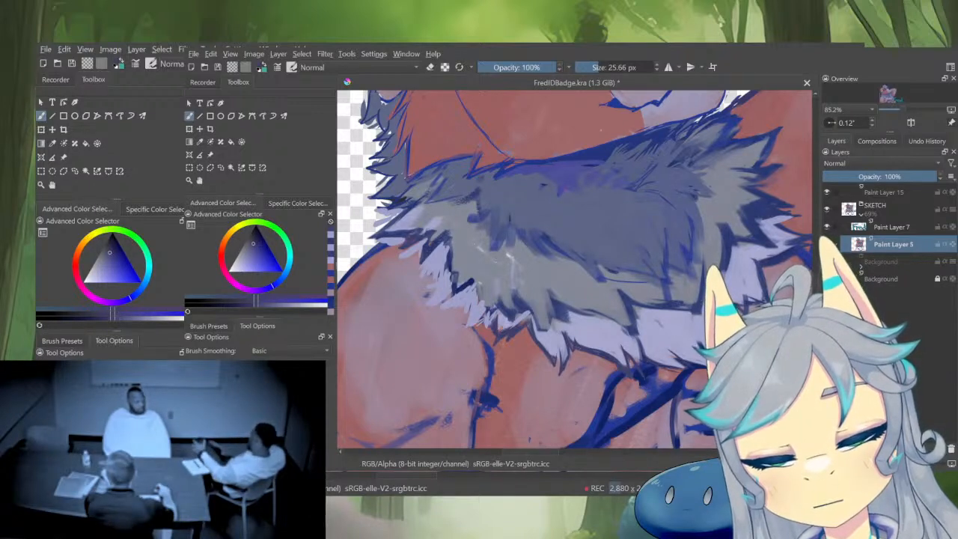
scroll(575, 269, "up", 2)
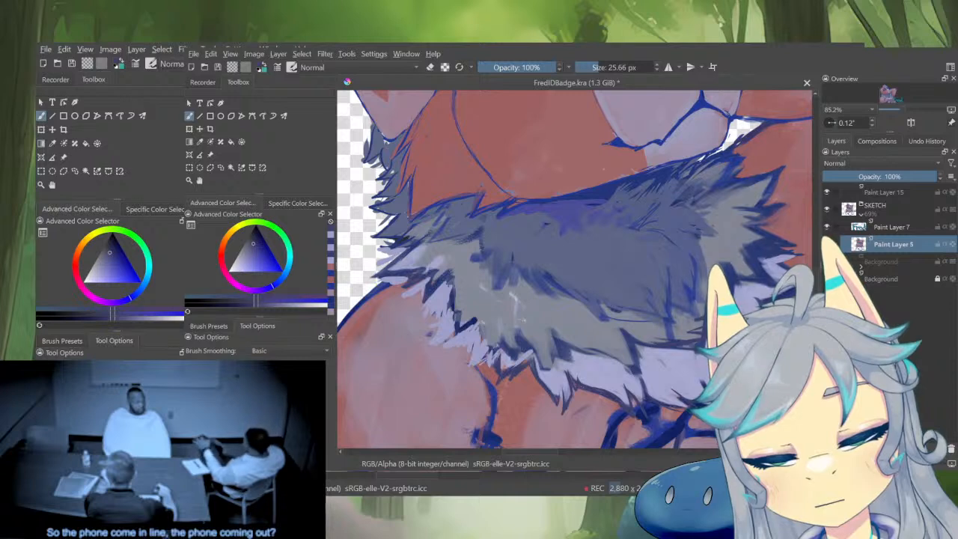
Reshape the grey fur point hanging over the pale chest fur, using the ruff's sampled grey and lavender
left_click(717, 201, "ctrl")
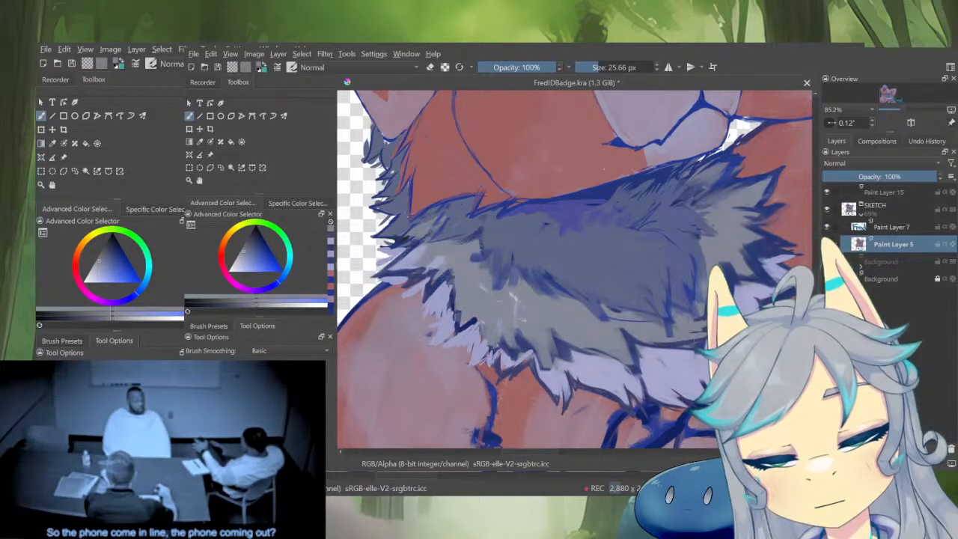
left_click(664, 354, "ctrl")
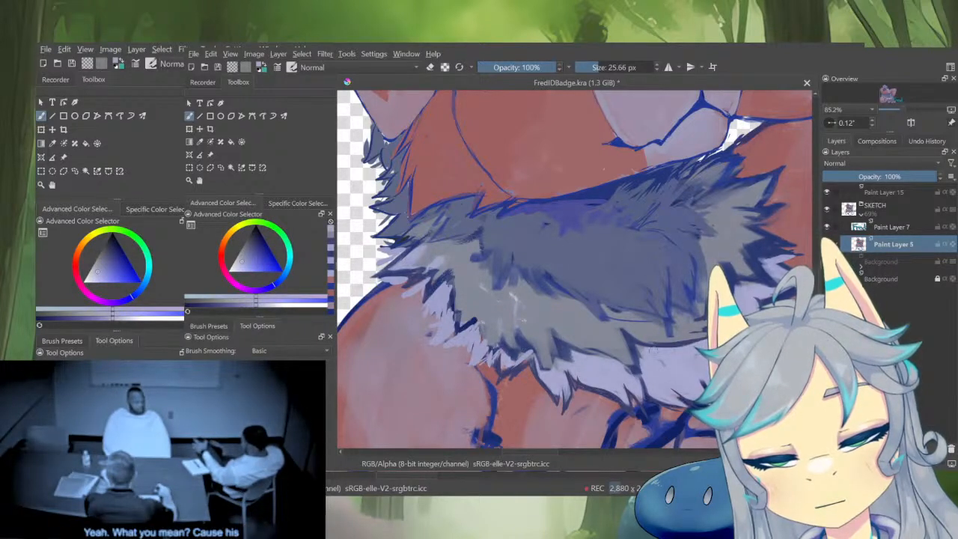
left_click(653, 301, "ctrl")
left_click(656, 356, "ctrl")
left_click_drag(642, 346, 633, 373)
left_click(634, 353, "ctrl")
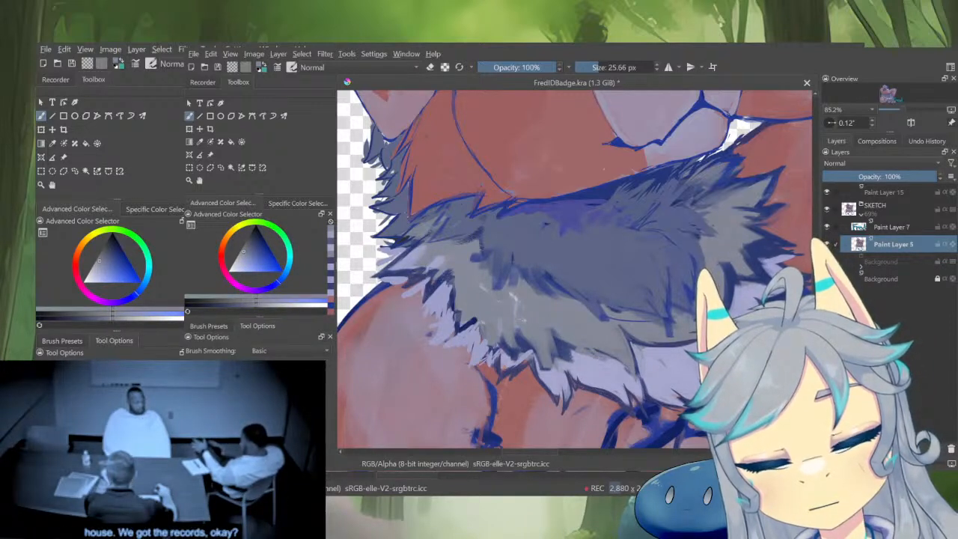
Define the edges of the pale chest tufts below the grey fur point with sampled blue and lavender
left_click(469, 325, "ctrl")
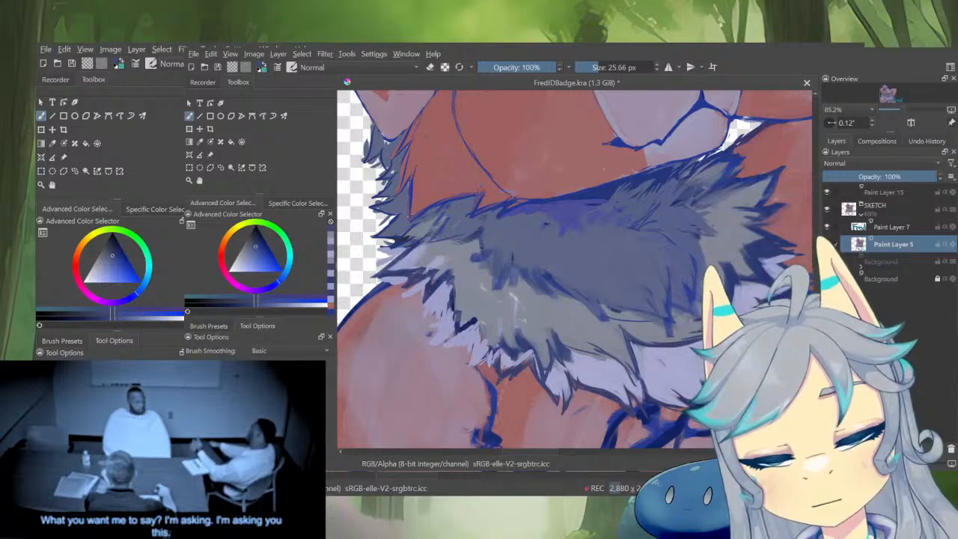
left_click(645, 361, "ctrl")
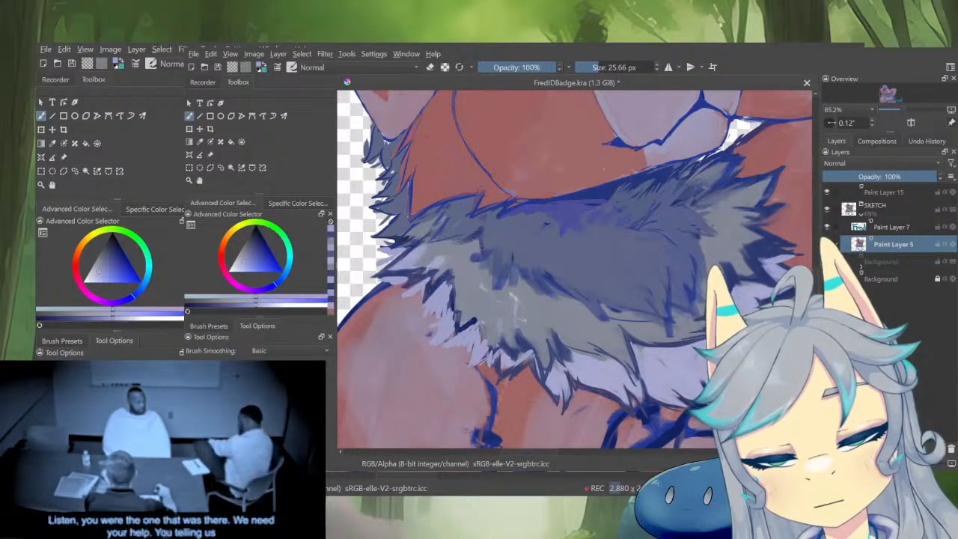
left_click(633, 343, "ctrl")
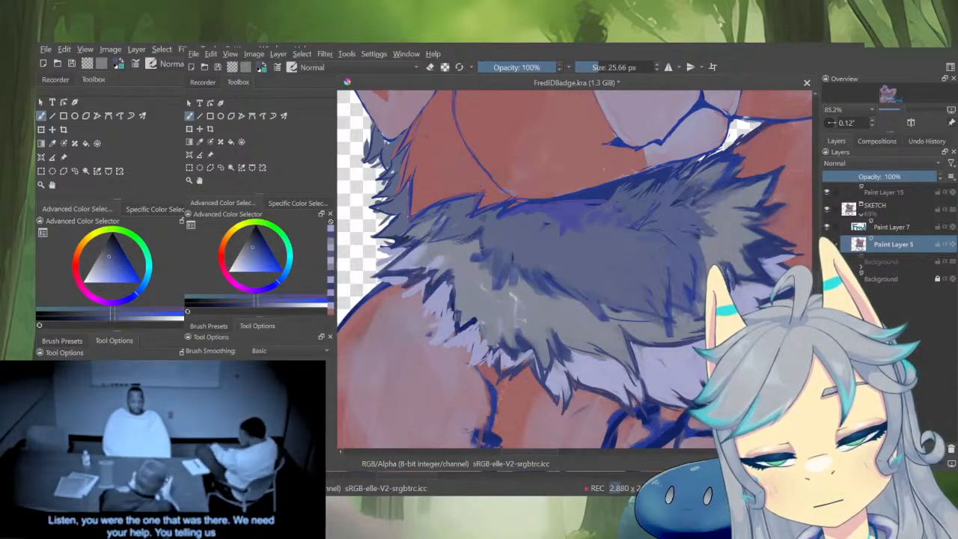
scroll(741, 314, "down", 4)
scroll(750, 300, "up", 3)
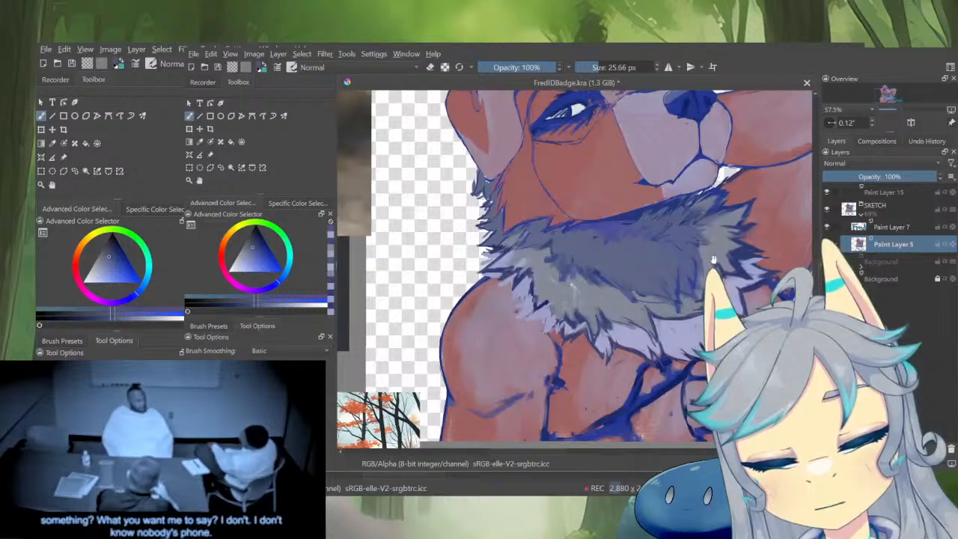
Retouch the fringe where the grey ruff meets the pale tufts above the chest with sampled grey and lavender strokes
scroll(629, 330, "up", 2)
left_click(628, 287, "ctrl")
left_click_drag(621, 336, 602, 370)
left_click(612, 352, "ctrl")
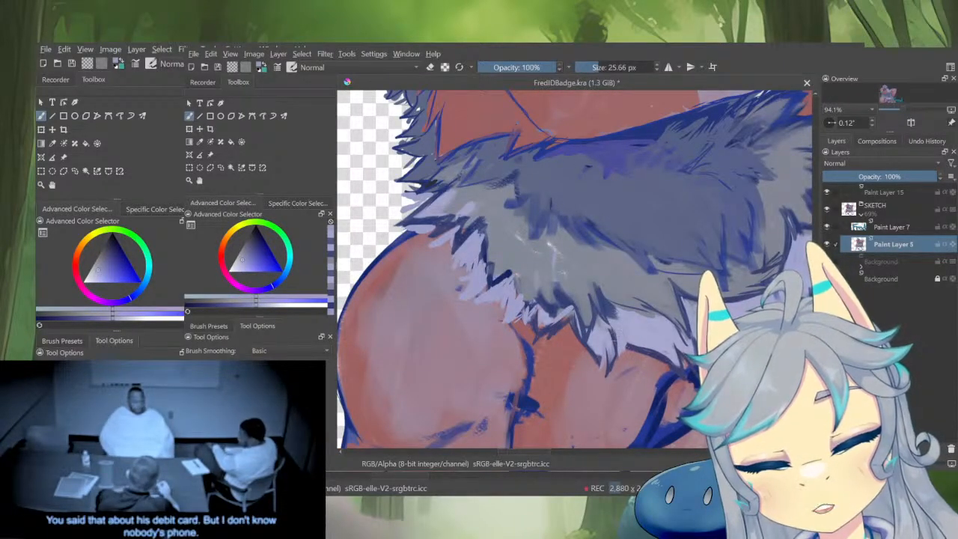
left_click(619, 326, "ctrl")
mouse_move(620, 330)
left_mouse_down()
mouse_move(623, 345)
mouse_move(566, 312)
mouse_move(571, 331)
mouse_move(556, 326)
left_mouse_up()
left_click(567, 326, "ctrl")
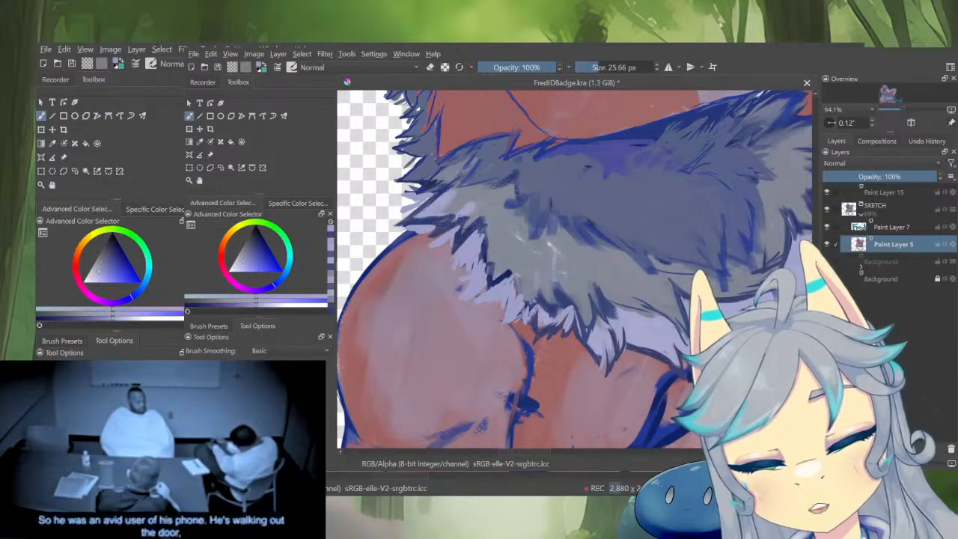
scroll(640, 334, "down", 4)
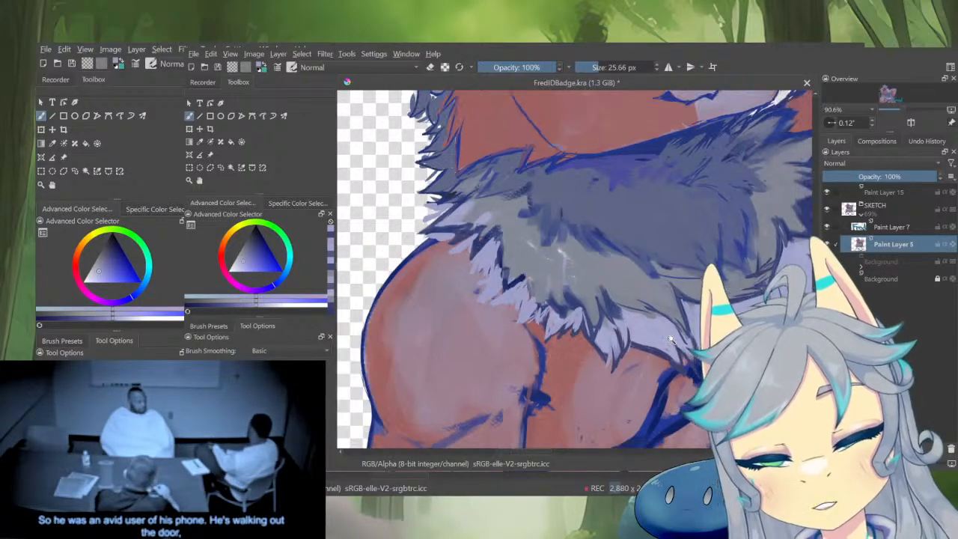
Refine the pale tufts above the hand with sampled lavender and dark blue, checking the sketch in mirrored view
scroll(647, 346, "up", 5)
left_click(668, 288, "ctrl")
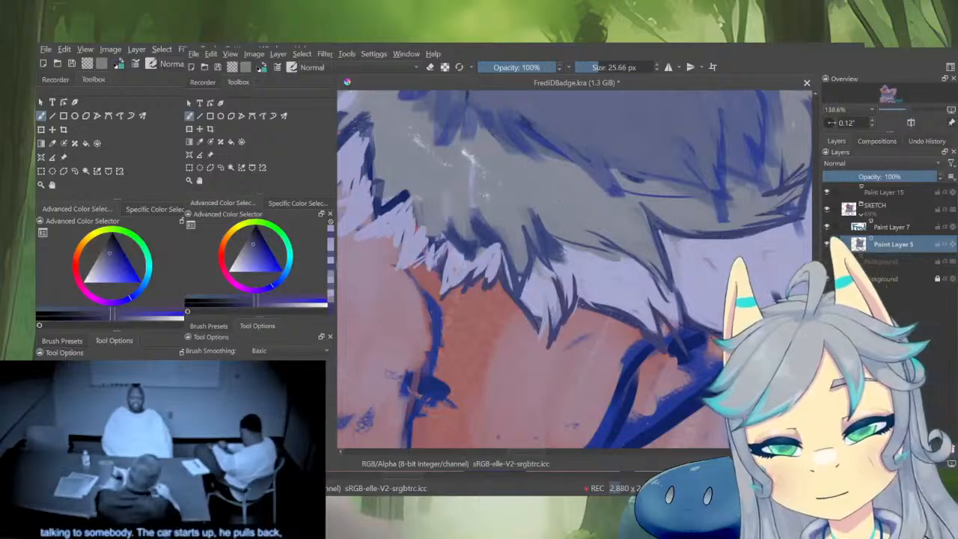
scroll(569, 292, "down", 4)
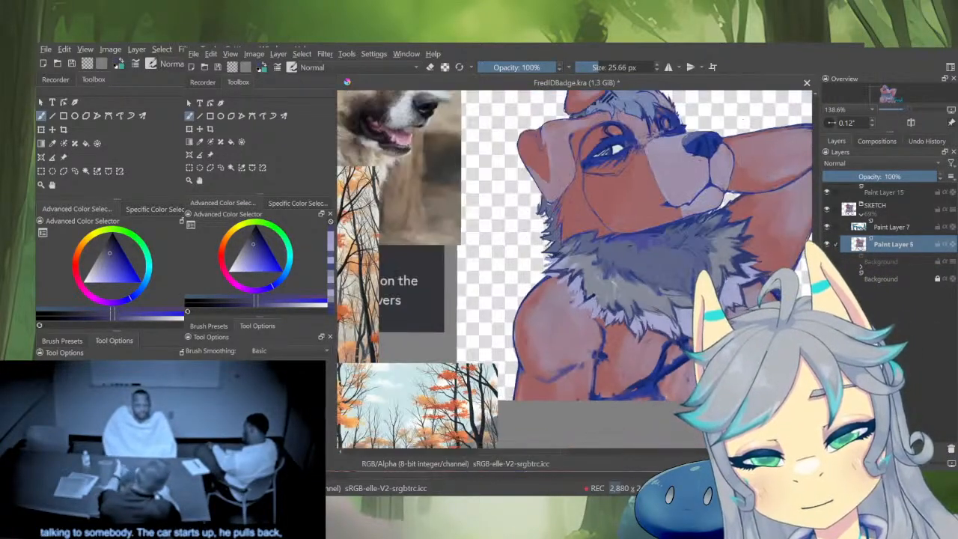
scroll(569, 292, "up", 4)
left_click(567, 297, "ctrl")
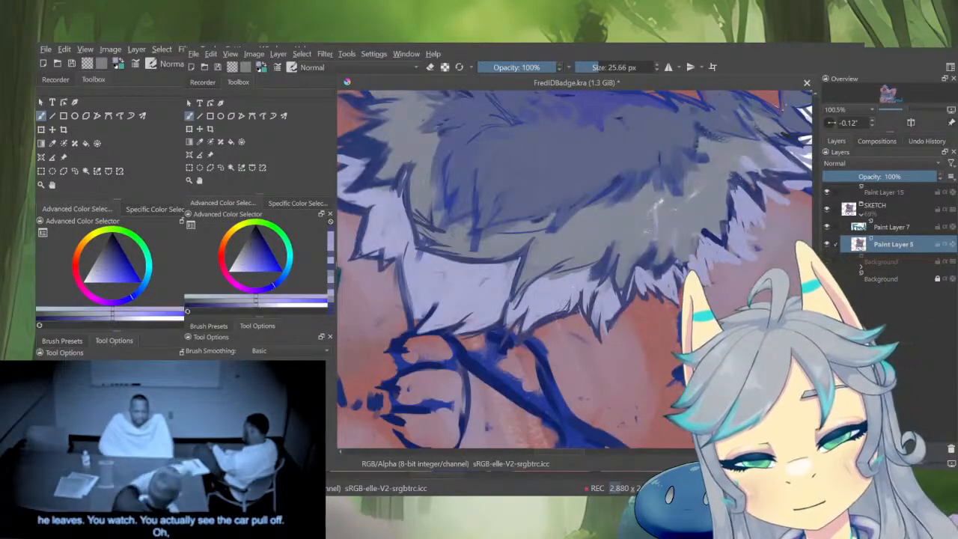
left_click_drag(565, 310, 523, 333)
left_click(514, 300, "ctrl")
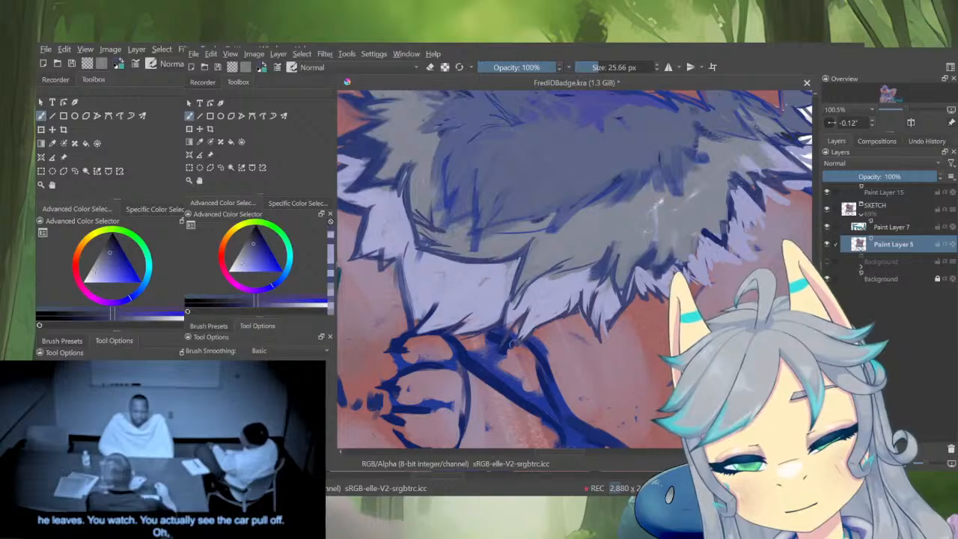
scroll(569, 292, "down", 4)
key("m")
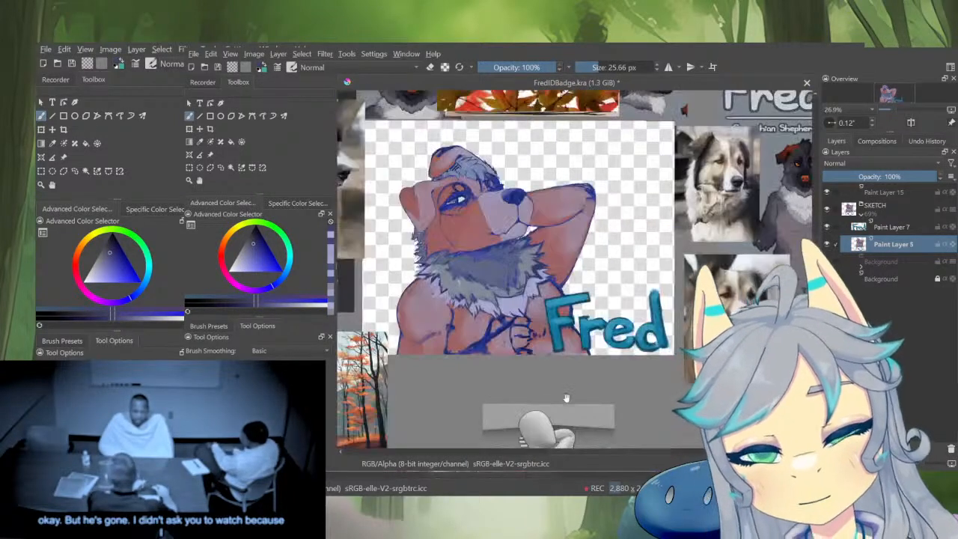
Extend the central pale chest tuft down to the hand in sampled lavender, reshaping its edge into a sharp point
scroll(498, 357, "up", 5)
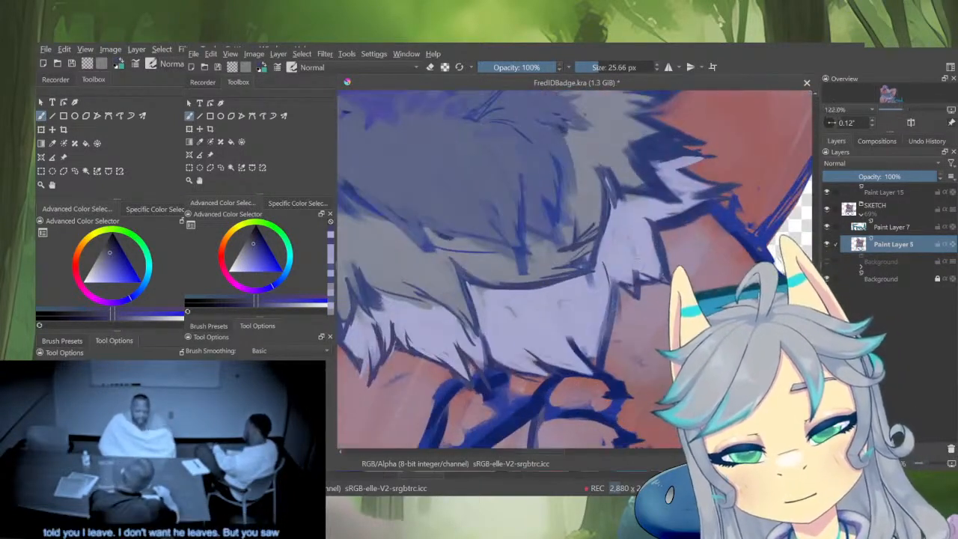
left_click_drag(609, 283, 604, 335)
left_click(590, 318, "ctrl")
left_click_drag(605, 262, 597, 371)
mouse_move(612, 283)
left_mouse_down()
mouse_move(595, 365)
mouse_move(583, 356)
mouse_move(595, 370)
left_mouse_up()
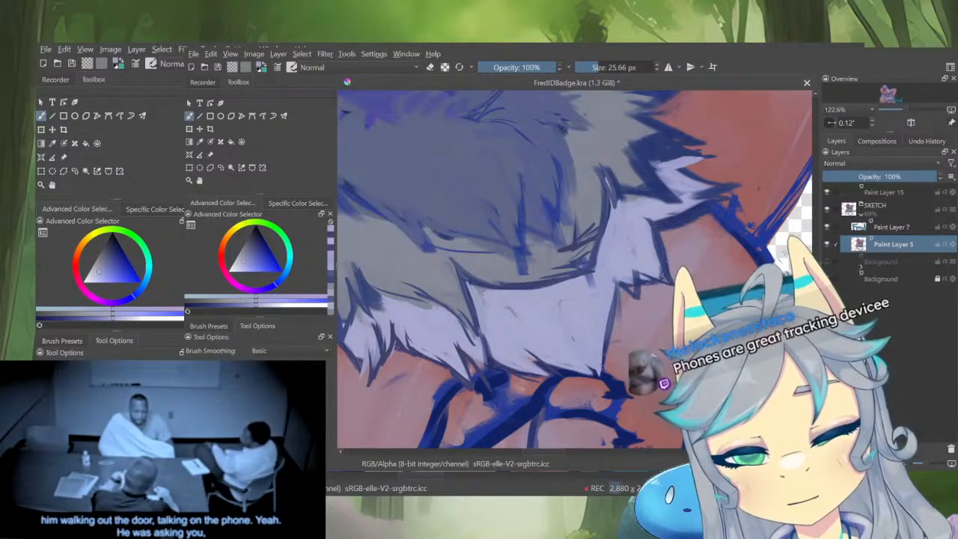
Tidy the outline of the pale chest fur toward the raised arm in sampled blue and resample the lavender fur tone
left_click(534, 358, "ctrl")
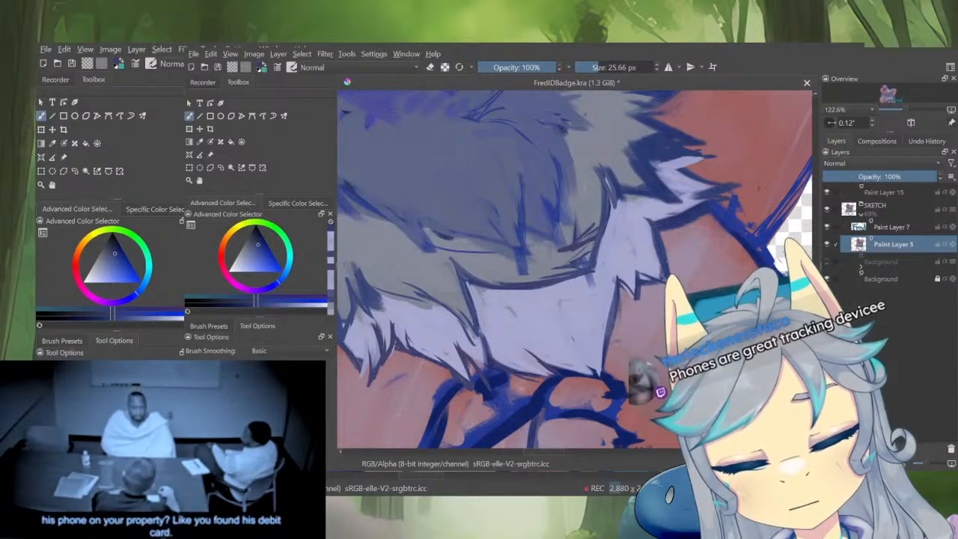
left_click_drag(625, 249, 608, 316)
left_click(608, 316, "ctrl")
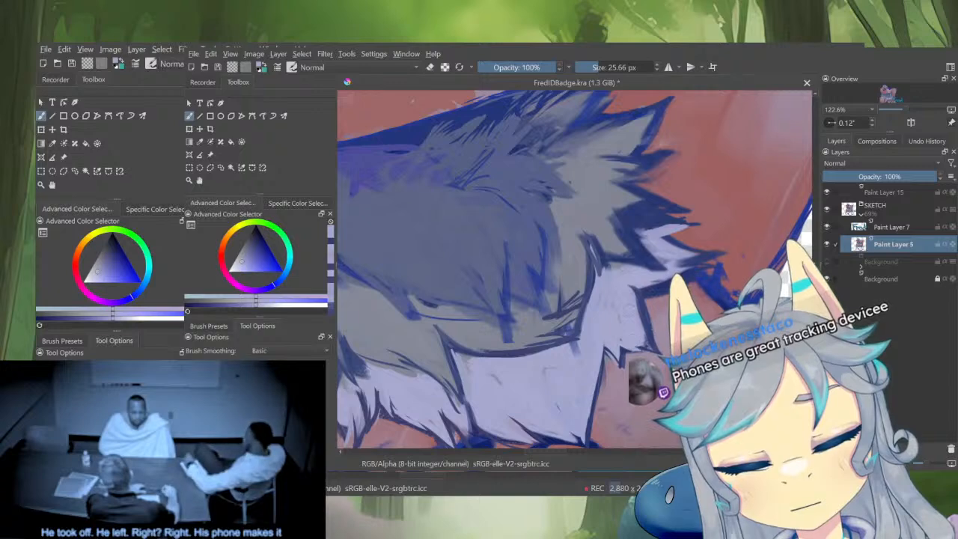
scroll(681, 293, "down", 6)
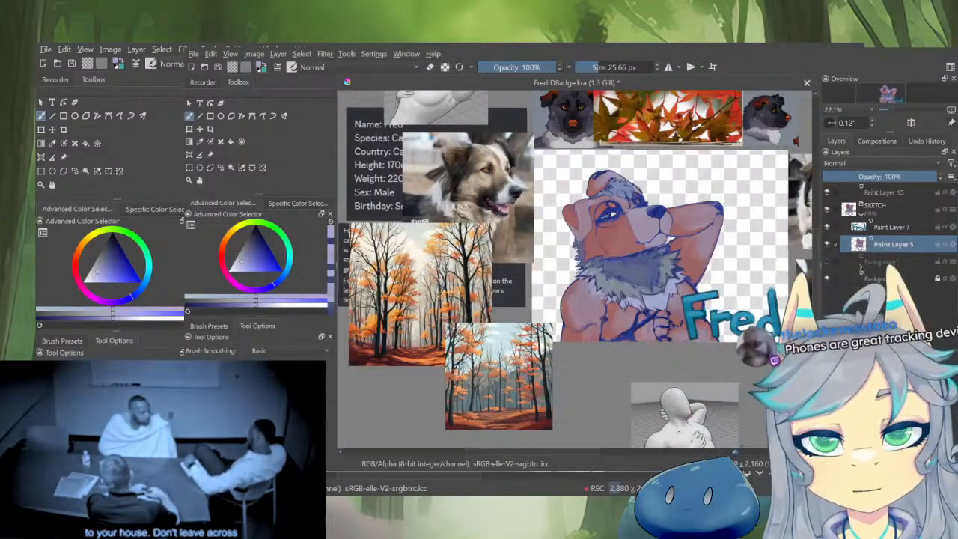
Outline the lower points of the pale tufts over the shoulder in sampled dark blue with an 11.77 px brush
scroll(616, 179, "up", 6)
left_click_drag(616, 179, 692, 214)
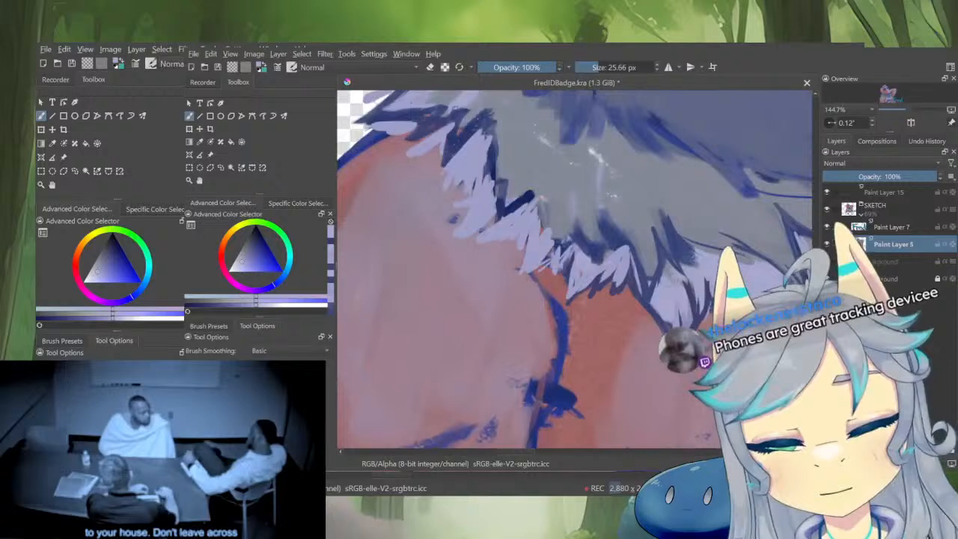
left_click(692, 290, "ctrl")
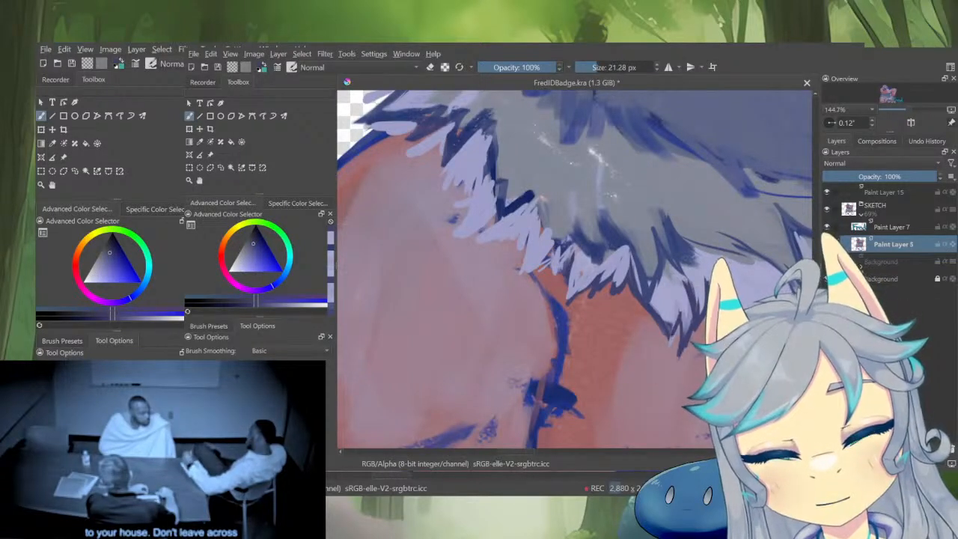
mouse_move(569, 254)
left_mouse_down()
mouse_move(612, 293)
mouse_move(603, 294)
left_mouse_up()
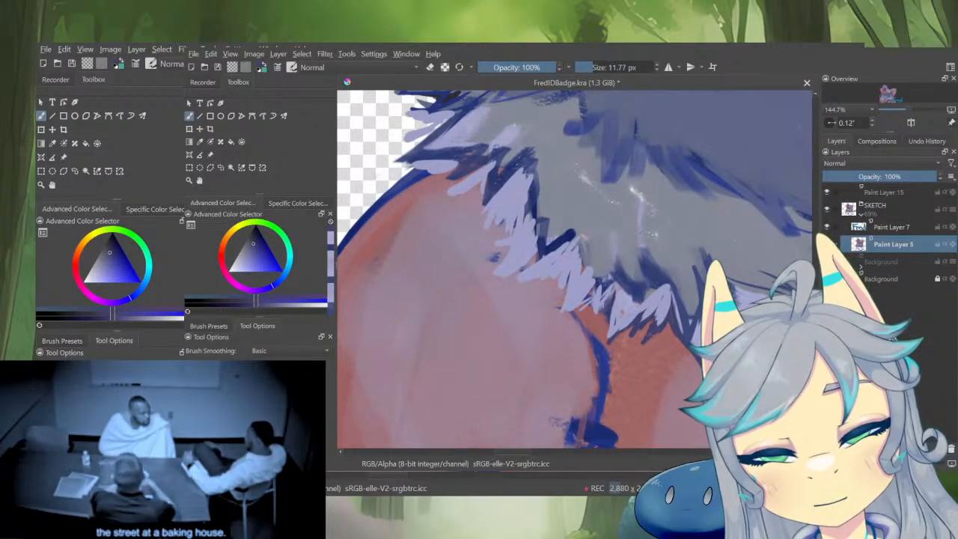
left_click_drag(584, 238, 636, 257)
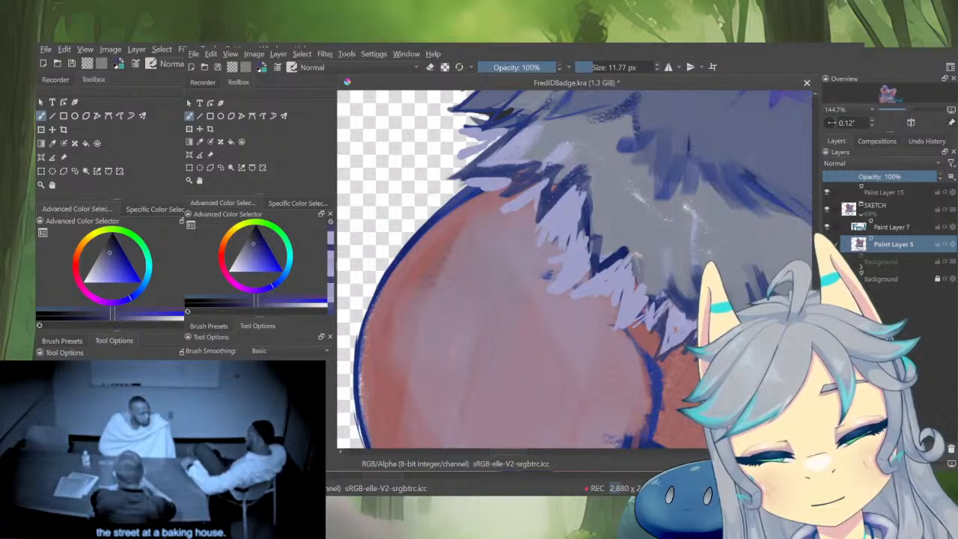
left_click_drag(610, 330, 621, 329)
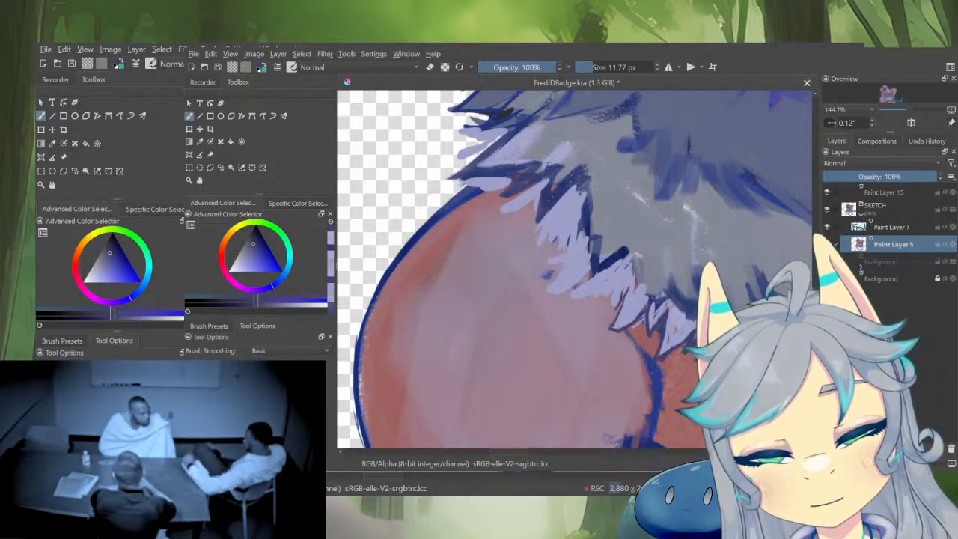
left_click_drag(626, 296, 652, 322)
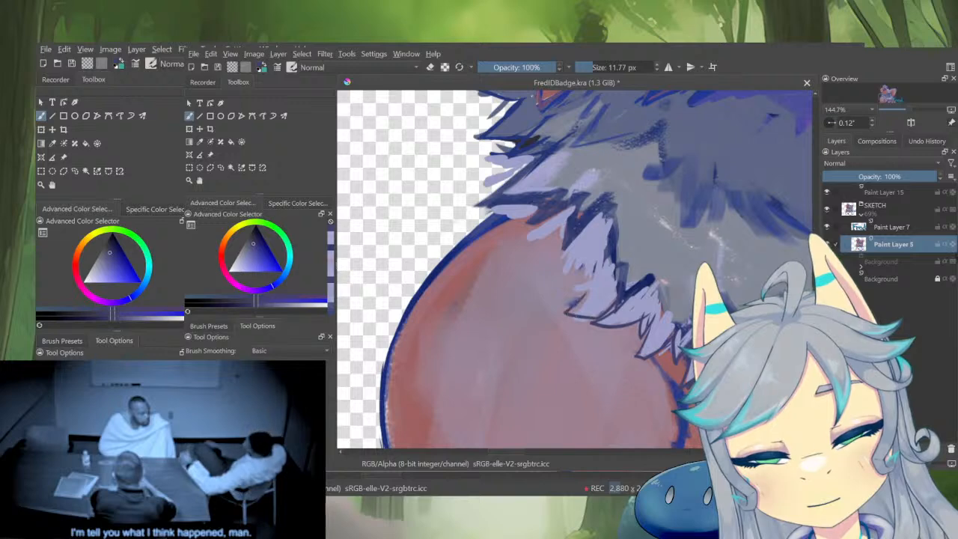
Extend the dark blue outline along the pale tufts up to the ruff's outer edge above the shoulder
mouse_move(585, 282)
left_mouse_down()
mouse_move(608, 301)
mouse_move(578, 343)
left_mouse_up()
mouse_move(622, 278)
left_mouse_down()
mouse_move(634, 321)
mouse_move(615, 325)
mouse_move(616, 366)
mouse_move(569, 340)
left_mouse_up()
mouse_move(568, 339)
left_mouse_down()
mouse_move(601, 318)
mouse_move(617, 355)
left_mouse_up()
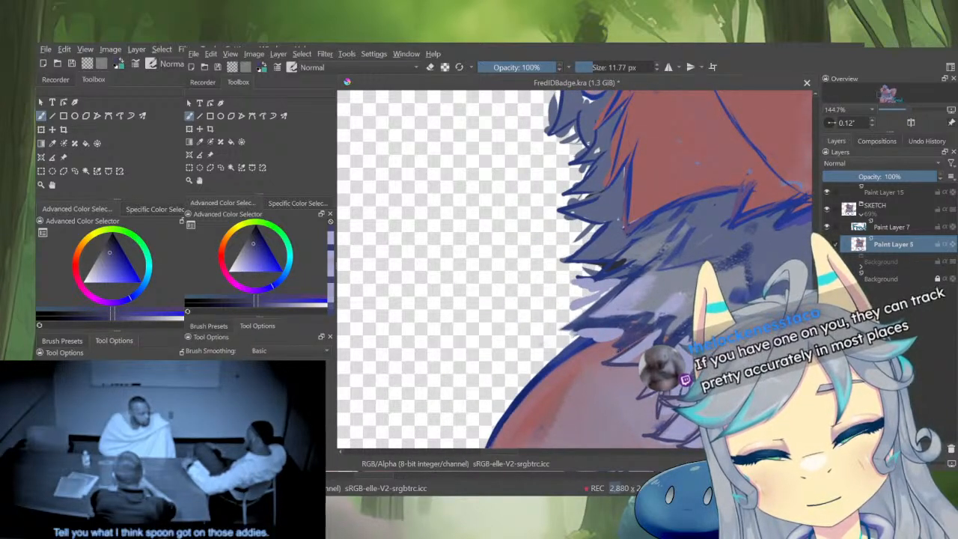
mouse_move(568, 331)
left_mouse_down()
mouse_move(588, 340)
mouse_move(598, 324)
mouse_move(563, 318)
left_mouse_up()
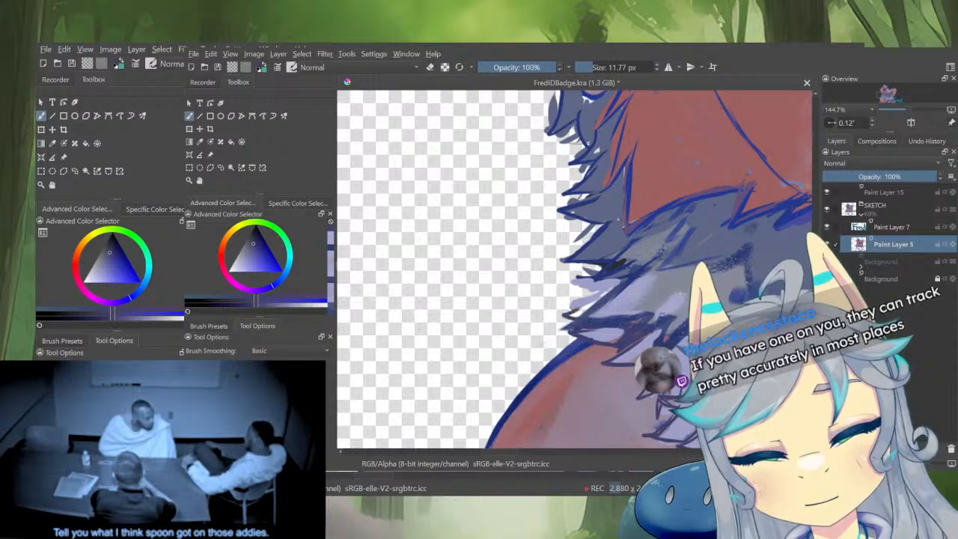
left_click_drag(608, 290, 574, 273)
mouse_move(574, 273)
left_mouse_down()
mouse_move(609, 271)
mouse_move(578, 286)
mouse_move(578, 274)
mouse_move(575, 313)
left_mouse_up()
Fill the small pale tufts at the ruff's outer edge with sampled lavender and resample the darker blue-grey tone
key("e")
key("e")
left_click(613, 289, "ctrl")
left_click_drag(617, 286, 605, 295)
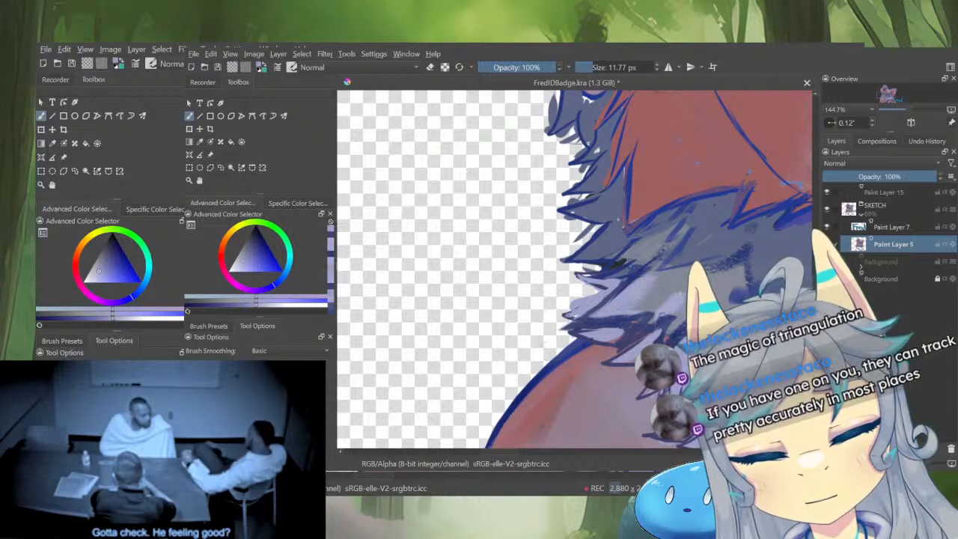
left_click(603, 334, "ctrl")
left_click_drag(598, 343, 578, 330)
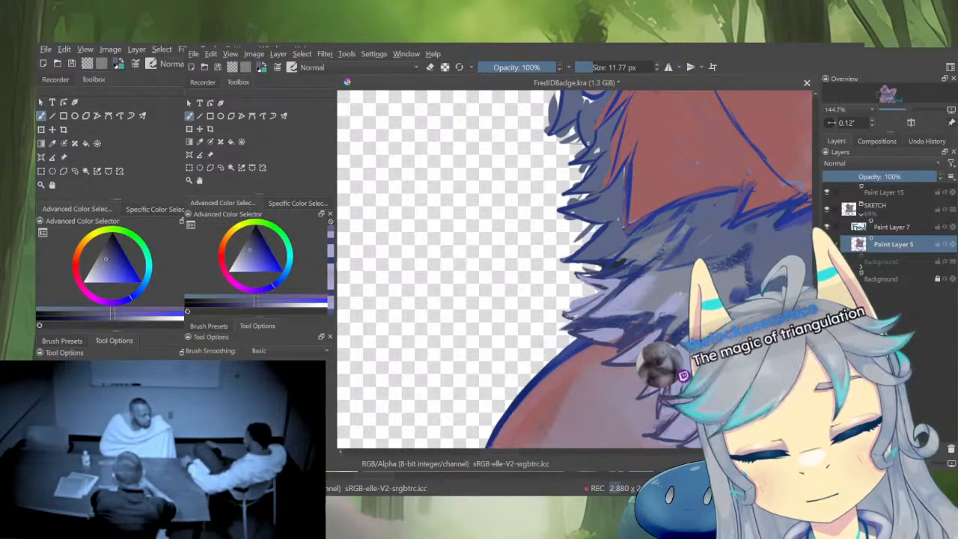
Sharpen the outer ruff tufts just above the shoulder with strokes in sampled lavender, grey and blue
left_click_drag(607, 291, 566, 315)
key("e")
key("e")
left_click(619, 290, "ctrl")
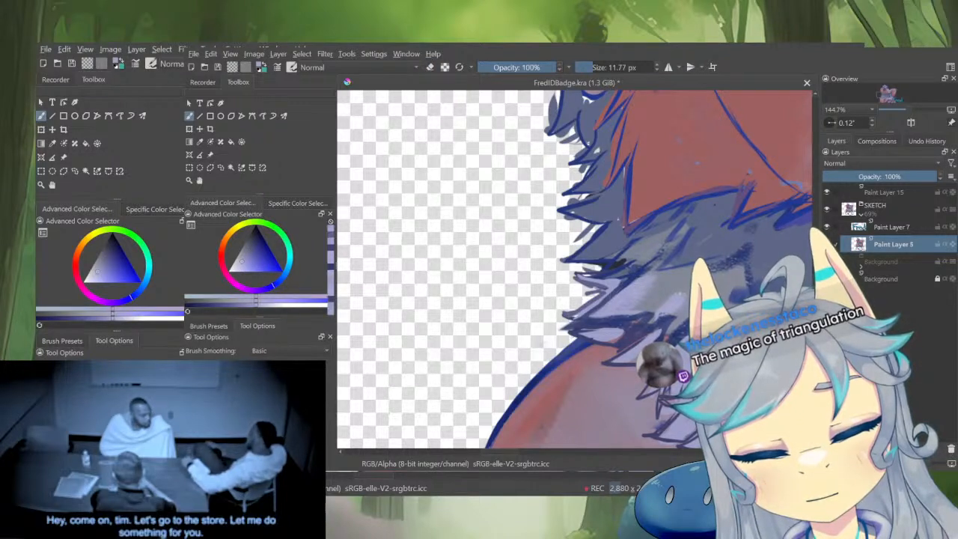
left_click_drag(631, 272, 643, 308)
left_click(599, 319, "ctrl")
mouse_move(587, 322)
left_mouse_down()
mouse_move(568, 330)
mouse_move(598, 326)
left_mouse_up()
left_click(625, 309, "ctrl")
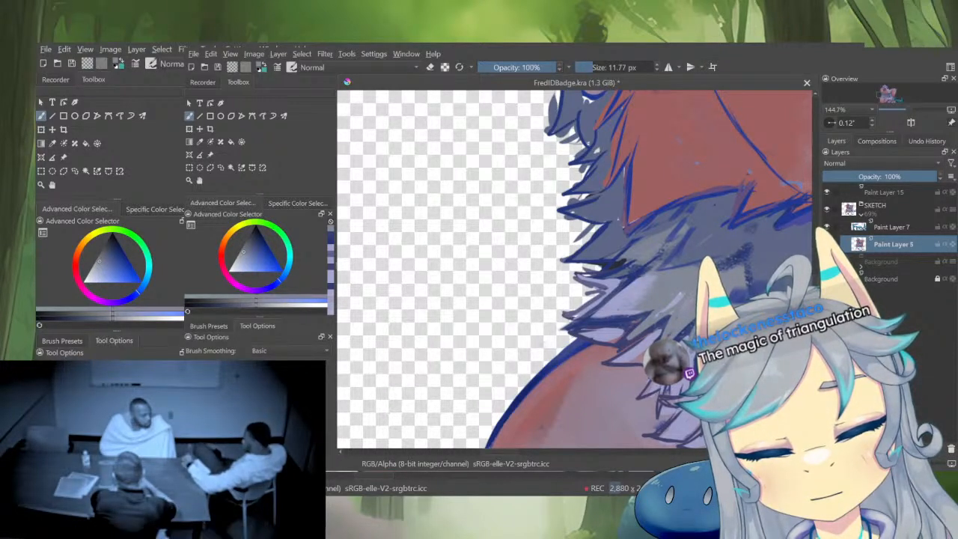
left_click(608, 328, "ctrl")
left_click_drag(604, 333, 575, 341)
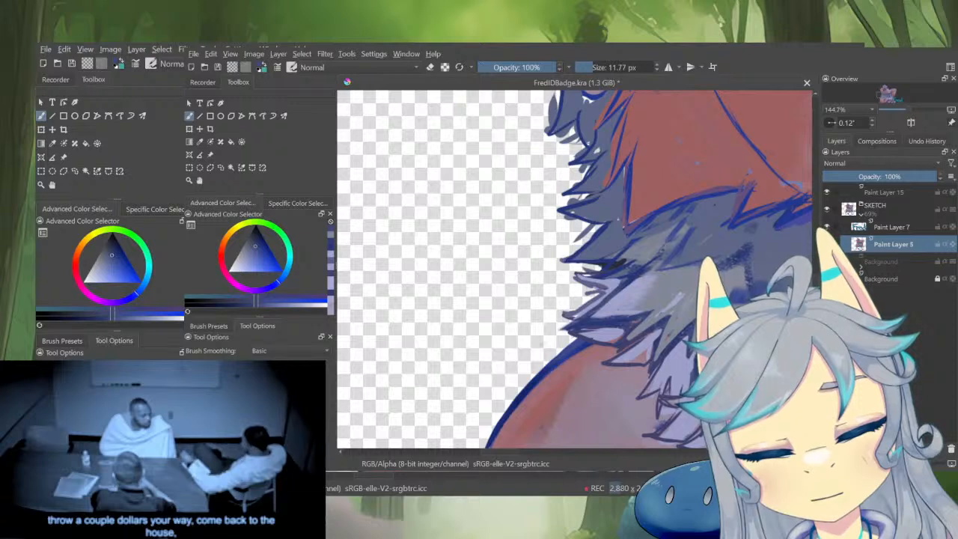
Clean up the long pale tuft hanging over the shoulder by erasing and repainting it with sampled lavender and dark blue
left_click(663, 293, "ctrl")
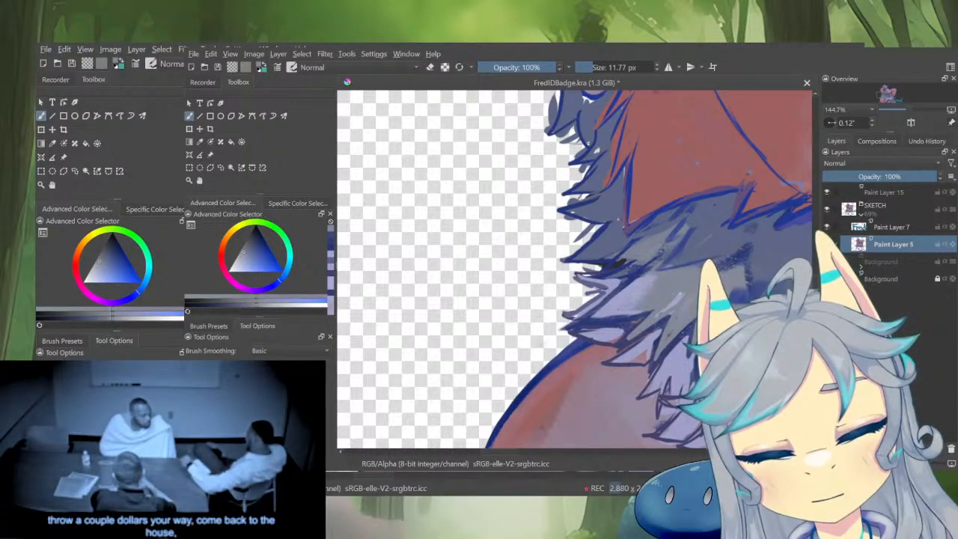
left_click(677, 378, "ctrl")
left_click_drag(668, 419, 681, 435)
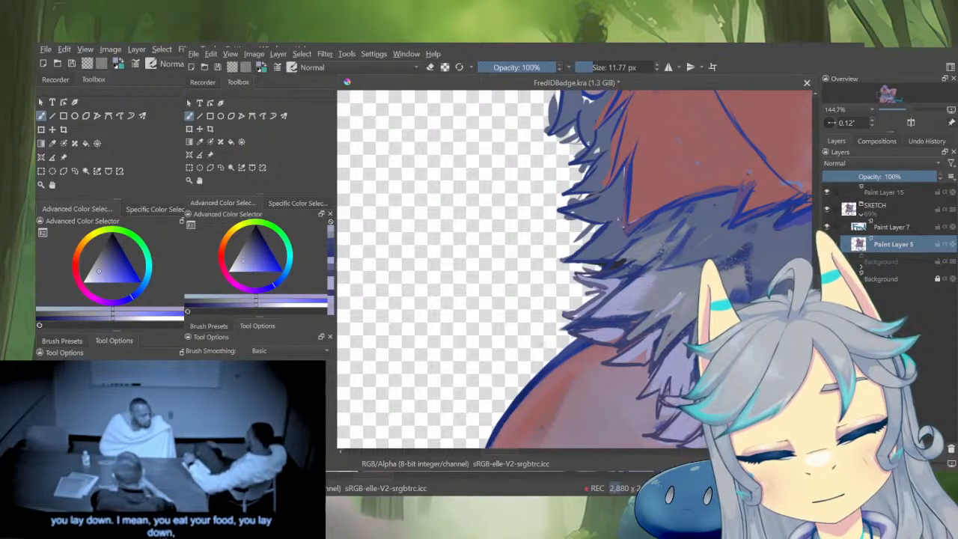
key("e")
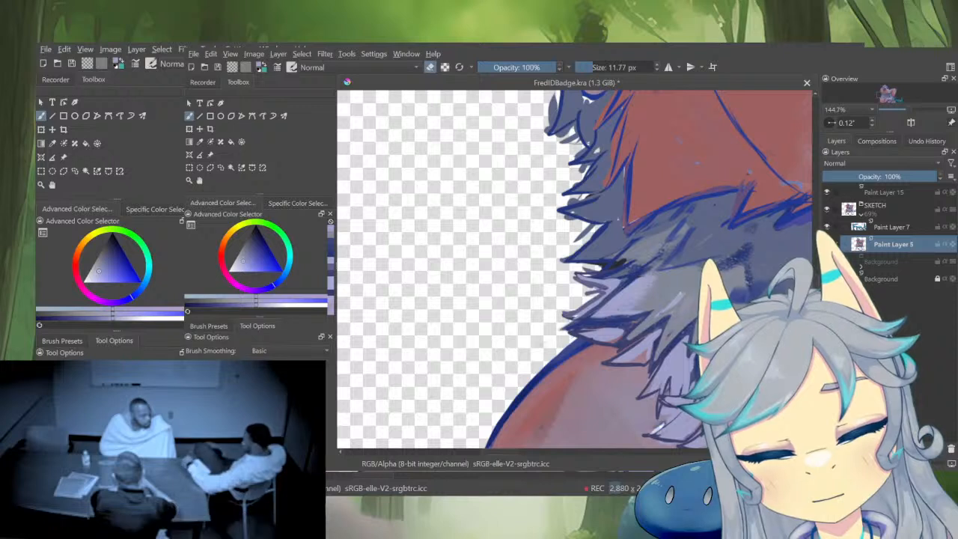
mouse_move(658, 375)
left_mouse_down()
mouse_move(657, 316)
mouse_move(667, 351)
left_mouse_up()
key("e")
left_click(662, 337, "ctrl")
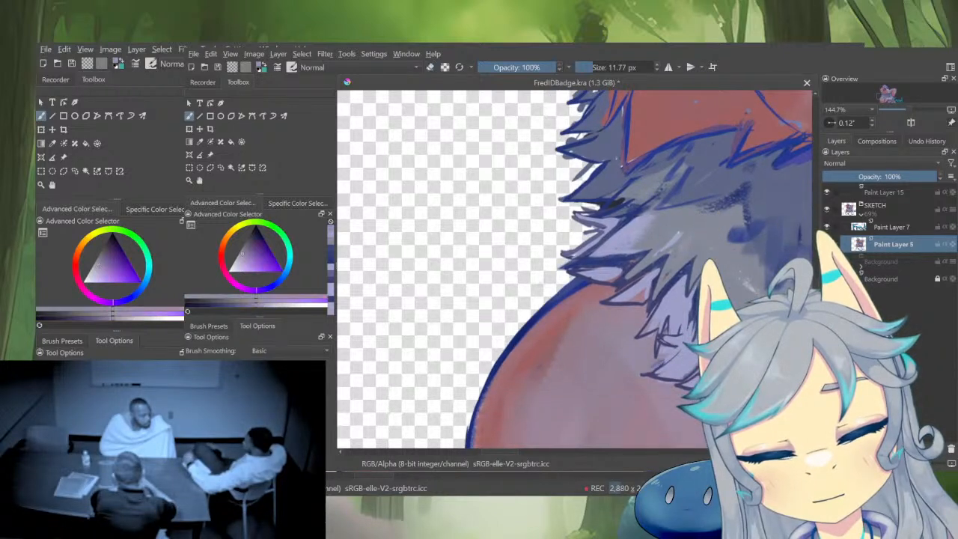
left_click(665, 330, "ctrl")
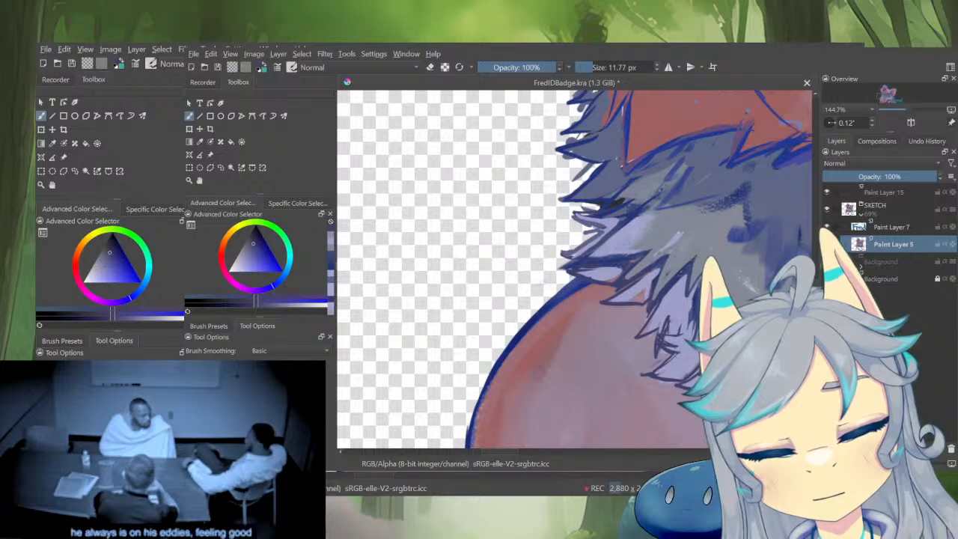
left_click(674, 358, "ctrl")
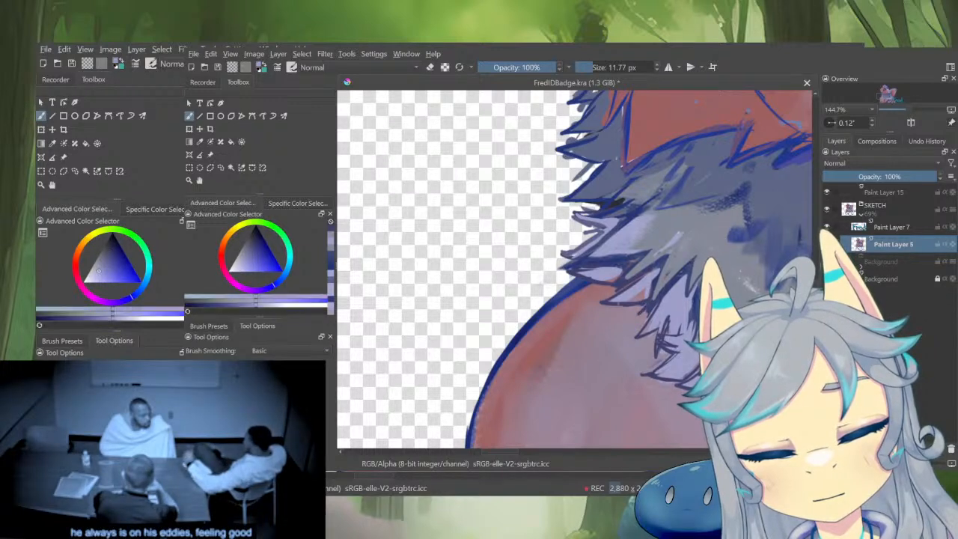
Refine the spikes where the grey ruff overlaps the pale shoulder tufts using sampled fur tones
left_click_drag(662, 264, 618, 289)
left_click(653, 271, "ctrl")
left_click(621, 283, "ctrl")
mouse_move(645, 256)
left_mouse_down()
mouse_move(623, 277)
mouse_move(629, 272)
left_mouse_up()
left_click(629, 263, "ctrl")
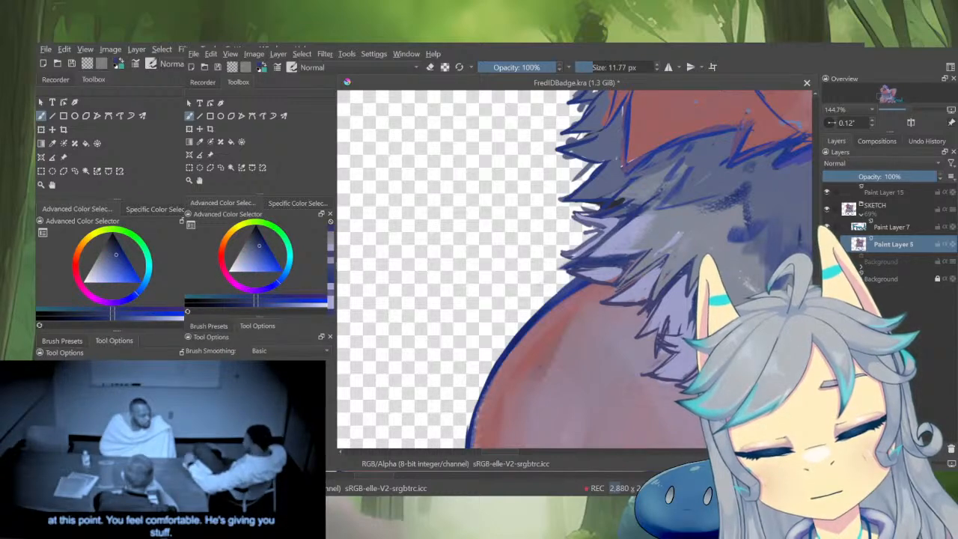
Rework the heavy dark mark between the grey ruff and pale tufts into pointed fur with sampled lavender and dark blue
scroll(699, 322, "down", 4)
left_click_drag(723, 349, 671, 349)
scroll(670, 349, "up", 3)
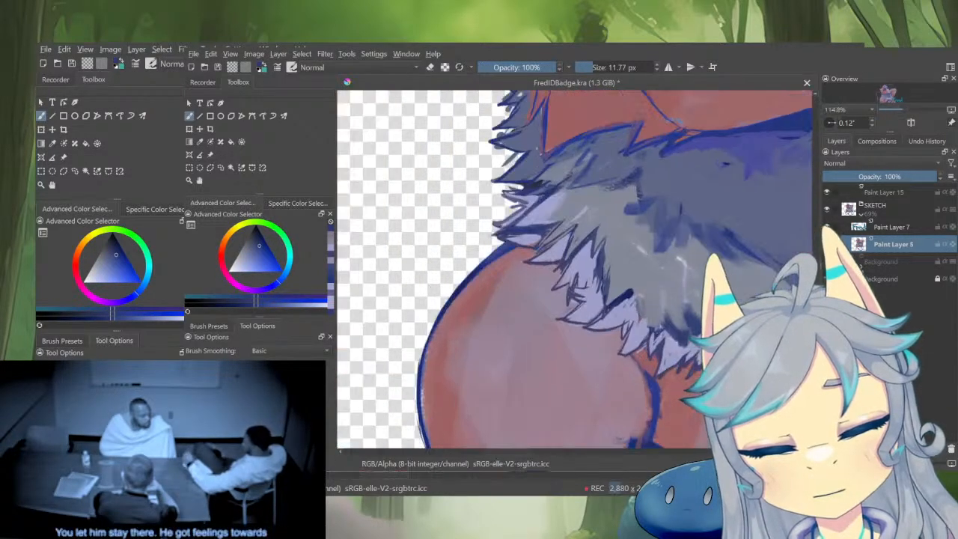
left_click(619, 286, "ctrl")
mouse_move(625, 294)
left_mouse_down()
mouse_move(609, 308)
mouse_move(633, 295)
mouse_move(620, 334)
left_mouse_up()
left_click(617, 298, "ctrl")
left_click(636, 288, "ctrl")
left_click_drag(648, 301, 635, 317)
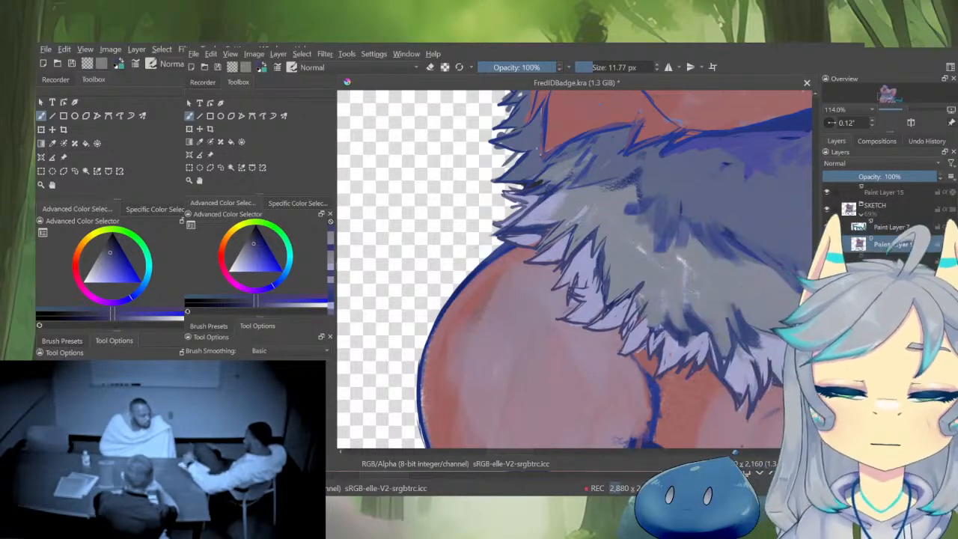
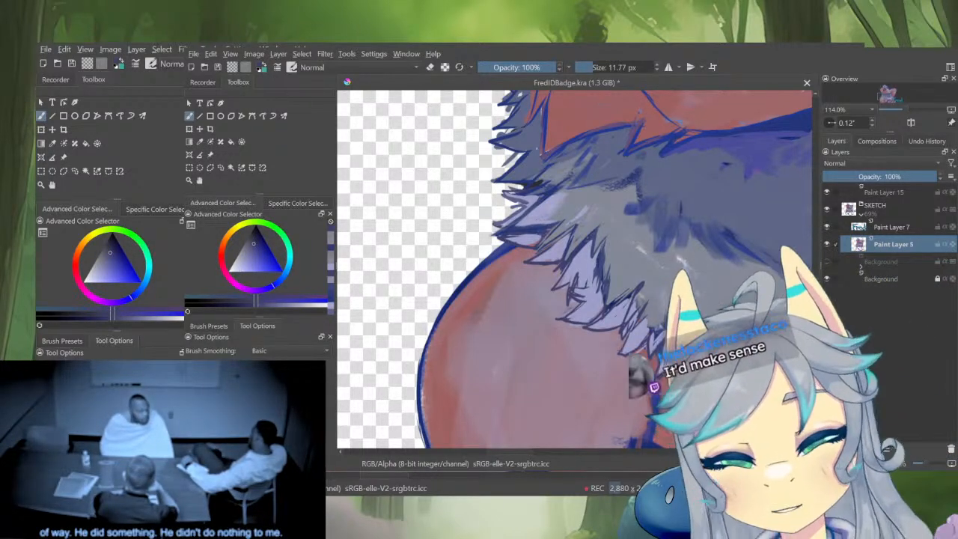
Erase the uneven outer edge of the shoulder outline, undoing and retrying the strokes for a smoother curve
scroll(601, 179, "down", 3)
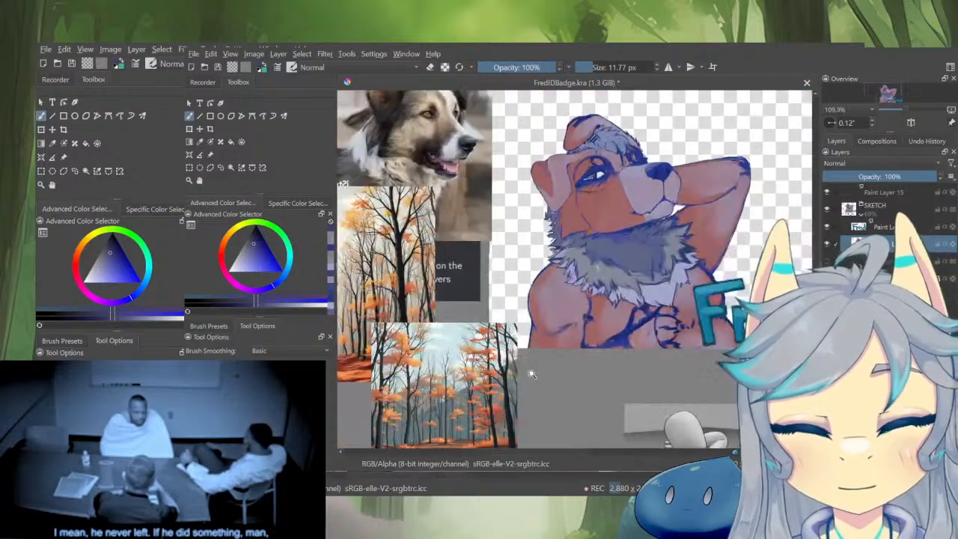
scroll(600, 178, "up", 5)
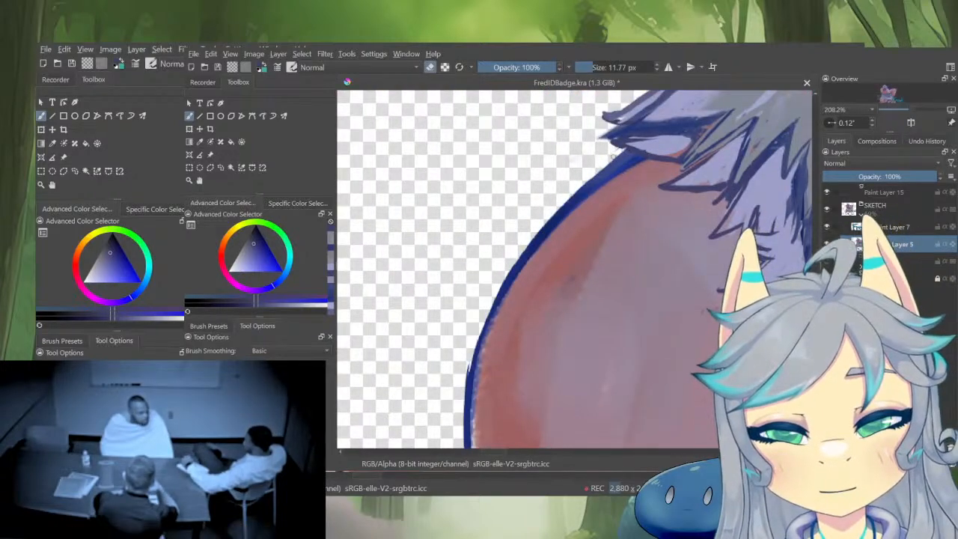
left_click_drag(517, 261, 587, 183)
mouse_move(629, 145)
left_mouse_down()
mouse_move(545, 228)
mouse_move(503, 295)
left_mouse_up()
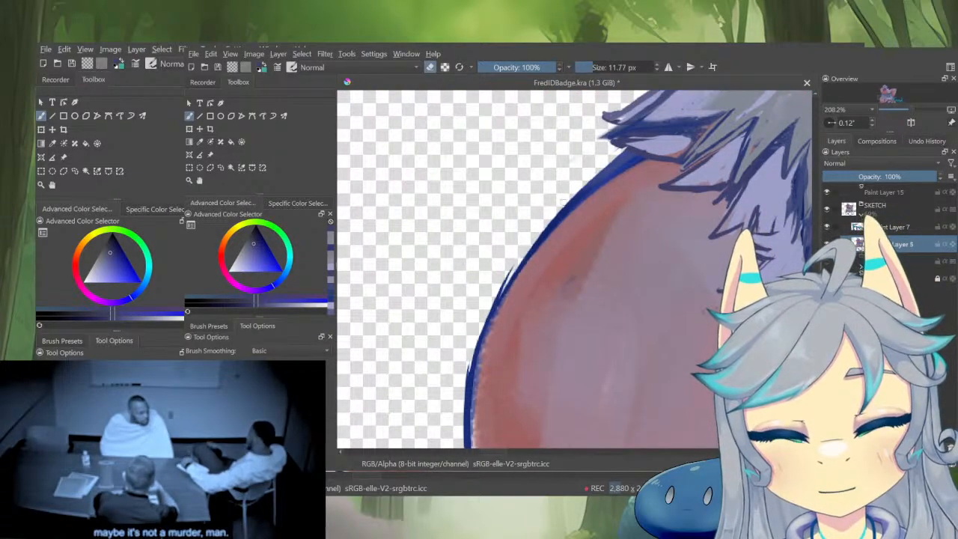
mouse_move(480, 338)
left_mouse_down()
mouse_move(515, 262)
mouse_move(466, 402)
left_mouse_up()
key("ctrl+z")
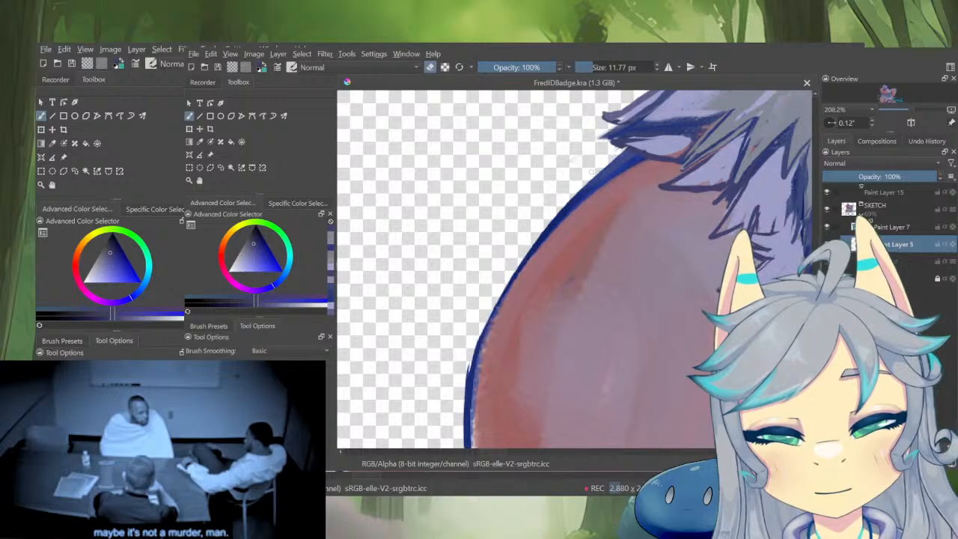
left_click_drag(518, 265, 483, 334)
key("ctrl+z")
left_click_drag(510, 276, 475, 358)
key("ctrl+z")
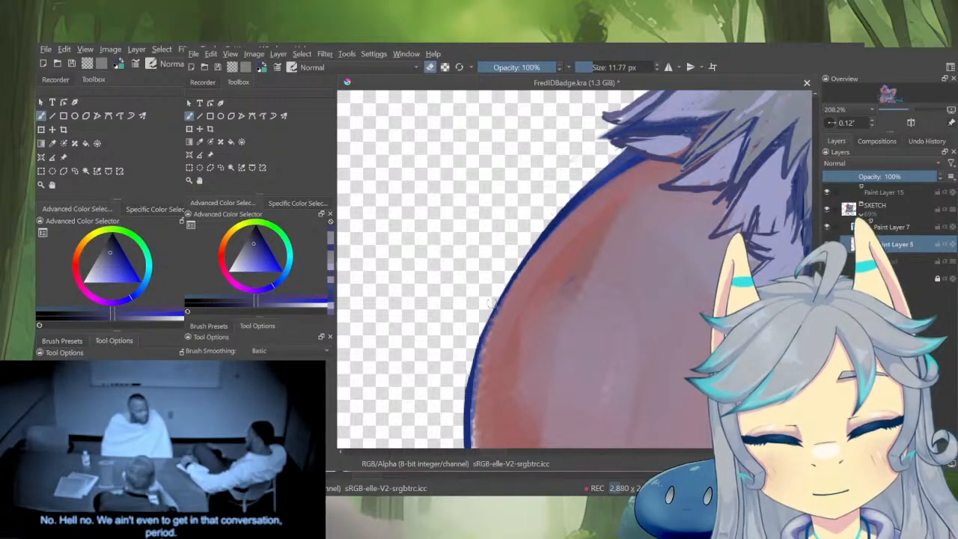
Thin the outer outline of the lowered arm with the eraser, from the shoulder down to the crease
mouse_move(491, 304)
left_mouse_down()
mouse_move(462, 433)
mouse_move(543, 278)
left_mouse_up()
scroll(483, 431, "down", 3)
scroll(535, 276, "up", 2)
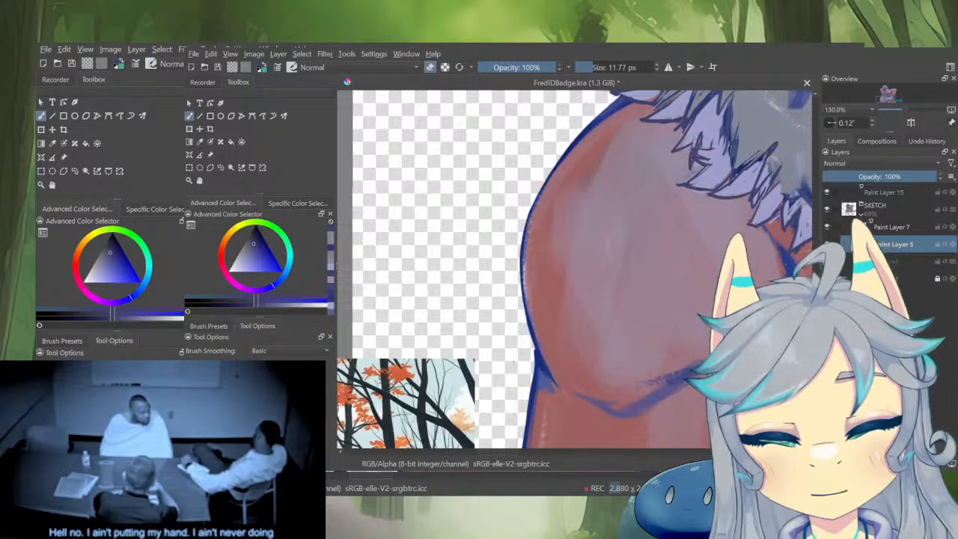
left_click_drag(535, 350, 528, 243)
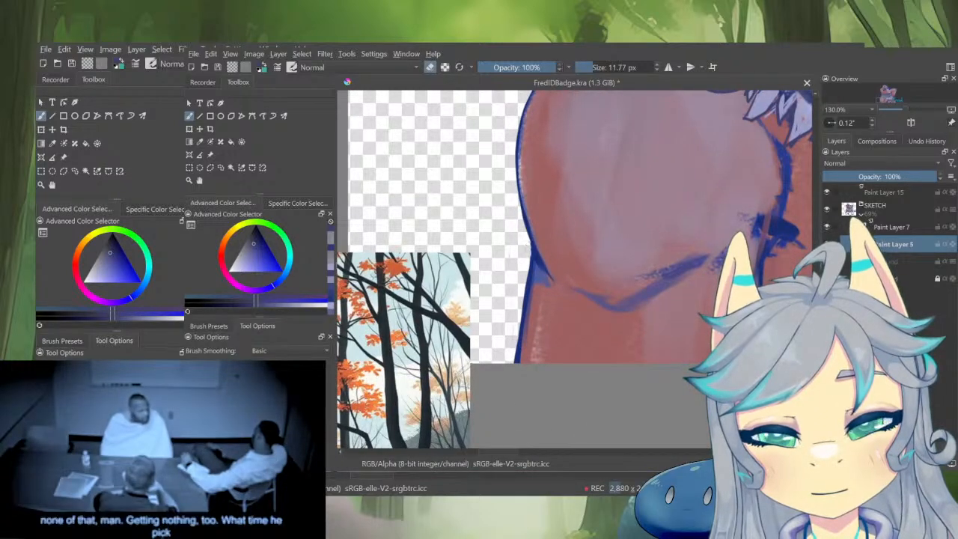
Erase the pale fringe along the raised arm's lower outline with a 31.58 px eraser and sample the outline's dark blue
scroll(623, 322, "down", 5)
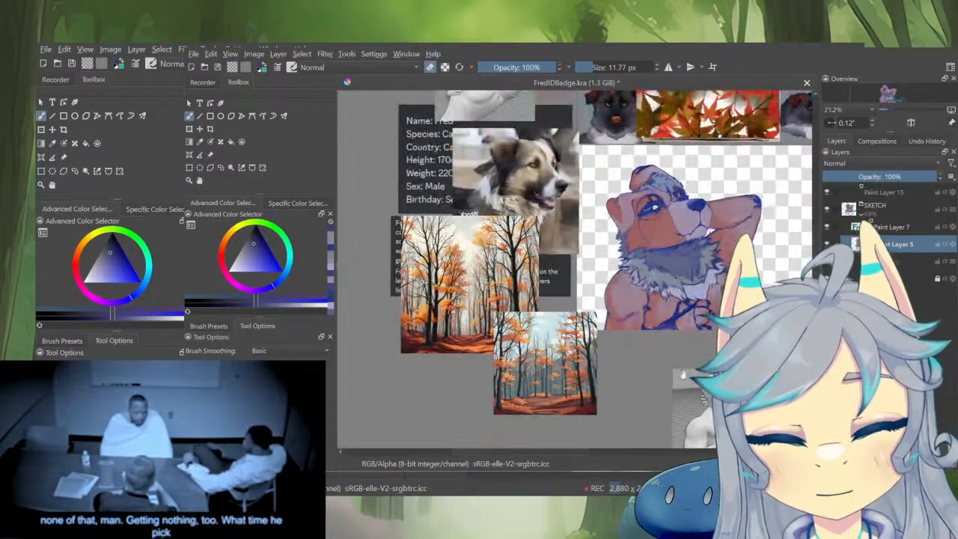
left_click_drag(756, 313, 712, 346)
scroll(716, 293, "up", 3)
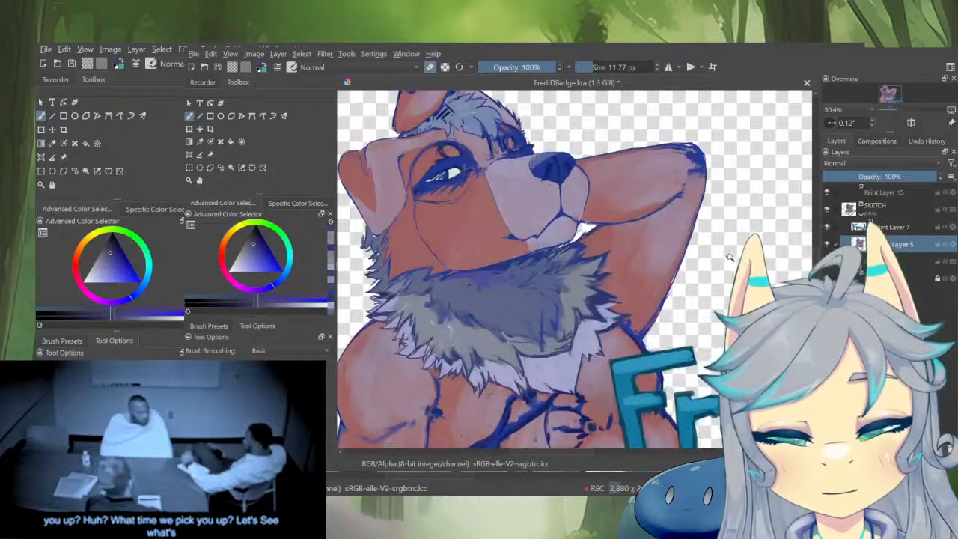
left_click_drag(719, 247, 714, 313)
scroll(710, 299, "up", 2)
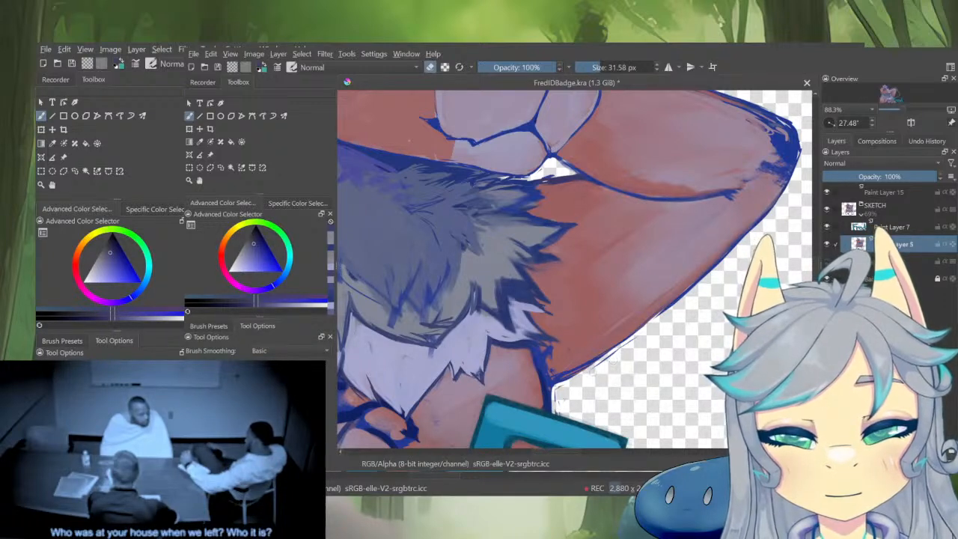
left_click(551, 374, "ctrl")
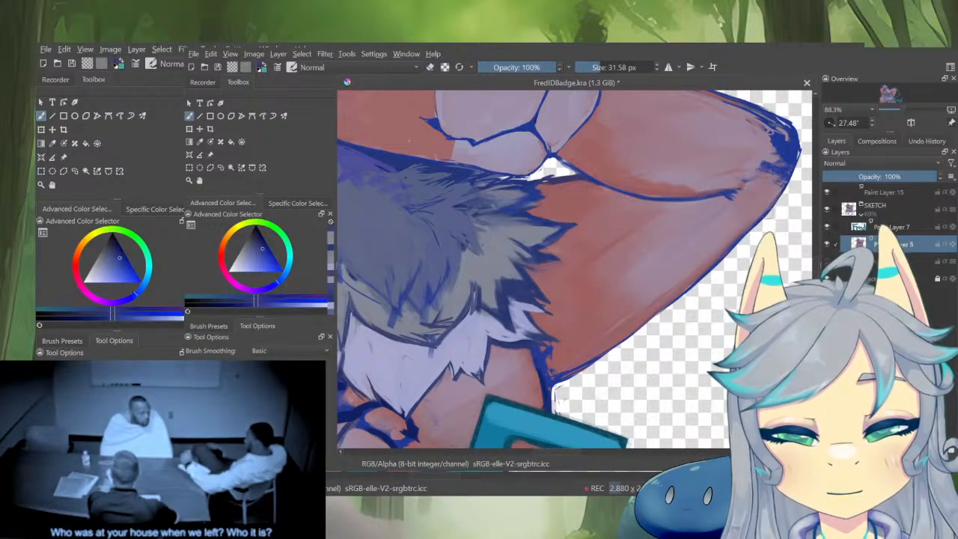
key("e")
left_click_drag(691, 288, 573, 374)
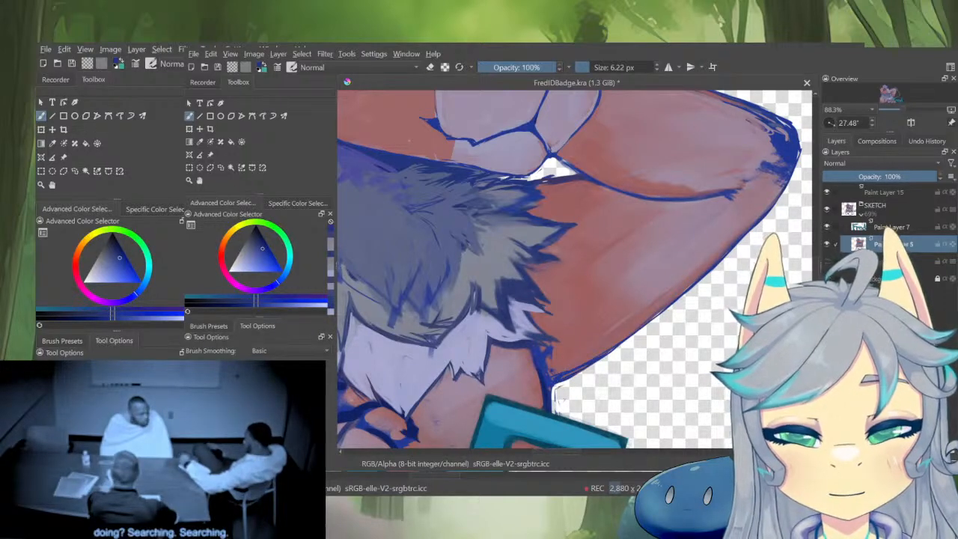
Isolate the sketch paint layer and erase the pale fringe along the torso outline below the armpit with a 36.94 px eraser
scroll(597, 326, "down", 3)
left_click(858, 244, "alt")
scroll(588, 352, "up", 4)
key("e")
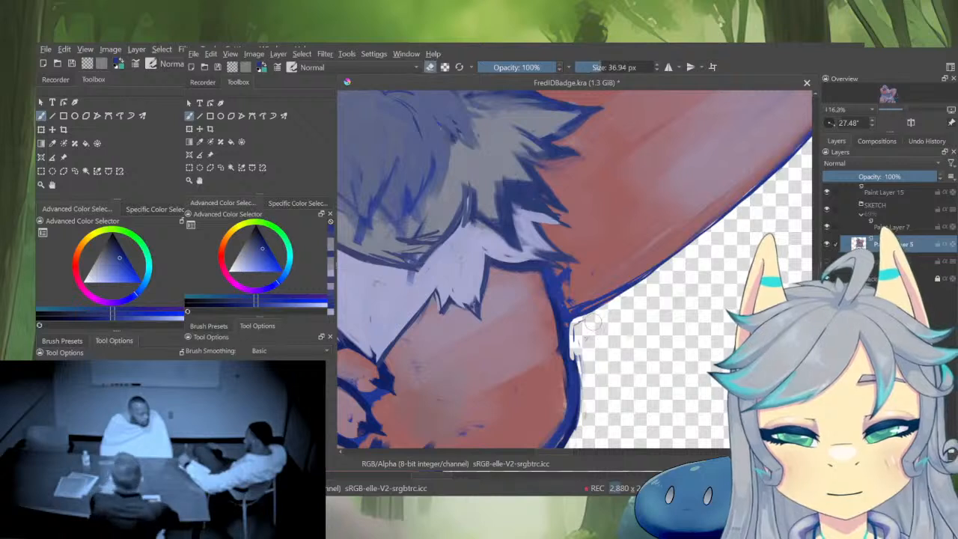
mouse_move(587, 323)
left_mouse_down()
mouse_move(578, 361)
mouse_move(583, 416)
left_mouse_up()
left_click_drag(580, 363, 592, 277)
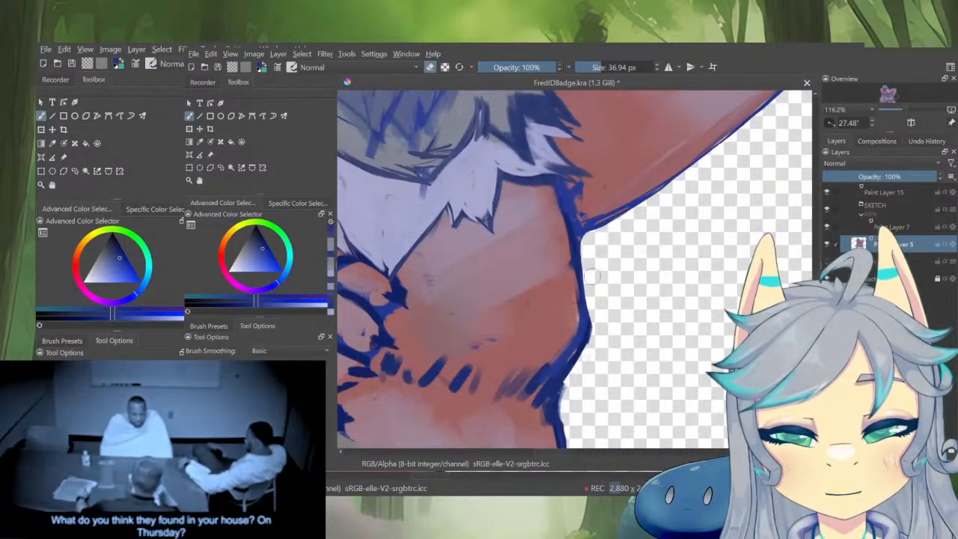
mouse_move(591, 335)
left_mouse_down()
mouse_move(566, 419)
mouse_move(581, 293)
mouse_move(584, 419)
left_mouse_up()
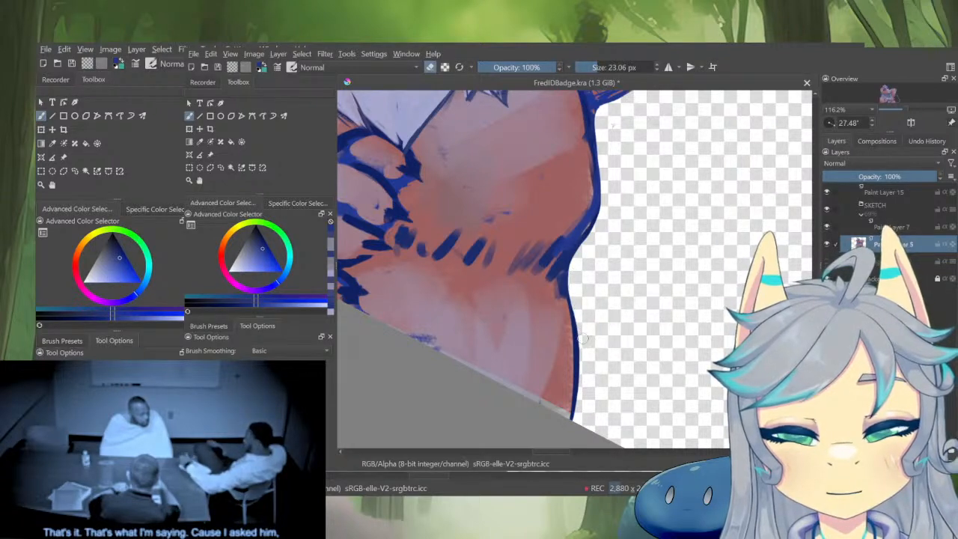
Thin the lower flank outline with a 23.06 px eraser and show the other layers again
left_click_drag(575, 289, 579, 375)
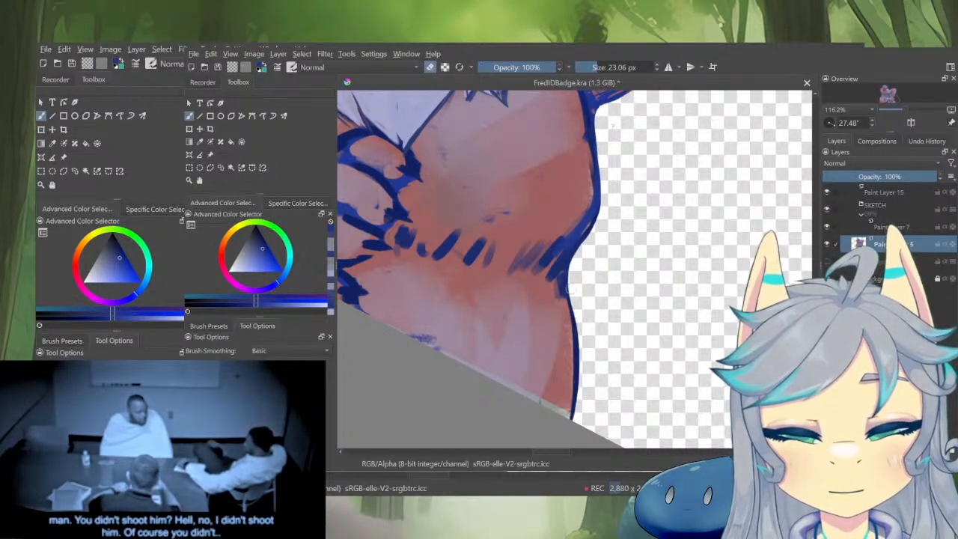
left_click_drag(574, 305, 578, 377)
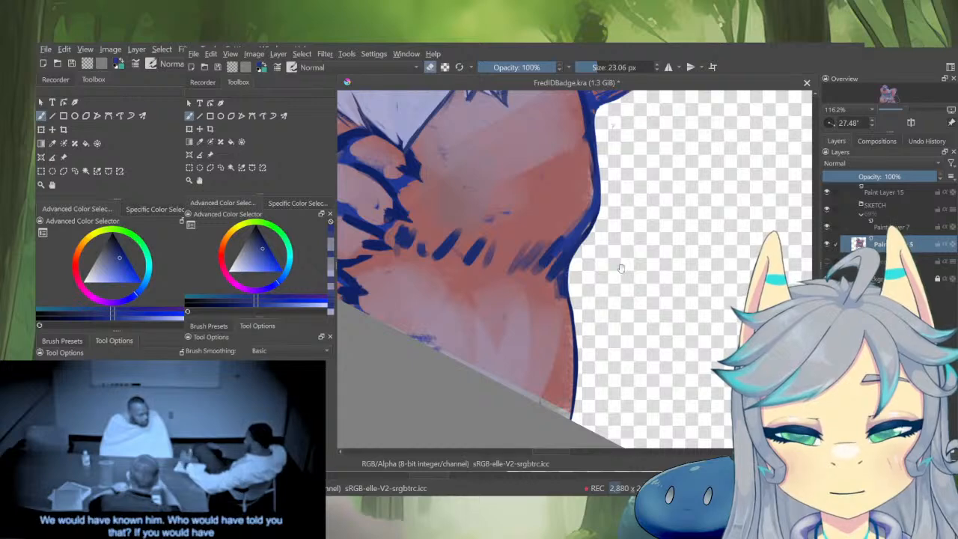
scroll(575, 367, "up", 3)
scroll(596, 318, "down", 4)
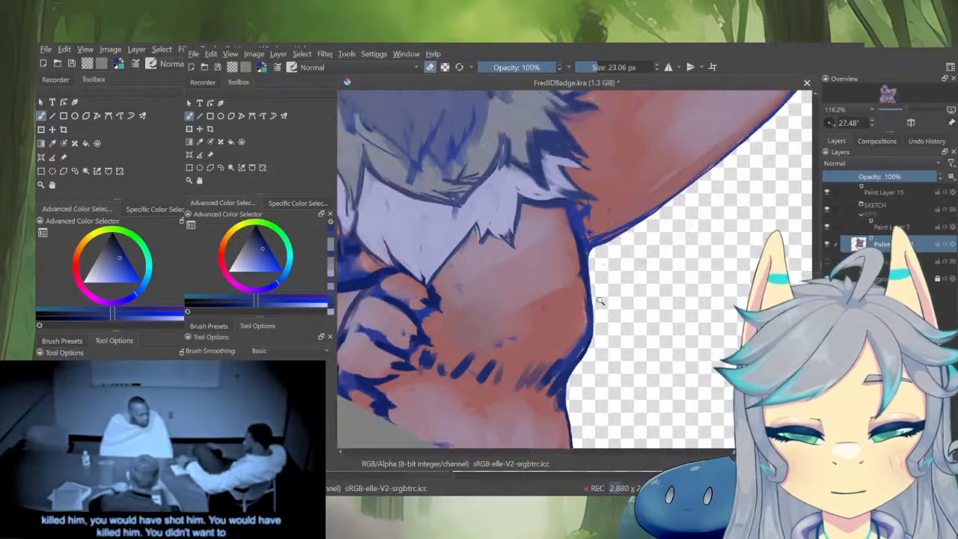
left_click_drag(610, 299, 697, 361)
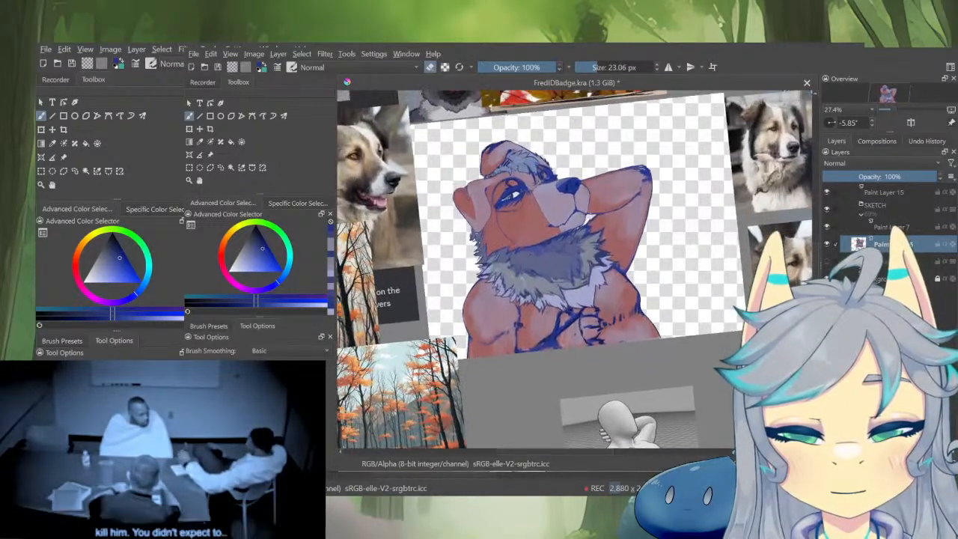
key("alt+i")
key("alt+i")
key("alt+i")
left_click_drag(608, 350, 650, 377)
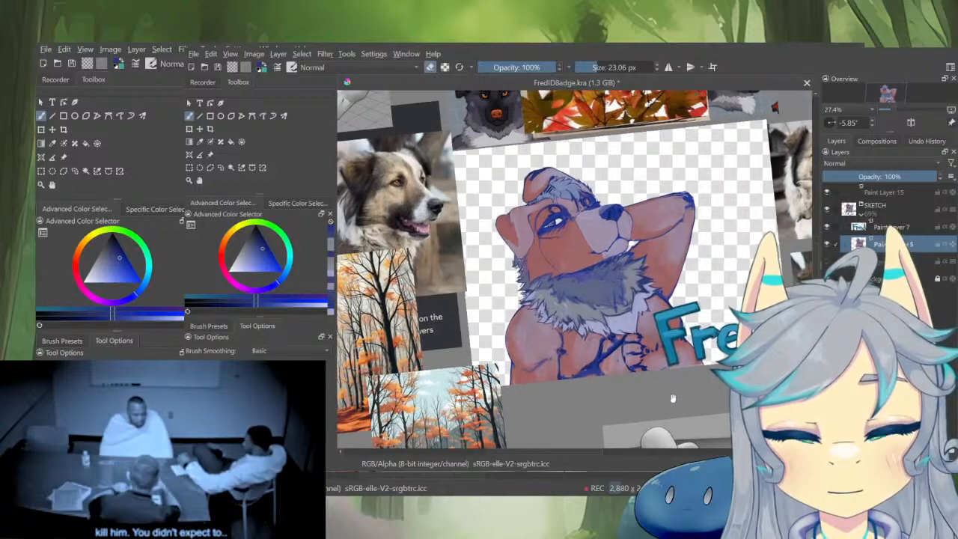
Soften the ruff's upper edge beneath the jaw with slate and dark blue sampled from the fur
scroll(654, 263, "up", 5)
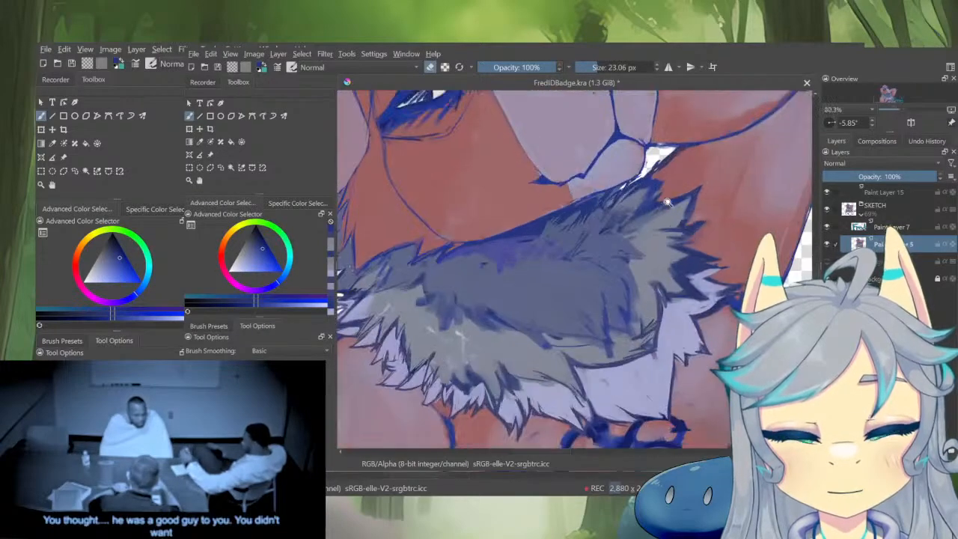
left_click_drag(654, 263, 633, 292)
mouse_move(592, 263)
left_mouse_down()
mouse_move(616, 287)
mouse_move(618, 258)
left_mouse_up()
left_click(573, 290, "ctrl")
left_click_drag(554, 288, 569, 287)
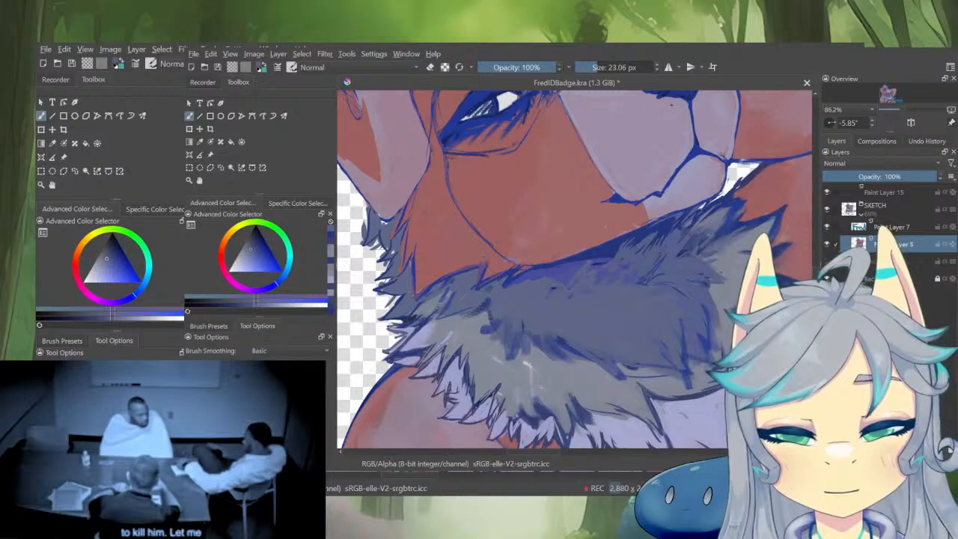
left_click_drag(606, 226, 582, 330)
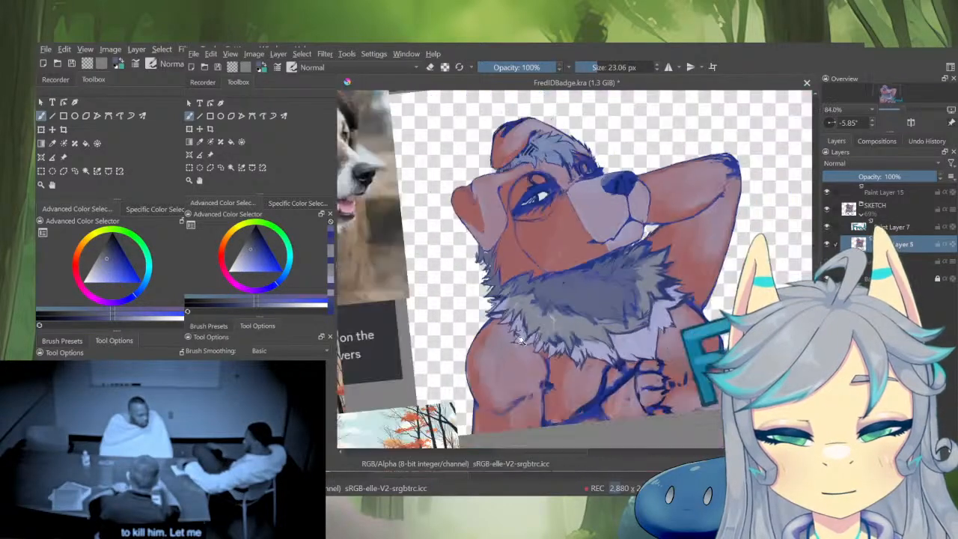
left_click_drag(580, 282, 624, 226)
left_click(614, 241, "ctrl")
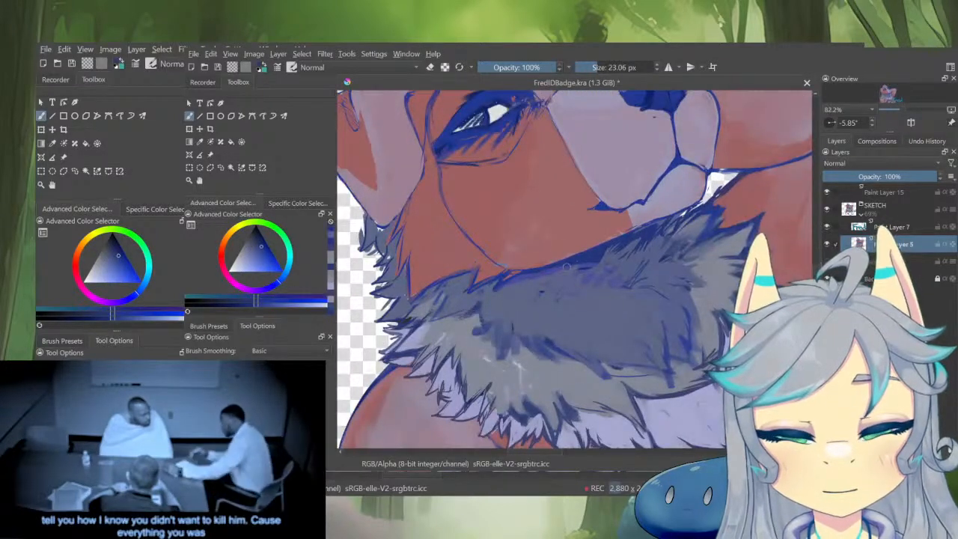
left_click_drag(593, 265, 612, 260)
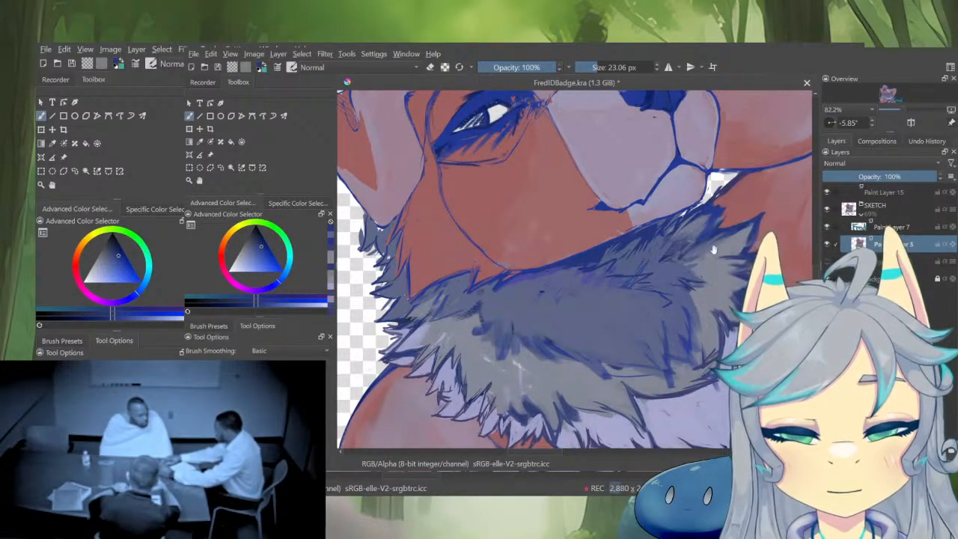
Rework the ruff's pointed tufts near the chin and raised arm with sampled grey, blue and reddish-brown, checking against the name lettering
left_click(691, 277, "ctrl")
left_click_drag(713, 249, 661, 288)
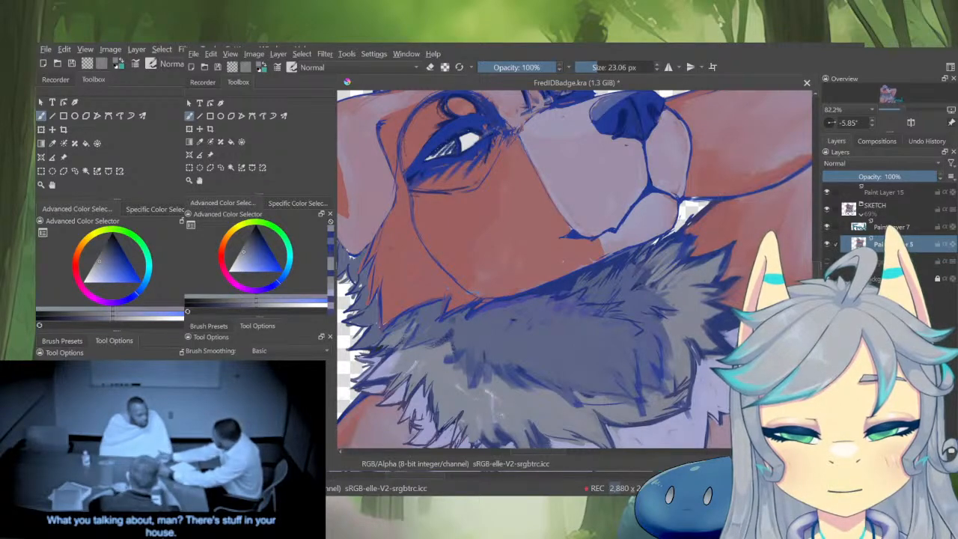
left_click(710, 221, "ctrl")
mouse_move(704, 223)
left_mouse_down()
mouse_move(693, 229)
mouse_move(689, 220)
mouse_move(646, 317)
left_mouse_up()
left_click(691, 224, "ctrl")
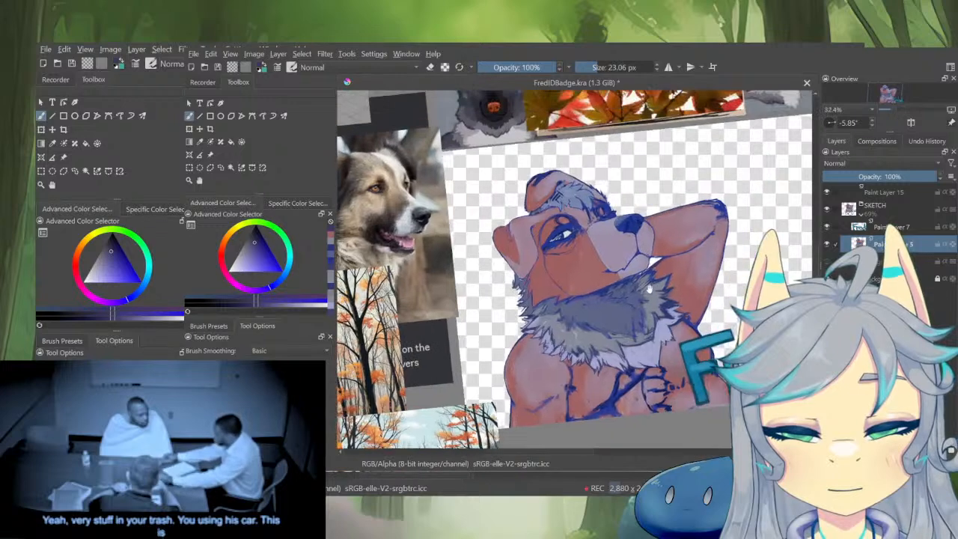
left_click_drag(633, 273, 638, 184)
left_click(664, 232, "ctrl")
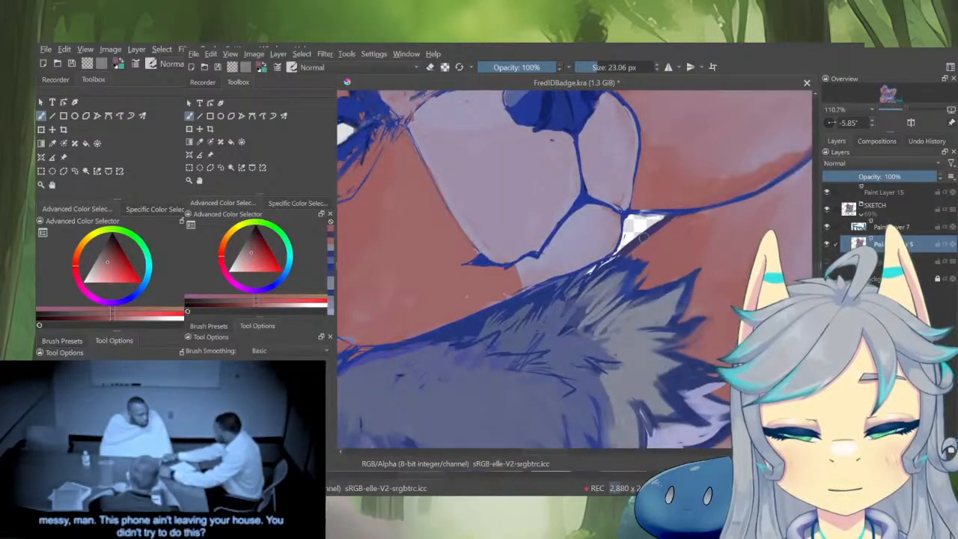
left_click_drag(651, 237, 573, 345)
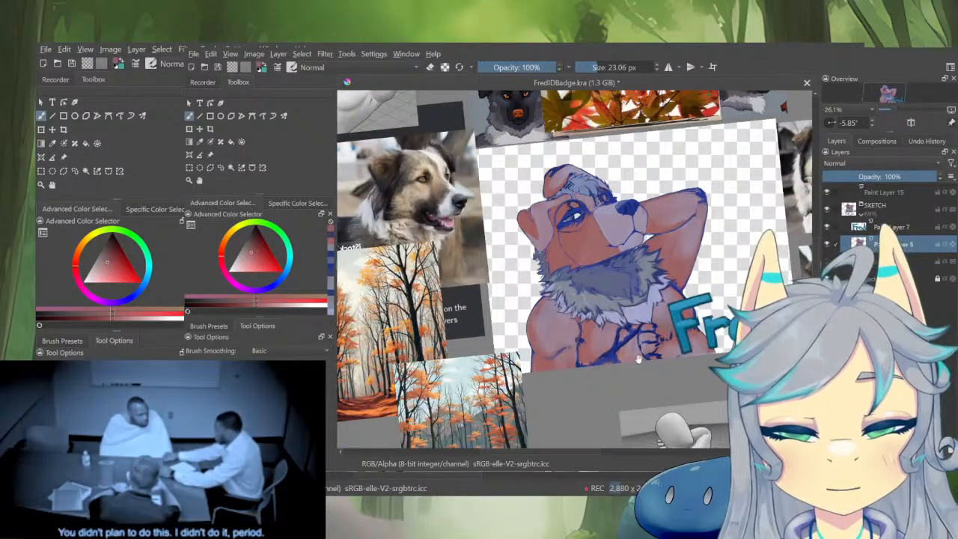
left_click(827, 227)
left_click(828, 227)
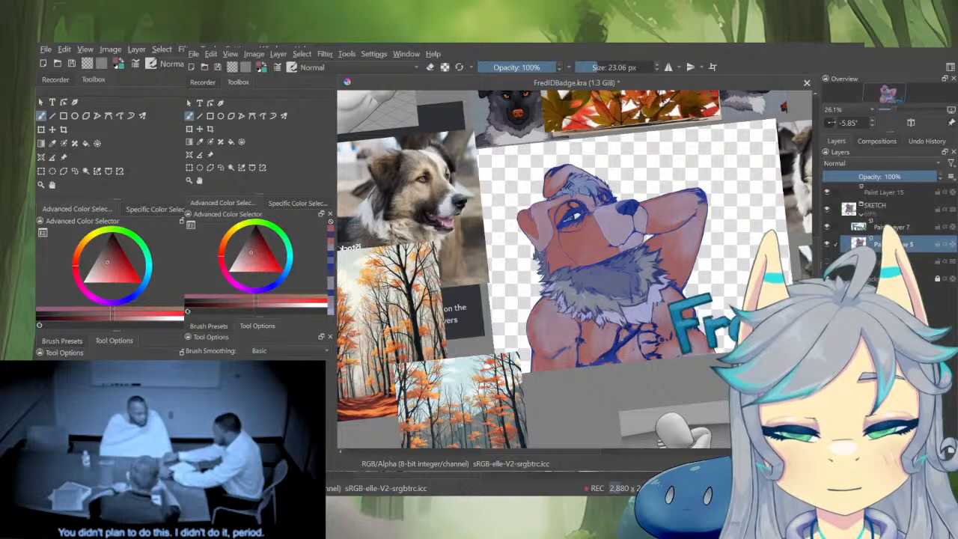
Clean up the fur fringe below the floppy ear with the eraser and touch up with a sampled slate blue
left_click_drag(539, 265, 576, 197)
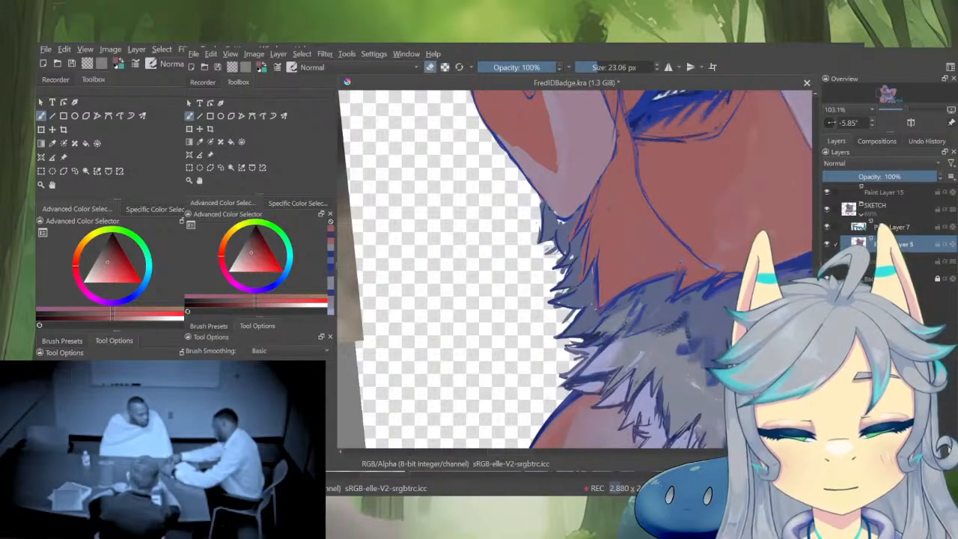
left_click_drag(538, 255, 500, 329)
left_click_drag(567, 187, 614, 143)
left_click(586, 226, "ctrl")
left_click_drag(581, 215, 577, 225)
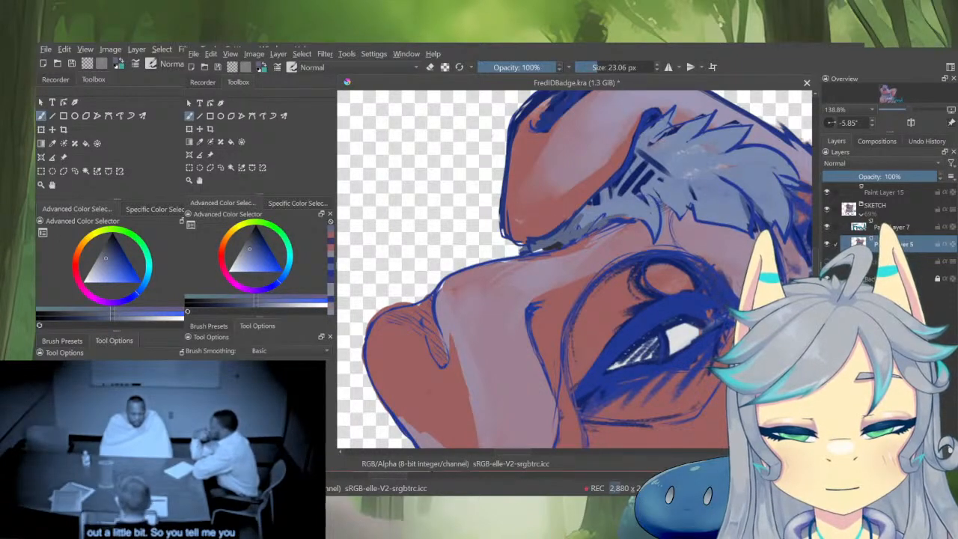
Refine the blue hair tuft on top of the head with sampled blue-grey and save the document
left_click_drag(713, 220, 709, 292)
left_click_drag(704, 192, 707, 124)
left_click(700, 206, "ctrl")
mouse_move(681, 221)
left_mouse_down()
mouse_move(658, 235)
mouse_move(663, 211)
mouse_move(650, 211)
mouse_move(633, 234)
mouse_move(662, 329)
left_mouse_up()
left_click_drag(716, 272, 760, 234)
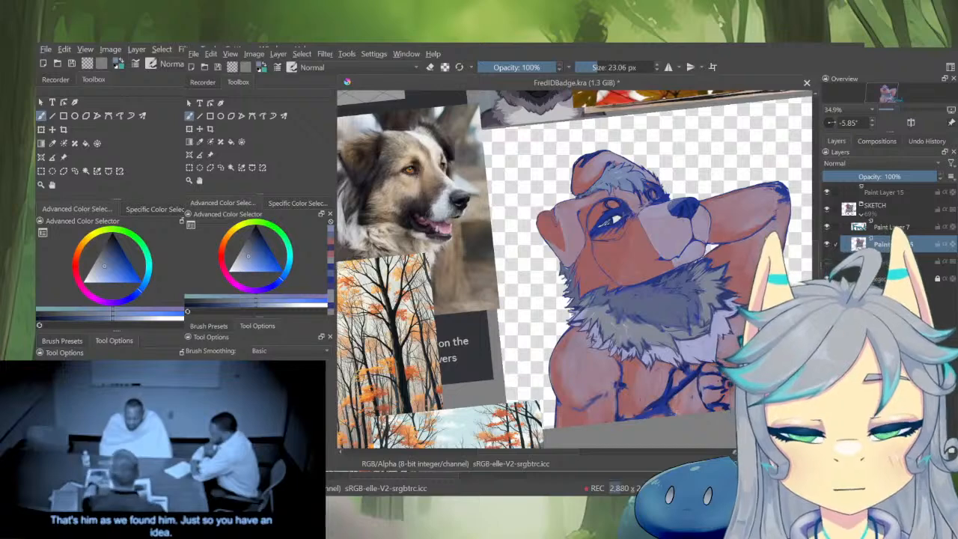
key("ctrl+s")
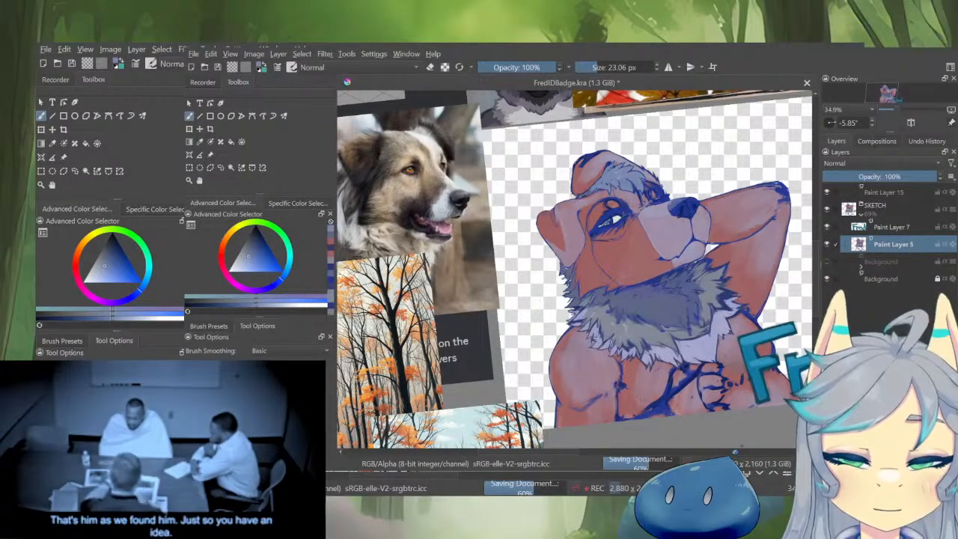
Trim the spiky dark mark at the armpit crease with sampled skin tones and resample the outline's dark blue
left_click(631, 349, "ctrl")
mouse_move(611, 376)
left_mouse_down()
mouse_move(622, 329)
mouse_move(647, 351)
mouse_move(635, 435)
left_mouse_up()
left_click_drag(659, 403, 610, 389)
left_click(616, 346, "ctrl")
left_click(616, 345, "ctrl")
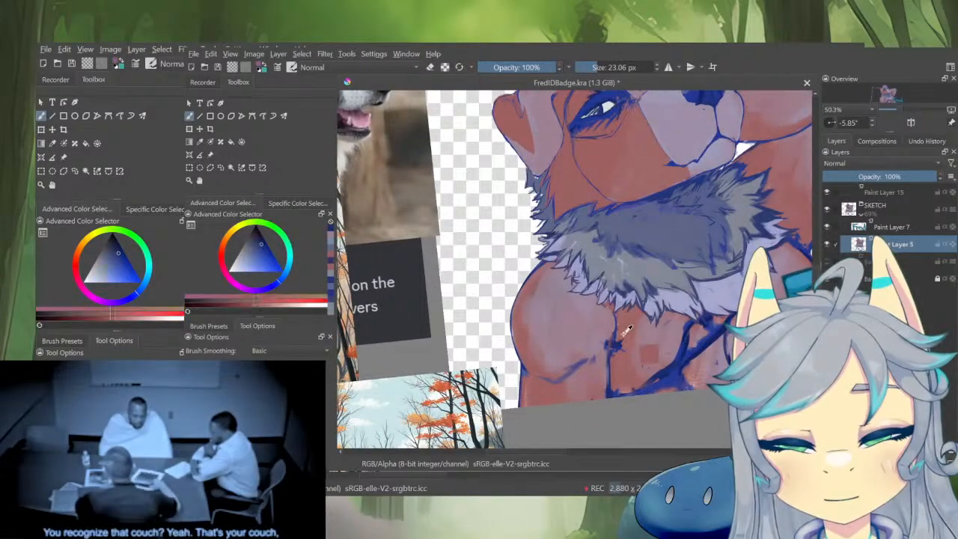
left_click(608, 332, "ctrl")
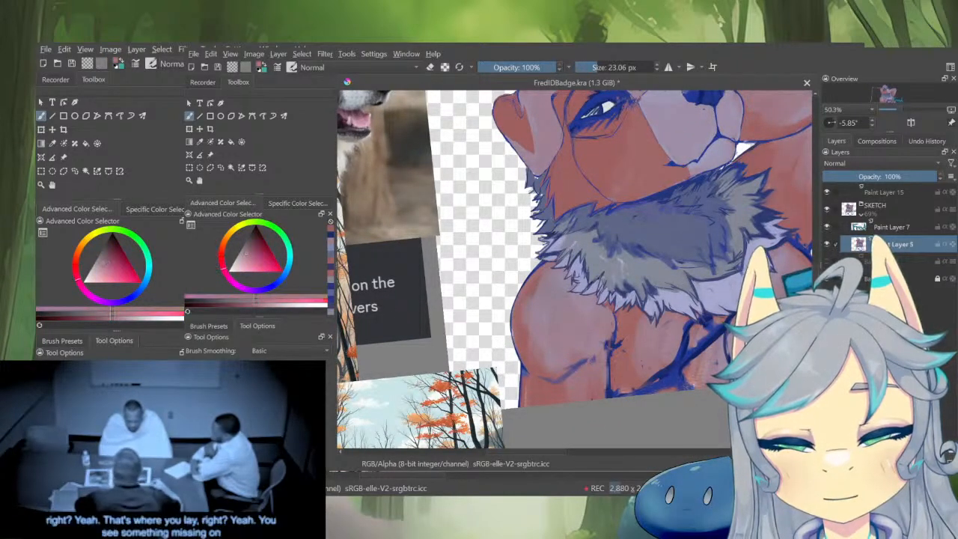
left_click_drag(612, 333, 608, 348)
left_click(616, 346, "ctrl")
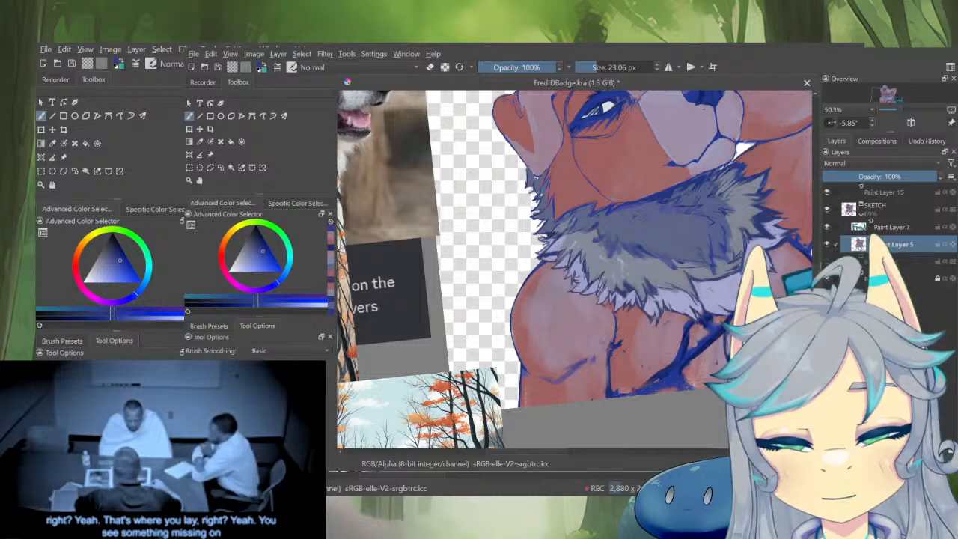
Tidy the crease line below the lowered arm's shoulder with dark blue and the surrounding pinkish skin colours
left_click_drag(579, 366, 553, 376)
left_click(575, 363, "ctrl")
left_click(567, 373, "ctrl")
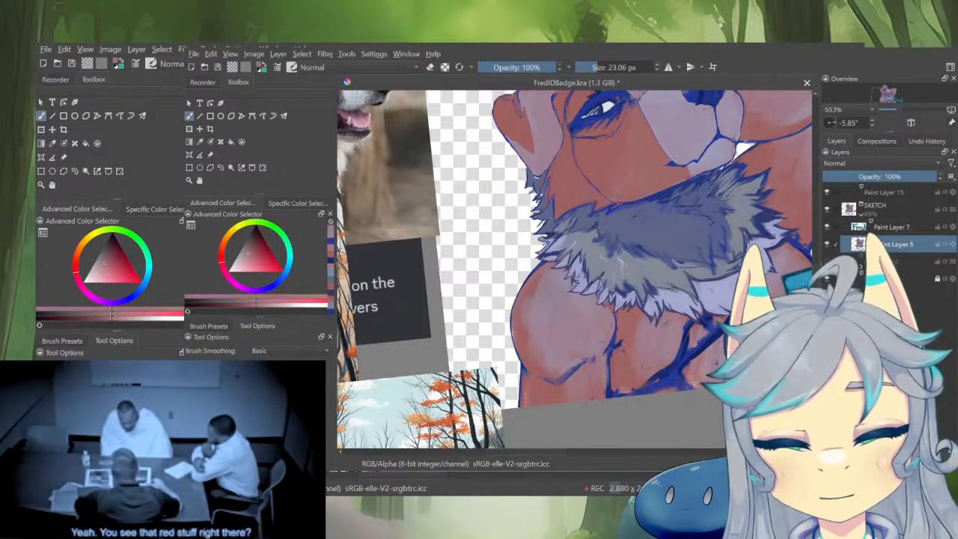
left_click(559, 364, "ctrl")
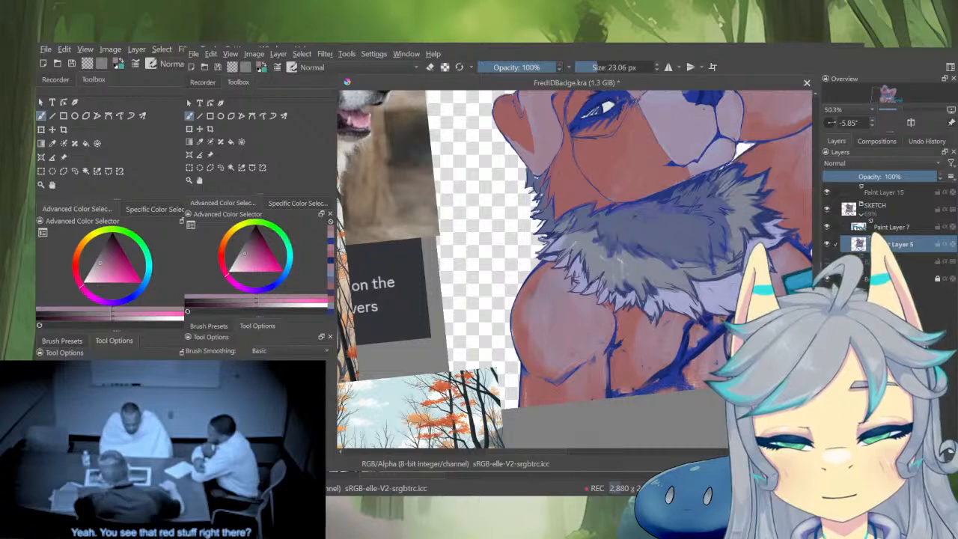
left_click_drag(562, 366, 553, 373)
left_click(563, 372, "ctrl")
left_click(560, 367, "ctrl")
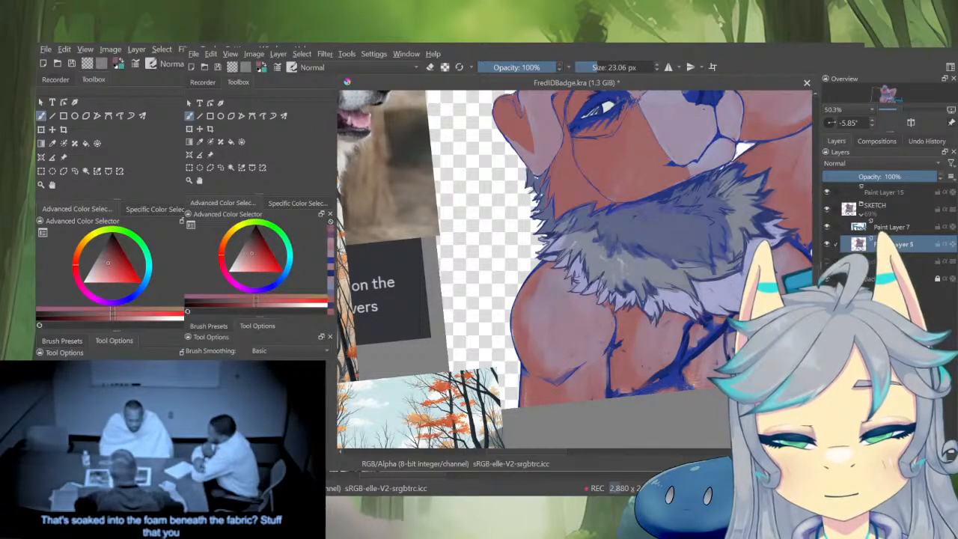
Check the drawing's proportions in mirrored view, then examine the ruff up close and the full composition
key("m")
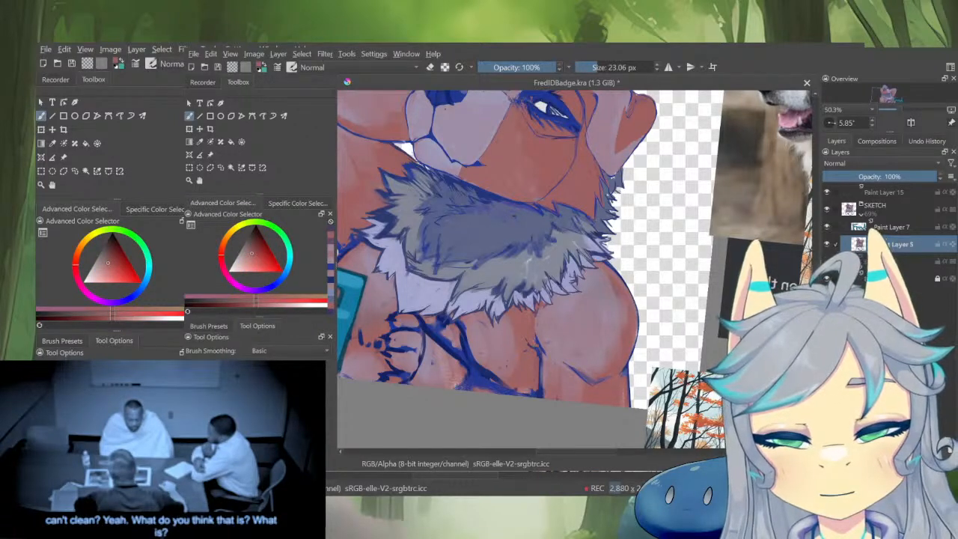
key("m")
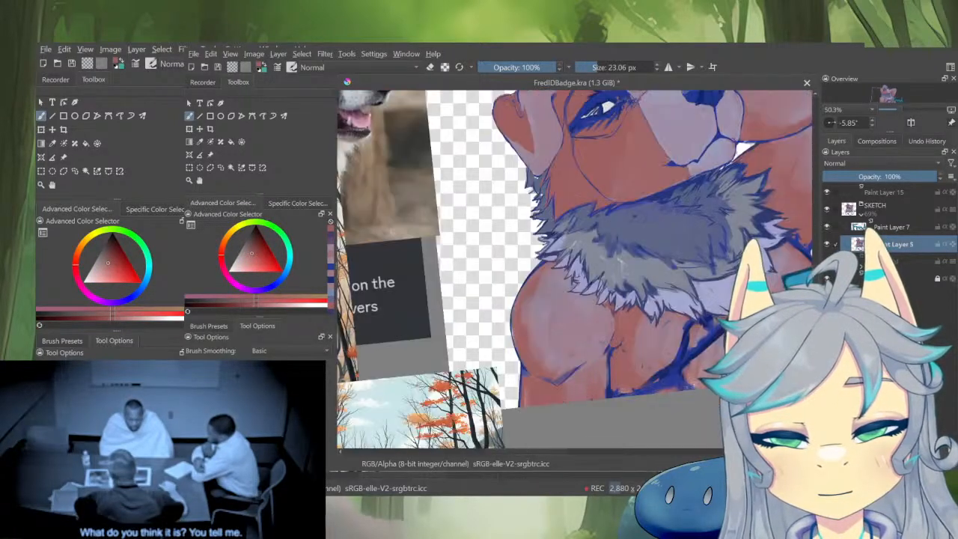
key("x")
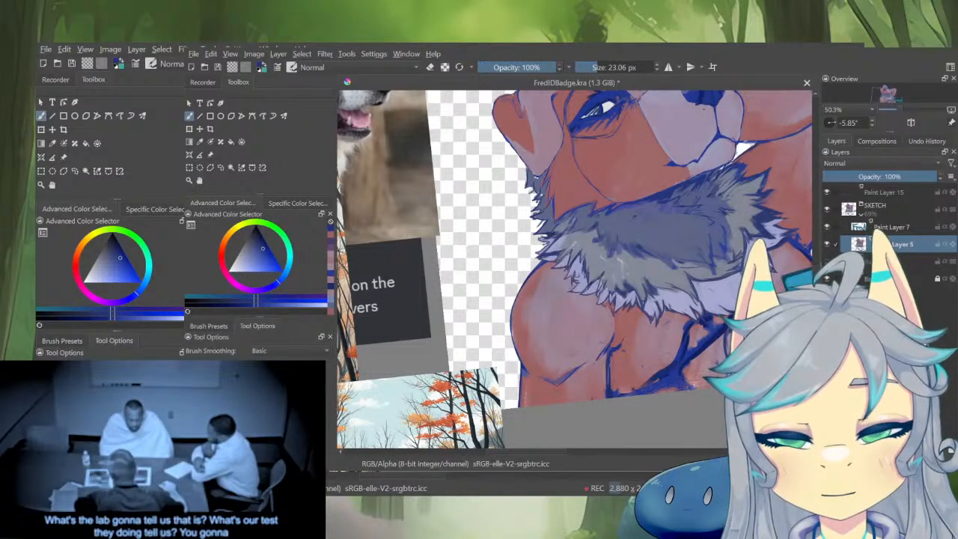
key("x")
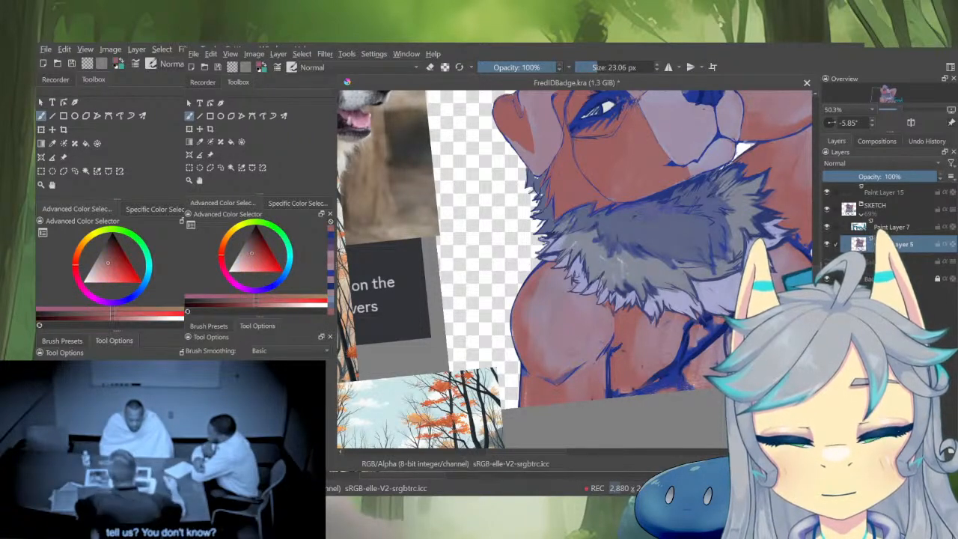
scroll(591, 427, "down", 4)
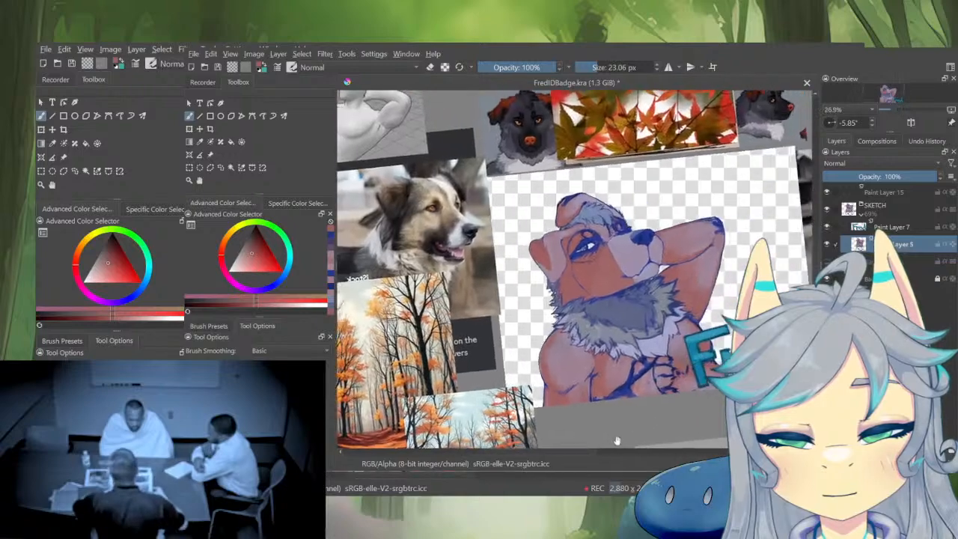
scroll(672, 332, "up", 8)
key("x")
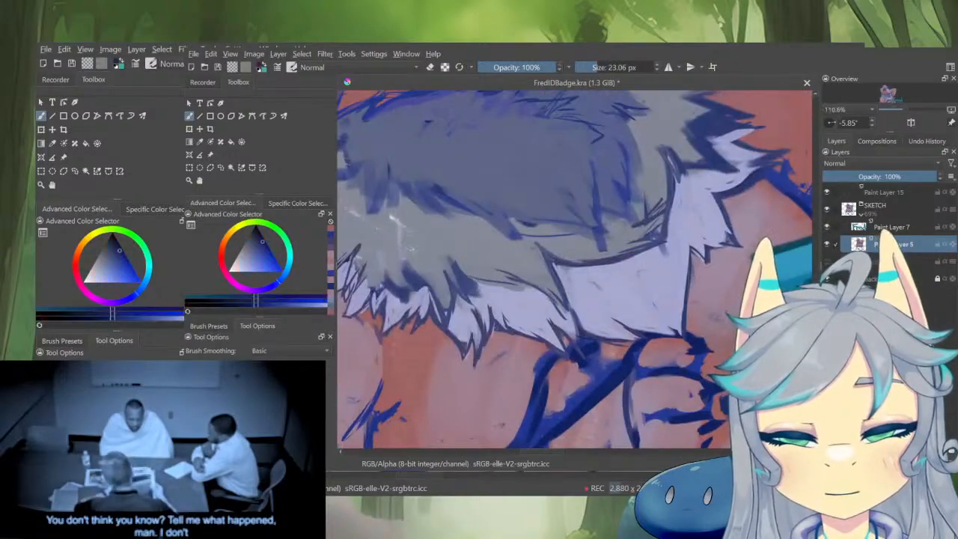
scroll(671, 332, "down", 8)
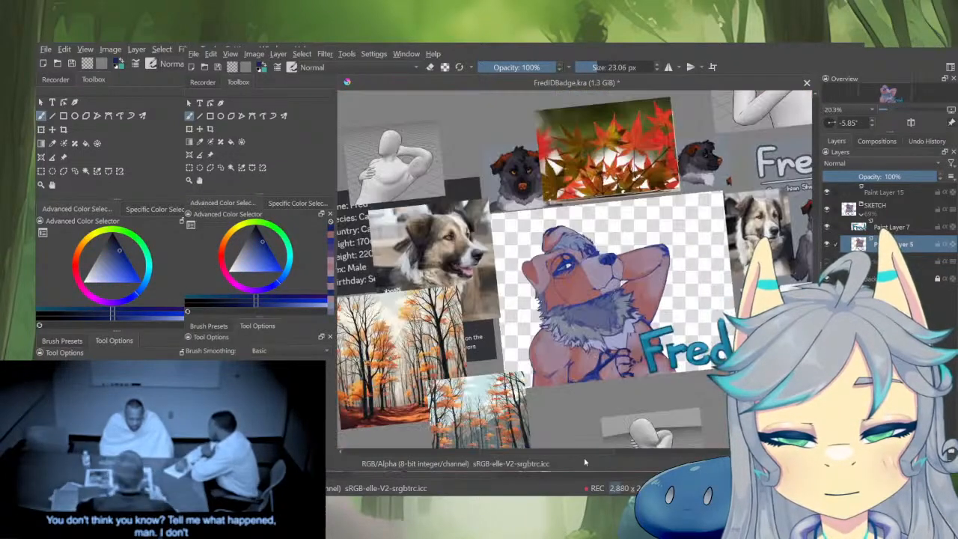
Examine the ruff, torso and face up close, comparing the head in mirrored and normal view and against the full composition
scroll(607, 371, "up", 7)
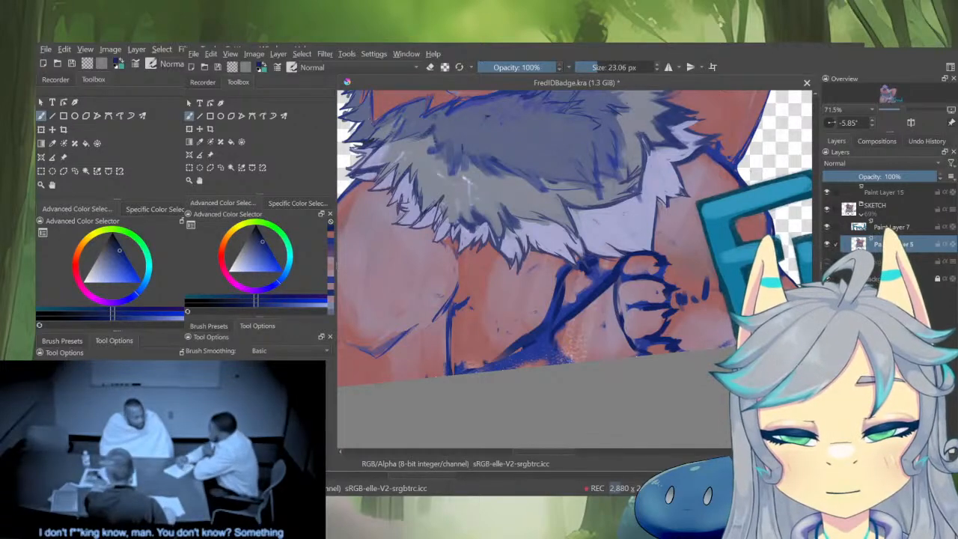
scroll(621, 459, "down", 6)
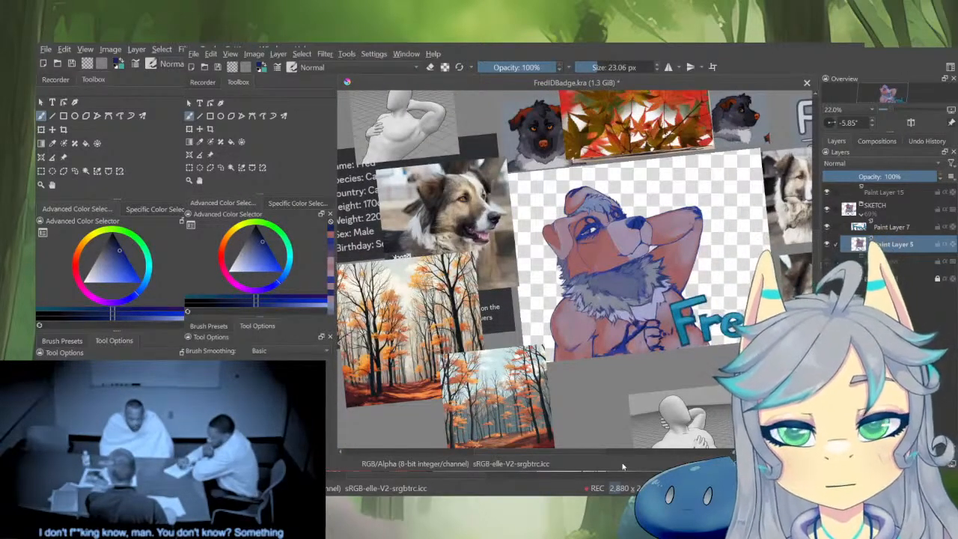
key("m")
scroll(539, 273, "up", 6)
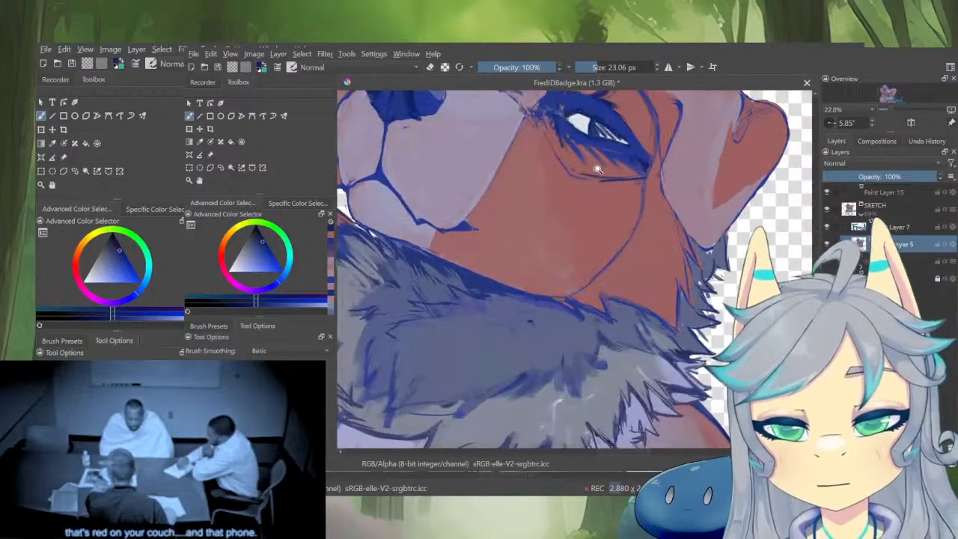
key("m")
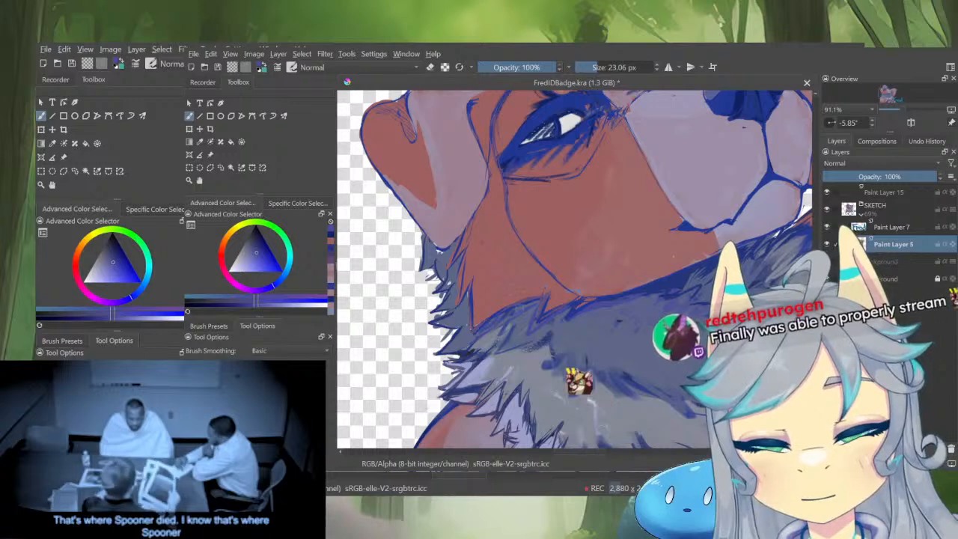
left_click_drag(552, 311, 535, 374)
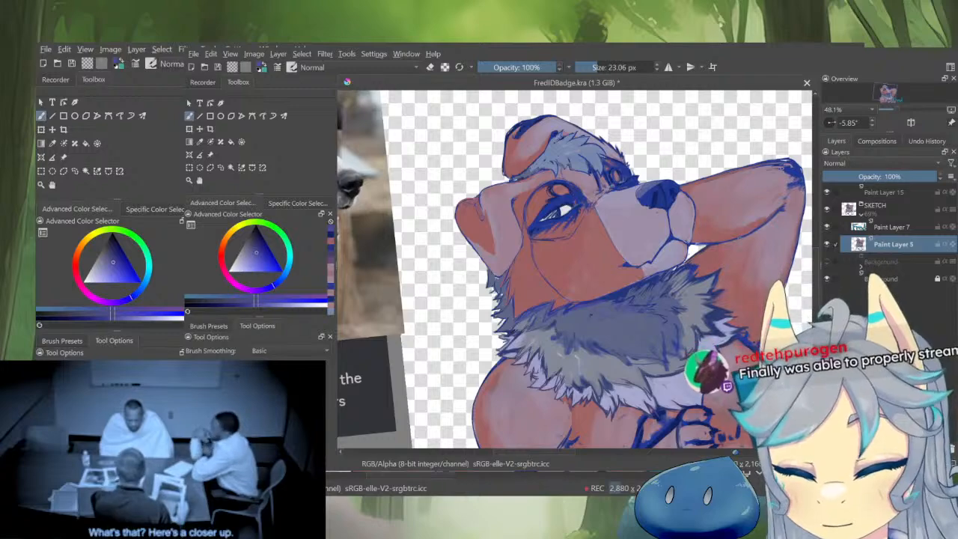
left_click_drag(720, 273, 749, 290)
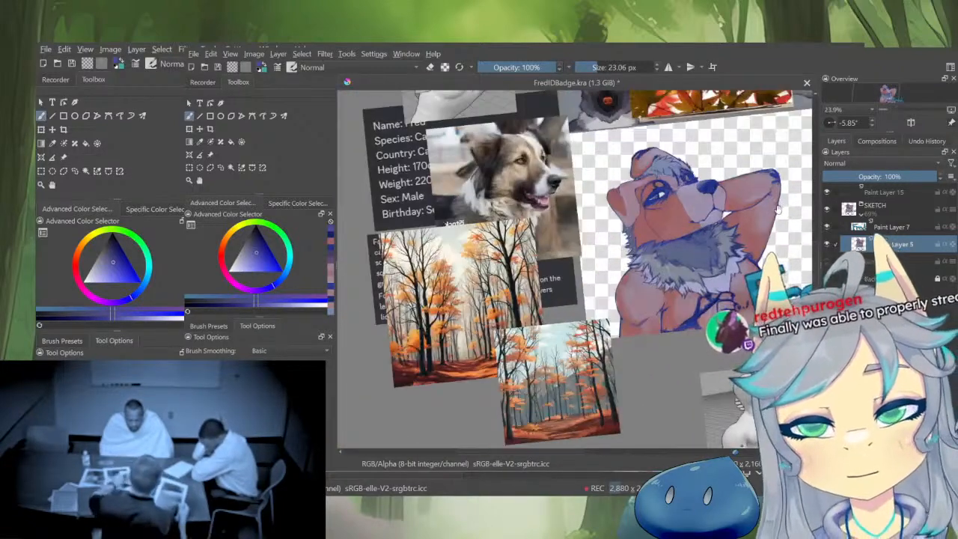
Paint over the pinkish upper edge of the nearer floppy ear with its sampled red-brown, using a 60.82 px brush
left_click_drag(704, 259, 666, 333)
left_click_drag(588, 251, 587, 211)
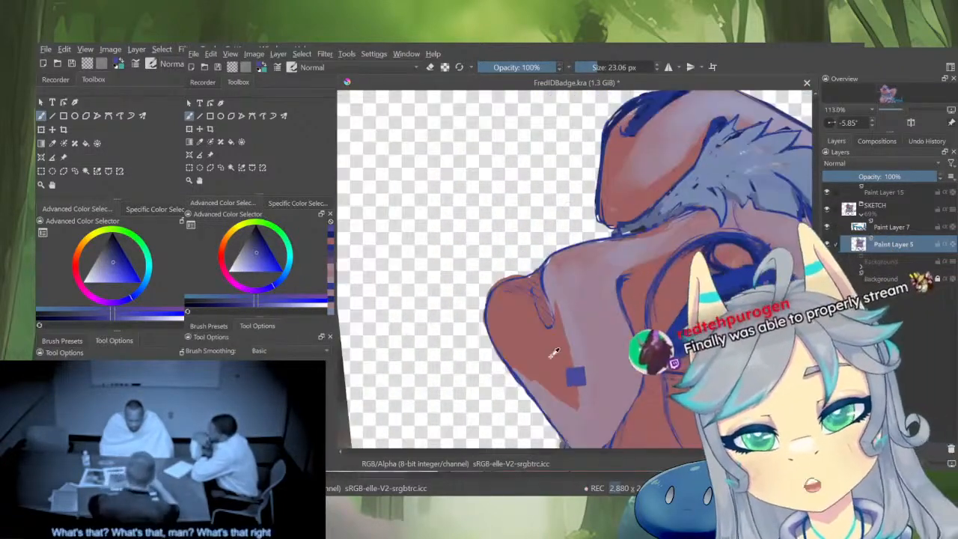
left_click(554, 354, "ctrl")
mouse_move(561, 357)
left_mouse_down()
mouse_move(579, 275)
mouse_move(576, 288)
left_mouse_up()
left_click_drag(545, 290, 590, 350)
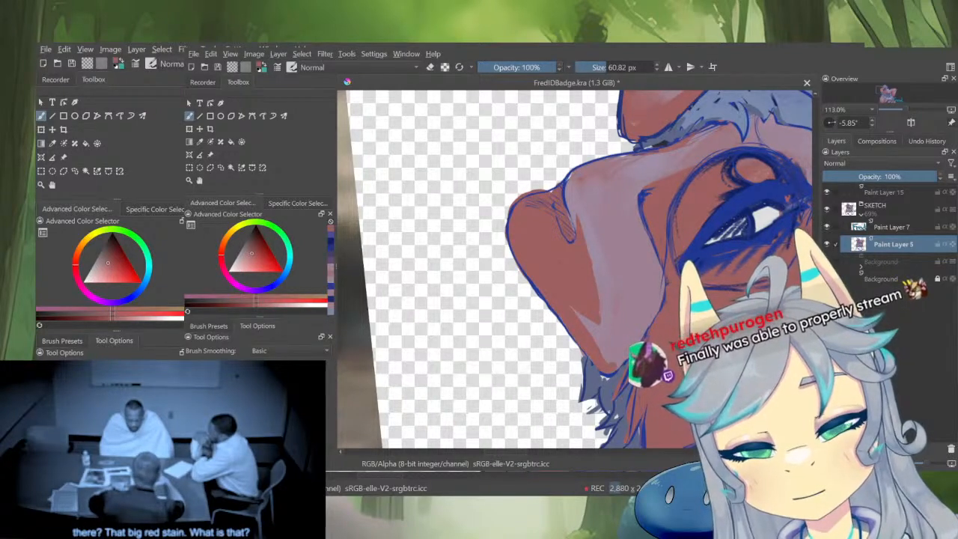
left_click_drag(603, 247, 599, 273)
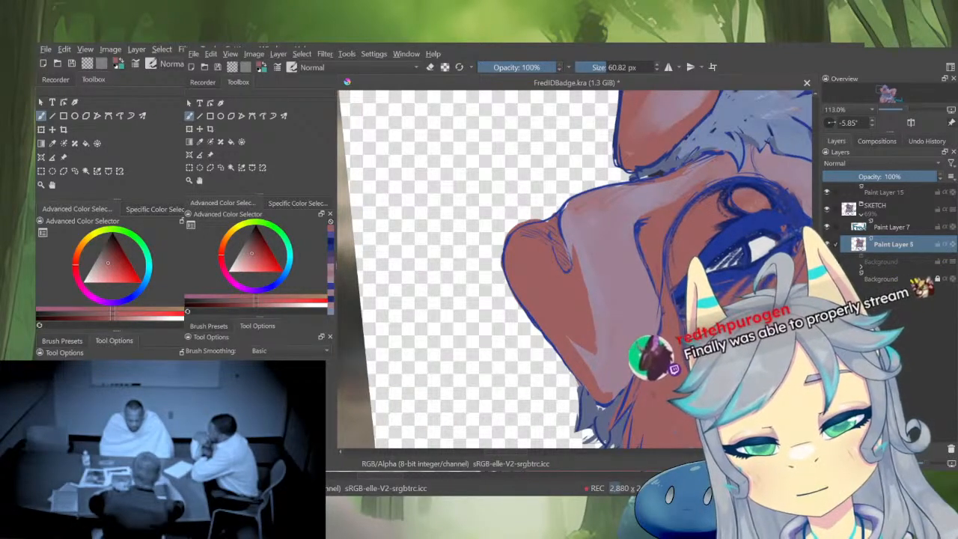
mouse_move(717, 176)
left_mouse_down()
mouse_move(646, 193)
mouse_move(619, 188)
left_mouse_up()
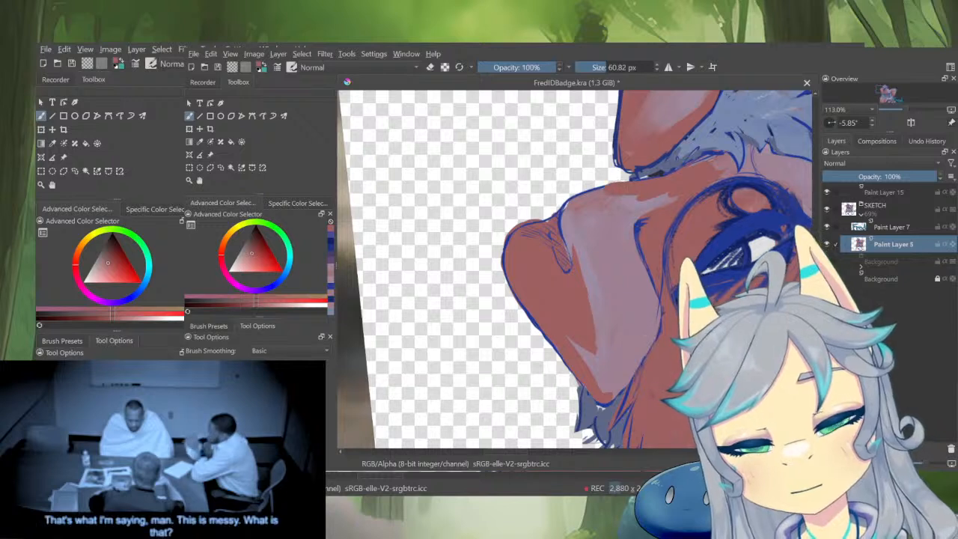
key("ctrl+z")
left_click_drag(703, 167, 567, 207)
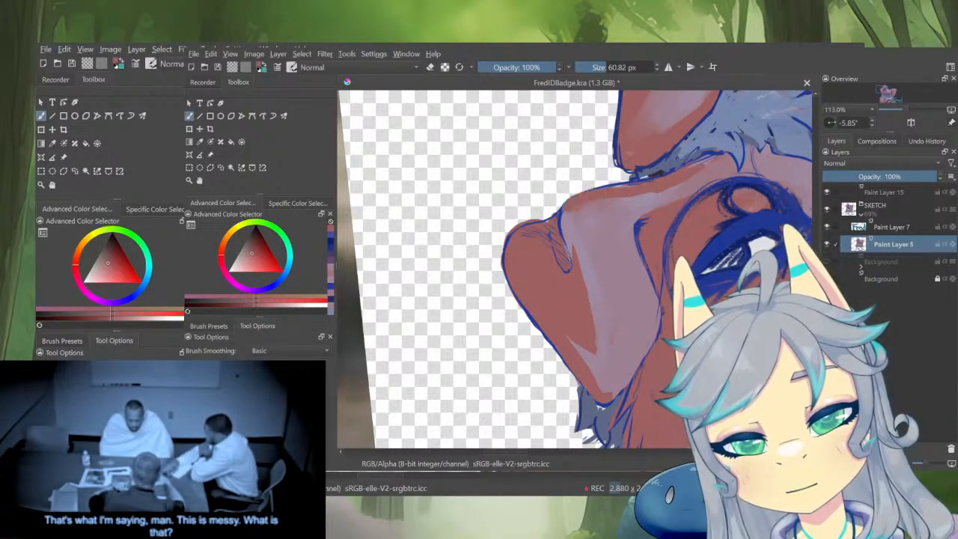
Cover the remaining pinkish area of the nearer ear with red-brown, up to the inner edge and above the brow
left_click_drag(569, 254, 610, 391)
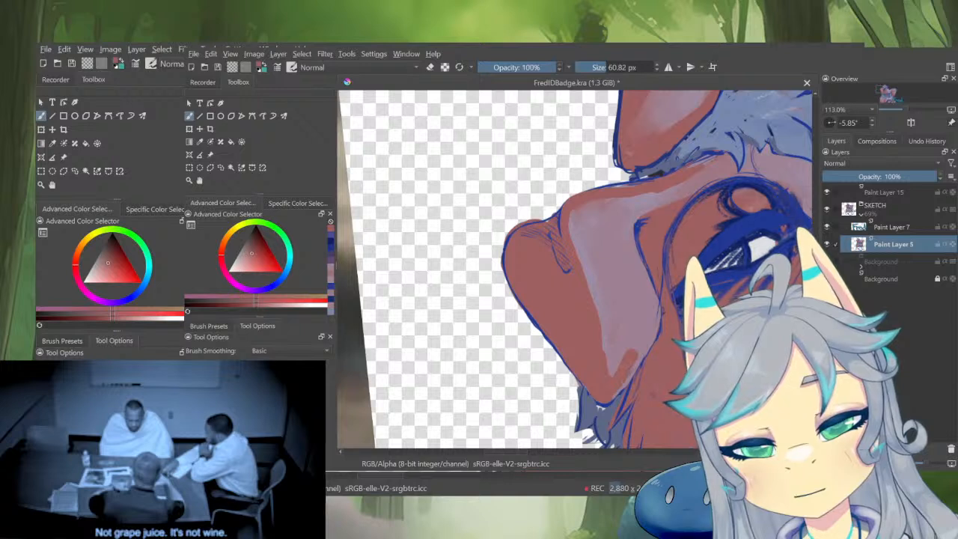
mouse_move(639, 289)
left_mouse_down()
mouse_move(627, 204)
mouse_move(576, 225)
mouse_move(598, 314)
left_mouse_up()
left_click_drag(603, 273, 616, 356)
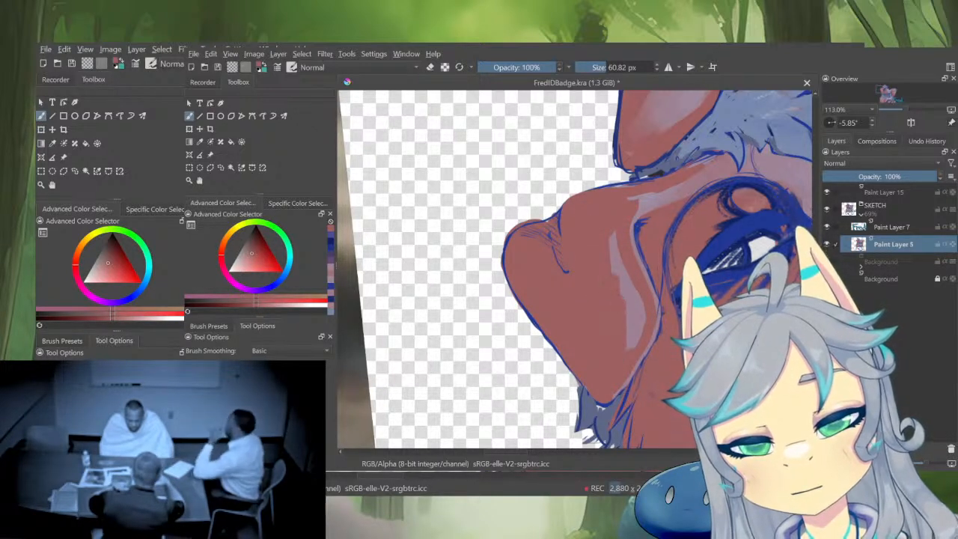
left_click_drag(618, 232, 635, 330)
left_click_drag(637, 279, 638, 338)
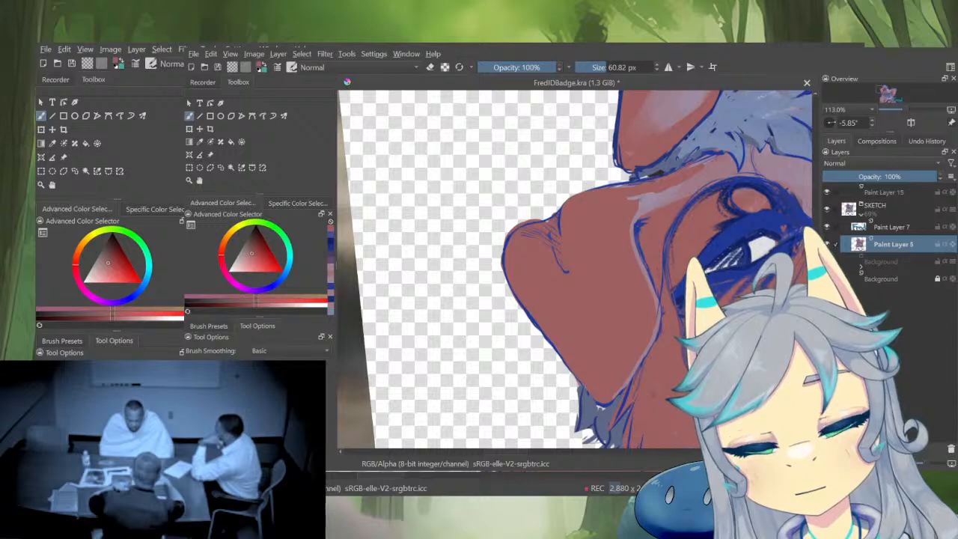
left_click_drag(666, 193, 634, 198)
mouse_move(713, 181)
left_mouse_down()
mouse_move(651, 282)
mouse_move(696, 154)
left_mouse_up()
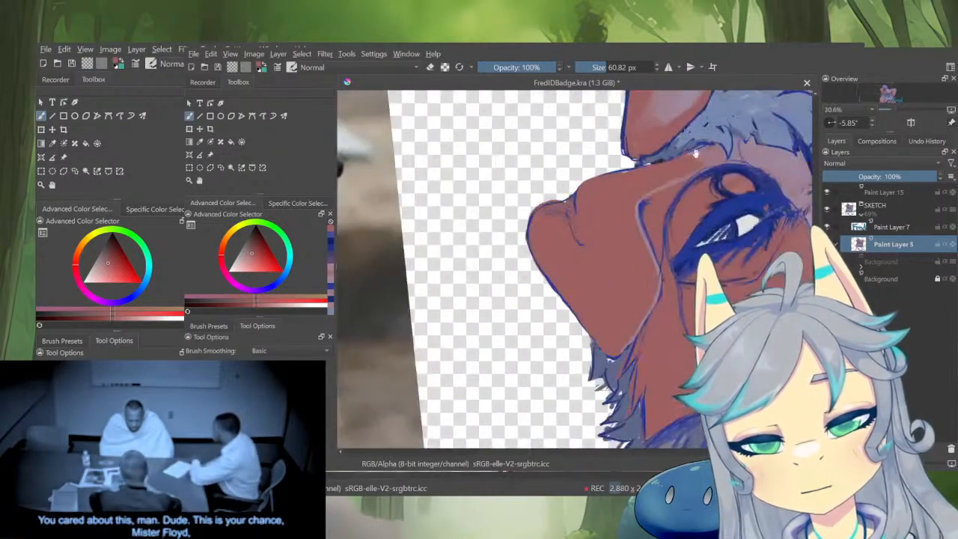
Hatch the inner fold between the ear and eye in sampled dark blue, trimming it with sampled skin tones at 18.61 px
left_click(649, 217, "ctrl")
left_click_drag(650, 197, 640, 212)
left_click_drag(667, 350, 655, 350)
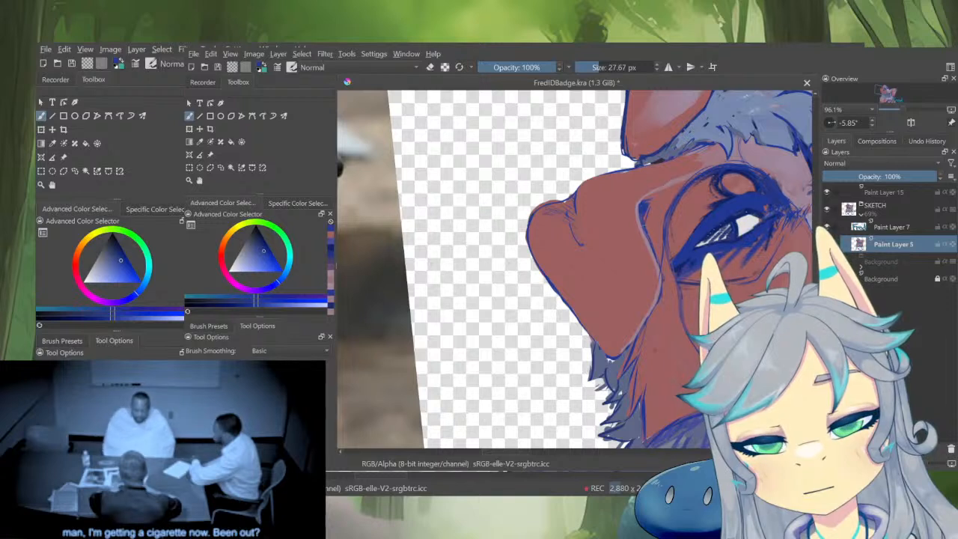
left_click(671, 240, "ctrl")
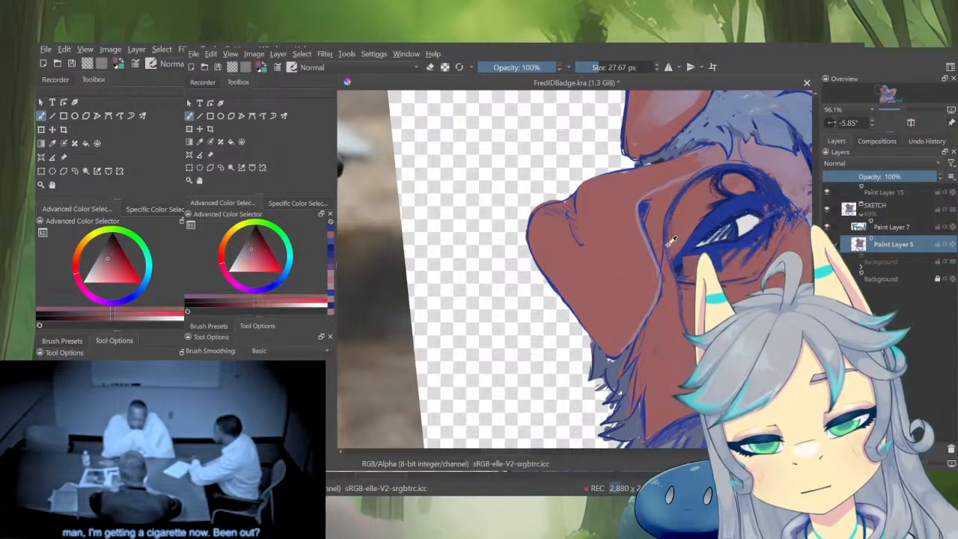
left_click(645, 214, "ctrl")
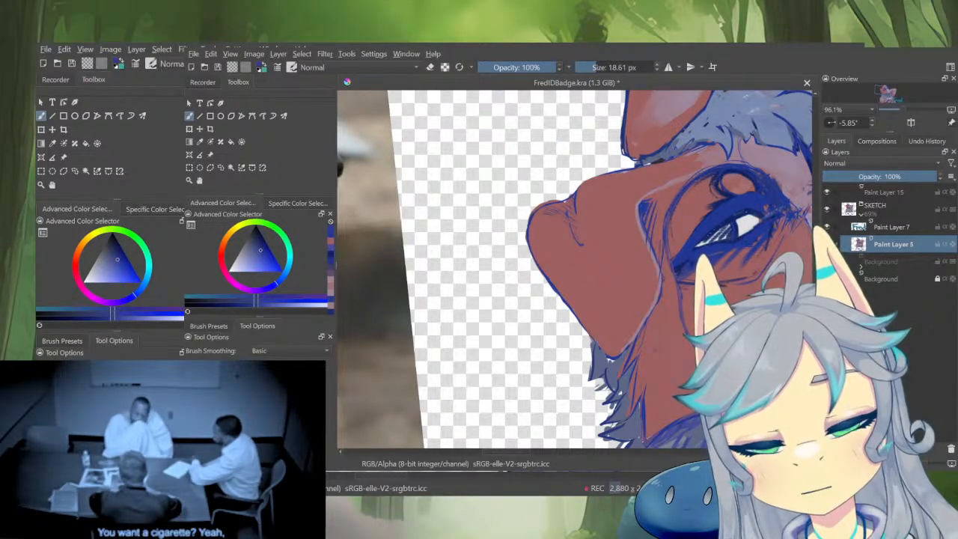
left_click(664, 248, "ctrl")
left_click_drag(641, 217, 648, 230)
left_click(648, 221, "ctrl")
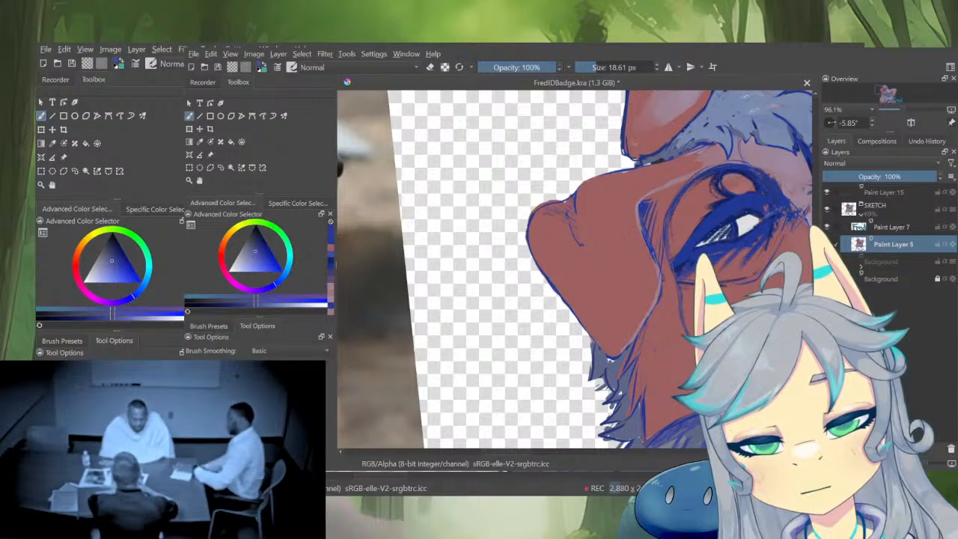
left_click(656, 349, "ctrl")
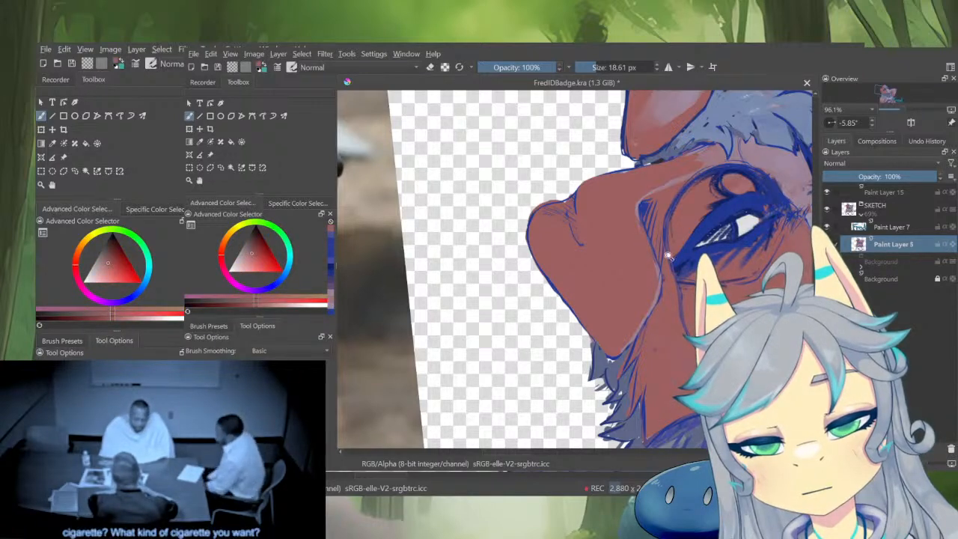
Touch up the chin and mouth outline with sampled dark blue and check the head from rotated angles
left_click_drag(667, 257, 690, 357)
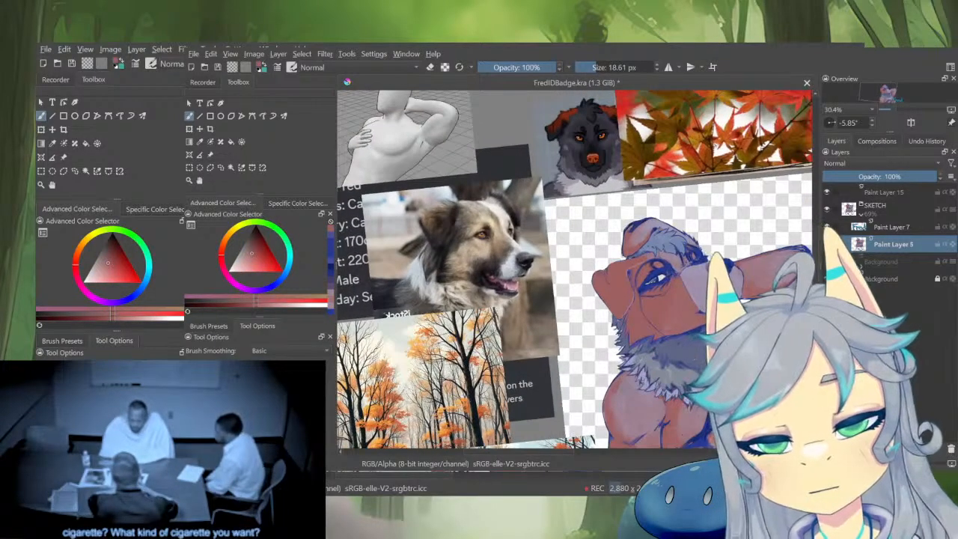
left_click_drag(742, 311, 737, 236)
left_click(735, 265, "ctrl")
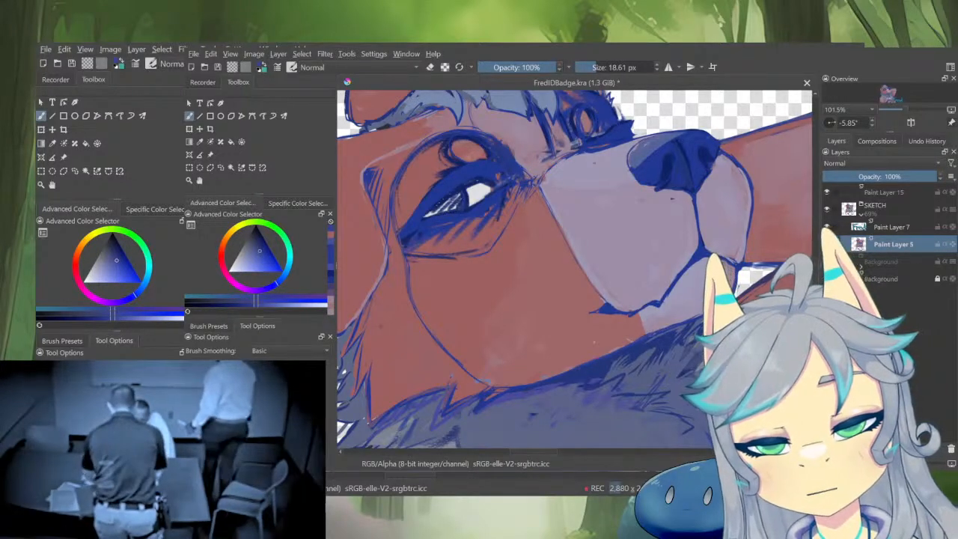
left_click_drag(735, 265, 723, 207)
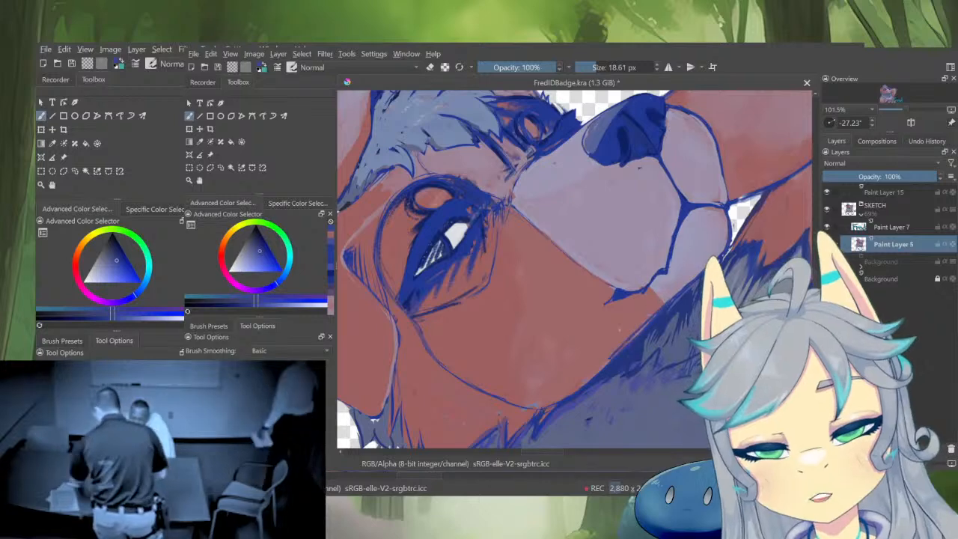
scroll(725, 287, "down", 5)
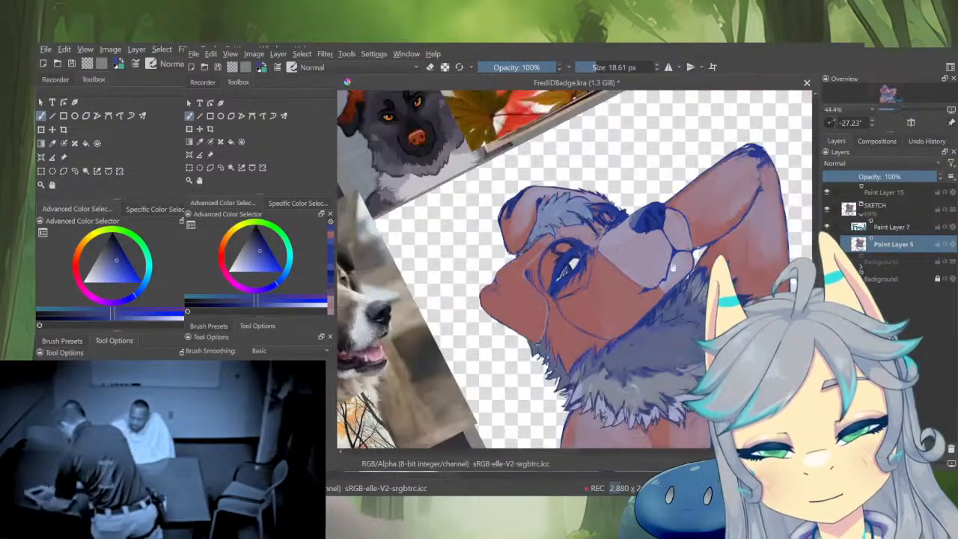
left_click_drag(725, 287, 737, 330)
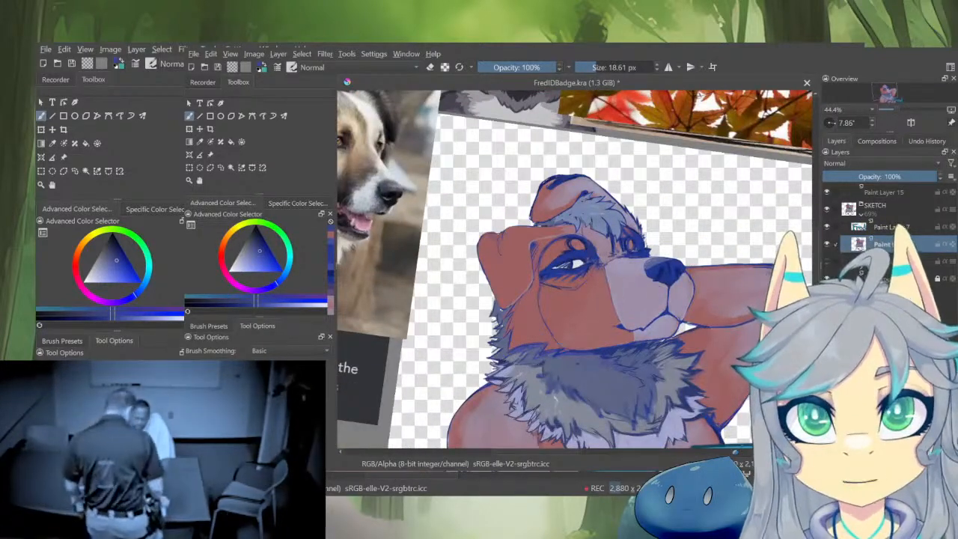
Refine the bridge of the muzzle near the far brow in mirrored view with sampled pinkish and purple tones
key("m")
left_click_drag(638, 292, 666, 285)
left_click(680, 280, "ctrl")
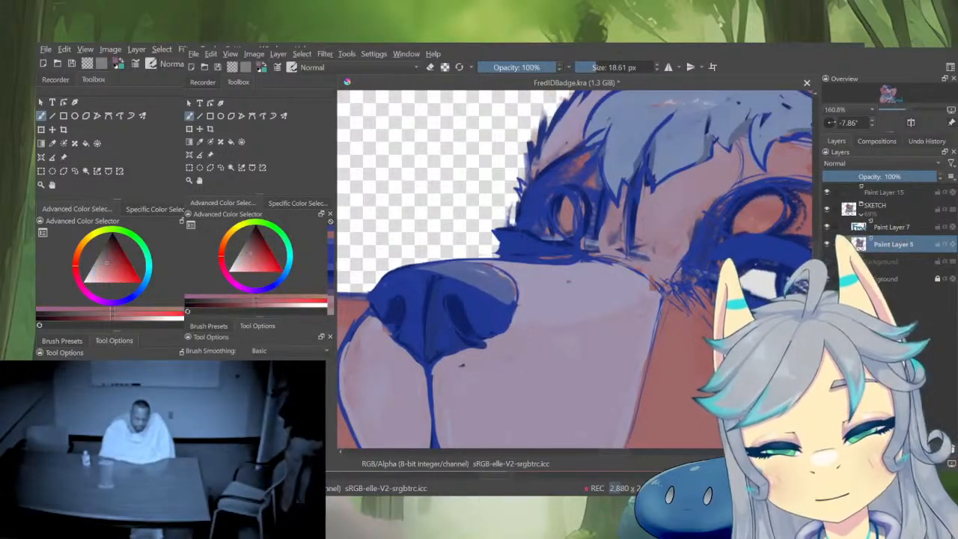
left_click_drag(694, 254, 667, 371)
left_click(611, 267, "ctrl")
key("m")
left_click_drag(616, 337, 744, 328)
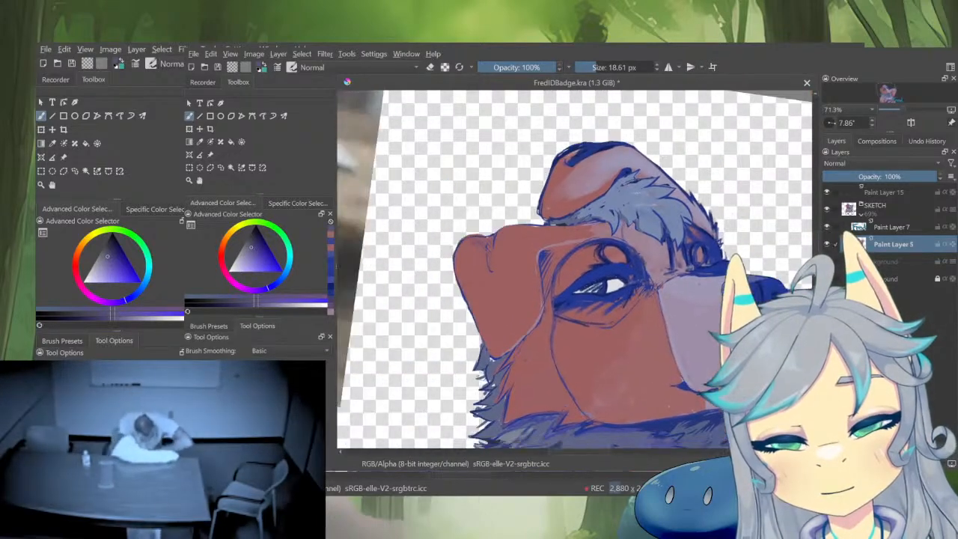
Retouch the nearer eye with its sampled white and the surrounding skin with sampled red-brown, checking it against the full composition
left_click_drag(593, 287, 628, 241)
left_click(650, 290, "ctrl")
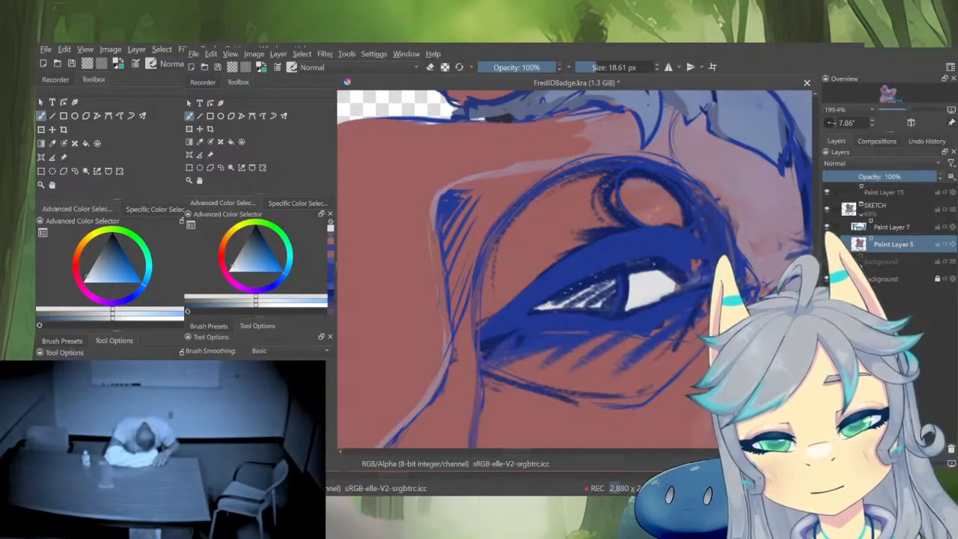
left_click(662, 363, "ctrl")
left_click_drag(677, 332, 679, 417)
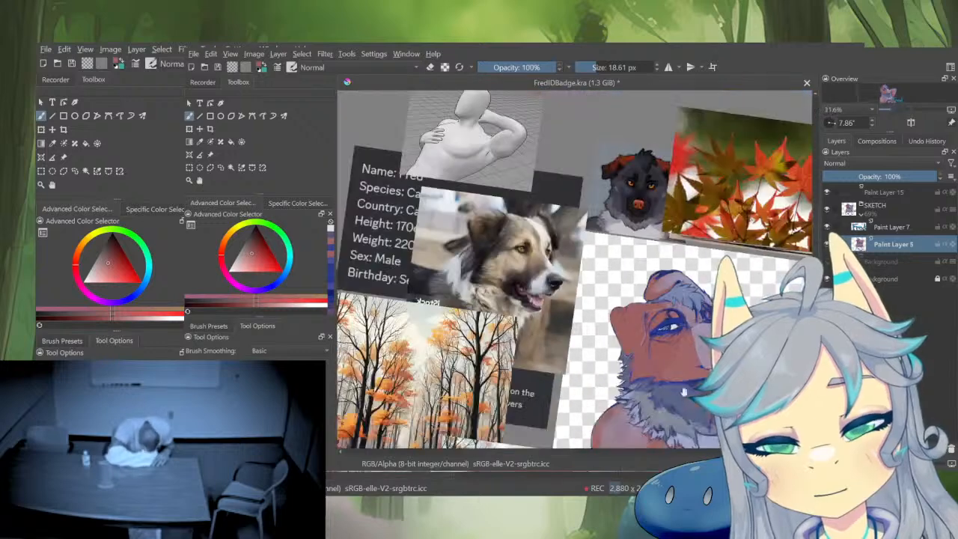
left_click_drag(735, 218, 757, 268)
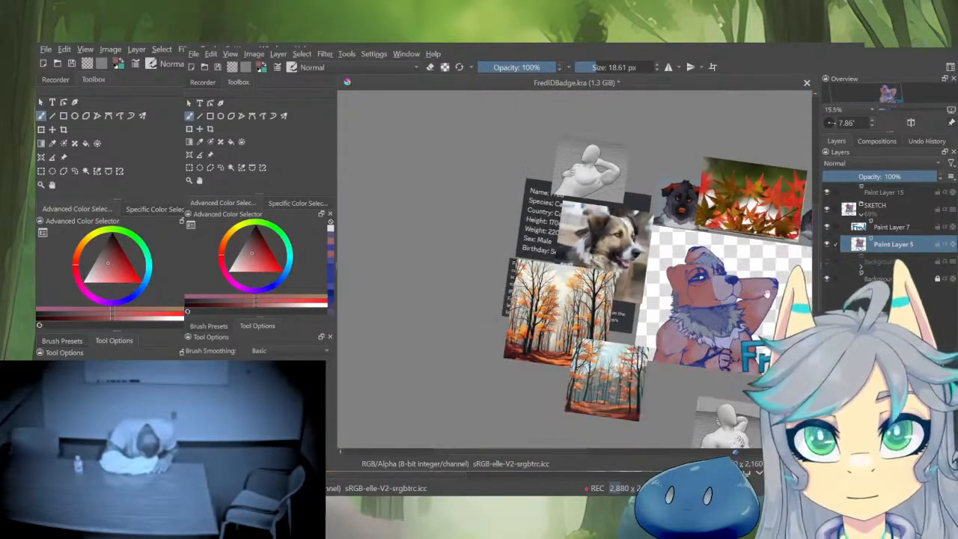
Redraw the nearer ear's outline and hatched fold in sampled dark blue with a 13.36 px brush, erasing stray edges
left_click_drag(687, 280, 754, 151)
left_click_drag(731, 222, 723, 265)
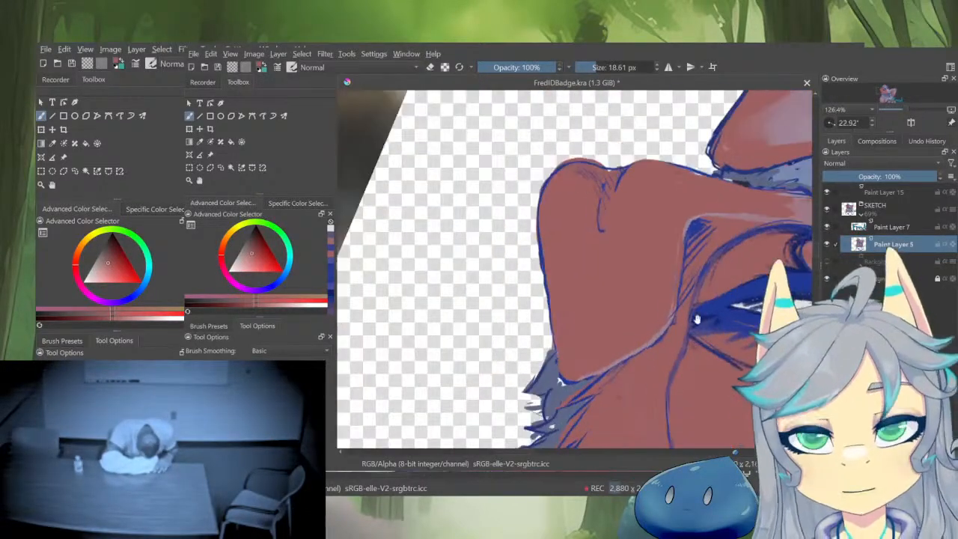
left_click(697, 319, "ctrl")
left_click_drag(560, 381, 542, 378)
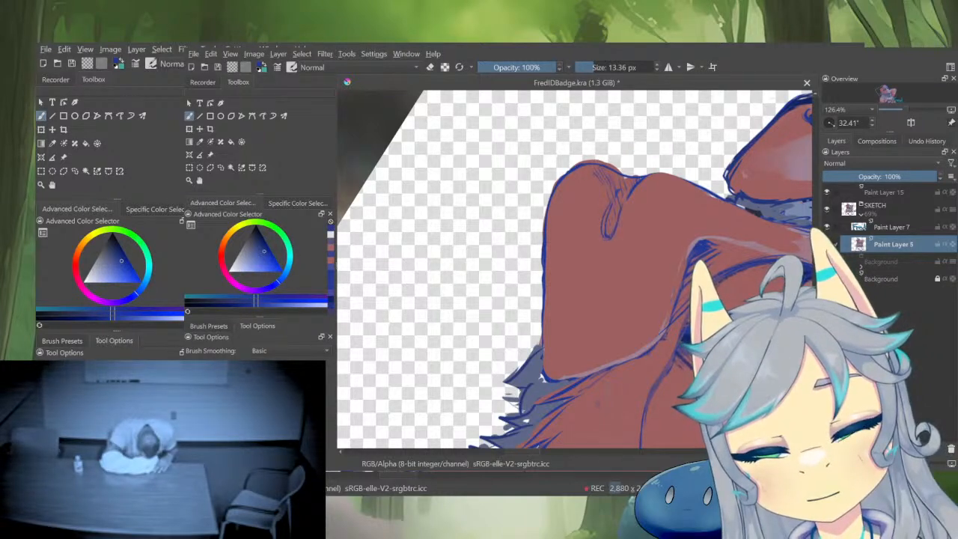
mouse_move(646, 268)
left_mouse_down()
mouse_move(691, 233)
mouse_move(729, 349)
left_mouse_up()
key("e")
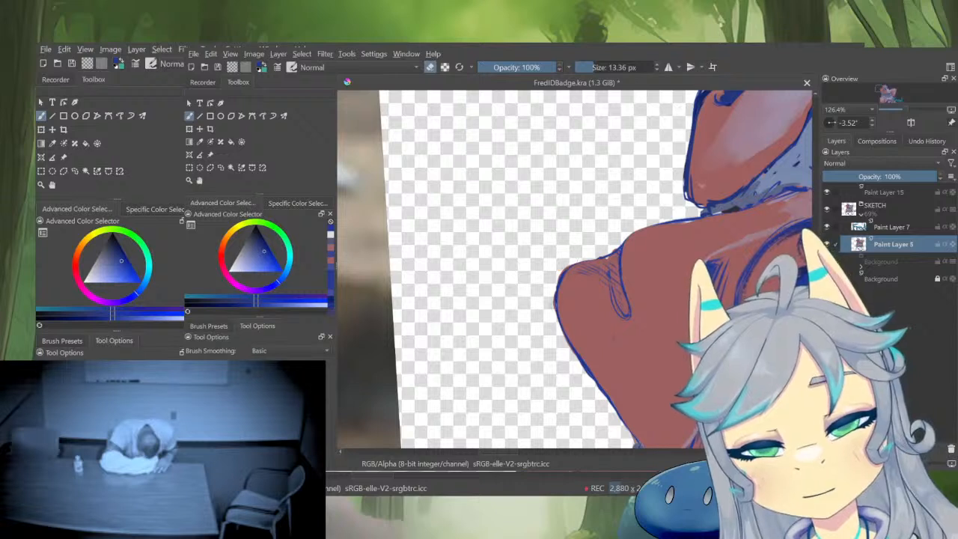
key("e")
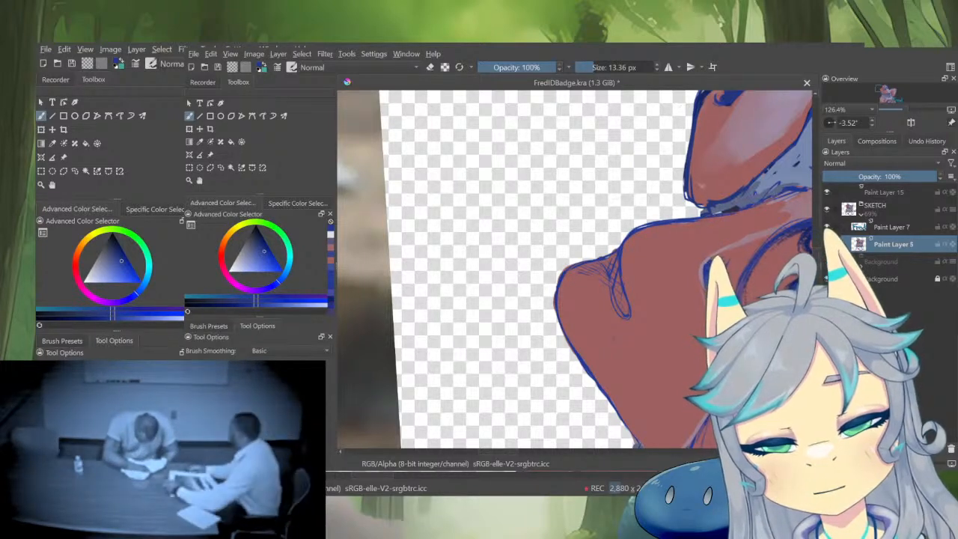
left_click_drag(759, 238, 716, 257)
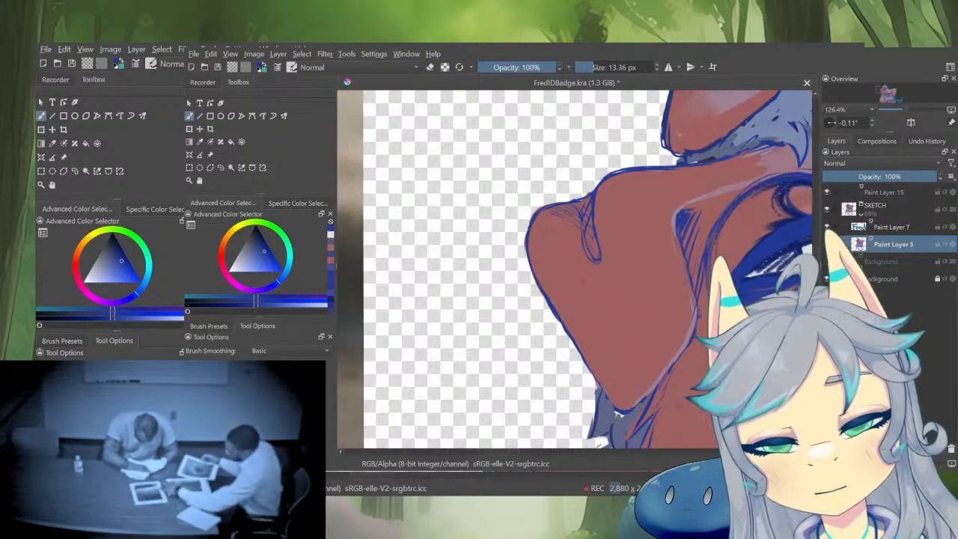
Clean up the nearer ear's outer edge and tip by erasing and repainting with sampled red-brown and dark blue
left_click_drag(583, 283, 610, 431)
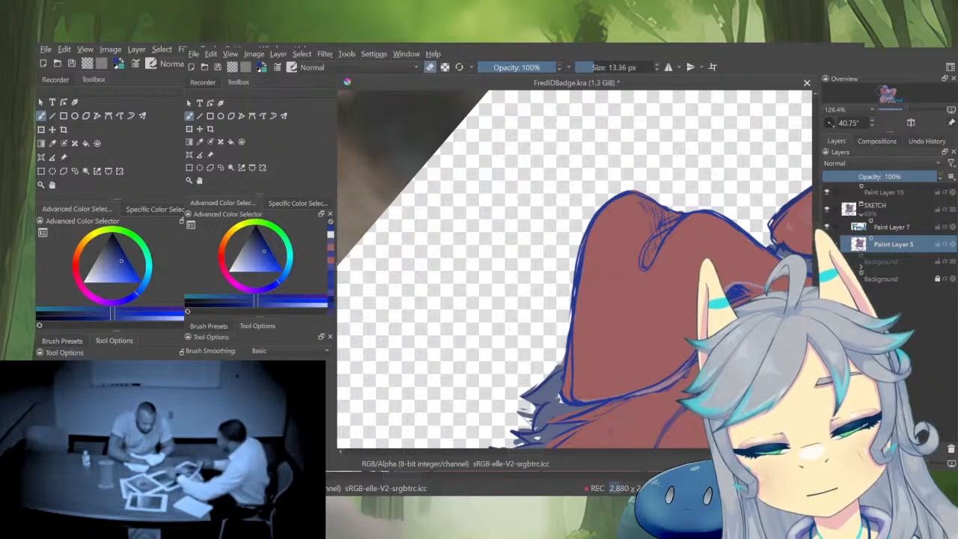
key("e")
left_click(600, 259, "ctrl")
left_click_drag(589, 231, 583, 273)
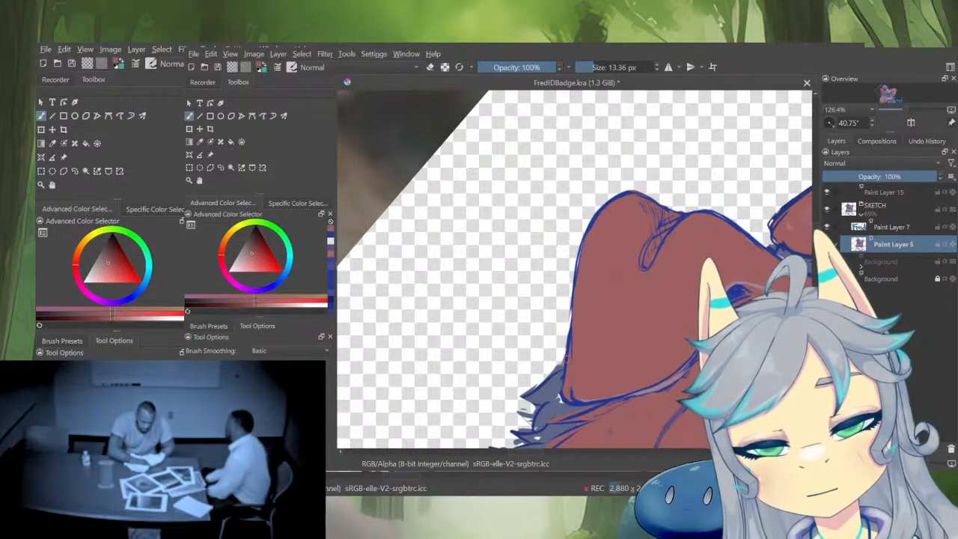
left_click(559, 382, "ctrl")
left_click_drag(570, 302, 567, 361)
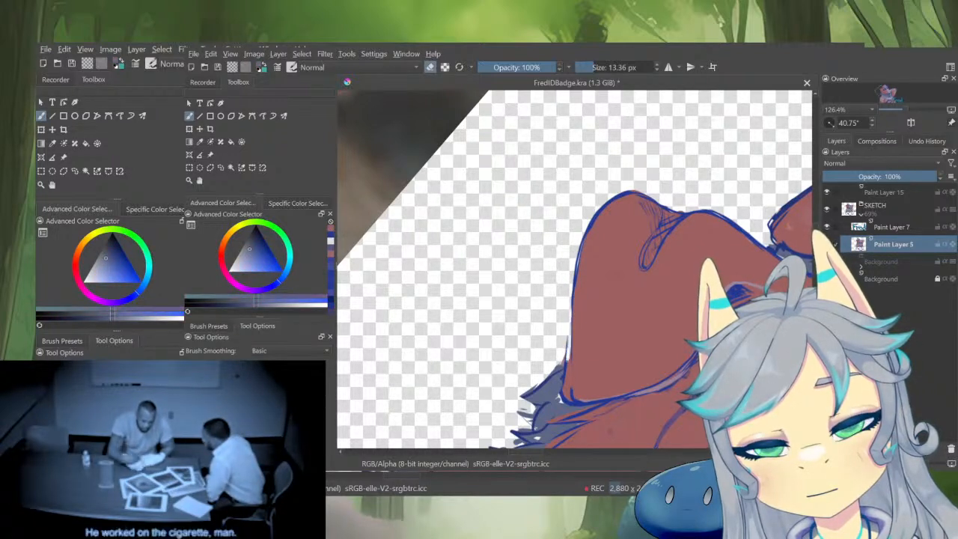
left_click(556, 374, "ctrl")
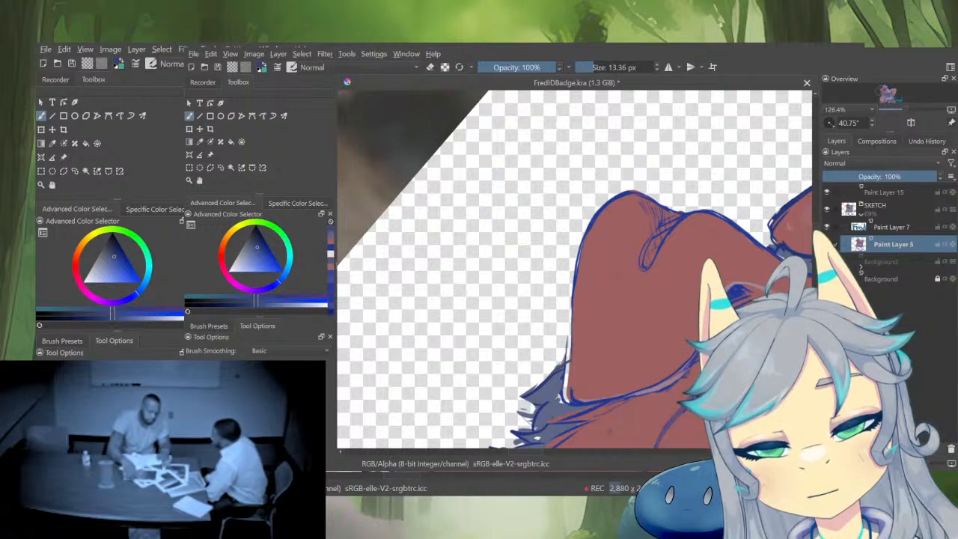
left_click(556, 376, "ctrl")
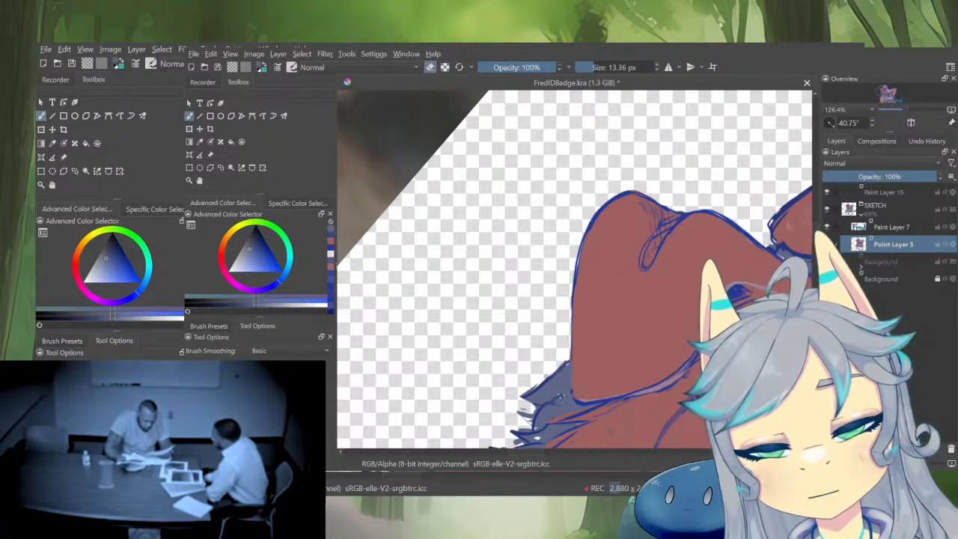
key("e")
left_click(554, 377, "ctrl")
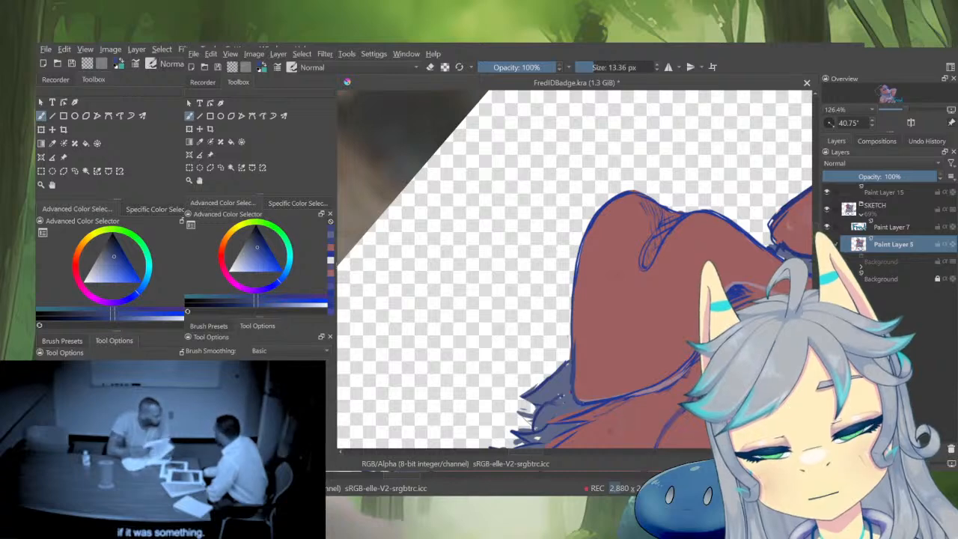
Sample the red-brown and dark blue around the nearer ear's inner edge and inspect it against the rest of the head
scroll(667, 423, "down", 5)
left_click_drag(667, 423, 715, 372)
scroll(649, 291, "up", 5)
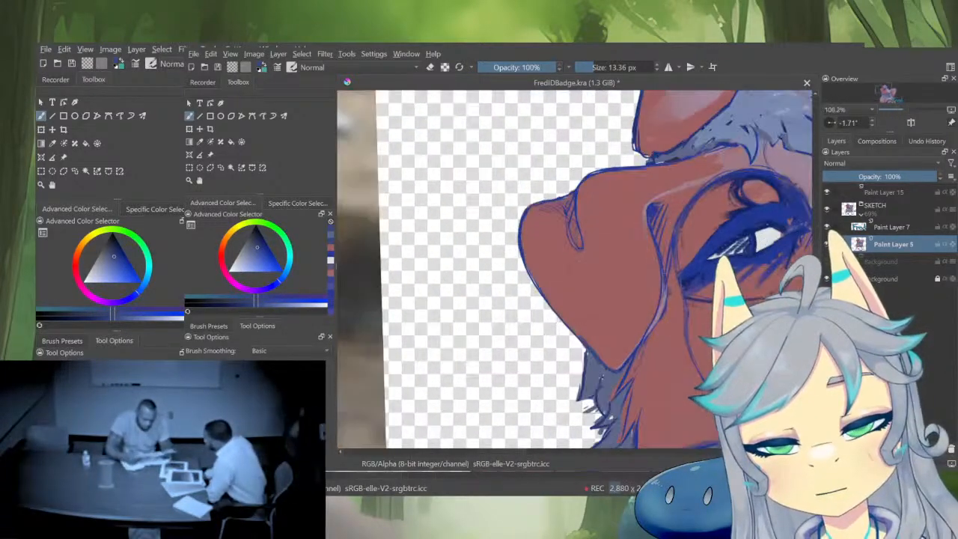
left_click(649, 292, "ctrl")
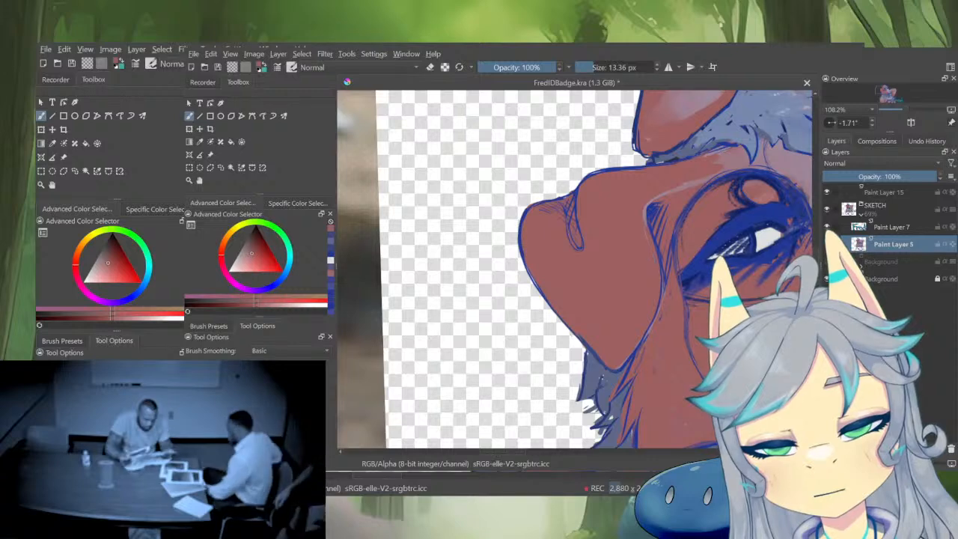
scroll(677, 312, "down", 8)
scroll(678, 309, "up", 8)
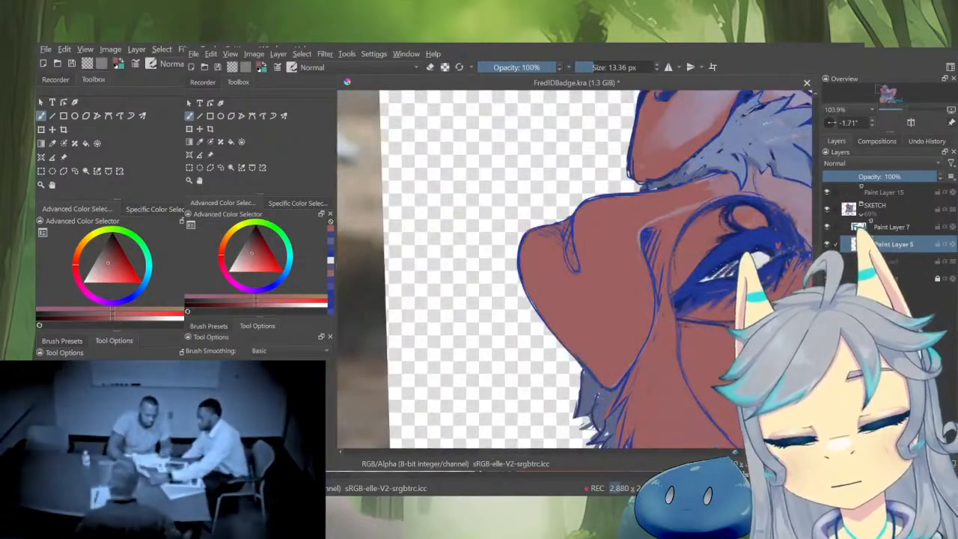
scroll(678, 309, "down", 8)
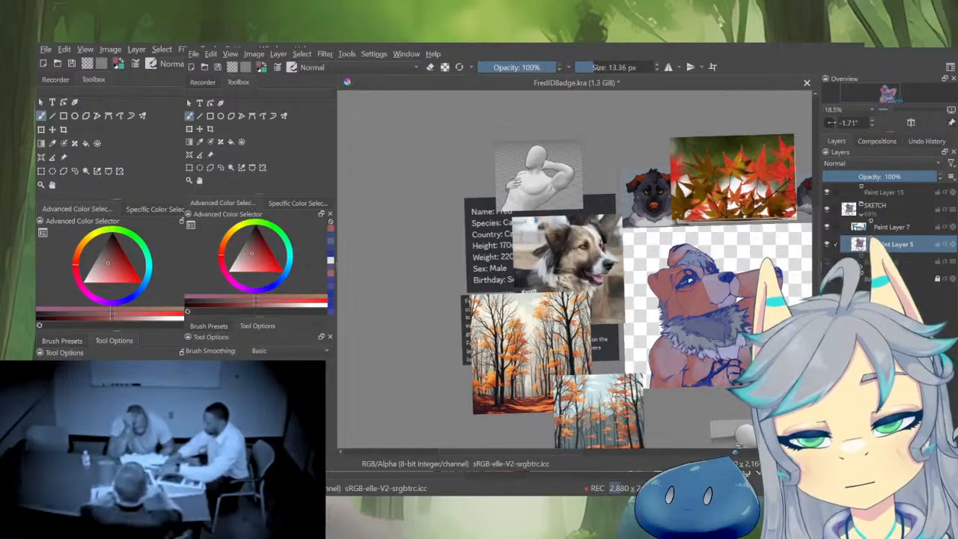
scroll(715, 267, "up", 6)
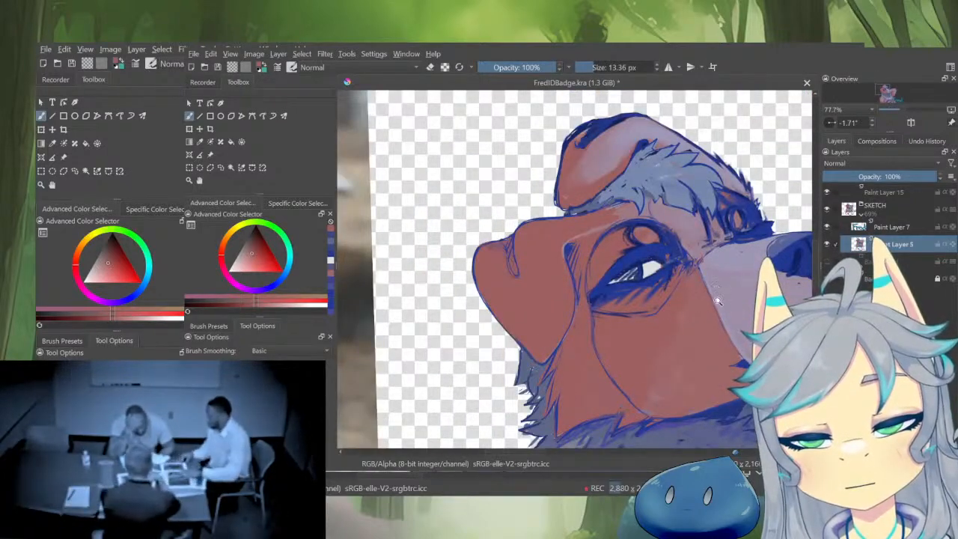
scroll(717, 301, "down", 2)
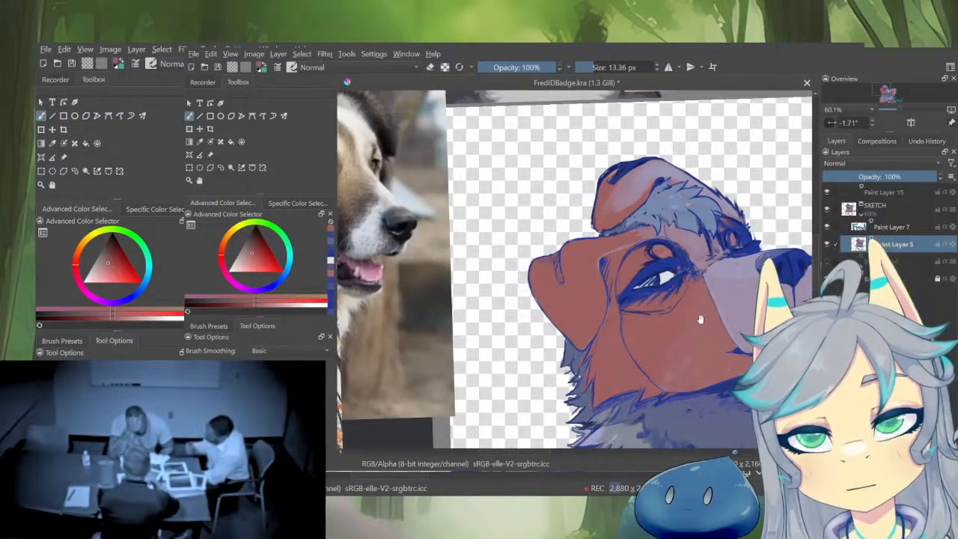
scroll(637, 330, "up", 3)
left_click(617, 287, "ctrl")
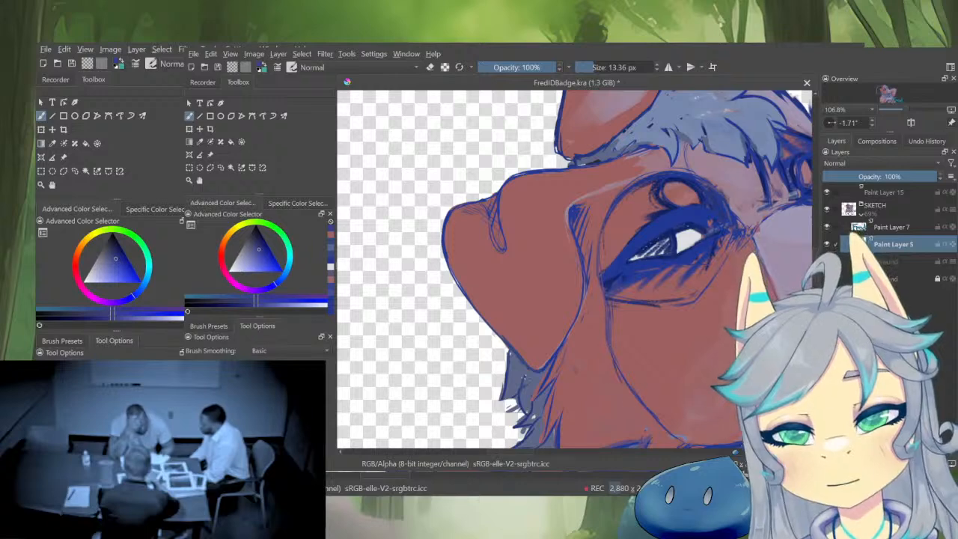
Examine the head in mirrored view and against the full composition and reference images
scroll(678, 338, "down", 5)
key("m")
scroll(599, 300, "up", 6)
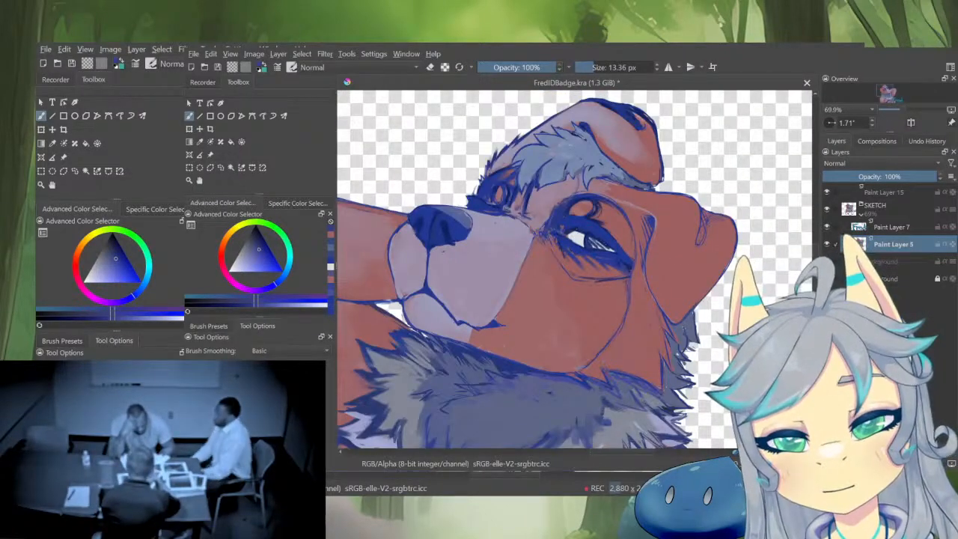
scroll(634, 329, "down", 7)
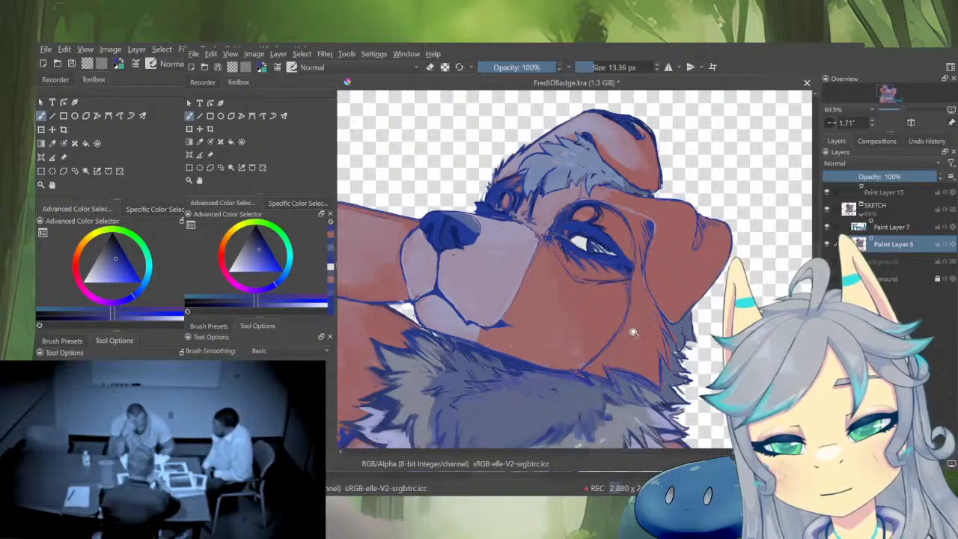
key("m")
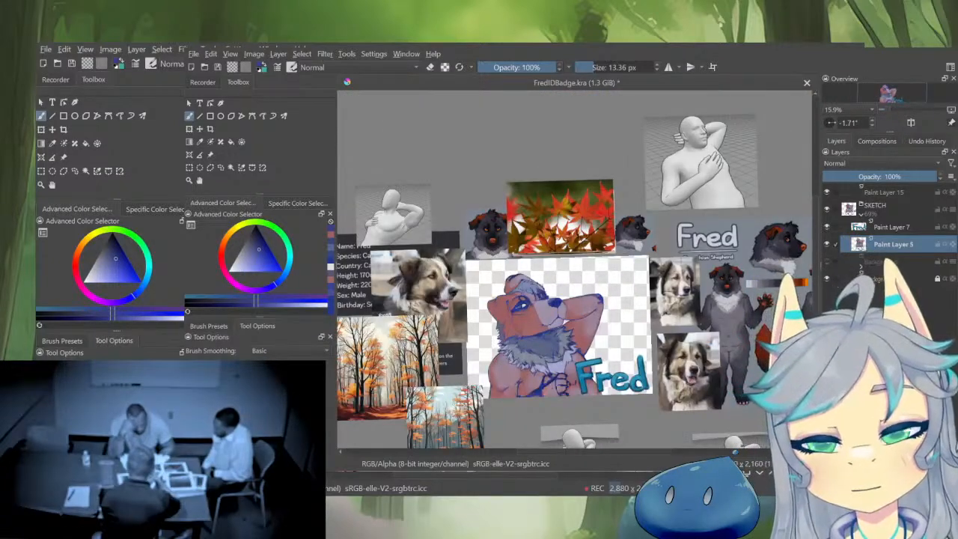
scroll(712, 287, "up", 4)
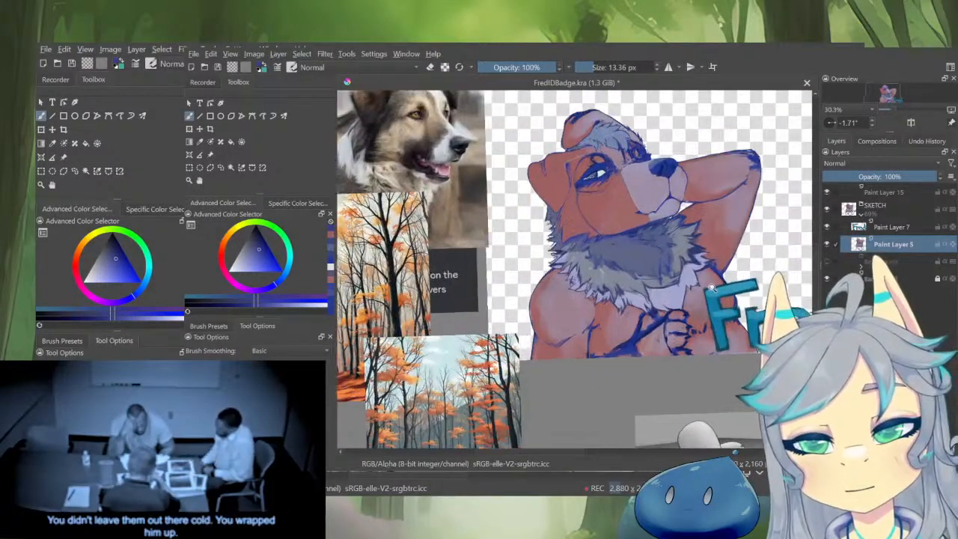
scroll(712, 286, "up", 5)
Paint the torso area beside the hand with sampled red-brown at a 48.70 px brush size, with the lettering hidden
left_click(751, 305, "ctrl")
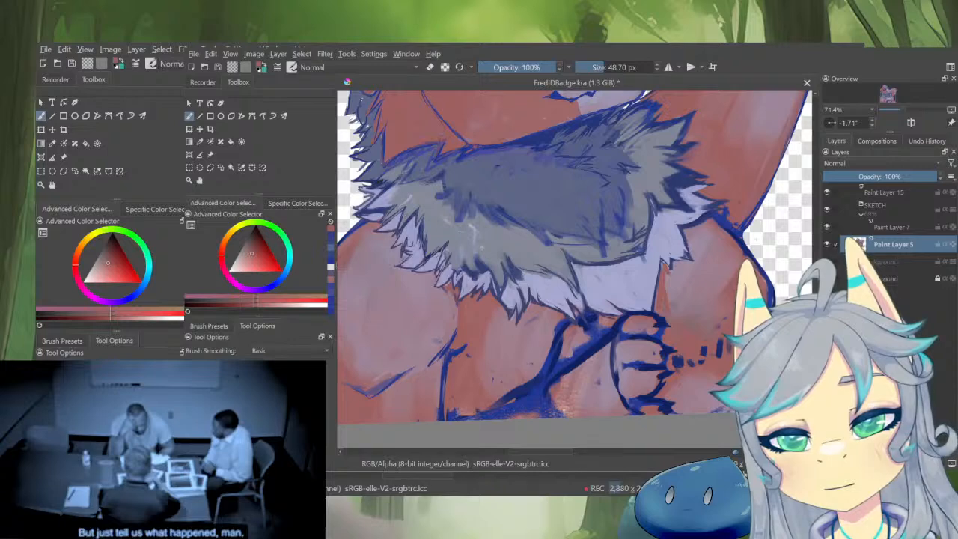
scroll(768, 273, "down", 5)
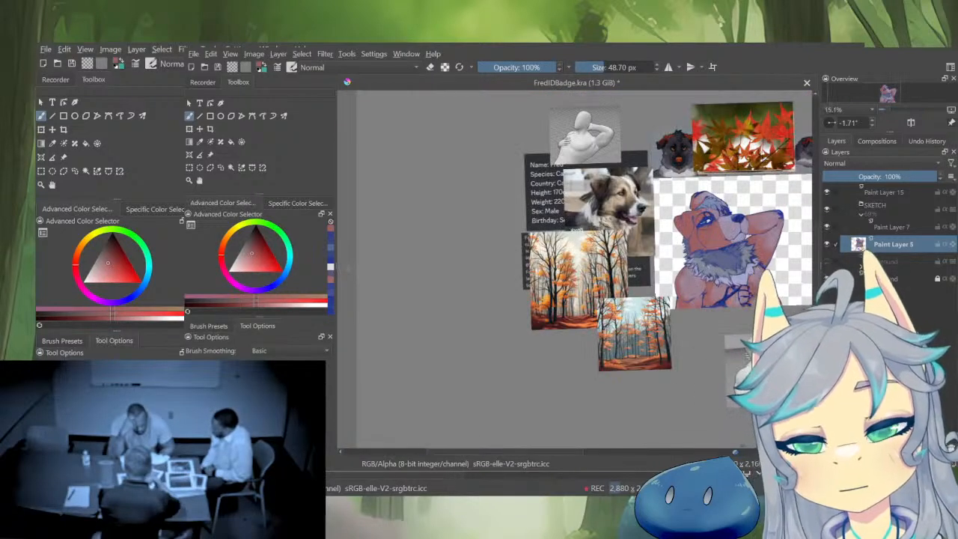
scroll(794, 367, "down", 2)
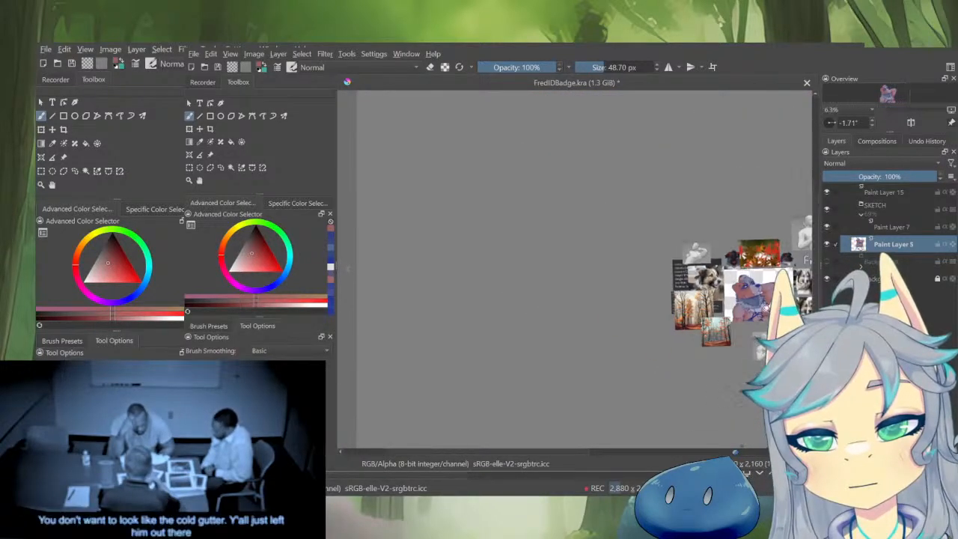
scroll(798, 249, "up", 1)
left_click_drag(798, 249, 750, 212)
key("ctrl+z")
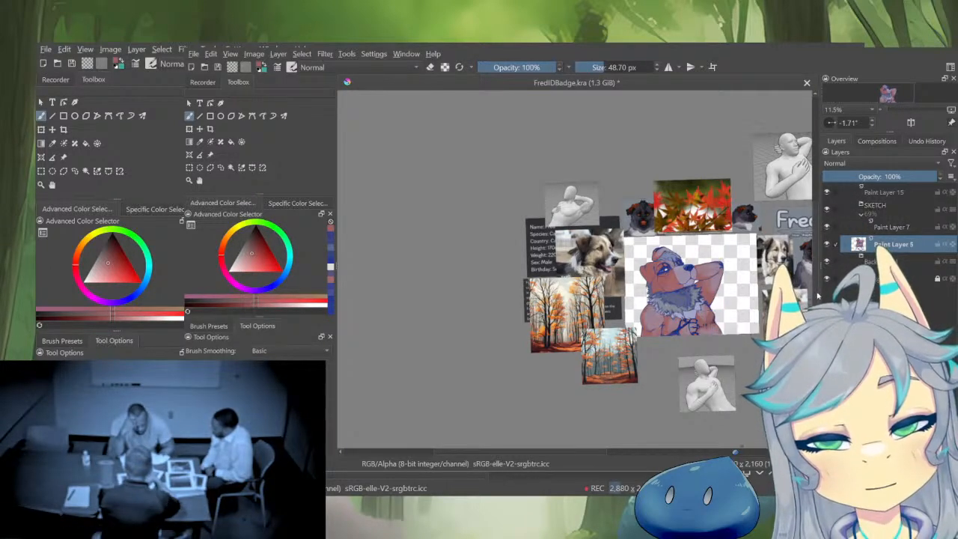
Set the SKETCH group's opacity to 100% and view the figure against the autumn background
left_click(899, 213)
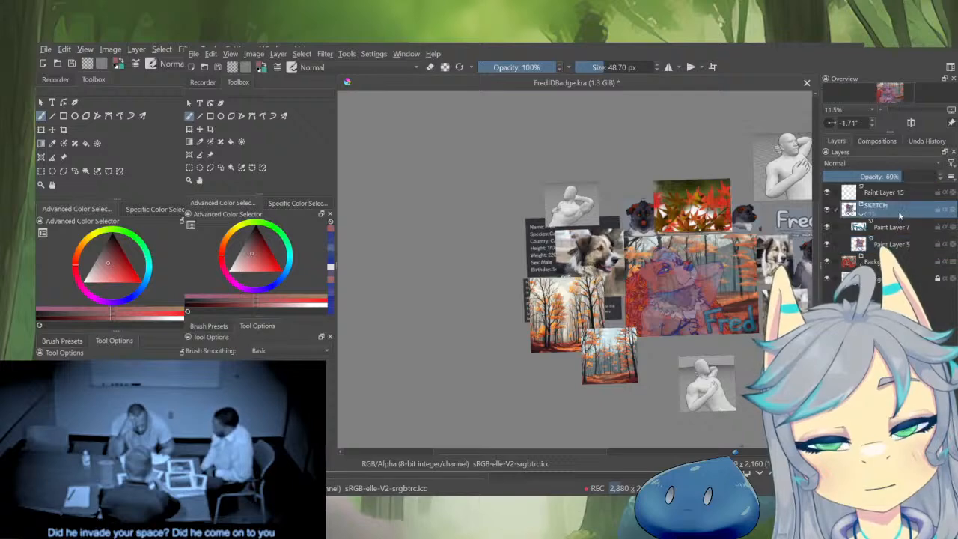
left_click_drag(905, 171, 937, 175)
scroll(703, 296, "up", 3)
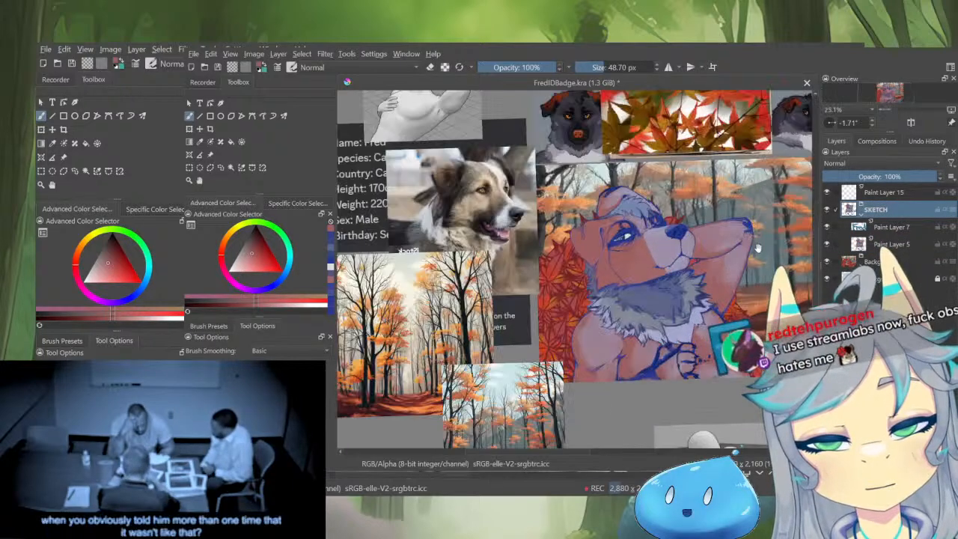
left_click_drag(762, 262, 736, 303)
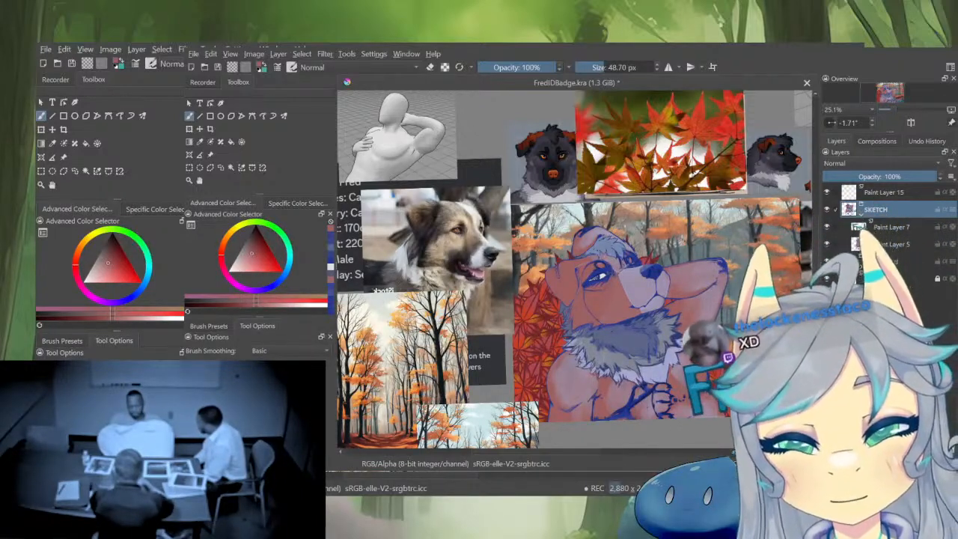
Select Paint Layer 5 for retouching the chin and arm outline with sampled dark blue at a 10.74 px brush size
left_click_drag(681, 306, 687, 246)
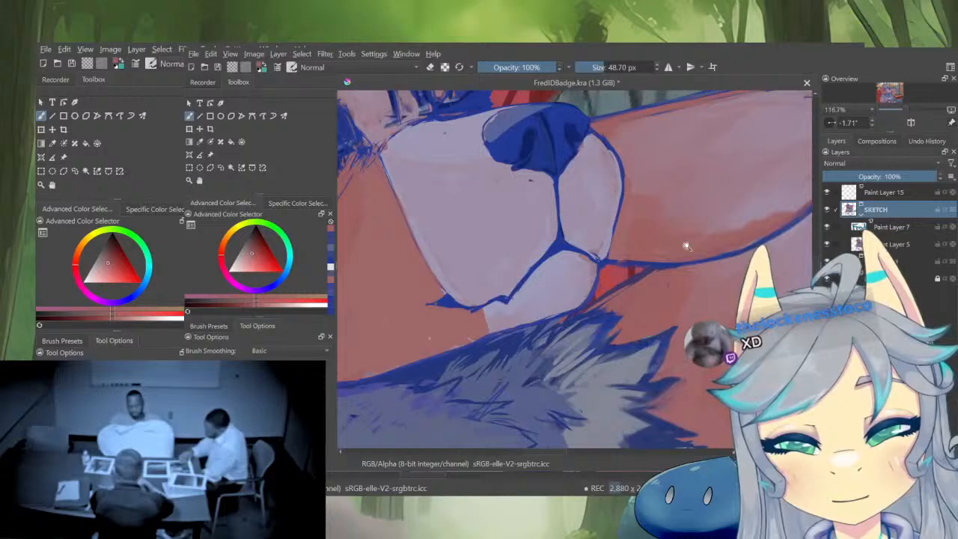
left_click(638, 277, "ctrl")
left_click_drag(639, 279, 635, 280)
left_click_drag(622, 329, 641, 341)
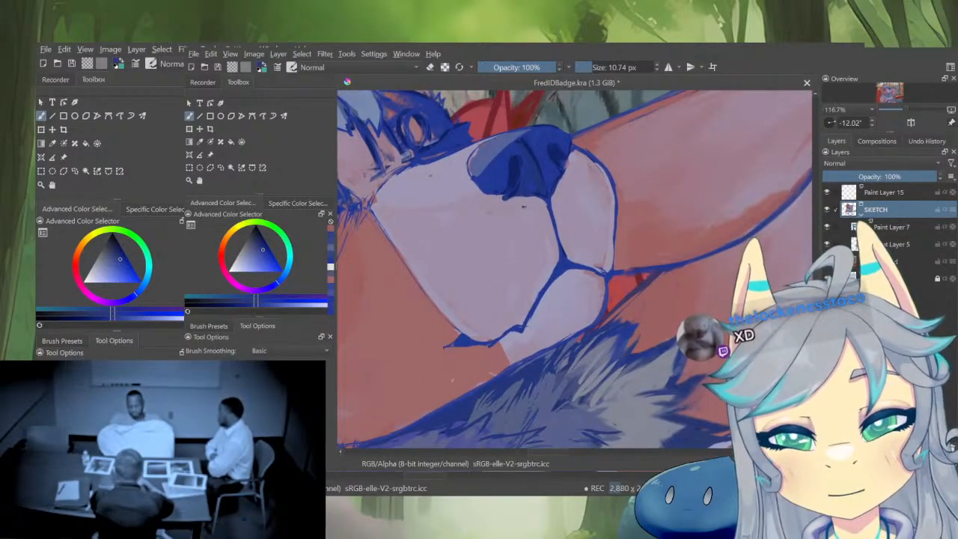
left_click(893, 244)
left_click(827, 261)
left_click(827, 261)
left_click_drag(584, 367, 605, 364)
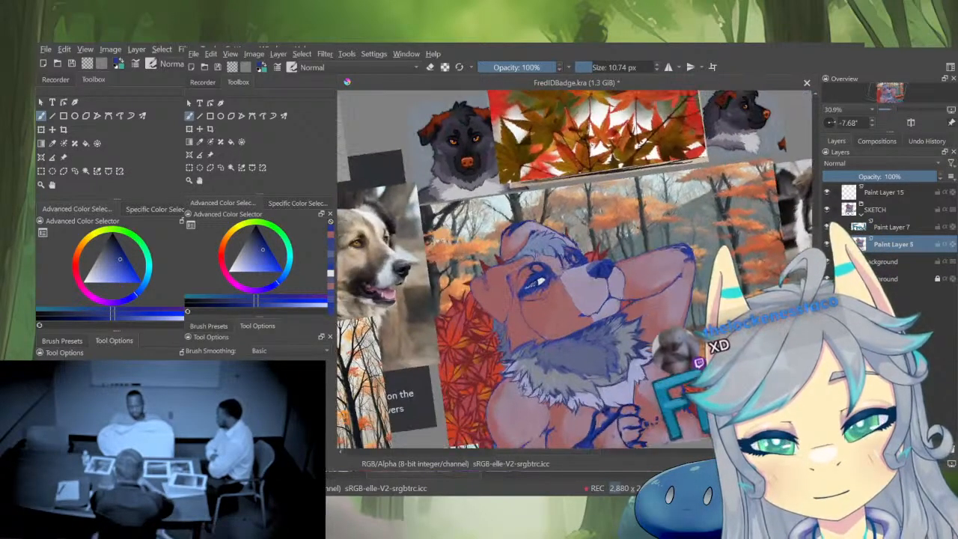
Retouch the arm and chest beside the chin with sampled red-brown, checking the composition in mirrored view
left_click_drag(599, 326, 649, 175)
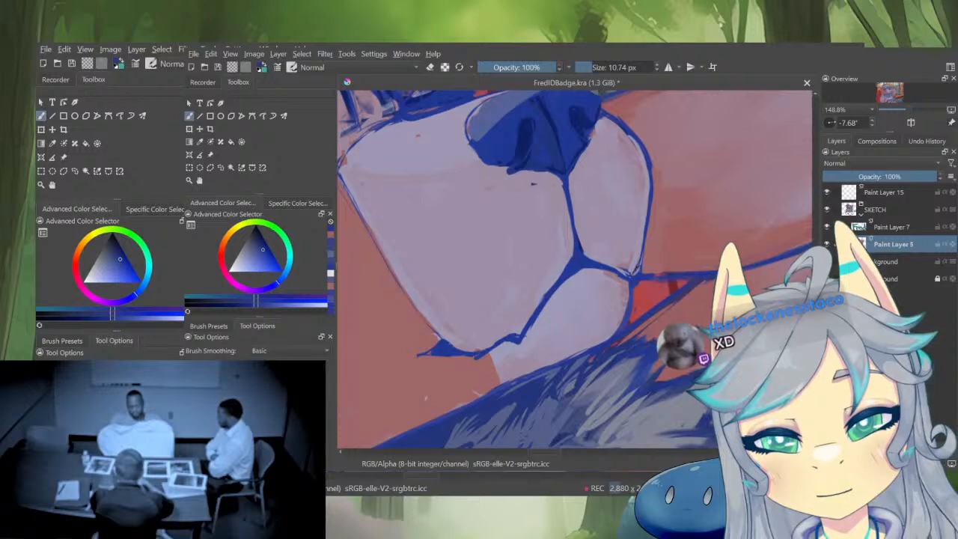
left_click(648, 227, "ctrl")
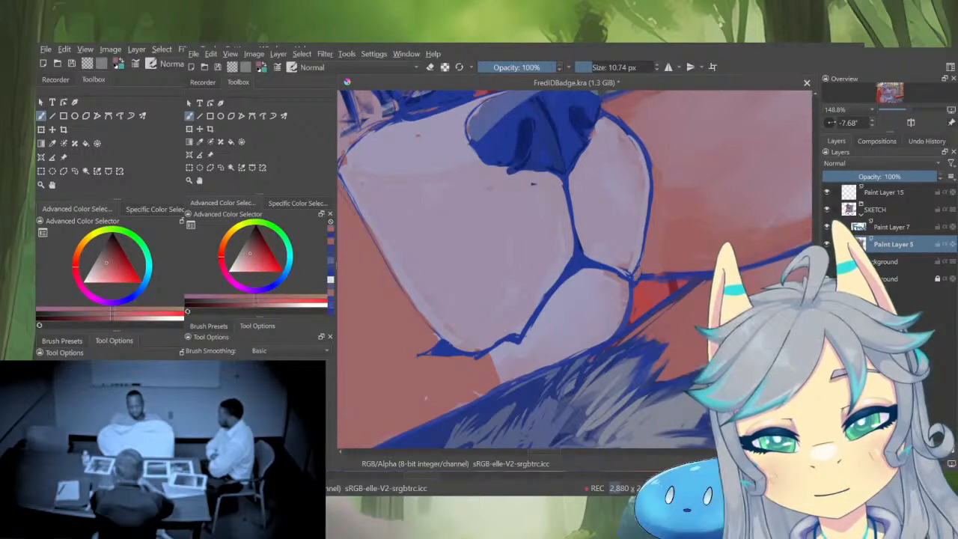
left_click_drag(673, 209, 671, 375)
key("m")
left_click_drag(588, 345, 689, 376)
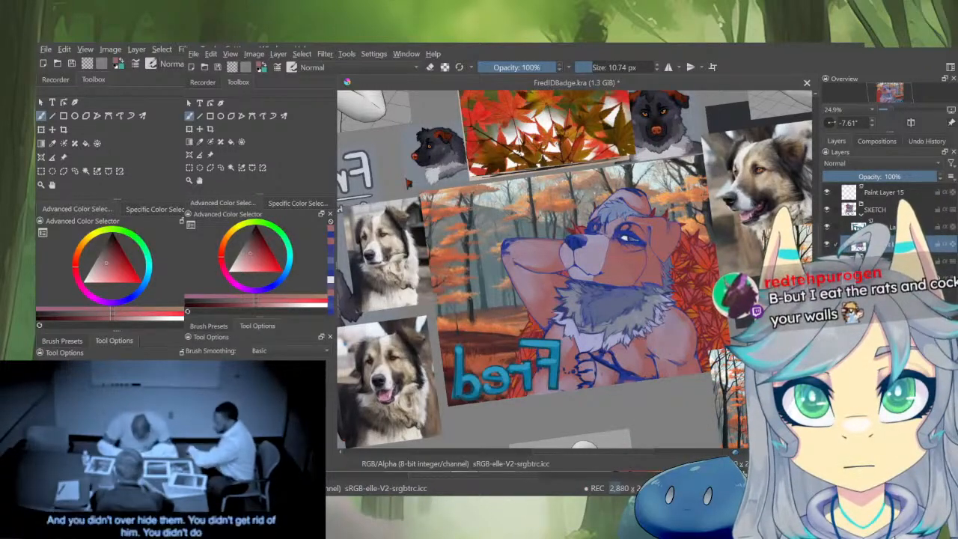
key("m")
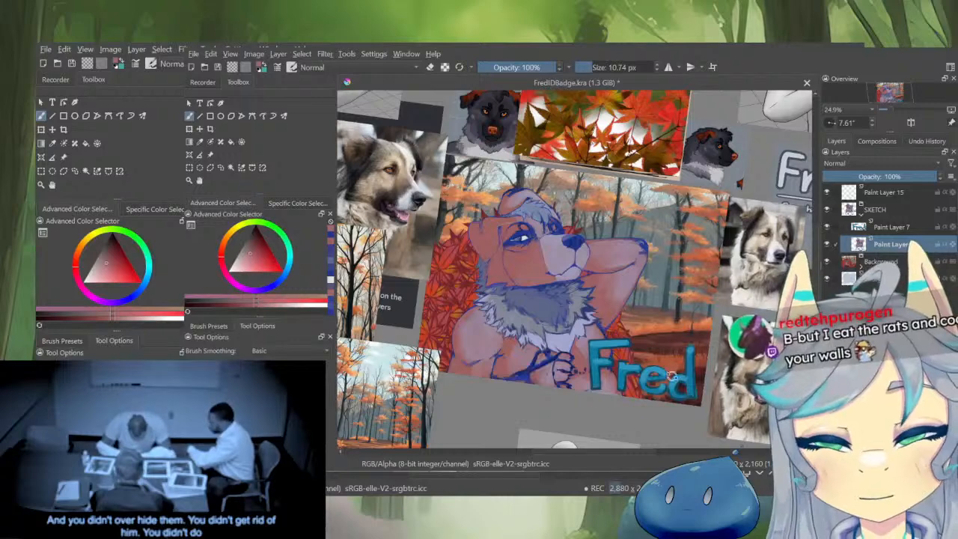
Touch up the nearer shoulder's colouring with a 21.56 px brush and check it against the whole figure
left_click_drag(583, 371, 599, 368)
left_click_drag(468, 360, 500, 242)
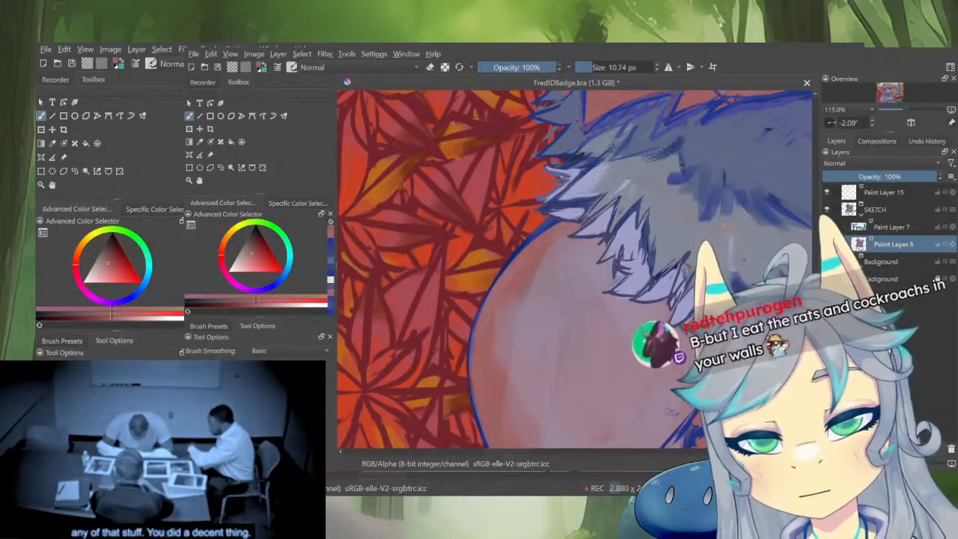
left_click(598, 67)
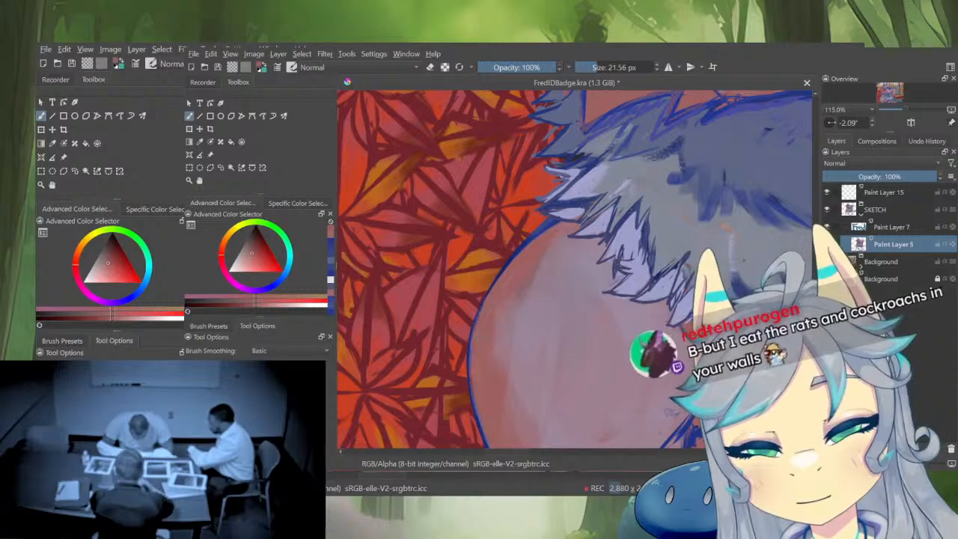
left_click_drag(549, 284, 541, 385)
left_click_drag(685, 251, 710, 171)
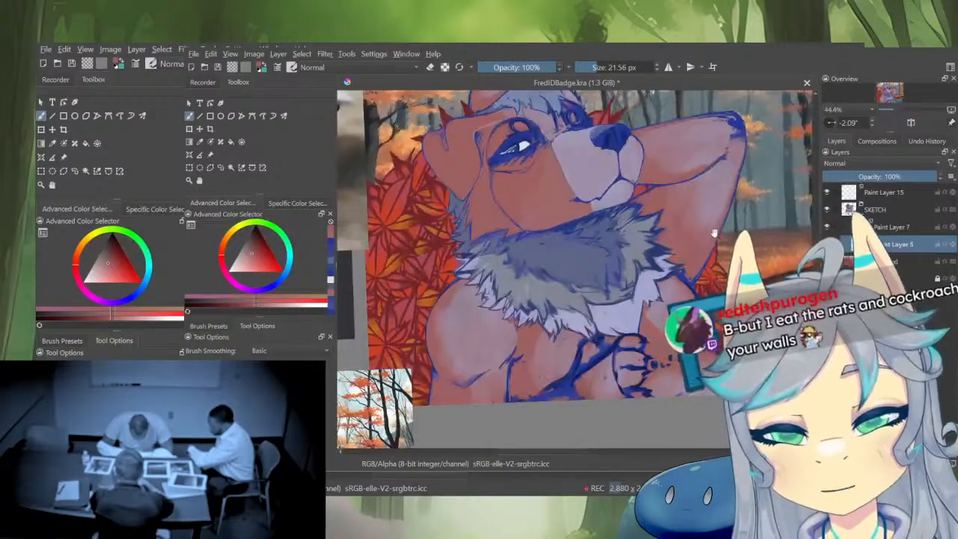
left_click_drag(714, 233, 665, 342)
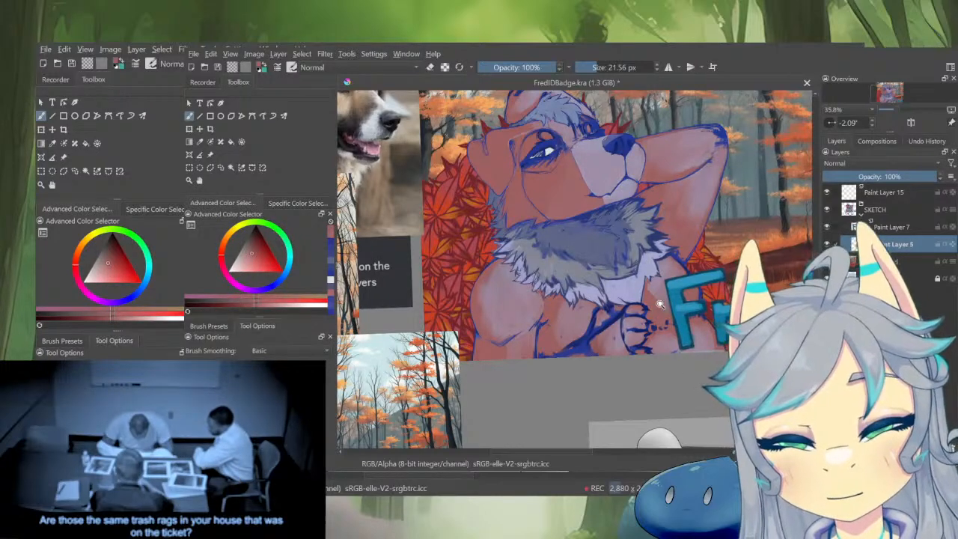
Isolate Paint Layer 5 to examine the coloured figure without the background, and restore the full composition
left_click_drag(660, 304, 701, 370)
key("alt+i")
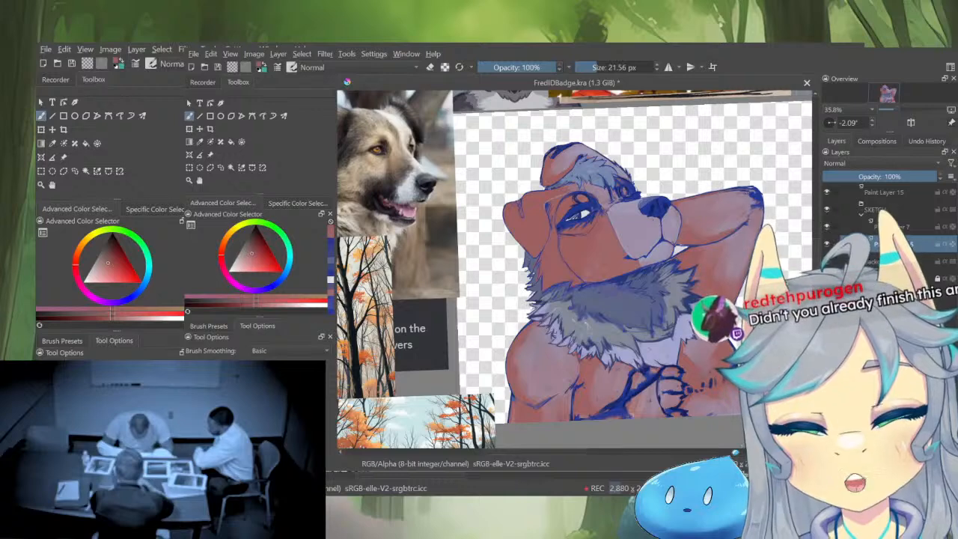
scroll(660, 315, "up", 5)
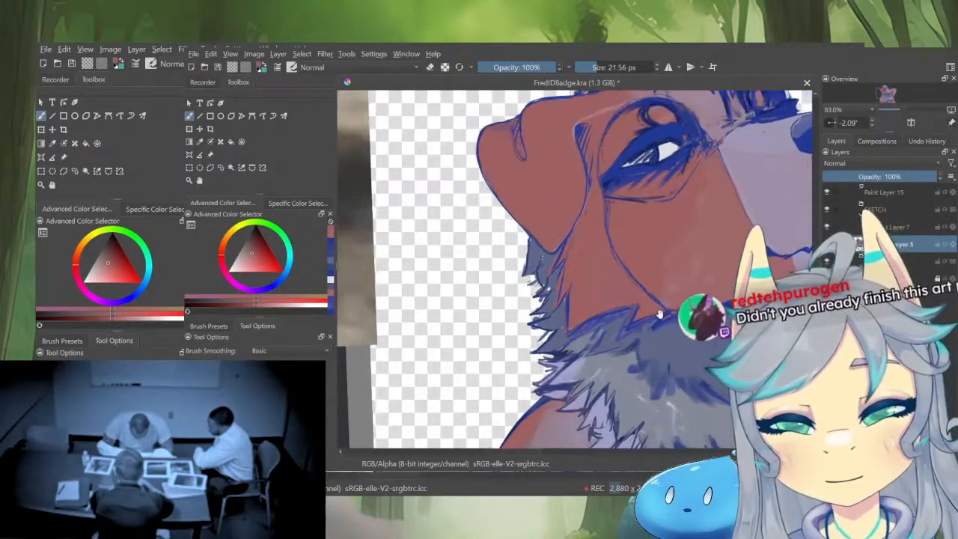
scroll(664, 261, "down", 4)
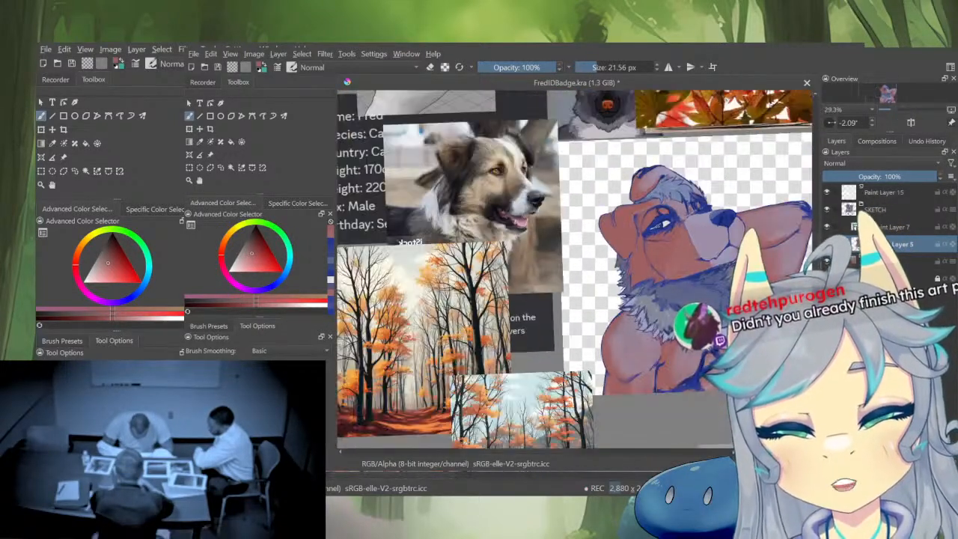
left_click_drag(786, 400, 735, 390)
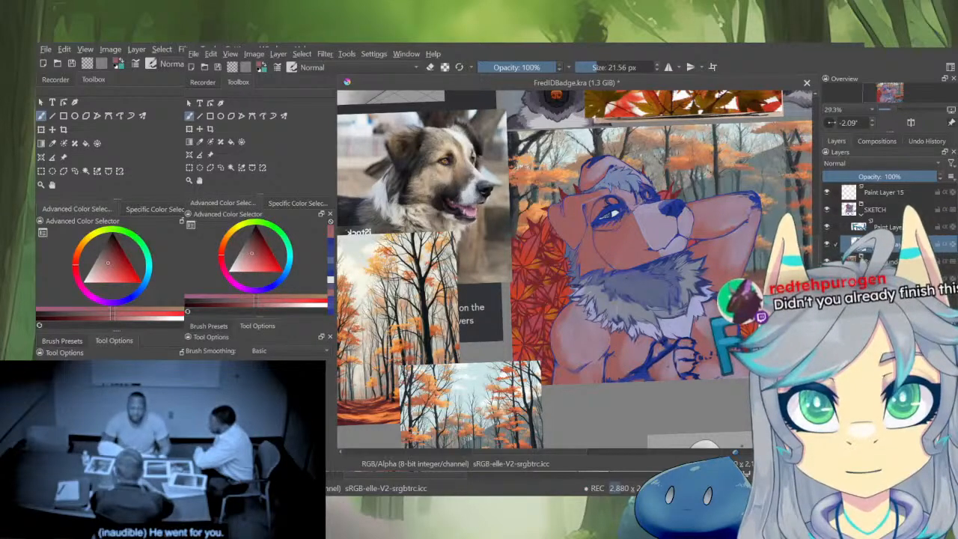
Retouch the fur tufts below the ear with sampled blues and a 21.56 px brush, checking the composition in mirrored view
scroll(619, 279, "up", 10)
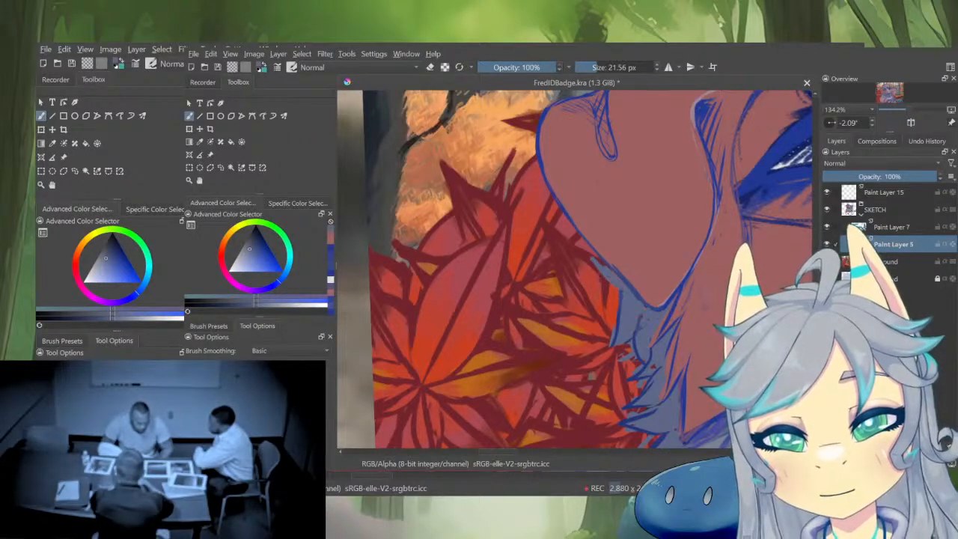
left_click(620, 311, "ctrl")
left_click_drag(620, 314, 609, 346)
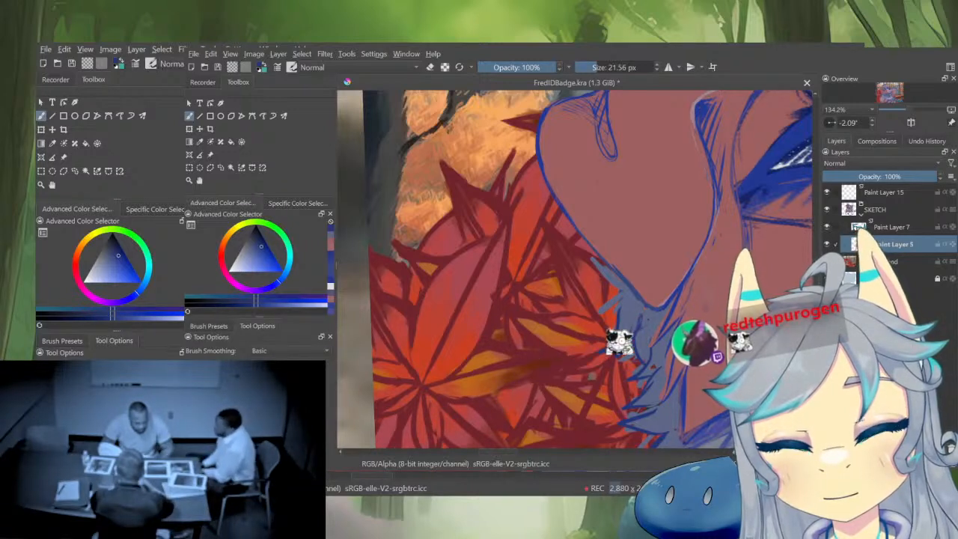
left_click(633, 324, "ctrl")
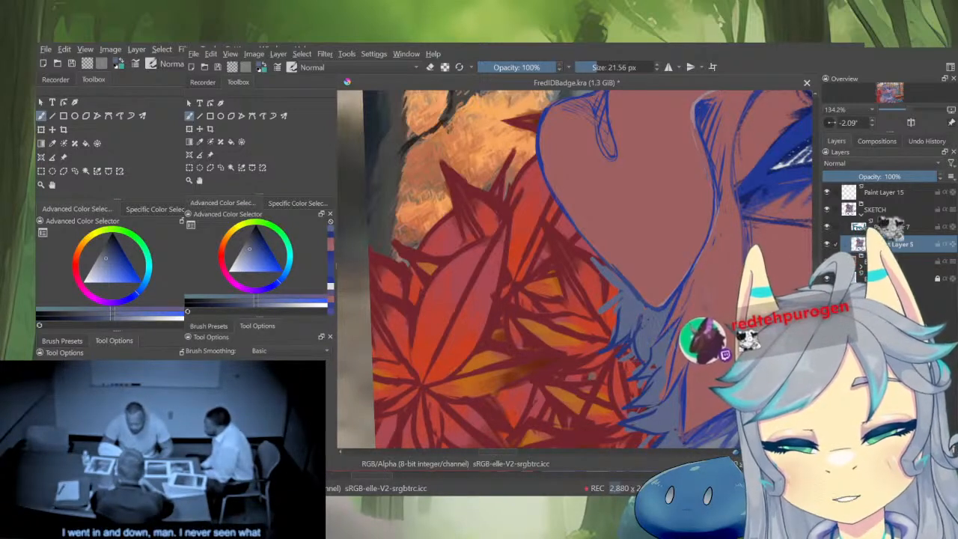
left_click_drag(635, 333, 610, 262)
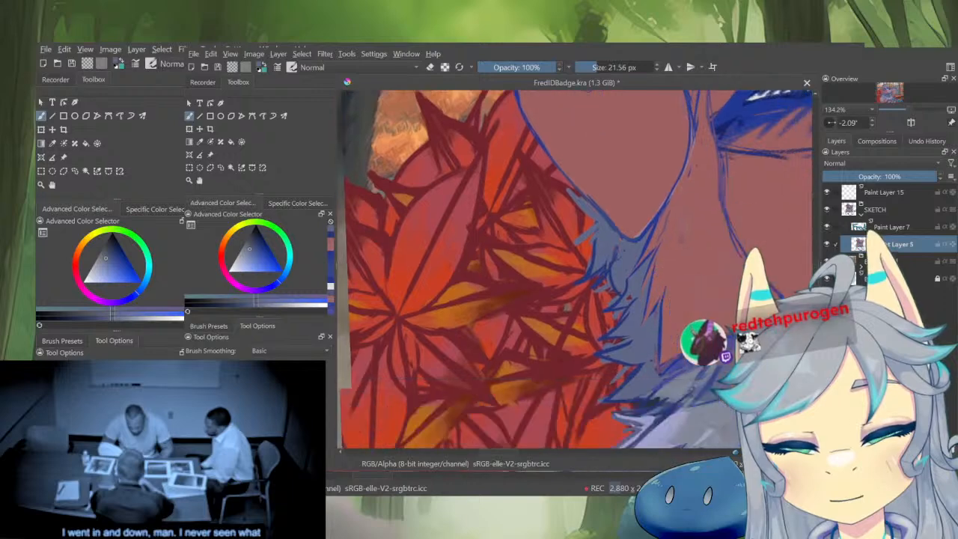
scroll(666, 352, "down", 6)
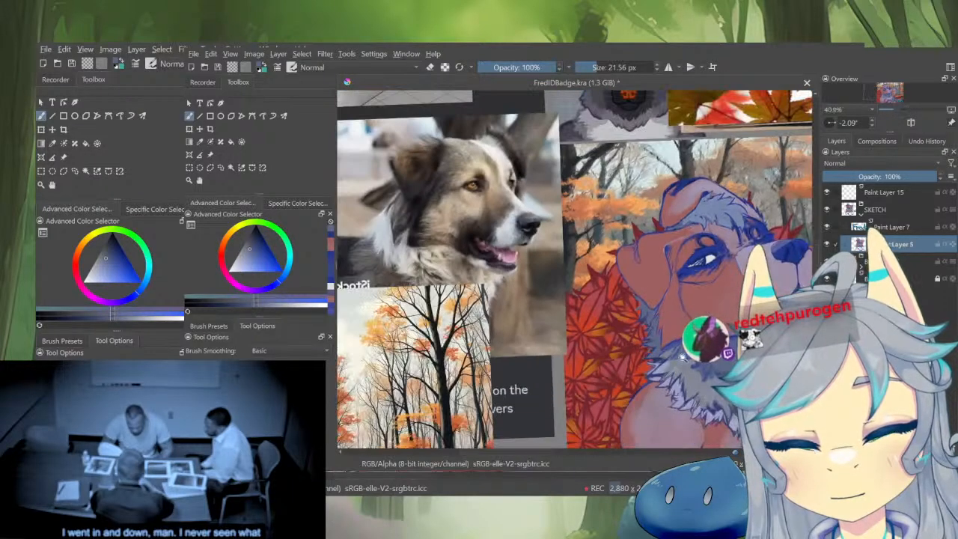
scroll(749, 321, "up", 4)
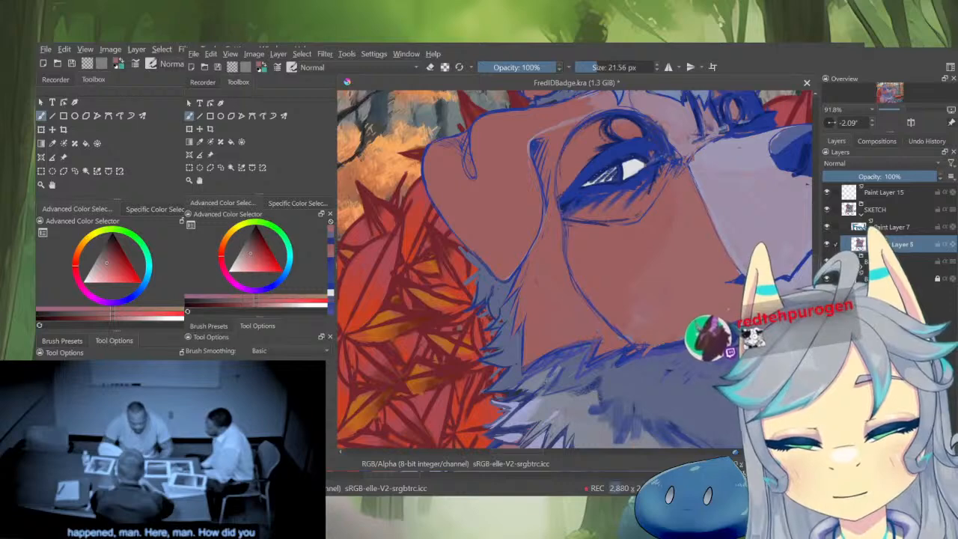
scroll(631, 411, "down", 5)
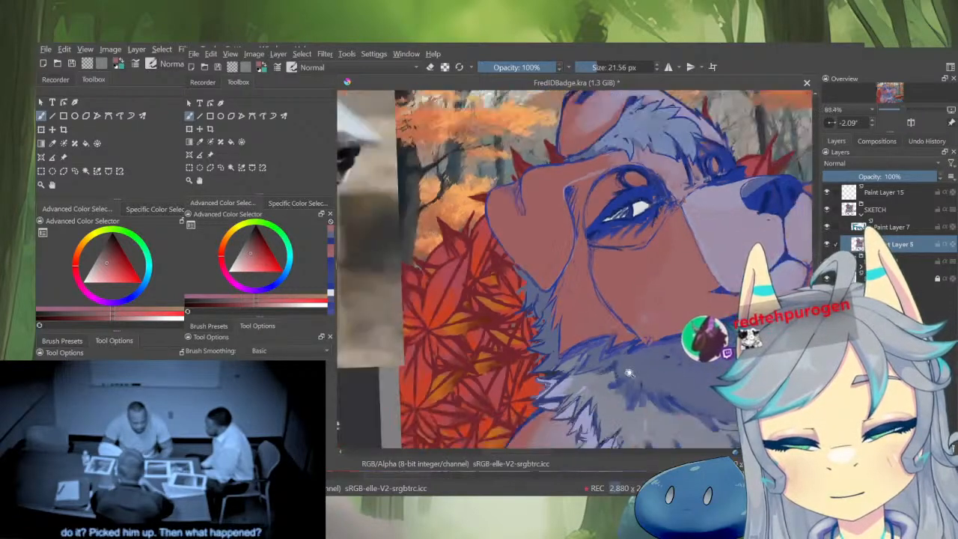
key("m")
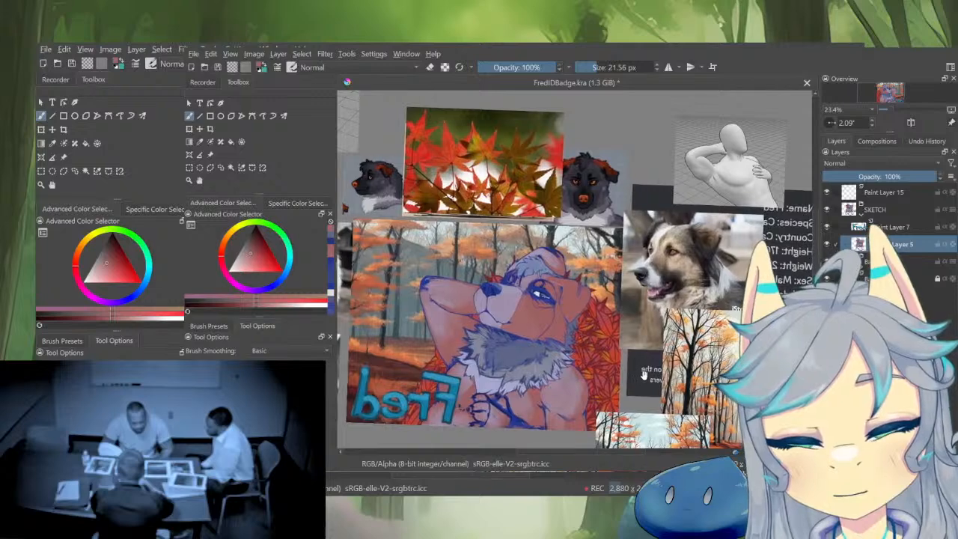
key("m")
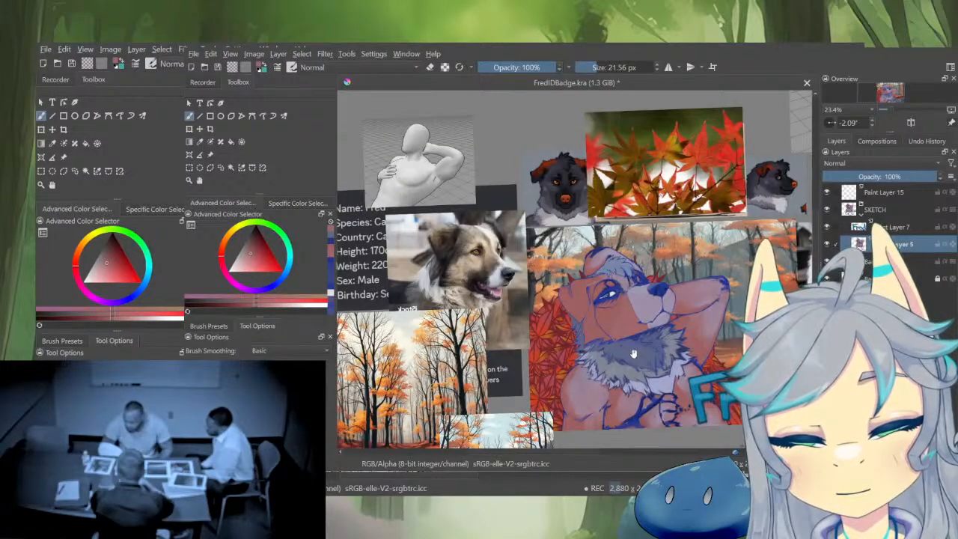
Break up the long cheek line below the eye using sampled outline blue and red-brown fur colour
scroll(629, 352, "up", 6)
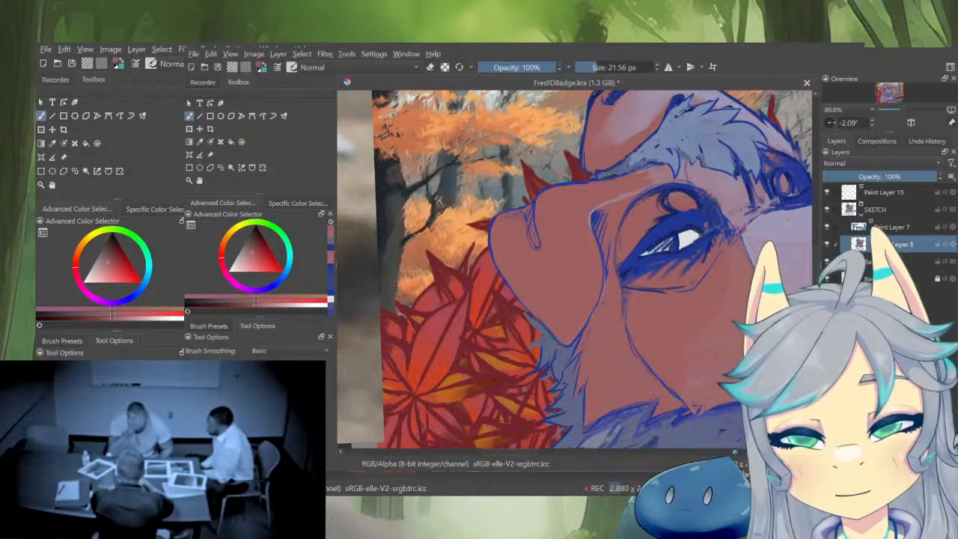
left_click(626, 296, "ctrl")
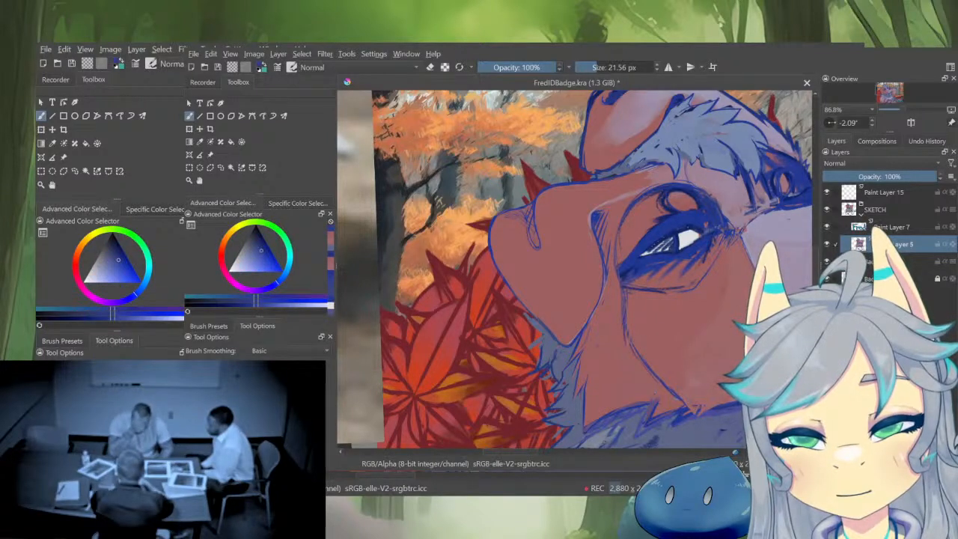
left_click(645, 308, "ctrl")
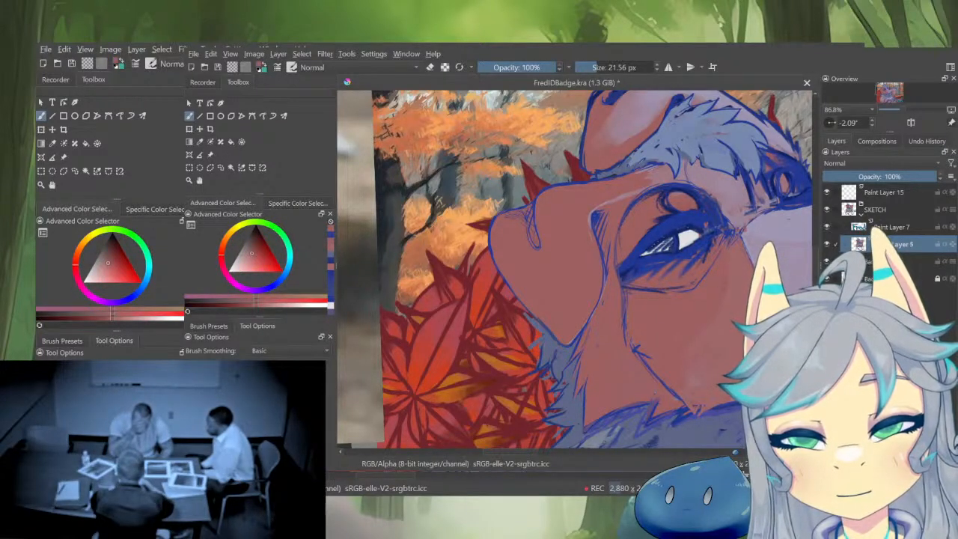
scroll(663, 380, "down", 5)
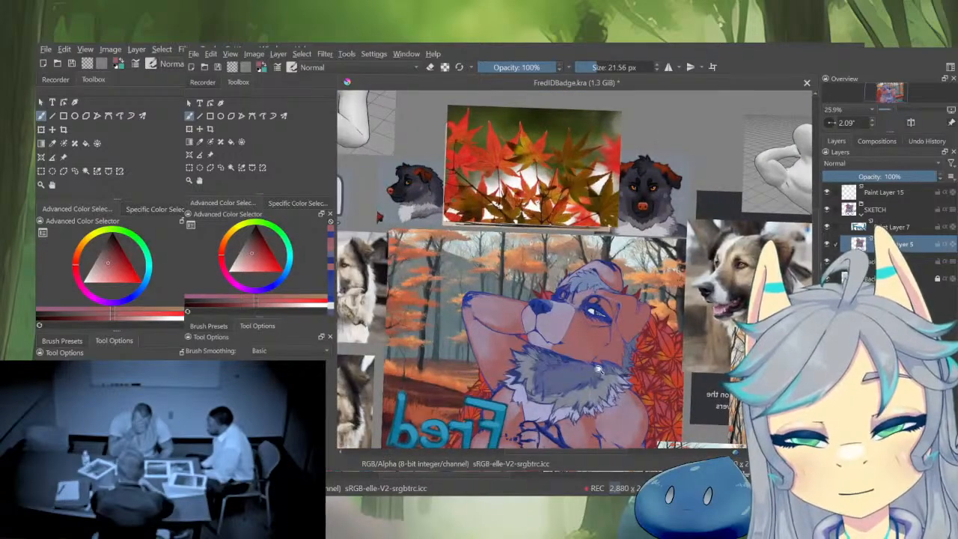
Soften the cheek line beneath the outer eye corner in mirrored view with sampled blue and purple
scroll(599, 369, "up", 5)
left_click_drag(642, 317, 664, 368)
left_click(685, 257, "ctrl")
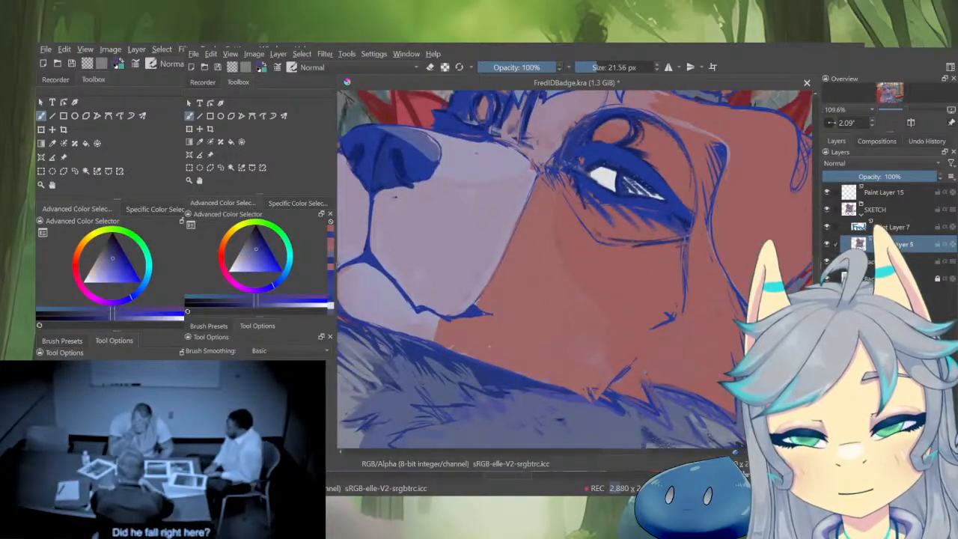
left_click(687, 251, "ctrl")
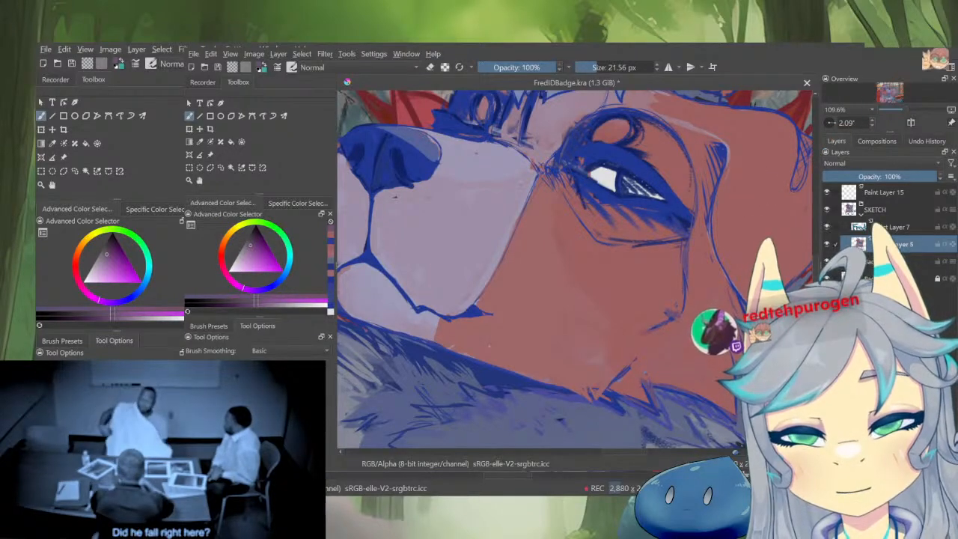
Continue the cheek fur outline in jagged strokes toward the neck fur and clean it with sampled red-brown in unmirrored view
key("m")
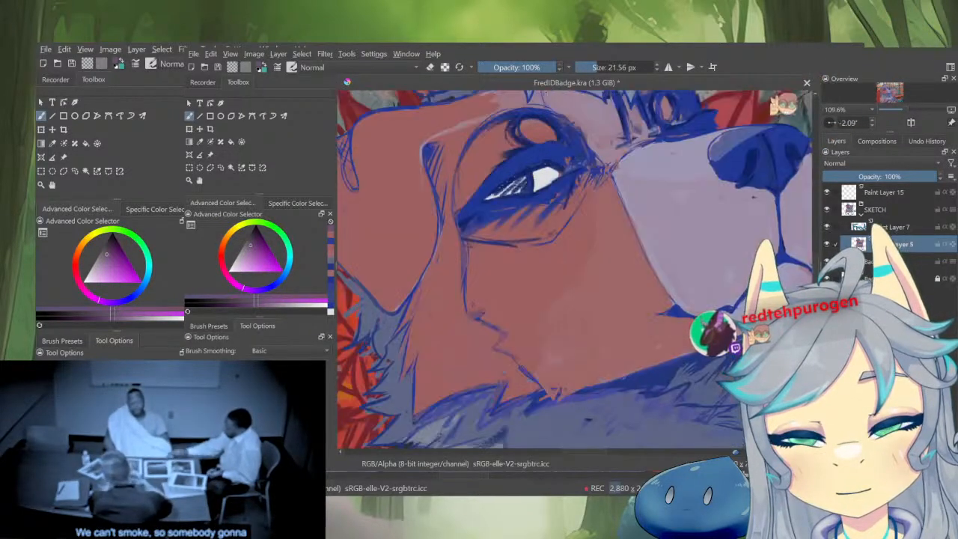
left_click_drag(570, 386, 625, 401)
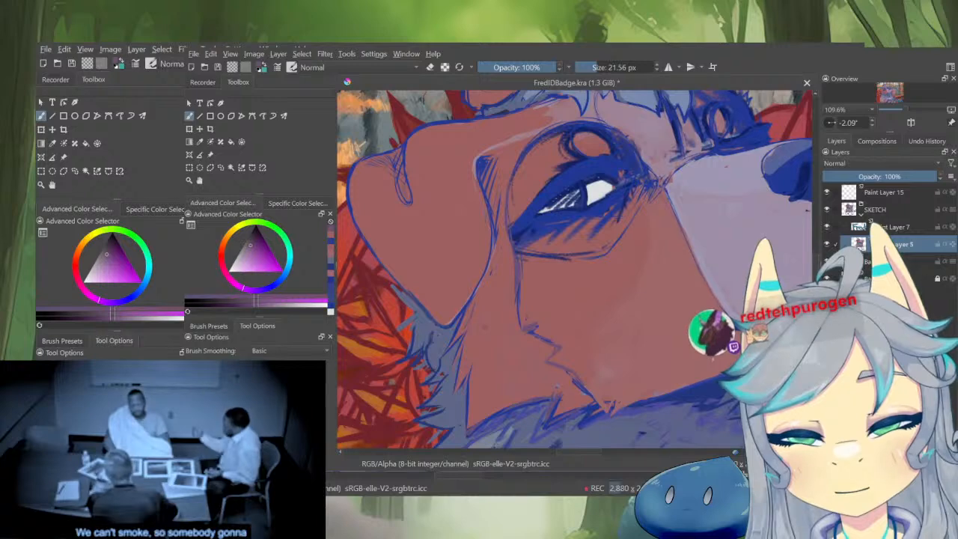
left_click(547, 389, "ctrl")
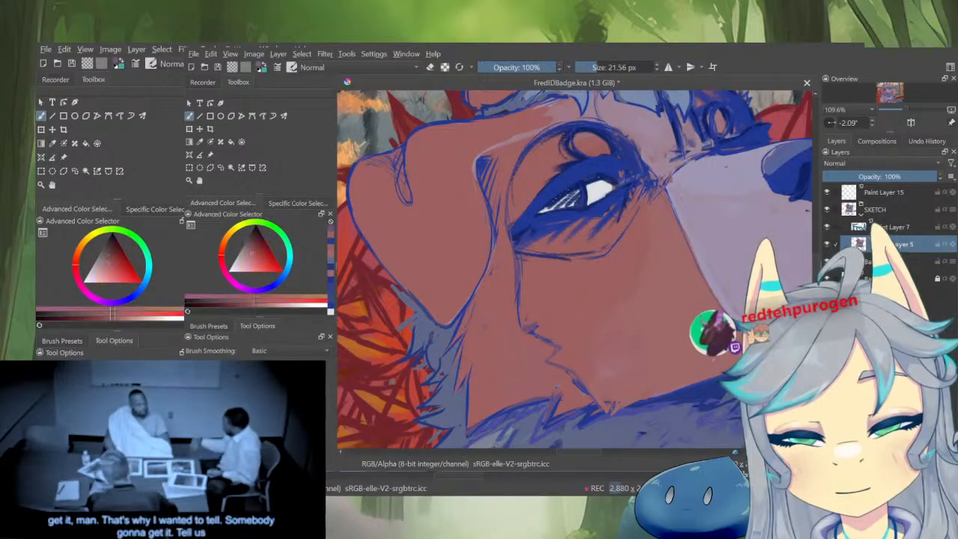
left_click_drag(612, 365, 598, 441)
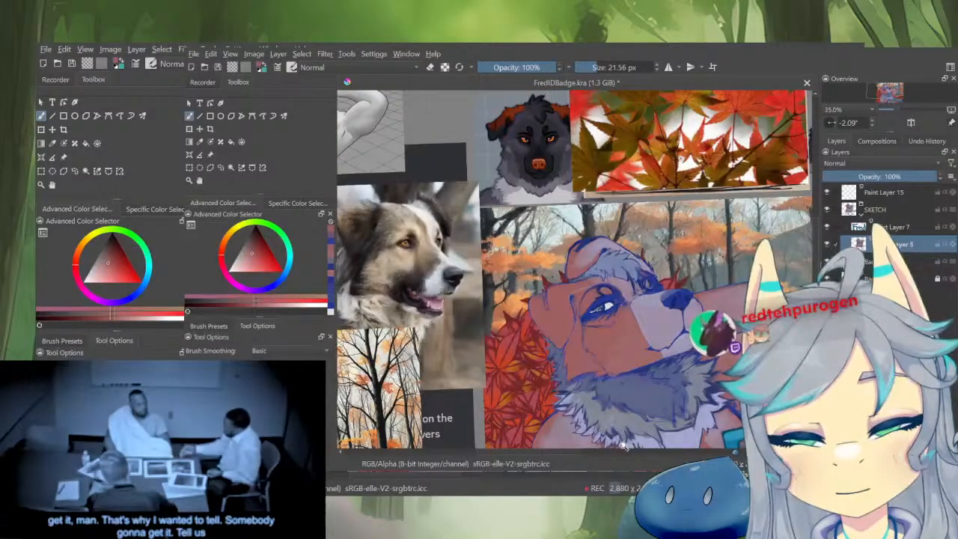
Refine the jagged cheek fur edge with sampled purple, checking it against the whole head
left_click_drag(628, 397, 623, 274)
left_click(597, 305, "ctrl")
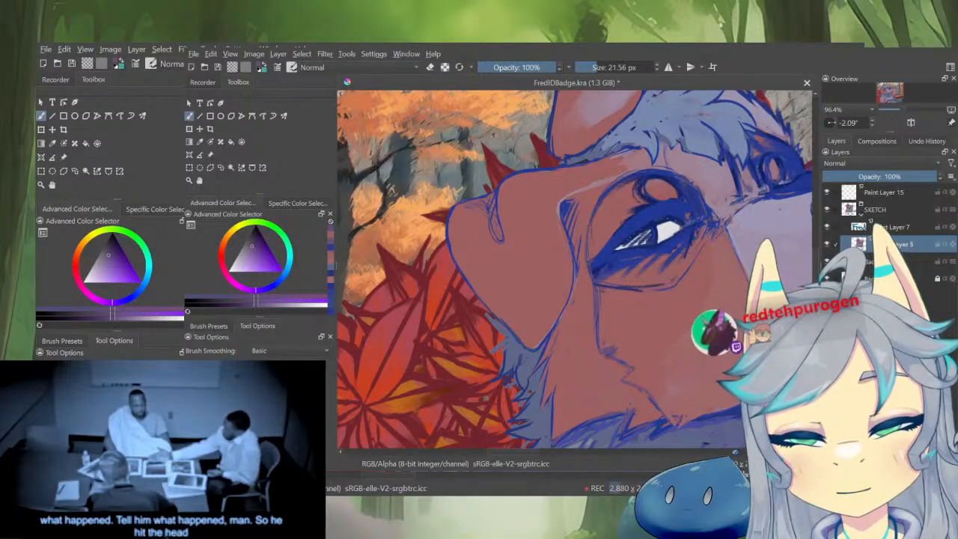
left_click_drag(653, 348, 683, 391)
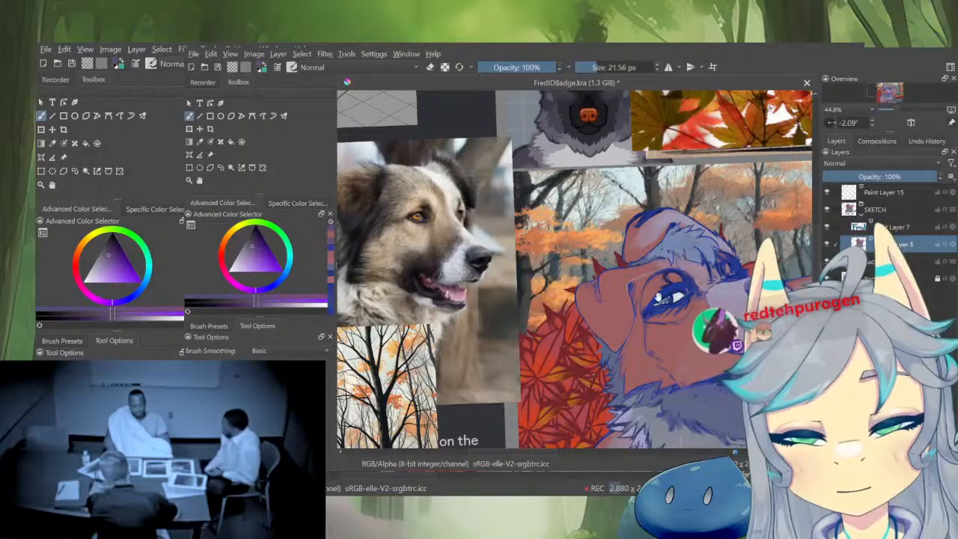
left_click_drag(663, 362, 666, 353)
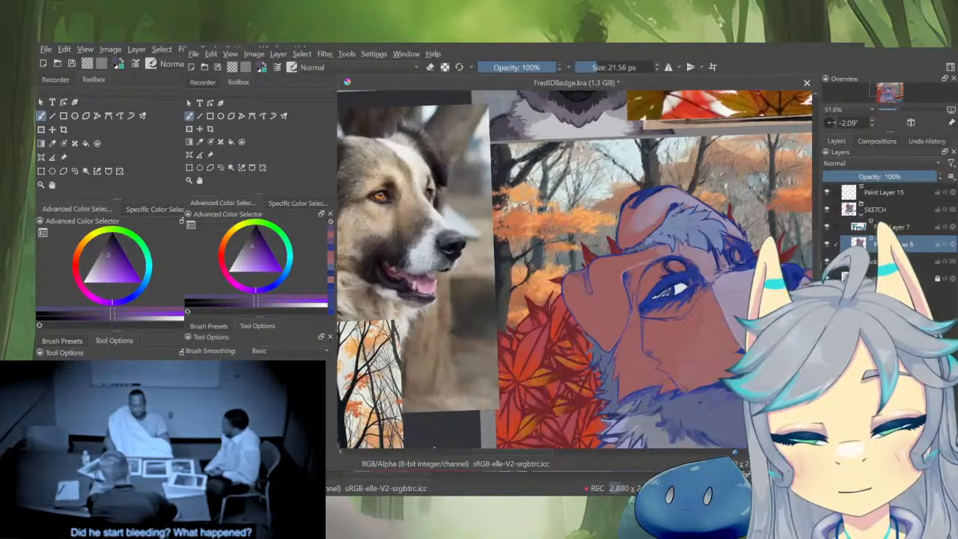
Rework the cheek tufts above the neck fur, alternating between sampled red-brown and purple
left_click(657, 362, "ctrl")
left_click(696, 410, "ctrl")
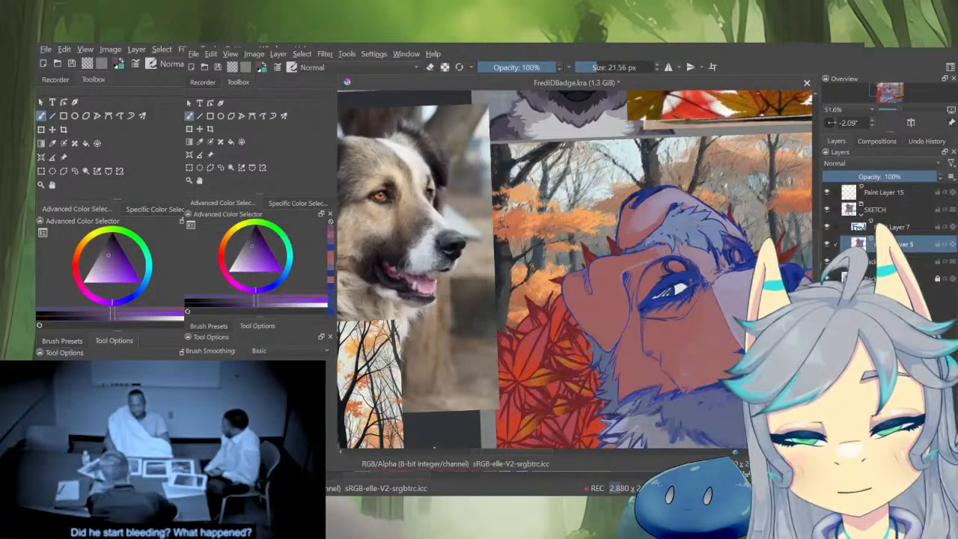
left_click_drag(680, 371, 725, 360)
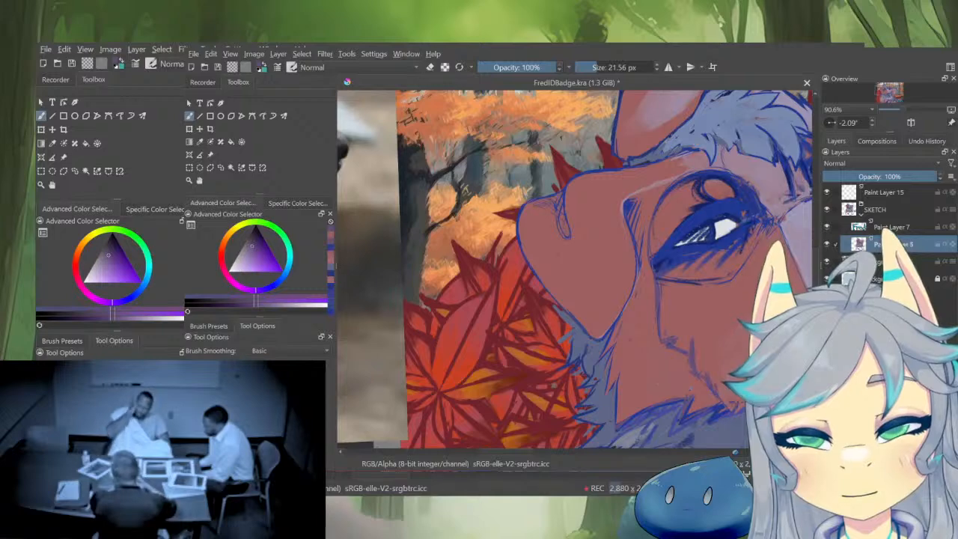
left_click_drag(724, 360, 668, 327)
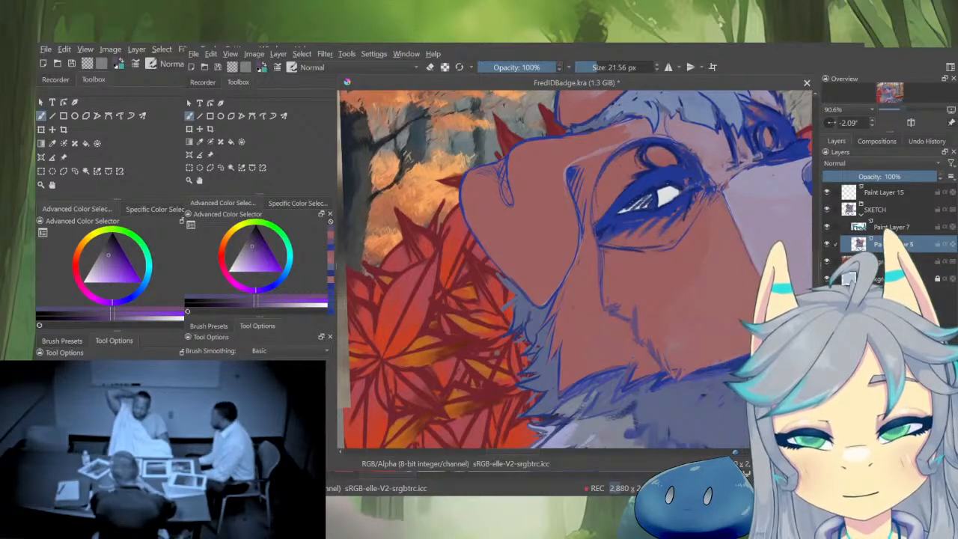
left_click(667, 327, "ctrl")
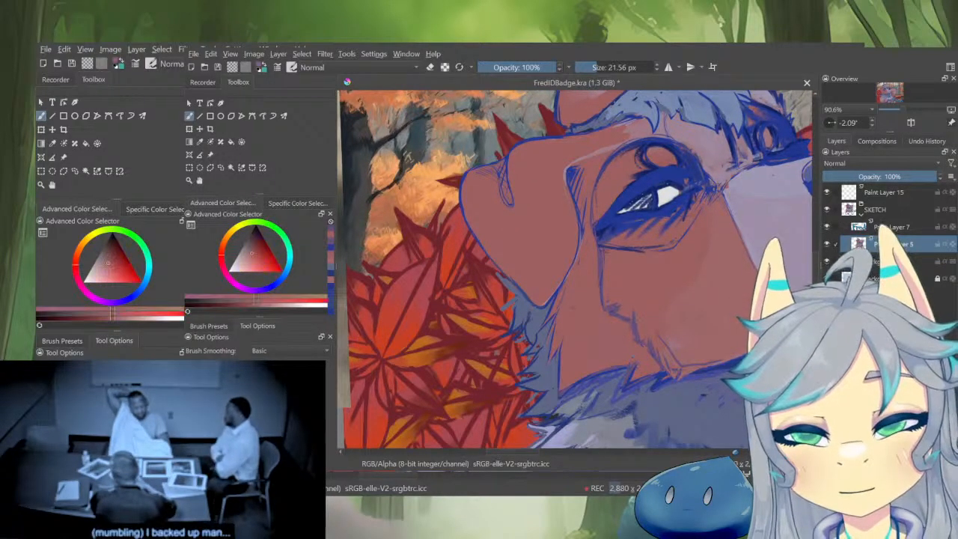
Touch up the lower cheek fur with sampled red-brown in a mirrored, rotated view of the face
key("m")
left_click_drag(556, 379, 701, 372)
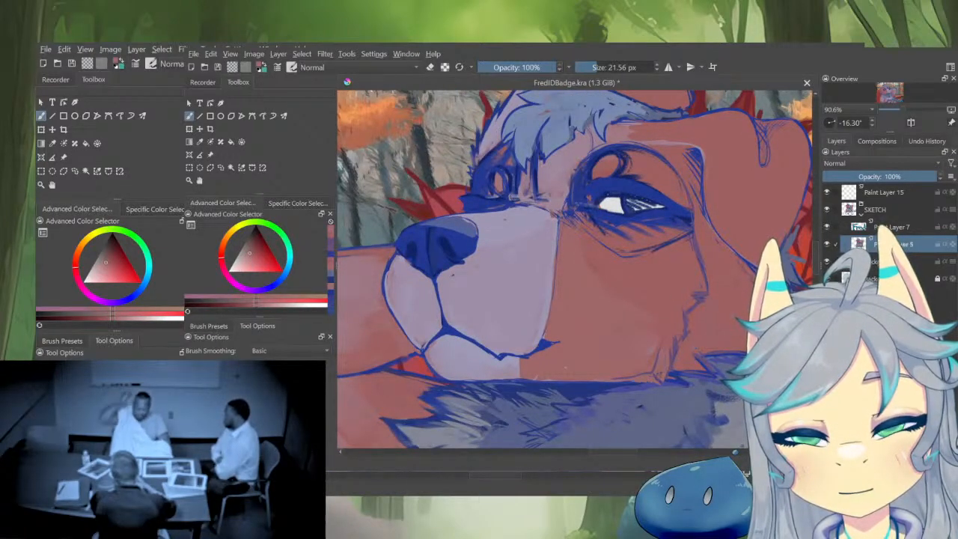
left_click_drag(658, 380, 701, 329)
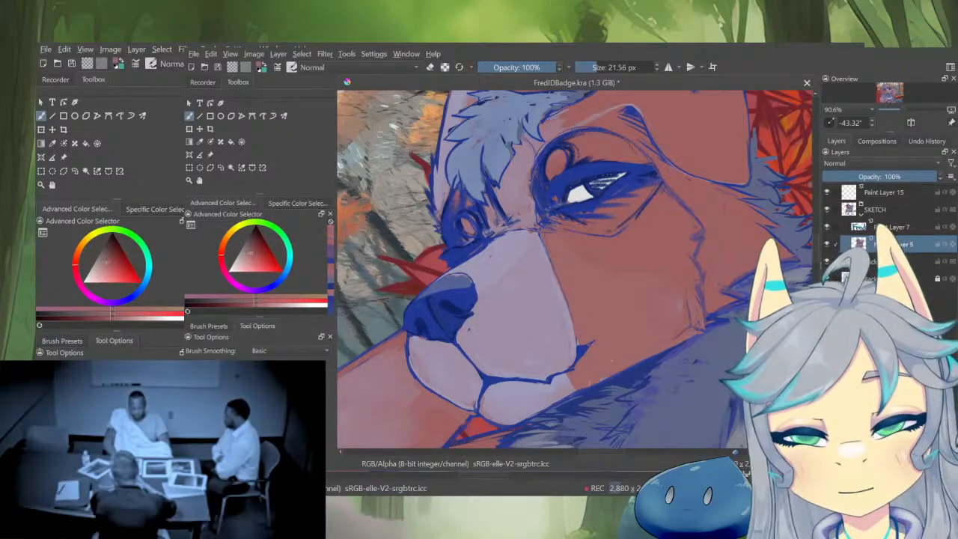
left_click_drag(698, 318, 679, 351)
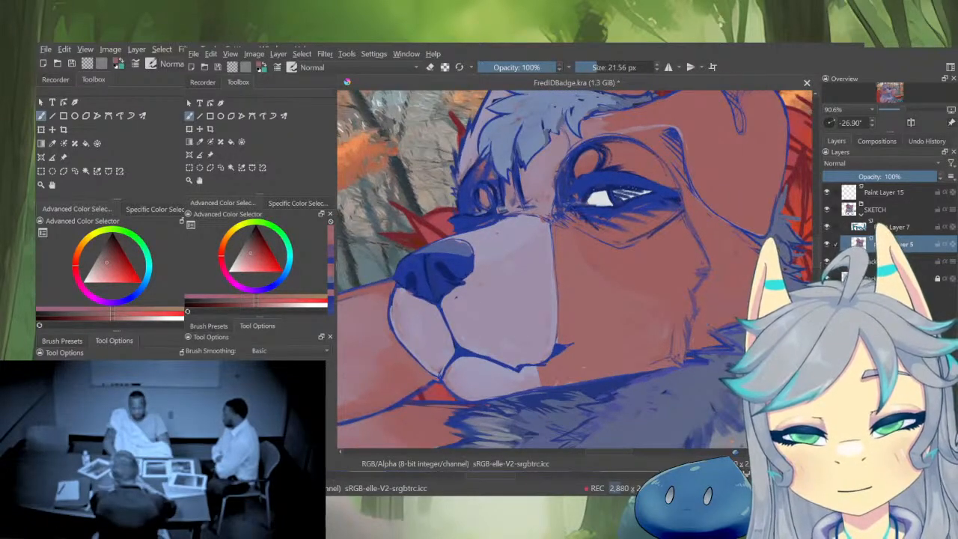
Restate the cheek fur outline with sampled purple and return to an unmirrored, nearly level view
left_click(700, 378, "ctrl")
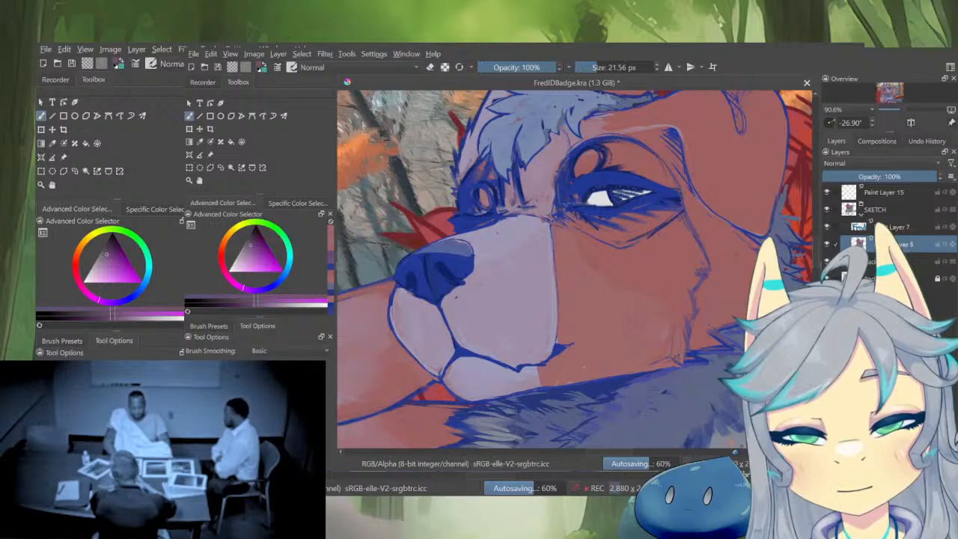
left_click_drag(682, 306, 534, 449)
key("m")
left_click_drag(571, 373, 707, 350)
left_click_drag(605, 370, 572, 139)
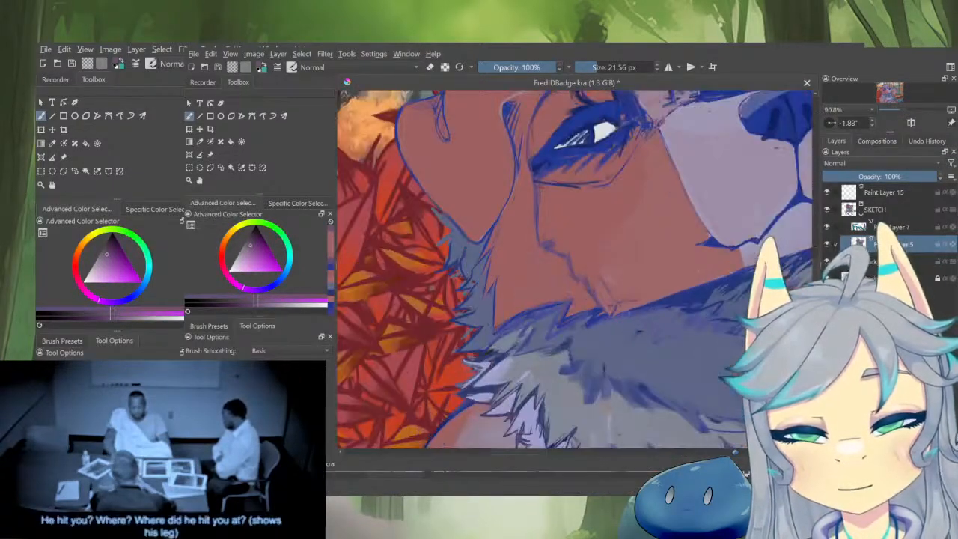
Paint over the cheek fur edge above the neck fur with sampled red-brown in a tilted view
left_click_drag(641, 344, 666, 359)
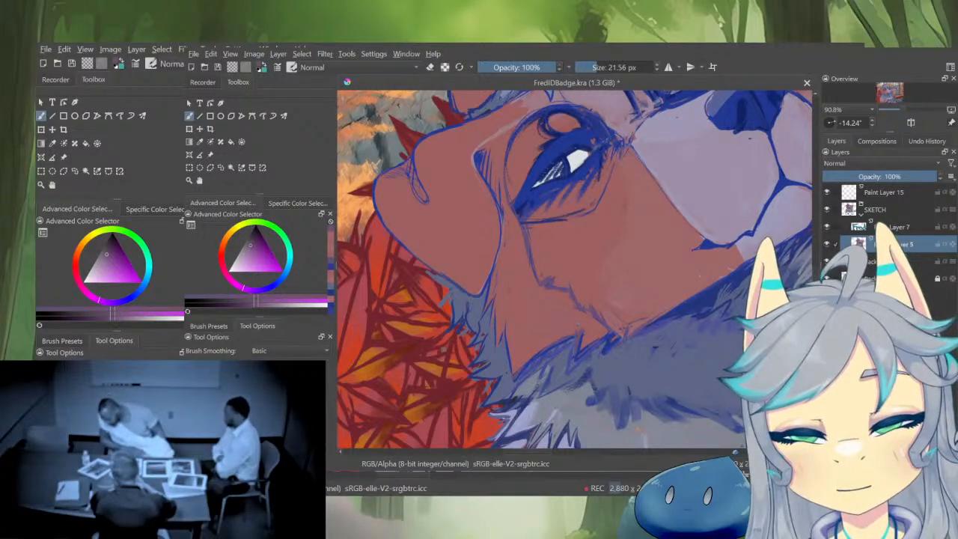
left_click(594, 141, "ctrl")
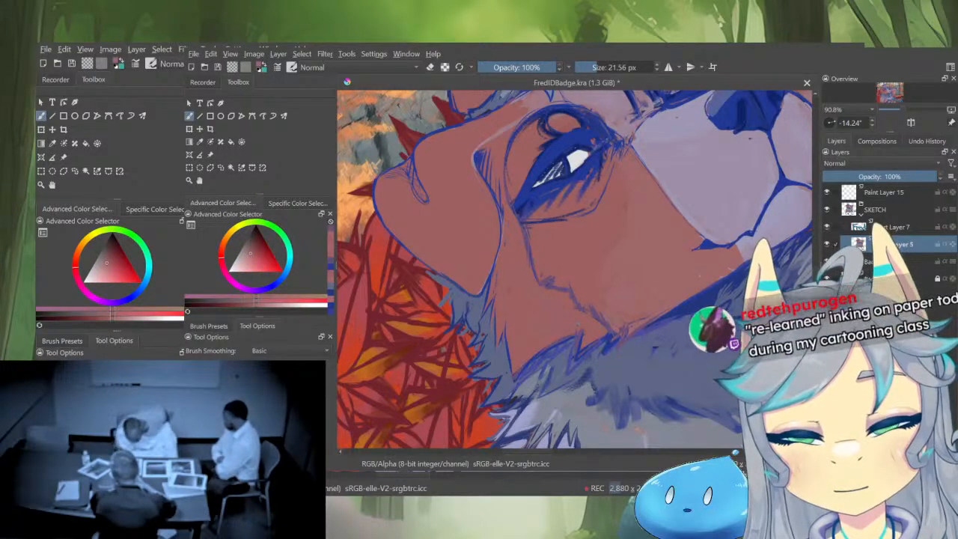
left_click_drag(602, 295, 647, 336)
left_click_drag(649, 368, 640, 360)
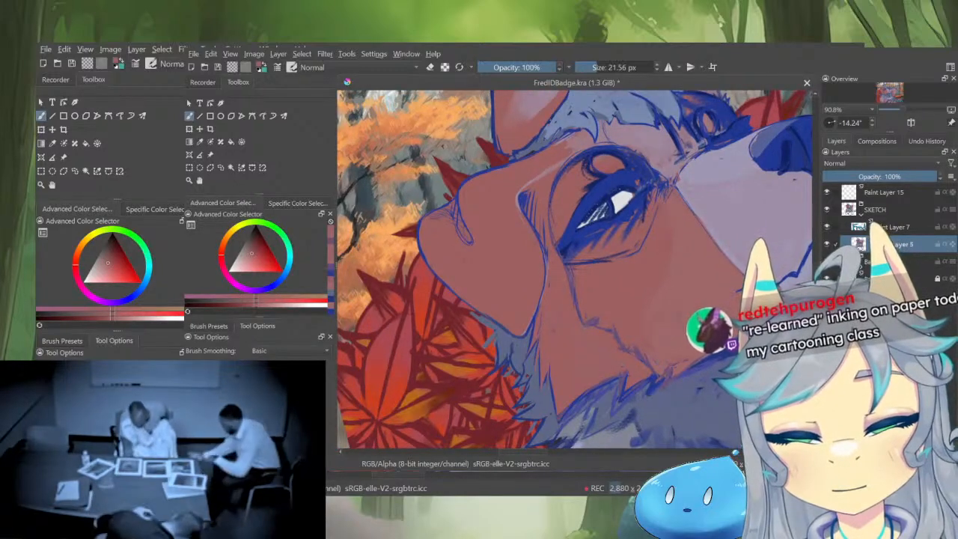
Examine the reworked cheek fur in mirrored and unmirrored views against the whole head and the dog reference photos
scroll(590, 345, "down", 1)
left_click_drag(590, 345, 589, 441)
left_click_drag(580, 367, 659, 234)
key("m")
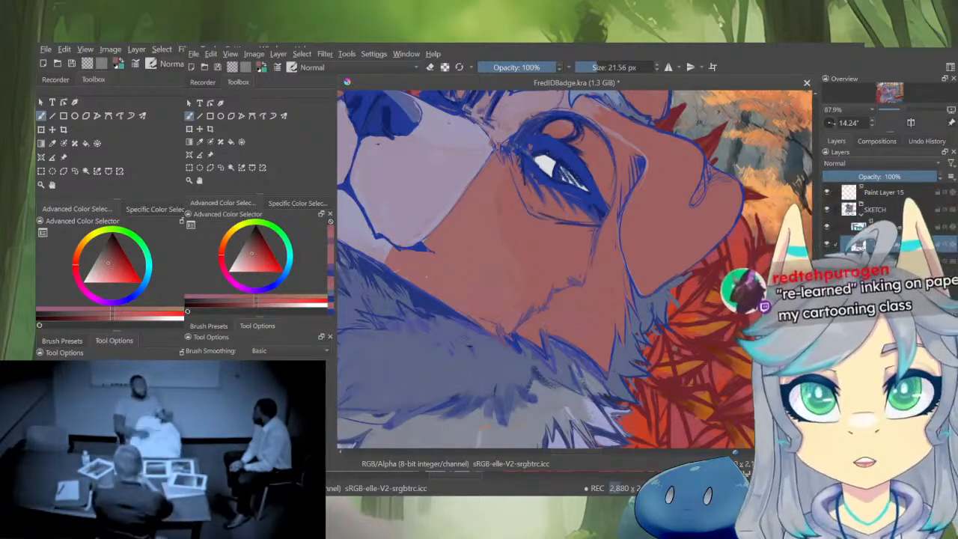
left_click_drag(619, 281, 686, 274)
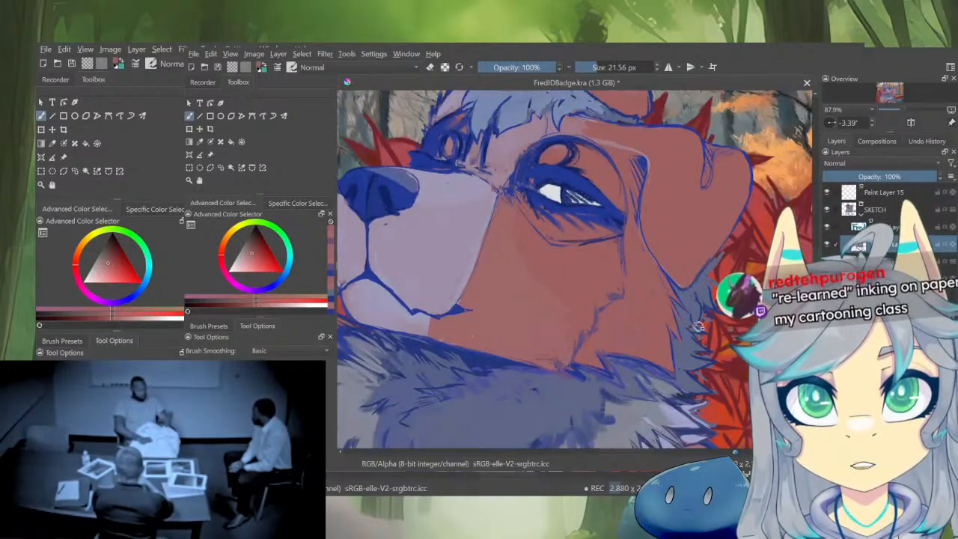
left_click_drag(698, 327, 679, 388)
left_click_drag(679, 294, 698, 217)
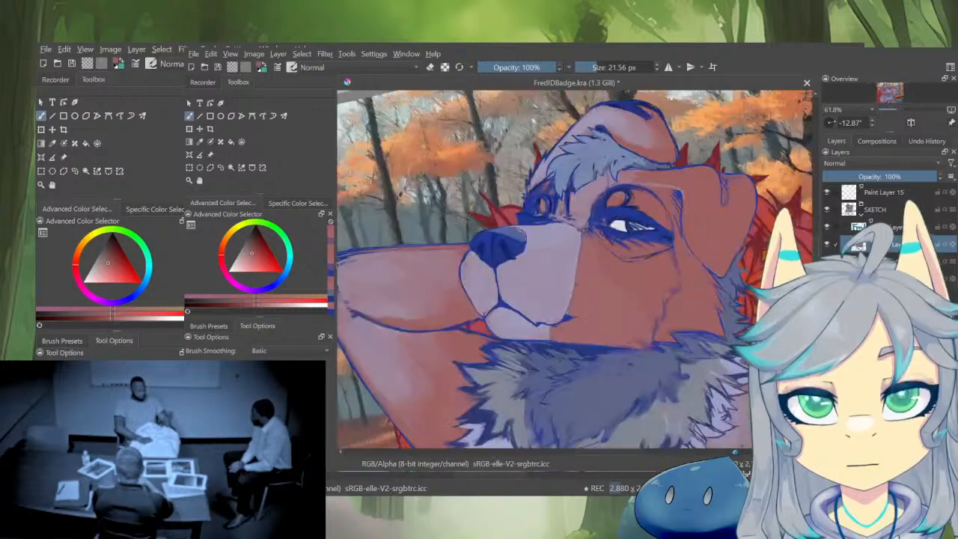
key("m")
left_click_drag(590, 316, 756, 266)
left_click_drag(728, 159, 745, 292)
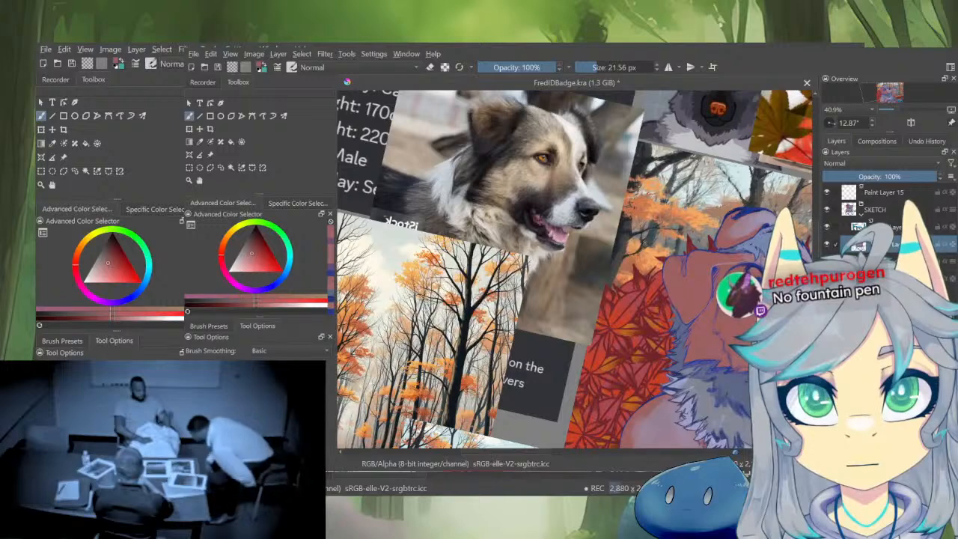
mouse_move(723, 299)
left_mouse_down()
mouse_move(681, 291)
mouse_move(680, 225)
mouse_move(656, 282)
left_mouse_up()
Touch up the fine linework between the ear and the eye with sampled blue and red-brown, using a 7.18 px brush
left_click(682, 193, "ctrl")
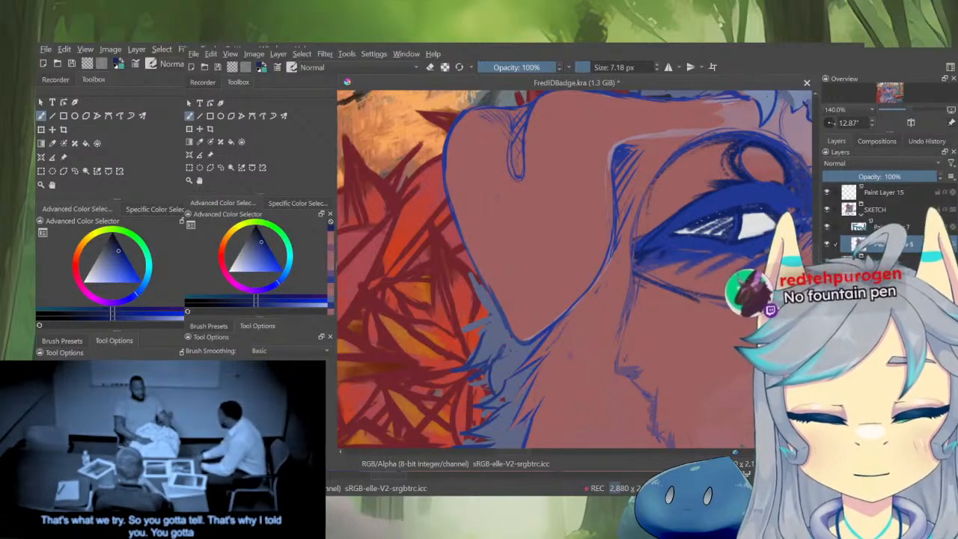
left_click(630, 263, "ctrl")
left_click(638, 220, "ctrl")
mouse_move(657, 212)
left_mouse_down()
mouse_move(725, 348)
mouse_move(714, 353)
mouse_move(637, 235)
mouse_move(612, 338)
mouse_move(670, 215)
left_mouse_up()
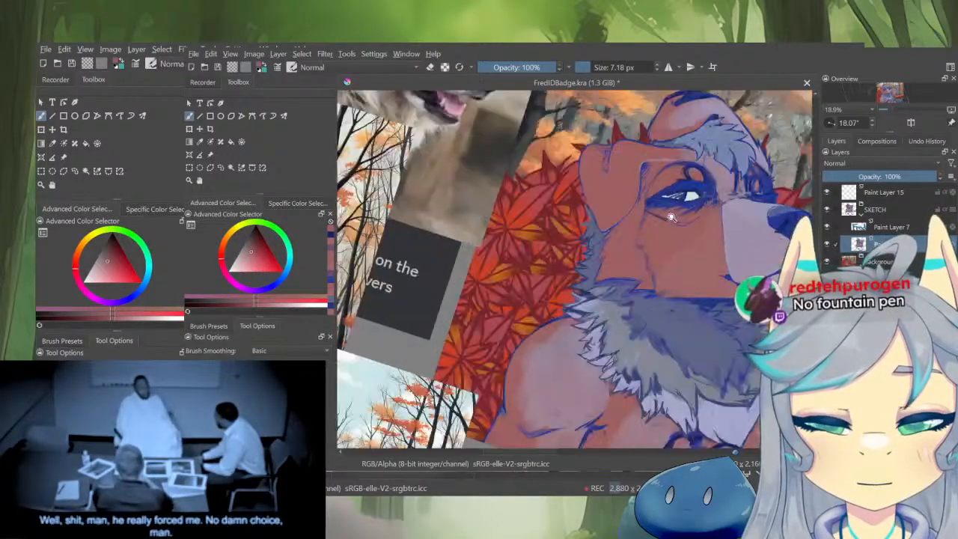
left_click_drag(662, 305, 650, 324)
left_click_drag(657, 268, 660, 218)
Rework the jagged fur crease below the eye with a 17.57 px brush, alternating between sampled purple and red-brown
left_click(596, 67)
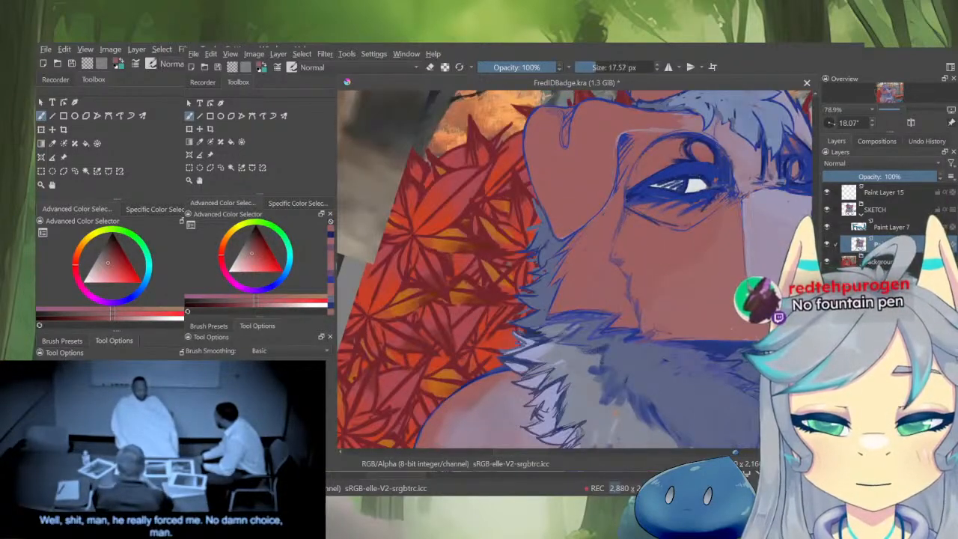
mouse_move(617, 262)
left_mouse_down()
mouse_move(631, 317)
mouse_move(717, 395)
mouse_move(658, 342)
mouse_move(661, 351)
left_mouse_up()
left_click(621, 259, "ctrl")
scroll(631, 230, "down", 2)
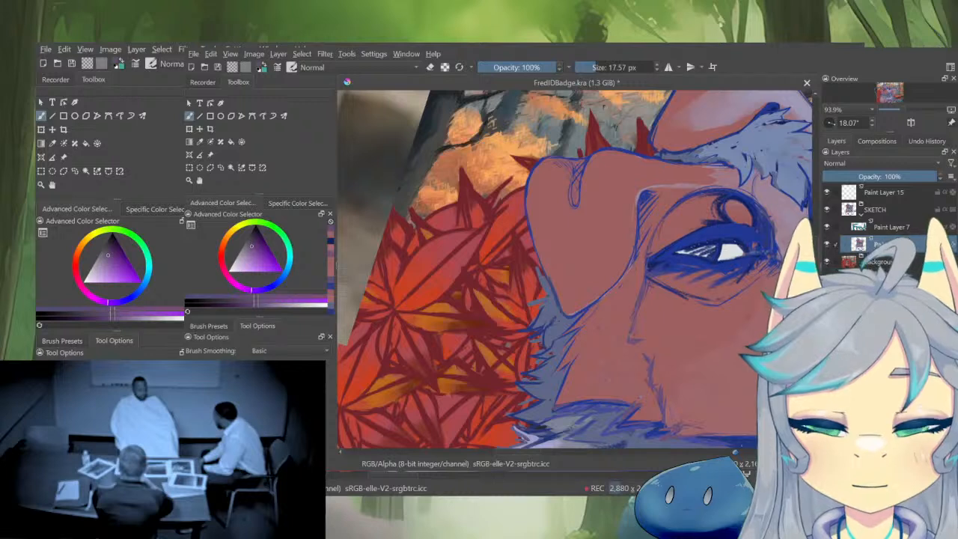
left_click(754, 241, "ctrl")
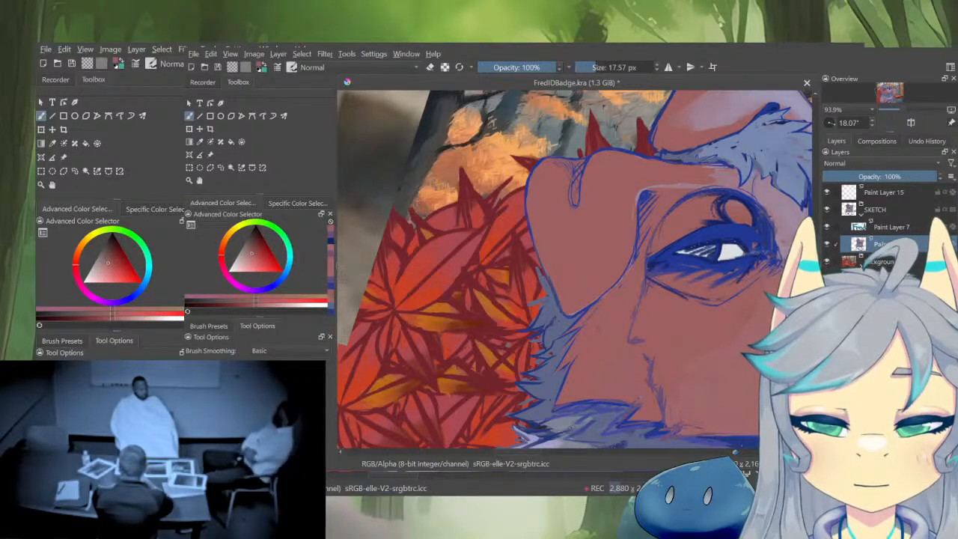
left_click(756, 241, "ctrl")
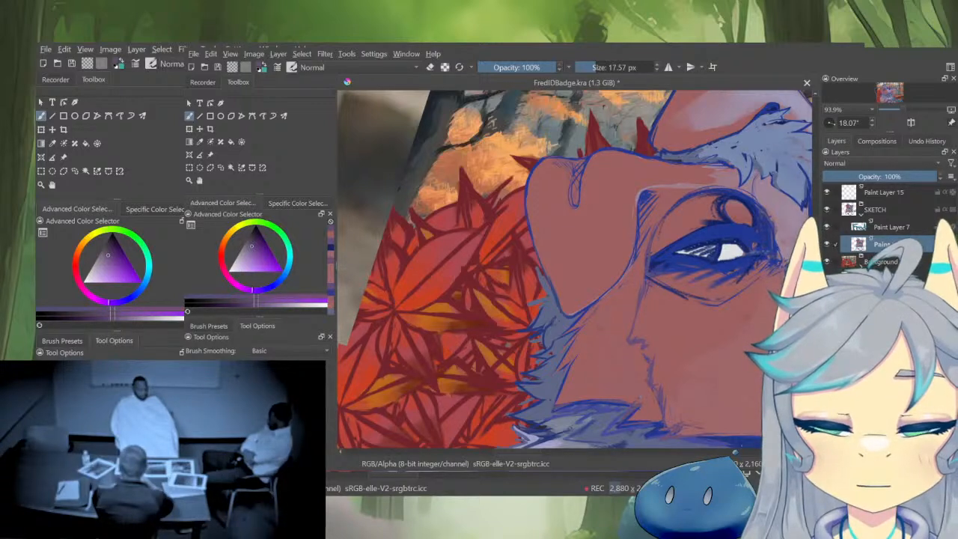
left_click_drag(676, 312, 673, 251)
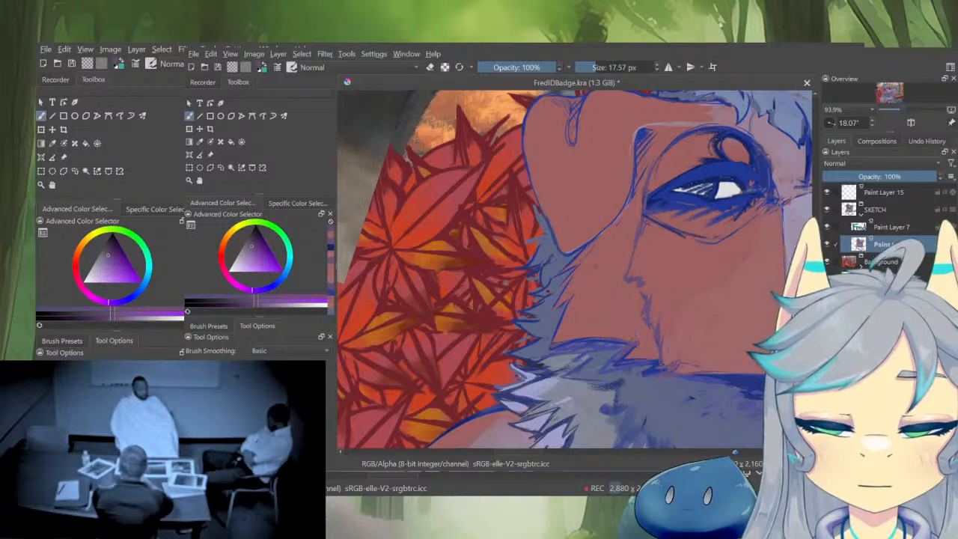
left_click(666, 318, "ctrl")
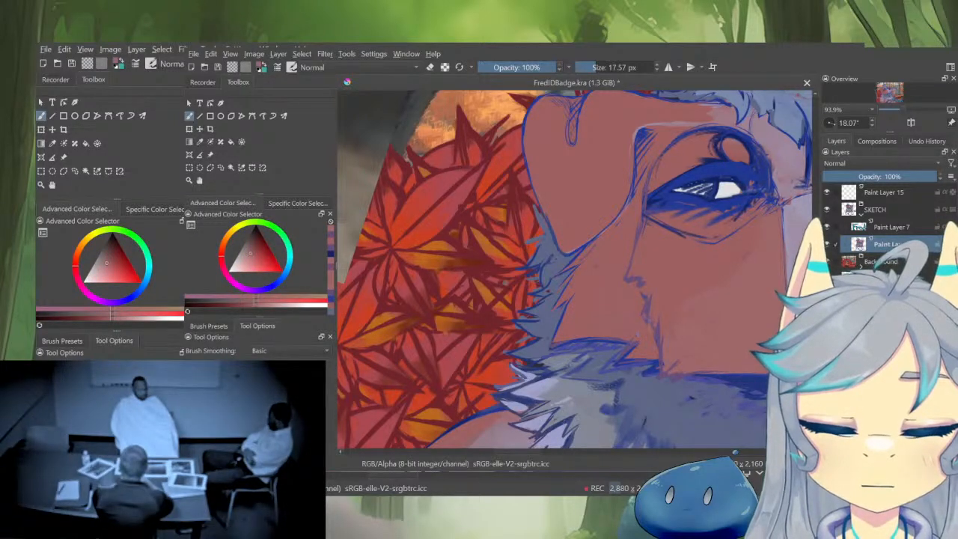
Soften the cheek fur crease with sampled red-brown at a 25.46 px brush size, checking the whole badge mirrored
scroll(672, 300, "down", 5)
scroll(677, 299, "up", 4)
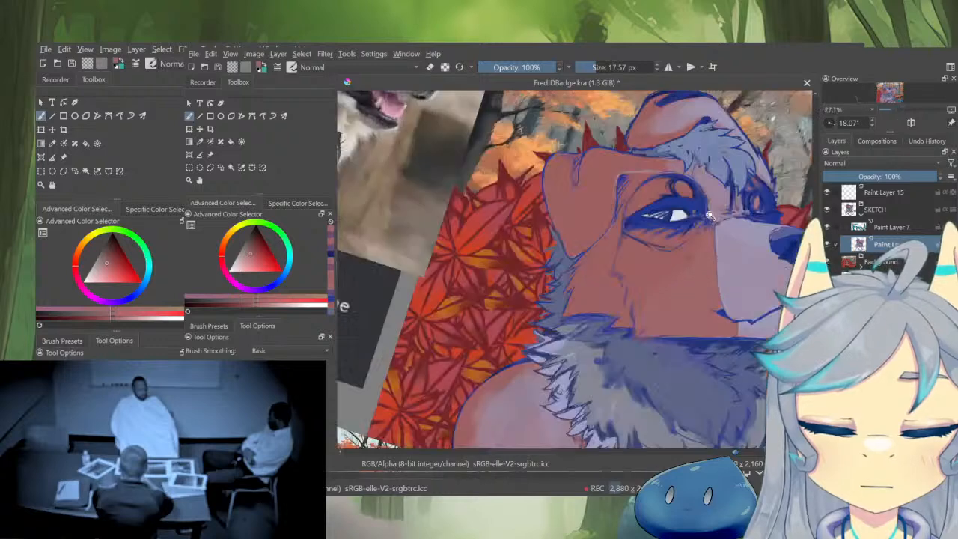
left_click(708, 248, "ctrl")
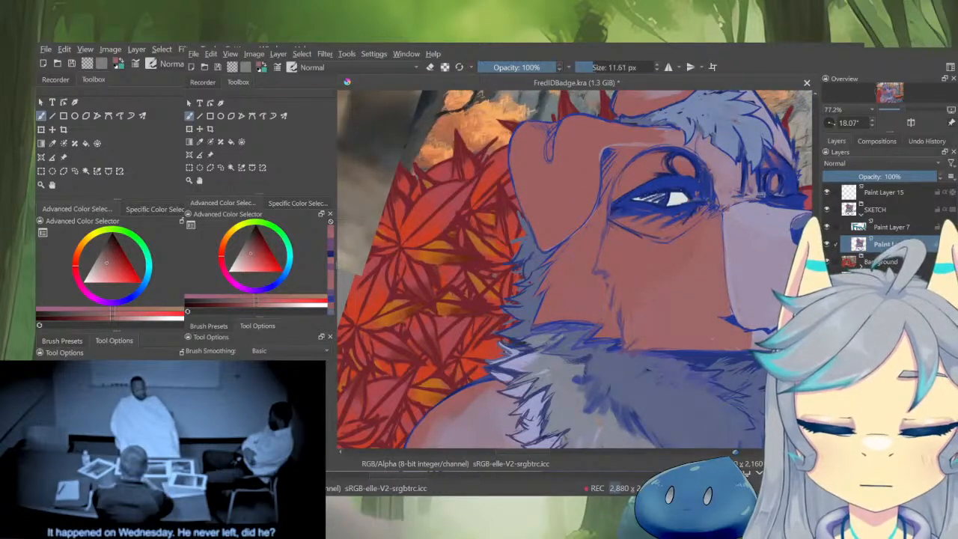
left_click_drag(706, 338, 712, 338, "shift")
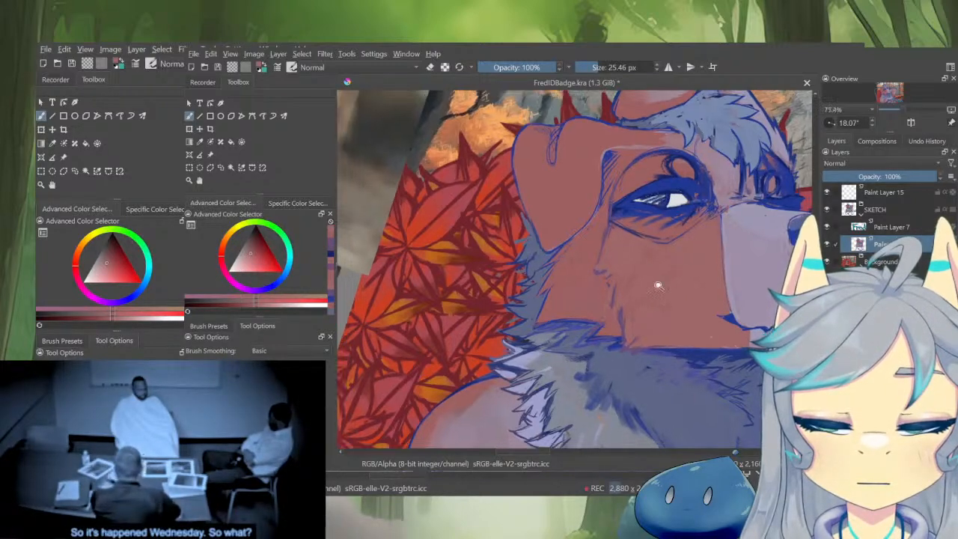
scroll(678, 356, "down", 4)
key("m")
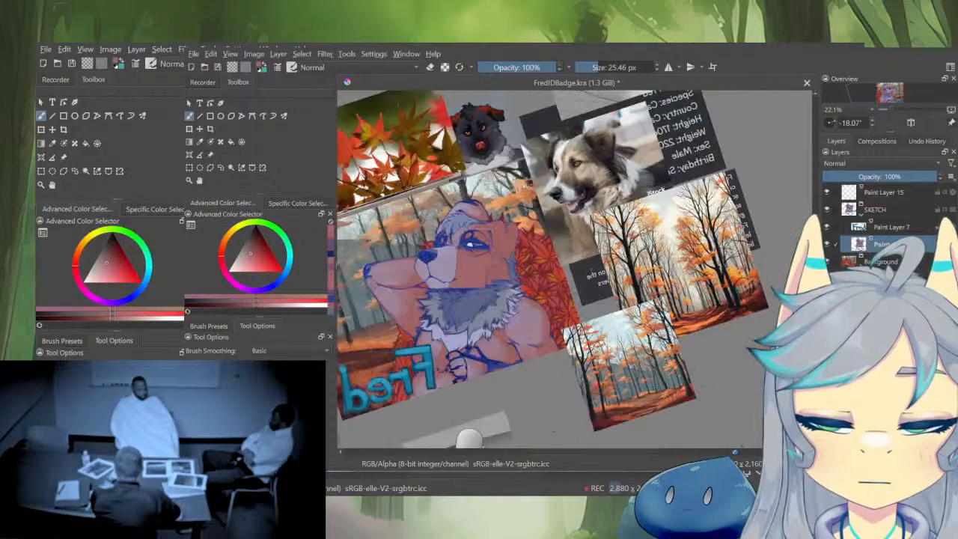
key("m")
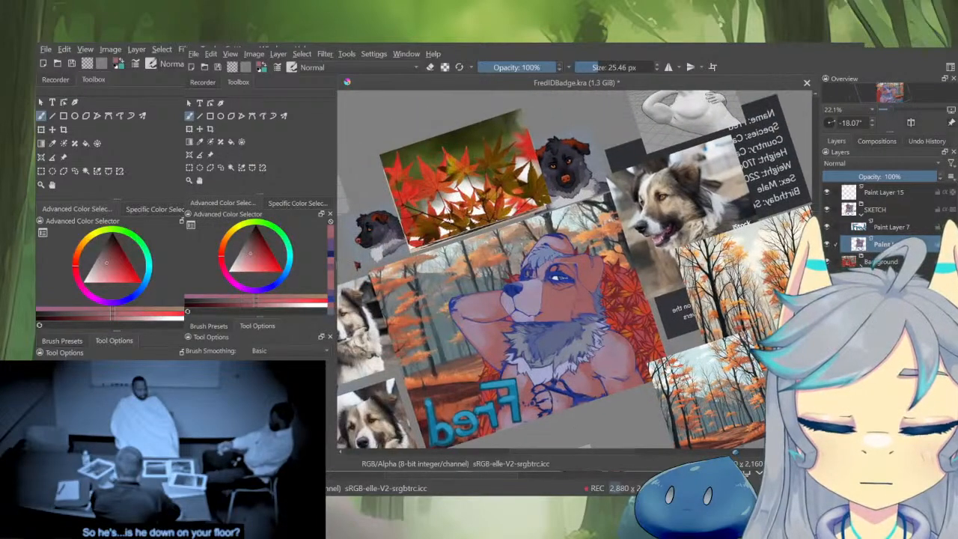
scroll(558, 306, "up", 4)
Restate the tufts where the cheek meets the neck fur with sampled blue at 10.62 px, shifting to a more saturated blue
left_click(660, 360, "ctrl")
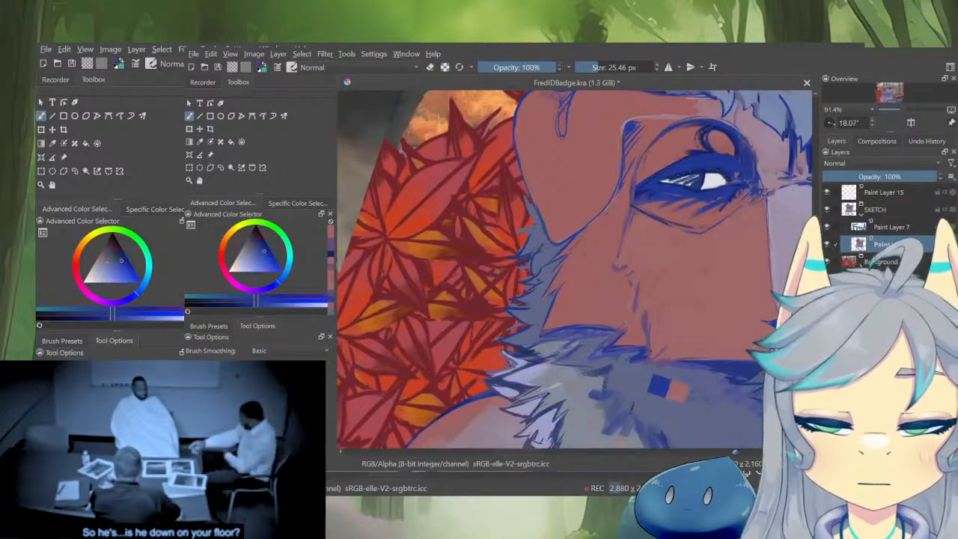
left_click_drag(660, 361, 649, 361)
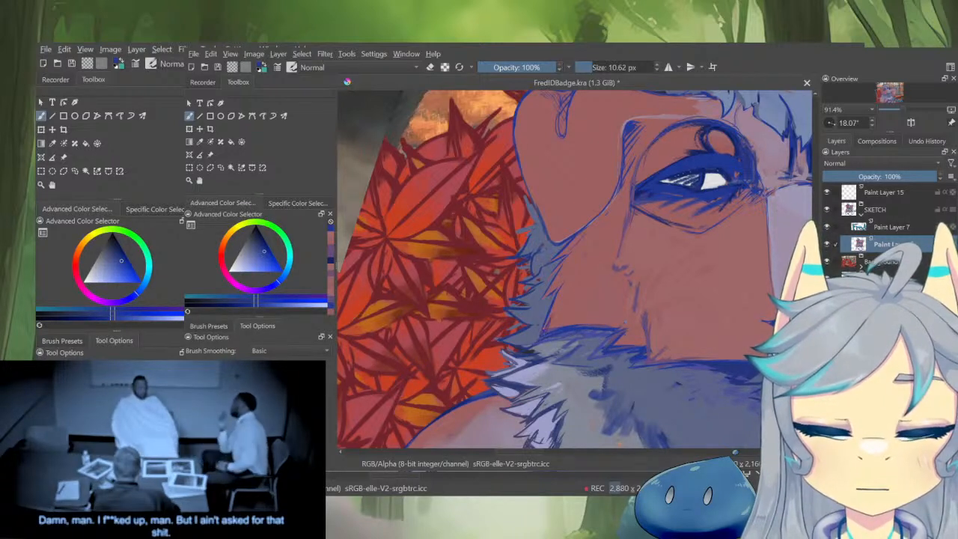
key("e")
left_click(536, 322, "ctrl")
left_click_drag(548, 329, 566, 344)
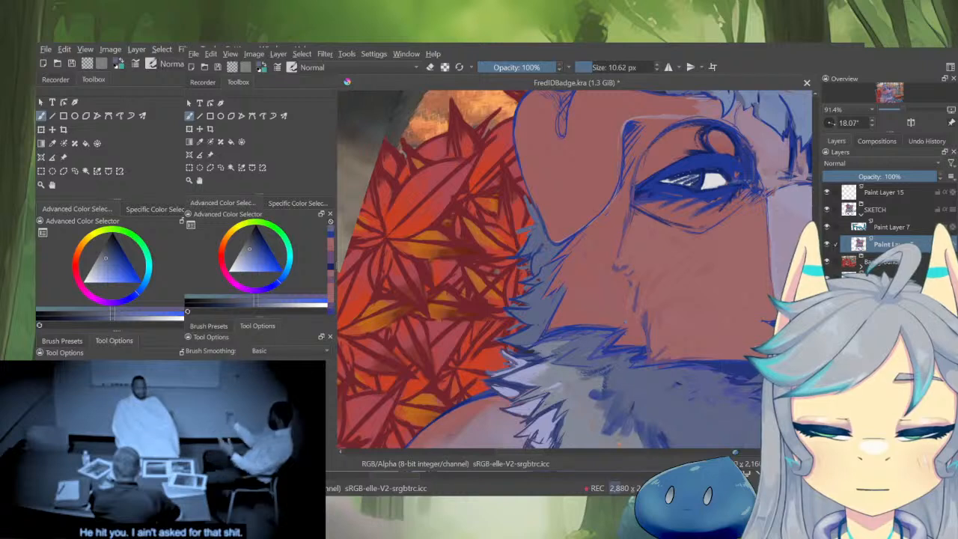
left_click(253, 247)
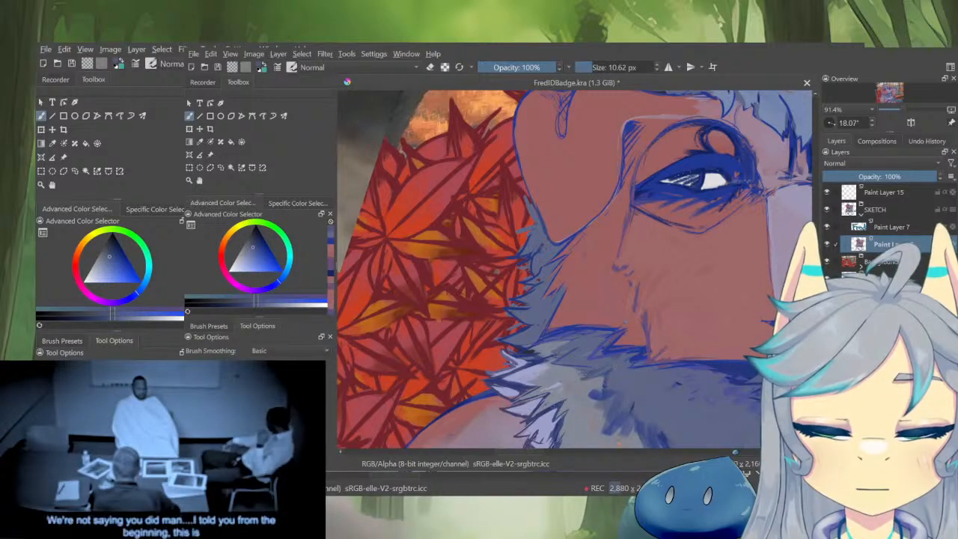
left_click(256, 248)
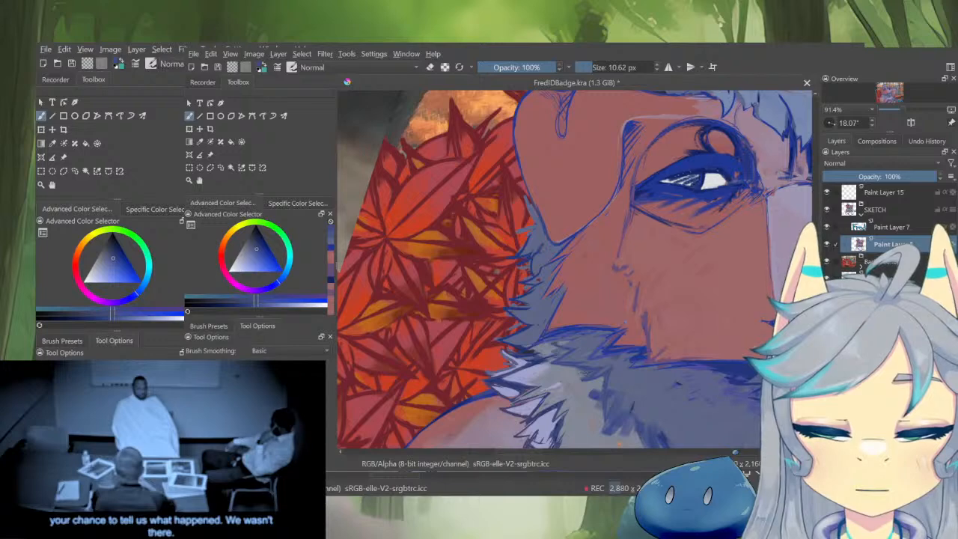
Refine the lower cheek fur edge with an 18.81 px brush, alternating between sampled red-brown, muted magenta and blue
scroll(589, 349, "down", 4)
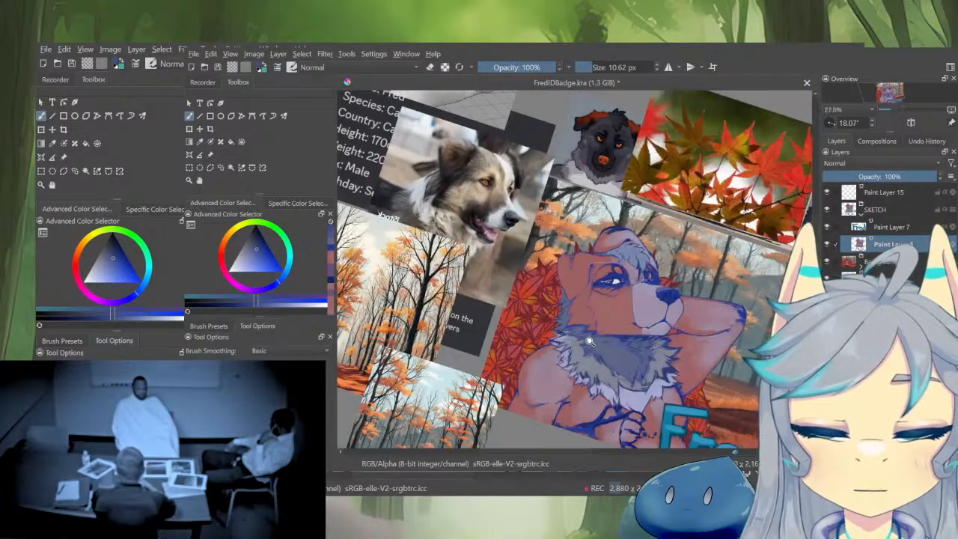
scroll(590, 342, "up", 5)
left_click(583, 330, "ctrl")
left_click_drag(536, 357, 623, 351)
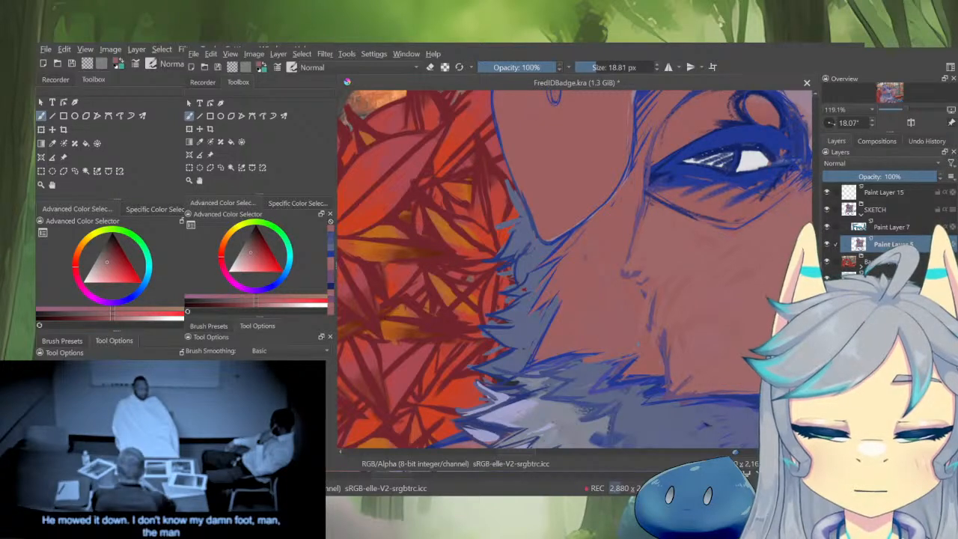
left_click(650, 384, "ctrl")
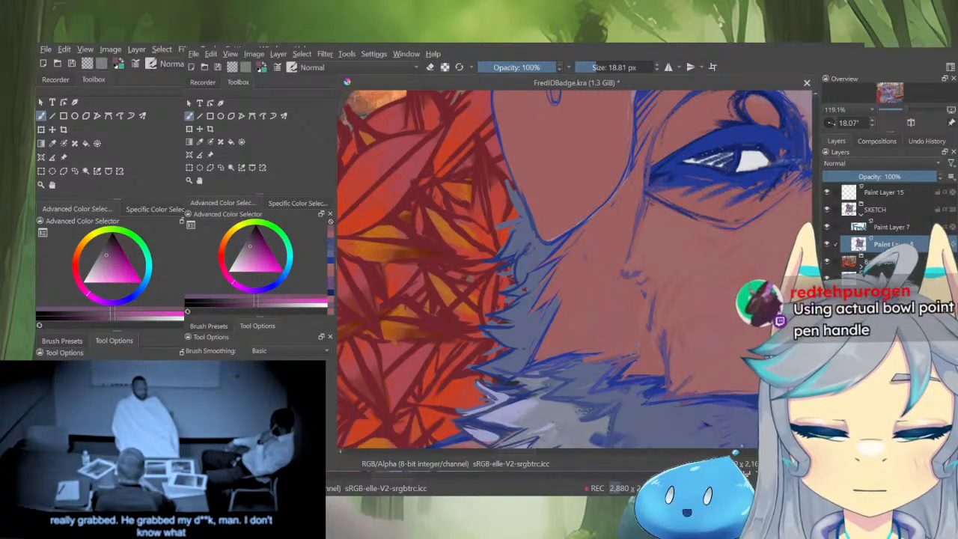
left_click_drag(554, 356, 573, 351)
mouse_move(584, 290)
left_mouse_down()
mouse_move(591, 367)
mouse_move(575, 308)
mouse_move(562, 303)
left_mouse_up()
left_click(560, 279, "ctrl")
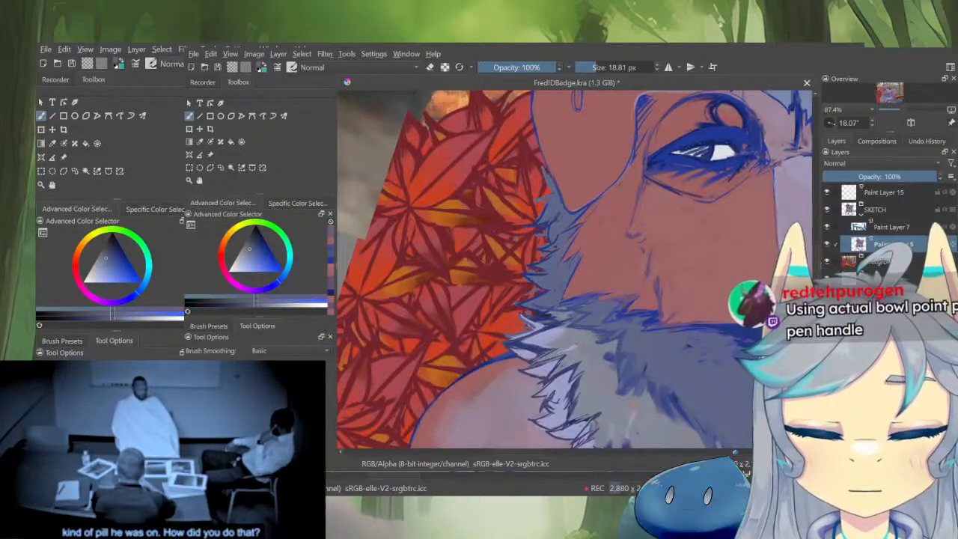
left_click_drag(618, 382, 625, 400)
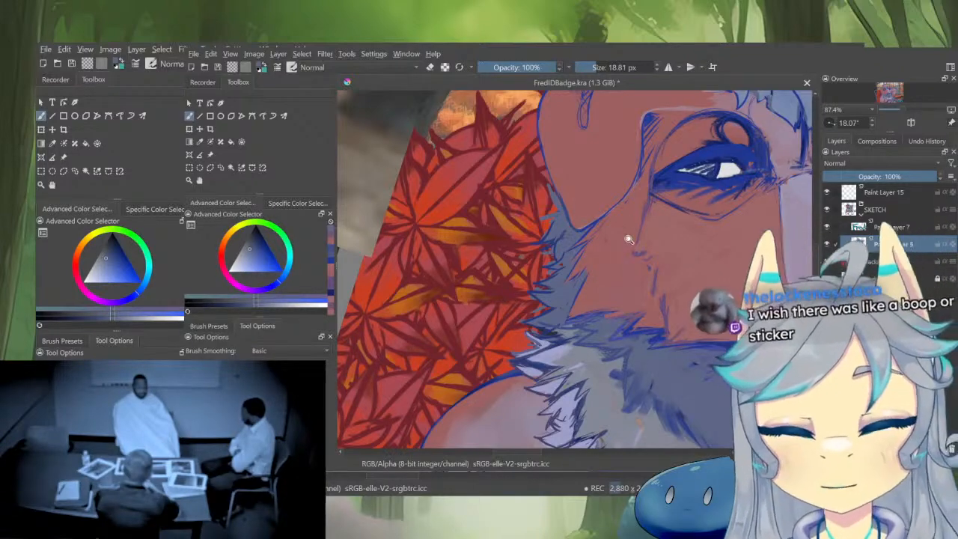
Restate the blue outline around the far ear's folded tip with sampled dark blue at a 24.33 px brush size
mouse_move(646, 257)
left_mouse_down()
mouse_move(614, 327)
mouse_move(642, 258)
left_mouse_up()
left_click_drag(704, 268, 724, 255)
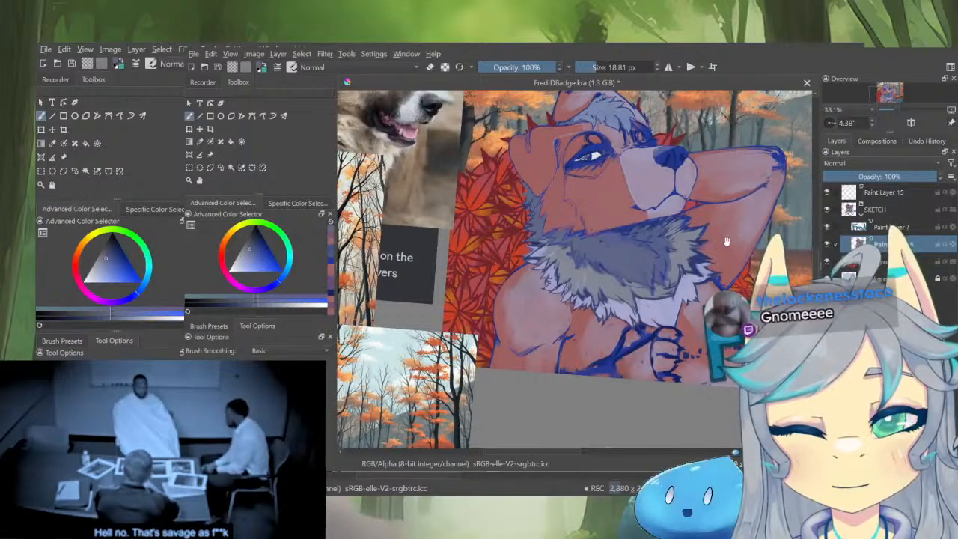
left_click_drag(727, 238, 704, 257)
scroll(704, 259, "down", 2)
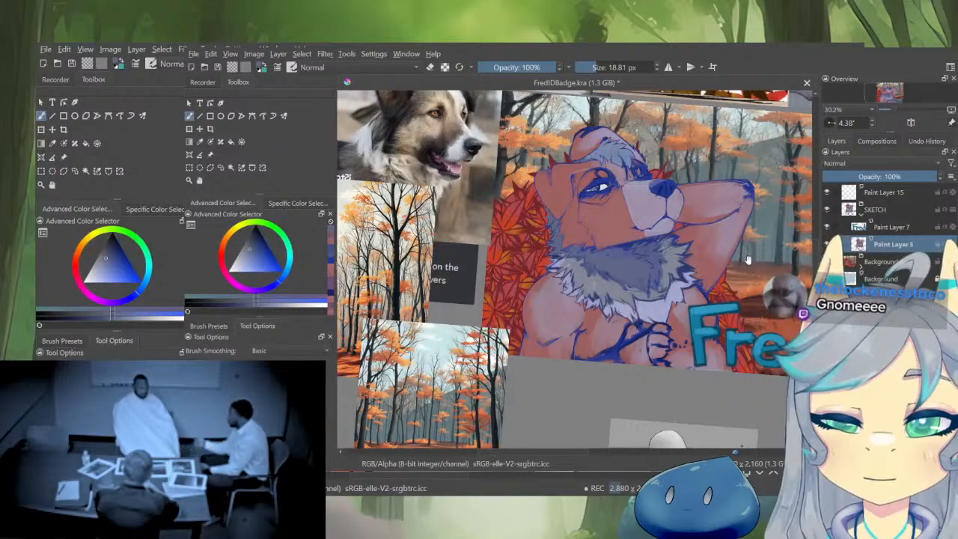
scroll(747, 259, "up", 2)
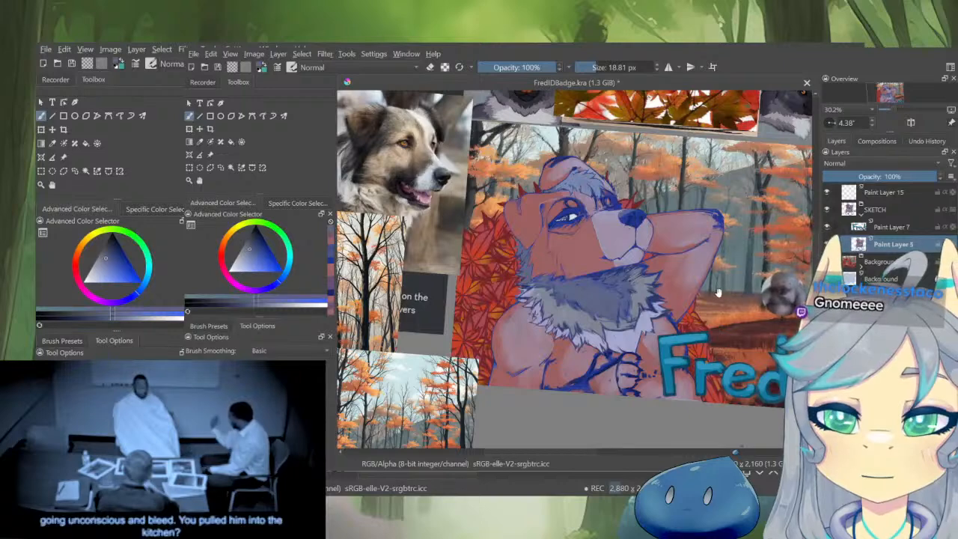
scroll(718, 292, "up", 8)
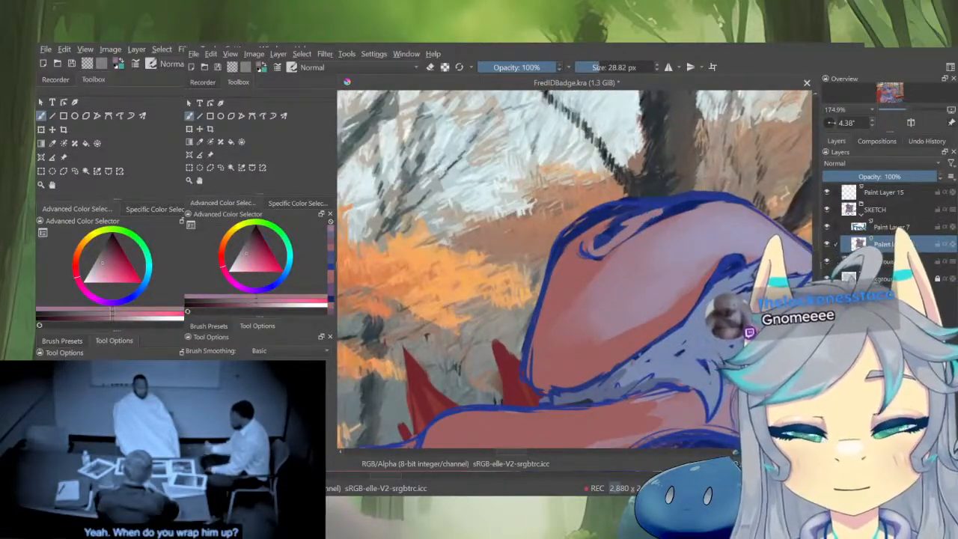
left_click(589, 218, "ctrl")
left_click_drag(658, 209, 629, 212)
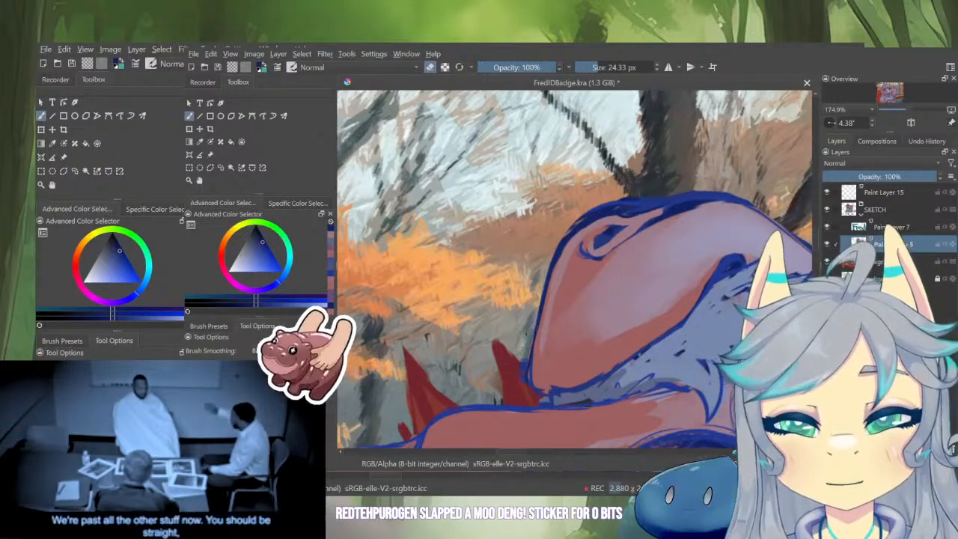
Fill the far ear's folded tip with sampled red-brown and clean it with the eraser, checking the sketch mirrored
mouse_move(594, 278)
left_mouse_down()
mouse_move(622, 353)
mouse_move(635, 193)
left_mouse_up()
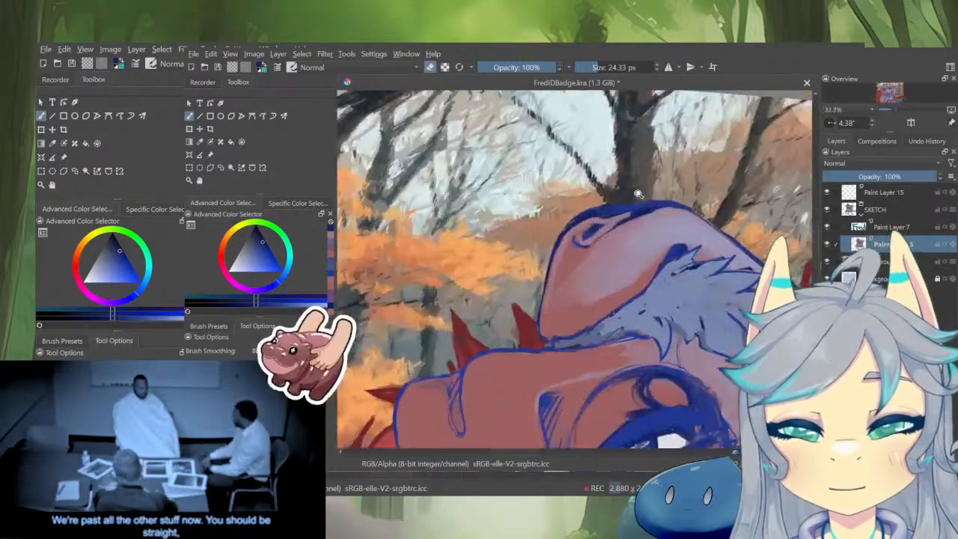
left_click(565, 233, "ctrl")
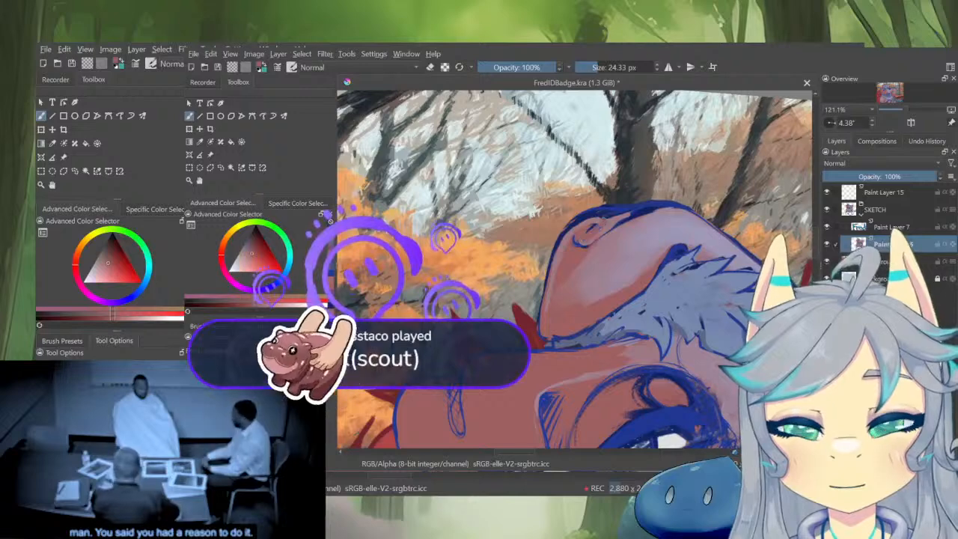
key("e")
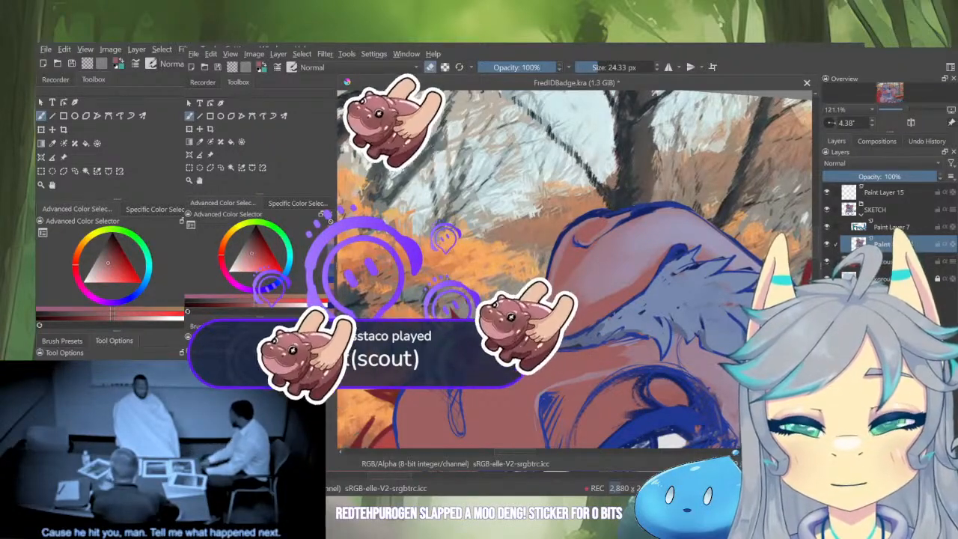
key("m")
left_click_drag(513, 246, 679, 228)
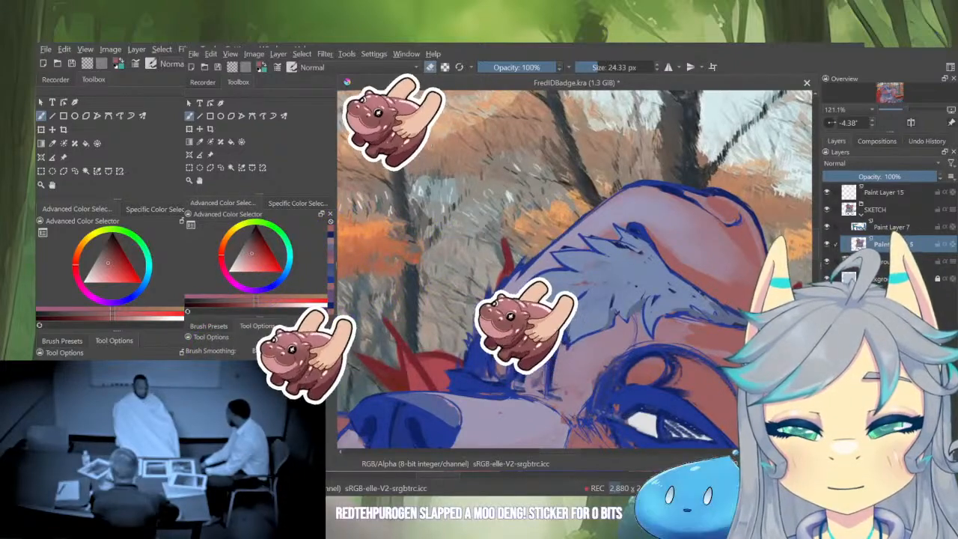
key("2")
key("m")
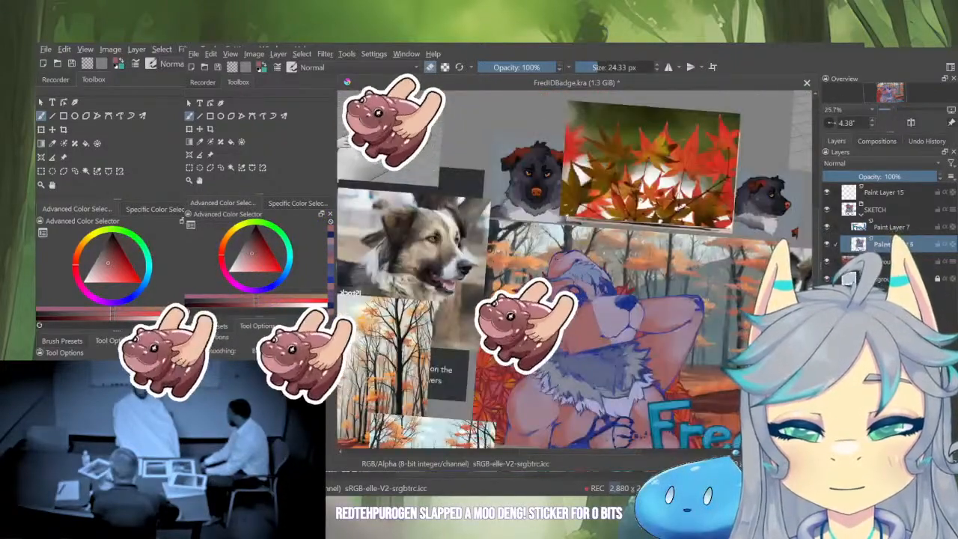
scroll(525, 300, "up", 4)
key("e")
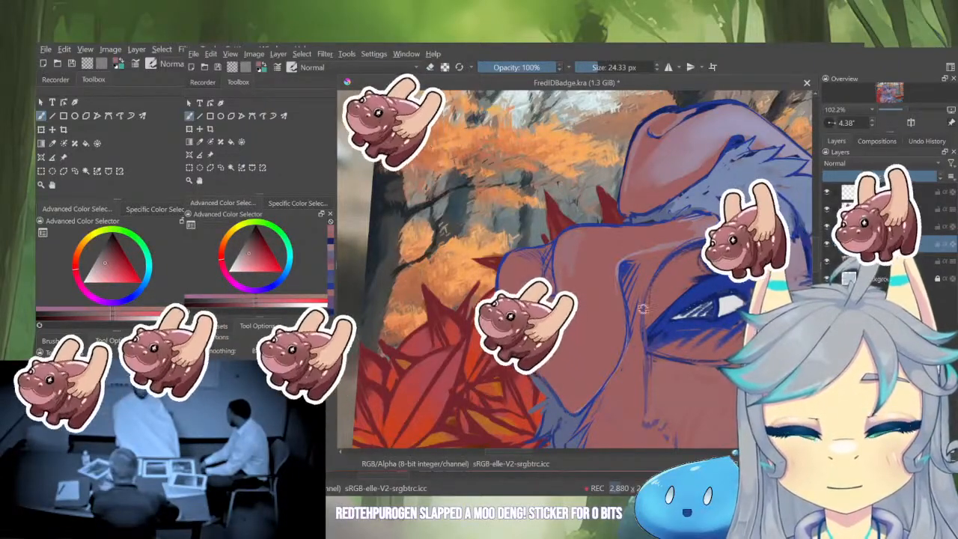
Touch up the near ear's crease beside the eye with sampled red-brown, working on the mirrored canvas
left_click_drag(643, 309, 577, 378)
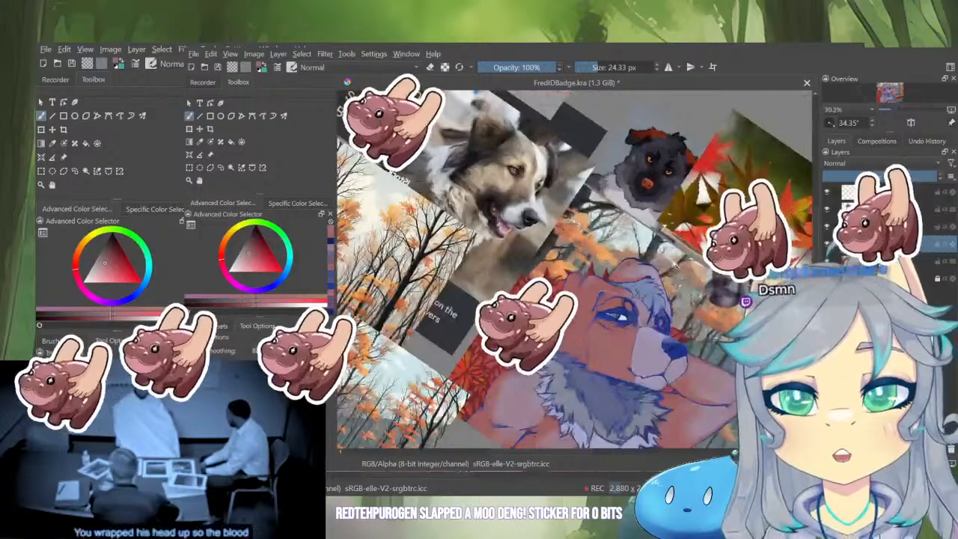
left_click_drag(696, 320, 778, 256)
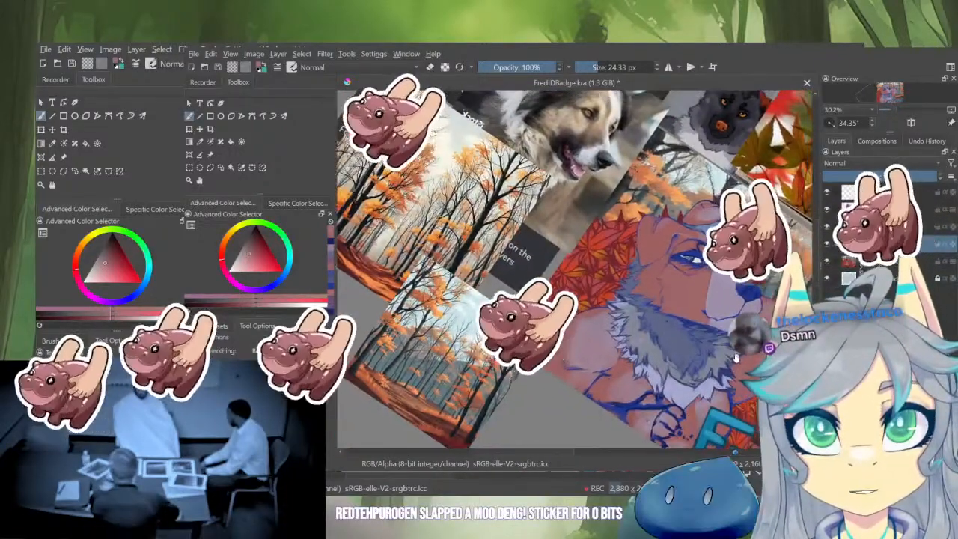
key("m")
left_click_drag(479, 281, 617, 289)
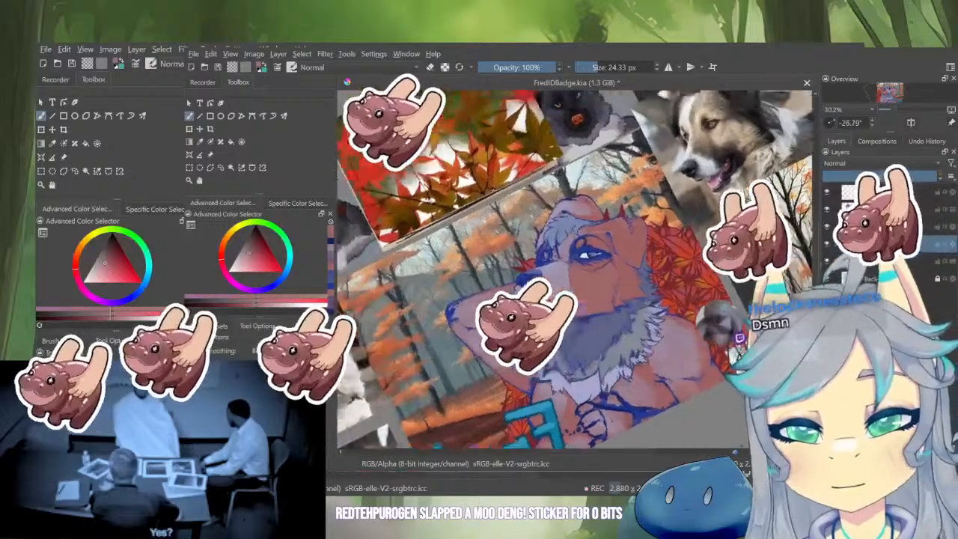
left_click_drag(575, 314, 575, 203)
left_click_drag(575, 255, 567, 287)
left_click(663, 274, "ctrl")
mouse_move(670, 282)
left_mouse_down()
mouse_move(624, 289)
mouse_move(581, 362)
mouse_move(656, 209)
left_mouse_up()
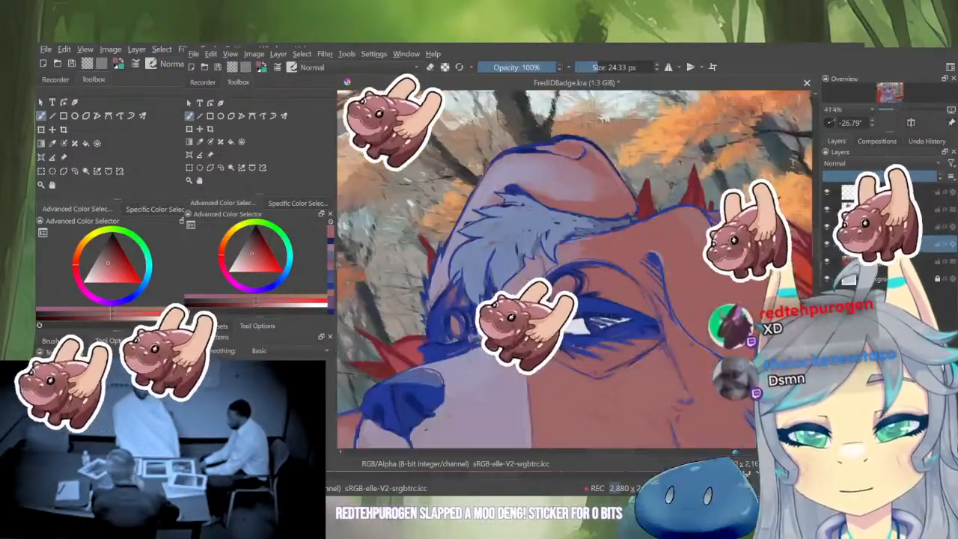
Restate the near ear's inner crease with sampled blue at 24.33 px, checking the whole badge unmirrored
left_click(653, 259, "ctrl")
left_click_drag(646, 252, 659, 260)
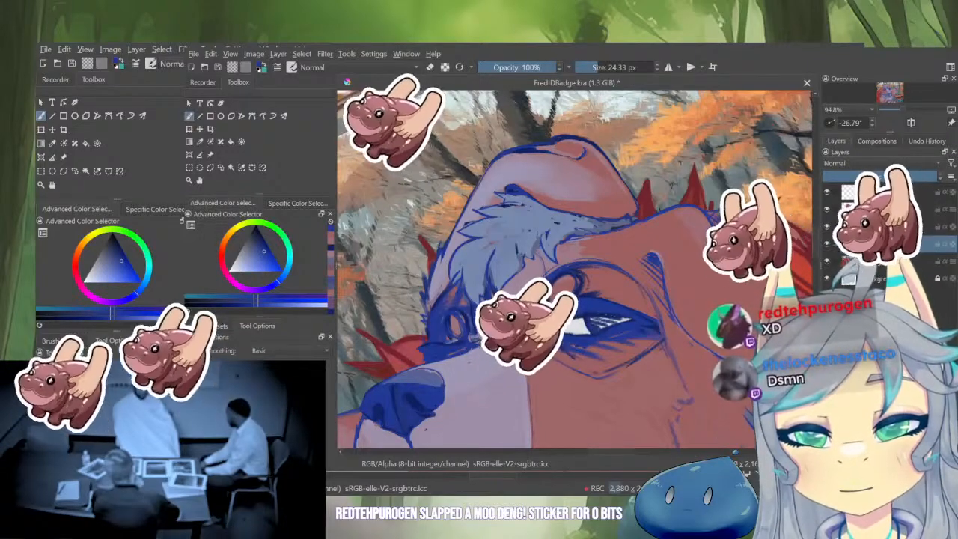
left_click_drag(648, 274, 602, 242)
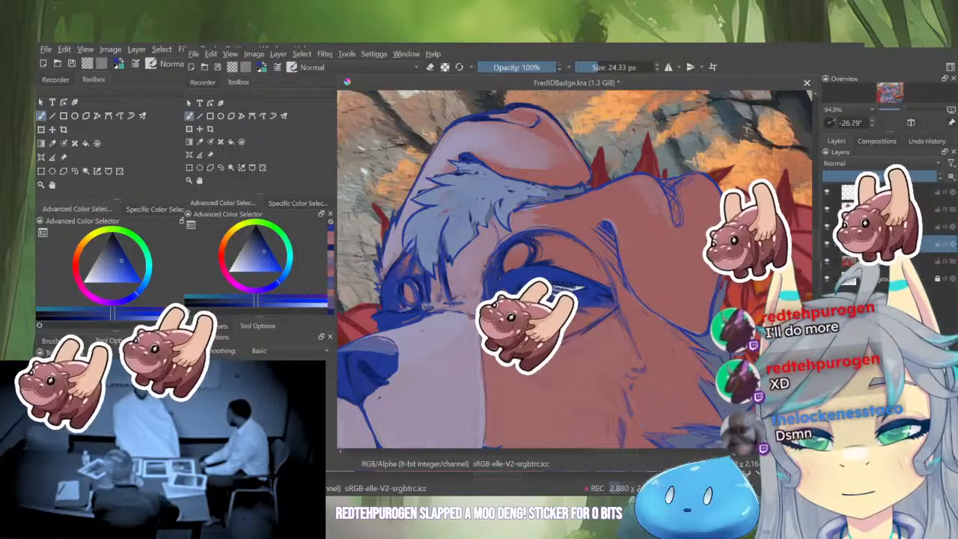
scroll(771, 262, "down", 4)
key("m")
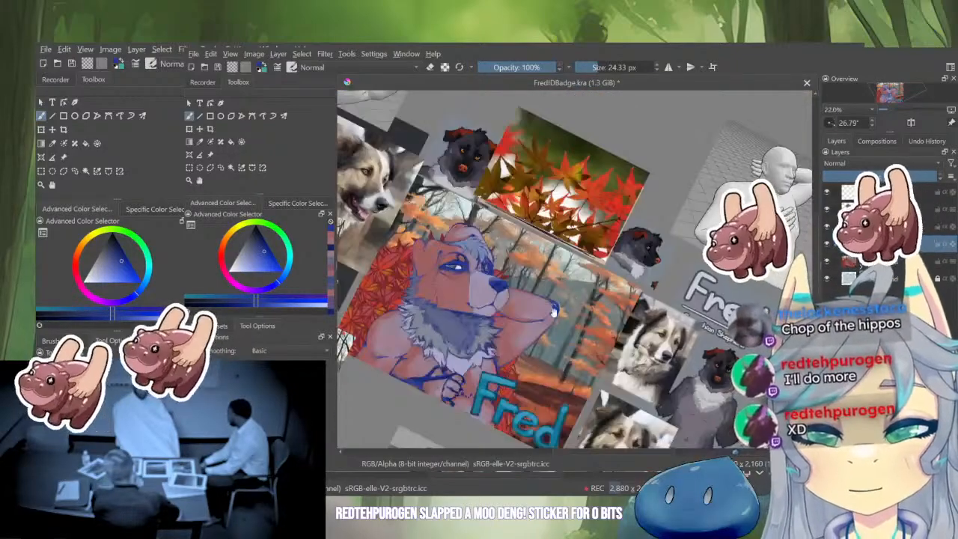
Rework the fur tufts behind the near ear's tip against the maple leaves, alternating between sampled dark blue and muted blue
scroll(554, 311, "up", 8)
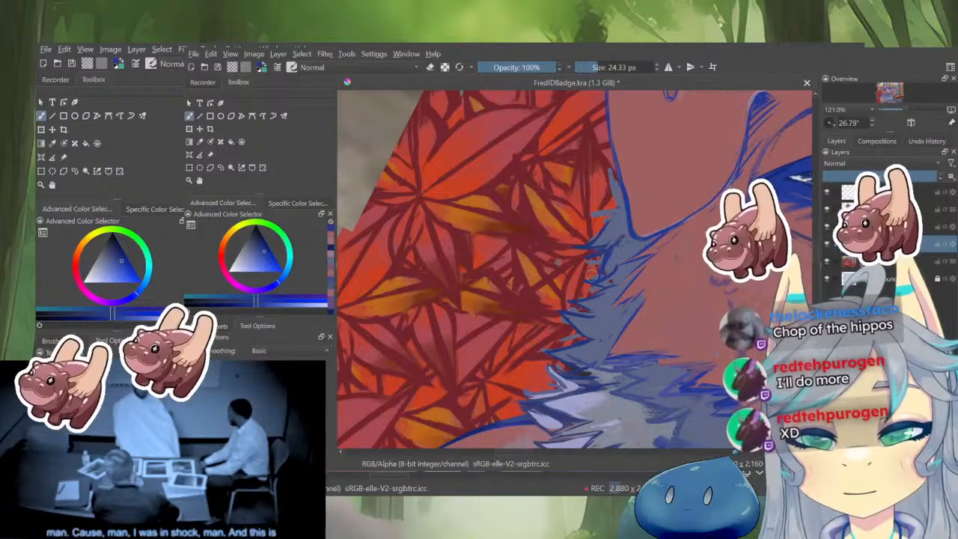
left_click_drag(593, 278, 645, 296)
scroll(645, 296, "up", 4)
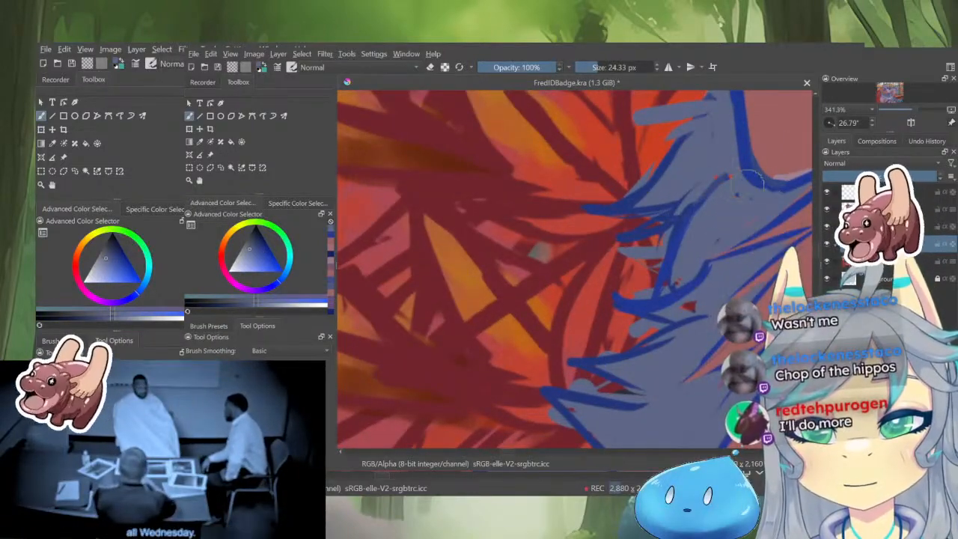
left_click(675, 235, "ctrl")
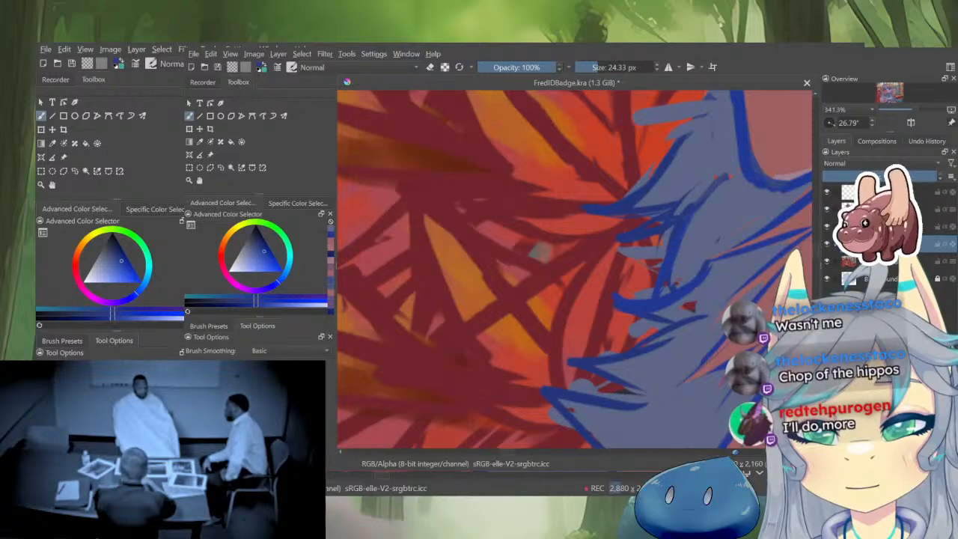
mouse_move(637, 213)
left_mouse_down()
mouse_move(613, 265)
mouse_move(630, 277)
mouse_move(601, 260)
left_mouse_up()
left_click(653, 239, "ctrl")
scroll(601, 260, "down", 5)
left_click_drag(700, 214, 688, 292)
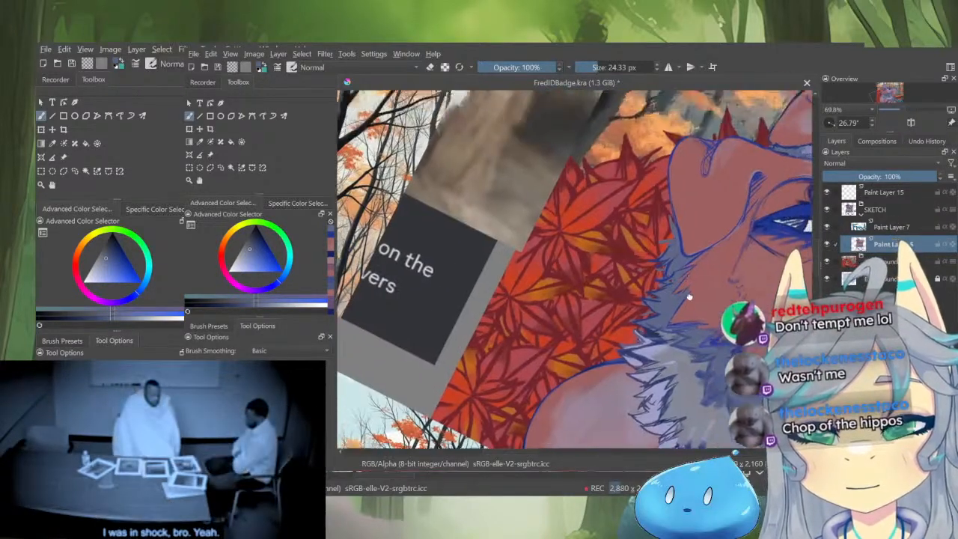
scroll(689, 293, "up", 5)
left_click_drag(738, 157, 648, 327)
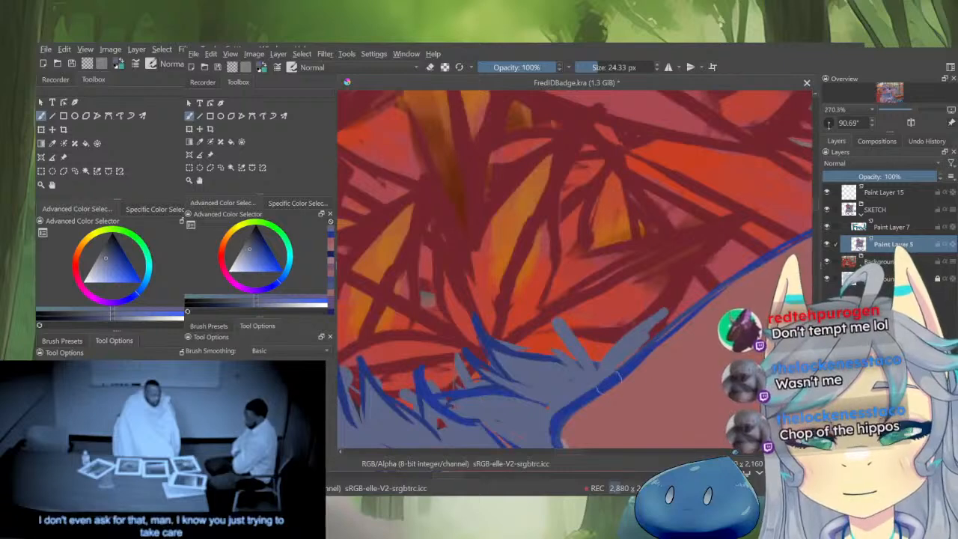
Examine the neck fur tufts above the near shoulder up close against the whole figure
scroll(655, 318, "down", 5)
left_click_drag(655, 372, 714, 190)
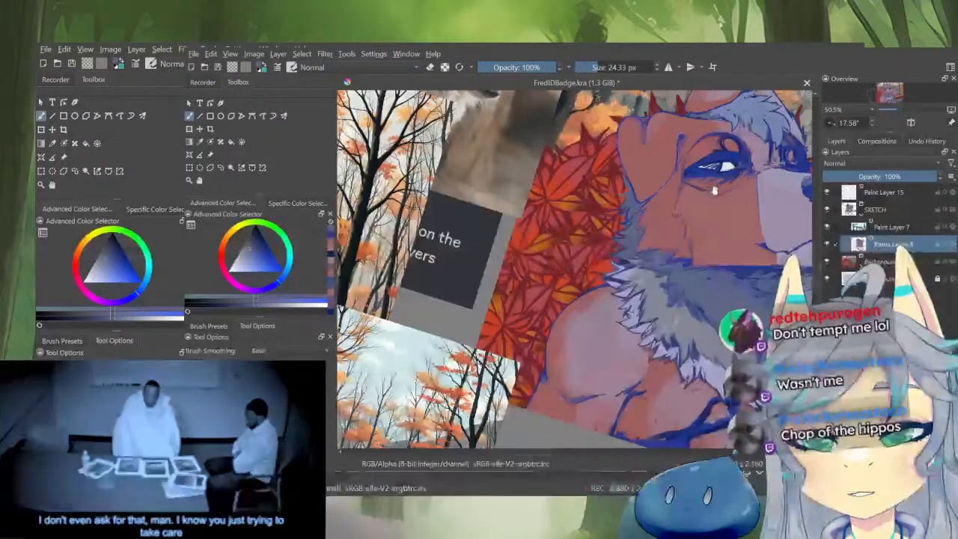
scroll(724, 228, "down", 1)
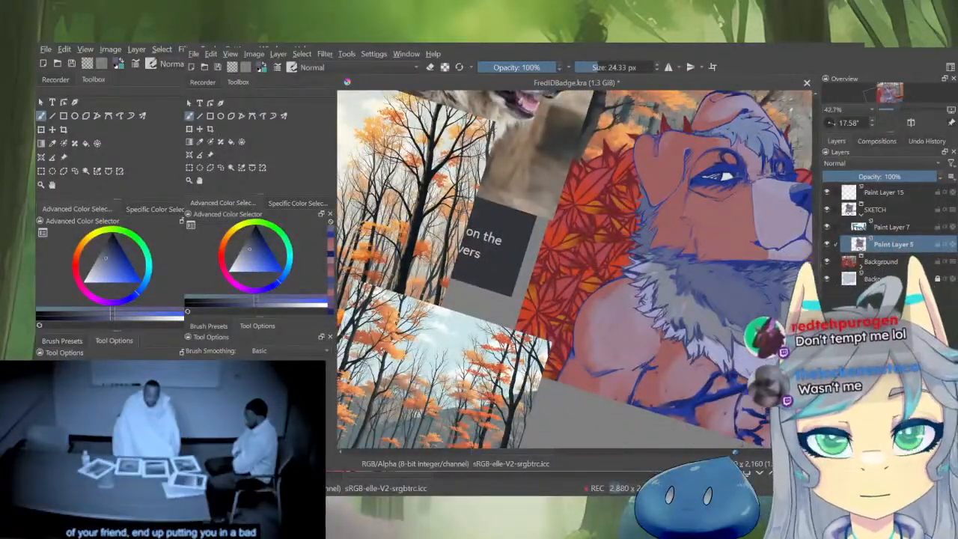
scroll(723, 298, "up", 8)
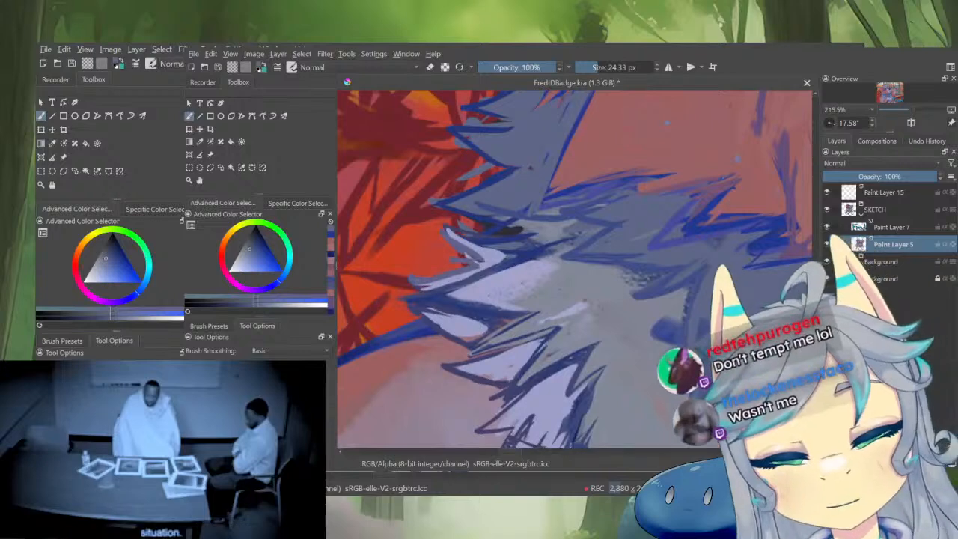
Collapse the SKETCH group in the layer stack and save the document
scroll(649, 322, "down", 8)
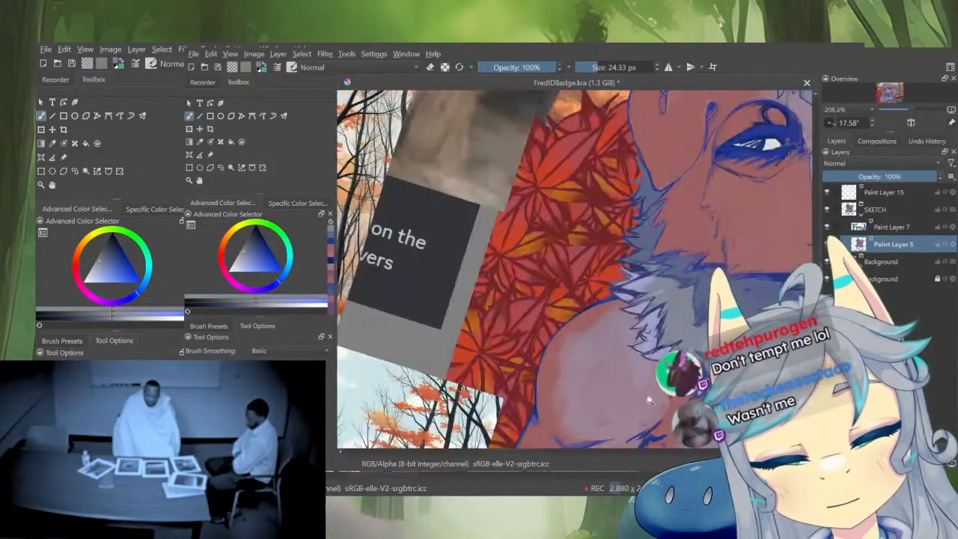
left_click_drag(674, 239, 601, 297)
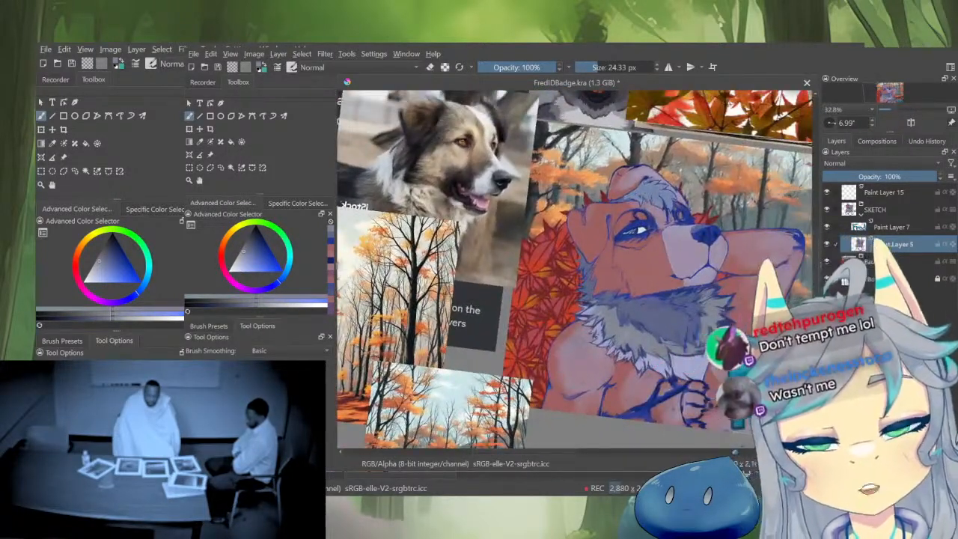
left_click(886, 193)
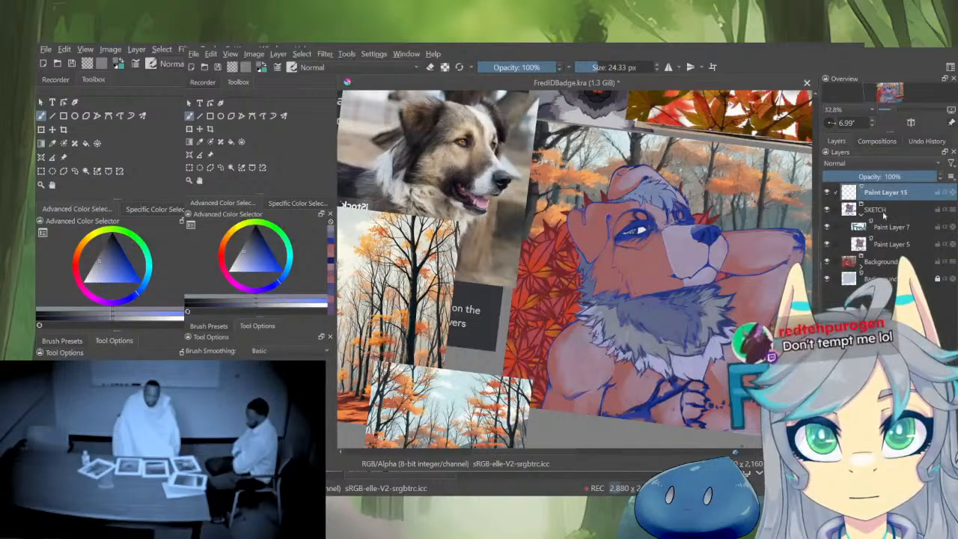
left_click(882, 211)
mouse_move(772, 304)
left_mouse_down()
mouse_move(691, 314)
mouse_move(745, 275)
left_mouse_up()
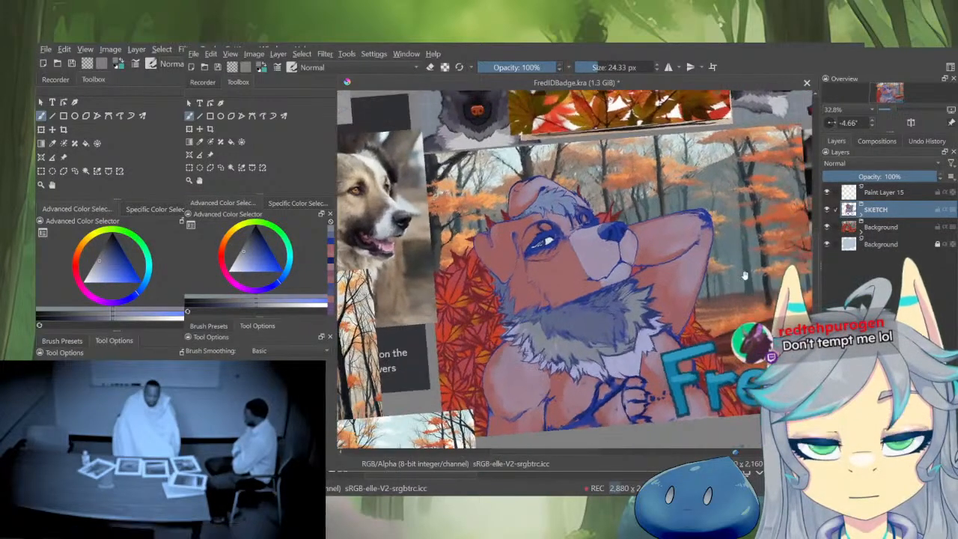
key("ctrl+s")
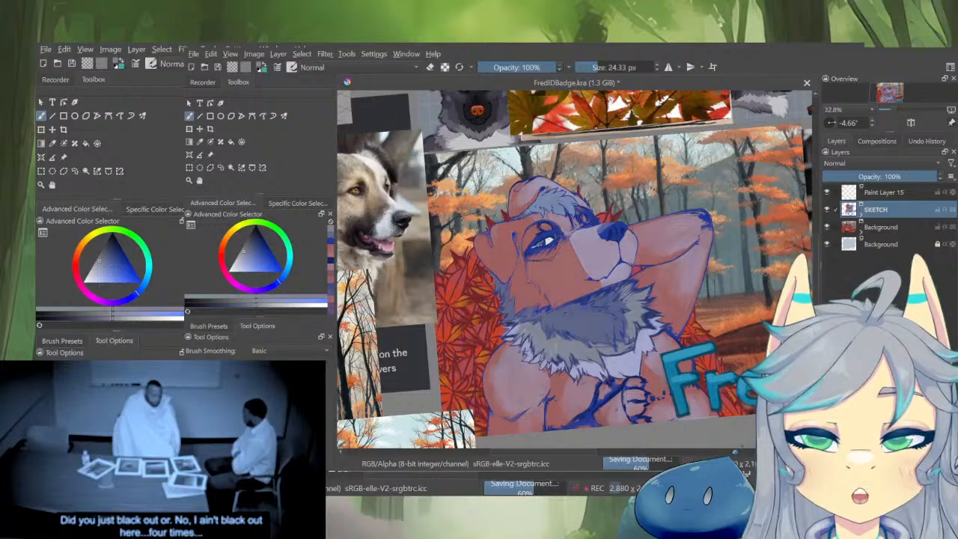
Examine the overall badge composition and compare it with the character sheet and dog photo references
left_click_drag(678, 270, 586, 247)
scroll(581, 258, "down", 1)
left_click_drag(638, 275, 630, 303)
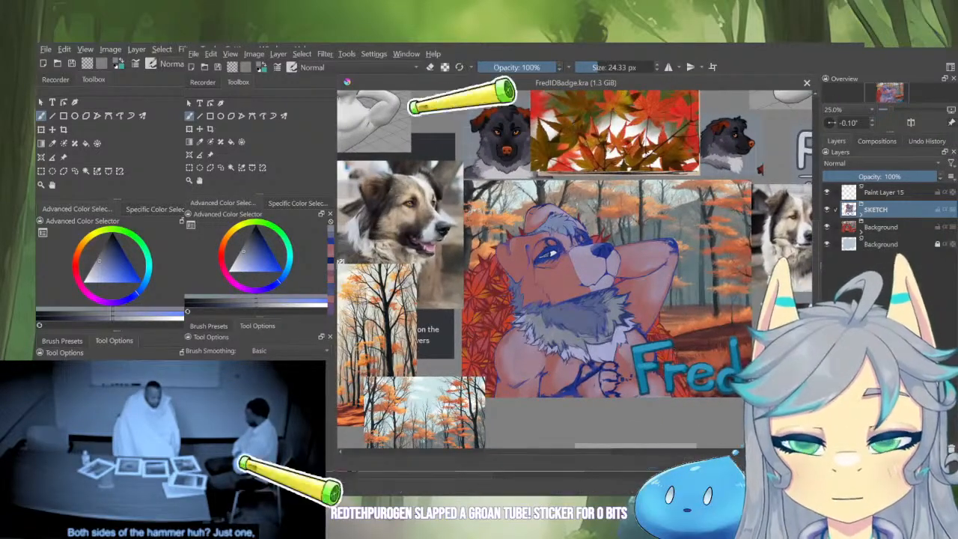
scroll(642, 222, "up", 1)
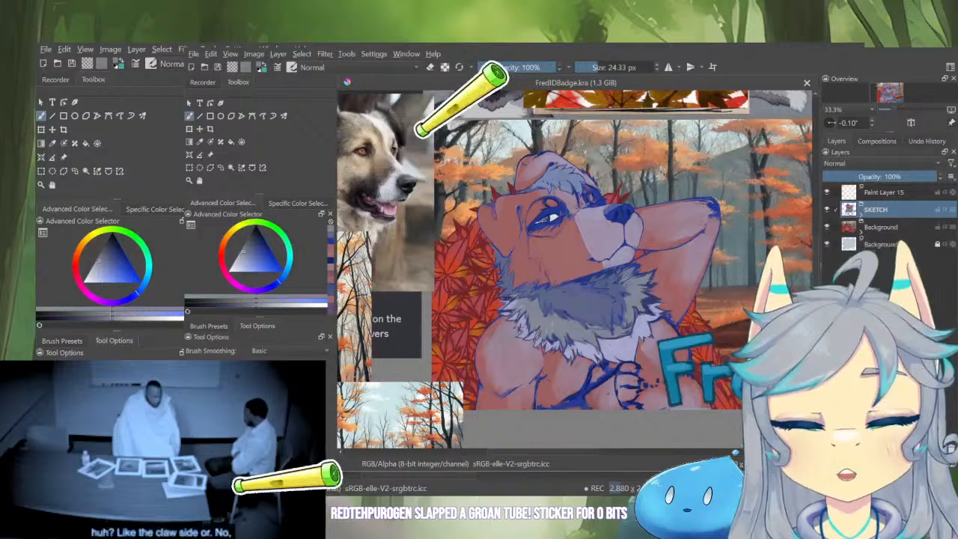
left_click_drag(642, 223, 582, 235)
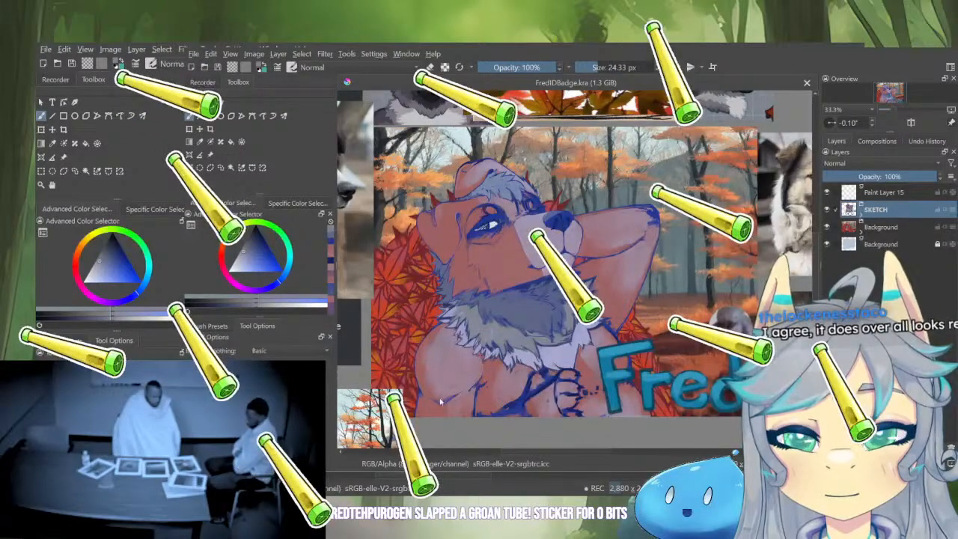
left_click(660, 416)
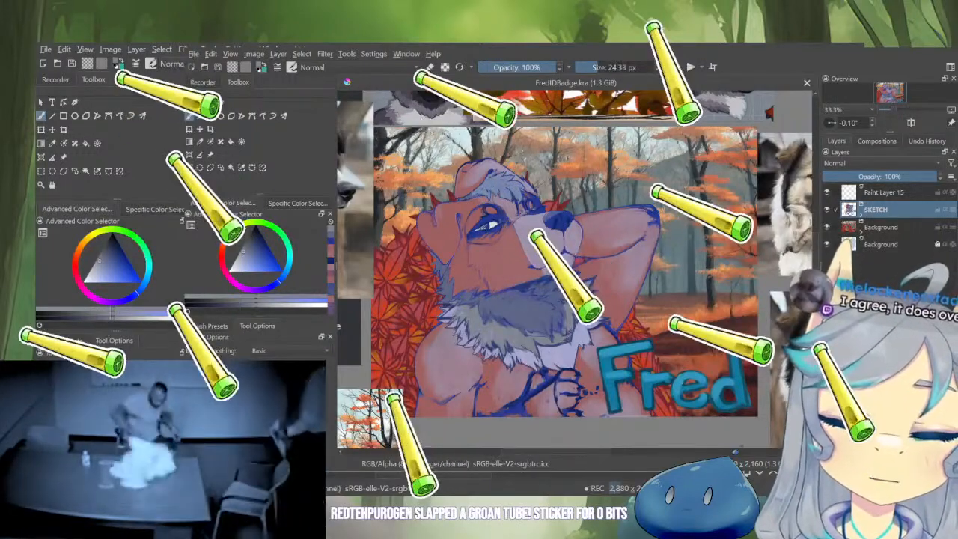
left_click_drag(575, 239, 545, 319)
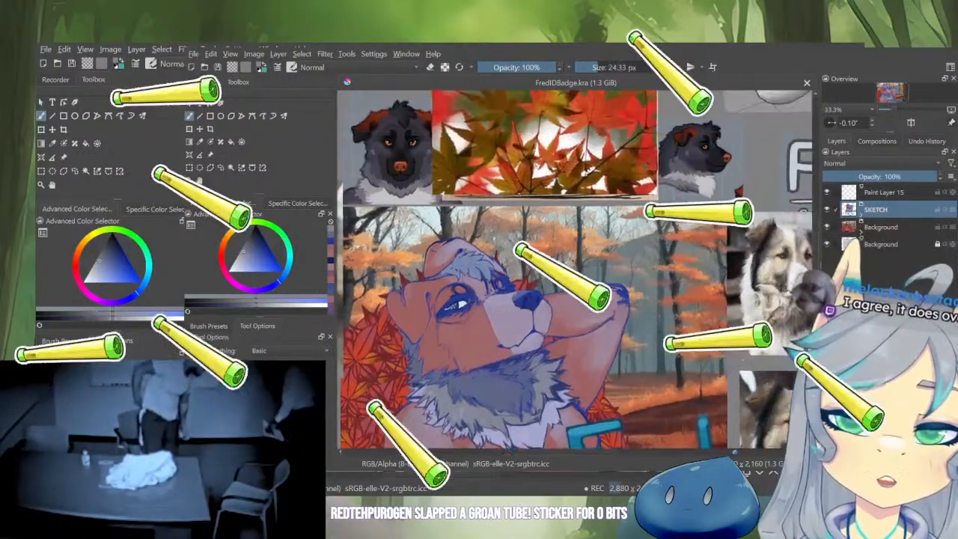
scroll(633, 329, "down", 1)
left_click_drag(632, 329, 556, 342)
scroll(616, 217, "up", 6)
left_click_drag(616, 217, 578, 202)
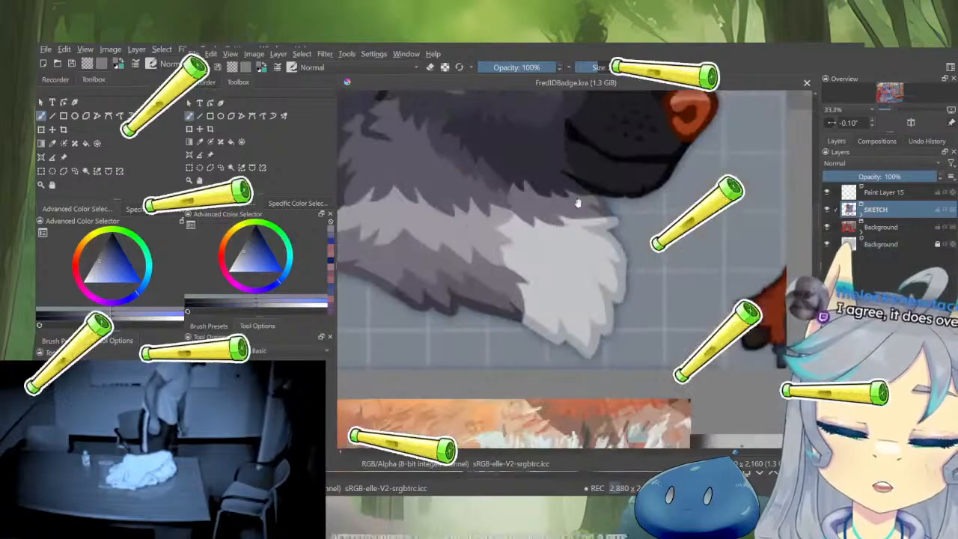
scroll(578, 203, "down", 4)
left_click_drag(641, 192, 342, 52)
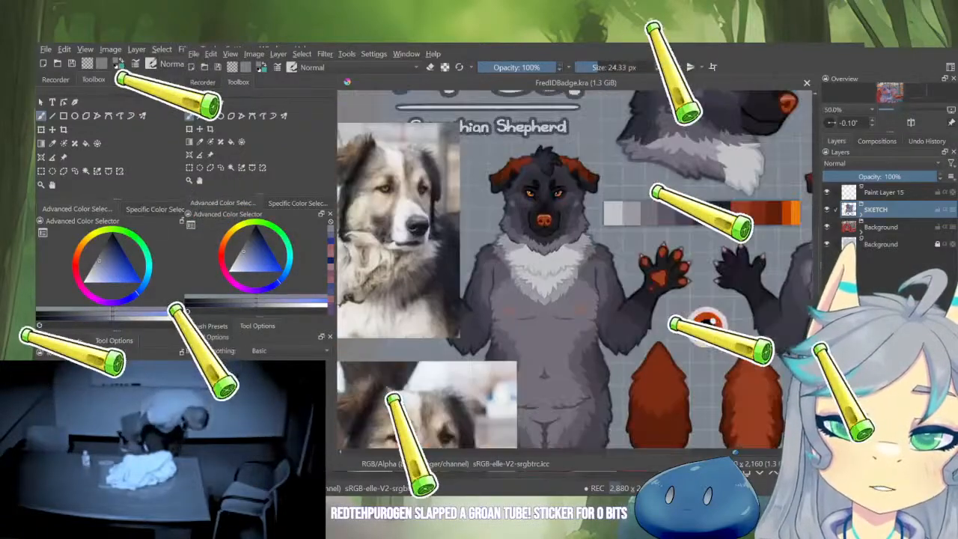
scroll(576, 234, "up", 3)
left_click_drag(578, 235, 659, 301)
scroll(619, 287, "down", 3)
left_click_drag(547, 279, 741, 220)
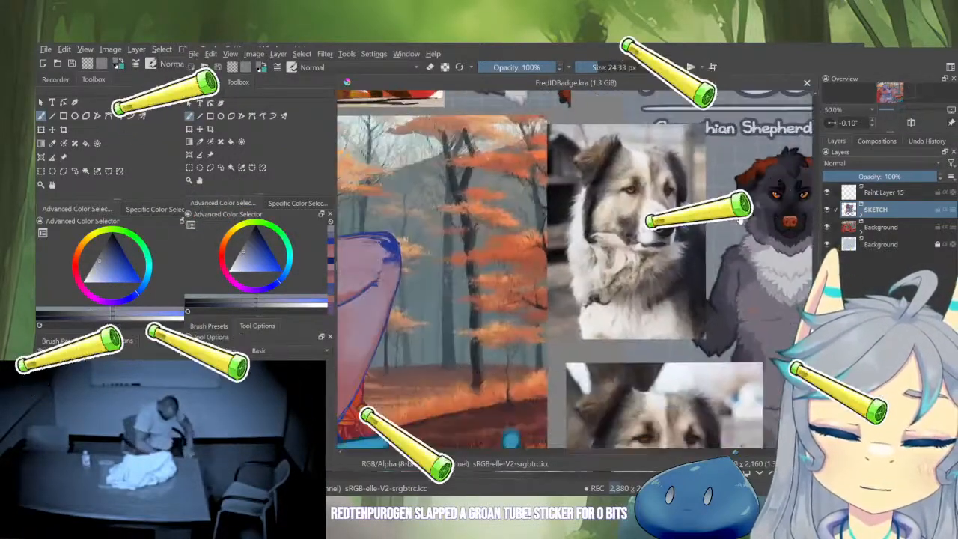
scroll(737, 222, "down", 2)
left_click_drag(593, 263, 704, 256)
scroll(703, 256, "up", 1)
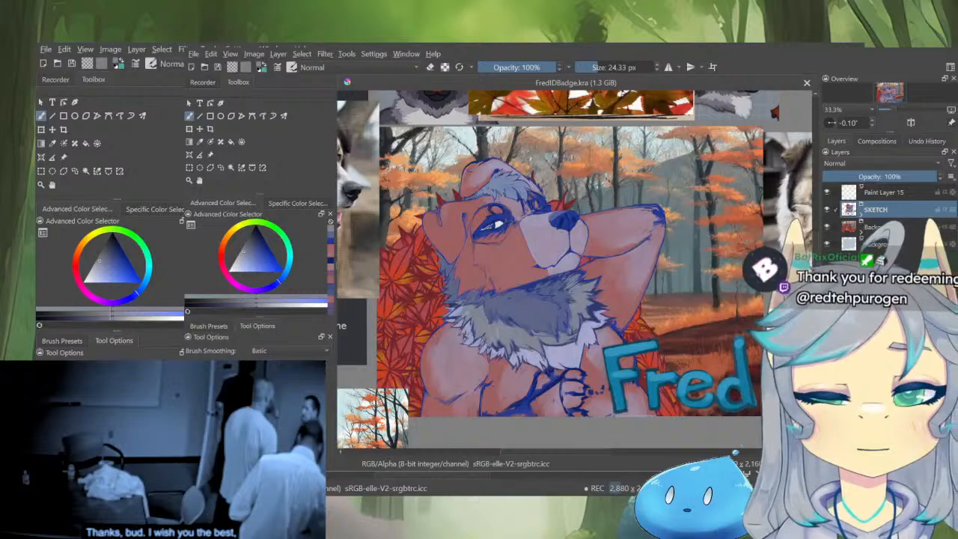
mouse_move(163, 523)
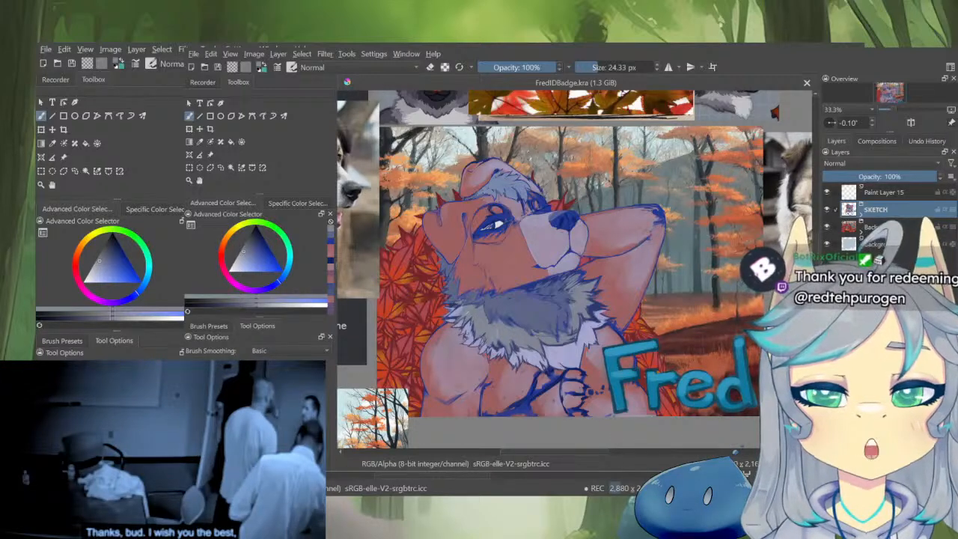
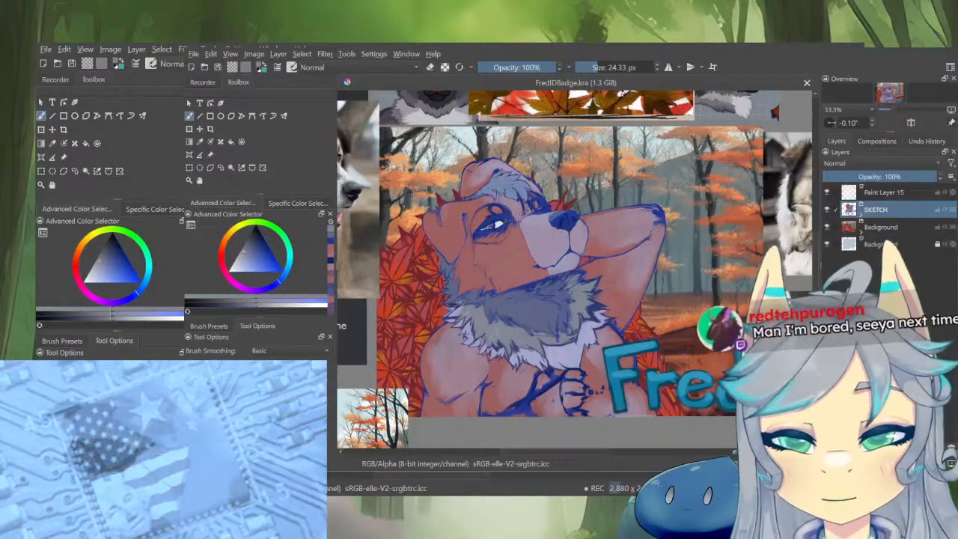
Lower the SKETCH group's opacity to 69% and hide both Background layers
left_click_drag(645, 254, 676, 316)
scroll(576, 249, "up", 5)
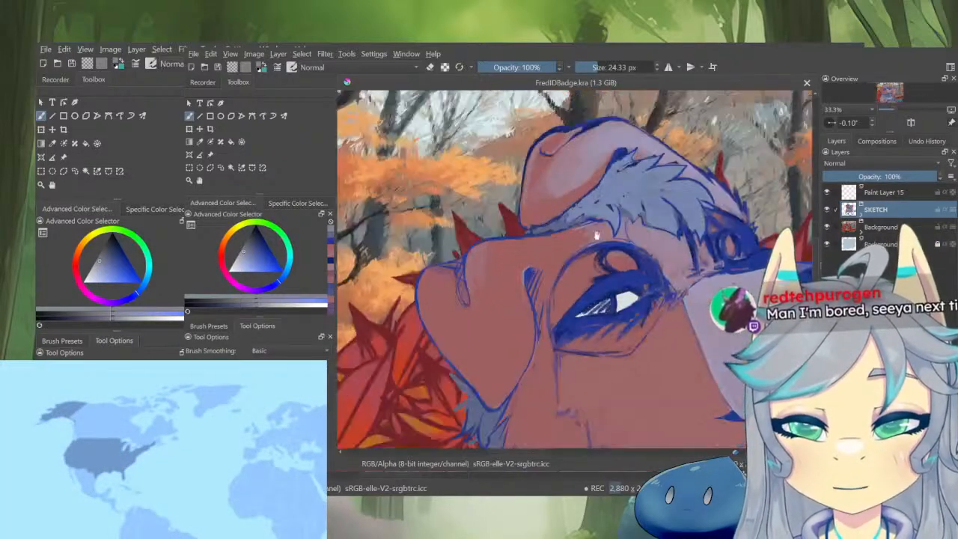
left_click(876, 193)
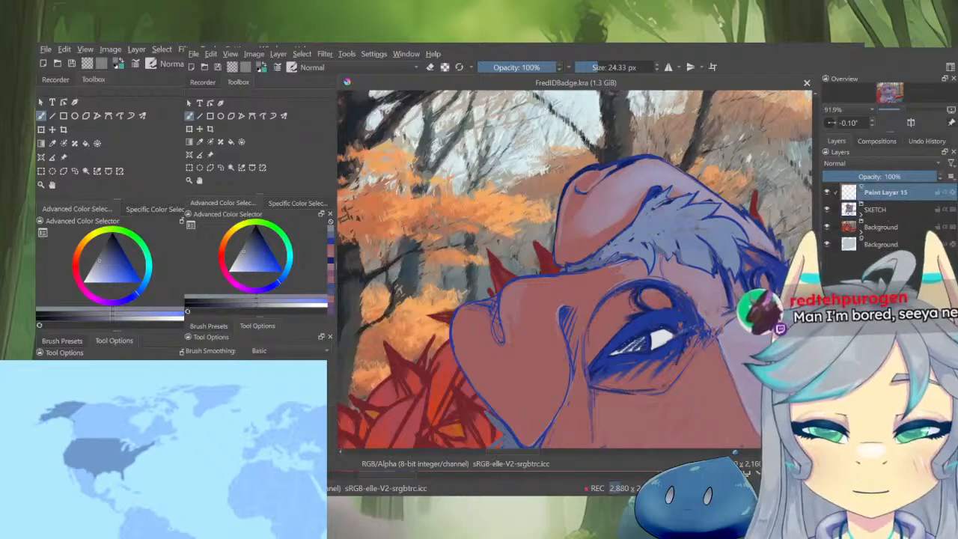
scroll(660, 290, "down", 5)
left_click_drag(661, 400, 681, 310)
scroll(636, 244, "up", 5)
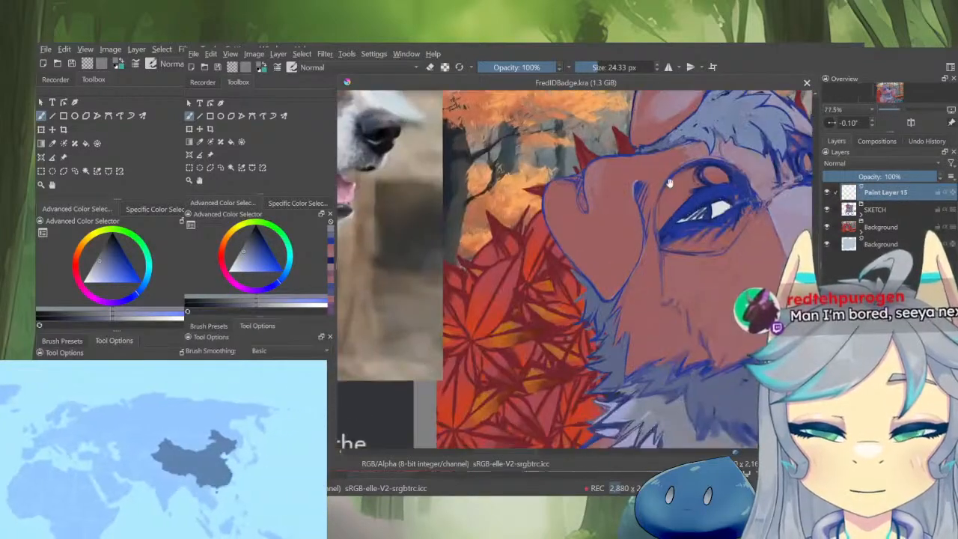
scroll(670, 183, "down", 4)
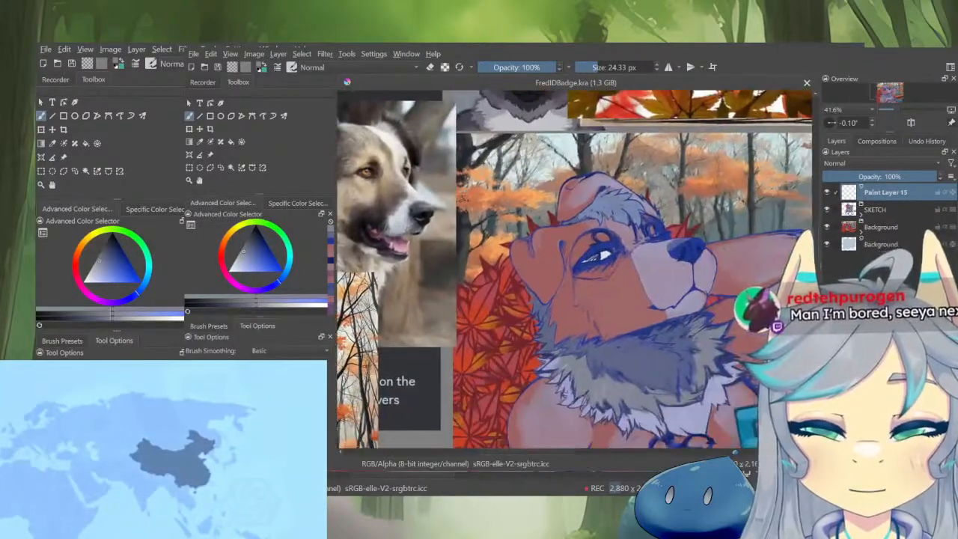
left_click(876, 209)
left_click_drag(907, 176, 891, 176)
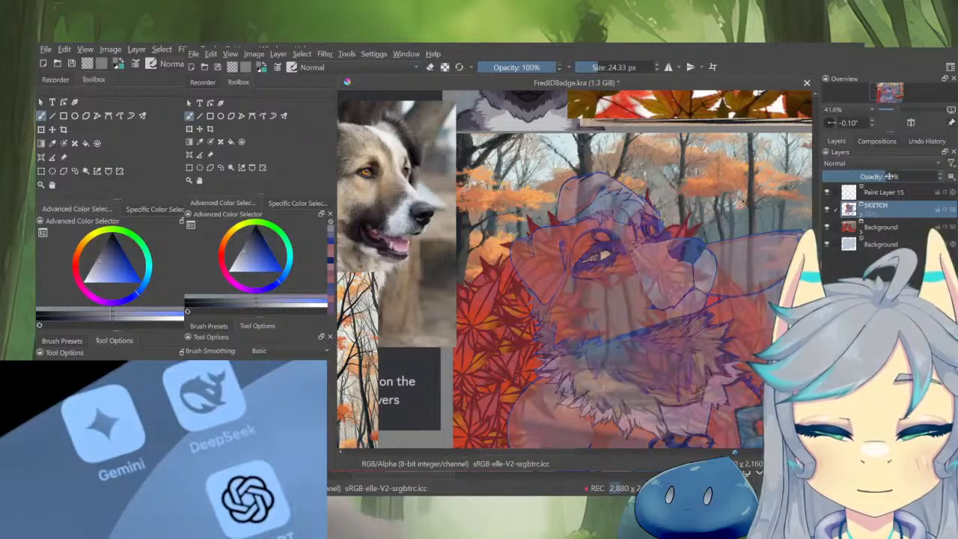
left_click(826, 244)
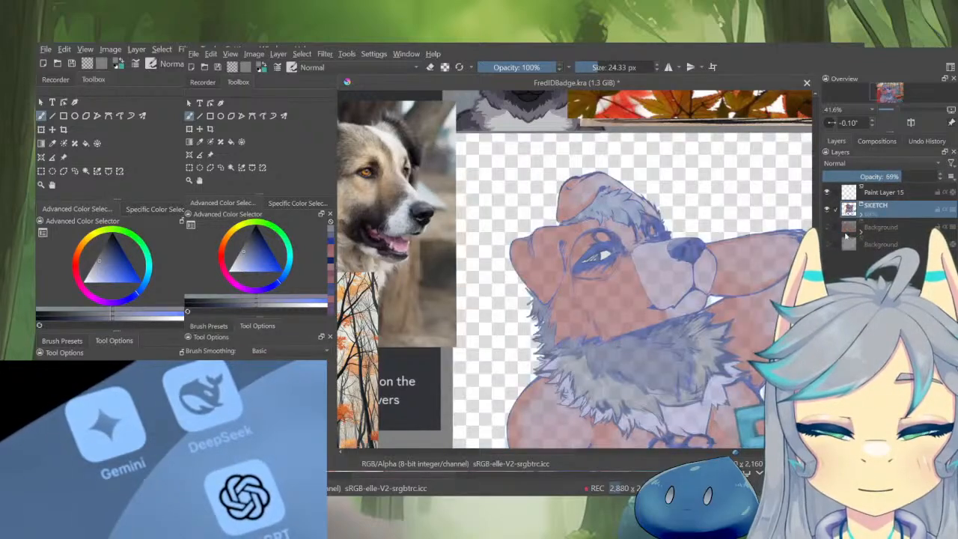
Choose black and ink the inner fold and upper edge of the raised ear on Paint Layer 15
left_click(886, 196)
scroll(548, 219, "up", 4)
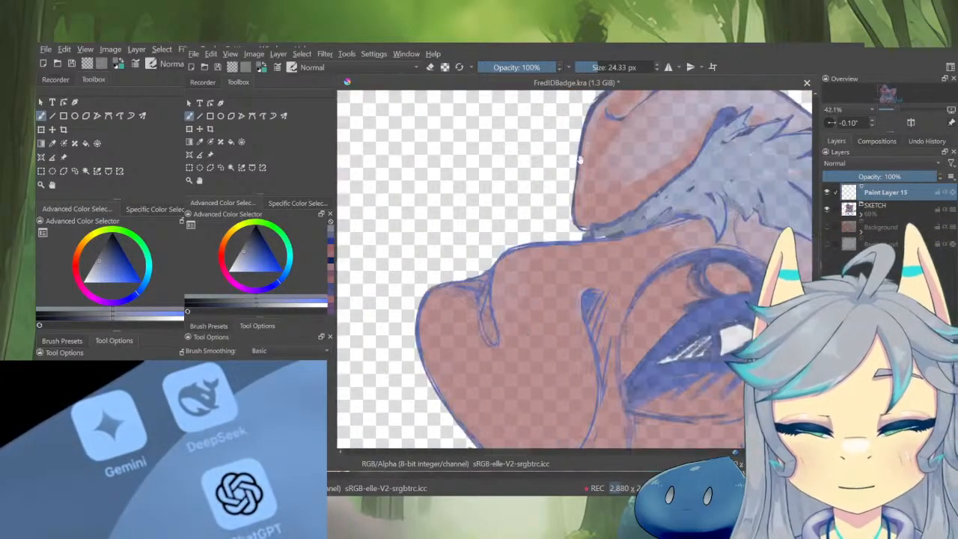
mouse_move(550, 217)
left_mouse_down()
mouse_move(661, 152)
mouse_move(619, 256)
mouse_move(652, 316)
left_mouse_up()
left_click(256, 229)
key("ctrl+z")
scroll(740, 211, "down", 7)
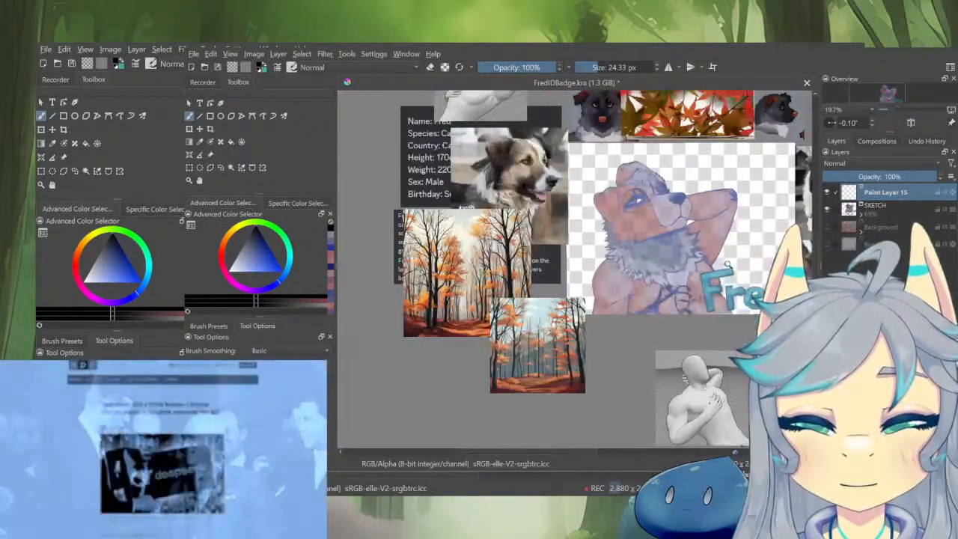
scroll(642, 176, "up", 8)
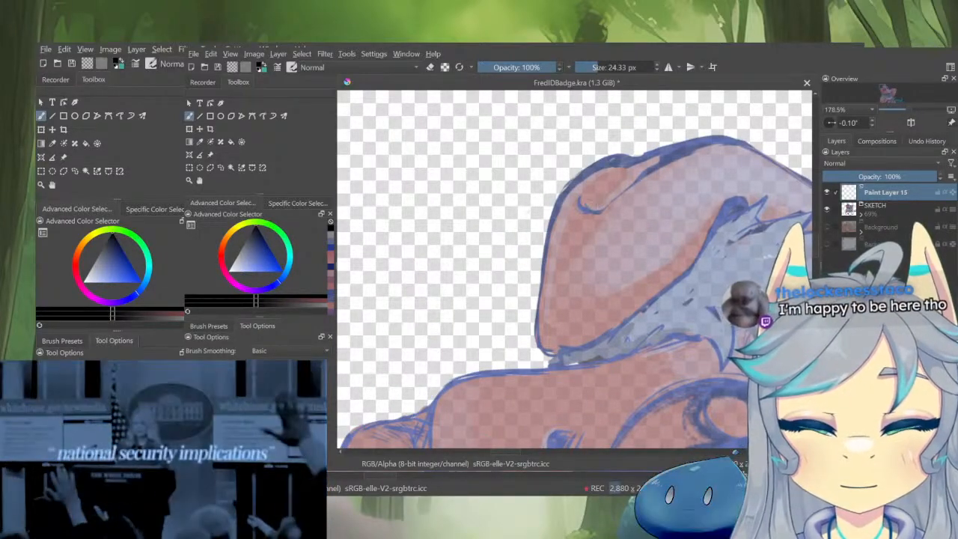
left_click_drag(584, 205, 610, 208)
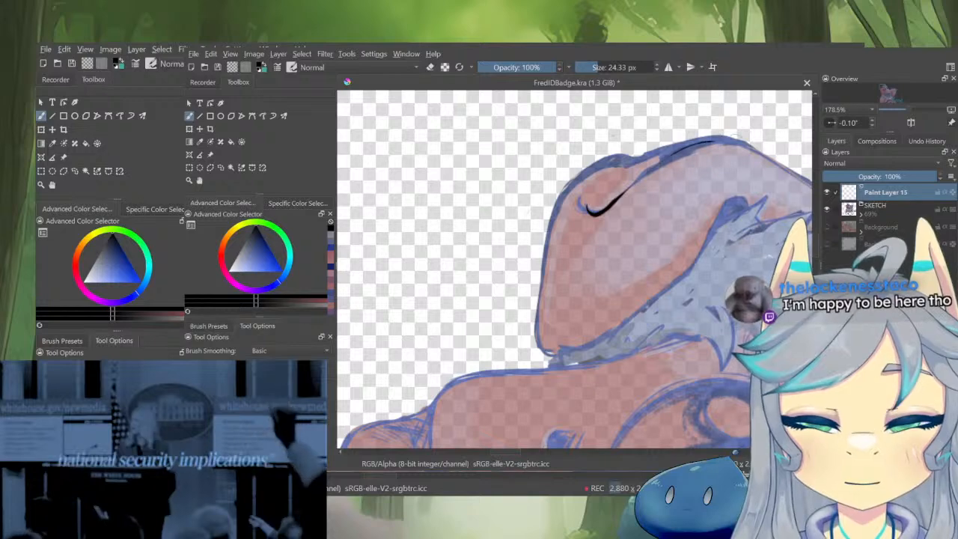
left_click_drag(749, 152, 664, 134)
Reduce the brush size to 10.15 px, refine the ear line's curve and set a near-black blue line colour
scroll(586, 179, "up", 5)
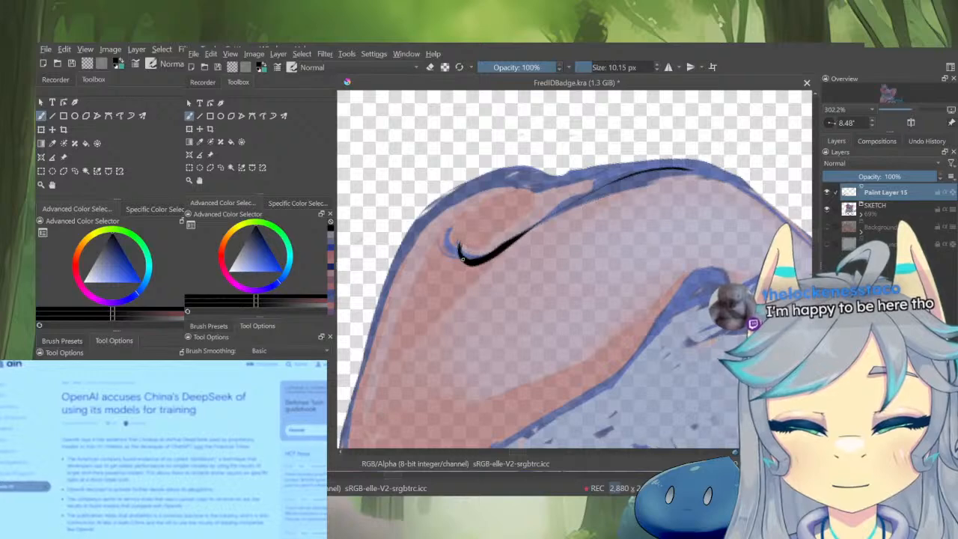
scroll(587, 178, "down", 5)
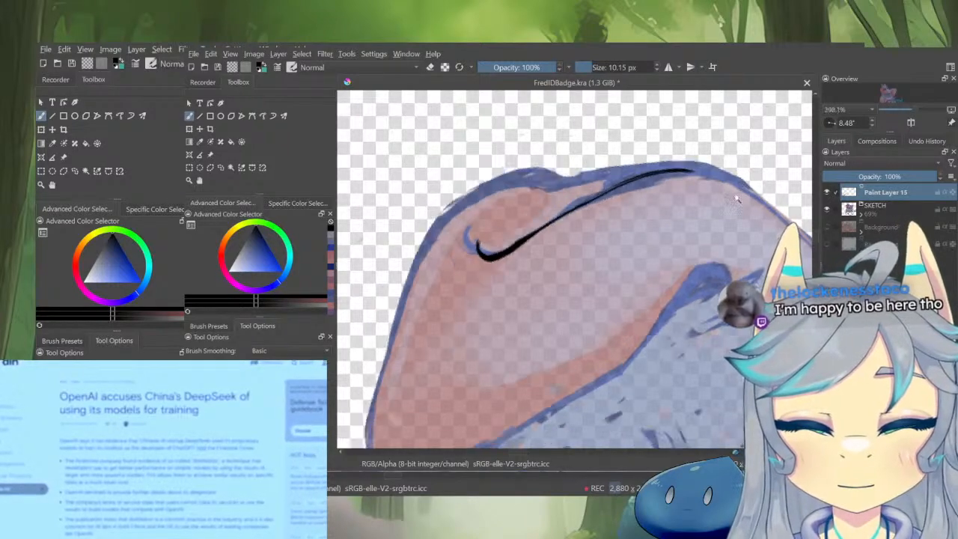
left_click_drag(613, 150, 657, 233)
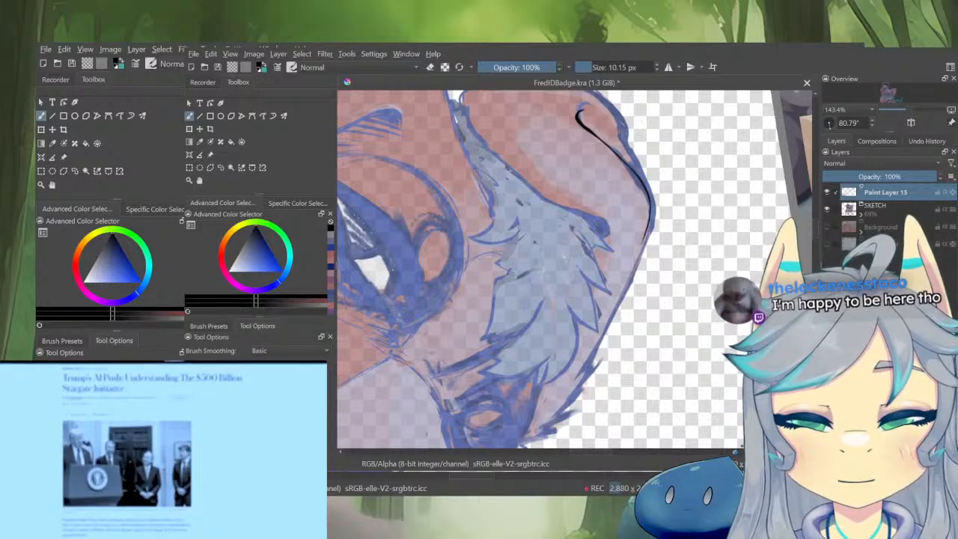
left_click(652, 216, "ctrl")
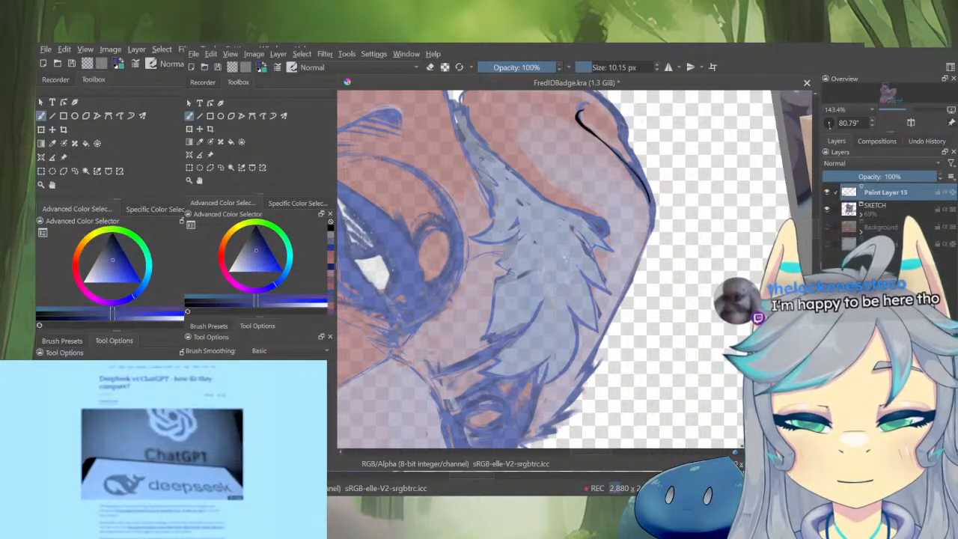
left_click_drag(261, 255, 259, 223)
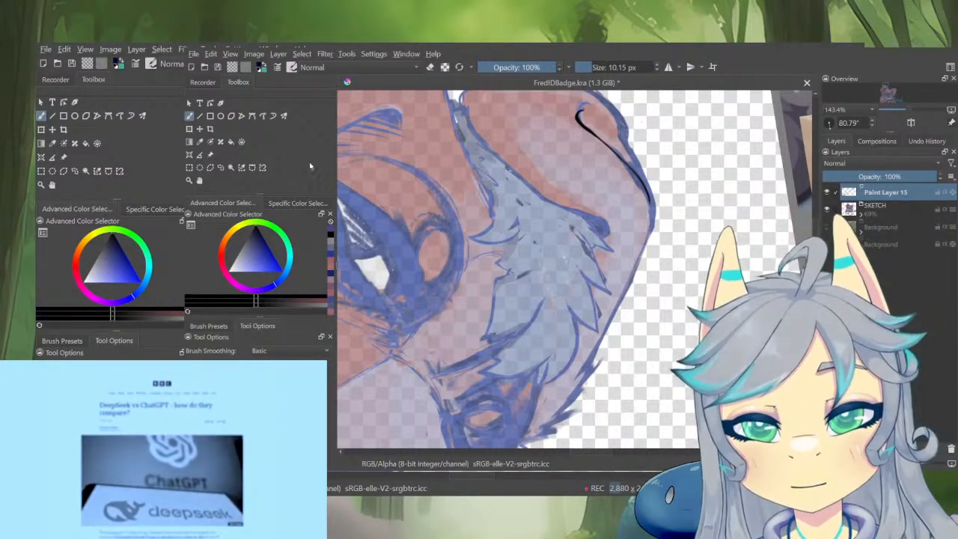
mouse_move(646, 261)
left_mouse_down()
mouse_move(695, 292)
mouse_move(704, 190)
left_mouse_up()
Ink the far side of the face from the raised ear's outer edge down to the first cheek fur tufts
left_click(828, 210)
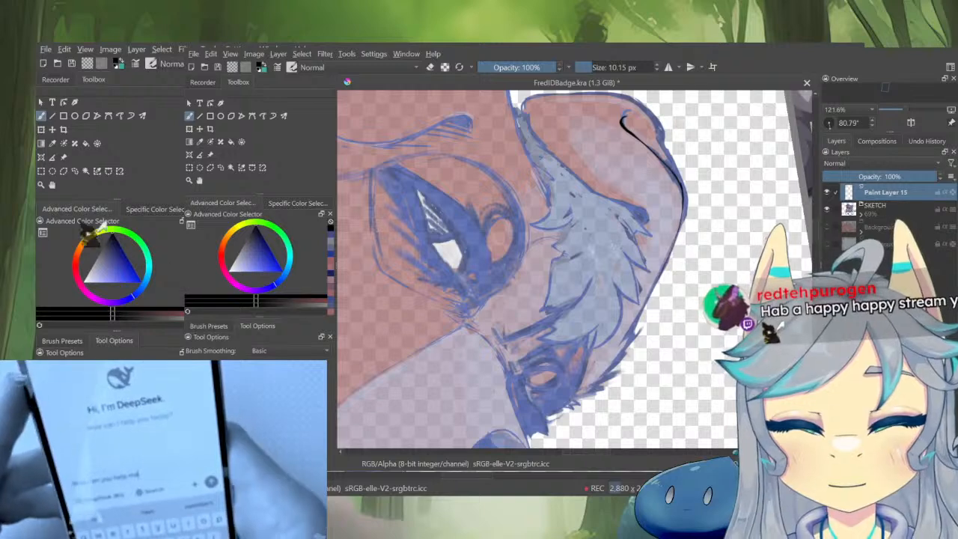
mouse_move(683, 203)
left_mouse_down()
mouse_move(635, 329)
mouse_move(675, 339)
mouse_move(687, 317)
left_mouse_up()
left_click_drag(644, 389, 652, 271)
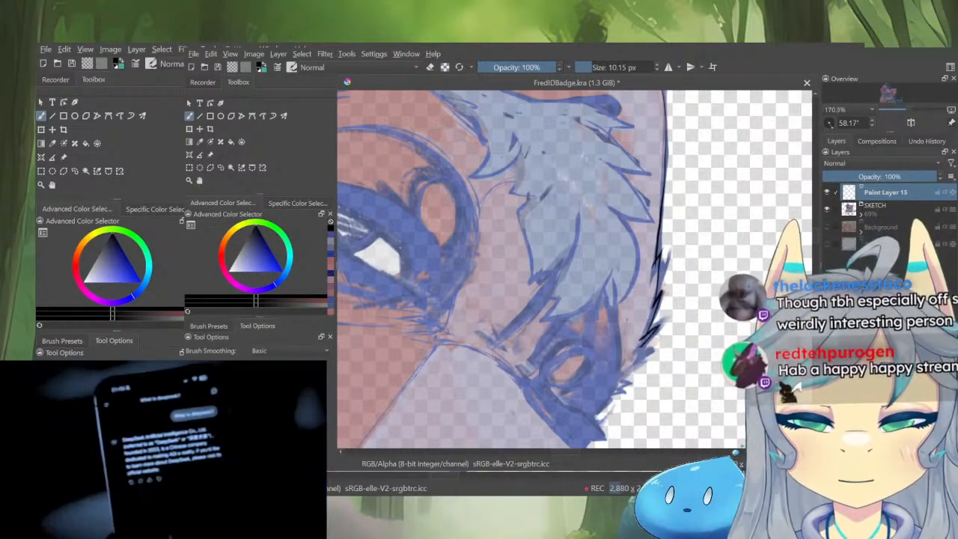
left_click_drag(654, 359, 675, 351)
left_click_drag(675, 350, 720, 303)
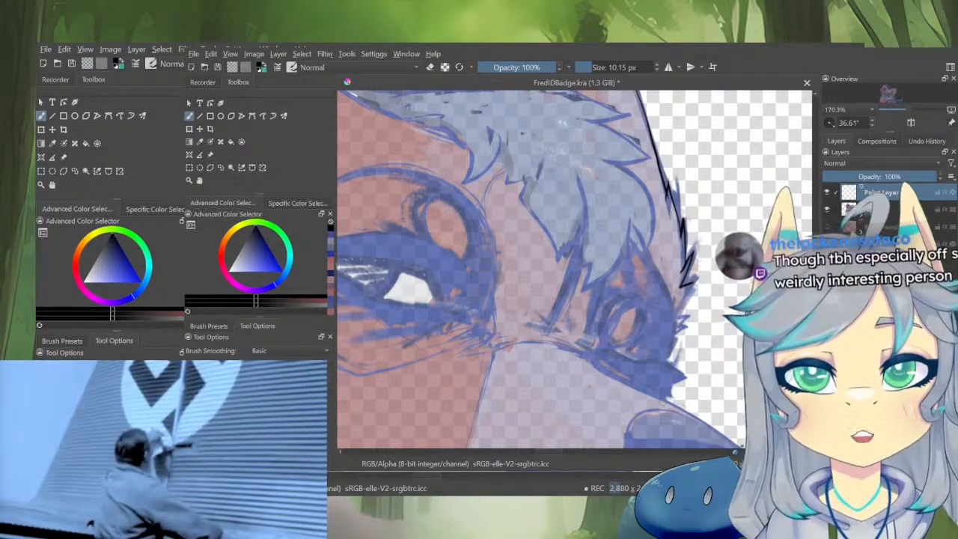
Reduce the brush size to 8.62 px and ink more jagged fur tufts down the far cheek
left_click_drag(668, 282, 686, 241)
key("bracketleft")
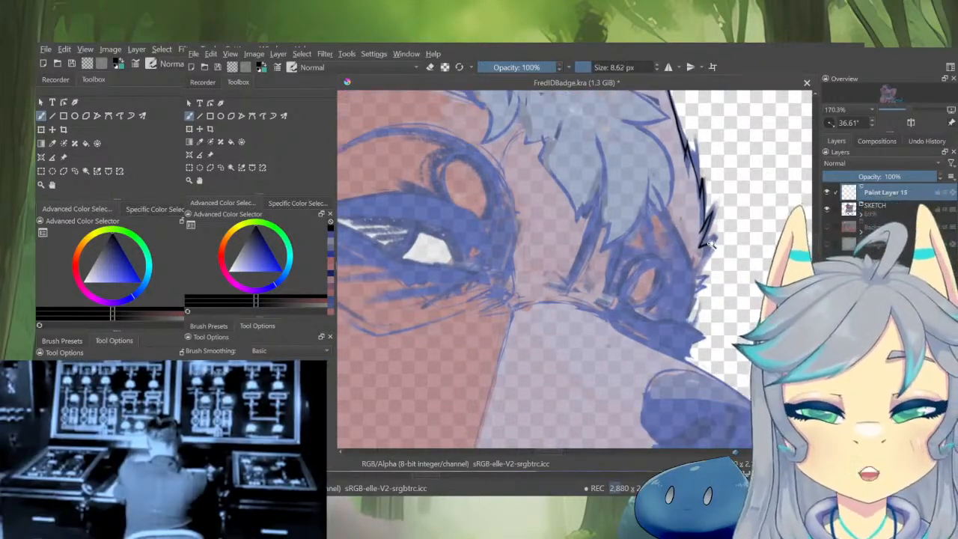
scroll(688, 243, "up", 2)
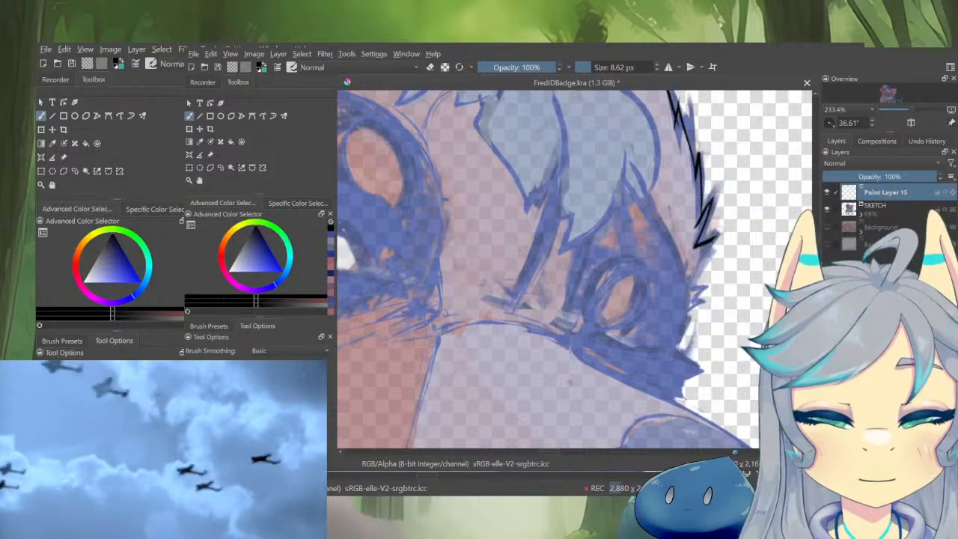
scroll(757, 207, "down", 5)
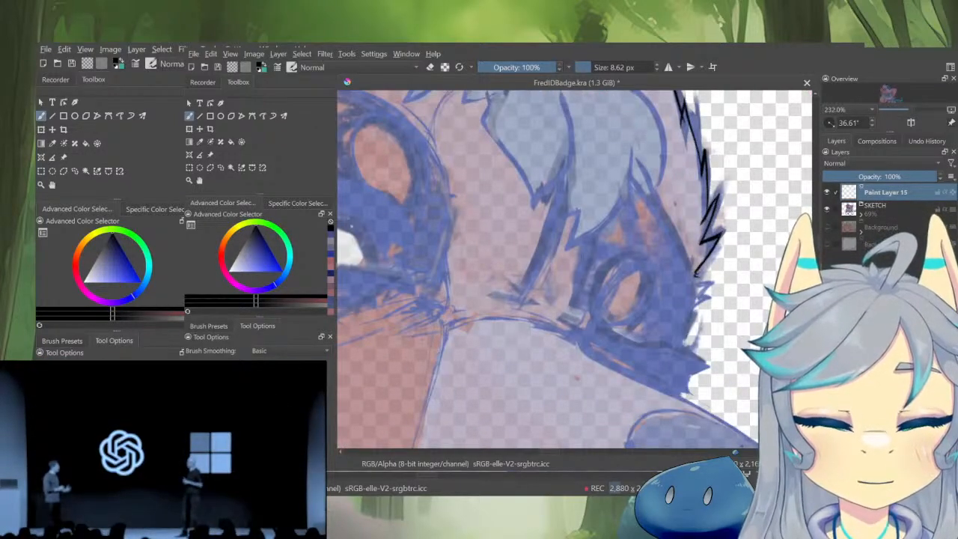
left_click_drag(726, 212, 709, 367)
left_click_drag(714, 244, 695, 282)
Ink the raised ear's lower edge from the fur peak down to the ear base, undoing and redrawing the first stroke
scroll(693, 277, "down", 5)
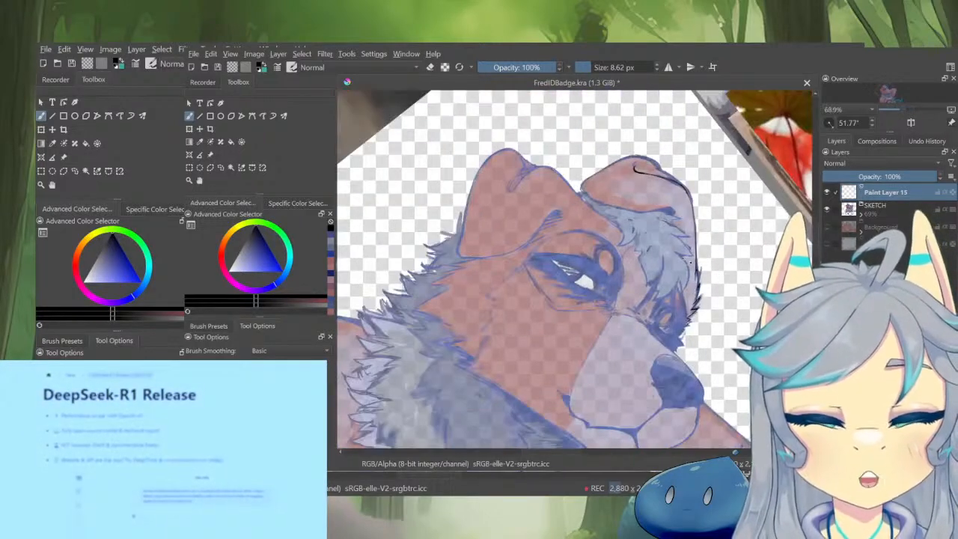
left_click_drag(604, 289, 666, 264)
scroll(663, 223, "up", 5)
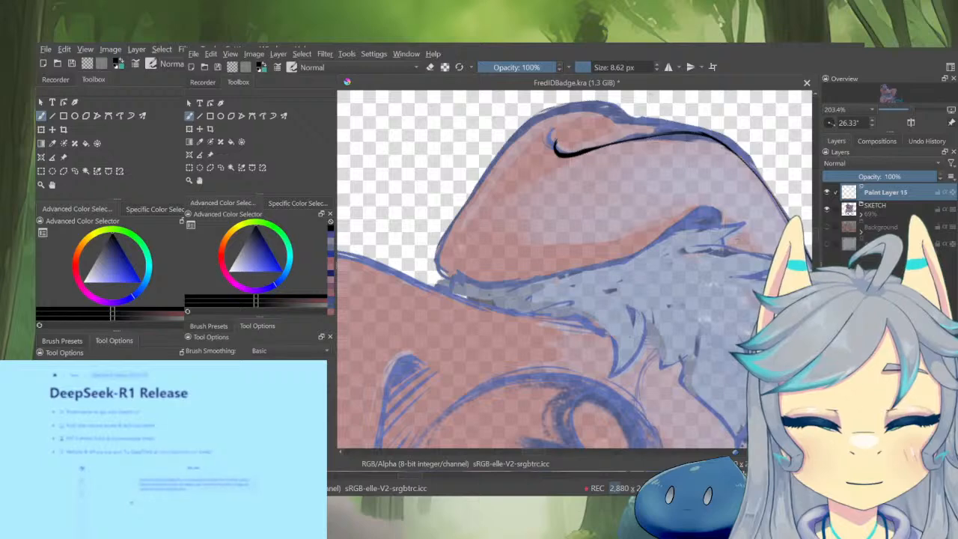
left_click_drag(715, 217, 723, 247)
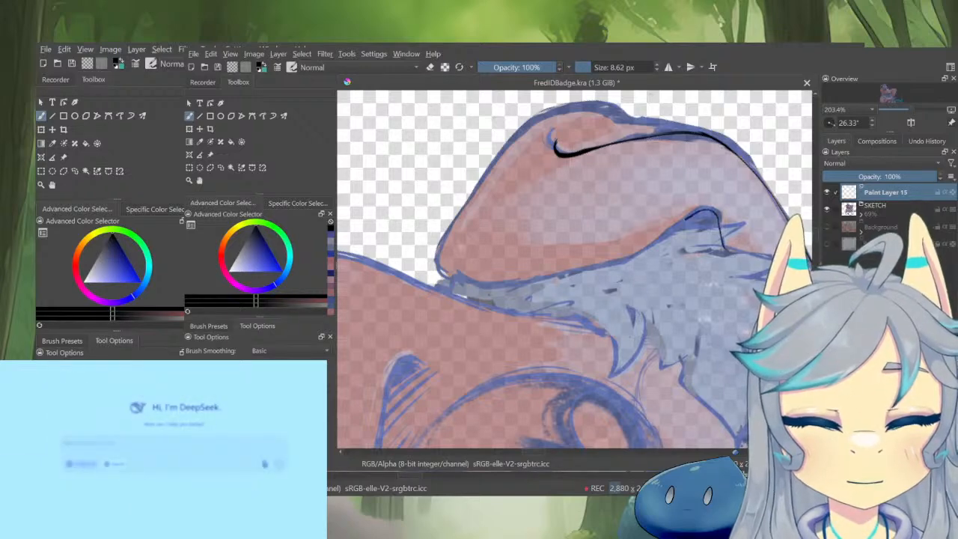
left_click_drag(683, 220, 629, 252)
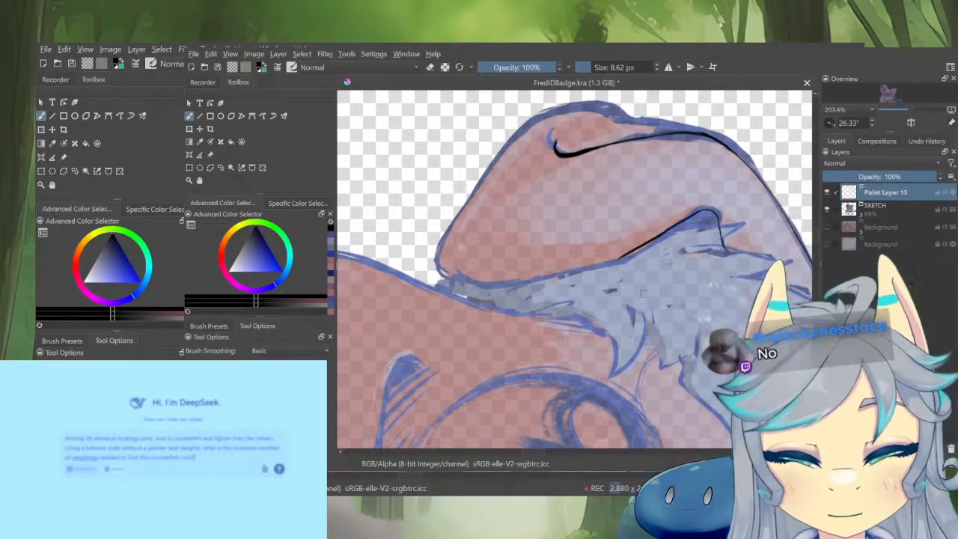
key("5")
key("ctrl+z")
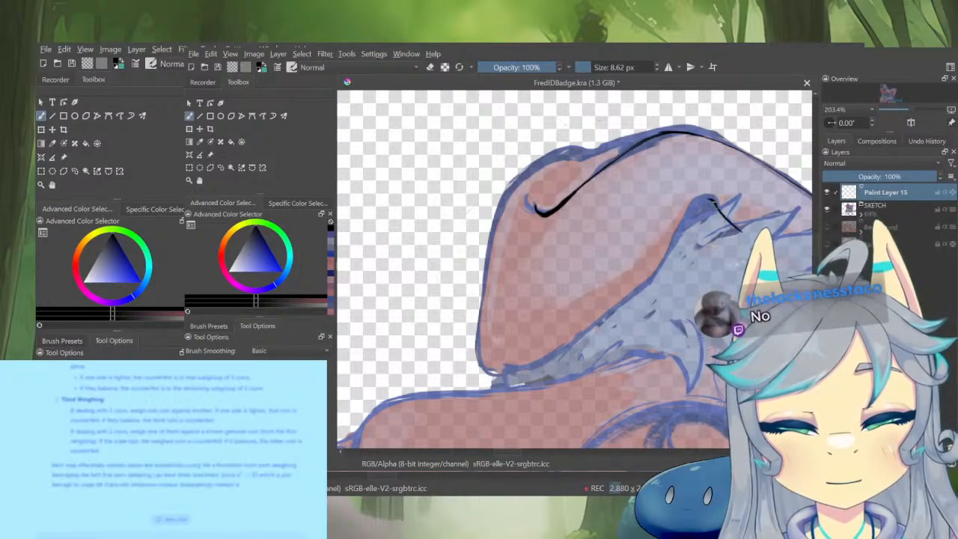
left_click_drag(709, 203, 688, 218)
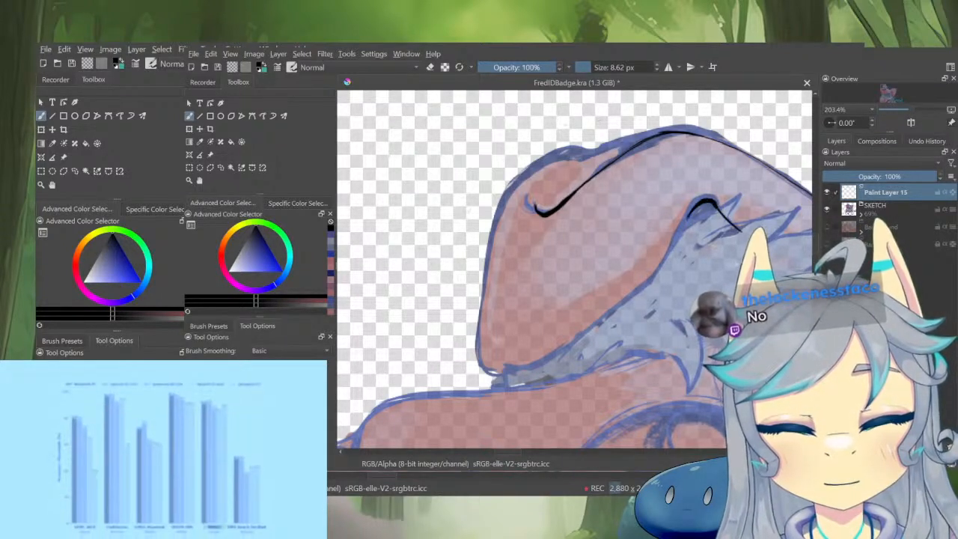
mouse_move(636, 293)
left_mouse_down()
mouse_move(542, 368)
mouse_move(498, 372)
left_mouse_up()
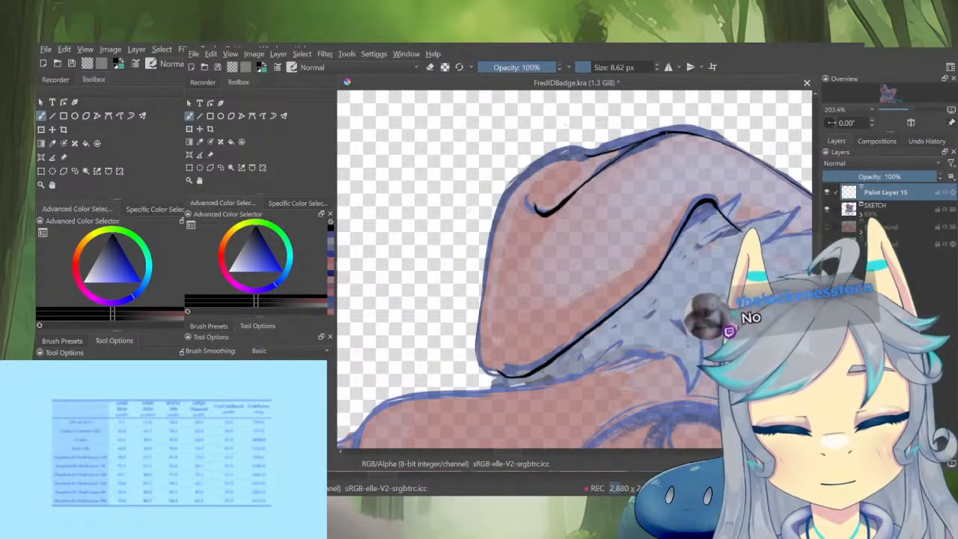
Ink the raised ear's folded flap and its outer edge, joining it to the lower edge at the ear base
left_click_drag(641, 143, 589, 158)
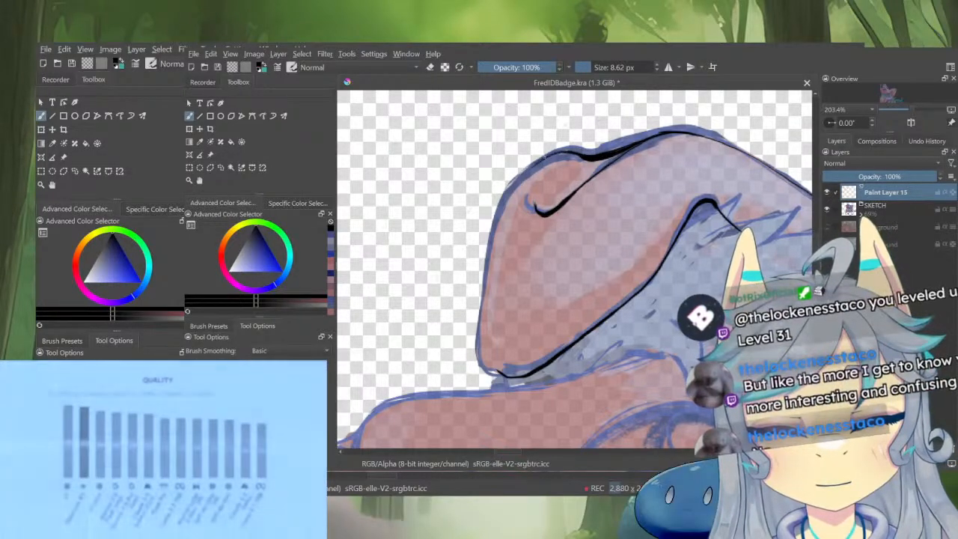
mouse_move(480, 331)
left_mouse_down()
mouse_move(484, 367)
mouse_move(506, 378)
left_mouse_up()
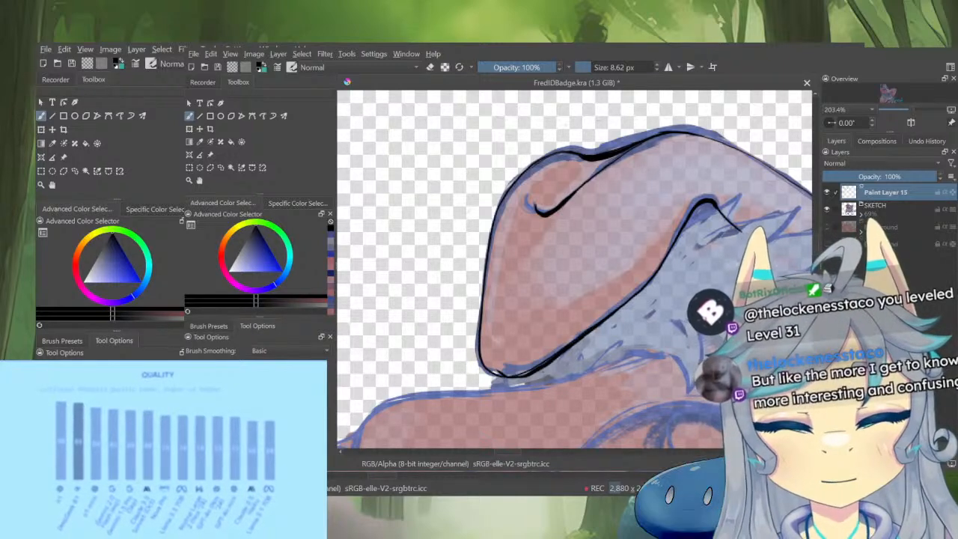
mouse_move(480, 328)
left_mouse_down()
mouse_move(480, 366)
mouse_move(517, 377)
mouse_move(641, 289)
left_mouse_up()
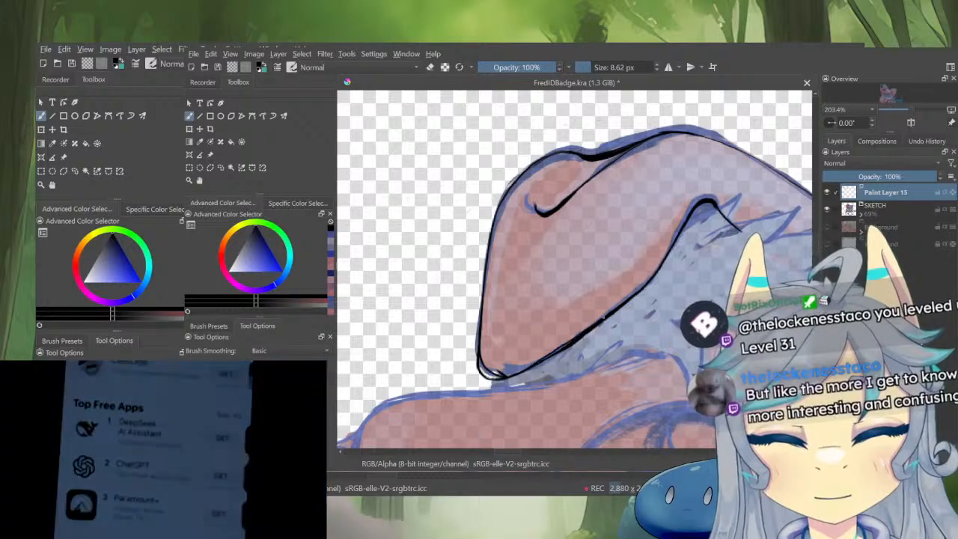
Erase along the raised ear's lower edge and base corner to thin and clean up the line
key("e")
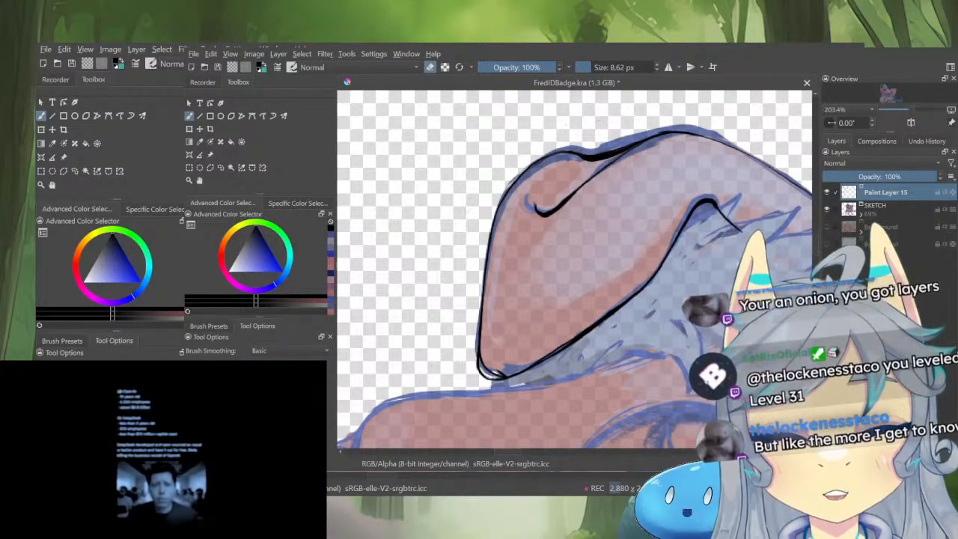
left_click_drag(535, 364, 641, 292)
key("e")
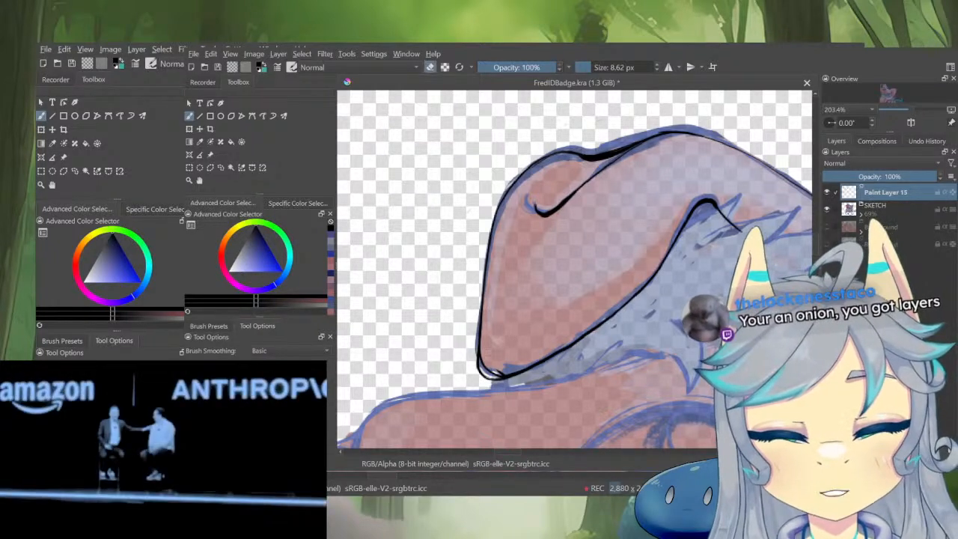
key("e")
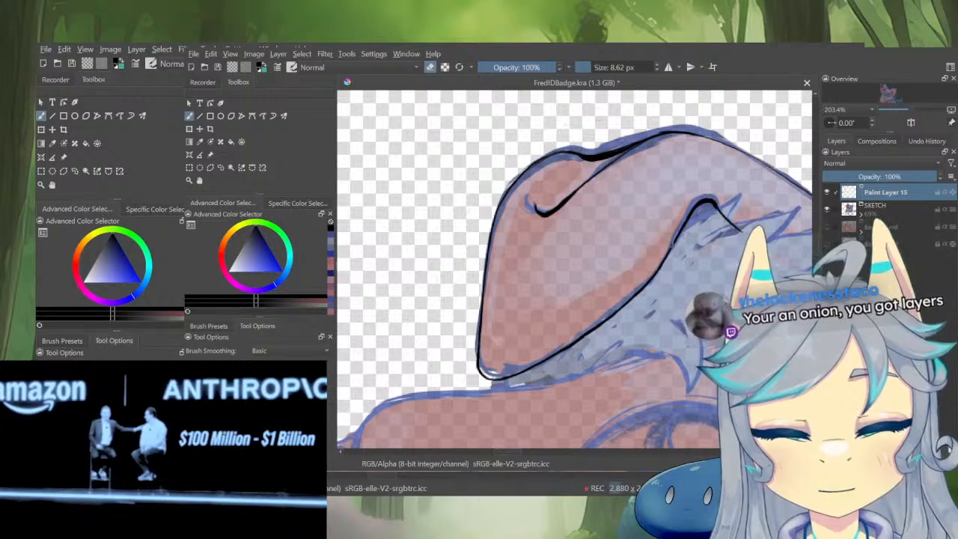
key("e")
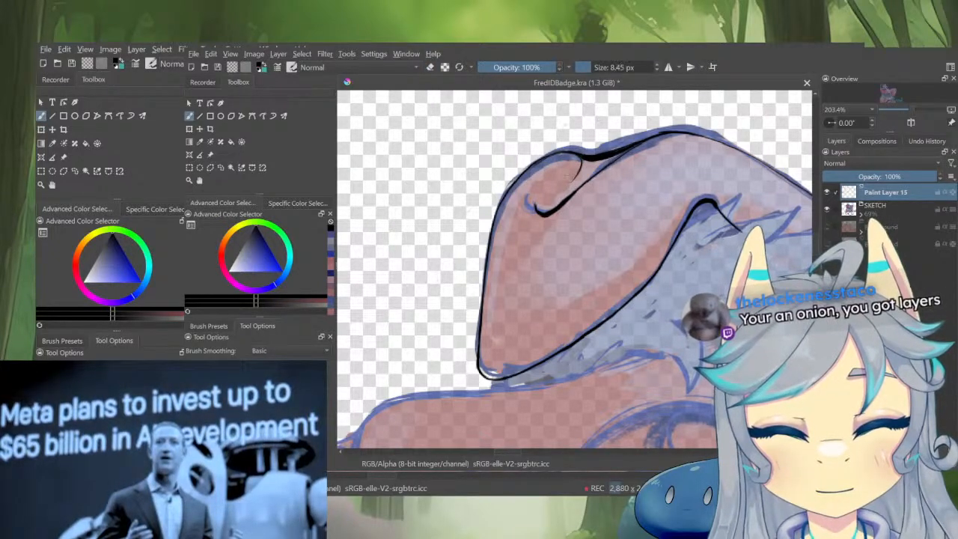
Add fine hatching inside the raised ear's fold with a 5.38 px brush and trim the fold line's end with the eraser
left_click_drag(591, 67, 584, 67)
mouse_move(582, 160)
left_mouse_down()
mouse_move(537, 202)
mouse_move(567, 196)
mouse_move(542, 201)
mouse_move(582, 165)
mouse_move(648, 140)
left_mouse_up()
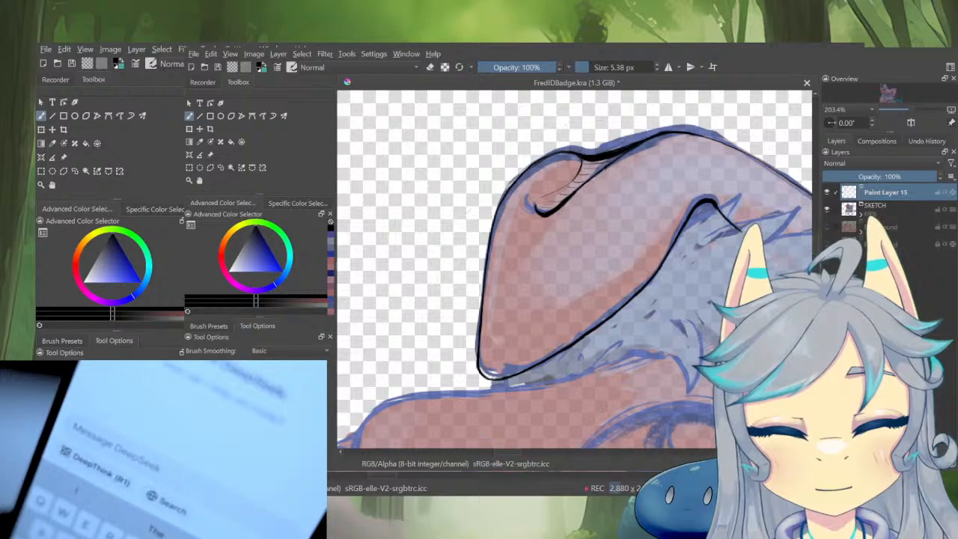
key("e")
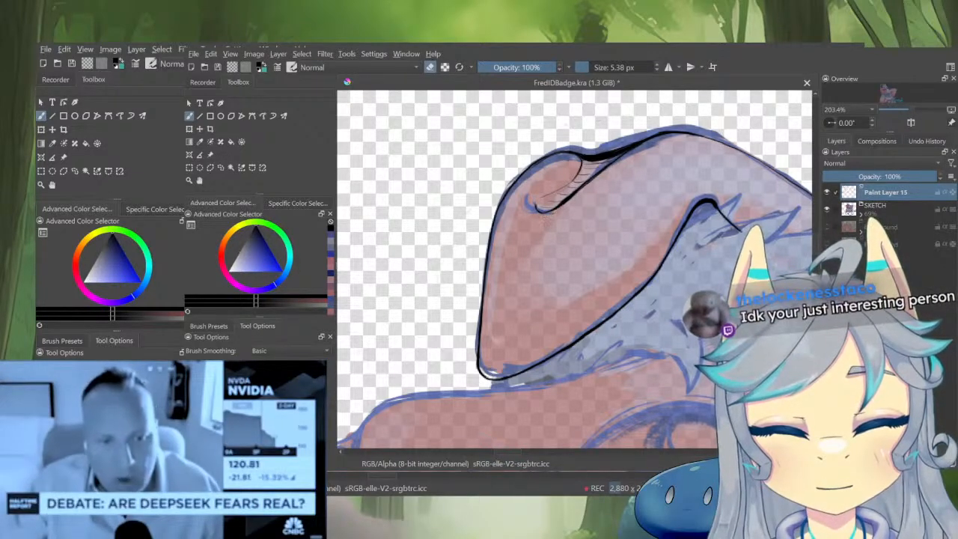
Ink the top of the head and the near ear's fold and upper edge, undoing the extra stroke made at 7.64 px
scroll(618, 225, "down", 2)
left_click_drag(638, 325, 756, 188)
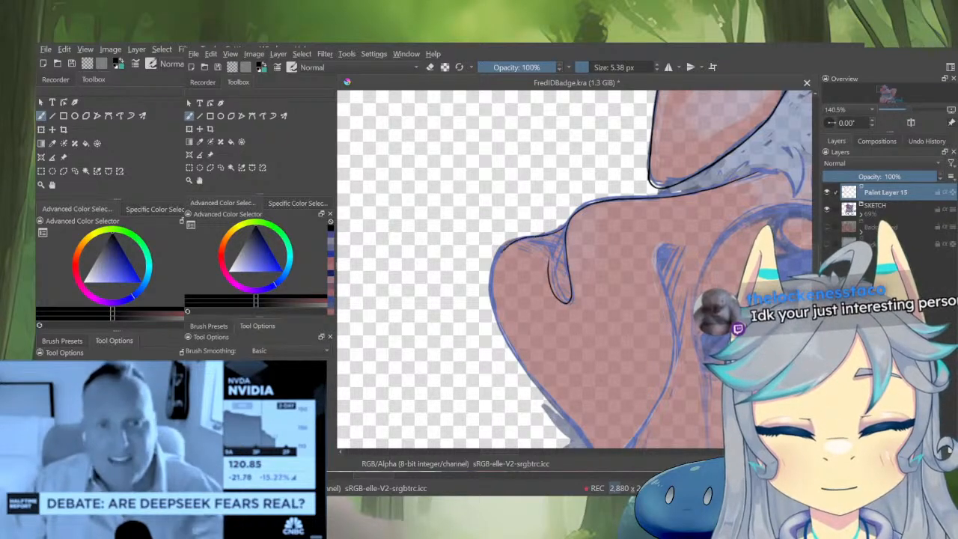
left_click_drag(503, 251, 491, 283)
mouse_move(528, 313)
left_mouse_down()
mouse_move(542, 237)
mouse_move(517, 222)
left_mouse_up()
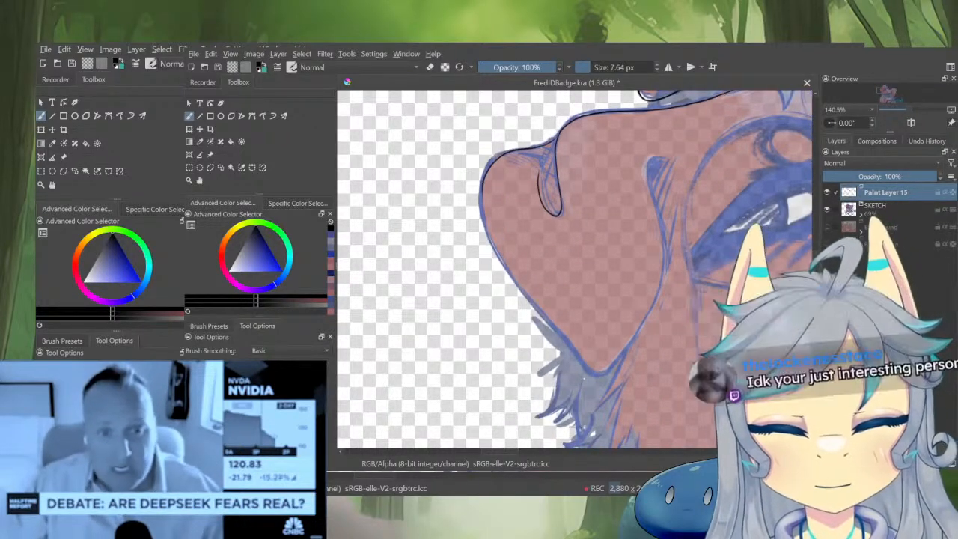
left_click_drag(527, 150, 493, 160)
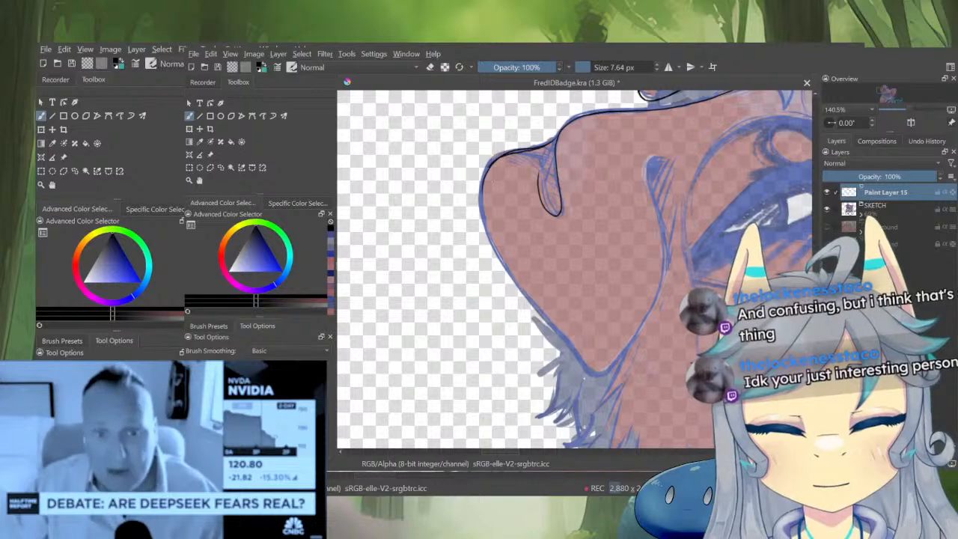
key("ctrl+z")
Enlarge the brush to 16.46 px, check the lines without the sketch, and thicken the near ear's fold and the head line
left_click_drag(598, 162, 575, 197)
key("]")
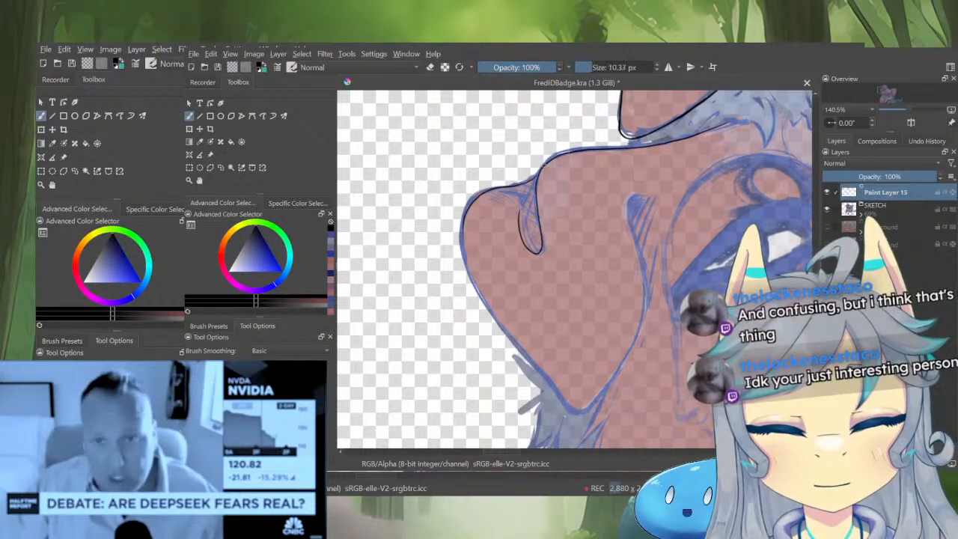
left_click_drag(592, 67, 592, 68)
key("alt+i")
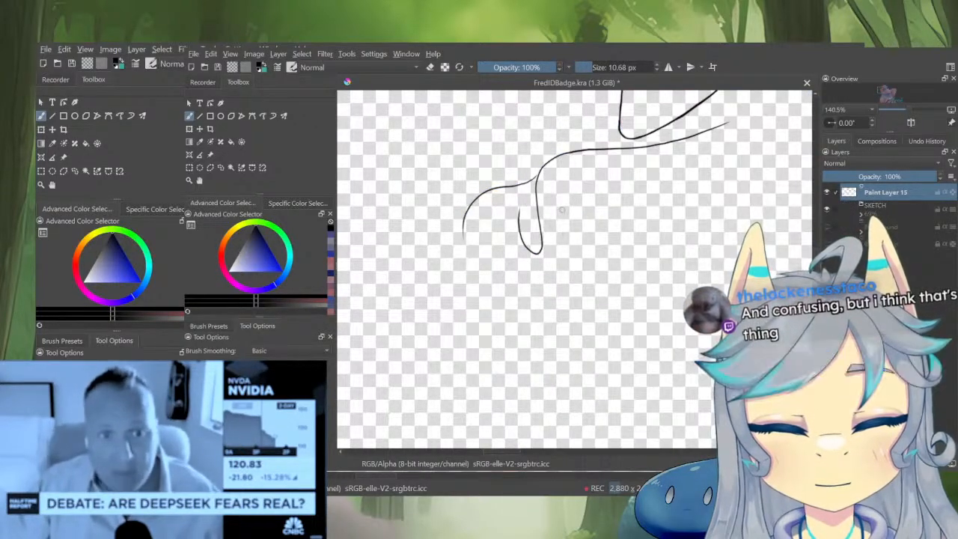
key("alt+i")
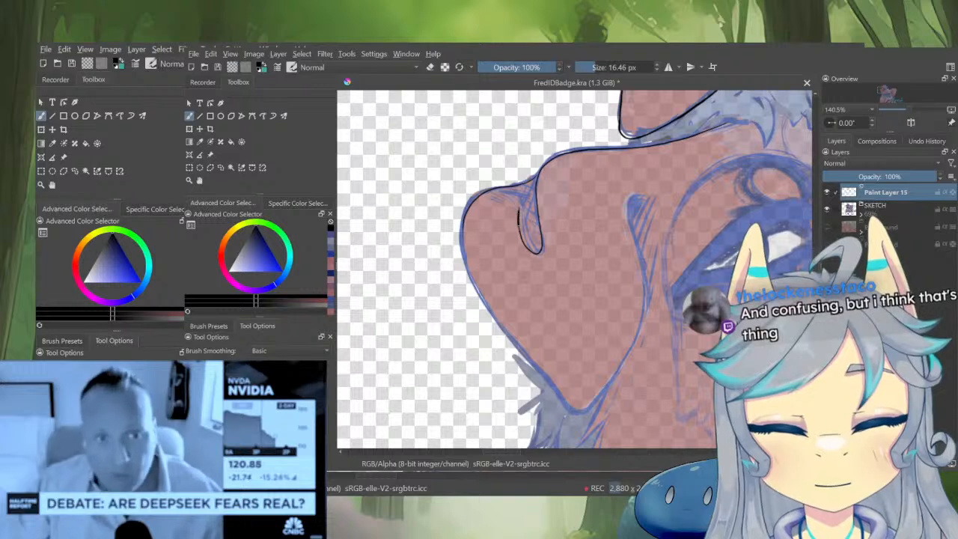
left_click_drag(519, 223, 538, 252)
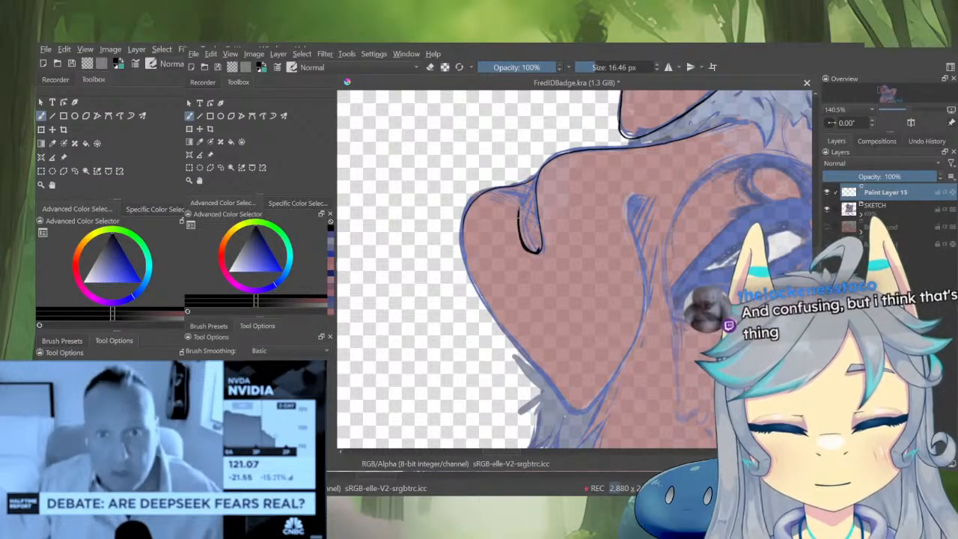
key("ctrl+z")
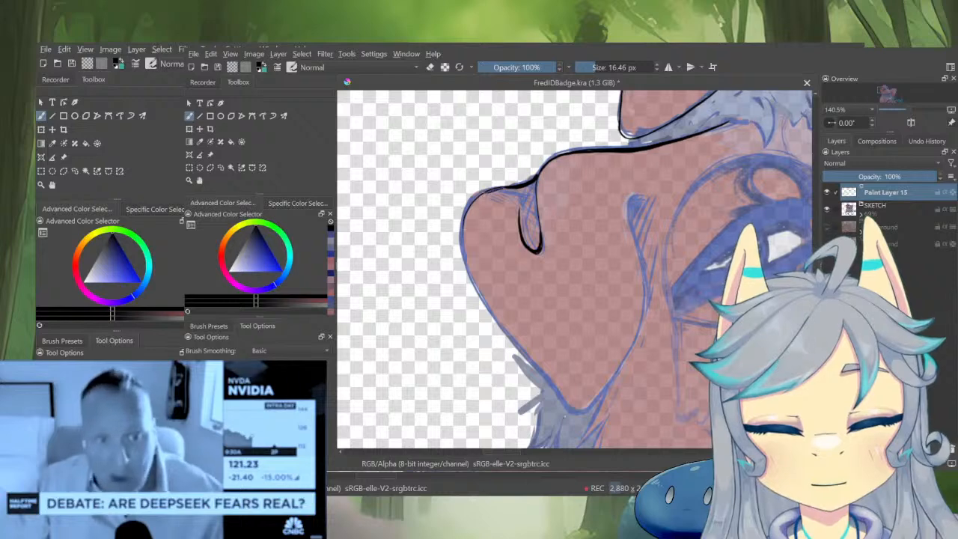
left_click_drag(506, 212, 529, 186)
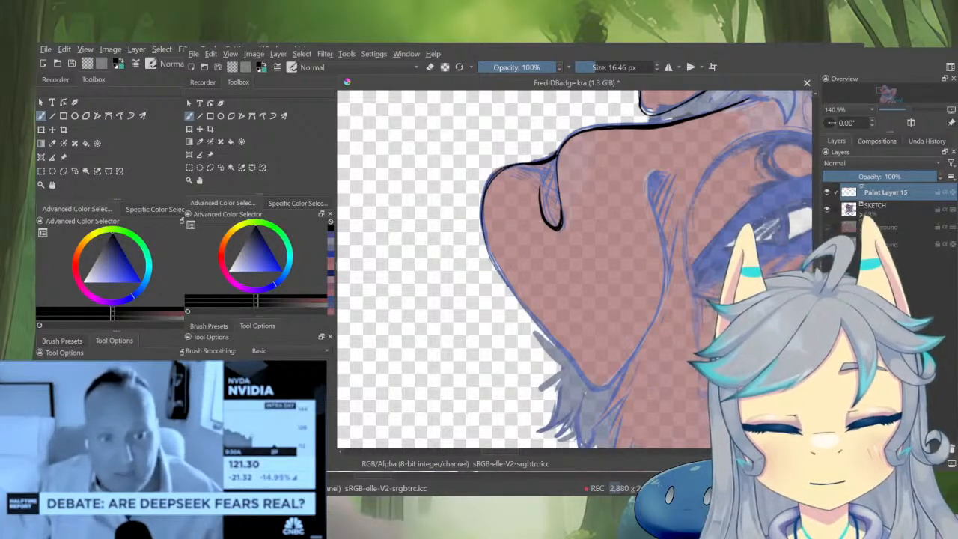
Ink the near ear's inner and outer edges down to its pointed tip and clean up the corner where they meet
left_click_drag(657, 268, 650, 264)
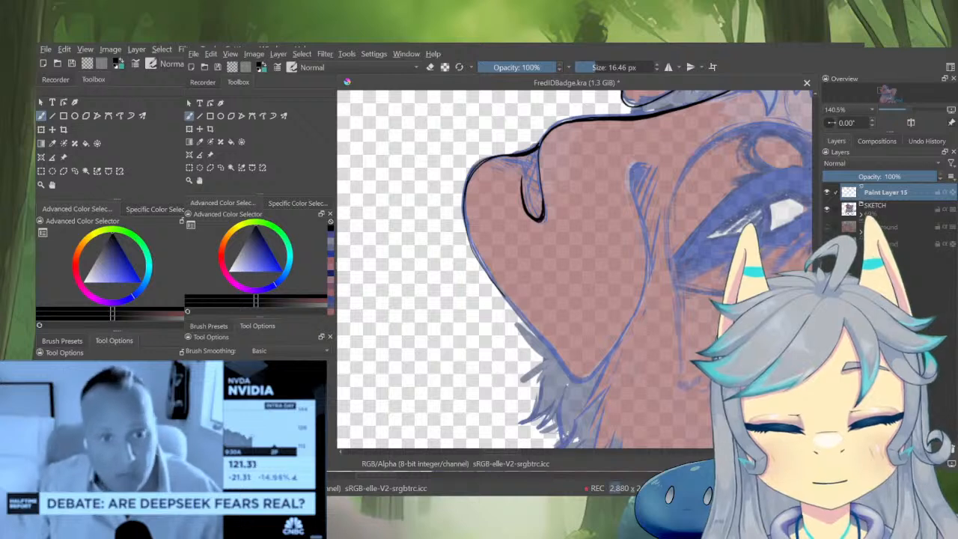
mouse_move(644, 254)
left_mouse_down()
mouse_move(633, 304)
mouse_move(588, 378)
left_mouse_up()
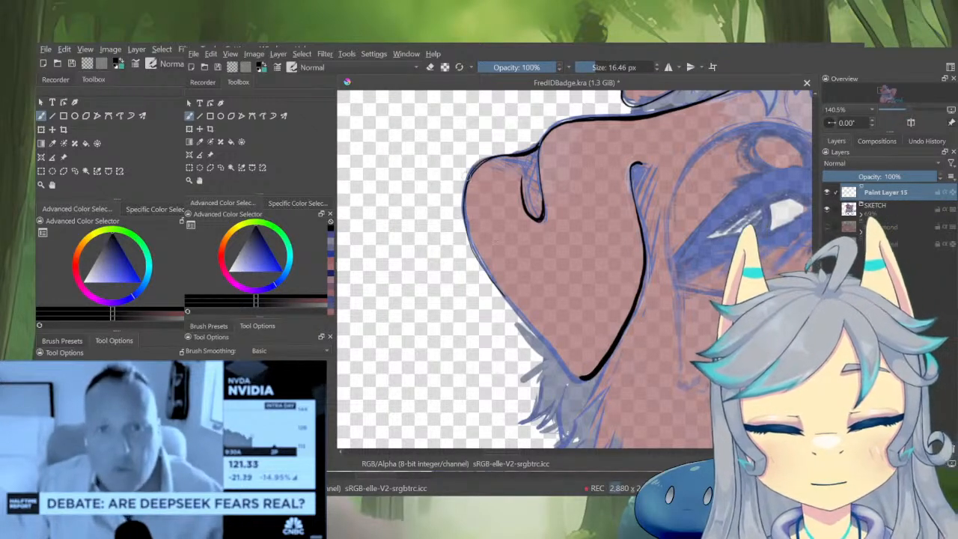
mouse_move(484, 263)
left_mouse_down()
mouse_move(571, 377)
mouse_move(589, 383)
left_mouse_up()
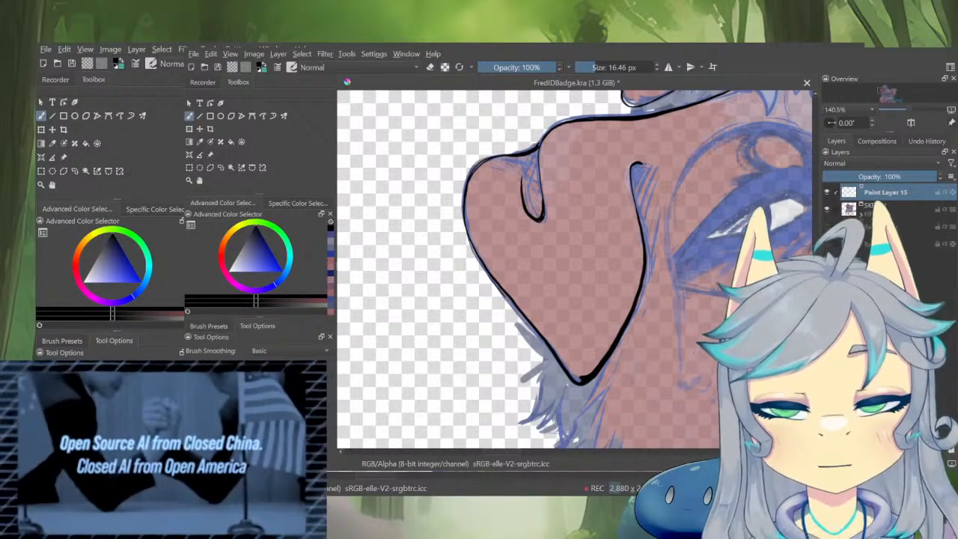
key("e")
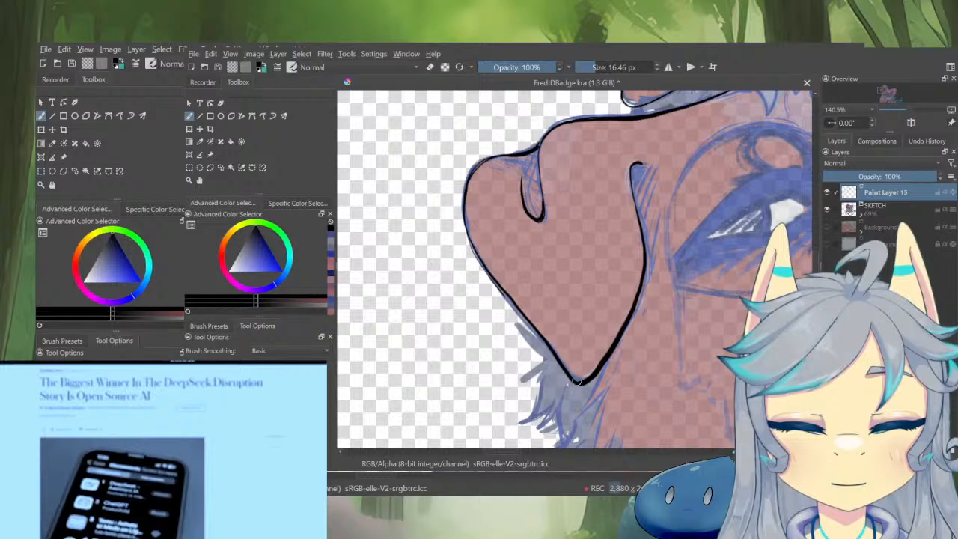
Ink the first fur tufts sticking out behind the near ear's pointed tip with a 9.56 px brush
mouse_move(579, 290)
left_mouse_down()
mouse_move(606, 234)
mouse_move(564, 233)
left_mouse_up()
scroll(566, 234, "down", 5)
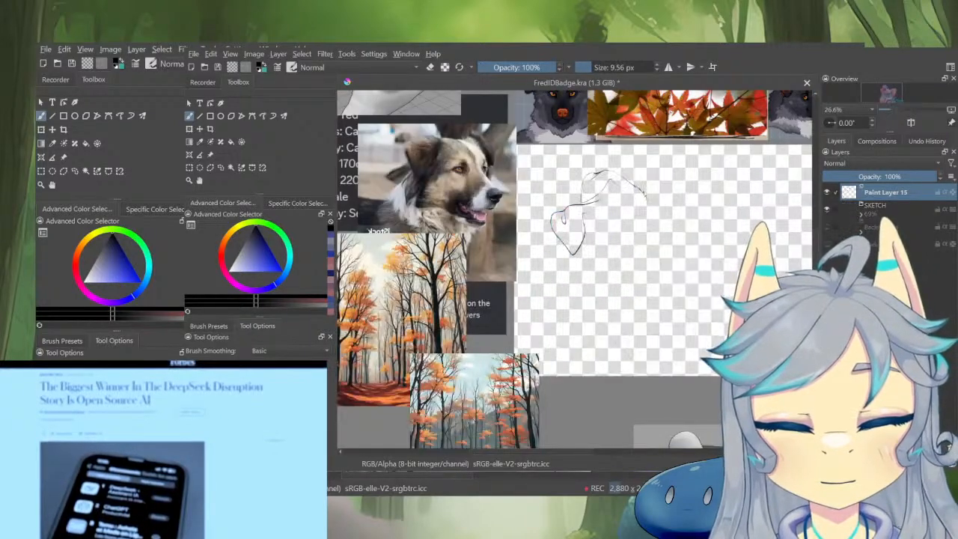
scroll(612, 120, "up", 6)
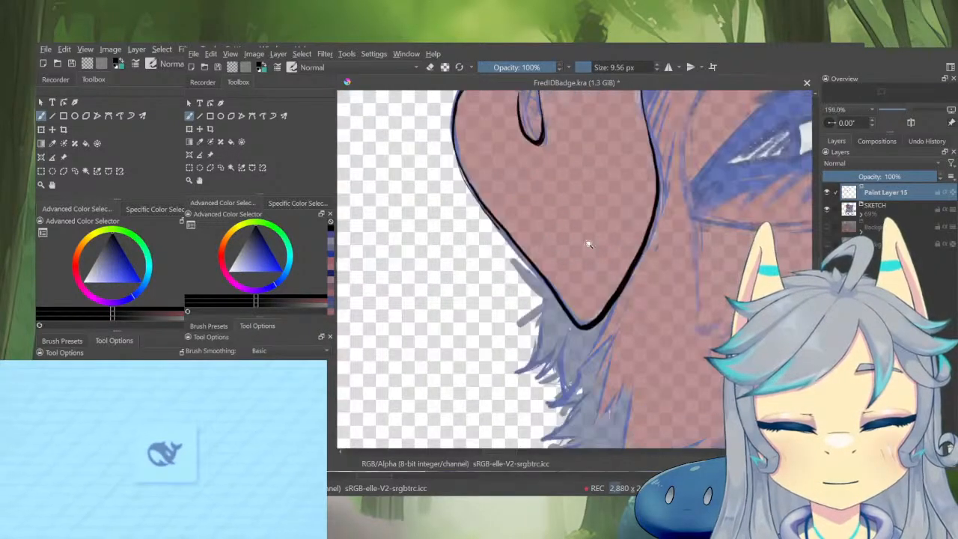
scroll(588, 244, "down", 4)
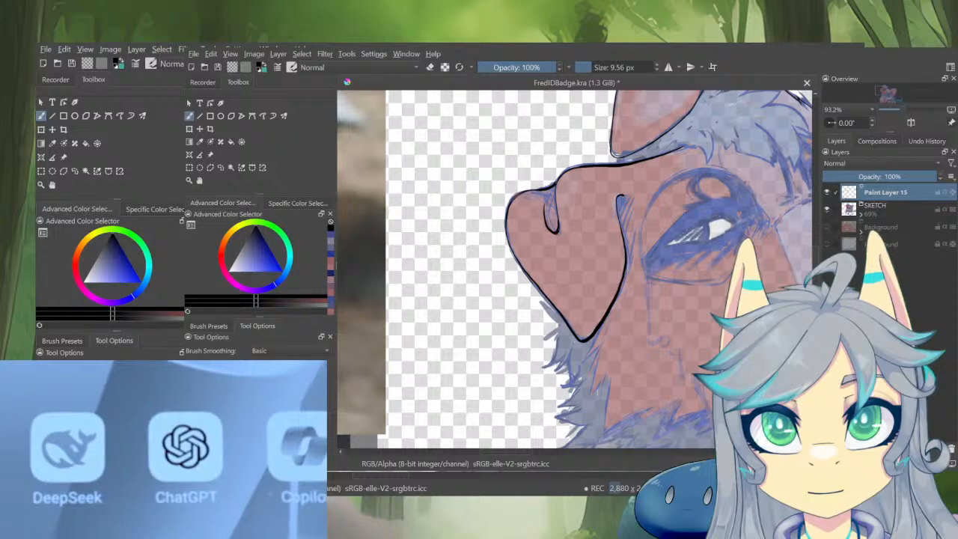
left_click_drag(602, 342, 631, 270)
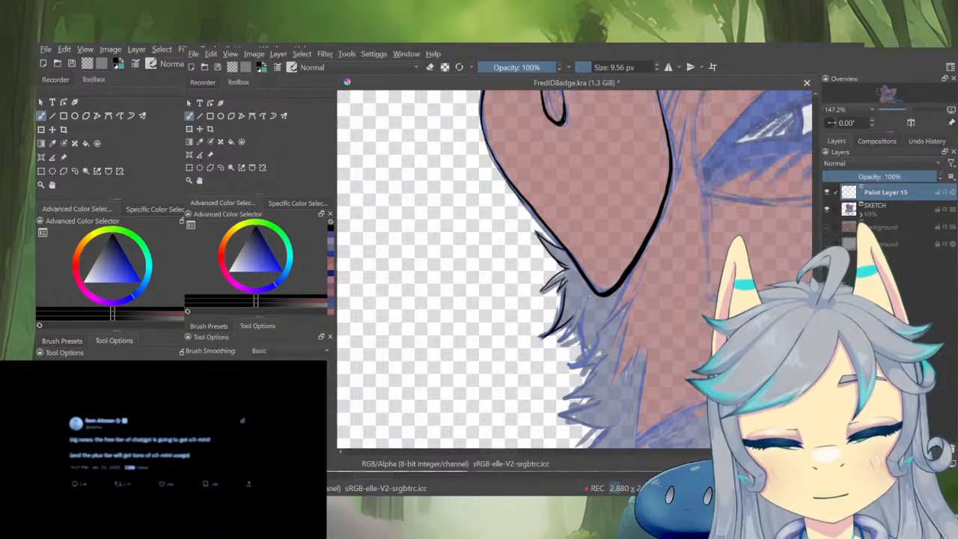
left_click_drag(584, 311, 552, 346)
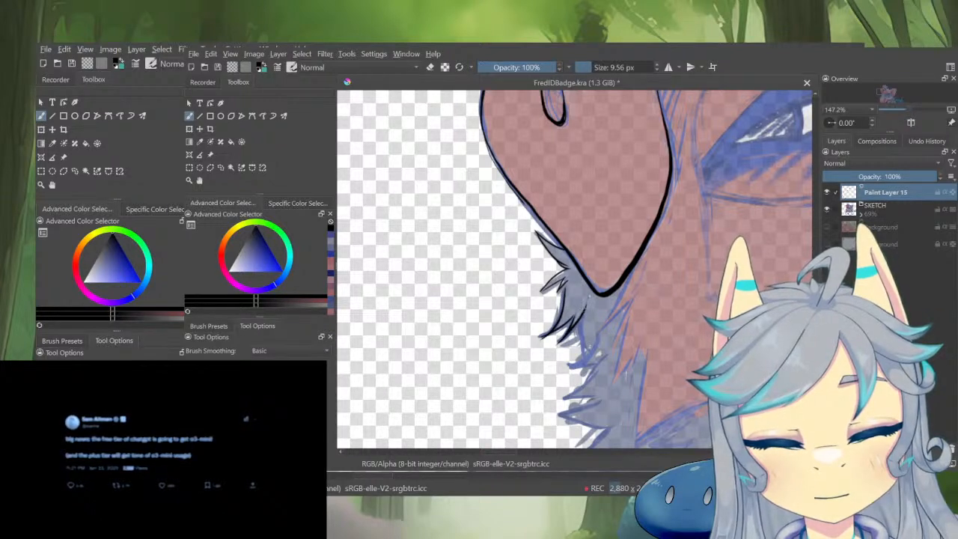
mouse_move(583, 315)
left_mouse_down()
mouse_move(586, 355)
mouse_move(641, 333)
mouse_move(630, 306)
mouse_move(562, 333)
left_mouse_up()
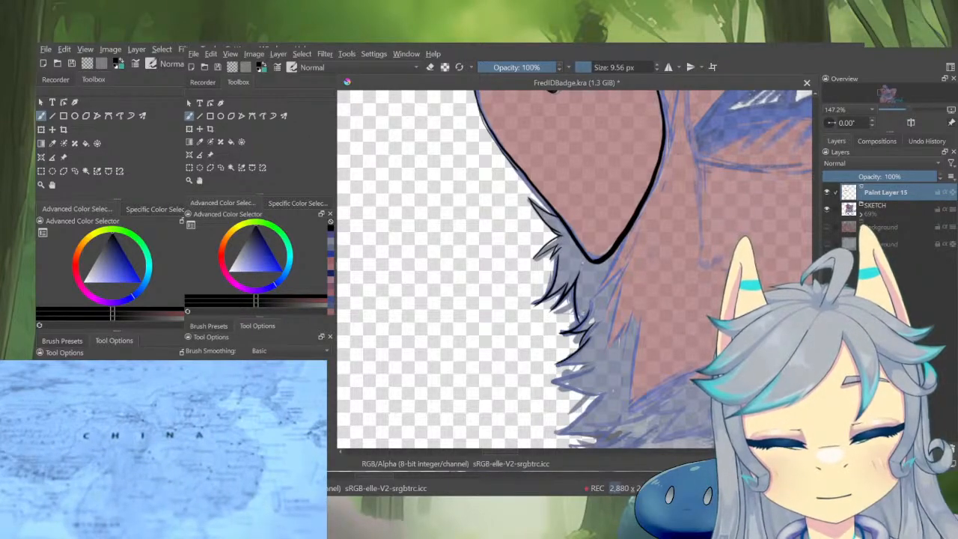
Ink the jagged neck fur downward toward the shoulder, including the small overlapping tufts at the start of the ruff
mouse_move(606, 354)
left_mouse_down()
mouse_move(620, 318)
mouse_move(592, 334)
mouse_move(606, 331)
mouse_move(601, 373)
mouse_move(571, 395)
mouse_move(576, 356)
left_mouse_up()
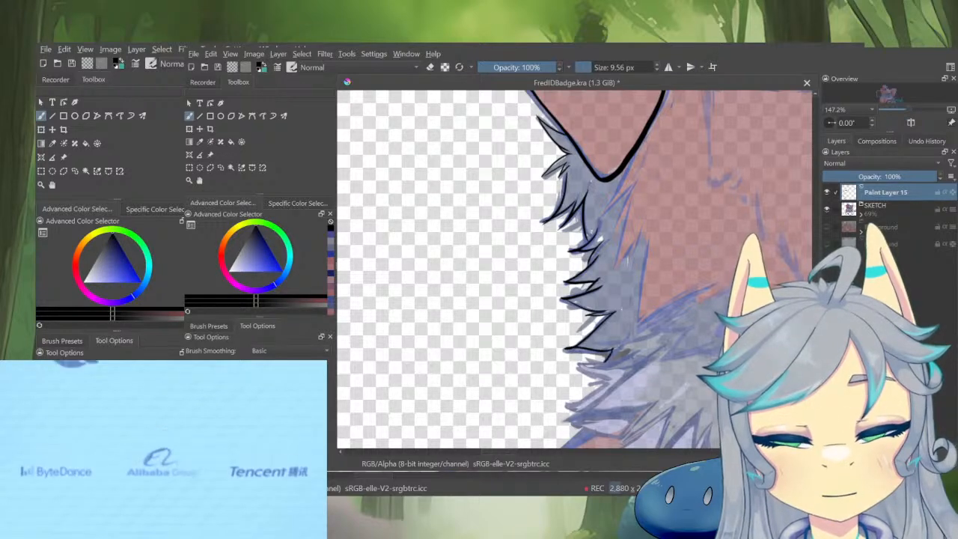
mouse_move(624, 340)
left_mouse_down()
mouse_move(608, 361)
mouse_move(607, 345)
left_mouse_up()
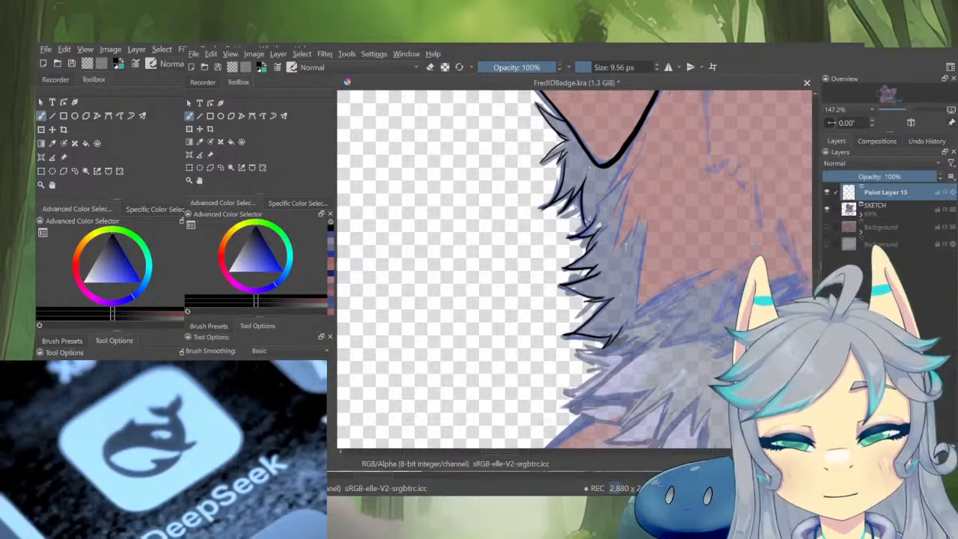
scroll(588, 366, "up", 2)
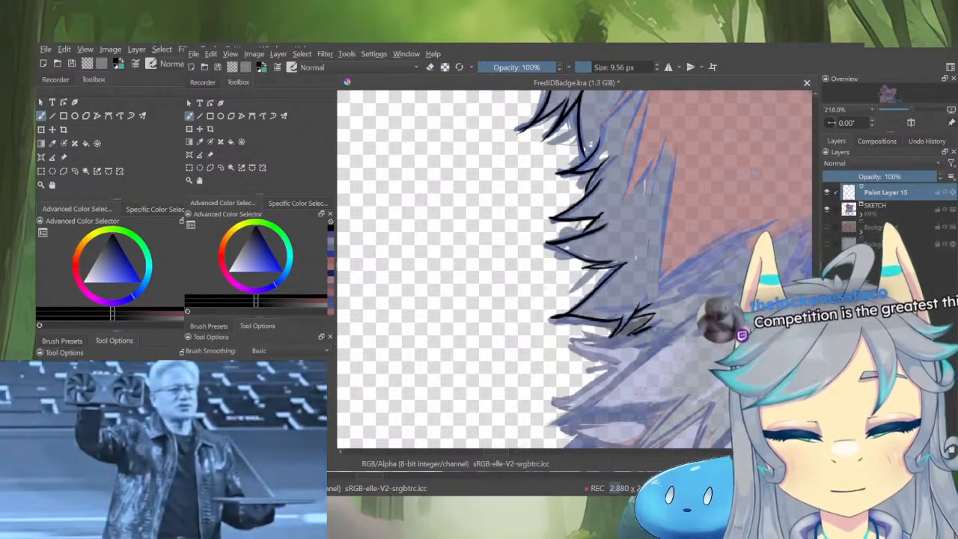
mouse_move(575, 344)
left_mouse_down()
mouse_move(633, 352)
mouse_move(582, 354)
left_mouse_up()
mouse_move(583, 353)
left_mouse_down()
mouse_move(617, 361)
mouse_move(590, 371)
mouse_move(620, 364)
mouse_move(558, 403)
mouse_move(617, 336)
left_mouse_up()
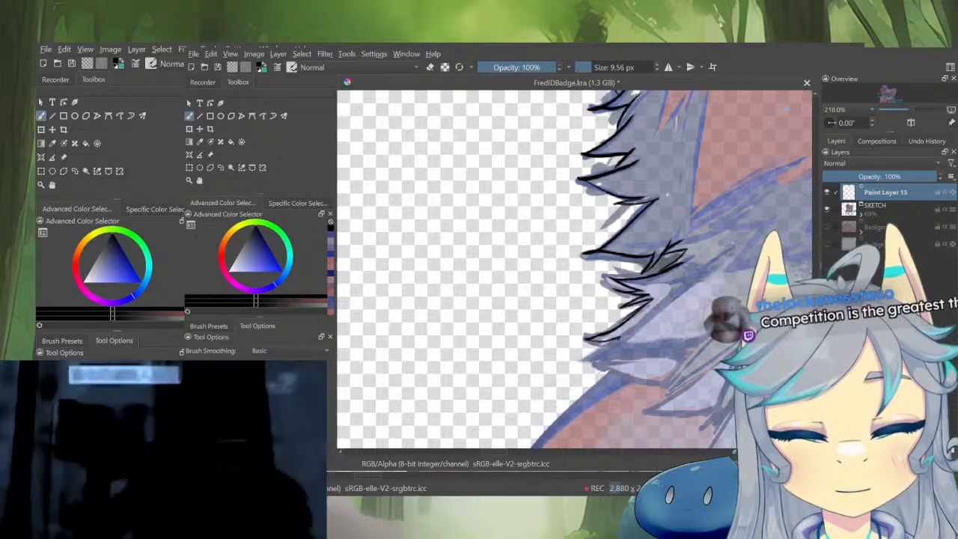
mouse_move(639, 297)
left_mouse_down()
mouse_move(652, 328)
mouse_move(628, 364)
mouse_move(663, 292)
left_mouse_up()
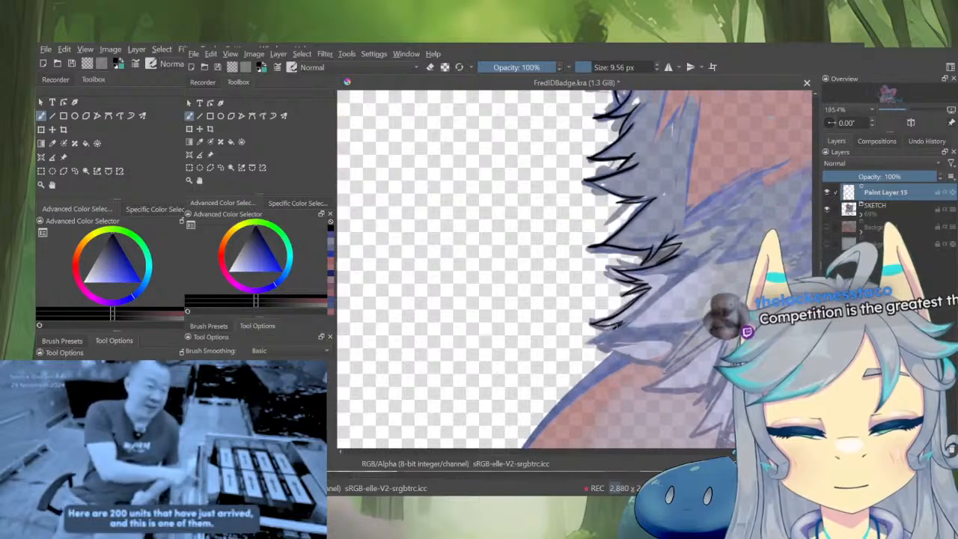
Ink the long pointed fur tufts where the chest ruff overlaps the shoulder, undoing one stray stroke
left_click_drag(611, 327, 696, 323)
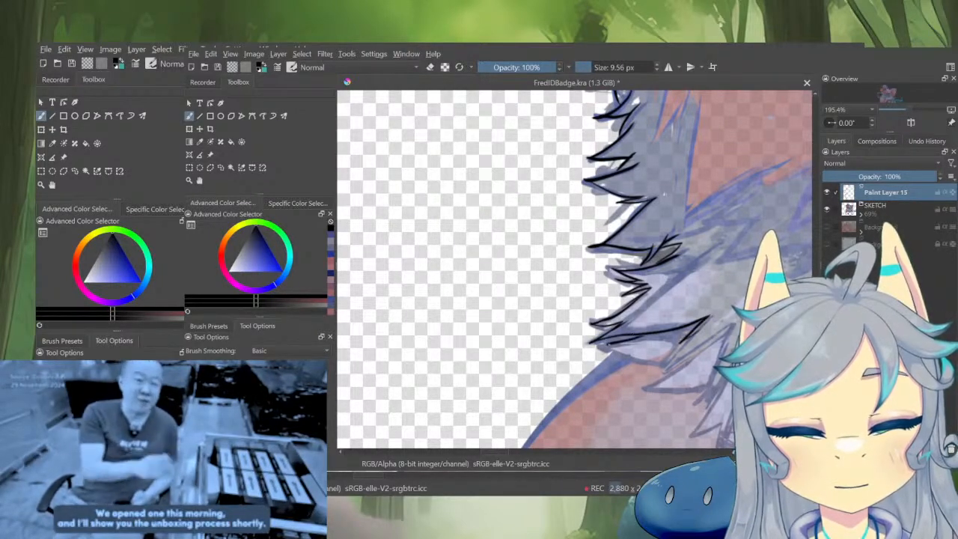
mouse_move(603, 347)
left_mouse_down()
mouse_move(633, 363)
mouse_move(638, 335)
left_mouse_up()
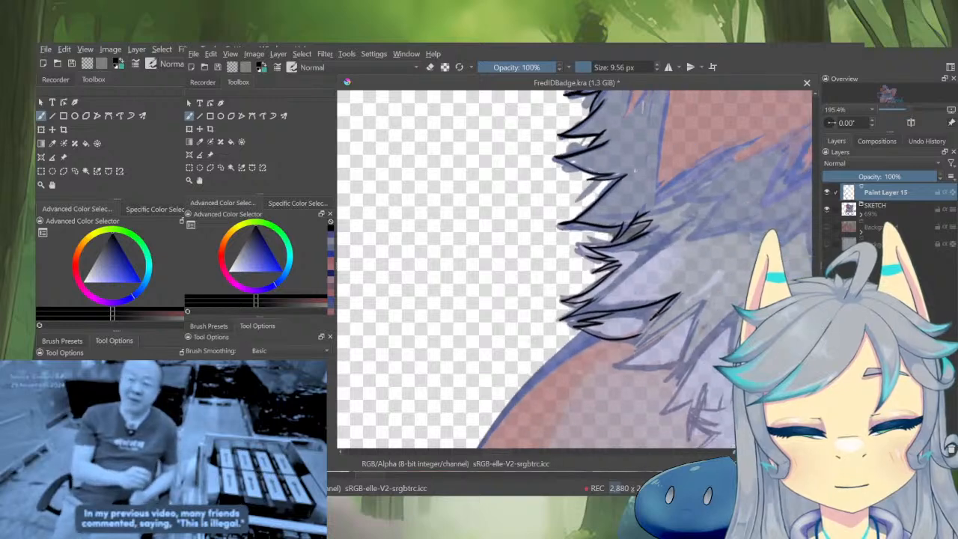
mouse_move(670, 308)
left_mouse_down()
mouse_move(638, 347)
mouse_move(679, 317)
mouse_move(672, 333)
left_mouse_up()
key("ctrl+z")
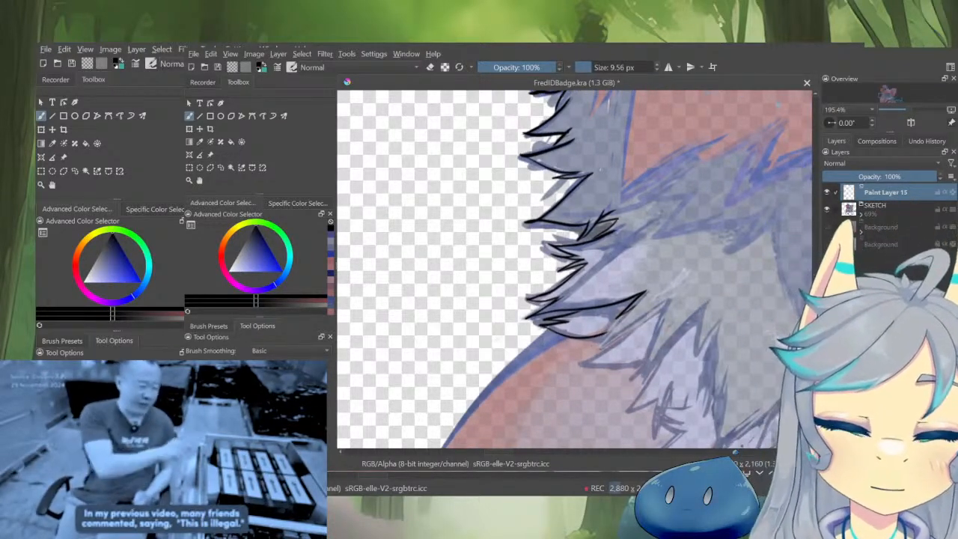
mouse_move(641, 303)
left_mouse_down()
mouse_move(601, 341)
mouse_move(664, 303)
mouse_move(637, 366)
mouse_move(683, 324)
mouse_move(679, 338)
mouse_move(705, 323)
mouse_move(679, 270)
left_mouse_up()
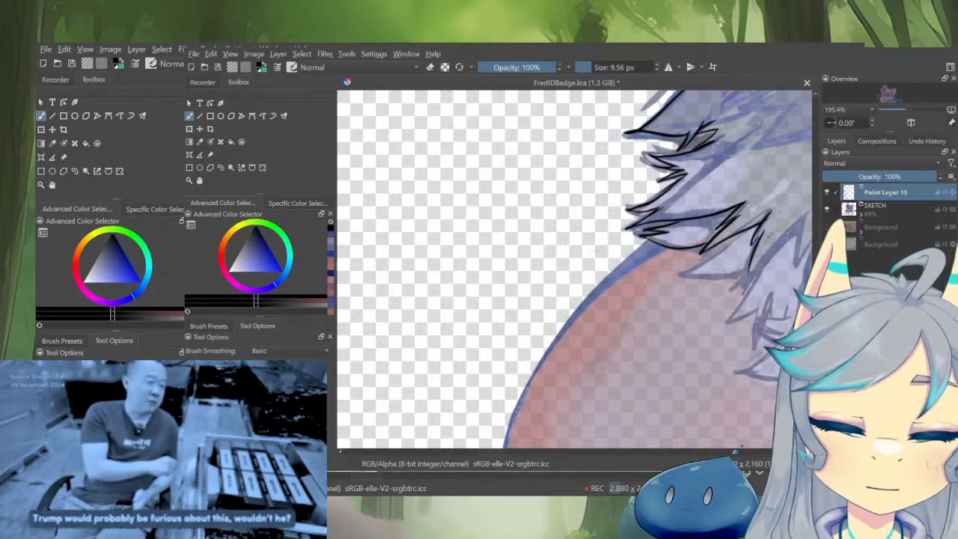
Ink the top of the shoulder outline starting from beneath the fur tufts, rotating the canvas to 10.87°
left_click_drag(650, 244, 575, 317)
mouse_move(665, 245)
left_mouse_down()
mouse_move(629, 259)
mouse_move(558, 326)
mouse_move(539, 367)
left_mouse_up()
mouse_move(583, 336)
left_mouse_down()
mouse_move(656, 231)
mouse_move(640, 284)
mouse_move(695, 261)
mouse_move(654, 259)
mouse_move(656, 232)
left_mouse_up()
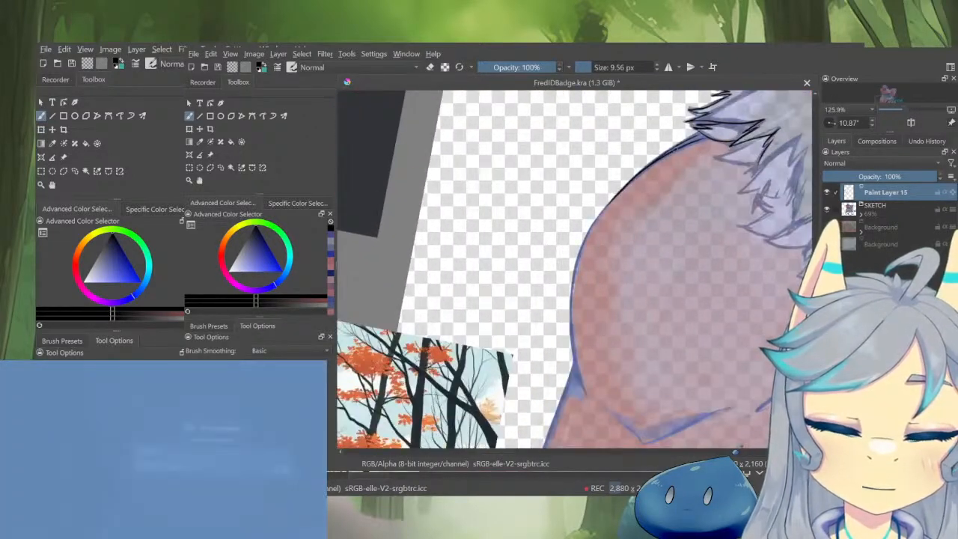
key("ctrl+z")
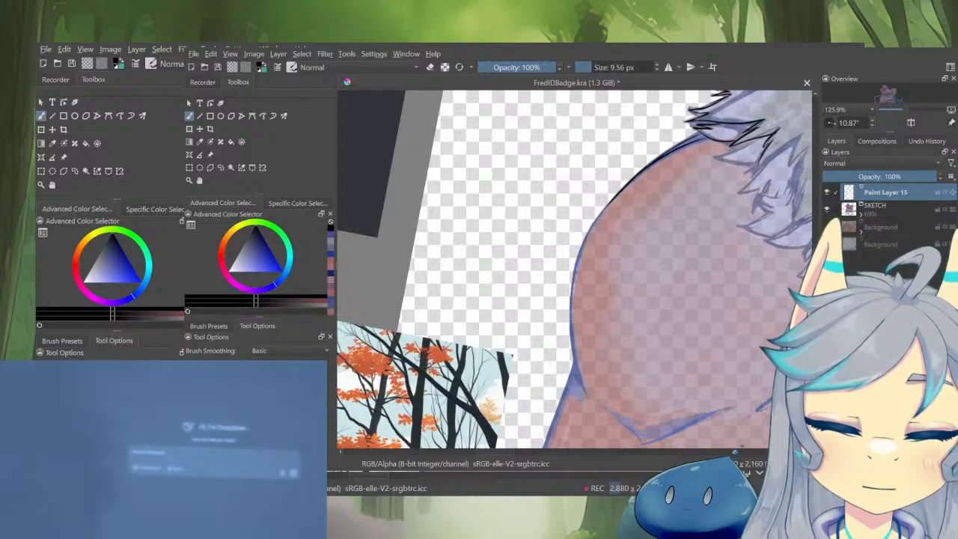
mouse_move(677, 149)
left_mouse_down()
mouse_move(612, 201)
mouse_move(583, 250)
left_mouse_up()
key("ctrl+z")
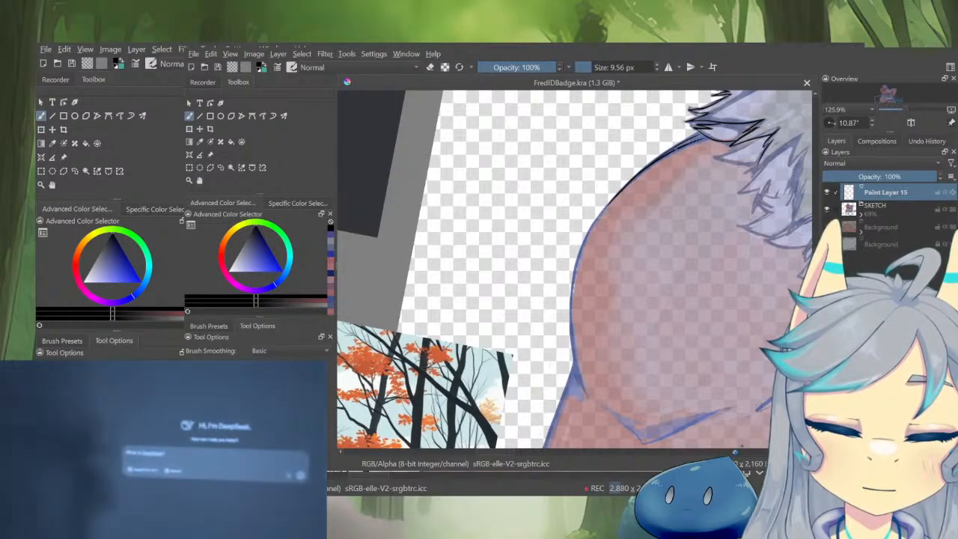
mouse_move(674, 152)
left_mouse_down()
mouse_move(603, 210)
mouse_move(569, 304)
left_mouse_up()
key("ctrl+z")
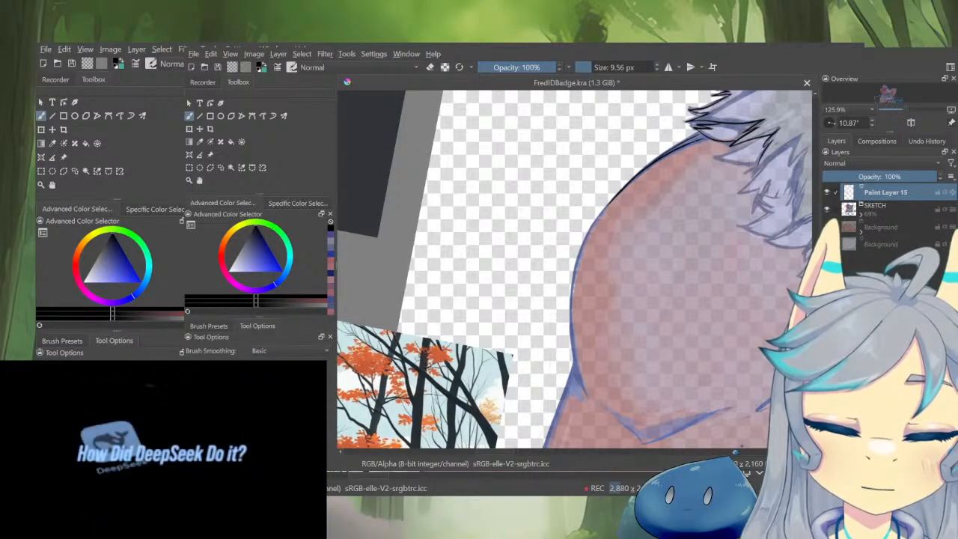
mouse_move(648, 167)
left_mouse_down()
mouse_move(593, 221)
mouse_move(573, 280)
mouse_move(568, 337)
mouse_move(584, 391)
left_mouse_up()
left_click_drag(648, 216, 651, 212)
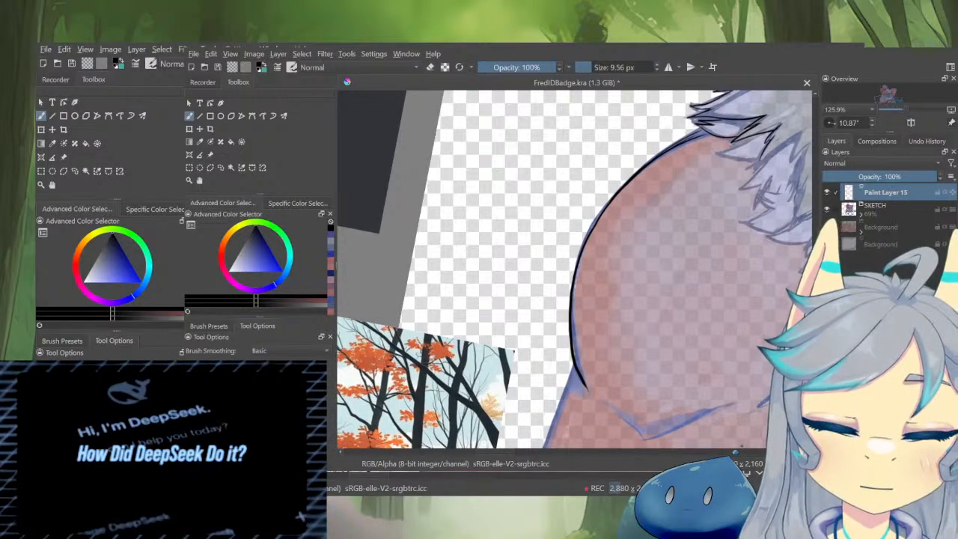
key("ctrl+z")
mouse_move(697, 135)
left_mouse_down()
mouse_move(633, 174)
mouse_move(588, 236)
mouse_move(575, 295)
mouse_move(577, 369)
left_mouse_up()
key("ctrl+z")
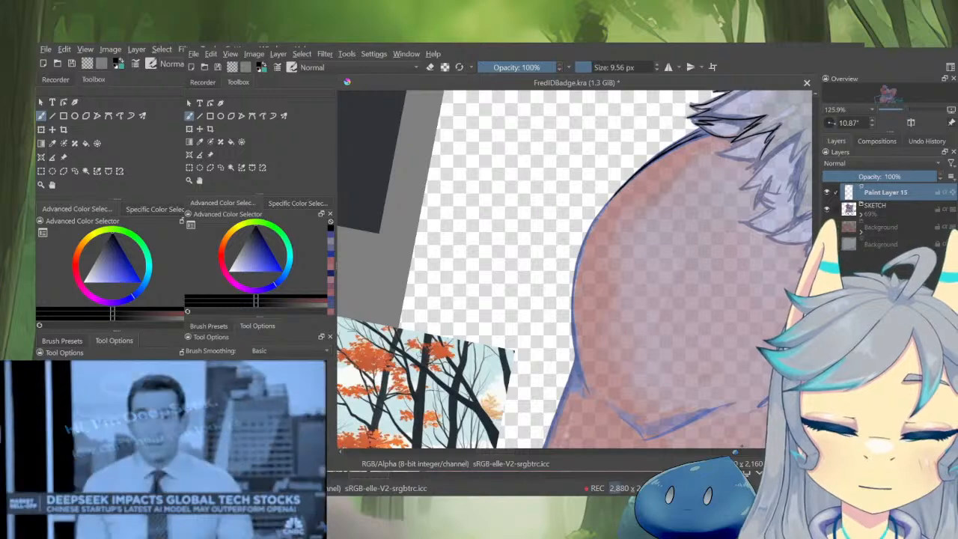
Ink the shoulder's outer curve down to its crease and the outer edge of the arm below it
mouse_move(587, 241)
left_mouse_down()
mouse_move(577, 345)
mouse_move(646, 253)
mouse_move(576, 318)
mouse_move(567, 346)
left_mouse_up()
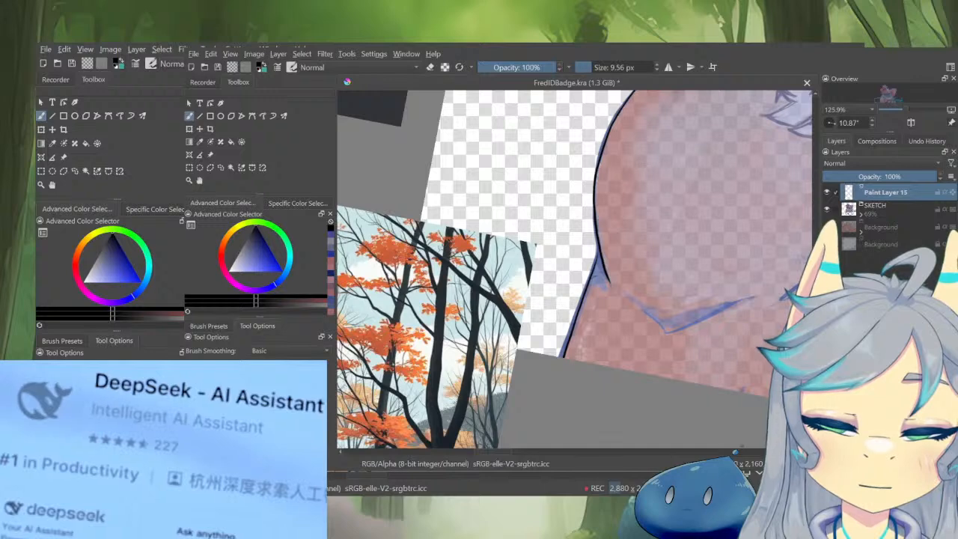
left_click_drag(597, 274, 605, 277)
Ink the curved fold beneath the rounded shoulder with an upper and a lower line, and switch the brush to erasing
mouse_move(674, 336)
left_mouse_down()
mouse_move(638, 332)
mouse_move(656, 345)
mouse_move(642, 349)
left_mouse_up()
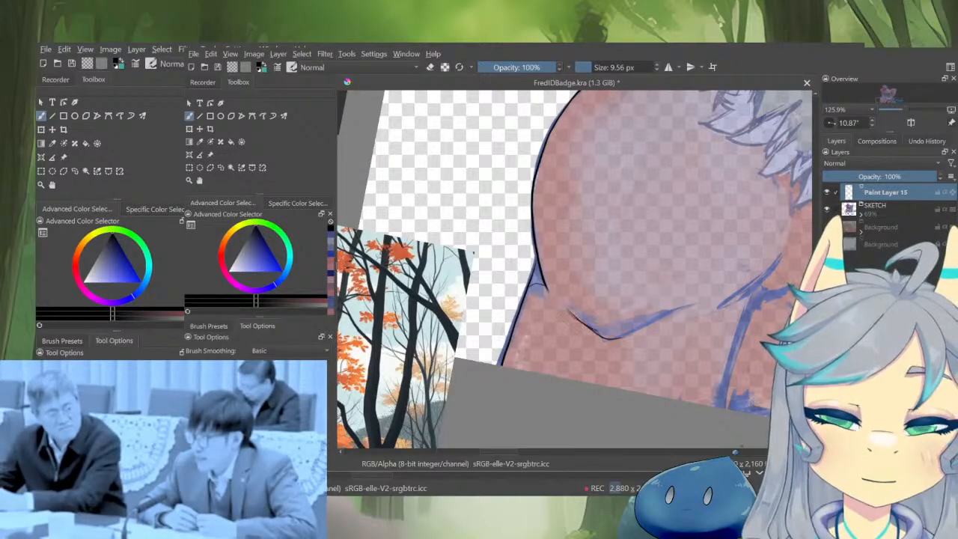
left_click_drag(657, 323, 598, 344)
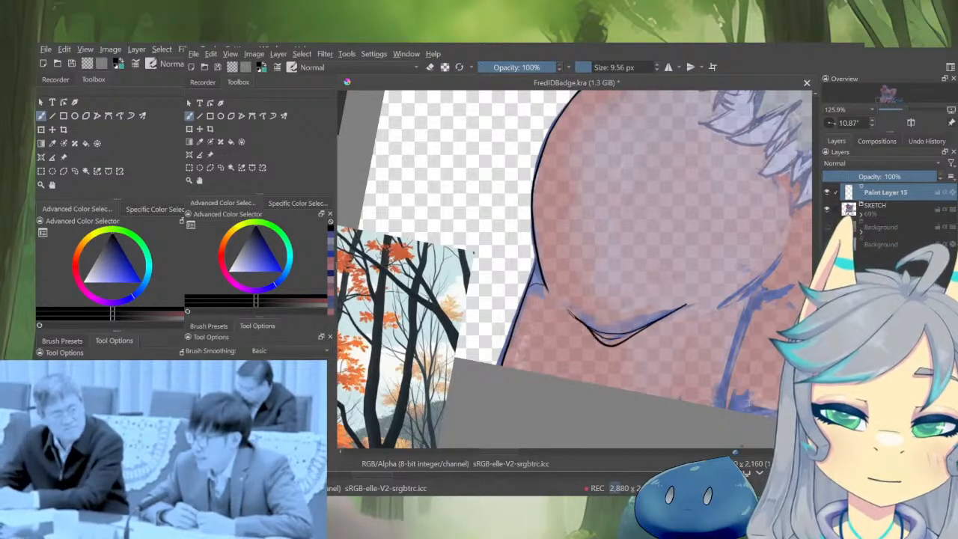
left_click_drag(675, 337, 613, 358)
key("e")
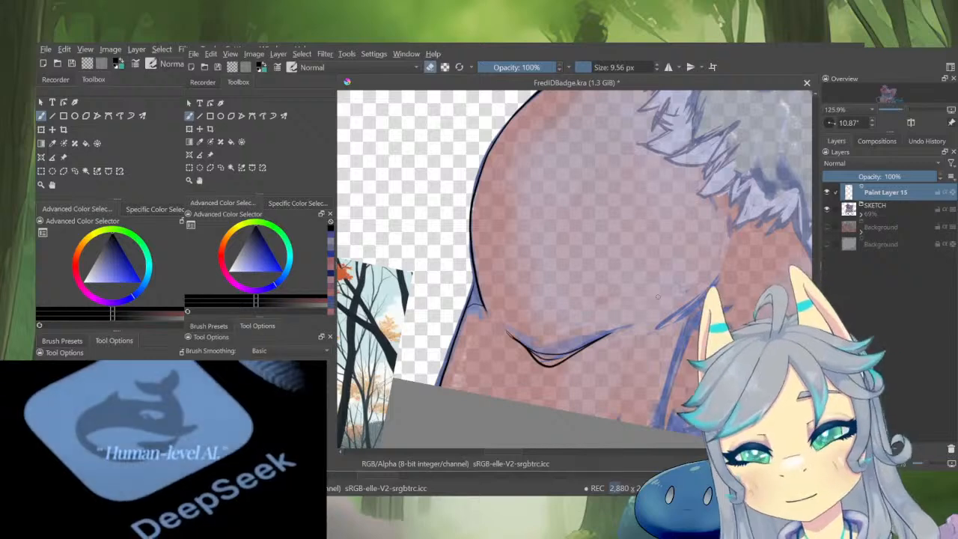
Rotate the canvas to 2.51°, ink the shoulder's chest-side curve and start the arm's inner edge, and hatch the fold beneath the shoulder
left_click_drag(691, 299, 677, 264)
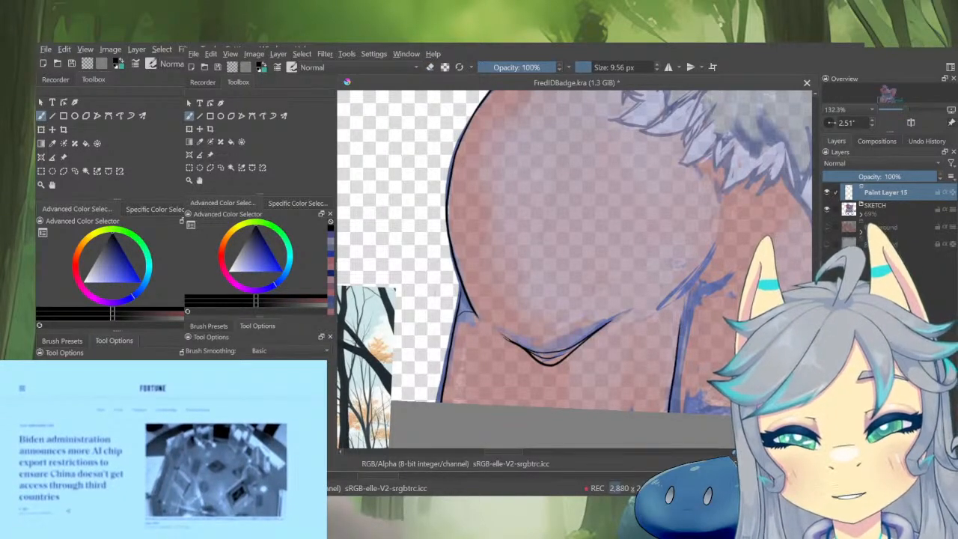
left_click_drag(664, 328, 656, 360)
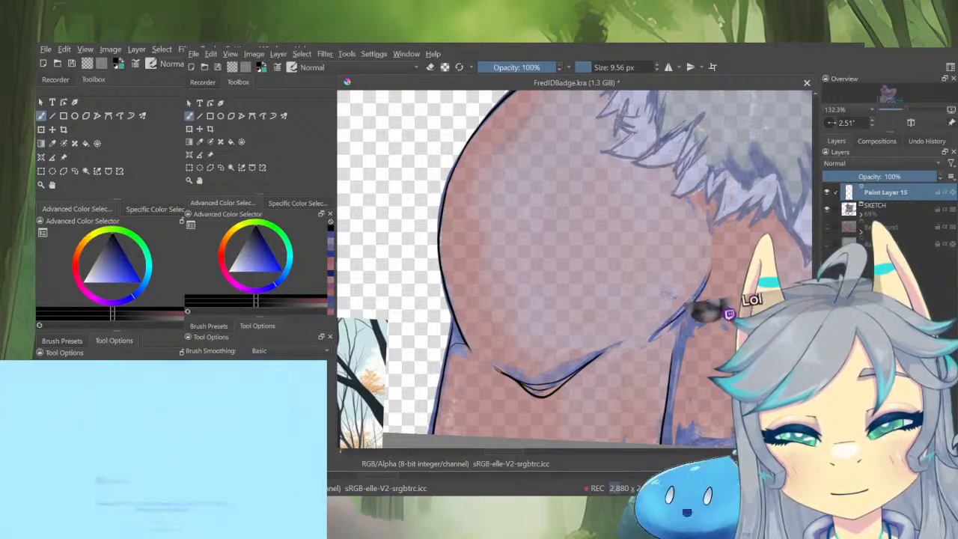
left_click_drag(712, 253, 679, 315)
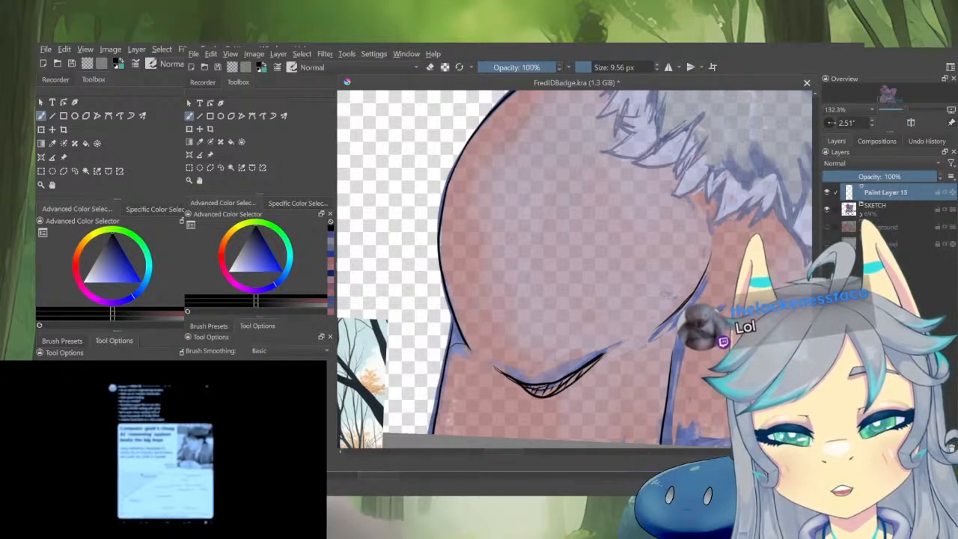
Redraw the arm's inner edge down to the canvas border, undoing one stroke, and ink the short crease branching from its upper end
left_click_drag(704, 322, 649, 345)
scroll(649, 346, "down", 5)
scroll(652, 344, "up", 6)
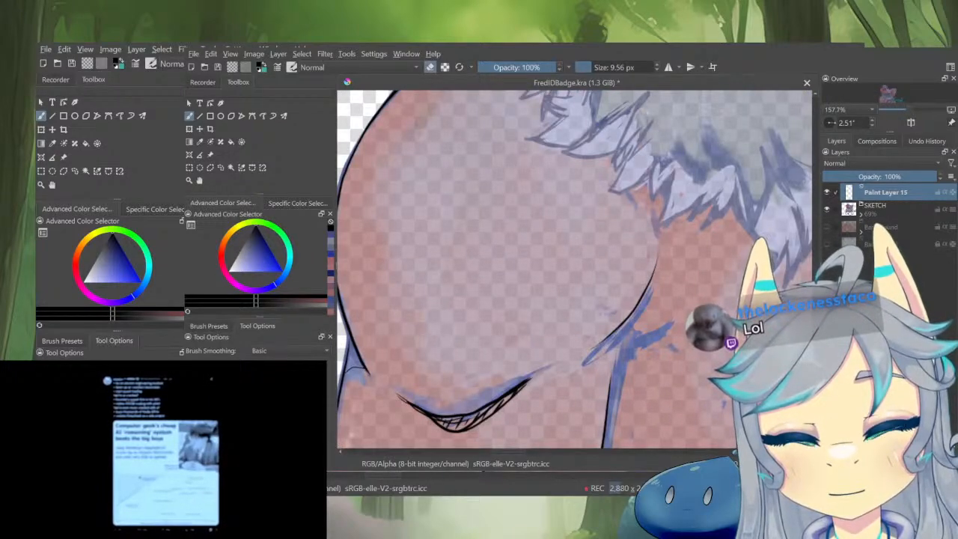
left_click_drag(616, 354, 602, 426)
left_click_drag(631, 401, 638, 343)
left_click_drag(619, 302, 602, 430)
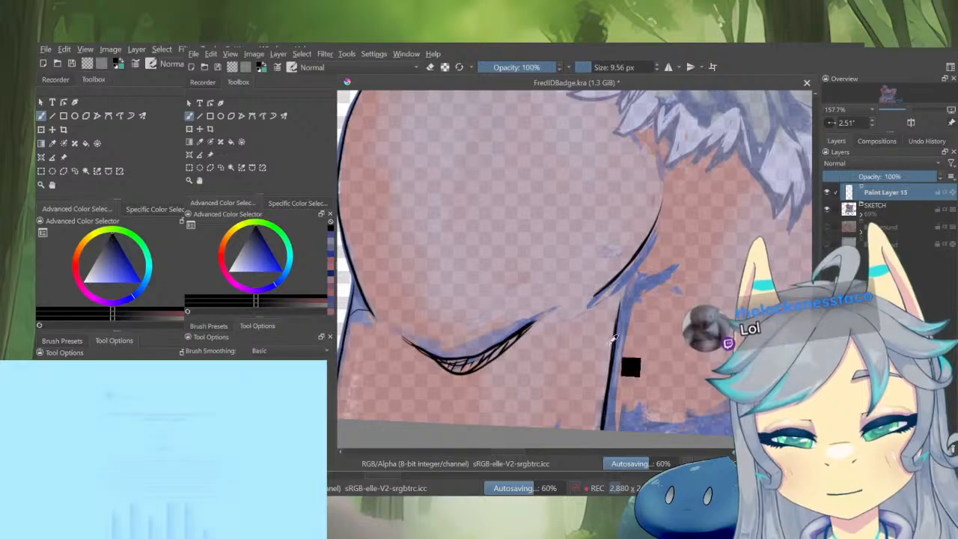
key("ctrl+z")
left_click_drag(631, 366, 642, 321)
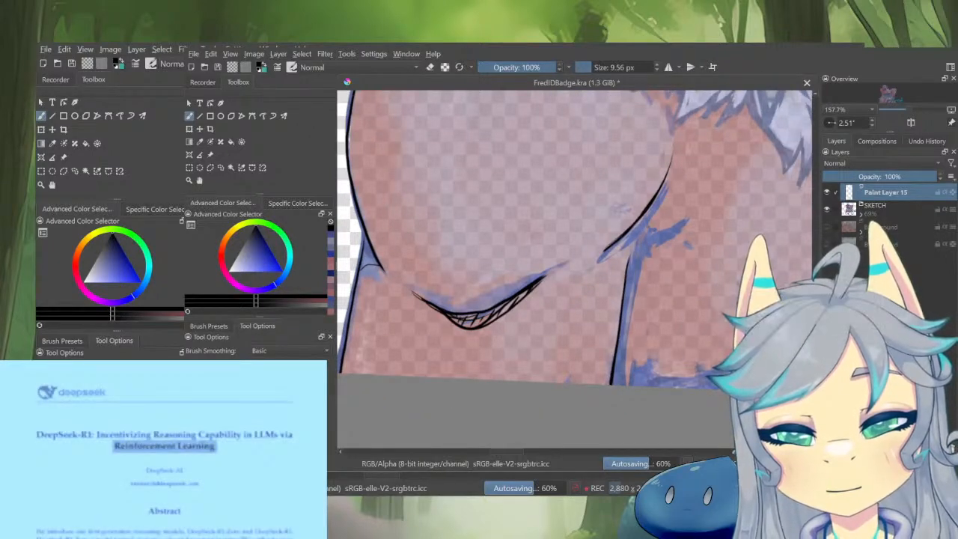
mouse_move(634, 253)
left_mouse_down()
mouse_move(676, 237)
mouse_move(625, 288)
left_mouse_up()
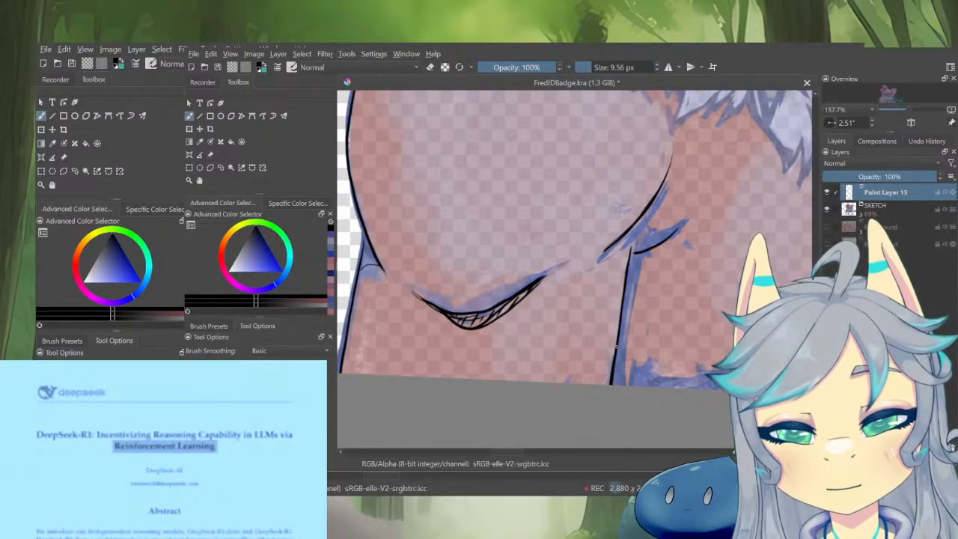
left_click_drag(618, 345, 612, 386)
Check the whole figure's line art by hiding the SKETCH layer and showing it again
left_click(612, 404, "ctrl")
left_click(646, 369, "ctrl")
mouse_move(708, 286)
left_mouse_down()
mouse_move(685, 346)
mouse_move(623, 414)
left_mouse_up()
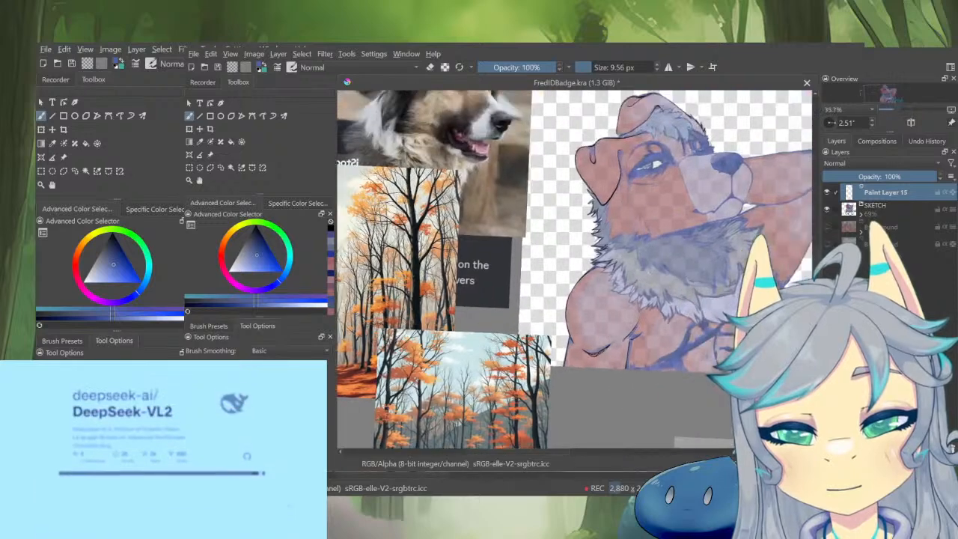
left_click(827, 209)
left_click(827, 210)
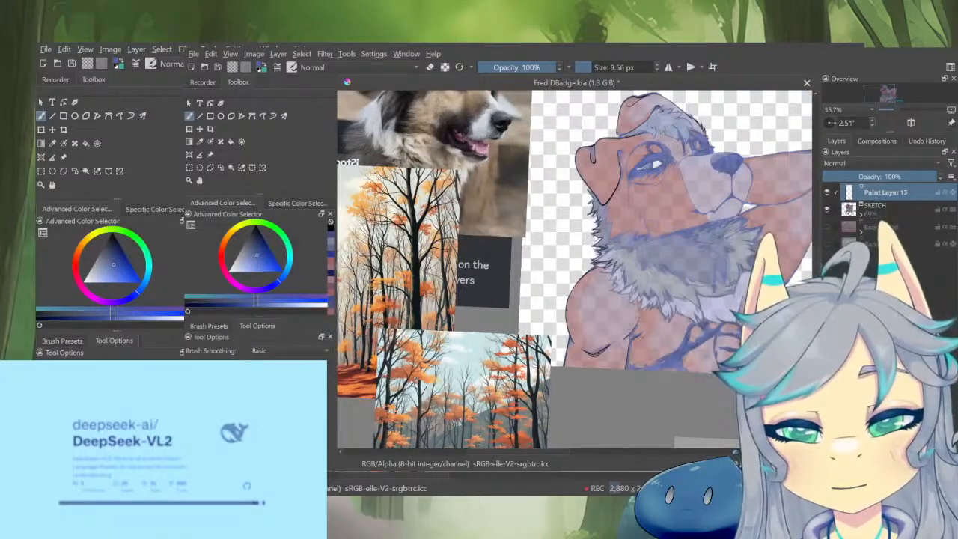
left_click_drag(670, 345, 617, 381)
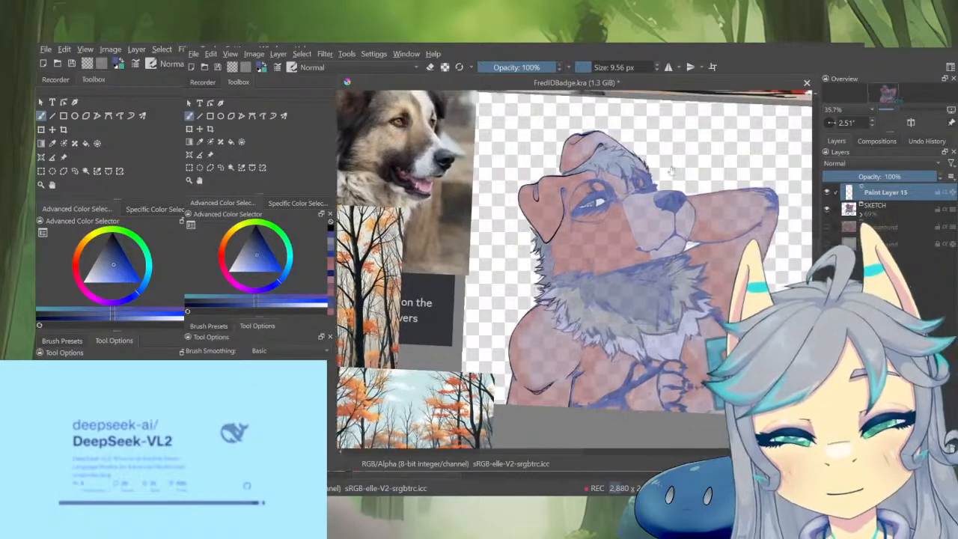
Set the brush colour to black and ink the far brow's outer edge from the forehead fur down to the muzzle
left_click_drag(635, 125, 691, 81)
left_click_drag(664, 225, 693, 180)
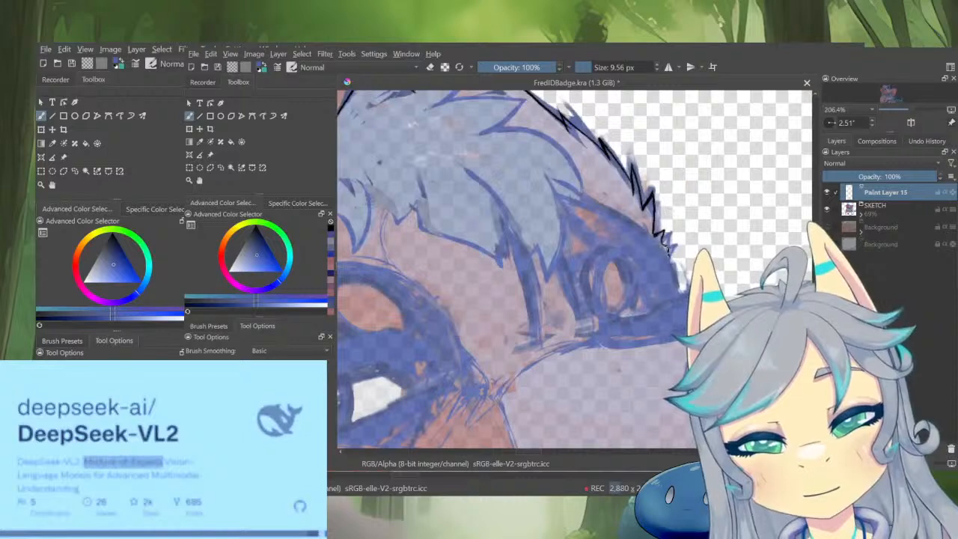
key("e")
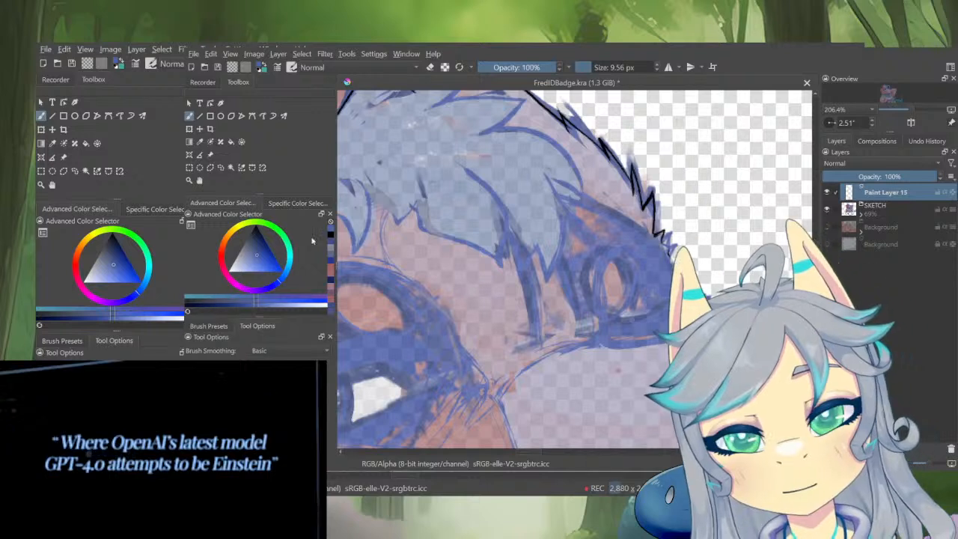
left_click(256, 226)
left_click_drag(707, 196, 739, 266)
key("ctrl+z")
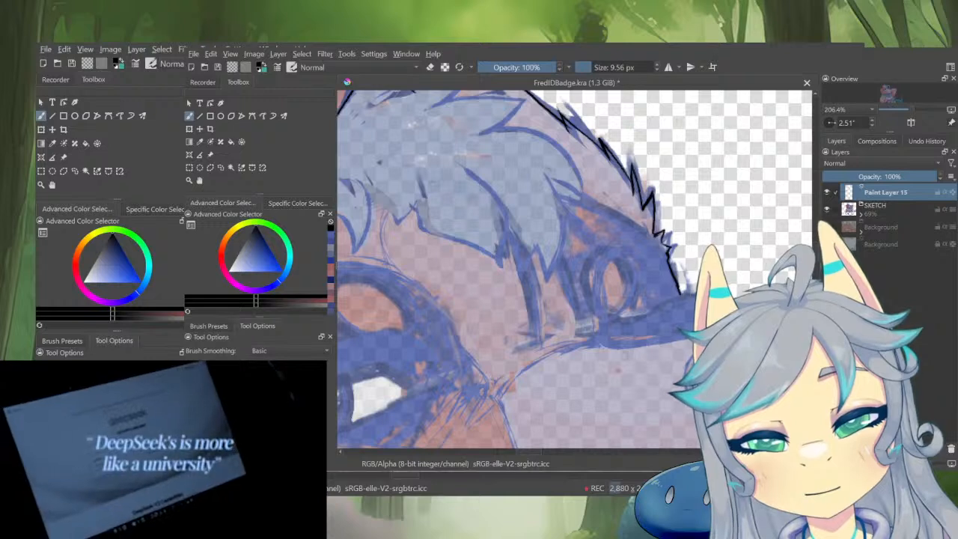
Ink the curved lower edge of the far eye socket with a pointed tuft at its outer end, redoing the first stroke
left_click_drag(614, 323, 666, 297)
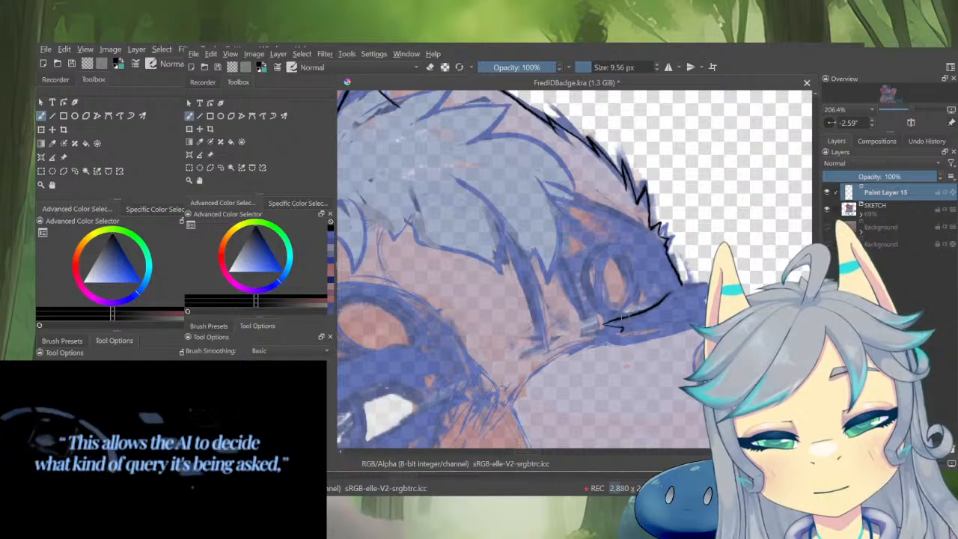
key("ctrl+z")
mouse_move(605, 324)
left_mouse_down()
mouse_move(706, 281)
mouse_move(650, 350)
left_mouse_up()
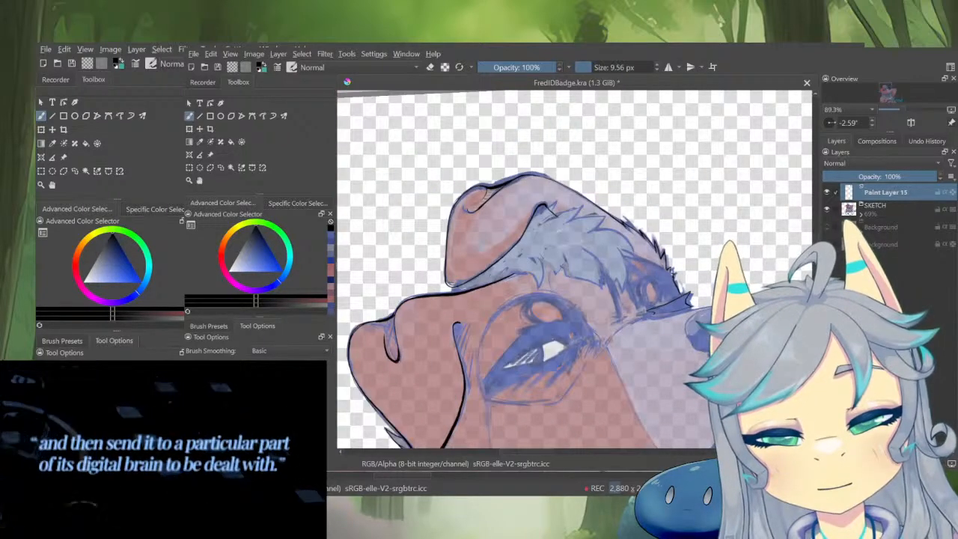
Rotate the canvas to -29.20° and ink the muzzle's bridge line from beneath the far eye toward the nose, redoing unsatisfactory strokes
left_click_drag(765, 372, 680, 361)
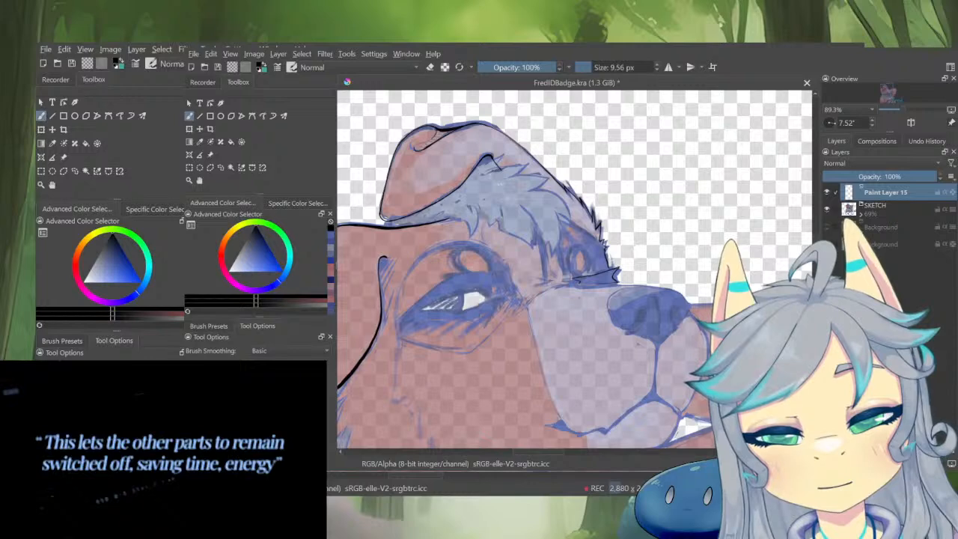
left_click_drag(671, 314, 664, 277)
left_click_drag(564, 283, 605, 229)
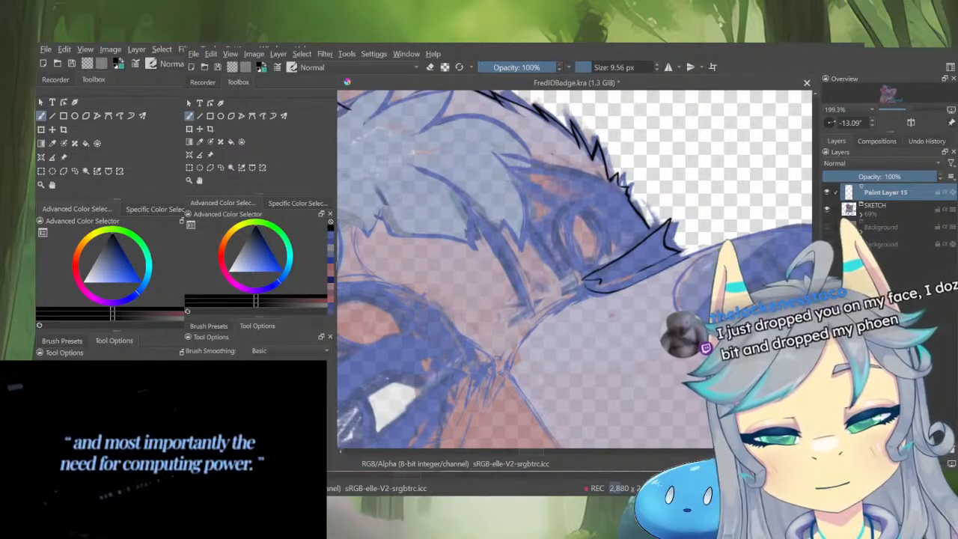
mouse_move(703, 279)
left_mouse_down()
mouse_move(630, 302)
mouse_move(639, 286)
left_mouse_up()
key("ctrl+z")
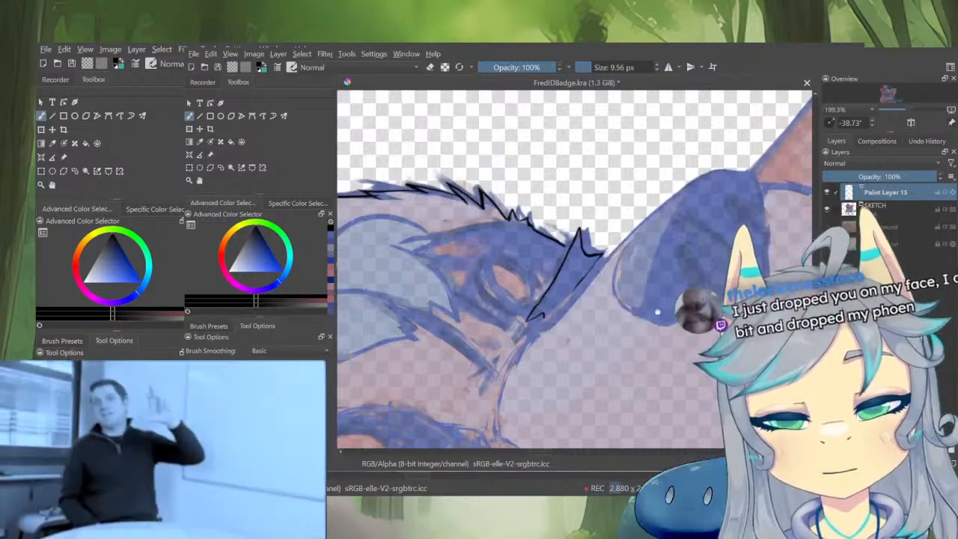
mouse_move(590, 322)
left_mouse_down()
mouse_move(564, 375)
mouse_move(565, 345)
mouse_move(623, 294)
left_mouse_up()
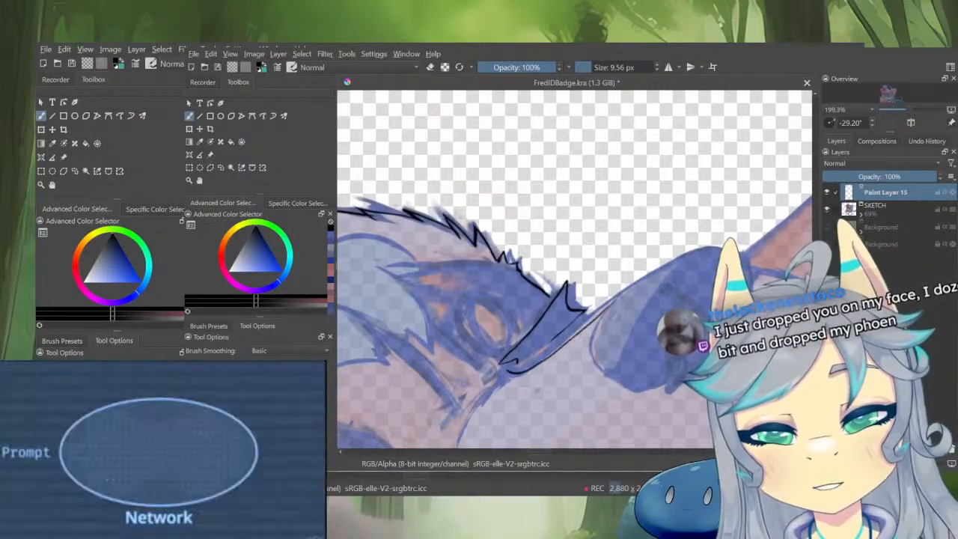
key("ctrl+z")
left_click_drag(507, 371, 625, 291)
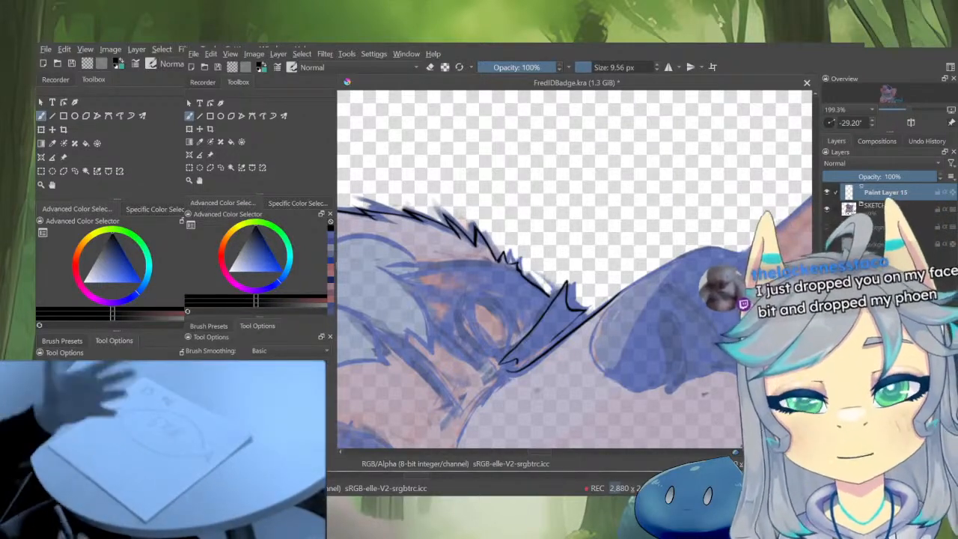
Reduce the brush size to 7.41 px and extend the muzzle's bridge line over the top of the nose, redoing one stroke
left_click_drag(657, 300, 595, 377)
left_click_drag(659, 329, 671, 207)
left_click_drag(671, 207, 658, 259)
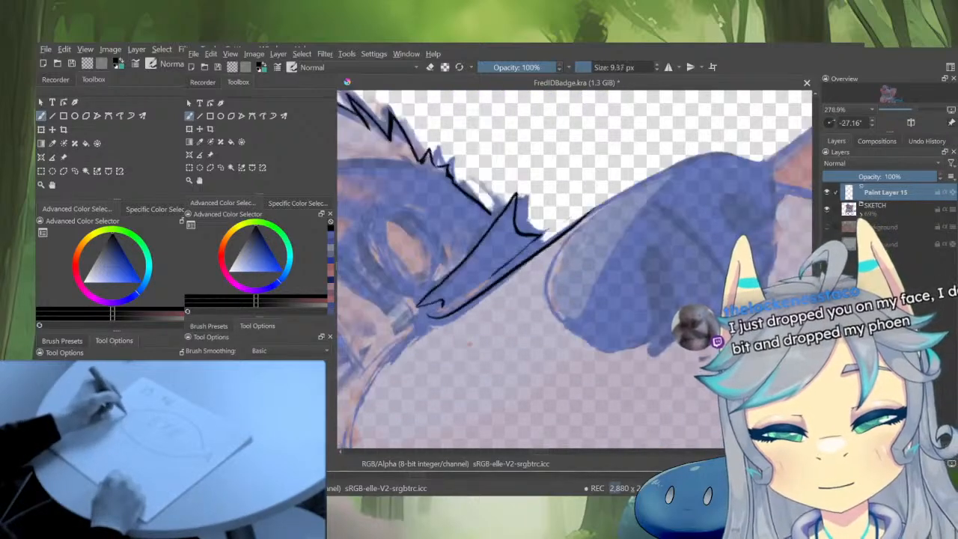
left_click_drag(669, 168, 599, 213)
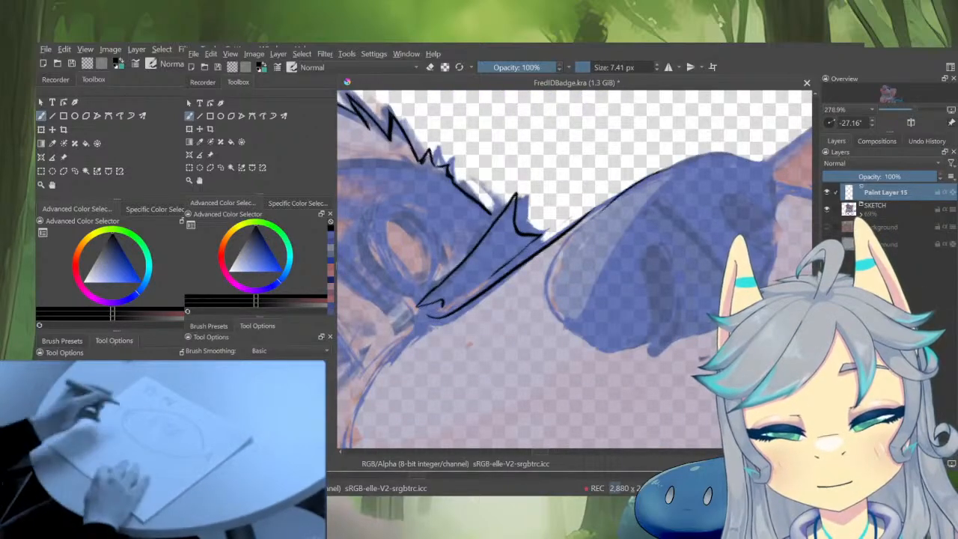
key("ctrl+z")
mouse_move(682, 165)
left_mouse_down()
mouse_move(619, 198)
mouse_move(578, 236)
left_mouse_up()
Ink the nose's upper highlight arc, the highlight's lower border and the rounded near side of the nose, using the mirrored view
left_click_drag(679, 268, 632, 358)
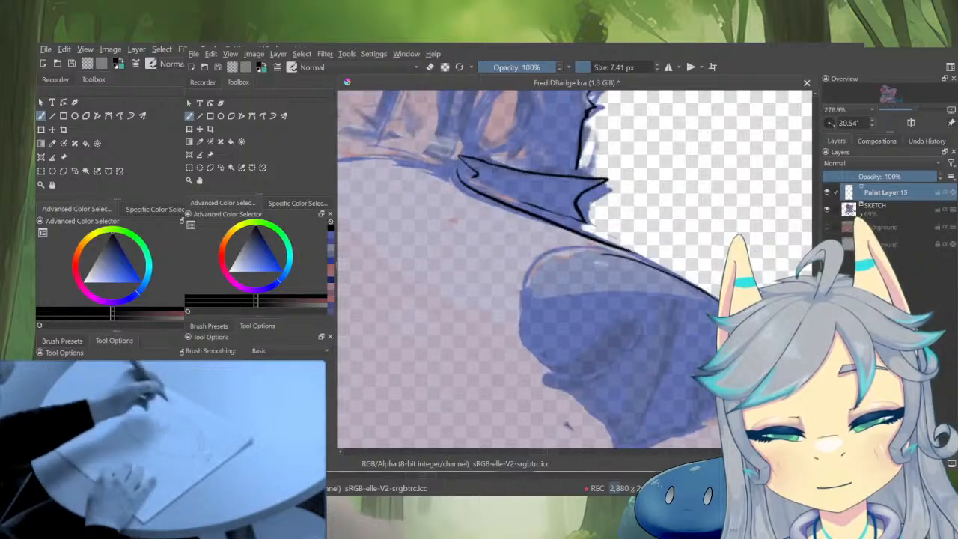
key("m")
left_click_drag(574, 321, 634, 274)
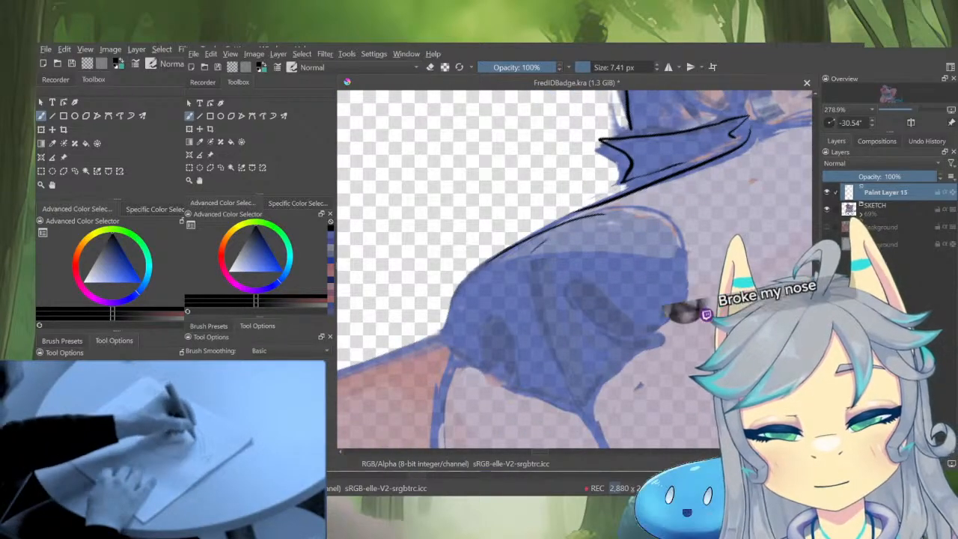
mouse_move(533, 253)
left_mouse_down()
mouse_move(584, 219)
mouse_move(669, 245)
mouse_move(675, 257)
left_mouse_up()
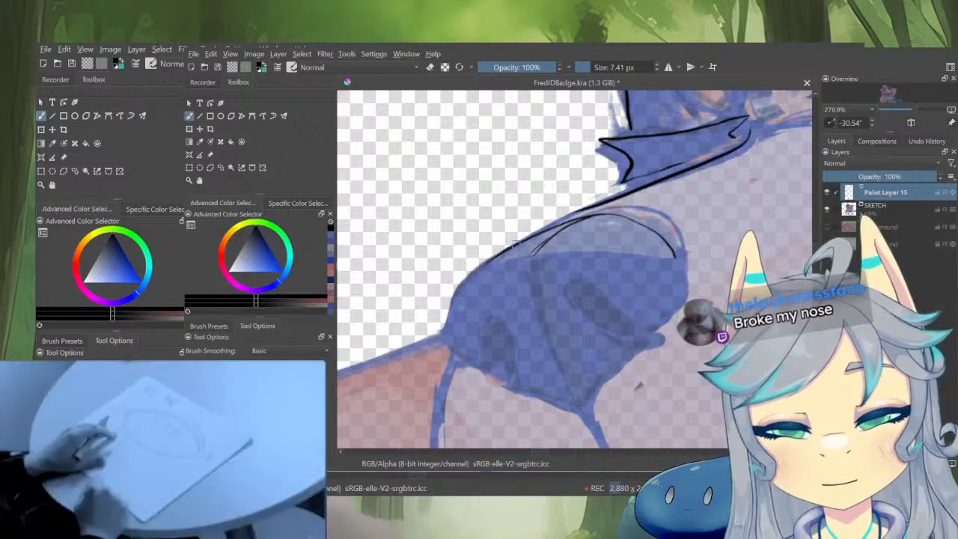
mouse_move(528, 241)
left_mouse_down()
mouse_move(590, 222)
mouse_move(637, 222)
mouse_move(686, 276)
left_mouse_up()
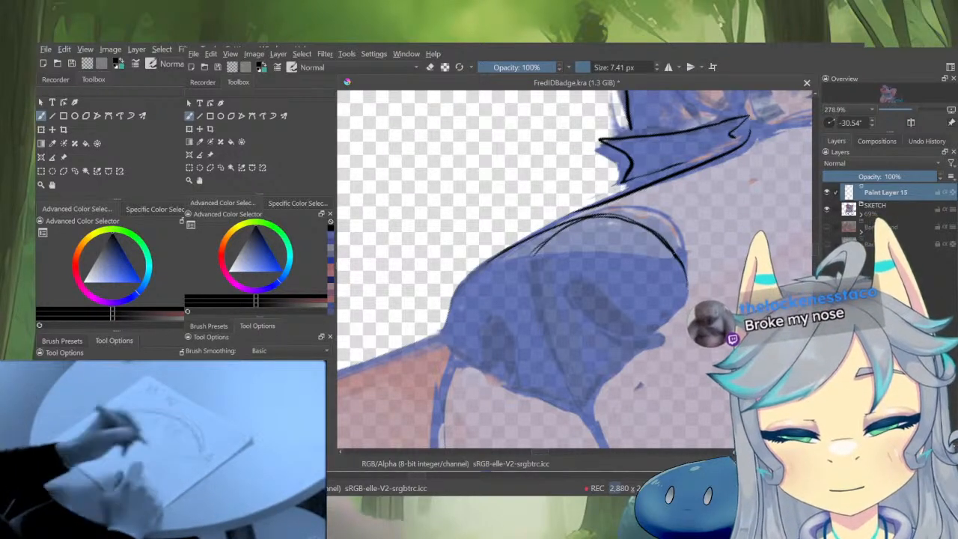
mouse_move(450, 313)
left_mouse_down()
mouse_move(508, 260)
mouse_move(622, 218)
mouse_move(636, 217)
mouse_move(639, 256)
mouse_move(671, 260)
left_mouse_up()
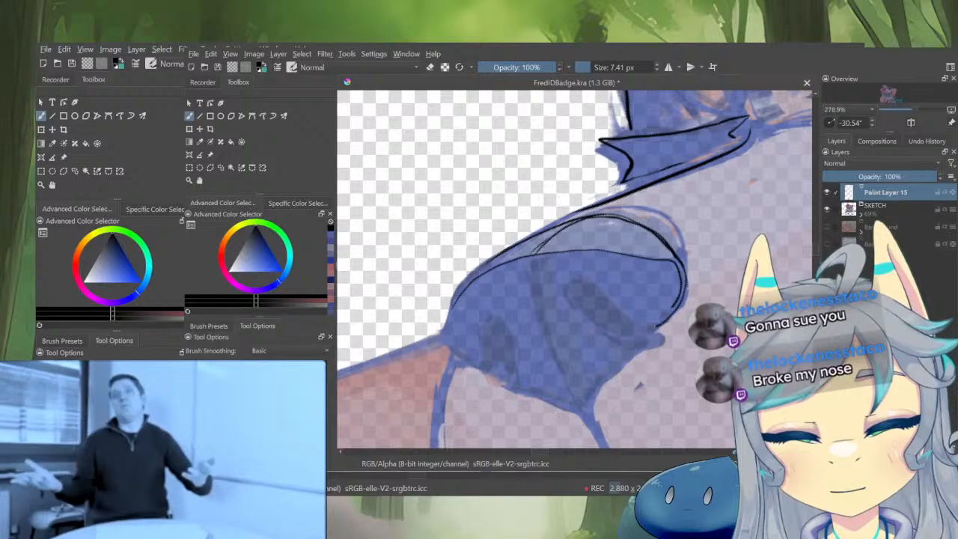
Ink the near nostril and the nose's lower edge down to its pointed tip and up the far side
mouse_move(569, 305)
left_mouse_down()
mouse_move(592, 344)
mouse_move(646, 337)
left_mouse_up()
key("m")
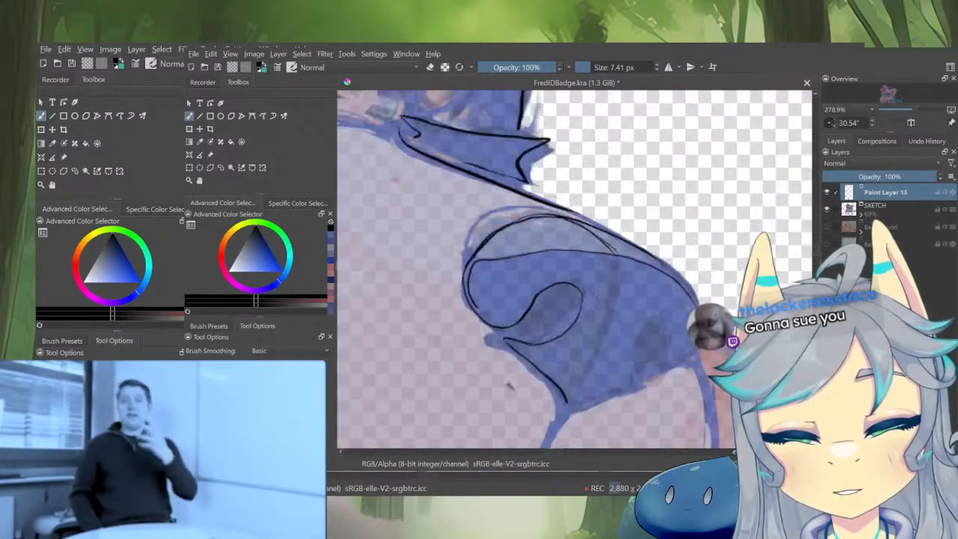
mouse_move(585, 398)
left_mouse_down()
mouse_move(633, 390)
mouse_move(677, 348)
left_mouse_up()
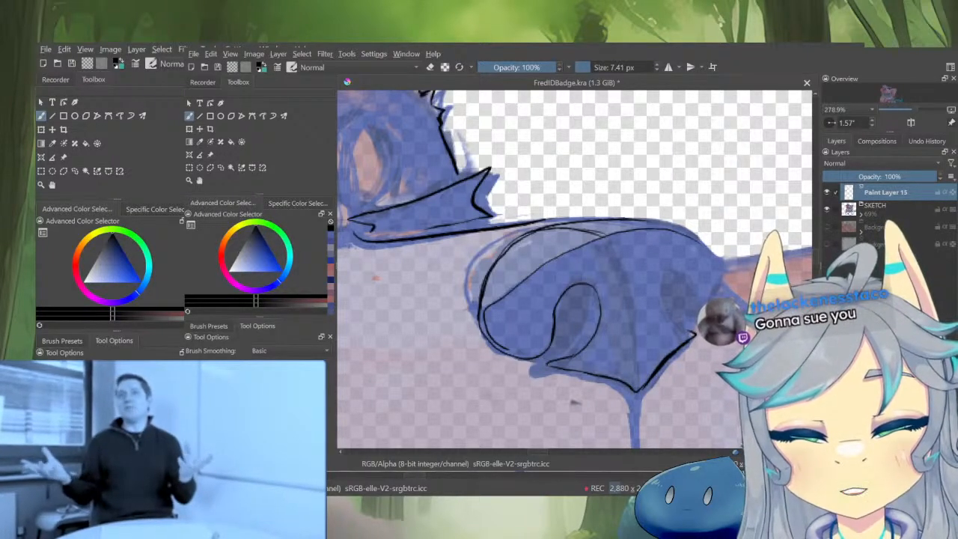
Undo the nose's centre line, erase the rough top of the highlight arc and redraw it as a heavier line
key("m")
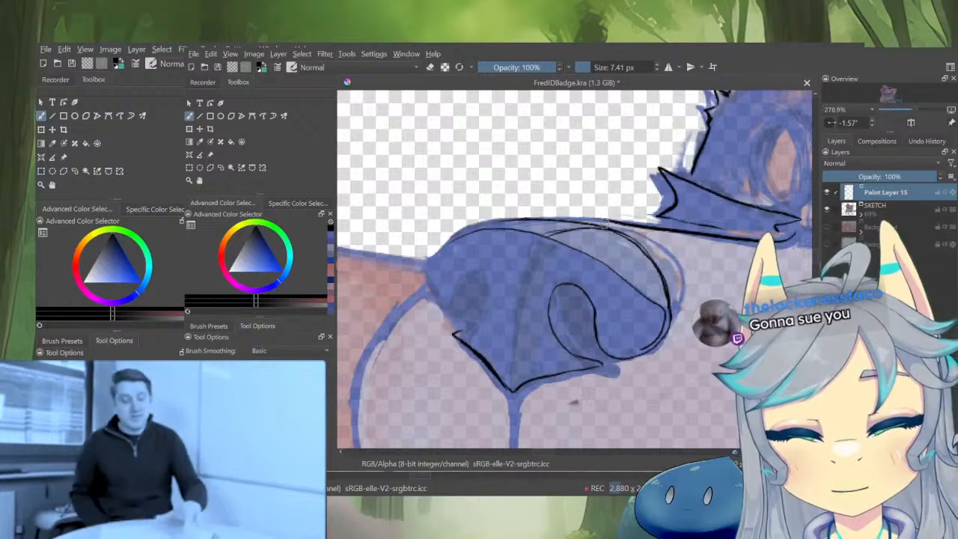
left_click_drag(605, 224, 549, 236)
key("m")
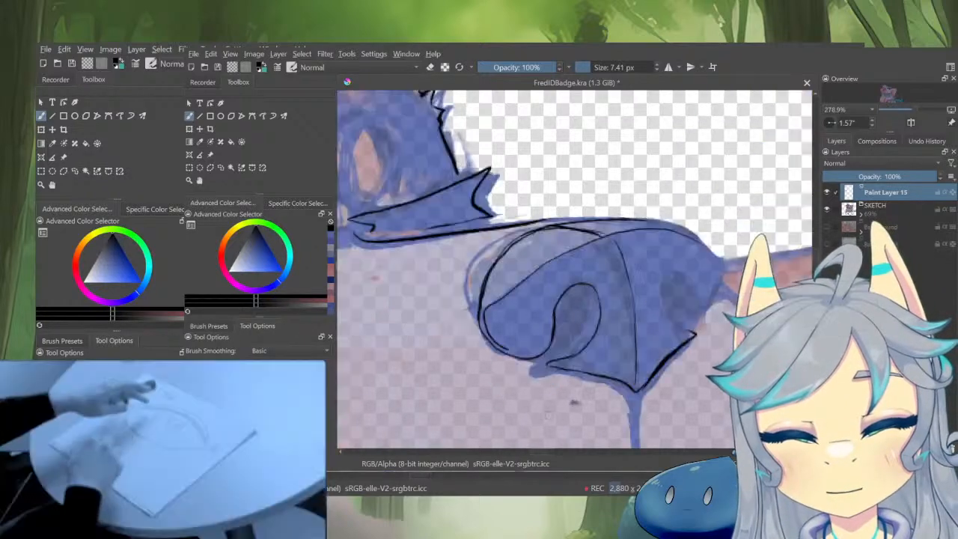
key("ctrl+z")
mouse_move(560, 224)
left_mouse_down()
mouse_move(614, 233)
mouse_move(548, 227)
left_mouse_up()
key("e")
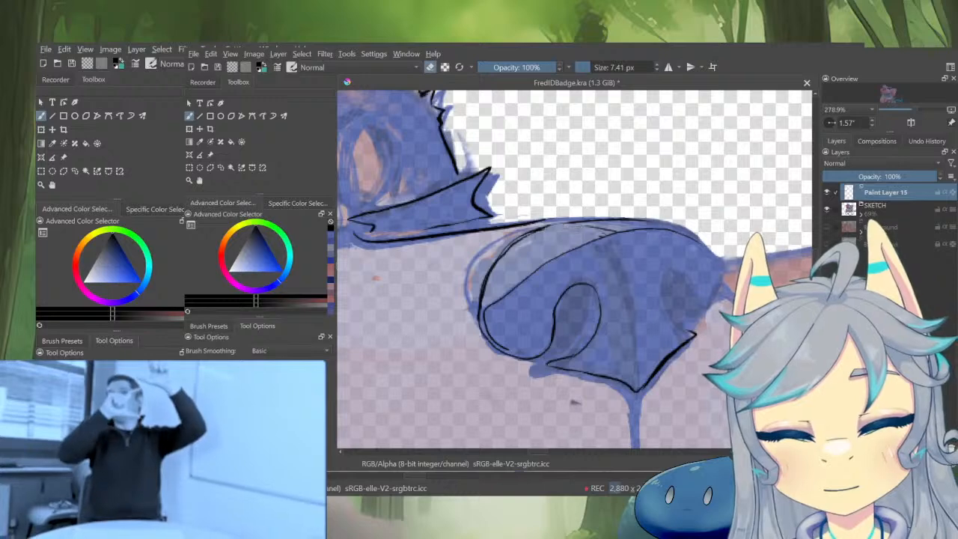
left_click_drag(616, 230, 542, 227)
Ink the nose's centre line from the top plane to the lower tip, redoing the first stroke, and clean it up by erasing
left_click_drag(627, 236, 638, 382)
key("ctrl+z")
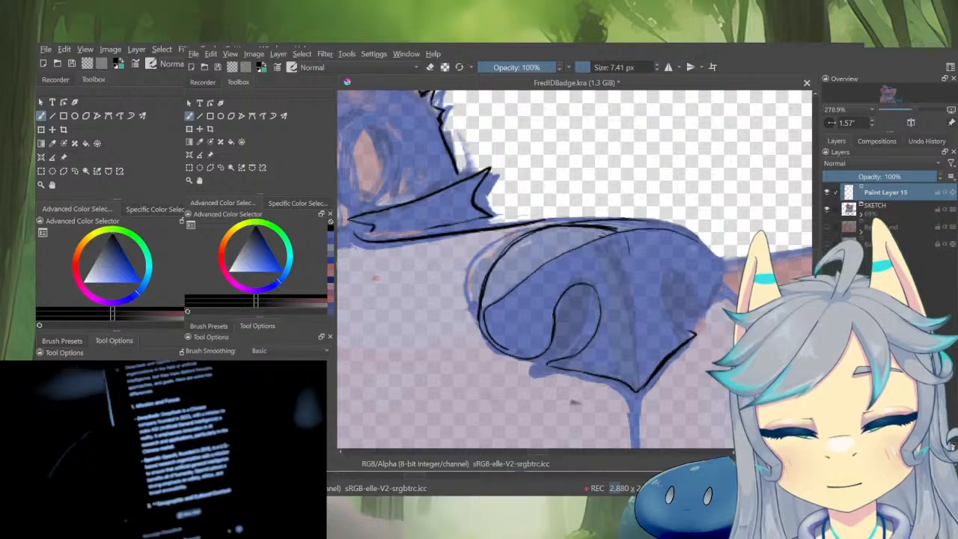
mouse_move(630, 235)
left_mouse_down()
mouse_move(645, 338)
mouse_move(640, 389)
mouse_move(643, 273)
left_mouse_up()
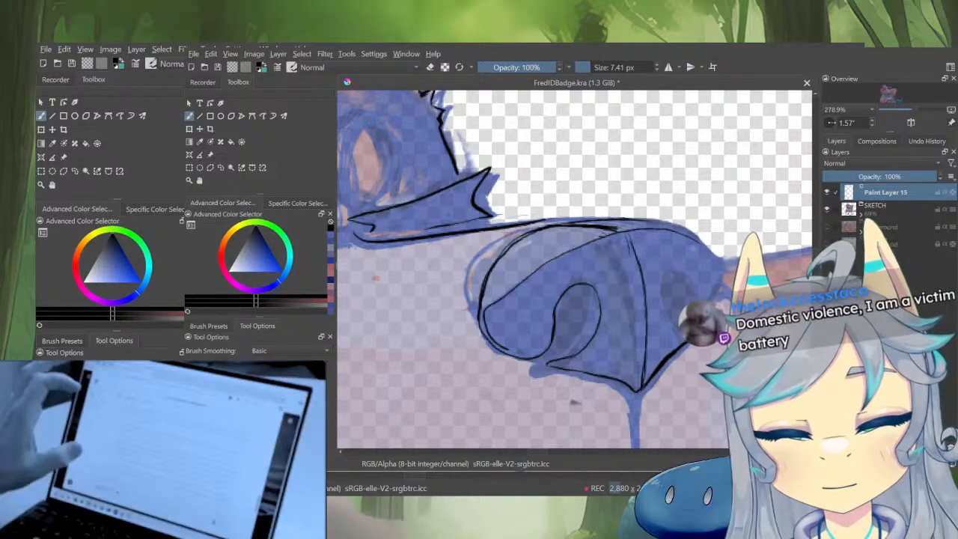
key("e")
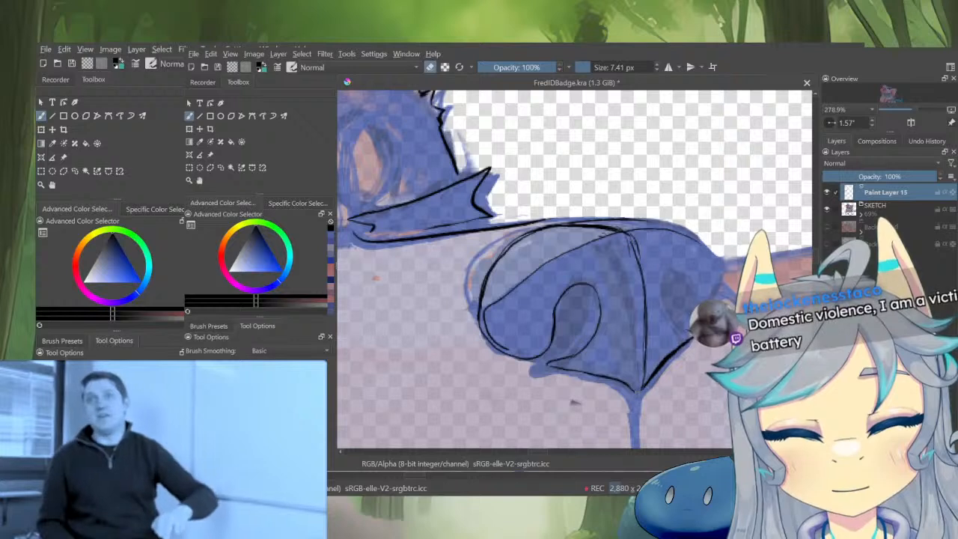
Ink the far nostril and the rounded outer edge of the nose's far side
key("e")
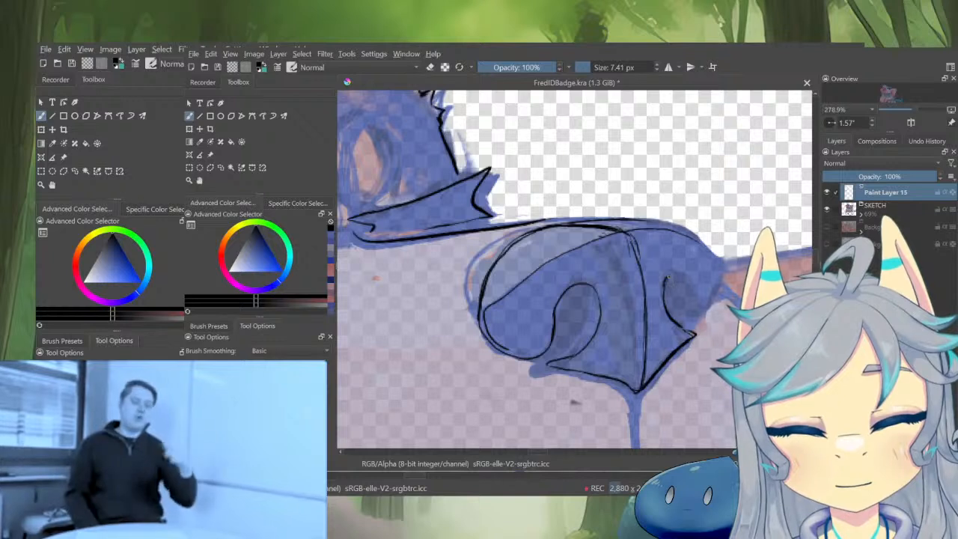
mouse_move(669, 277)
left_mouse_down()
mouse_move(686, 281)
mouse_move(691, 313)
left_mouse_up()
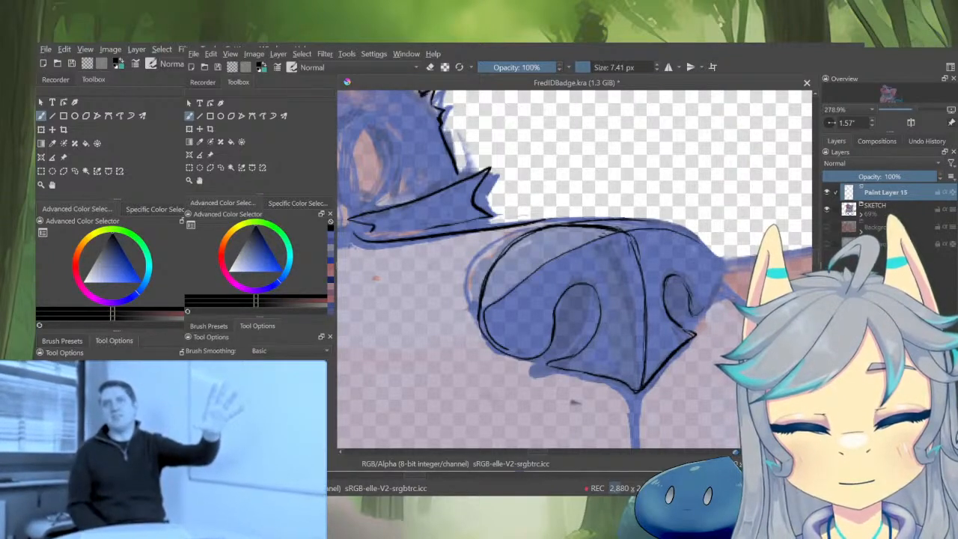
left_click_drag(647, 221, 678, 232)
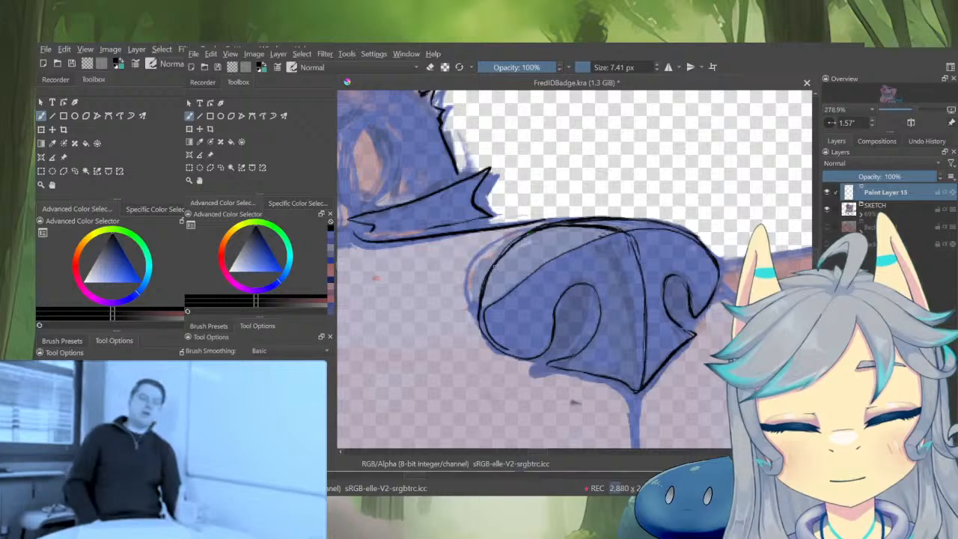
Reinforce the nose's top edge and touch up the overlapping lines with the eraser, undoing the last stroke
left_click_drag(558, 293, 555, 261)
mouse_move(588, 232)
left_mouse_down()
mouse_move(652, 216)
mouse_move(654, 227)
left_mouse_up()
key("e")
mouse_move(640, 297)
left_mouse_down()
mouse_move(603, 337)
mouse_move(660, 183)
mouse_move(610, 250)
left_mouse_up()
key("e")
key("ctrl+z")
Rotate the canvas to -42.97° and thicken the muzzle's bridge line from the nose back to the crease below the far eye
left_click_drag(663, 187, 595, 267)
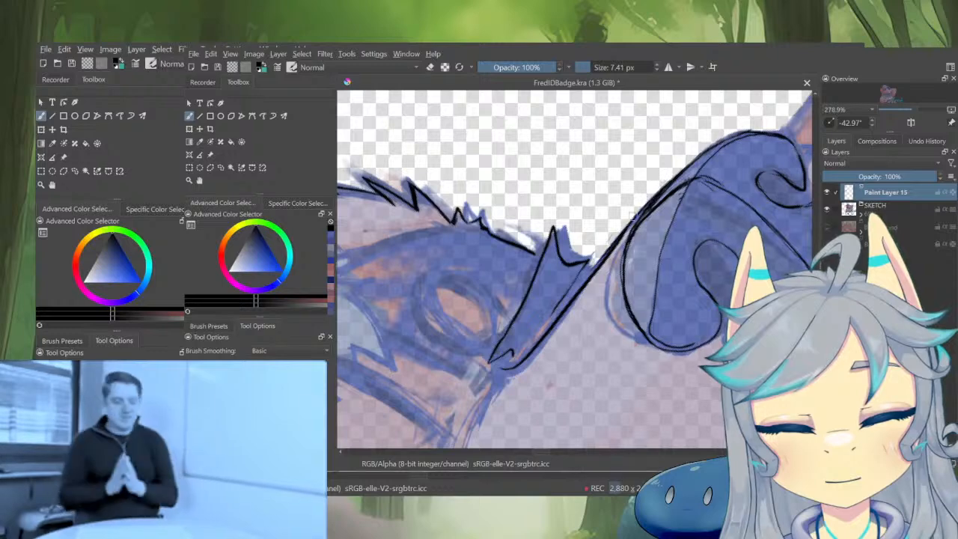
left_click_drag(572, 301, 529, 358)
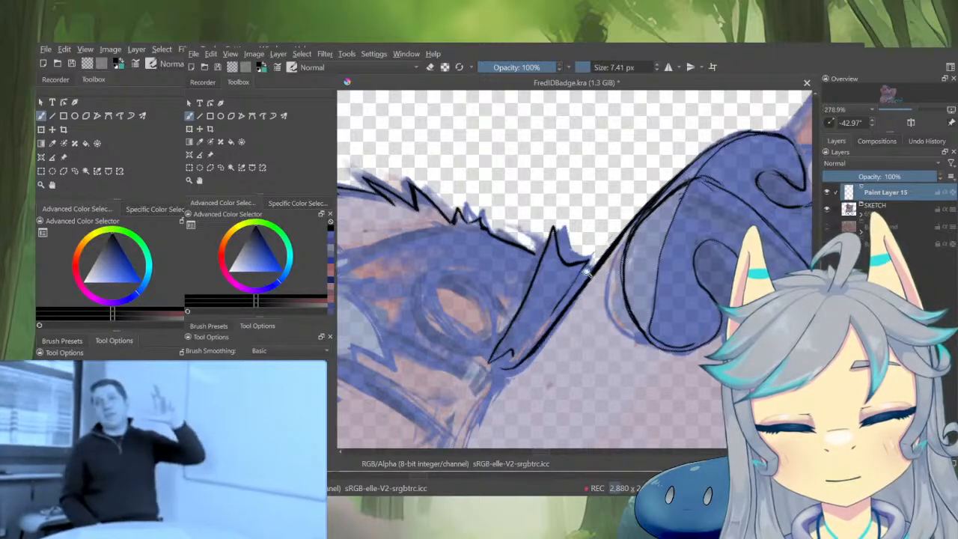
left_click_drag(587, 273, 588, 337)
Rotate the canvas to 7.06° and thicken the nose's lower edges beneath the near nostril and toward the pointed tip
mouse_move(662, 265)
left_mouse_down()
mouse_move(624, 374)
mouse_move(629, 330)
mouse_move(649, 307)
mouse_move(662, 219)
left_mouse_up()
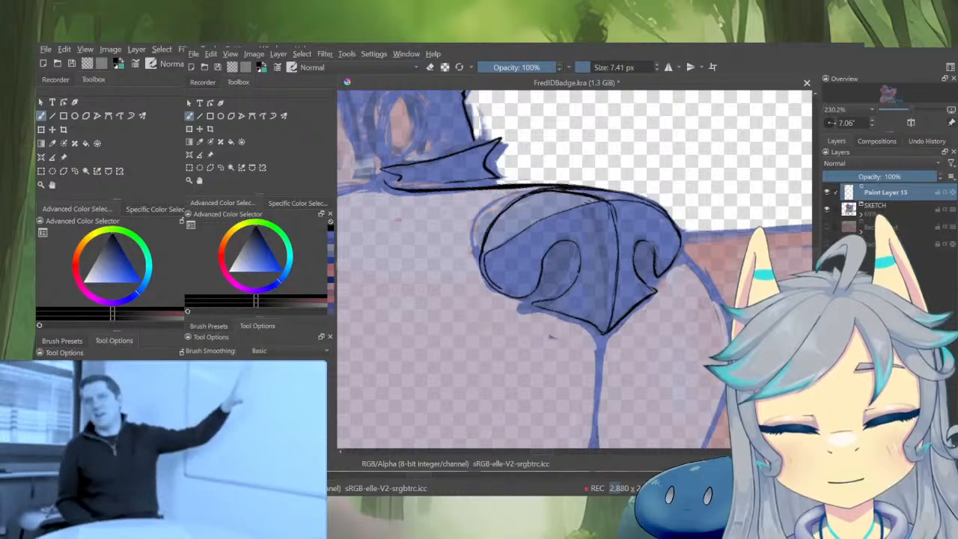
mouse_move(578, 271)
left_mouse_down()
mouse_move(557, 296)
mouse_move(533, 304)
left_mouse_up()
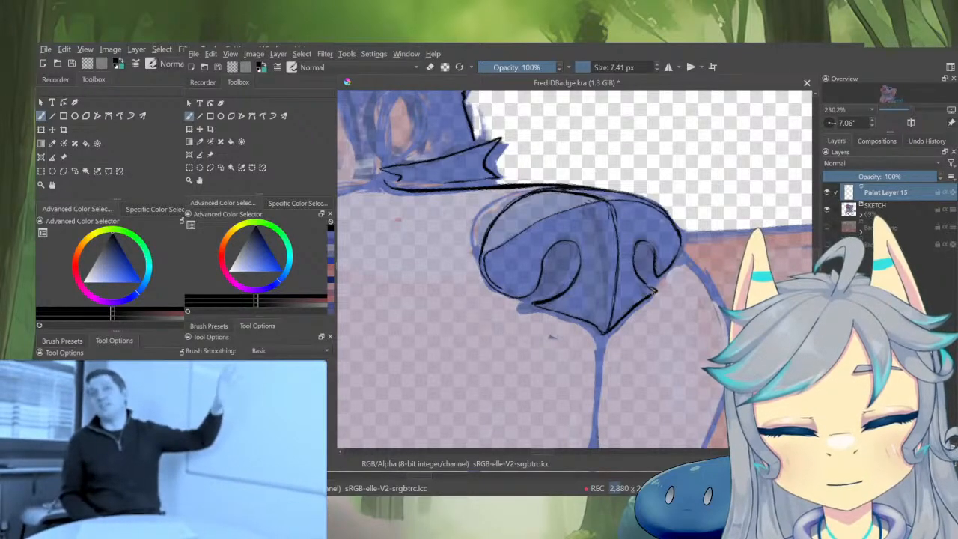
left_click_drag(646, 298, 603, 331)
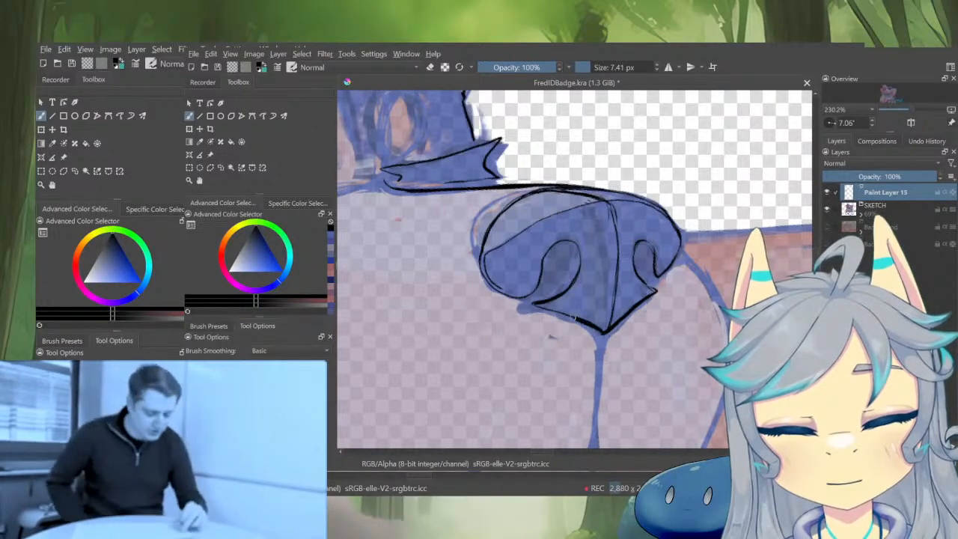
Ink the vertical line running from the nose's lower tip down to the mouth
scroll(683, 308, "down", 4)
scroll(659, 352, "up", 3)
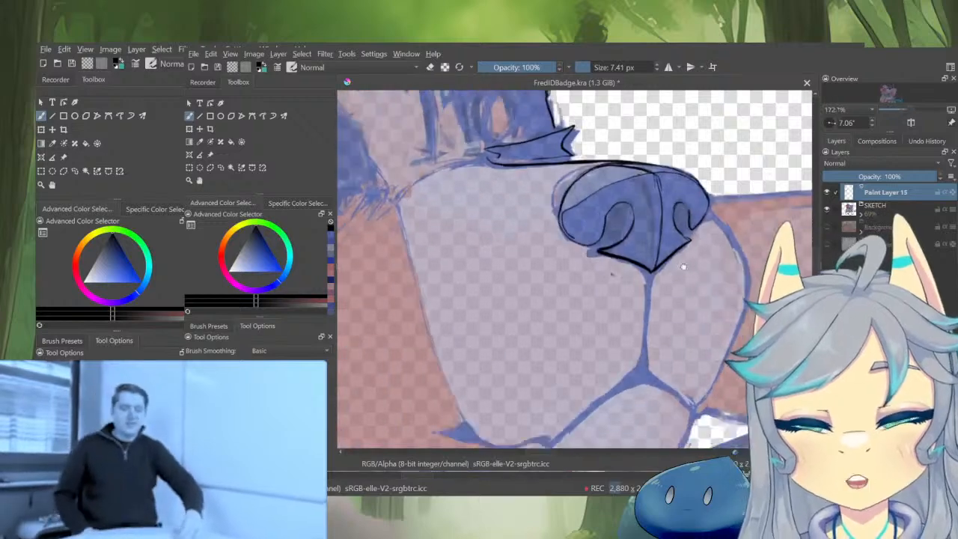
left_click_drag(684, 265, 689, 247)
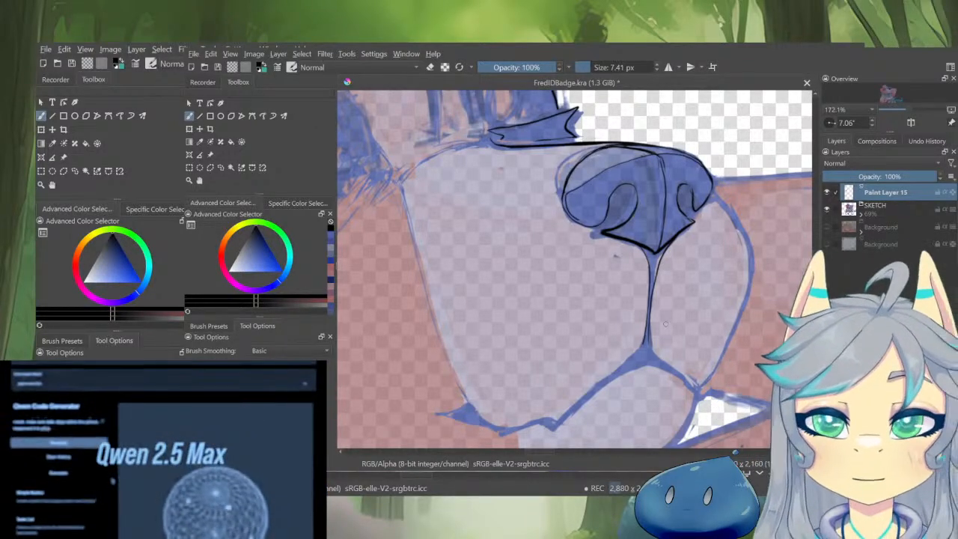
Ink the mouth line from the base of the line below the nose back to the pointed mouth corner
scroll(690, 251, "down", 5)
scroll(676, 223, "up", 5)
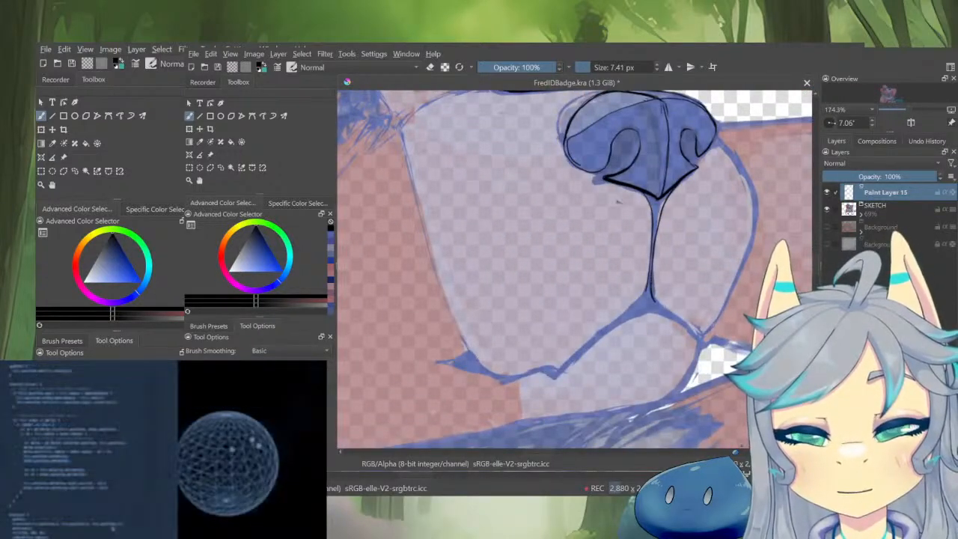
left_click_drag(650, 288, 678, 265)
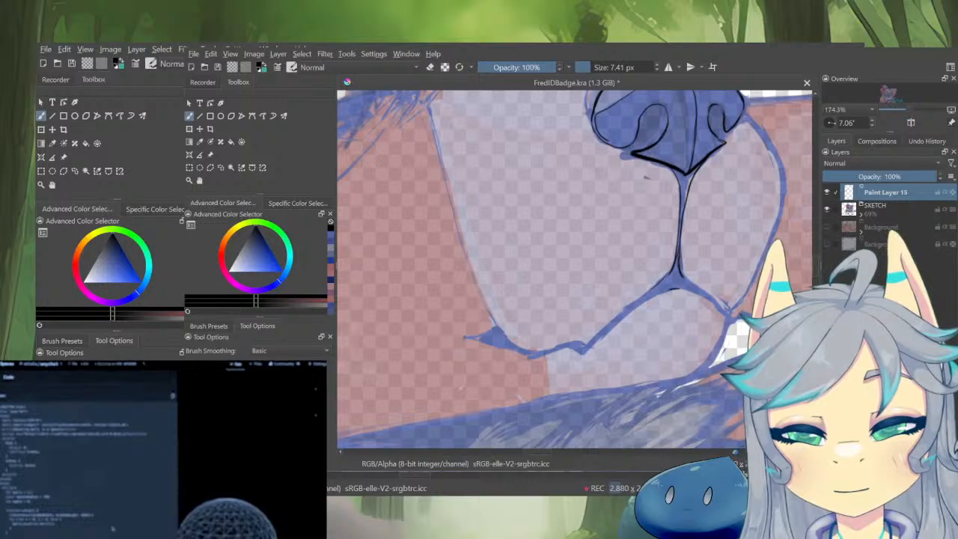
mouse_move(615, 320)
left_mouse_down()
mouse_move(587, 343)
mouse_move(539, 348)
mouse_move(514, 320)
mouse_move(463, 330)
mouse_move(518, 352)
left_mouse_up()
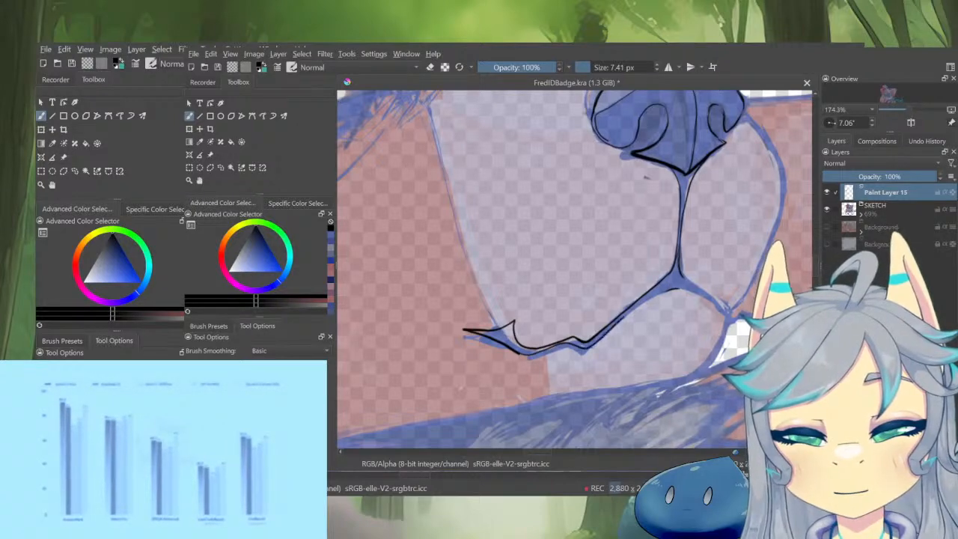
key("m")
key("e")
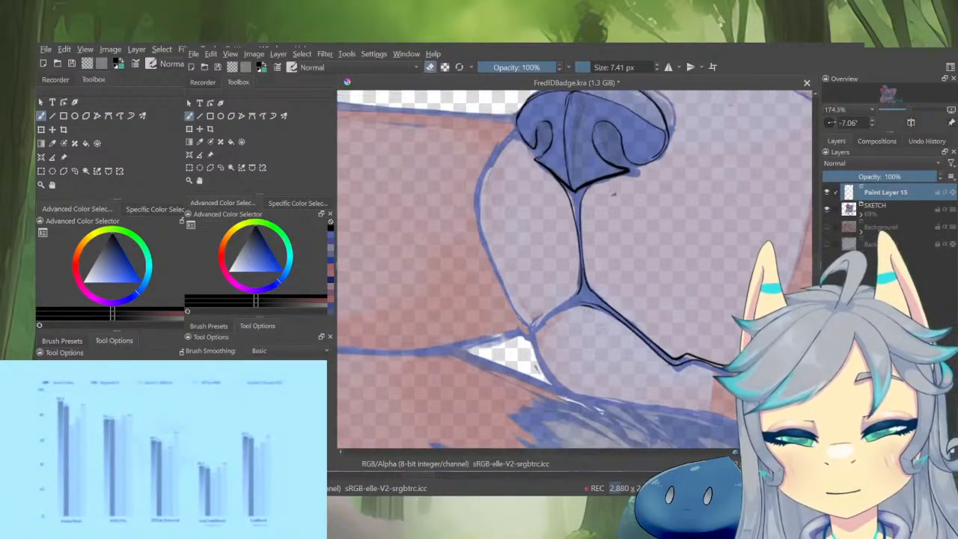
key("e")
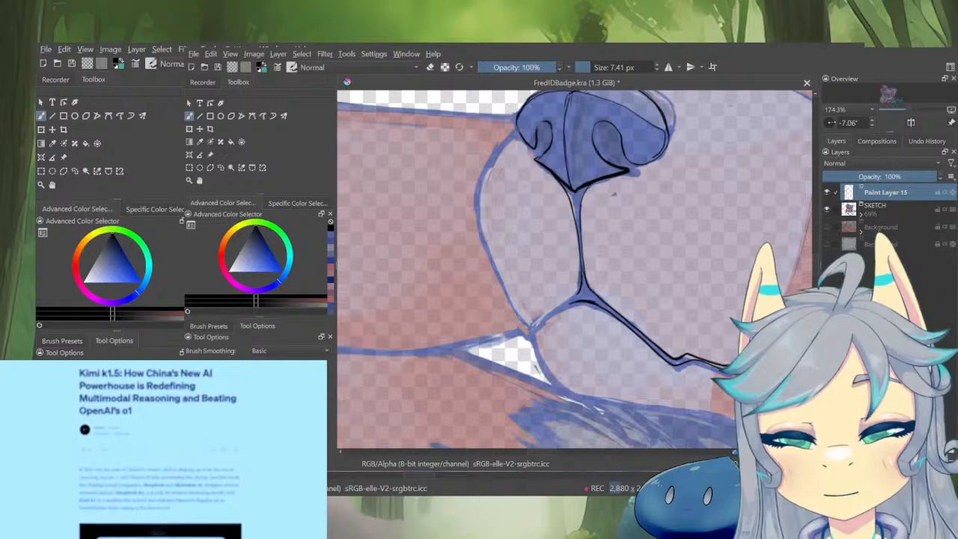
Ink the far muzzle contour from the nose down to the mouth, plus the short lip line joining it to the centre line
scroll(566, 302, "down", 5)
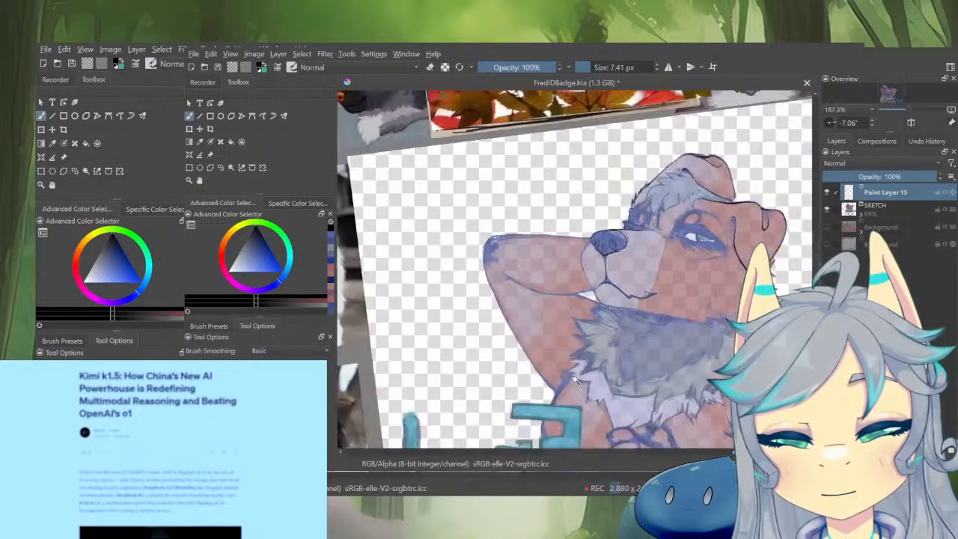
left_click_drag(623, 329, 633, 367)
scroll(625, 281, "up", 4)
scroll(589, 202, "up", 1)
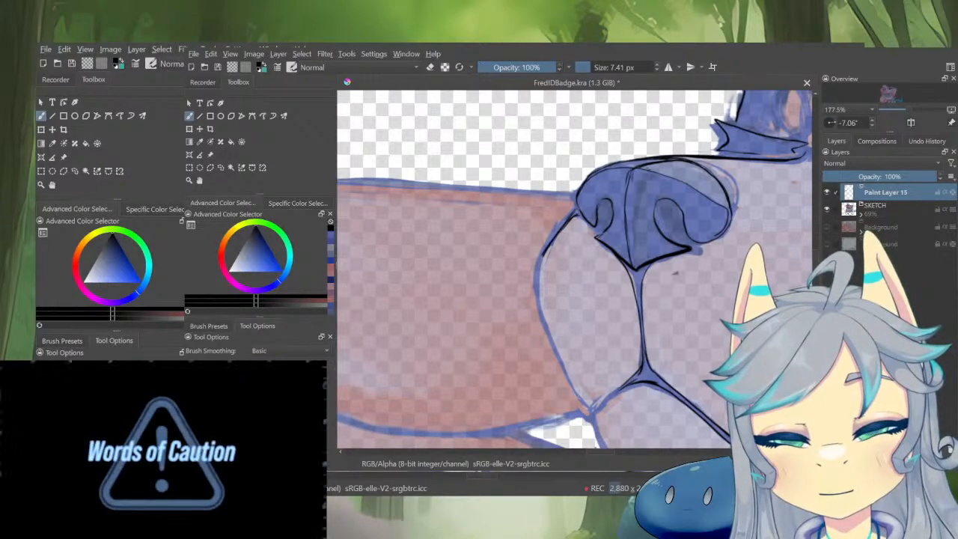
left_click_drag(578, 322, 605, 291)
mouse_move(568, 225)
left_mouse_down()
mouse_move(562, 271)
mouse_move(597, 378)
mouse_move(627, 369)
mouse_move(657, 274)
left_mouse_up()
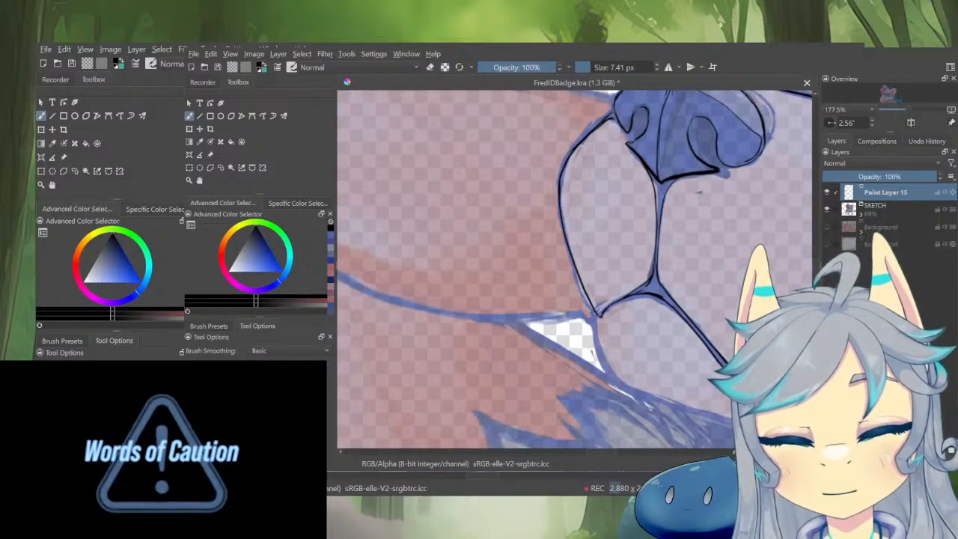
Ink the chin's front contour below the mouth and reinforce its junction with the far muzzle line, undoing one stroke
key("m")
mouse_move(558, 352)
left_mouse_down()
mouse_move(702, 329)
mouse_move(606, 402)
left_mouse_up()
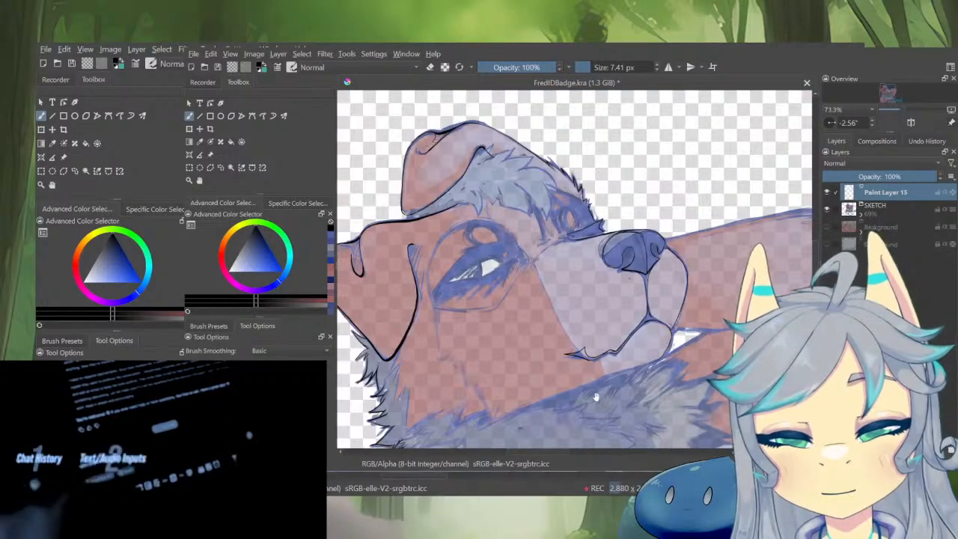
left_click_drag(672, 329, 530, 176)
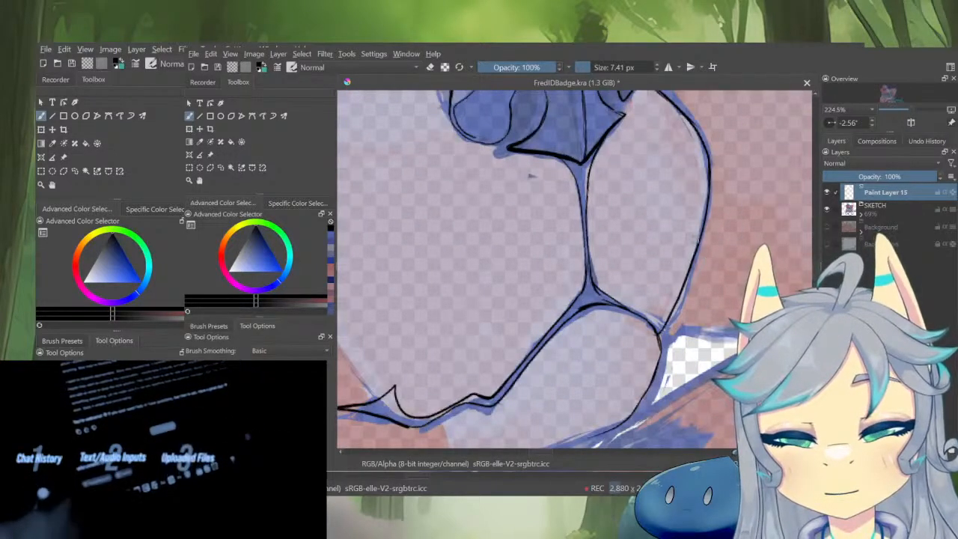
left_click_drag(669, 309, 661, 320)
key("ctrl+z")
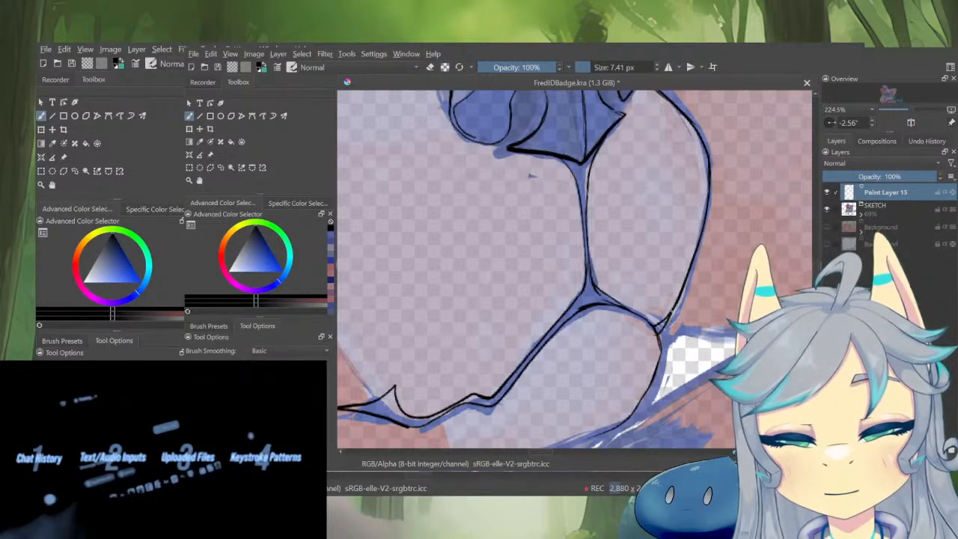
left_click_drag(672, 312, 657, 333)
left_click_drag(650, 382, 627, 416)
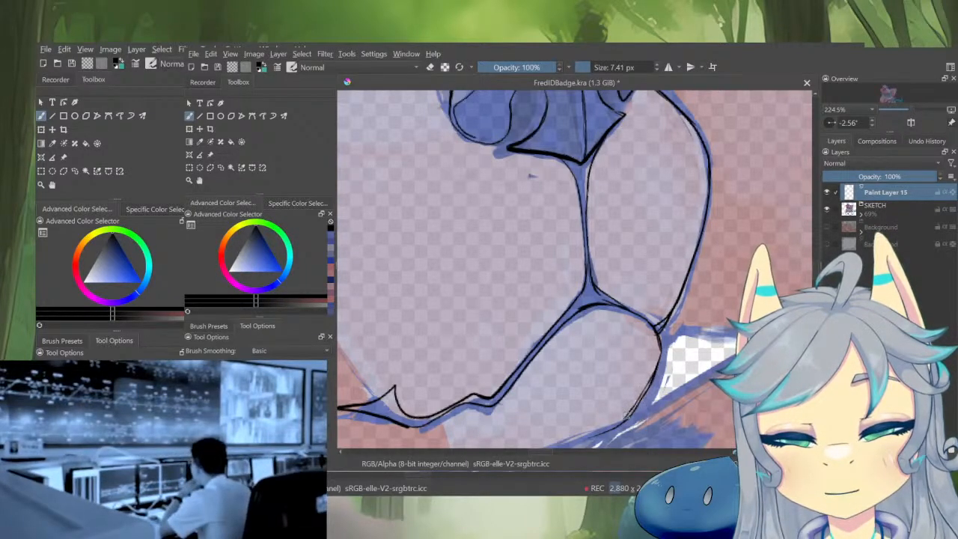
Erase the stray mark below the nose and ink the long jaw line from the chin back to the neck fur
mouse_move(531, 176)
left_mouse_down()
mouse_move(577, 98)
mouse_move(678, 153)
mouse_move(738, 262)
mouse_move(622, 341)
mouse_move(669, 301)
mouse_move(619, 346)
left_mouse_up()
key("e")
key("e")
mouse_move(659, 314)
left_mouse_down()
mouse_move(584, 382)
mouse_move(591, 387)
left_mouse_up()
left_click_drag(627, 353, 702, 321)
mouse_move(700, 310)
left_mouse_down()
mouse_move(693, 283)
mouse_move(705, 241)
mouse_move(767, 187)
mouse_move(475, 429)
left_mouse_up()
key("e")
key("e")
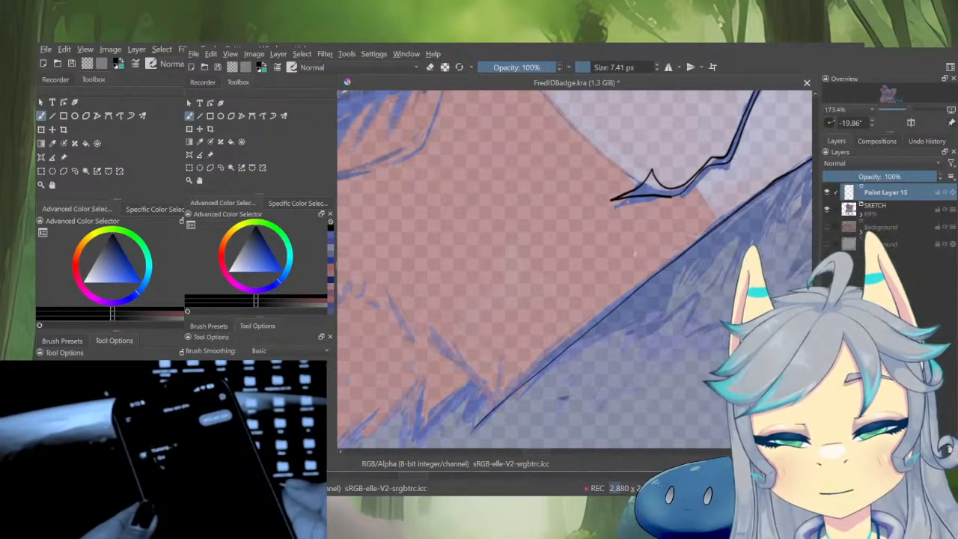
Ink spiky fur tufts and a cheek crease at the back end of the jaw line, then check them with the sketch hidden
mouse_move(549, 388)
left_mouse_down()
mouse_move(655, 287)
mouse_move(617, 303)
mouse_move(620, 284)
mouse_move(594, 308)
left_mouse_up()
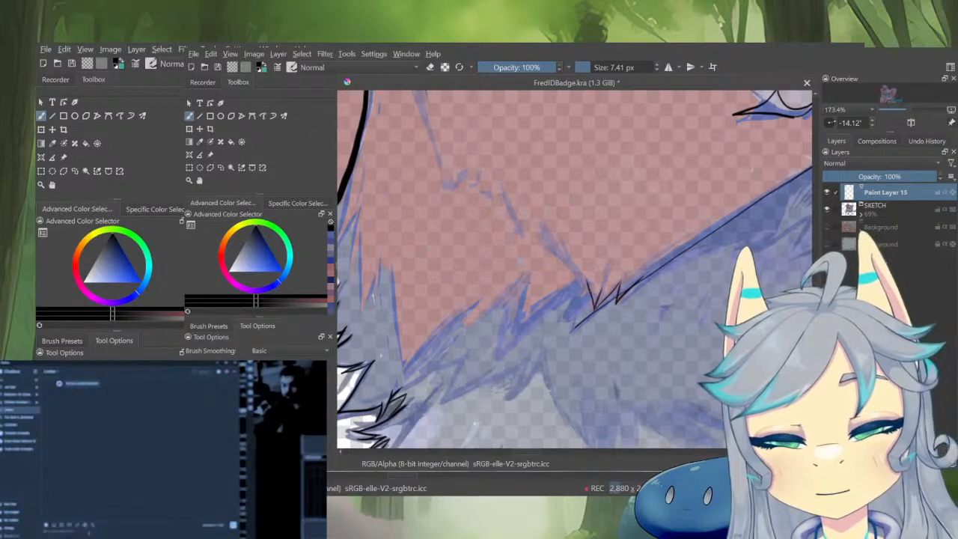
left_click_drag(638, 280, 626, 405)
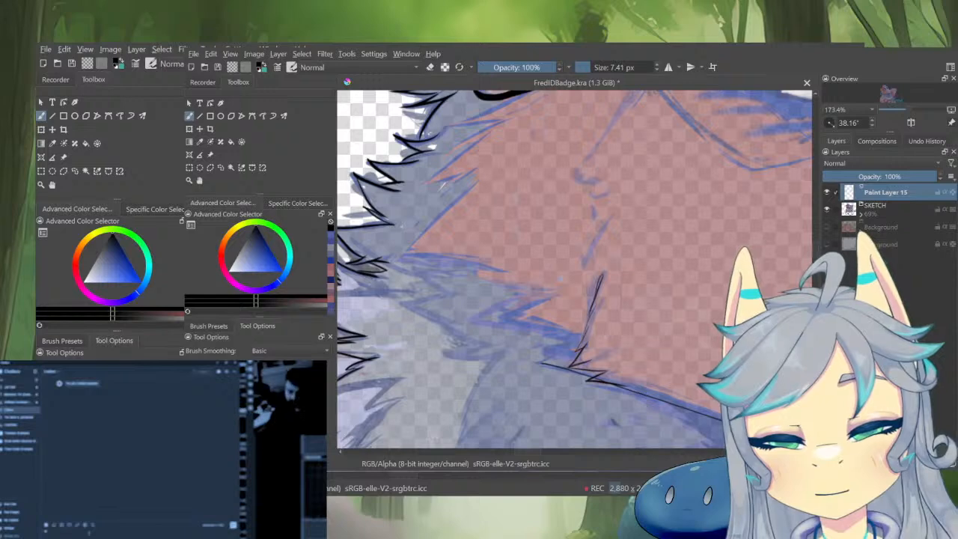
left_click_drag(615, 312, 662, 290)
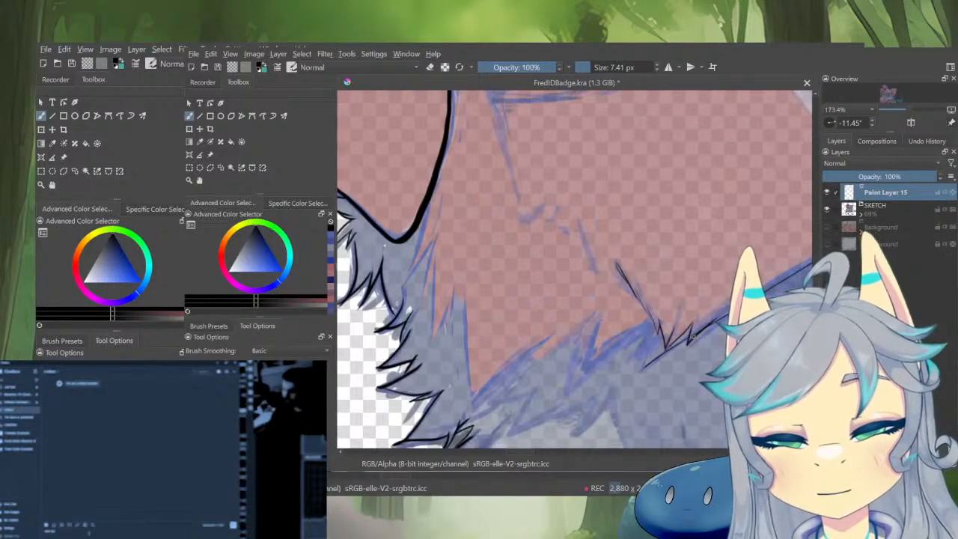
left_click_drag(687, 363, 656, 410)
left_click(827, 209)
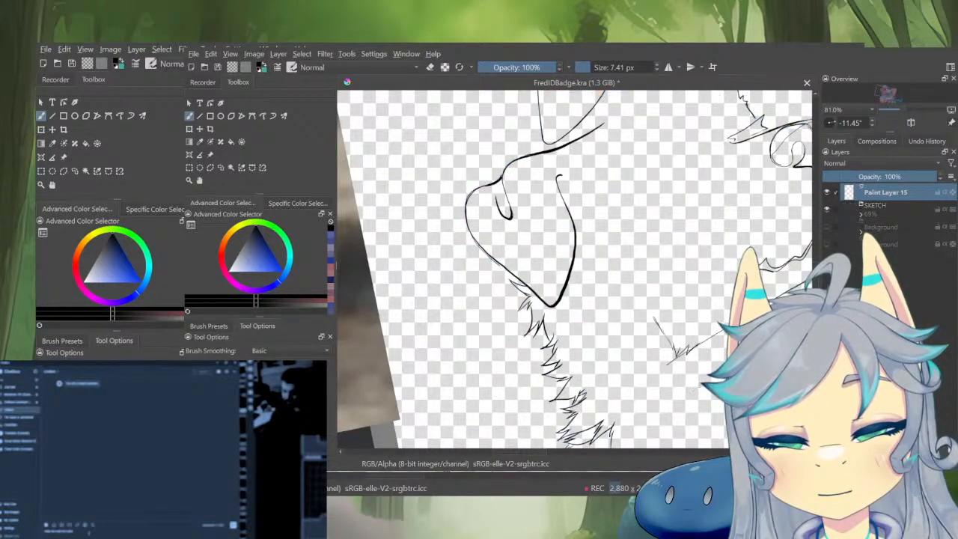
left_click(827, 210)
Ink the jagged fur edge of the cheek from the jaw tufts around to the tip of the near ear
left_click_drag(655, 313, 646, 269)
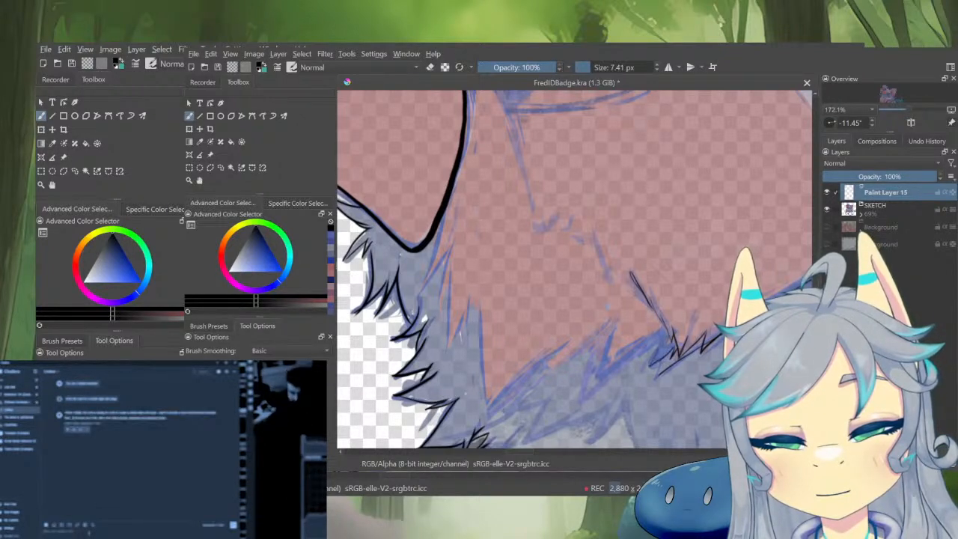
mouse_move(609, 332)
left_mouse_down()
mouse_move(552, 372)
mouse_move(539, 367)
mouse_move(583, 364)
left_mouse_up()
left_click_drag(616, 321, 568, 367)
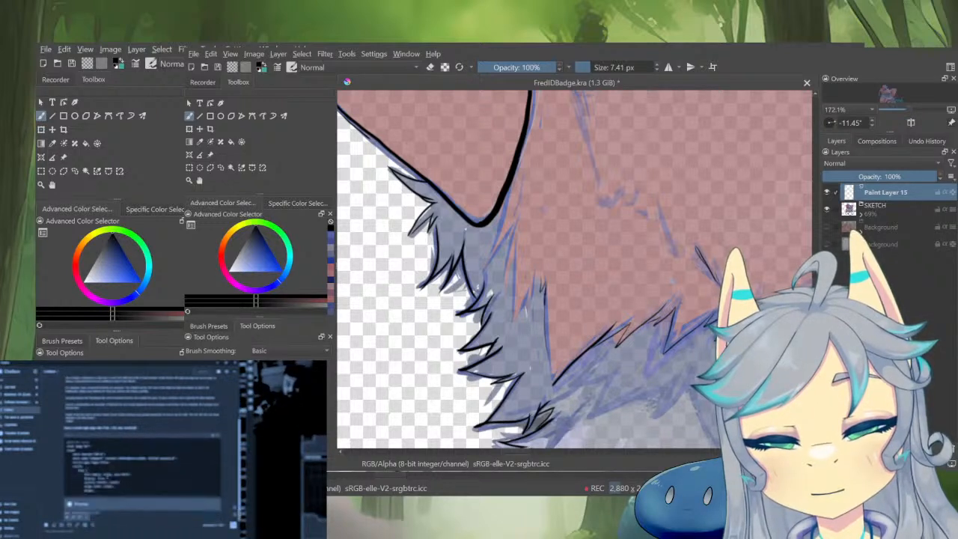
left_click_drag(545, 285, 554, 378)
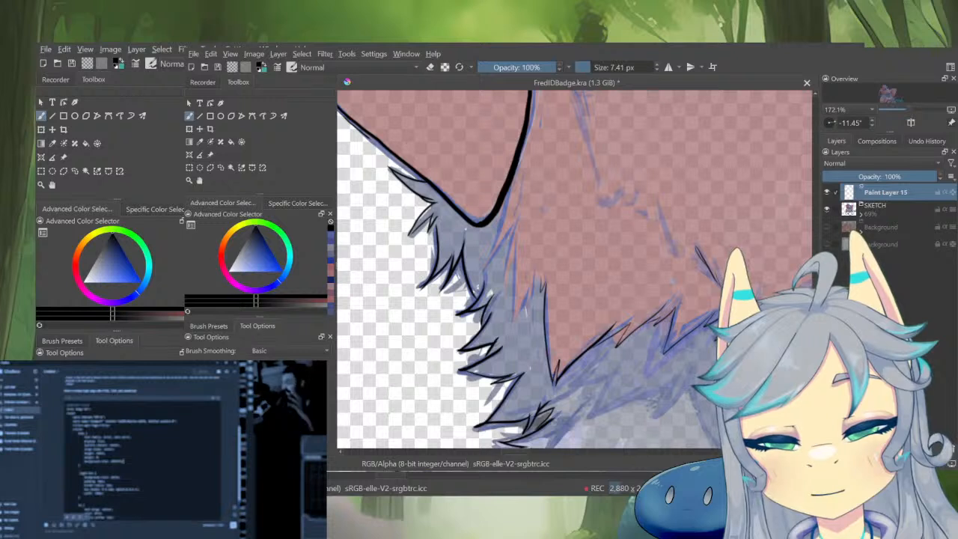
mouse_move(565, 308)
left_mouse_down()
mouse_move(621, 355)
mouse_move(601, 340)
left_mouse_up()
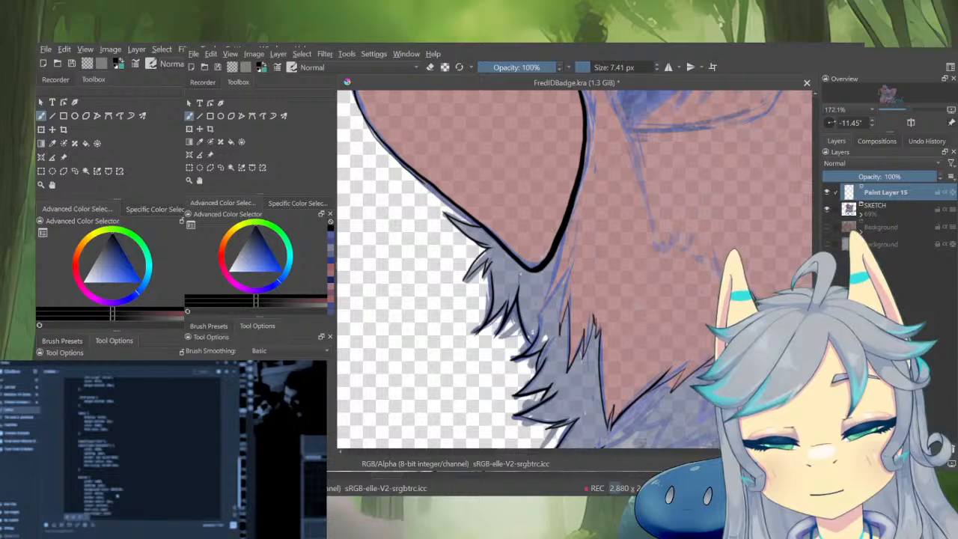
left_click_drag(568, 276, 537, 315)
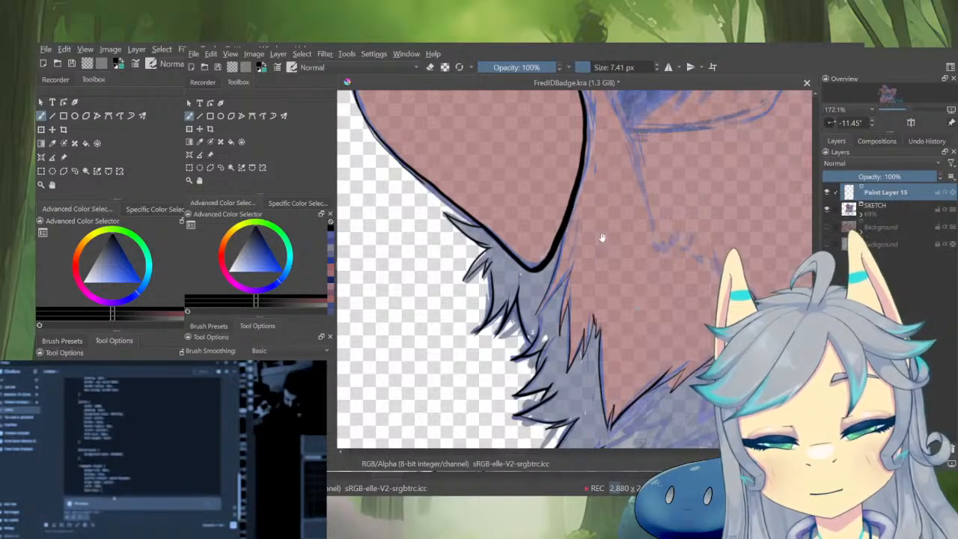
mouse_move(556, 277)
left_mouse_down()
mouse_move(565, 253)
mouse_move(550, 304)
left_mouse_up()
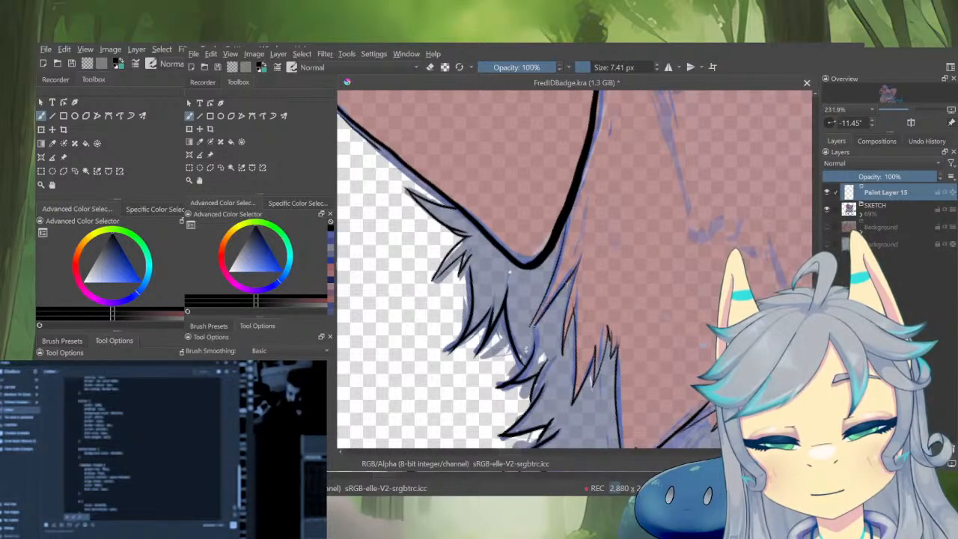
Check the line art across the whole badge with the sketch hidden, and show the sketch again
left_click_drag(580, 204, 630, 374)
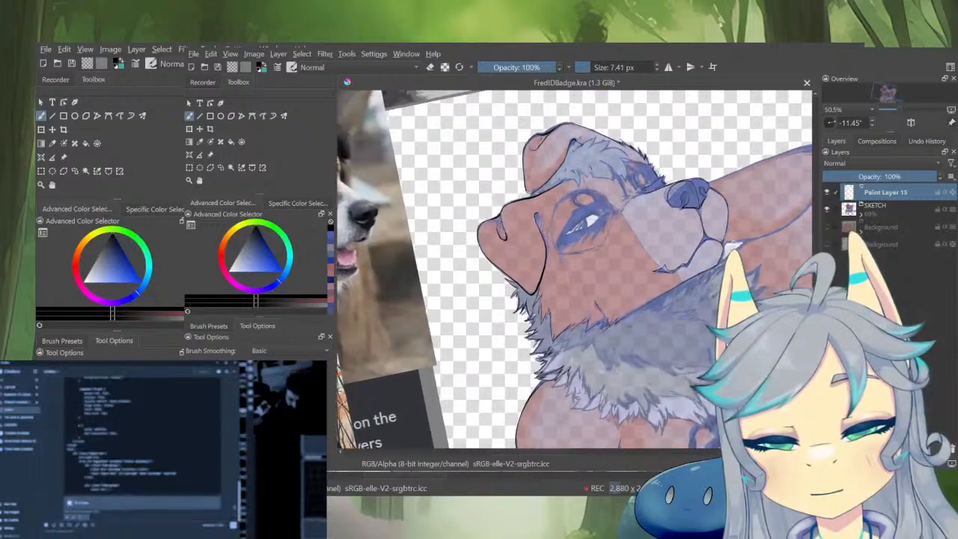
key("alt+i")
left_click_drag(707, 258, 704, 344)
left_click_drag(748, 195, 741, 168)
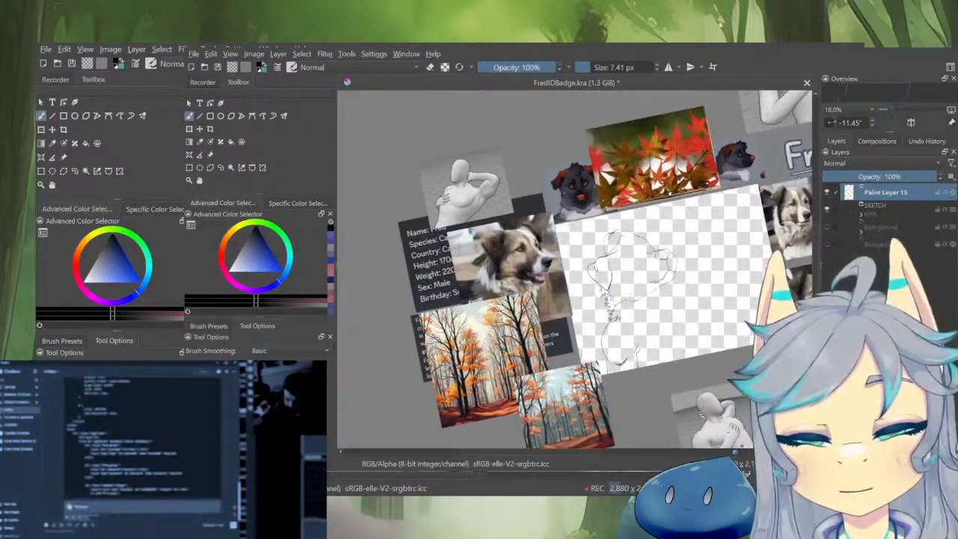
key("alt+i")
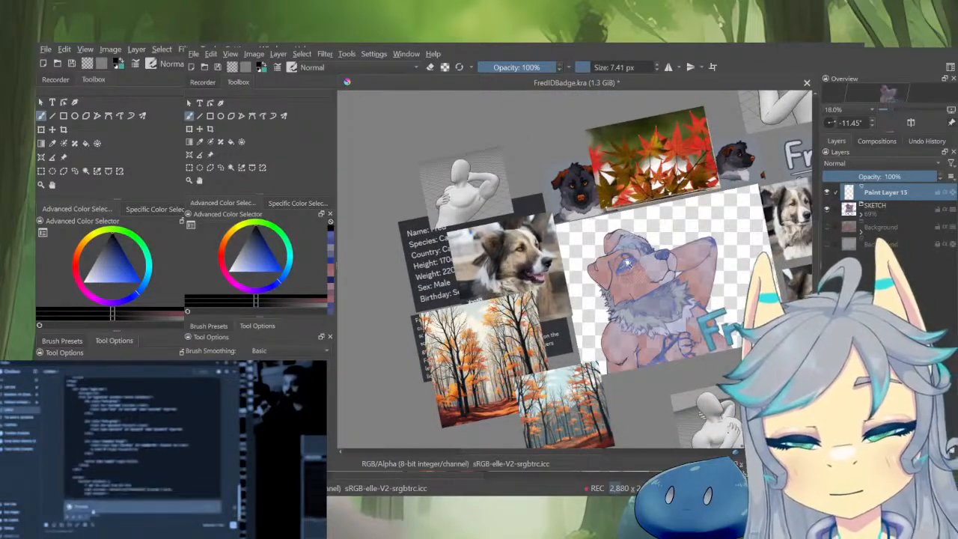
Ink the curled top of the near ear's inner edge and hatch the shadows inside both ear folds
key("1")
left_click_drag(666, 322, 711, 347)
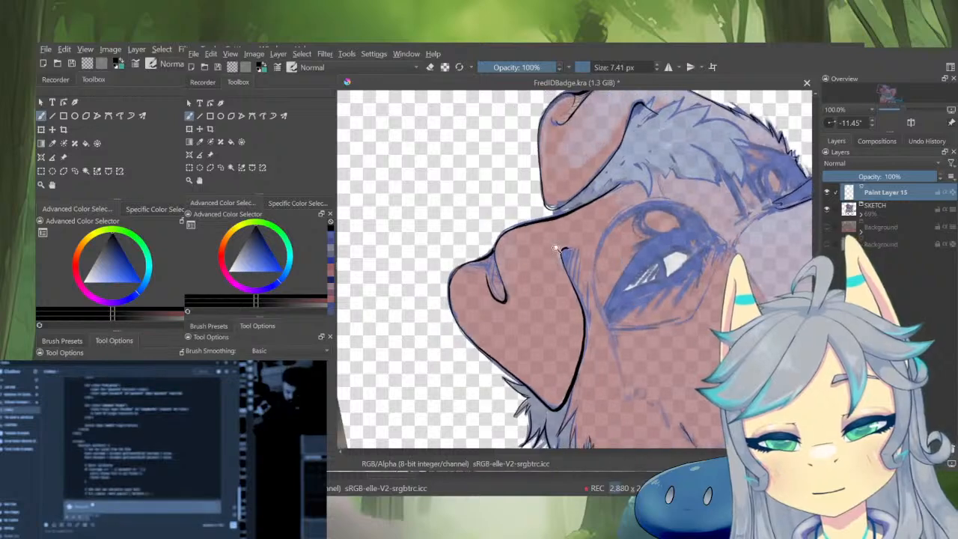
scroll(558, 252, "up", 1)
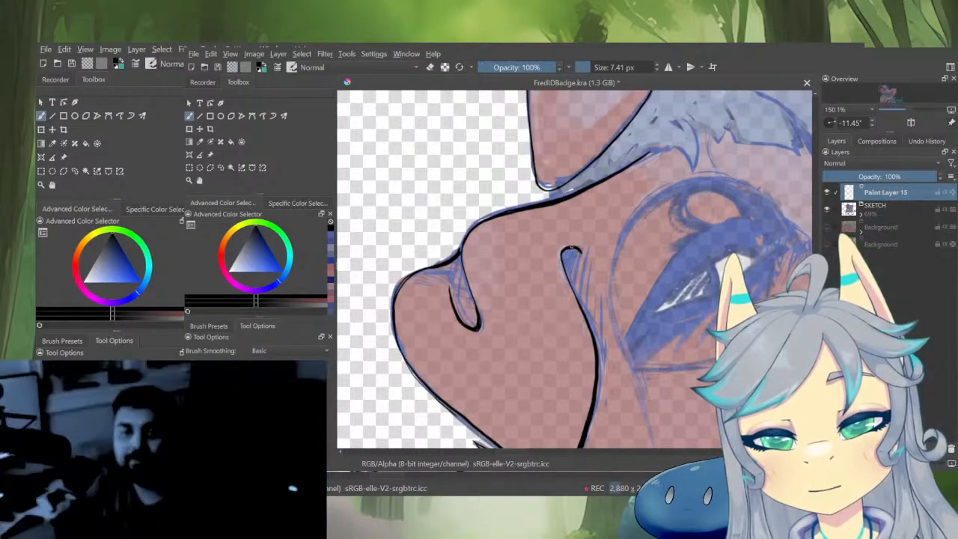
left_click_drag(571, 250, 565, 271)
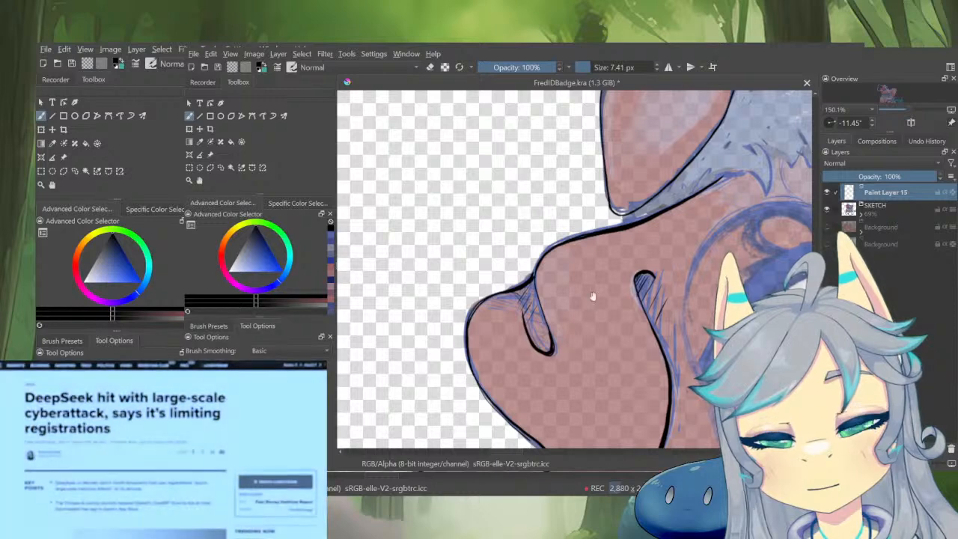
scroll(591, 292, "up", 2)
scroll(711, 311, "down", 6)
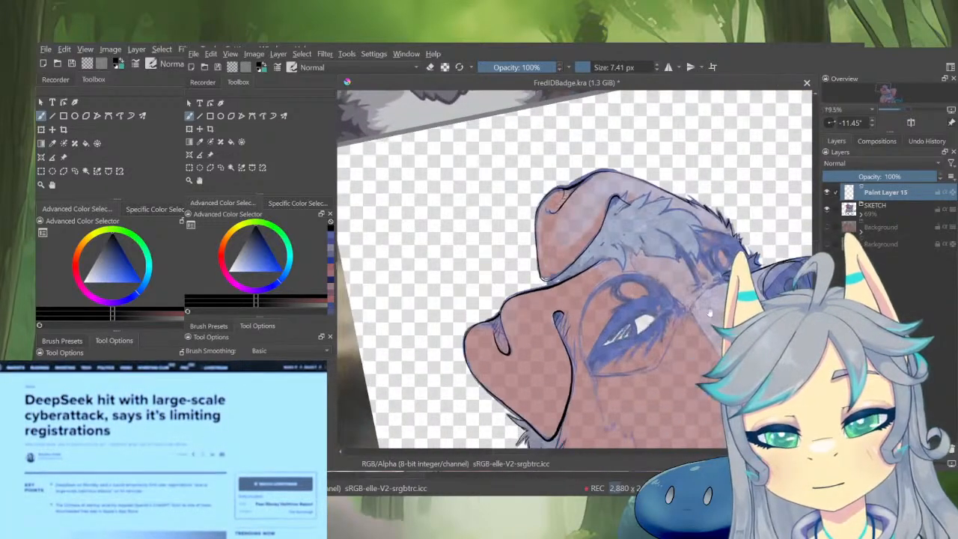
Hide the sketch layer and thicken the far muzzle contour from the nose down its outer curve
left_click(827, 210)
mouse_move(711, 274)
left_mouse_down()
mouse_move(740, 189)
mouse_move(765, 165)
left_mouse_up()
key("m")
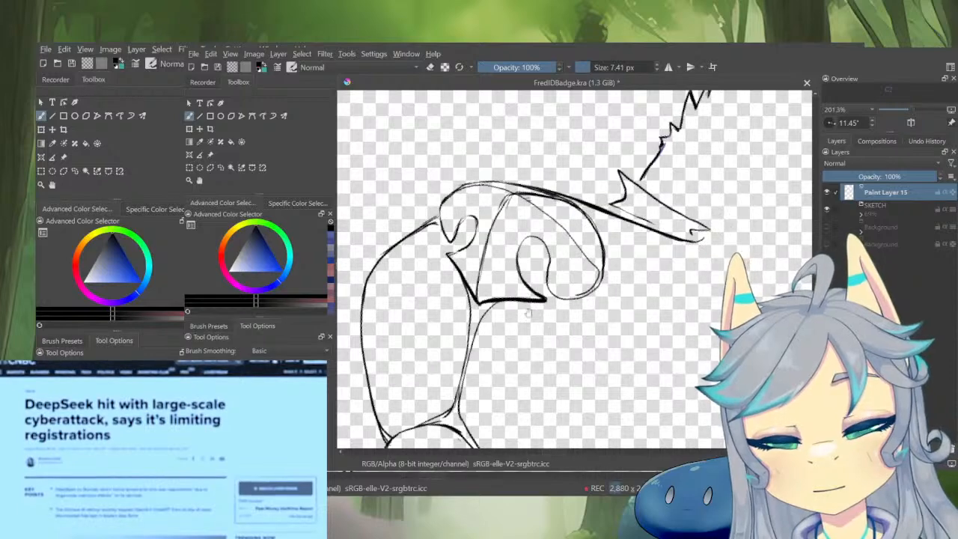
key("4")
left_click_drag(536, 288, 636, 311)
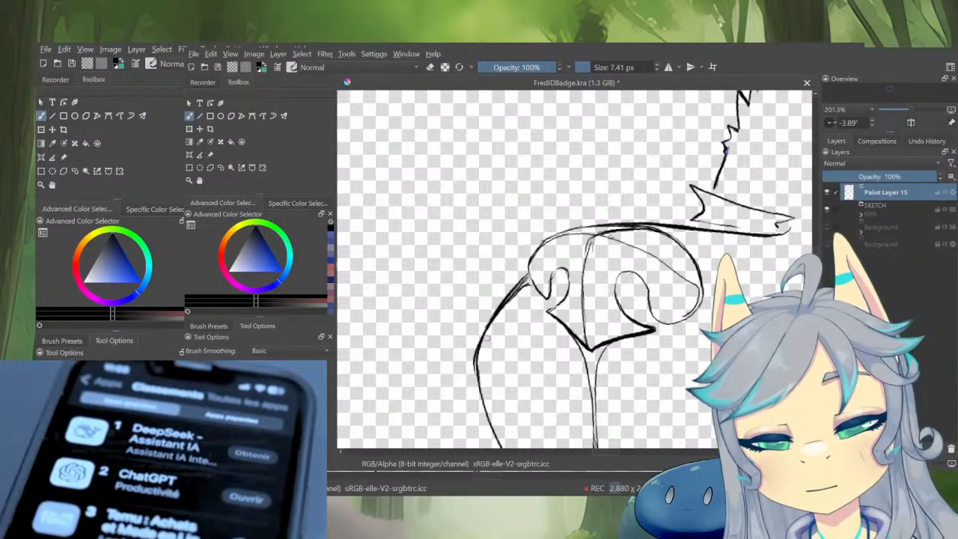
left_click_drag(504, 405, 675, 263)
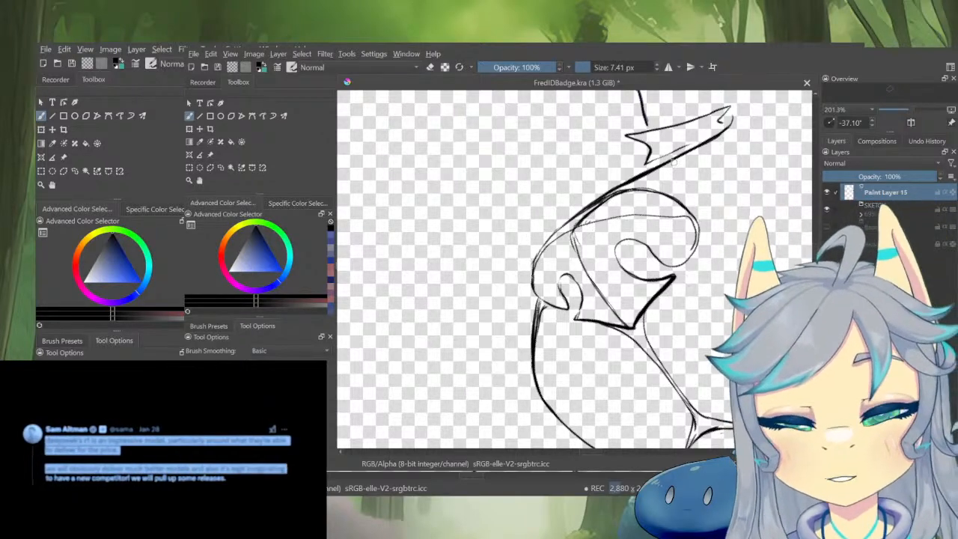
Erase the overlapping end of the muzzle bridge line beneath the far brow tuft and return to the brush
mouse_move(691, 169)
left_mouse_down()
mouse_move(703, 213)
mouse_move(708, 191)
left_mouse_up()
key("e")
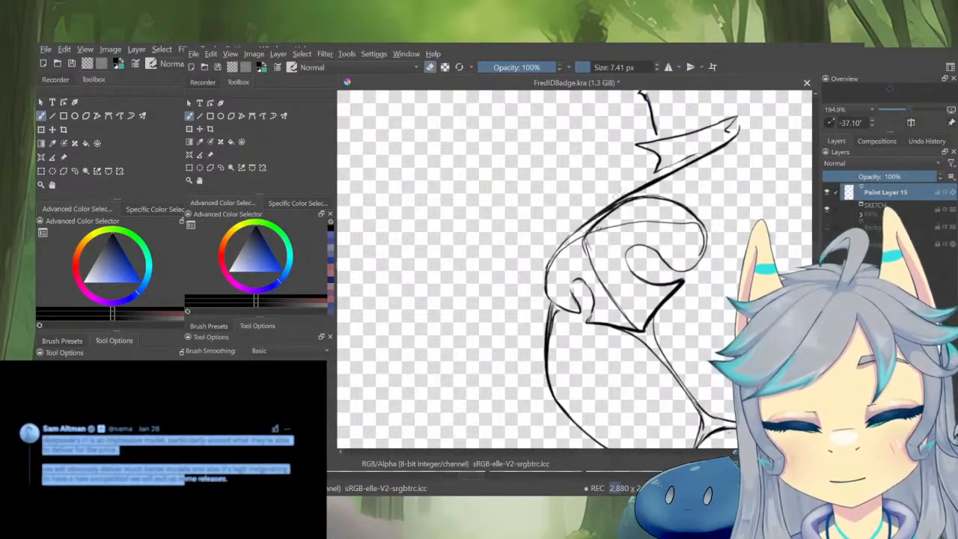
key("e")
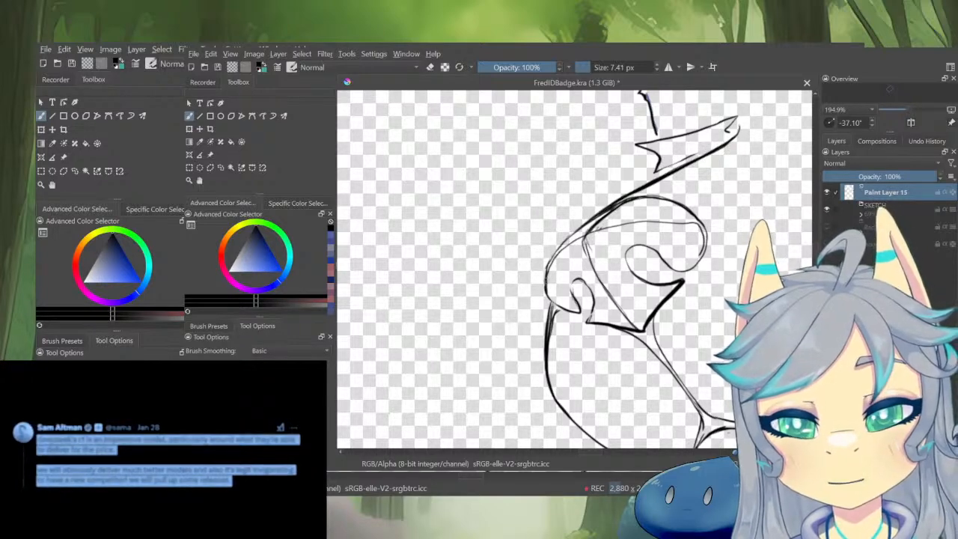
Erase the overlapping muzzle bridge lines just above the nose and return to the brush
key("e")
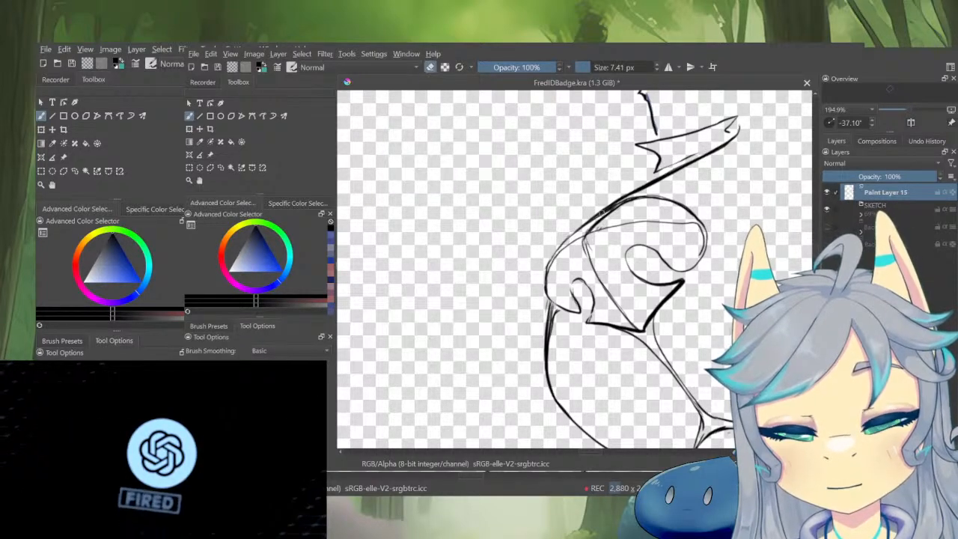
mouse_move(612, 203)
left_mouse_down()
mouse_move(574, 229)
mouse_move(634, 194)
left_mouse_up()
left_click_drag(628, 197, 642, 190)
key("e")
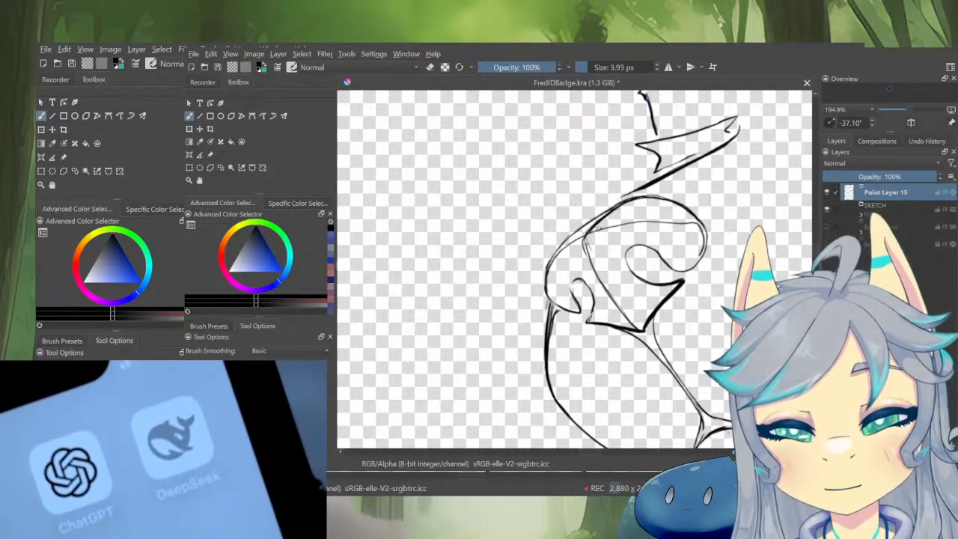
Clean up and redraw the contour where the muzzle bridge runs into the top of the nose, using a 3.93 px brush
key("e")
key("e")
mouse_move(551, 265)
left_mouse_down()
mouse_move(574, 233)
mouse_move(617, 205)
left_mouse_up()
key("e")
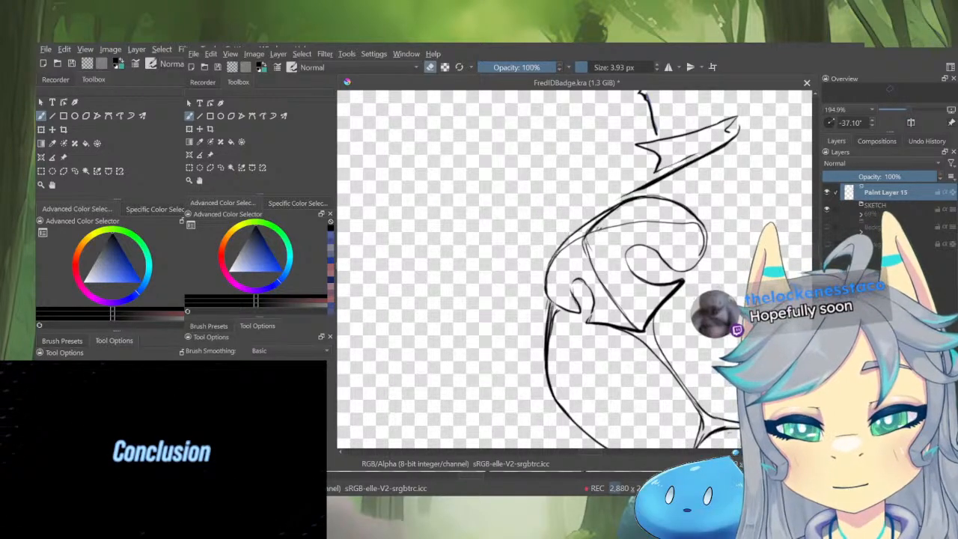
left_click_drag(600, 223, 628, 202)
key("e")
key("e")
key("e")
left_click_drag(586, 225, 645, 194)
key("e")
key("e")
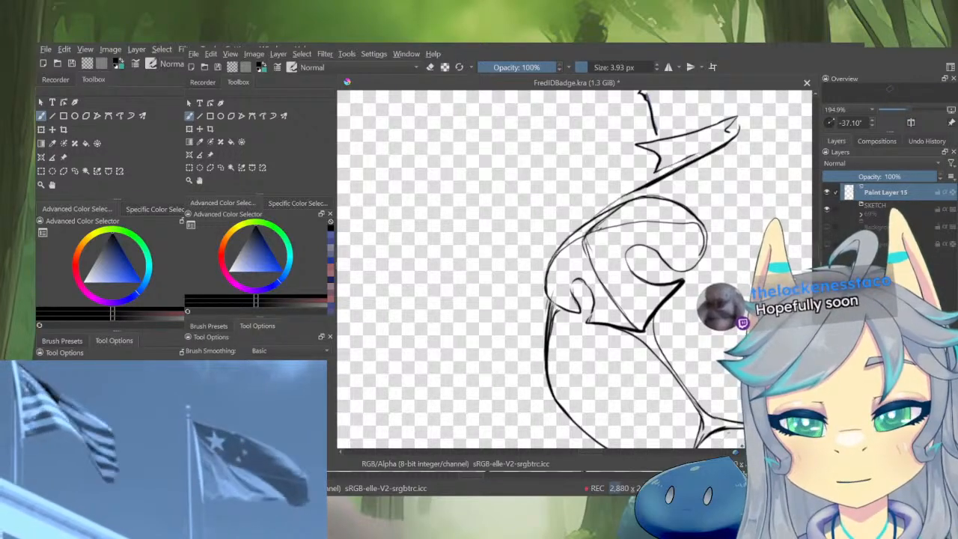
key("e")
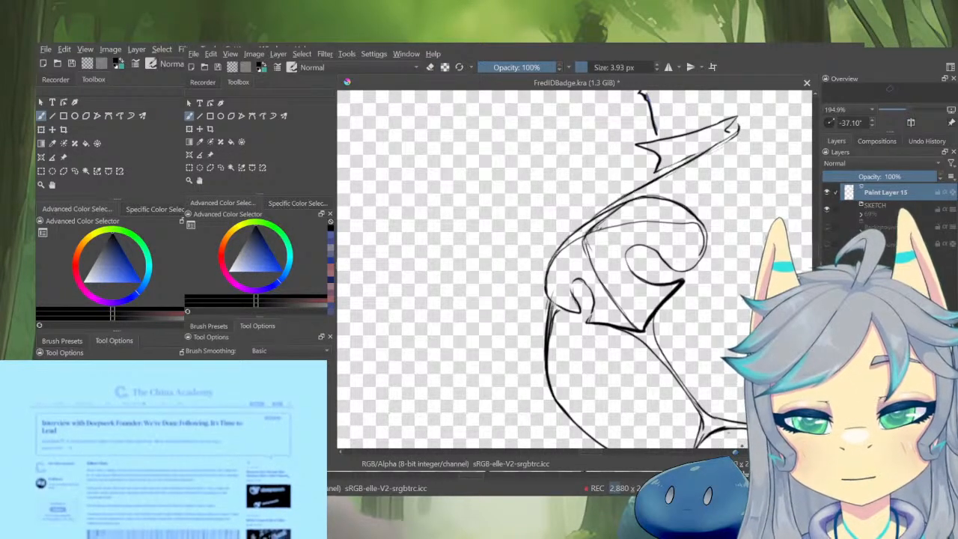
Erase the rough line ends where the far muzzle contour meets the nose, with the brush size at 8.79 px
key("e")
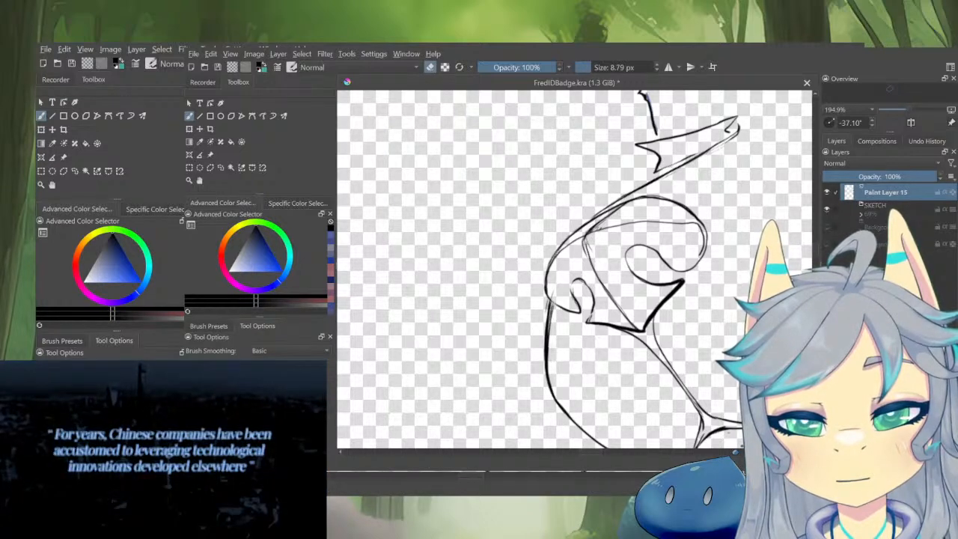
key("e")
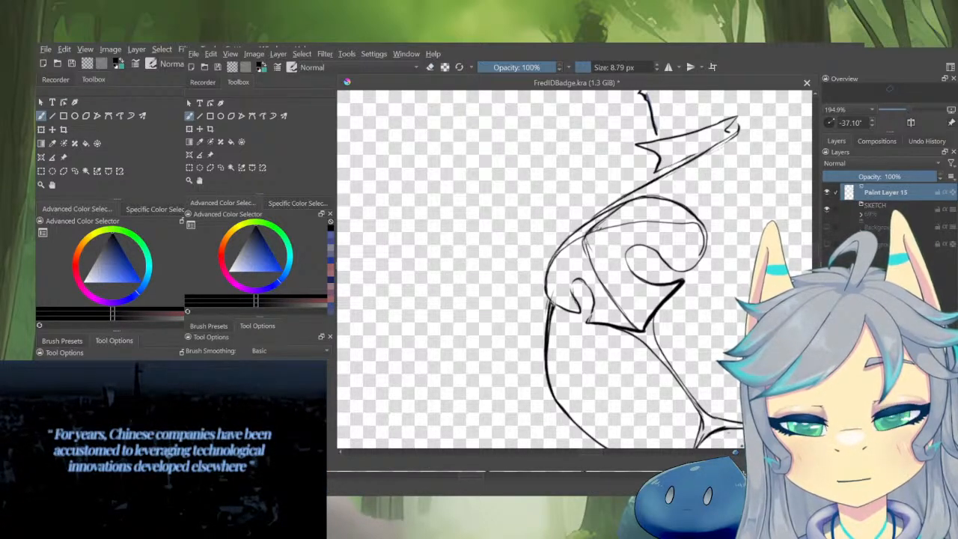
left_click_drag(555, 303, 549, 363)
key("e")
Flip the canvas view back, rotate it to about -15°, and thicken the line junction where the muzzle contour meets the chin
left_click_drag(594, 283, 595, 367)
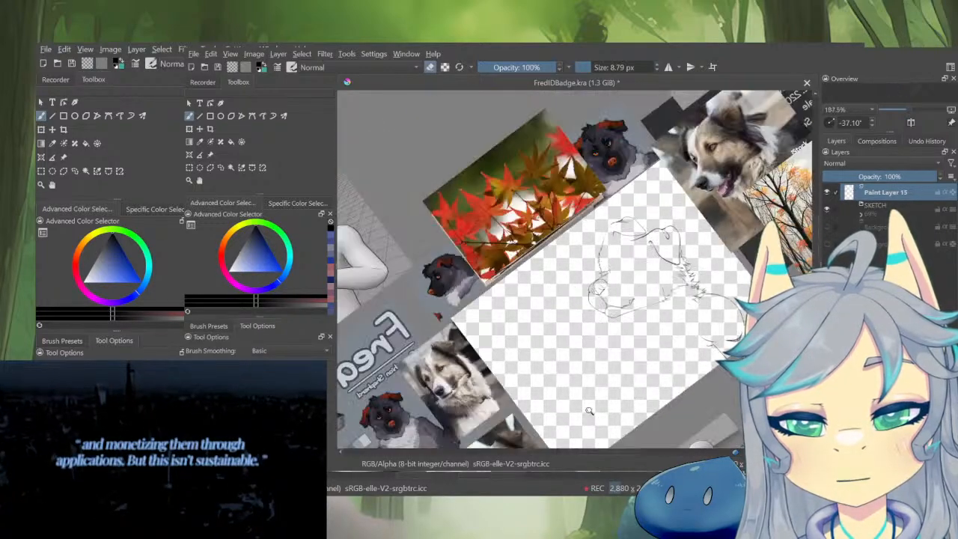
key("m")
left_click_drag(591, 318, 626, 287)
scroll(584, 292, "up", 5)
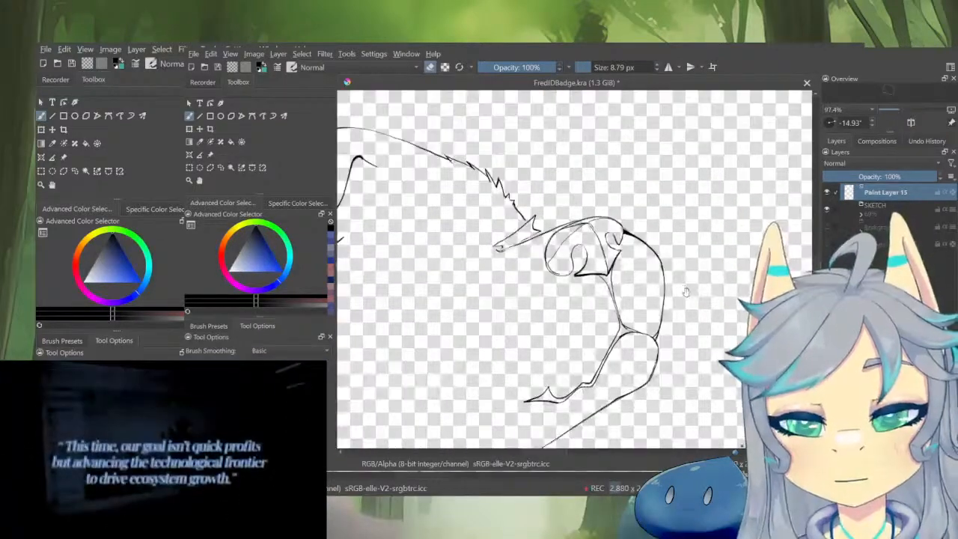
scroll(643, 322, "up", 3)
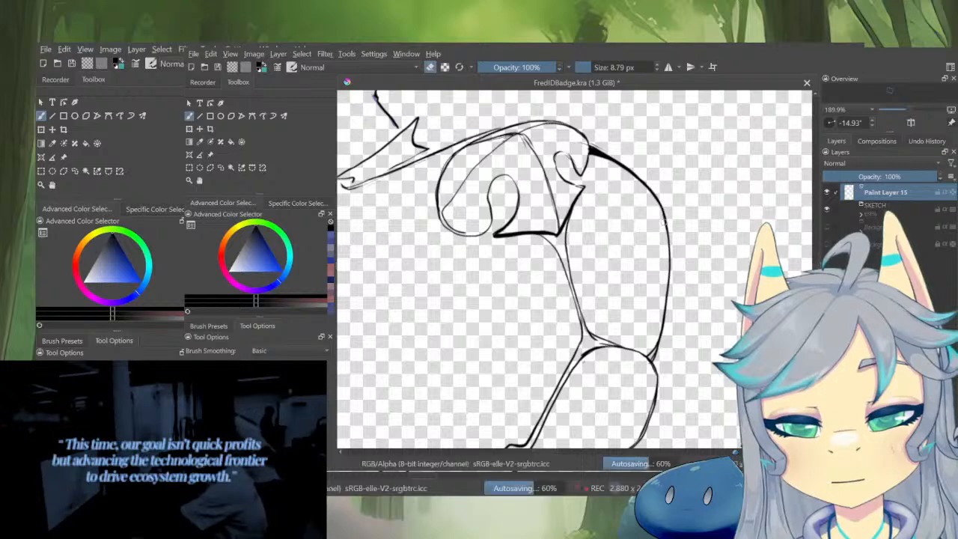
scroll(670, 239, "down", 3)
scroll(662, 288, "up", 3)
key("e")
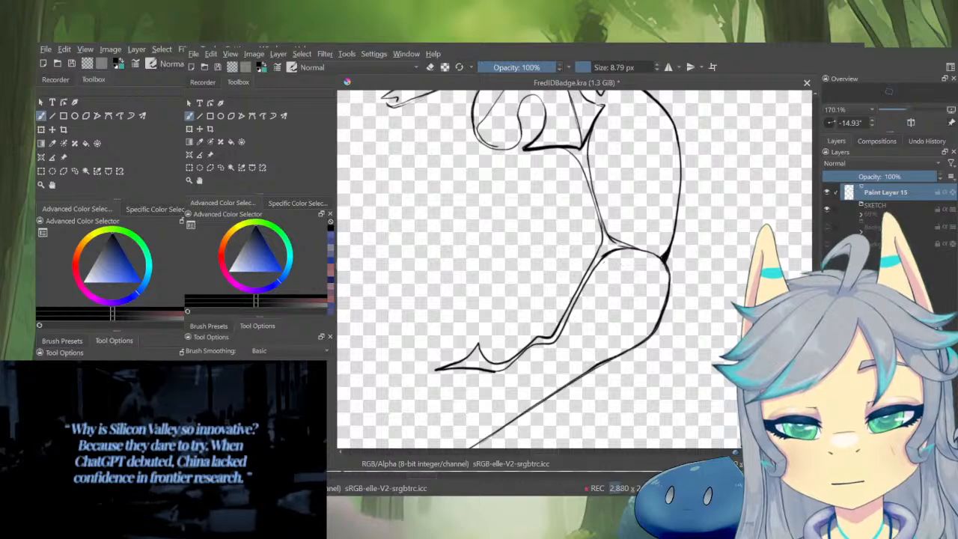
left_click_drag(673, 262, 648, 299)
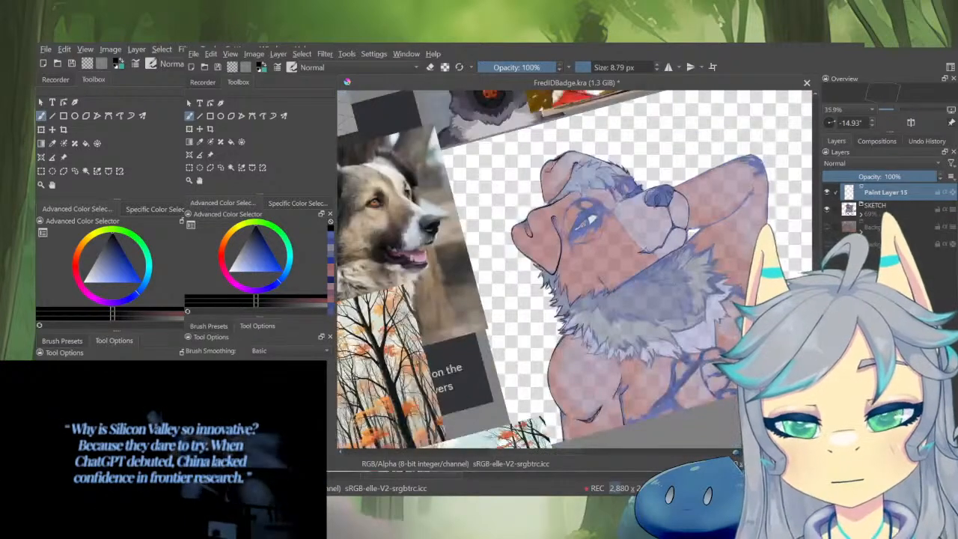
Show the sketch again and ink the jagged cheek fur tufts up towards the line below the near eye
left_click_drag(597, 274, 628, 229)
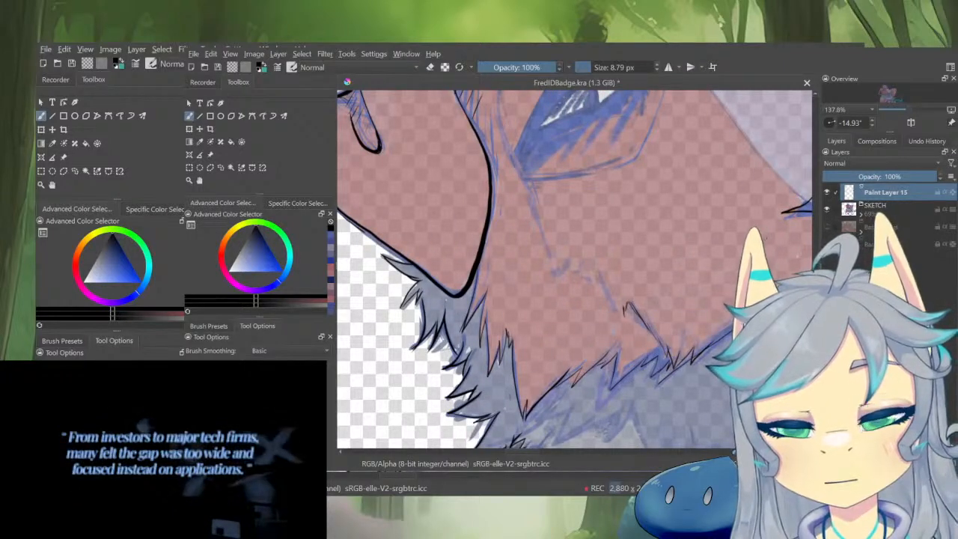
left_click_drag(595, 276, 622, 324)
key("ctrl+z")
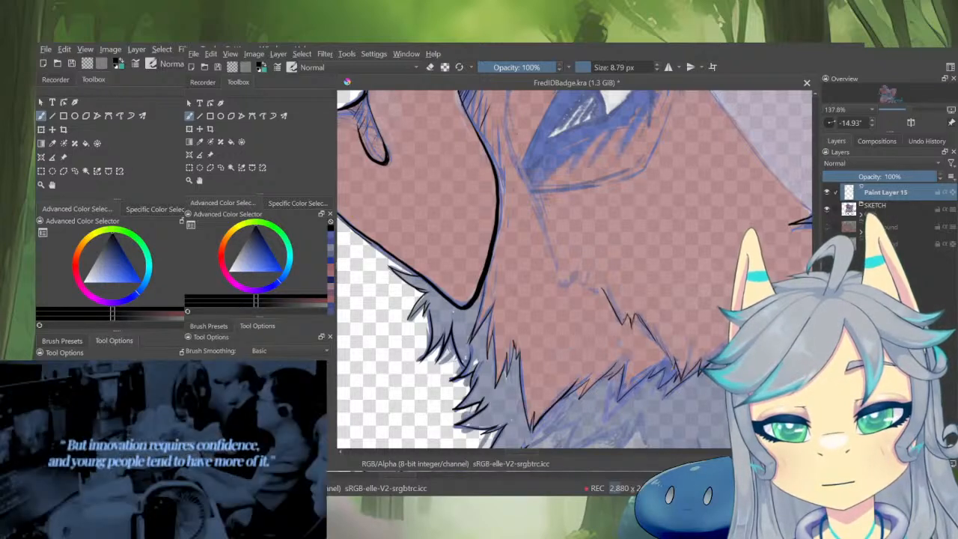
left_click_drag(613, 287, 625, 304)
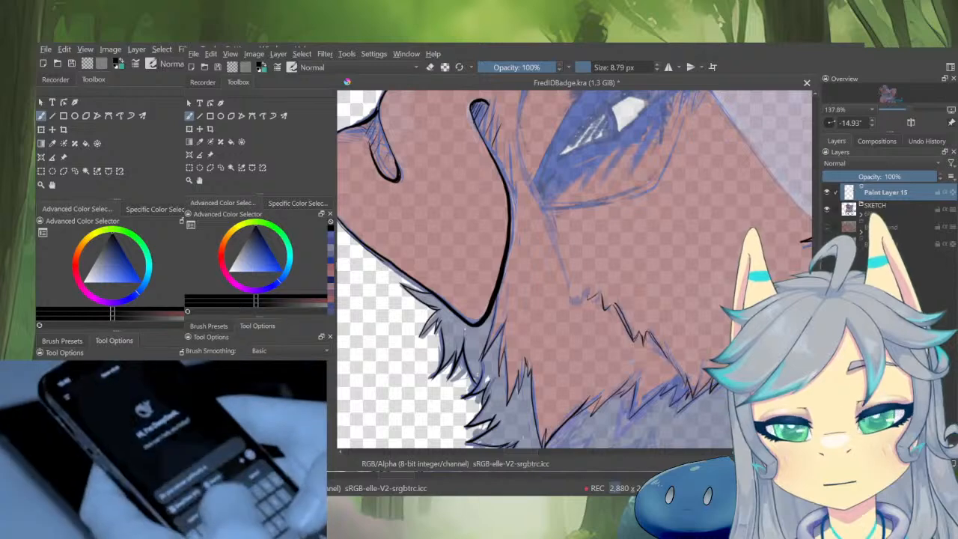
left_click_drag(592, 259, 615, 333)
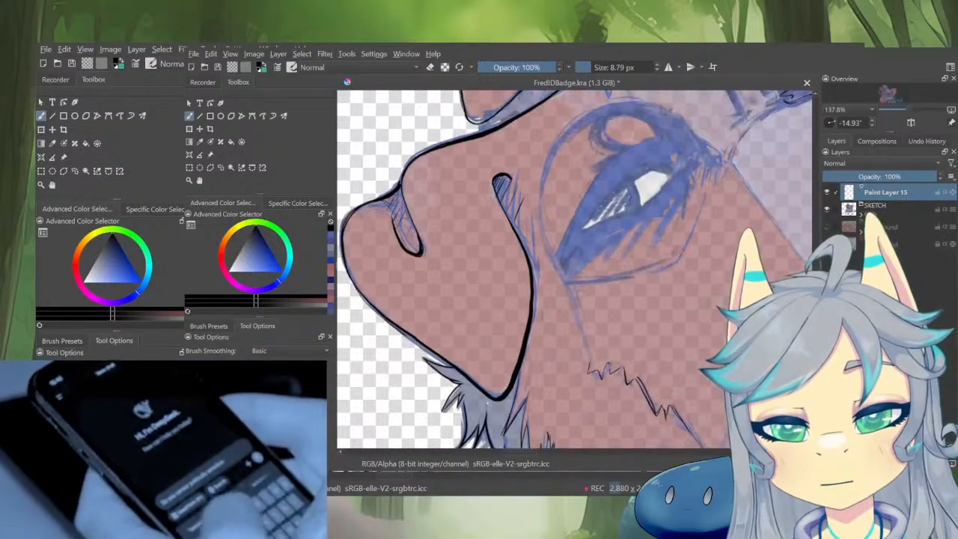
left_click_drag(578, 292, 586, 335)
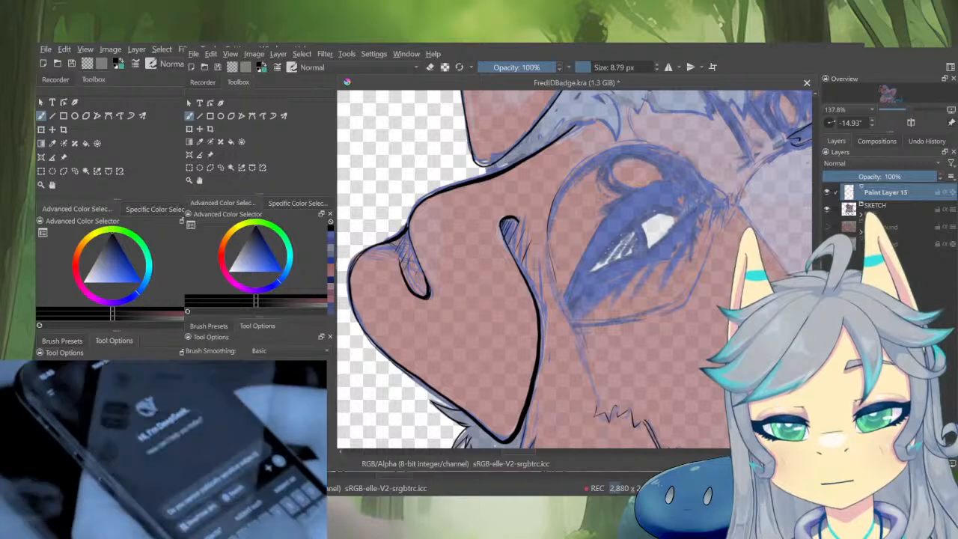
left_click_drag(598, 290, 628, 307)
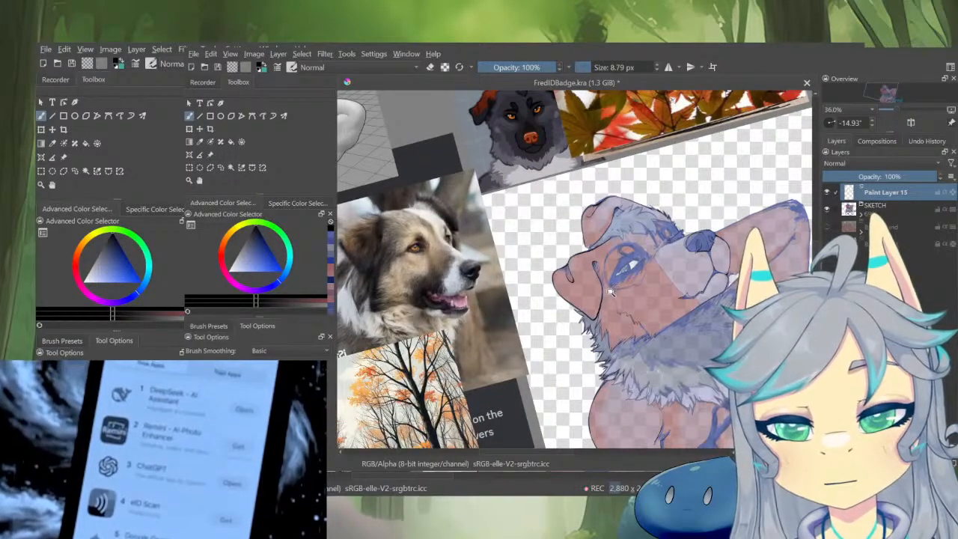
scroll(610, 290, "up", 4)
scroll(627, 258, "up", 3)
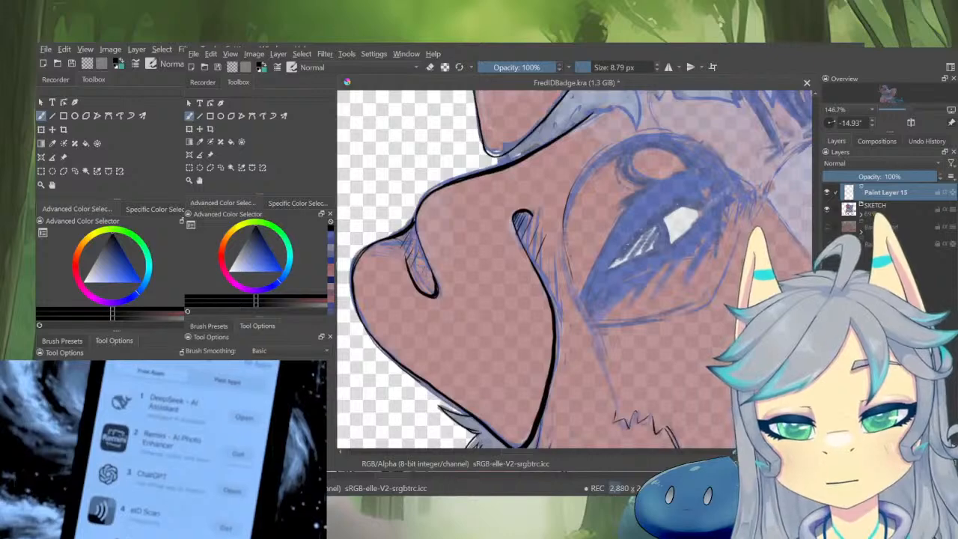
left_click_drag(592, 298, 576, 320)
Ink the corners and lower lid of the near eye, using the dog photo as reference
scroll(723, 297, "down", 5)
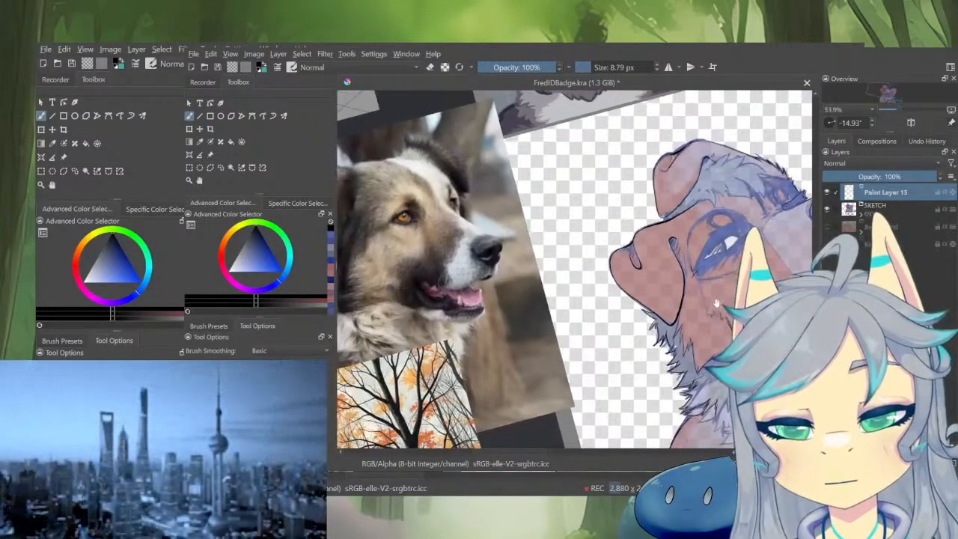
scroll(717, 303, "up", 3)
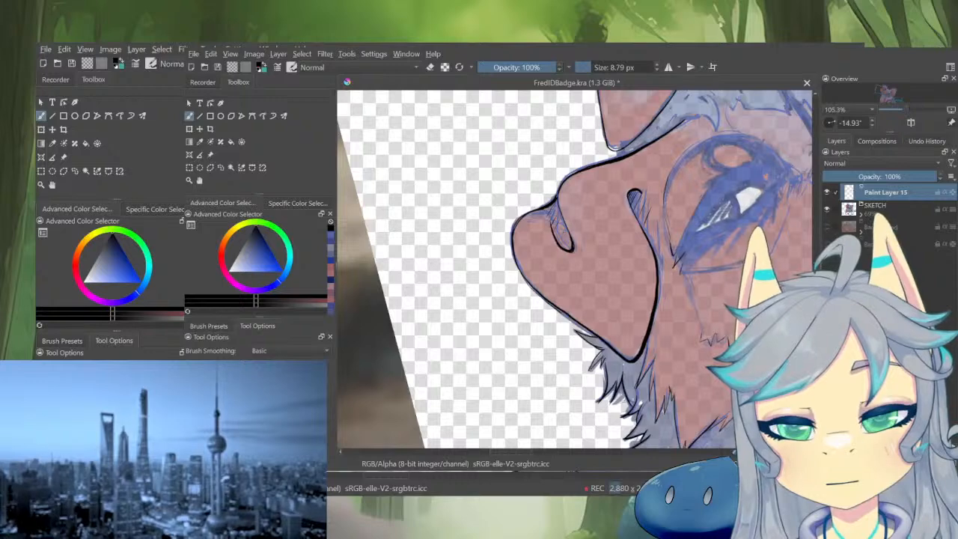
scroll(704, 297, "down", 3)
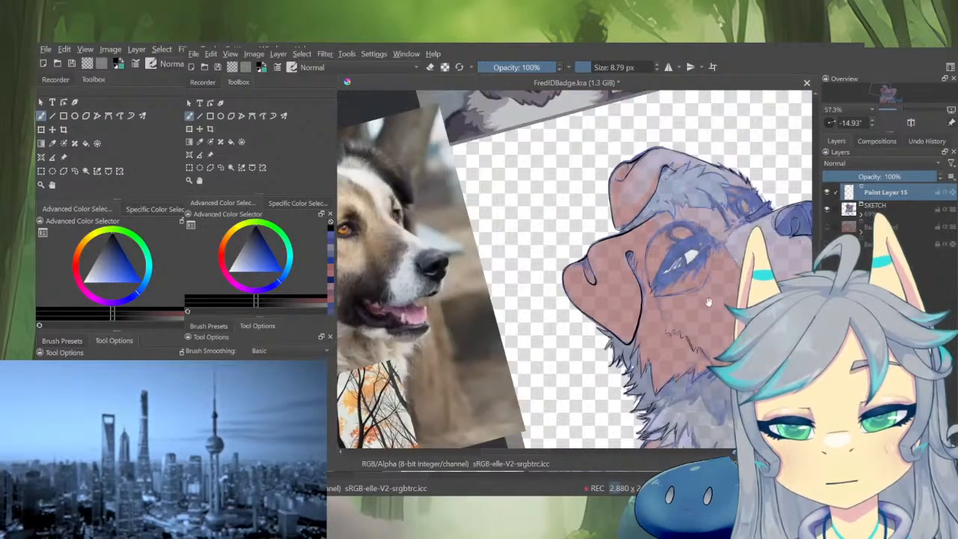
scroll(708, 301, "down", 3)
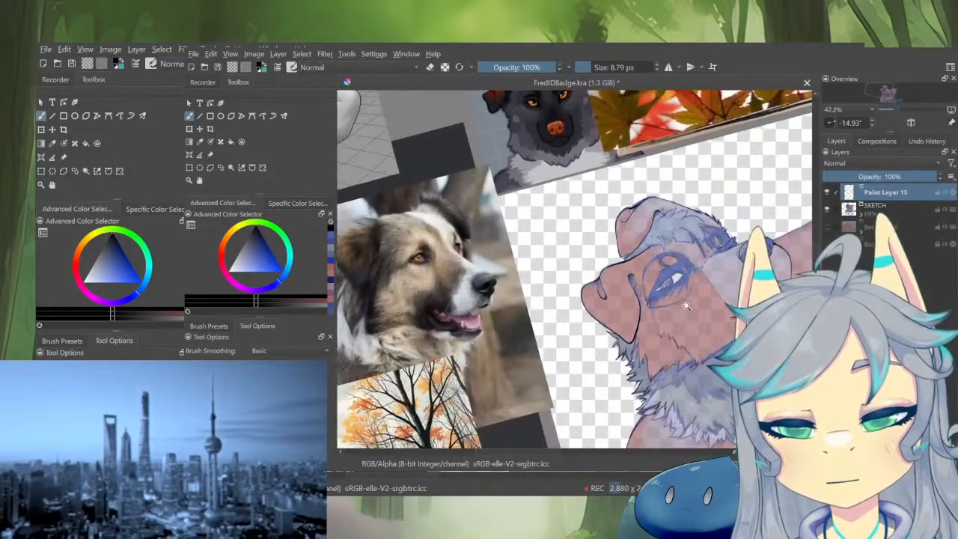
scroll(686, 306, "up", 3)
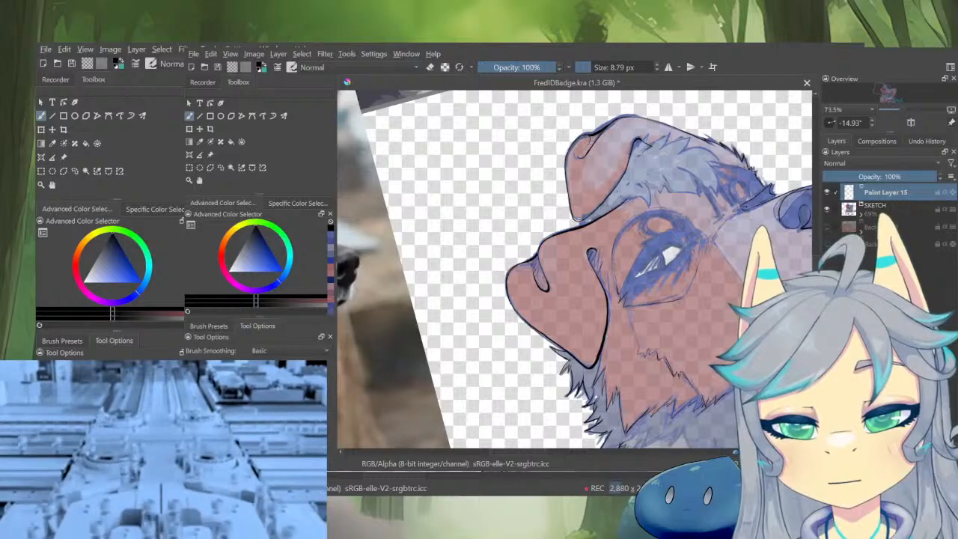
scroll(689, 296, "down", 3)
scroll(708, 283, "up", 5)
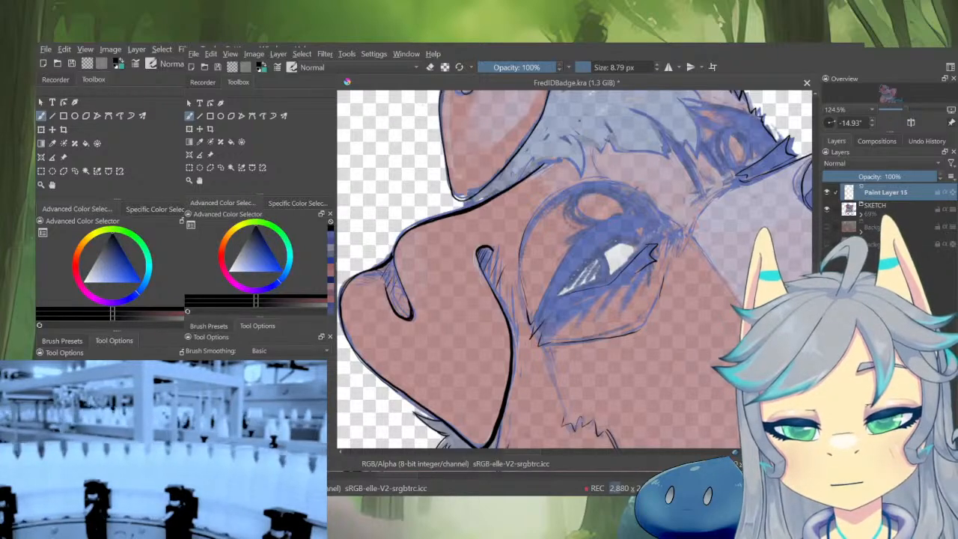
Ink the fold beneath the near eye up to its inner corner, comparing it with the dog photo
scroll(685, 261, "down", 3)
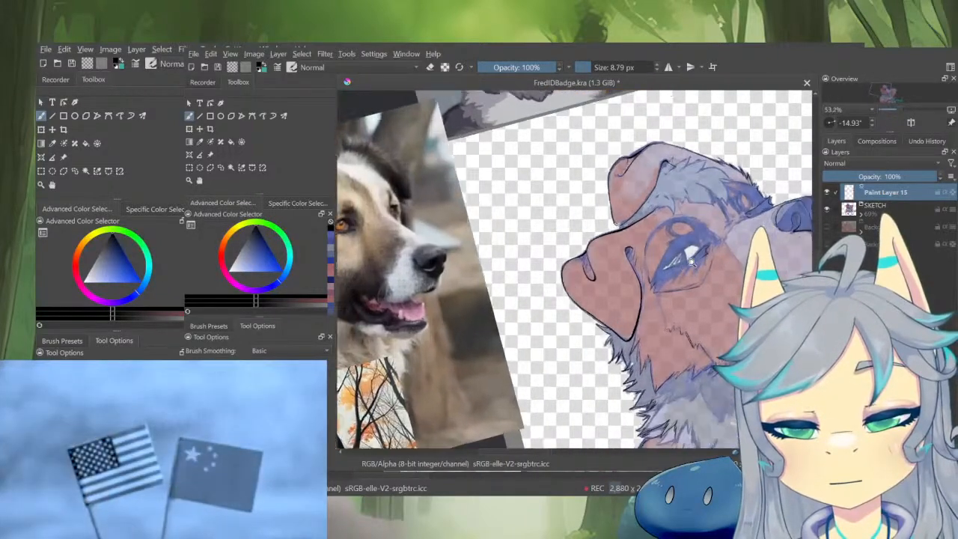
scroll(692, 259, "up", 2)
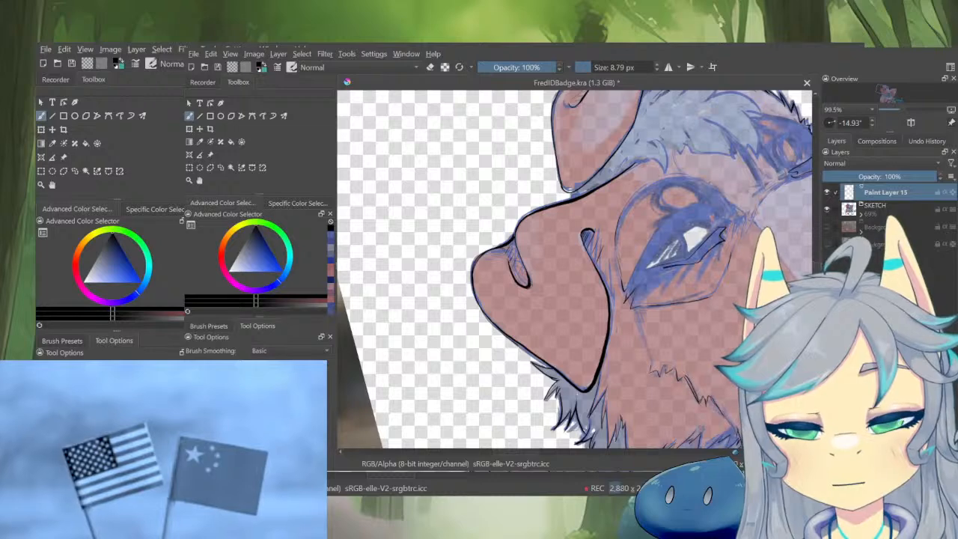
scroll(733, 285, "down", 2)
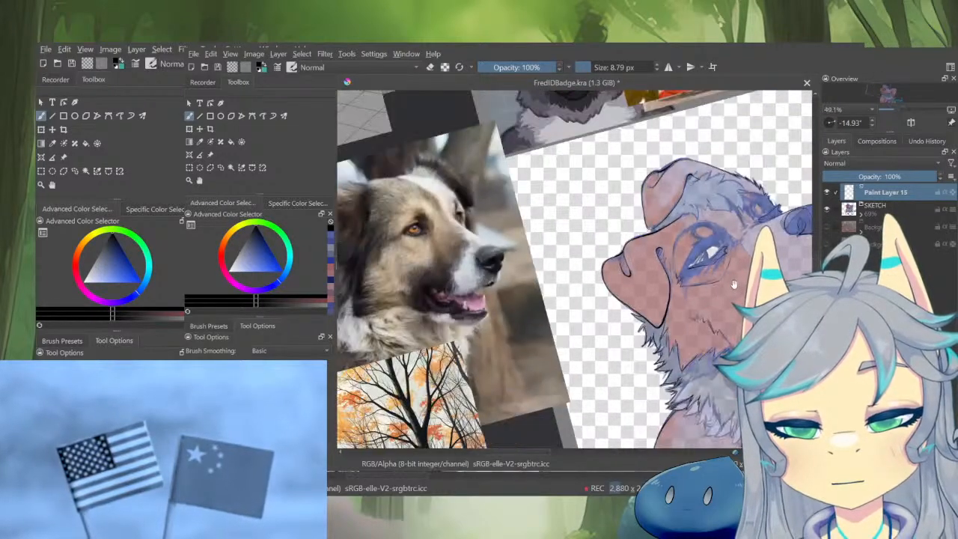
scroll(732, 269, "up", 2)
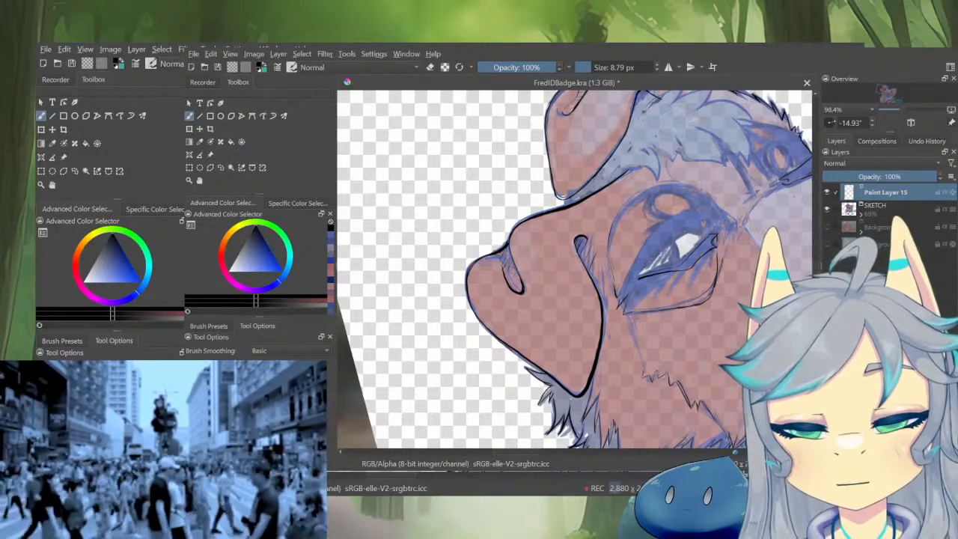
scroll(723, 298, "down", 3)
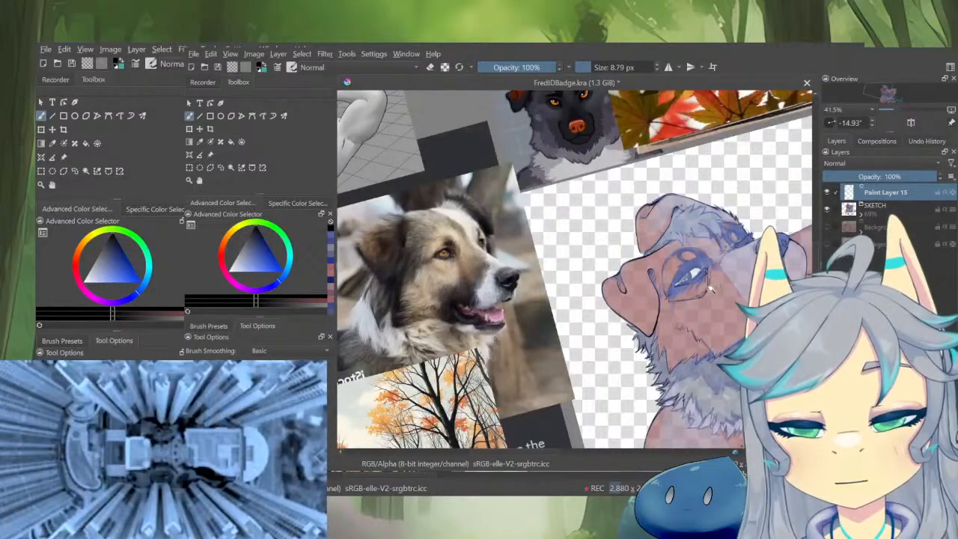
scroll(712, 289, "up", 3)
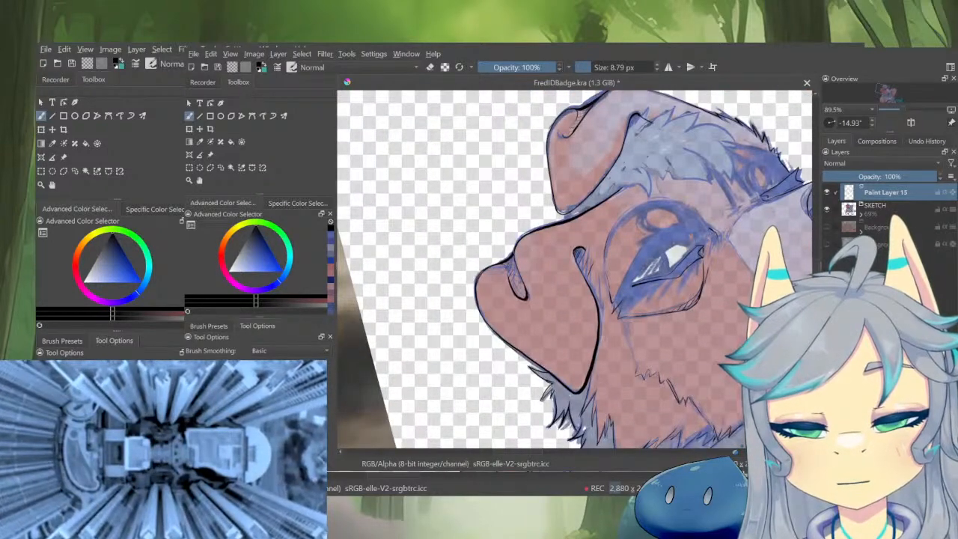
Ink the upper contour of the near eye down to its inner corner, checking the shape against the dog photo
scroll(723, 298, "down", 3)
scroll(737, 247, "up", 3)
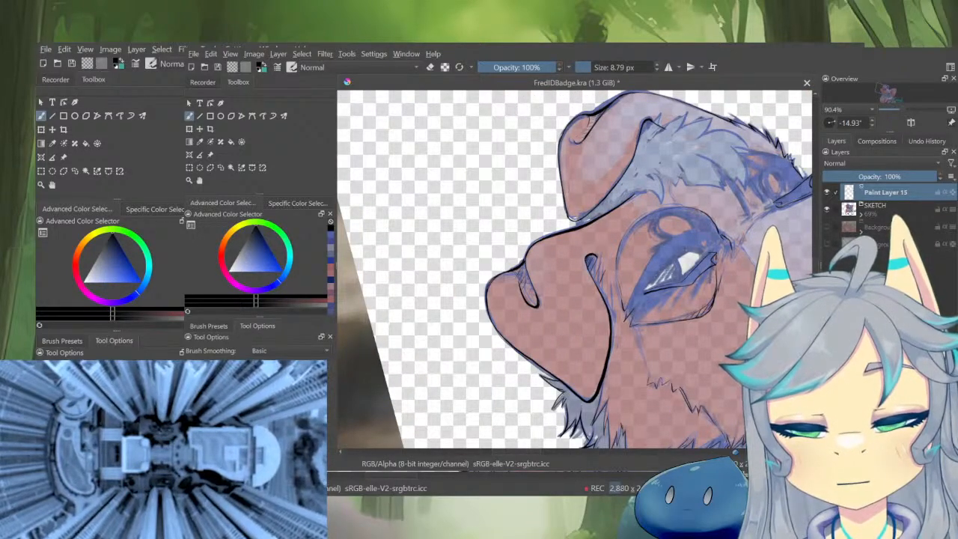
scroll(713, 255, "down", 3)
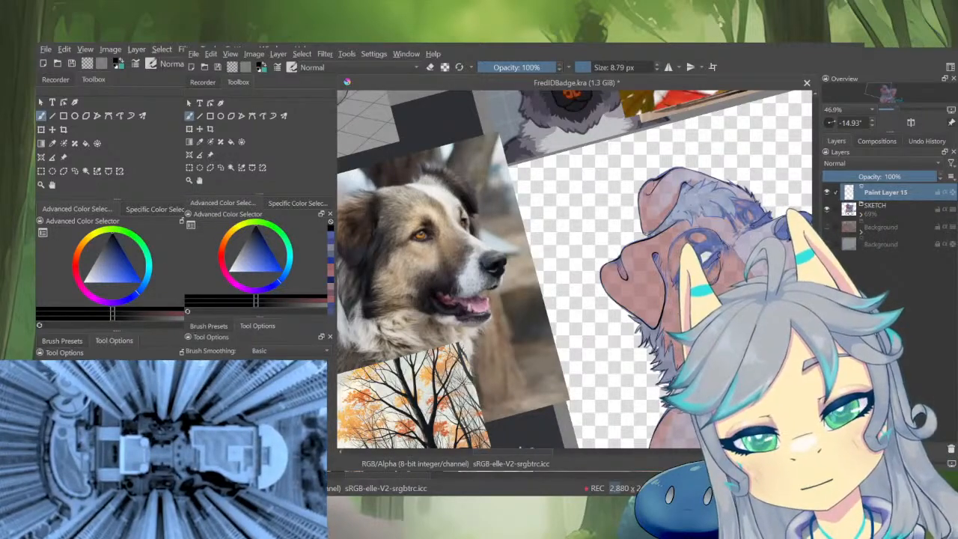
scroll(709, 224, "up", 4)
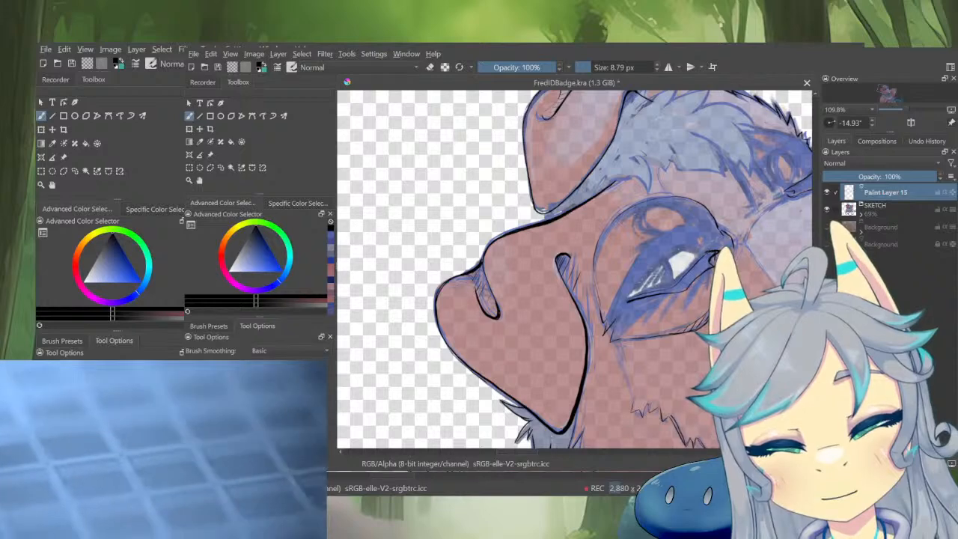
scroll(685, 309, "down", 3)
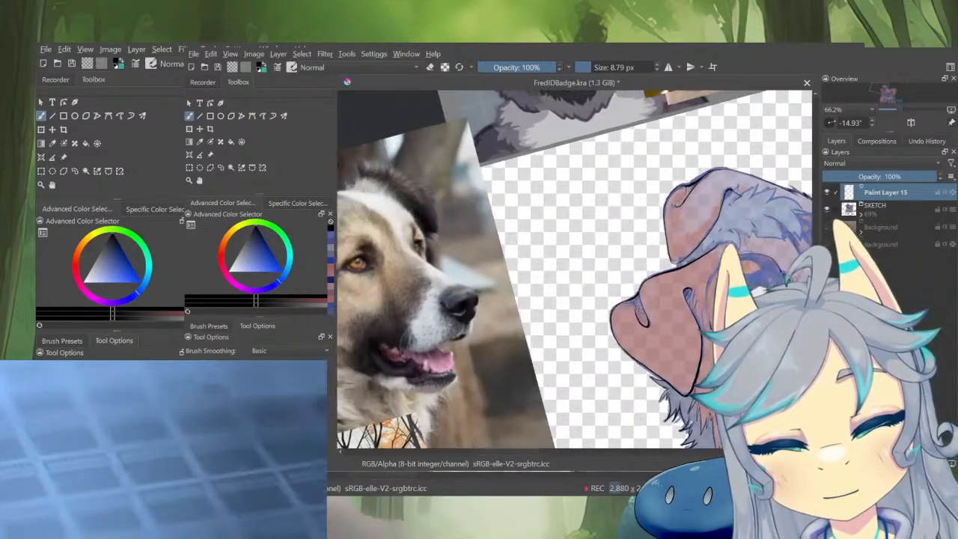
Refine the inked lower lid of the near eye up to its inner corner, comparing it with the dog photo
scroll(686, 309, "up", 3)
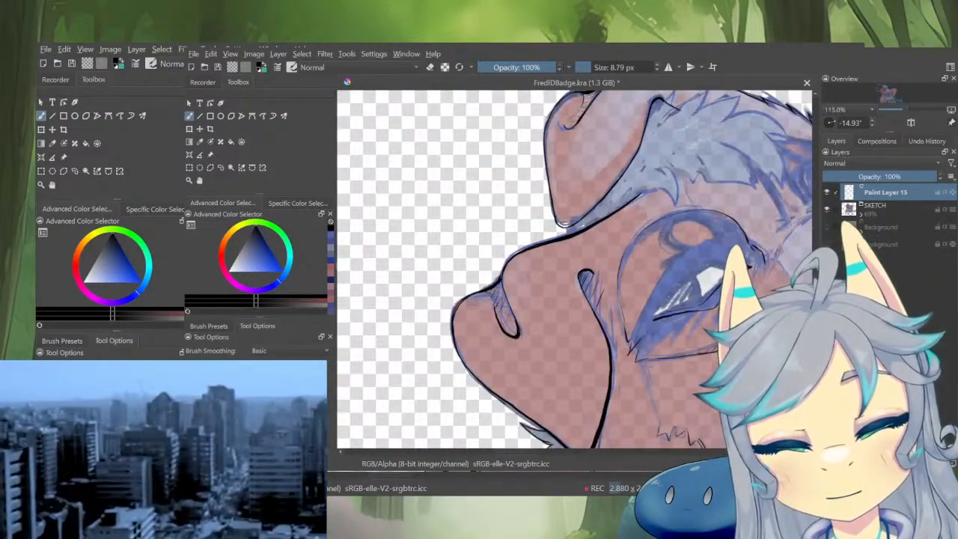
scroll(708, 306, "down", 4)
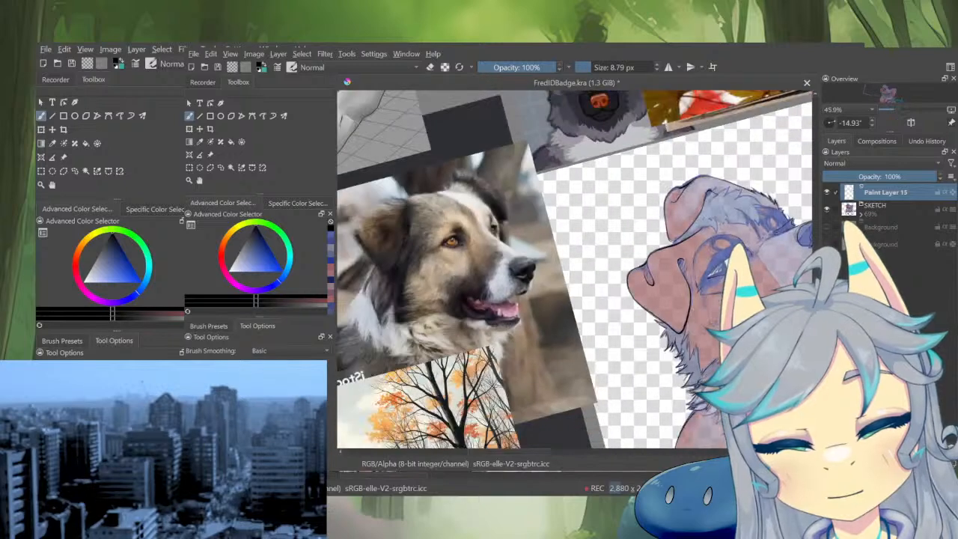
scroll(695, 262, "up", 4)
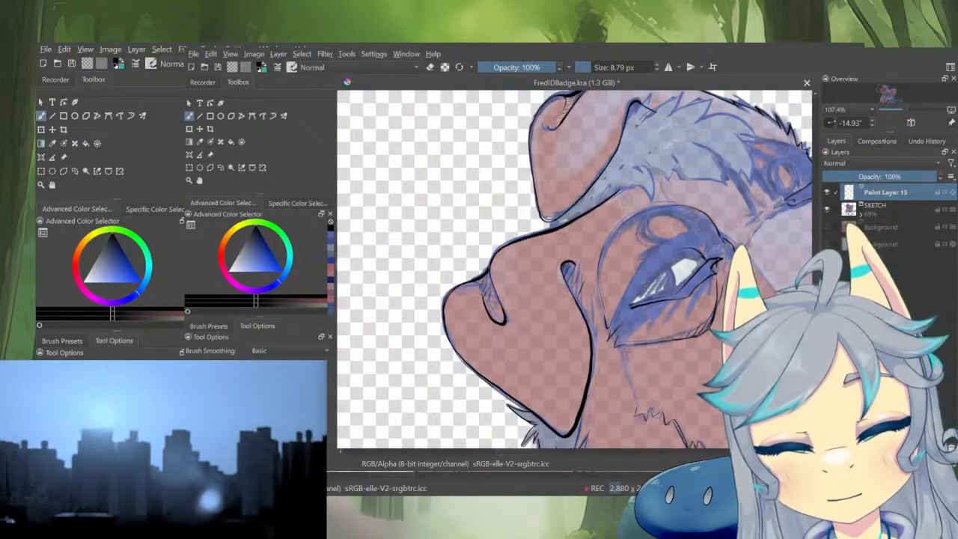
scroll(710, 269, "down", 2)
left_click_drag(689, 277, 805, 245)
scroll(801, 239, "up", 4)
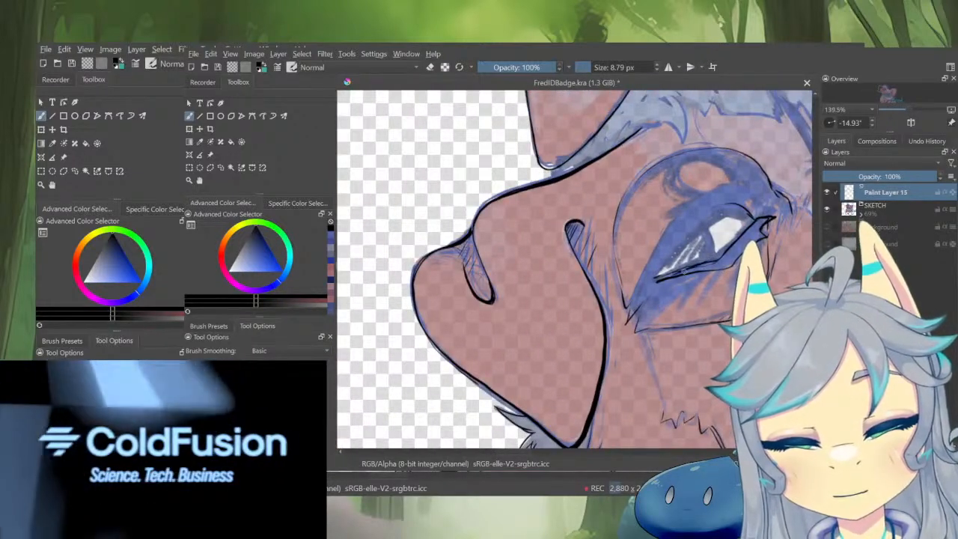
key("e")
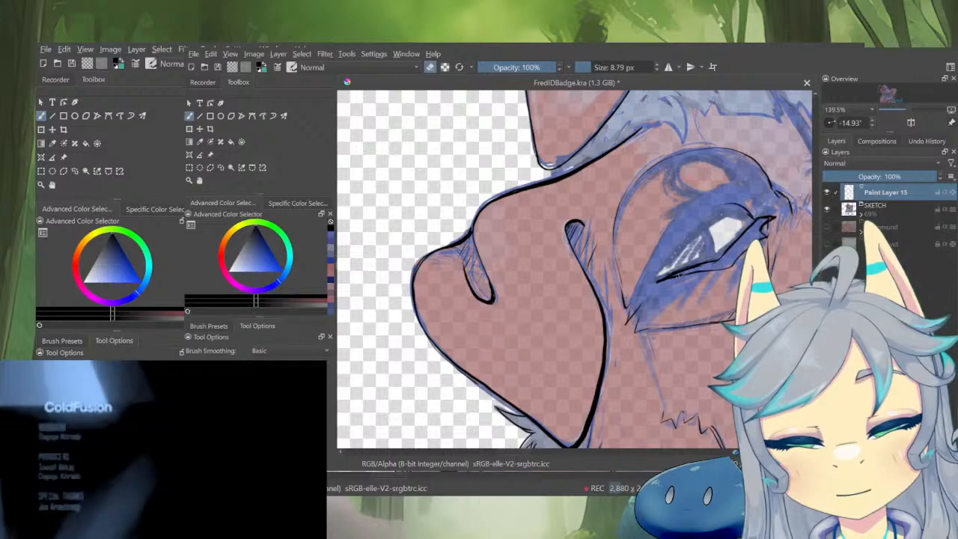
key("e")
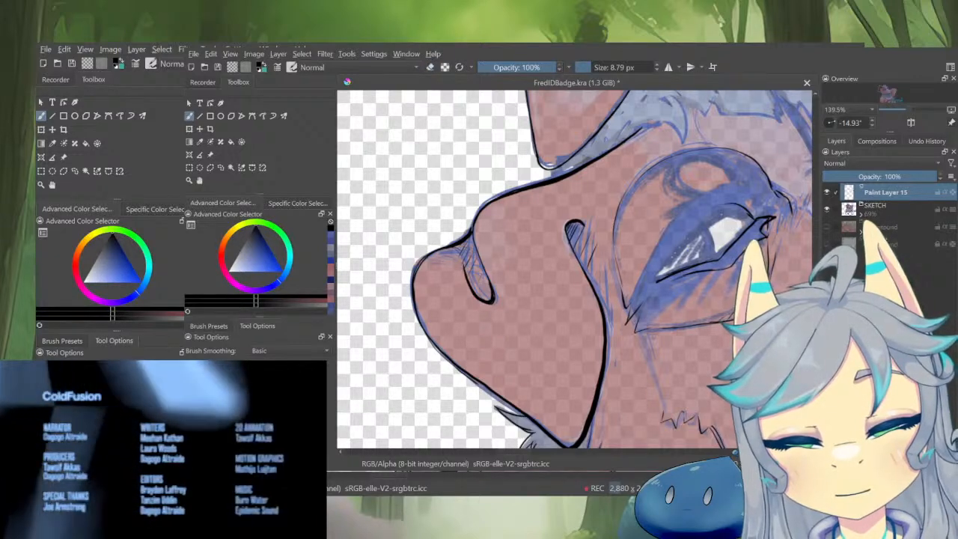
Thicken the near eye's lower lid line, comparing the eye shape with the dog photo
scroll(704, 291, "down", 5)
scroll(694, 286, "up", 5)
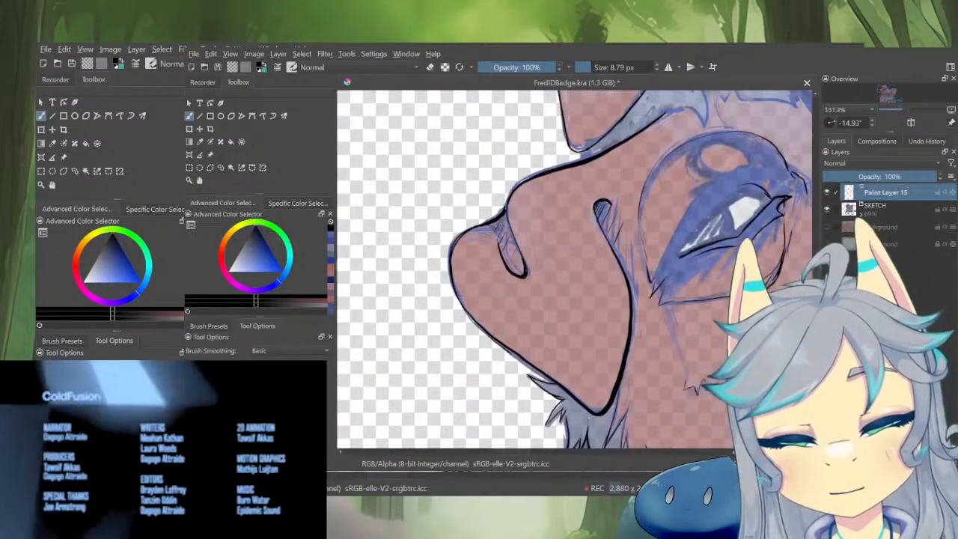
scroll(703, 292, "down", 5)
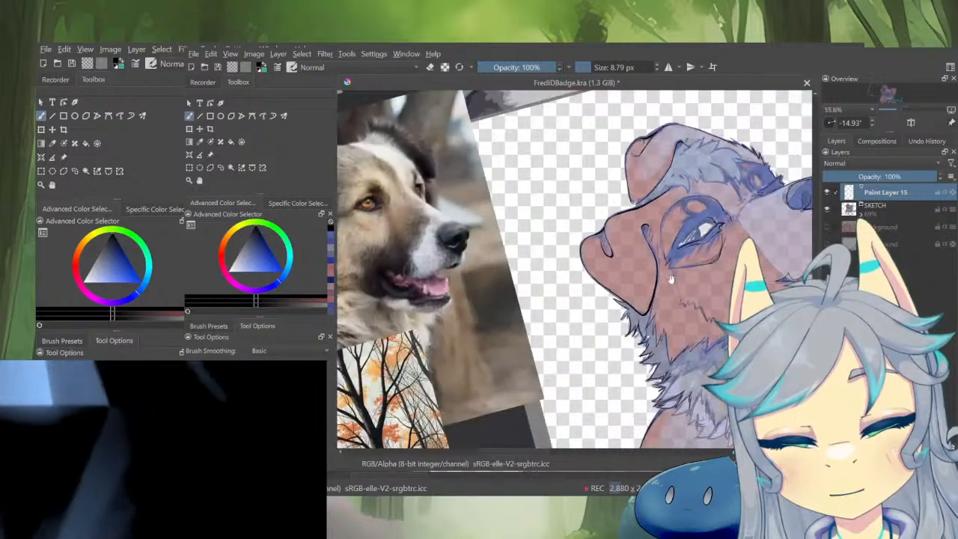
left_click_drag(704, 292, 676, 312)
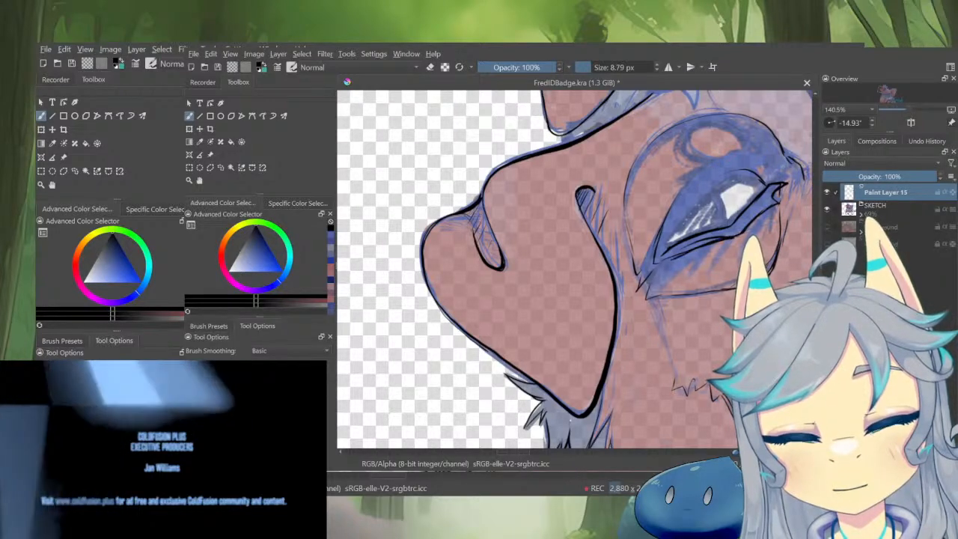
scroll(664, 306, "down", 5)
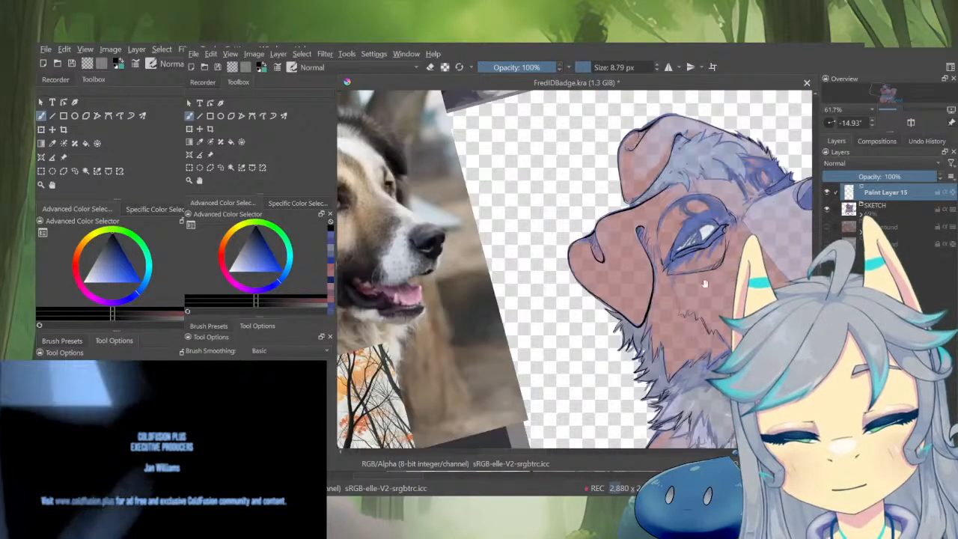
scroll(705, 283, "up", 3)
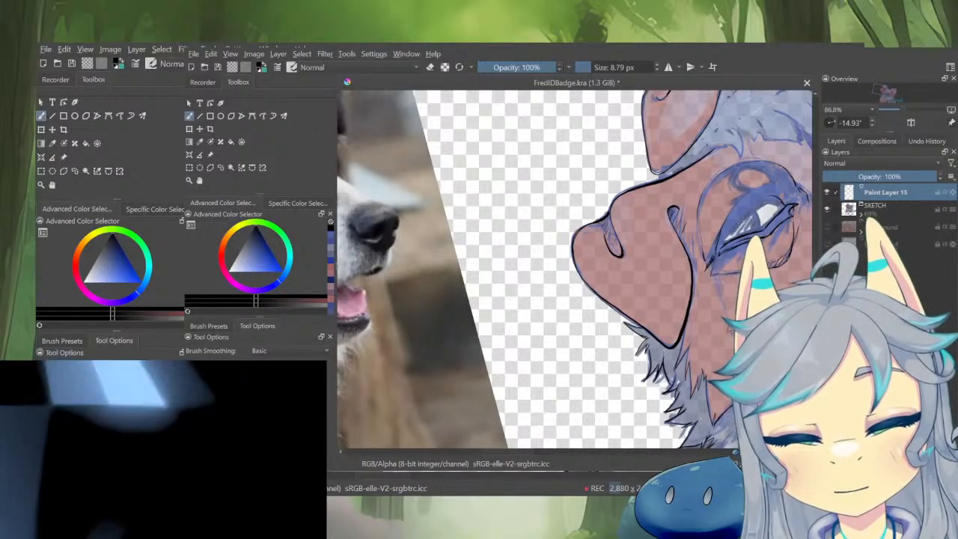
scroll(722, 304, "down", 2)
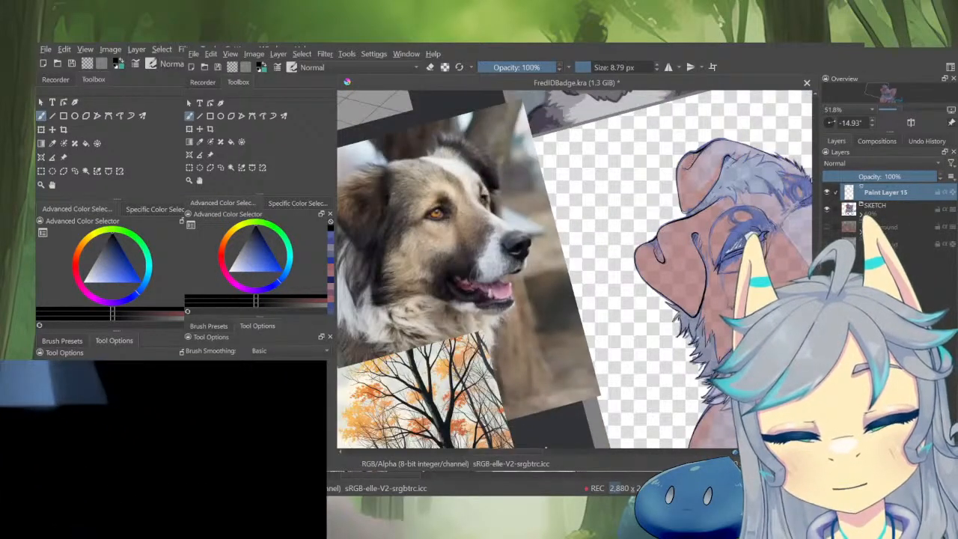
left_click_drag(742, 298, 723, 303)
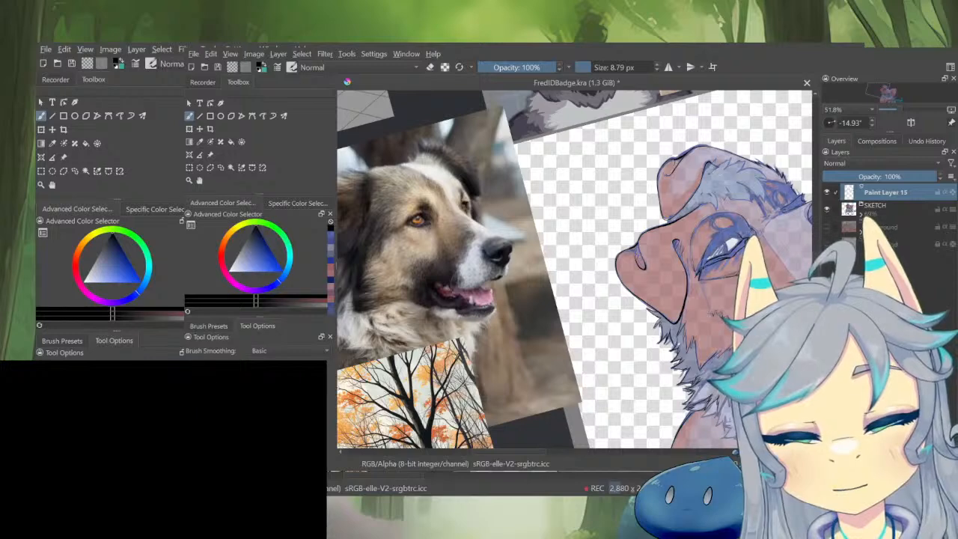
scroll(755, 226, "up", 2)
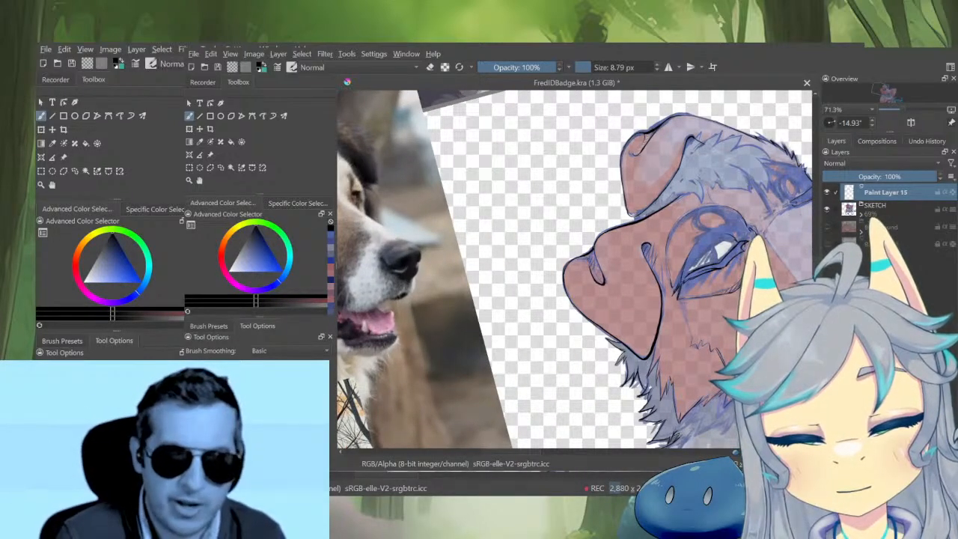
Compare the near eye with the dog photo and examine the mirrored line art with the sketch hidden
scroll(741, 259, "down", 3)
left_click_drag(745, 254, 678, 300)
scroll(725, 255, "up", 3)
scroll(737, 268, "down", 3)
scroll(733, 266, "up", 1)
scroll(726, 271, "up", 2)
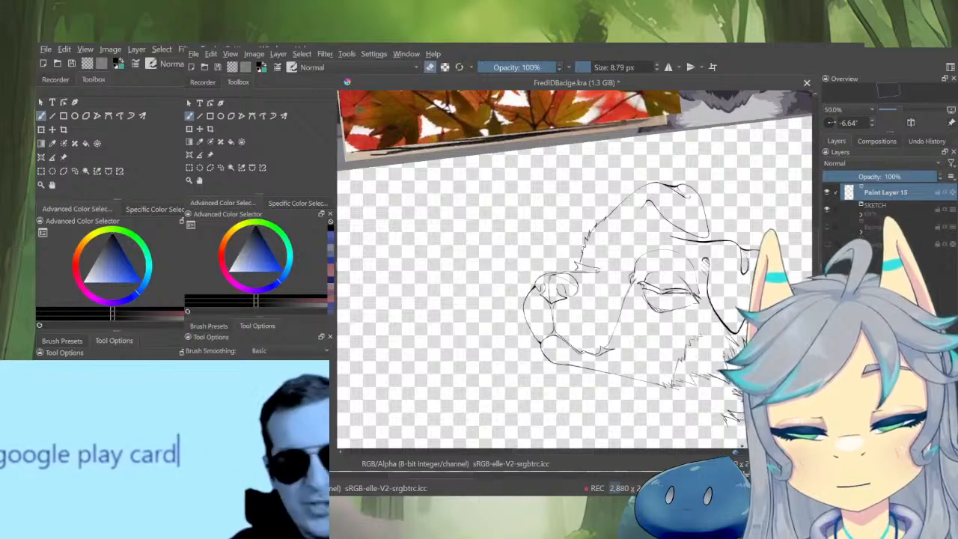
scroll(642, 337, "down", 3)
left_click_drag(656, 357, 613, 344)
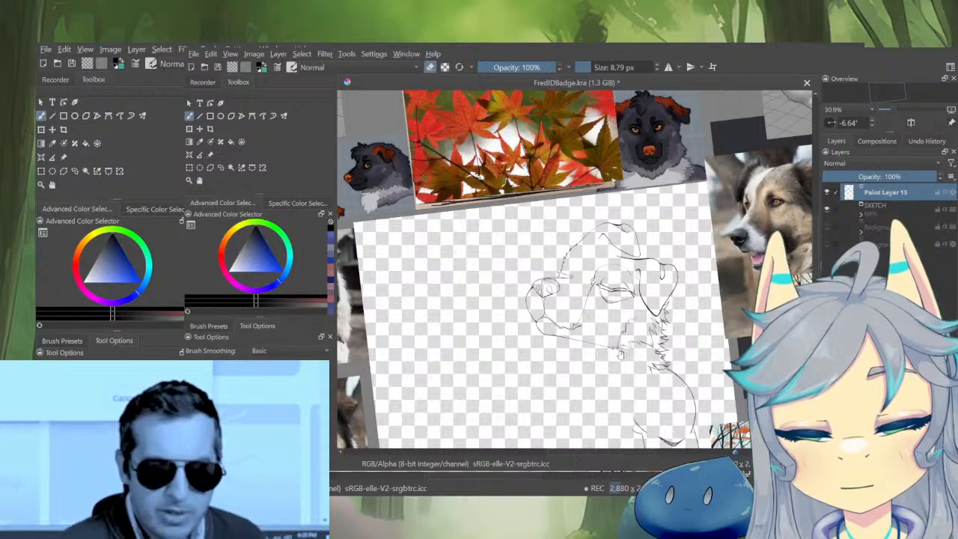
key("m")
scroll(539, 269, "up", 5)
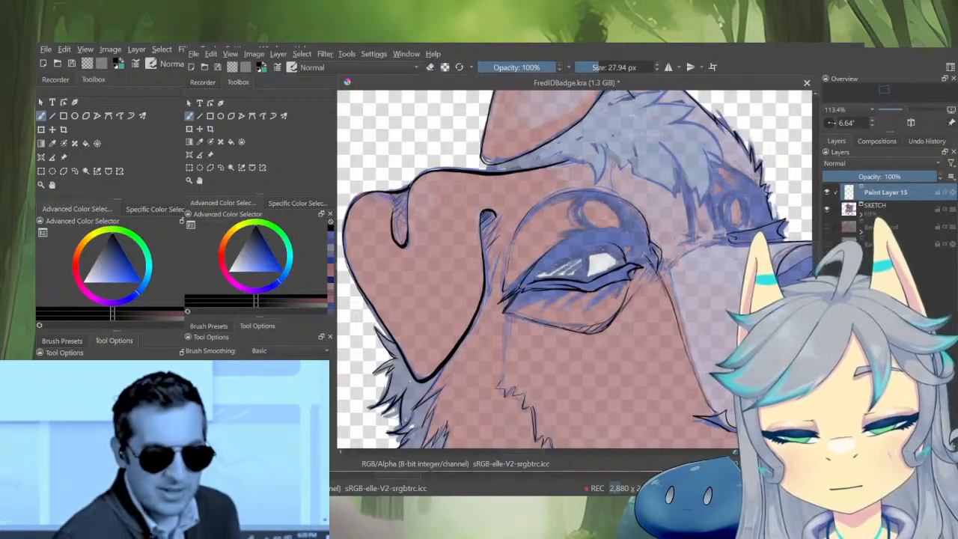
Erase the start of the line running down from the near eye's inner corner and re-ink it with a 6.93 px brush
key("e")
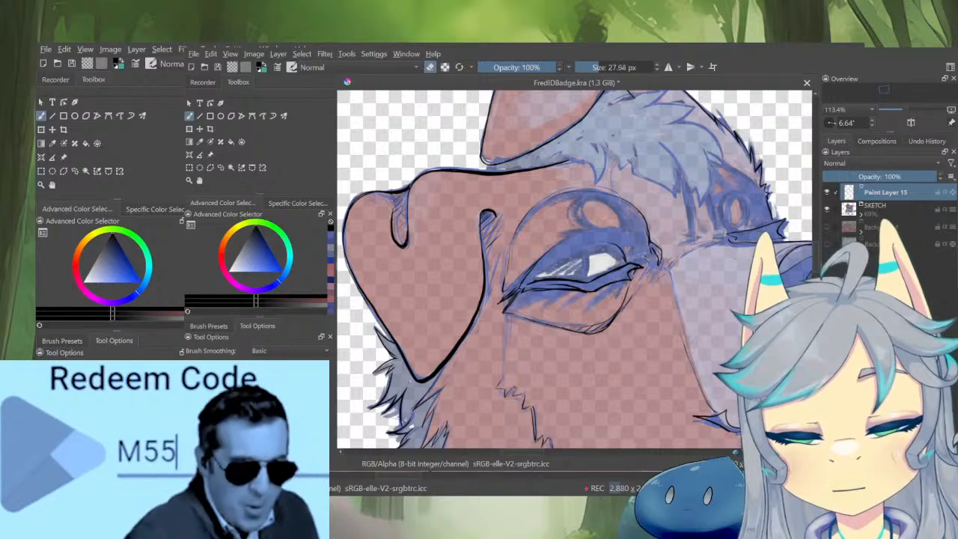
key("e")
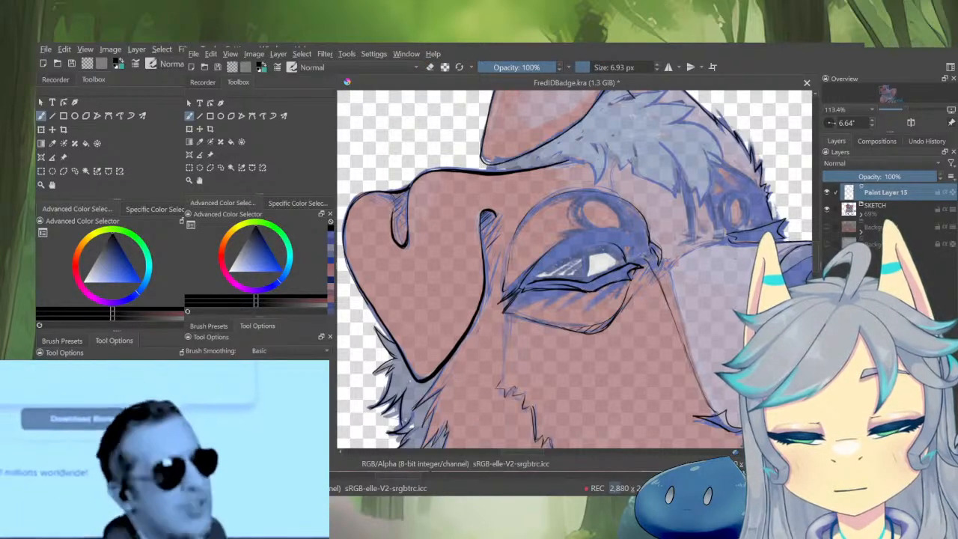
key("e")
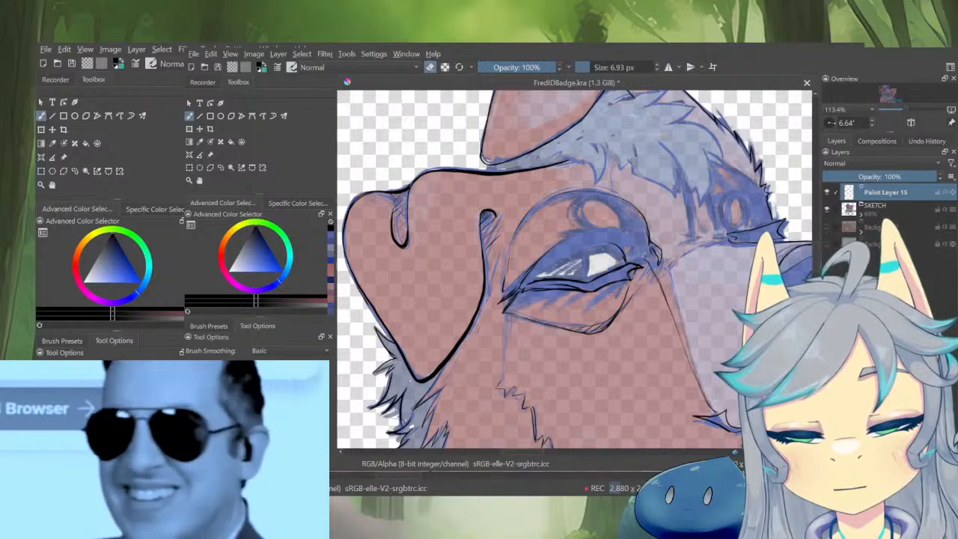
left_click_drag(644, 281, 720, 315)
scroll(726, 307, "down", 2)
scroll(720, 315, "down", 1)
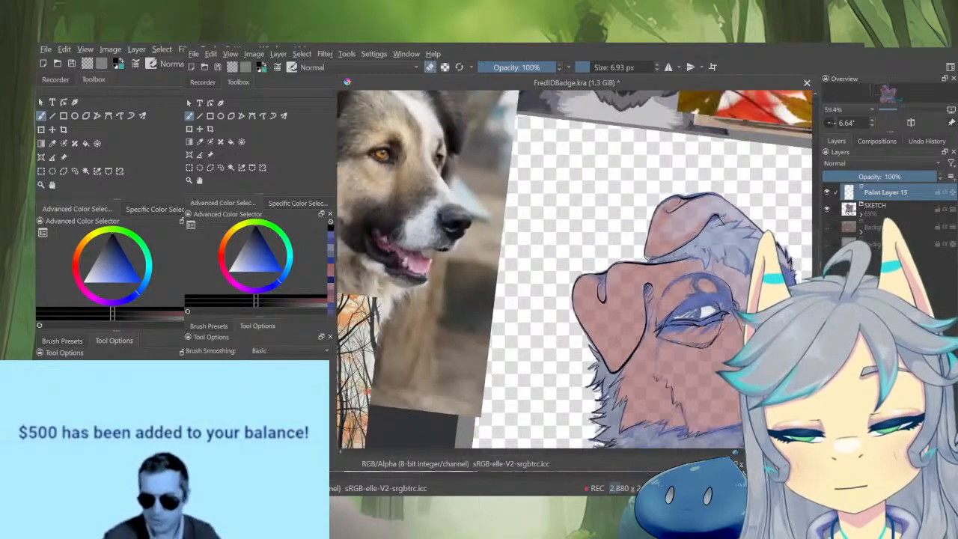
scroll(747, 323, "up", 4)
key("e")
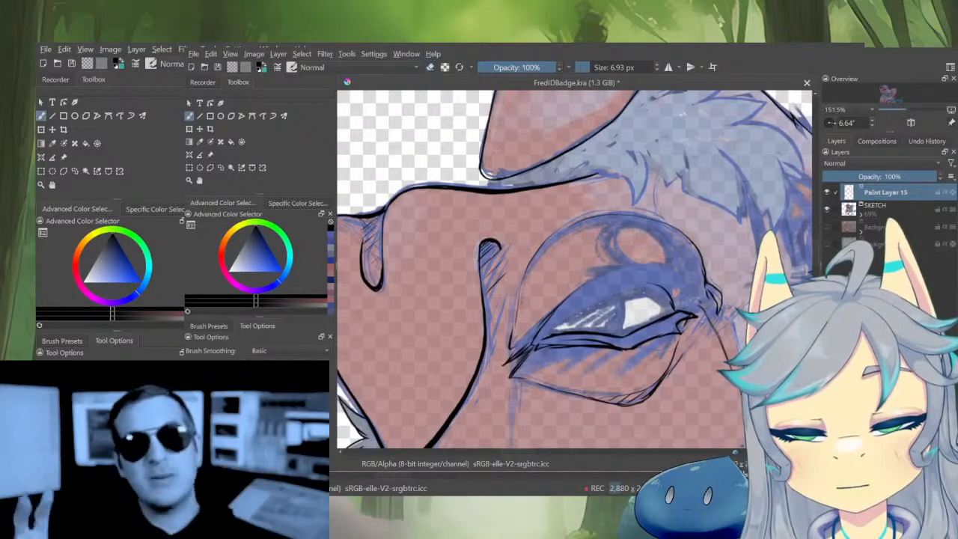
Ink the upper lid line of the near eye from its outer corner towards the inner corner, using the dog photo as reference
scroll(700, 339, "down", 4)
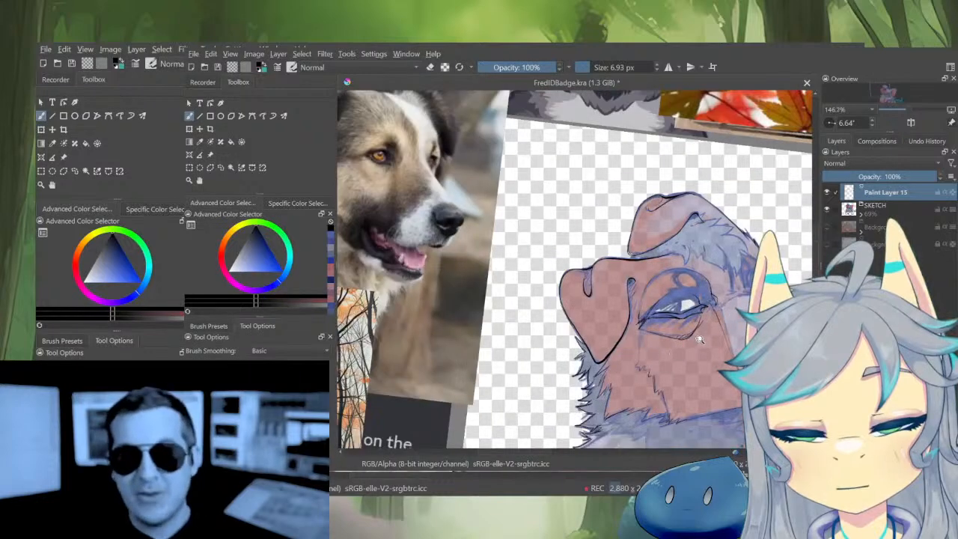
scroll(703, 339, "up", 3)
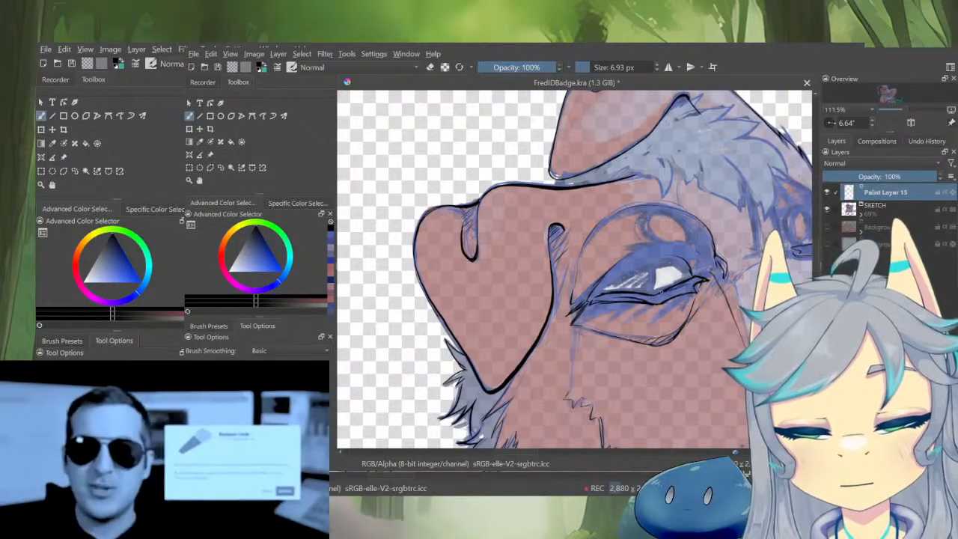
key("e")
key("e")
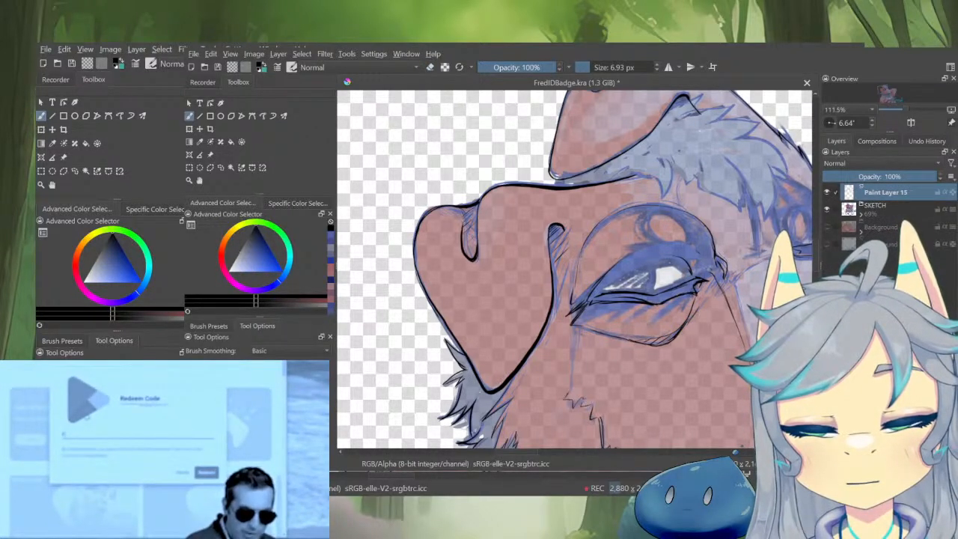
scroll(619, 353, "down", 5)
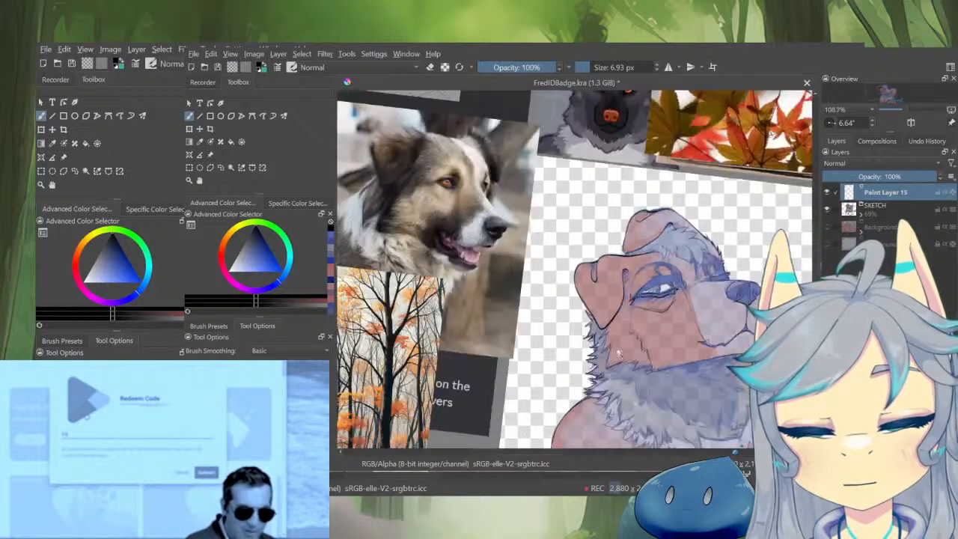
scroll(674, 299, "up", 5)
scroll(631, 255, "down", 4)
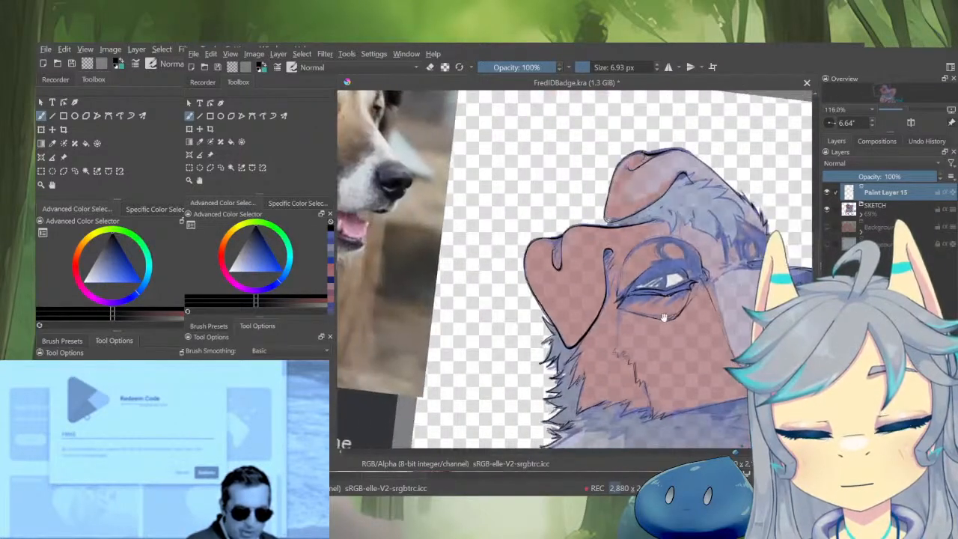
scroll(644, 306, "up", 4)
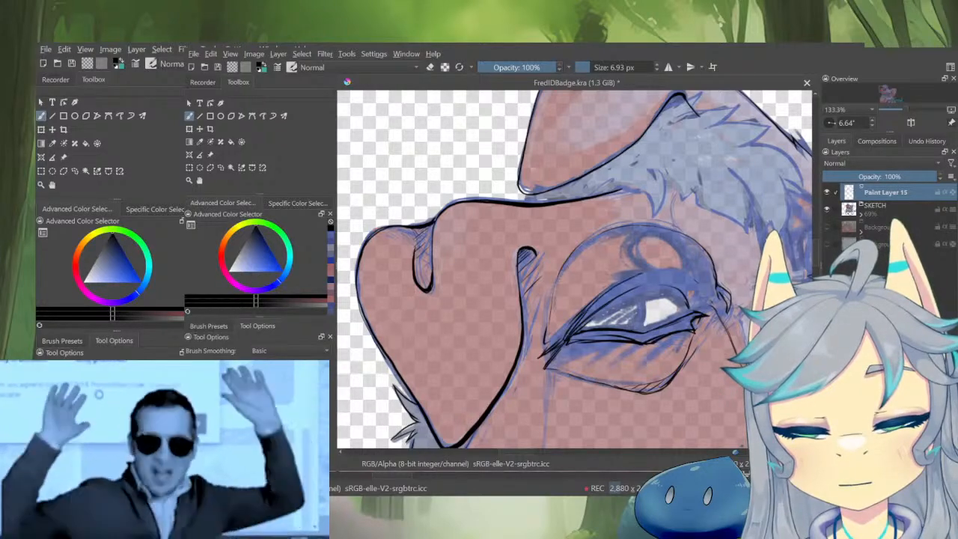
Thicken the near eye's upper lid line and clean up its inner end using a 9.07 px brush and eraser
scroll(576, 269, "down", 6)
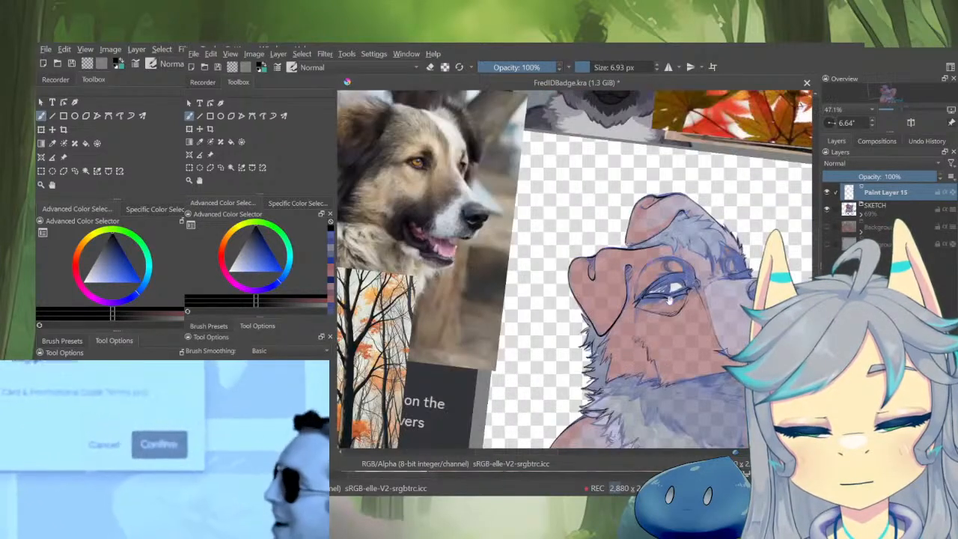
scroll(681, 294, "up", 5)
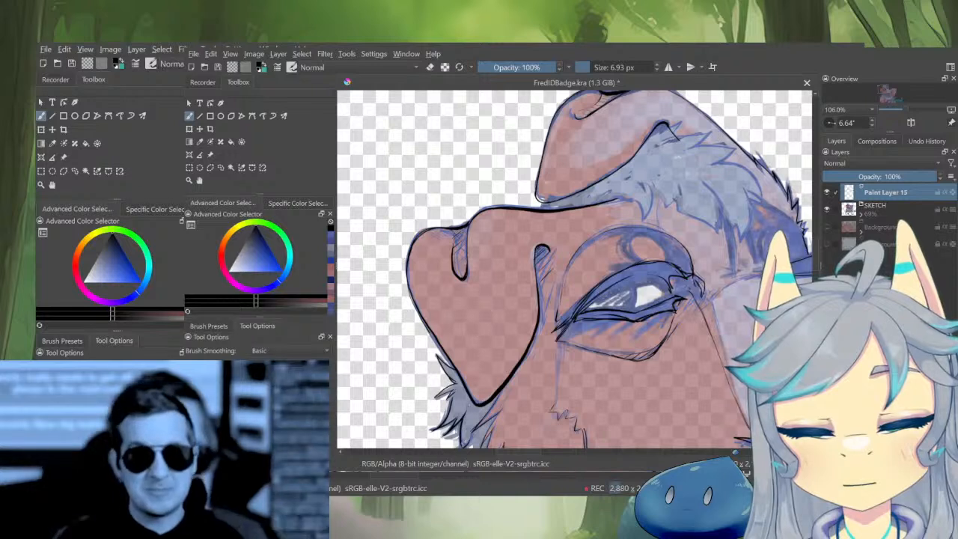
mouse_move(675, 282)
left_mouse_down()
mouse_move(648, 275)
mouse_move(583, 308)
left_mouse_up()
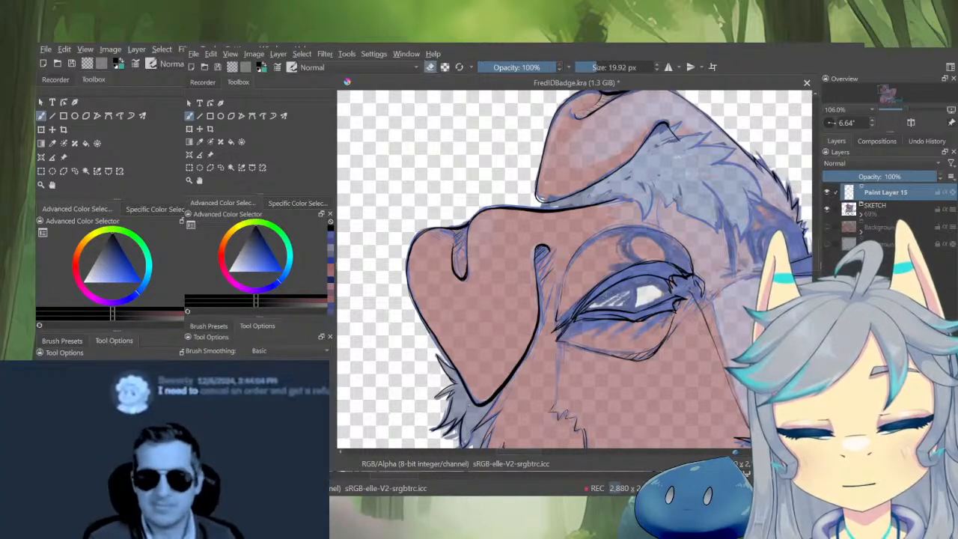
key("e")
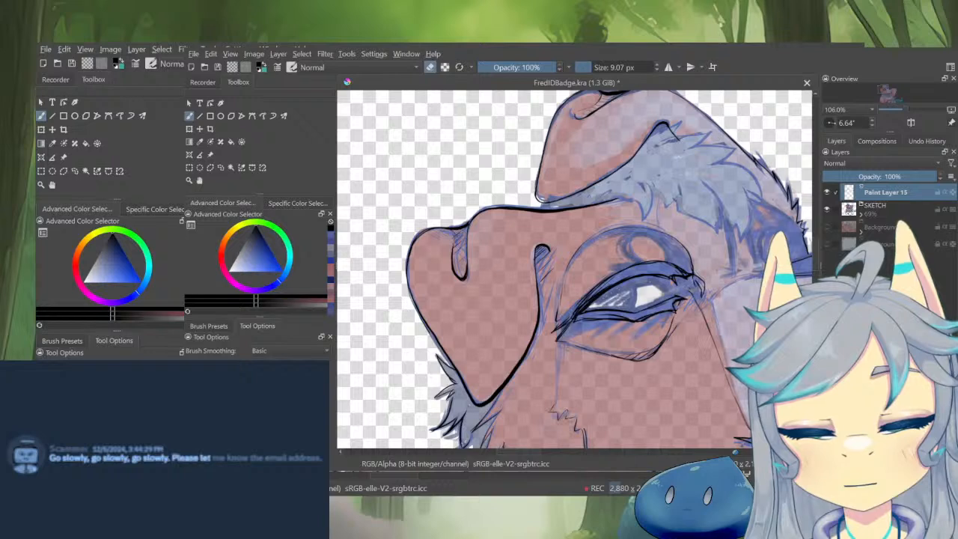
left_click_drag(635, 264, 671, 262)
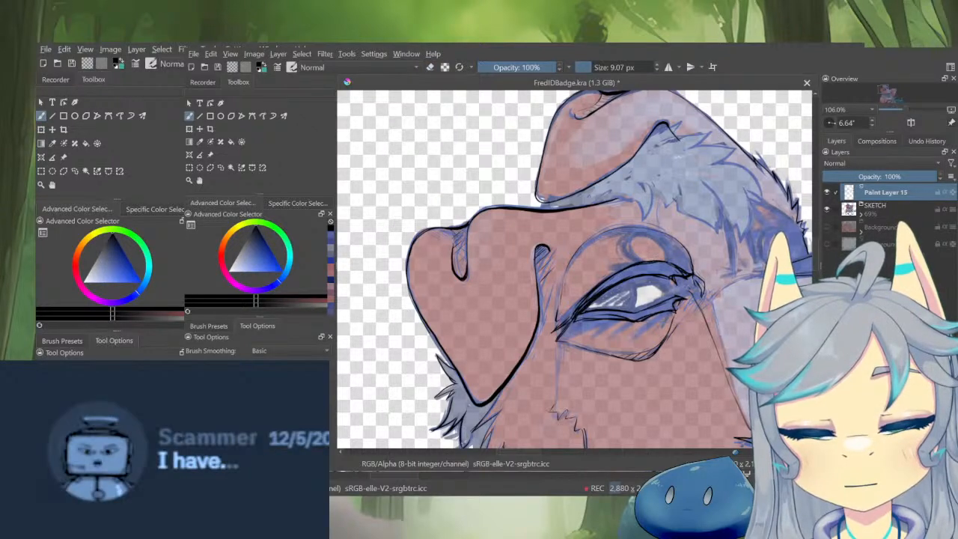
key("e")
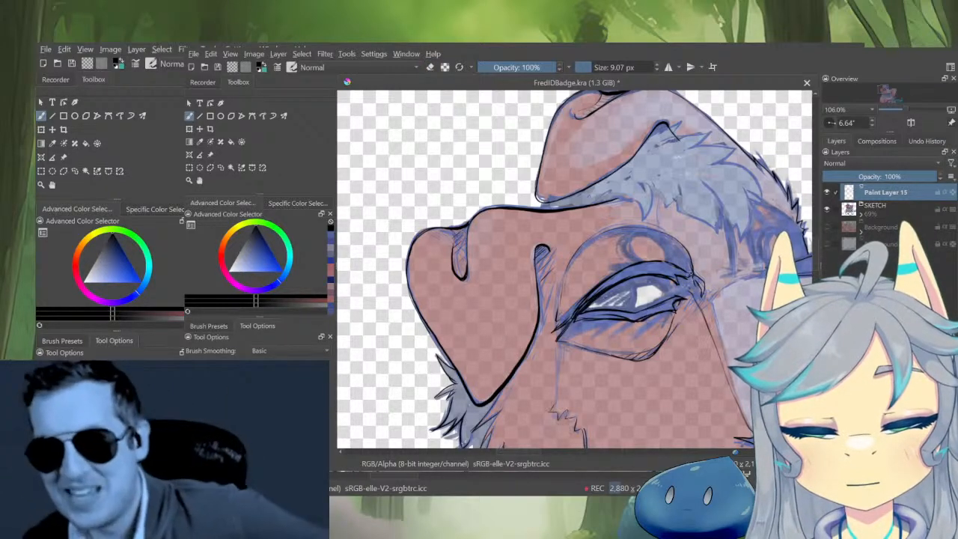
scroll(707, 269, "down", 5)
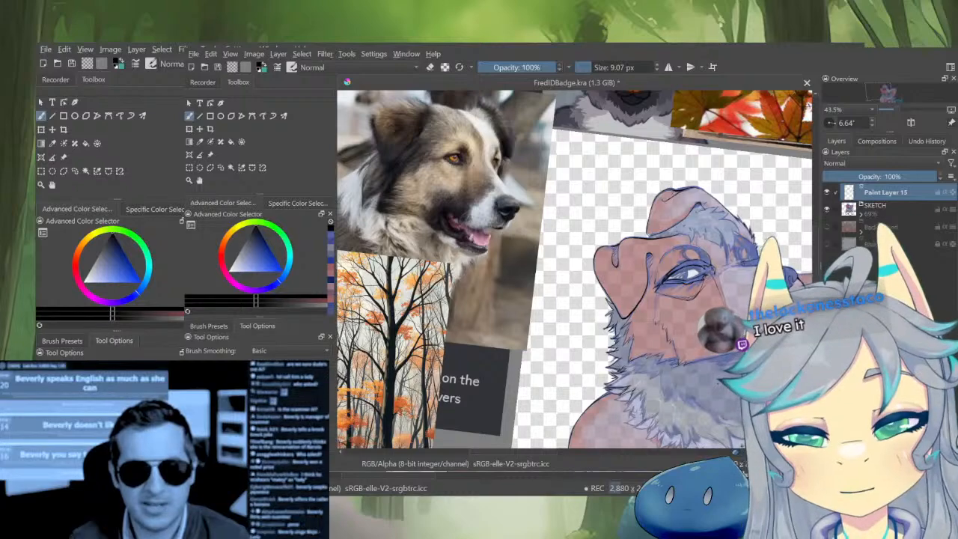
Compare the near eye's line art with the dog photo at several zoom levels and examine the line layer on its own
left_click_drag(750, 268, 748, 326)
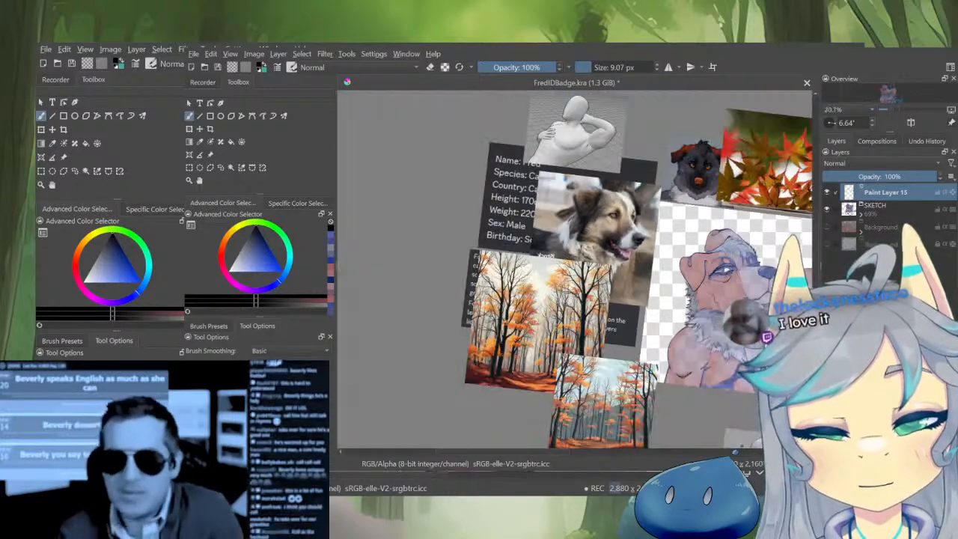
left_click(849, 192, "alt")
mouse_move(747, 281)
left_mouse_down()
mouse_move(751, 209)
mouse_move(748, 277)
mouse_move(764, 307)
mouse_move(760, 225)
left_mouse_up()
left_click(849, 193, "alt")
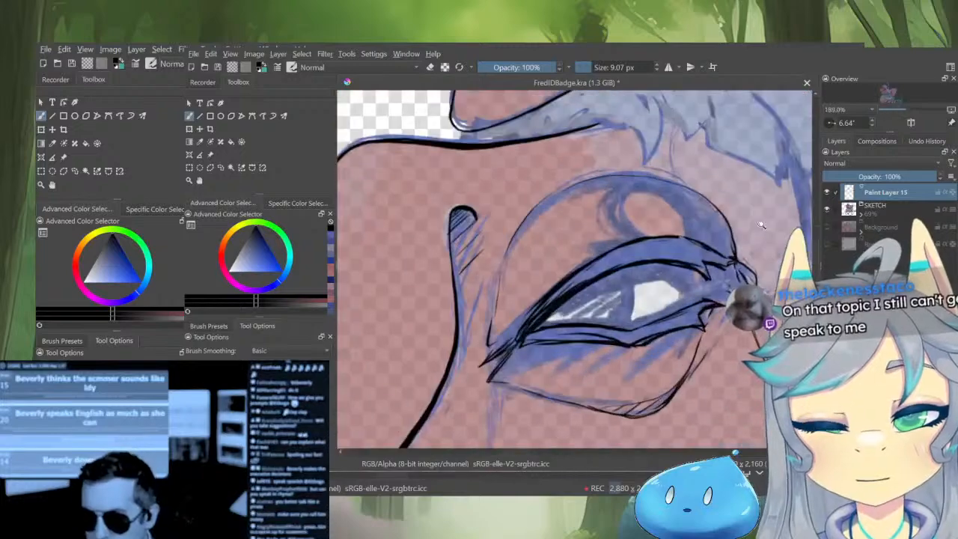
key("e")
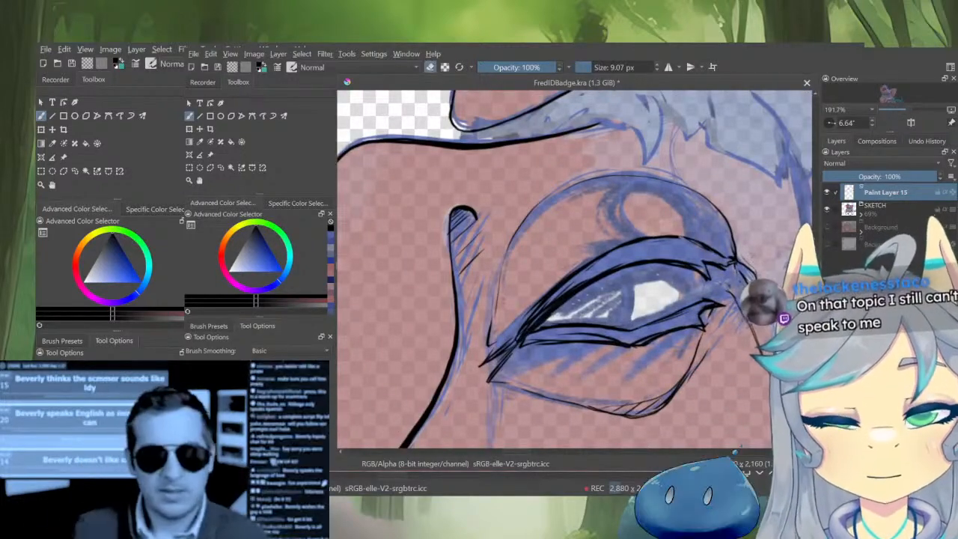
mouse_move(776, 262)
left_mouse_down()
mouse_move(777, 354)
mouse_move(759, 338)
left_mouse_up()
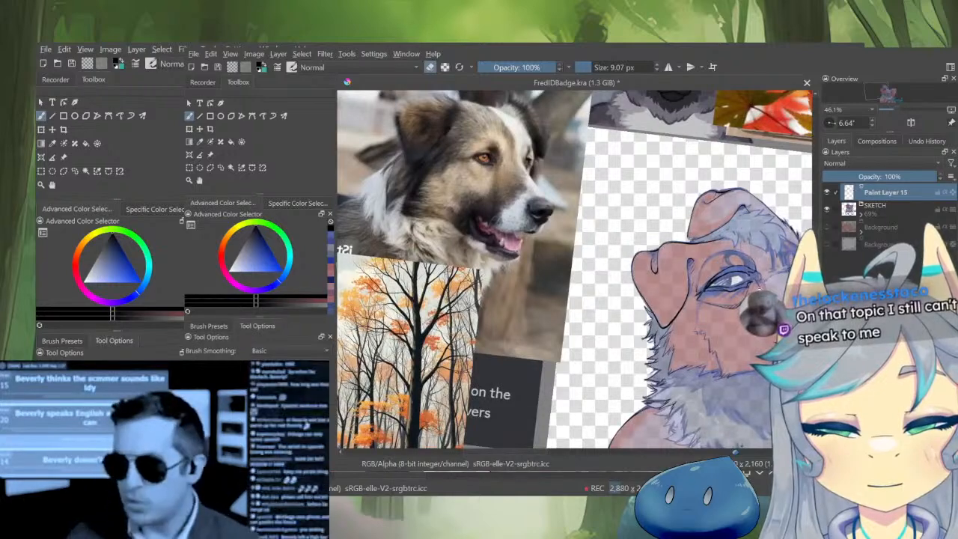
left_click_drag(758, 286, 772, 215)
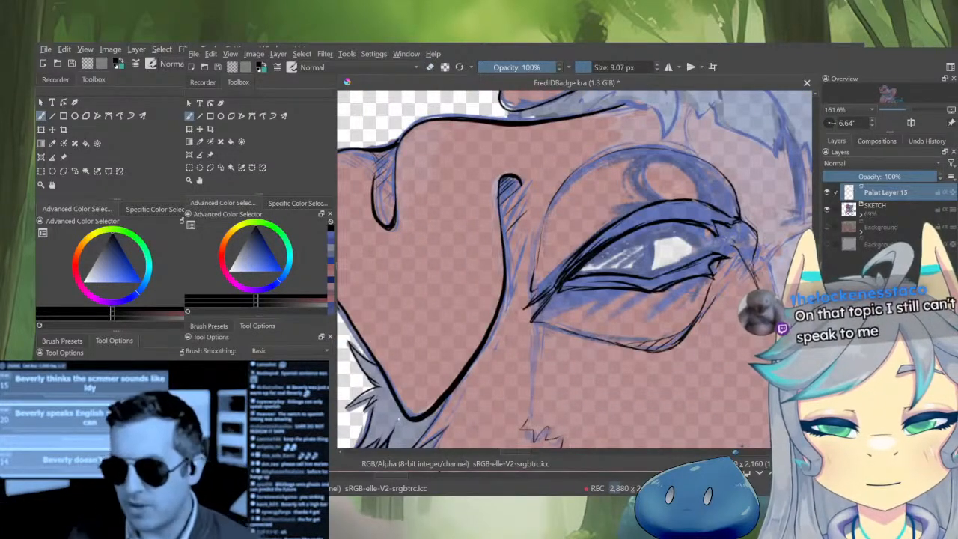
left_click_drag(748, 273, 730, 348)
left_click_drag(754, 302, 758, 243)
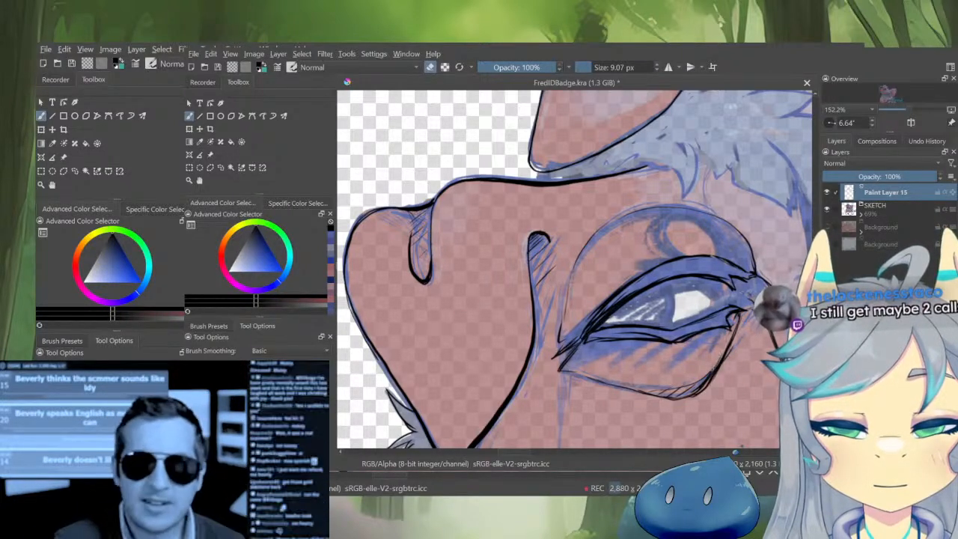
scroll(738, 362, "down", 5)
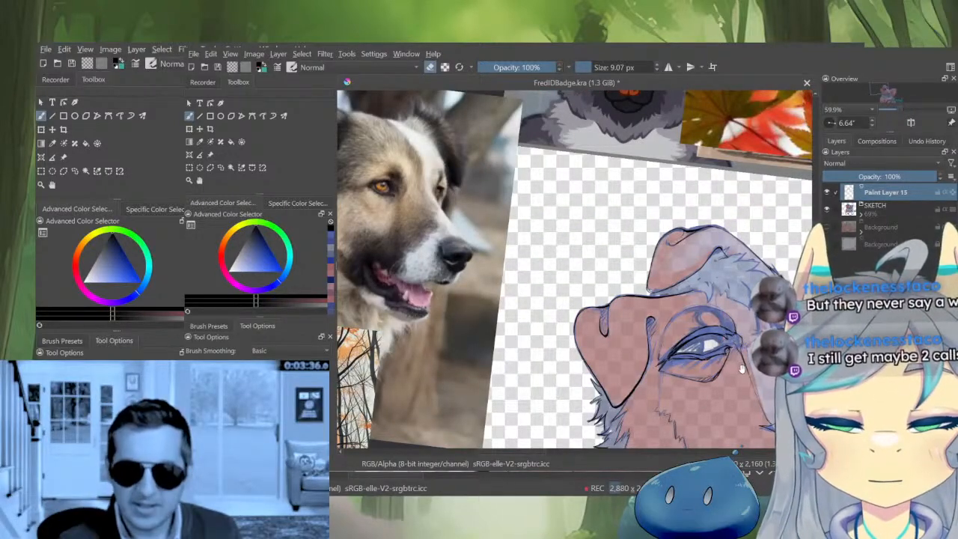
scroll(741, 369, "up", 4)
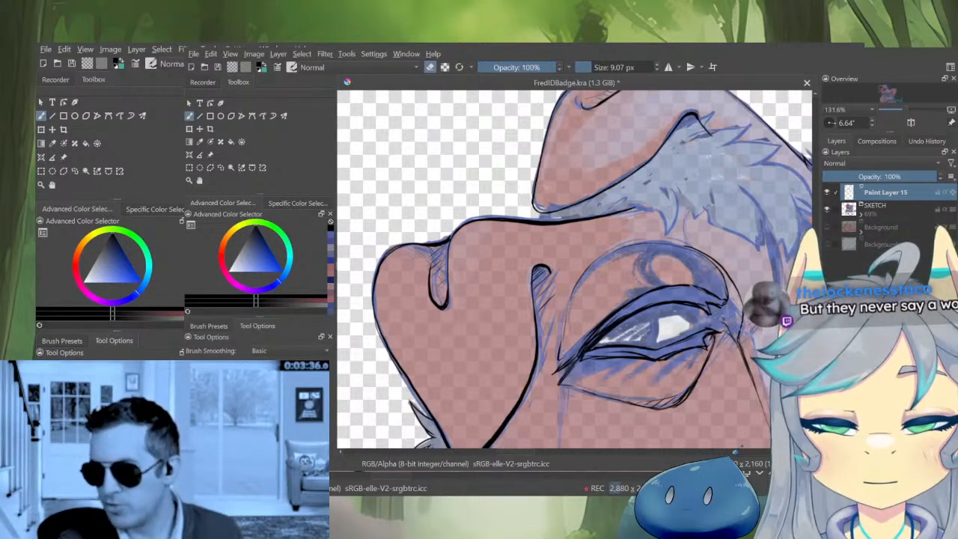
scroll(713, 357, "down", 6)
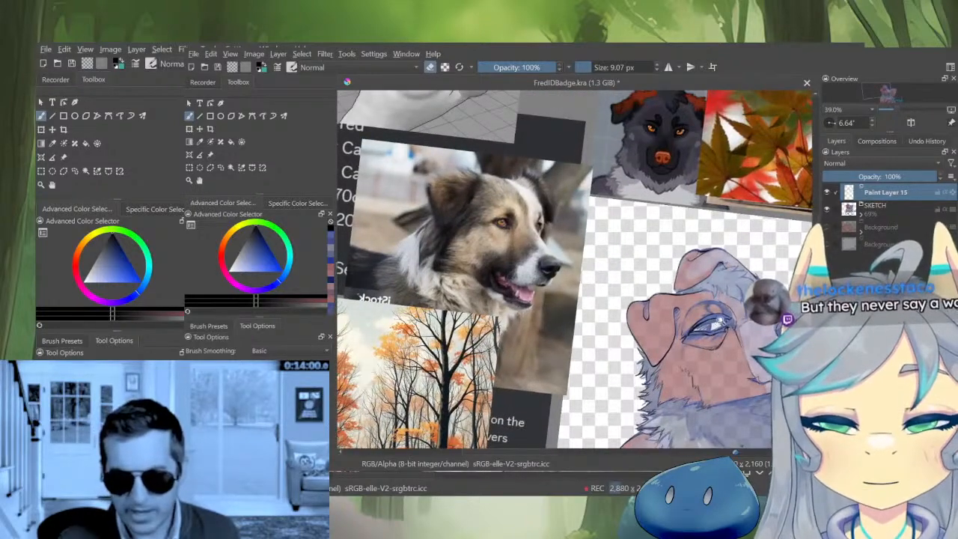
scroll(720, 322, "up", 6)
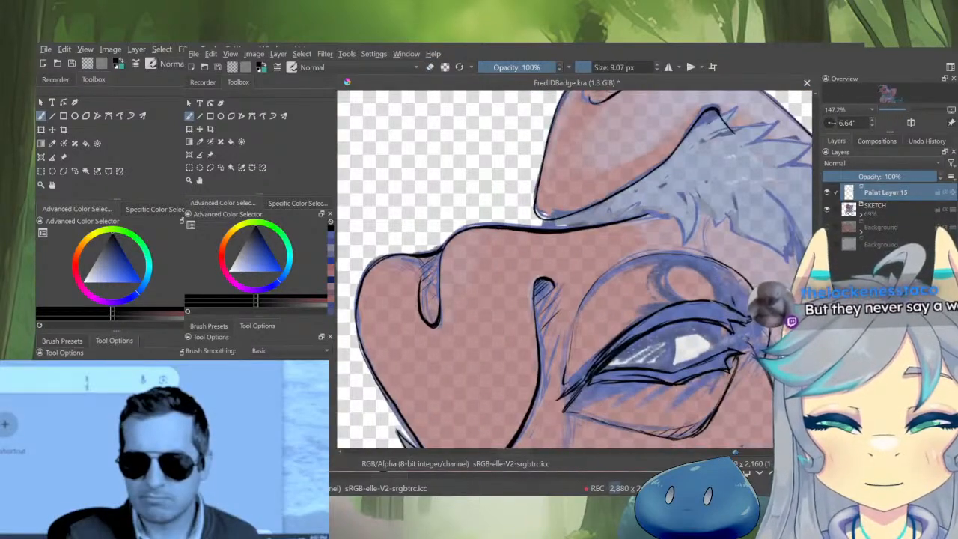
Mirror the canvas view and ink a short line rising from the inner end of the near eye's upper lid with a 9.07 px brush
key("m")
mouse_move(516, 351)
left_mouse_down()
mouse_move(687, 334)
mouse_move(592, 329)
left_mouse_up()
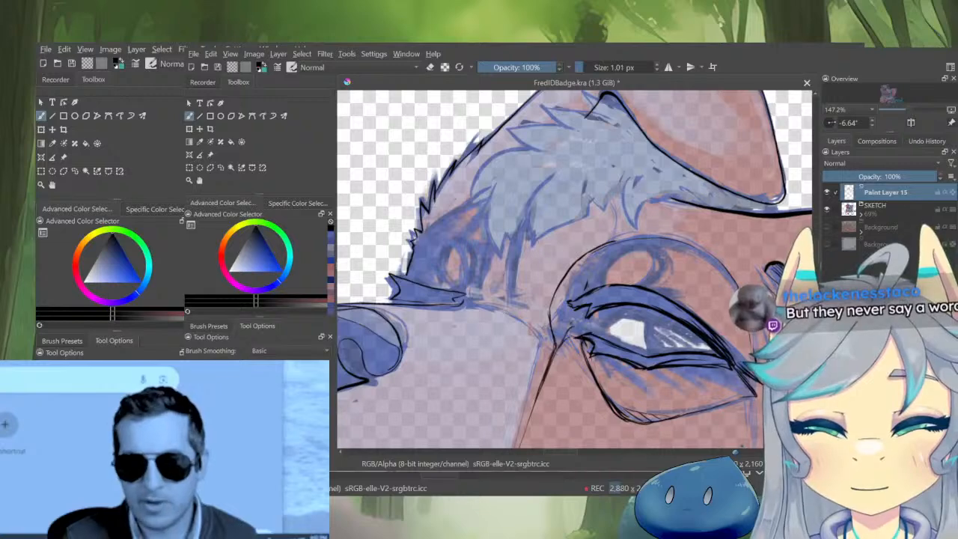
key("e")
key("e")
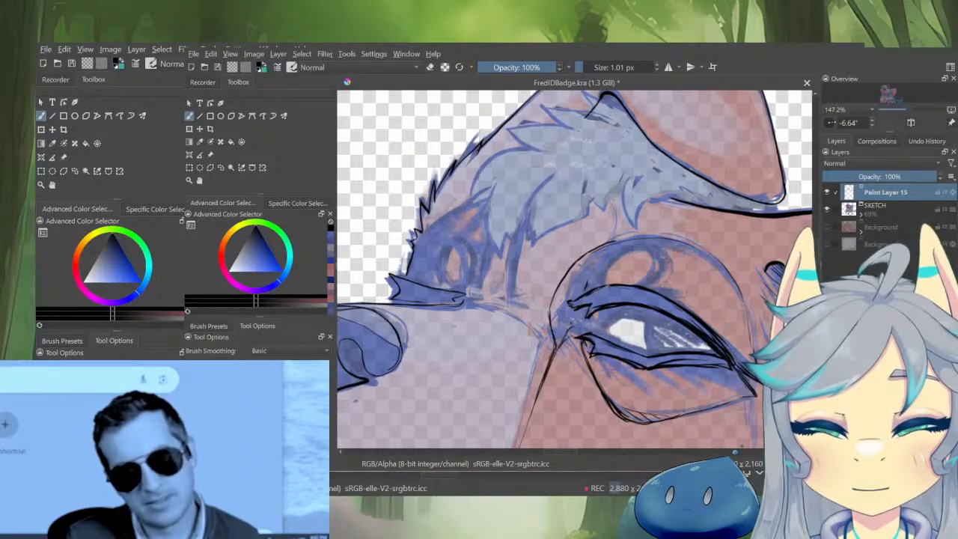
left_click_drag(584, 300, 599, 299)
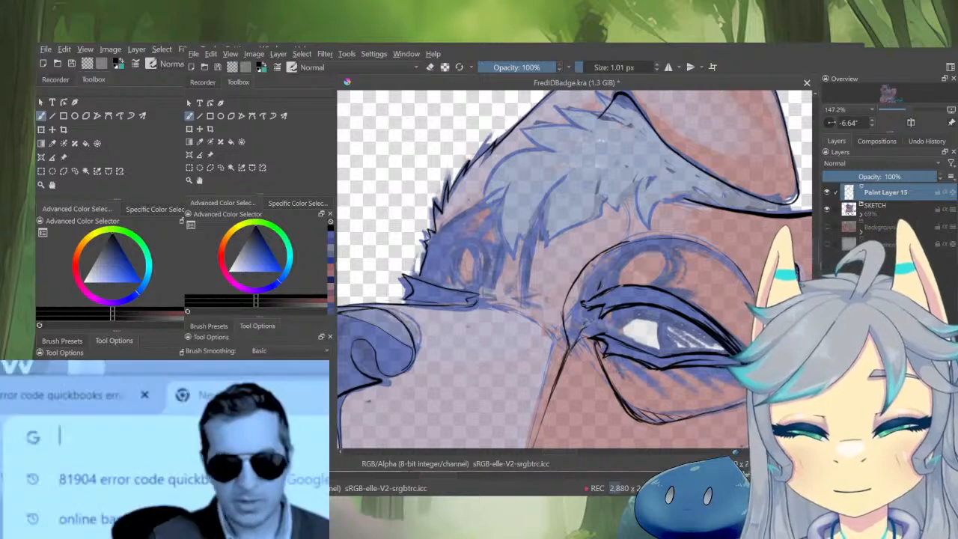
left_click_drag(599, 283, 607, 272, "shift")
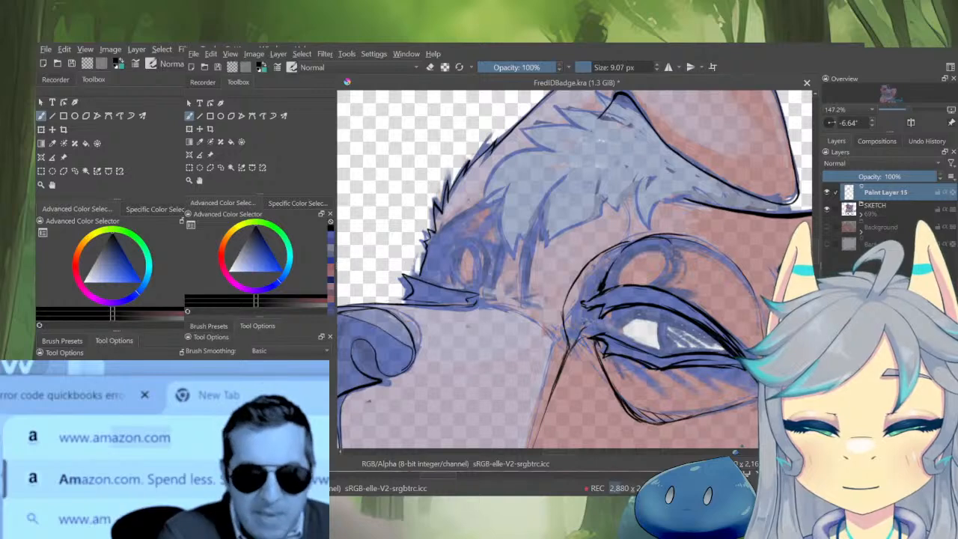
left_click_drag(696, 246, 555, 336)
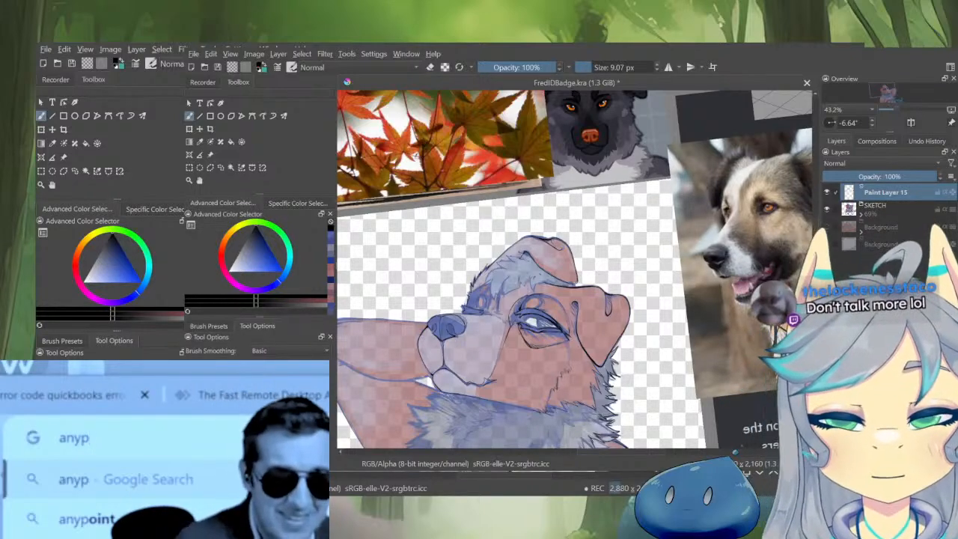
Extend the near eye's upper lid line at its outer corner and thin the outer half with the eraser
scroll(541, 308, "up", 5)
scroll(565, 295, "down", 1)
left_click_drag(565, 295, 609, 220)
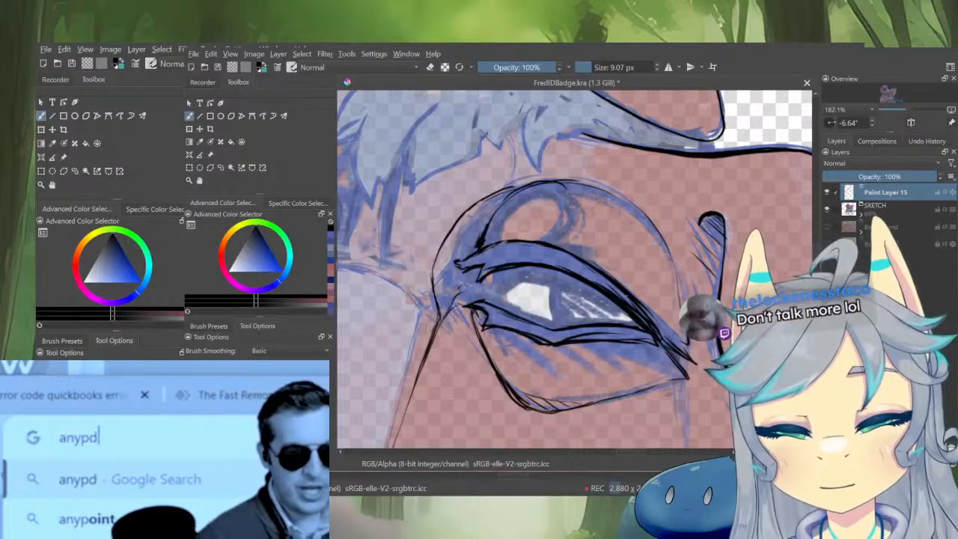
left_click_drag(655, 328, 669, 344)
key("e")
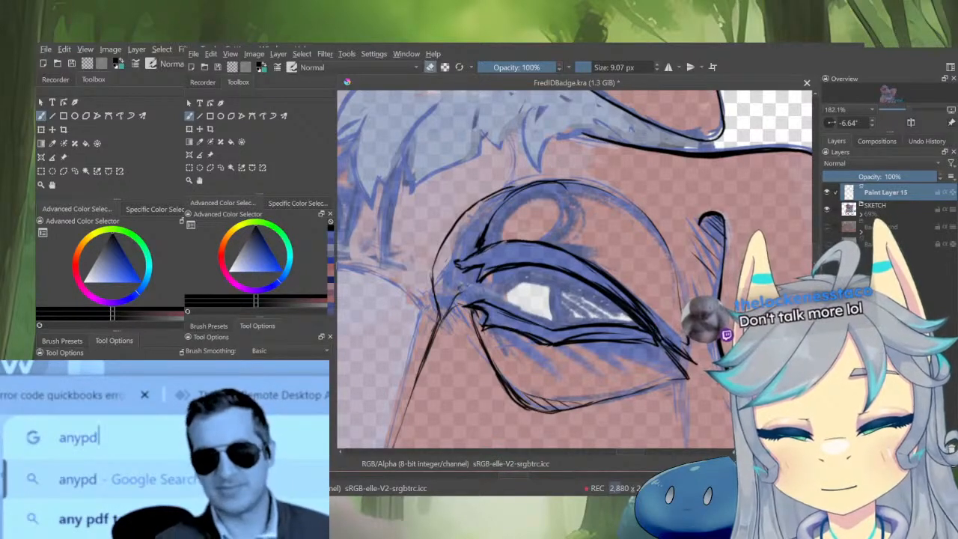
left_click_drag(596, 265, 660, 334)
mouse_move(633, 288)
left_mouse_down()
mouse_move(646, 288)
mouse_move(657, 320)
left_mouse_up()
key("e")
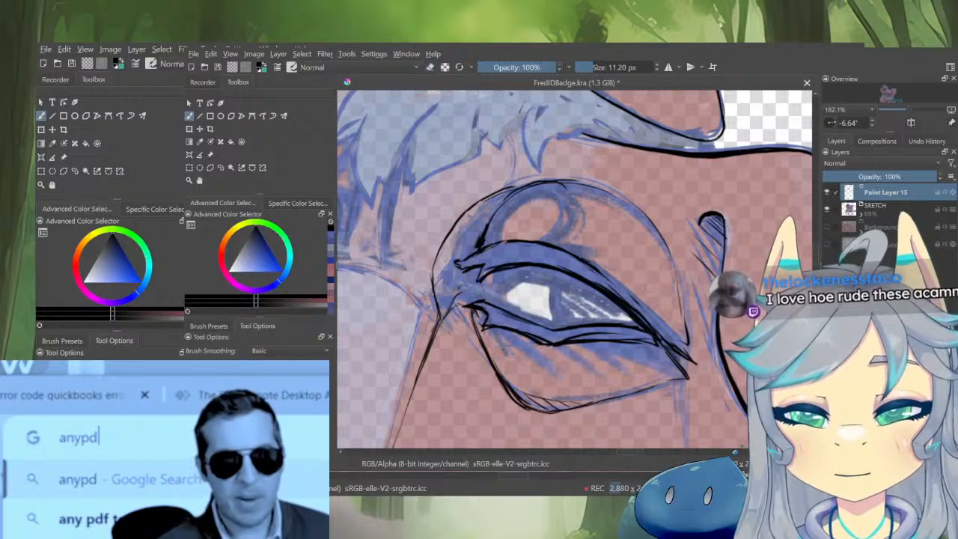
Re-ink the outer half of the near eye's upper lid with an 11.20 px brush, trim its edge and refine the corner at 4.15 px
left_click_drag(589, 261, 621, 292)
mouse_move(600, 268)
left_mouse_down()
mouse_move(644, 316)
mouse_move(557, 249)
left_mouse_up()
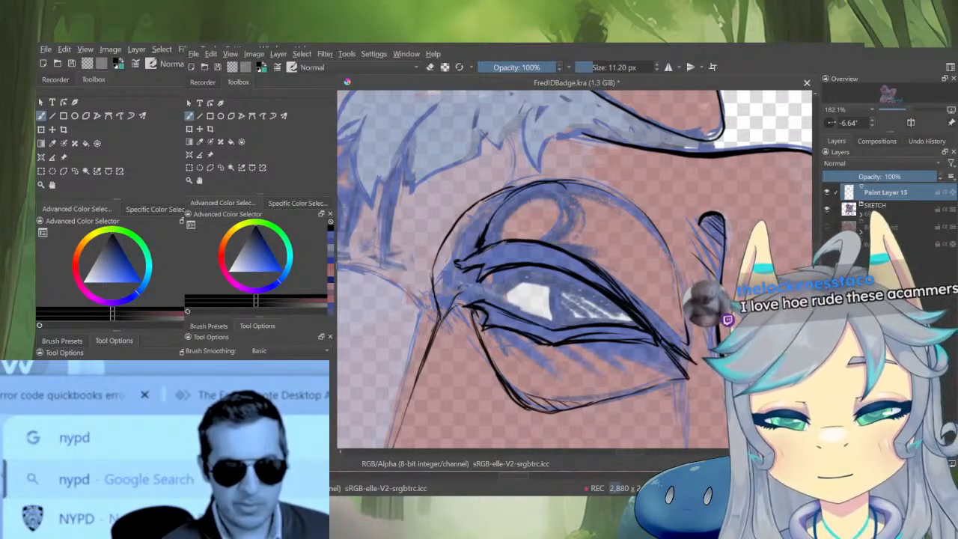
key("e")
left_click_drag(605, 274, 653, 331)
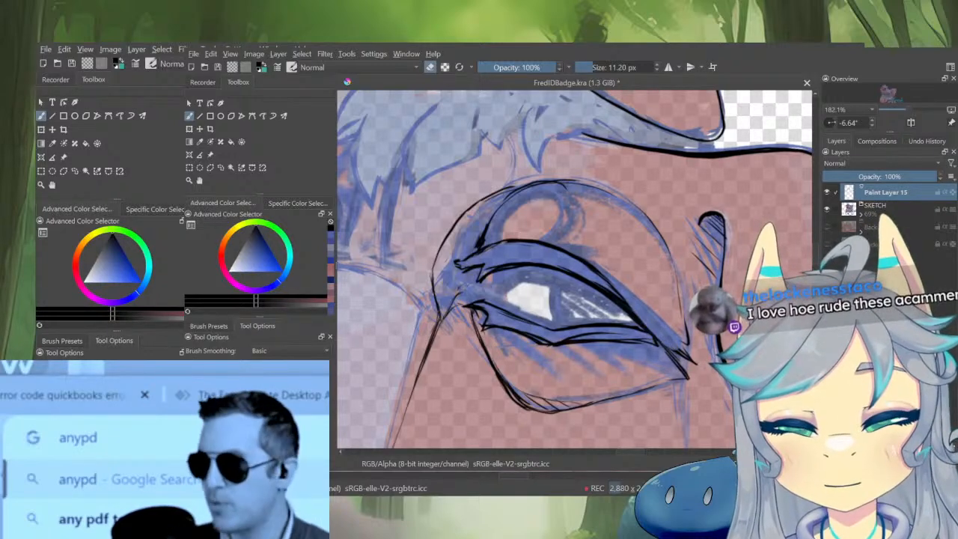
key("e")
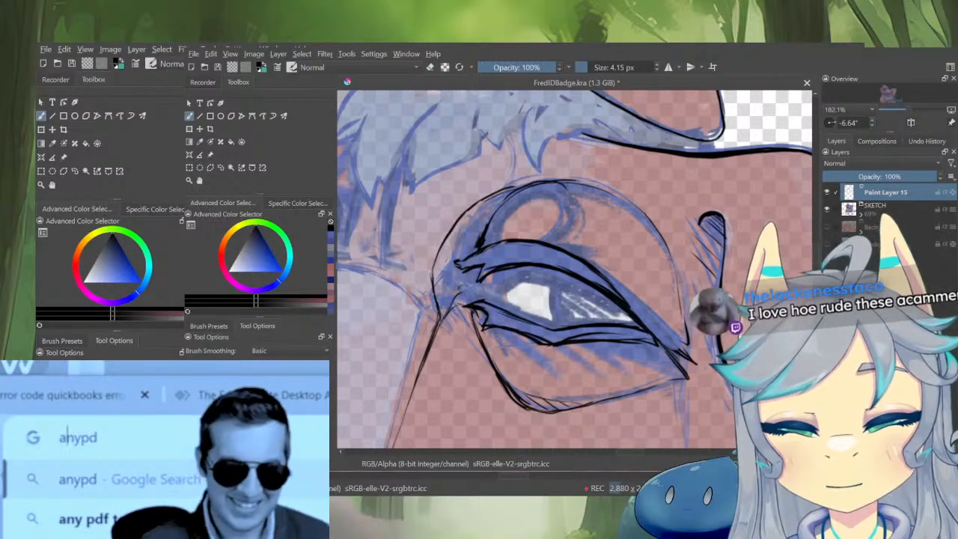
left_click_drag(630, 307, 676, 349)
Compare the mirrored dog head and its near eye with the dog photo
scroll(666, 281, "down", 6)
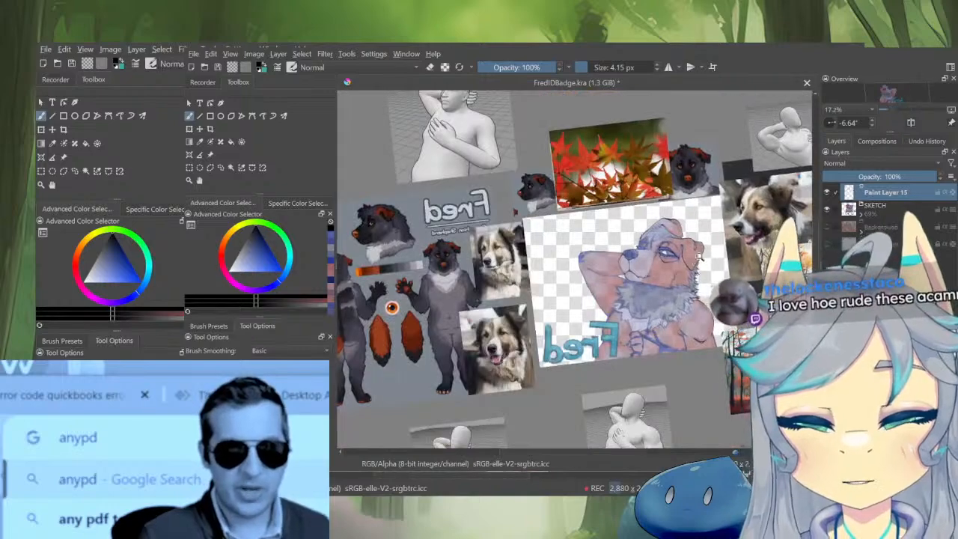
scroll(667, 281, "up", 3)
left_click_drag(762, 229, 665, 277)
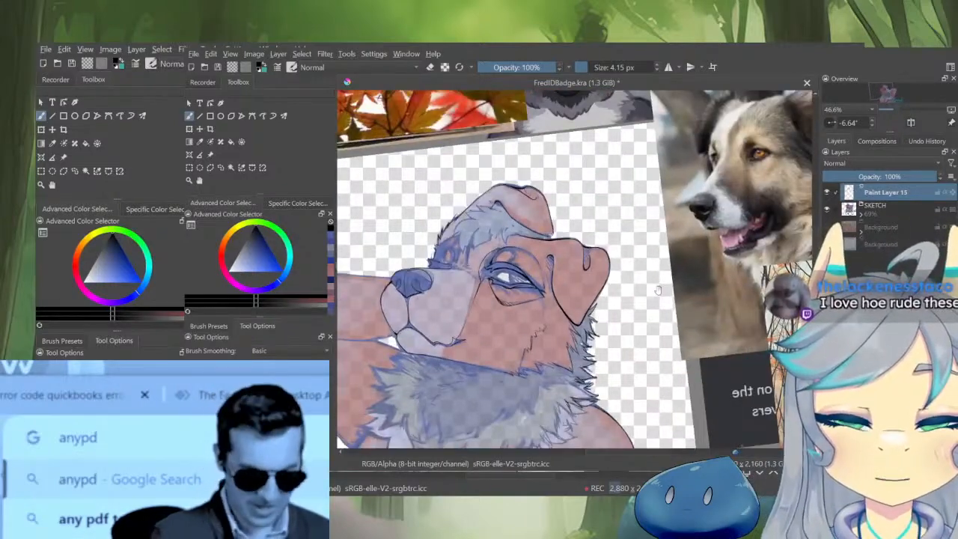
scroll(667, 281, "down", 1)
scroll(686, 319, "down", 1)
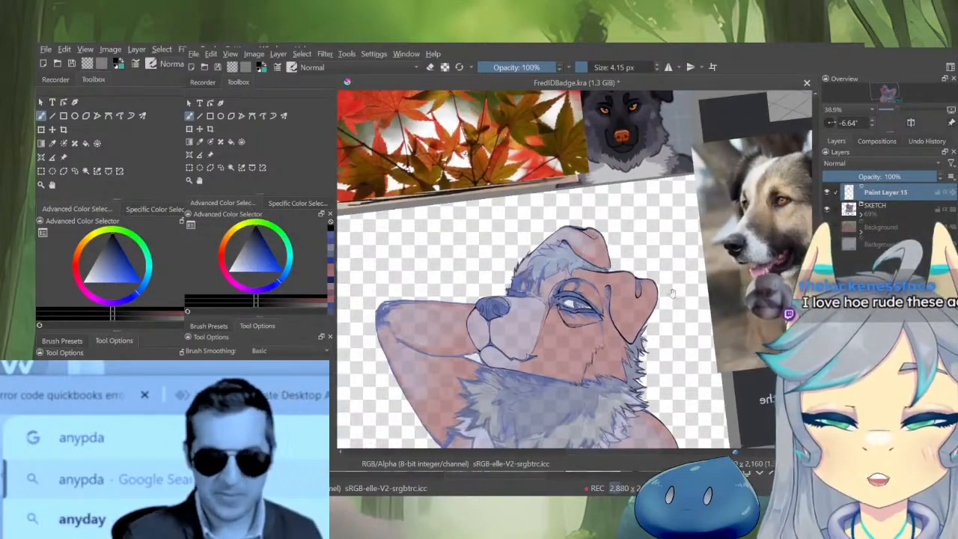
scroll(612, 303, "up", 4)
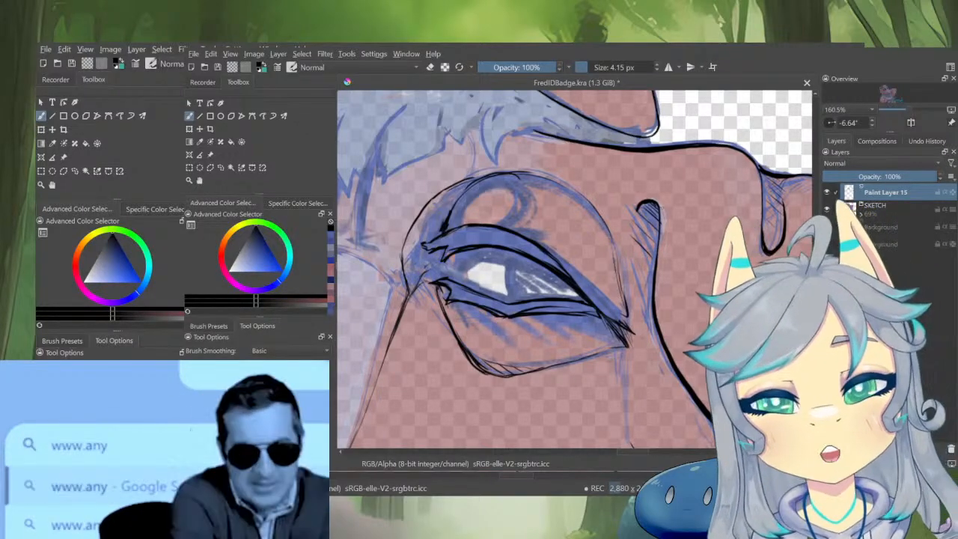
left_click_drag(631, 244, 593, 337)
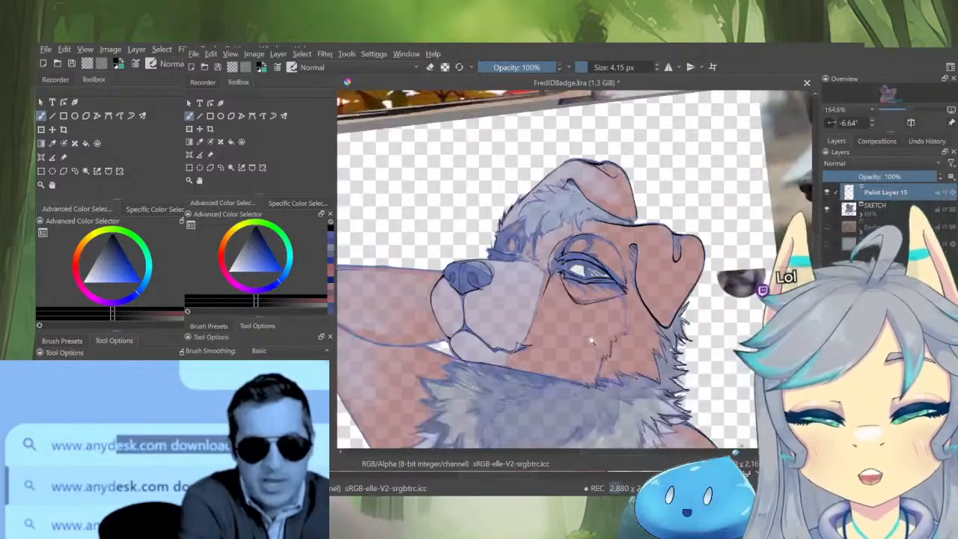
left_click_drag(619, 276, 676, 162)
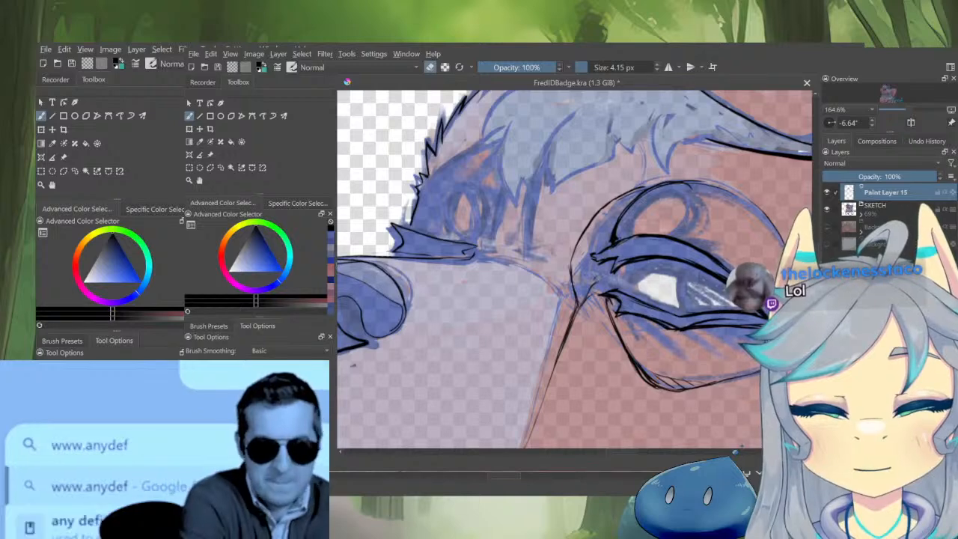
Clean up the short line above the near eye's inner corner and outline the oval brow spot with a 4.15 px brush
mouse_move(616, 238)
left_mouse_down()
mouse_move(639, 200)
mouse_move(616, 271)
left_mouse_up()
key("e")
scroll(629, 249, "up", 4)
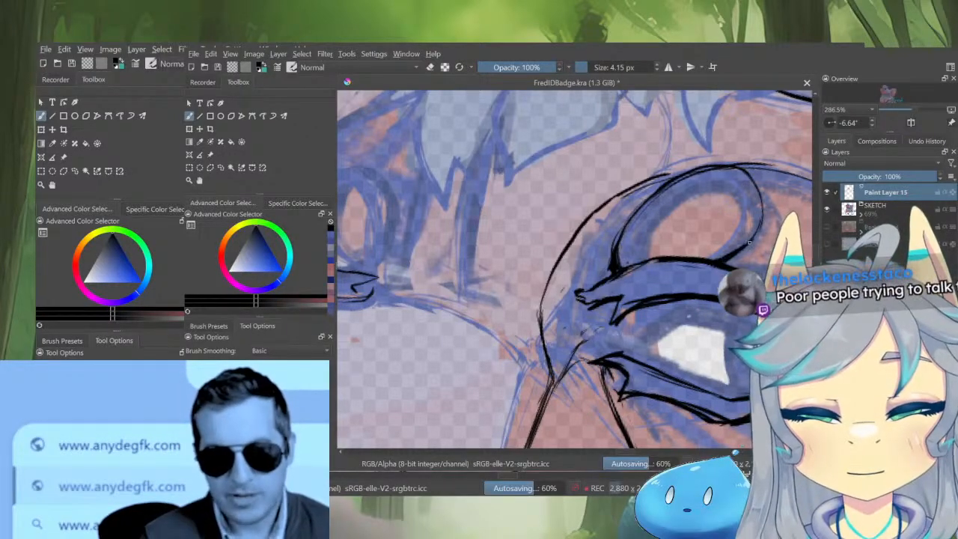
scroll(749, 242, "down", 6)
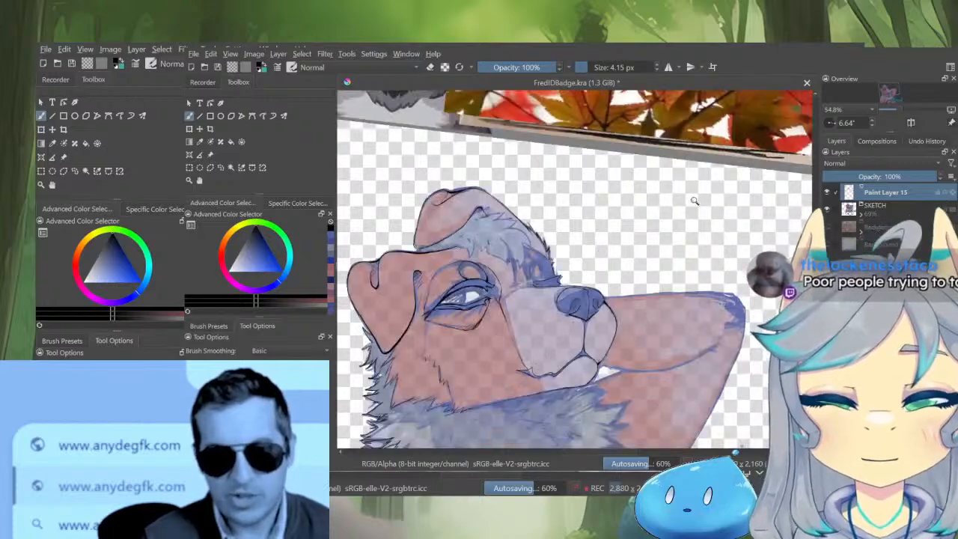
scroll(695, 201, "down", 3)
scroll(693, 191, "up", 10)
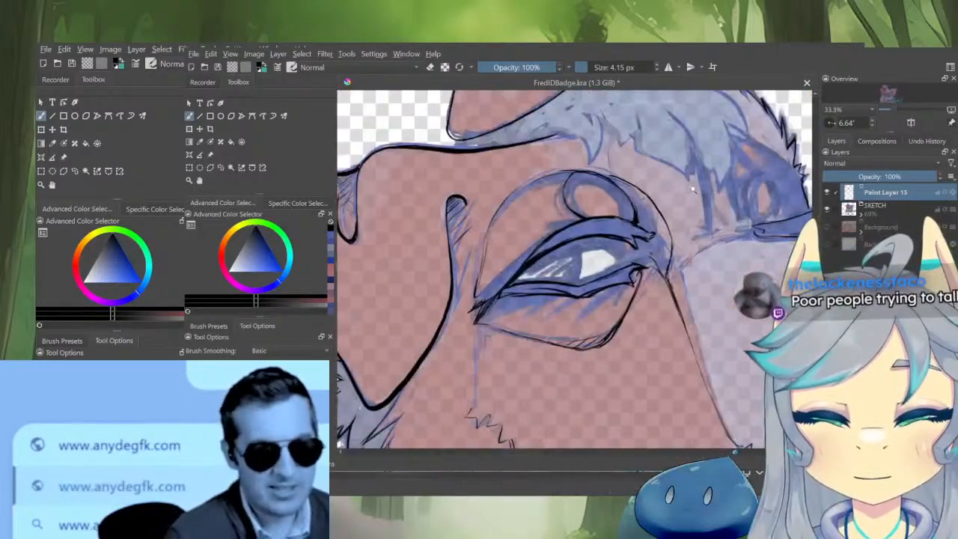
Thin and clean the curved socket line above the near eye's brow spot with the 4.15 px brush and eraser
left_click_drag(681, 219, 715, 248)
key("e")
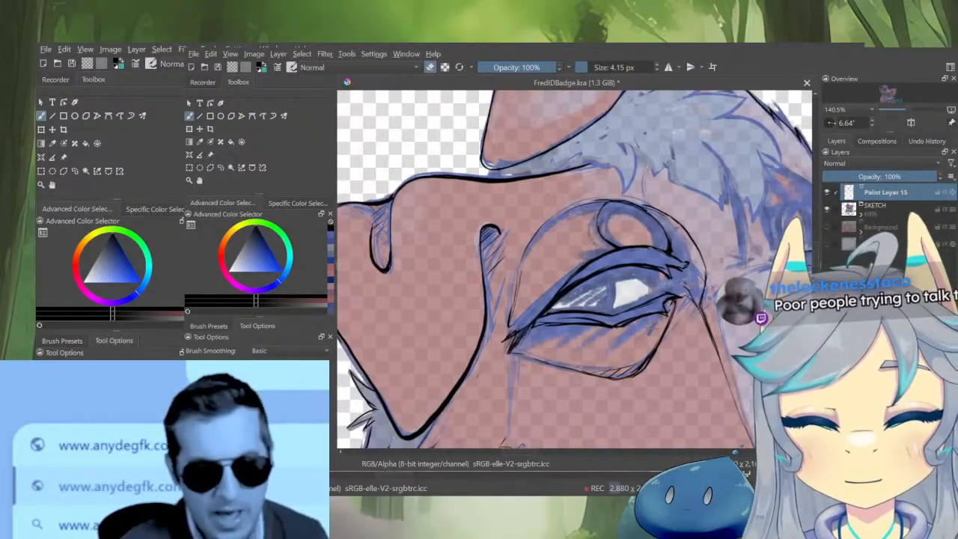
left_click_drag(609, 295, 675, 199)
left_click_drag(561, 180, 518, 226)
mouse_move(591, 281)
left_mouse_down()
mouse_move(581, 327)
mouse_move(618, 353)
left_mouse_up()
key("e")
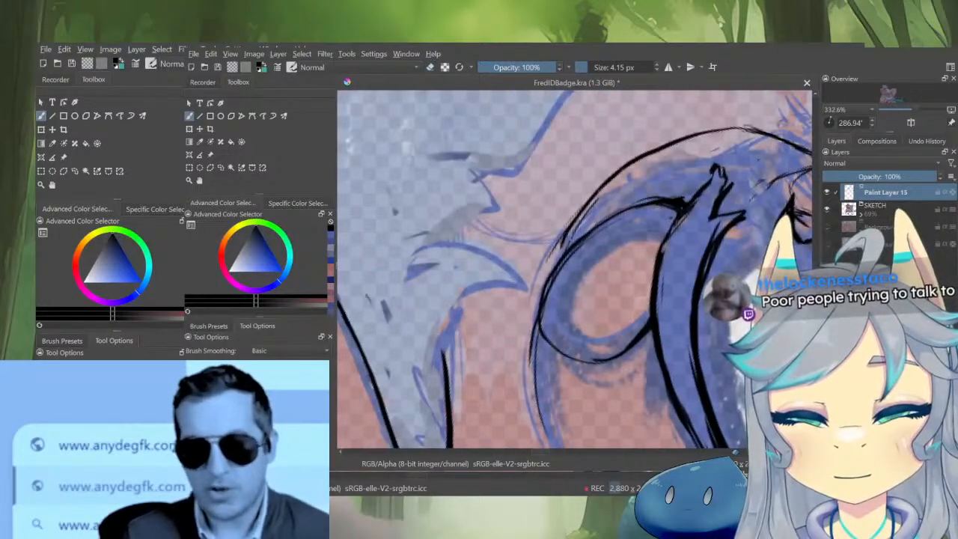
key("e")
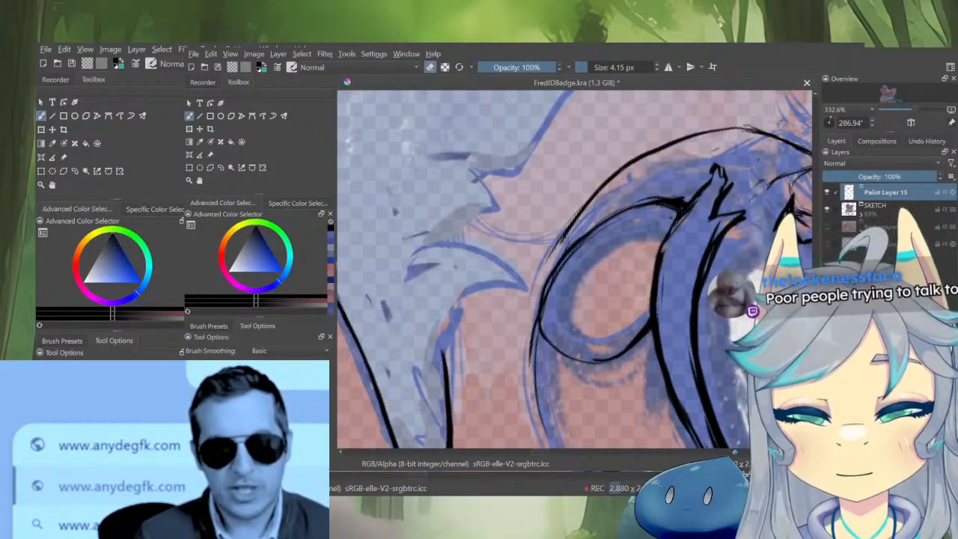
left_click_drag(558, 250, 582, 214)
left_click_drag(654, 154, 715, 132)
key("e")
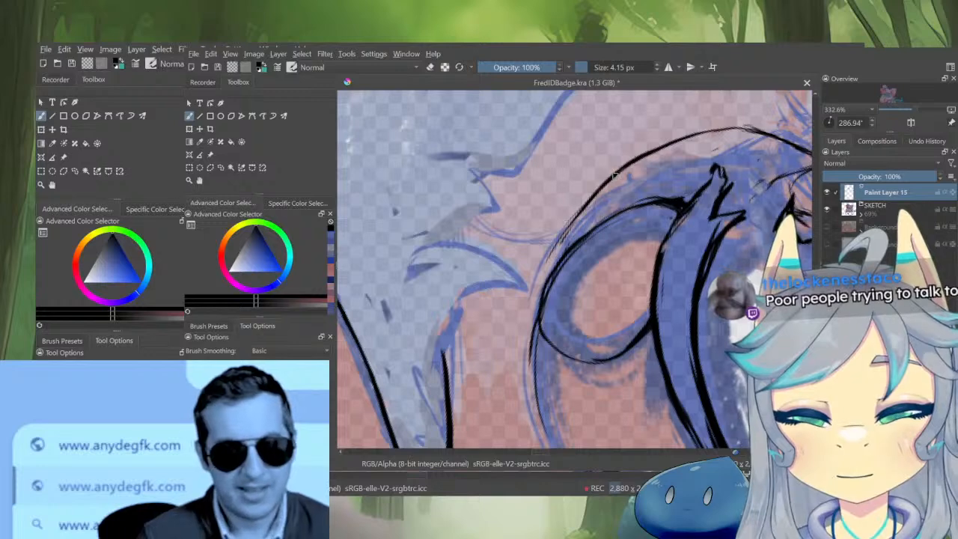
Rework the socket arc around the brow spot into a finer, tapered line at 5.49 px, trimming its rough edges
key("e")
mouse_move(605, 183)
left_mouse_down()
mouse_move(547, 262)
mouse_move(572, 229)
left_mouse_up()
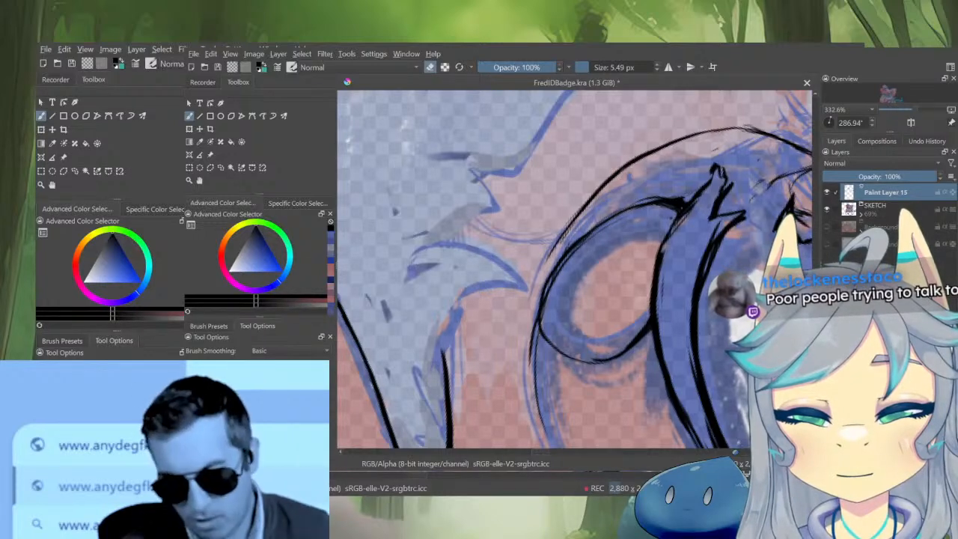
left_click_drag(543, 297, 552, 274)
mouse_move(563, 241)
left_mouse_down()
mouse_move(638, 161)
mouse_move(699, 132)
left_mouse_up()
key("e")
key("e")
mouse_move(603, 186)
left_mouse_down()
mouse_move(662, 146)
mouse_move(736, 123)
left_mouse_up()
mouse_move(633, 157)
left_mouse_down()
mouse_move(612, 175)
mouse_move(656, 149)
left_mouse_up()
key("e")
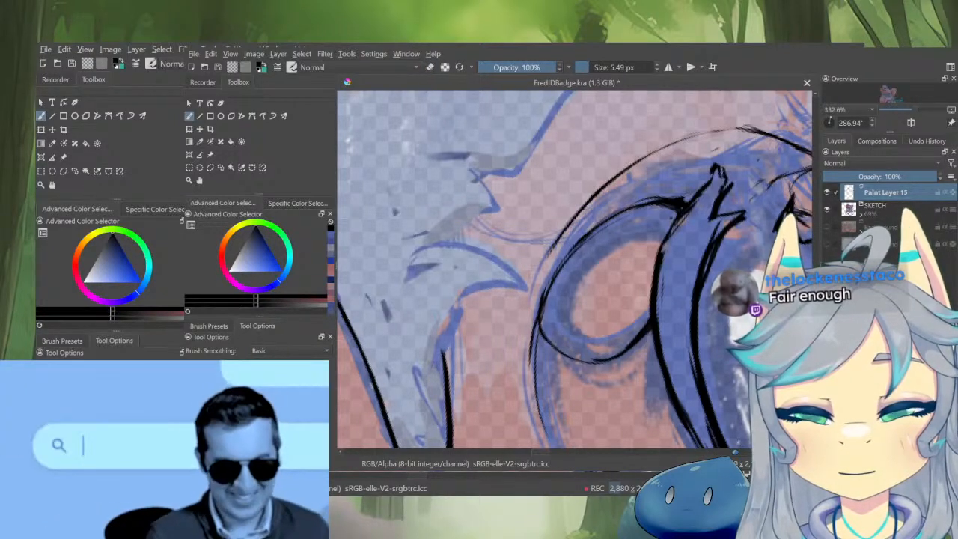
left_click_drag(533, 277, 647, 159)
left_click_drag(572, 219, 723, 127)
Ink the short line joining the upper and lower lids at the near eye's inner corner with a 5.49 px brush
mouse_move(648, 156)
left_mouse_down()
mouse_move(737, 126)
mouse_move(737, 308)
left_mouse_up()
left_click_drag(737, 307, 637, 309)
mouse_move(660, 278)
left_mouse_down()
mouse_move(658, 322)
mouse_move(654, 310)
left_mouse_up()
scroll(654, 310, "up", 3)
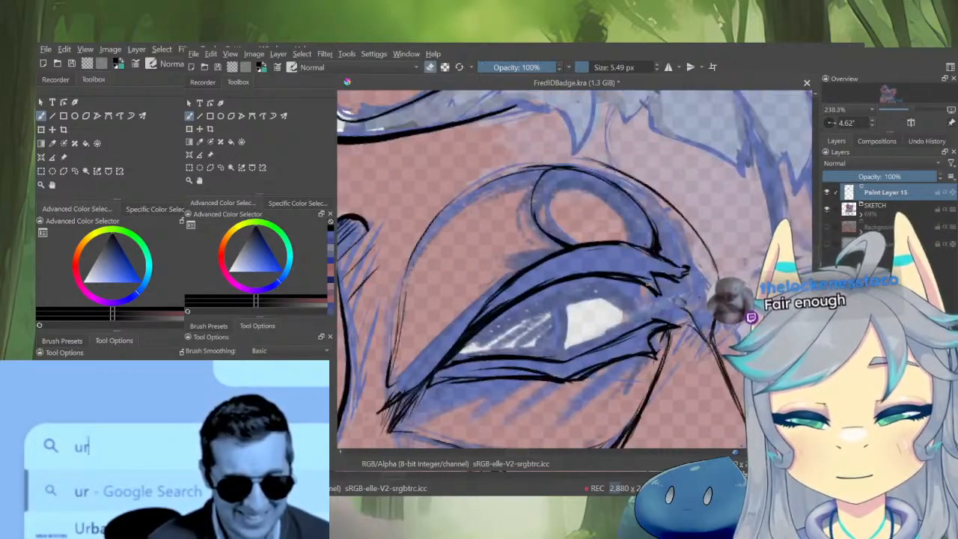
key("e")
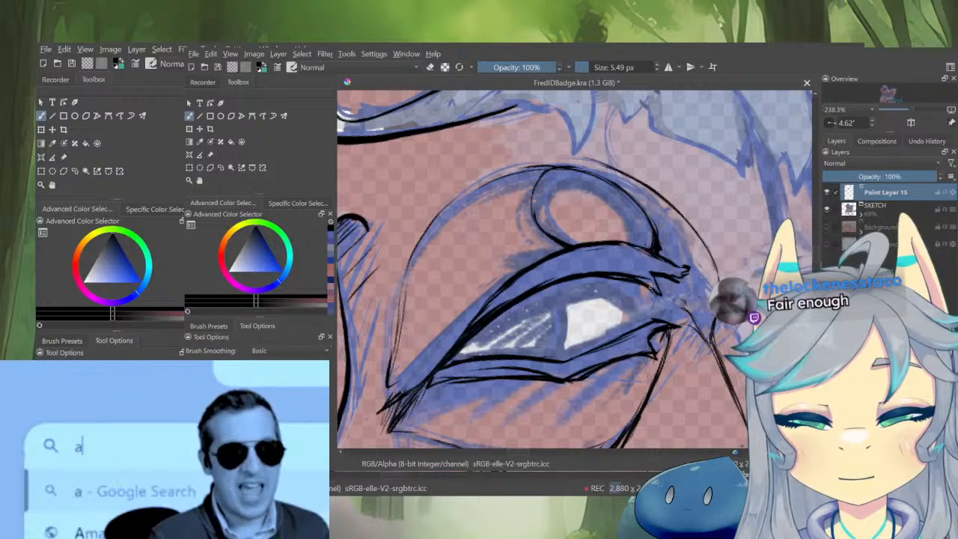
left_click_drag(649, 287, 668, 308)
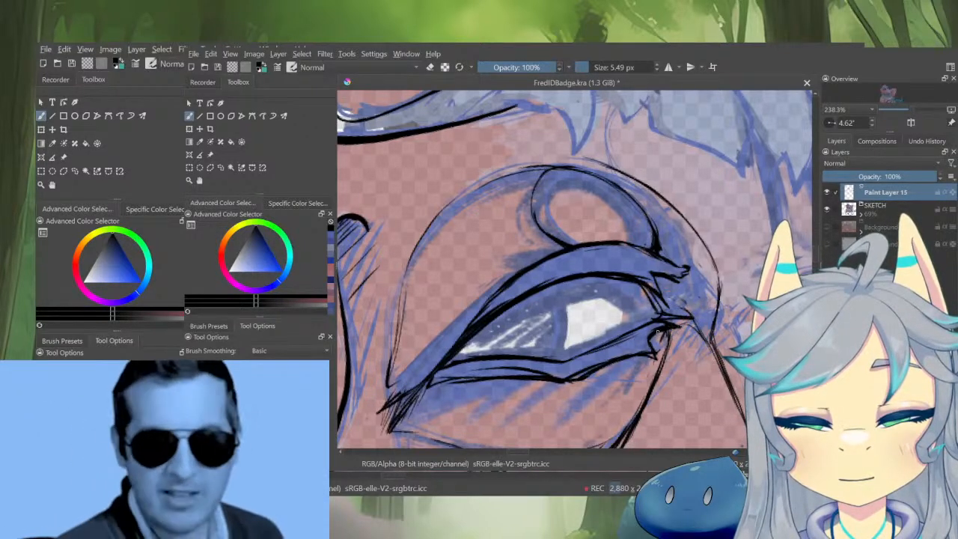
key("e")
key("e")
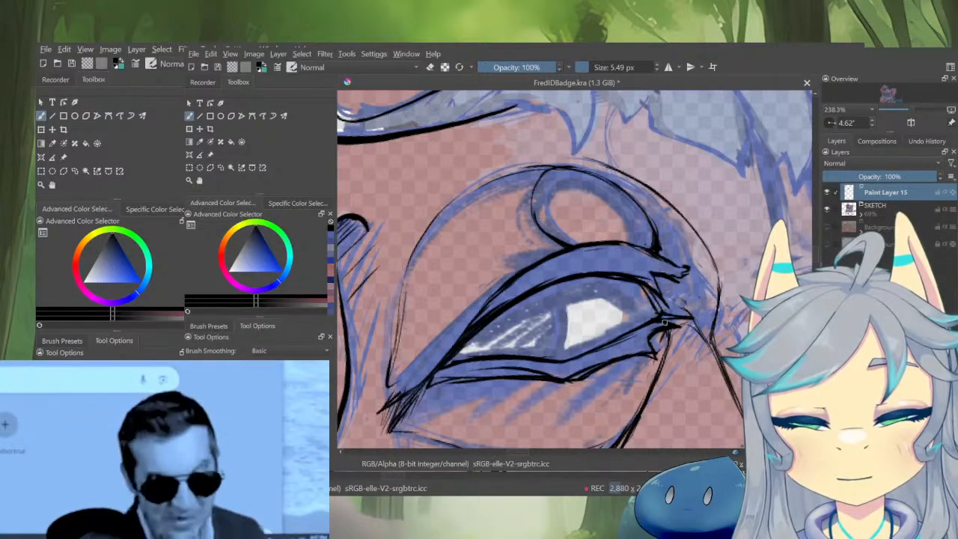
key("e")
key("e")
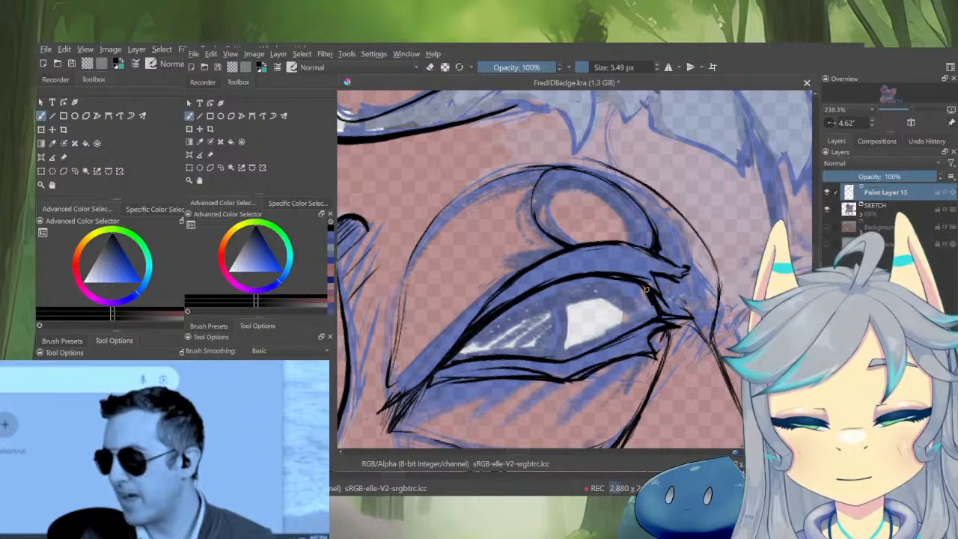
Trim the rough edges of the near eye's inner corner and upper lid lines with the 5.49 px eraser
left_click_drag(615, 342, 658, 263)
key("e")
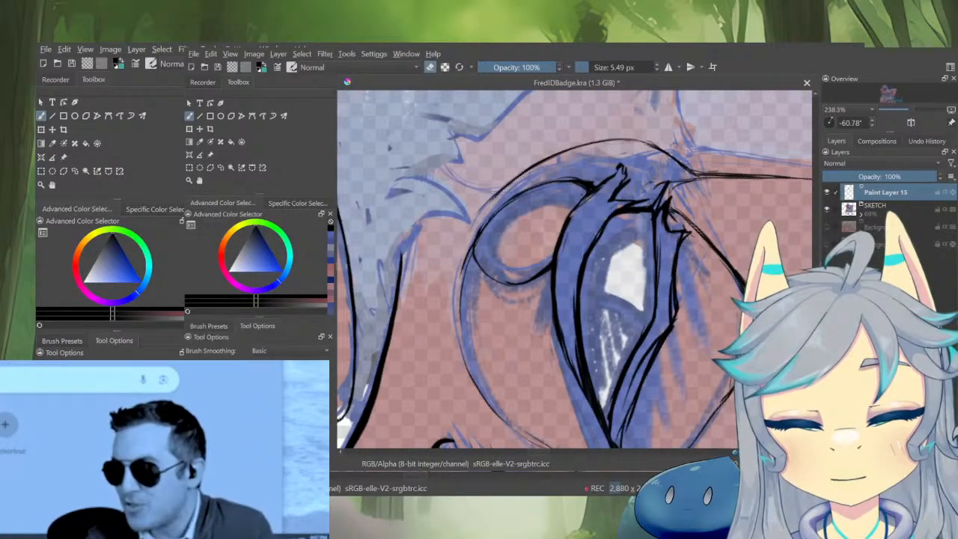
left_click_drag(658, 262, 651, 307)
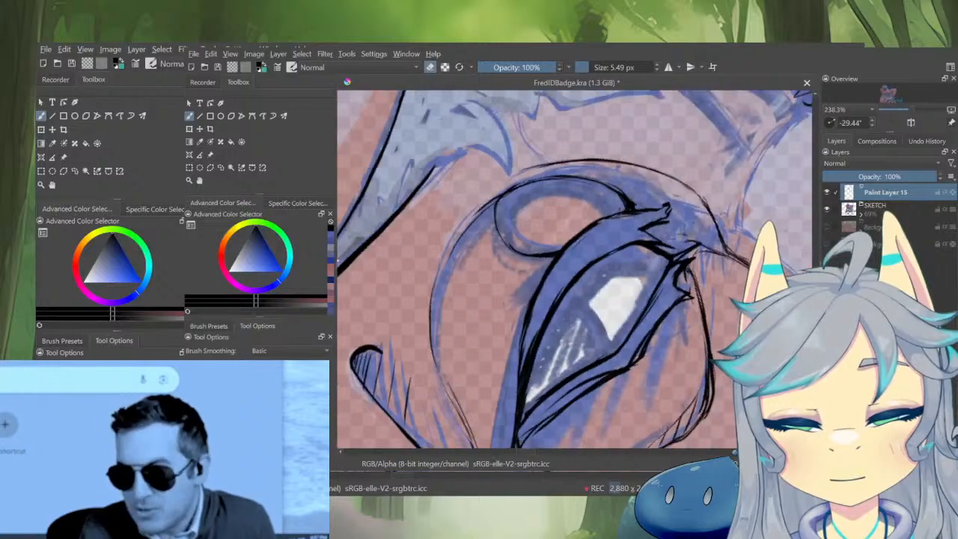
left_click_drag(572, 282, 532, 341)
left_click_drag(596, 259, 530, 355)
mouse_move(561, 295)
left_mouse_down()
mouse_move(520, 388)
mouse_move(456, 299)
left_mouse_up()
mouse_move(618, 314)
left_mouse_down()
mouse_move(617, 397)
mouse_move(639, 310)
left_mouse_up()
mouse_move(580, 329)
left_mouse_down()
mouse_move(580, 258)
mouse_move(581, 309)
mouse_move(551, 326)
left_mouse_up()
Re-ink the near eye's upper lid fold and sharpen its tip above the inner corner at 5.49 px
key("e")
mouse_move(569, 324)
left_mouse_down()
mouse_move(553, 327)
mouse_move(638, 245)
left_mouse_up()
key("e")
mouse_move(601, 279)
left_mouse_down()
mouse_move(640, 239)
mouse_move(645, 330)
mouse_move(689, 312)
mouse_move(724, 204)
mouse_move(720, 178)
left_mouse_up()
key("e")
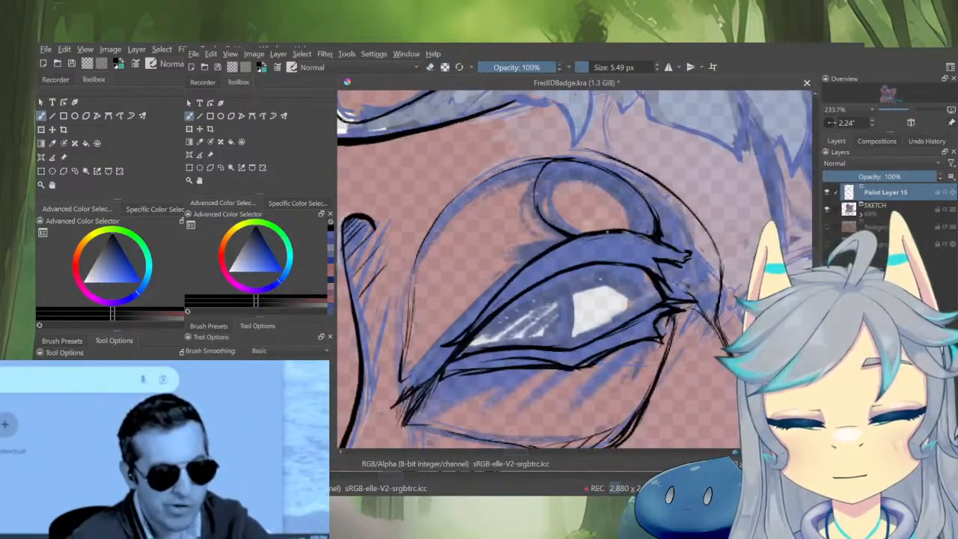
key("ctrl+z")
key("e")
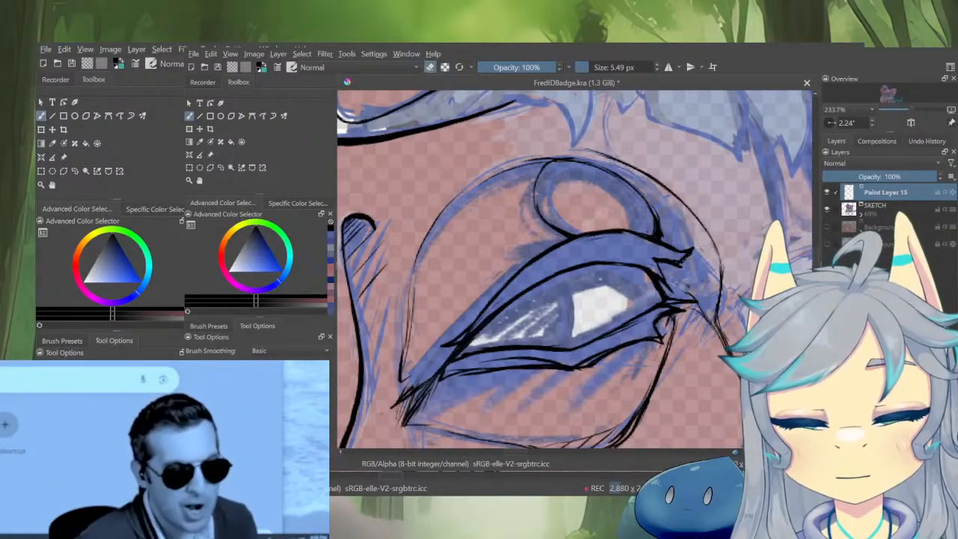
key("e")
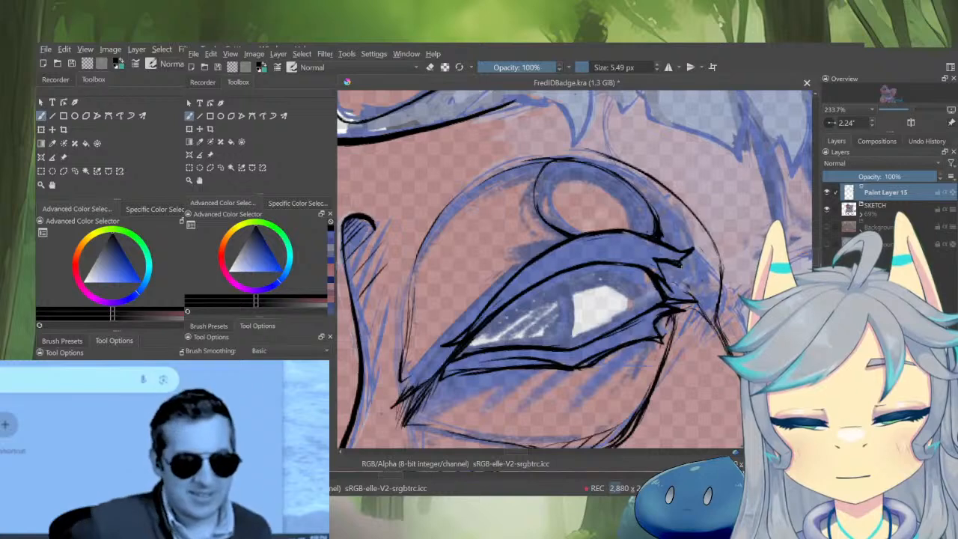
Isolate the line art layer and examine the dog's head and near eye beside the dog photo
key("2")
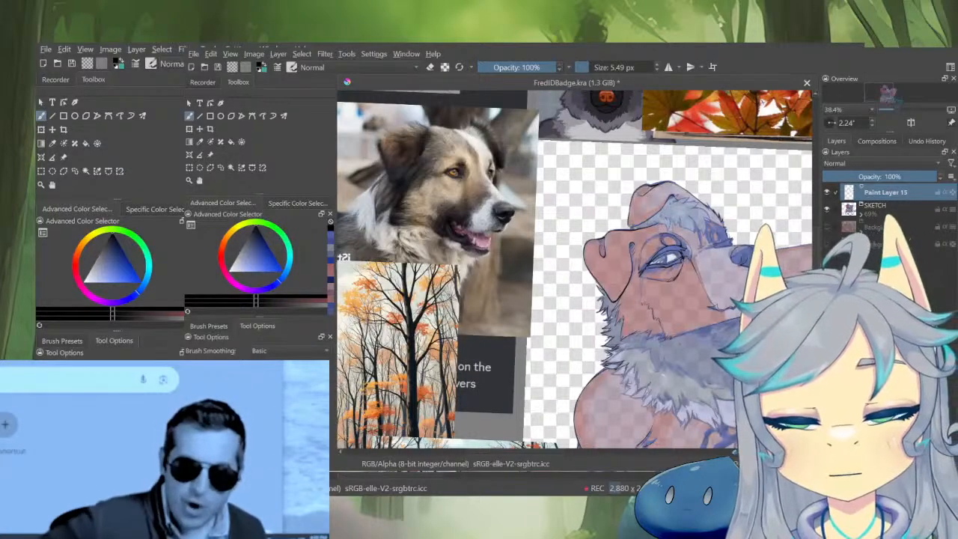
left_click(849, 193, "alt")
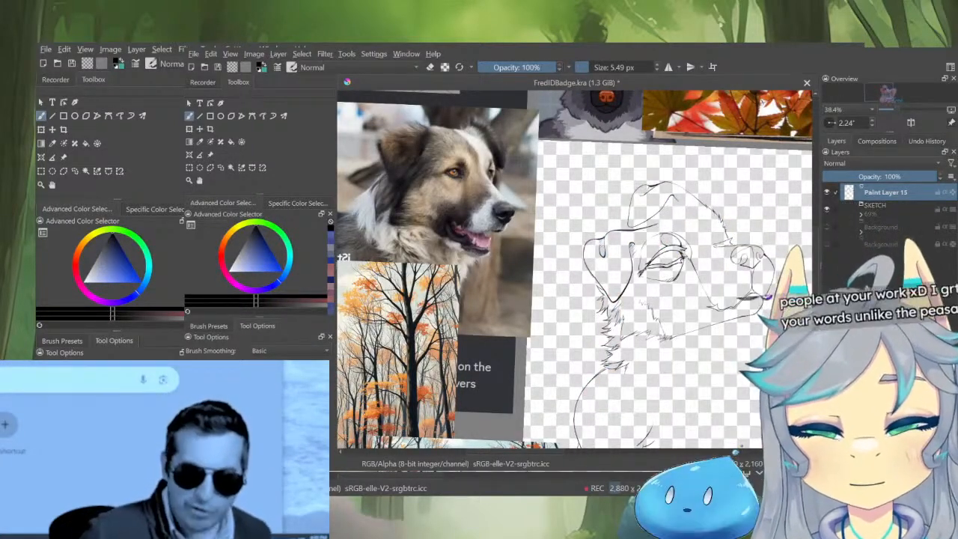
scroll(700, 267, "up", 4)
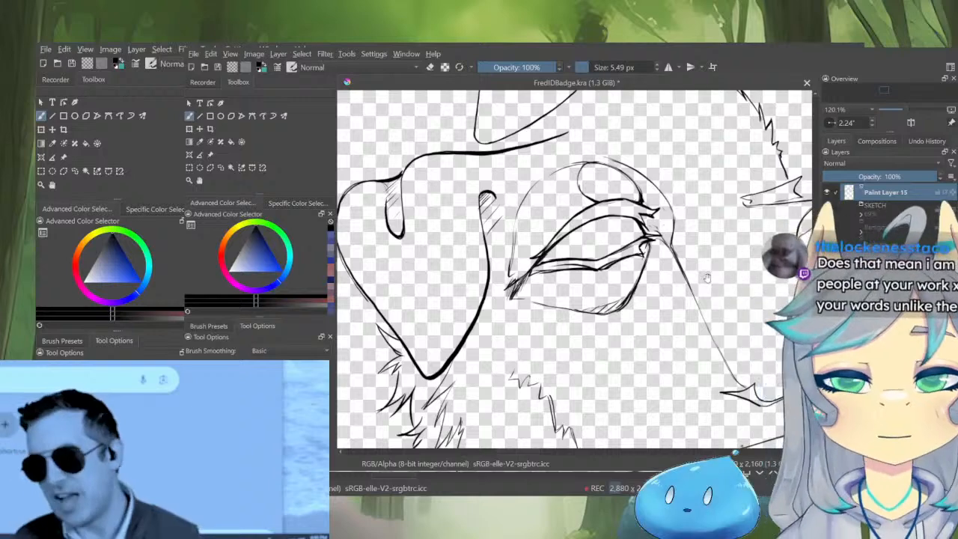
left_click_drag(708, 277, 696, 310)
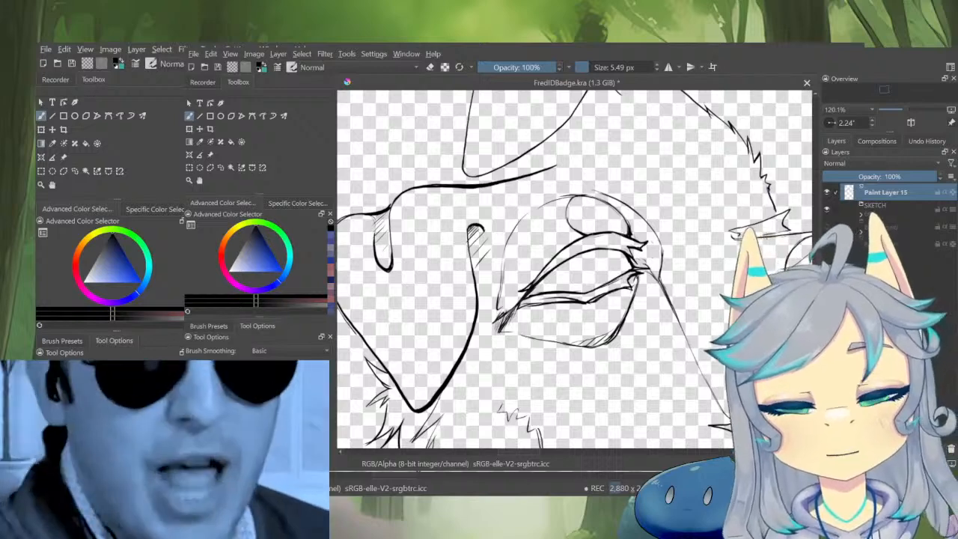
scroll(655, 241, "down", 3)
scroll(605, 289, "up", 5)
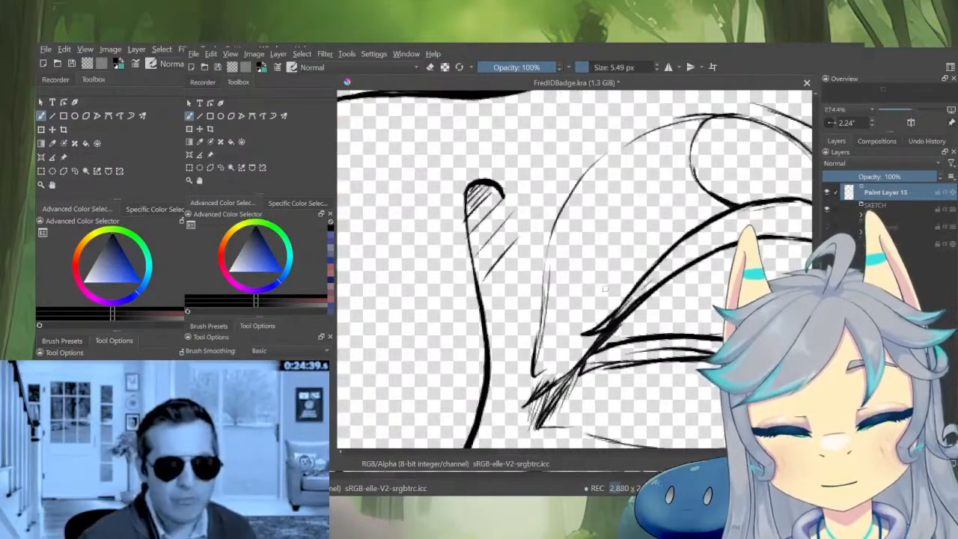
Redraw the outer curve of the near eye's socket line at 5.49 px and trim its lower end
mouse_move(549, 283)
left_mouse_down()
mouse_move(548, 367)
mouse_move(566, 205)
left_mouse_up()
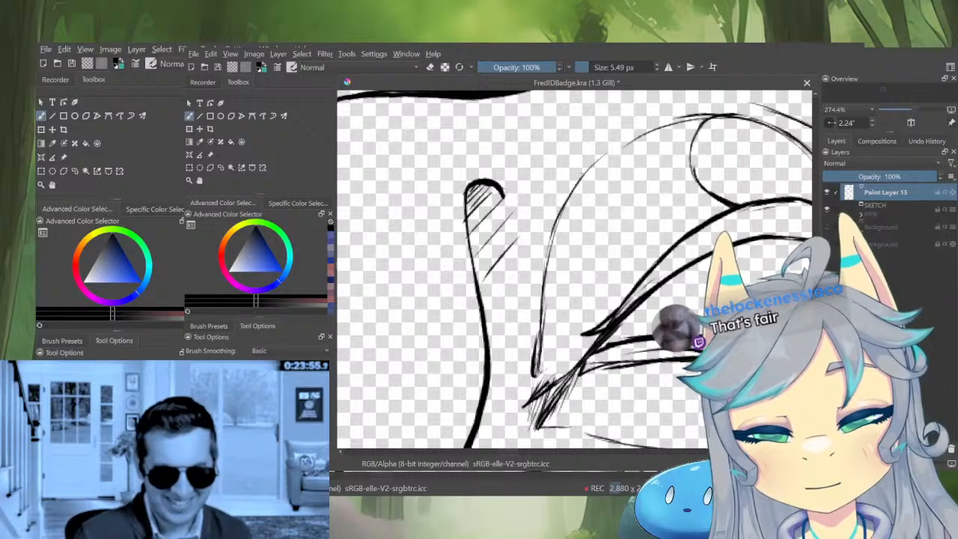
left_click_drag(552, 246, 631, 135)
left_click_drag(580, 184, 667, 120)
left_click_drag(587, 173, 552, 235)
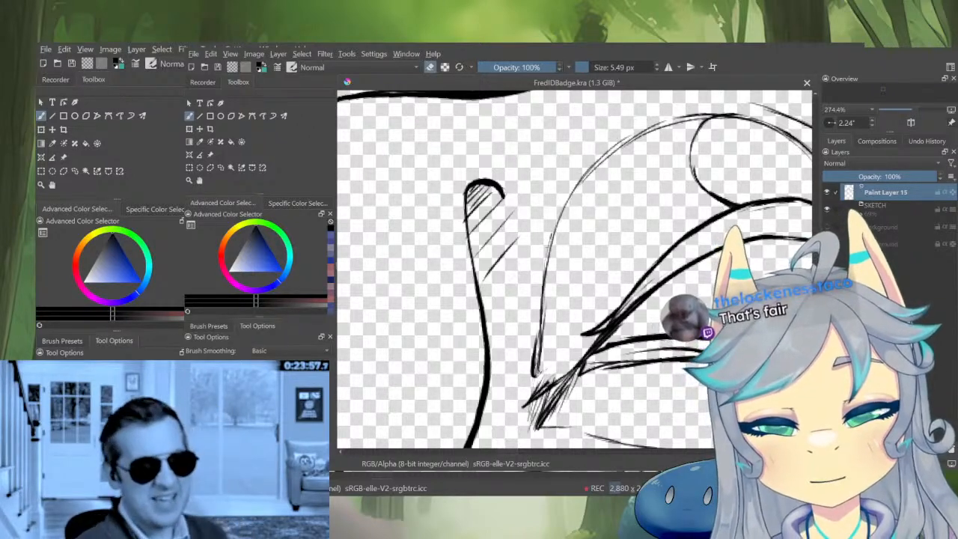
left_click_drag(534, 332, 535, 381)
scroll(594, 300, "down", 7)
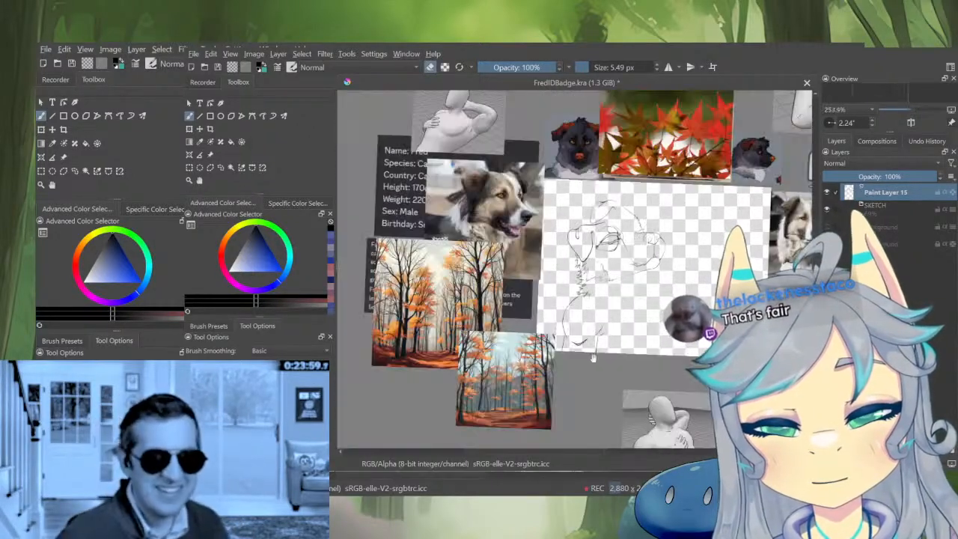
Bring back the sketch and ink the jagged fur tufts in the neck ruff below the cheek at 5.49 px
scroll(594, 299, "up", 3)
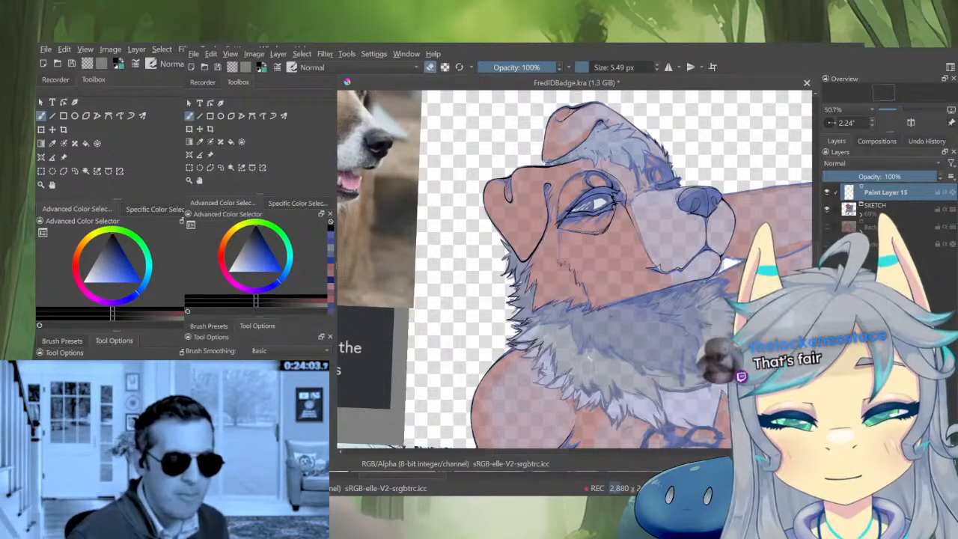
scroll(601, 380, "up", 8)
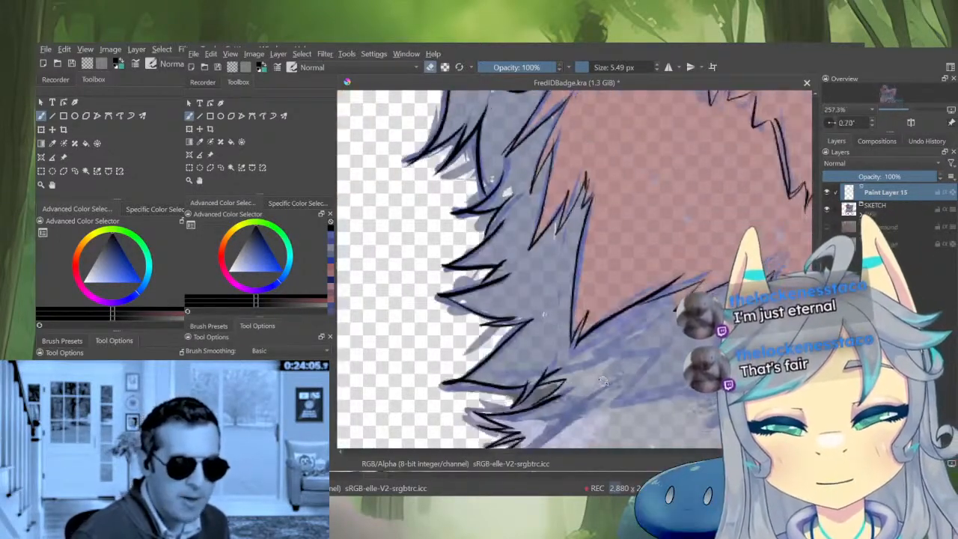
left_click_drag(603, 382, 612, 379)
key("e")
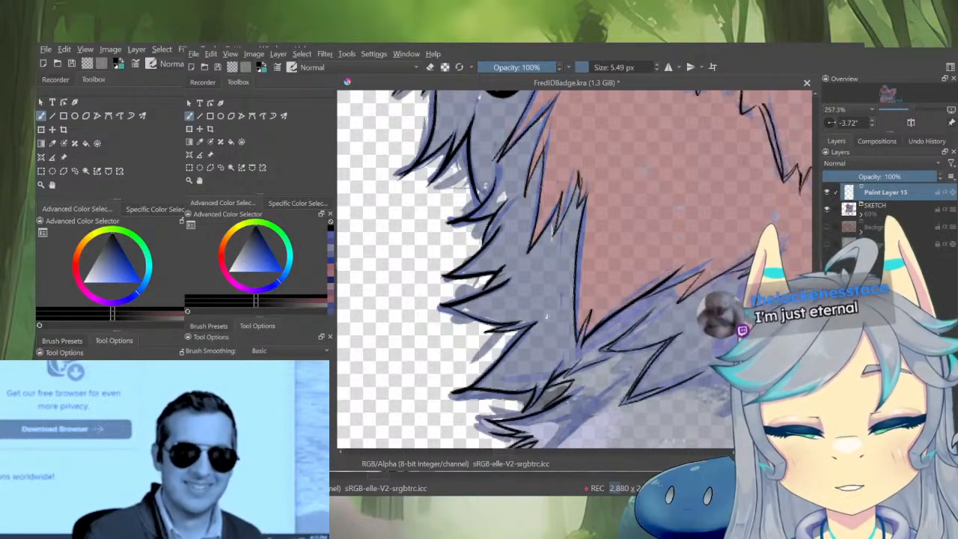
left_click_drag(717, 349, 637, 333)
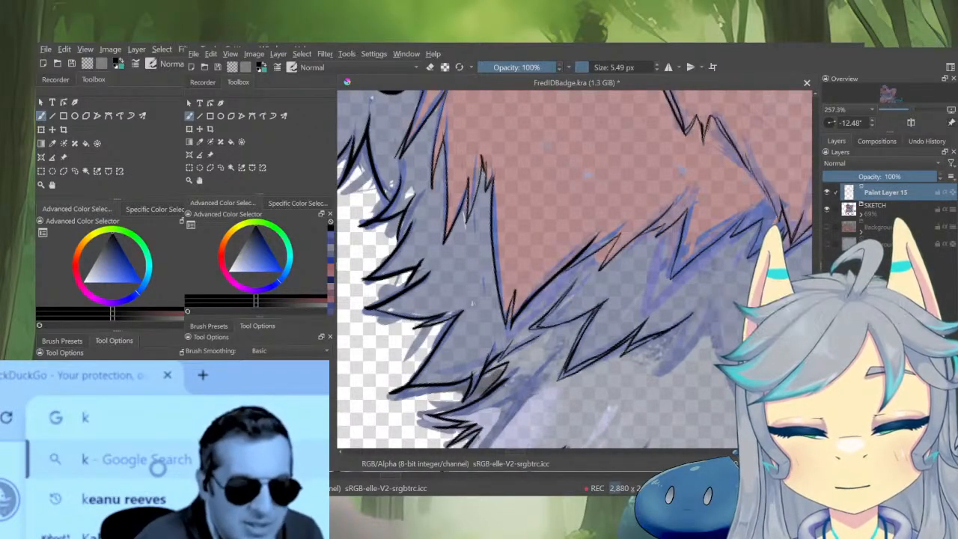
left_click_drag(682, 171, 709, 198)
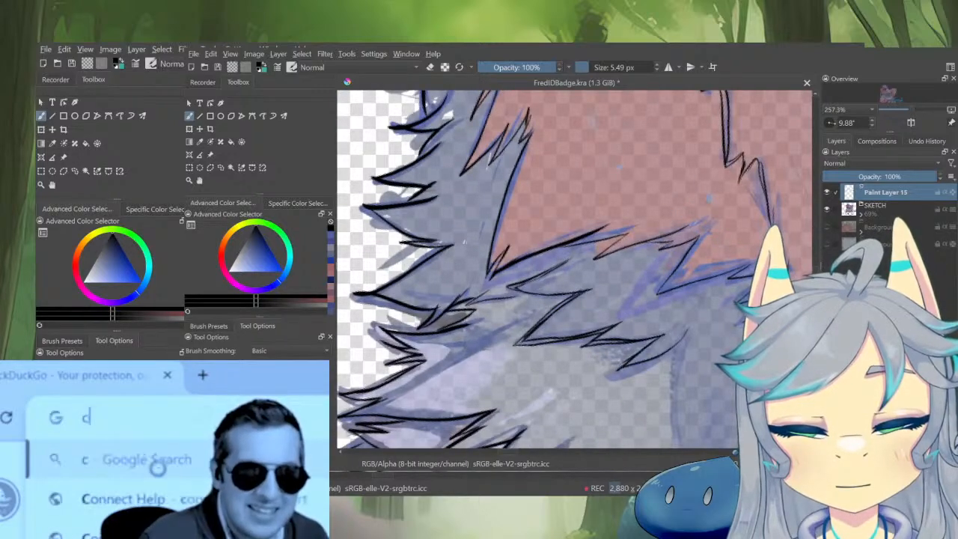
Ink the long curved edge running down from the ruff tufts and the pointed fur tips at its lower end
left_click_drag(708, 288, 706, 385)
mouse_move(730, 330)
left_mouse_down()
mouse_move(664, 301)
mouse_move(679, 205)
mouse_move(695, 268)
mouse_move(661, 250)
mouse_move(632, 275)
left_mouse_up()
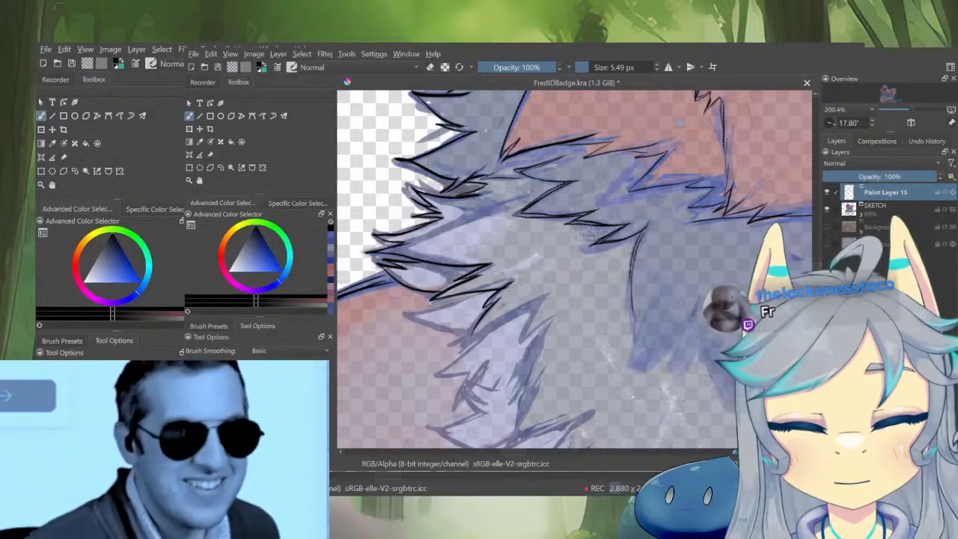
left_click_drag(660, 298, 637, 330)
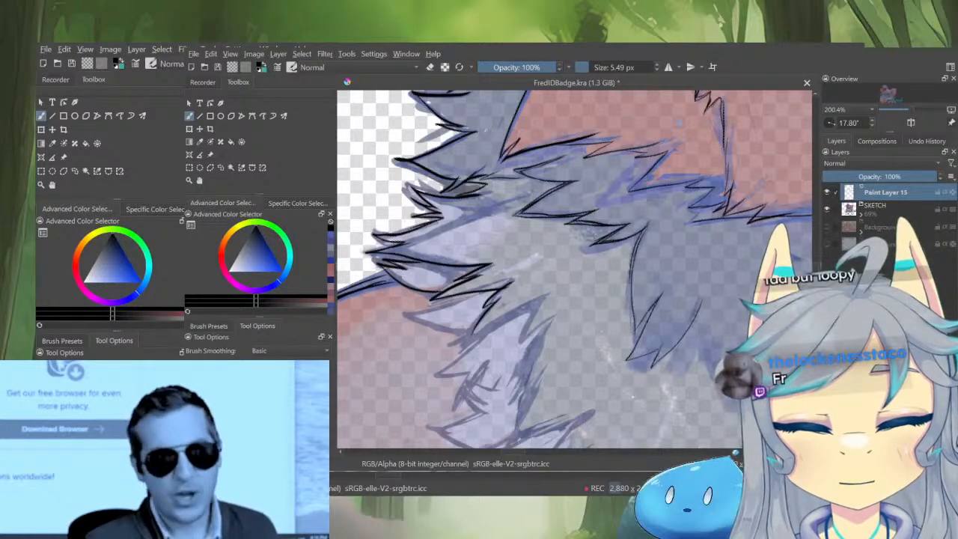
left_click_drag(713, 364, 688, 350)
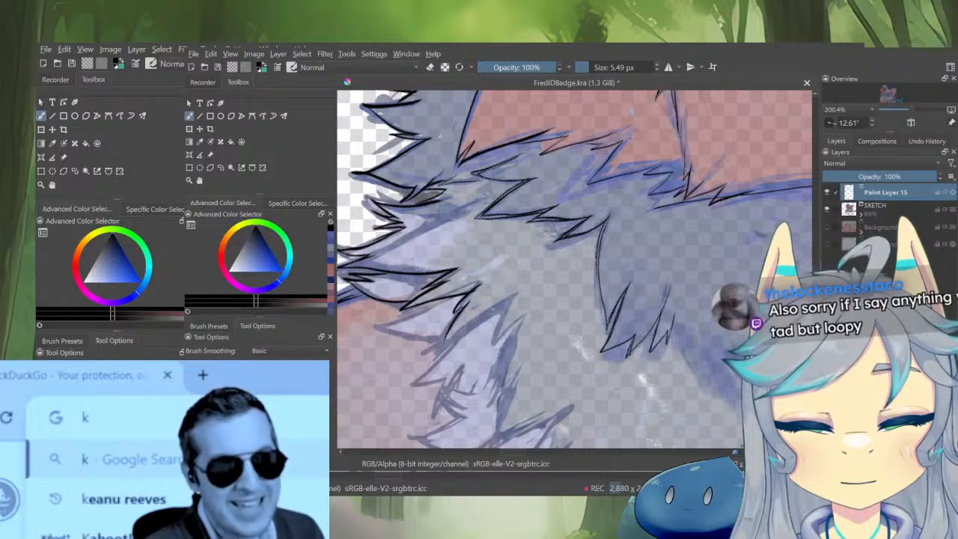
Ink the fur edge running from the pointed tips along the underside of the dark ruff patch at 5.49 px
mouse_move(659, 330)
left_mouse_down()
mouse_move(645, 345)
mouse_move(605, 300)
mouse_move(633, 353)
left_mouse_up()
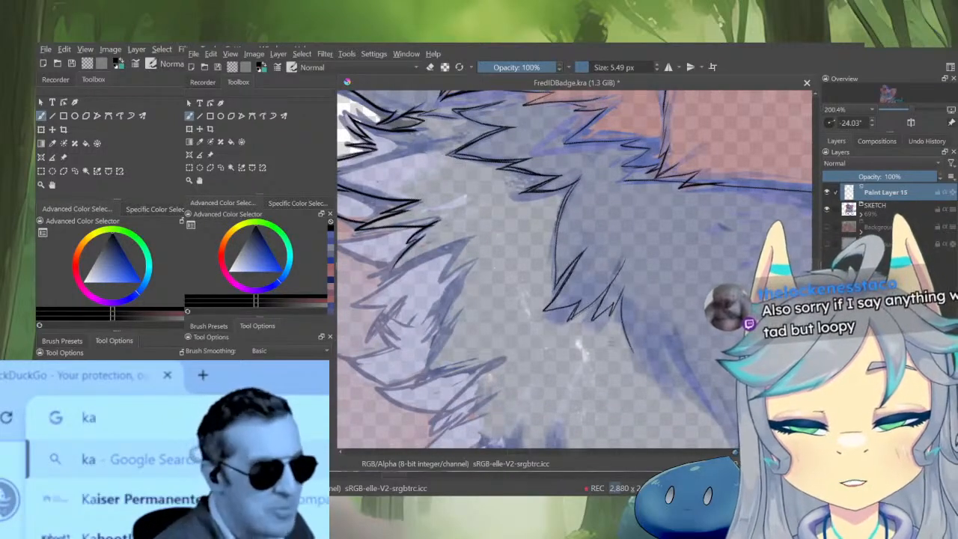
key("ctrl+z")
key("m")
left_click_drag(554, 322, 652, 294)
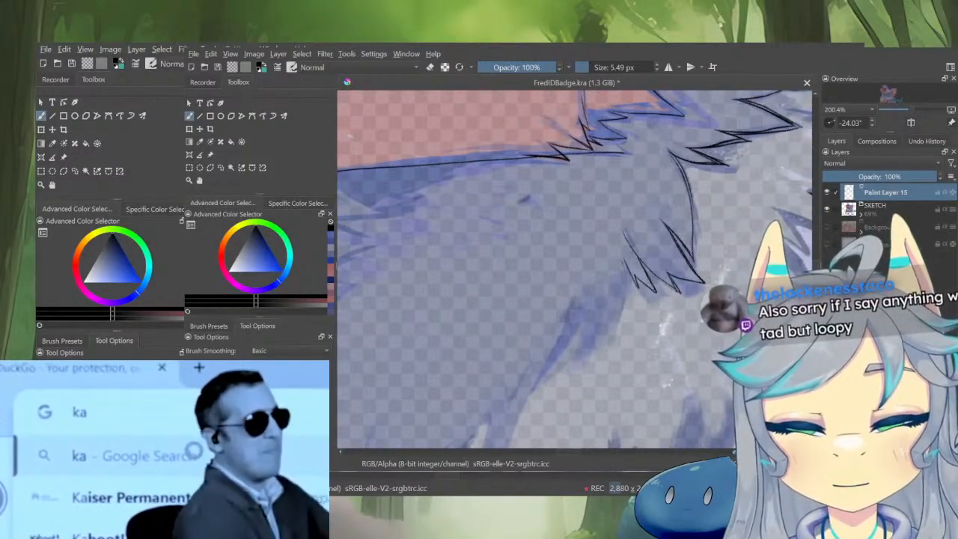
left_click(827, 210)
left_click(827, 210)
mouse_move(659, 247)
left_mouse_down()
mouse_move(660, 288)
mouse_move(575, 343)
left_mouse_up()
left_click_drag(606, 299, 521, 346)
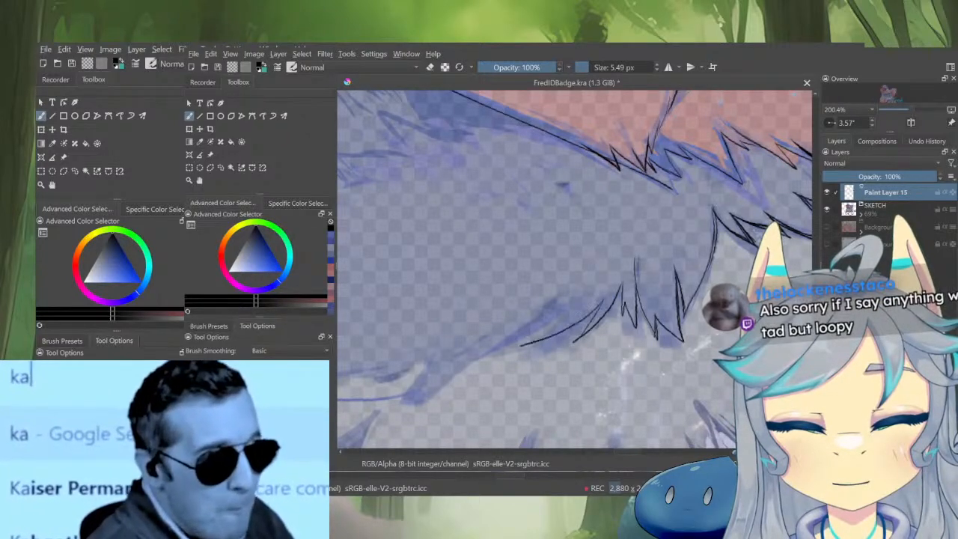
Continue the lower edge of the dark ruff patch with split points and jagged tufts down to its lowest tip
mouse_move(550, 317)
left_mouse_down()
mouse_move(499, 353)
mouse_move(514, 365)
mouse_move(577, 347)
left_mouse_up()
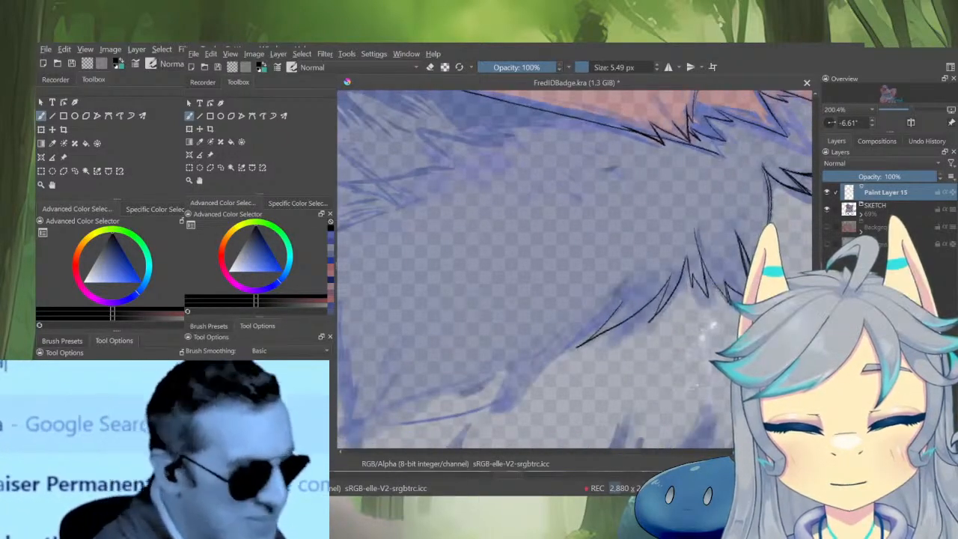
left_click_drag(623, 291, 554, 356)
left_click_drag(528, 385, 508, 410)
mouse_move(508, 409)
left_mouse_down()
mouse_move(528, 367)
mouse_move(620, 309)
left_mouse_up()
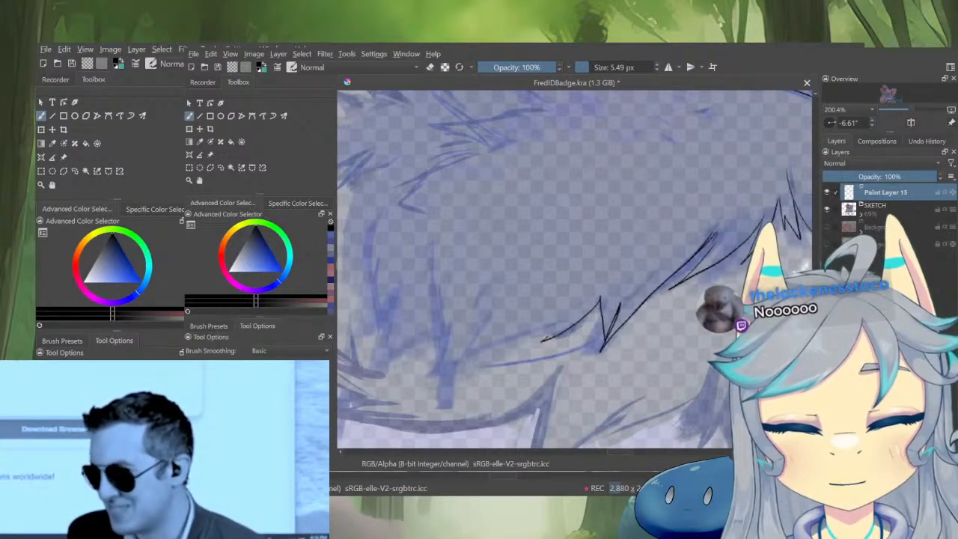
left_click_drag(544, 340, 563, 321)
left_click_drag(562, 324, 616, 302)
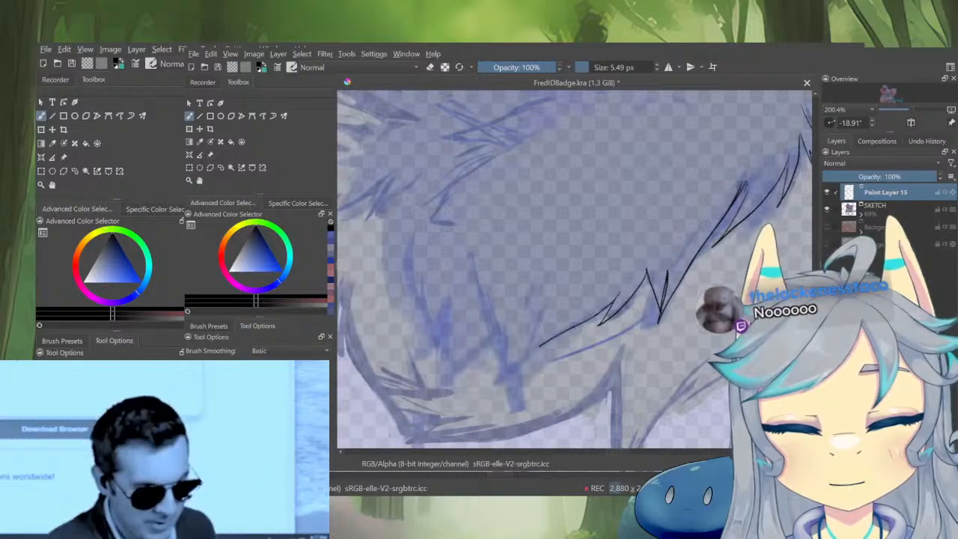
left_click_drag(525, 361, 567, 352)
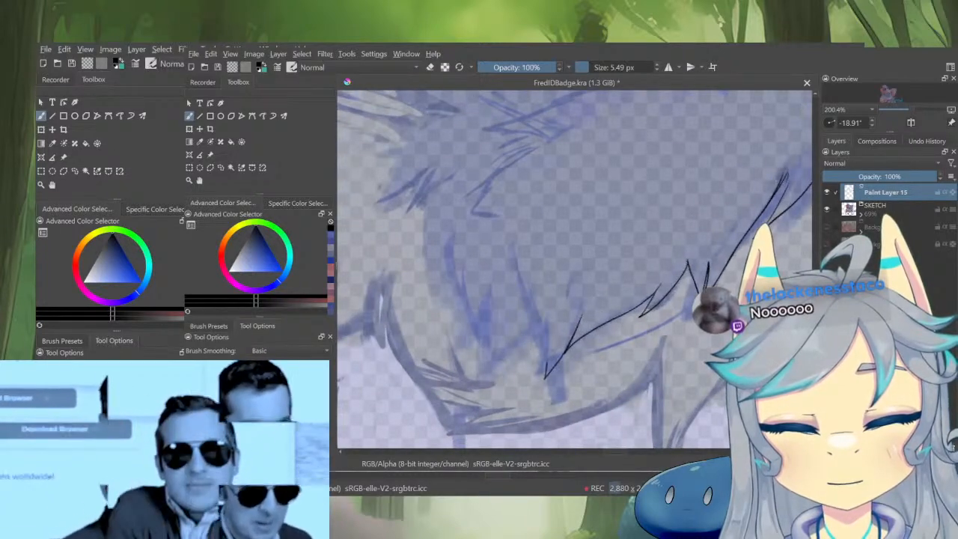
Ink the heavy overlapping fur strokes rising from the lowest tip of the dark ruff patch
key("m")
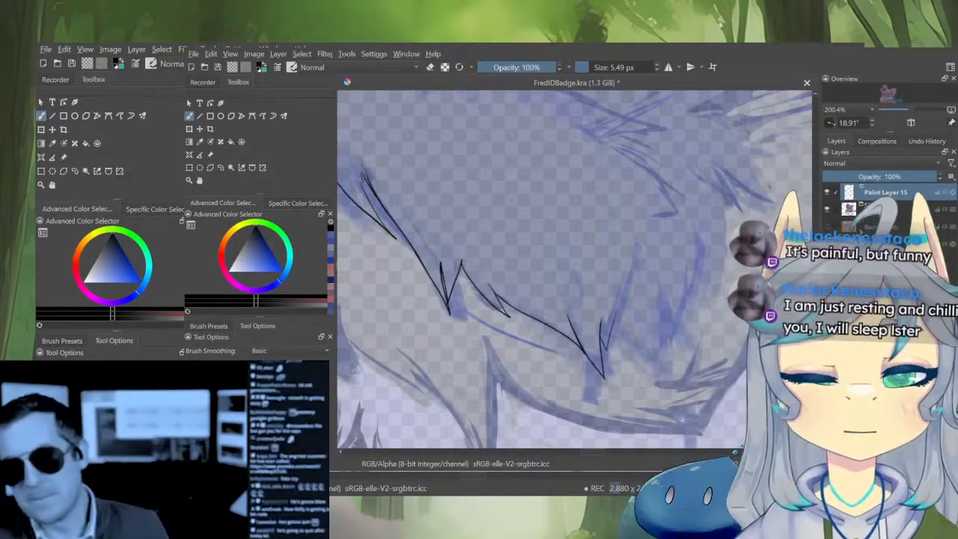
scroll(655, 330, "up", 1)
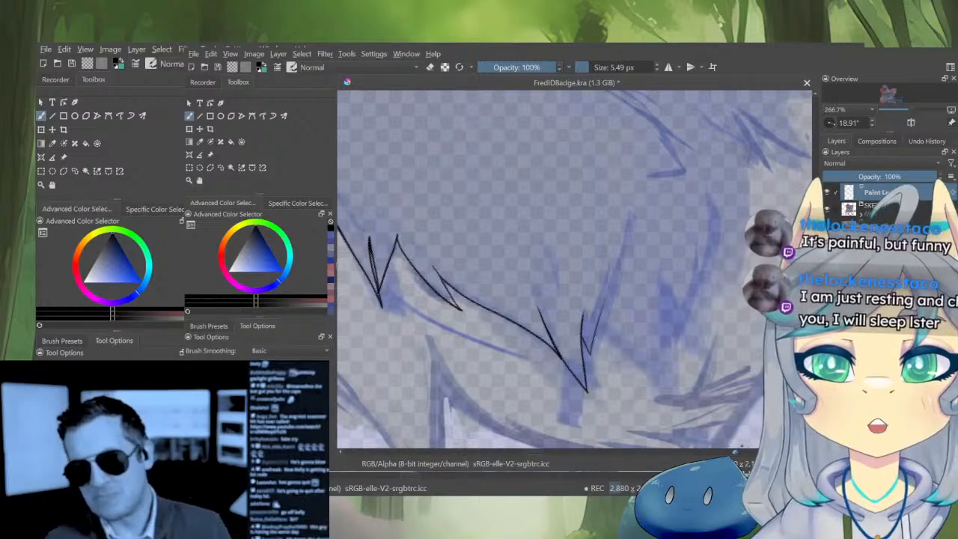
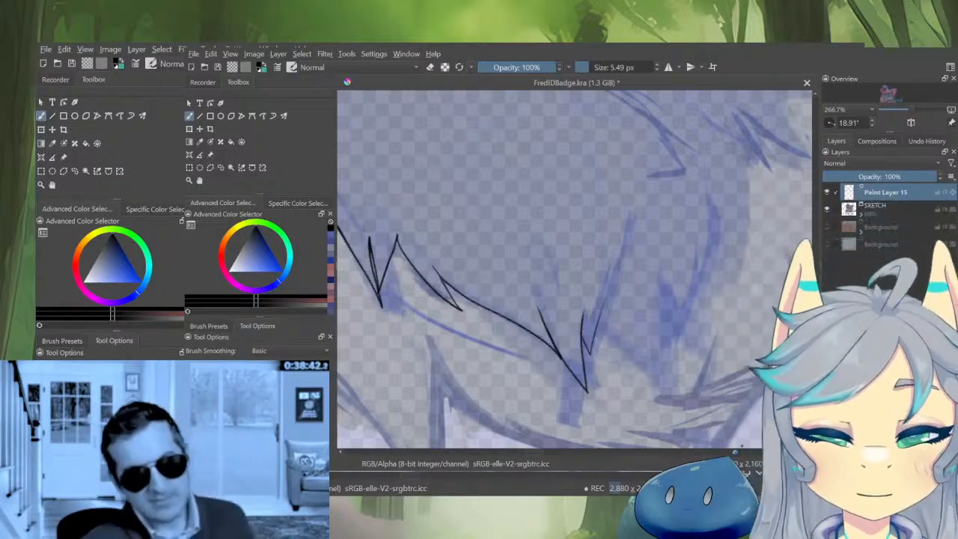
left_click_drag(592, 352, 529, 365)
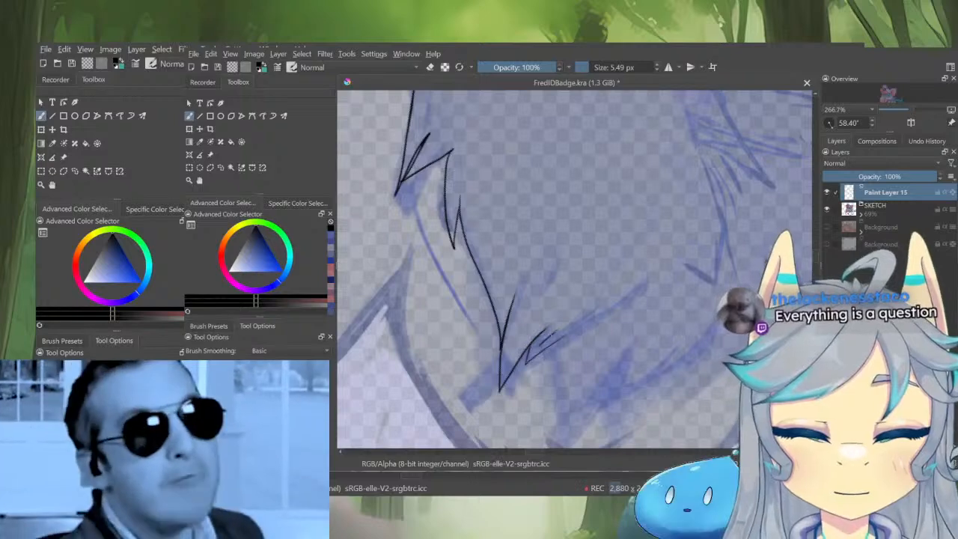
left_click_drag(527, 362, 597, 307)
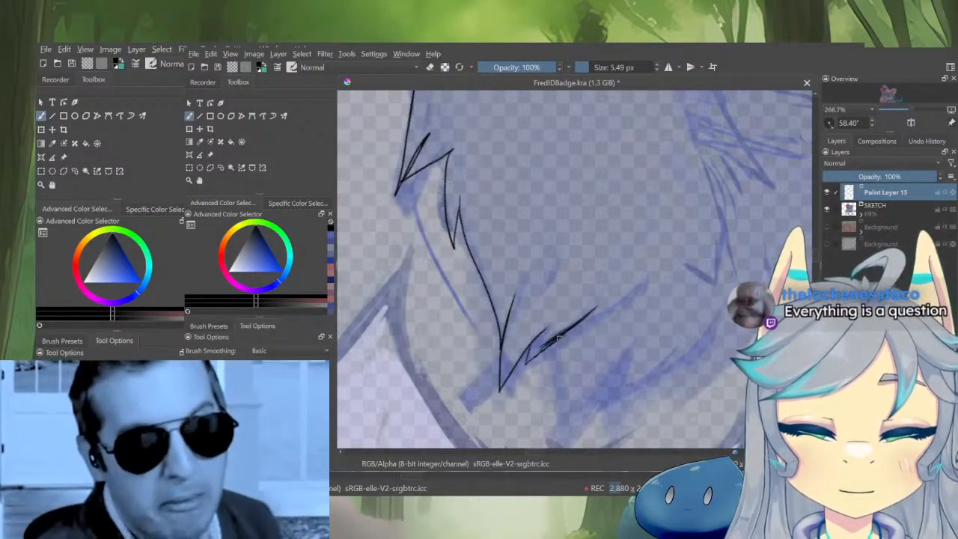
left_click_drag(526, 362, 569, 336)
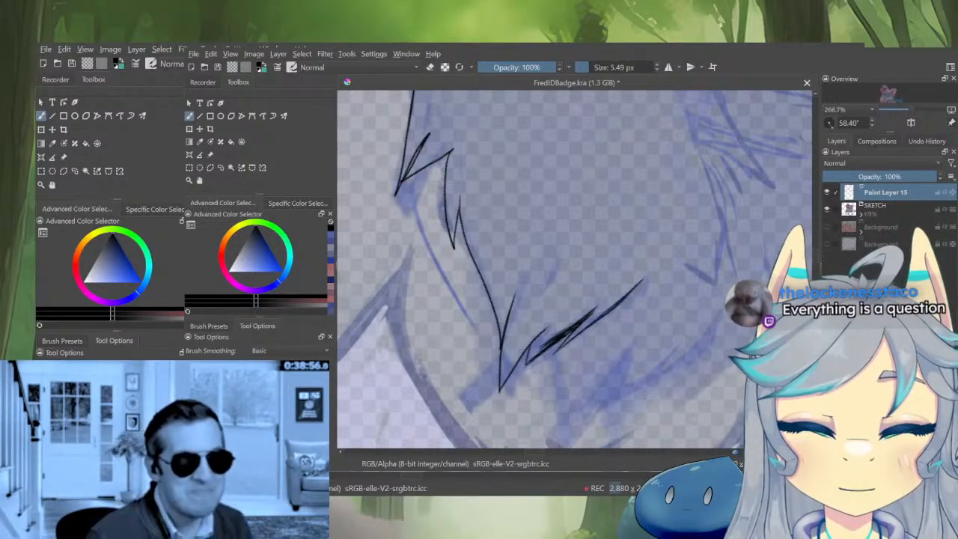
Ink the curved strand descending from the heavy tuft to the neighbouring fur point, undoing a misplaced stroke
key("m")
left_click_drag(647, 350, 606, 373)
mouse_move(606, 373)
left_mouse_down()
mouse_move(677, 309)
mouse_move(697, 325)
mouse_move(633, 383)
mouse_move(671, 386)
left_mouse_up()
key("ctrl+z")
scroll(697, 326, "down", 4)
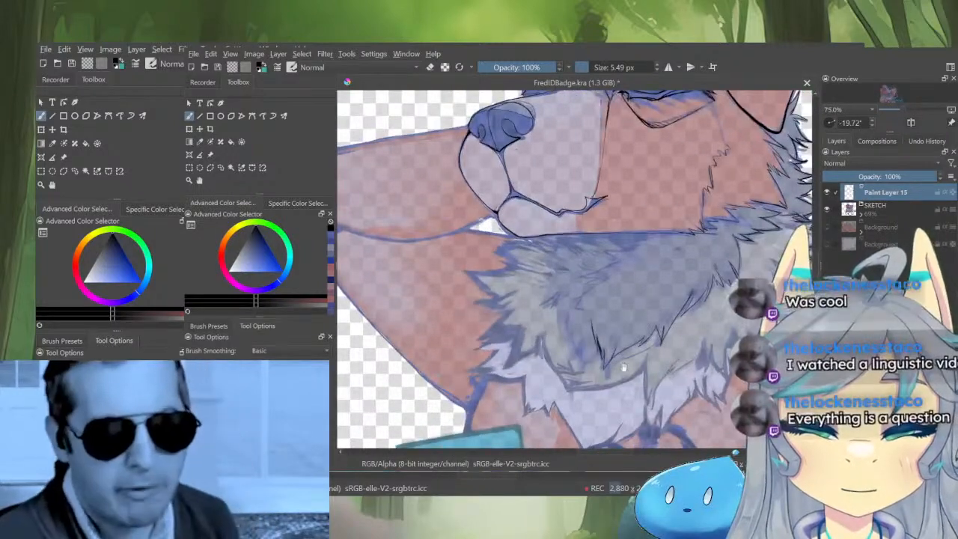
scroll(623, 367, "up", 4)
mouse_move(598, 349)
left_mouse_down()
mouse_move(628, 322)
mouse_move(572, 383)
left_mouse_up()
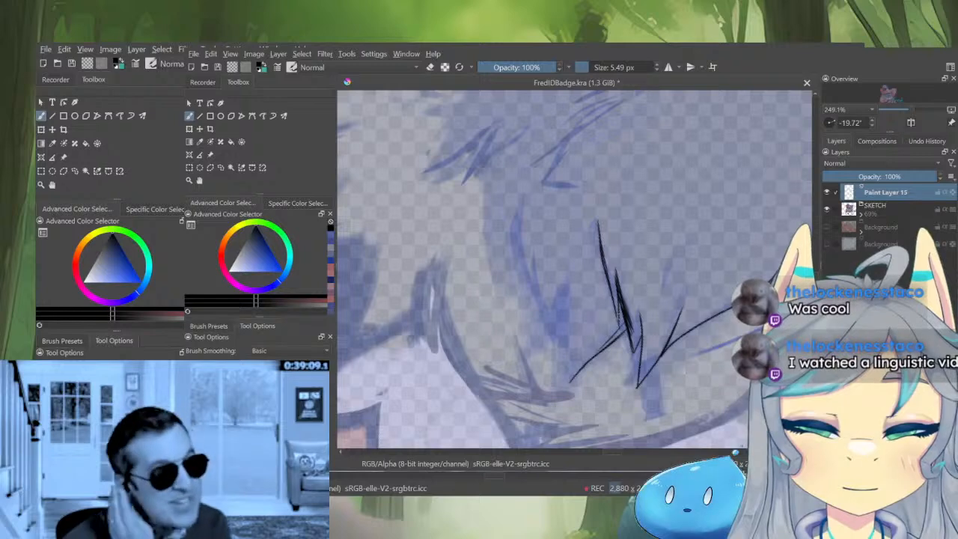
left_click_drag(622, 323, 568, 387)
key("m")
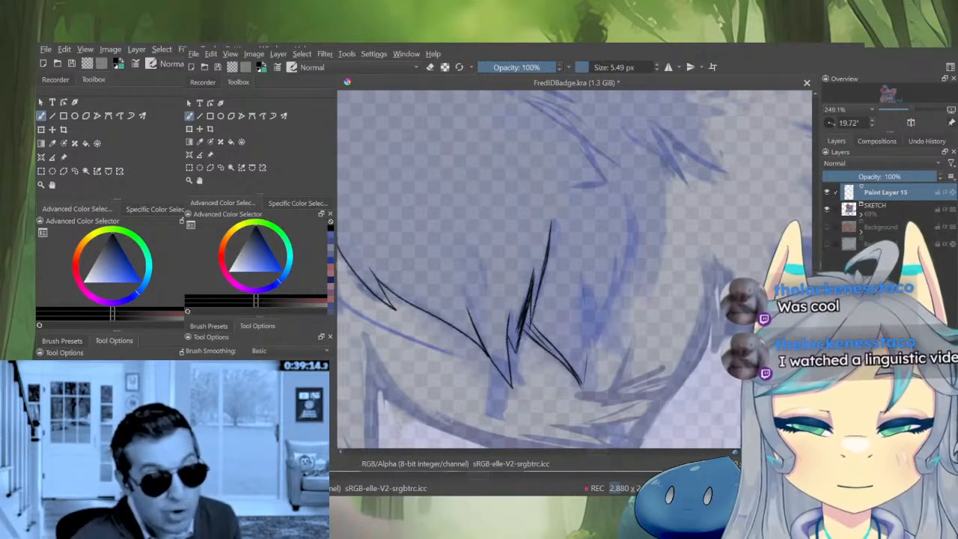
Ink the pointed tufts at the far lower corner of the dark ruff patch and redo their end strokes
left_click_drag(619, 337, 540, 386)
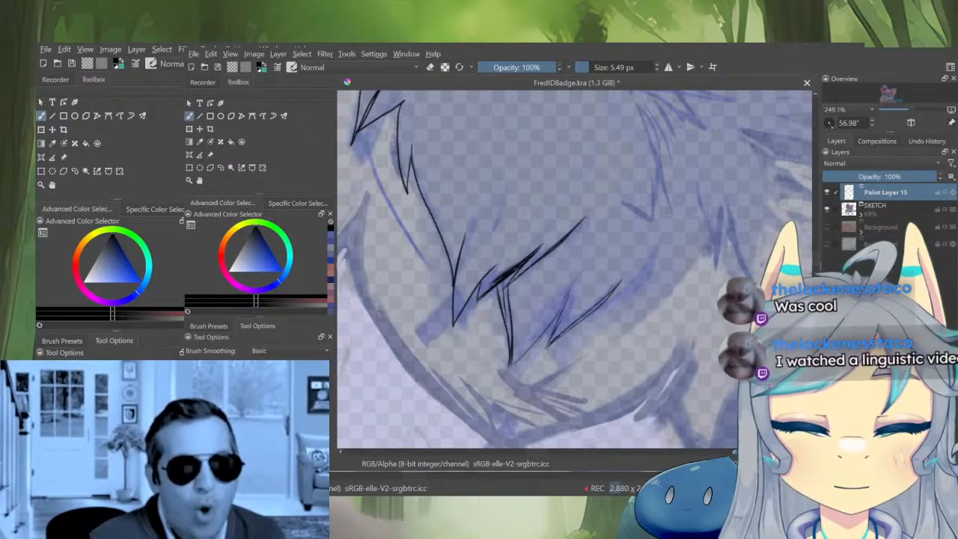
mouse_move(626, 291)
left_mouse_down()
mouse_move(584, 335)
mouse_move(633, 270)
left_mouse_up()
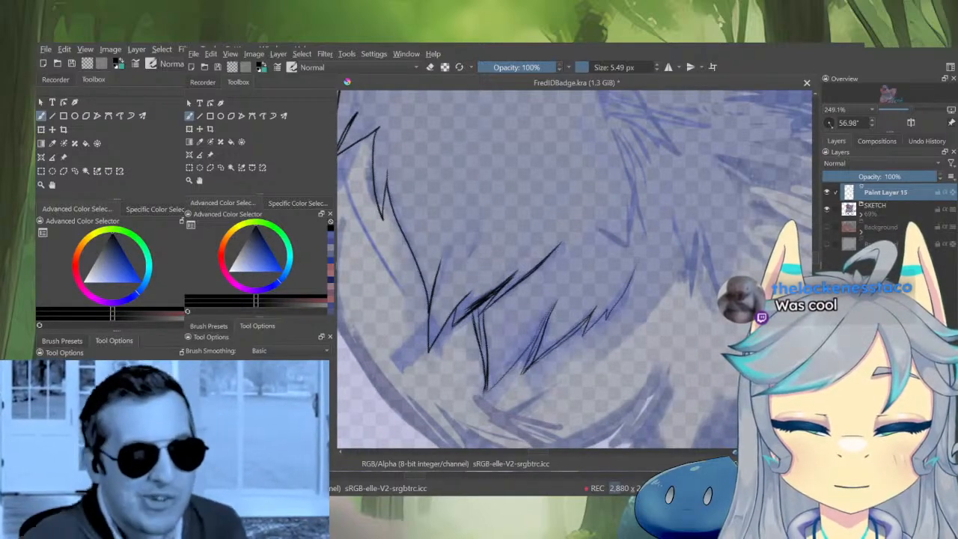
key("ctrl+z")
key("ctrl+z")
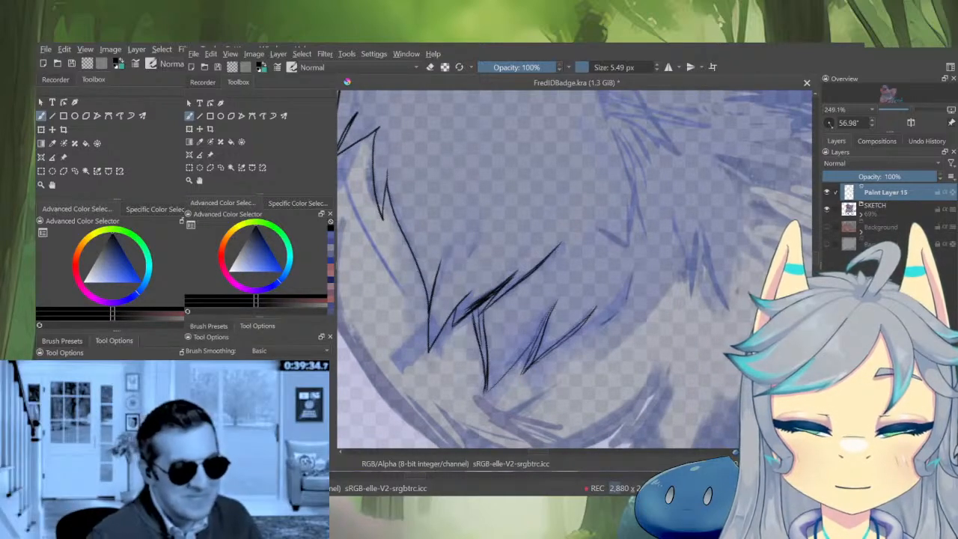
left_click_drag(597, 309, 576, 341)
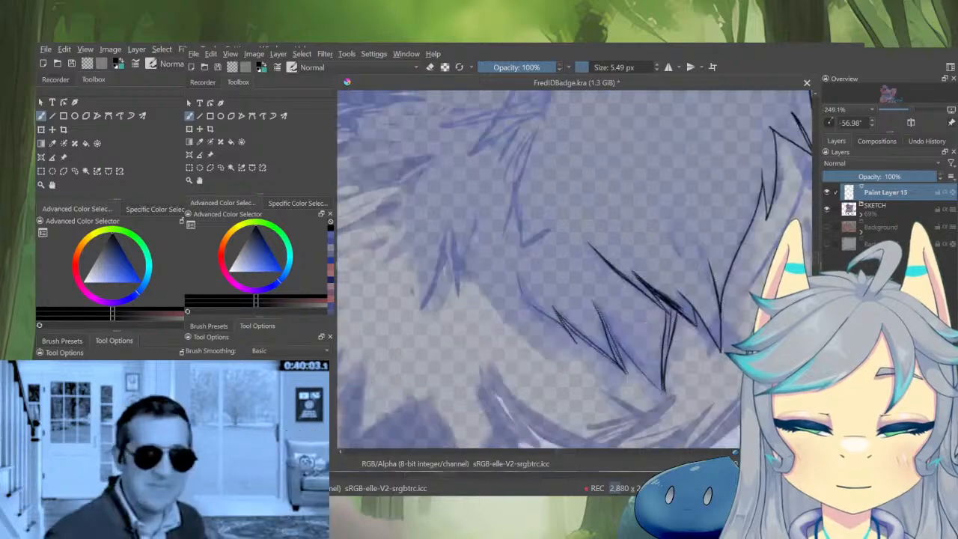
Ink the far side of the dark ruff patch upward with a curved edge and small zigzag tufts
mouse_move(661, 314)
left_mouse_down()
mouse_move(611, 360)
mouse_move(633, 380)
mouse_move(635, 400)
mouse_move(674, 246)
left_mouse_up()
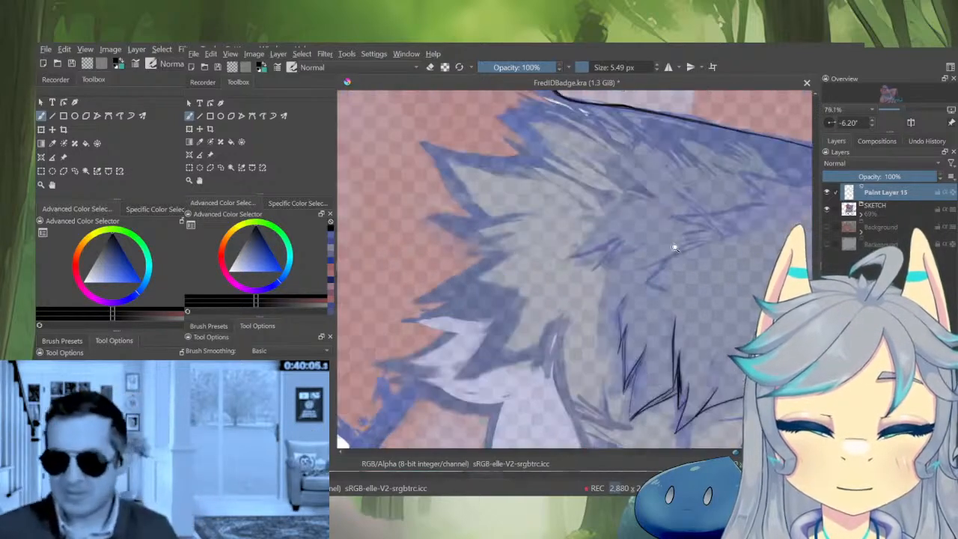
left_click_drag(625, 303, 631, 247)
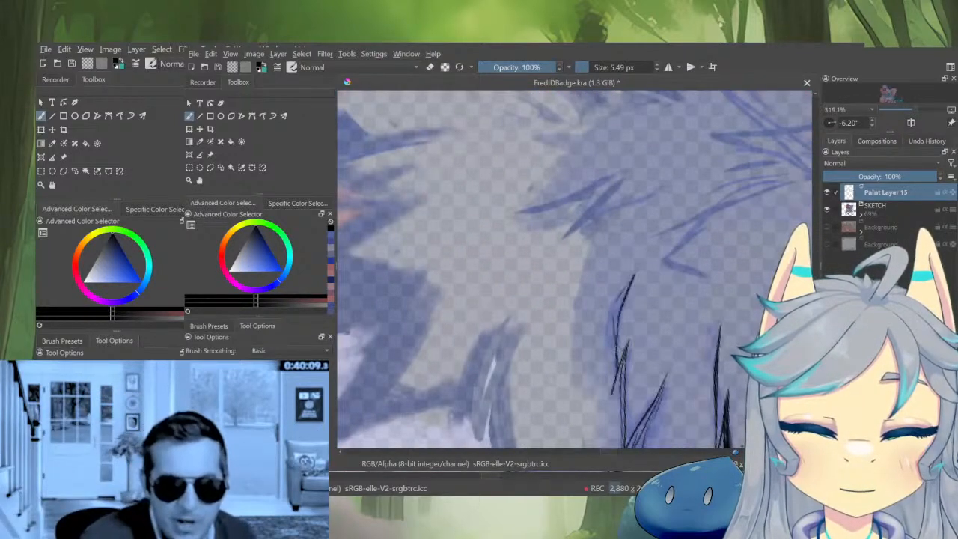
left_click_drag(627, 291, 642, 263)
mouse_move(650, 258)
left_mouse_down()
mouse_move(616, 334)
mouse_move(618, 288)
mouse_move(599, 294)
mouse_move(678, 240)
left_mouse_up()
mouse_move(616, 269)
left_mouse_down()
mouse_move(677, 235)
mouse_move(641, 280)
left_mouse_up()
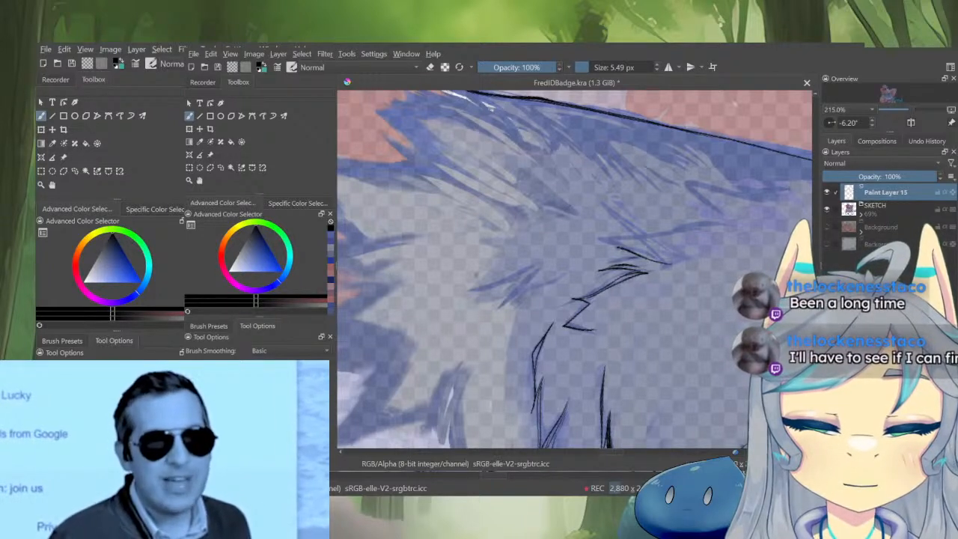
mouse_move(599, 242)
left_mouse_down()
mouse_move(670, 263)
mouse_move(598, 242)
left_mouse_up()
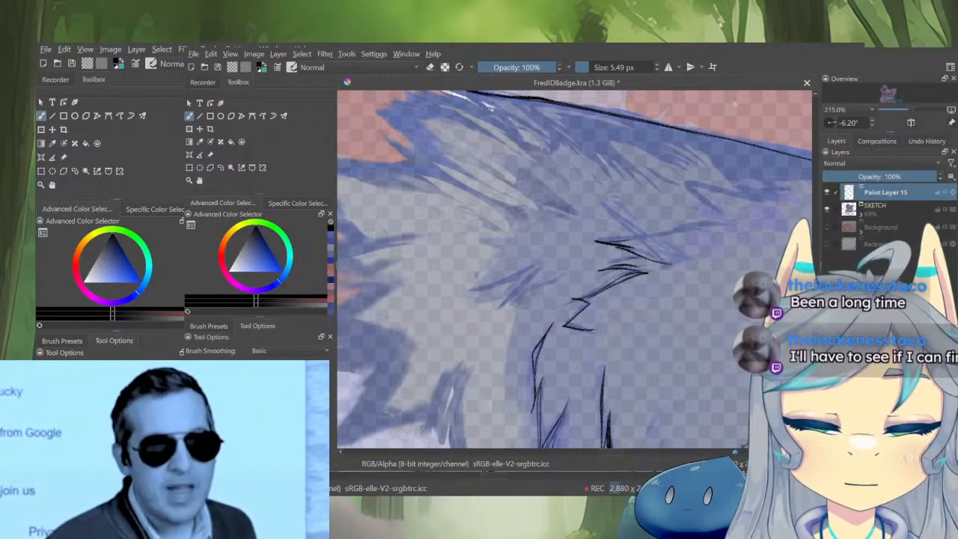
Extend the zigzag tufts along the top of the dark ruff patch toward the jawline
left_click_drag(711, 270, 625, 351)
left_click_drag(624, 289, 634, 299)
key("ctrl+z")
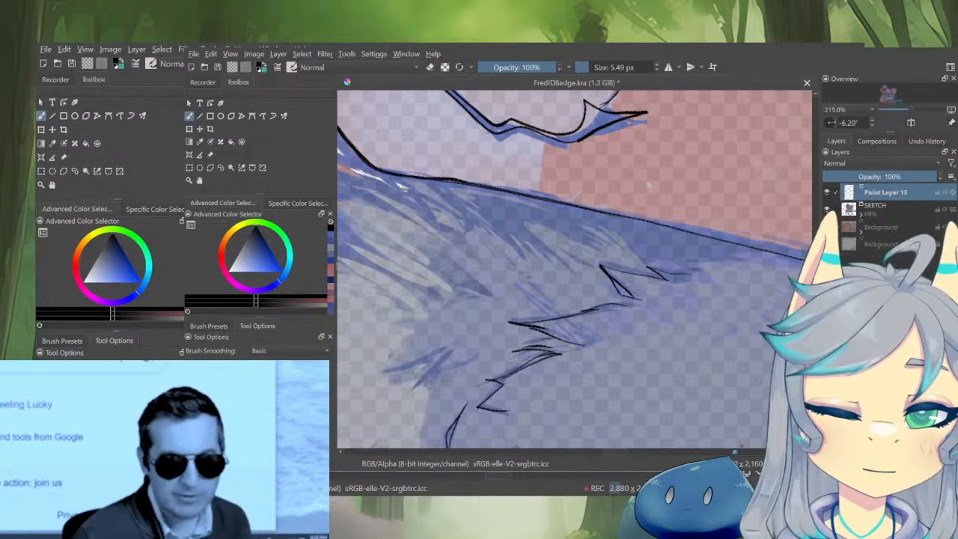
left_click_drag(672, 255, 694, 266)
mouse_move(707, 263)
left_mouse_down()
mouse_move(743, 258)
mouse_move(648, 350)
left_mouse_up()
Examine the ruff in mirrored view, isolate the line art layer to check the whole drawing, and bring back the sketch
key("m")
left_click_drag(537, 352, 754, 307)
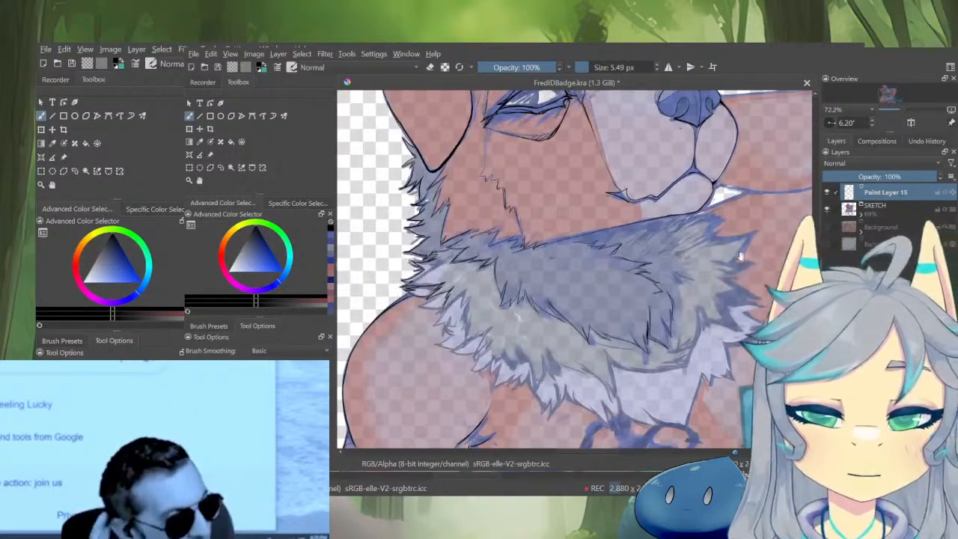
left_click_drag(619, 236, 656, 188)
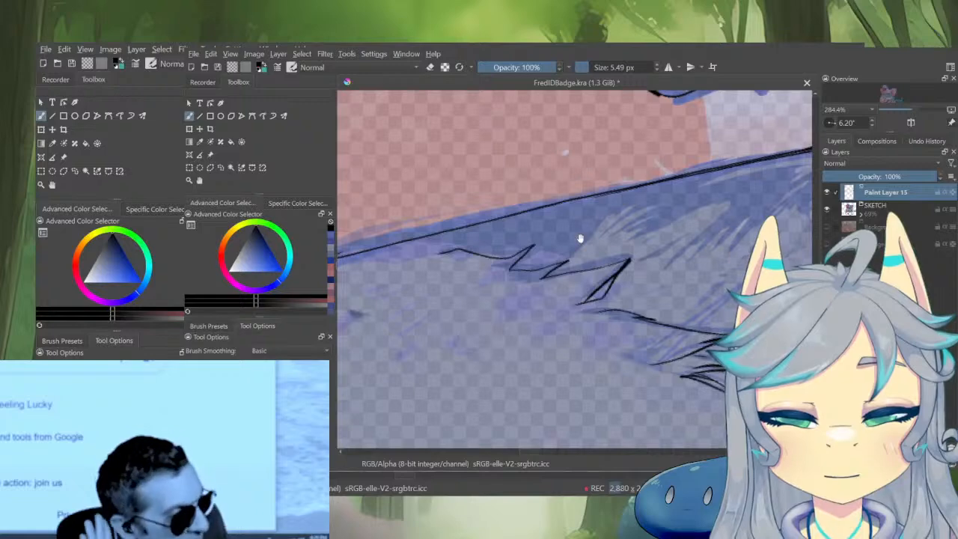
left_click_drag(631, 231, 575, 325)
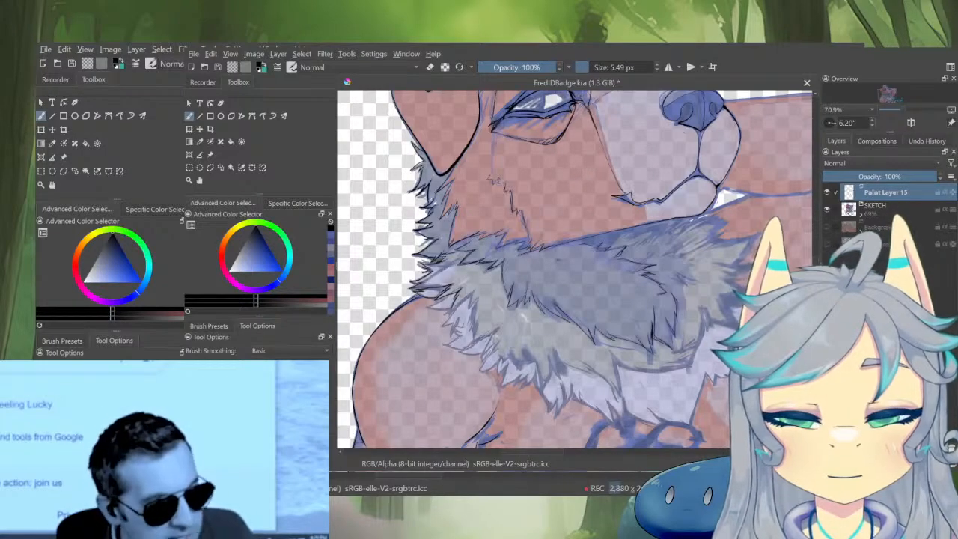
left_click(849, 192, "alt")
mouse_move(707, 305)
left_mouse_down()
mouse_move(693, 352)
mouse_move(623, 334)
left_mouse_up()
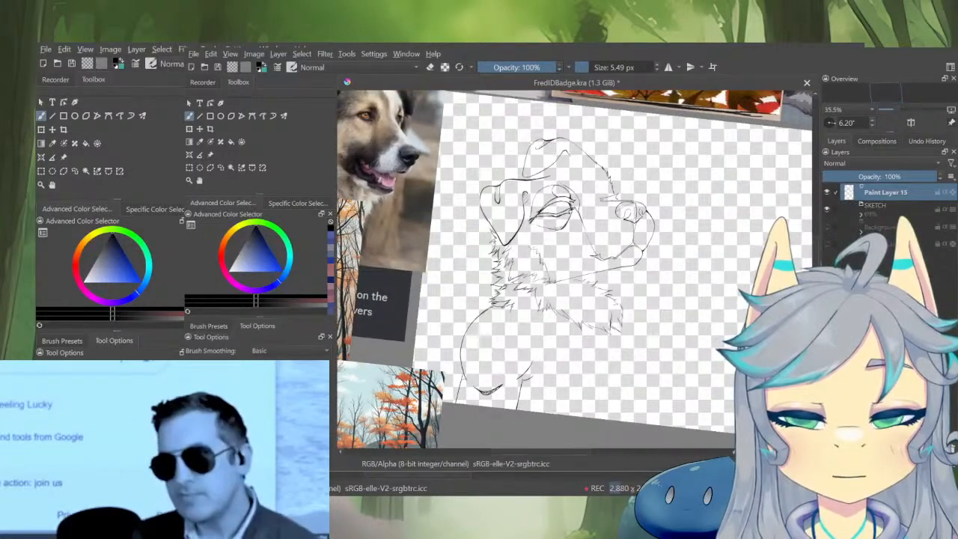
left_click(849, 192, "alt")
Ink the jagged tufts where the grey ruff meets the light fur above the shoulder, working down toward the chest at 5.49 px
left_click_drag(501, 324, 602, 216)
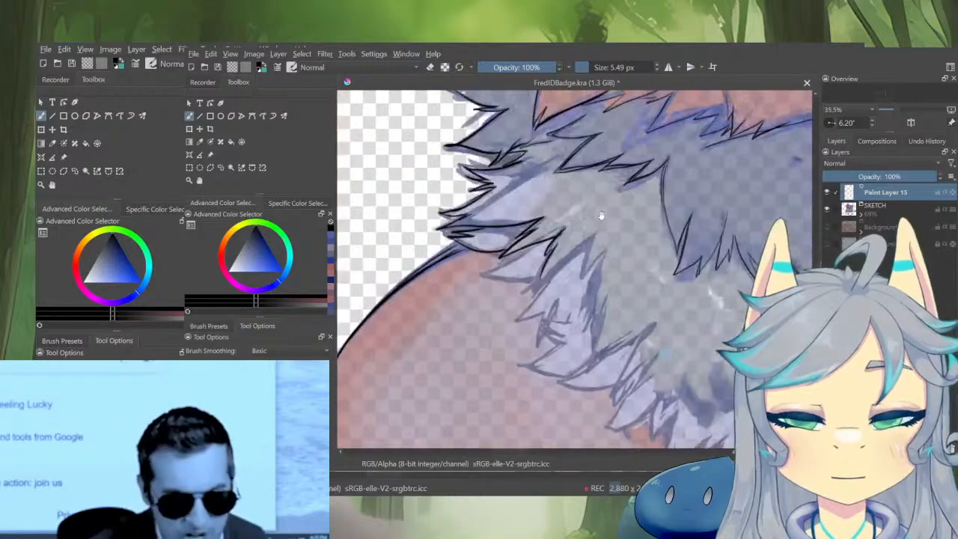
mouse_move(578, 255)
left_mouse_down()
mouse_move(577, 312)
mouse_move(577, 280)
mouse_move(530, 329)
left_mouse_up()
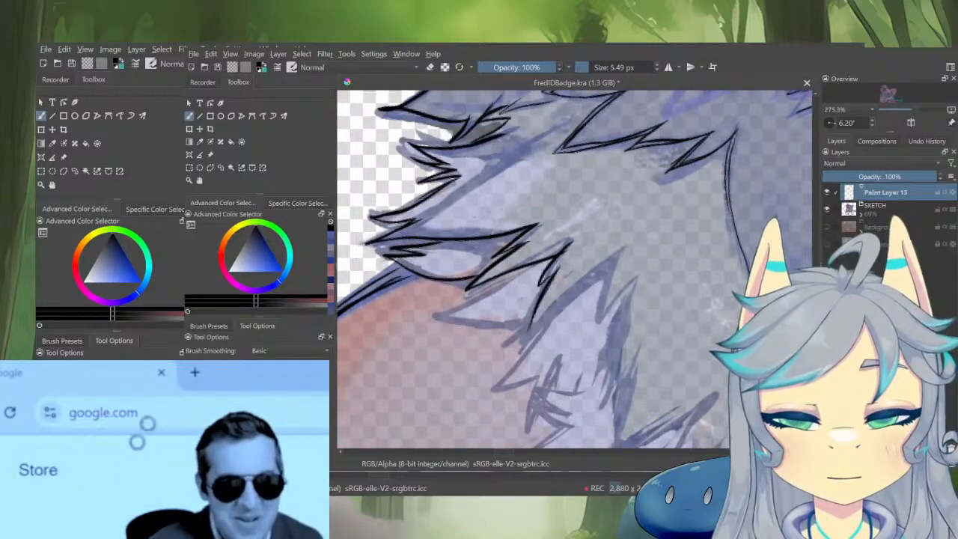
key("e")
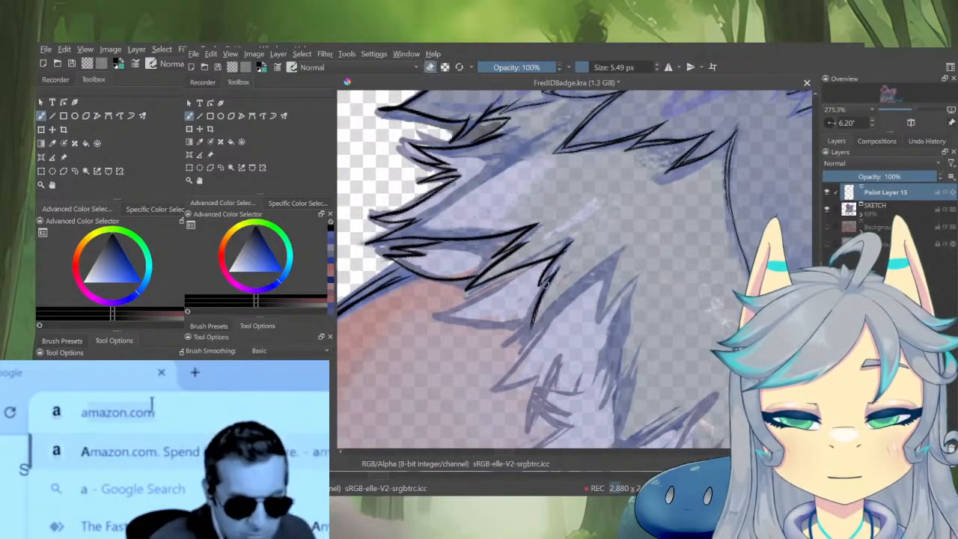
key("e")
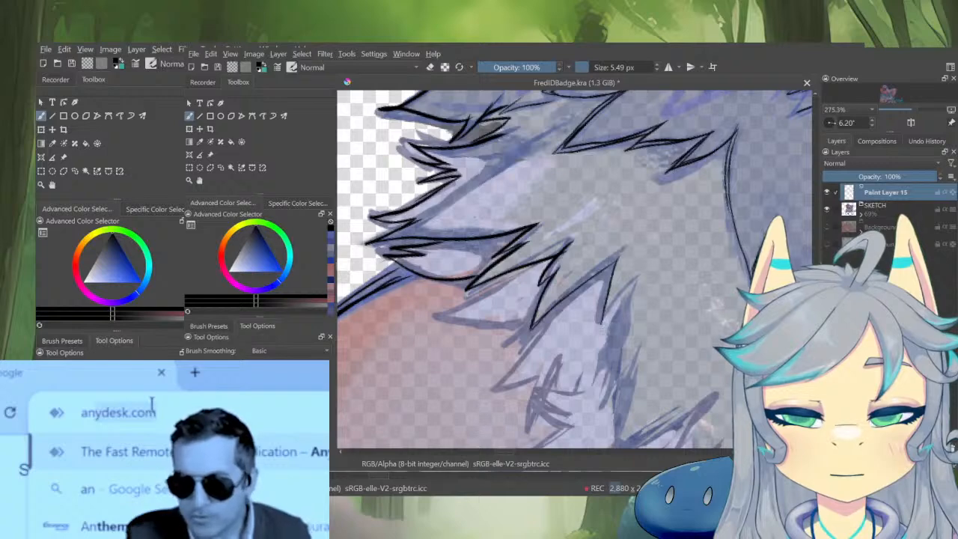
mouse_move(638, 275)
left_mouse_down()
mouse_move(602, 404)
mouse_move(638, 353)
left_mouse_up()
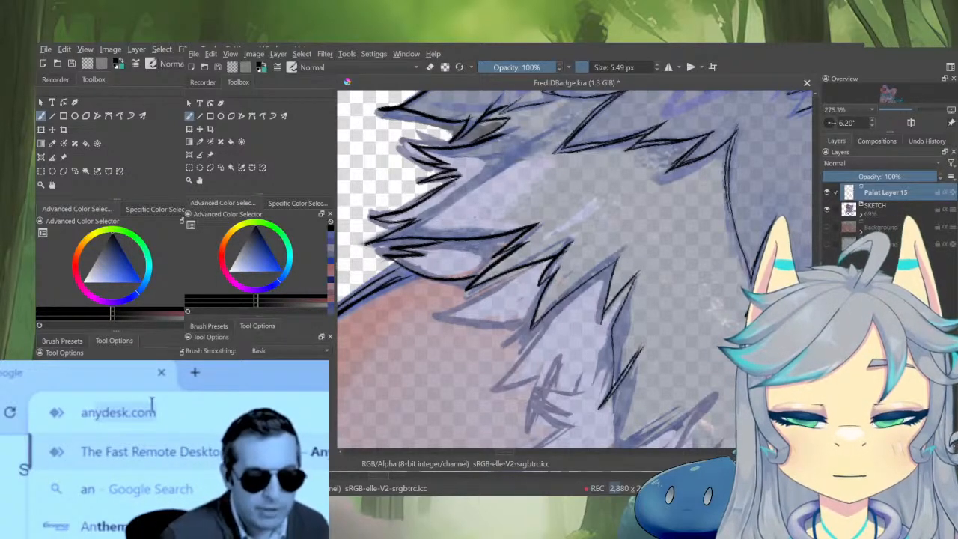
scroll(629, 261, "down", 3)
mouse_move(601, 315)
left_mouse_down()
mouse_move(634, 265)
mouse_move(614, 307)
mouse_move(605, 388)
left_mouse_up()
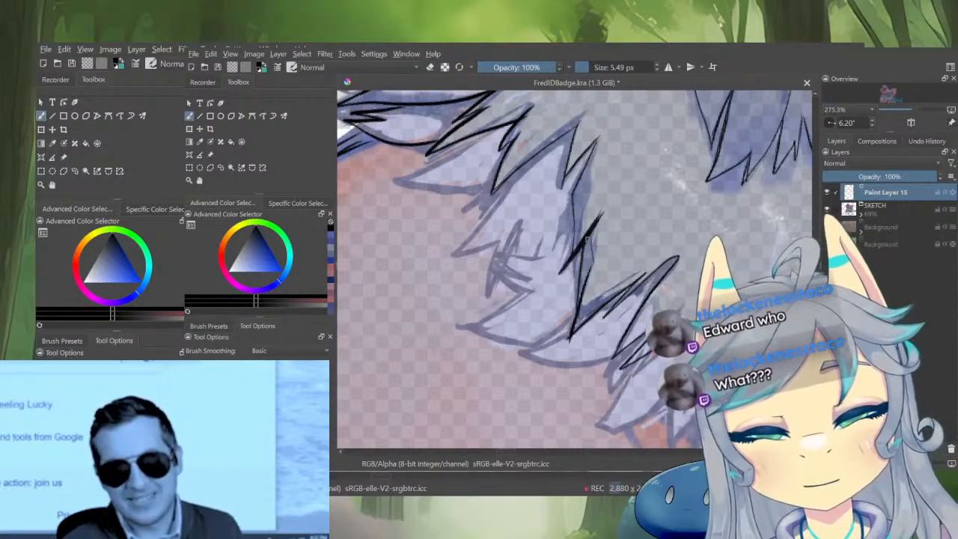
Continue inking the jagged tufts along the grey ruff's lower edge, down to the small spikes above the chest
mouse_move(597, 239)
left_mouse_down()
mouse_move(589, 270)
mouse_move(590, 259)
left_mouse_up()
key("e")
key("e")
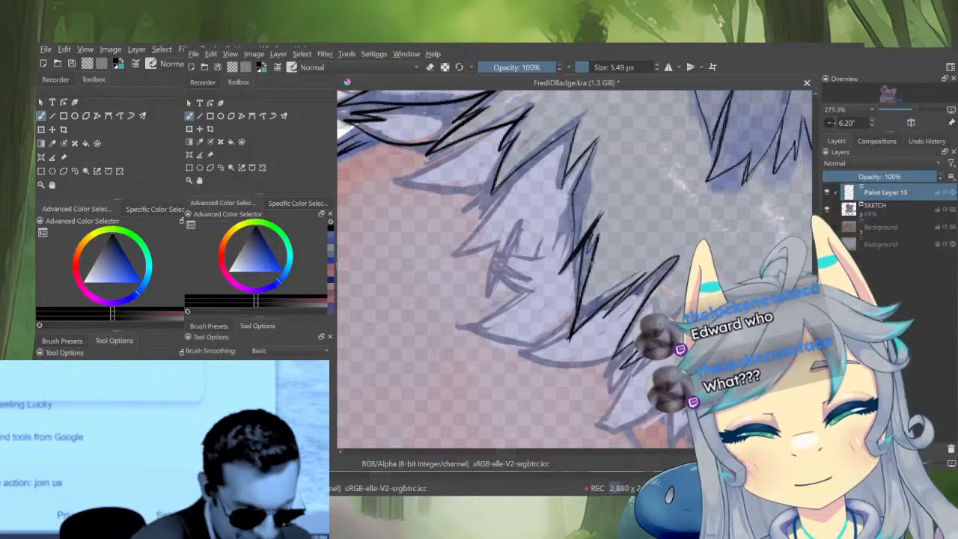
mouse_move(658, 352)
left_mouse_down()
mouse_move(633, 331)
mouse_move(641, 341)
left_mouse_up()
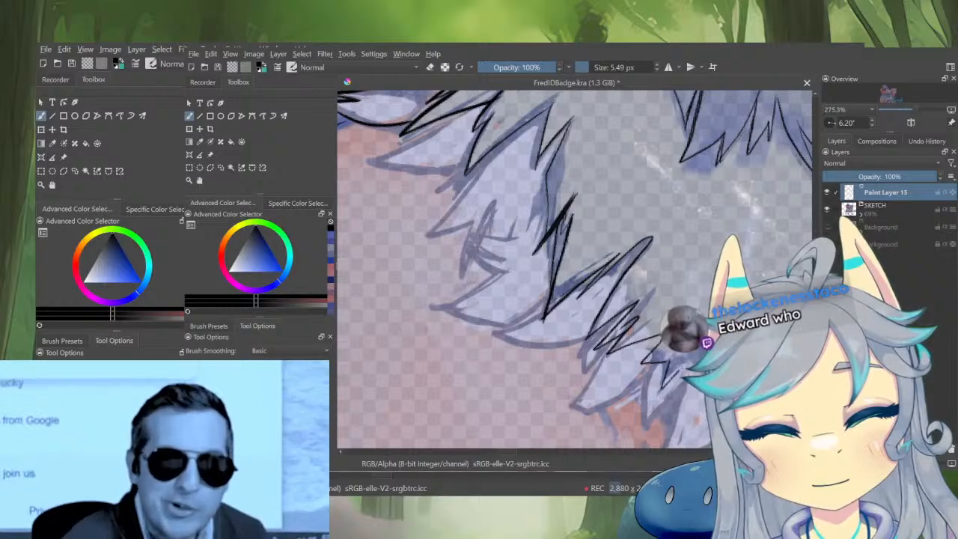
left_click_drag(711, 304, 651, 373)
left_click_drag(749, 345, 756, 198)
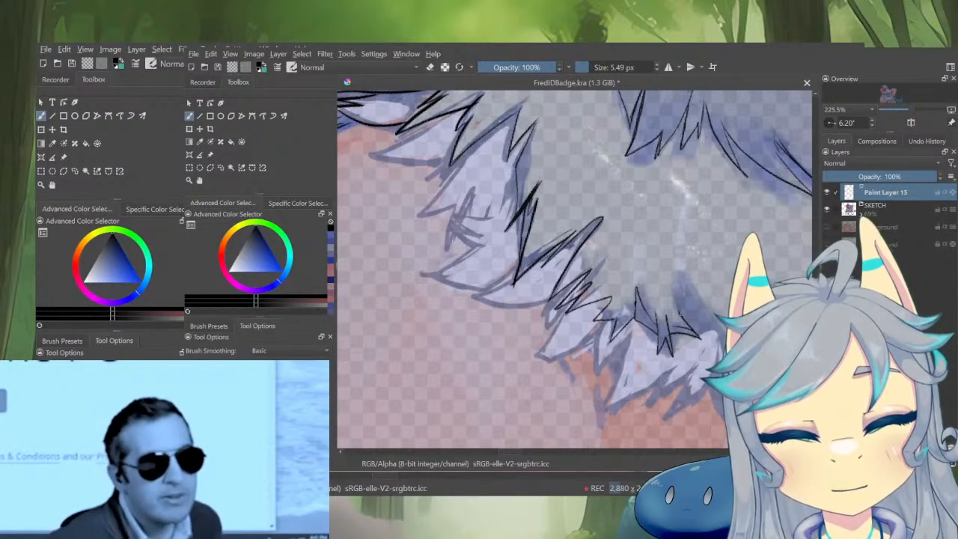
Ink the deep pointed tuft beside the dark curl on the grey ruff's lower edge, working in mirrored view
key("m")
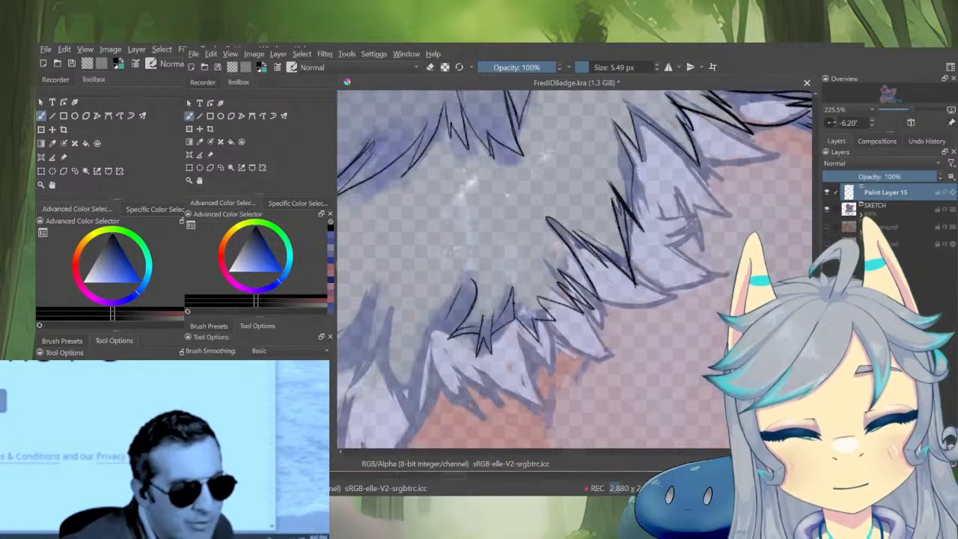
left_click_drag(529, 340, 717, 323)
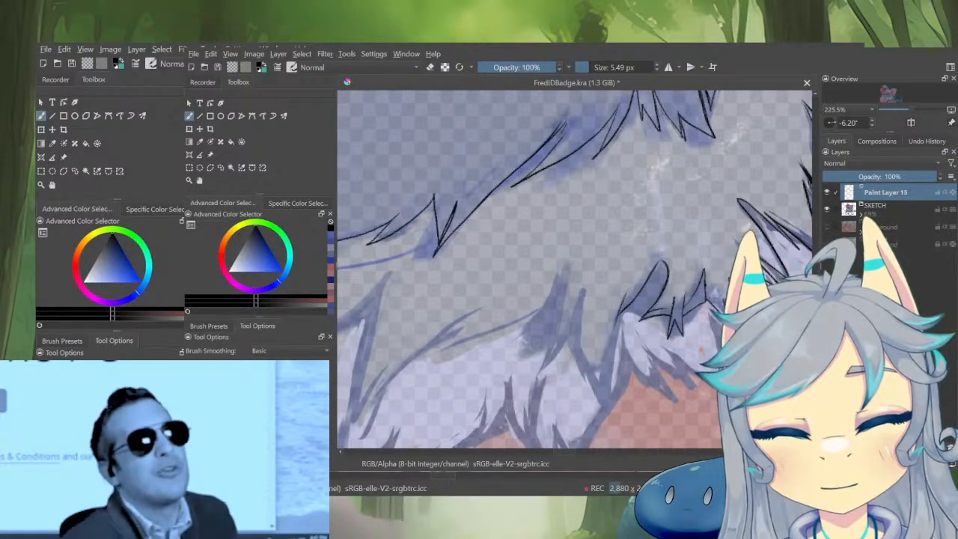
mouse_move(621, 301)
left_mouse_down()
mouse_move(606, 400)
mouse_move(589, 373)
mouse_move(578, 288)
left_mouse_up()
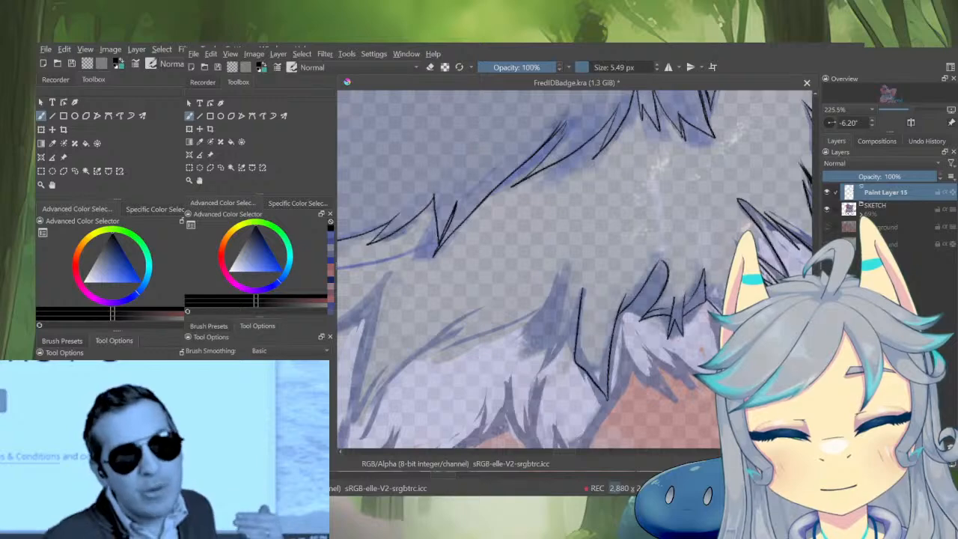
key("m")
left_click_drag(677, 337, 665, 320)
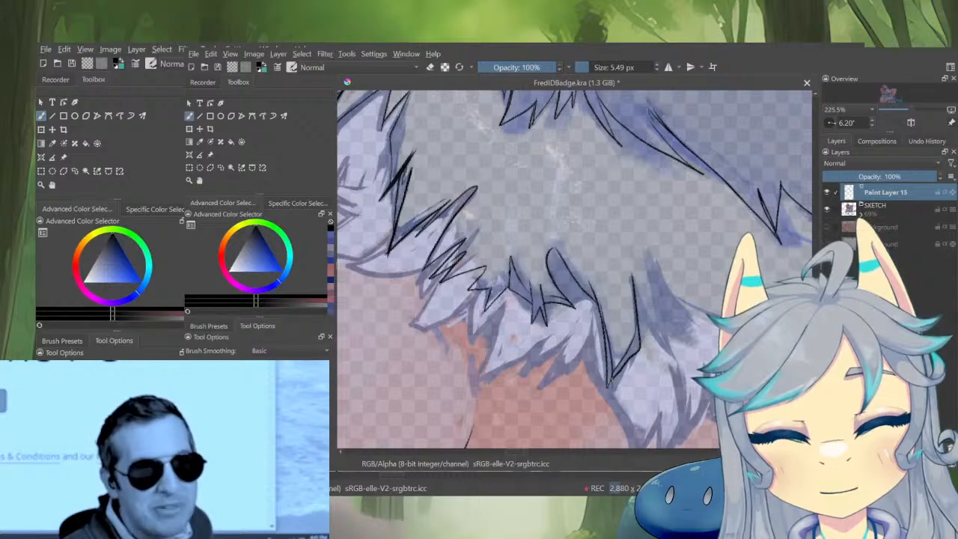
scroll(650, 338, "down", 5)
scroll(649, 338, "up", 4)
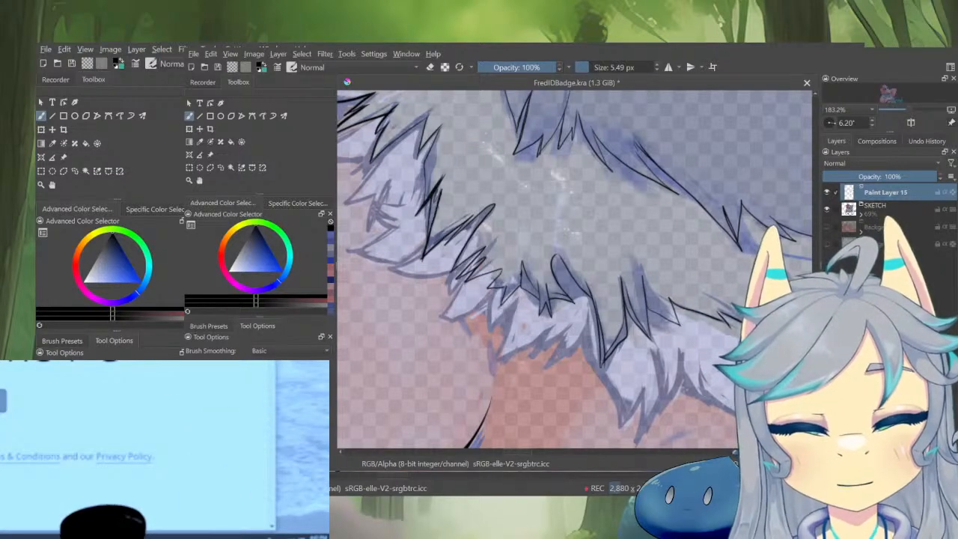
Ink the tufts following the deep point and the curved edge over the light chest fur, redoing one stroke
left_click_drag(614, 348, 663, 309)
key("m")
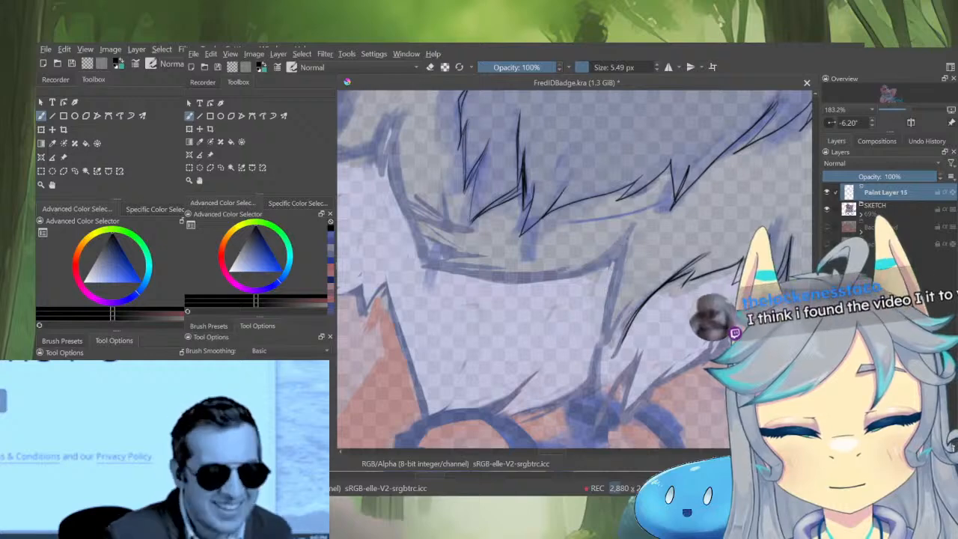
key("ctrl+z")
left_click_drag(640, 305, 709, 255)
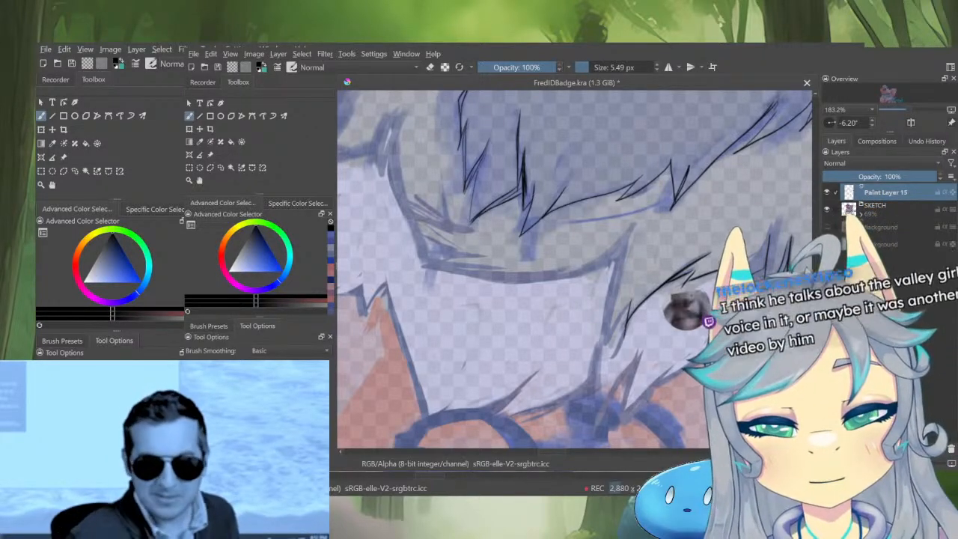
Finish the curved edge with a sharp tuft and ink the tall spike rising between it and the center chest fur
left_click_drag(659, 261, 665, 358)
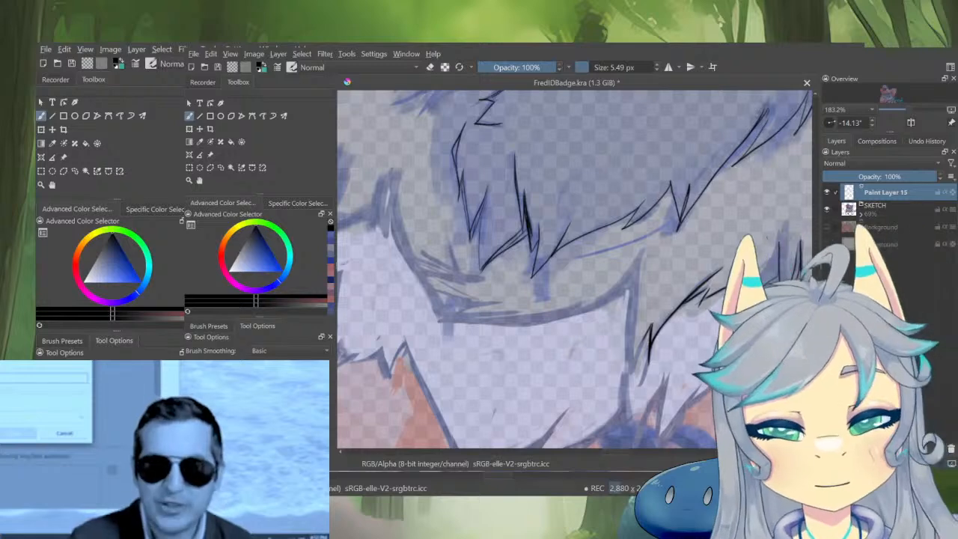
left_click_drag(699, 350, 706, 332)
scroll(706, 332, "up", 2)
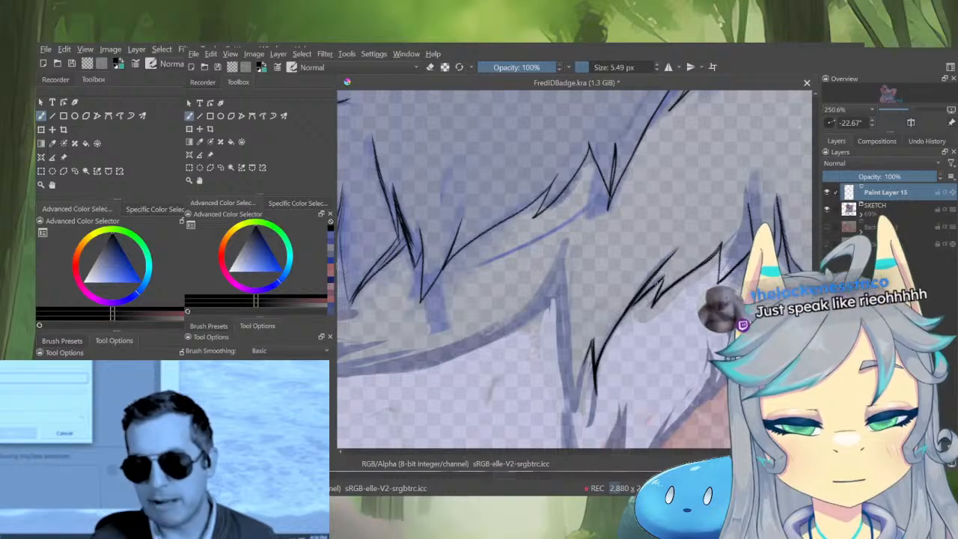
scroll(628, 325, "down", 3)
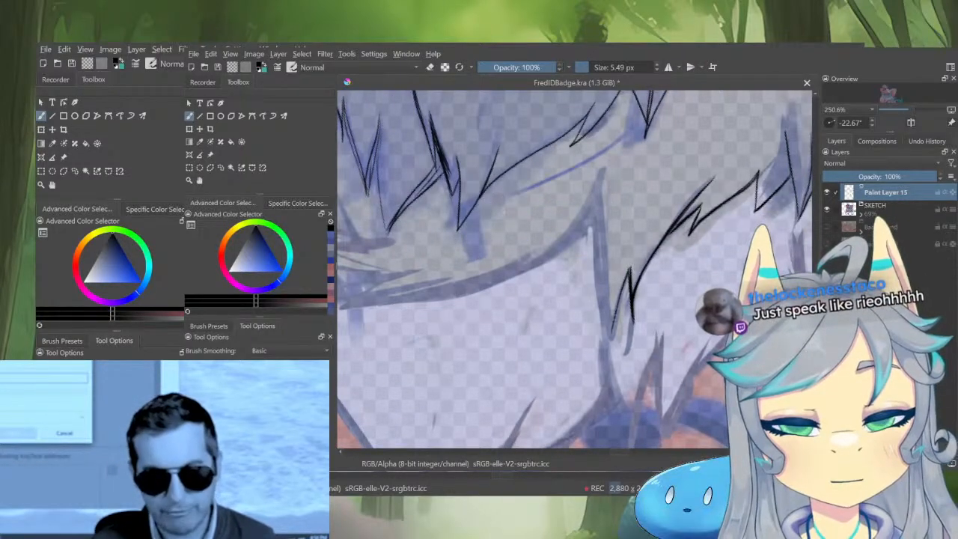
left_click_drag(638, 299, 619, 322)
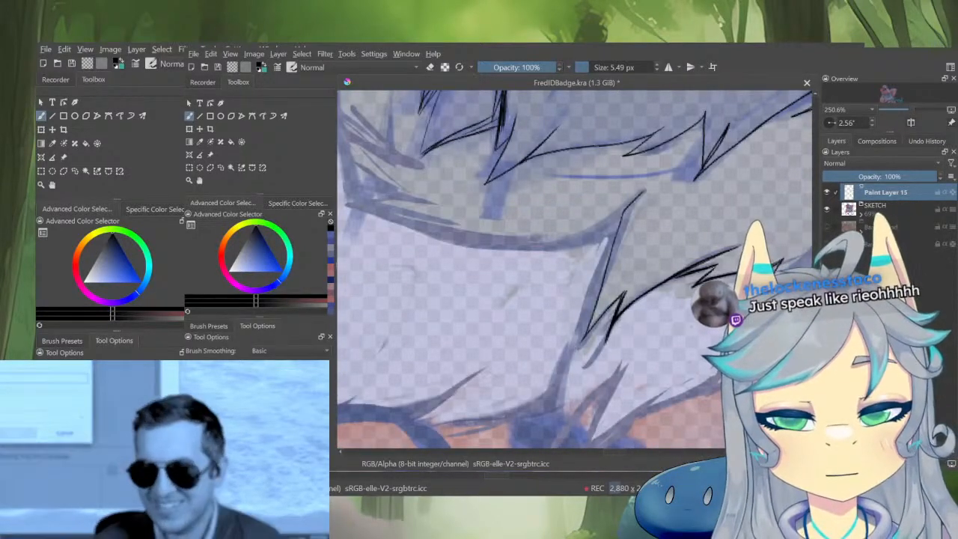
Ink the long curved lower edge of the grey ruff across the center chest, ending in zigzag tufts at the far corner
key("m")
mouse_move(601, 255)
left_mouse_down()
mouse_move(614, 238)
mouse_move(669, 222)
mouse_move(664, 323)
mouse_move(648, 380)
mouse_move(634, 294)
left_mouse_up()
left_click_drag(655, 209, 621, 355)
left_click_drag(659, 240, 648, 137)
key("m")
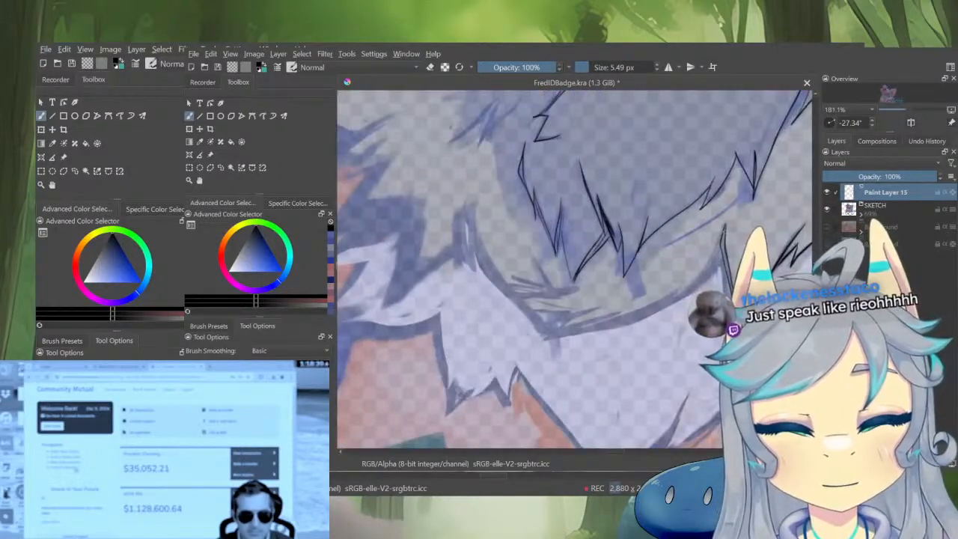
mouse_move(667, 304)
left_mouse_down()
mouse_move(544, 342)
mouse_move(561, 328)
mouse_move(540, 324)
mouse_move(602, 319)
left_mouse_up()
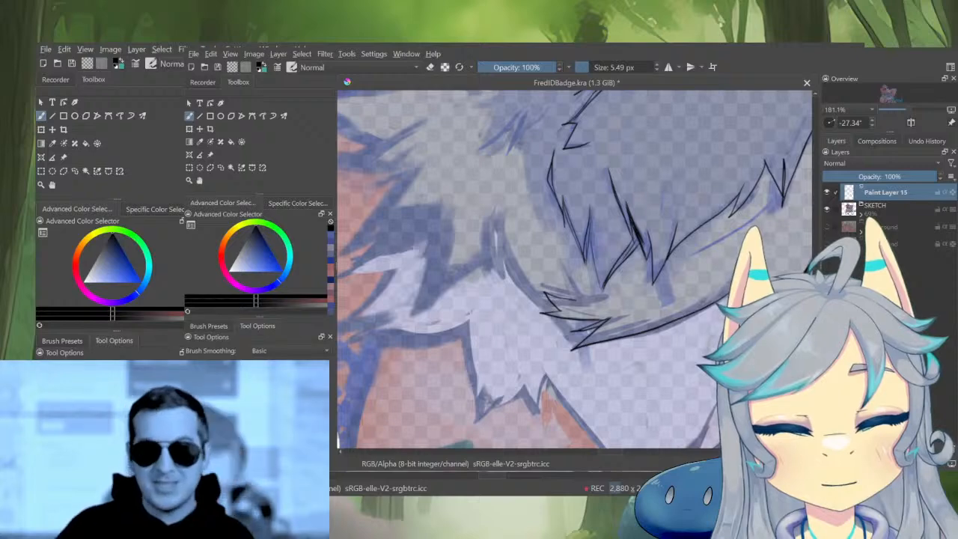
Add fine overlapping tufts at the far corner of the grey ruff's lower edge, undoing a stray stroke
mouse_move(577, 302)
left_mouse_down()
mouse_move(566, 292)
mouse_move(614, 301)
mouse_move(637, 256)
left_mouse_up()
key("ctrl+z")
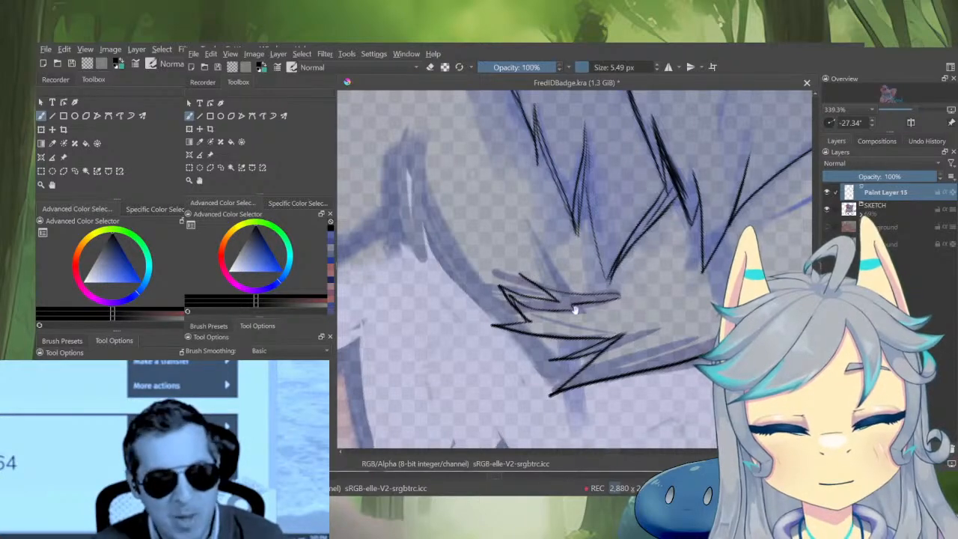
mouse_move(575, 309)
left_mouse_down()
mouse_move(605, 349)
mouse_move(606, 388)
left_mouse_up()
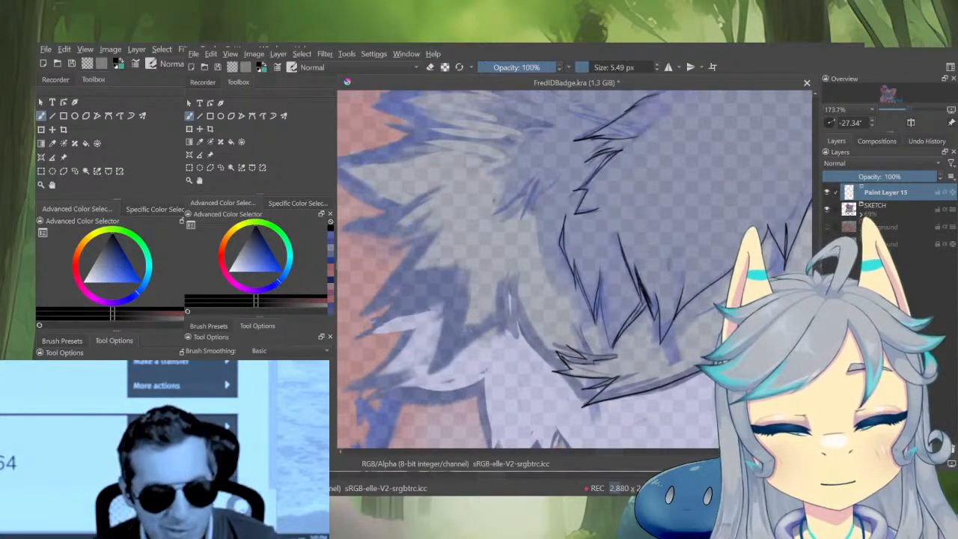
Ink the curved edge and narrow tuft rising from the corner tufts in mirrored view, and check the line art layer in isolation
key("m")
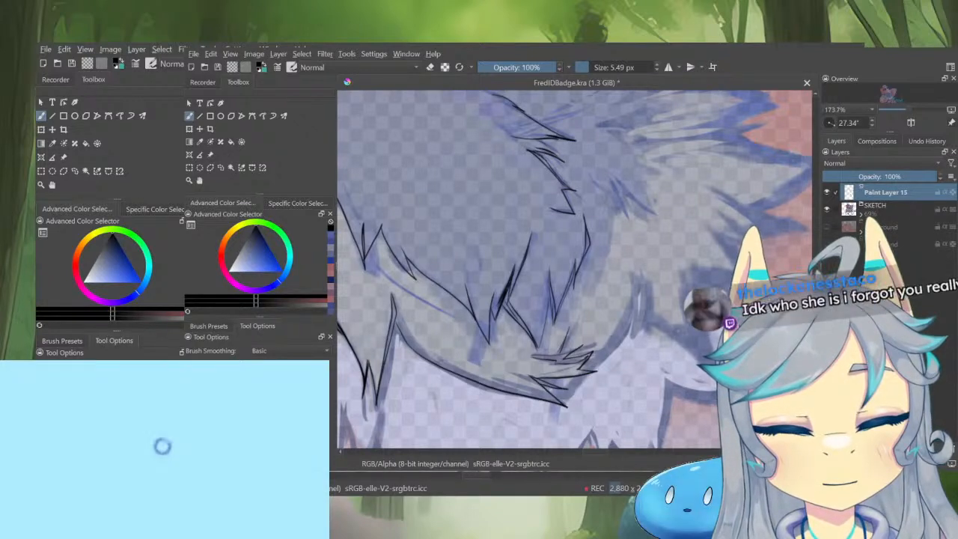
left_click_drag(630, 267, 610, 359)
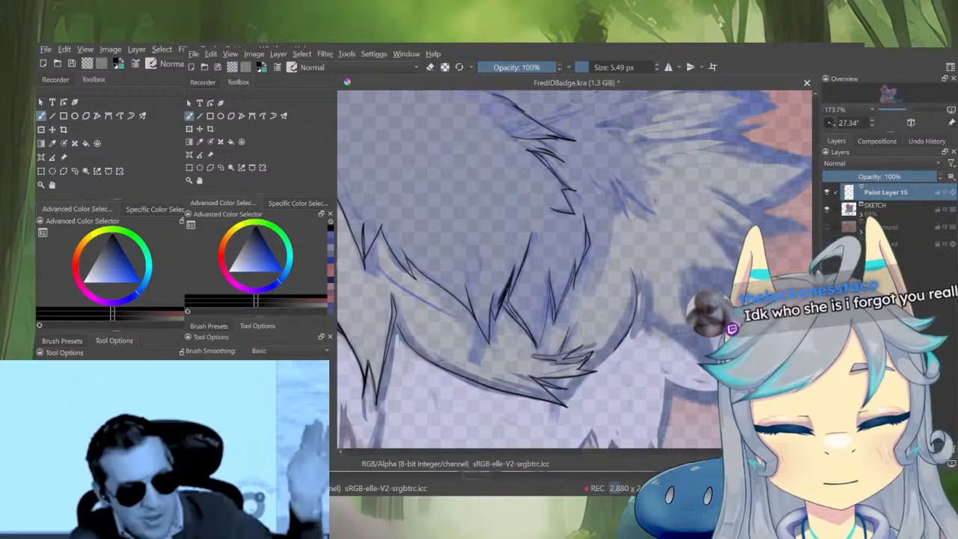
left_click_drag(619, 336, 603, 371)
left_click_drag(626, 312, 590, 372)
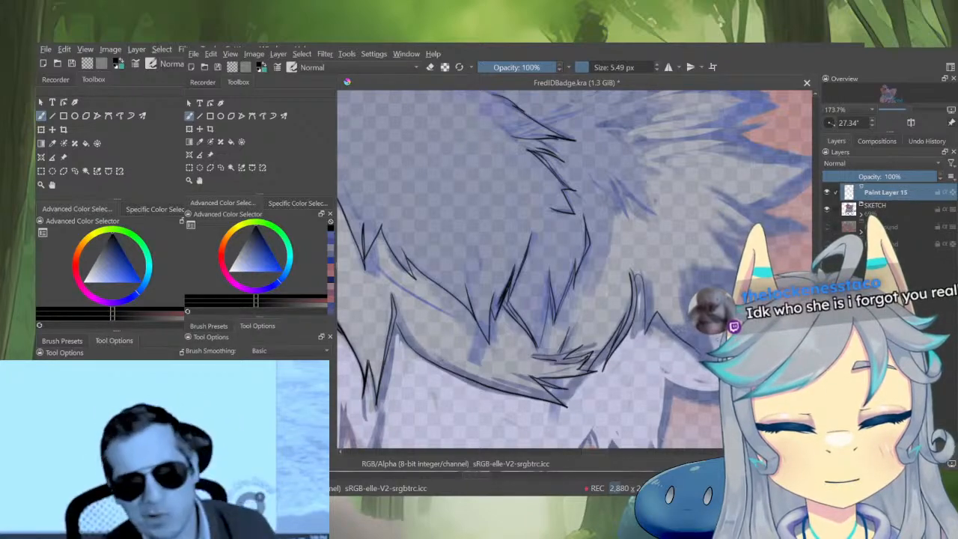
scroll(727, 344, "down", 3)
left_click(849, 193, "alt")
left_click_drag(700, 351, 629, 338)
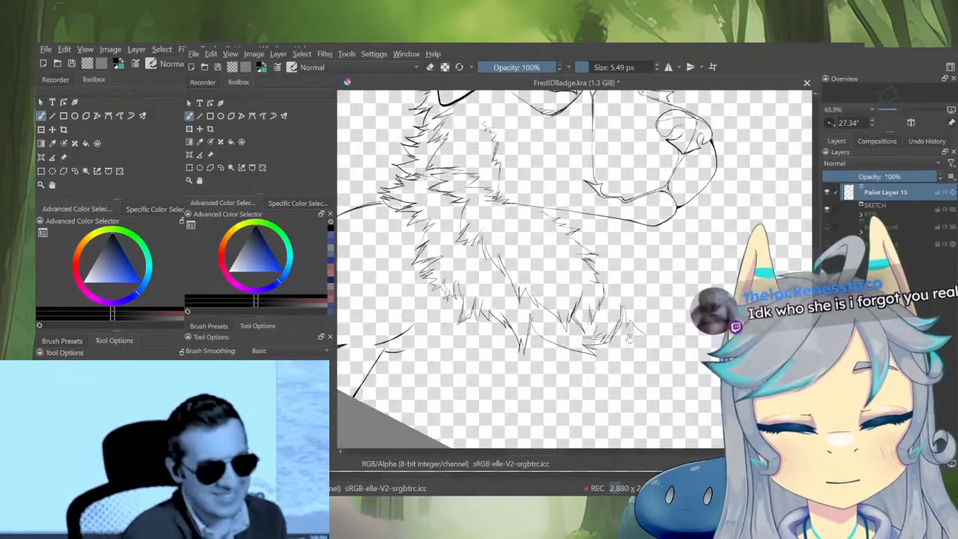
Bring back the sketch and ink the outer edge of the dark fur beside the ruff patch, topping it with spiky tufts
scroll(627, 314, "up", 5)
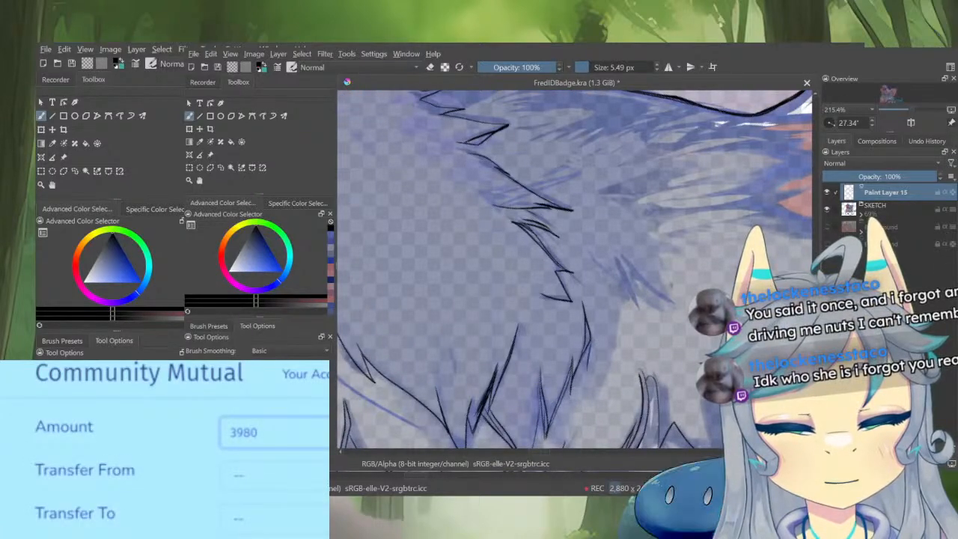
mouse_move(588, 346)
left_mouse_down()
mouse_move(589, 380)
mouse_move(621, 343)
mouse_move(615, 290)
left_mouse_up()
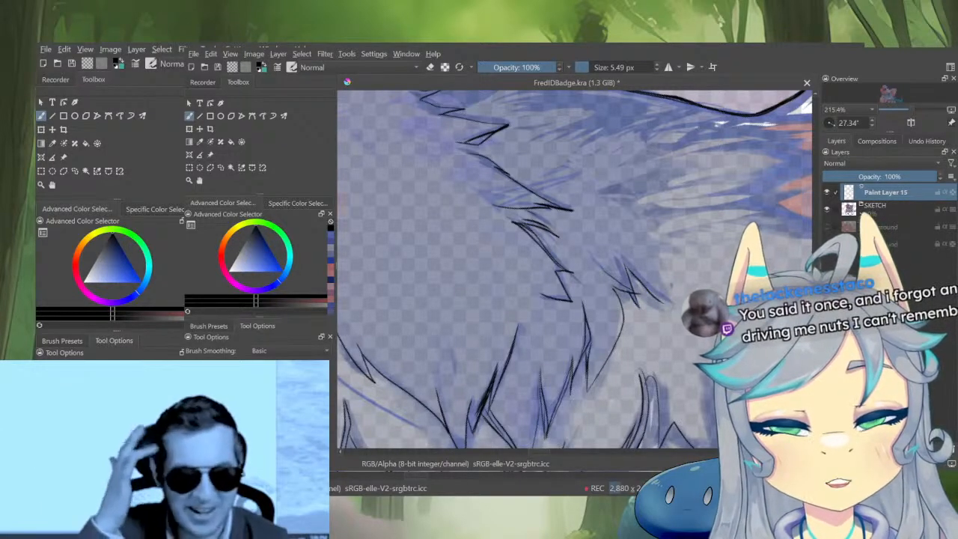
key("m")
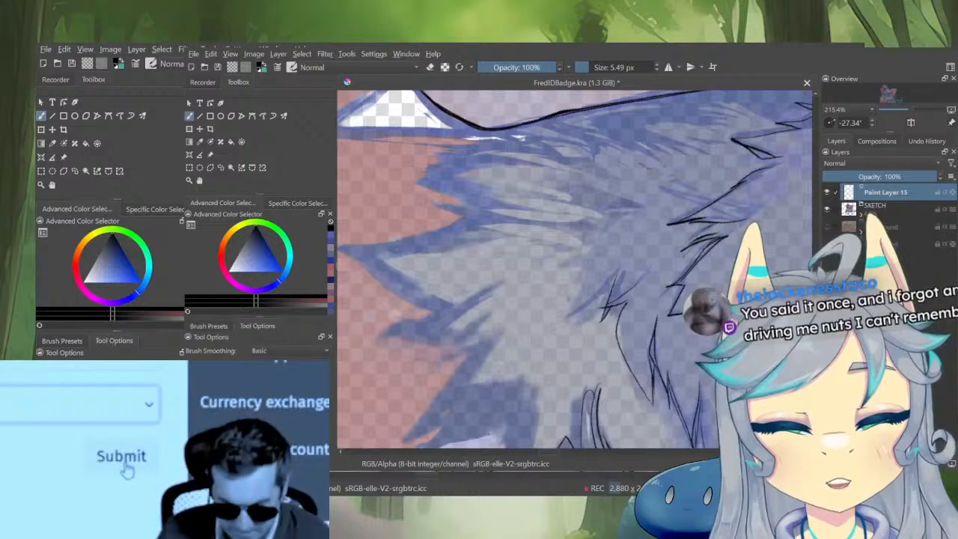
left_click_drag(601, 291, 563, 323)
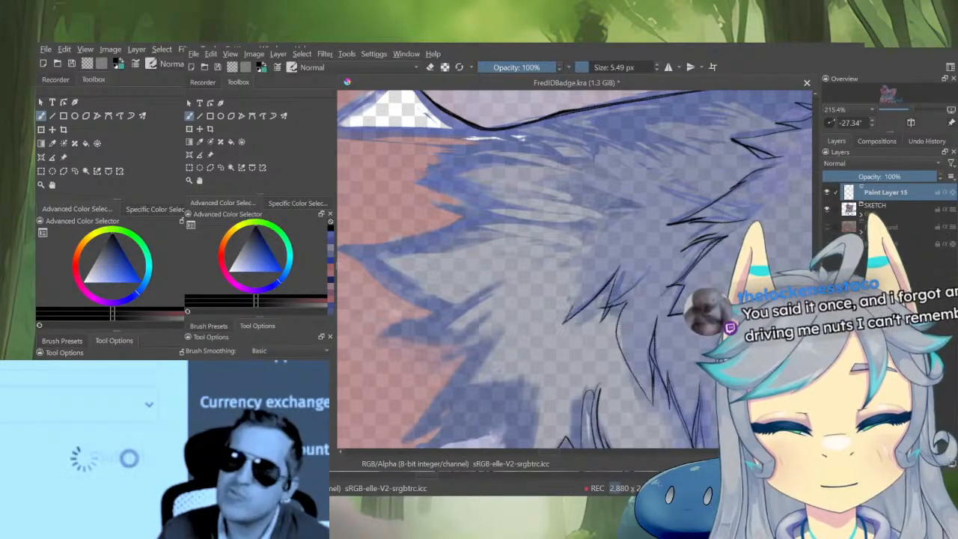
left_click_drag(589, 265, 569, 312)
mouse_move(613, 226)
left_mouse_down()
mouse_move(583, 257)
mouse_move(596, 295)
mouse_move(584, 346)
left_mouse_up()
key("ctrl+z")
key("ctrl+z")
key("ctrl+z")
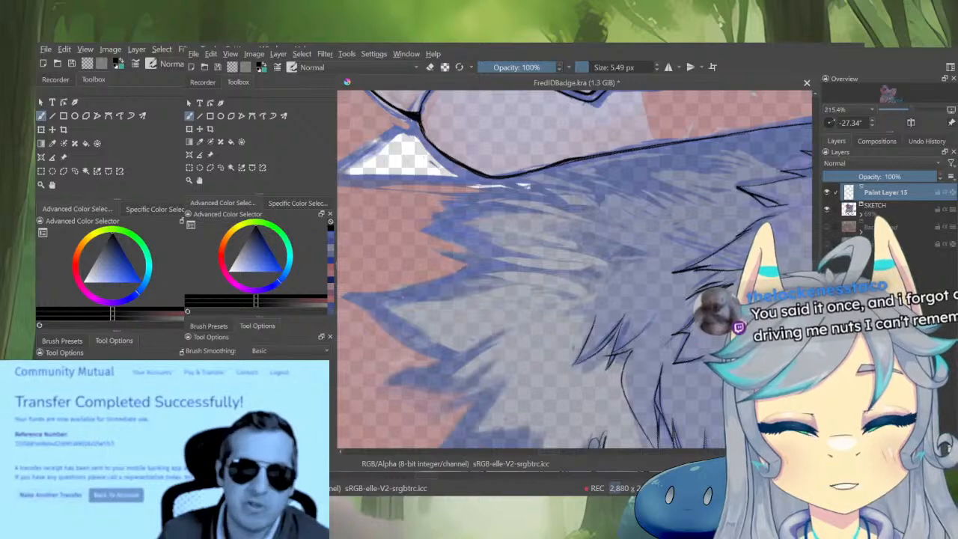
Extend the dark fur's outer edge upward from the spiky tufts with a small point and a curved tuft toward the jaw
left_click_drag(586, 314, 594, 337)
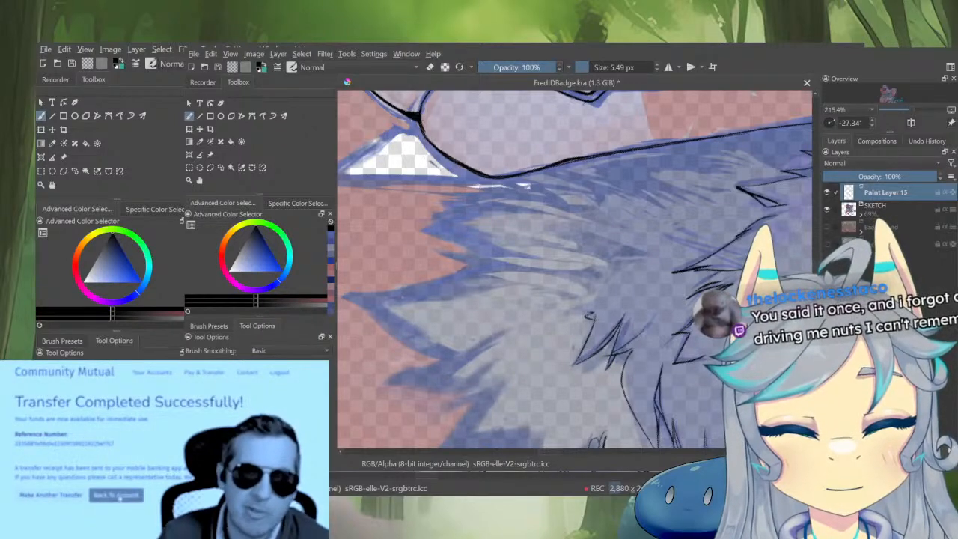
left_click_drag(642, 259, 612, 255)
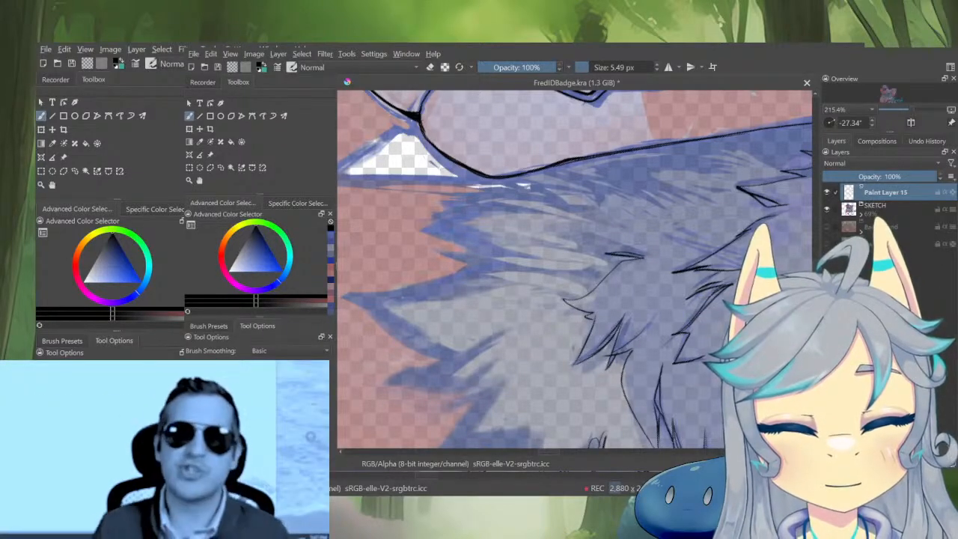
Ink the first strokes of a pointed fur tuft on the neck ruff below the jaw, following the sketch
scroll(575, 269, "up", 1)
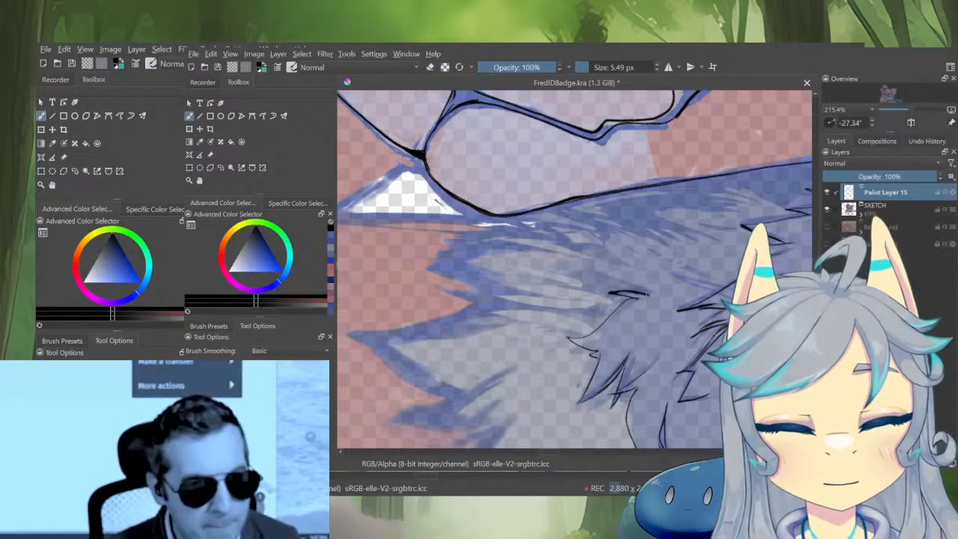
key("m")
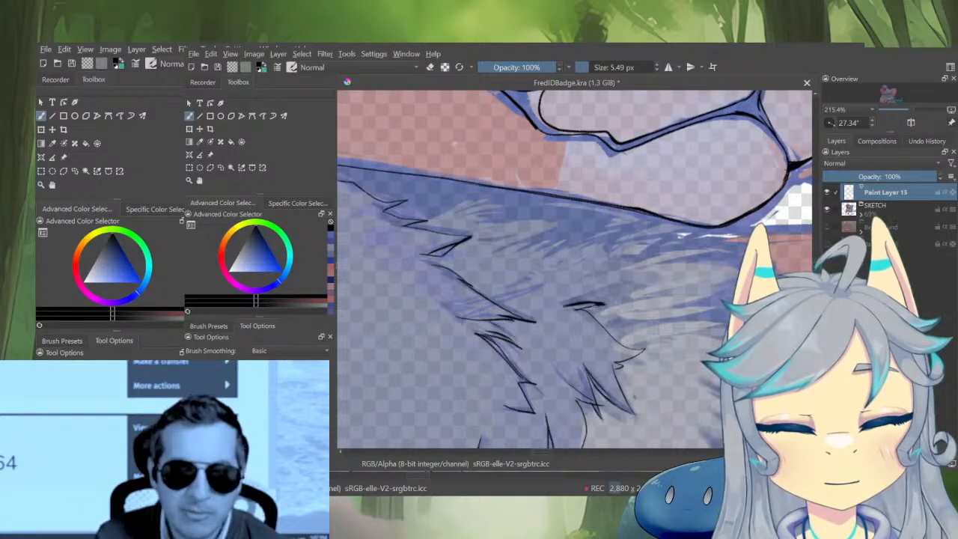
left_click_drag(582, 307, 641, 288)
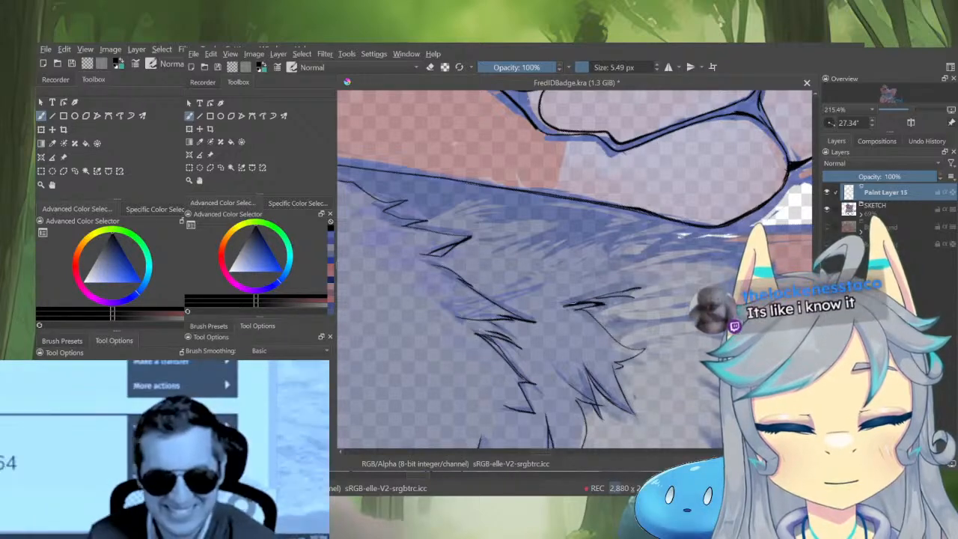
mouse_move(584, 301)
left_mouse_down()
mouse_move(642, 287)
mouse_move(591, 304)
mouse_move(666, 303)
mouse_move(613, 283)
mouse_move(584, 292)
left_mouse_up()
key("e")
key("e")
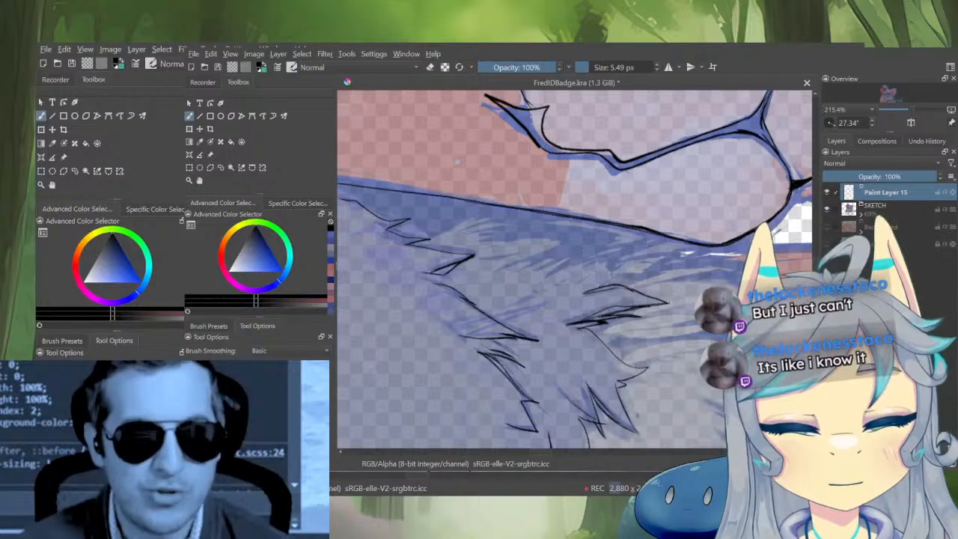
Extend the inked neck tuft with a jagged spike reaching up to the jaw line
scroll(663, 292, "down", 4)
scroll(653, 278, "up", 3)
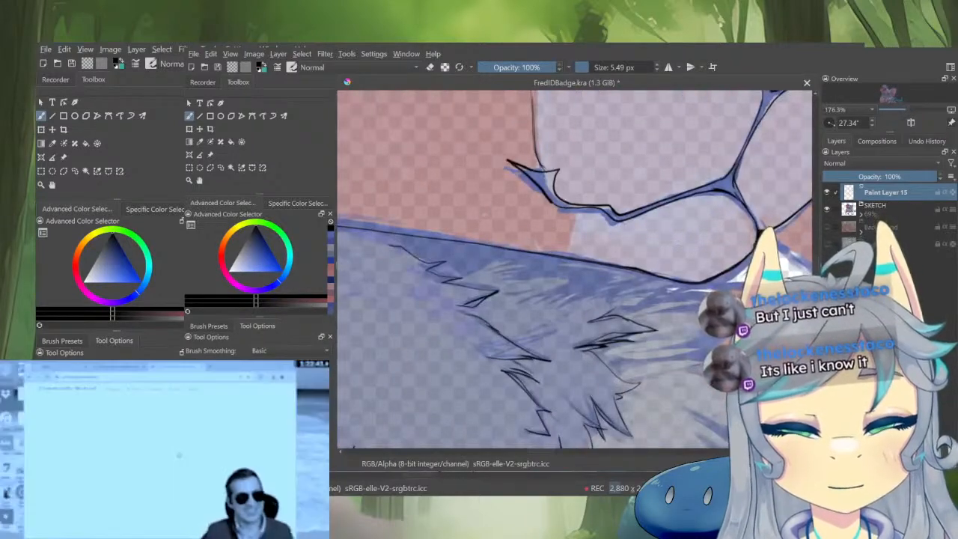
left_click_drag(613, 301, 629, 278)
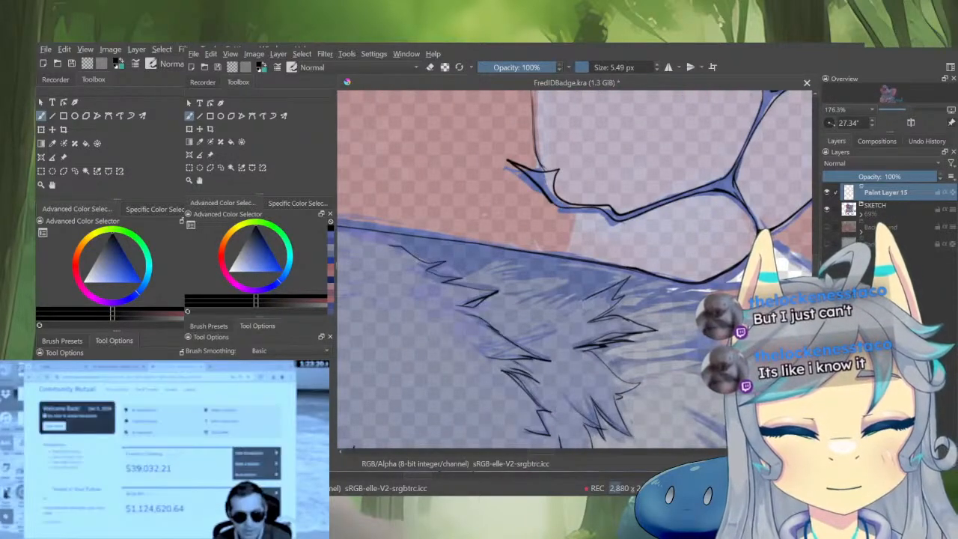
left_click_drag(539, 419, 622, 416)
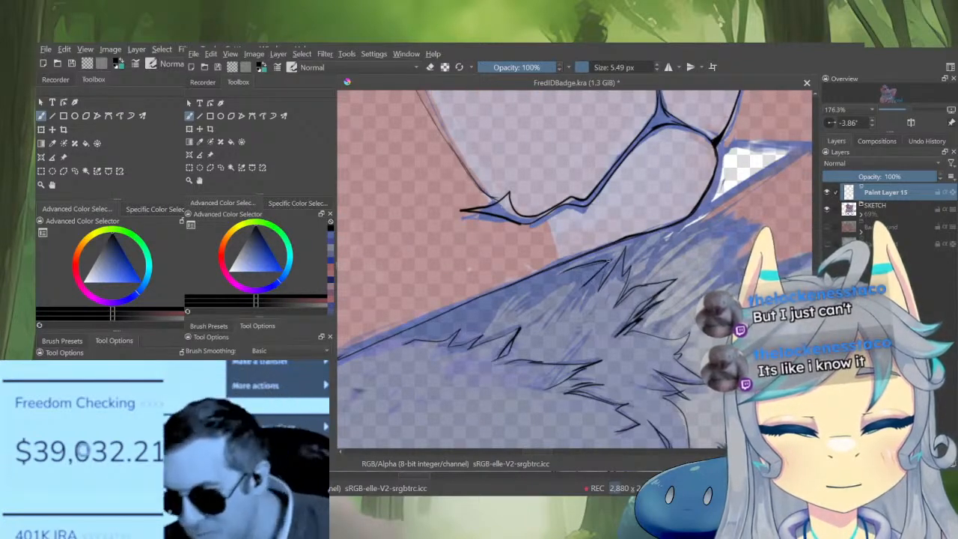
Ink overlapping fur strokes beneath the chin, ending in a pointed tuft at the ruff's outer edge
mouse_move(615, 312)
left_mouse_down()
mouse_move(605, 320)
mouse_move(591, 294)
mouse_move(615, 274)
mouse_move(623, 281)
mouse_move(603, 323)
mouse_move(636, 367)
left_mouse_up()
mouse_move(696, 288)
left_mouse_down()
mouse_move(725, 215)
mouse_move(696, 238)
left_mouse_up()
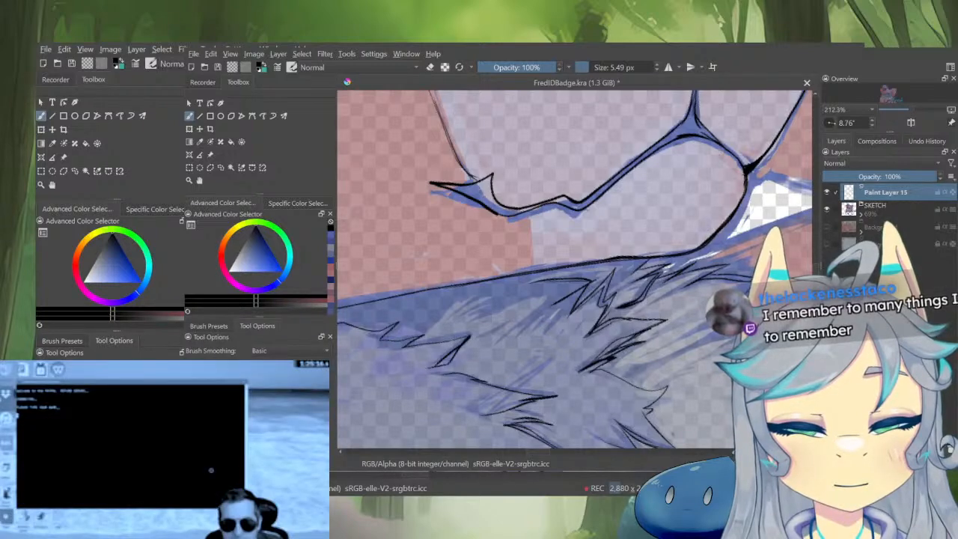
mouse_move(693, 333)
left_mouse_down()
mouse_move(652, 319)
mouse_move(593, 350)
left_mouse_up()
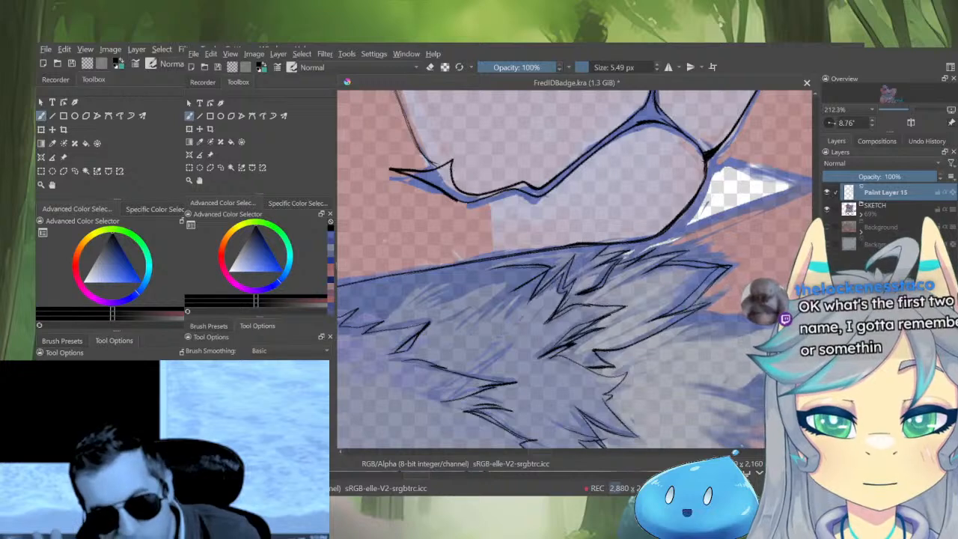
Ink the tall fur spike beside the chin tuft along the outer edge of the neck ruff
left_click_drag(650, 363, 639, 327)
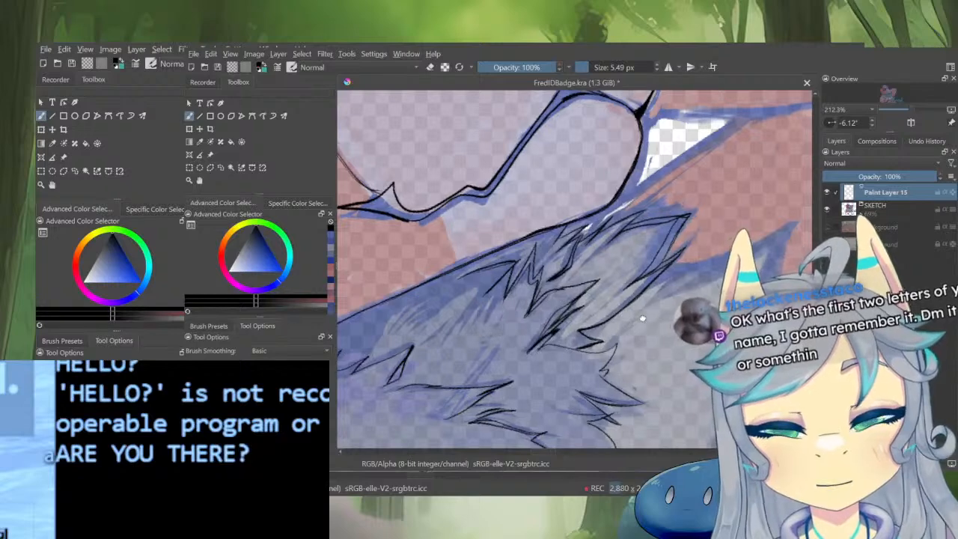
left_click_drag(641, 320, 597, 339)
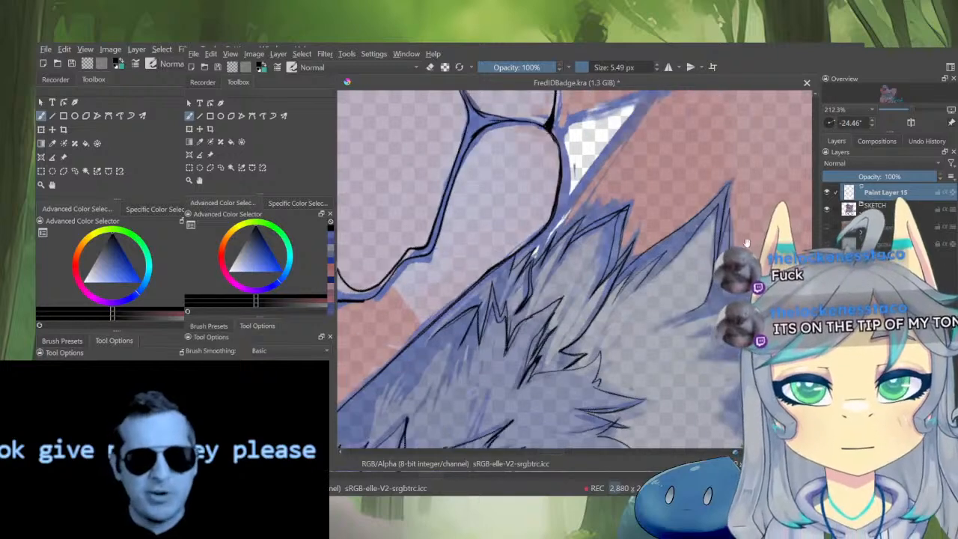
scroll(575, 269, "down", 4)
left_click_drag(590, 413, 644, 347)
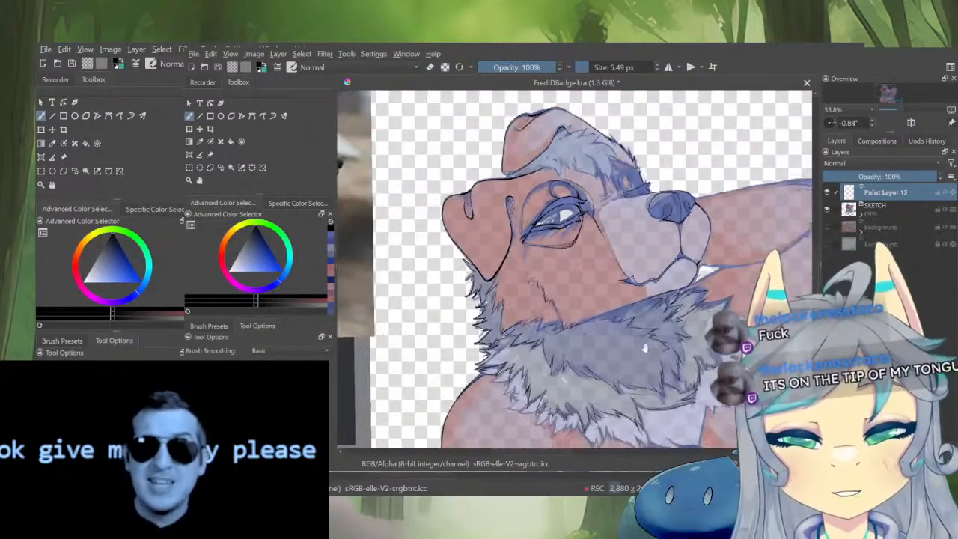
scroll(678, 314, "up", 3)
left_click_drag(720, 328, 683, 326)
scroll(683, 325, "up", 2)
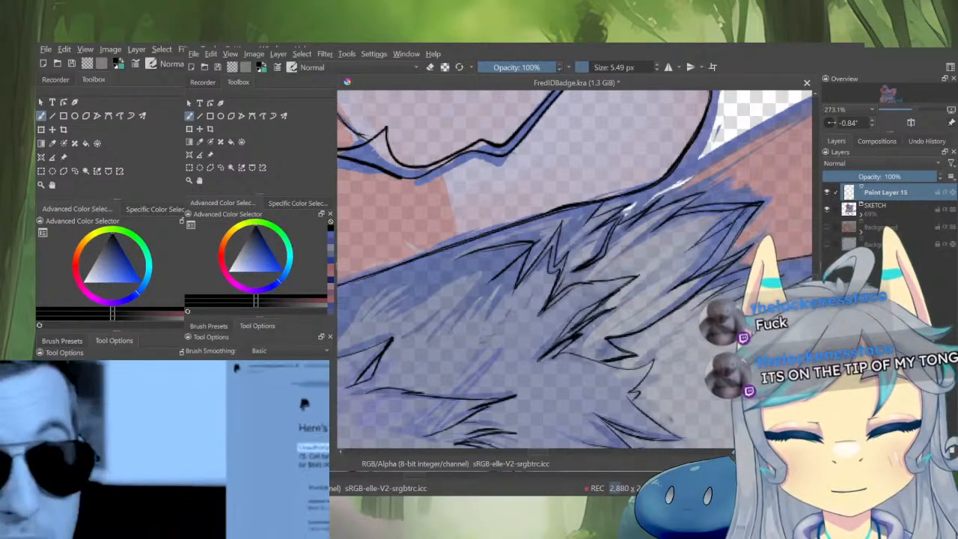
Ink a small curved tuft and a loose hair stroke just below the tall spike on the ruff
left_click_drag(715, 332, 617, 352)
left_click_drag(718, 343, 676, 296)
left_click_drag(645, 329, 619, 345)
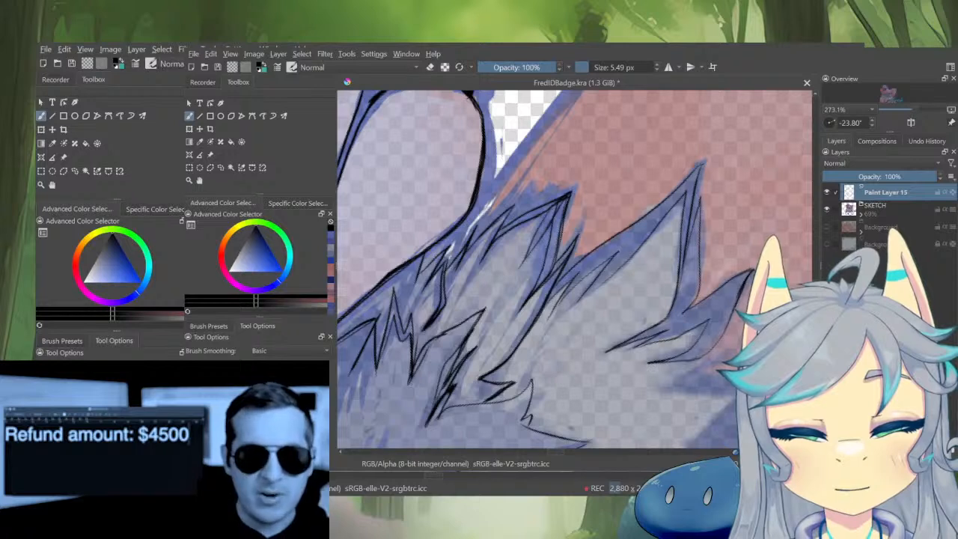
key("e")
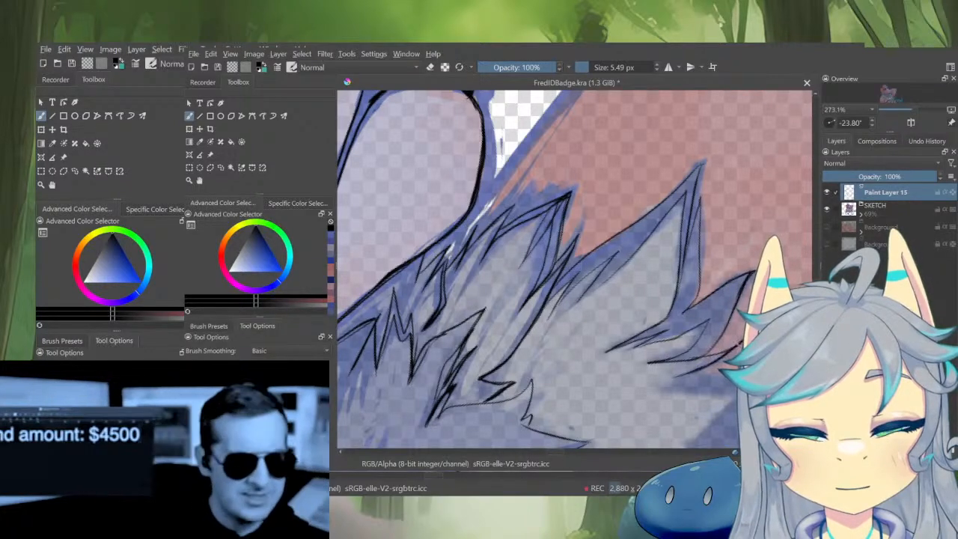
left_click_drag(746, 356, 708, 314)
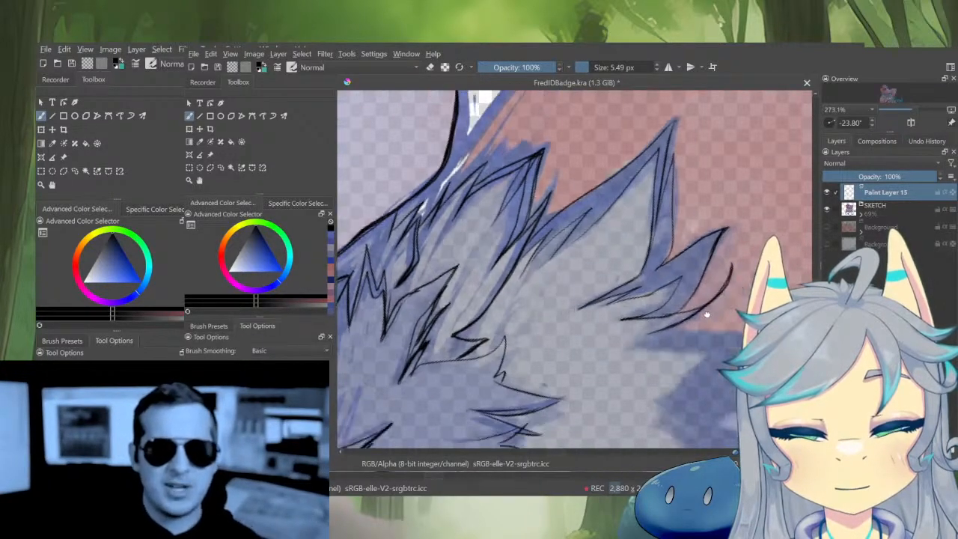
mouse_move(712, 363)
left_mouse_down()
mouse_move(738, 317)
mouse_move(692, 336)
left_mouse_up()
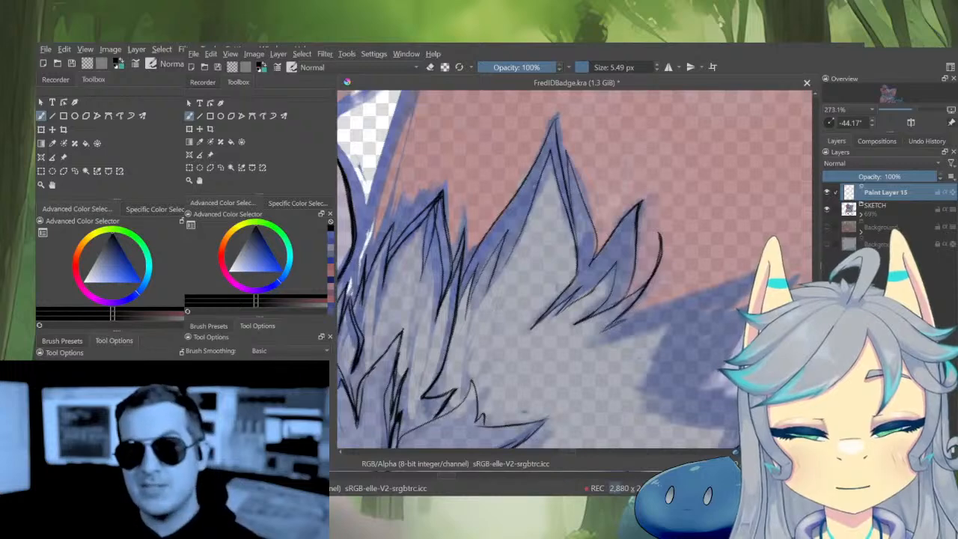
Ink jagged fur spikes down the ruff's outer side to where it overlaps the white chest fur
mouse_move(624, 321)
left_mouse_down()
mouse_move(757, 274)
mouse_move(723, 310)
left_mouse_up()
mouse_move(626, 316)
left_mouse_down()
mouse_move(593, 339)
mouse_move(694, 308)
mouse_move(646, 423)
mouse_move(599, 438)
mouse_move(721, 297)
mouse_move(677, 341)
mouse_move(659, 314)
left_mouse_up()
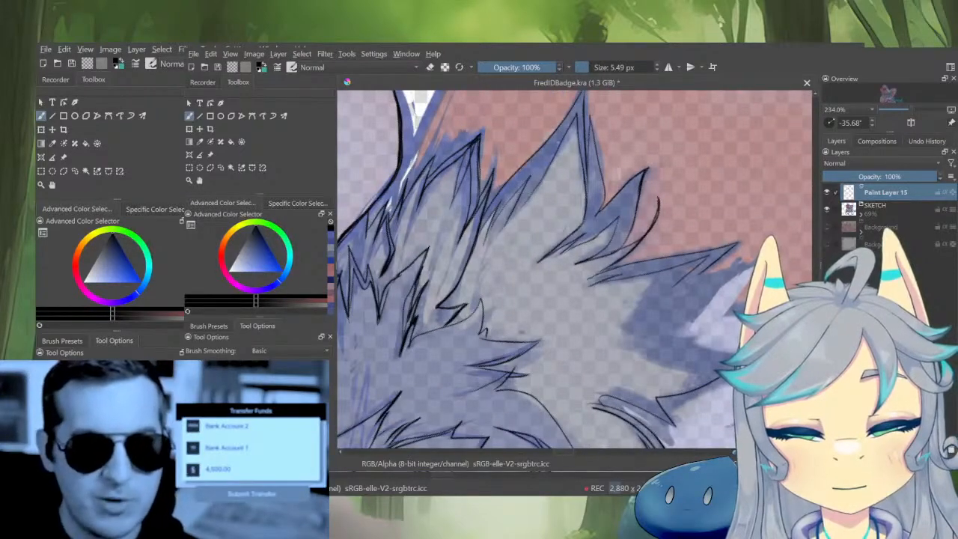
left_click_drag(709, 259, 628, 333)
mouse_move(679, 301)
left_mouse_down()
mouse_move(732, 277)
mouse_move(723, 262)
left_mouse_up()
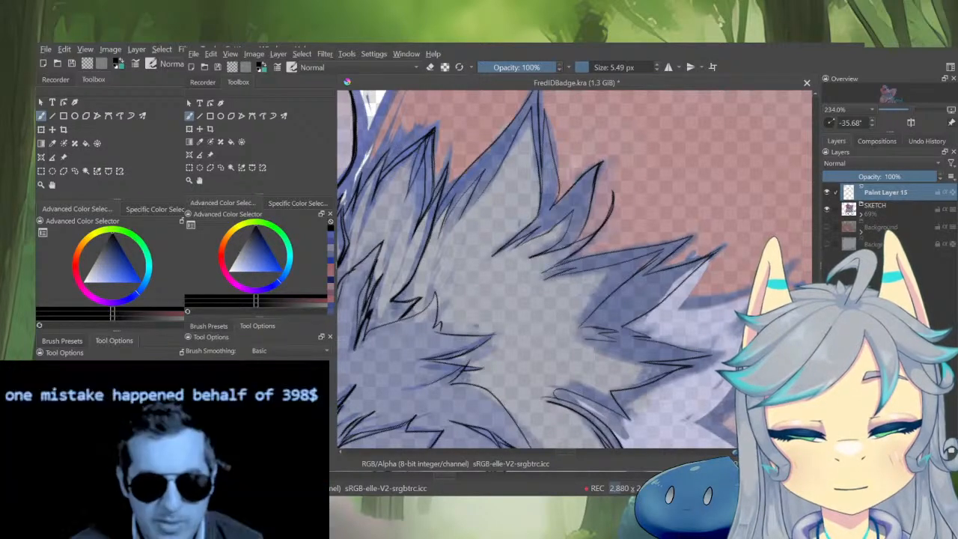
Check the mirrored drawing, and ink two pointed tufts of white chest fur beside the ruff over the shoulder
key("m")
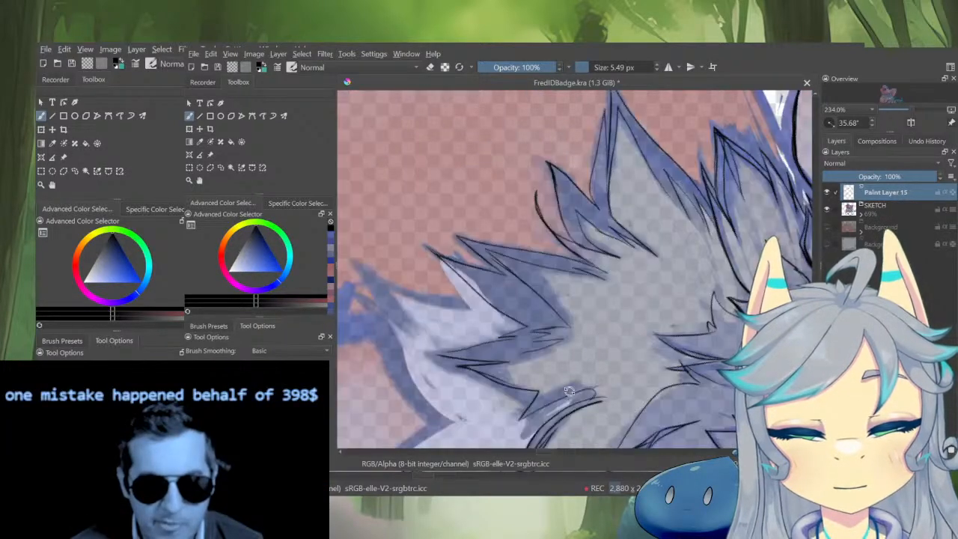
left_click_drag(570, 390, 651, 320)
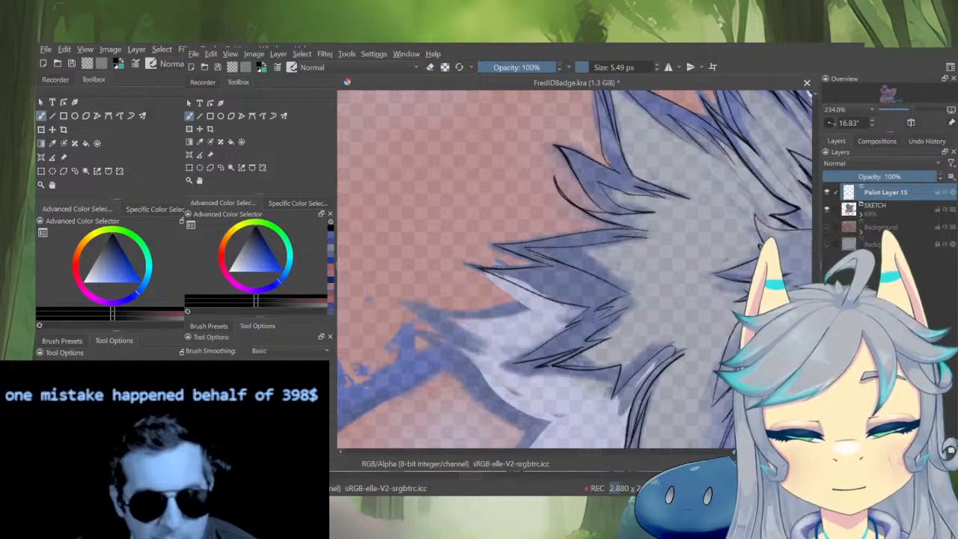
scroll(659, 354, "down", 5)
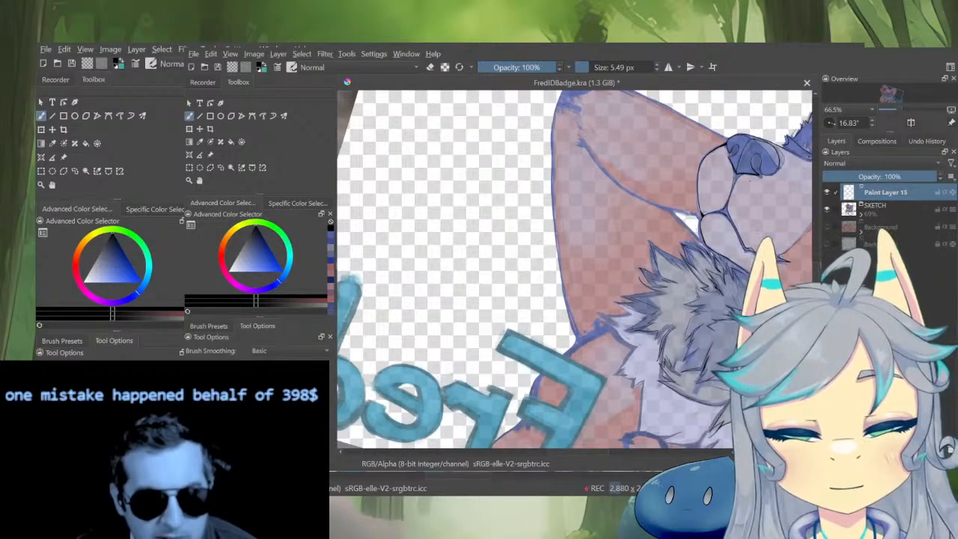
key("m")
scroll(419, 329, "up", 5)
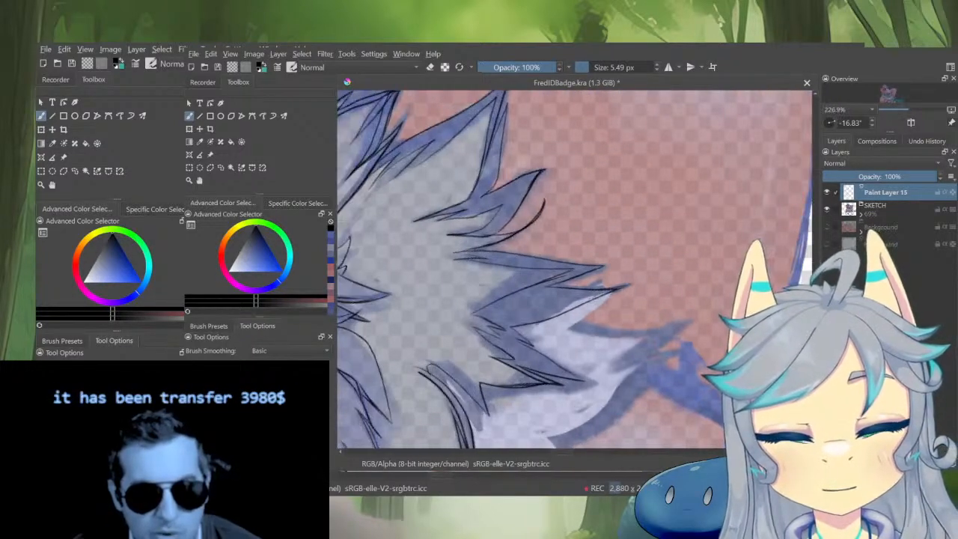
left_click_drag(594, 360, 623, 349)
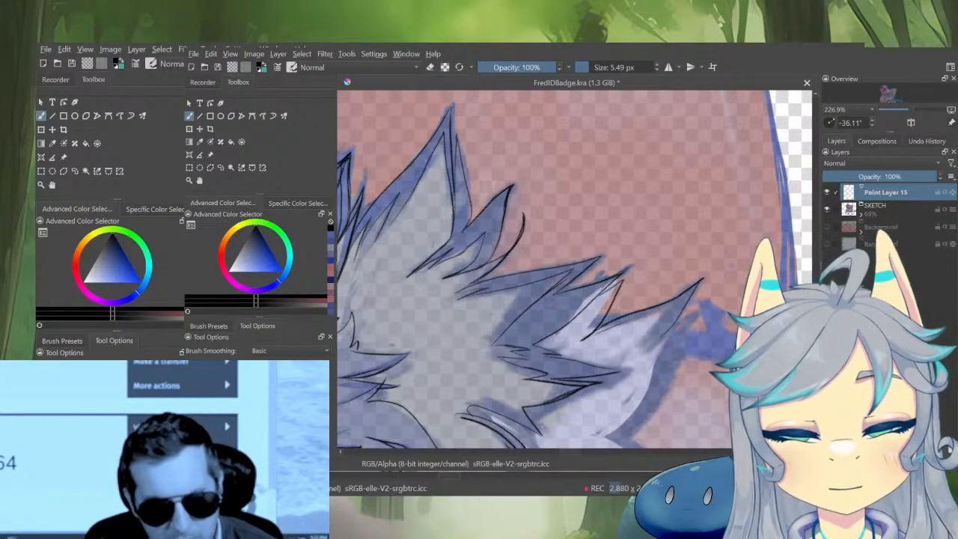
mouse_move(596, 330)
left_mouse_down()
mouse_move(667, 308)
mouse_move(667, 328)
mouse_move(687, 319)
mouse_move(662, 379)
mouse_move(676, 324)
mouse_move(644, 370)
left_mouse_up()
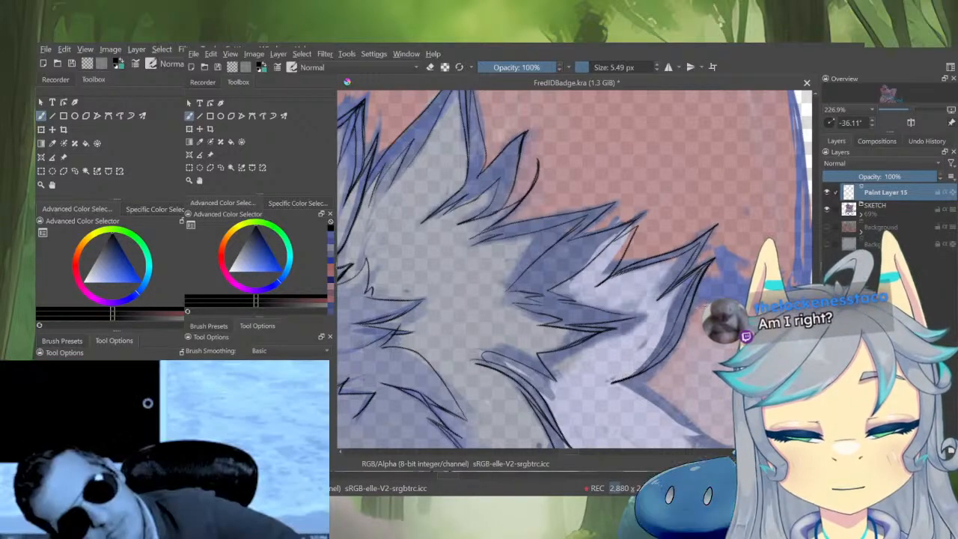
Refine the chest tuft lines beside the ruff and ink the notch leading to the lower chest point
left_click_drag(689, 332, 638, 385)
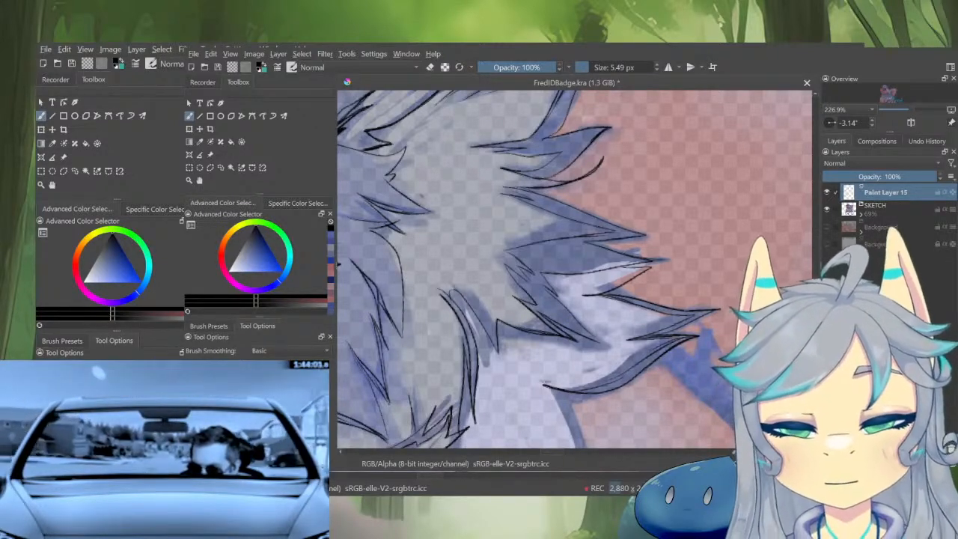
left_click_drag(635, 339, 655, 315)
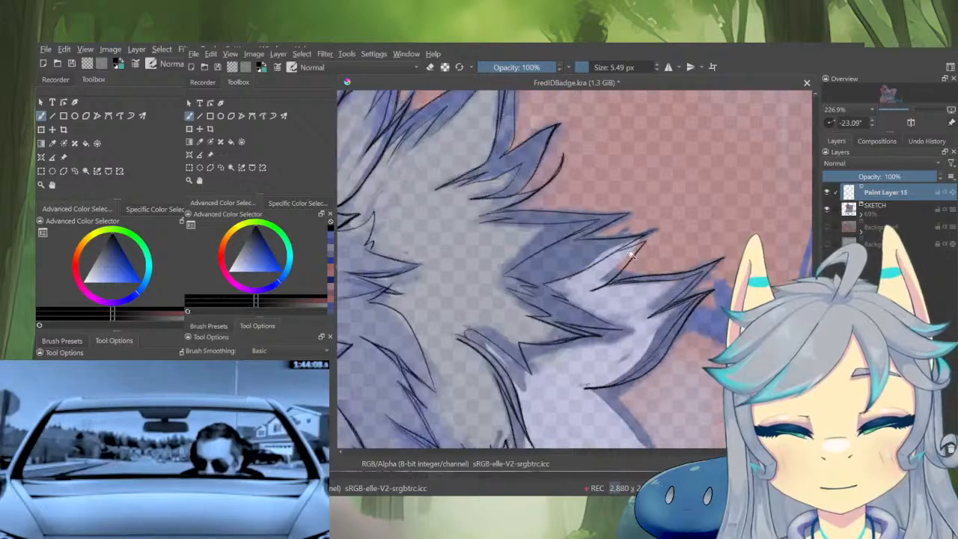
scroll(649, 246, "up", 2)
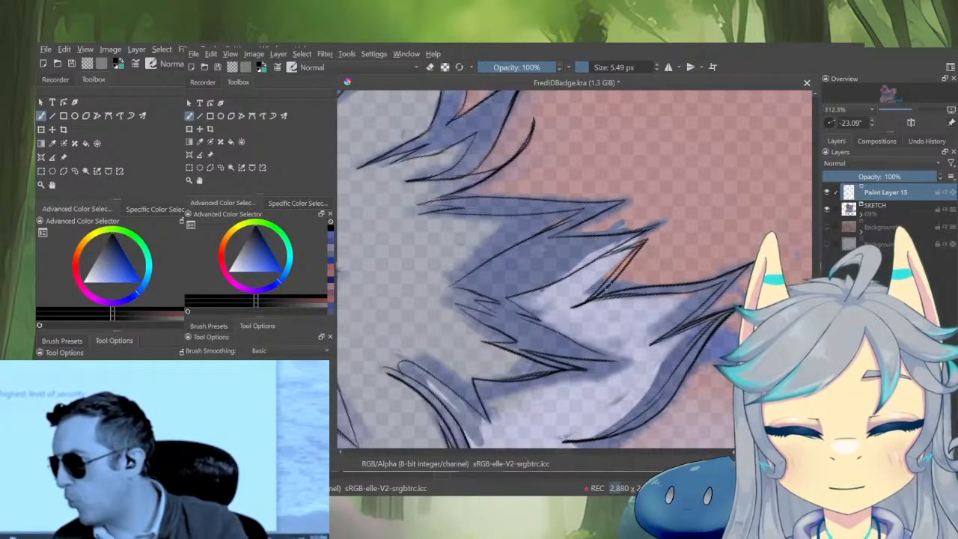
scroll(614, 313, "down", 5)
left_click_drag(700, 326, 603, 351)
scroll(666, 297, "up", 4)
left_click_drag(666, 298, 603, 345)
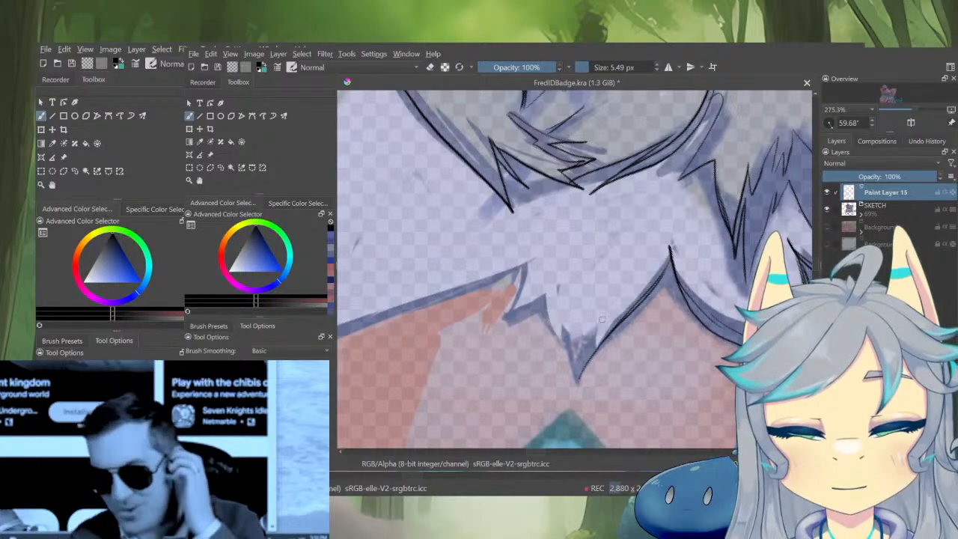
Ink the edge of the lower chest tuft with a short overlapping hair stroke and clean it with the eraser
left_click_drag(597, 355, 633, 303)
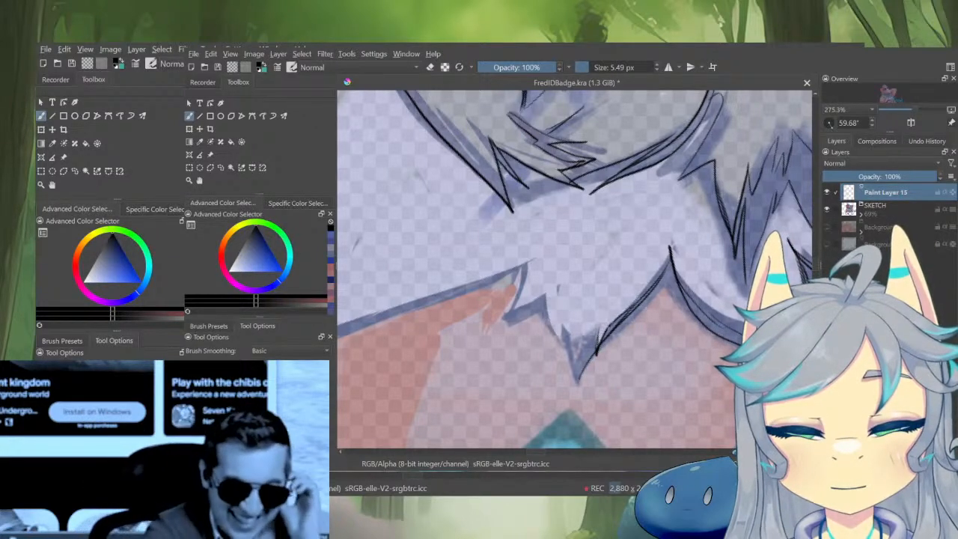
left_click_drag(597, 356, 602, 323)
key("e")
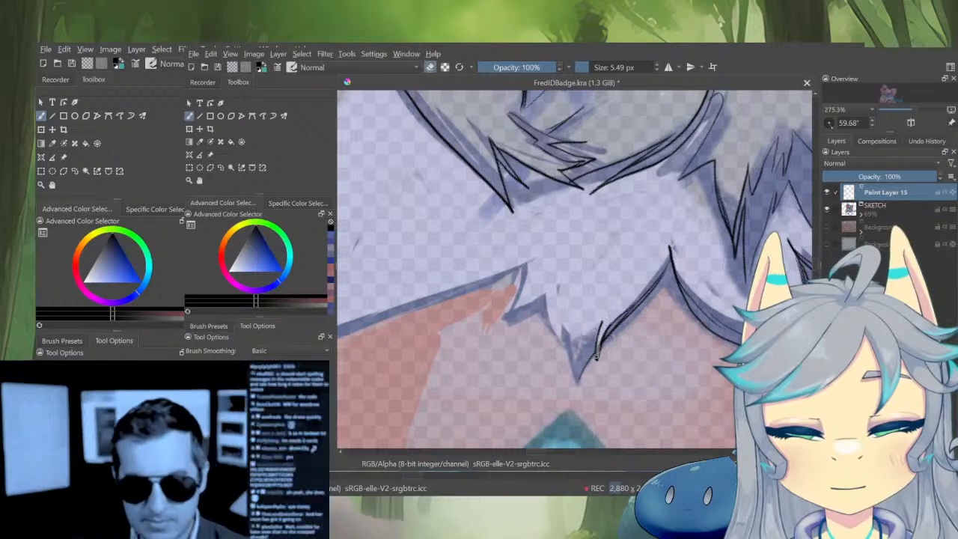
left_click_drag(604, 337, 596, 358)
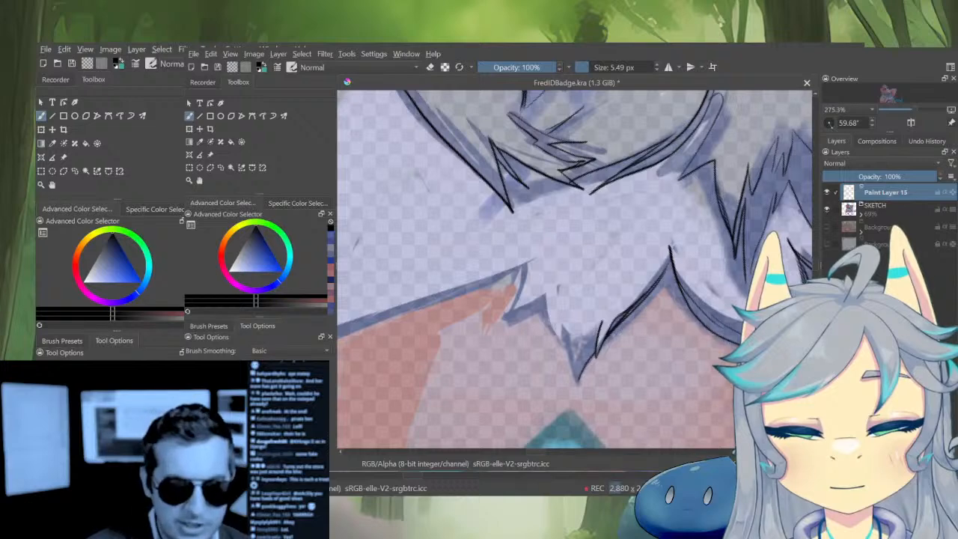
Ink the small points at the bottom of the lower chest tuft, undoing a stray change along the way
left_click_drag(570, 353, 562, 324)
key("m")
mouse_move(639, 362)
left_mouse_down()
mouse_move(594, 380)
mouse_move(613, 387)
left_mouse_up()
key("ctrl+z")
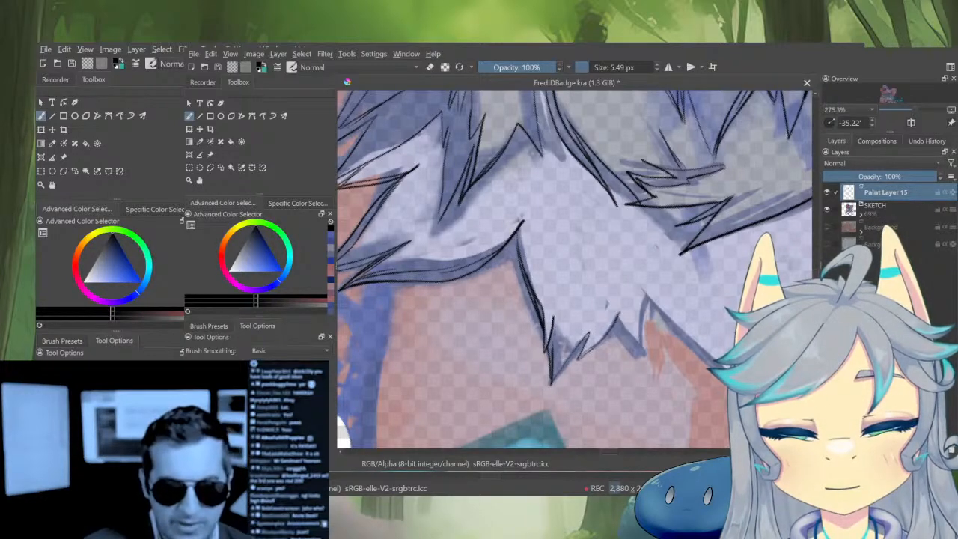
mouse_move(620, 320)
left_mouse_down()
mouse_move(605, 317)
mouse_move(588, 349)
mouse_move(607, 324)
mouse_move(580, 292)
mouse_move(643, 298)
mouse_move(599, 372)
mouse_move(658, 381)
mouse_move(640, 412)
mouse_move(660, 402)
mouse_move(643, 380)
mouse_move(680, 337)
mouse_move(682, 311)
left_mouse_up()
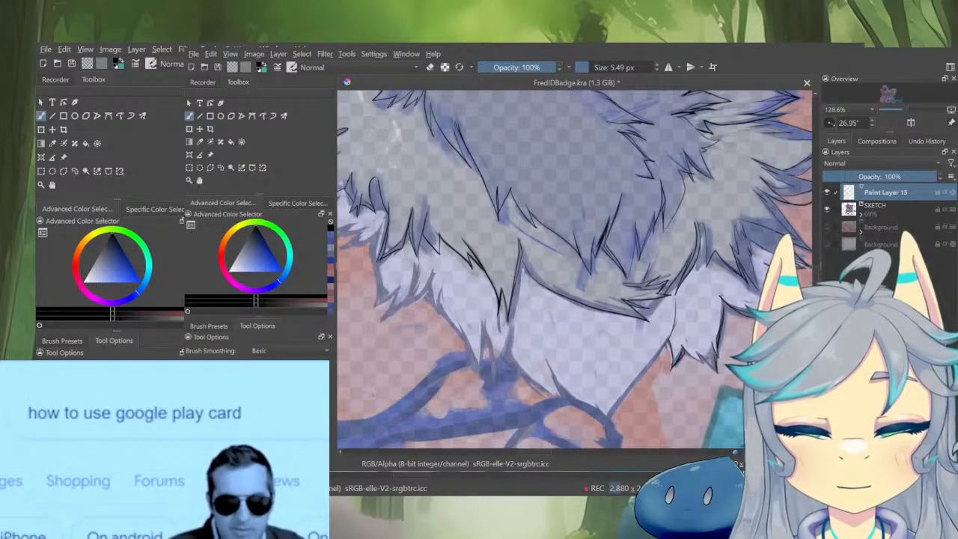
left_click_drag(689, 312, 724, 298)
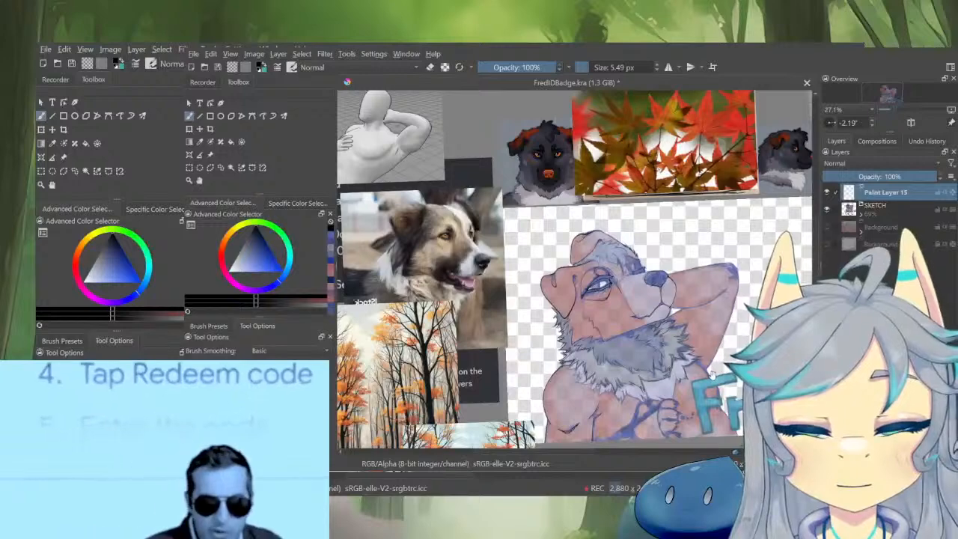
Compare the whole sketch with the dog photos and the Fred reference sheet, examining the neck and chest fur
left_click_drag(737, 379, 577, 290)
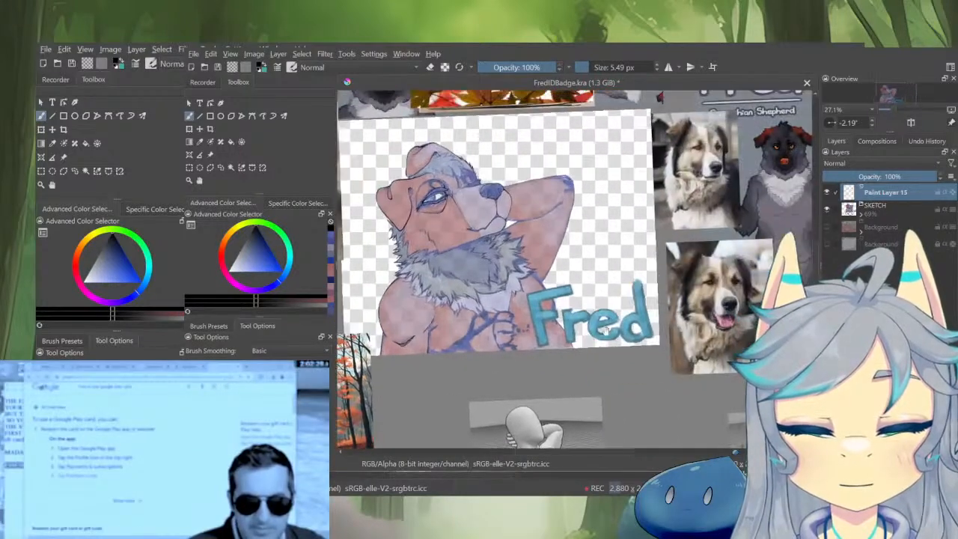
left_click_drag(641, 338, 579, 362)
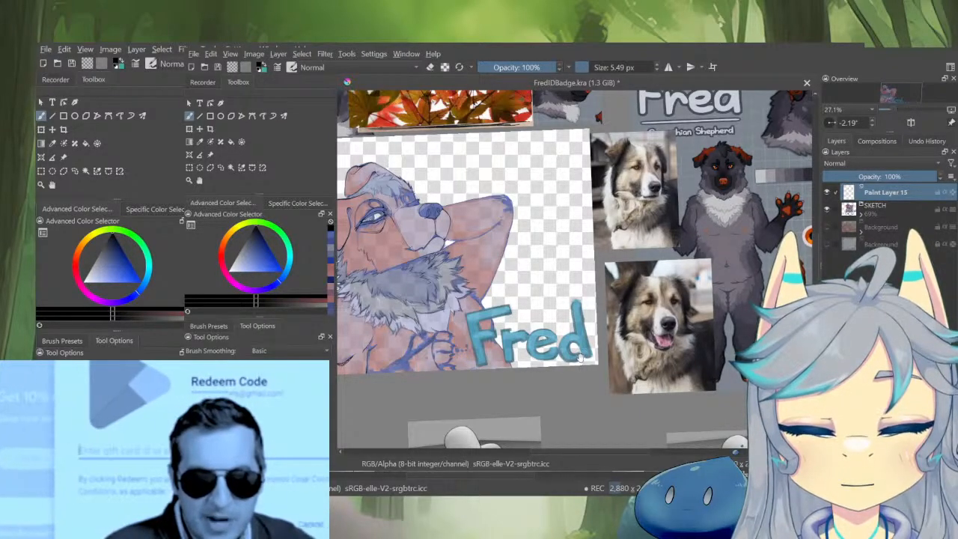
left_click_drag(730, 217, 602, 341)
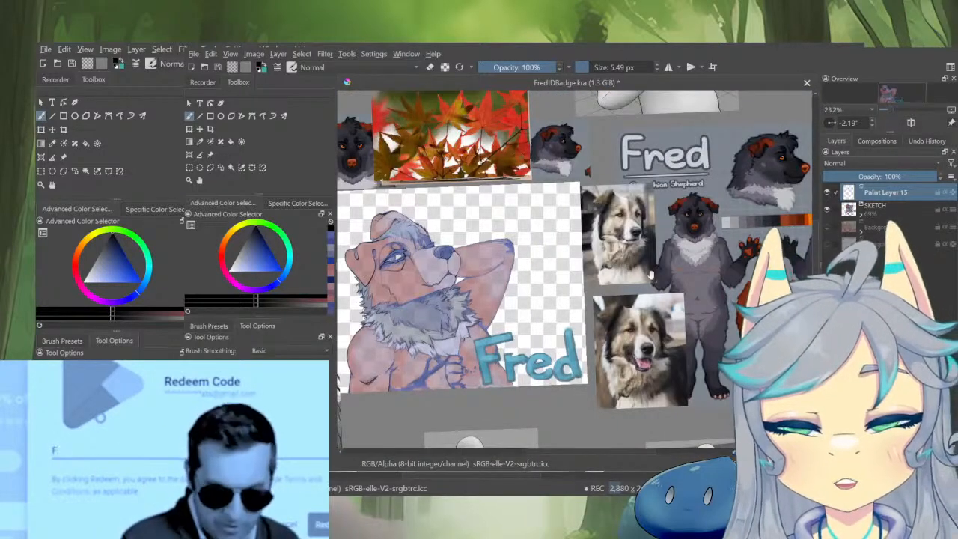
left_click_drag(651, 275, 701, 262)
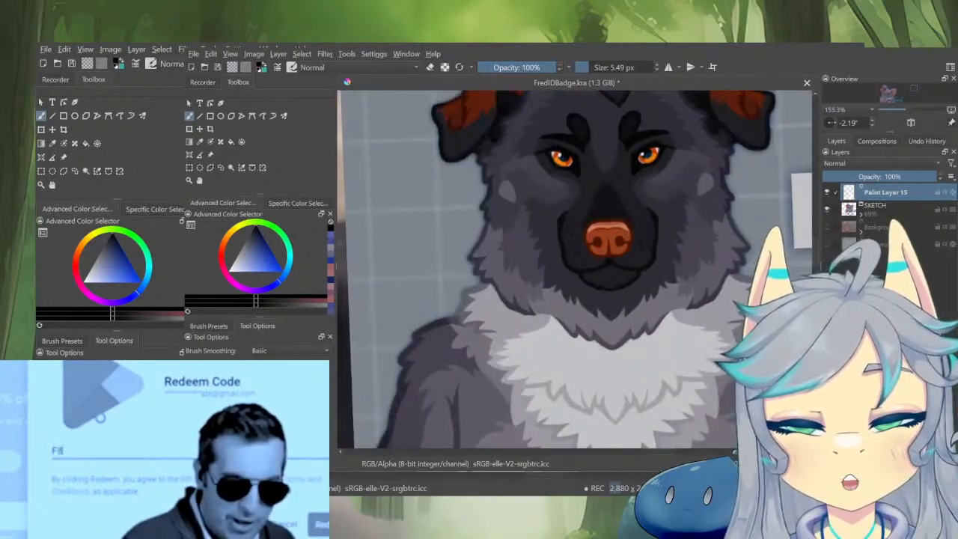
left_click_drag(665, 353, 672, 290)
left_click_drag(673, 291, 669, 400)
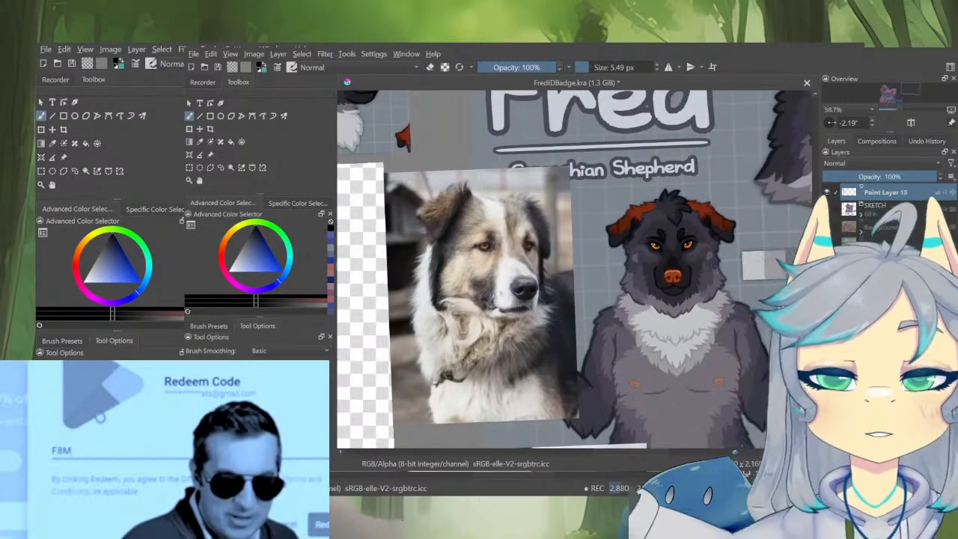
left_click_drag(693, 278, 762, 302)
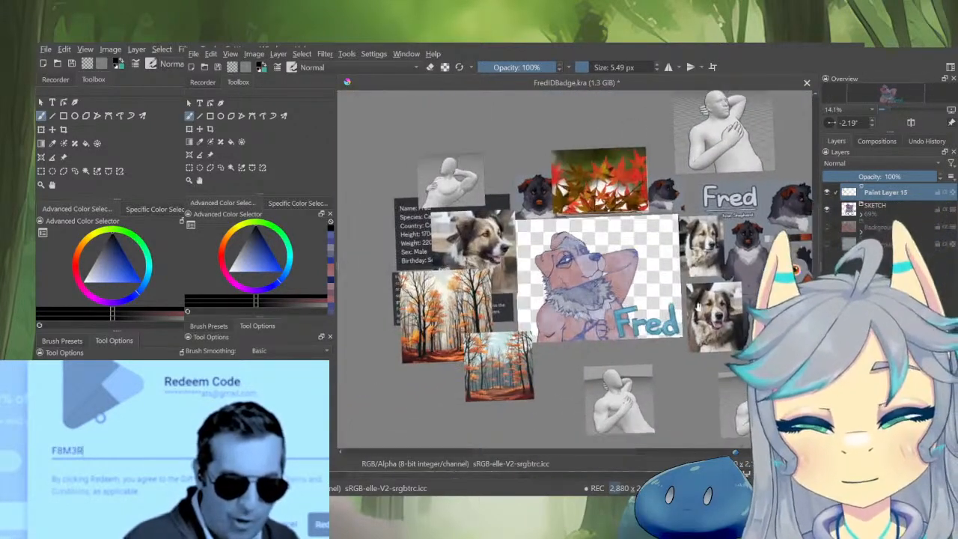
left_click_drag(607, 314, 693, 282)
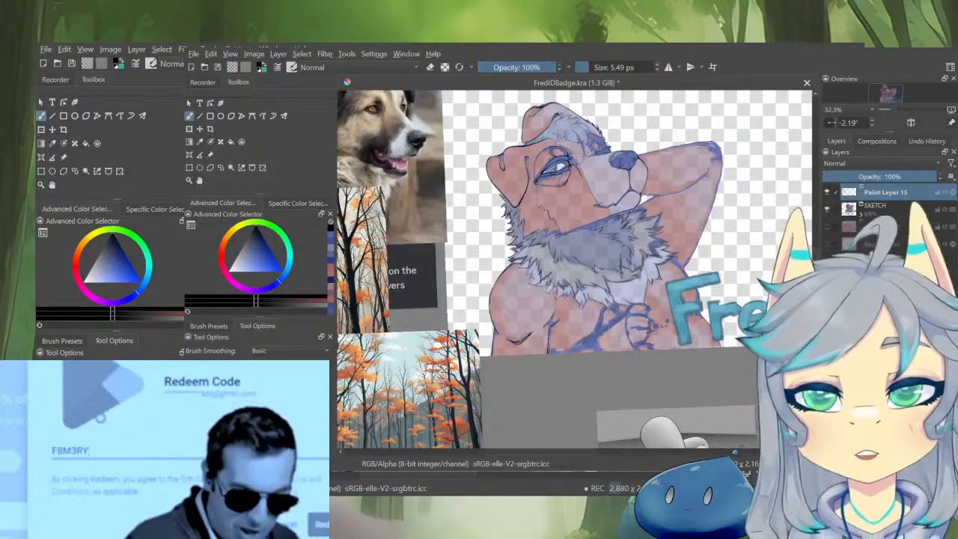
left_click_drag(732, 236, 654, 332)
left_click_drag(723, 296, 813, 210)
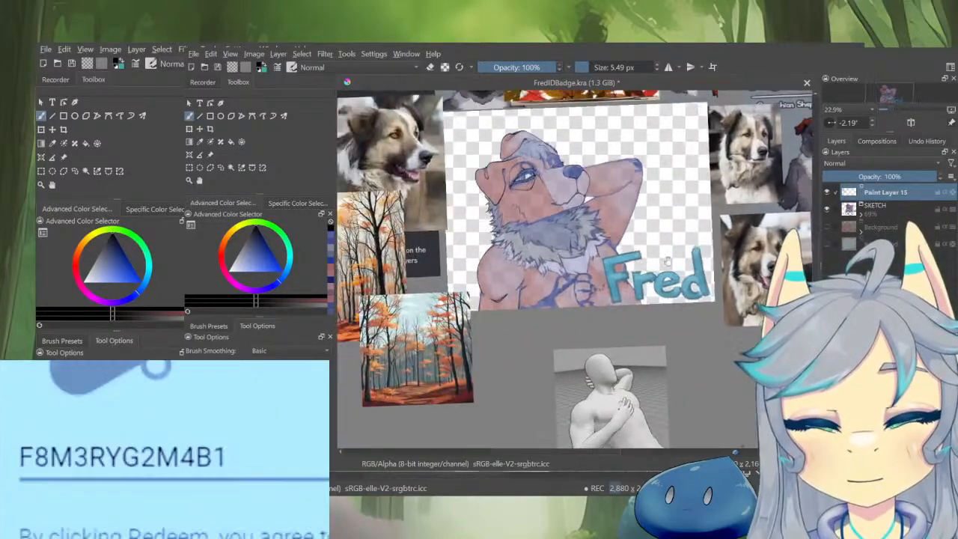
left_click_drag(639, 245, 717, 190)
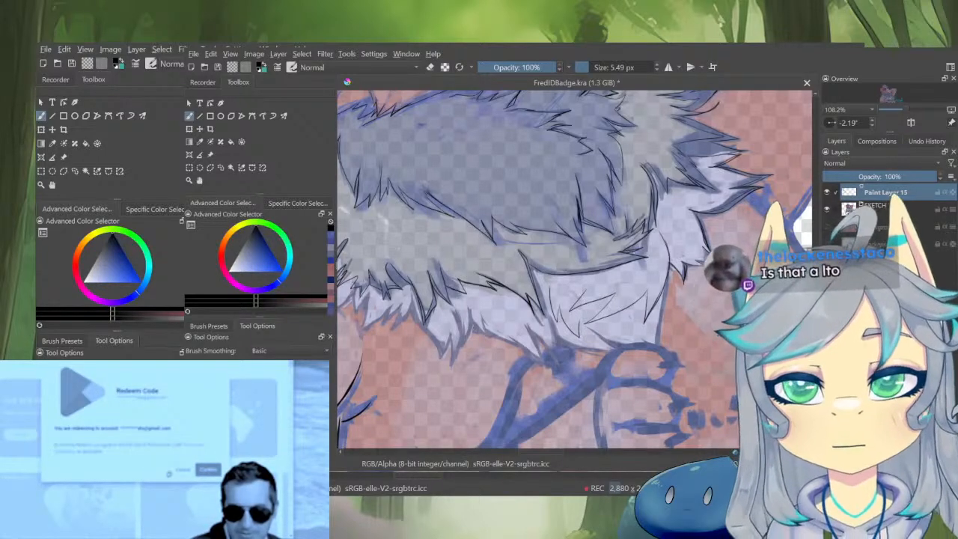
Check the chest line art by toggling the SKETCH layer's visibility, and undo the last stroke at the notch beside the lower tuft
left_click_drag(715, 283, 712, 318)
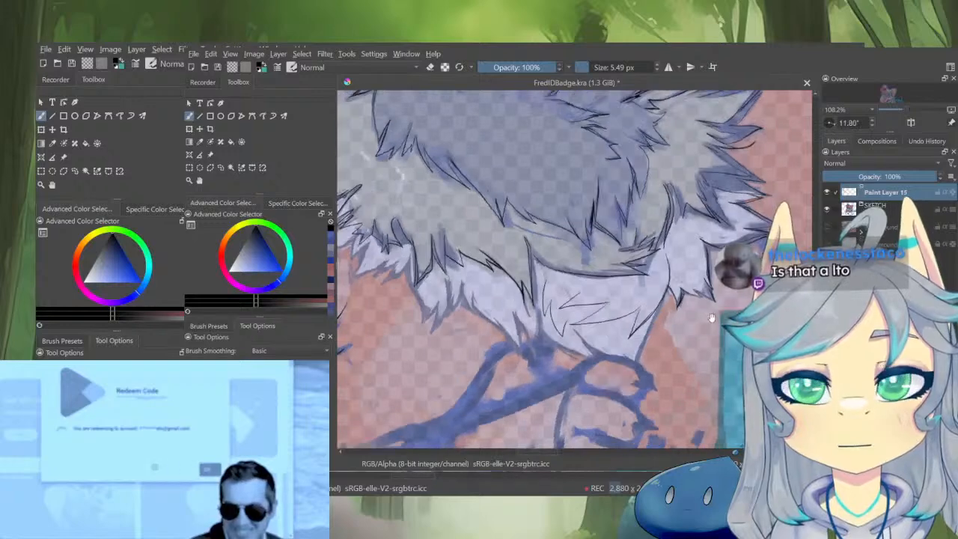
scroll(662, 316, "up", 2)
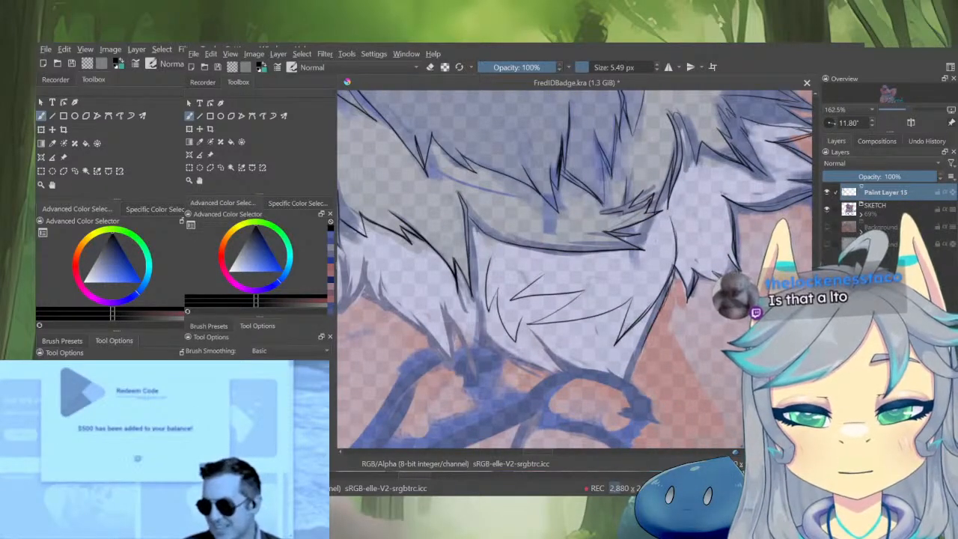
left_click(827, 210)
left_click(827, 210)
key("ctrl+z")
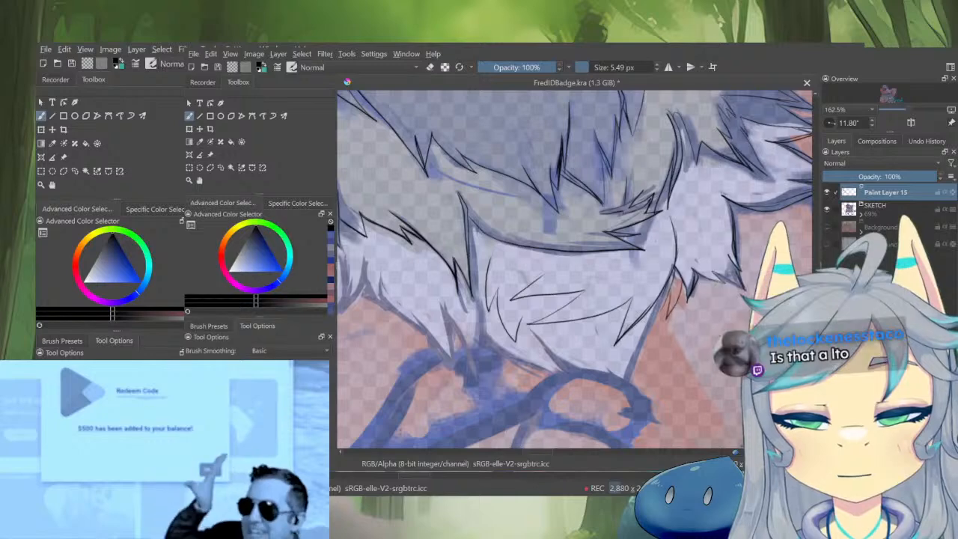
key("e")
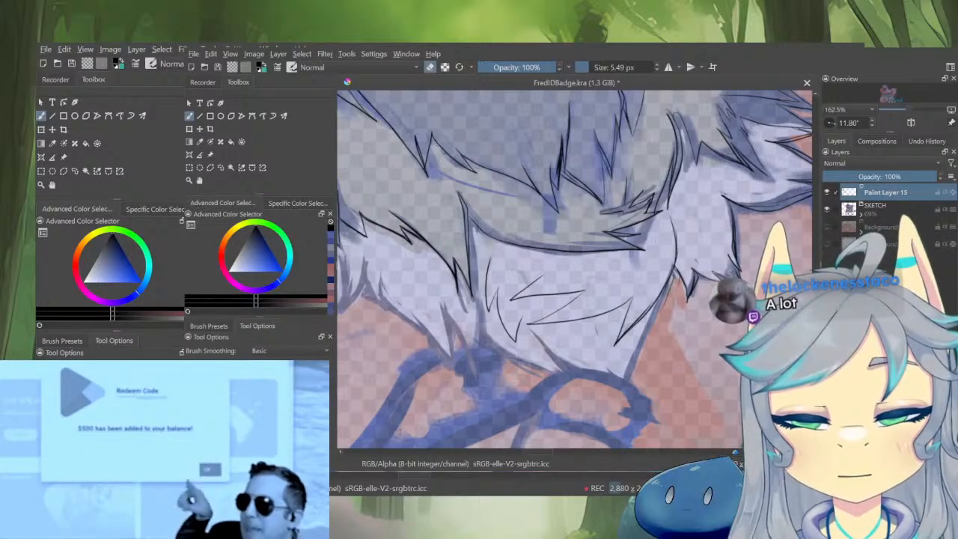
key("e")
Examine the layered white chest fur on the front-view character of the Fred reference sheet
mouse_move(676, 279)
left_mouse_down()
mouse_move(673, 298)
mouse_move(513, 435)
left_mouse_up()
left_click_drag(807, 337, 599, 334)
left_click_drag(749, 217, 756, 138)
left_click_drag(690, 271, 760, 205)
left_click_drag(760, 204, 756, 220)
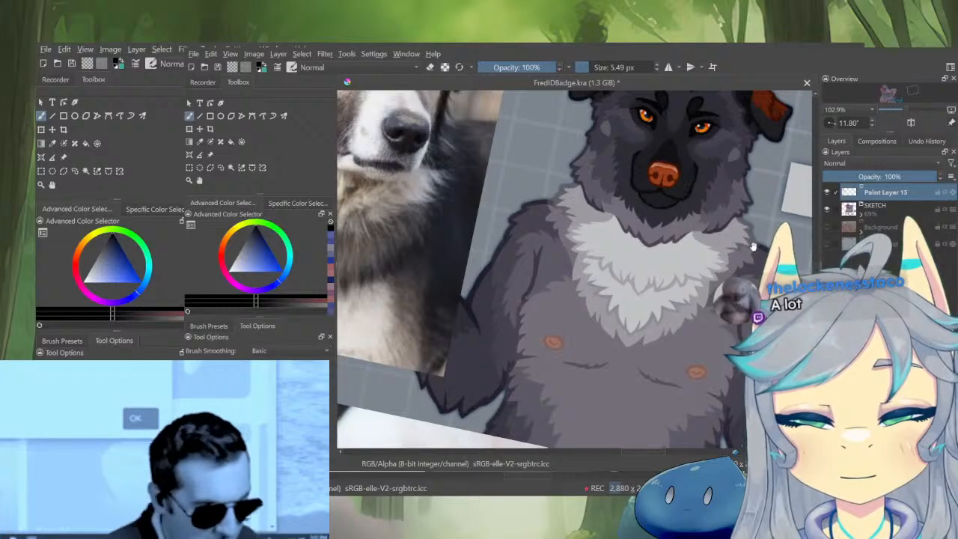
left_click_drag(754, 246, 661, 308)
left_click_drag(713, 342, 636, 138)
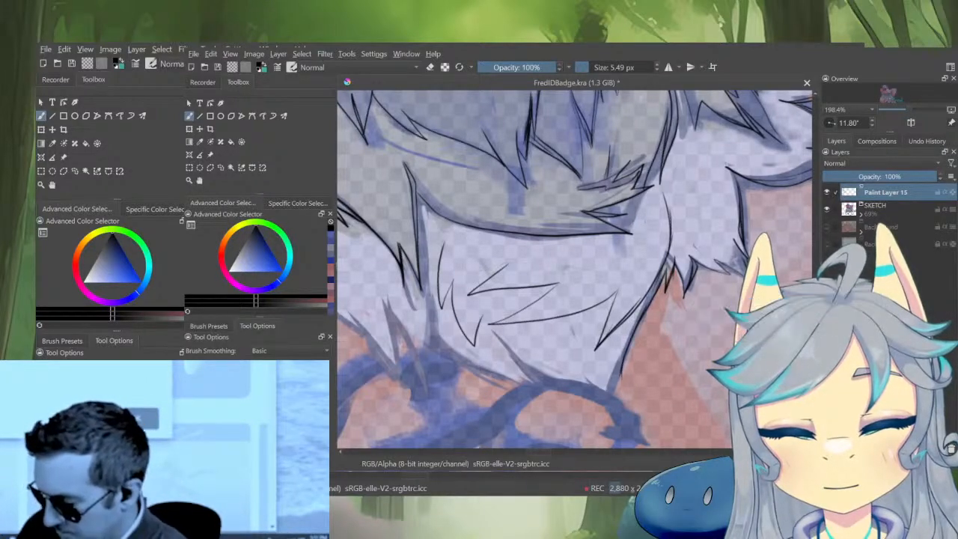
Ink and thicken the outer edge of the lower chest tuft down to its tip and begin its bottom edge
left_click_drag(607, 383, 647, 233)
mouse_move(644, 321)
left_mouse_down()
mouse_move(649, 382)
mouse_move(572, 391)
mouse_move(670, 311)
left_mouse_up()
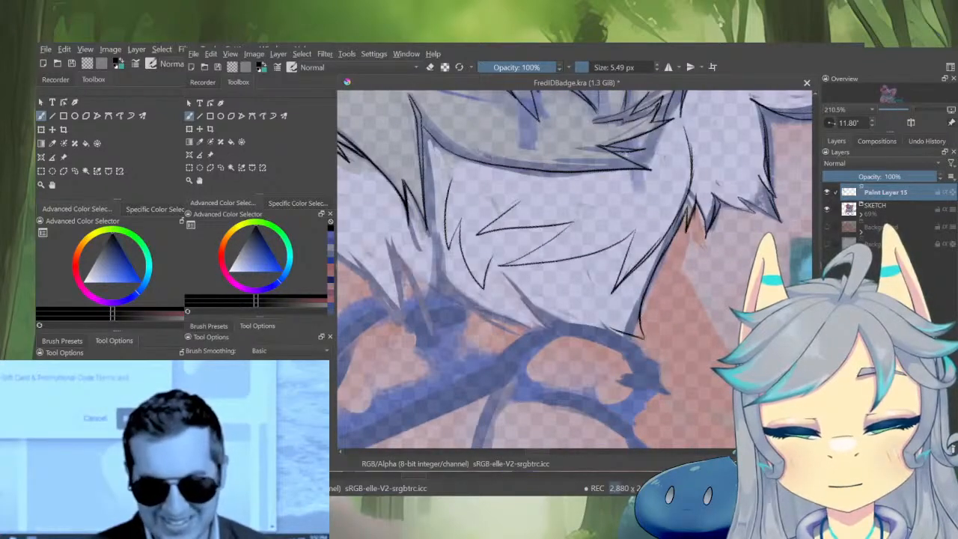
left_click_drag(666, 249, 637, 325)
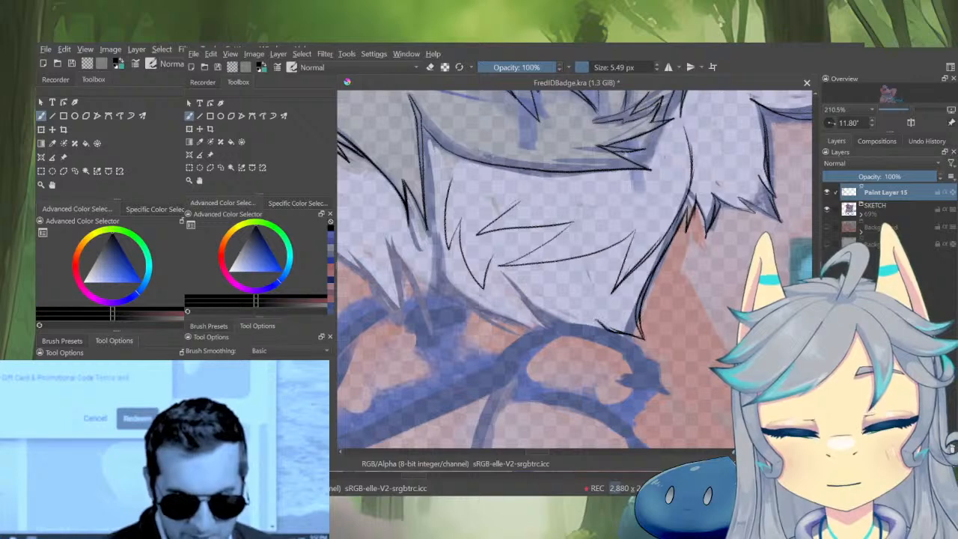
left_click_drag(615, 357, 534, 313)
Mirror the view and ink the bottom edge of the lower chest tuft with short overlapping hair strokes
key("m")
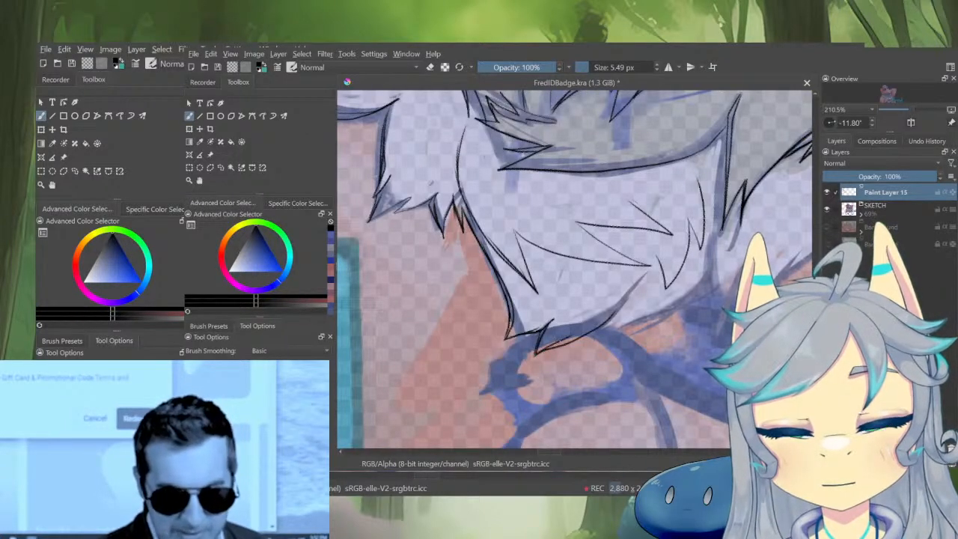
left_click_drag(565, 338, 640, 282)
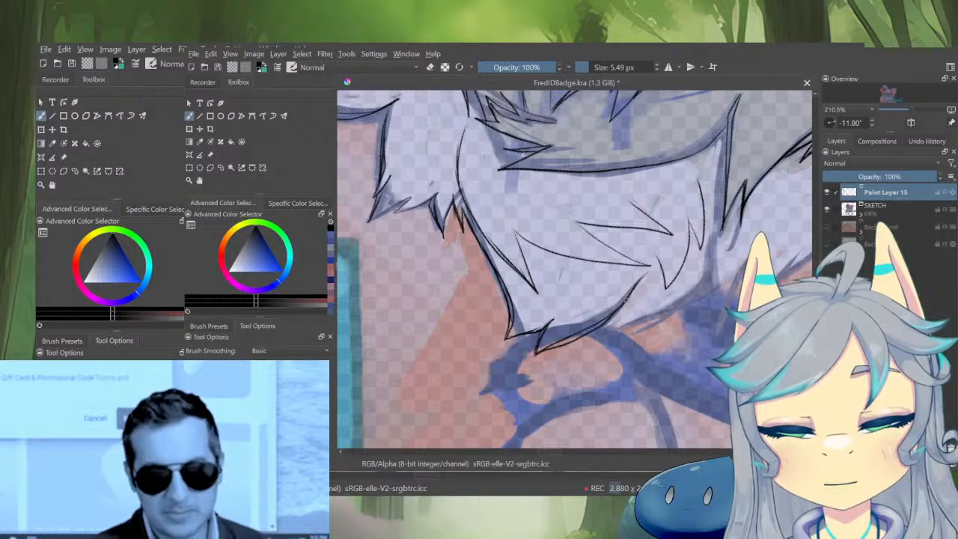
left_click_drag(590, 341, 623, 309)
left_click_drag(601, 351, 619, 326)
mouse_move(602, 349)
left_mouse_down()
mouse_move(693, 293)
mouse_move(612, 344)
left_mouse_up()
key("ctrl+z")
left_click_drag(666, 306, 613, 340)
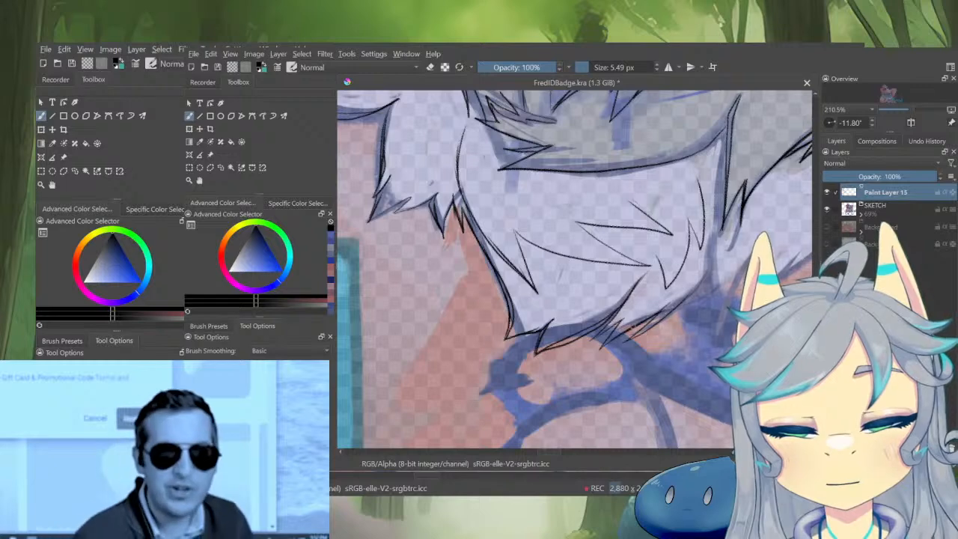
left_click_drag(694, 291, 630, 346)
Ink the long pointed tuft hanging below the ruff beside the lower chest tuft, cleaning its edge with the eraser
mouse_move(725, 335)
left_mouse_down()
mouse_move(620, 366)
mouse_move(612, 317)
mouse_move(596, 375)
left_mouse_up()
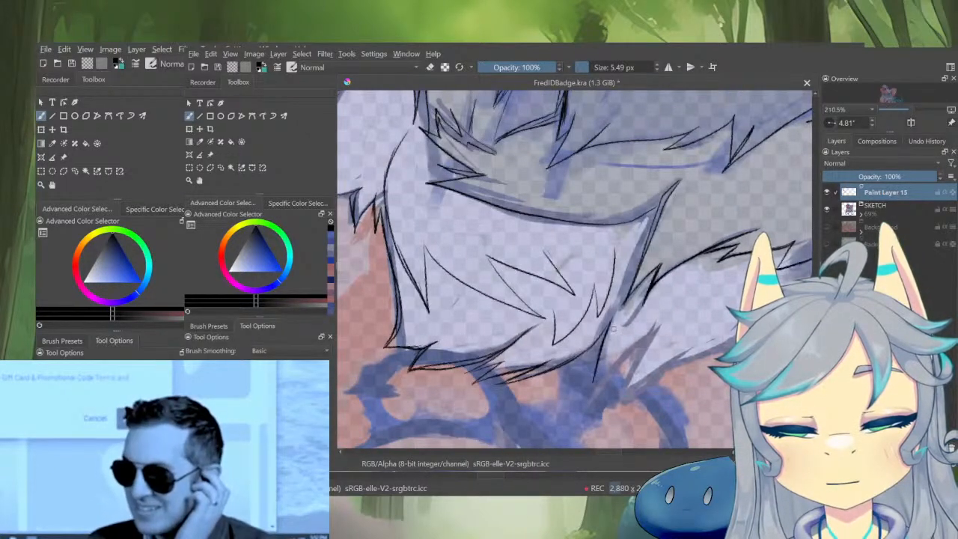
key("ctrl+z")
left_click_drag(612, 318, 589, 409)
left_click_drag(589, 409, 638, 348)
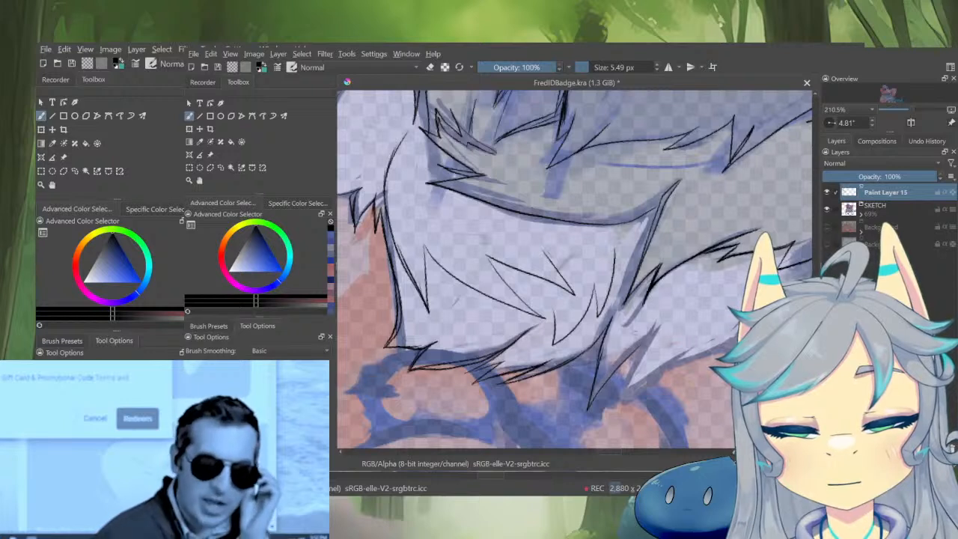
left_click_drag(613, 317, 595, 380)
key("e")
left_click_drag(604, 344, 589, 412)
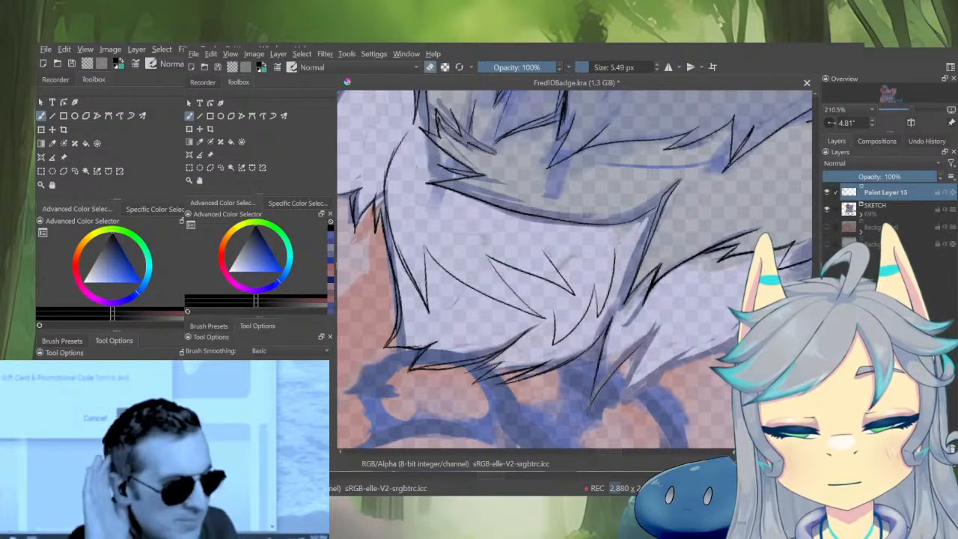
key("e")
left_click_drag(599, 372, 591, 410)
mouse_move(591, 410)
left_mouse_down()
mouse_move(663, 329)
mouse_move(641, 341)
left_mouse_up()
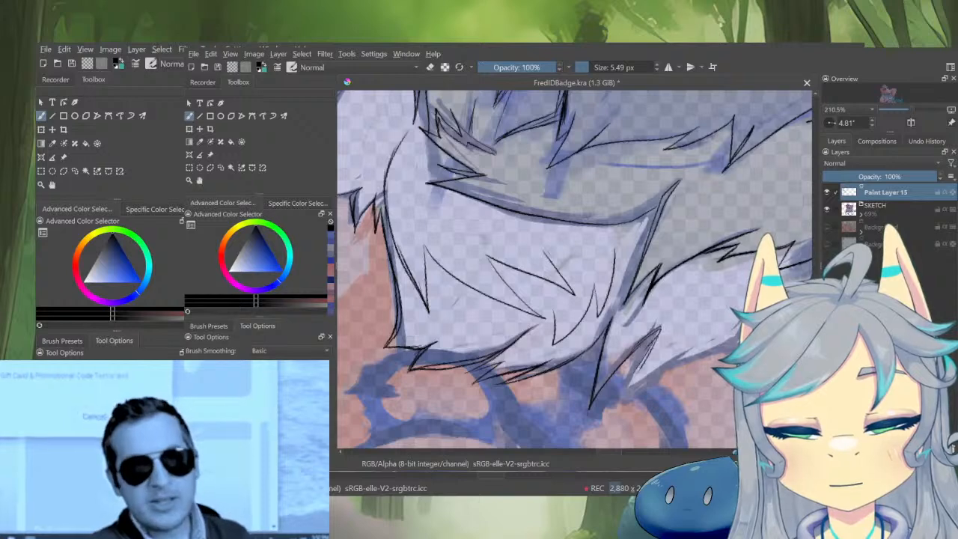
Ink the second fur point next to the long pointed tuft, undoing a stray change
left_click_drag(693, 358, 715, 317)
left_click_drag(715, 317, 648, 350)
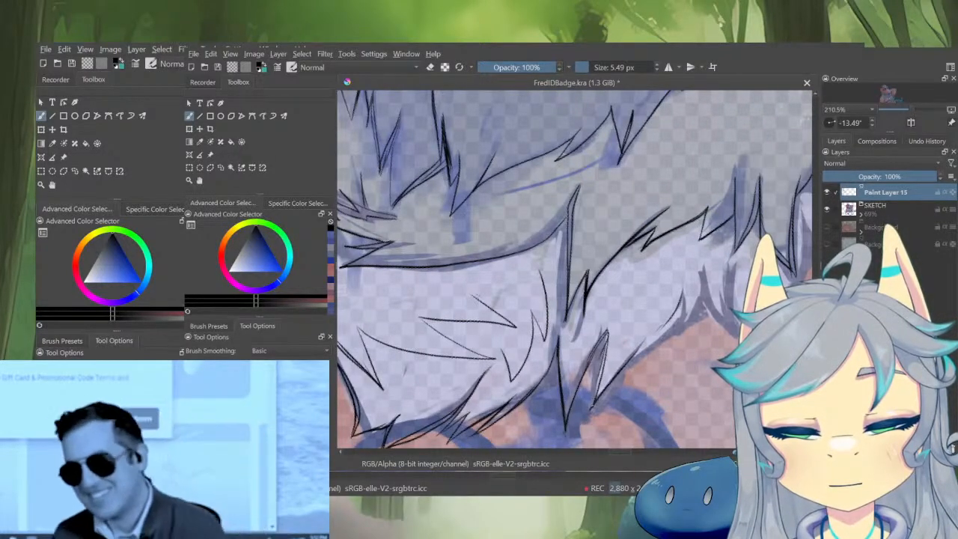
key("e")
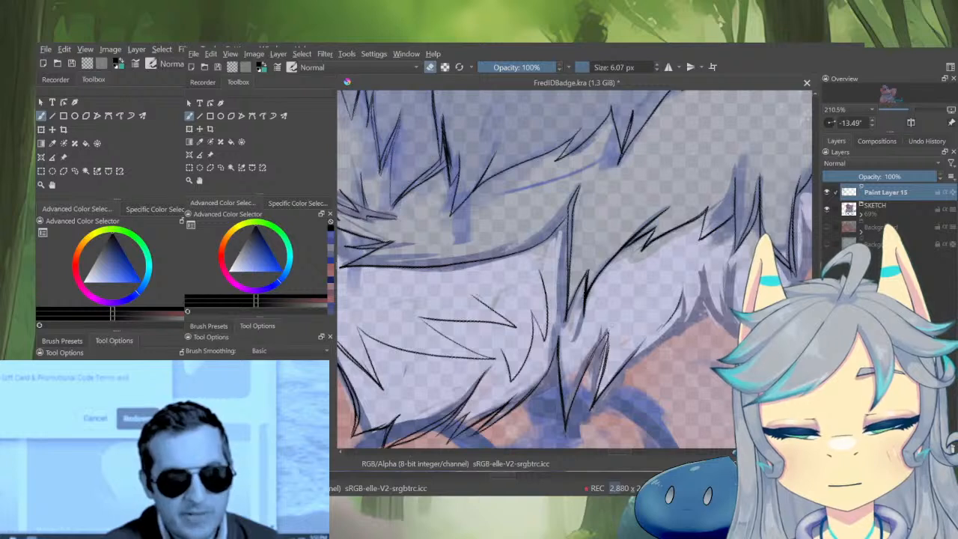
key("e")
key("ctrl+z")
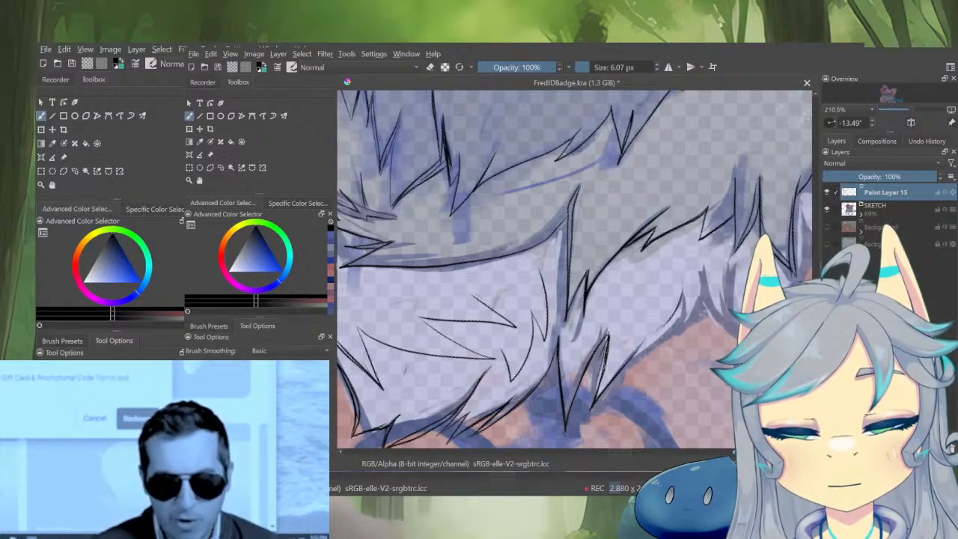
Ink the lower edge of the white fur from the second point up to the next notch
key("e")
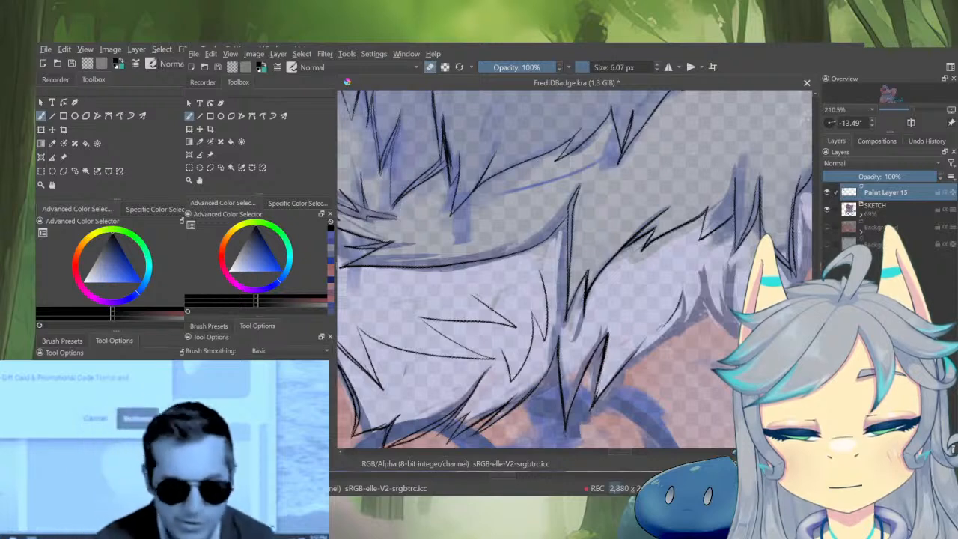
key("e")
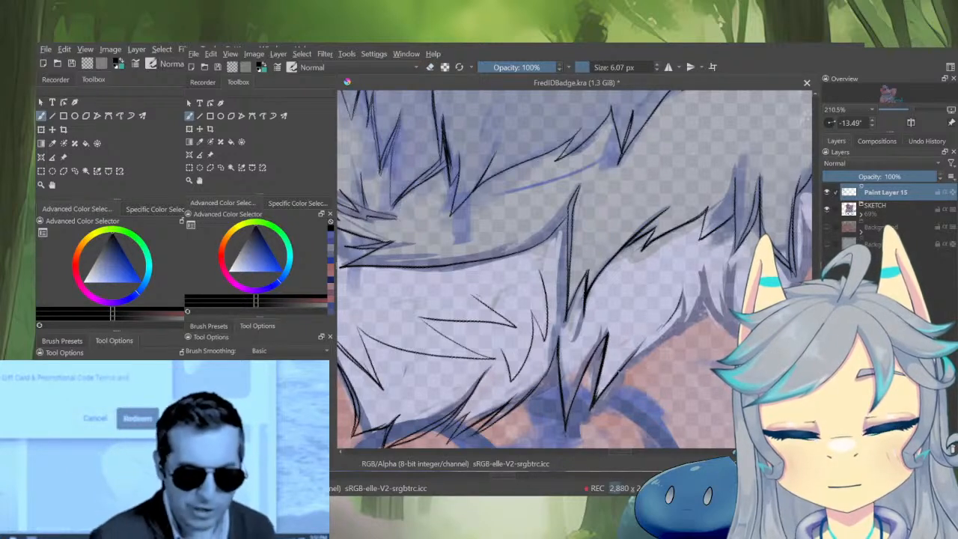
left_click_drag(619, 371, 688, 289)
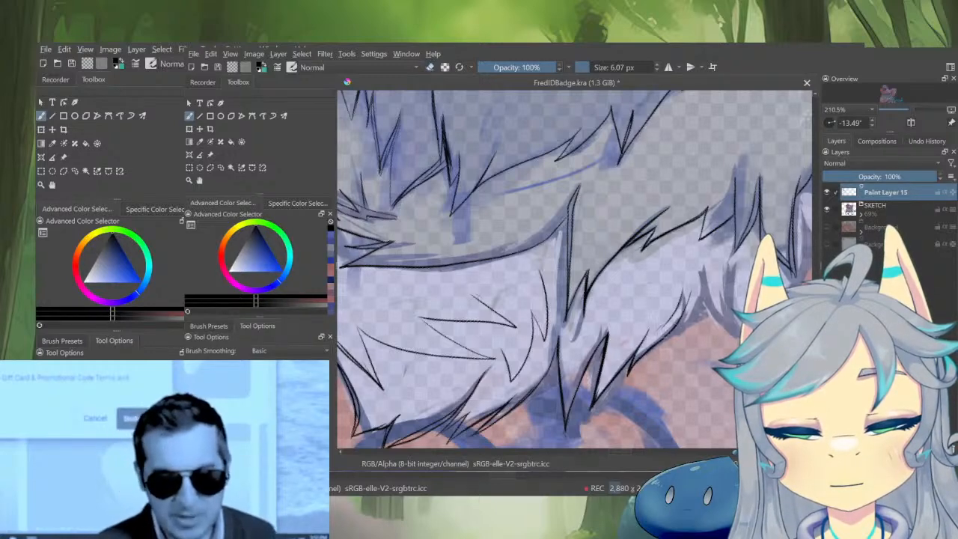
left_click_drag(665, 333, 689, 290)
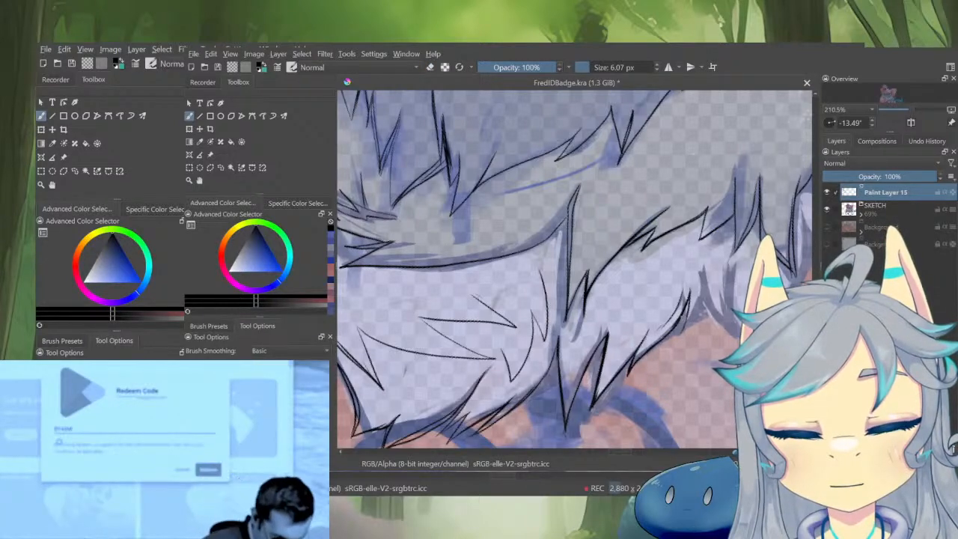
Mirror the view back and ink the near side of the next pointed white tuft over the chest
key("m")
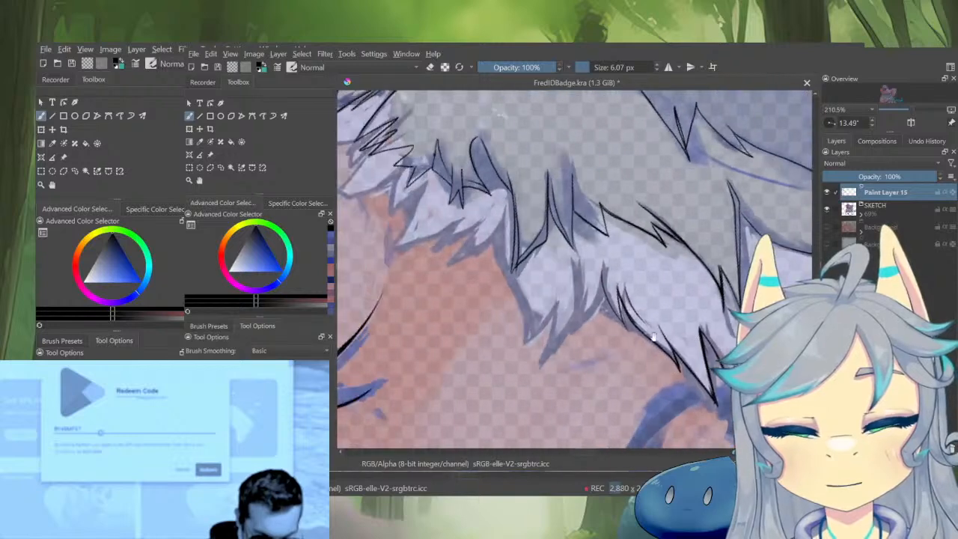
left_click_drag(599, 290, 573, 338)
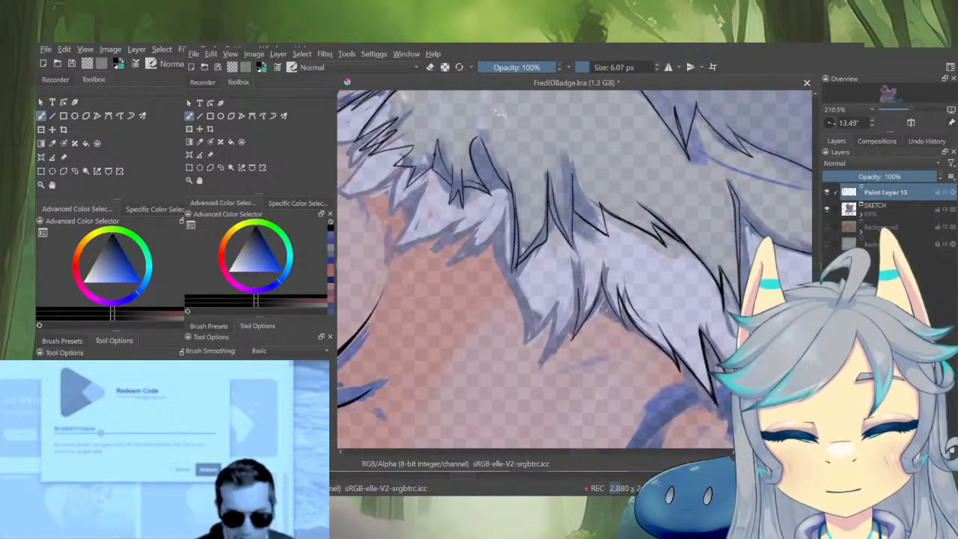
mouse_move(600, 288)
left_mouse_down()
mouse_move(611, 315)
mouse_move(590, 348)
left_mouse_up()
key("e")
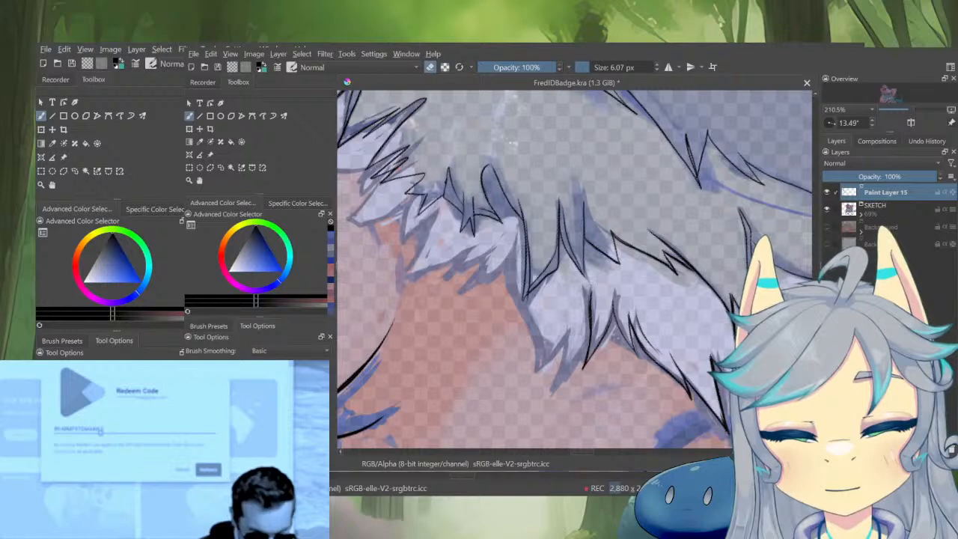
key("e")
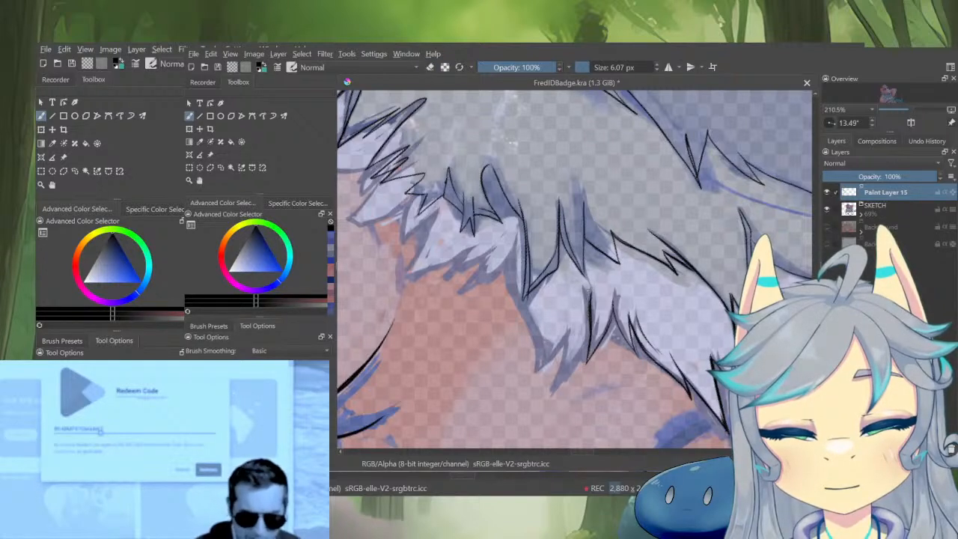
Undo the last stroke and ink the sharp paired points at the lower end of the white chest tuft
mouse_move(605, 360)
left_mouse_down()
mouse_move(636, 365)
mouse_move(619, 346)
mouse_move(582, 396)
left_mouse_up()
key("ctrl+z")
key("ctrl+z")
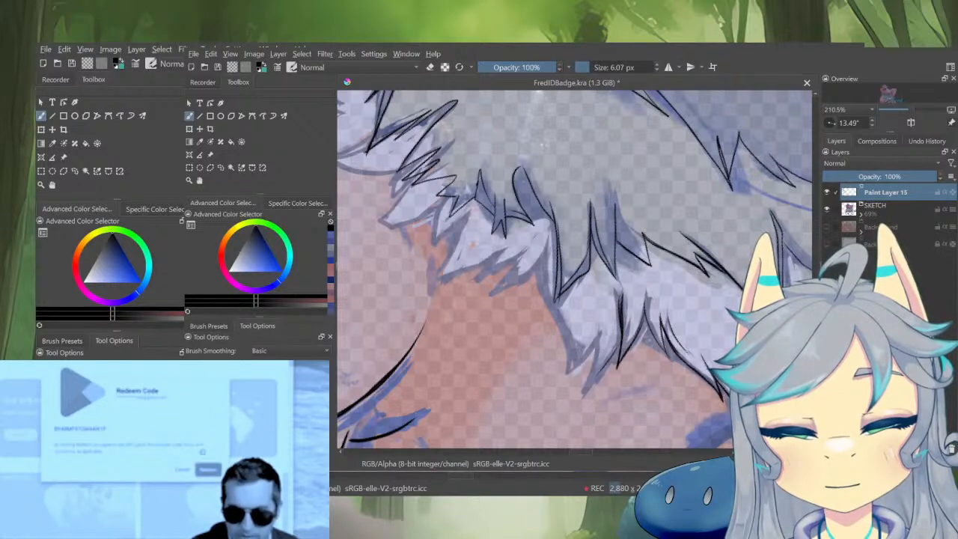
left_click_drag(608, 365, 584, 396)
mouse_move(583, 396)
left_mouse_down()
mouse_move(597, 333)
mouse_move(597, 377)
mouse_move(602, 327)
left_mouse_up()
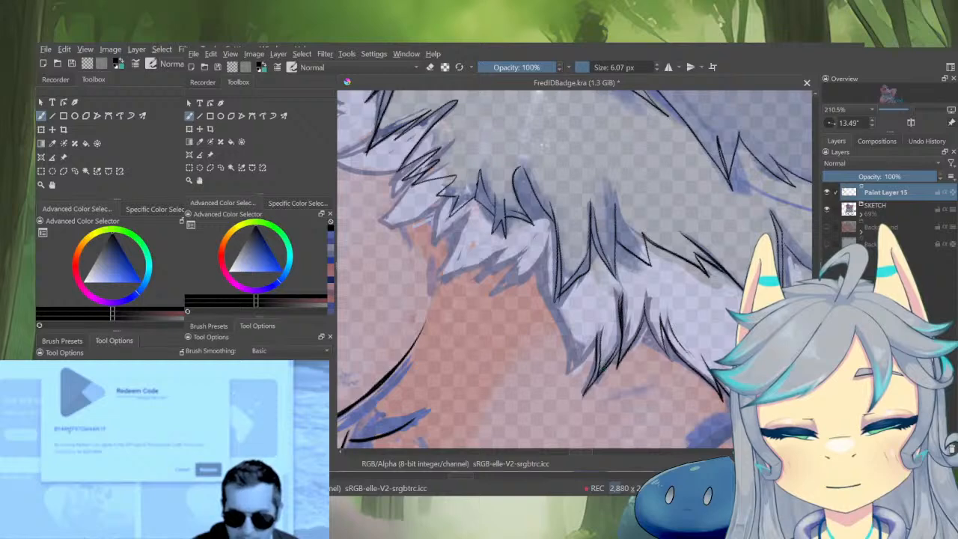
left_click_drag(594, 381, 605, 320)
mouse_move(614, 340)
left_mouse_down()
mouse_move(635, 357)
mouse_move(609, 411)
mouse_move(639, 389)
mouse_move(611, 359)
mouse_move(613, 345)
left_mouse_up()
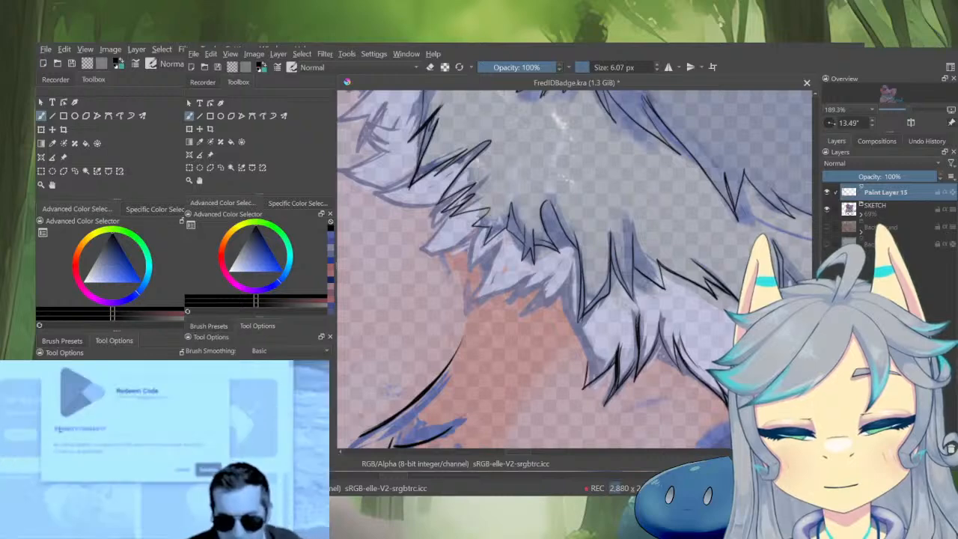
Ink the outer edge of the white chest tuft from its lower points up to the ruff's adjoining fur
mouse_move(588, 384)
left_mouse_down()
mouse_move(590, 352)
mouse_move(565, 302)
left_mouse_up()
mouse_move(577, 333)
left_mouse_down()
mouse_move(619, 337)
mouse_move(619, 361)
left_mouse_up()
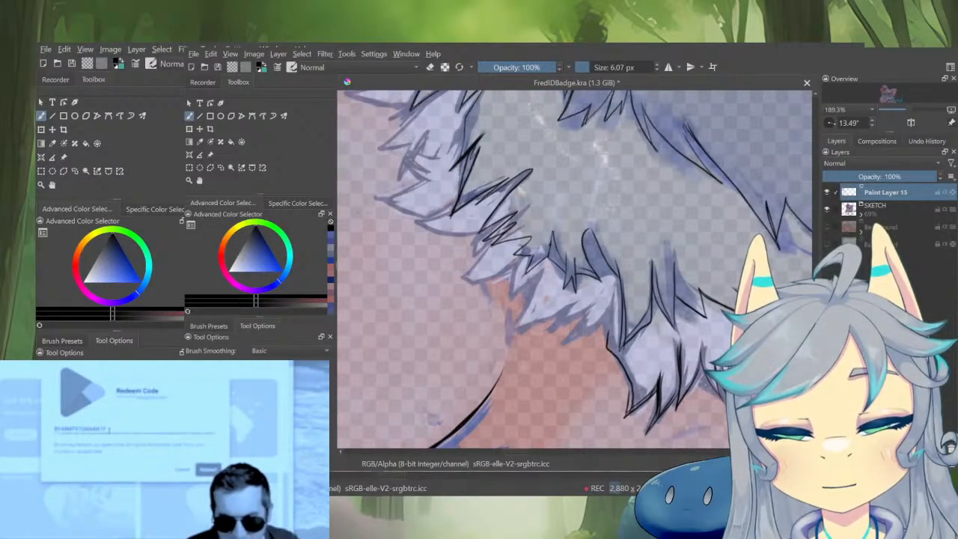
mouse_move(584, 325)
left_mouse_down()
mouse_move(557, 347)
mouse_move(607, 355)
left_mouse_up()
mouse_move(591, 369)
left_mouse_down()
mouse_move(636, 350)
mouse_move(595, 369)
left_mouse_up()
Ink the row of sharp zigzag points along the lower edge of the white fur beneath the ruff
mouse_move(621, 337)
left_mouse_down()
mouse_move(601, 360)
mouse_move(572, 370)
mouse_move(606, 343)
mouse_move(577, 367)
mouse_move(582, 358)
left_mouse_up()
mouse_move(602, 359)
left_mouse_down()
mouse_move(636, 378)
mouse_move(615, 358)
mouse_move(579, 382)
left_mouse_up()
left_click_drag(598, 341, 580, 378)
mouse_move(608, 326)
left_mouse_down()
mouse_move(581, 382)
mouse_move(603, 362)
mouse_move(585, 373)
mouse_move(589, 364)
left_mouse_up()
left_click_drag(608, 319, 582, 348)
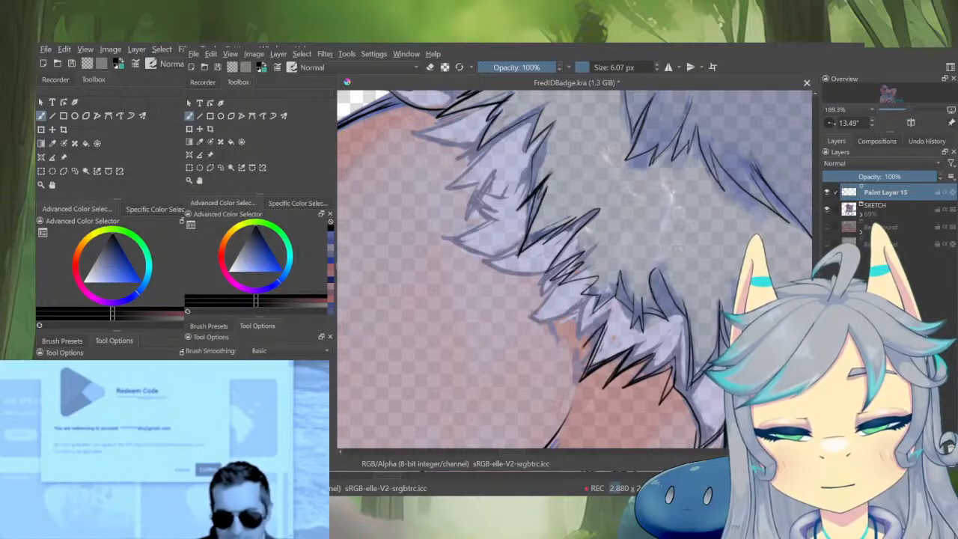
Ink the small white tufts beside the shoulder and the long tuft above them out to its tip
mouse_move(587, 313)
left_mouse_down()
mouse_move(582, 348)
mouse_move(595, 333)
mouse_move(580, 335)
mouse_move(621, 366)
mouse_move(560, 353)
mouse_move(580, 331)
left_mouse_up()
mouse_move(584, 310)
left_mouse_down()
mouse_move(579, 333)
mouse_move(616, 371)
mouse_move(554, 338)
left_mouse_up()
mouse_move(614, 353)
left_mouse_down()
mouse_move(562, 337)
mouse_move(606, 365)
left_mouse_up()
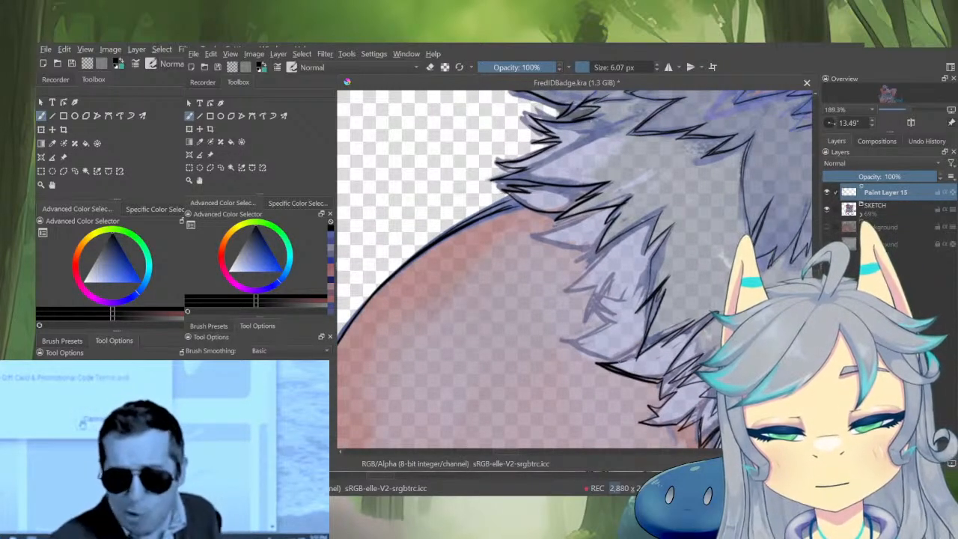
left_click_drag(606, 370, 562, 350)
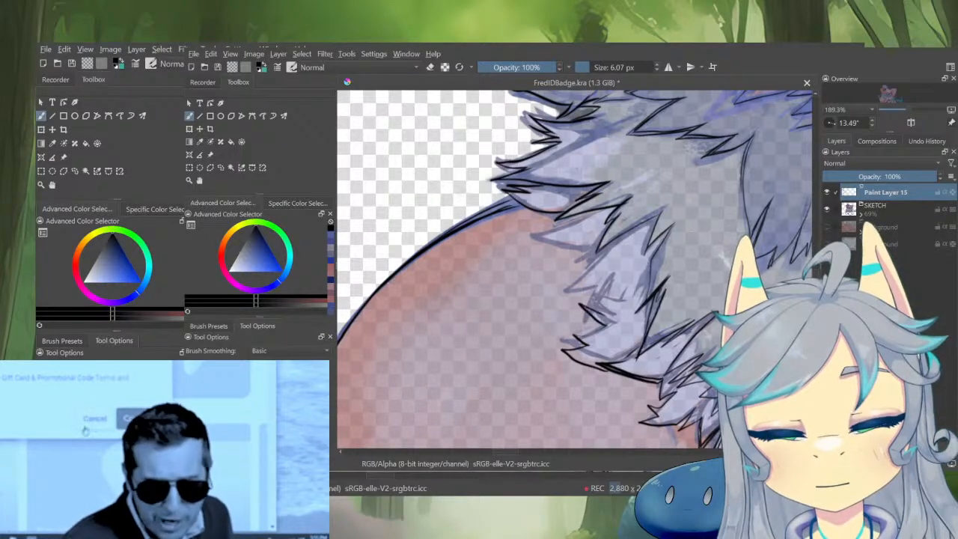
Ink the remaining pointed white tufts over the shoulder up to the ruff's outer edge
mouse_move(605, 315)
left_mouse_down()
mouse_move(594, 296)
mouse_move(632, 328)
left_mouse_up()
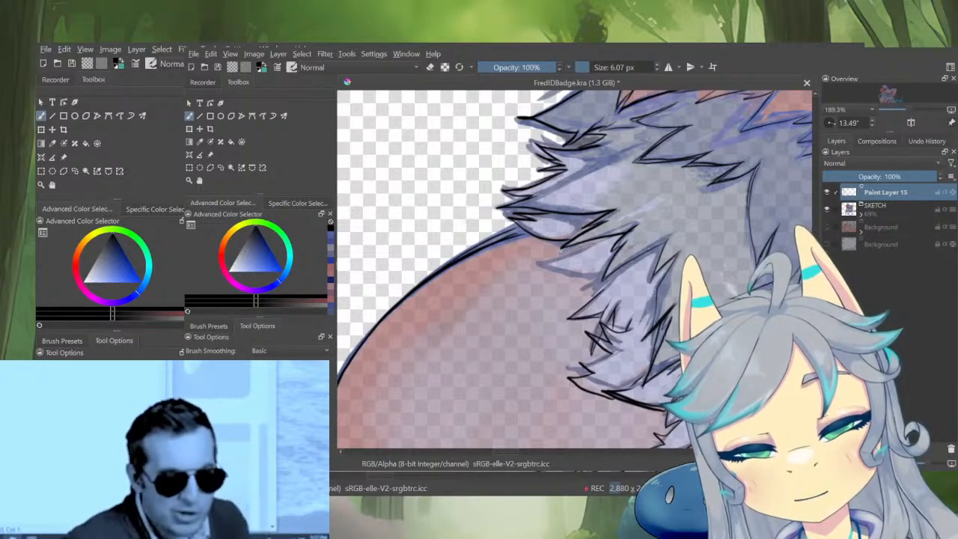
mouse_move(570, 318)
left_mouse_down()
mouse_move(610, 289)
mouse_move(564, 274)
mouse_move(553, 260)
mouse_move(586, 248)
left_mouse_up()
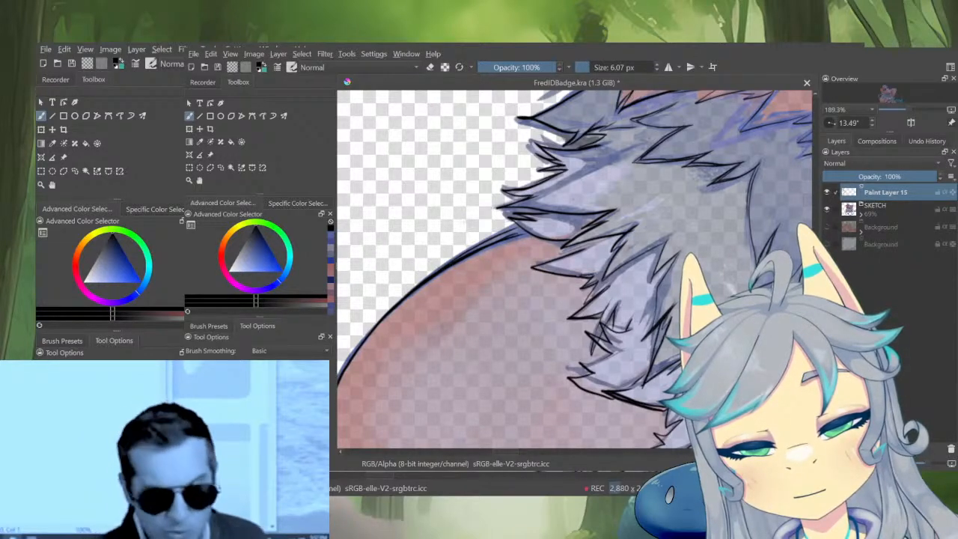
left_click_drag(566, 255, 616, 315)
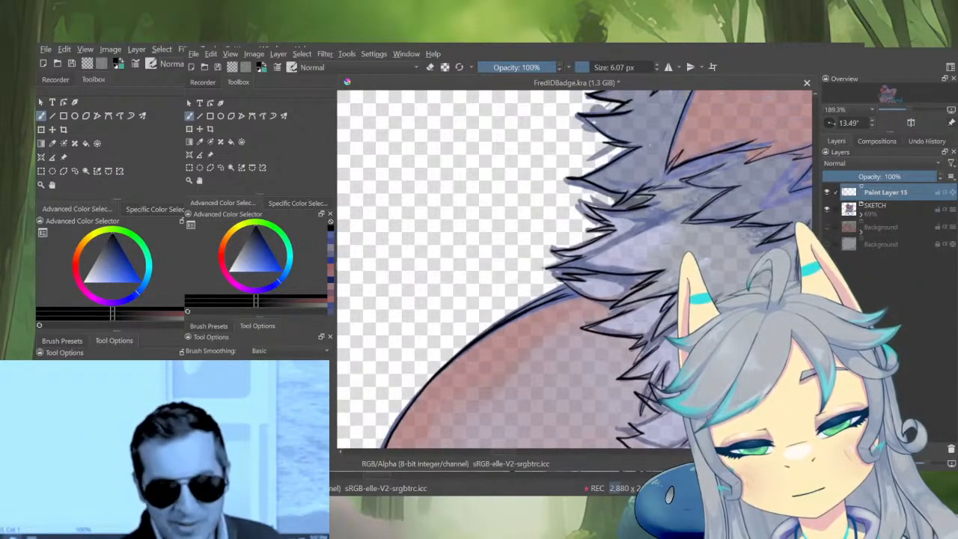
Hide the SKETCH layer and examine the ruff and chest fur line art on its own
scroll(576, 390, "down", 4)
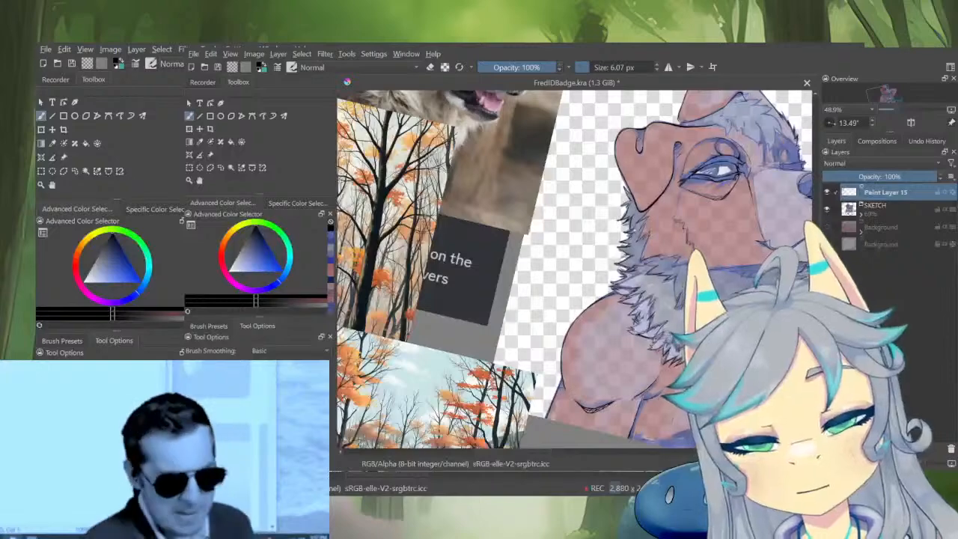
left_click_drag(599, 277, 502, 253)
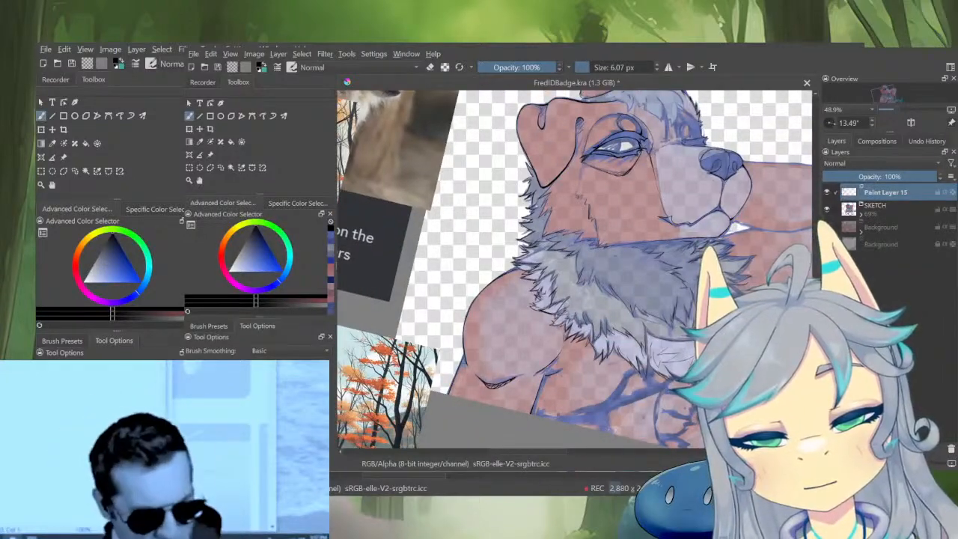
left_click(828, 209)
scroll(586, 311, "down", 2)
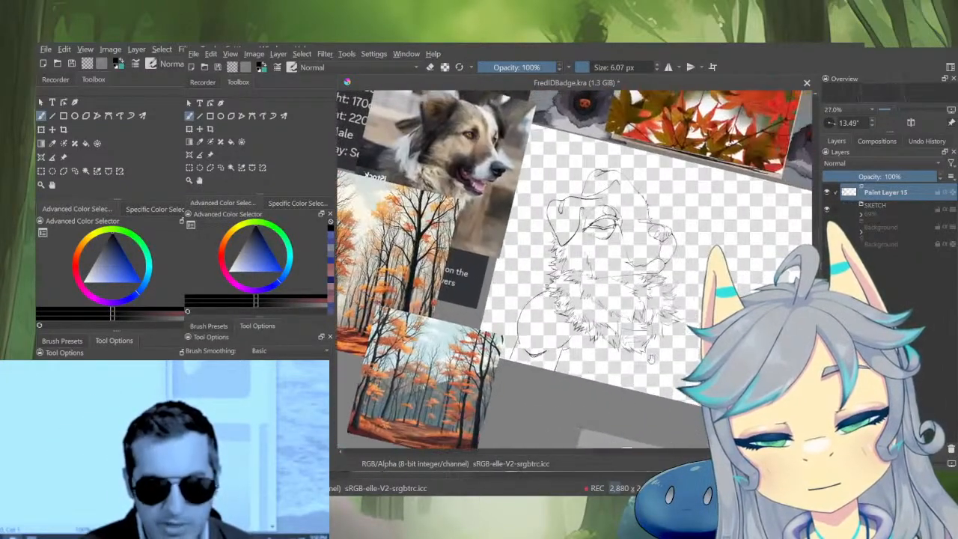
left_click_drag(591, 337, 608, 331)
scroll(665, 304, "up", 3)
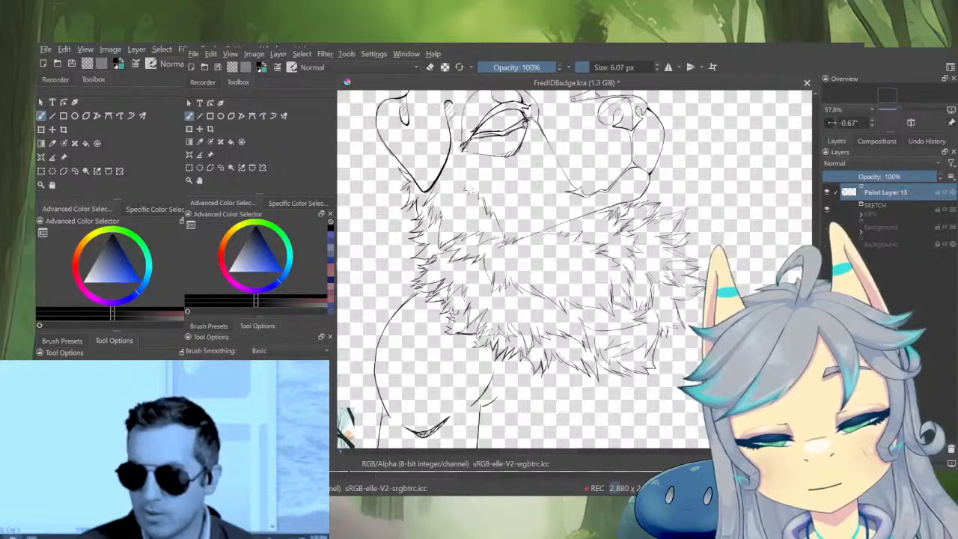
scroll(613, 335, "up", 8)
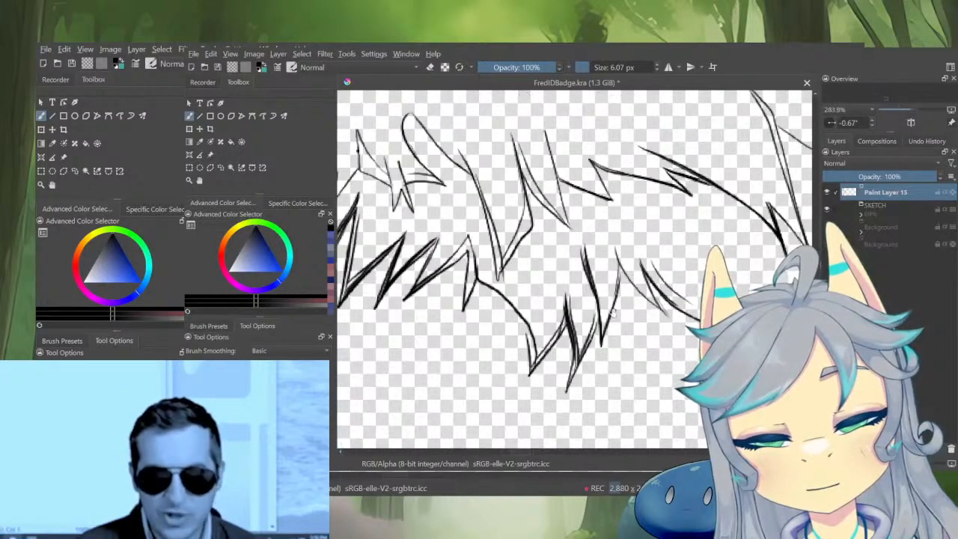
Enlarge the brush to 9.45 px and thicken the white chest fur outline between the zigzag points and the lower tuft
mouse_move(612, 335)
left_mouse_down()
mouse_move(619, 330)
mouse_move(589, 366)
mouse_move(605, 360)
mouse_move(554, 364)
mouse_move(573, 308)
mouse_move(572, 265)
mouse_move(591, 235)
left_mouse_up()
mouse_move(556, 361)
left_mouse_down()
mouse_move(575, 309)
mouse_move(570, 247)
left_mouse_up()
scroll(600, 272, "up", 2)
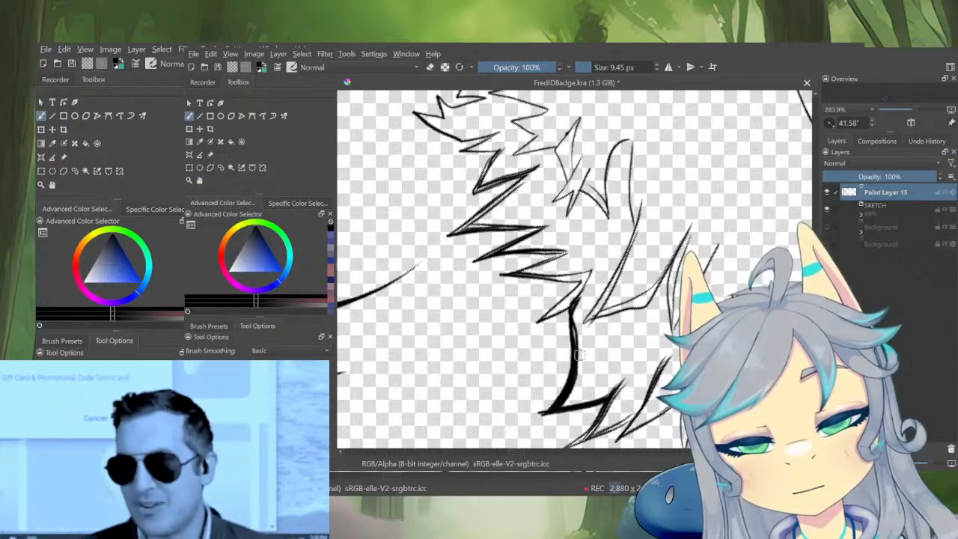
mouse_move(573, 301)
left_mouse_down()
mouse_move(540, 322)
mouse_move(589, 274)
mouse_move(539, 323)
left_mouse_up()
left_click_drag(541, 321, 557, 362)
left_click_drag(557, 362, 589, 363)
mouse_move(619, 301)
left_mouse_down()
mouse_move(548, 329)
mouse_move(631, 289)
mouse_move(548, 333)
mouse_move(592, 330)
left_mouse_up()
key("ctrl+z")
Add heavier line weight along the remaining chest fur points, undoing one stroke
mouse_move(602, 330)
left_mouse_down()
mouse_move(615, 322)
mouse_move(605, 312)
mouse_move(548, 339)
left_mouse_up()
mouse_move(585, 314)
left_mouse_down()
mouse_move(623, 328)
mouse_move(557, 354)
left_mouse_up()
mouse_move(584, 311)
left_mouse_down()
mouse_move(619, 331)
mouse_move(600, 328)
mouse_move(558, 365)
left_mouse_up()
key("ctrl+z")
mouse_move(596, 267)
left_mouse_down()
mouse_move(565, 350)
mouse_move(589, 289)
left_mouse_up()
mouse_move(564, 358)
left_mouse_down()
mouse_move(588, 378)
mouse_move(578, 389)
left_mouse_up()
mouse_move(611, 294)
left_mouse_down()
mouse_move(584, 375)
mouse_move(613, 388)
mouse_move(574, 367)
mouse_move(612, 337)
mouse_move(574, 365)
mouse_move(612, 334)
mouse_move(599, 314)
mouse_move(571, 353)
mouse_move(572, 343)
mouse_move(516, 348)
left_mouse_up()
key("bracketleft")
Show the SKETCH layer again and ink the curved line above the eye's outer corner and the cheek line below it
scroll(584, 350, "down", 6)
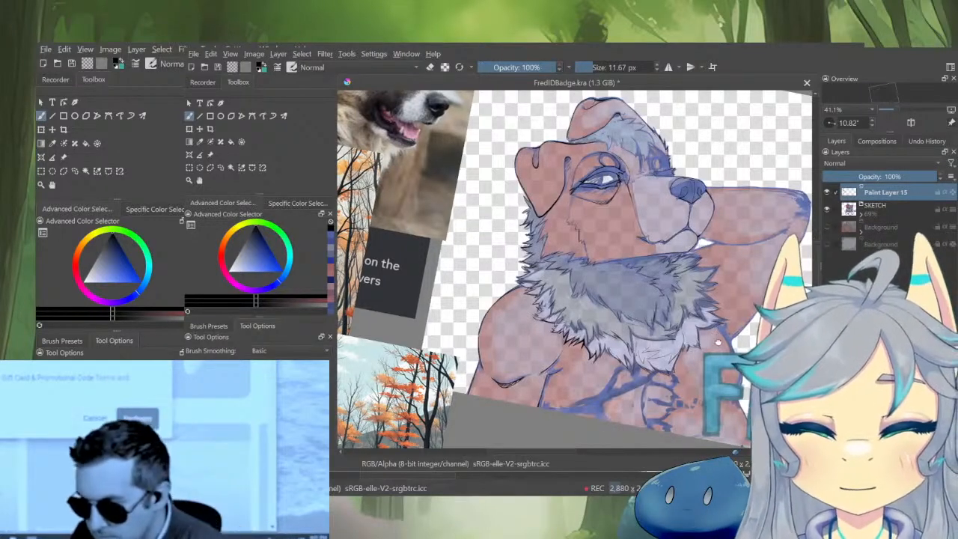
left_click_drag(577, 270, 569, 287)
left_click_drag(743, 342, 760, 379)
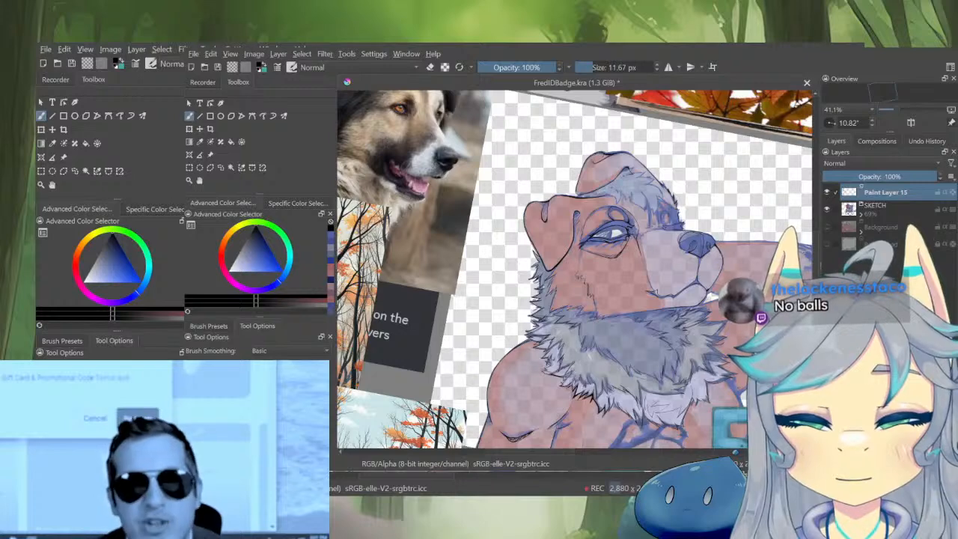
scroll(574, 276, "up", 8)
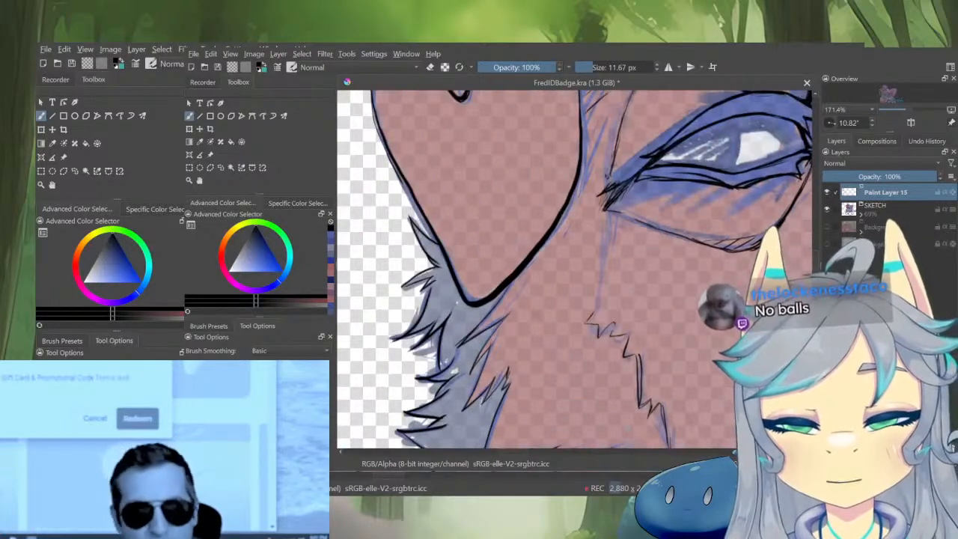
left_click_drag(607, 177, 601, 239)
key("ctrl+z")
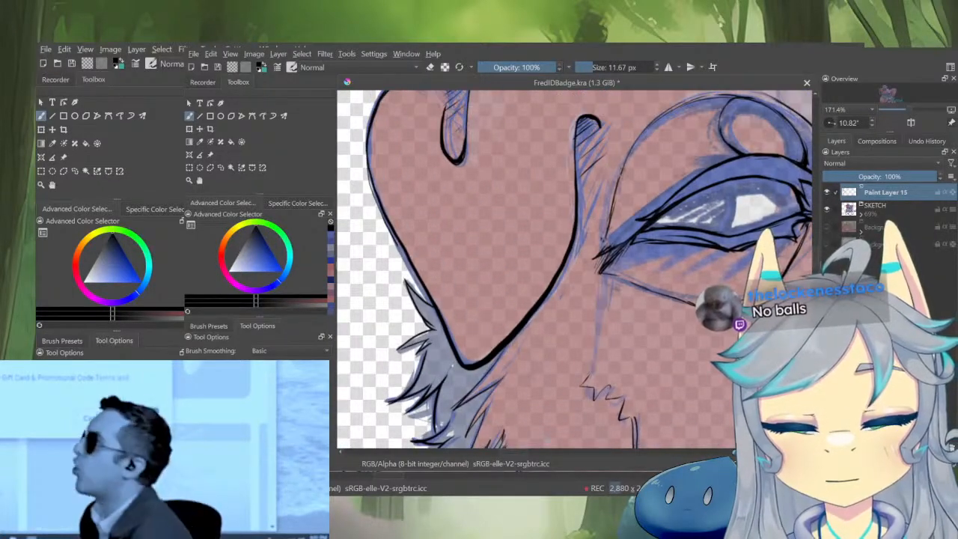
left_click_drag(620, 174, 608, 221)
left_click_drag(630, 151, 609, 238)
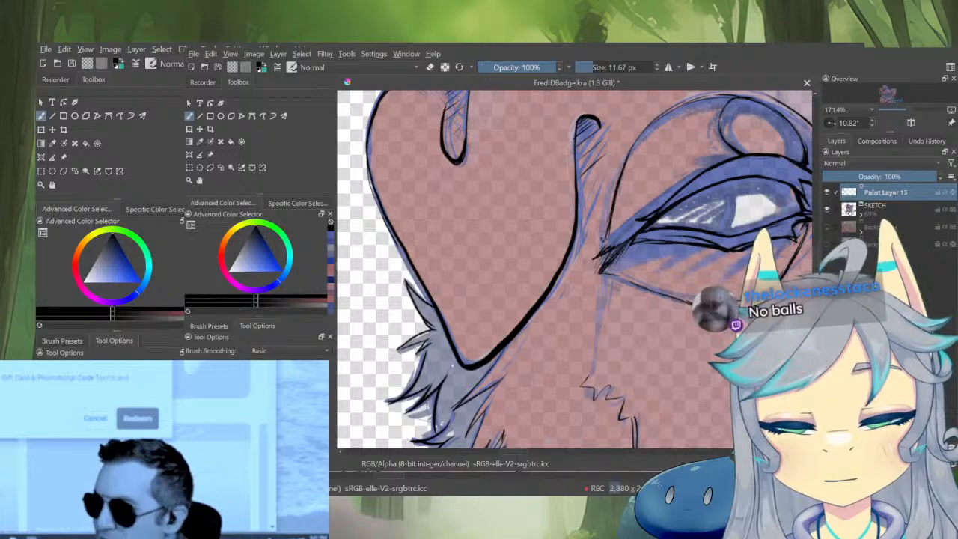
left_click_drag(611, 280, 610, 301)
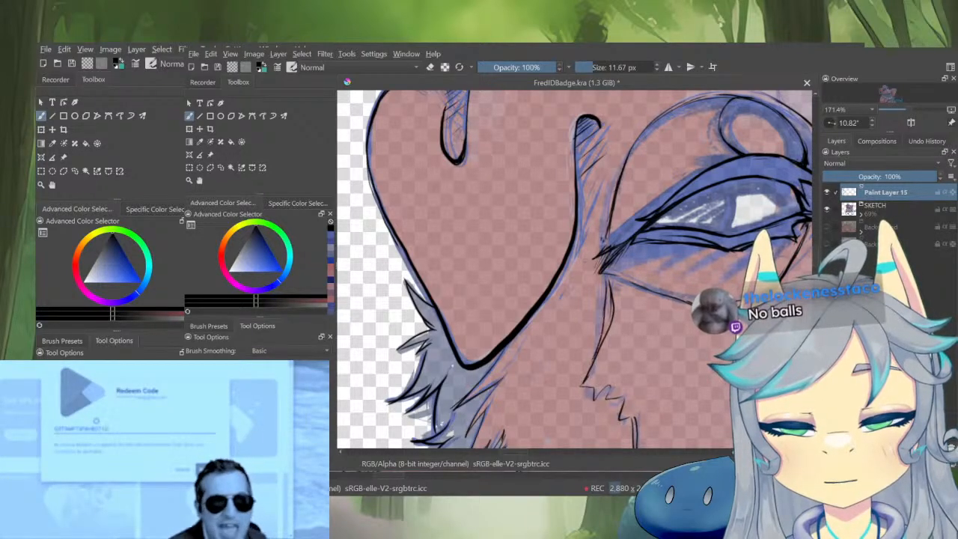
Reduce the brush to 6.70 px and ink the first fur point where the near ear's upper edge meets the forehead fur
left_click_drag(641, 292, 681, 389)
left_click_drag(695, 340, 744, 240)
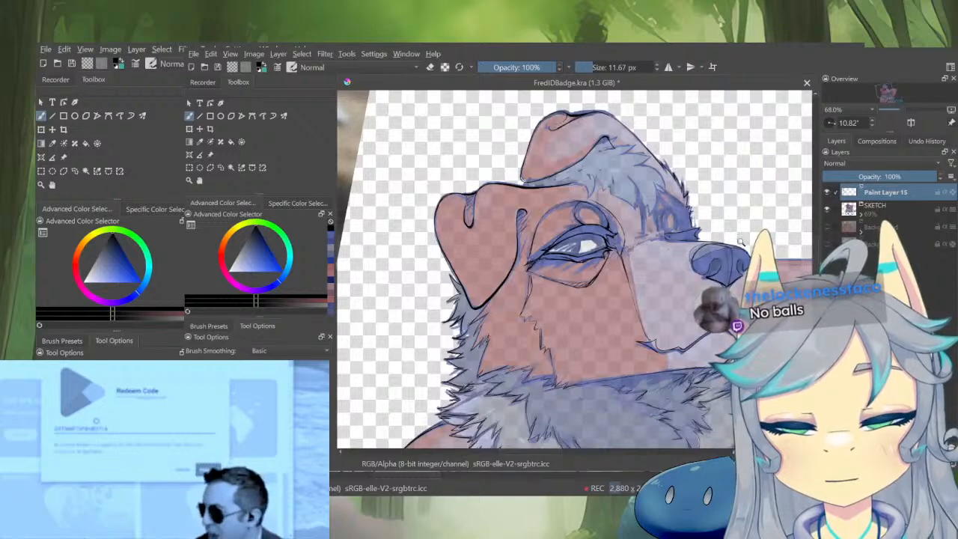
left_click_drag(695, 218, 719, 146)
left_click_drag(658, 224, 679, 252)
left_click_drag(591, 284, 580, 284)
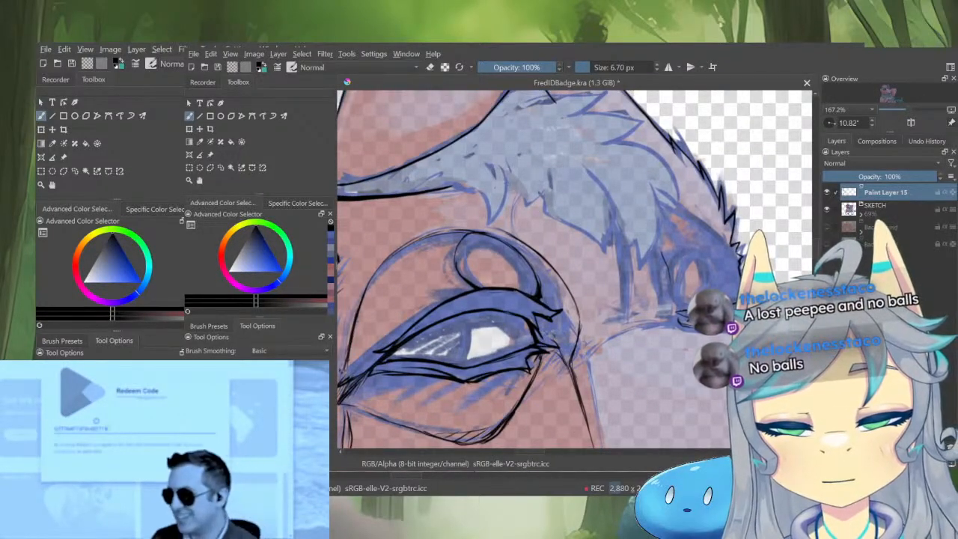
left_click_drag(685, 281, 696, 381)
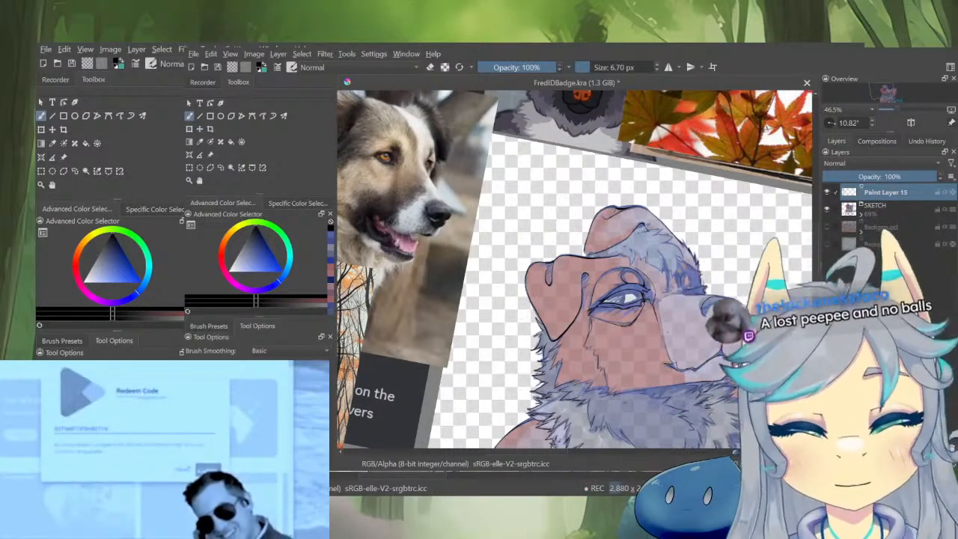
left_click_drag(603, 248, 673, 180)
left_click_drag(565, 267, 583, 247)
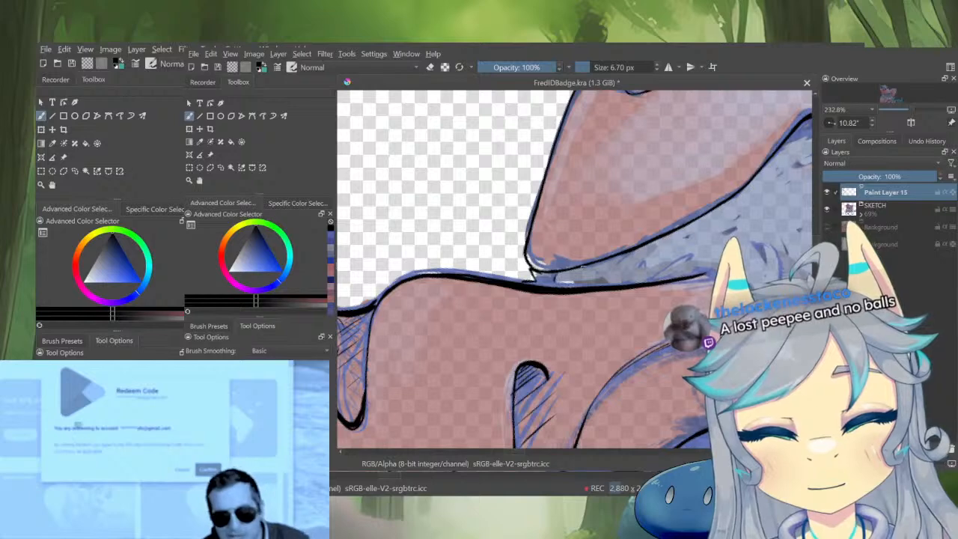
left_click_drag(640, 293, 572, 330)
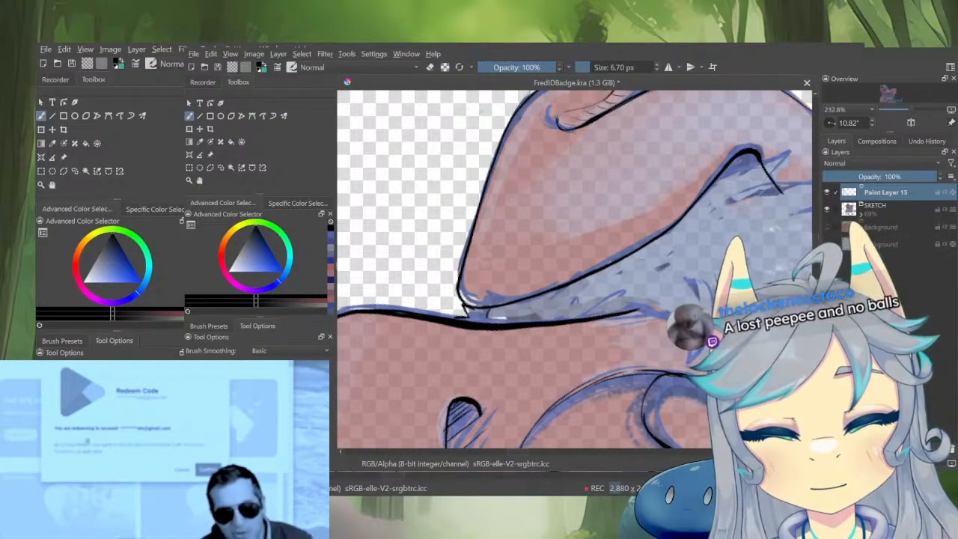
left_click_drag(660, 257, 607, 299)
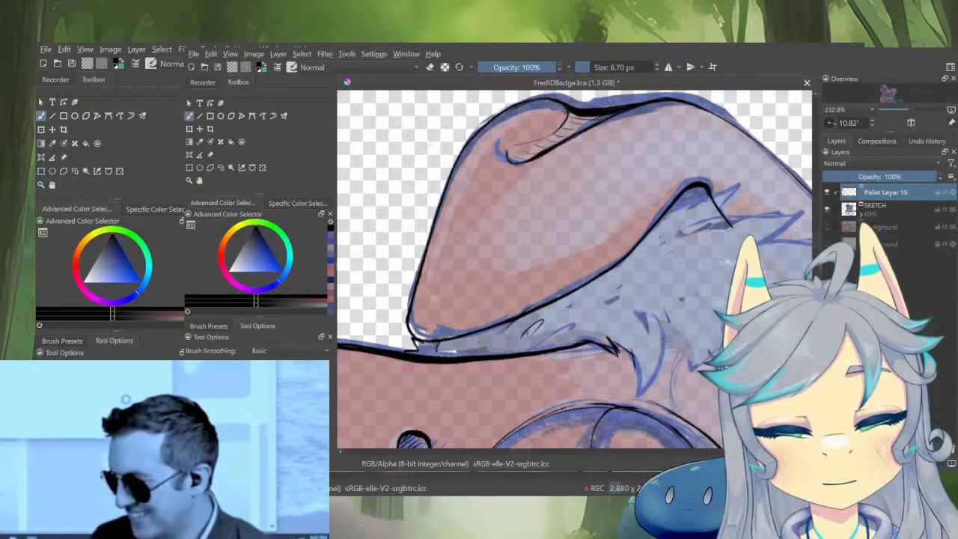
Ink the next two pointed tufts along the lower edge of the forehead fur above the brow
left_click_drag(621, 350, 638, 398)
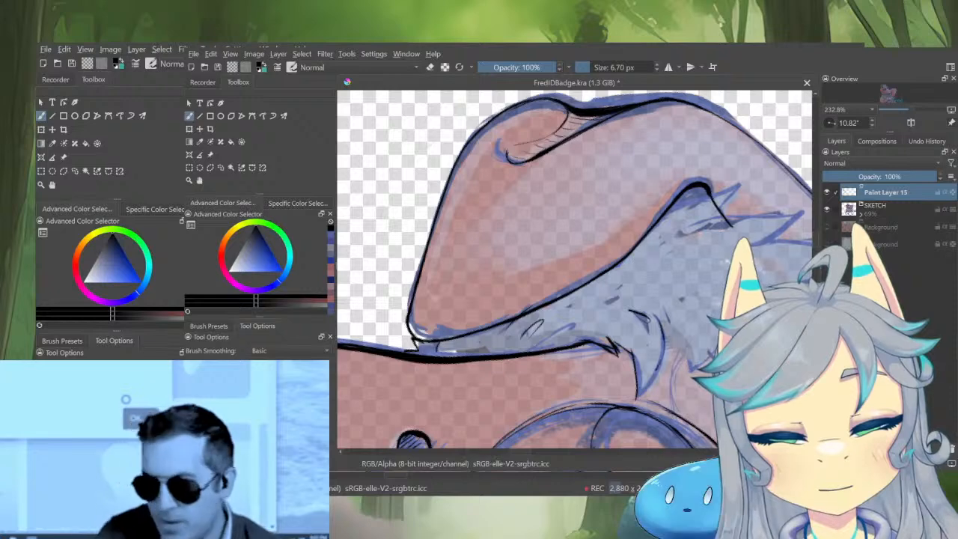
mouse_move(690, 350)
left_mouse_down()
mouse_move(644, 342)
mouse_move(645, 359)
left_mouse_up()
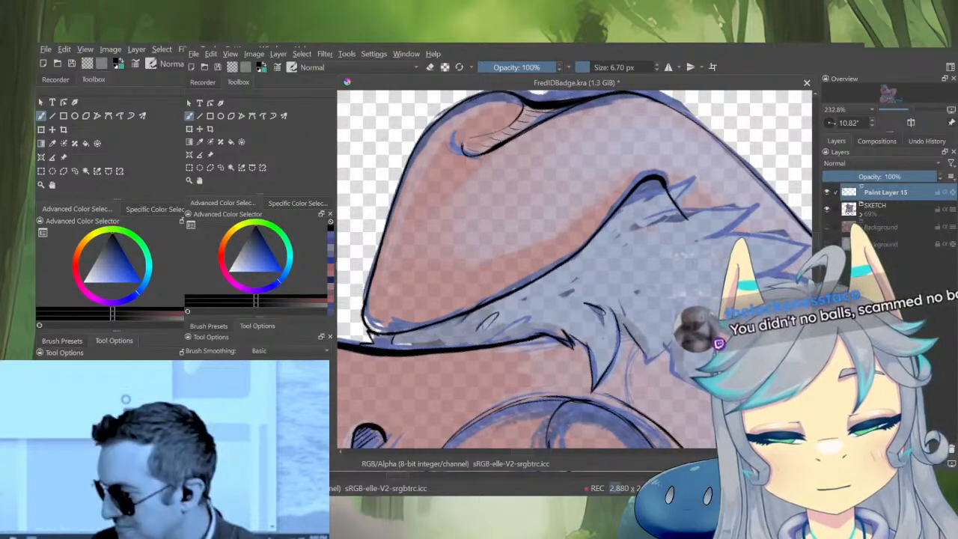
key("ctrl+z")
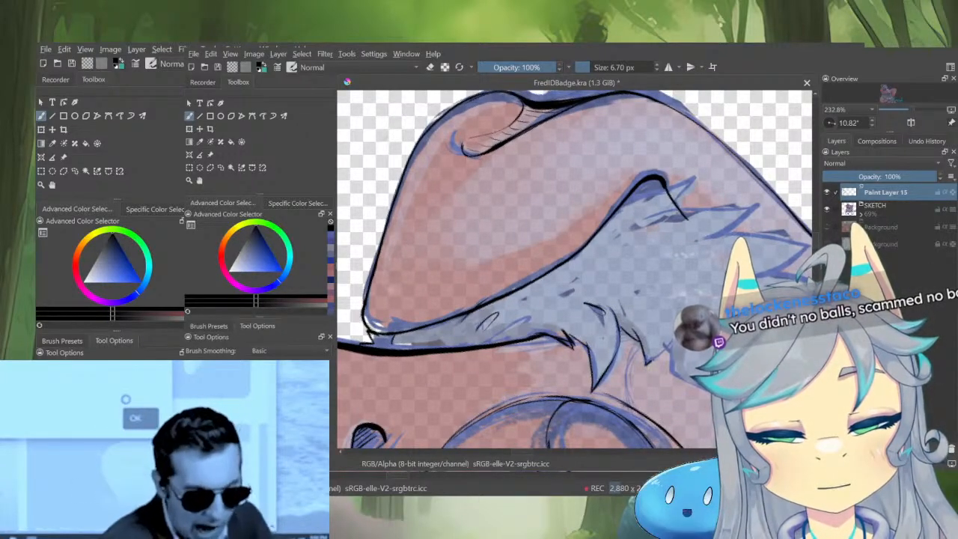
left_click_drag(680, 294, 648, 281)
left_click_drag(653, 241, 664, 280)
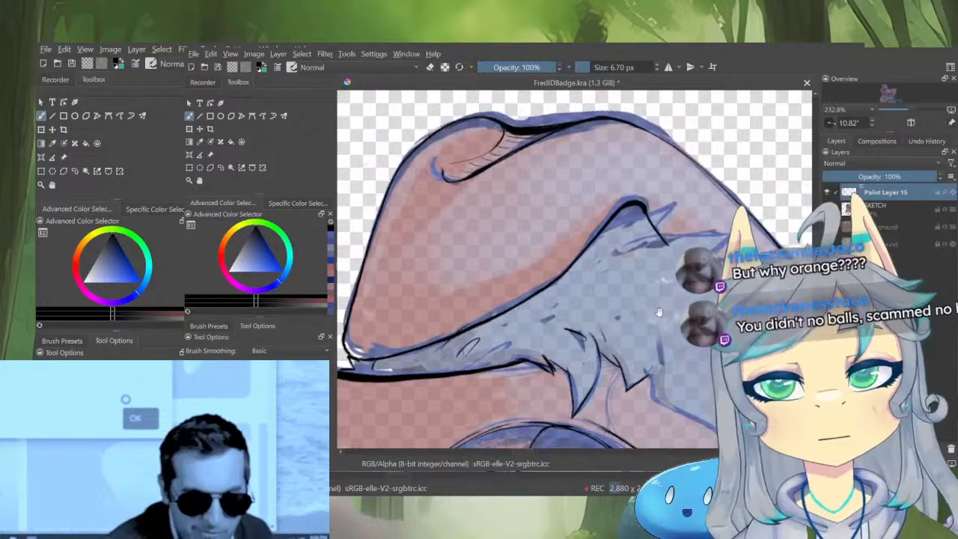
Ink the long curved strand and the pointed tips where the forehead fur hangs down near the far brow
left_click_drag(682, 343, 604, 307)
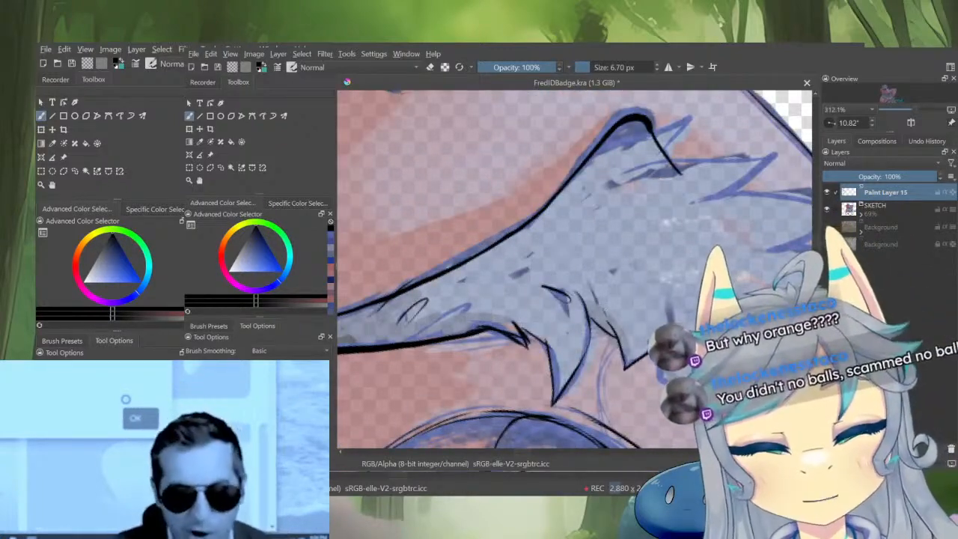
left_click_drag(526, 332, 489, 334)
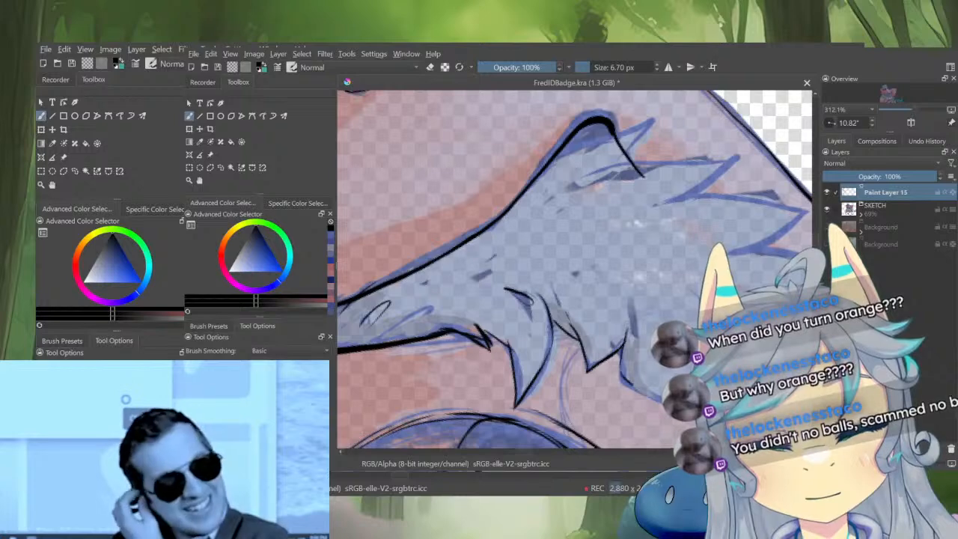
key("m")
left_click_drag(513, 382, 631, 299)
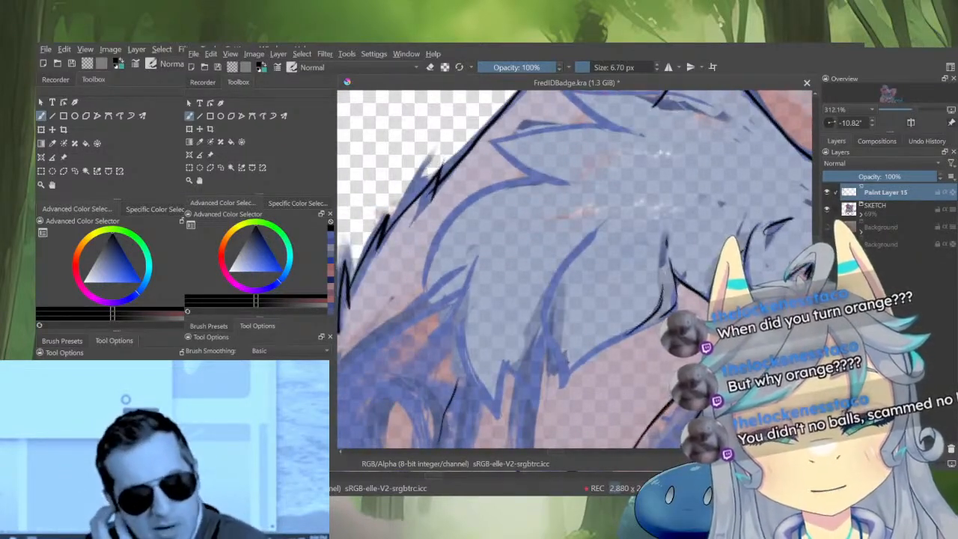
mouse_move(575, 379)
left_mouse_down()
mouse_move(611, 357)
mouse_move(605, 378)
mouse_move(588, 300)
mouse_move(638, 222)
mouse_move(677, 210)
left_mouse_up()
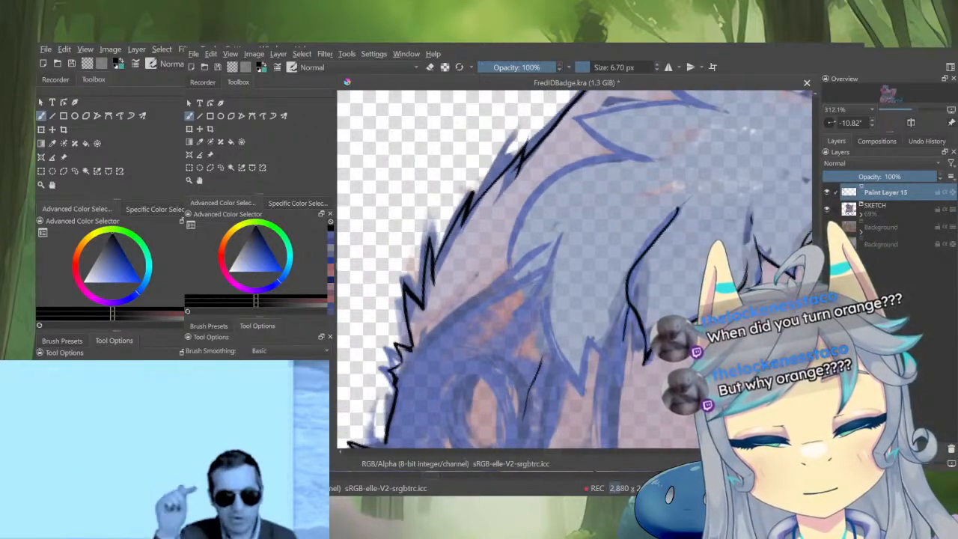
left_click_drag(588, 331, 622, 382)
mouse_move(622, 335)
left_mouse_down()
mouse_move(619, 382)
mouse_move(578, 393)
mouse_move(548, 288)
left_mouse_up()
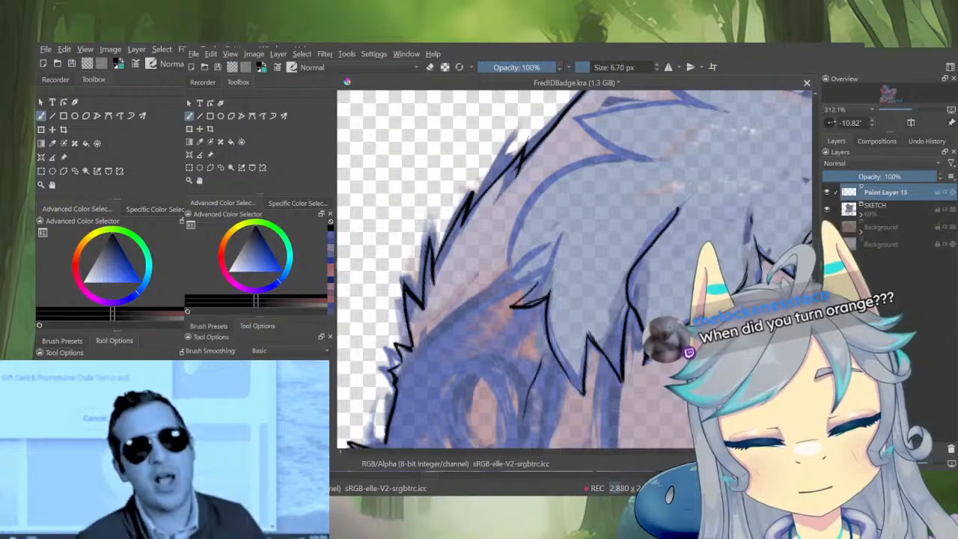
Ink the small tuft beside the far brow and the curved fur edge rising from it, undoing one stroke
left_click_drag(560, 238, 537, 284)
mouse_move(569, 271)
left_mouse_down()
mouse_move(629, 303)
mouse_move(556, 326)
mouse_move(596, 283)
left_mouse_up()
key("ctrl+z")
left_click_drag(562, 320, 609, 271)
left_click_drag(609, 270, 585, 296)
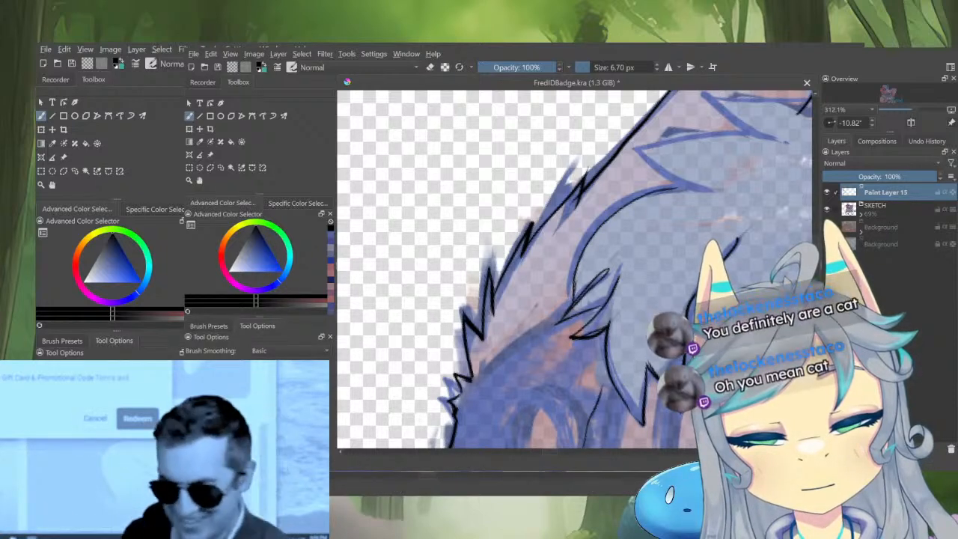
Ink the tall pointed tuft at the upper end of the forehead fur's curved outer edge
left_click_drag(623, 210, 697, 190)
left_click_drag(594, 169, 666, 221)
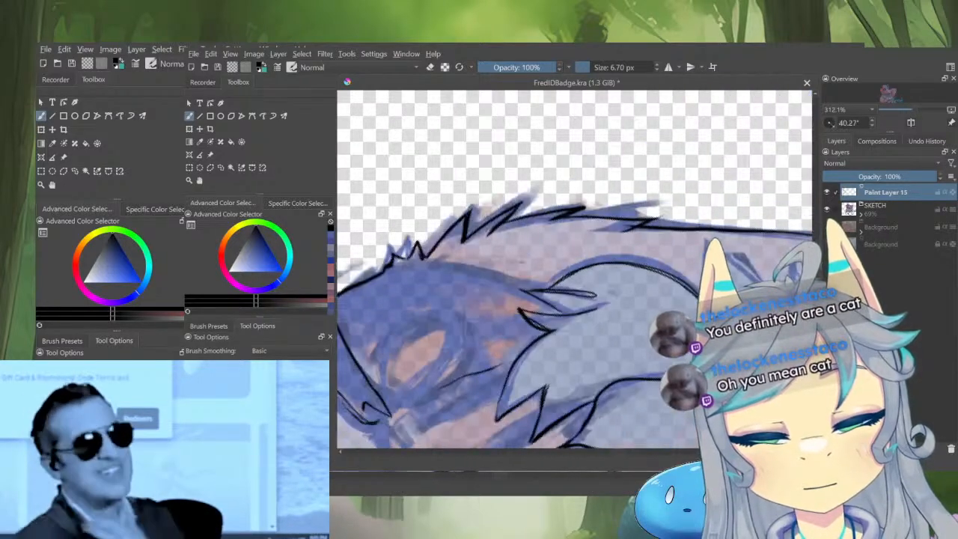
left_click_drag(644, 277, 565, 286)
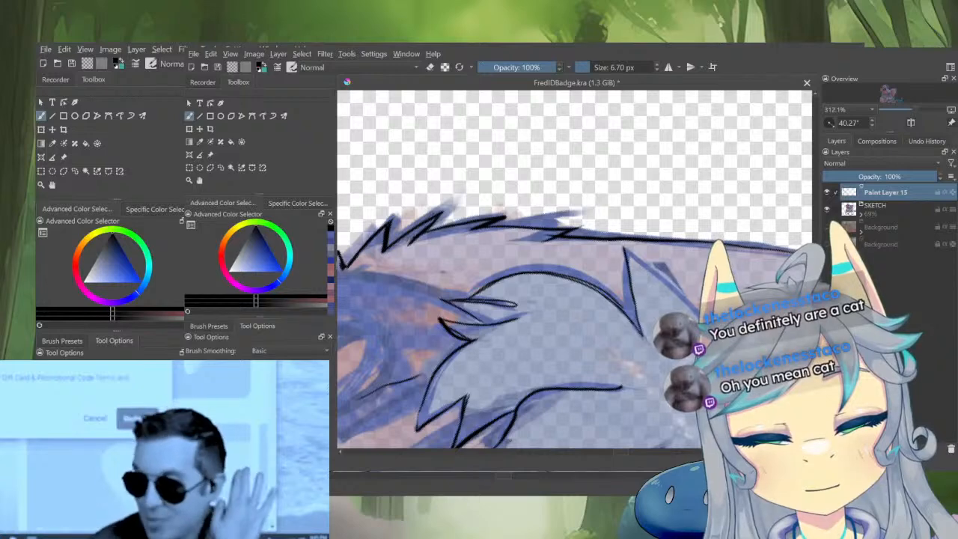
Check the drawing mirrored and ink the fur strand running from the tall tuft toward the far ear
key("m")
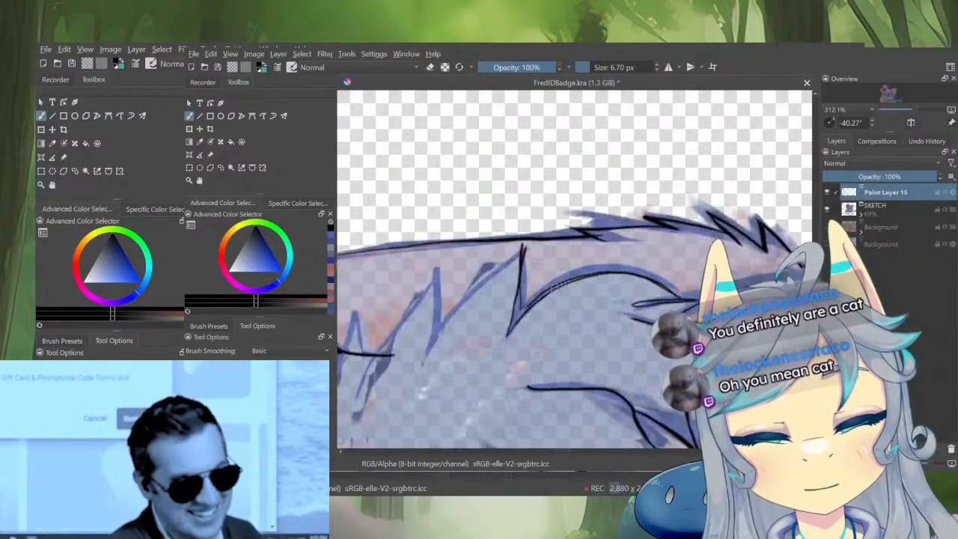
left_click_drag(545, 357, 620, 377)
left_click_drag(621, 377, 554, 384)
left_click_drag(557, 335, 599, 277)
mouse_move(598, 305)
left_mouse_down()
mouse_move(636, 276)
mouse_move(592, 322)
mouse_move(563, 382)
left_mouse_up()
left_click_drag(593, 351, 581, 348)
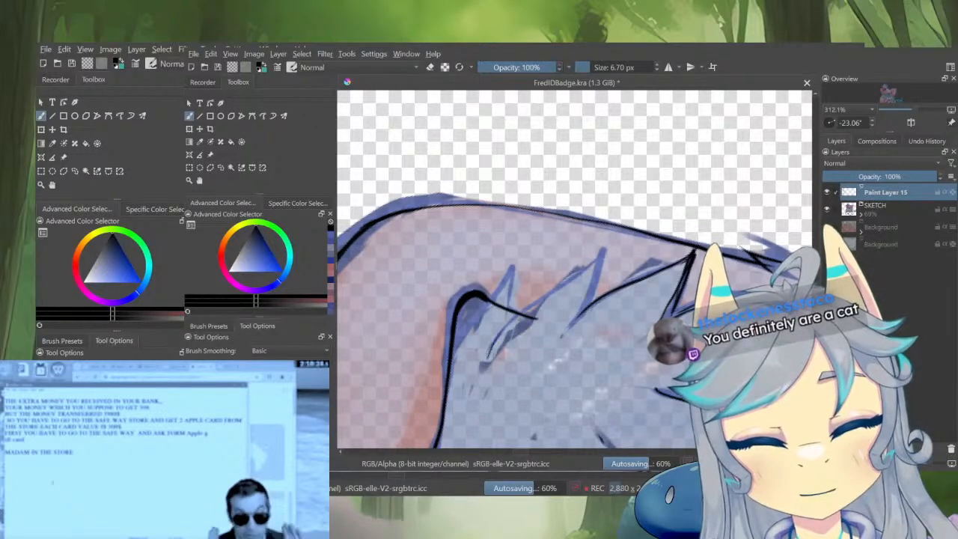
Ink the remaining pointed tufts and short inner fur lines along the forehead fur beside the far ear's fold
left_click_drag(566, 298, 519, 346)
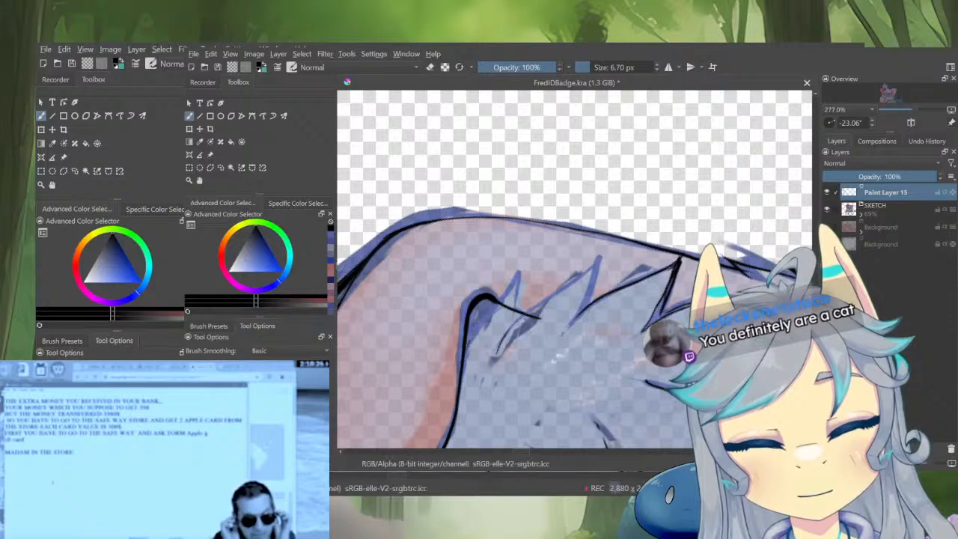
mouse_move(462, 375)
left_mouse_down()
mouse_move(487, 313)
mouse_move(507, 290)
left_mouse_up()
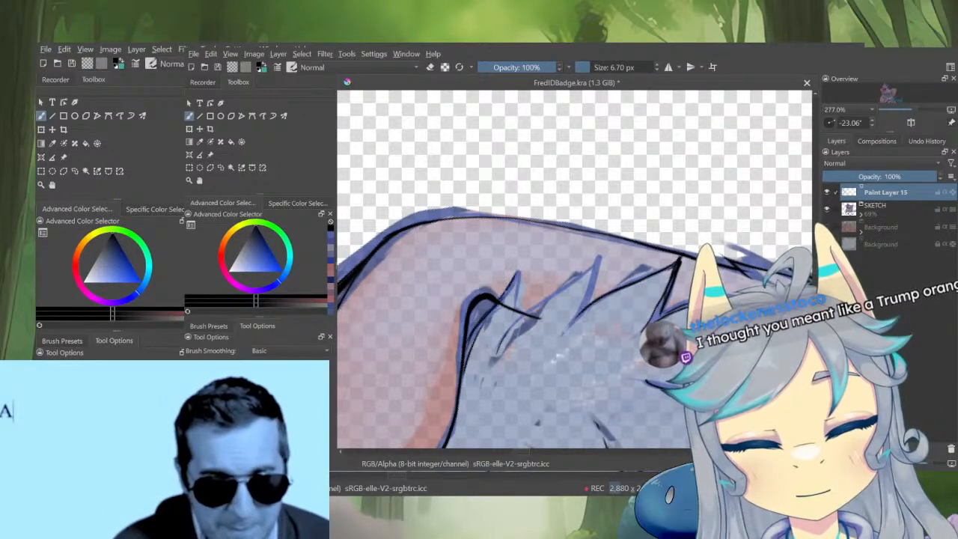
left_click_drag(477, 340, 518, 268)
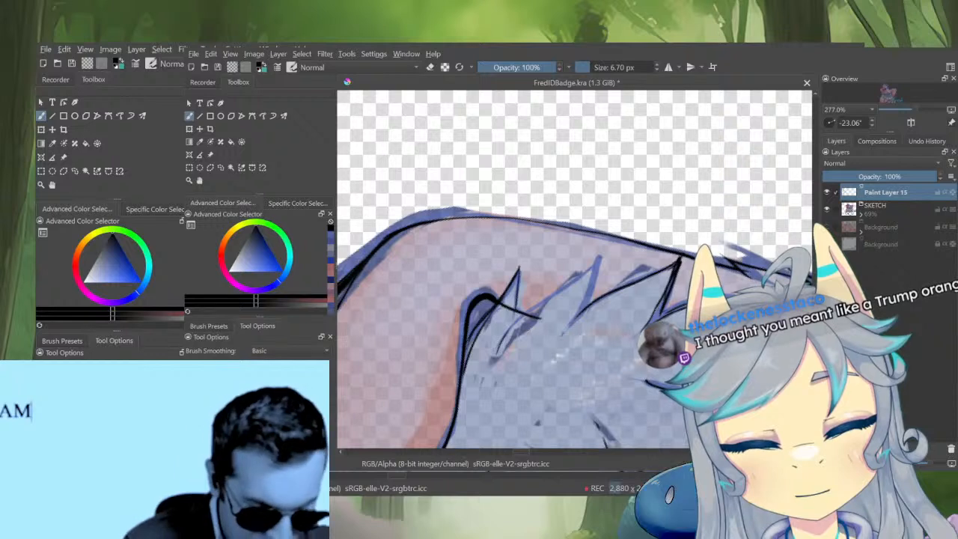
mouse_move(494, 354)
left_mouse_down()
mouse_move(535, 291)
mouse_move(519, 312)
mouse_move(570, 320)
left_mouse_up()
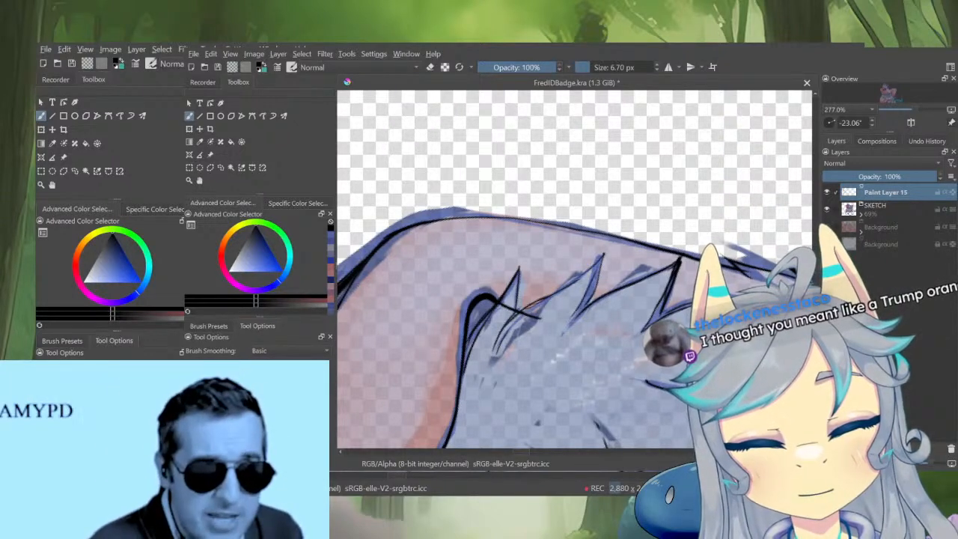
left_click_drag(602, 257, 564, 324)
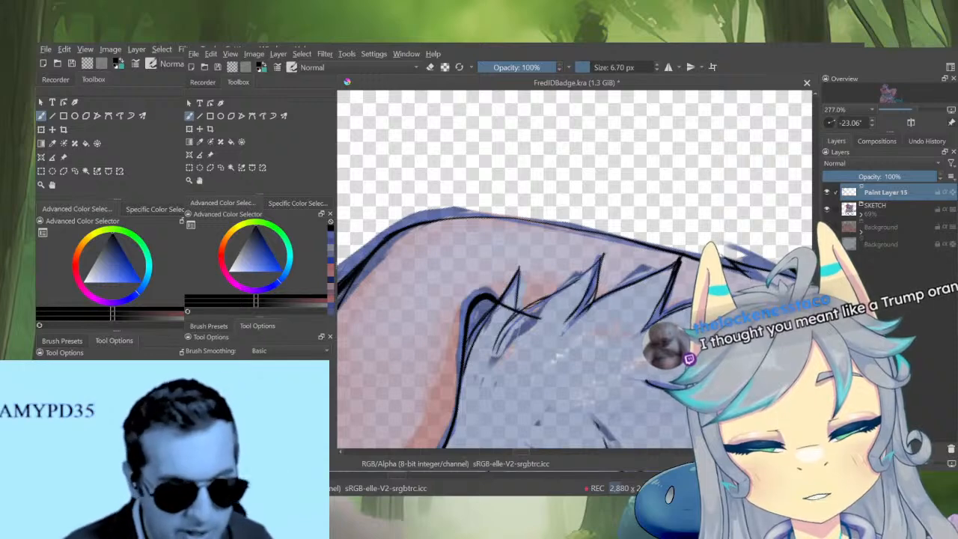
left_click_drag(624, 290, 683, 259)
Ink the upper contour of the dark marking around the far eye, checking the drawing mirrored
key("ctrl+]")
key("ctrl+]")
key("ctrl+]")
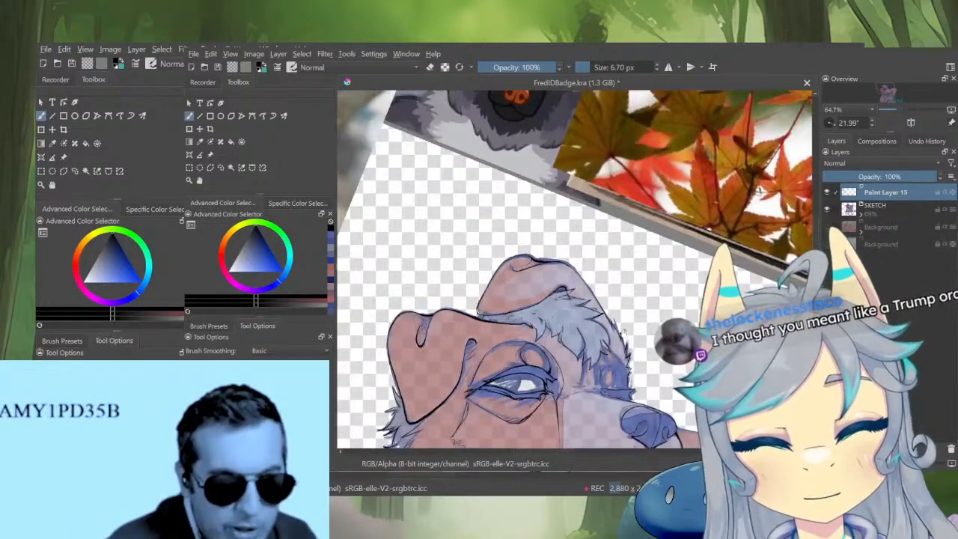
left_click_drag(603, 391, 599, 299)
left_click_drag(447, 146, 458, 143)
key("m")
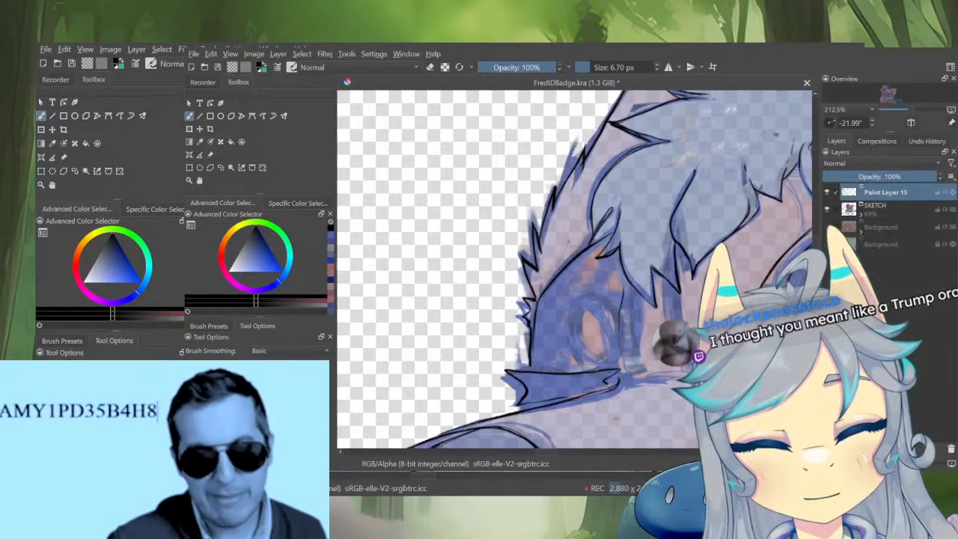
key("m")
Set the brush to 4.32 px and ink the inner edge and oval brow spot of the far eye's marking
mouse_move(545, 357)
left_mouse_down()
mouse_move(611, 337)
mouse_move(601, 367)
left_mouse_up()
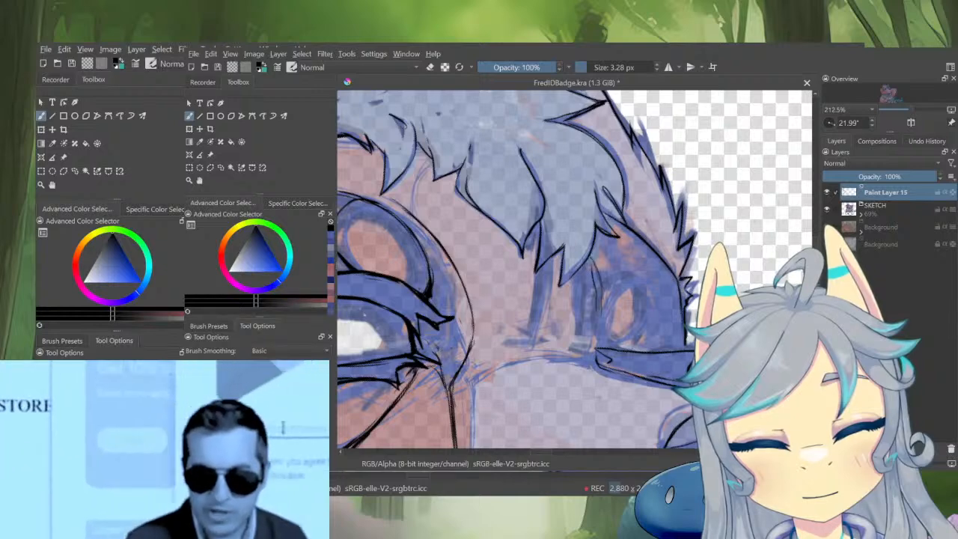
key("bracketright")
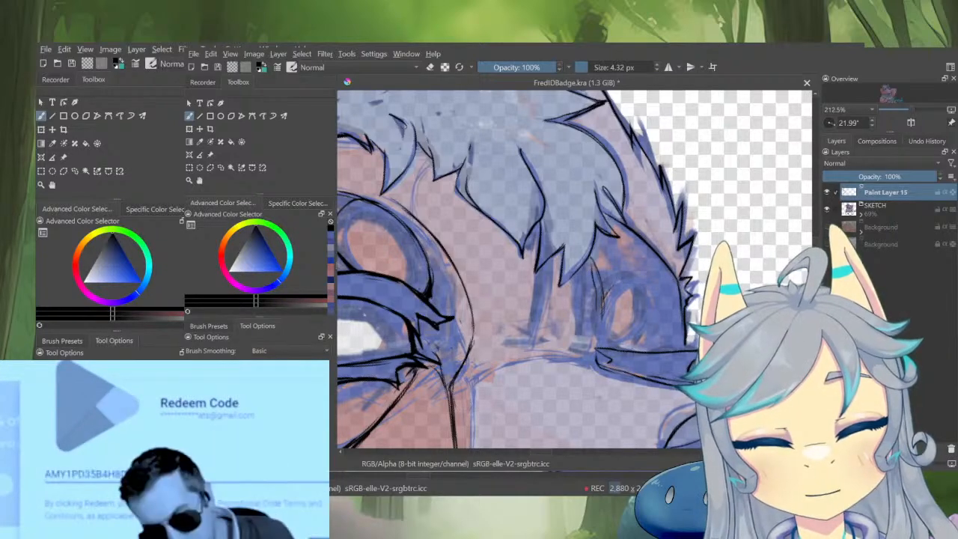
mouse_move(632, 327)
left_mouse_down()
mouse_move(638, 304)
mouse_move(669, 346)
left_mouse_up()
left_click_drag(673, 302, 680, 259)
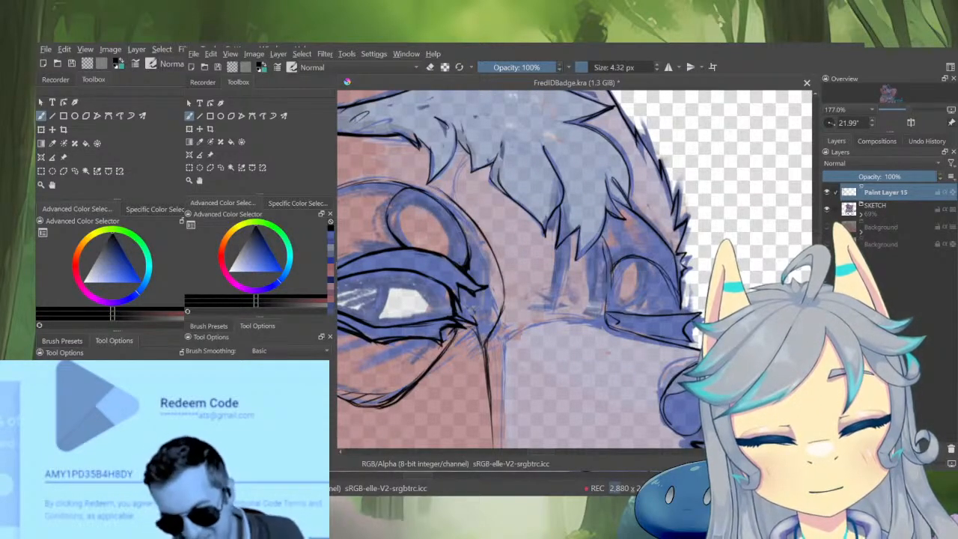
left_click_drag(619, 307, 620, 330)
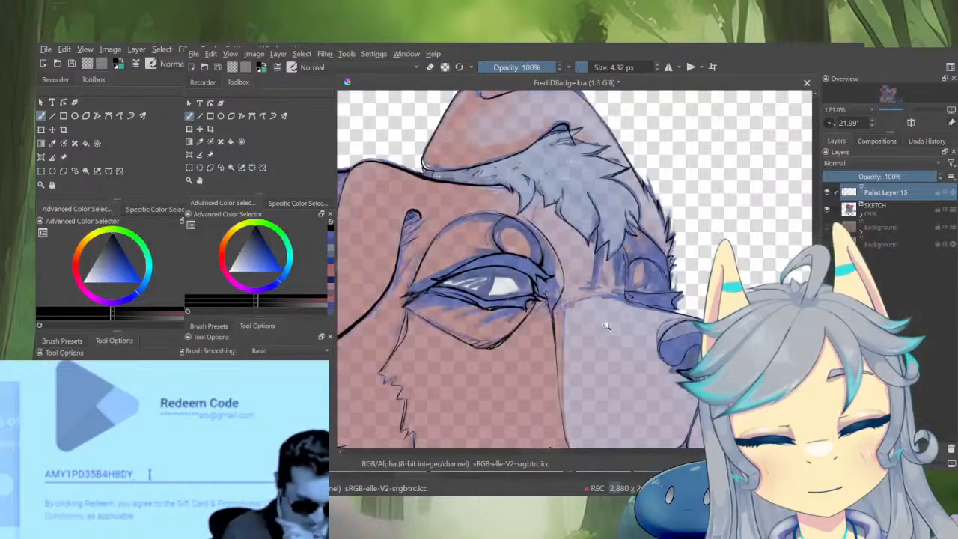
left_click_drag(629, 296, 634, 258)
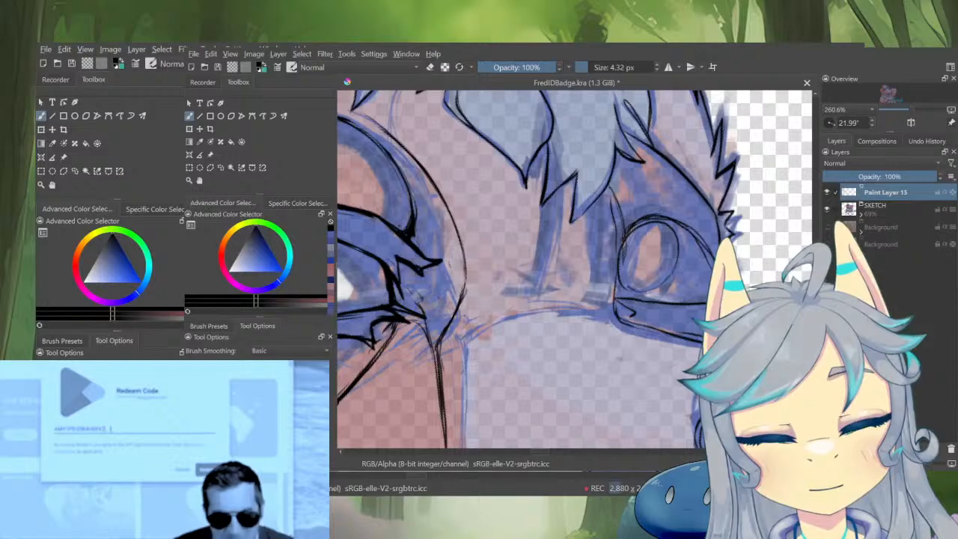
mouse_move(620, 286)
left_mouse_down()
mouse_move(638, 224)
mouse_move(669, 224)
mouse_move(637, 290)
mouse_move(646, 316)
left_mouse_up()
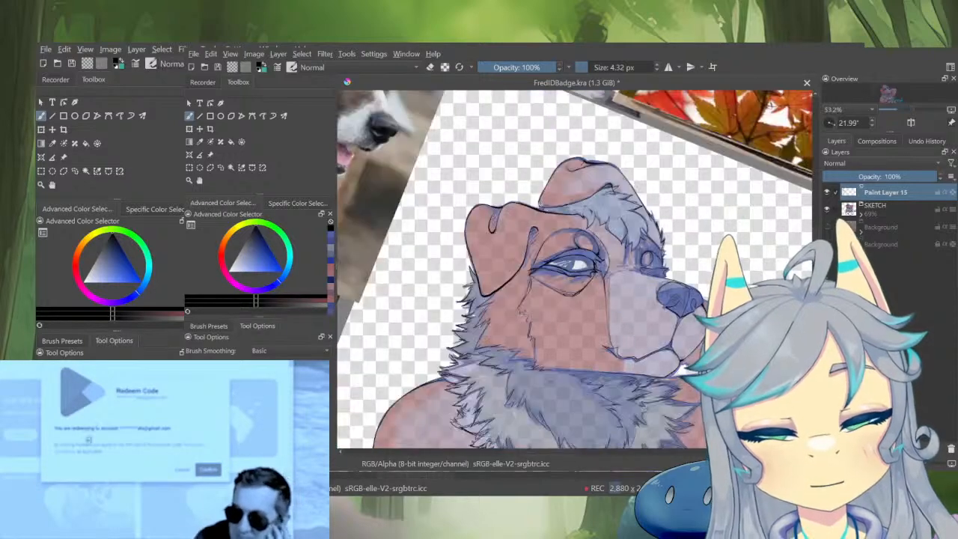
Check the face mirrored and add heavier line weight to the top of the far eye's oval brow spot
key("m")
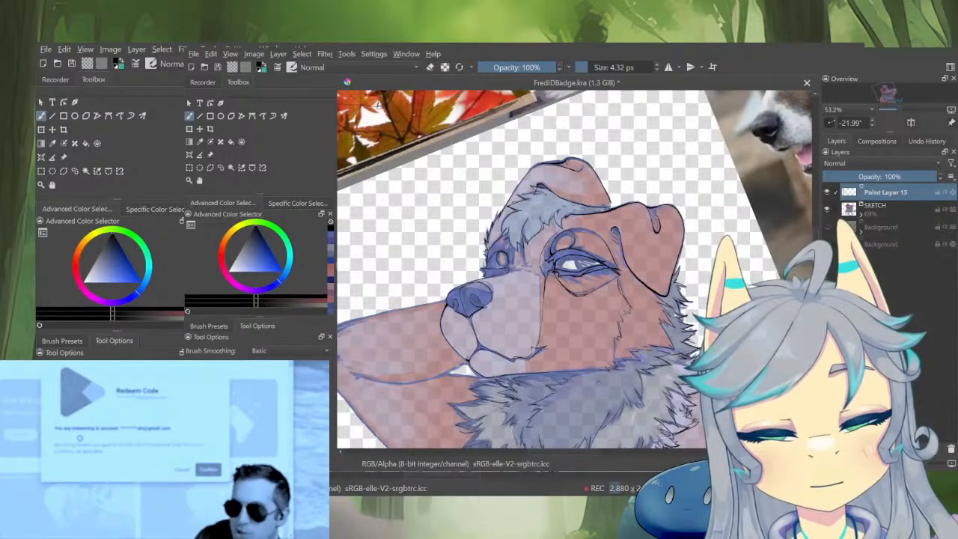
key("m")
left_click_drag(649, 251, 679, 190)
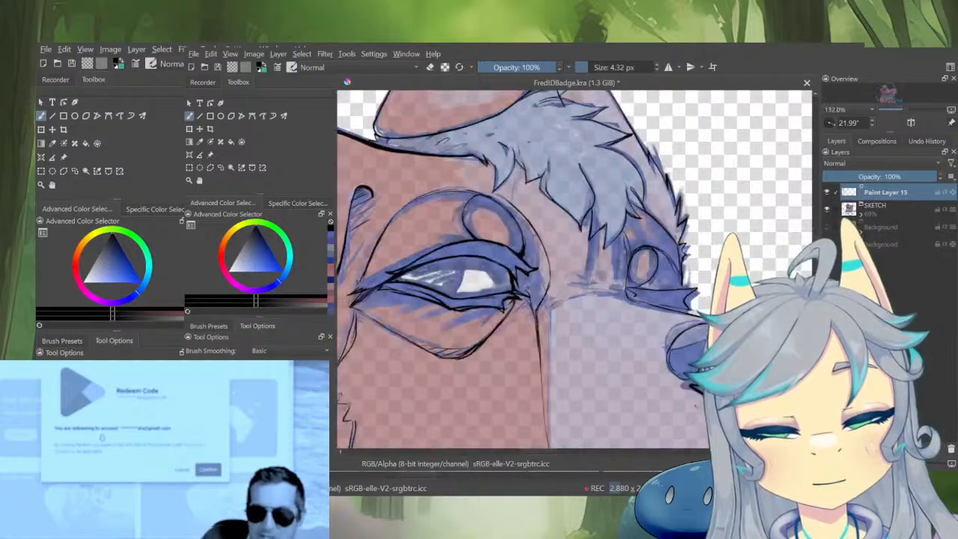
left_click_drag(632, 261, 646, 225)
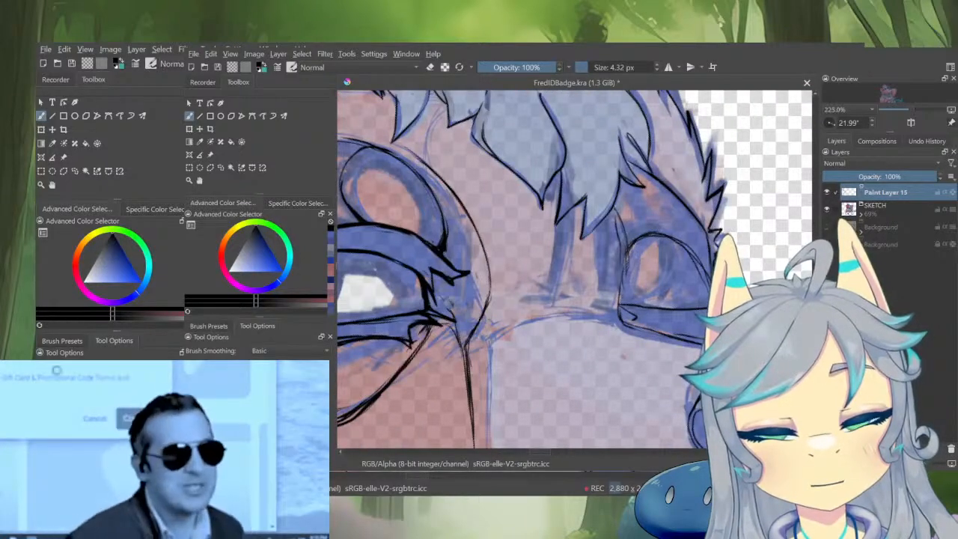
left_click_drag(649, 260, 662, 271)
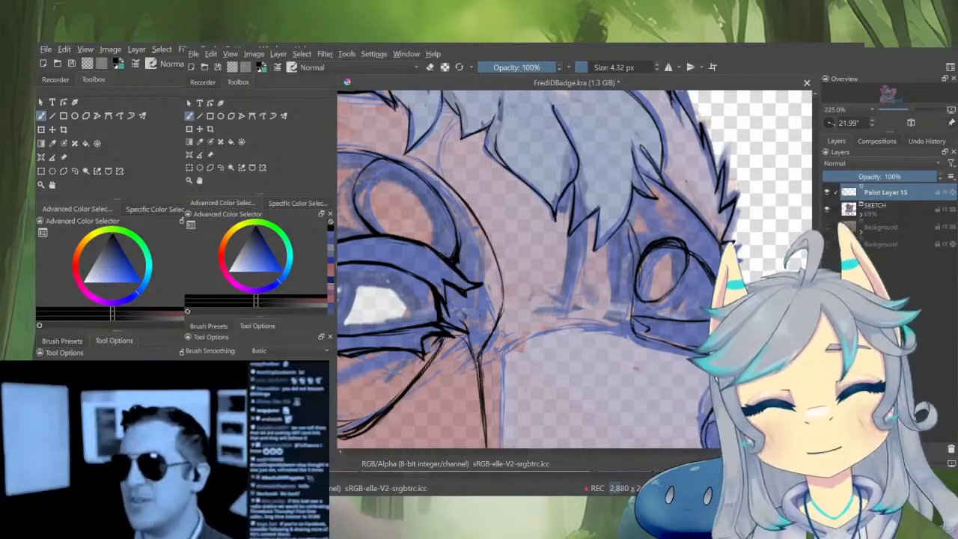
Isolate Paint Layer 15 and clean up the far oval brow spot with a 10.29 px eraser and a 6.48 px brush
left_click(849, 192, "alt")
left_click_drag(738, 252, 715, 317)
left_click(849, 192, "alt")
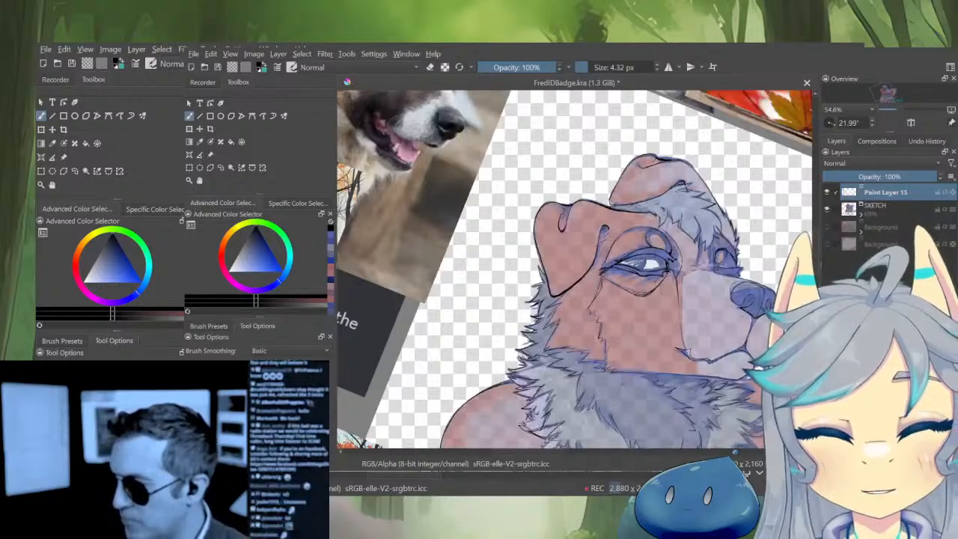
left_click(849, 192, "alt")
mouse_move(753, 259)
left_mouse_down()
mouse_move(714, 298)
mouse_move(738, 213)
left_mouse_up()
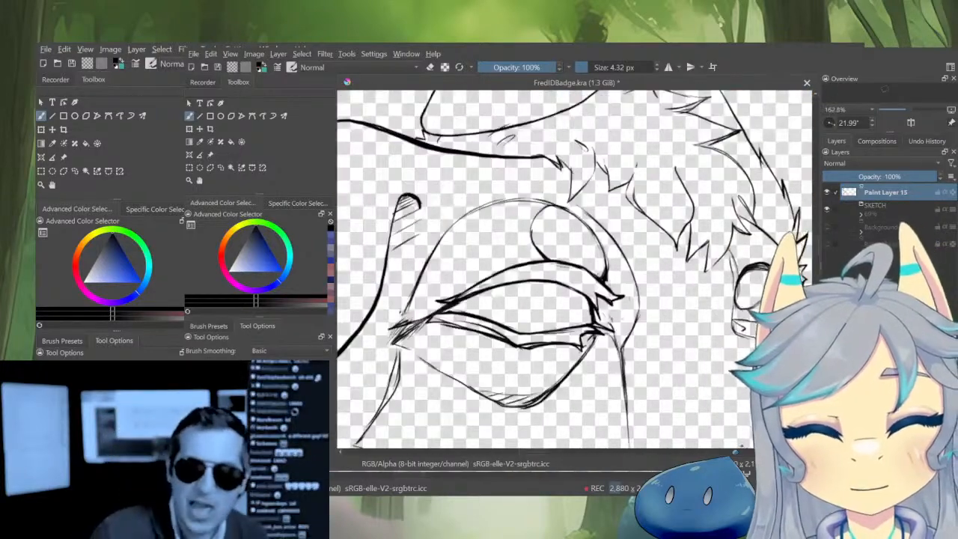
key("e")
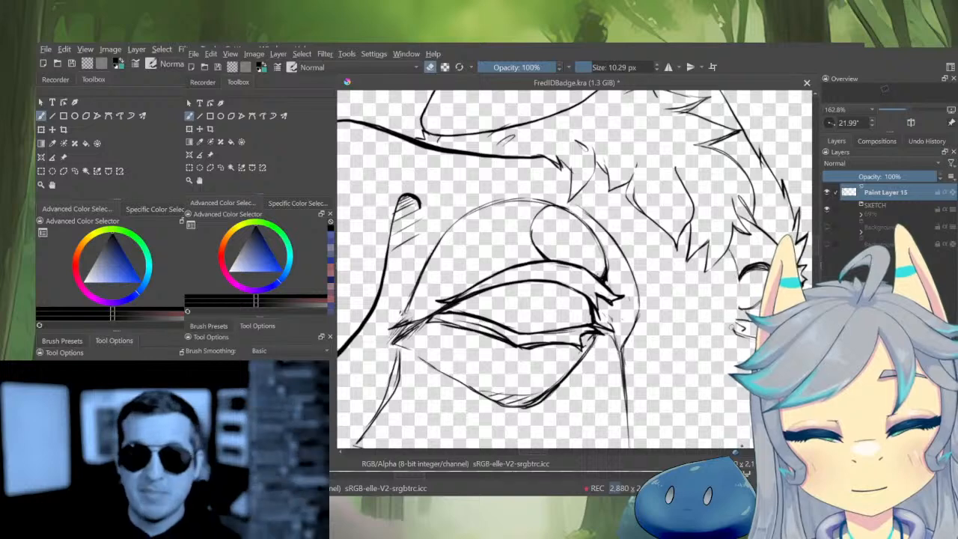
key("e")
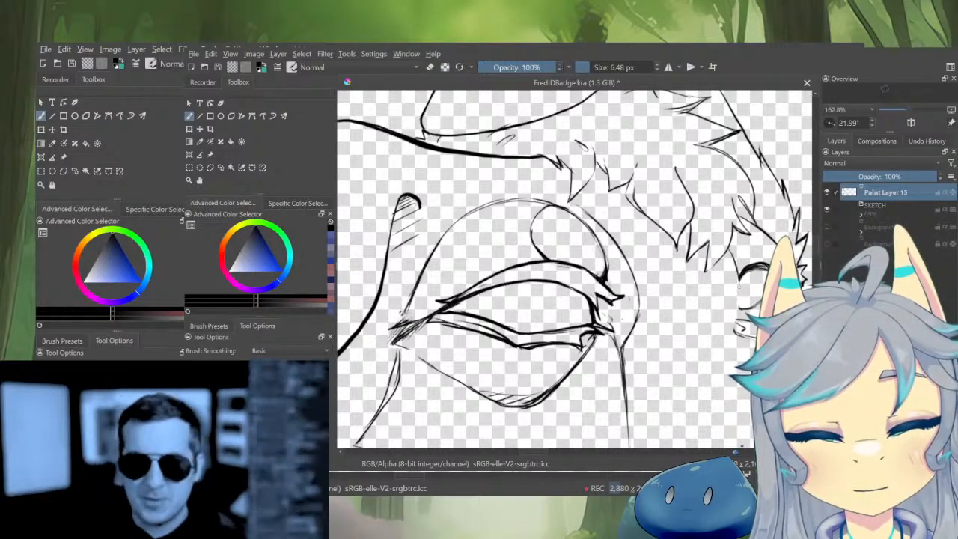
left_click_drag(752, 303, 719, 294)
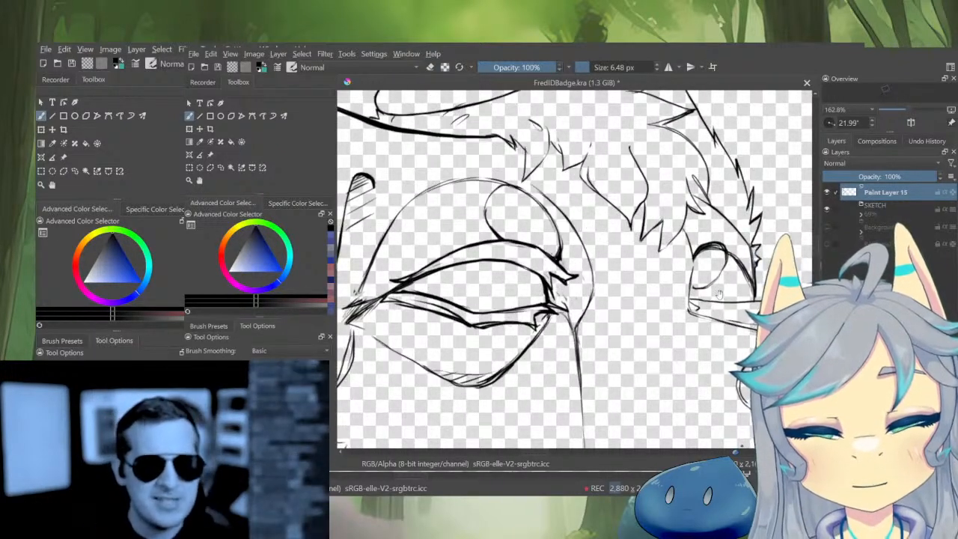
left_click_drag(748, 259, 744, 315)
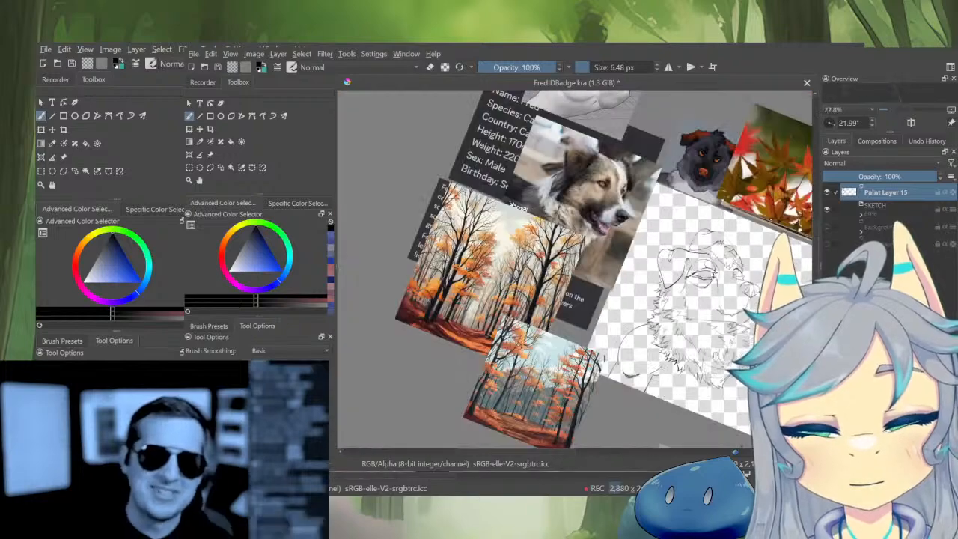
Show the sketch again and ink the curved edge of the near eye's iris with a 6.22 px brush
left_click_drag(728, 265, 716, 212)
key("e")
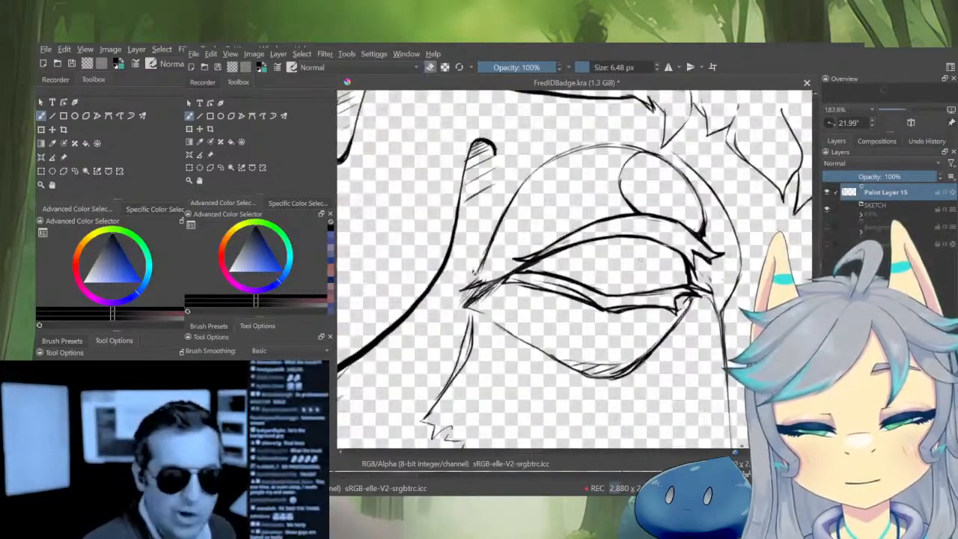
key("i")
left_click_drag(603, 256, 605, 238)
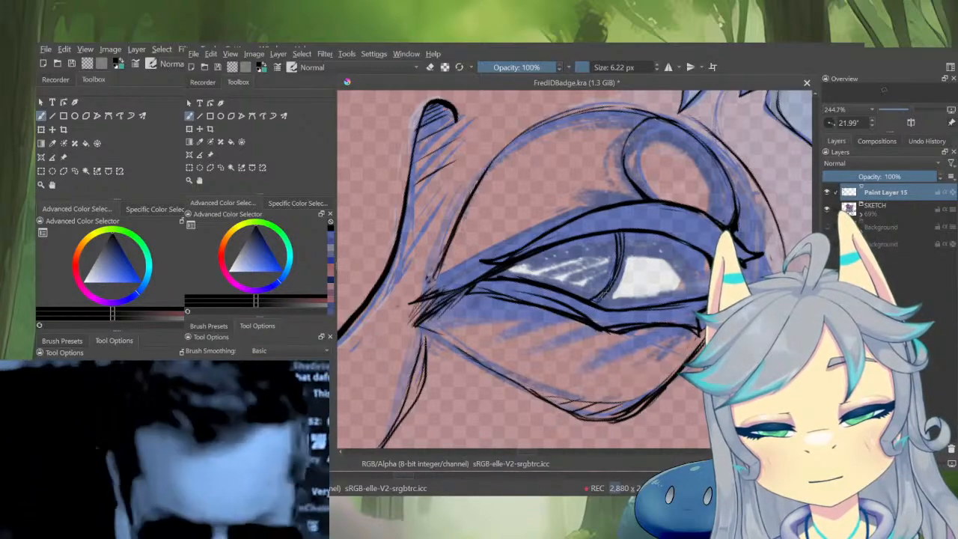
Hide the sketch, check the whole line art mirrored, and reset the canvas rotation to 0°
scroll(574, 270, "down", 10)
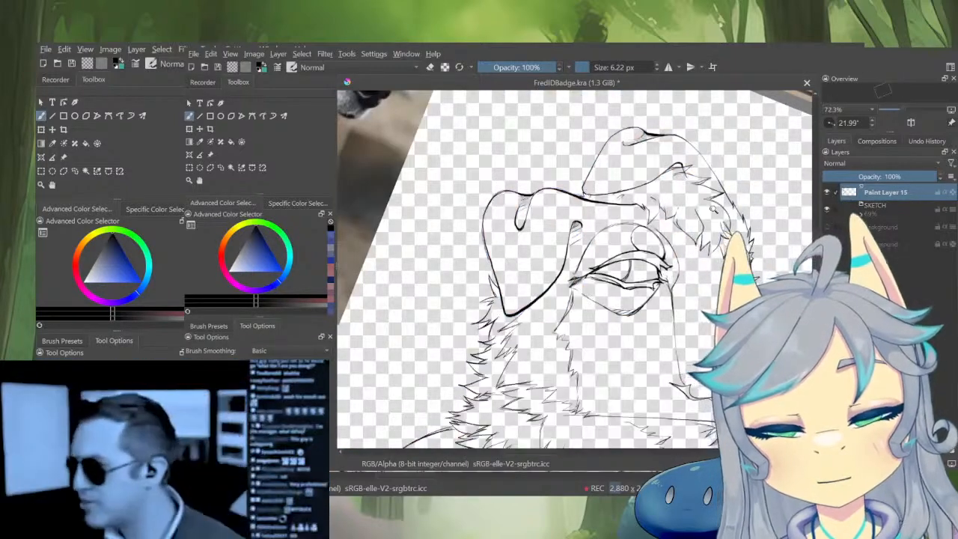
scroll(575, 270, "up", 2)
key("m")
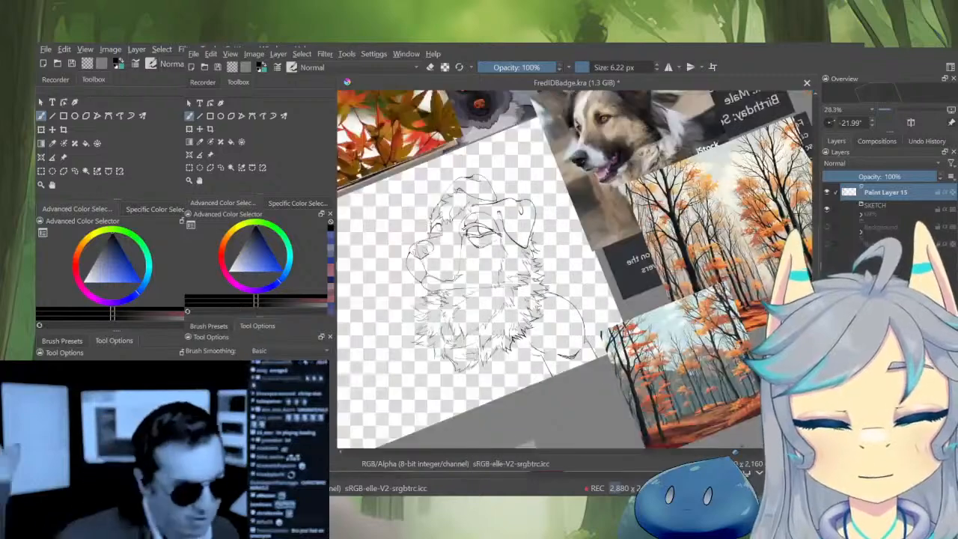
key("5")
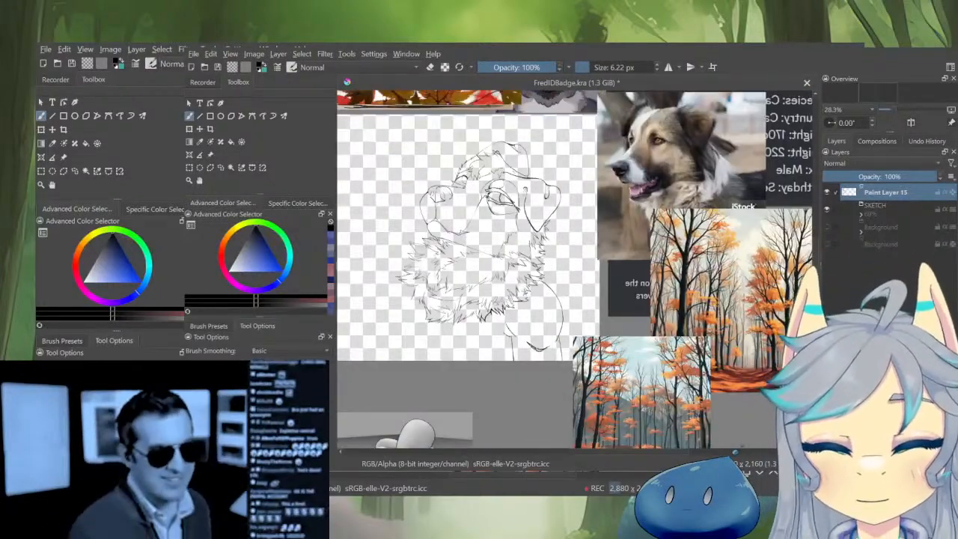
key("m")
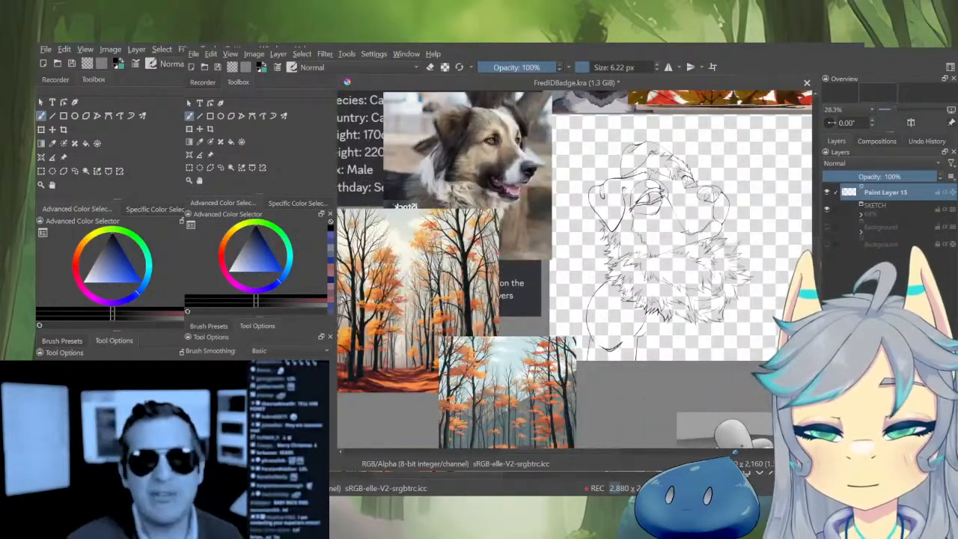
left_click_drag(650, 196, 629, 224)
Clean up the near eye's iris edge with the eraser and ink a small curved pupil with a 2.43 px brush
scroll(629, 225, "up", 6)
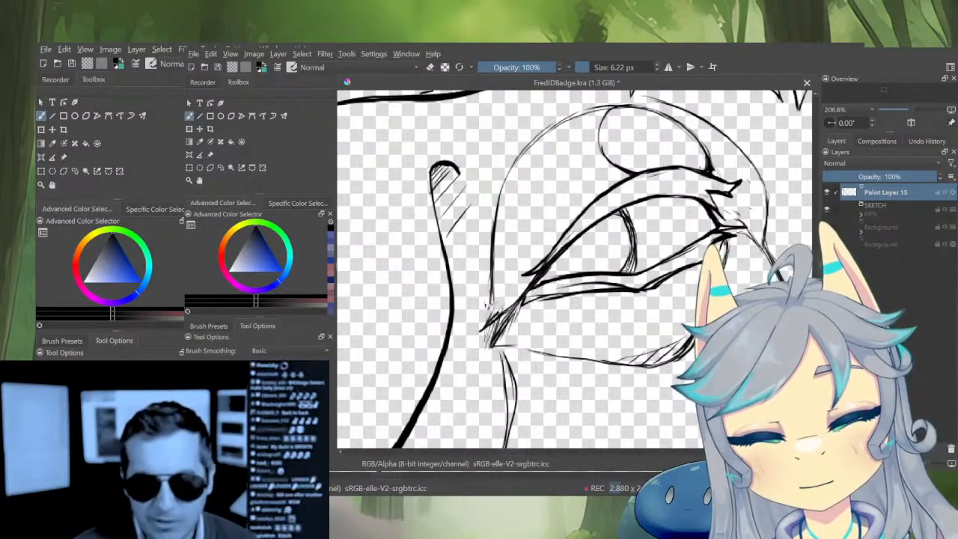
key("e")
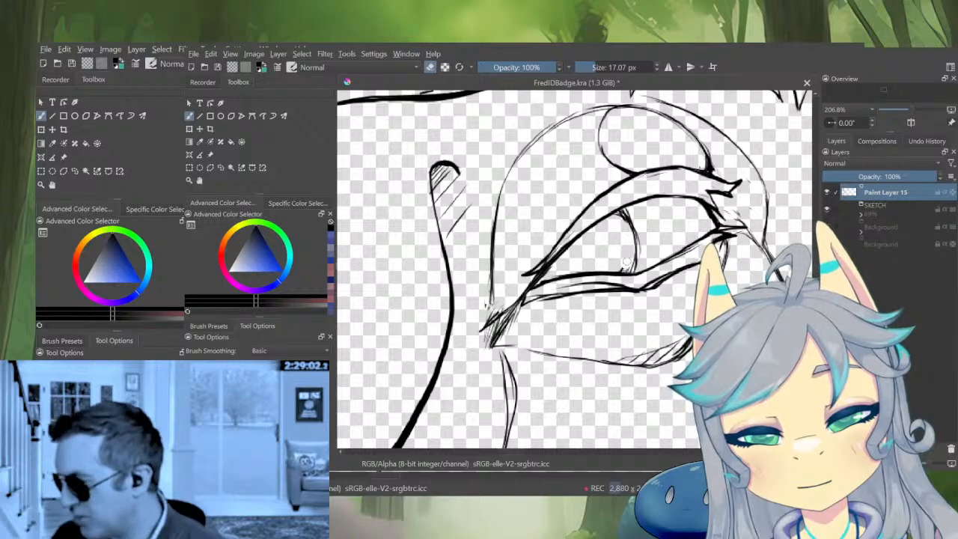
left_click_drag(623, 235, 616, 237, "shift")
key("e")
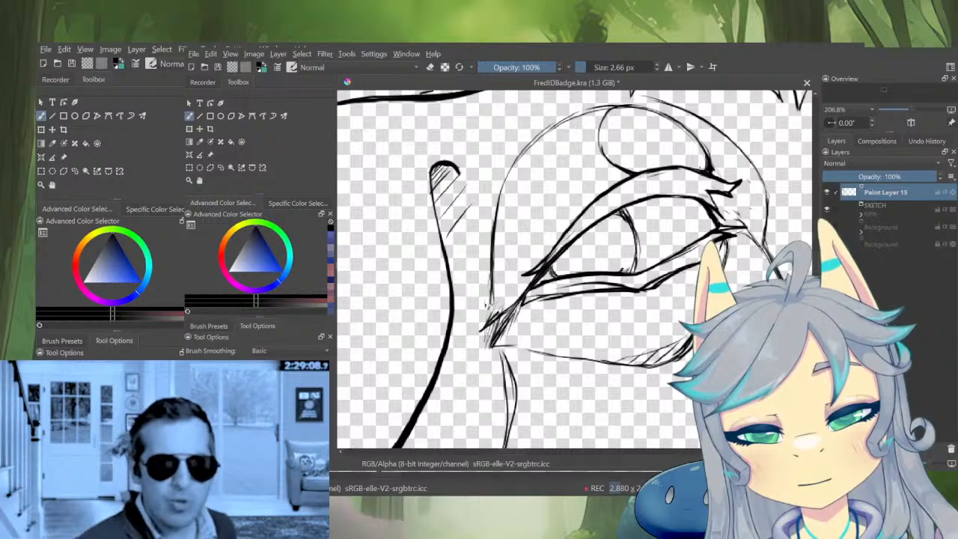
left_click_drag(585, 244, 583, 243, "shift")
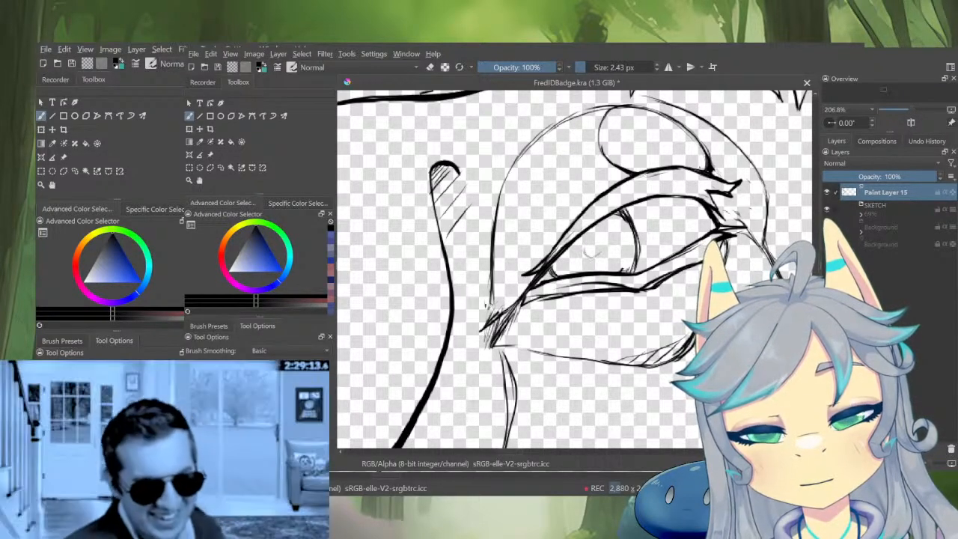
left_click_drag(604, 244, 580, 262)
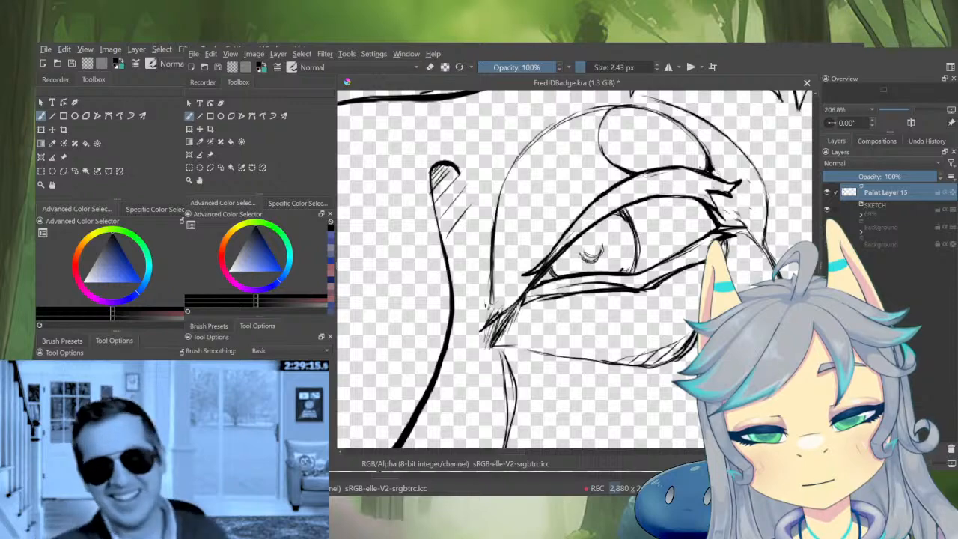
Compare the head's line art with the sketch by showing the sketch and hiding it again
scroll(631, 222, "down", 4)
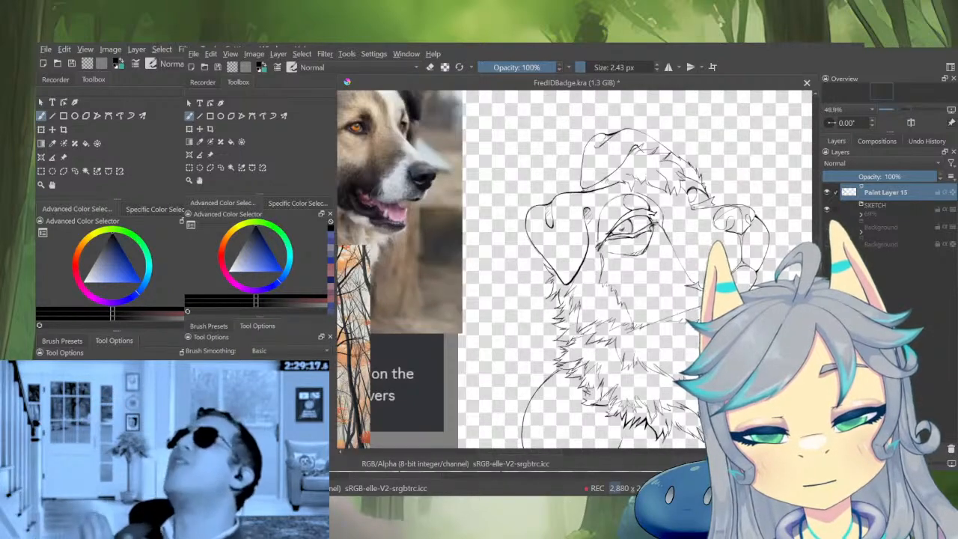
left_click(828, 210)
left_click_drag(687, 256, 656, 264)
scroll(655, 264, "down", 3)
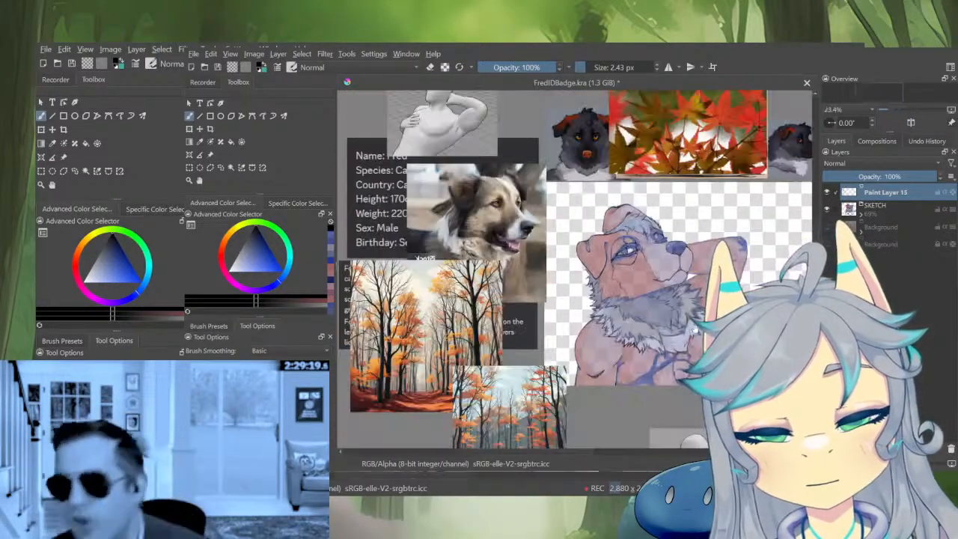
scroll(694, 329, "up", 3)
left_click(827, 210)
scroll(793, 296, "down", 2)
left_click_drag(793, 295, 709, 277)
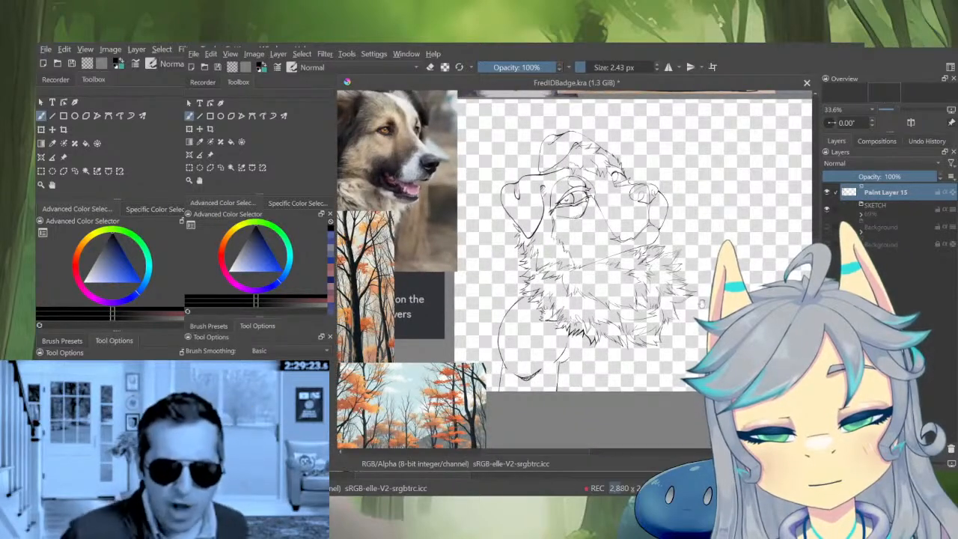
Set the brush to 4.97 px and darken the jagged fur tufts of the cheek marking below the near eye
scroll(582, 231, "up", 3)
scroll(573, 180, "up", 2)
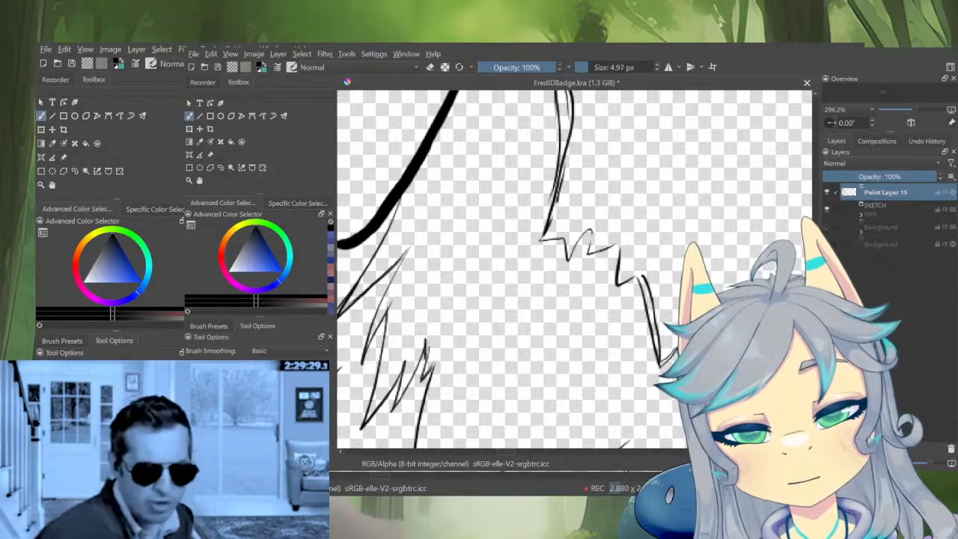
left_click_drag(558, 201, 550, 228)
key("ctrl+z")
mouse_move(568, 148)
left_mouse_down()
mouse_move(544, 240)
mouse_move(563, 238)
left_mouse_up()
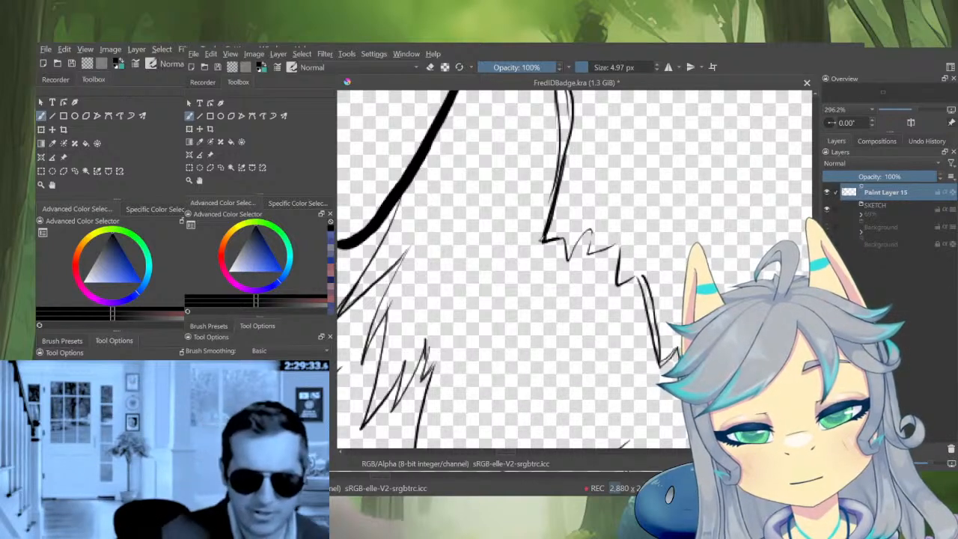
key("ctrl+z")
key("ctrl+z")
left_click_drag(559, 198, 534, 247)
key("ctrl+z")
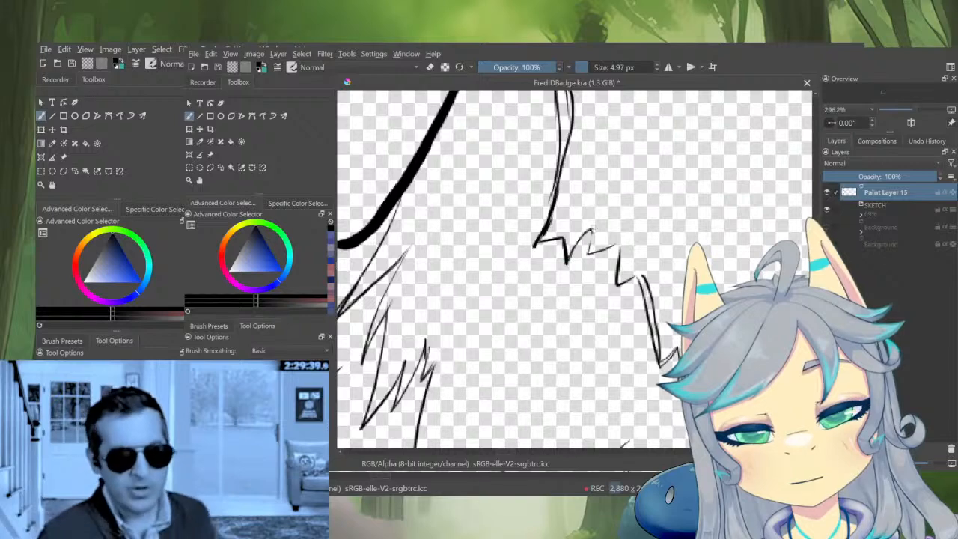
mouse_move(592, 230)
left_mouse_down()
mouse_move(587, 255)
mouse_move(596, 253)
left_mouse_up()
mouse_move(652, 229)
left_mouse_down()
mouse_move(648, 323)
mouse_move(561, 329)
left_mouse_up()
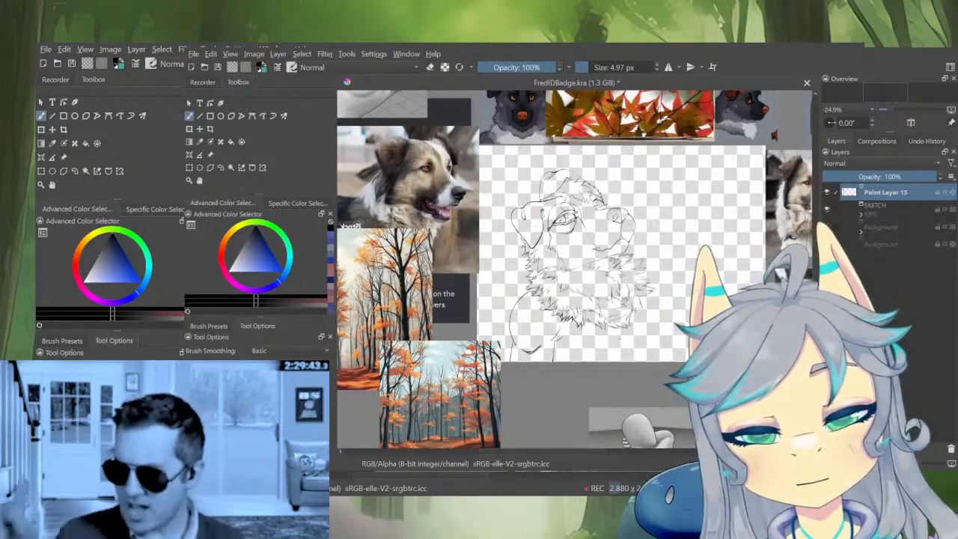
Show the sketch, rotate the canvas to -20.51°, and ink the straight jaw line along the neck fur
left_click_drag(600, 248, 600, 200)
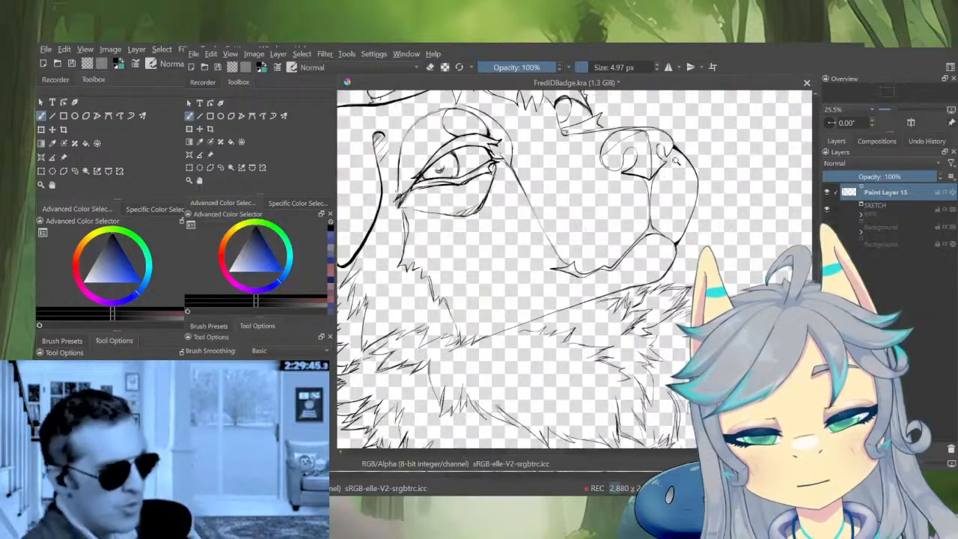
left_click(849, 192, "alt")
mouse_move(624, 312)
left_mouse_down()
mouse_move(636, 277)
mouse_move(675, 261)
left_mouse_up()
left_click_drag(733, 173, 733, 158)
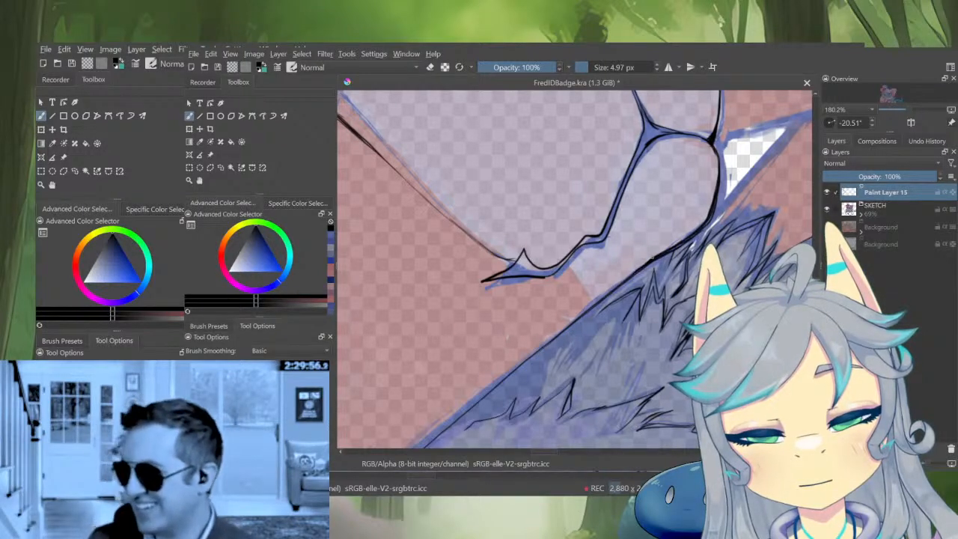
left_click_drag(600, 300, 567, 328)
left_click_drag(578, 325, 637, 277)
left_click_drag(637, 278, 561, 337)
Isolate Paint Layer 15 and thicken the jaw line from the chin to the cheek fur with a 10.93 px brush
left_click(849, 193, "alt")
left_click_drag(569, 329, 616, 289)
key("ctrl+z")
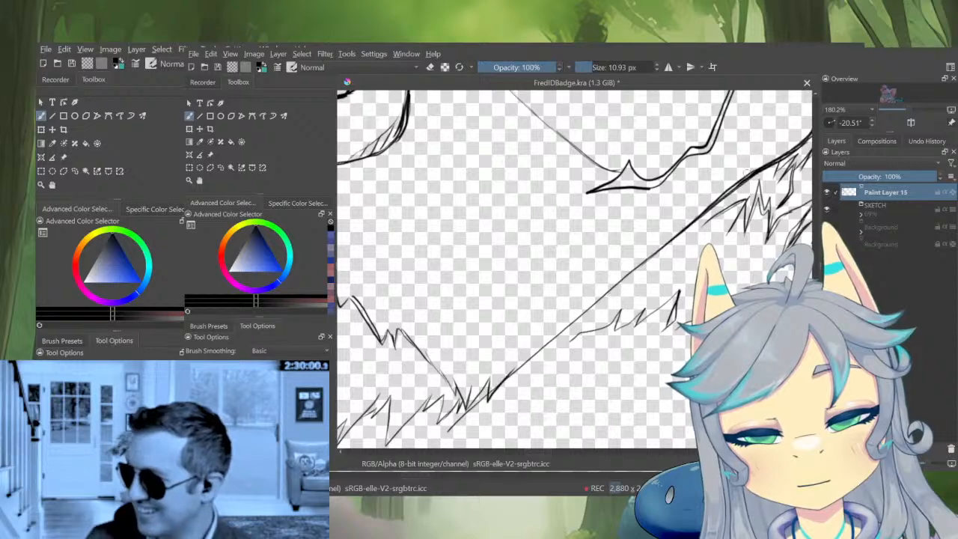
left_click_drag(751, 168, 525, 363)
key("ctrl+z")
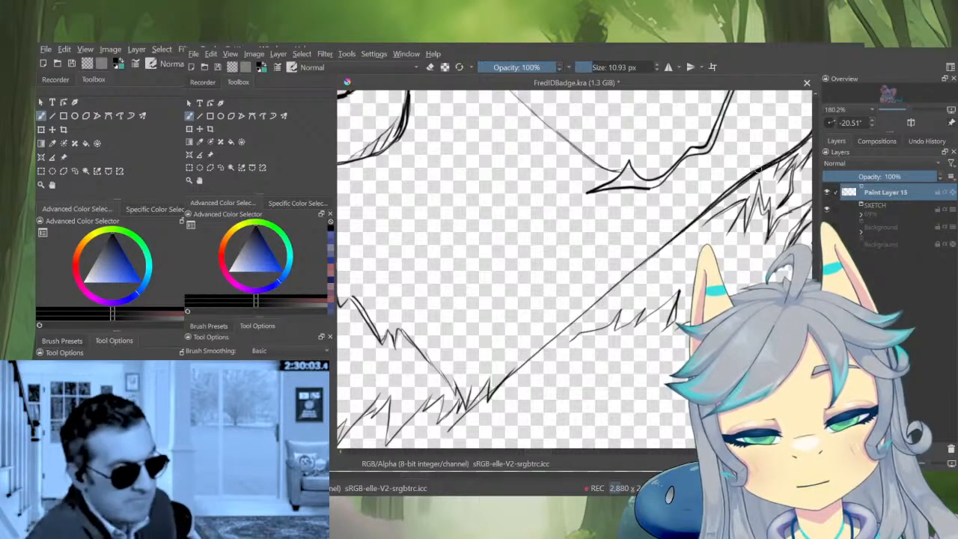
left_click_drag(747, 175, 490, 397)
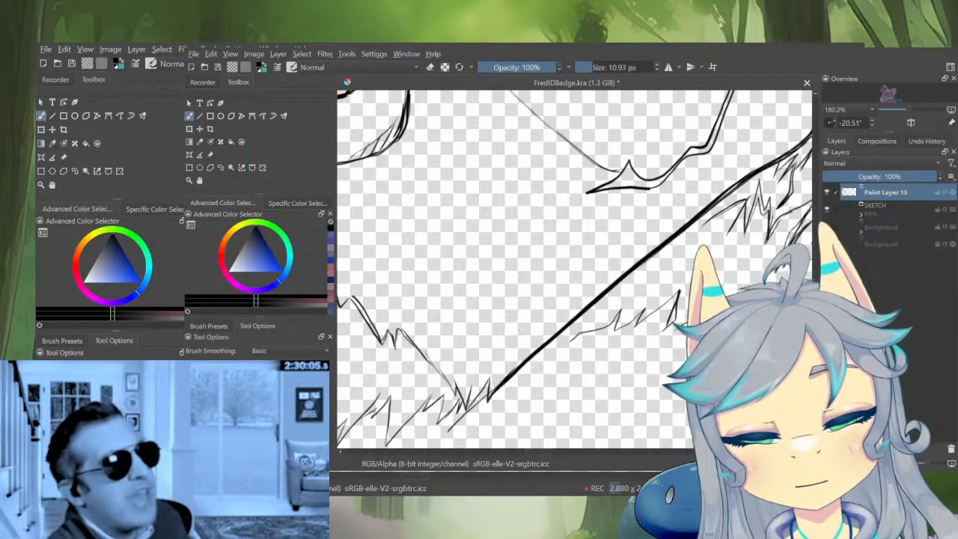
left_click_drag(632, 298, 545, 350)
key("e")
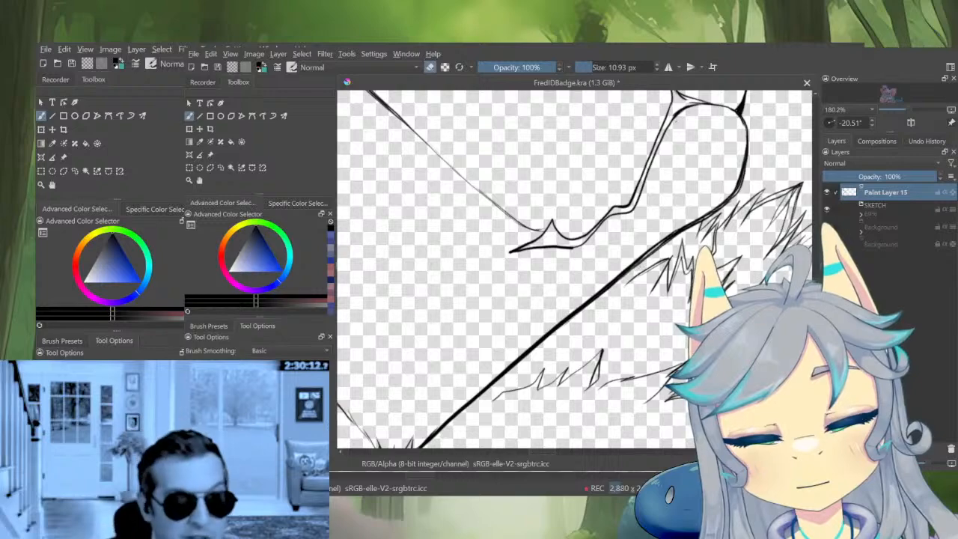
scroll(692, 226, "down", 6)
scroll(694, 228, "up", 4)
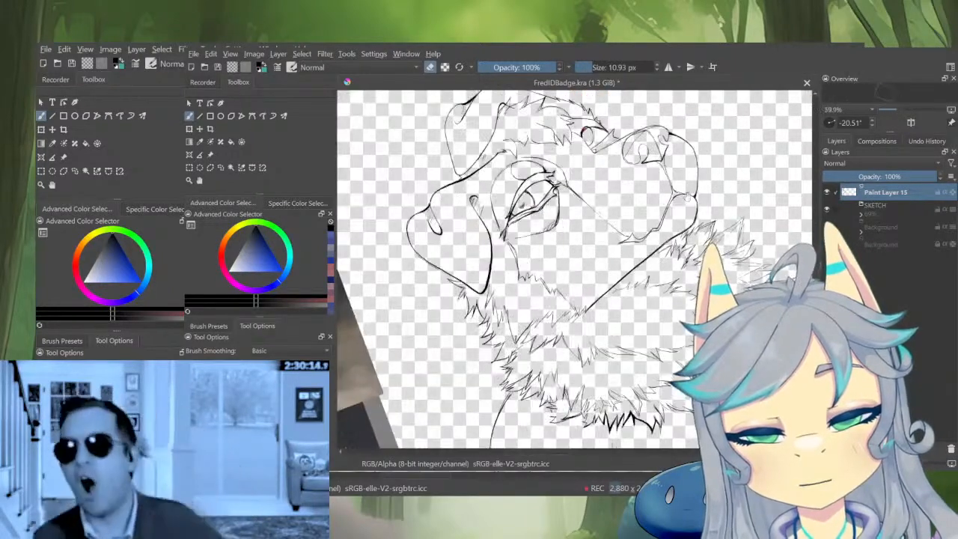
left_click_drag(677, 259, 663, 297)
scroll(605, 299, "down", 4)
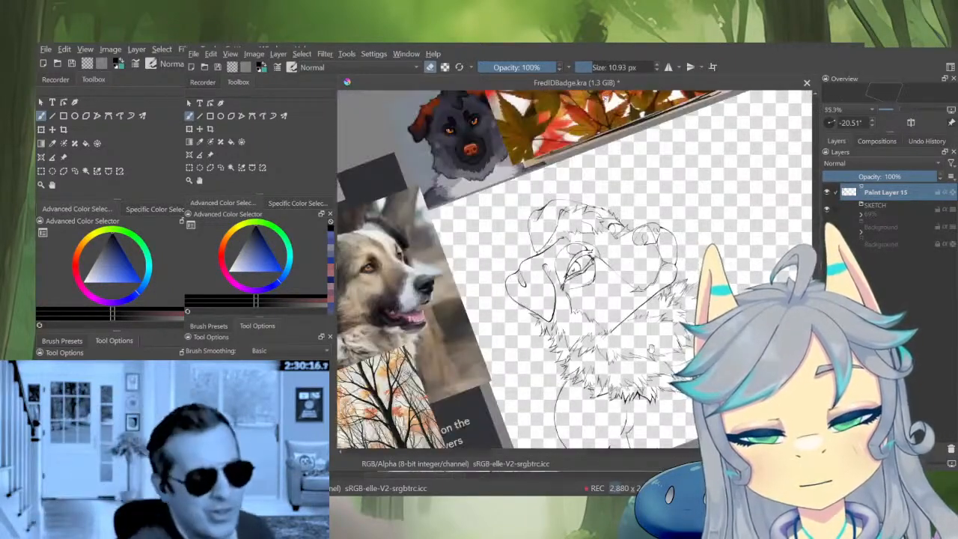
Show the sketch again and ink the upper edge of the neck fur below the jaw with 4.74 px and 5.44 px brushes
scroll(605, 299, "up", 6)
scroll(605, 299, "up", 8)
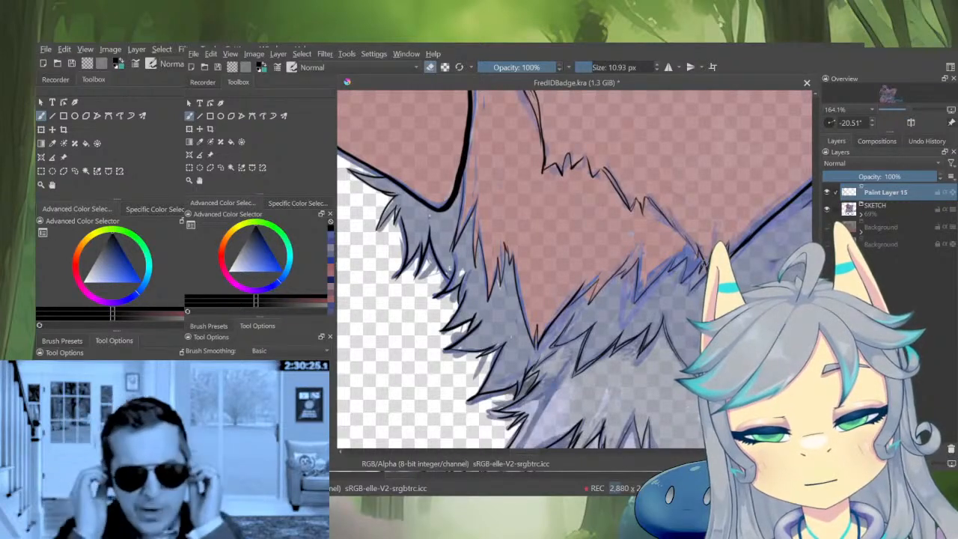
left_click_drag(702, 268, 696, 268)
key("e")
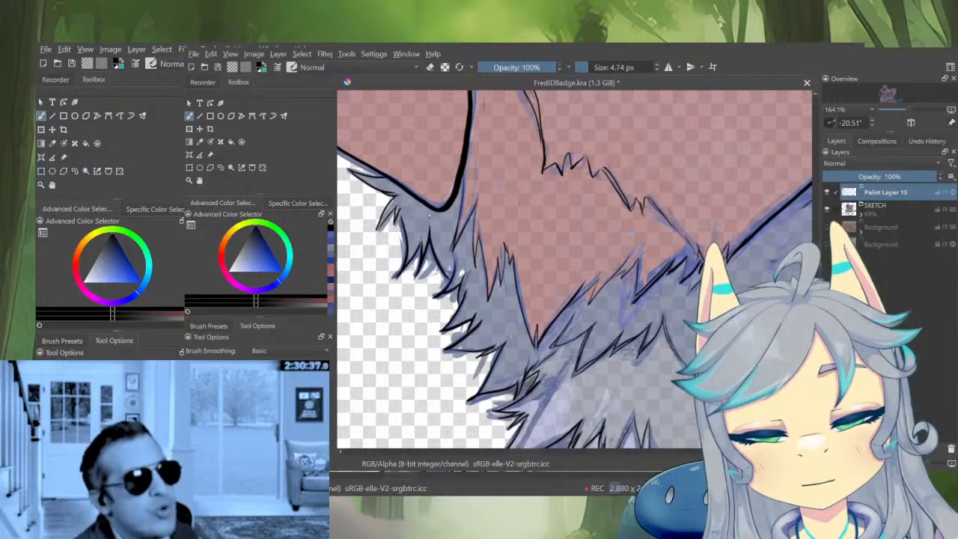
key("bracketright")
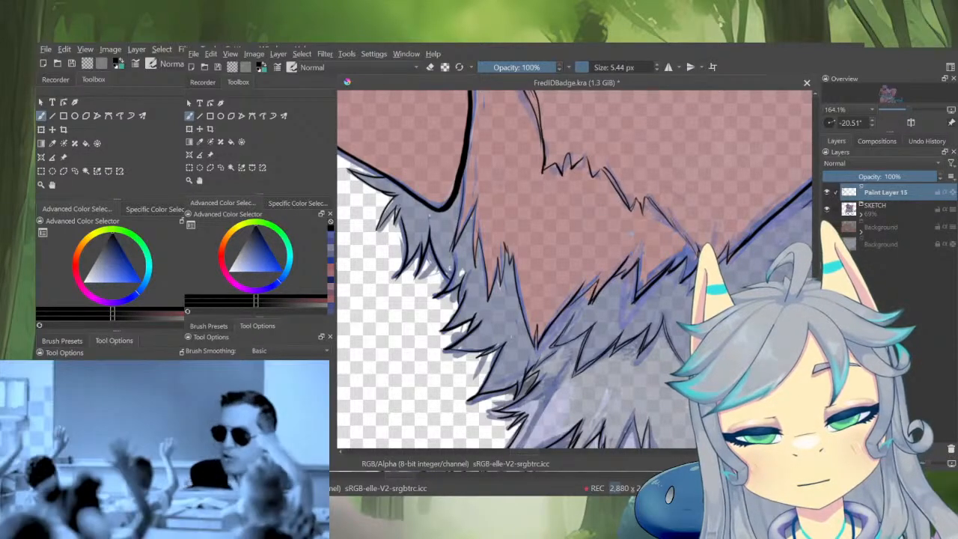
Compare the full line art with the sketch and references, hide the sketch, and rotate the canvas to -6.50°
scroll(615, 292, "down", 4)
left_click(828, 210)
scroll(554, 307, "down", 4)
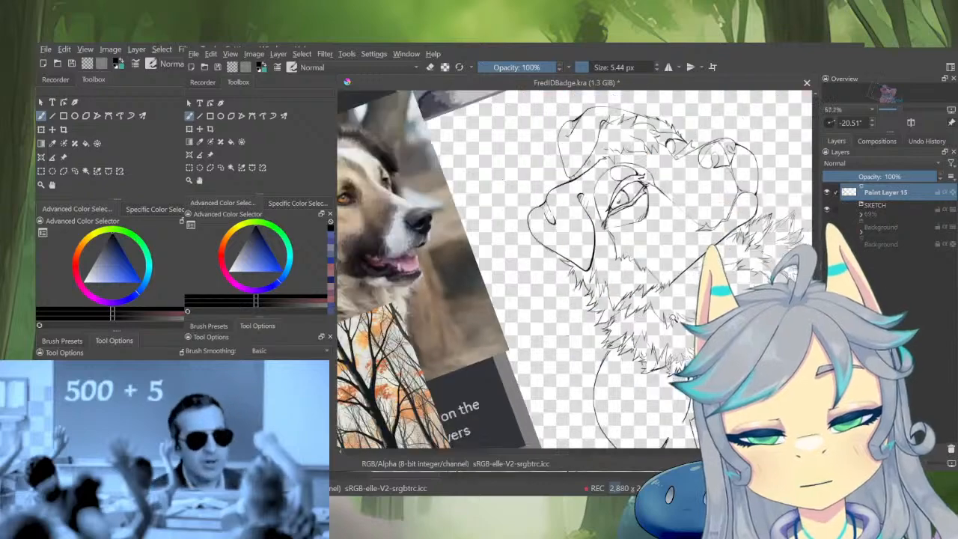
left_click_drag(602, 360, 575, 362)
scroll(563, 389, "up", 2)
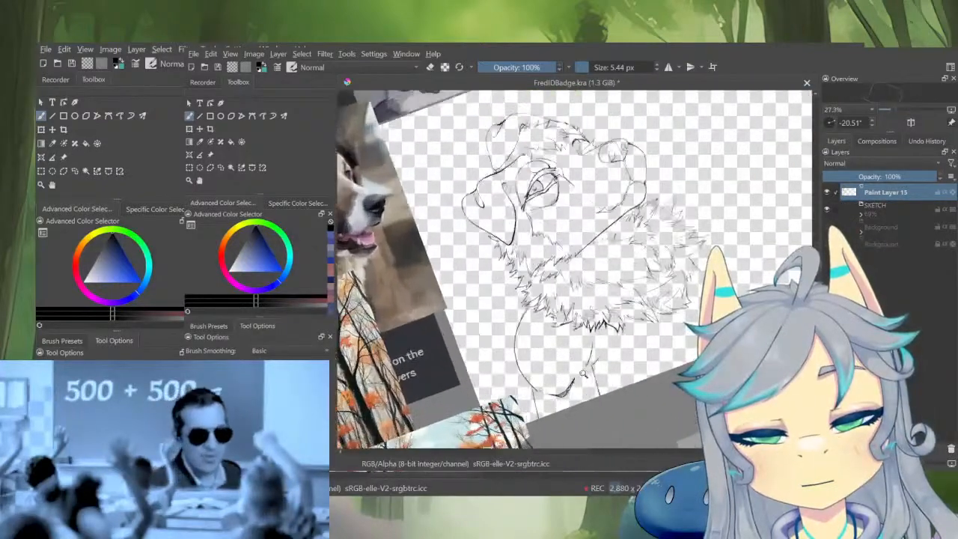
scroll(599, 397, "down", 4)
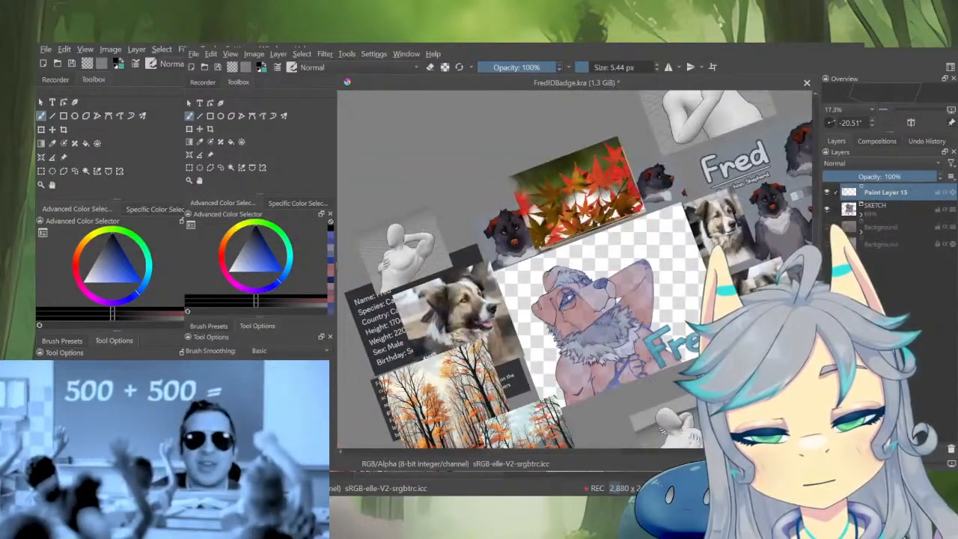
key("i")
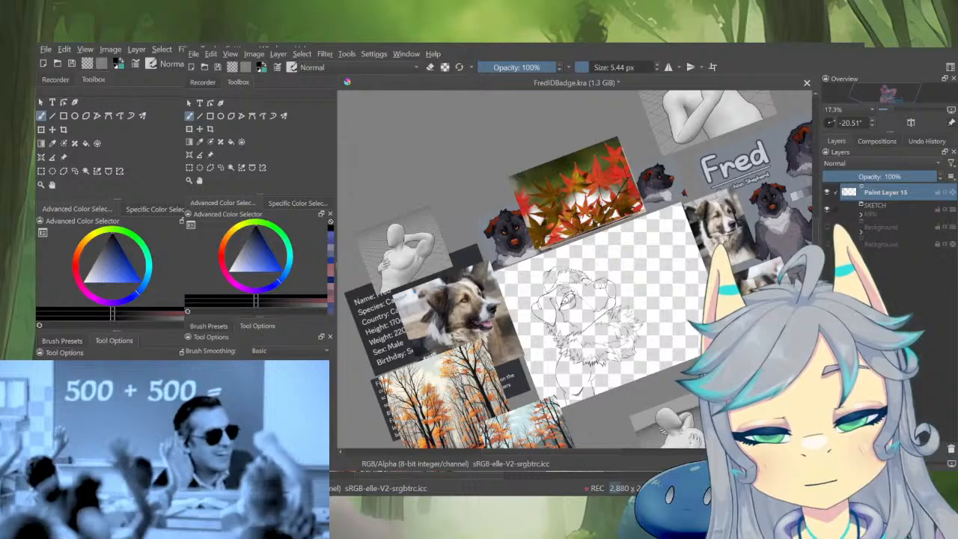
scroll(588, 310, "up", 5)
left_click_drag(588, 310, 633, 290)
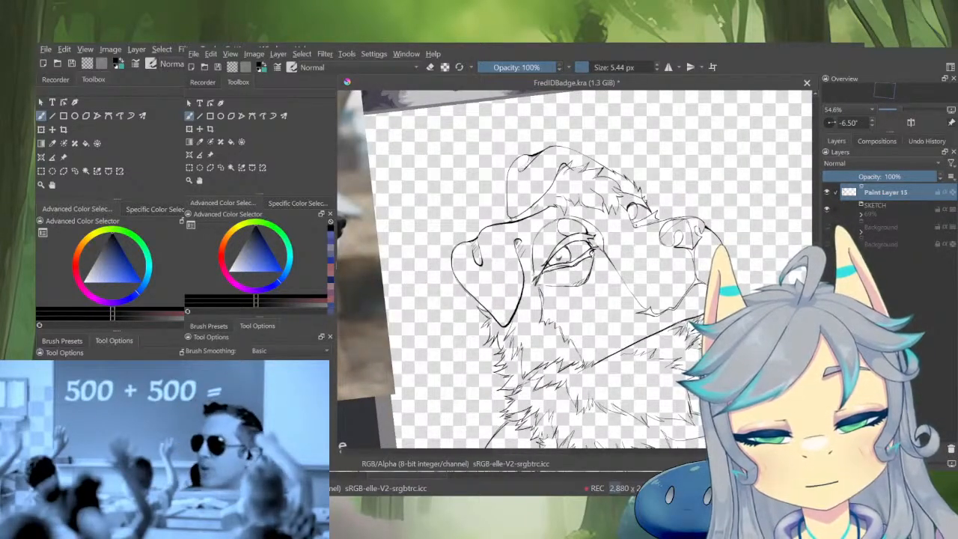
Set the brush to 15.19 px and fill in the dog's mouth line from the front lip to the mouth corner
scroll(702, 286, "up", 6)
left_click_drag(589, 68, 595, 67)
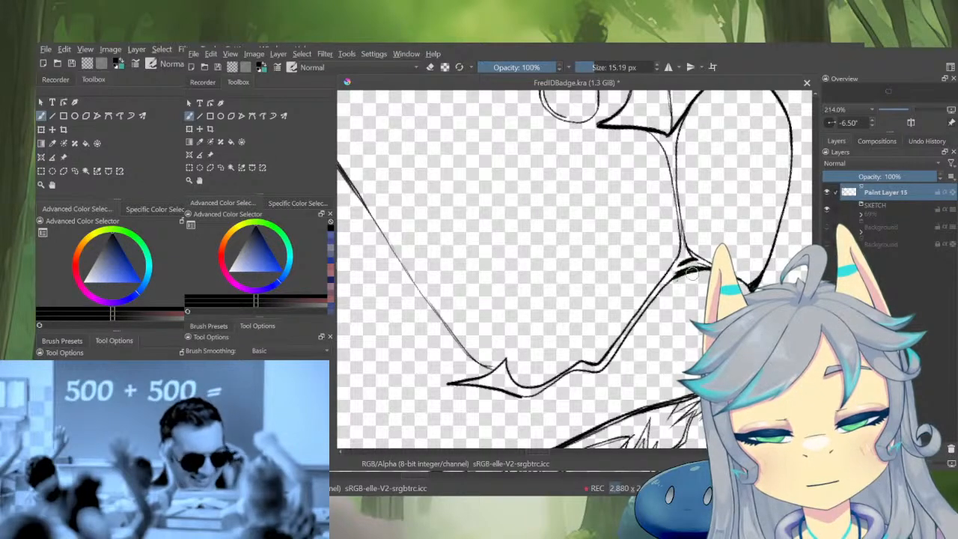
left_click_drag(674, 274, 599, 364)
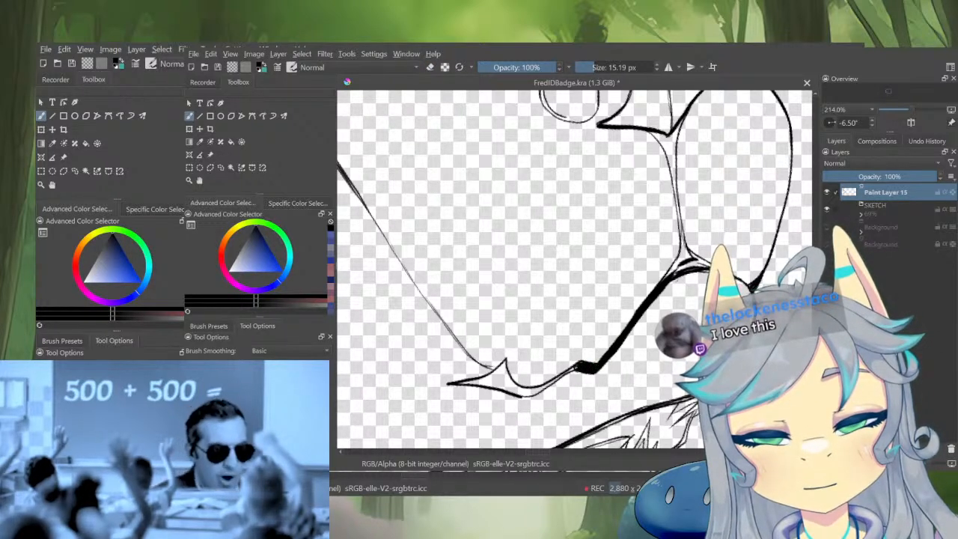
mouse_move(577, 368)
left_mouse_down()
mouse_move(534, 393)
mouse_move(507, 364)
mouse_move(465, 381)
mouse_move(529, 395)
mouse_move(495, 372)
mouse_move(511, 486)
left_mouse_up()
scroll(602, 345, "up", 8)
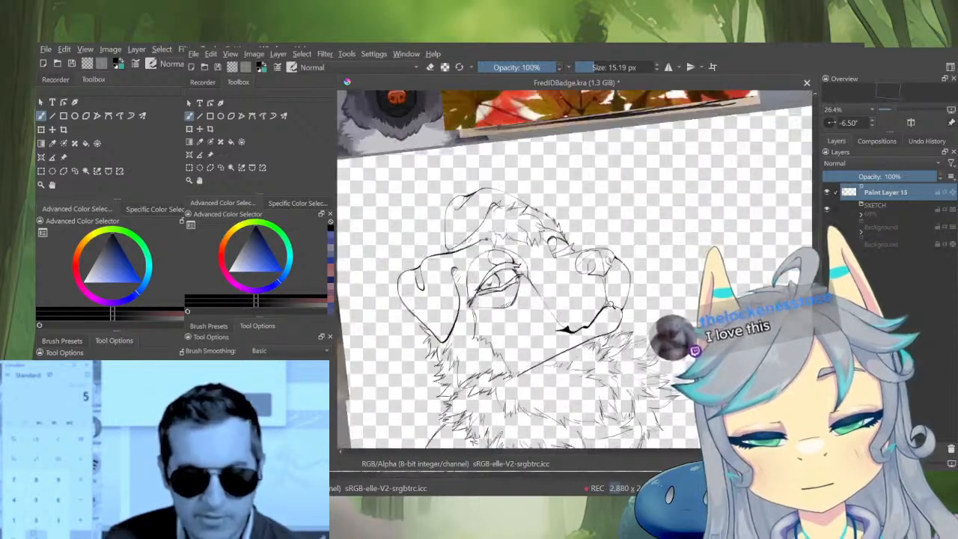
Refine the filled mouth corner with the 15.19 px brush and eraser, checking its shape in the mirrored view
mouse_move(552, 327)
left_mouse_down()
mouse_move(619, 283)
mouse_move(592, 318)
mouse_move(548, 334)
left_mouse_up()
key("e")
scroll(569, 303, "down", 8)
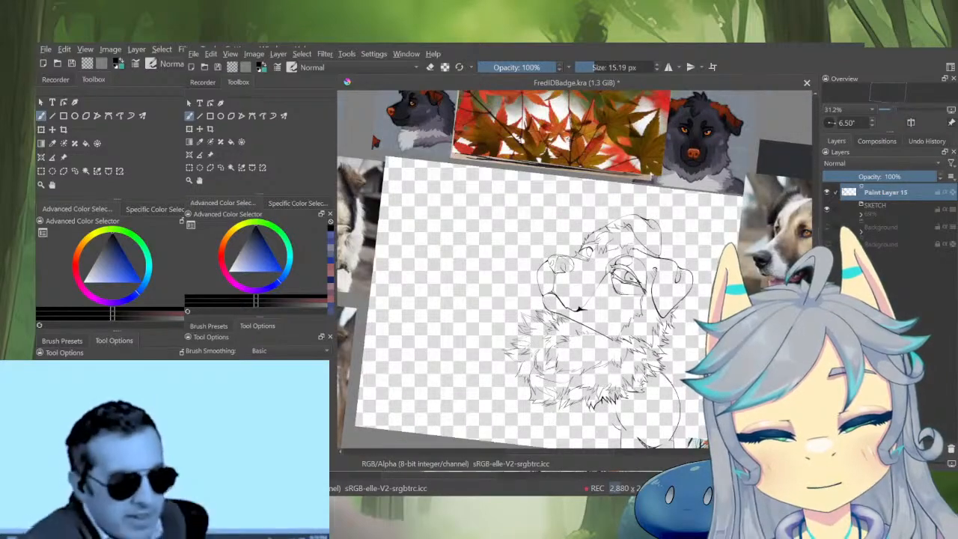
left_click_drag(640, 361, 594, 355)
key("m")
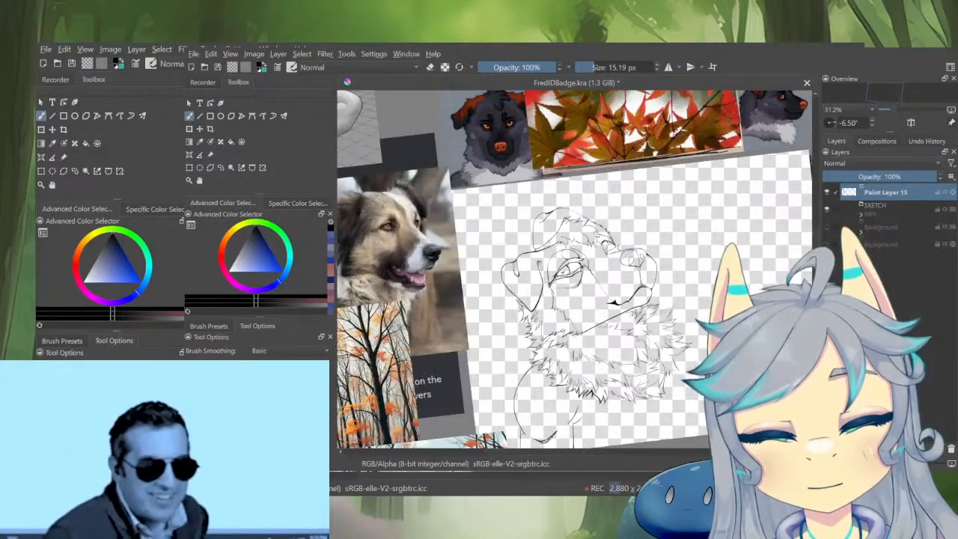
scroll(636, 323, "up", 7)
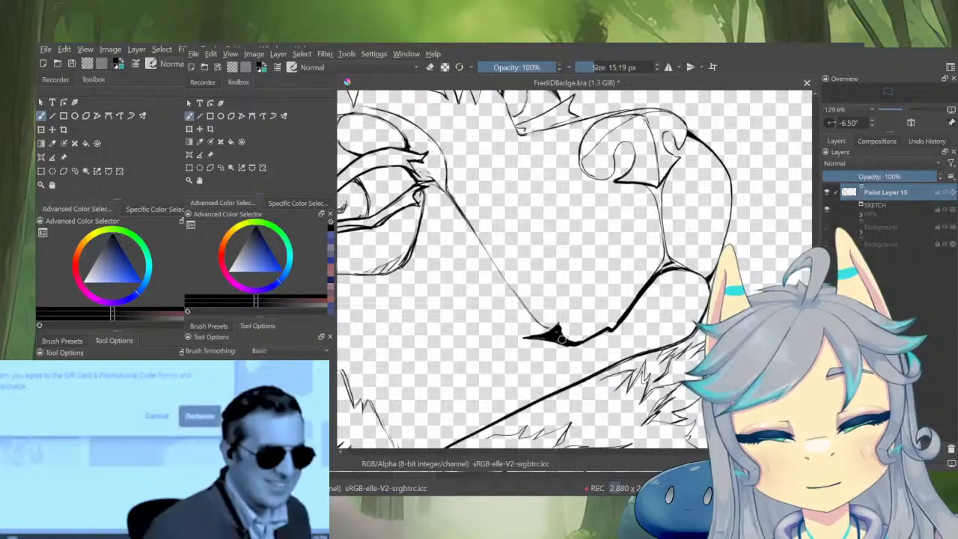
key("e")
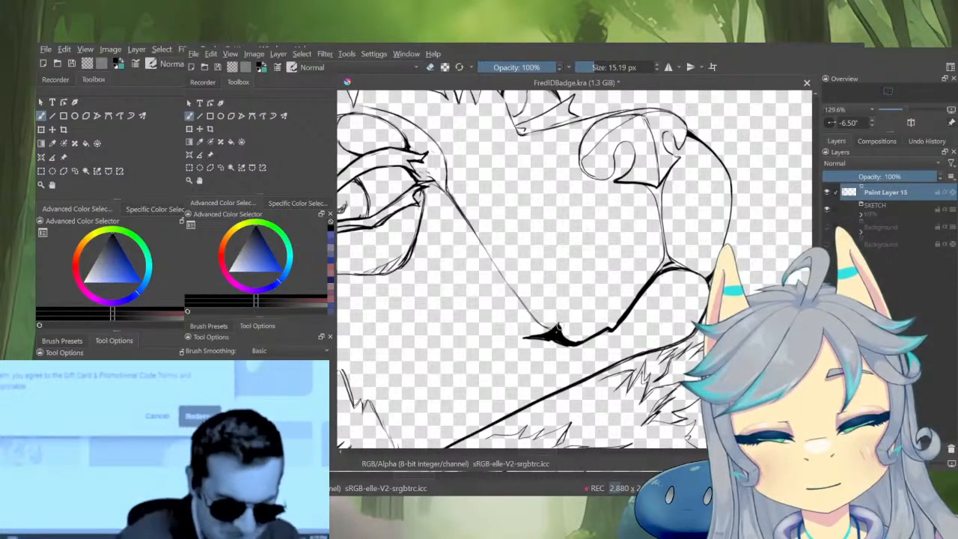
scroll(530, 337, "down", 6)
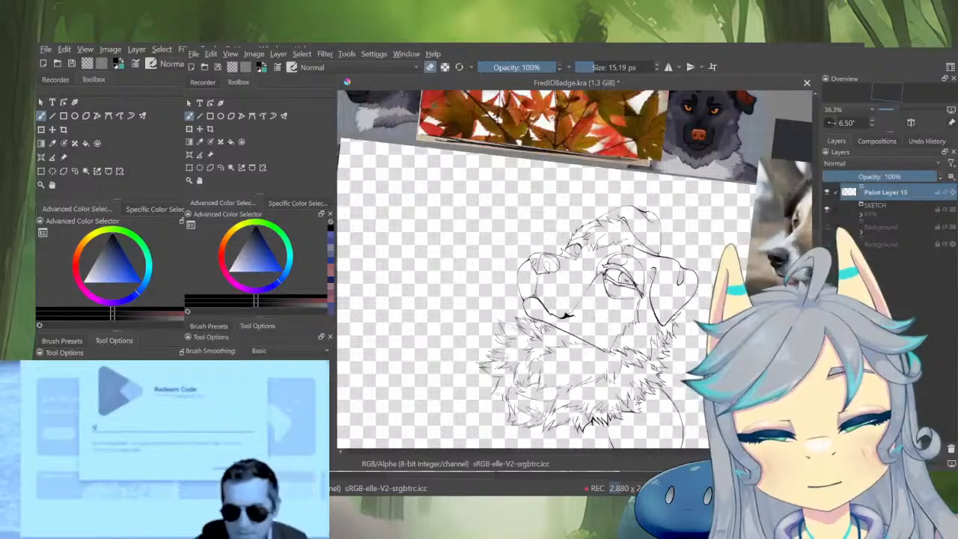
Reshape the mouth corner's tail and thicken the mouth line up to the front lip junction with an 11.61 px brush
scroll(608, 300, "up", 8)
key("e")
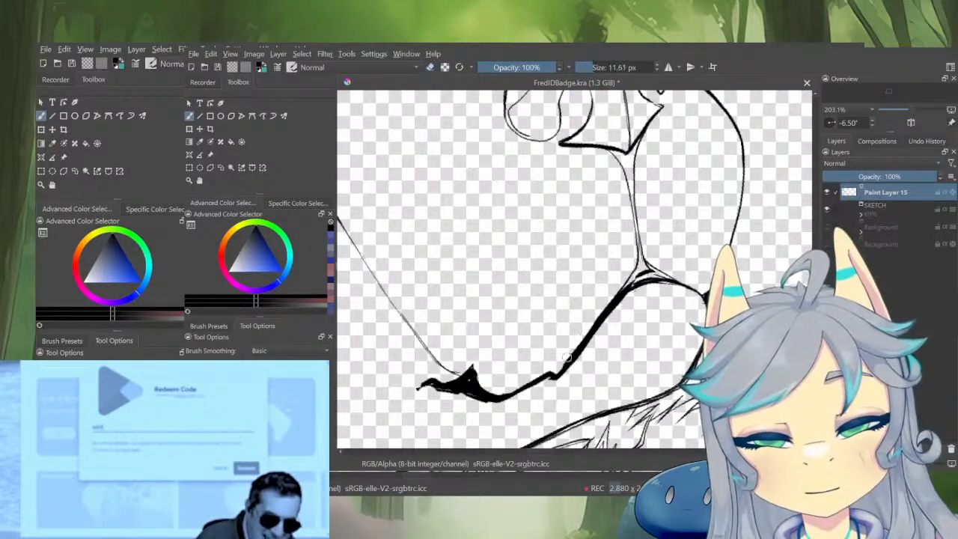
key("e")
key("e")
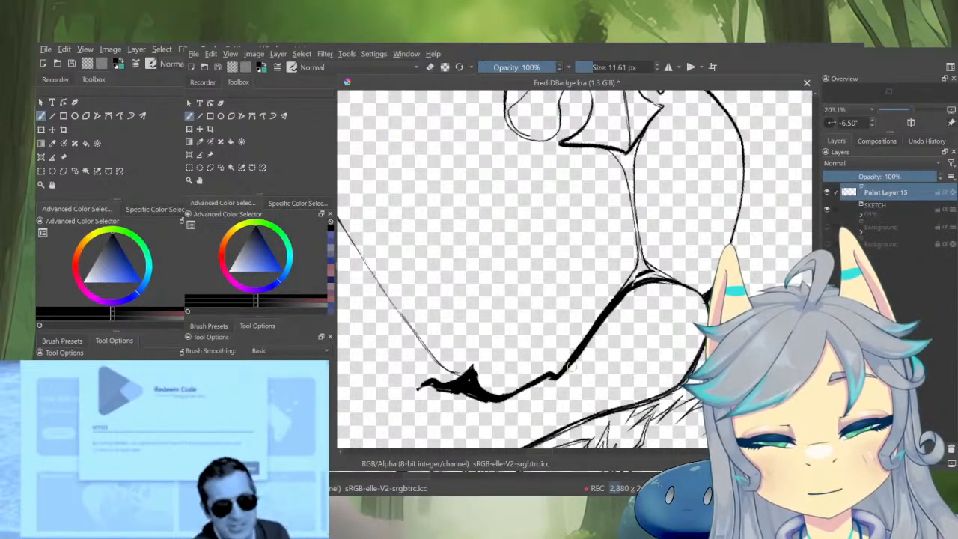
key("e")
left_click_drag(599, 328, 573, 365)
key("e")
mouse_move(611, 318)
left_mouse_down()
mouse_move(575, 355)
mouse_move(640, 283)
mouse_move(597, 326)
mouse_move(652, 282)
mouse_move(616, 303)
mouse_move(644, 278)
mouse_move(624, 286)
mouse_move(663, 276)
mouse_move(619, 297)
mouse_move(643, 346)
left_mouse_up()
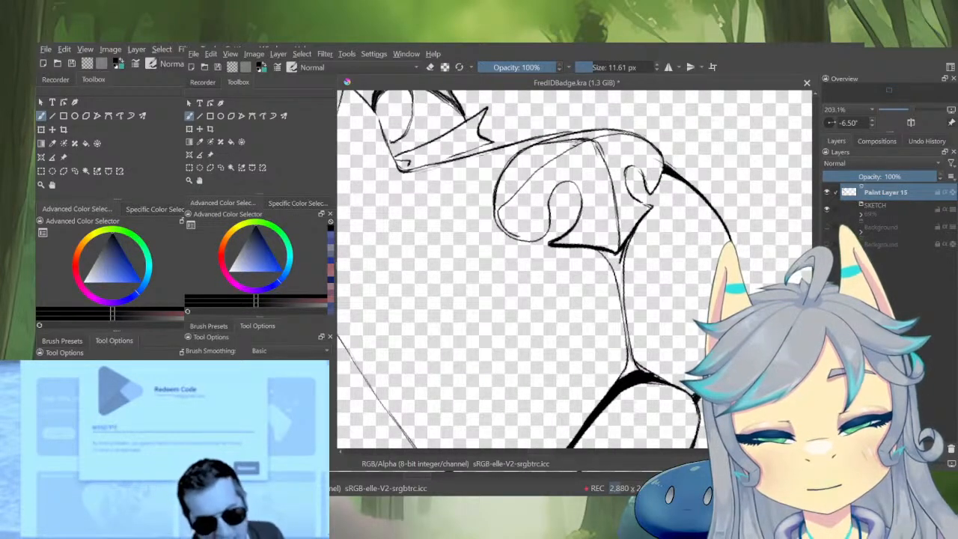
Thicken and fill the line from the nose down to the lip junction at 11.61 px, then clean its edges with the eraser
left_click_drag(620, 248, 618, 281)
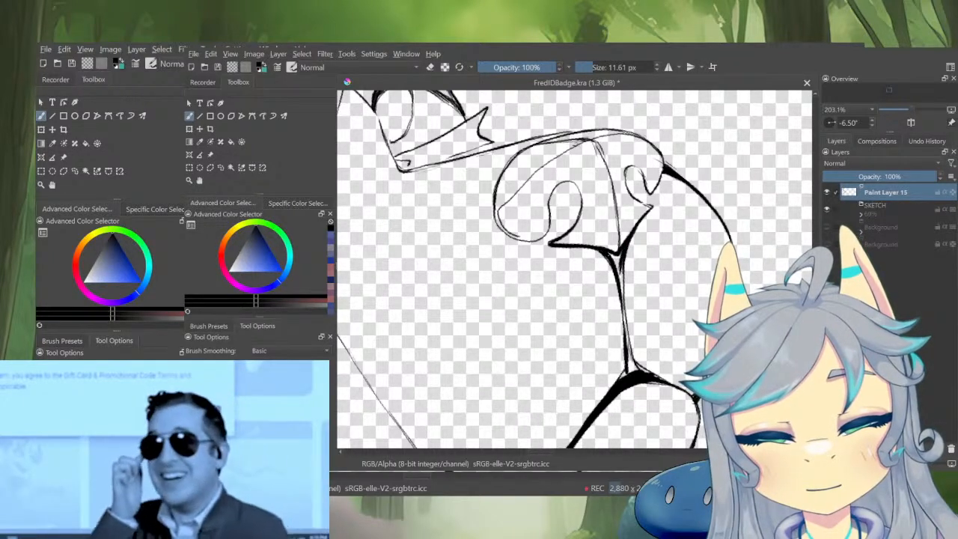
left_click_drag(612, 255, 620, 263)
mouse_move(623, 301)
left_mouse_down()
mouse_move(617, 271)
mouse_move(628, 372)
left_mouse_up()
key("e")
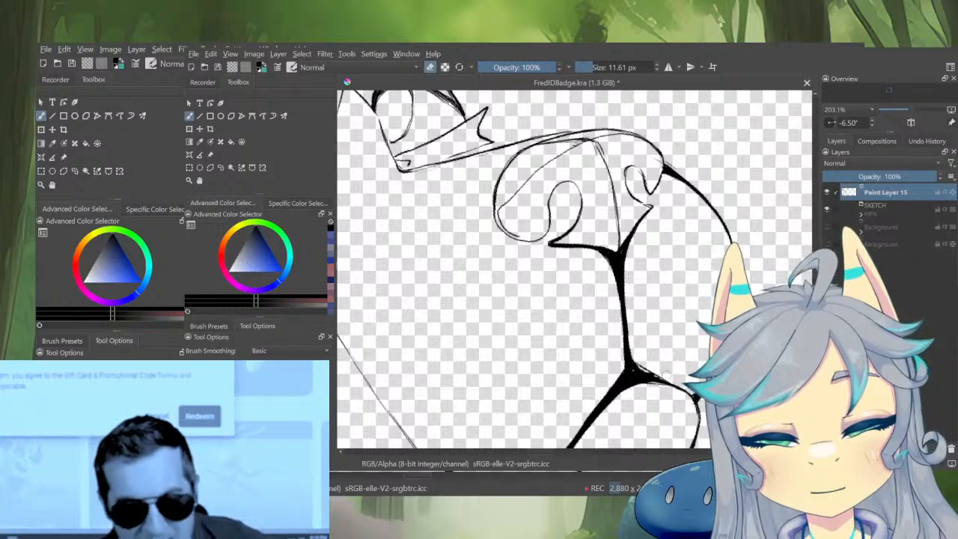
scroll(577, 414, "down", 3)
key("e")
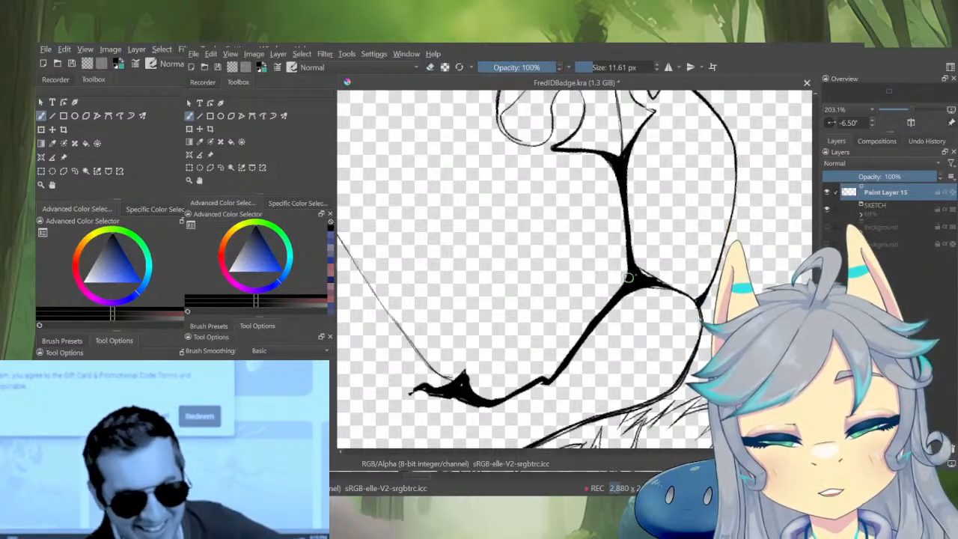
key("e")
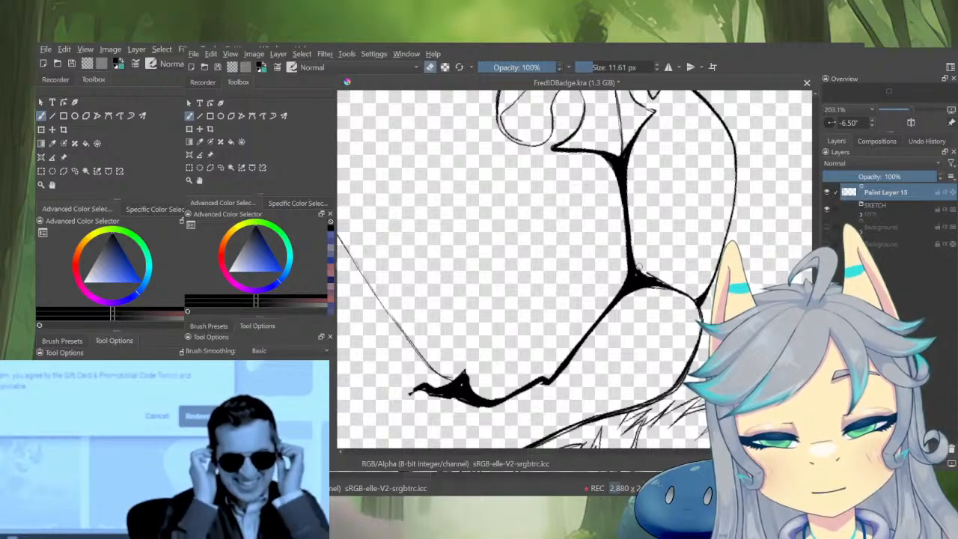
Check the muzzle line art in normal and mirrored views beside the dog photo reference
scroll(695, 303, "down", 5)
scroll(695, 307, "up", 3)
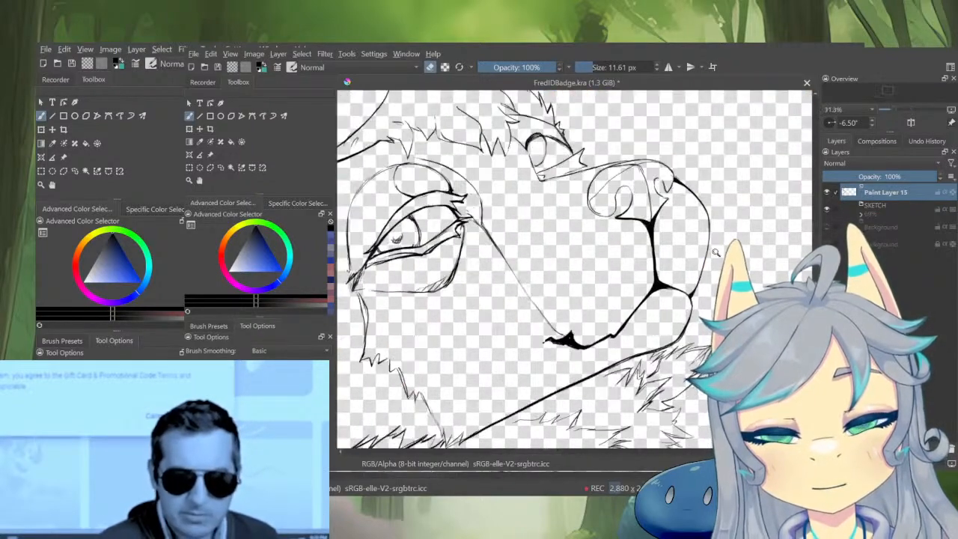
scroll(696, 298, "down", 3)
key("m")
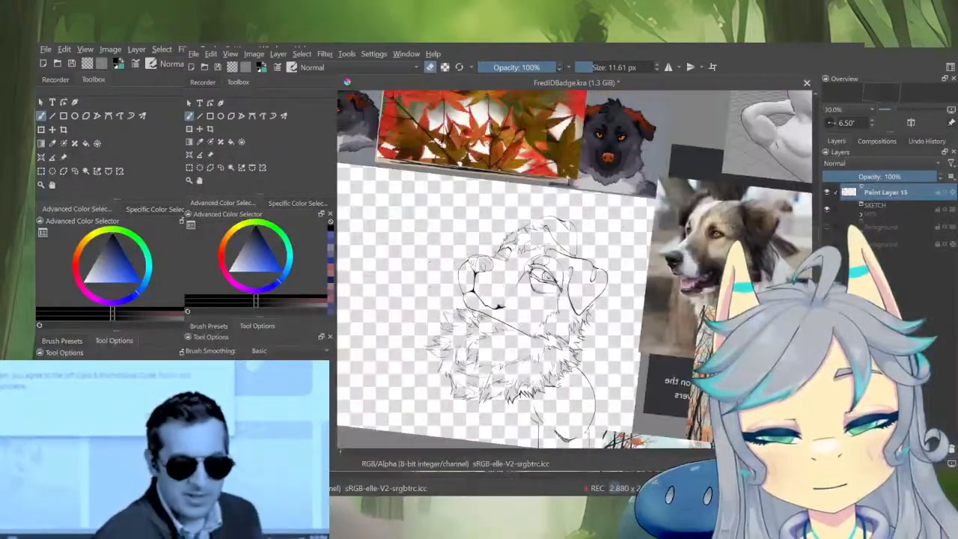
key("m")
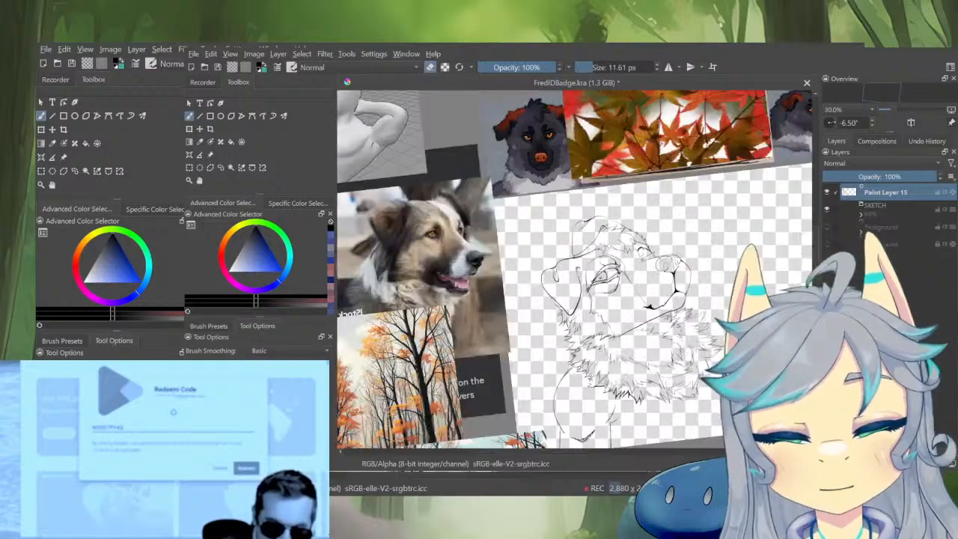
scroll(734, 275, "up", 2)
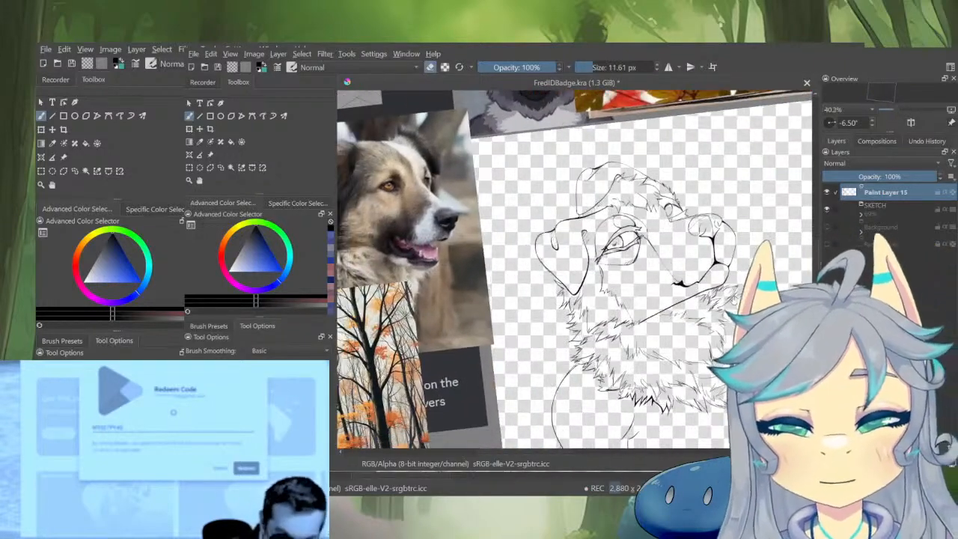
left_click_drag(636, 271, 624, 282)
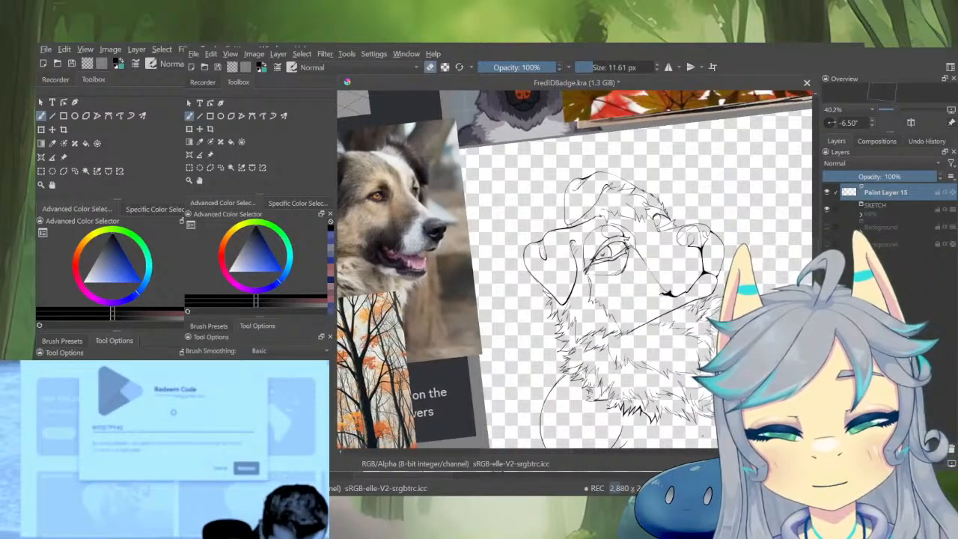
Erase the middle of the line between nose and lip and redraw it thinner at 11.61 px
scroll(709, 262, "up", 5)
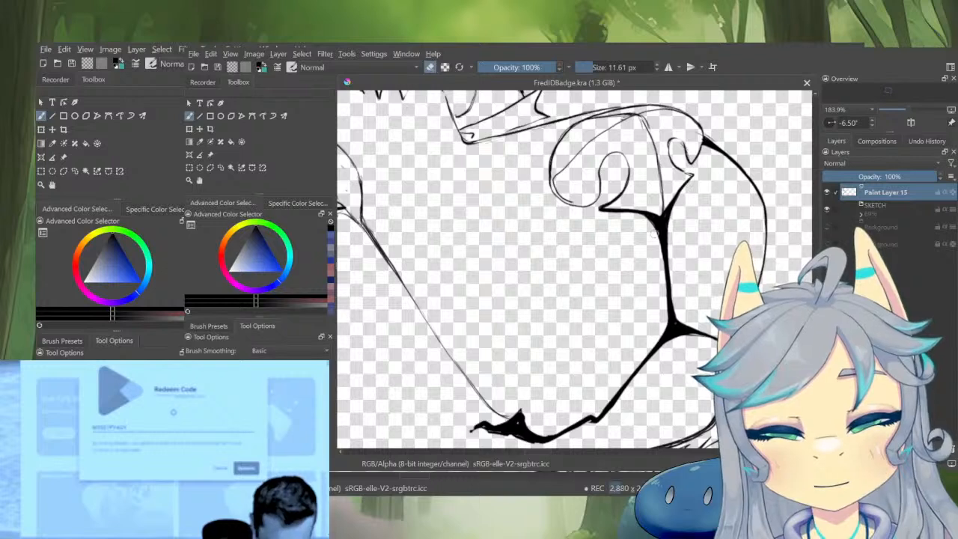
key("e")
key("e")
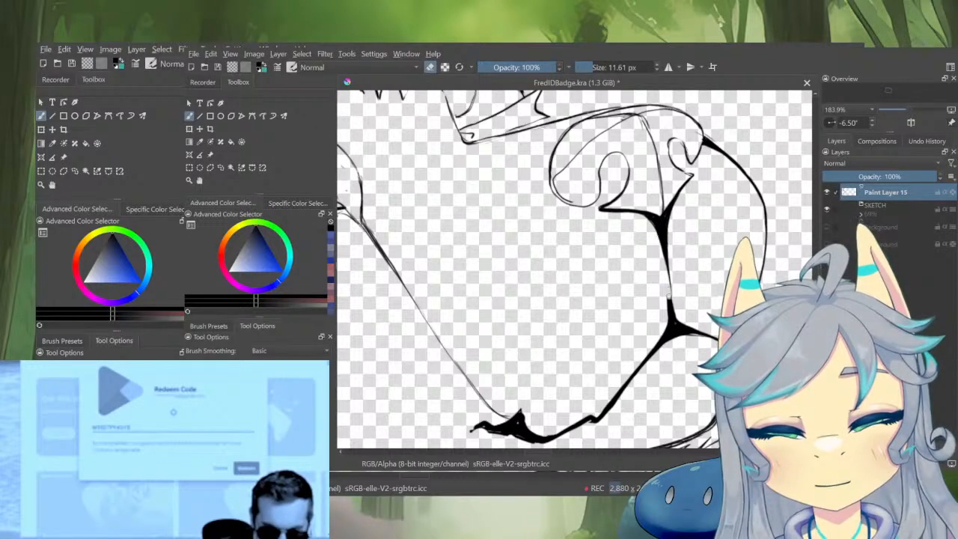
key("e")
key("e")
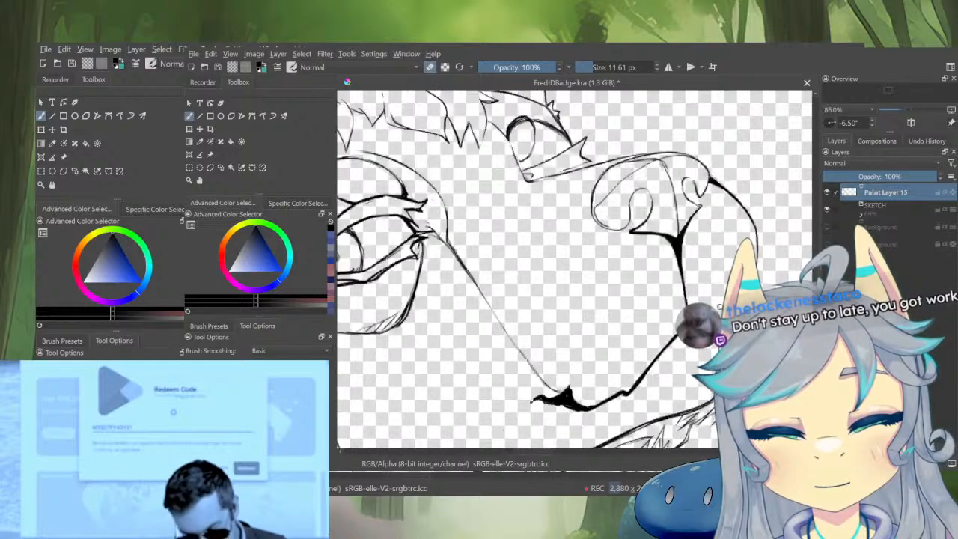
Try to ink a vertical chin line below the lip junction with 4.92 px and 12.38 px brushes
key("e")
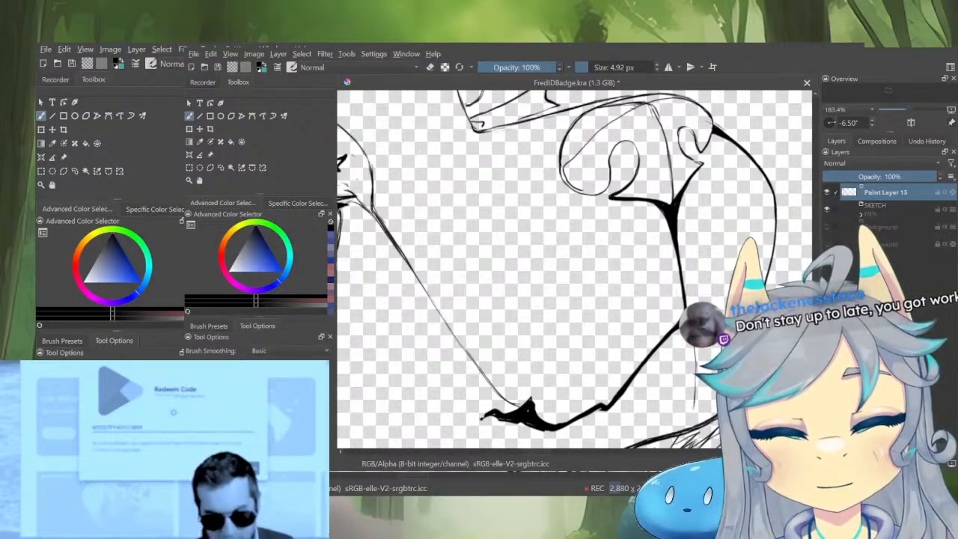
left_click_drag(686, 325, 683, 275)
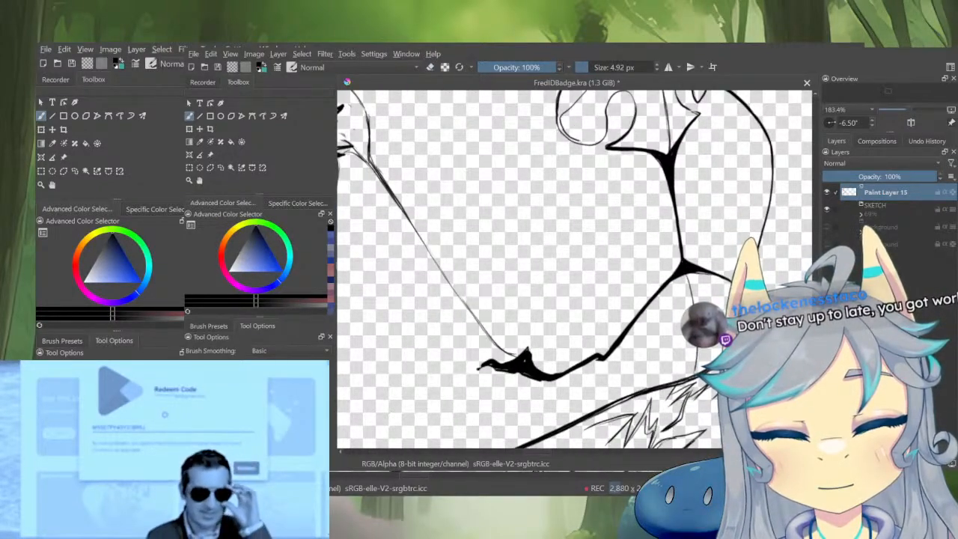
scroll(674, 319, "down", 5)
scroll(676, 319, "up", 4)
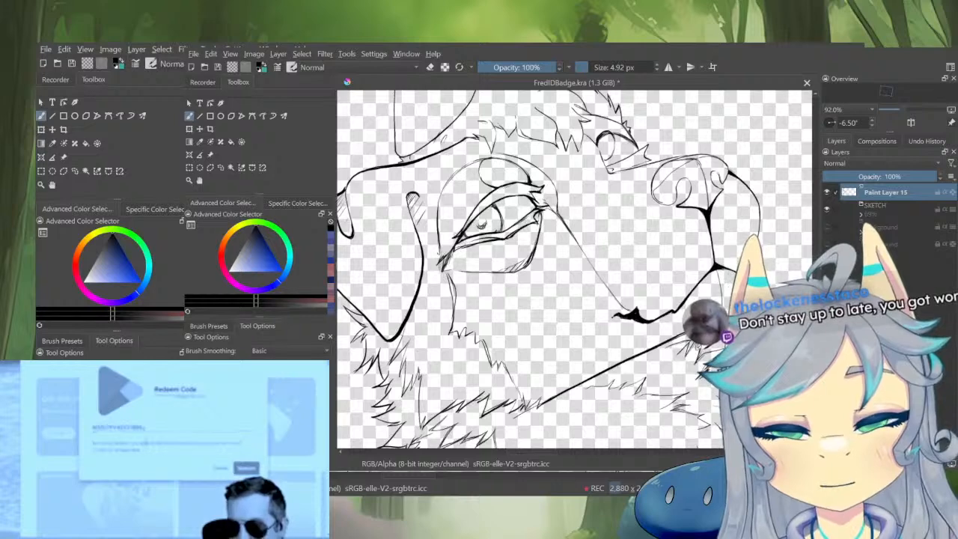
scroll(676, 319, "up", 3)
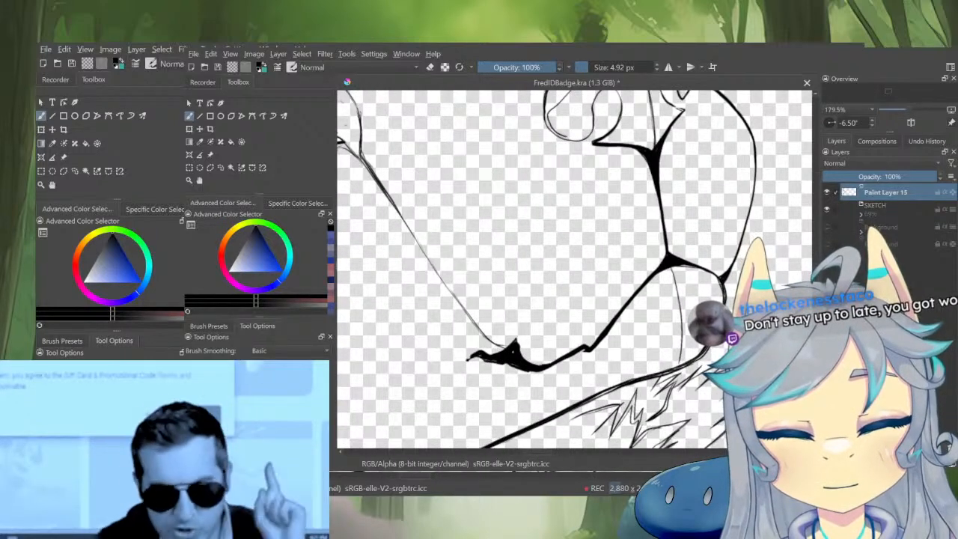
key("e")
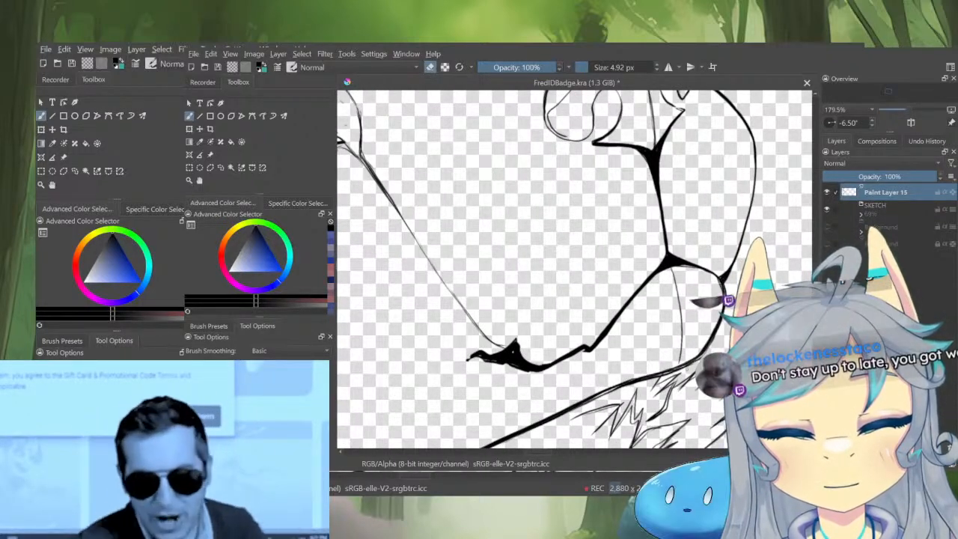
key("e")
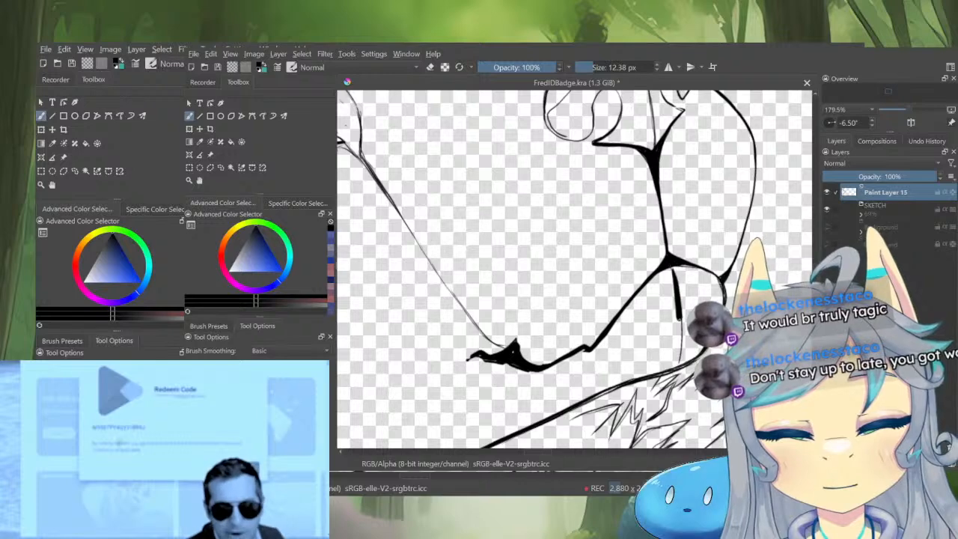
key("e")
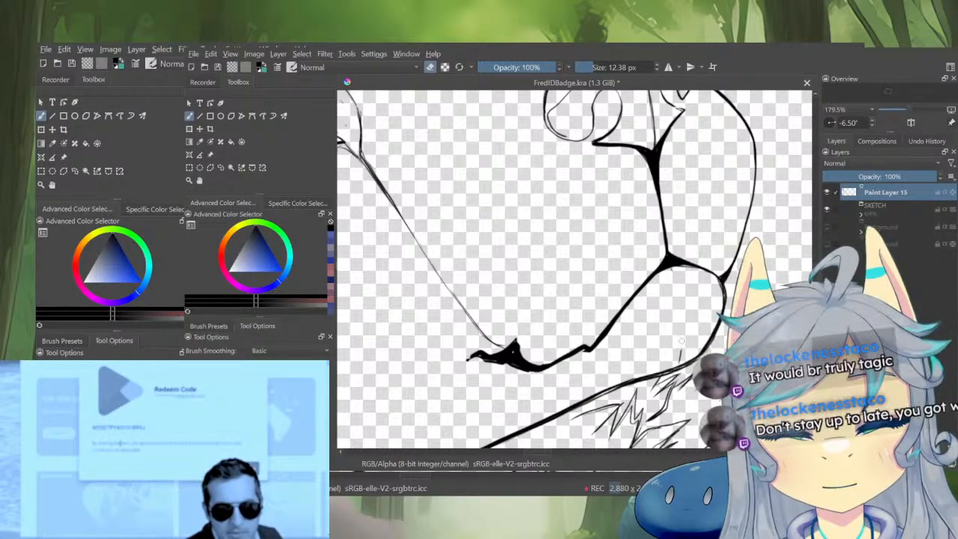
Rotate the canvas to -10.94° and add a second line along the jaw with a 5.32 px brush, comparing it with the sketch
scroll(700, 324, "down", 5)
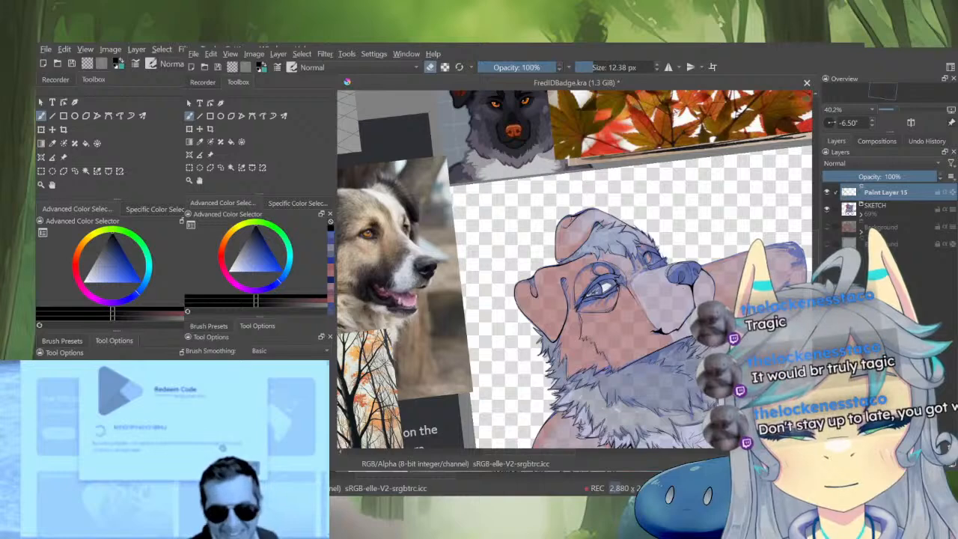
left_click(827, 210)
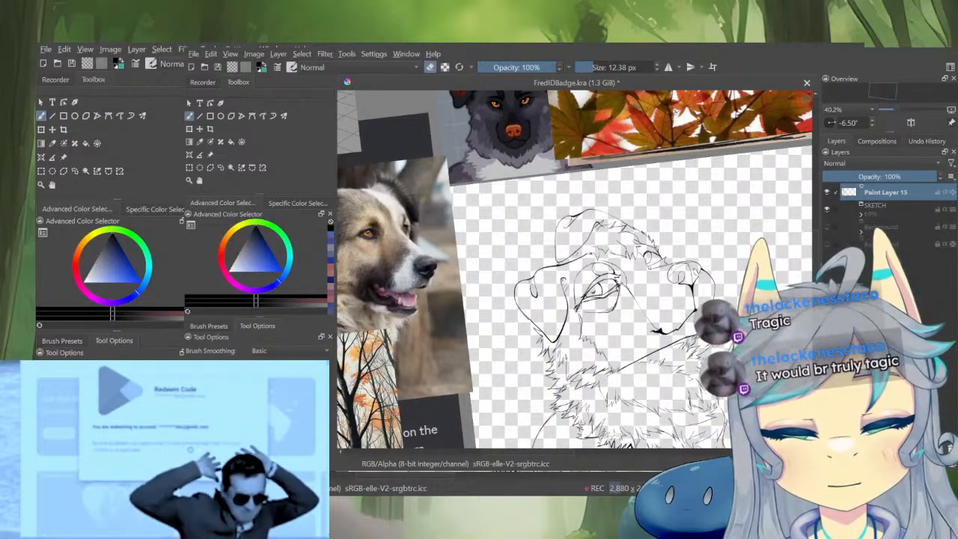
scroll(659, 358, "up", 3)
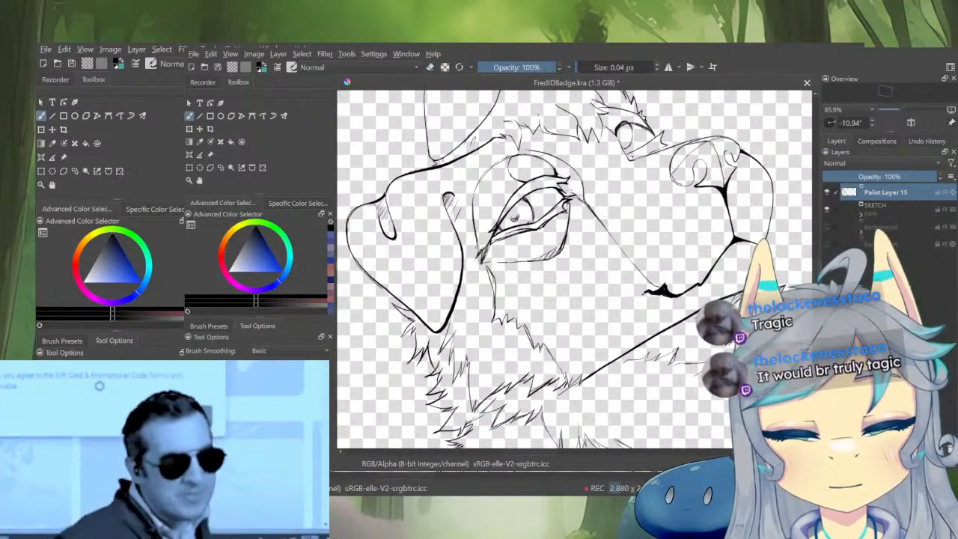
key("e")
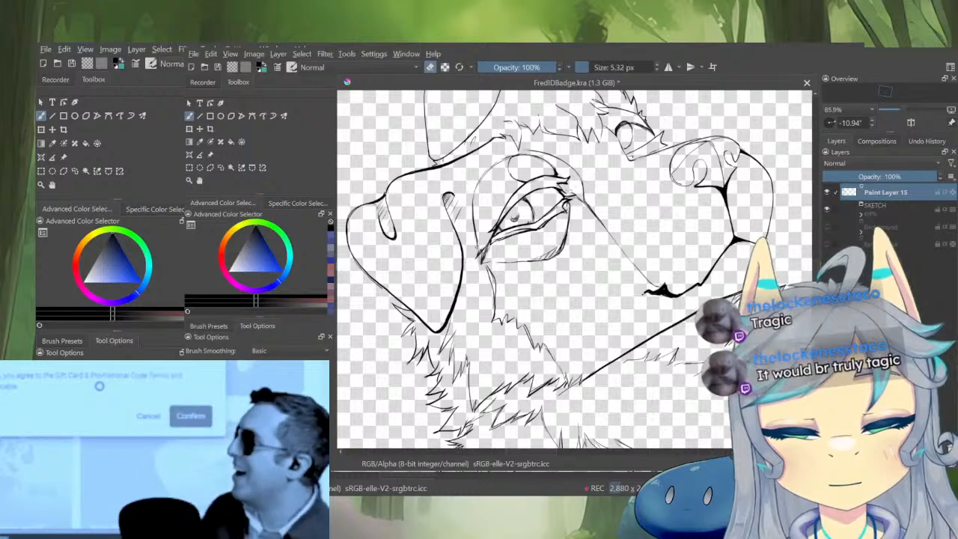
key("e")
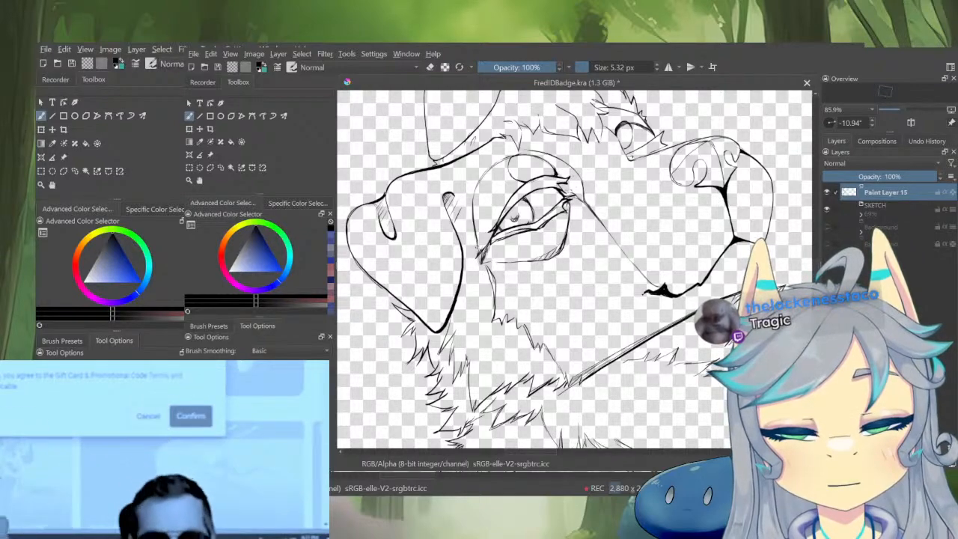
scroll(668, 321, "down", 4)
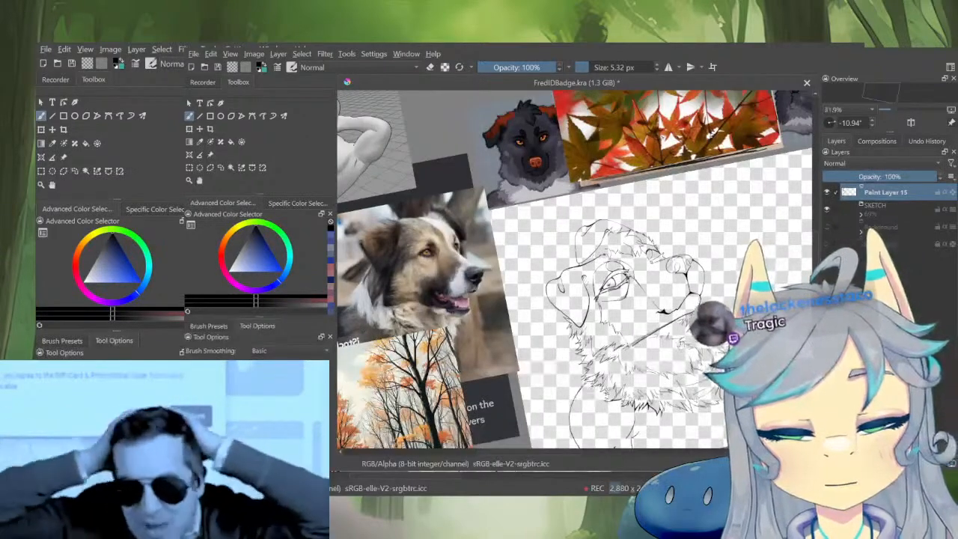
left_click(827, 210)
scroll(670, 352, "up", 4)
left_click(827, 210)
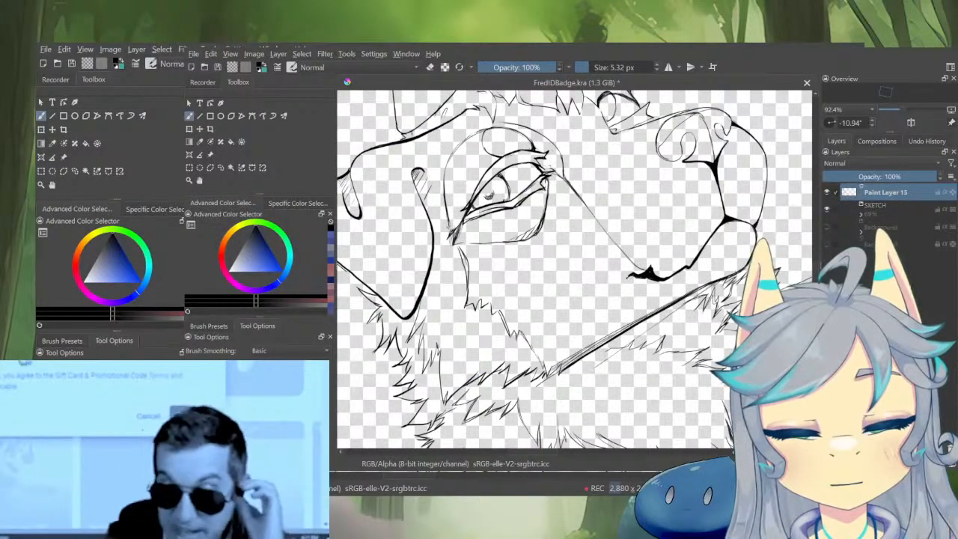
scroll(575, 270, "down", 4)
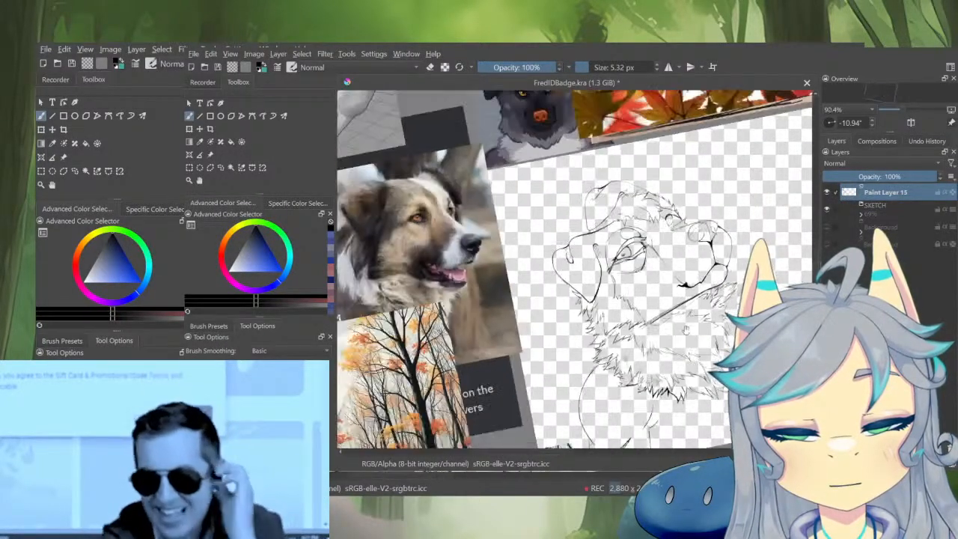
Fill in and thicken the top of the shoulder line below the neck fur at 5.32 px and erase its outer edge clean
scroll(660, 358, "down", 2)
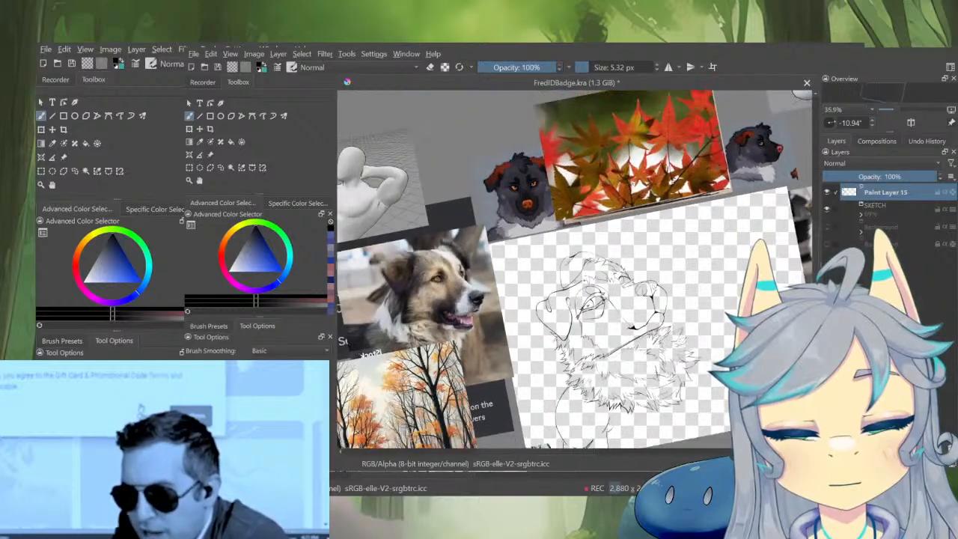
scroll(676, 321, "up", 8)
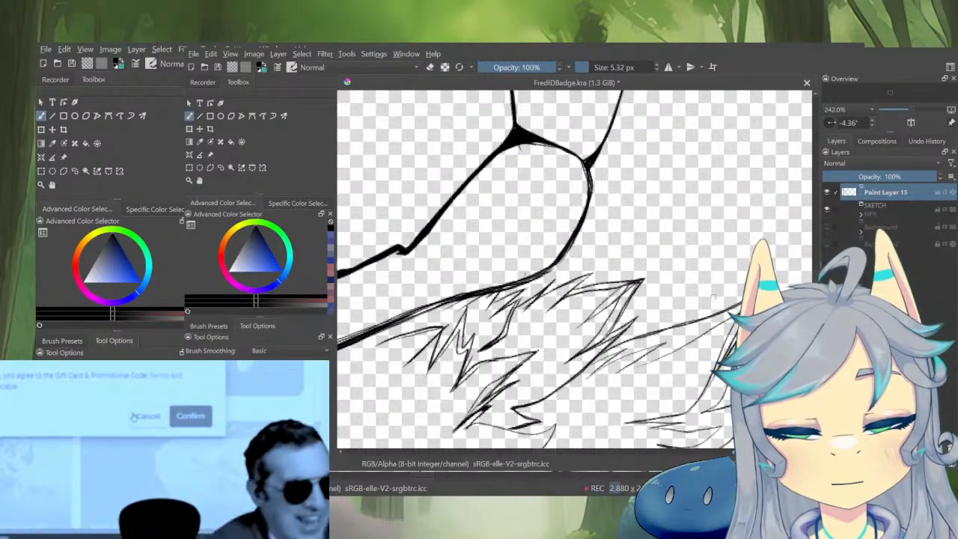
scroll(712, 342, "down", 6)
scroll(712, 343, "up", 1)
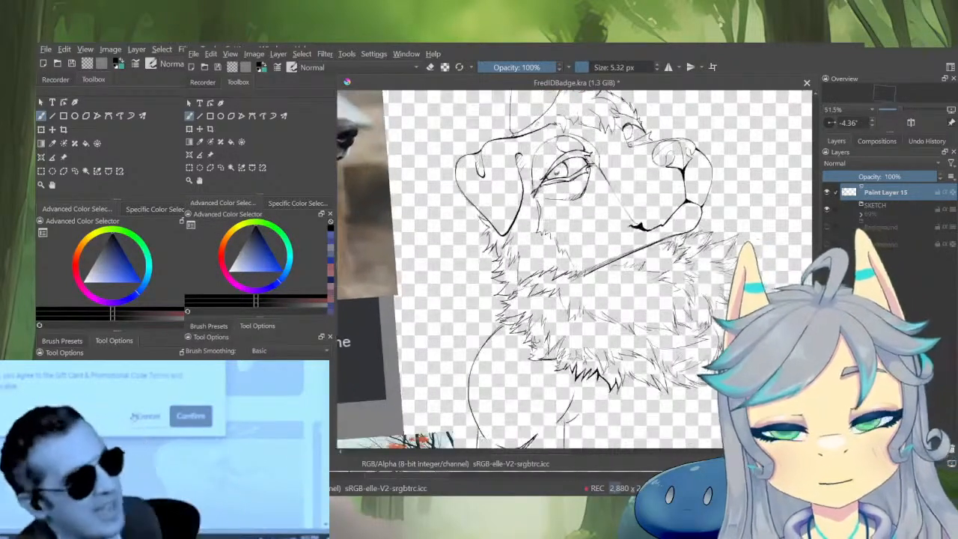
scroll(541, 238, "up", 5)
scroll(541, 239, "up", 2)
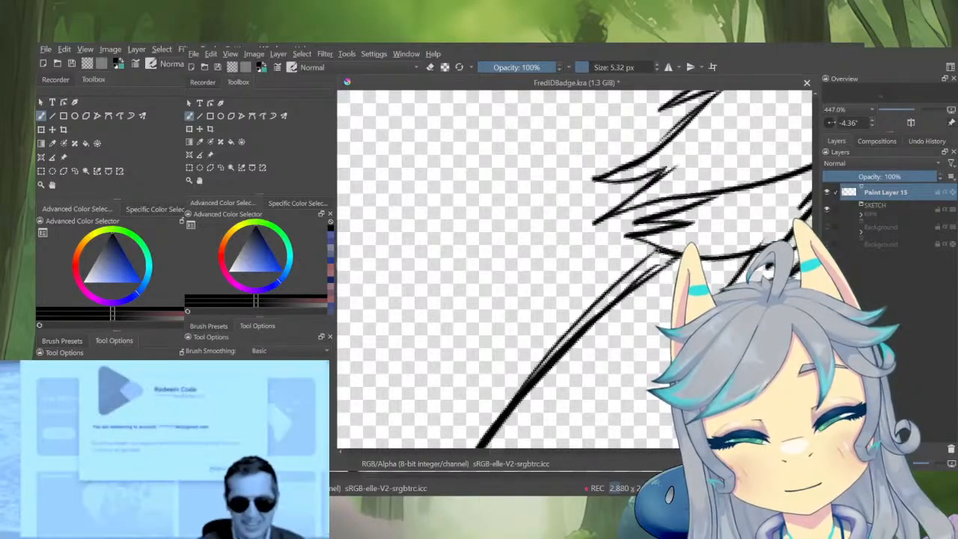
mouse_move(666, 257)
left_mouse_down()
mouse_move(594, 305)
mouse_move(551, 355)
left_mouse_up()
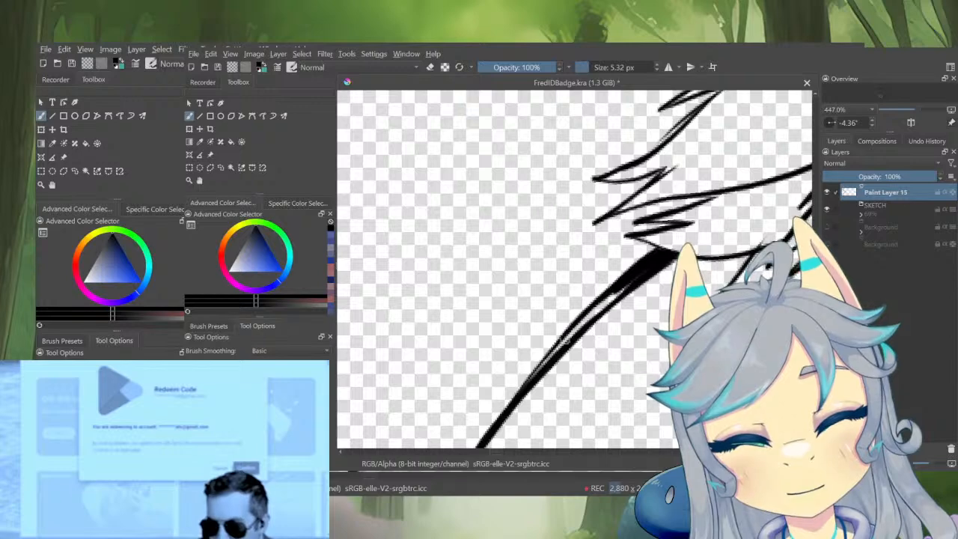
left_click_drag(632, 281, 525, 385)
key("e")
left_click_drag(567, 327, 641, 258)
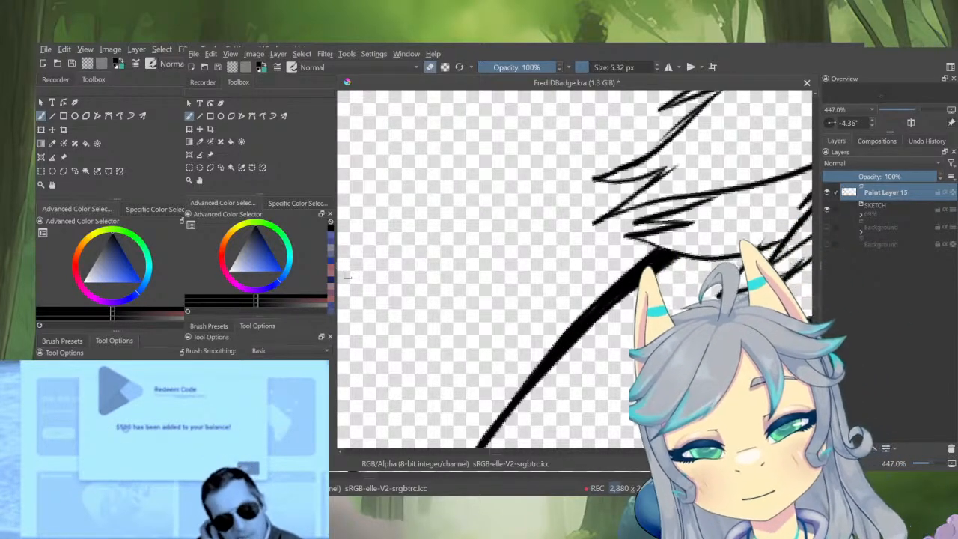
Show the SKETCH layer again and check the drawing in mirrored and normal views
scroll(626, 301, "down", 5)
scroll(626, 301, "down", 1)
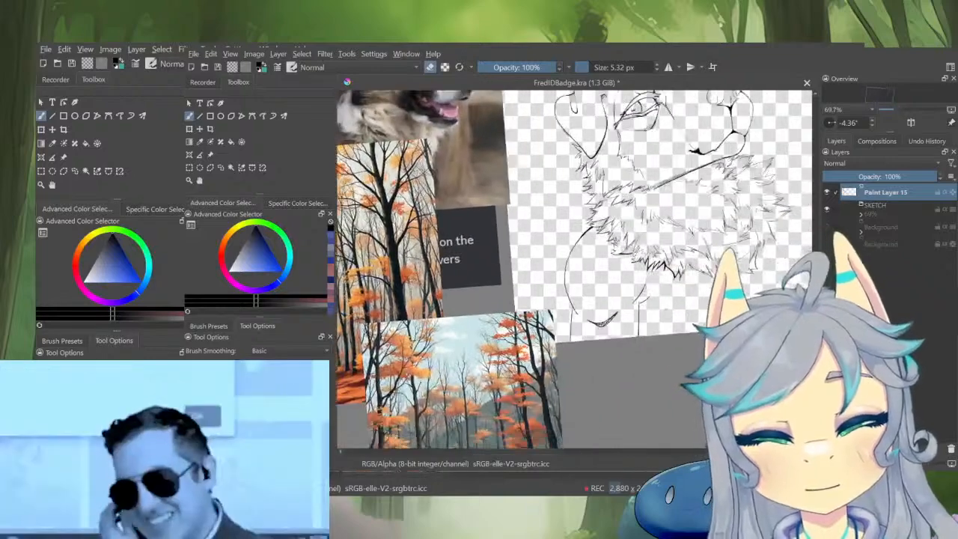
left_click_drag(706, 349, 588, 417)
left_click(827, 210)
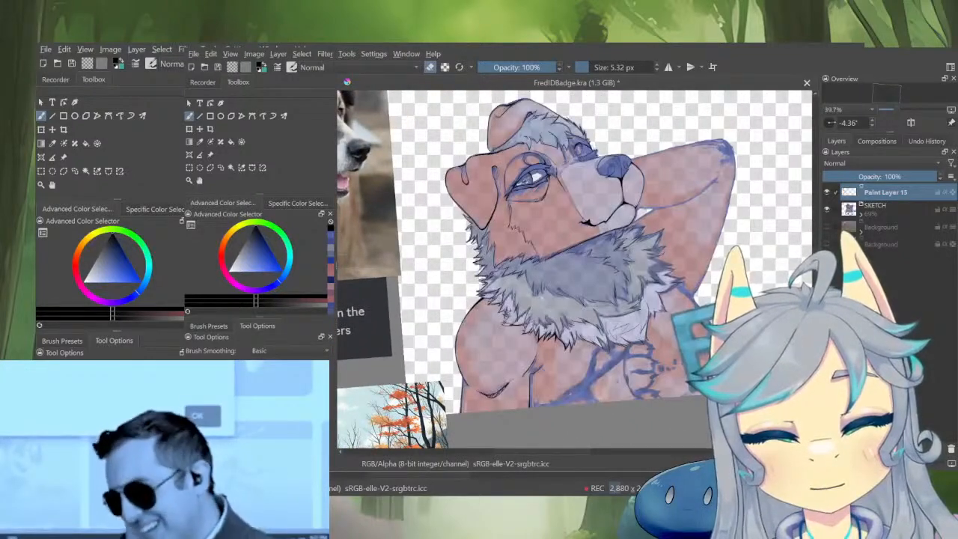
key("m")
key("m")
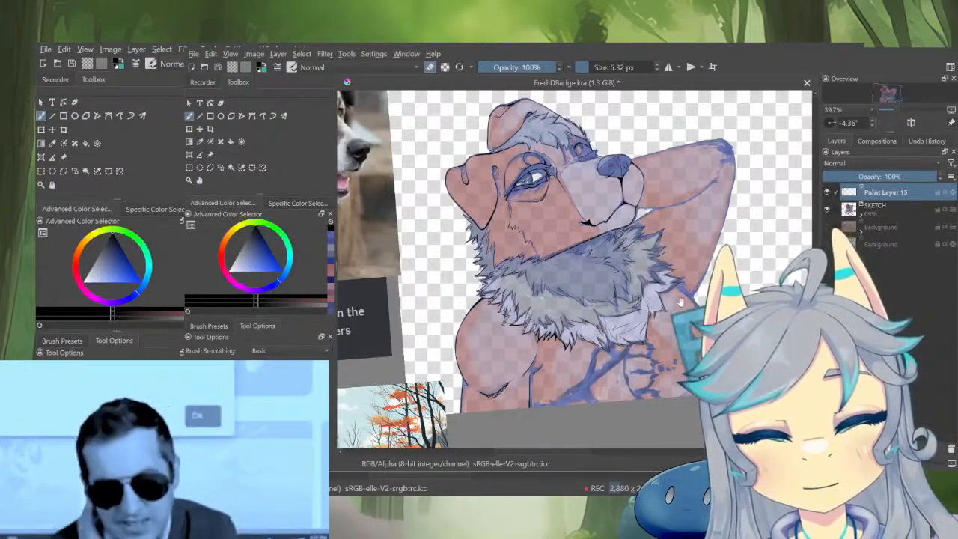
scroll(681, 301, "up", 4)
scroll(512, 323, "down", 5)
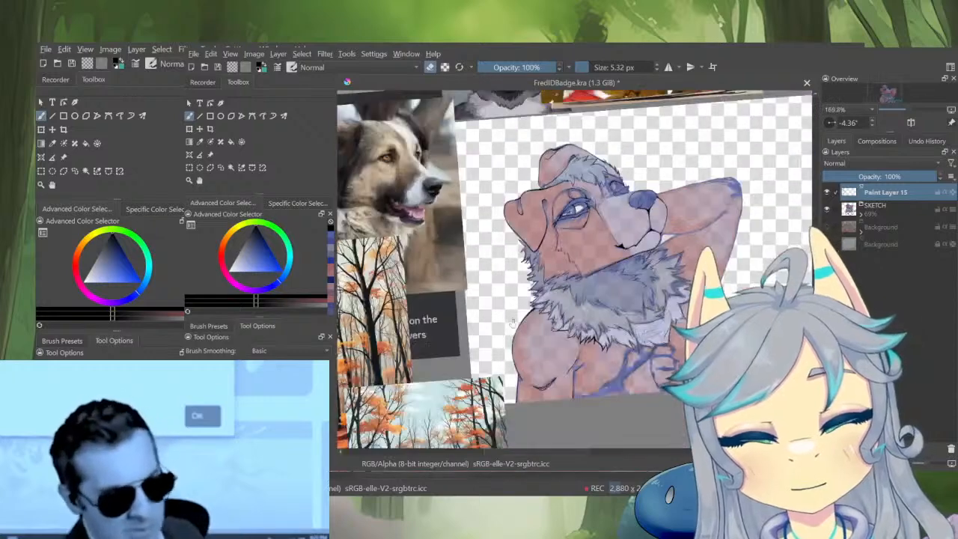
Rotate the canvas to -25.24° and ink the raised arm's upper contour and curved lower edge over the sketch with the 5.32 px brush
left_click_drag(584, 259, 550, 349)
scroll(633, 289, "up", 3)
left_click_drag(630, 295, 614, 323)
left_click_drag(522, 327, 469, 350)
scroll(511, 314, "up", 1)
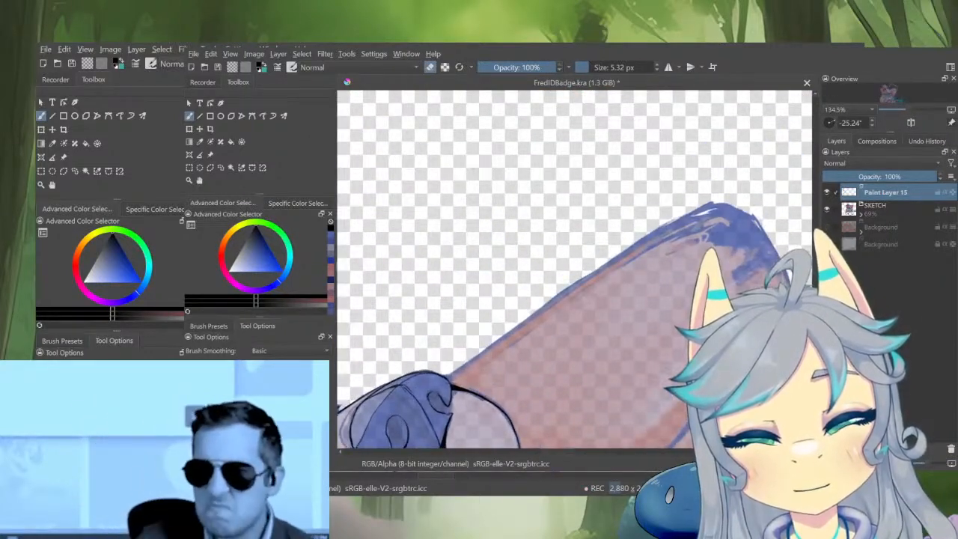
key("e")
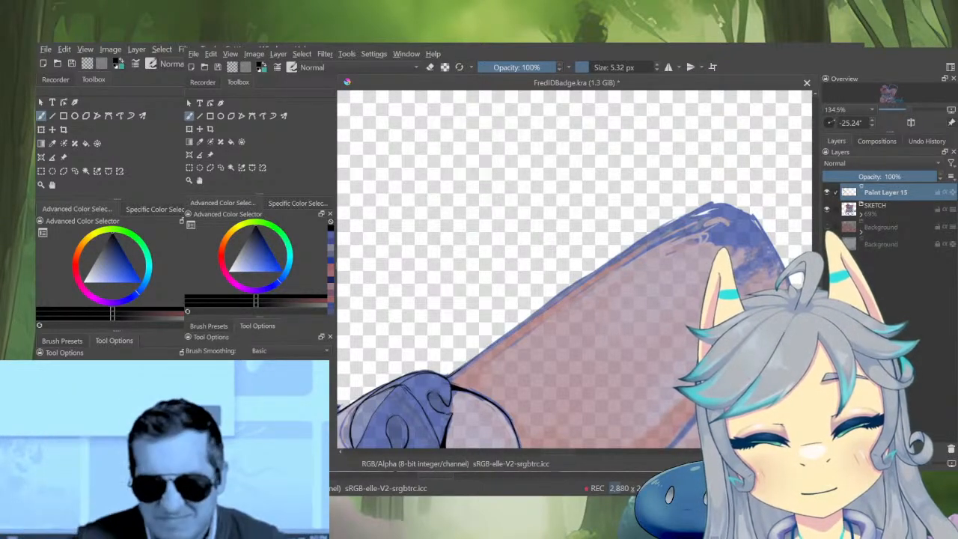
left_click_drag(584, 281, 670, 224)
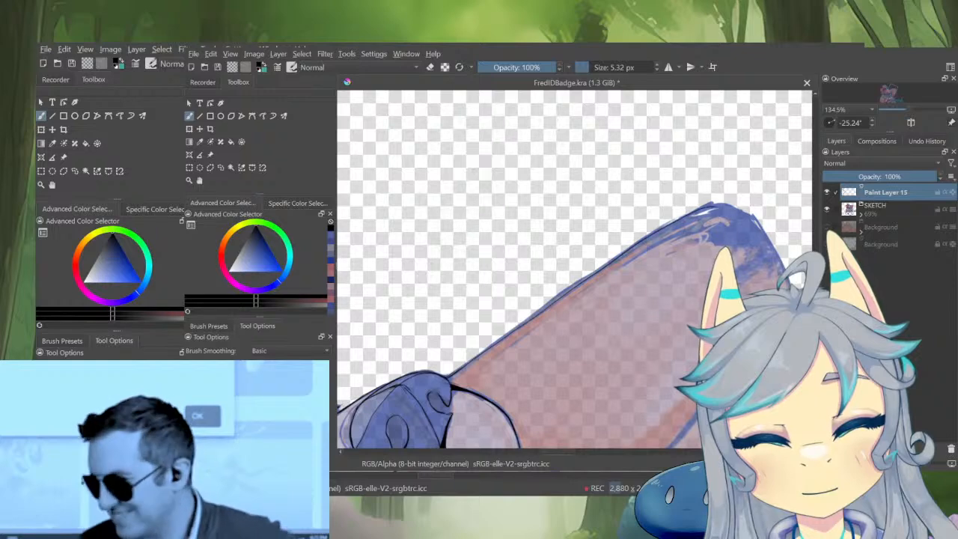
left_click_drag(745, 276, 681, 233)
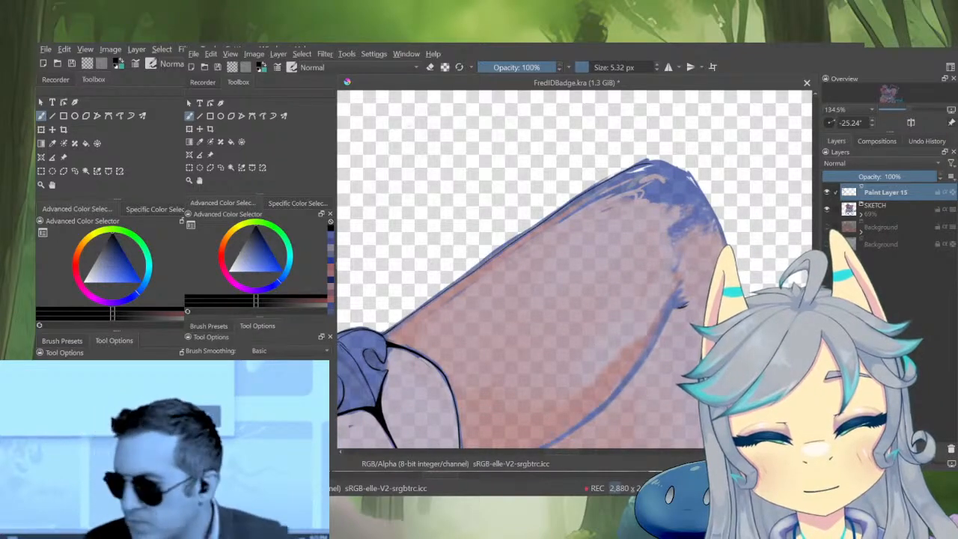
mouse_move(682, 288)
left_mouse_down()
mouse_move(672, 304)
mouse_move(700, 251)
left_mouse_up()
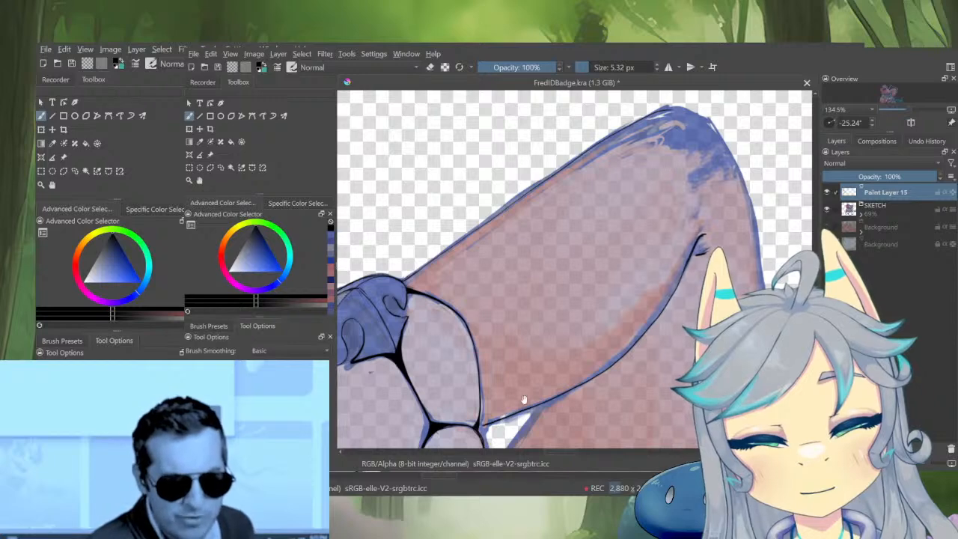
Thicken the arm's upper line where it meets the nose and taper it outward along the arm
left_click_drag(524, 400, 641, 425)
left_click_drag(505, 309, 651, 200)
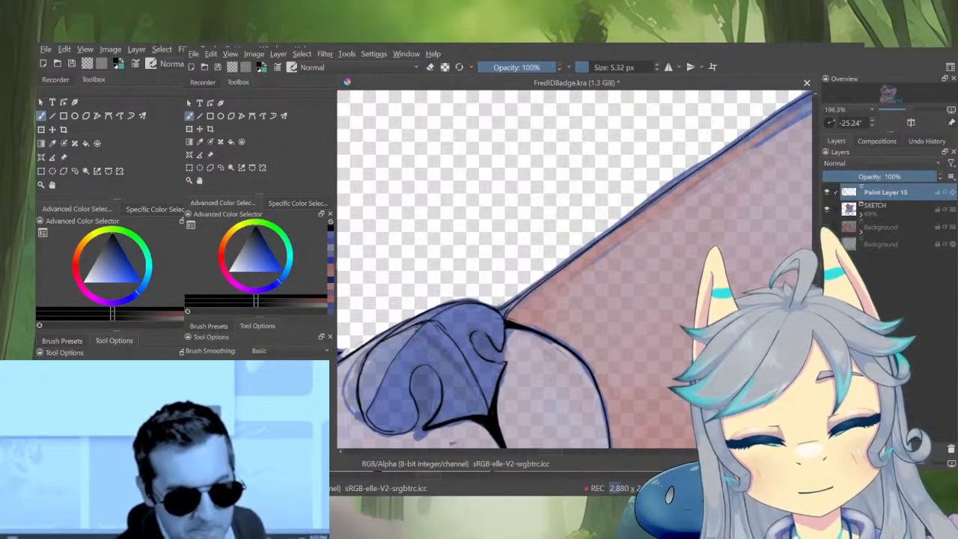
left_click_drag(509, 304, 518, 286)
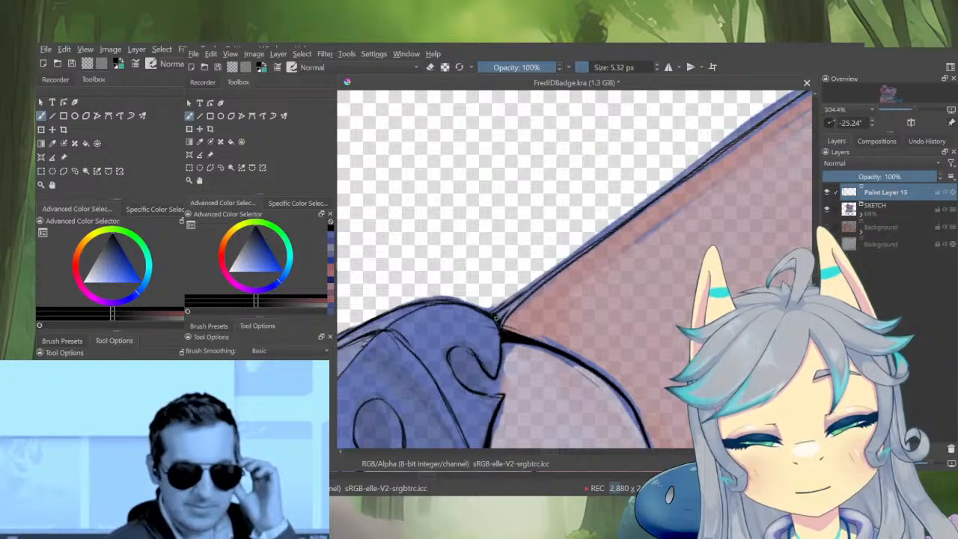
left_click_drag(504, 317, 591, 246)
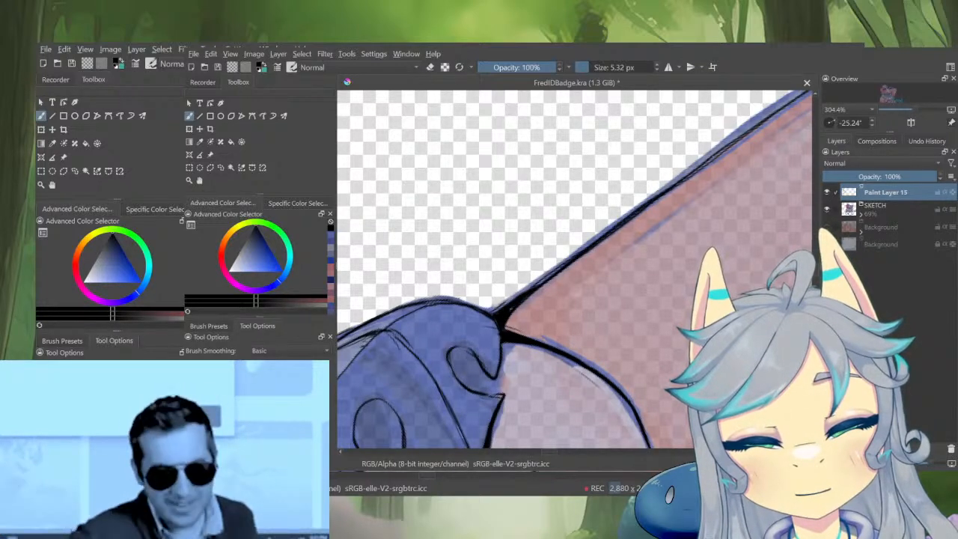
Thicken the arm's lower line where it starts at the junction of muzzle and chin
left_click_drag(775, 164, 585, 278)
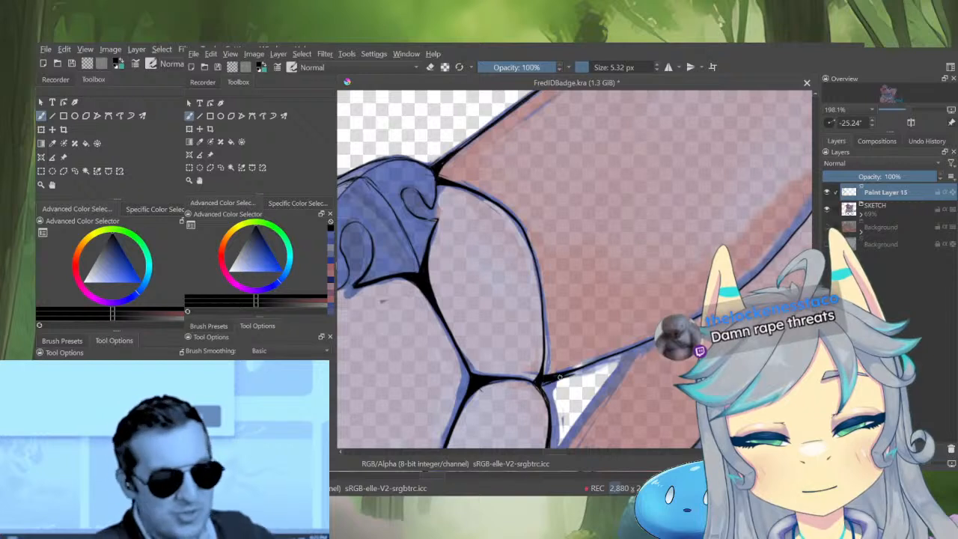
left_click_drag(554, 381, 619, 359)
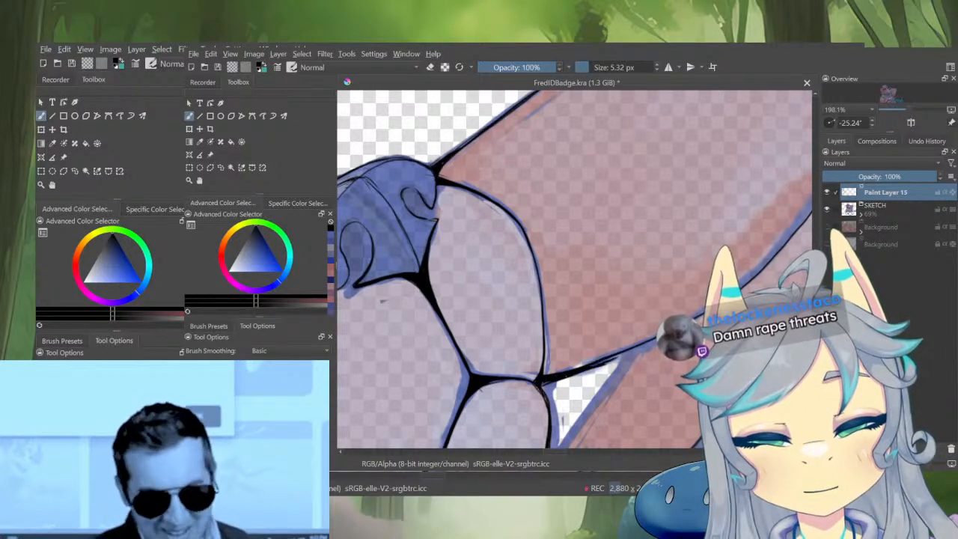
key("e")
key("e")
mouse_move(566, 378)
left_mouse_down()
mouse_move(575, 373)
mouse_move(559, 380)
left_mouse_up()
key("e")
key("e")
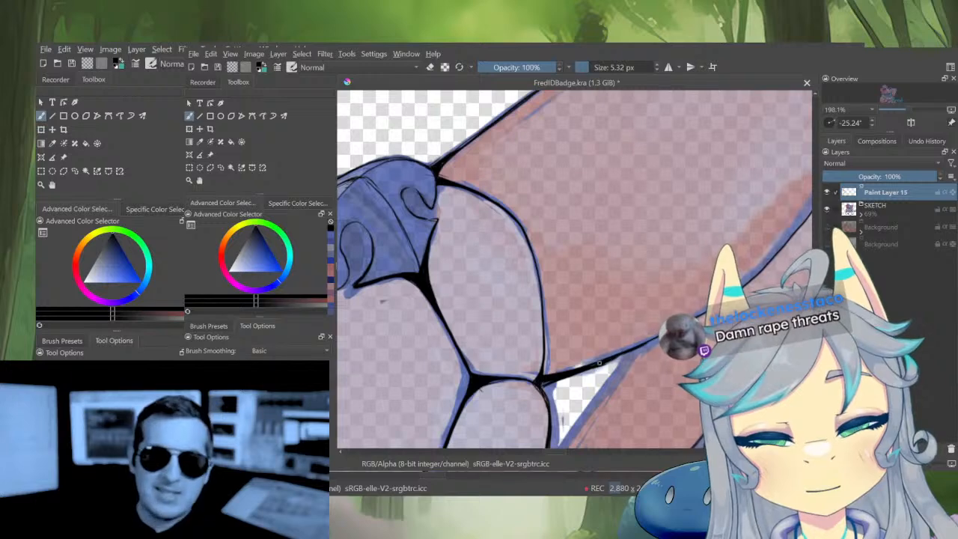
Darken the elbow-side end of the arm's lower line and ink the short crease strokes there
left_click_drag(748, 273, 614, 367)
left_click_drag(713, 209, 727, 190)
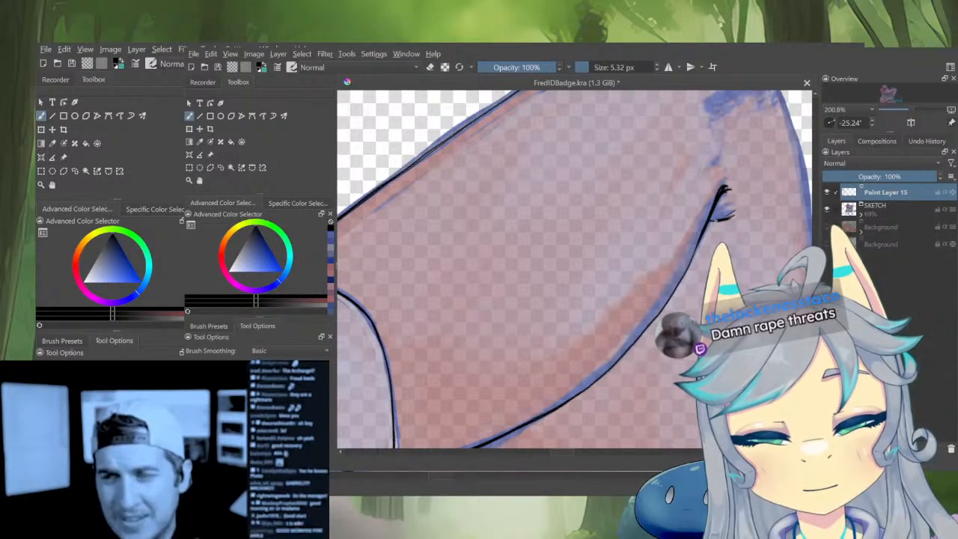
key("e")
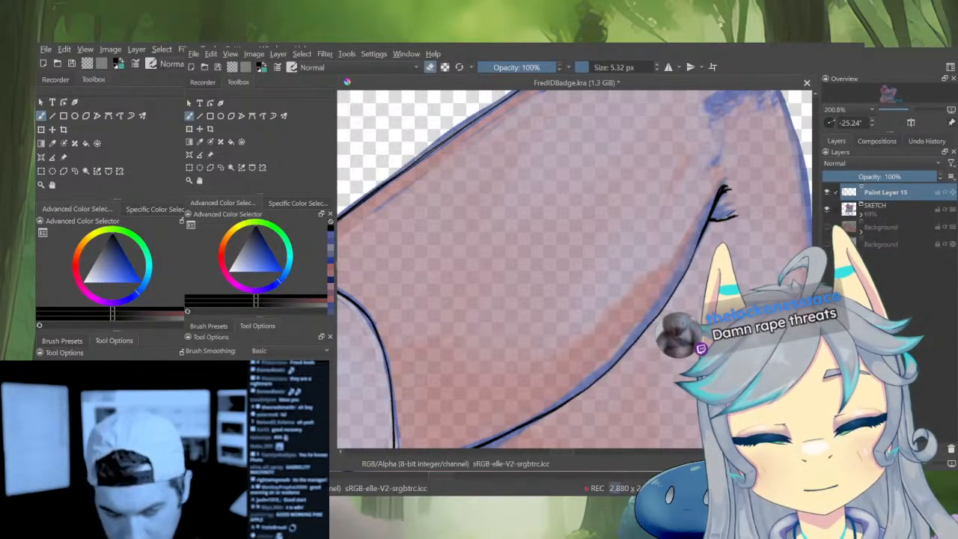
key("e")
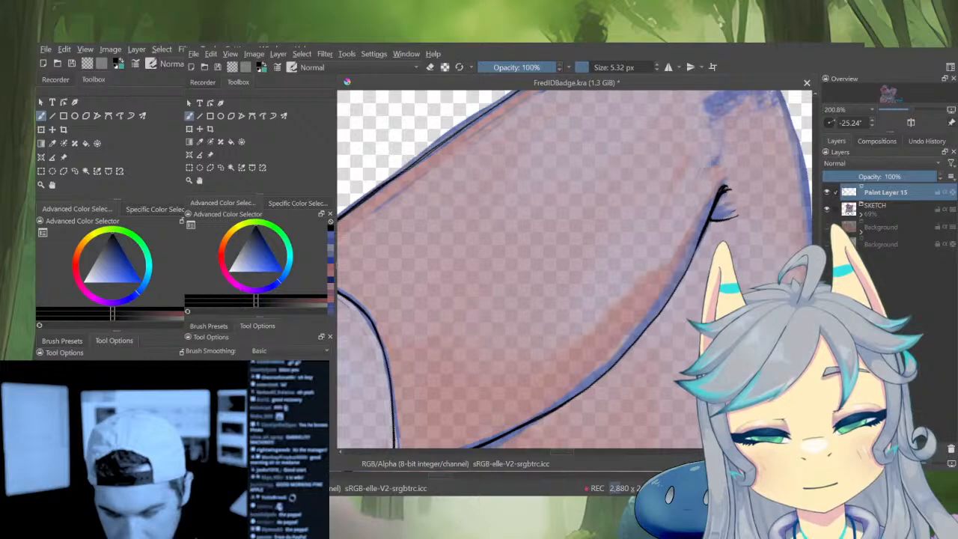
Rotate the canvas to -8.52° and ink the diagonal line from beside the chin to the arm's lower line, closing the small triangular gap
scroll(646, 354, "down", 6)
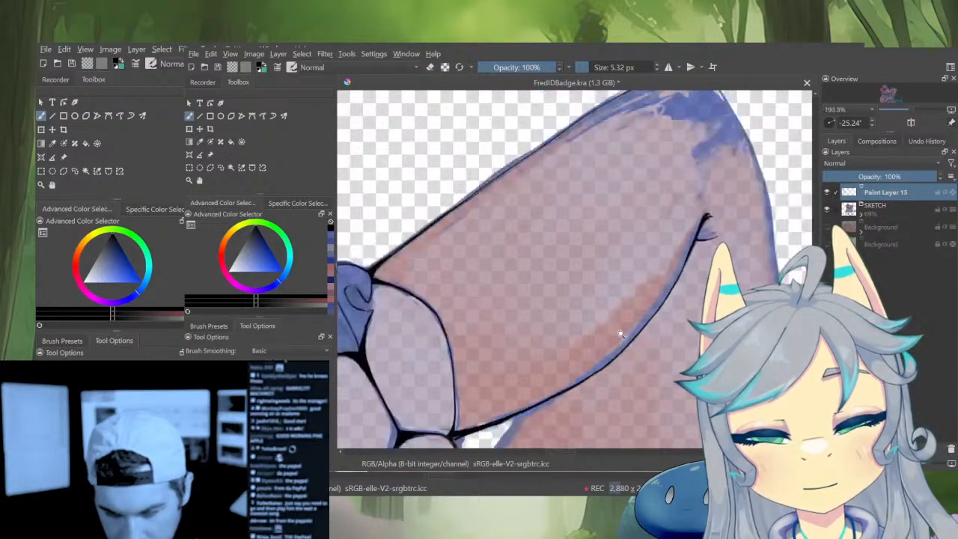
scroll(599, 360, "up", 6)
left_click_drag(637, 289, 642, 206)
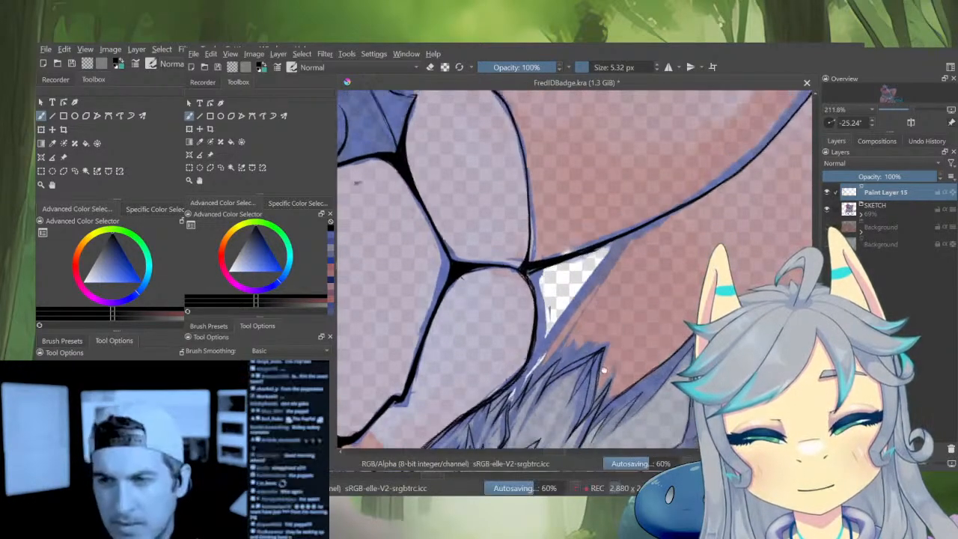
left_click_drag(605, 364, 577, 368)
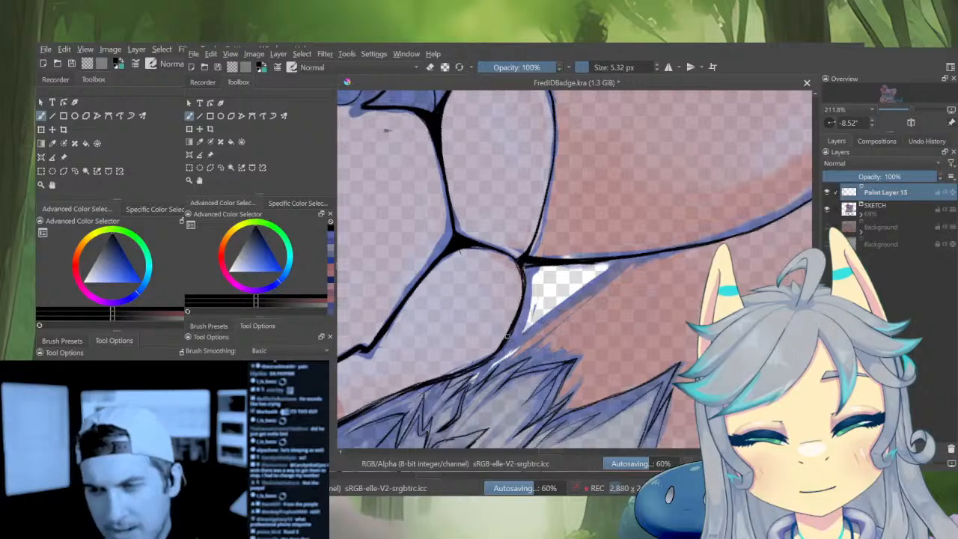
left_click_drag(601, 277, 626, 260)
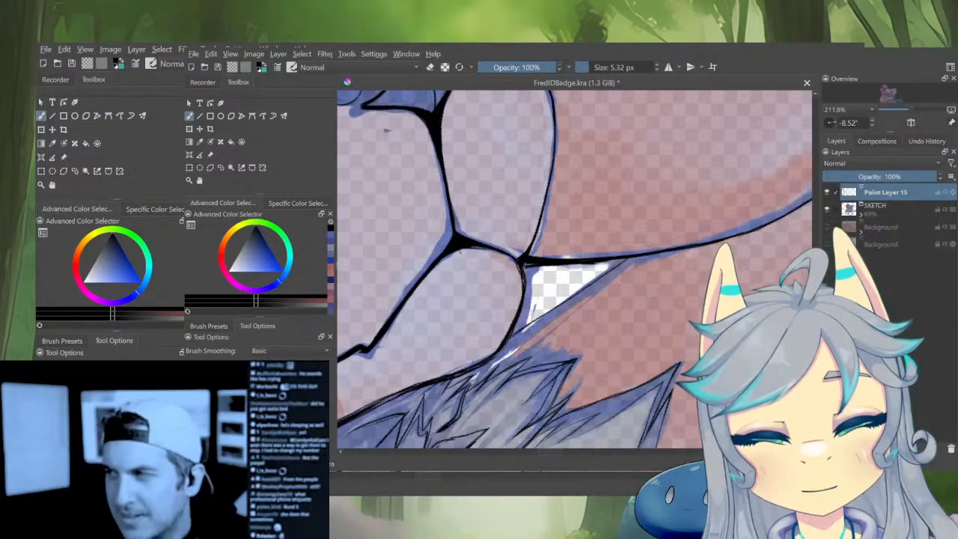
left_click_drag(530, 325, 625, 260)
mouse_move(567, 301)
left_mouse_down()
mouse_move(513, 339)
mouse_move(604, 277)
left_mouse_up()
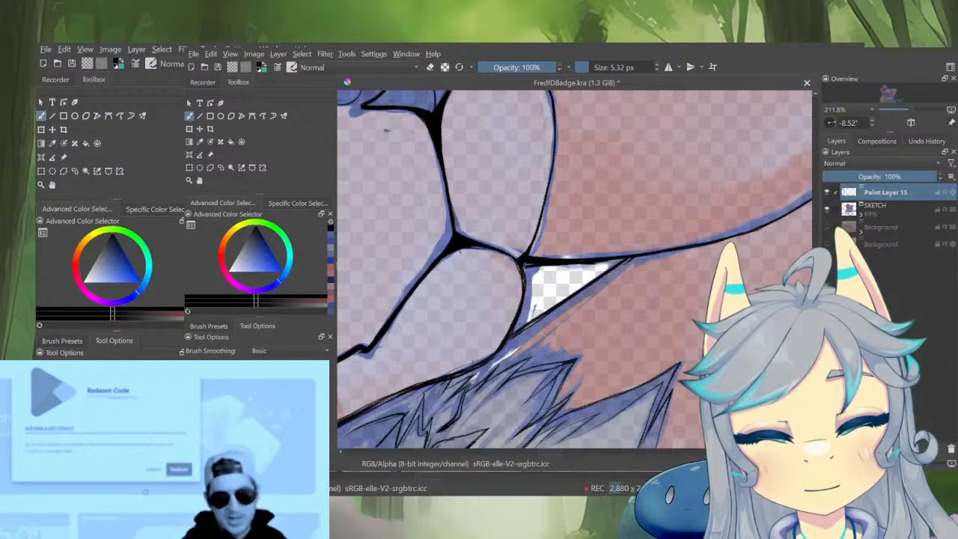
Thicken the diagonal line beside the chin from the neck fur to the arm and trim its edge with the eraser
left_click_drag(640, 256, 572, 300)
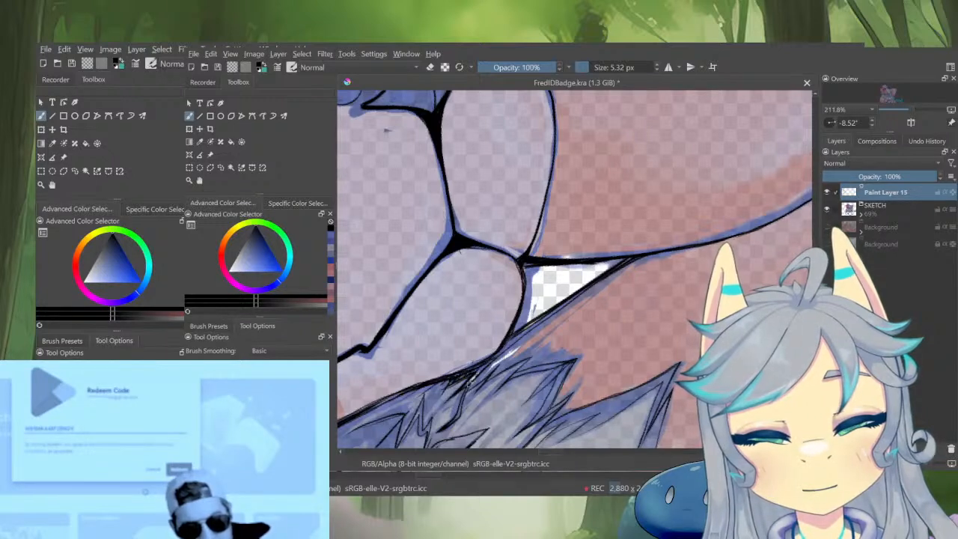
mouse_move(469, 384)
left_mouse_down()
mouse_move(517, 334)
mouse_move(625, 266)
left_mouse_up()
key("e")
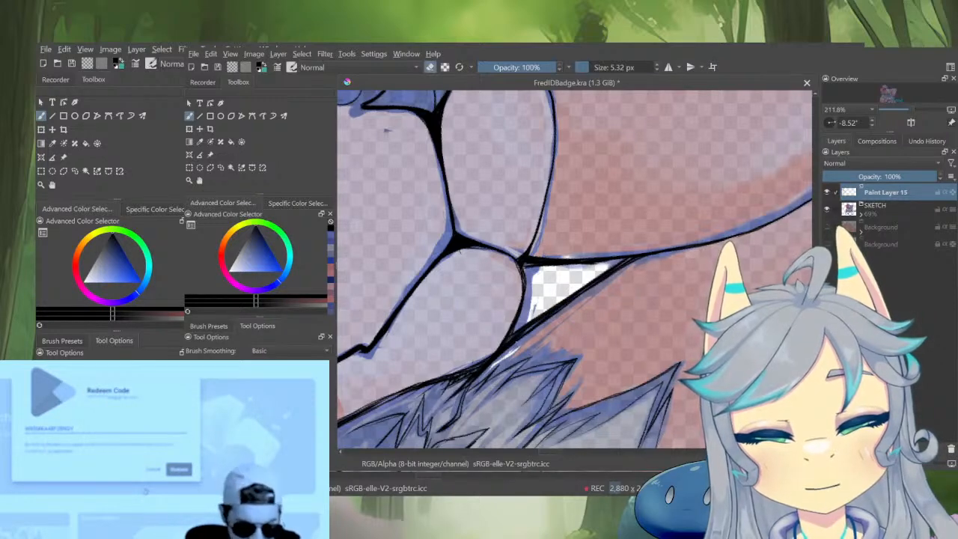
left_click_drag(518, 341, 584, 294)
Ink the outer curve of the elbow from the end of the arm's upper line downward, trimming the stroke with the eraser
left_click_drag(681, 272, 595, 355)
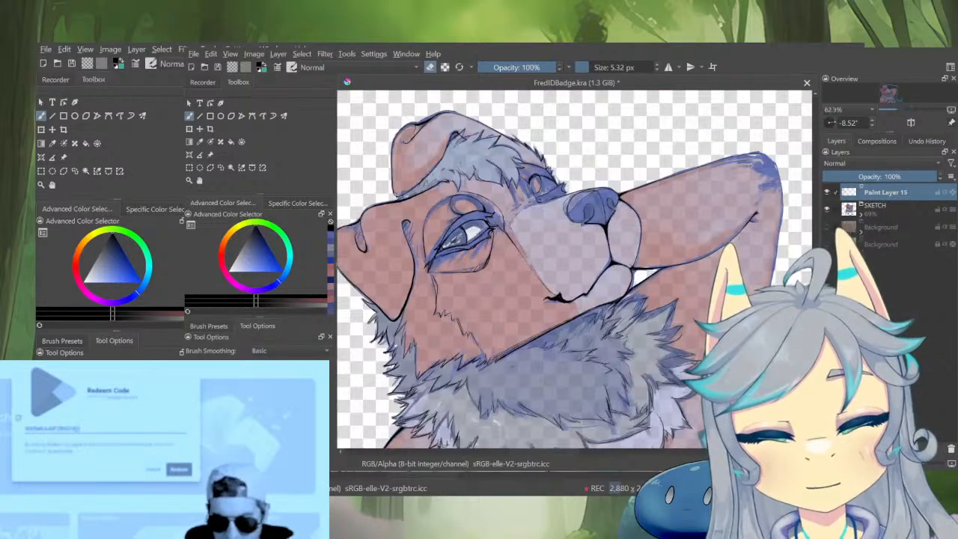
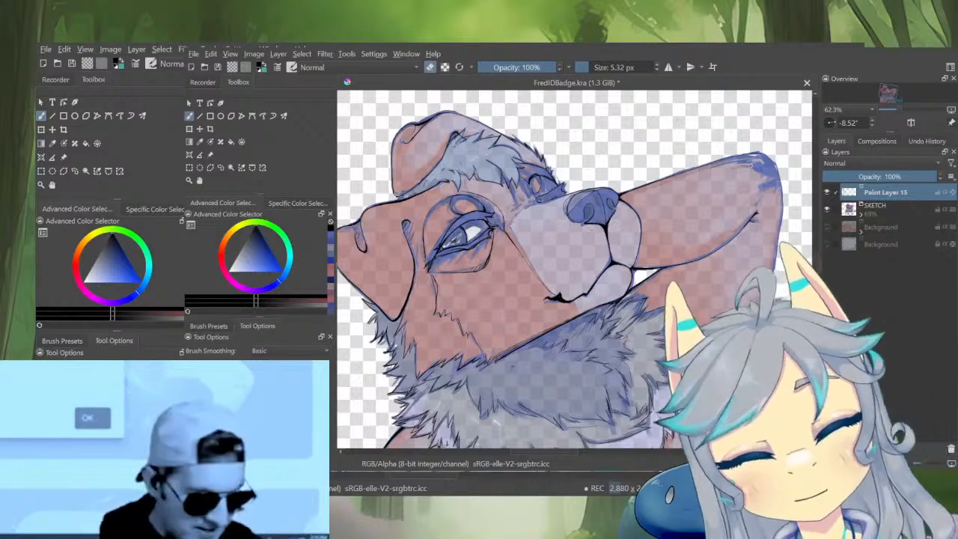
scroll(779, 167, "up", 5)
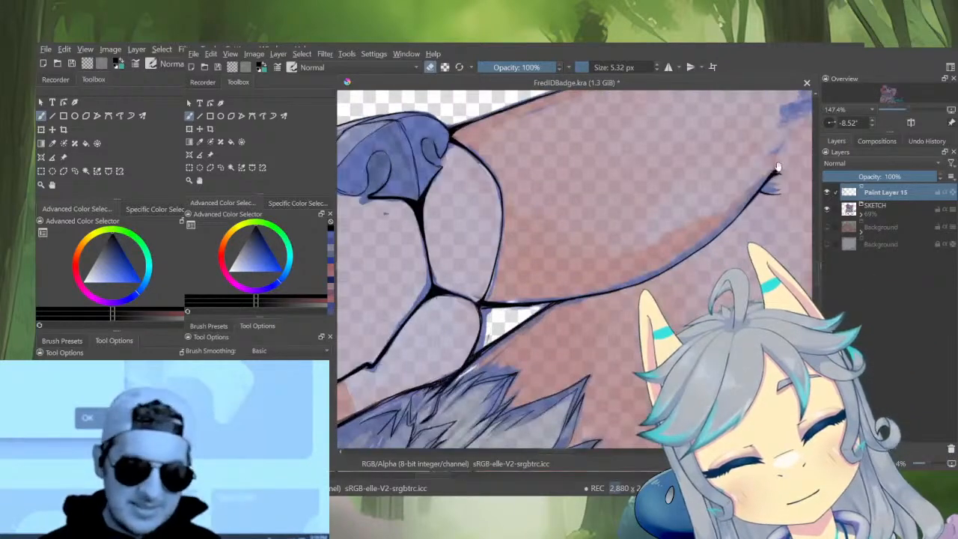
left_click_drag(779, 168, 651, 242)
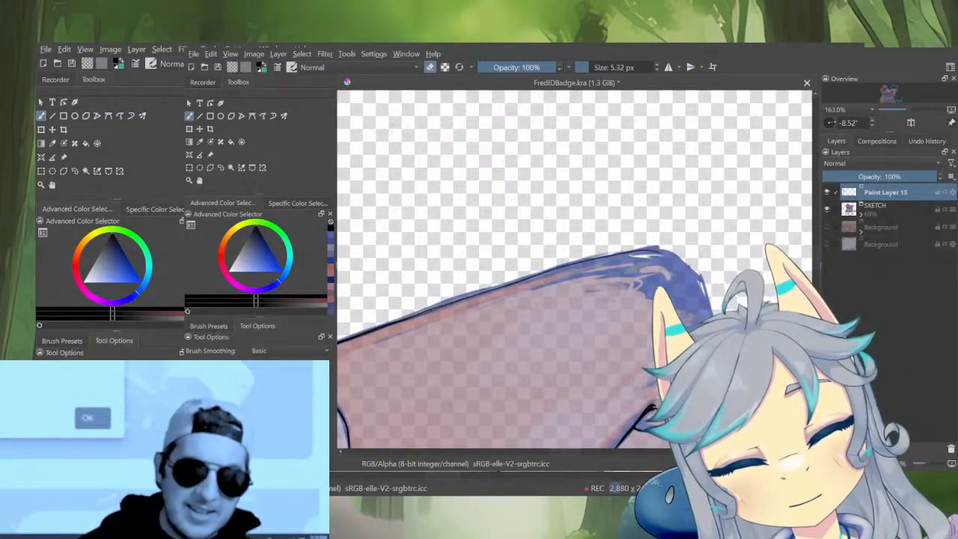
key("e")
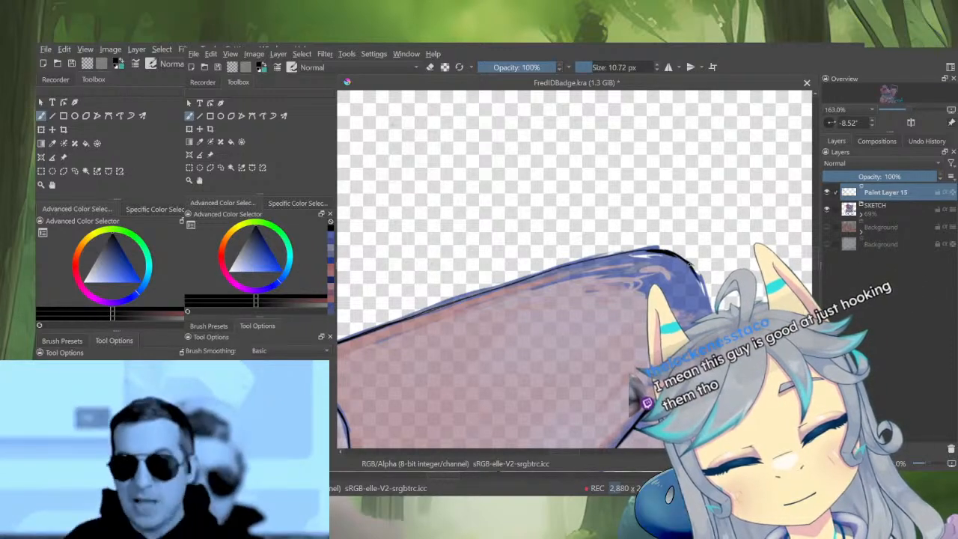
key("e")
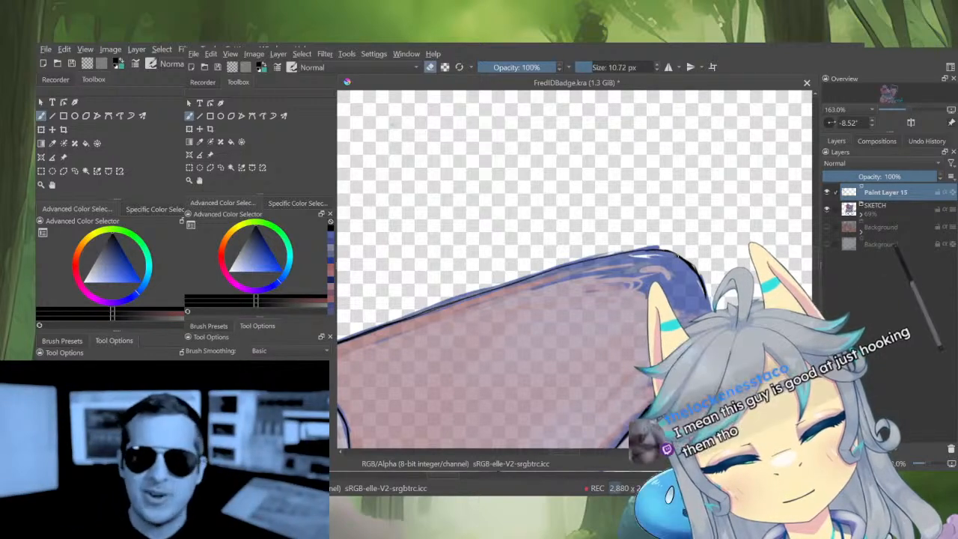
key("e")
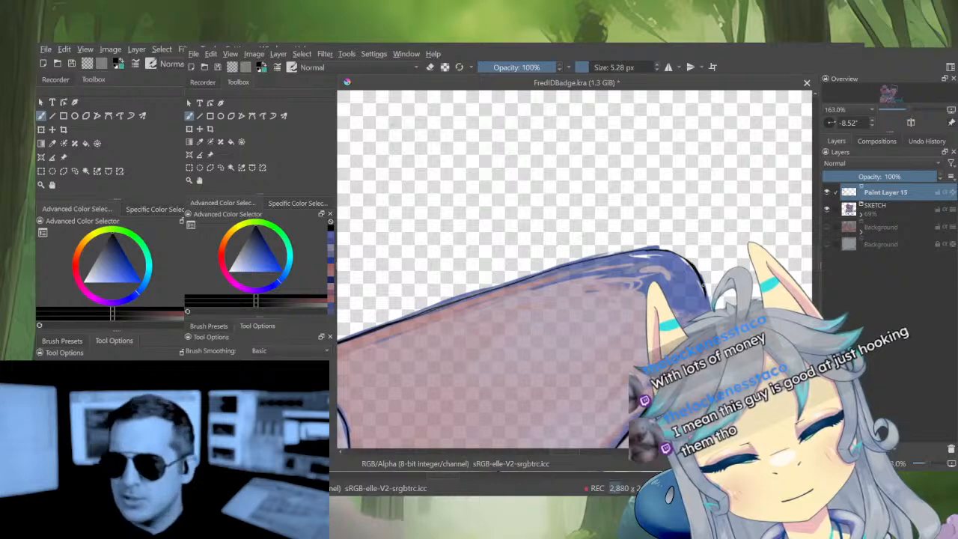
mouse_move(644, 125)
left_mouse_down()
mouse_move(689, 157)
mouse_move(689, 232)
mouse_move(703, 185)
left_mouse_up()
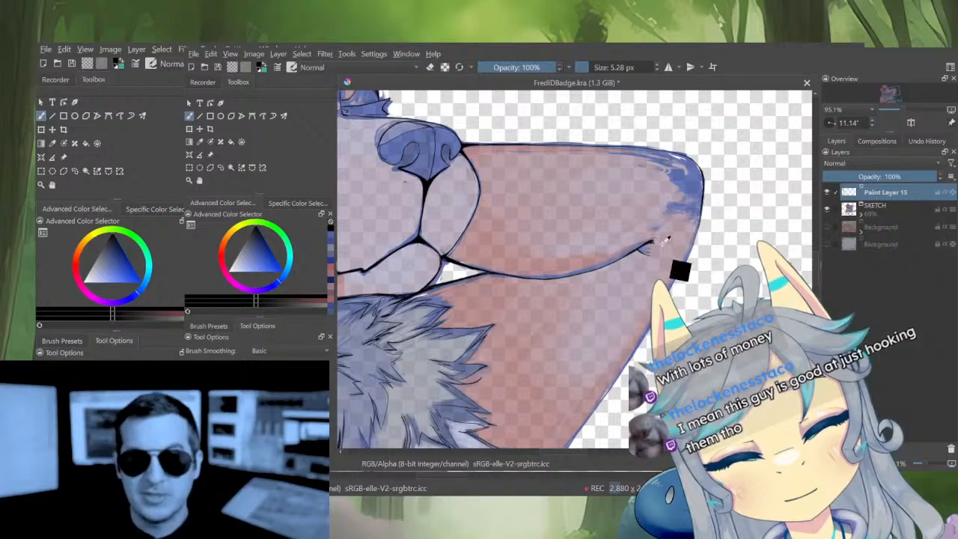
Rotate the canvas to 11.14° and strengthen the crease strokes at the elbow end of the arm's lower line with an 11.58 px brush
left_click_drag(636, 249, 667, 202)
key("e")
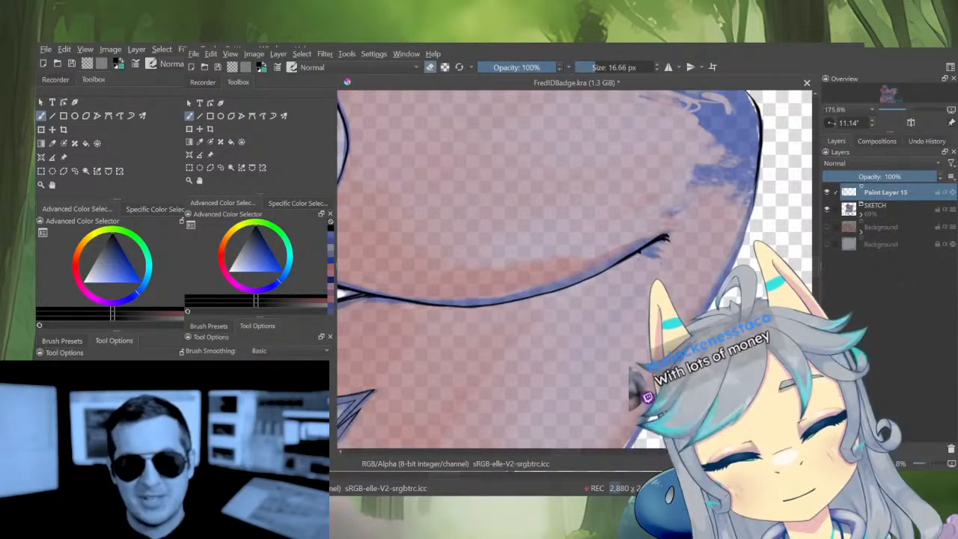
key("e")
left_click_drag(680, 277, 678, 335)
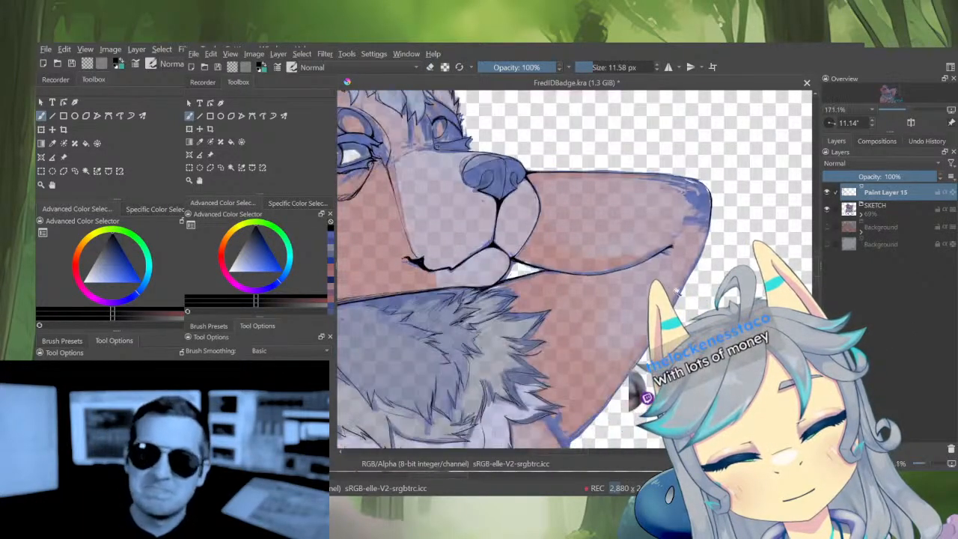
left_click_drag(663, 269, 664, 216)
left_click_drag(661, 259, 664, 271)
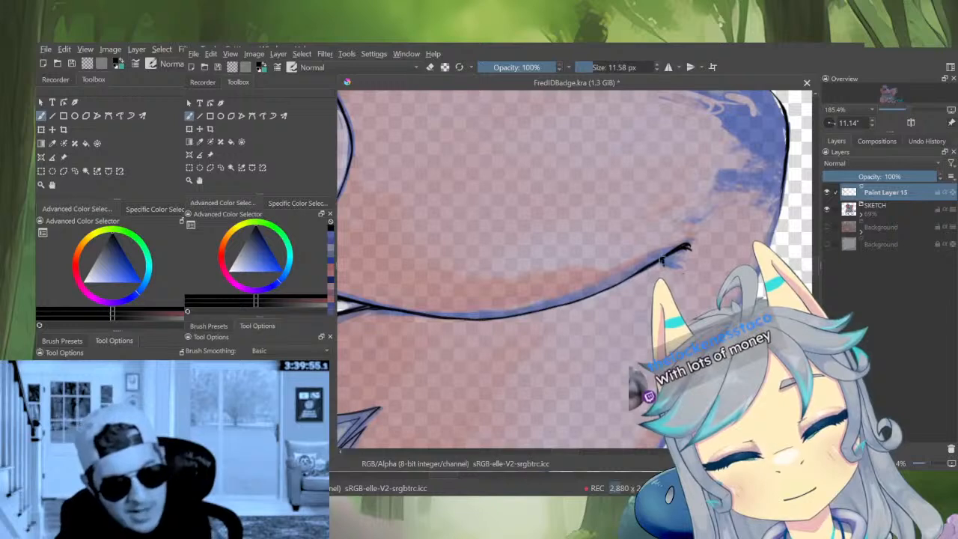
left_click_drag(632, 161, 636, 214)
Ink the upper arm's outer line from the armpit beside the chest fur up toward the elbow
left_click_drag(698, 234, 733, 163)
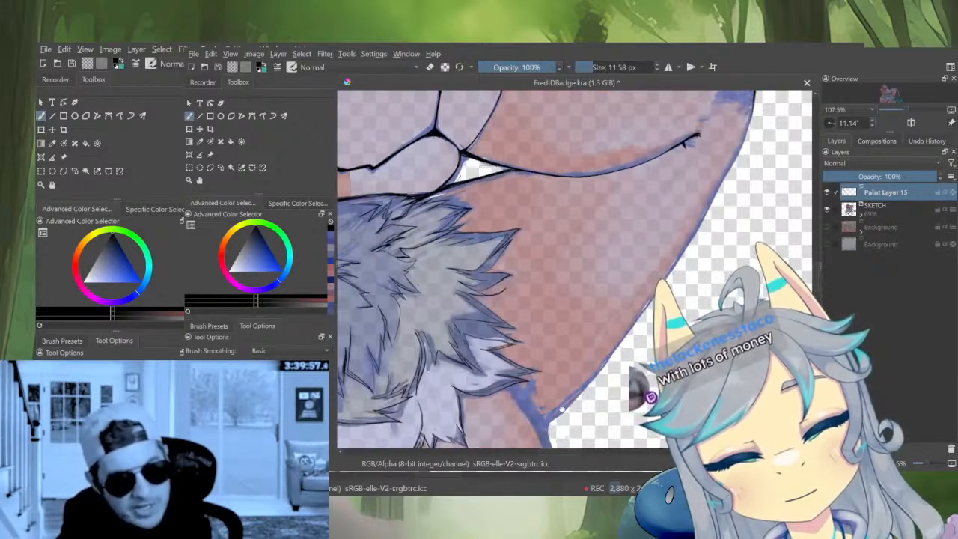
mouse_move(550, 410)
left_mouse_down()
mouse_move(563, 364)
mouse_move(558, 385)
left_mouse_up()
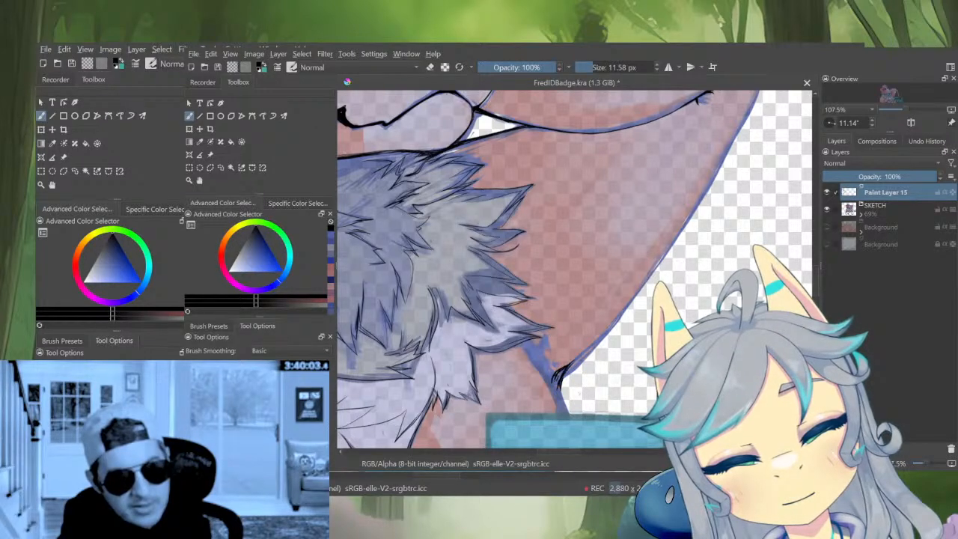
mouse_move(567, 369)
left_mouse_down()
mouse_move(625, 305)
mouse_move(586, 357)
left_mouse_up()
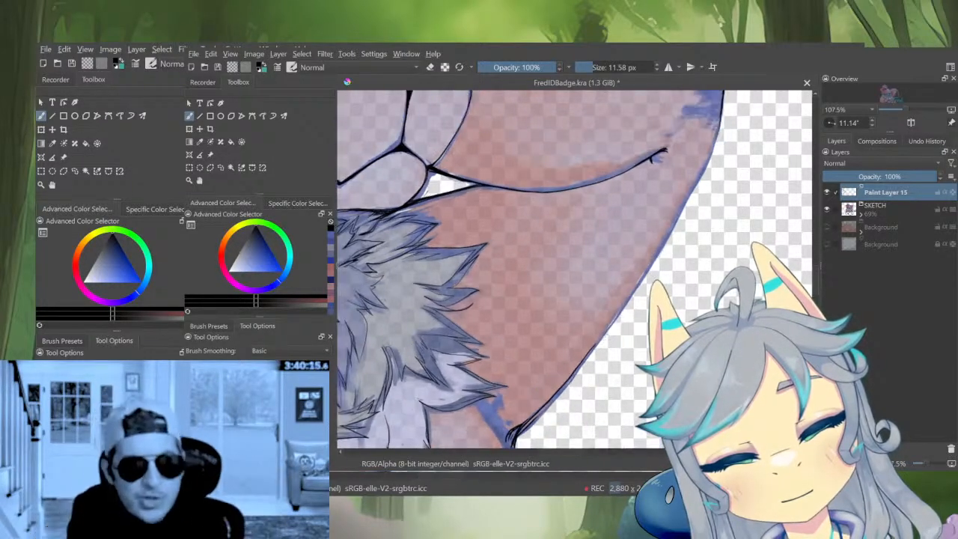
left_click_drag(551, 405, 598, 337)
key("ctrl+z")
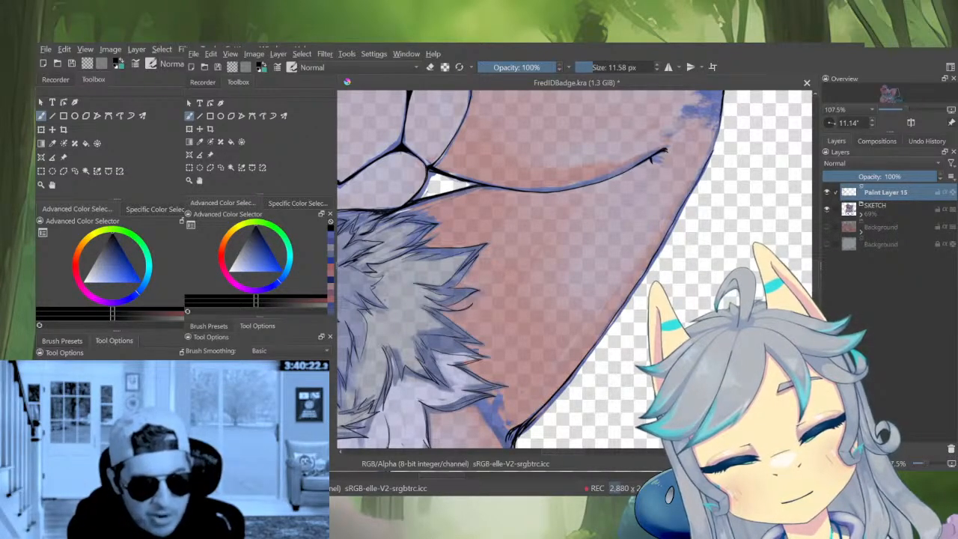
Add hatching to the inside of the elbow tip and ink a short crease line leading from it toward the arm's lower line
left_click_drag(729, 113, 716, 186)
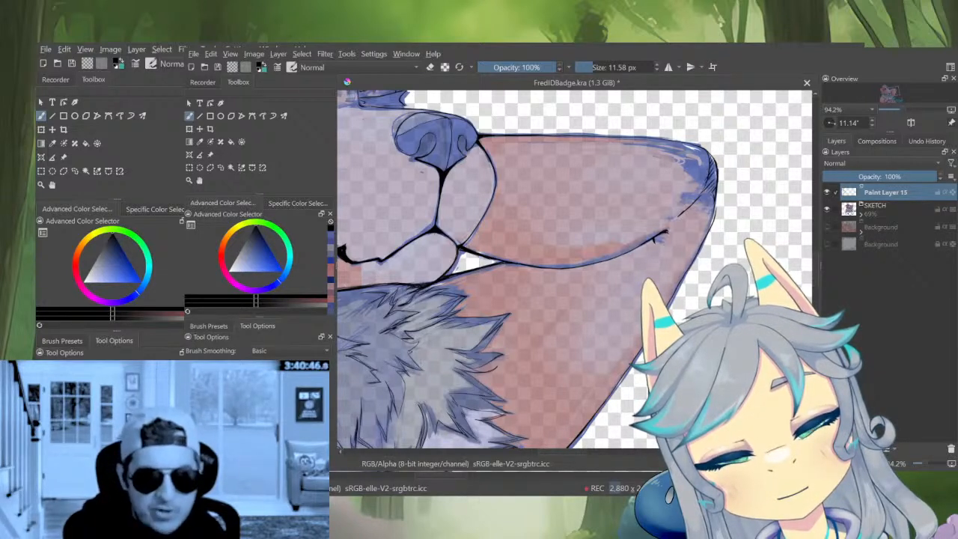
left_click_drag(554, 284, 564, 253)
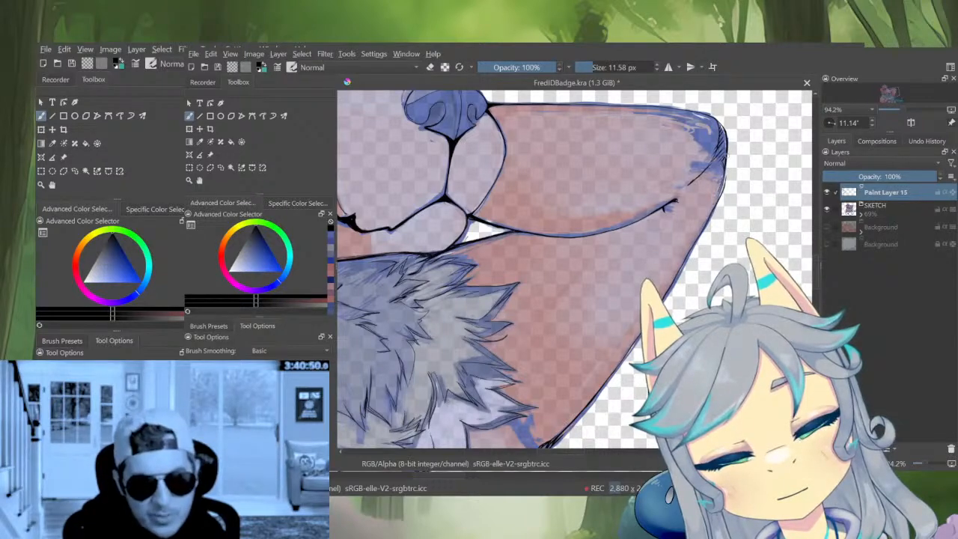
key("e")
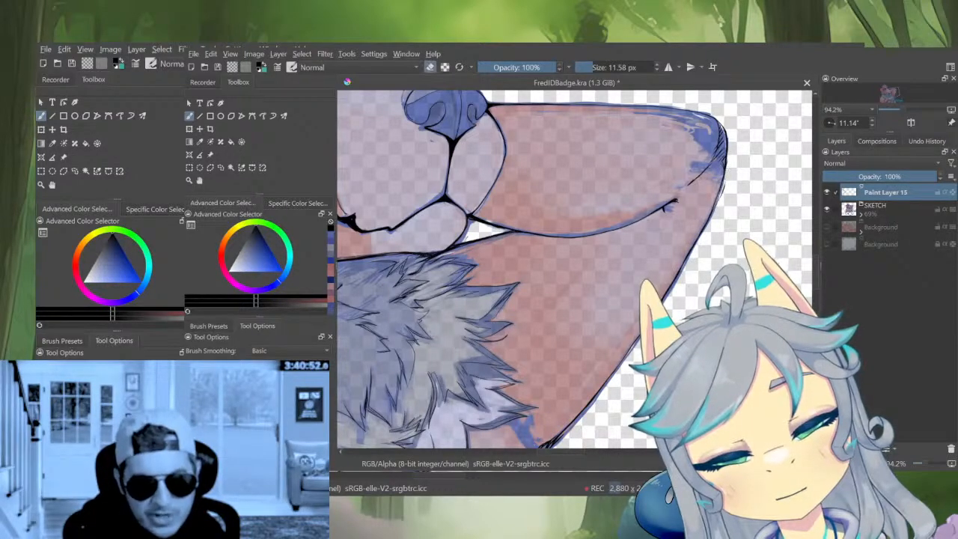
Isolate the ink layer, then erase and redraw the upper arm's outer line where it meets the elbow hatching
key("shift+i")
key("e")
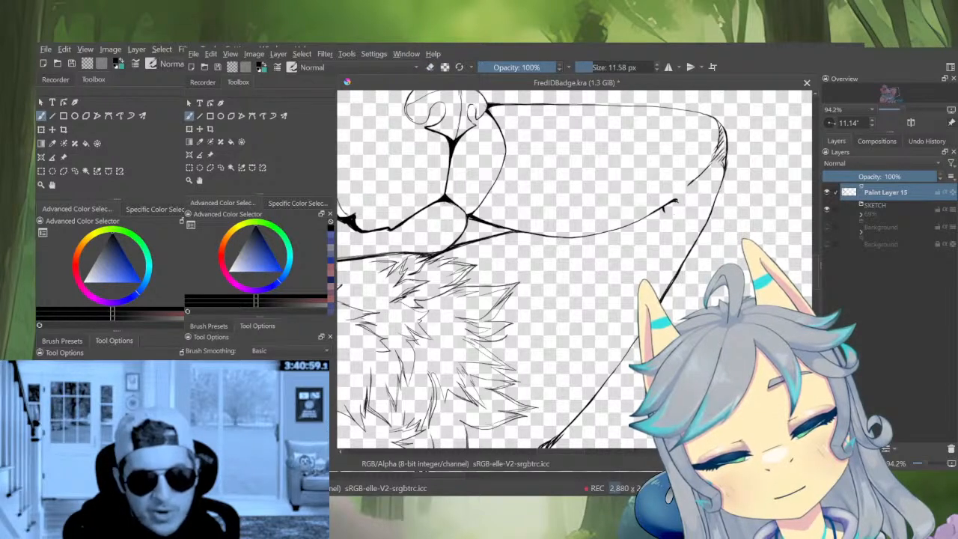
key("e")
left_click_drag(722, 171, 720, 187)
key("e")
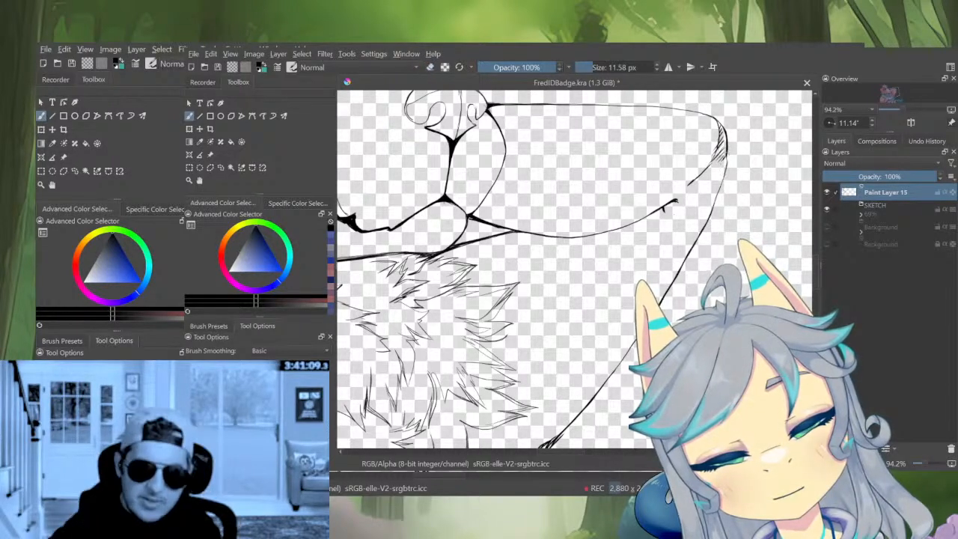
left_click_drag(728, 144, 718, 193)
key("e")
key("e")
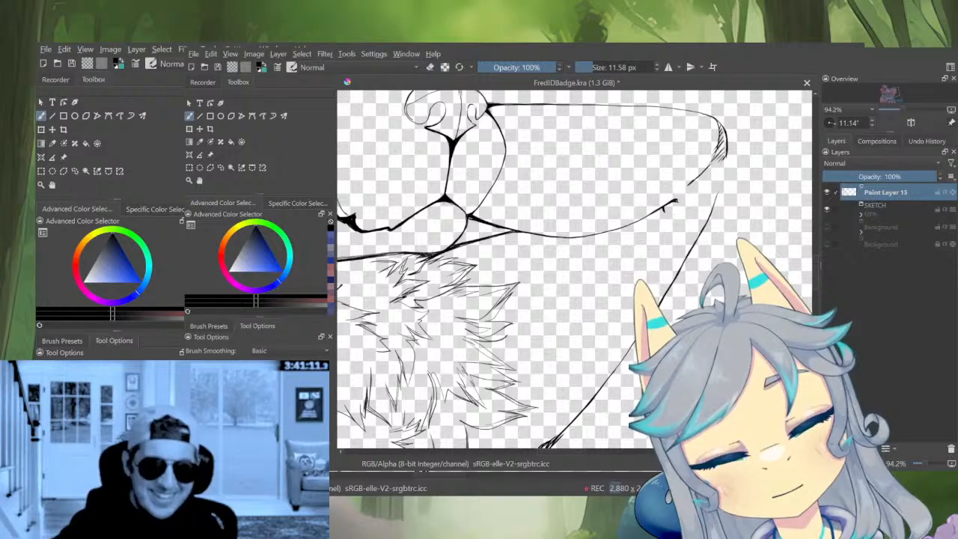
left_click_drag(728, 147, 723, 176)
key("ctrl+z")
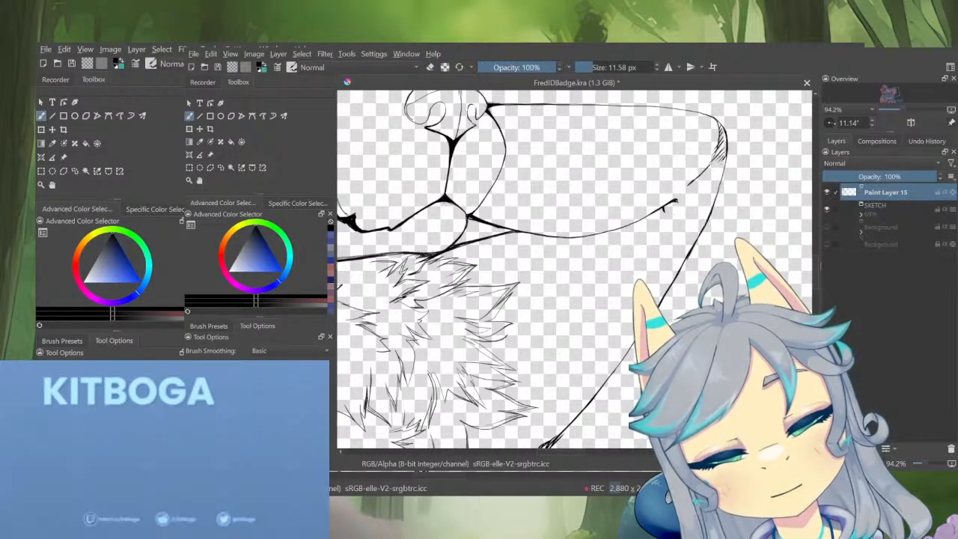
Thicken the upper arm's outer line between the elbow and the armpit, cleaning its edge with the eraser
left_click_drag(621, 368, 656, 296)
key("e")
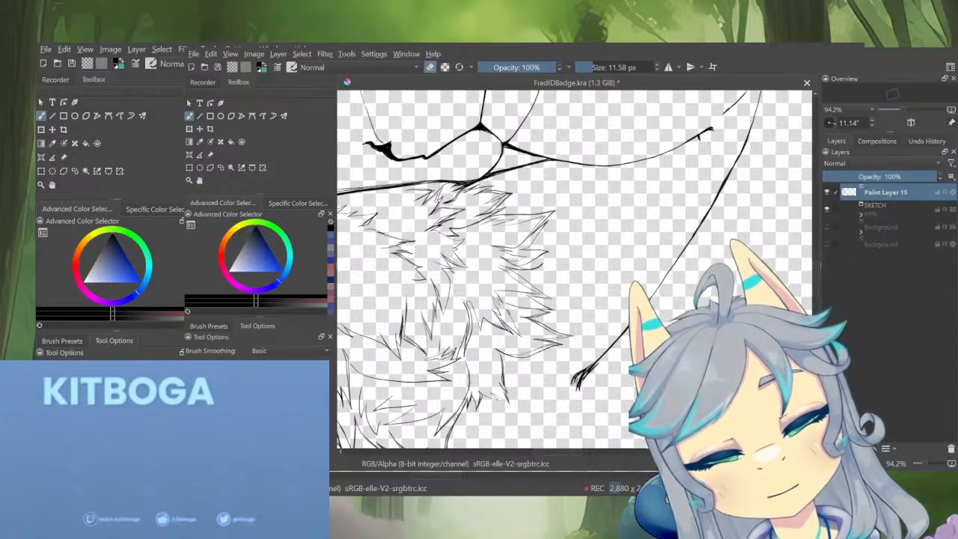
key("e")
key("e")
key("ctrl+z")
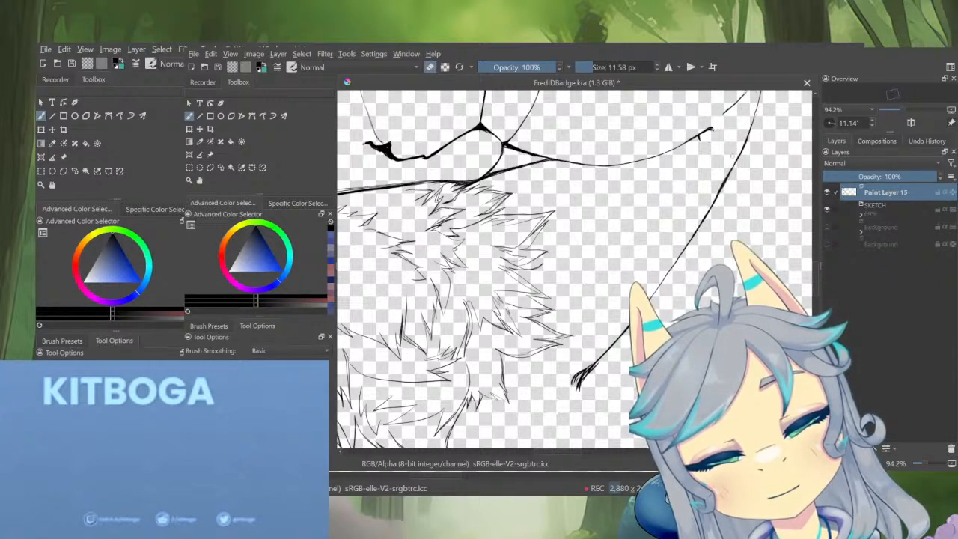
key("e")
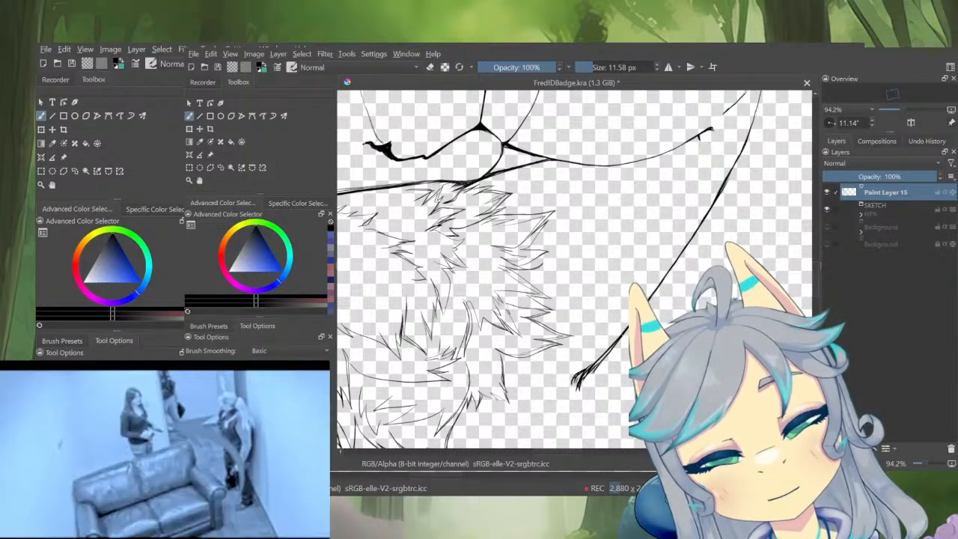
left_click_drag(591, 360, 635, 329)
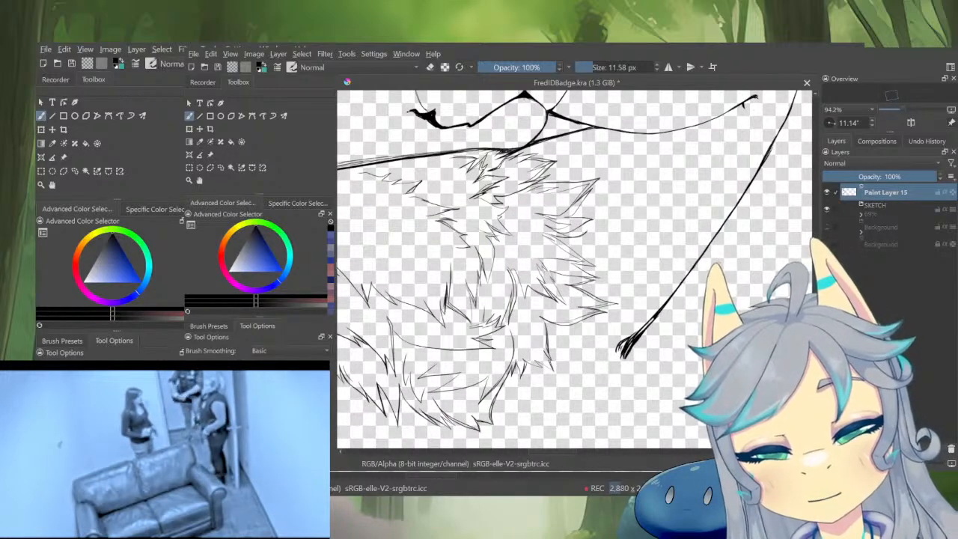
key("e")
key("e")
Show the sketch beneath the ink again, rotate the canvas to 71.98° and ink a short crease stroke above the armpit
left_click(849, 192, "alt")
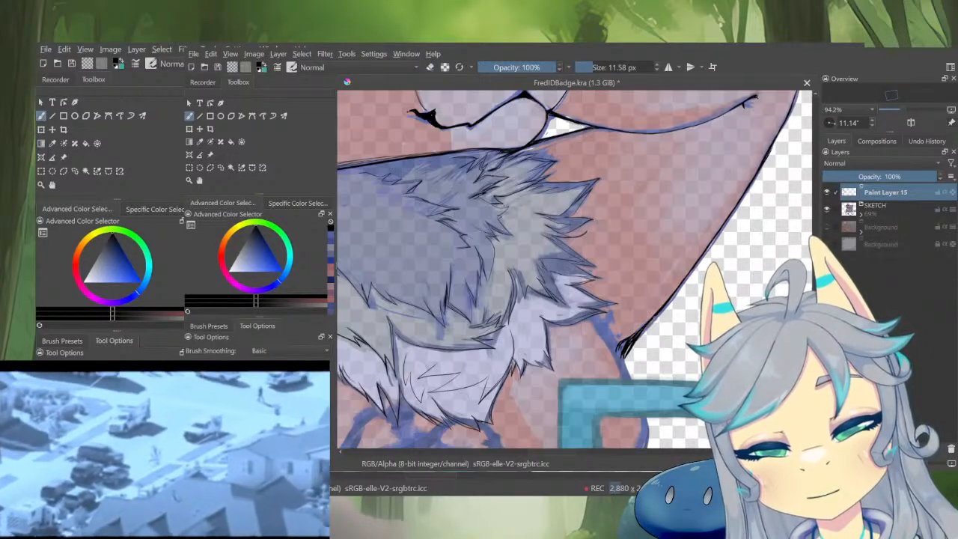
mouse_move(640, 312)
left_mouse_down()
mouse_move(669, 280)
mouse_move(631, 331)
mouse_move(641, 263)
left_mouse_up()
mouse_move(642, 249)
left_mouse_down()
mouse_move(631, 259)
mouse_move(636, 303)
mouse_move(622, 322)
mouse_move(659, 288)
left_mouse_up()
left_click(849, 192, "alt")
left_click(849, 192, "alt")
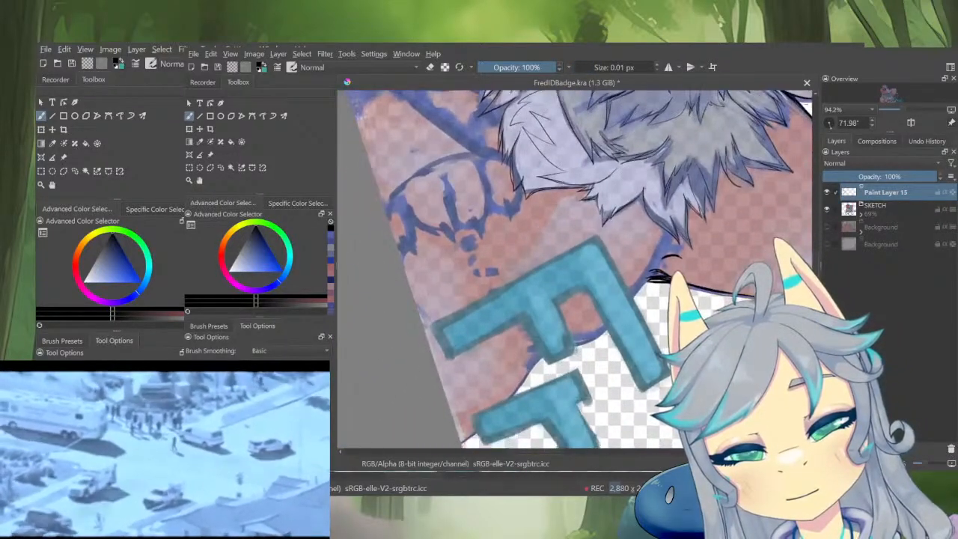
Ink the torso's side line from the chest fur past the armpit and across the letter F, starting with a 5.39 px brush
key("e")
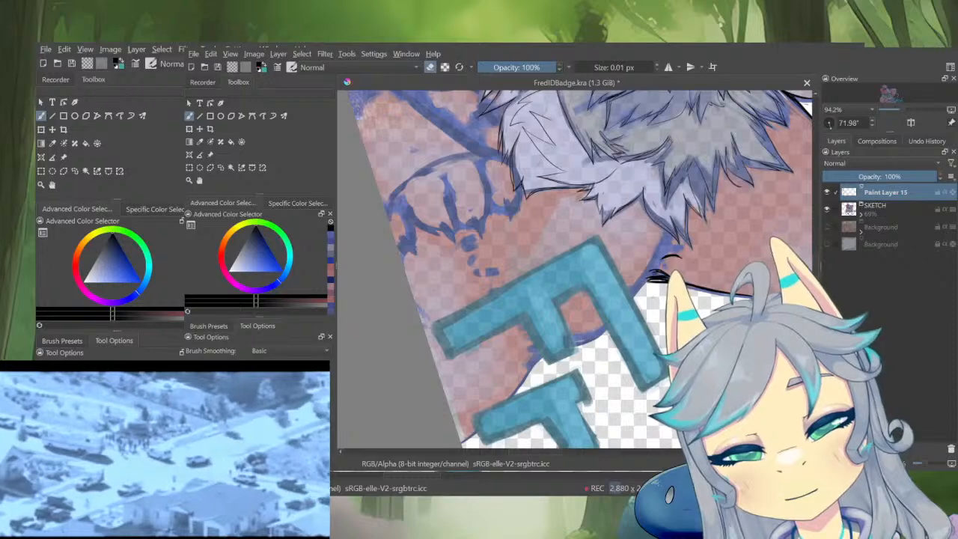
key("e")
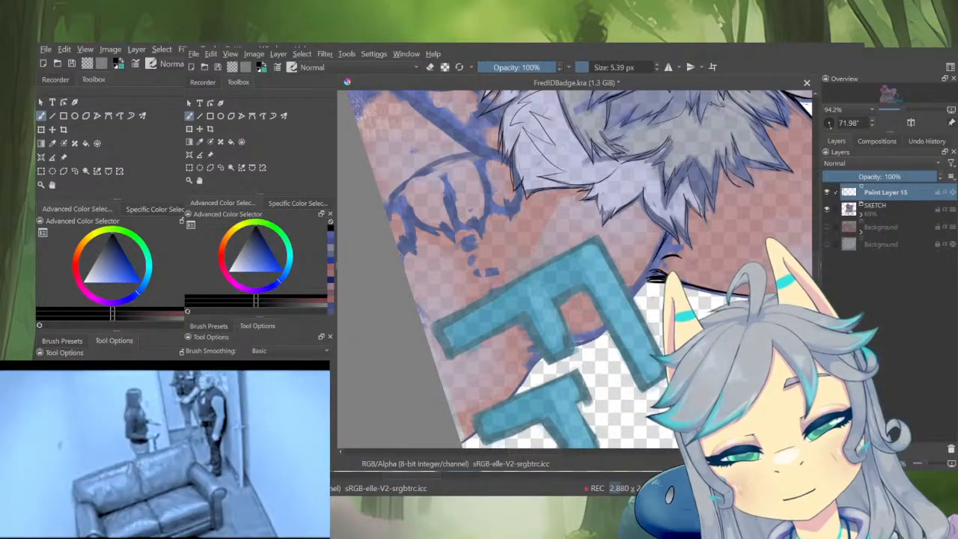
left_click(827, 210)
left_click(827, 210)
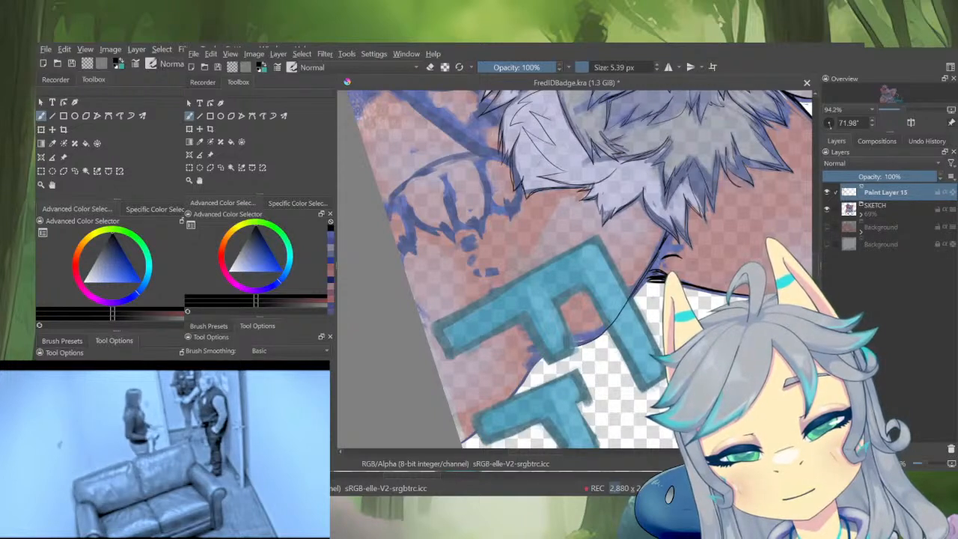
key("e")
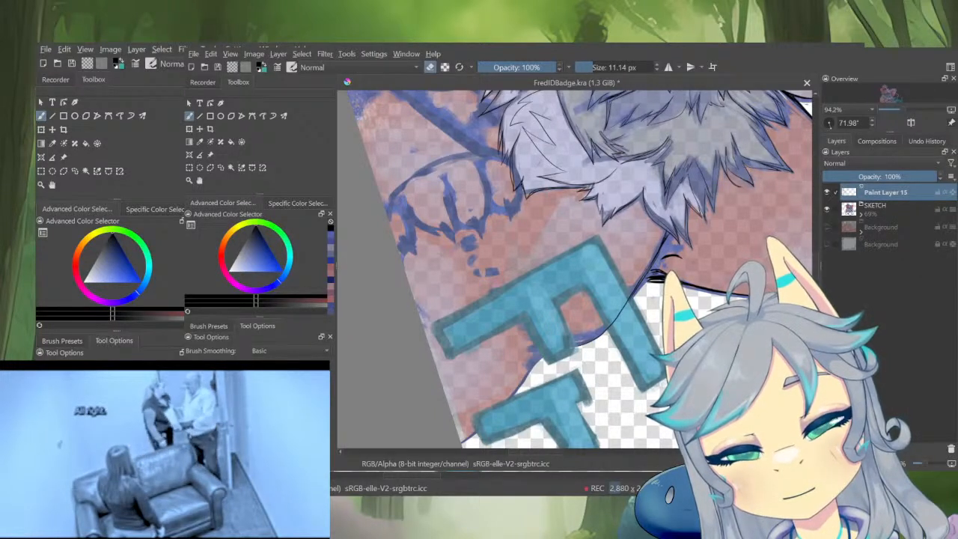
key("e")
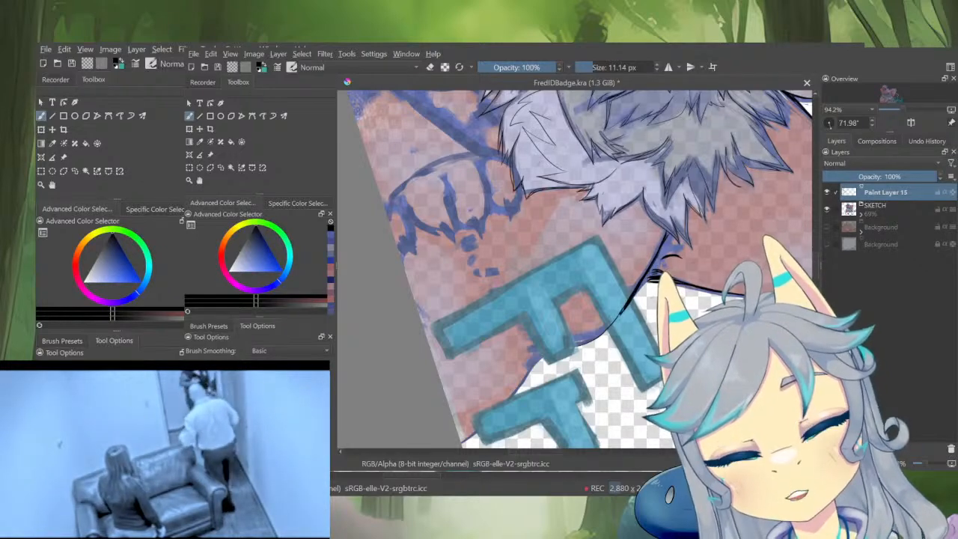
Rotate the canvas to 8.34° and thicken the torso's side line just below the armpit with an 11.14 px brush
key("e")
mouse_move(700, 334)
left_mouse_down()
mouse_move(711, 278)
mouse_move(690, 186)
left_mouse_up()
key("e")
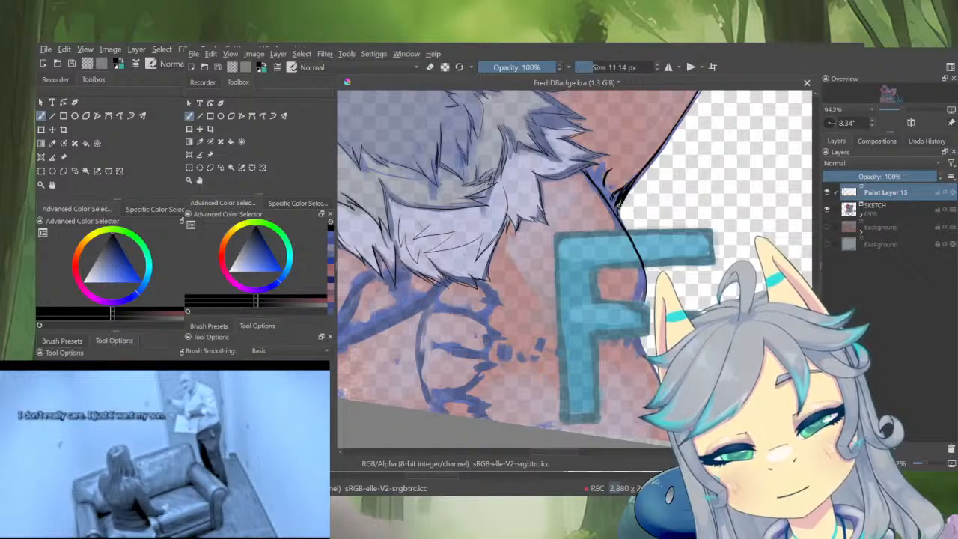
key("e")
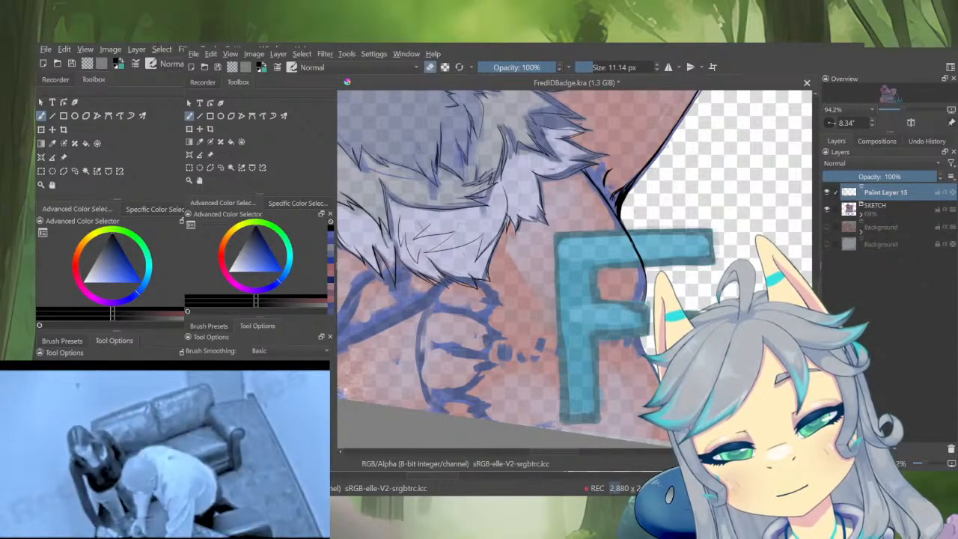
Ink the torso's side line through the lower letter F, adding the waist fold and the hip line, rotating the canvas to 36.26°
key("e")
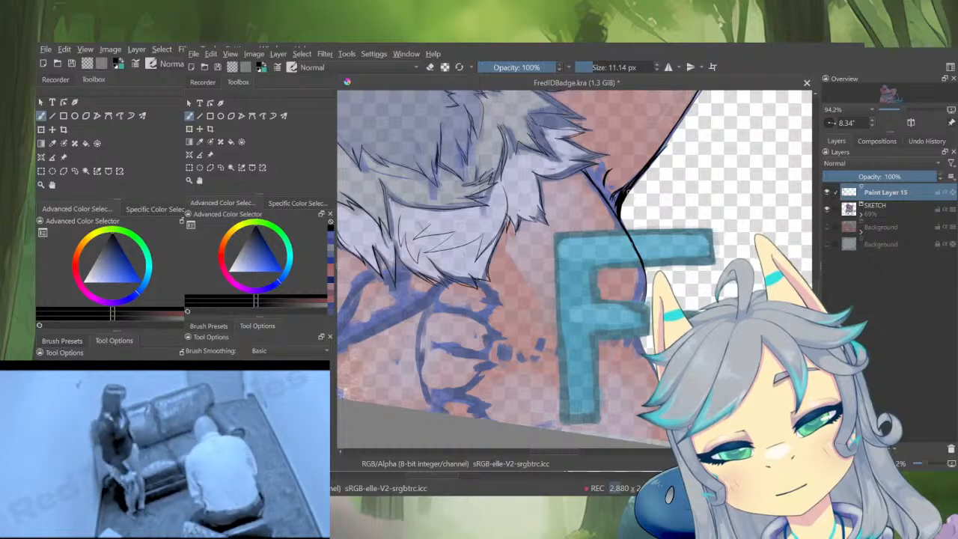
key("e")
key("e")
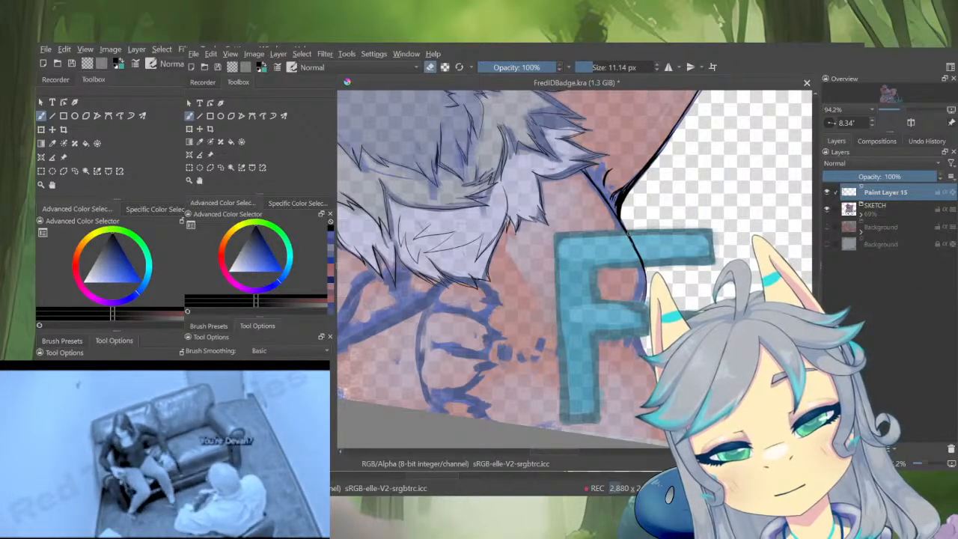
left_click_drag(756, 283, 898, 244)
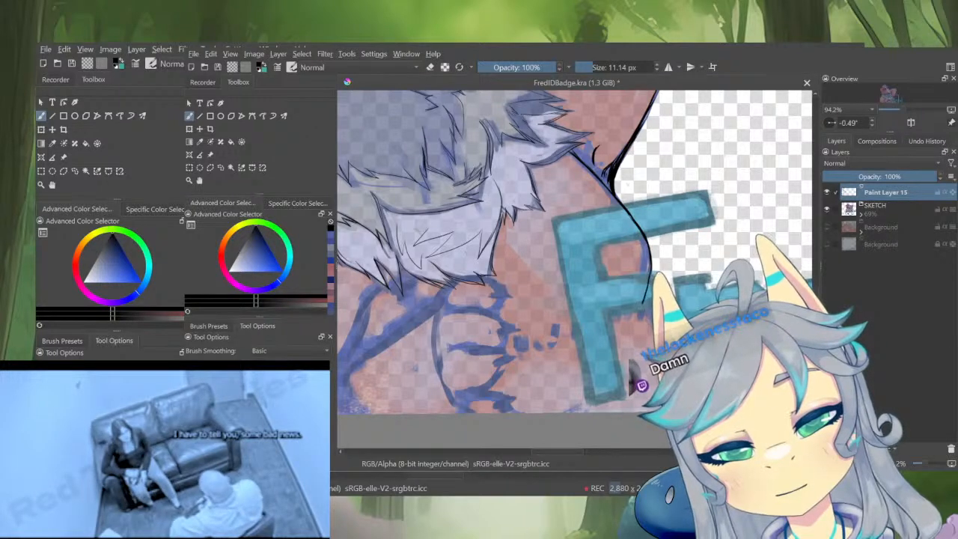
mouse_move(644, 303)
left_mouse_down()
mouse_move(637, 314)
mouse_move(641, 296)
mouse_move(671, 280)
mouse_move(655, 323)
mouse_move(628, 276)
left_mouse_up()
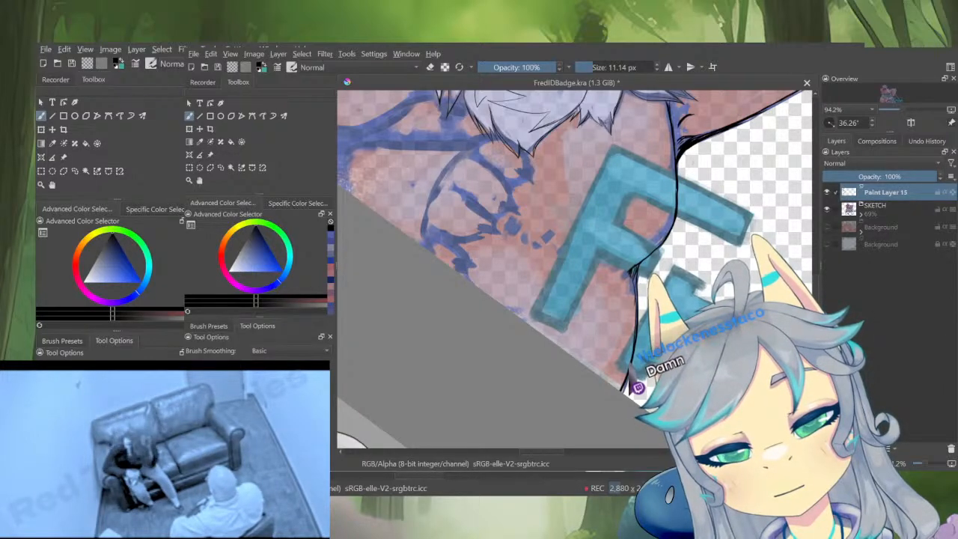
left_click_drag(633, 273, 710, 278)
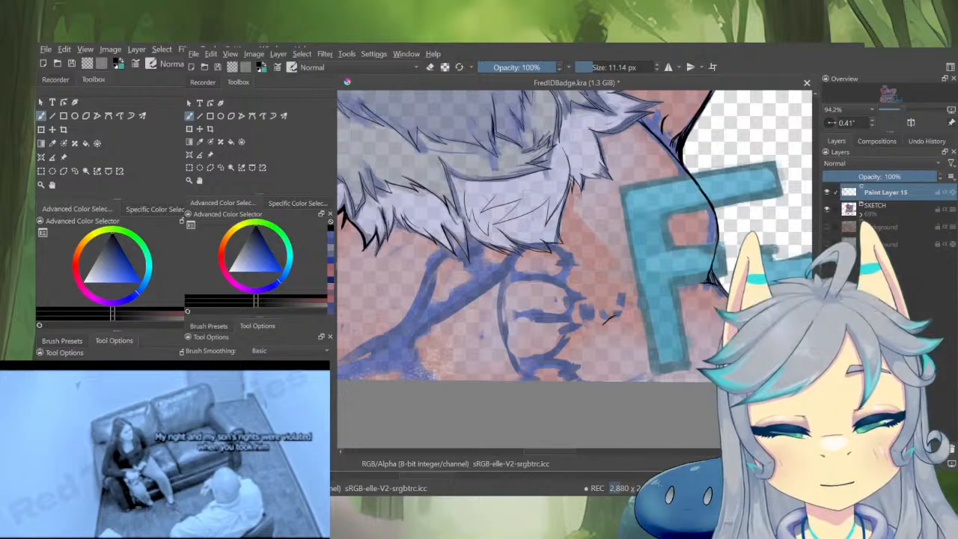
Hide the sketch and go over the two short armpit crease strokes below the chest fur on the near arm
mouse_move(625, 330)
left_mouse_down()
mouse_move(593, 376)
mouse_move(598, 406)
left_mouse_up()
left_click(826, 210)
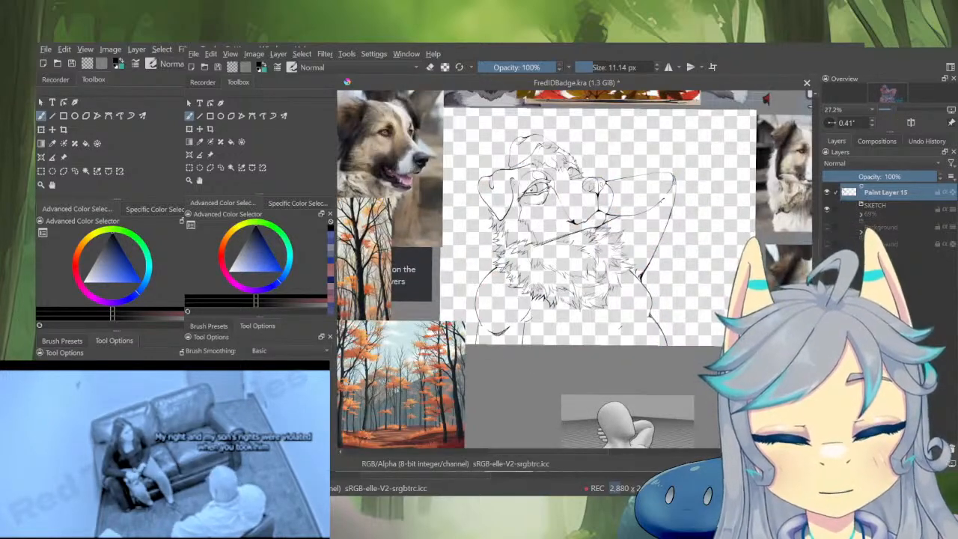
mouse_move(615, 331)
left_mouse_down()
mouse_move(667, 265)
mouse_move(695, 259)
mouse_move(690, 268)
left_mouse_up()
left_click(849, 193, "alt")
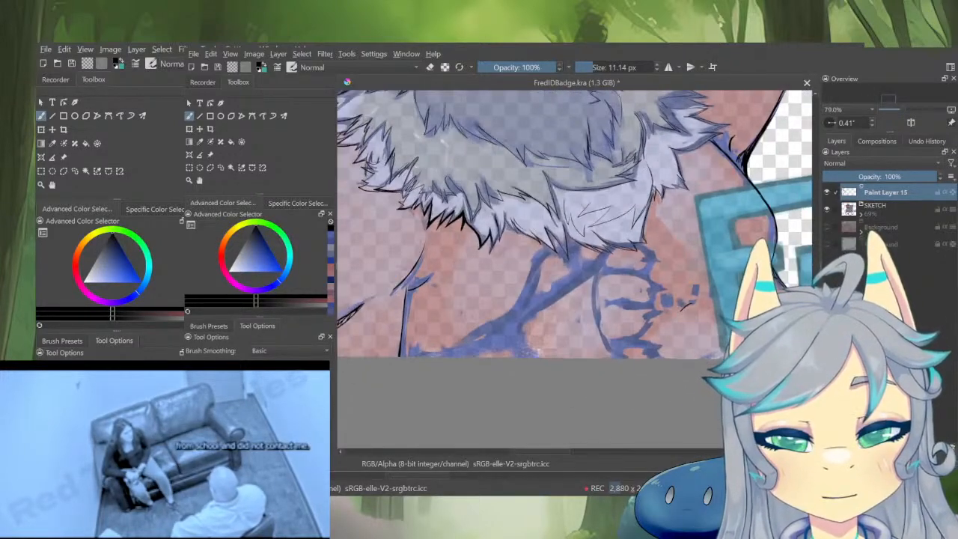
mouse_move(686, 303)
left_mouse_down()
mouse_move(638, 357)
mouse_move(646, 345)
mouse_move(634, 349)
mouse_move(617, 290)
mouse_move(584, 319)
mouse_move(560, 322)
mouse_move(597, 311)
mouse_move(560, 316)
left_mouse_up()
left_click(849, 192, "alt")
key("e")
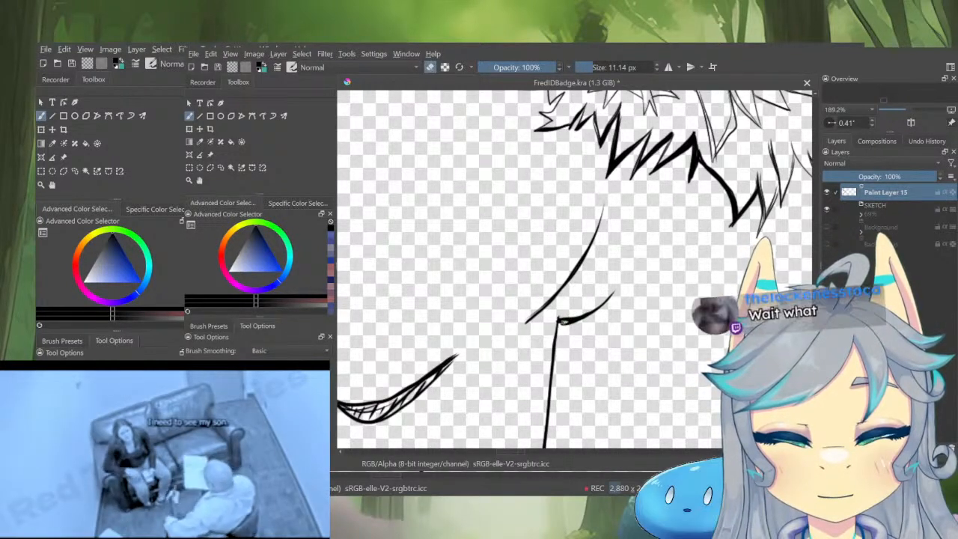
key("e")
mouse_move(562, 323)
left_mouse_down()
mouse_move(544, 426)
mouse_move(524, 469)
mouse_move(623, 291)
left_mouse_up()
left_click_drag(567, 311, 641, 228)
Thicken the pointed tufts along the chest fur's lower edge with the 11.14 px brush, redoing one stroke
left_click_drag(637, 304, 646, 367)
key("e")
key("ctrl+z")
left_click_drag(636, 290, 642, 355)
left_click_drag(637, 311, 642, 351)
key("e")
left_click_drag(637, 288, 649, 356)
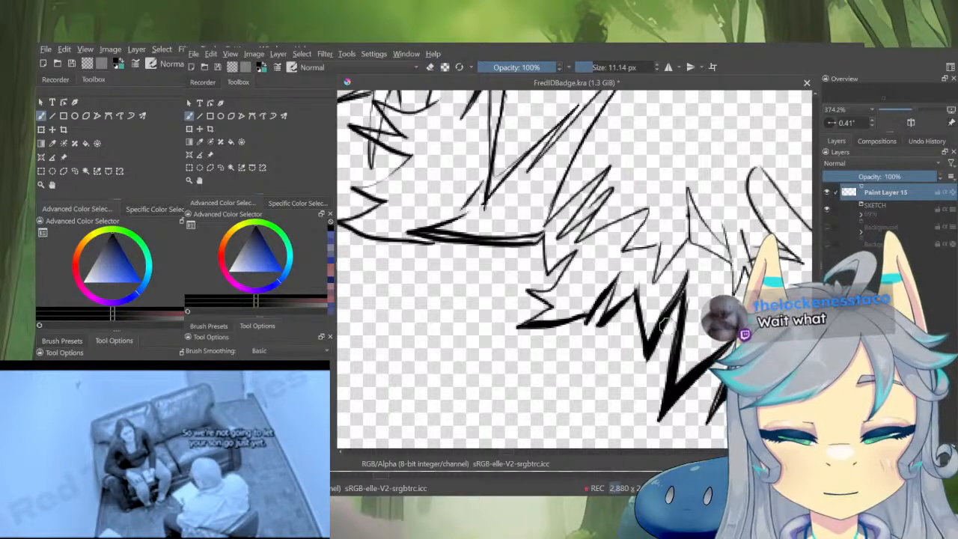
left_click_drag(687, 284, 662, 357)
Thicken the small inner tuft just above the chest fur's lower edge with a 10.82 px brush, undoing stray strokes
left_click_drag(674, 274, 665, 314)
key("ctrl+z")
left_click_drag(663, 263, 665, 313)
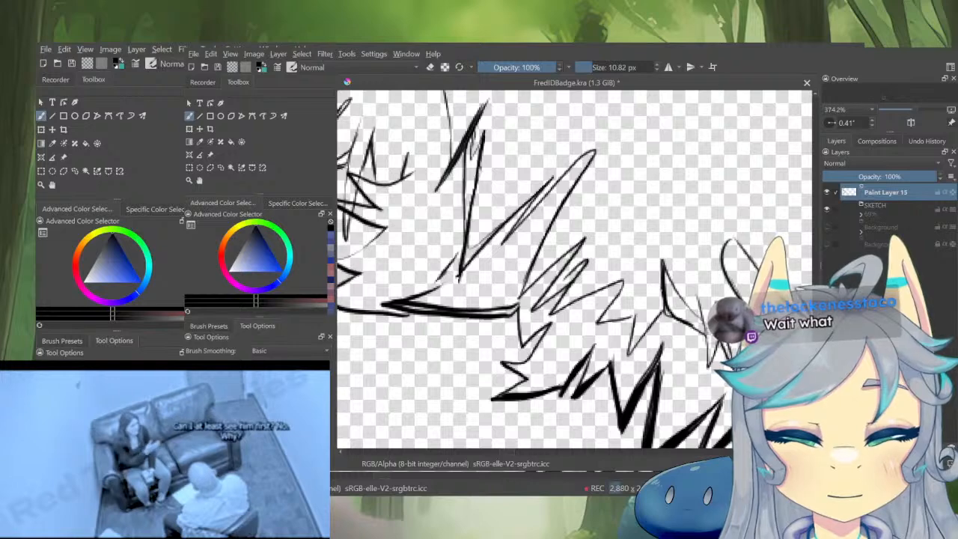
key("ctrl+z")
left_click_drag(663, 278, 665, 312)
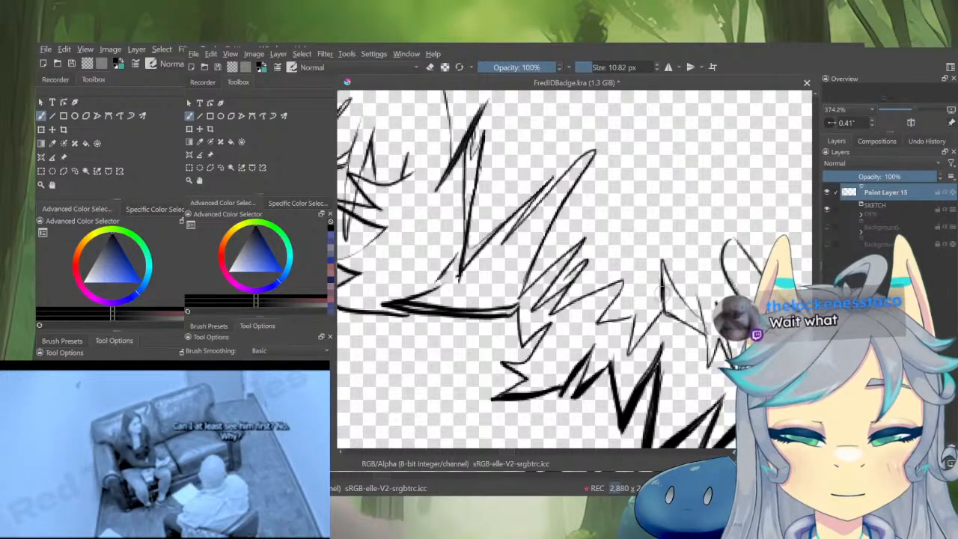
mouse_move(663, 265)
left_mouse_down()
mouse_move(665, 314)
mouse_move(629, 352)
left_mouse_up()
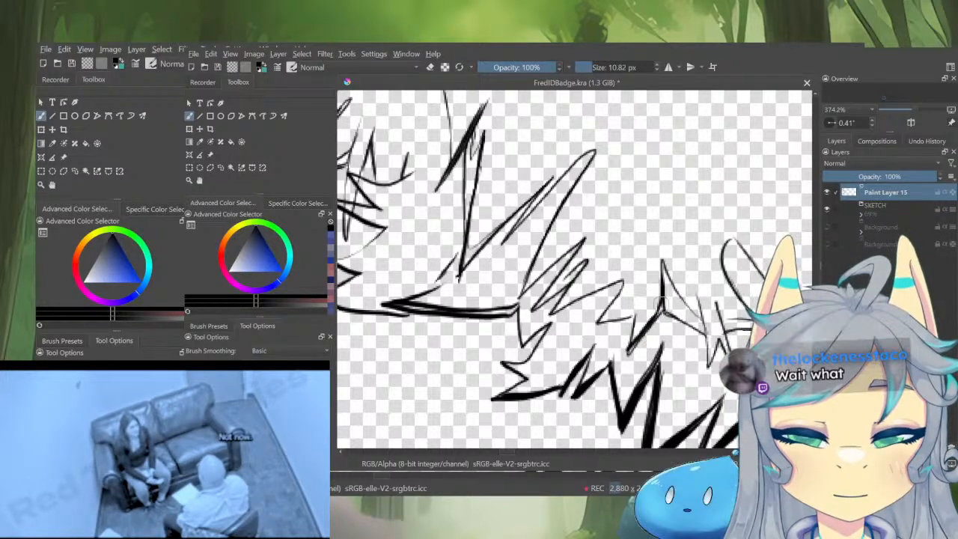
mouse_move(662, 303)
left_mouse_down()
mouse_move(629, 356)
mouse_move(652, 329)
mouse_move(643, 344)
mouse_move(636, 317)
mouse_move(596, 325)
mouse_move(656, 337)
mouse_move(671, 305)
mouse_move(586, 334)
left_mouse_up()
Reduce the brush to 7.65 px and thicken the small zigzag tufts beside the inner tuft
key("e")
key("e")
key("bracketleft")
left_click_drag(615, 315, 631, 351)
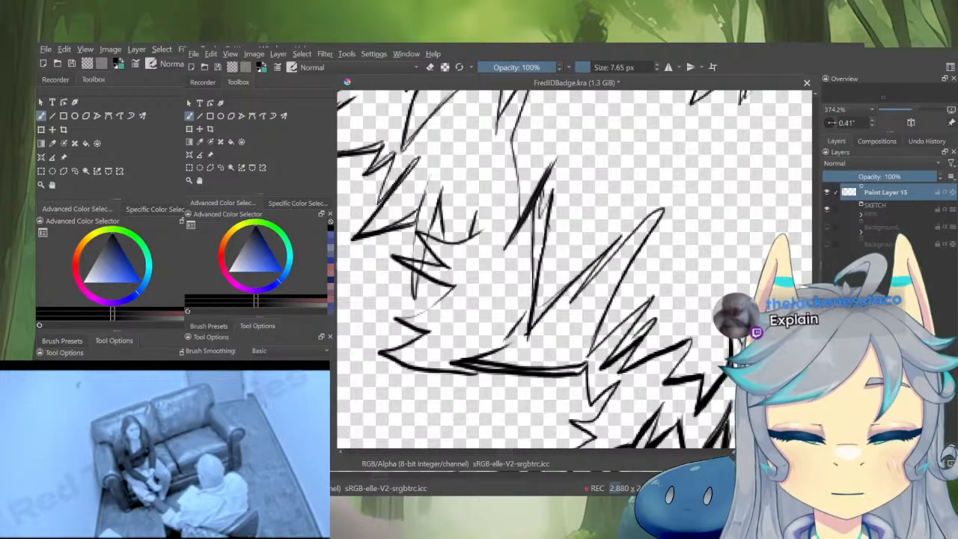
left_click_drag(645, 296, 575, 396)
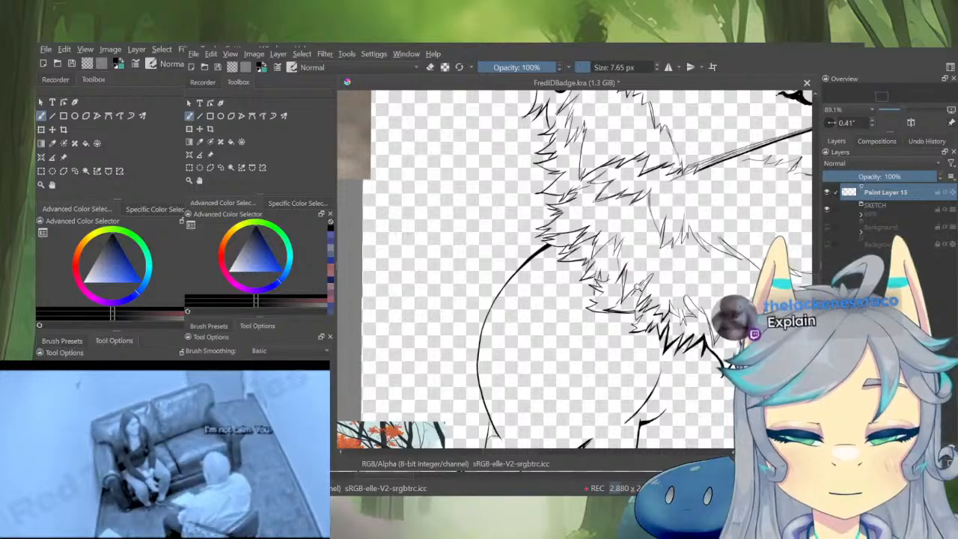
Thicken the tall narrow spike in the inner chest fur with the 7.65 px brush and trim its edges with the eraser
left_click_drag(626, 268, 670, 201)
key("e")
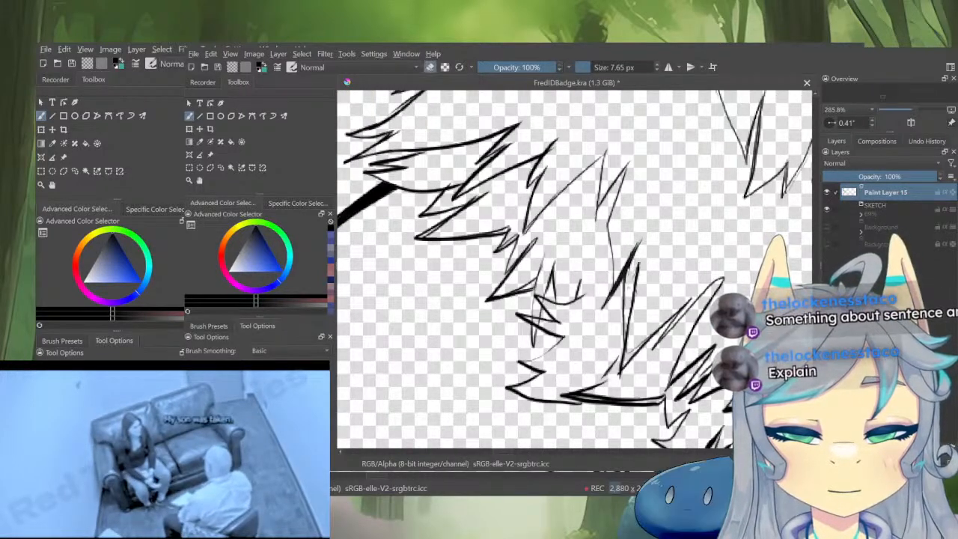
key("e")
mouse_move(638, 243)
left_mouse_down()
mouse_move(609, 297)
mouse_move(658, 271)
mouse_move(595, 311)
left_mouse_up()
key("e")
key("e")
mouse_move(643, 268)
left_mouse_down()
mouse_move(584, 318)
mouse_move(617, 300)
left_mouse_up()
key("e")
left_click_drag(620, 297, 605, 335)
key("e")
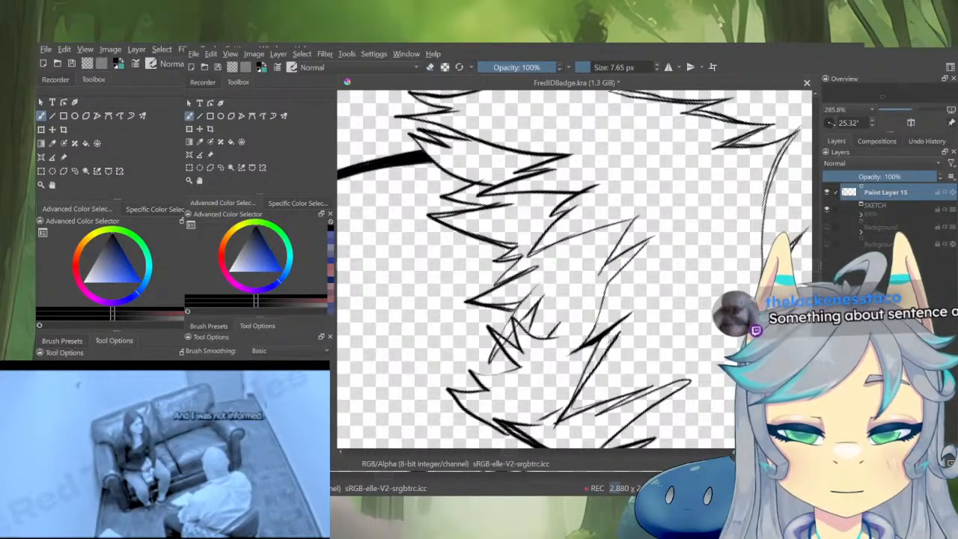
Thicken the tuft above the tall spike with the canvas at 25.32°, thinning its heavy edge with the eraser
left_click_drag(606, 289, 626, 268)
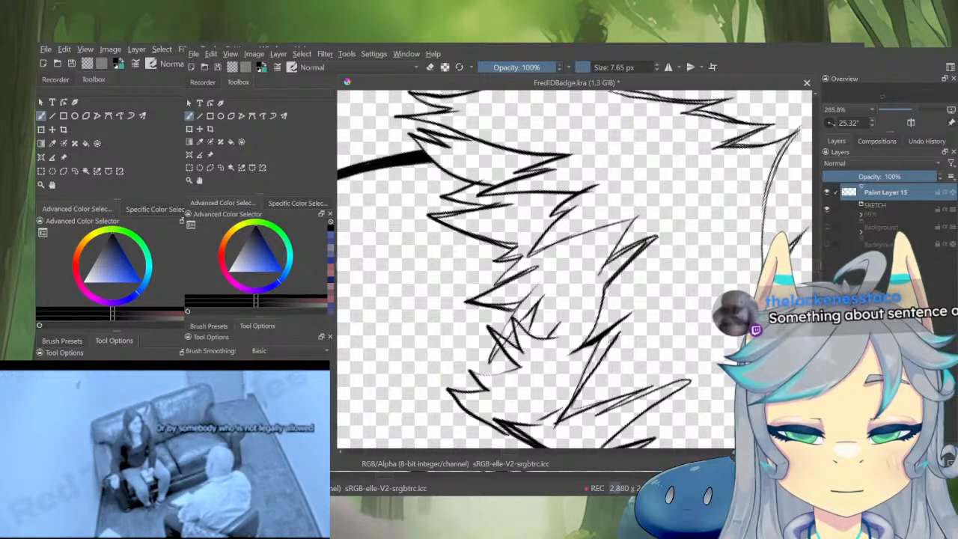
mouse_move(656, 237)
left_mouse_down()
mouse_move(605, 288)
mouse_move(609, 261)
mouse_move(654, 237)
left_mouse_up()
key("e")
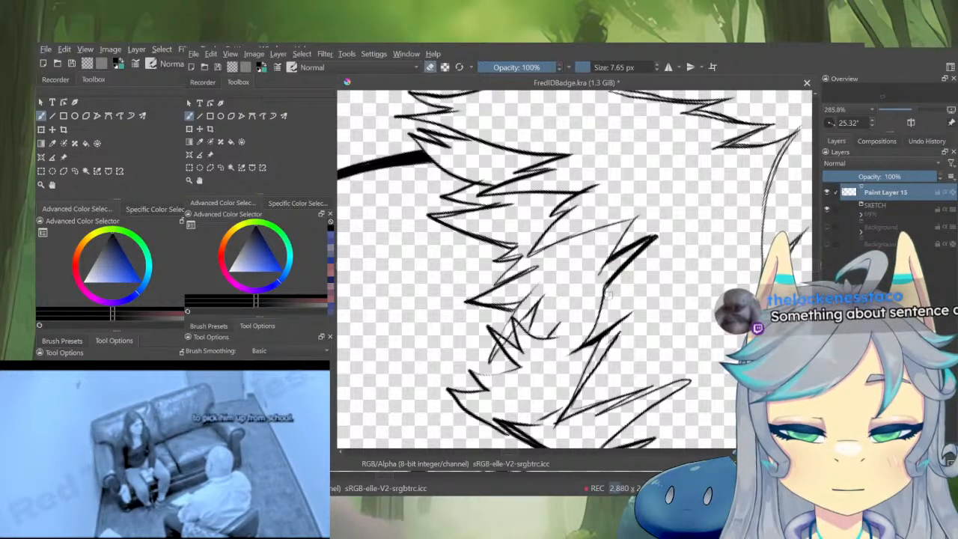
left_click_drag(608, 294, 660, 234)
key("e")
left_click_drag(605, 266, 620, 255)
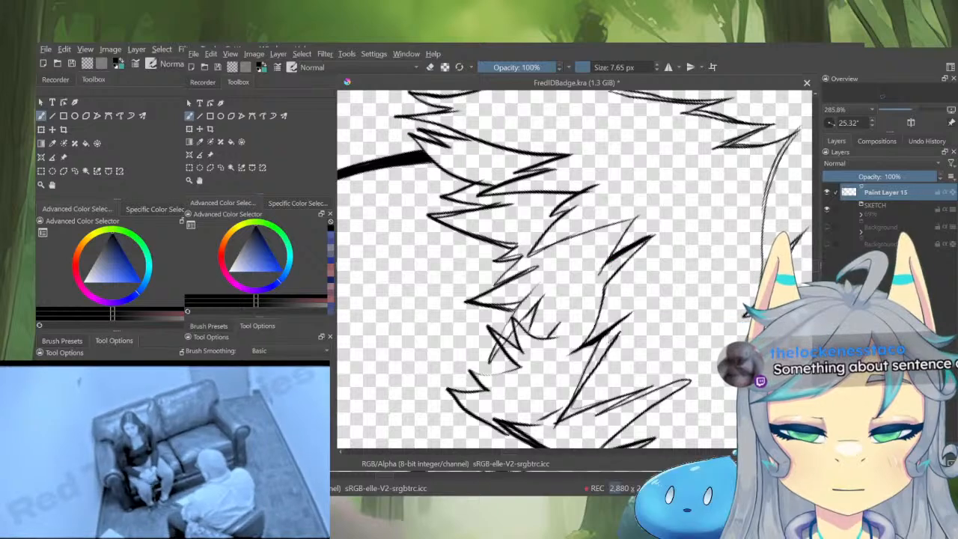
Rotate the canvas to 6.84° and thicken the long slanted stroke of the inner chest fur's uppermost tuft
left_click_drag(674, 284, 627, 276)
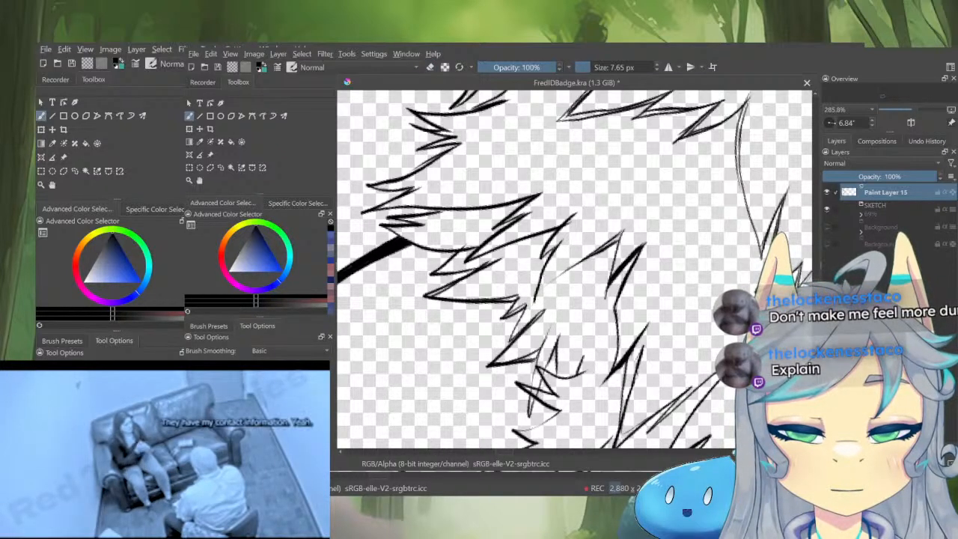
mouse_move(578, 266)
left_mouse_down()
mouse_move(536, 300)
mouse_move(561, 277)
left_mouse_up()
left_click_drag(620, 233, 554, 284)
key("e")
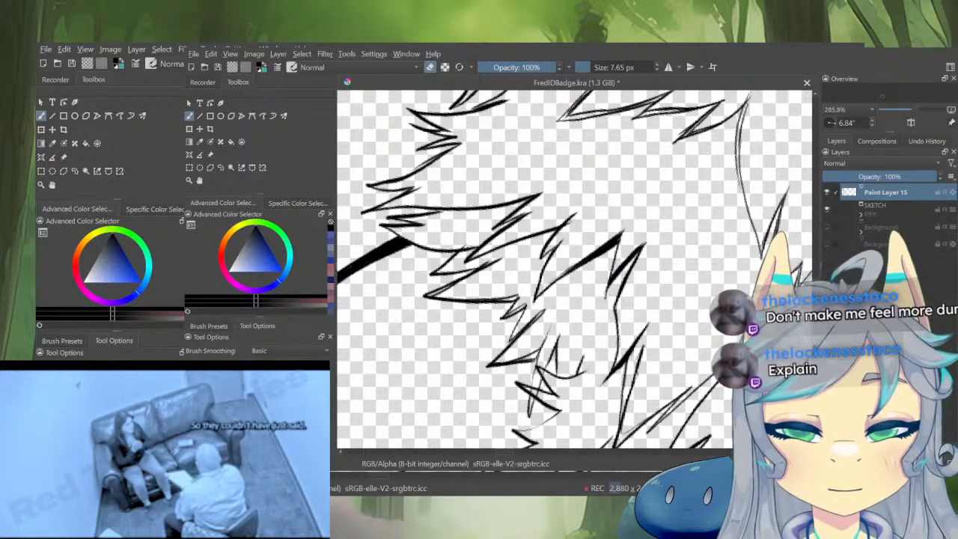
scroll(592, 256, "down", 6)
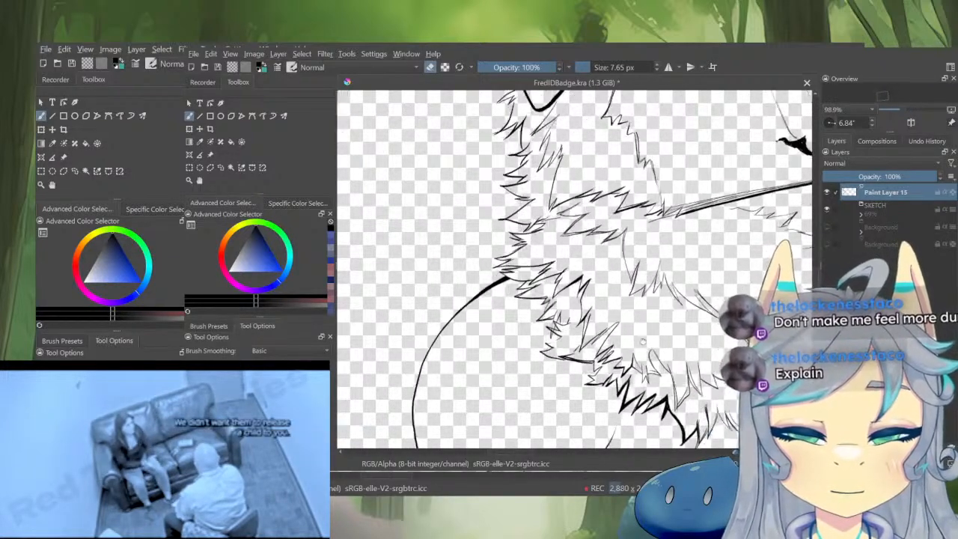
Enlarge the brush to 11.93 px and thicken the long curved stroke descending from the cheek fur's lower edge
scroll(642, 341, "up", 7)
key("bracketright")
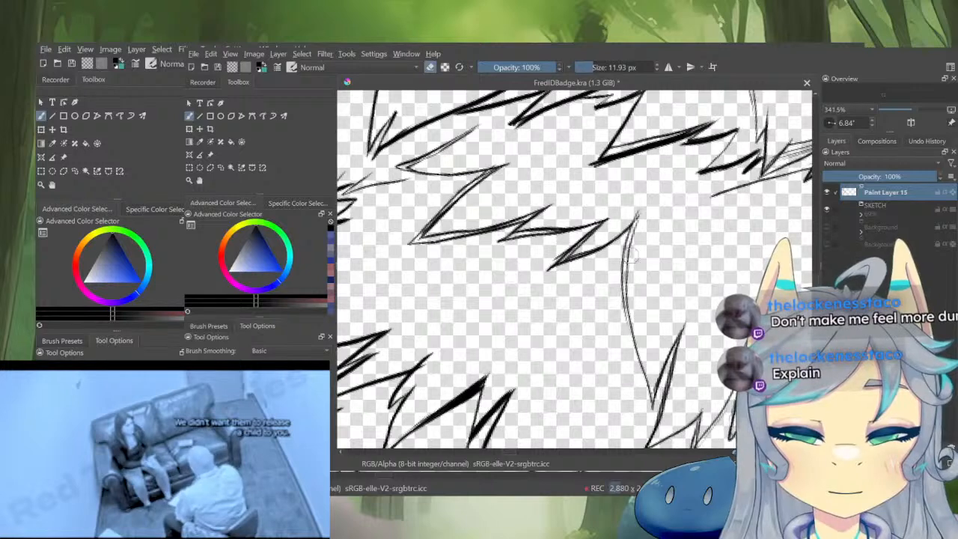
key("e")
left_click_drag(635, 217, 626, 286)
left_click_drag(635, 216, 624, 278)
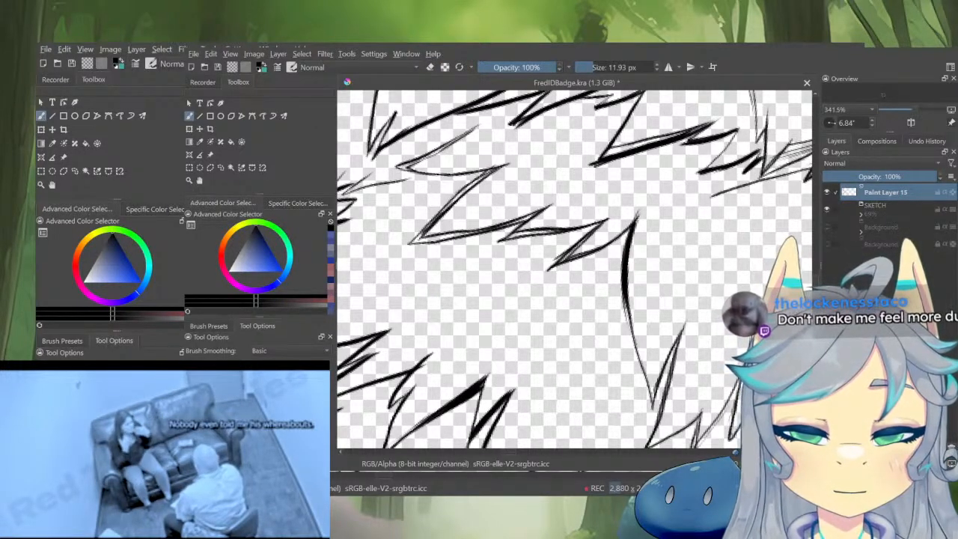
key("e")
key("e")
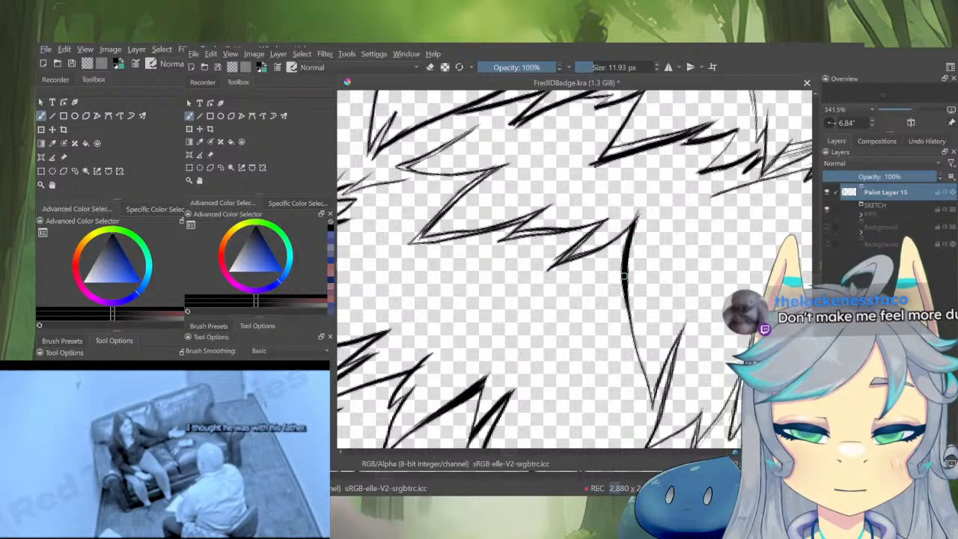
left_click_drag(624, 275, 635, 344)
Thicken the cheek fur tuft adjoining the long curved stroke, erasing and redrawing its lower edge
mouse_move(625, 238)
left_mouse_down()
mouse_move(676, 263)
mouse_move(602, 295)
left_mouse_up()
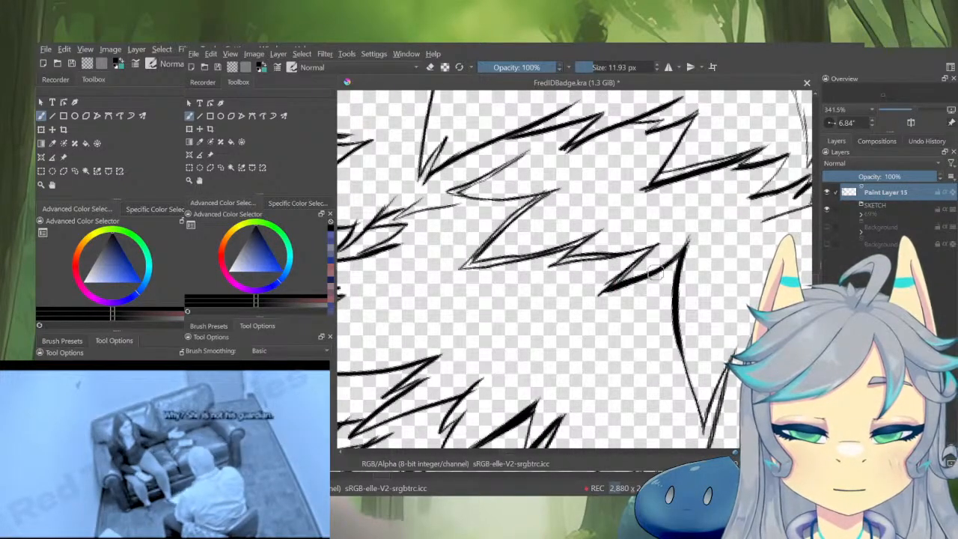
key("e")
left_click_drag(657, 276, 610, 294)
key("e")
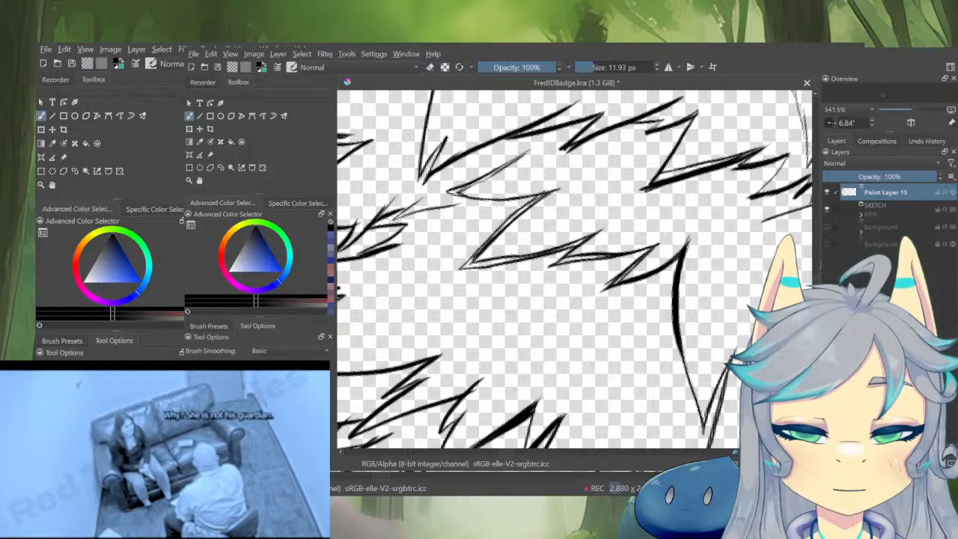
mouse_move(660, 272)
left_mouse_down()
mouse_move(603, 292)
mouse_move(659, 244)
mouse_move(617, 276)
left_mouse_up()
key("e")
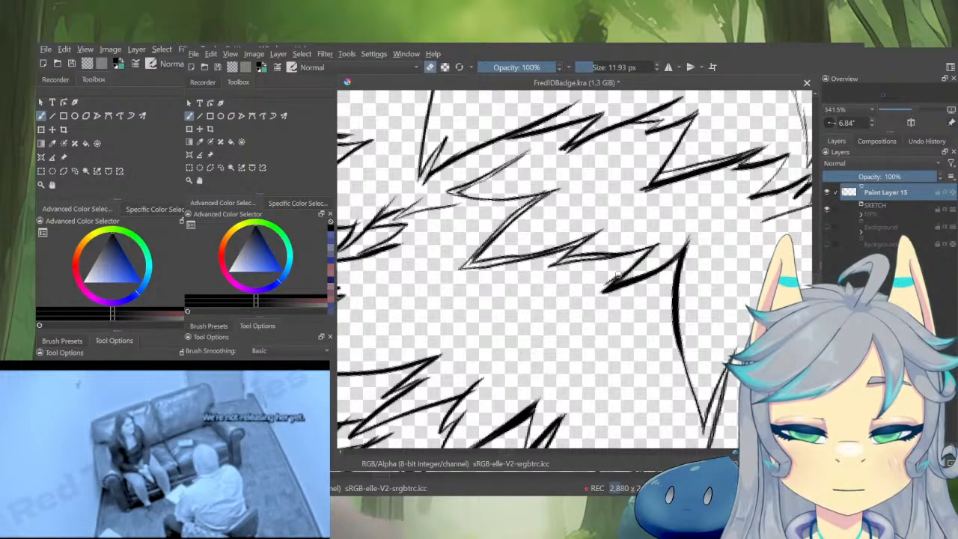
Rotate the canvas to -16.37° and thicken the next small cheek fur tuft, reshaping it with the eraser and a 10.77 px brush
mouse_move(599, 320)
left_mouse_down()
mouse_move(637, 316)
mouse_move(658, 337)
left_mouse_up()
key("e")
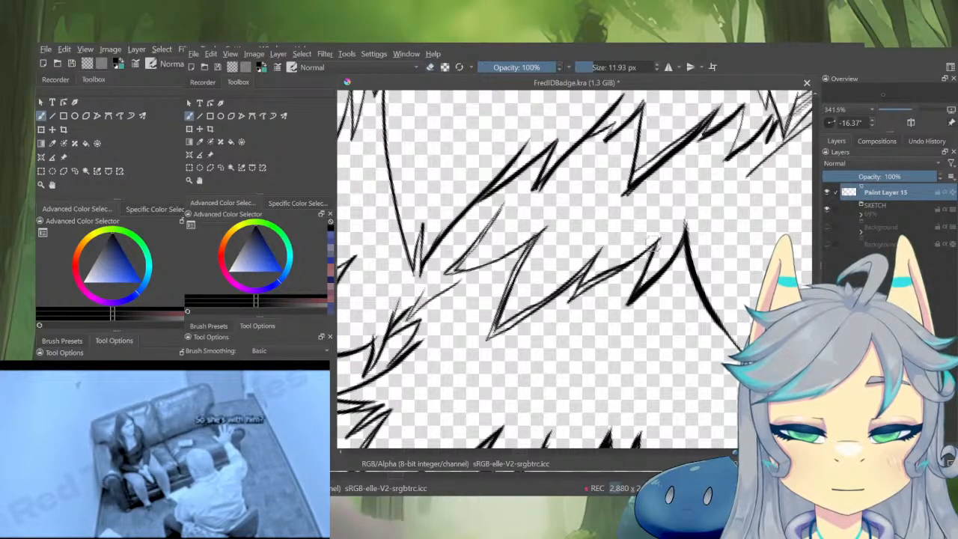
left_click_drag(600, 279, 566, 303)
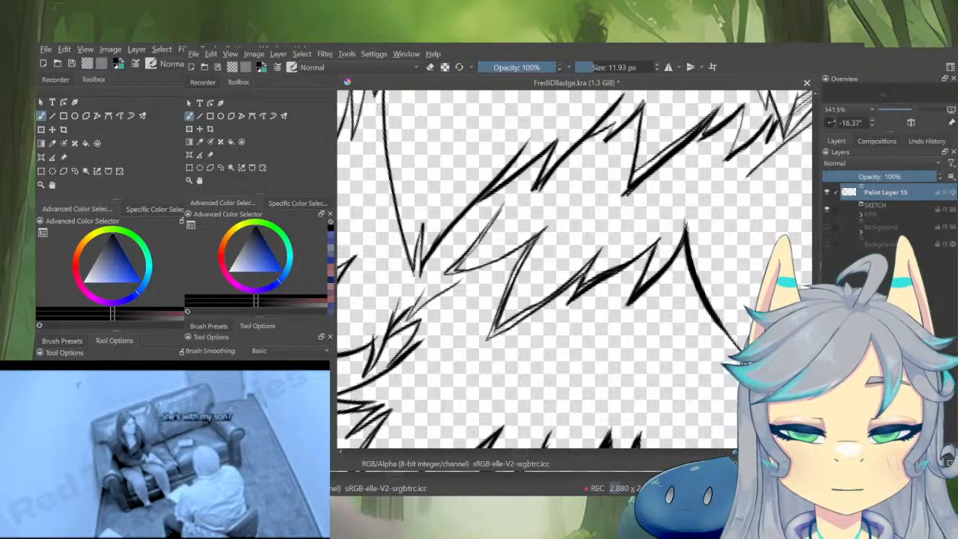
key("e")
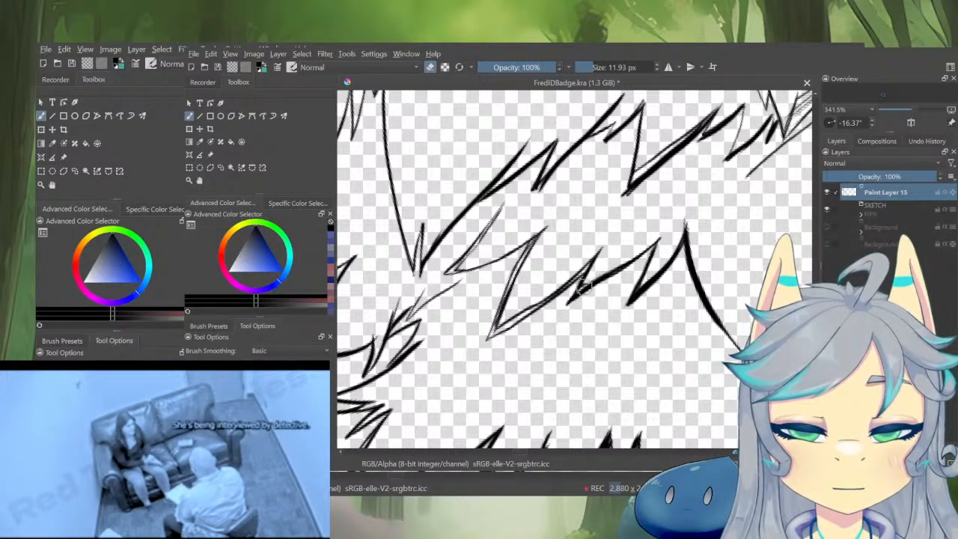
mouse_move(586, 287)
left_mouse_down()
mouse_move(633, 260)
mouse_move(570, 303)
left_mouse_up()
key("e")
key("ctrl+z")
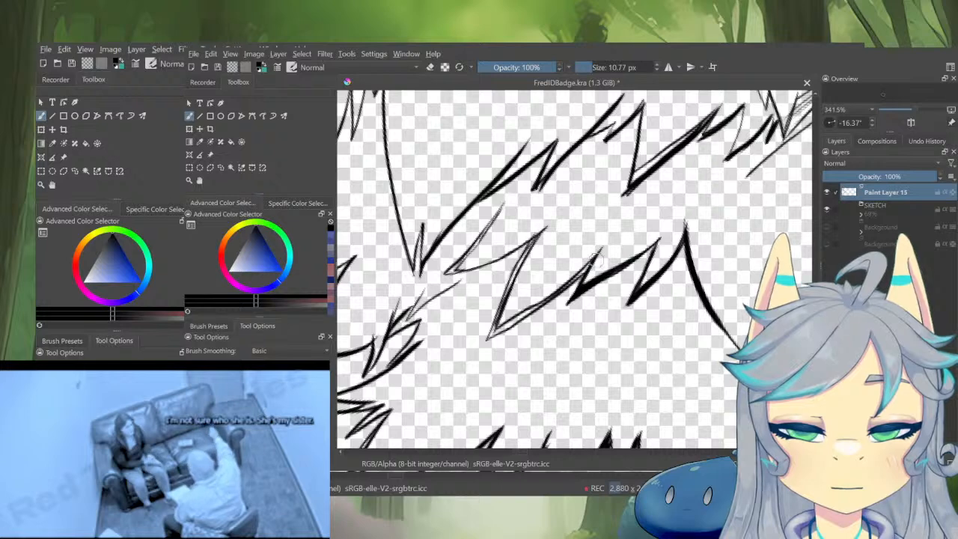
mouse_move(620, 255)
left_mouse_down()
mouse_move(659, 234)
mouse_move(608, 259)
left_mouse_up()
key("e")
key("e")
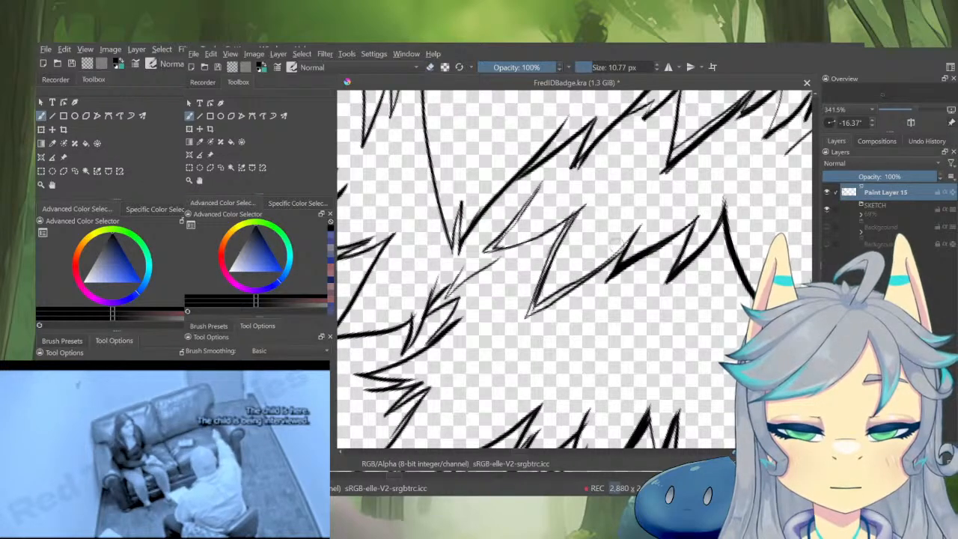
Thicken the large V-shaped cheek fur tuft and the strokes beside it, cleaning them with the eraser and rotating the canvas to -41.25°
left_click_drag(640, 225, 521, 321)
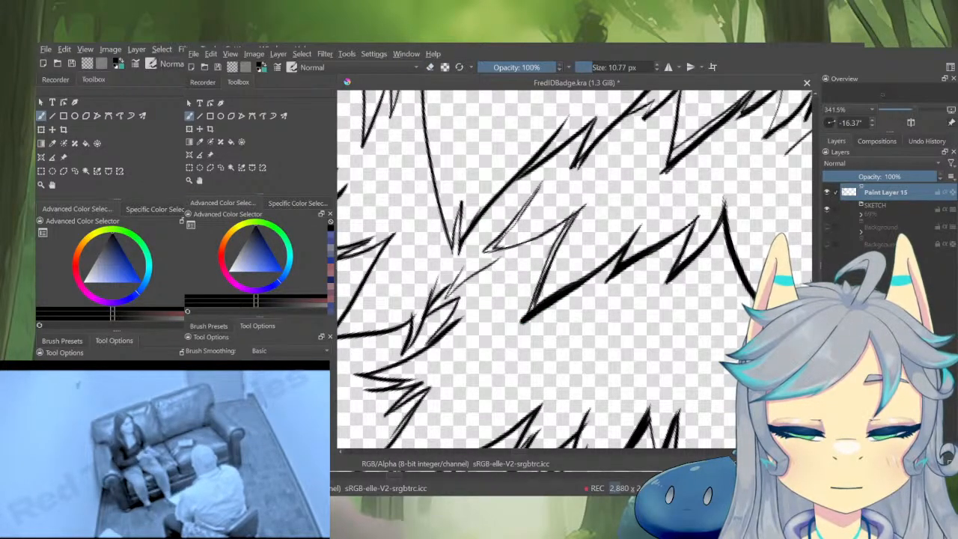
key("e")
mouse_move(574, 283)
left_mouse_down()
mouse_move(545, 298)
mouse_move(557, 319)
mouse_move(550, 332)
mouse_move(596, 276)
mouse_move(627, 256)
mouse_move(607, 287)
mouse_move(615, 292)
left_mouse_up()
key("e")
key("e")
key("e")
mouse_move(603, 258)
left_mouse_down()
mouse_move(560, 313)
mouse_move(564, 247)
left_mouse_up()
key("e")
mouse_move(557, 307)
left_mouse_down()
mouse_move(563, 232)
mouse_move(536, 334)
left_mouse_up()
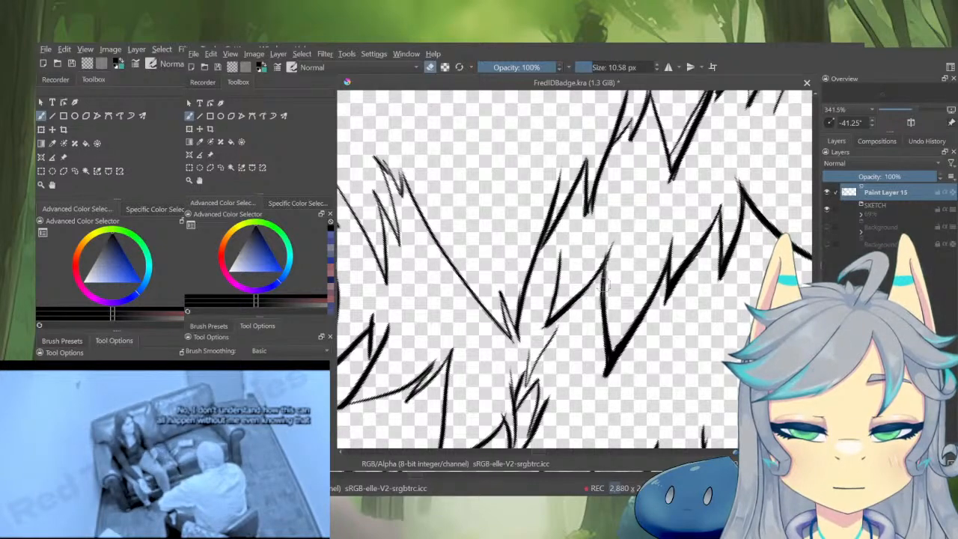
Toggle the SKETCH group's visibility for a check, and thin and redraw the middle of the long curved body outline beside the chest fur
left_click_drag(604, 285, 473, 316)
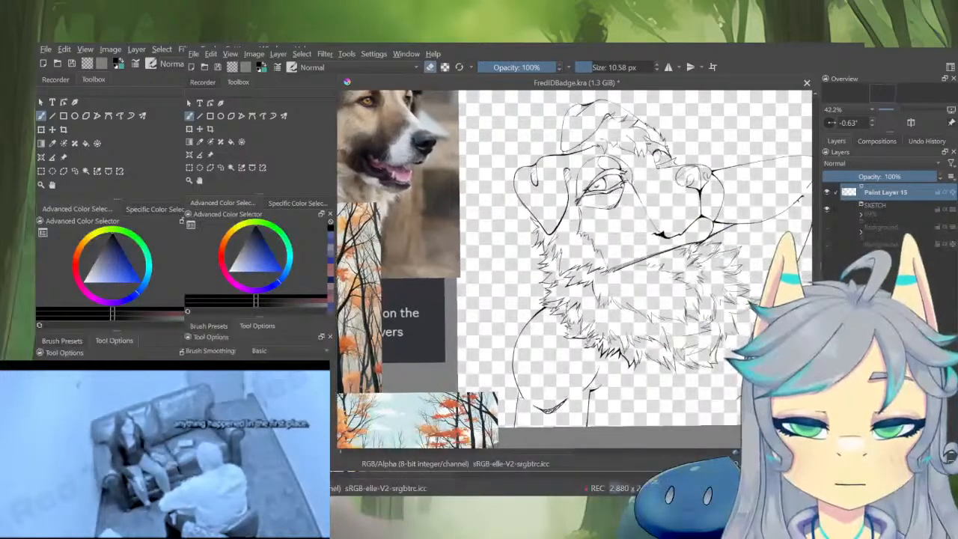
left_click(827, 210)
left_click(827, 209)
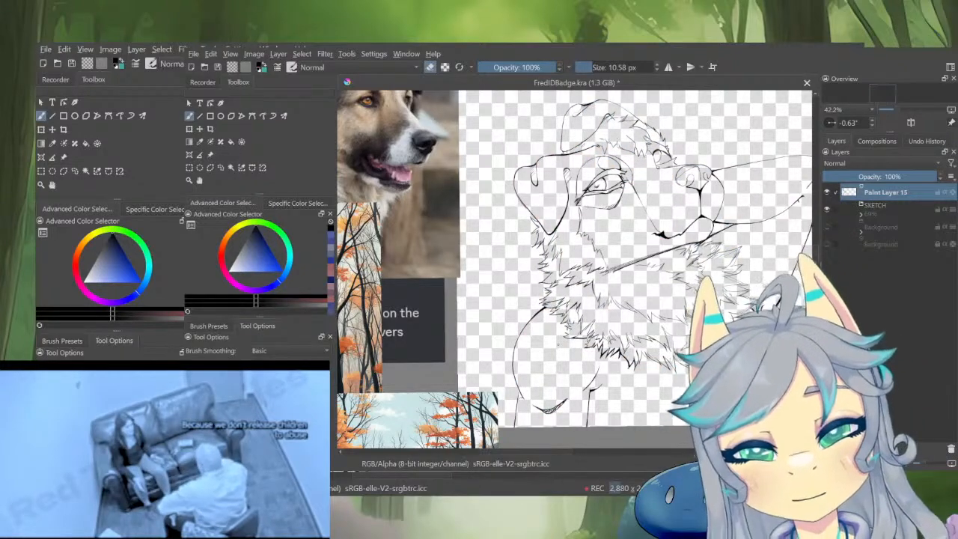
left_click_drag(793, 303, 679, 329)
left_click_drag(679, 329, 775, 157)
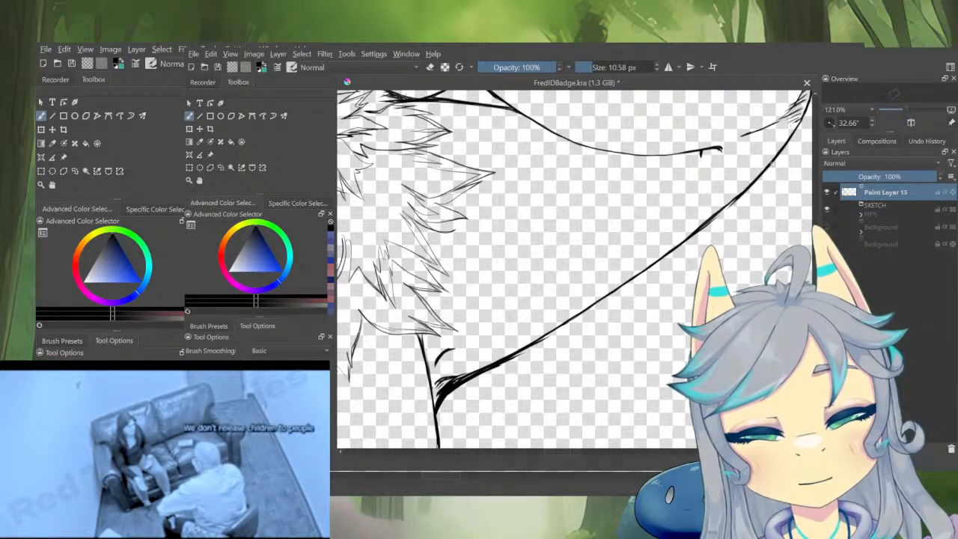
key("e")
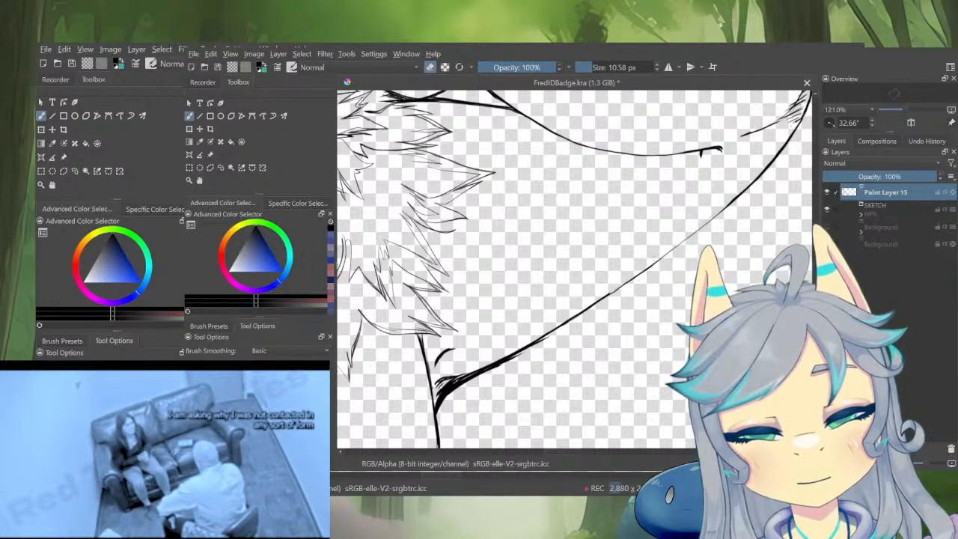
left_click_drag(615, 292, 581, 314)
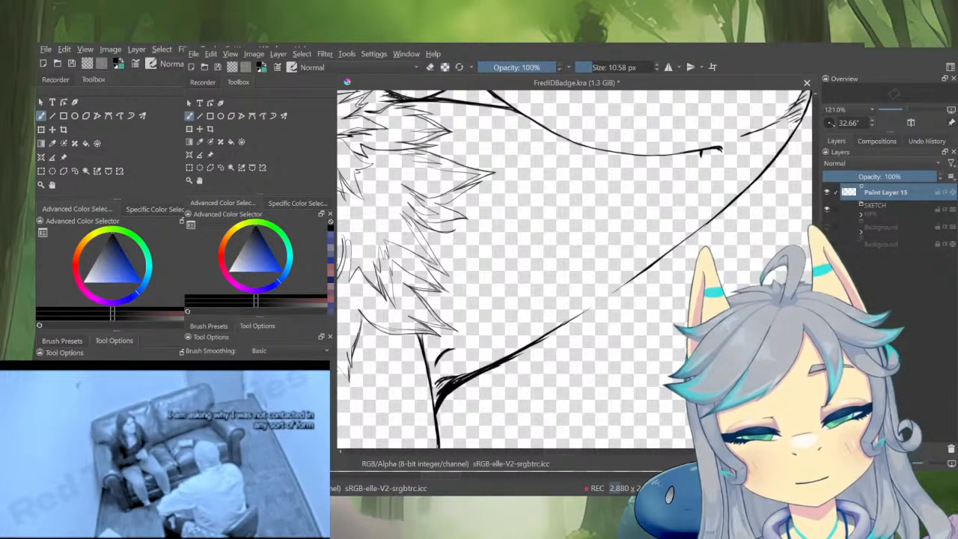
left_click_drag(626, 284, 534, 343)
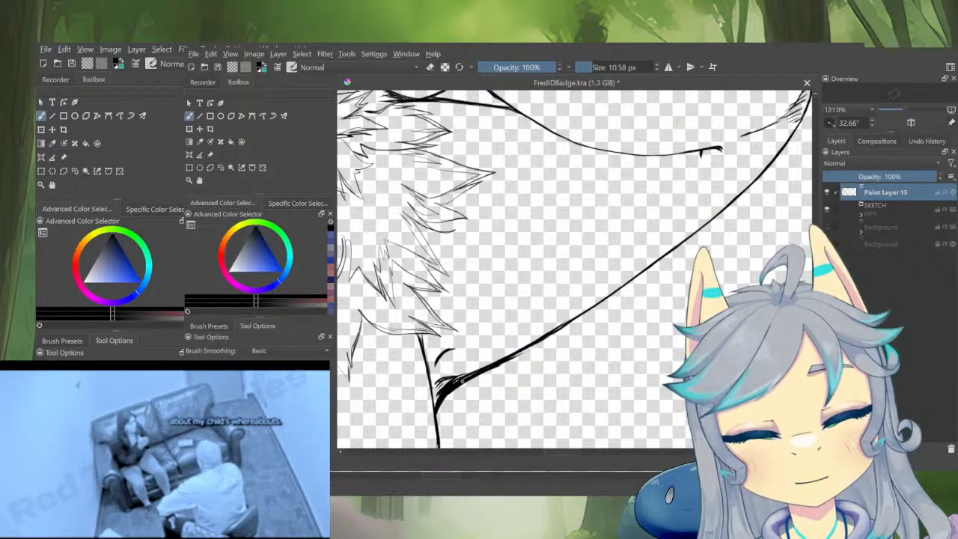
Trim the lower end of the long curved outline with the eraser and redraw it into the dark fold wedge
key("e")
mouse_move(521, 377)
left_mouse_down()
mouse_move(633, 299)
mouse_move(589, 304)
left_mouse_up()
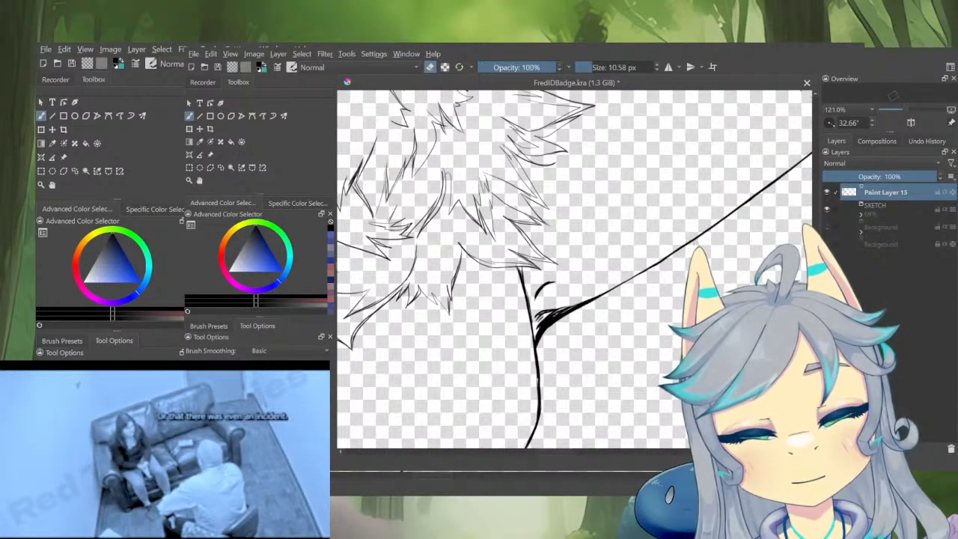
key("e")
left_click_drag(643, 271, 565, 319)
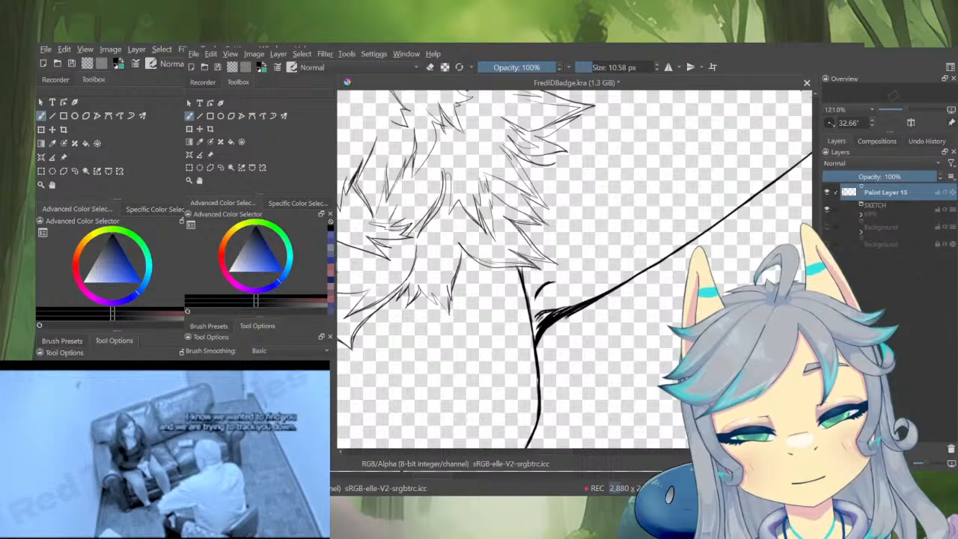
left_click_drag(560, 352, 642, 329)
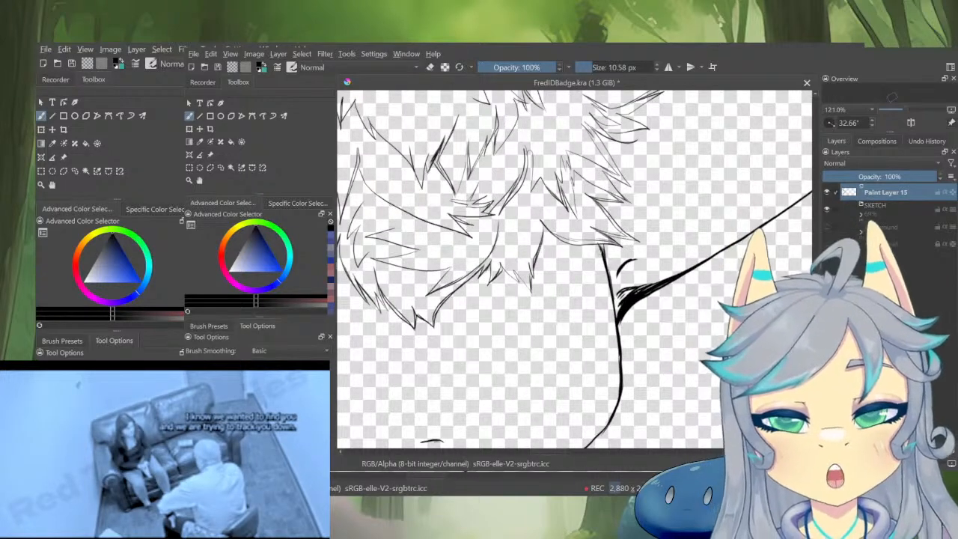
Thicken the curved chest fur edge beside the tuft where the torso outline begins, and strengthen its pointed end
key("e")
mouse_move(607, 279)
left_mouse_down()
mouse_move(601, 247)
mouse_move(561, 233)
mouse_move(605, 196)
mouse_move(524, 318)
left_mouse_up()
key("e")
mouse_move(601, 241)
left_mouse_down()
mouse_move(599, 303)
mouse_move(619, 246)
left_mouse_up()
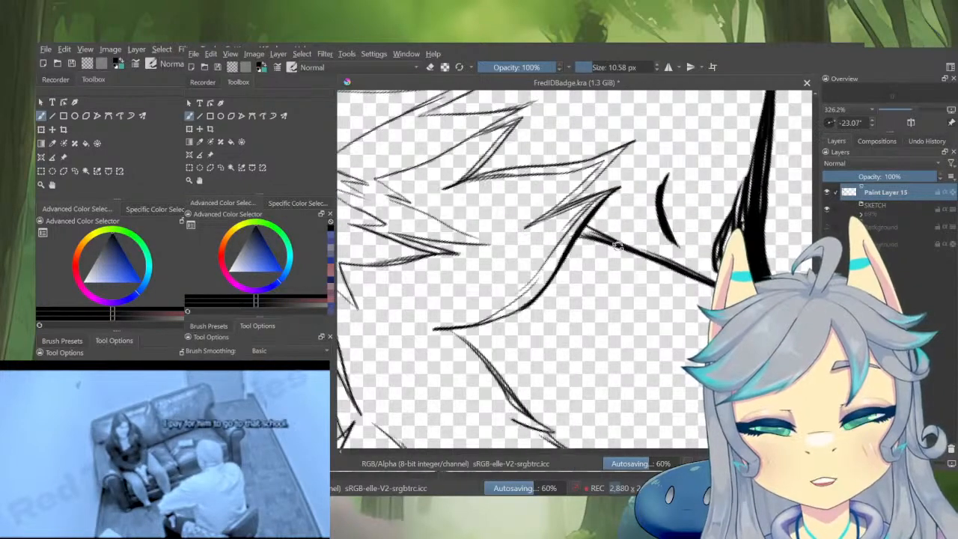
left_click_drag(570, 304, 670, 193)
left_click_drag(663, 286, 581, 360)
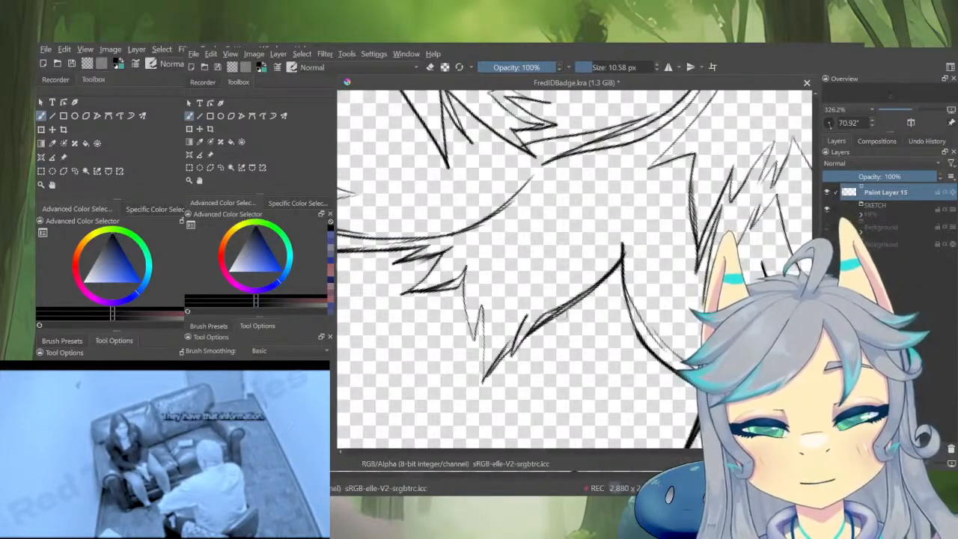
mouse_move(620, 253)
left_mouse_down()
mouse_move(576, 300)
mouse_move(532, 326)
mouse_move(514, 352)
mouse_move(554, 331)
mouse_move(515, 370)
mouse_move(522, 284)
left_mouse_up()
key("ctrl+z")
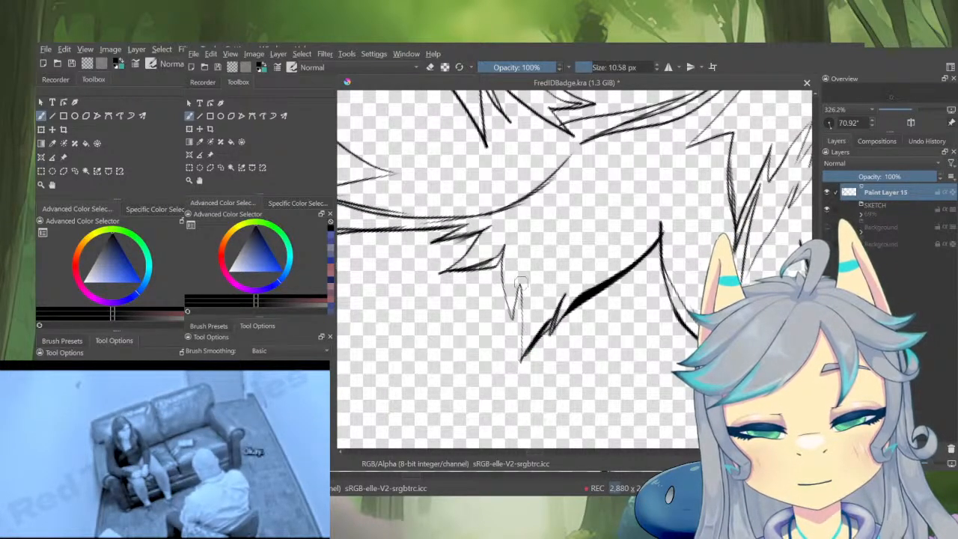
left_click_drag(520, 362, 521, 282)
Thin and clean the lower torso outline between the hatched notch and the bottom canvas edge with the eraser
scroll(580, 290, "down", 5)
left_click_drag(659, 363, 696, 212)
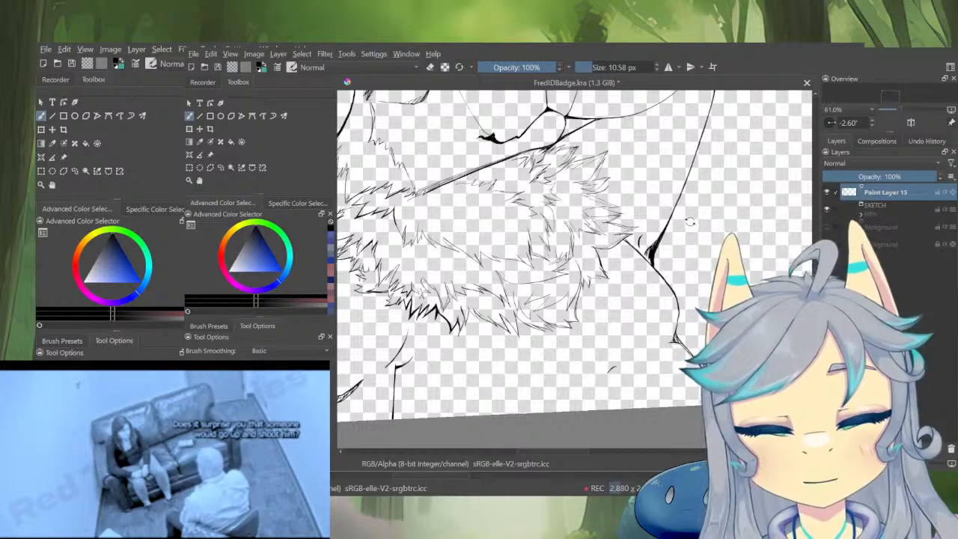
scroll(690, 222, "up", 4)
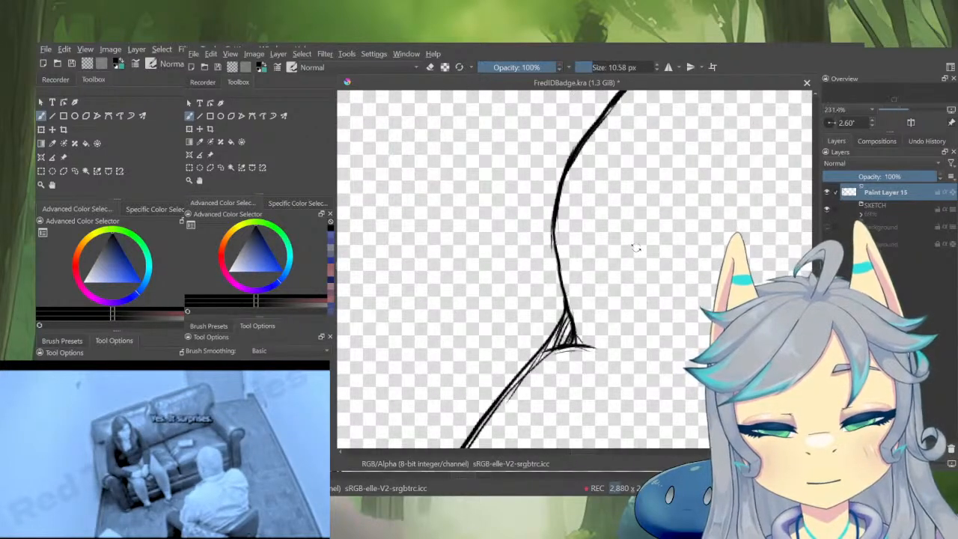
left_click_drag(636, 247, 535, 325)
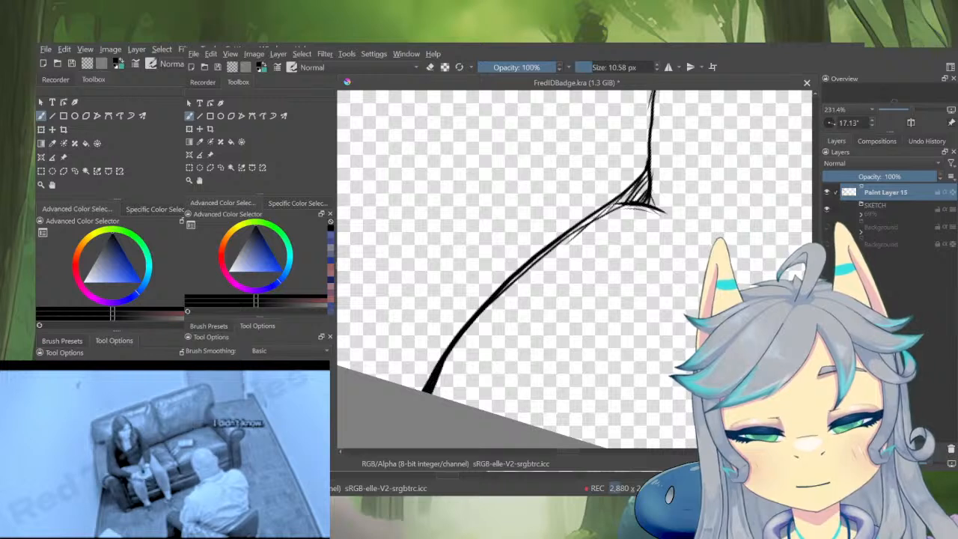
key("e")
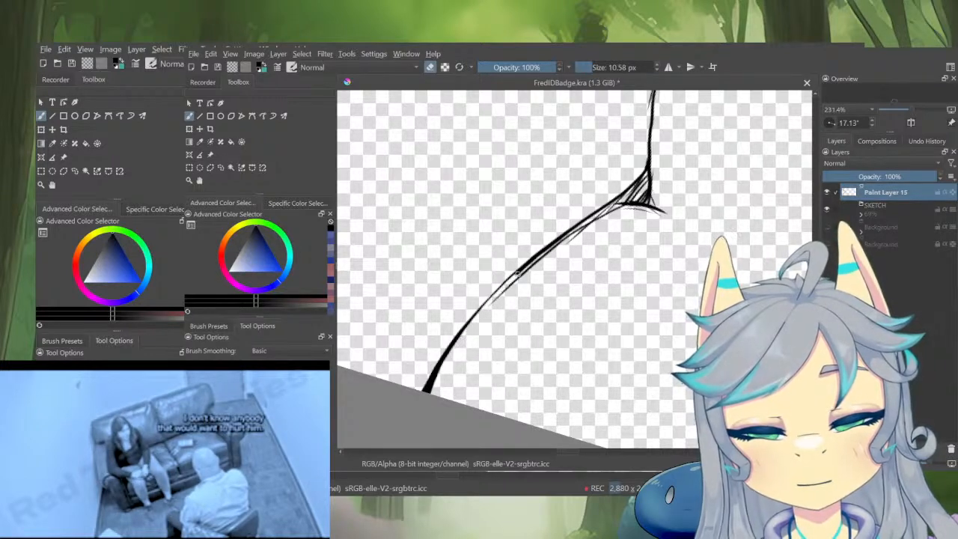
mouse_move(433, 388)
left_mouse_down()
mouse_move(563, 238)
mouse_move(595, 222)
mouse_move(566, 275)
left_mouse_up()
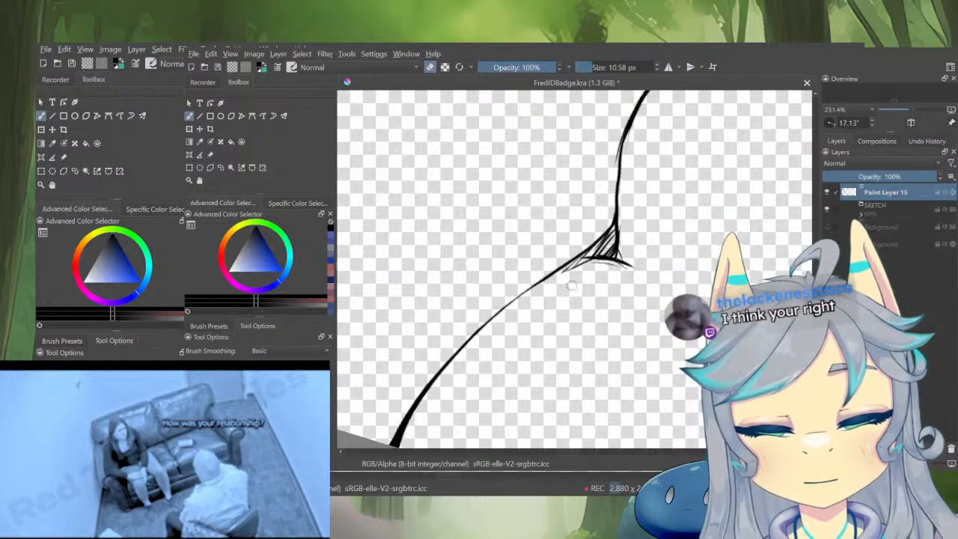
Erase the short line sticking out beneath the hatched notch and clean its join with the lower torso outline
key("e")
key("e")
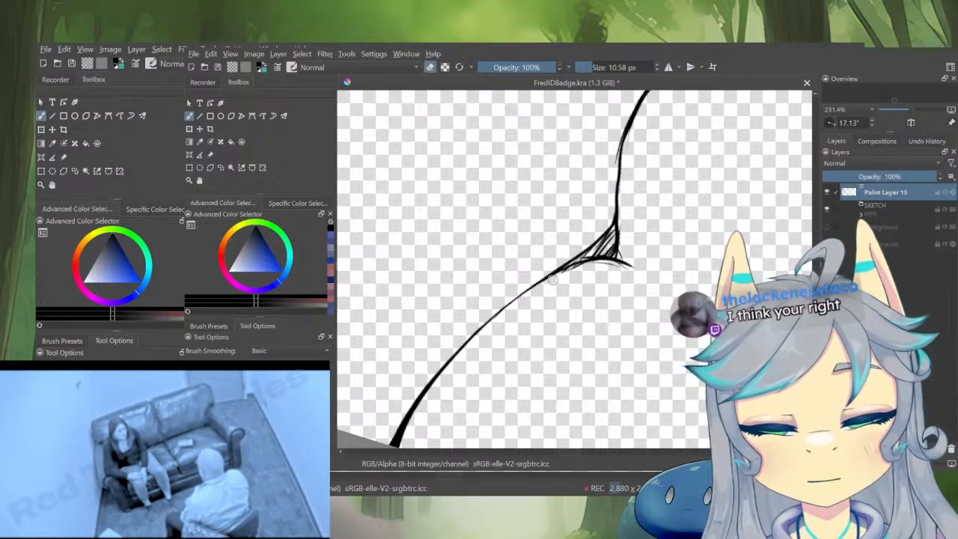
left_click_drag(557, 274, 617, 262)
key("e")
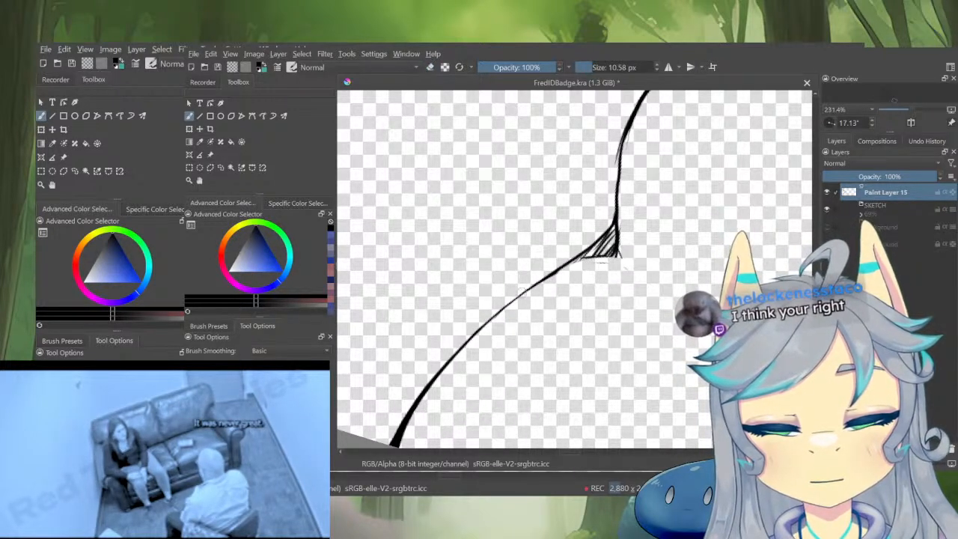
mouse_move(544, 280)
left_mouse_down()
mouse_move(611, 258)
mouse_move(629, 296)
left_mouse_up()
Thicken the torso outline rising out of the hatched notch, undoing and redrawing the stroke
left_click_drag(613, 367, 522, 368)
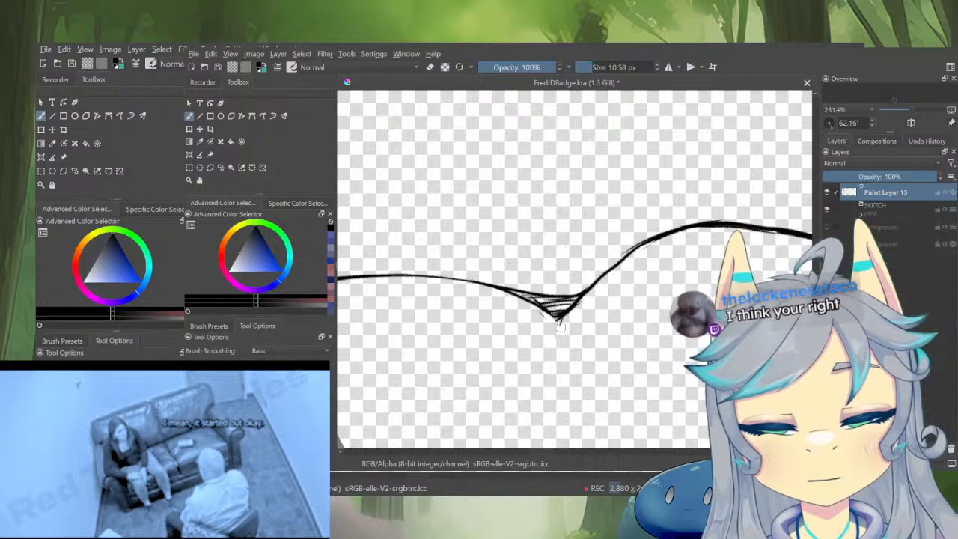
mouse_move(562, 323)
left_mouse_down()
mouse_move(613, 271)
mouse_move(666, 239)
left_mouse_up()
key("ctrl+z")
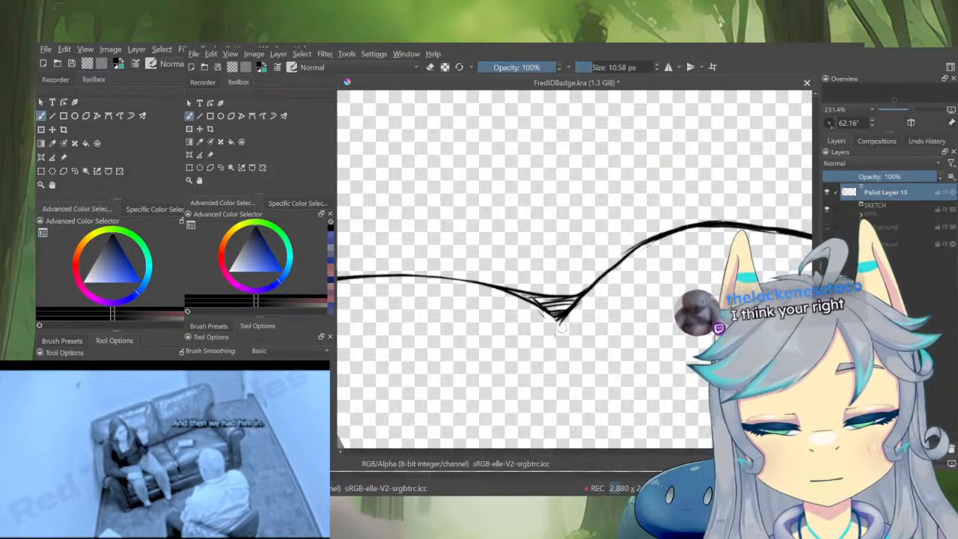
mouse_move(563, 322)
left_mouse_down()
mouse_move(626, 259)
mouse_move(669, 237)
left_mouse_up()
Trim the notch tip and thin the bend of the torso outline above it with the eraser
key("e")
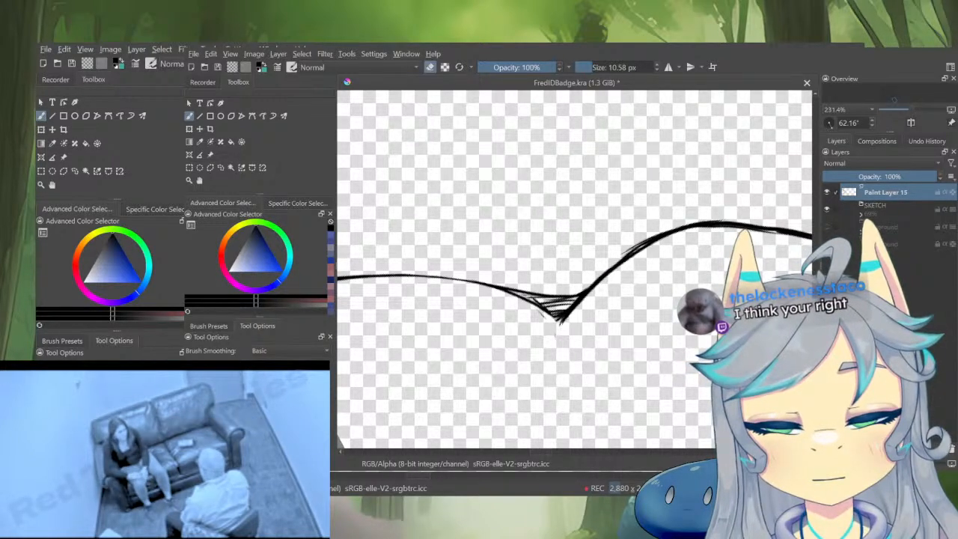
mouse_move(573, 329)
left_mouse_down()
mouse_move(643, 276)
mouse_move(622, 364)
left_mouse_up()
mouse_move(621, 364)
left_mouse_down()
mouse_move(599, 371)
mouse_move(524, 341)
left_mouse_up()
left_click_drag(528, 289, 489, 347)
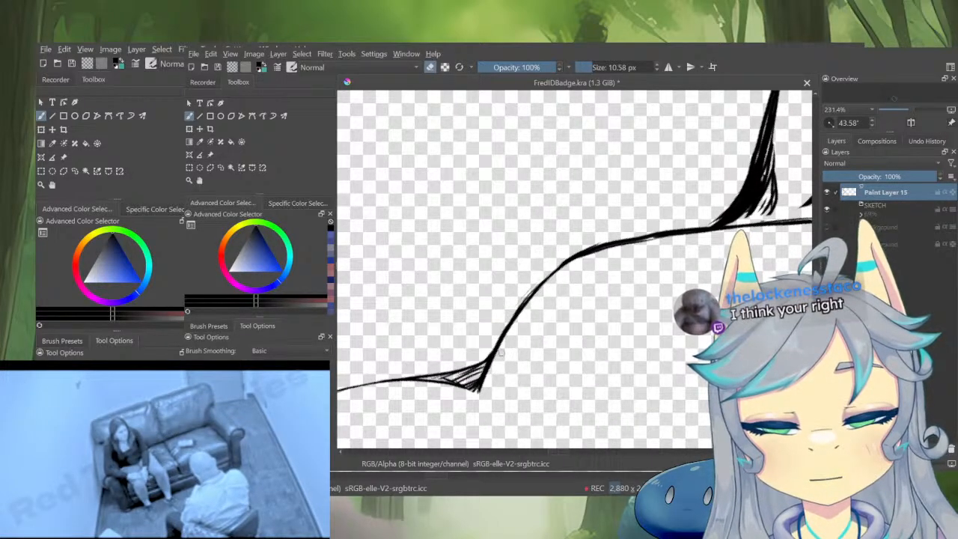
left_click_drag(560, 272, 638, 246)
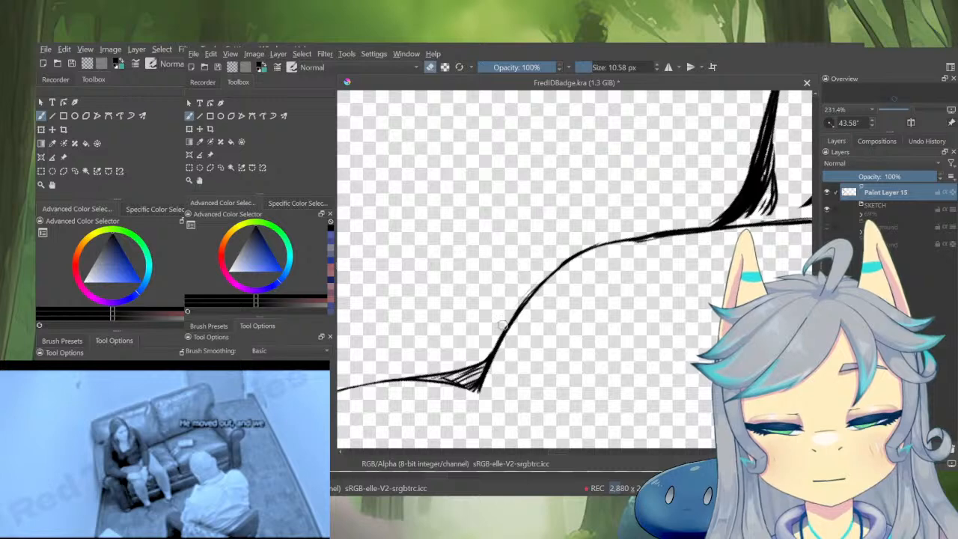
key("e")
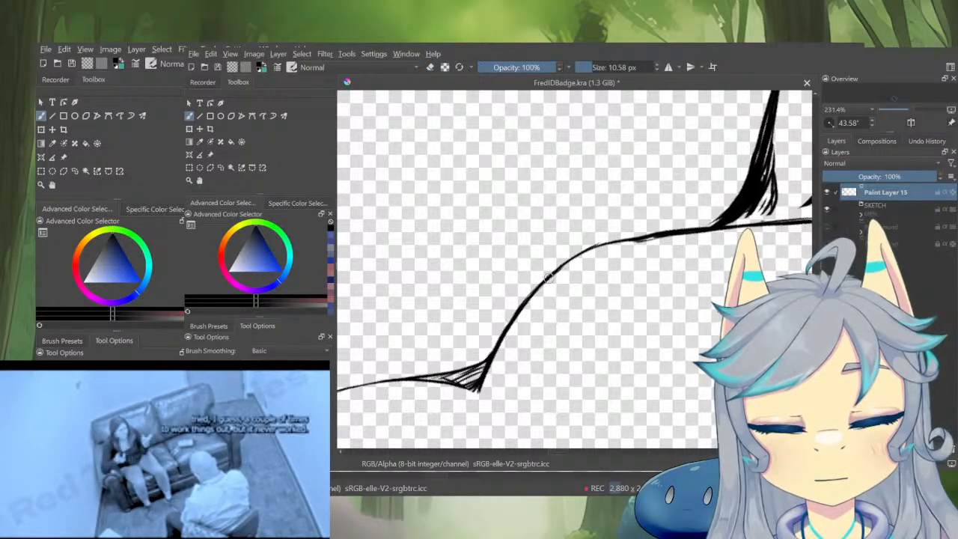
Thin the upper torso outline around the dark fold wedge and redraw its stretch up to the chest fur
mouse_move(625, 284)
left_mouse_down()
mouse_move(621, 308)
mouse_move(581, 291)
left_mouse_up()
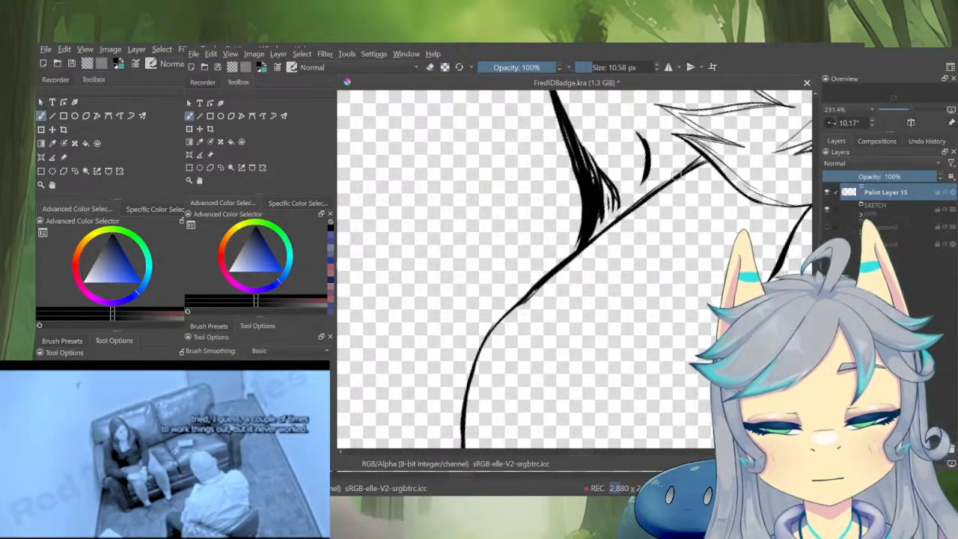
key("e")
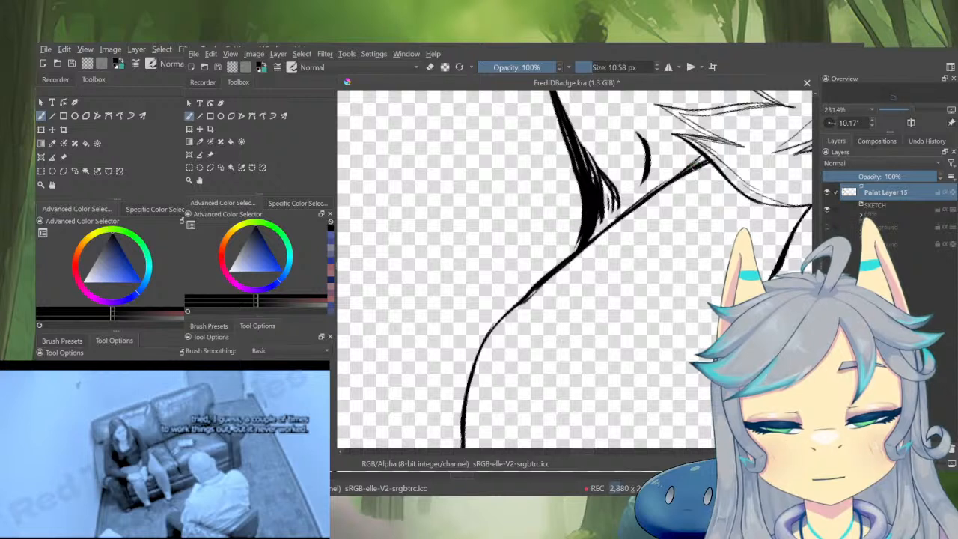
key("e")
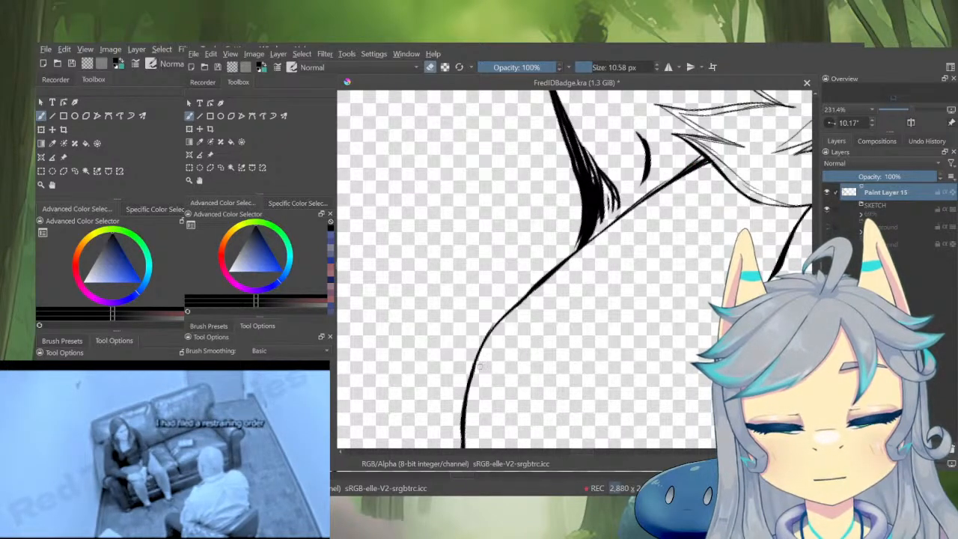
key("e")
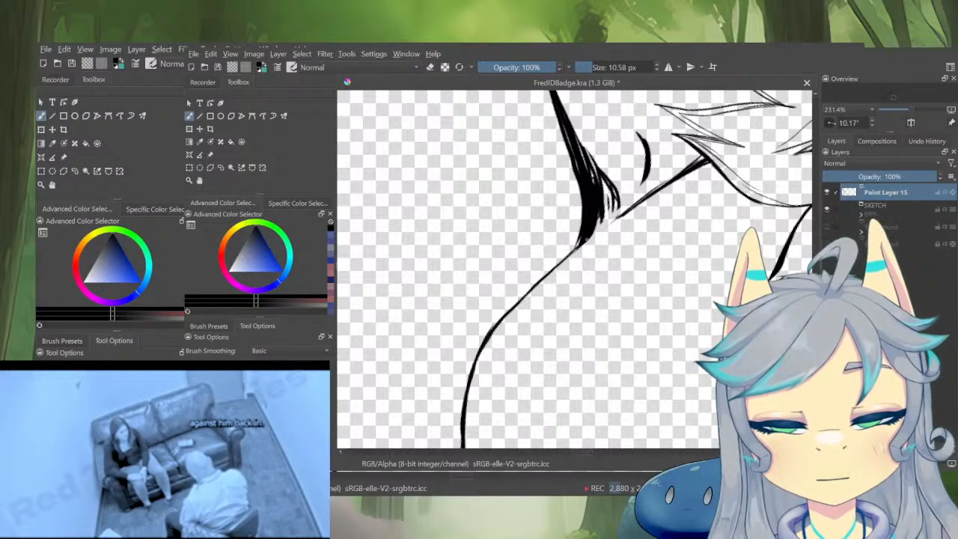
left_click_drag(587, 240, 675, 177)
Smooth the curved torso outline below the dark fold wedge, erasing its rough edge and redrawing the curve
key("e")
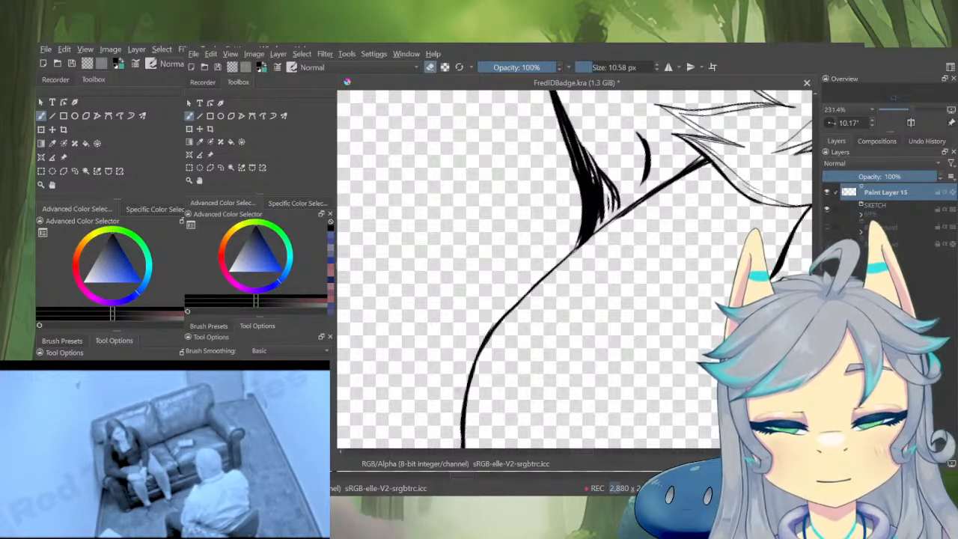
left_click_drag(477, 360, 517, 304)
key("ctrl+z")
left_click_drag(471, 377, 512, 304)
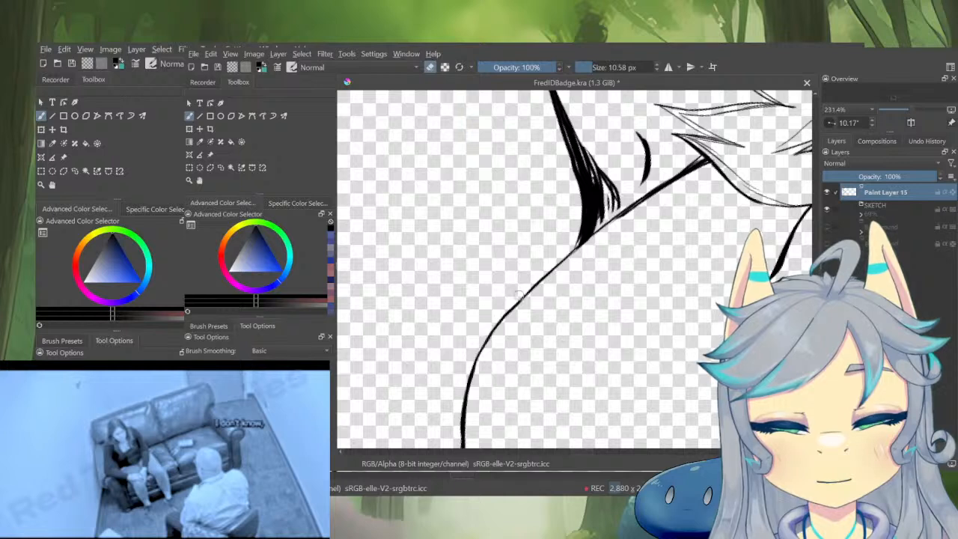
key("e")
left_click_drag(469, 381, 497, 328)
key("ctrl+z")
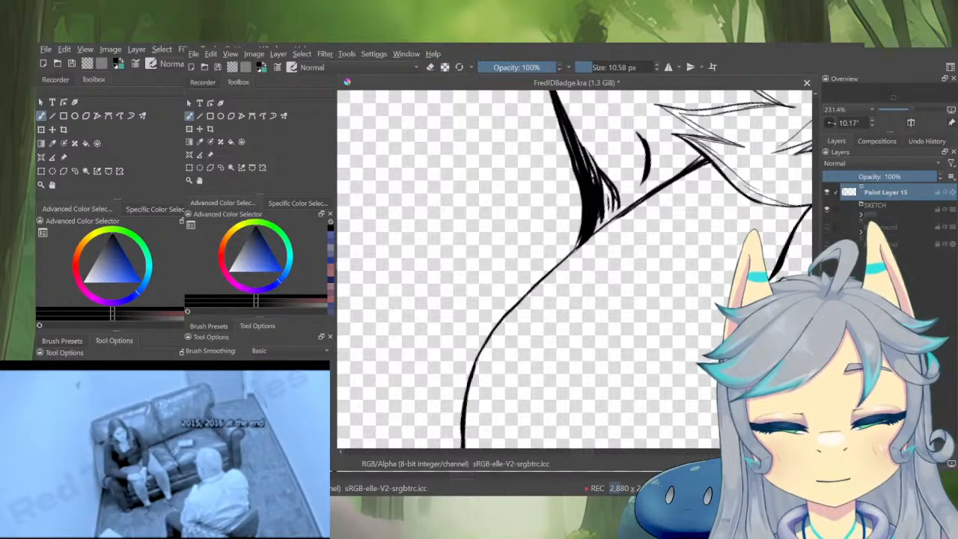
left_click_drag(582, 242, 490, 339)
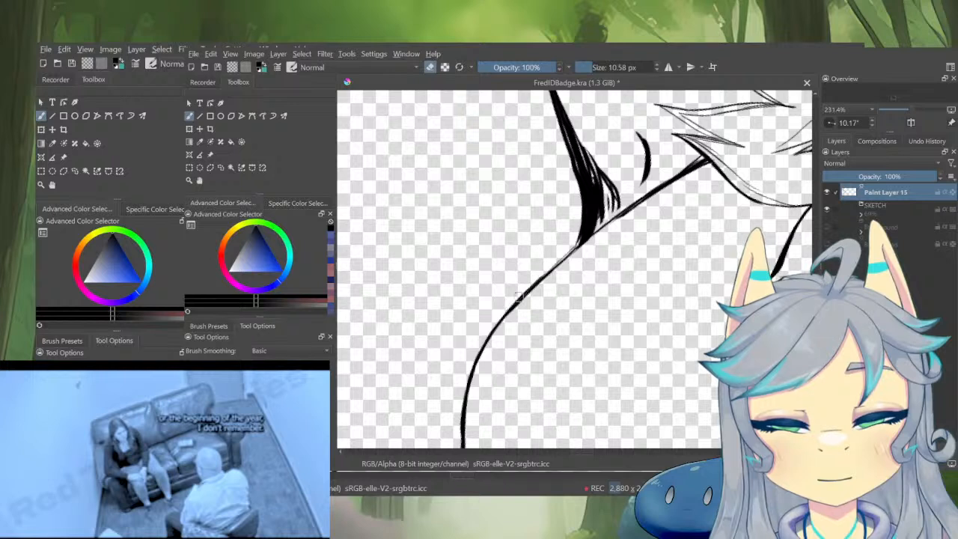
Redraw the torso outline between the dark fold wedge and the chest fur, and trim its edge with the eraser
key("e")
left_click_drag(581, 245, 646, 196)
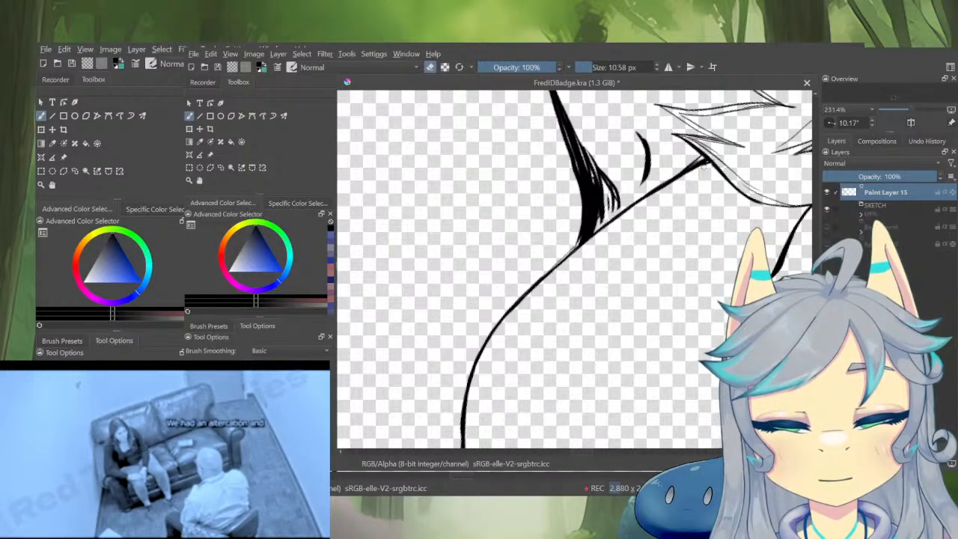
key("e")
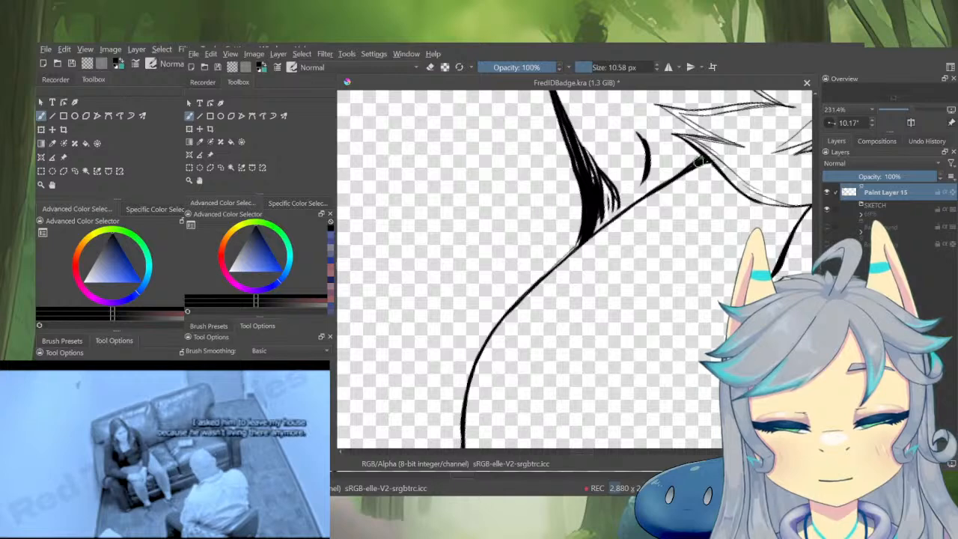
Thicken the torso outline where it meets the chest fur and the curved fur edge next to that junction, mirroring the canvas view
left_click_drag(666, 181, 704, 155)
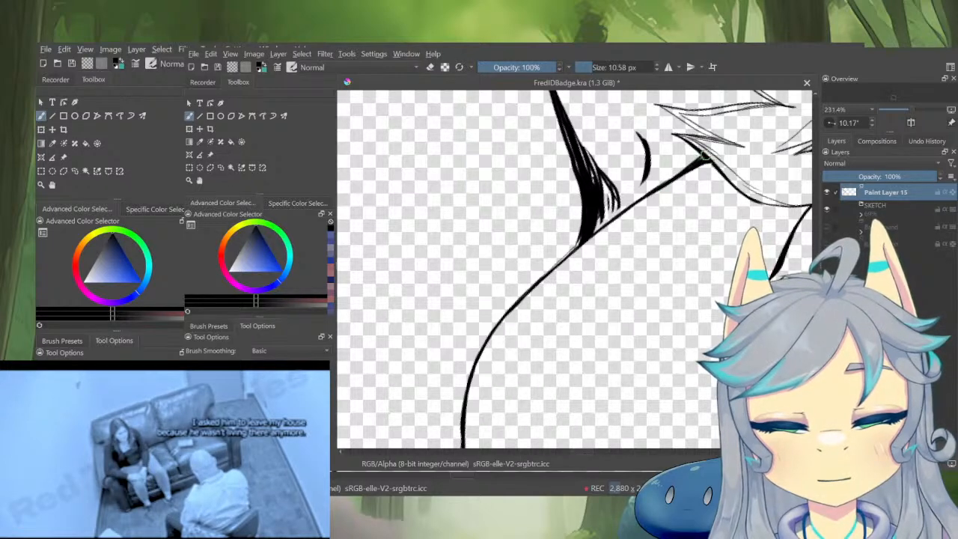
left_click_drag(631, 206, 703, 166)
left_click_drag(733, 205, 645, 315)
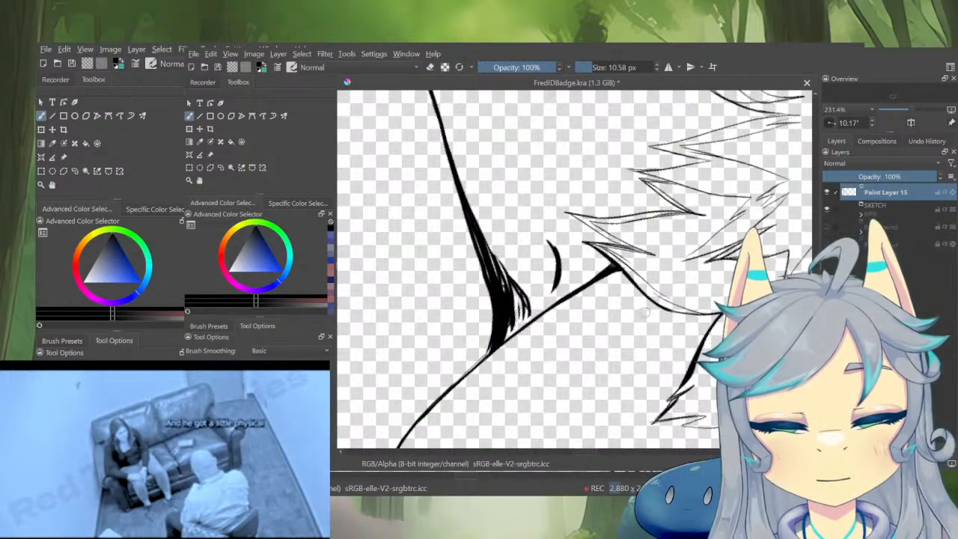
key("m")
left_click_drag(534, 269, 546, 231)
left_click_drag(579, 232, 571, 233)
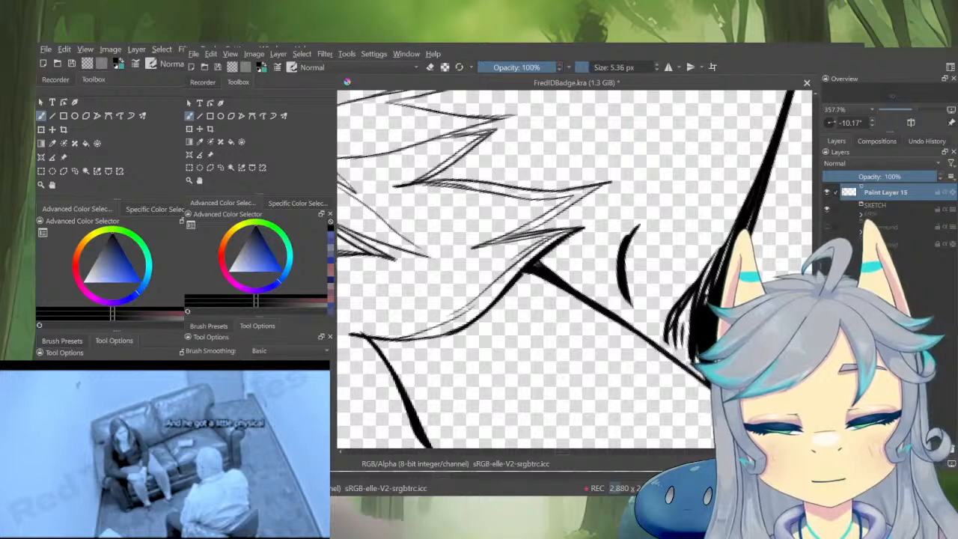
left_click_drag(527, 272, 465, 327)
left_click_drag(540, 283, 494, 383)
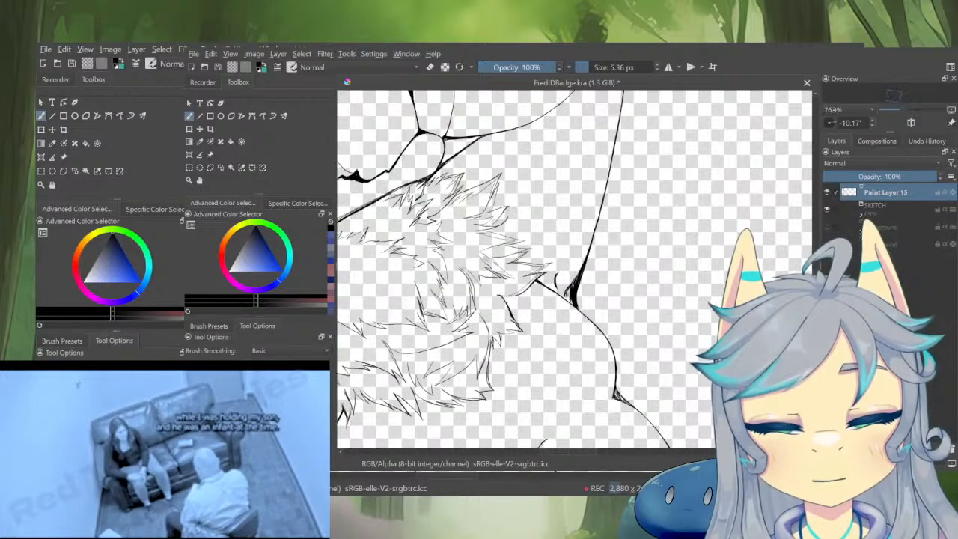
Show the SKETCH layer to compare the arm, muzzle and chest line art with the coloured sketch
left_click(827, 209)
left_click_drag(636, 217, 646, 234)
left_click_drag(517, 225, 538, 314)
left_click_drag(636, 247, 628, 229)
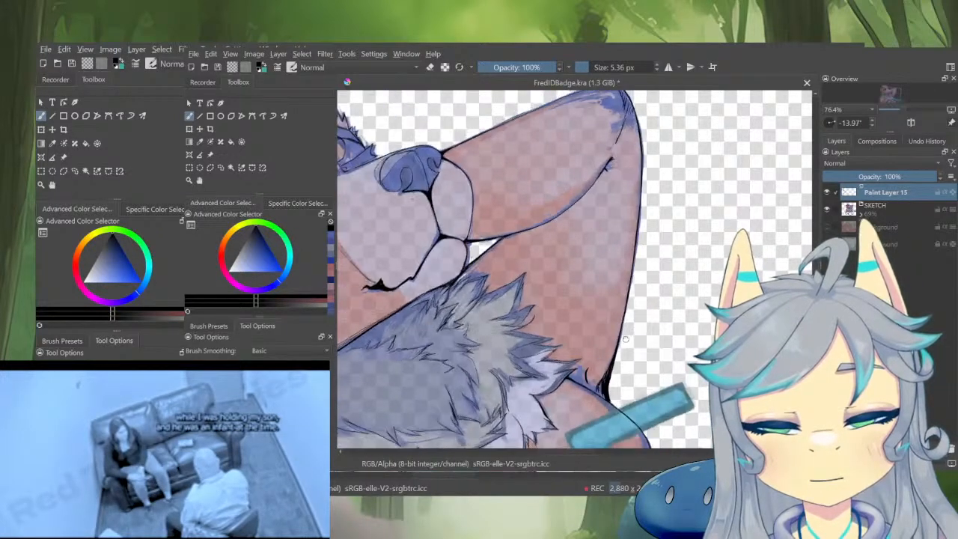
Clean the diagonal arm outline running down to the muzzle curve with the eraser and redraw its lower end
mouse_move(449, 259)
left_mouse_down()
mouse_move(513, 309)
mouse_move(578, 292)
left_mouse_up()
key("e")
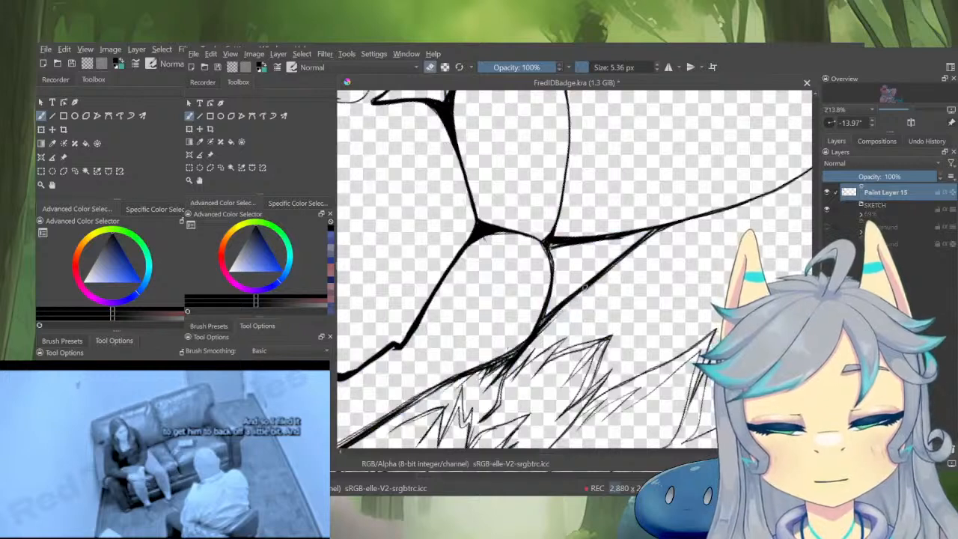
key("e")
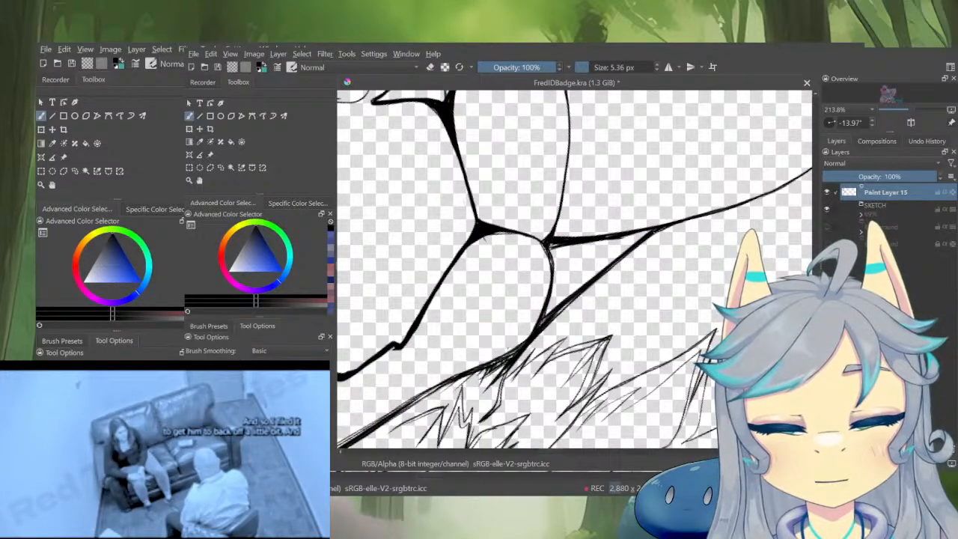
key("e")
left_click_drag(622, 258, 515, 358)
key("e")
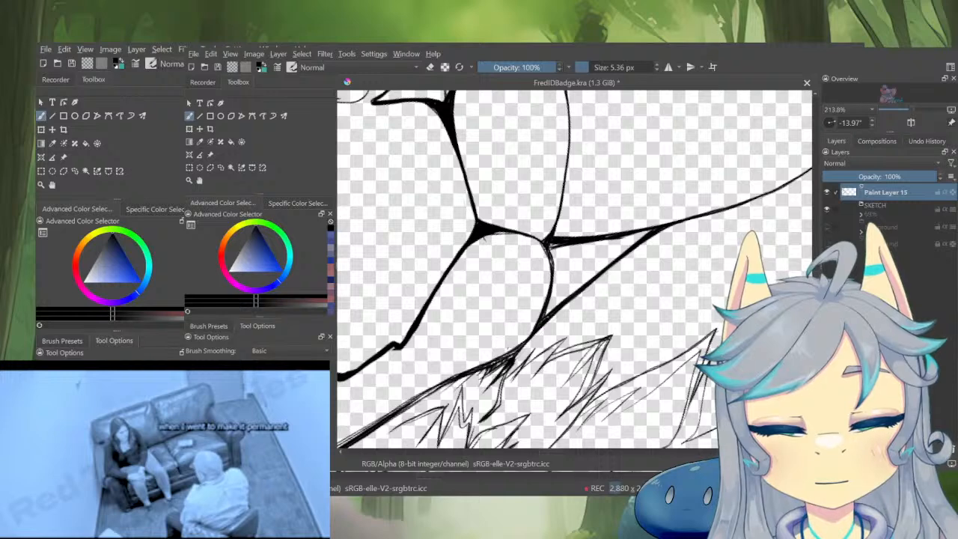
mouse_move(551, 316)
left_mouse_down()
mouse_move(500, 368)
mouse_move(529, 336)
left_mouse_up()
Thicken the curved fur strand below the muzzle junction and the short fur spike beside it
scroll(500, 389, "up", 3)
key("e")
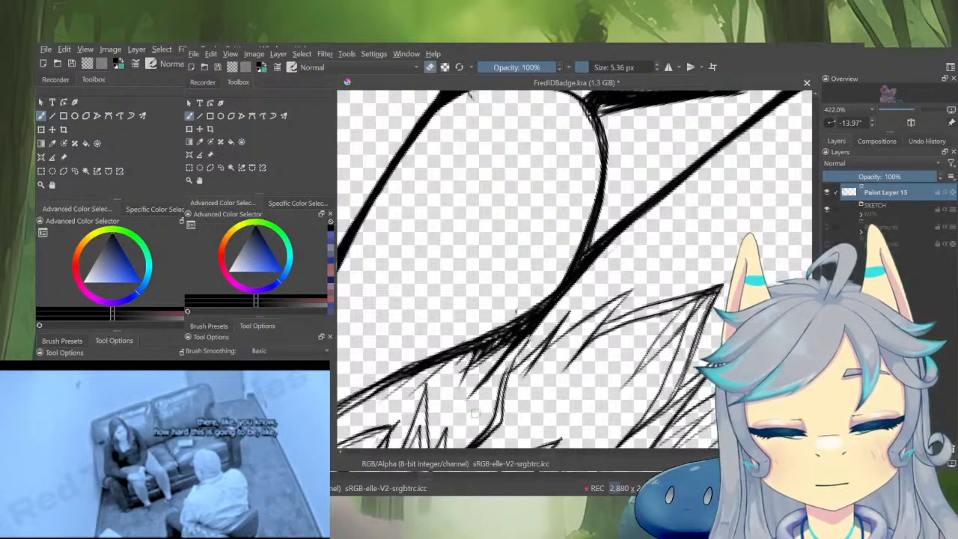
key("e")
mouse_move(481, 388)
left_mouse_down()
mouse_move(529, 337)
mouse_move(497, 402)
left_mouse_up()
mouse_move(516, 355)
left_mouse_down()
mouse_move(500, 420)
mouse_move(527, 358)
left_mouse_up()
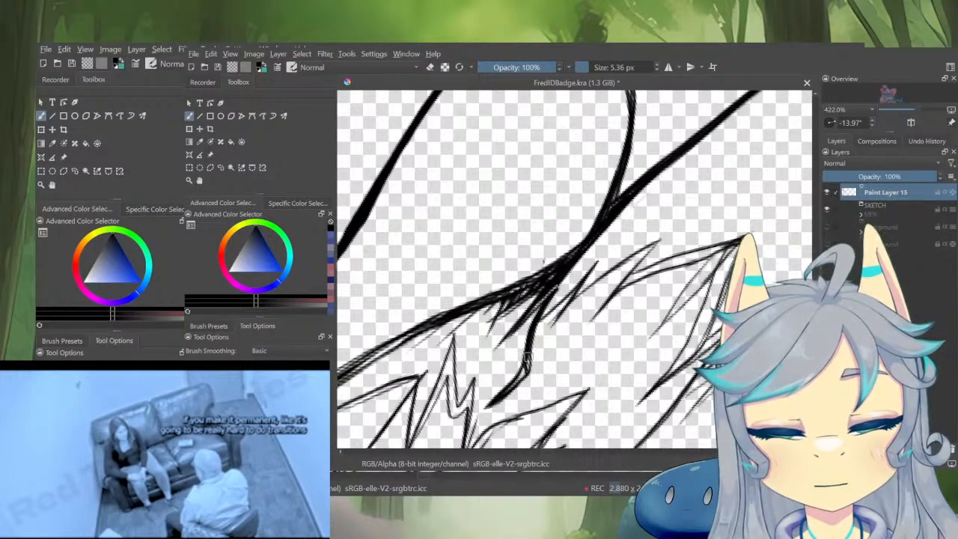
mouse_move(567, 307)
left_mouse_down()
mouse_move(660, 238)
mouse_move(599, 311)
left_mouse_up()
left_click_drag(658, 240, 603, 311)
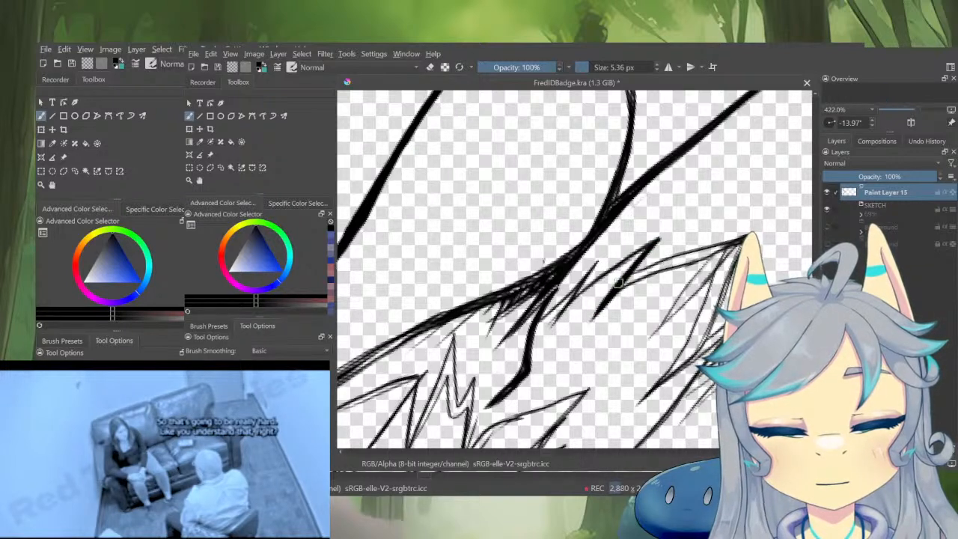
Redraw the upper edge of the large pointed tuft beside the short spike and trim its tip with the eraser
key("e")
key("e")
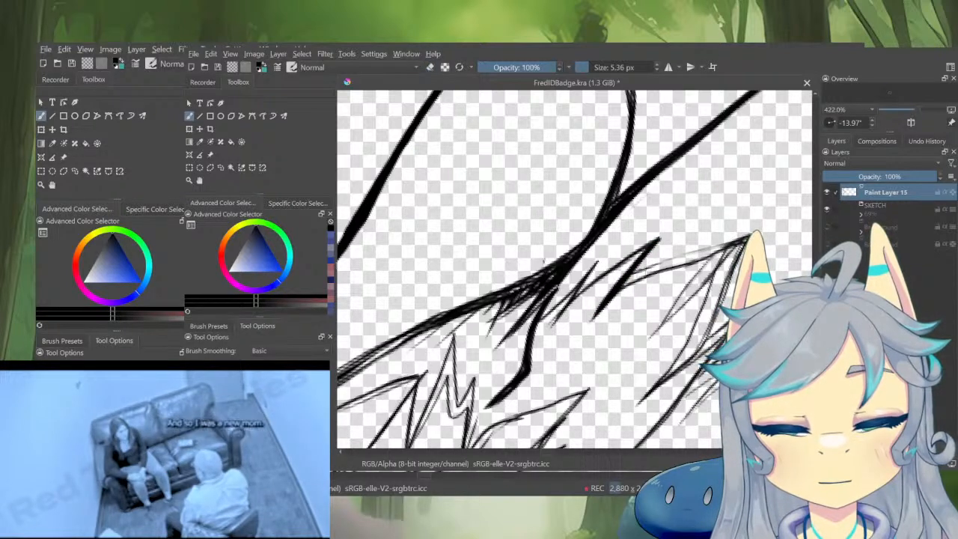
key("e")
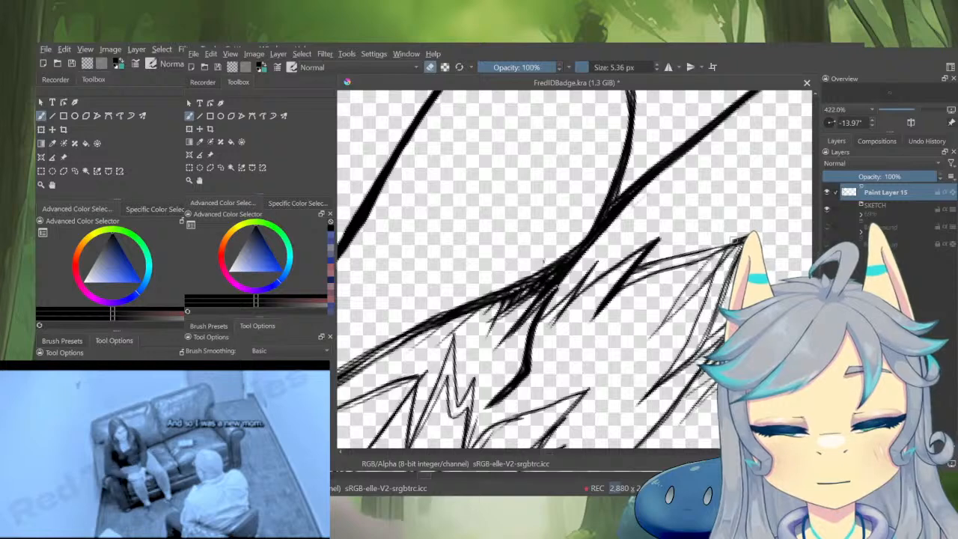
left_click_drag(765, 238, 716, 238)
mouse_move(581, 273)
left_mouse_down()
mouse_move(698, 238)
mouse_move(668, 307)
left_mouse_up()
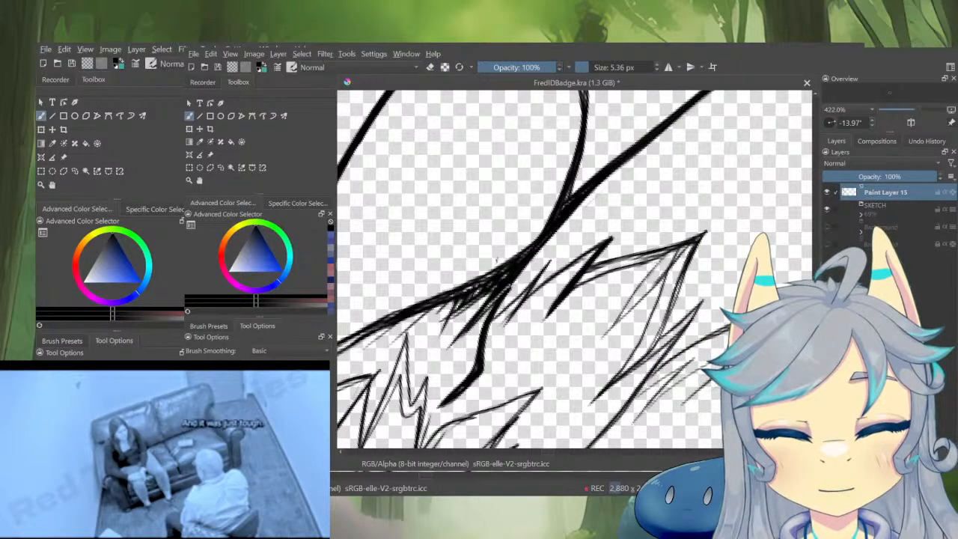
Thicken the inner side of the large pointed tuft and the long upper edge of the neighbouring tuft
left_click_drag(682, 274, 642, 362)
key("e")
mouse_move(690, 264)
left_mouse_down()
mouse_move(672, 311)
mouse_move(640, 347)
left_mouse_up()
scroll(721, 265, "down", 3)
scroll(721, 265, "up", 2)
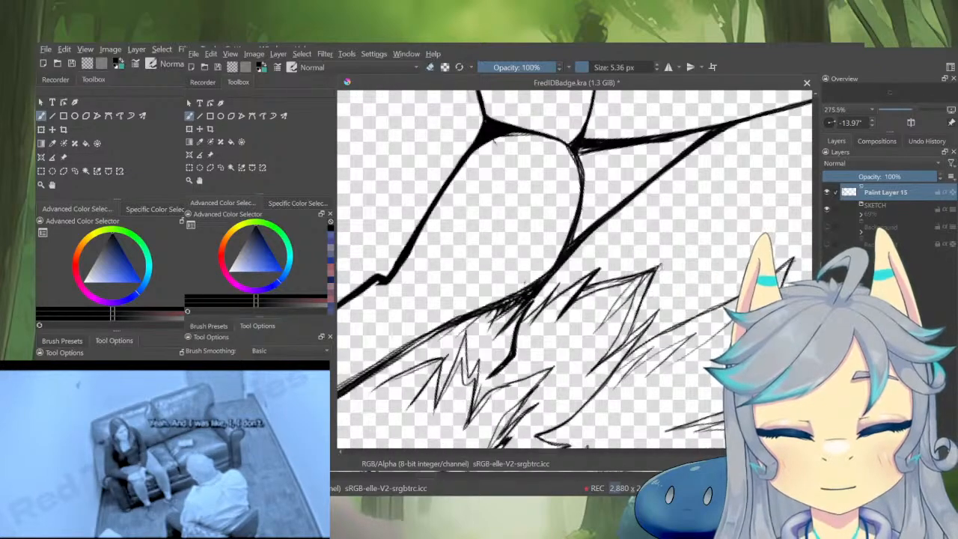
left_click_drag(648, 286, 633, 324)
left_click_drag(732, 306, 671, 306)
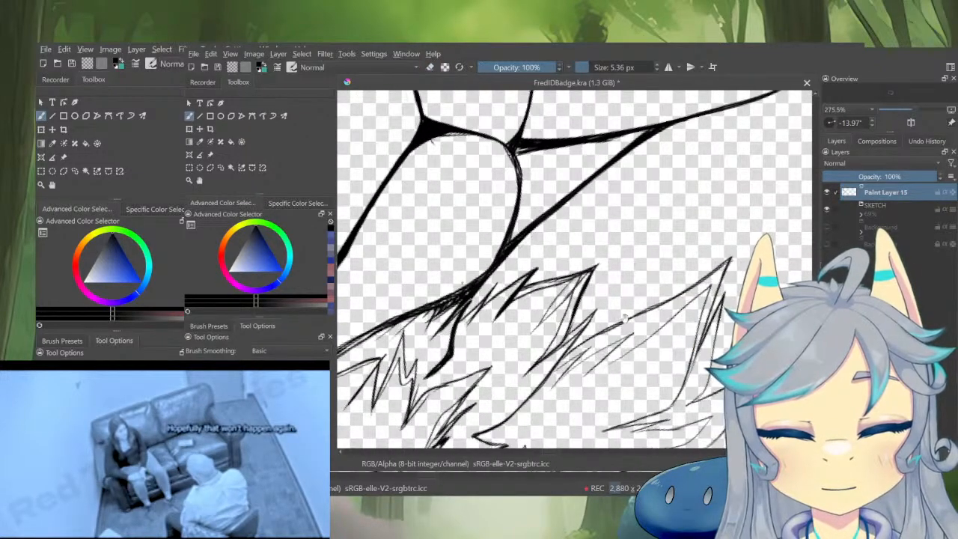
left_click_drag(562, 361, 662, 306)
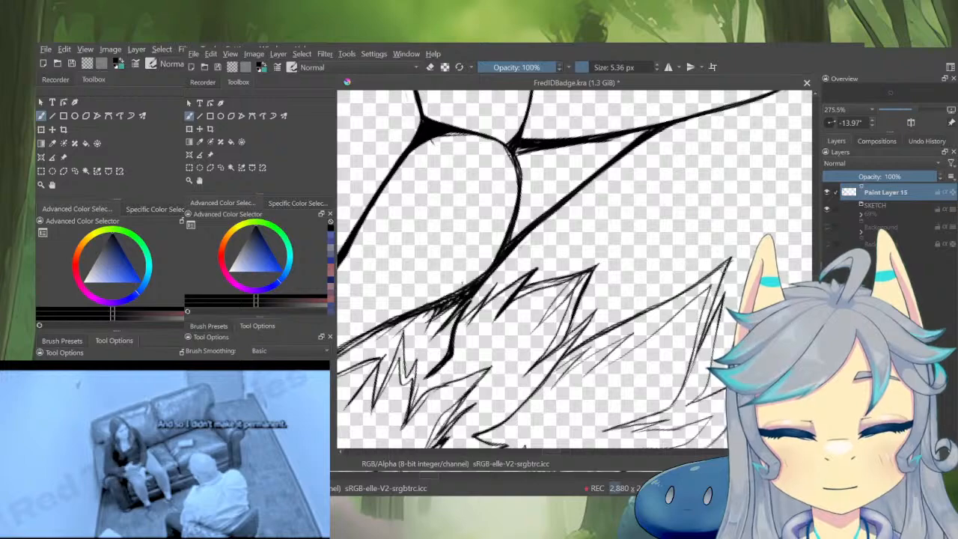
Thicken the long curved strand in the zigzag chest fur, tapering its lower part with the eraser
scroll(738, 273, "down", 5)
scroll(691, 238, "up", 5)
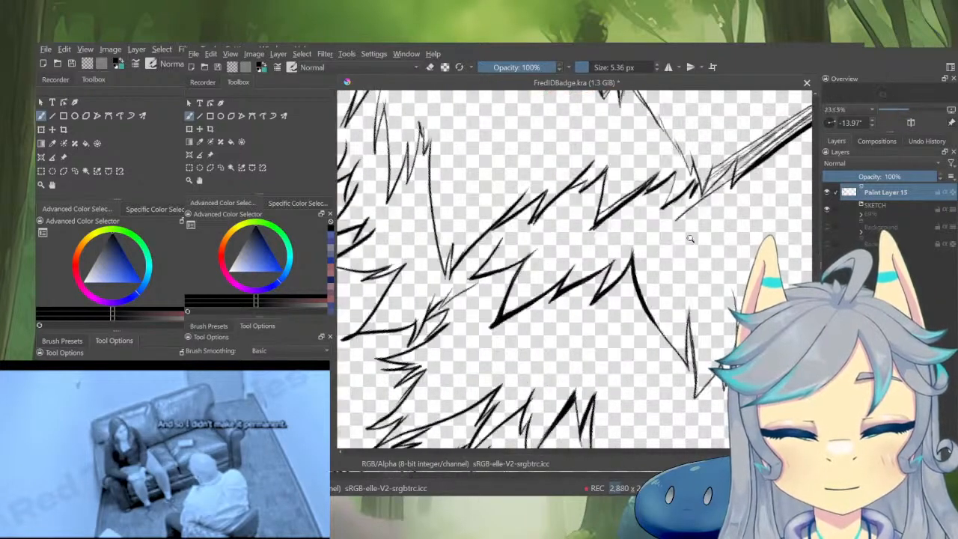
left_click_drag(687, 280, 622, 372)
mouse_move(599, 303)
left_mouse_down()
mouse_move(685, 227)
mouse_move(638, 265)
left_mouse_up()
left_click_drag(693, 222, 591, 327)
left_click_drag(623, 288, 570, 378)
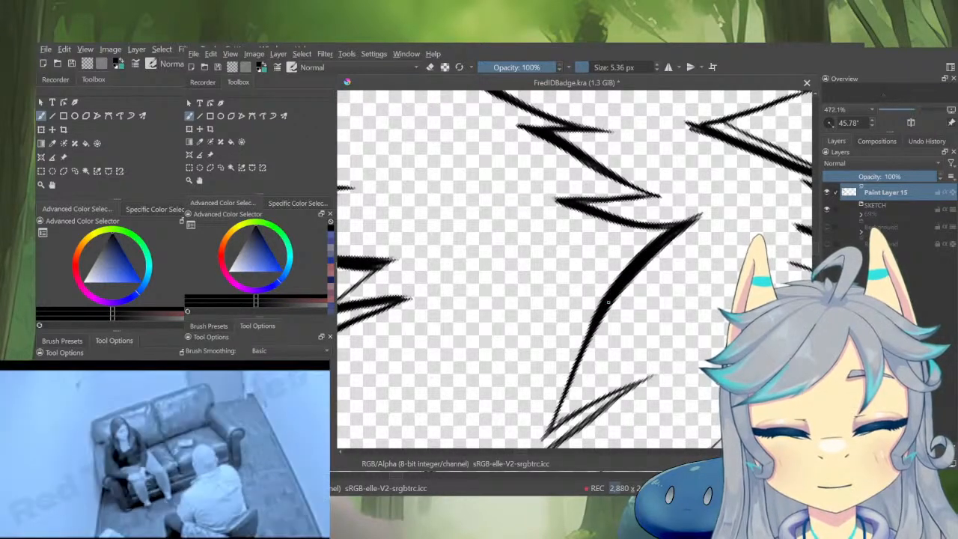
key("e")
left_click_drag(624, 271, 571, 360)
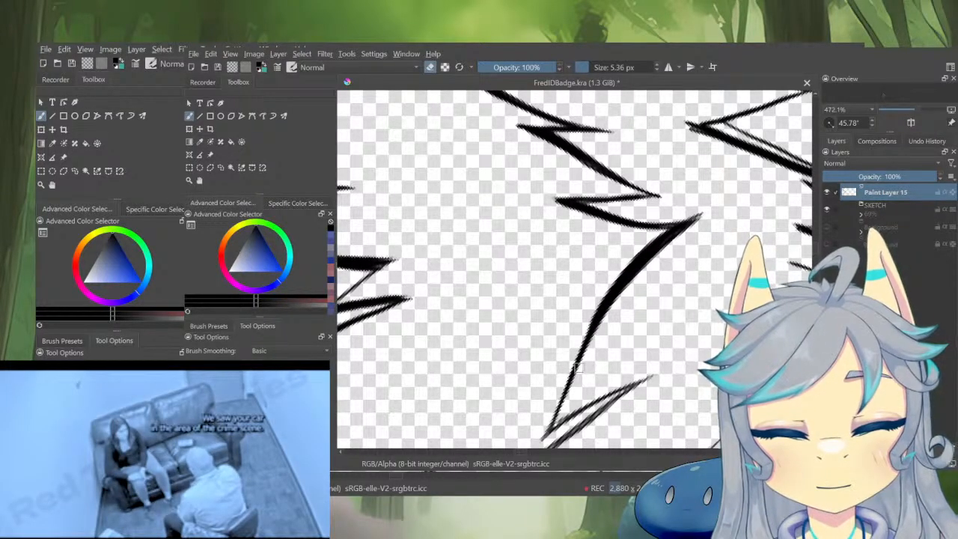
scroll(619, 330, "down", 2)
left_click_drag(624, 234, 576, 346)
key("e")
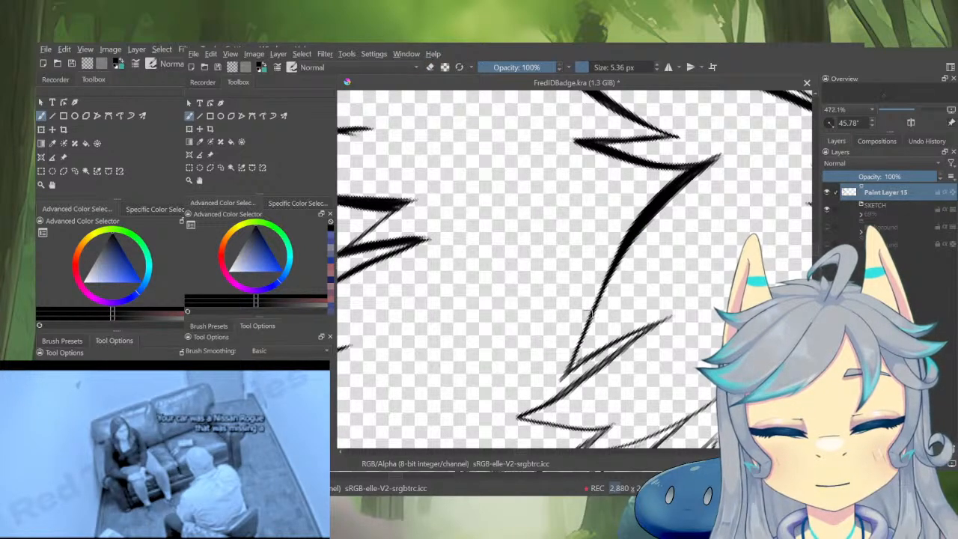
Thicken the fur spike at the lower end of the curved strand and the small zigzag spikes next to it
mouse_move(617, 255)
left_mouse_down()
mouse_move(558, 371)
mouse_move(652, 325)
mouse_move(704, 239)
mouse_move(654, 295)
left_mouse_up()
left_click_drag(694, 248, 599, 358)
key("e")
left_click_drag(645, 292, 601, 346)
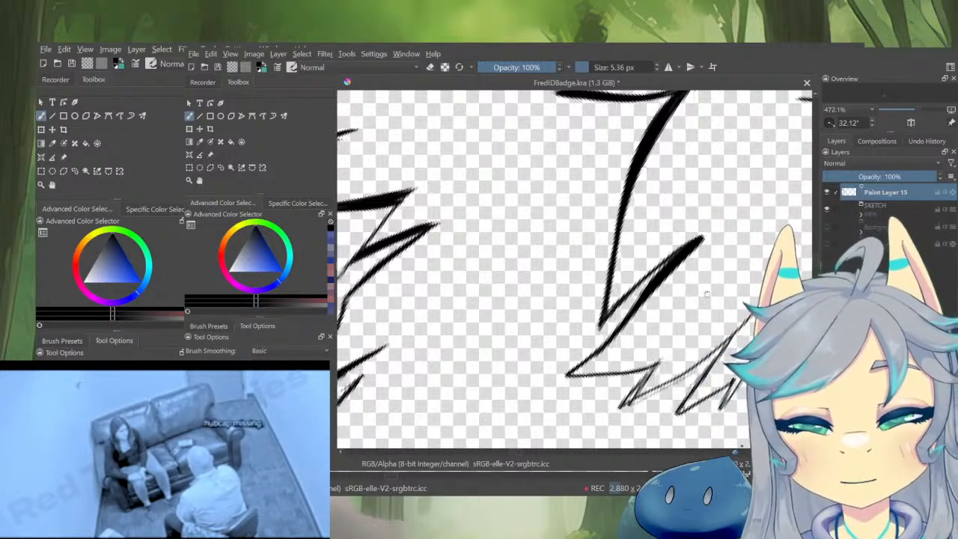
mouse_move(761, 342)
left_mouse_down()
mouse_move(709, 322)
mouse_move(623, 348)
mouse_move(604, 385)
left_mouse_up()
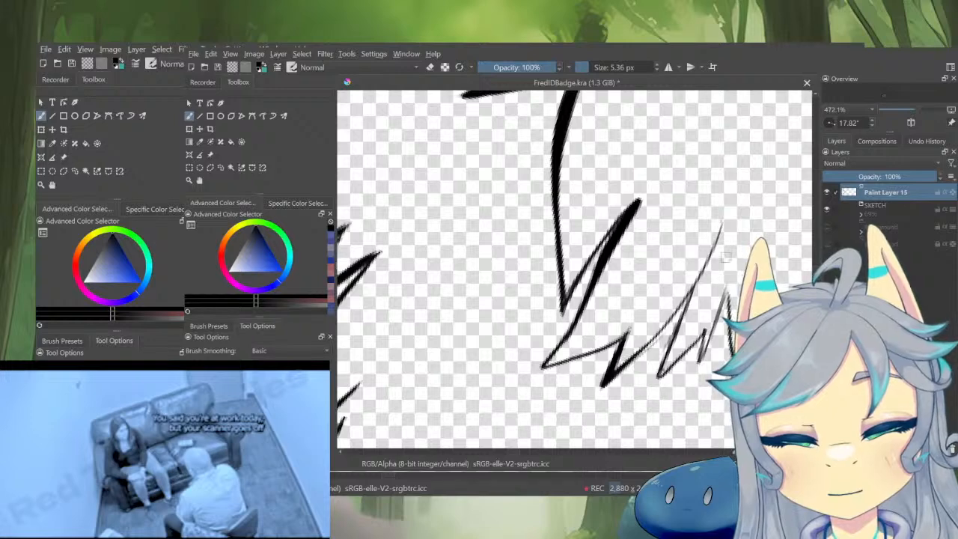
Thicken the inner sides of the small zigzag fur tufts along the lower ruff and trim their edges with the eraser
left_click_drag(726, 256, 606, 340)
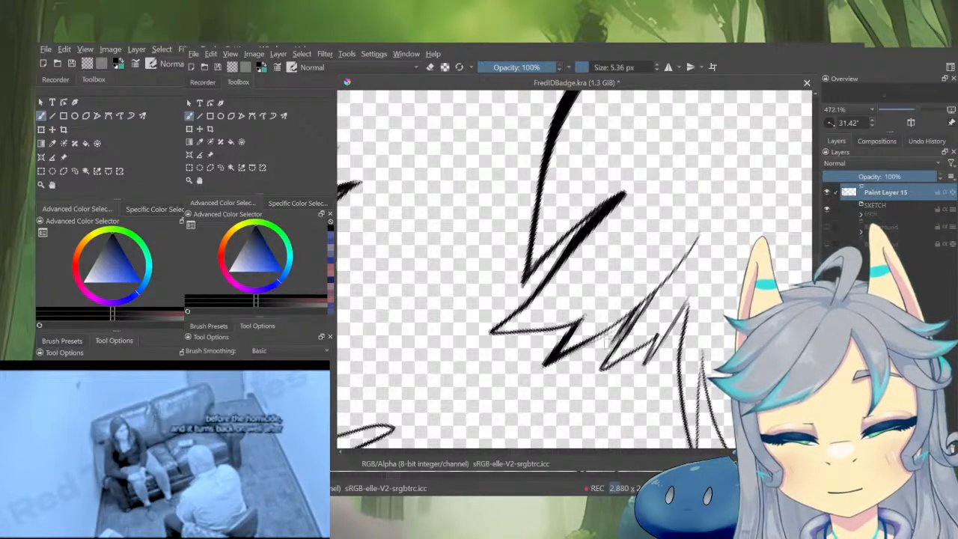
left_click_drag(664, 283, 605, 358)
key("e")
left_click_drag(623, 325, 600, 366)
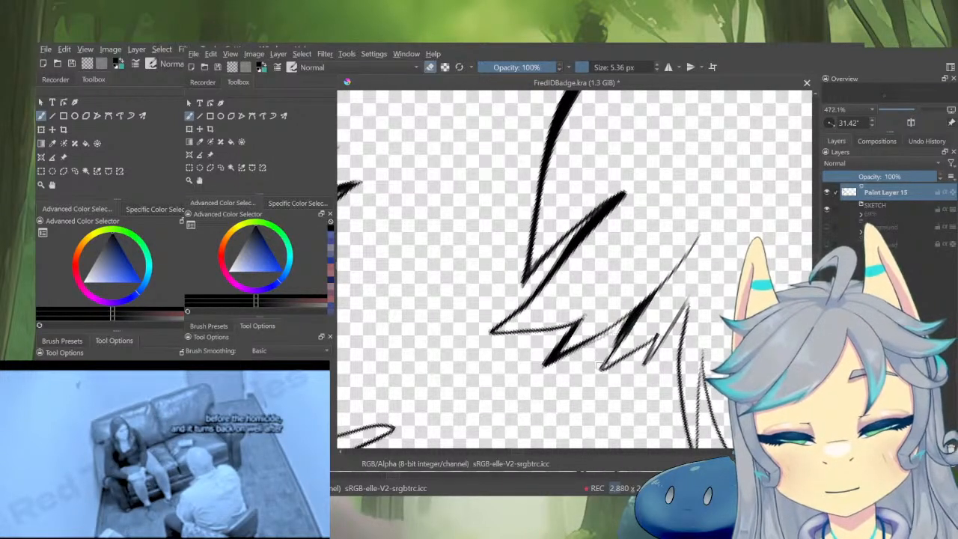
left_click_drag(636, 318, 604, 362)
key("e")
key("e")
mouse_move(645, 312)
left_mouse_down()
mouse_move(606, 366)
mouse_move(638, 353)
left_mouse_up()
left_click_drag(678, 304, 653, 345)
mouse_move(654, 345)
left_mouse_down()
mouse_move(661, 255)
mouse_move(628, 328)
left_mouse_up()
mouse_move(663, 269)
left_mouse_down()
mouse_move(628, 325)
mouse_move(631, 311)
mouse_move(615, 363)
left_mouse_up()
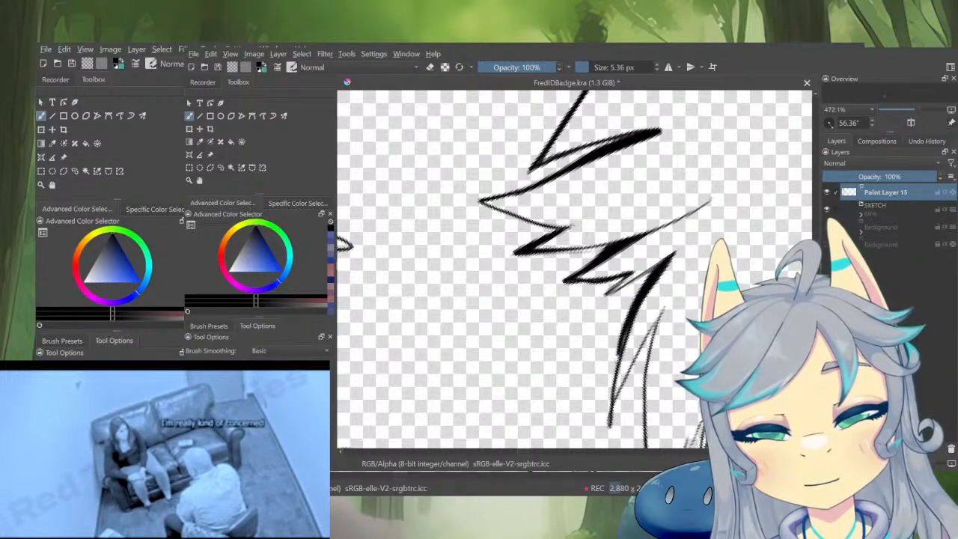
Build up line weight on the long curved fur spike below the zigzag tufts, trimming its upper end with the eraser
left_click_drag(647, 288, 614, 392)
key("e")
mouse_move(671, 262)
left_mouse_down()
mouse_move(614, 390)
mouse_move(647, 292)
mouse_move(636, 314)
left_mouse_up()
key("e")
left_click_drag(672, 254, 614, 375)
left_click_drag(626, 336, 612, 405)
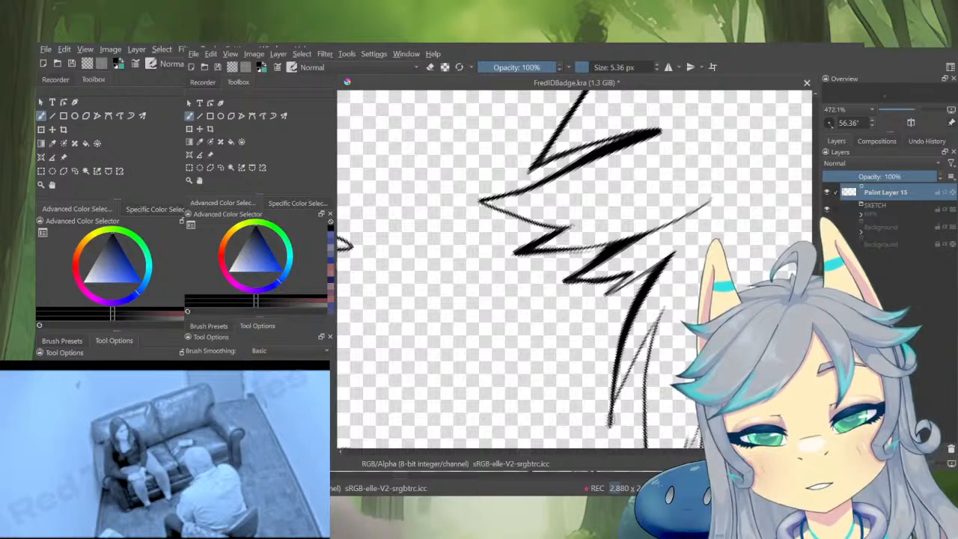
Erase the lower end of the long curved fur spike and redraw it as a fine, tapered point
key("e")
mouse_move(640, 290)
left_mouse_down()
mouse_move(621, 328)
mouse_move(609, 409)
left_mouse_up()
left_click_drag(613, 391, 609, 428)
left_click_drag(642, 301, 610, 400)
left_click_drag(652, 277, 657, 222)
key("e")
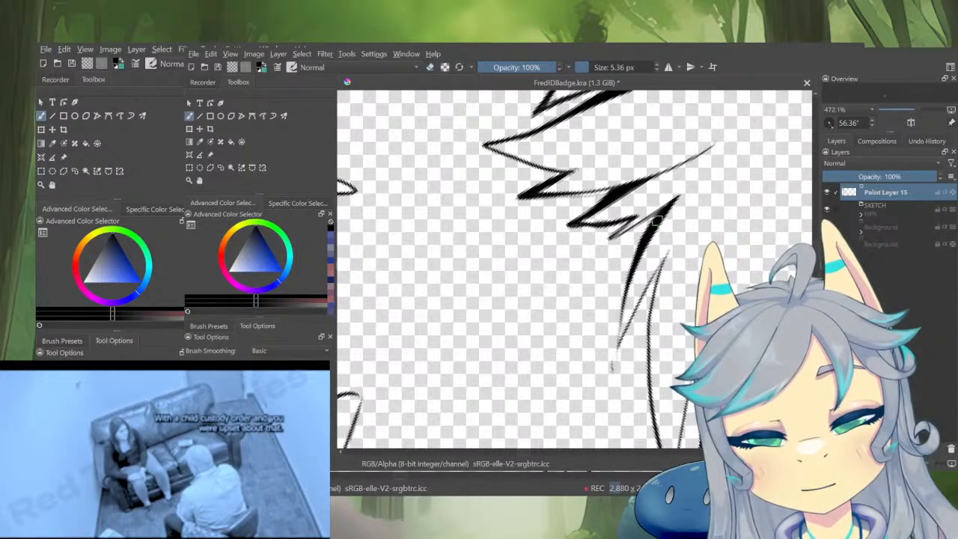
mouse_move(630, 288)
left_mouse_down()
mouse_move(612, 370)
mouse_move(671, 253)
left_mouse_up()
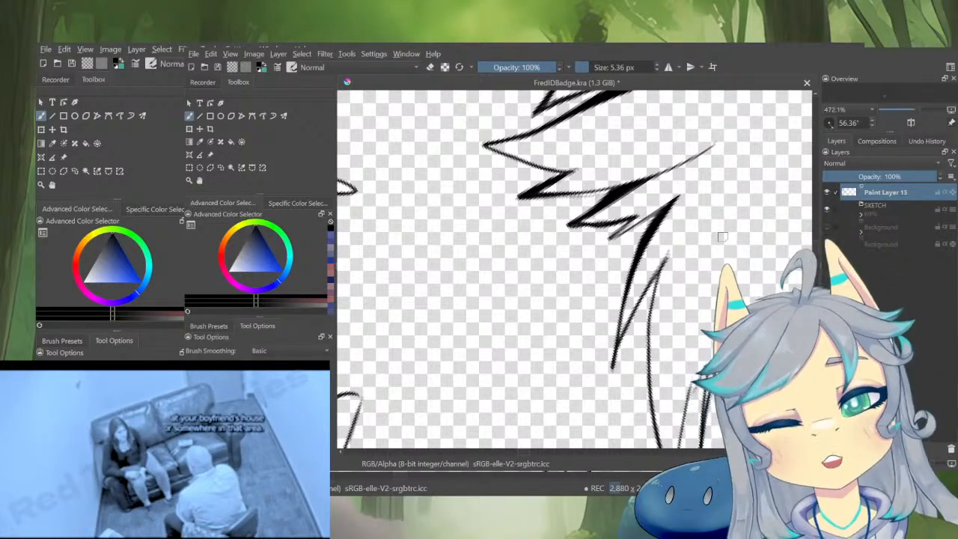
Fill the junction of the forked fur tuft on the ruff's lower edge solid black and darken the thin tuft beside it
left_click_drag(690, 260, 630, 414)
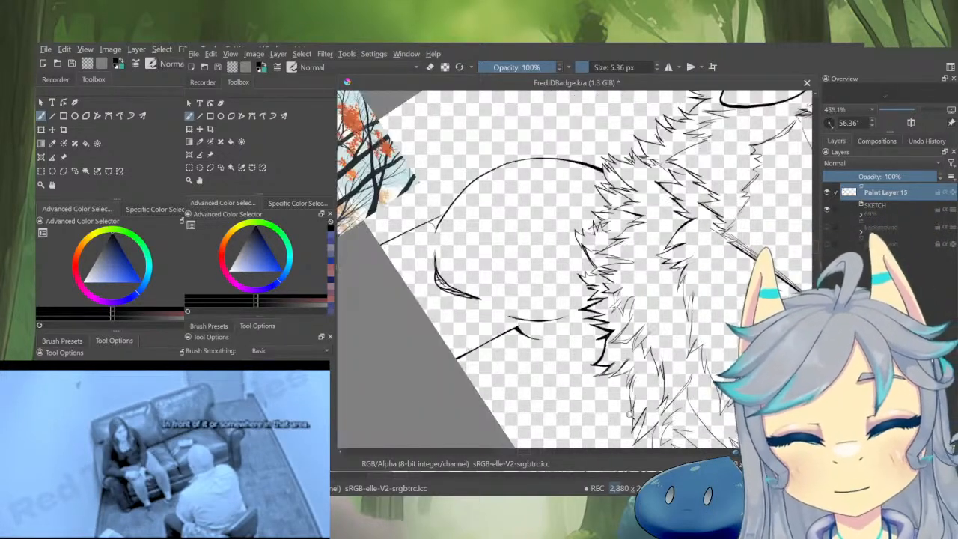
left_click_drag(722, 315, 743, 209)
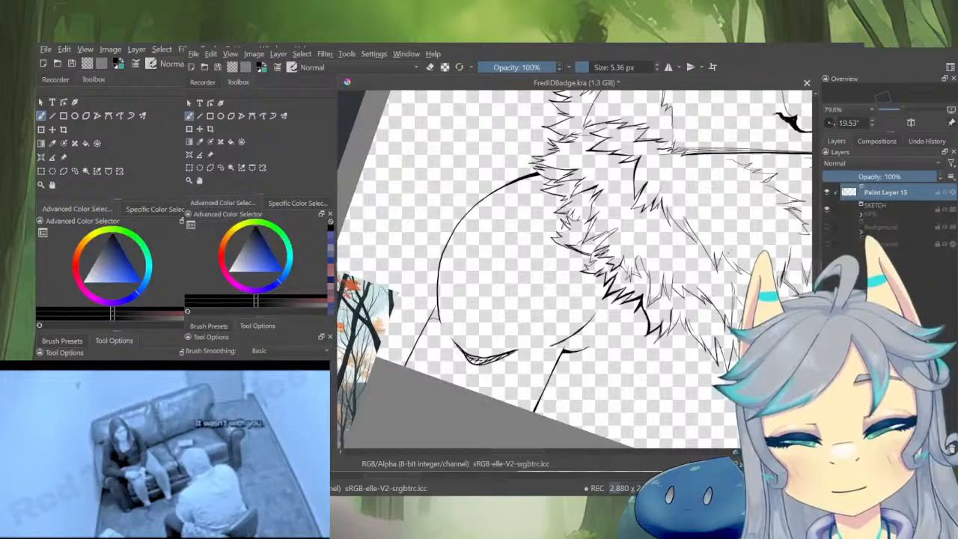
left_click_drag(622, 352, 661, 309)
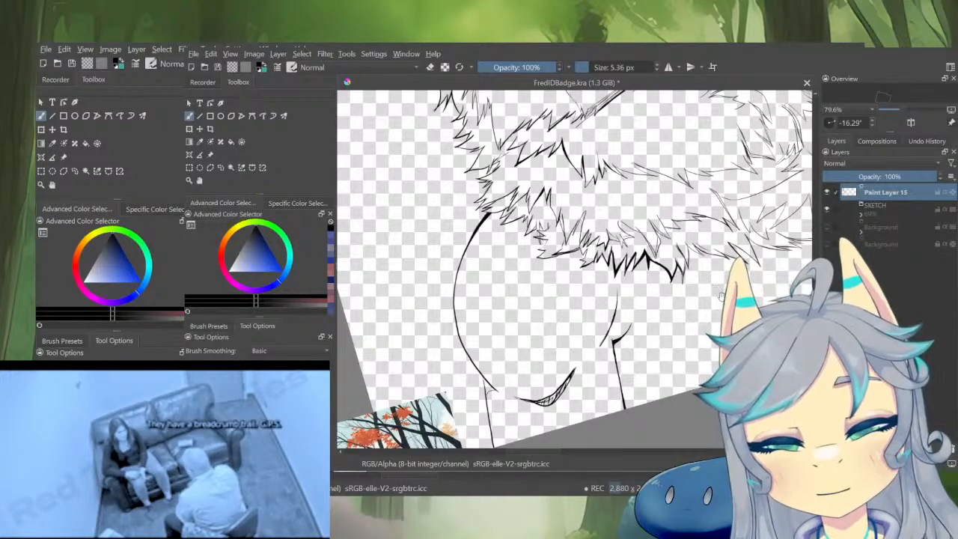
left_click_drag(614, 343, 621, 382)
mouse_move(659, 280)
left_mouse_down()
mouse_move(659, 213)
mouse_move(650, 325)
mouse_move(616, 302)
mouse_move(651, 240)
mouse_move(707, 191)
mouse_move(629, 273)
mouse_move(600, 346)
mouse_move(587, 247)
mouse_move(582, 313)
mouse_move(593, 349)
left_mouse_up()
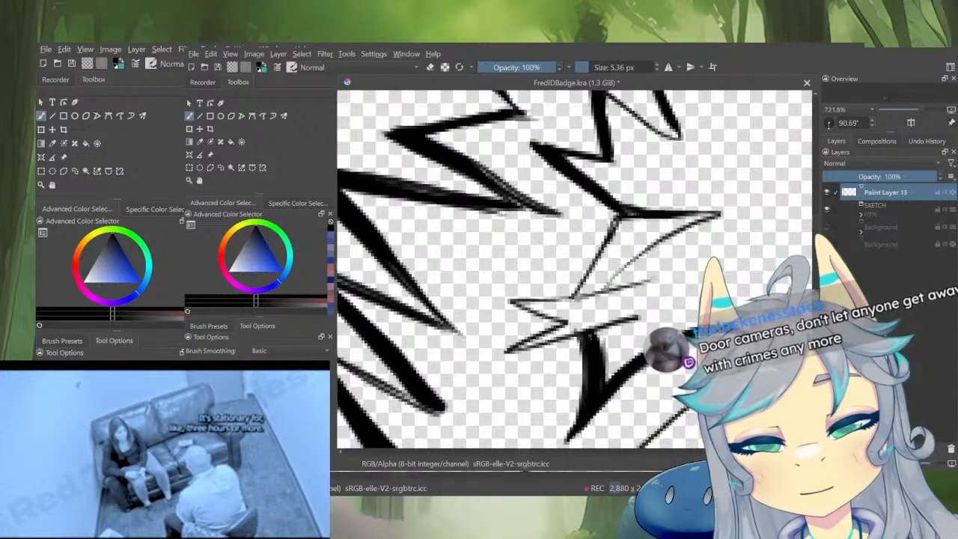
mouse_move(572, 295)
left_mouse_down()
mouse_move(588, 316)
mouse_move(603, 283)
mouse_move(610, 179)
mouse_move(596, 189)
mouse_move(590, 246)
mouse_move(588, 217)
mouse_move(621, 177)
mouse_move(594, 239)
left_mouse_up()
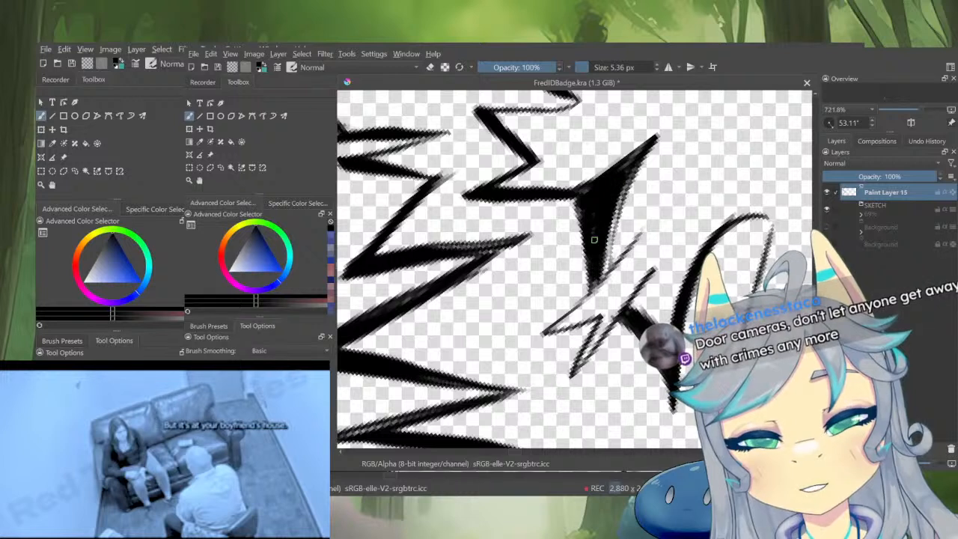
mouse_move(630, 184)
left_mouse_down()
mouse_move(611, 276)
mouse_move(620, 209)
mouse_move(658, 140)
left_mouse_up()
key("e")
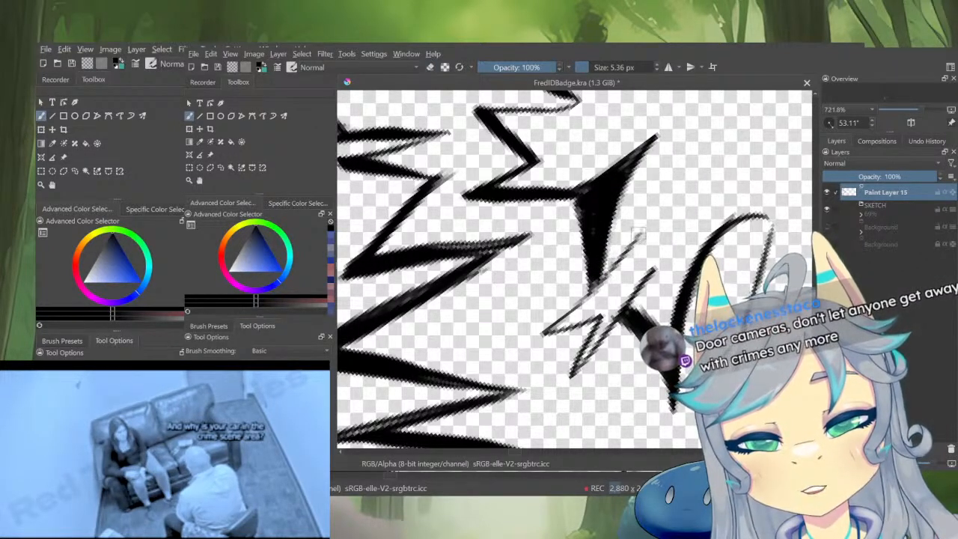
left_click_drag(637, 235, 547, 330)
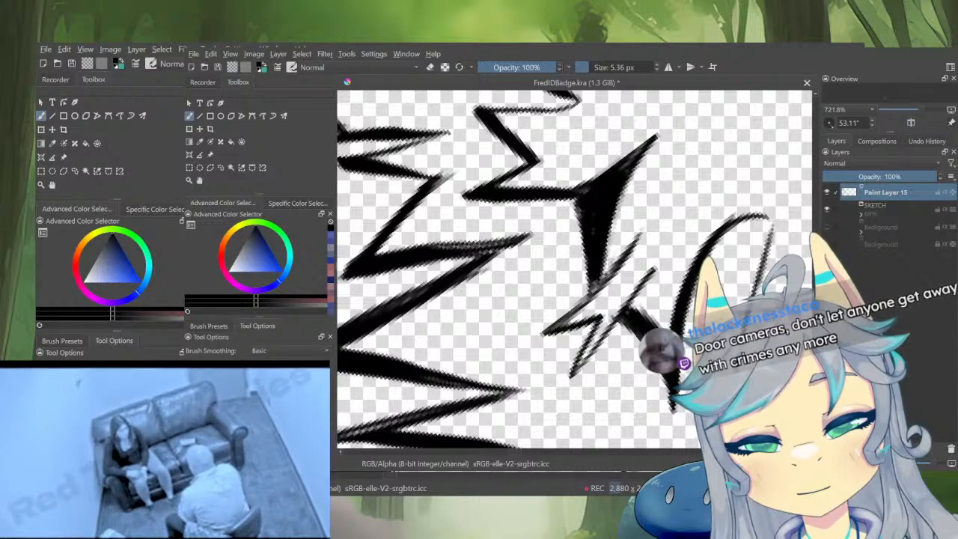
Thicken the long slanted strokes of the large fur spike in the ruff, down to the corner at its base
scroll(567, 379, "down", 5)
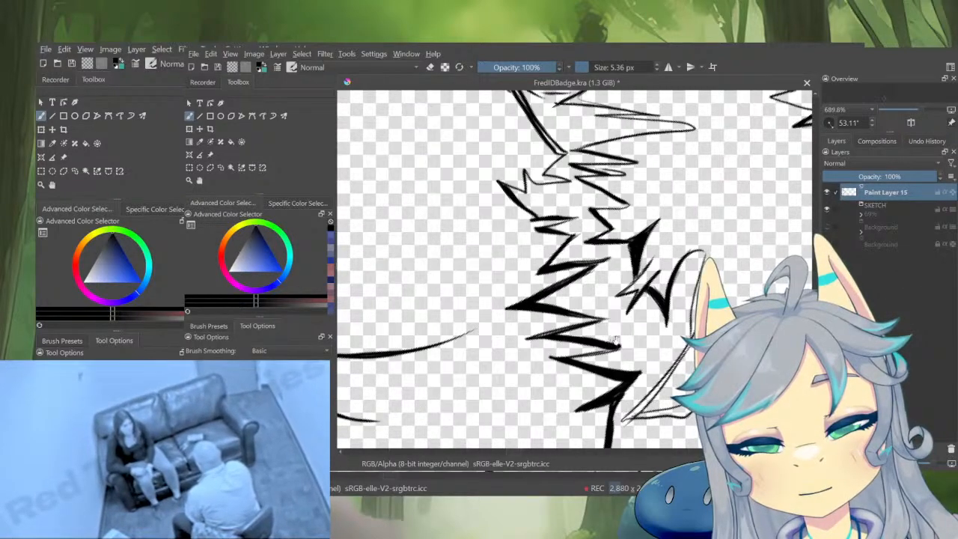
scroll(627, 387, "down", 5)
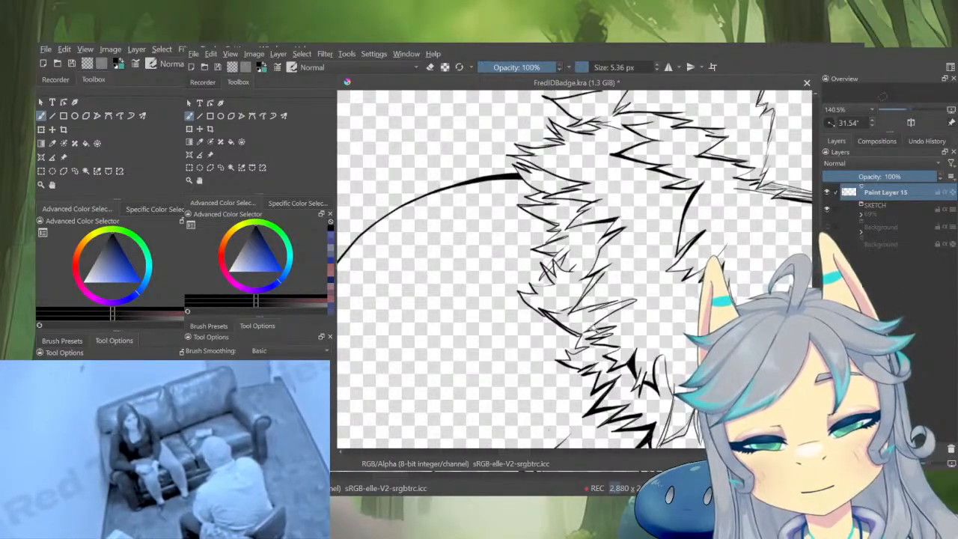
scroll(627, 341, "up", 8)
left_click_drag(628, 341, 654, 310)
left_click_drag(655, 310, 646, 384)
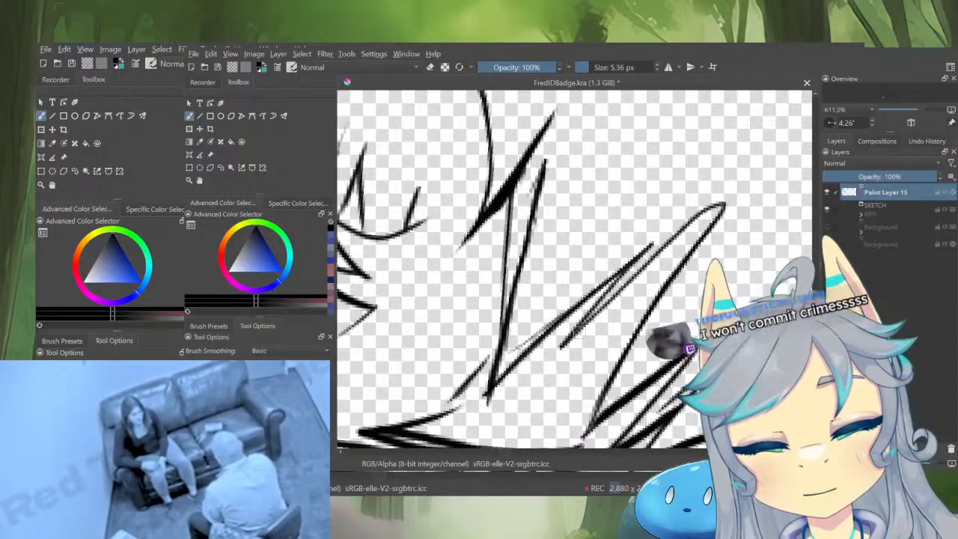
left_click_drag(562, 348, 724, 204)
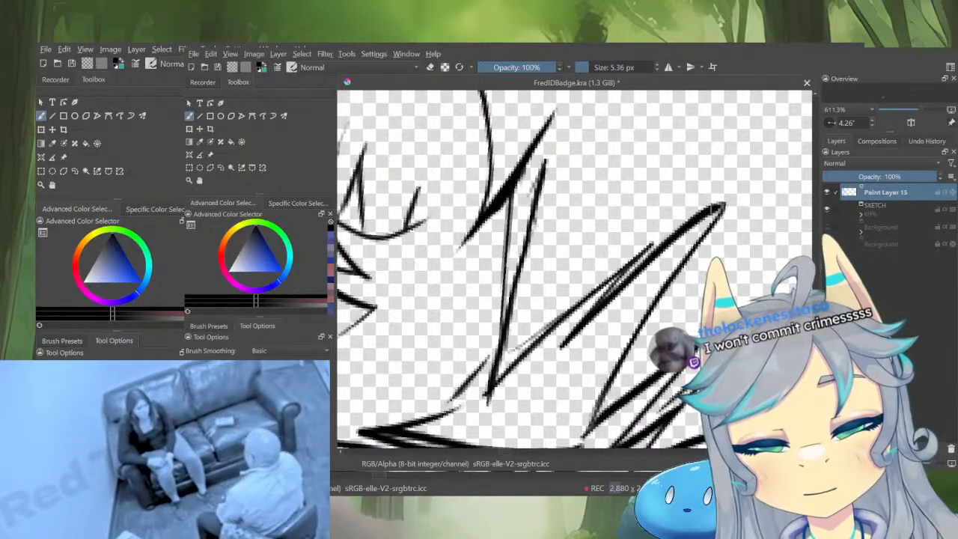
left_click_drag(605, 323, 654, 302)
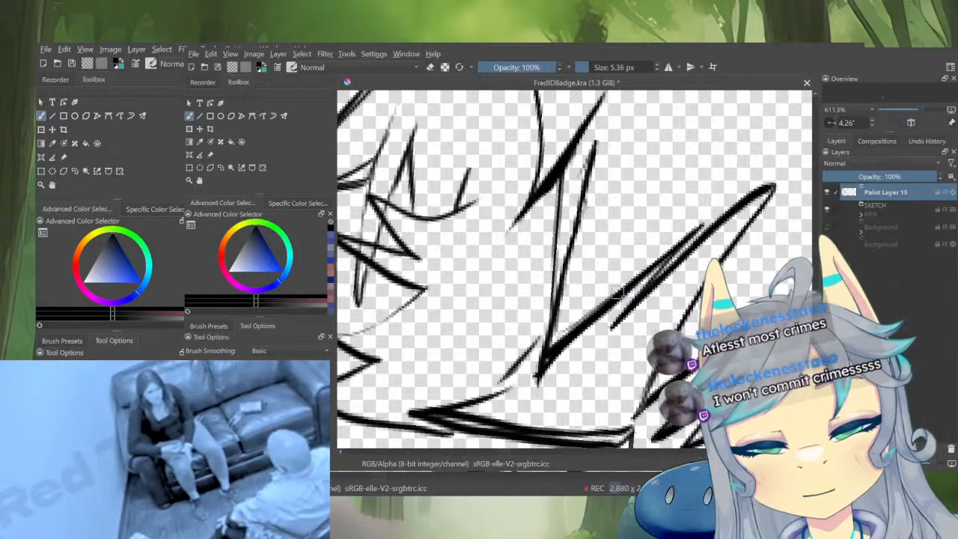
left_click_drag(559, 343, 527, 349)
mouse_move(527, 349)
left_mouse_down()
mouse_move(535, 375)
mouse_move(561, 325)
left_mouse_up()
Thicken the steep line rising from the large spike's base and erase the duplicate parallel line next to it
left_click_drag(541, 357, 614, 188)
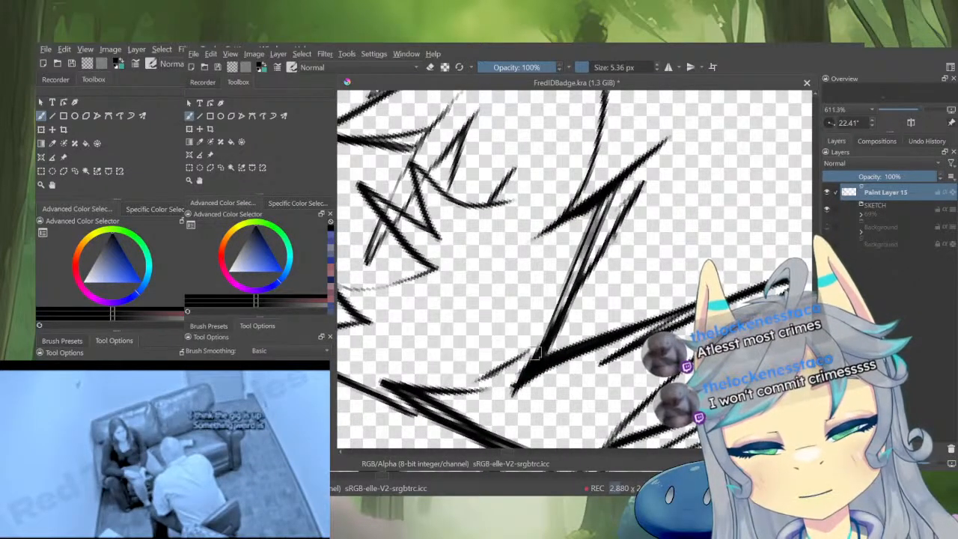
left_click_drag(536, 353, 631, 173)
key("e")
left_click_drag(565, 330, 623, 193)
mouse_move(580, 301)
left_mouse_down()
mouse_move(621, 188)
mouse_move(645, 163)
left_mouse_up()
left_click_drag(594, 265, 658, 169)
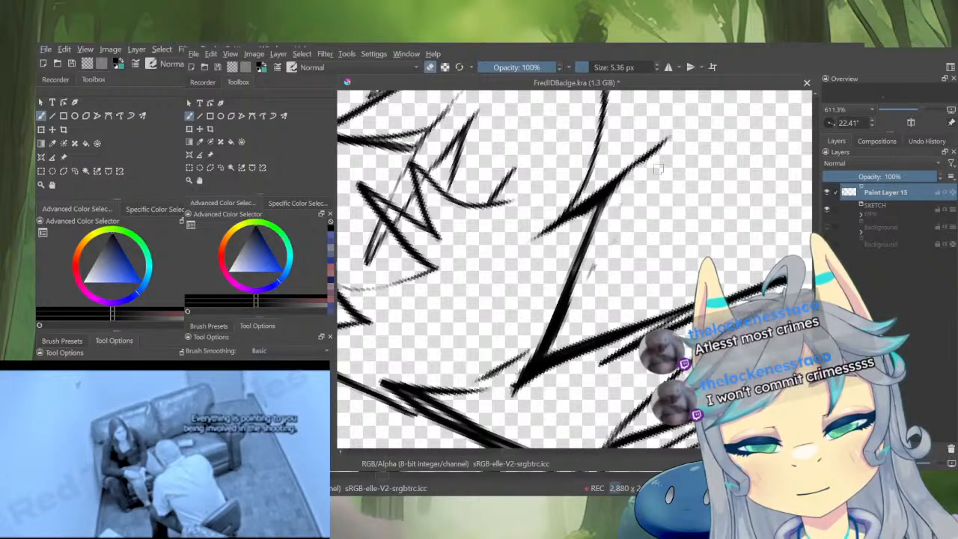
mouse_move(590, 215)
left_mouse_down()
mouse_move(574, 283)
mouse_move(629, 223)
left_mouse_up()
key("e")
left_click_drag(573, 271, 653, 200)
Examine the inked fur ruff up close and across the whole character for areas still needing line work
scroll(689, 187, "down", 2)
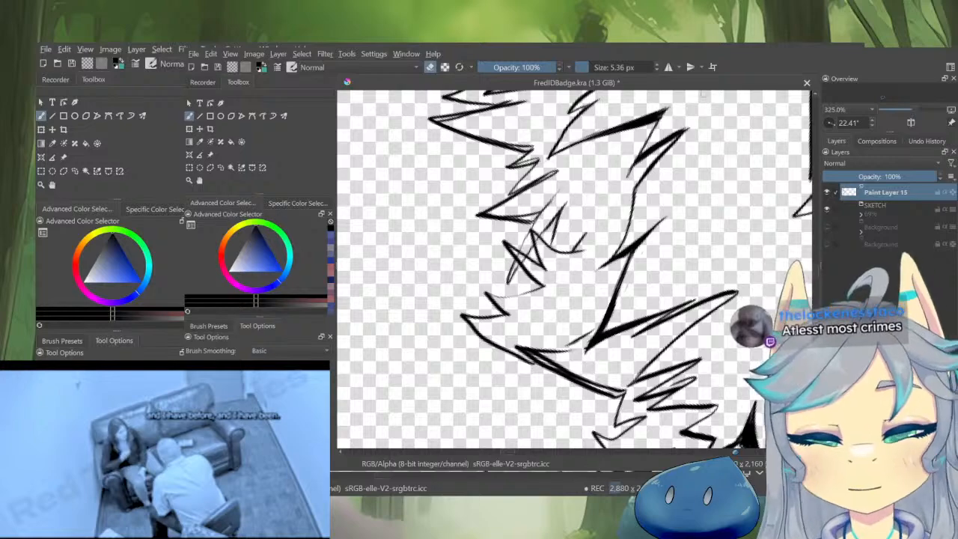
mouse_move(668, 262)
left_mouse_down()
mouse_move(684, 352)
mouse_move(677, 277)
left_mouse_up()
scroll(650, 337, "down", 5)
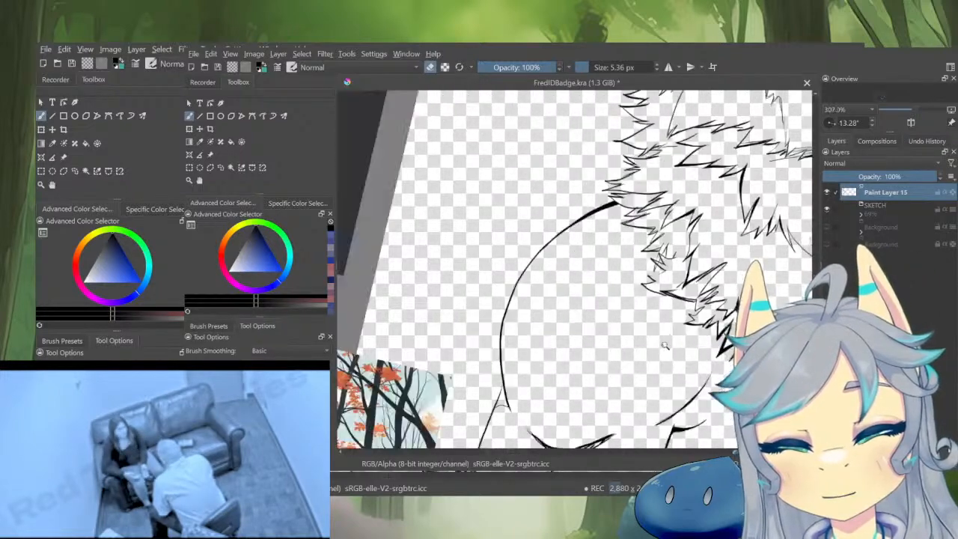
mouse_move(650, 340)
left_mouse_down()
mouse_move(679, 274)
mouse_move(702, 307)
mouse_move(707, 256)
left_mouse_up()
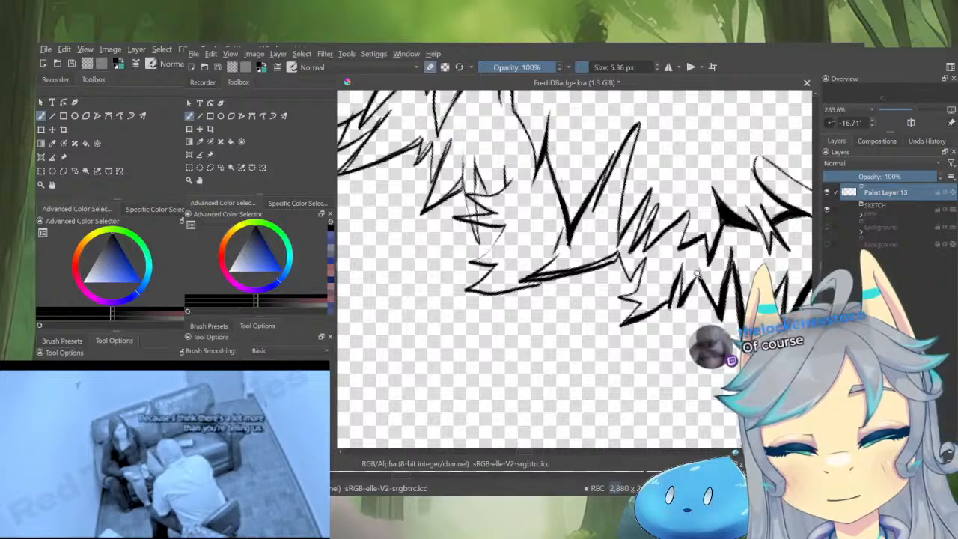
mouse_move(732, 163)
left_mouse_down()
mouse_move(752, 282)
mouse_move(648, 360)
left_mouse_up()
left_click_drag(696, 255, 694, 286)
mouse_move(734, 299)
left_mouse_down()
mouse_move(659, 274)
mouse_move(621, 275)
left_mouse_up()
mouse_move(697, 247)
left_mouse_down()
mouse_move(698, 279)
mouse_move(659, 278)
left_mouse_up()
left_click_drag(749, 262, 749, 234)
left_click_drag(671, 299, 668, 342)
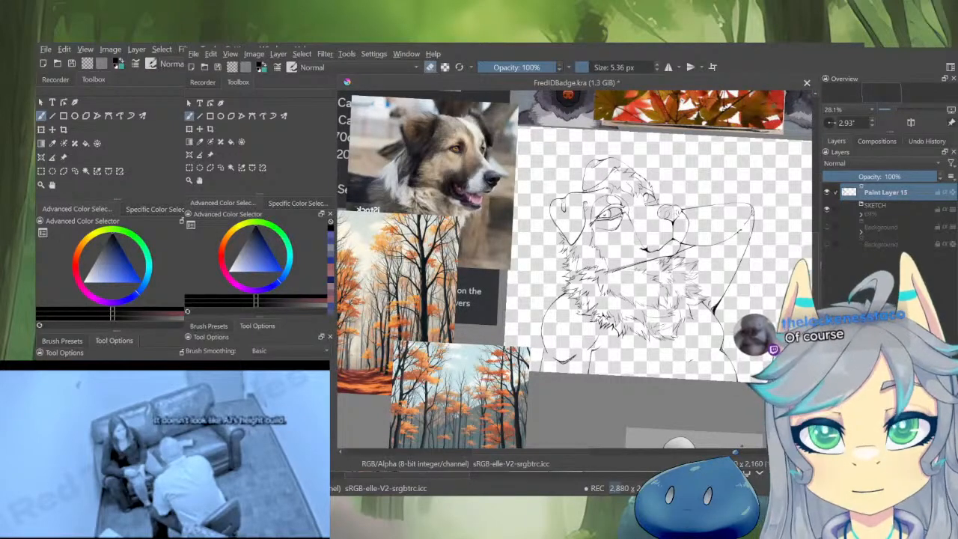
Show the coloured sketch under the line art and add a new paint layer above Paint Layer 15
left_click_drag(656, 379, 657, 341)
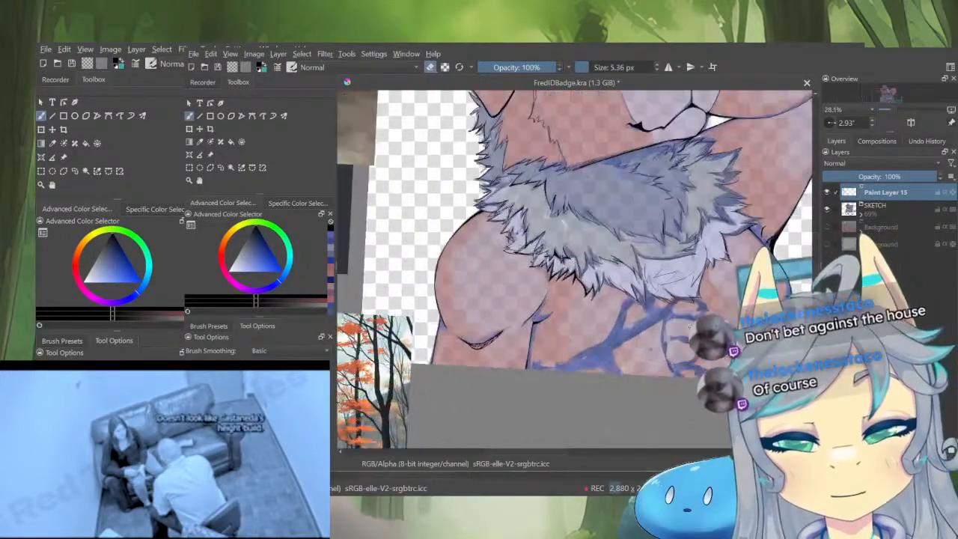
key("Insert")
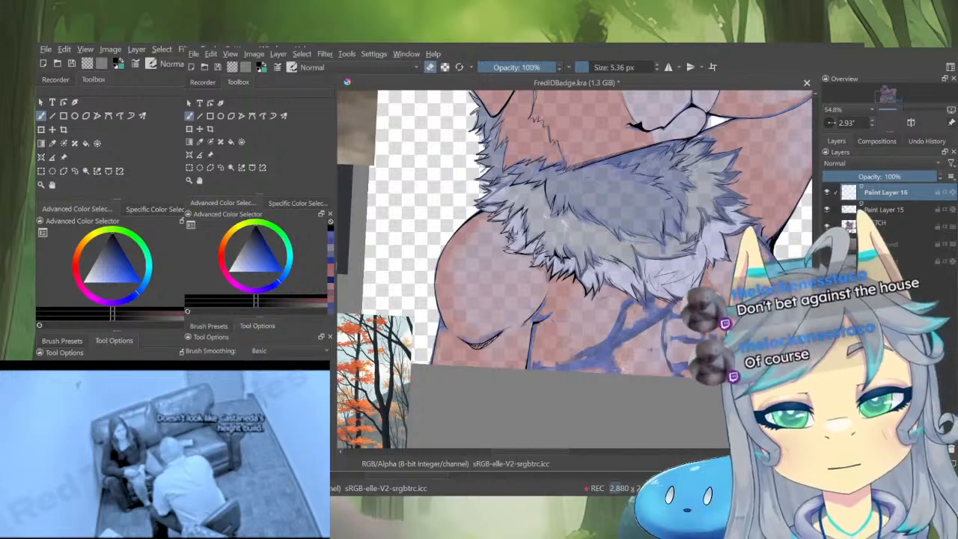
left_click_drag(626, 369, 643, 357)
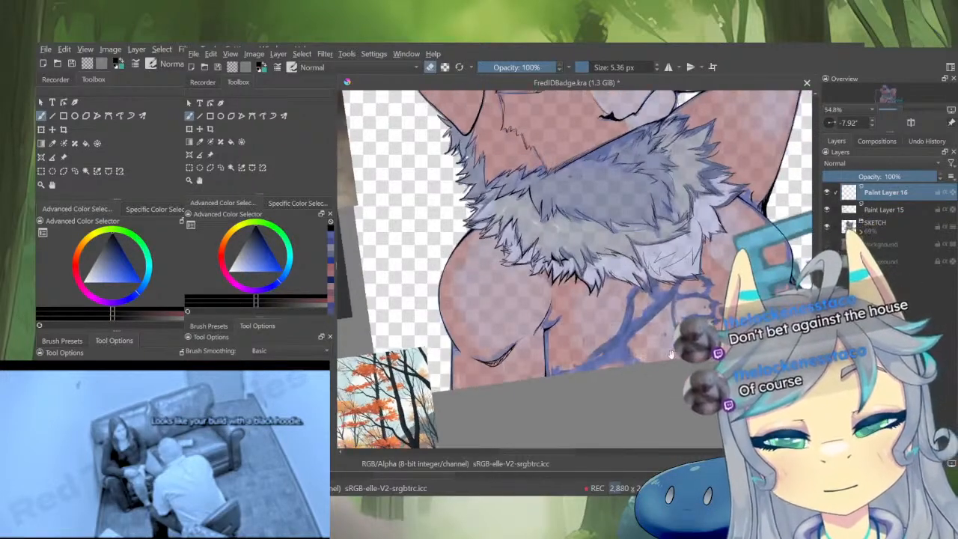
mouse_move(584, 378)
left_mouse_down()
mouse_move(575, 353)
mouse_move(596, 375)
left_mouse_up()
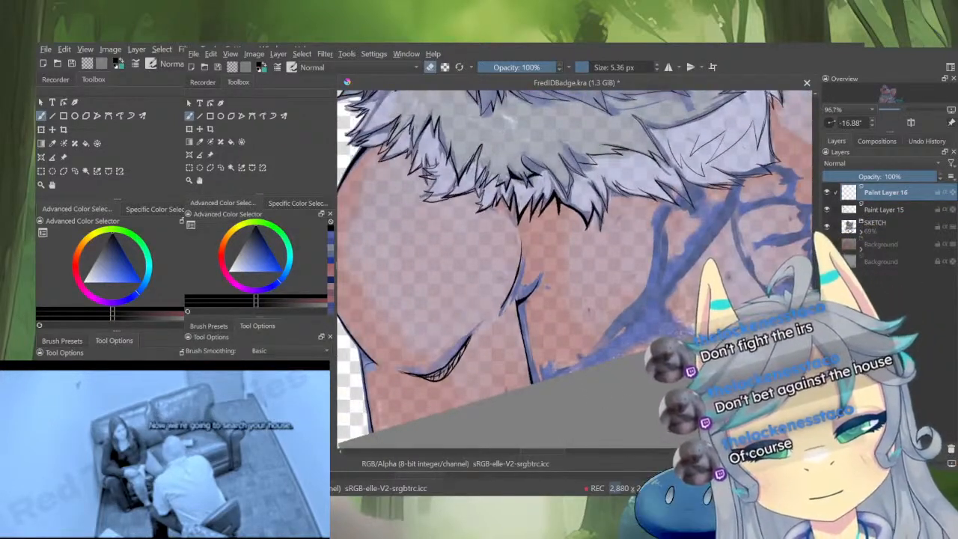
Ink a diagonal line along the blue marking on the lower chest with an 8.69 px brush and refine it at 11.28 px
key("e")
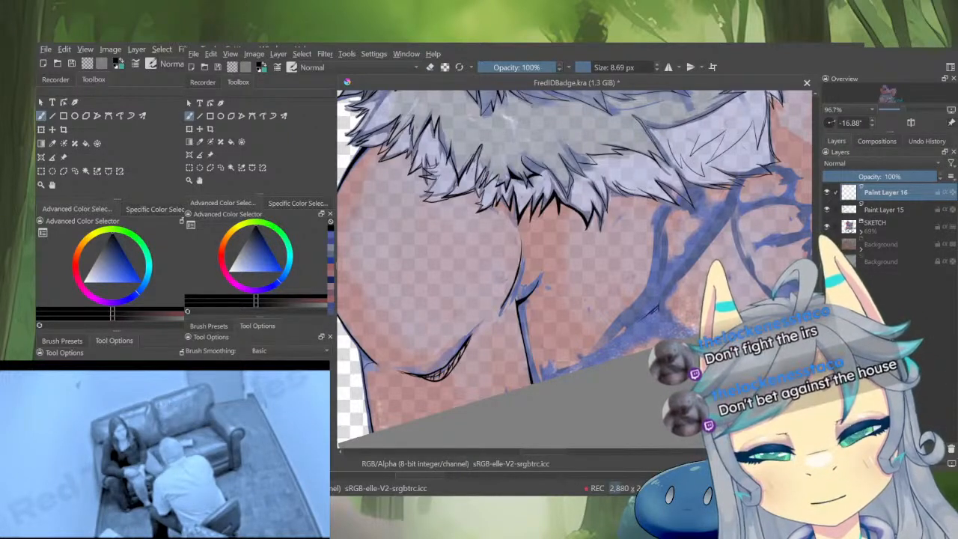
left_click_drag(647, 315, 567, 372)
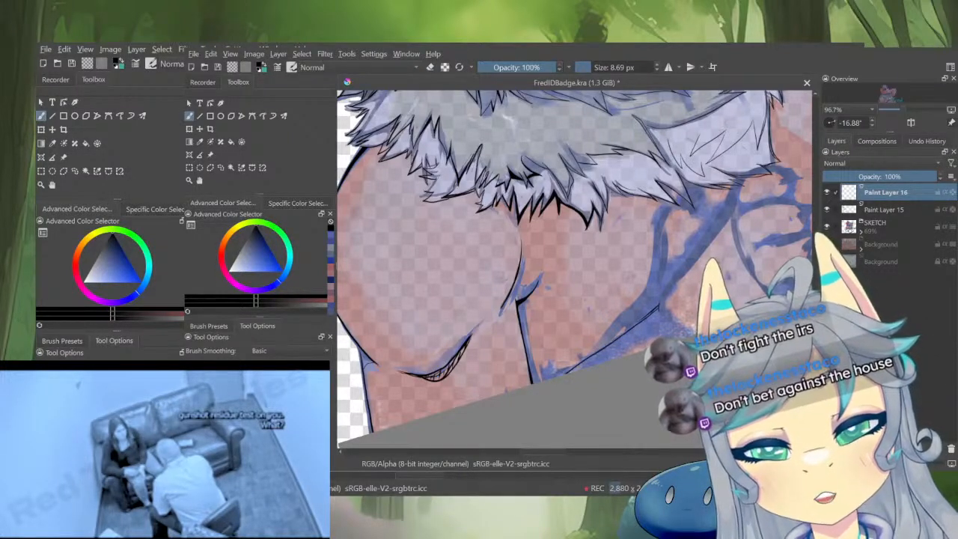
left_click_drag(658, 310, 553, 377)
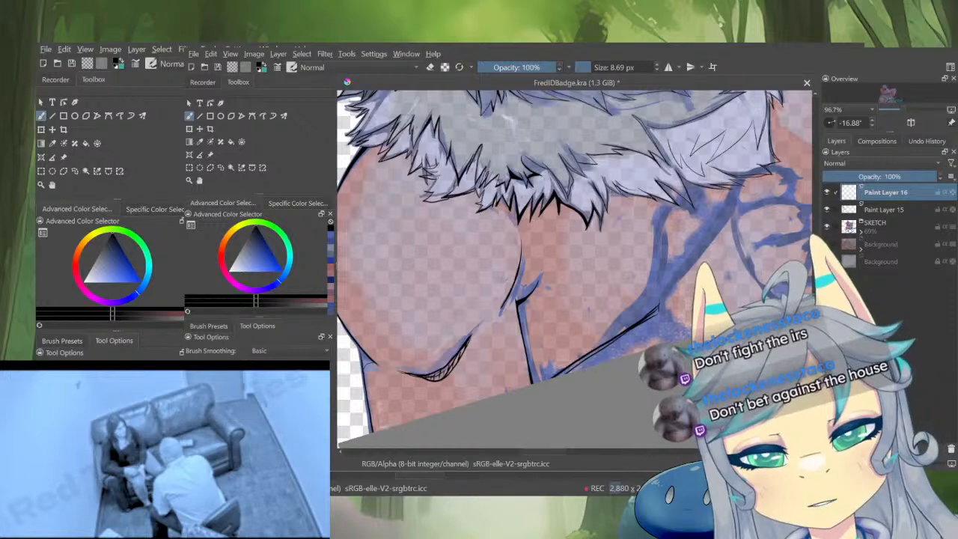
key("e")
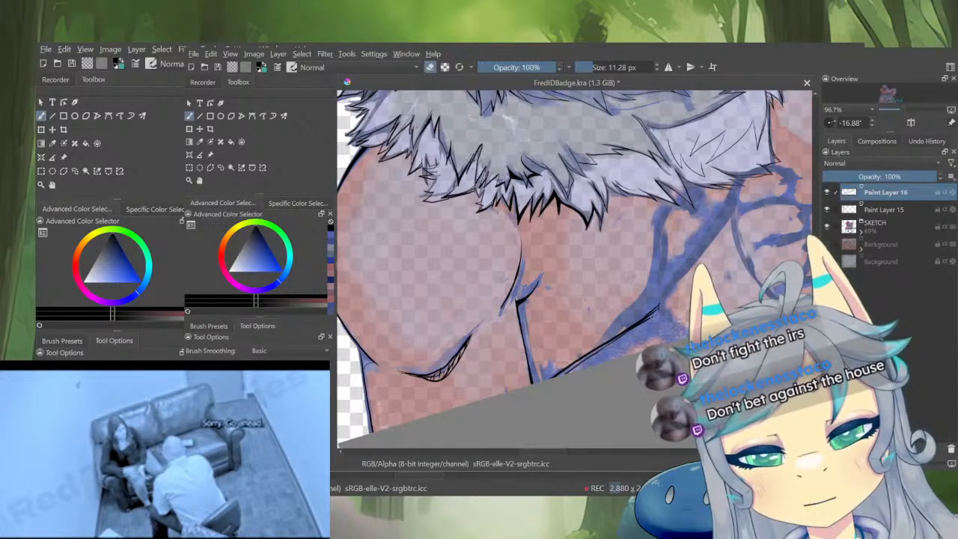
left_click_drag(622, 334, 569, 371)
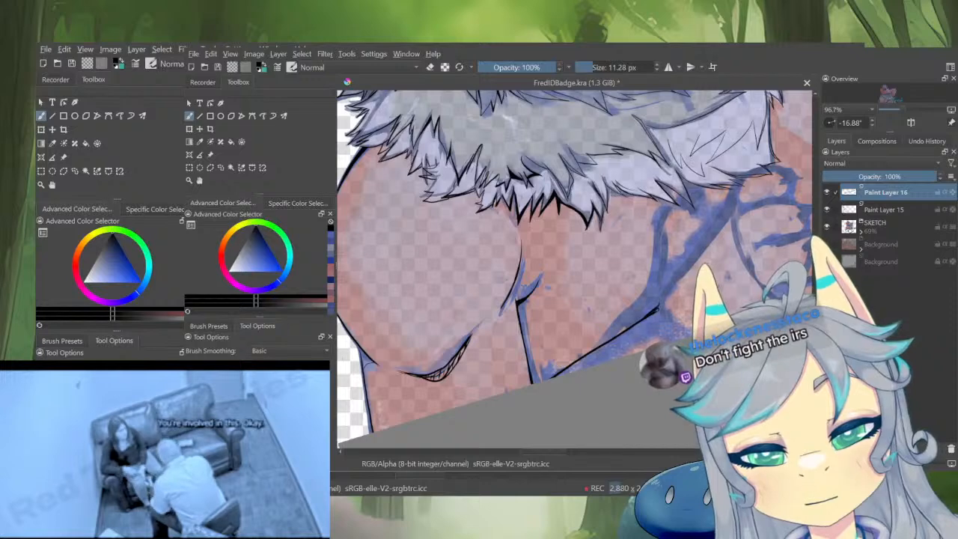
left_click_drag(598, 348, 549, 379)
Toggle the visibility of the other layers off and on and check the new chest line against the full drawing
left_click_drag(643, 355, 551, 431)
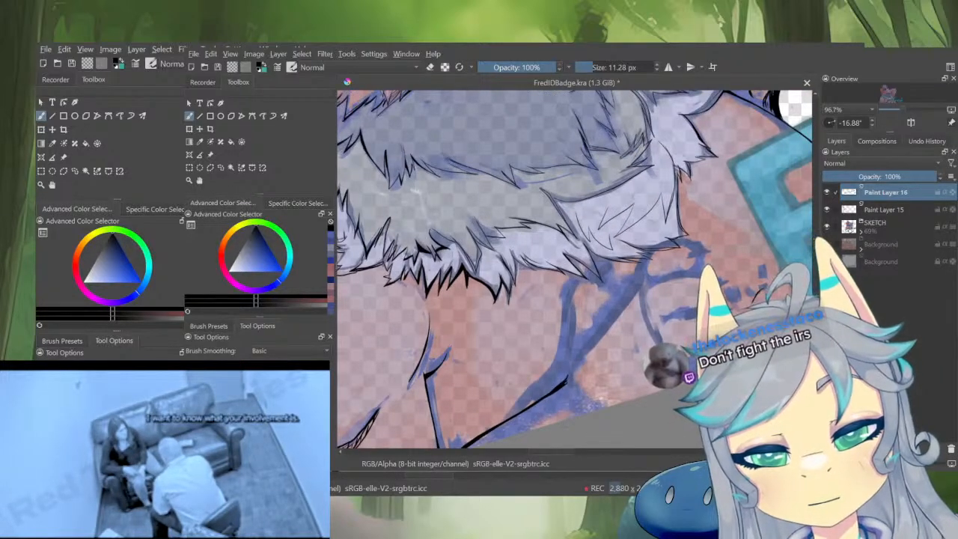
left_click_drag(629, 329, 599, 418)
left_click(826, 193, "shift")
left_click(827, 192, "shift")
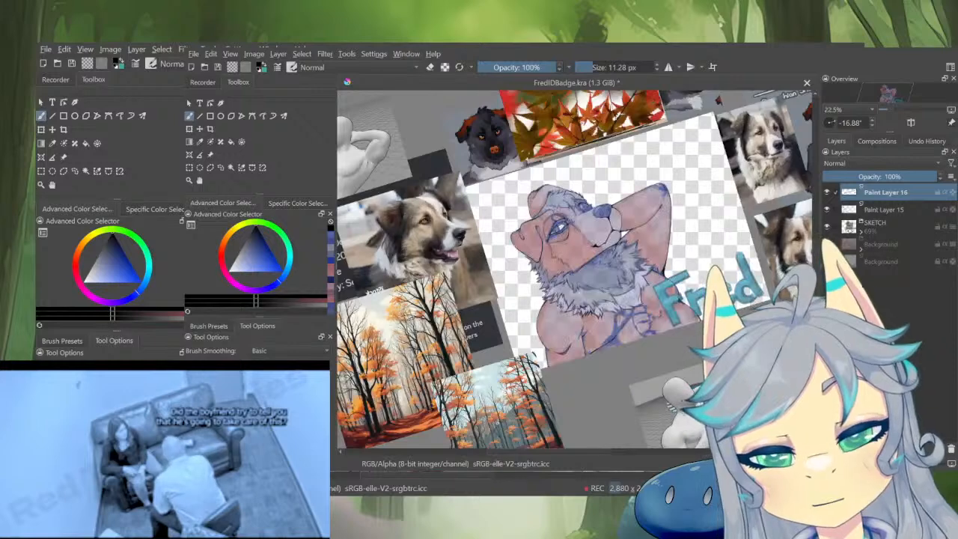
Ink the line from the corner of the lower chest stroke up to the fur ruff and check it against the mirrored drawing
left_click_drag(618, 340, 651, 259)
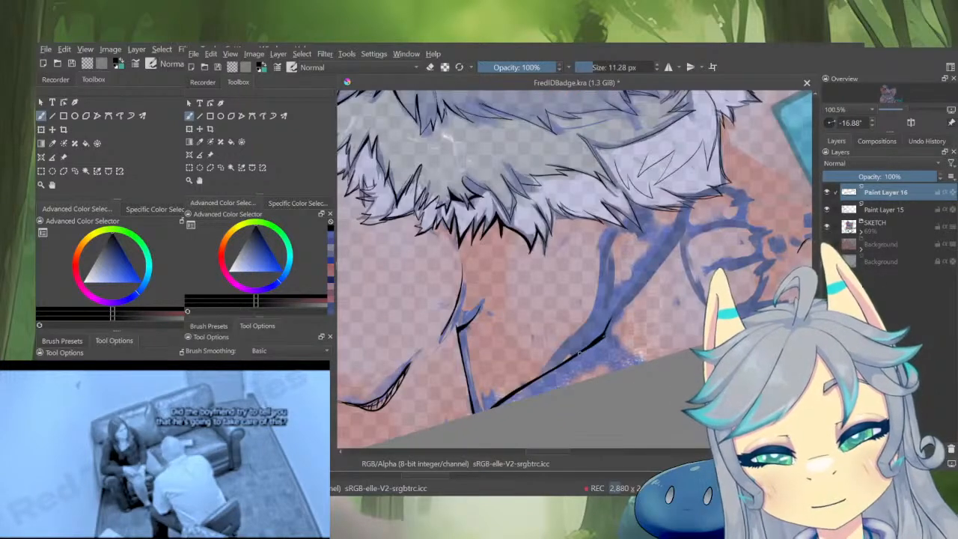
left_click_drag(605, 334, 581, 377)
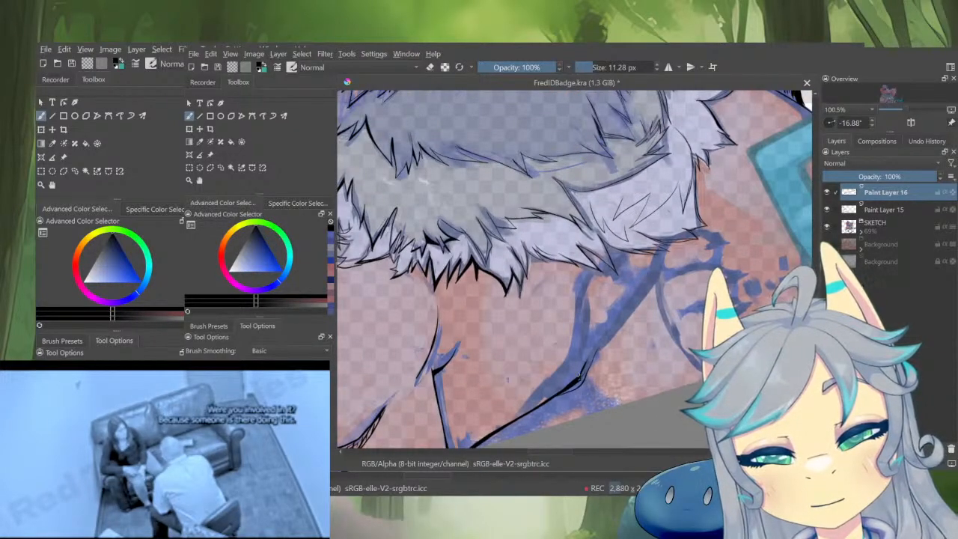
left_click_drag(618, 326, 689, 233)
mouse_move(614, 367)
left_mouse_down()
mouse_move(642, 343)
mouse_move(601, 391)
left_mouse_up()
left_click_drag(591, 337, 609, 360)
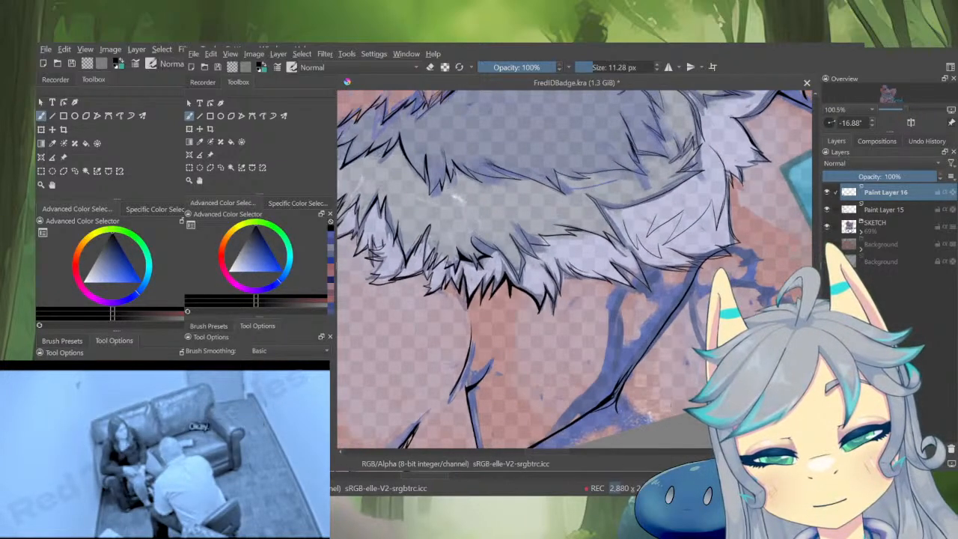
scroll(610, 352, "down", 6)
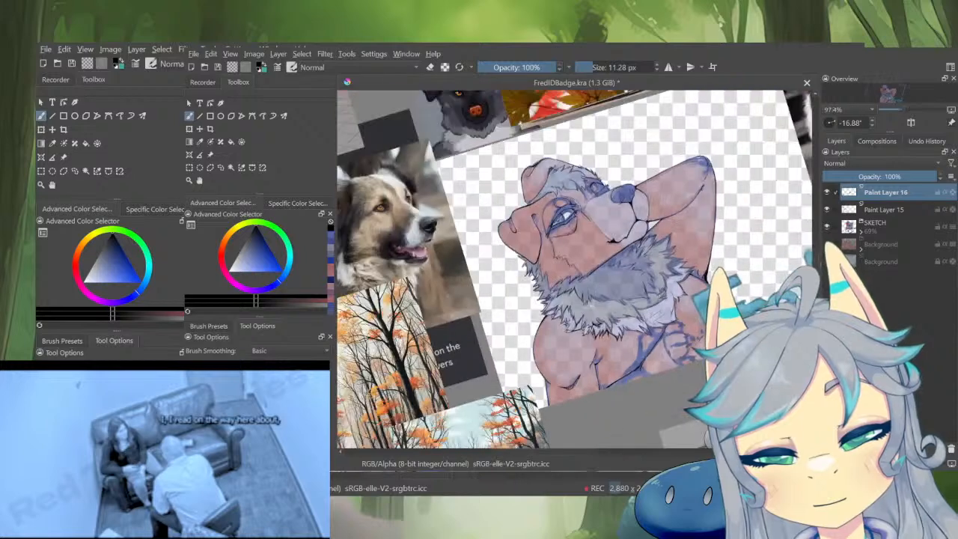
key("m")
key("m")
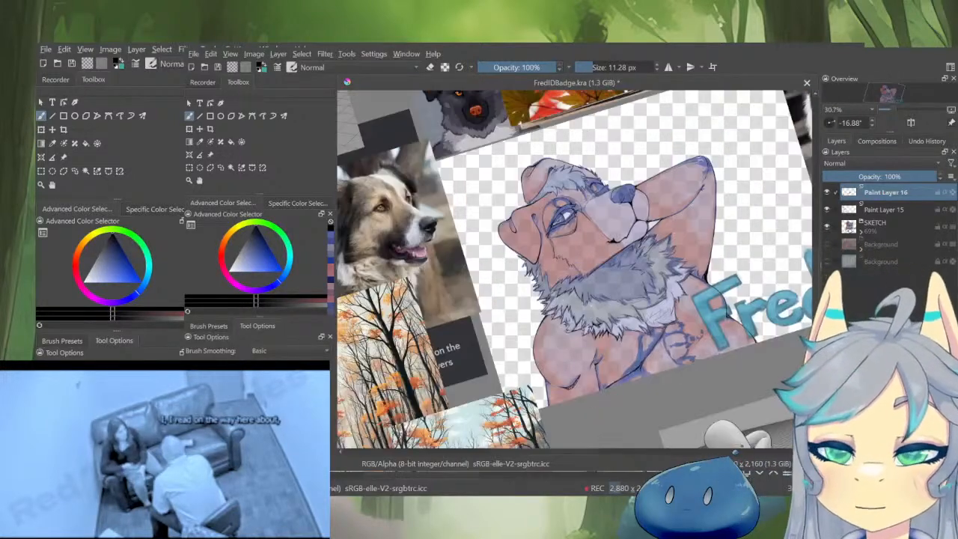
Thicken the corner where the two new lines meet below the ruff and add short tapered strokes around it
scroll(655, 350, "up", 6)
left_click_drag(656, 350, 647, 397)
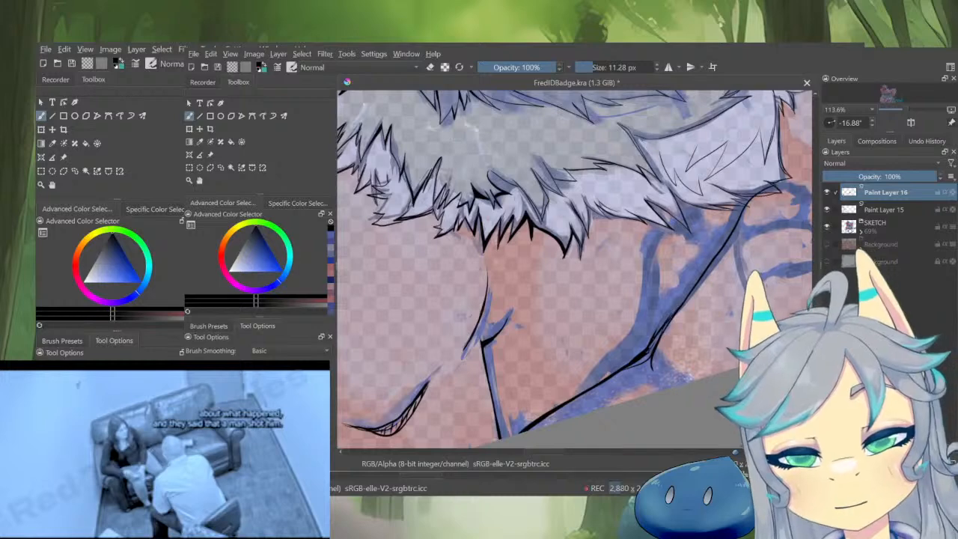
left_click_drag(650, 353, 672, 323)
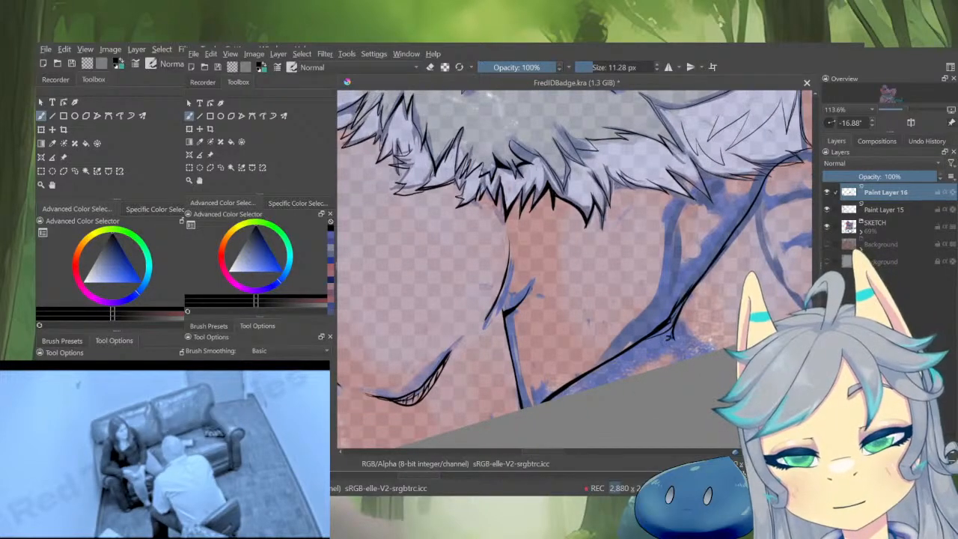
left_click_drag(672, 373, 692, 330)
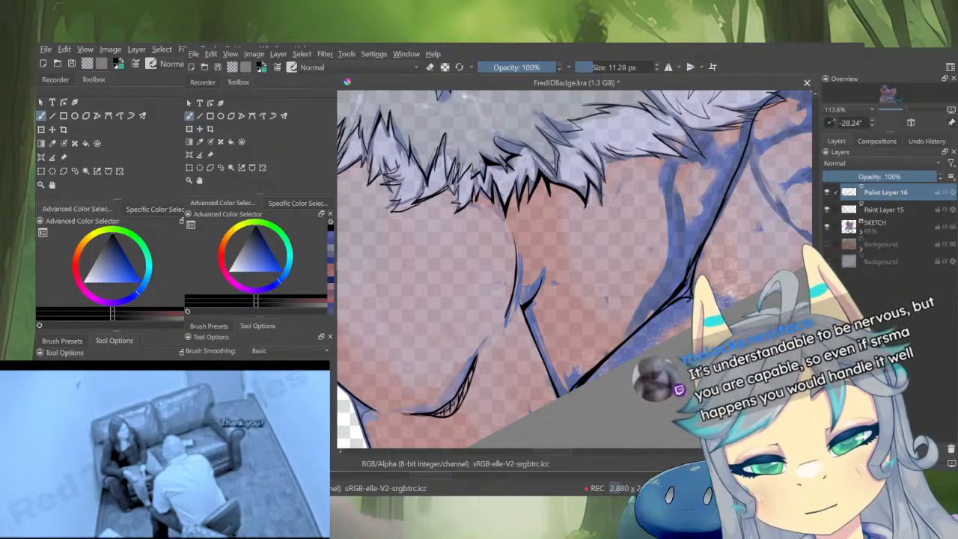
key("e")
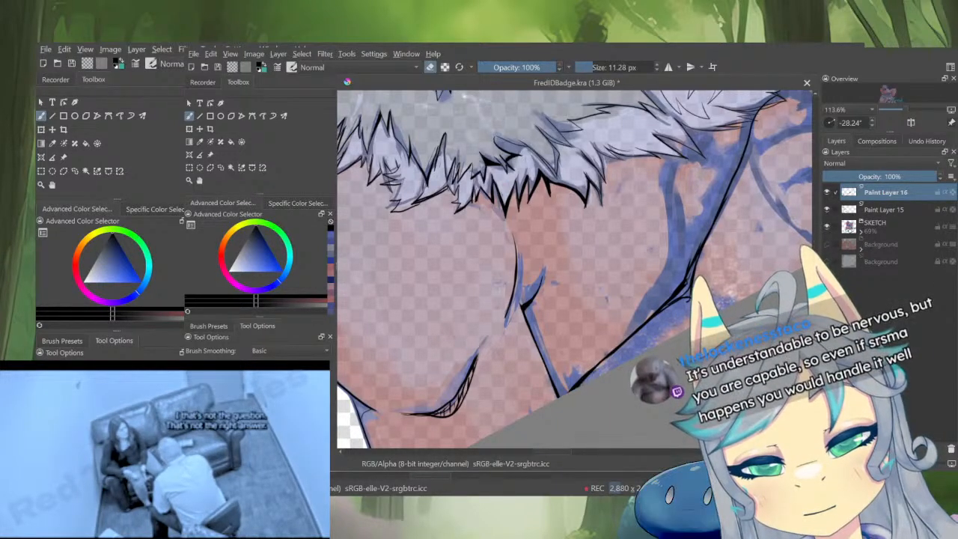
key("e")
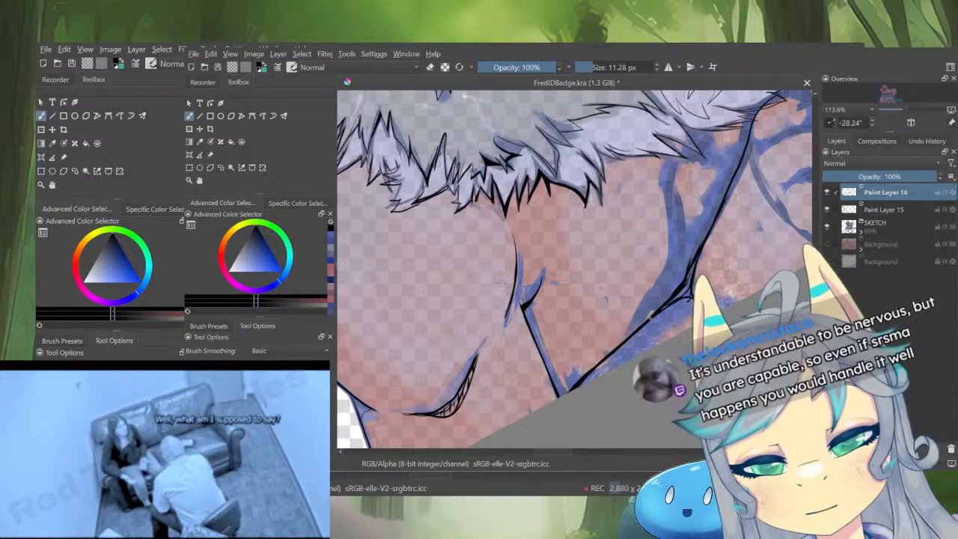
left_click_drag(686, 292, 606, 399)
left_click_drag(606, 399, 587, 402)
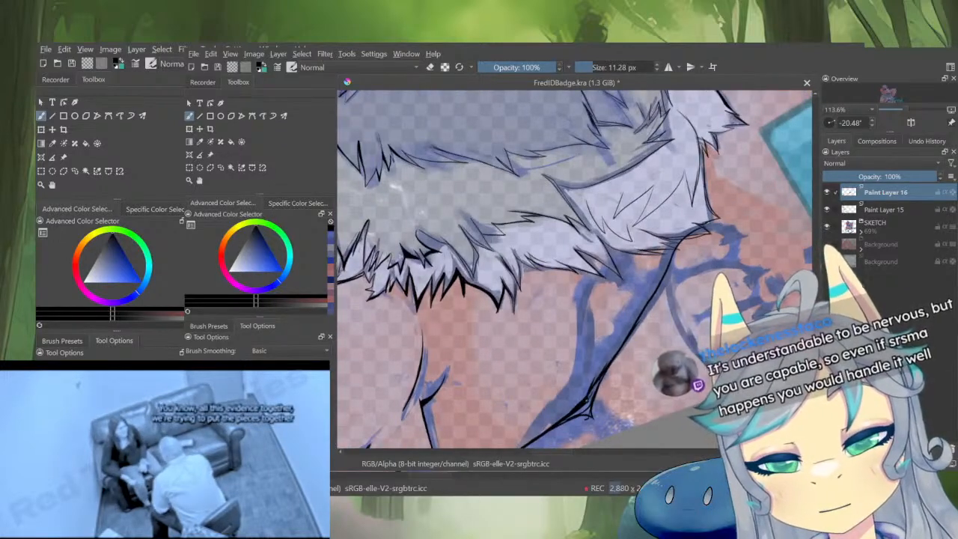
Touch up the line corner with the eraser, then ink the thumb and its claw just below the ruff
key("e")
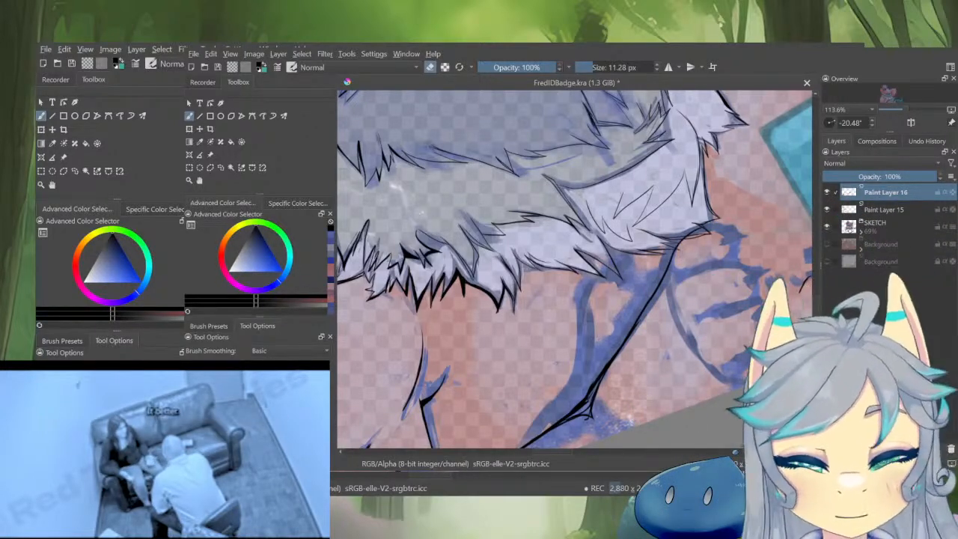
left_click_drag(588, 412, 538, 408)
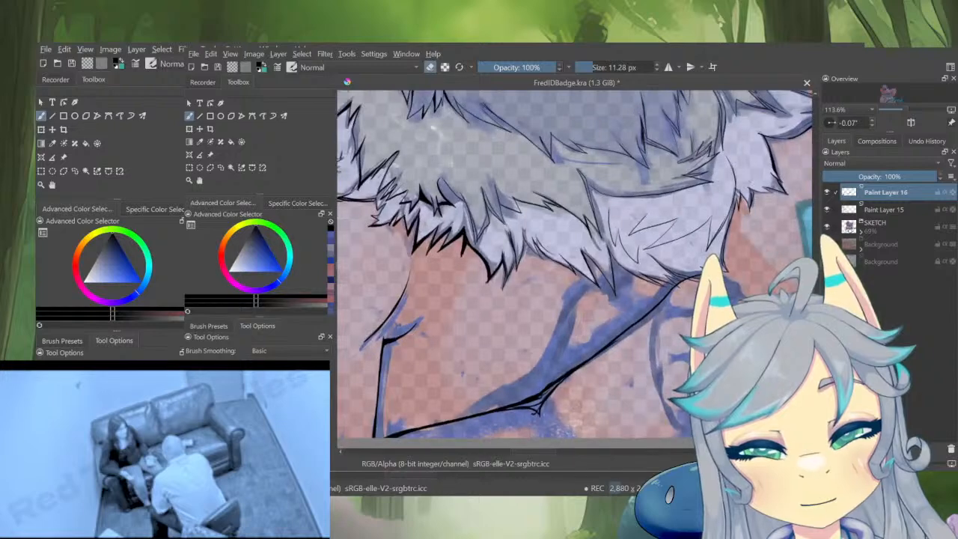
left_click_drag(621, 317, 605, 331)
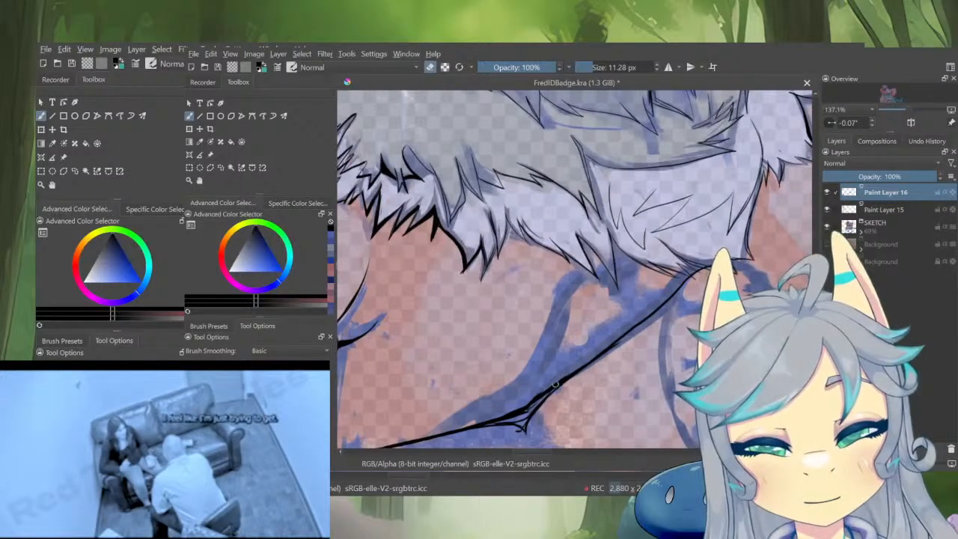
key("e")
mouse_move(541, 393)
left_mouse_down()
mouse_move(599, 282)
mouse_move(630, 295)
mouse_move(633, 322)
left_mouse_up()
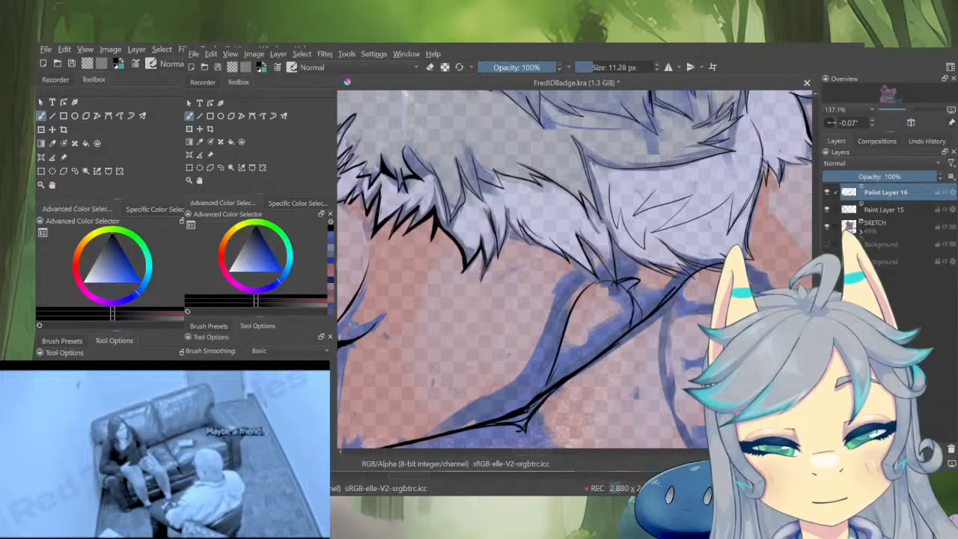
Ink the curled fingers of the hand below the ruff with claws at their tips, following the blue sketch
left_click_drag(627, 332, 584, 343)
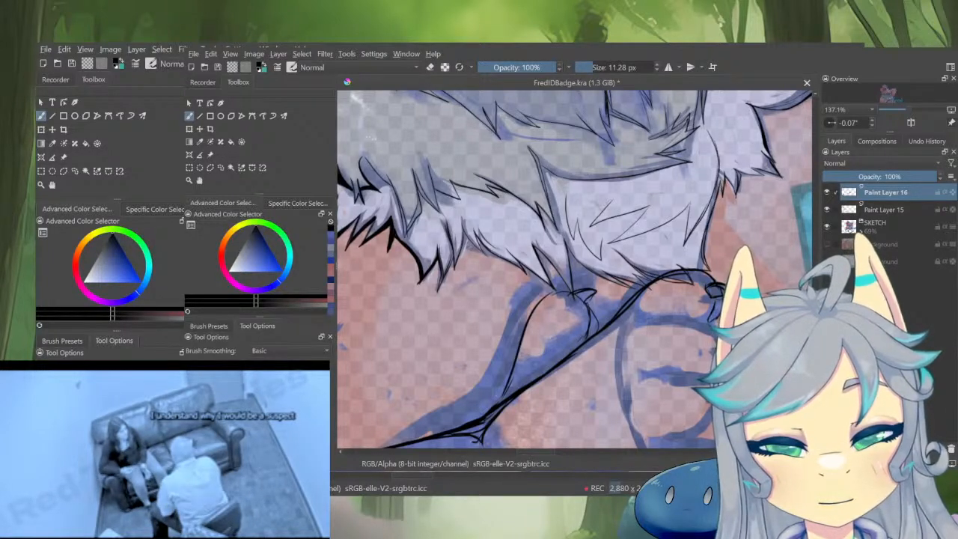
left_click_drag(584, 300, 568, 238)
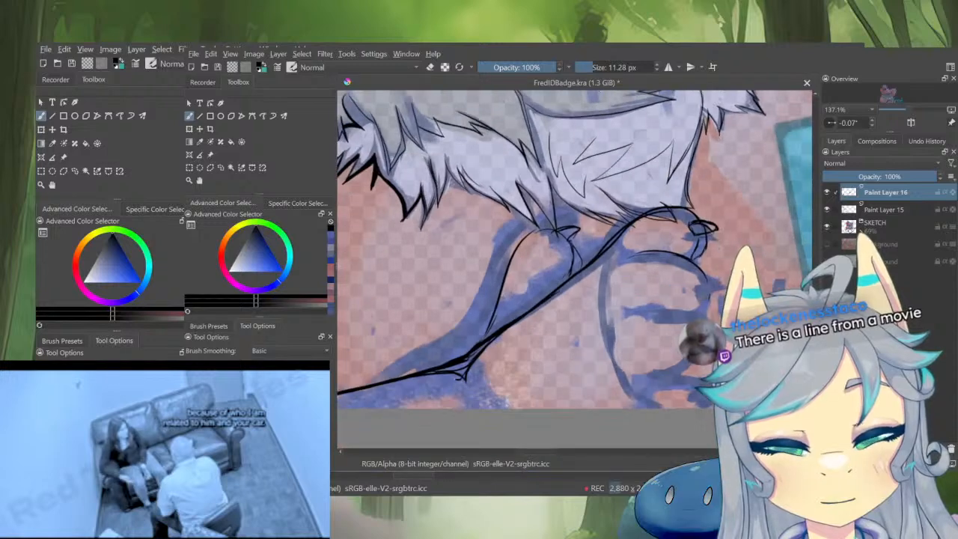
left_click_drag(606, 341, 619, 376)
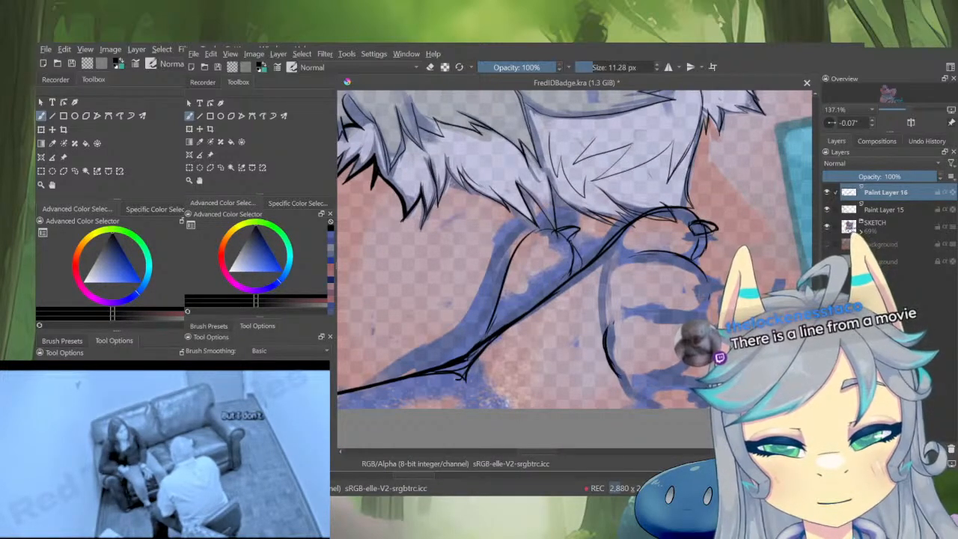
left_click_drag(610, 323, 607, 336)
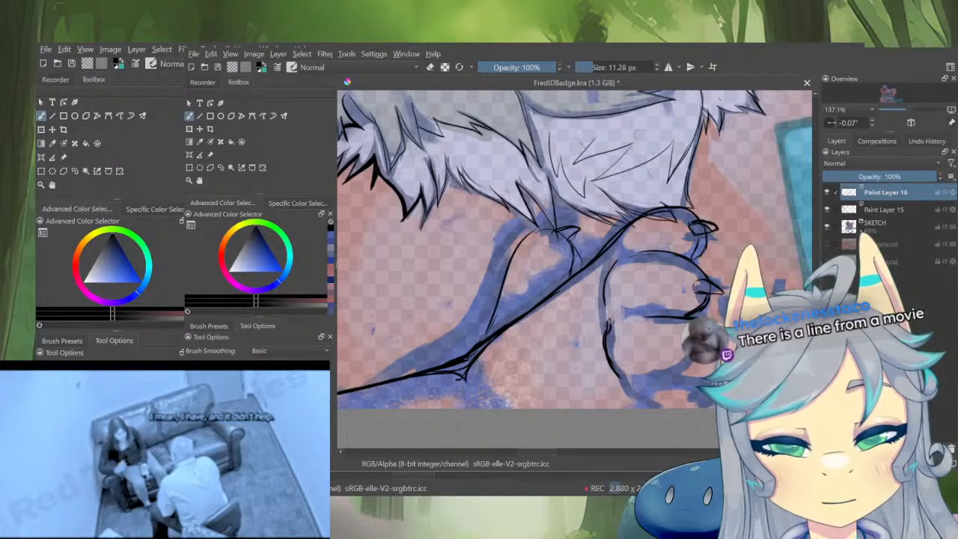
left_click_drag(694, 320, 702, 331)
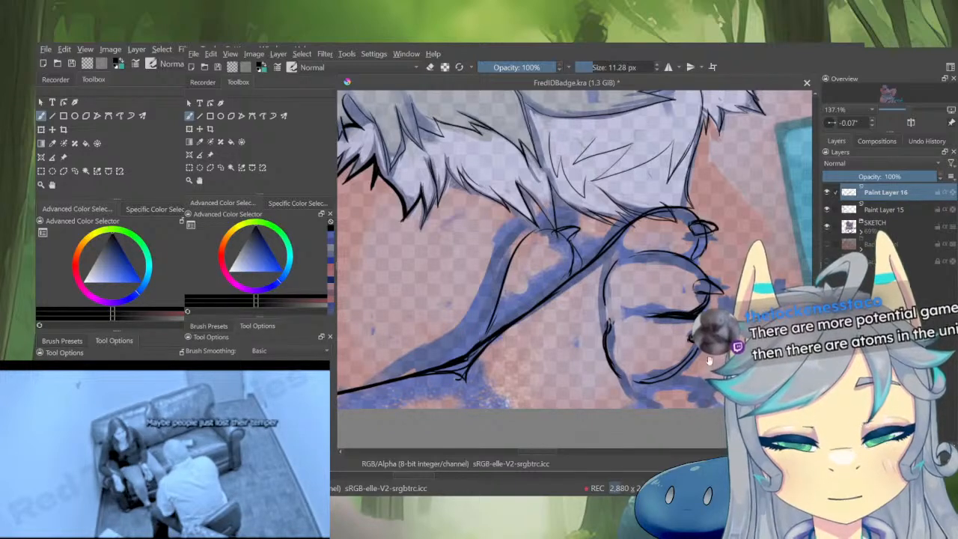
Examine the inked hand in mirrored view, both on Paint Layer 16 alone and within the full drawing
key("m")
key("m")
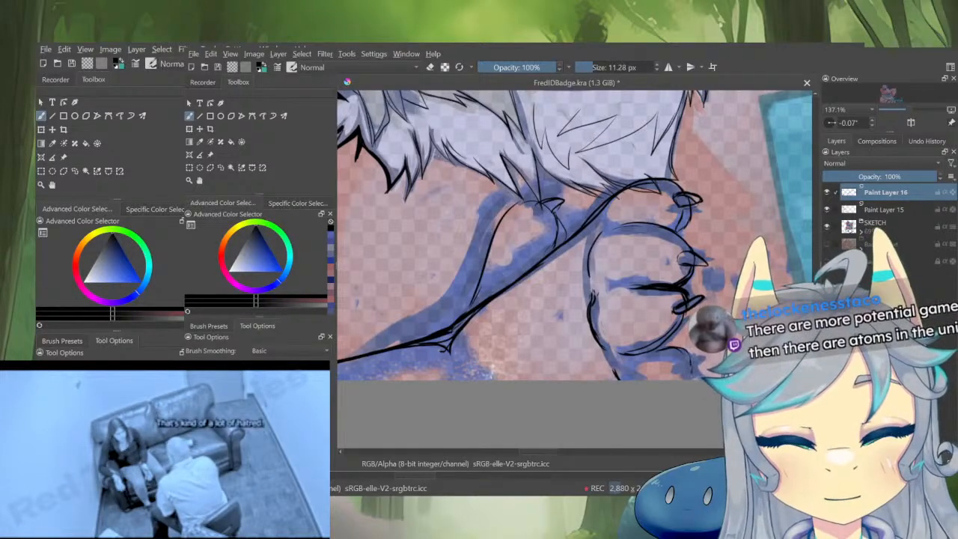
key("m")
mouse_move(458, 365)
left_mouse_down()
mouse_move(468, 361)
mouse_move(447, 365)
left_mouse_up()
left_click(850, 192, "alt")
left_click_drag(638, 308, 590, 420)
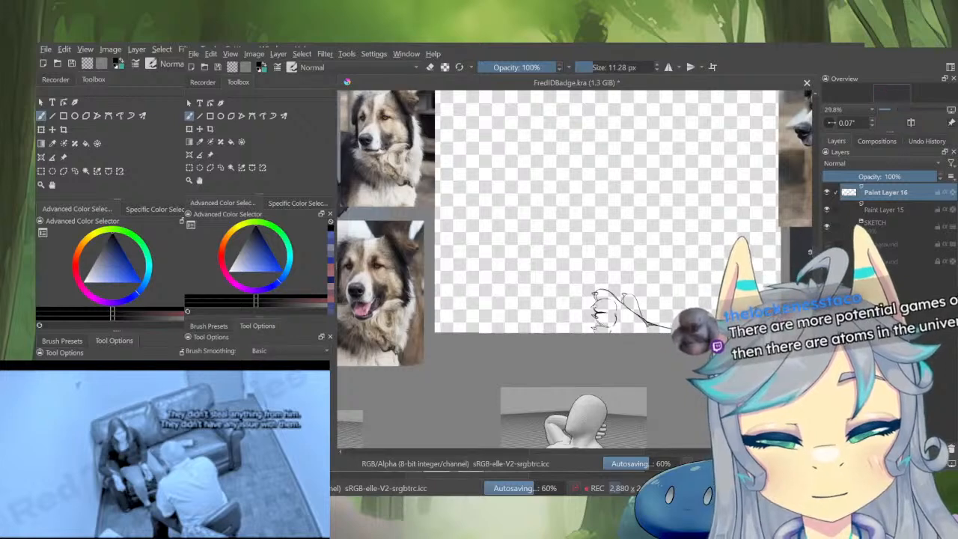
key("m")
left_click(850, 192, "alt")
left_click_drag(622, 353, 679, 362)
Hide the SKETCH layer and the autumn leaf background, and show the plain light blue background behind the line art
left_click(826, 227)
left_click_drag(584, 255, 596, 272)
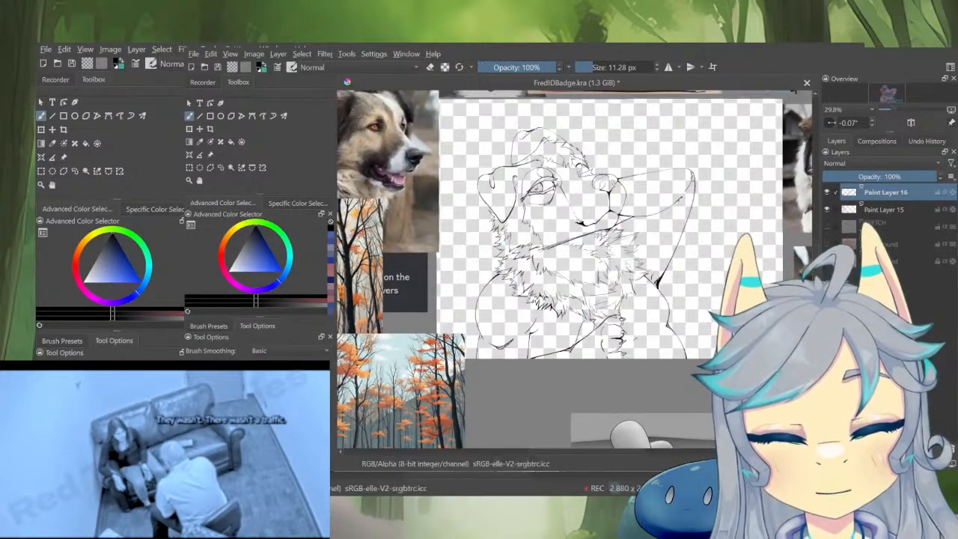
left_click_drag(826, 244, 827, 262)
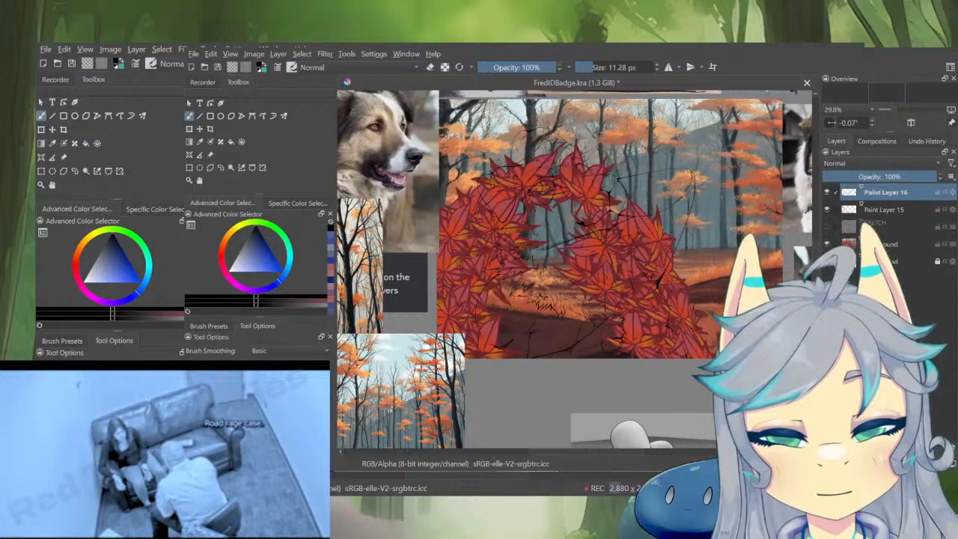
left_click(827, 243)
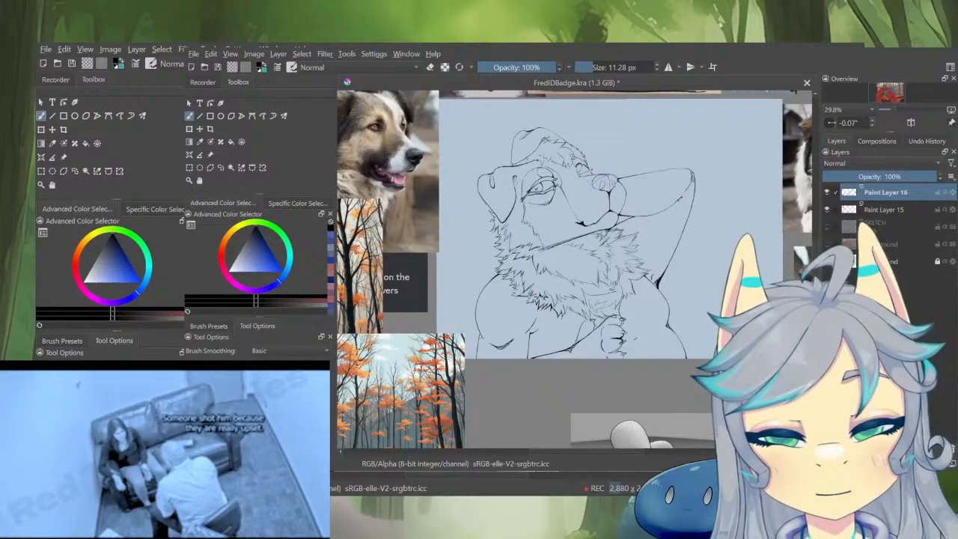
left_click_drag(599, 247, 623, 273)
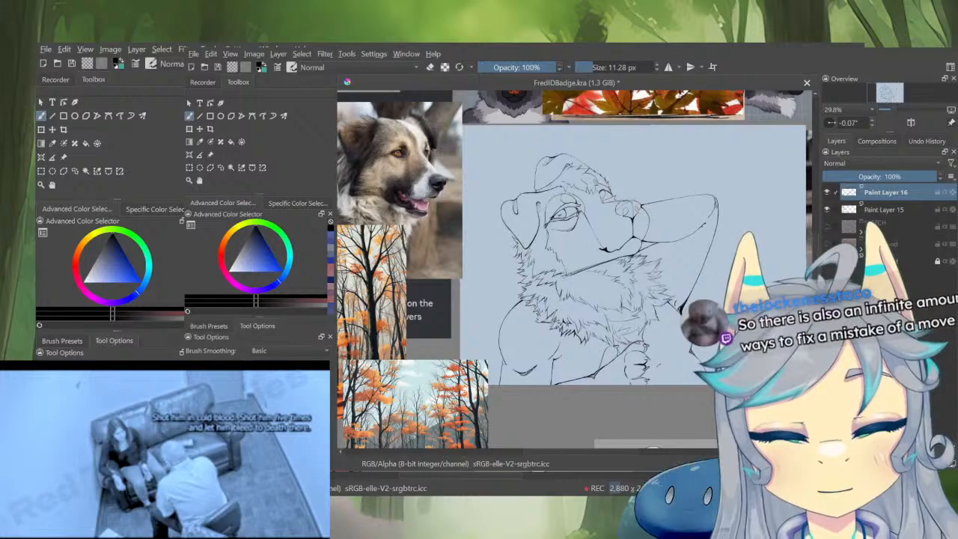
Compare the two line art layers around the eye by isolating them, and make Paint Layer 15 active
mouse_move(647, 213)
left_mouse_down()
mouse_move(646, 244)
mouse_move(613, 274)
mouse_move(802, 219)
left_mouse_up()
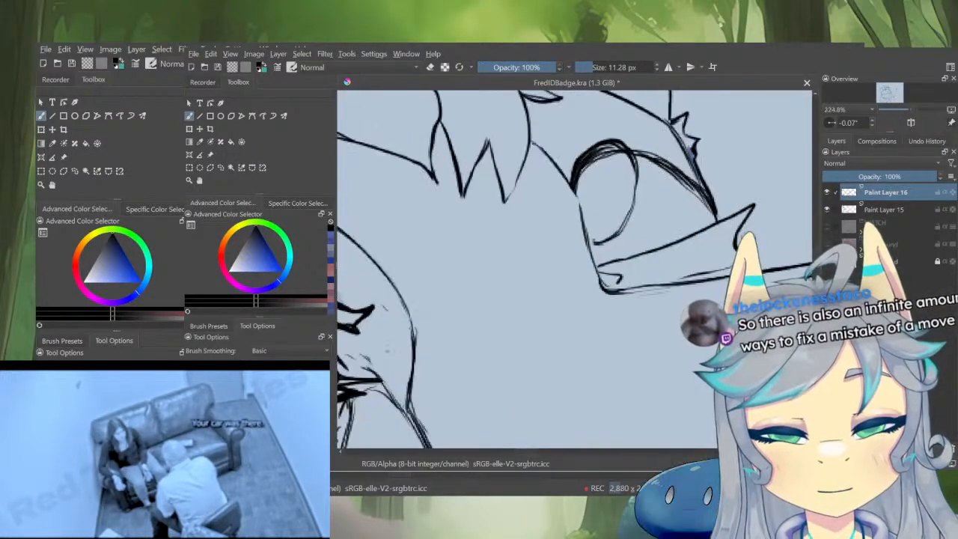
left_click(827, 210)
left_click(827, 209)
left_click(870, 211, "alt")
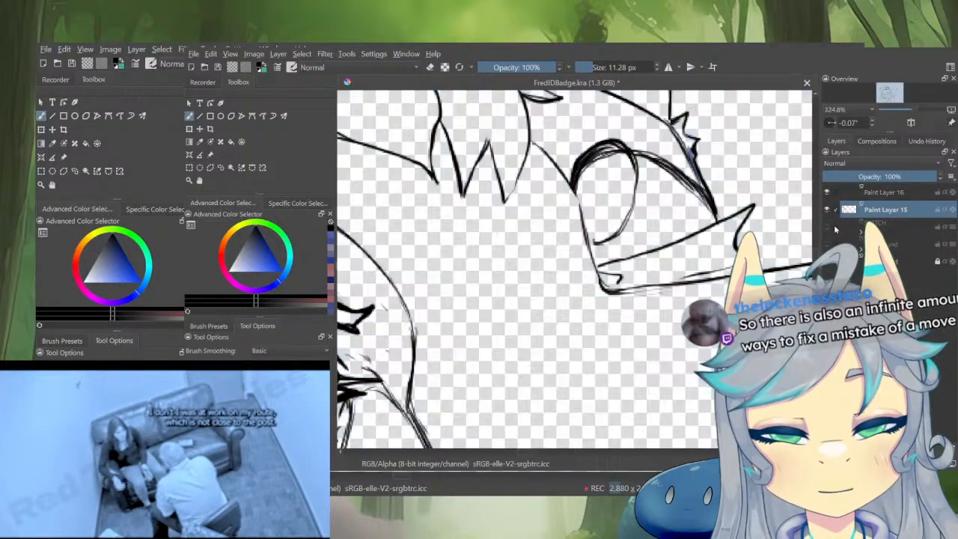
left_click(874, 195, "alt")
left_click(873, 209, "alt")
left_click(872, 209, "alt")
Outline the narrow band along the eye's lower edge with thick strokes and fill it solid black
left_click_drag(590, 267, 679, 242)
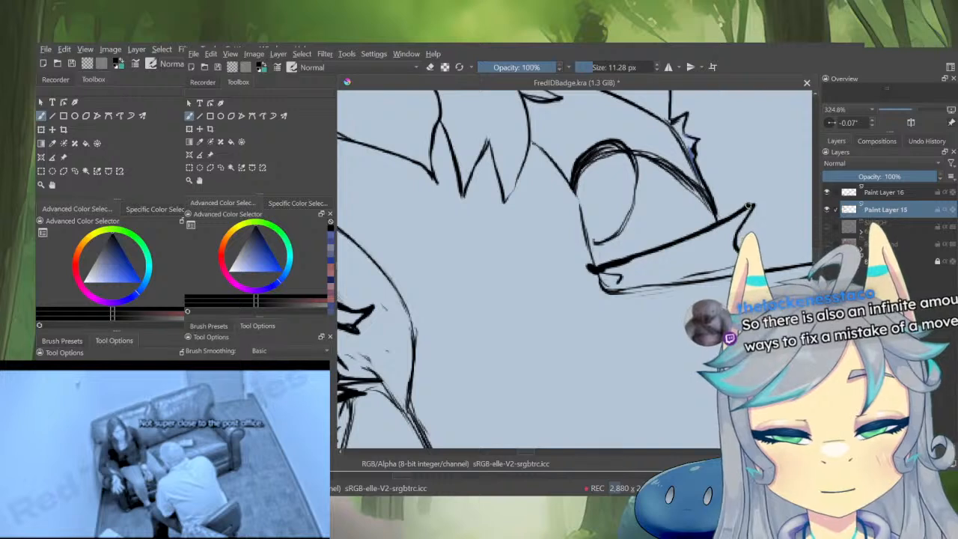
mouse_move(736, 235)
left_mouse_down()
mouse_move(718, 264)
mouse_move(671, 279)
left_mouse_up()
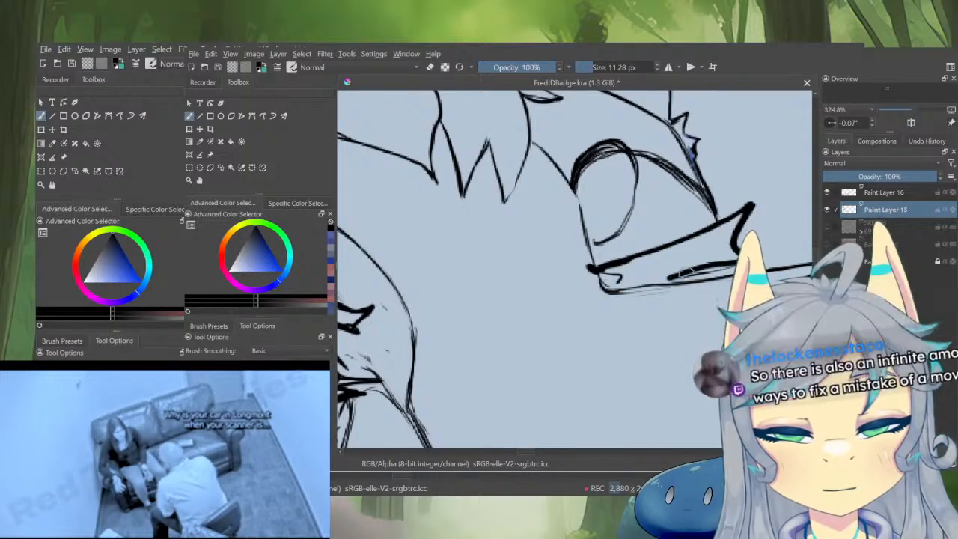
left_click_drag(734, 265, 685, 275)
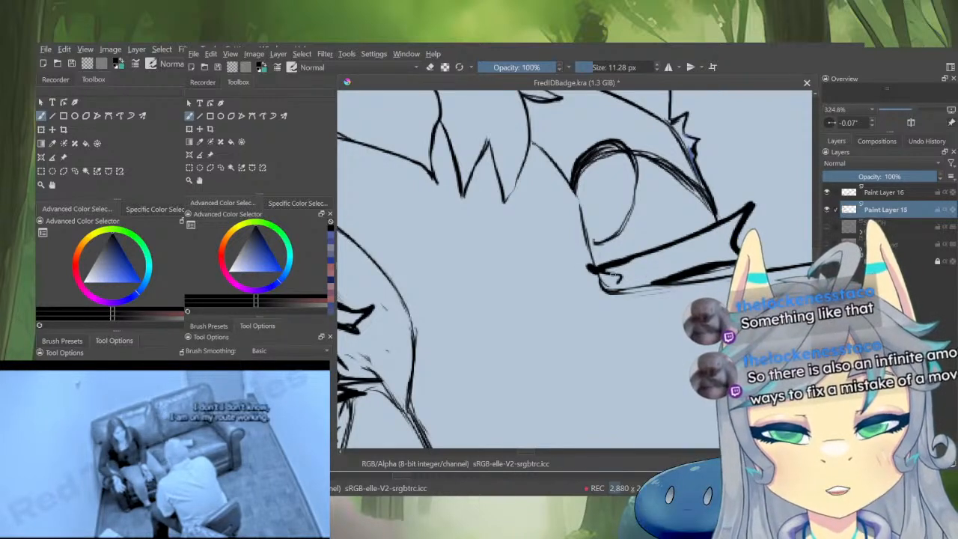
mouse_move(617, 284)
left_mouse_down()
mouse_move(653, 282)
mouse_move(622, 285)
mouse_move(606, 270)
mouse_move(693, 238)
left_mouse_up()
mouse_move(627, 264)
left_mouse_down()
mouse_move(731, 221)
mouse_move(718, 241)
mouse_move(738, 258)
mouse_move(695, 262)
left_mouse_up()
left_click_drag(645, 278, 632, 277)
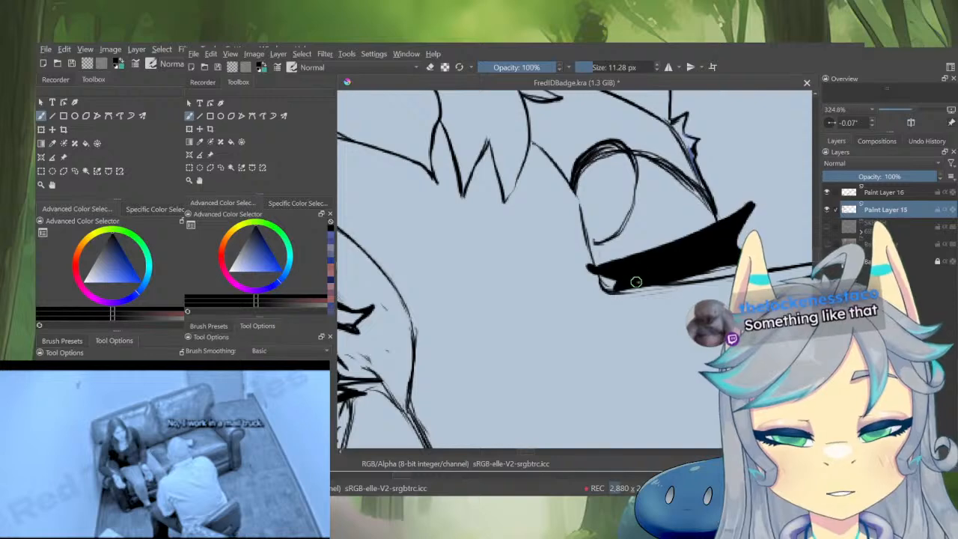
Clean up and thicken the upper eyelid line beside the iris of the narrow eye, working in mirrored view
scroll(682, 258, "down", 4)
scroll(703, 253, "up", 3)
key("m")
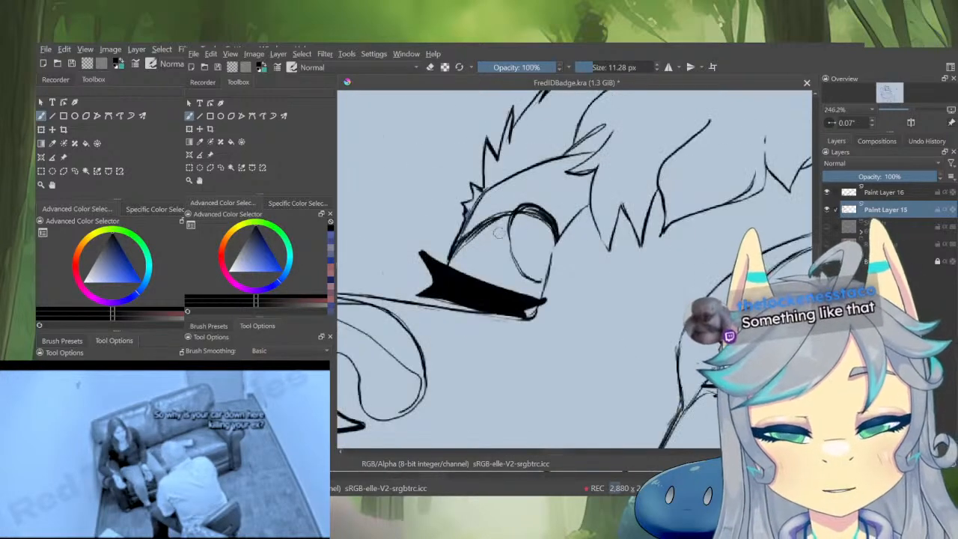
key("e")
left_click_drag(502, 218, 459, 248)
key("e")
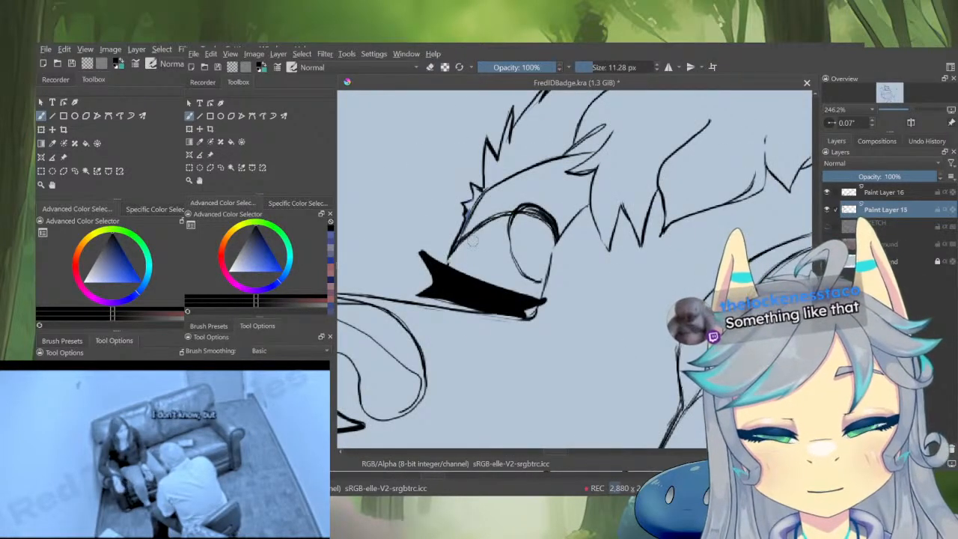
left_click_drag(521, 213, 464, 238)
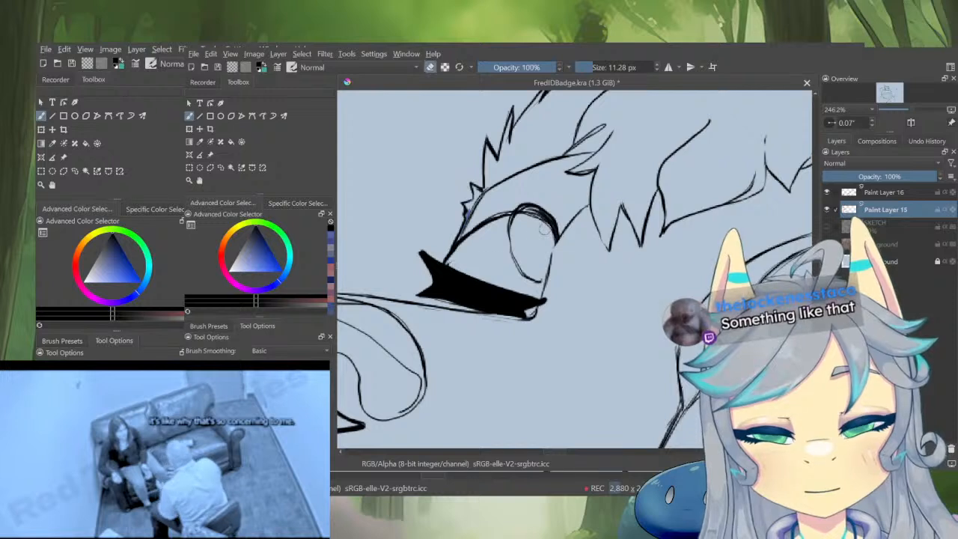
key("e")
key("m")
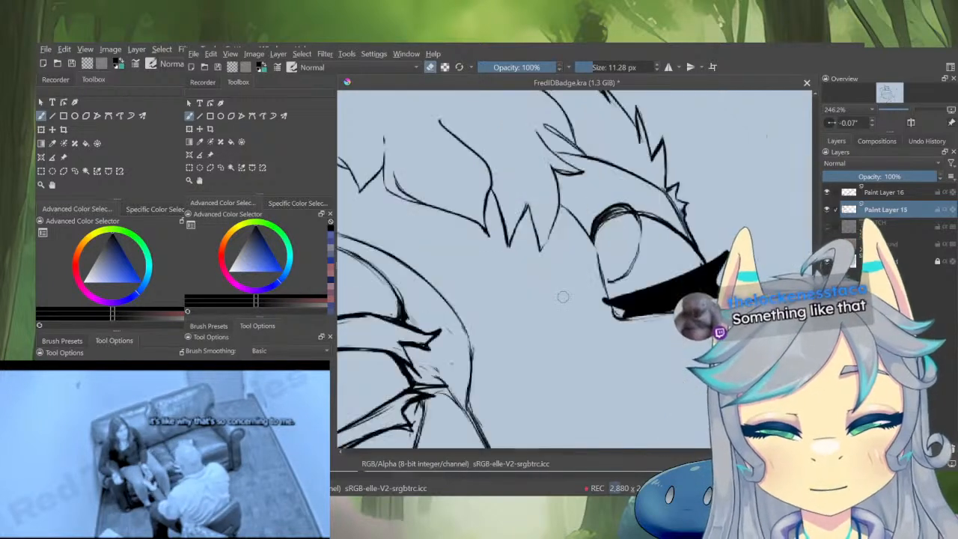
Erase the overlapping strokes along the top of the iris and redraw the lower part of its curved side
mouse_move(617, 254)
left_mouse_down()
mouse_move(599, 224)
mouse_move(621, 213)
mouse_move(608, 228)
left_mouse_up()
key("e")
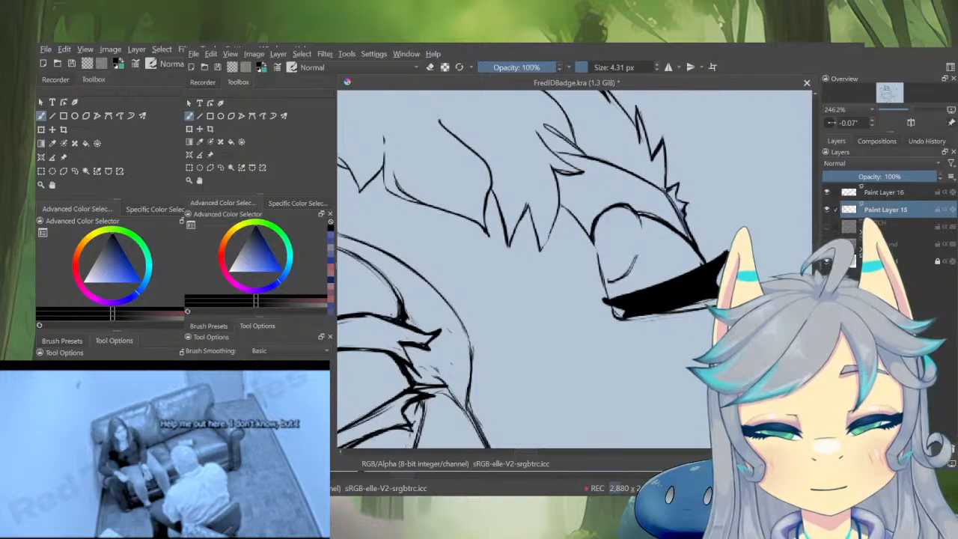
left_click_drag(634, 258, 609, 281)
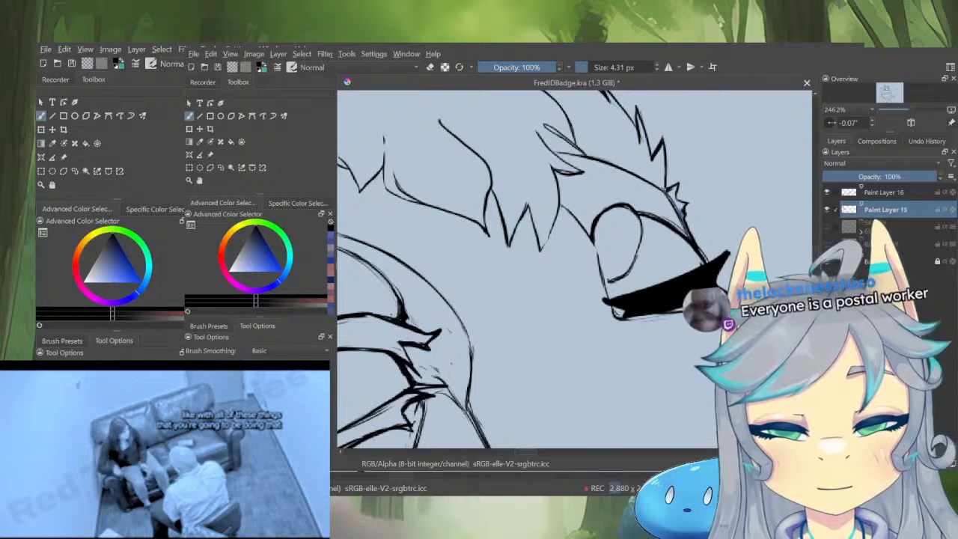
Erase black along the underside of the eye's lower band near its outer end to form a smooth curve
left_click_drag(653, 289, 574, 398)
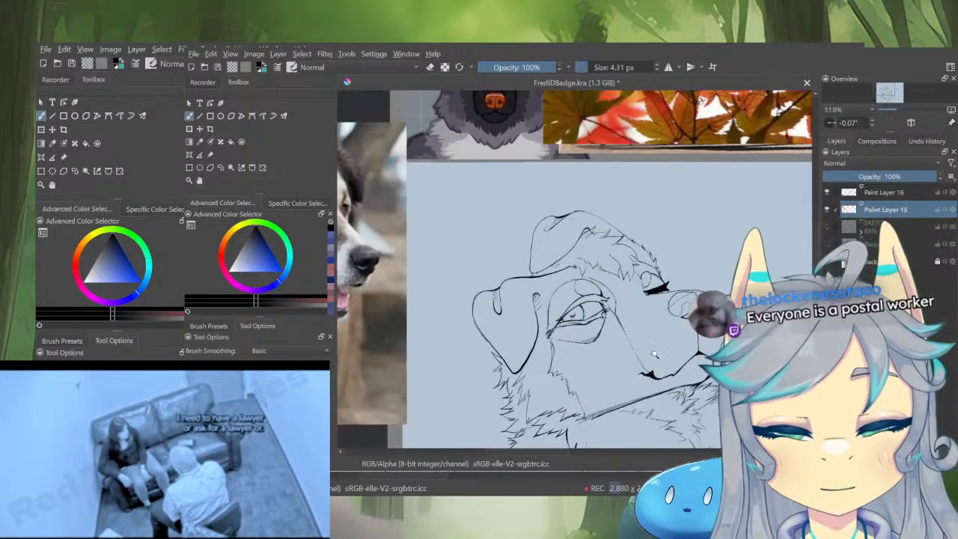
left_click_drag(659, 296, 681, 266)
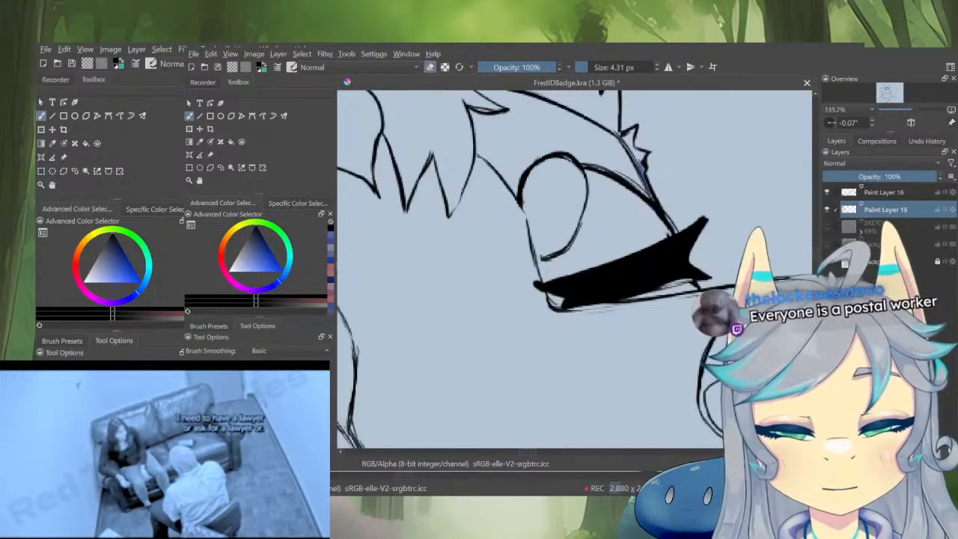
key("e")
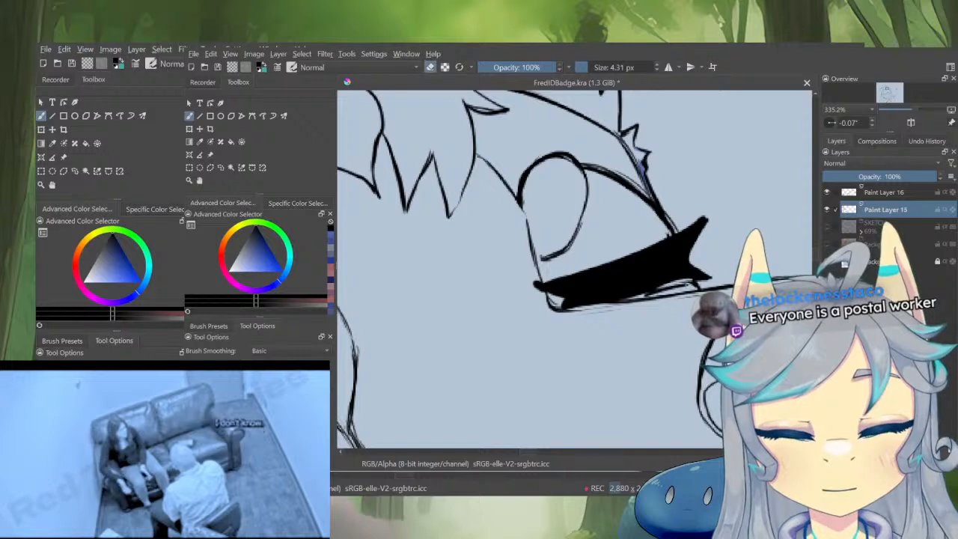
key("e")
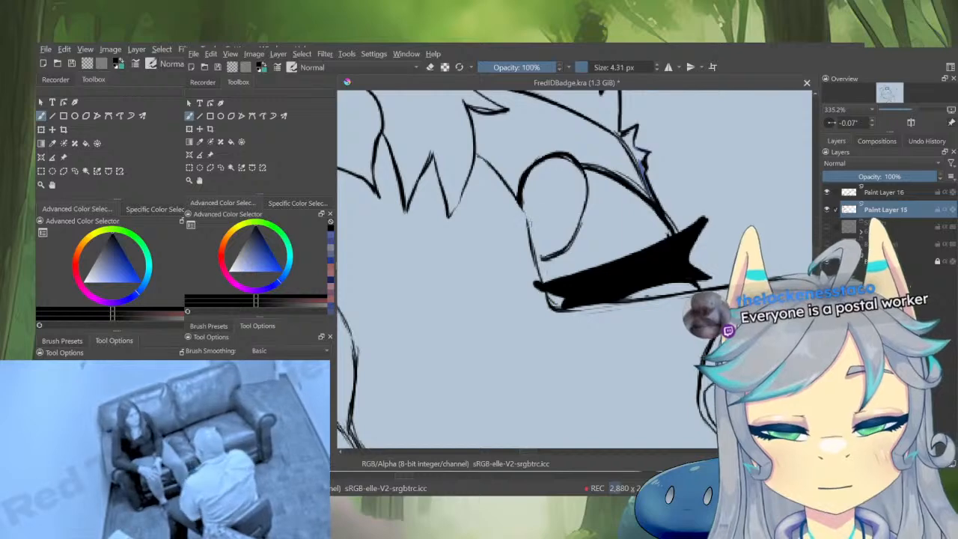
left_click_drag(551, 334, 585, 336)
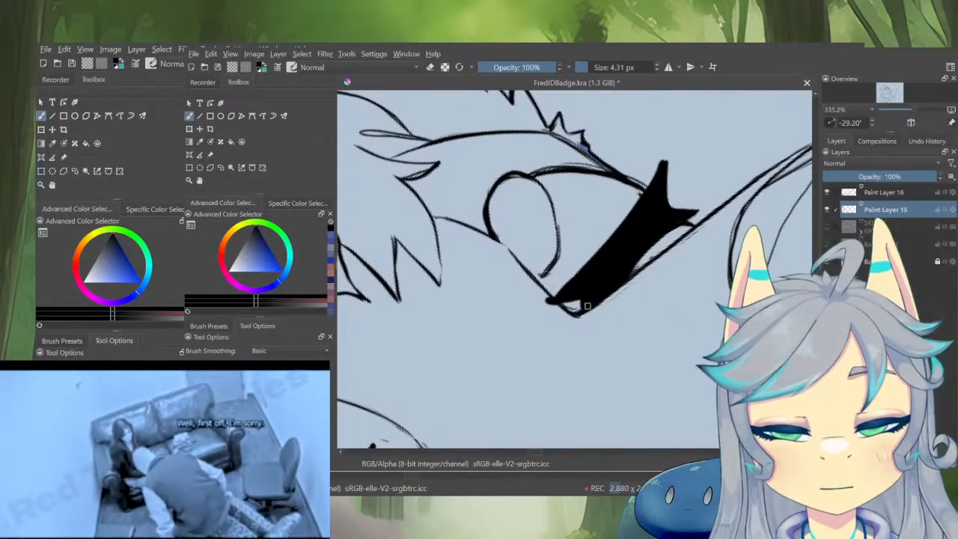
Tidy the lower edge of the black eye band and thicken it towards the inner corner
scroll(629, 279, "down", 5)
left_click_drag(629, 279, 734, 246)
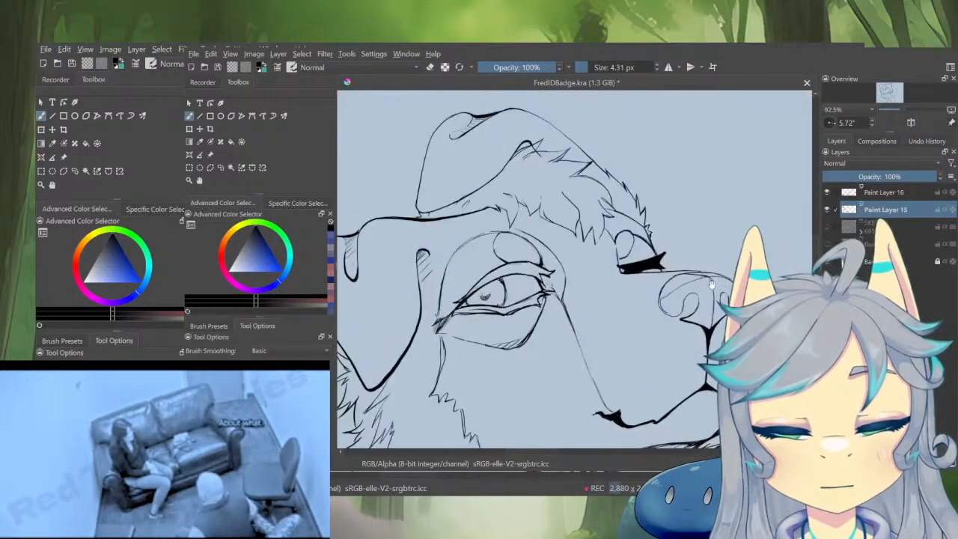
mouse_move(653, 271)
left_mouse_down()
mouse_move(694, 230)
mouse_move(707, 161)
left_mouse_up()
left_click_drag(697, 258, 675, 192)
key("e")
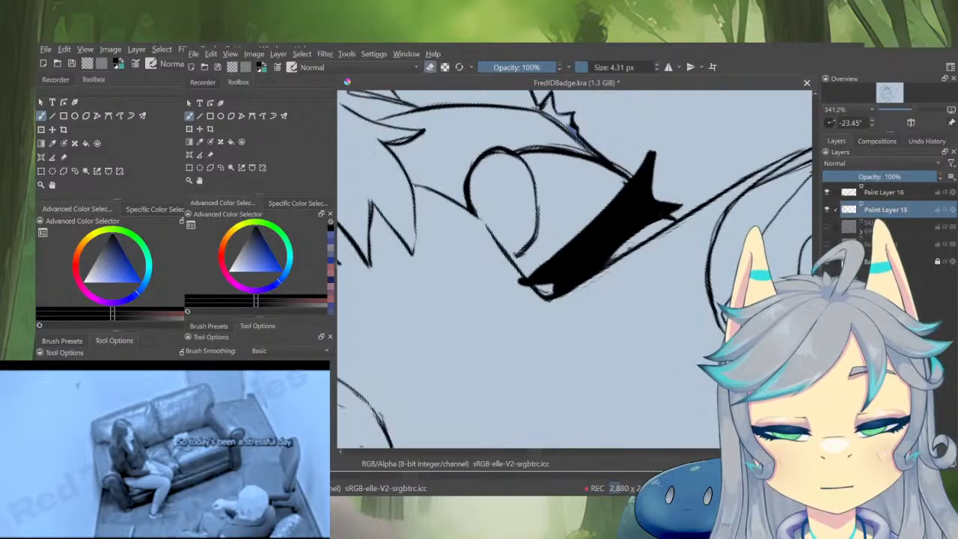
left_click_drag(637, 277, 631, 238)
key("e")
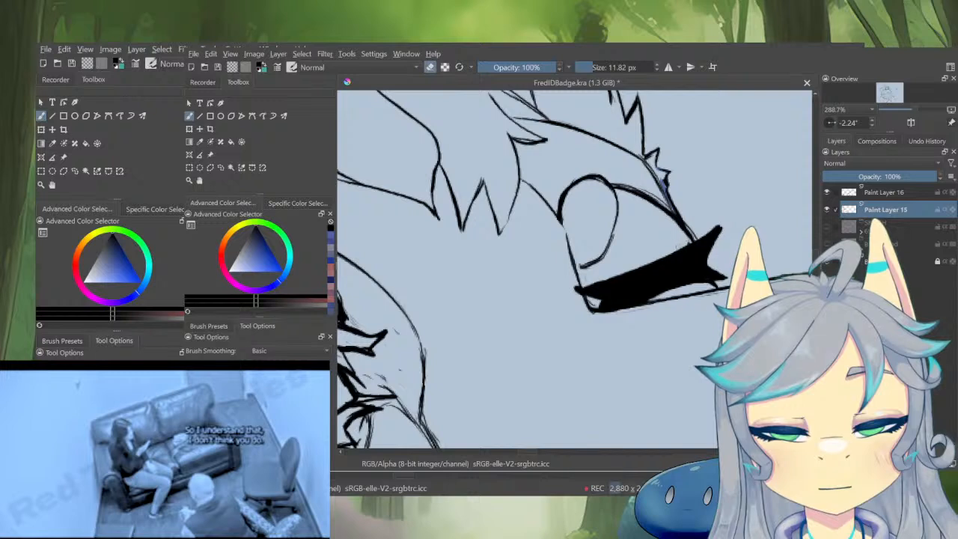
Fill the gap at the inner corner of the black eye band and shape that end into two short points
left_click_drag(614, 280, 572, 290)
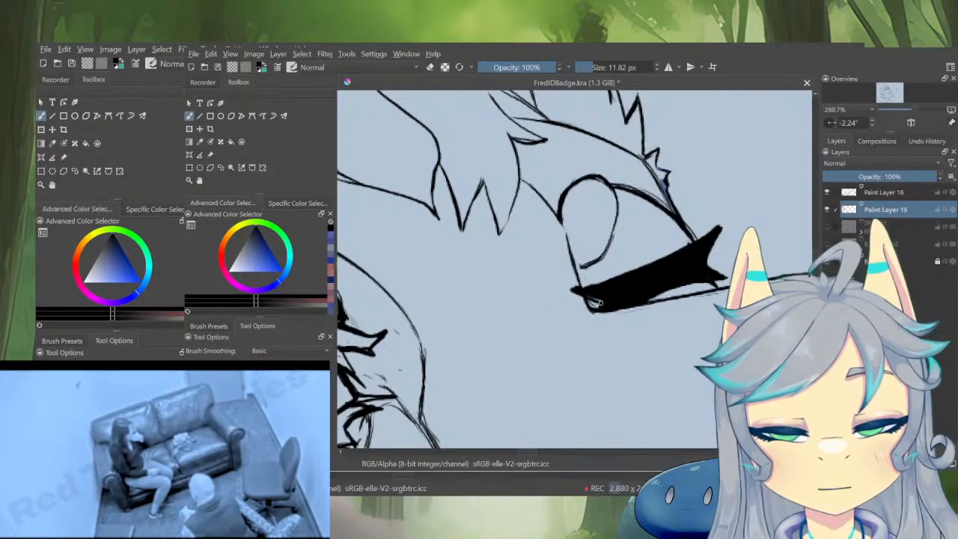
key("e")
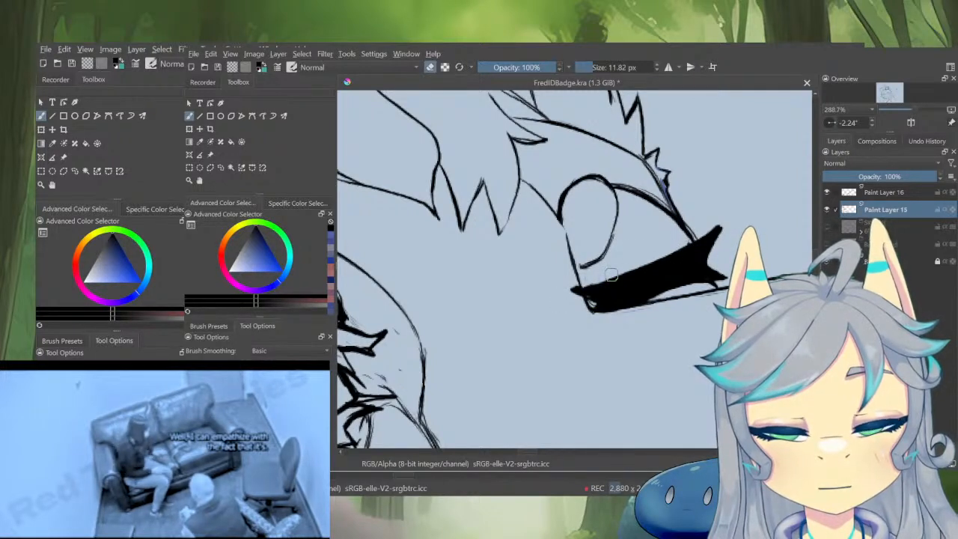
mouse_move(605, 277)
left_mouse_down()
mouse_move(564, 288)
mouse_move(608, 285)
mouse_move(569, 290)
mouse_move(590, 303)
left_mouse_up()
key("e")
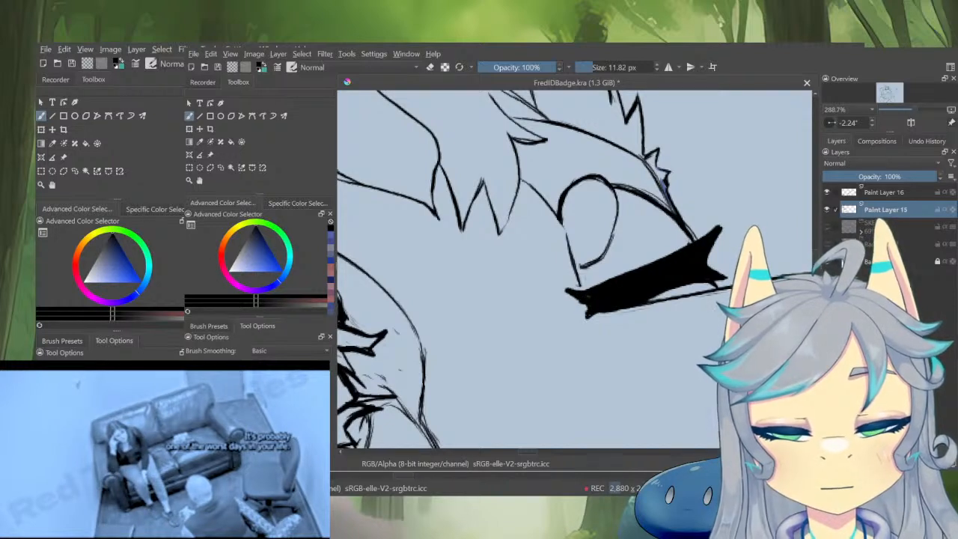
key("e")
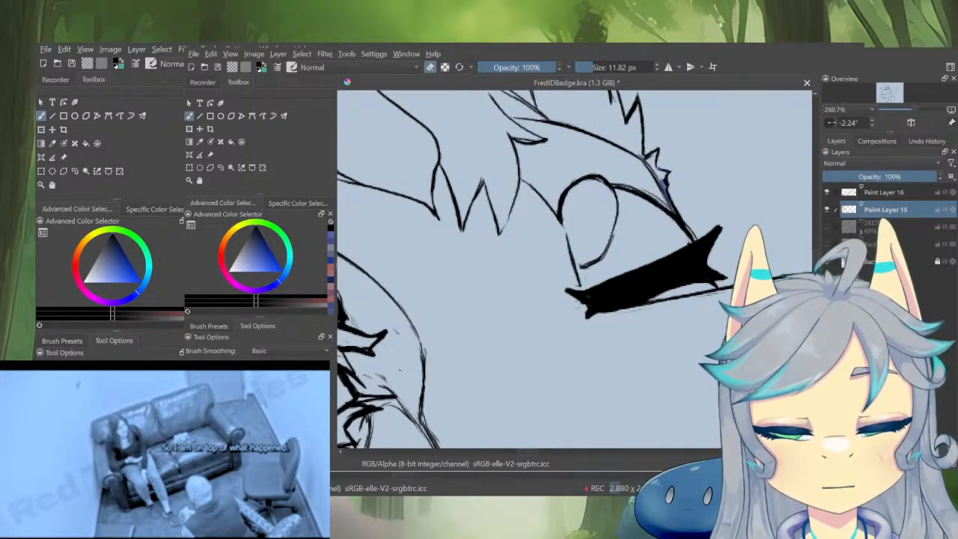
key("e")
key("bracketleft")
key("bracketleft")
key("bracketleft")
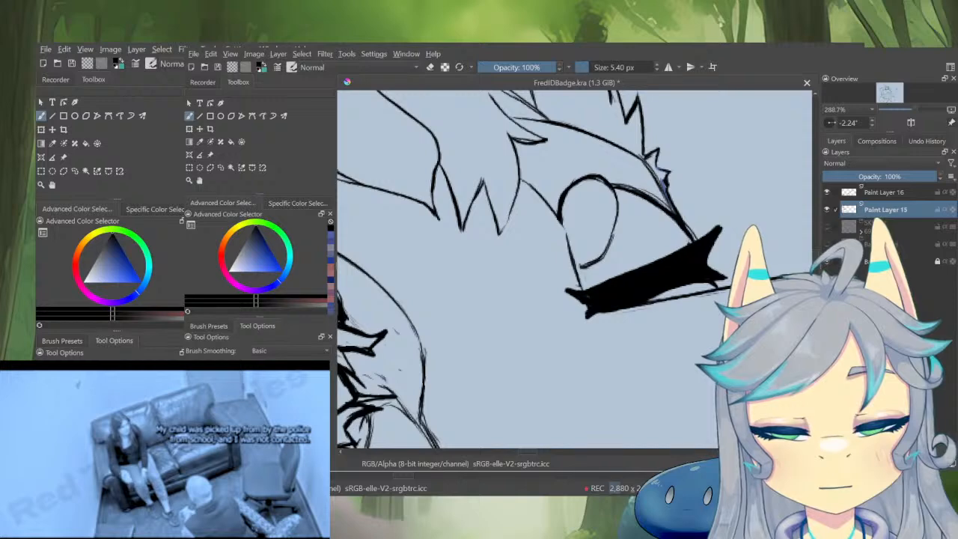
Erase the points at the band's inner end in mirrored view, trimming it to a clean blunt edge
key("m")
left_click_drag(624, 336, 648, 380)
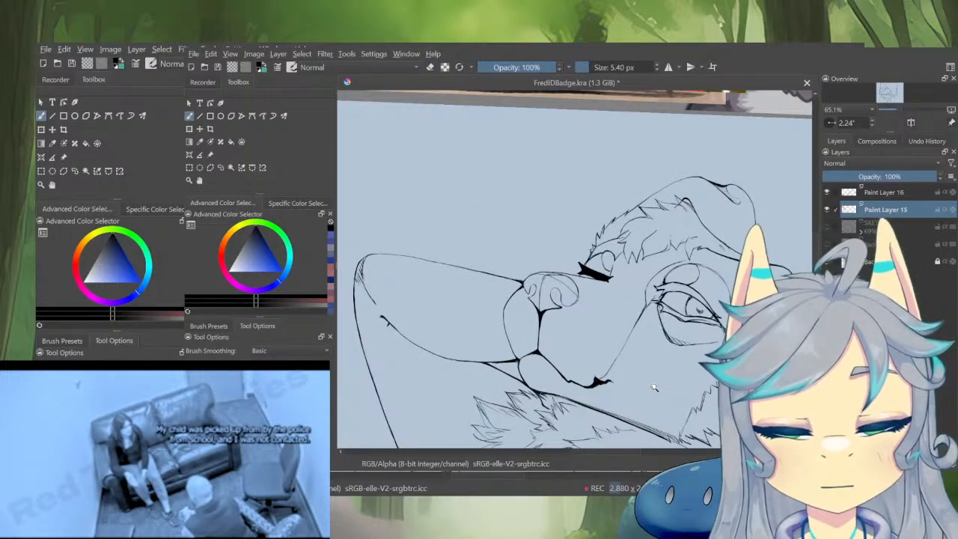
mouse_move(609, 290)
left_mouse_down()
mouse_move(610, 241)
mouse_move(592, 288)
mouse_move(636, 207)
left_mouse_up()
key("e")
key("e")
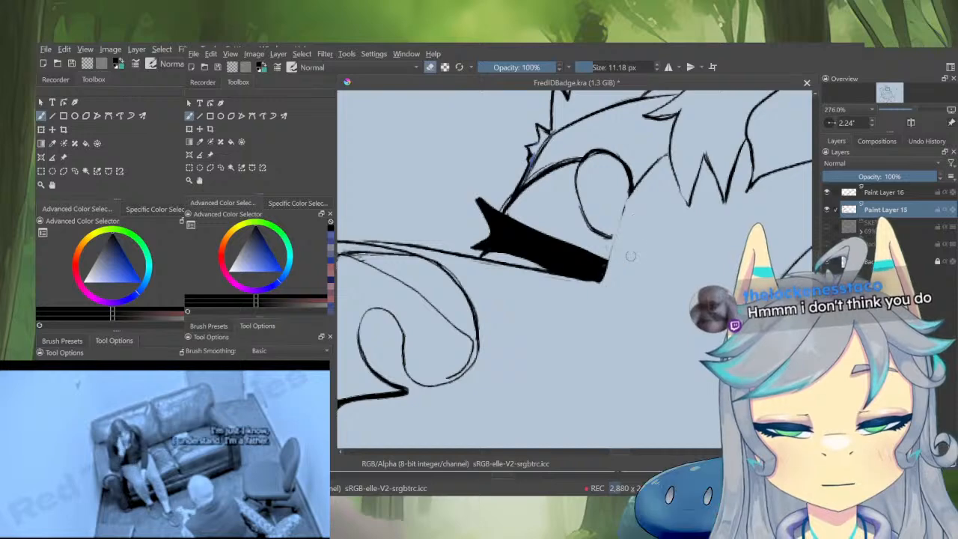
left_click_drag(606, 276, 635, 192)
key("e")
mouse_move(596, 325)
left_mouse_down()
mouse_move(619, 314)
mouse_move(632, 256)
mouse_move(573, 329)
mouse_move(575, 389)
mouse_move(672, 260)
left_mouse_up()
key("e")
key("ctrl+z")
key("e")
Clean up the doubled line from the eye to the nose and thicken the nose's centre line and outer side
key("m")
mouse_move(633, 325)
left_mouse_down()
mouse_move(635, 276)
mouse_move(629, 322)
left_mouse_up()
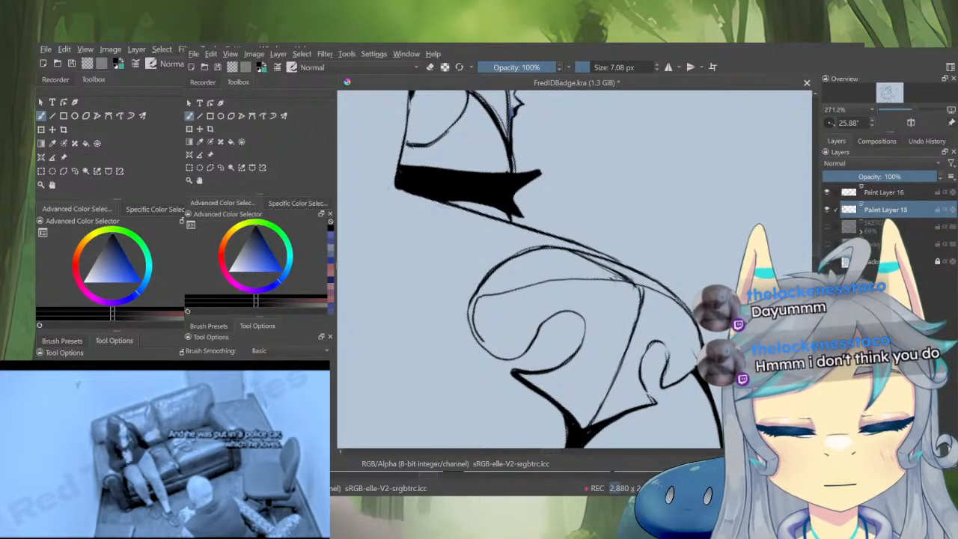
key("e")
left_click_drag(637, 289, 635, 310)
mouse_move(631, 362)
left_mouse_down()
mouse_move(682, 251)
mouse_move(679, 237)
left_mouse_up()
key("e")
left_click_drag(604, 210, 547, 291)
key("e")
mouse_move(569, 372)
left_mouse_down()
mouse_move(591, 383)
mouse_move(515, 387)
left_mouse_up()
key("e")
left_click_drag(504, 288, 486, 317)
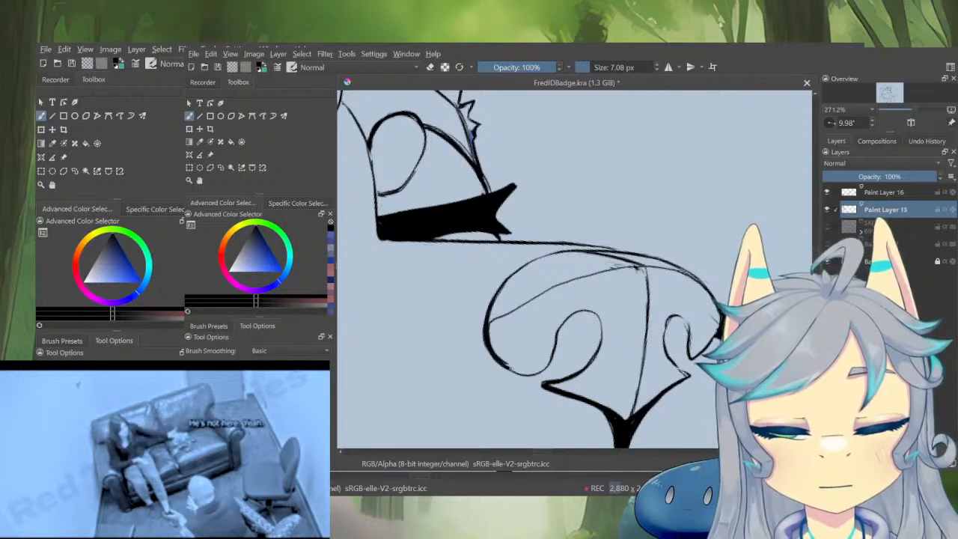
Thicken the curved muzzle outline where it tapers down from the nose, working in mirrored view
mouse_move(531, 370)
left_mouse_down()
mouse_move(500, 344)
mouse_move(512, 351)
mouse_move(550, 308)
mouse_move(638, 246)
left_mouse_up()
mouse_move(657, 278)
left_mouse_down()
mouse_move(623, 313)
mouse_move(671, 307)
mouse_move(697, 254)
mouse_move(648, 352)
mouse_move(696, 208)
left_mouse_up()
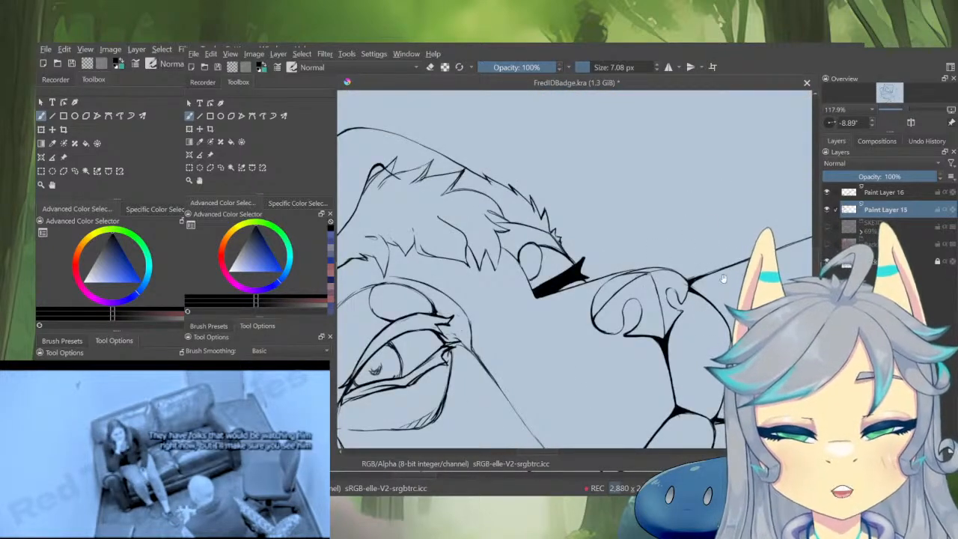
key("m")
left_click_drag(440, 285, 565, 214)
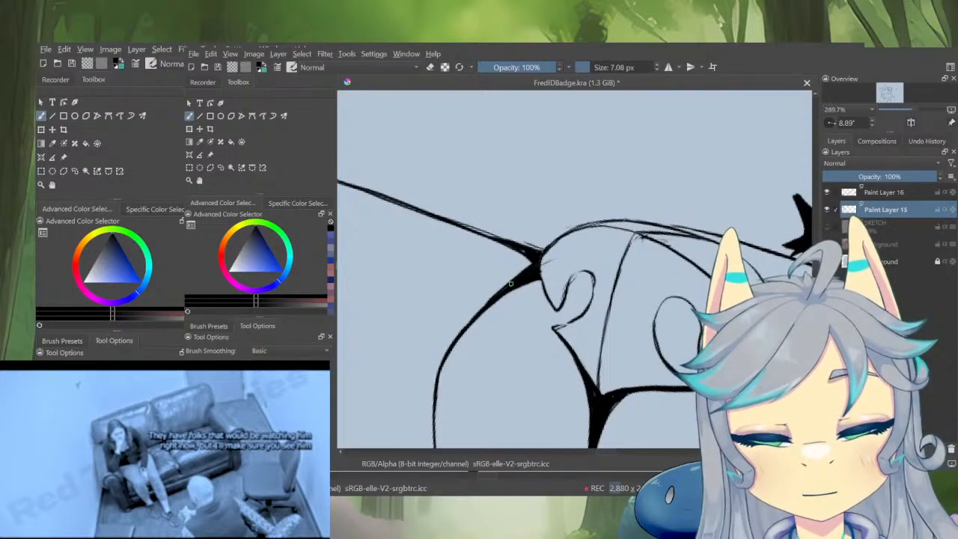
left_click_drag(510, 283, 443, 361)
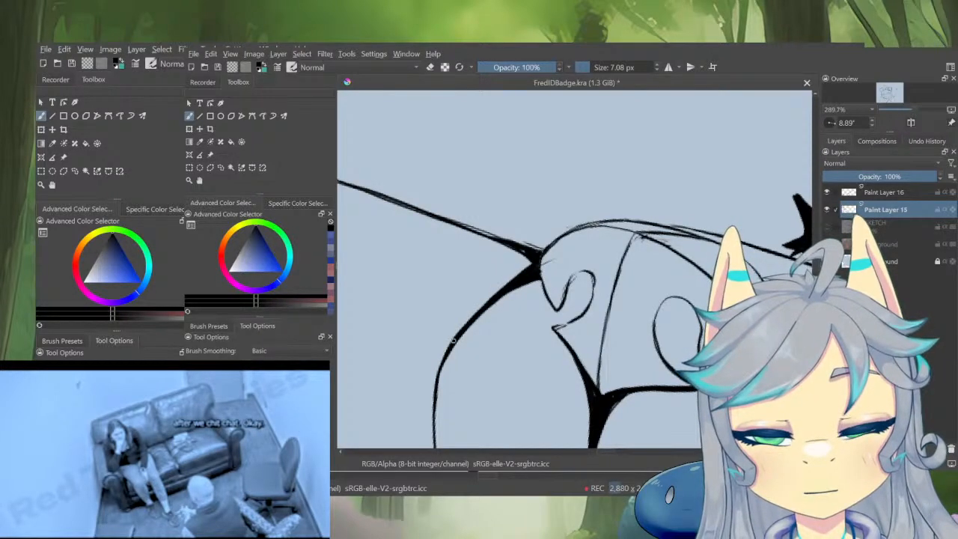
key("2")
key("m")
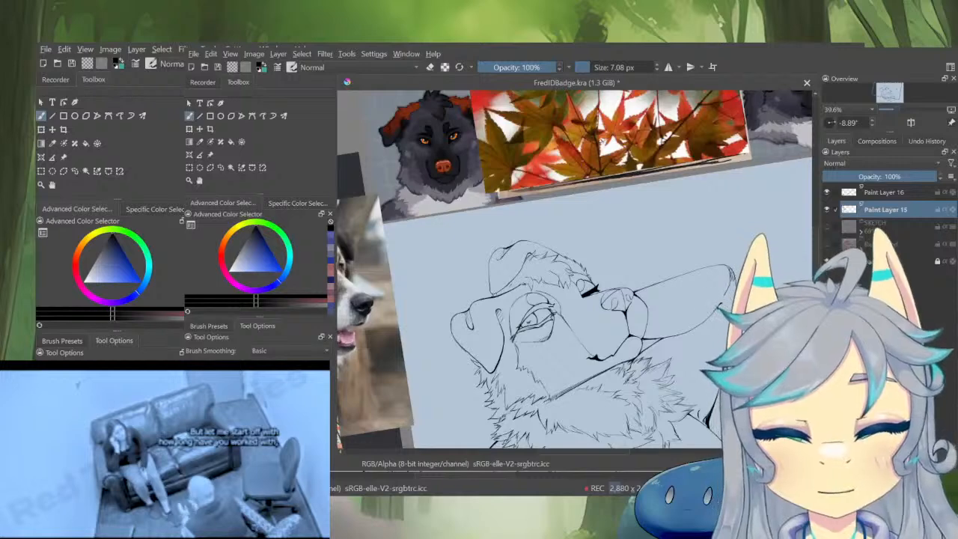
Draw a freehand selection around the raised arm behind the muzzle on Paint Layer 15
scroll(668, 370, "down", 3)
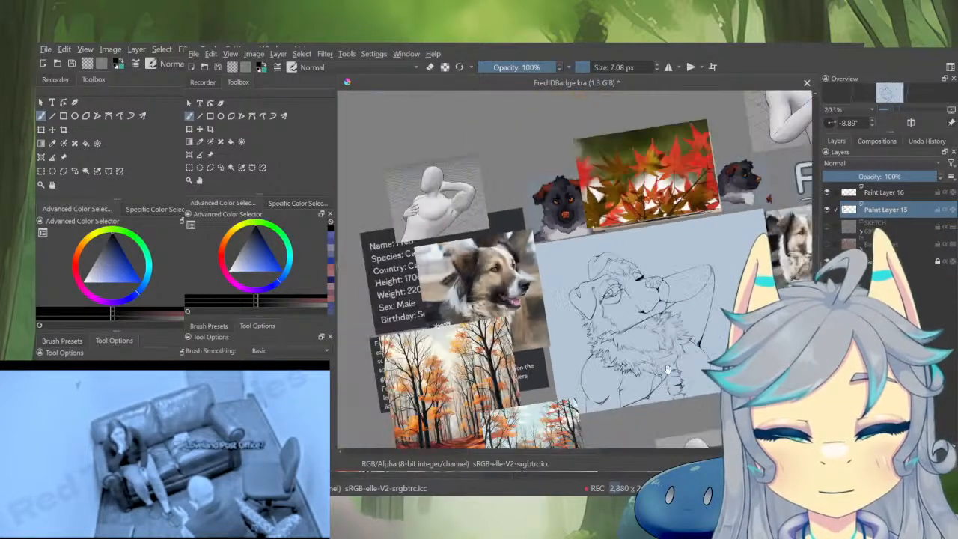
left_click_drag(683, 400, 652, 416)
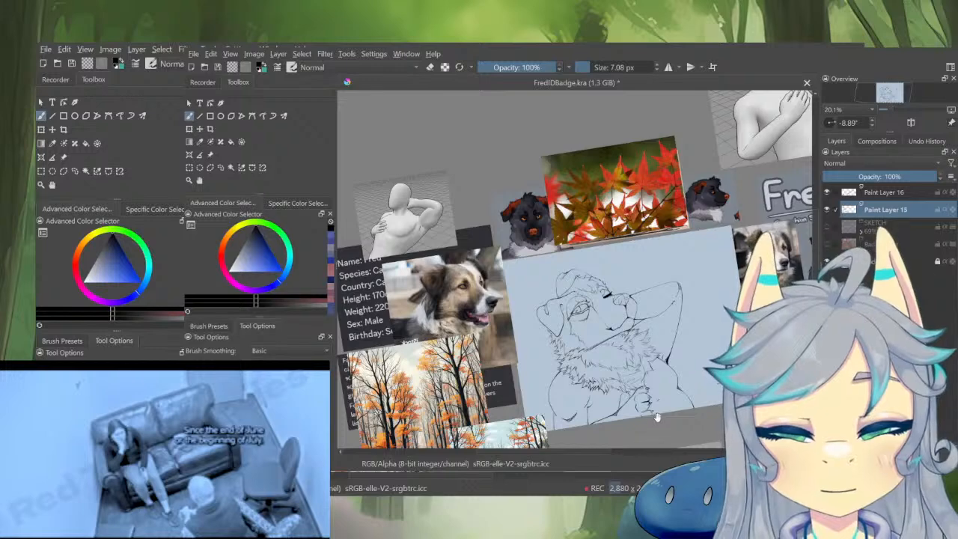
left_click_drag(658, 332, 665, 258)
left_click_drag(624, 323, 634, 349)
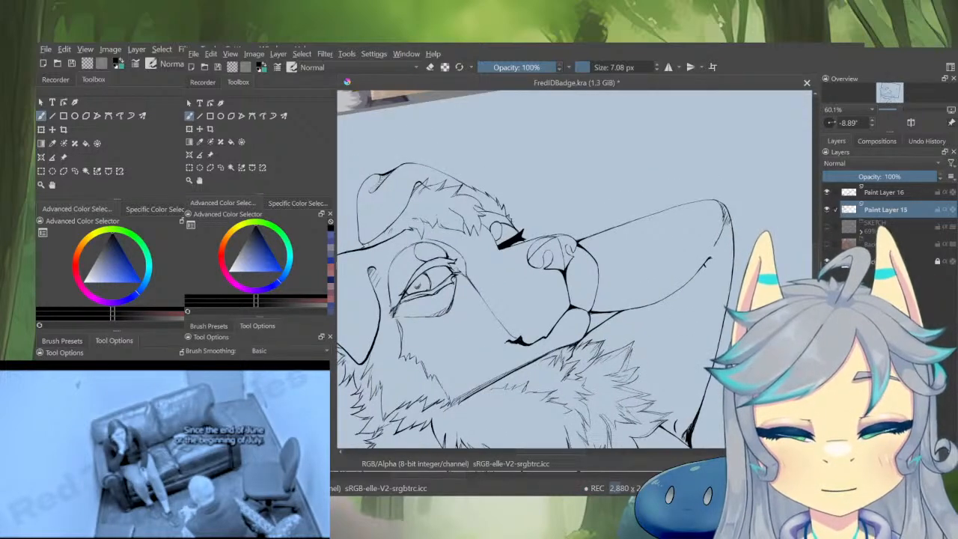
key("l")
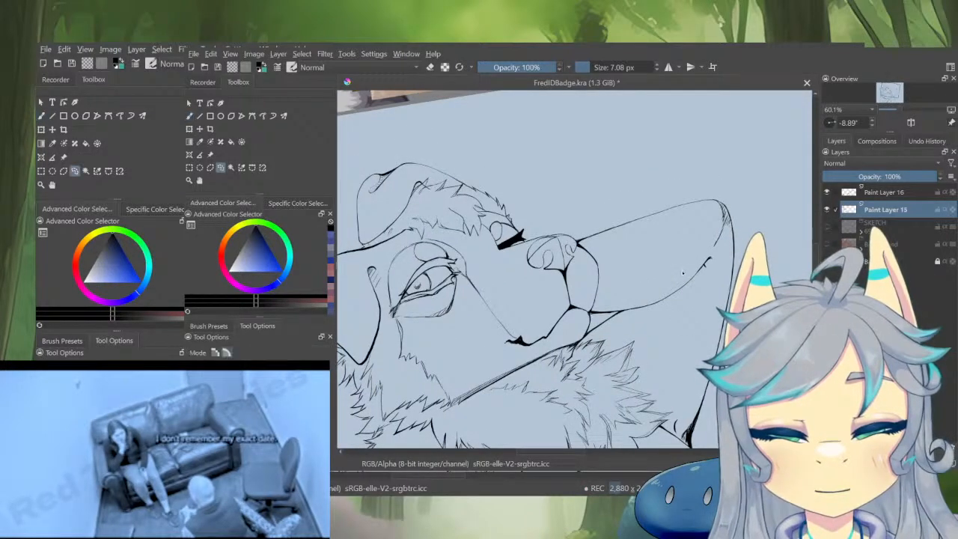
left_click_drag(642, 256, 636, 218)
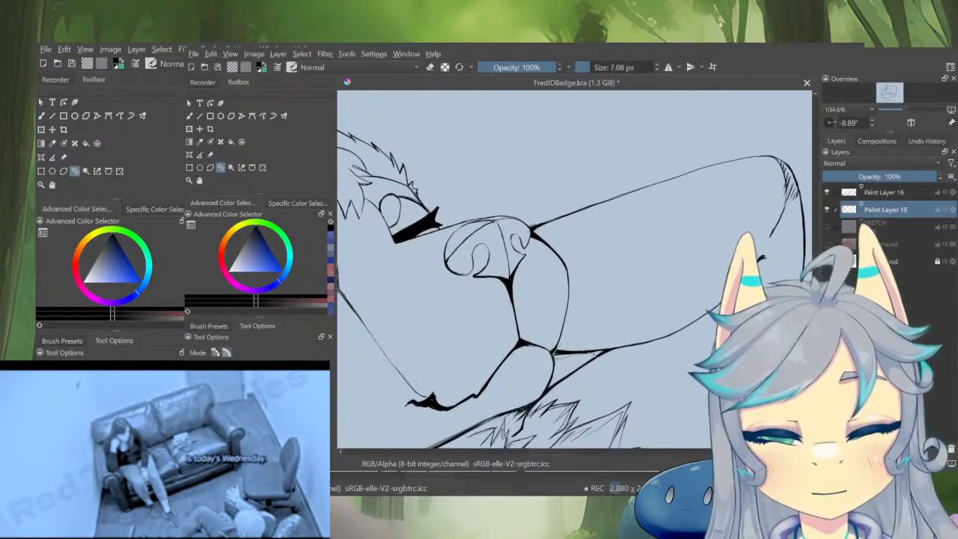
mouse_move(594, 355)
left_mouse_down()
mouse_move(711, 318)
mouse_move(764, 263)
mouse_move(792, 208)
mouse_move(782, 169)
mouse_move(620, 166)
mouse_move(539, 214)
mouse_move(539, 236)
left_mouse_up()
Refine the arm selection beside the nose so its boundary runs just outside the muzzle's curved outline
scroll(539, 234, "up", 3)
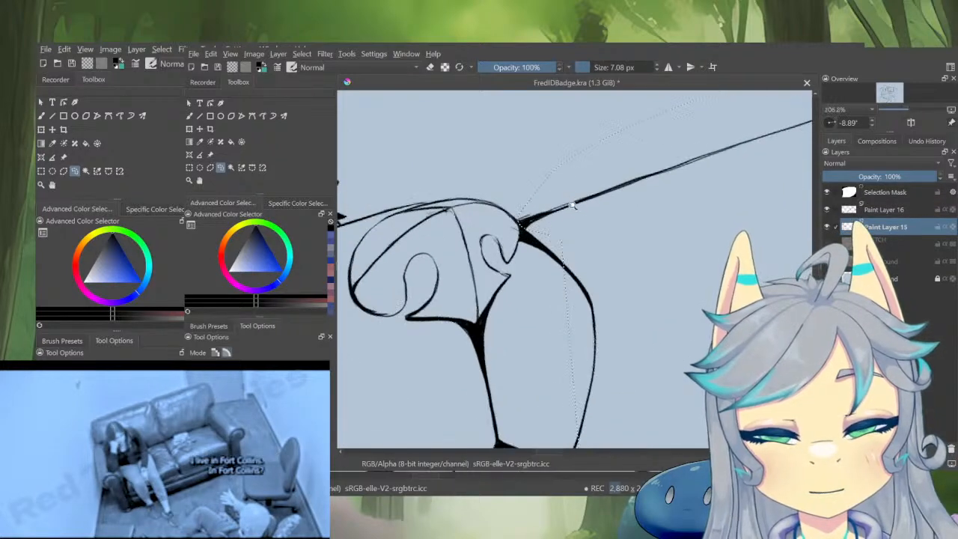
left_click_drag(615, 224, 633, 196)
mouse_move(569, 202)
left_mouse_down()
mouse_move(629, 341)
mouse_move(605, 388)
mouse_move(541, 292)
mouse_move(550, 251)
left_mouse_up()
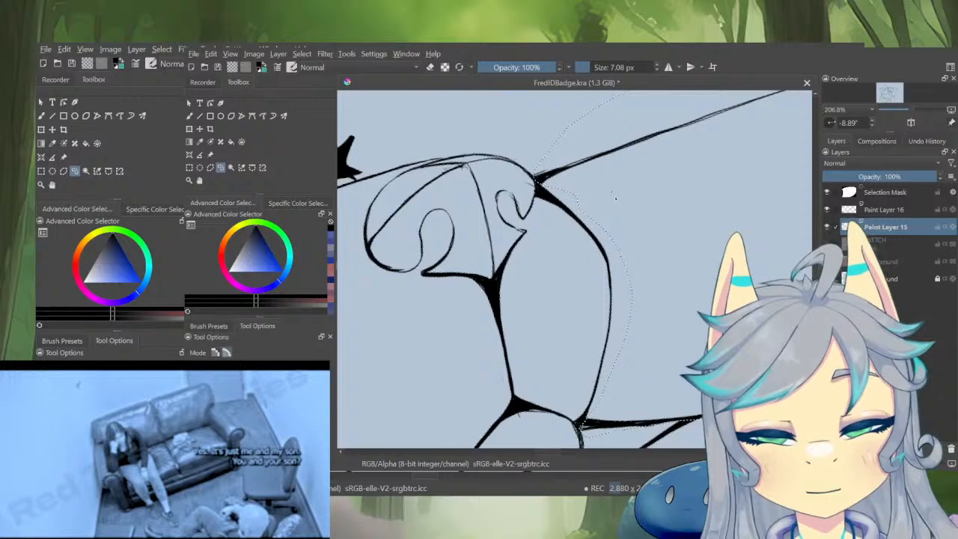
left_click_drag(634, 197, 644, 219)
scroll(644, 219, "down", 5)
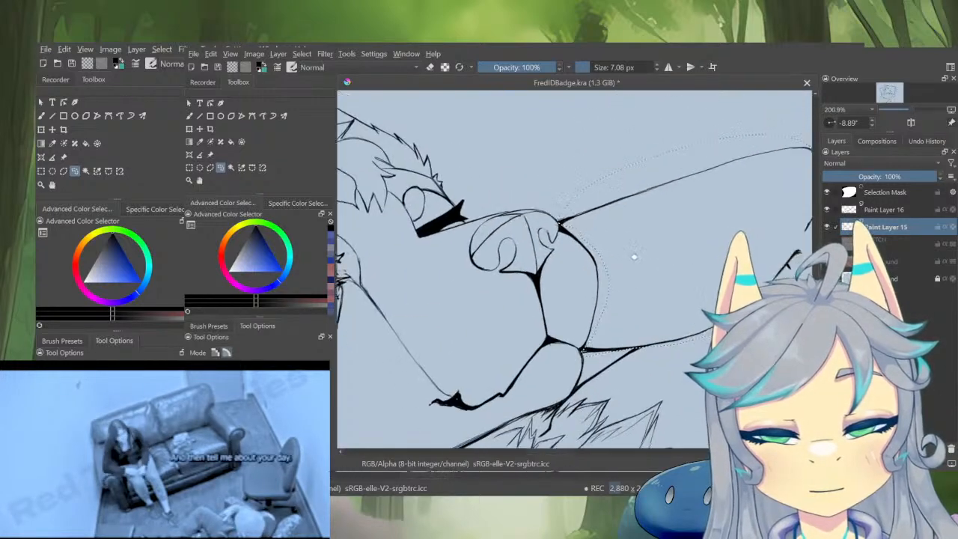
Start a free transform on the selected raised arm and reposition it against the muzzle, comparing the pose in mirrored view
key("ctrl+t")
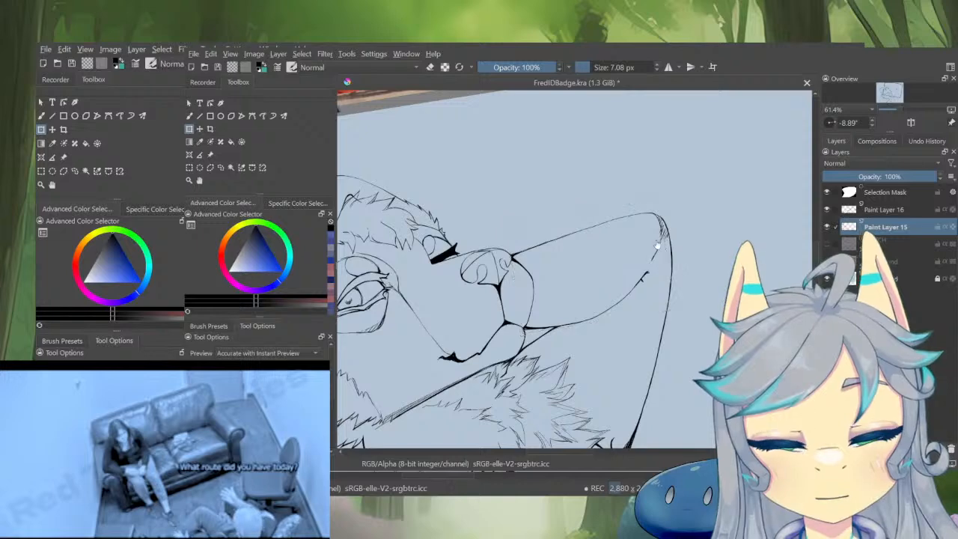
left_click_drag(698, 241, 664, 261)
key("m")
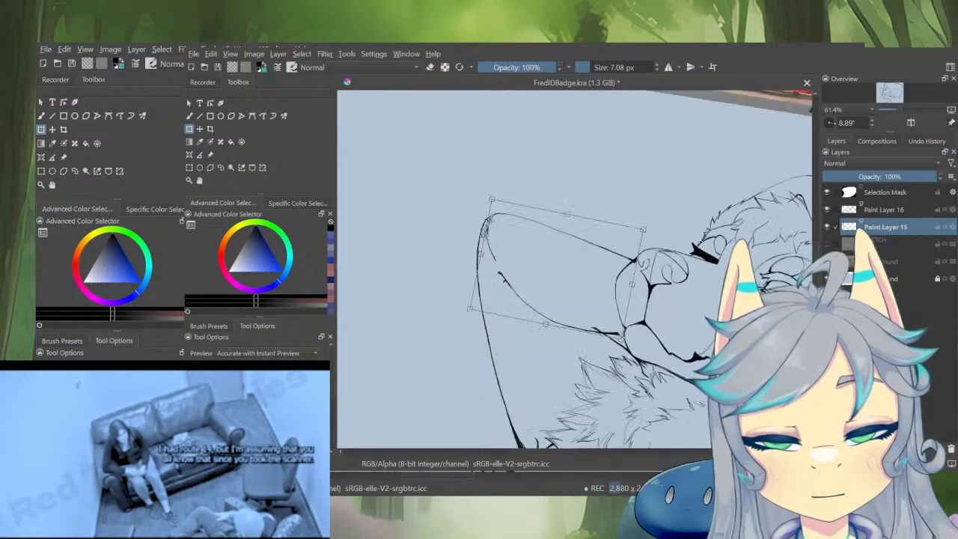
scroll(691, 274, "down", 3)
key("m")
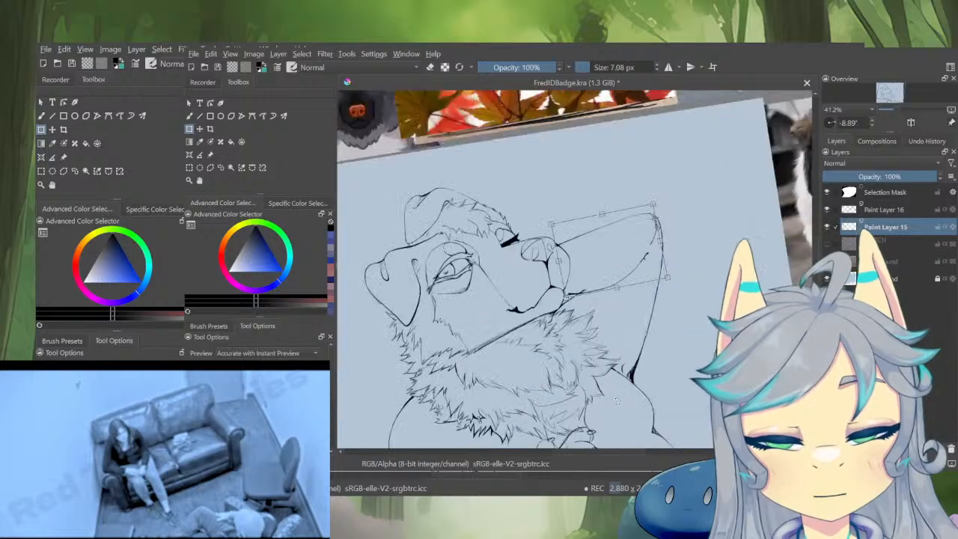
scroll(645, 267, "up", 2)
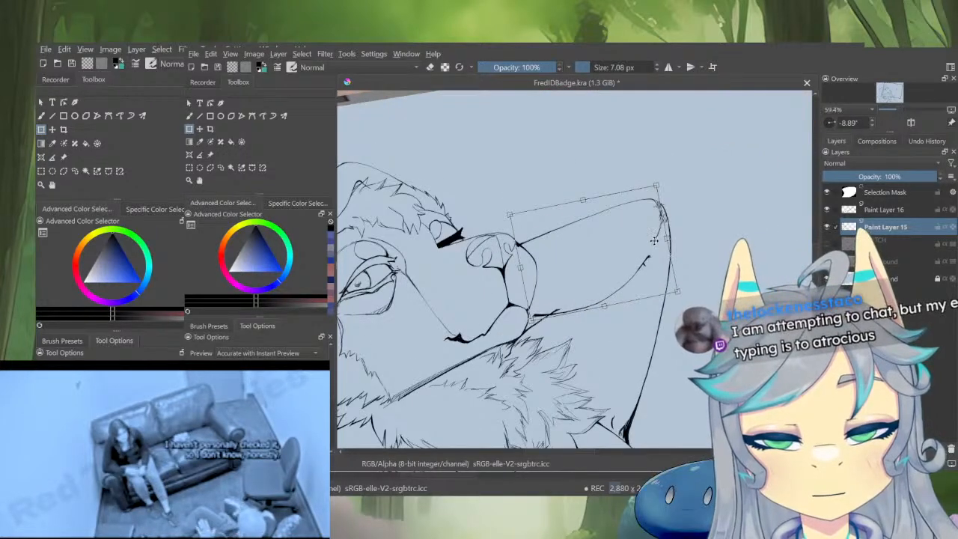
Nudge the raised arm into its final place behind the muzzle, apply the transform and clear the selection
left_click_drag(690, 254, 653, 236)
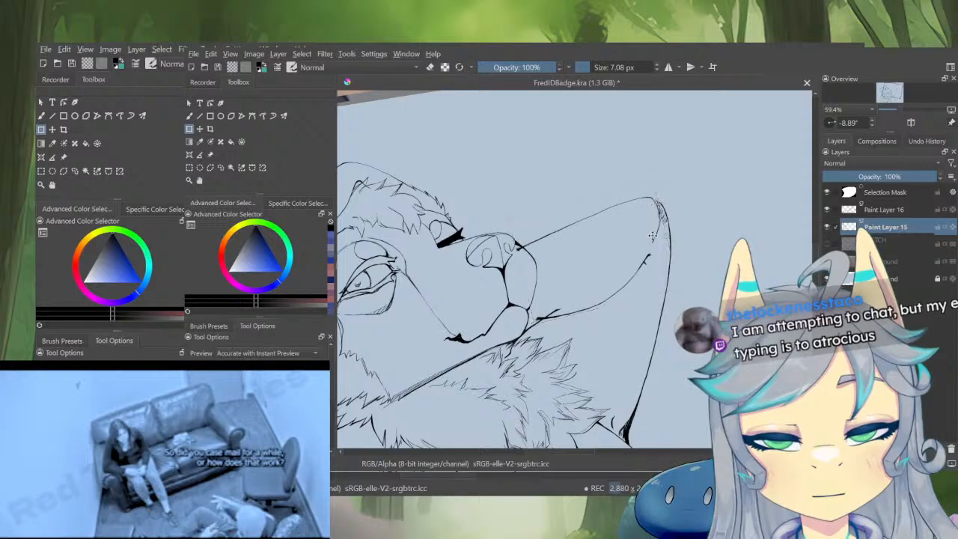
key("m")
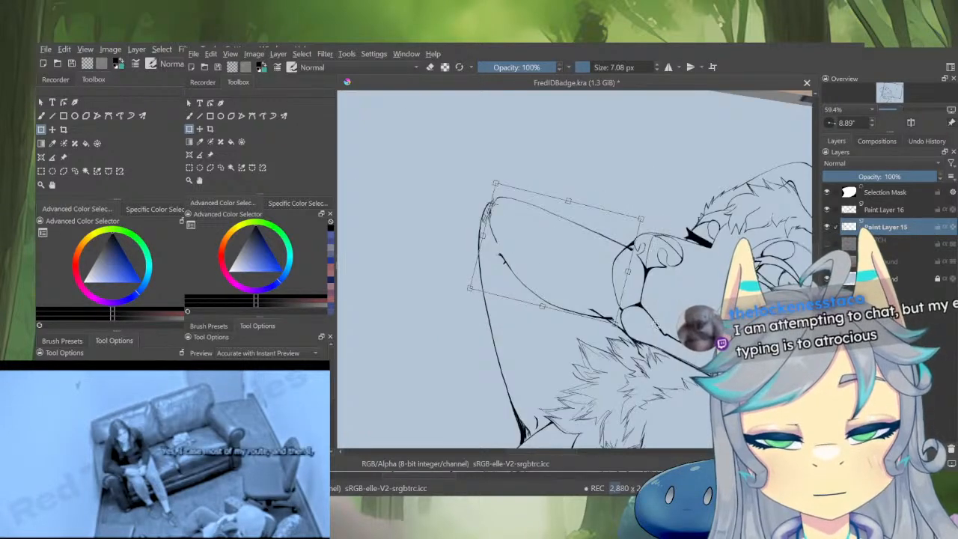
key("m")
scroll(633, 247, "up", 3)
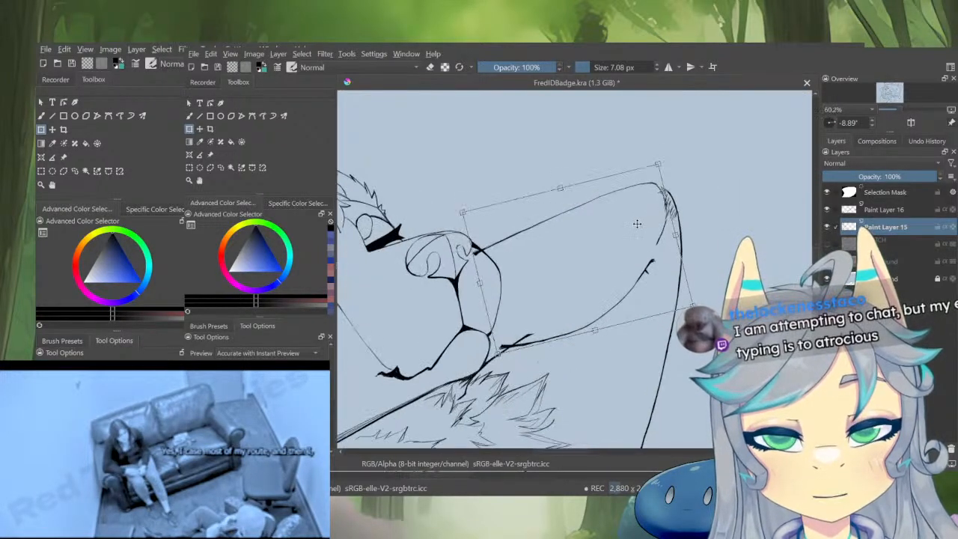
left_click_drag(637, 223, 639, 228)
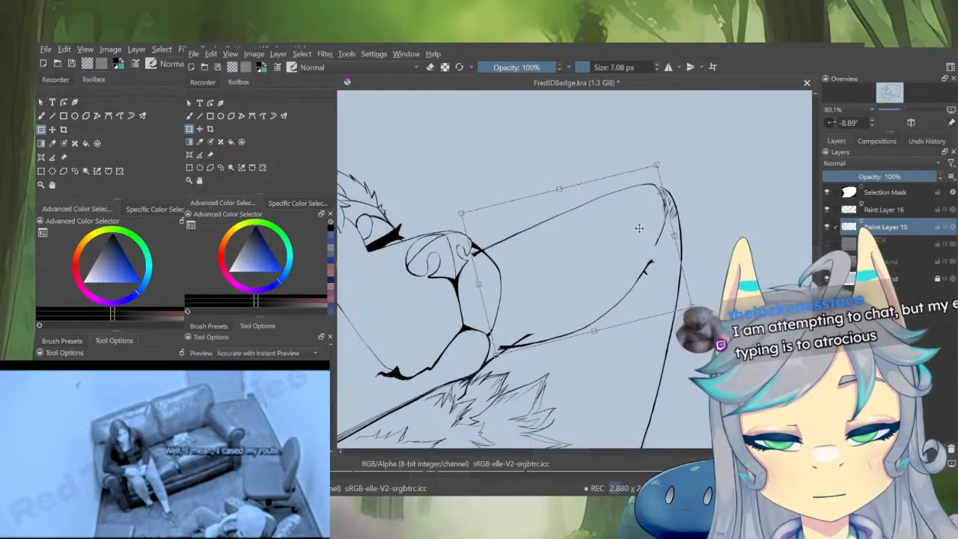
key("Return")
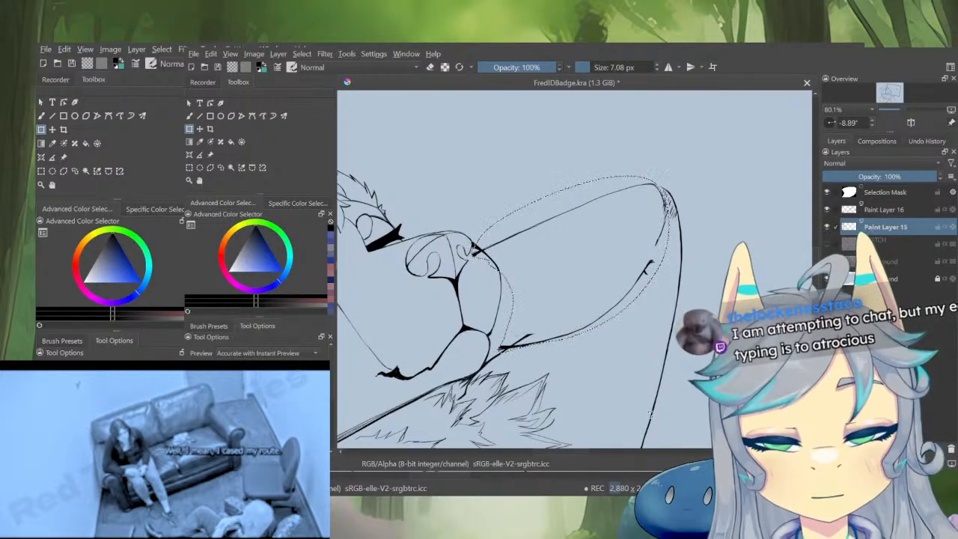
key("ctrl+shift+a")
Erase the end of the upper arm line that overshoots the muzzle outline beside the nose, using a 16.31 px eraser
key("m")
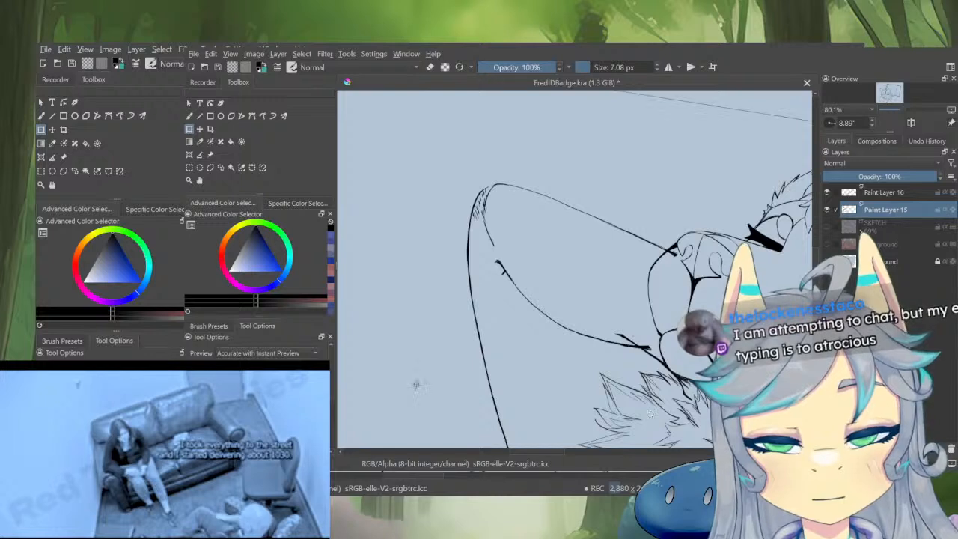
scroll(676, 247, "up", 3)
key("b")
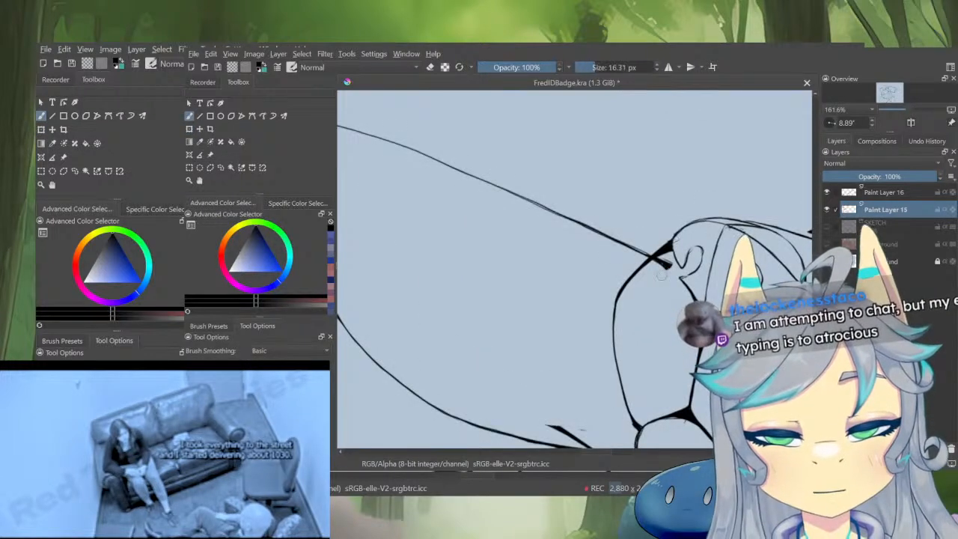
left_click_drag(663, 267, 682, 246)
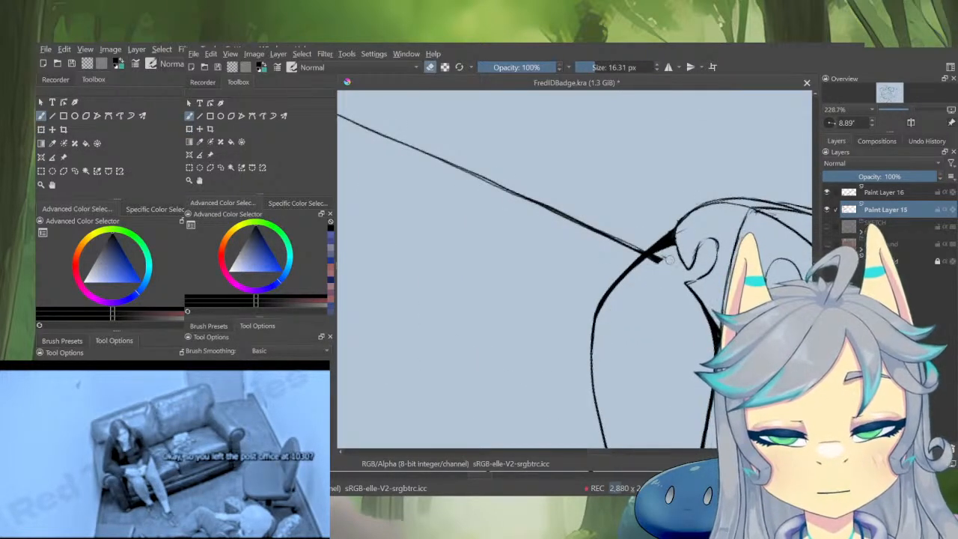
key("m")
mouse_move(578, 261)
left_mouse_down()
mouse_move(584, 291)
mouse_move(556, 277)
left_mouse_up()
mouse_move(566, 291)
left_mouse_down()
mouse_move(574, 293)
mouse_move(531, 344)
left_mouse_up()
Thicken the upper arm line where it leaves the muzzle outline, using a 9.26 px brush
key("e")
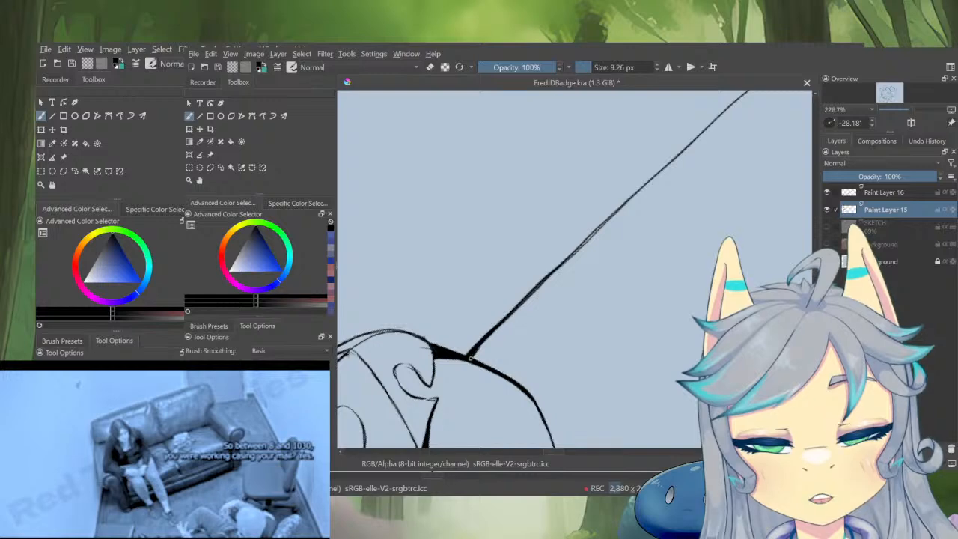
left_click_drag(469, 356, 556, 269)
left_click_drag(626, 240, 565, 299)
left_click_drag(621, 270, 624, 356, "ctrl")
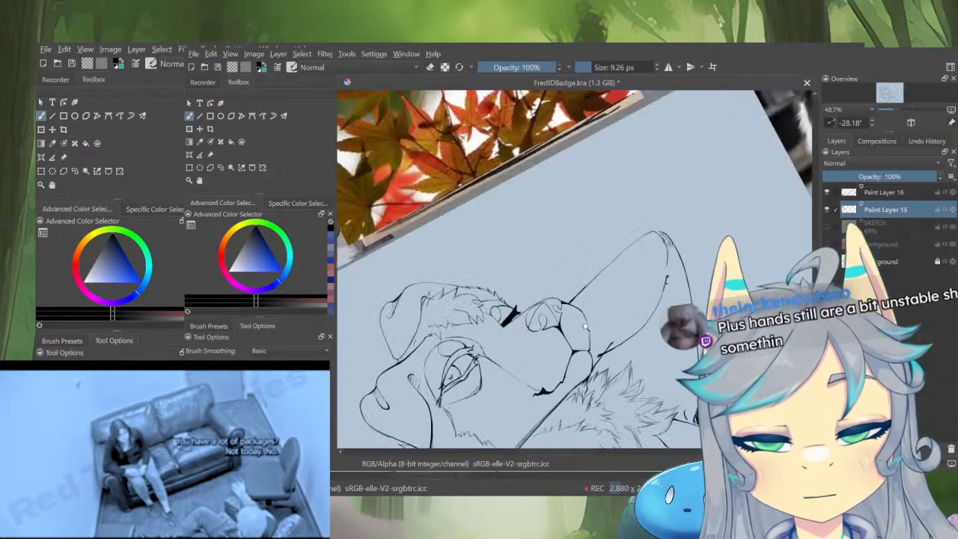
Redraw the bend at the arm's tip so the upper line joins the outer arm outline in one smooth, thicker curve
left_click_drag(704, 248, 725, 155, "ctrl")
left_click_drag(723, 206, 653, 146, "shift")
mouse_move(666, 154)
left_mouse_down()
mouse_move(689, 229)
mouse_move(692, 196)
left_mouse_up()
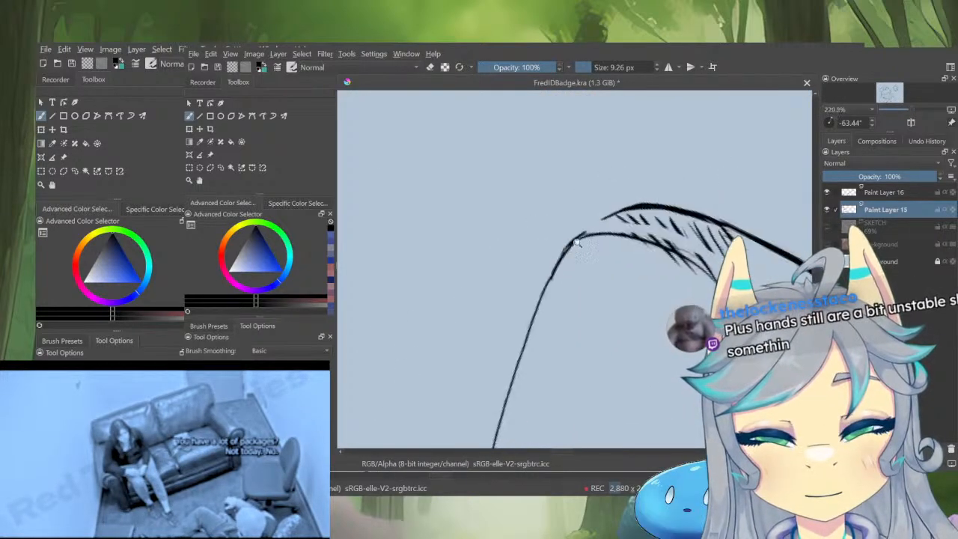
left_click_drag(578, 238, 539, 295)
mouse_move(613, 215)
left_mouse_down()
mouse_move(561, 262)
mouse_move(589, 231)
mouse_move(633, 208)
mouse_move(661, 346)
left_mouse_up()
mouse_move(689, 240)
left_mouse_down("shift")
mouse_move(644, 364)
mouse_move(686, 203)
left_mouse_up("shift")
key("e")
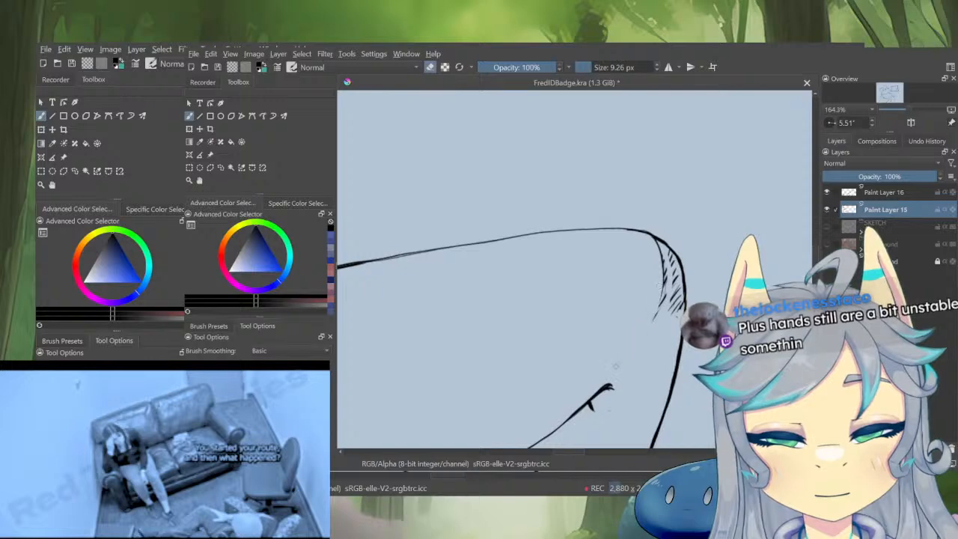
Extend the lower arm line to the muzzle outline above the chin and fill it into a solid tapered join
scroll(614, 338, "down", 8)
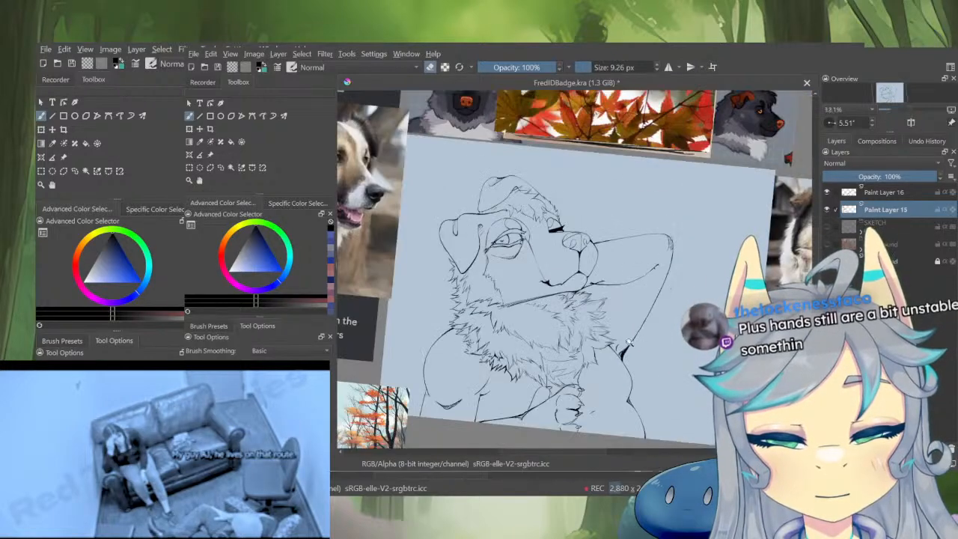
left_click_drag(656, 341, 642, 245, "shift")
left_click_drag(654, 280, 637, 329)
scroll(637, 329, "down", 4)
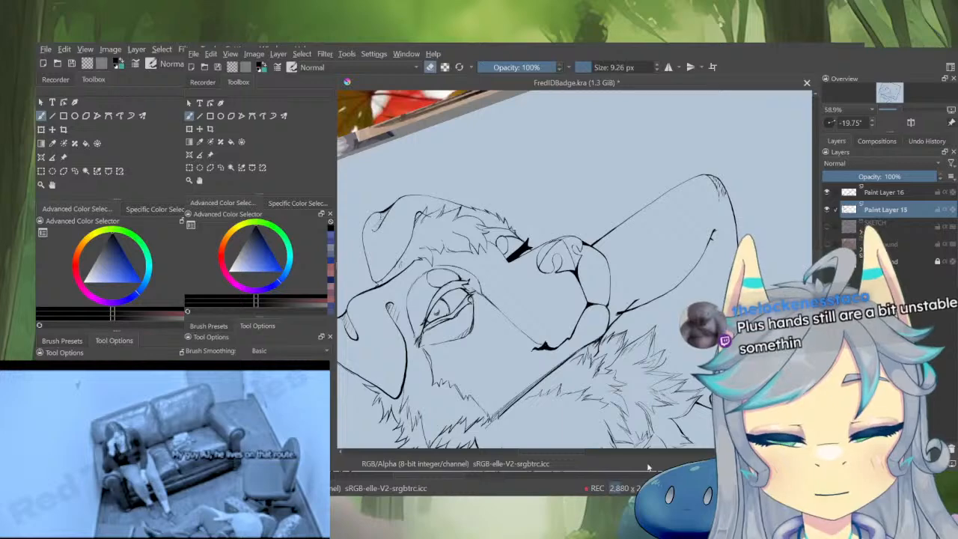
scroll(674, 240, "up", 5)
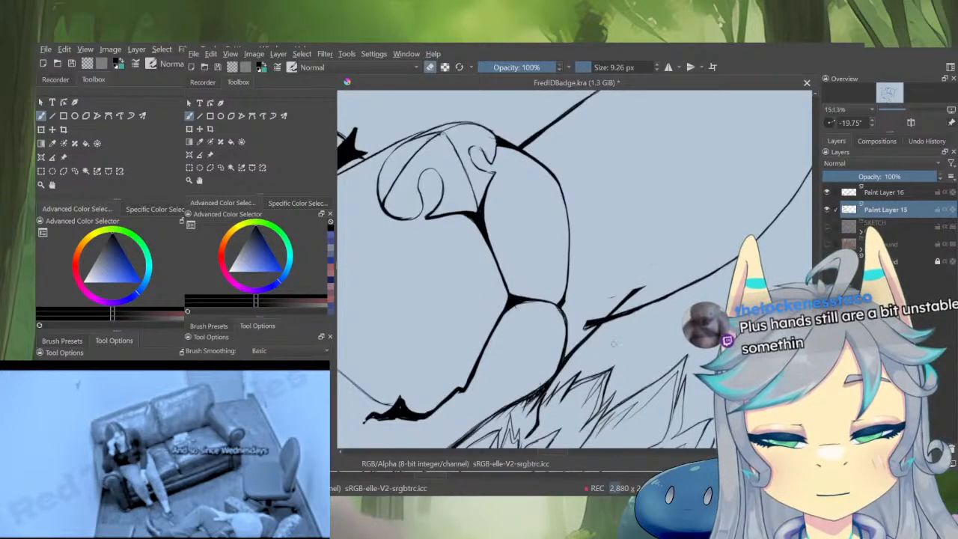
left_click_drag(614, 344, 621, 264, "shift")
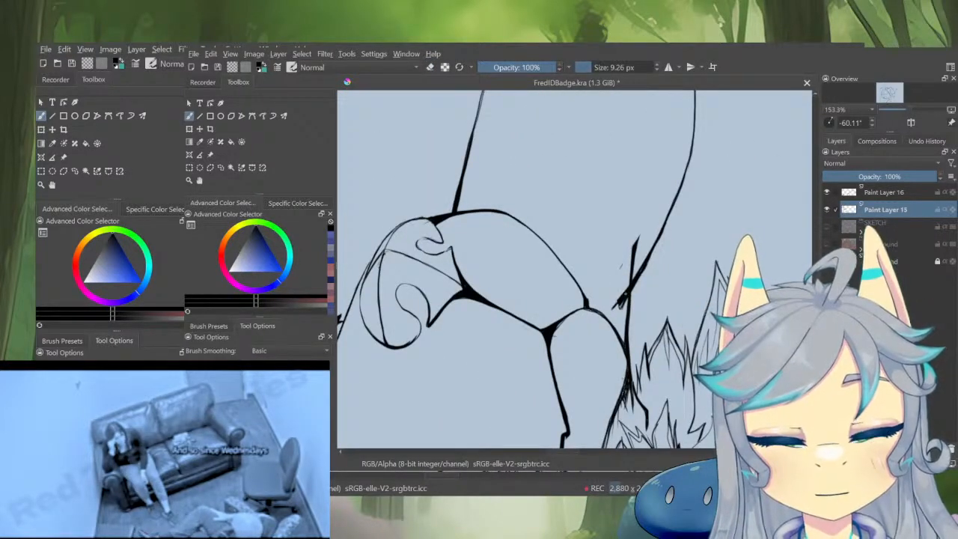
mouse_move(620, 302)
left_mouse_down()
mouse_move(605, 314)
mouse_move(635, 334)
mouse_move(618, 343)
mouse_move(663, 274)
left_mouse_up()
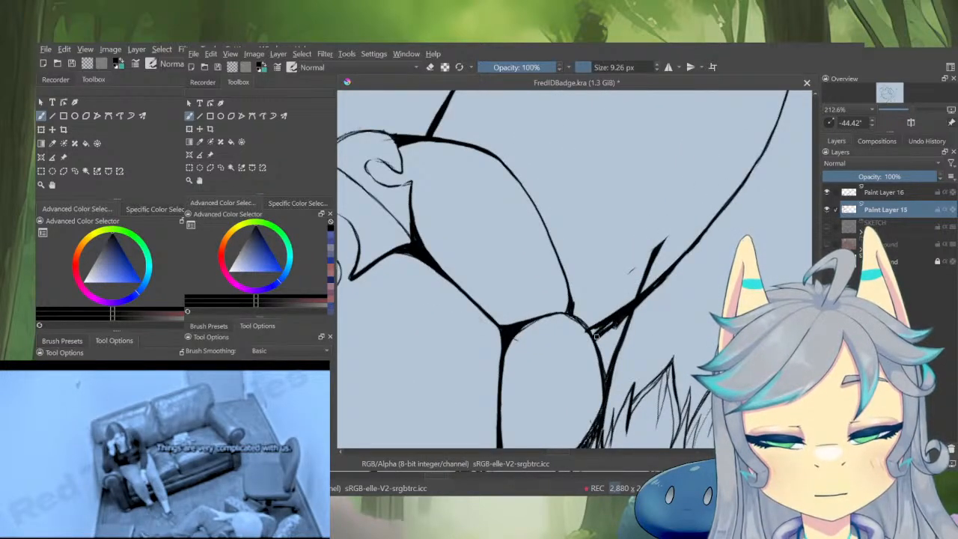
mouse_move(597, 337)
left_mouse_down()
mouse_move(609, 325)
mouse_move(594, 336)
left_mouse_up()
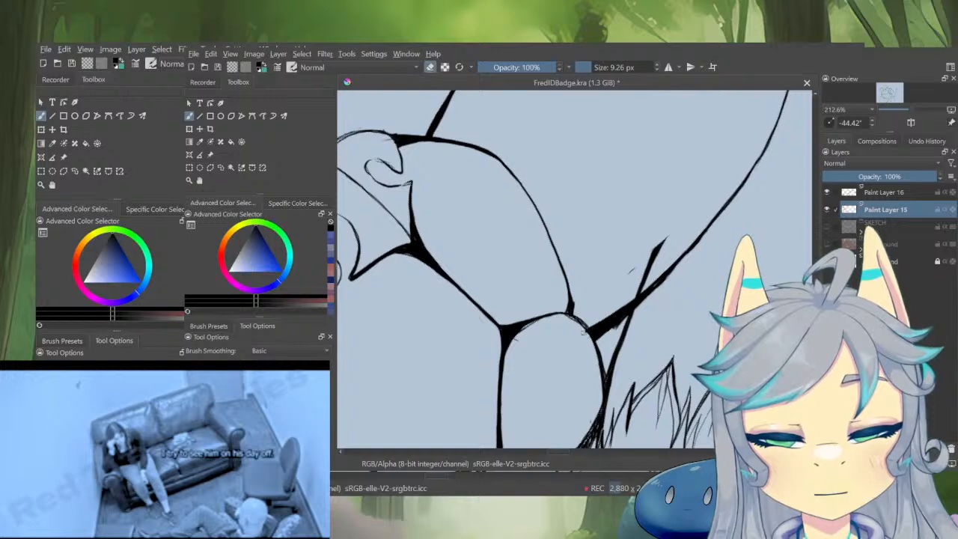
Erase the stray leftover stroke sticking up from the lower arm line near the chin with a 16.24 px eraser
key("e")
left_click_drag(673, 226, 634, 264)
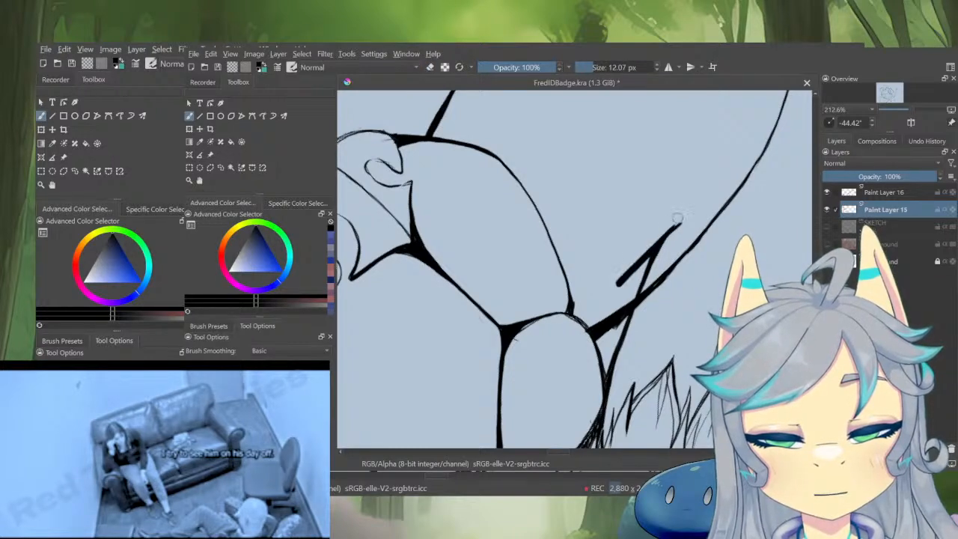
key("ctrl+z")
mouse_move(679, 217)
left_mouse_down("shift")
mouse_move(630, 273)
mouse_move(662, 233)
mouse_move(629, 272)
mouse_move(681, 224)
mouse_move(627, 283)
left_mouse_up("shift")
key("e")
left_click_drag(654, 262, 637, 289)
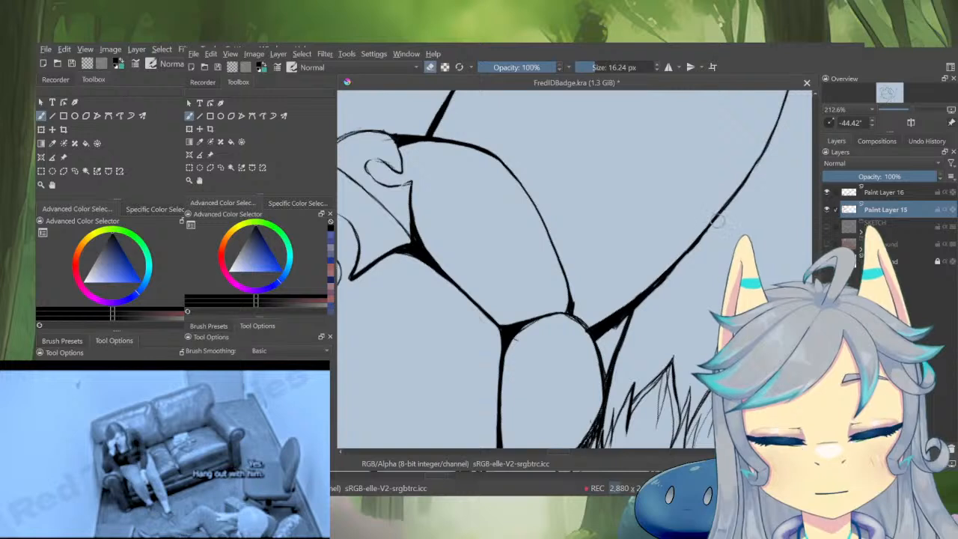
Darken the line junctions beneath the chin and where the upper arm line meets the muzzle beside the nose
mouse_move(702, 244)
left_mouse_down()
mouse_move(615, 326)
mouse_move(638, 348)
left_mouse_up()
key("e")
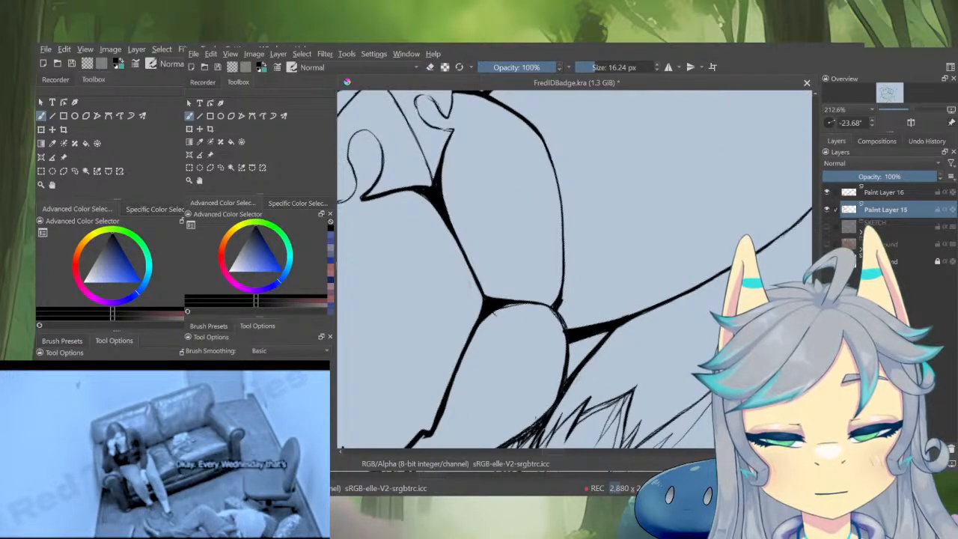
left_click_drag(568, 387, 545, 434)
left_click_drag(623, 334, 536, 490, "ctrl")
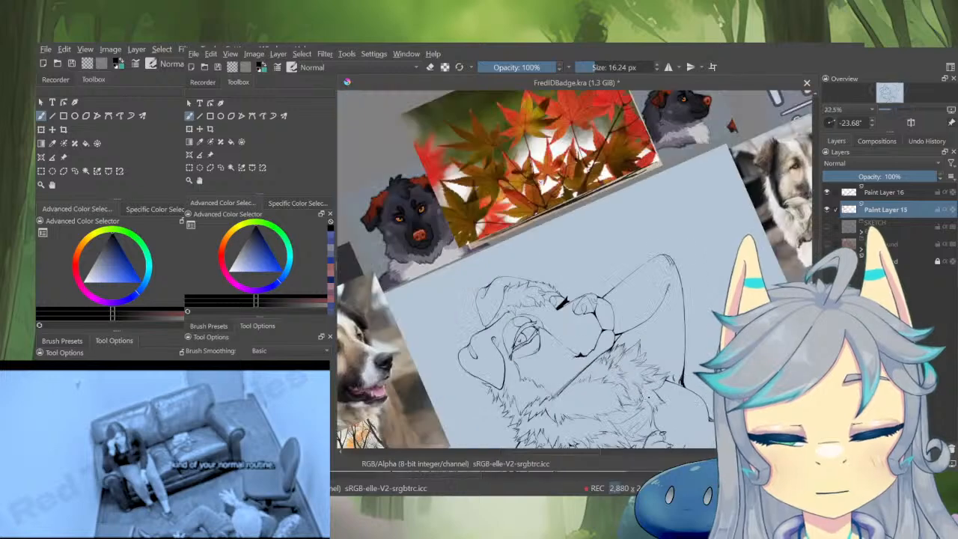
mouse_move(664, 374)
left_mouse_down("shift")
mouse_move(635, 393)
mouse_move(675, 357)
mouse_move(634, 171)
left_mouse_up("shift")
left_click_drag(574, 264, 567, 274)
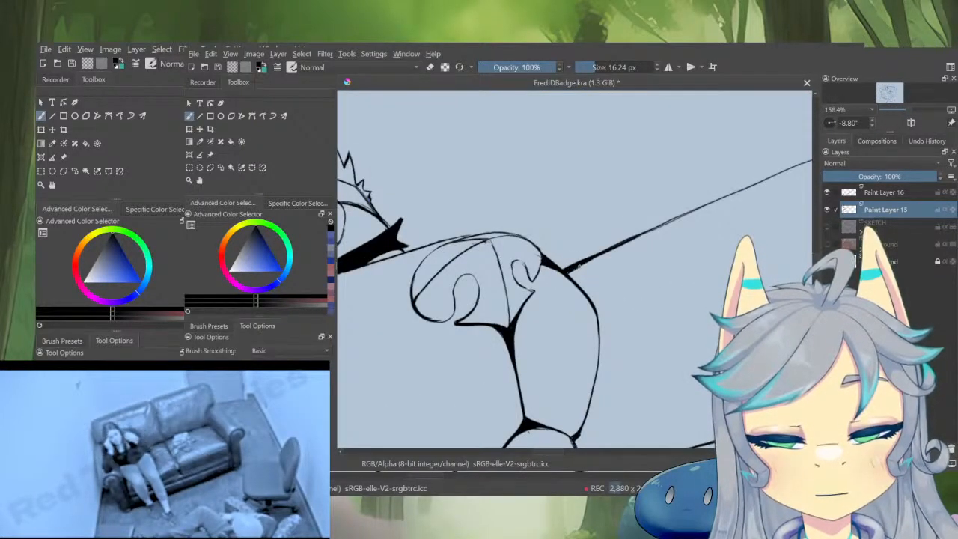
mouse_move(690, 213)
left_mouse_down()
mouse_move(717, 202)
mouse_move(708, 264)
left_mouse_up()
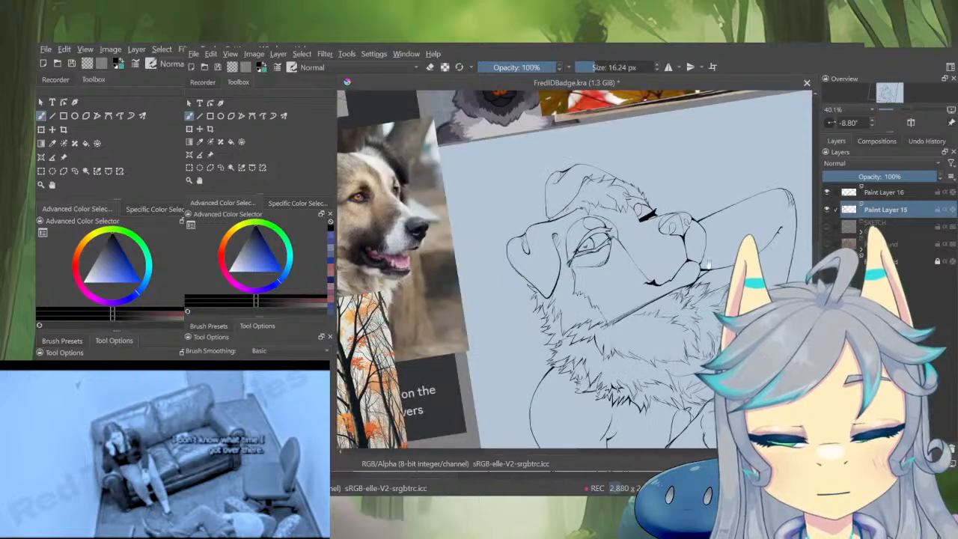
left_click_drag(754, 288, 701, 278)
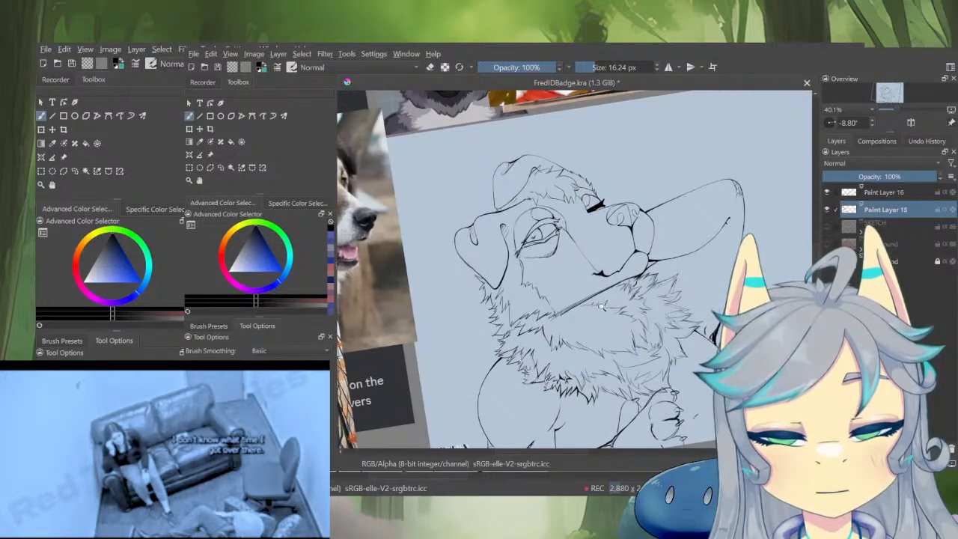
Thin the heavy doubled jaw line beneath the mouth with a 14.15 px eraser and check the whole drawing in mirrored view
left_click_drag(601, 305, 683, 231)
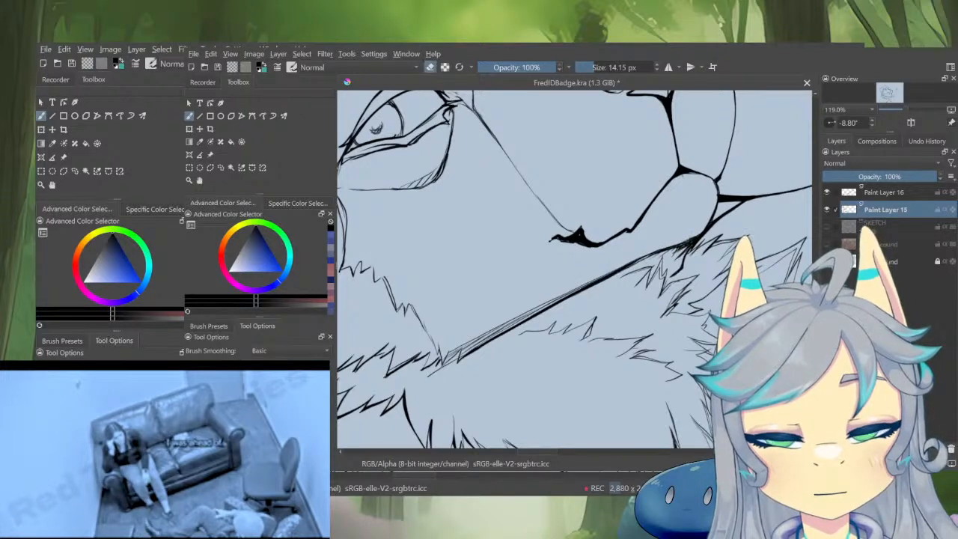
left_click_drag(614, 272, 552, 305)
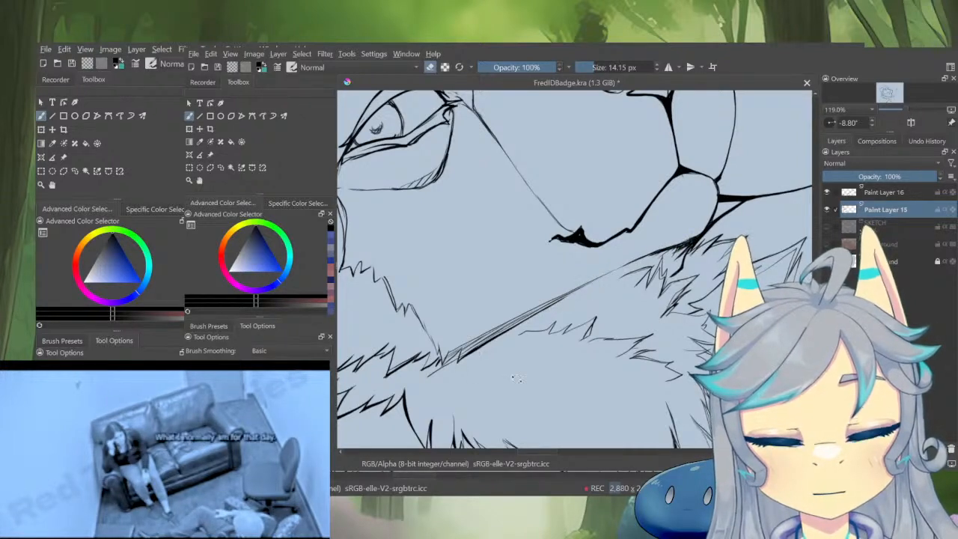
left_click_drag(505, 442, 524, 448)
key("e")
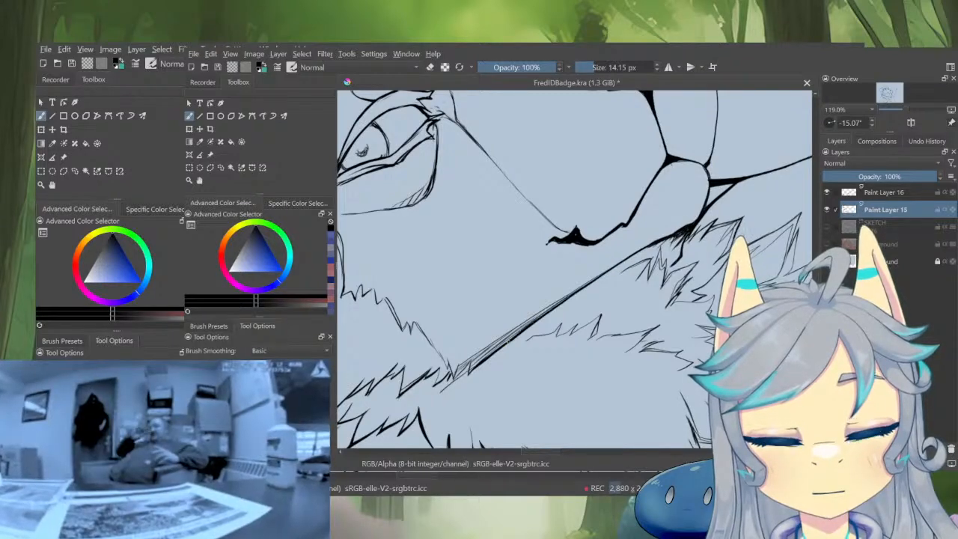
scroll(622, 279, "down", 7)
left_click_drag(690, 361, 669, 389)
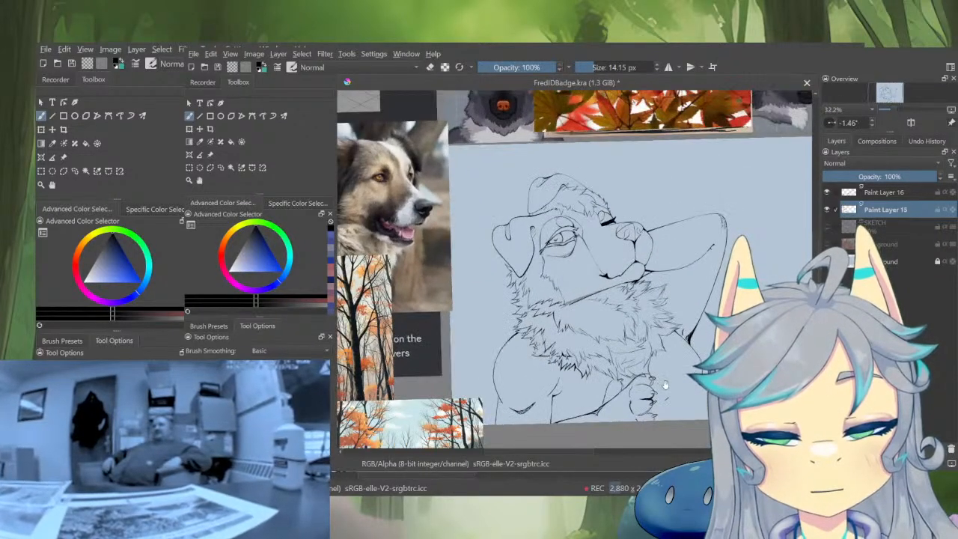
key("m")
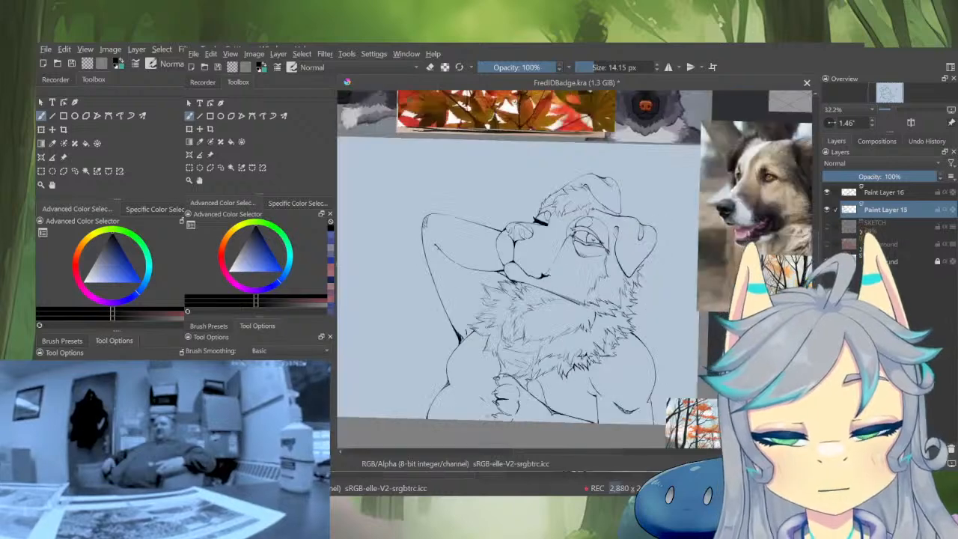
key("m")
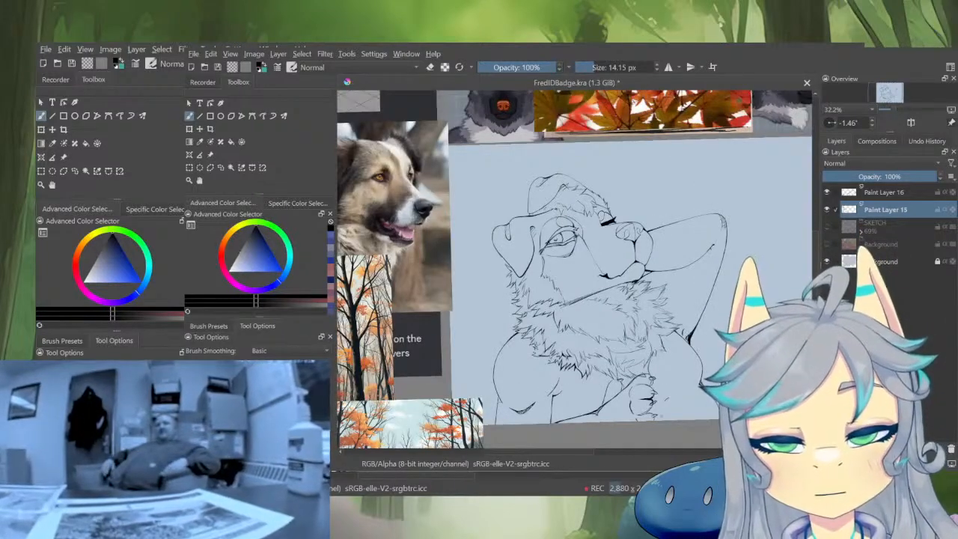
Save the badge, open shadow_ID_badge.kra and paste its "unpaid preview" vector watermark above Paint Layer 16 in FredIDBadge.kra
key("ctrl+s")
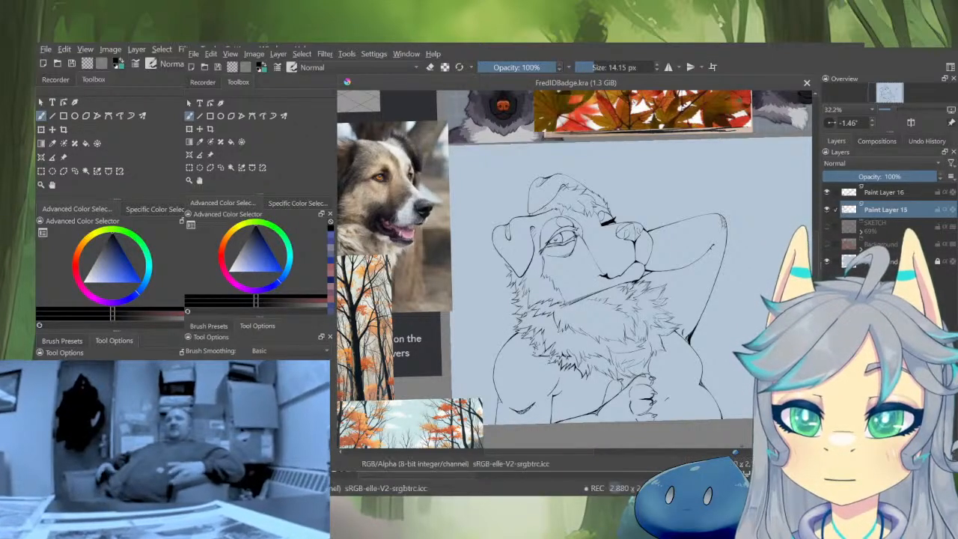
left_click(195, 56)
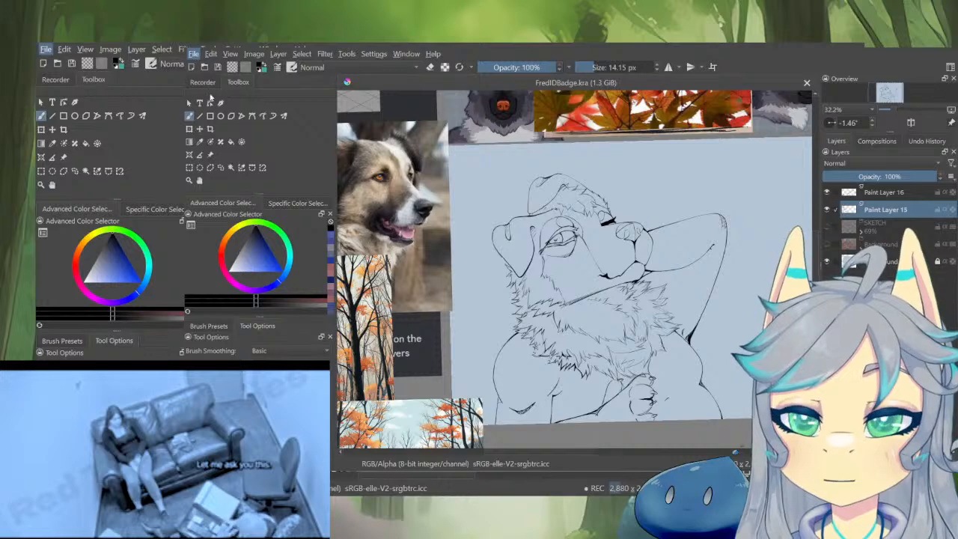
left_click(535, 162)
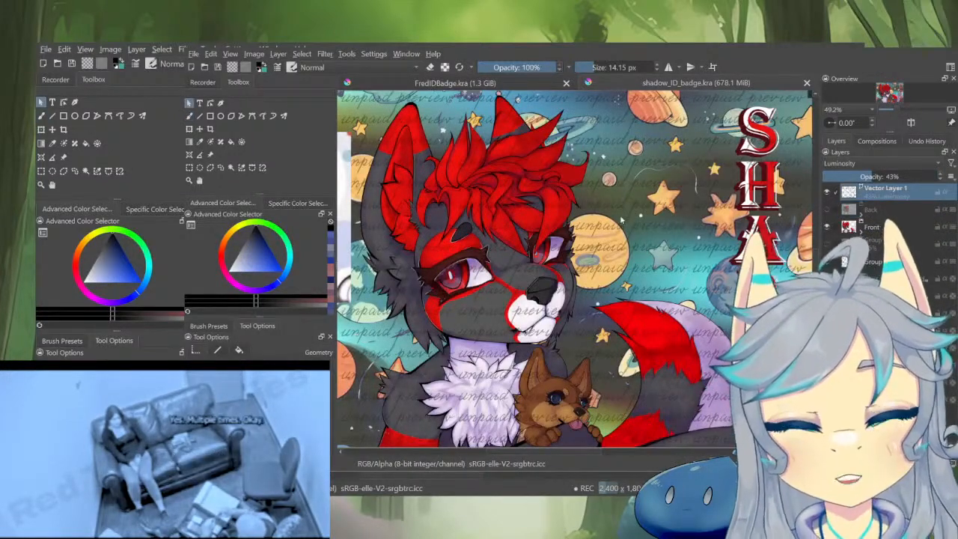
key("ctrl+Tab")
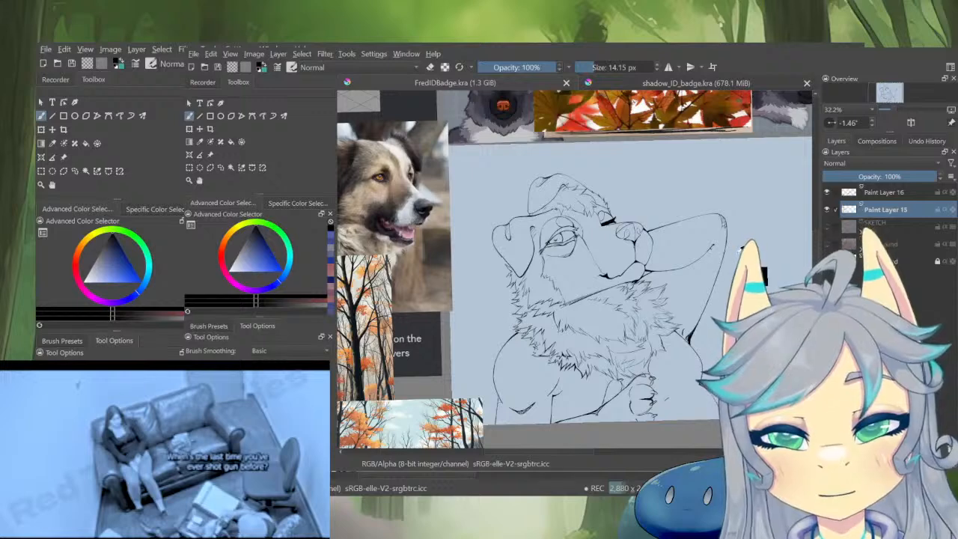
left_click(870, 196)
key("ctrl+v")
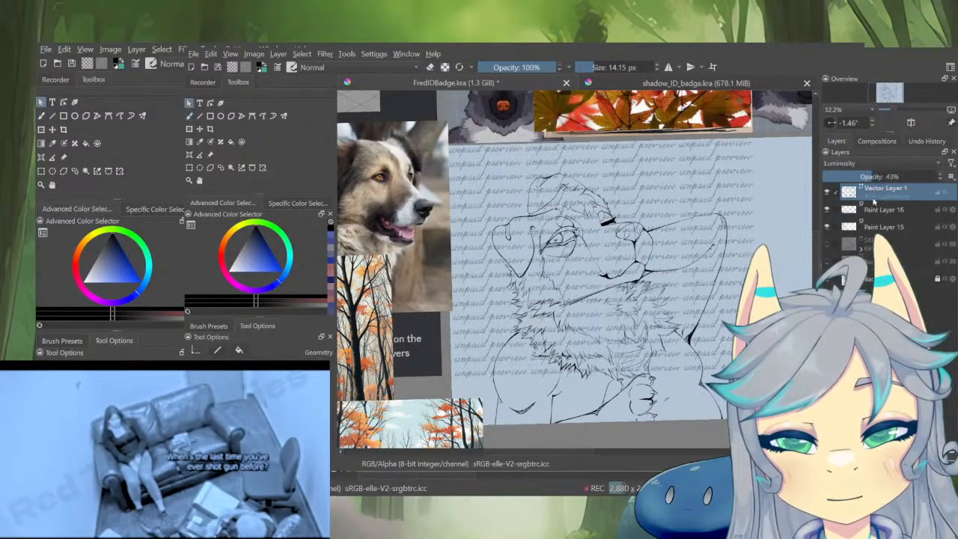
Transform the pasted watermark layer so its rows of text cover the whole blue canvas
left_click_drag(774, 239, 712, 232)
scroll(712, 232, "down", 2)
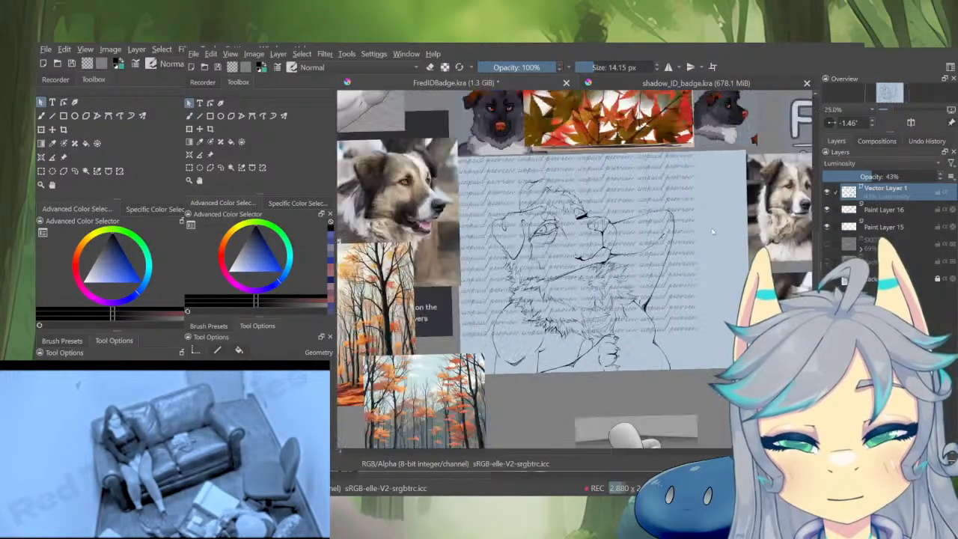
key("ctrl+t")
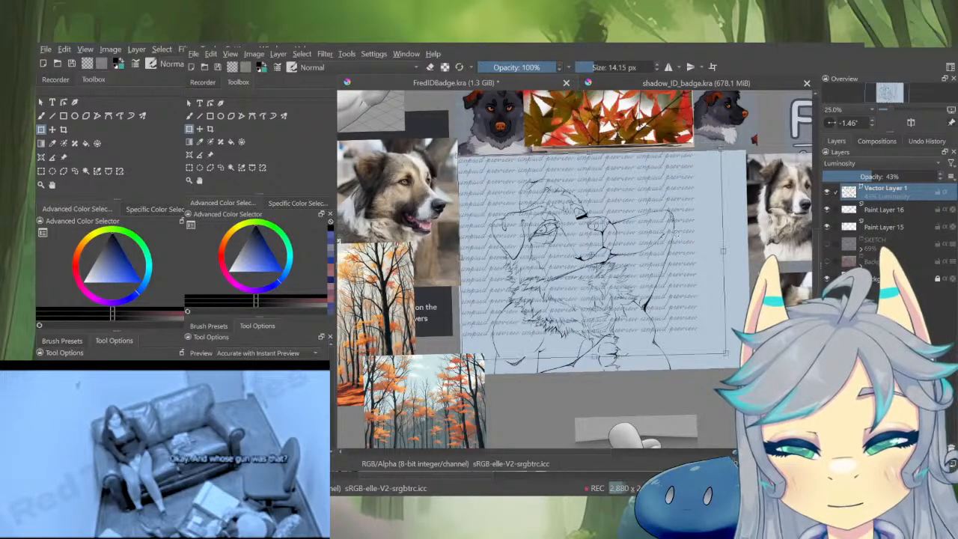
left_click_drag(675, 233, 694, 245)
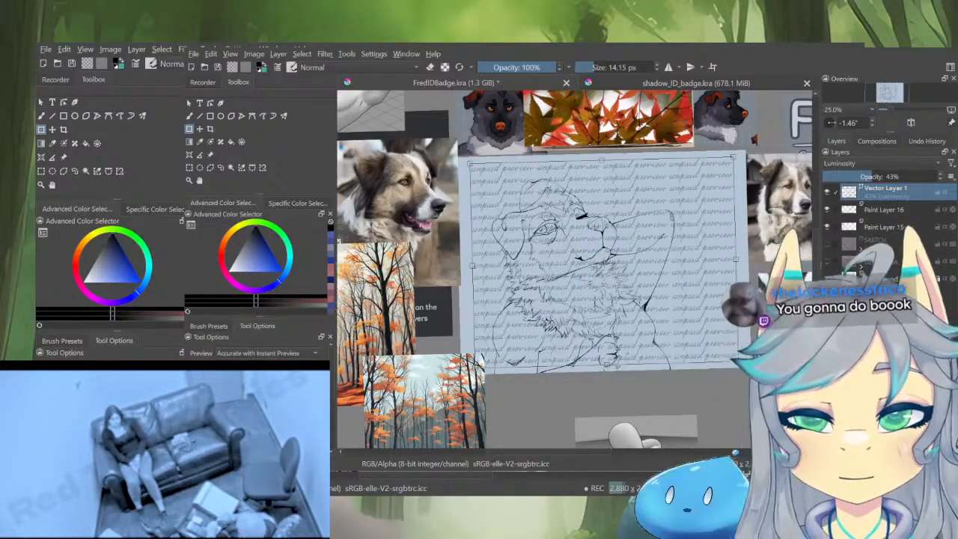
key("Return")
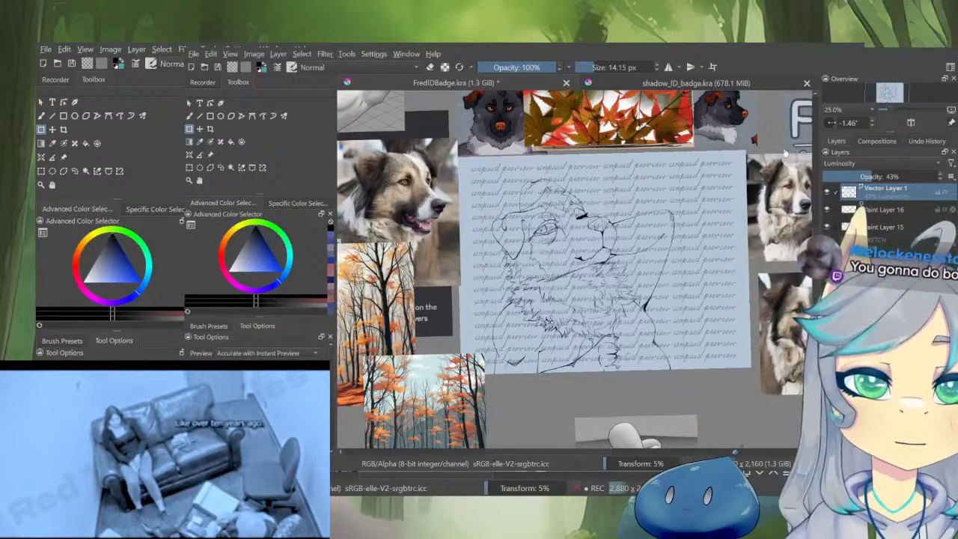
mouse_move(163, 520)
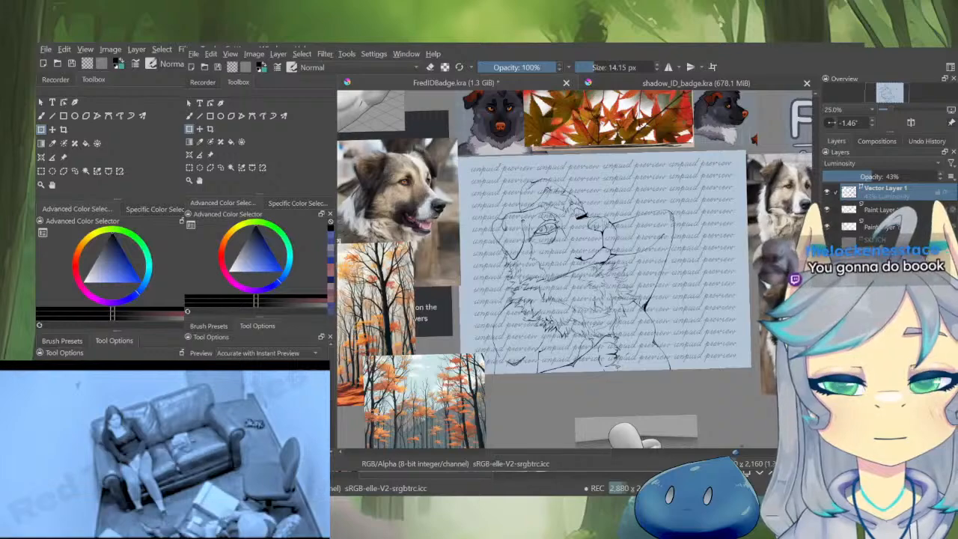
Lower the opacity of the Vector Layer 1 watermark to 22%
mouse_move(688, 315)
left_mouse_down()
mouse_move(698, 329)
mouse_move(696, 304)
left_mouse_up()
scroll(696, 304, "down", 3)
scroll(696, 304, "up", 3)
scroll(696, 289, "up", 2)
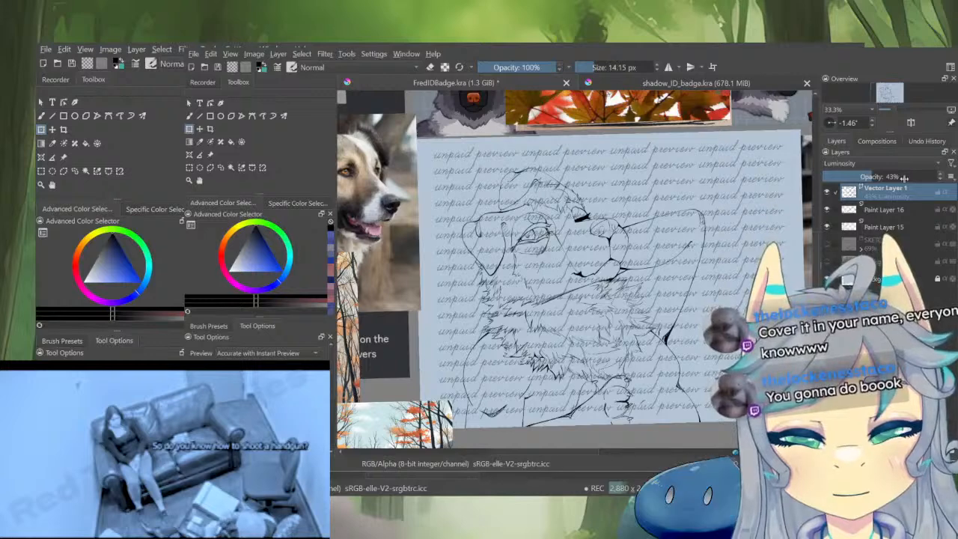
left_click_drag(903, 178, 852, 177)
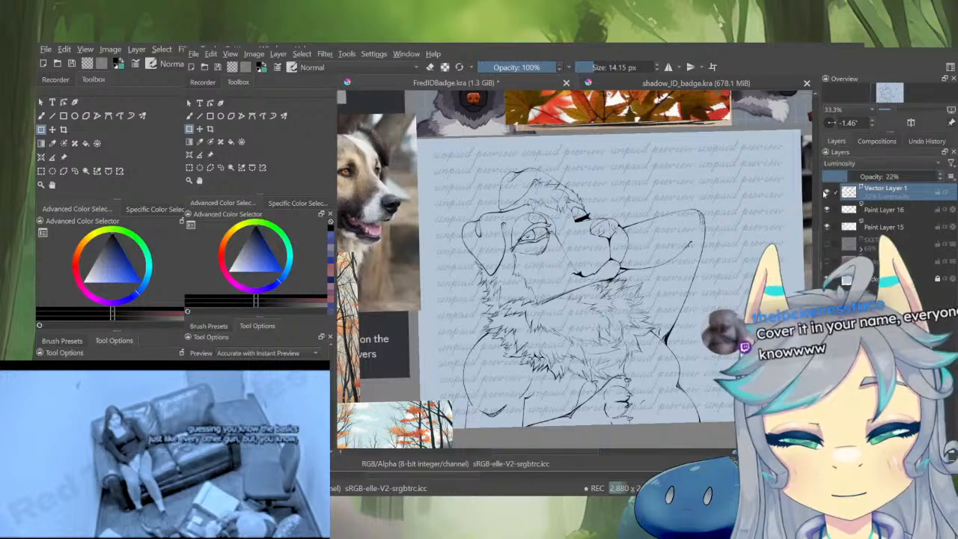
Close shadow_ID_badge.kra and save FredIDBadge.kra with the added watermark
left_click(599, 83)
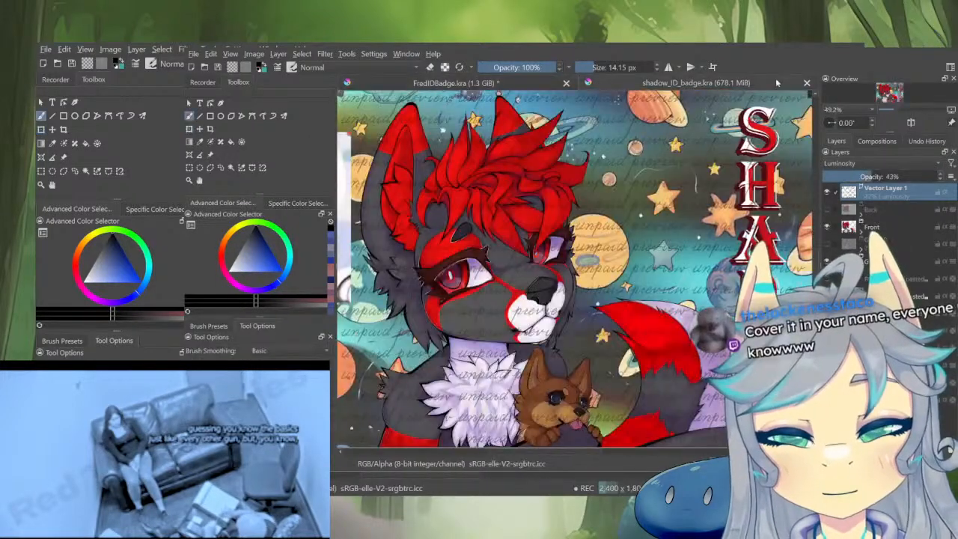
left_click(807, 83)
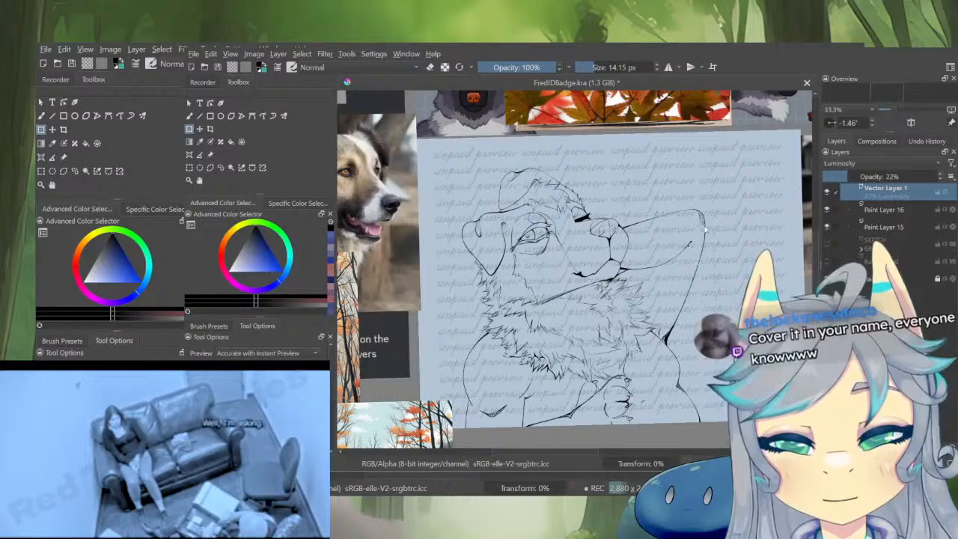
key("ctrl+s")
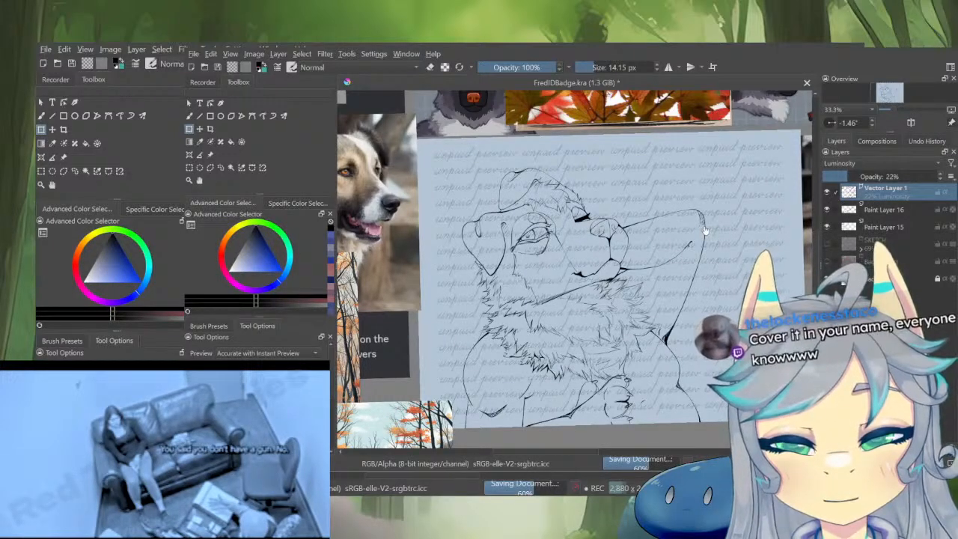
scroll(703, 230, "down", 2)
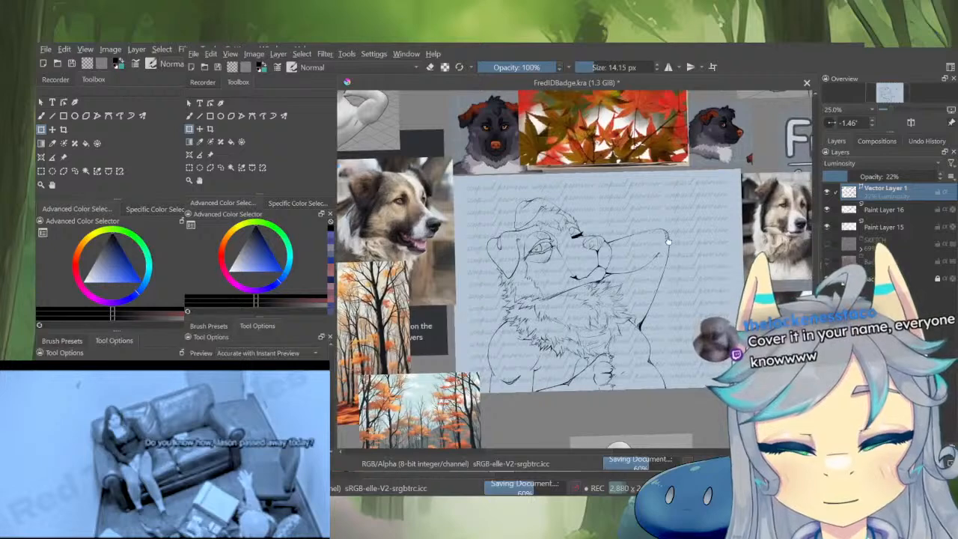
mouse_move(668, 242)
left_mouse_down()
mouse_move(668, 250)
mouse_move(680, 247)
left_mouse_up()
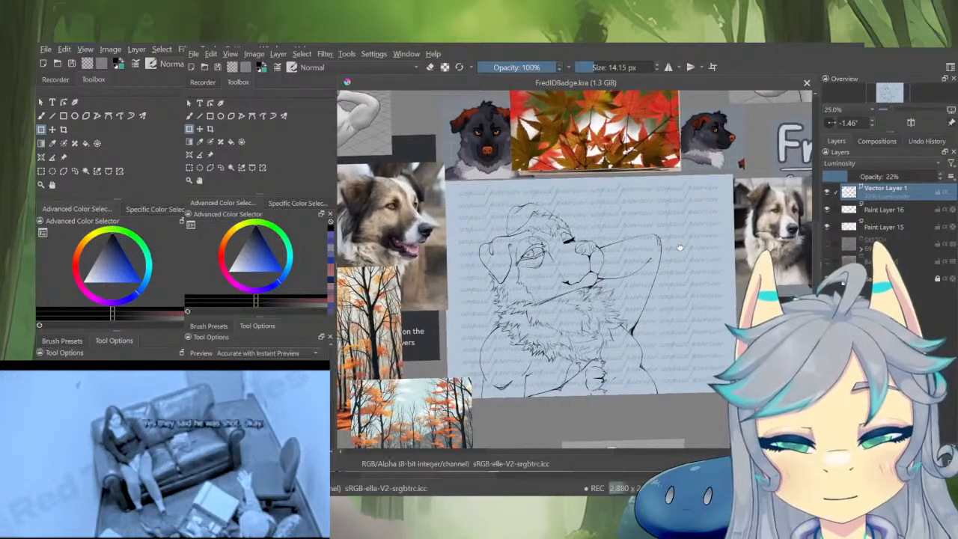
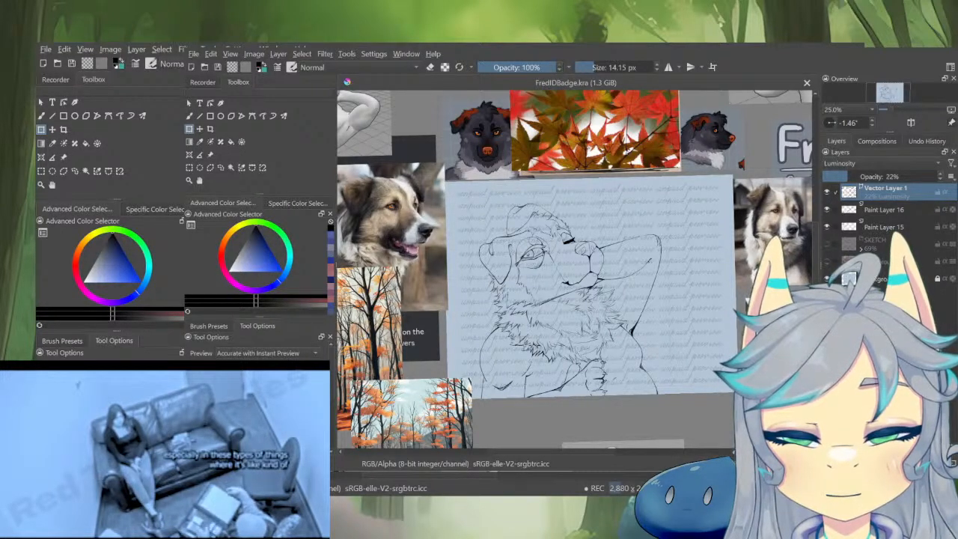
Show the SKETCH group and the coloured background, toggling the watermark and line art layers to compare them
left_click(827, 245)
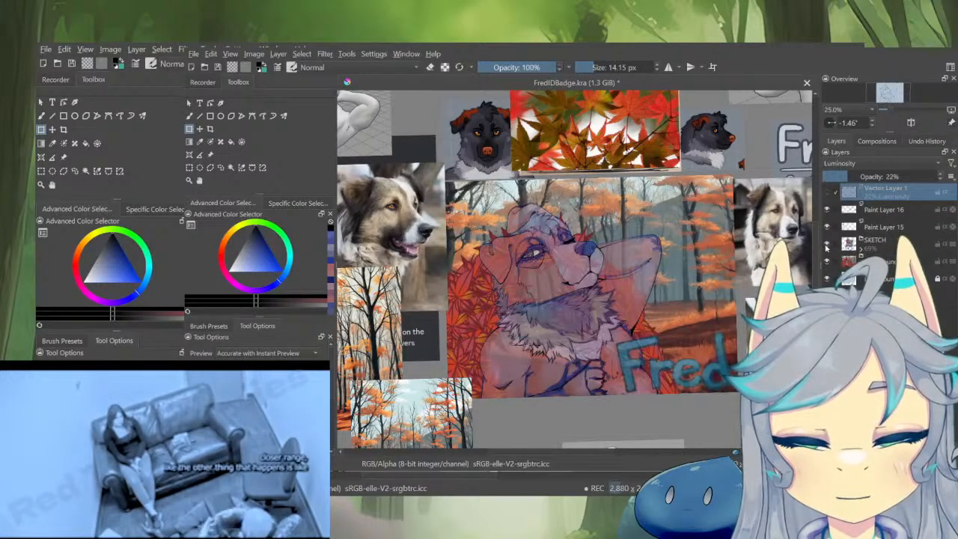
left_click(872, 243)
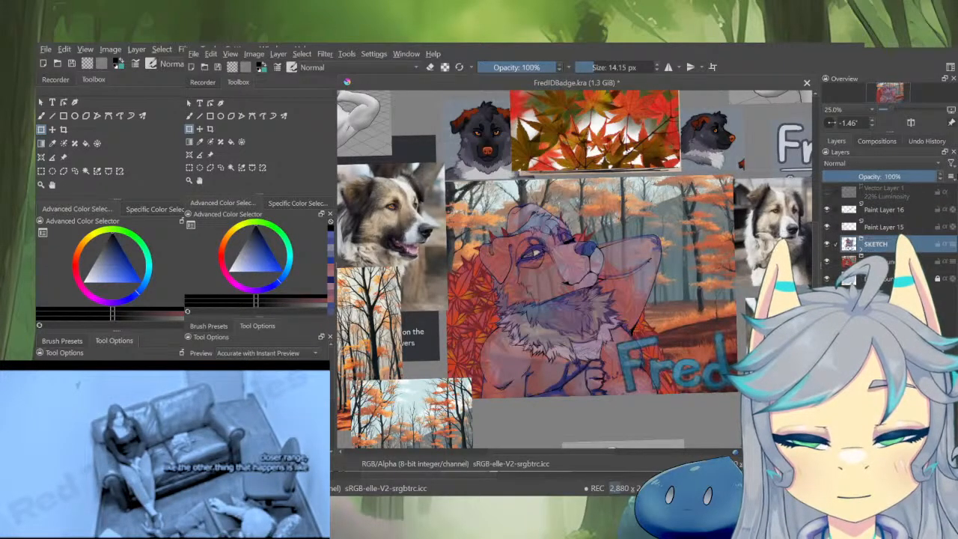
left_click(828, 194)
left_click(829, 211)
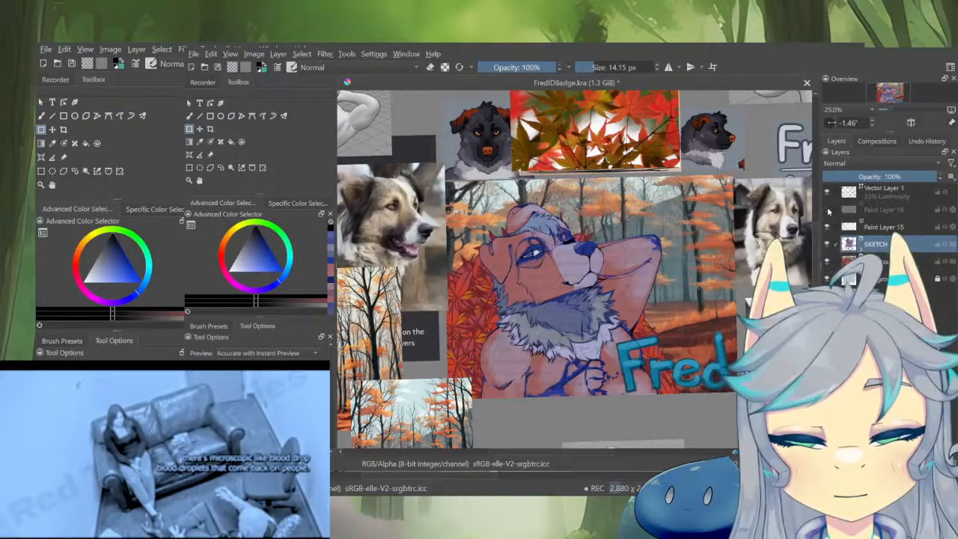
left_click(828, 211)
left_click(828, 210)
left_click(828, 210)
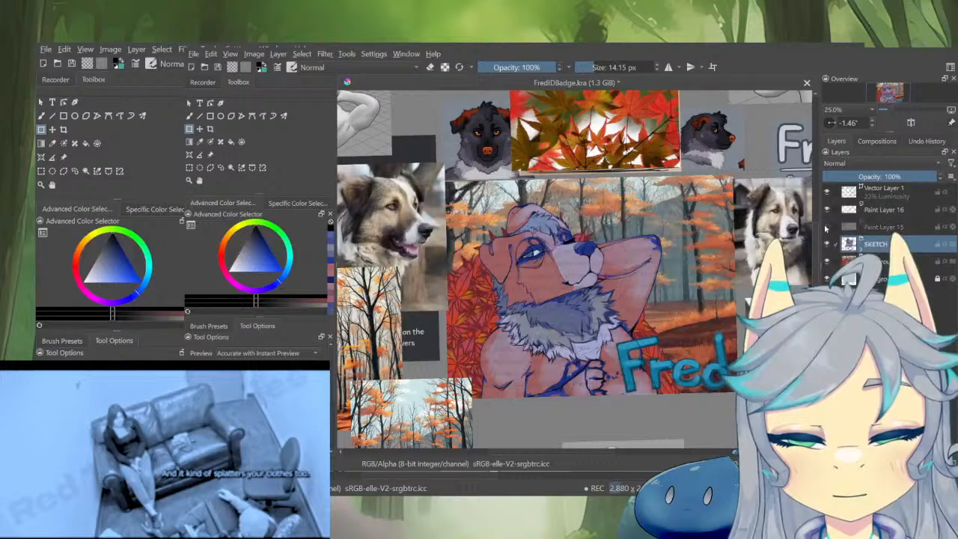
left_click(827, 212)
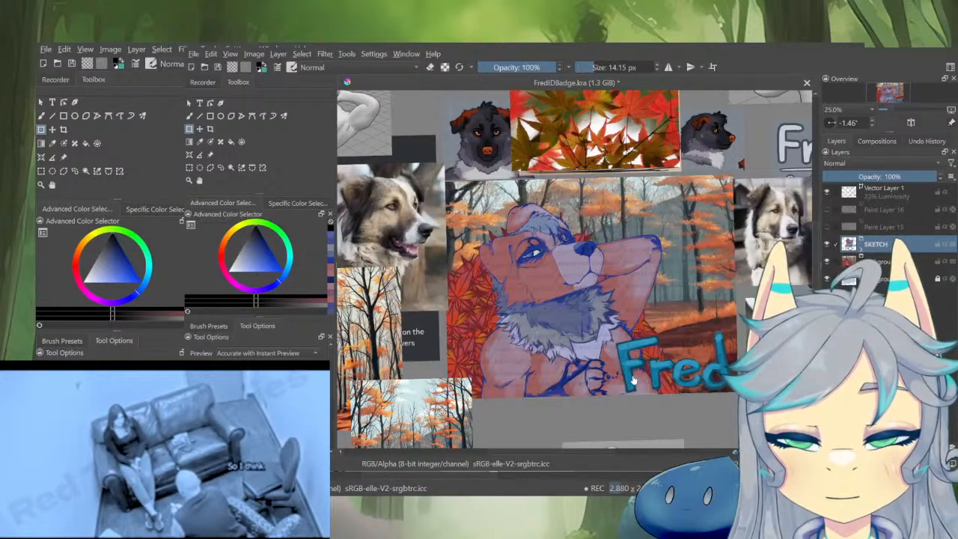
Show Paint Layers 16 and 15 with the sketch, background and watermark hidden, and make Paint Layer 16 active
left_click(859, 216, "alt")
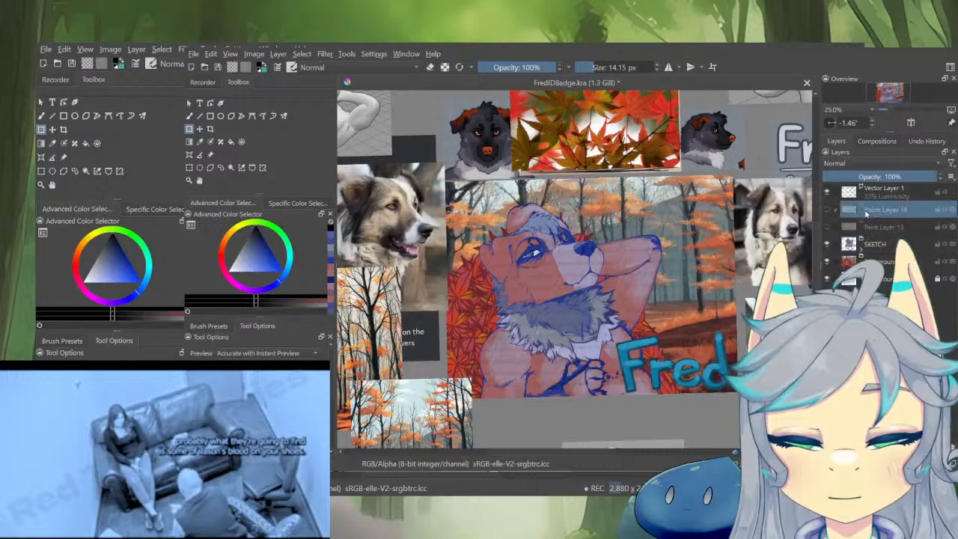
left_click(841, 214, "alt")
left_click(826, 210)
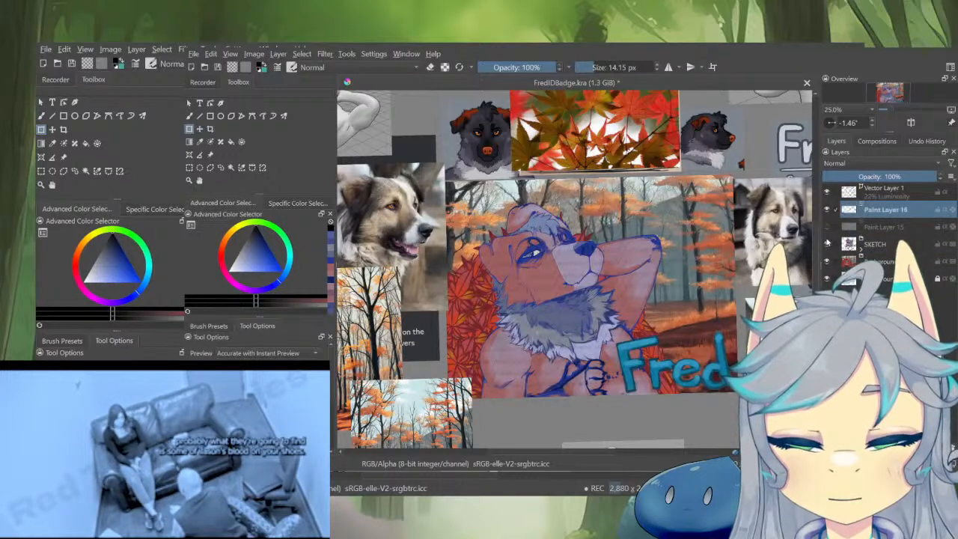
left_click(827, 244)
left_click(827, 261)
left_click(826, 226)
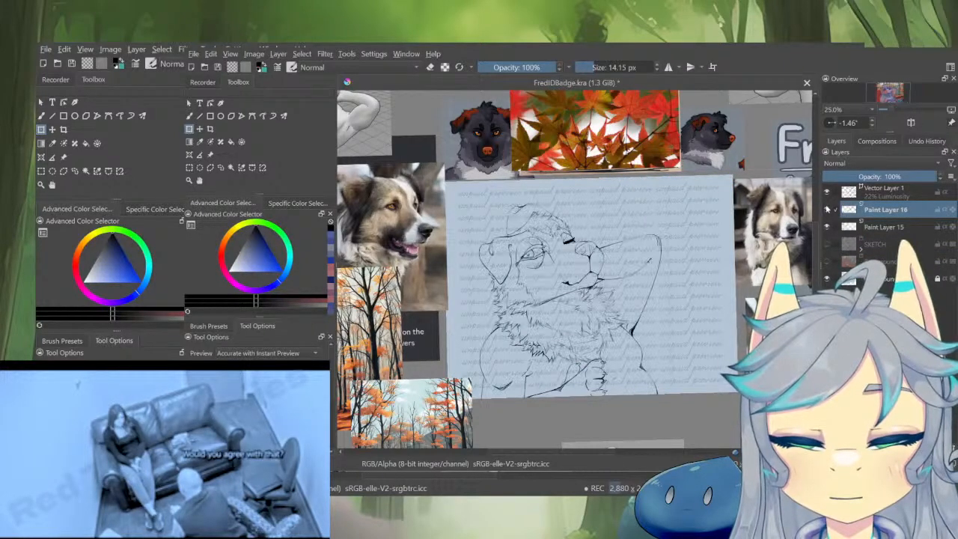
left_click(827, 193)
left_click(852, 212, "alt")
left_click(852, 211, "alt")
Start transforming the lower paw line art on Paint Layer 16 and set the transform to a subdivided mesh
scroll(591, 366, "up", 2)
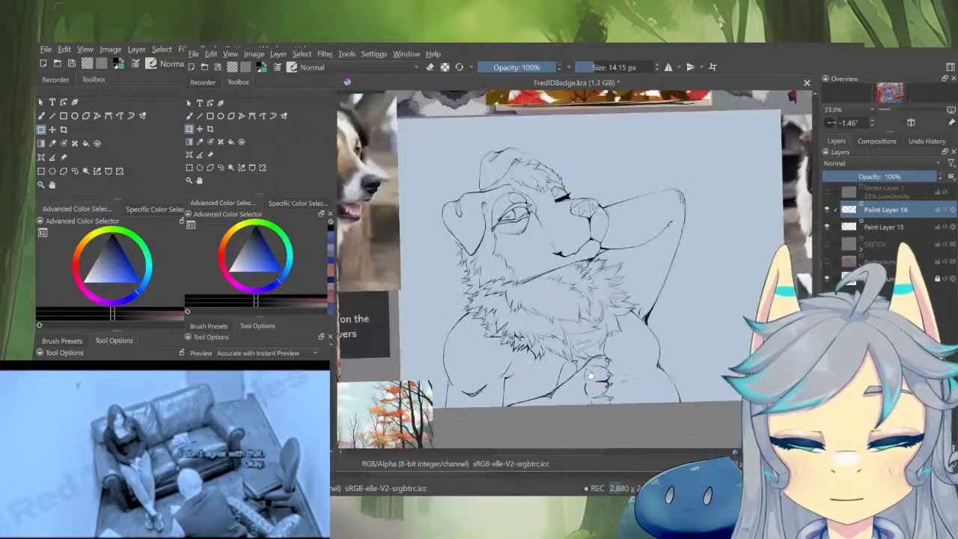
mouse_move(615, 371)
left_mouse_down()
mouse_move(630, 301)
mouse_move(607, 331)
mouse_move(591, 325)
left_mouse_up()
left_click(626, 305)
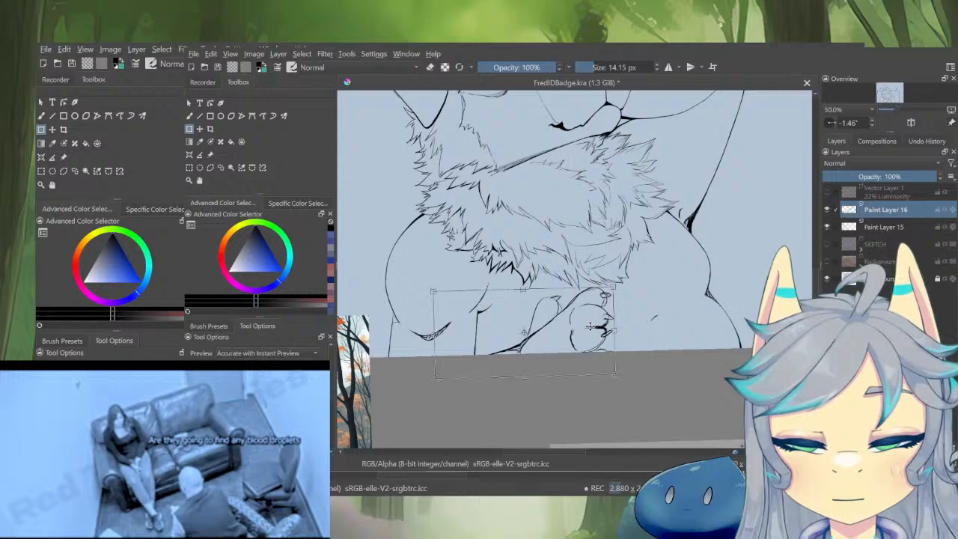
key("m")
key("m")
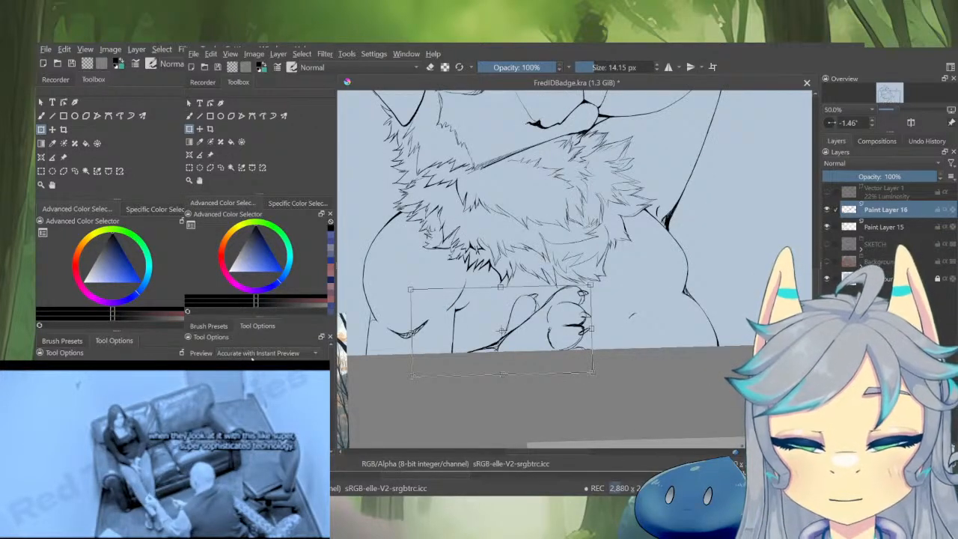
left_click(280, 369)
left_click(300, 396)
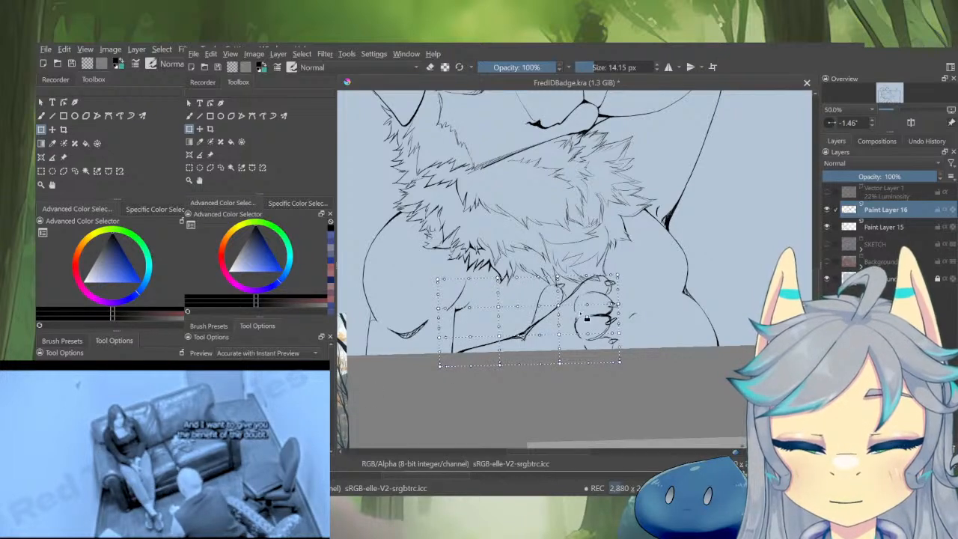
Try to reshape the lower paw by shifting the mesh points around its claws, toes and wrist
left_click_drag(587, 318, 630, 285)
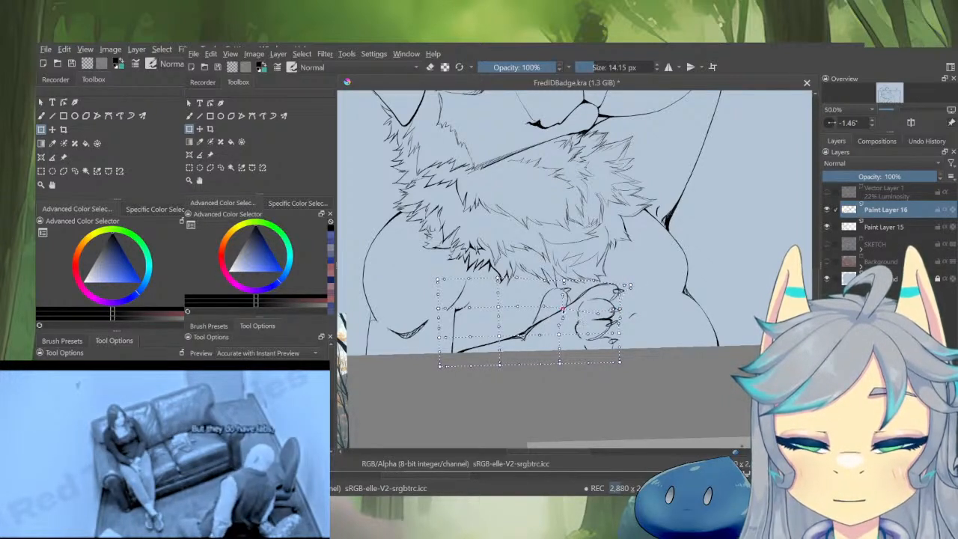
left_click_drag(565, 282, 570, 285)
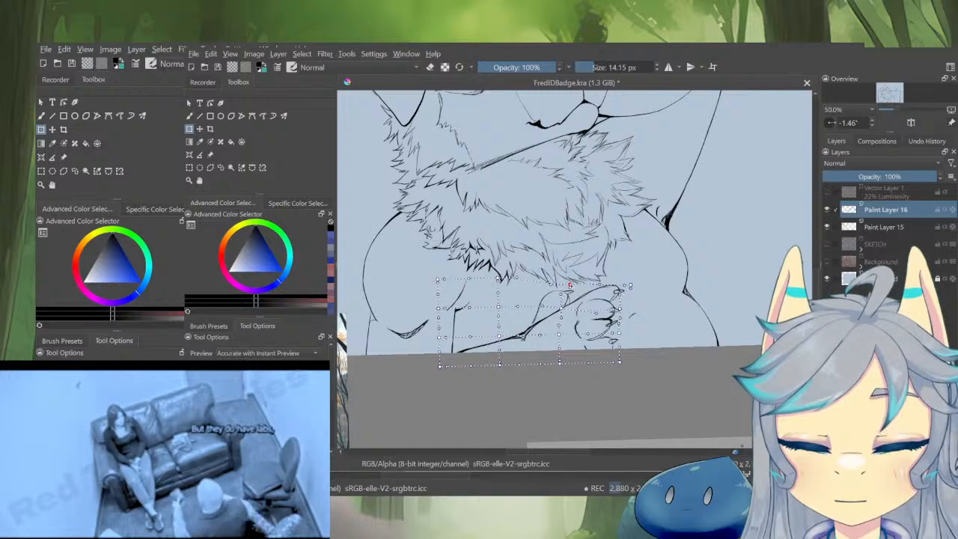
key("m")
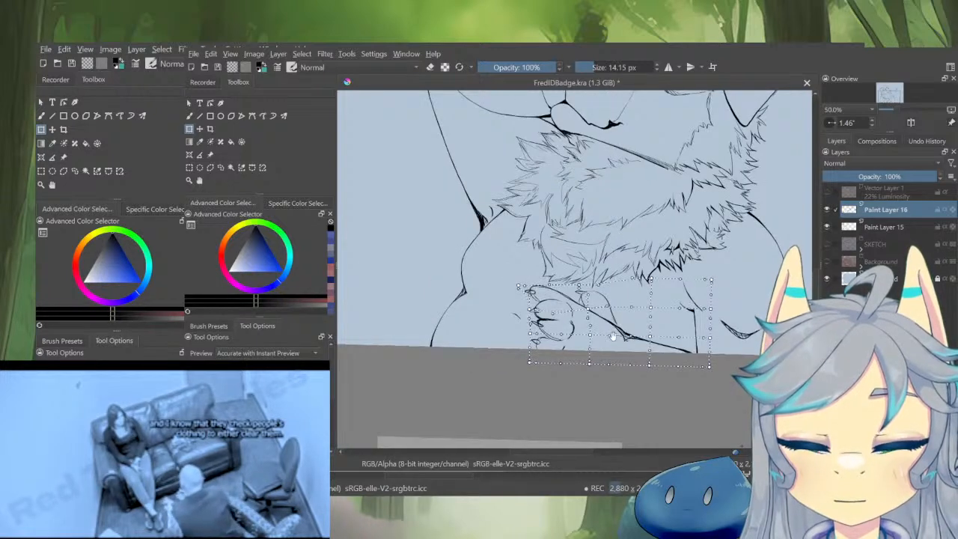
left_click_drag(589, 309, 592, 309)
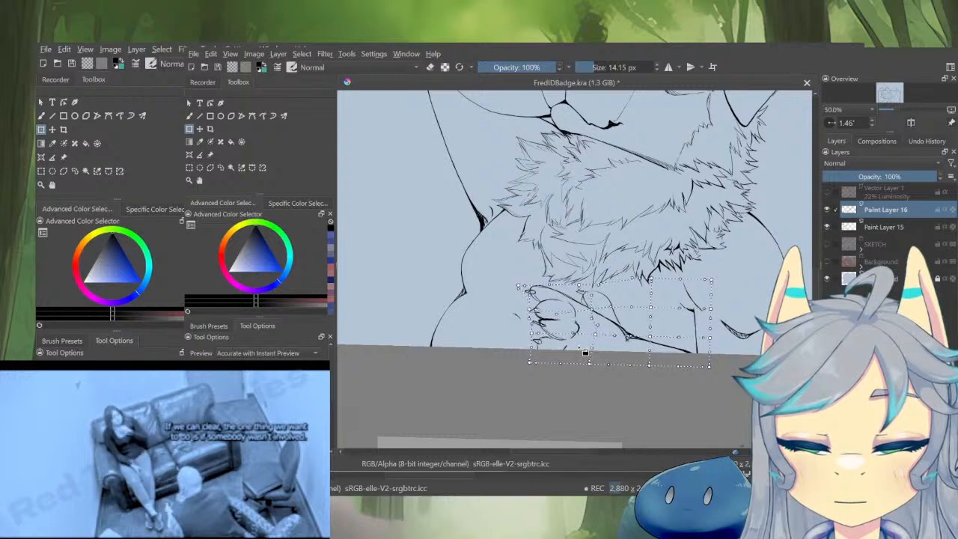
key("m")
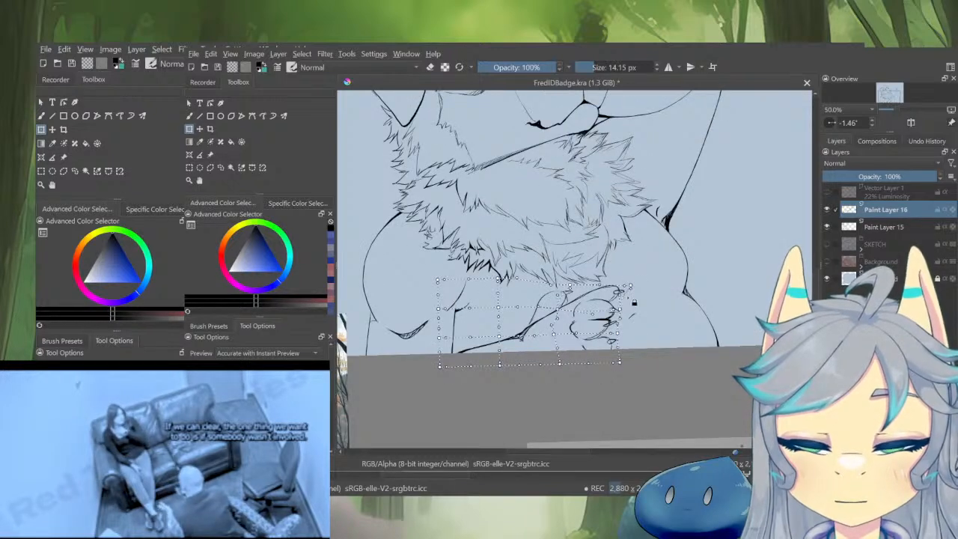
left_click_drag(624, 286, 618, 287)
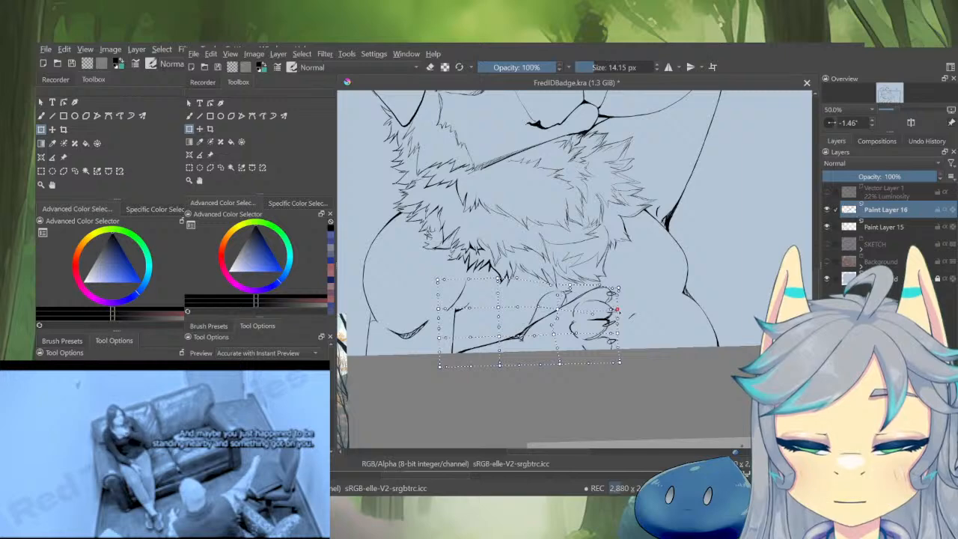
scroll(627, 322, "down", 2)
scroll(554, 337, "up", 1)
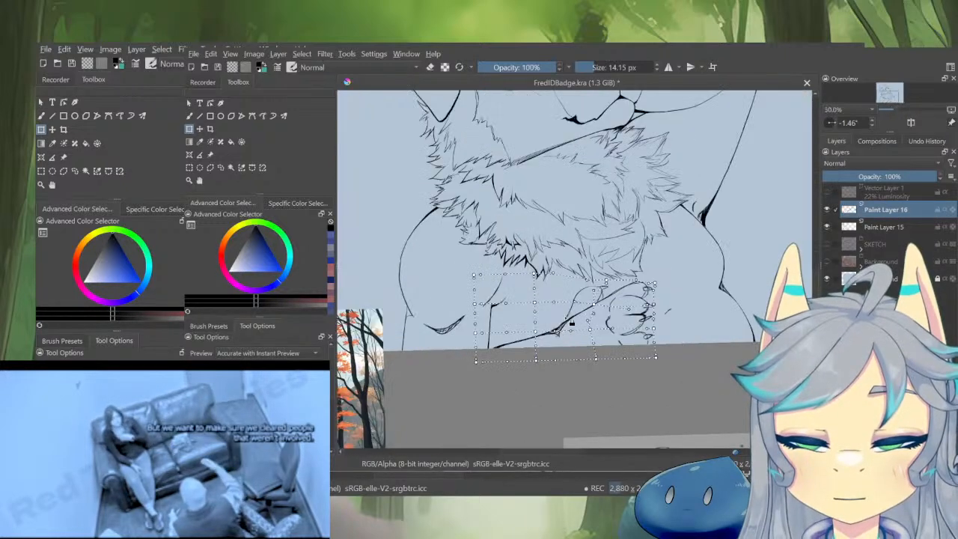
left_click_drag(569, 326, 566, 324)
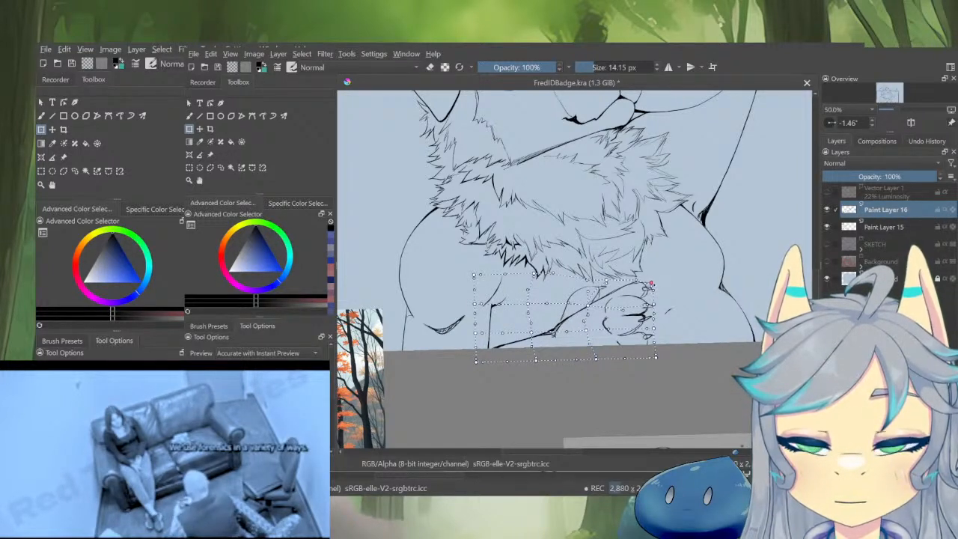
Reduce the transform mesh to a single cell and adjust its corners to reshape the lower paw and forearm
left_click(330, 397)
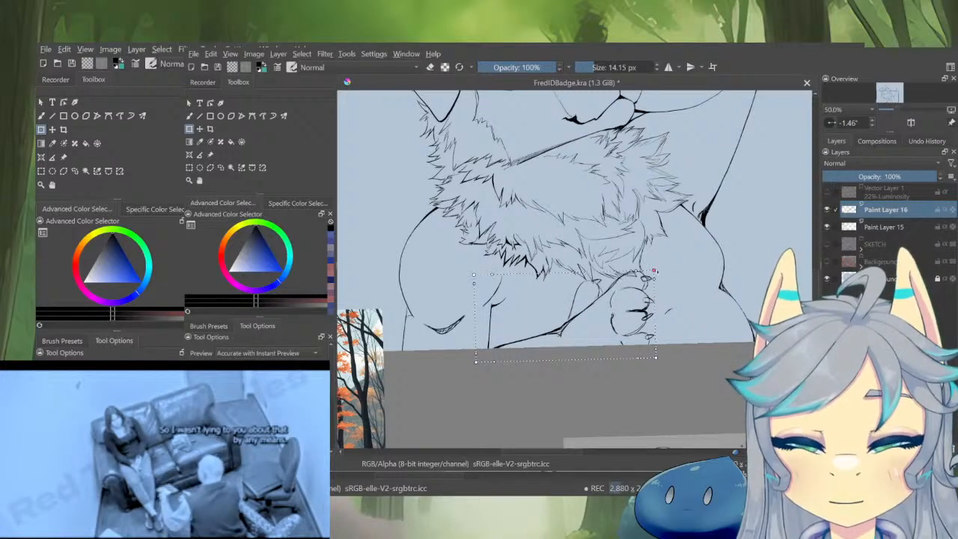
left_click_drag(654, 271, 653, 289)
key("m")
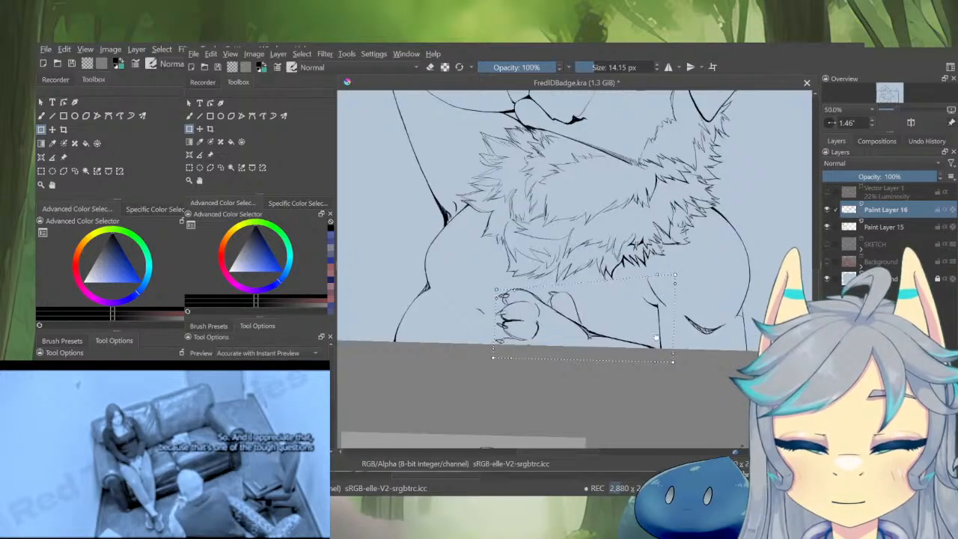
left_click_drag(656, 337, 710, 383)
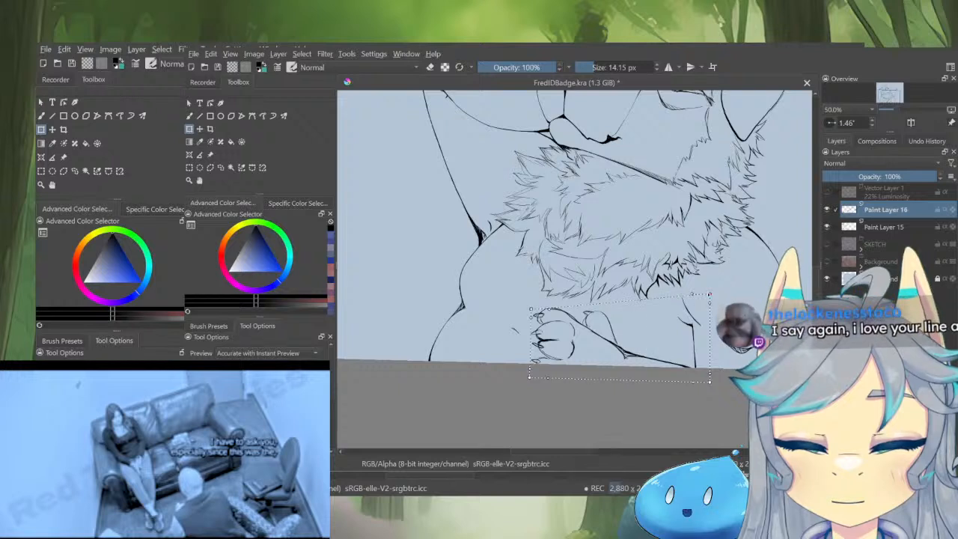
left_click_drag(709, 295, 707, 294)
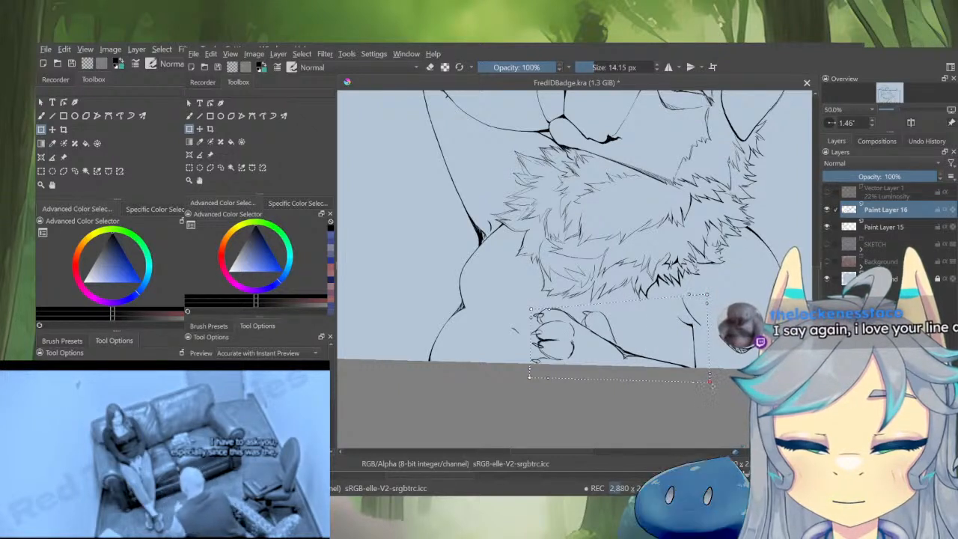
left_click_drag(711, 384, 712, 380)
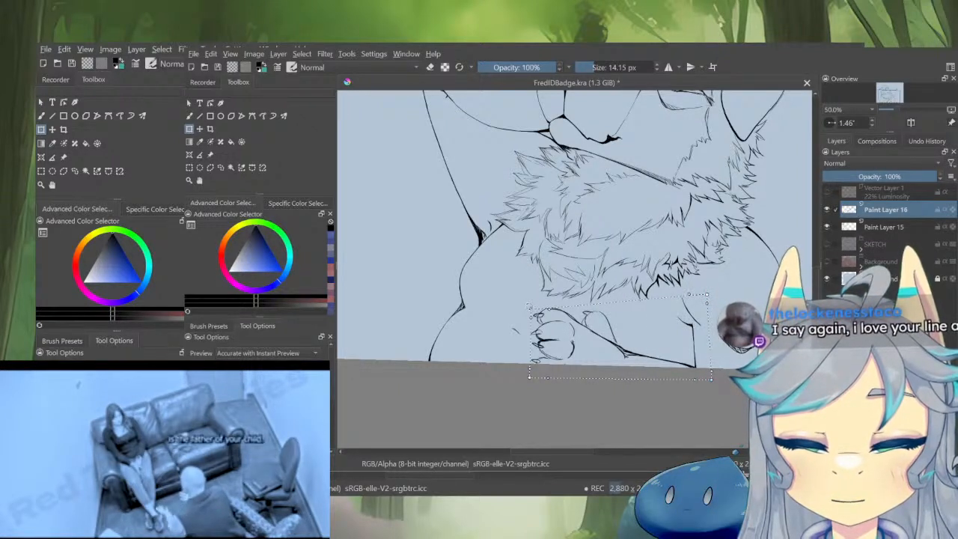
left_click_drag(531, 310, 533, 315)
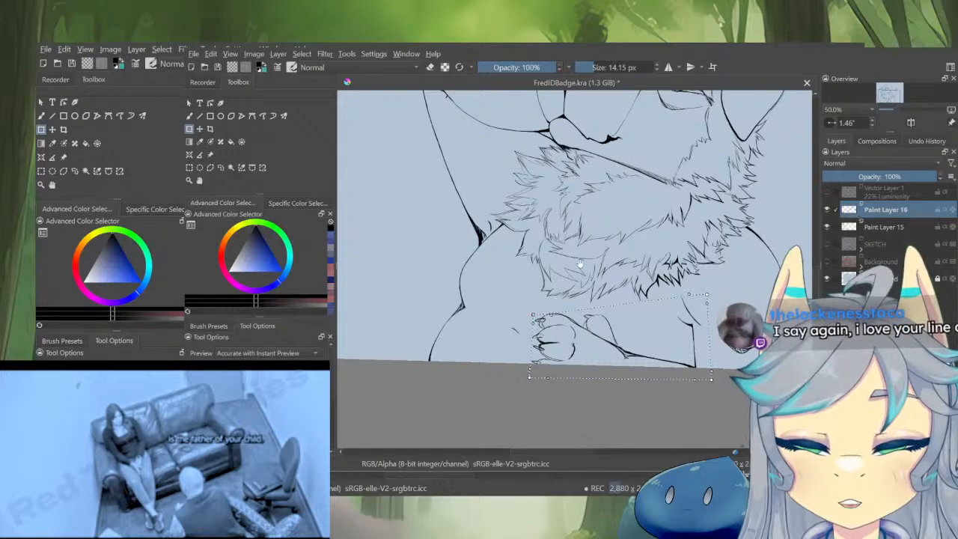
Examine the line art of the head, neck fur and reshaped paw up close and in mirrored view
left_click_drag(580, 263, 592, 338)
left_click_drag(654, 271, 619, 302)
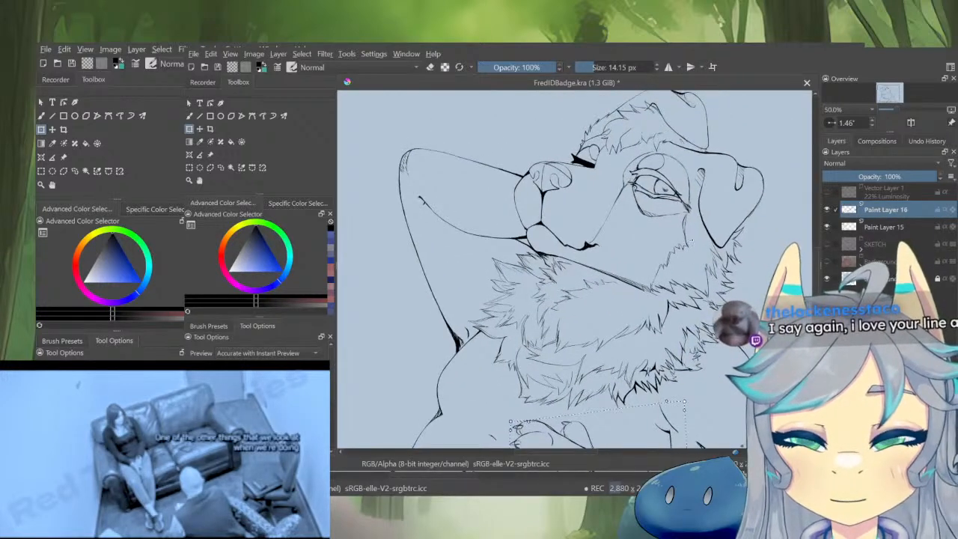
scroll(690, 241, "up", 2)
scroll(610, 328, "up", 2)
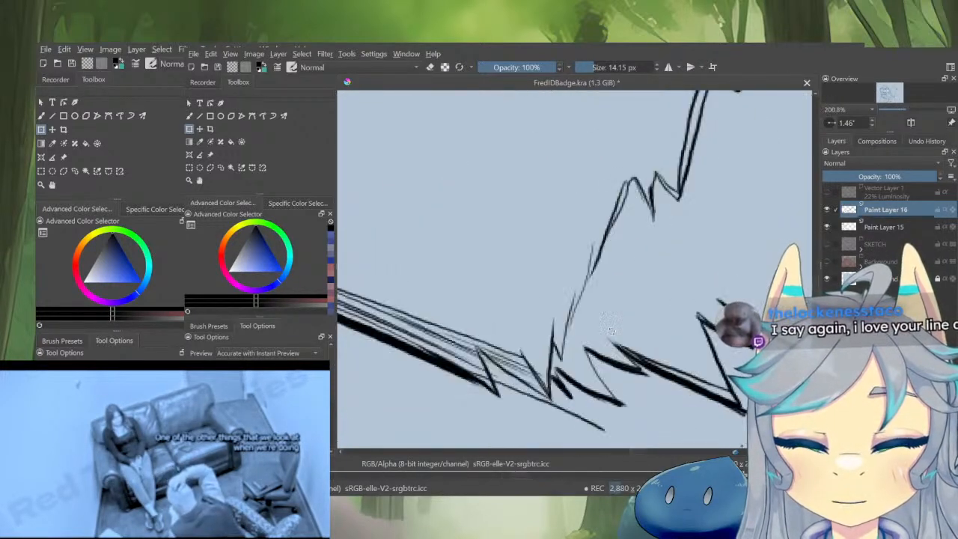
scroll(611, 328, "up", 2)
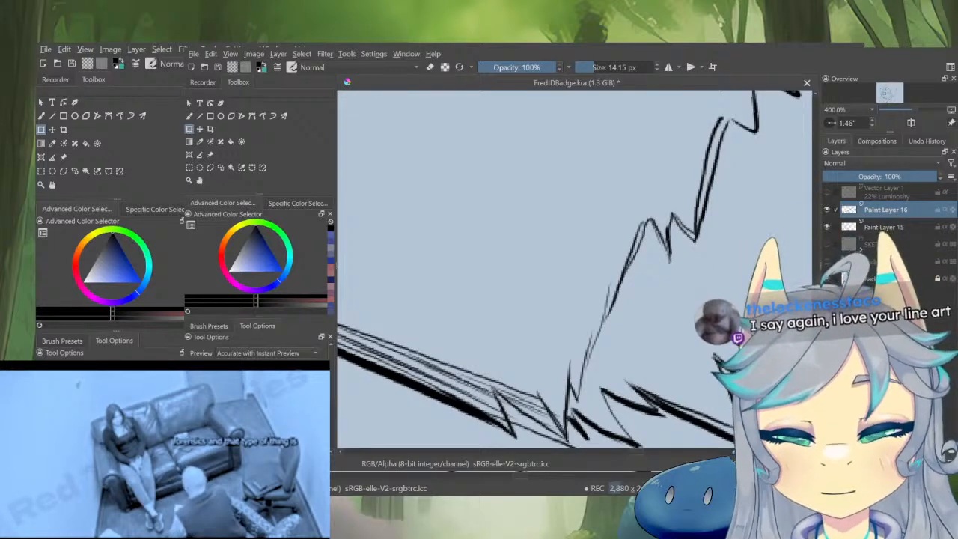
scroll(739, 258, "down", 5)
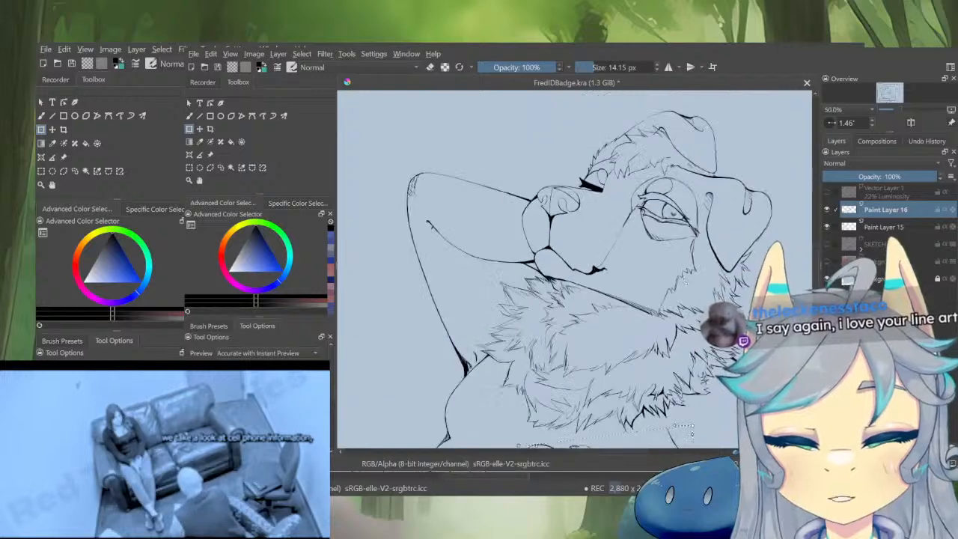
scroll(677, 289, "down", 5)
scroll(645, 282, "down", 1)
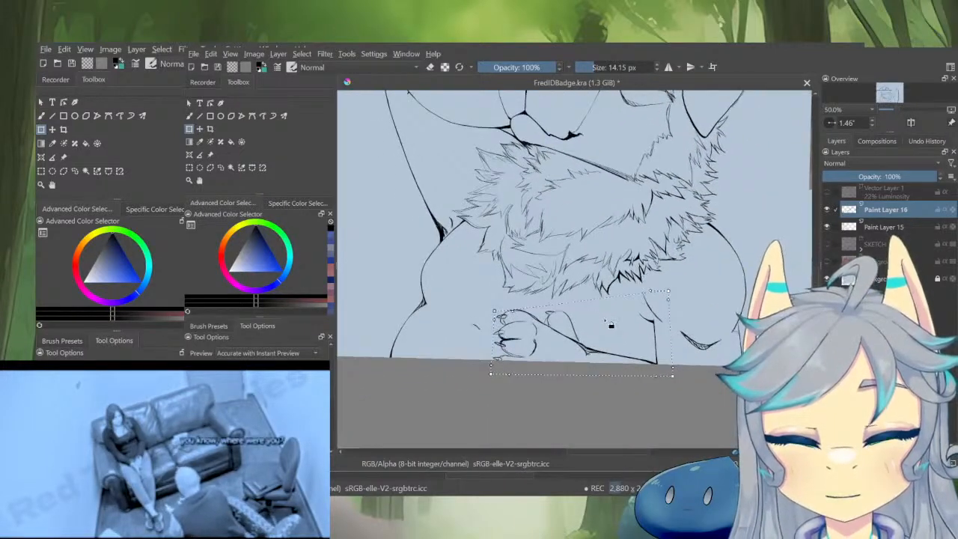
key("m")
scroll(644, 361, "up", 2)
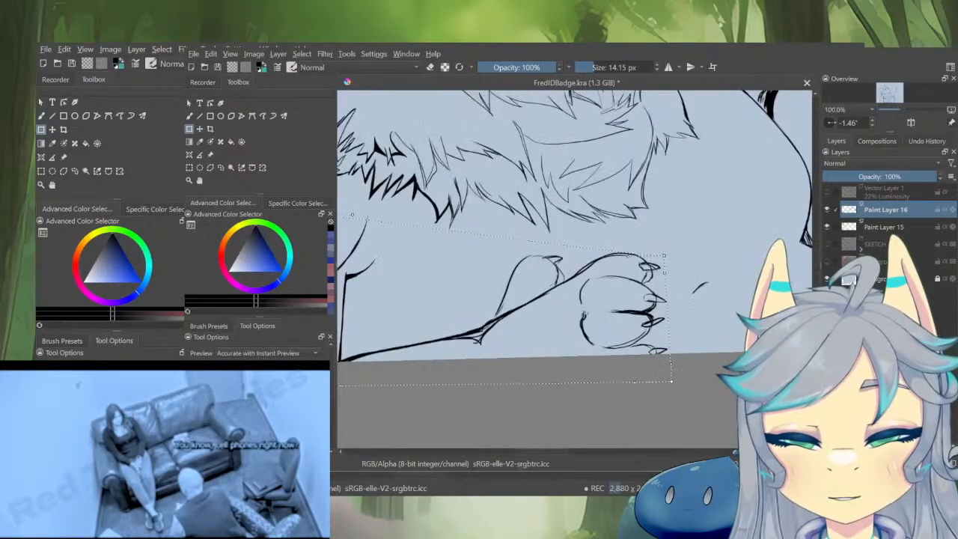
scroll(716, 283, "down", 2)
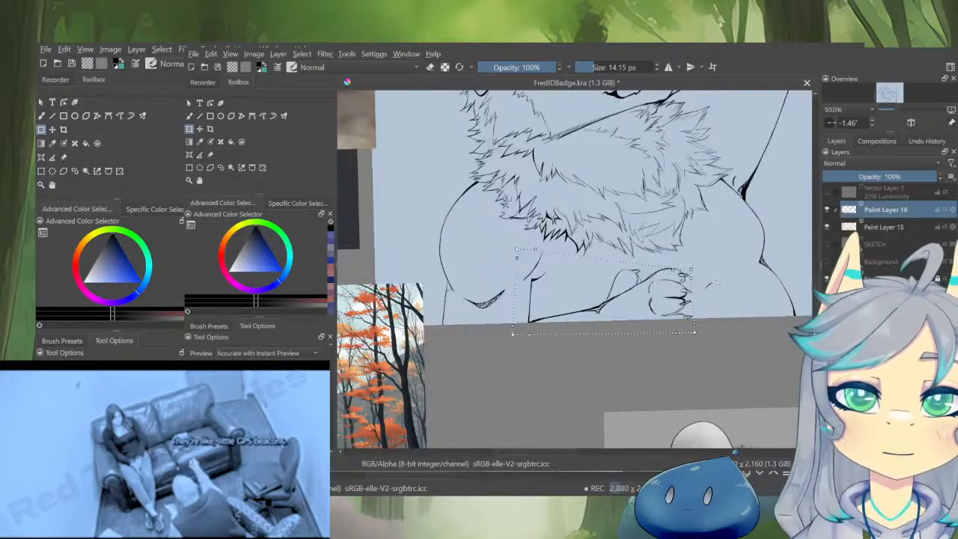
left_click_drag(721, 280, 711, 297)
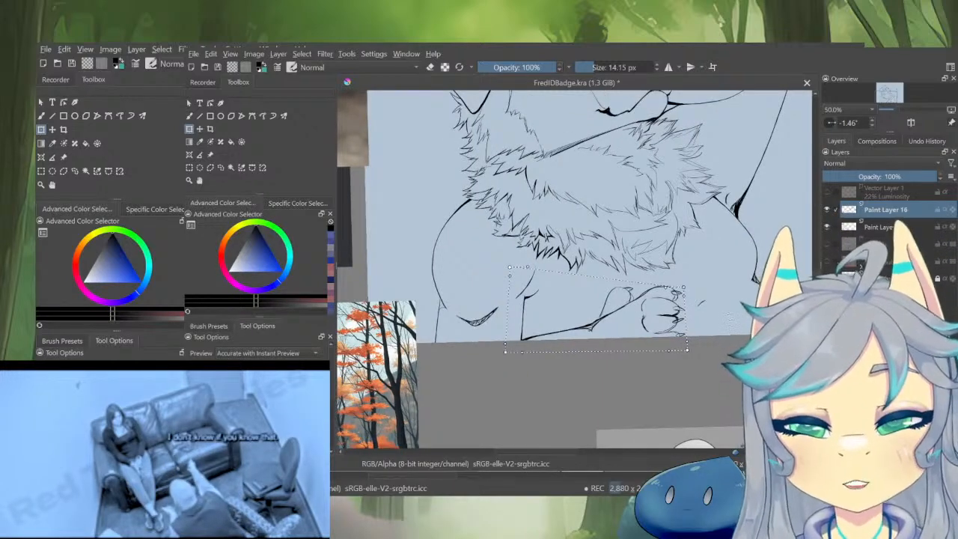
scroll(713, 321, "up", 1)
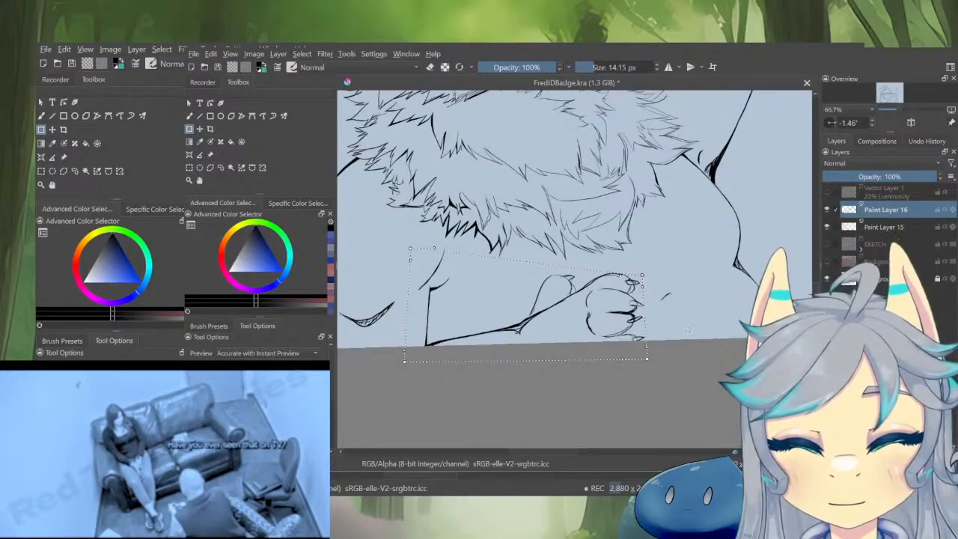
Select the lower paw freehand on Paint Layer 16 and transform it into a slightly flatter, lower shape
left_click(221, 168)
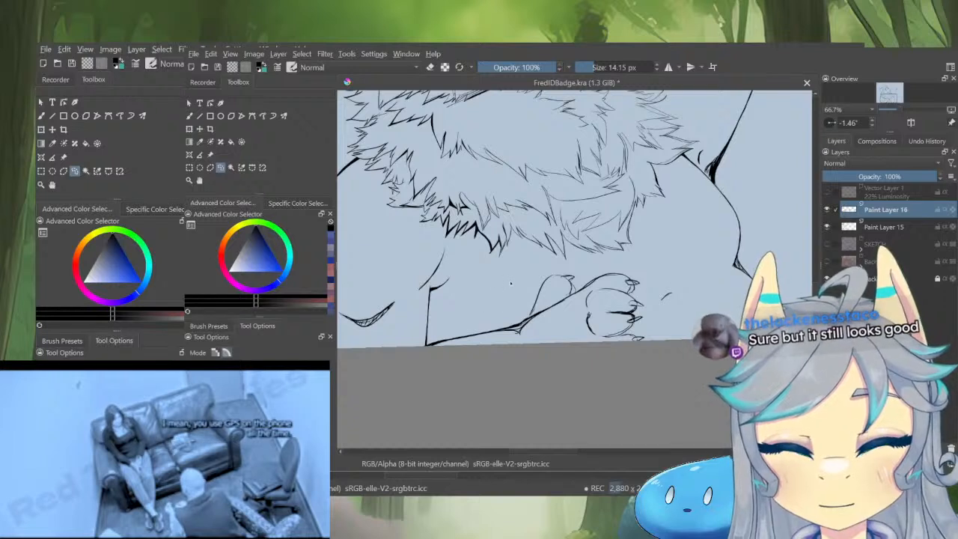
mouse_move(518, 322)
left_mouse_down()
mouse_move(524, 358)
mouse_move(584, 396)
mouse_move(707, 362)
mouse_move(716, 296)
mouse_move(679, 271)
mouse_move(676, 297)
mouse_move(647, 266)
mouse_move(533, 292)
left_mouse_up()
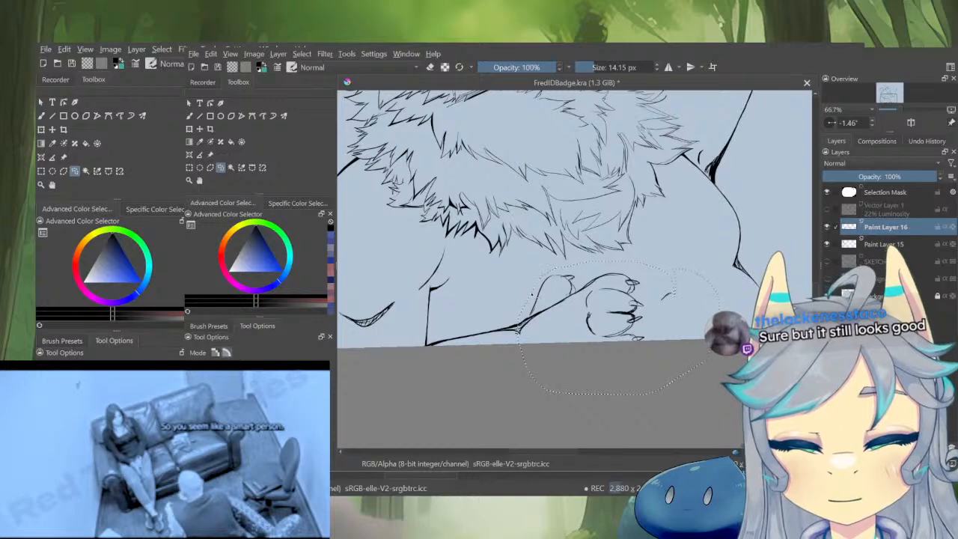
key("ctrl+t")
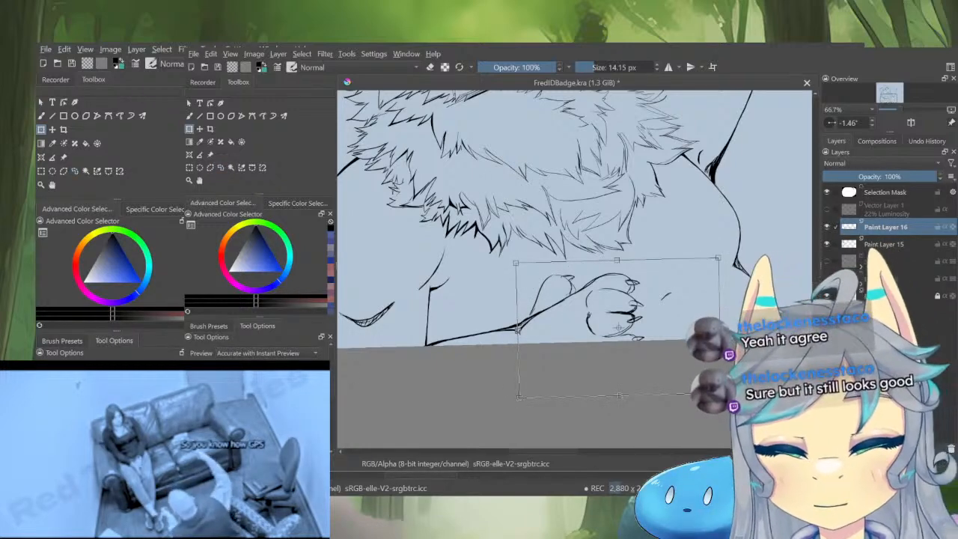
key("Return")
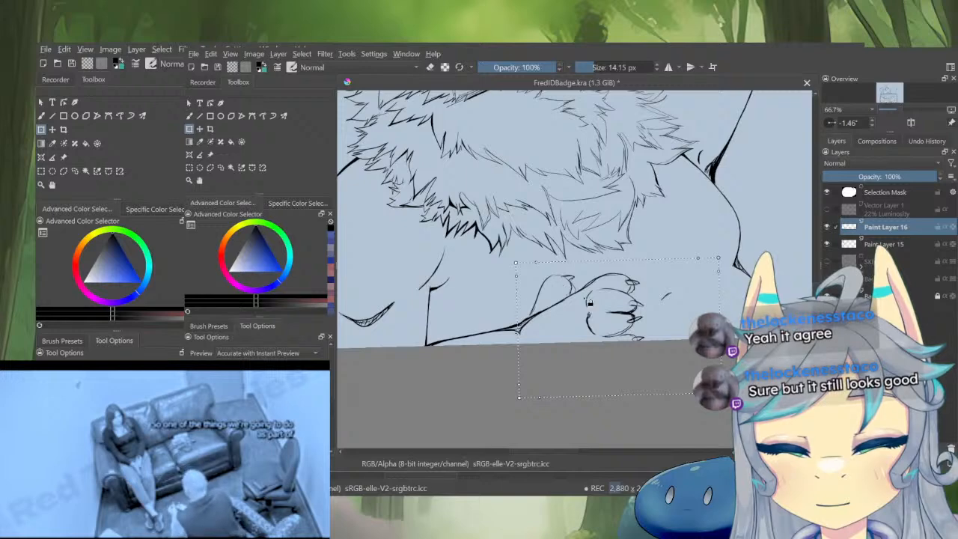
key("ctrl+t")
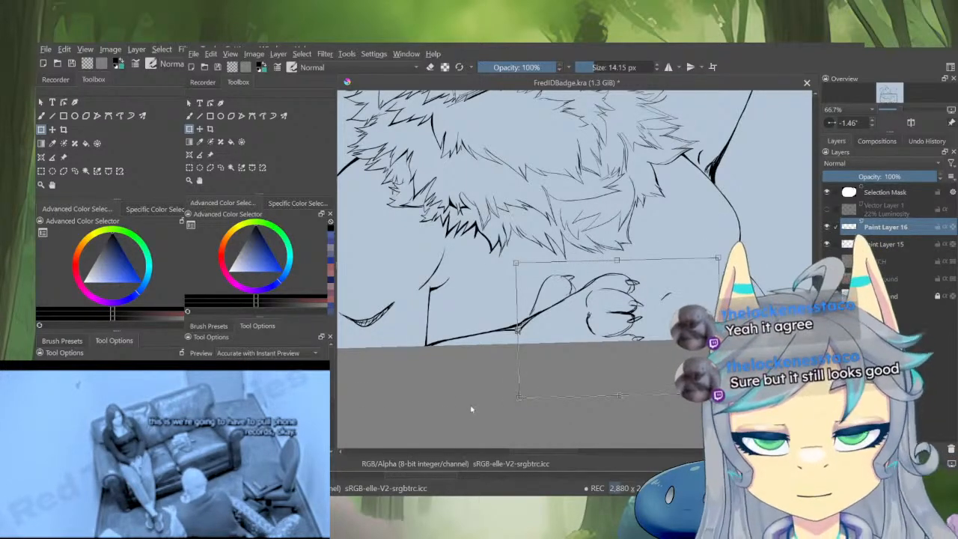
key("Return")
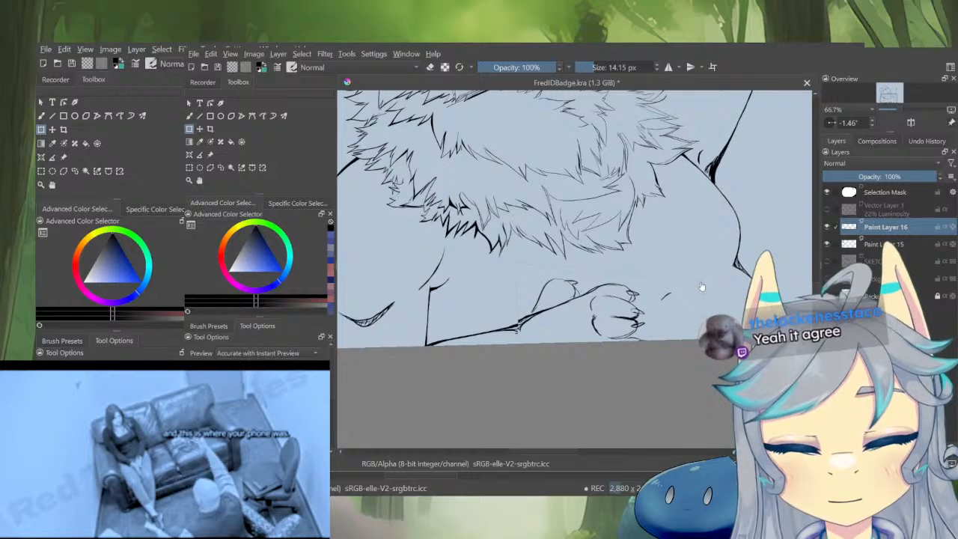
Slant the lower paw by raising the wrist-side upper corner of its transform frame, checking the pose in mirrored view
key("ctrl+t")
scroll(644, 322, "down", 3)
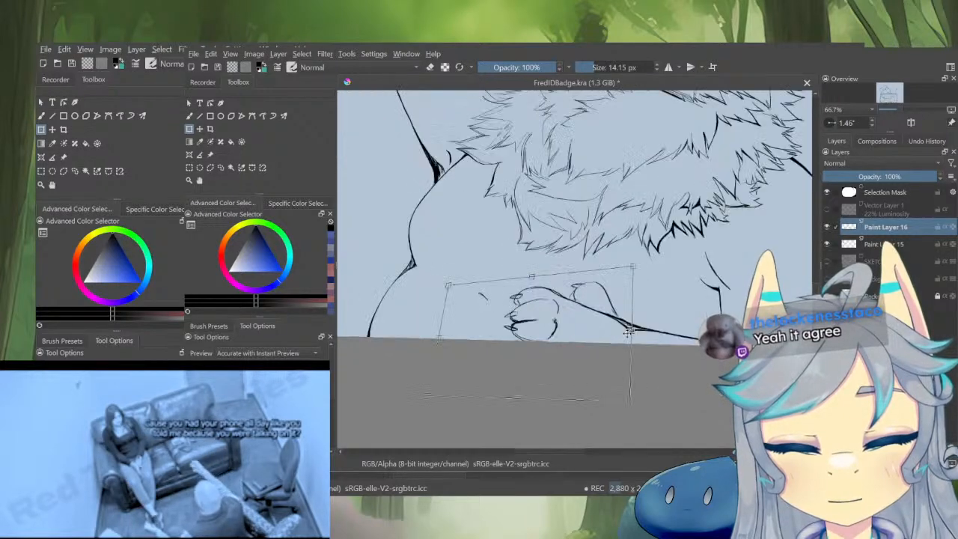
scroll(647, 341, "up", 2)
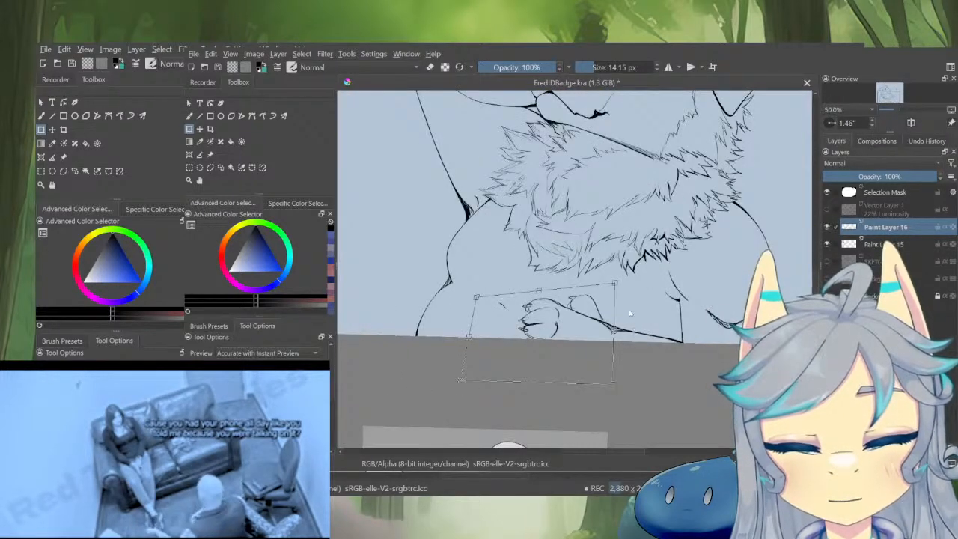
left_click_drag(616, 286, 613, 271)
left_click_drag(565, 333, 563, 334)
key("m")
left_click_drag(620, 342, 625, 364)
scroll(624, 364, "down", 2)
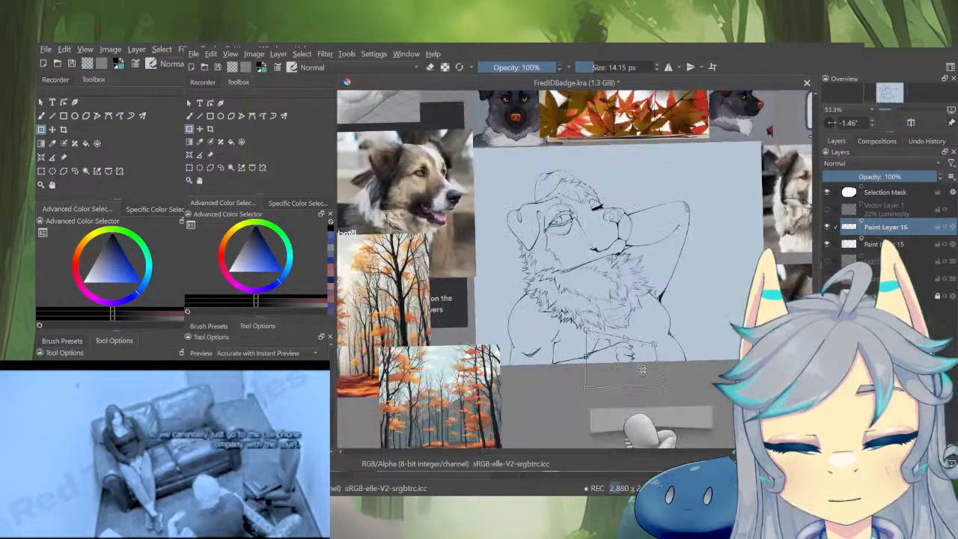
scroll(637, 365, "down", 1)
scroll(640, 365, "up", 4)
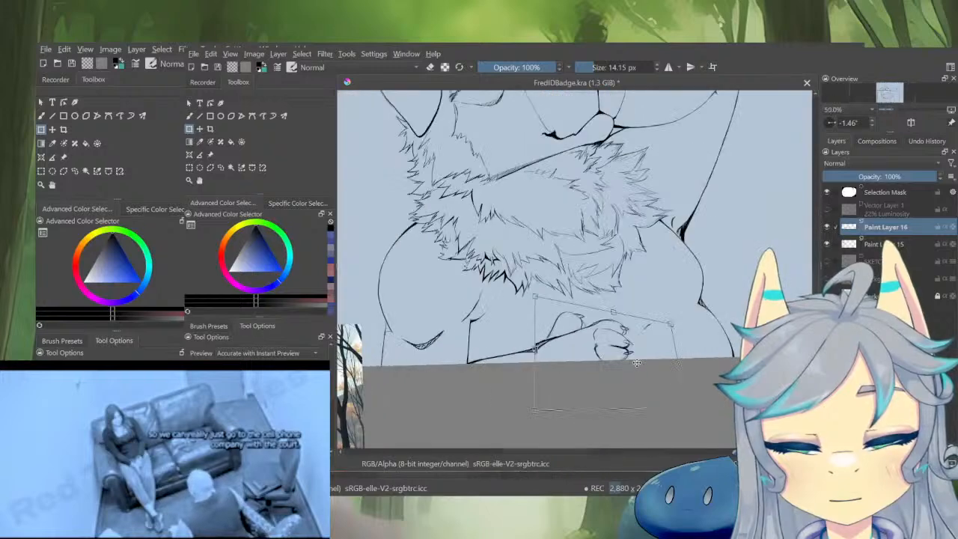
left_click_drag(628, 357, 627, 348)
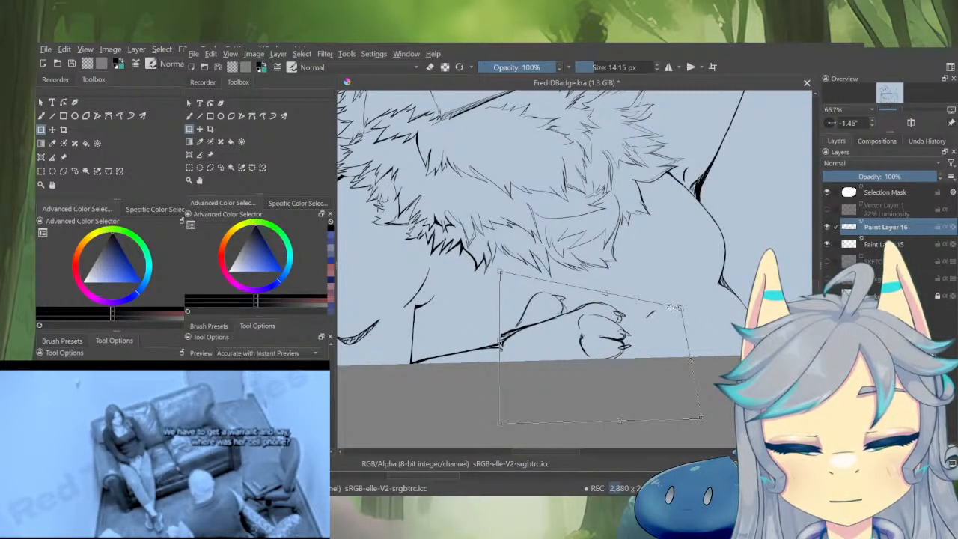
key("Return")
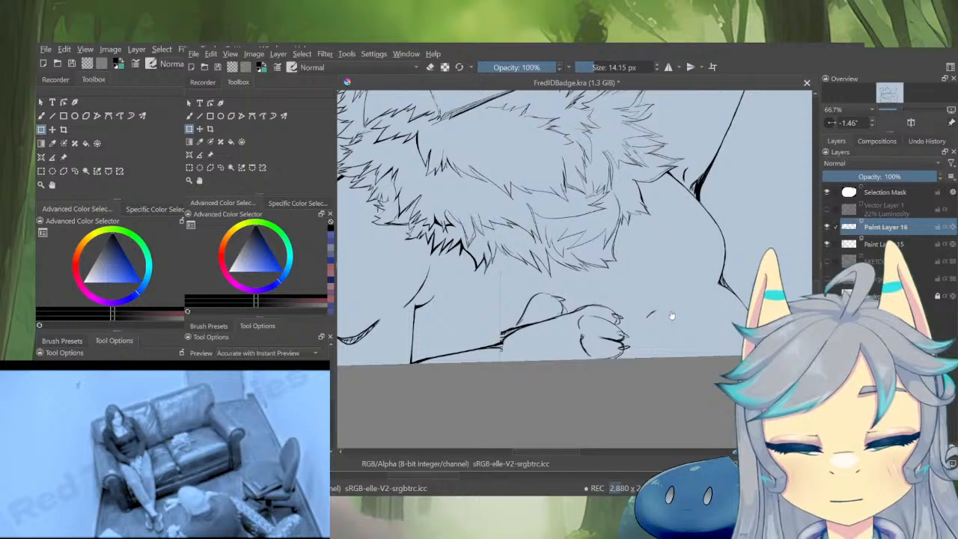
Pull the claw-side upper corner of the paw's transform inward and raise the wrist-side upper corner further
left_click_drag(671, 315, 642, 346)
key("m")
scroll(659, 353, "down", 3)
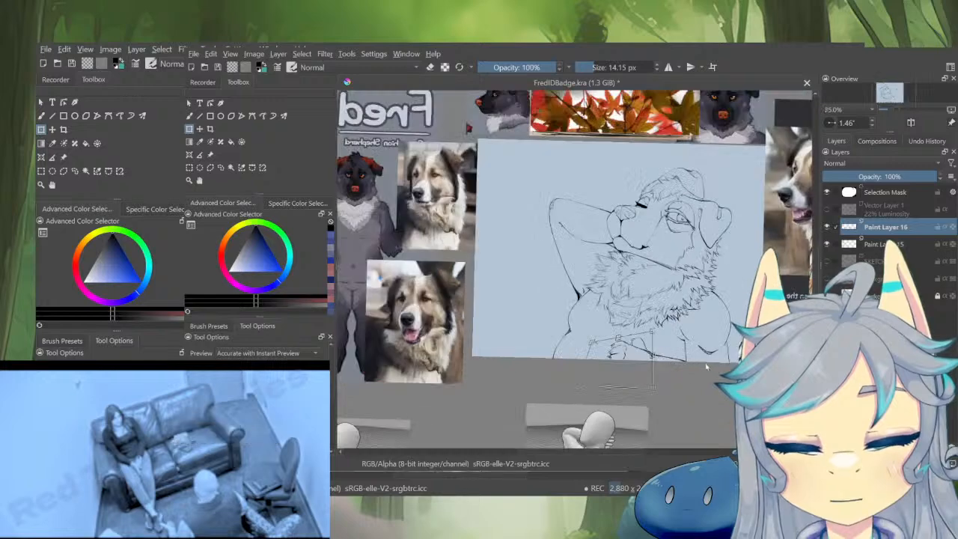
scroll(674, 364, "up", 2)
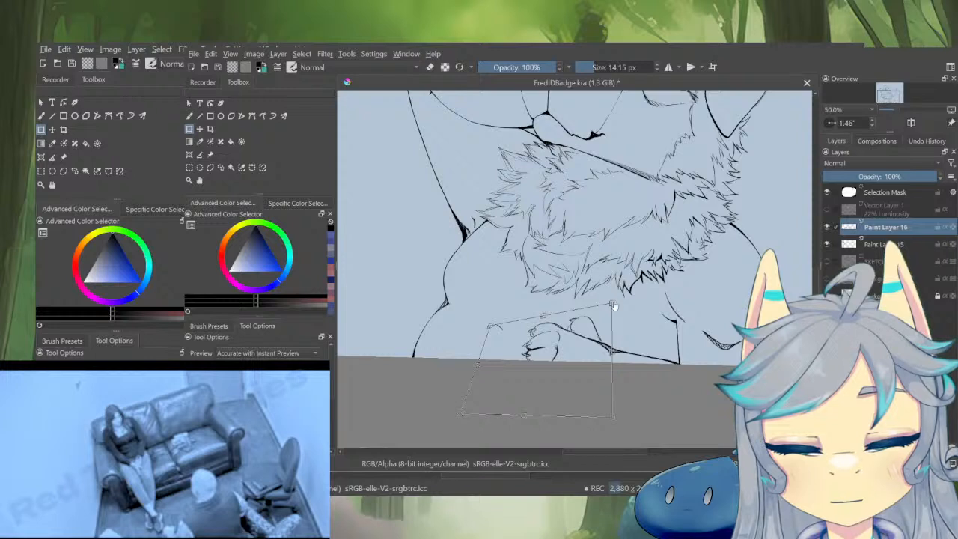
left_click_drag(613, 305, 613, 293)
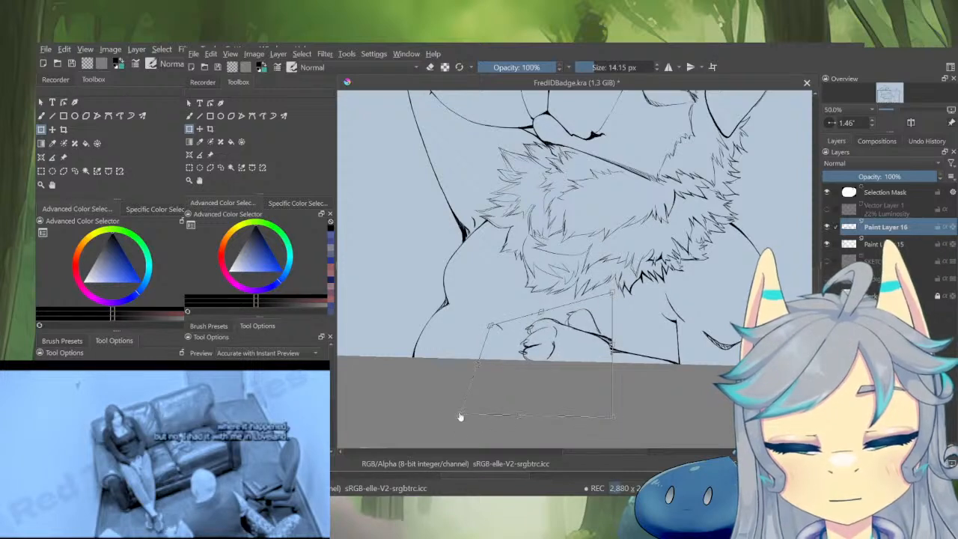
key("Return")
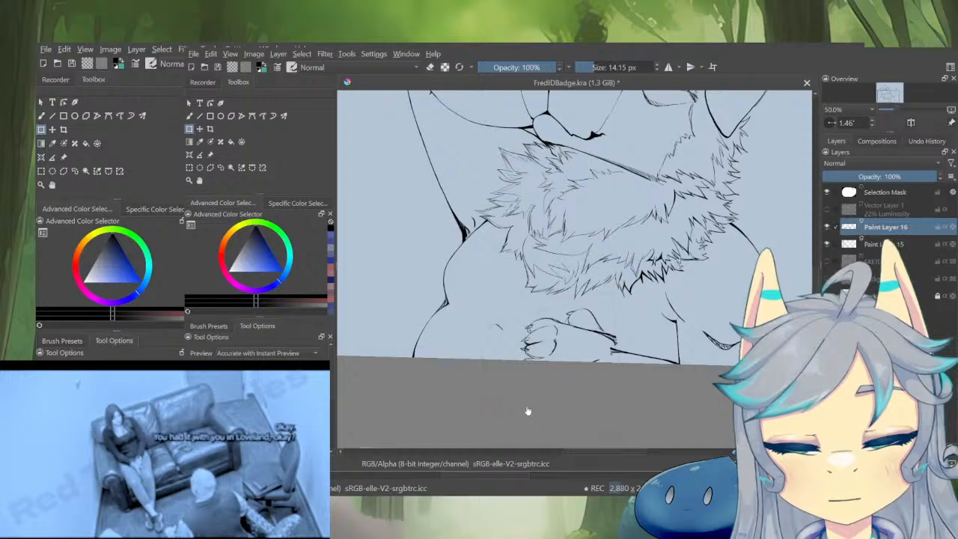
Move the selected paw slightly down and outward along the forearm, check it unmirrored, and apply the transform
left_click(526, 409)
left_click_drag(548, 339, 541, 346)
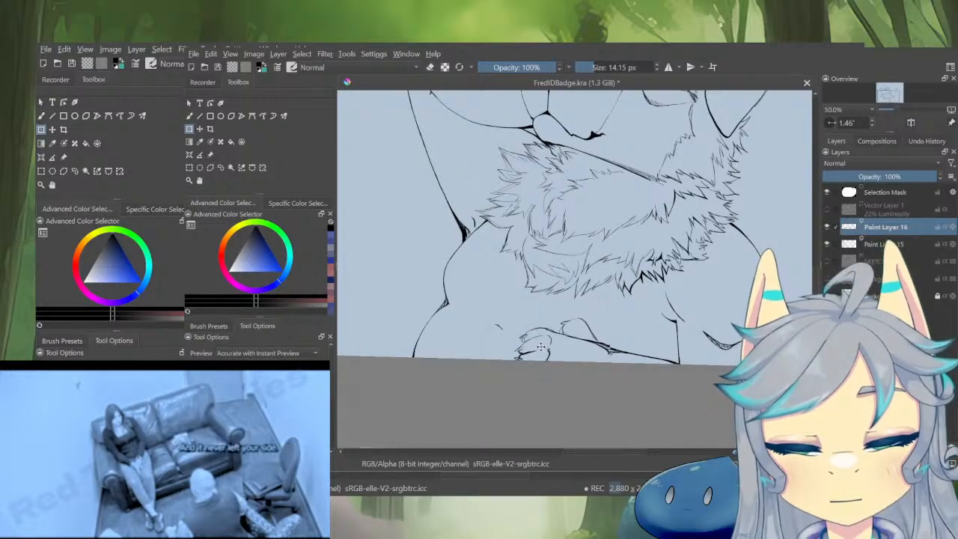
key("m")
scroll(597, 357, "down", 2)
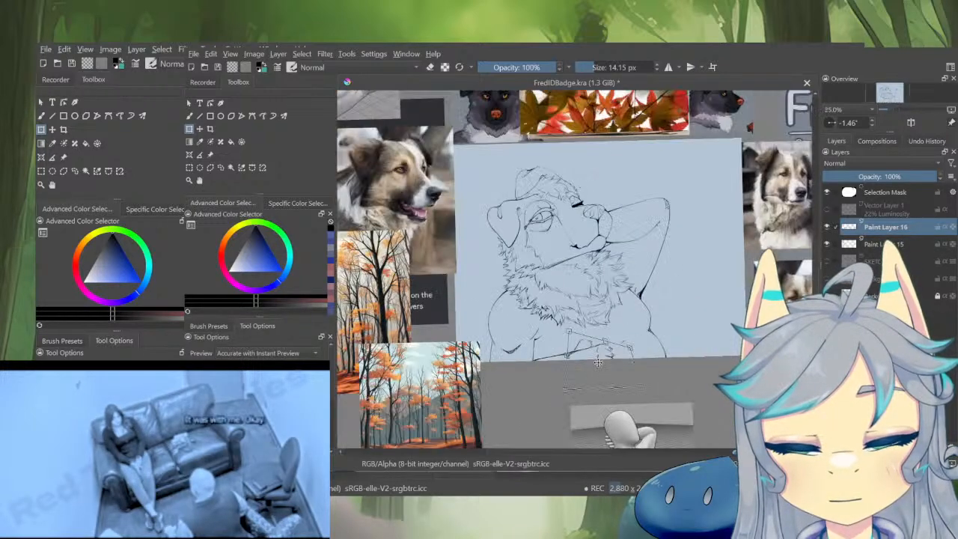
scroll(588, 358, "up", 2)
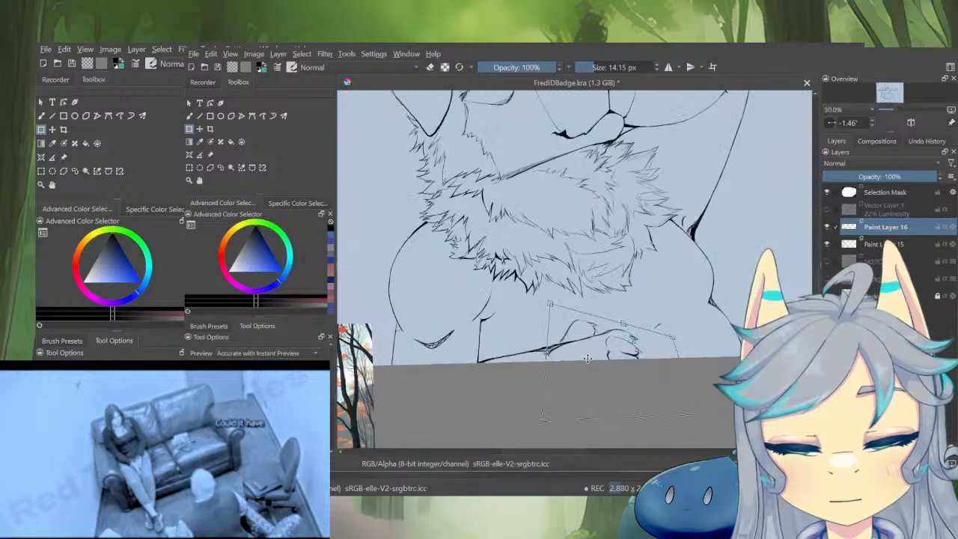
scroll(600, 354, "up", 1)
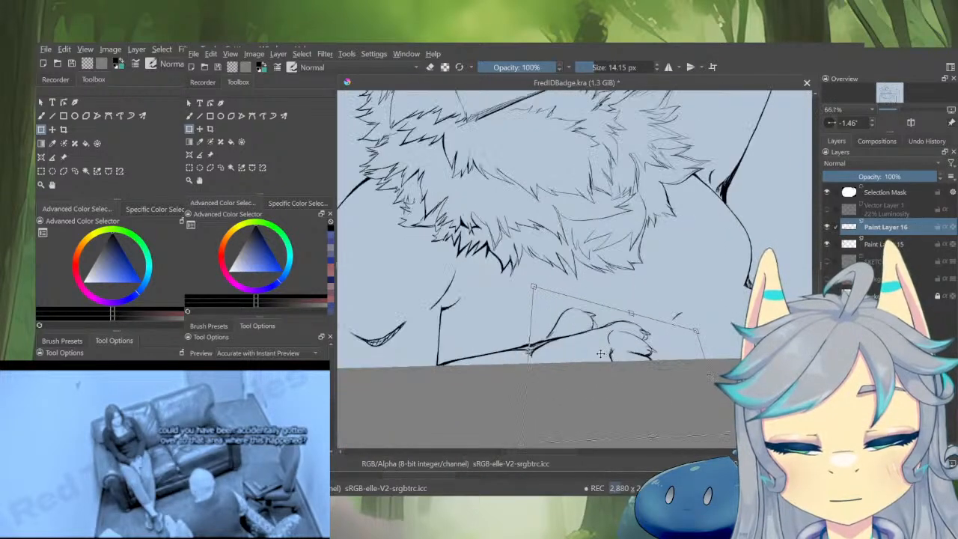
key("Return")
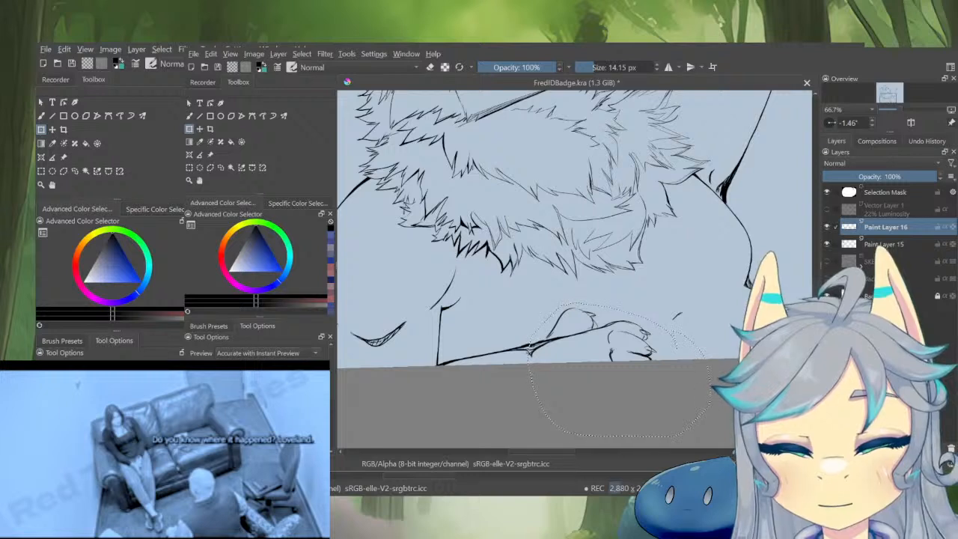
Raise the claw-side upper corner of the paw's transform, rotate the paw slightly upward, apply it and clear the selection
key("ctrl+t")
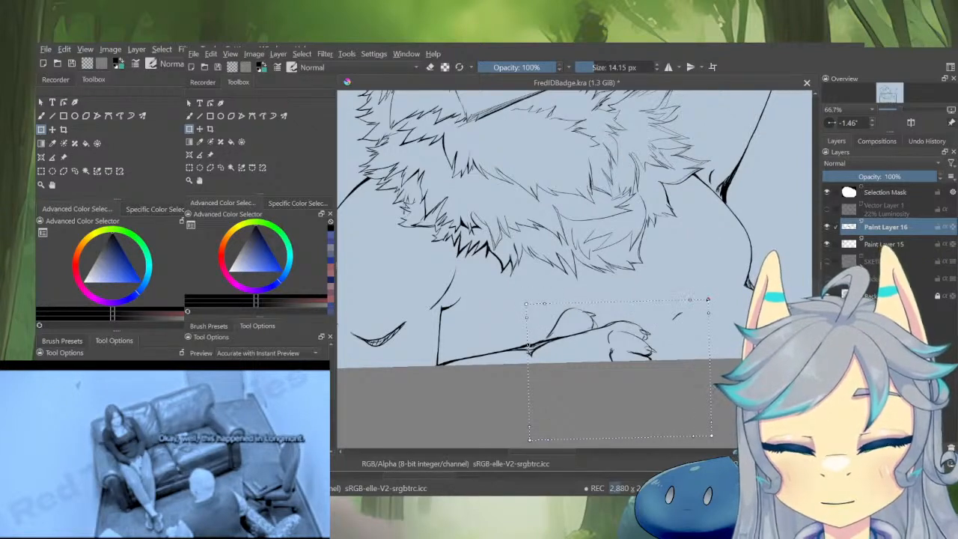
left_click_drag(709, 300, 702, 284)
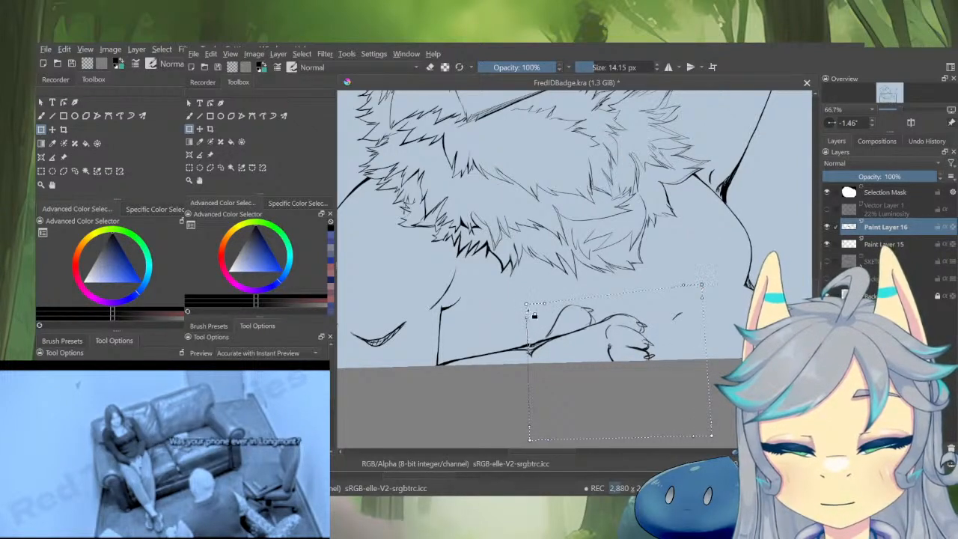
left_click_drag(527, 305, 525, 304)
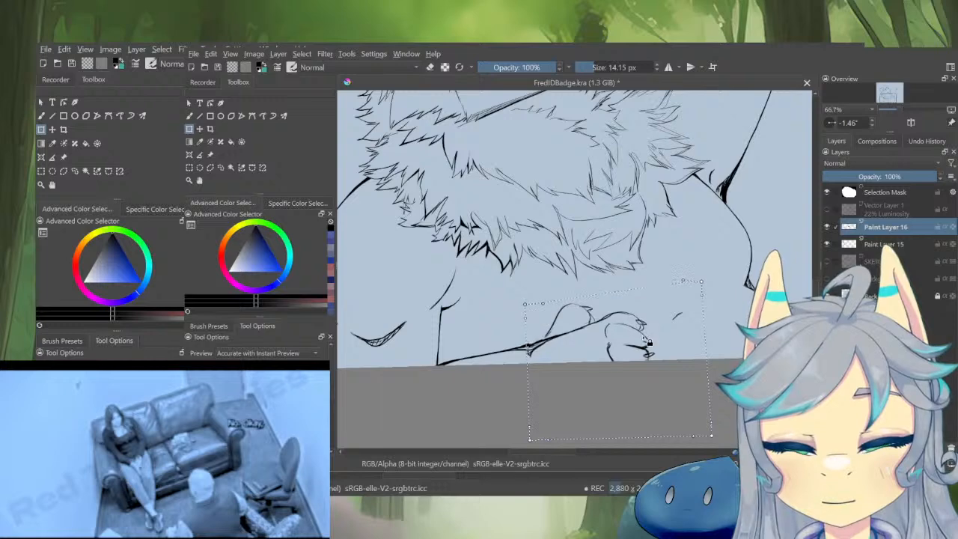
left_click_drag(649, 338, 641, 337)
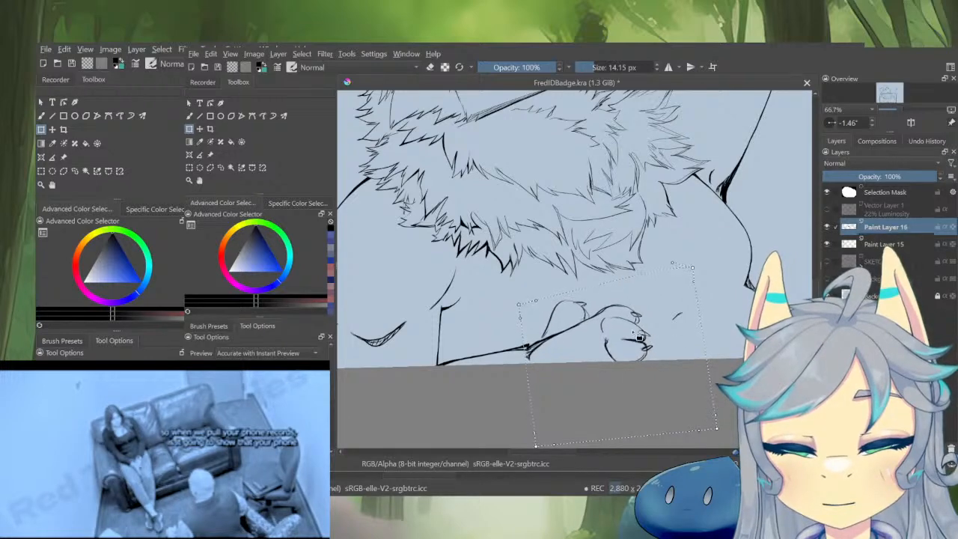
scroll(641, 337, "down", 3)
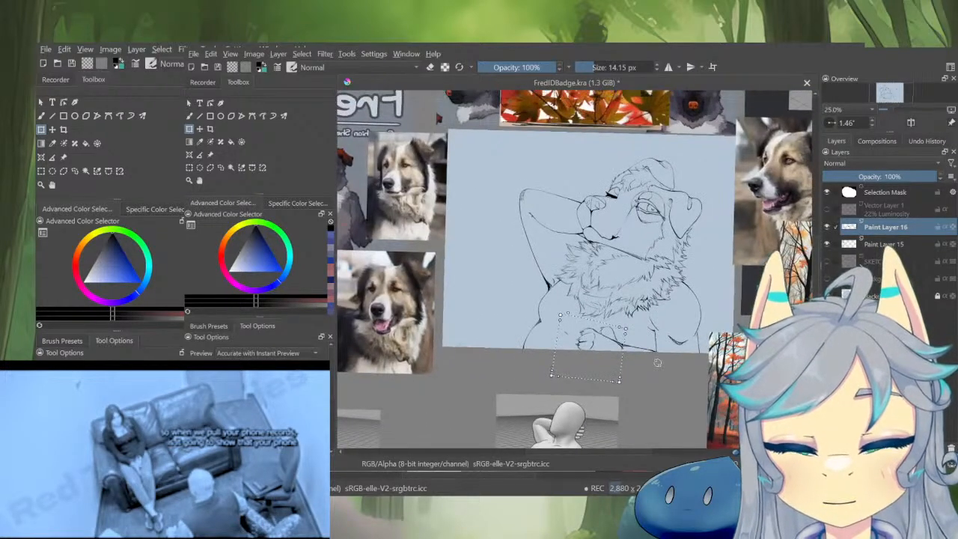
scroll(657, 362, "up", 1)
key("m")
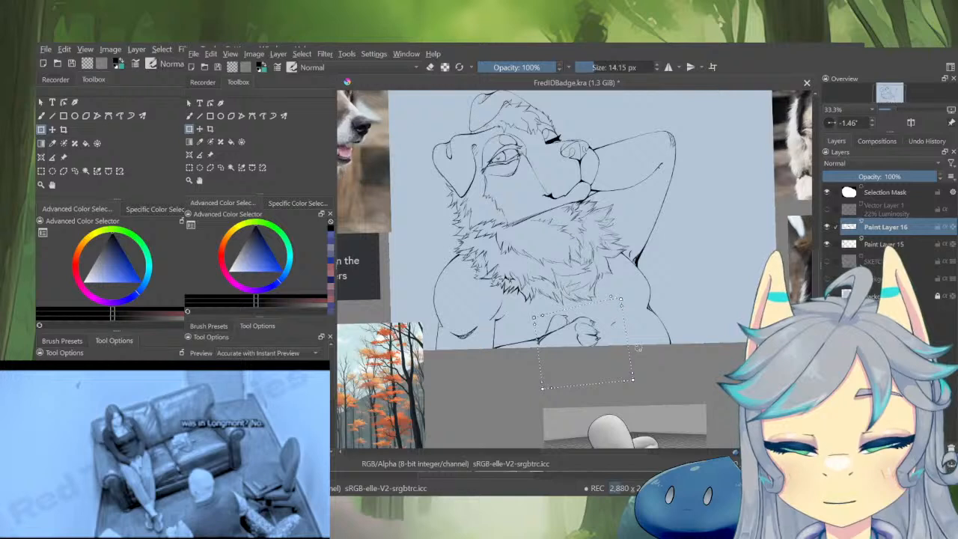
scroll(638, 346, "up", 1)
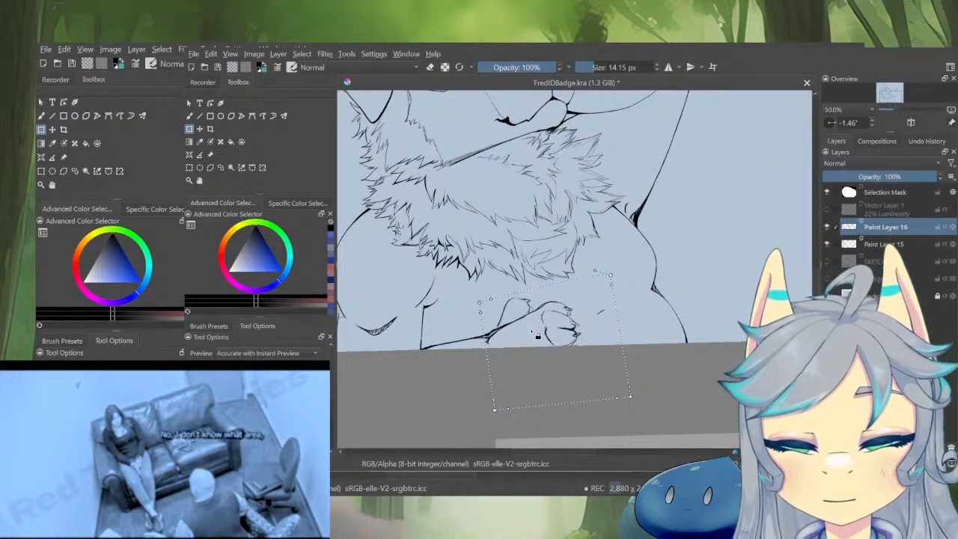
left_click_drag(630, 396, 631, 400)
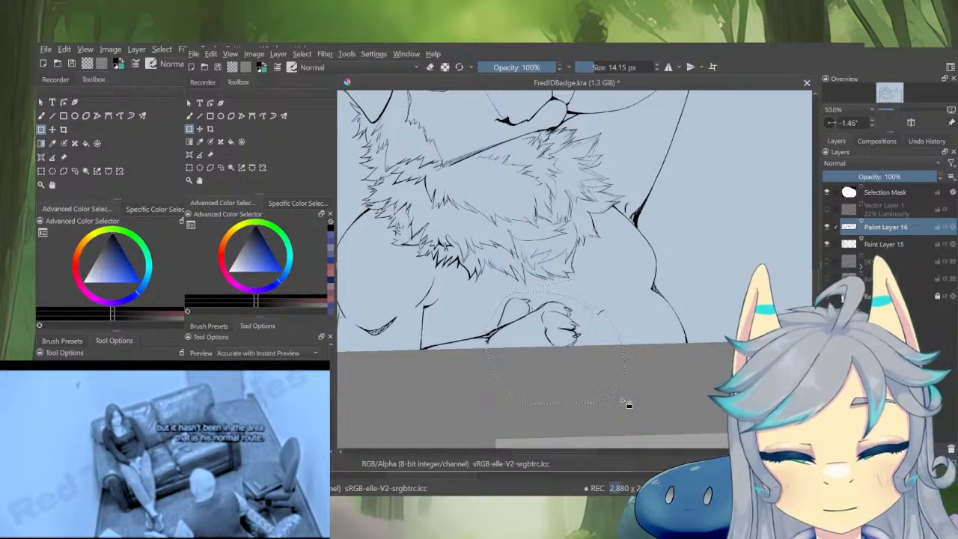
key("Return")
key("ctrl+shift+a")
Retouch the forearm outline with the brush where it meets the reshaped paw and runs toward the elbow
key("b")
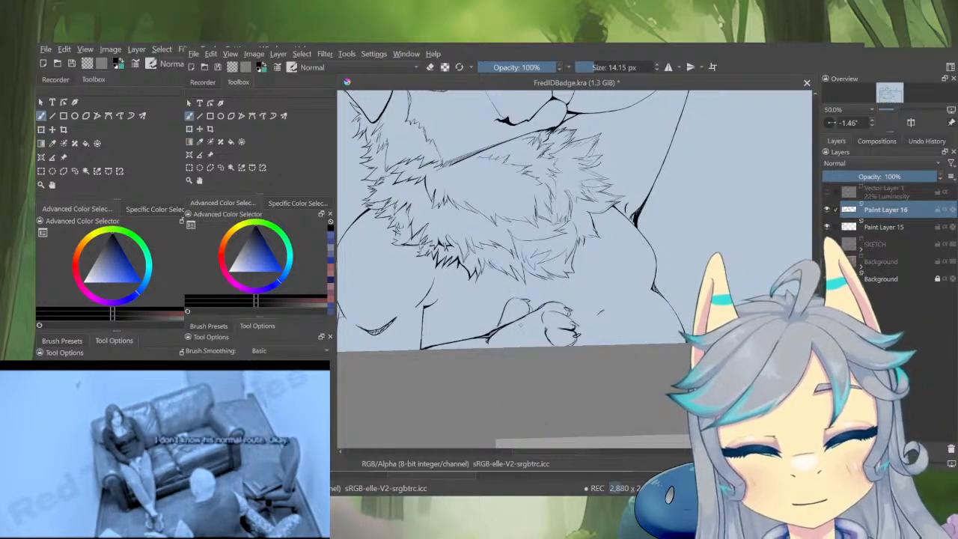
scroll(489, 332, "up", 4)
left_click_drag(520, 321, 572, 327)
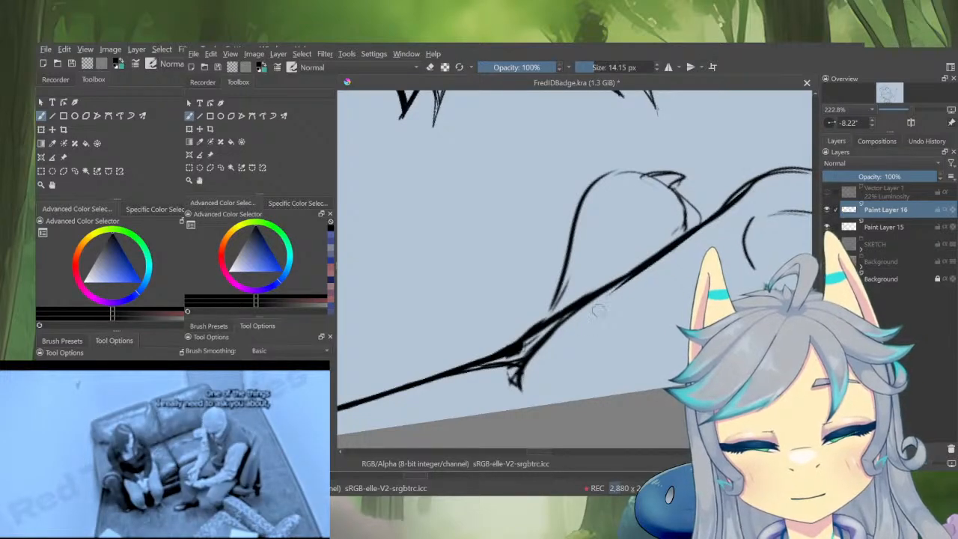
left_click_drag(580, 311, 663, 286)
left_click_drag(663, 286, 547, 327)
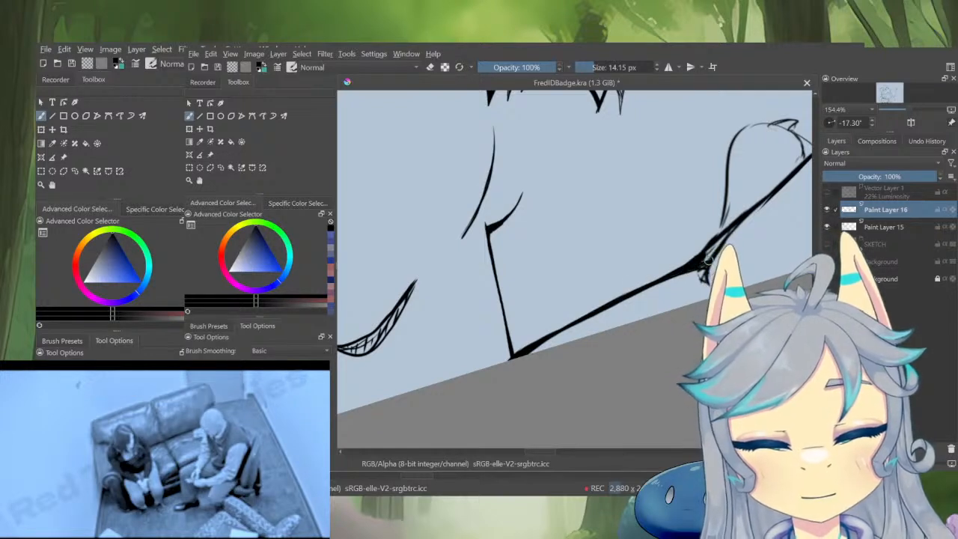
mouse_move(530, 349)
left_mouse_down()
mouse_move(670, 277)
mouse_move(682, 308)
mouse_move(625, 350)
mouse_move(611, 319)
left_mouse_up()
Clean up and redraw the corner where the forearm outline meets the wrist line, alternating between brush and eraser
key("i")
key("i")
key("e")
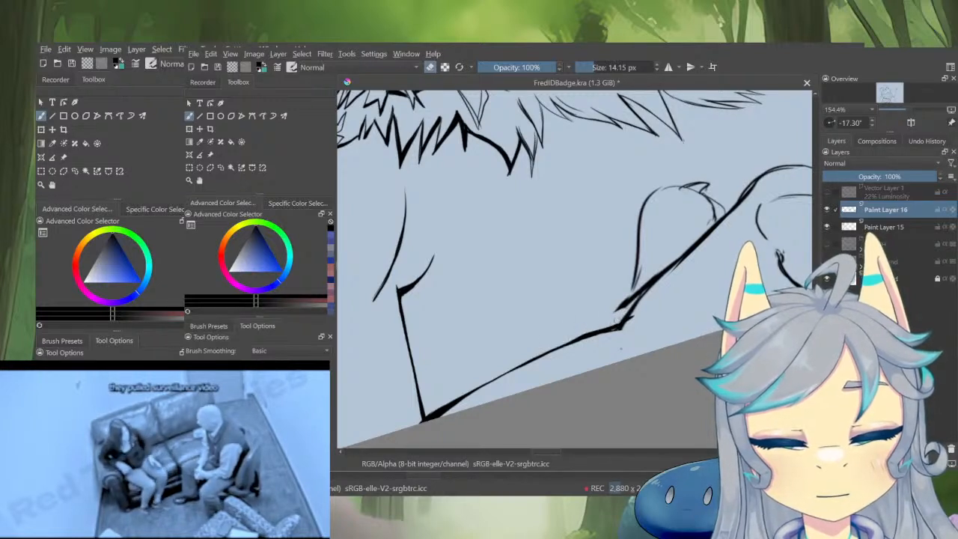
key("e")
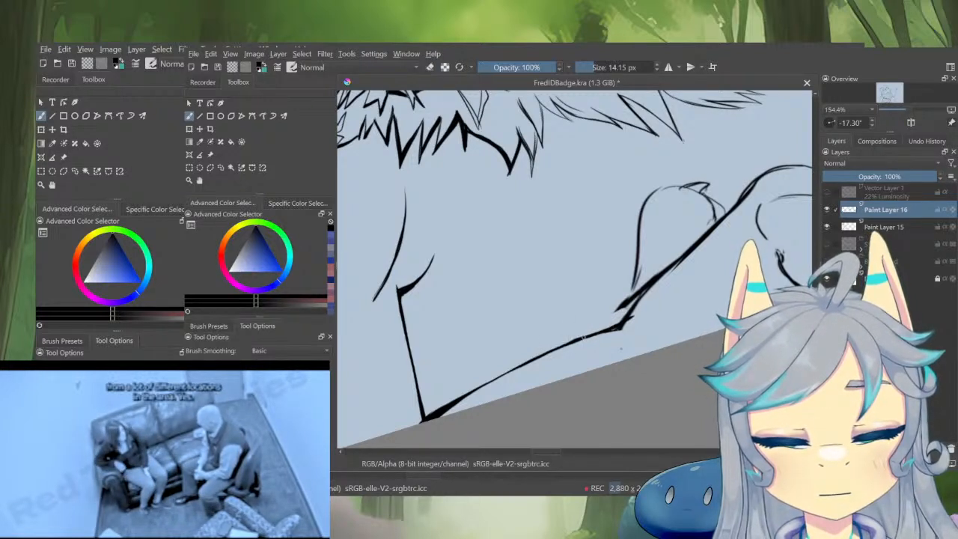
mouse_move(581, 339)
left_mouse_down()
mouse_move(622, 326)
mouse_move(575, 356)
mouse_move(590, 323)
left_mouse_up()
key("e")
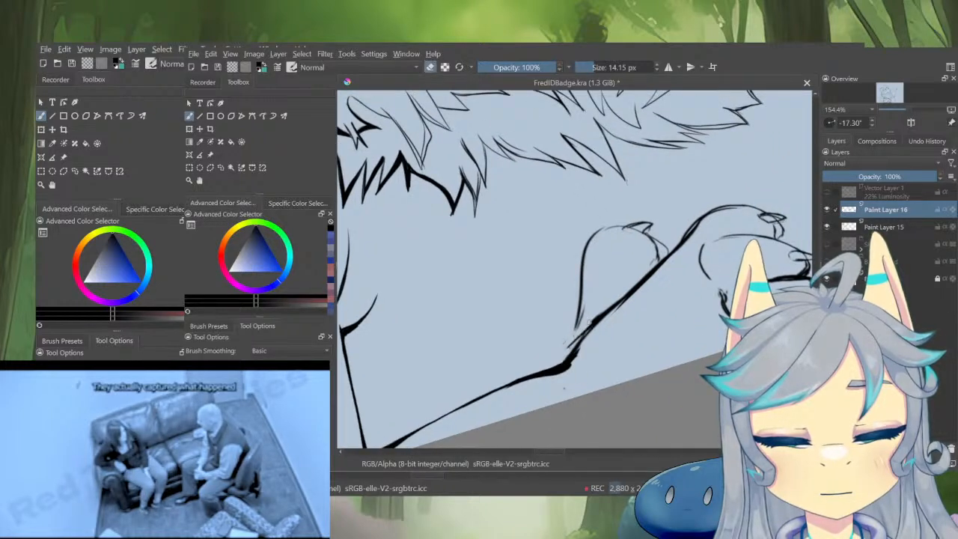
Erase the excess thickness from the line running from wrist to paw and redraw it as a smooth tapered stroke
left_click_drag(563, 356, 707, 217)
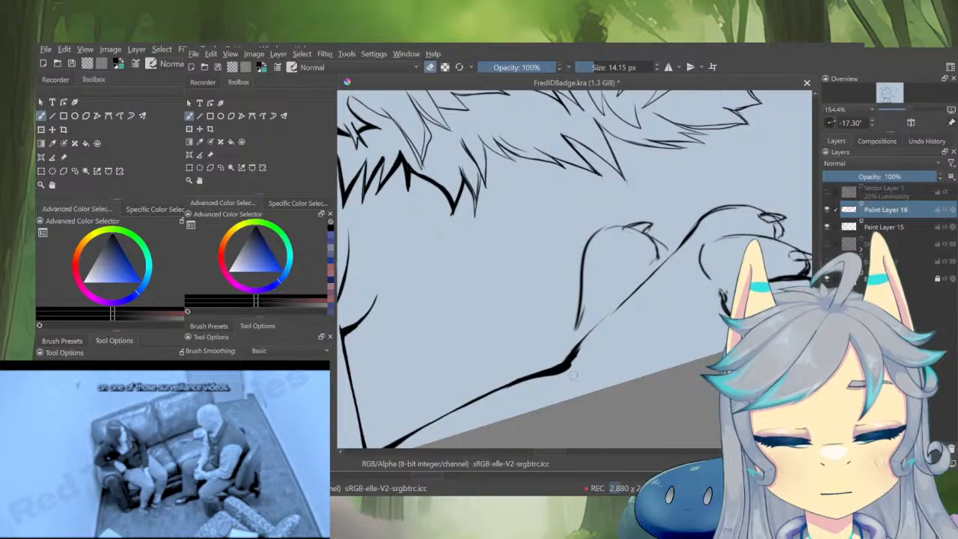
key("e")
mouse_move(560, 364)
left_mouse_down()
mouse_move(595, 337)
mouse_move(561, 358)
mouse_move(610, 301)
mouse_move(567, 363)
mouse_move(717, 212)
mouse_move(665, 329)
mouse_move(626, 376)
mouse_move(690, 284)
mouse_move(688, 258)
mouse_move(643, 271)
mouse_move(641, 252)
mouse_move(616, 281)
mouse_move(694, 260)
left_mouse_up()
key("e")
key("e")
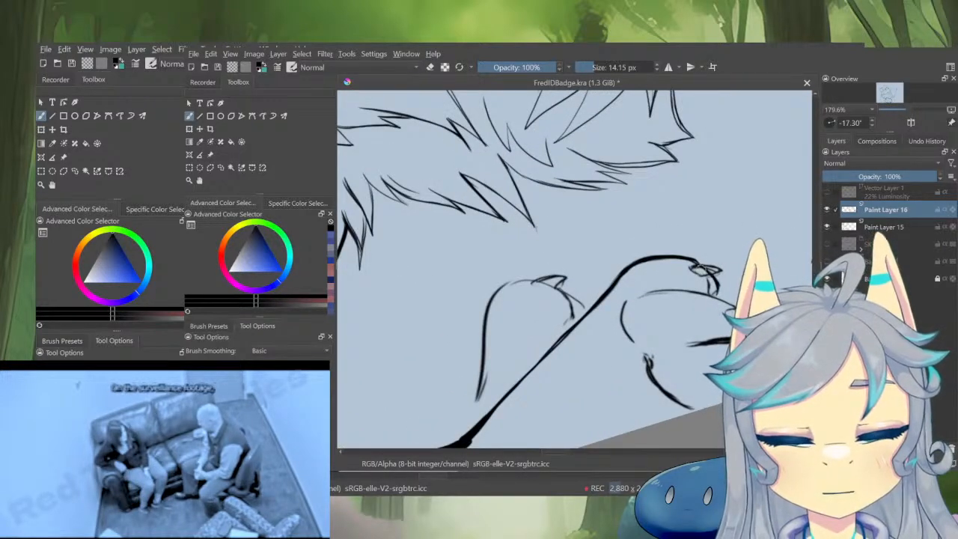
Erase and redraw the uppermost toe's claw in a smaller shape, and darken the middle toe's upper outline
key("e")
left_click_drag(688, 268, 694, 271)
key("e")
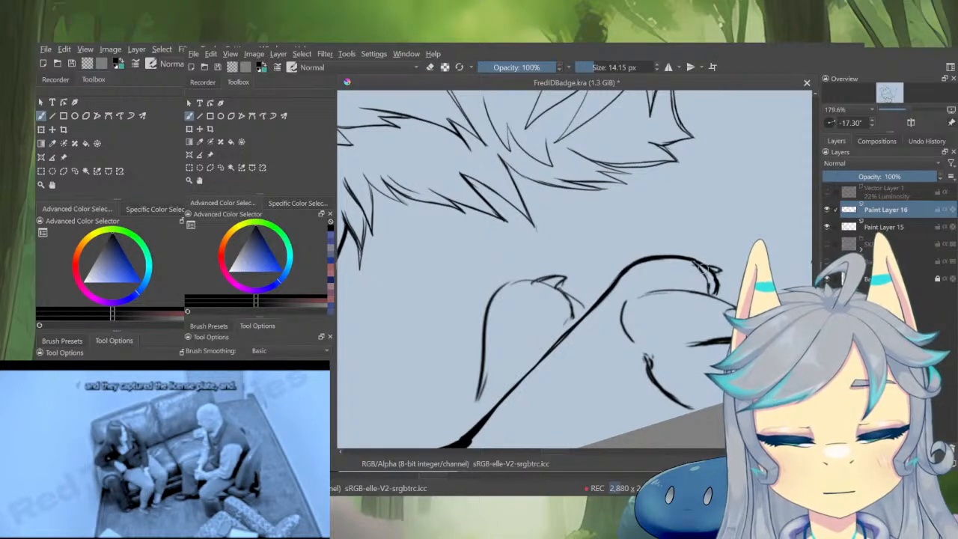
left_click_drag(697, 261, 715, 282)
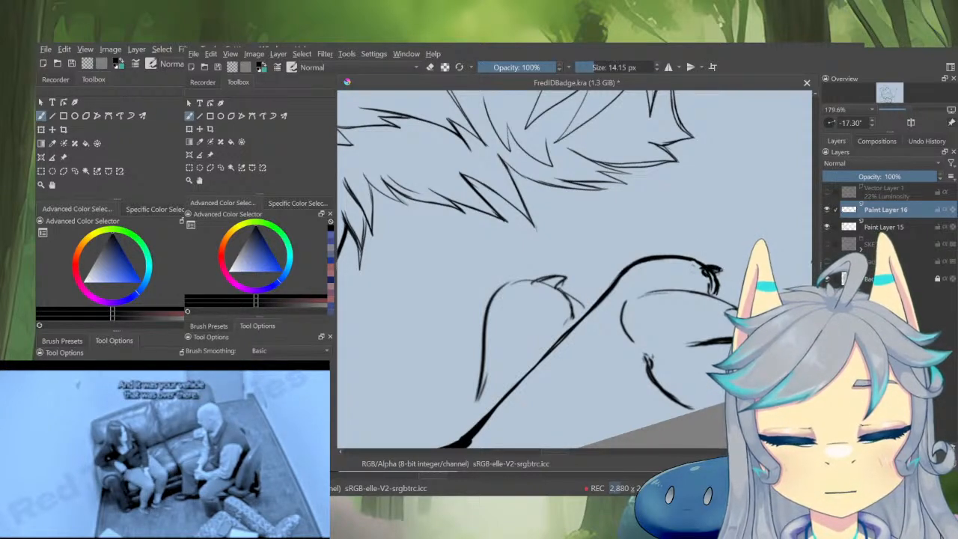
left_click_drag(637, 295, 695, 285)
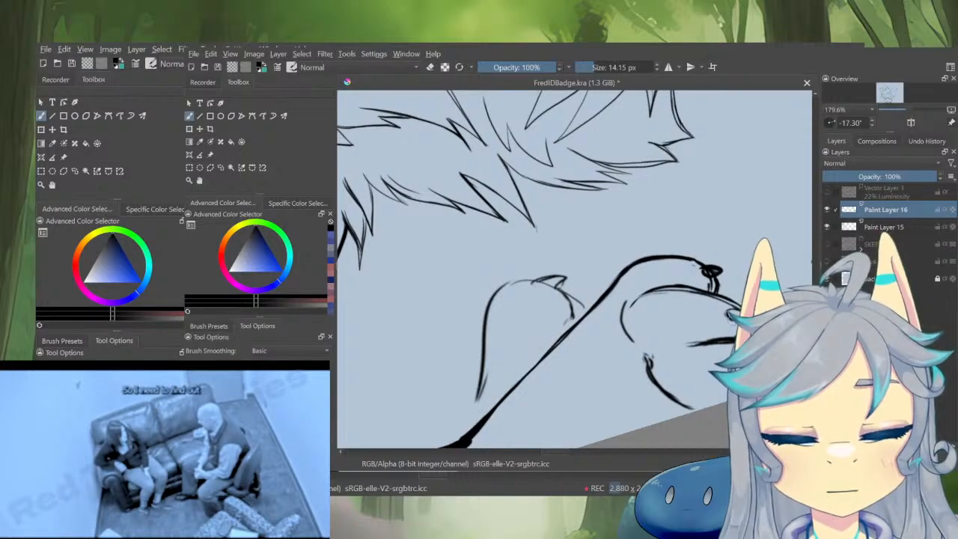
Ink rounded, bold-outlined claws on the middle and lowest toes and erase the stray lines inside them
left_click_drag(674, 302, 635, 388)
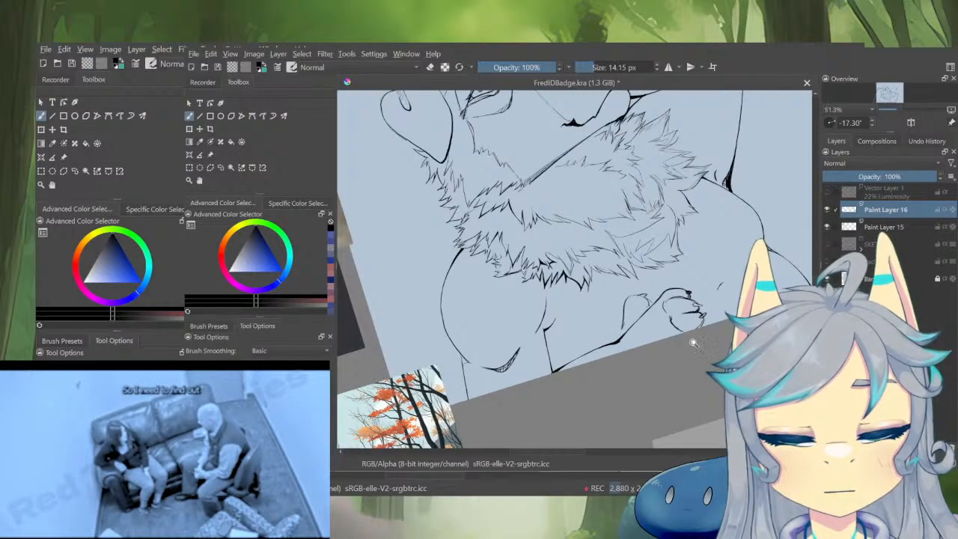
left_click_drag(693, 342, 690, 278)
left_click_drag(612, 296, 645, 332)
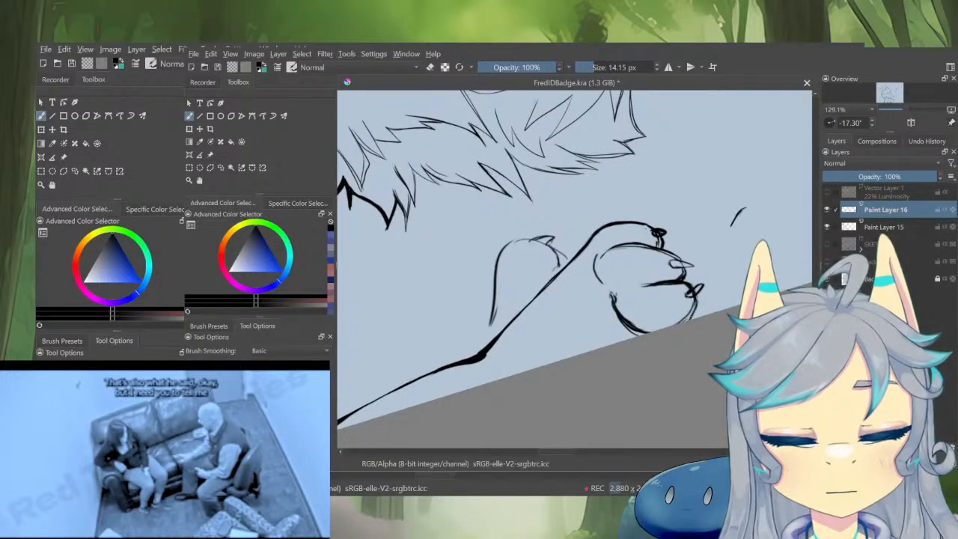
key("e")
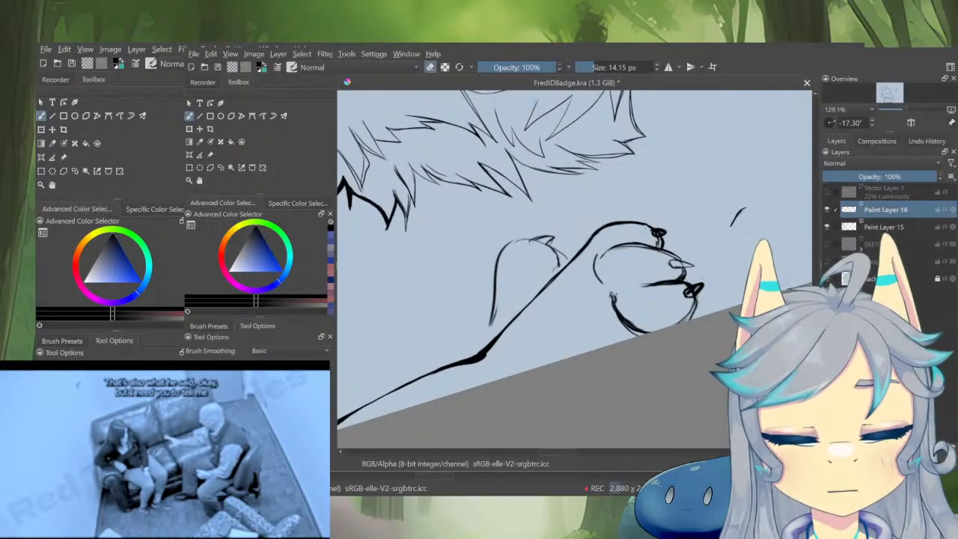
key("e")
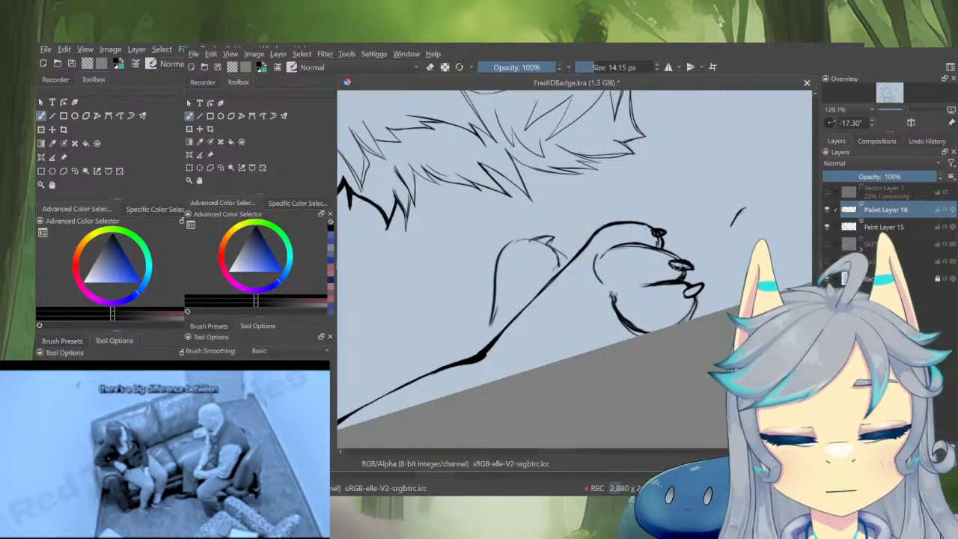
key("e")
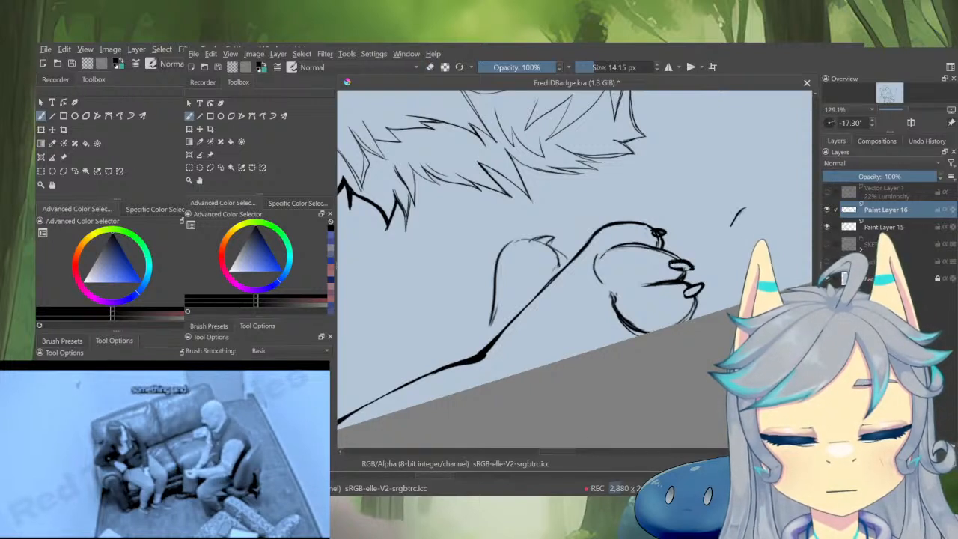
Thicken the short line between the two lower claws and refine the middle toe's upper outline in the mirrored view
key("m")
scroll(605, 292, "up", 2)
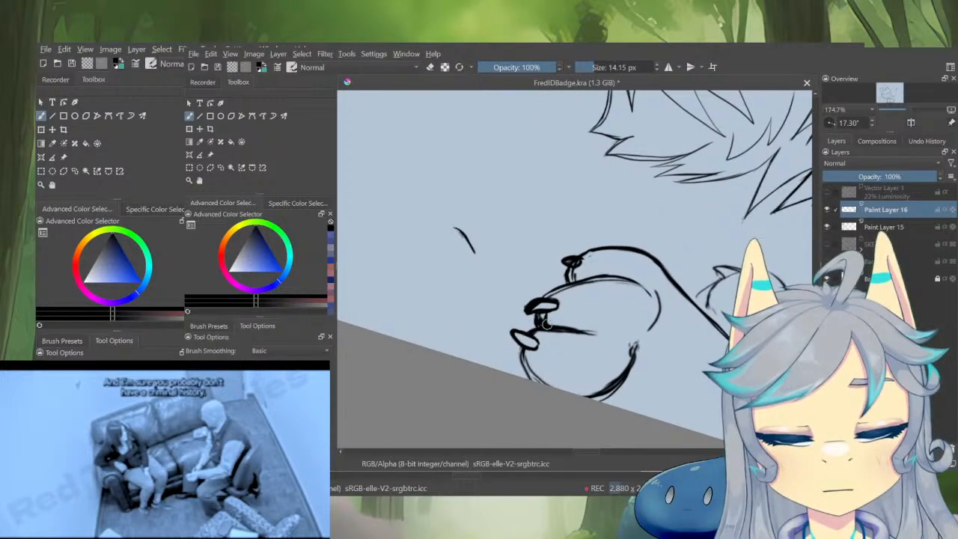
left_click_drag(548, 324, 549, 322)
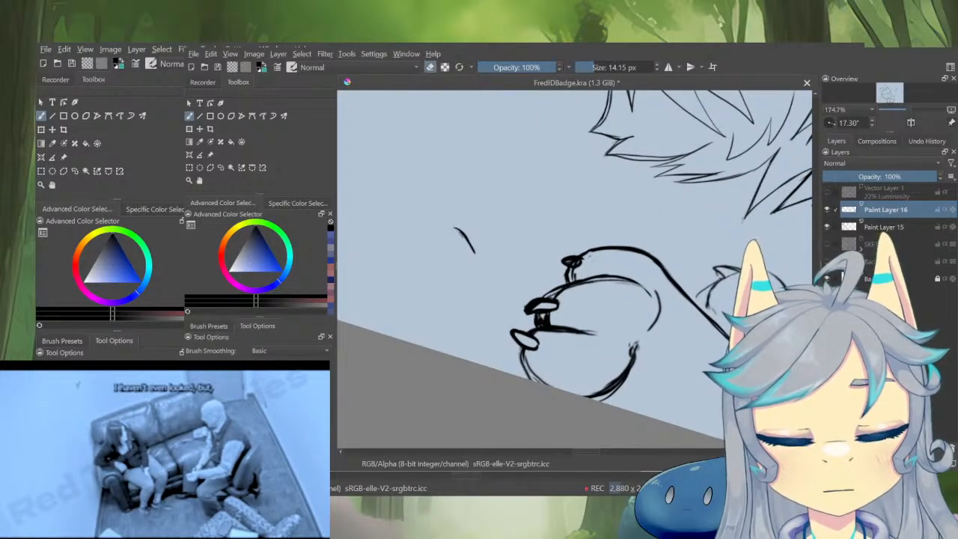
mouse_move(605, 278)
left_mouse_down()
mouse_move(547, 296)
mouse_move(604, 277)
mouse_move(652, 299)
left_mouse_up()
key("m")
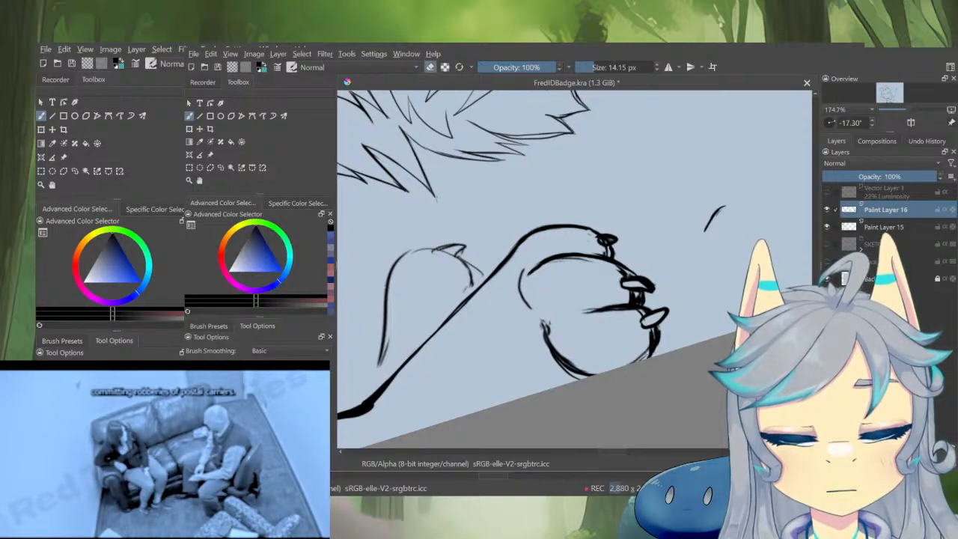
Reshape the lowest toe into a rounded arc, erasing the excess lines along its inner and lower edge
scroll(641, 324, "down", 4)
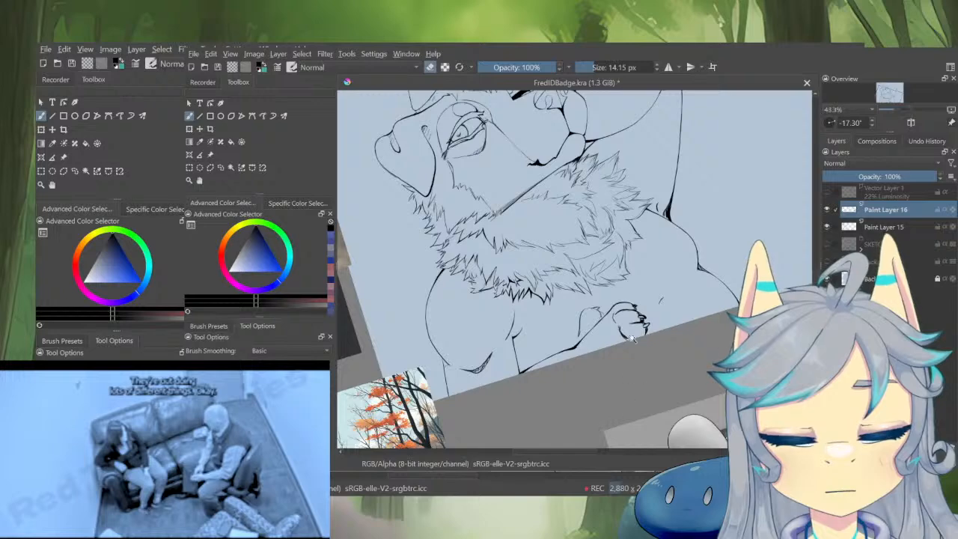
scroll(632, 340, "up", 3)
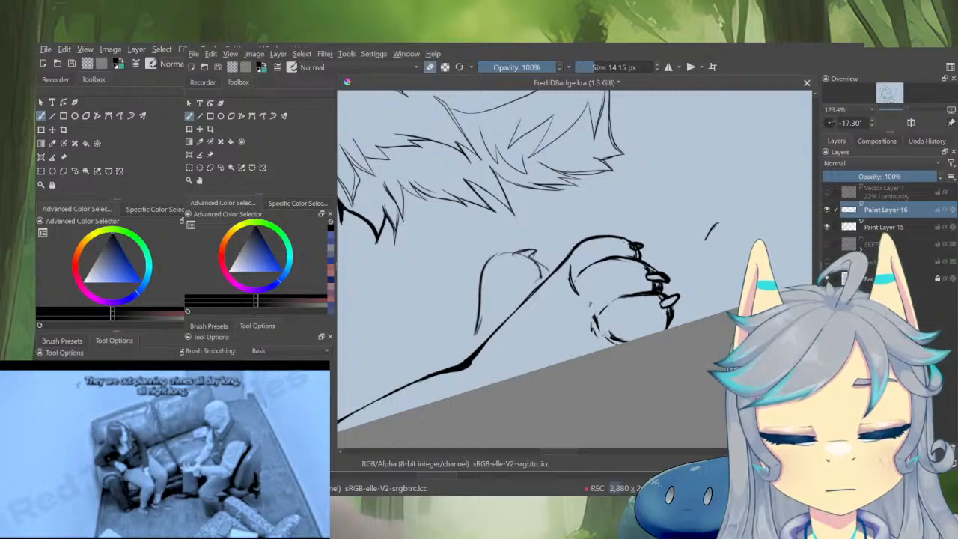
left_click_drag(605, 329, 614, 334)
left_click_drag(607, 322, 601, 341)
key("e")
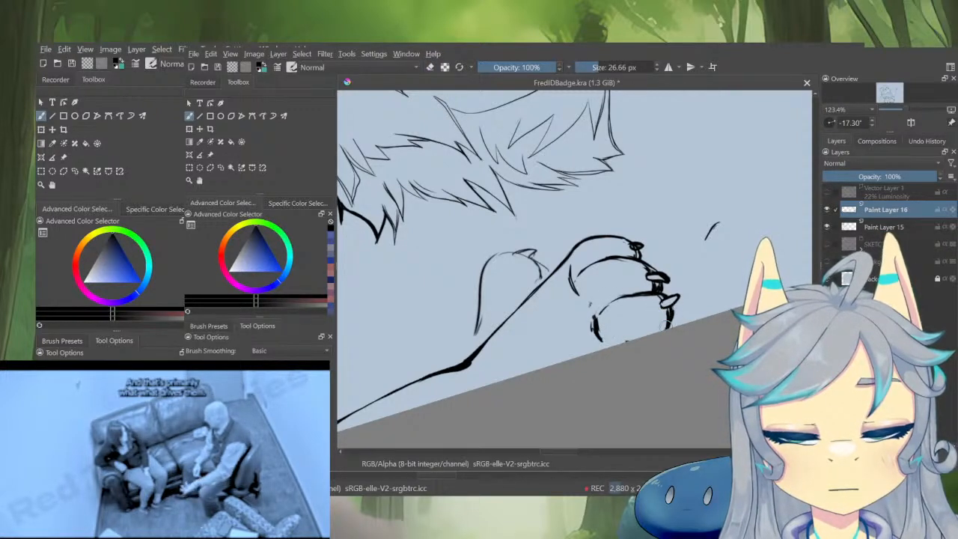
key("e")
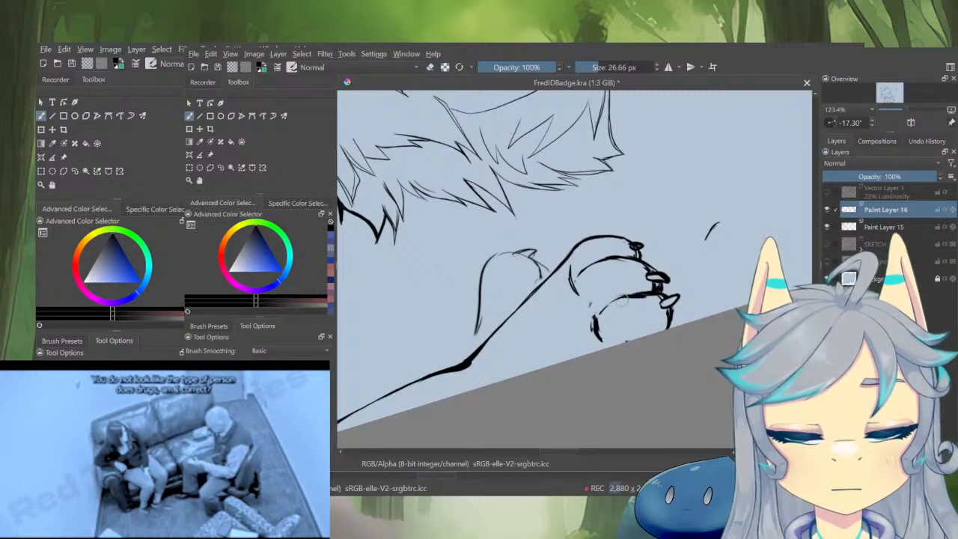
key("e")
Select the thumb beside the wrist line with a freehand outline and start transforming it
left_click_drag(656, 310, 642, 400)
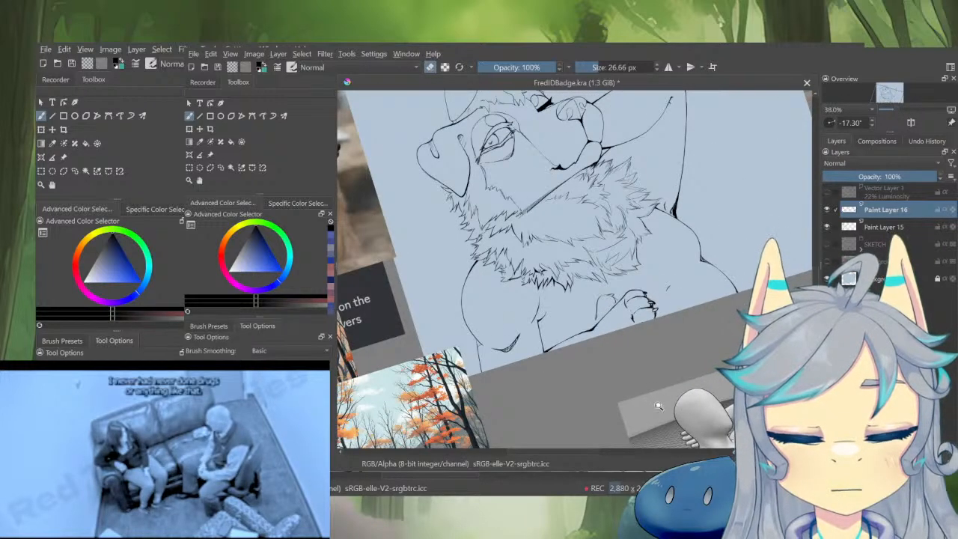
left_click_drag(636, 318, 634, 262)
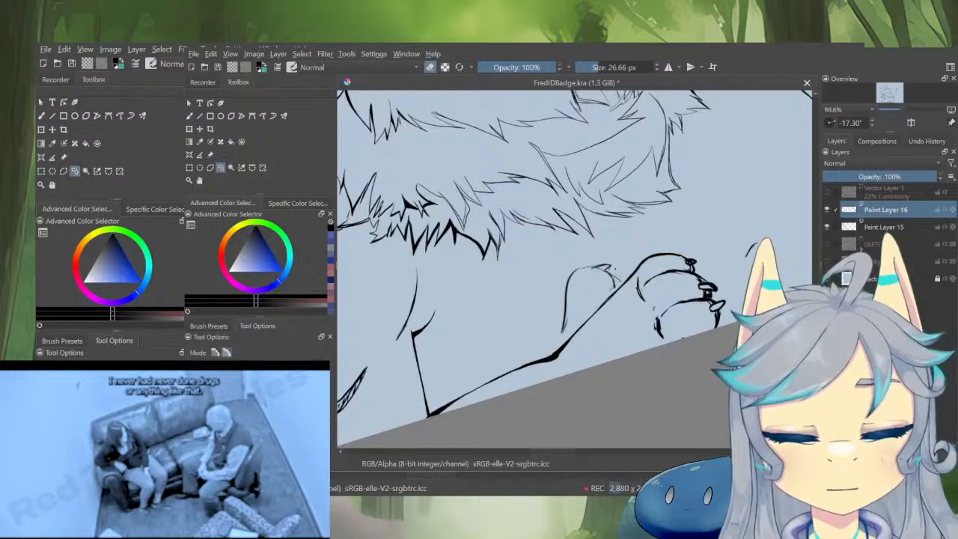
left_click_drag(563, 273, 553, 336)
left_click_drag(611, 296, 626, 265)
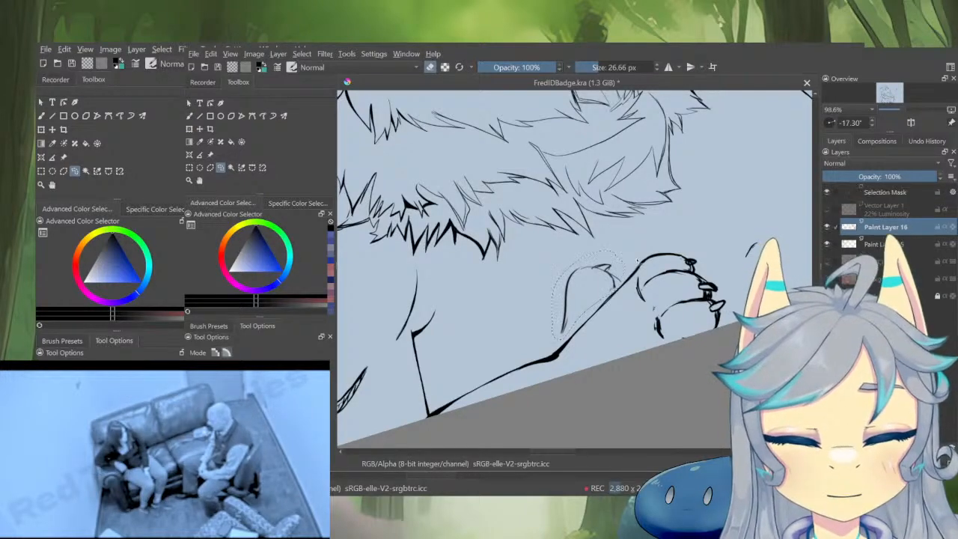
key("ctrl+t")
Move the thumb toward the toes and rotate it so it tucks behind the wrist line, apply the transform and clear the selection
key("m")
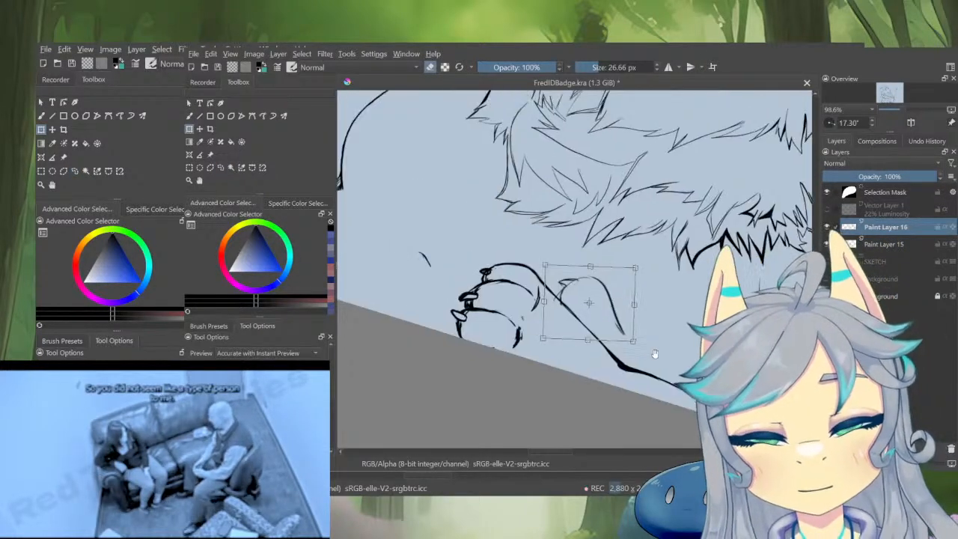
key("m")
mouse_move(681, 319)
left_mouse_down()
mouse_move(651, 402)
mouse_move(653, 320)
mouse_move(603, 326)
left_mouse_up()
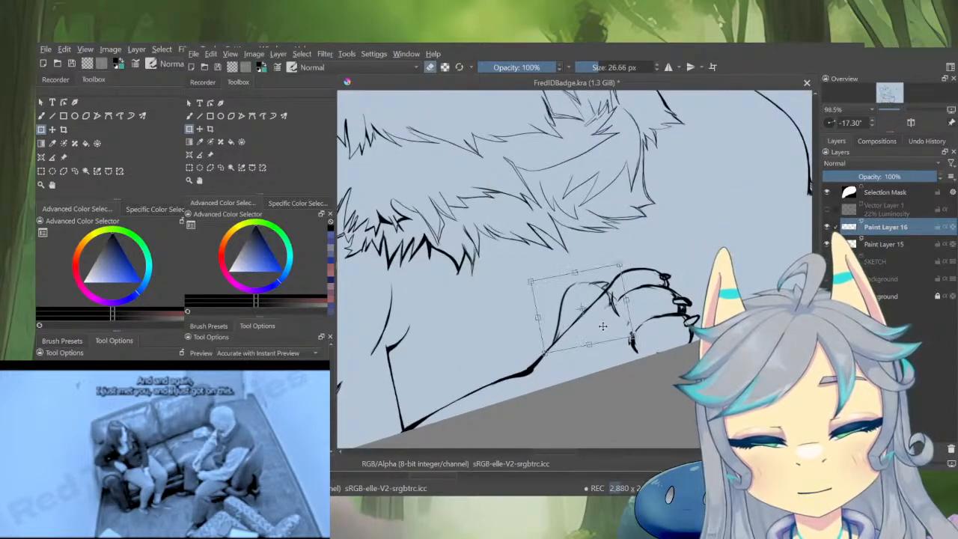
left_click_drag(628, 399, 603, 352)
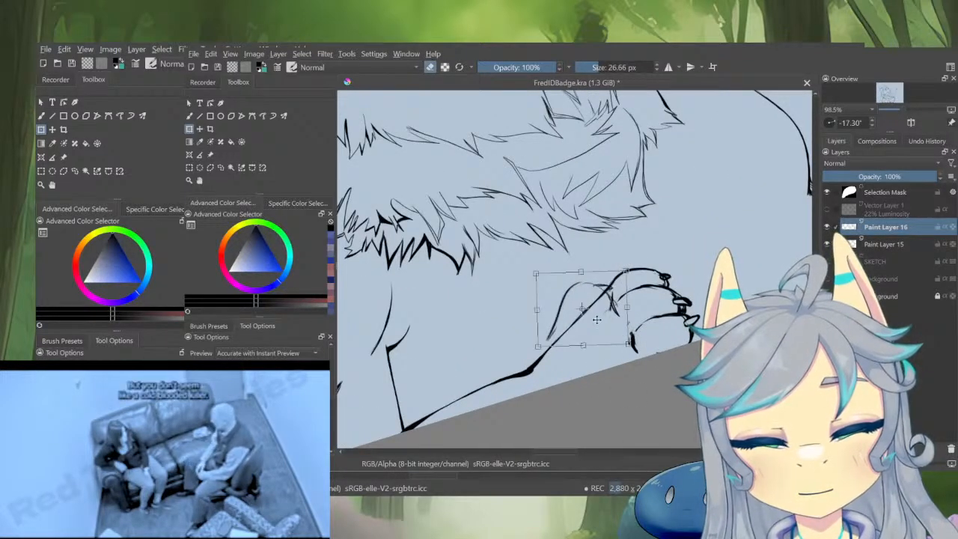
key("m")
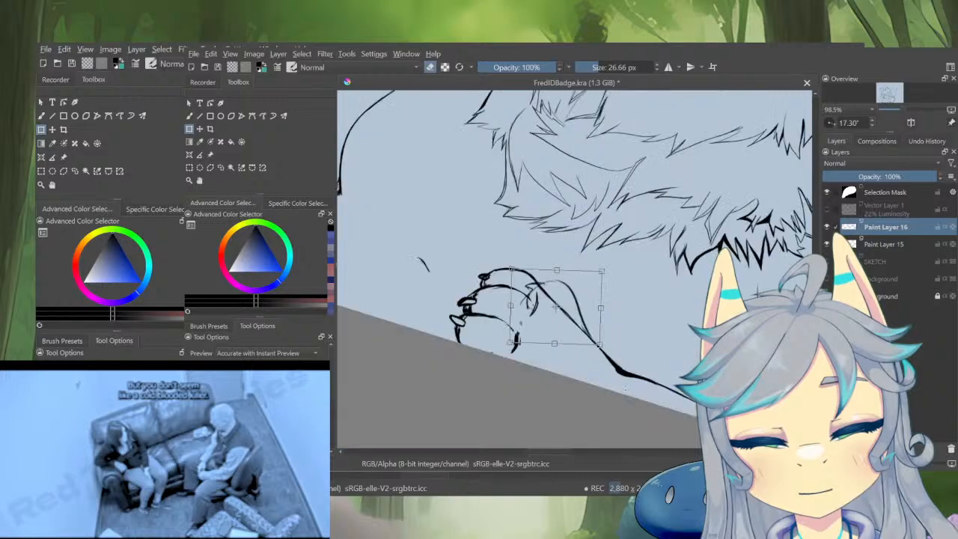
key("Return")
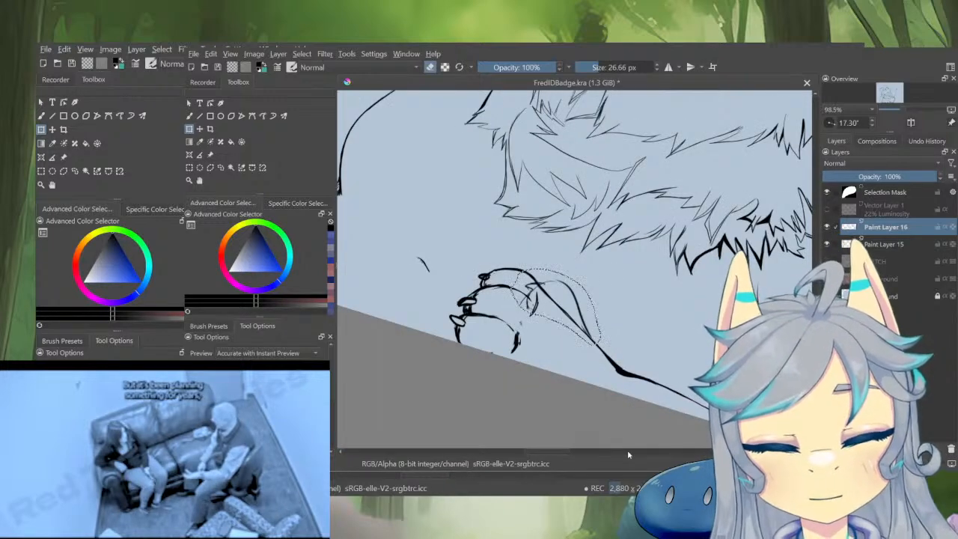
key("b")
key("ctrl+shift+a")
key("m")
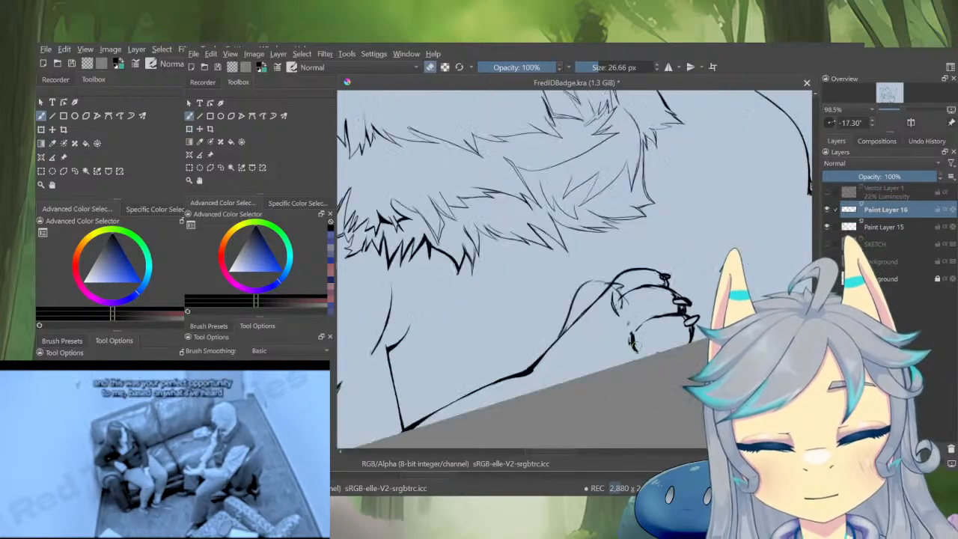
Erase the thumb's claw where it overlaps the paw, and check the whole drawing in the mirrored view
scroll(615, 298, "up", 3)
mouse_move(626, 305)
left_mouse_down()
mouse_move(623, 319)
mouse_move(618, 277)
mouse_move(599, 277)
left_mouse_up()
left_click_drag(565, 337, 544, 436)
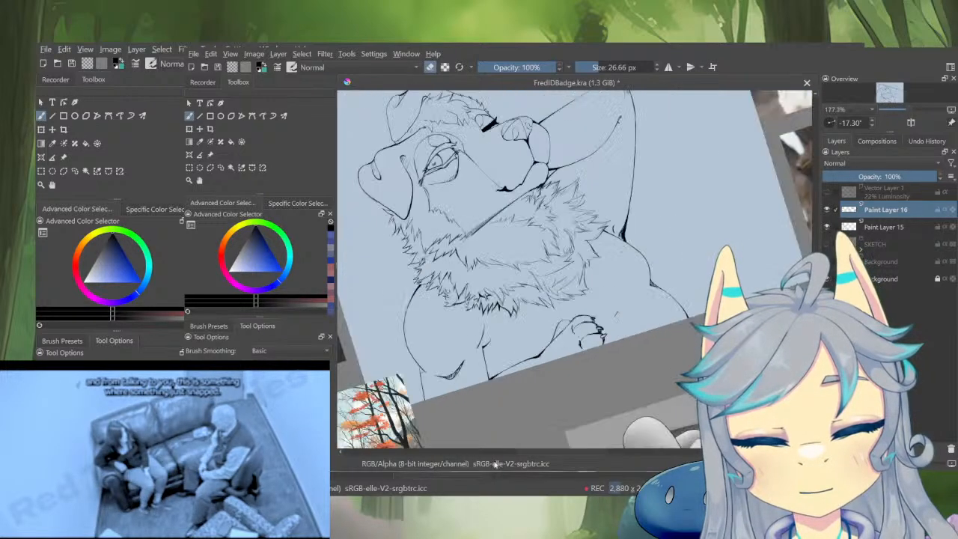
key("m")
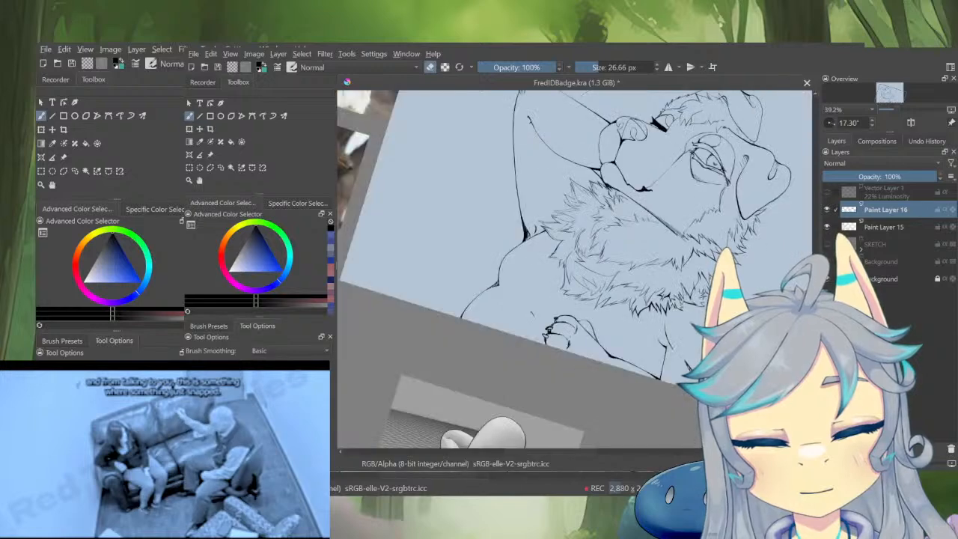
key("m")
Erase the outer part of the lowest toe's claw and extend the toe's upper outline at a 19.30 px brush size
left_click_drag(597, 351, 659, 250)
mouse_move(630, 288)
left_mouse_down()
mouse_move(639, 301)
mouse_move(615, 289)
left_mouse_up()
key("e")
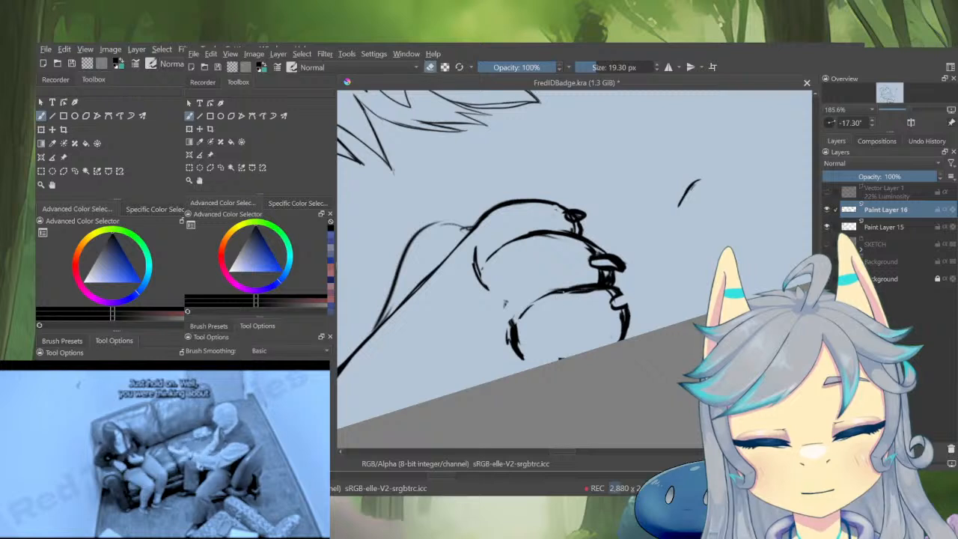
key("e")
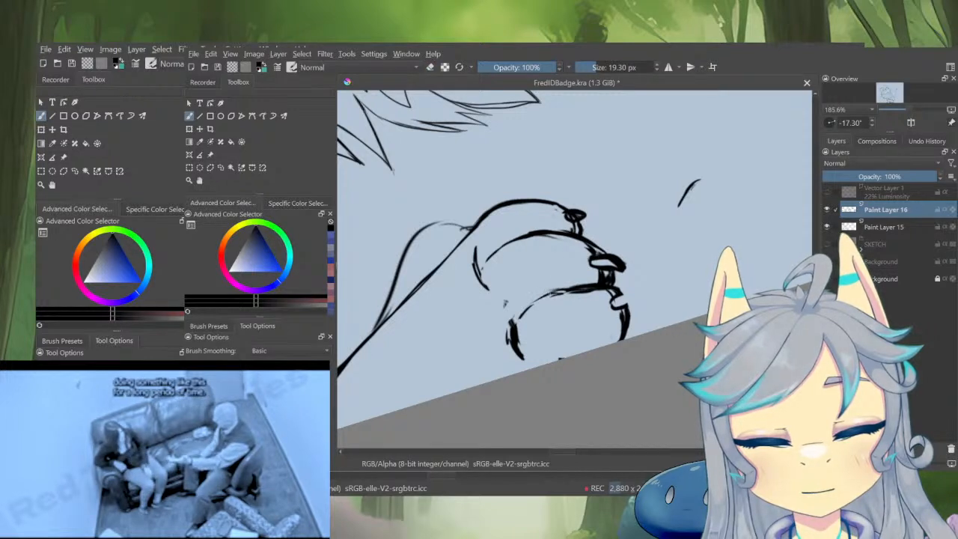
mouse_move(589, 288)
left_mouse_down()
mouse_move(564, 290)
mouse_move(627, 306)
mouse_move(632, 333)
mouse_move(618, 320)
mouse_move(633, 310)
left_mouse_up()
Redraw the lowest toe's claw as a short pointed shape with a bold outline and a cleared interior
key("e")
key("e")
key("e")
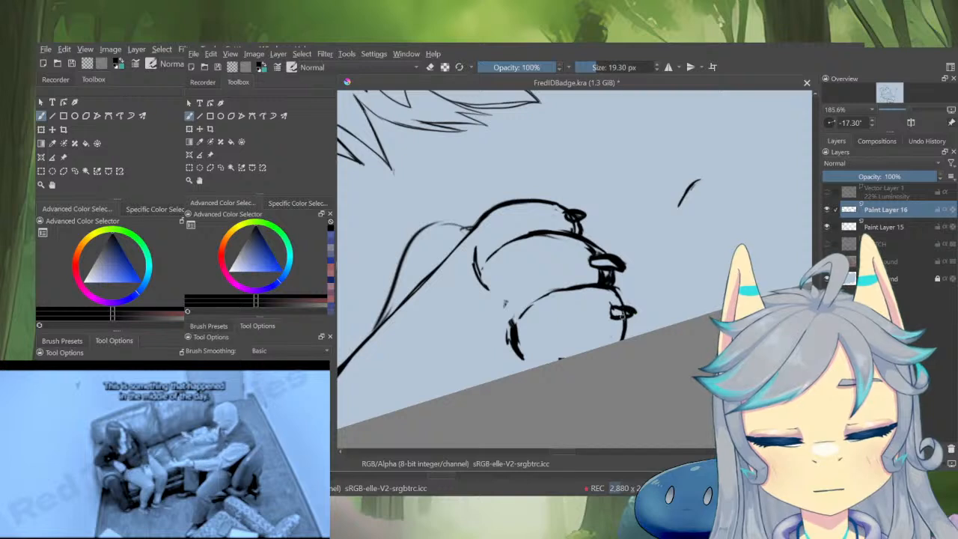
key("e")
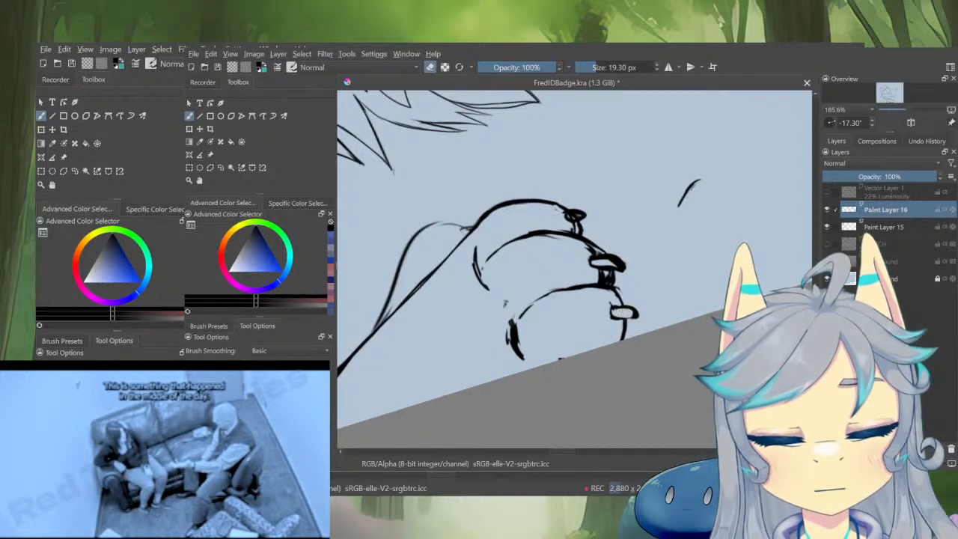
Redraw the middle toe's claw as a short shape with a bold outline and a cleared interior
key("e")
key("e")
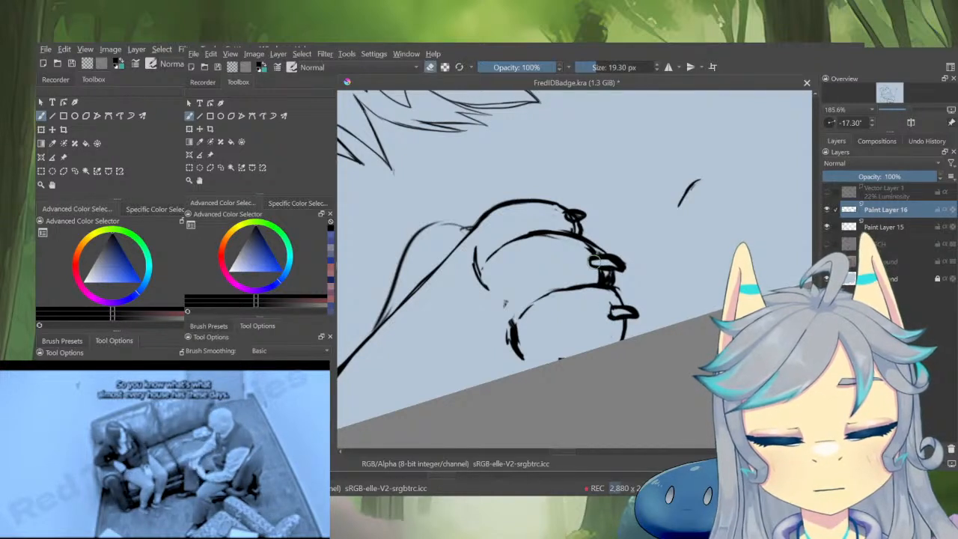
key("e")
key("e")
left_click_drag(596, 263, 620, 266)
key("e")
scroll(636, 255, "up", 2)
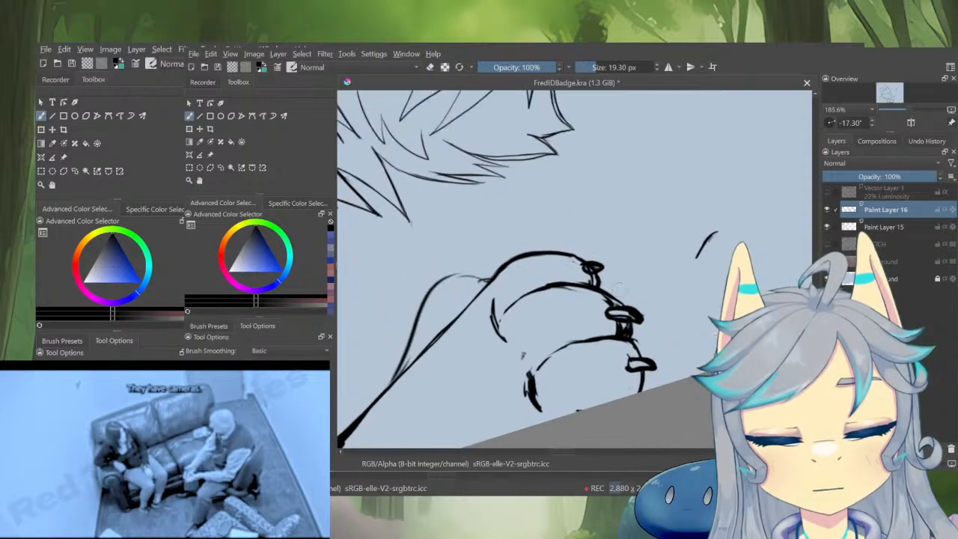
Erase the filled interior of the uppermost toe's claw so only its outline remains
key("e")
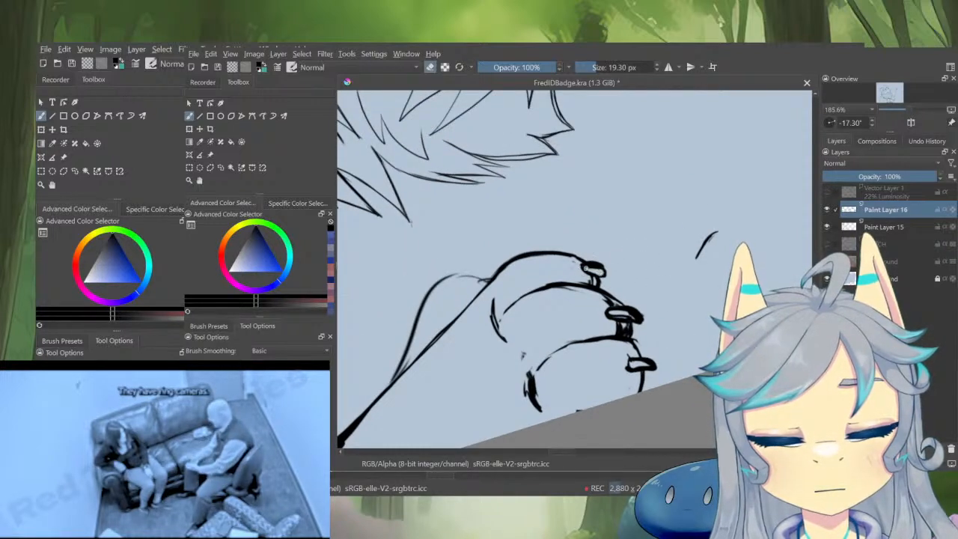
key("e")
key("e")
Check the whole drawing in the mirrored view and save the document
mouse_move(586, 267)
left_mouse_down()
mouse_move(602, 259)
mouse_move(583, 394)
left_mouse_up()
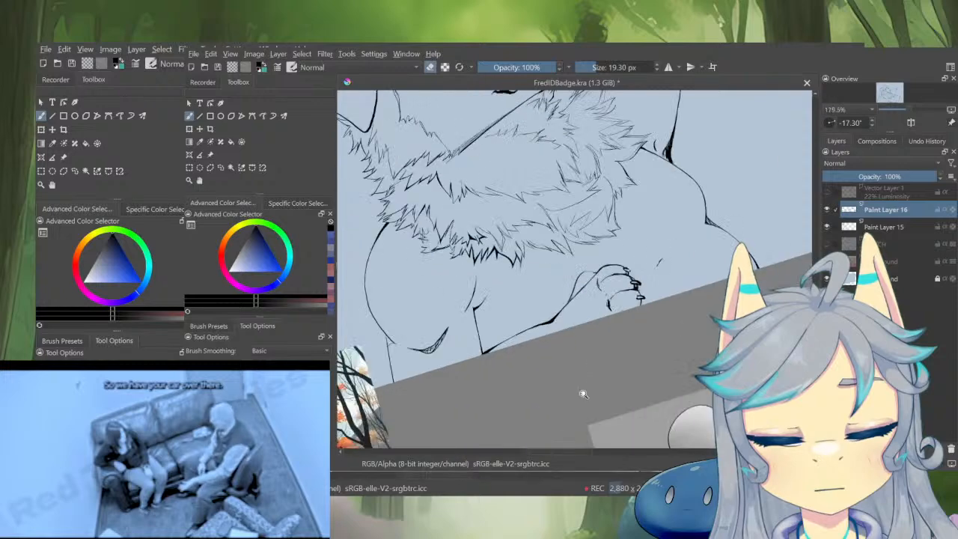
key("m")
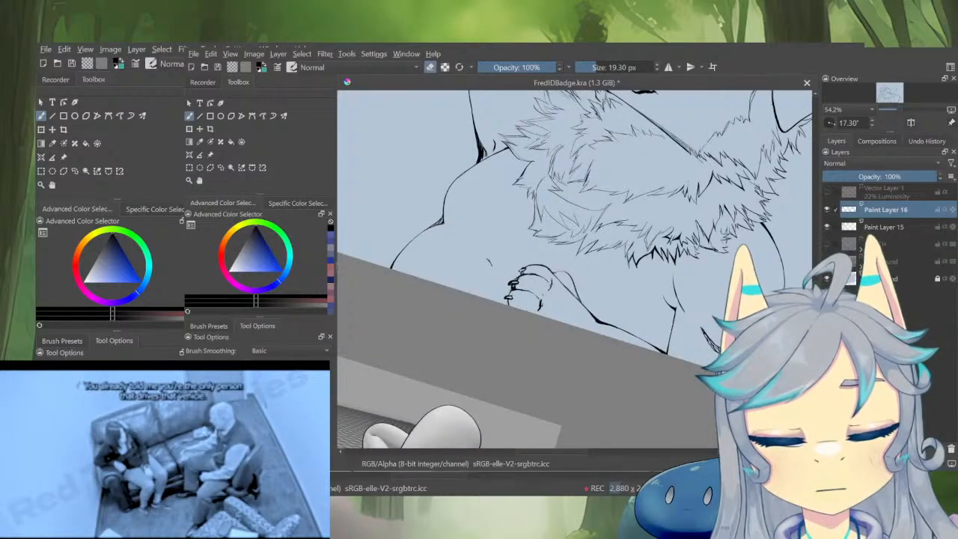
left_click_drag(626, 343, 602, 395)
key("ctrl+s")
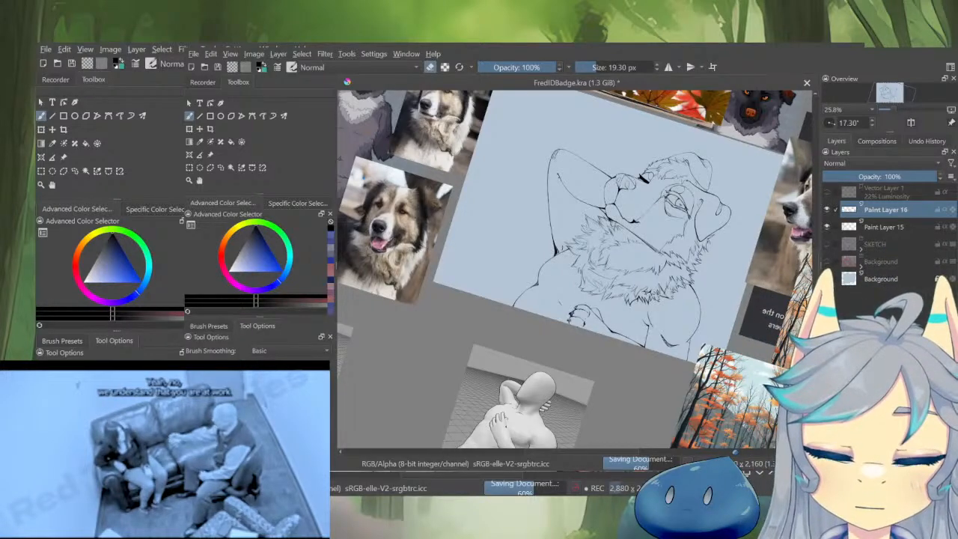
key("m")
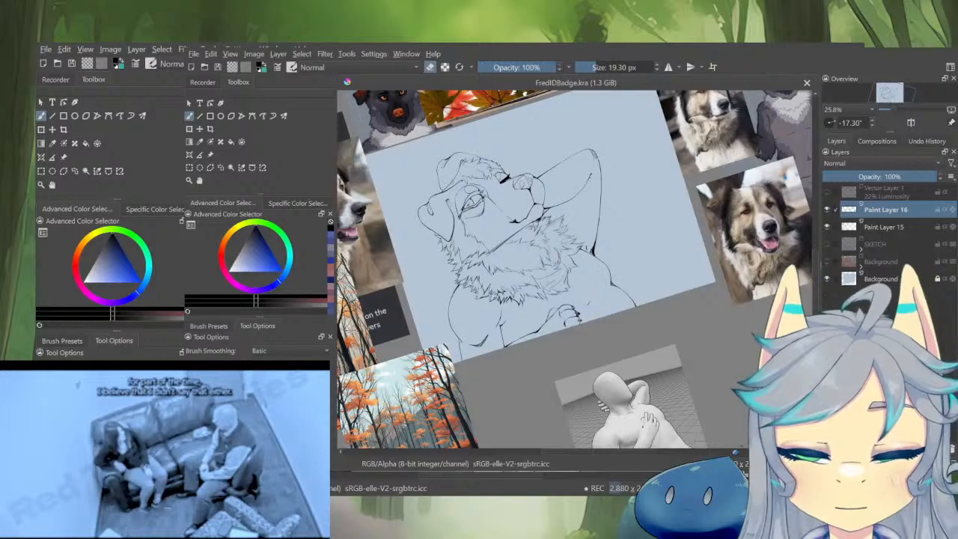
On Paint Layer 15, thicken the crease below the chest fur at 9.98 px and join it to the vertical line beneath
left_click_drag(492, 336, 567, 208)
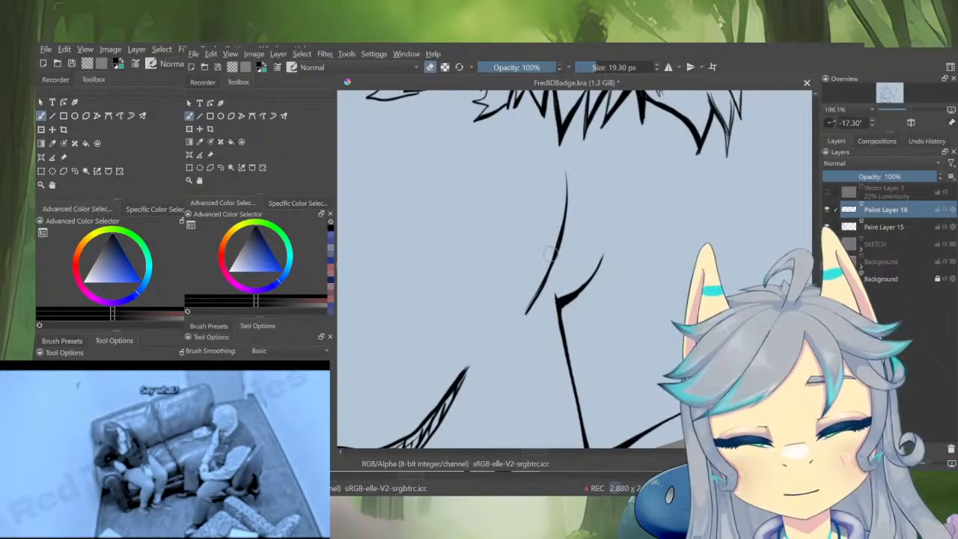
key("Page_Down")
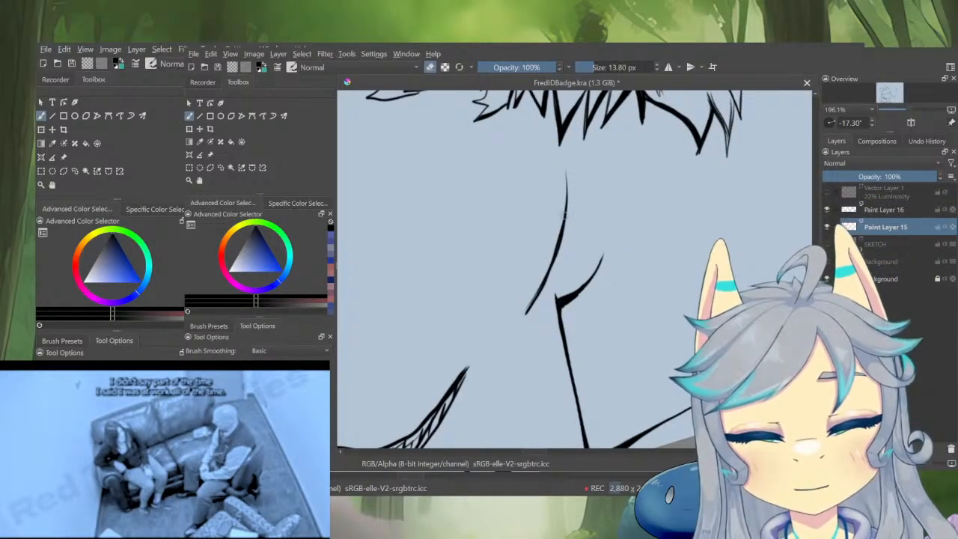
key("e")
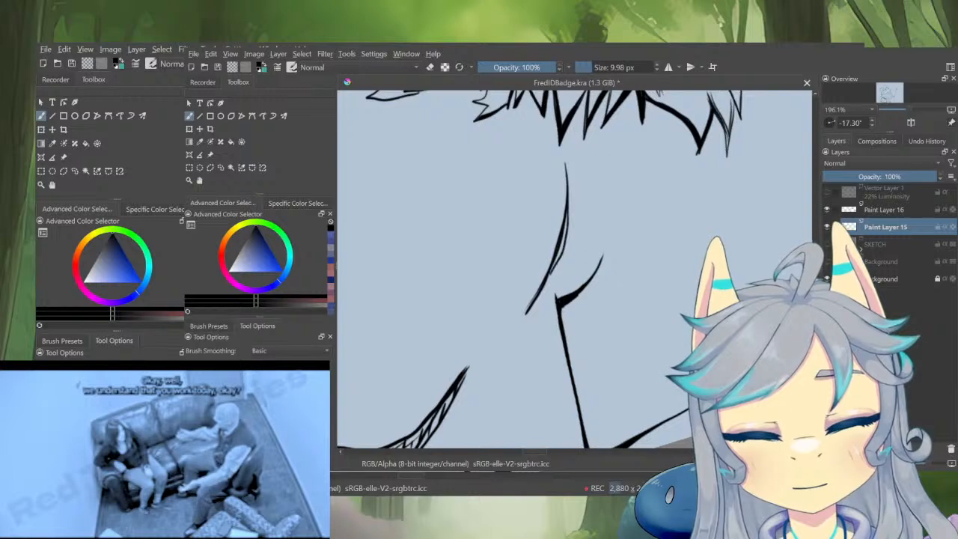
left_click_drag(569, 206, 552, 271)
mouse_move(566, 227)
left_mouse_down()
mouse_move(546, 284)
mouse_move(562, 329)
left_mouse_up()
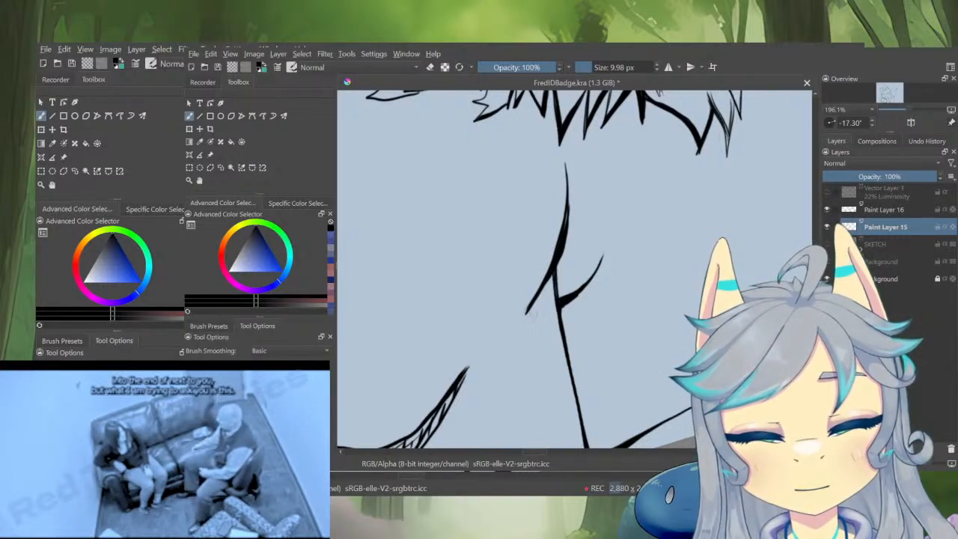
Thin the vertical line where the short side curve meets it and darken the crease's lower end
key("e")
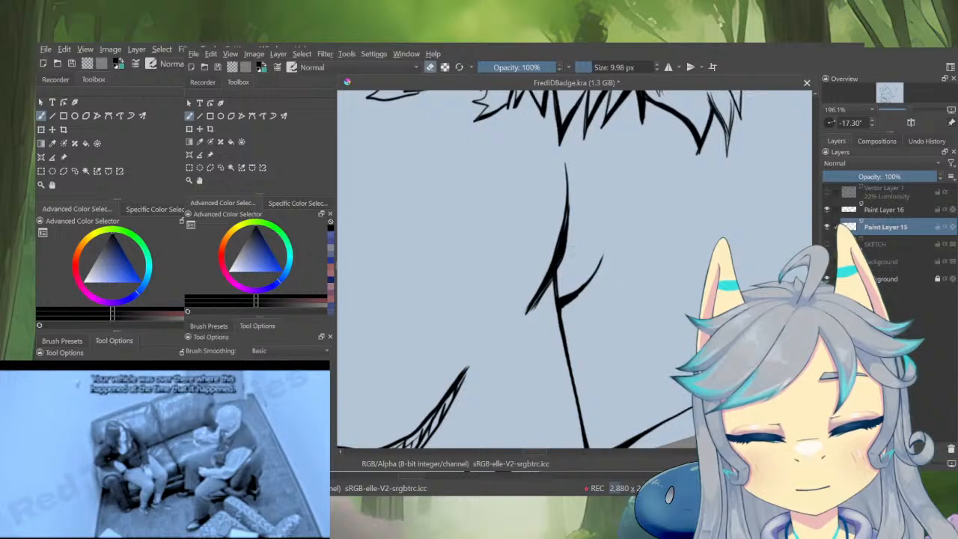
left_click_drag(557, 301, 563, 331)
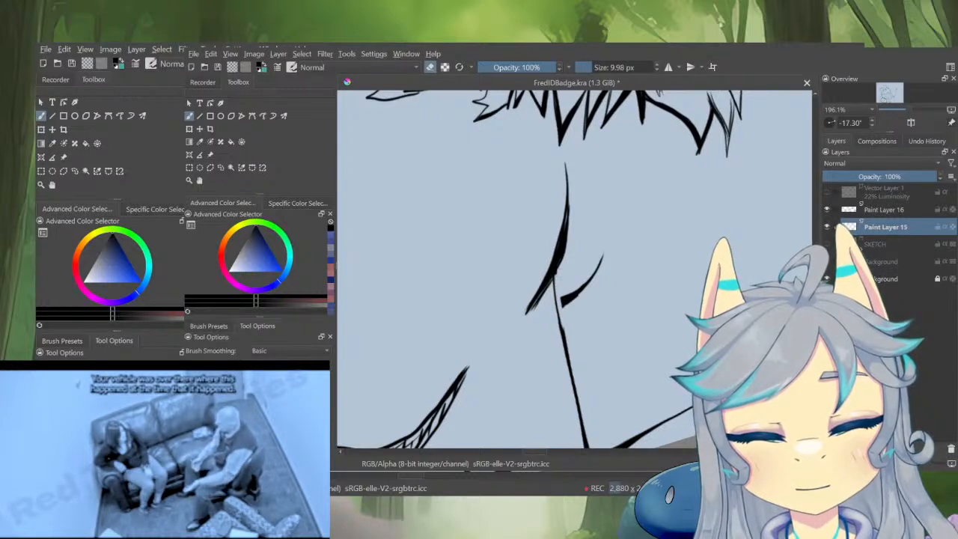
key("e")
mouse_move(567, 261)
left_mouse_down()
mouse_move(545, 302)
mouse_move(564, 297)
mouse_move(541, 296)
left_mouse_up()
key("e")
key("e")
Check the reworked chest crease in the mirrored view and return to the normal orientation
left_click_drag(642, 231, 570, 361)
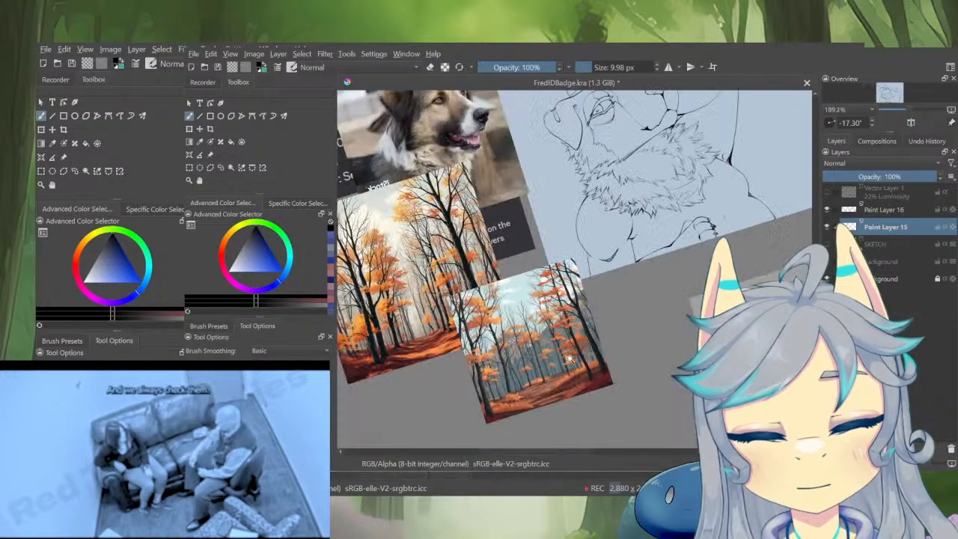
key("m")
left_click_drag(513, 208, 515, 108)
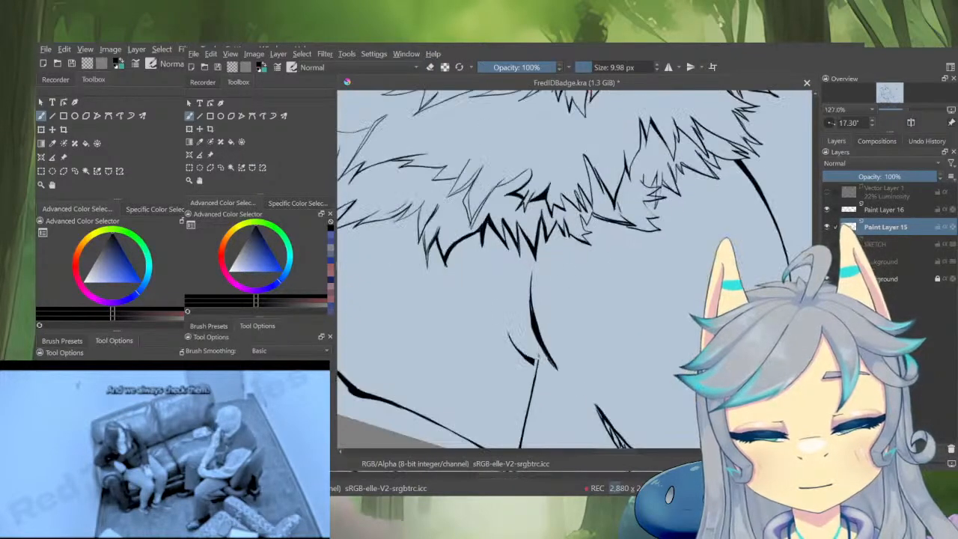
key("m")
Replace the short curve beside the chest crease with a flatter tapered stroke, using a 16.47 px brush size
key("e")
key("e")
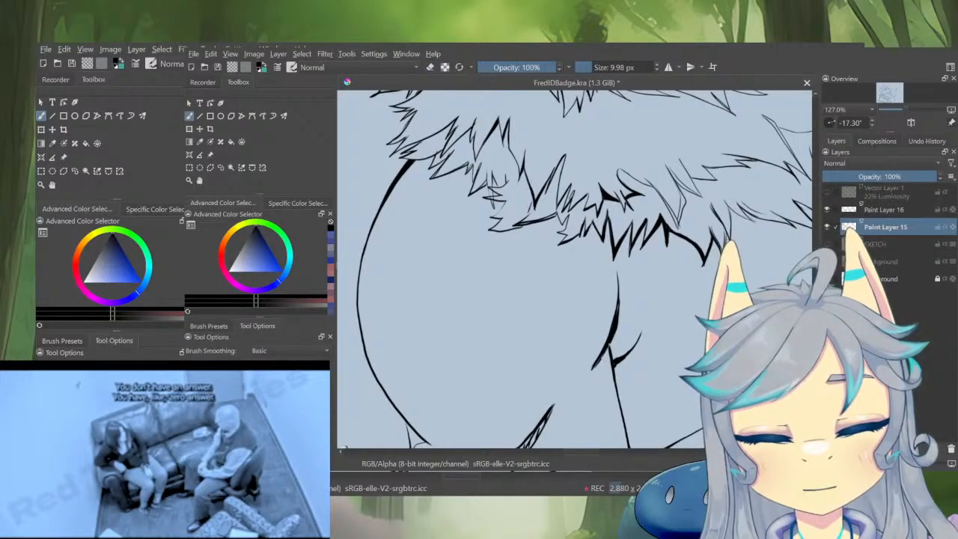
mouse_move(655, 306)
left_mouse_down()
mouse_move(646, 379)
mouse_move(623, 404)
left_mouse_up()
mouse_move(619, 343)
left_mouse_down()
mouse_move(623, 270)
mouse_move(635, 316)
left_mouse_up()
mouse_move(631, 328)
left_mouse_down()
mouse_move(600, 339)
mouse_move(608, 361)
left_mouse_up()
key("e")
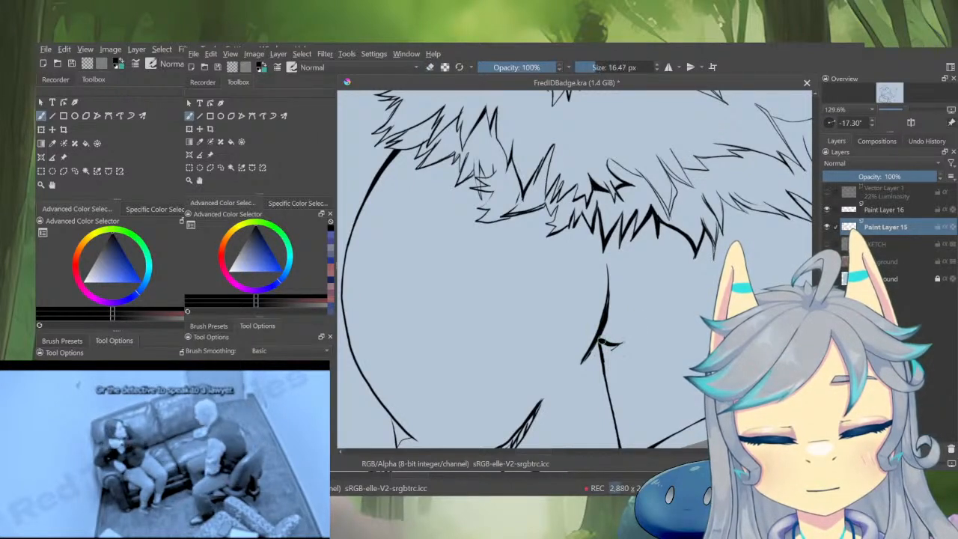
key("e")
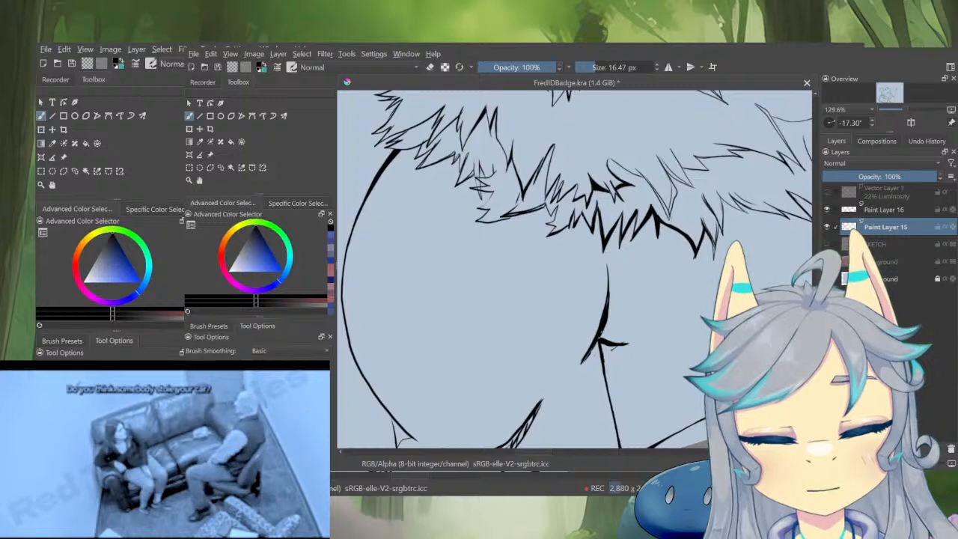
key("e")
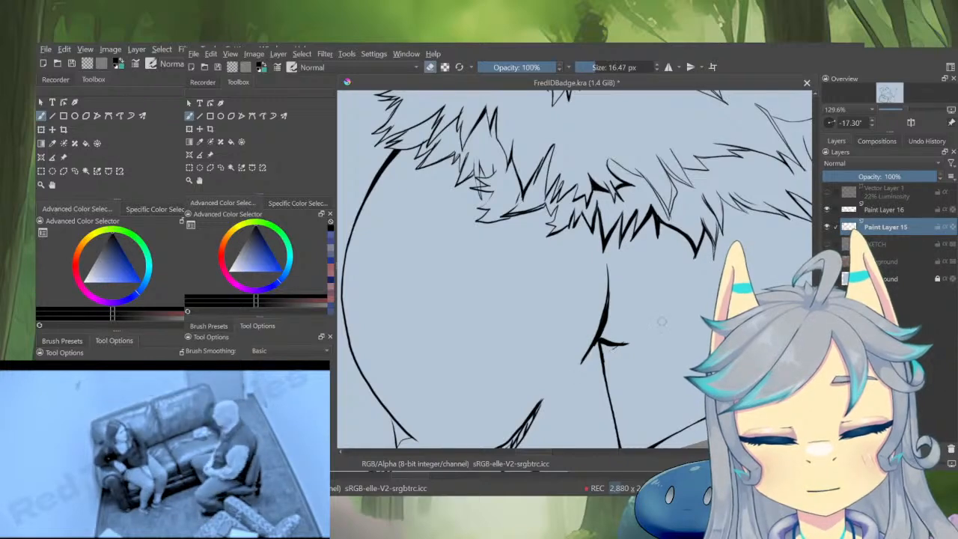
left_click_drag(666, 318, 659, 395)
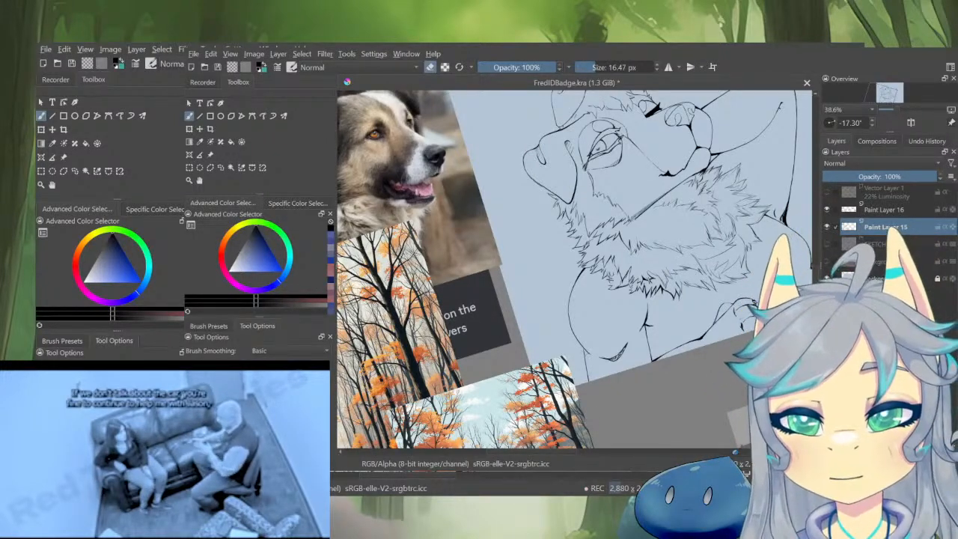
Erase the hatching and inner line at the raised arm's elbow and ink a clean rounded outer contour
left_click_drag(676, 282, 518, 370)
left_click_drag(631, 368, 697, 347)
left_click_drag(731, 220, 737, 255)
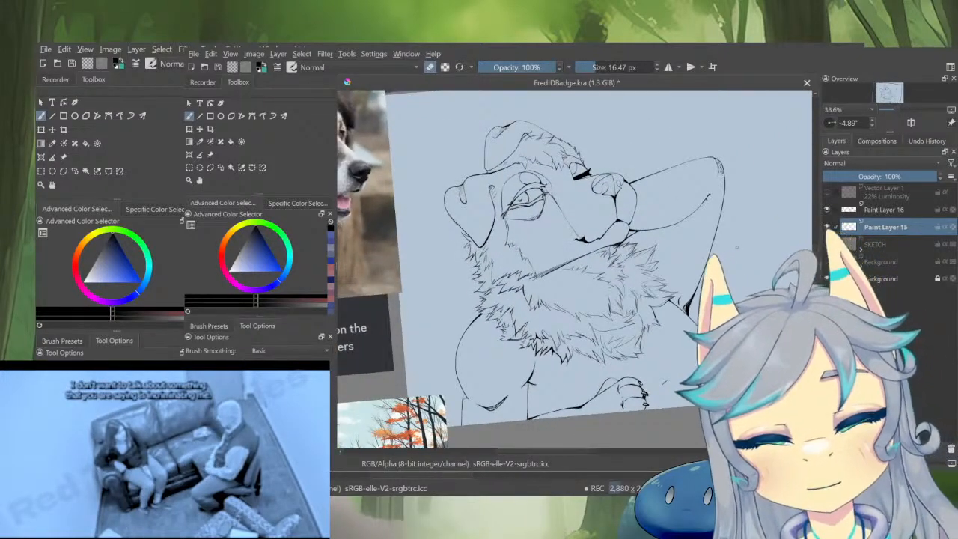
scroll(738, 146, "up", 5)
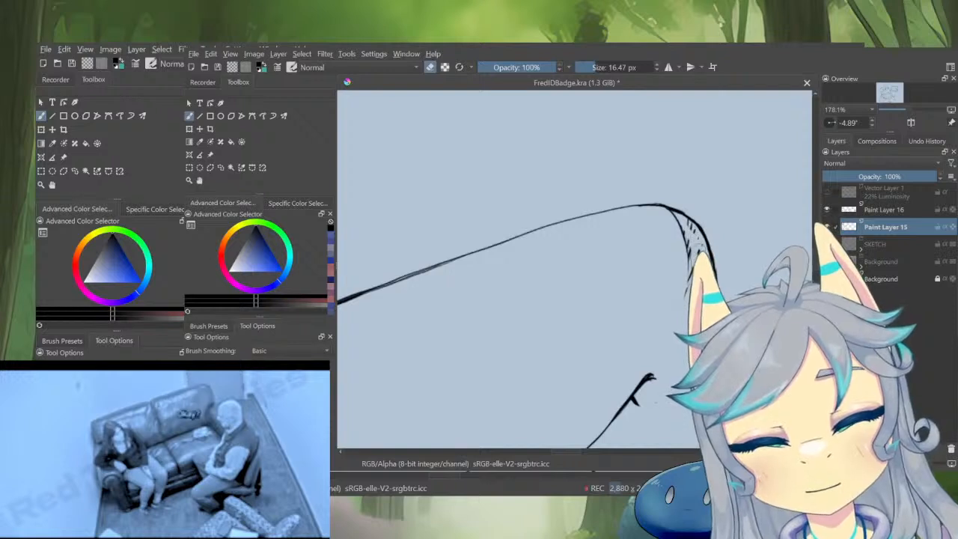
left_click_drag(688, 220, 693, 268)
key("e")
mouse_move(639, 206)
left_mouse_down()
mouse_move(675, 206)
mouse_move(648, 203)
mouse_move(686, 210)
left_mouse_up()
key("ctrl+z")
key("ctrl+z")
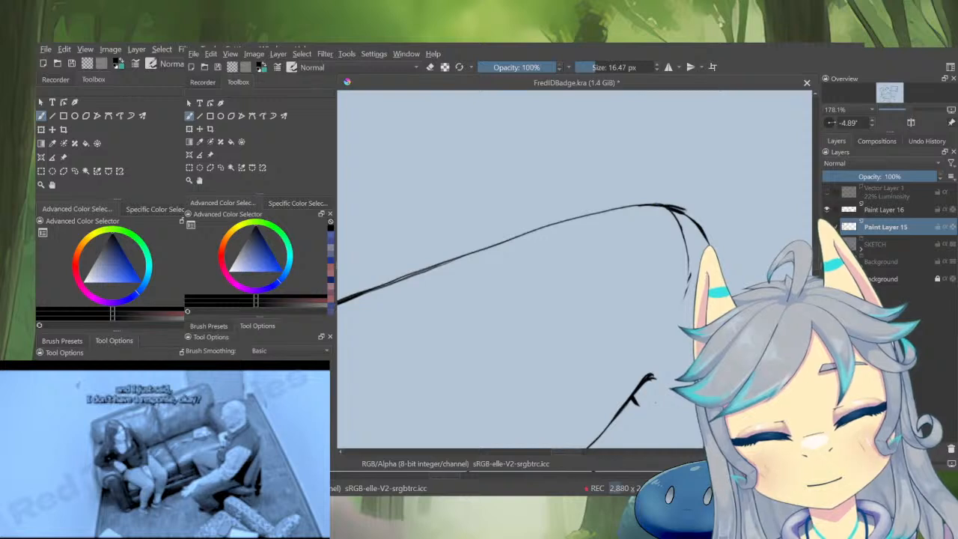
key("e")
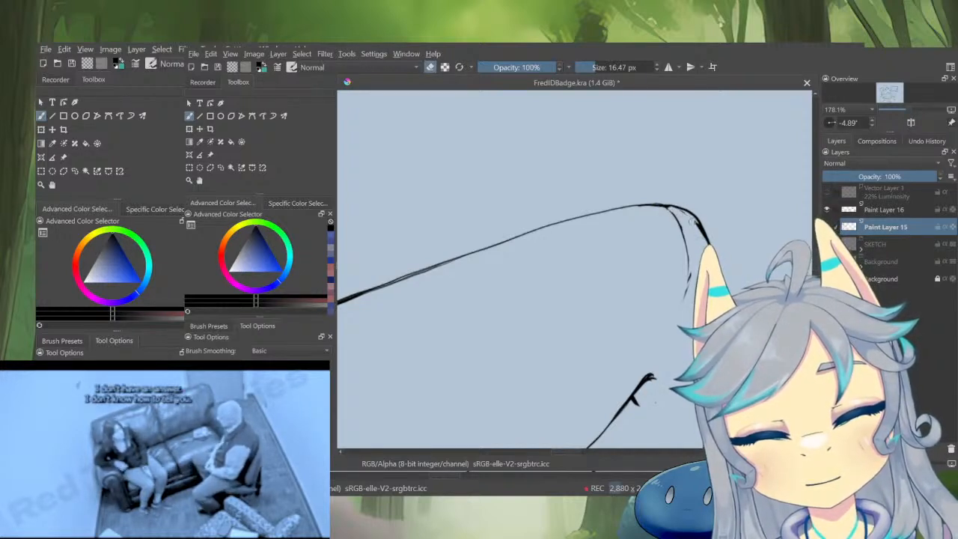
key("e")
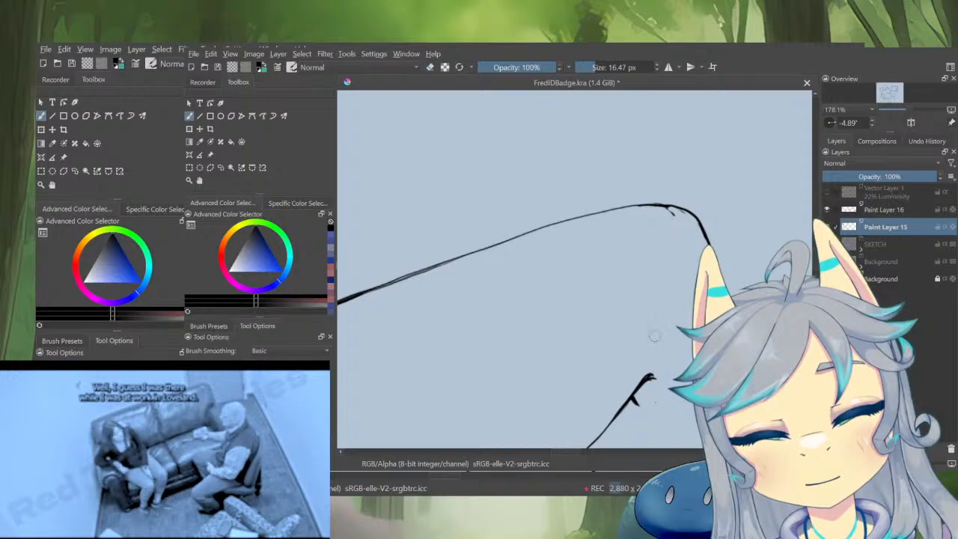
left_click_drag(652, 333, 678, 256)
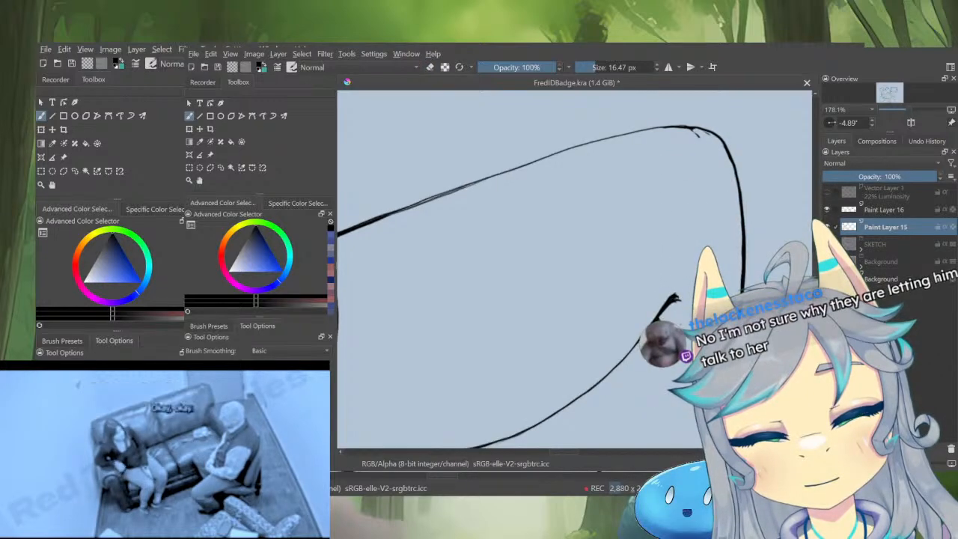
Thicken the raised arm's upper line where it leaves the muzzle, using a 12.05 px brush size
left_click_drag(679, 301, 581, 448)
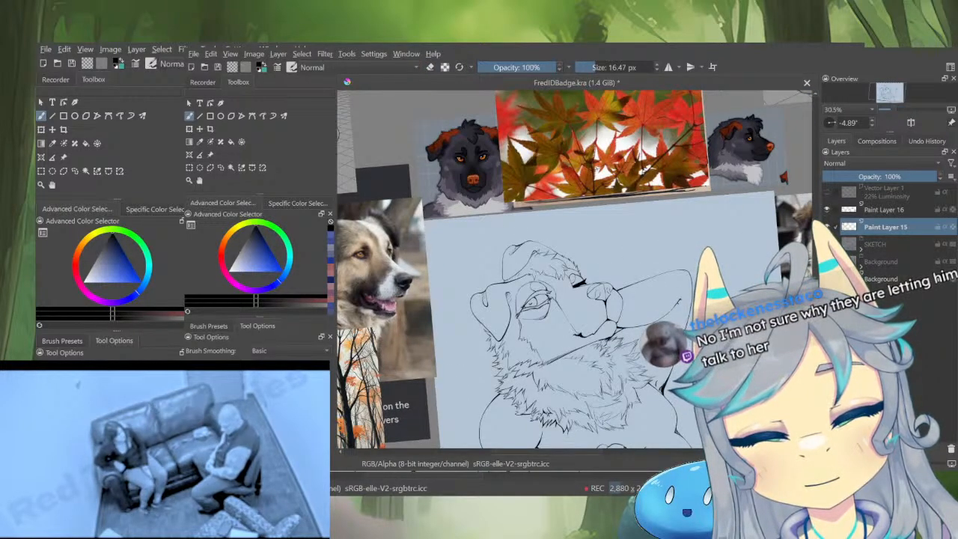
left_click_drag(617, 291, 658, 168)
left_click_drag(670, 307, 659, 247)
left_click_drag(648, 291, 599, 340)
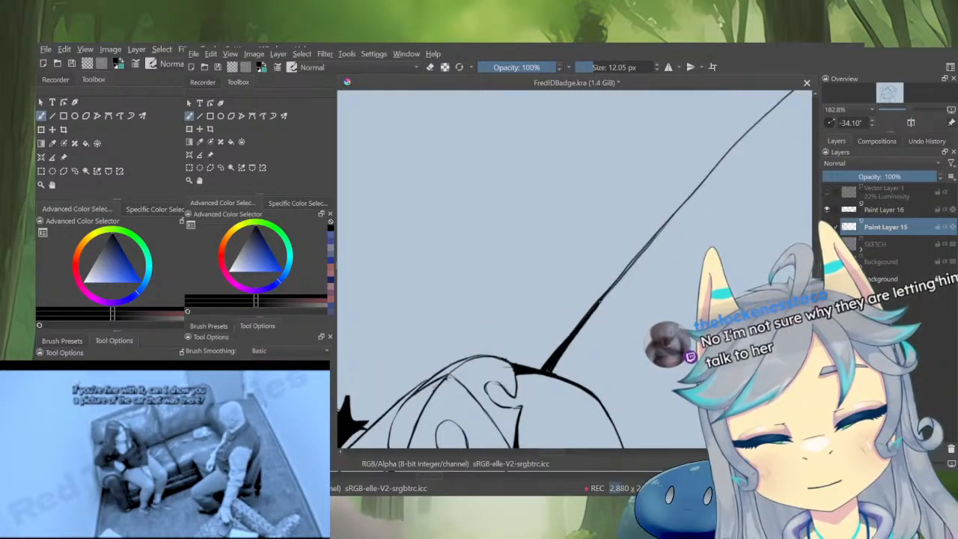
left_click_drag(600, 302, 652, 238)
Inspect the raised arm, armpit and neck fur lines both close up and zoomed out
left_click_drag(722, 161, 717, 329)
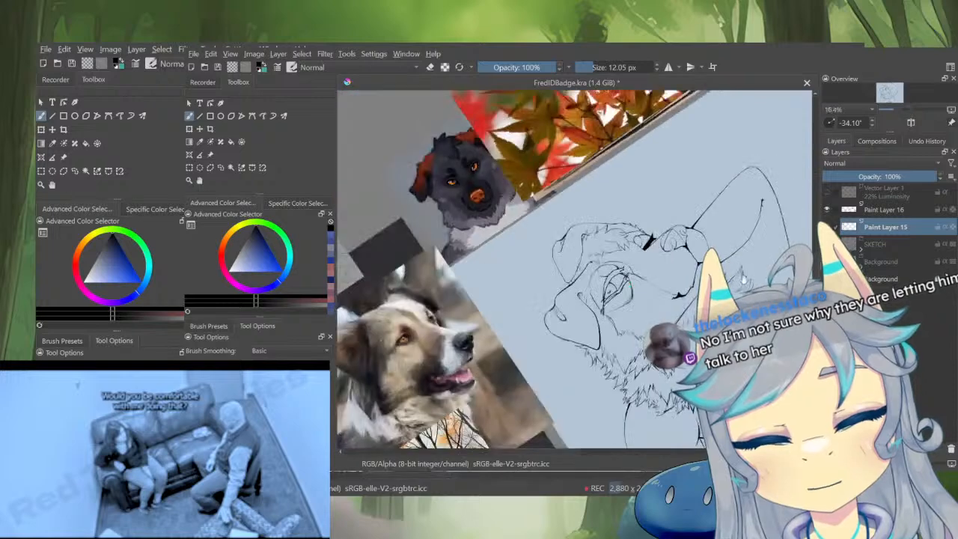
left_click_drag(723, 255, 711, 135)
mouse_move(653, 319)
left_mouse_down()
mouse_move(638, 290)
mouse_move(662, 261)
left_mouse_up()
left_click_drag(665, 193, 665, 322)
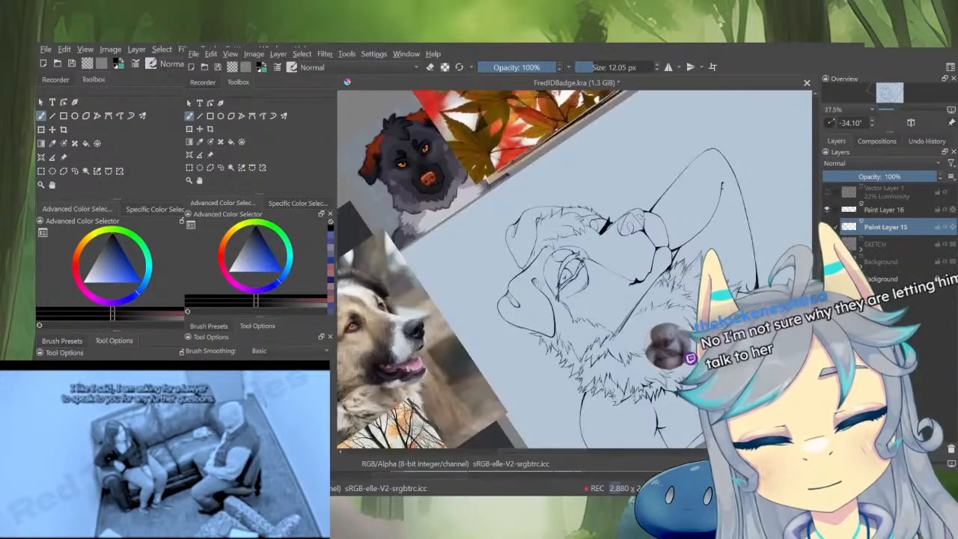
left_click_drag(718, 224, 723, 293)
left_click_drag(737, 348, 737, 232)
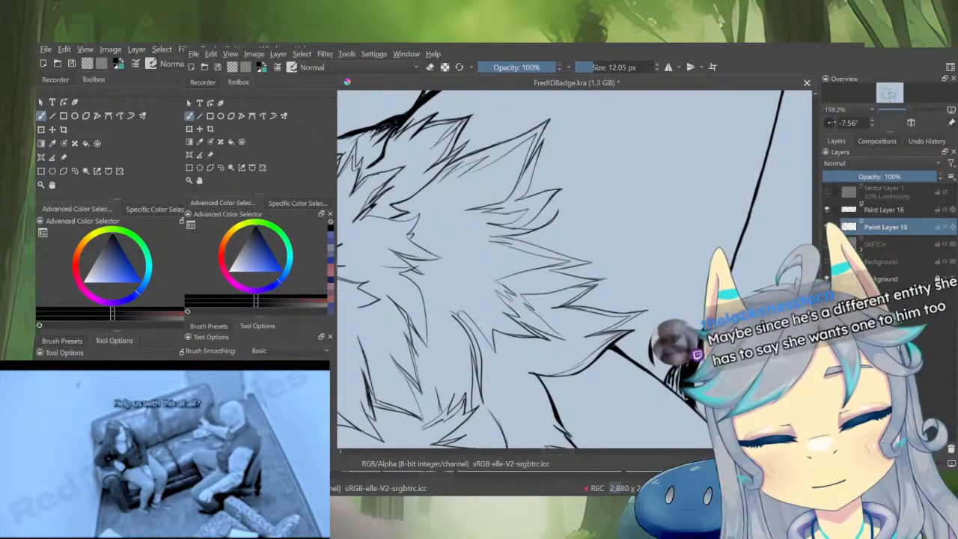
mouse_move(708, 331)
left_mouse_down()
mouse_move(708, 441)
mouse_move(700, 344)
left_mouse_up()
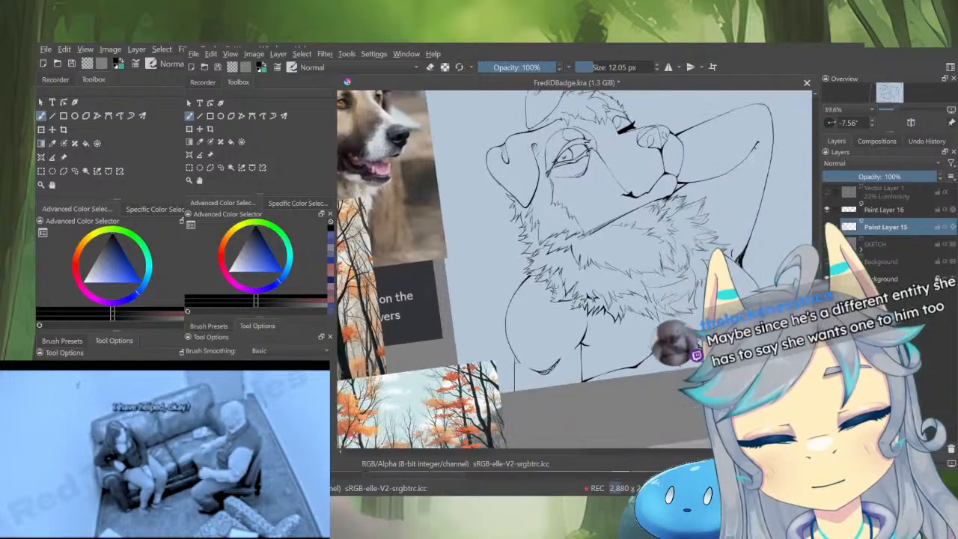
Strengthen the vertical lines below the rounded shoulder and chest crease at a 12.05 px brush size
left_click_drag(516, 387, 536, 289)
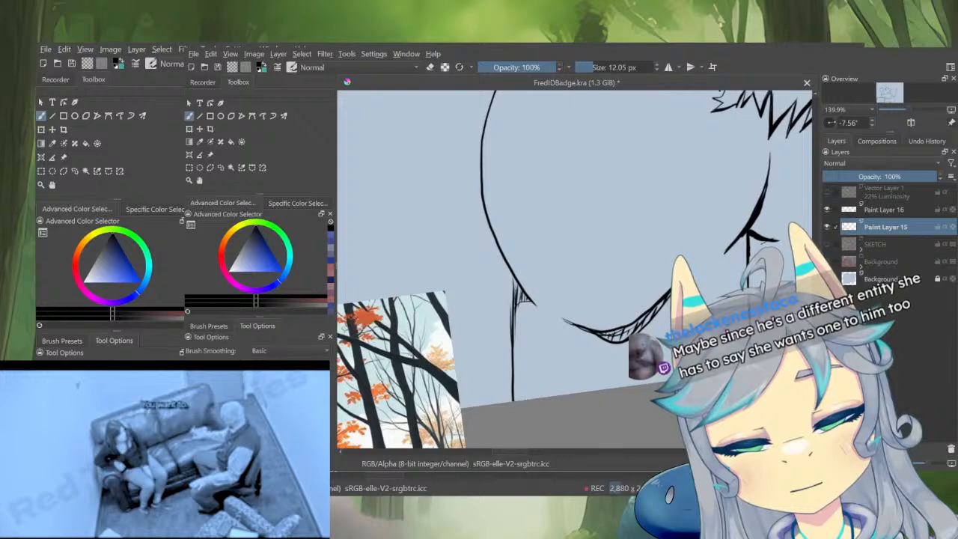
left_click_drag(588, 346, 593, 442)
left_click_drag(650, 322, 638, 253)
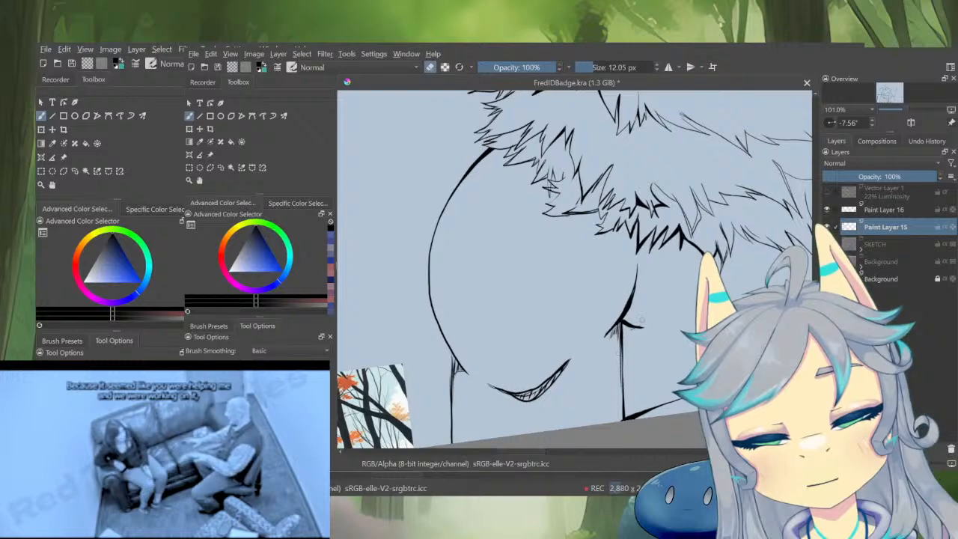
scroll(675, 325, "down", 4)
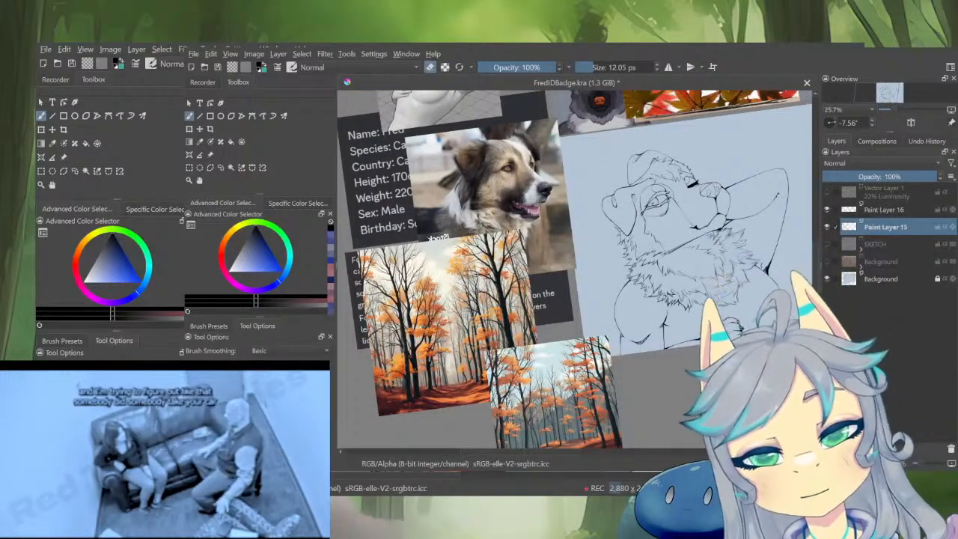
Trim the outer edge of the thick shoulder contour just below the neck fur, erasing at a 12.05 px brush size
scroll(631, 260, "up", 6)
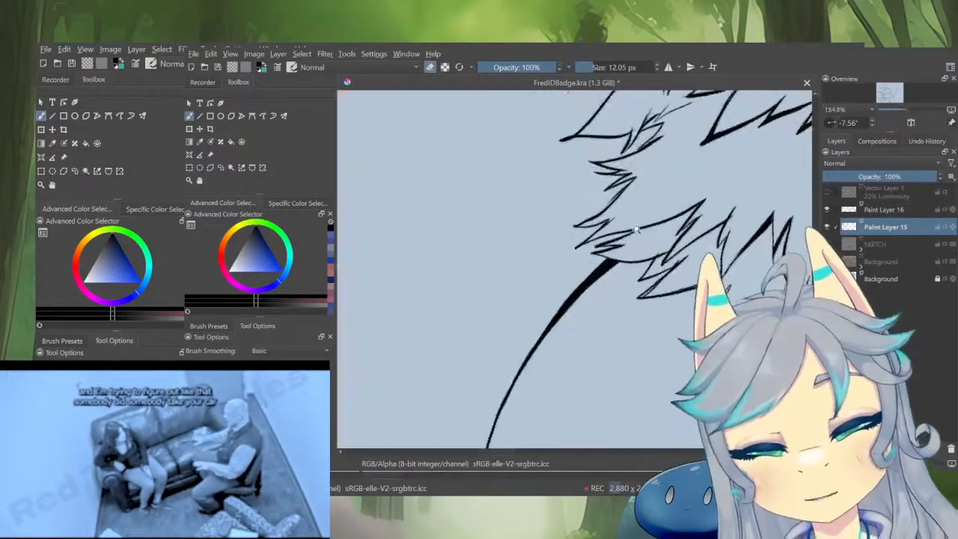
scroll(607, 294, "down", 3)
scroll(584, 280, "up", 3)
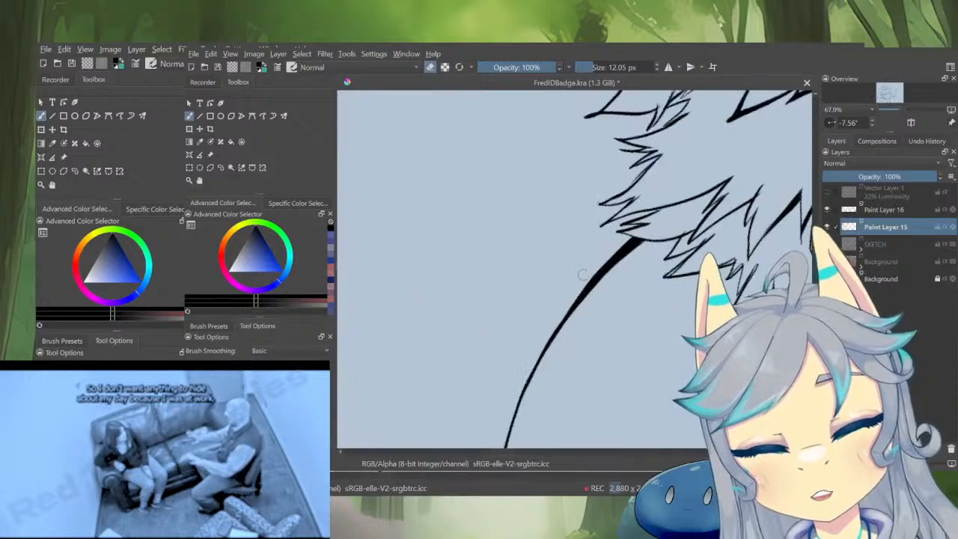
key("e")
key("e")
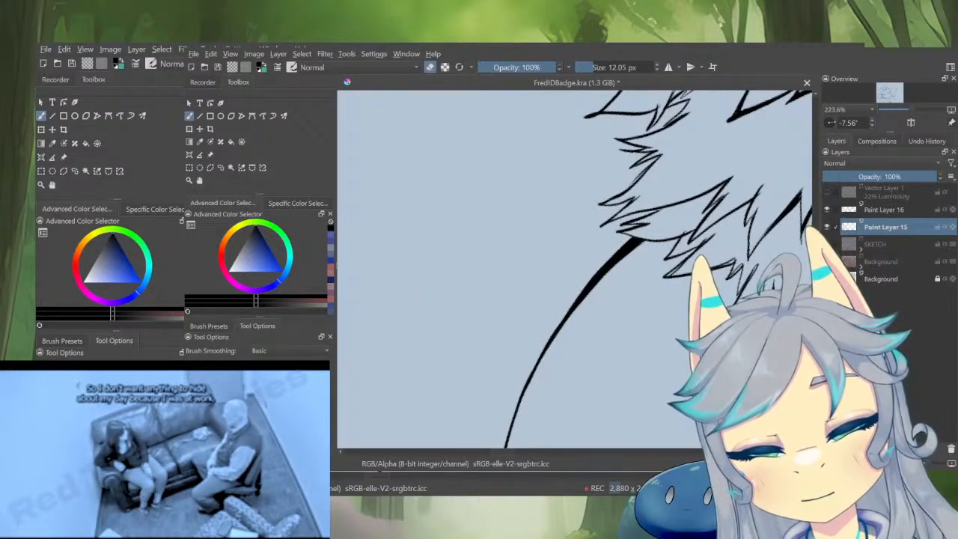
left_click_drag(550, 339, 628, 238)
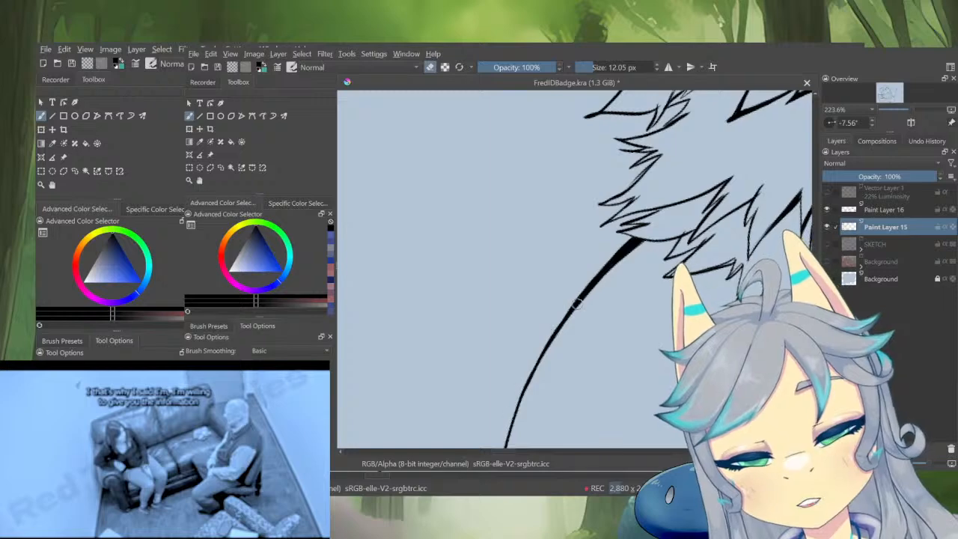
Sharpen the rounded tip of the curved chest fur tuft into a point and reduce the brush size to 7.76 px
scroll(577, 303, "down", 5)
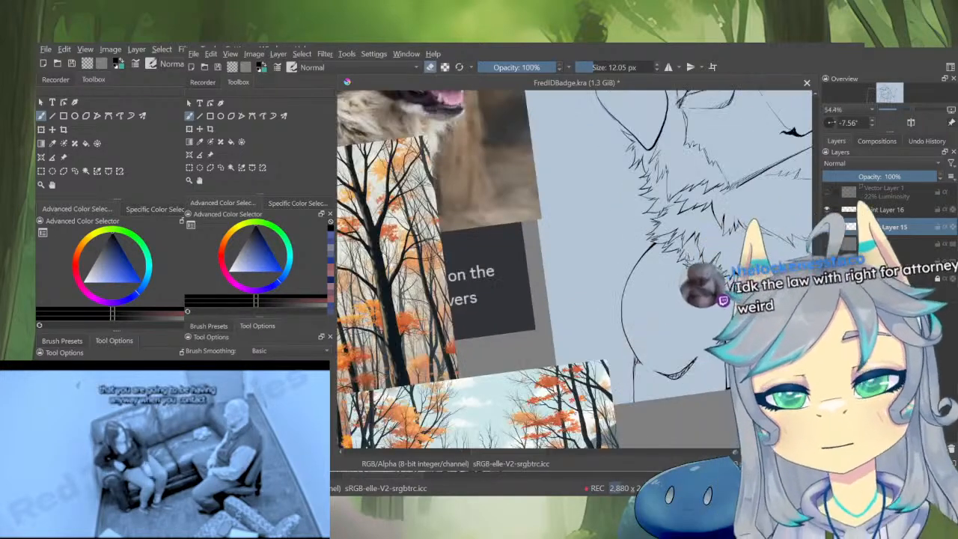
scroll(711, 271, "up", 5)
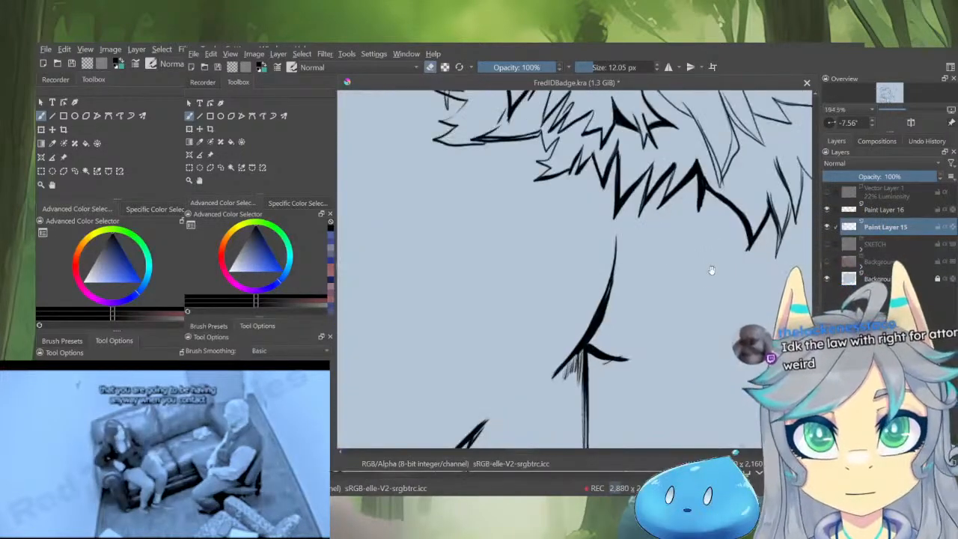
scroll(712, 270, "down", 4)
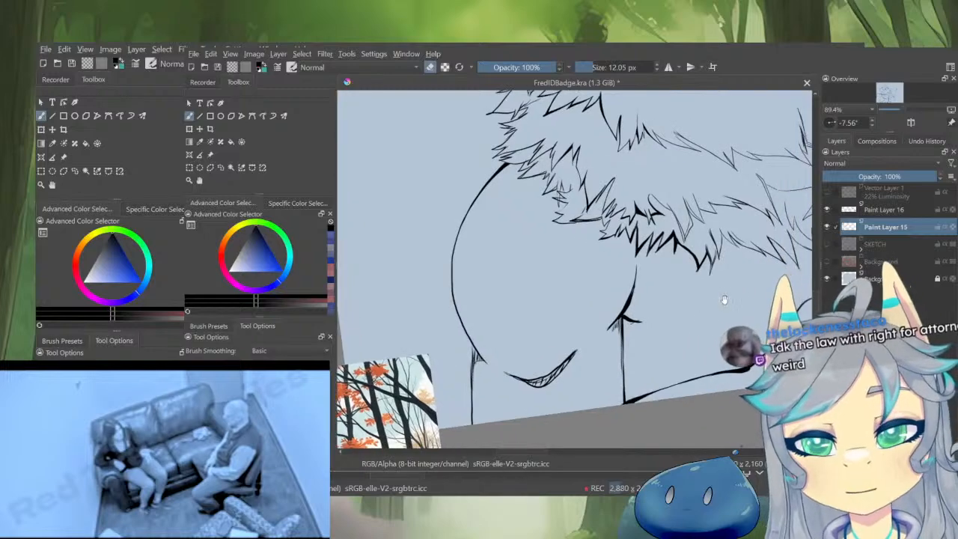
scroll(724, 299, "up", 5)
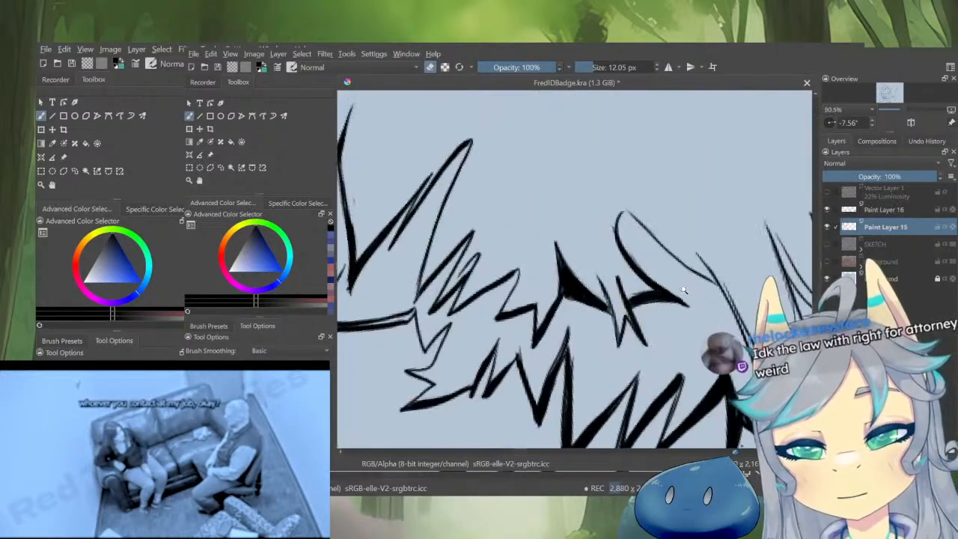
left_click_drag(685, 290, 635, 367)
key("e")
mouse_move(645, 251)
left_mouse_down()
mouse_move(629, 276)
mouse_move(619, 272)
mouse_move(650, 250)
left_mouse_up()
key("e")
key("e")
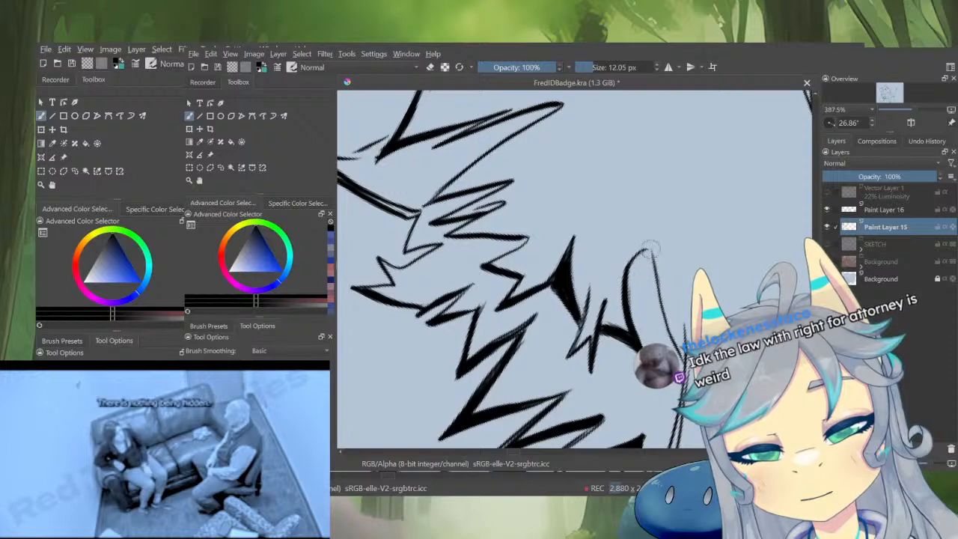
key("bracketleft")
key("bracketleft")
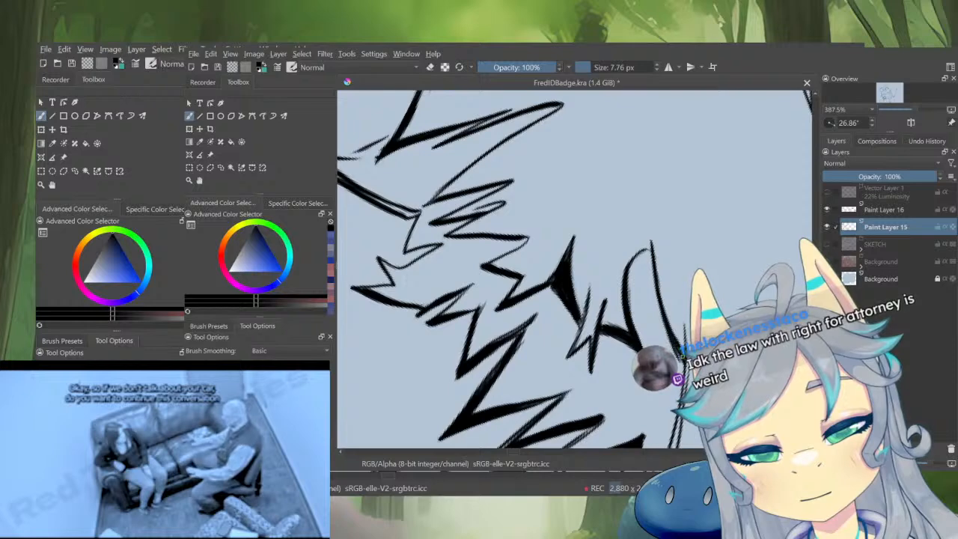
Thicken the long strand below the curved tuft into solid tapered strokes meeting at a sharp point
mouse_move(680, 358)
left_mouse_down()
mouse_move(594, 388)
mouse_move(658, 294)
mouse_move(625, 375)
left_mouse_up()
key("e")
scroll(660, 312, "up", 5)
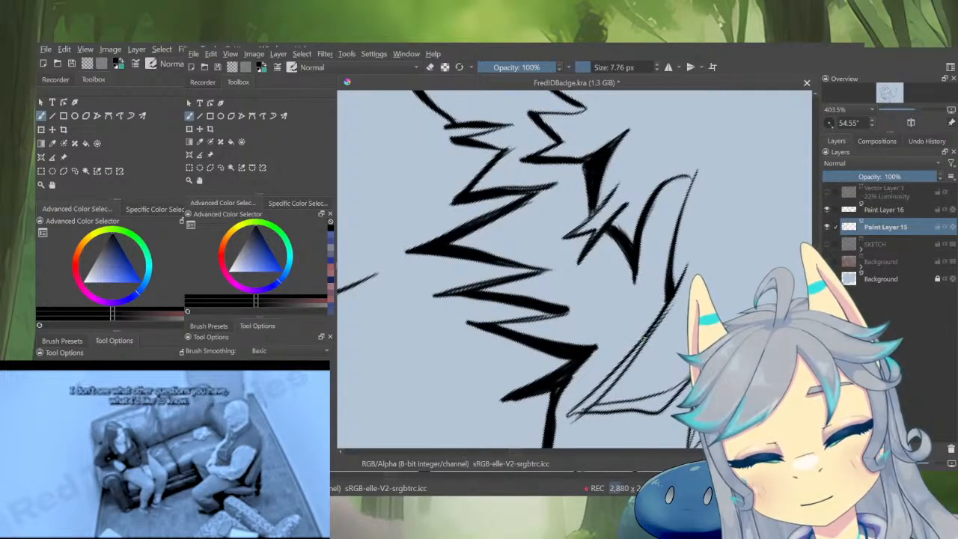
left_click_drag(644, 335, 573, 410)
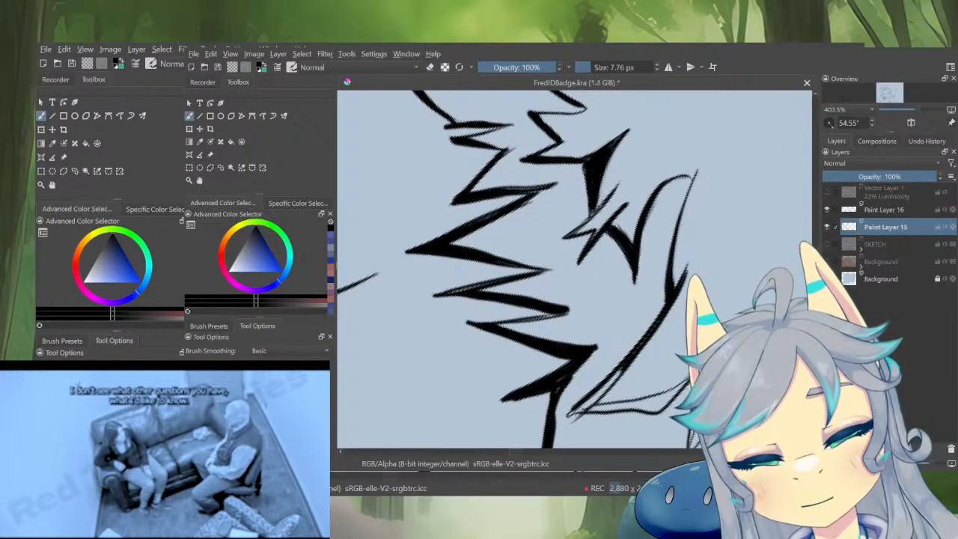
mouse_move(663, 311)
left_mouse_down()
mouse_move(577, 408)
mouse_move(642, 399)
left_mouse_up()
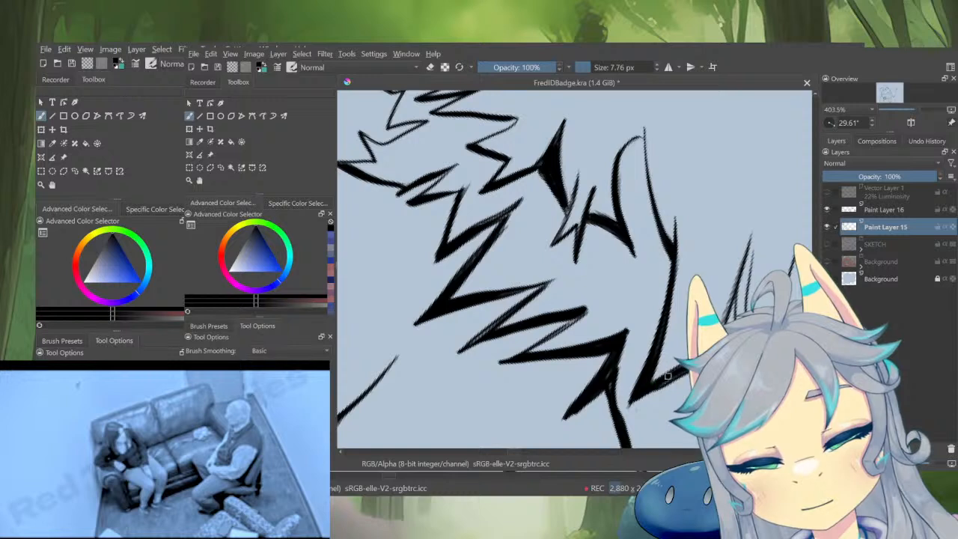
key("e")
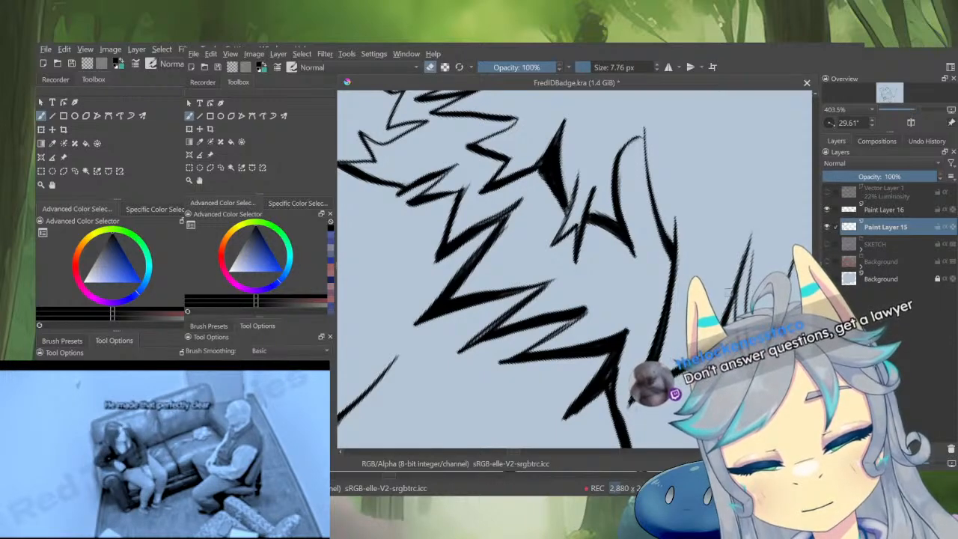
Ink the next chest fur spike with solid tapered lines, merging its loose double strokes and cleaning its inner edge
mouse_move(763, 229)
left_mouse_down()
mouse_move(672, 262)
mouse_move(669, 288)
left_mouse_up()
key("e")
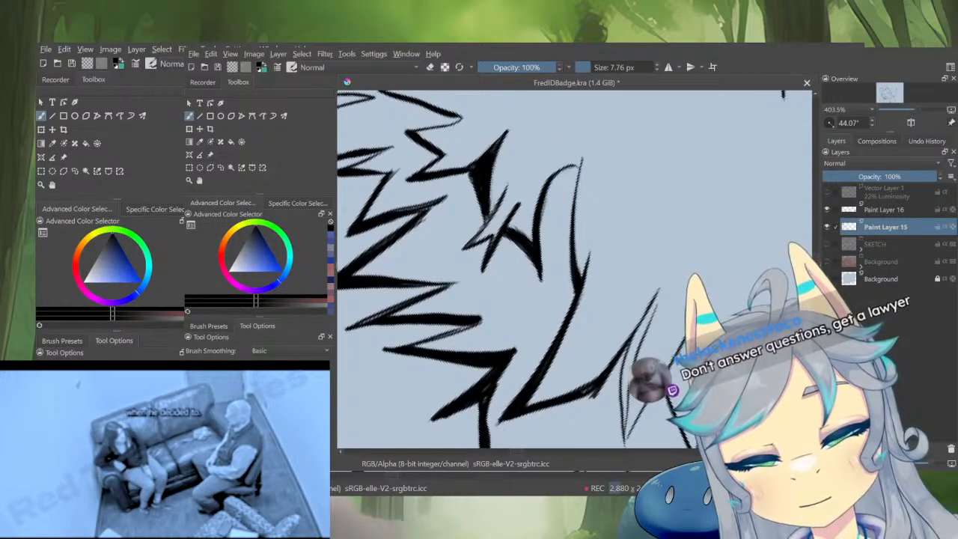
left_click_drag(622, 349, 659, 292)
left_click_drag(660, 289, 677, 241)
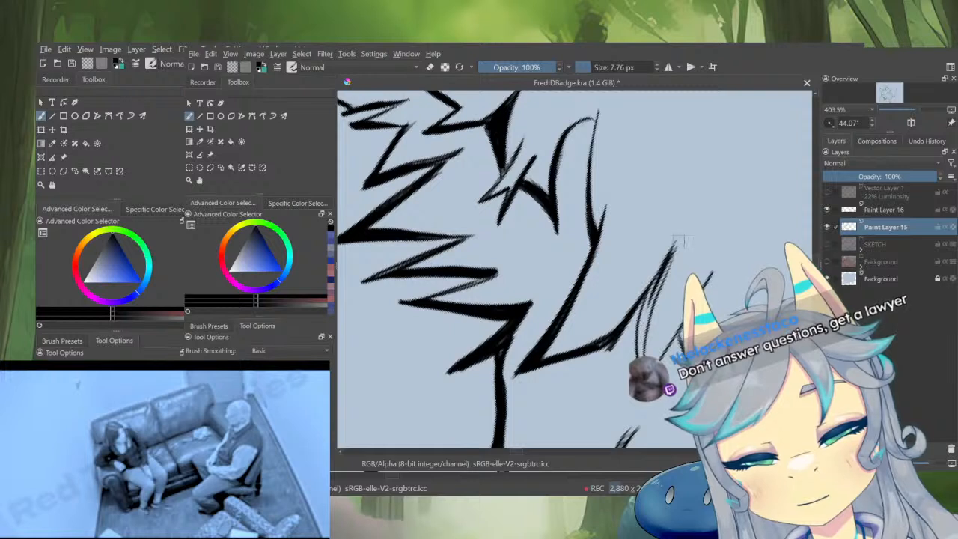
key("e")
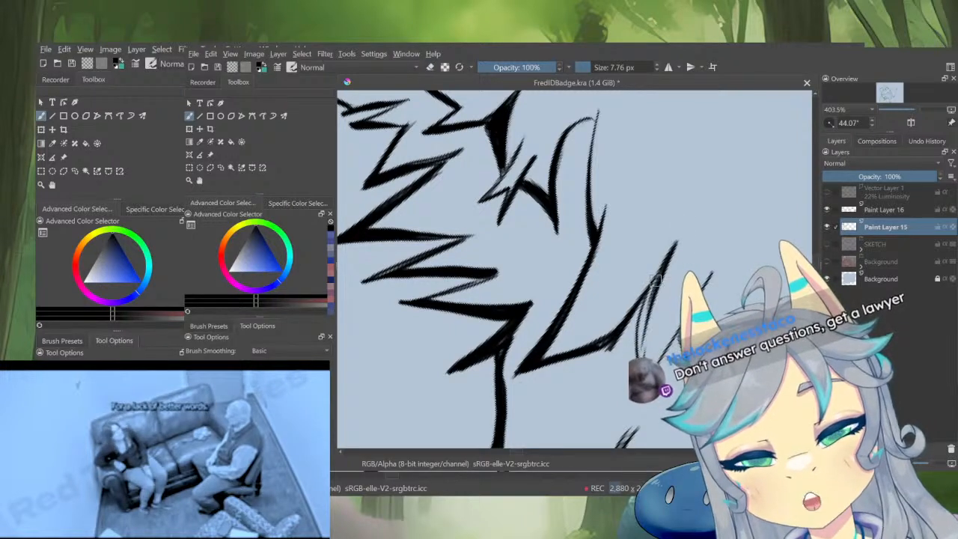
key("ctrl+z")
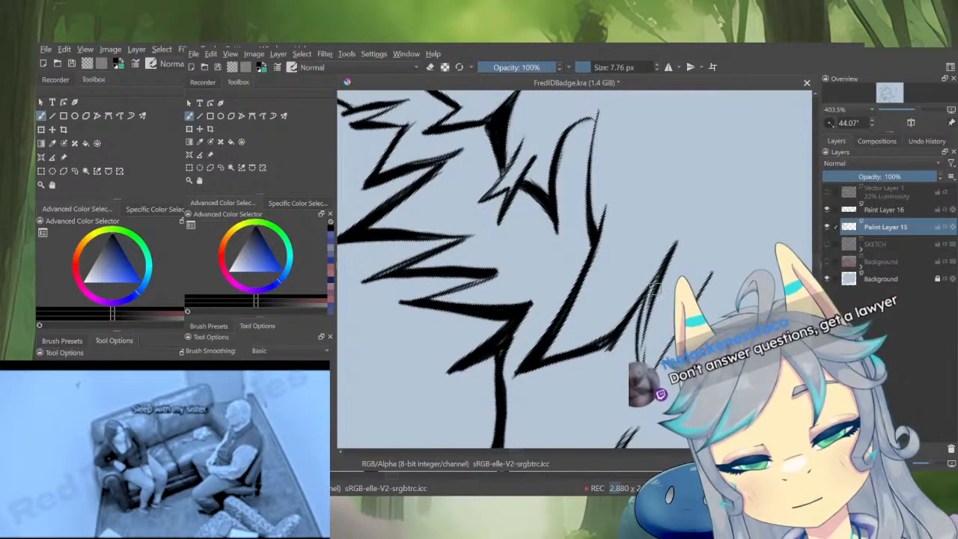
left_click_drag(654, 290, 644, 323)
key("e")
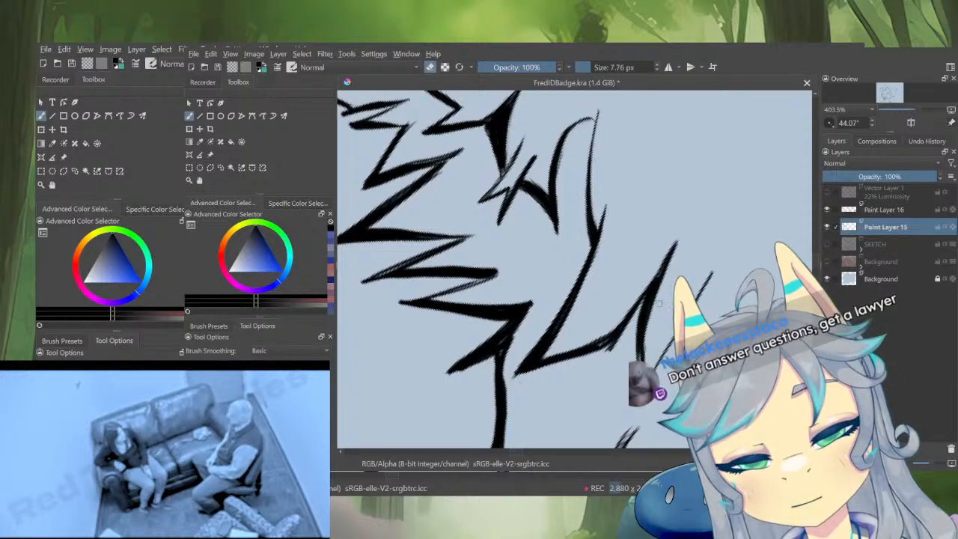
left_click_drag(650, 340, 661, 289)
key("e")
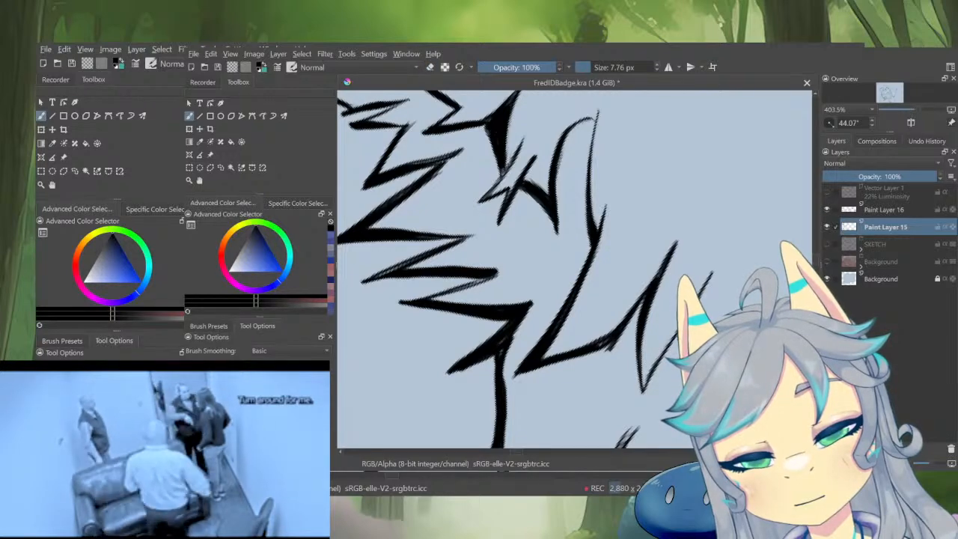
Thicken the long strand farther along the chest fur edge and taper it down to its pointed tip
mouse_move(738, 316)
left_mouse_down()
mouse_move(683, 399)
mouse_move(641, 264)
mouse_move(609, 350)
left_mouse_up()
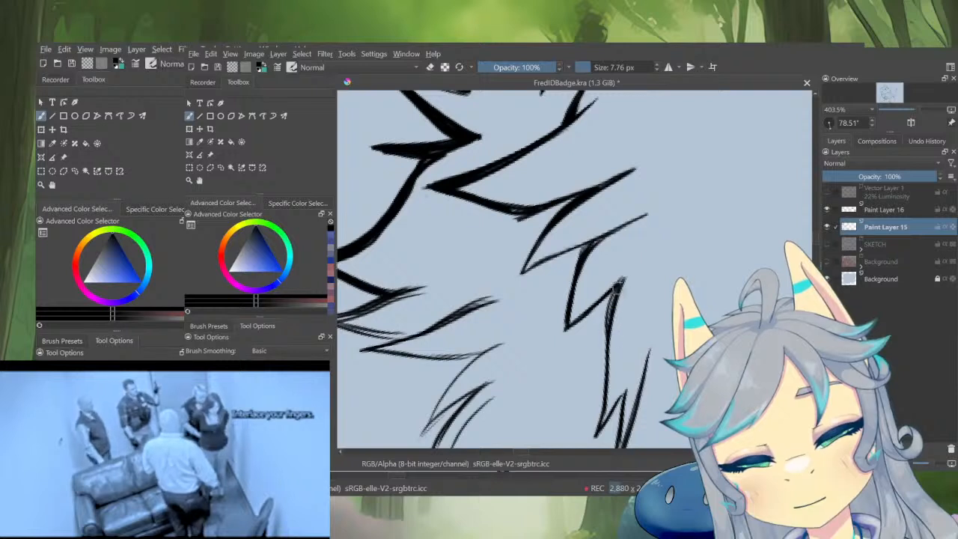
left_click_drag(620, 281, 607, 360)
left_click_drag(617, 299, 607, 382)
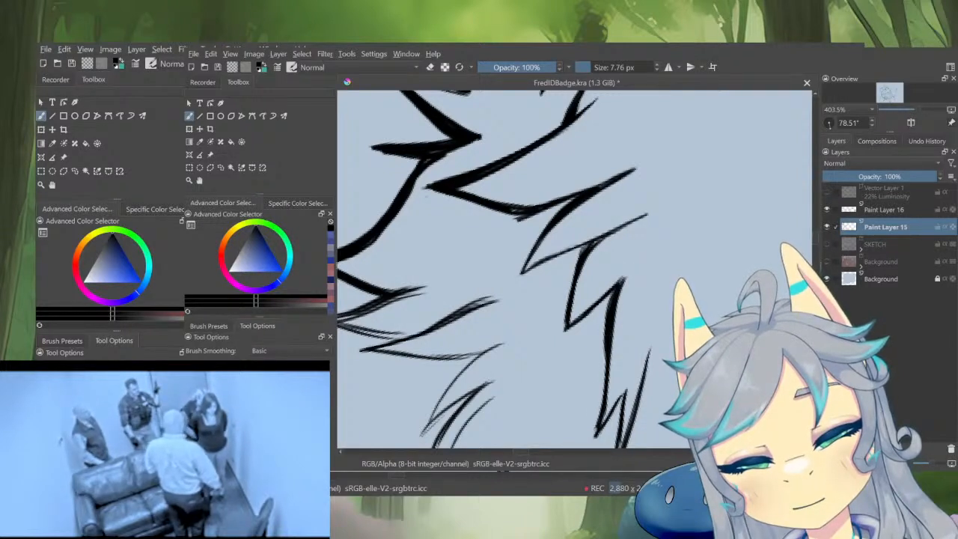
left_click_drag(606, 348, 589, 437)
mouse_move(600, 417)
left_mouse_down()
mouse_move(612, 374)
mouse_move(601, 398)
left_mouse_up()
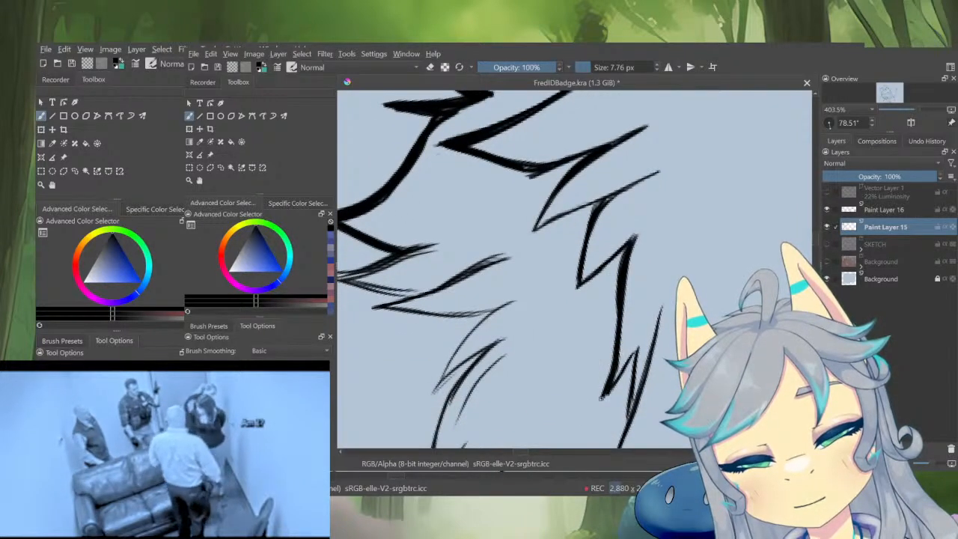
key("e")
key("e")
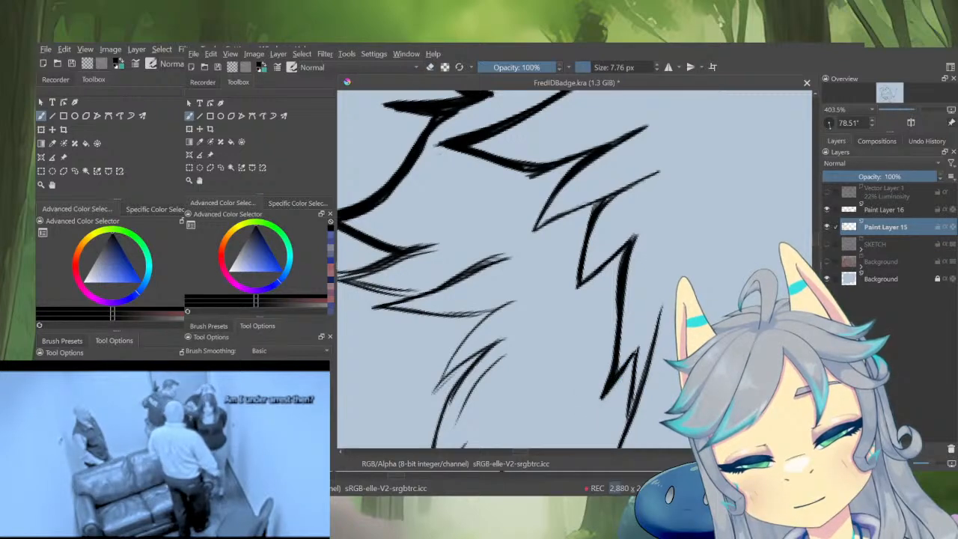
Thin the curved line hanging from the dark chest fur spike by erasing along its outer edge at 7.76 px
scroll(575, 270, "down", 5)
left_click_drag(622, 314, 637, 286)
left_click_drag(569, 247, 562, 319)
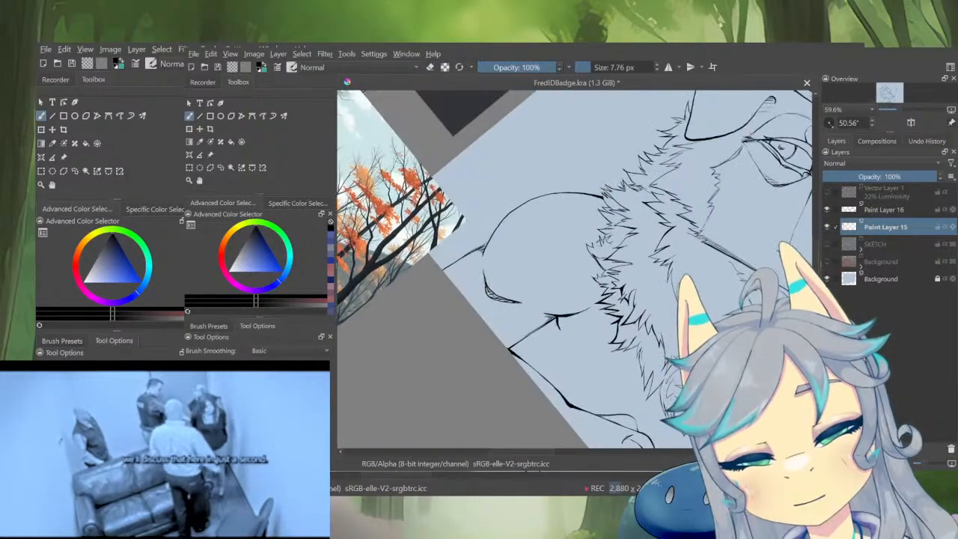
scroll(636, 322, "up", 4)
left_click_drag(648, 325, 667, 272)
scroll(607, 362, "down", 3)
scroll(607, 361, "up", 5)
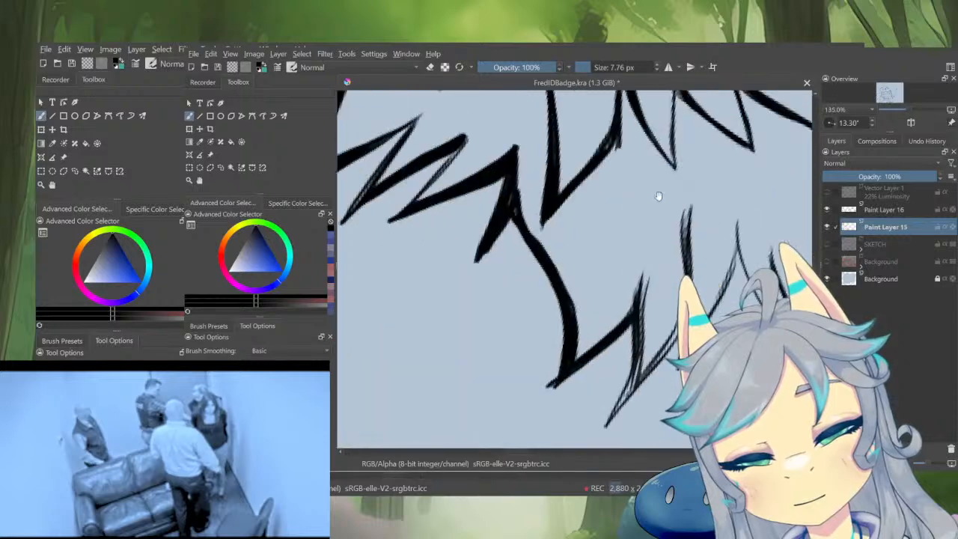
scroll(642, 249, "up", 4)
left_click_drag(574, 180, 577, 232)
key("ctrl+z")
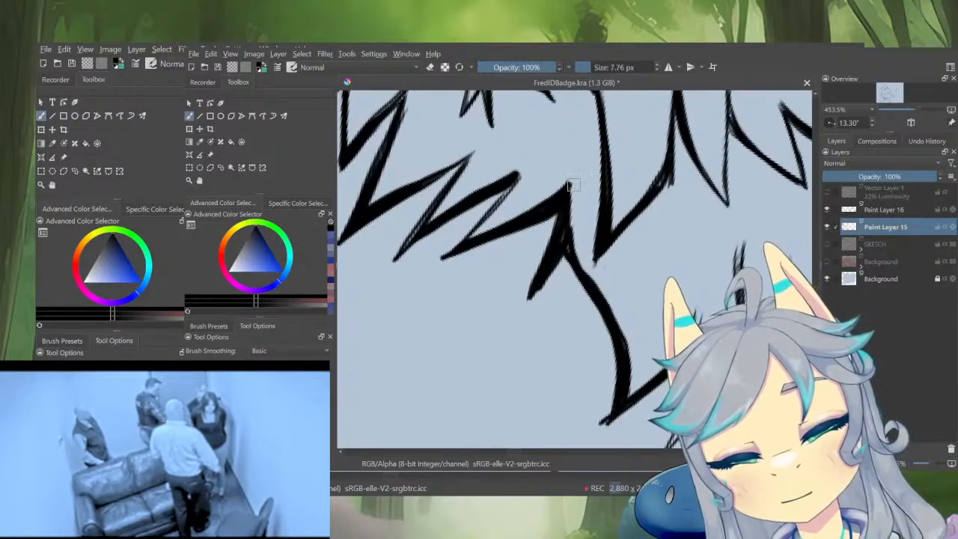
key("e")
mouse_move(573, 186)
left_mouse_down()
mouse_move(572, 239)
mouse_move(619, 337)
left_mouse_up()
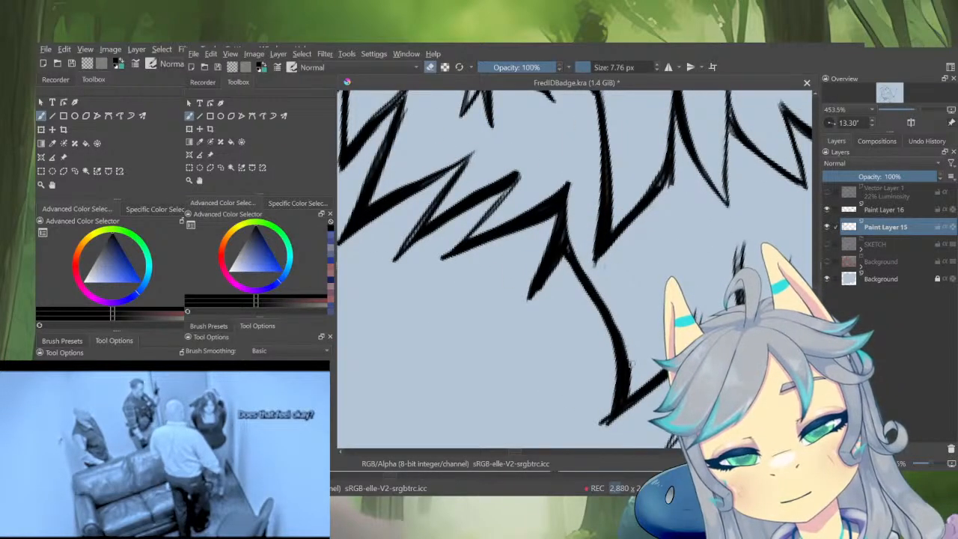
Smooth the curved line below the dark chest fur spike with fresh ink down to its pointed end
key("e")
left_click_drag(570, 184, 570, 244)
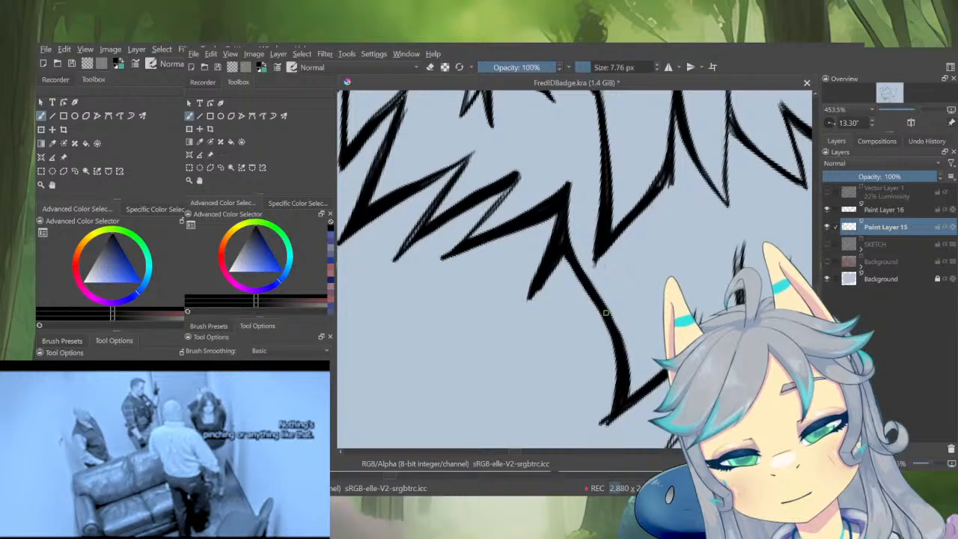
mouse_move(606, 313)
left_mouse_down()
mouse_move(624, 351)
mouse_move(625, 393)
left_mouse_up()
mouse_move(614, 348)
left_mouse_down()
mouse_move(621, 360)
mouse_move(610, 412)
left_mouse_up()
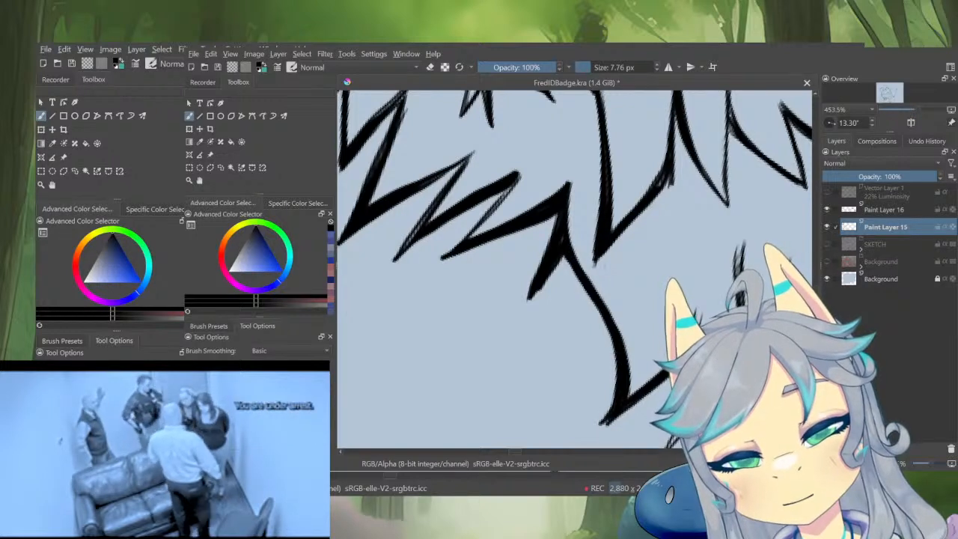
Hollow out the heavy downward spike above the curved chest line with the eraser and re-ink it as a slimmer point
key("e")
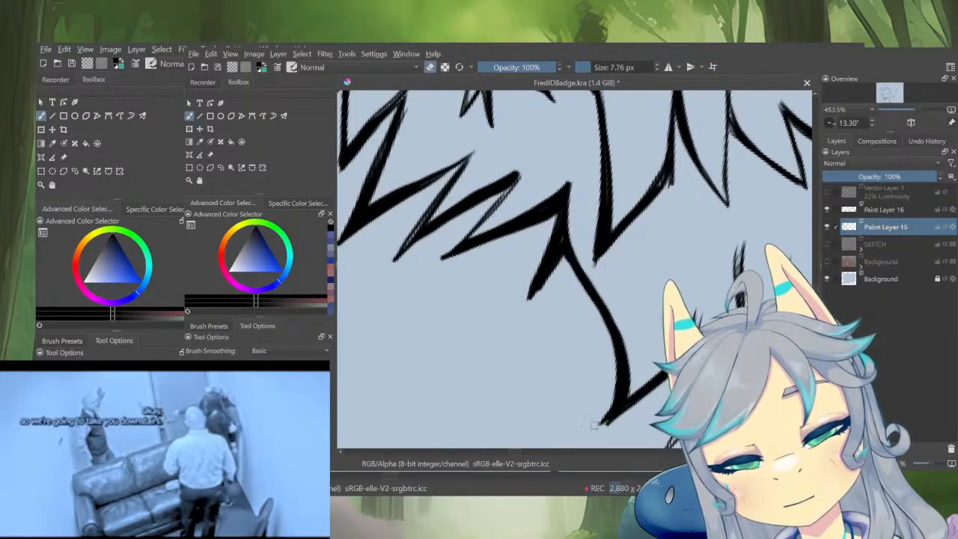
left_click_drag(585, 359, 633, 427)
left_click_drag(613, 328, 583, 366)
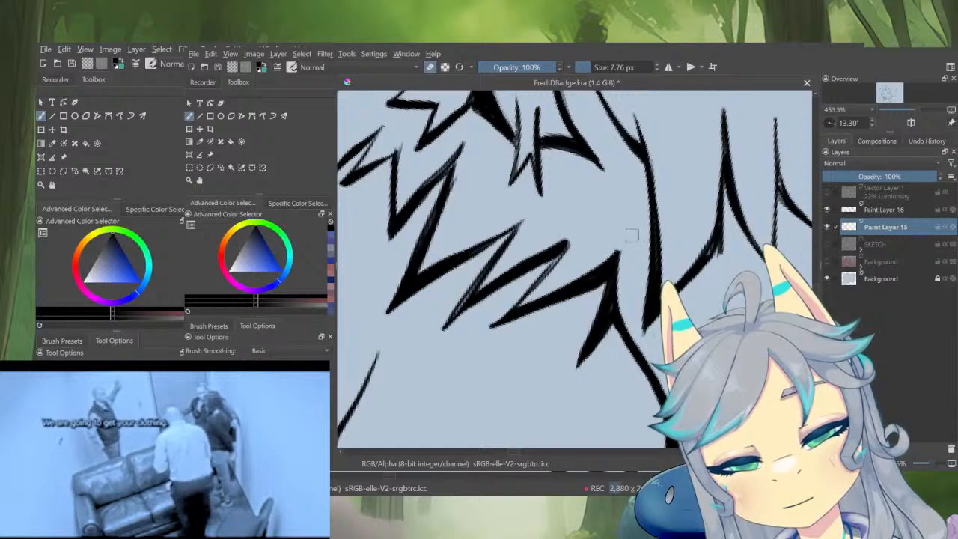
left_click_drag(617, 283, 587, 350)
left_click_drag(606, 305, 591, 344)
key("e")
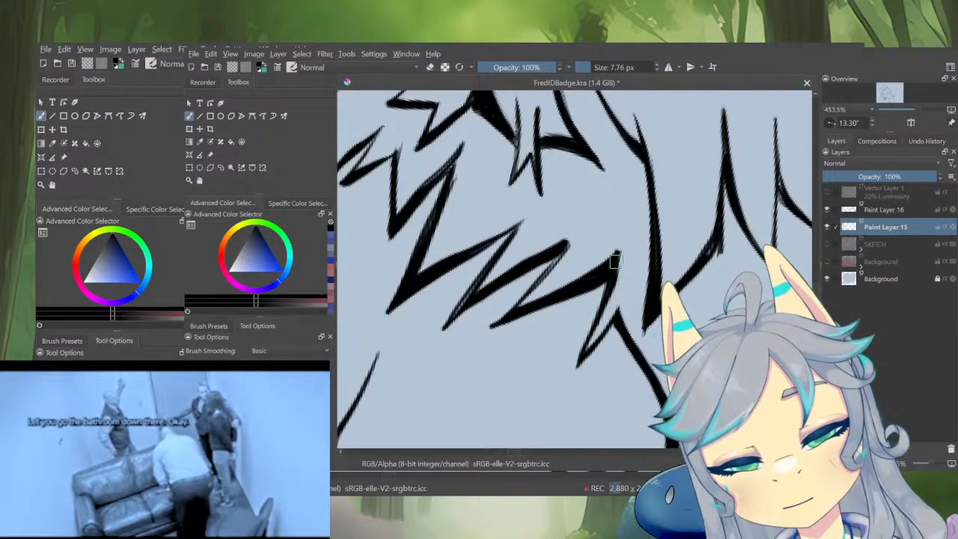
left_click_drag(614, 261, 587, 356)
left_click_drag(621, 292, 591, 349)
key("e")
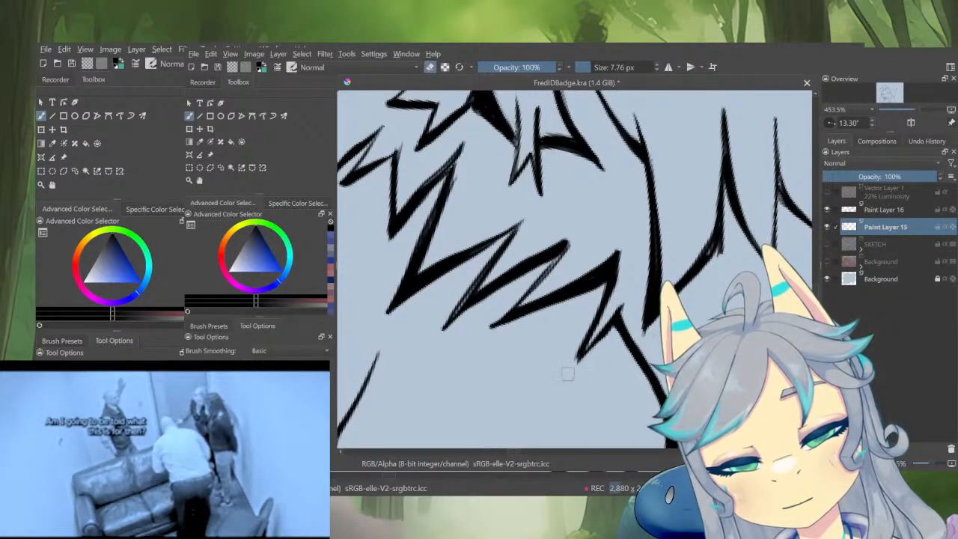
mouse_move(596, 316)
left_mouse_down()
mouse_move(580, 362)
mouse_move(584, 350)
mouse_move(684, 300)
left_mouse_up()
key("e")
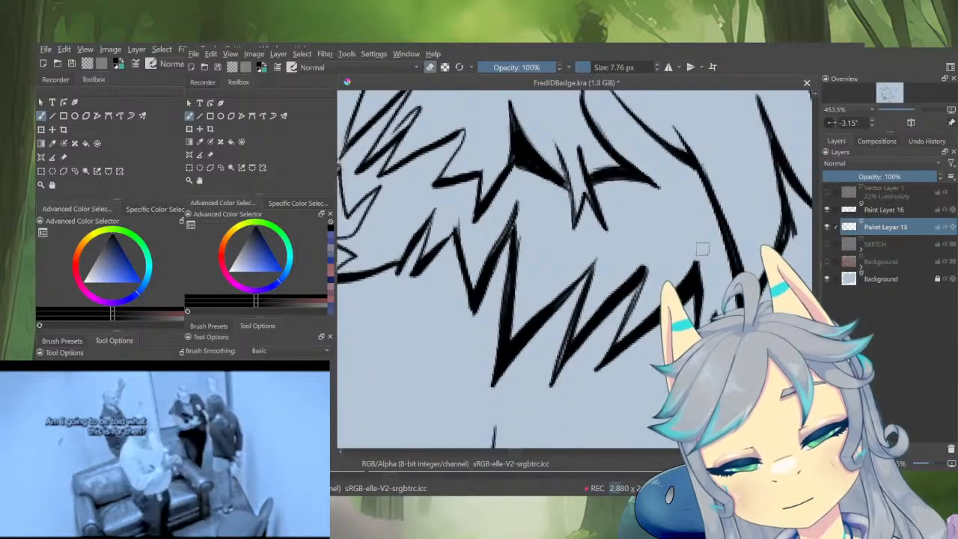
Thicken the diagonal strands along the lower chest fur edge and sharpen their tips with the 7.76 px brush and eraser
key("e")
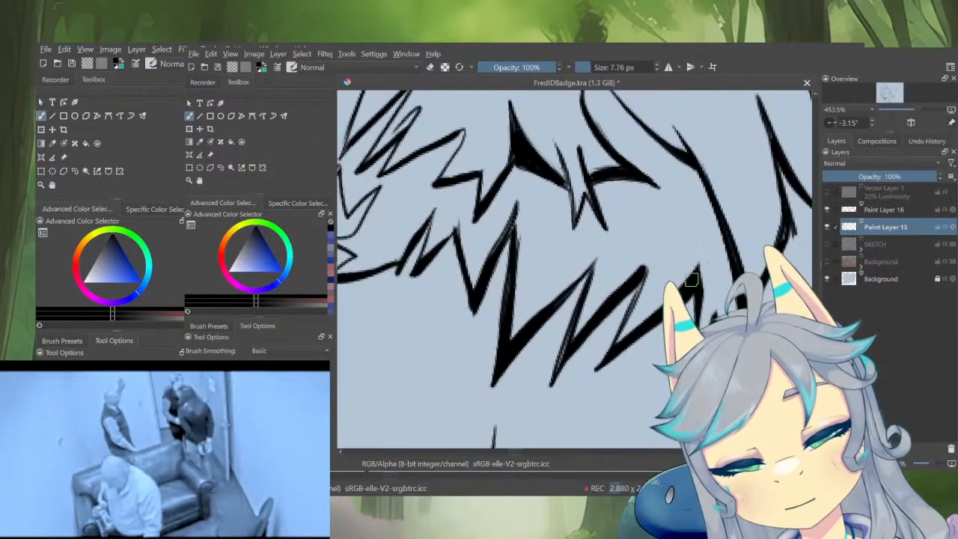
left_click_drag(608, 350, 599, 367)
mouse_move(623, 326)
left_mouse_down()
mouse_move(604, 357)
mouse_move(653, 266)
left_mouse_up()
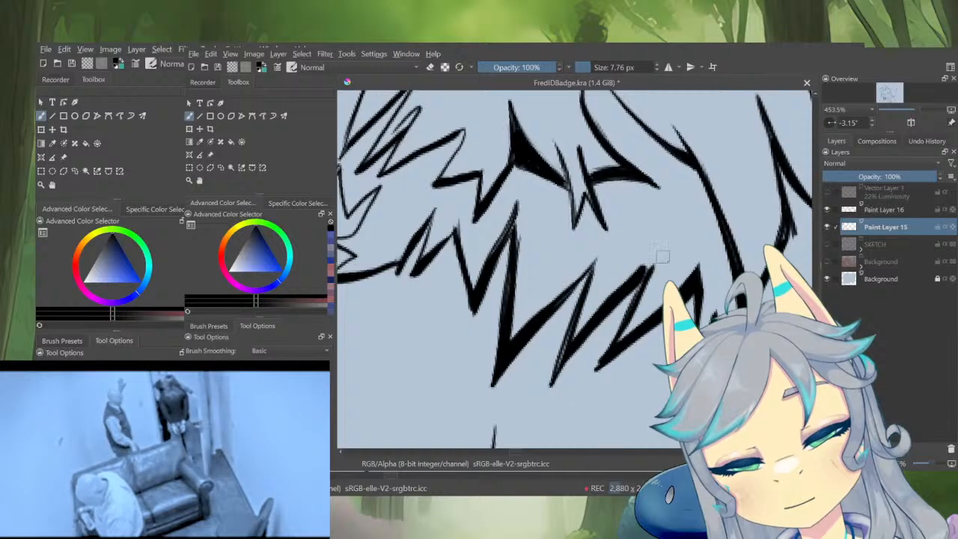
key("e")
left_click_drag(596, 373, 621, 326)
key("e")
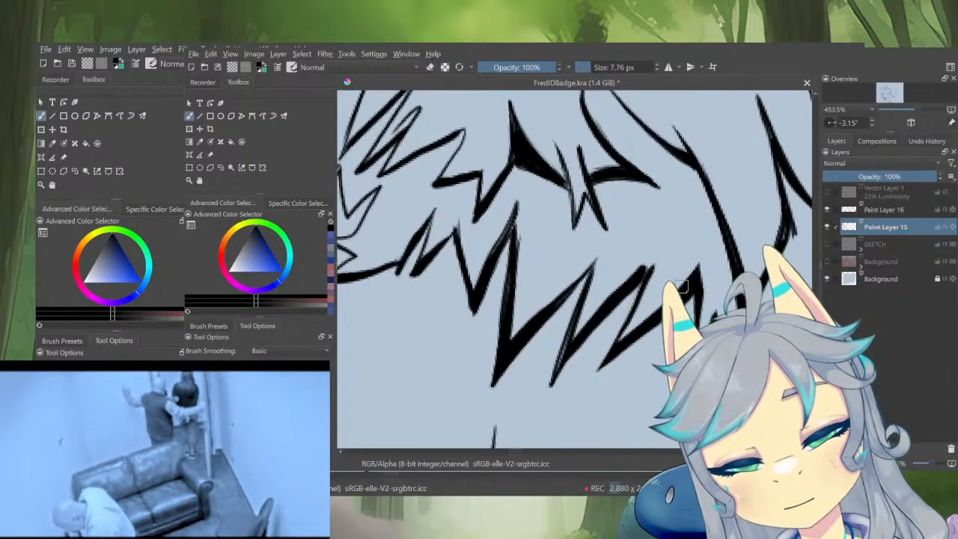
left_click_drag(640, 295, 672, 337)
key("e")
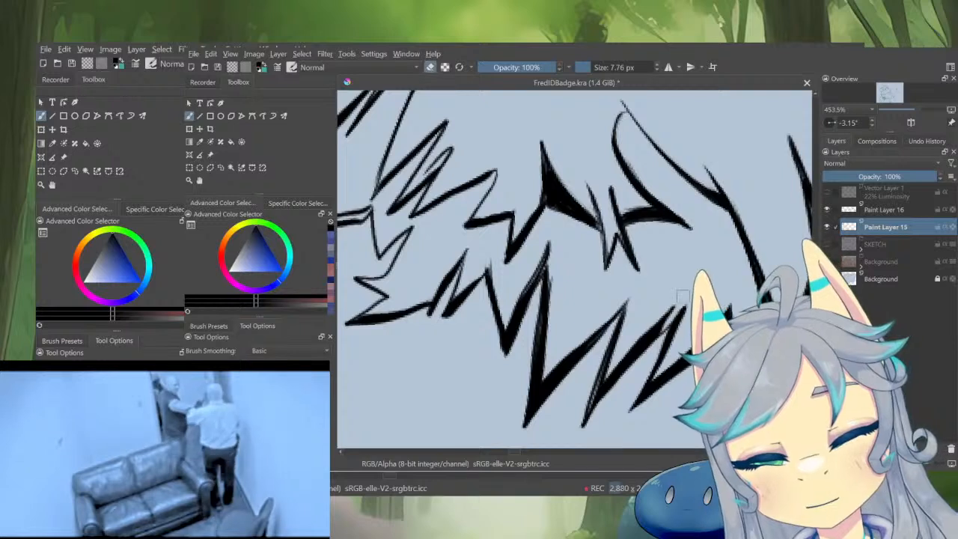
Ink a short strand between the diagonal chest spikes and erase the heavy stroke of the neighbouring downward point
key("e")
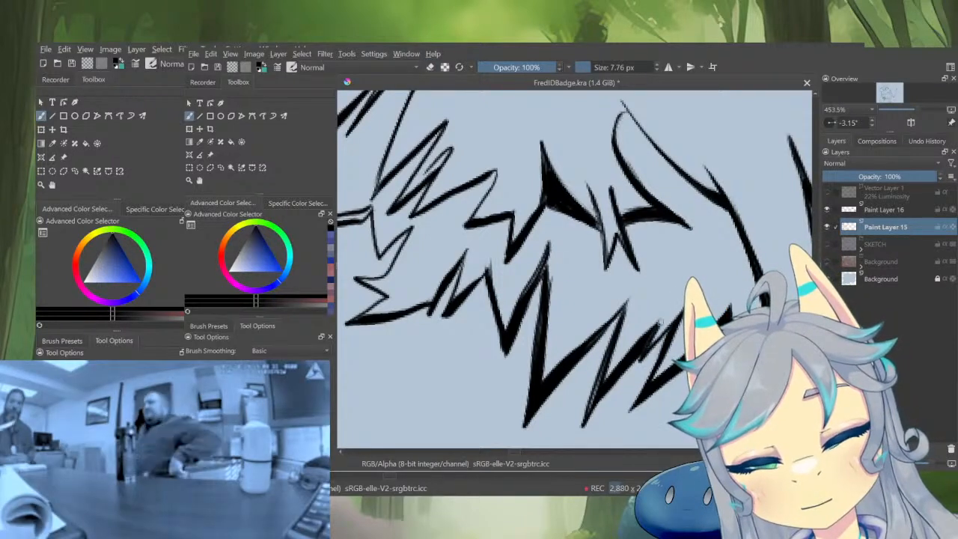
mouse_move(662, 317)
left_mouse_down()
mouse_move(638, 359)
mouse_move(591, 400)
left_mouse_up()
key("e")
left_click_drag(620, 368, 584, 427)
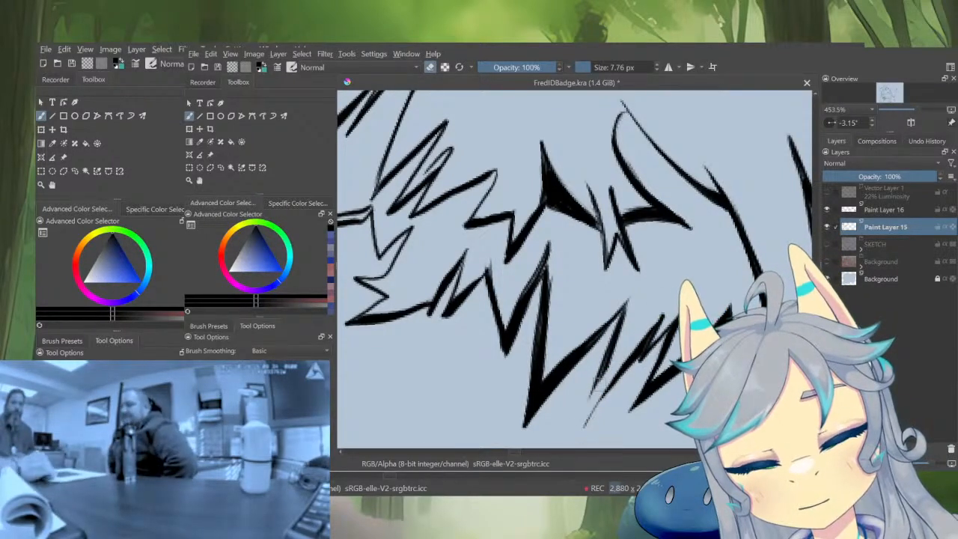
mouse_move(623, 320)
left_mouse_down()
mouse_move(591, 394)
mouse_move(618, 352)
mouse_move(605, 391)
left_mouse_up()
key("e")
Redraw the erased downward point as a slim strand running up to the adjoining chest fur peak
key("e")
key("e")
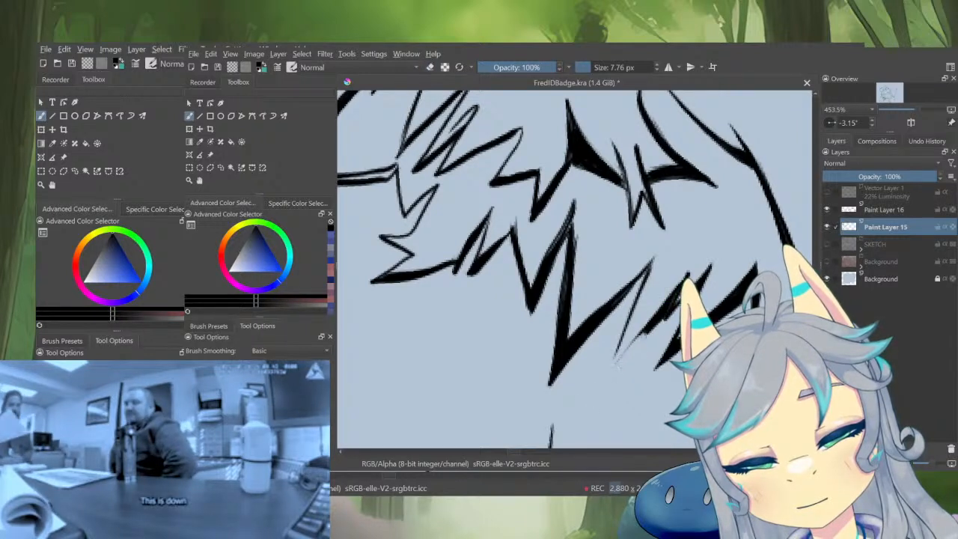
mouse_move(660, 320)
left_mouse_down()
mouse_move(615, 376)
mouse_move(649, 268)
mouse_move(619, 360)
mouse_move(632, 318)
mouse_move(636, 378)
left_mouse_up()
key("e")
mouse_move(620, 305)
left_mouse_down()
mouse_move(678, 223)
mouse_move(659, 243)
left_mouse_up()
mouse_move(646, 295)
left_mouse_down()
mouse_move(639, 389)
mouse_move(630, 335)
left_mouse_up()
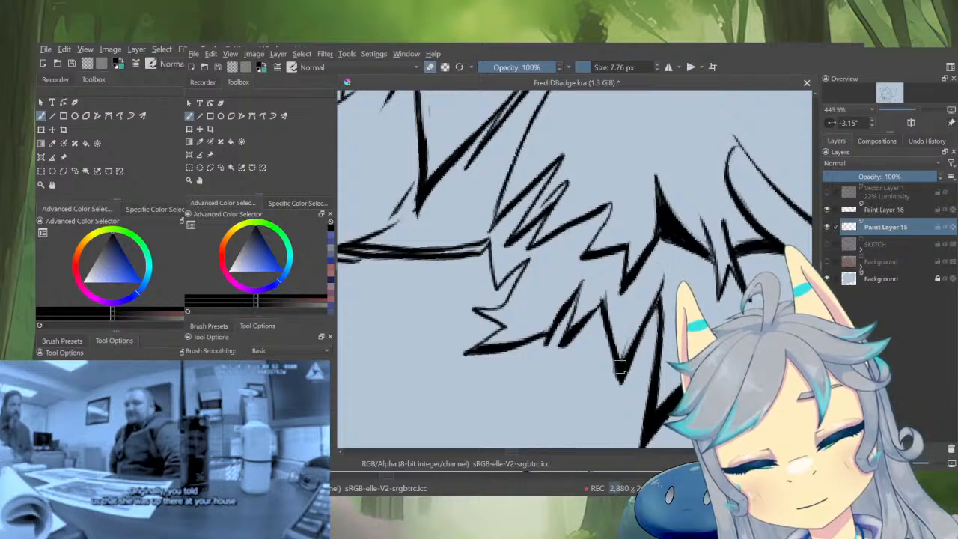
Extend the V-shaped chest spike to a sharper point and trim the excess ink from its upper tip
key("e")
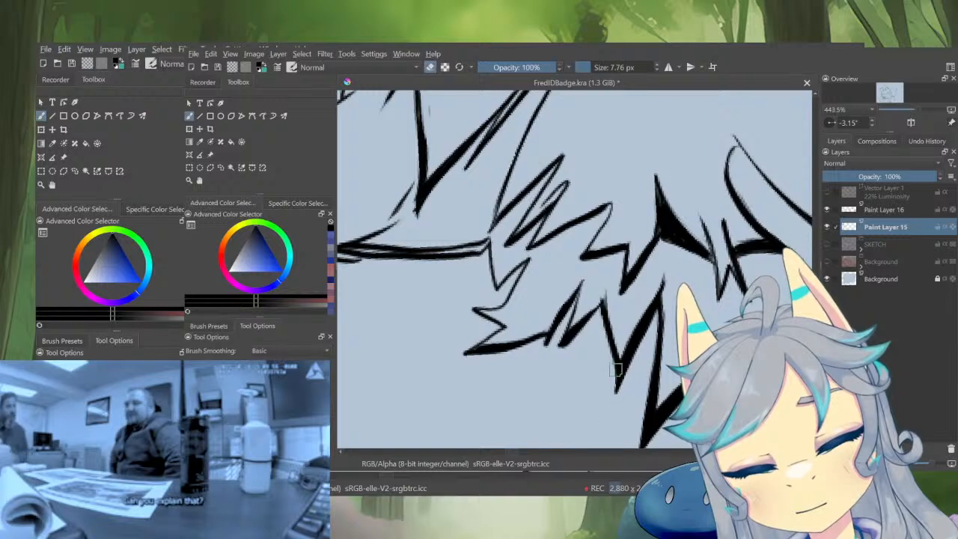
key("e")
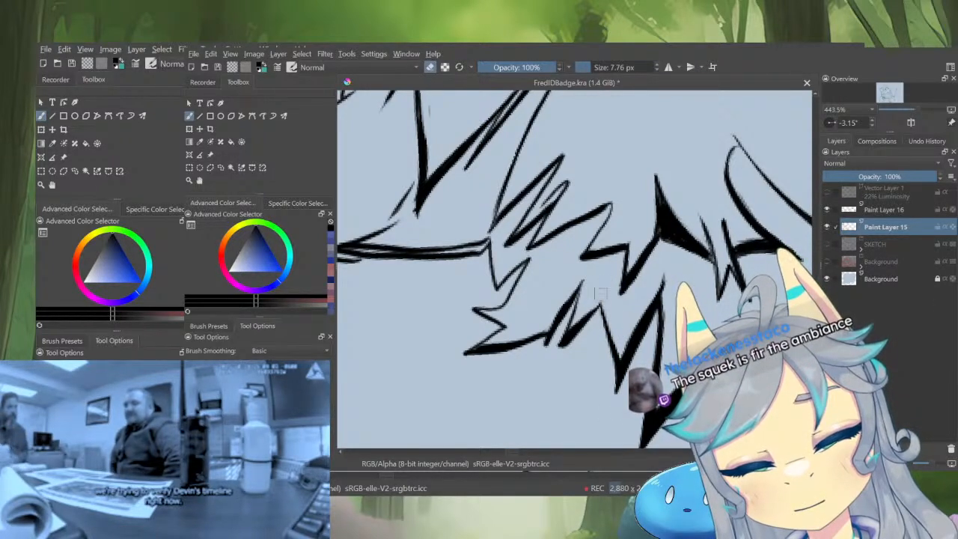
key("e")
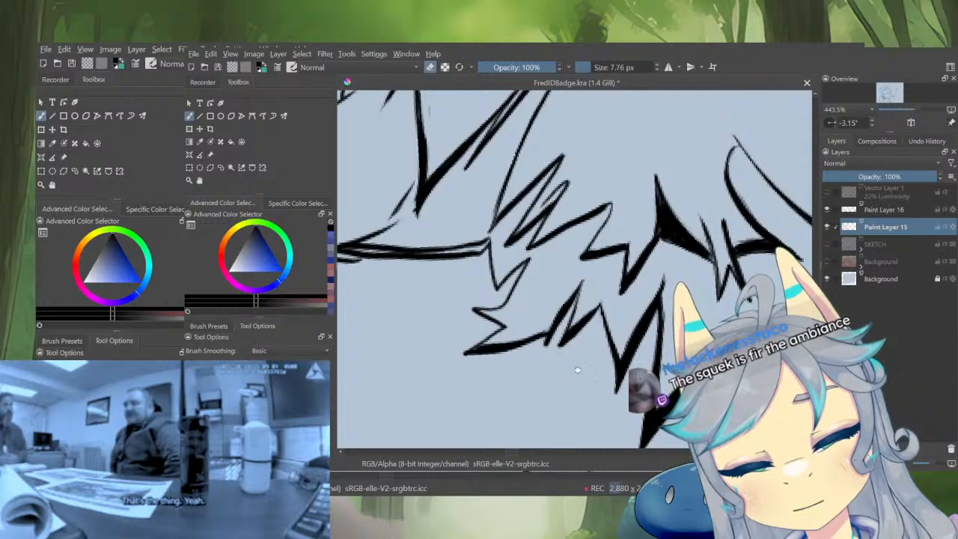
Add a small downward spike where the chest fur's lower contour meets the short strands, erasing and re-inking it into shape
left_click_drag(578, 370, 656, 384)
left_click_drag(659, 378, 659, 472)
mouse_move(667, 324)
left_mouse_down()
mouse_move(704, 251)
mouse_move(704, 306)
left_mouse_up()
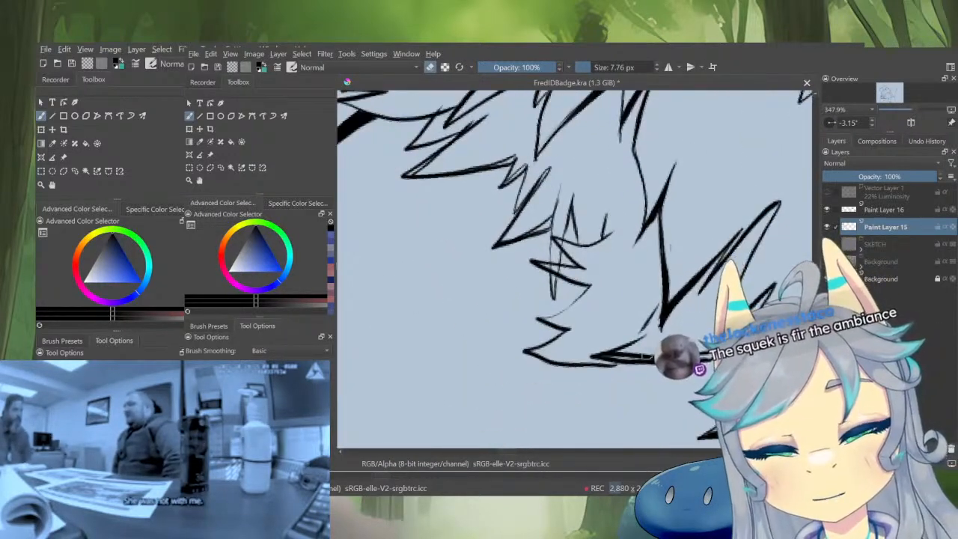
left_click_drag(646, 357, 667, 333)
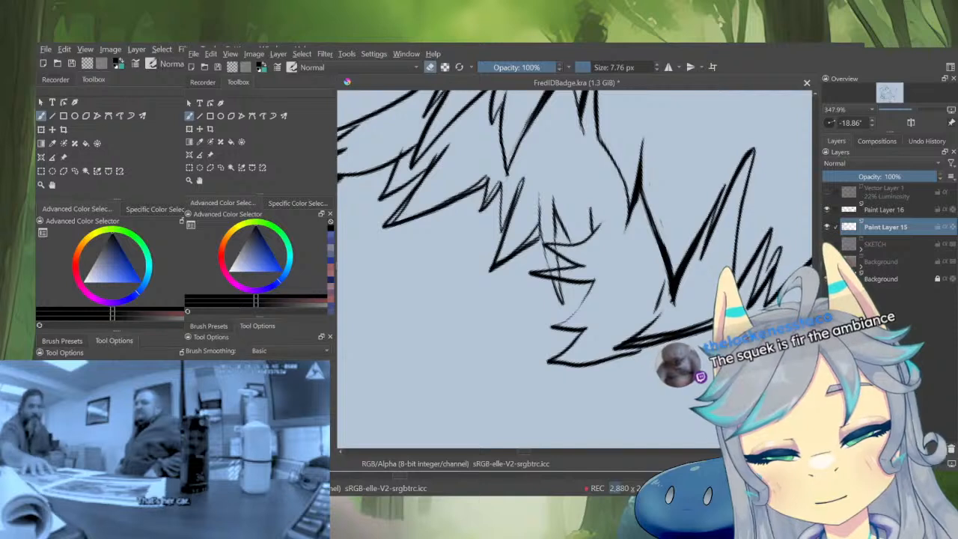
key("e")
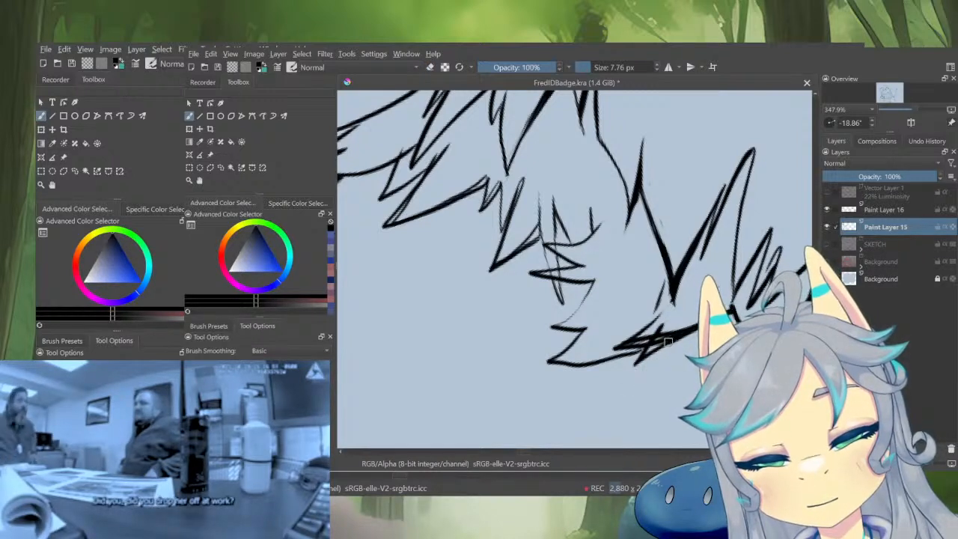
key("e")
left_click_drag(685, 329, 645, 350)
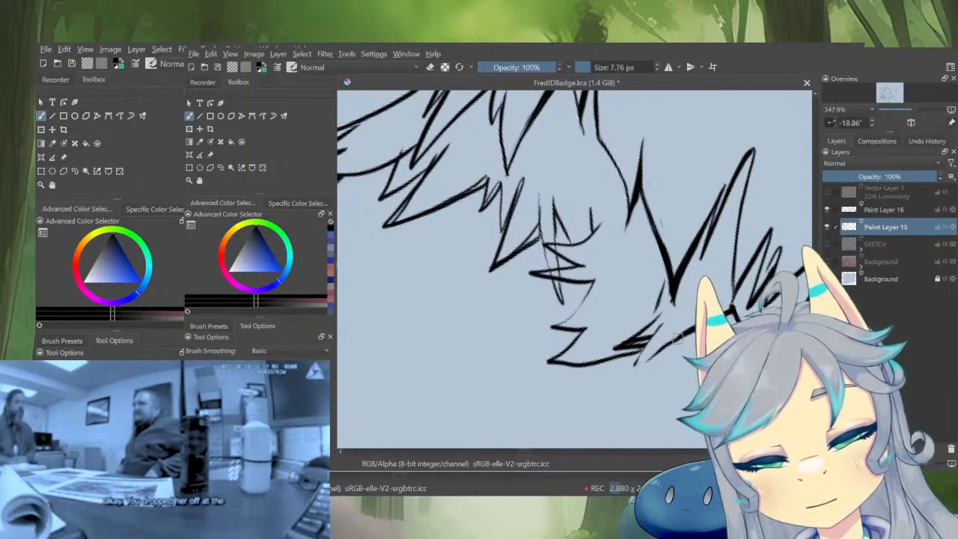
left_click_drag(668, 339, 633, 373)
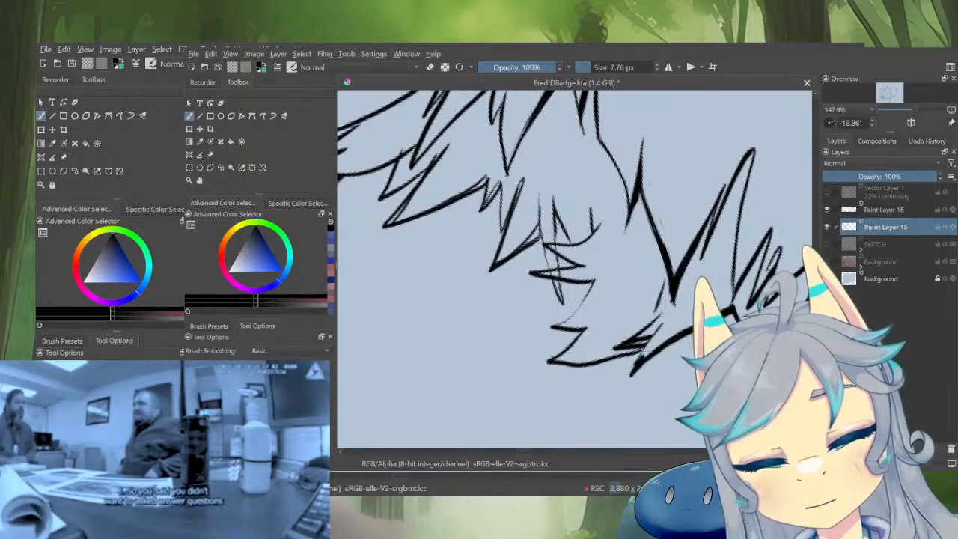
Fill the gaps between the short strands beside the new spike and erase the stray strokes above them
key("e")
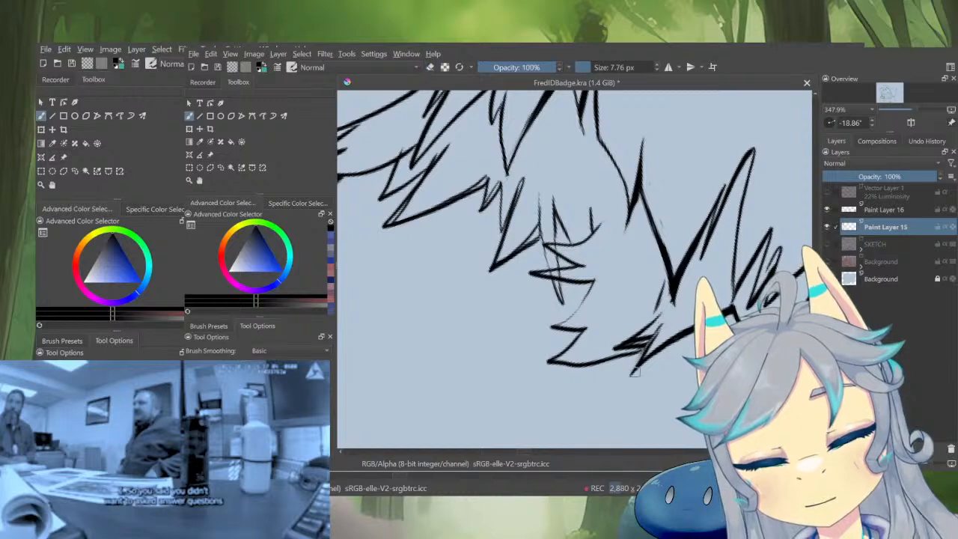
key("e")
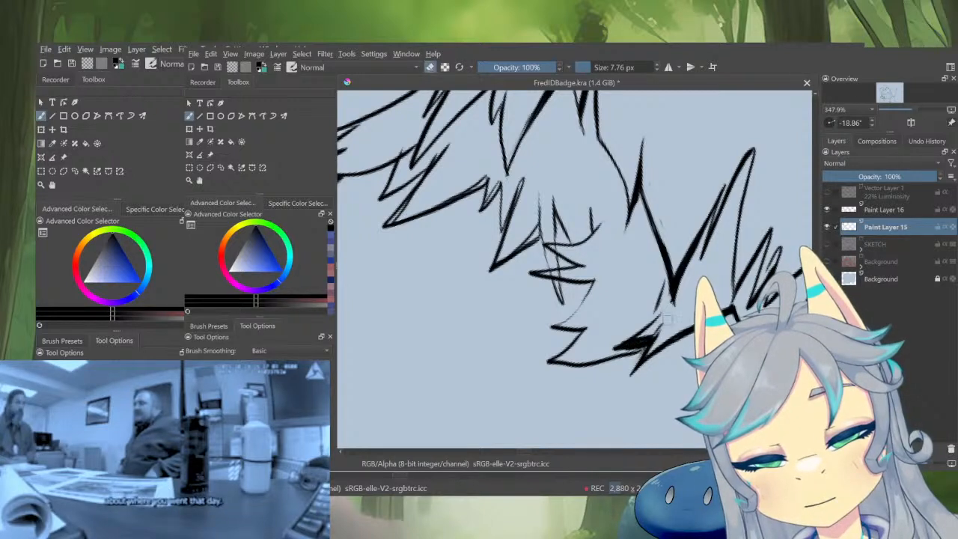
left_click_drag(631, 338, 646, 322)
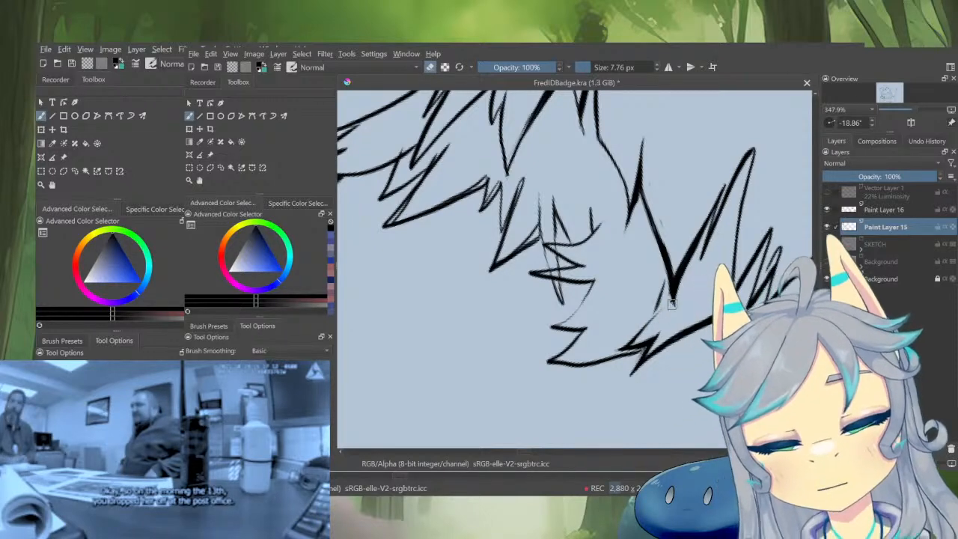
left_click_drag(692, 314, 661, 359)
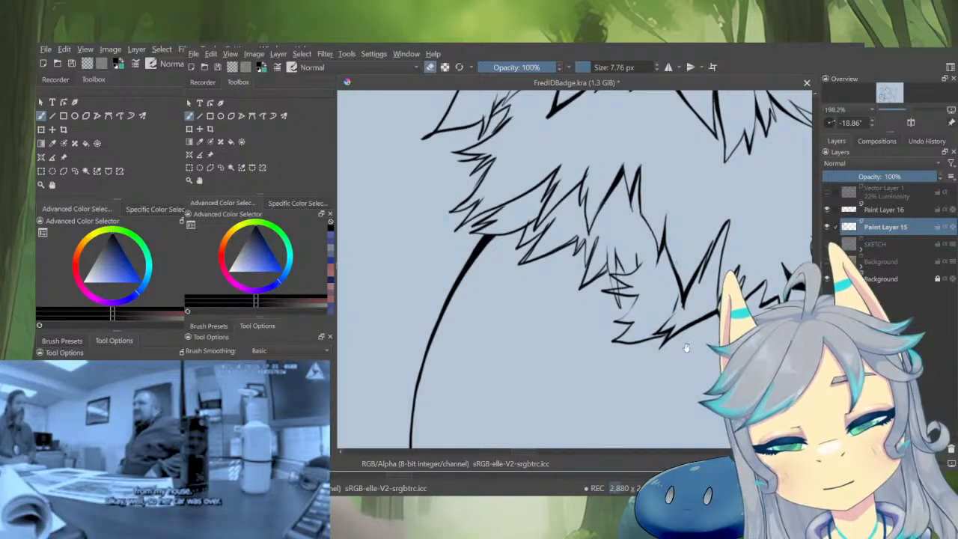
left_click_drag(688, 345, 648, 302)
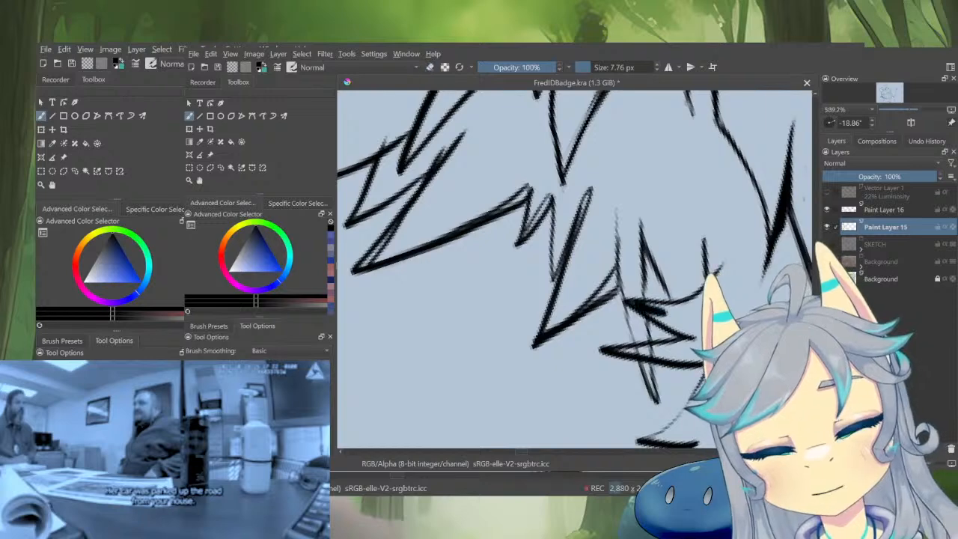
Lighten the dark crossing in the tangled fur tuft and ink a solid strand connecting it to the spikes below
key("e")
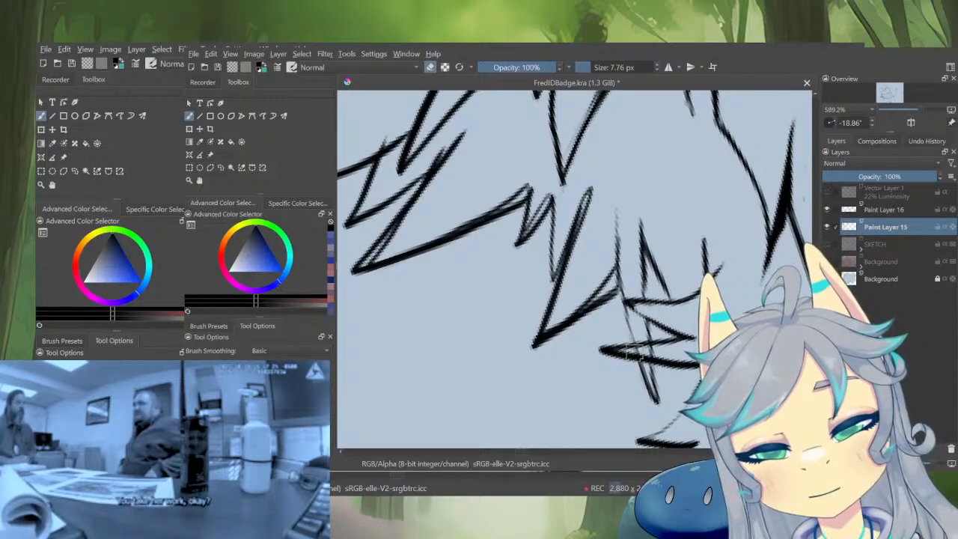
left_click_drag(637, 352, 658, 352)
left_click_drag(663, 225, 688, 428)
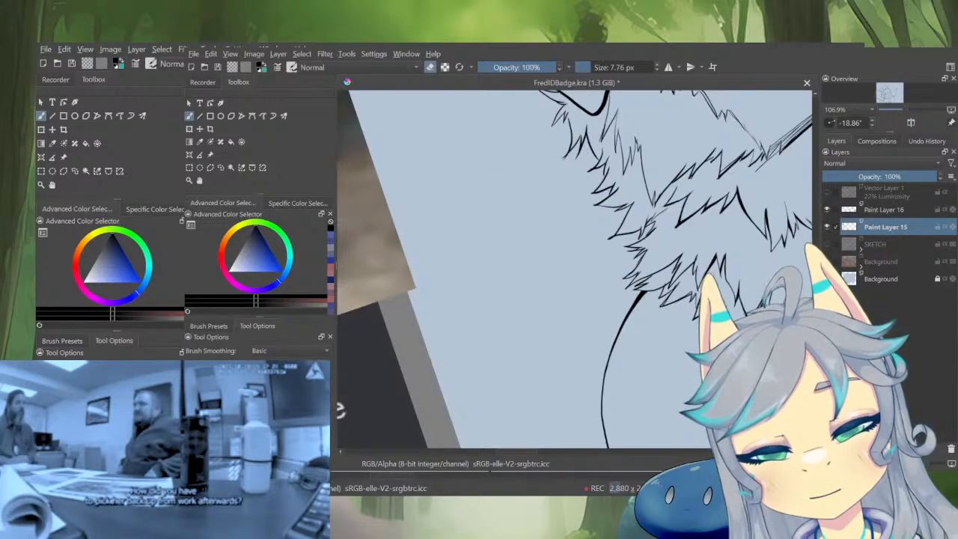
left_click_drag(740, 351, 676, 414)
left_click_drag(661, 355, 665, 146)
key("e")
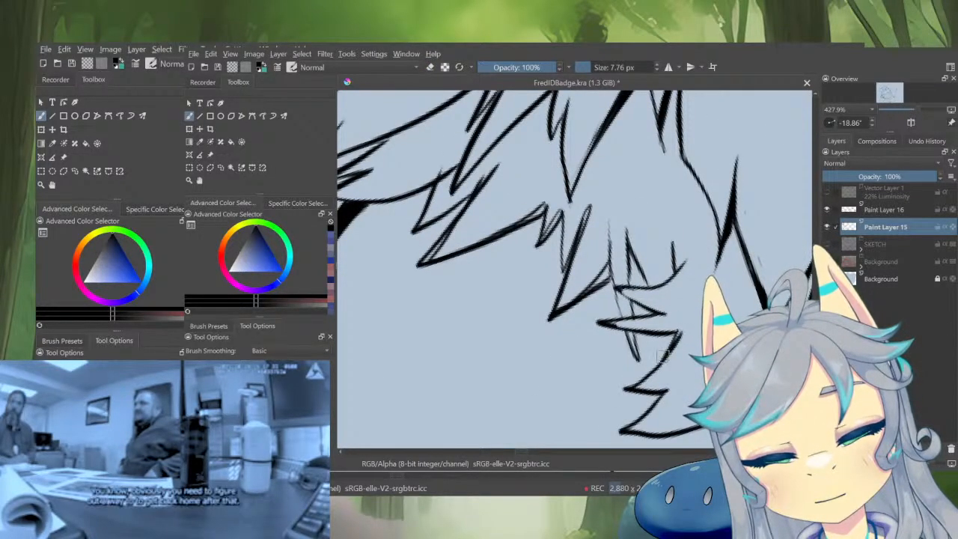
mouse_move(669, 334)
left_mouse_down()
mouse_move(620, 330)
mouse_move(674, 372)
mouse_move(618, 366)
left_mouse_up()
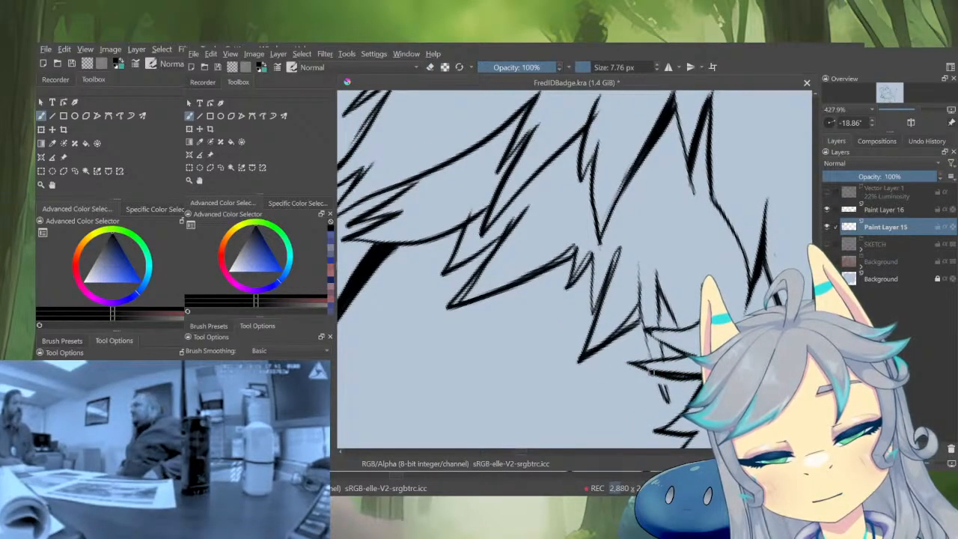
Mirror the canvas and clean up the leftover stroke crossing the tangled fur tuft
key("m")
left_click_drag(565, 395, 693, 384)
left_click_drag(692, 384, 724, 339)
key("e")
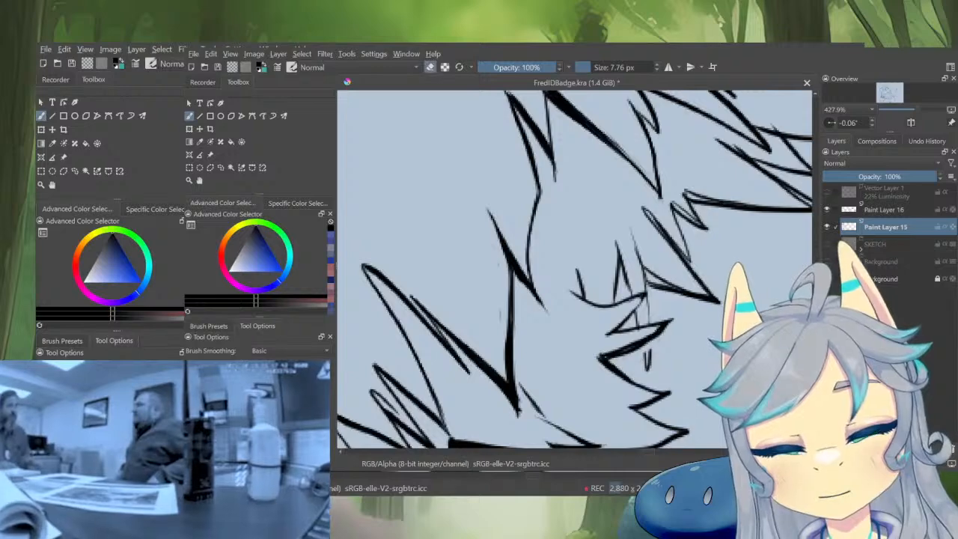
left_click_drag(672, 323, 621, 363)
Shape the stroke remnant below the tangled tuft into a slim pointed strand by inking and erasing
key("e")
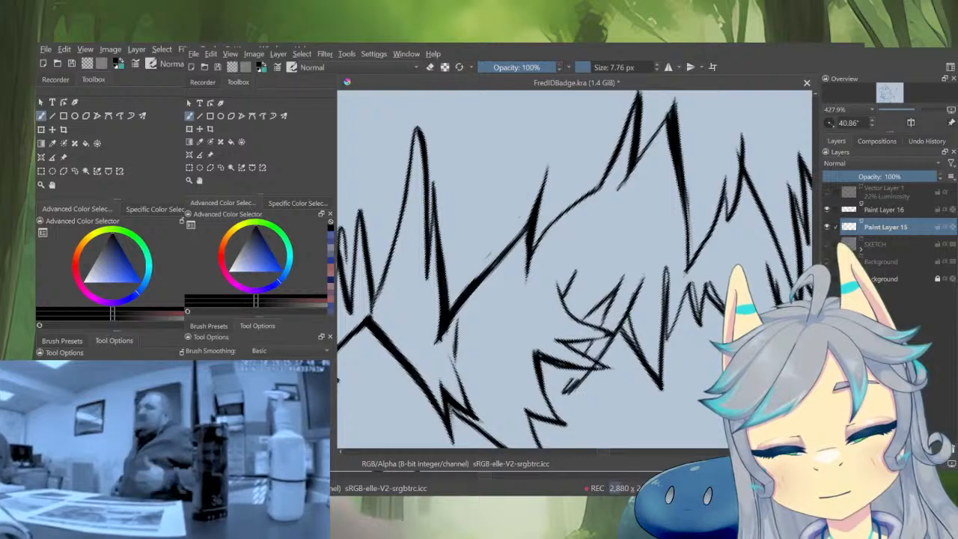
key("e")
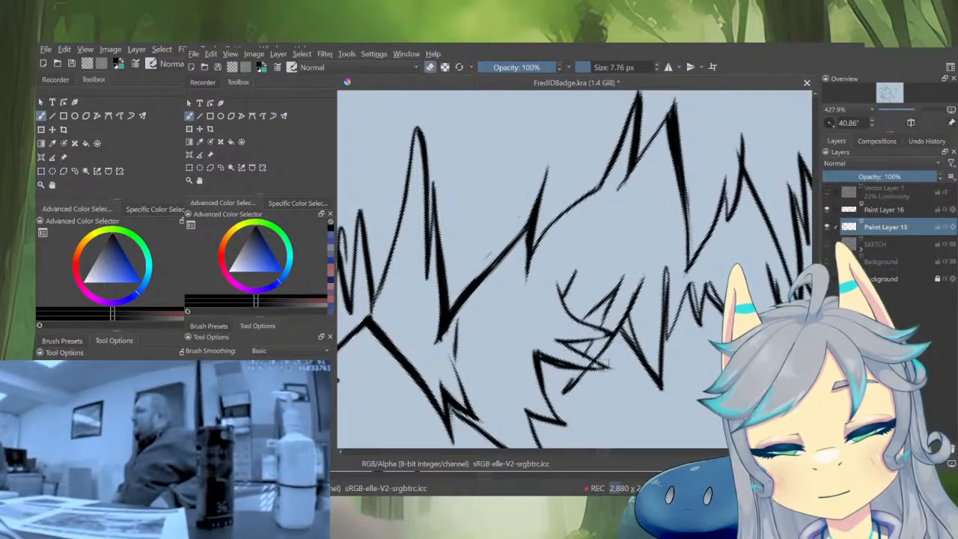
left_click_drag(590, 366, 555, 360)
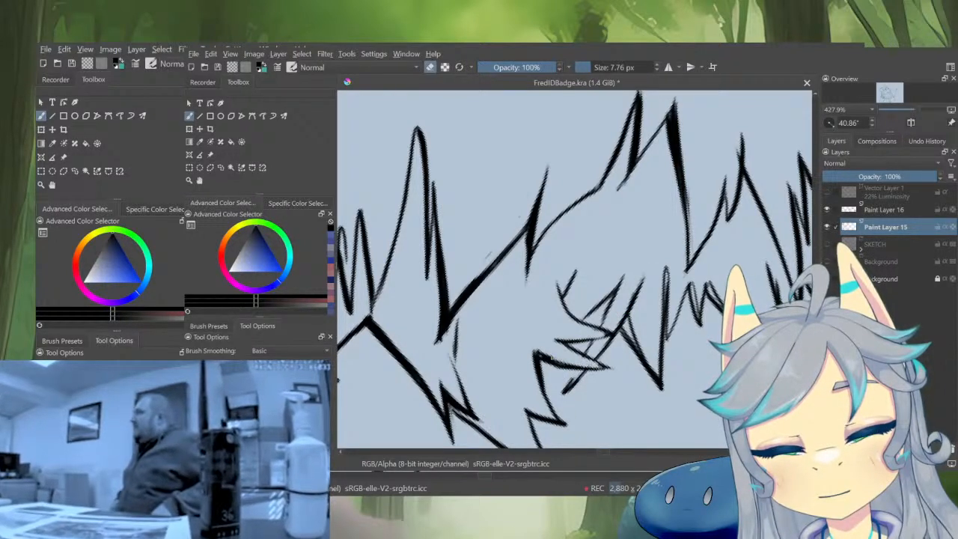
left_click_drag(609, 339, 620, 330)
key("e")
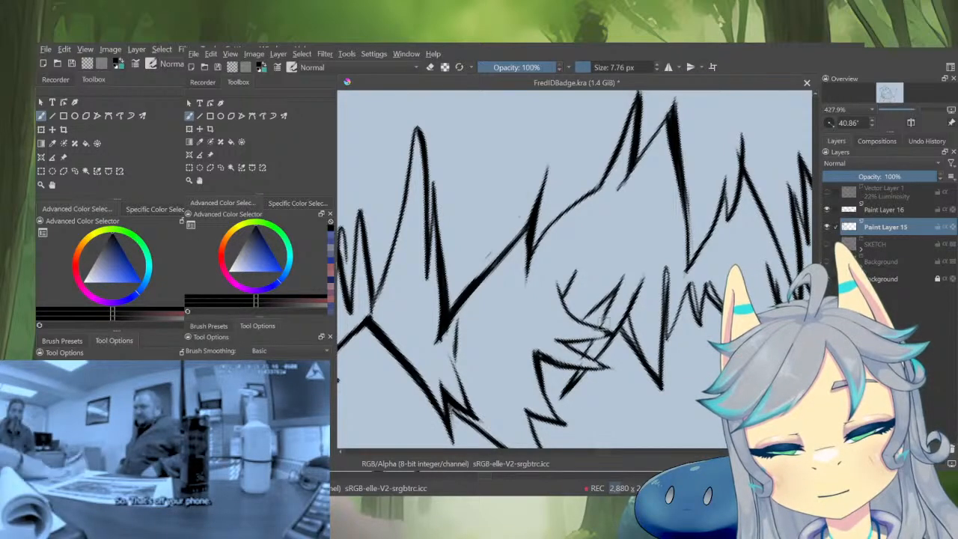
Darken the slim strand rising from the tangled tuft up to its tip
left_click_drag(599, 335, 625, 274)
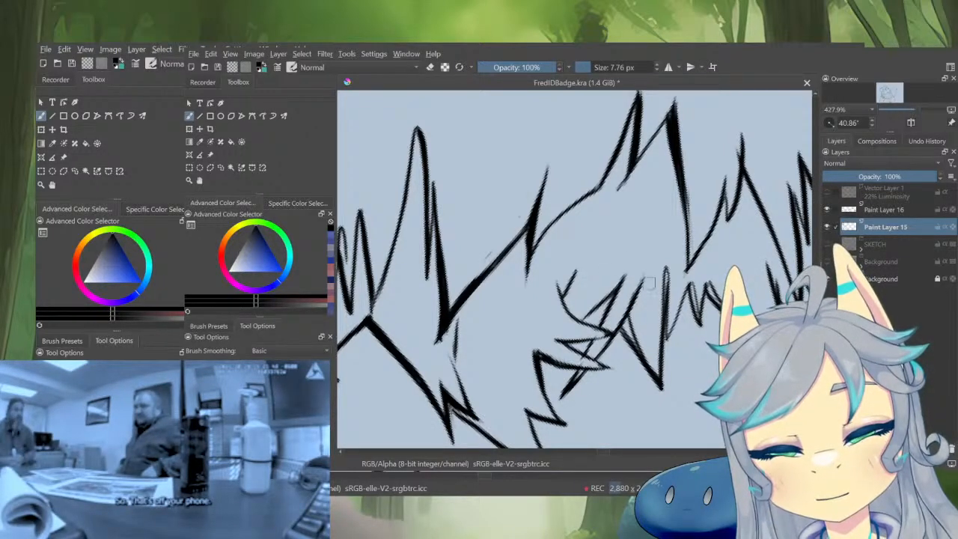
mouse_move(625, 318)
left_mouse_down()
mouse_move(634, 343)
mouse_move(583, 358)
mouse_move(590, 339)
left_mouse_up()
key("e")
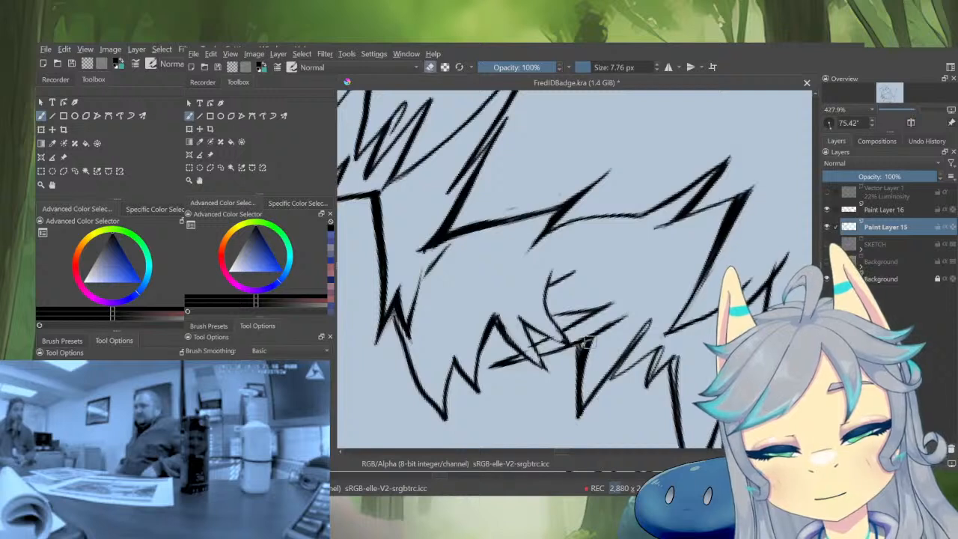
Slim the heavy spike beside the tangled tuft with the eraser and re-ink both of its edges to a clean point
left_click_drag(586, 390, 590, 345)
left_click_drag(582, 349, 581, 413)
key("e")
left_click_drag(575, 347, 582, 424)
key("e")
mouse_move(584, 422)
left_mouse_down()
mouse_move(604, 376)
mouse_move(649, 322)
left_mouse_up()
key("e")
mouse_move(589, 344)
left_mouse_down()
mouse_move(584, 404)
mouse_move(634, 342)
left_mouse_up()
key("e")
mouse_move(607, 379)
left_mouse_down()
mouse_move(653, 318)
mouse_move(612, 381)
mouse_move(662, 349)
mouse_move(678, 400)
left_mouse_up()
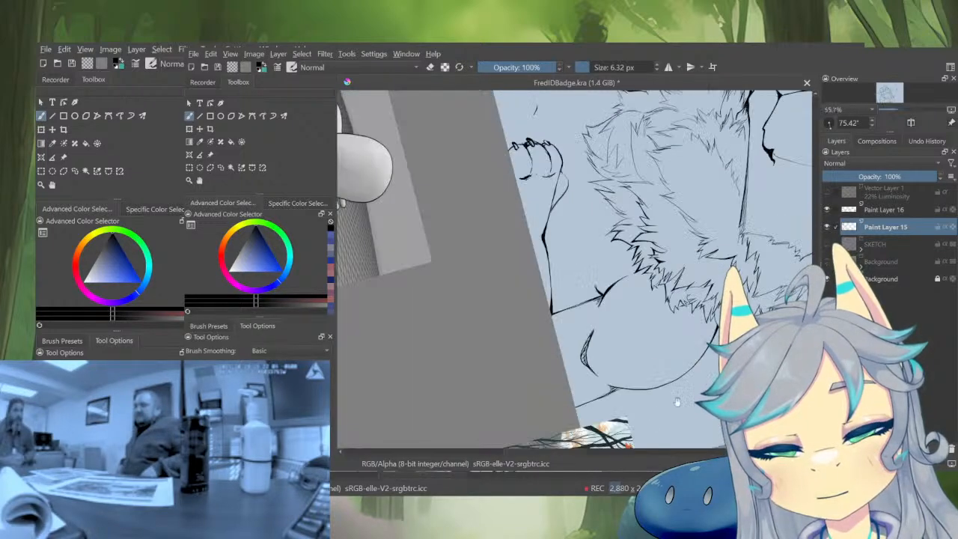
Turn off the canvas mirroring and save the badge document
key("m")
left_click_drag(614, 347, 557, 425)
left_click_drag(708, 318, 707, 345)
key("ctrl+s")
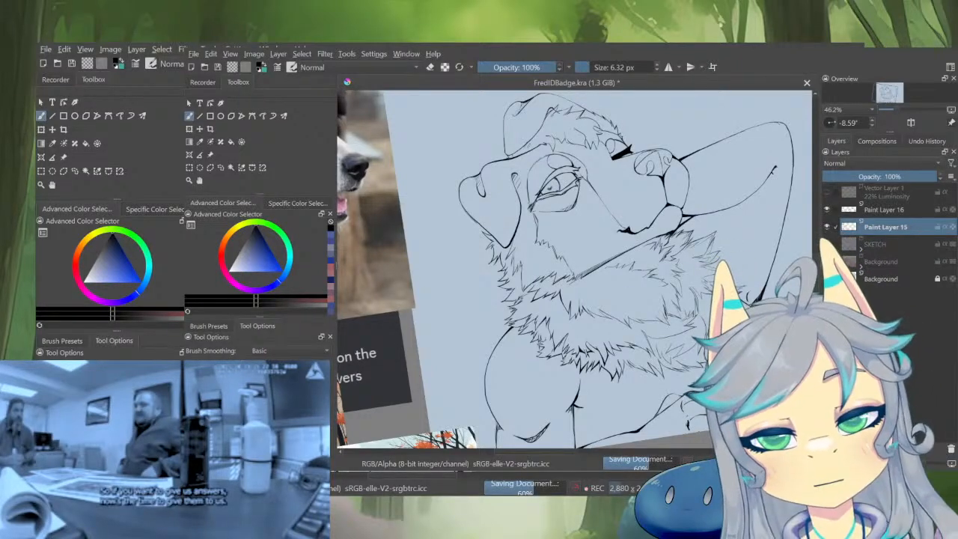
left_click_drag(676, 272, 669, 286)
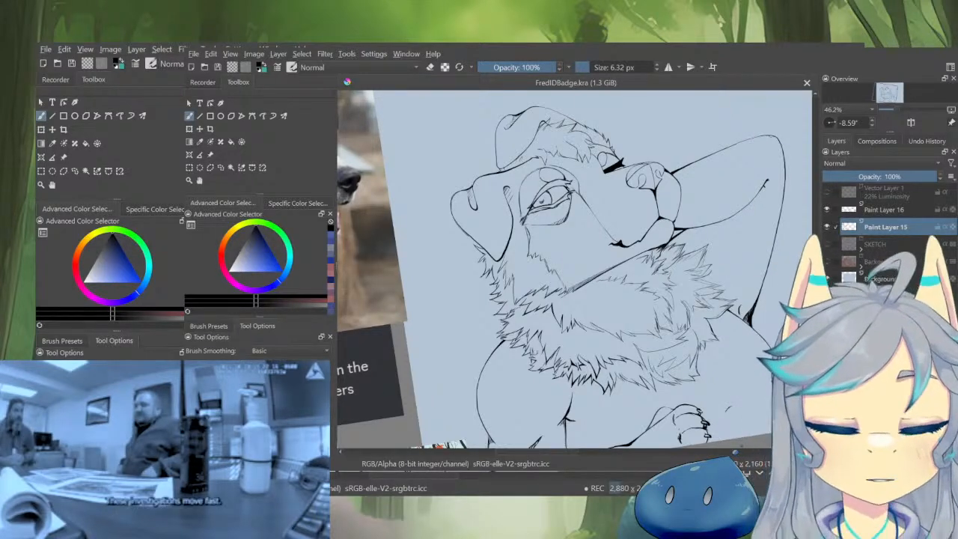
Show the Vector Layer 1 watermark over the line art and save the document
scroll(667, 292, "down", 2)
left_click(828, 193)
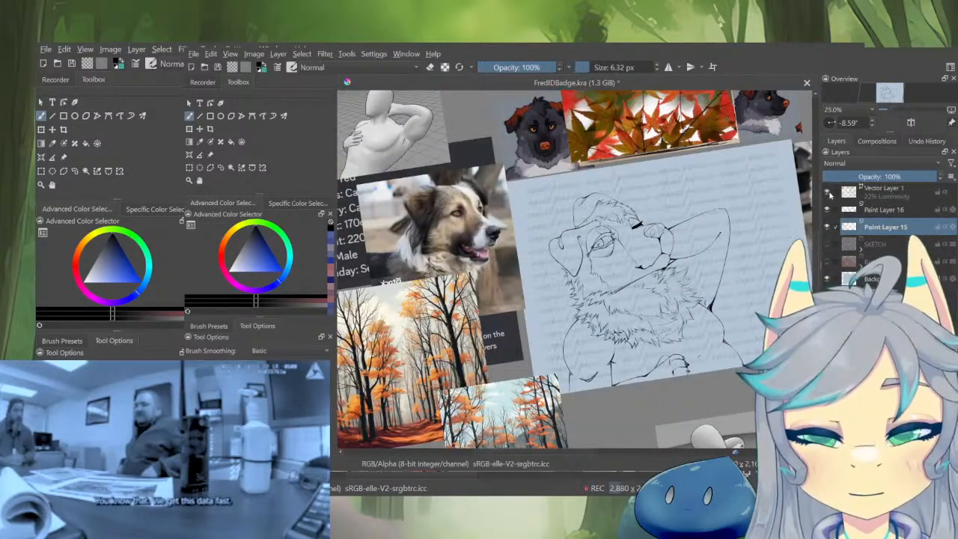
left_click_drag(748, 261, 749, 331)
scroll(574, 270, "down", 1)
scroll(703, 316, "up", 1)
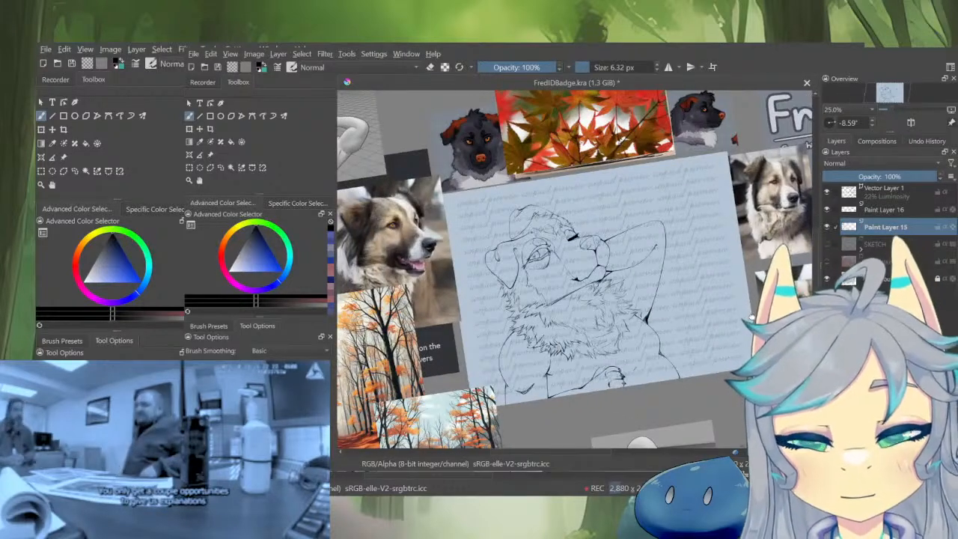
scroll(639, 311, "up", 3)
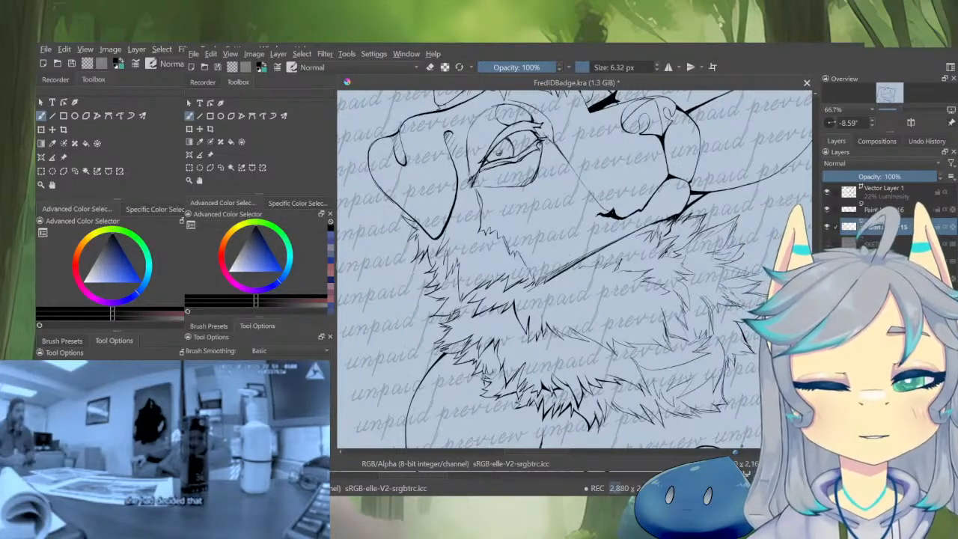
left_click_drag(422, 387, 425, 414)
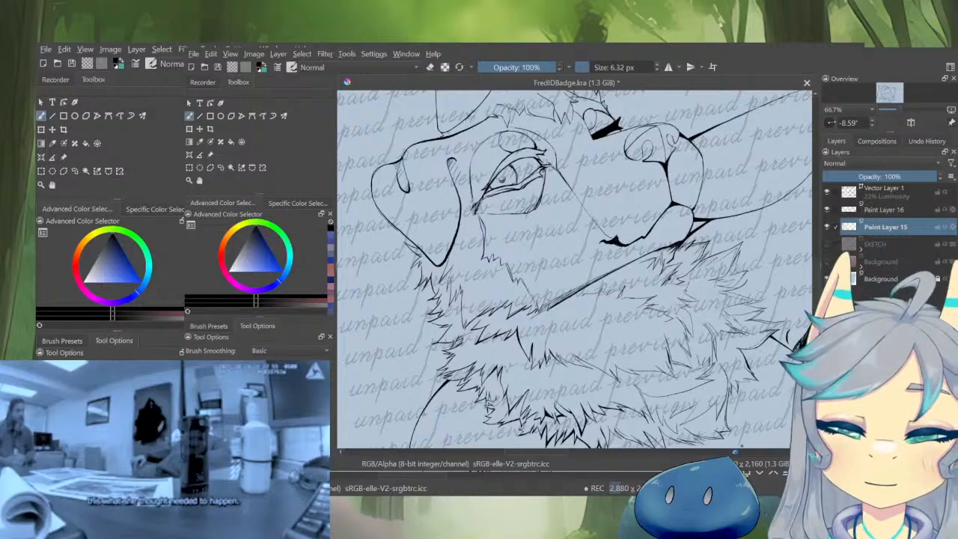
key("ctrl+s")
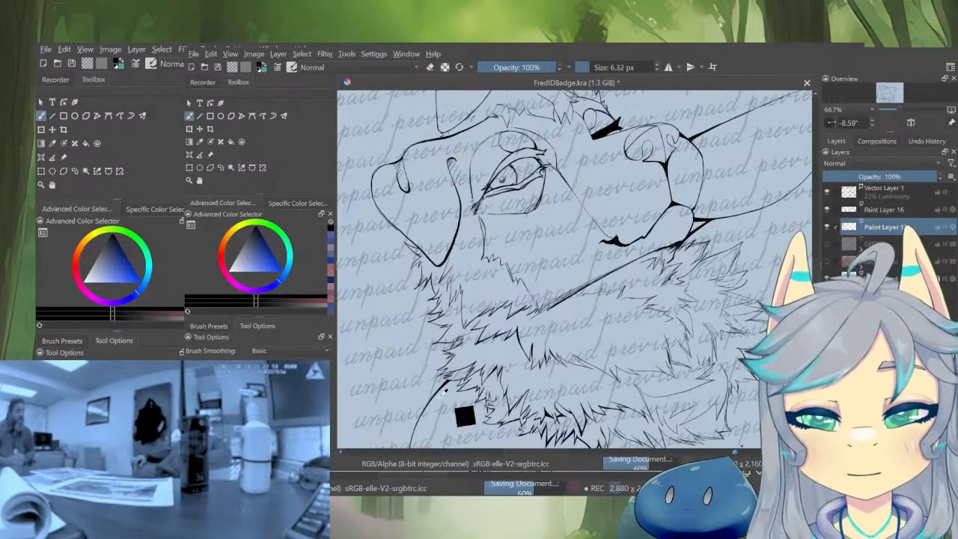